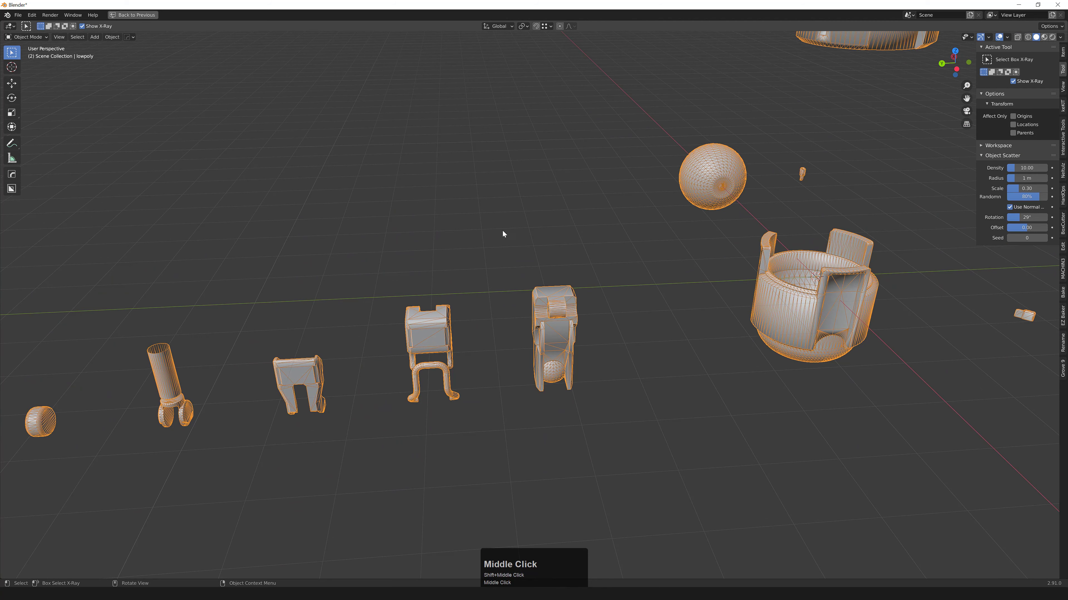
- Examine the exploded low-poly parts laid out across the scene
middle_click_drag(502, 234, 513, 259, "shift")
scroll(483, 312, "down", 2)
scroll(483, 315, "down", 3)
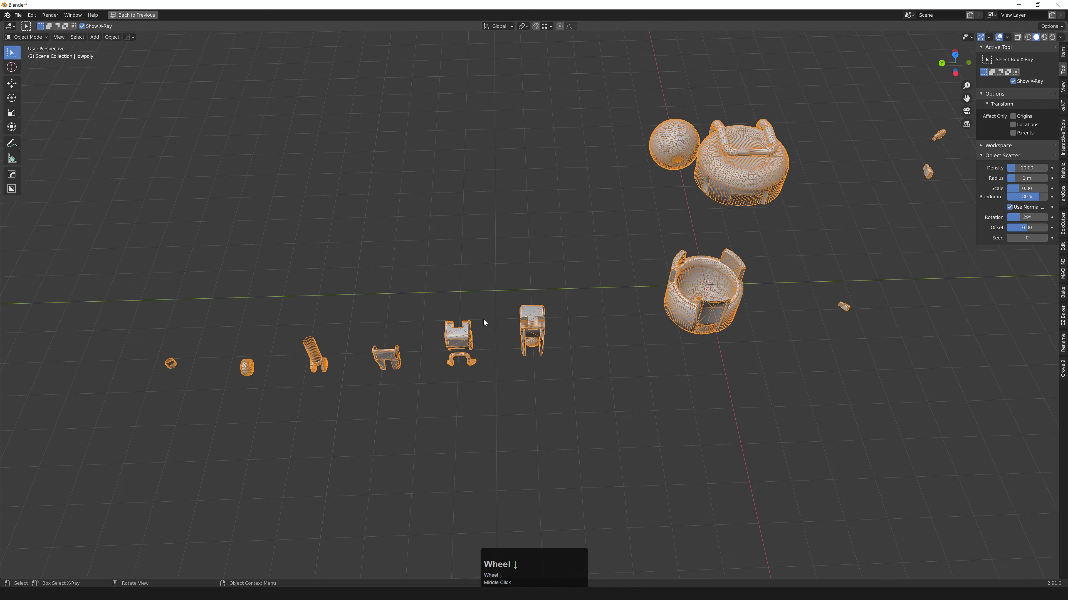
middle_click_drag(489, 331, 466, 325)
scroll(487, 352, "up", 2)
scroll(487, 351, "up", 3)
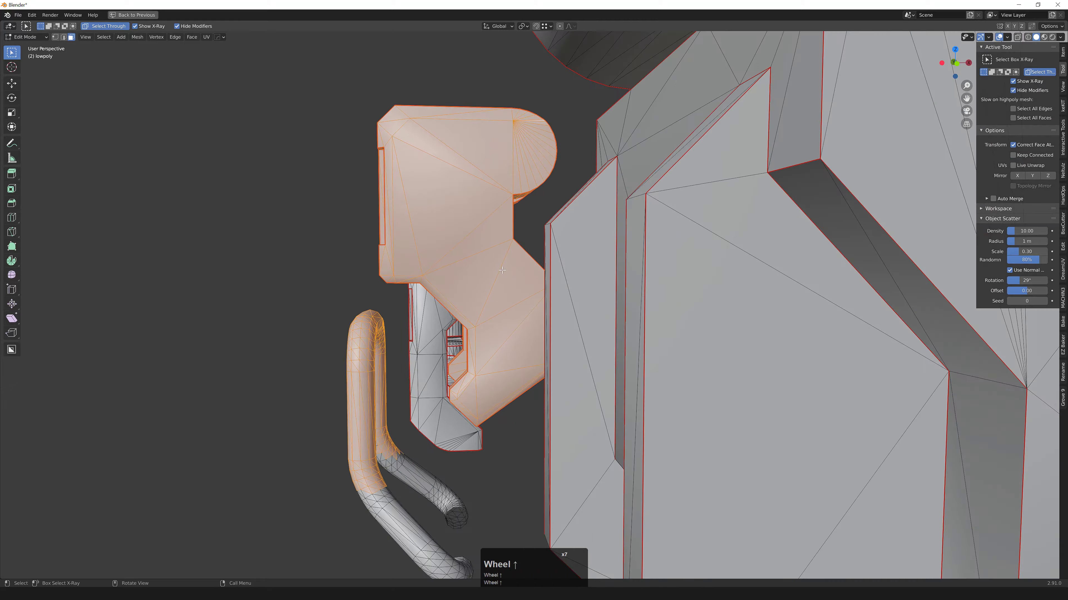
- Clear the face selection on the arm parts and inspect the spacing between the separated pieces
scroll(487, 274, "down", 6)
scroll(486, 273, "down", 10)
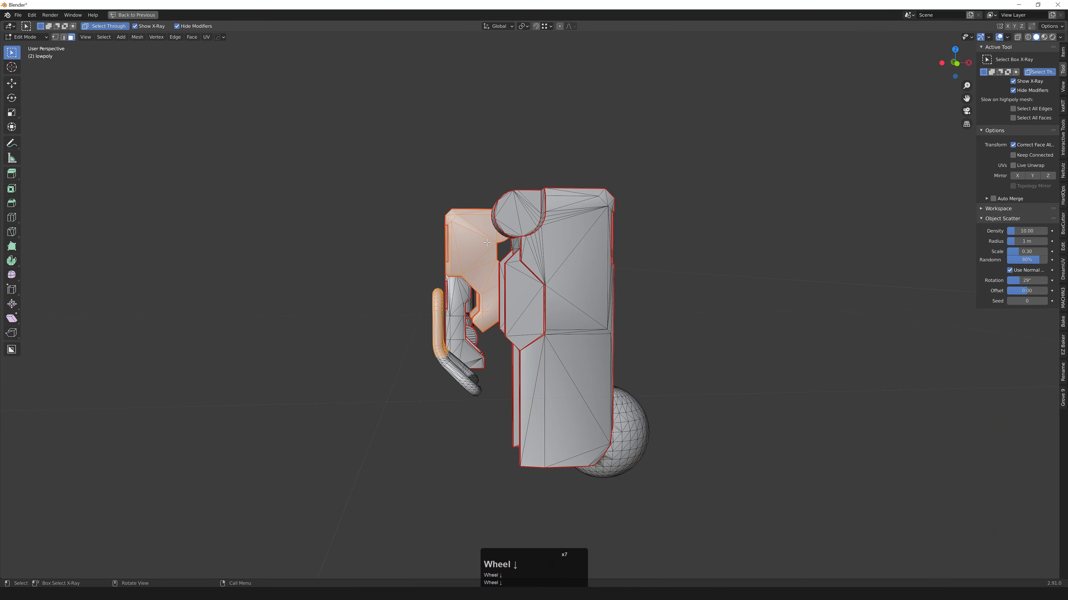
middle_click_drag(487, 273, 437, 222)
scroll(469, 298, "down", 2)
middle_click_drag(469, 298, 486, 285)
left_click(486, 285)
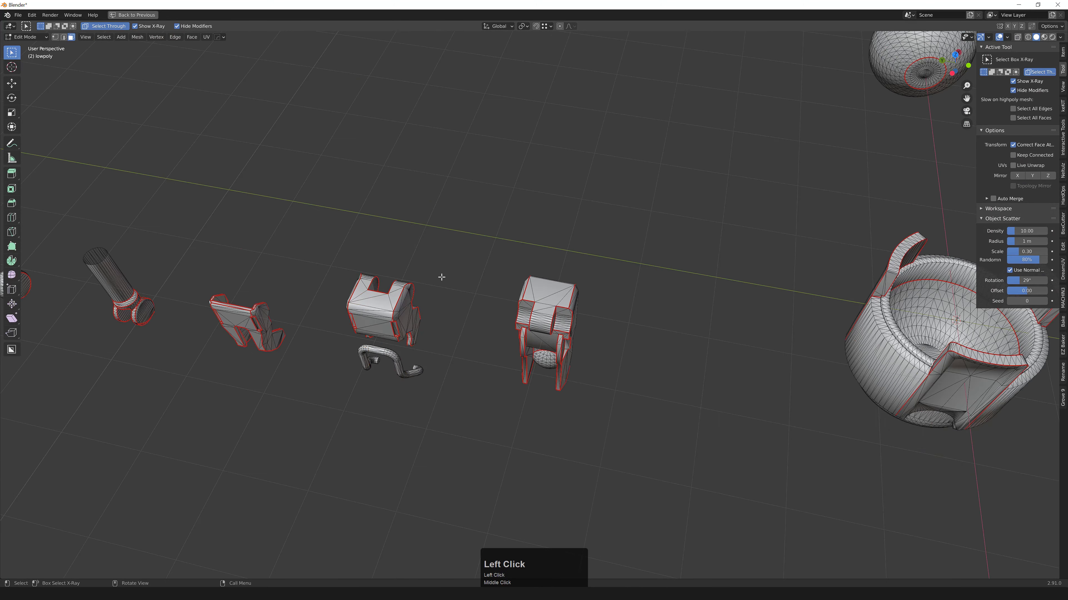
scroll(486, 286, "down", 6)
scroll(467, 300, "up", 4)
middle_click_drag(349, 224, 464, 281)
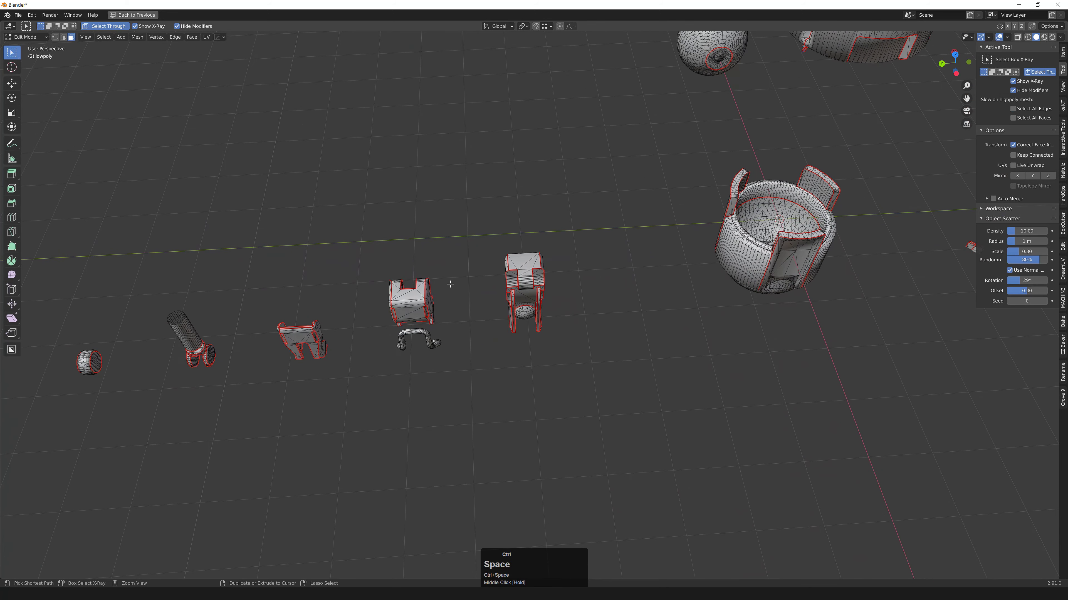
- Restore the multi-editor layout and try moving the hinge block freely away from the row of arm parts
key("ctrl+space")
scroll(540, 292, "down", 1)
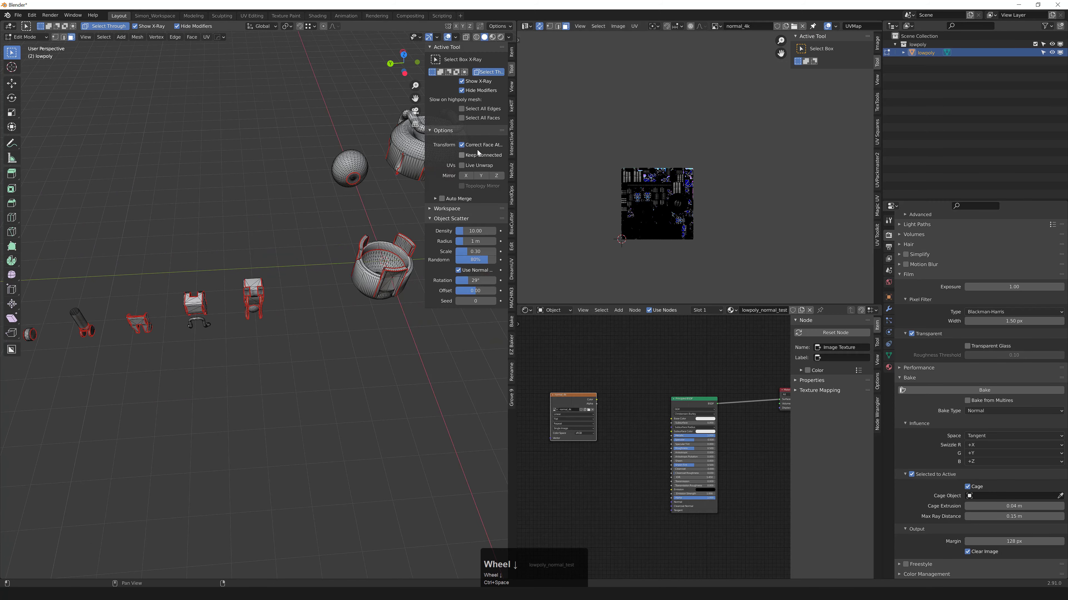
left_click_drag(228, 248, 273, 320)
key("g")
left_click(277, 209)
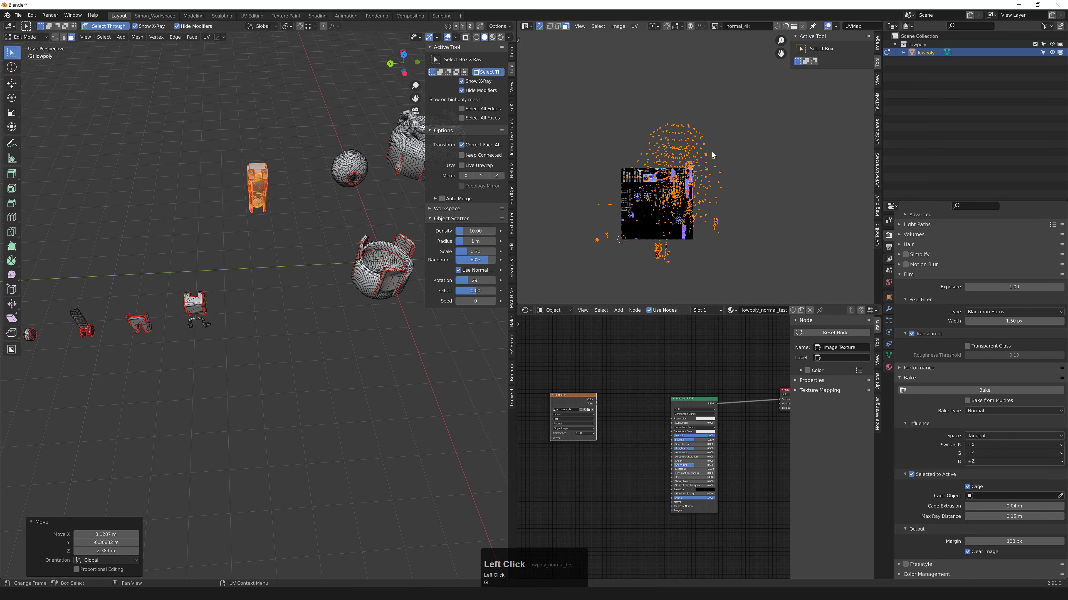
- Undo the hinge block's move and disable Correct Face Attributes, testing it with another free move that is also undone
key("ctrl+z")
left_click(461, 144)
middle_click_drag(330, 262, 315, 274)
key("g")
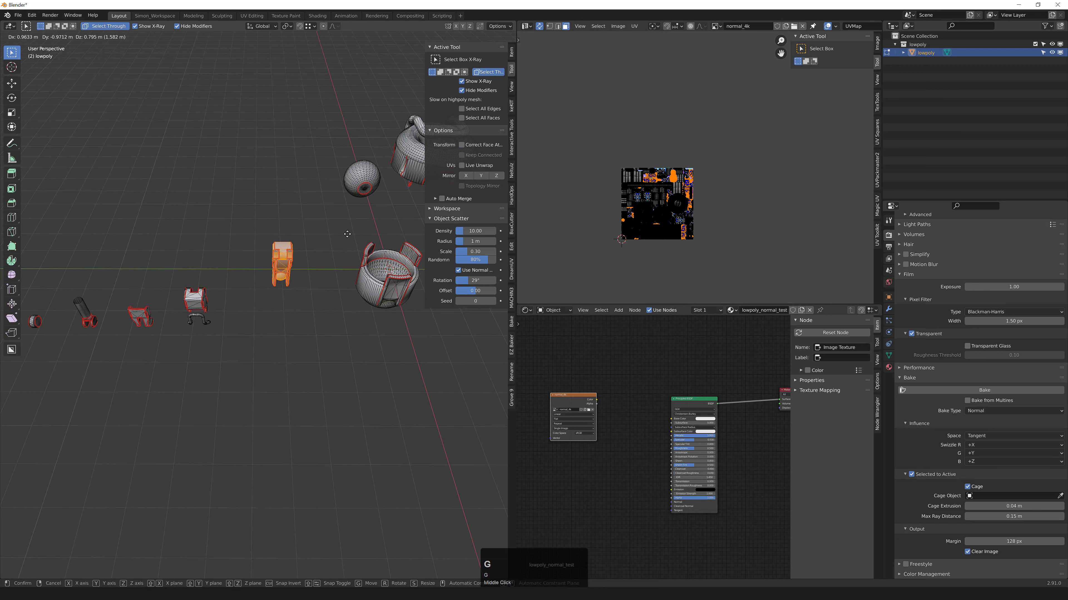
left_click(350, 227)
key("ctrl+z")
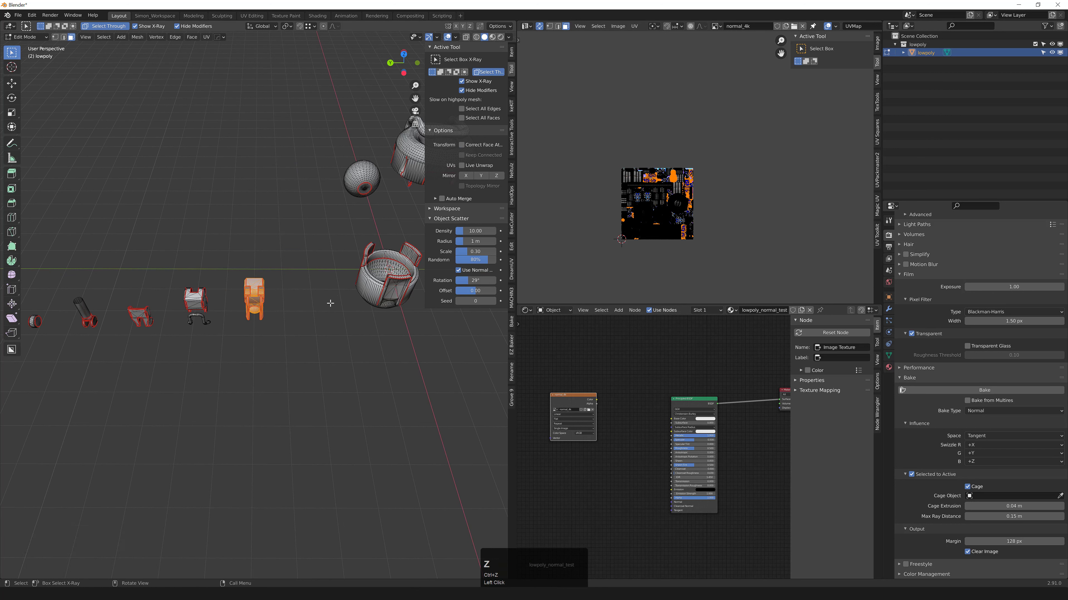
- Merge the shader editor area into the UV editor so the UV layout fills the whole column
left_click(591, 369)
left_click_drag(519, 307, 546, 344)
scroll(593, 320, "up", 2)
- Select the forked bracket's linked faces and move the part along the X axis, out of the row of arm parts
left_click(274, 293)
middle_click_drag(300, 275, 280, 348, "shift")
key("ctrl+alt+s")
left_click(231, 288)
scroll(264, 289, "up", 2, "shift")
middle_click_drag(199, 318, 249, 301, "shift")
key("l")
key("g")
key("x")
middle_click_drag(223, 266, 255, 353)
left_click(200, 322)
key("f")
scroll(262, 349, "up", 3)
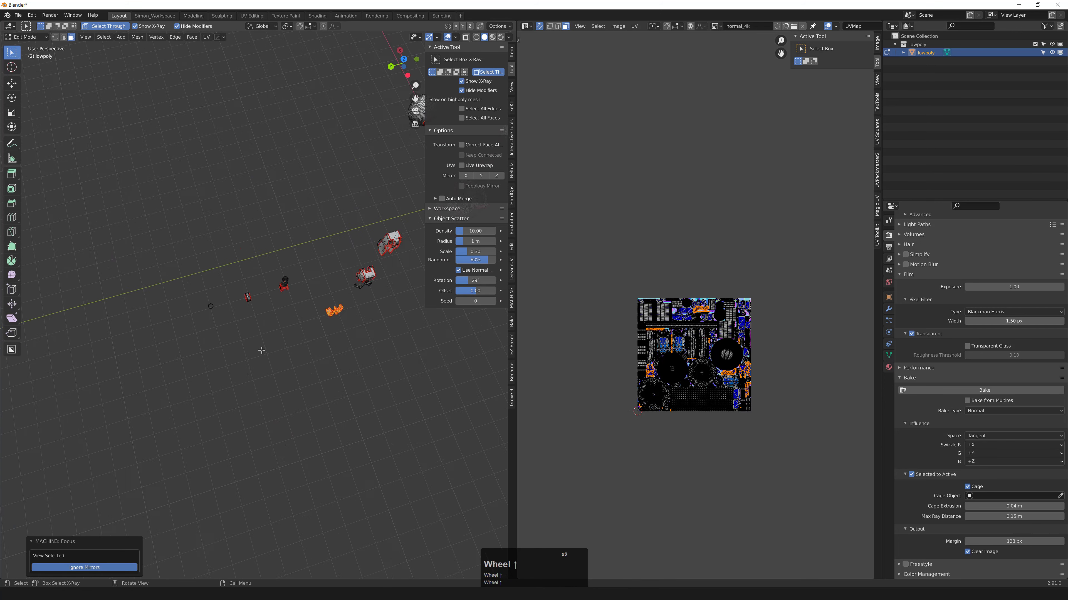
scroll(262, 350, "up", 3)
- Move the short round pin -3 m along the global Y axis, past the piston
left_click_drag(249, 252, 224, 227)
middle_click_drag(239, 265, 210, 301, "shift")
key("g")
middle_click(233, 301)
left_click(309, 300, "ctrl")
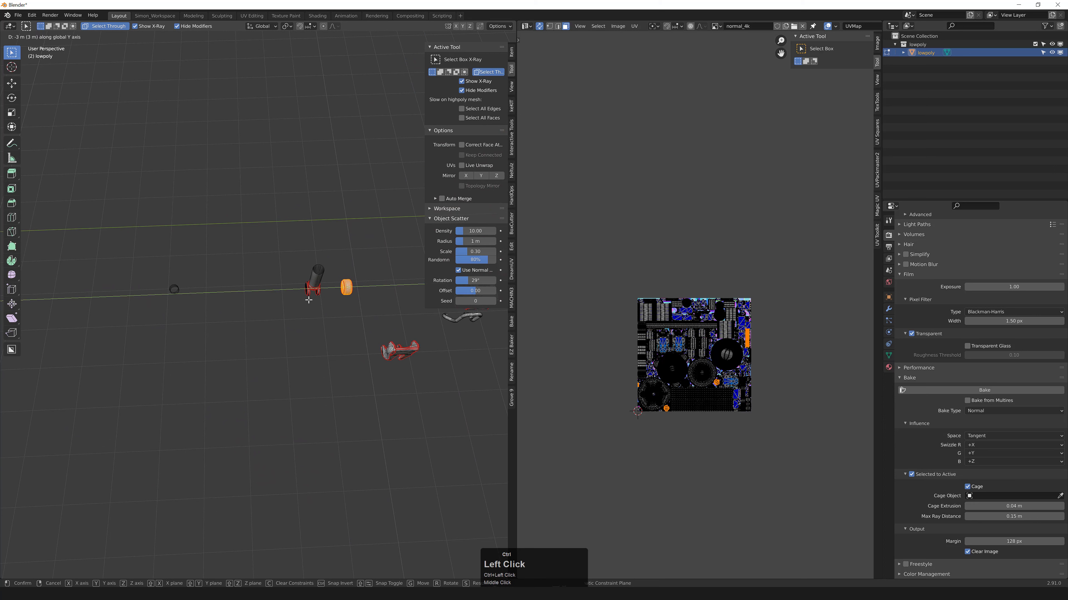
left_click(309, 300)
- Shift the short round pin sideways along one axis so it clears the piston
middle_click_drag(307, 302, 336, 321)
key("g")
middle_click(319, 319)
left_click(329, 327, "ctrl")
- Move the small ring along one axis toward the piston and pin, undoing the last extra move
left_click_drag(167, 341, 223, 405)
middle_click_drag(223, 404, 179, 375)
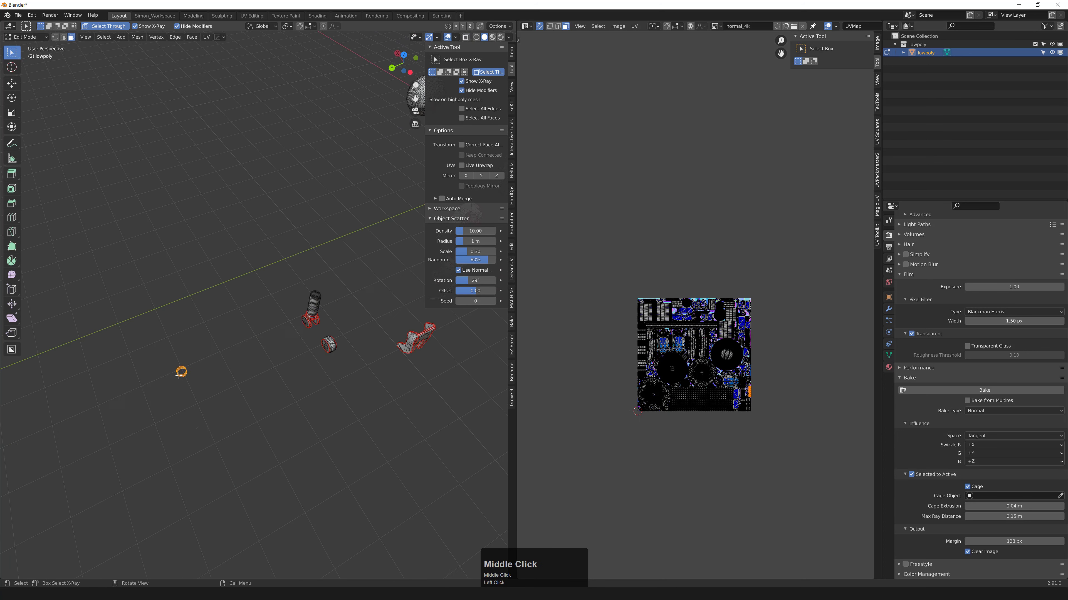
key("g")
middle_click(252, 353)
left_click(325, 333)
key("g")
left_click(267, 357)
key("g")
middle_click(266, 322)
left_click(265, 324)
key("ctrl+z")
- Move the selected piston, pin and ring together along the global X axis
middle_click_drag(267, 341, 212, 328)
key("g")
middle_click(225, 328)
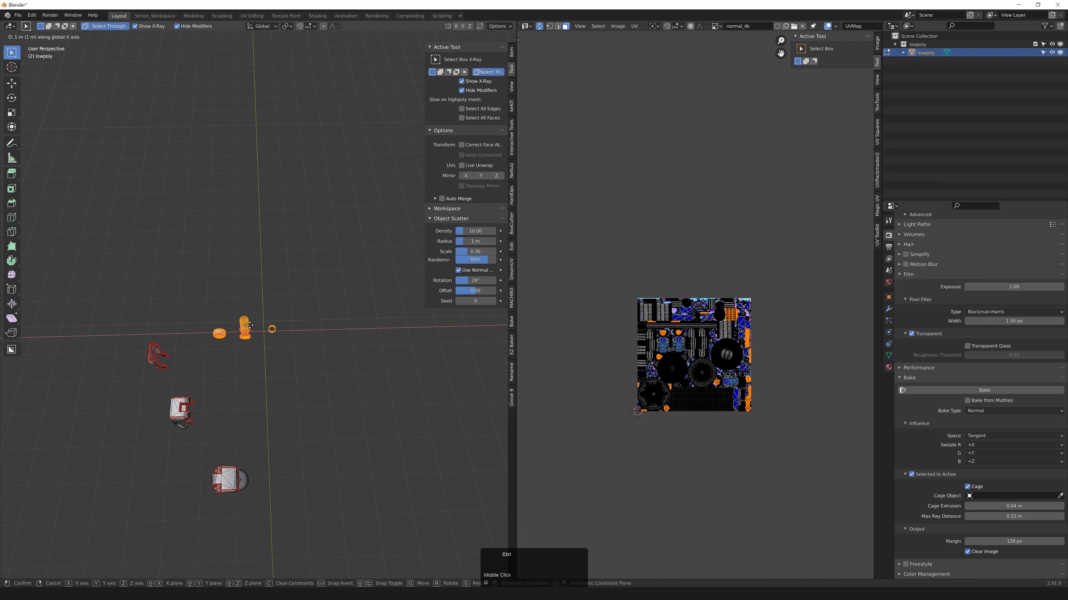
left_click(263, 328, "ctrl")
- Box-select the cluster of small arm parts and move it along the Y axis closer to the other arm parts
scroll(249, 359, "down", 5)
scroll(248, 377, "up", 5)
middle_click_drag(245, 381, 311, 353)
middle_click_drag(310, 353, 167, 265, "shift")
scroll(251, 358, "down", 3)
scroll(250, 357, "up", 2)
left_click(260, 328)
left_click_drag(161, 237, 261, 386)
middle_click_drag(260, 386, 303, 362)
key("g")
key("y")
left_click(251, 314, "ctrl")
- Inspect the body parts and the small clips beside them, briefly selecting the clips to check their placement
scroll(235, 338, "up", 6)
scroll(231, 372, "down", 6)
scroll(231, 372, "up", 4)
left_click(235, 371)
scroll(294, 363, "down", 6)
middle_click_drag(269, 365, 58, 370, "shift")
middle_click_drag(218, 374, 248, 367)
scroll(248, 366, "up", 6)
middle_click_drag(256, 311, 265, 218)
left_click_drag(268, 227, 375, 431)
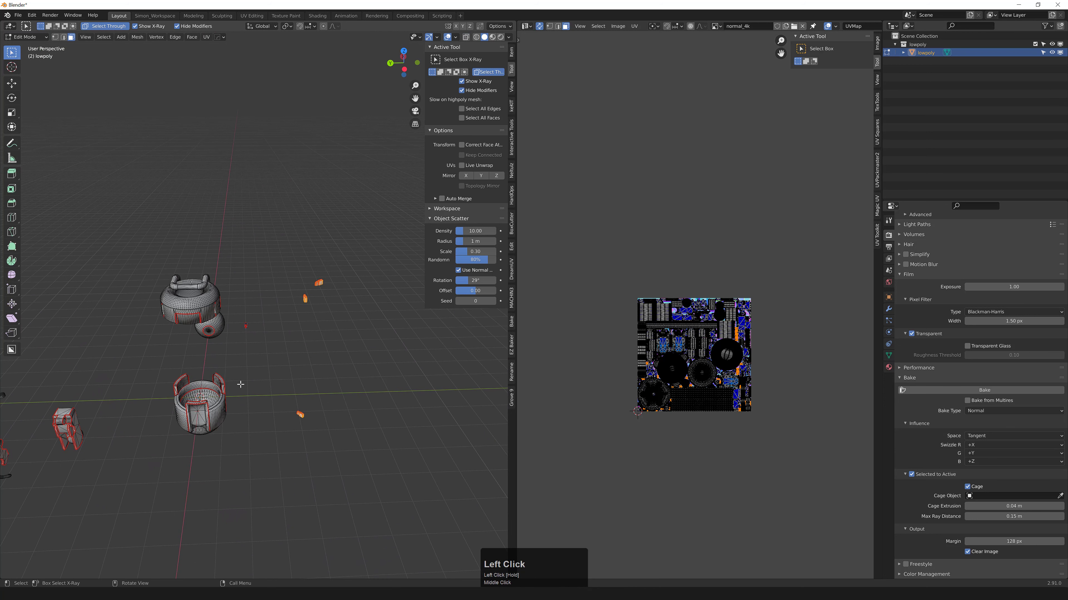
middle_click_drag(263, 356, 239, 380)
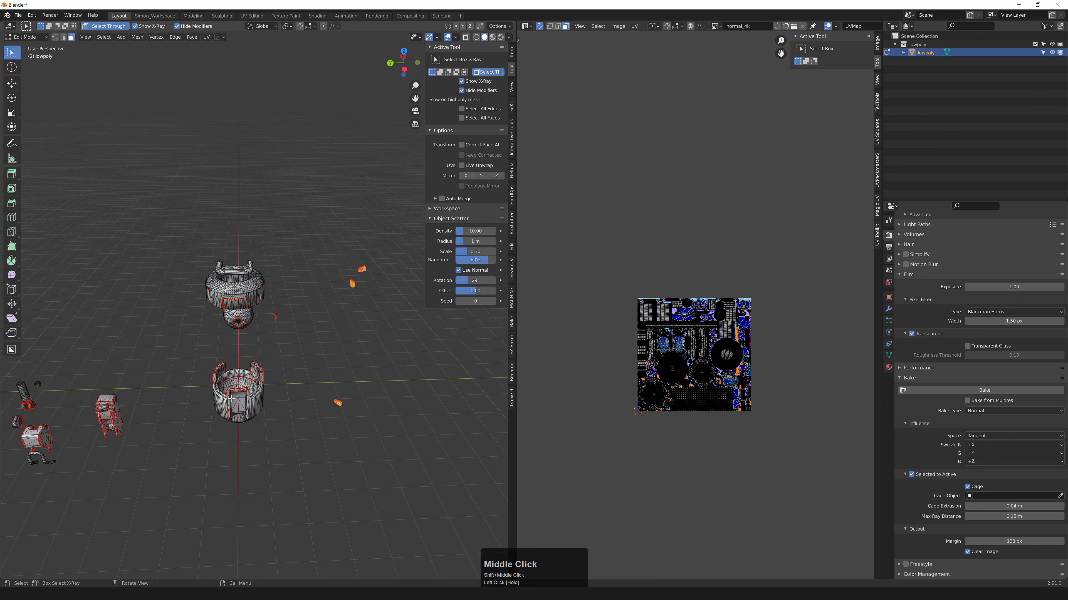
scroll(298, 385, "up", 3)
left_click(298, 384)
left_click(298, 384)
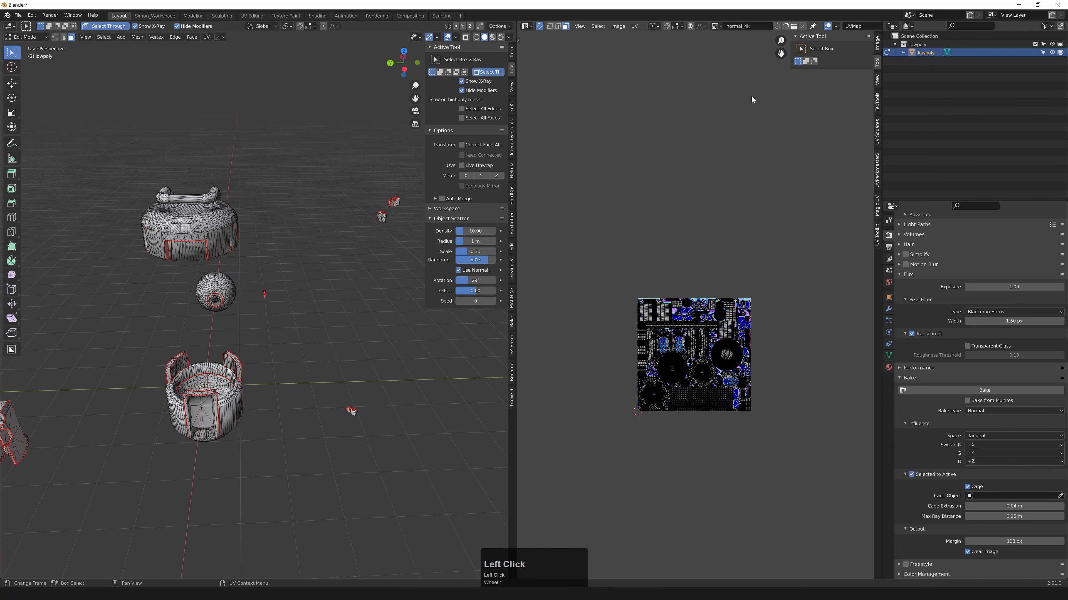
- Switch the UV editor to the Shader Editor and frame the lowpoly_normal_test material's nodes
key("ctrl+alt+z")
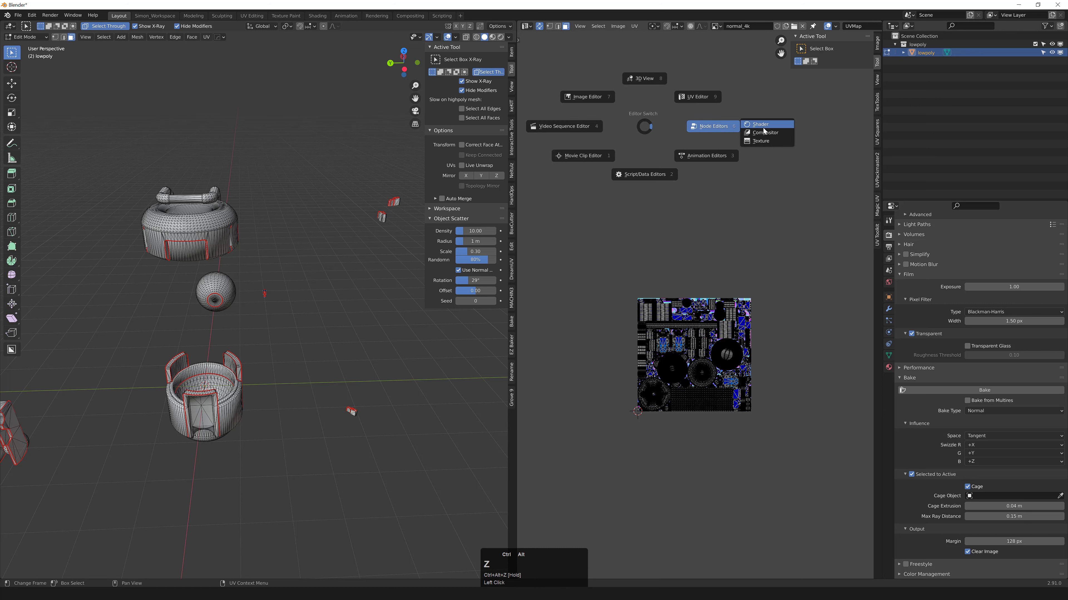
left_click(762, 127)
middle_click_drag(568, 273, 575, 340)
scroll(606, 292, "up", 5)
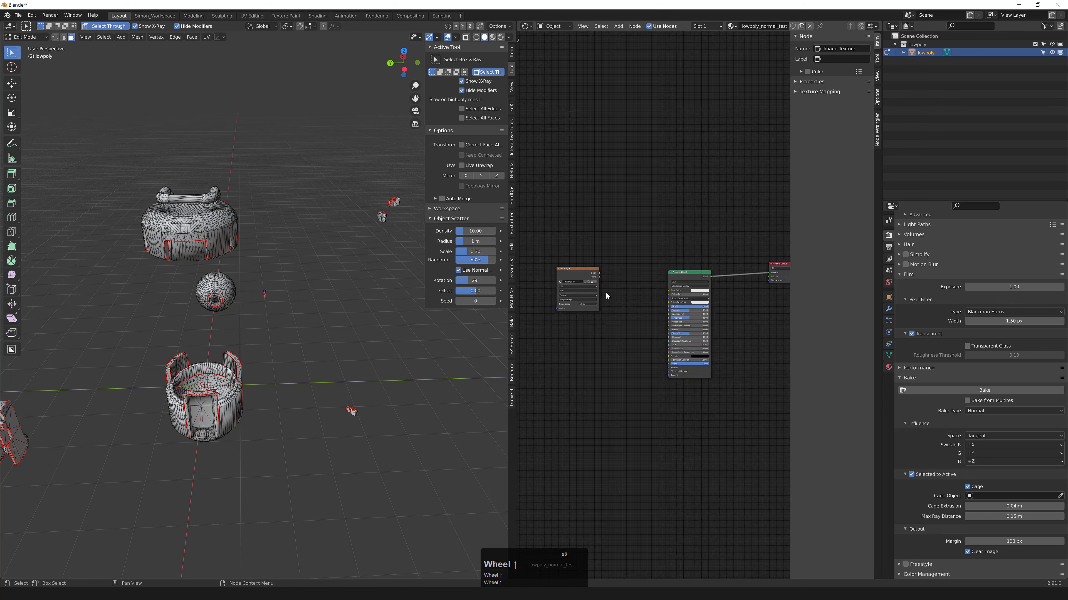
- Load the baked normal map image into the Image Texture node and set its color space to Non-Color
left_click(587, 278)
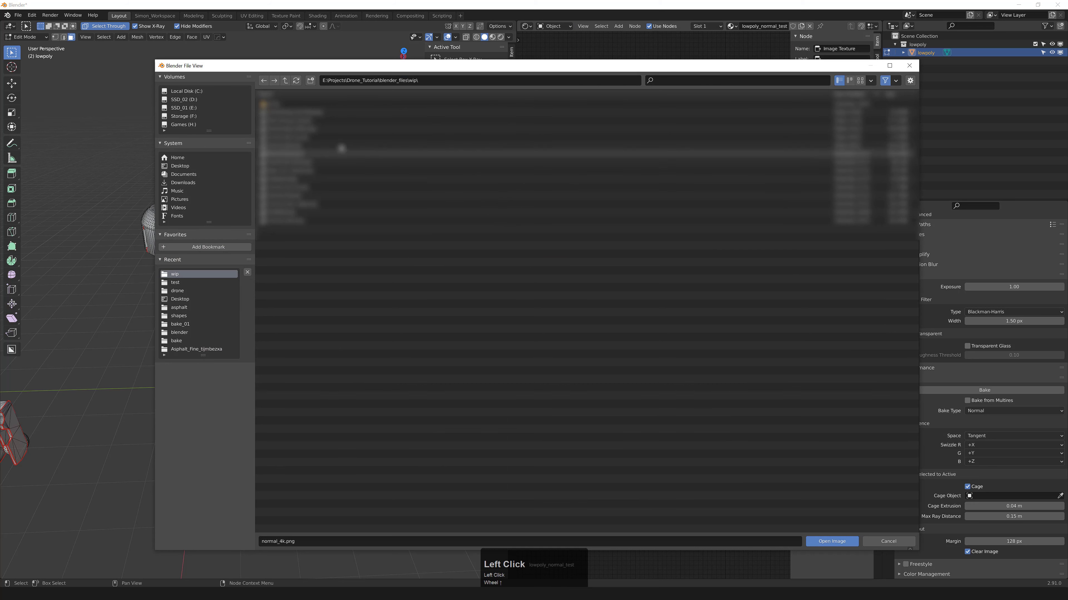
double_click(333, 113)
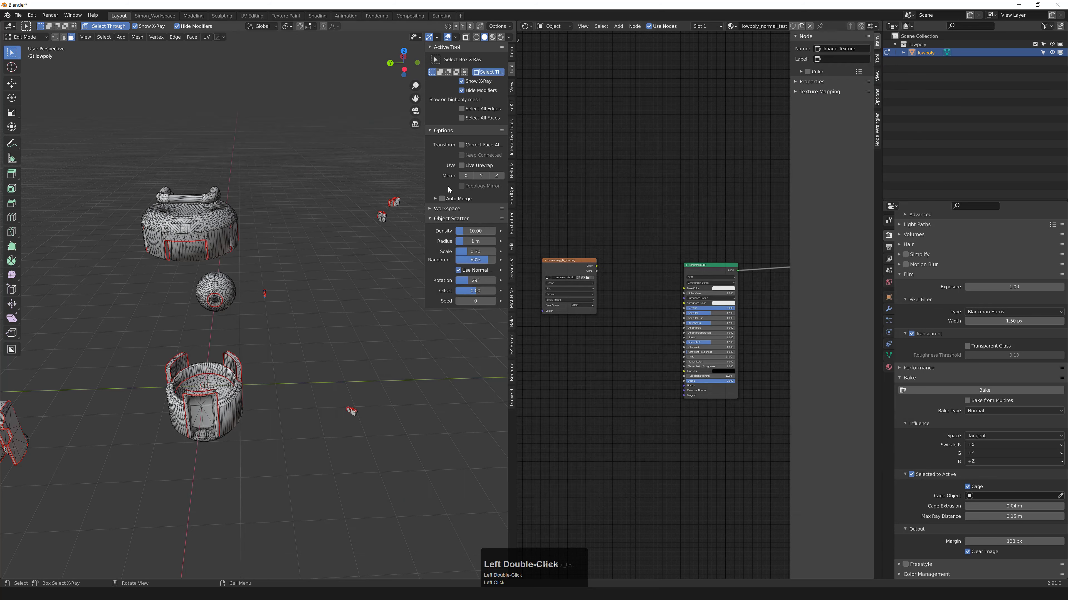
left_click(585, 306)
left_click(587, 324)
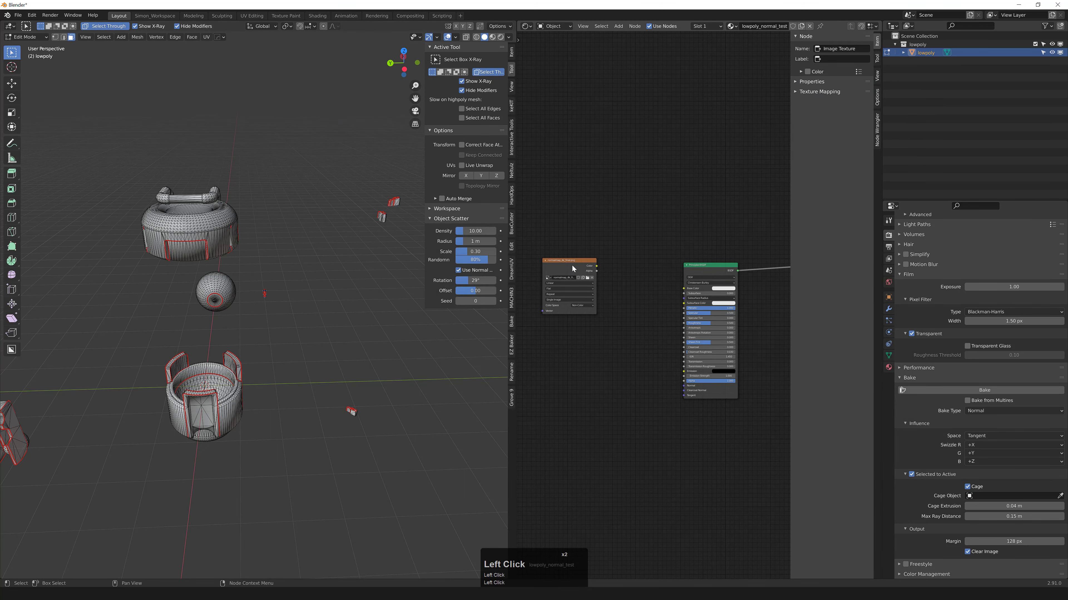
- Add a Normal Map node and link it between the Image Texture node and the Principled BSDF's Normal input
left_click_drag(573, 265, 556, 269)
key("shift+a")
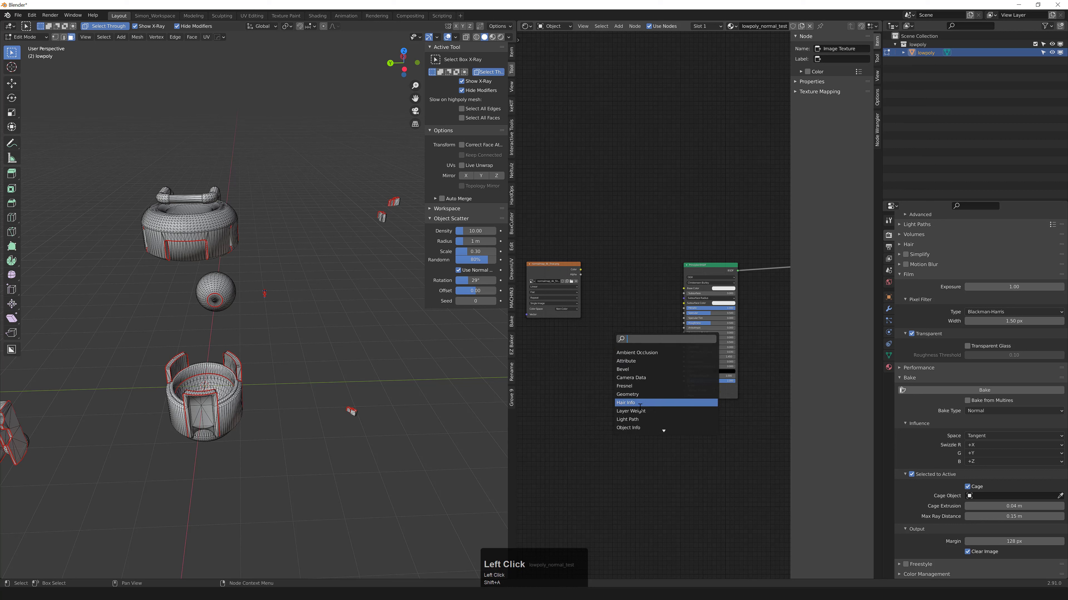
type("n")
type("ormal map")
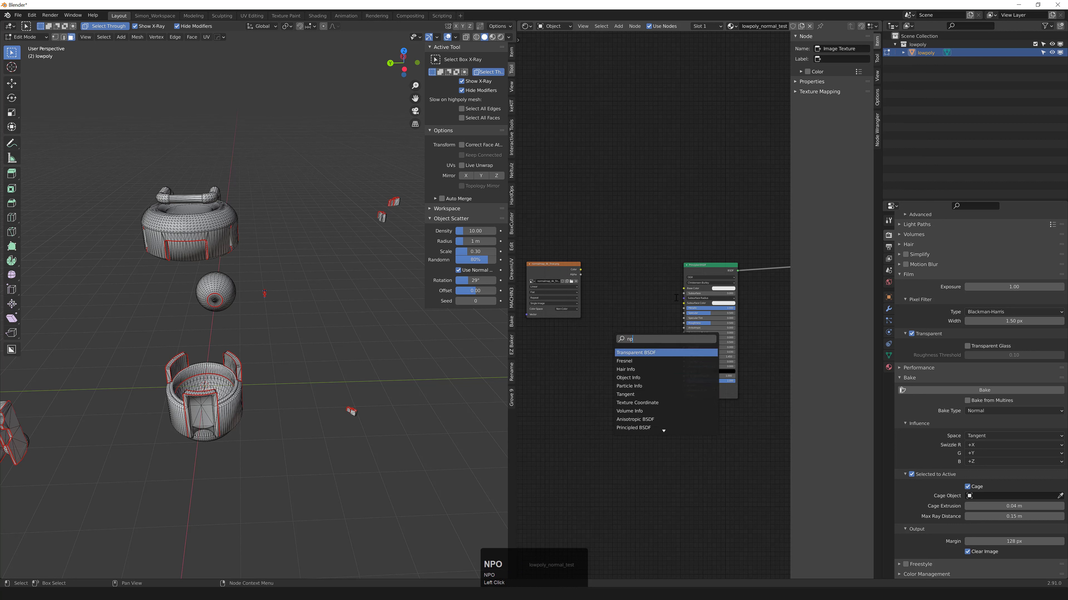
key("Return")
left_click(660, 300)
left_click_drag(581, 269, 685, 385)
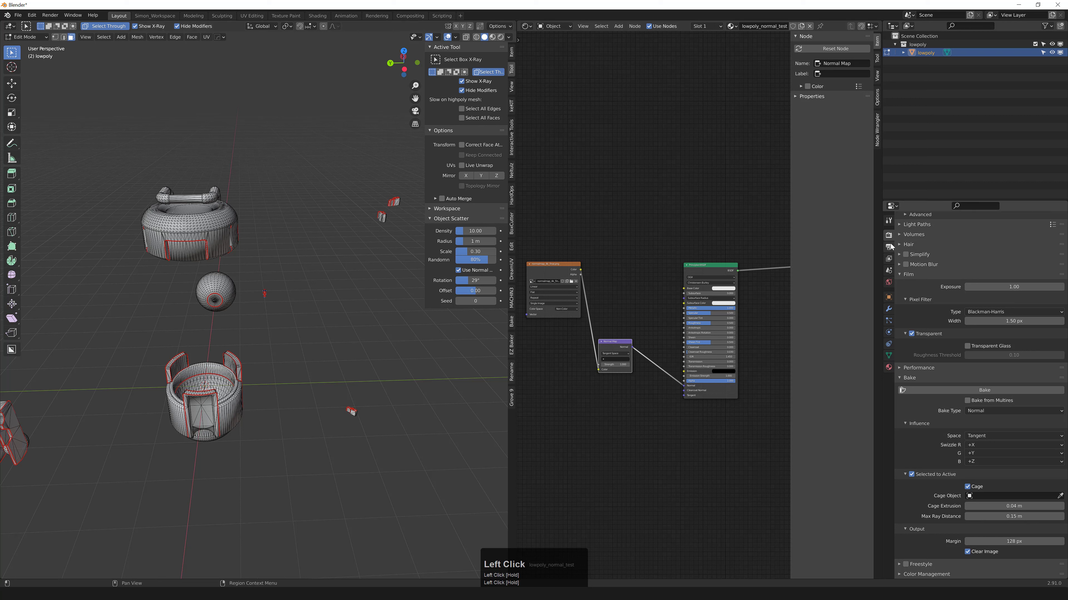
- Set the render engine to Eevee
scroll(975, 295, "up", 5)
left_click(979, 233)
left_click(974, 244)
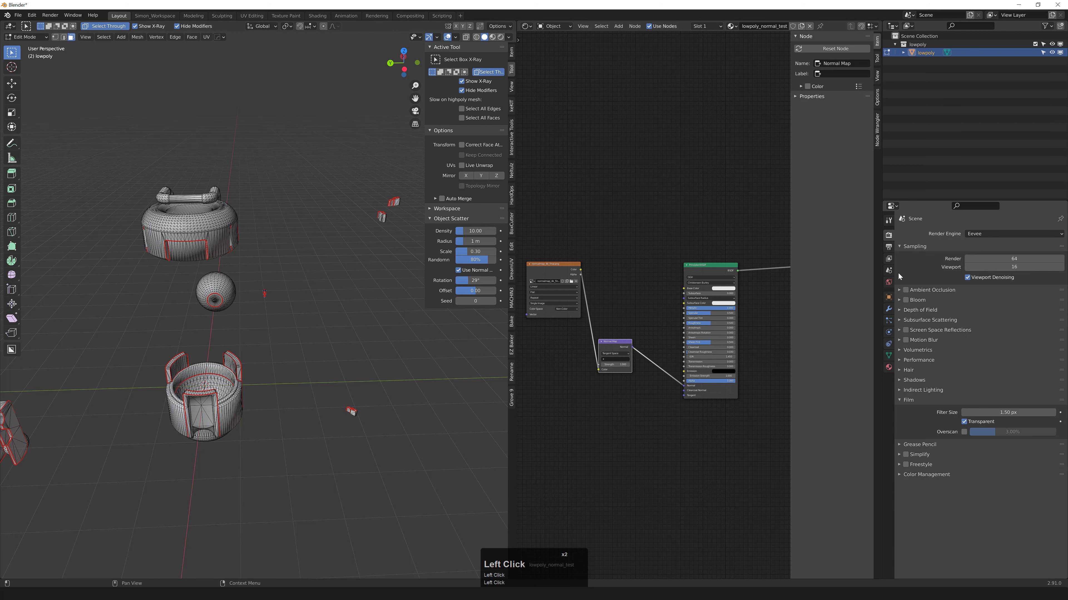
- Return to Object Mode with nothing selected and switch the viewport to Rendered shading
key("Tab")
left_click(319, 256)
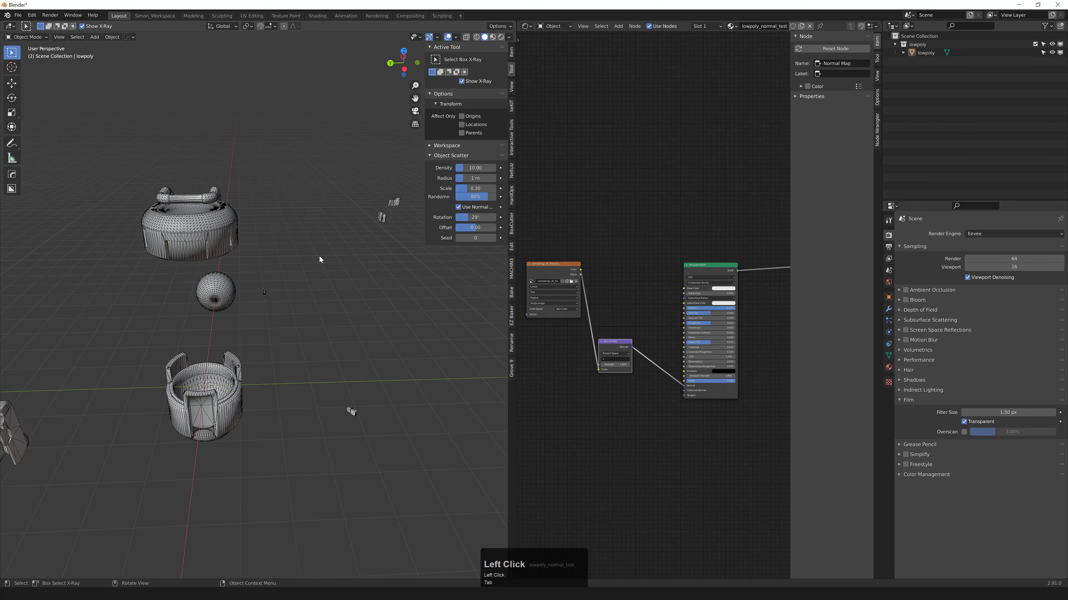
key("z")
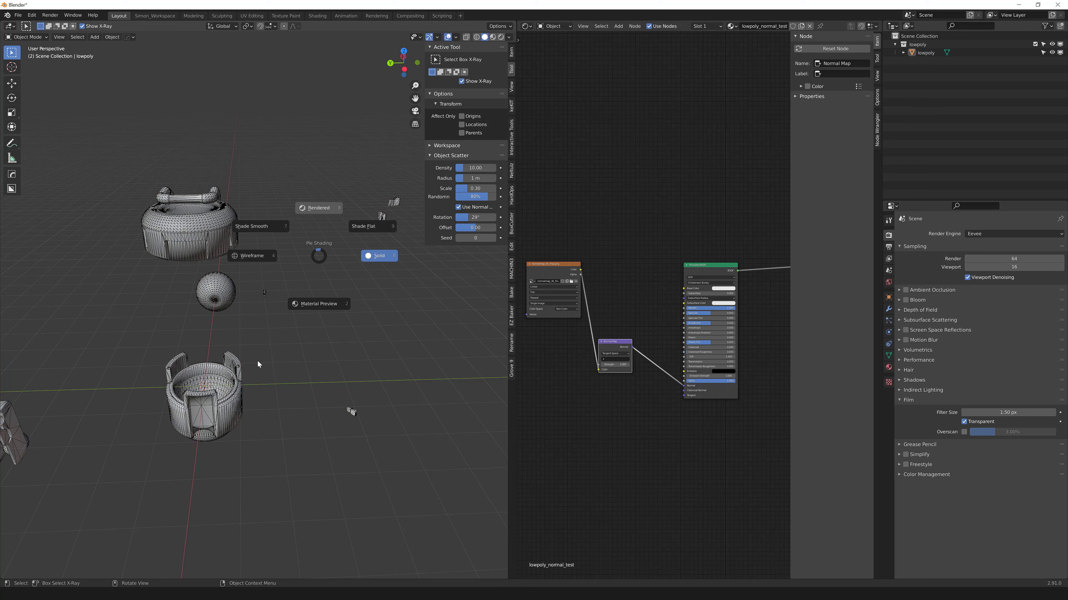
left_click(295, 335)
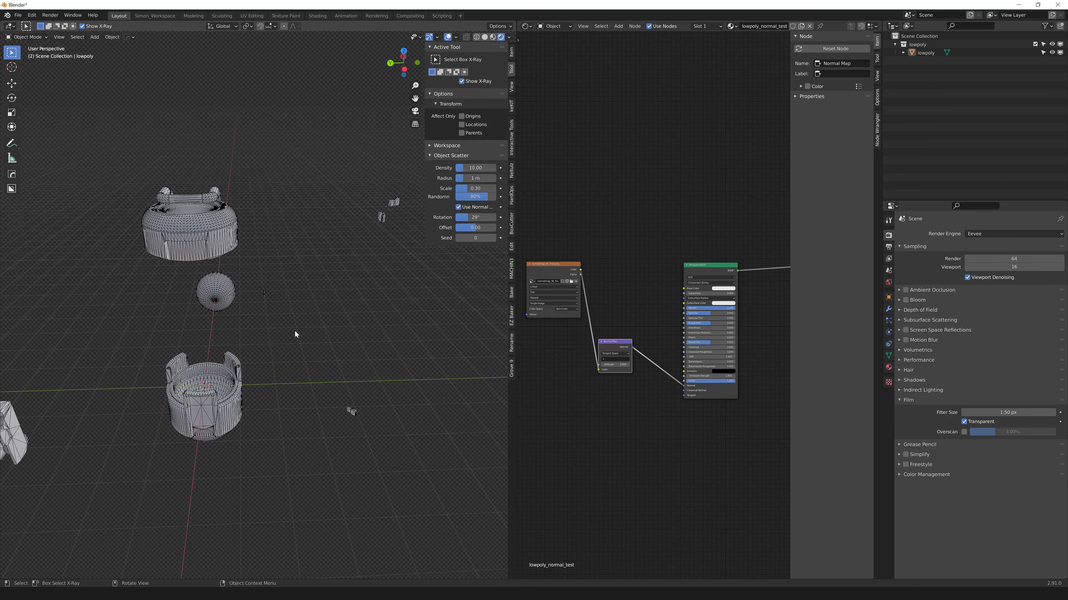
- Examine the baked normal map on the dome, bowl and sphere in the rendered viewport
middle_click_drag(311, 233, 313, 273, "shift")
scroll(239, 338, "up", 2)
scroll(239, 337, "up", 2)
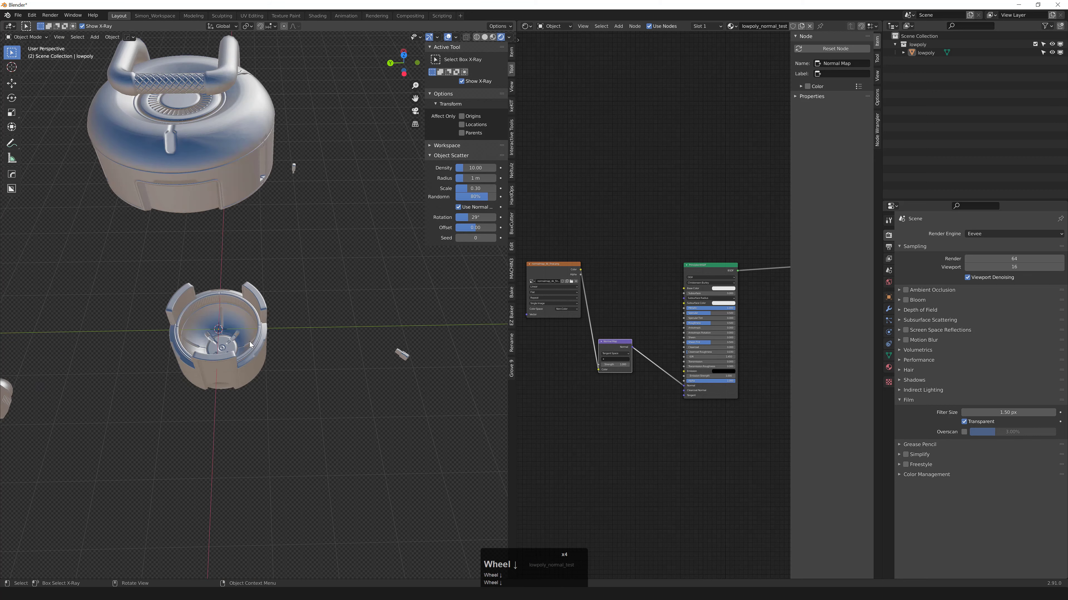
scroll(249, 342, "down", 2)
middle_click_drag(356, 350, 336, 360, "shift")
scroll(336, 360, "up", 5)
left_click(336, 356)
key("4")
left_click_drag(289, 309, 345, 370)
key("f")
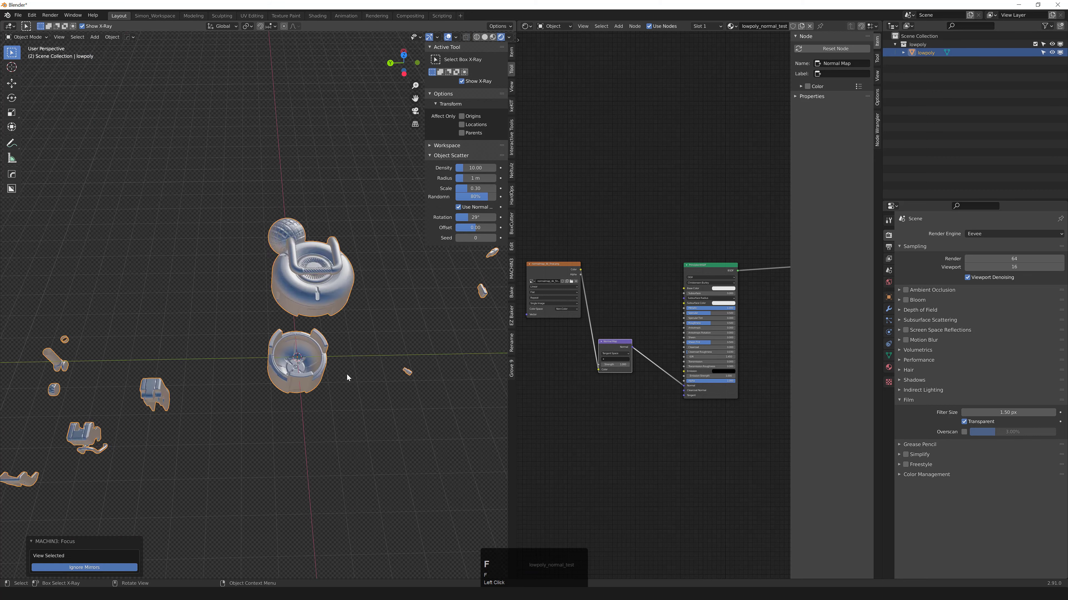
scroll(348, 376, "up", 5)
- Select the small clip beside the bowl in face mode and inspect its shading up close
key("3")
left_click_drag(393, 346, 469, 414)
key("f")
key("Tab")
scroll(378, 349, "down", 10)
scroll(349, 324, "up", 5)
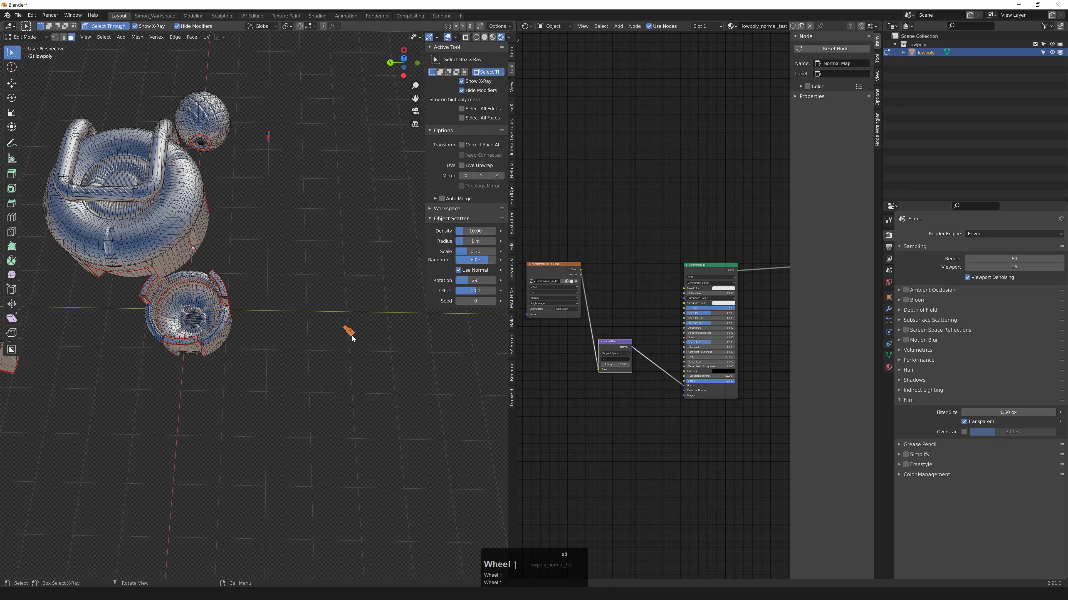
left_click(330, 359)
scroll(331, 358, "up", 5)
middle_click_drag(342, 357, 360, 328)
left_click(372, 310)
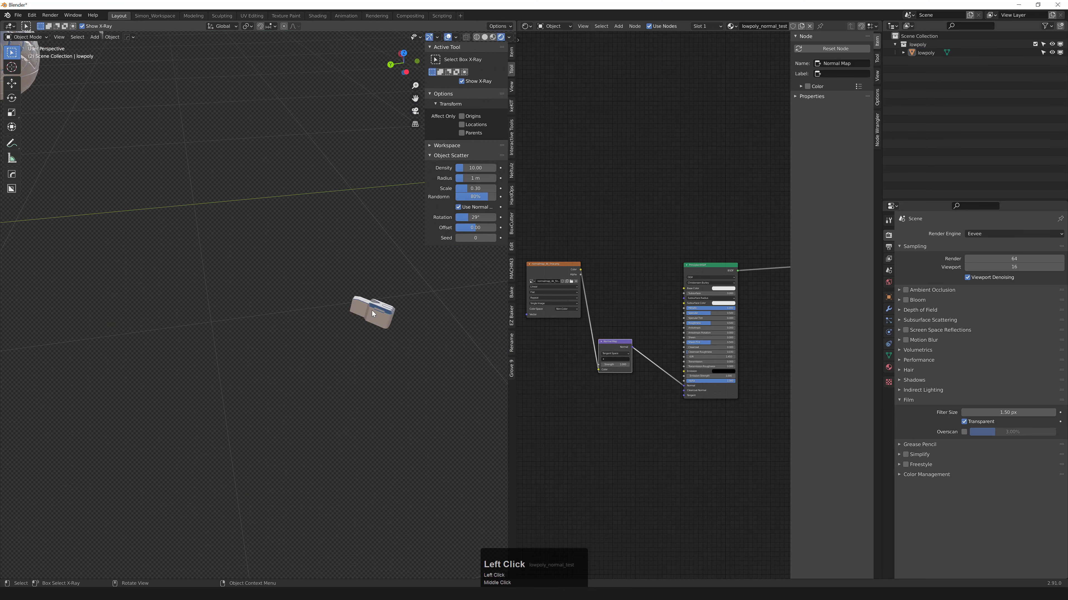
- Compare the normal map shading of the bowl-shaped body with that of the small clips around it
scroll(372, 310, "down", 5)
middle_click_drag(290, 325, 365, 279)
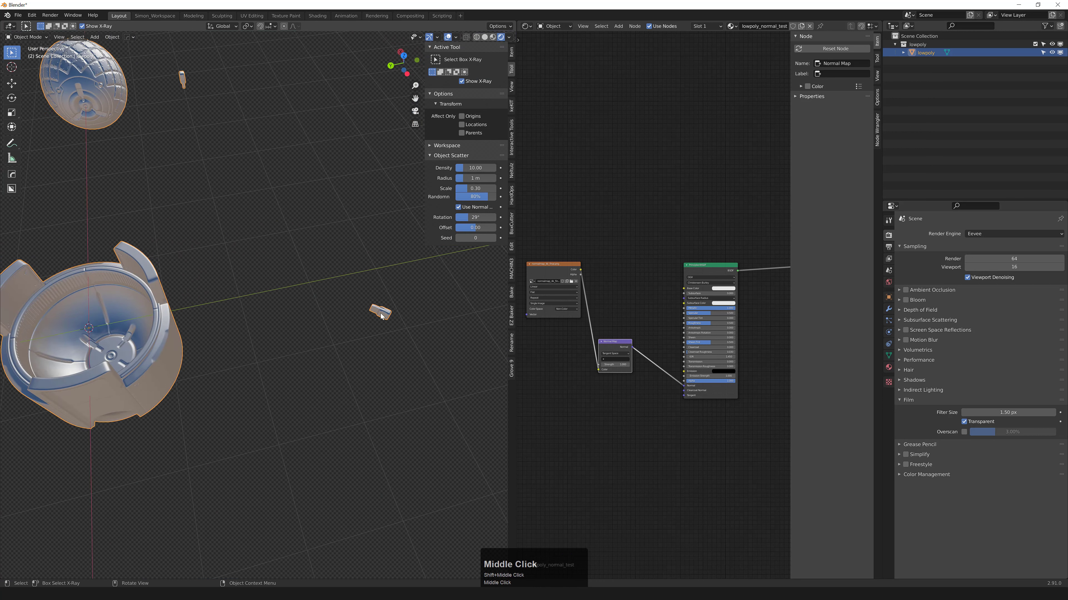
middle_click_drag(331, 314, 306, 322)
scroll(287, 325, "up", 3)
scroll(269, 378, "up", 3)
scroll(330, 369, "down", 8)
scroll(304, 350, "up", 2)
scroll(324, 315, "down", 4)
scroll(324, 314, "up", 5)
scroll(324, 314, "down", 5)
scroll(311, 317, "up", 4)
- Separate the small clip's linked faces into an object of its own and select it in Object Mode
key("Tab")
left_click(386, 284)
key("l")
key("p")
left_click(390, 335)
key("Tab")
left_click(386, 284)
left_click(394, 333)
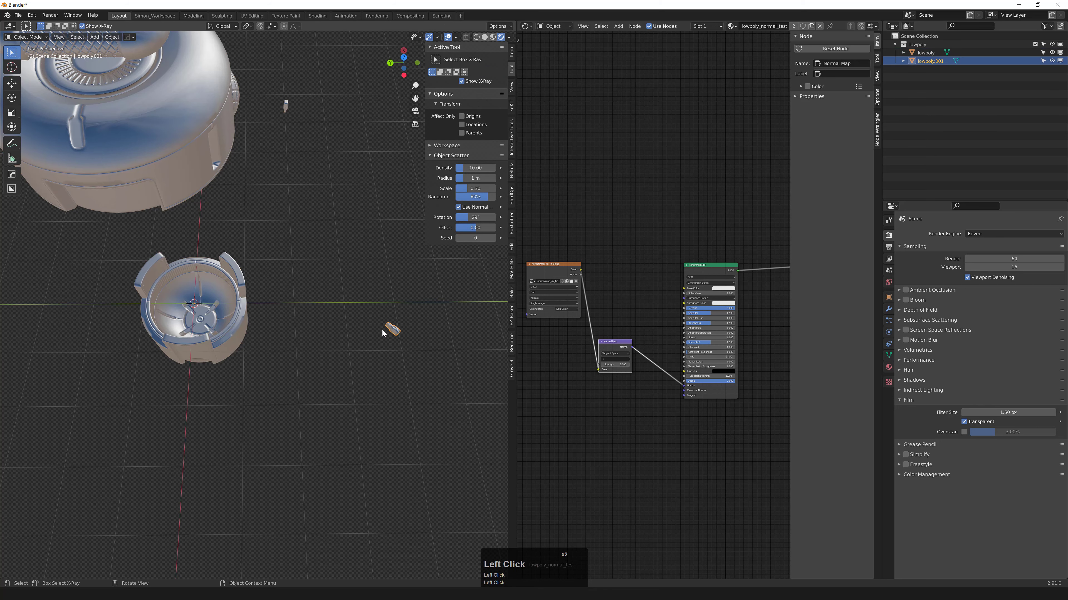
- Move the separated clip along the global Y axis into the bowl, onto an empty arm of the central hub
key("g")
middle_click(379, 332)
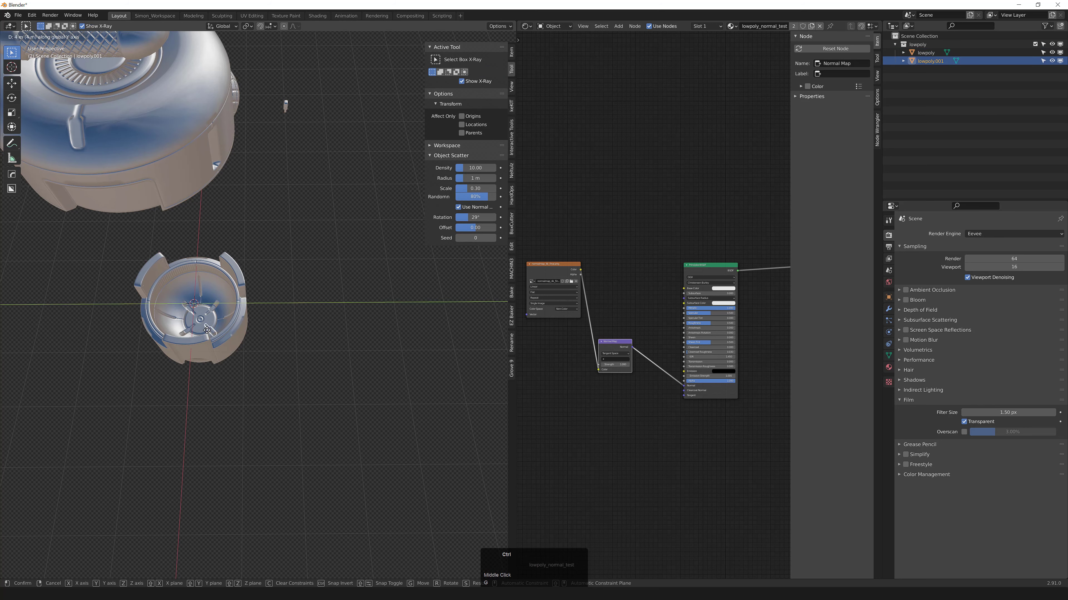
left_click(209, 331, "ctrl")
- Examine in the UV Editor where the selected clip's faces lie on the normal_4k map, beside a close-up of the clip in the bowl
key("f")
scroll(240, 335, "down", 7)
middle_click_drag(252, 290, 304, 342, "shift")
scroll(703, 376, "up", 2)
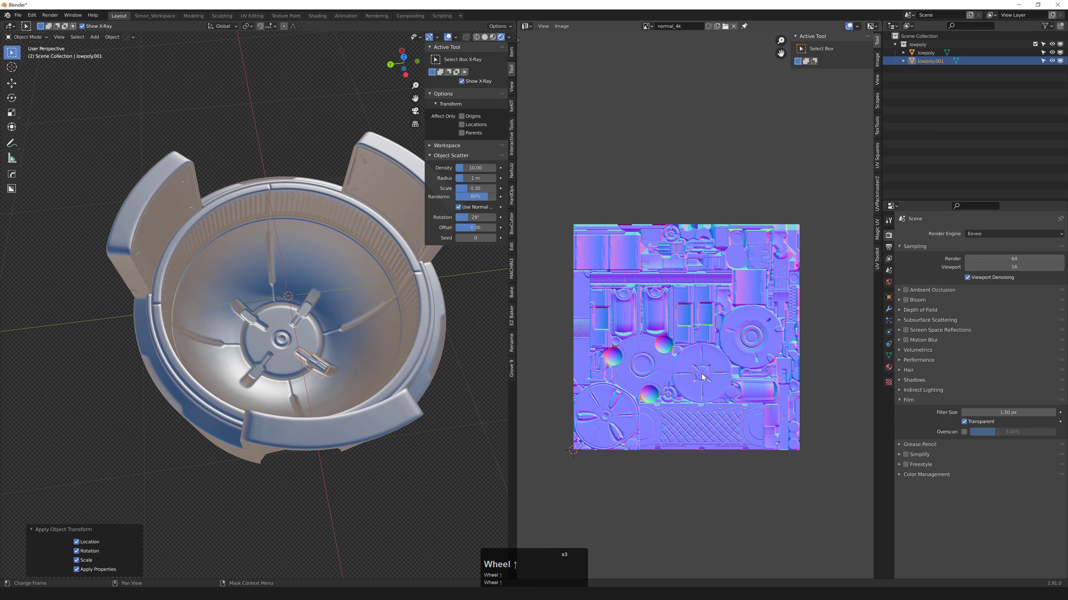
key("3")
left_click_drag(263, 314, 341, 393)
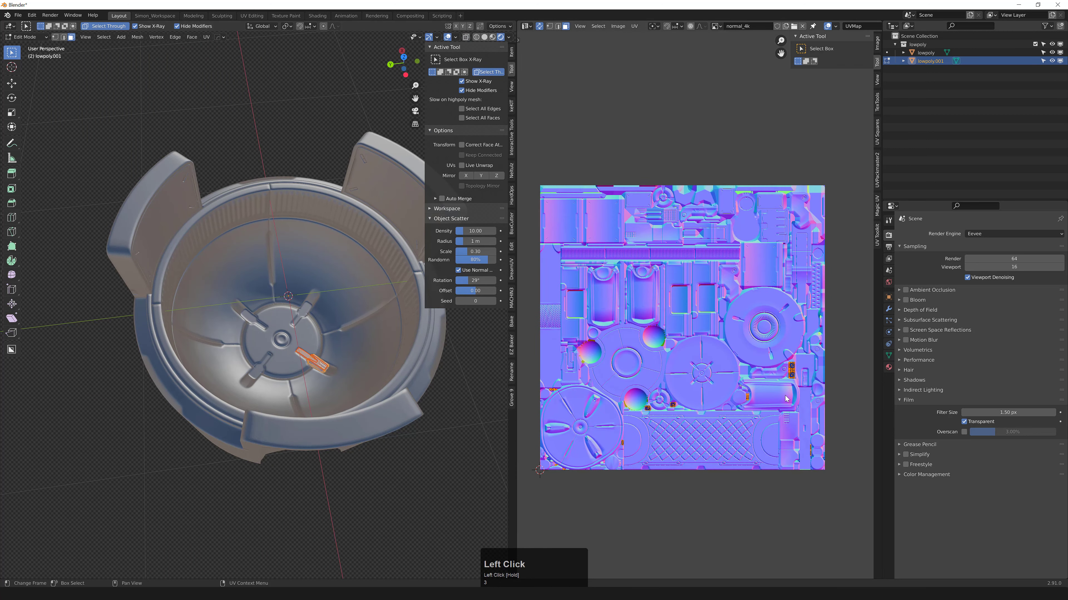
scroll(762, 361, "down", 2)
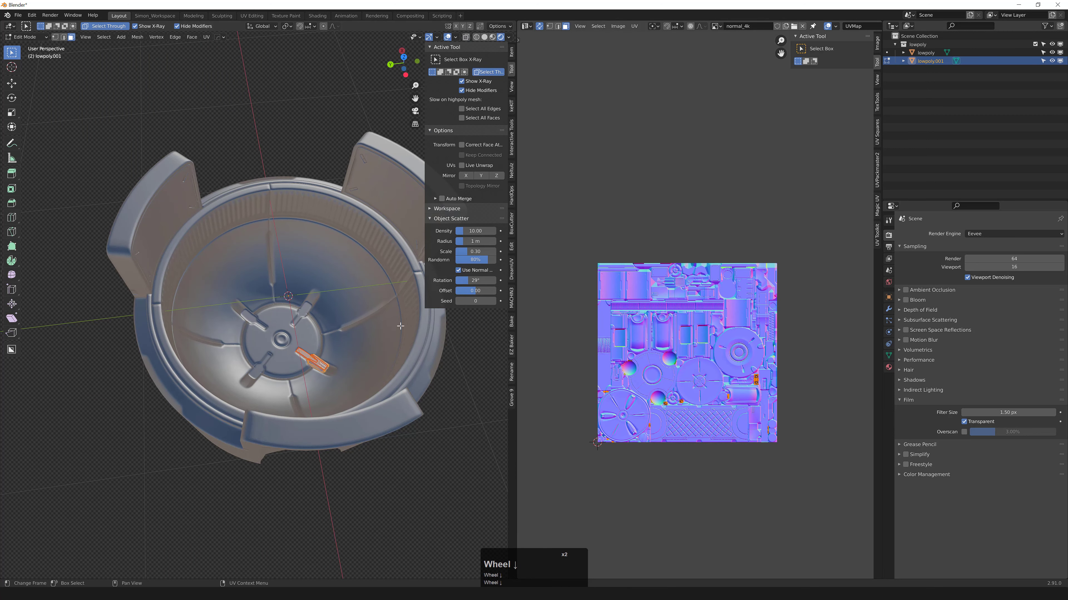
scroll(316, 352, "up", 1)
key("Tab")
- Duplicate the clip in place and rotate the copy about the global Z axis in snapped increments onto the neighbouring hub arm
left_click(316, 352)
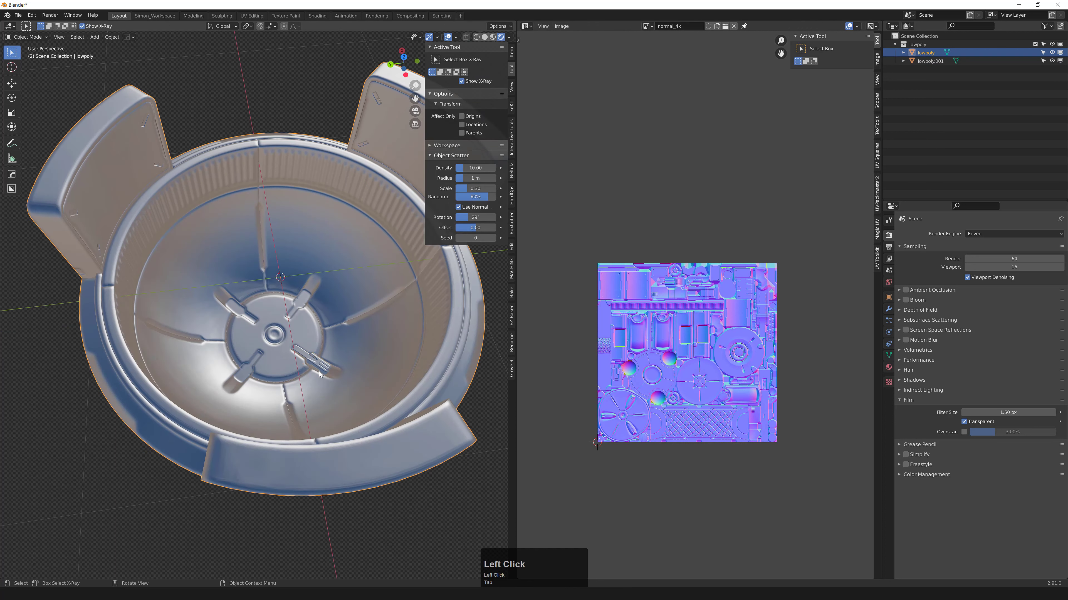
middle_click_drag(316, 353, 347, 343)
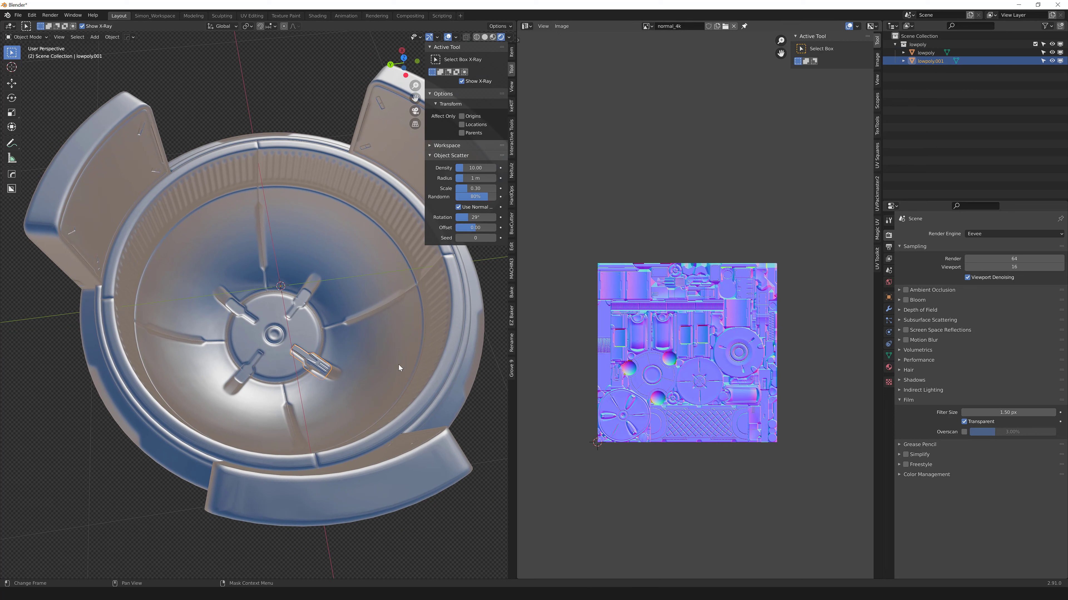
key("shift+d")
key("Escape")
middle_click_drag(332, 356, 304, 339)
key("r")
key("z")
key("ctrl")
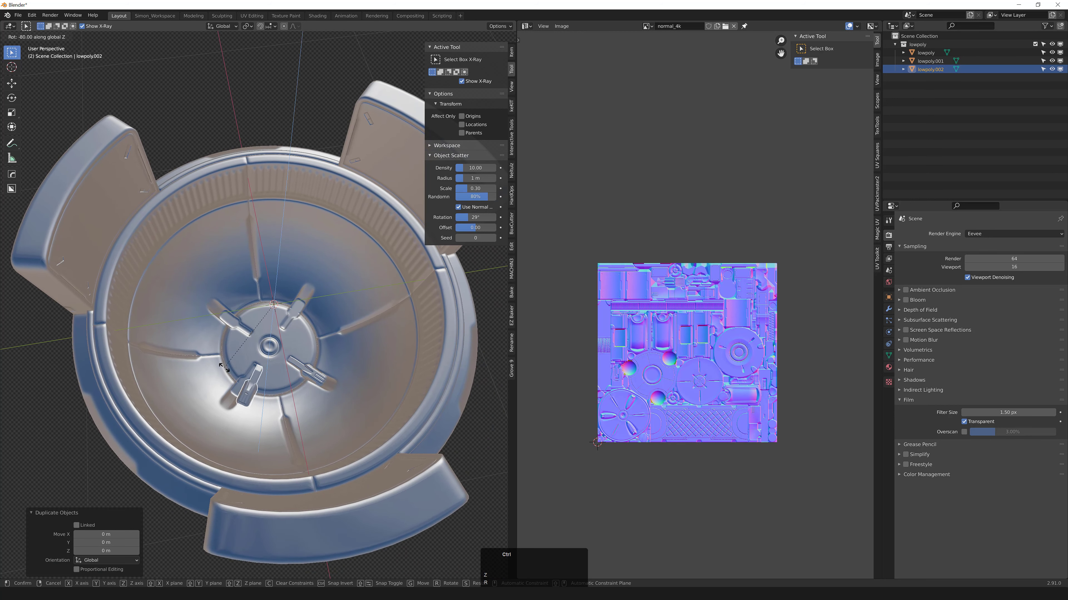
left_click(215, 359, "ctrl")
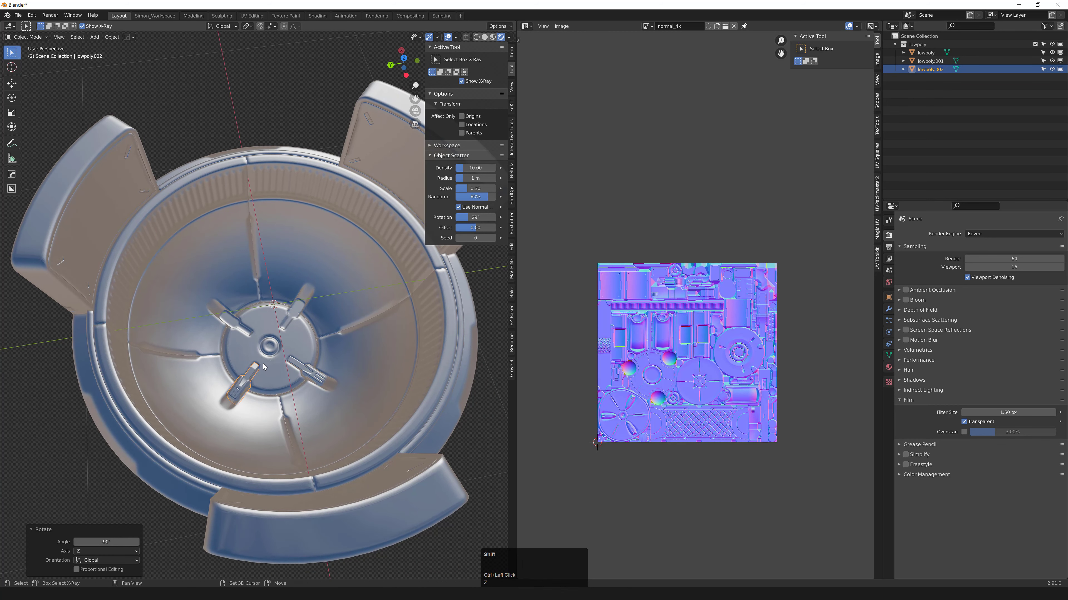
- Duplicate the second clip and rotate this copy about global Z with snapping onto the third arm of the hub
key("shift+d")
key("r")
key("z")
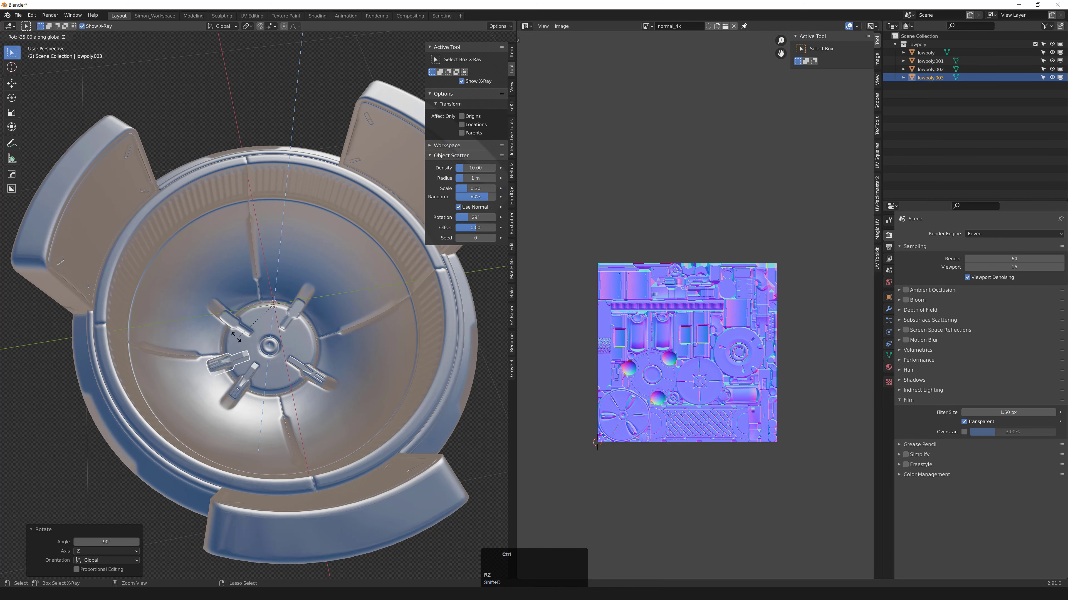
key("ctrl")
left_click(238, 295)
- Duplicate the third clip and rotate the new copy about global Z towards the last empty hub arm
middle_click_drag(237, 294, 260, 323)
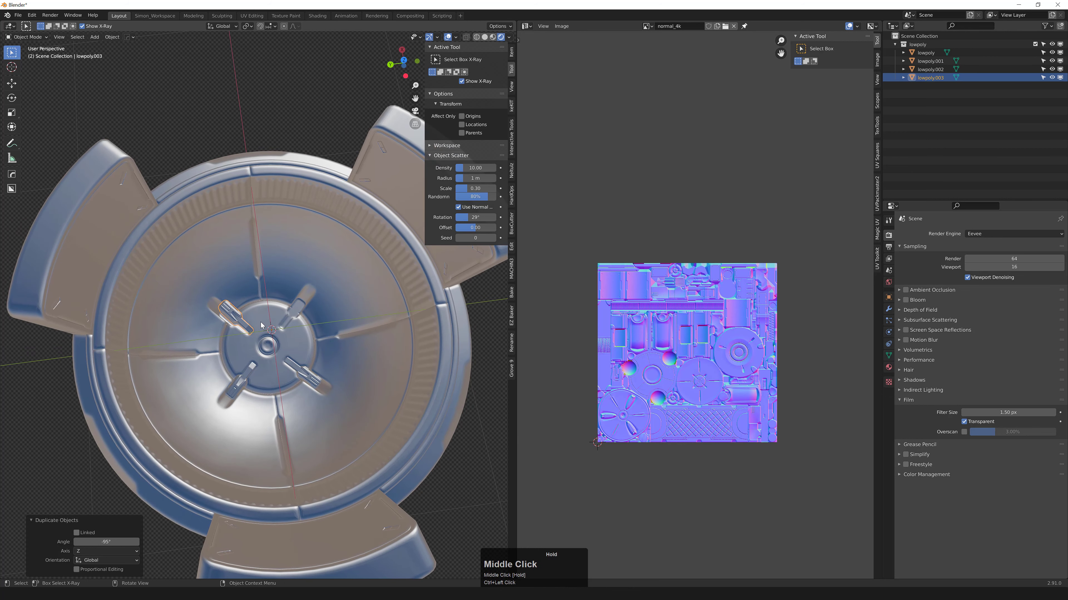
key("shift+d")
key("r")
key("z")
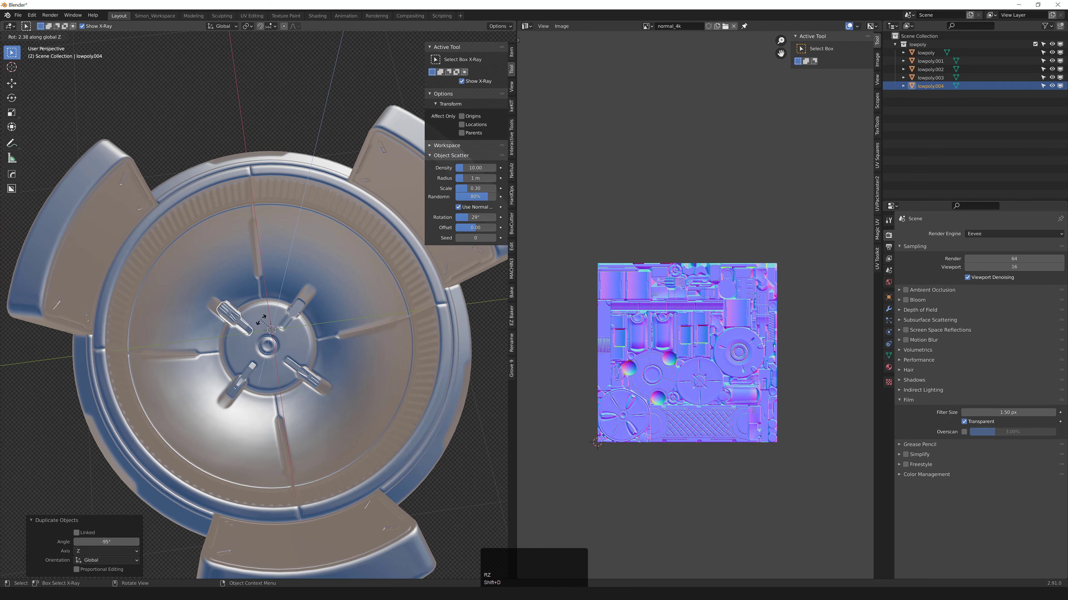
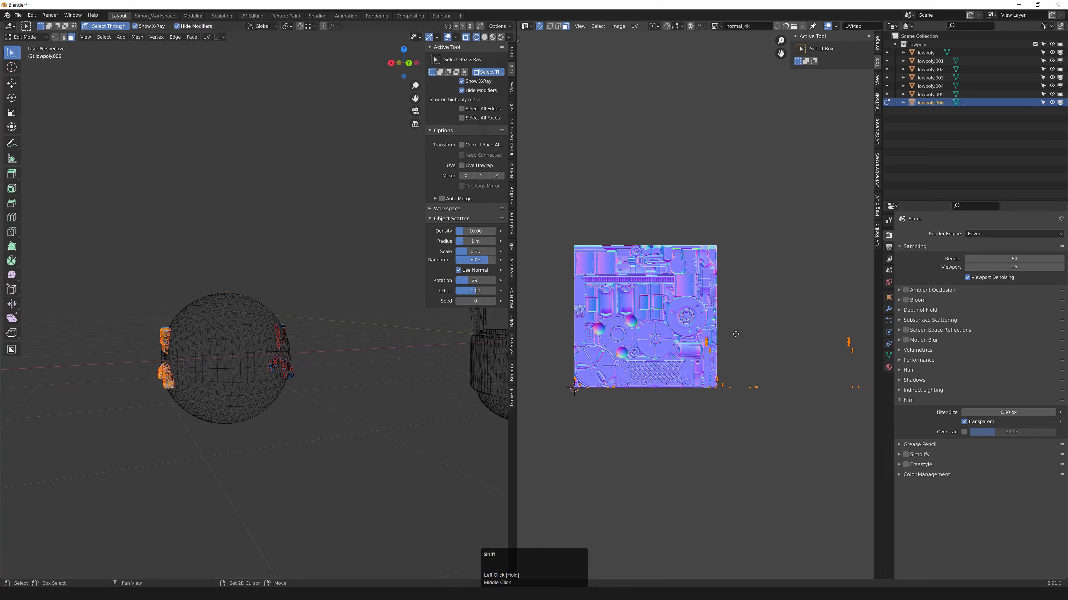
- Select the other clips on the sphere that still share the map area and move their UVs by 1 along X
middle_click_drag(714, 349, 655, 324)
scroll(656, 325, "down", 5)
left_click_drag(810, 264, 648, 381, "ctrl")
scroll(643, 347, "up", 6)
scroll(610, 326, "up", 4)
left_click_drag(790, 251, 646, 365, "ctrl")
scroll(647, 327, "down", 8)
middle_click_drag(639, 312, 684, 313)
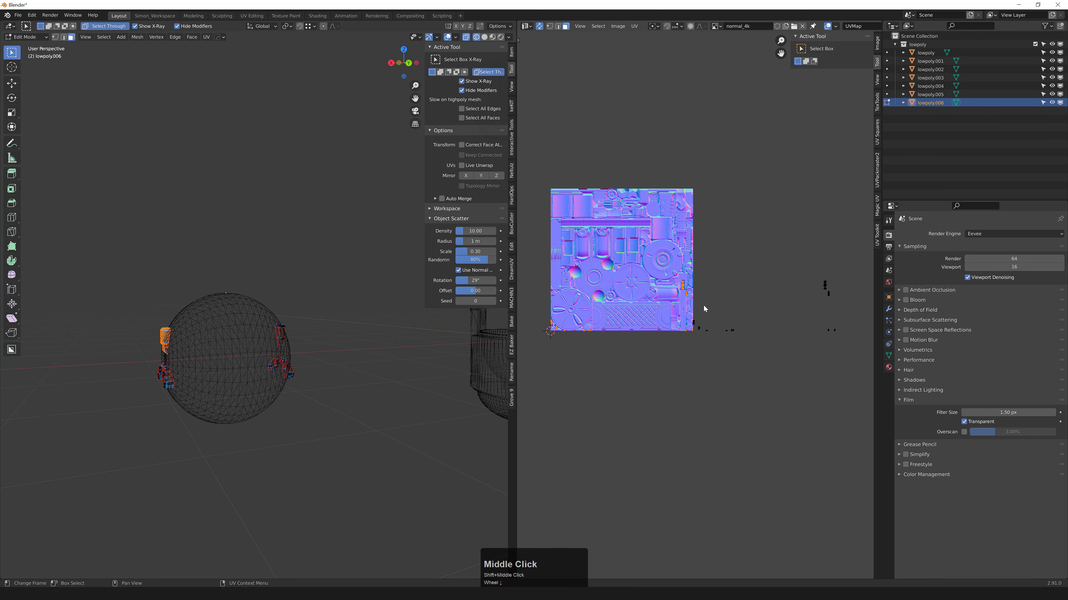
type("gx1")
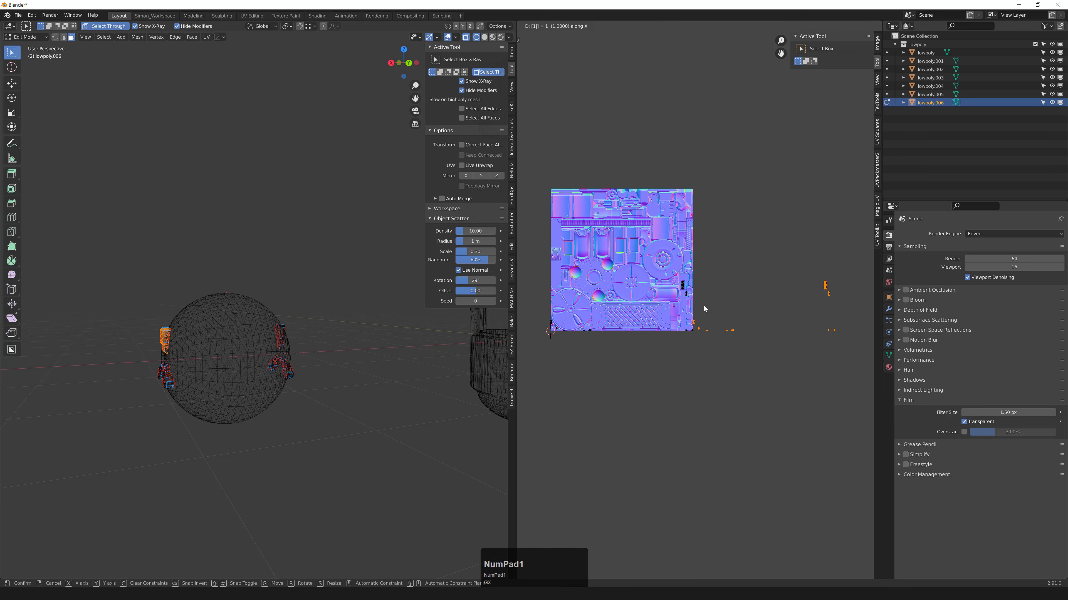
key("Return")
- Select a single clip, invert the selection and examine which clip UVs lie inside and outside the normal map
left_click(733, 278)
middle_click_drag(344, 342, 271, 310)
left_click_drag(263, 307, 311, 356)
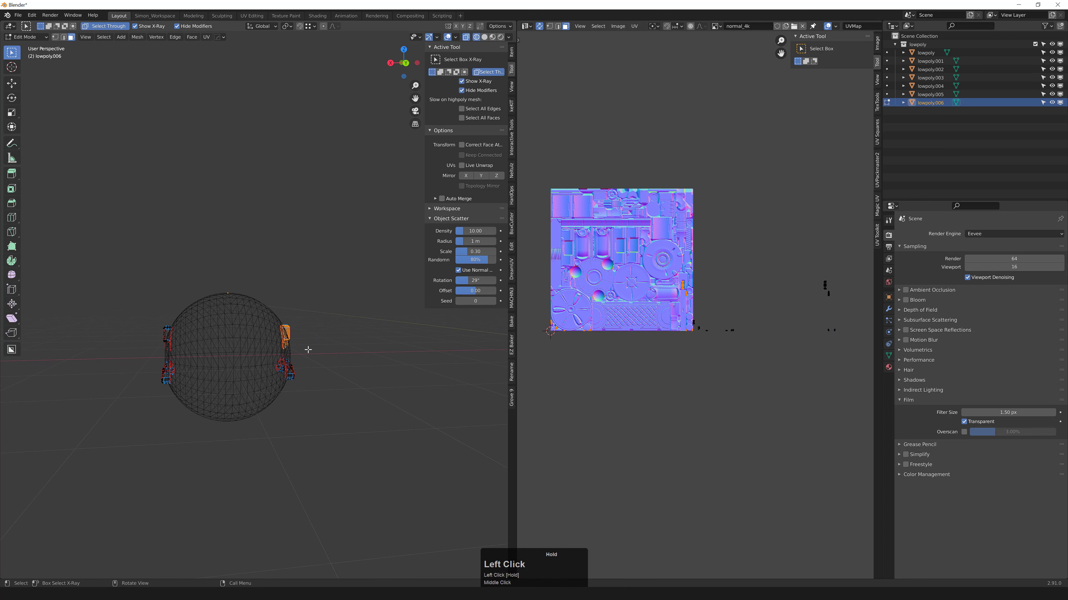
key("ctrl+i")
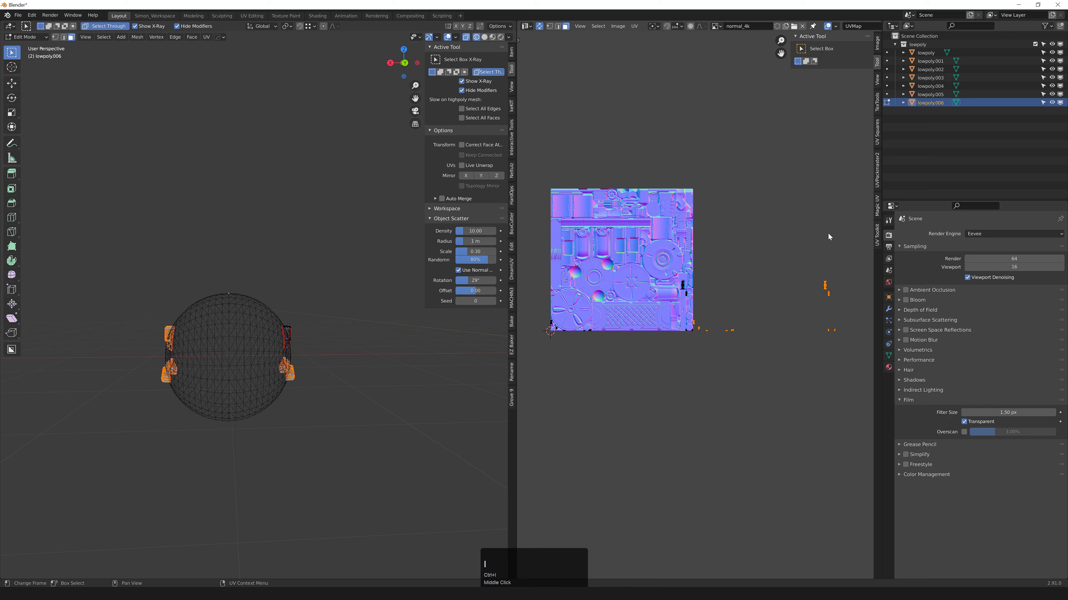
middle_click_drag(271, 303, 309, 329)
scroll(310, 329, "up", 4)
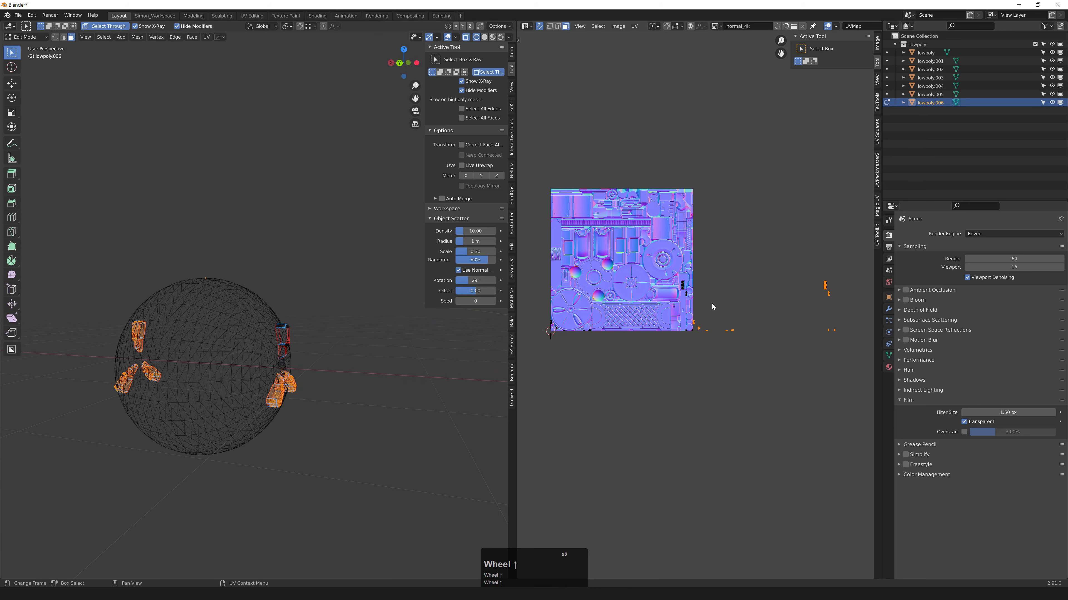
scroll(711, 303, "up", 4)
scroll(285, 333, "up", 3)
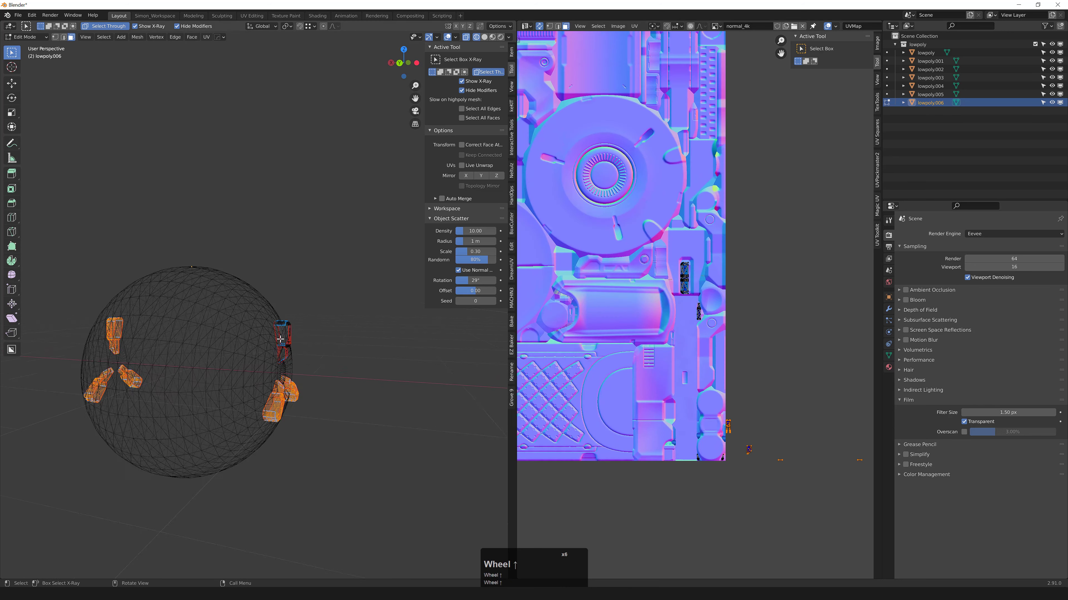
- Join all drone parts into one object in Object Mode and rename it lowpoly
key("Tab")
key("a")
key("ctrl+j")
double_click(934, 51)
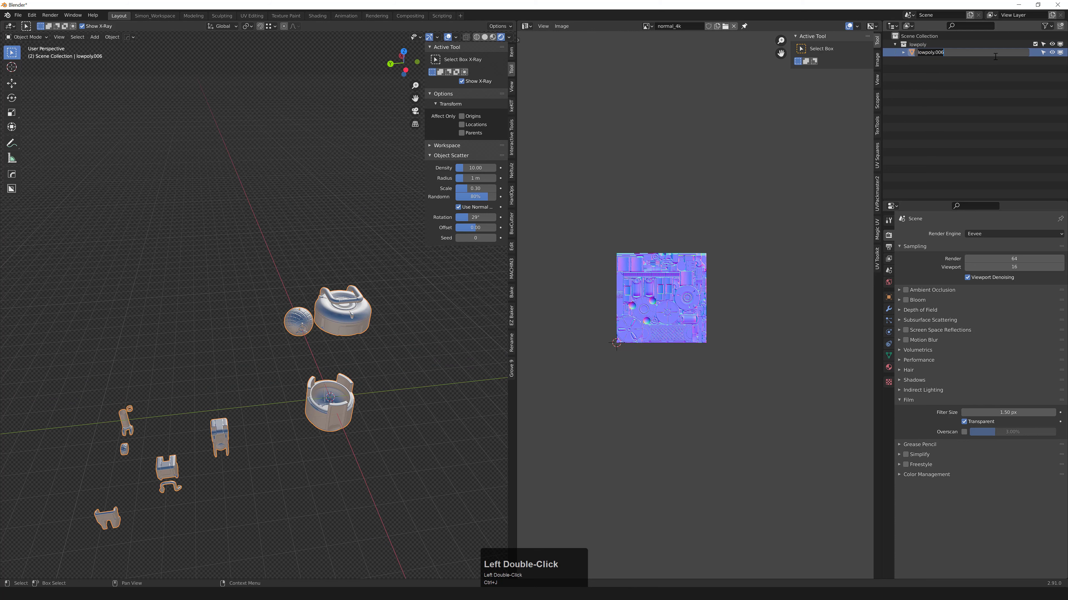
type("lowpoly")
key("Return")
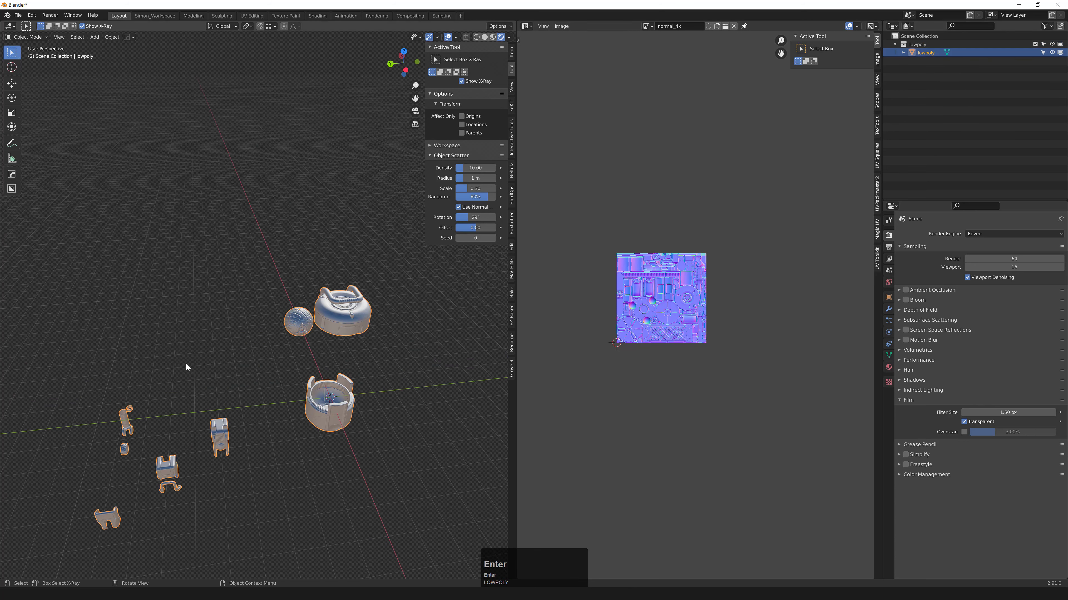
- Rename the joined lowpoly object's material to drone_material
scroll(245, 381, "up", 4)
middle_click_drag(186, 362, 303, 349)
scroll(268, 376, "down", 6)
scroll(241, 384, "up", 2)
left_click(239, 384)
left_click(889, 367)
scroll(277, 353, "up", 1)
scroll(300, 333, "down", 3)
scroll(292, 353, "up", 2)
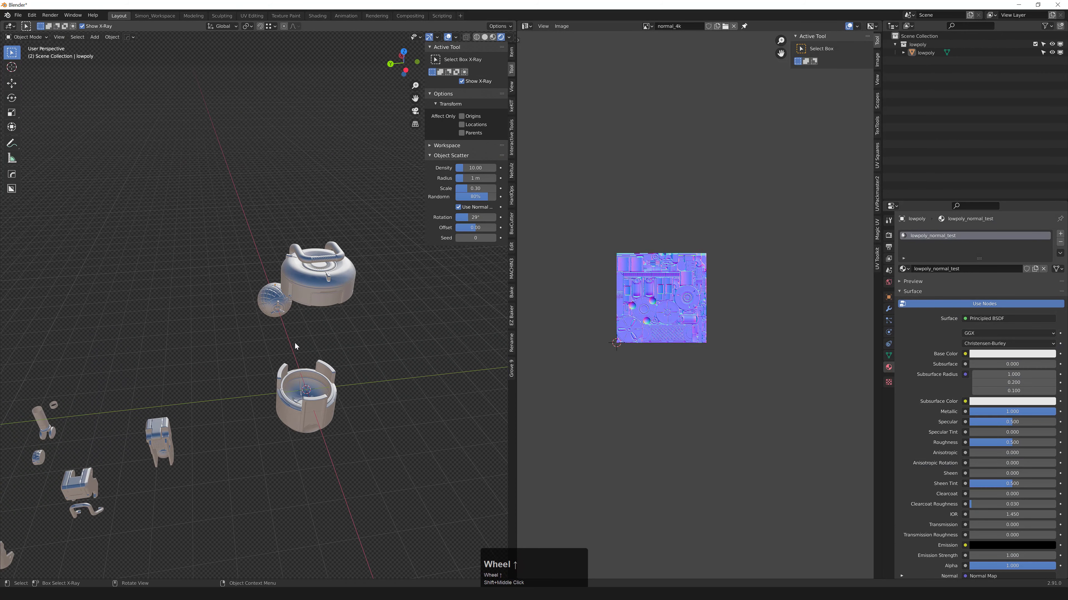
left_click(326, 278)
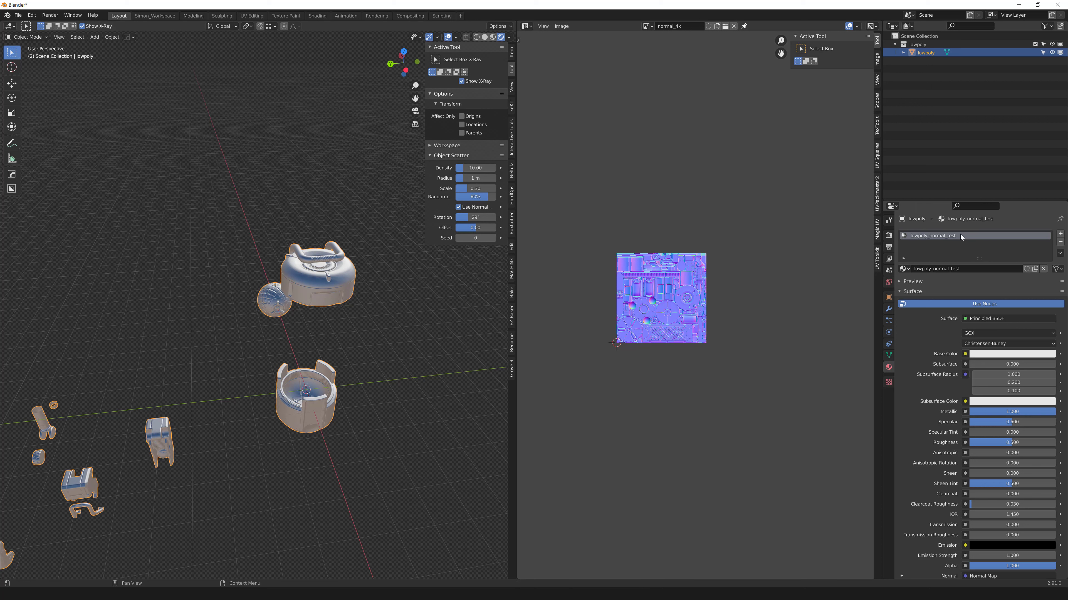
left_click(975, 271)
key("ctrl+a")
type("dro")
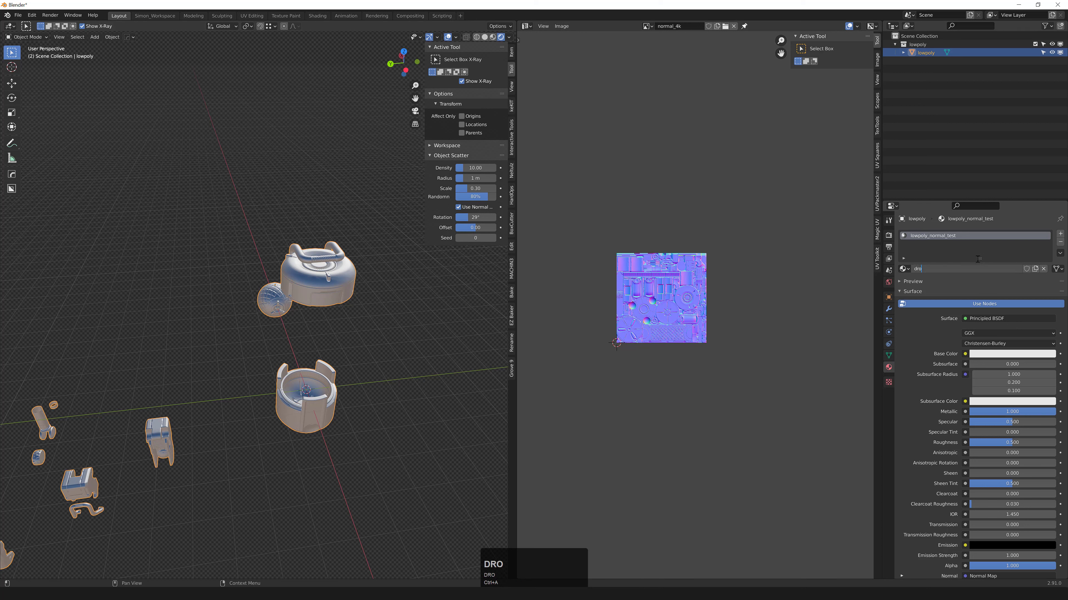
type("ne_material")
key("Return")
- Export the selected drone mesh as FBX, limiting the object types to Mesh and overwriting lowpoly.fbx in the wip folder
middle_click_drag(319, 260, 330, 280)
left_click(18, 15)
mouse_move(55, 136)
left_click(117, 188)
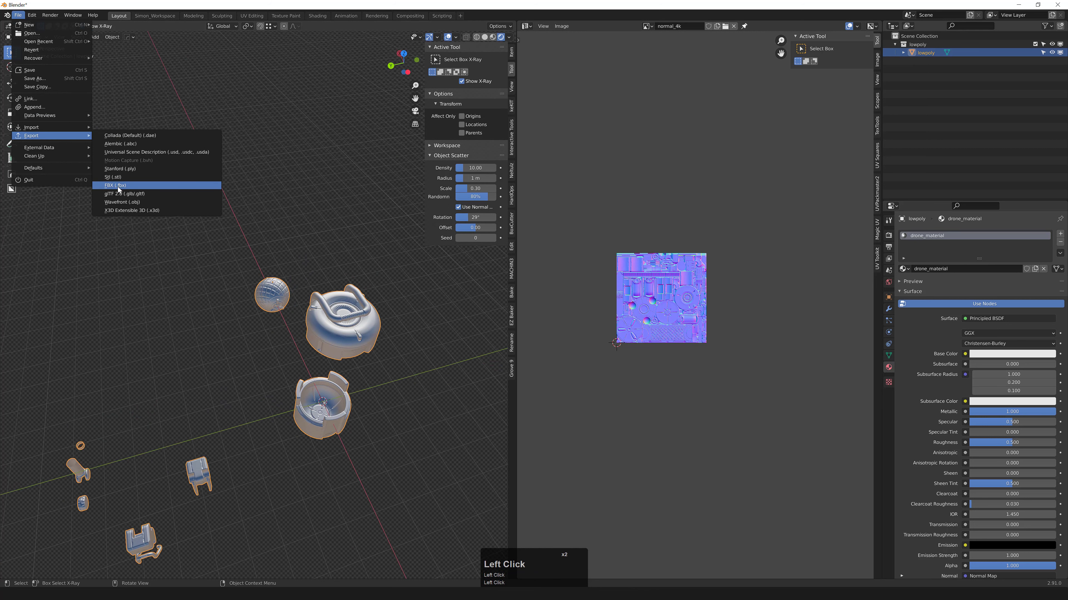
left_click(119, 188)
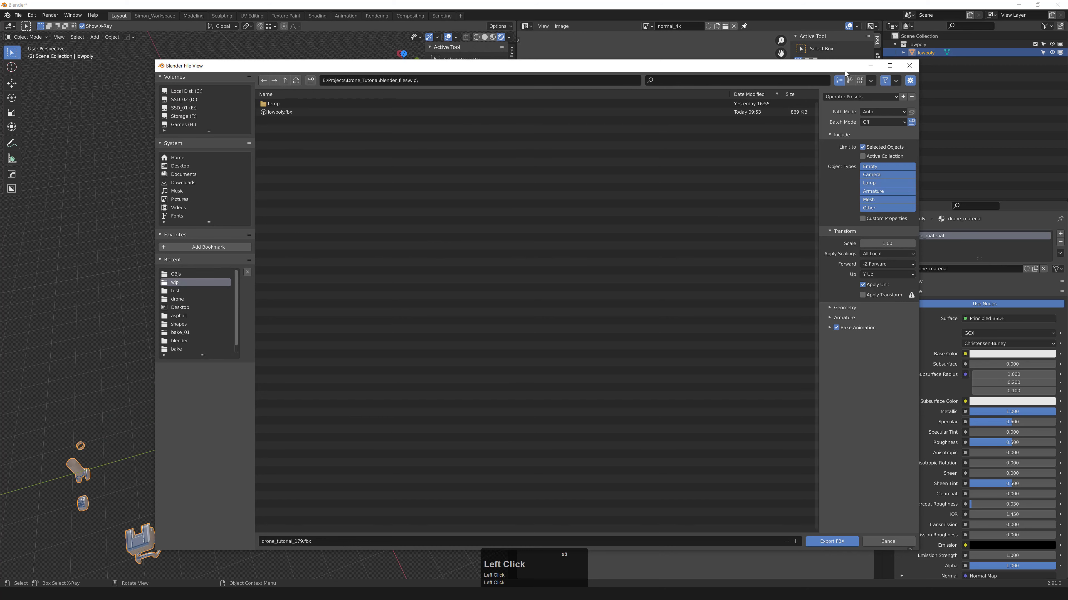
left_click_drag(841, 65, 773, 64)
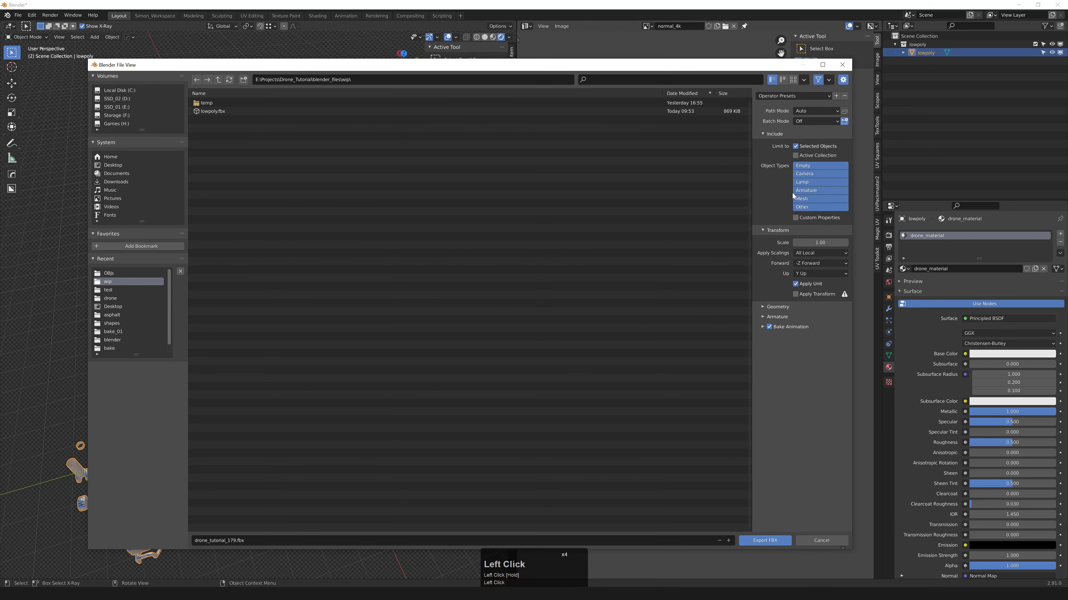
left_click(803, 176)
left_click(801, 198)
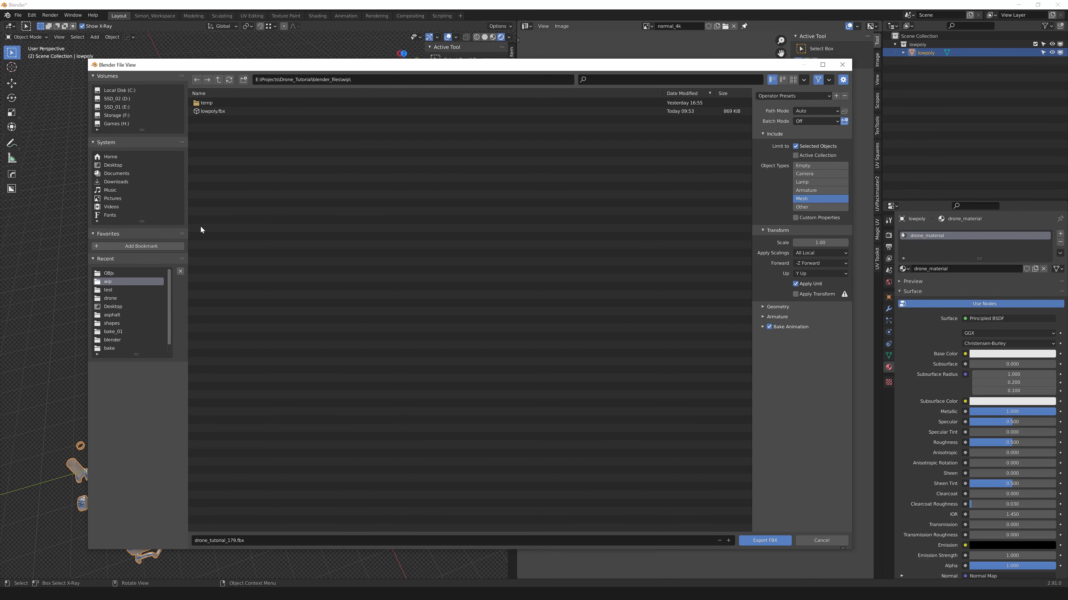
left_click(214, 111)
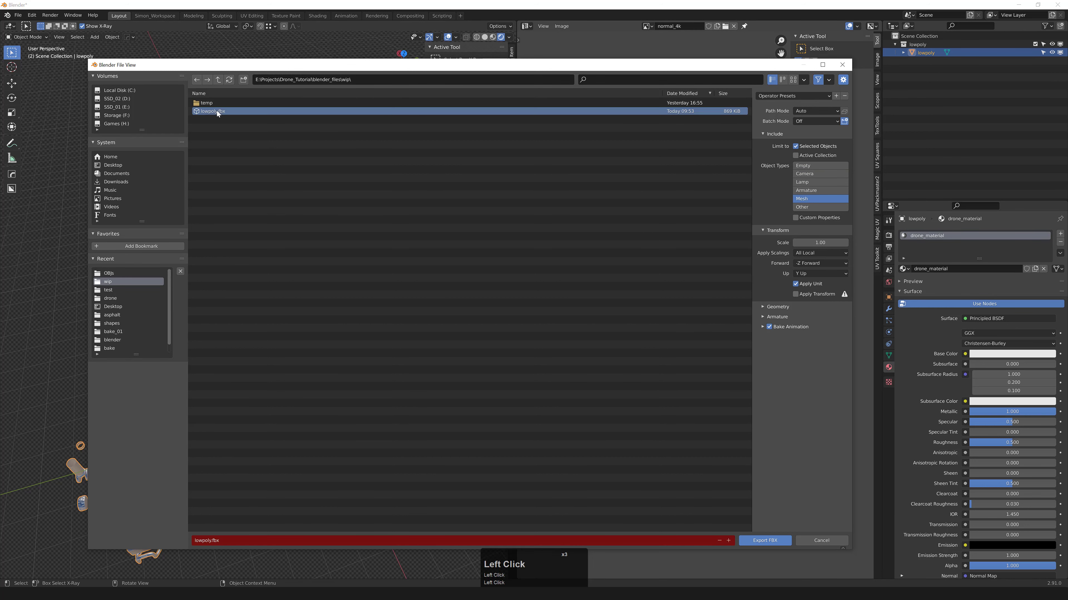
left_click(766, 540)
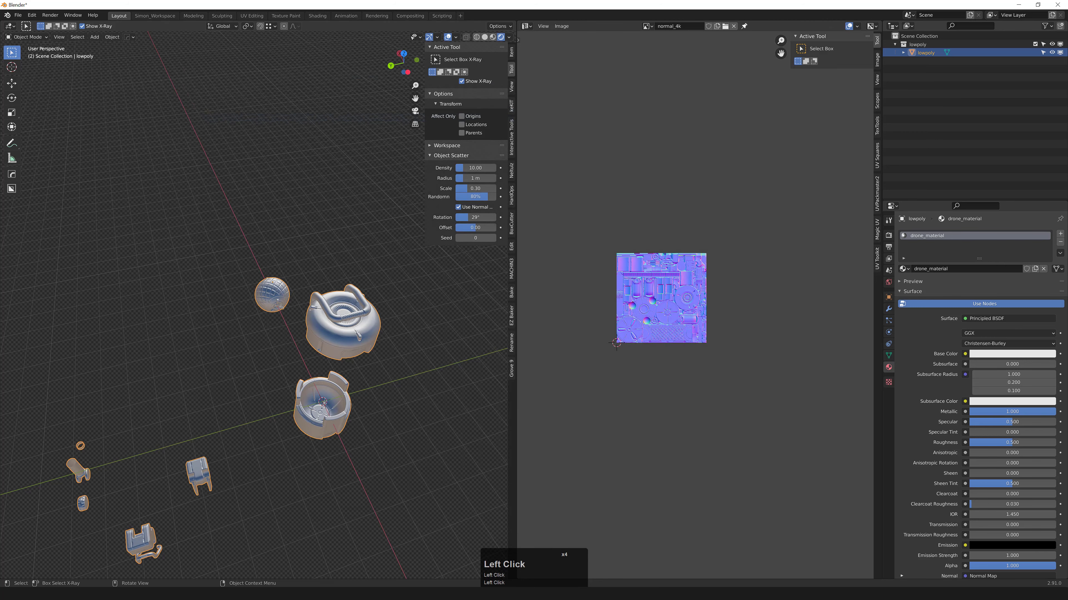
- Switch to Substance Painter and start a new project with document resolution 4096 and OpenGL normal map format
left_click(104, 593)
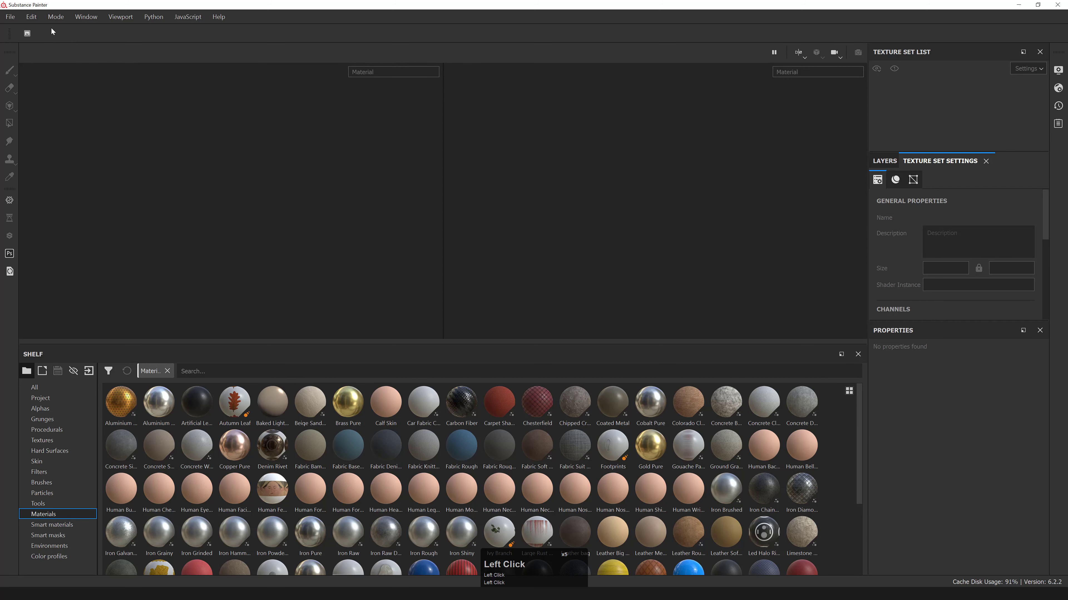
left_click(11, 18)
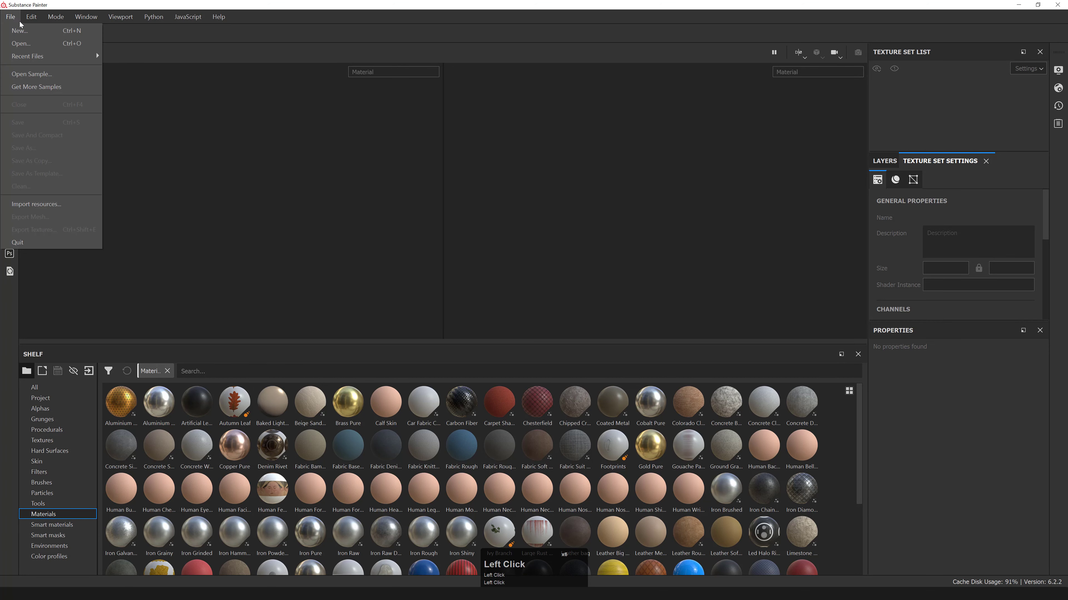
left_click(20, 31)
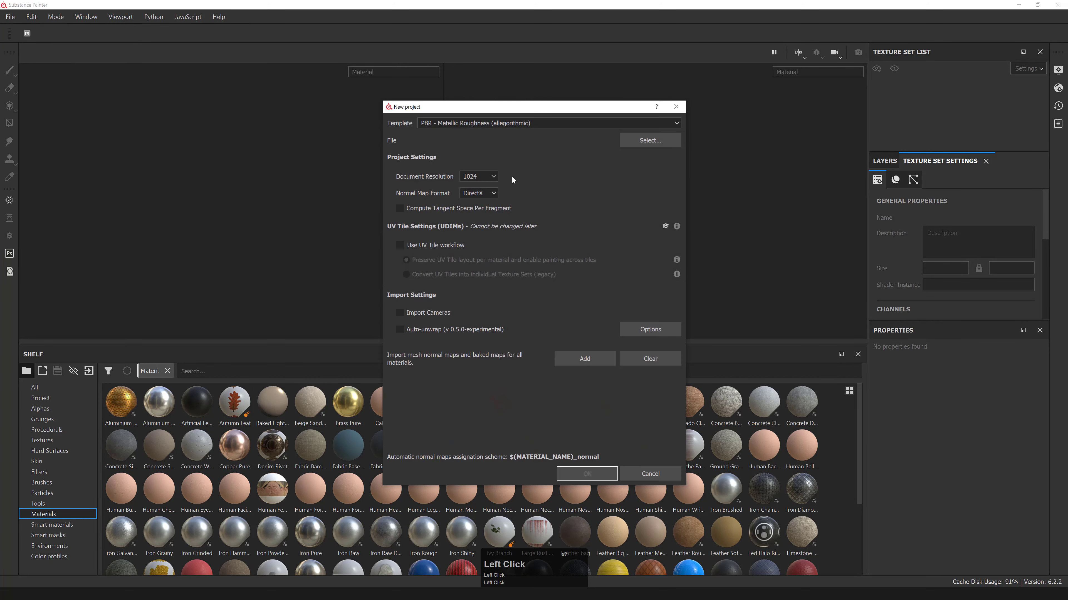
left_click(487, 180)
left_click(477, 216)
left_click(474, 194)
left_click(473, 211)
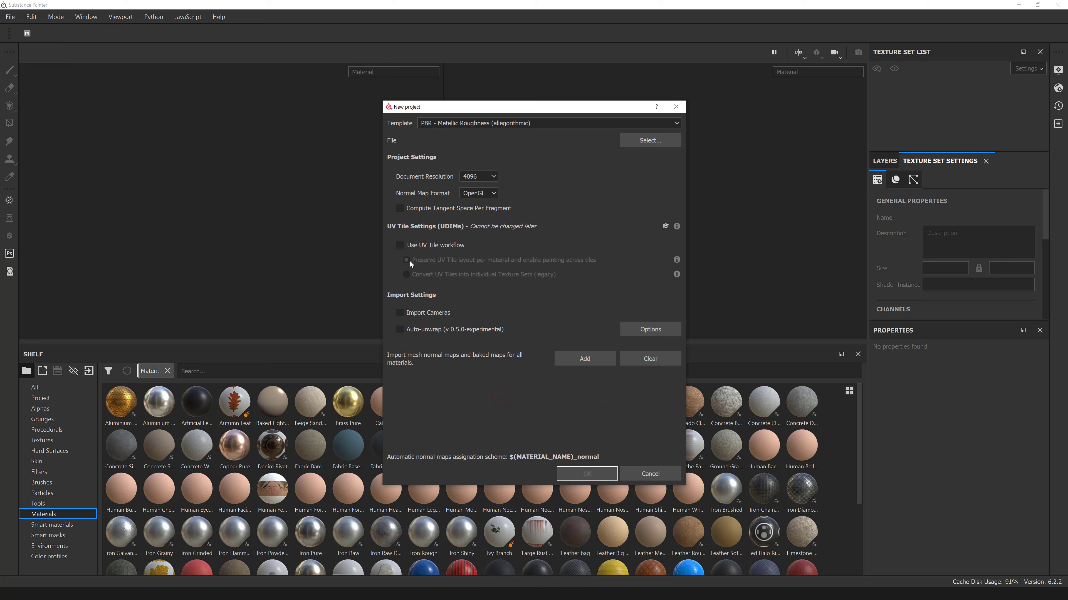
- Choose lowpoly.fbx from the wip folder as the project mesh and create the project
left_click(642, 144)
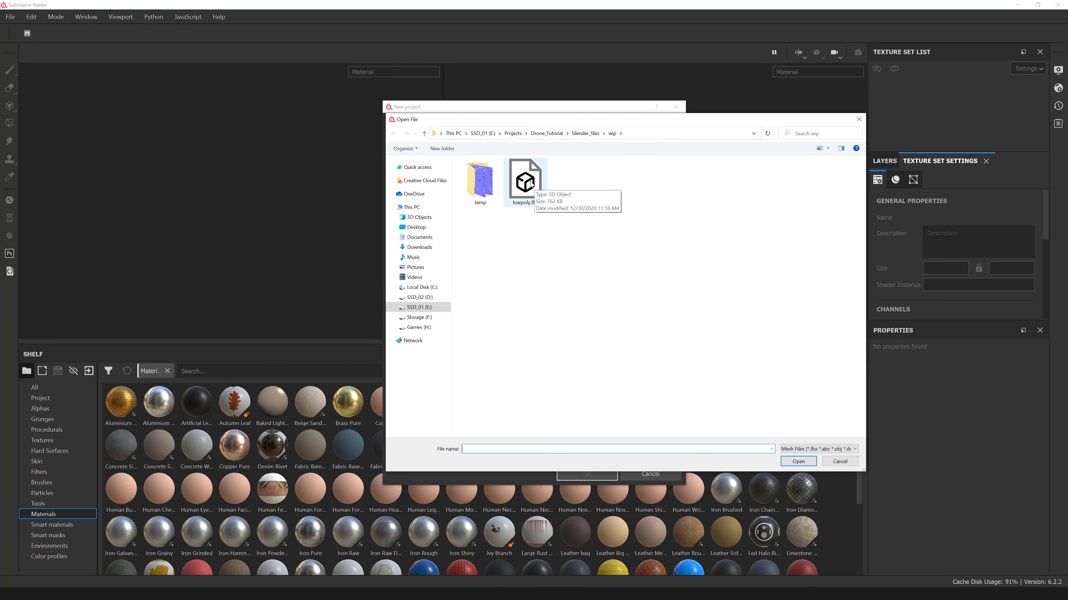
left_click(529, 195)
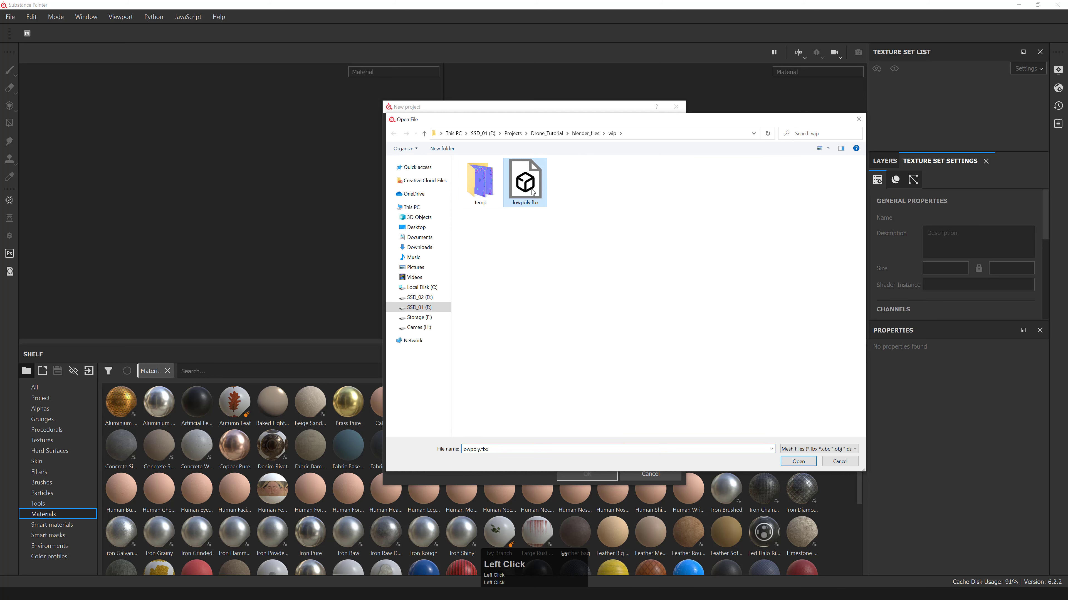
double_click(531, 192)
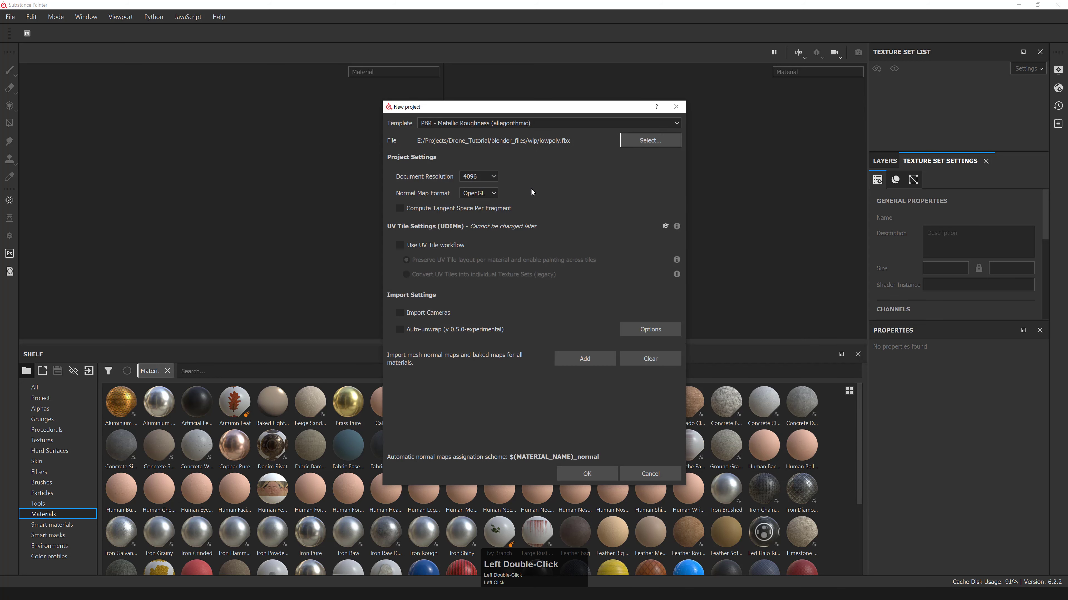
left_click(589, 474)
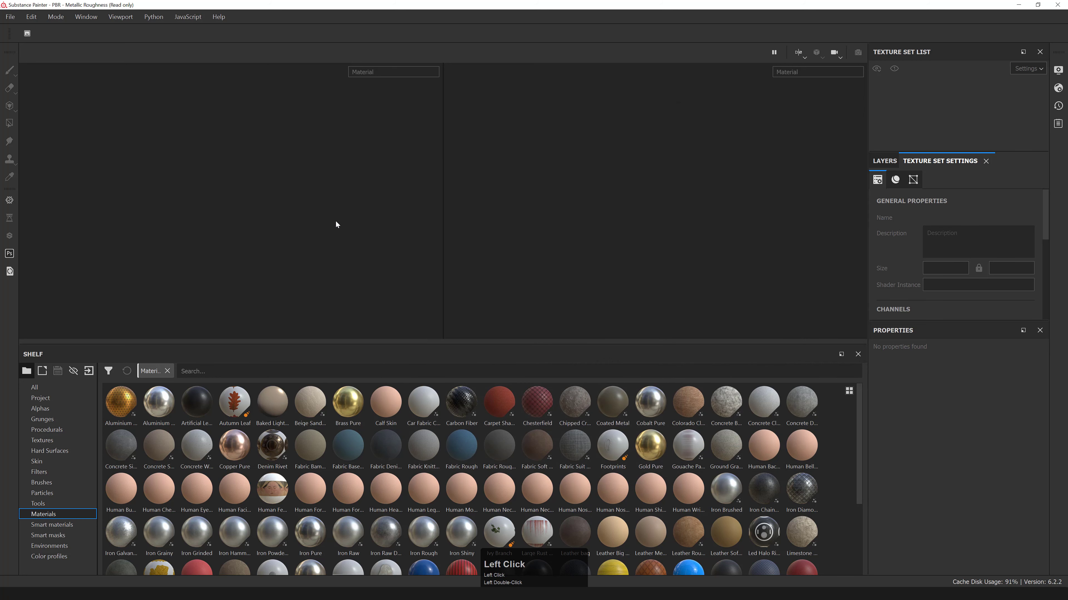
- Examine the imported drone parts in the 3D view and the settings and channels of the drone_material texture set
left_click_drag(370, 223, 357, 215, "alt")
right_click_drag(357, 215, 231, 229, "alt")
left_click_drag(231, 229, 273, 229, "alt")
right_click_drag(273, 230, 311, 231, "alt")
left_click_drag(311, 230, 332, 231, "alt")
mouse_move(328, 233)
right_mouse_down("shift")
mouse_move(271, 232)
mouse_move(320, 231)
right_mouse_up("shift")
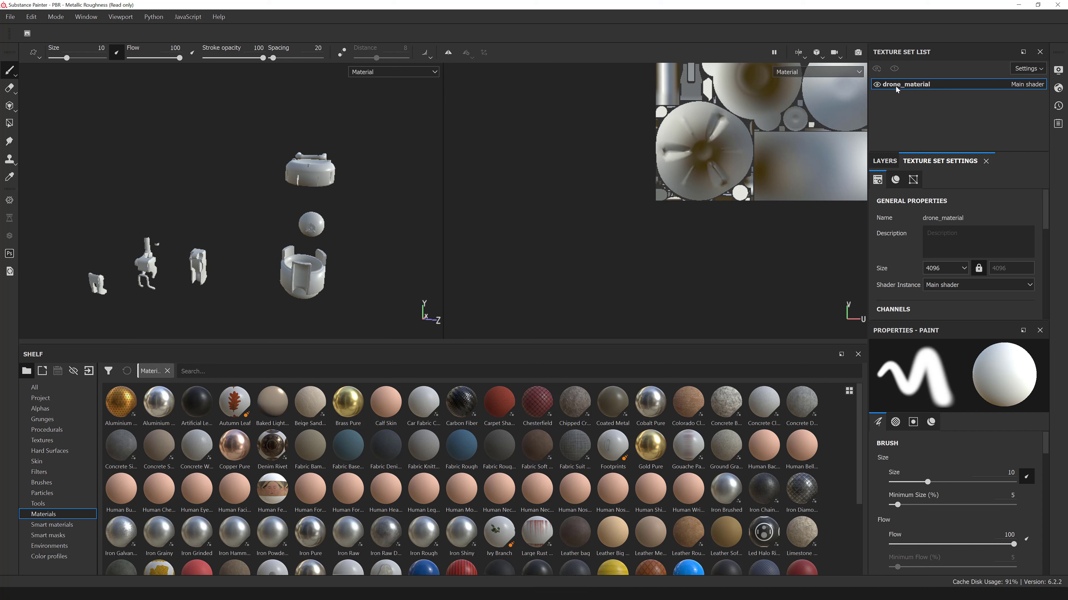
scroll(933, 223, "down", 3)
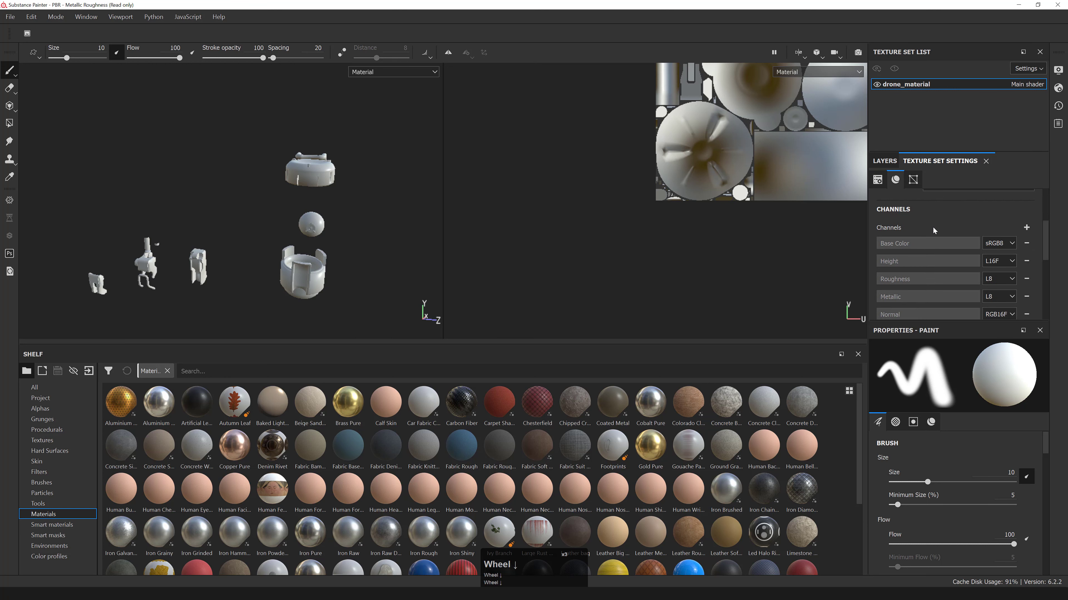
scroll(935, 227, "up", 2)
scroll(938, 230, "down", 2)
scroll(950, 251, "down", 1)
scroll(924, 253, "up", 1)
scroll(938, 240, "down", 1)
scroll(938, 278, "up", 1)
- Add an Emissive channel to the drone_material texture set
left_click(1026, 229)
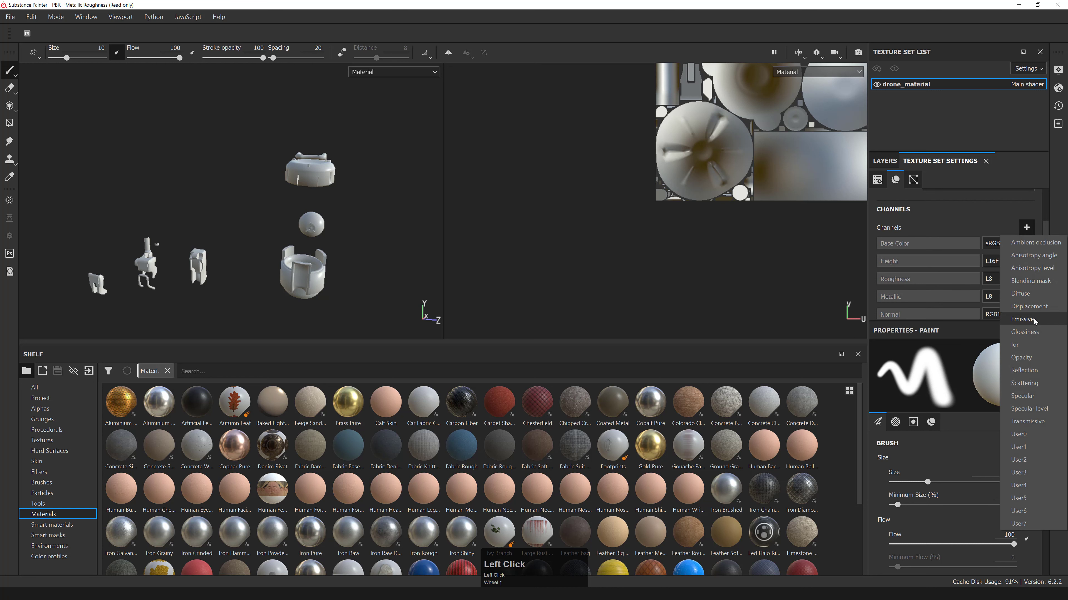
left_click(1022, 319)
scroll(944, 280, "down", 2)
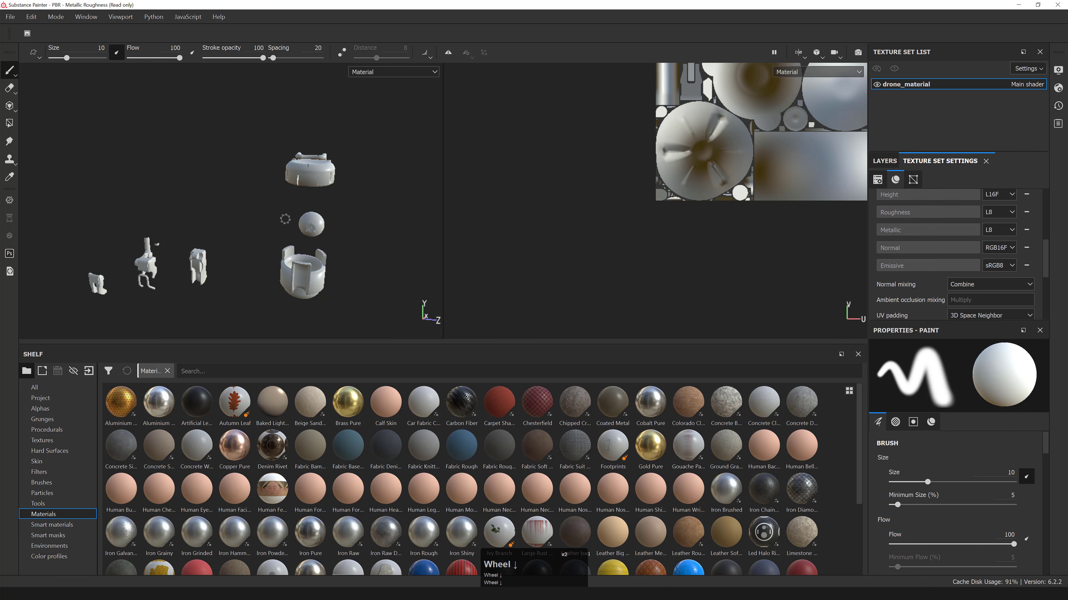
- Inspect the drone parts in the 3D view from several angles and under different environment lighting
mouse_move(252, 228)
left_mouse_down("alt")
mouse_move(283, 193)
mouse_move(267, 221)
left_mouse_up("alt")
right_click_drag(267, 222, 323, 219, "shift")
left_click_drag(313, 213, 309, 235, "alt")
right_click_drag(336, 214, 418, 206, "alt")
left_click_drag(296, 195, 282, 206, "alt")
right_click_drag(286, 208, 353, 208, "shift")
left_click_drag(324, 210, 337, 194, "alt")
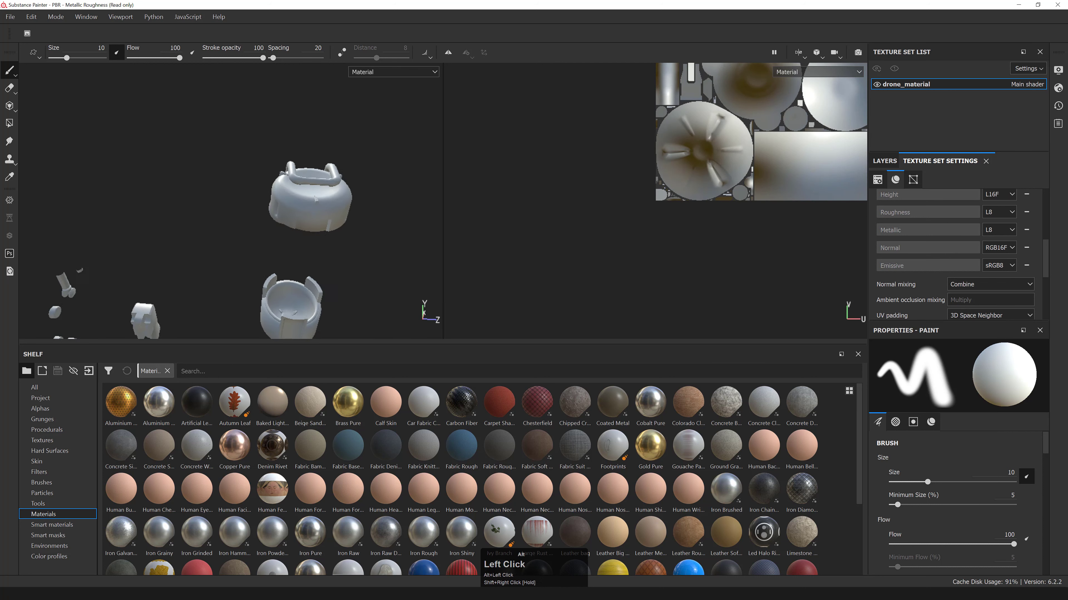
right_click_drag(231, 189, 126, 185, "alt")
- Bring normalmap_4k_final.png from the wip textures folder into the resource import dialog, and close the folder window
scroll(986, 274, "up", 4)
scroll(955, 262, "down", 7)
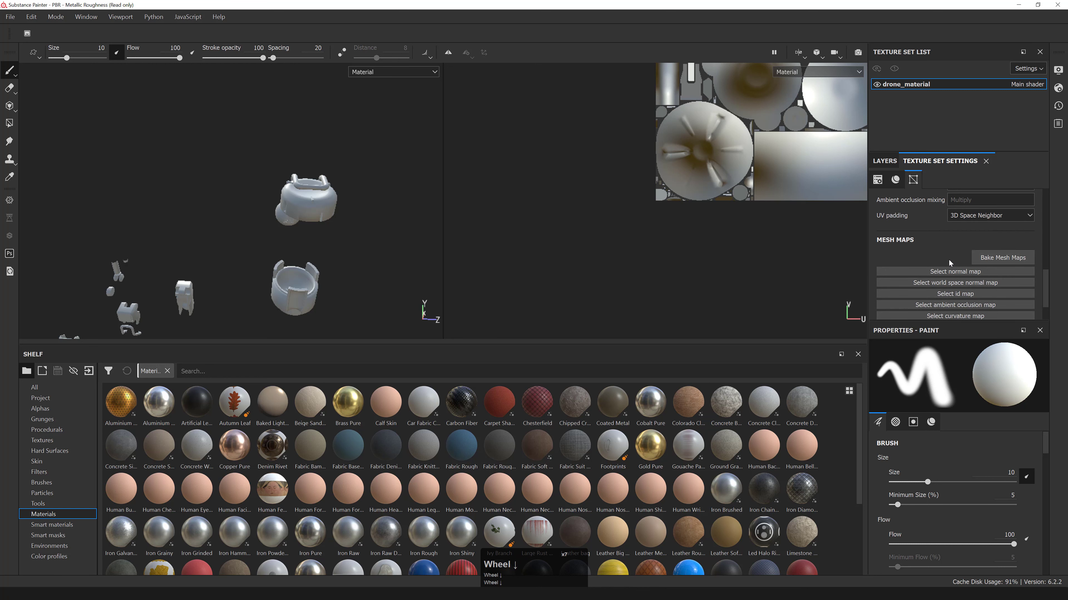
scroll(948, 259, "down", 1)
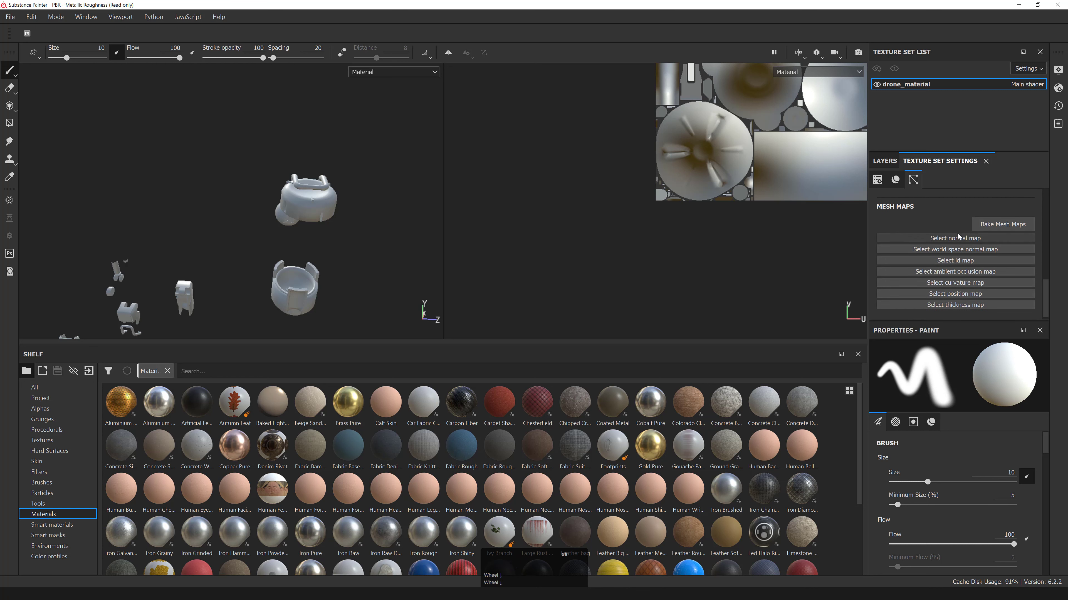
left_click(991, 238)
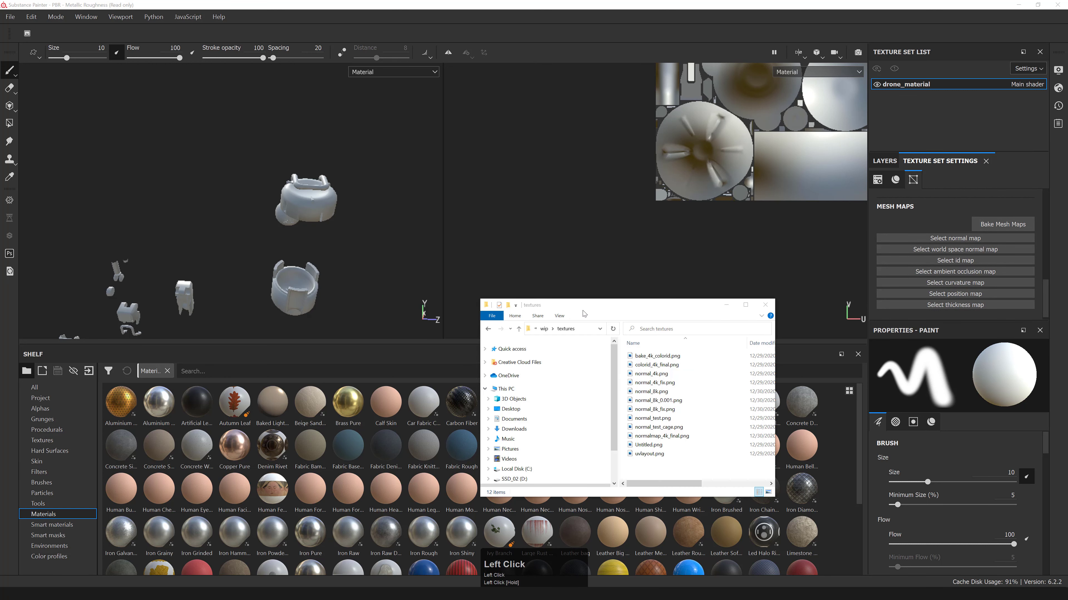
left_click_drag(582, 311, 473, 263)
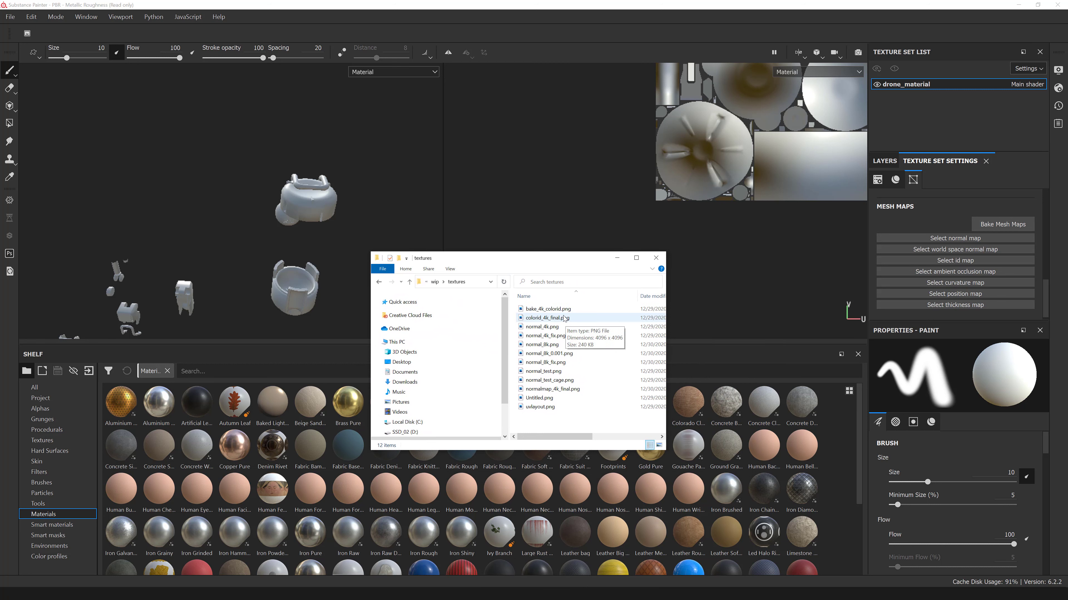
left_click(549, 321)
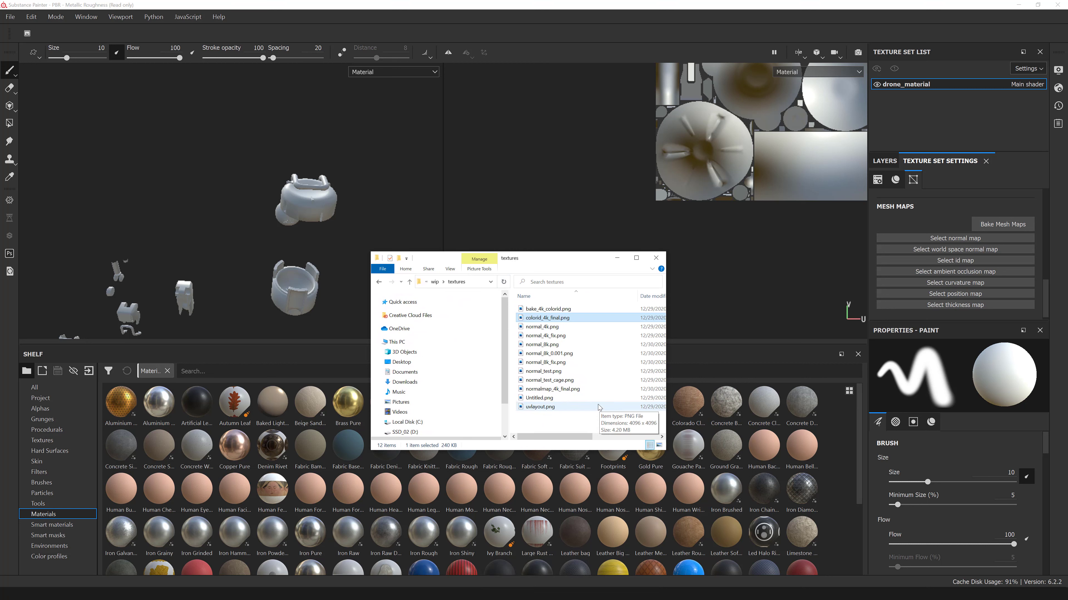
left_click(589, 389)
mouse_move(579, 437)
left_mouse_down()
mouse_move(612, 437)
mouse_move(577, 437)
left_mouse_up()
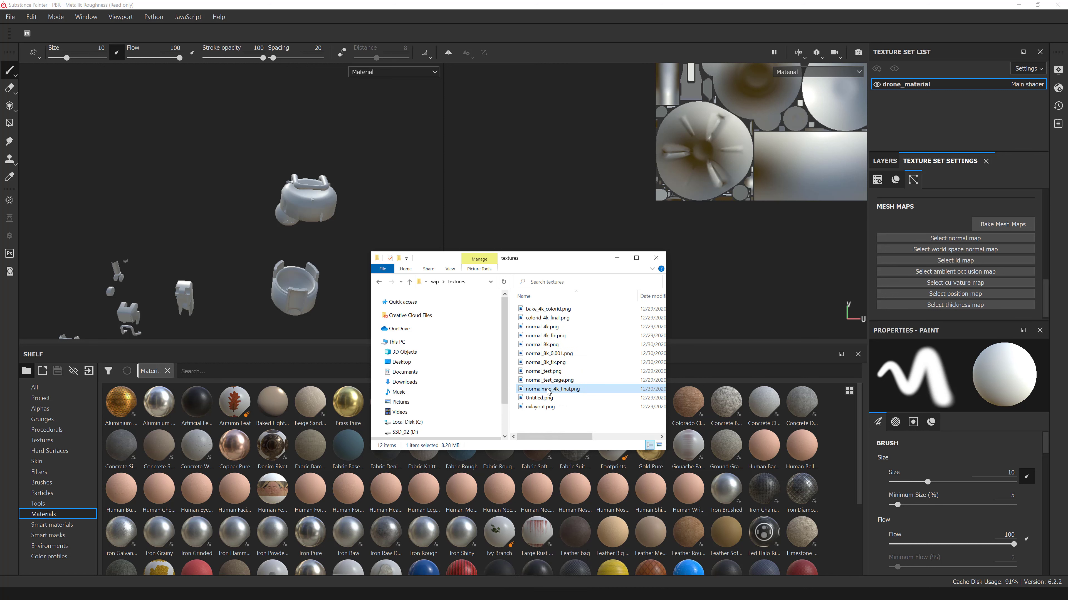
left_click_drag(548, 391, 425, 497)
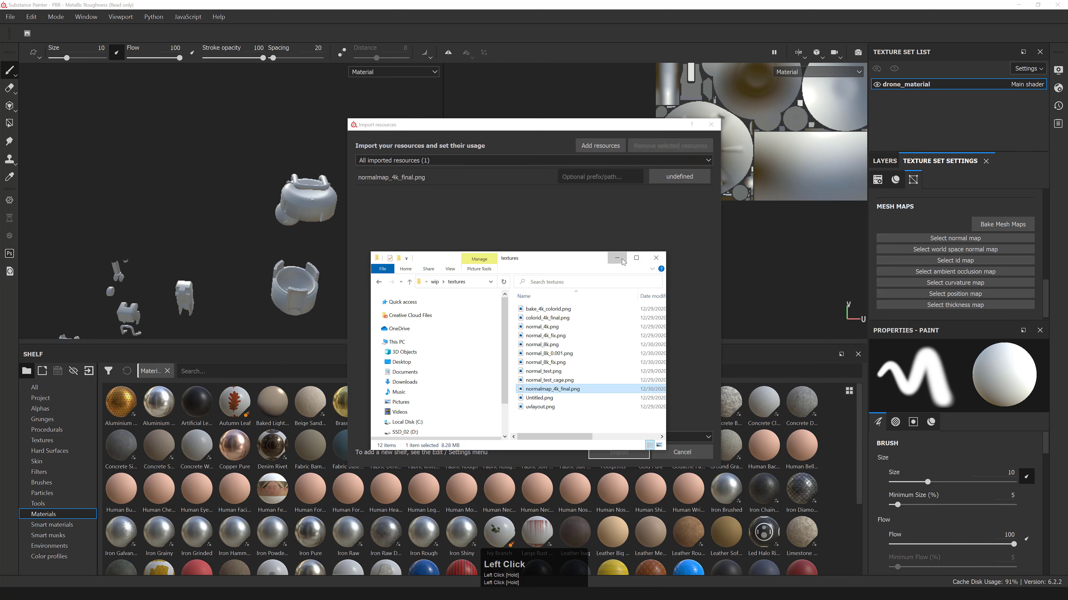
left_click(656, 258)
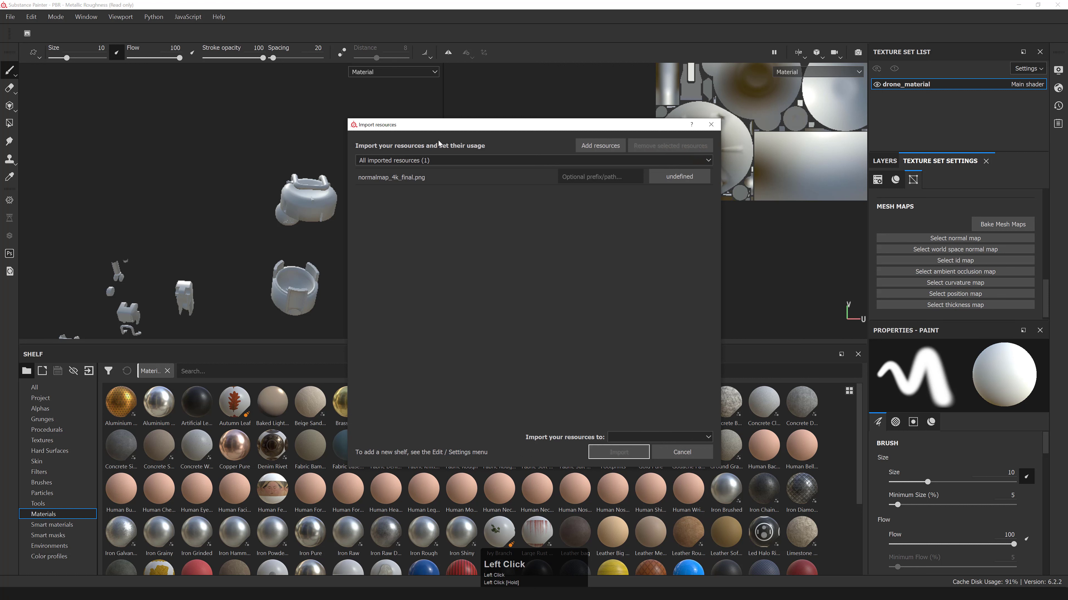
- Import normalmap_4k_final.png into the current session with its usage set to texture
left_click_drag(391, 123, 349, 110)
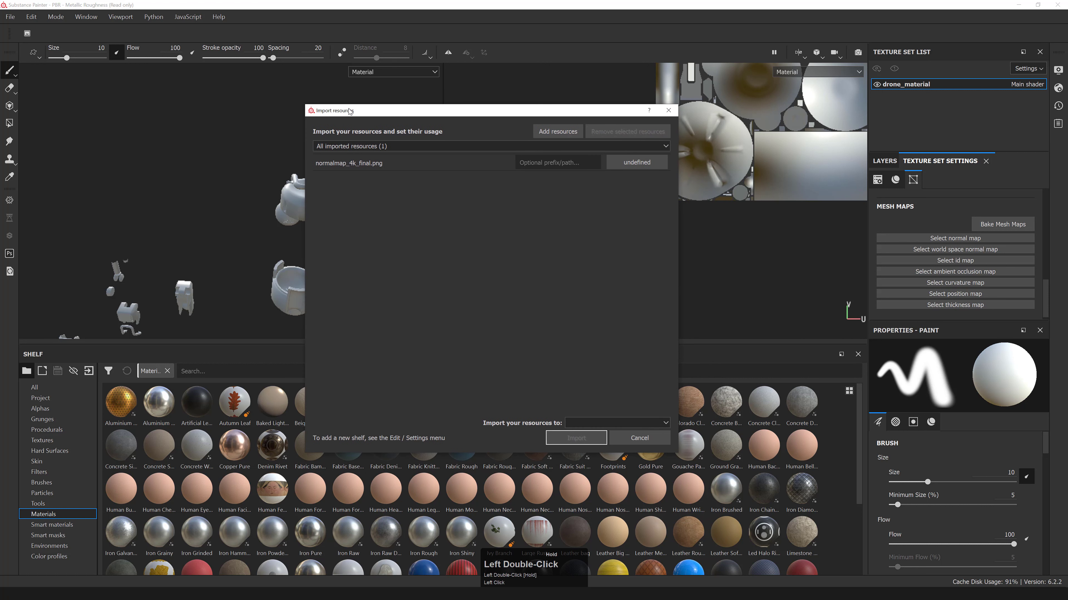
left_click(621, 424)
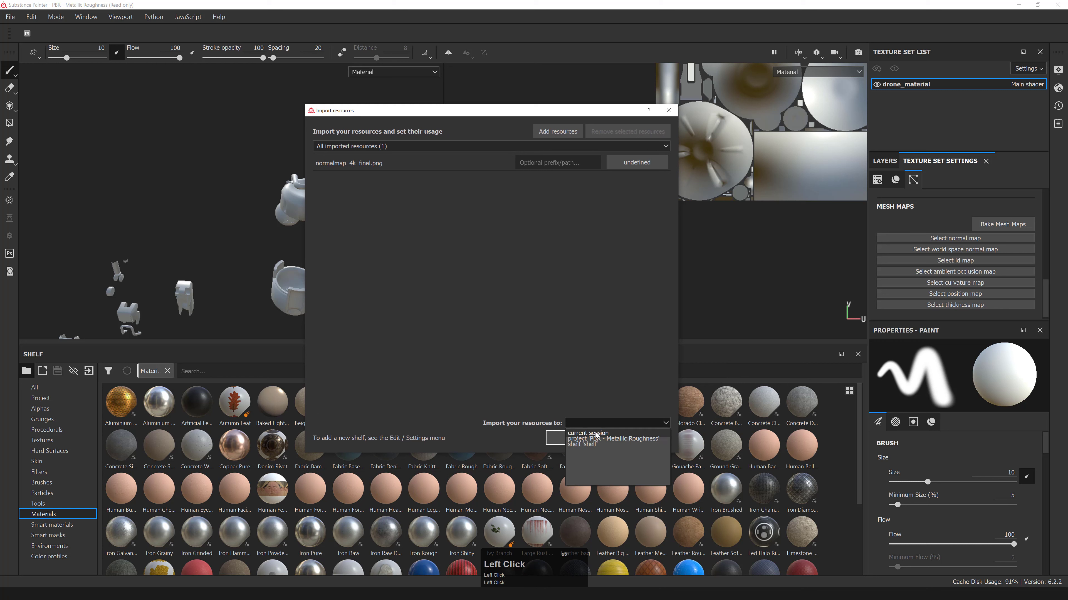
left_click(582, 433)
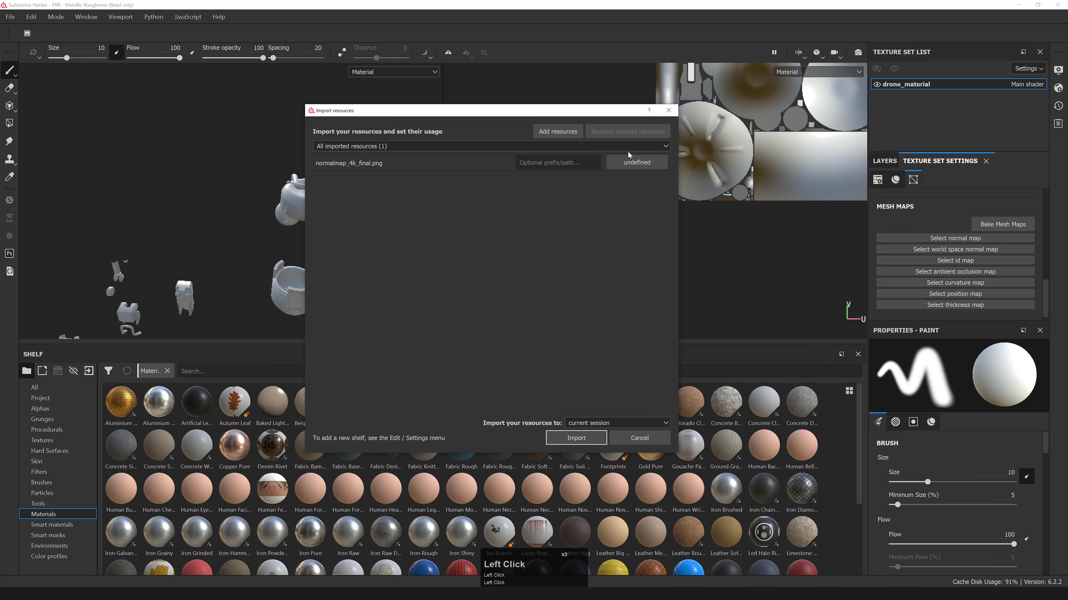
left_click(637, 162)
left_click(665, 208)
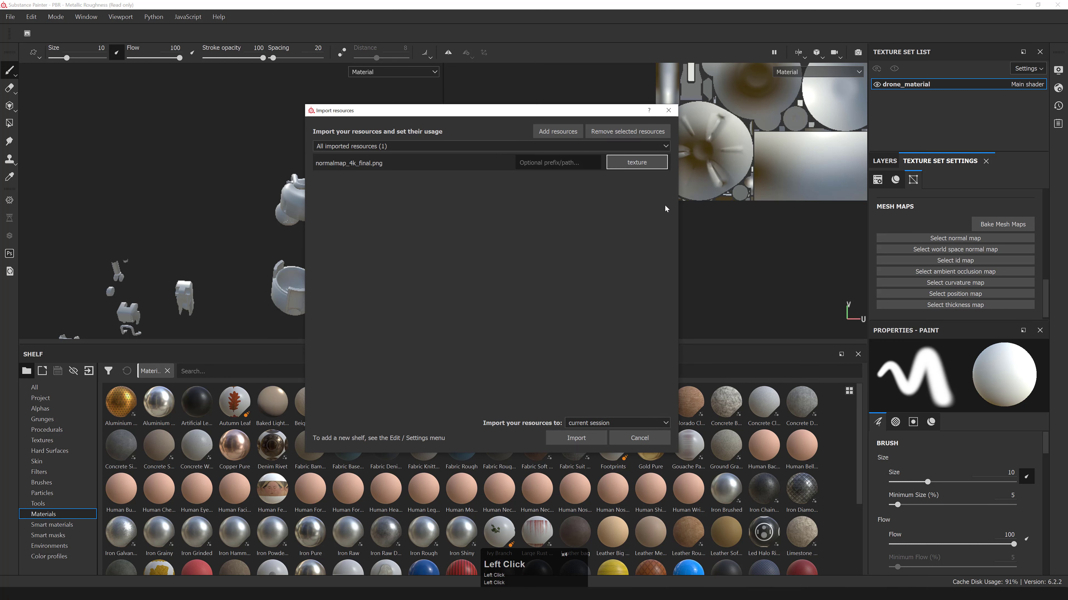
left_click_drag(400, 113, 354, 96)
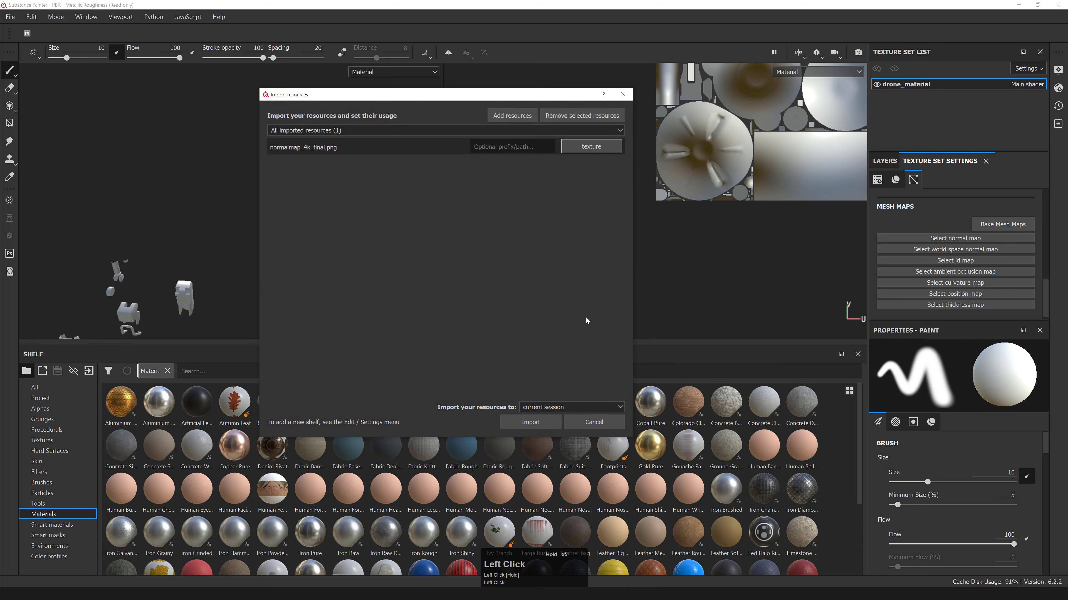
left_click(534, 426)
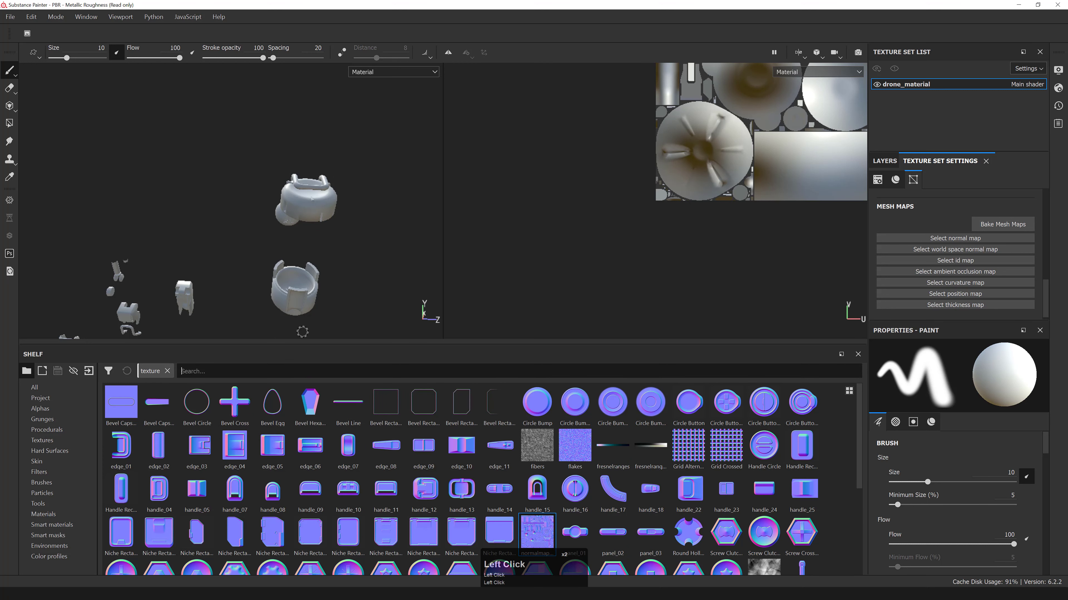
- Search the shelf textures for normalmap_4k and assign normalmap_4k_final as the Normal mesh map of drone_material
type("normal")
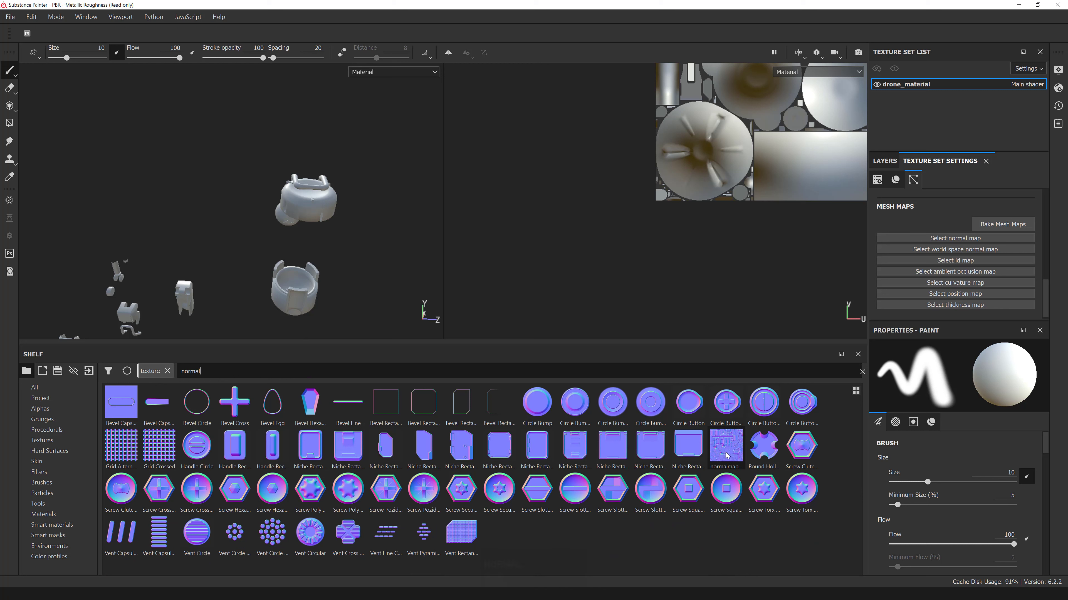
mouse_move(725, 455)
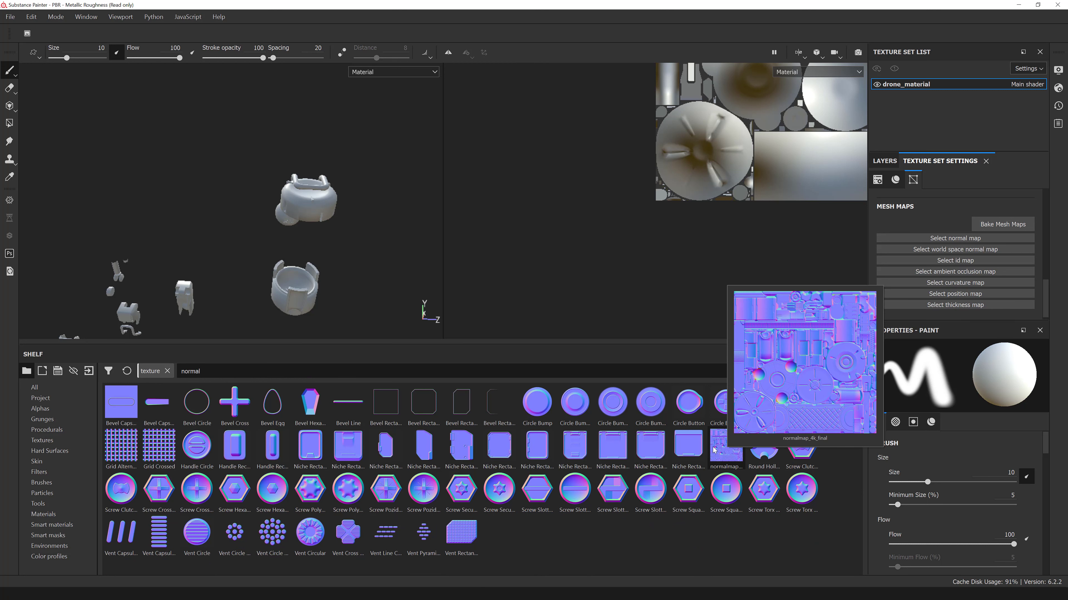
type("map_4k")
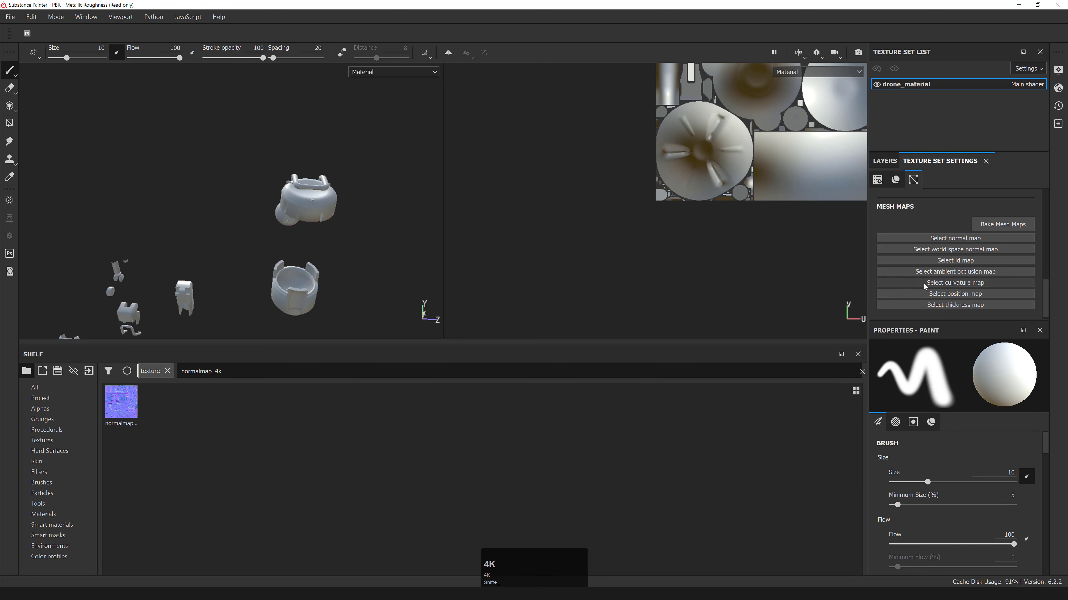
left_click_drag(125, 426, 956, 240)
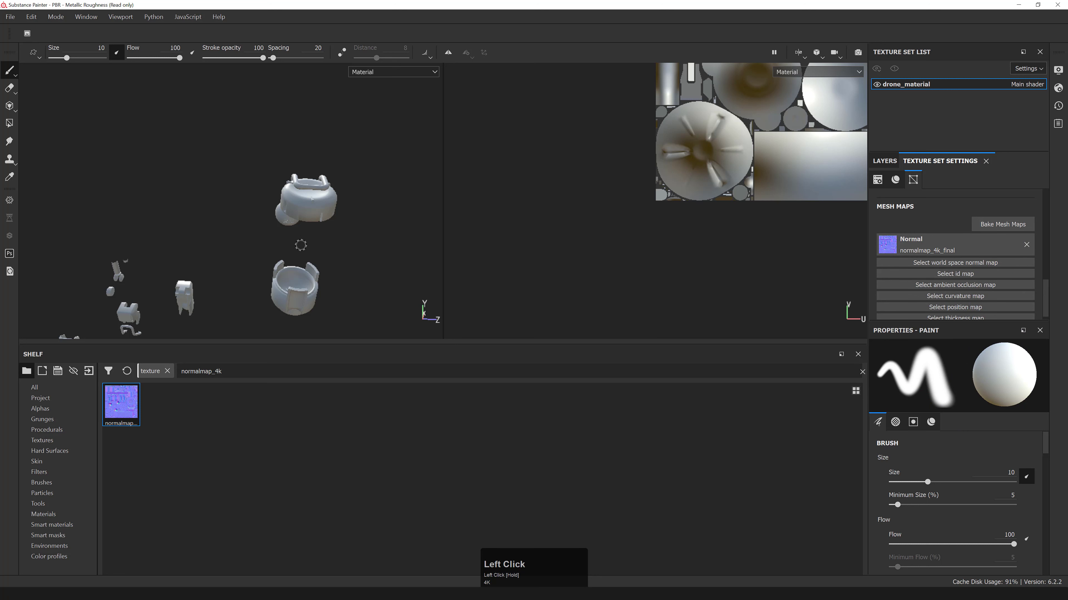
- Inspect the normal map detail on the drone's spherical part, up close and from several angles
left_click_drag(349, 249, 339, 208, "alt")
middle_click_drag(340, 208, 321, 140, "alt")
right_click_drag(320, 140, 360, 213, "alt")
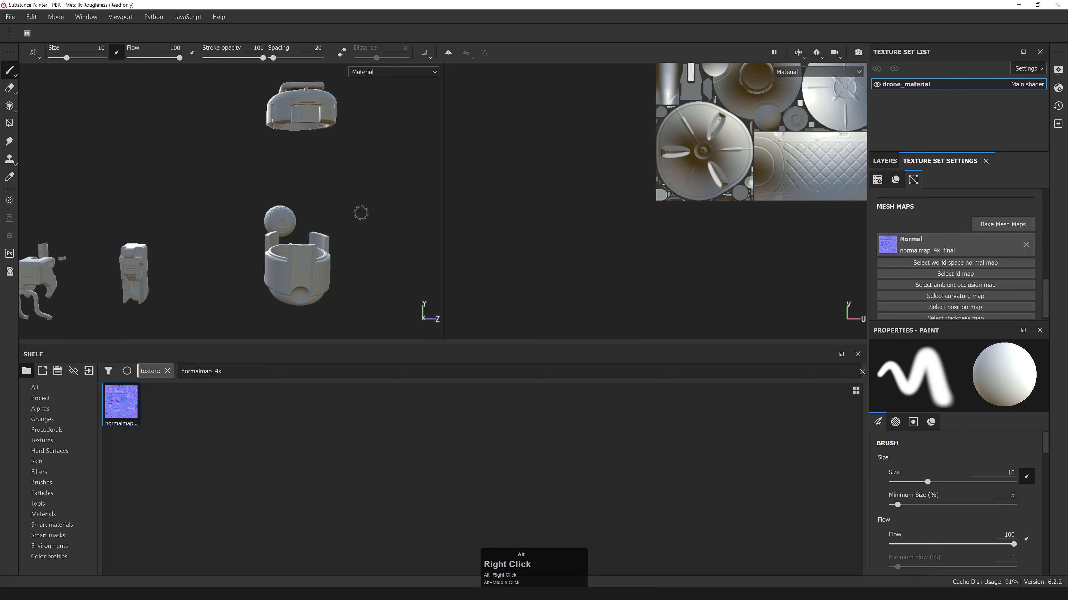
right_click_drag(230, 214, 196, 236, "alt")
middle_click_drag(193, 238, 148, 219, "alt")
left_click_drag(147, 220, 267, 206, "alt")
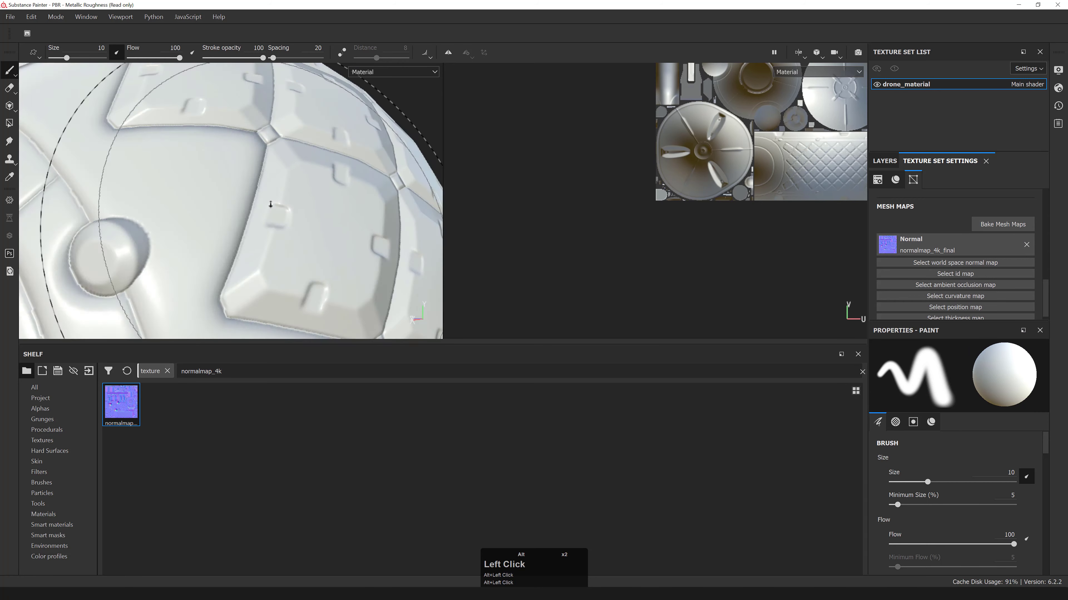
middle_click_drag(267, 205, 84, 227, "alt")
right_click_drag(55, 228, 28, 181, "alt")
right_click_drag(101, 210, 139, 215, "shift")
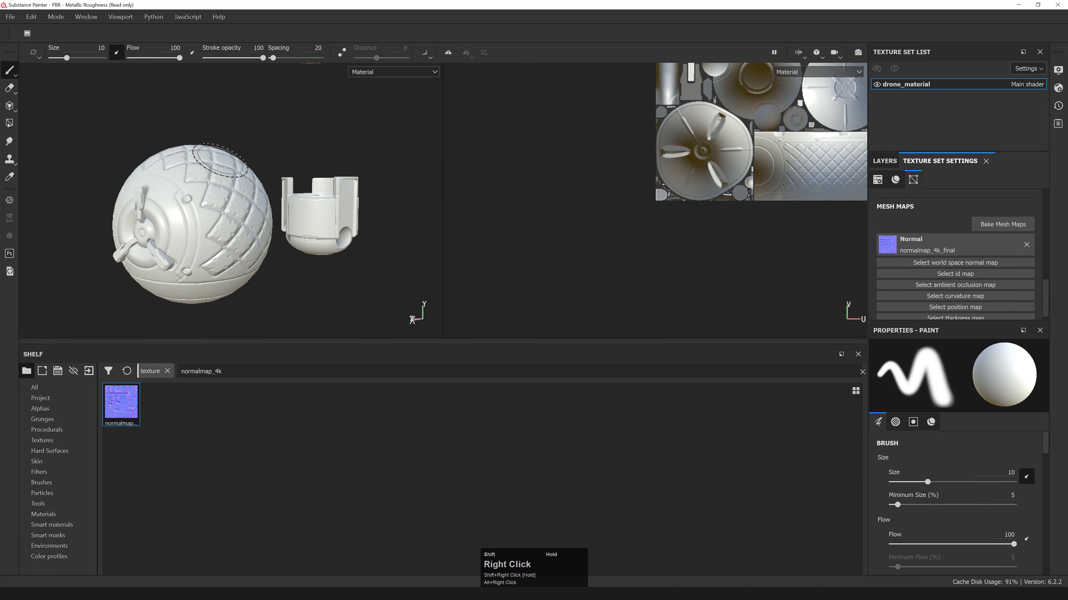
left_click_drag(147, 214, 177, 237, "alt+shift")
middle_click_drag(176, 238, 138, 269, "alt")
- Examine the normal map shading on the handled cap and the remaining drone parts from several angles
left_click_drag(176, 202, 295, 159, "alt")
middle_click_drag(295, 160, 267, 289, "alt")
middle_click_drag(267, 204, 237, 290, "alt")
right_click_drag(269, 253, 524, 207, "alt")
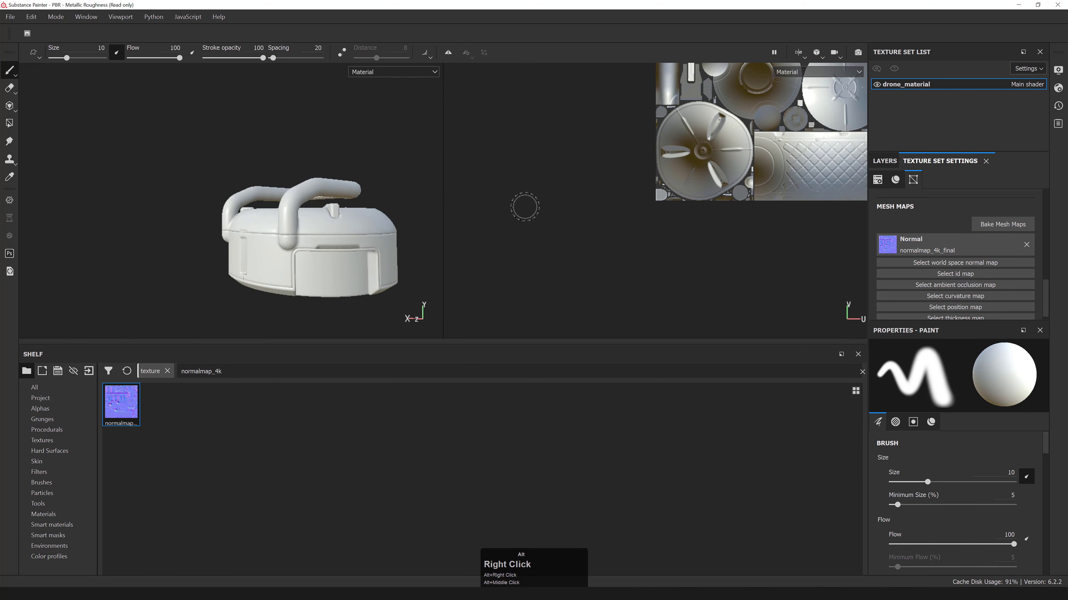
right_click_drag(294, 210, 378, 219, "alt")
left_click_drag(378, 219, 317, 198, "alt")
mouse_move(317, 198)
right_mouse_down("shift")
mouse_move(362, 199)
mouse_move(311, 202)
right_mouse_up("shift")
mouse_move(311, 201)
left_mouse_down("alt")
mouse_move(291, 222)
mouse_move(307, 194)
left_mouse_up("alt")
right_click_drag(307, 193, 277, 197, "alt")
left_click_drag(278, 197, 307, 216, "alt")
right_click_drag(307, 216, 240, 214, "alt")
left_click_drag(240, 214, 281, 238, "alt")
right_click_drag(281, 237, 201, 234, "shift")
right_click_drag(202, 235, 84, 217, "alt")
left_click_drag(126, 206, 172, 225, "alt")
right_click_drag(252, 210, 206, 201, "alt")
middle_click_drag(208, 177, 215, 94, "alt")
left_click_drag(378, 108, 436, 125, "alt")
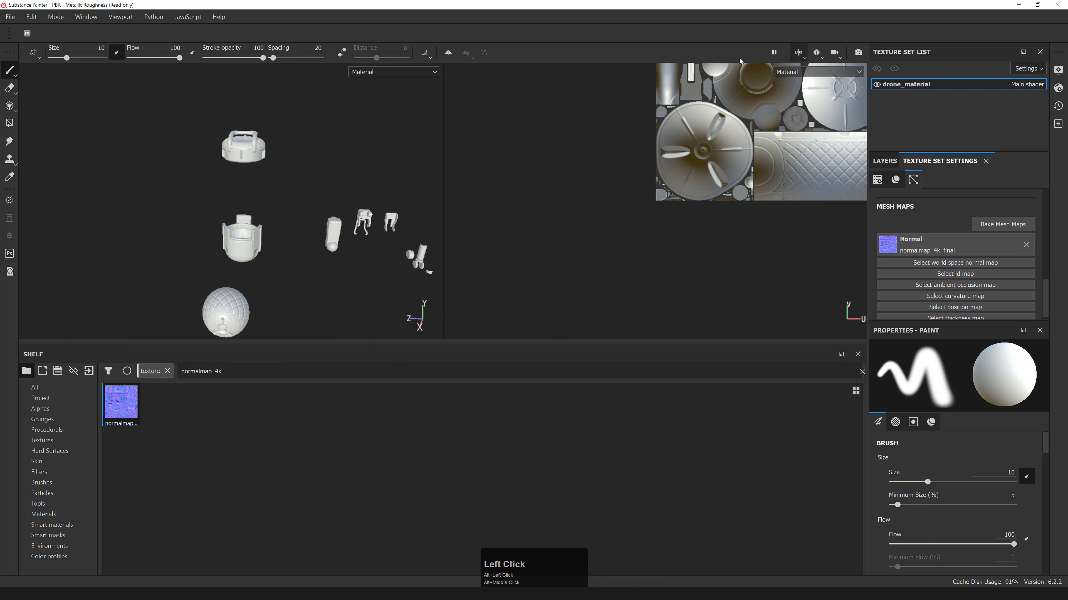
- Compare the combined 3D/2D viewport layout with the 3D-only layout, ending on 3D only
key("F2")
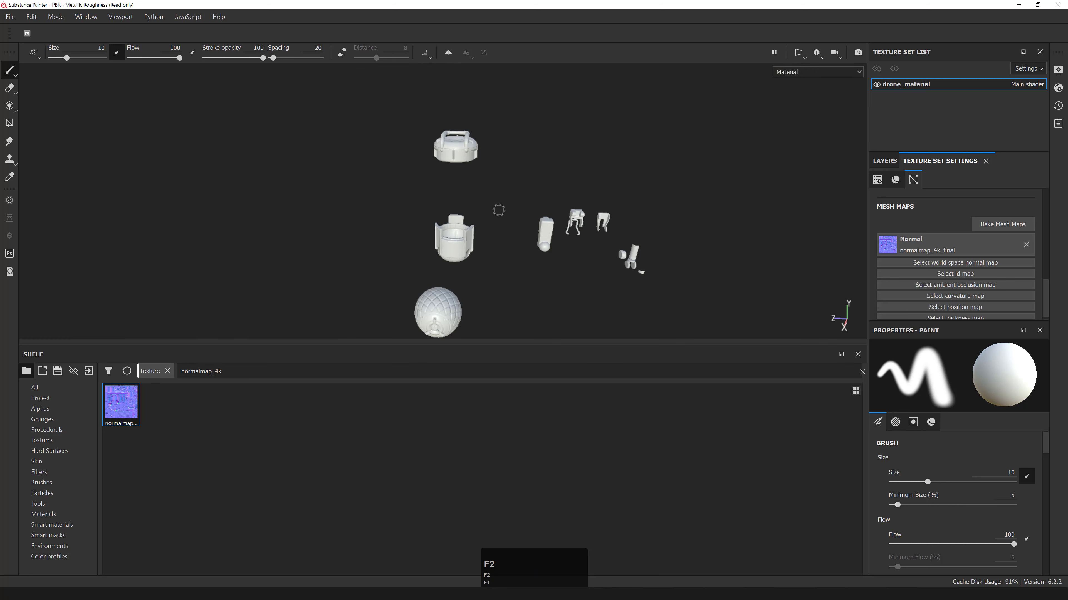
key("F1")
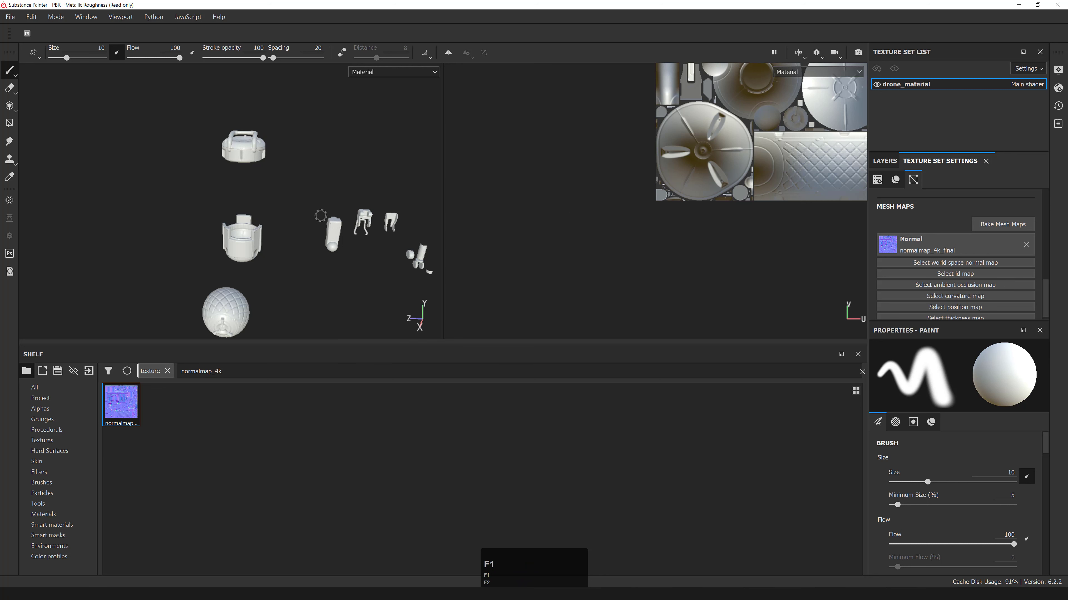
key("F2")
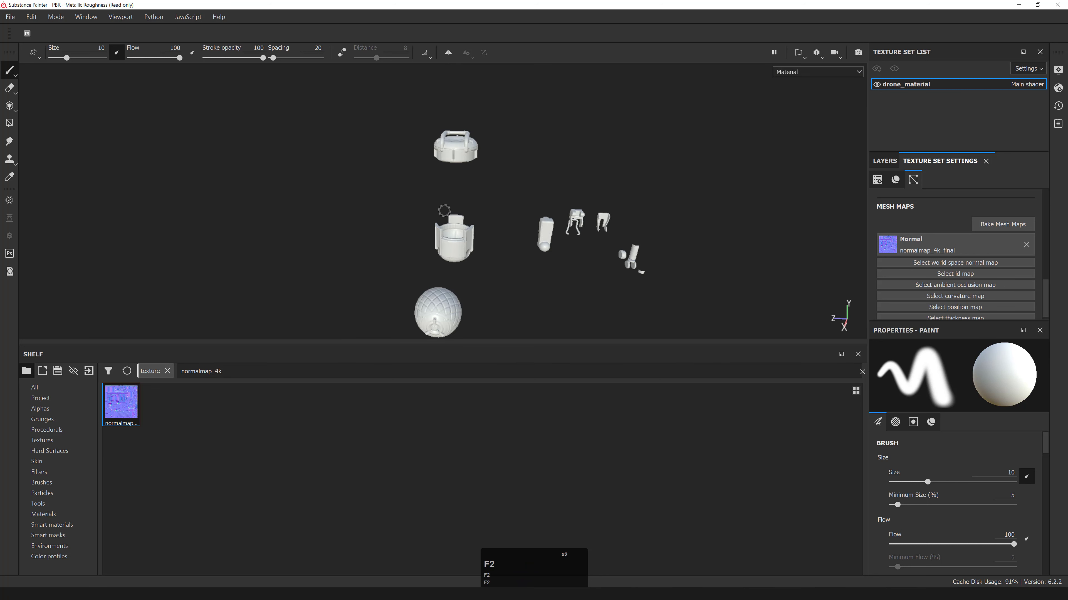
key("F1")
key("F2")
key("F1")
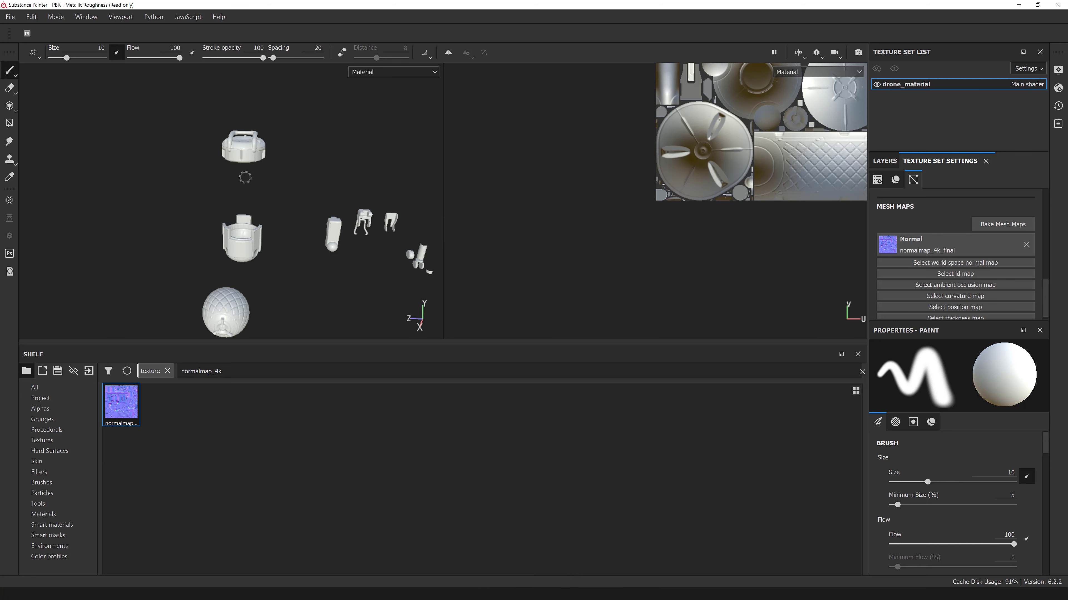
key("F2")
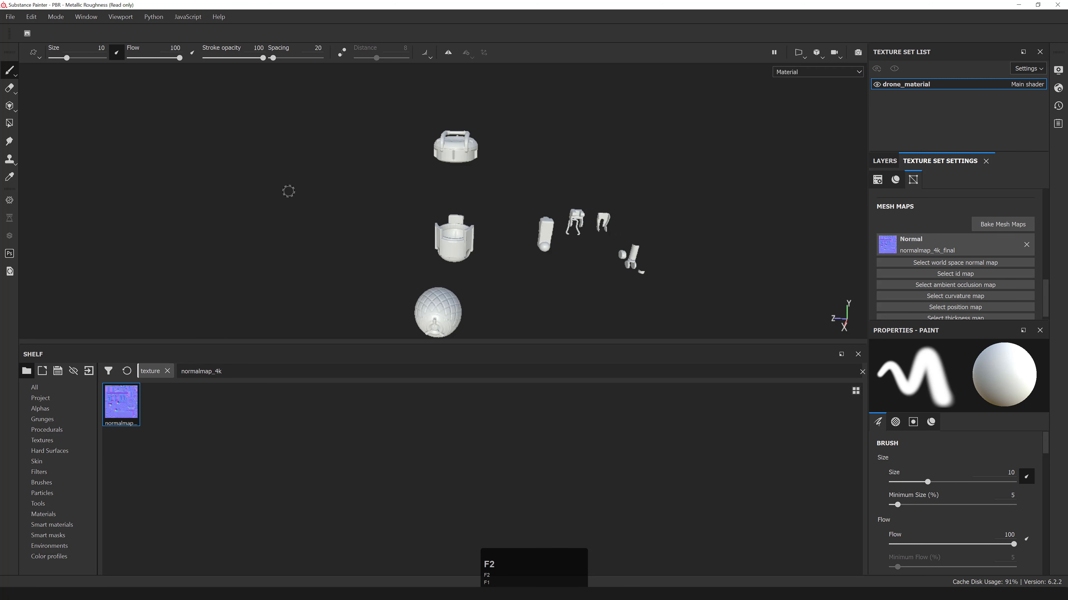
- Show only the 2D view and examine the complete UV layout of drone_material
key("F3")
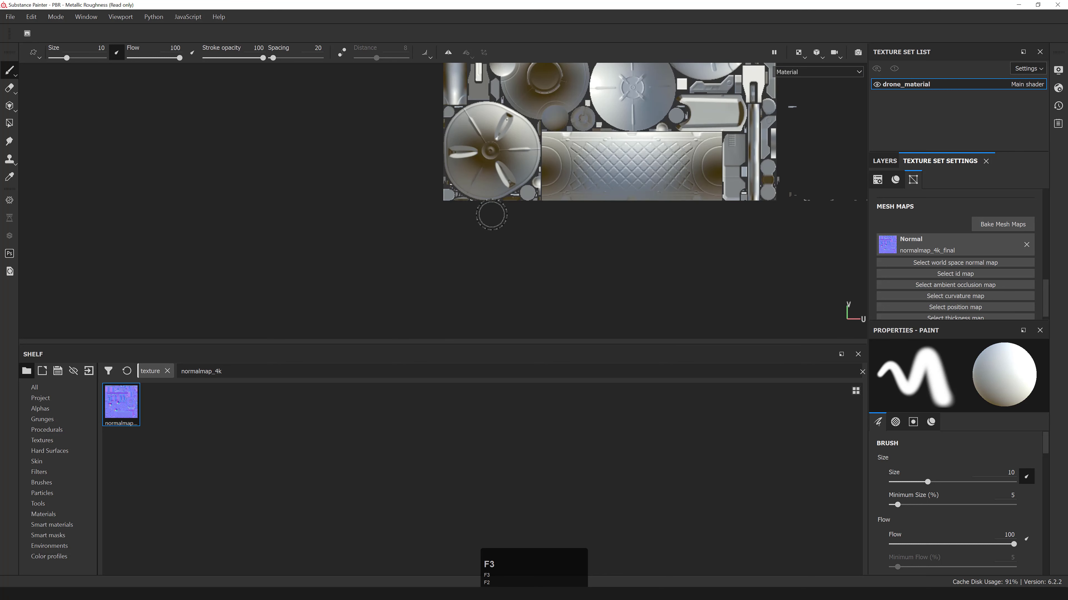
scroll(768, 180, "up", 12)
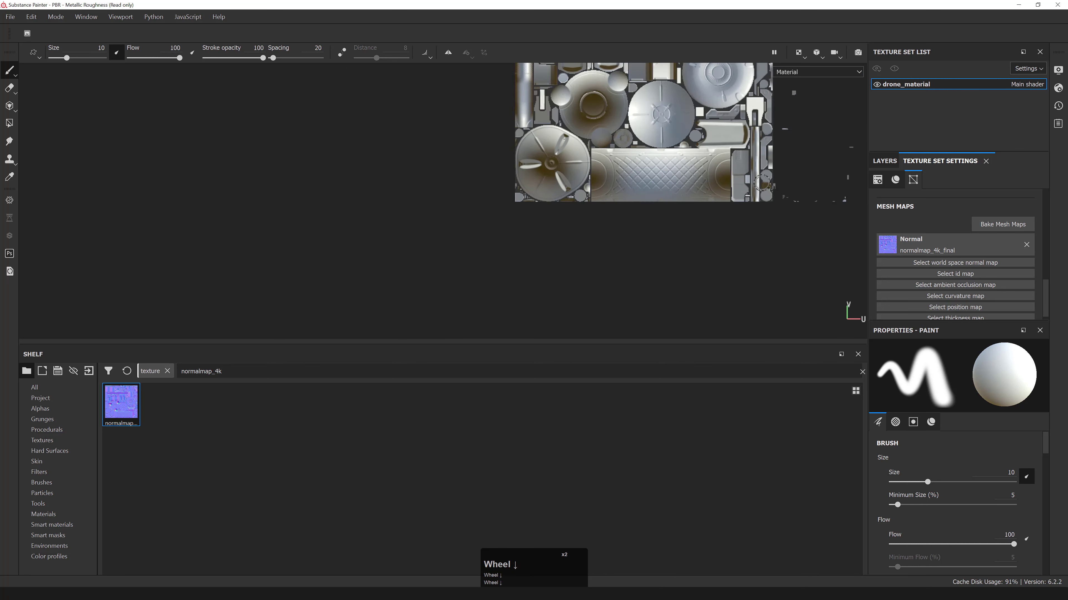
middle_click_drag(777, 147, 637, 180, "alt")
scroll(695, 232, "up", 3)
scroll(636, 181, "down", 5)
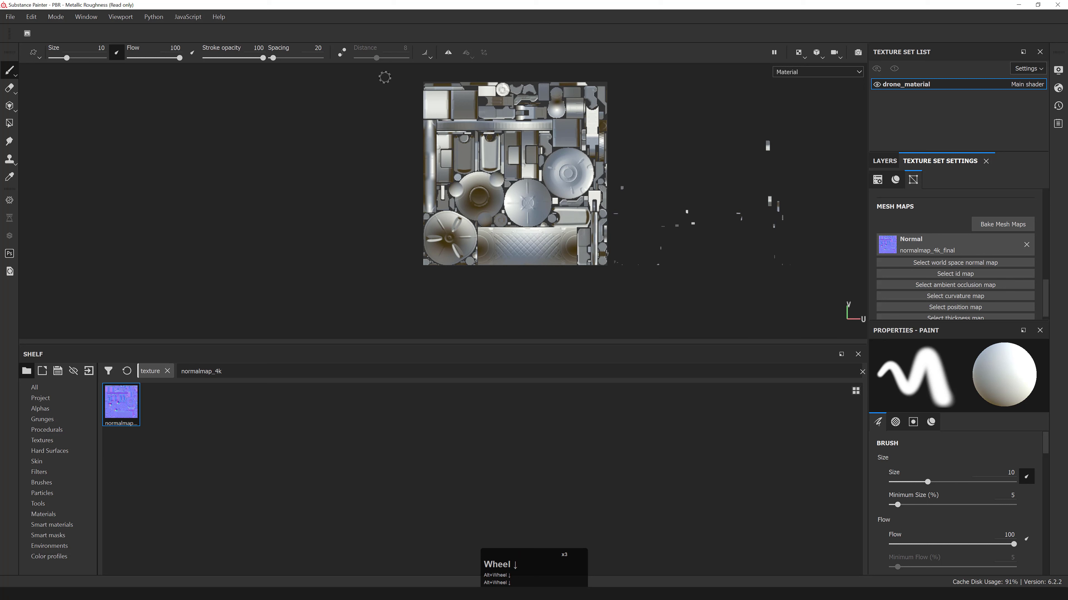
middle_click_drag(613, 107, 544, 115, "alt")
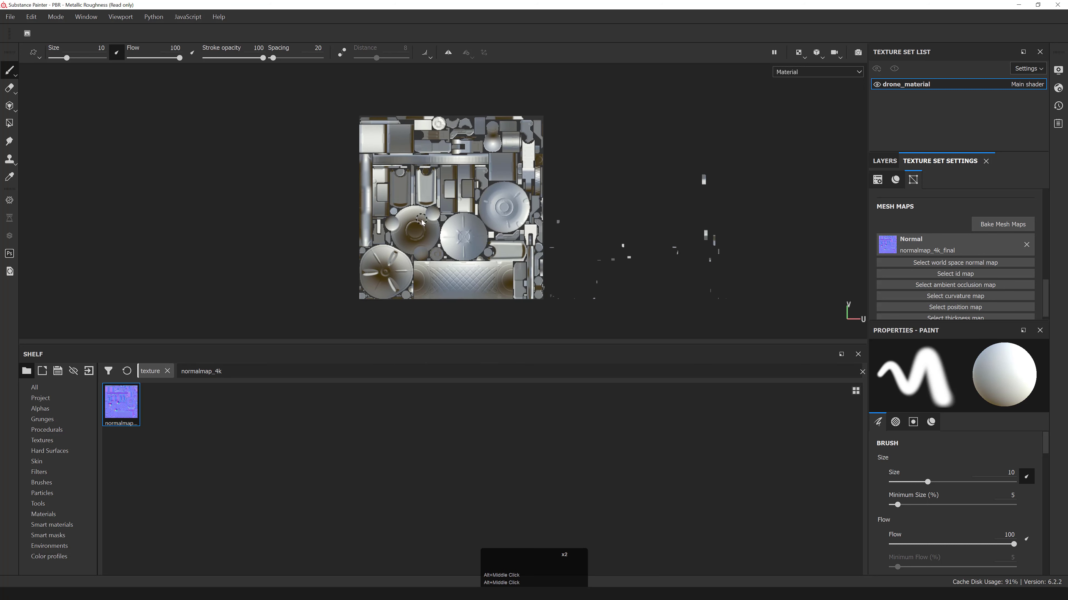
- Return to the 3D-only view and check the separate drone parts from several angles and under rotated lighting
key("F2")
middle_click_drag(526, 250, 519, 216, "alt")
left_click_drag(512, 215, 484, 248, "alt")
right_click_drag(484, 248, 489, 254, "alt")
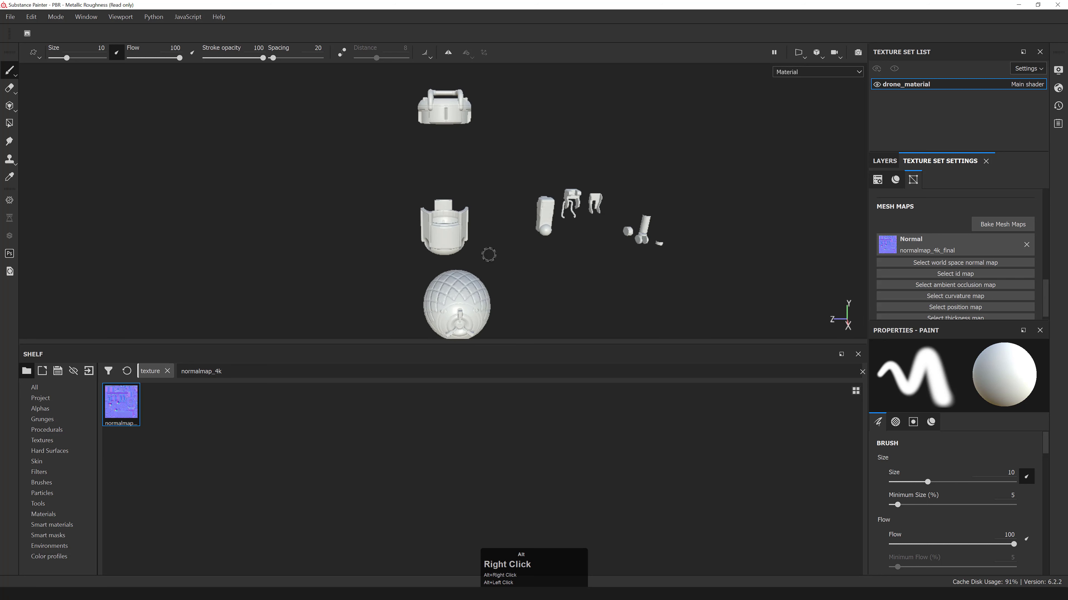
left_click_drag(489, 254, 471, 243, "alt")
right_click_drag(472, 243, 515, 253, "alt")
mouse_move(534, 214)
left_mouse_down("alt+shift")
mouse_move(548, 205)
mouse_move(512, 215)
left_mouse_up("alt+shift")
middle_click_drag(512, 215, 419, 208, "alt")
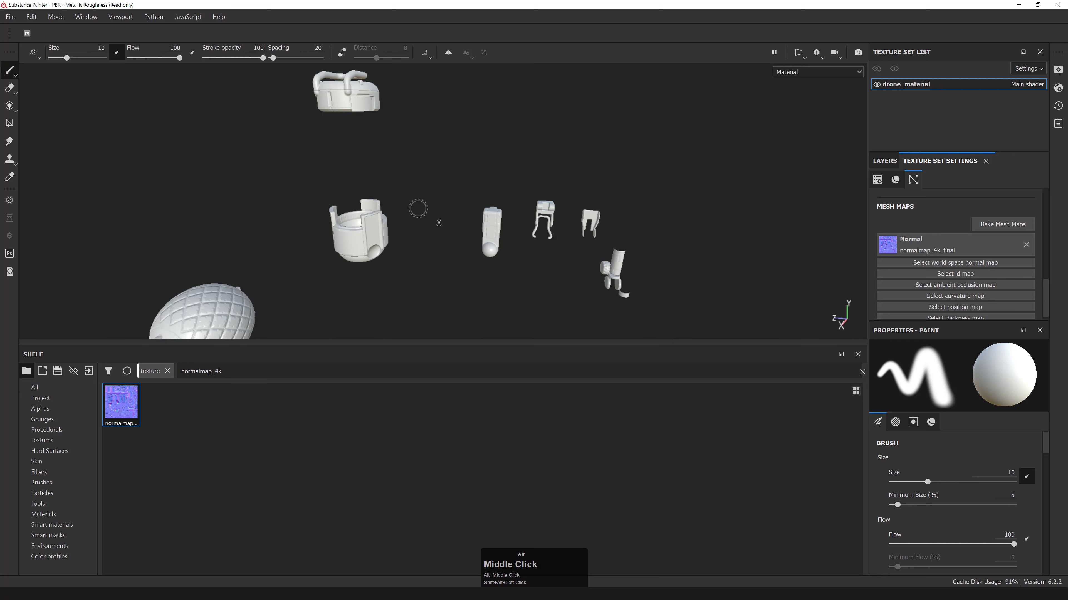
left_click_drag(542, 229, 510, 234, "alt")
right_click_drag(510, 234, 684, 251, "alt+shift")
middle_click_drag(685, 251, 632, 215, "alt")
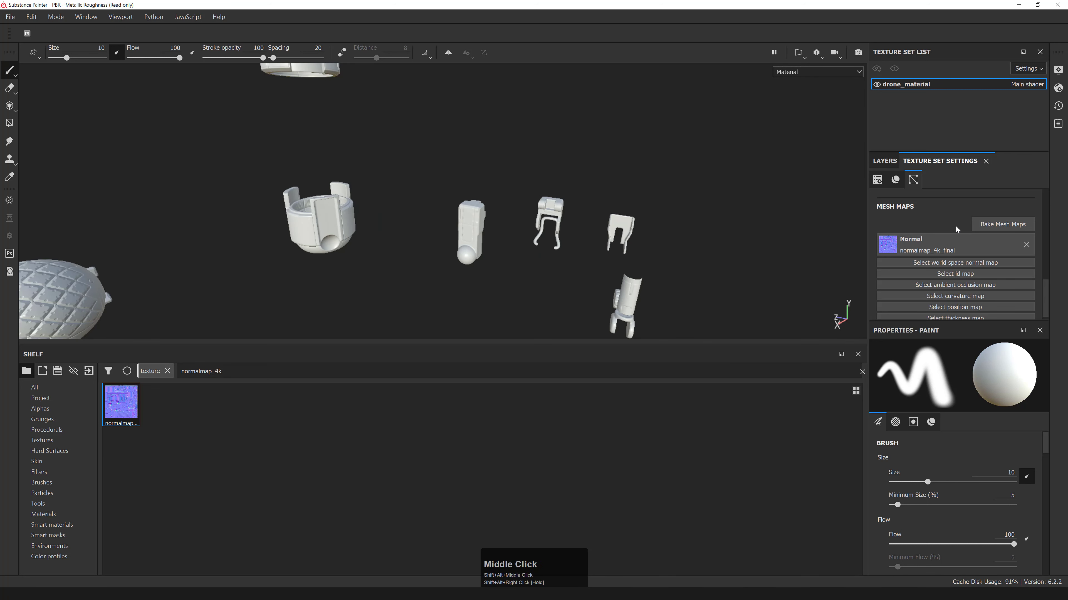
- Bake the world space normal, ID, ambient occlusion, curvature, position and thickness maps at 2048 output size, leaving out the normal map
left_click(995, 224)
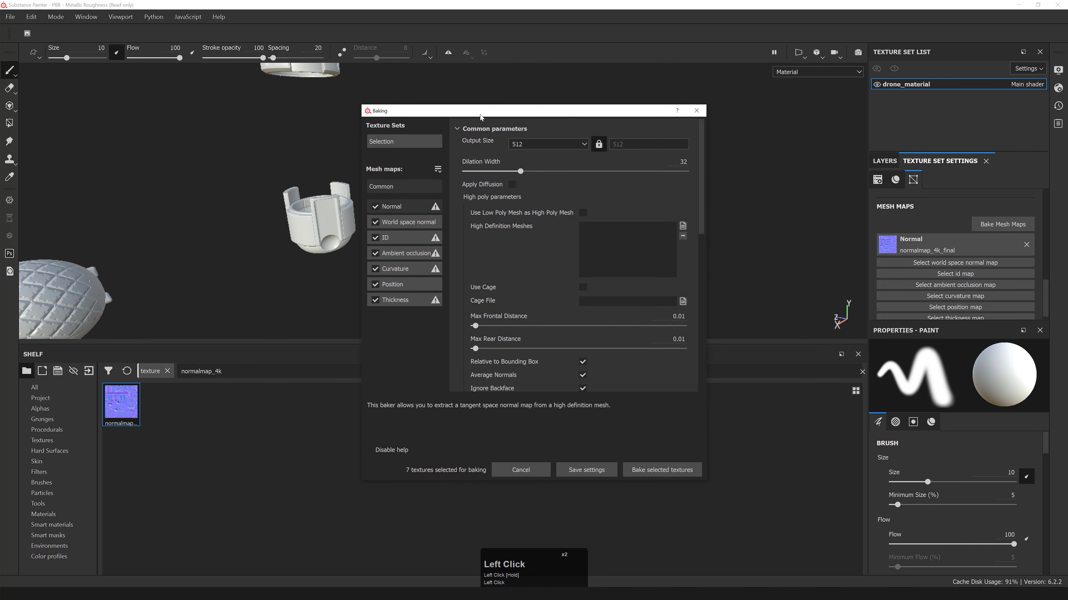
left_click_drag(480, 114, 443, 100)
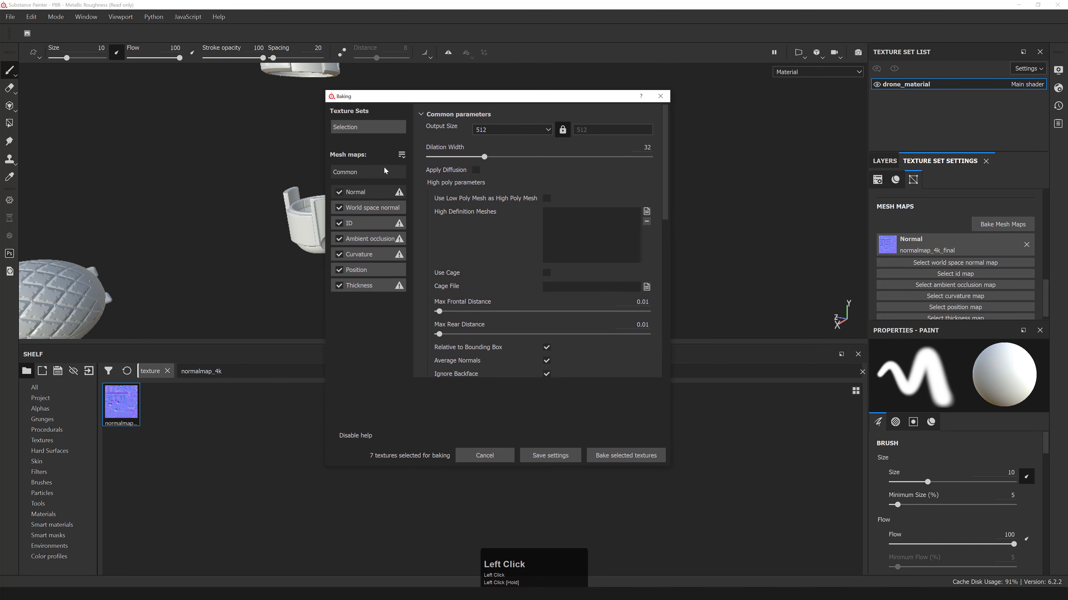
left_click(339, 192)
left_click(497, 130)
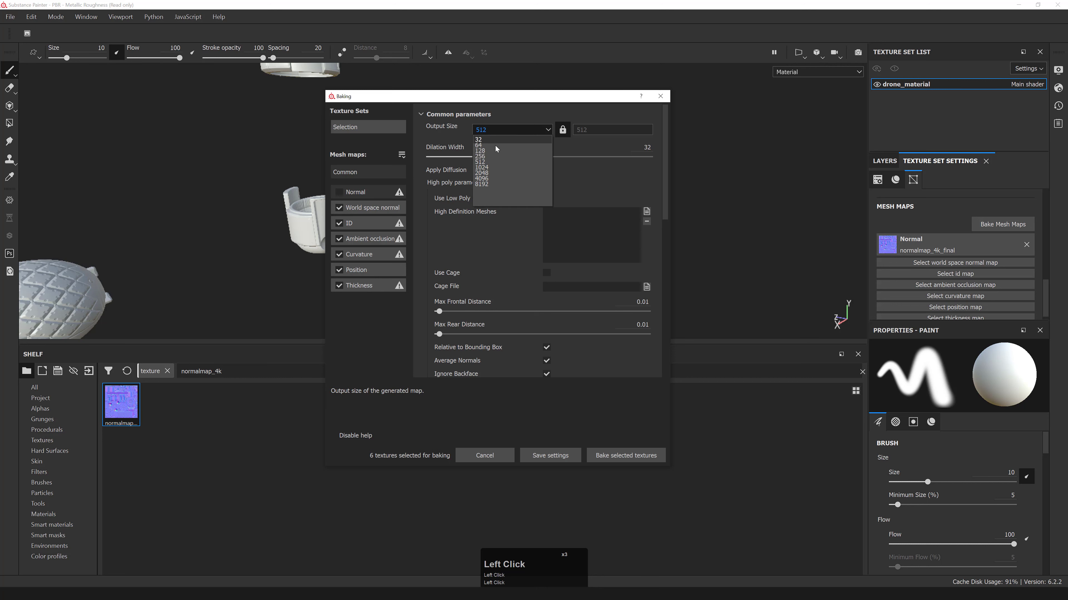
left_click(488, 172)
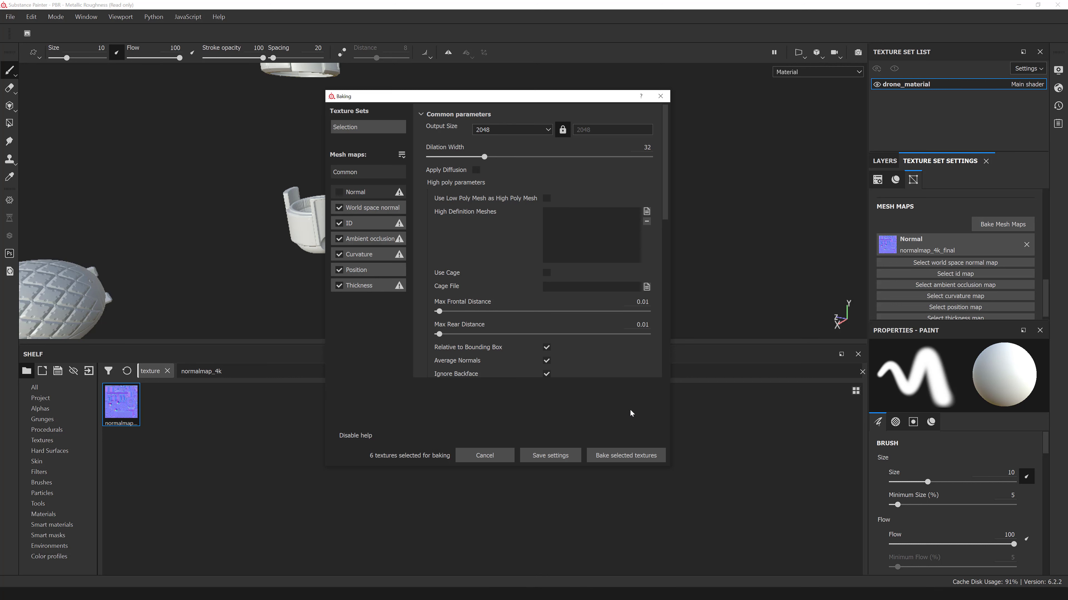
left_click(627, 461)
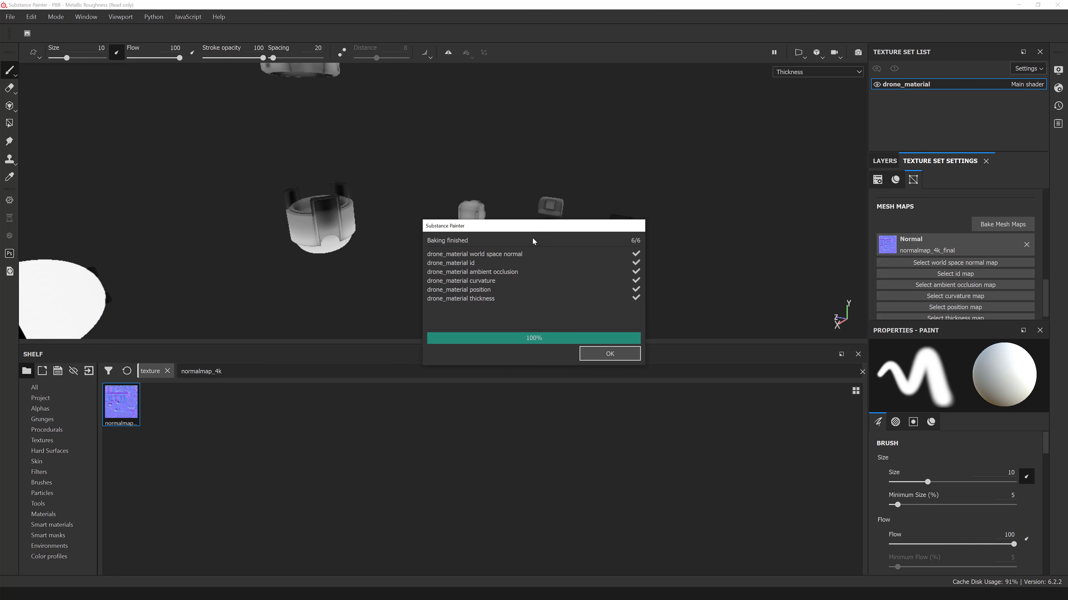
left_click(616, 353)
- Examine the material shading on the cup-shaped body and neighbouring drone parts with the baked mesh maps applied
left_click_drag(424, 235, 379, 192, "alt")
middle_click_drag(378, 191, 381, 202, "alt")
left_click_drag(380, 201, 378, 269, "alt")
right_click_drag(379, 269, 471, 248, "alt")
left_click_drag(471, 248, 453, 231, "alt")
right_click_drag(452, 231, 484, 238, "alt")
left_click_drag(483, 238, 500, 185, "alt")
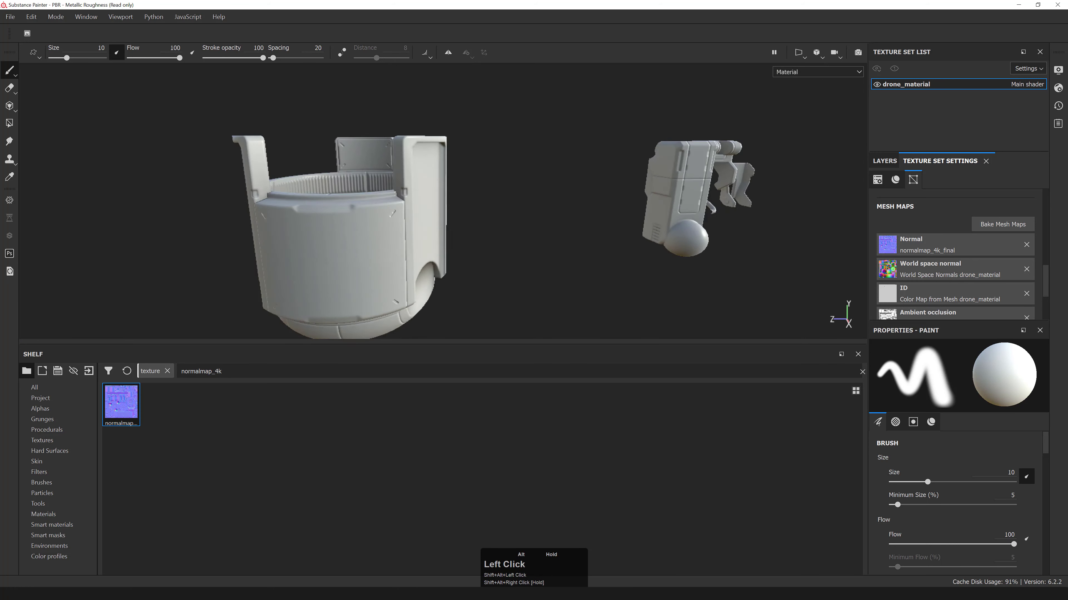
right_click_drag(500, 185, 458, 176, "alt")
middle_click_drag(475, 176, 496, 227, "alt")
left_click_drag(496, 227, 547, 227, "alt")
- Display only the Ambient occlusion mesh map on the drone parts in the viewport
left_click(828, 75)
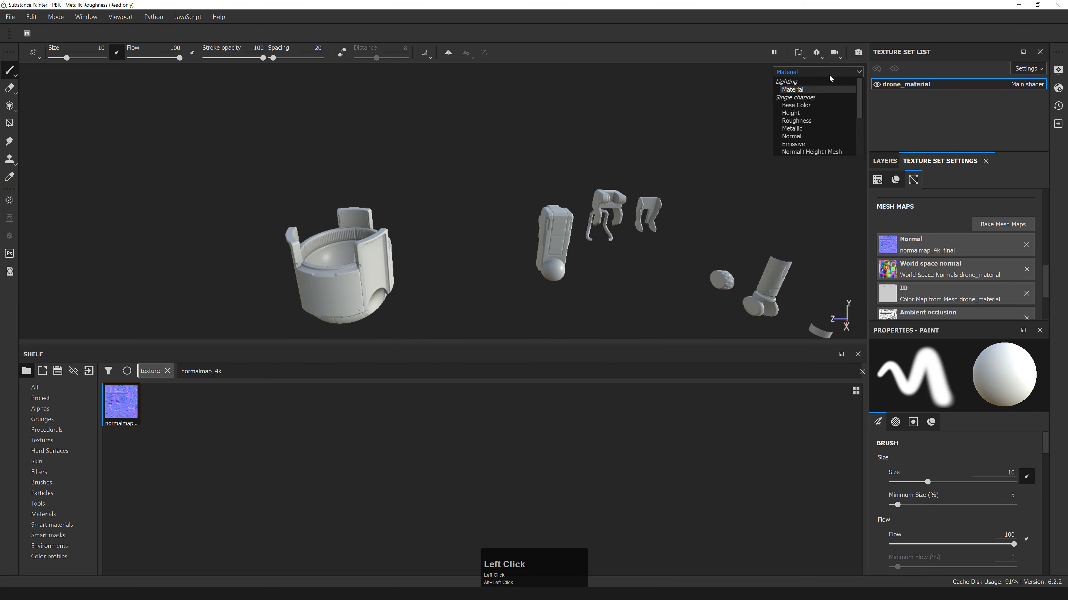
scroll(830, 106, "down", 2)
scroll(830, 107, "down", 2)
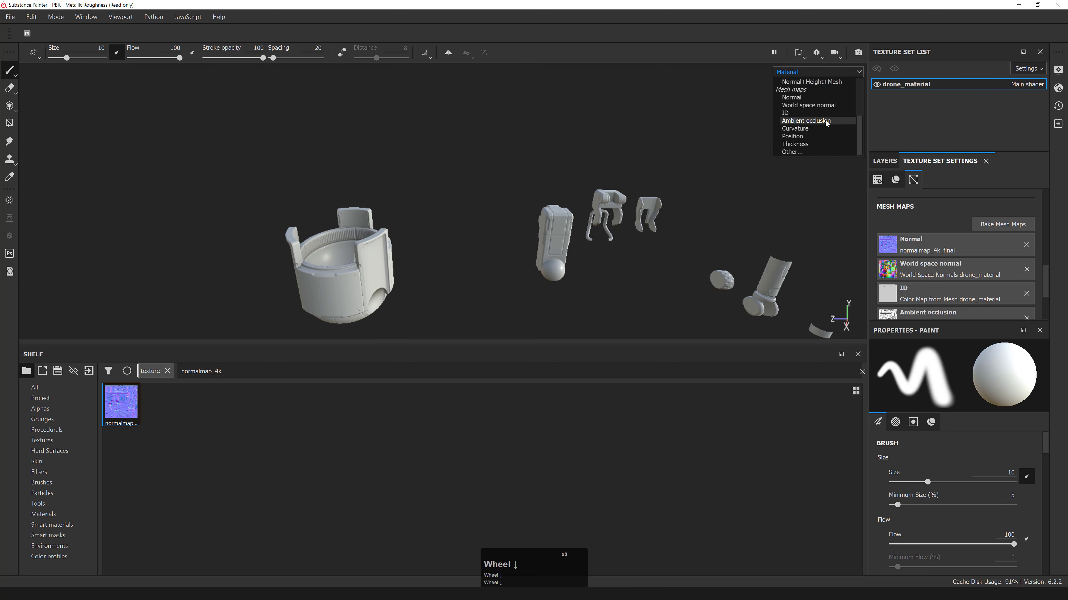
left_click(826, 121)
left_click_drag(732, 163, 437, 256, "alt")
middle_click_drag(378, 252, 424, 241, "alt")
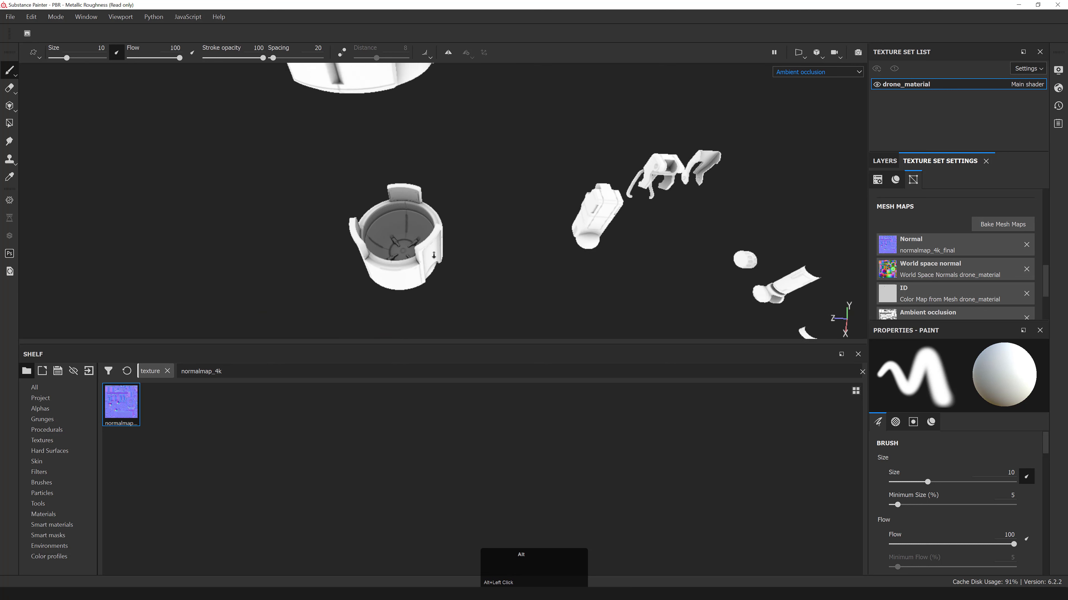
right_click(430, 236, "shift")
- Examine the ambient occlusion on the handled cap, its handle grip and small clips from above, the side and close up
right_click_drag(390, 242, 105, 164, "alt")
middle_click_drag(336, 168, 325, 228, "alt")
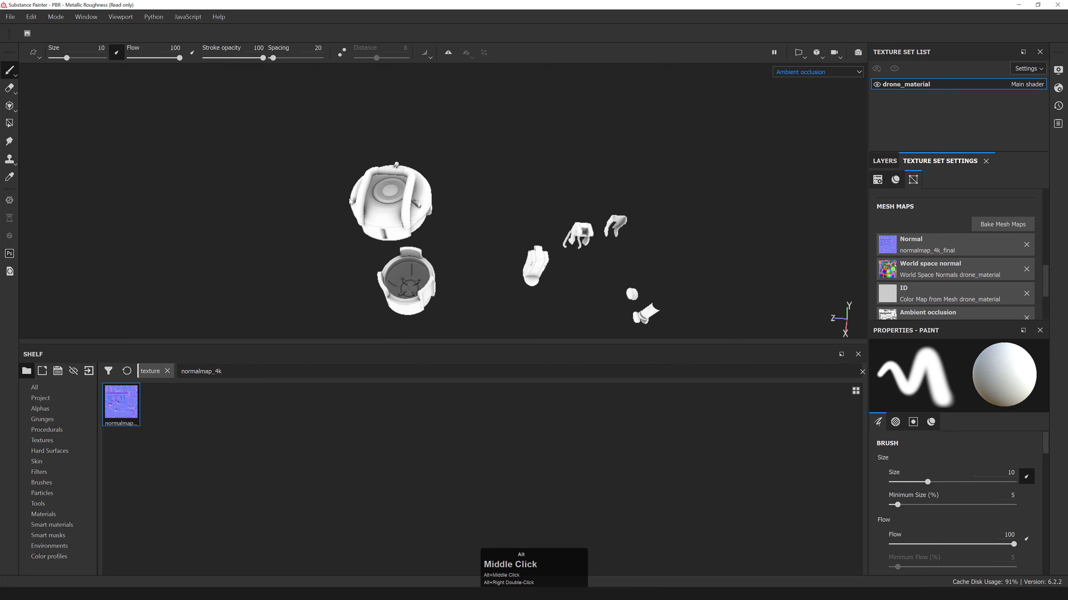
left_click_drag(324, 227, 378, 206, "alt")
right_click_drag(404, 204, 496, 193, "alt")
left_click_drag(446, 185, 393, 172, "alt")
middle_click_drag(394, 172, 401, 198, "alt")
right_click_drag(402, 198, 433, 193, "alt")
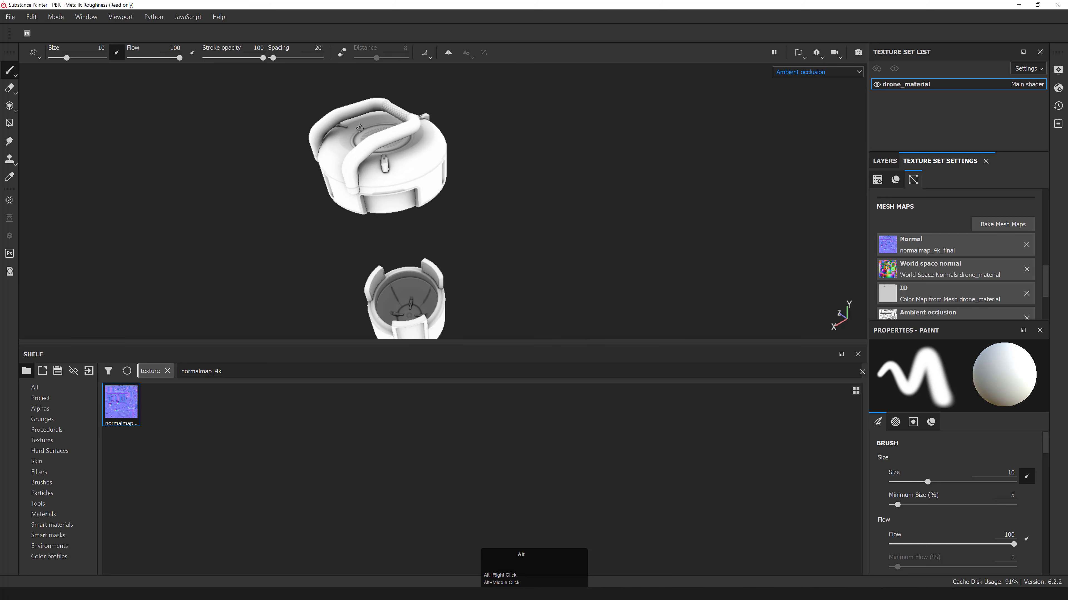
left_click_drag(433, 194, 370, 210, "alt")
middle_click_drag(370, 176, 376, 193, "alt")
right_click_drag(376, 193, 416, 190, "alt")
left_click_drag(416, 190, 412, 191, "alt")
right_click_drag(412, 192, 420, 197, "alt")
left_click_drag(420, 198, 445, 201, "alt")
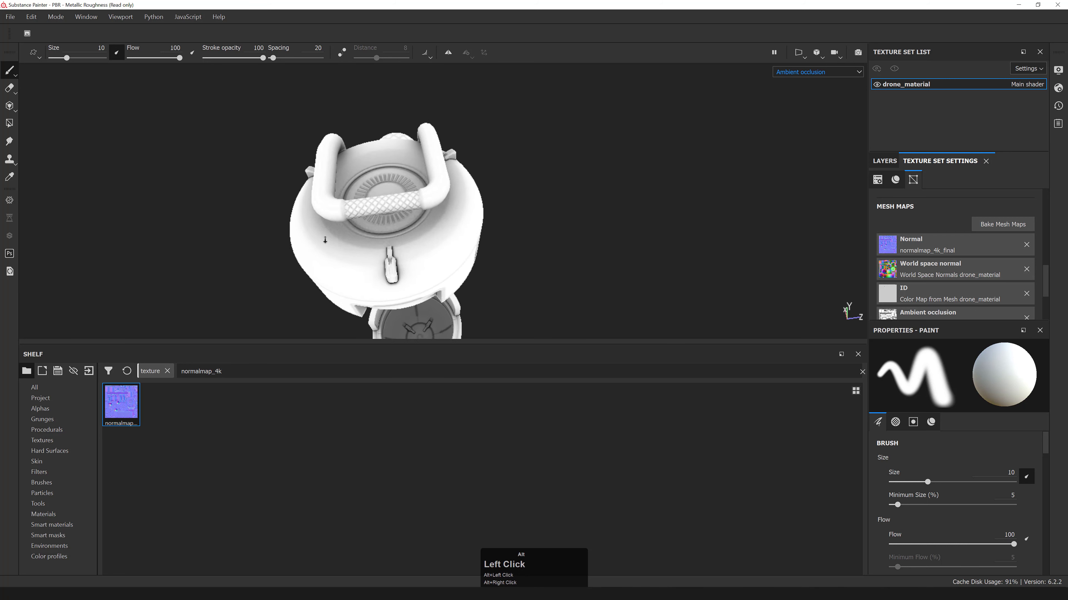
right_click_drag(446, 202, 500, 212, "alt")
left_click_drag(500, 212, 313, 180, "alt")
right_click_drag(313, 181, 392, 135, "alt")
left_click_drag(392, 135, 324, 157, "alt")
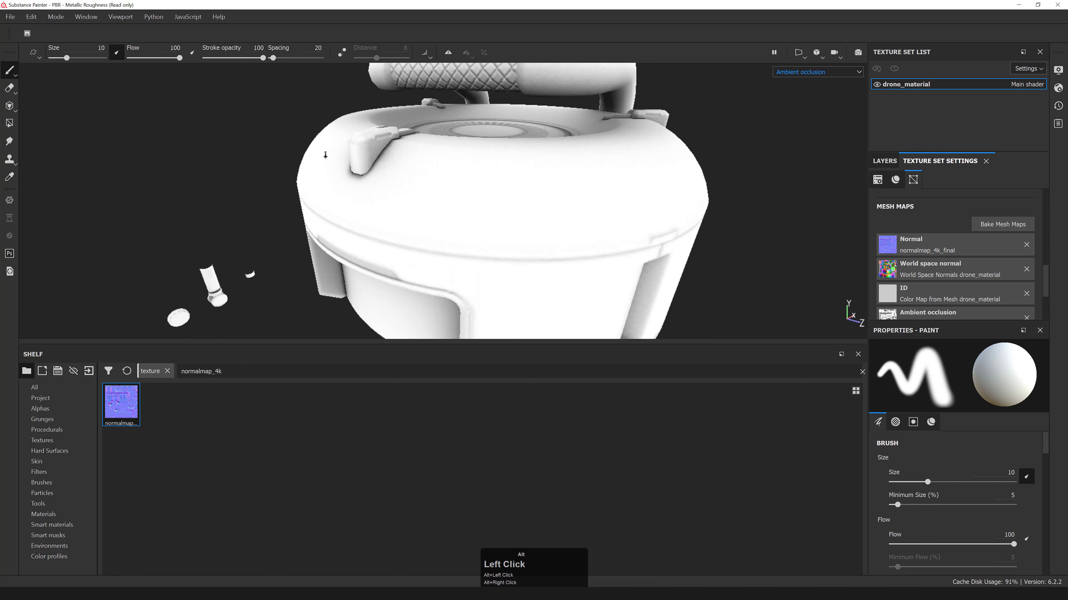
middle_click_drag(324, 157, 323, 191, "alt")
left_click_drag(322, 191, 319, 164, "alt")
middle_click_drag(319, 164, 267, 198, "alt")
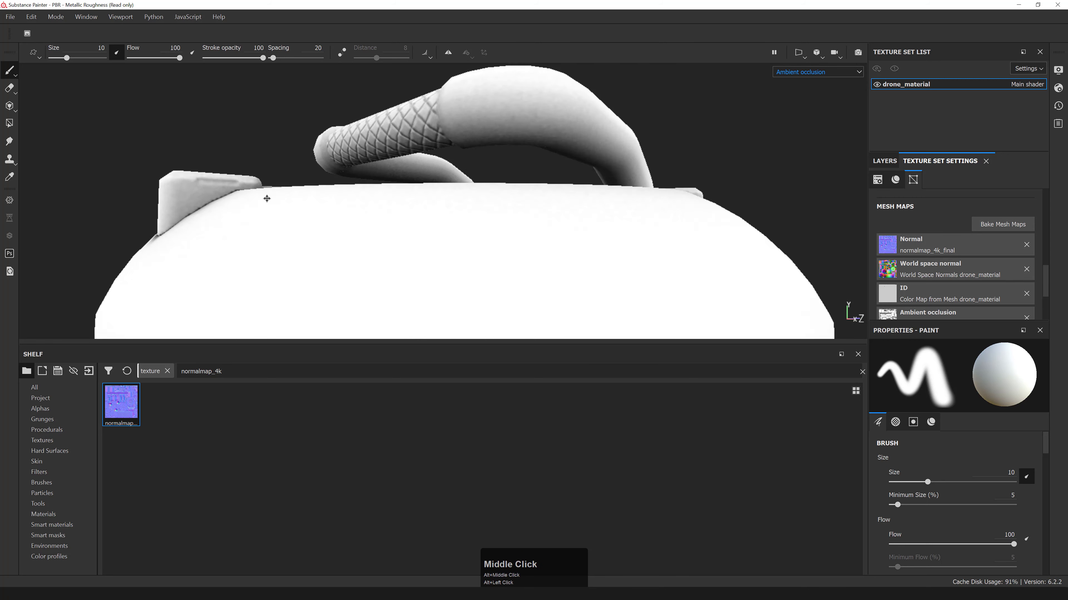
left_click_drag(267, 197, 412, 227, "alt")
middle_click_drag(412, 227, 485, 216, "alt")
left_click_drag(485, 215, 563, 248, "alt")
middle_click_drag(563, 248, 603, 284, "alt")
left_click_drag(603, 284, 420, 210, "alt")
right_click_drag(420, 210, 341, 177, "alt")
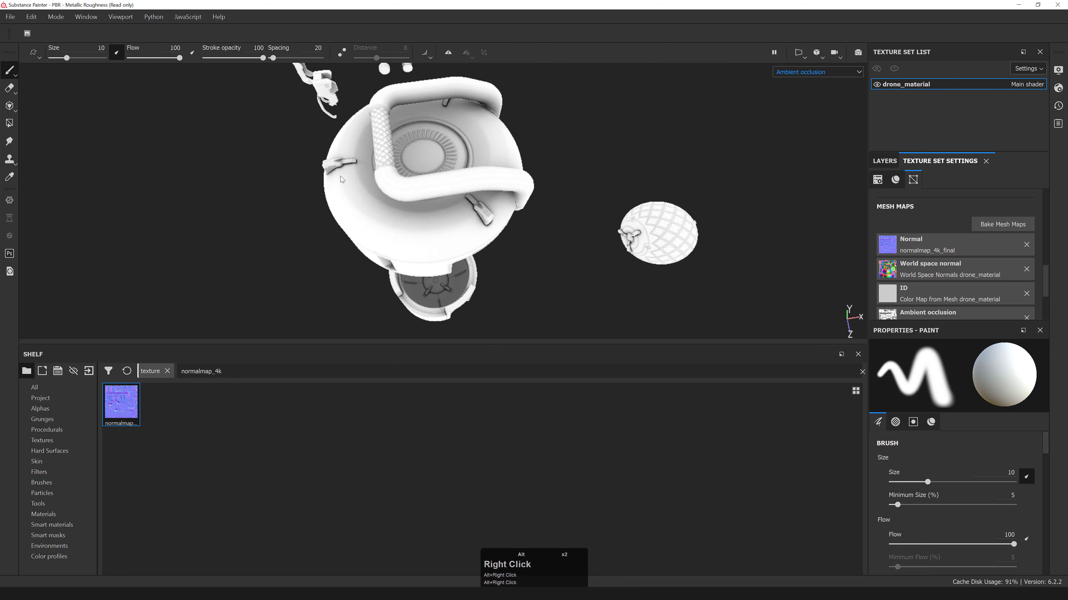
- Examine the ambient occlusion on the cup-shaped body, including its ribbed inner wall and the four clips inside
left_click_drag(340, 176, 526, 202, "alt")
mouse_move(525, 202)
middle_mouse_down("alt")
mouse_move(483, 189)
mouse_move(521, 194)
middle_mouse_up("alt")
left_click_drag(521, 193, 361, 305, "alt")
middle_click_drag(361, 305, 515, 192, "alt")
right_click_drag(515, 191, 546, 189, "alt")
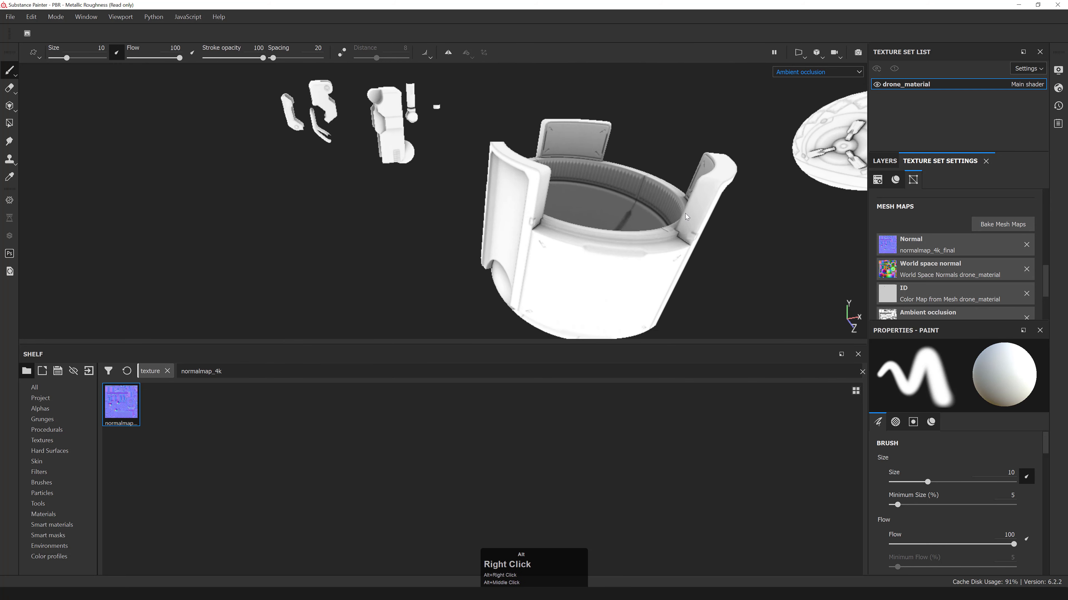
left_click_drag(546, 189, 512, 261, "alt")
middle_click_drag(512, 260, 399, 218, "alt")
right_click_drag(399, 218, 471, 201, "alt")
left_click_drag(470, 202, 383, 192, "alt")
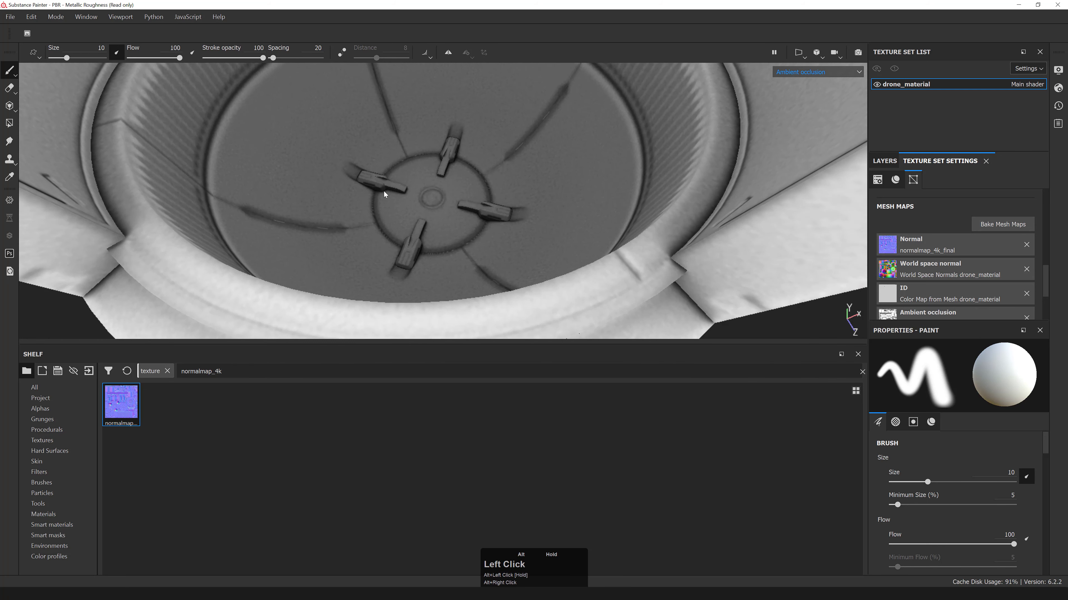
right_click_drag(494, 192, 315, 206, "alt")
middle_click_drag(315, 206, 420, 189, "alt")
left_click_drag(420, 189, 311, 216, "alt")
middle_click_drag(311, 217, 378, 214, "alt")
- Inspect the ambient occlusion on the arm segment with the slatted recess and the parts around it
right_click_drag(379, 214, 452, 212, "alt")
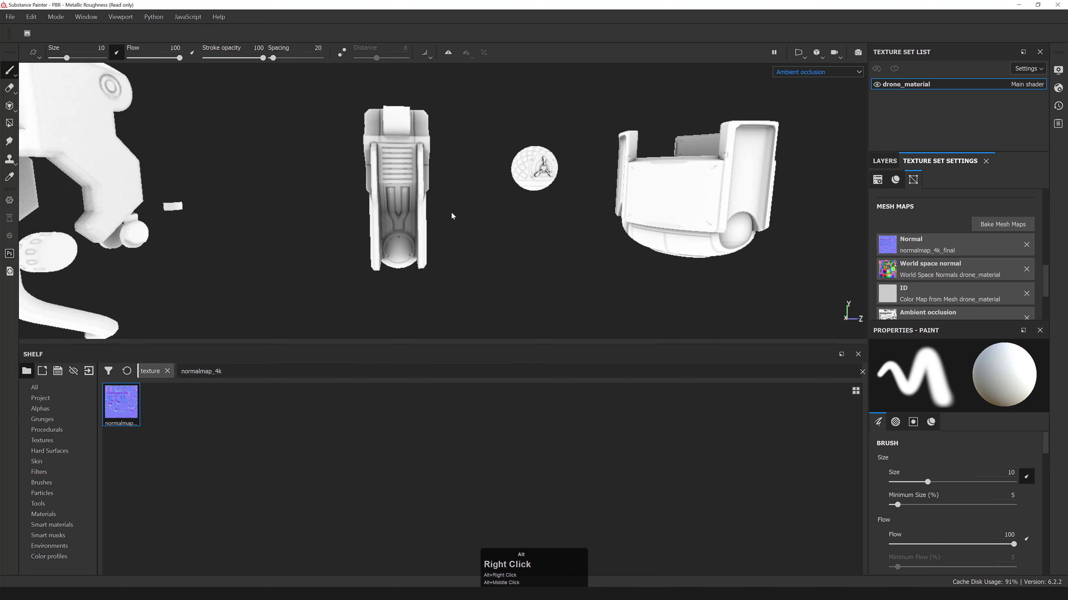
left_click_drag(404, 196, 441, 235, "alt")
middle_click_drag(441, 236, 472, 255, "alt")
left_click_drag(471, 255, 513, 177, "alt")
right_click_drag(513, 176, 365, 217, "alt")
left_click_drag(365, 217, 336, 193, "alt")
right_click_drag(336, 194, 306, 182, "alt")
left_click_drag(306, 182, 398, 230, "alt")
middle_click_drag(398, 230, 448, 179, "alt")
left_click_drag(448, 179, 503, 122, "alt")
right_click_drag(517, 169, 300, 191, "alt")
left_click_drag(300, 191, 347, 211, "alt")
right_click_drag(347, 210, 500, 196, "alt")
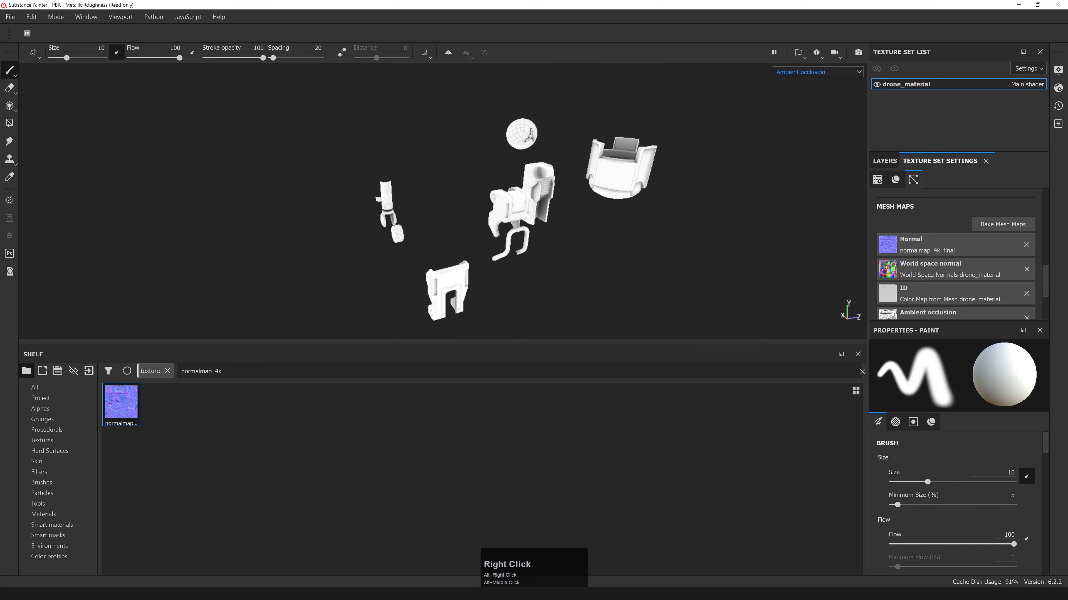
- Check the ambient occlusion on the forked bracket, the bent tube and the arm joint from several angles
left_click_drag(535, 257, 424, 242, "alt")
middle_click_drag(425, 242, 460, 241, "alt")
left_click_drag(460, 241, 449, 257, "alt")
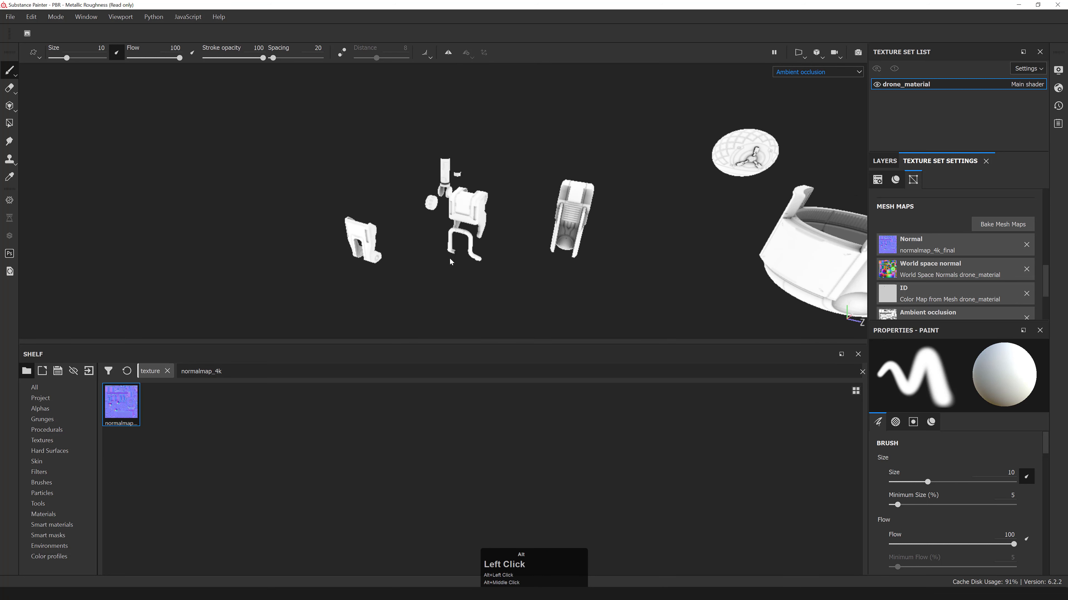
right_click_drag(450, 258, 481, 253, "alt")
middle_click_drag(482, 253, 488, 249, "alt")
left_click_drag(488, 249, 277, 253, "alt")
right_click_drag(278, 254, 260, 254, "alt")
left_click_drag(259, 255, 433, 238, "alt")
middle_click_drag(433, 238, 437, 237, "alt")
left_click_drag(437, 237, 326, 231, "alt")
right_click_drag(326, 231, 332, 233, "alt")
left_click_drag(332, 234, 362, 225, "alt")
middle_click_drag(362, 225, 324, 237, "alt")
left_click_drag(324, 236, 361, 235, "alt")
right_click_drag(361, 235, 420, 236, "alt")
middle_click_drag(420, 235, 411, 209, "alt")
left_click_drag(410, 210, 484, 148, "alt")
middle_click_drag(484, 148, 514, 153, "alt")
left_click_drag(514, 153, 496, 190, "alt")
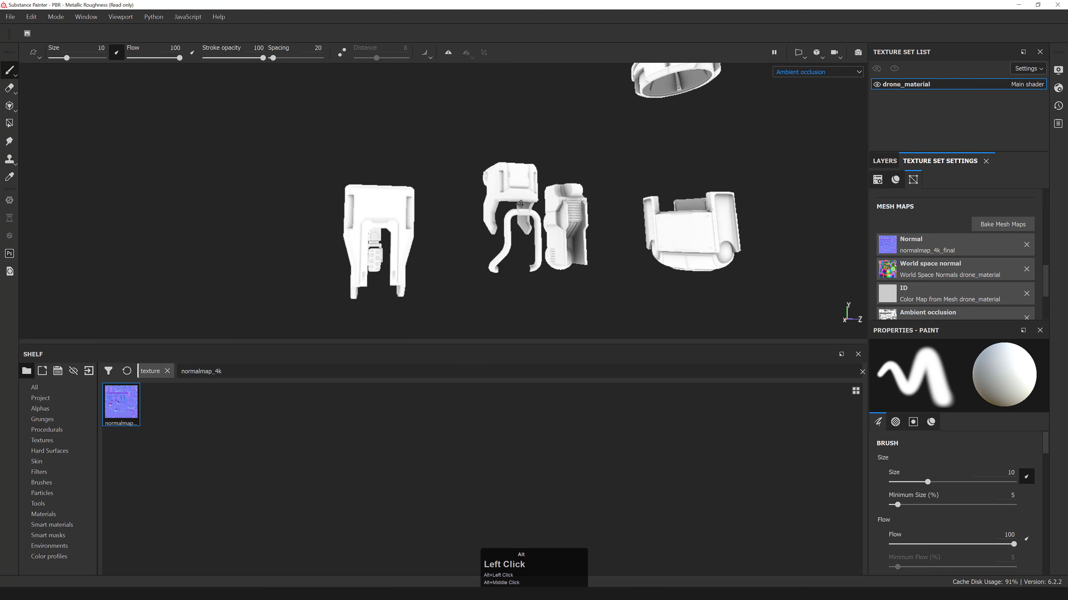
right_click_drag(496, 189, 476, 226, "alt")
left_click_drag(476, 224, 485, 236, "alt")
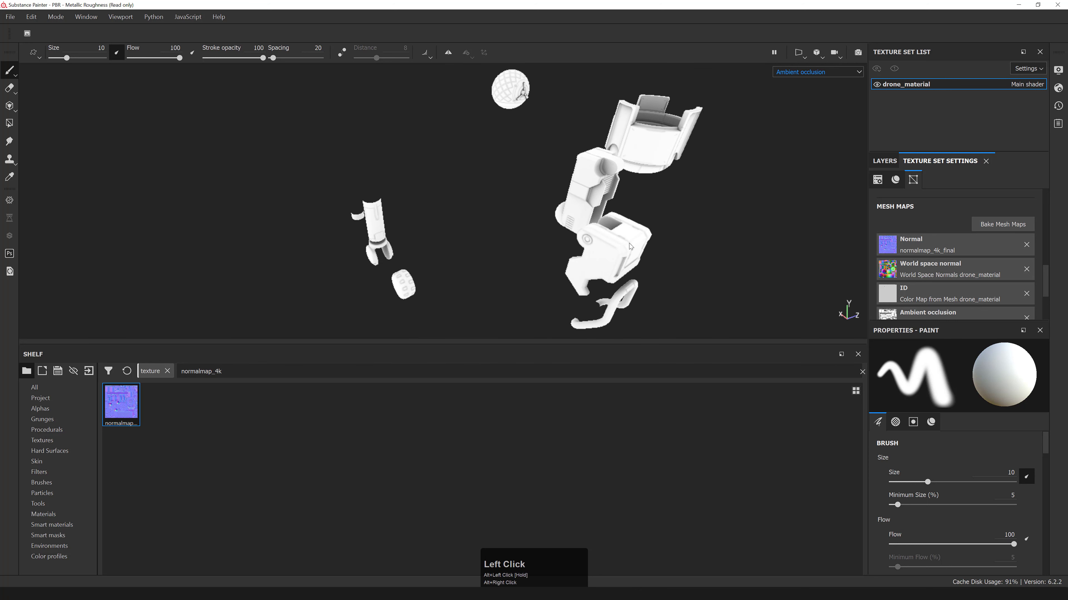
- Compare the ambient occlusion on the small cylinder assembly with the arm joint and bent tube from different sides
left_click_drag(391, 189, 504, 206, "alt")
right_click_drag(504, 206, 521, 210, "alt")
left_click_drag(521, 210, 485, 252, "alt")
left_click_drag(597, 216, 391, 241, "alt")
right_click_drag(391, 241, 396, 247, "alt")
left_click_drag(396, 247, 446, 219, "alt")
right_click_drag(446, 219, 474, 208, "alt")
left_click_drag(475, 208, 403, 206, "alt")
right_click_drag(404, 206, 418, 213, "alt")
left_click_drag(418, 213, 379, 167, "alt")
left_click_drag(301, 193, 353, 205, "alt")
right_click_drag(352, 205, 139, 162, "alt")
left_click_drag(478, 174, 400, 200, "alt")
middle_click_drag(400, 199, 387, 222, "alt")
left_click_drag(387, 222, 380, 210, "alt")
middle_click_drag(380, 210, 374, 197, "alt")
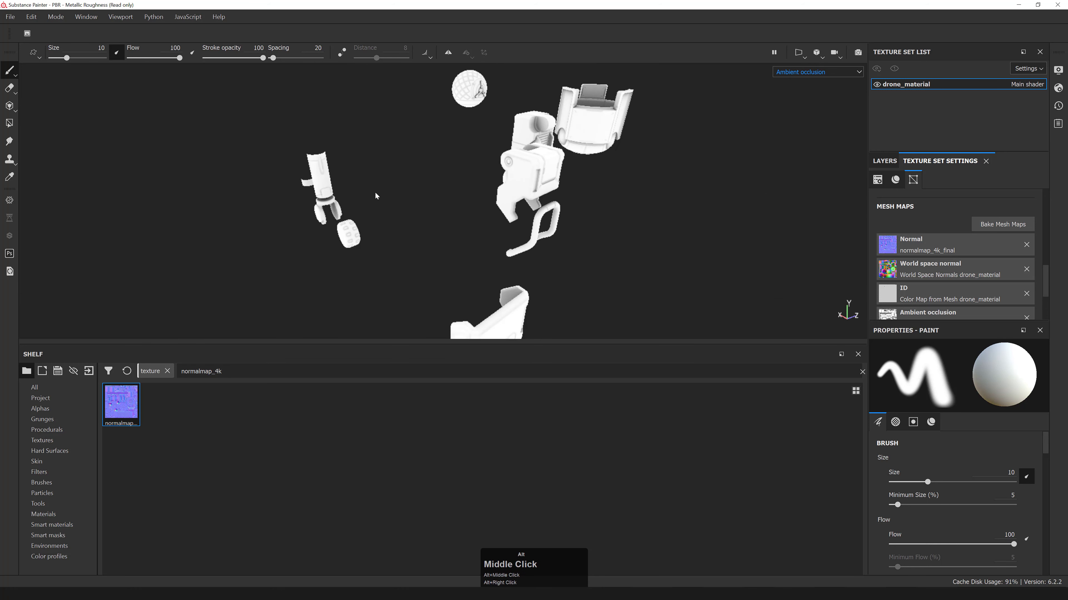
right_click_drag(374, 198, 452, 219, "alt")
left_click_drag(393, 211, 447, 195, "alt")
middle_click_drag(448, 195, 437, 200, "alt")
mouse_move(437, 200)
left_mouse_down("alt")
mouse_move(428, 219)
mouse_move(418, 201)
left_mouse_up("alt")
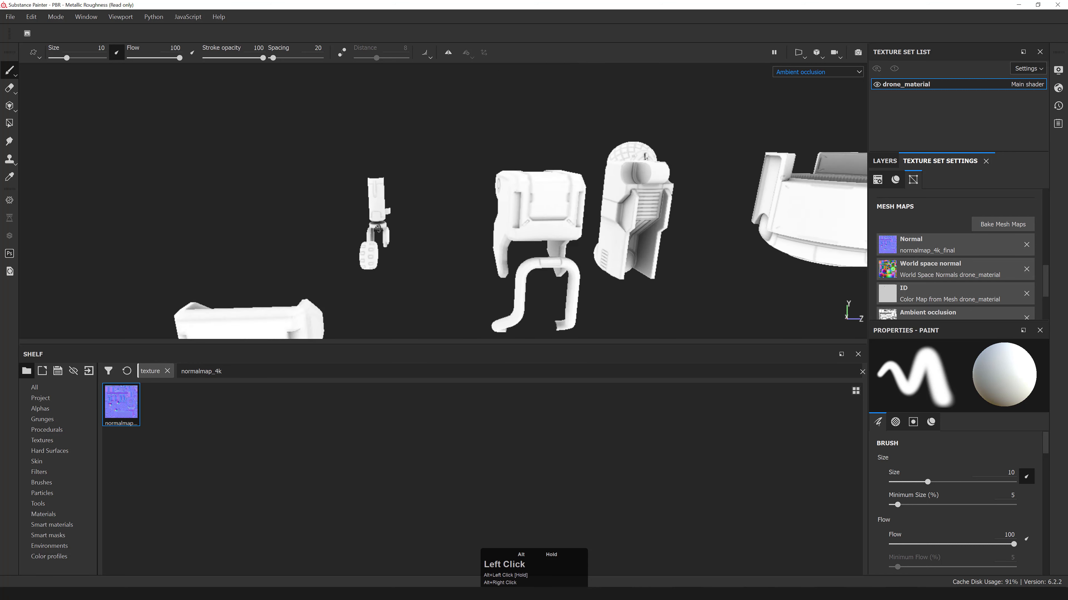
- Review the separated arm parts, the cup-shaped body and the patterned dome in the ambient occlusion view
mouse_move(419, 202)
right_mouse_down("alt")
mouse_move(417, 191)
mouse_move(406, 202)
right_mouse_up("alt")
middle_click_drag(405, 202, 433, 185, "alt")
left_click_drag(434, 185, 395, 198, "alt")
right_click_drag(395, 197, 347, 220, "alt")
left_click_drag(347, 221, 362, 205, "alt")
right_click_drag(362, 205, 357, 231, "alt")
left_click_drag(357, 232, 352, 208, "alt")
middle_click_drag(352, 207, 398, 234, "alt")
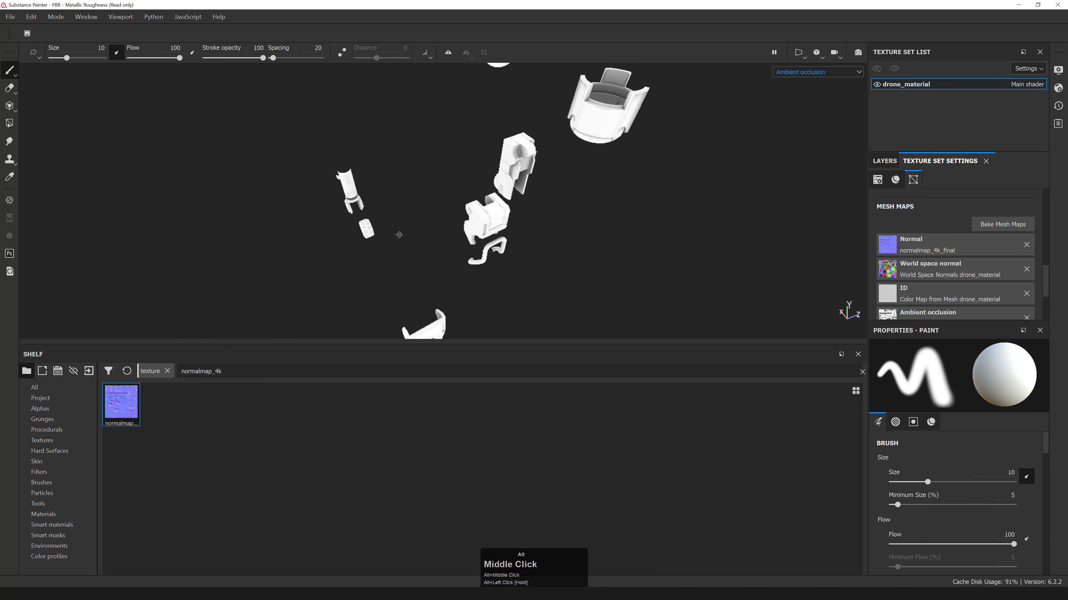
right_click_drag(398, 234, 453, 248, "alt")
left_click_drag(453, 248, 355, 229, "alt")
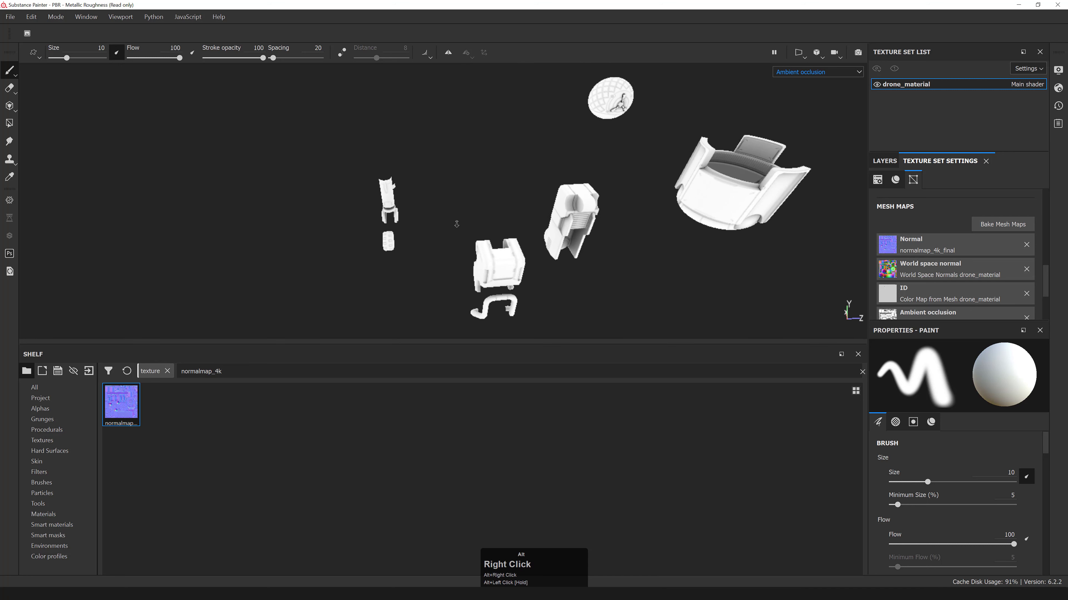
left_click_drag(455, 224, 351, 229, "alt")
right_click_drag(352, 229, 462, 204, "alt")
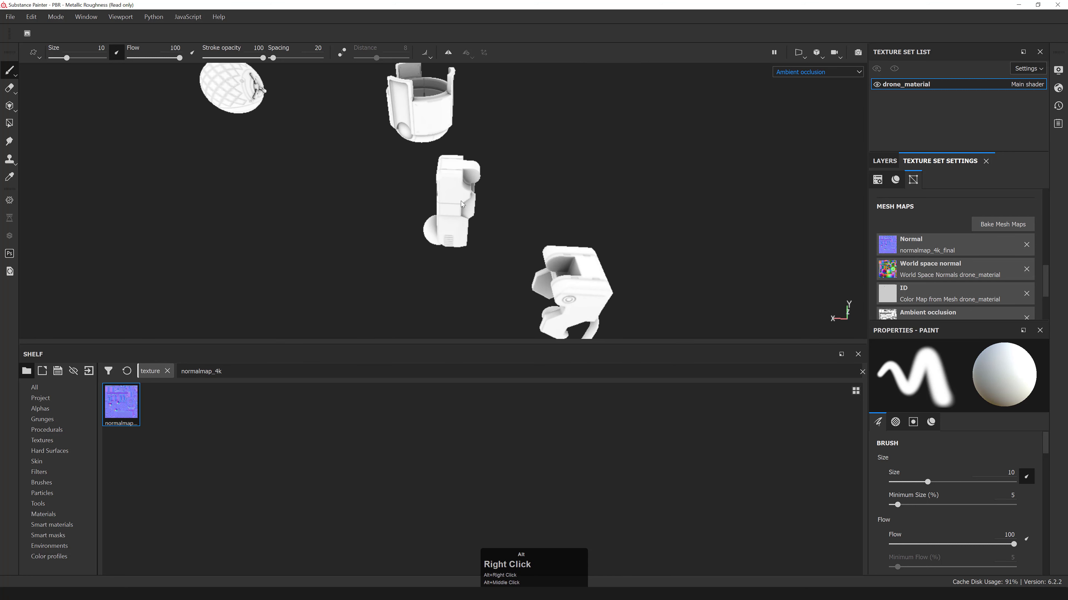
left_click_drag(455, 224, 332, 257, "alt")
right_click_drag(331, 257, 436, 267, "alt")
left_click_drag(436, 268, 415, 213, "alt")
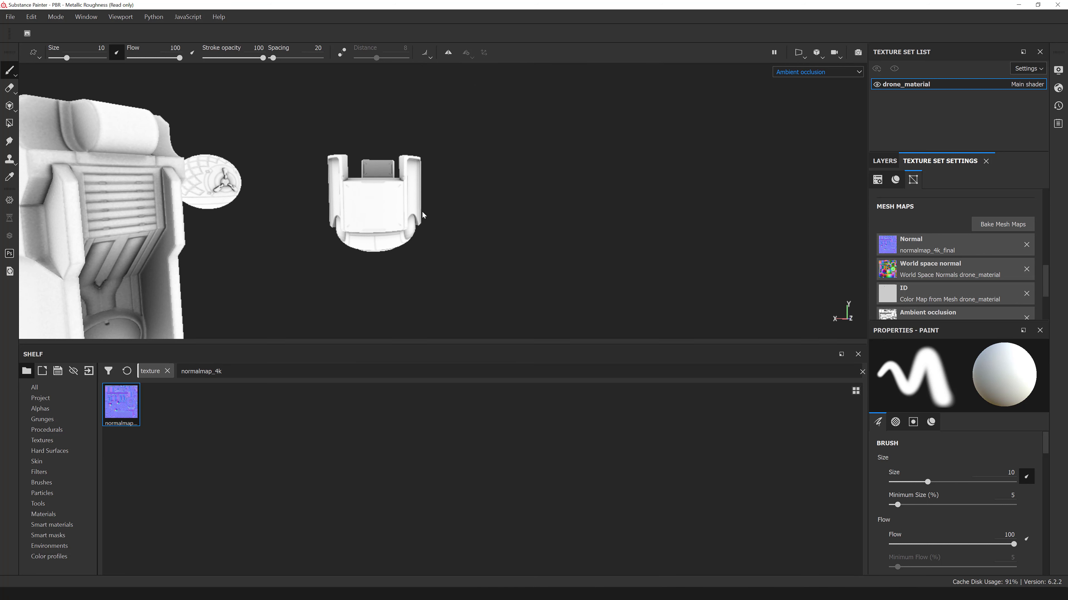
right_click_drag(423, 215, 407, 238, "alt")
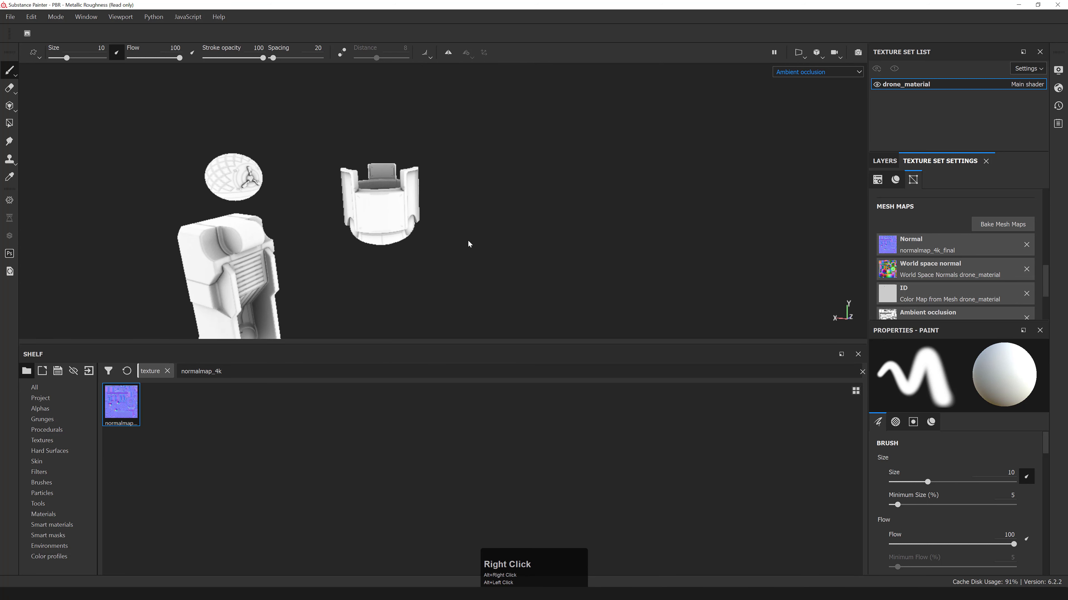
right_click_drag(454, 222, 447, 225, "alt")
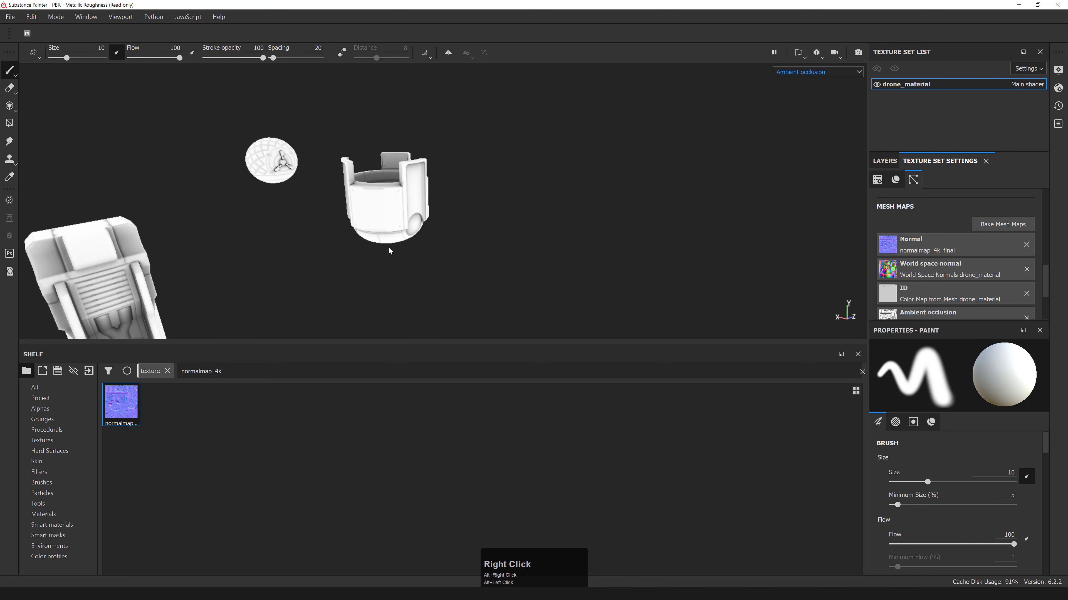
left_click_drag(433, 183, 370, 223, "alt")
middle_click_drag(370, 223, 410, 210, "alt")
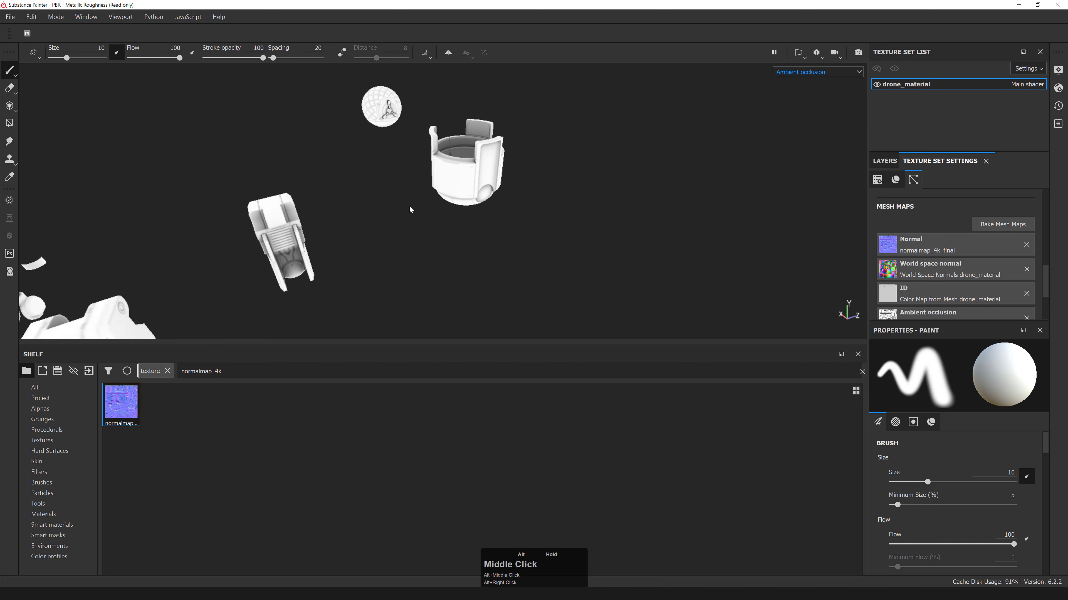
- Survey the spacing of all separated drone parts in the ambient occlusion view from the front, side and above
left_click_drag(410, 210, 441, 204, "alt")
right_click_drag(441, 204, 458, 198, "alt")
left_click_drag(458, 198, 429, 198, "alt")
middle_click_drag(429, 197, 389, 202, "alt")
right_click_drag(388, 202, 403, 194, "alt")
left_click_drag(402, 194, 332, 219, "alt")
right_click_drag(332, 219, 273, 219, "alt")
left_click_drag(336, 206, 464, 194, "alt")
right_click_drag(464, 194, 352, 207, "alt")
left_click_drag(353, 207, 348, 205, "alt")
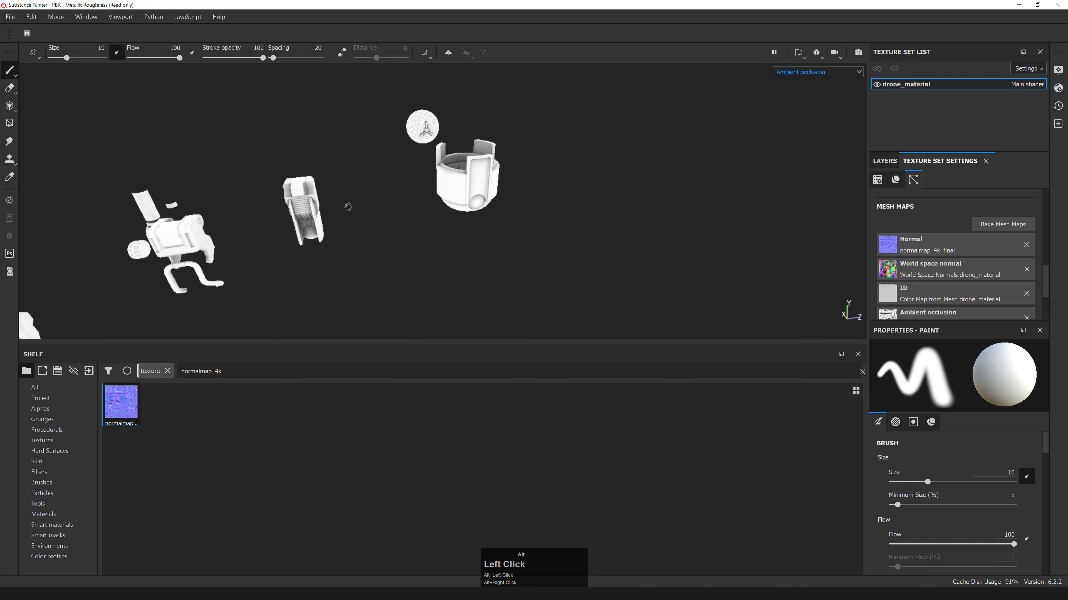
middle_click_drag(348, 205, 381, 215, "alt")
right_click_drag(381, 214, 443, 218, "alt")
left_click_drag(442, 218, 470, 195, "alt")
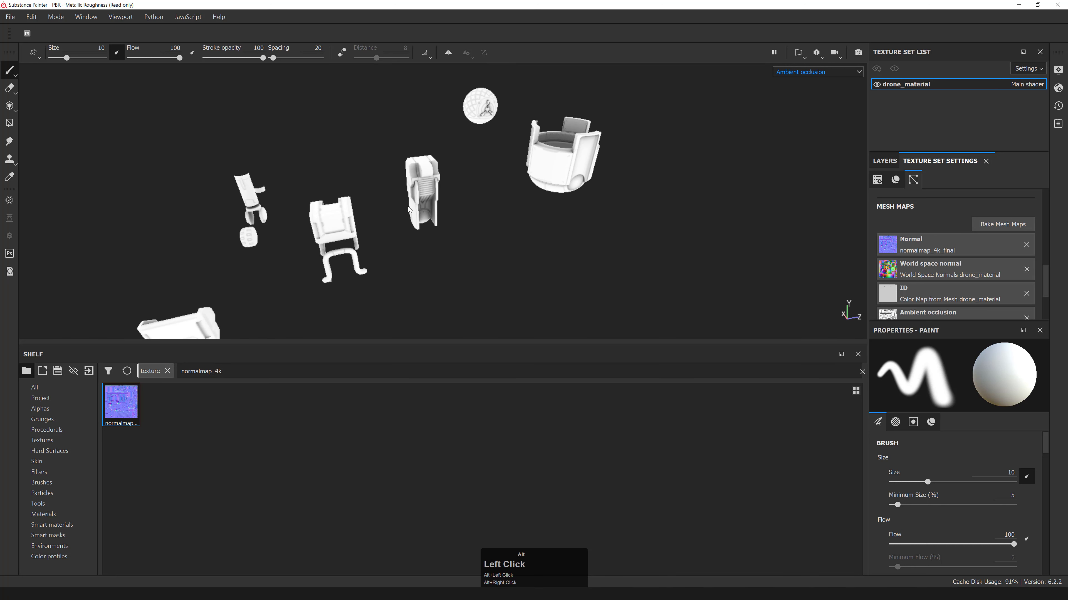
right_click_drag(387, 228, 404, 210, "alt")
middle_click_drag(403, 210, 424, 190, "alt")
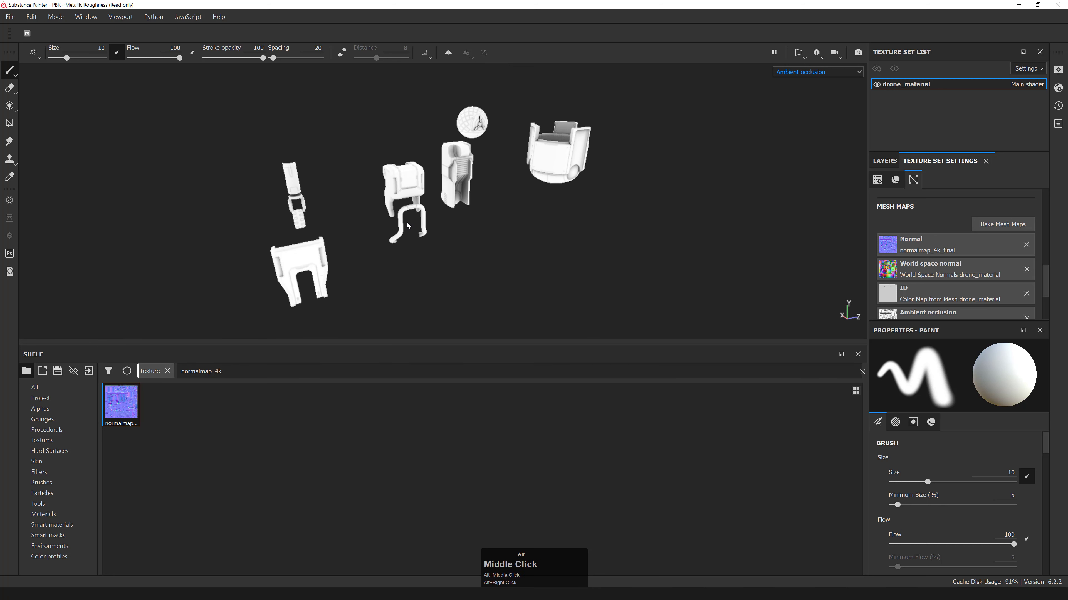
right_click_drag(425, 189, 446, 168, "alt")
left_click_drag(445, 168, 361, 213, "alt")
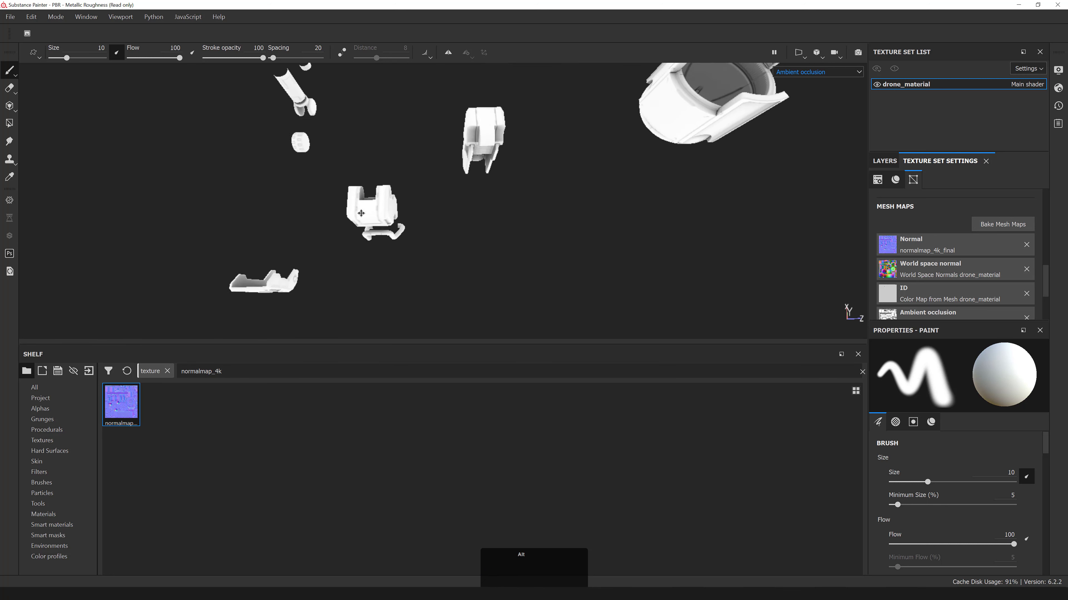
- Examine the ambient occlusion on the tall arm part from below and on its ribbed inner side
middle_click_drag(360, 212, 342, 271, "alt")
left_click_drag(437, 209, 376, 171, "alt")
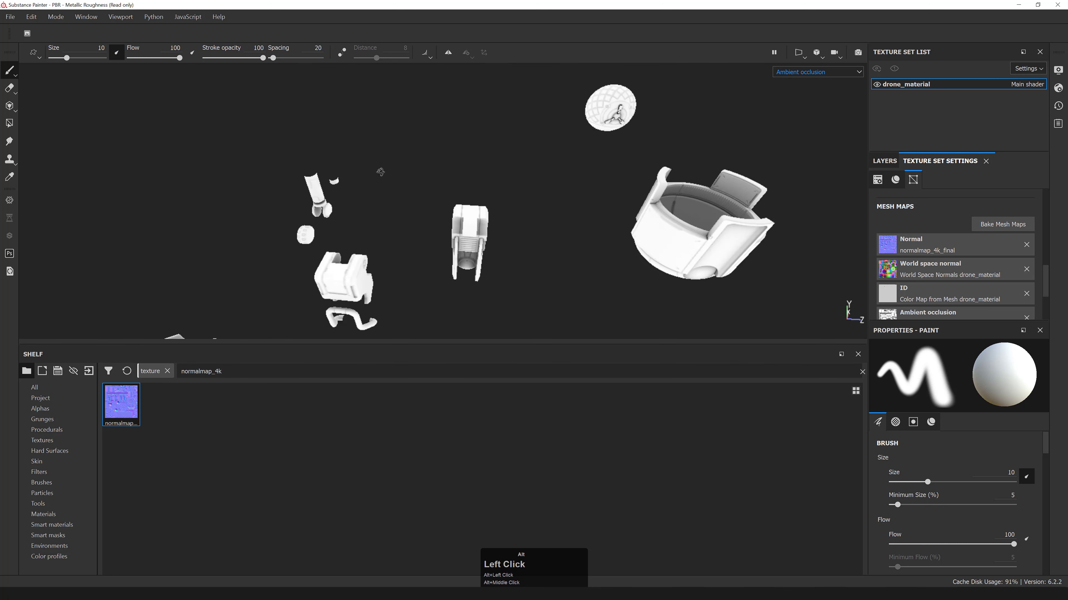
right_click_drag(376, 171, 446, 219, "alt")
left_click_drag(446, 220, 422, 192, "alt")
right_click_drag(423, 191, 425, 198, "alt")
middle_click_drag(424, 198, 437, 189, "alt")
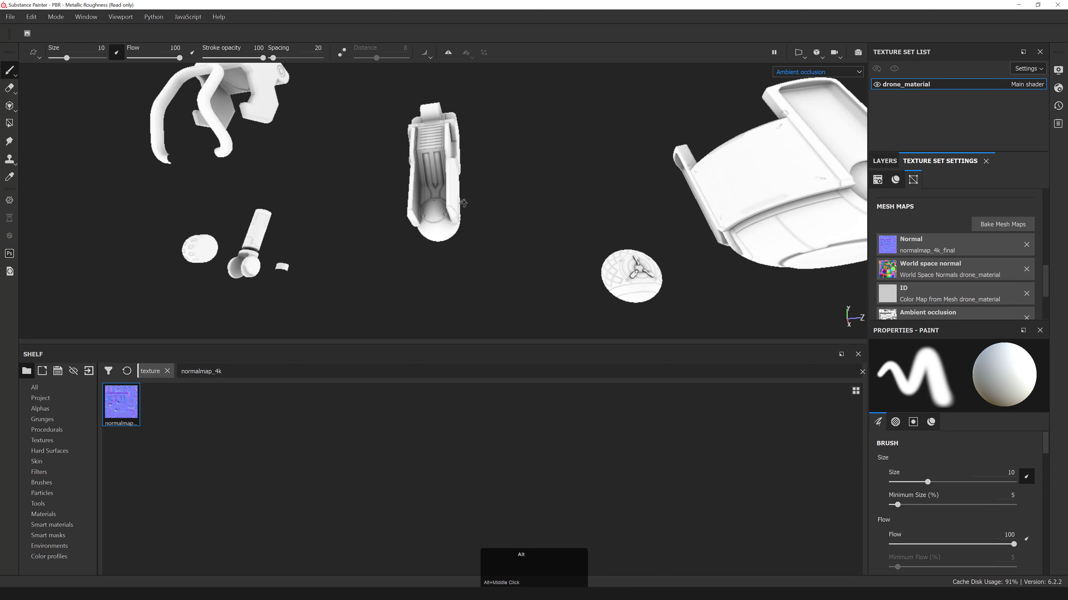
left_click_drag(437, 189, 472, 222, "alt")
left_click_drag(519, 174, 369, 183, "alt")
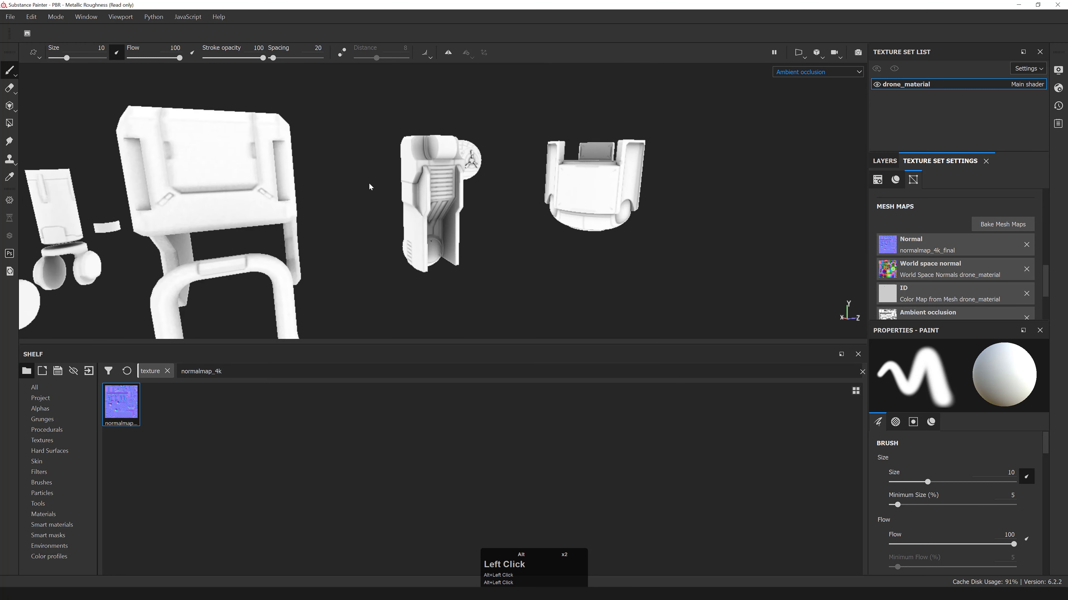
- Examine the ambient occlusion on the bracket, bent tube and small cylinder pieces next to the cup-shaped body
right_click_drag(370, 184, 508, 184, "alt")
left_click_drag(507, 183, 500, 143, "alt")
right_click_drag(500, 143, 568, 166, "alt")
middle_click_drag(568, 166, 563, 181, "alt")
left_click_drag(564, 181, 483, 202, "alt")
right_click_drag(484, 201, 377, 205, "alt")
left_click_drag(378, 205, 372, 185, "alt")
middle_click_drag(372, 185, 365, 179, "alt")
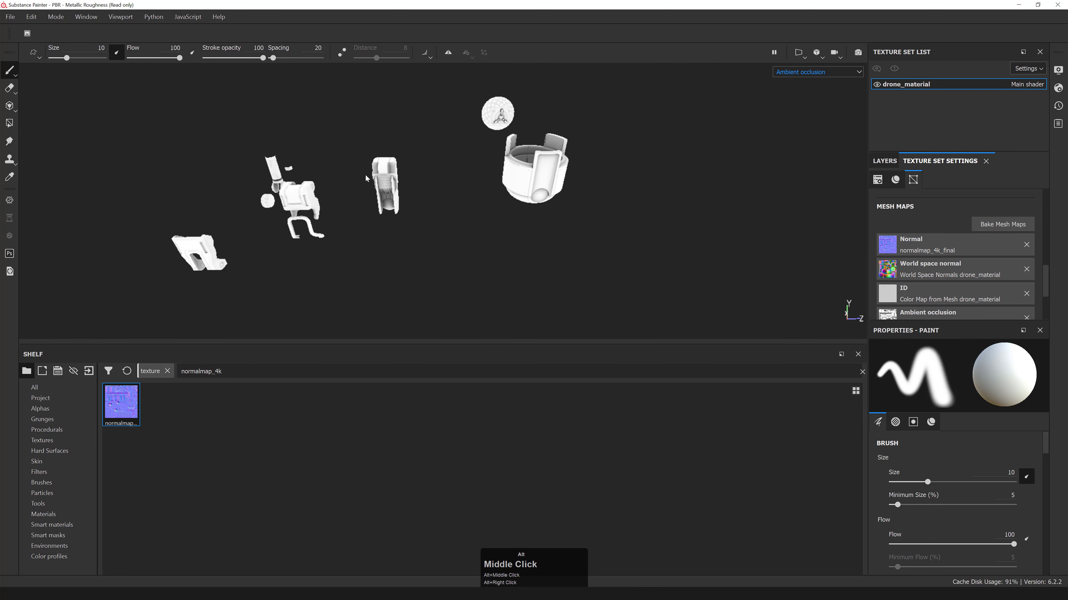
left_click_drag(365, 179, 357, 190, "alt")
right_click_drag(357, 190, 369, 192, "alt")
left_click_drag(370, 191, 378, 202, "alt")
right_click_drag(378, 202, 458, 211, "alt")
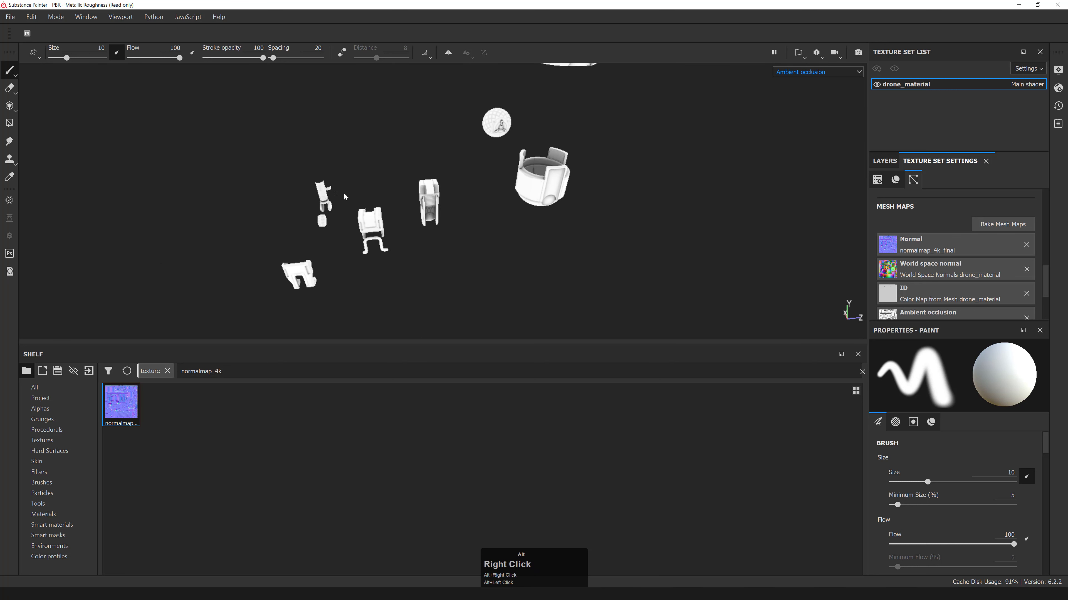
- Examine the whole exploded drone, including the cap above the body, in the ambient occlusion view
middle_click_drag(458, 210, 470, 201, "alt")
left_click_drag(470, 202, 414, 190, "alt")
middle_click_drag(414, 190, 417, 148, "alt")
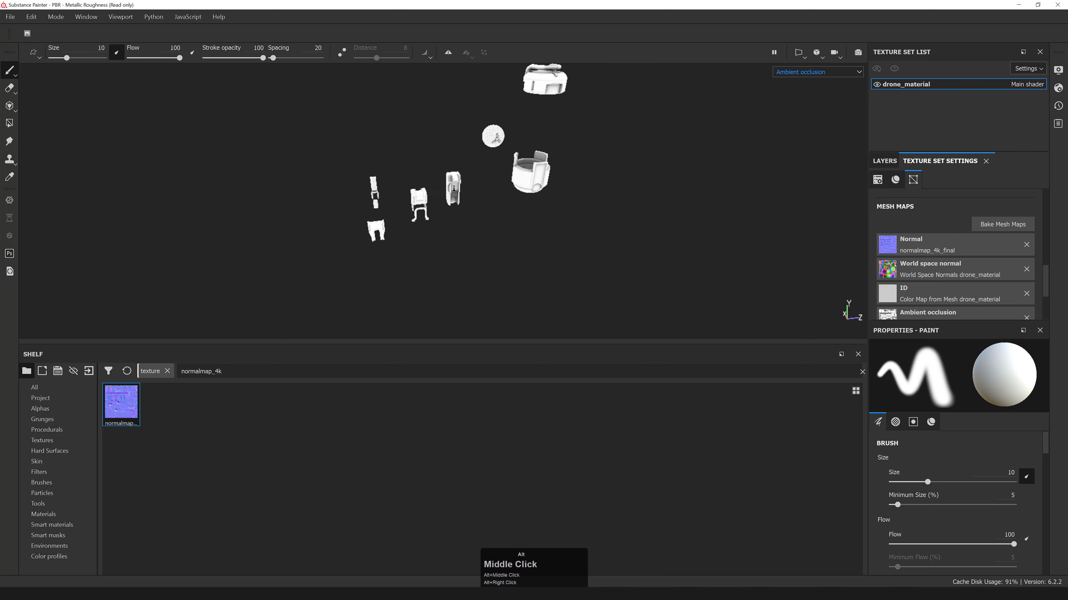
left_click_drag(416, 148, 435, 152, "alt")
middle_click_drag(435, 151, 436, 190, "alt")
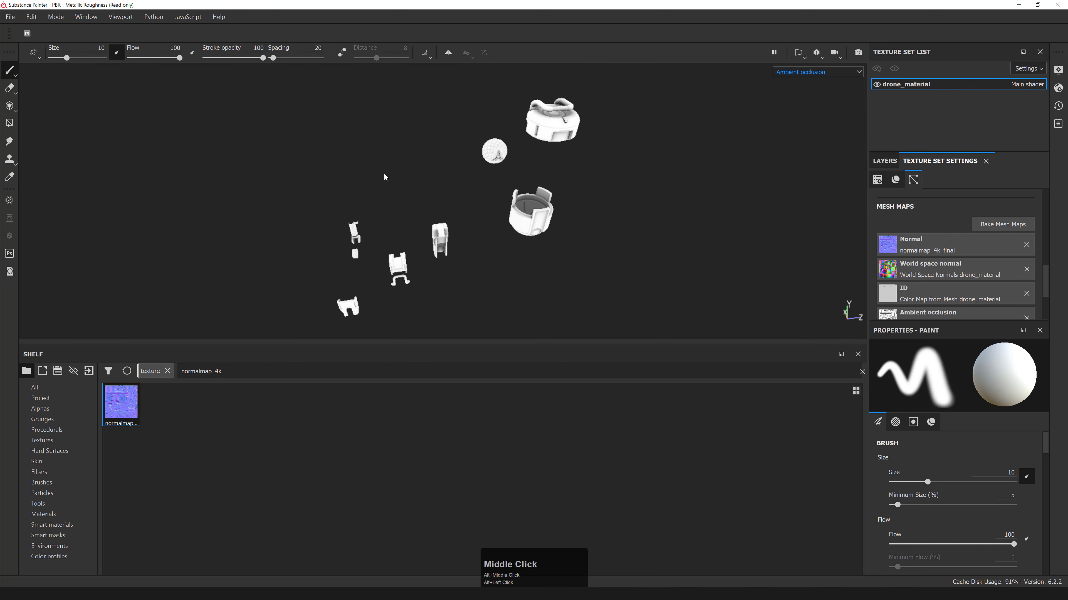
left_click_drag(426, 271, 421, 255, "alt")
middle_click_drag(421, 255, 417, 239, "alt")
left_click_drag(416, 238, 412, 222, "alt")
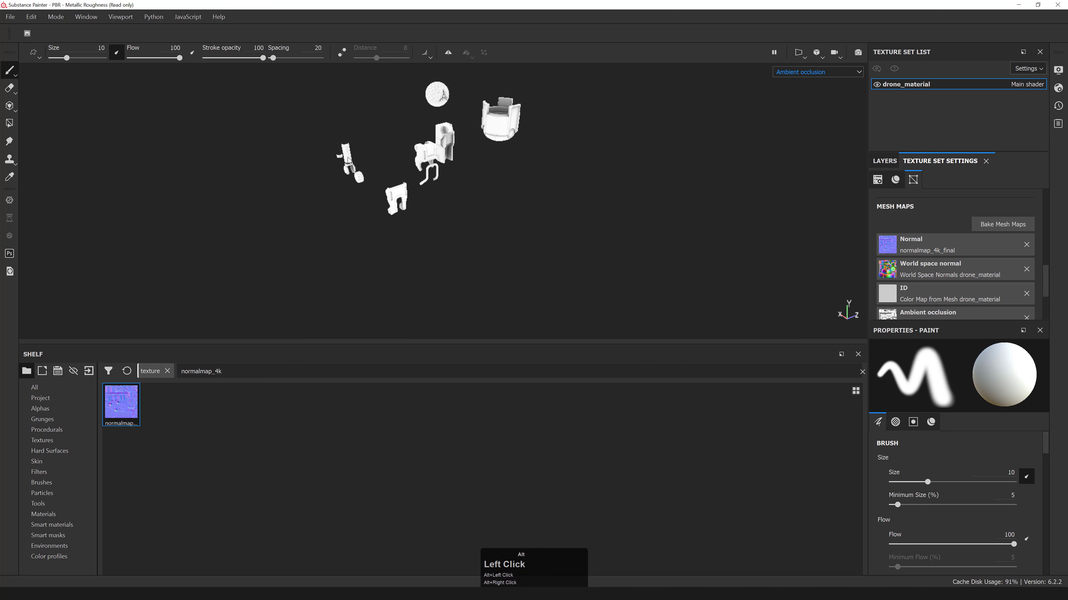
middle_click_drag(412, 223, 407, 206, "alt")
left_click_drag(406, 206, 336, 223, "alt")
right_click_drag(336, 223, 290, 255, "alt")
middle_click_drag(358, 248, 402, 234, "alt")
right_click_drag(403, 234, 417, 167, "alt")
left_click_drag(417, 168, 465, 215, "alt")
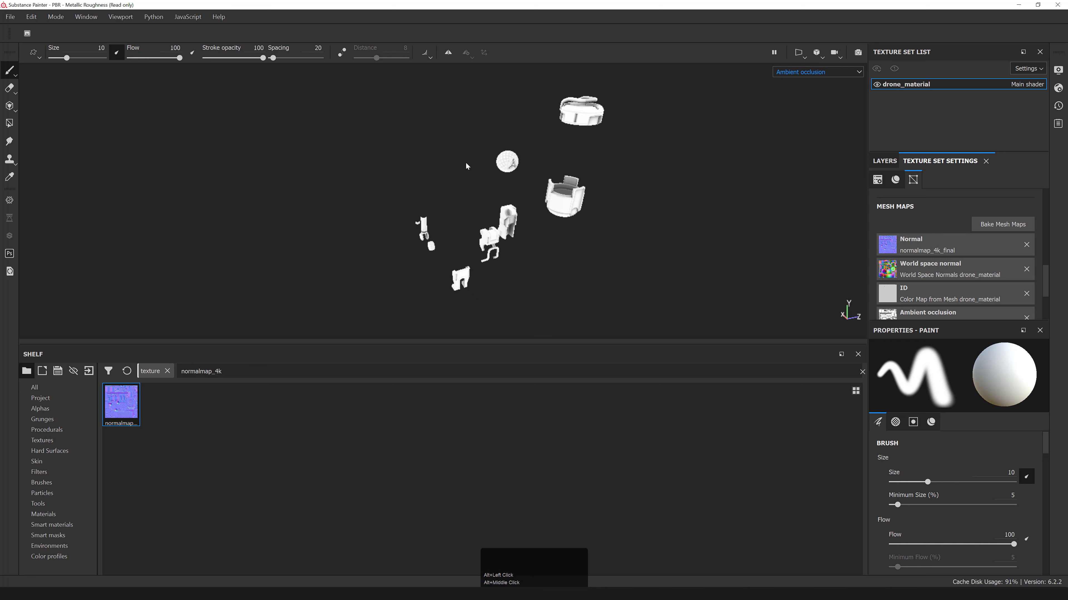
- Start saving the project under a new name and browse to Projects\Drone_Tutorial on the E: drive
left_click(12, 17)
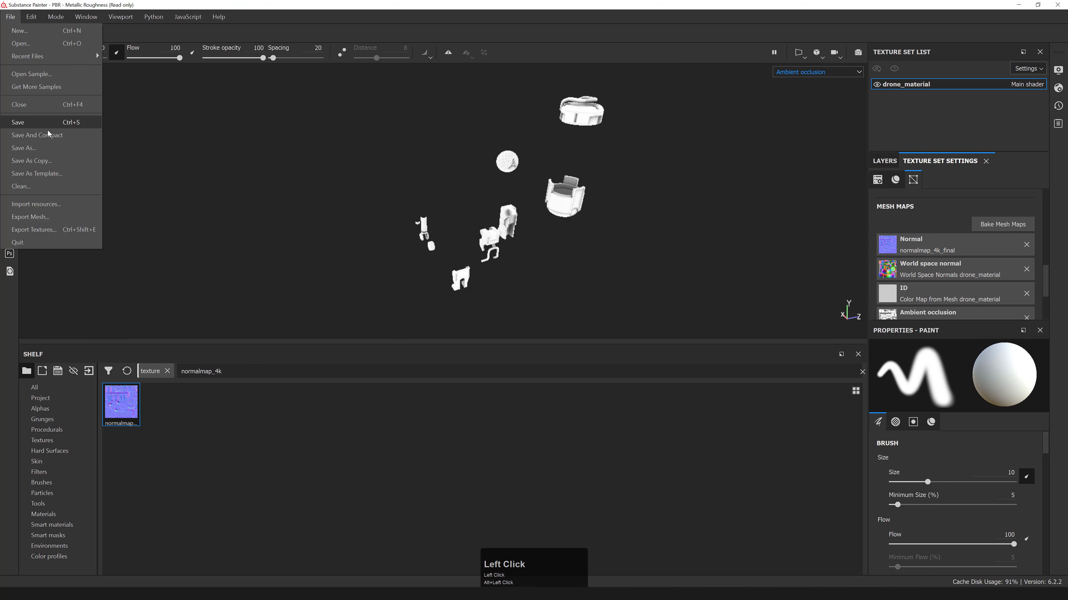
left_click(46, 150)
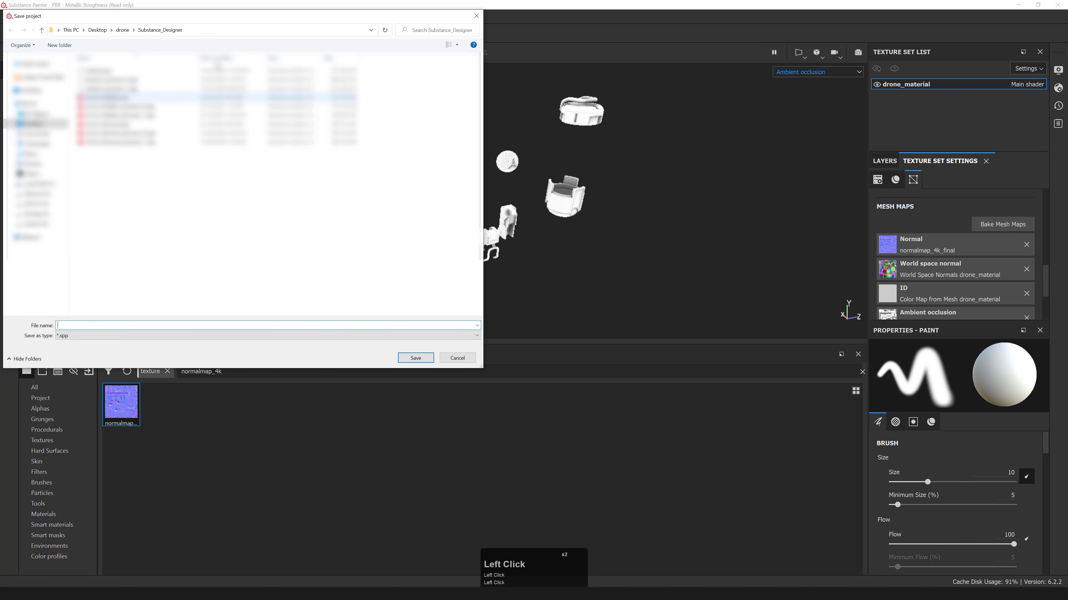
left_click_drag(223, 11, 368, 39)
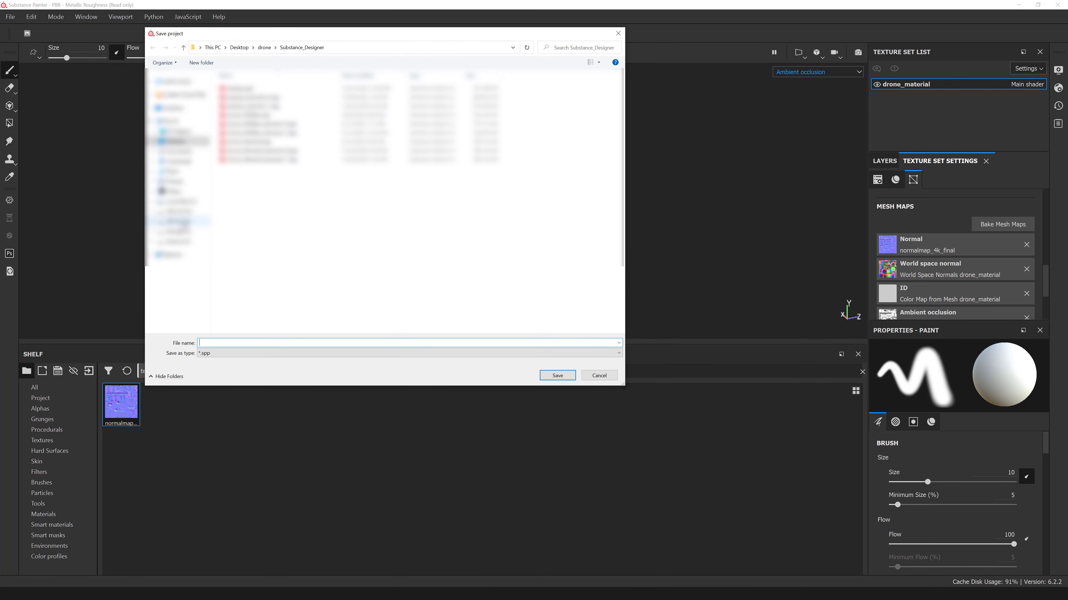
left_click(177, 221)
double_click(239, 116)
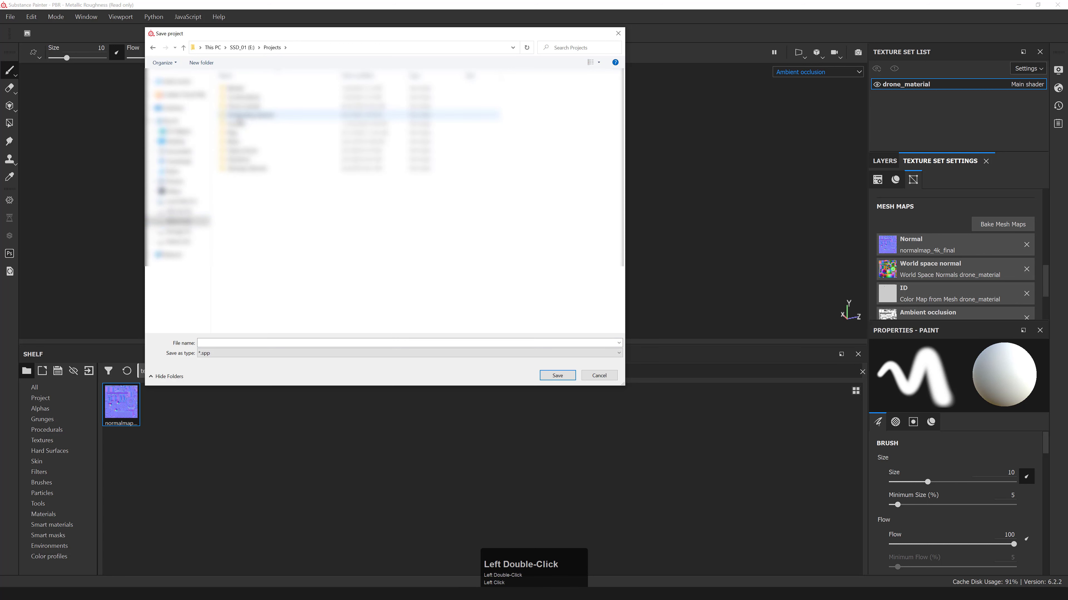
double_click(244, 105)
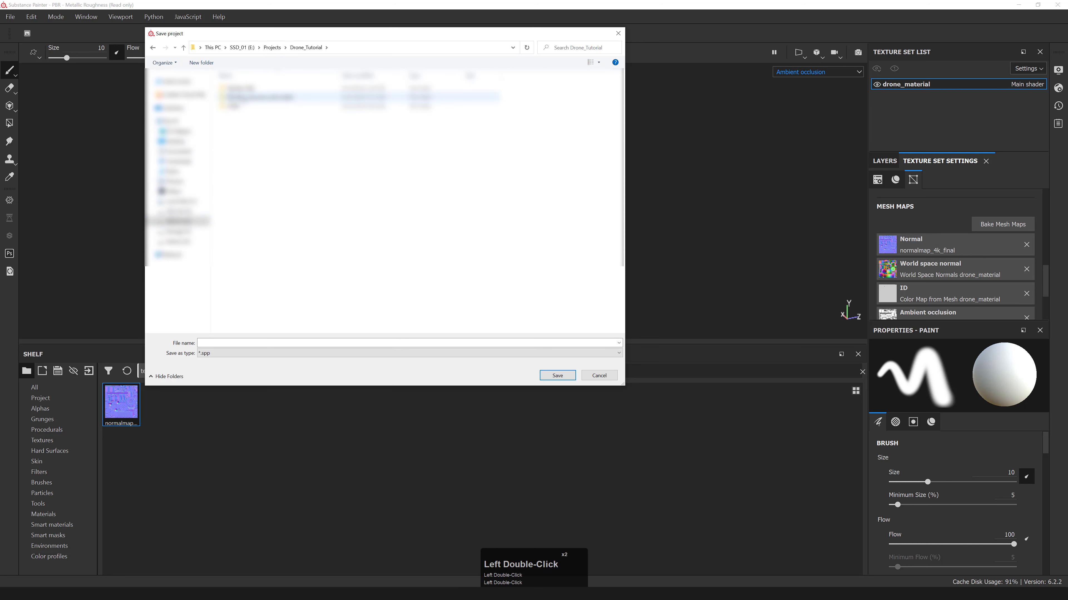
- Create a folder named substance_painter inside Drone_Tutorial and open it
left_click(241, 91)
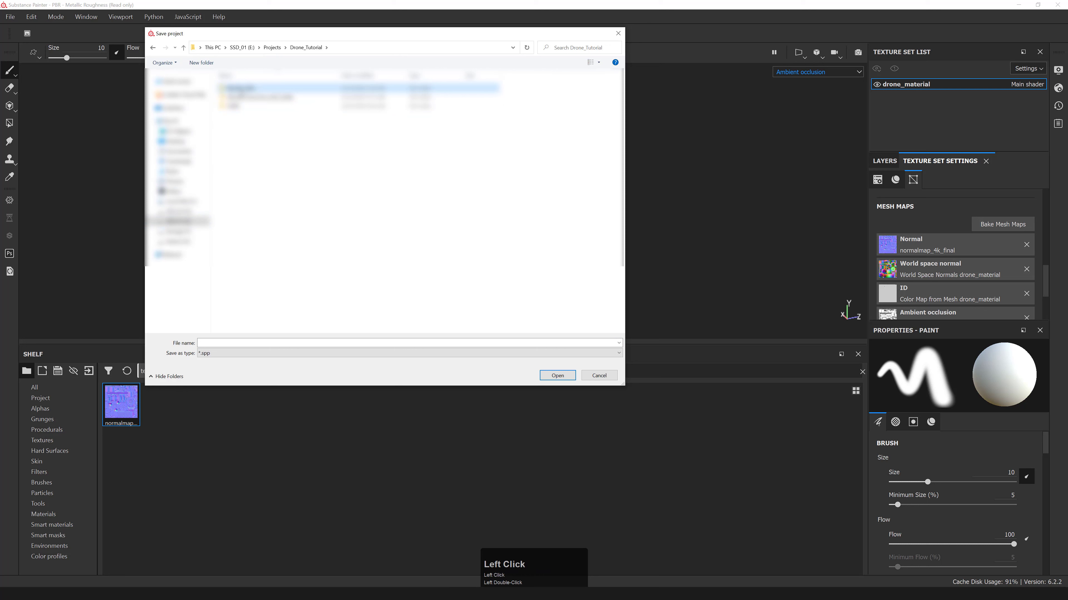
double_click(239, 88)
key("alt+Left")
left_click(270, 138)
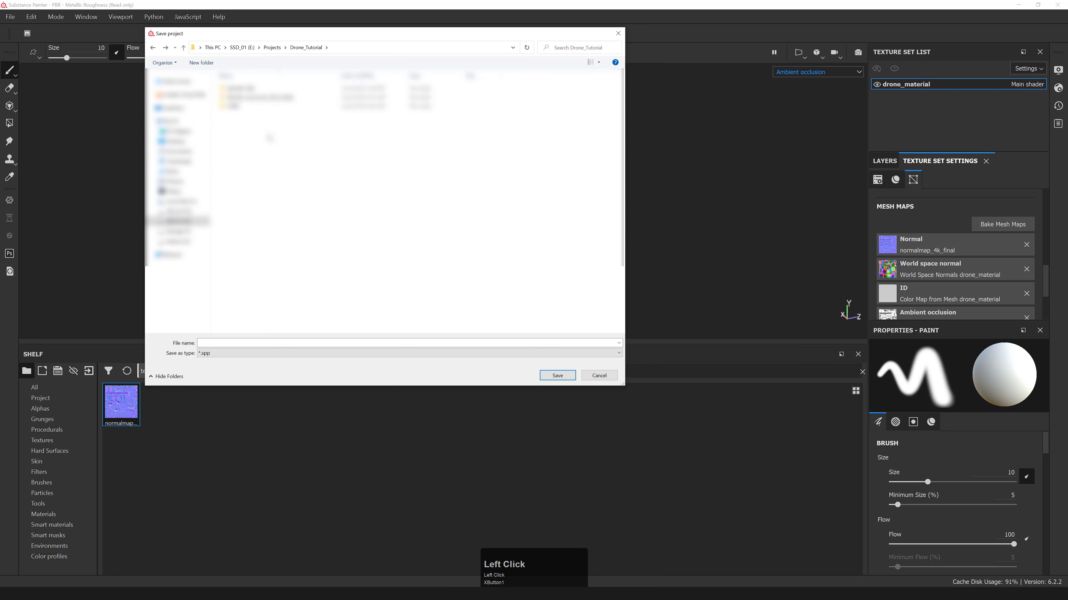
right_click(270, 138)
left_click(235, 223)
left_click(285, 223)
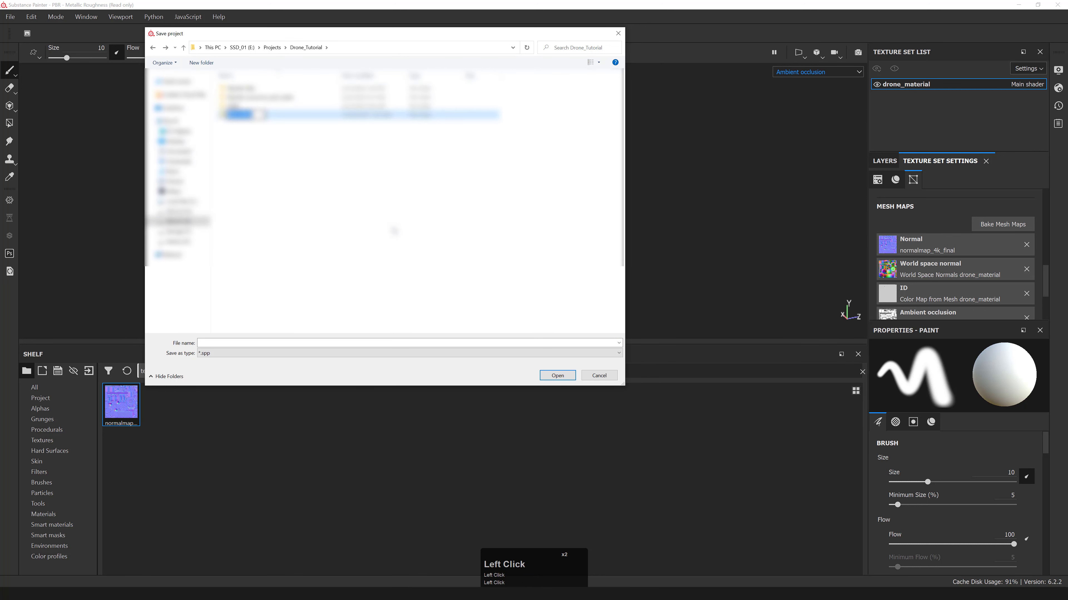
type("substance_")
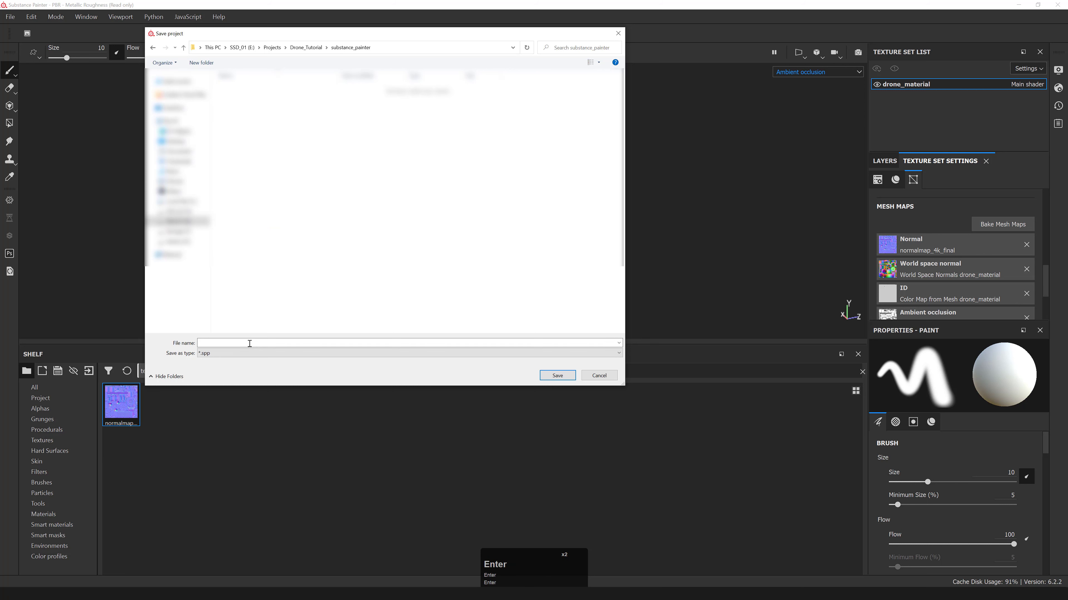
- Save the project in the substance_painter folder as drone_bake_ao
left_click(312, 300)
type("b")
type("rone_")
type("bake_ao")
left_click(557, 375)
middle_click_drag(398, 172, 318, 179, "alt")
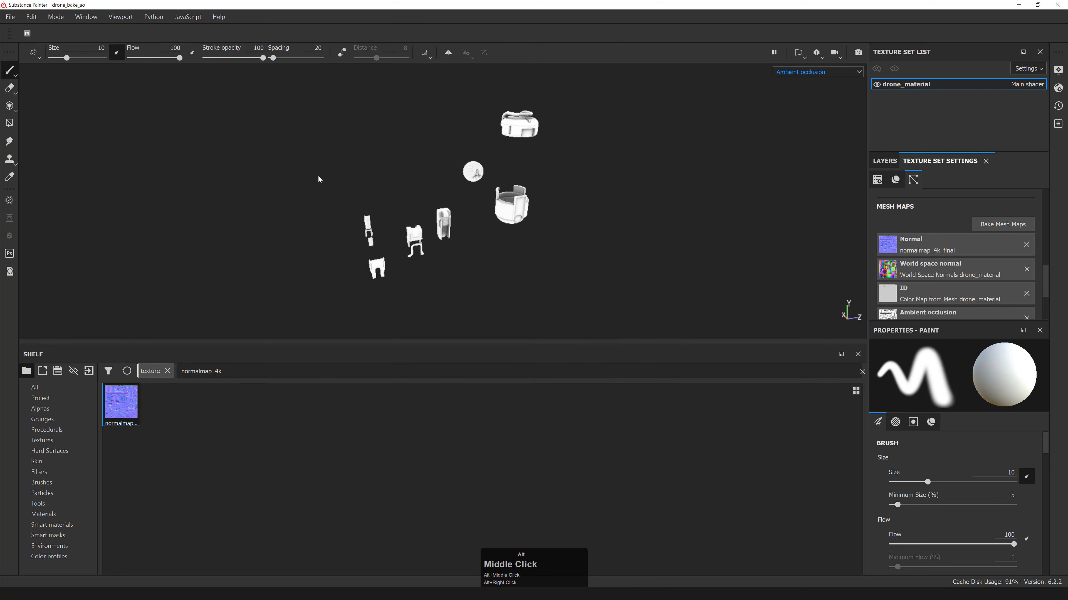
left_click_drag(318, 179, 346, 196, "alt")
right_click_drag(346, 196, 346, 165, "alt")
middle_click_drag(346, 164, 321, 167, "alt")
right_click_drag(321, 167, 327, 176, "alt")
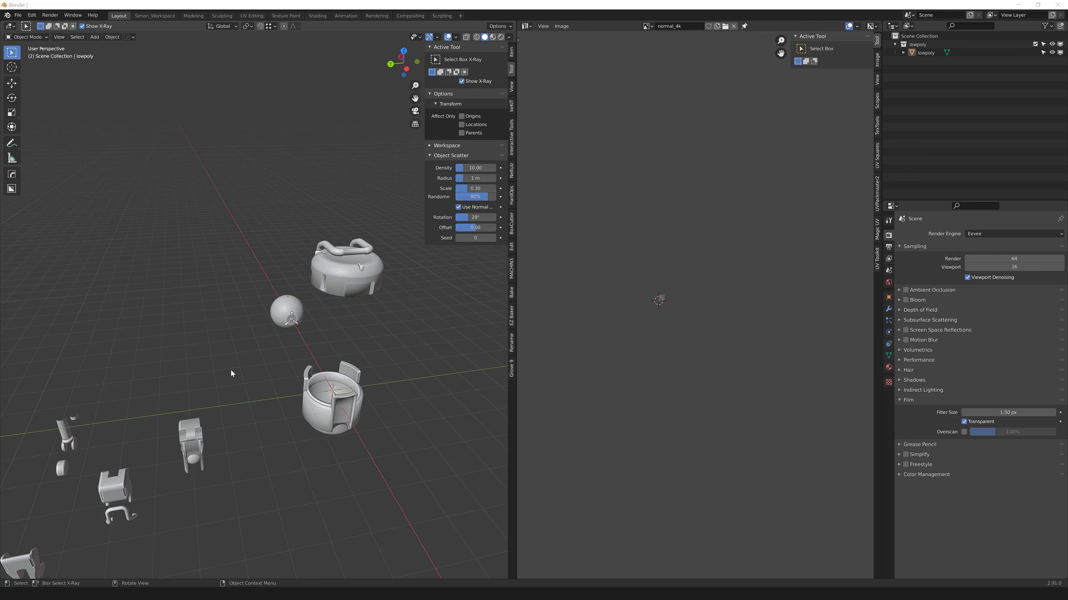
- Switch to Blender, duplicate the exploded low-poly drone mesh and move the copy away along the X axis
mouse_move(231, 370)
middle_mouse_down()
mouse_move(157, 384)
mouse_move(324, 323)
mouse_move(259, 302)
mouse_move(282, 336)
mouse_move(246, 334)
mouse_move(265, 326)
middle_mouse_up()
key("ctrl+space")
scroll(364, 337, "down", 3)
key("ctrl+space")
left_click(290, 360)
scroll(246, 329, "down", 4)
key("shift+d")
key("g")
key("x")
left_click(194, 316)
middle_click_drag(193, 316, 225, 324, "shift")
middle_click_drag(225, 324, 191, 305)
scroll(277, 307, "up", 3)
- Delete the cap, the dome and the cup-shaped body from the duplicated mesh, keeping only the arm parts
key("Tab")
key("3")
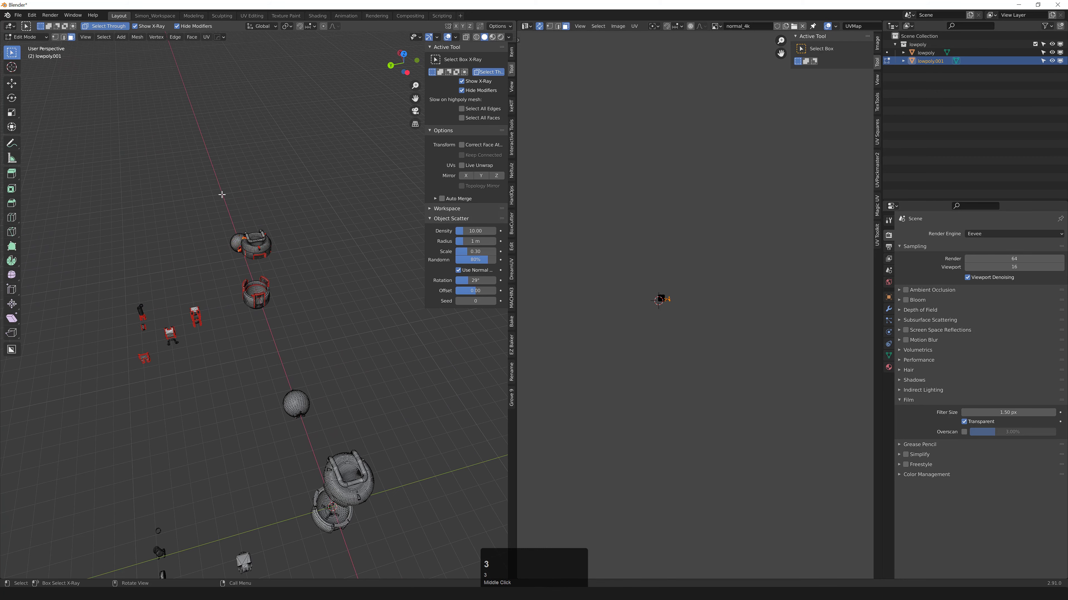
left_click_drag(217, 189, 368, 384)
middle_click_drag(304, 324, 271, 256)
key("x")
key("Tab")
- Move the separated bracket and bent tube pieces of the copy together with the tall arm part
scroll(190, 258, "up", 3)
key("3")
left_click_drag(189, 257, 245, 326)
middle_click_drag(246, 326, 245, 252)
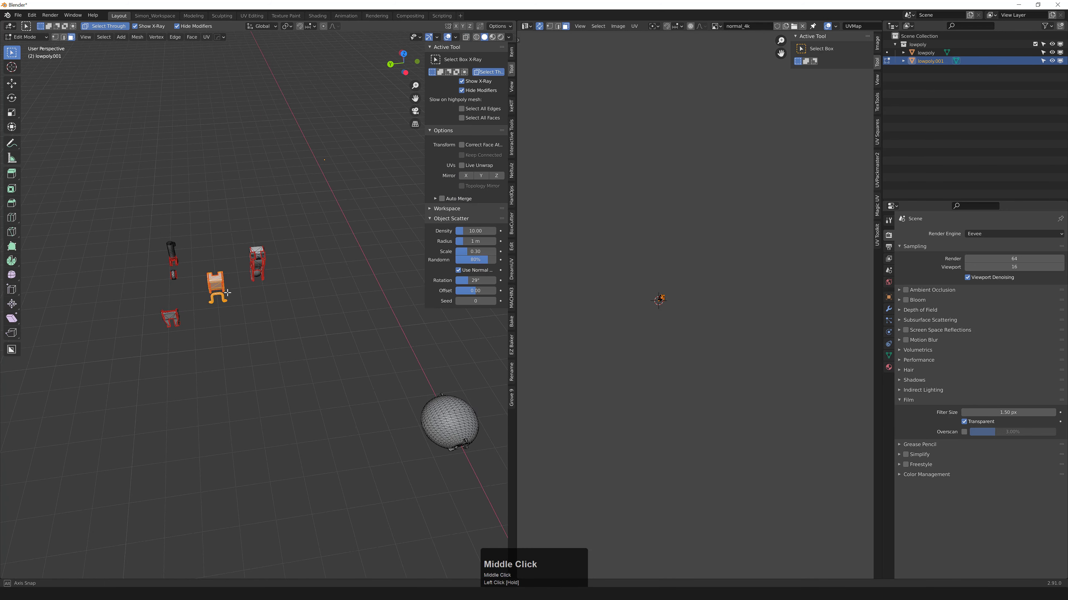
scroll(245, 244, "up", 3)
left_click_drag(245, 237, 194, 338)
key("alt+z")
key("g")
left_click(269, 303)
- Select the tube piece of the small cylinder assembly in the copy
left_click_drag(147, 374, 189, 429)
scroll(238, 398, "up", 2)
middle_click_drag(206, 421, 229, 397)
scroll(215, 396, "down", 3)
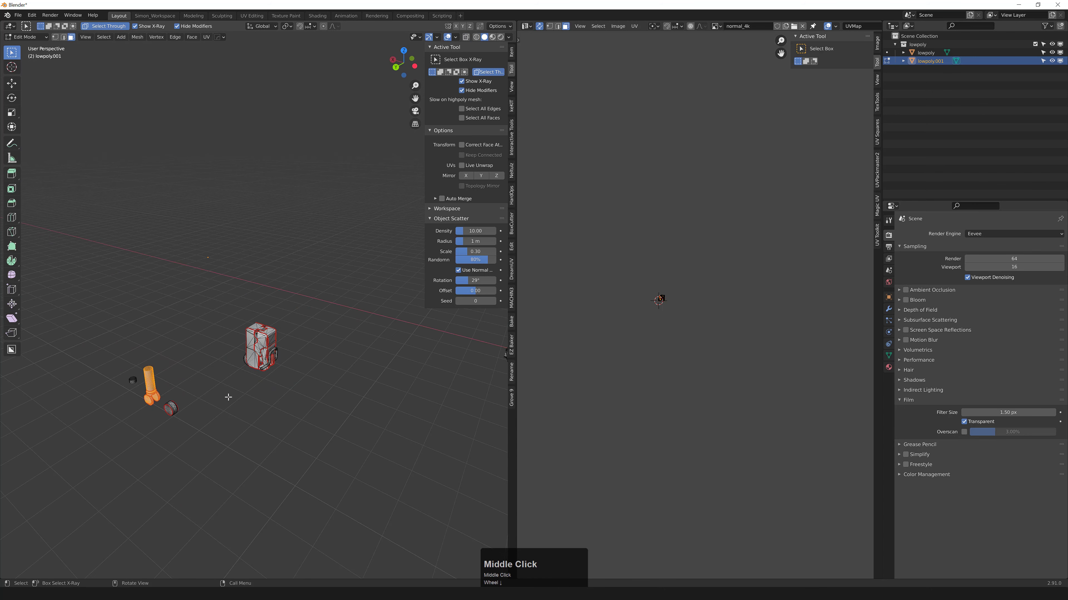
scroll(228, 386, "down", 3)
- Select all faces of the reassembled arm block in the copy
left_click_drag(205, 313, 294, 404)
middle_click_drag(260, 402, 208, 303, "shift")
middle_click_drag(208, 295, 183, 277)
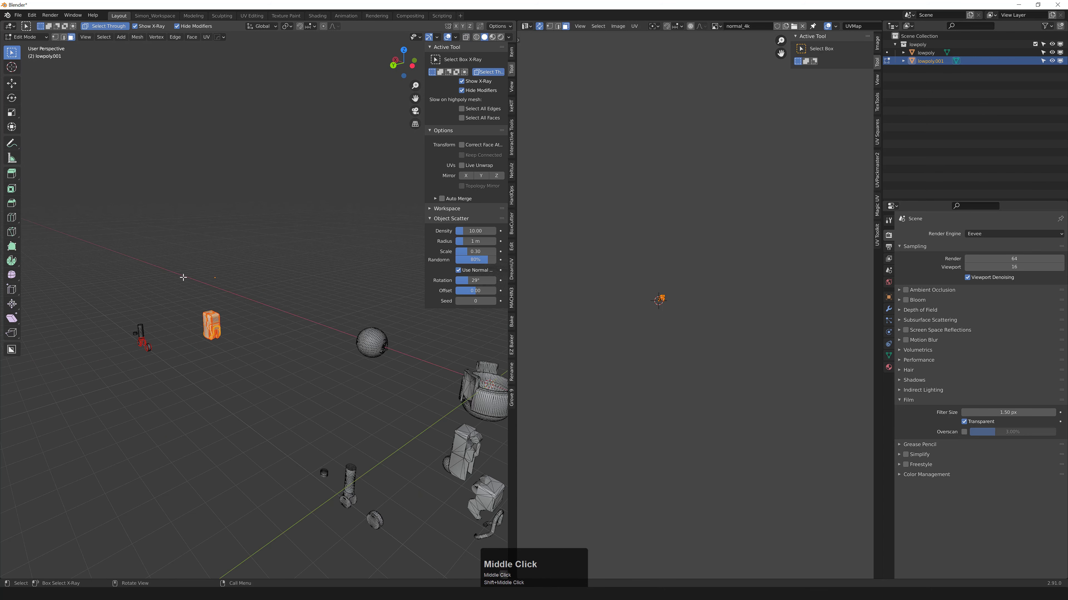
left_click_drag(183, 278, 261, 382)
middle_click_drag(235, 370, 176, 347)
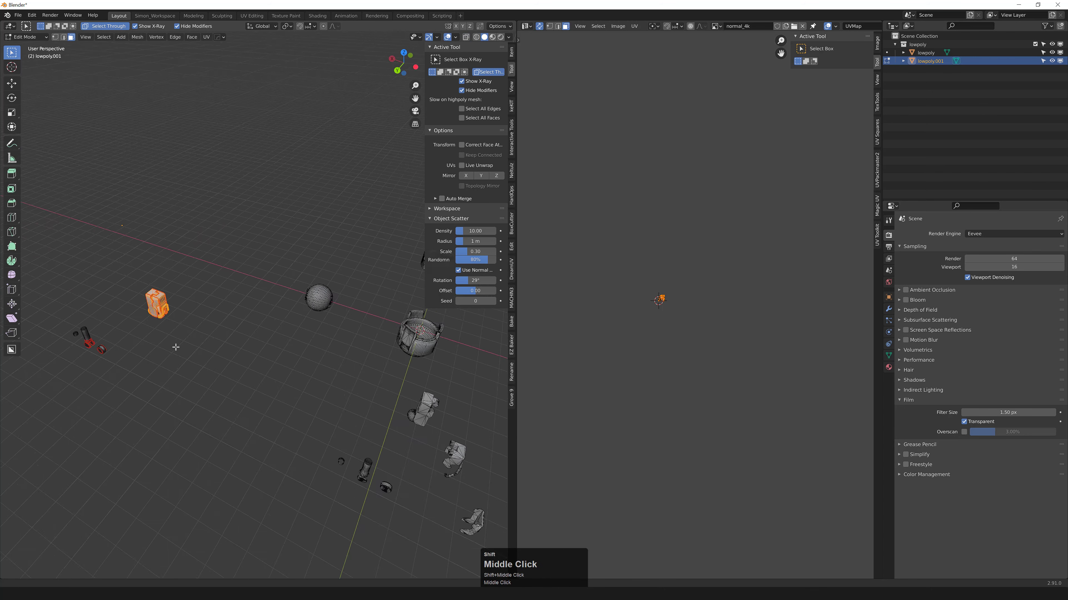
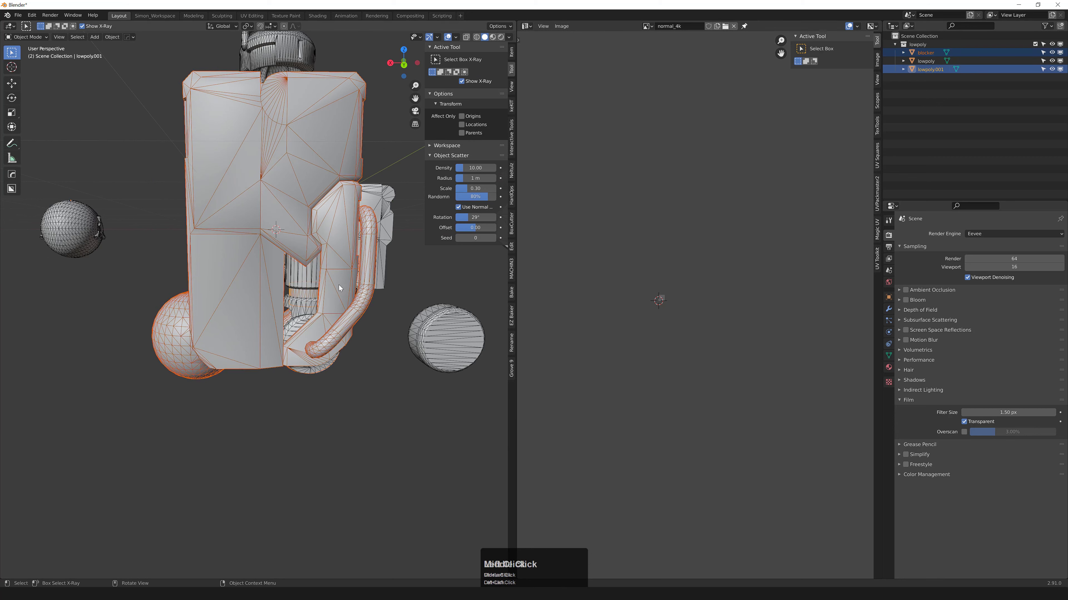
- Join the selected blocker mesh into the low-poly copy and isolate the joined object
key("shift+h")
middle_click_drag(339, 285, 333, 287)
left_click(312, 291)
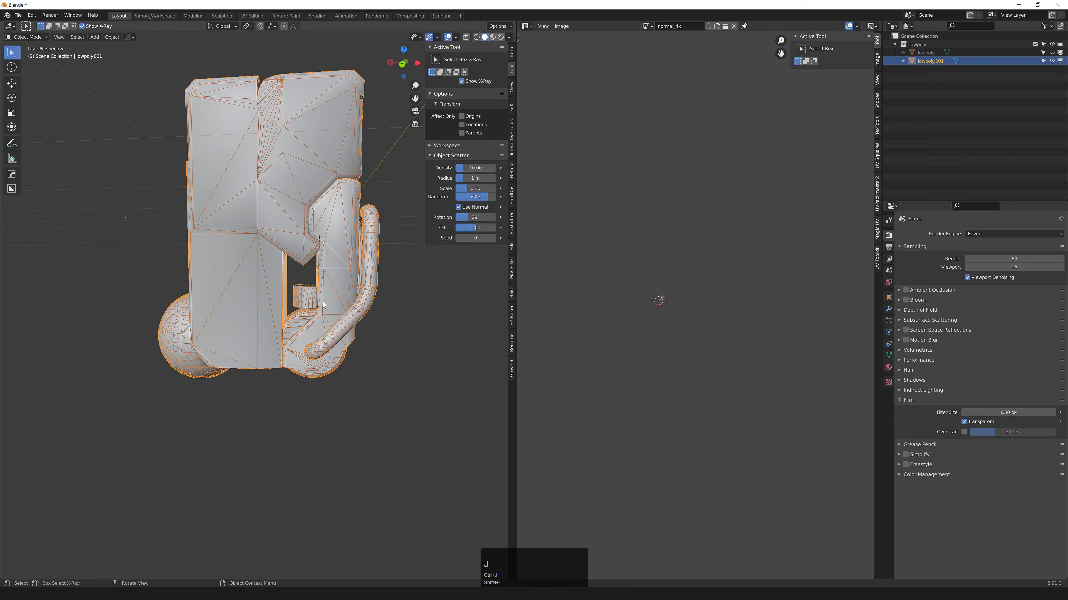
left_click(313, 290)
- Examine the original low-poly mesh's separated parts next to the joined arm copy in object and edit mode
scroll(313, 288, "up", 4)
left_click(297, 287)
key("shift+h")
scroll(297, 288, "up", 5)
middle_click_drag(297, 288, 277, 333)
key("ctrl+z")
scroll(246, 309, "down", 5)
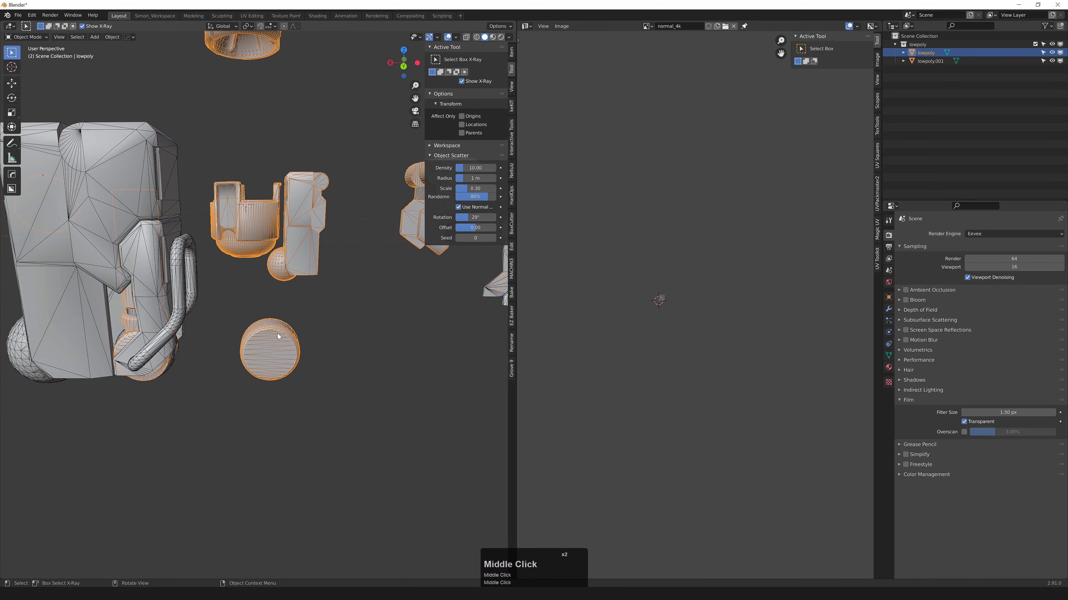
key("Tab")
left_click_drag(227, 303, 321, 425)
middle_click_drag(321, 426, 324, 412)
key("Tab")
- Rename the joined arm copy lowpoly.001 as blocker
scroll(324, 412, "down", 5)
double_click(930, 61)
type("blocker")
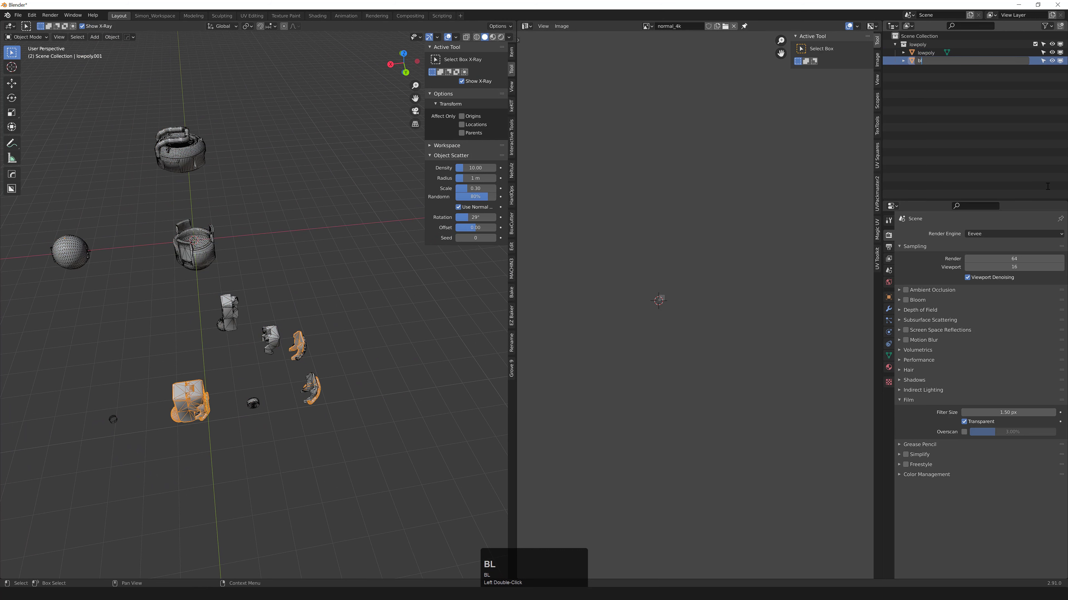
key("Return")
- Assign a new material named blocker to the blocker object, overriding all assigned slots
middle_click_drag(207, 278, 369, 322)
scroll(336, 327, "up", 3)
scroll(664, 301, "up", 13)
middle_click_drag(130, 561, 130, 545)
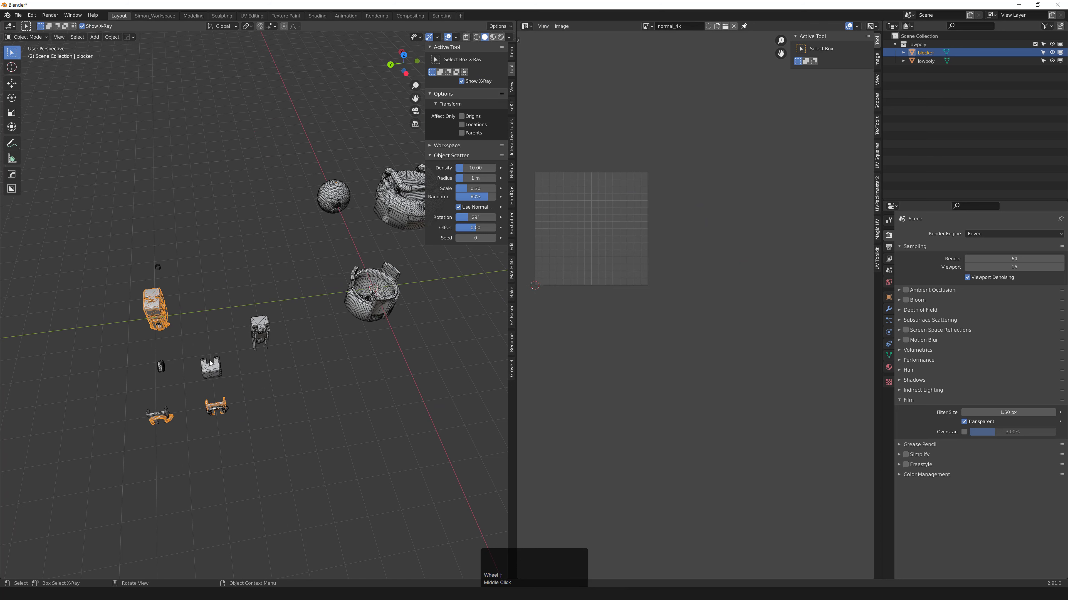
middle_click_drag(210, 362, 295, 342)
scroll(296, 342, "up", 2)
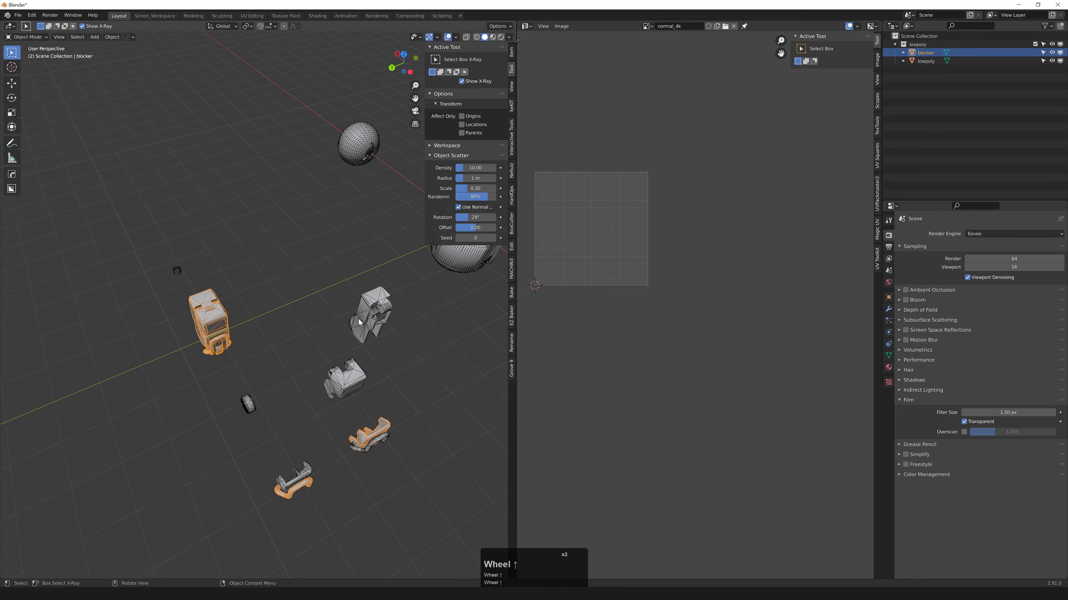
middle_click_drag(358, 319, 315, 297, "shift")
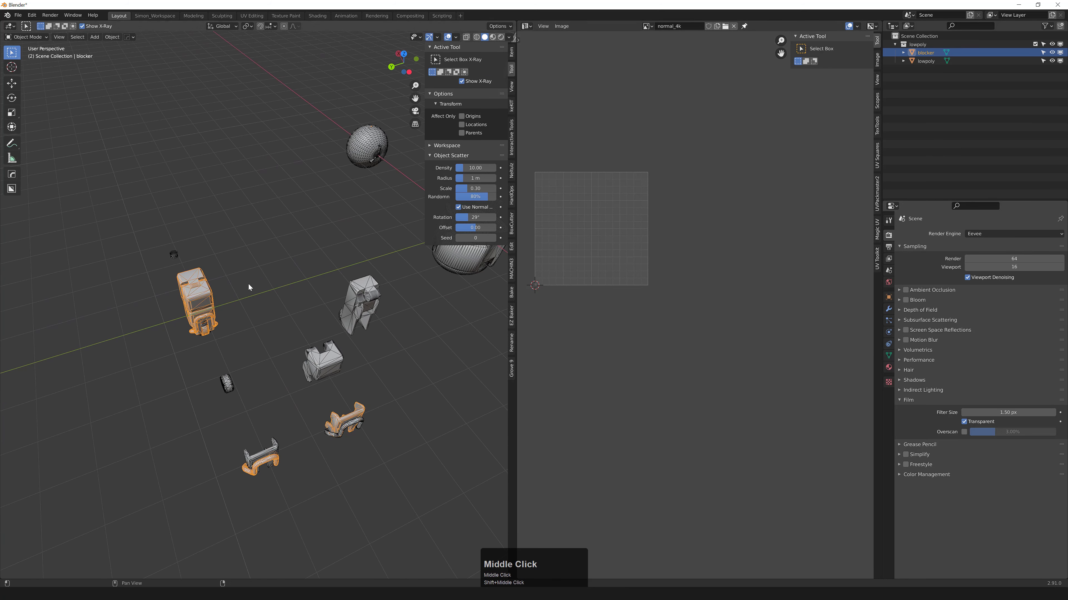
key("shift+q")
left_click(251, 296)
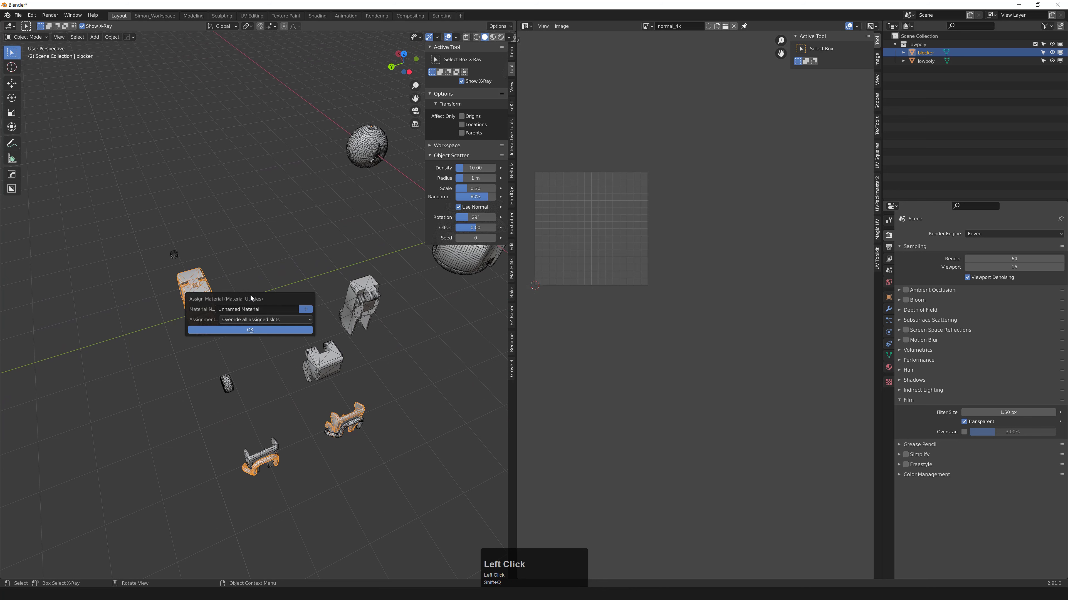
double_click(262, 309)
type("blocker_")
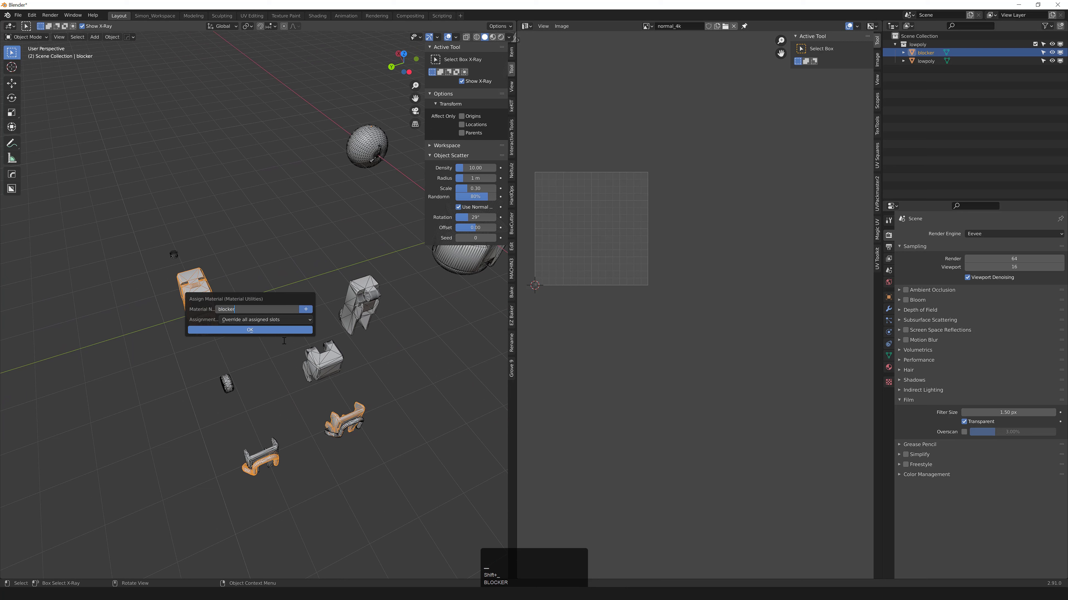
left_click(262, 332)
left_click(262, 331)
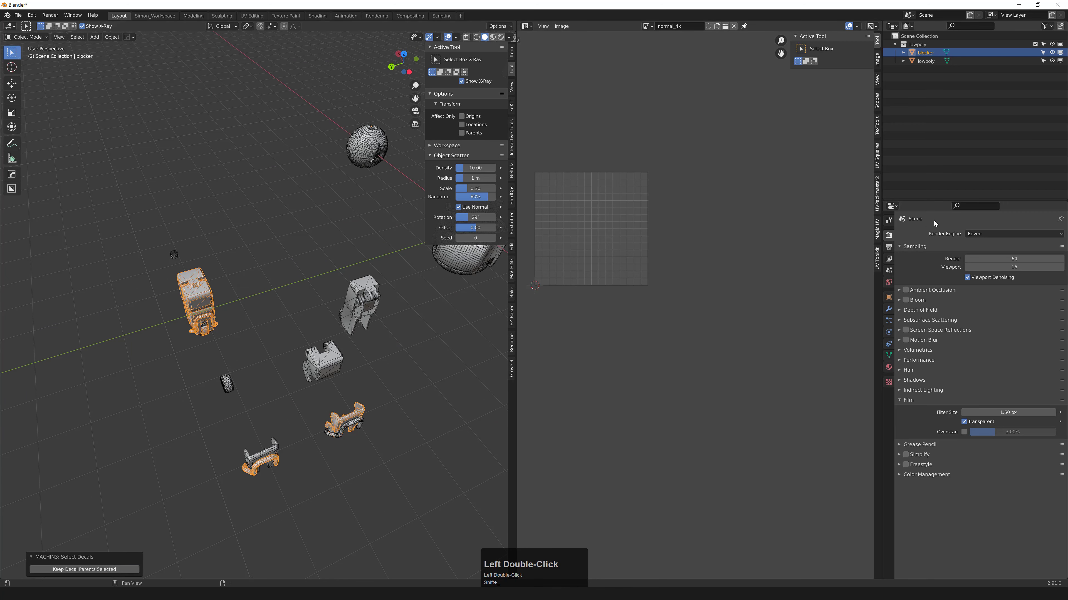
- Rename the lowpoly object's material as drone_material
left_click(889, 368)
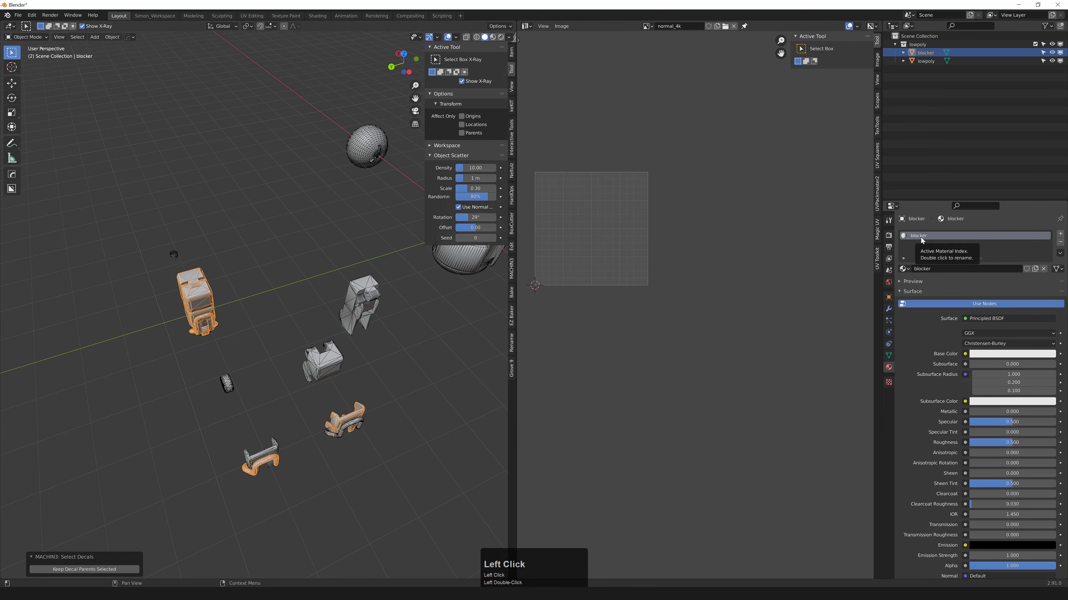
left_click(926, 63)
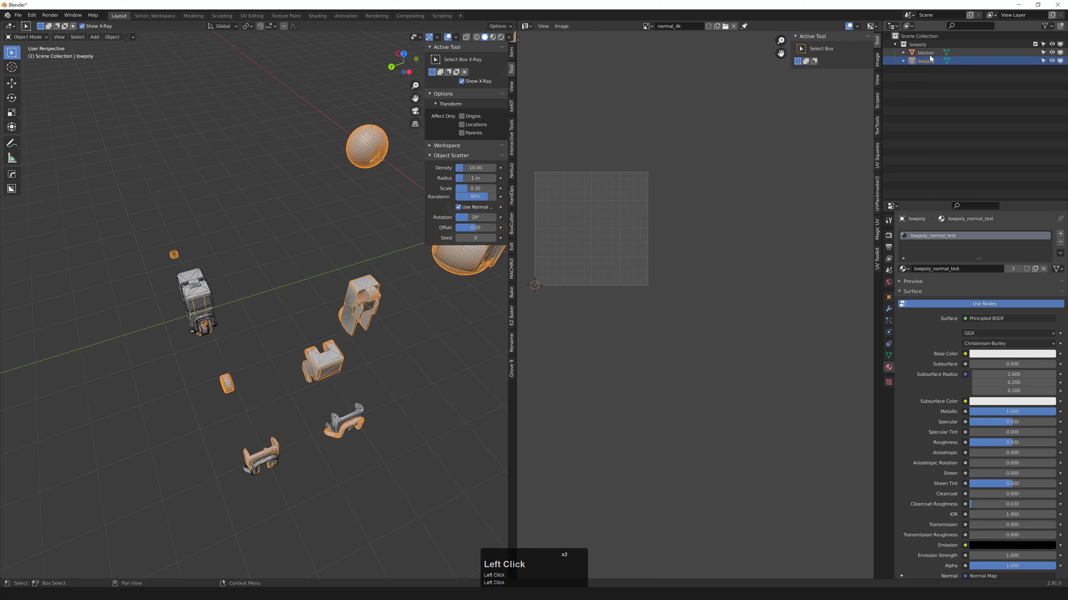
left_click(964, 269)
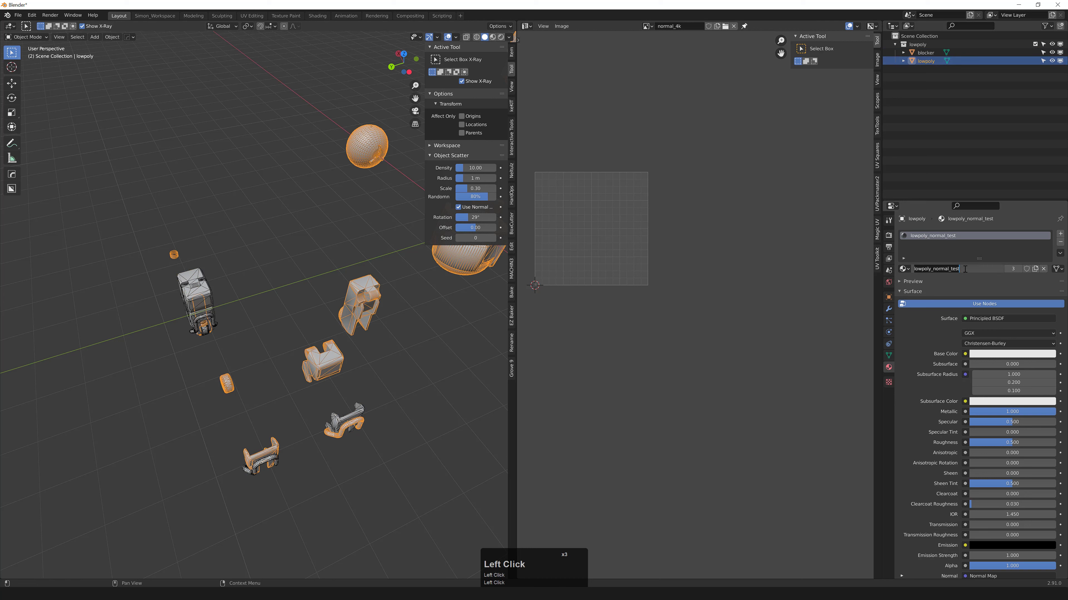
type("lo")
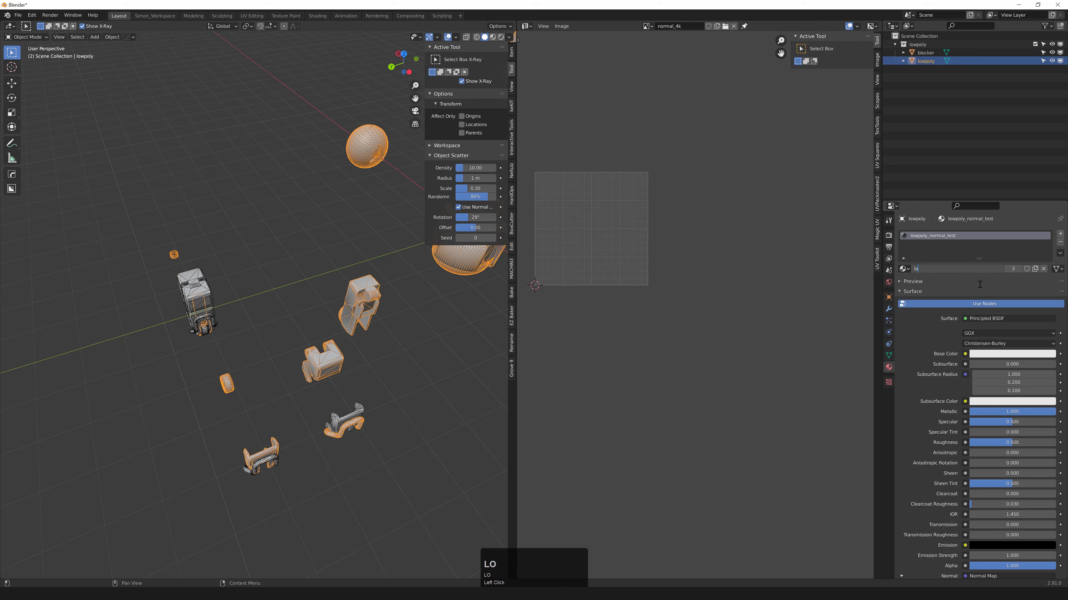
type("drone_material")
key("Return")
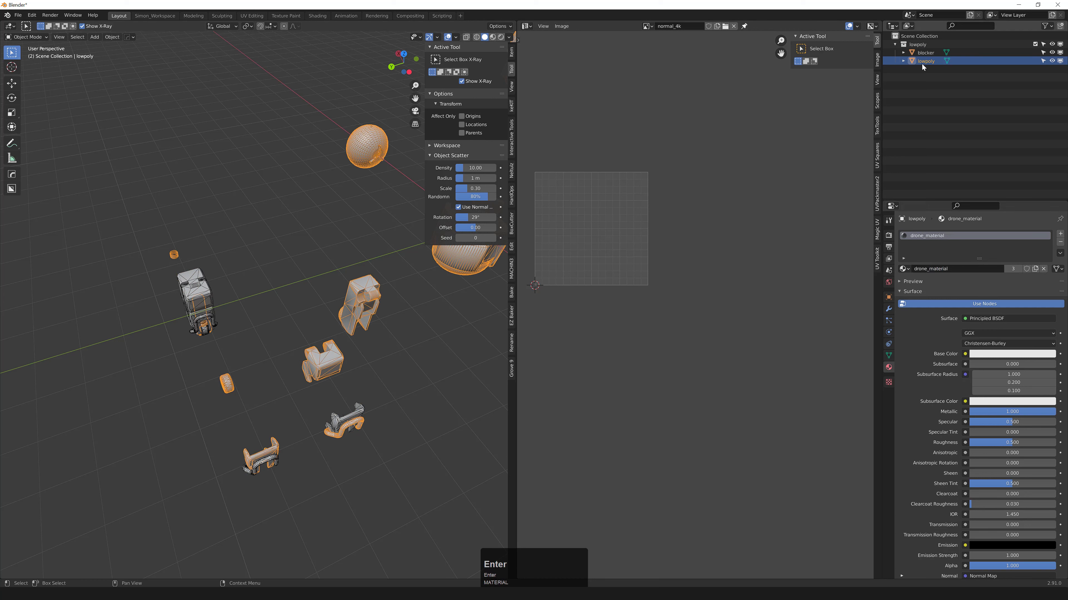
- Rename the blocker object's material as blocker_material
left_click(923, 52)
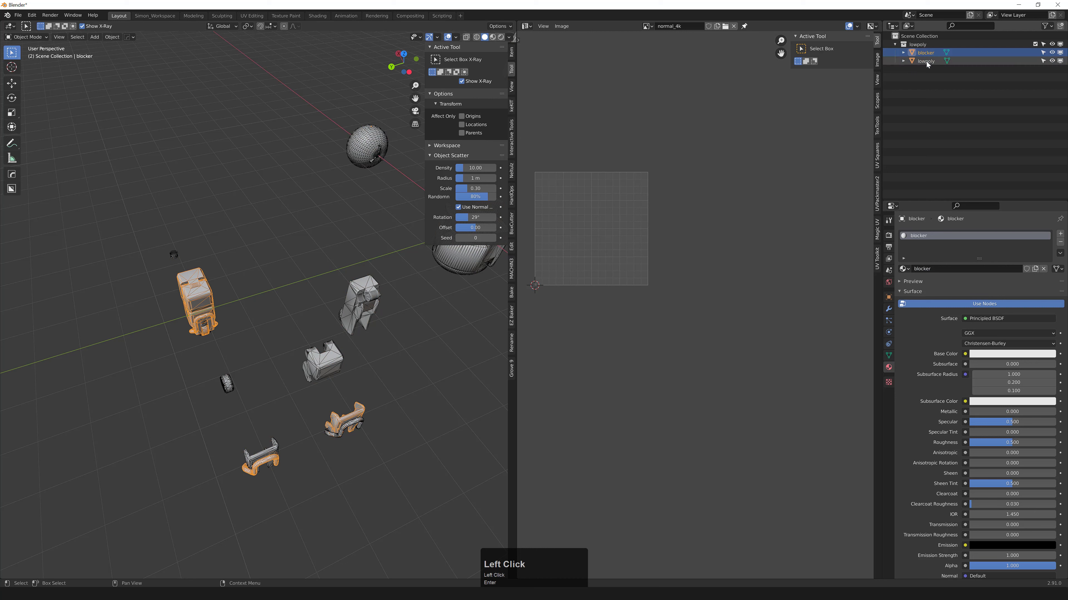
double_click(960, 269)
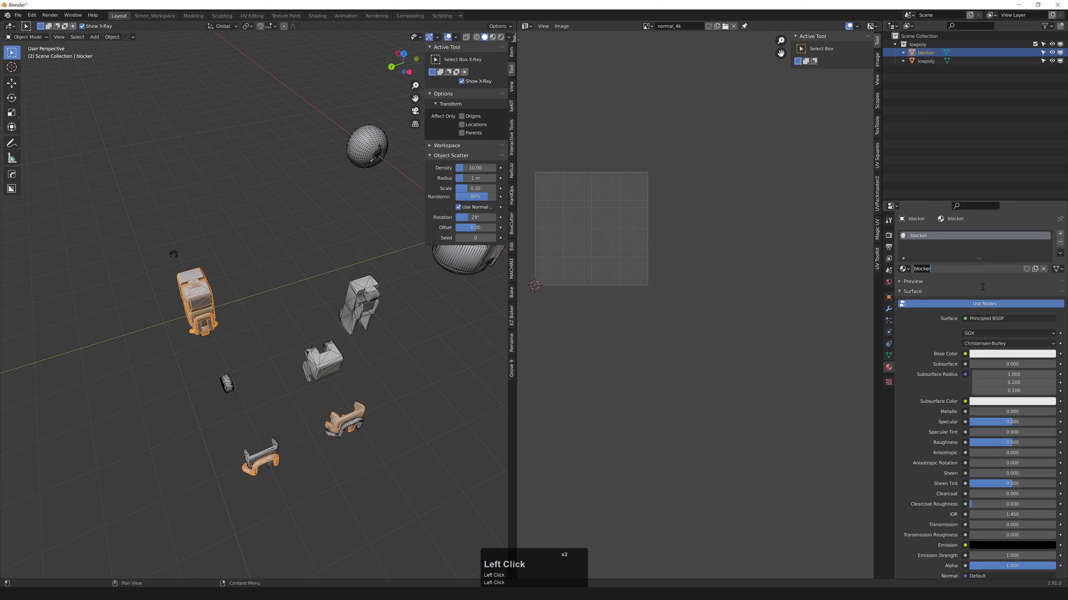
key("Right")
type("_m")
key("BackSpace")
key("BackSpace")
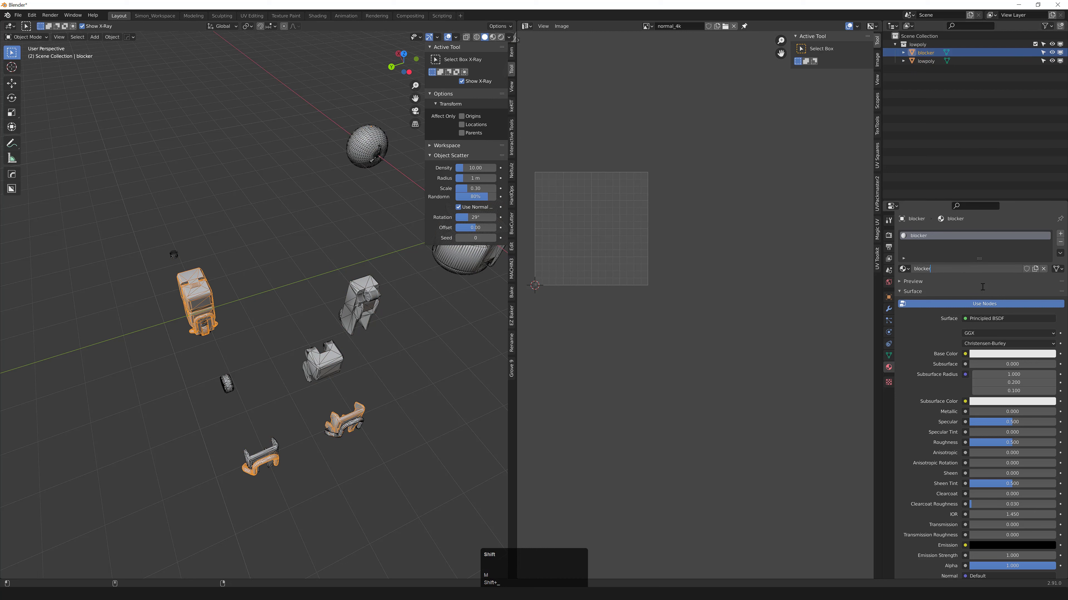
type("_material")
key("Return")
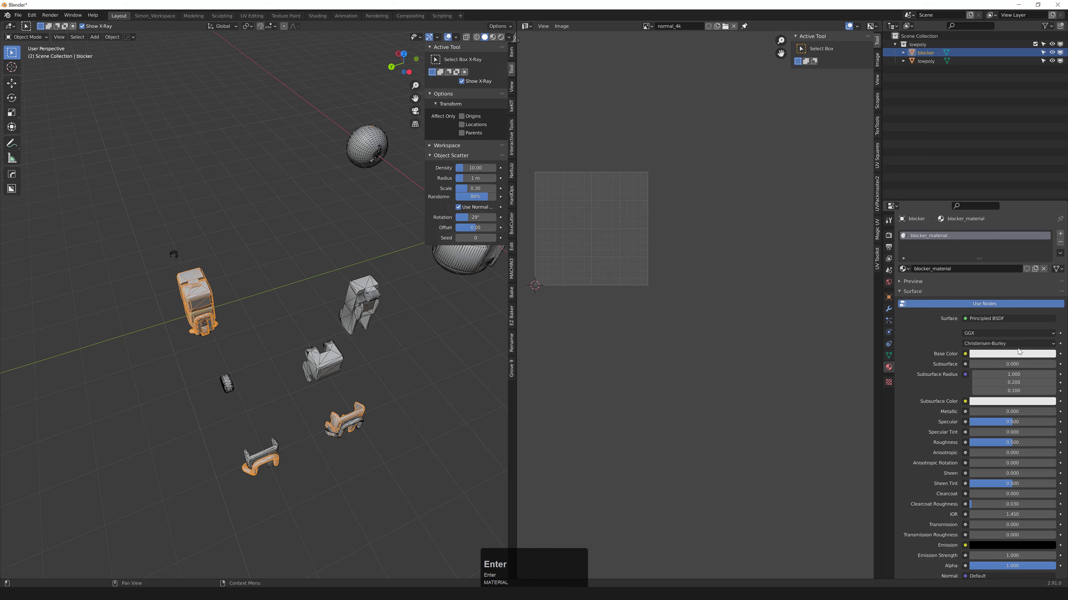
- Set the HSV value of blocker_material's base color to 1
double_click(1011, 354)
left_click(996, 354)
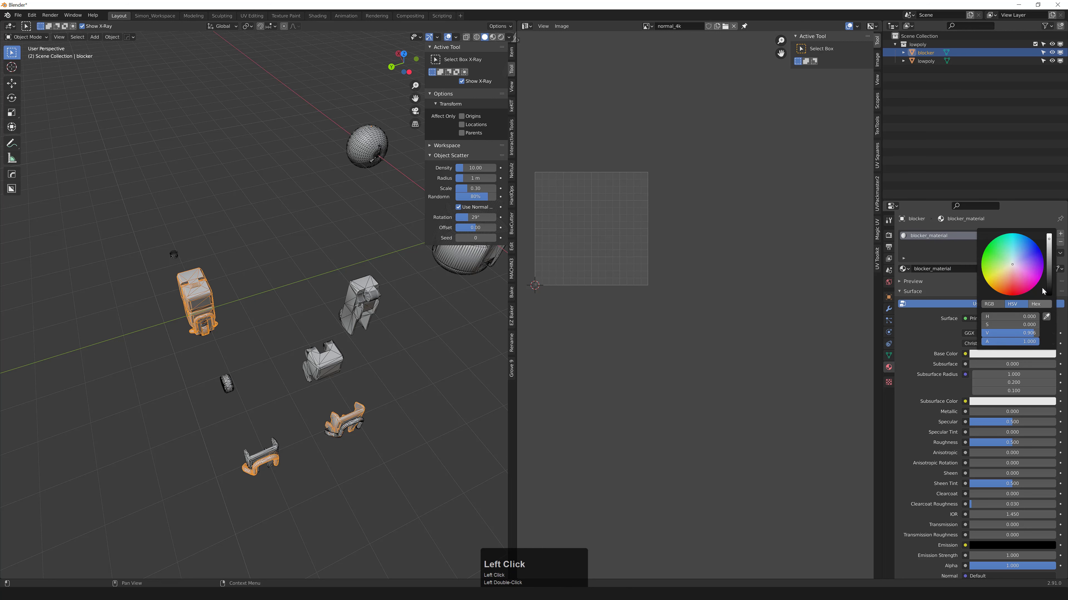
left_click(1043, 333)
left_click(1034, 335)
double_click(1027, 334)
type("1")
key("KP_Enter")
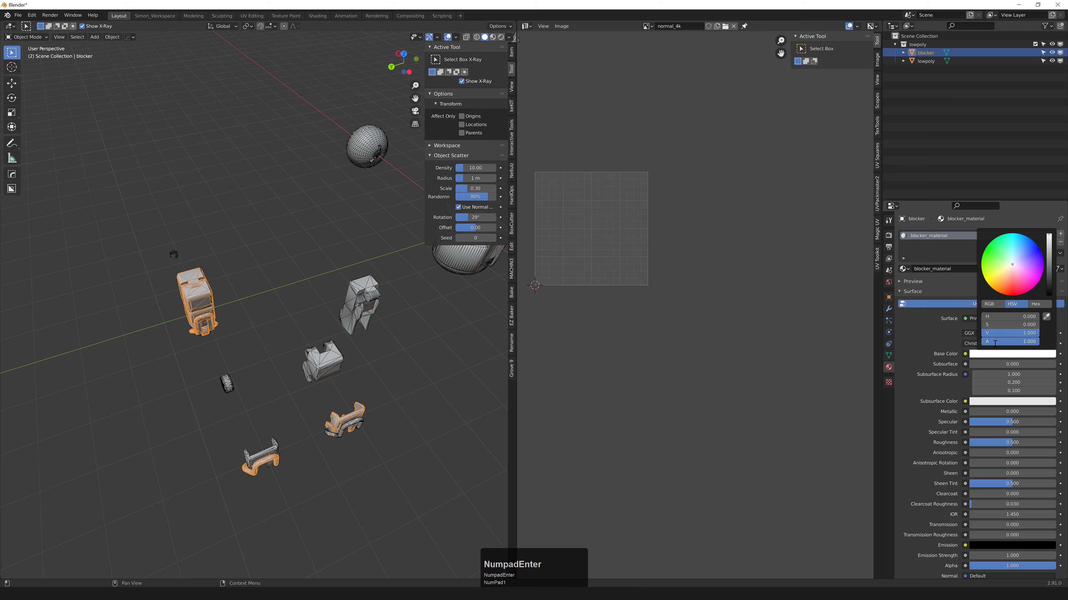
- Set the HSV value of the lowpoly object's drone_material base color to 1
left_click(926, 60)
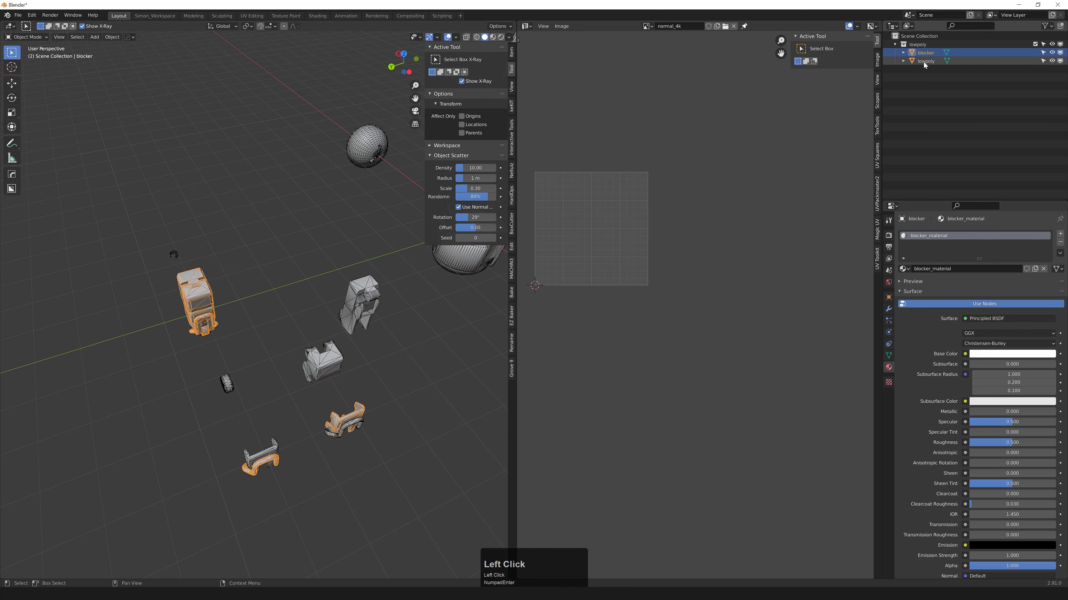
left_click(1000, 354)
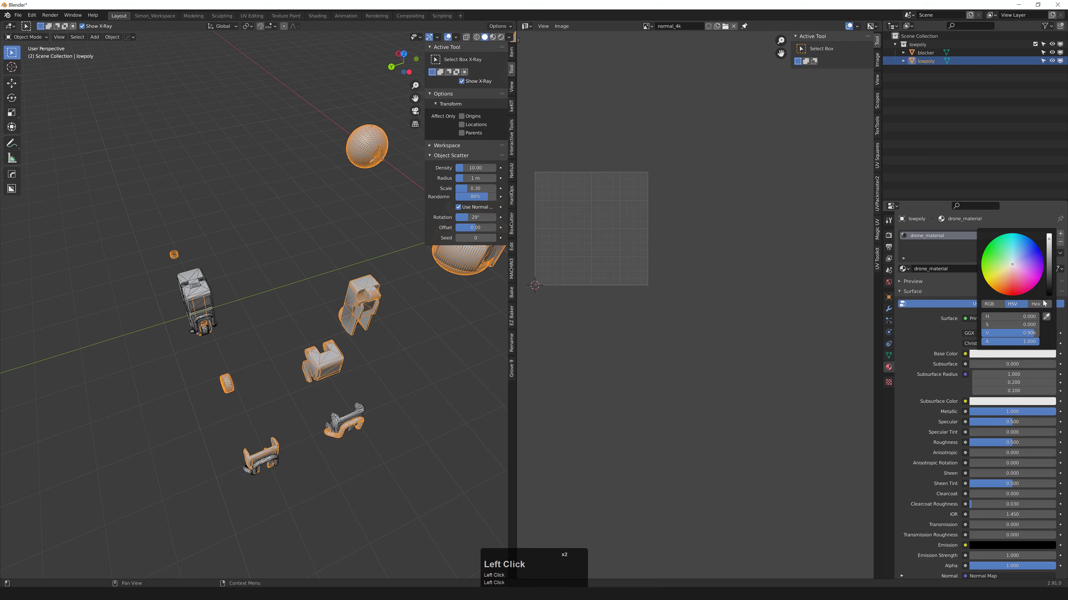
double_click(1032, 335)
type("1")
key("KP_Enter")
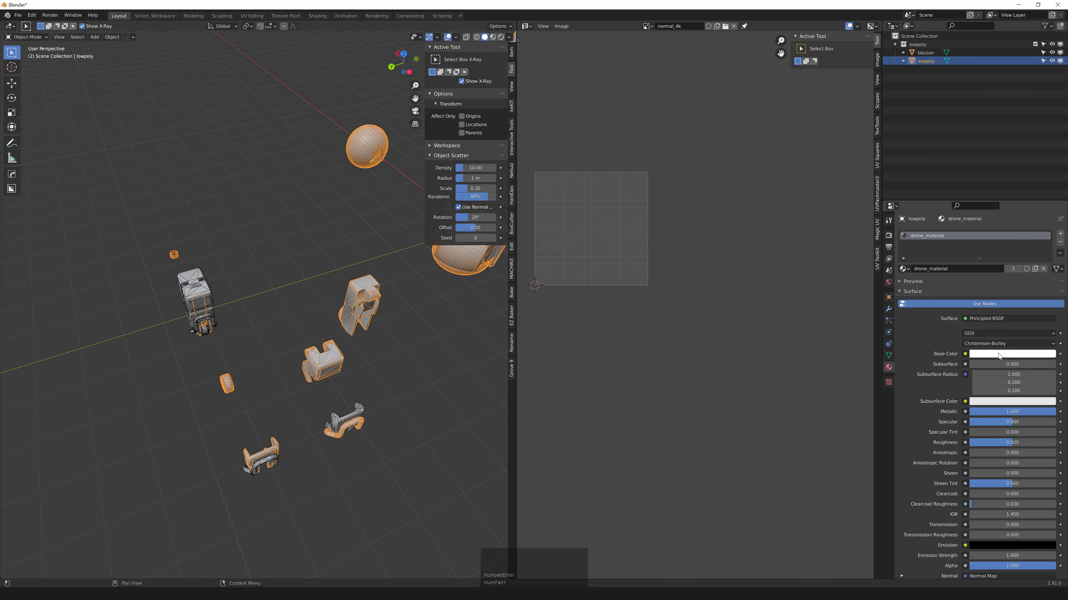
- Select the blocker and lowpoly objects together, with lowpoly as the active object
middle_click_drag(377, 365, 415, 363)
left_click(926, 53)
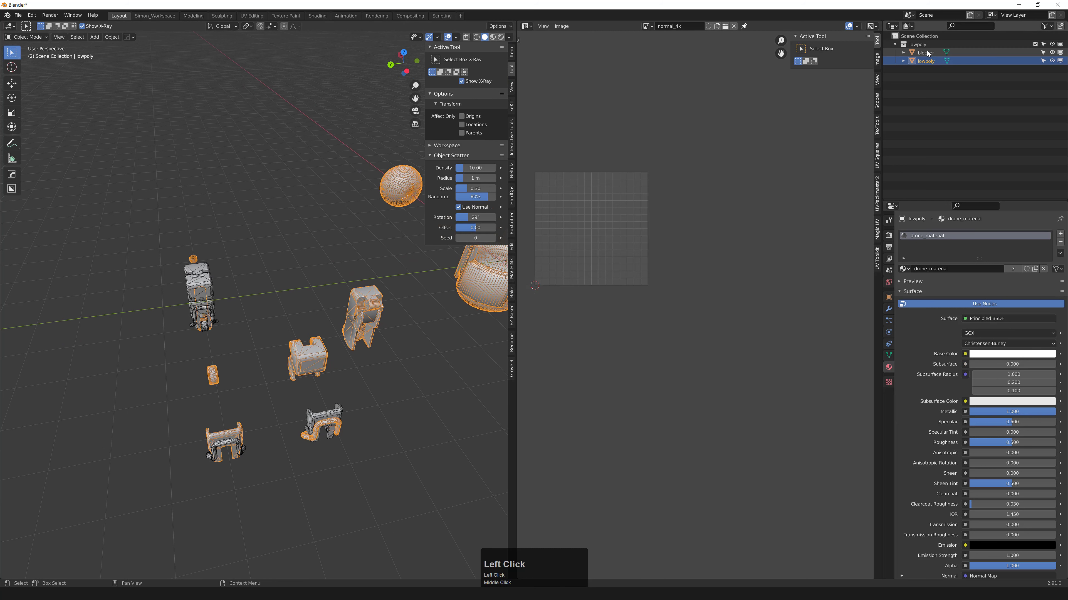
left_click(931, 63)
middle_click_drag(282, 276, 276, 290, "shift")
middle_click_drag(276, 289, 394, 261)
left_click(926, 52)
left_click(926, 61, "ctrl")
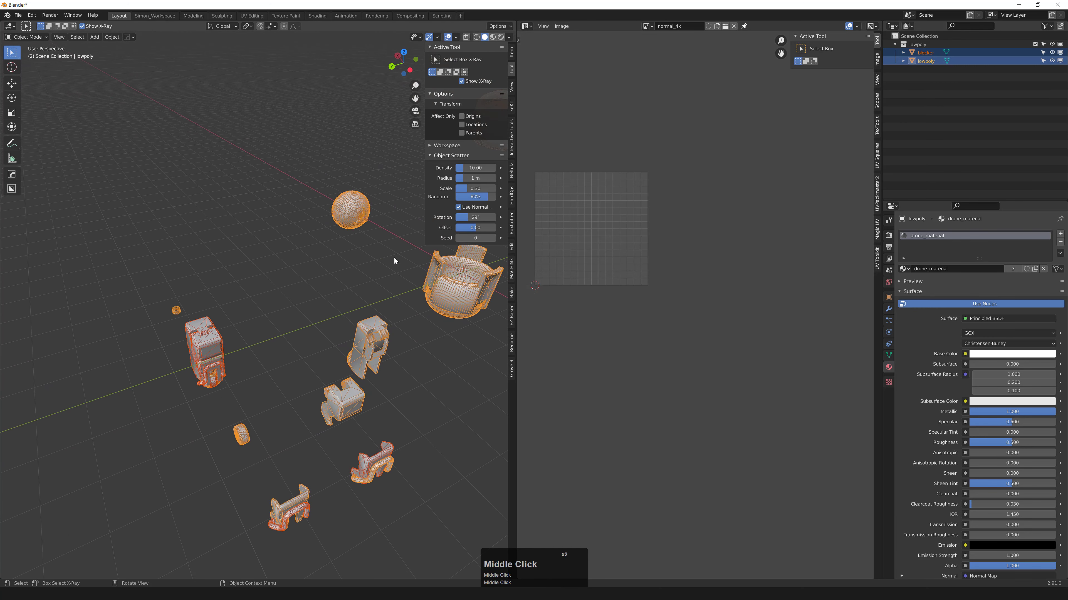
- Export the selected objects as FBX over lowpoly.fbx in the wip folder, limited to selected objects and mesh types
left_click(18, 15)
mouse_move(40, 137)
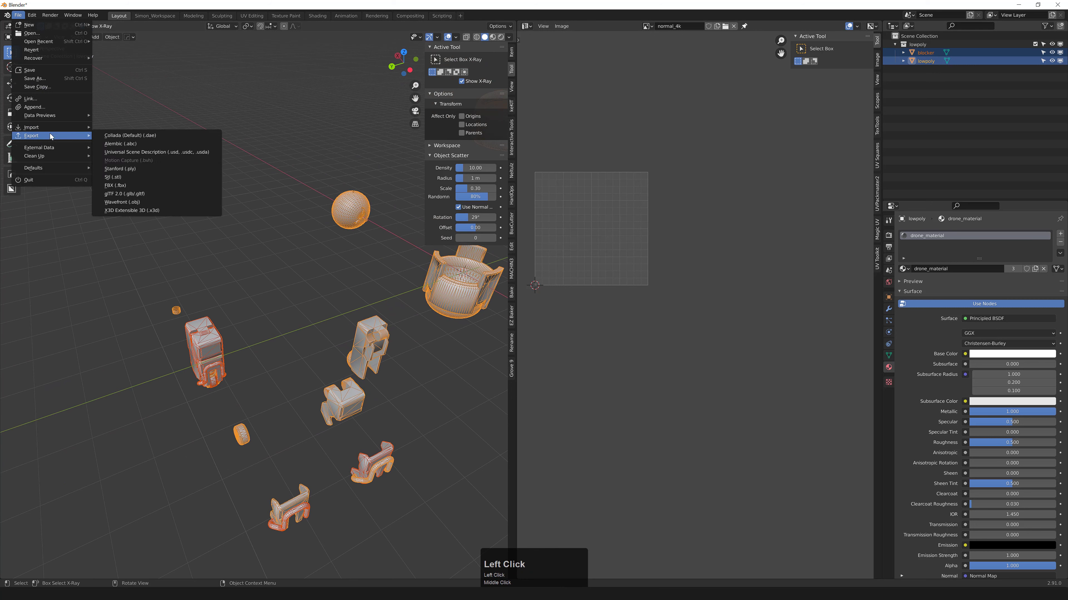
left_click(135, 185)
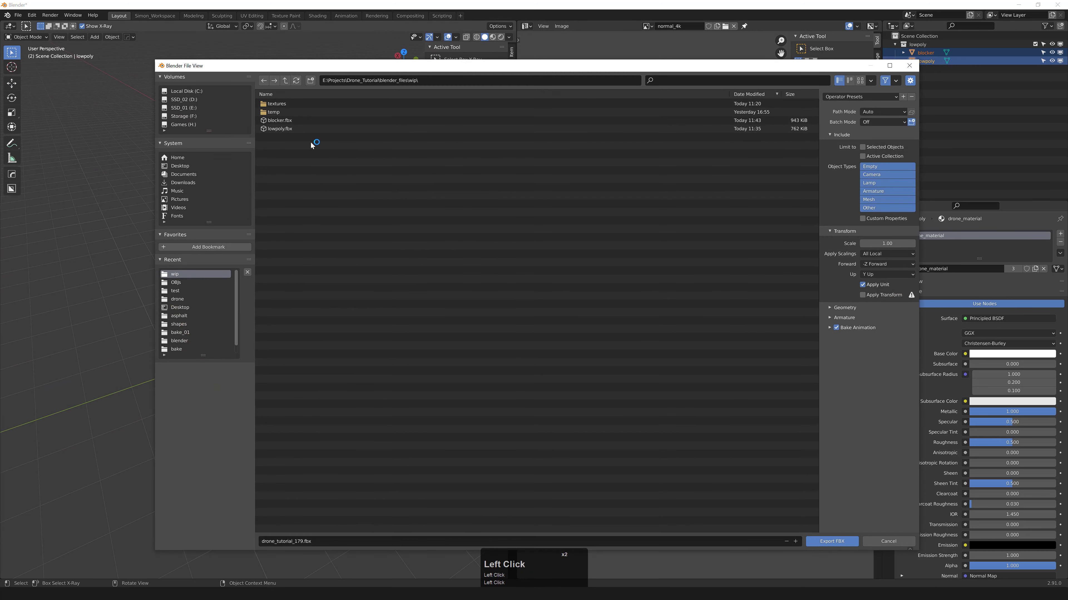
left_click(288, 130)
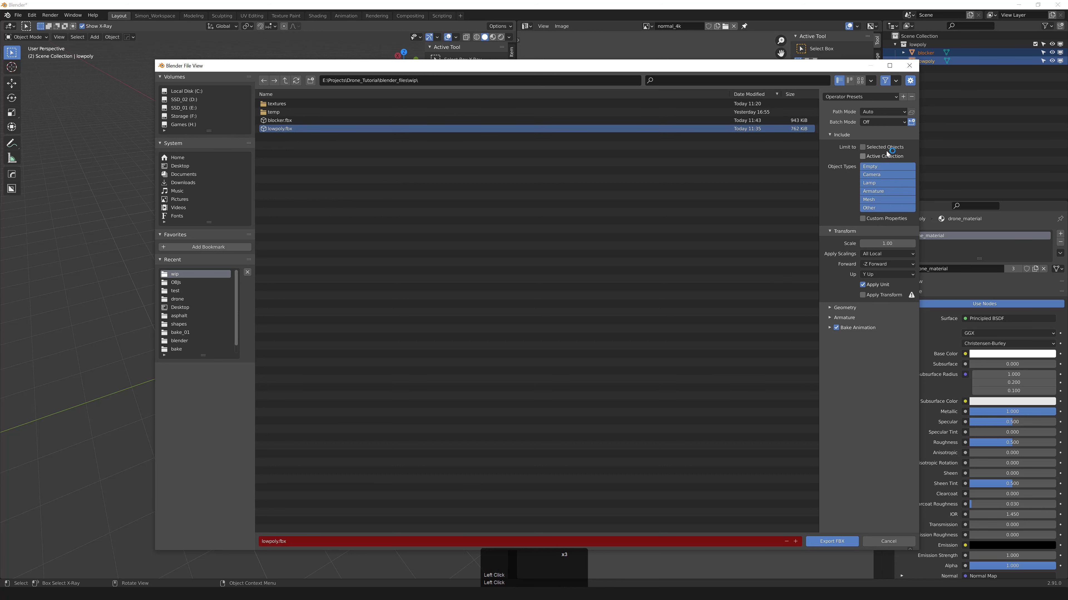
left_click(876, 147)
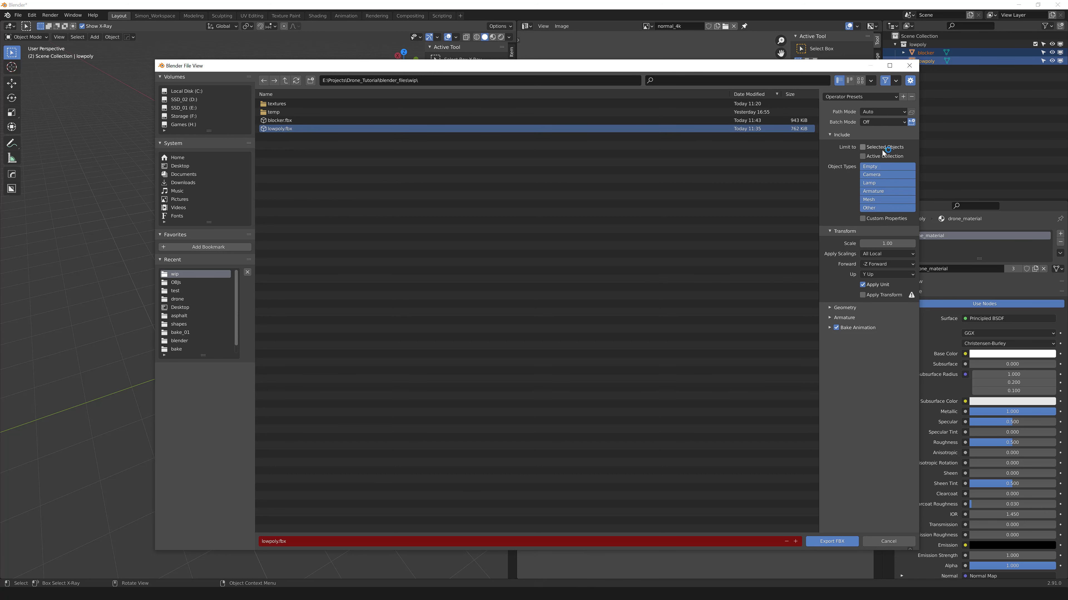
left_click(879, 169)
left_click(879, 200)
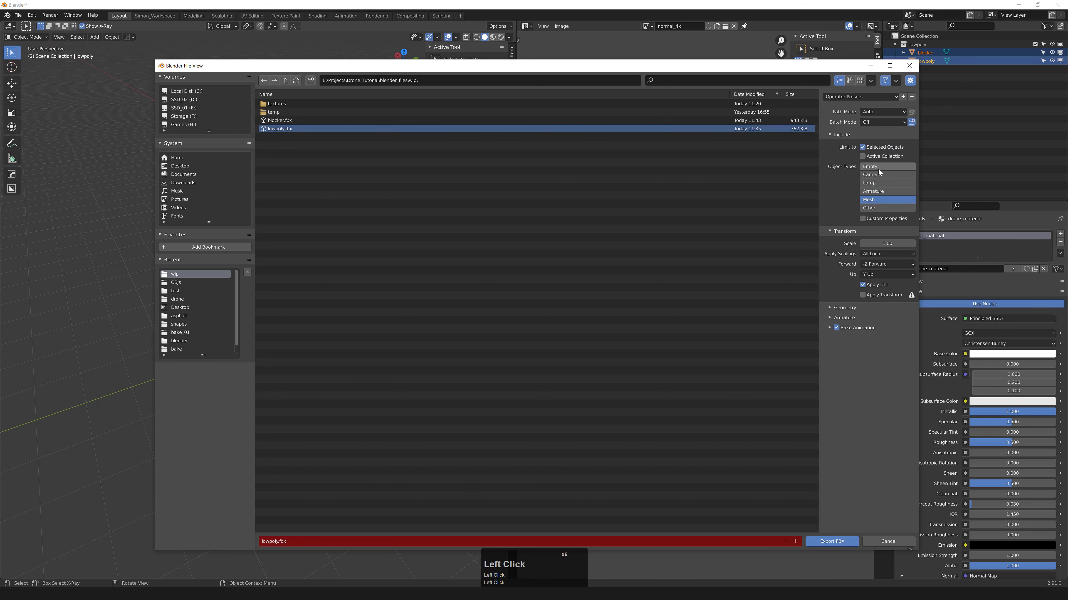
left_click(839, 542)
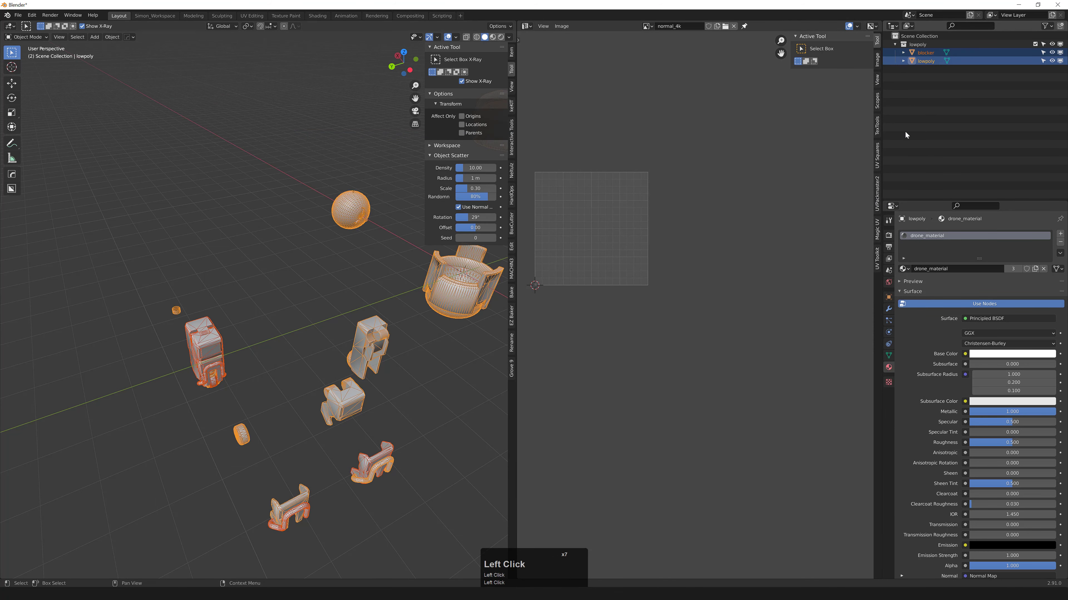
middle_click_drag(358, 310, 319, 288)
scroll(326, 265, "down", 2)
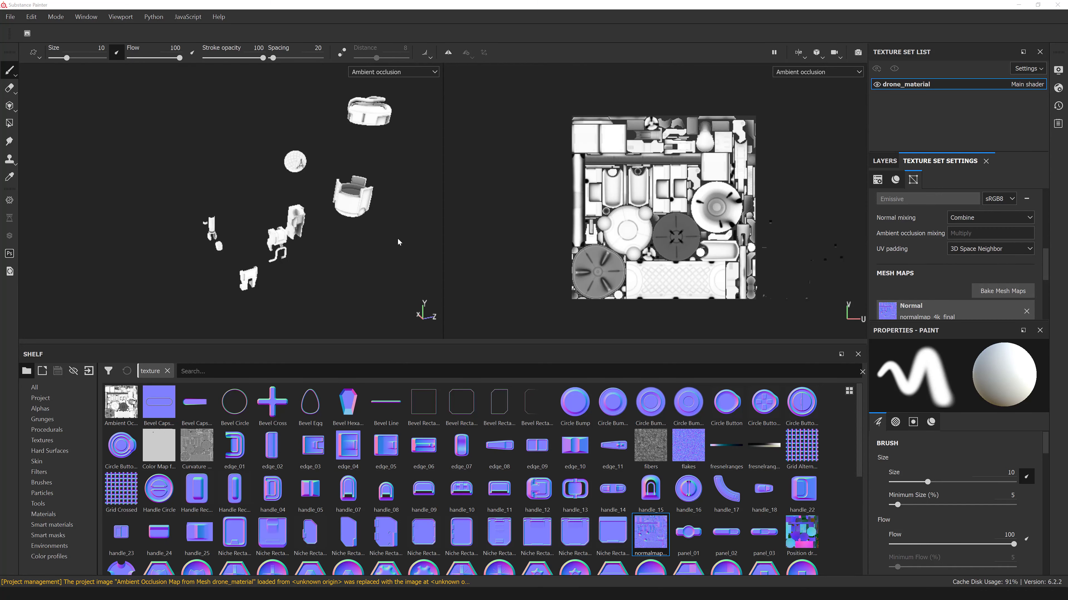
left_click_drag(336, 236, 343, 253, "alt")
right_click_drag(343, 253, 344, 255, "alt")
- Switch to Substance Painter and update the project's mesh with lowpoly.fbx from the wip folder
middle_click_drag(164, 152, 150, 135, "alt")
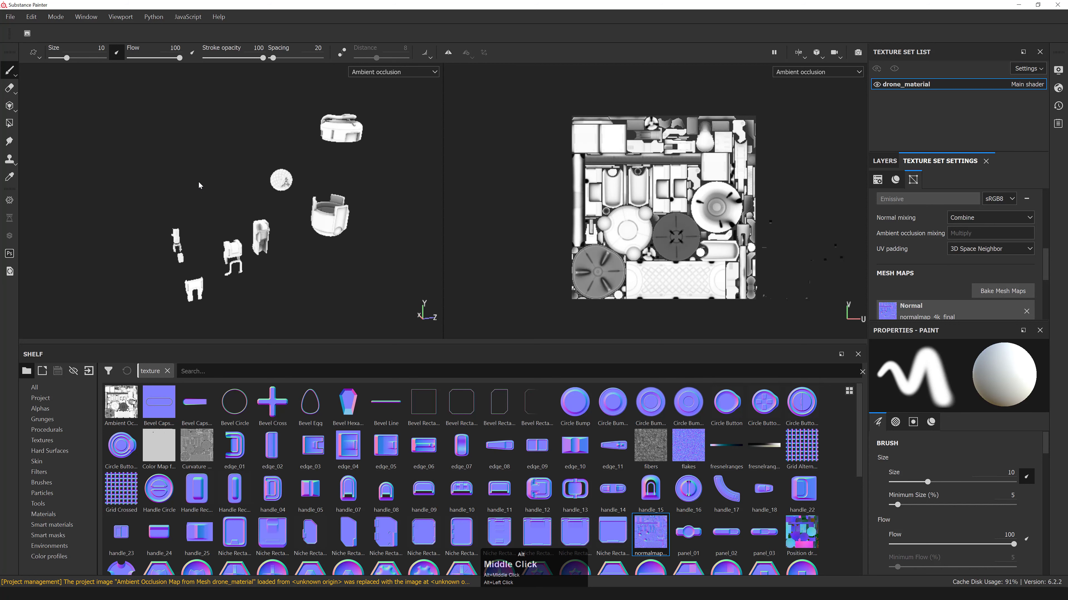
left_click(34, 17)
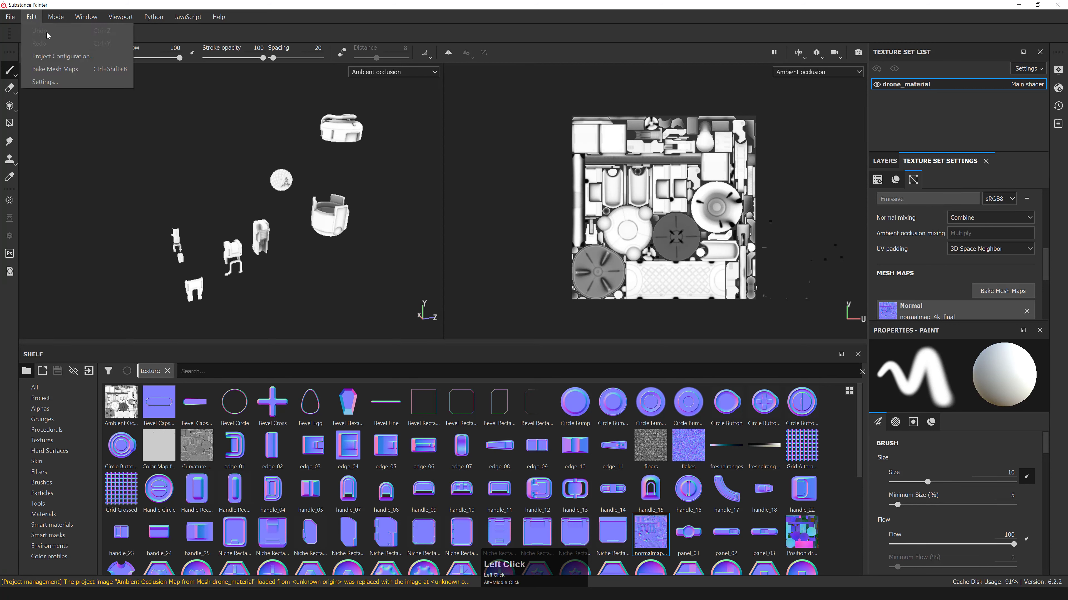
left_click(55, 56)
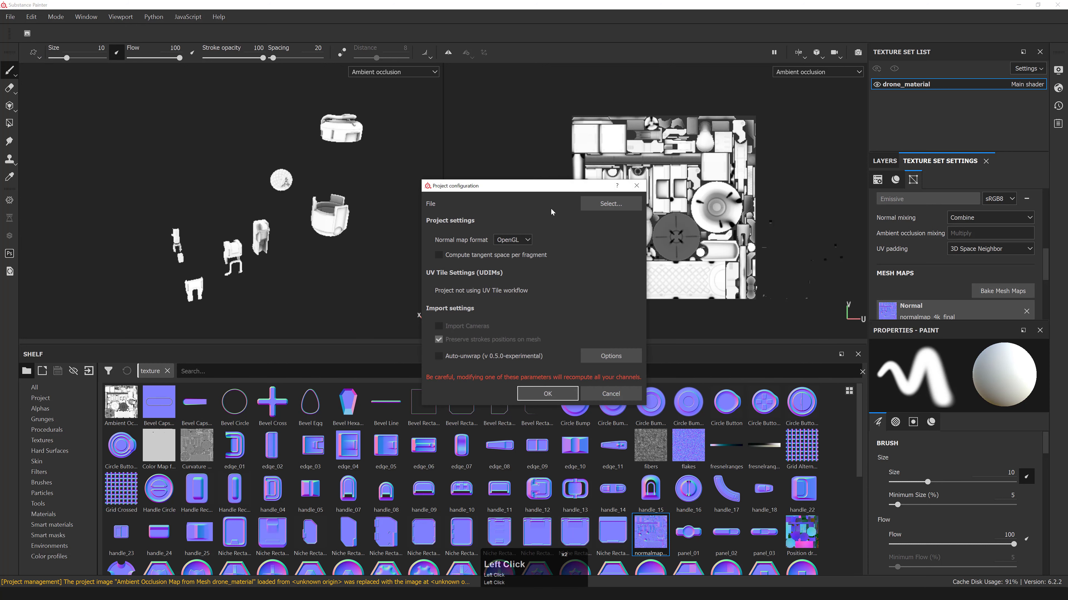
left_click(607, 204)
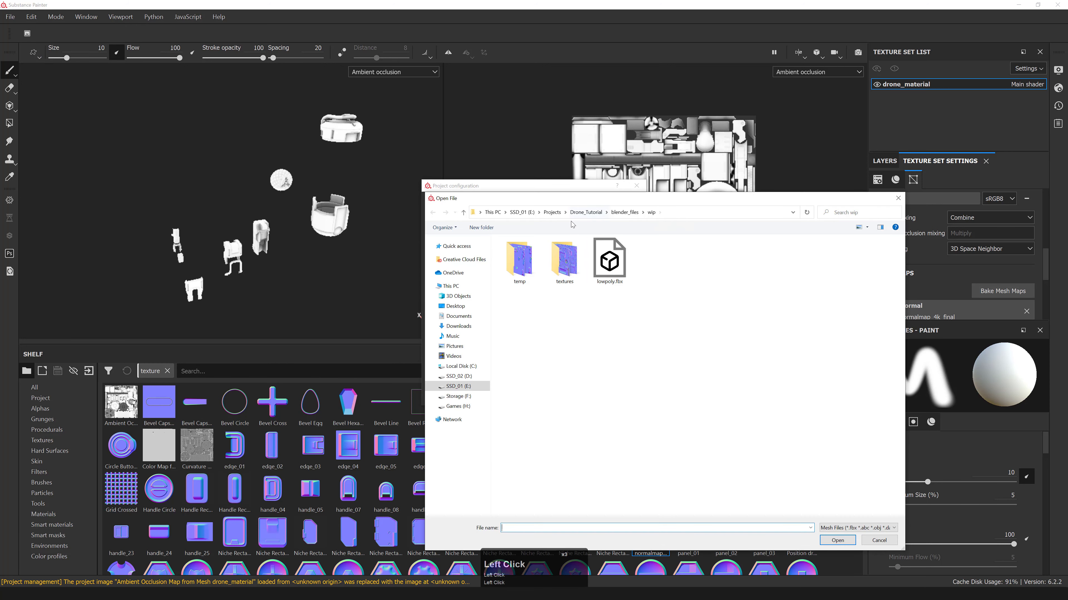
left_click(614, 269)
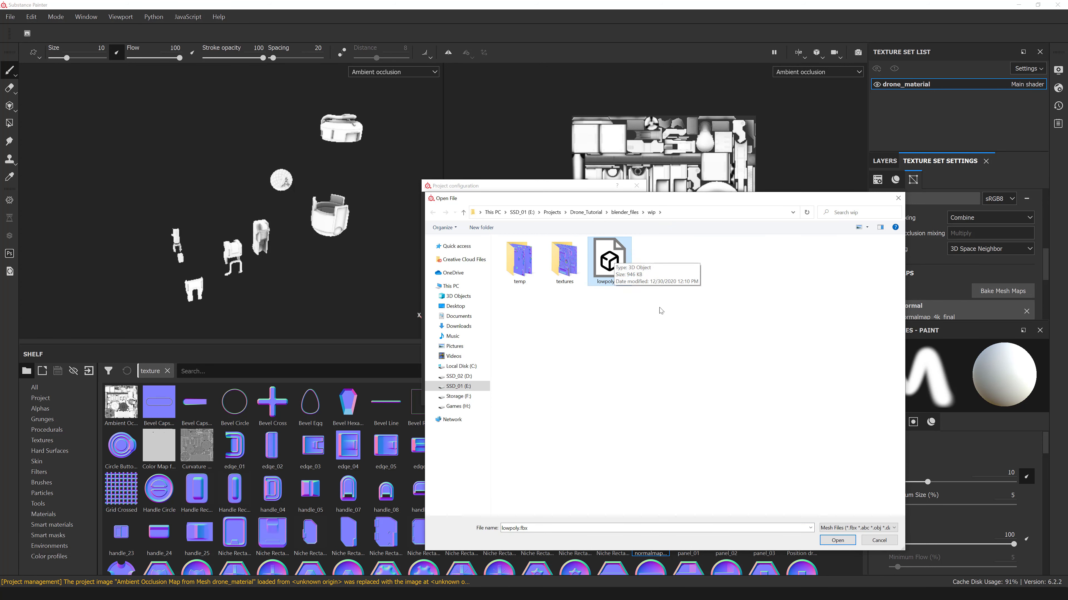
left_click(836, 540)
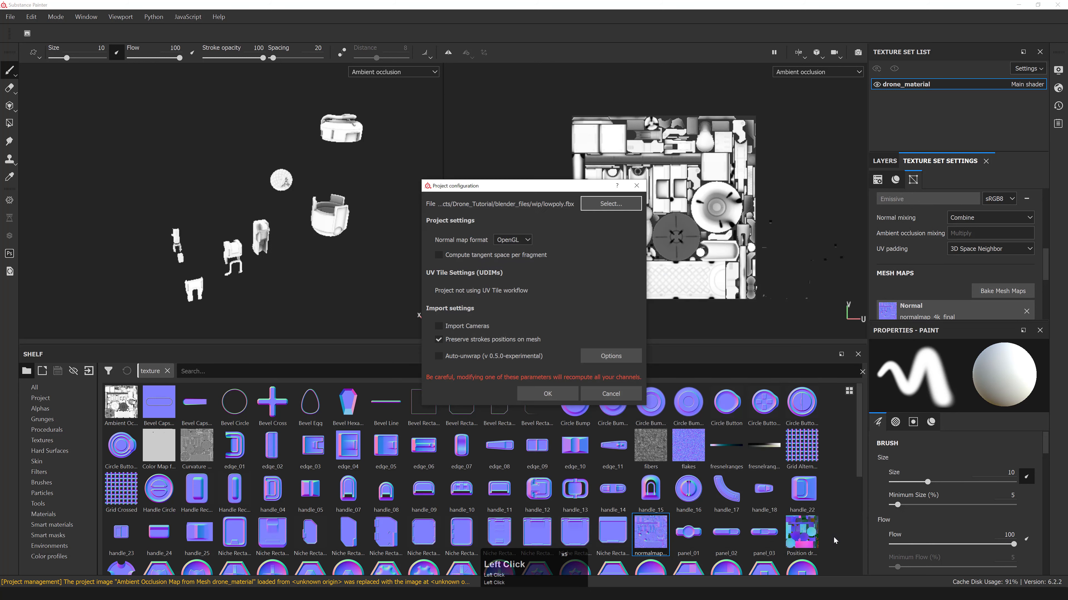
left_click(548, 394)
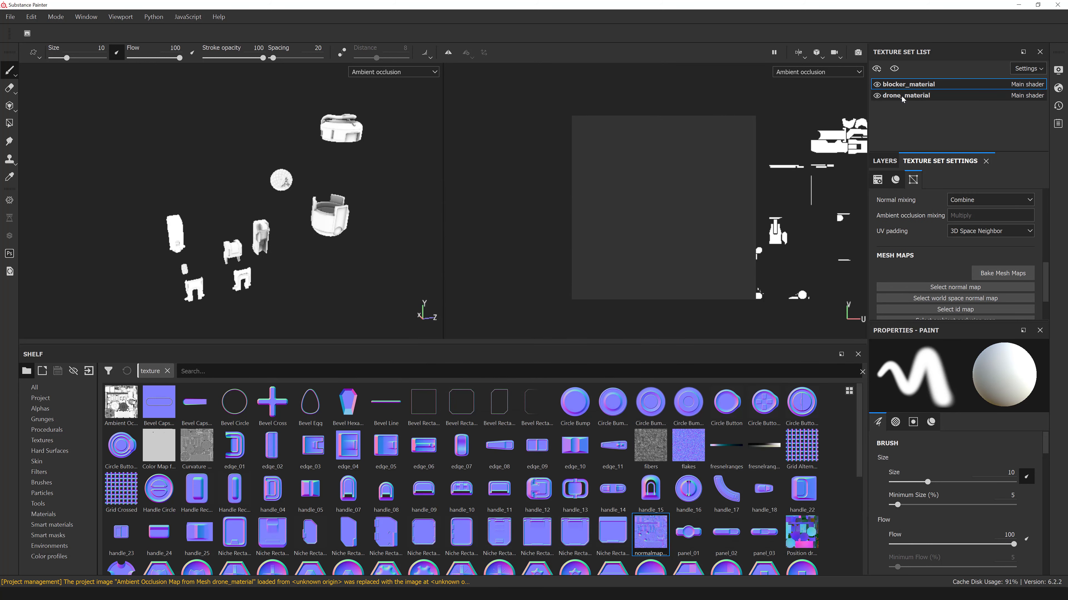
- Hide the blocker_material texture set and make drone_material the active texture set
left_click_drag(269, 139, 332, 136, "alt")
middle_click_drag(332, 137, 340, 59, "alt")
right_click_drag(341, 68, 437, 79, "alt")
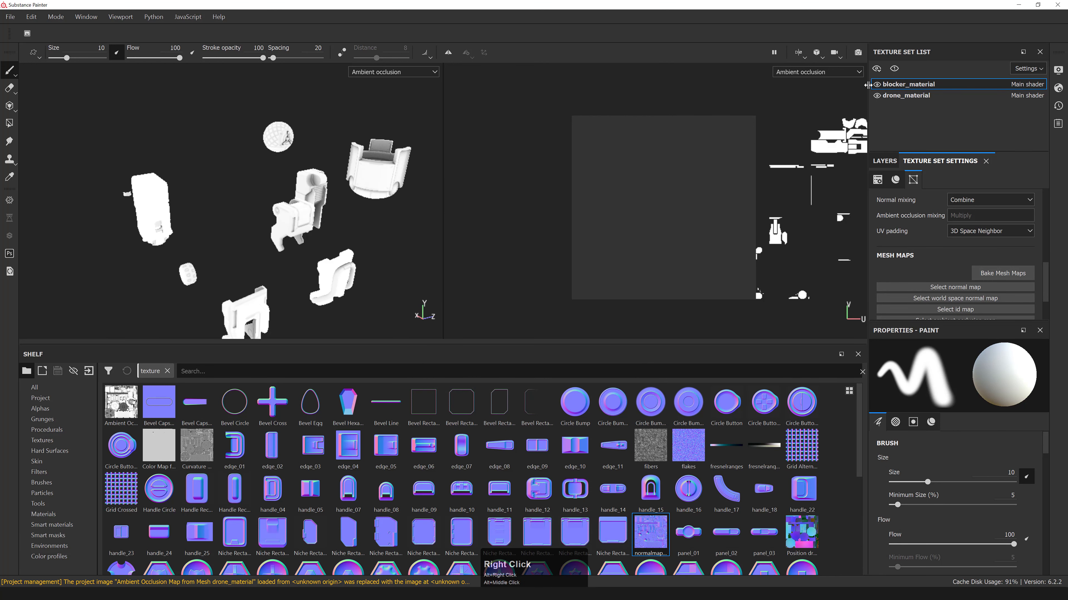
left_click(876, 84)
middle_click_drag(521, 185, 519, 154, "alt")
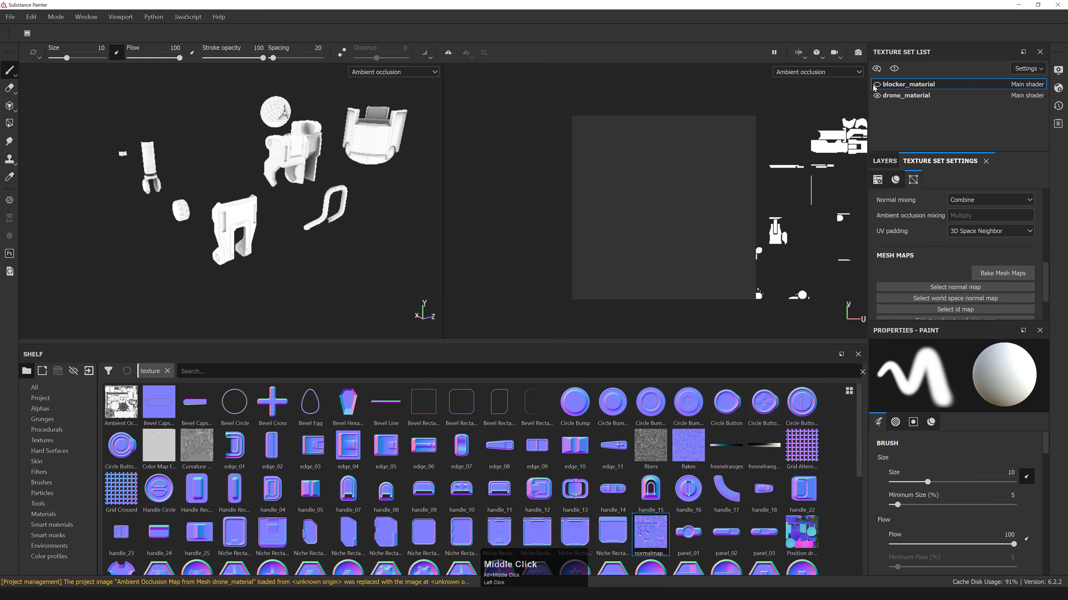
left_click(906, 96)
right_click_drag(395, 152, 363, 156, "alt")
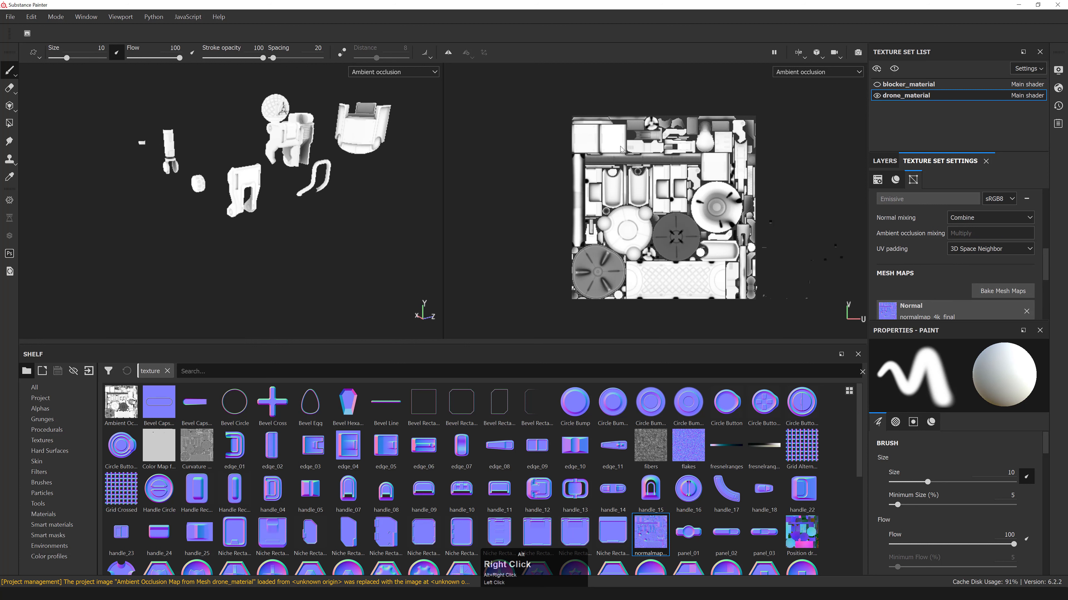
middle_click_drag(363, 156, 366, 168, "alt")
- Show blocker_material and hide drone_material to inspect the blocker meshes on their own
left_click(877, 84)
left_click(877, 95)
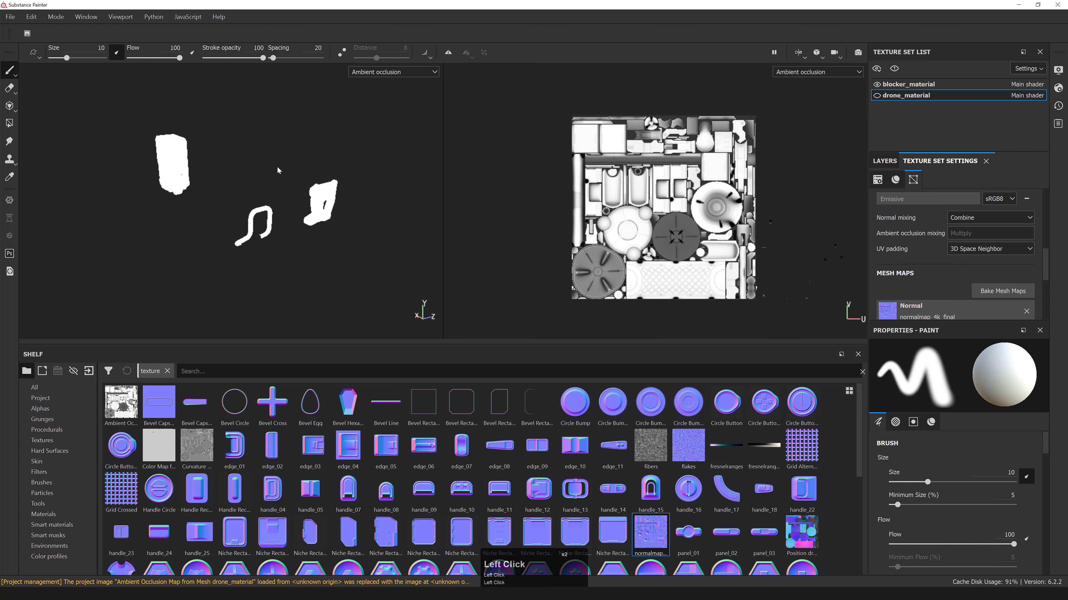
right_click_drag(279, 172, 298, 201, "alt")
left_click_drag(298, 201, 301, 201, "alt")
right_click_drag(301, 201, 285, 181, "alt")
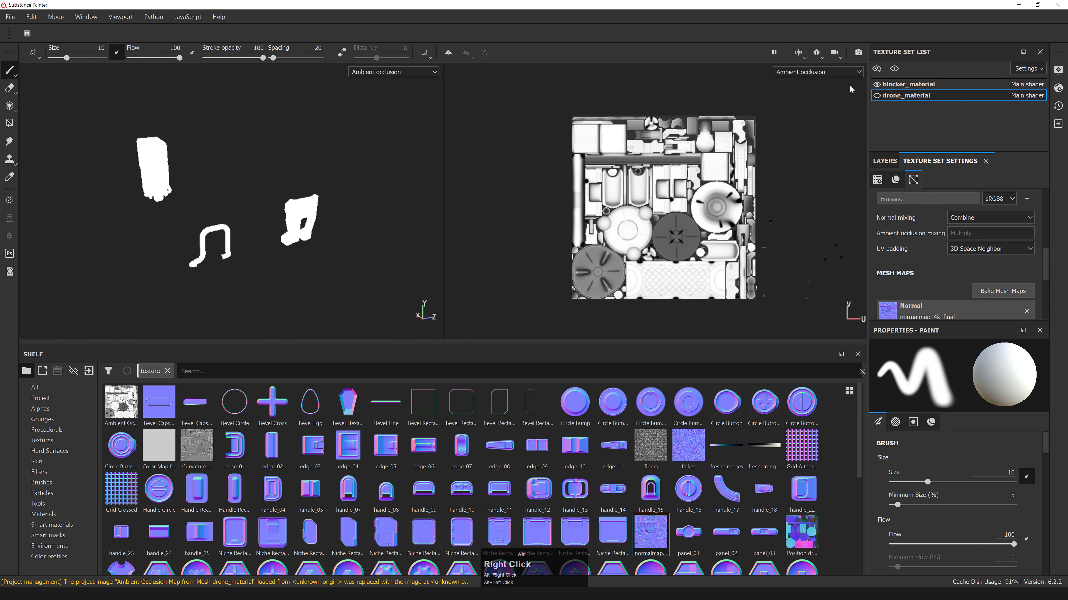
- Hide blocker_material and show drone_material to inspect the drone parts without their blockers
left_click(877, 84)
left_click(877, 95)
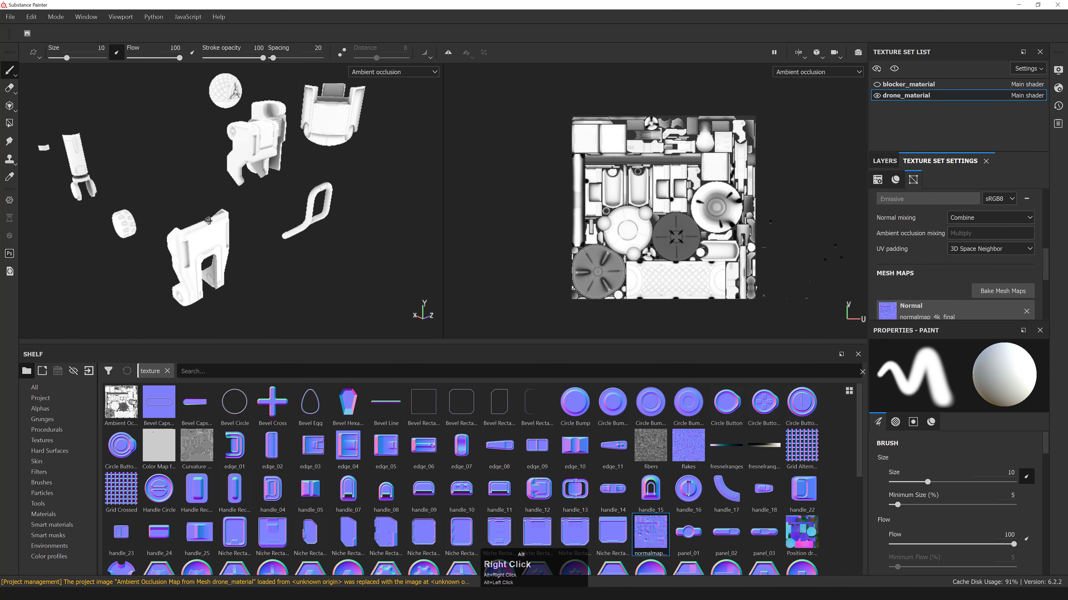
left_click_drag(208, 220, 256, 229, "alt")
middle_click_drag(257, 229, 283, 202, "alt")
left_click_drag(283, 202, 195, 215, "alt")
right_click_drag(196, 215, 165, 197, "alt")
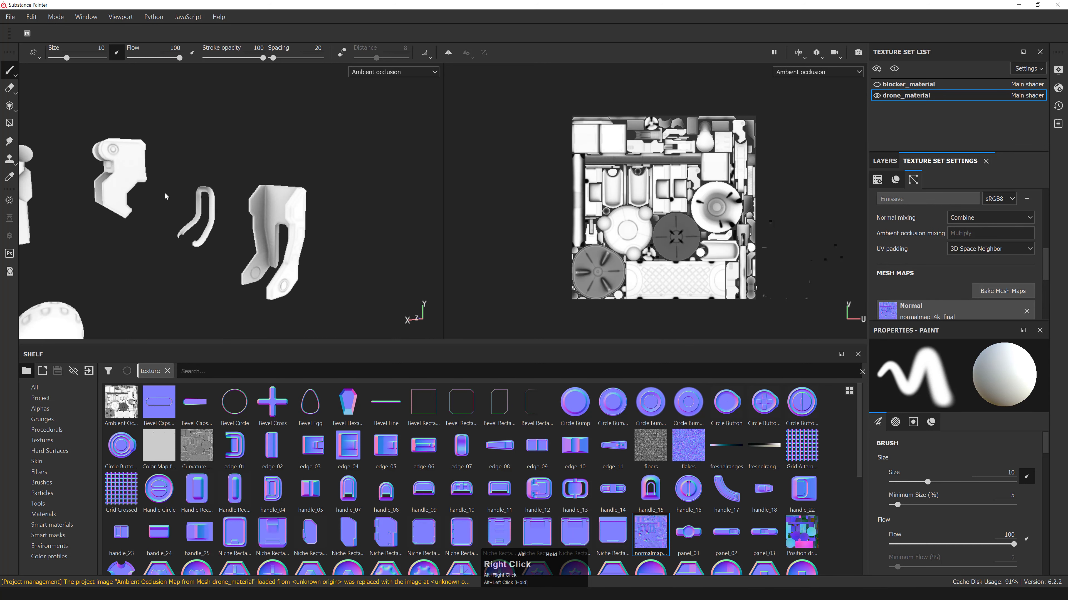
left_click_drag(165, 196, 383, 204, "alt")
- Show blocker_material again and bake only the ambient occlusion mesh map for both texture sets
left_click(877, 84)
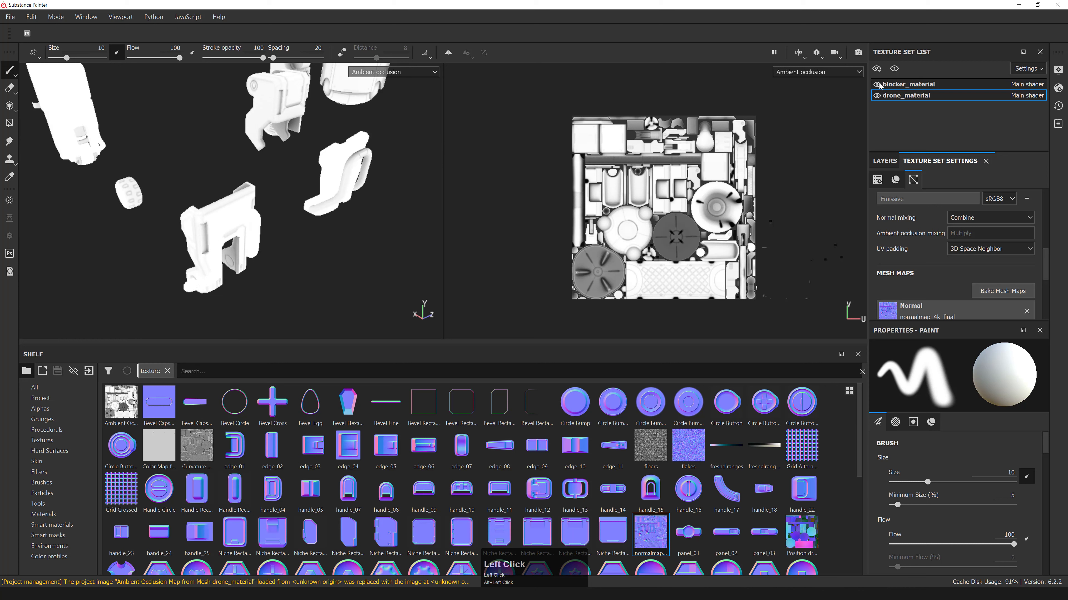
left_click(932, 99)
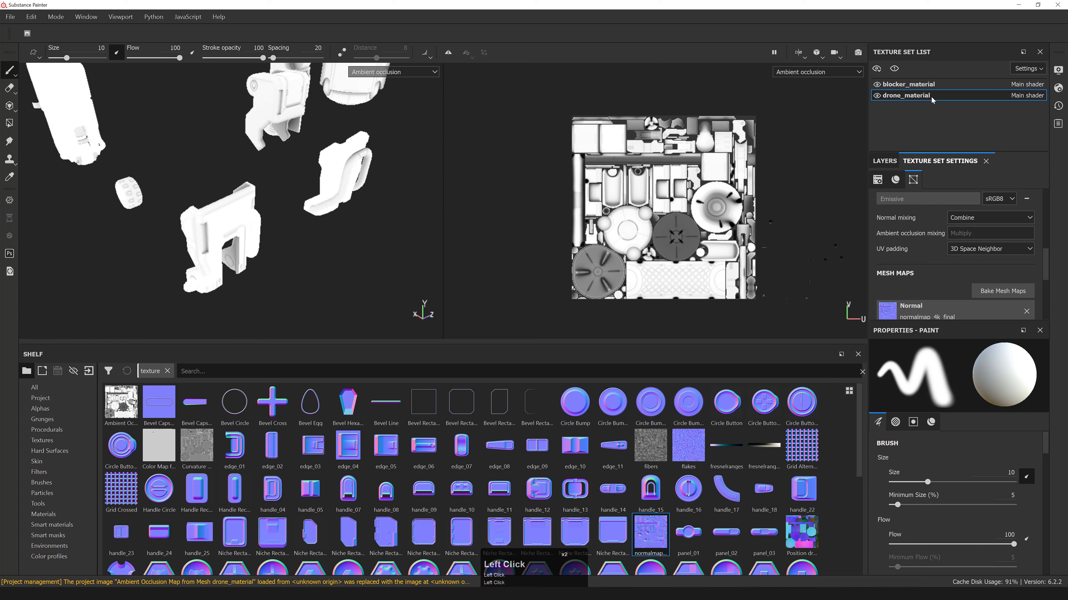
left_click(995, 293)
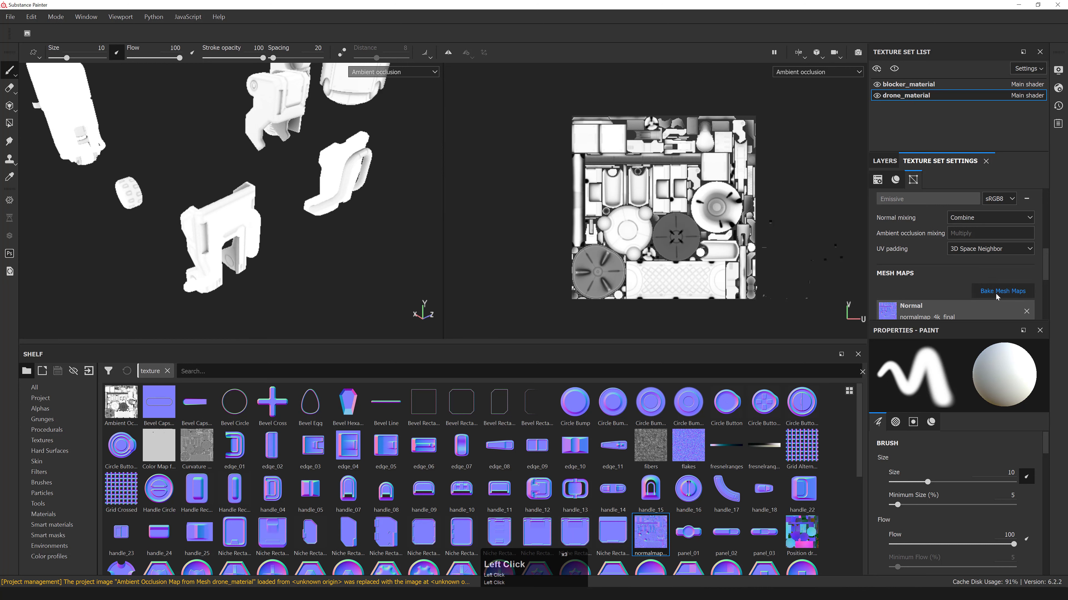
left_click(378, 238)
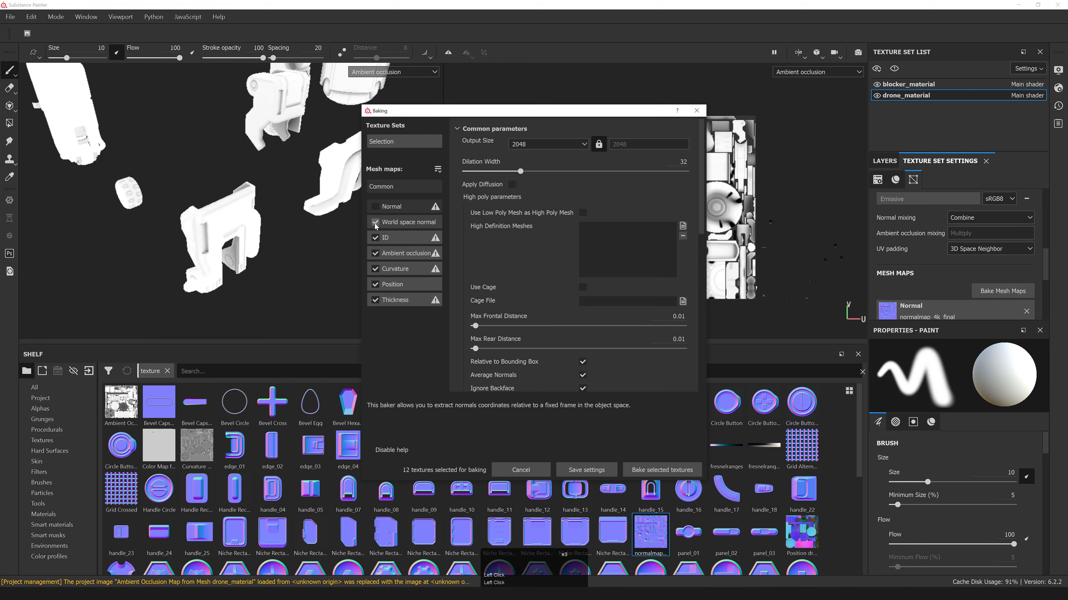
left_click(378, 222)
left_click(375, 269)
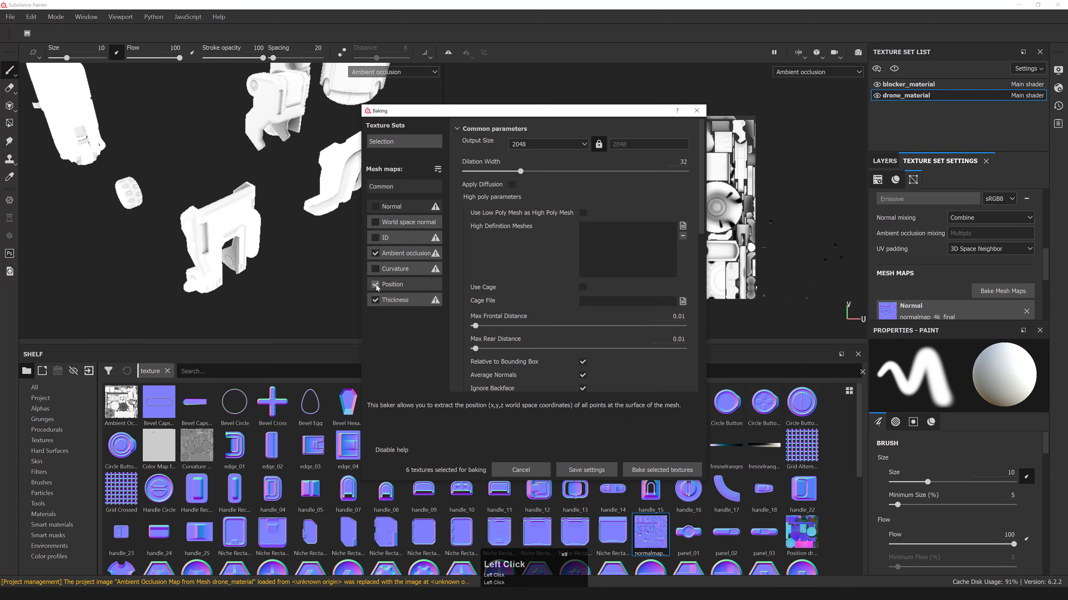
left_click(375, 284)
left_click(376, 300)
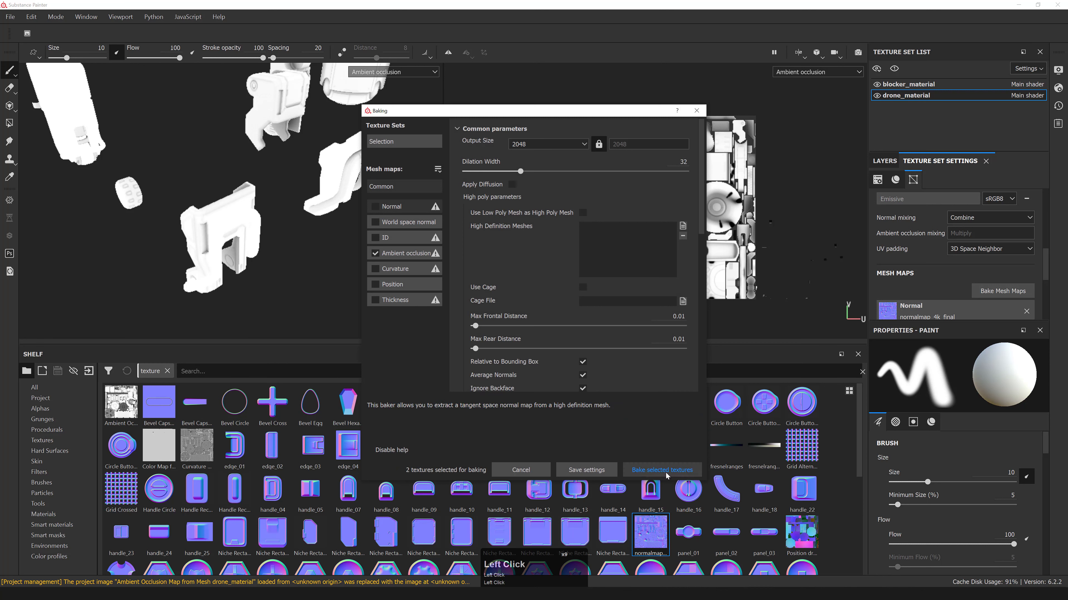
left_click(671, 481)
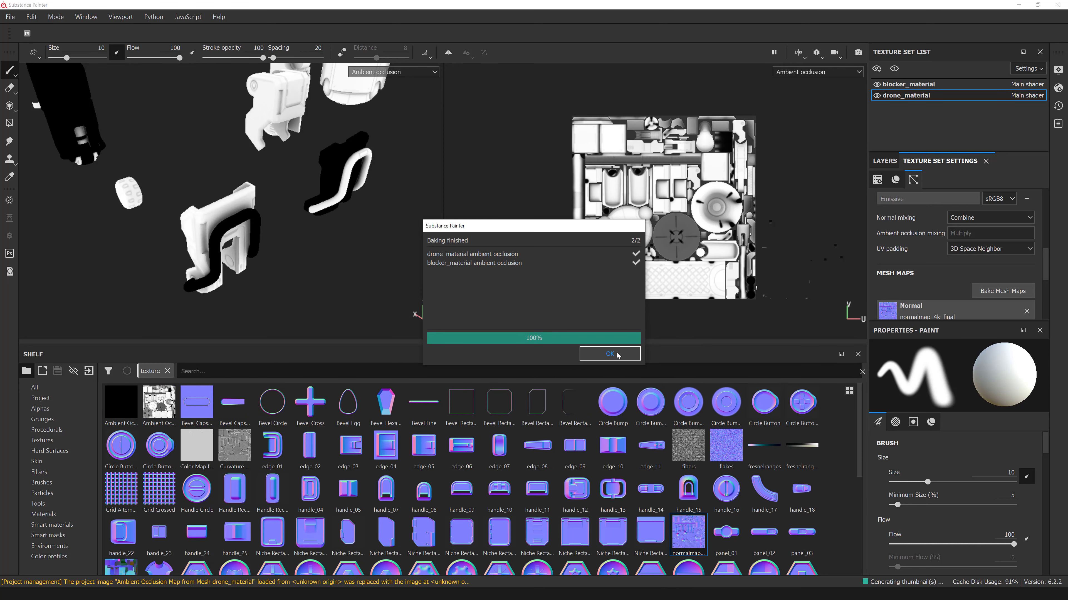
left_click(609, 354)
- Hide the blocker_material texture set to expose the baked ambient occlusion on the drone parts
left_click(876, 86)
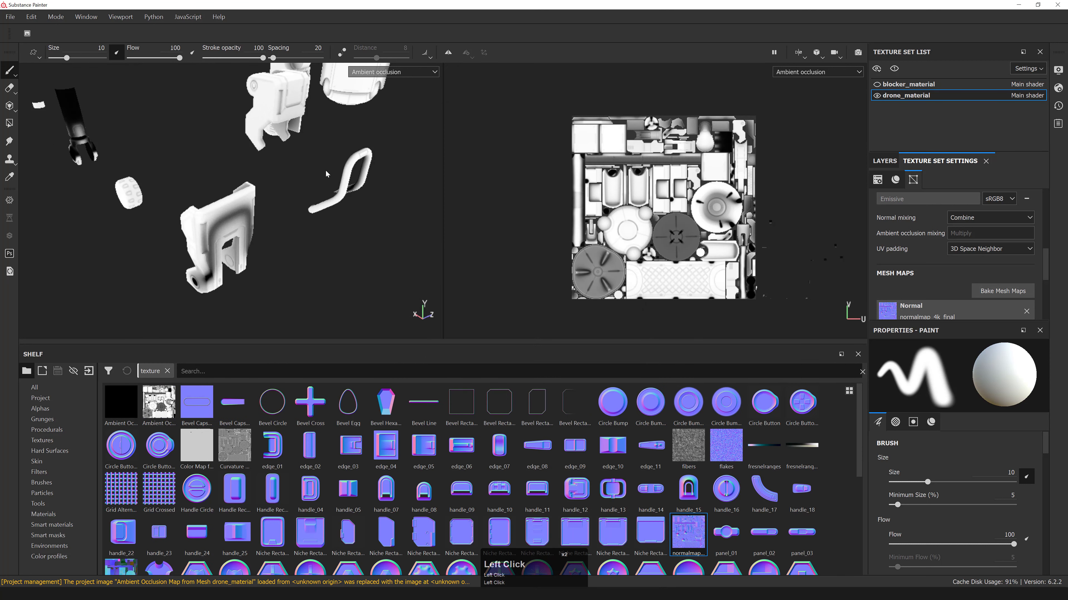
left_click_drag(291, 215, 248, 194, "alt")
right_click_drag(247, 194, 212, 236, "alt")
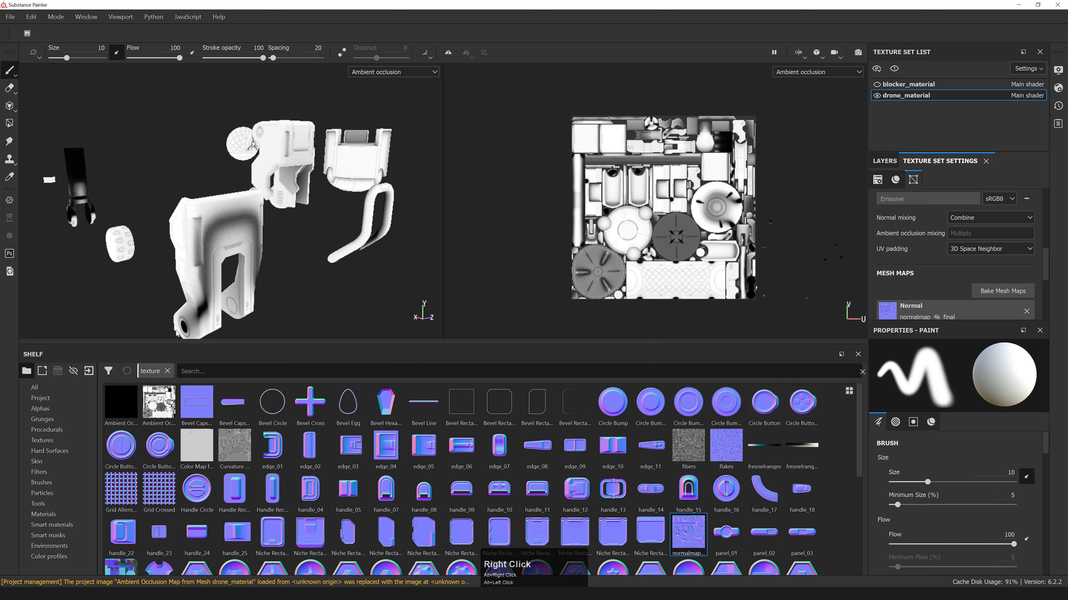
- Examine the baked ambient occlusion on the cylindrical arm part and its rounded joint from several angles
middle_click_drag(301, 258, 157, 229, "alt")
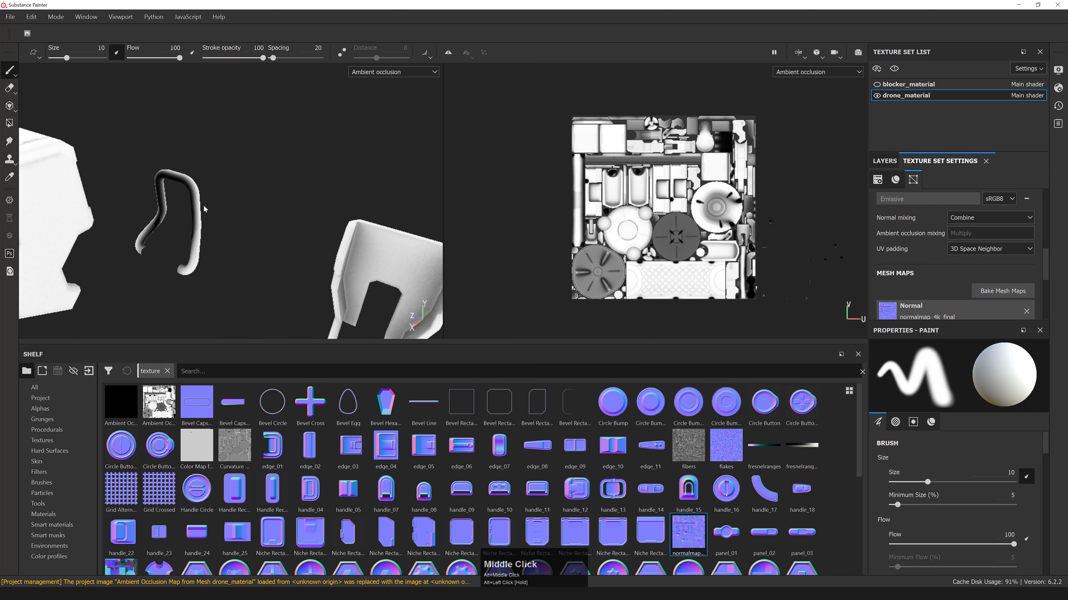
left_click_drag(204, 209, 235, 227, "alt")
right_click_drag(235, 227, 220, 274, "alt")
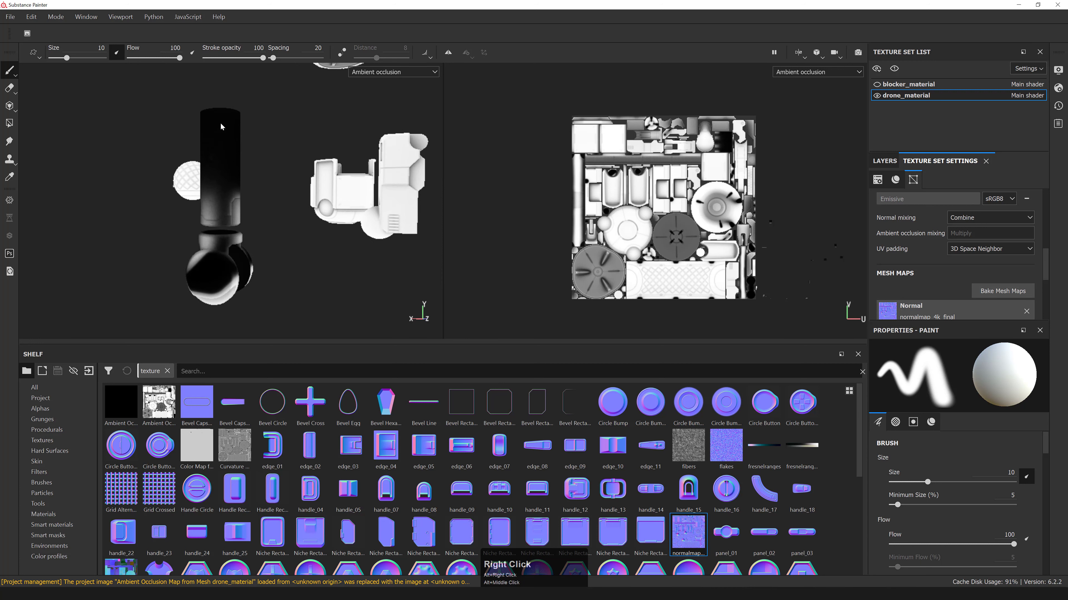
left_click_drag(234, 243, 240, 217, "alt")
left_click_drag(229, 232, 252, 210, "alt")
right_click_drag(252, 210, 307, 208, "alt")
left_click_drag(307, 207, 156, 199, "alt")
right_click_drag(155, 200, 218, 200, "alt")
left_click_drag(219, 199, 307, 206, "alt")
middle_click_drag(307, 206, 323, 187, "alt")
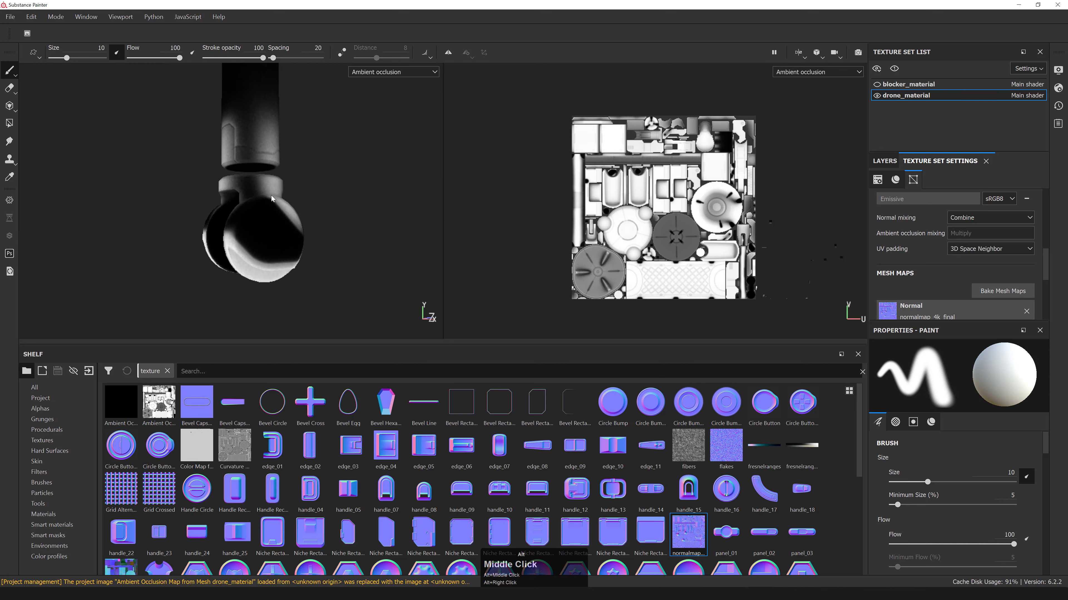
left_click_drag(323, 187, 321, 218, "alt")
right_click_drag(322, 219, 354, 222, "alt")
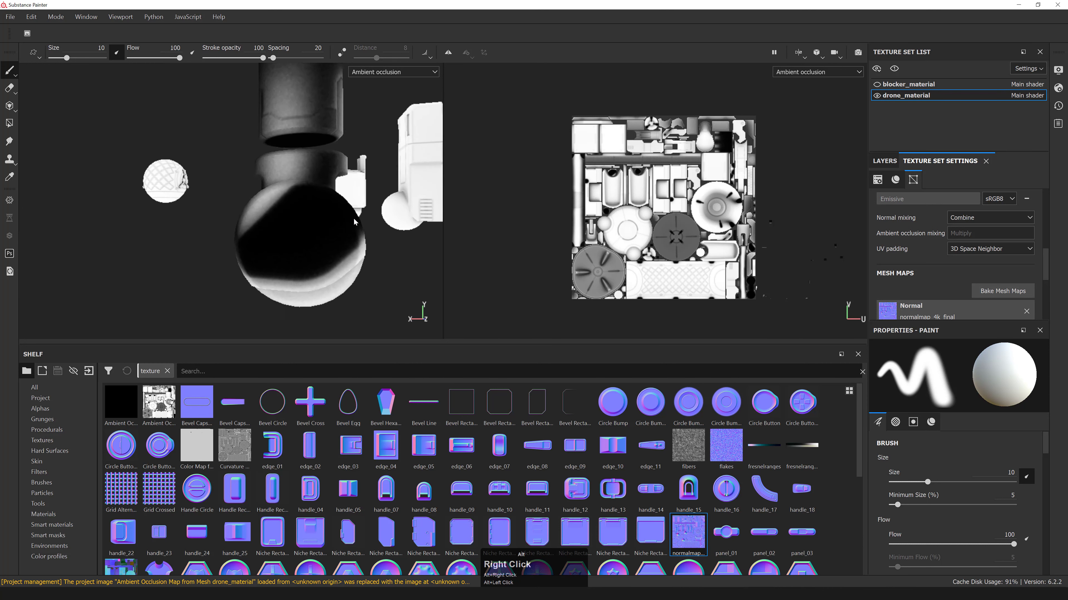
left_click_drag(324, 223, 326, 198, "alt")
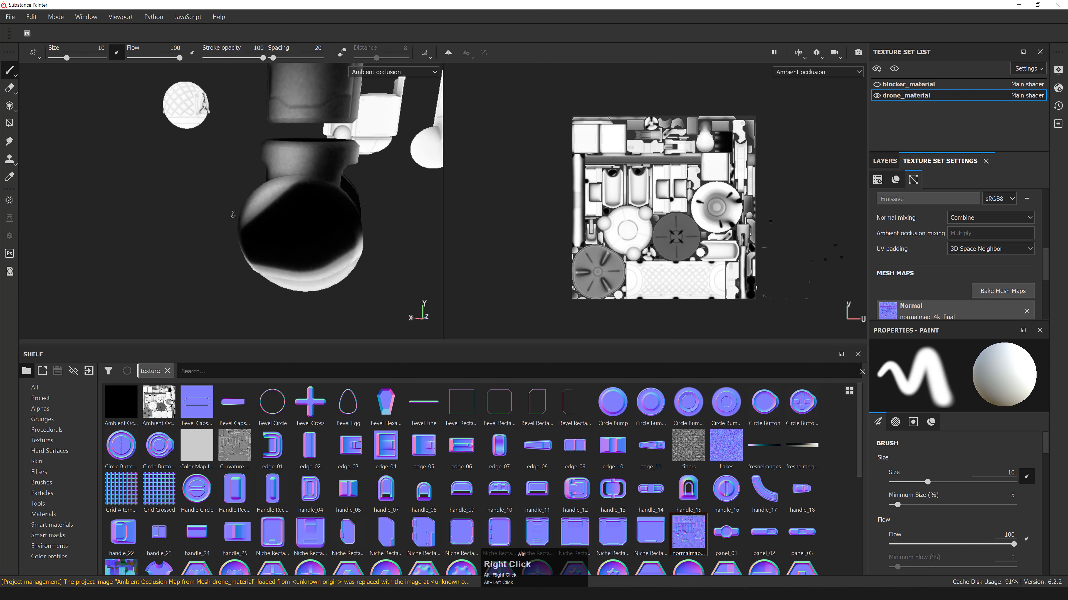
right_click_drag(327, 198, 290, 177, "alt")
middle_click_drag(290, 177, 286, 200, "alt")
left_click_drag(286, 200, 324, 193, "alt")
right_click_drag(323, 194, 223, 156, "alt")
middle_click_drag(222, 156, 184, 179, "alt")
mouse_move(184, 178)
left_mouse_down("alt")
mouse_move(115, 179)
mouse_move(202, 185)
left_mouse_up("alt")
middle_click_drag(202, 186, 264, 194, "alt")
mouse_move(264, 195)
left_mouse_down("alt")
mouse_move(241, 193)
mouse_move(211, 161)
mouse_move(261, 195)
left_mouse_up("alt")
right_click_drag(261, 195, 29, 187, "alt")
middle_click_drag(239, 186, 227, 198, "alt")
right_click_drag(227, 198, 325, 205, "alt")
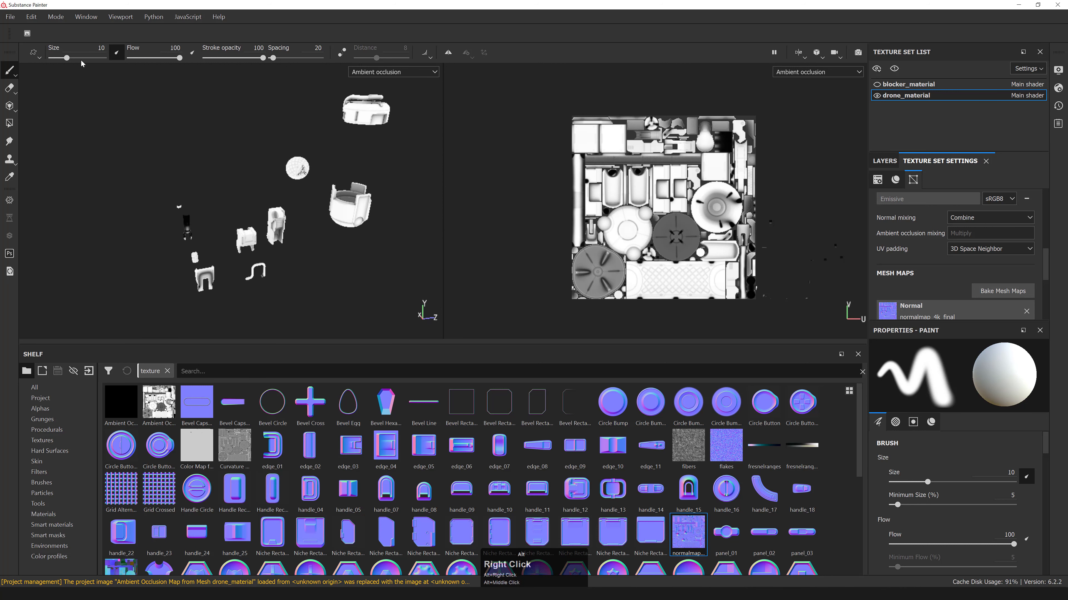
- Save the project under the new name drone_bake_ao_blocker in the substance_painter folder
left_click(15, 17)
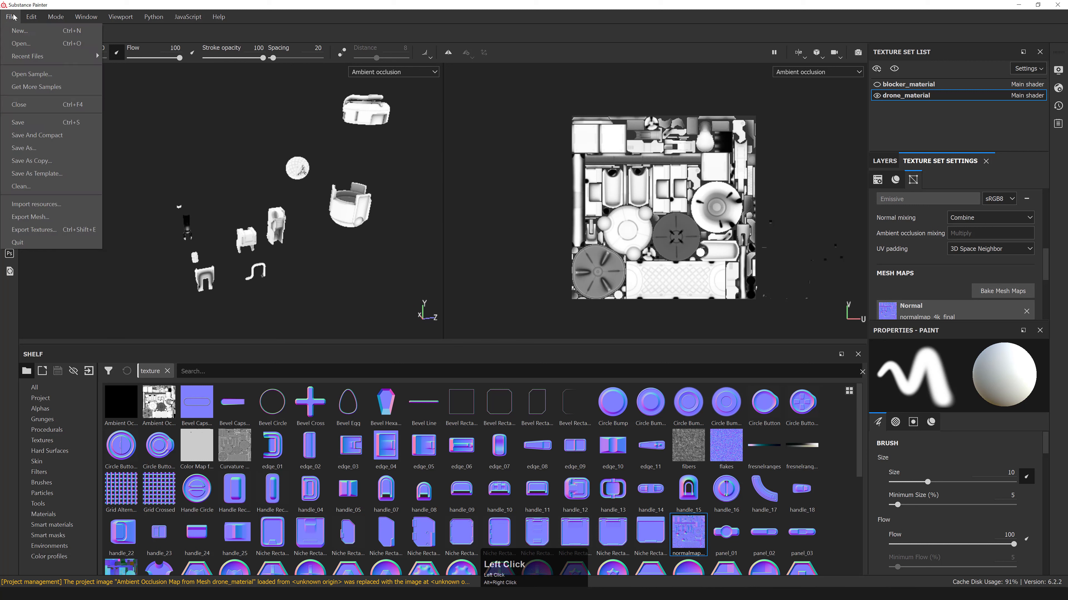
left_click(44, 148)
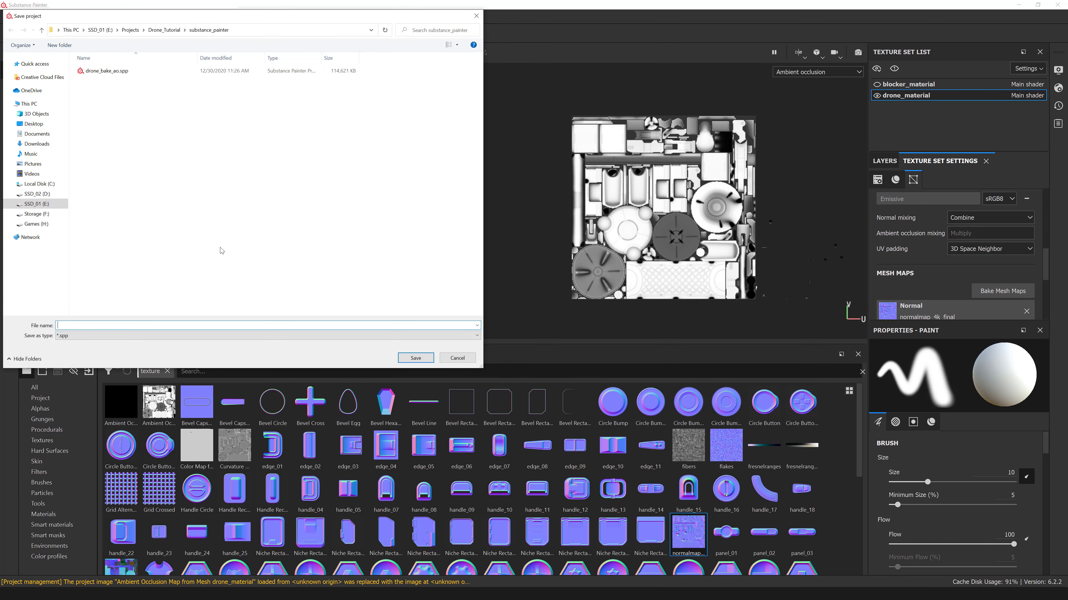
type("dron")
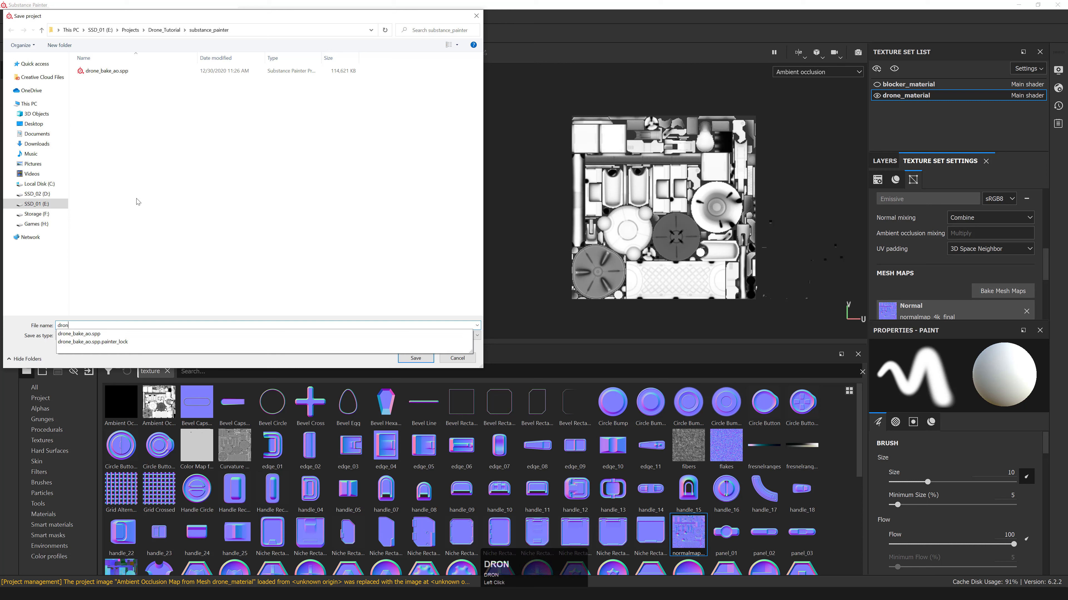
type("e_bake_ao_blocker")
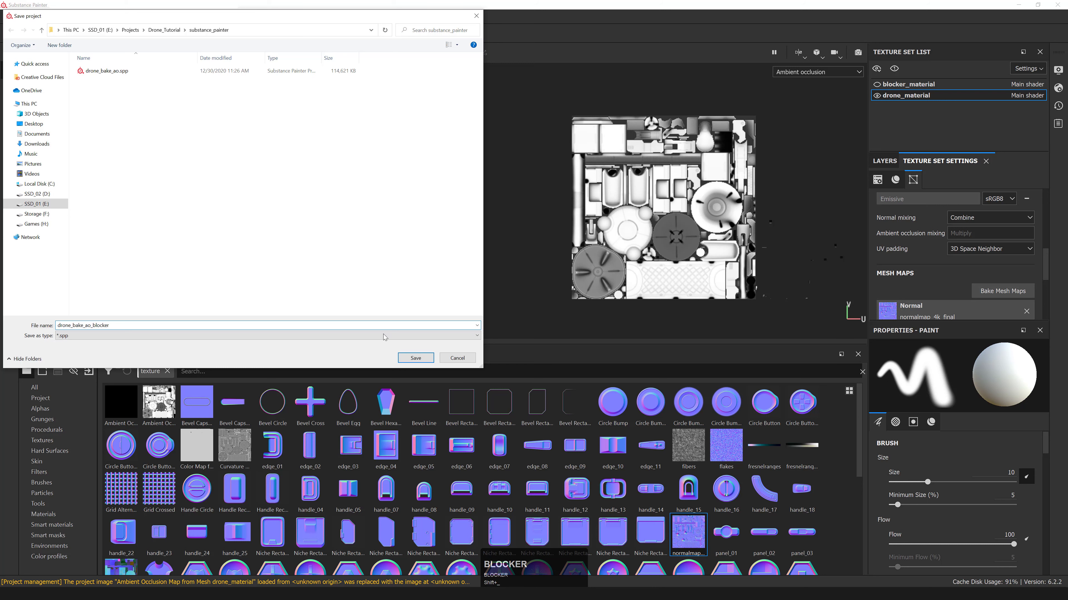
left_click(414, 358)
- Examine the ambient occlusion across all the separated drone parts from different sides
left_click_drag(354, 219, 351, 209, "alt")
middle_click_drag(350, 208, 341, 208, "alt")
right_click_drag(341, 208, 340, 209, "alt")
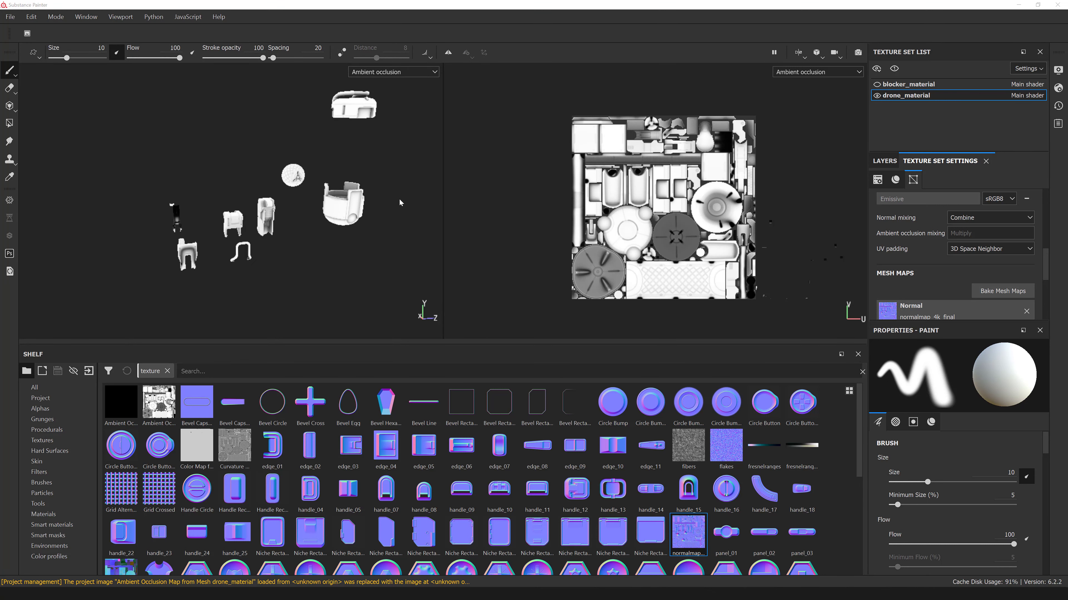
left_click_drag(382, 214, 309, 197, "alt")
middle_click_drag(309, 197, 303, 201, "alt")
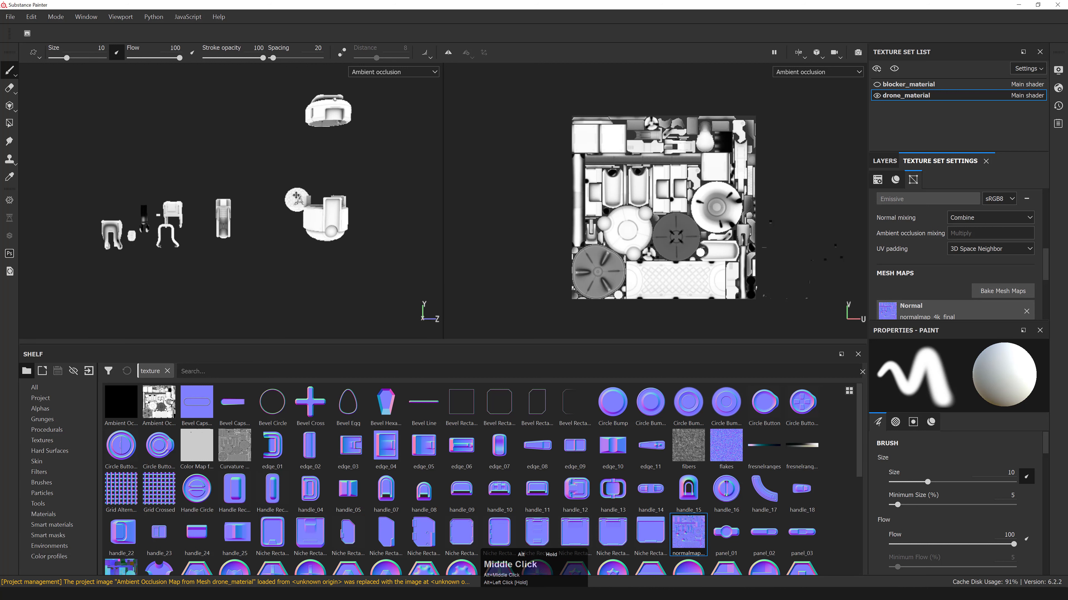
left_click_drag(304, 202, 252, 200, "alt")
right_click_drag(252, 199, 257, 199, "alt")
left_click_drag(257, 199, 229, 196, "alt")
middle_click_drag(230, 196, 245, 203, "alt")
left_click_drag(245, 202, 322, 228, "alt")
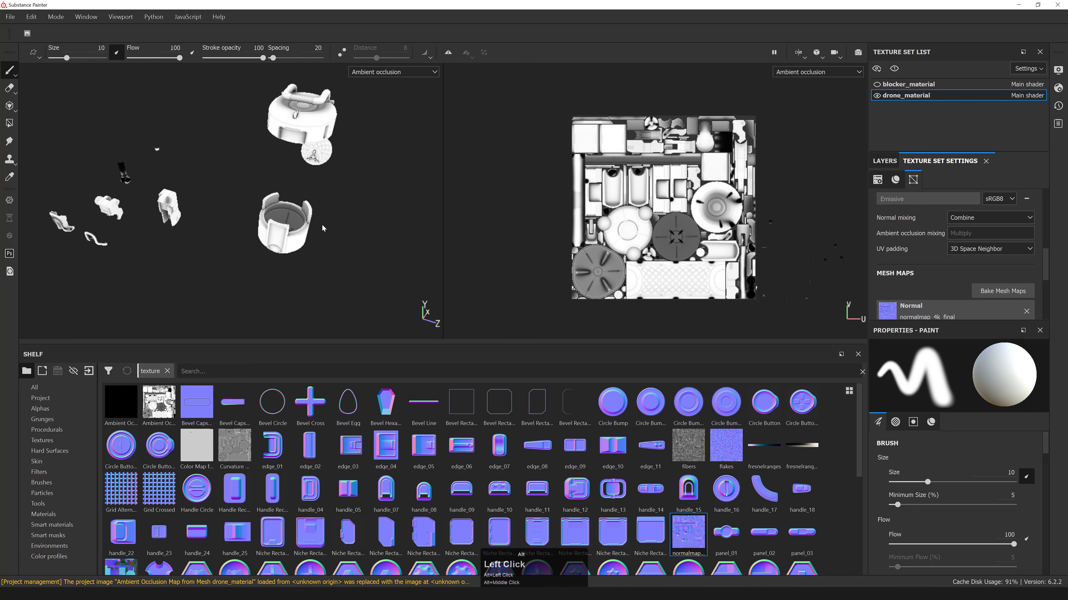
left_click_drag(301, 189, 177, 227, "alt")
right_click_drag(177, 227, 143, 219, "alt")
left_click_drag(143, 219, 214, 244, "alt")
middle_click_drag(214, 244, 296, 199, "alt")
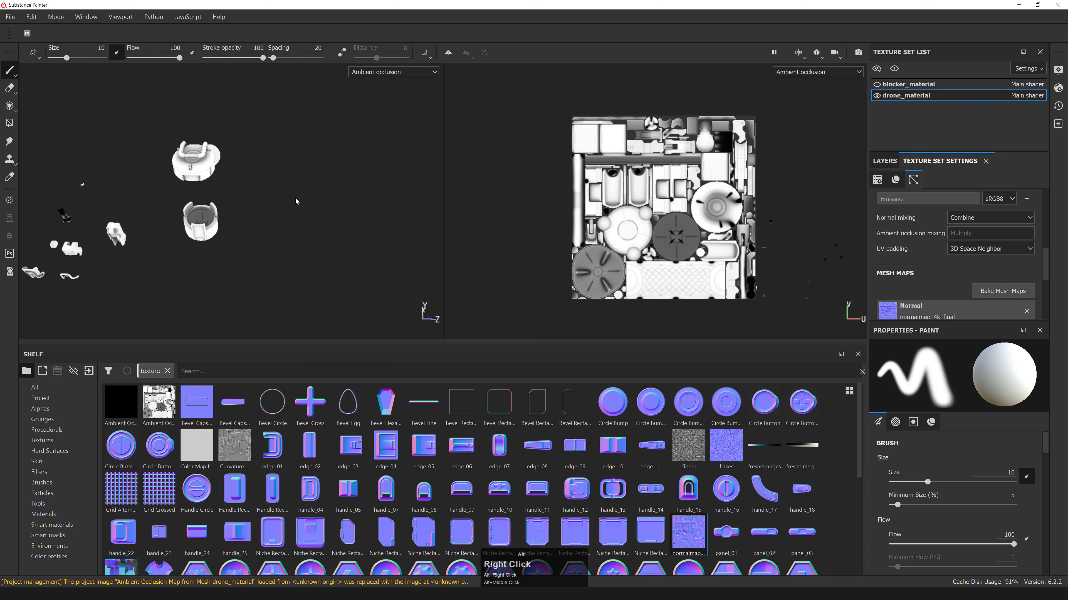
- Examine the baked ambient occlusion on the box-shaped arm parts and the body shells from several angles
left_click_drag(204, 204, 289, 197, "alt")
right_click_drag(289, 196, 378, 234, "alt")
left_click_drag(378, 233, 148, 260, "alt")
middle_click_drag(148, 260, 193, 261, "alt")
left_click_drag(193, 261, 152, 248, "alt")
right_click_drag(153, 248, 154, 221, "alt")
left_click_drag(155, 220, 265, 230, "alt")
right_click_drag(265, 229, 281, 239, "alt")
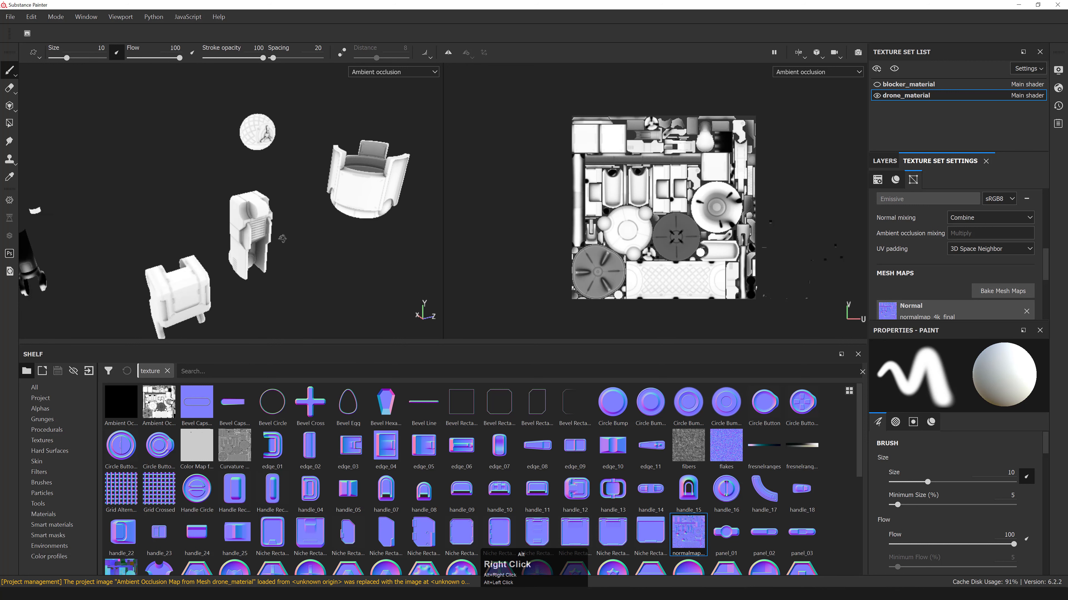
left_click_drag(281, 239, 288, 241, "alt")
right_click_drag(288, 240, 276, 227, "alt")
left_click_drag(276, 231, 271, 216, "alt")
- Switch to Blender and isolate the lowpoly drone mesh, hiding the blocker object
right_click_drag(270, 216, 97, 523, "alt")
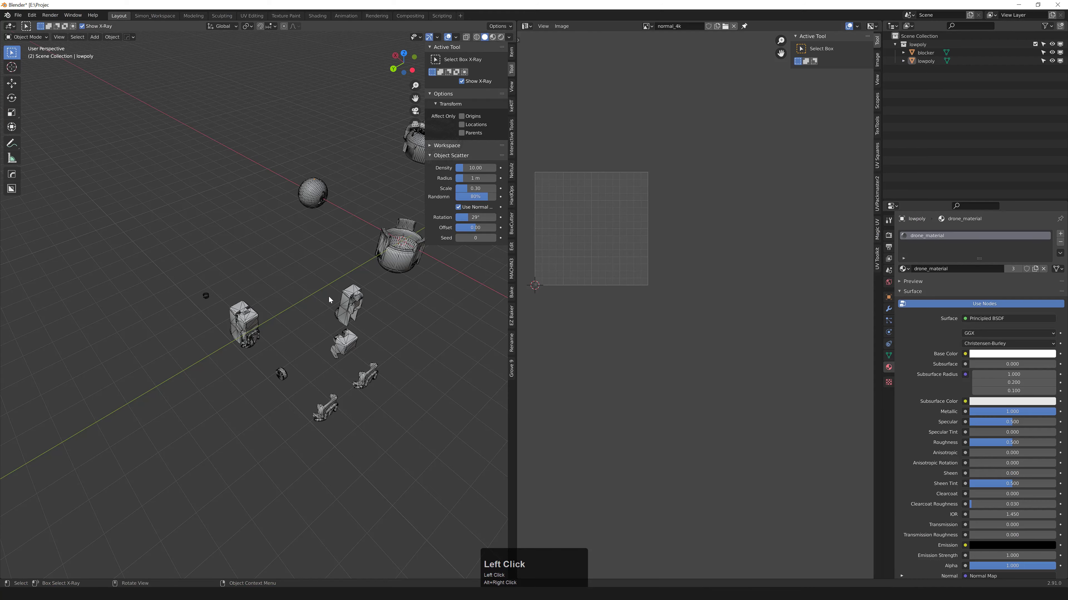
mouse_move(328, 298)
middle_mouse_down()
mouse_move(379, 320)
mouse_move(317, 289)
mouse_move(273, 324)
middle_mouse_up()
left_click(394, 325)
key("shift+h")
scroll(279, 310, "down", 2)
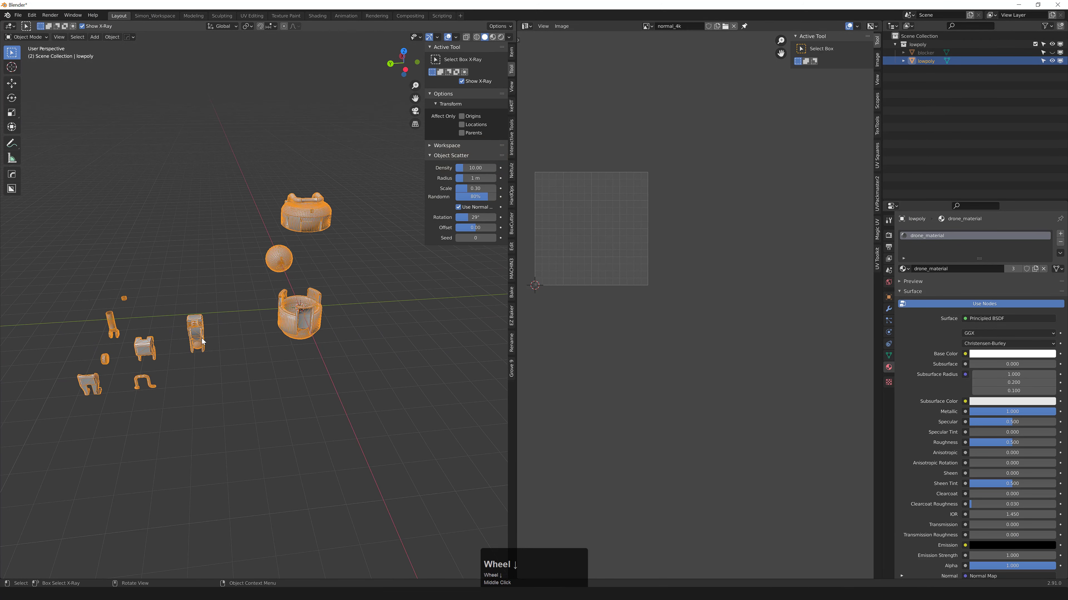
- Duplicate the lowpoly drone mesh and place the copy -17 m along Y beside the original
middle_click_drag(126, 335, 284, 304)
scroll(208, 332, "down", 1)
scroll(226, 330, "up", 1)
mouse_move(256, 321)
middle_mouse_down()
mouse_move(244, 321)
mouse_move(277, 314)
mouse_move(260, 310)
middle_mouse_up()
scroll(275, 306, "down", 1)
key("shift+d")
right_click(258, 298)
scroll(260, 310, "up", 3)
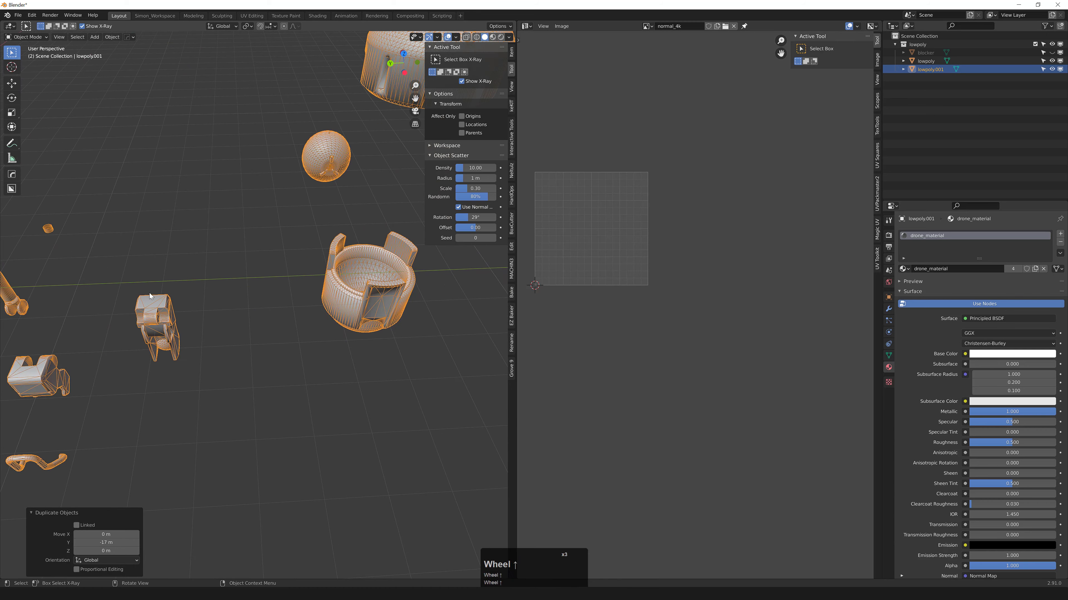
- Separate the small box-shaped arm piece of the duplicate mesh into its own object
key("Tab")
left_click_drag(88, 248, 228, 358)
key("f")
scroll(228, 358, "down", 8)
mouse_move(228, 358)
middle_mouse_down()
mouse_move(257, 355)
mouse_move(227, 340)
middle_mouse_up()
left_click_drag(146, 327, 195, 383)
scroll(252, 362, "up", 4)
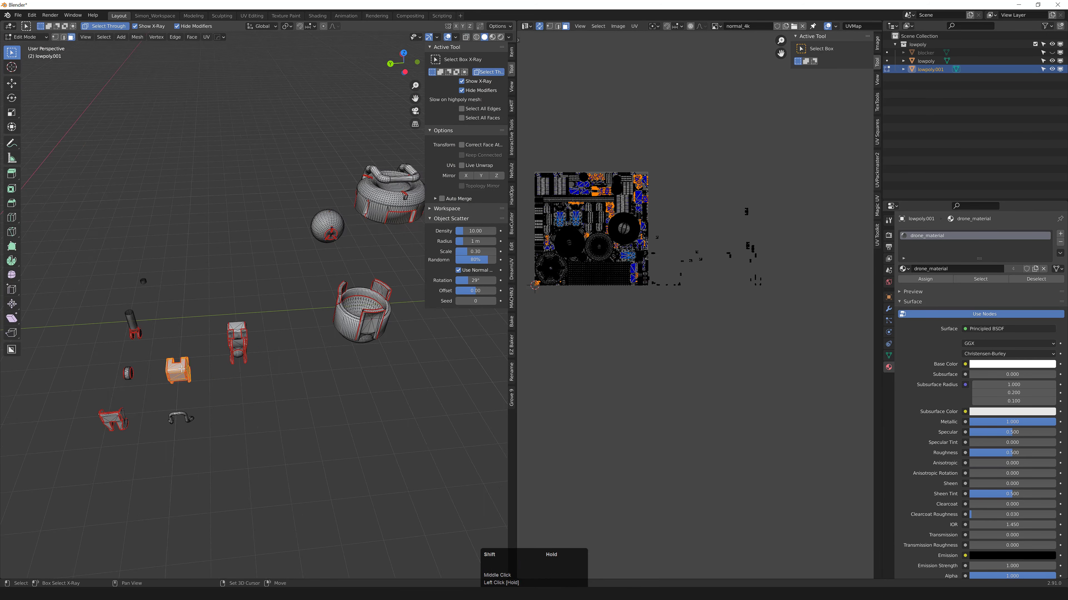
key("p")
left_click(259, 359)
key("Tab")
left_click(247, 334)
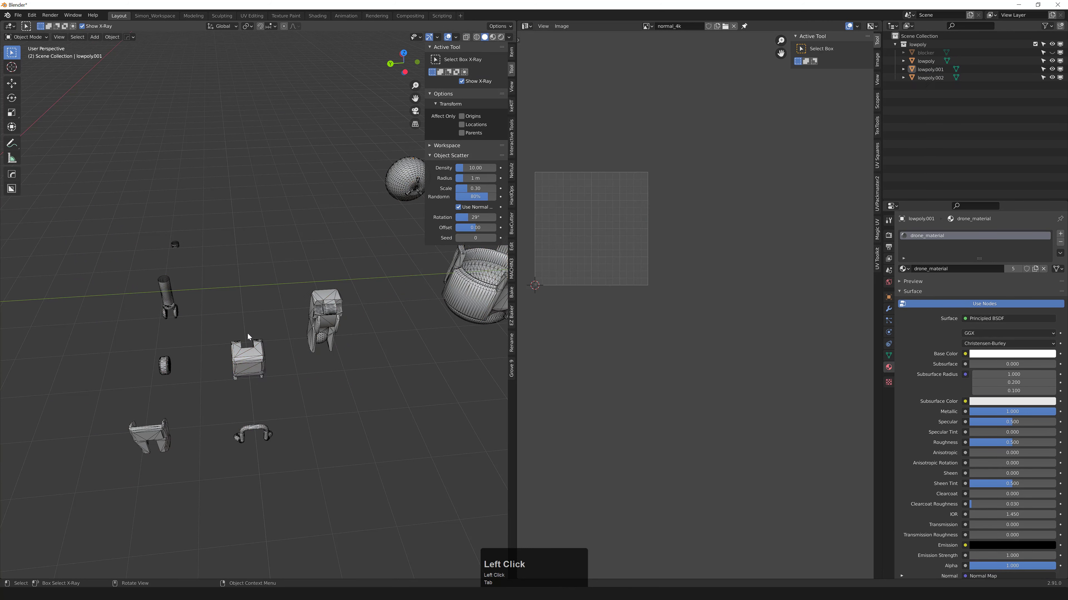
- Move the separated box piece onto the larger arm part in increments, about -2 m along Y and 1 m along X
left_click(248, 356)
mouse_move(248, 356)
middle_mouse_down()
mouse_move(248, 369)
mouse_move(254, 362)
middle_mouse_up()
key("alt+s")
scroll(254, 362, "down", 3)
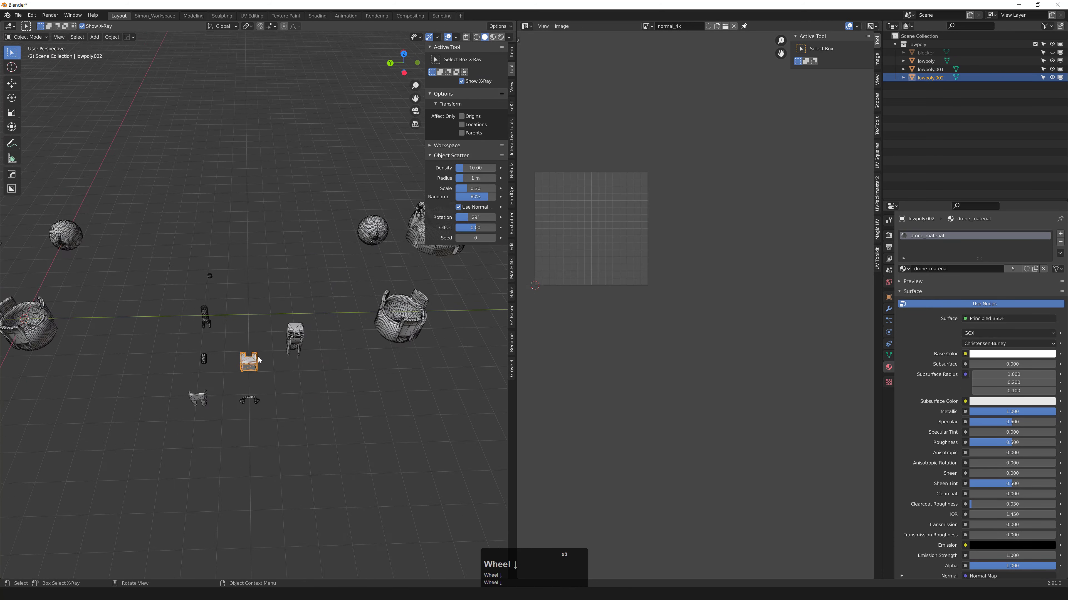
scroll(258, 355, "up", 3)
key("g")
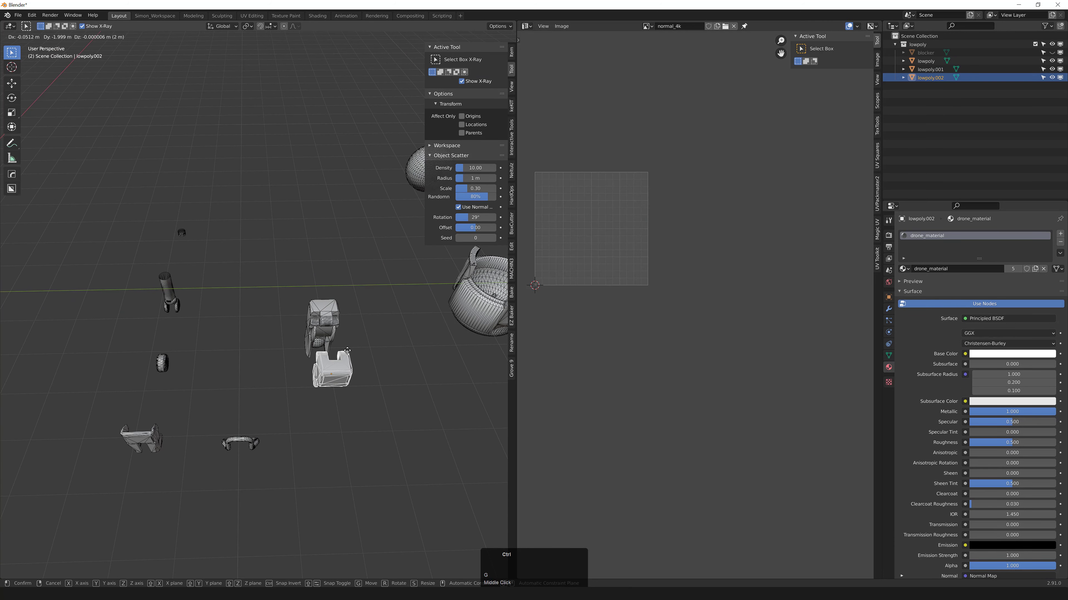
left_click(347, 352, "ctrl")
middle_click_drag(348, 352, 282, 393)
key("g")
left_click(327, 339, "ctrl")
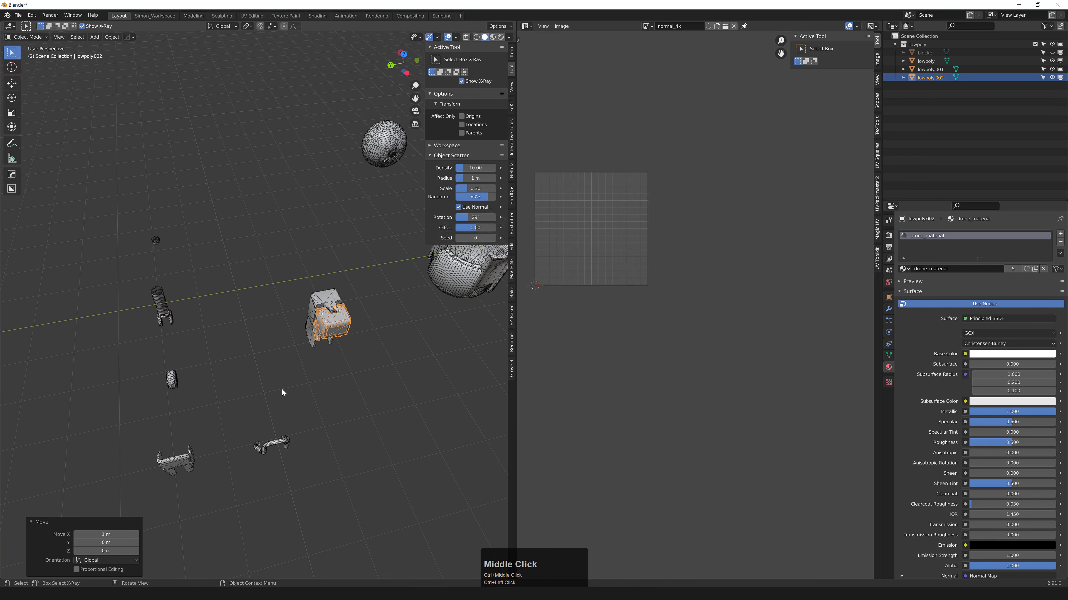
- Separate the small drum-shaped joint from the duplicate mesh into its own object
left_click(176, 380)
key("Tab")
left_click_drag(124, 351, 215, 416)
key("p")
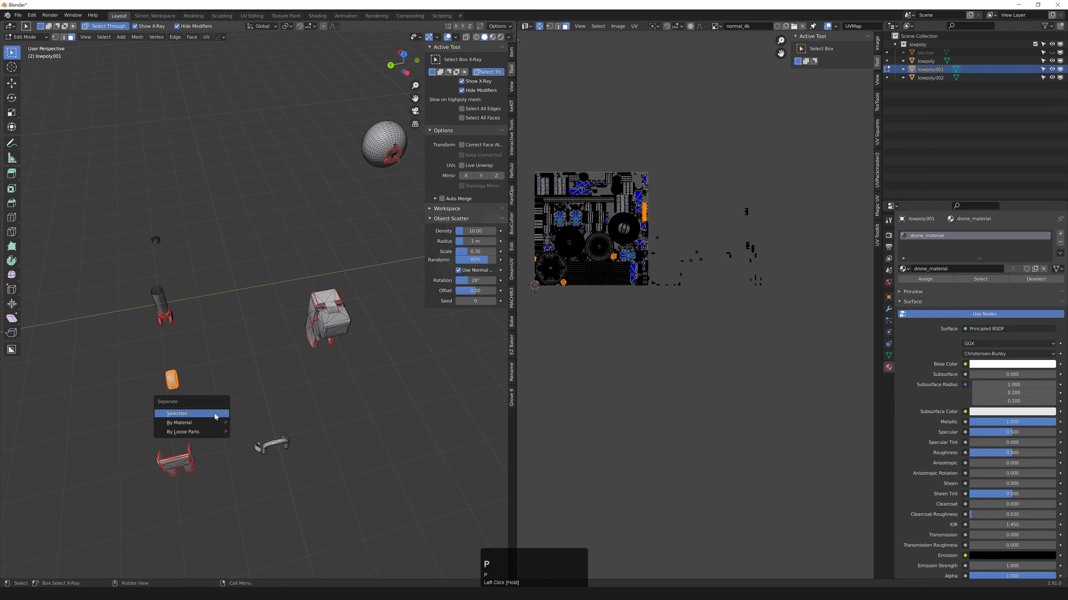
left_click(216, 414)
- Separate the cylindrical arm with its forked end from the duplicate mesh into its own object
key("3")
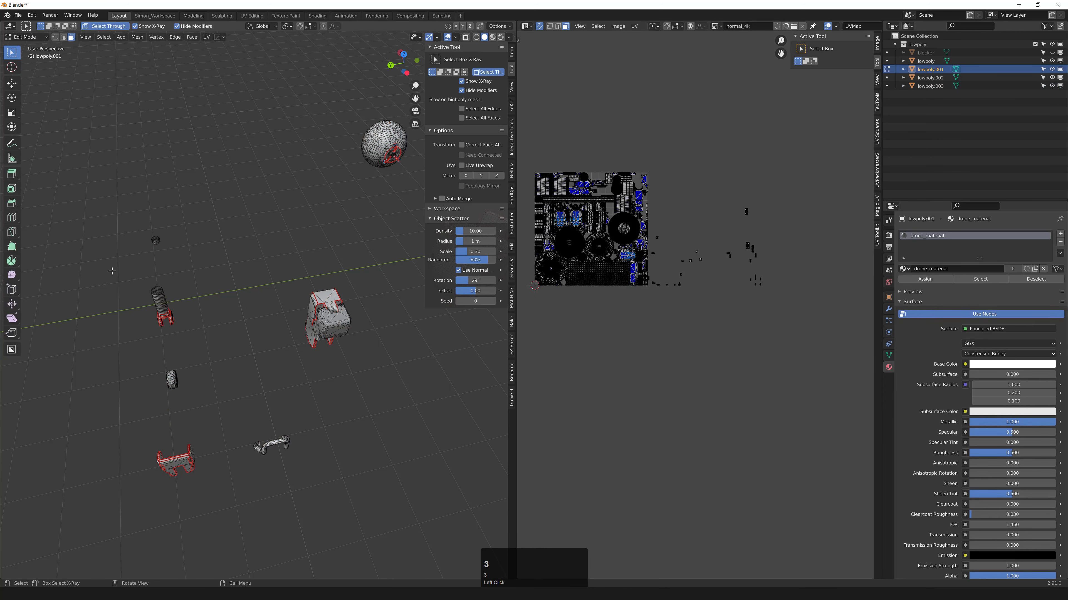
left_click_drag(91, 271, 180, 323)
left_click_drag(122, 268, 231, 356)
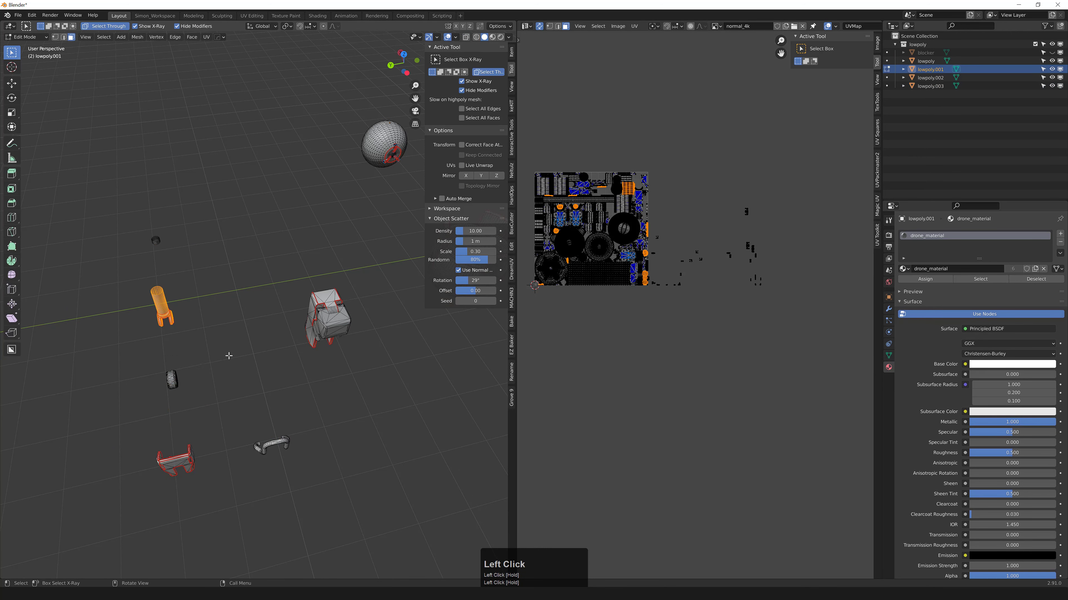
key("p")
left_click(227, 354)
key("Tab")
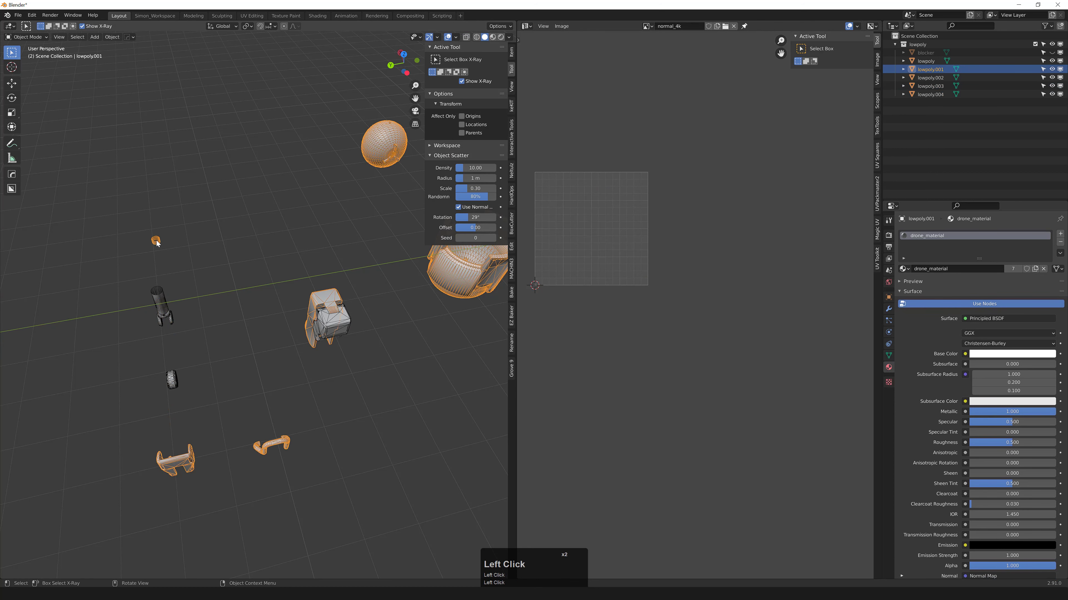
- Separate the tiny ring-shaped piece beyond the cylindrical arm from the duplicate mesh
left_click_drag(189, 217, 154, 264)
left_click(208, 253)
key("ctrl+z")
scroll(168, 246, "down", 5)
scroll(149, 251, "up", 3)
key("Tab")
key("3")
key("p")
left_click(202, 255)
key("Tab")
- Move the separated ring piece -3 m along X onto the cylindrical arm
middle_click_drag(154, 266, 179, 320)
key("g")
left_click(250, 328)
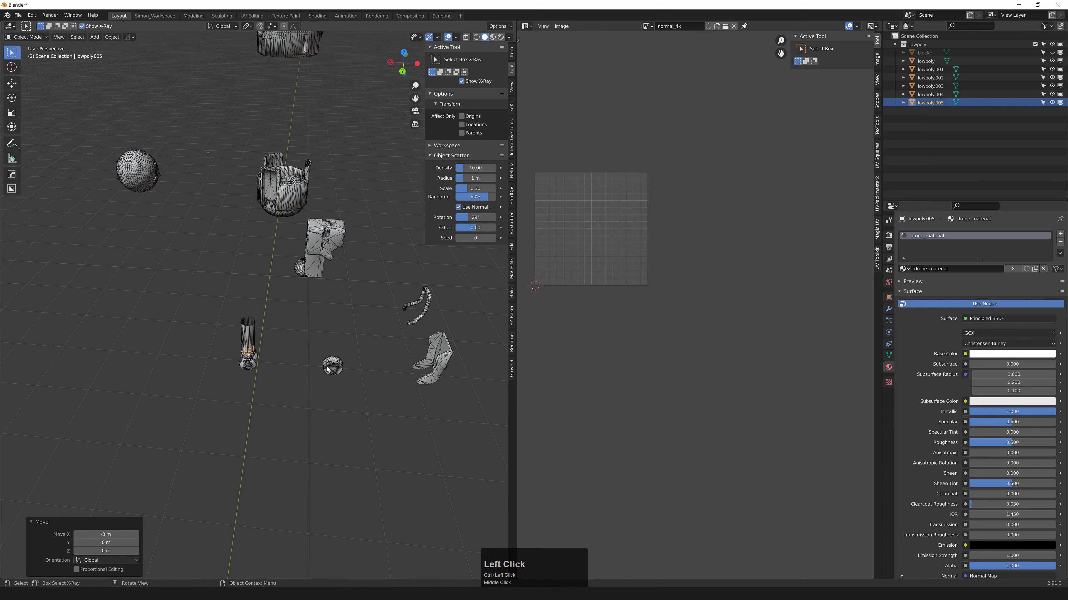
- Move the drum-shaped joint closer to the forked end of the cylindrical arm
left_click(334, 366)
key("g")
middle_click(341, 369)
left_click(279, 363)
key("f")
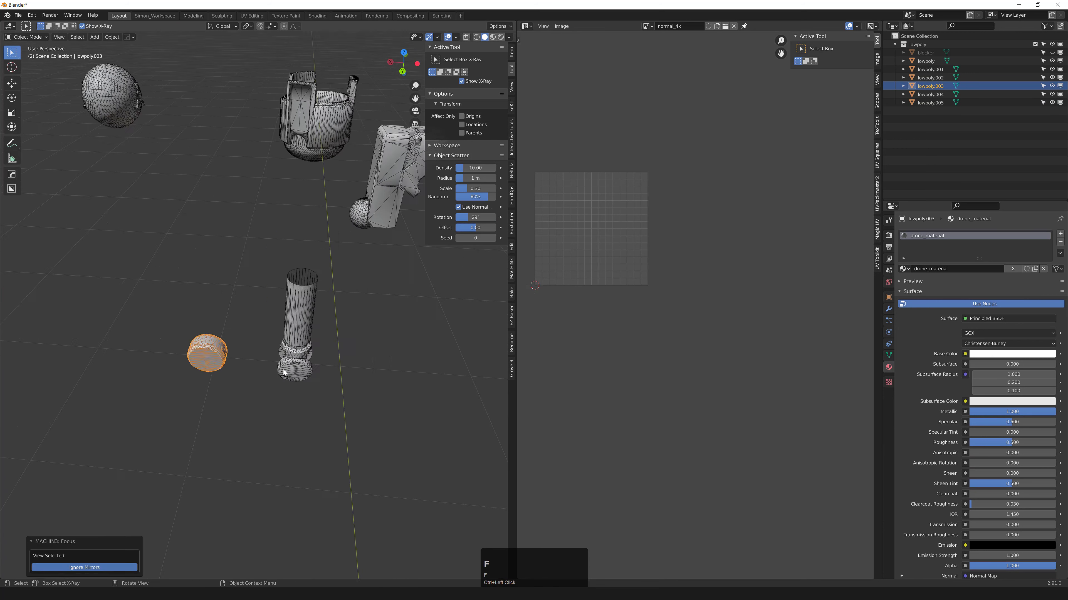
- Select the drum joint's whole geometry and move it along X into the arm's fork, with snapping set to Increment
scroll(274, 373, "up", 2)
middle_click_drag(274, 374, 260, 320)
scroll(260, 320, "down", 5)
key("Tab")
key("1")
left_click_drag(179, 257, 413, 463)
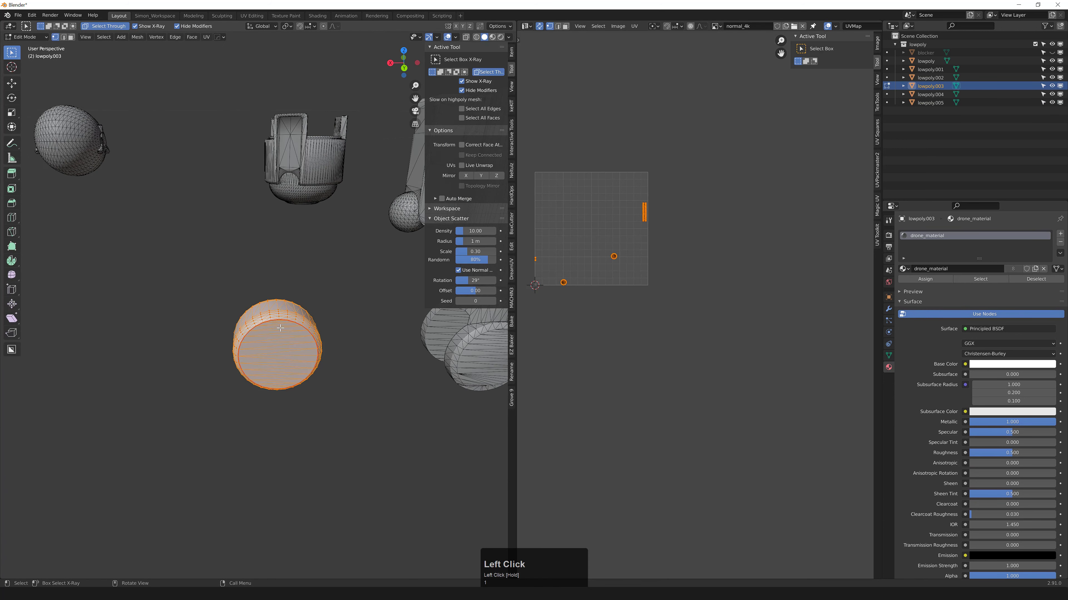
middle_click_drag(290, 419, 198, 327, "shift")
key("alt+s")
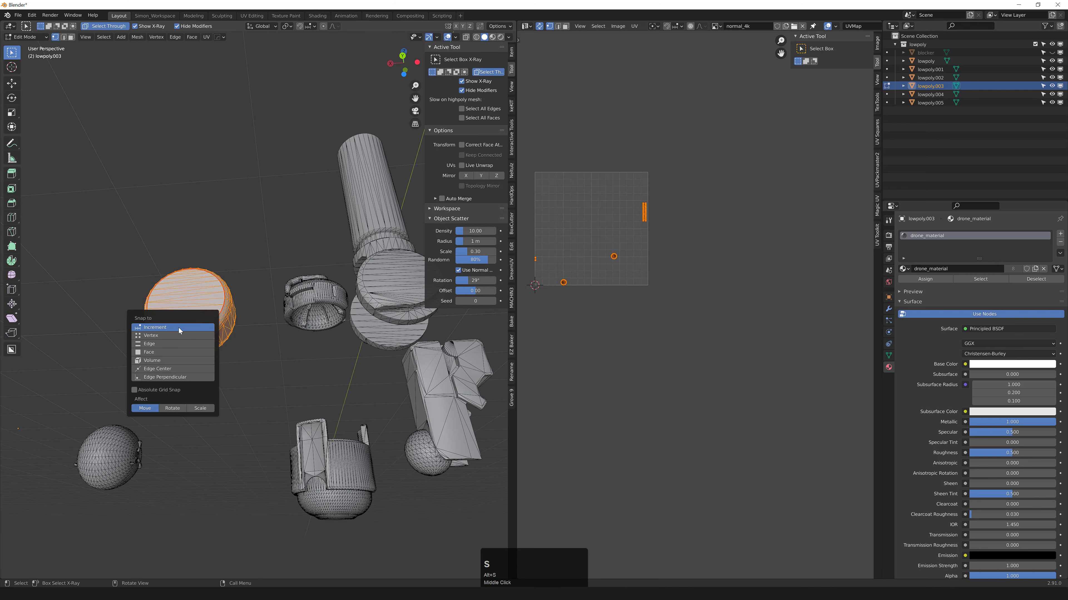
left_click(179, 328)
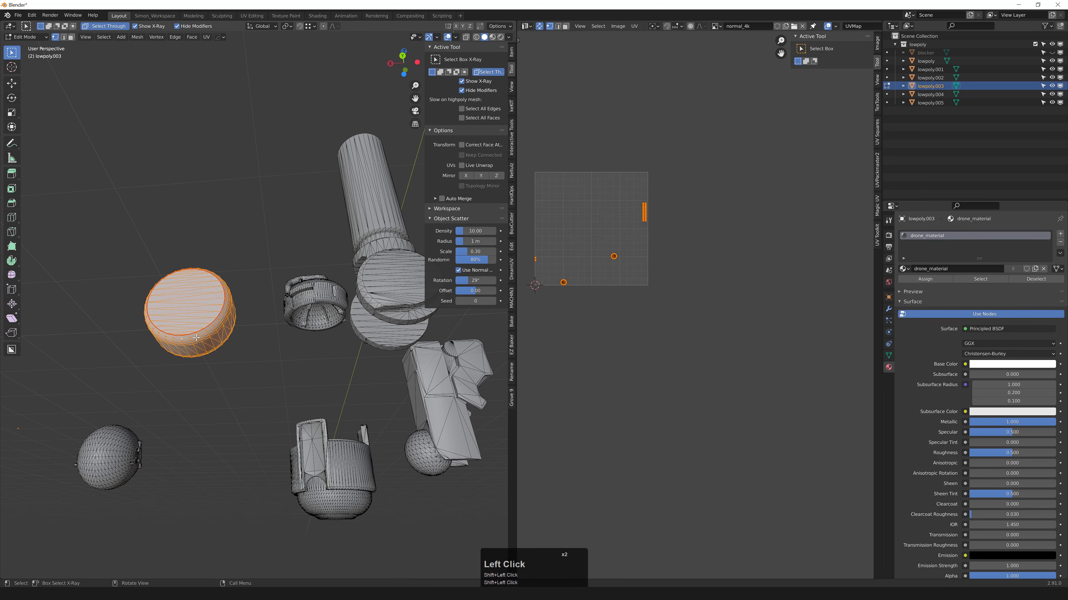
middle_click_drag(196, 338, 200, 339)
key("g")
key("x")
left_click(395, 326, "ctrl")
key("ctrl+f")
key("f")
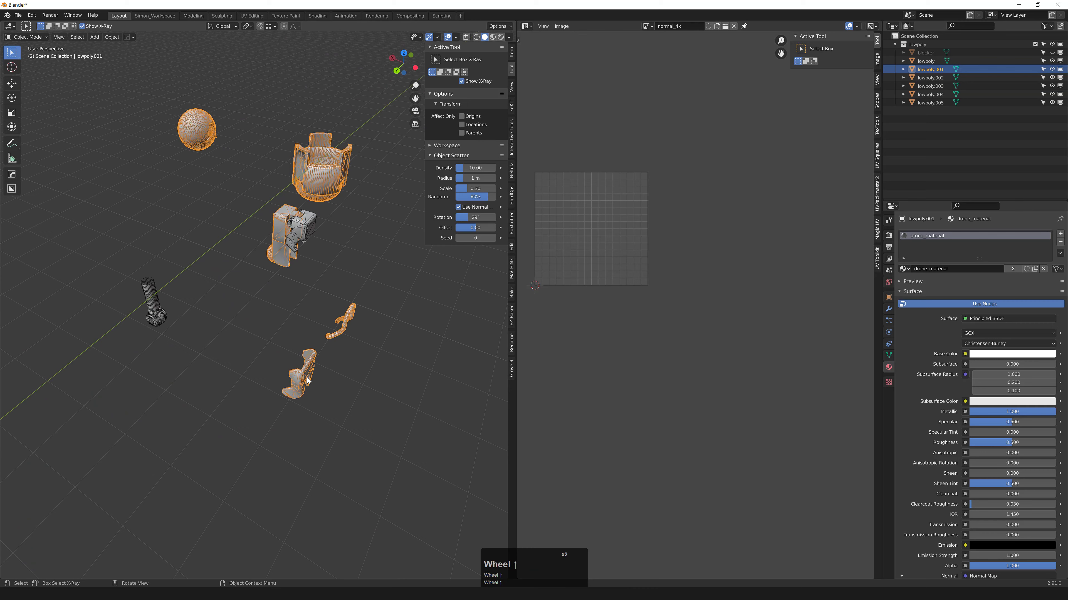
- Separate the bent tube handle and the two-legged bracket from the duplicate mesh into individual objects
middle_click_drag(349, 348, 293, 360)
key("4")
left_click_drag(264, 315, 364, 407)
key("Tab")
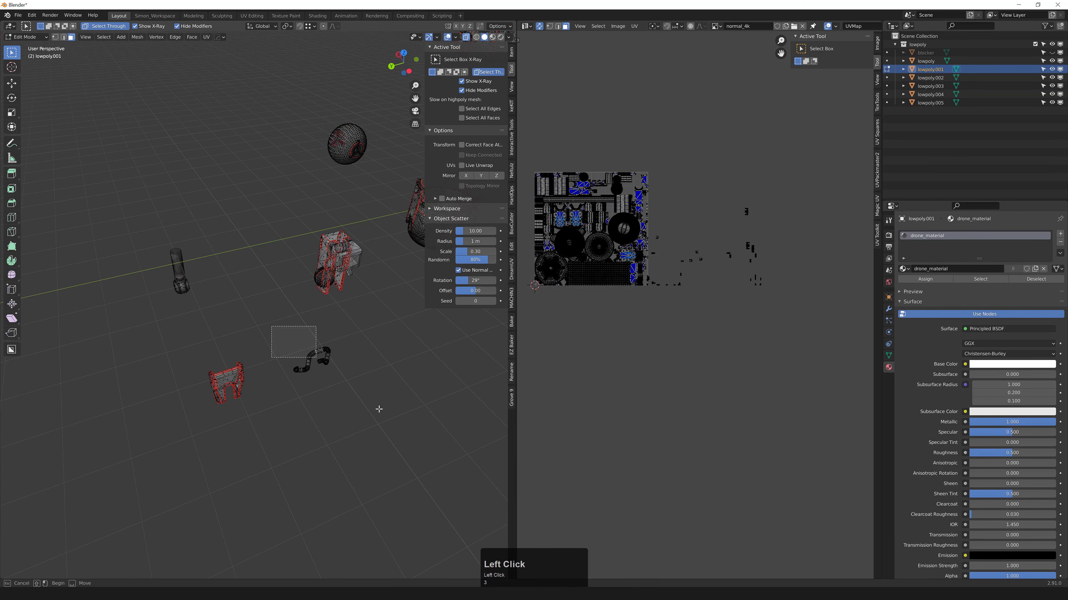
key("p")
left_click(342, 407)
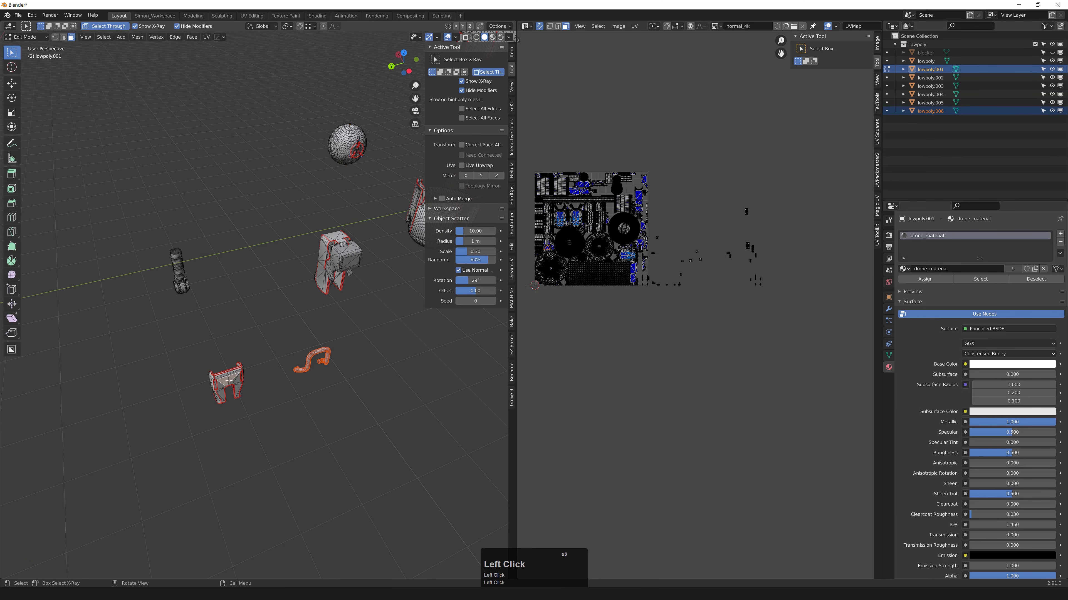
left_click_drag(169, 337, 276, 453)
key("p")
left_click(243, 439)
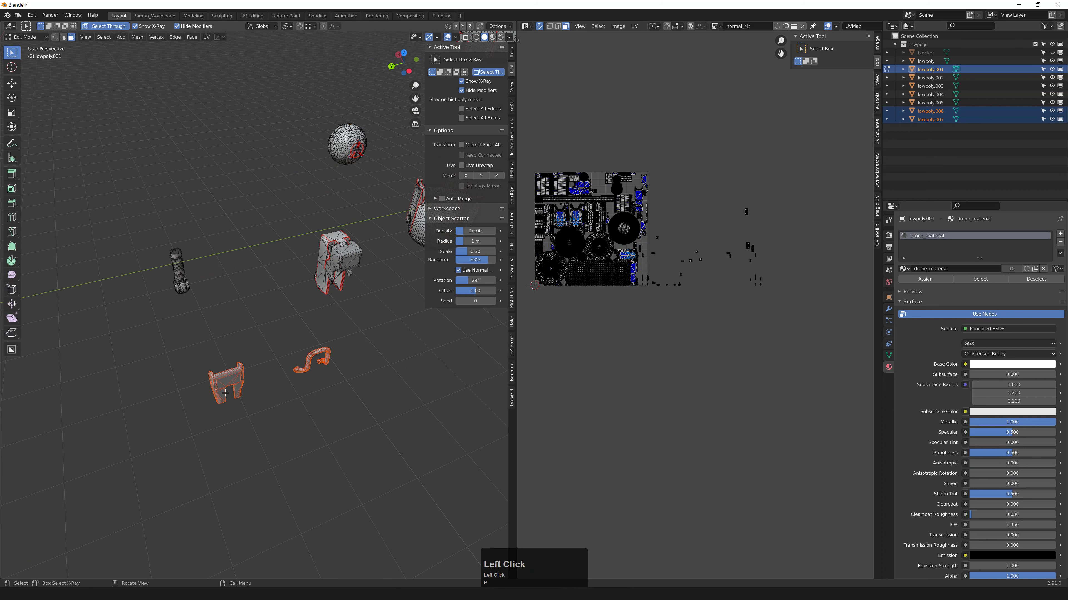
key("Tab")
- Try to move the two-legged bracket onto the bent tube handle
left_click(265, 391)
left_click(304, 368)
middle_click_drag(304, 368, 236, 367)
key("g")
left_click(281, 382, "ctrl")
key("ctrl+z")
key("g")
key("y")
left_click(231, 381)
scroll(226, 381, "up", 2)
key("g")
middle_click(223, 380)
left_click(213, 381)
key("ctrl+z")
key("ctrl+alt+s")
left_click(275, 301)
key("ctrl+z")
- Adjust the snapping target and move the bracket together with the bent tube handle
key("alt+s")
left_click(262, 315)
key("g")
middle_click(278, 361)
left_click(200, 375, "ctrl")
- Move the handle and bracket onto the large arm part with shifts of -5 m and 1 m along Y and 2 m along X
left_click(201, 371, "shift")
key("g")
middle_click(263, 363)
left_click(371, 352)
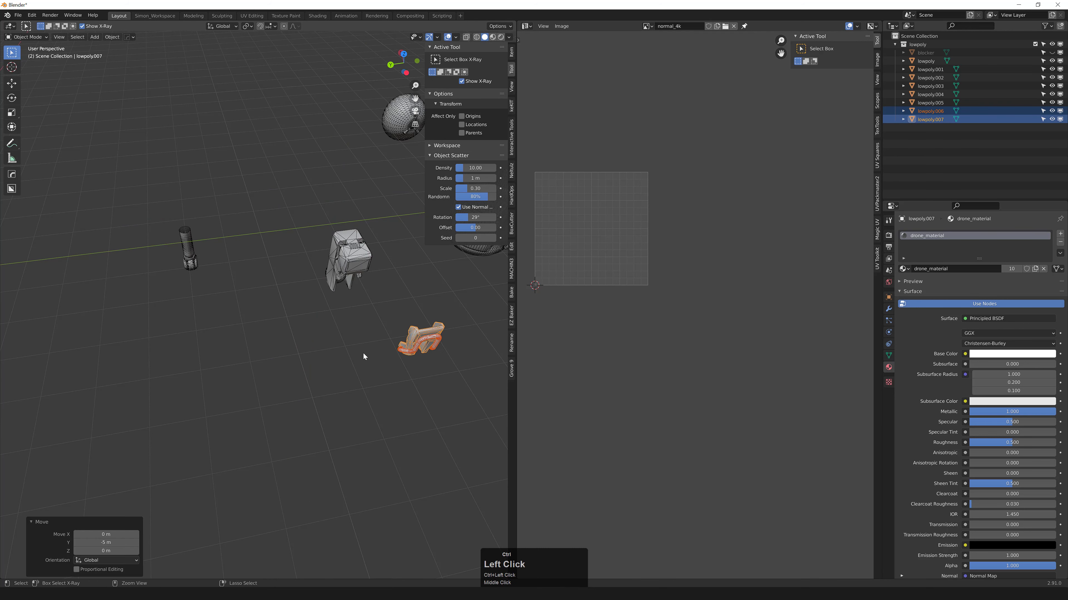
middle_click_drag(374, 356, 394, 361)
key("g")
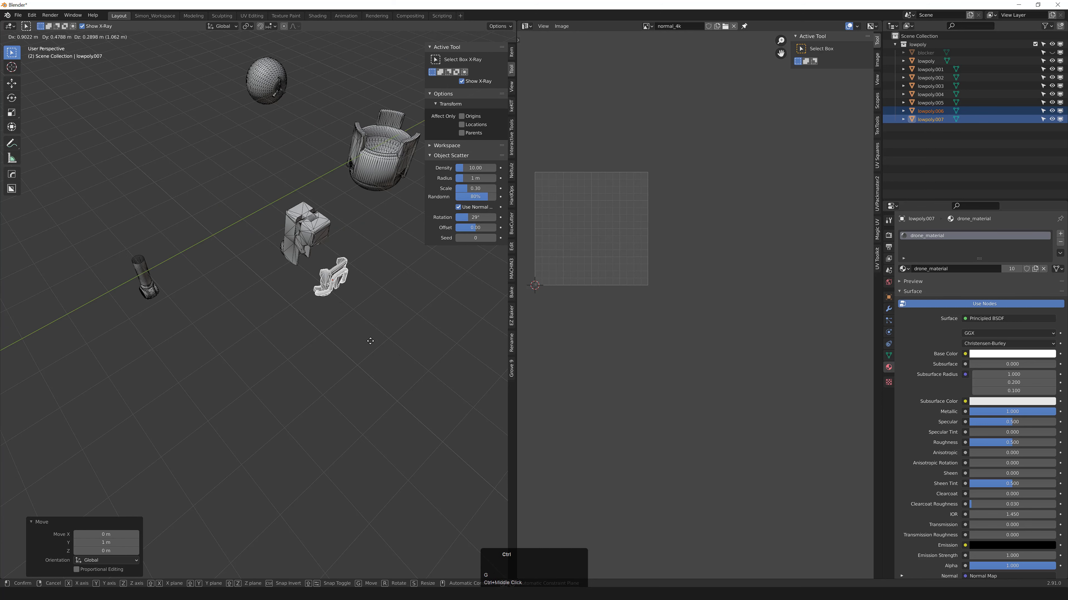
left_click(357, 334, "ctrl")
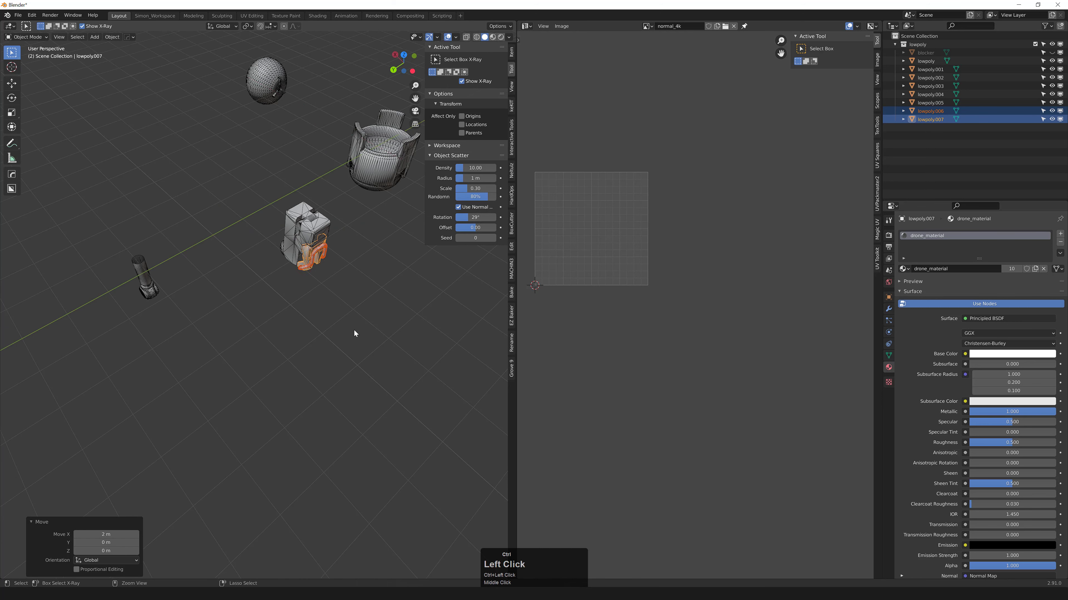
key("f")
middle_click_drag(336, 324, 339, 293)
- Select the cylindrical arm together with its ring piece and drum joint
scroll(338, 293, "down", 10)
scroll(205, 307, "down", 2)
mouse_move(246, 281)
middle_mouse_down()
mouse_move(206, 307)
mouse_move(243, 327)
middle_mouse_up()
left_click(235, 322)
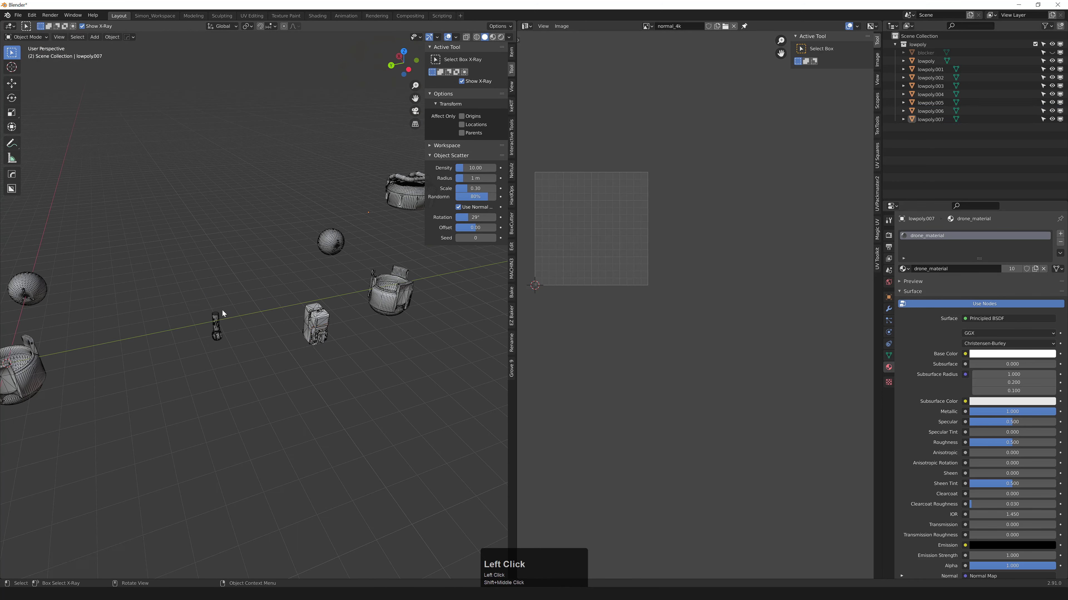
left_click_drag(194, 299, 257, 381)
middle_click_drag(251, 363, 242, 362)
mouse_move(241, 360)
middle_mouse_down("shift")
mouse_move(227, 369)
mouse_move(236, 356)
middle_mouse_up("shift")
scroll(236, 355, "down", 1)
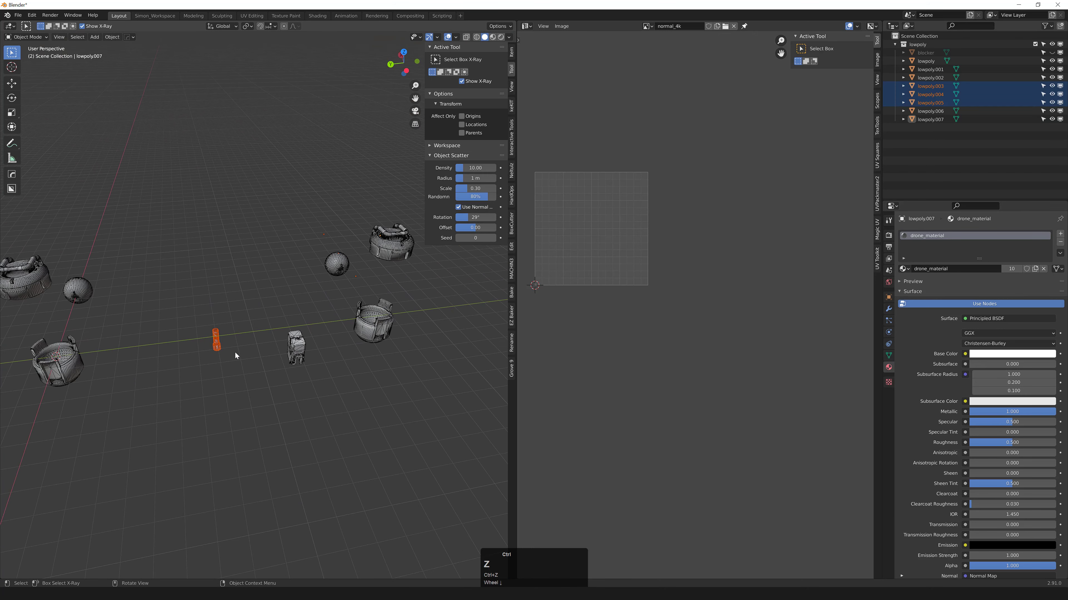
- Try to move the selected arm pieces toward the large arm part
scroll(237, 355, "up", 2)
key("g")
middle_click(252, 348)
left_click(311, 343)
key("ctrl+z")
key("g")
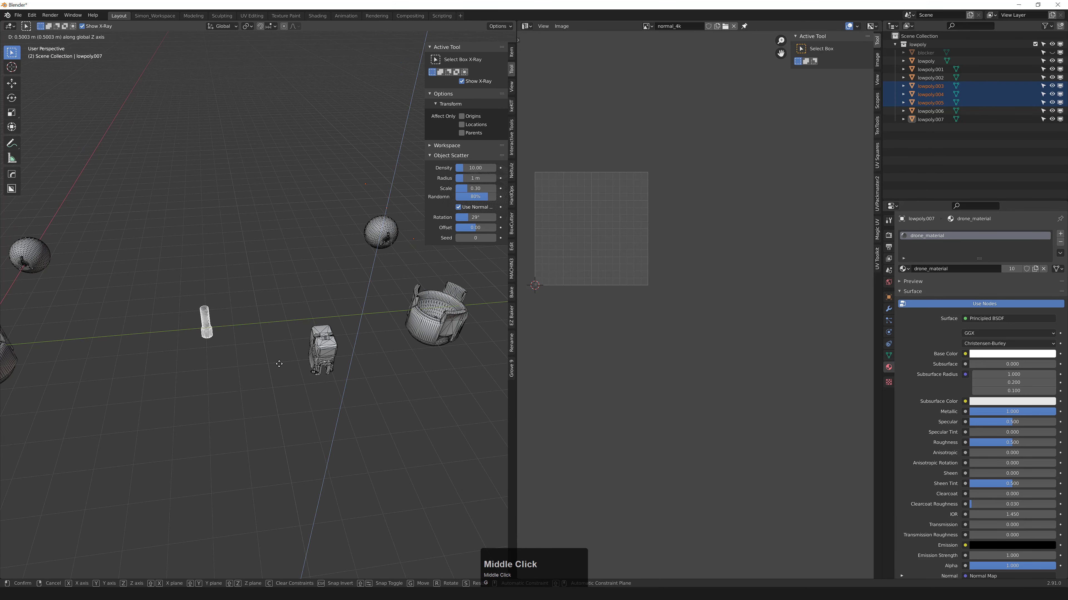
left_click(305, 364)
key("ctrl+z")
- Move the selected cylindrical arm assembly into place between the handle and the large arm part
key("g")
middle_click(301, 357)
middle_click_drag(305, 364, 269, 332)
left_click(357, 359)
key("f")
scroll(258, 360, "down", 5)
middle_click_drag(269, 332, 254, 321)
- Isolate the forked cylindrical arm and open its mesh for editing in face selection mode
left_click(255, 321)
scroll(226, 349, "up", 5)
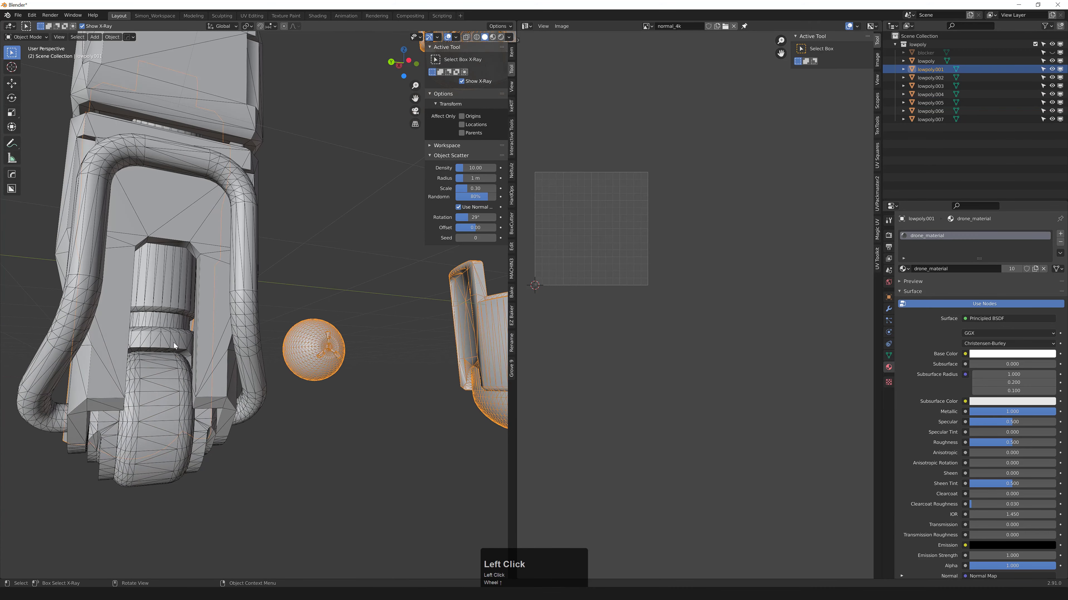
left_click(174, 346)
middle_click_drag(175, 346, 189, 370)
middle_click_drag(189, 370, 231, 358, "shift")
key("shift+h")
key("3")
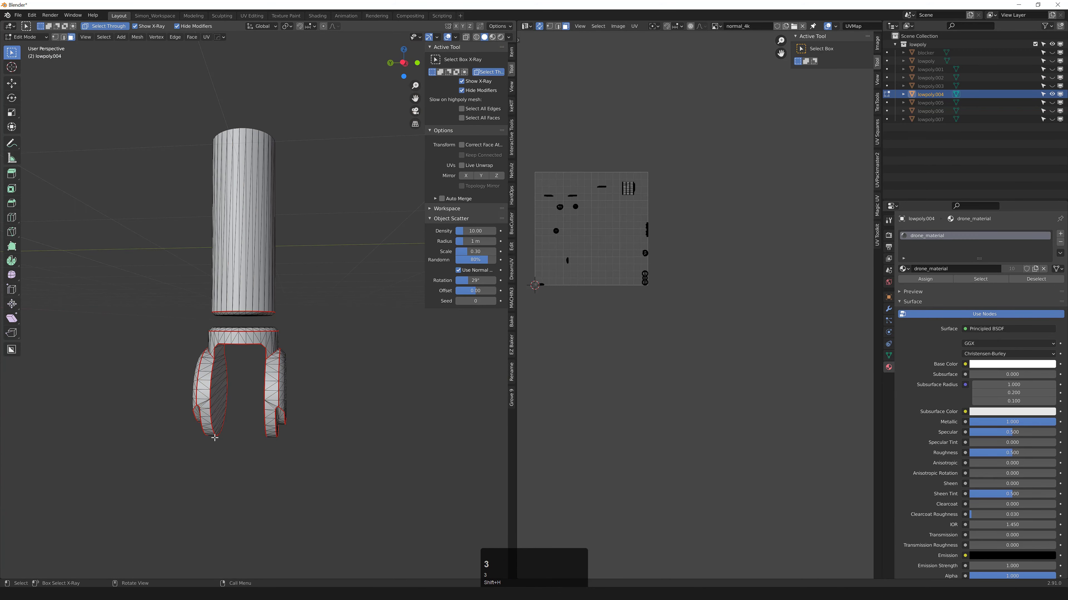
- Select all faces of the fork beneath the cylinder, separate them into their own object, and leave mesh editing
key("shift+z")
mouse_move(134, 488)
left_mouse_down()
mouse_move(302, 395)
mouse_move(348, 317)
left_mouse_up()
key("shift+z")
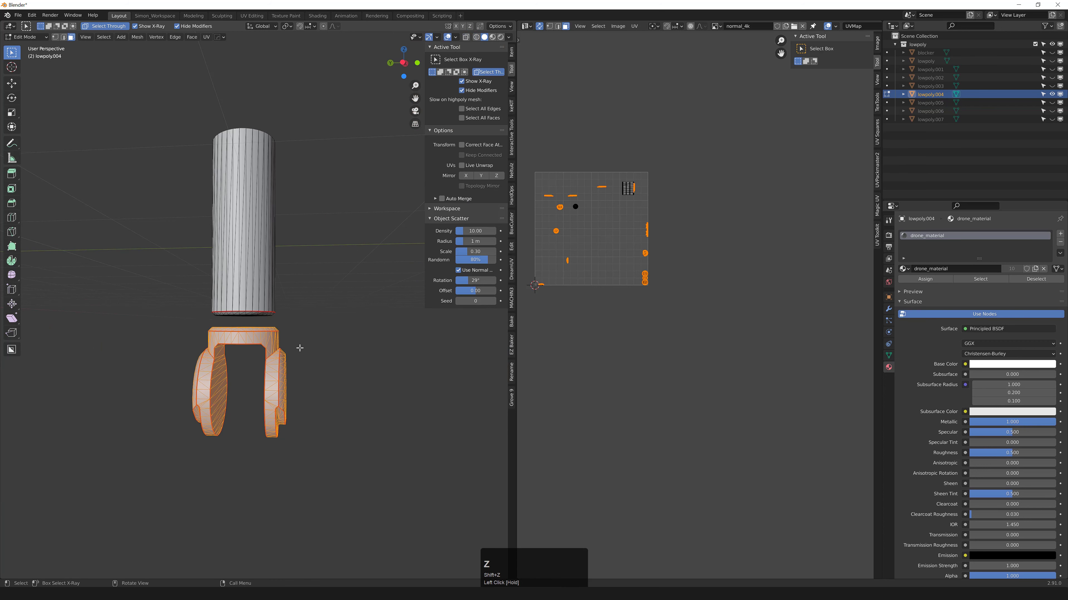
key("p")
left_click(285, 349)
key("Tab")
- Unhide all the hidden drone parts so the whole low-poly set is back in view
middle_click(291, 319)
key("alt+h")
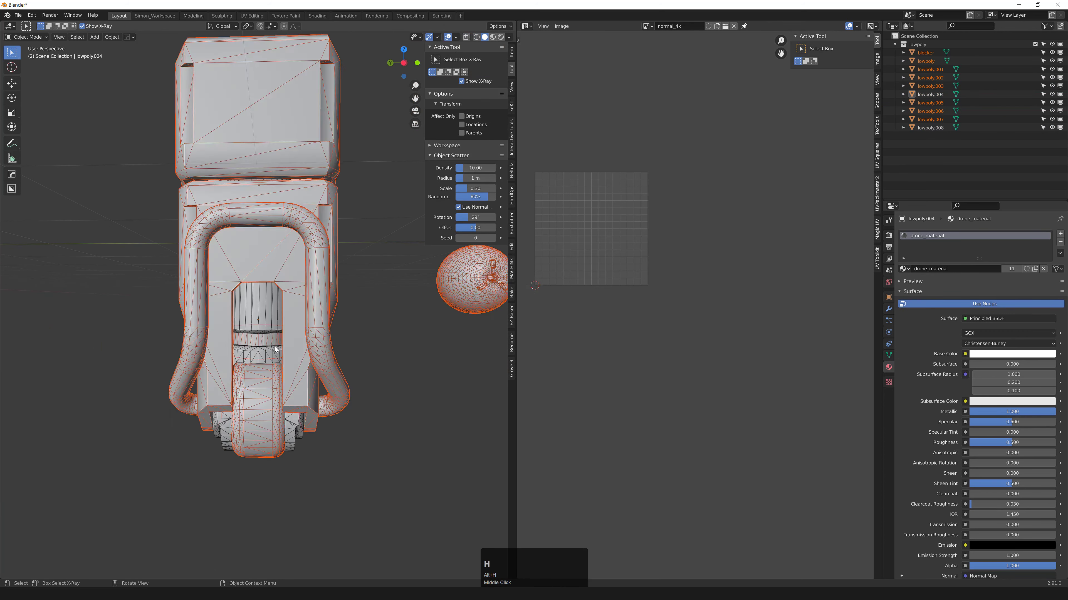
scroll(275, 349, "down", 5)
middle_click_drag(305, 350, 281, 370)
scroll(312, 330, "down", 2, "shift")
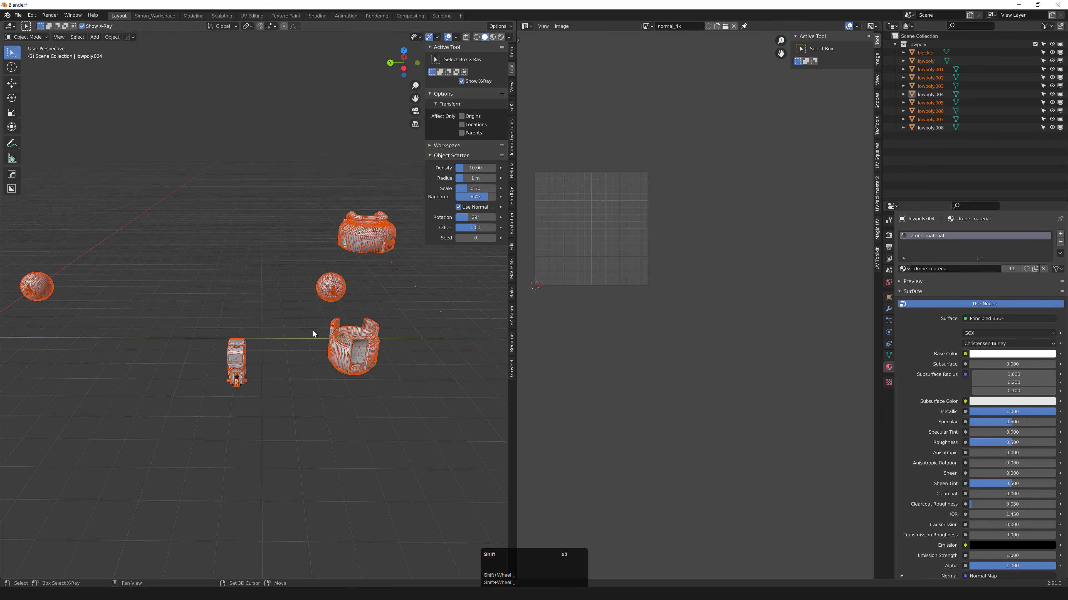
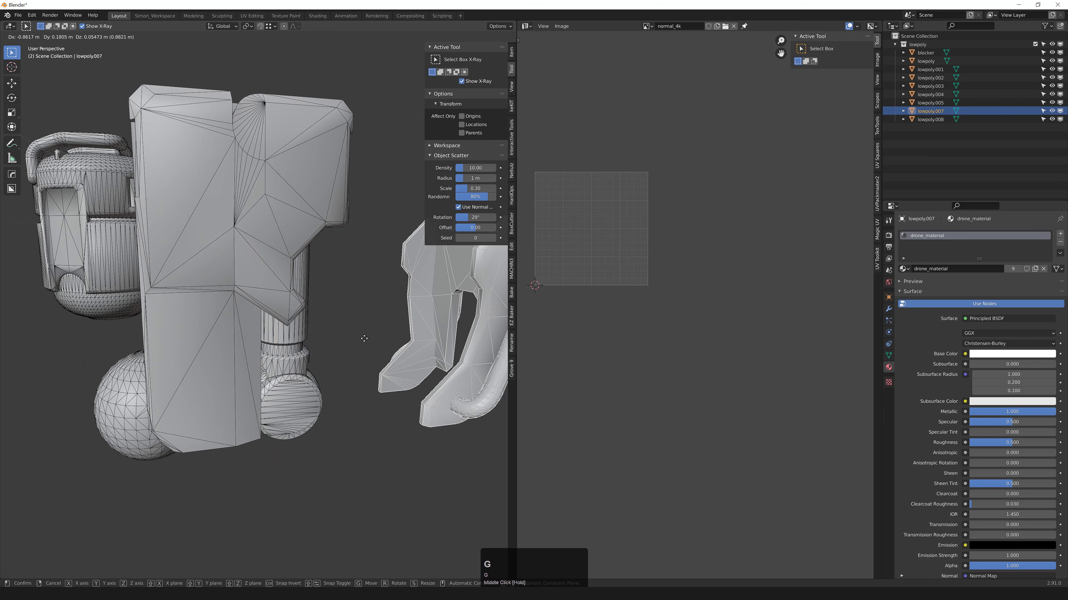
- Undo the move of the lower guard with the handle and rename that object leg_lower_guard
left_click(363, 336)
key("ctrl+z")
left_click(936, 113)
double_click(936, 114)
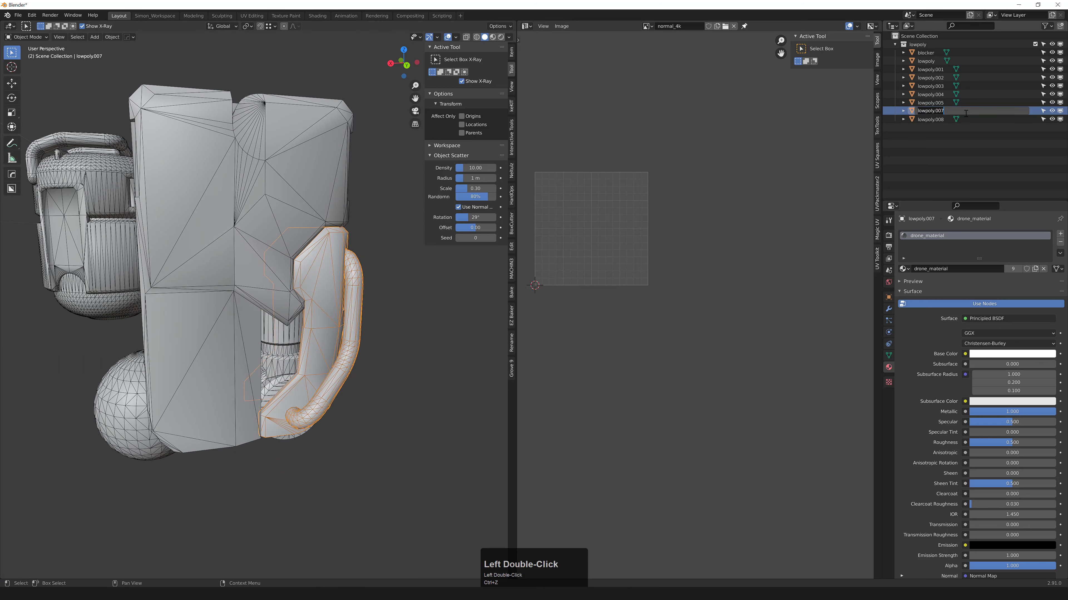
type("leg_f")
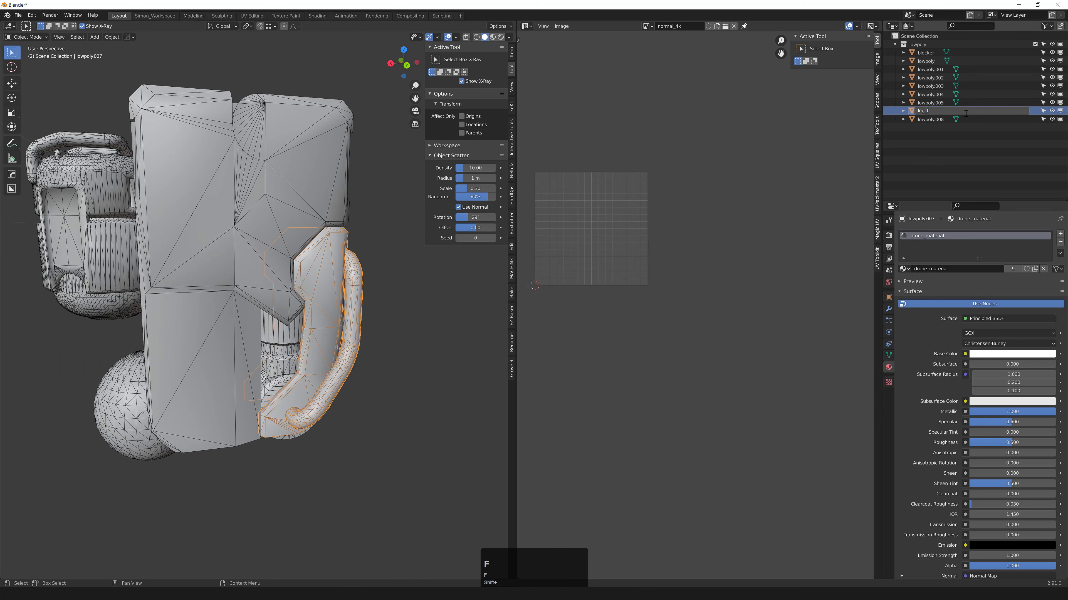
type("lower_guard")
key("Return")
- Select the ring and fork parts around the wheel and join them into one object
scroll(290, 361, "up", 3)
left_click(288, 365)
middle_click_drag(309, 378, 296, 344, "shift")
left_click(297, 339, "shift")
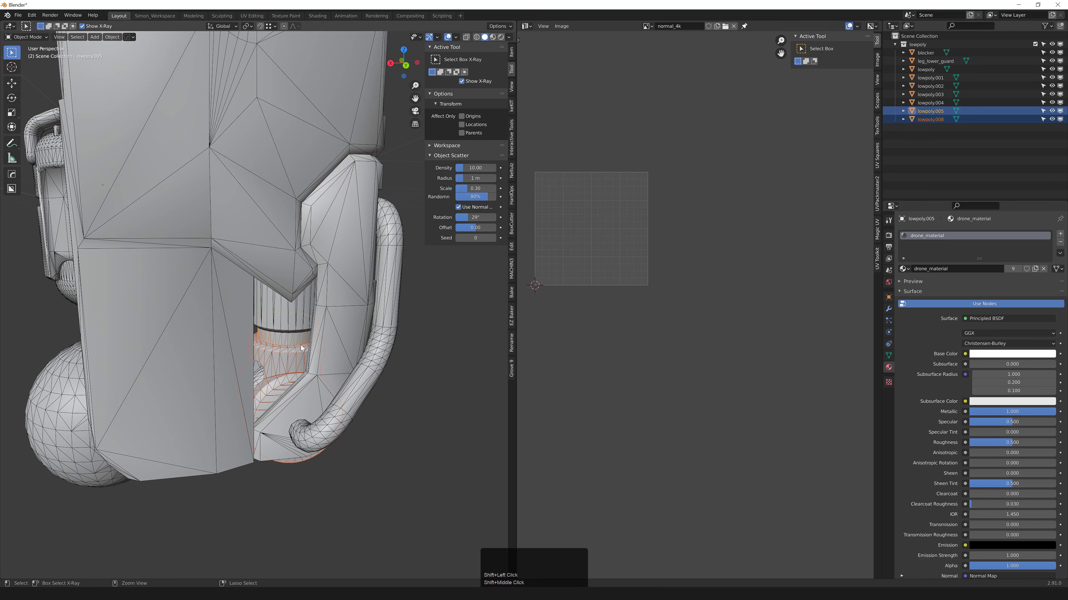
left_click(290, 367)
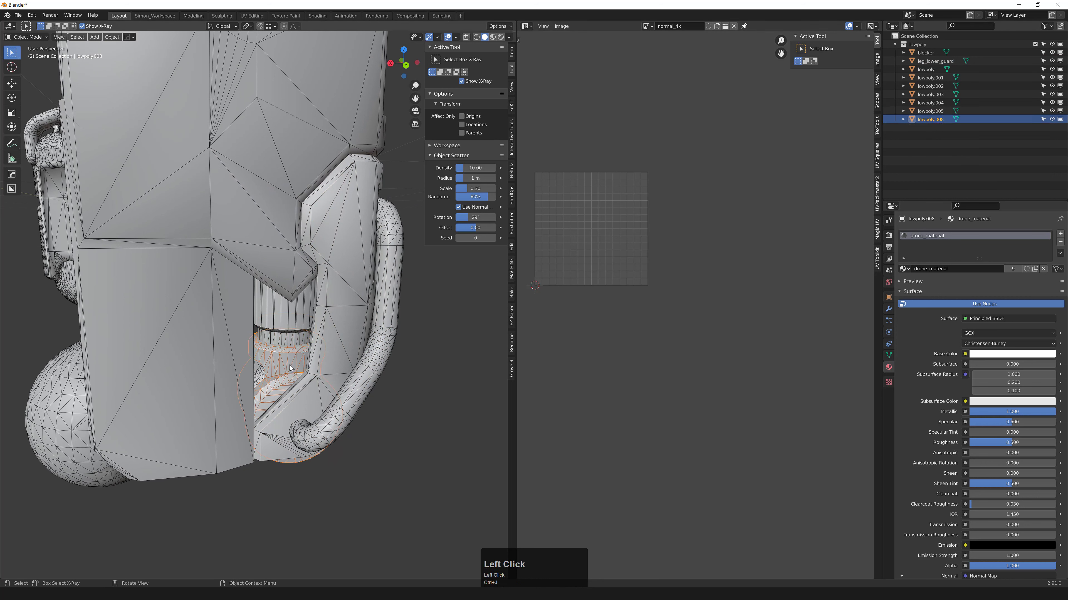
left_click(290, 342, "shift")
key("ctrl+j")
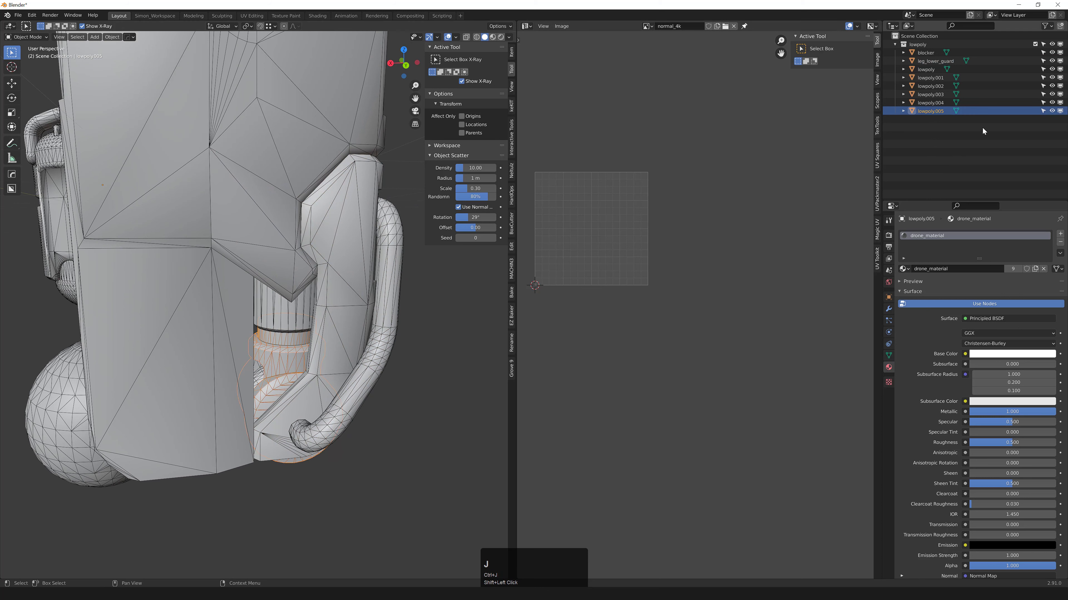
- Rename the joined ring and fork object as wheelguard
double_click(926, 111)
type("wheelg")
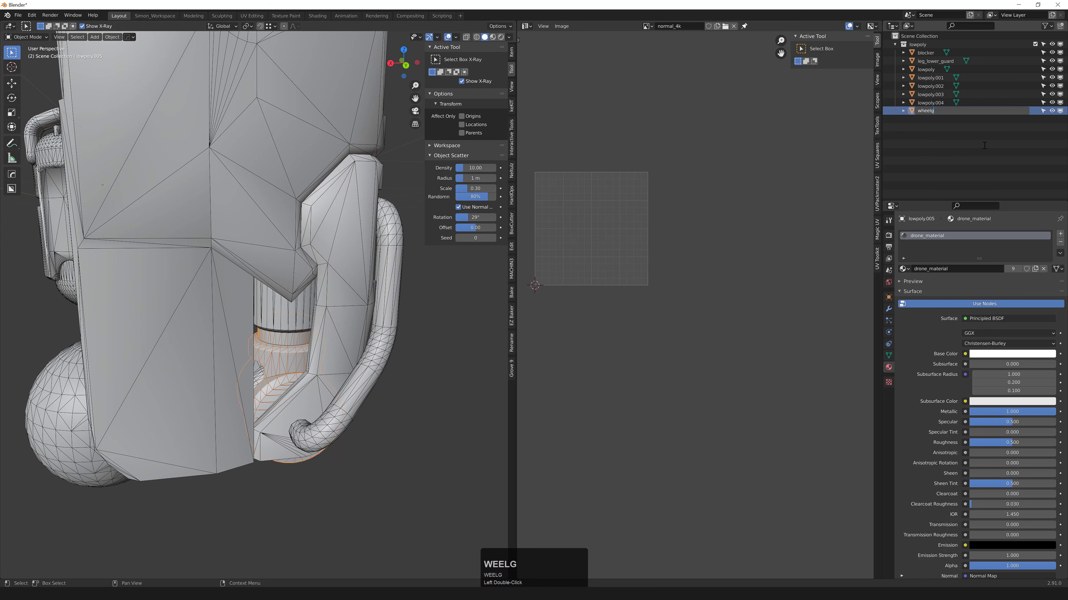
type("uard")
key("Return")
- Isolate wheelguard, check its mesh in edit mode from the left side, and unhide all parts again
middle_click_drag(379, 303, 291, 310)
key("shift+h")
key("Tab")
left_click(297, 311)
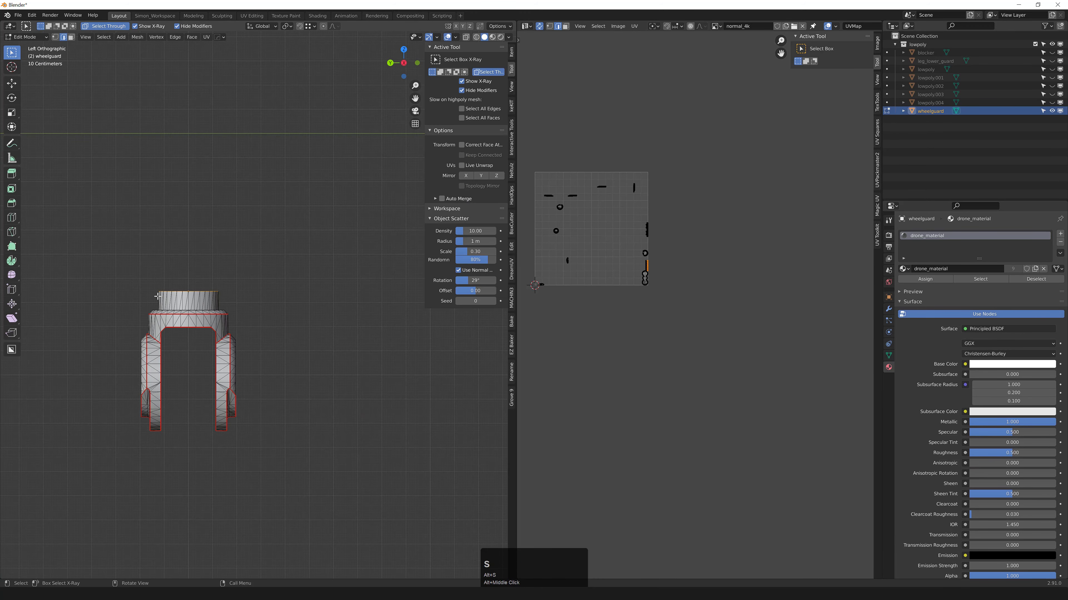
middle_click(174, 304)
key("Tab")
key("alt+h")
- Rename the wheel mesh as wheel and the large upper guard, lowpoly.002, as leg_upper_guard
type("wheel")
key("Return")
middle_click_drag(365, 227, 300, 258)
left_click(260, 197)
scroll(260, 197, "down", 6)
middle_click_drag(301, 257, 310, 262)
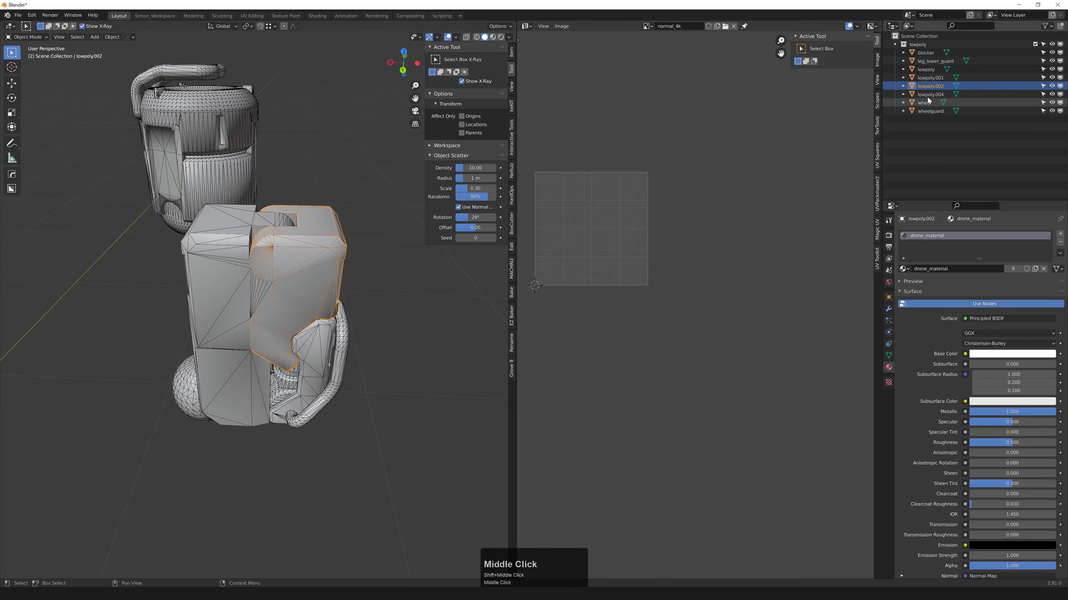
double_click(929, 85)
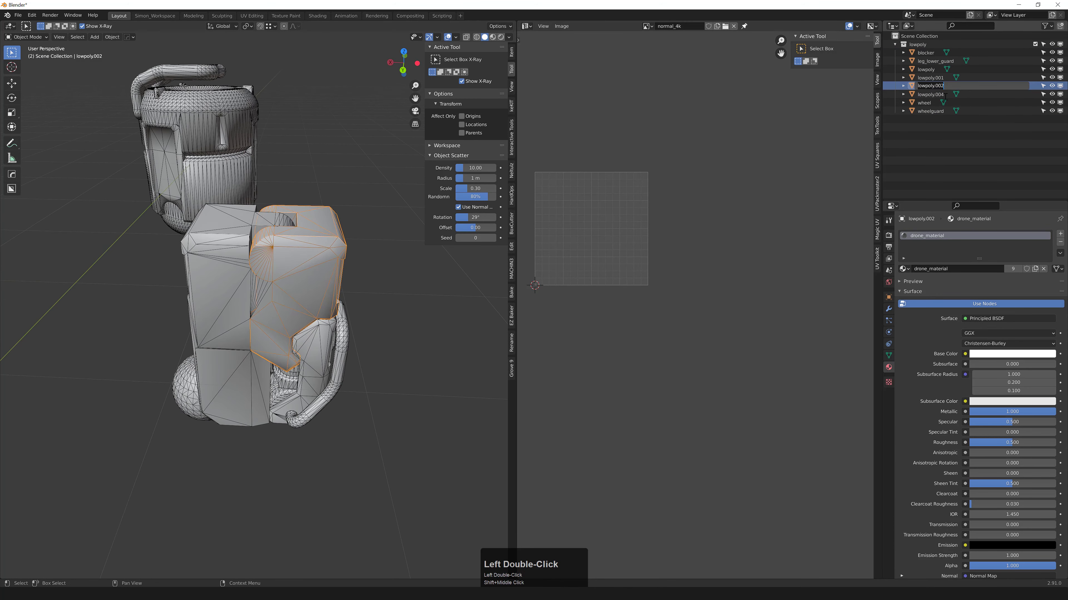
type("leg_uppe")
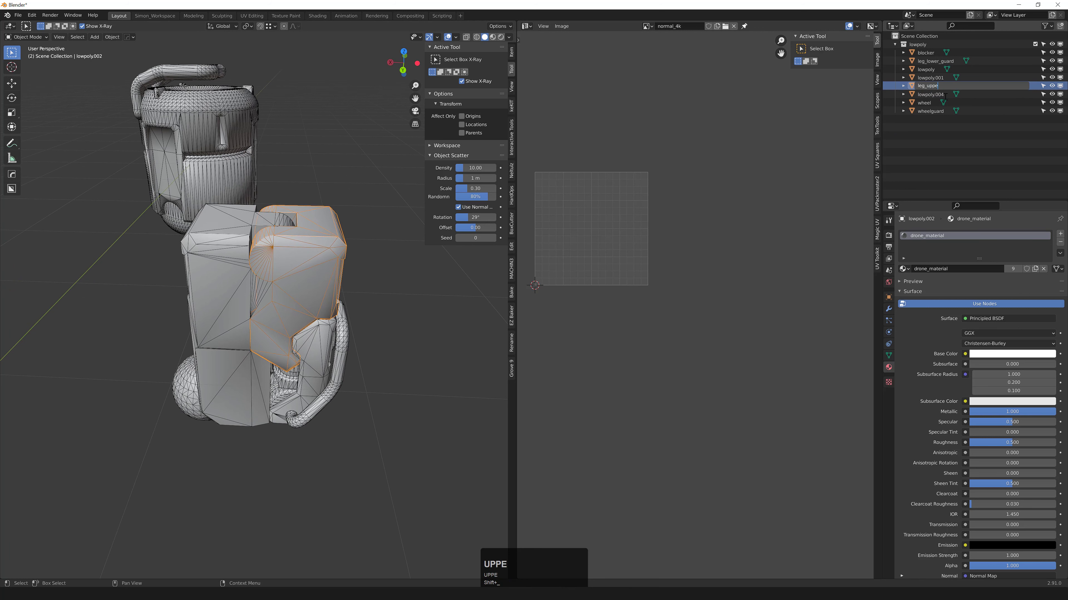
type("r_guard")
key("Return")
- Isolate leg_upper_guard, pick an edge on its mesh in edge selection mode, and unhide all the drone parts
middle_click_drag(303, 252, 382, 235)
scroll(316, 257, "up", 3)
key("shift+h")
key("Tab")
key("2")
left_click(281, 214)
key("Tab")
key("alt+h")
- Try rotating leg_upper_guard about the global Y axis by about 20 degrees
scroll(294, 223, "down", 3)
left_click(303, 261)
left_click(383, 229)
key("r")
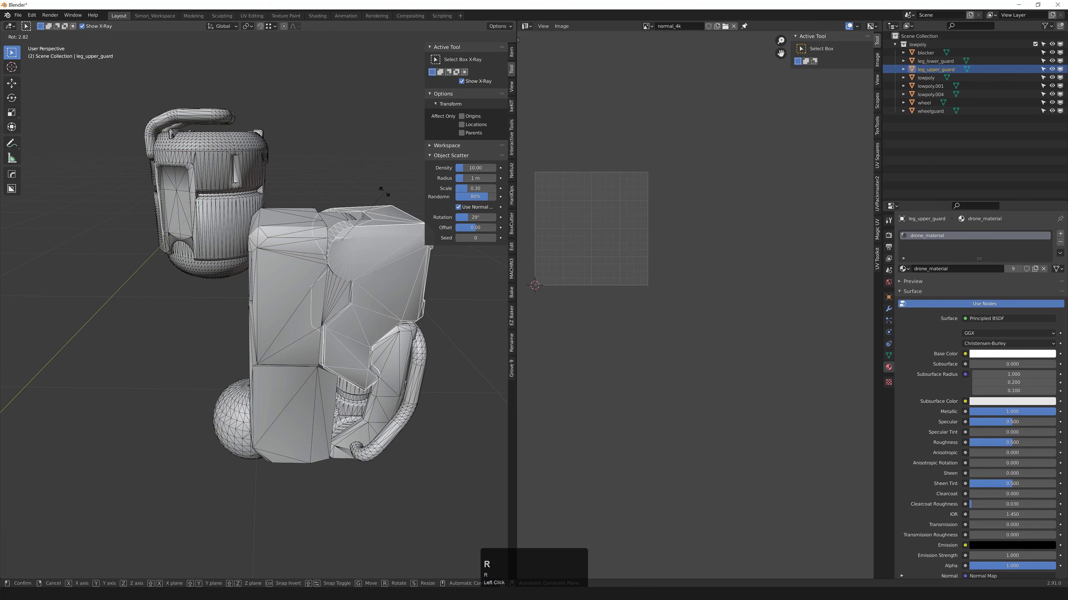
key("y")
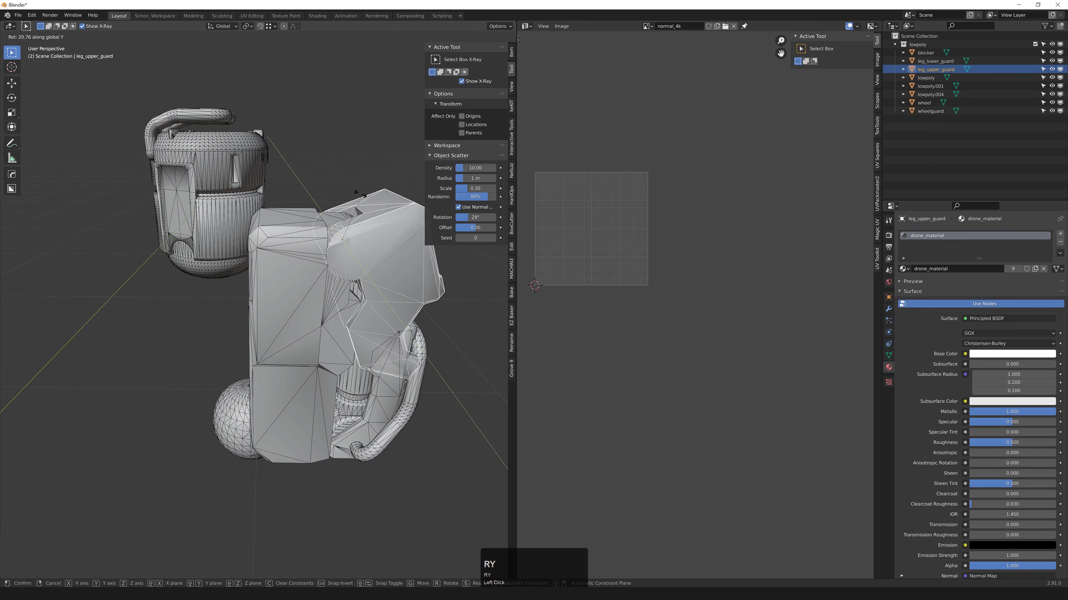
left_click(358, 205)
middle_click_drag(357, 205, 353, 269)
scroll(273, 251, "down", 2)
left_click(261, 252)
scroll(294, 252, "down", 2)
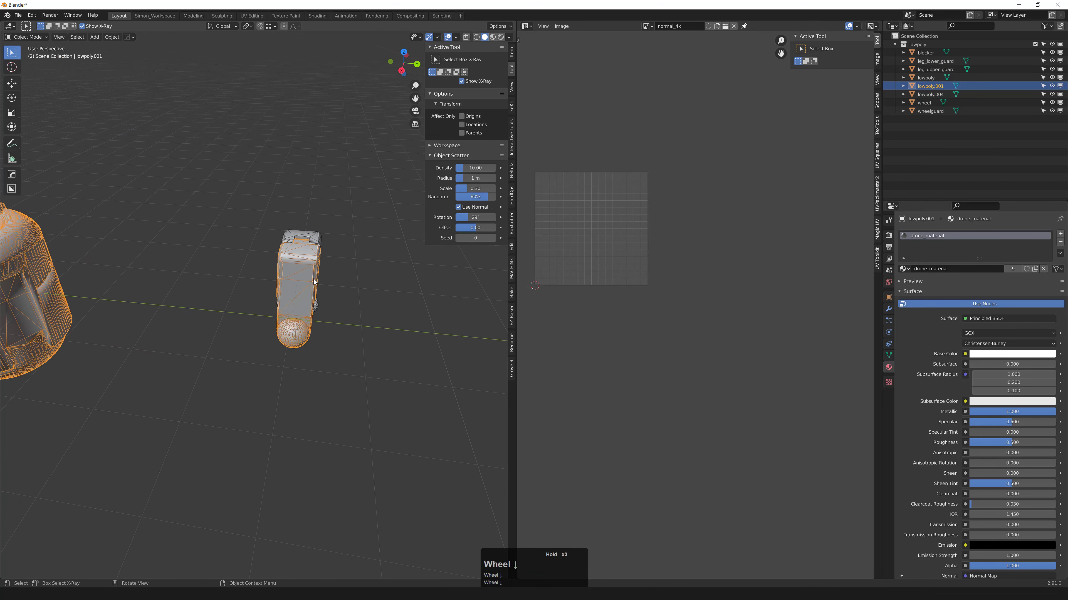
scroll(183, 189, "up", 1)
key("4")
left_click_drag(167, 139, 340, 355)
left_click(322, 305)
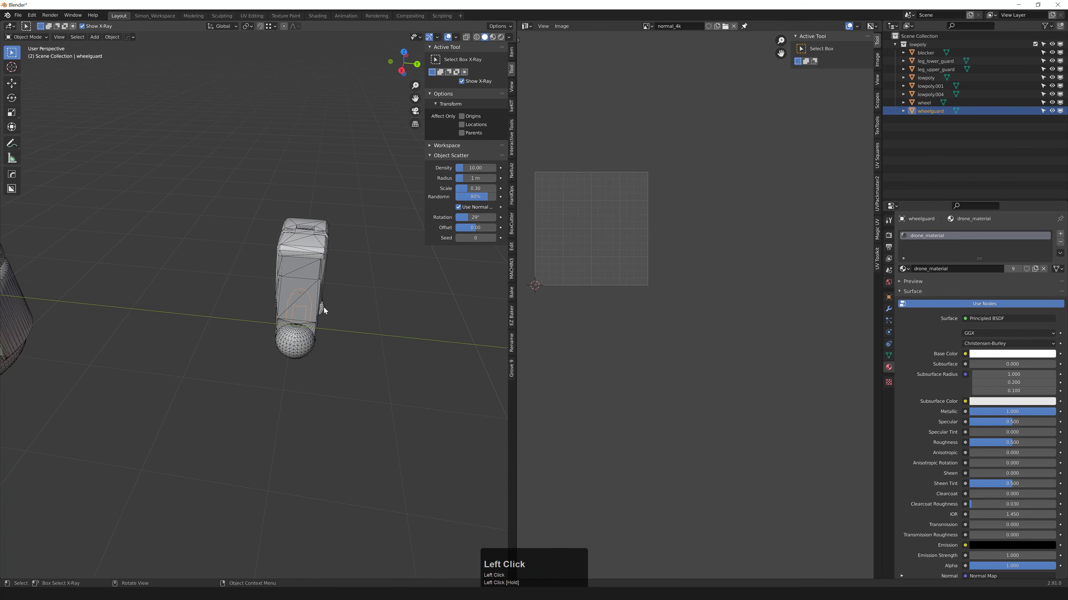
- Isolate the main body mesh lowpoly.001, select all faces of the leg's base part, and separate them into their own object
middle_click_drag(322, 306, 297, 258)
left_click(297, 258)
key("shift+h")
key("3")
left_click_drag(174, 132, 369, 439)
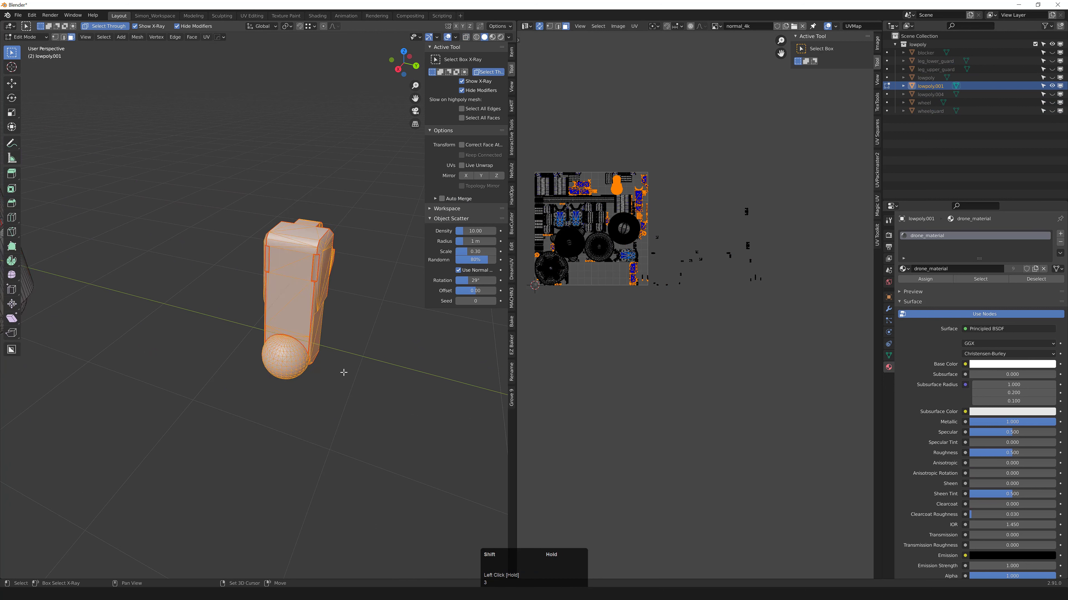
key("shift+z")
key("shift+z")
key("p")
left_click(340, 356)
key("Tab")
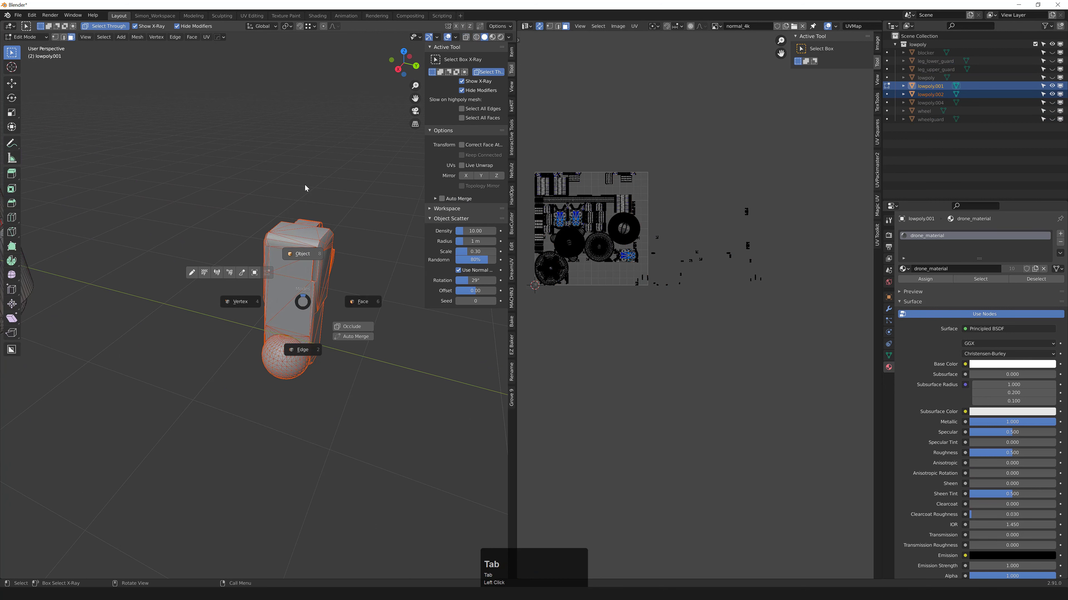
- Unhide all parts and rename the separated base of the leg as leg_base
key("shift+h")
key("alt+h")
left_click(297, 270)
middle_click_drag(315, 271, 284, 274)
double_click(939, 96)
type("l")
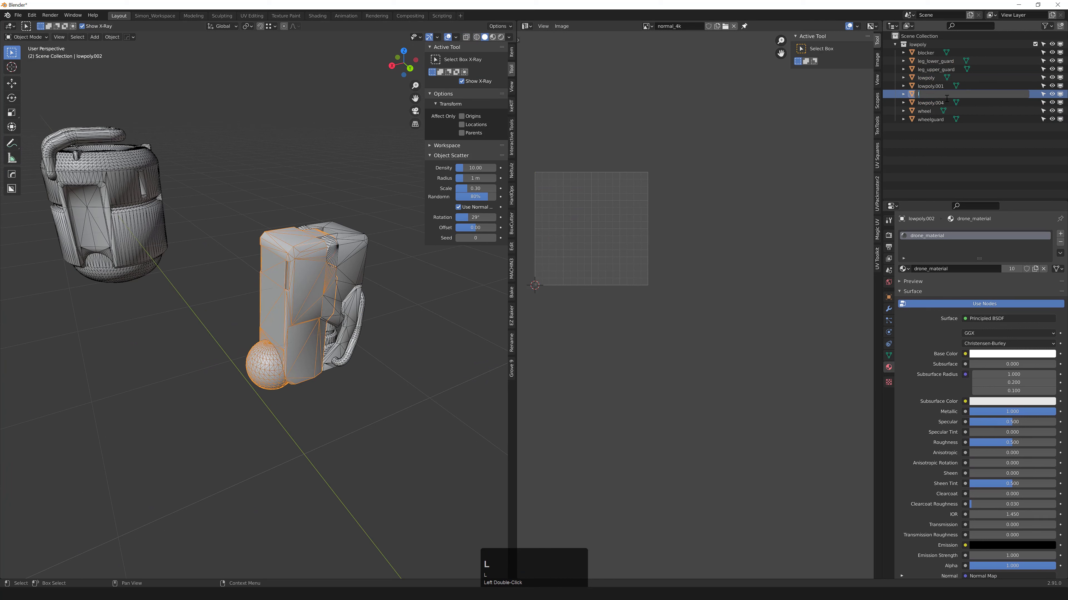
type("eg_base")
key("Return")
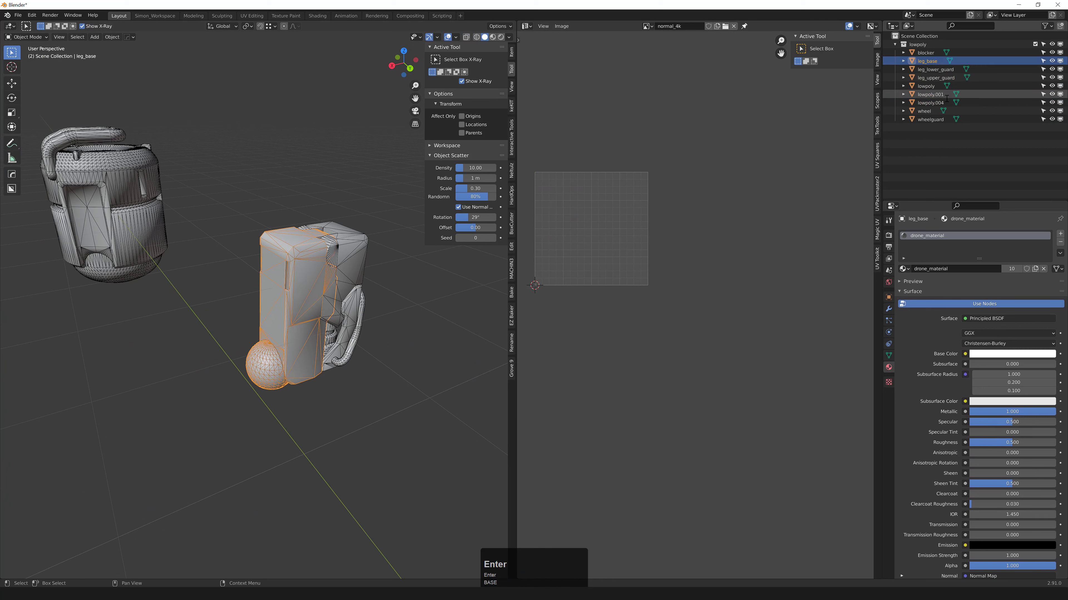
- Isolate leg_base and open its mesh for vertex editing in a wireframe left orthographic view
middle_click_drag(370, 341, 345, 343)
middle_click_drag(345, 343, 173, 349, "shift")
scroll(274, 377, "up", 3)
key("shift+h")
scroll(227, 347, "up", 3)
key("grave")
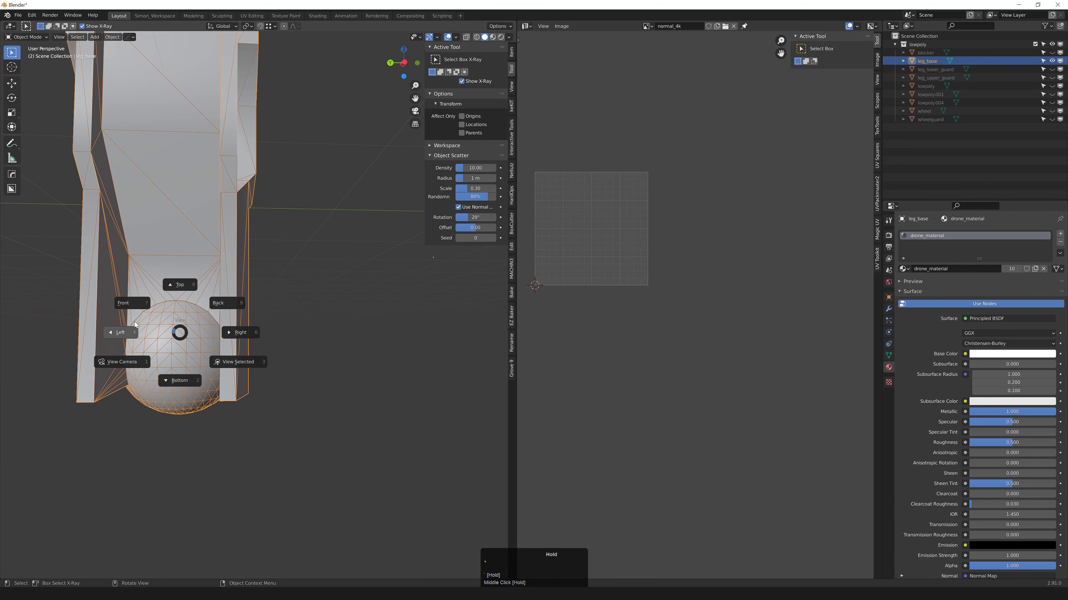
key("grave")
left_click(246, 336)
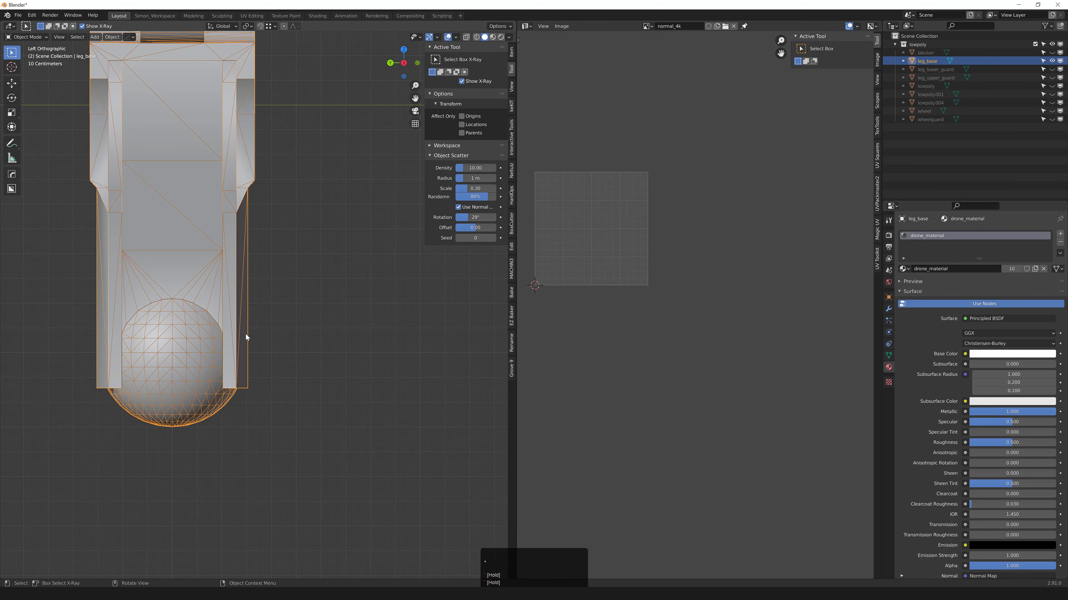
key("shift+z")
scroll(168, 364, "up", 4)
key("1")
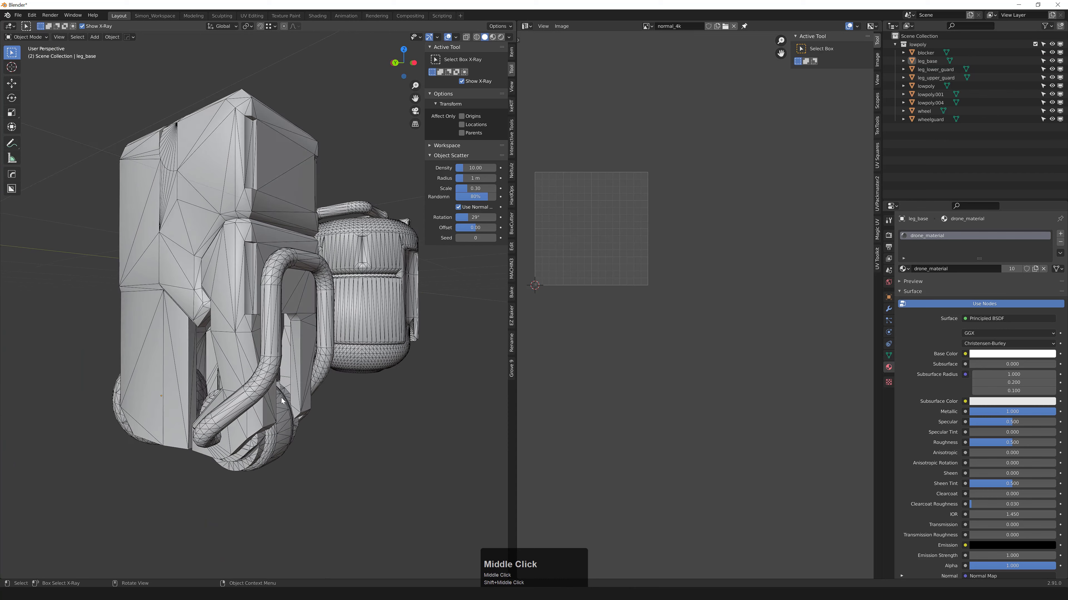
- Inspect how leg_base, the guards and the wheel fit together in the assembled leg
middle_click_drag(281, 396, 309, 408)
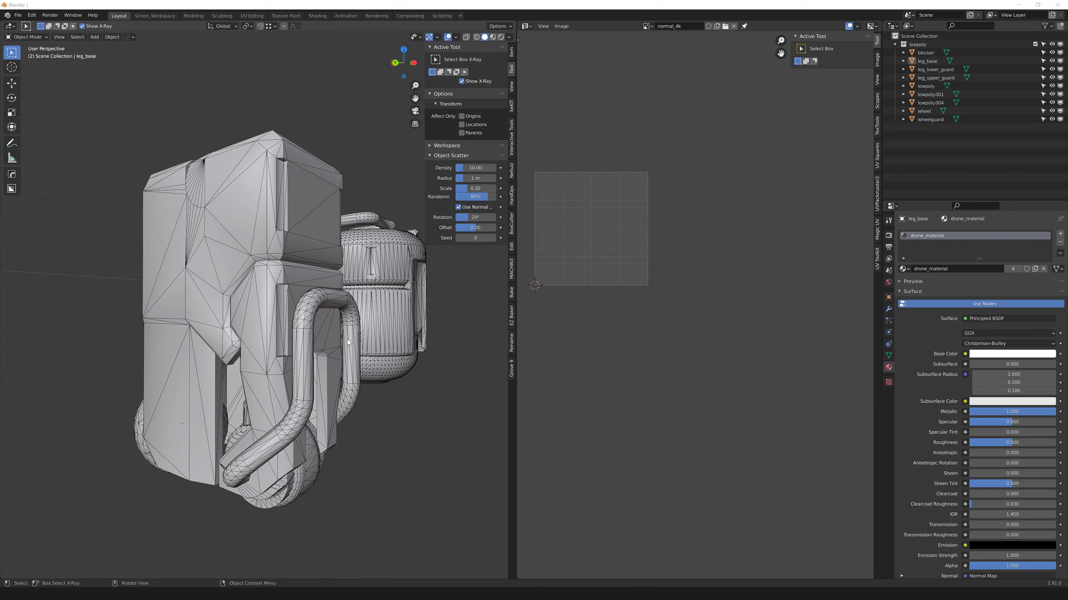
middle_click_drag(347, 341, 331, 323)
scroll(331, 323, "down", 2)
left_click(282, 253)
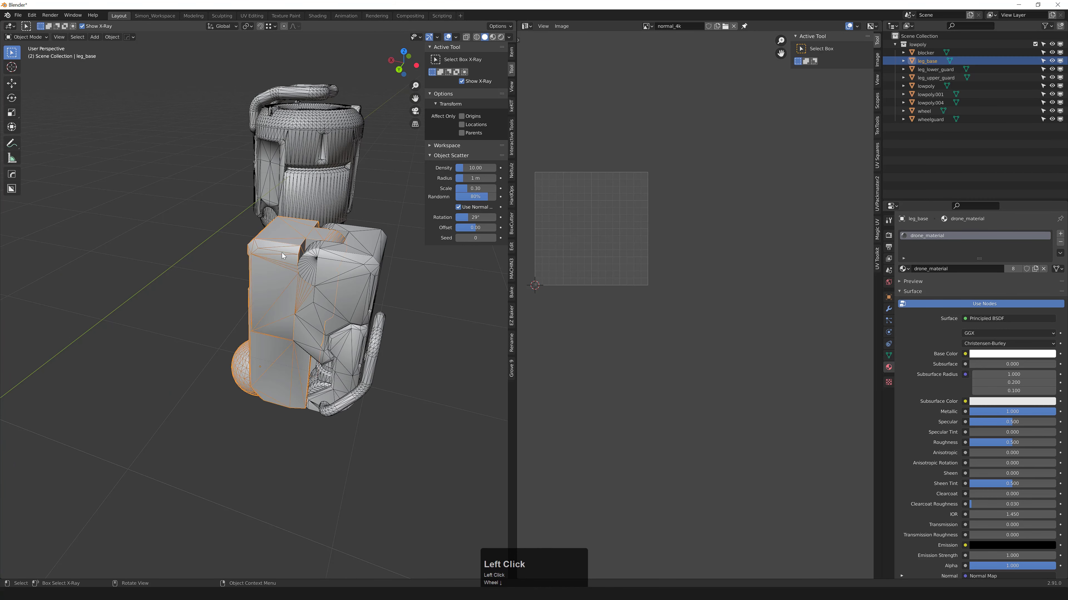
middle_click_drag(305, 283, 287, 321)
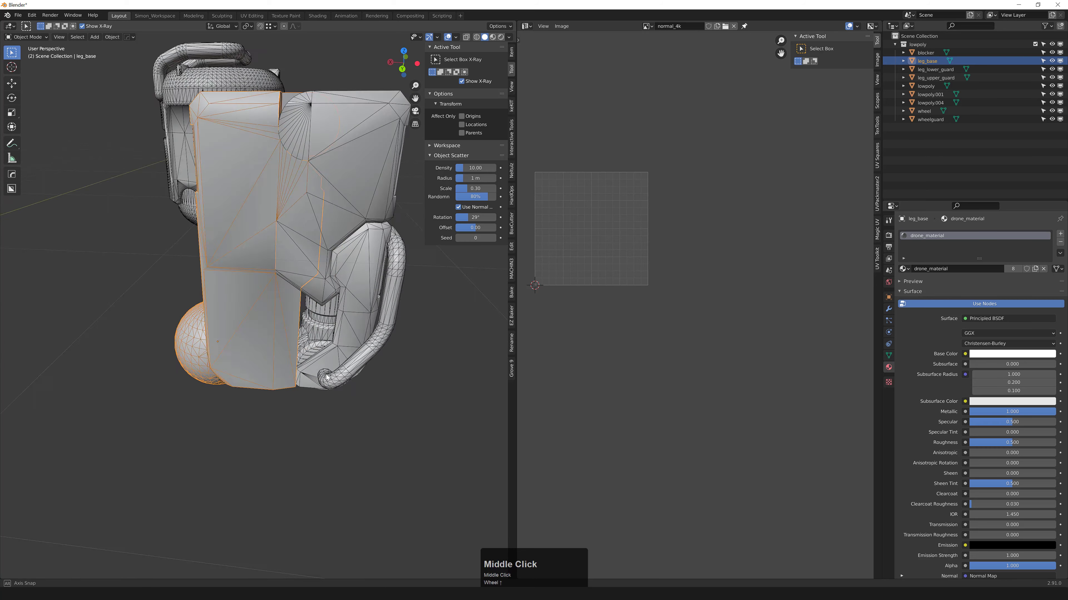
scroll(287, 320, "up", 4)
left_click(287, 320)
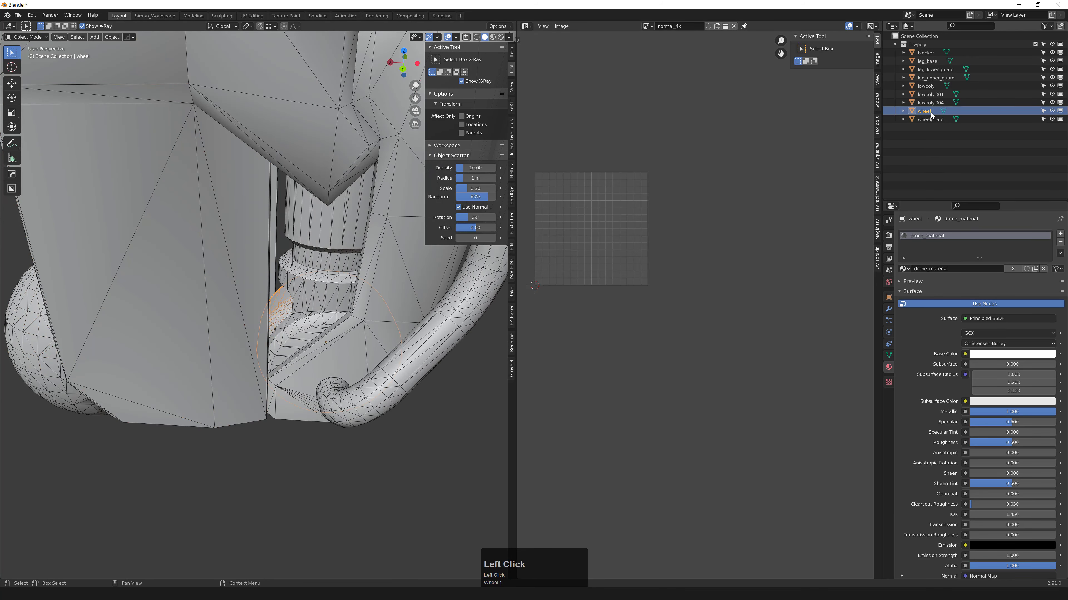
- Try moving the wheelguard and the wheel independently of each other, undoing each move
left_click(324, 300)
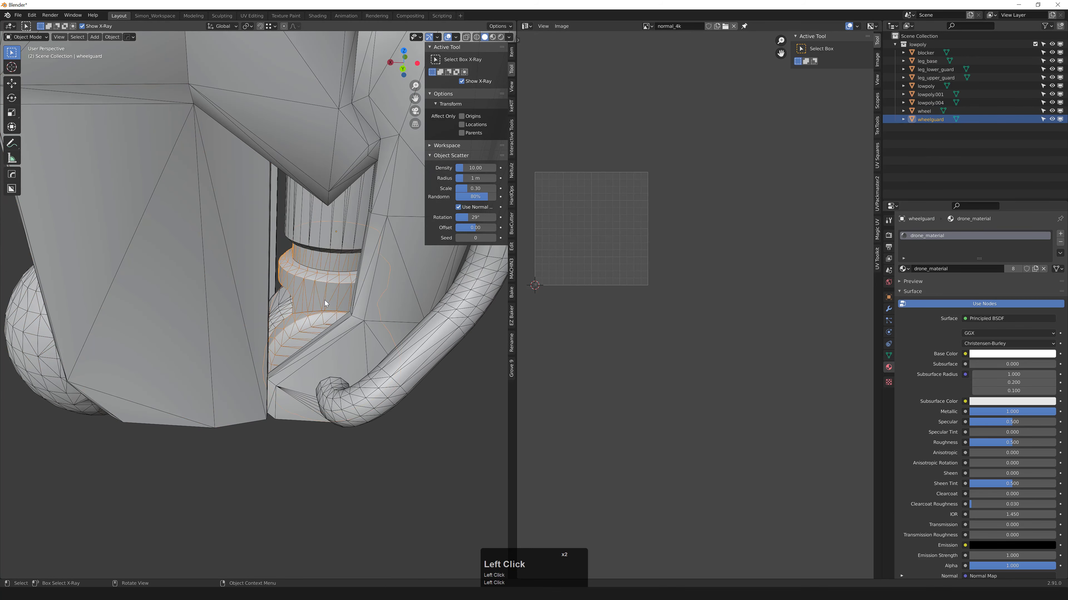
key("g")
left_click(376, 311)
key("ctrl+z")
left_click(286, 298)
key("g")
left_click(193, 346)
key("ctrl+z")
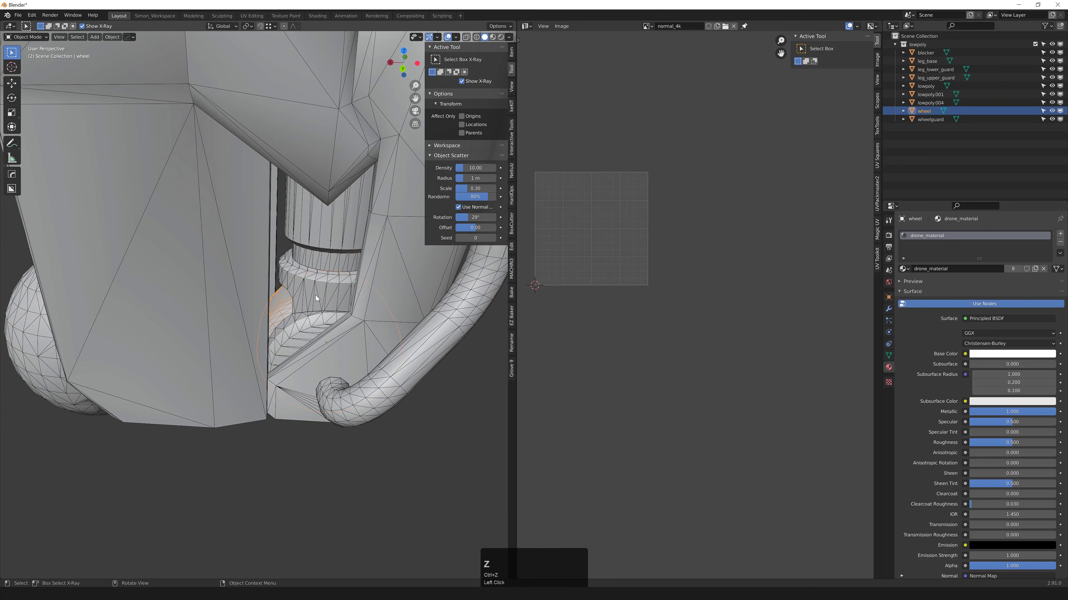
- Try shifting the wheelguard sideways away from the wheel twice, undoing both moves
middle_click_drag(341, 287, 292, 312, "shift")
left_click(321, 296)
key("g")
left_click(411, 301)
key("ctrl+z")
key("g")
left_click(369, 309)
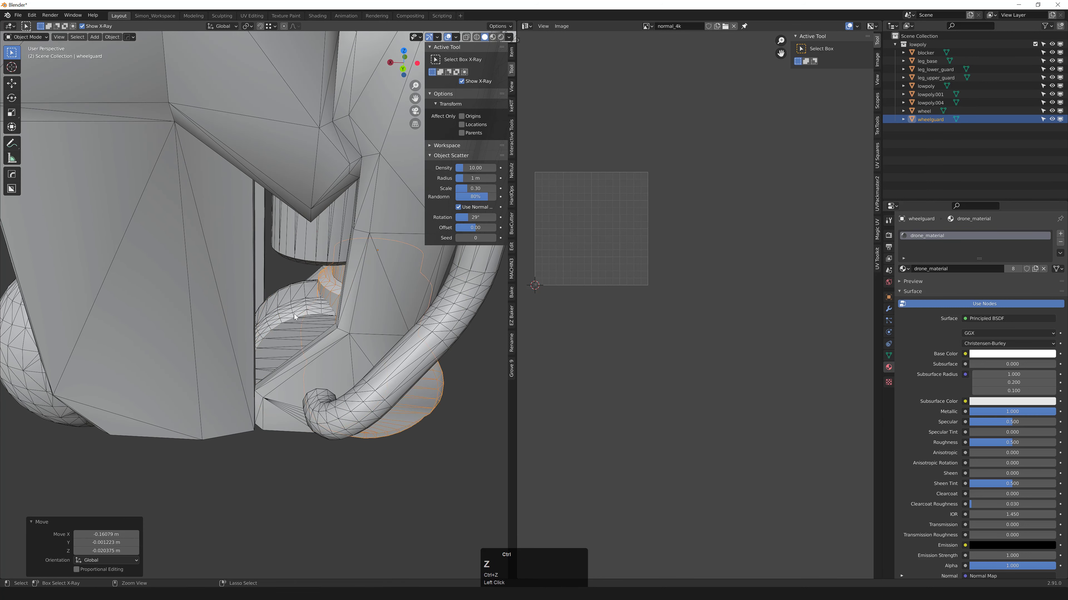
key("ctrl+z")
- Select the wheel and the wheelguard and parent the wheel to the wheelguard
left_click(323, 293)
left_click(323, 293, "shift")
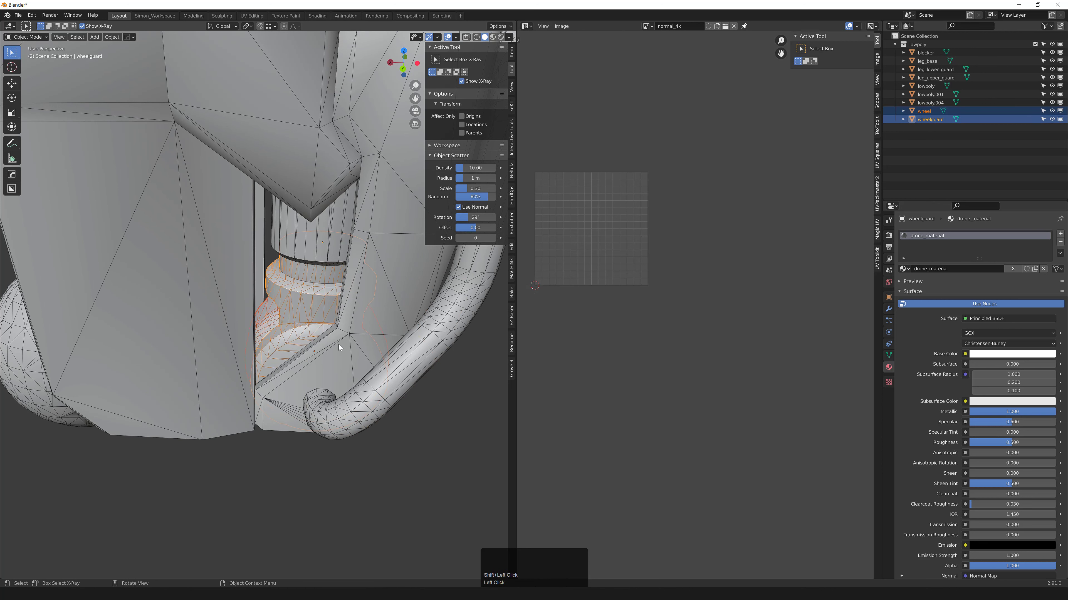
key("ctrl+p")
left_click(295, 332)
- Select the linked collar on top of the wheelguard mesh, move it about 0.059 m along Z, and leave mesh editing
scroll(294, 294, "up", 5)
key("Tab")
key("l")
key("g")
middle_click(281, 319)
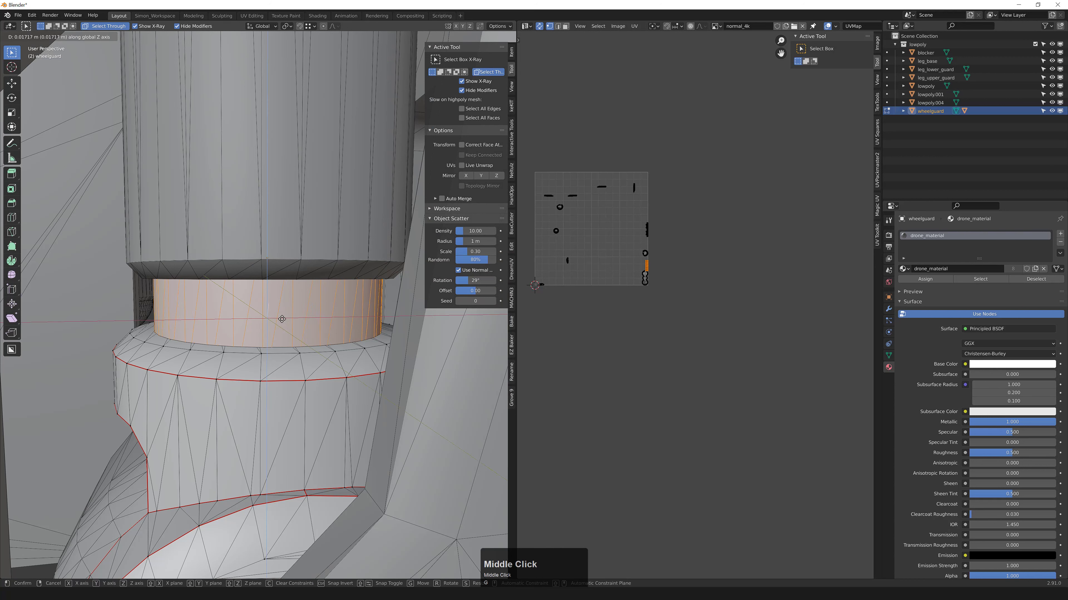
left_click(295, 353)
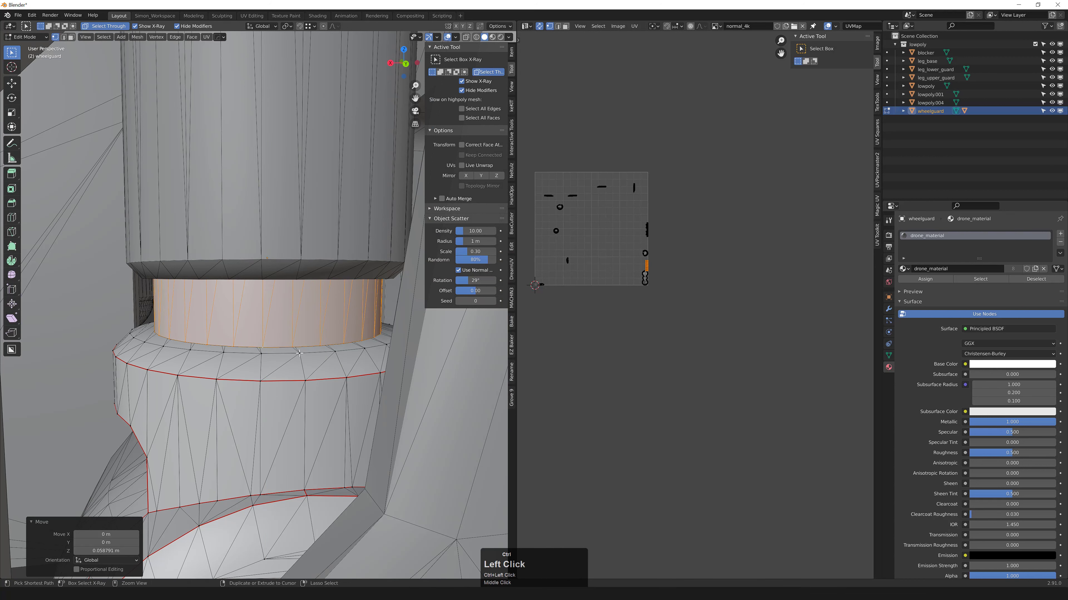
key("Tab")
- Try moving the wheelguard with its parented wheel along the global Z axis, and undo the move
scroll(296, 352, "down", 5)
scroll(296, 353, "up", 3)
left_click(470, 451)
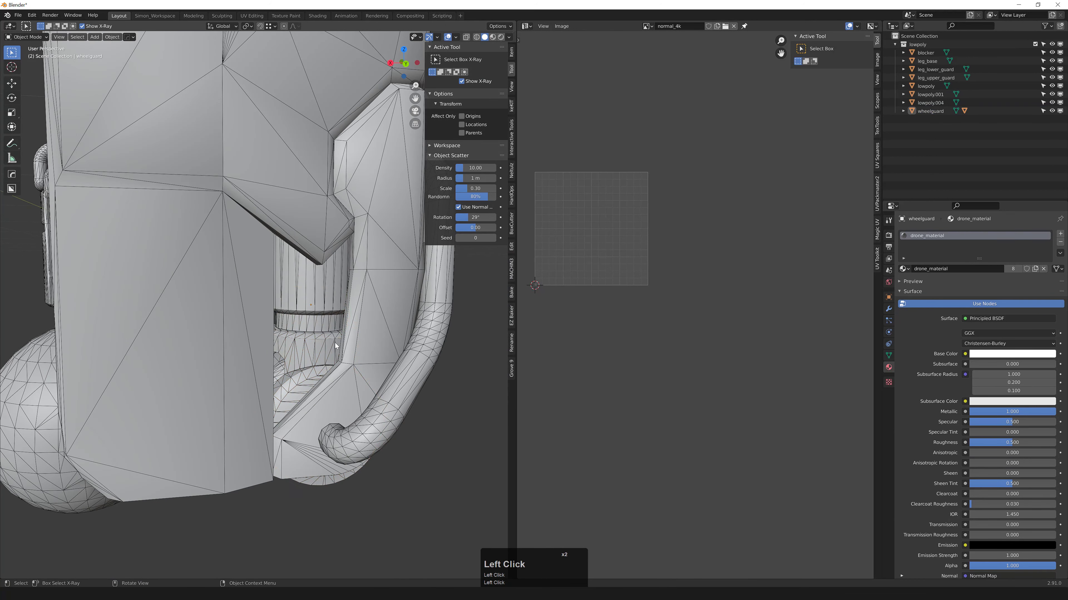
left_click(322, 329)
key("g")
middle_click(343, 358)
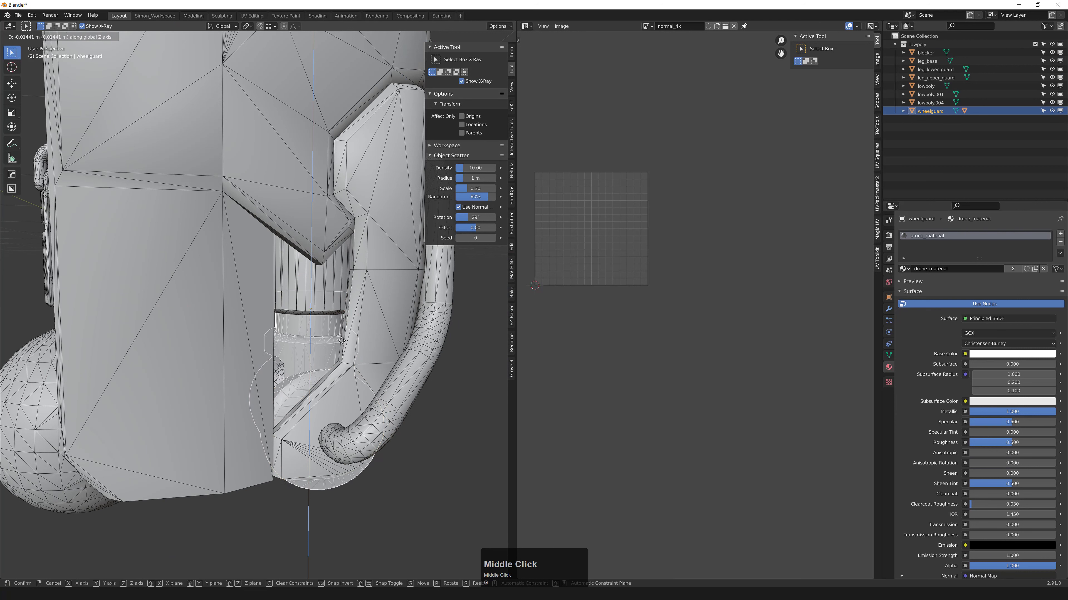
left_click(327, 339)
key("ctrl+z")
- Select leg_lower_guard and the wheelguard and parent leg_lower_guard to the wheelguard
middle_click_drag(356, 365, 386, 340)
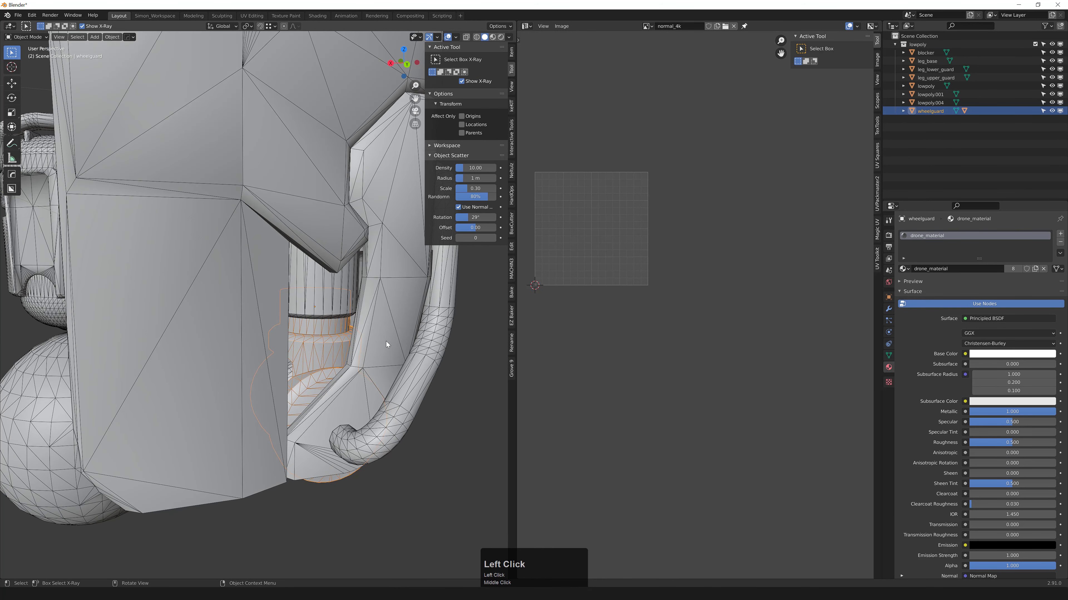
left_click(386, 341)
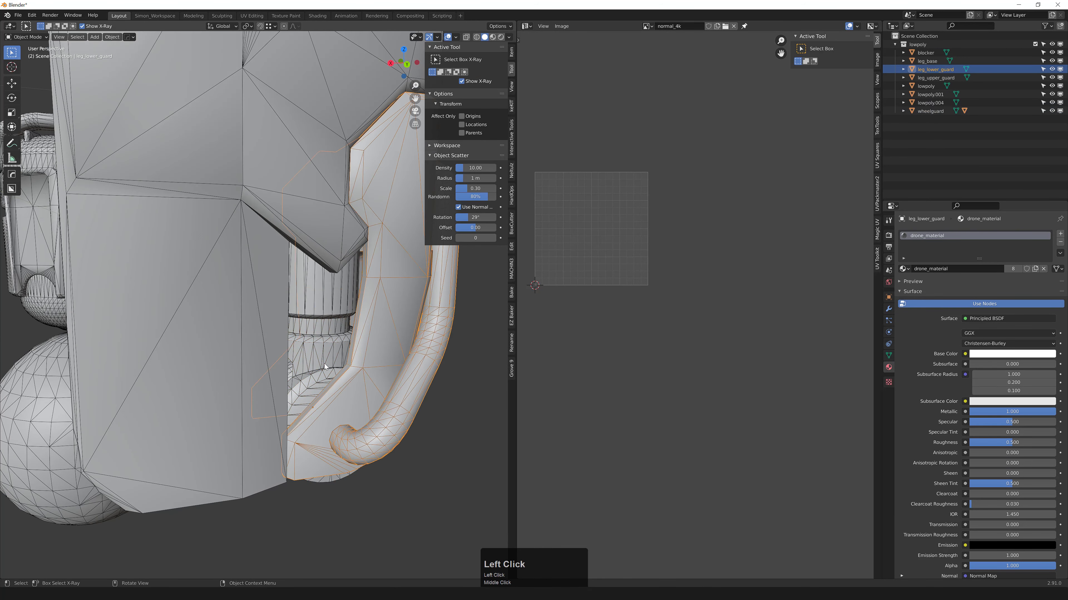
left_click(325, 366)
left_click(396, 354)
left_click(316, 370, "shift")
key("ctrl+p")
left_click(313, 382)
- Select the cylinder lowpoly.004 below the upper guard and join it into leg_upper_guard
scroll(312, 294, "down", 2)
middle_click_drag(319, 235, 311, 223)
middle_click_drag(319, 210, 269, 294, "shift")
left_click(247, 378)
left_click(269, 219, "shift")
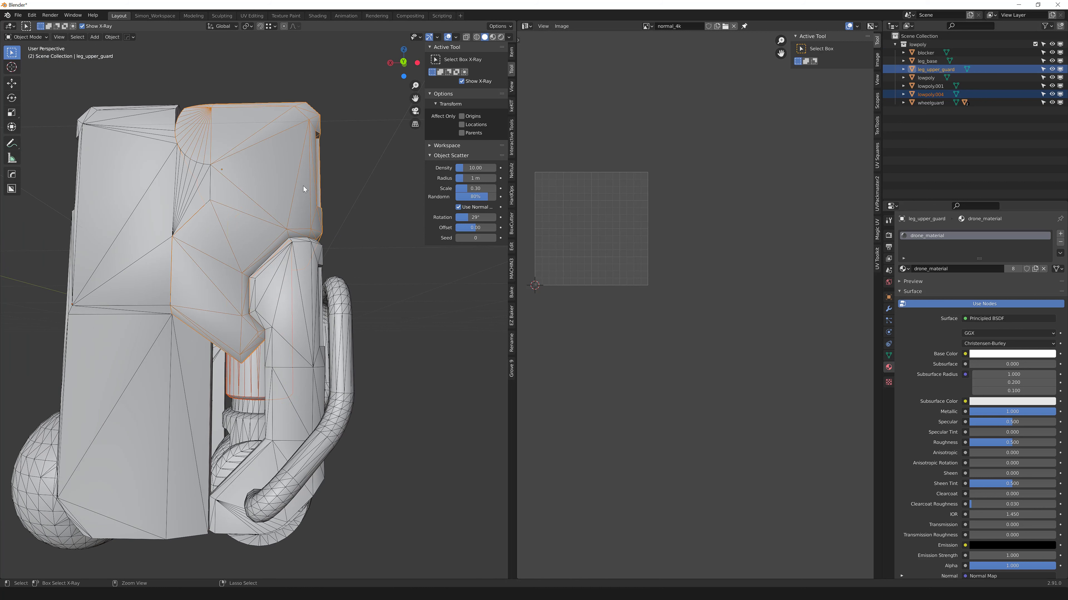
key("ctrl+j")
middle_click_drag(321, 219, 312, 235)
scroll(278, 349, "down", 3)
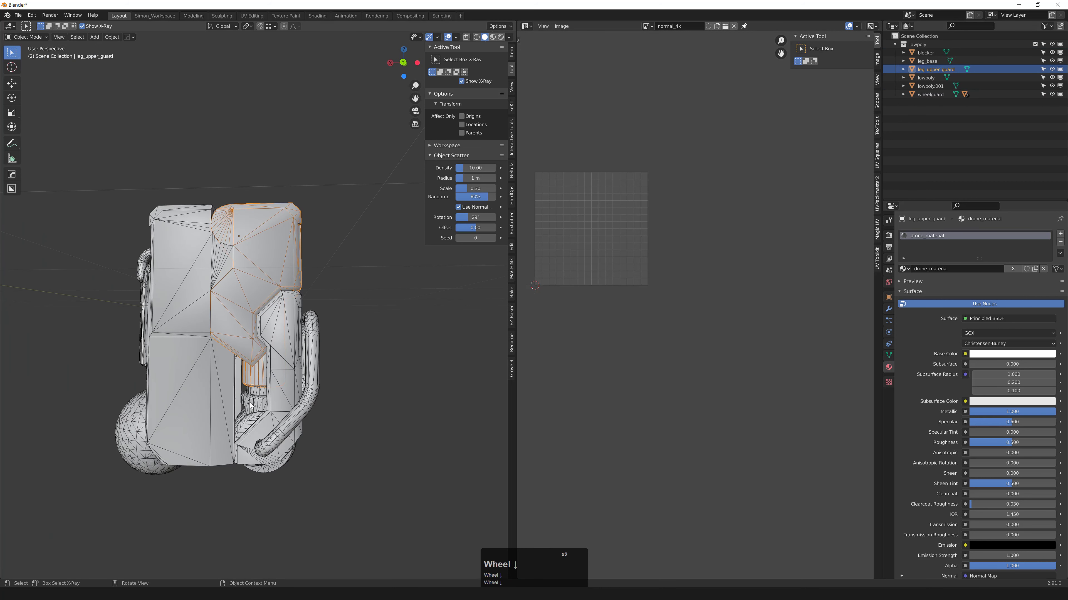
- Select the wheelguard and leg_upper_guard and parent the wheelguard to leg_upper_guard
left_click(255, 403)
left_click(254, 246, "shift")
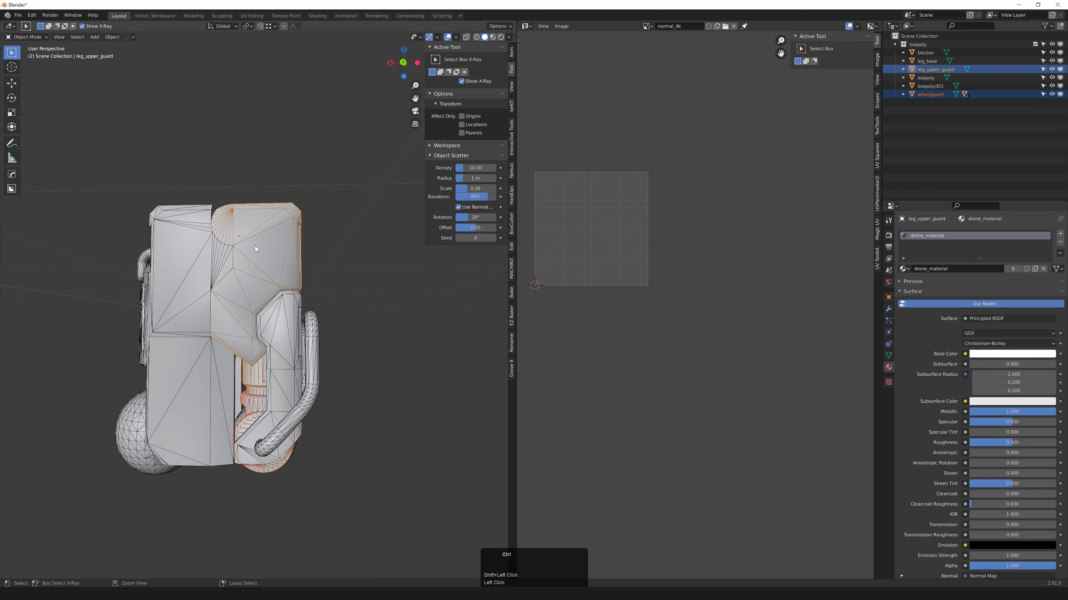
key("ctrl+p")
left_click(256, 247)
middle_click_drag(257, 247, 299, 242)
- Test the leg hierarchy by moving leg_upper_guard, rotating it about the global Y axis and rotating leg_lower_guard, undoing the trial moves
left_click(293, 211)
left_click(265, 247)
key("g")
left_click(348, 248)
key("ctrl+z")
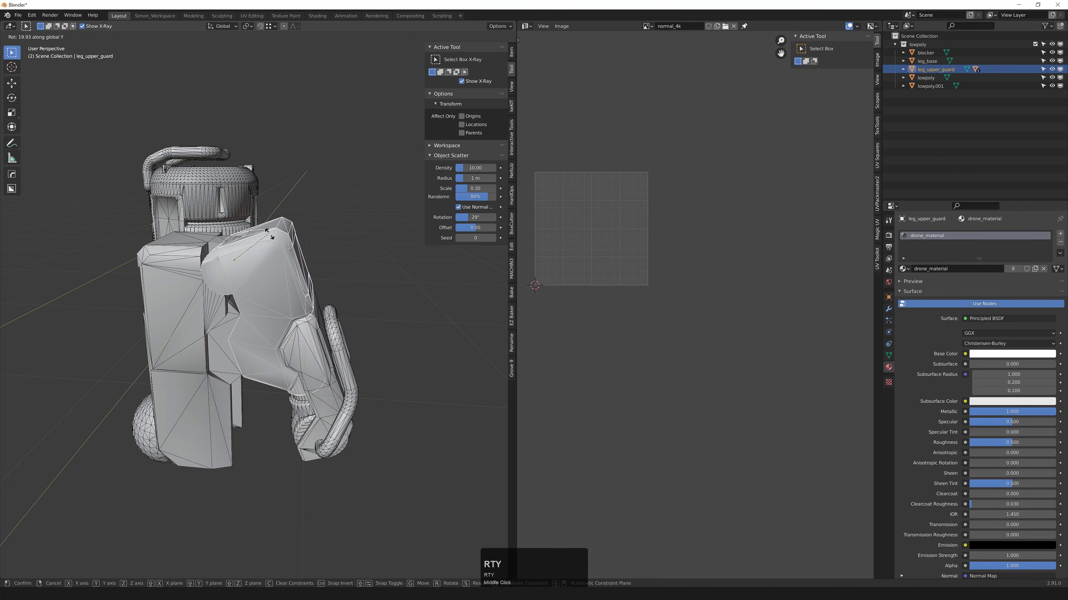
left_click(313, 346)
left_click(313, 346)
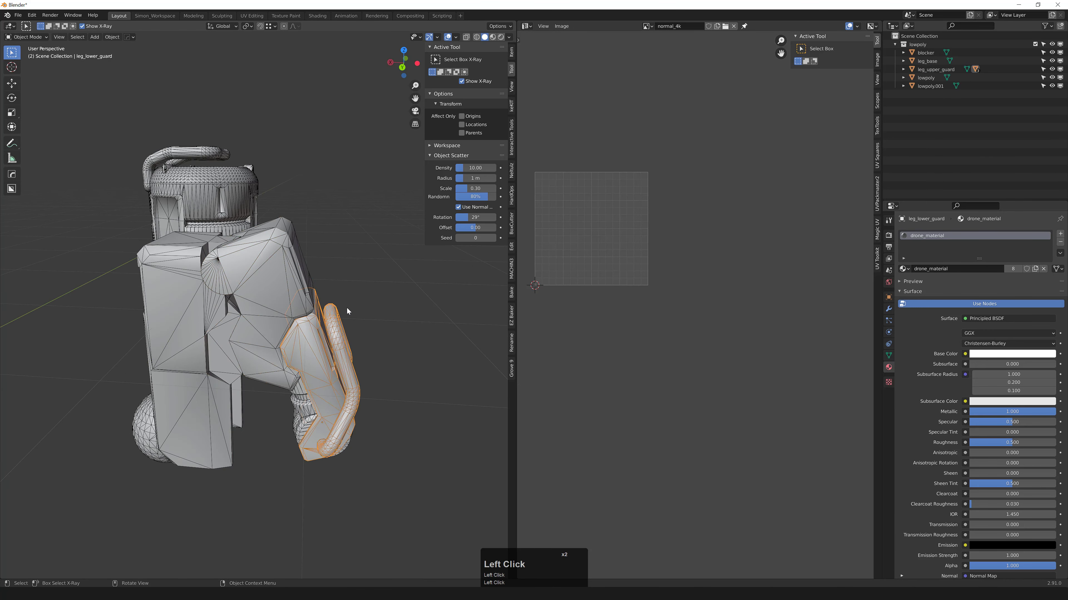
key("r")
- Parent leg_upper_guard to leg_base and rename leg_base to leg_01
key("ctrl+p")
middle_click_drag(311, 349, 331, 391)
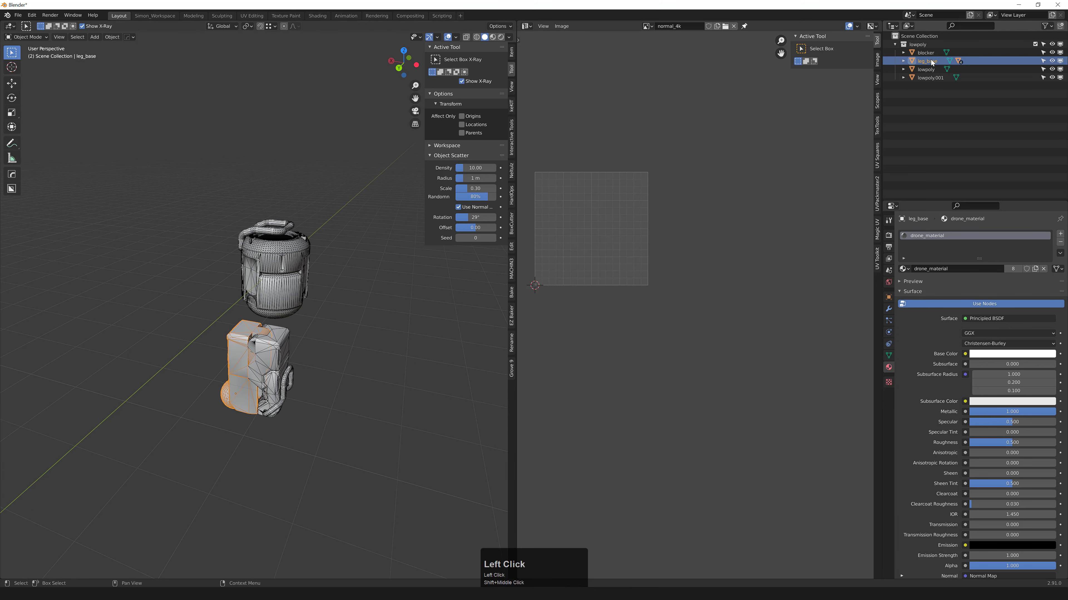
double_click(1005, 62)
type("leg_01")
key("Return")
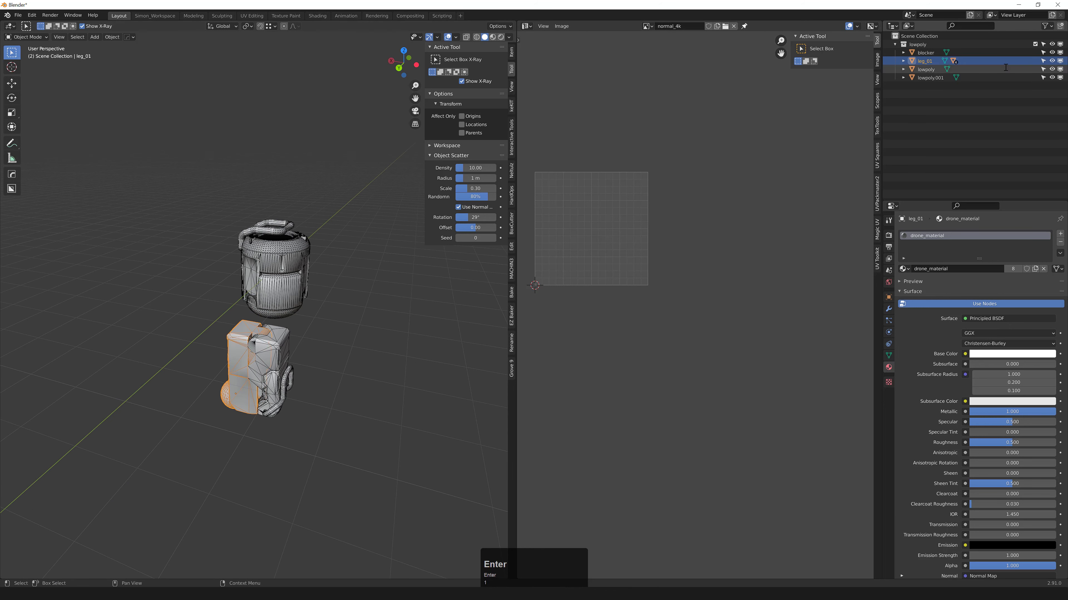
- Select the whole leg_01 assembly, set snapping to Increment and move the leg beside the drone body
middle_click_drag(326, 309, 262, 364)
left_click(303, 348)
left_click_drag(111, 279, 267, 487)
middle_click_drag(263, 423, 245, 432, "shift")
key("alt+s")
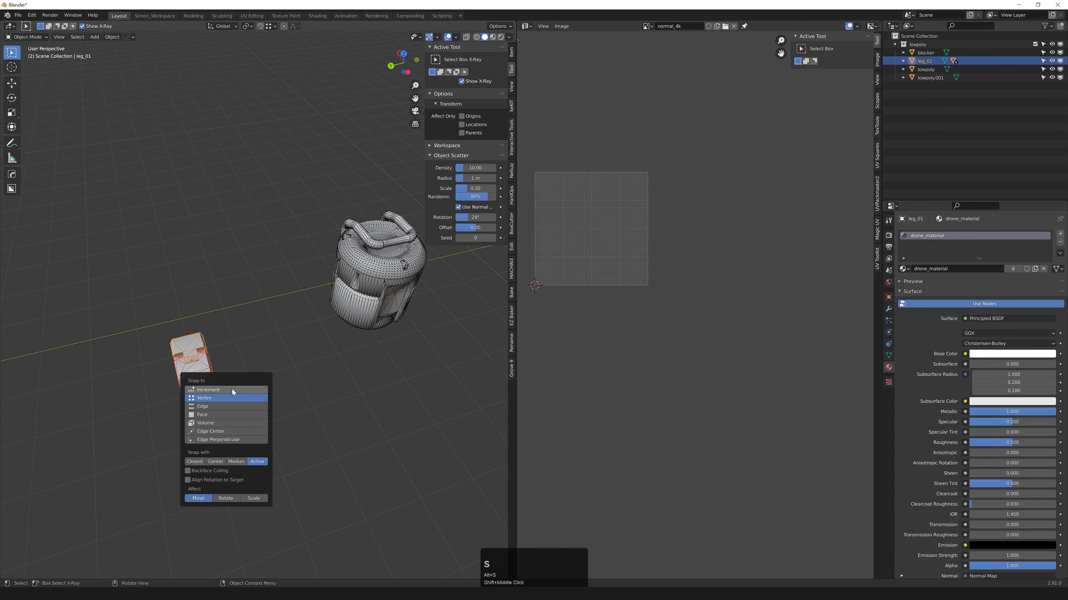
left_click(232, 390)
middle_click_drag(232, 390, 259, 382)
key("g")
middle_click(388, 365)
- Move the top part down along the global Z axis until it sits on the drone's bottom part, and deselect it
key("ctrl+z")
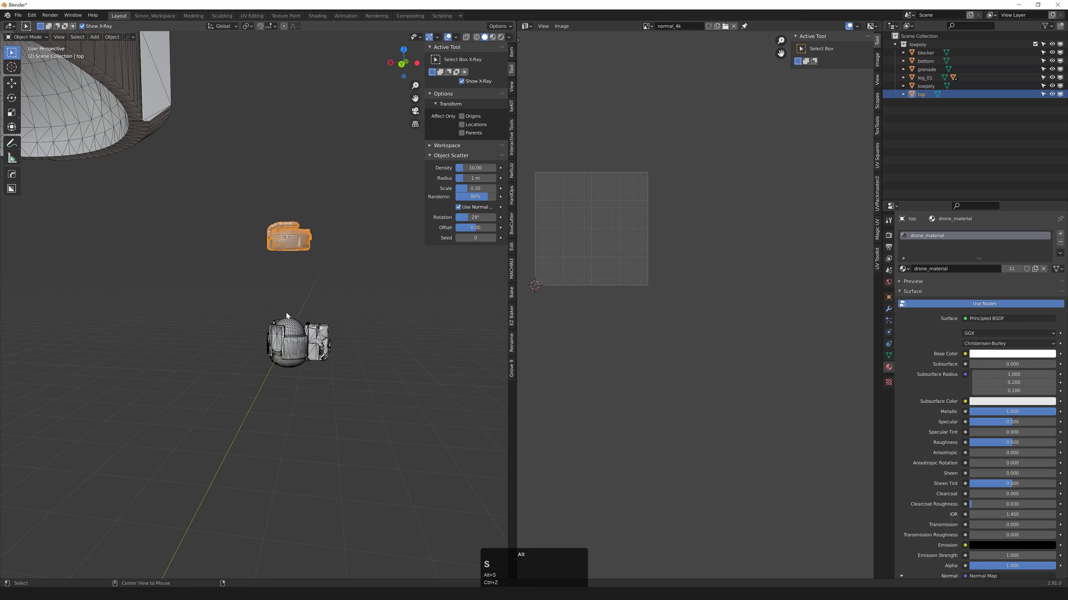
left_click(291, 328)
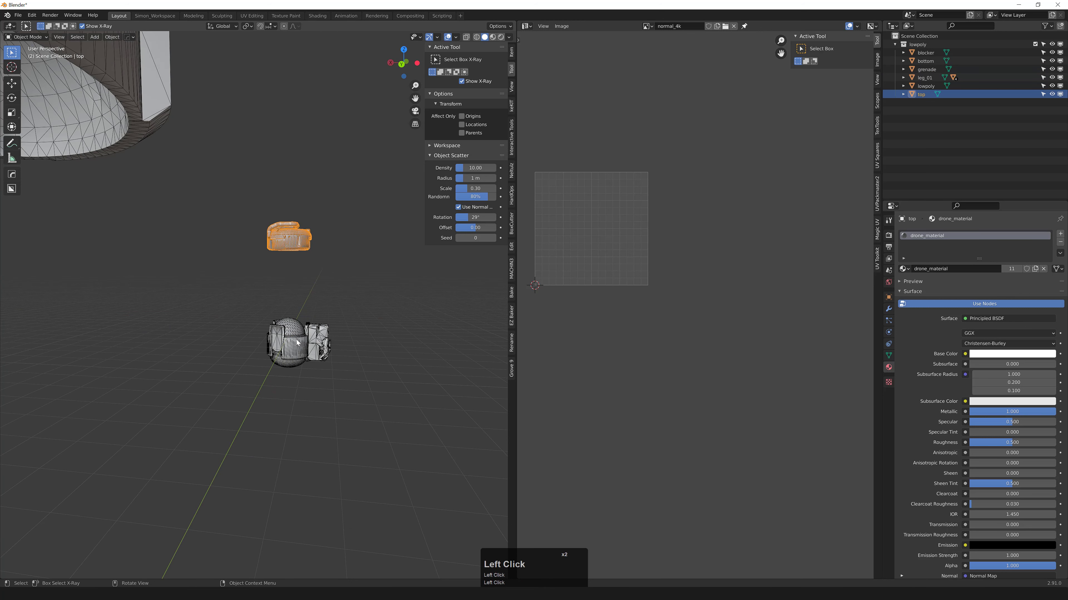
key("alt+s")
left_click(291, 326)
key("alt+s")
left_click(293, 245)
middle_click_drag(293, 256, 290, 260)
key("g")
middle_click(290, 254)
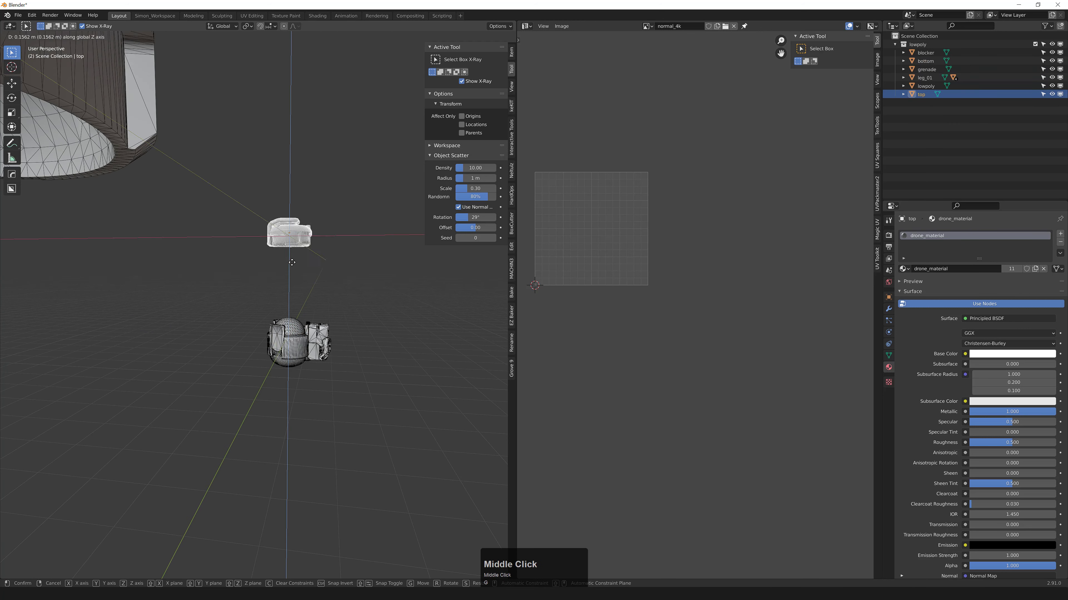
left_click(293, 331)
scroll(296, 334, "down", 5)
left_click(313, 280)
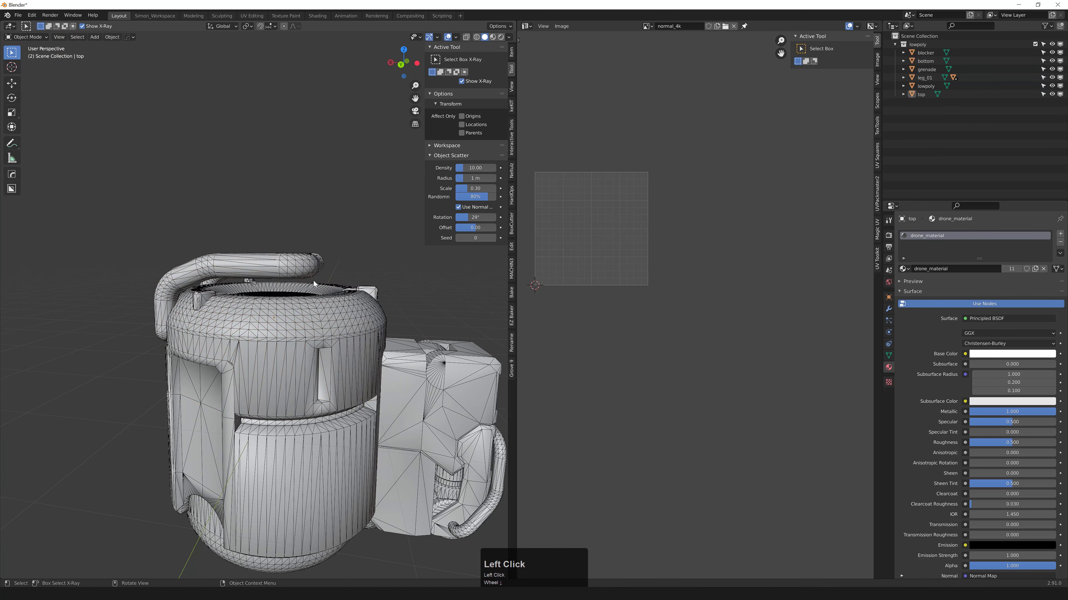
key("a")
middle_click_drag(300, 304, 269, 320)
scroll(277, 315, "down", 4)
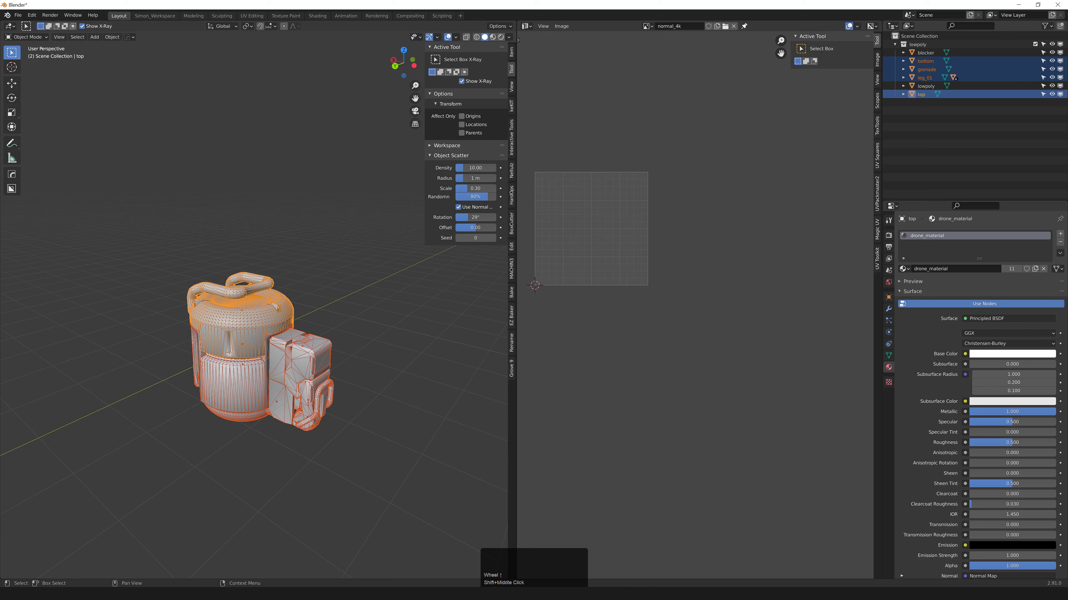
left_click(412, 219)
- Create a new collection in the Scene Collection and name it drone_assembled
right_click(916, 35)
left_click(935, 46)
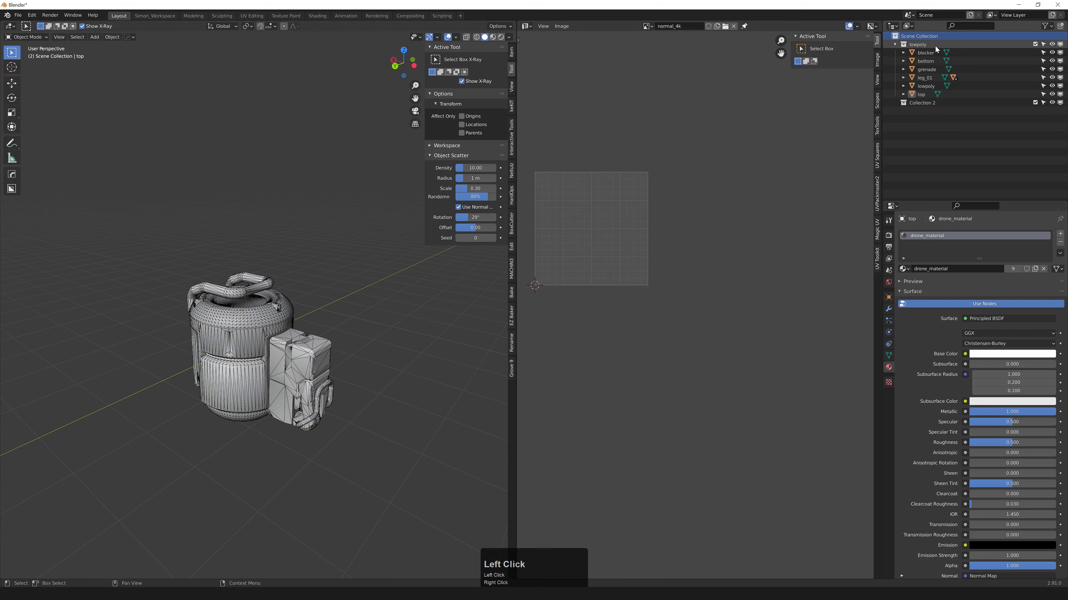
double_click(929, 103)
type("r")
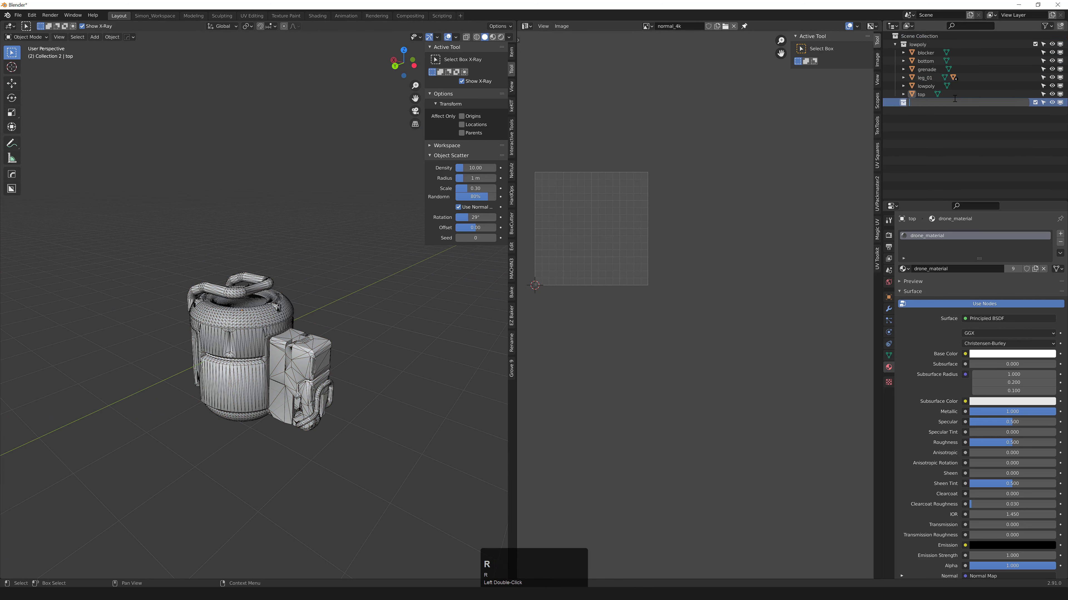
type("drone_assebmbled")
key("Return")
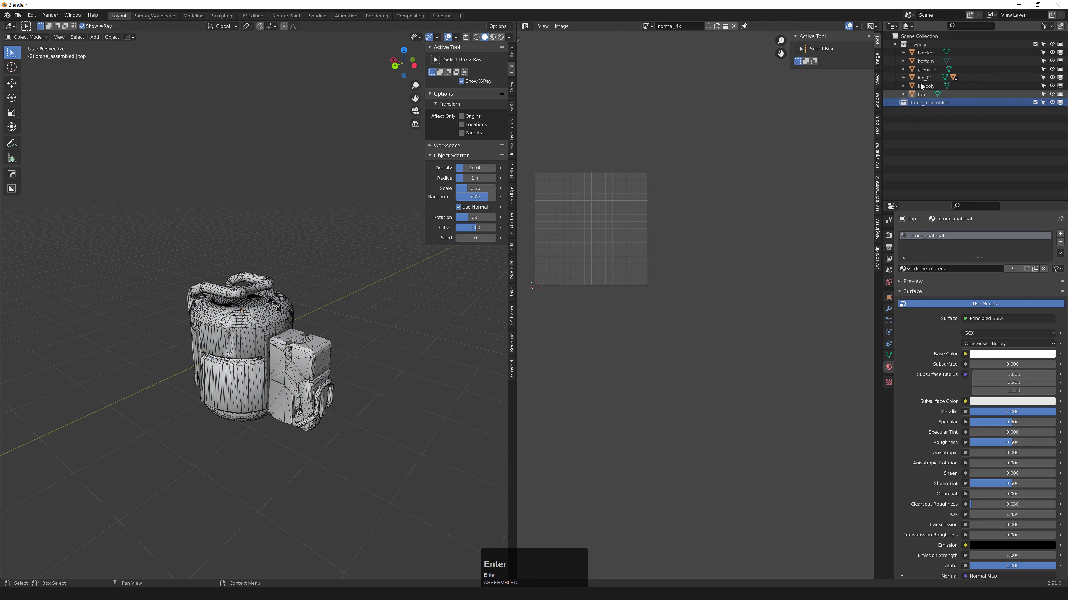
- Move the drone's top, bottom, grenade and leg_01 parts into the drone_assembled collection and disable the lowpoly collection in viewports
key("z")
mouse_move(112, 186)
left_mouse_down()
mouse_move(247, 318)
mouse_move(378, 487)
left_mouse_up()
key("m")
left_click(379, 487)
key("z")
scroll(332, 273, "down", 10)
left_click(1060, 45)
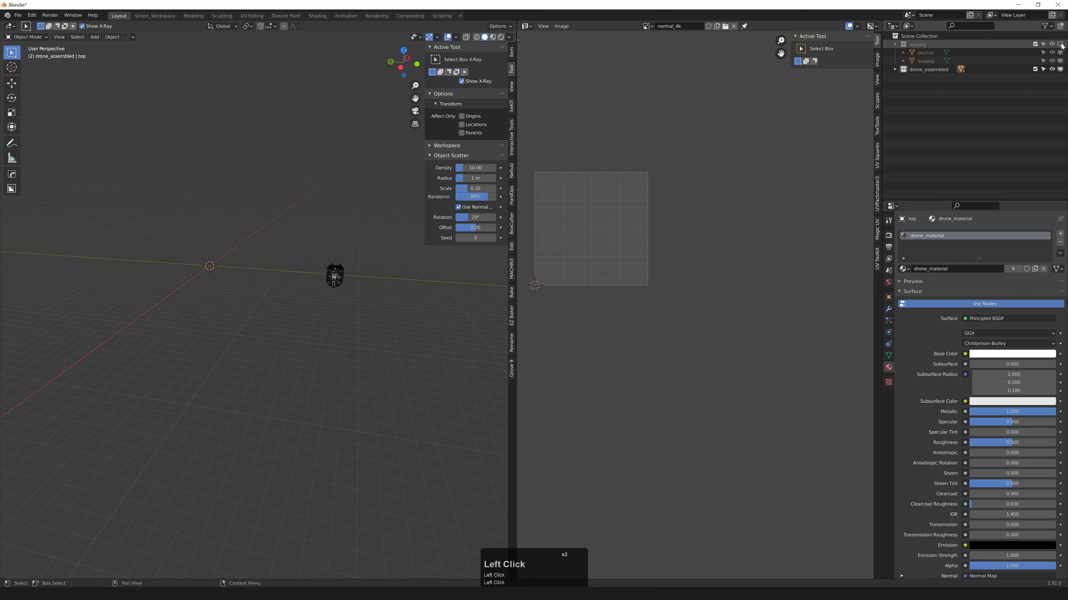
- Select the whole assembled drone and move it 17 m along the global Y axis to the world origin
middle_click_drag(387, 290, 367, 307)
left_click_drag(304, 213, 391, 336)
mouse_move(332, 281)
middle_mouse_down("shift")
mouse_move(356, 317)
mouse_move(322, 279)
middle_mouse_up("shift")
scroll(357, 317, "up", 3)
key("alt+s")
key("g")
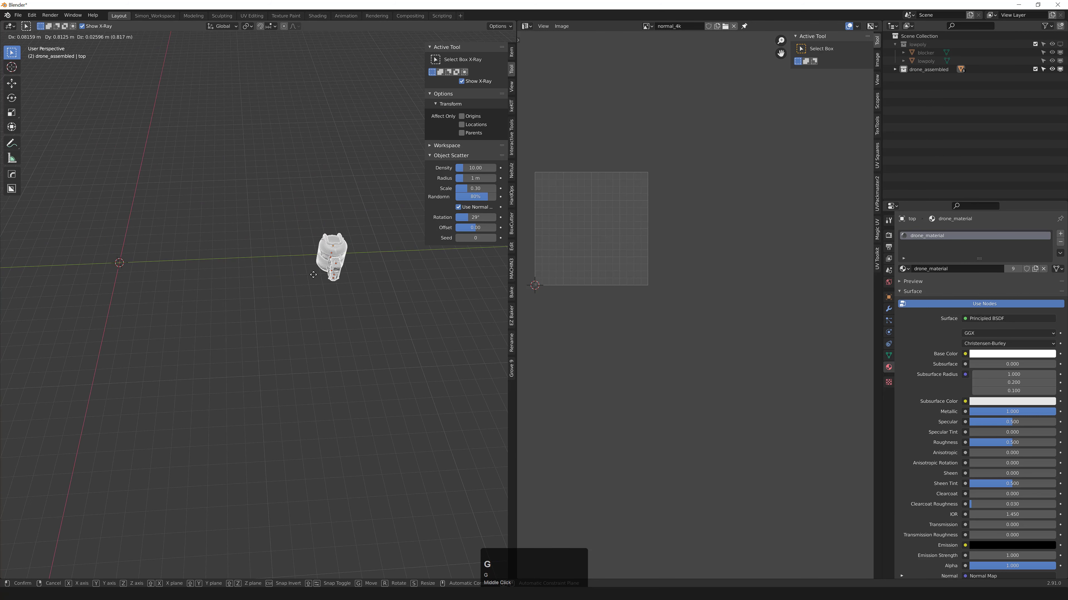
key("y")
left_click(100, 269, "ctrl")
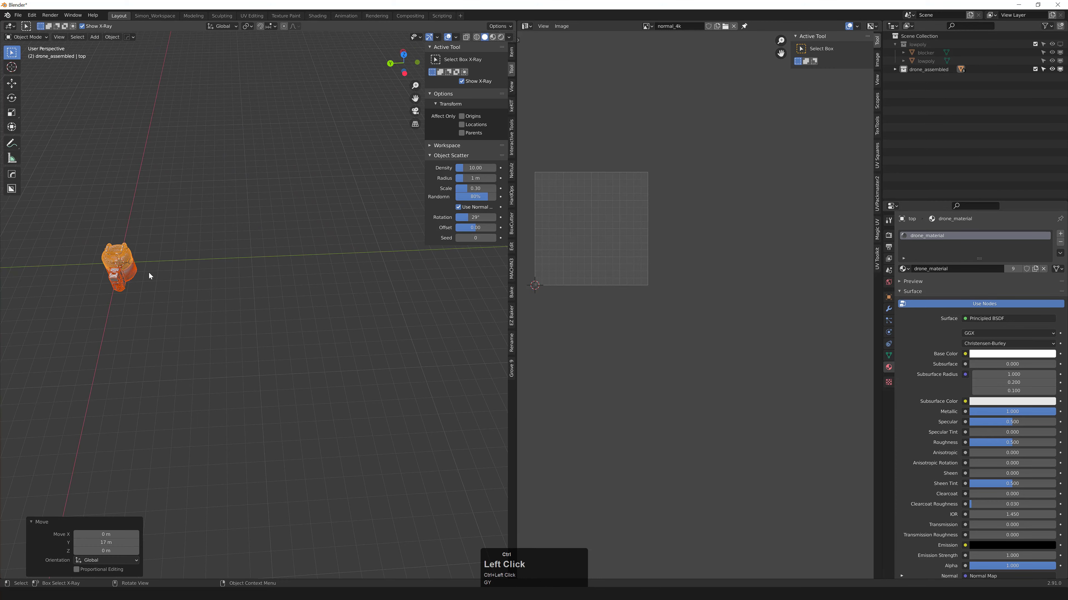
- Examine how the leg and body of the assembled drone fit together, up close and from several angles
key("f")
middle_click_drag(227, 290, 172, 254)
scroll(199, 265, "down", 1)
scroll(171, 254, "up", 6)
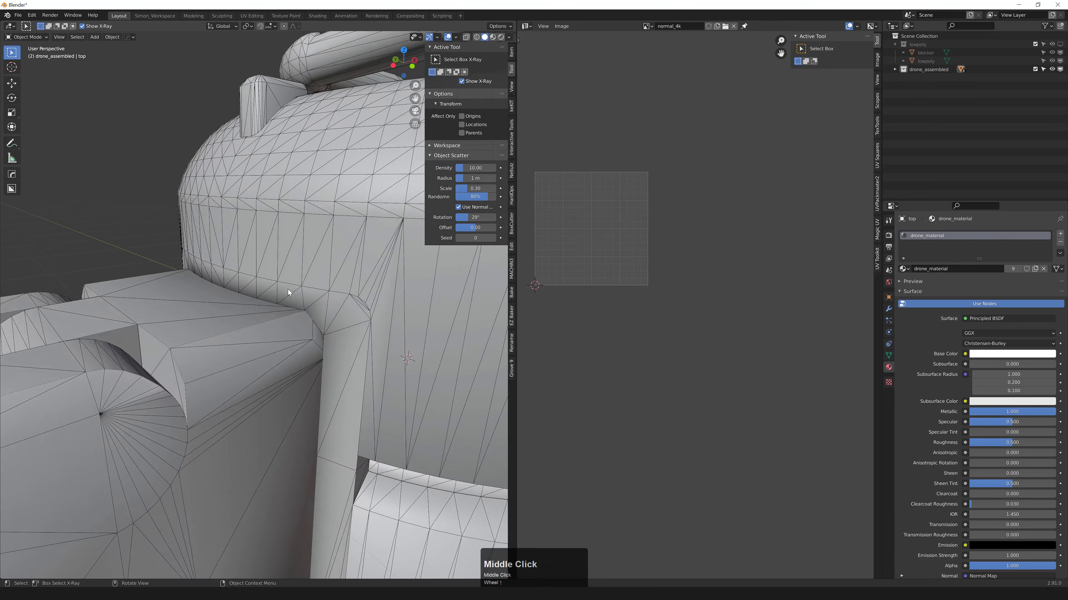
middle_click_drag(298, 312, 269, 294)
scroll(311, 313, "down", 4)
scroll(269, 294, "down", 6)
left_click(248, 202)
mouse_move(248, 201)
middle_mouse_down()
mouse_move(269, 210)
mouse_move(237, 207)
mouse_move(263, 198)
middle_mouse_up()
- Show the object transform properties and select the drone's bottom part
left_click(512, 52)
left_click(250, 288)
middle_click_drag(250, 288, 299, 208)
key("alt+s")
left_click(274, 195)
scroll(280, 221, "up", 2)
left_click(300, 208)
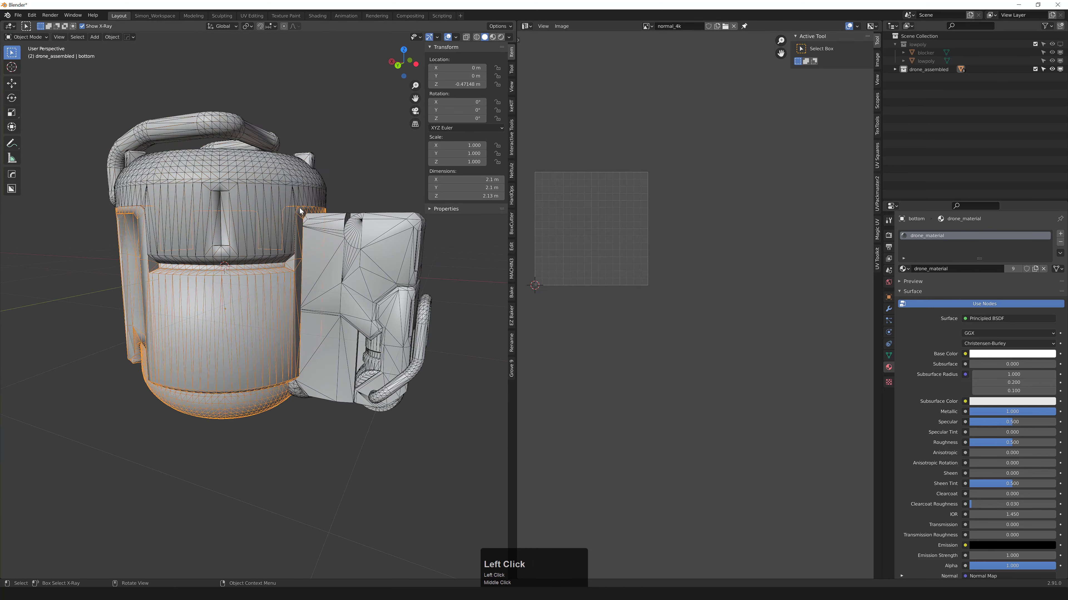
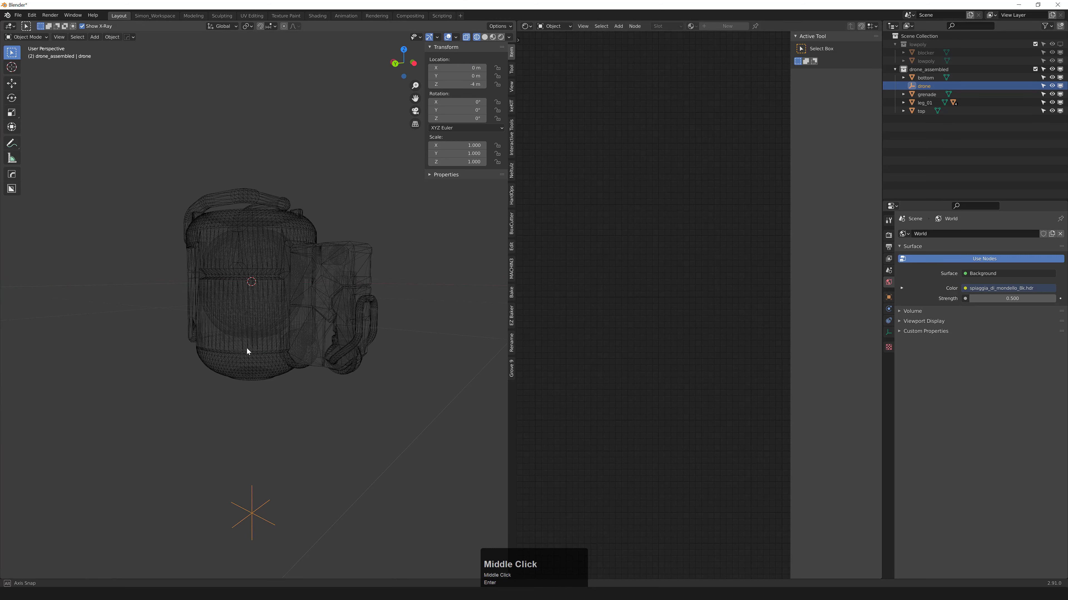
- Add a plain axes empty with a radius of 0.25 m at the world origin
left_click(230, 388)
key("shift+a")
mouse_move(228, 389)
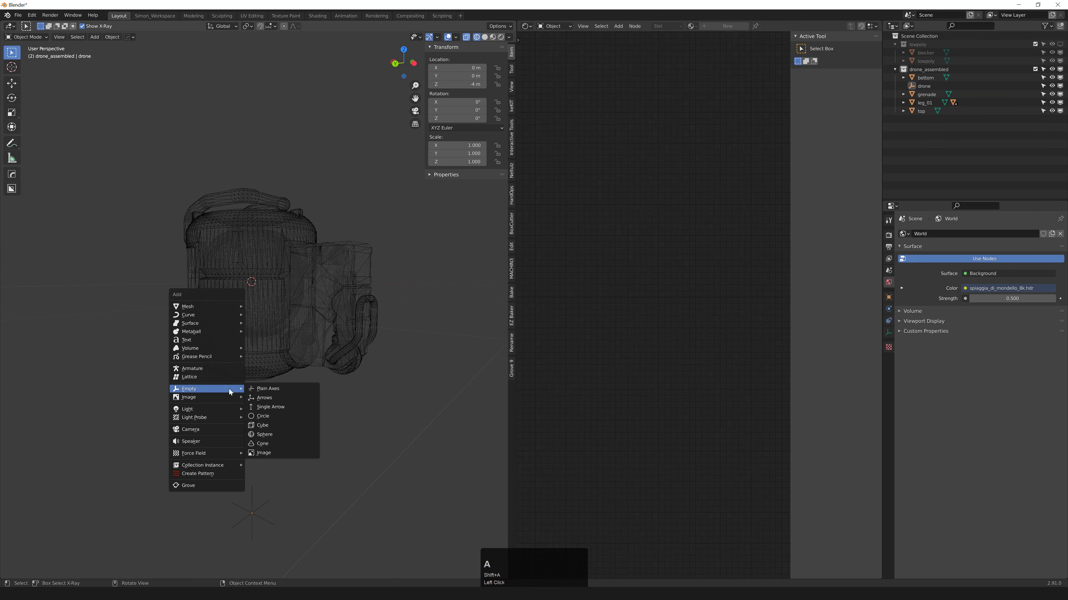
left_click(273, 389)
left_click(102, 509)
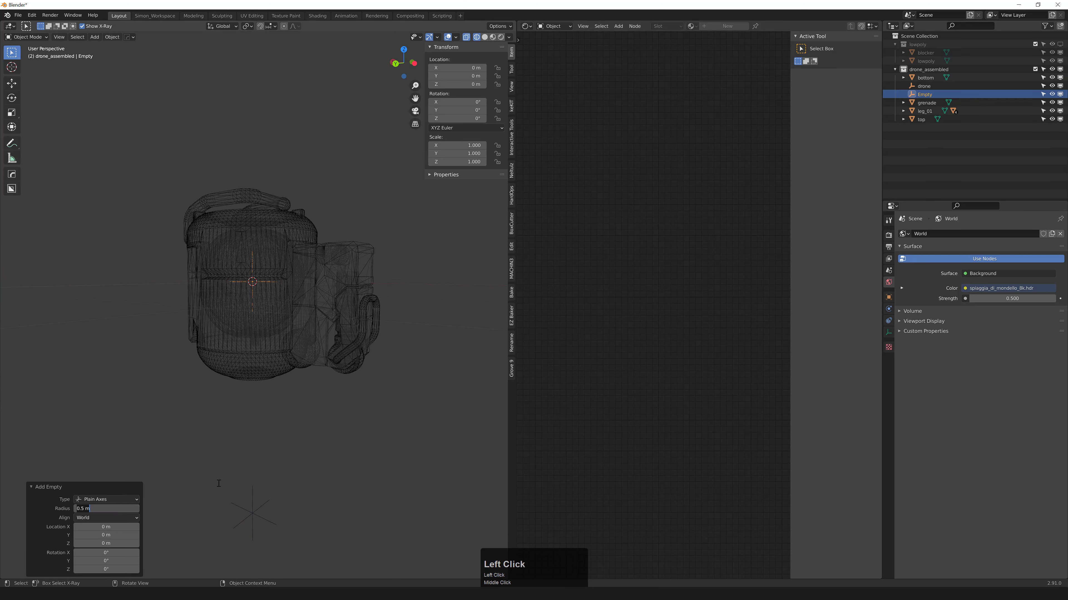
type(".25")
key("Return")
- Move the new empty down along the global Z axis to -3 m
middle_click_drag(241, 366, 247, 359)
key("g")
middle_click(248, 378)
key("ctrl")
left_click(249, 508, "ctrl")
- Rename the new empty to drone_leg_01
middle_click_drag(345, 385, 327, 411)
double_click(936, 97)
type("d")
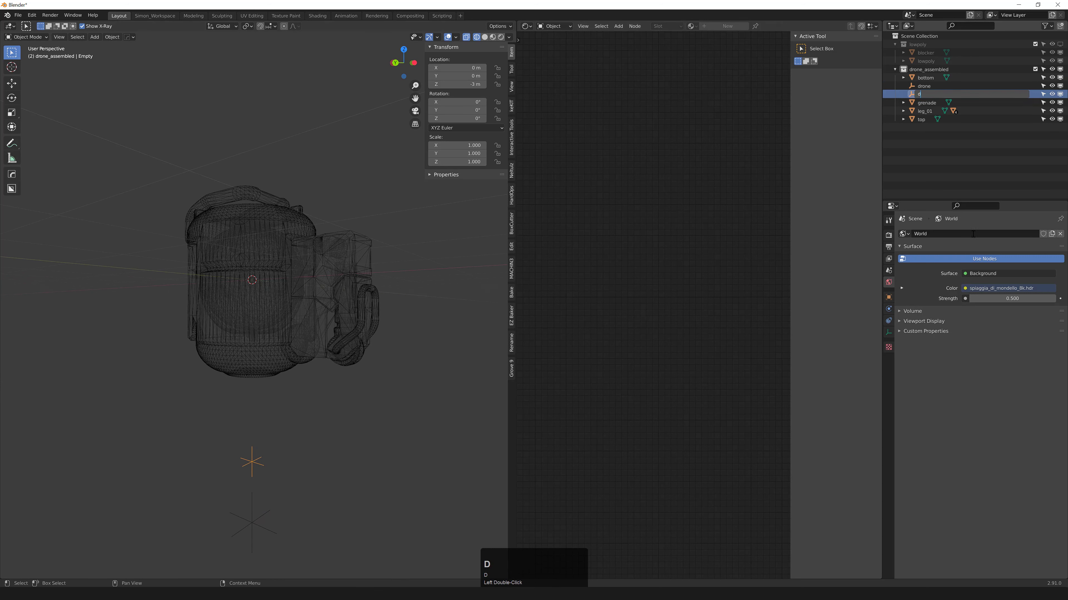
type("rone_leg_01")
key("Return")
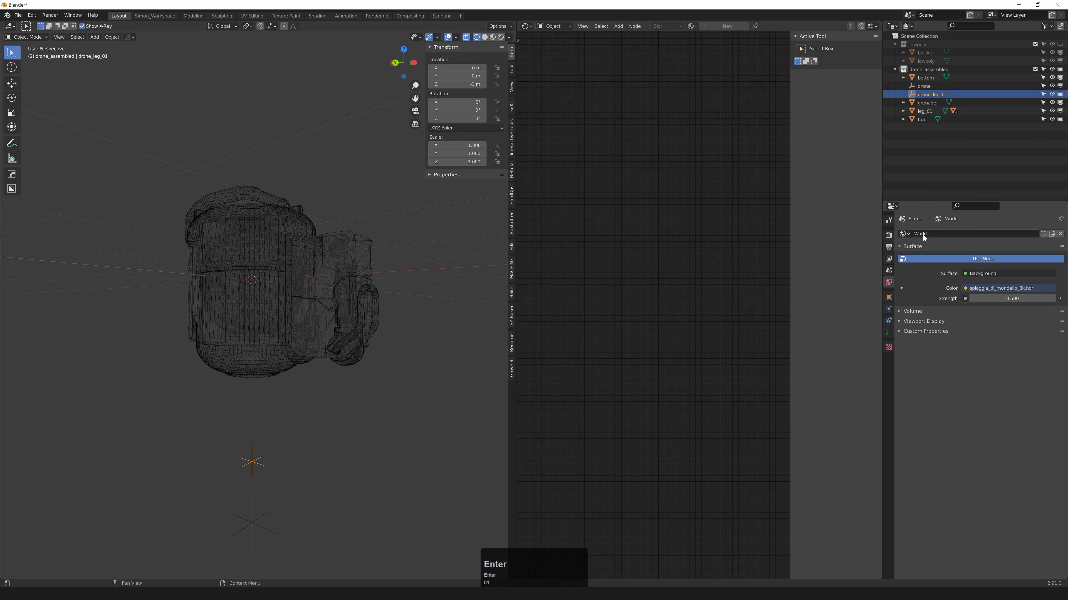
- Duplicate the drone_leg_01 empty in place and rename the copy to drone_leg_02
middle_click_drag(378, 347, 387, 351)
key("shift+d")
right_click(396, 349)
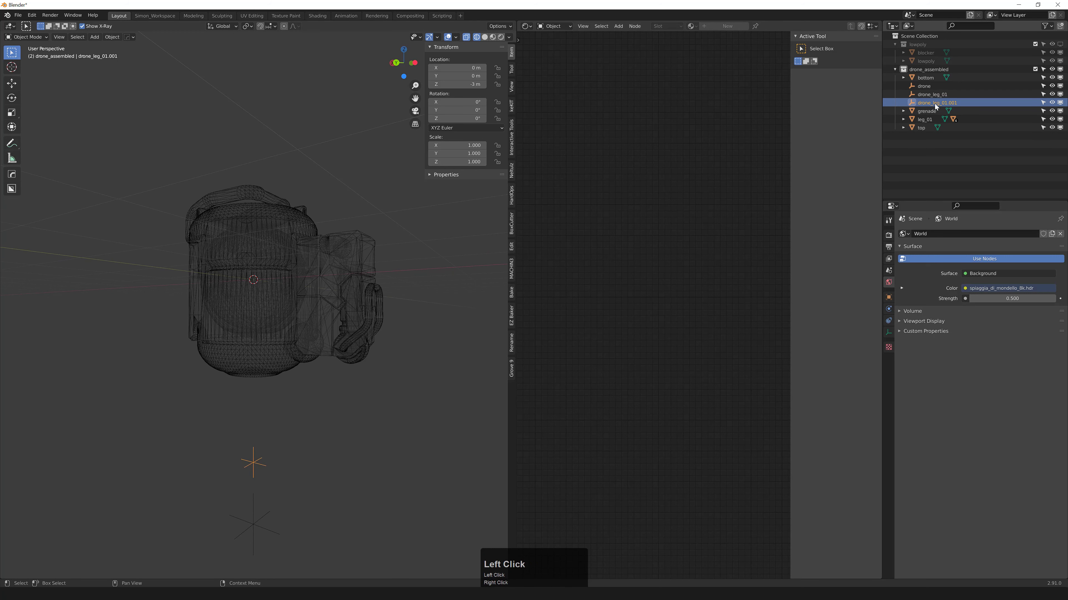
double_click(940, 103)
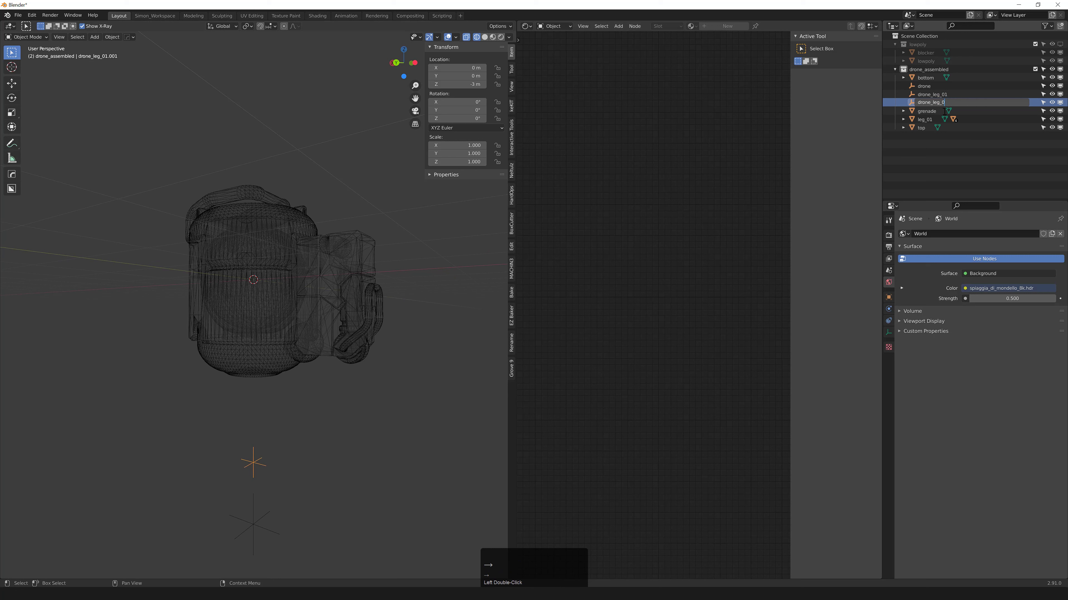
type("2")
key("Return")
- Duplicate the drone_leg_02 empty in place and rename the copy to drone_leg_03
left_click(930, 96)
left_click(929, 102)
key("shift+d")
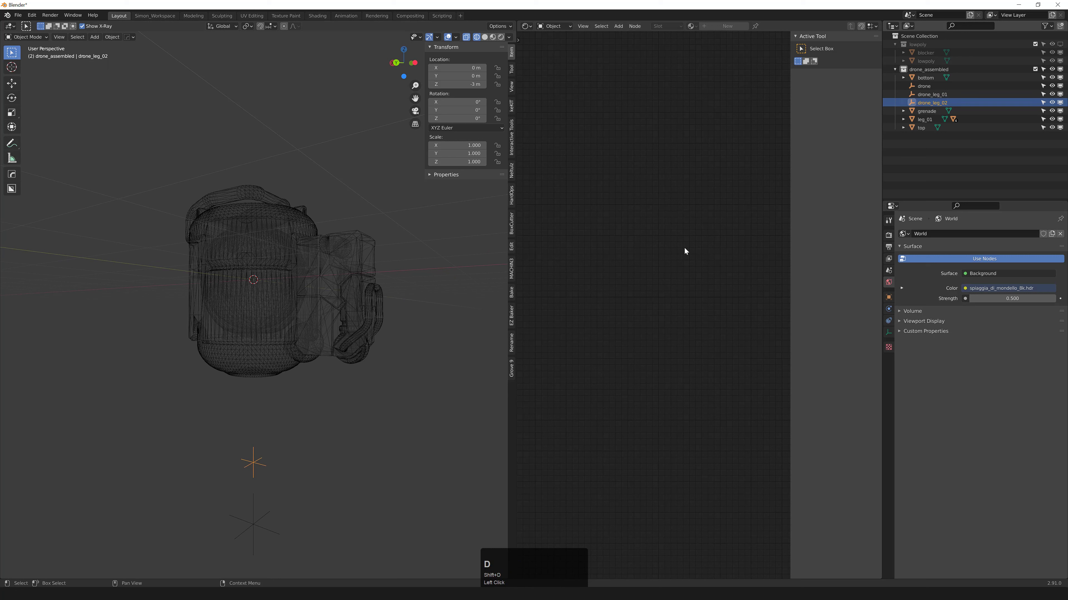
key("shift+d")
right_click(349, 407)
double_click(935, 110)
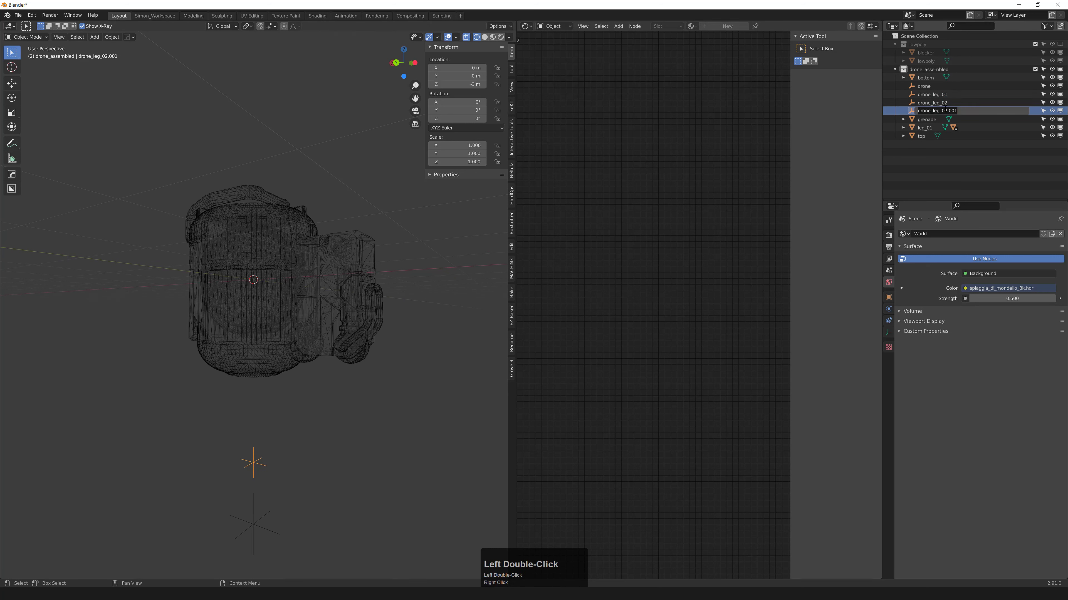
left_click(947, 110)
type("3")
key("Return")
- Select the whole leg with all its parts and duplicate it -2 m along the global Y axis
mouse_move(321, 397)
middle_mouse_down()
mouse_move(322, 411)
mouse_move(404, 343)
mouse_move(398, 348)
mouse_move(335, 283)
mouse_move(300, 202)
middle_mouse_up()
left_click(404, 339)
key("shift+z")
key("shift+z")
left_click_drag(301, 205, 400, 393)
key("shift+z")
middle_click_drag(353, 357, 414, 340)
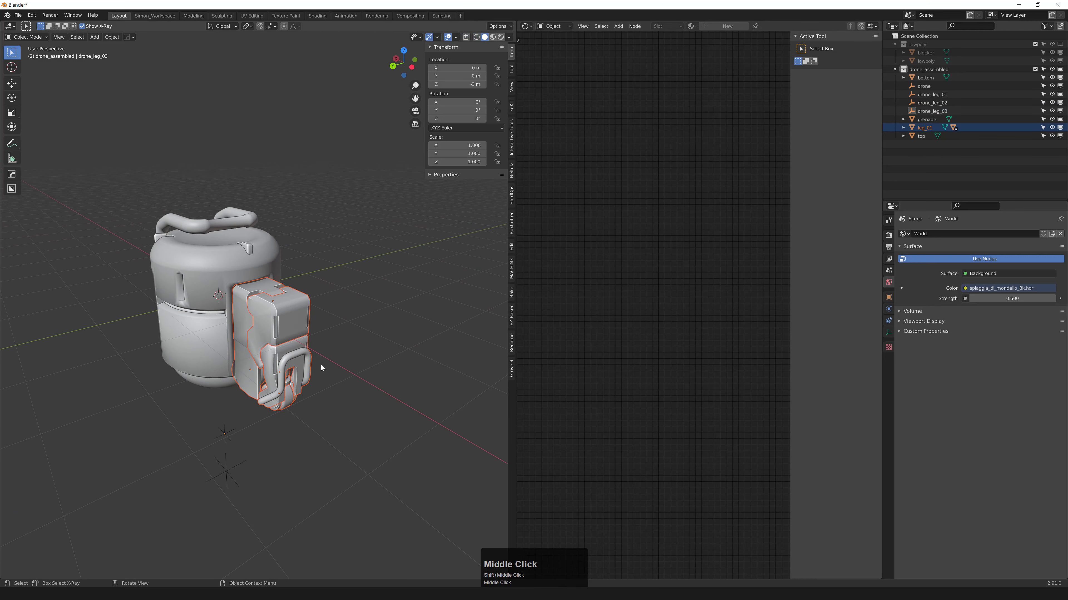
middle_click_drag(321, 364, 353, 355)
key("ctrl+shift+Tab")
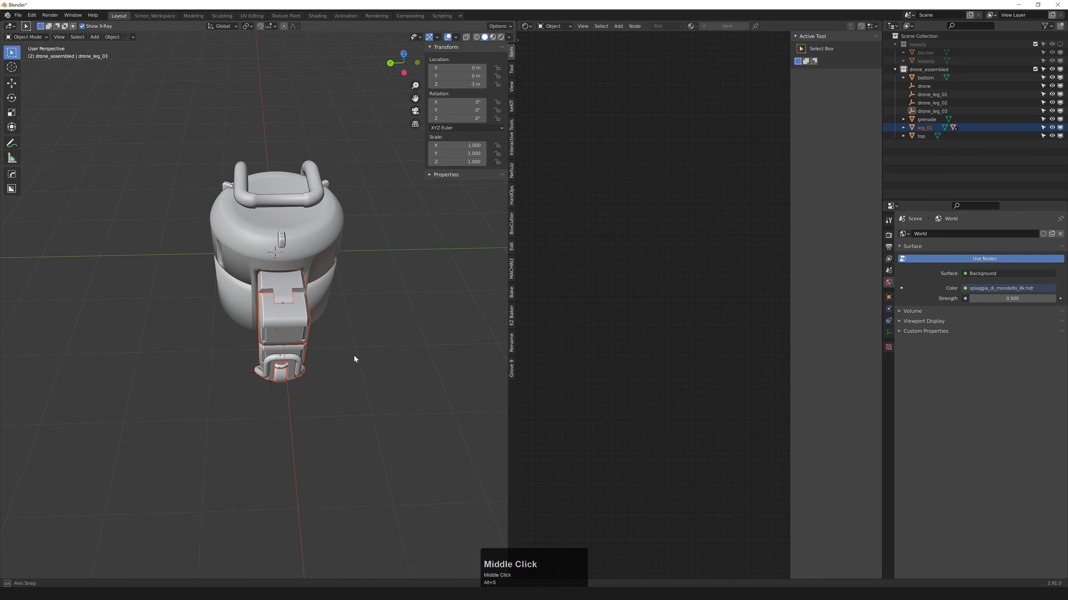
key("shift+d")
middle_click(387, 354)
left_click(470, 342)
- Duplicate the copied leg another -2 m along the global Y axis to make the third leg
middle_click_drag(468, 347, 343, 359, "shift")
key("shift+d")
middle_click(378, 356)
left_click(468, 342)
- Rename the middle leg copy to leg_02 and the outermost copy to leg_03
left_click(966, 136)
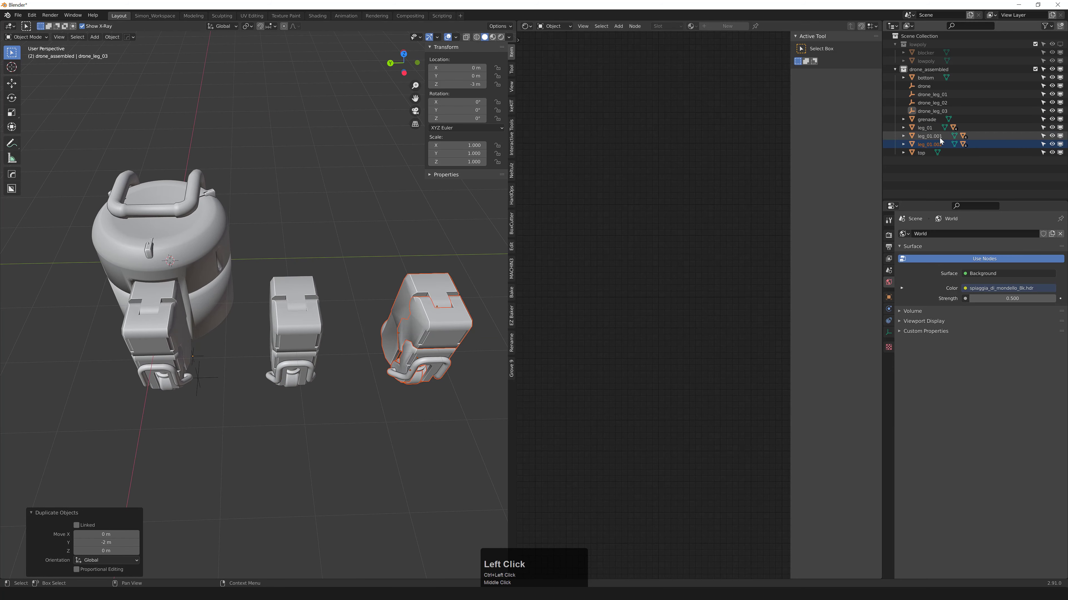
double_click(966, 136)
type("2")
key("Return")
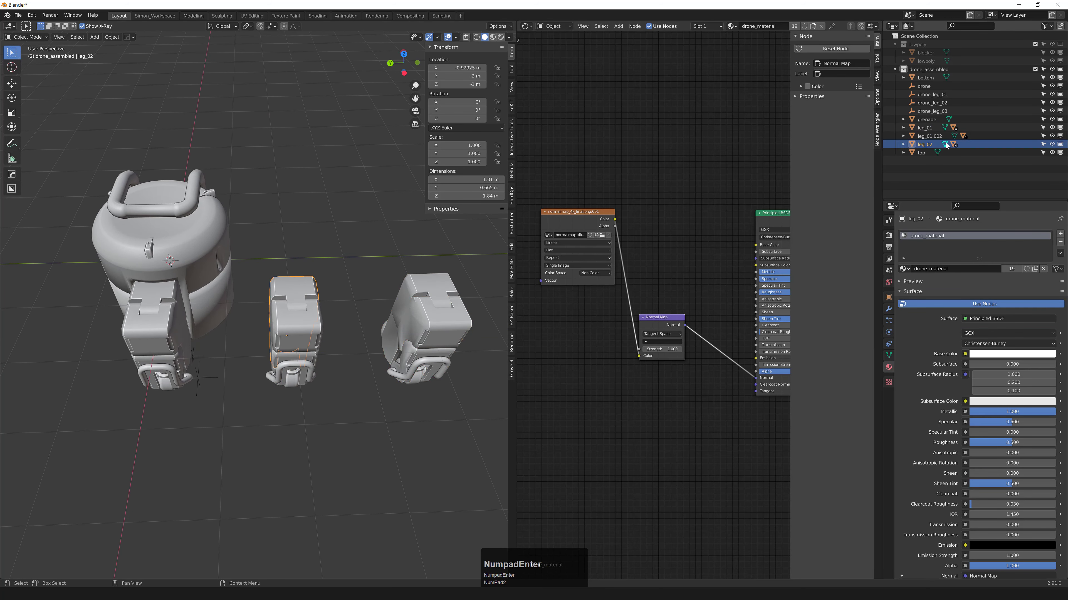
left_click(956, 139)
double_click(956, 138)
type("leg_03")
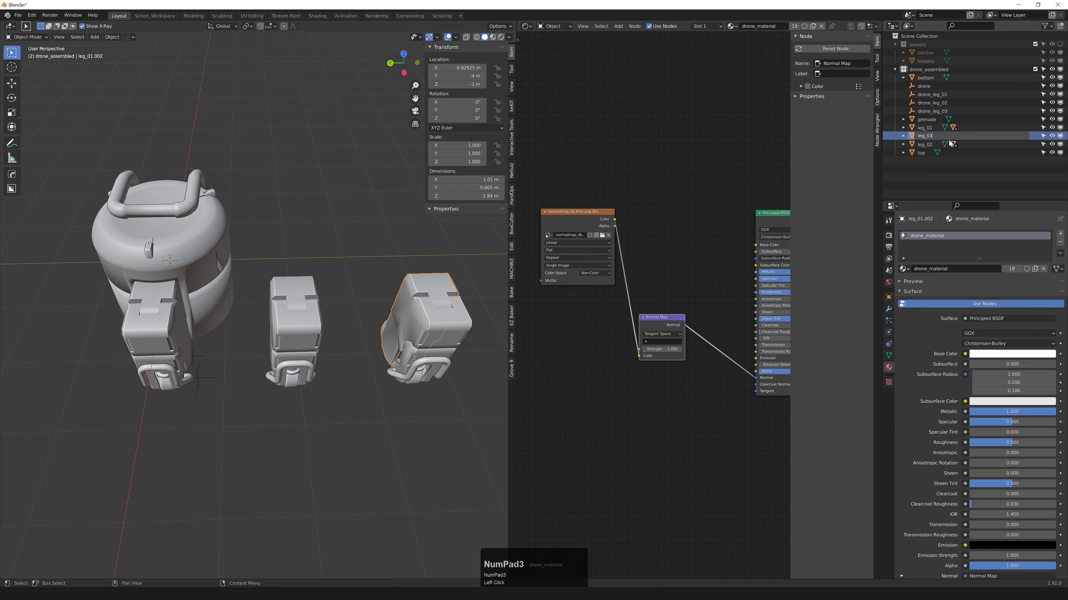
key("Return")
- Parent leg_01 to the drone_leg_01 empty using the Object parent type
left_click(206, 340)
middle_click_drag(206, 341, 222, 344)
middle_click_drag(223, 344, 378, 295, "shift")
left_click(935, 93)
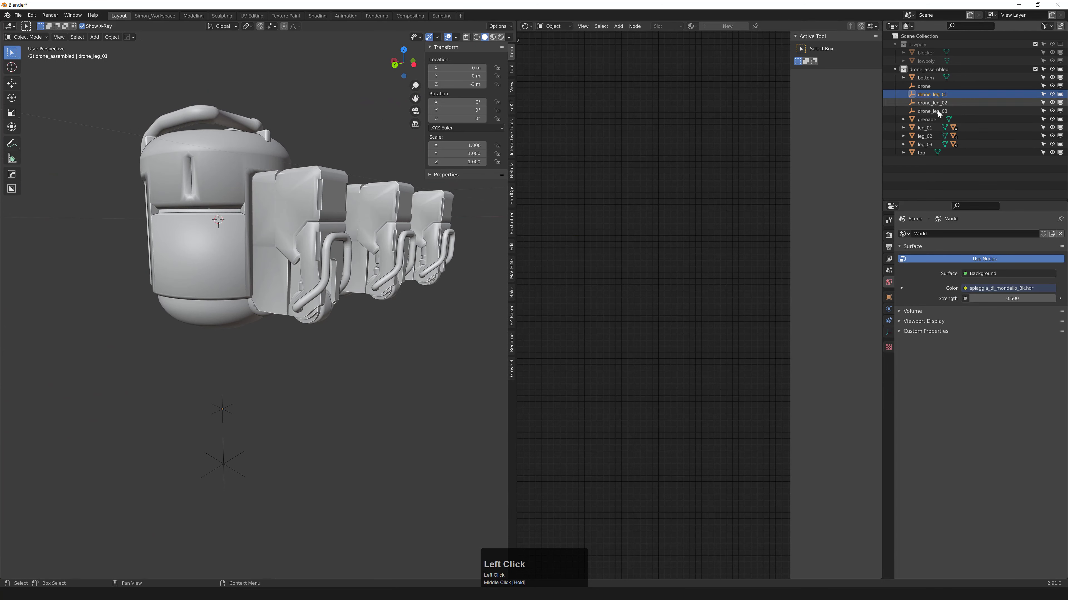
left_click(936, 128, "ctrl")
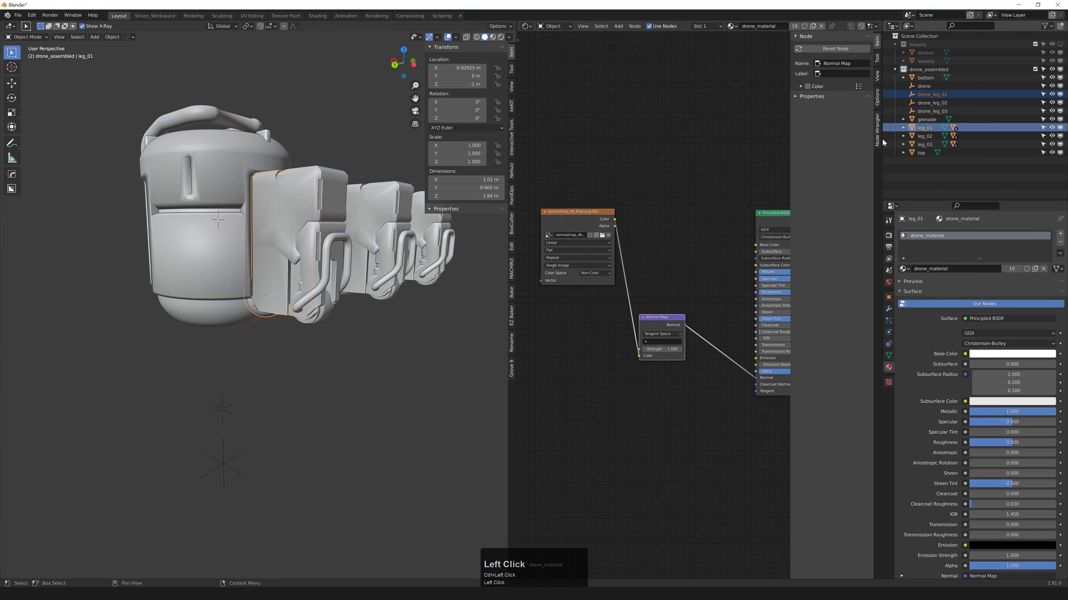
left_click(926, 127)
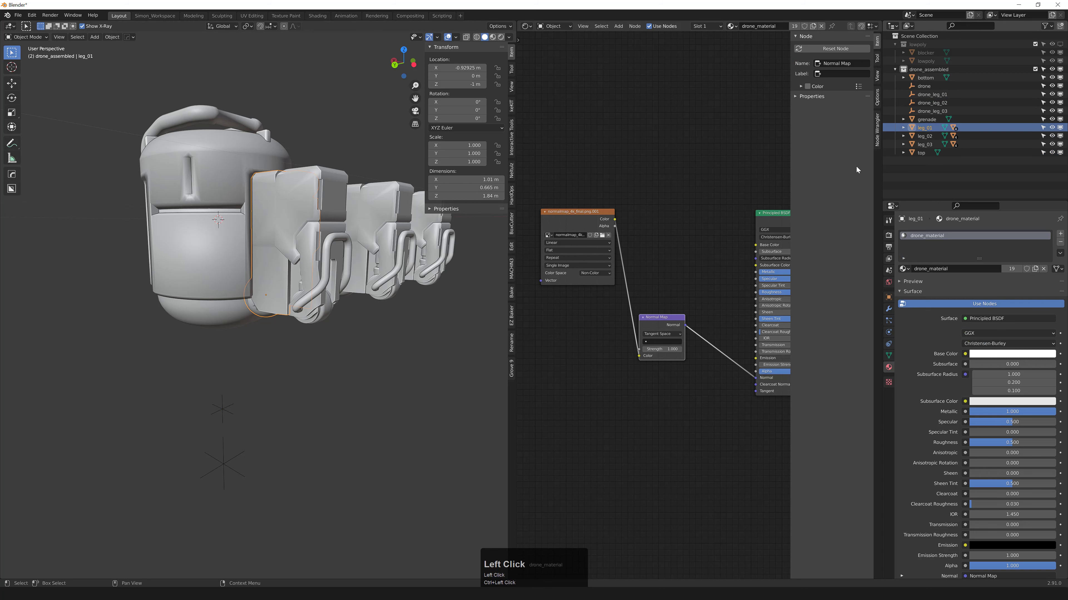
left_click(313, 422)
left_click(932, 94)
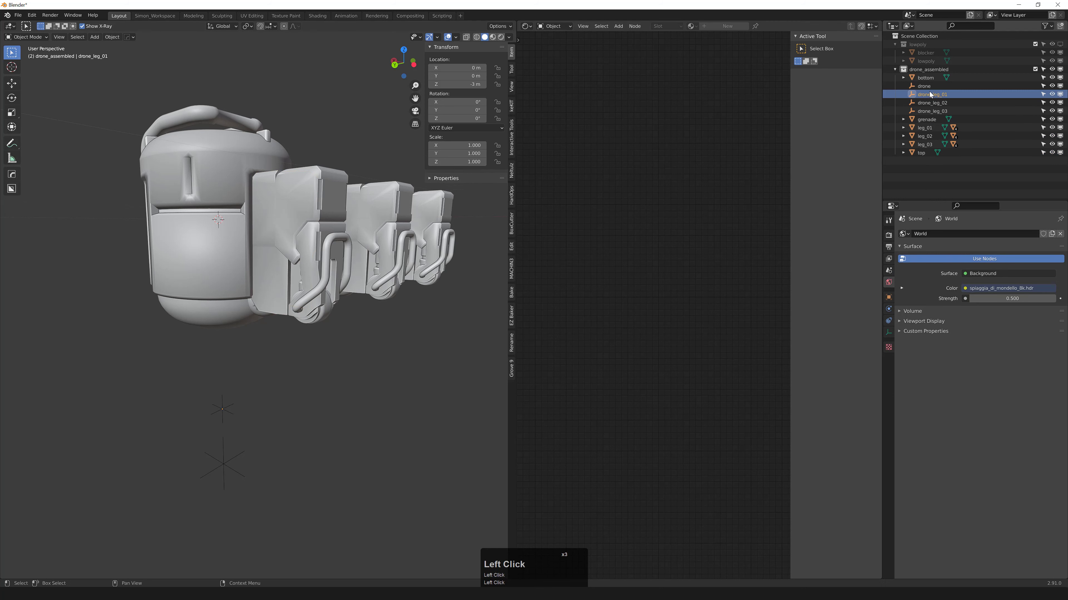
left_click(927, 127)
left_click(932, 94, "ctrl")
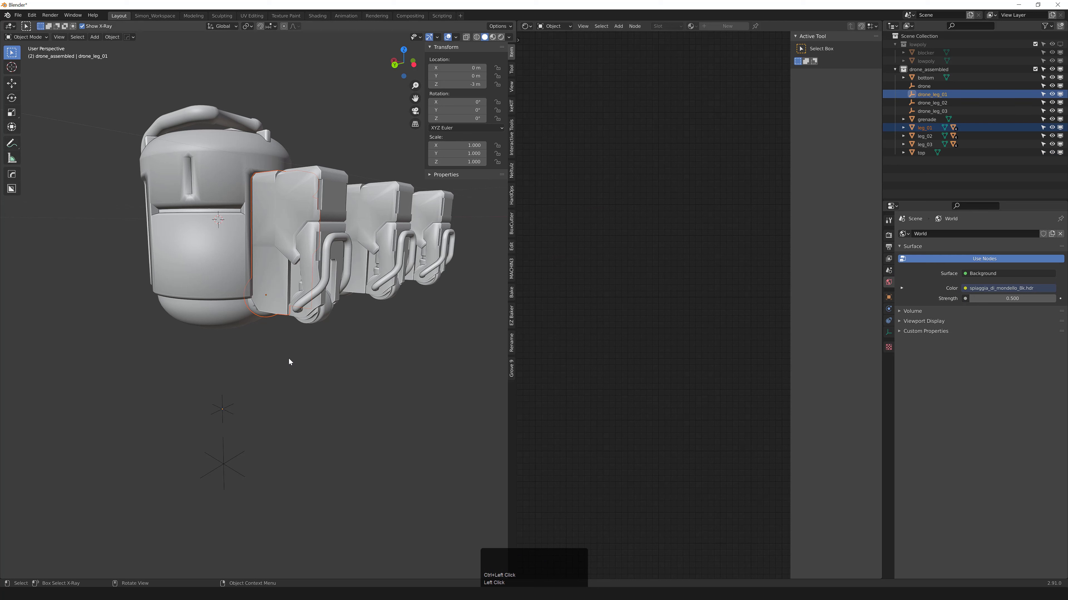
key("ctrl+p")
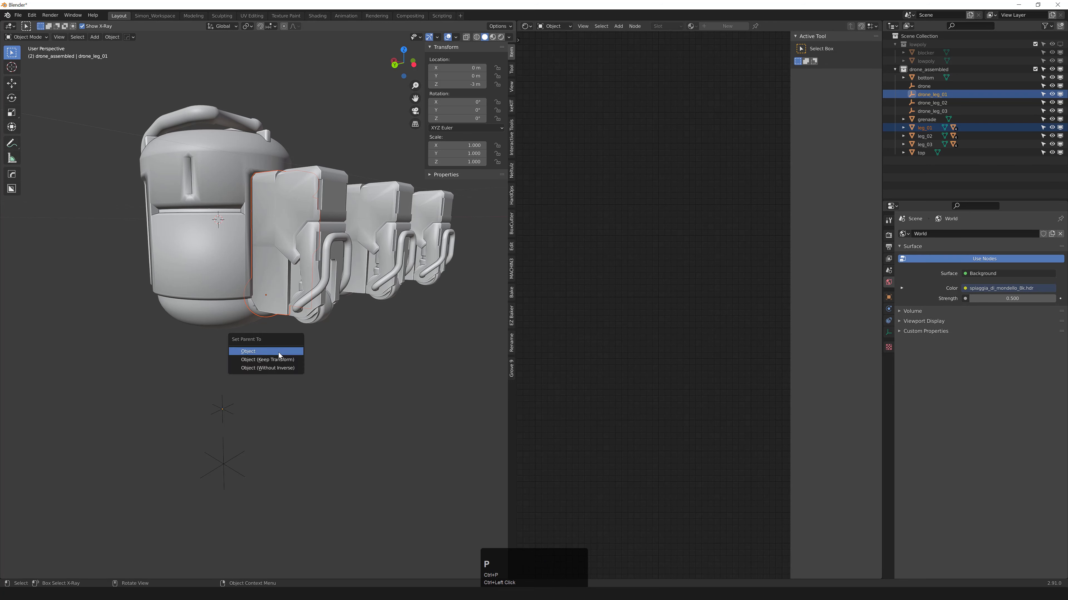
left_click(279, 355)
- Rotate the drone_leg_01 empty -120° around the global Z axis and check the leg's fit on the body
middle_click_drag(247, 358, 327, 407, "shift")
key("r")
key("z")
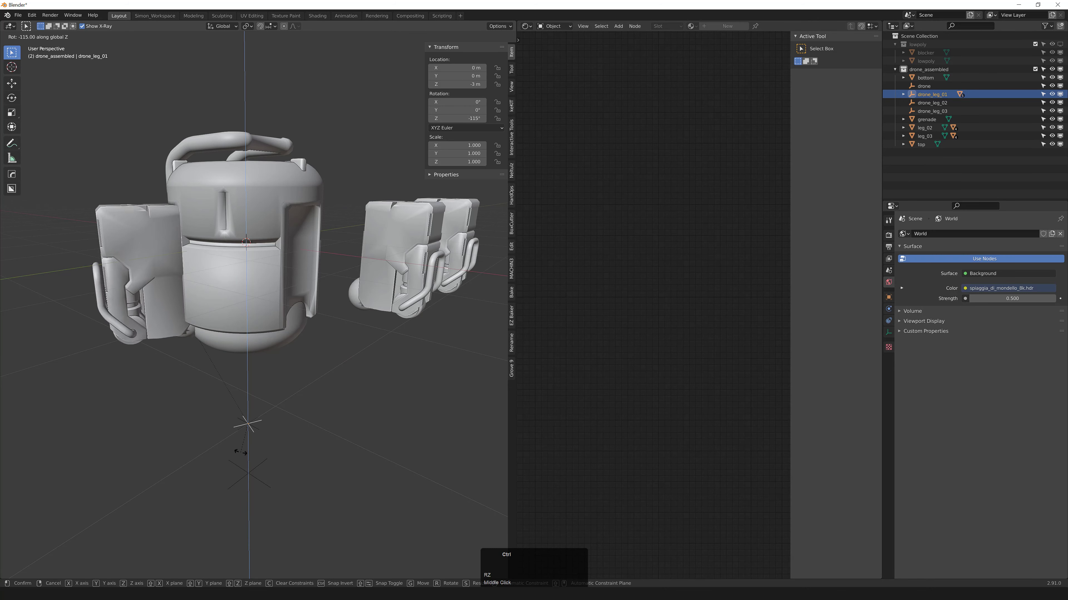
left_click(249, 436)
middle_click_drag(249, 437, 305, 422)
scroll(337, 311, "up", 4)
middle_click_drag(337, 308, 322, 288)
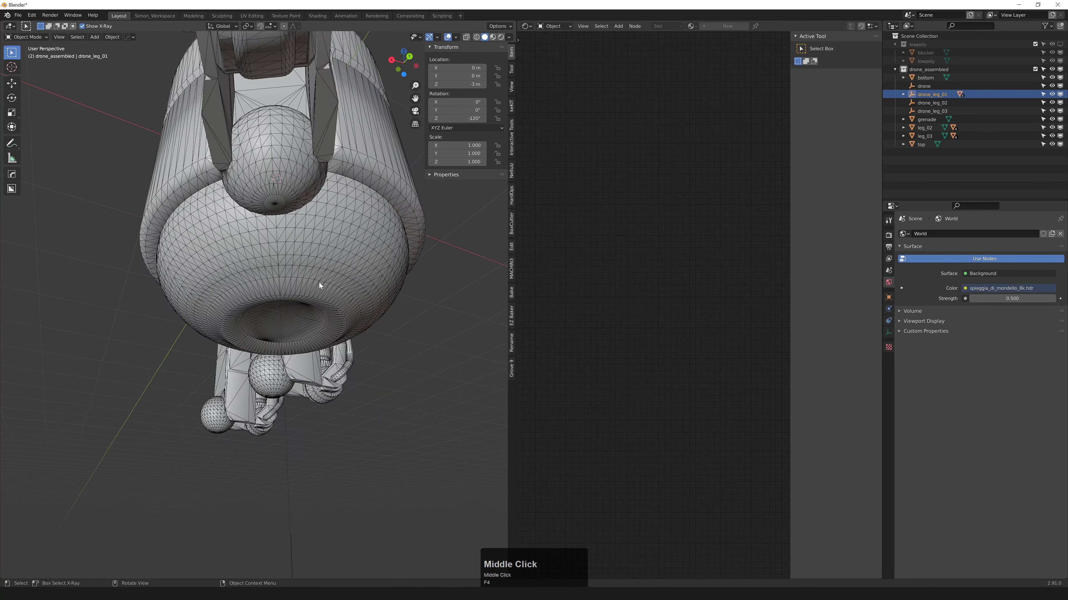
scroll(288, 216, "up", 3)
scroll(260, 212, "down", 5)
middle_click_drag(260, 212, 332, 372)
left_click(347, 340)
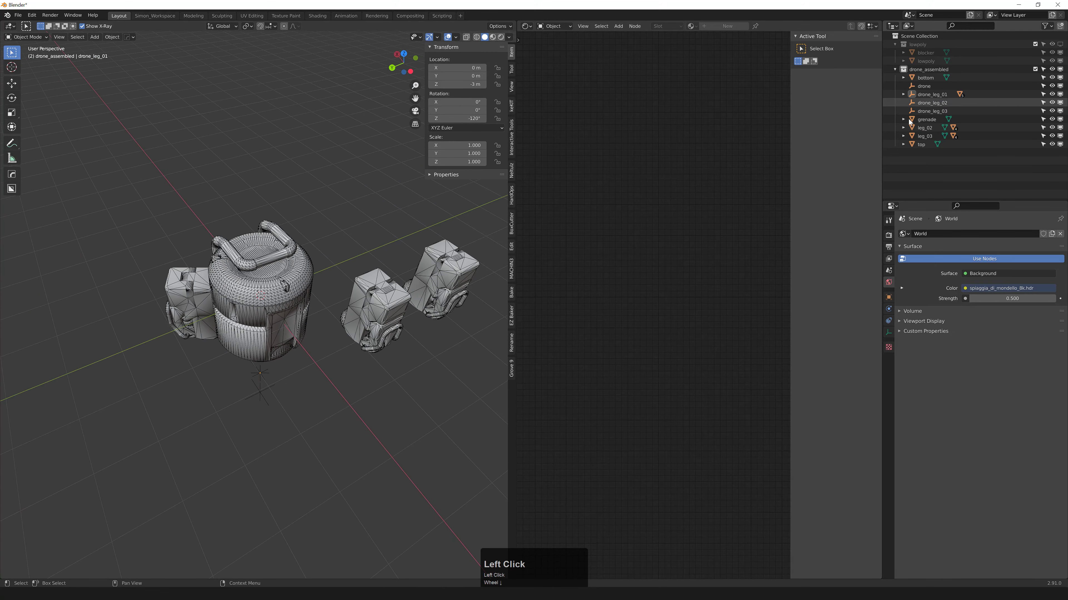
- Select all parts of leg_02 and move them 2 m along the global Y axis onto the drone body
left_click(932, 103)
middle_click_drag(467, 266, 336, 236)
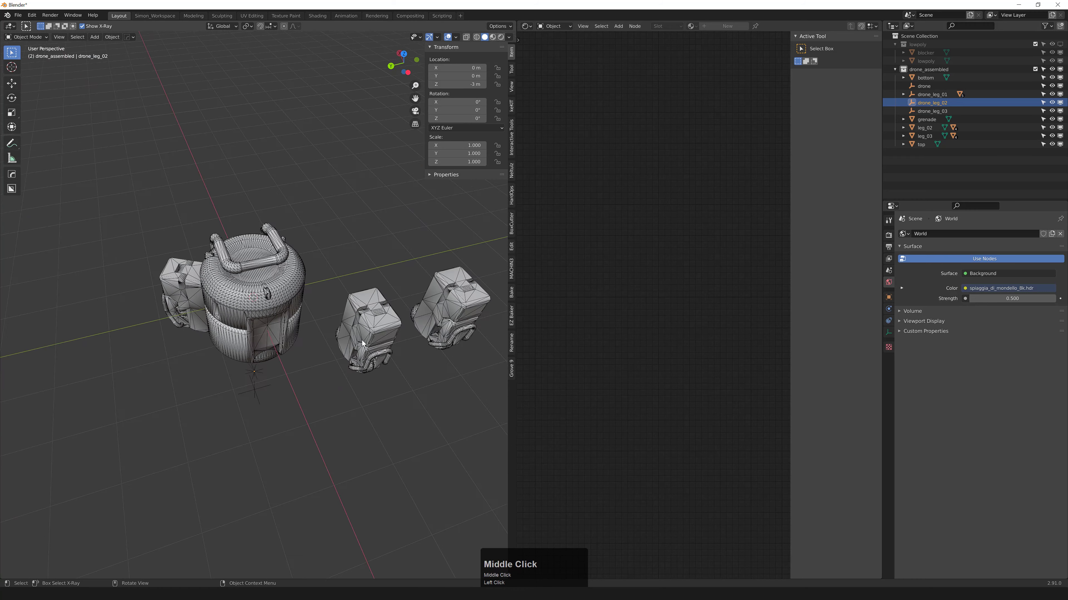
key("shift+z")
left_click_drag(328, 232, 390, 382)
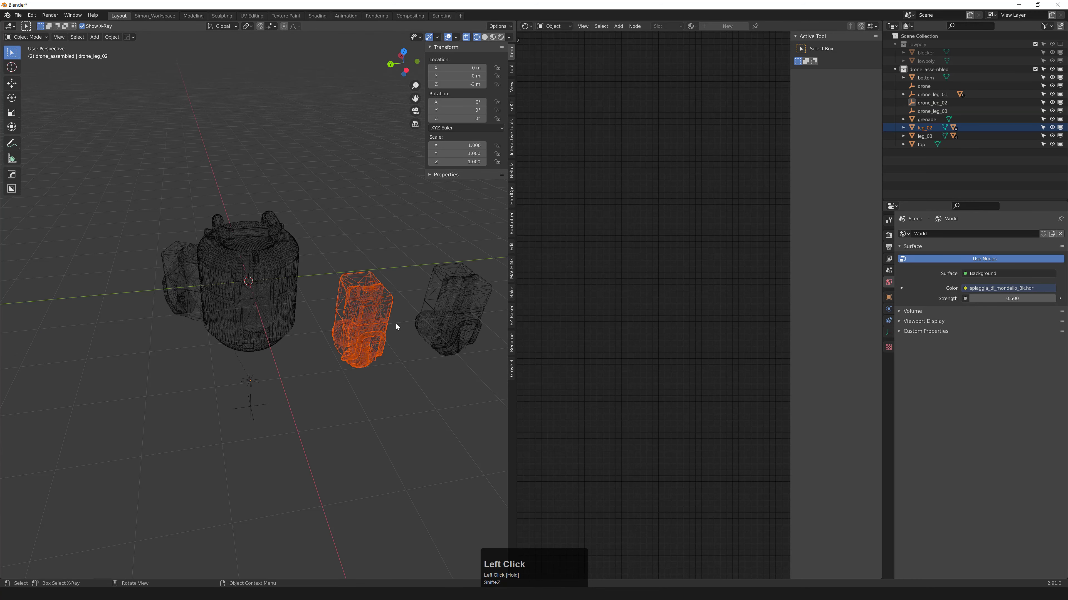
key("shift+z")
middle_click_drag(389, 306, 377, 319)
key("g")
middle_click(368, 318)
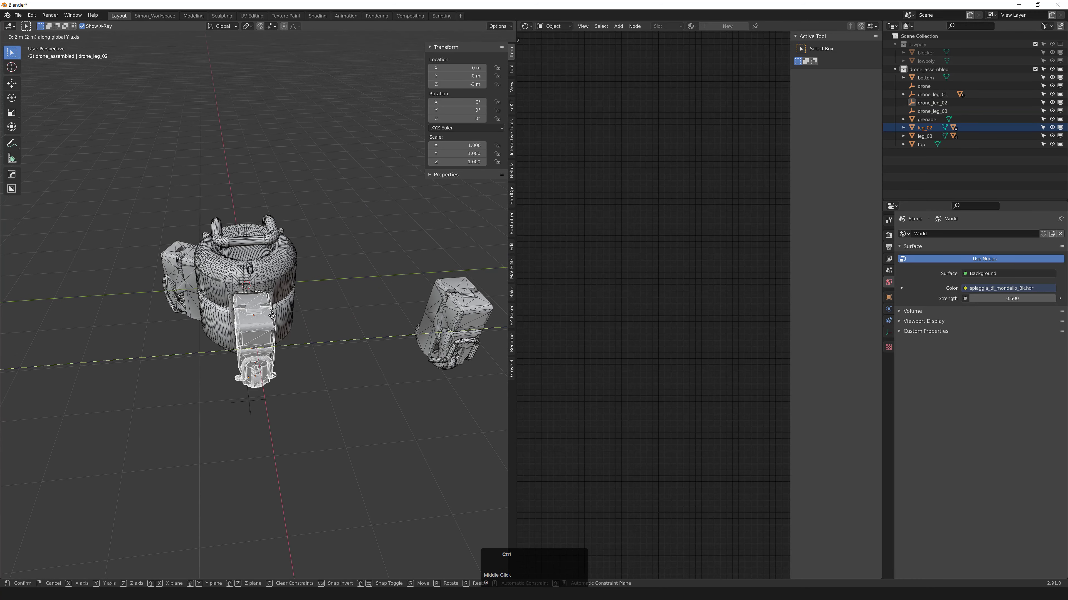
left_click(272, 315)
- Parent leg_02 to the drone_leg_02 empty using the Object parent type
middle_click_drag(261, 331, 311, 307)
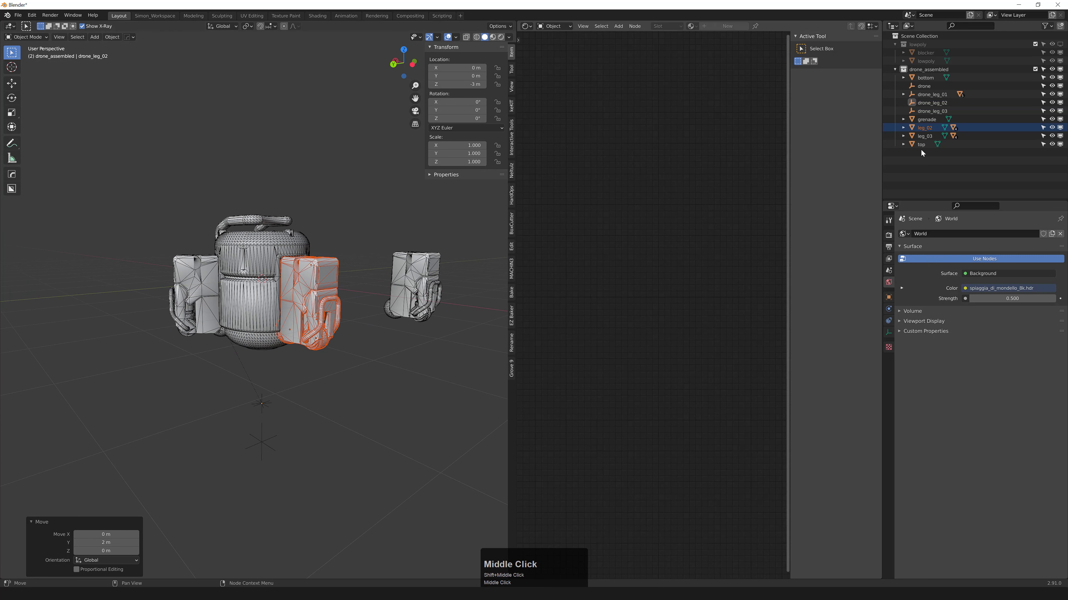
left_click(930, 126)
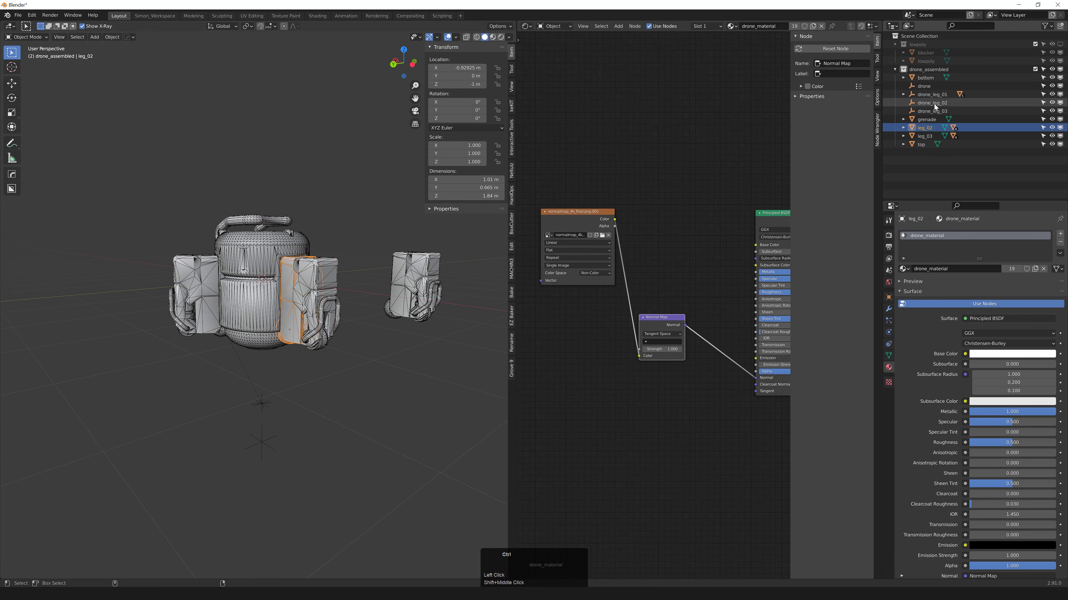
left_click(930, 104, "ctrl")
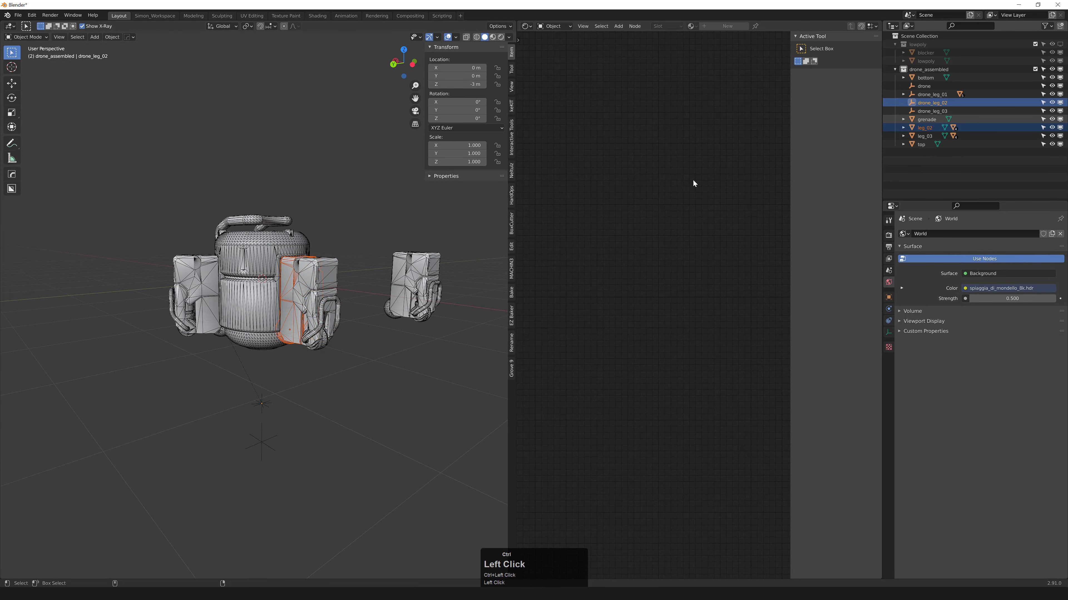
key("ctrl+p")
left_click(254, 268)
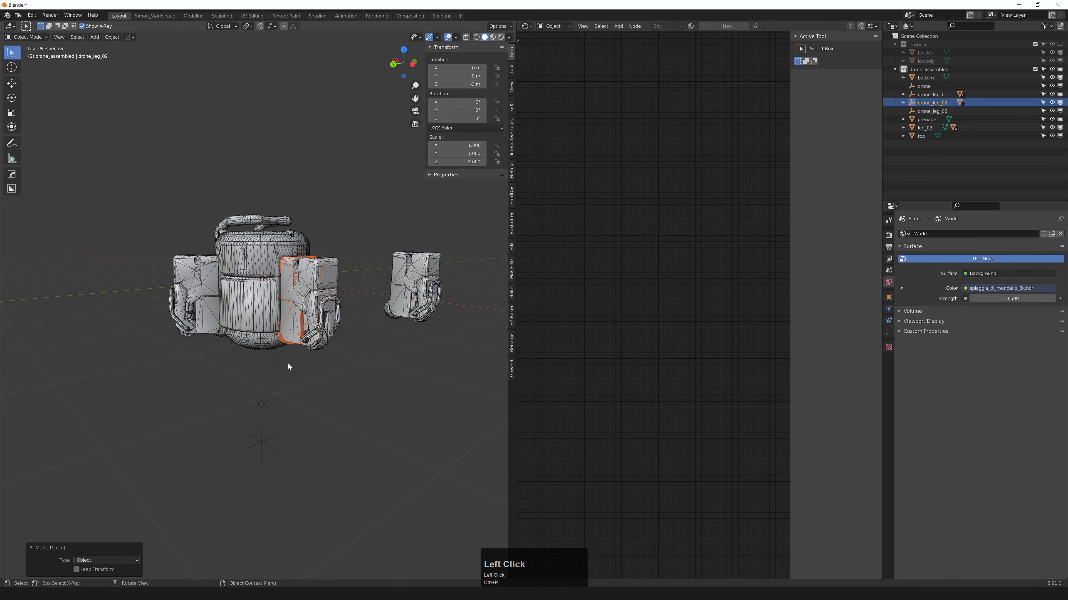
- Try to rotate the drone_leg_02 empty 240° around the global Z axis
scroll(284, 412, "up", 1)
left_click(928, 95)
left_click(920, 103)
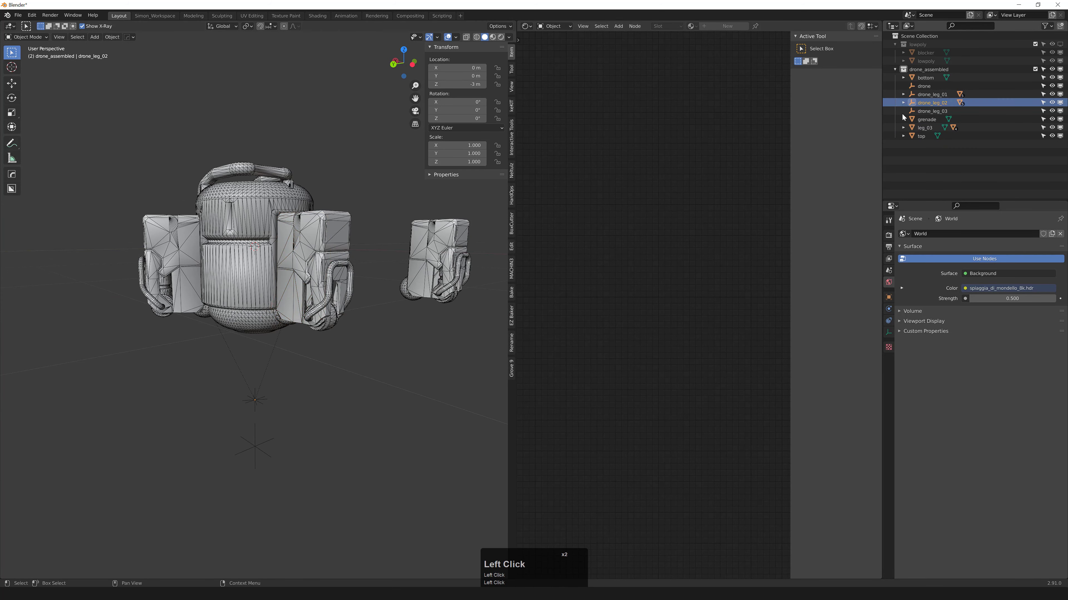
middle_click_drag(294, 257, 317, 295)
key("r")
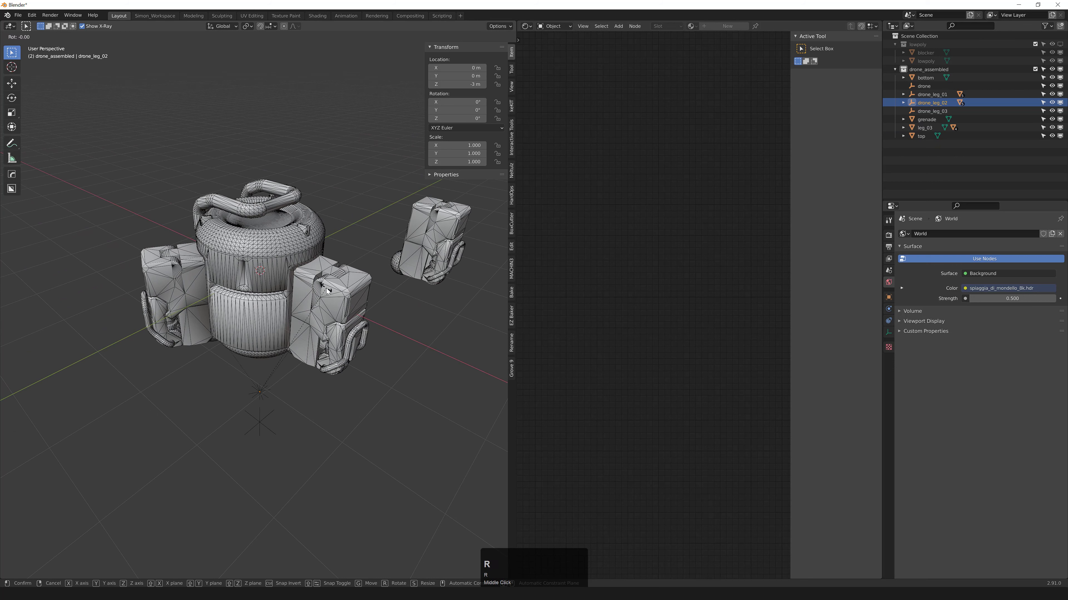
key("z")
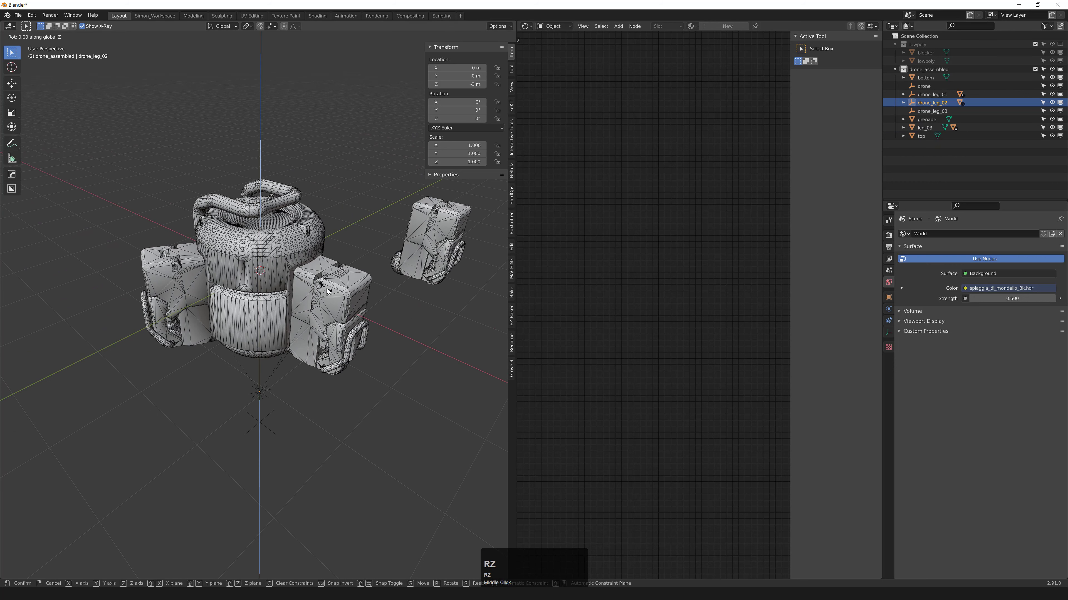
type("240")
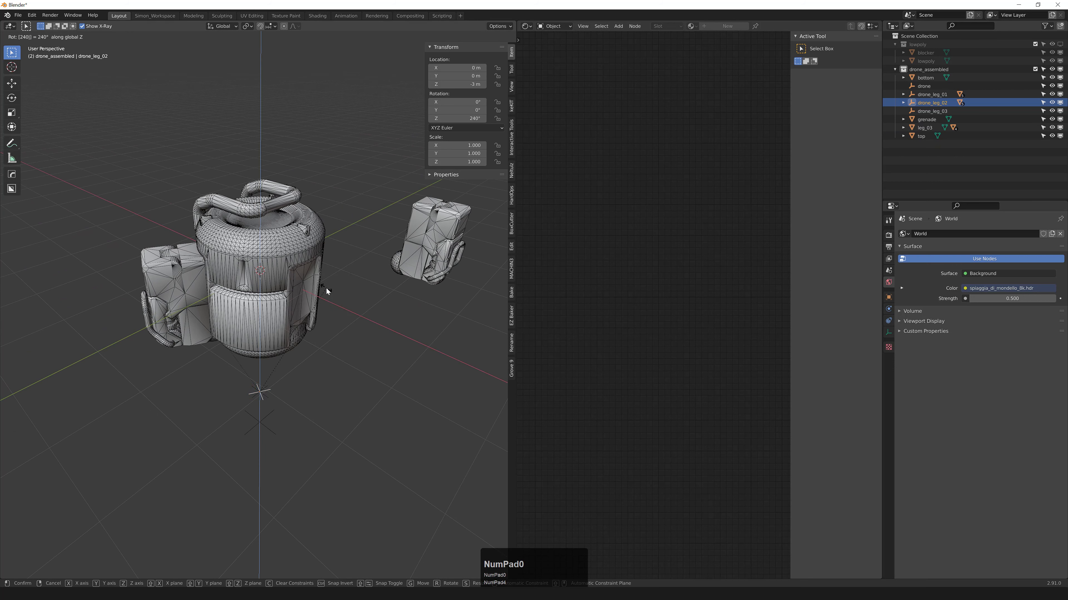
key("KP_Enter")
middle_click_drag(280, 262, 313, 314)
key("ctrl+z")
- Rotate the drone_leg_02 empty 120° around the global Z axis
type("rz120")
key("KP_Enter")
scroll(327, 277, "down", 3)
scroll(343, 310, "down", 3)
scroll(413, 268, "up", 2)
- Select all parts of leg_03 and move them 4 m along the global Y axis onto the drone body
left_click(348, 296)
left_click_drag(328, 291, 440, 424)
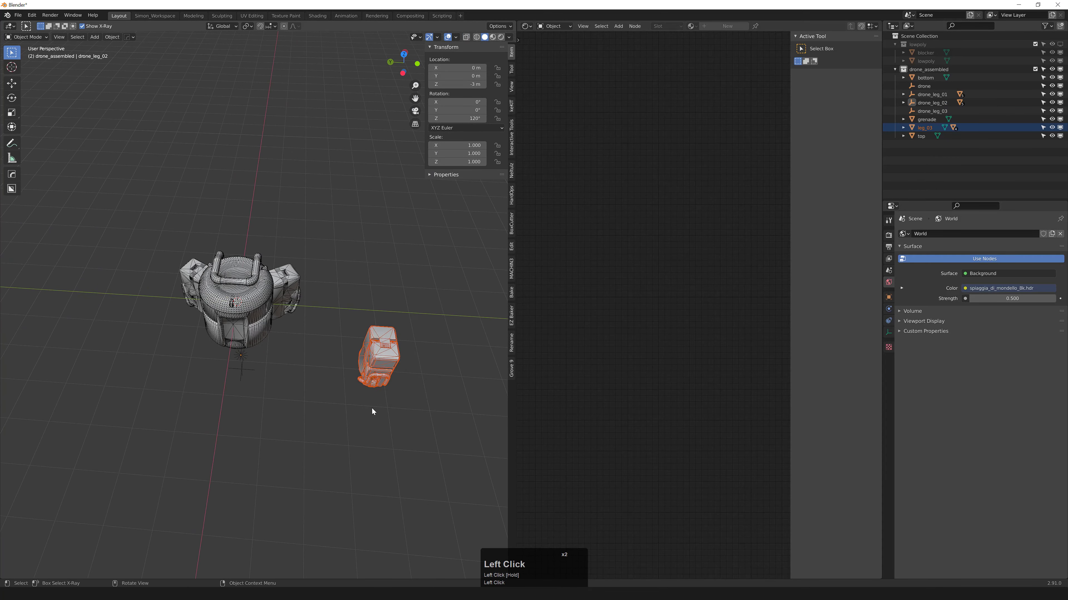
middle_click_drag(372, 408, 400, 389)
key("g")
middle_click(374, 374)
left_click(255, 353)
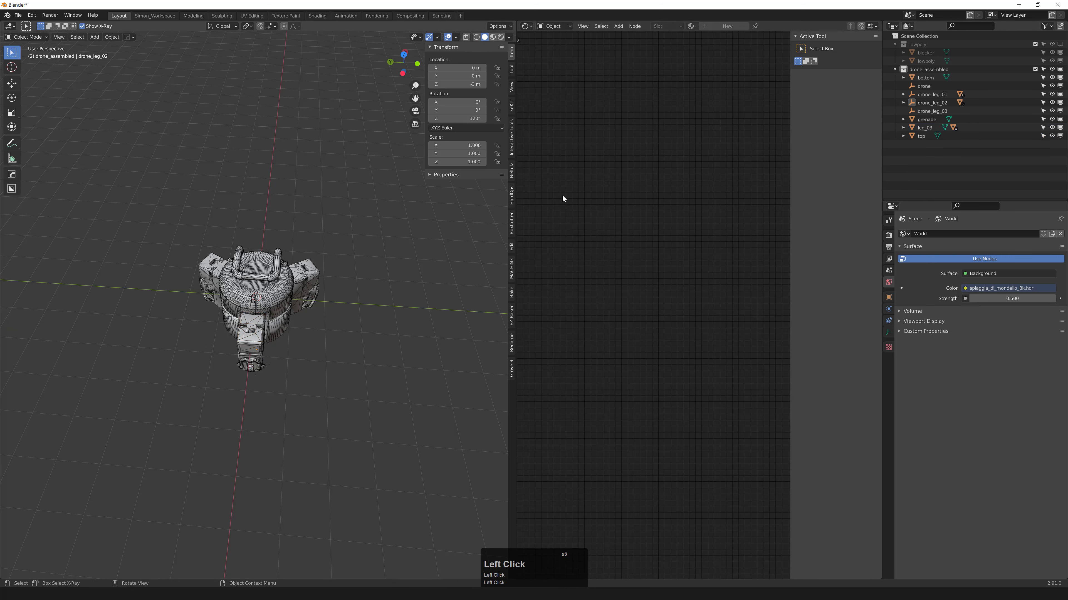
- Parent leg_03 to the drone_leg_03 empty using the Object parent type
left_click(925, 127)
left_click(931, 111, "ctrl")
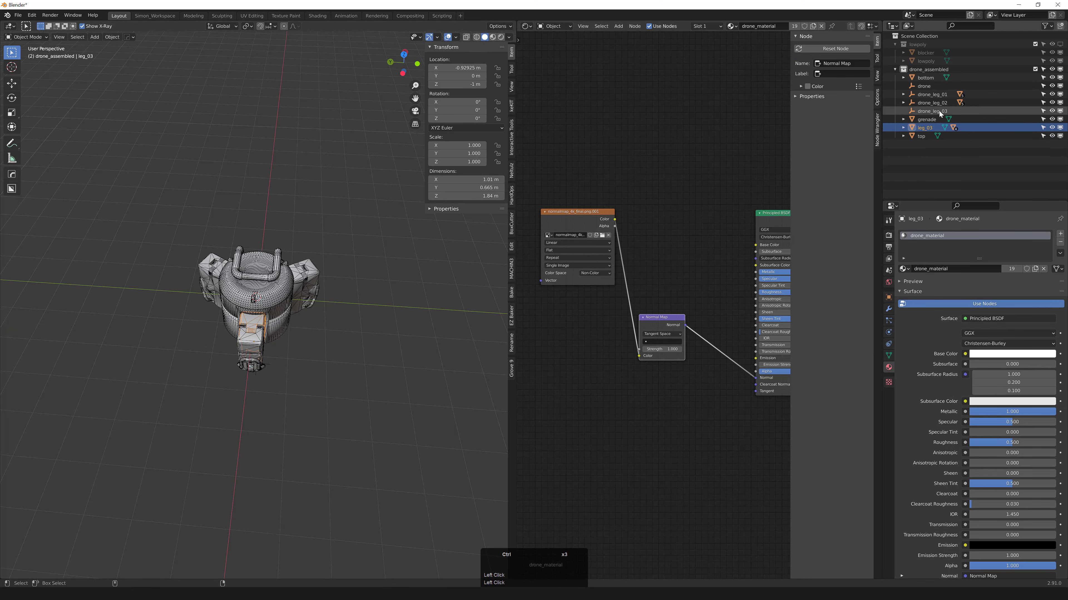
middle_click_drag(347, 308, 351, 274)
key("ctrl+p")
left_click(356, 311)
- Parent the body parts and the three leg empties to the drone empty, and switch the transform orientation to Local
scroll(347, 311, "up", 3)
left_click(345, 313)
middle_click_drag(304, 330, 353, 337)
left_click(192, 549, "shift")
key("ctrl+p")
left_click(192, 549)
scroll(353, 337, "down", 3)
left_click(221, 26)
- Try unfolding leg_03 by rotating the leg and its upper guard around their local Y axes
key("r")
left_click(347, 377)
key("r")
key("y")
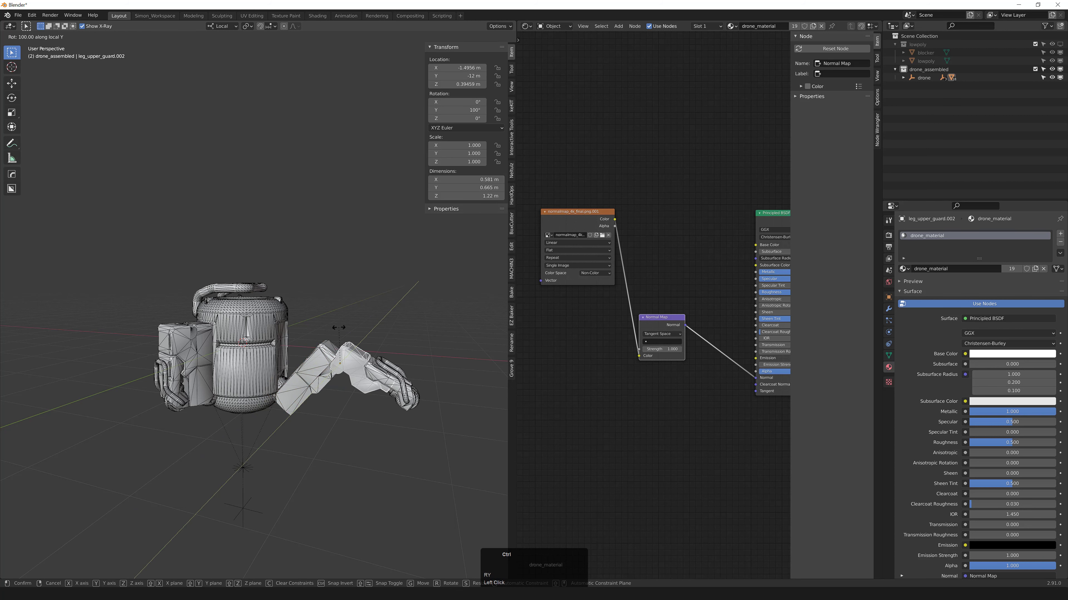
left_click(344, 331)
- Try swinging leg_01 outward from the drone body by rotating it around its local Y axis
left_click(201, 361)
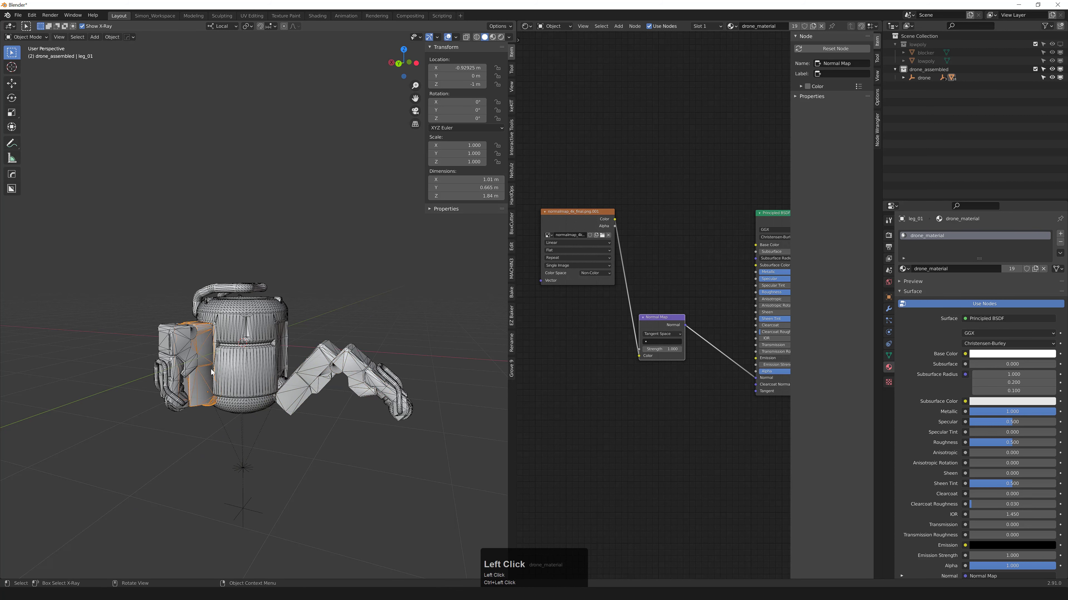
middle_click_drag(290, 343, 198, 345)
key("r")
key("y")
left_click(181, 337)
- Try rotating the upper guard of leg_01 around its local Y axis to extend the lower leg
left_click(134, 399)
key("t")
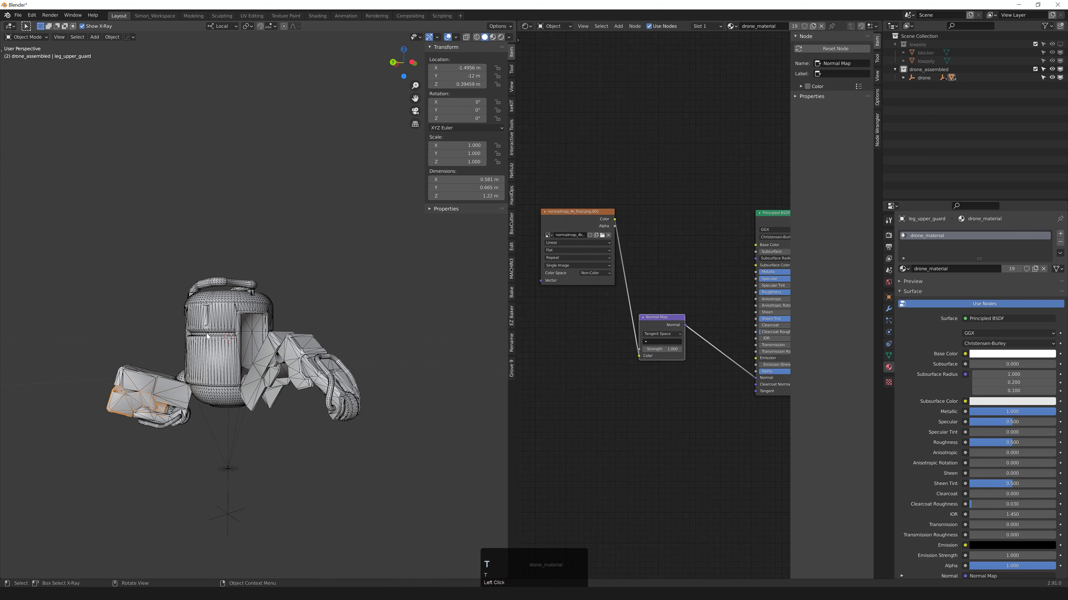
key("r")
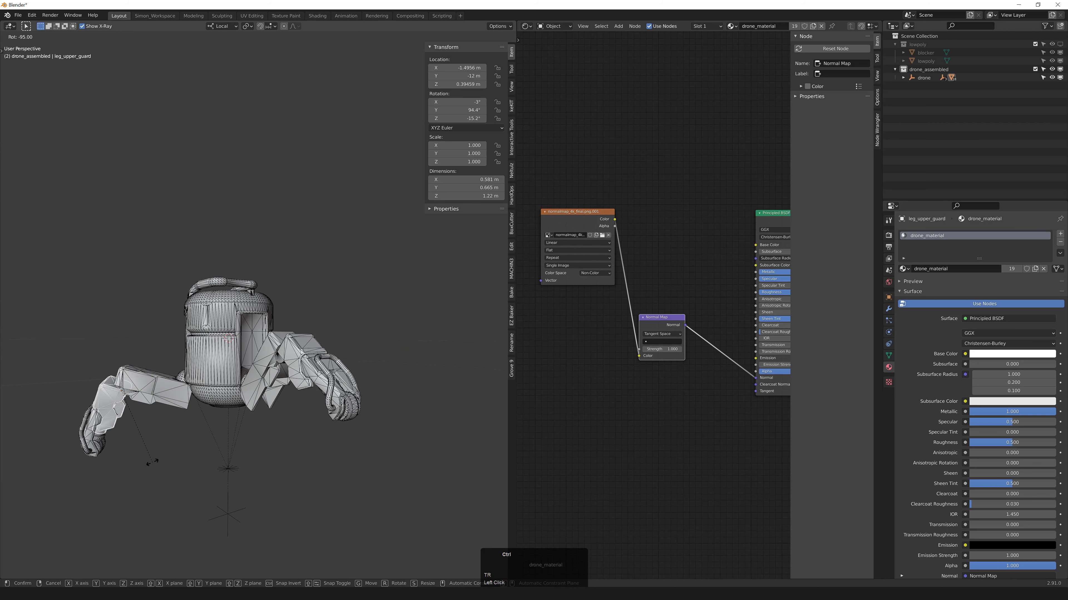
key("y")
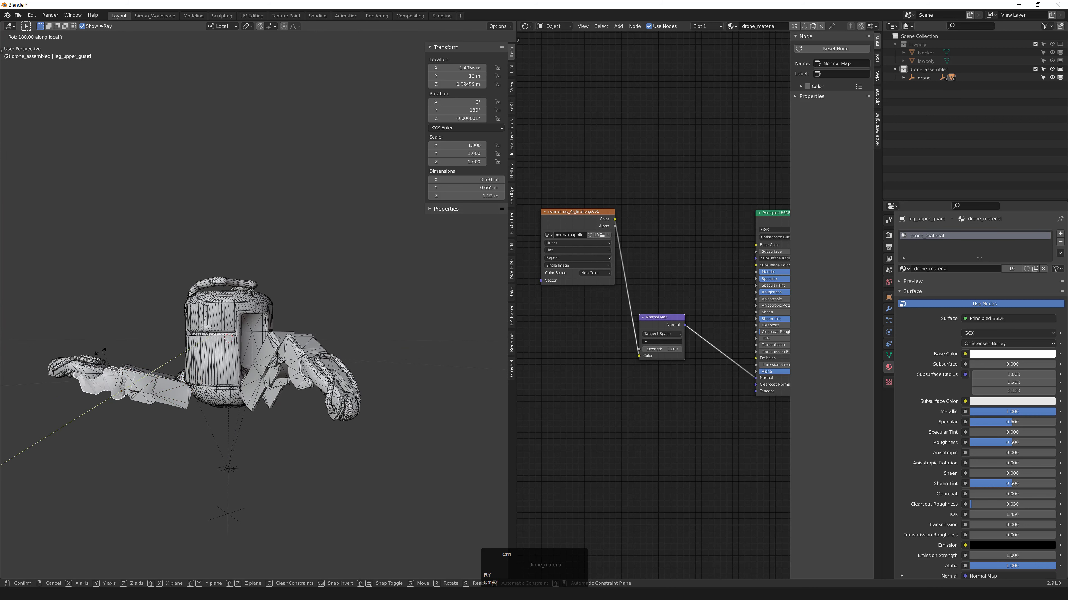
left_click(91, 373)
- Undo the test rotations of the legs and their upper guards until all legs are folded against the drone body
key("ctrl+z")
key("ctrl+z")
key("ctrl+z")
key("ctrl+z")
left_click(367, 274)
middle_click_drag(359, 322, 316, 341)
scroll(327, 303, "up", 3)
scroll(341, 315, "down", 4)
scroll(367, 312, "up", 2)
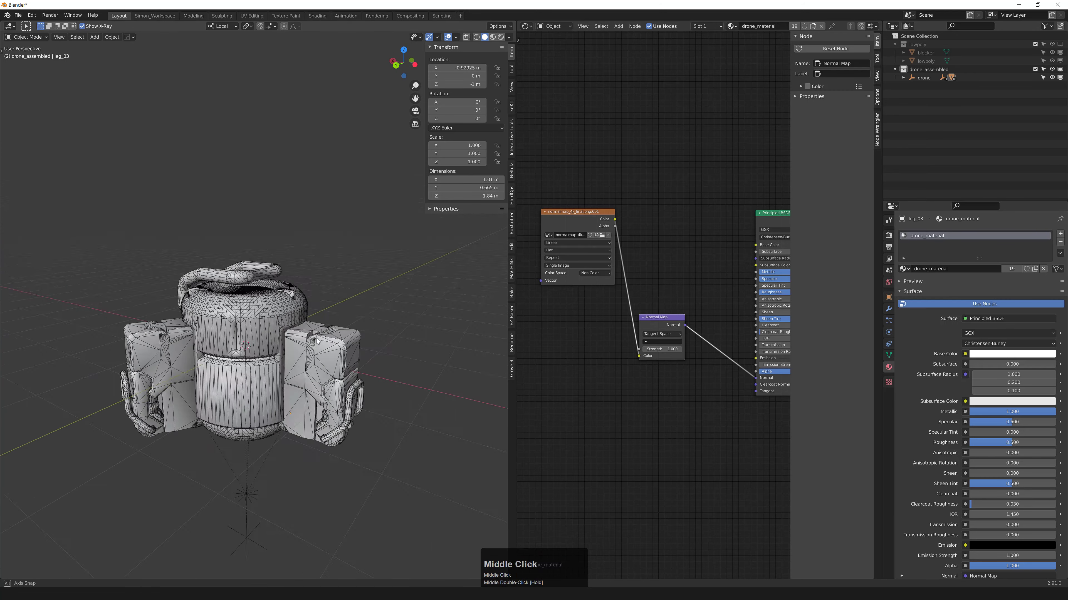
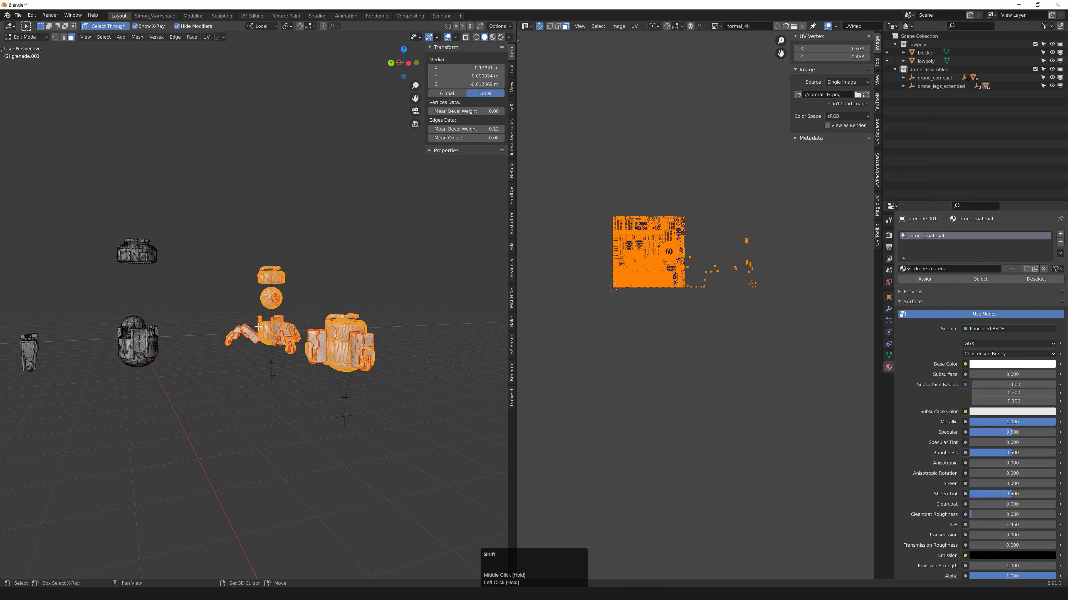
- Move the selected UVs of both assembled drone copies 1 unit along the U axis
middle_click_drag(233, 326, 223, 349, "shift")
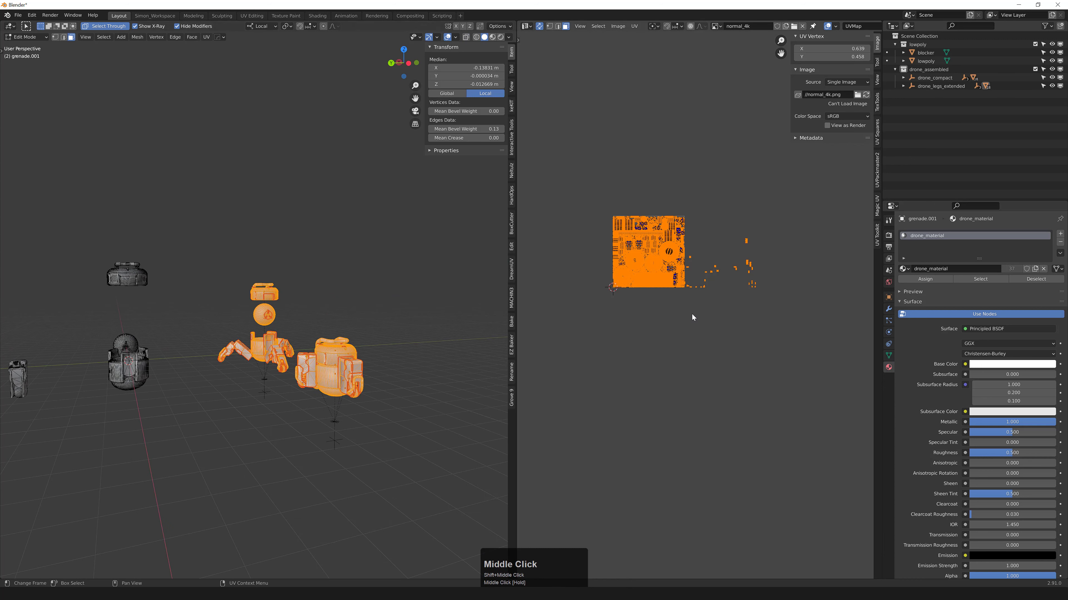
key("g")
key("KP_1")
key("KP_Enter")
middle_click_drag(230, 290, 221, 299)
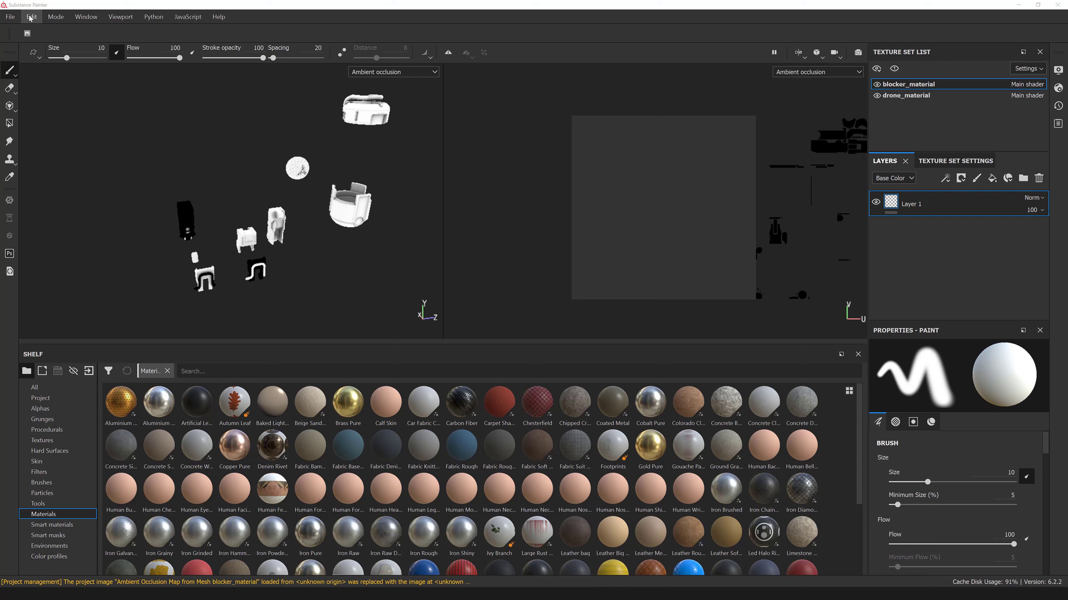
- In Substance Painter, reload the project mesh from lowpoly.fbx through the project configuration
left_click(13, 17)
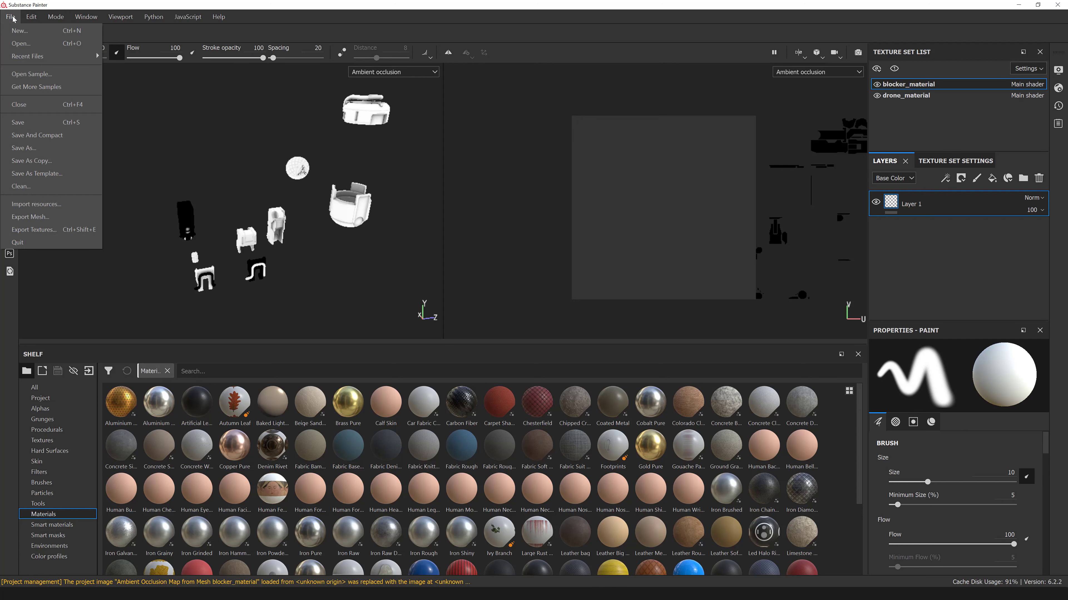
mouse_move(32, 16)
left_click(59, 56)
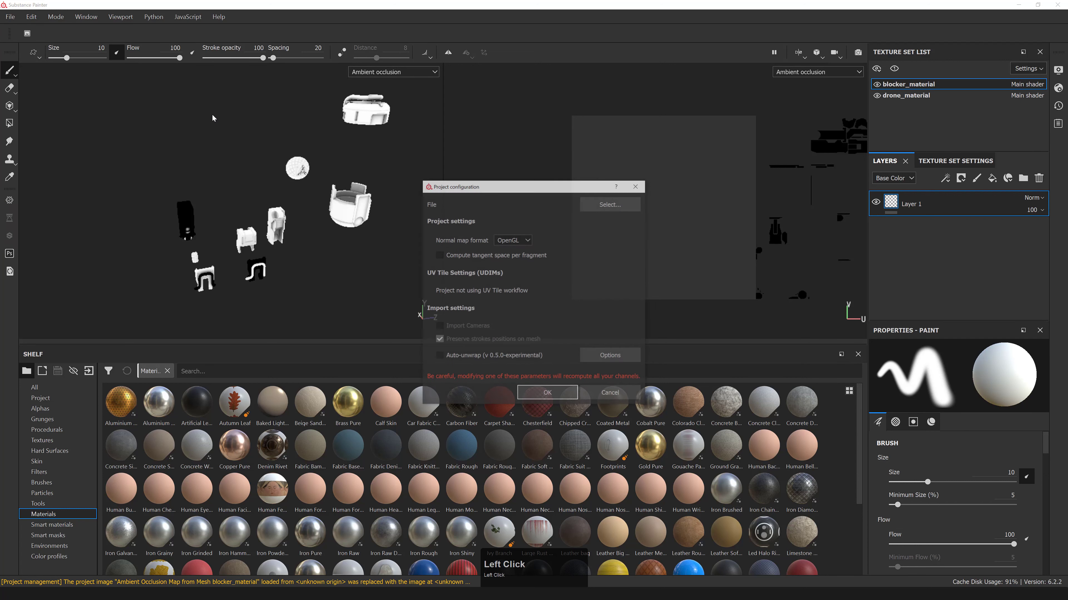
left_click(612, 212)
left_click(617, 272)
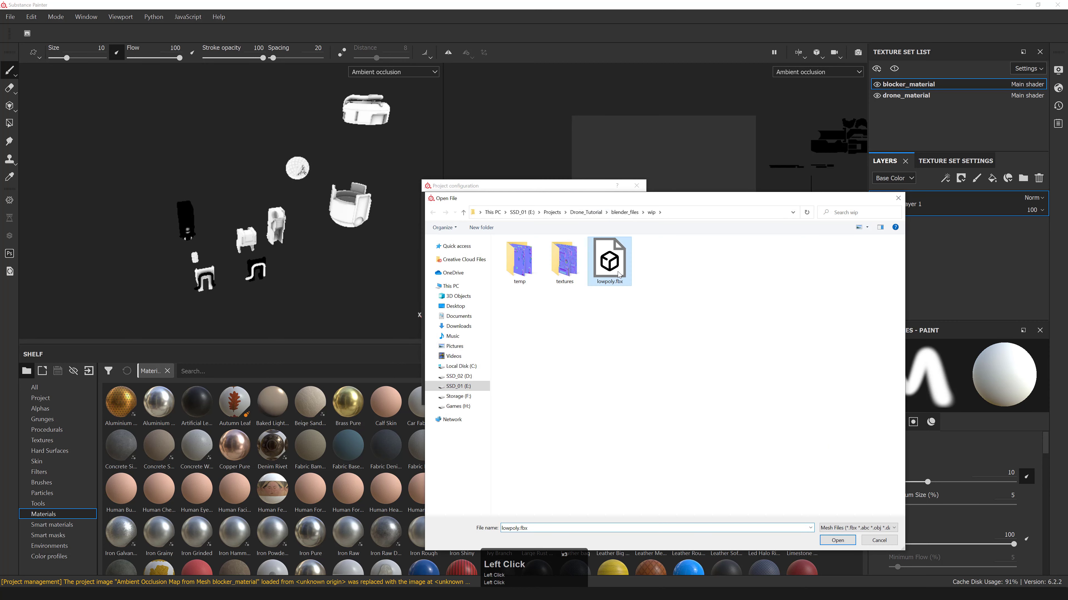
double_click(617, 271)
left_click(551, 394)
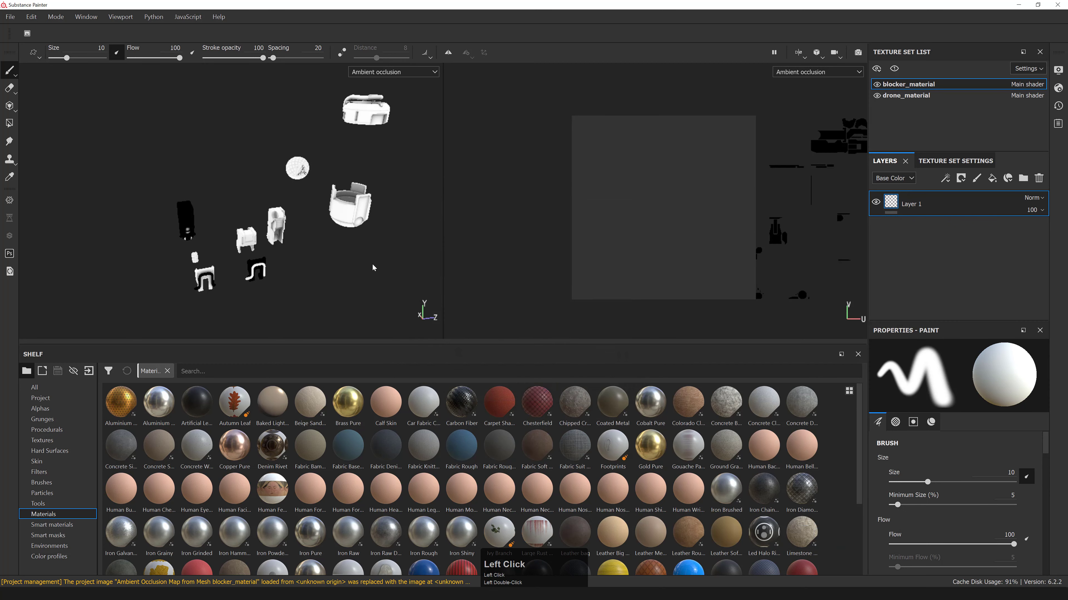
- Examine the reimported drone parts and the assembled drone copies in the 3D view
right_click_drag(369, 216, 344, 224, "alt")
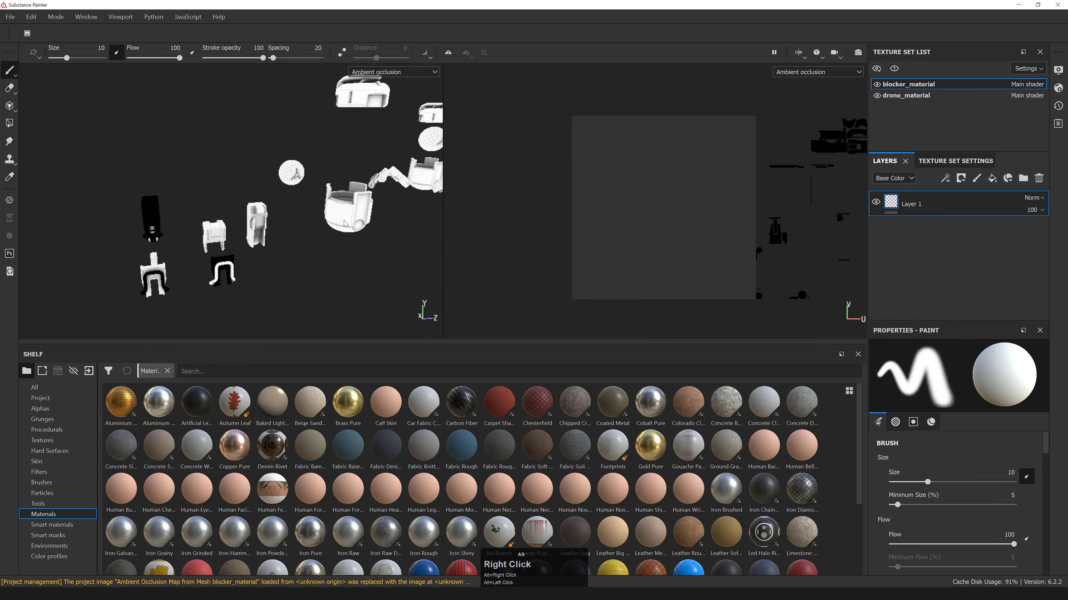
middle_click_drag(344, 223, 236, 236, "alt")
right_click_drag(235, 236, 252, 219, "alt")
middle_click_drag(358, 214, 247, 206, "alt")
right_click_drag(248, 206, 311, 202, "alt")
middle_click_drag(311, 202, 305, 204, "alt")
right_click_drag(305, 204, 323, 207, "alt")
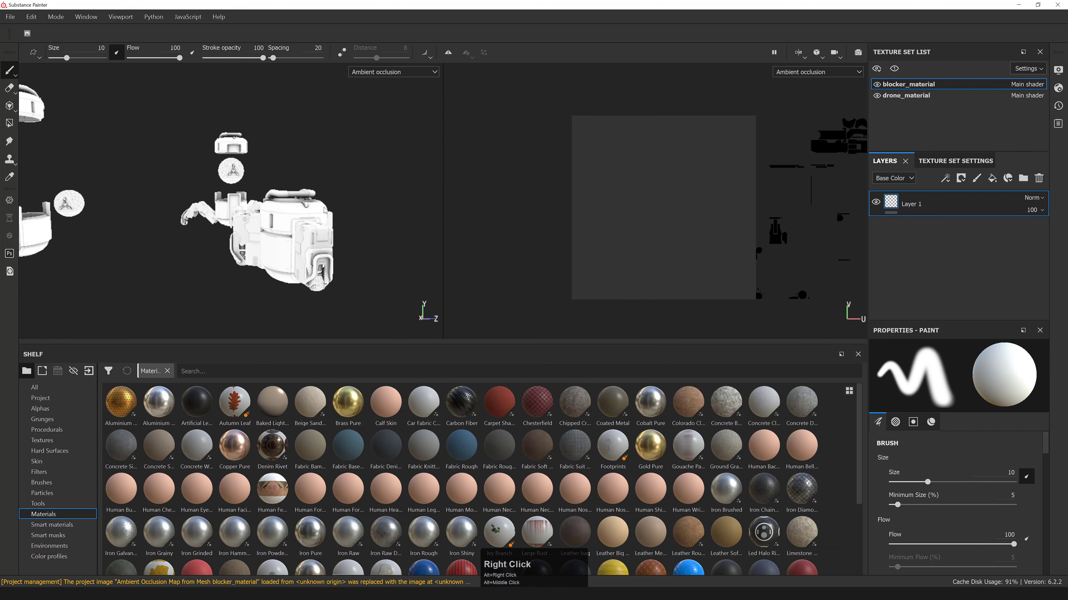
- Show only the 3D view and shrink the shelf to enlarge the viewport
key("F2")
right_click_drag(373, 231, 399, 231, "alt")
middle_click_drag(399, 231, 380, 211, "alt")
right_click_drag(380, 212, 420, 227, "alt")
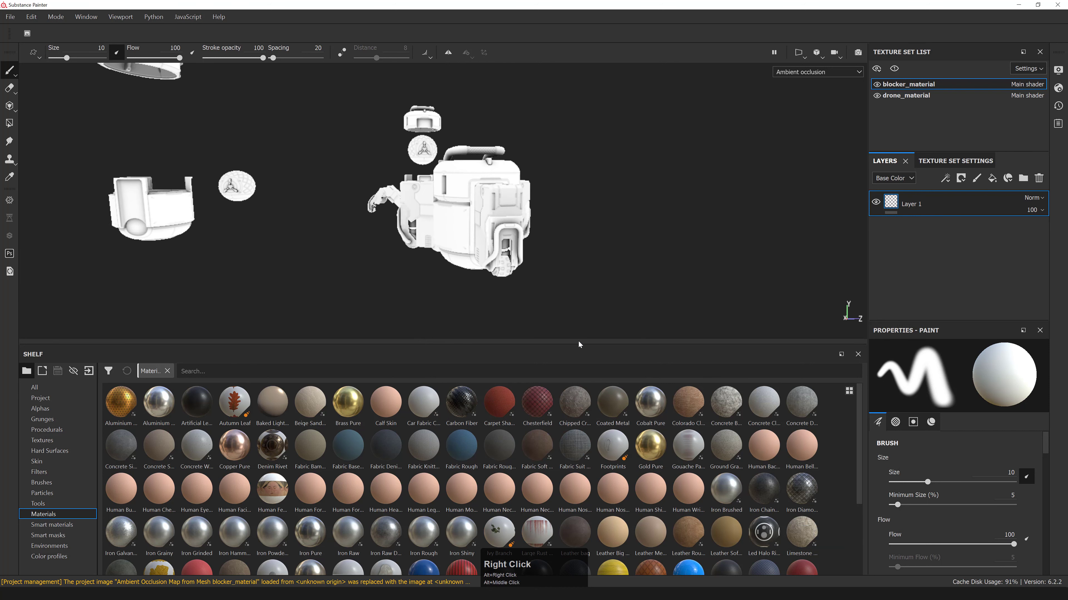
left_click_drag(578, 342, 567, 425)
- Inspect the ambient occlusion on the assembled drones and separate parts from several angles
left_click_drag(567, 388, 425, 256, "alt")
middle_click_drag(424, 257, 584, 240, "alt")
right_click_drag(584, 240, 559, 235, "alt")
left_click_drag(559, 236, 405, 246, "alt")
middle_click_drag(405, 245, 499, 314, "alt")
right_click_drag(500, 313, 566, 114, "alt")
left_click_drag(567, 114, 509, 141, "alt")
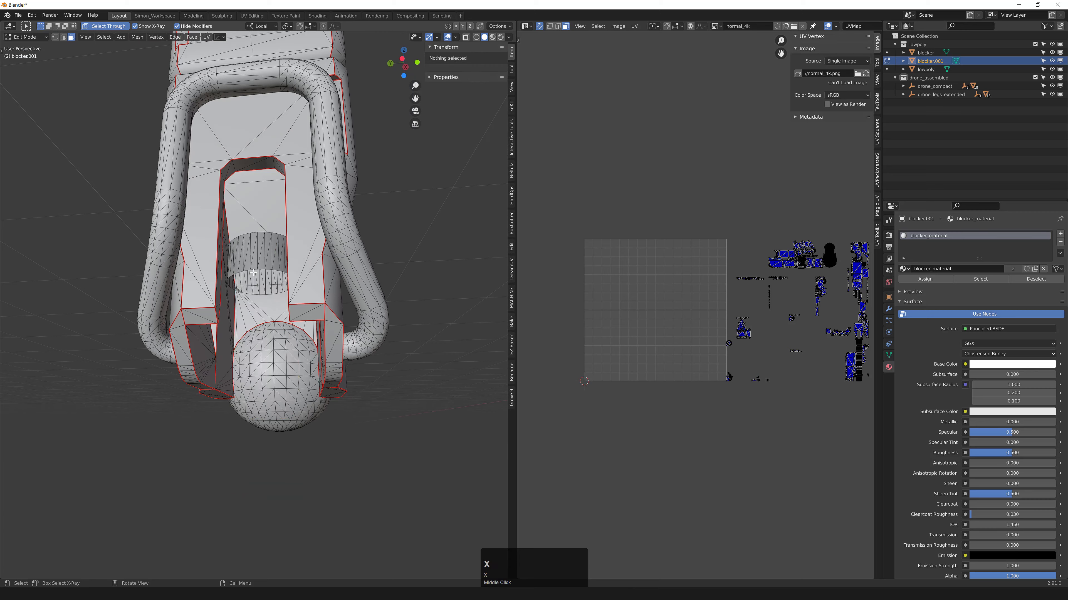
- In Blender, leave mesh editing of the duplicated leg piece and join blocker.001 into the blocker object
key("Tab")
middle_click_drag(250, 228, 365, 330)
left_click(436, 293)
left_click(291, 290)
middle_click_drag(290, 290, 308, 307)
scroll(308, 307, "down", 8)
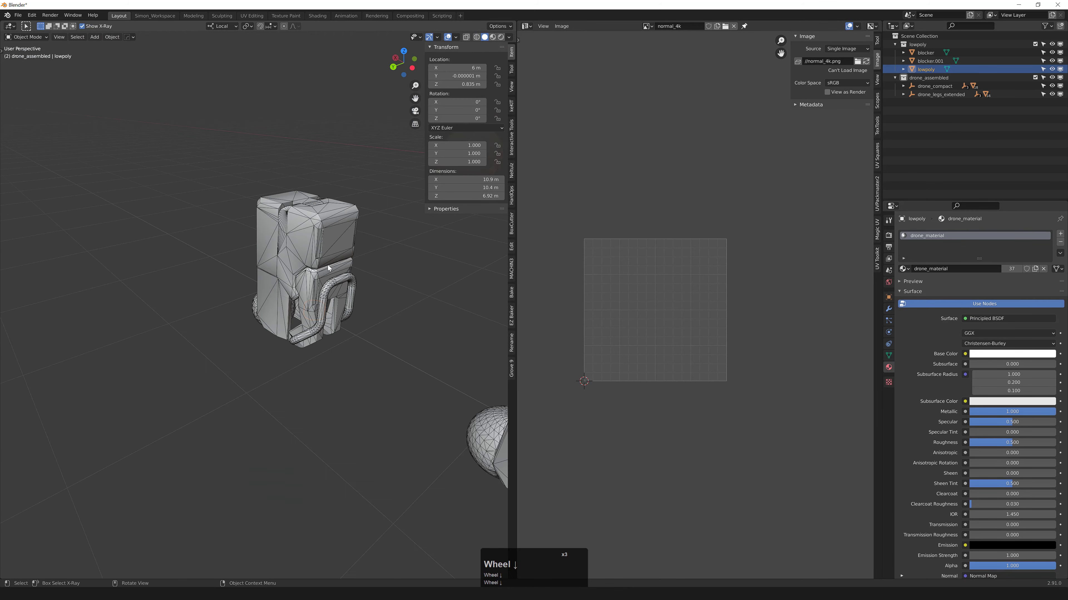
left_click(930, 60)
left_click(925, 54)
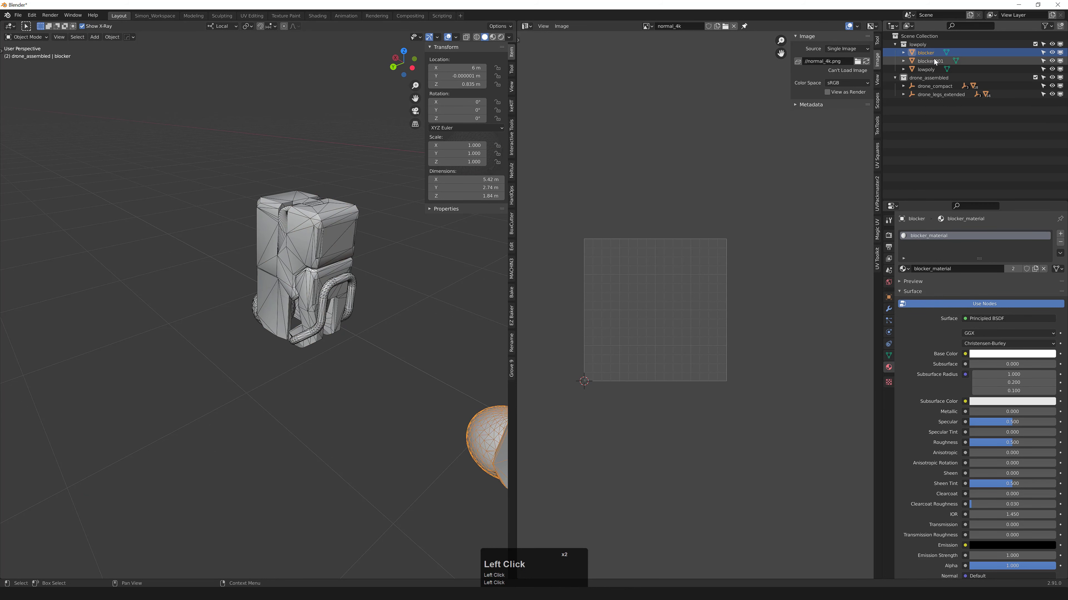
left_click(933, 61, "ctrl")
left_click(924, 55, "ctrl")
key("ctrl+j")
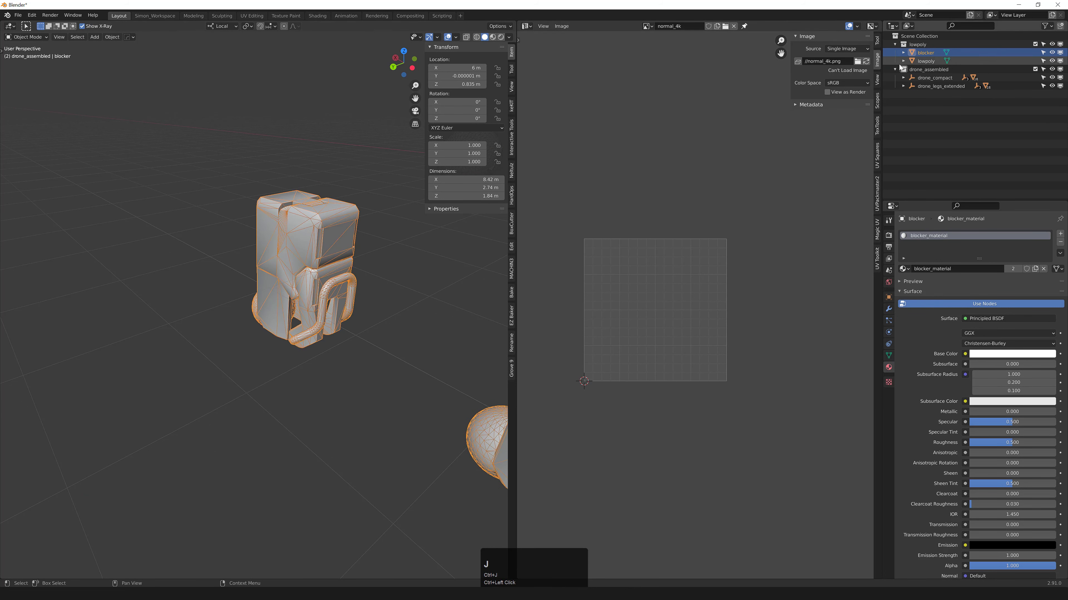
- Select all drone parts and assembled copies and export them as FBX, overwriting lowpoly.fbx
scroll(380, 249, "down", 5)
scroll(380, 249, "down", 3)
left_click(327, 241)
left_click(940, 86)
scroll(328, 261, "down", 4)
middle_click_drag(336, 273, 316, 257)
left_click_drag(235, 202, 437, 315)
left_click(18, 15)
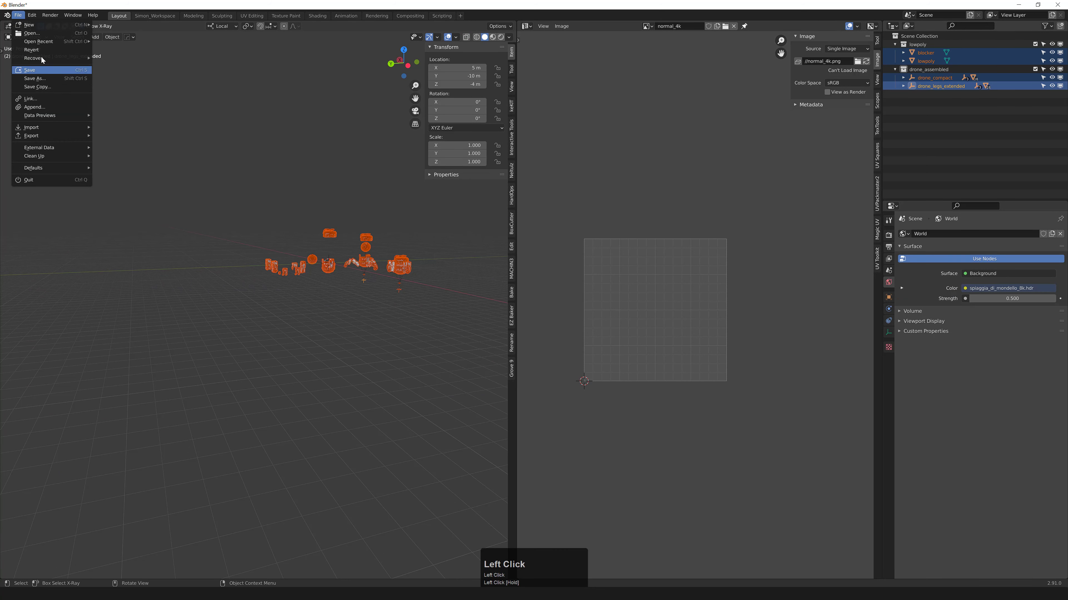
mouse_move(48, 135)
left_click(126, 184)
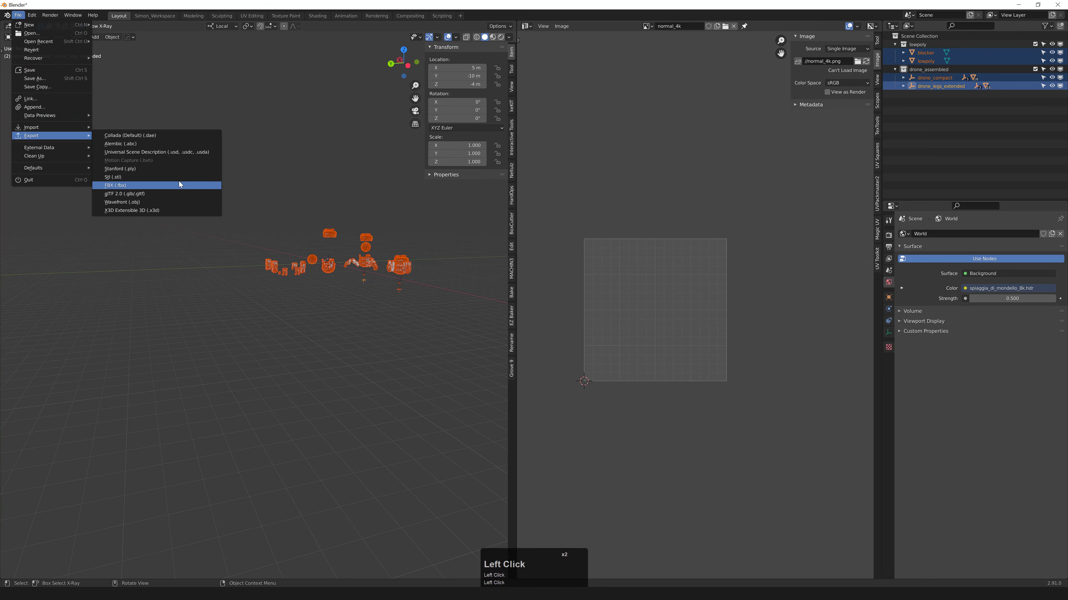
left_click(283, 121)
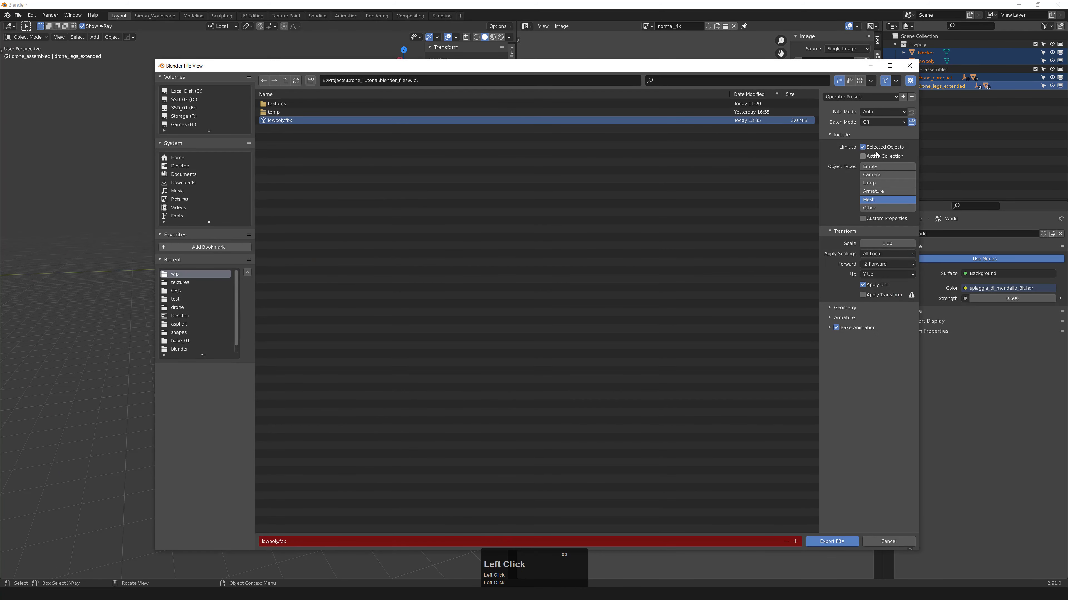
left_click(831, 542)
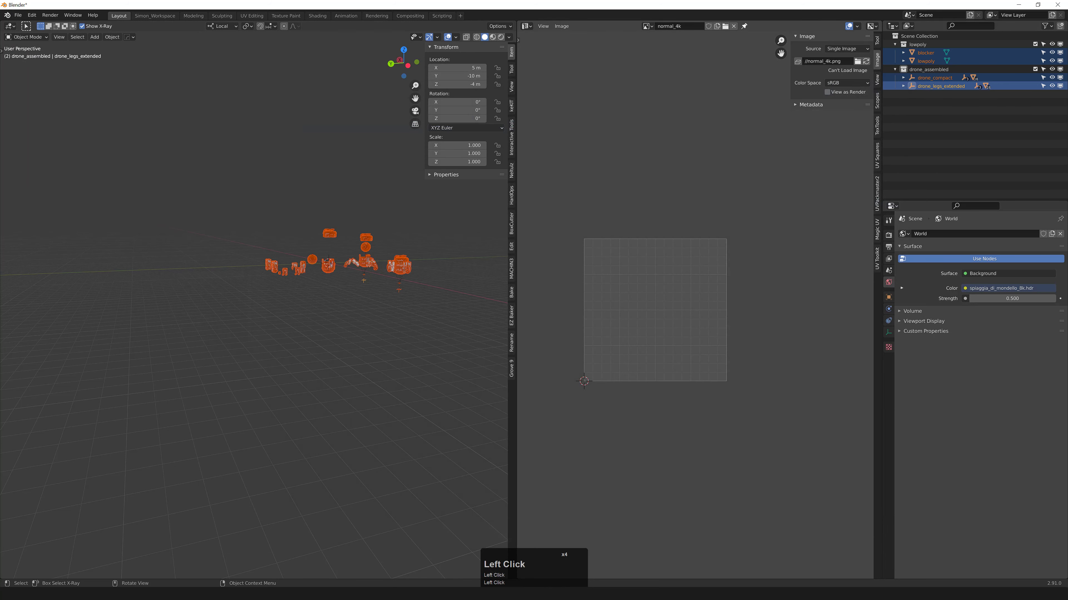
- Switch to Substance Painter and toggle the blocker_material texture set's visibility to check which parts belong to it
left_click(103, 594)
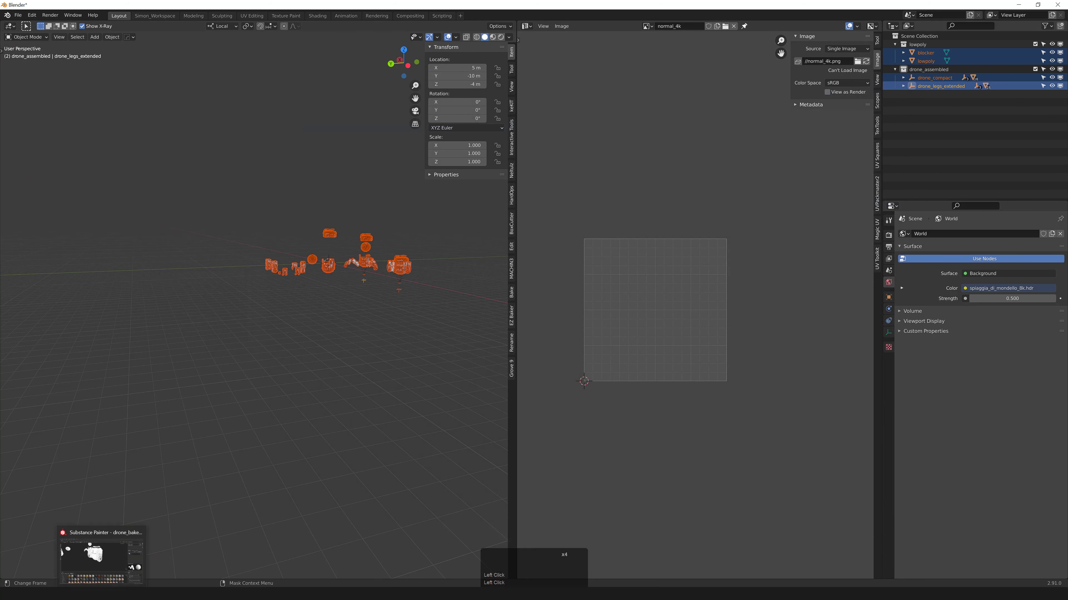
right_click_drag(384, 222, 319, 210, "alt")
middle_click_drag(378, 169, 772, 131, "alt")
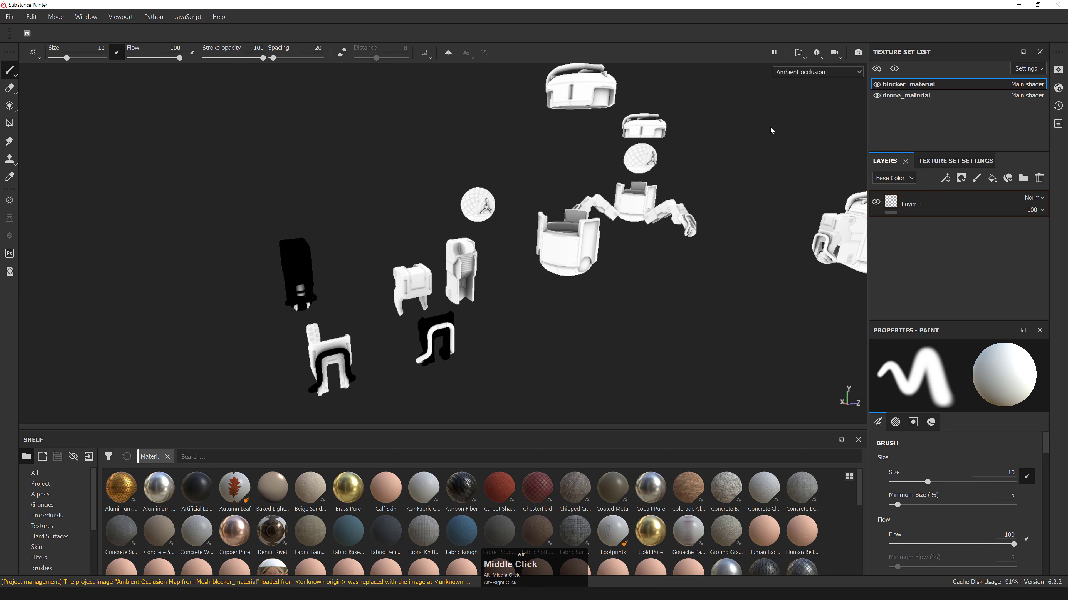
left_click_drag(408, 255, 293, 260, "alt")
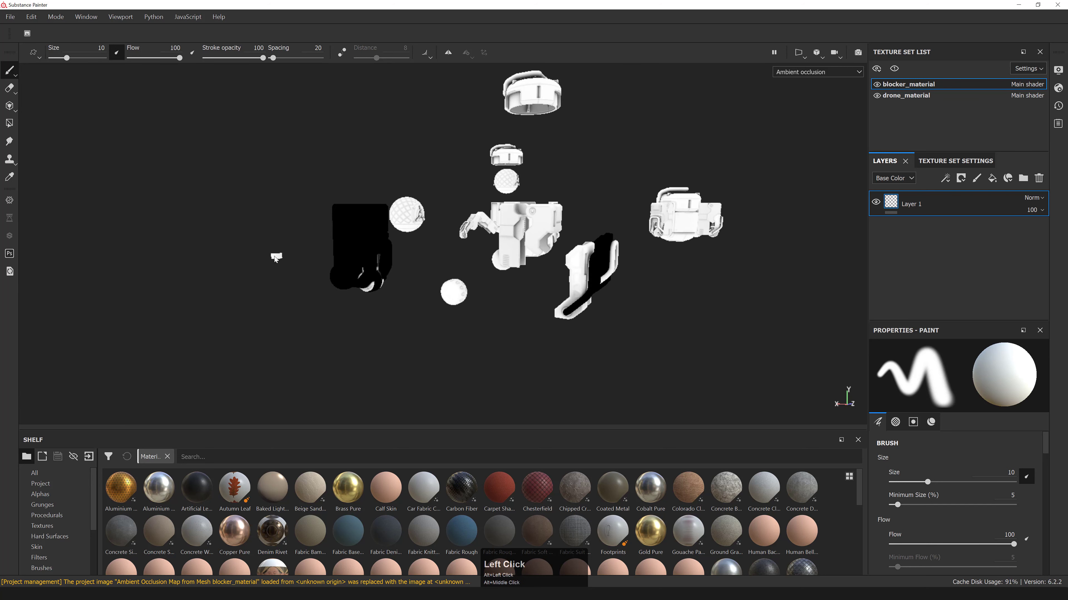
left_click(878, 84)
left_click(878, 84)
- Update the project mesh with the newly exported lowpoly.fbx in the project configuration
left_click(34, 18)
left_click(63, 56)
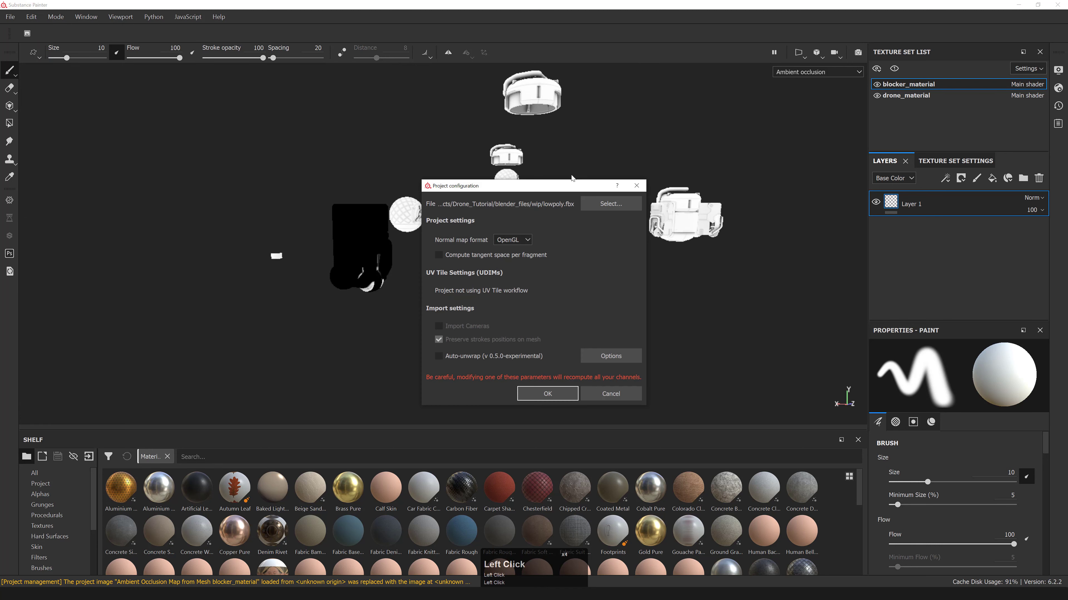
left_click(594, 204)
double_click(609, 258)
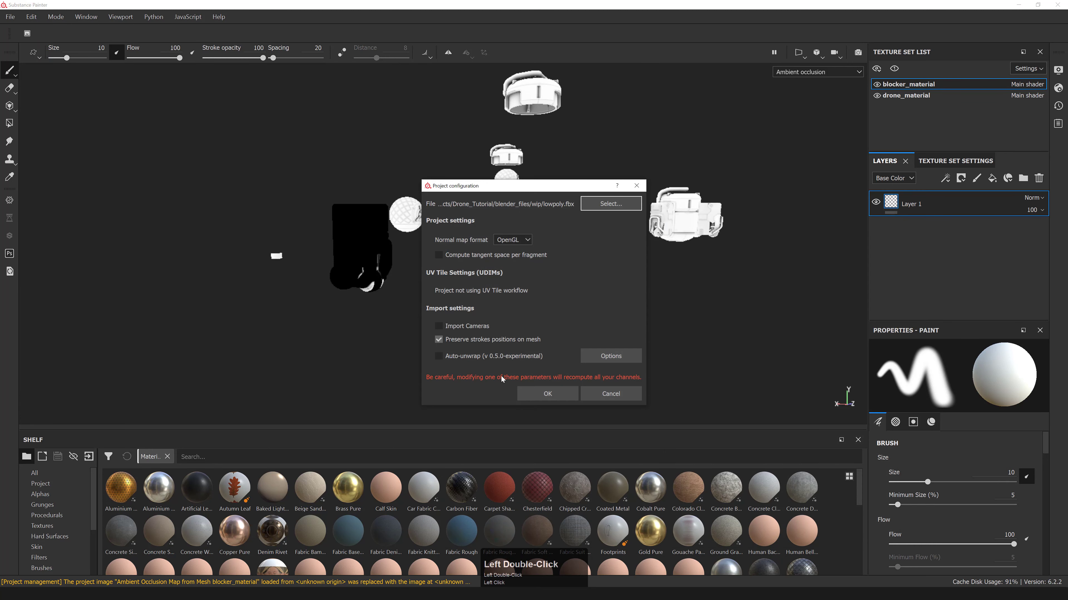
left_click(542, 393)
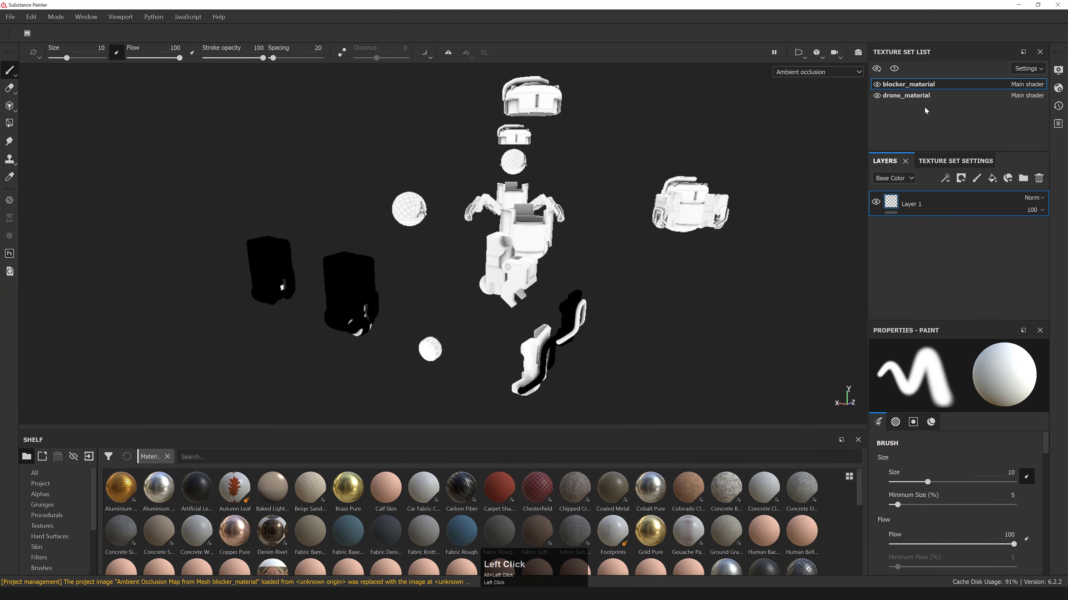
- Check the updated mesh by toggling blocker_material's visibility and viewing all drone parts from several angles
left_click(877, 84)
left_click(878, 84)
left_click_drag(639, 162, 576, 182, "alt")
right_click_drag(576, 181, 507, 182, "alt")
middle_click_drag(507, 182, 413, 209, "alt")
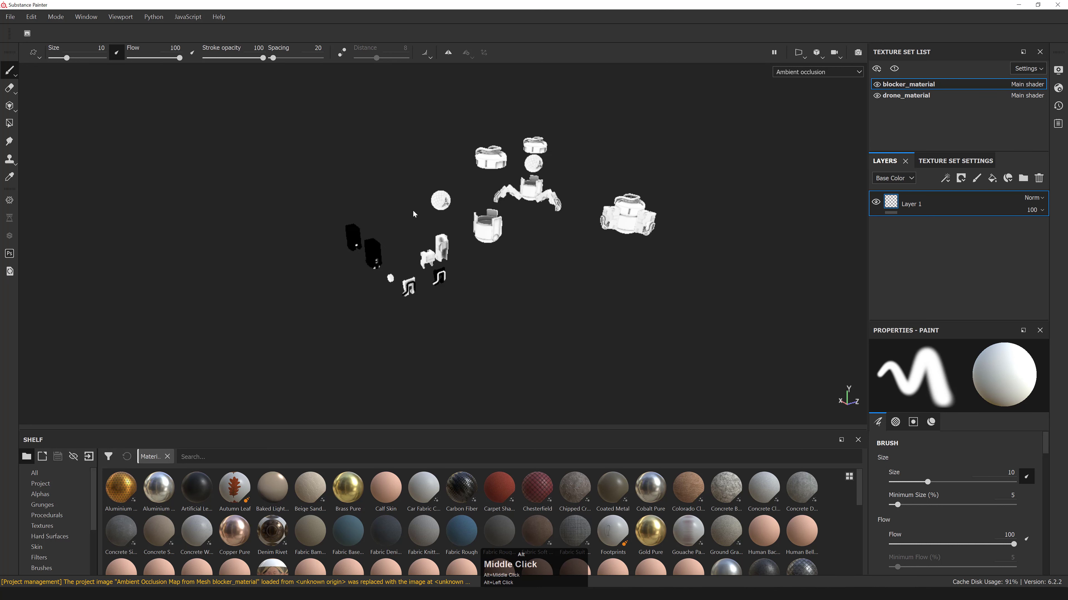
left_click_drag(412, 209, 361, 210, "alt")
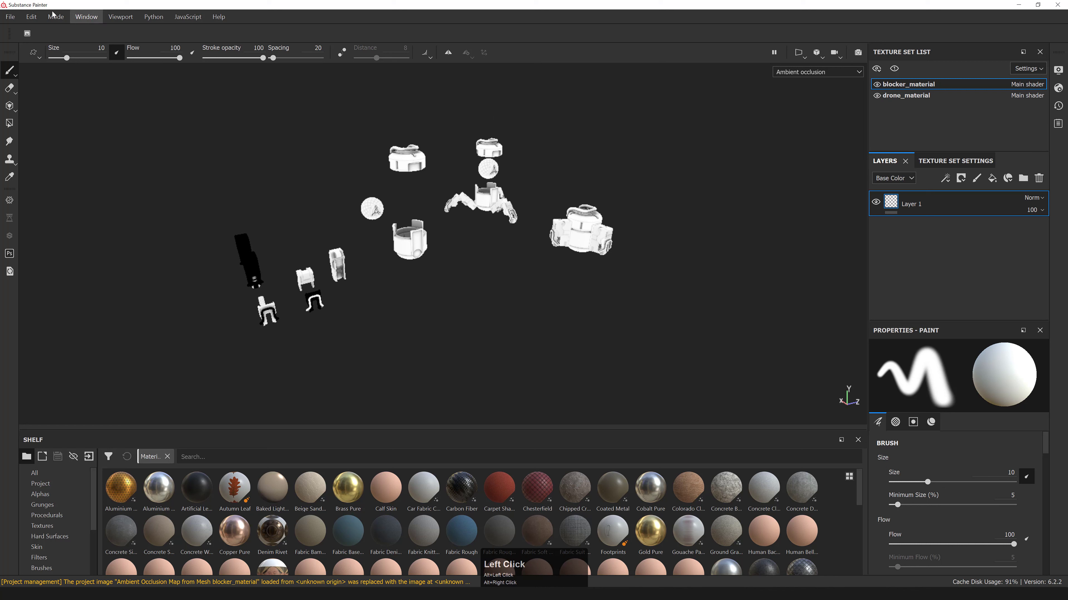
- Open mesh map baking for drone_material and add World space normal, Curvature, Thickness and Position to the maps to bake
left_click(951, 161)
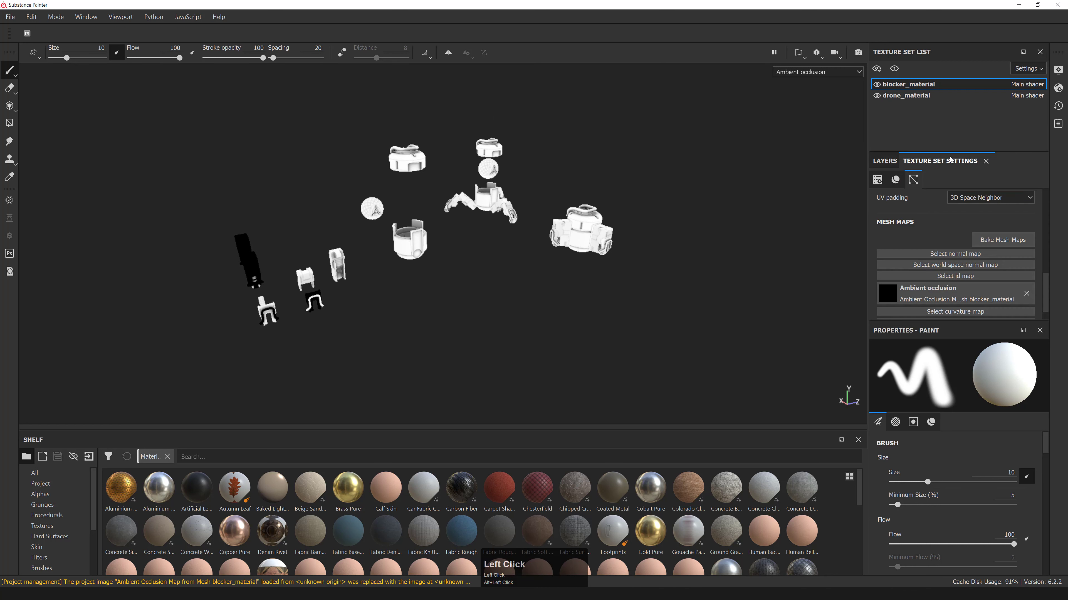
left_click(906, 97)
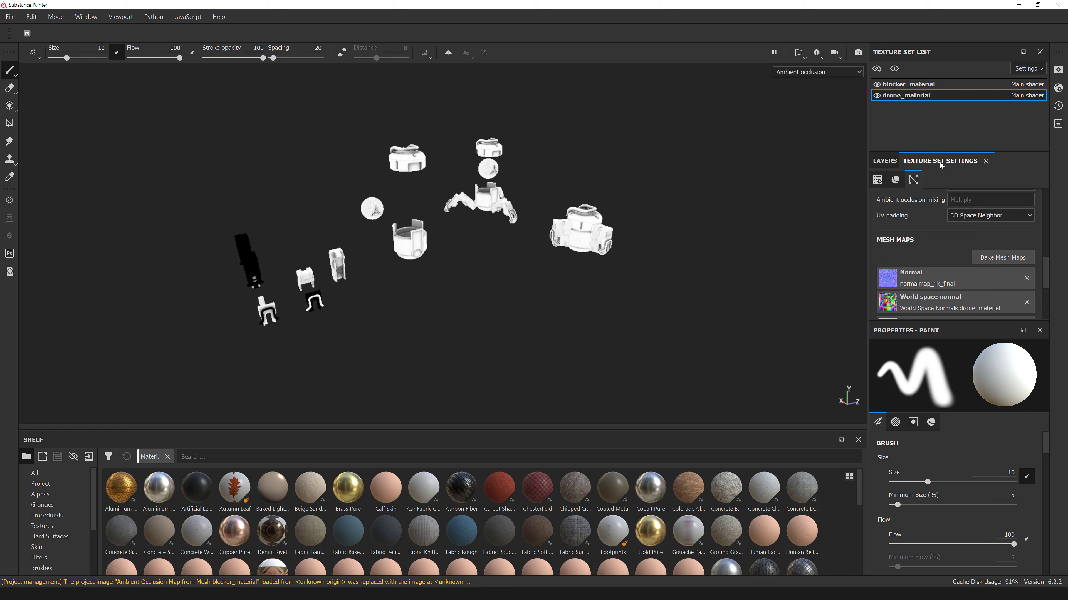
left_click(993, 261)
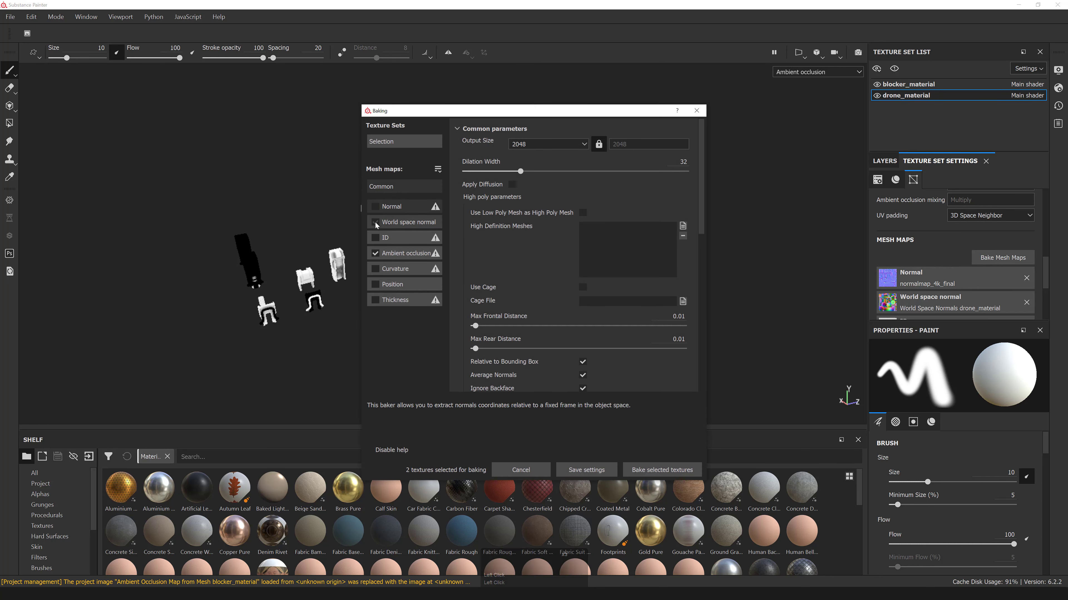
left_click(375, 223)
left_click(376, 269)
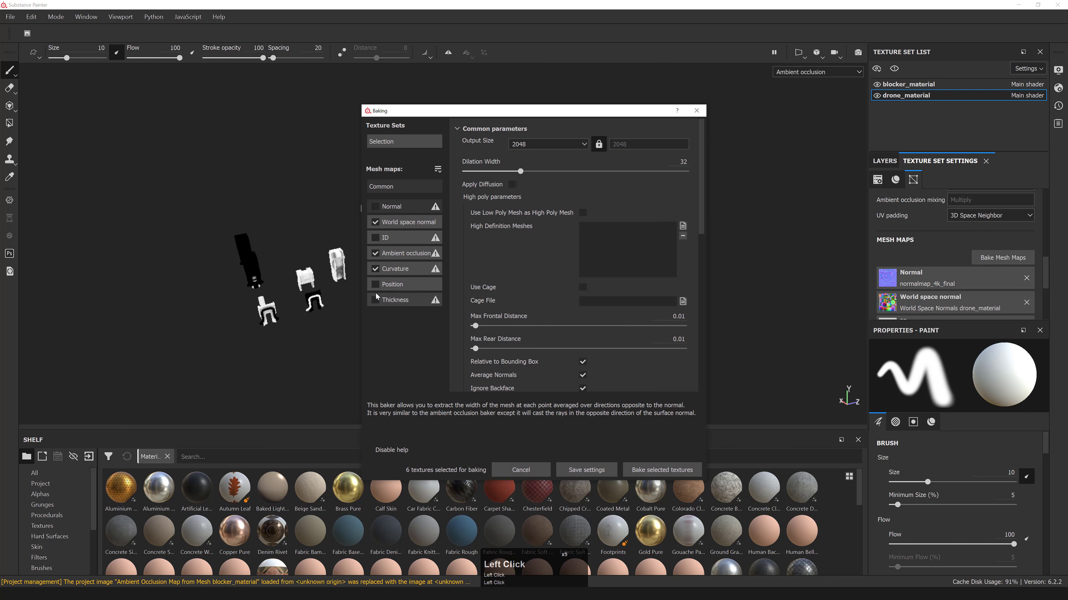
left_click(375, 300)
left_click(375, 284)
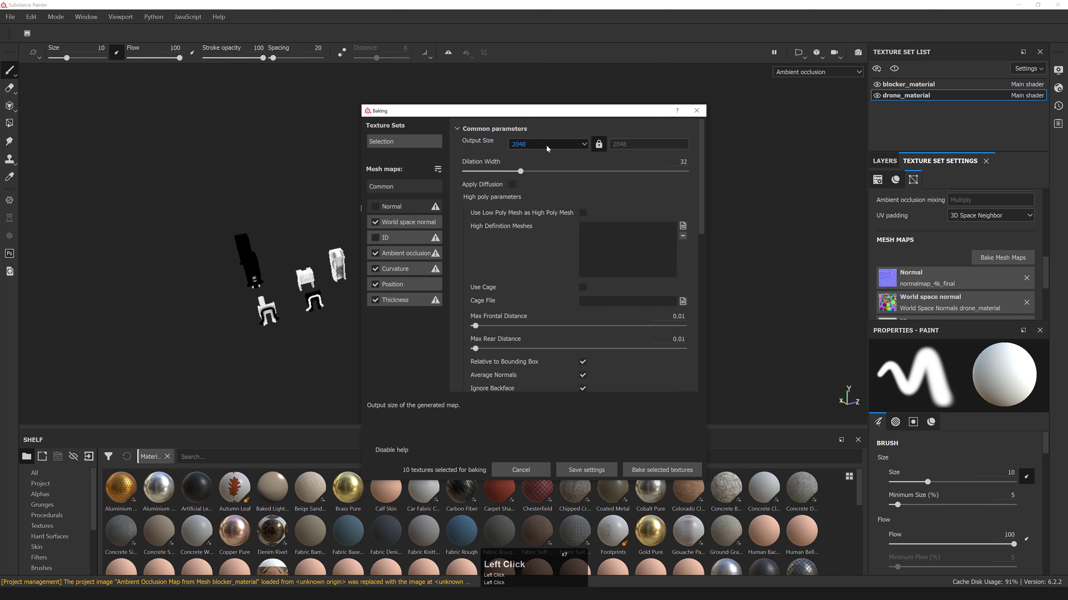
- Set the baking dilation width to 64, enable Apply Diffusion and set the output size to 8192
left_click(677, 162)
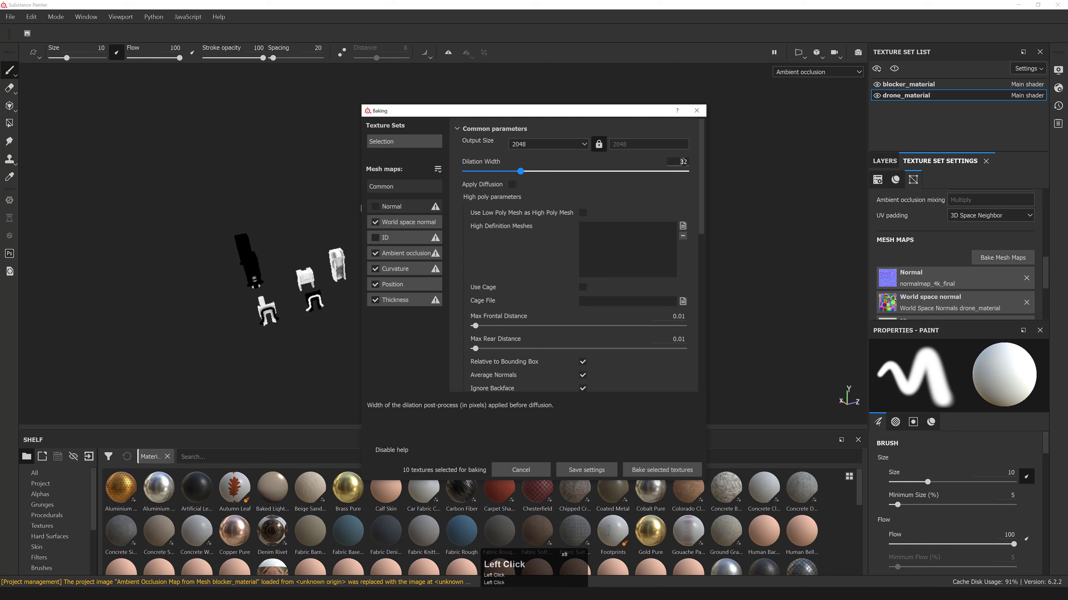
key("ctrl+a")
type("64")
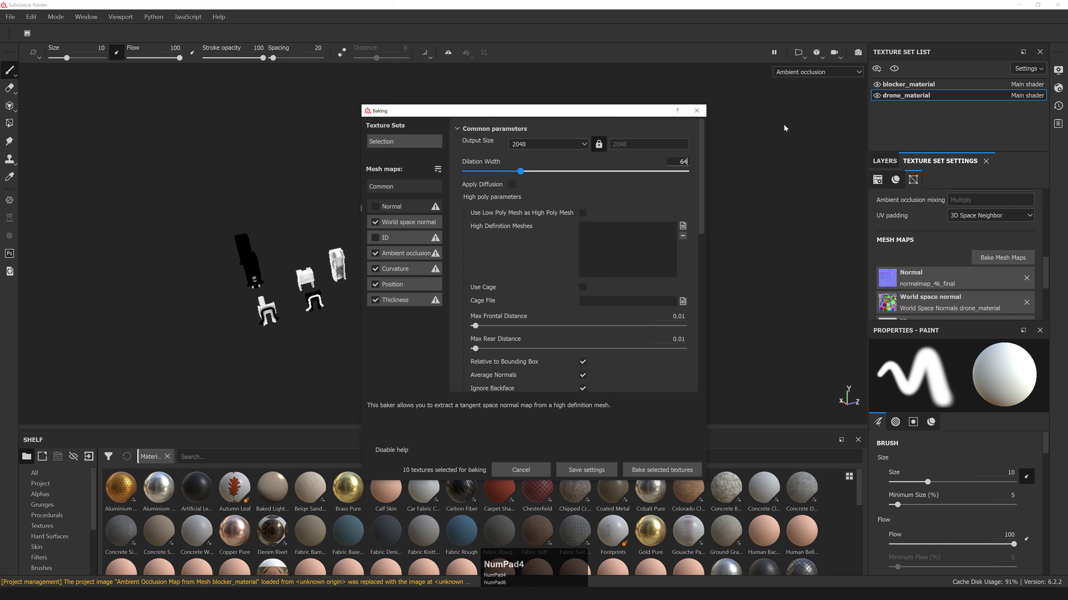
key("Return")
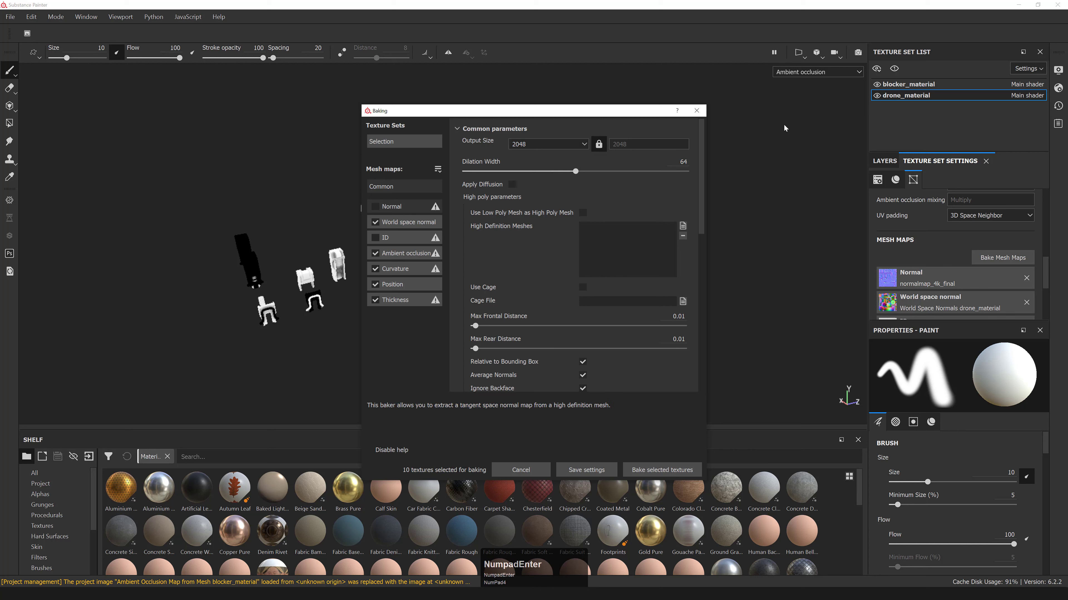
left_click(513, 185)
left_click(546, 145)
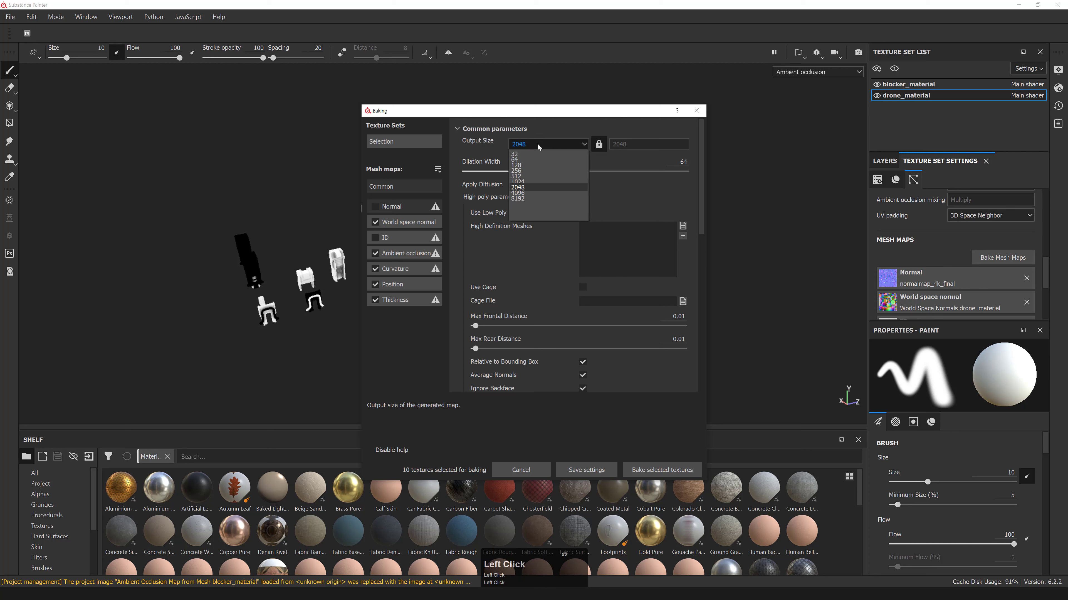
left_click(530, 199)
left_click_drag(561, 119, 541, 107)
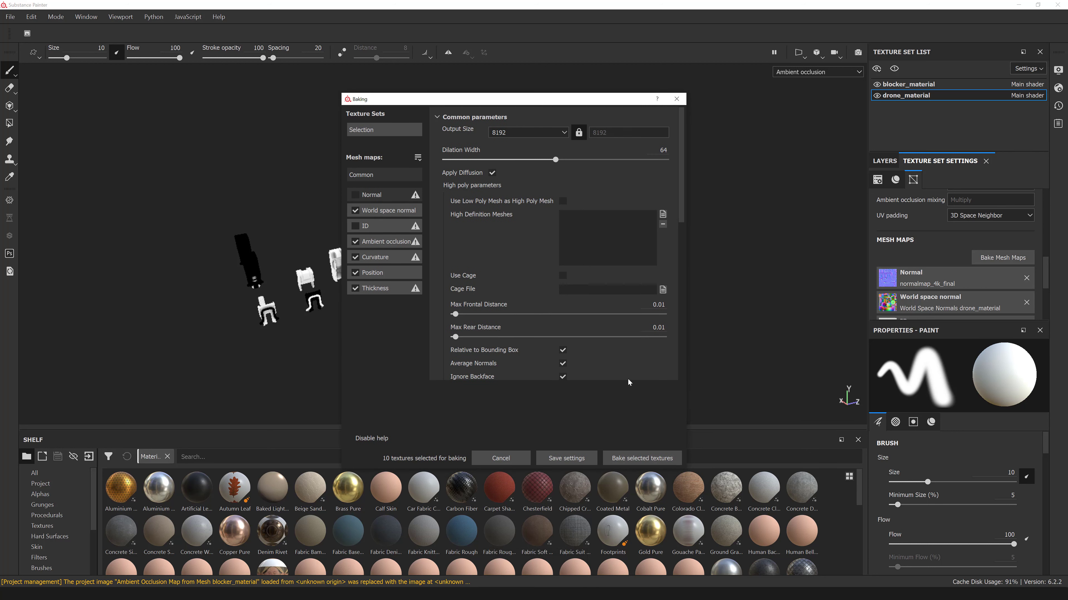
- Bake the selected mesh maps for both texture sets and close the finished baking report
left_click(643, 457)
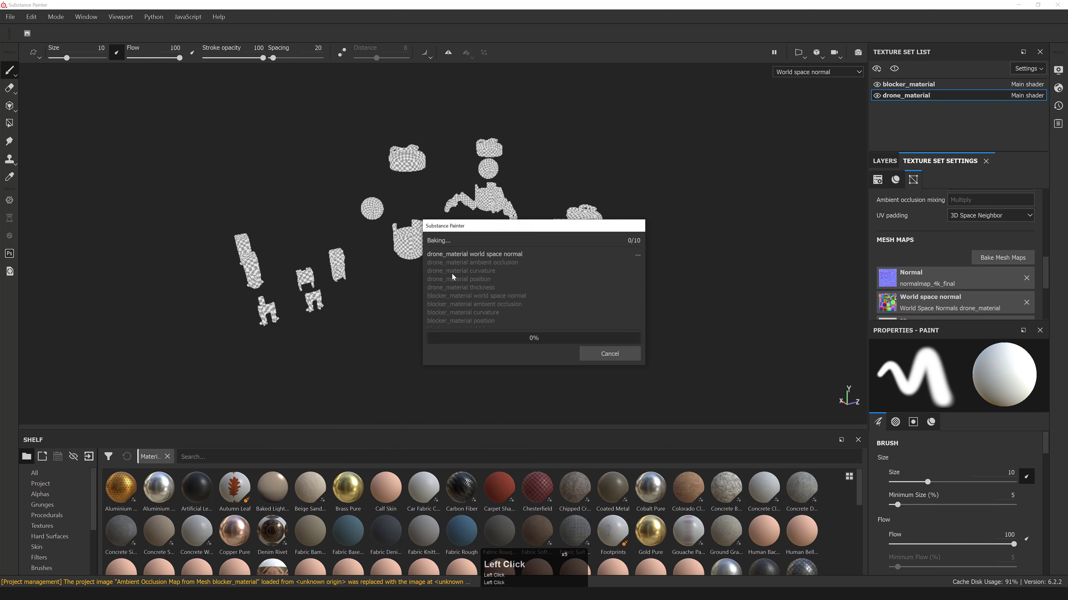
left_click_drag(466, 221, 547, 251)
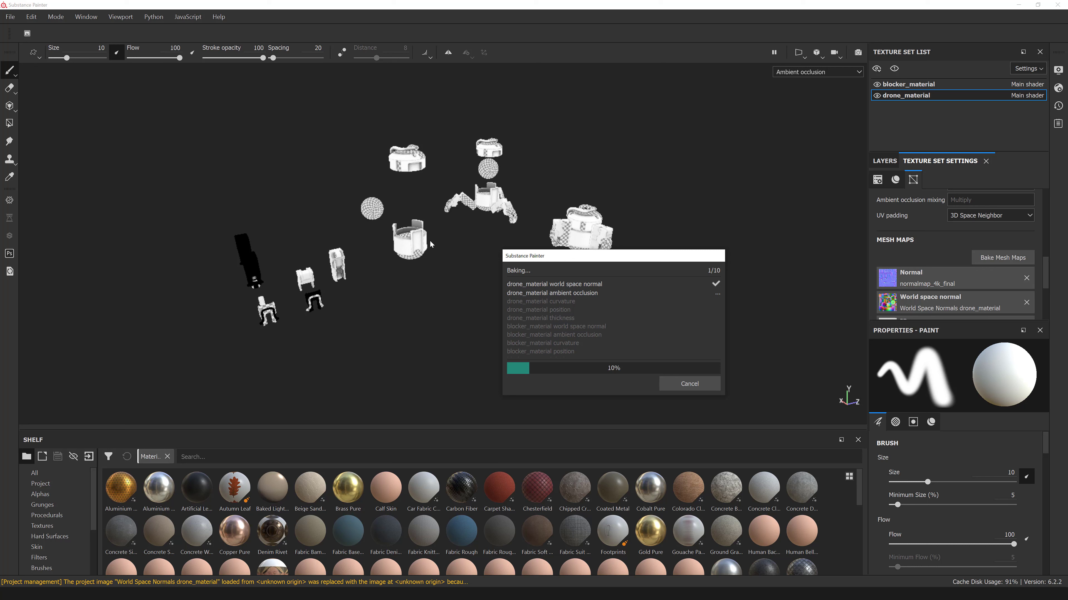
left_click_drag(608, 250, 516, 262)
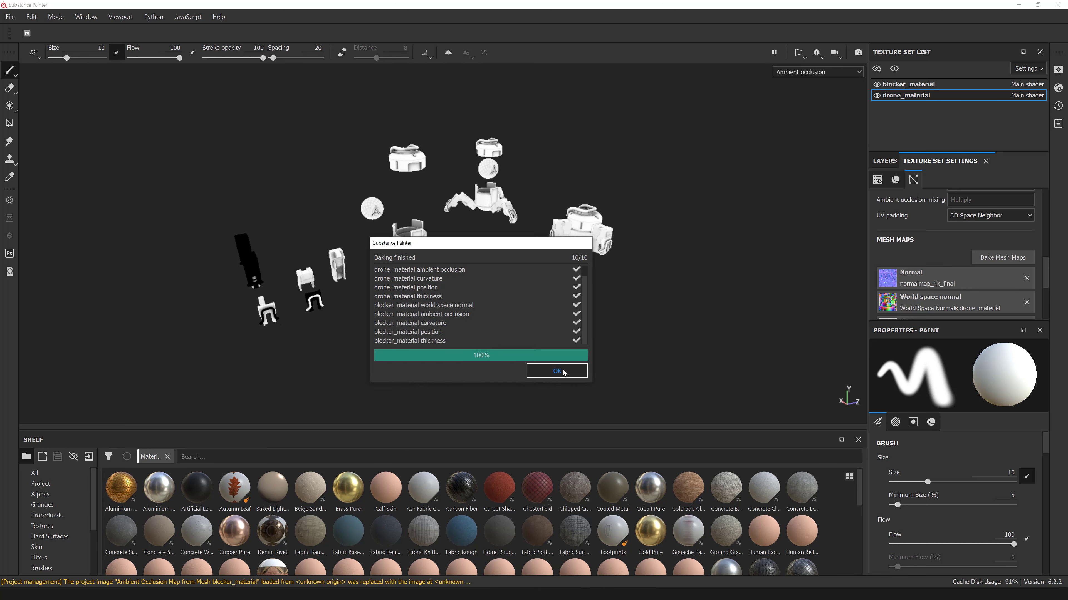
left_click(560, 371)
- Examine the baked ambient occlusion on the separated parts and the assembled drone from several angles
left_click_drag(479, 291, 488, 252, "alt")
middle_click_drag(508, 240, 387, 280, "alt")
right_click_drag(387, 280, 565, 281, "alt")
left_click_drag(589, 311, 610, 278, "alt")
right_click_drag(630, 282, 836, 287, "alt")
middle_click_drag(420, 277, 358, 264, "alt")
right_click_drag(358, 264, 122, 265, "alt")
- Hide blocker_material and inspect the ambient occlusion around the assembled drone's wheel, leg housing and pipe frame
left_click(880, 83)
left_click_drag(454, 248, 362, 245, "alt")
right_click_drag(362, 246, 496, 248, "alt")
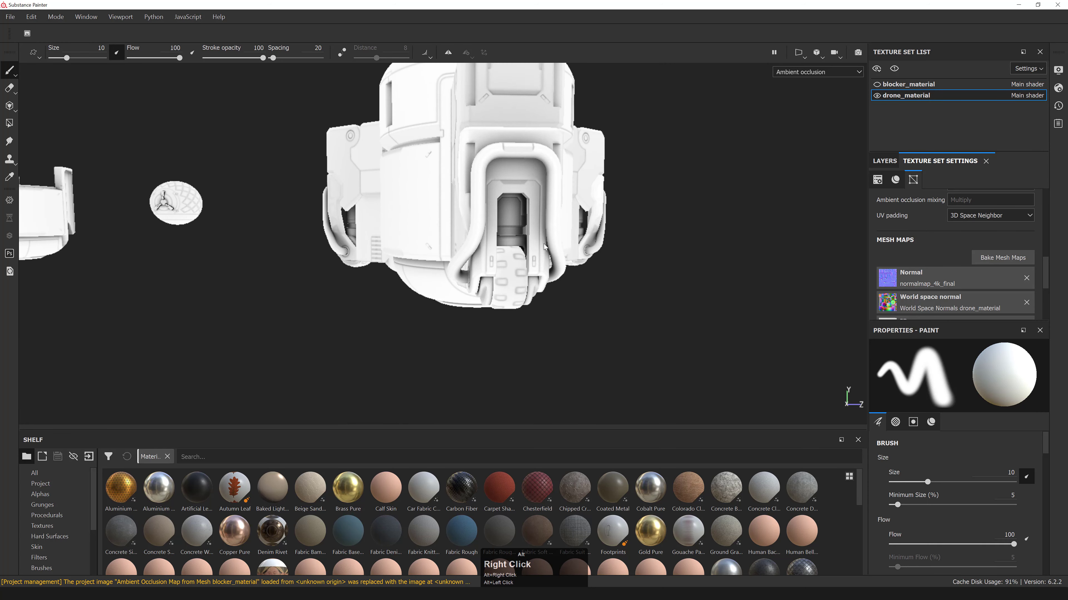
middle_click_drag(496, 248, 412, 252, "alt")
right_click_drag(412, 253, 449, 251, "alt")
left_click_drag(449, 251, 319, 235, "alt")
right_click_drag(319, 235, 177, 294, "alt")
left_click_drag(421, 210, 403, 269, "alt")
right_click_drag(403, 269, 422, 290, "alt")
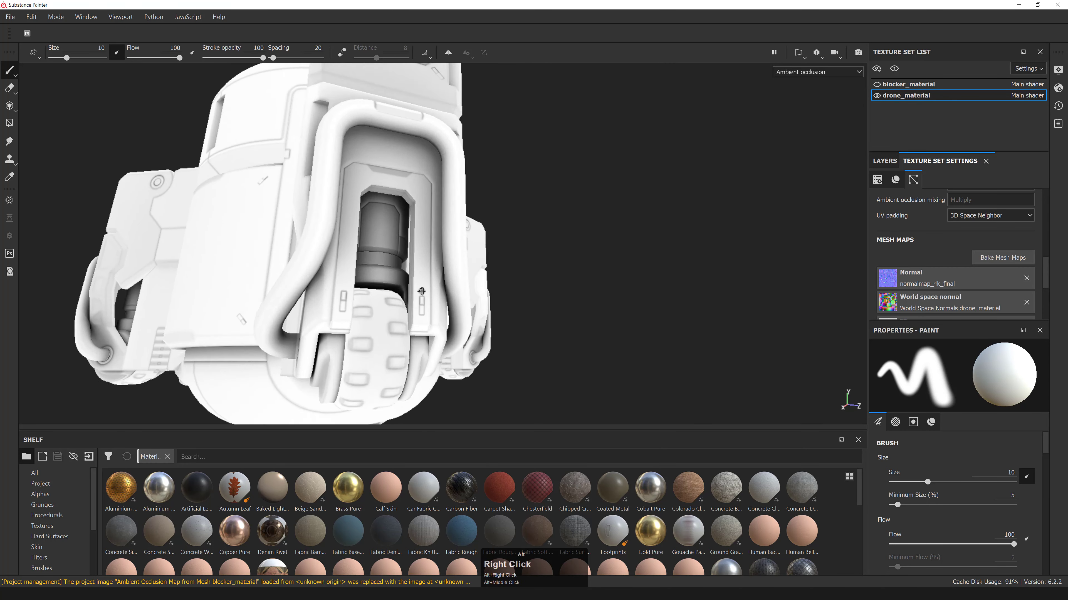
- Compare the ambient occlusion of the assembled drone, the spread-leg copy and the separated parts from above and the side
left_click_drag(421, 290, 294, 257, "alt")
right_click_drag(294, 257, 218, 252, "alt")
left_click_drag(219, 253, 76, 231, "alt")
right_click_drag(76, 231, 252, 236, "alt")
left_click_drag(286, 235, 278, 269, "alt")
right_click_drag(277, 269, 210, 236, "alt")
left_click_drag(211, 236, 303, 261, "alt")
right_click_drag(303, 261, 262, 183, "alt")
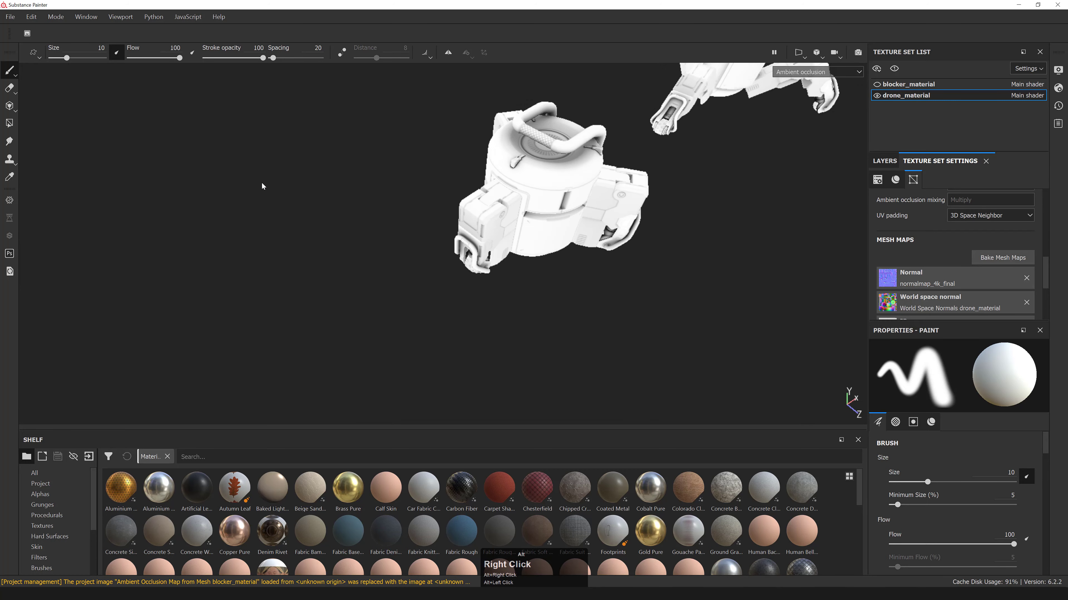
left_click_drag(262, 184, 319, 236, "alt")
middle_click_drag(559, 176, 434, 277, "alt")
left_click_drag(435, 276, 425, 311, "alt")
right_click_drag(424, 311, 303, 210, "alt")
middle_click_drag(303, 210, 336, 260, "alt")
left_click_drag(336, 260, 454, 177, "alt")
middle_click_drag(454, 177, 494, 162, "alt")
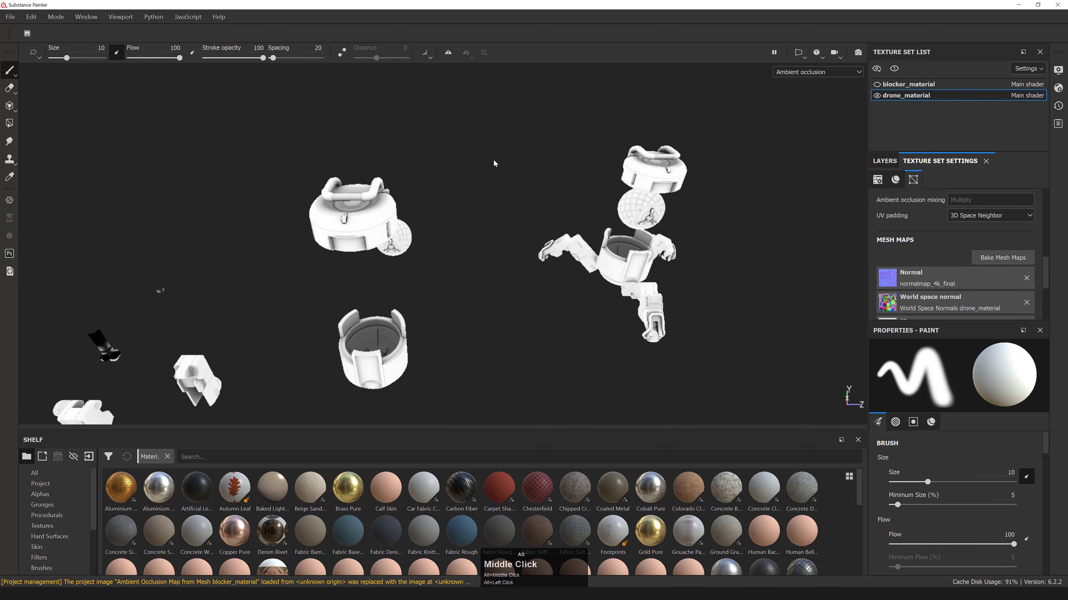
left_click_drag(494, 162, 517, 169, "alt")
right_click_drag(420, 219, 328, 286, "alt")
middle_click_drag(328, 286, 349, 265, "alt")
- Save the project under the new name drone_base in the substance_painter folder
left_click(31, 16)
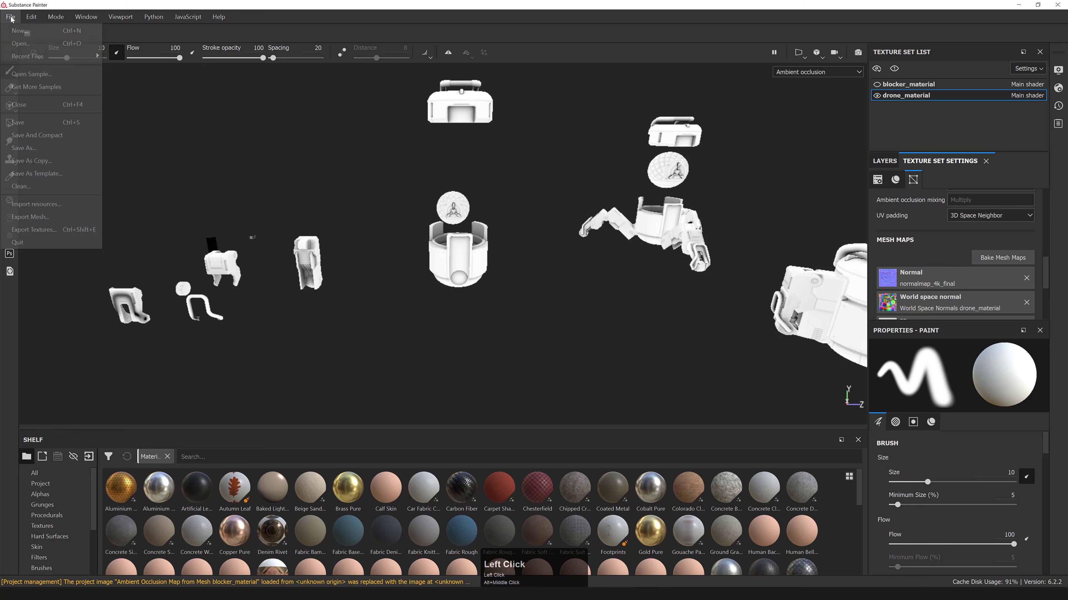
mouse_move(10, 17)
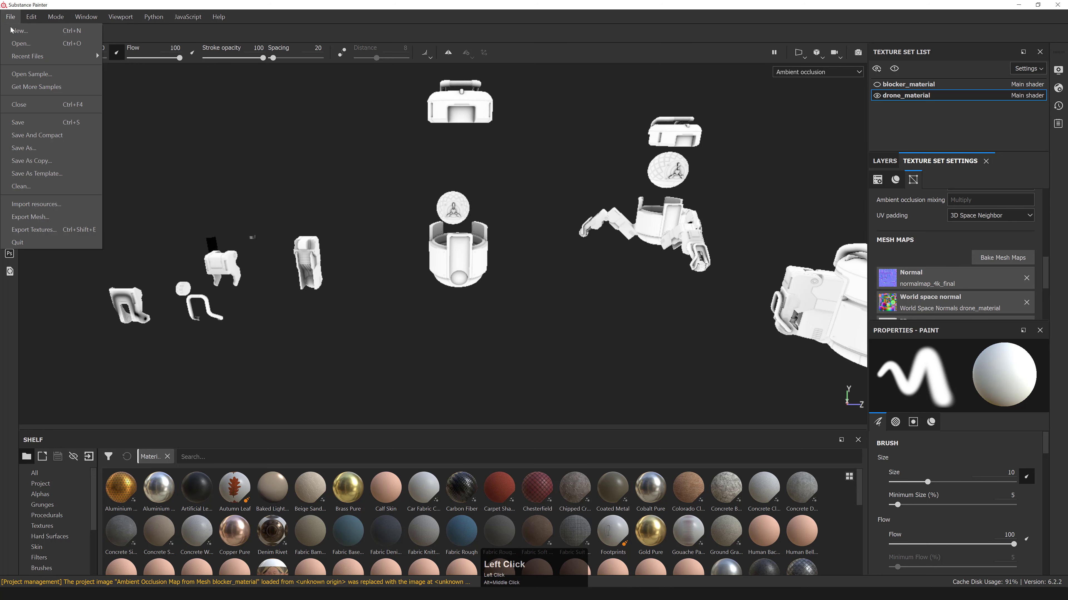
left_click(40, 151)
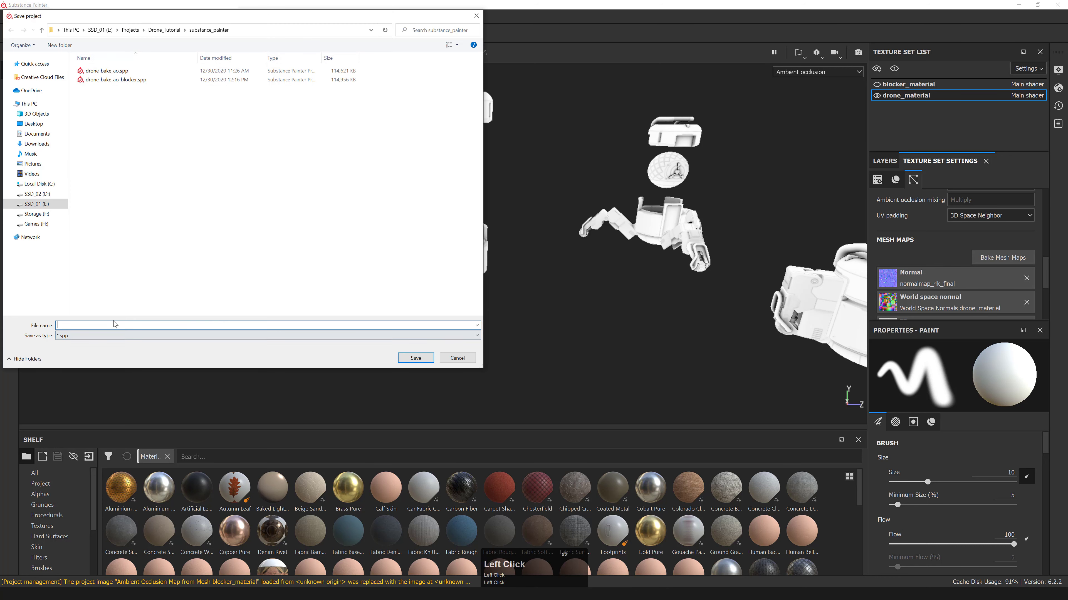
type("drone_")
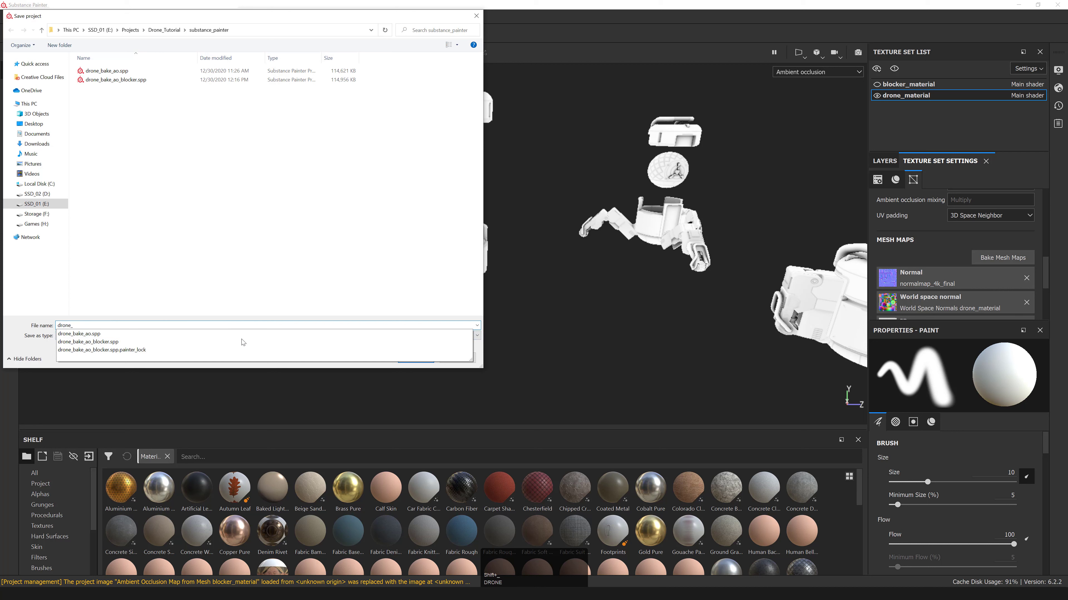
type("base")
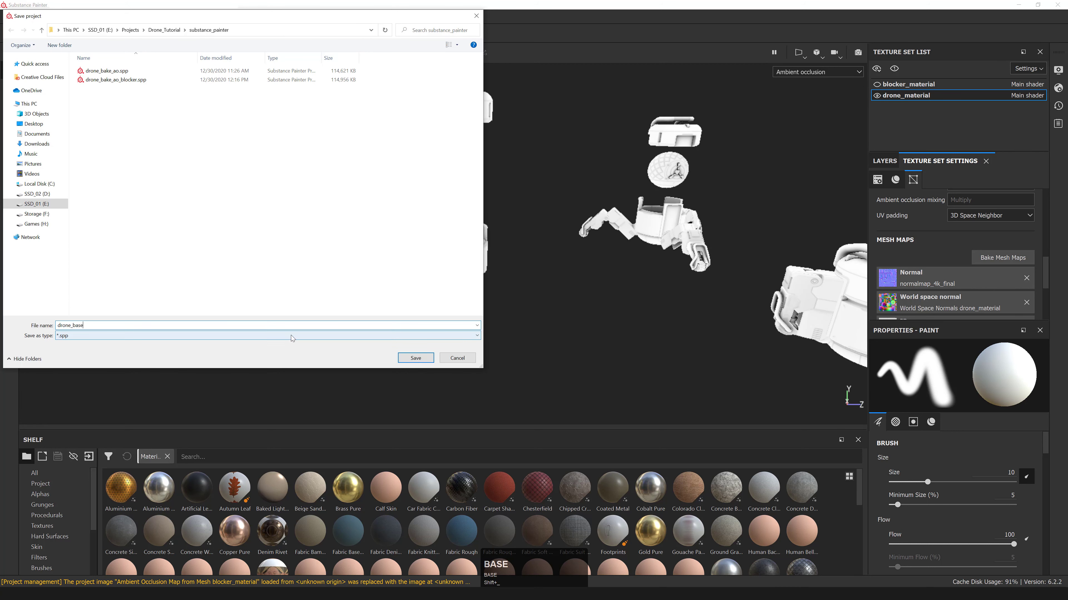
left_click(414, 359)
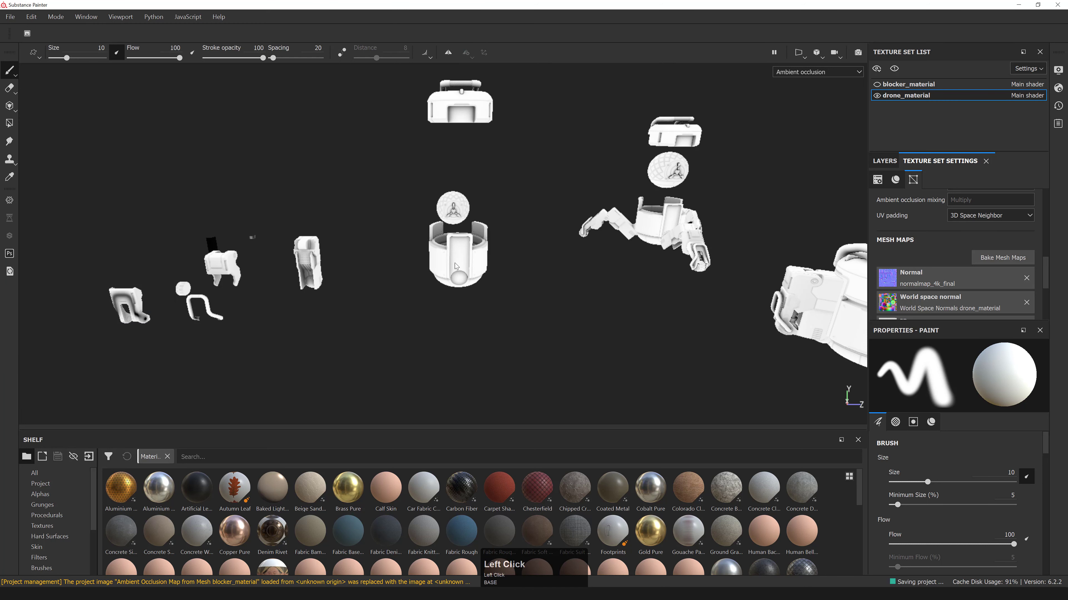
- Review the separated and assembled drone parts in the ambient occlusion view with blocker_material shown
right_click_drag(439, 293, 344, 283, "alt")
left_click_drag(345, 283, 406, 285, "alt")
scroll(394, 282, "down", 2)
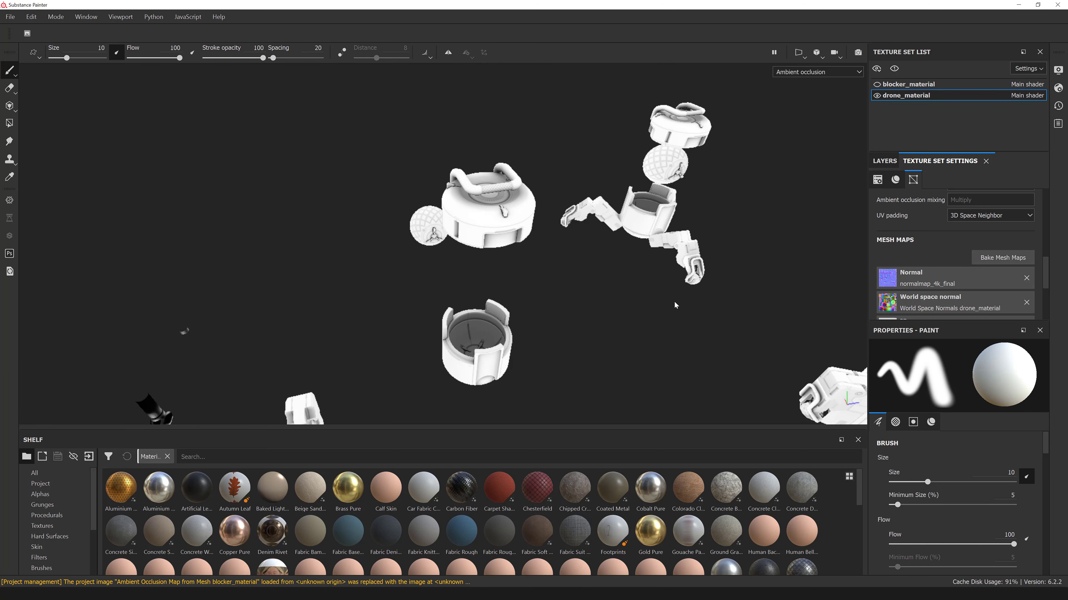
left_click_drag(675, 306, 659, 267, "alt")
right_click_drag(659, 268, 591, 260, "alt")
middle_click_drag(591, 260, 613, 266, "alt")
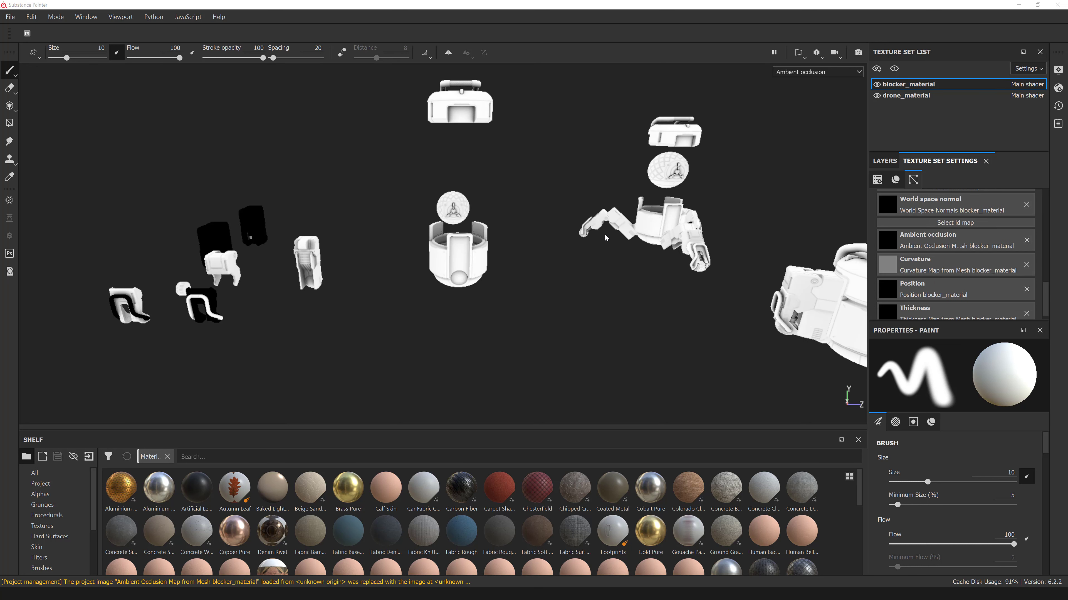
left_click_drag(522, 229, 417, 241, "alt")
right_click_drag(417, 241, 658, 219, "alt")
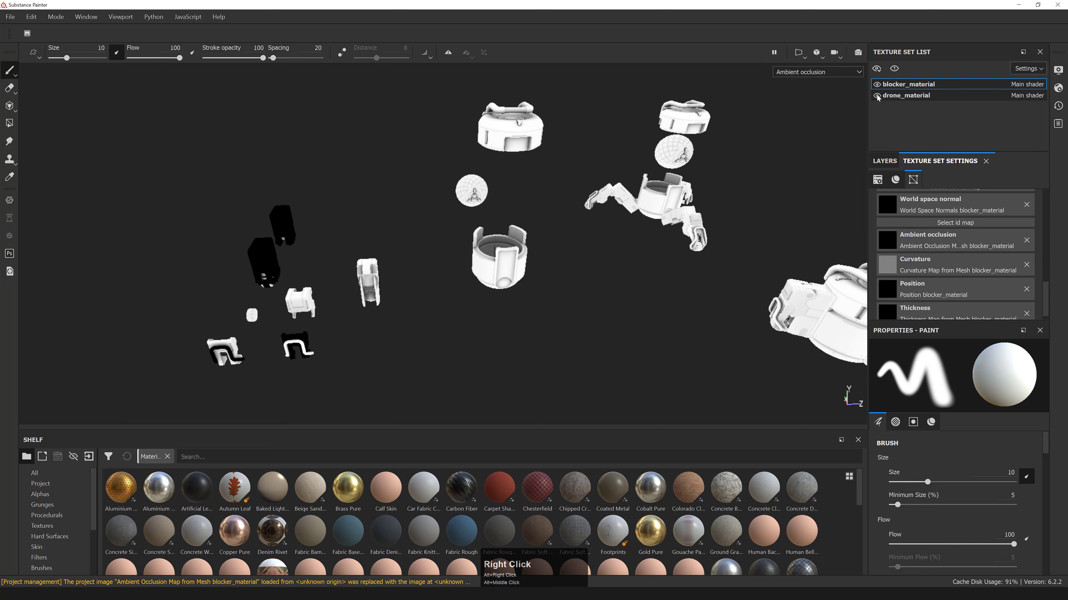
- Hide blocker_material again and make drone_material the active texture set
left_click(876, 85)
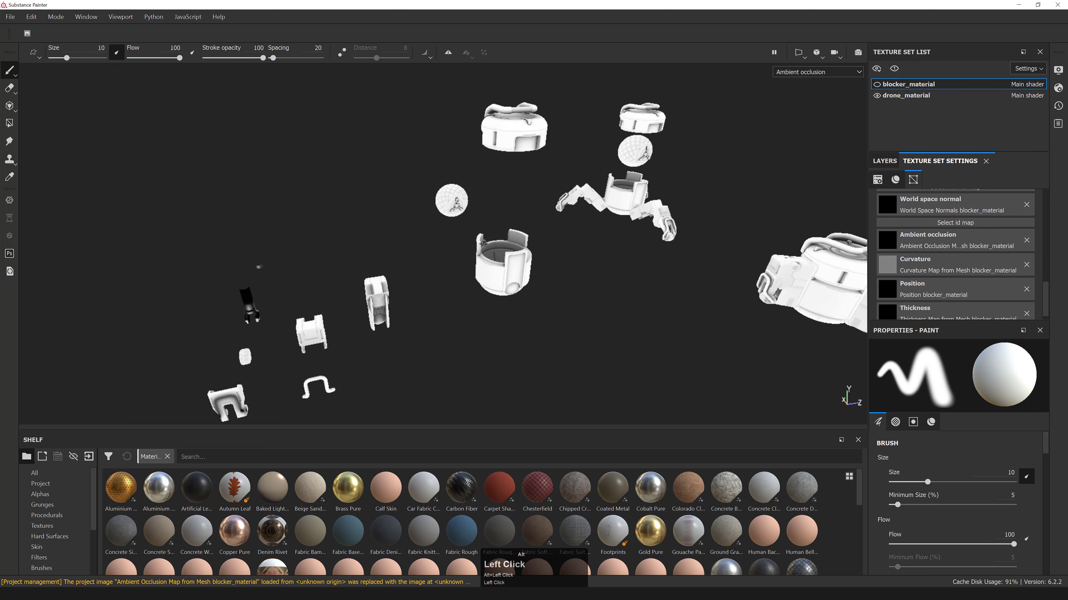
left_click(910, 97)
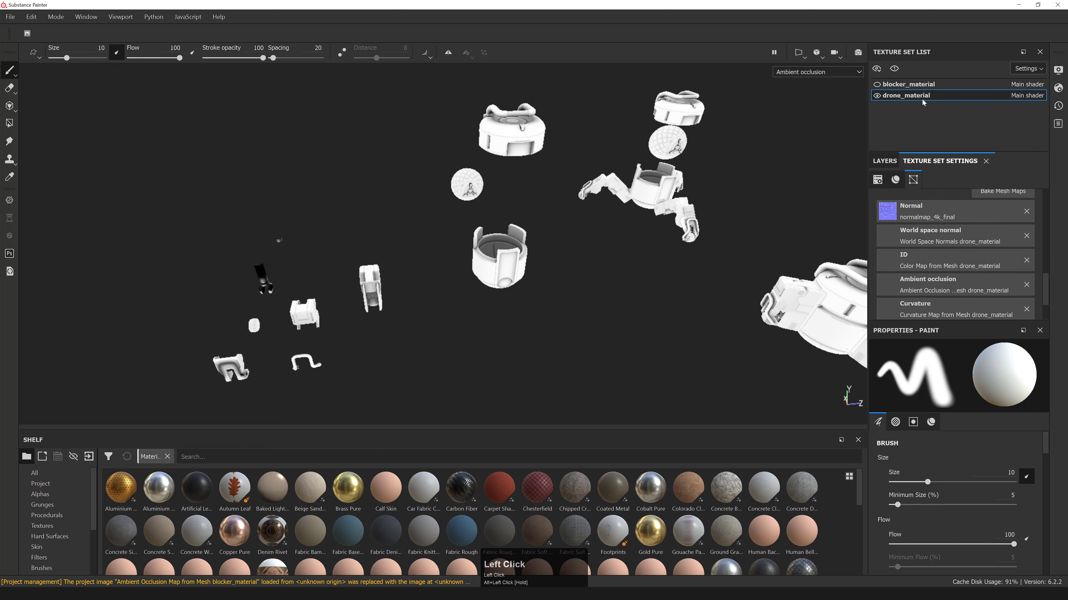
- Add a paint layer above Layer 1 and try a brush stroke while the ambient occlusion map is displayed
left_click(884, 162)
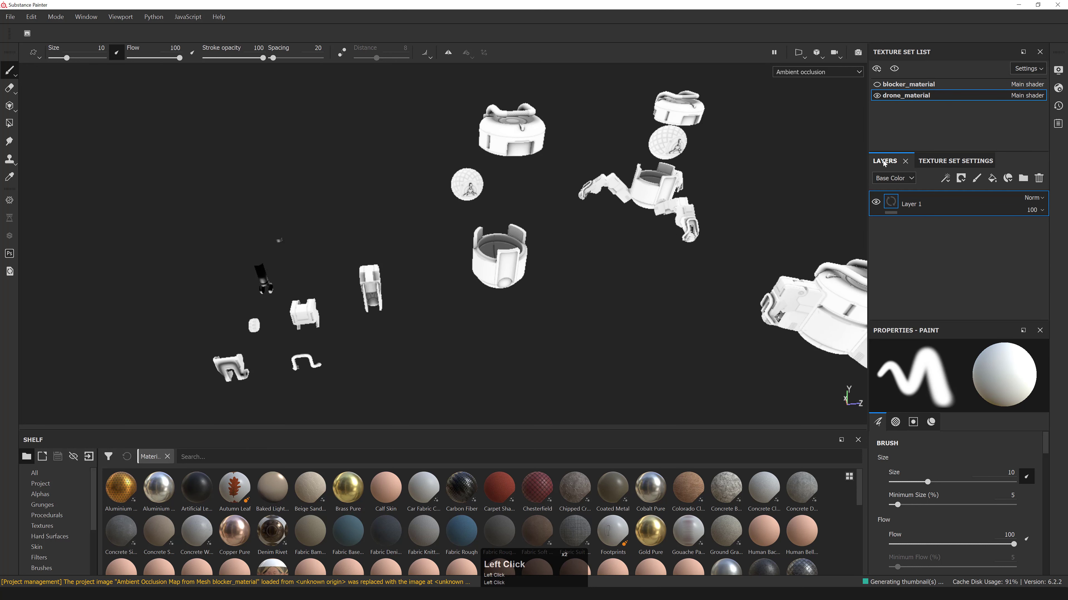
left_click(977, 180)
mouse_move(386, 295)
left_mouse_down("alt")
mouse_move(442, 280)
mouse_move(444, 264)
left_mouse_up("alt")
right_click_drag(444, 264, 474, 269, "alt")
middle_click_drag(378, 252, 311, 265, "alt")
right_click_drag(378, 273, 454, 291, "alt")
left_click_drag(454, 290, 424, 269, "alt")
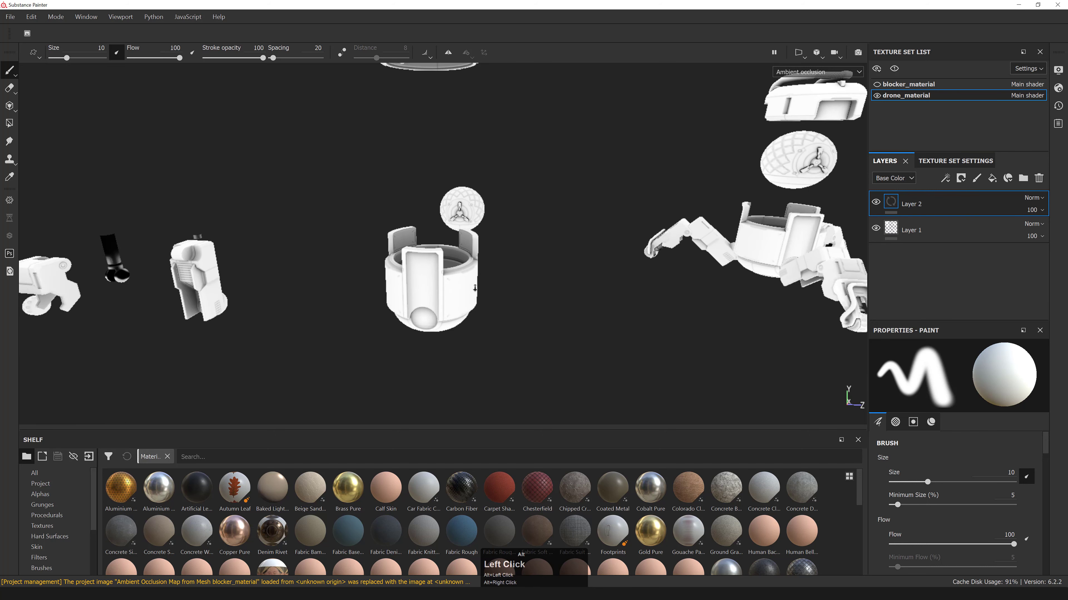
right_click_drag(424, 269, 463, 274, "alt")
left_click_drag(412, 281, 432, 286, "alt")
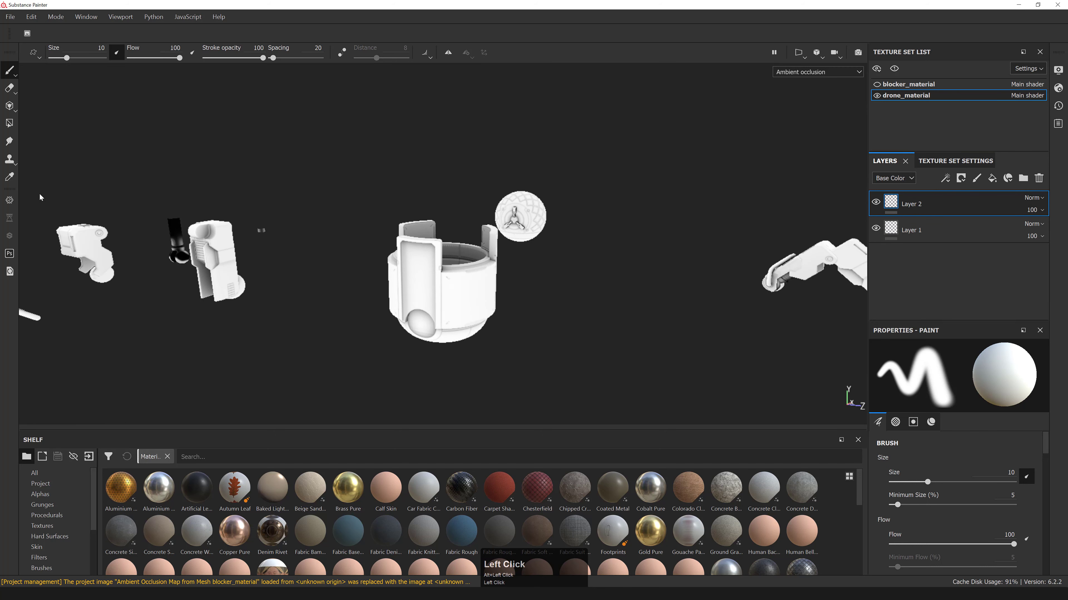
left_click_drag(579, 307, 791, 222, "alt")
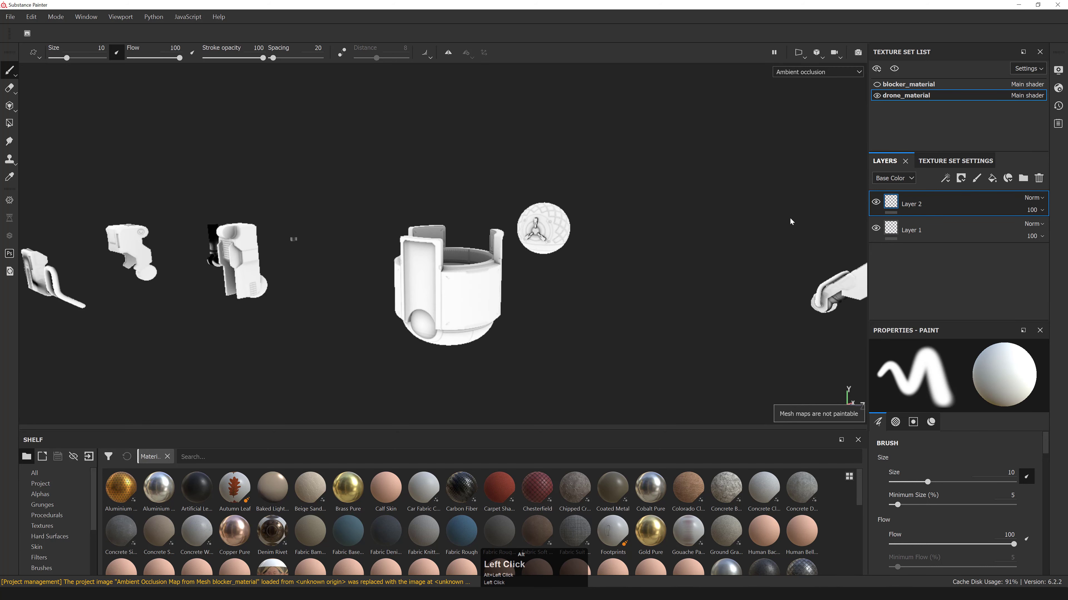
left_click_drag(467, 295, 481, 293, "alt")
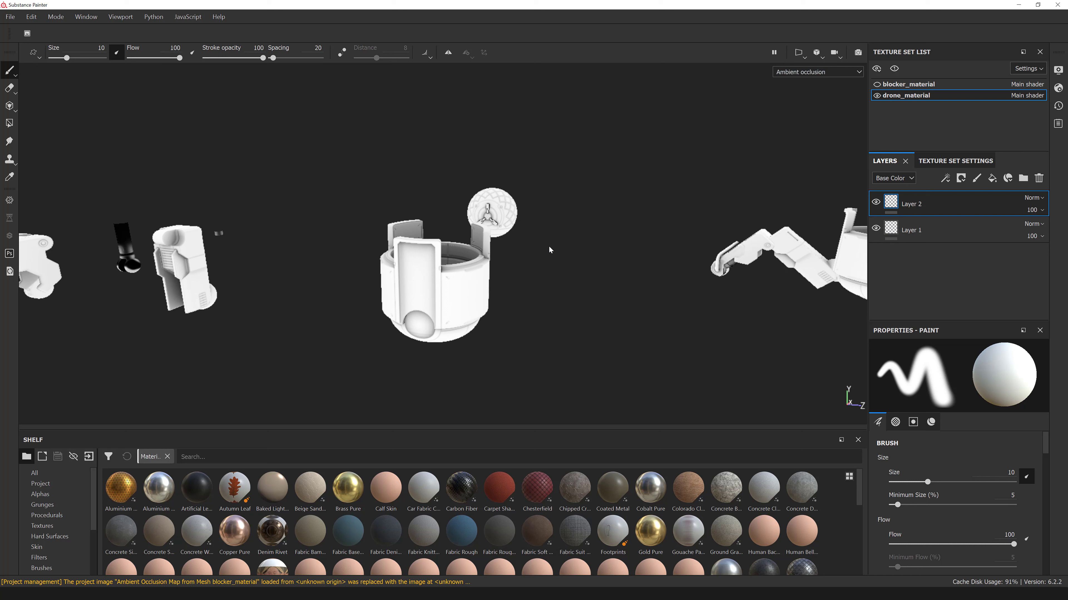
- Switch the viewport to the Material display, view the drone parts and undo a test brush stroke
key("m")
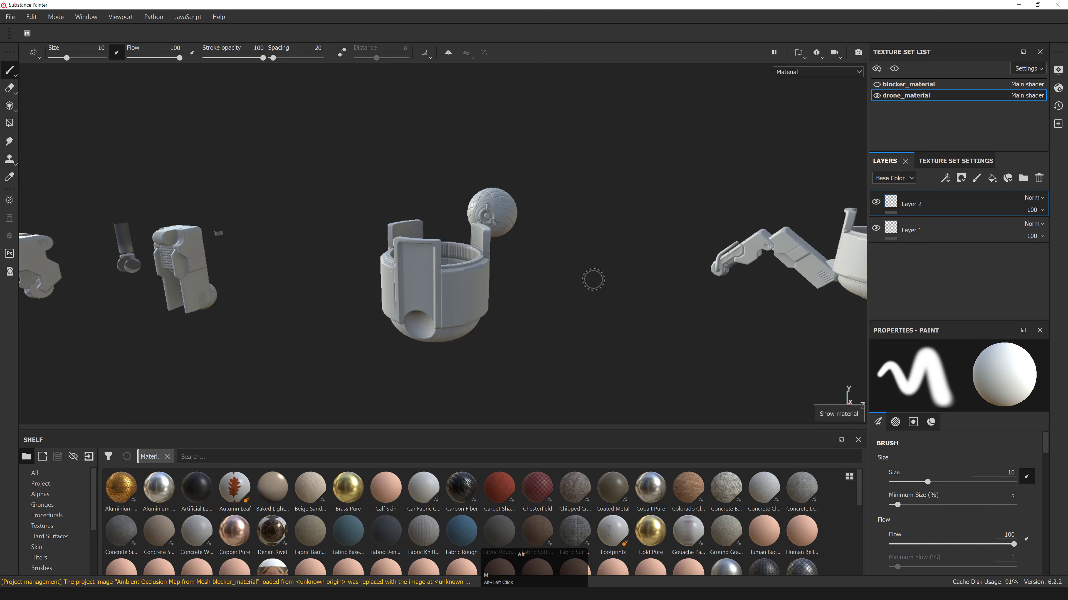
right_click_drag(591, 278, 528, 292, "alt")
left_click_drag(478, 307, 500, 312, "alt")
right_click_drag(500, 312, 411, 257, "alt")
right_click_drag(490, 277, 448, 269, "alt")
middle_click_drag(447, 269, 398, 278, "alt")
mouse_move(398, 277)
left_mouse_down("alt")
mouse_move(370, 295)
mouse_move(415, 302)
mouse_move(307, 270)
mouse_move(447, 286)
mouse_move(361, 278)
mouse_move(440, 279)
mouse_move(384, 297)
mouse_move(397, 288)
mouse_move(383, 284)
left_mouse_up("alt")
key("ctrl+z")
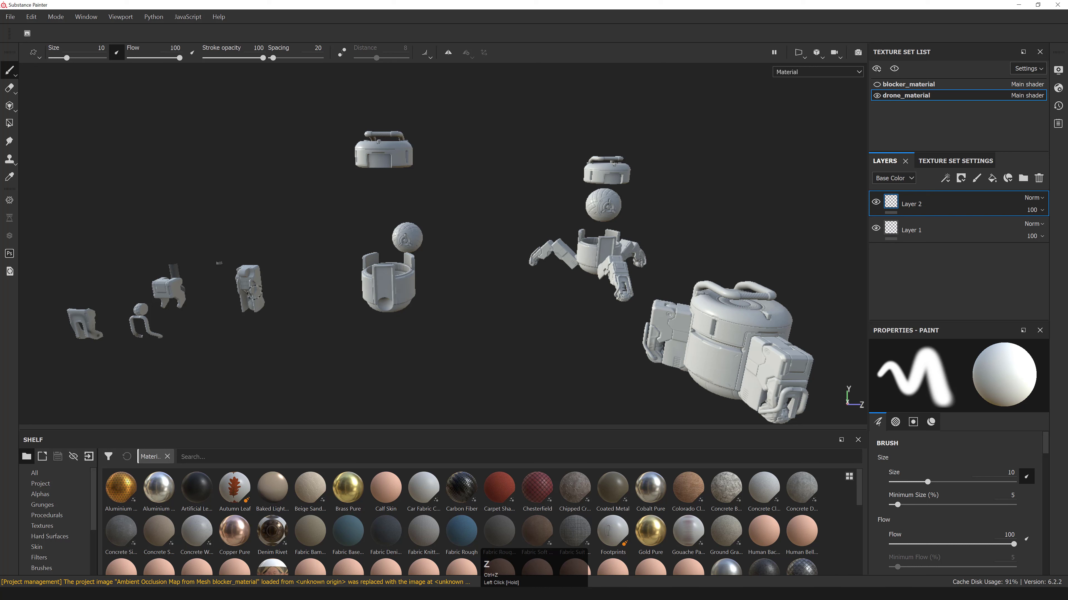
- Paint test strokes on the separated leg parts to compare them with the assembled copies, undoing strokes between tries
left_click_drag(467, 298, 508, 297, "alt")
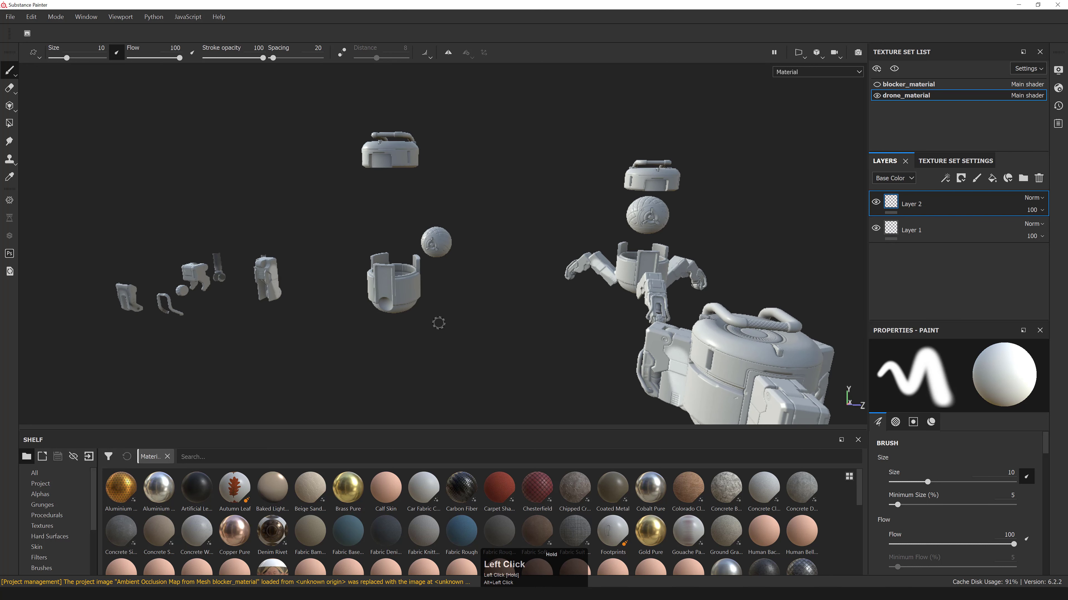
key("ctrl+z")
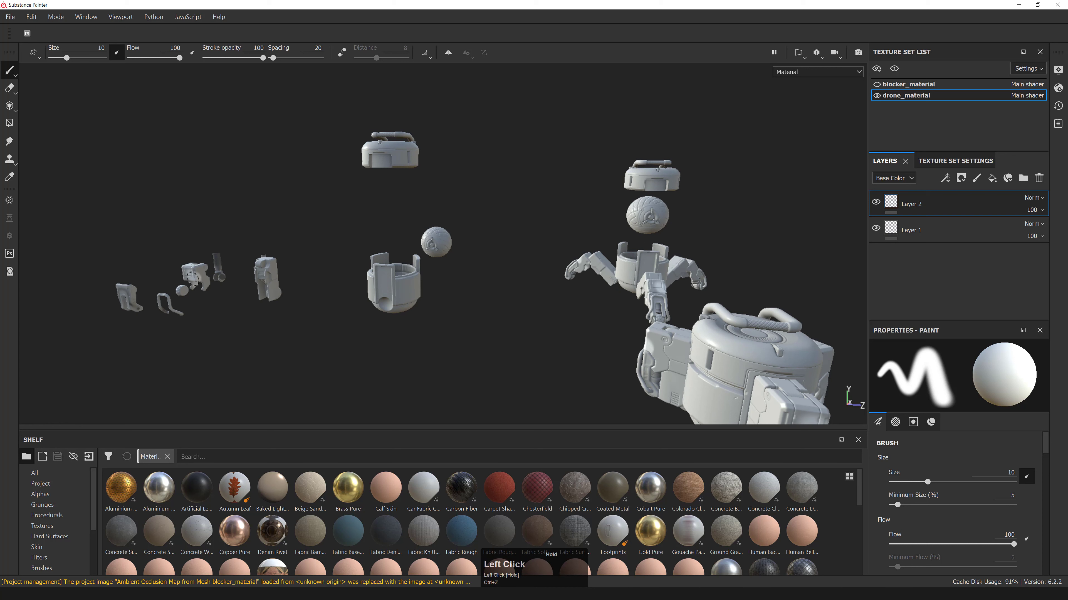
left_click_drag(168, 300, 130, 306)
key("ctrl+z")
left_click_drag(187, 273, 196, 280)
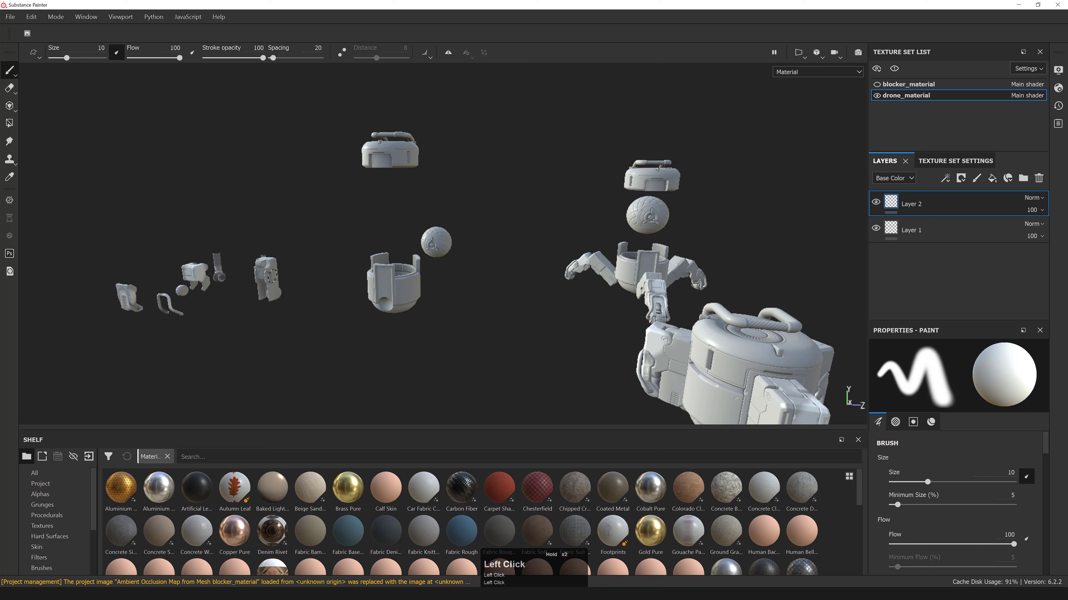
left_click_drag(270, 274, 288, 280)
- Examine the test painting on the assembled drone and the spread-leg copy from above and from a distance
right_click_drag(609, 270, 576, 261, "alt")
left_click_drag(575, 261, 478, 260, "ctrl+alt")
right_click_drag(227, 269, 253, 278, "alt")
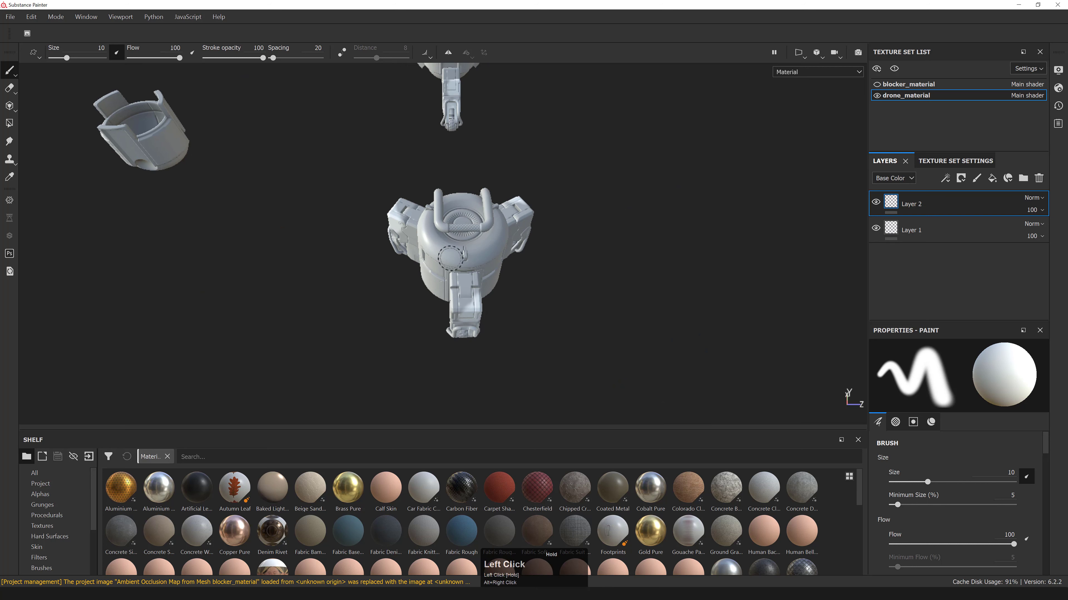
middle_click_drag(253, 278, 311, 399, "alt")
middle_click_drag(497, 165, 525, 180, "alt")
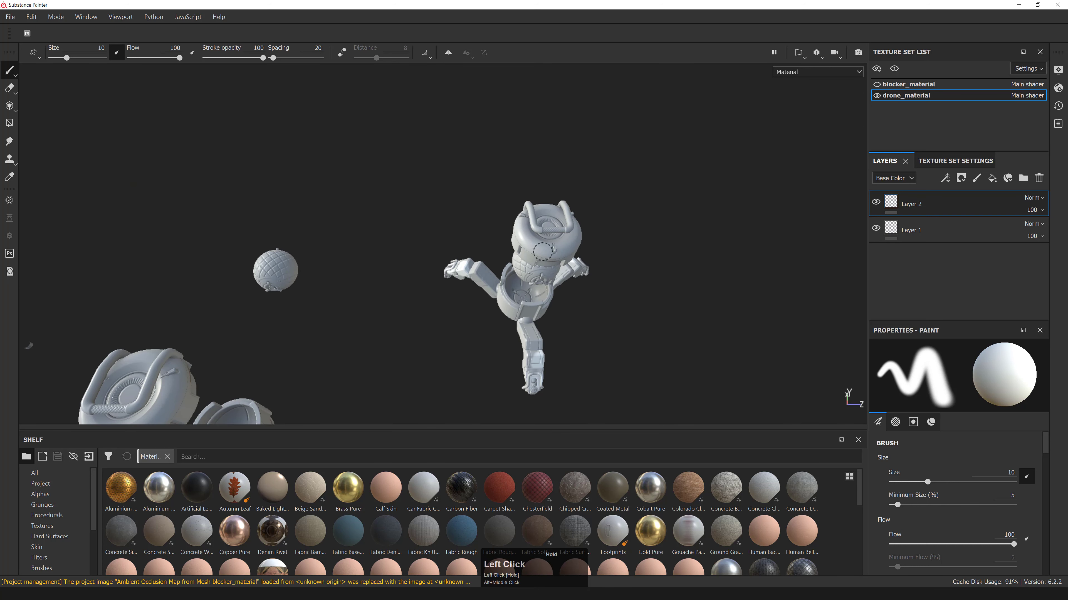
right_click_drag(349, 293, 403, 332, "alt")
middle_click_drag(403, 332, 396, 258, "alt")
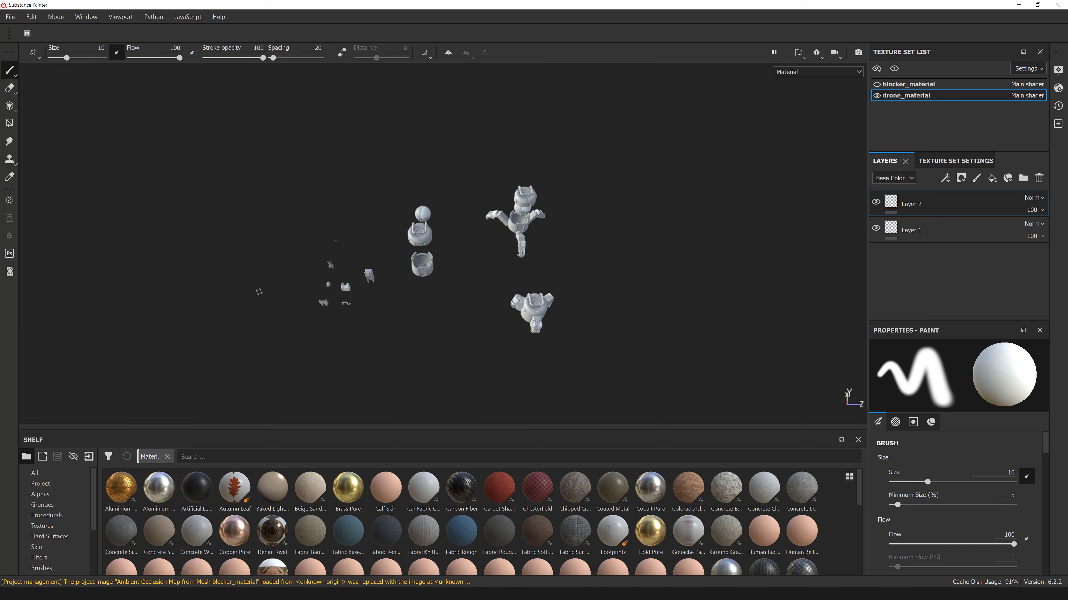
middle_click_drag(393, 246, 335, 247, "alt")
right_click_drag(335, 247, 622, 164, "alt")
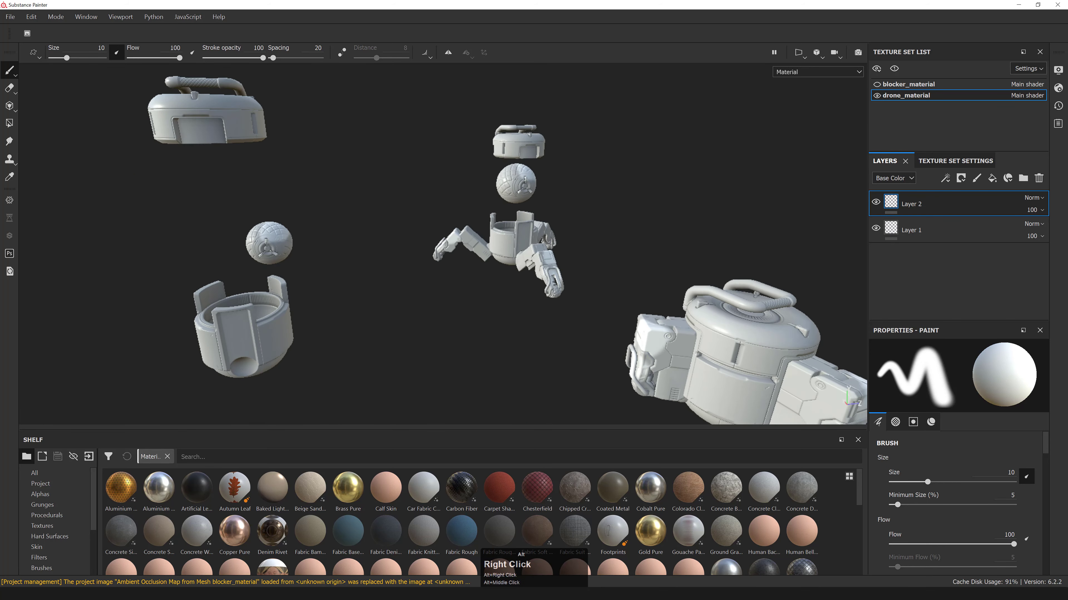
- Inspect the assembled drone's body and legs up close and compare them with the separated parts in material display
right_click_drag(631, 252, 669, 291, "alt")
middle_click_drag(668, 290, 578, 231, "alt")
right_click_drag(578, 231, 563, 210, "alt")
left_click_drag(563, 206, 521, 236, "alt")
middle_click_drag(521, 235, 434, 293, "alt")
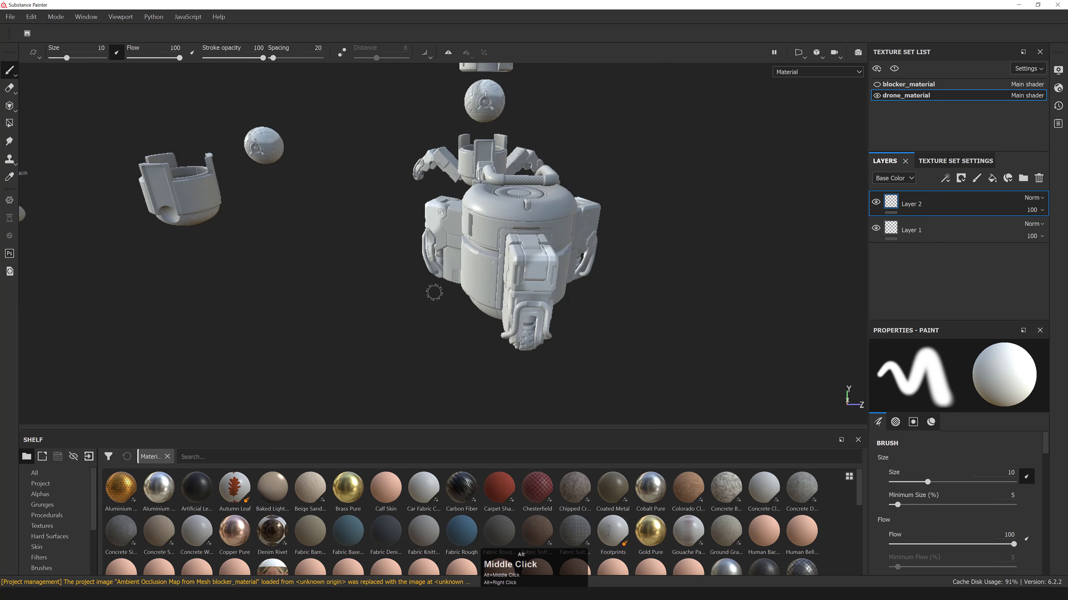
left_click_drag(434, 292, 365, 227, "alt")
right_click_drag(366, 227, 349, 223, "alt")
left_click_drag(349, 223, 364, 239, "alt")
middle_click_drag(364, 239, 496, 280, "alt")
right_click_drag(589, 277, 643, 268, "alt")
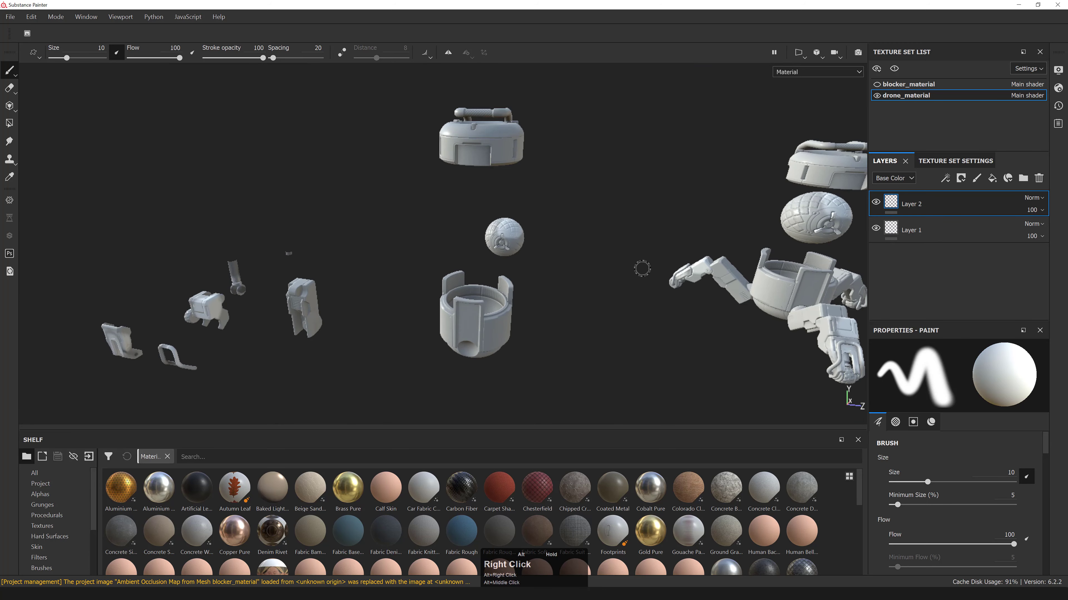
- Delete the test paint layer and open the texture set settings of drone_material
left_click(1042, 179)
left_click_drag(542, 265, 588, 278, "alt")
middle_click_drag(631, 202, 681, 235, "alt")
right_click_drag(681, 236, 657, 219, "alt")
left_click(950, 161)
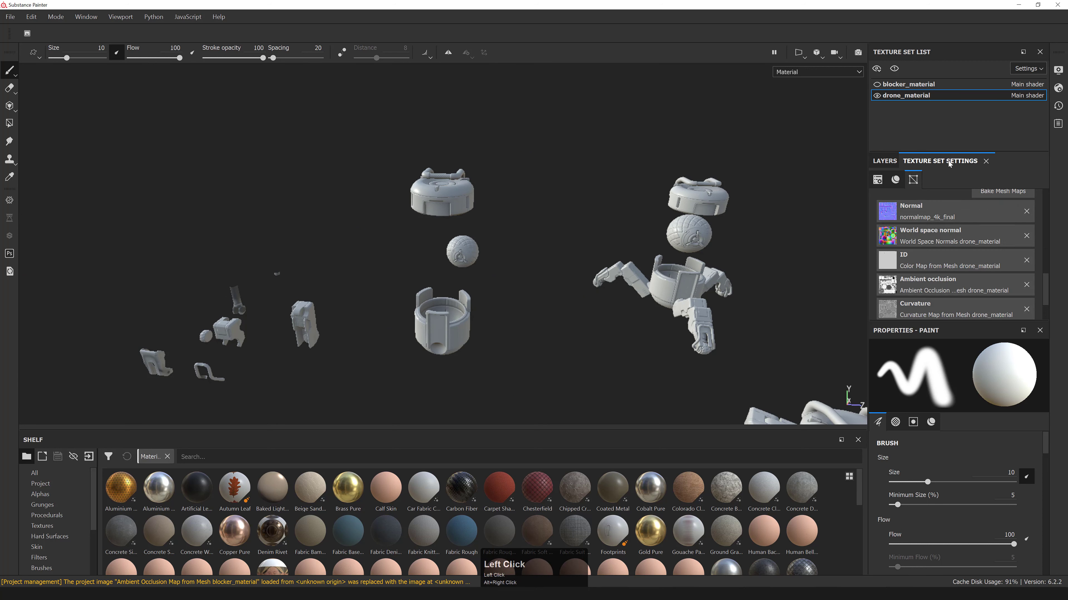
- Review the channels and baked mesh maps in the drone_material texture set settings
scroll(1000, 224, "up", 6)
scroll(1000, 225, "up", 1)
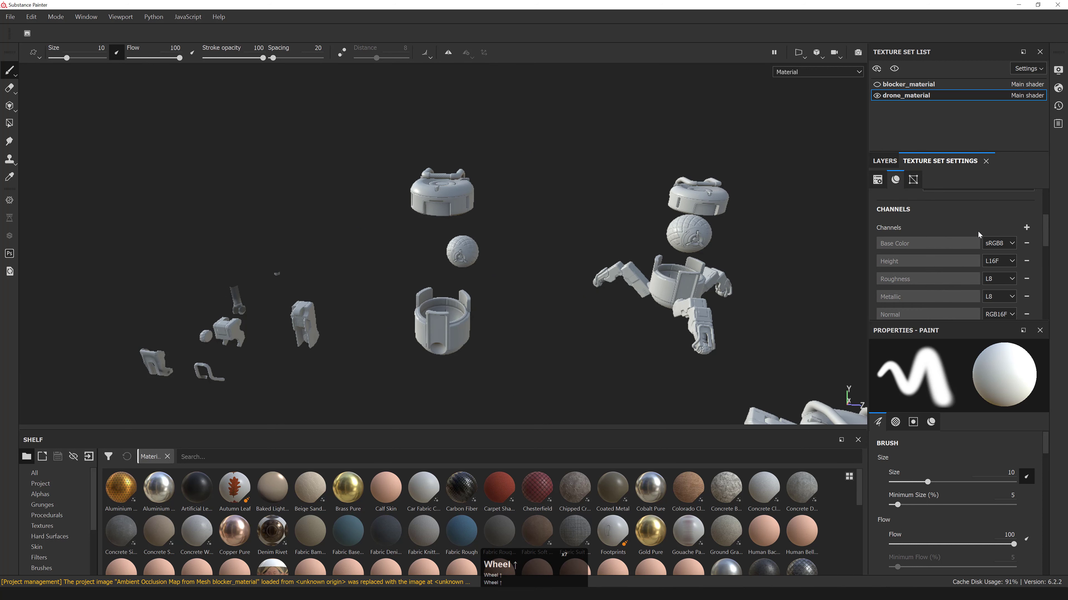
scroll(974, 243, "down", 1)
scroll(925, 255, "down", 3)
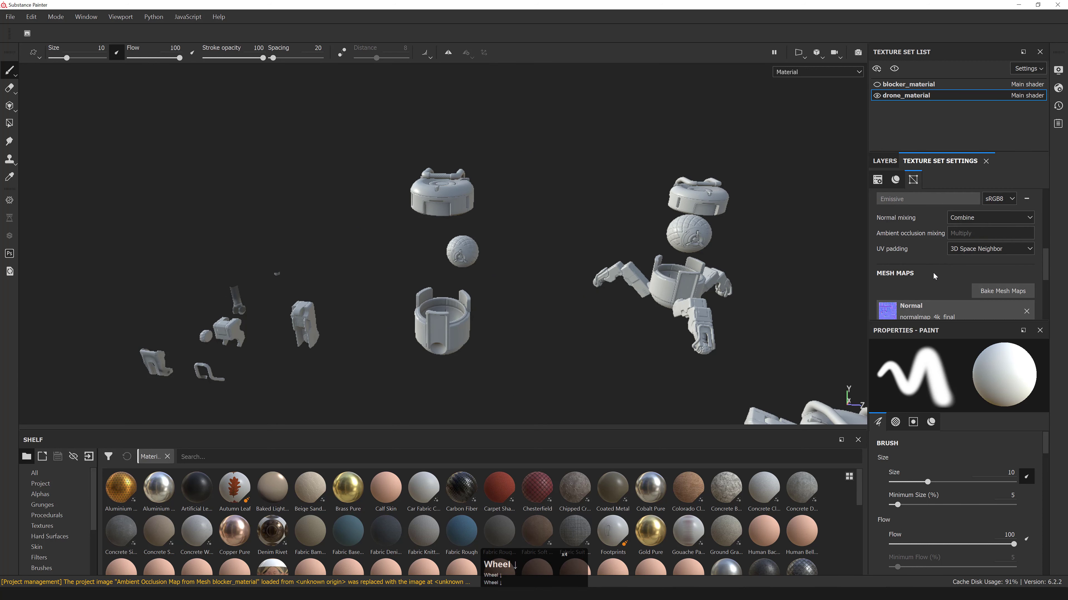
scroll(931, 272, "up", 1)
left_click(886, 162)
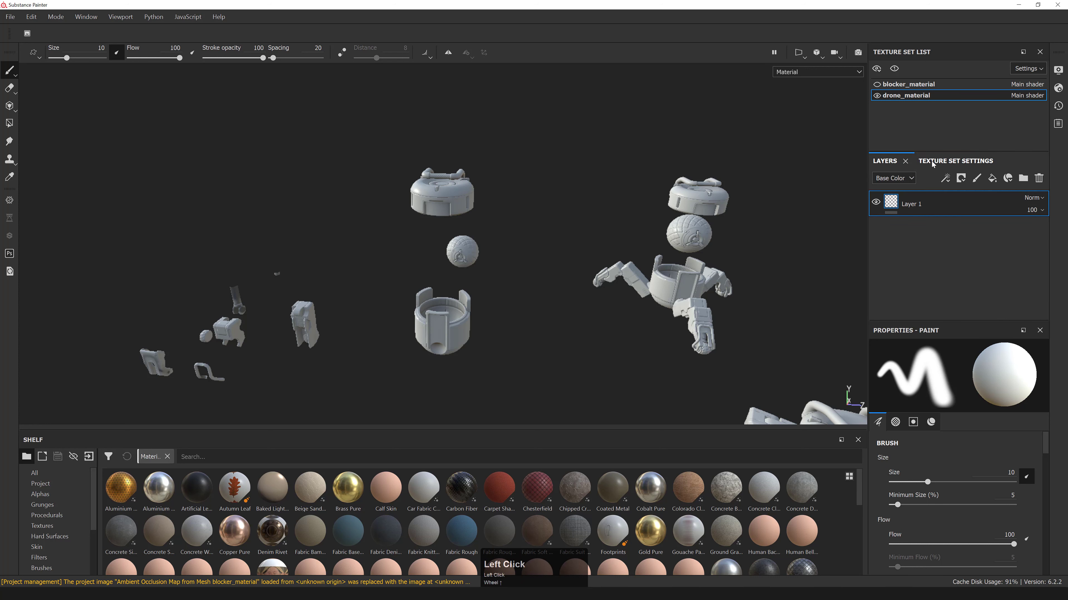
left_click(920, 161)
scroll(941, 266, "down", 4)
scroll(941, 266, "down", 2)
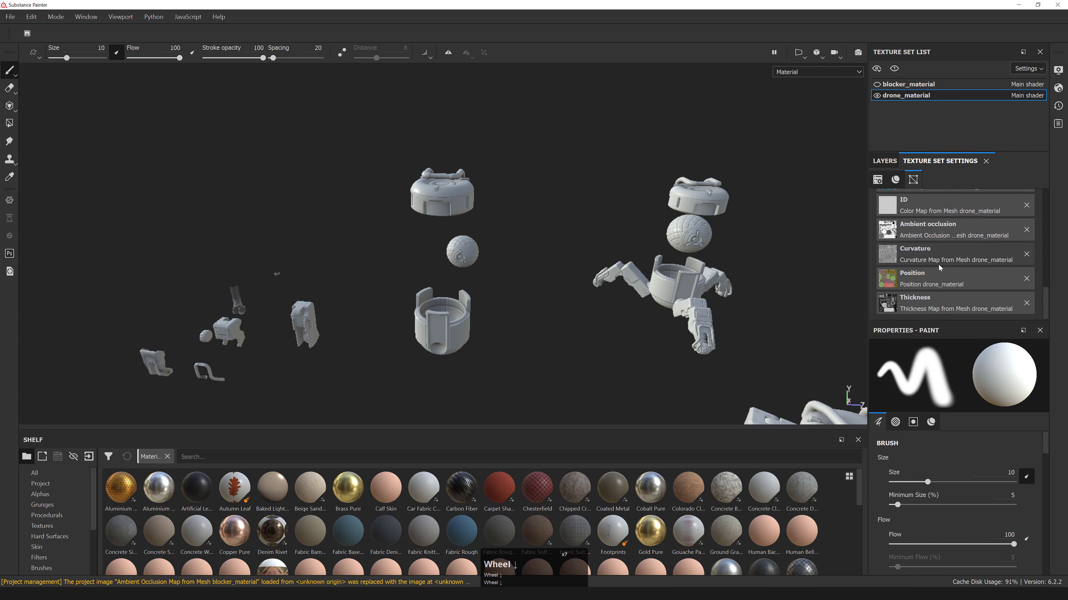
scroll(940, 266, "up", 1)
scroll(939, 266, "down", 2)
scroll(951, 241, "up", 1)
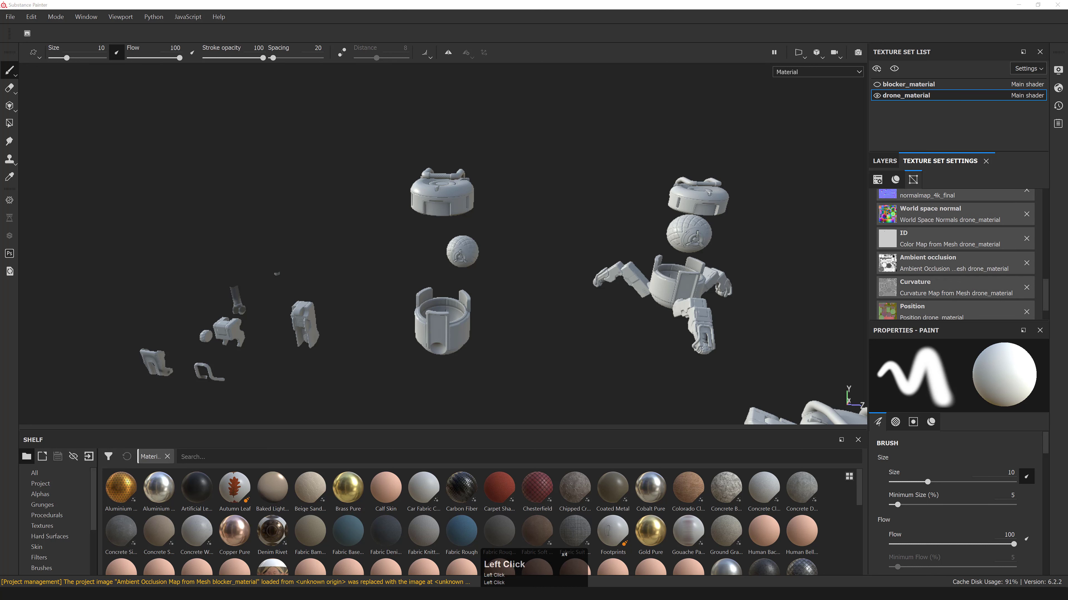
- Import colorid_4k_final.png from the textures folder into the current session as a texture
mouse_move(1067, 290)
left_mouse_down()
mouse_move(553, 270)
mouse_move(660, 229)
mouse_move(733, 223)
left_mouse_up()
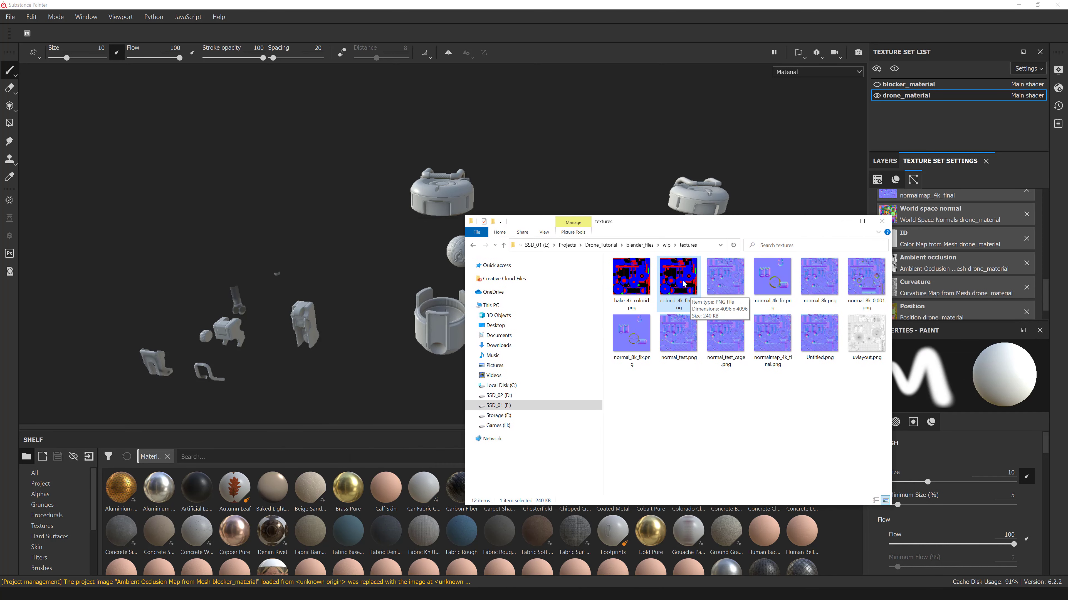
left_click(691, 290)
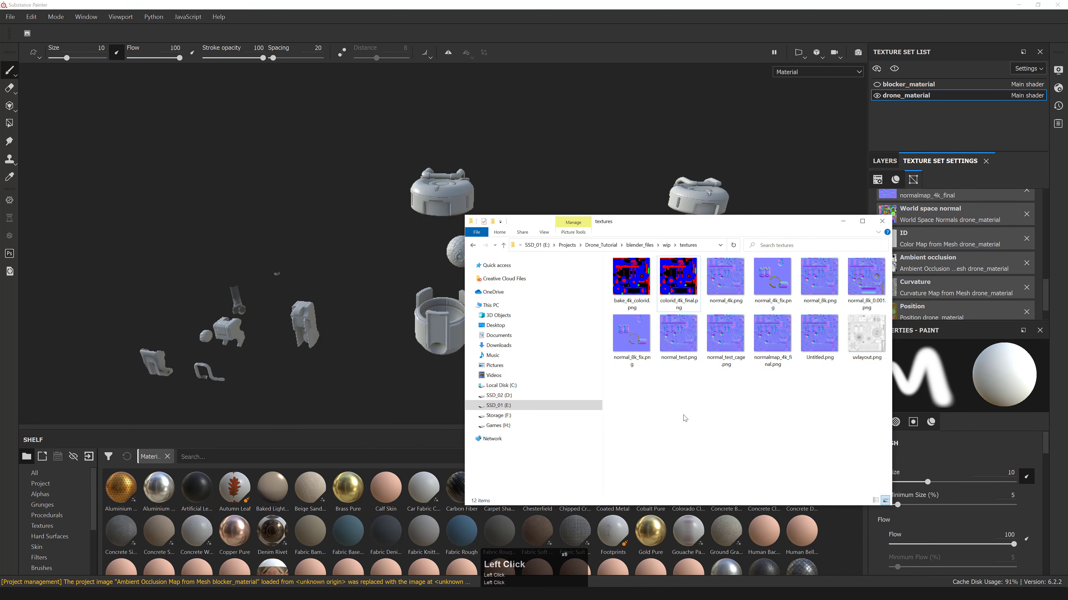
left_click_drag(677, 282, 329, 491)
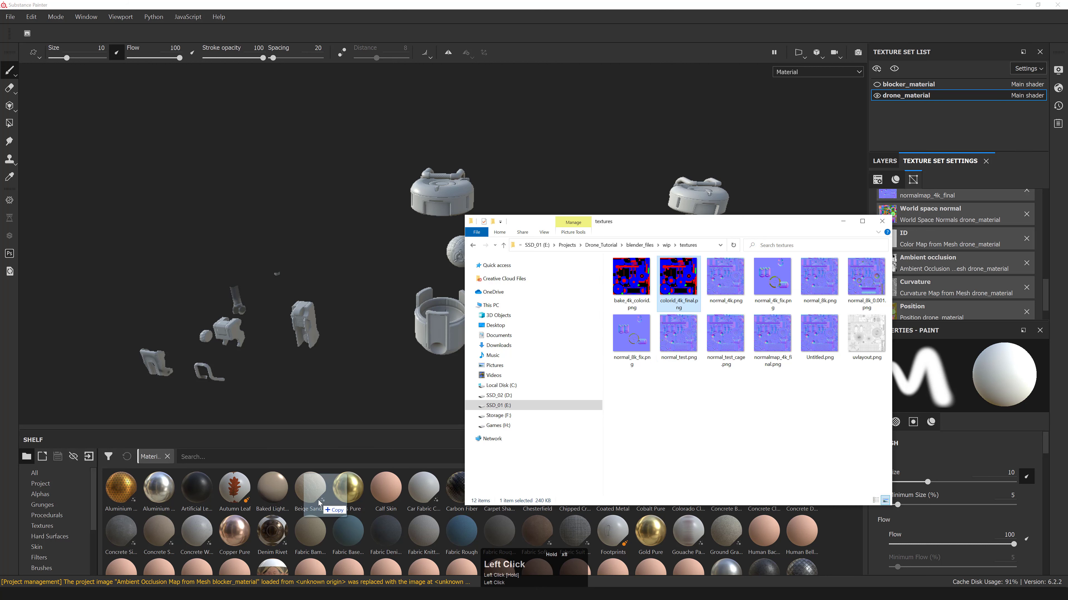
left_click(846, 225)
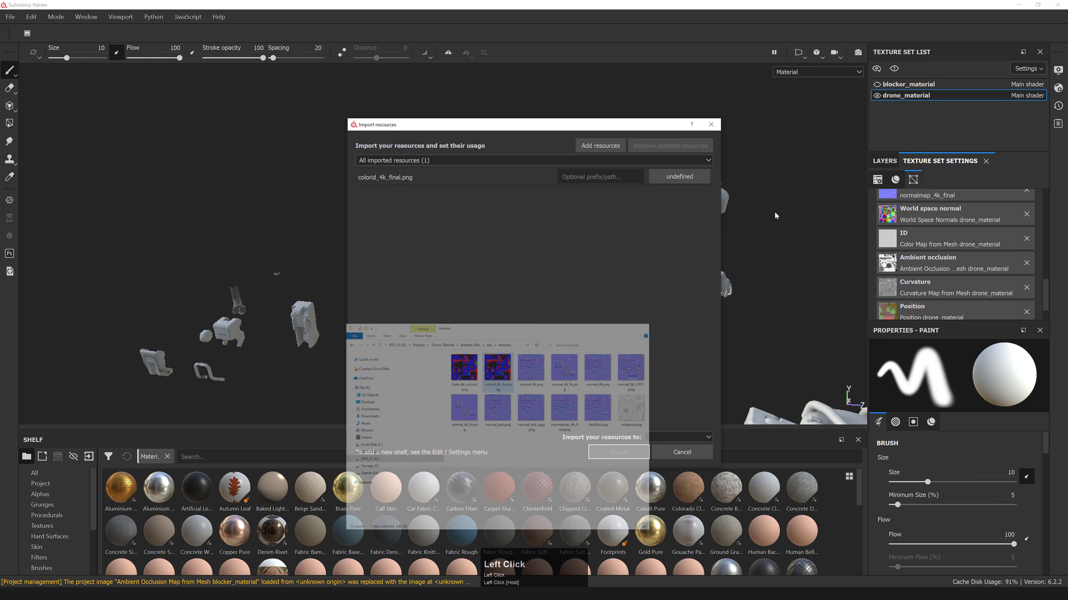
left_click(661, 439)
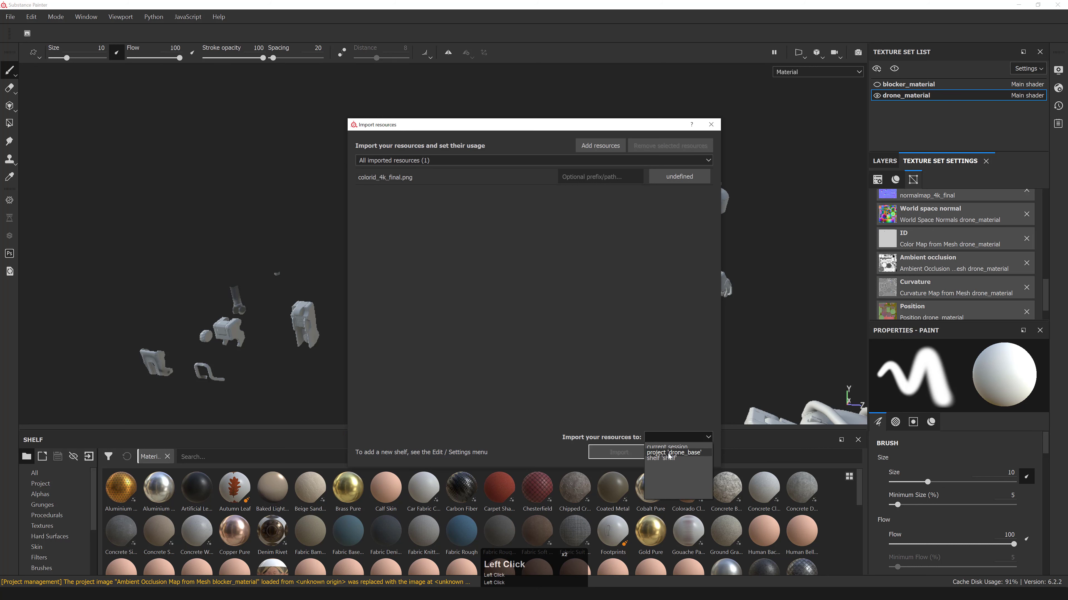
left_click(668, 448)
left_click(678, 177)
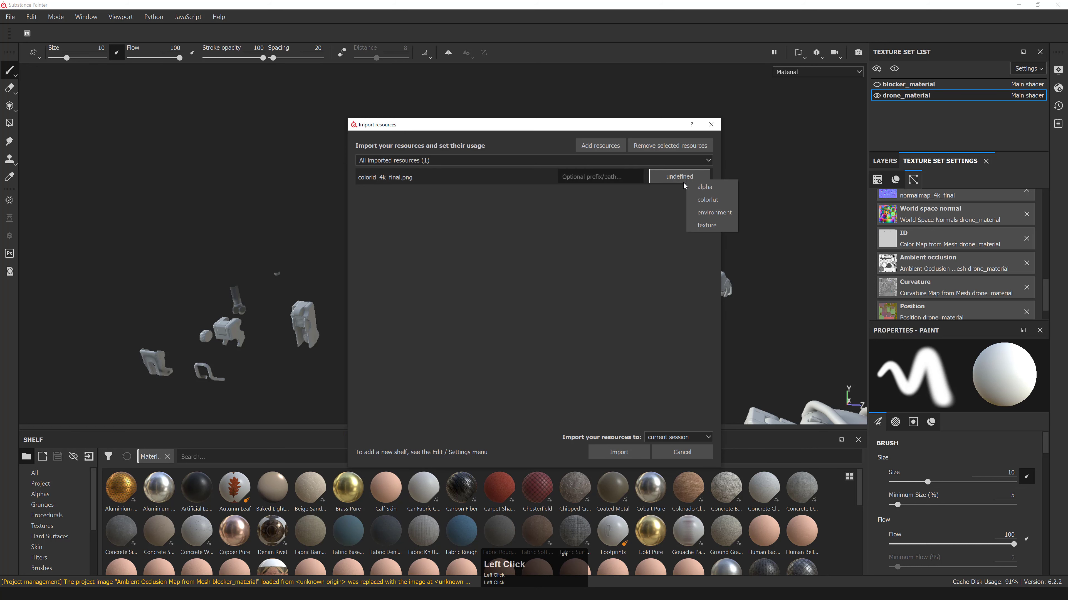
left_click(706, 225)
left_click(624, 453)
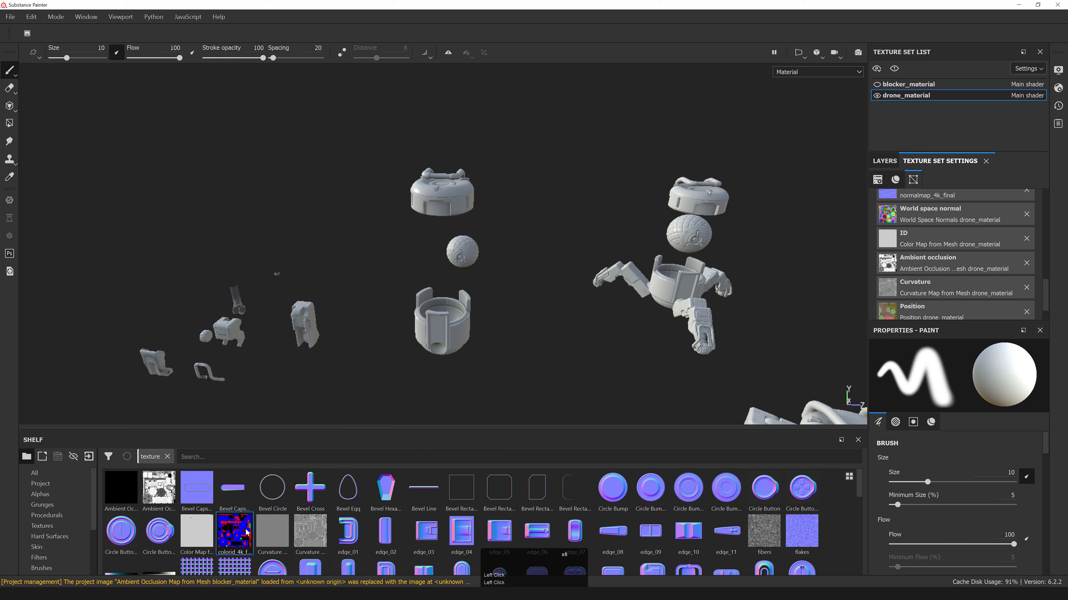
- Assign the colorid_4k_final texture to drone_material's ID mesh map and display the ID map in the viewport
left_click_drag(231, 533, 933, 240)
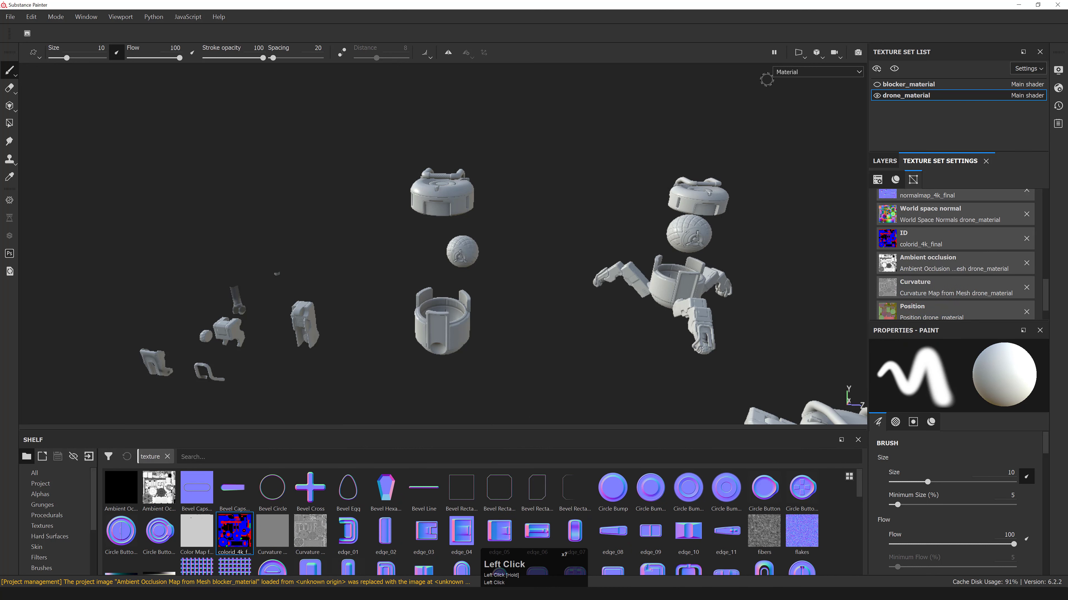
left_click(791, 73)
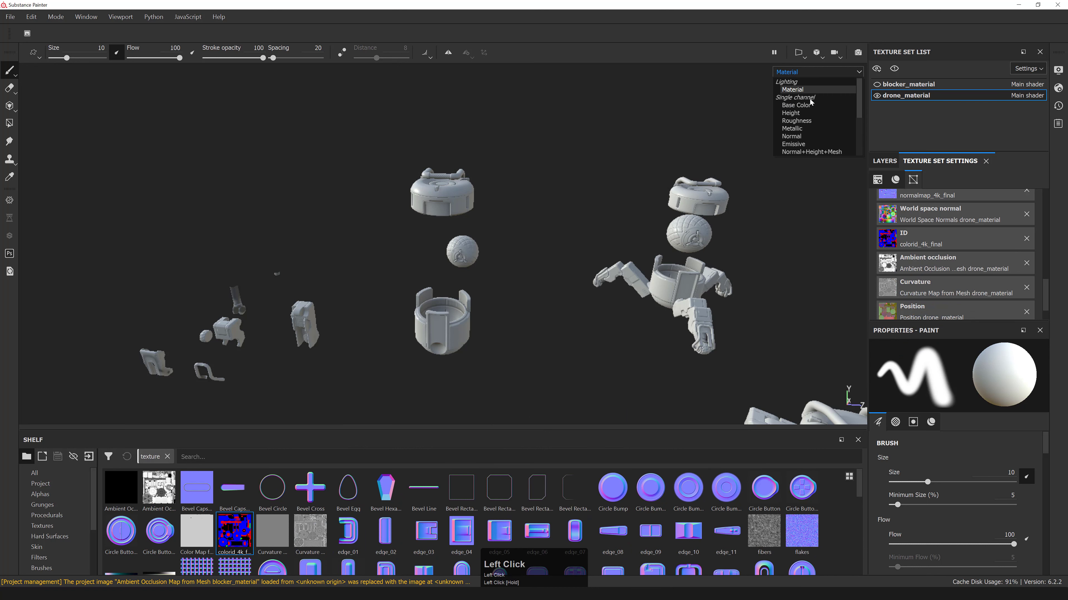
scroll(817, 127, "down", 4)
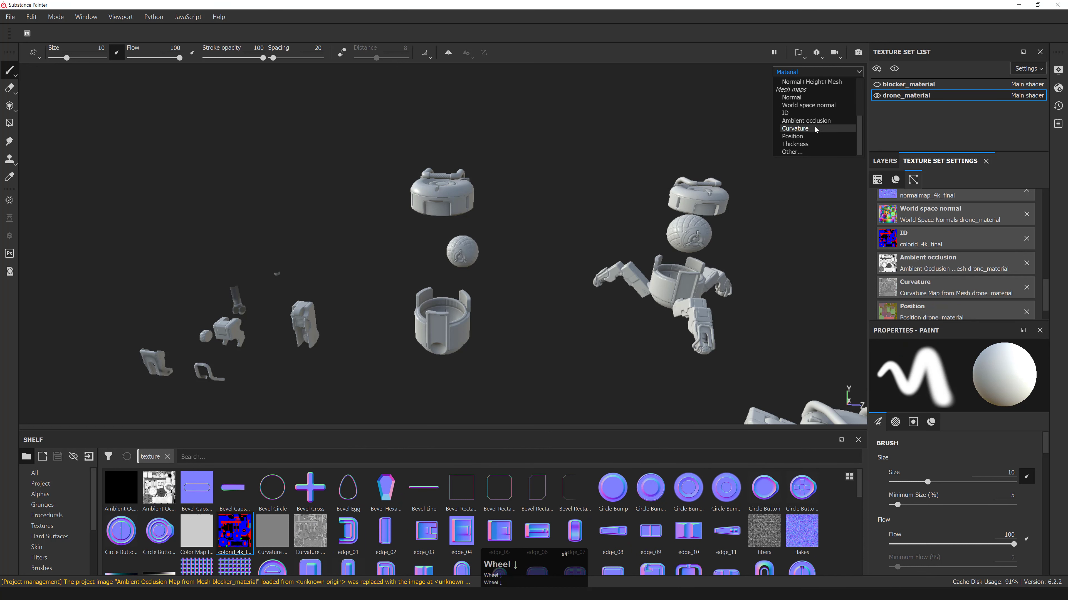
left_click(805, 114)
- Examine the ID map colours across the assembled drone copies and the separated parts from several angles
left_click_drag(524, 255, 502, 219, "alt")
right_click_drag(502, 219, 477, 305, "alt")
middle_click_drag(477, 305, 525, 202, "alt")
left_click_drag(525, 202, 490, 241, "alt")
middle_click_drag(490, 242, 522, 210, "alt")
left_click_drag(522, 210, 470, 215, "alt")
right_click_drag(469, 215, 469, 217, "shift")
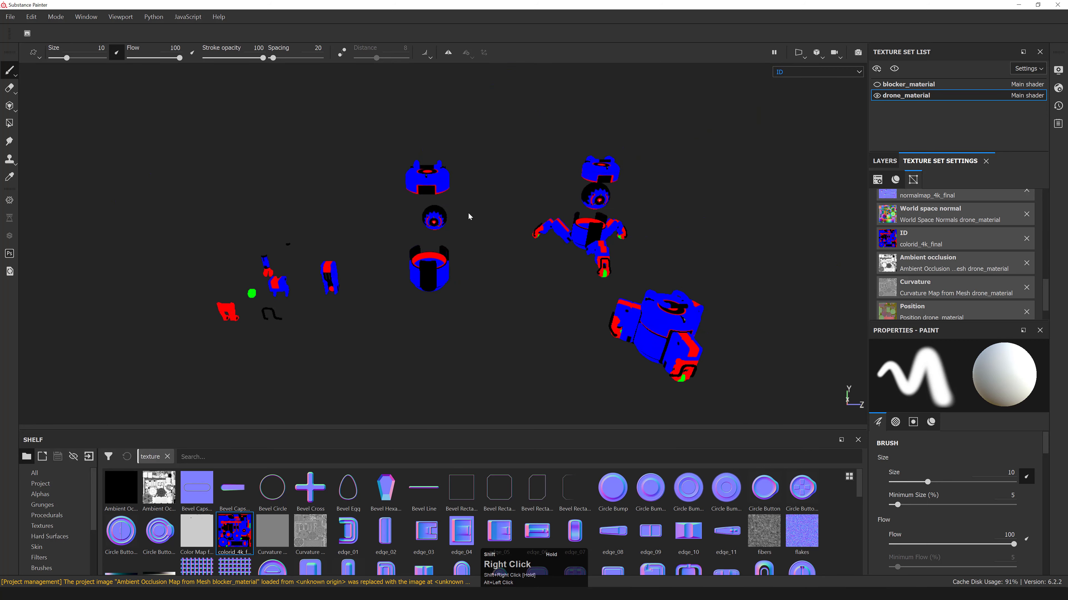
left_click_drag(470, 216, 467, 246, "alt")
right_click_drag(467, 245, 548, 240, "alt")
left_click_drag(548, 240, 467, 206, "alt")
middle_click_drag(294, 269, 338, 234, "alt")
left_click_drag(338, 234, 460, 234, "alt")
right_click_drag(460, 234, 428, 251, "alt")
middle_click_drag(289, 267, 346, 266, "alt")
right_click_drag(345, 266, 411, 292, "alt")
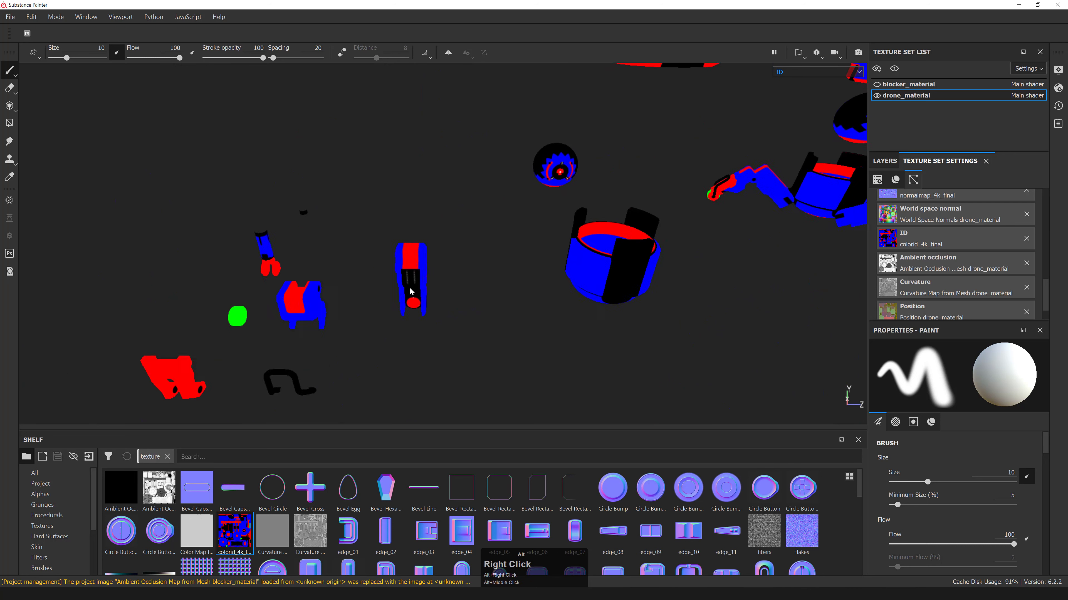
- Inspect the ID colours up close on the separated leg parts, the eye sphere and the body shell
middle_click_drag(412, 291, 253, 282)
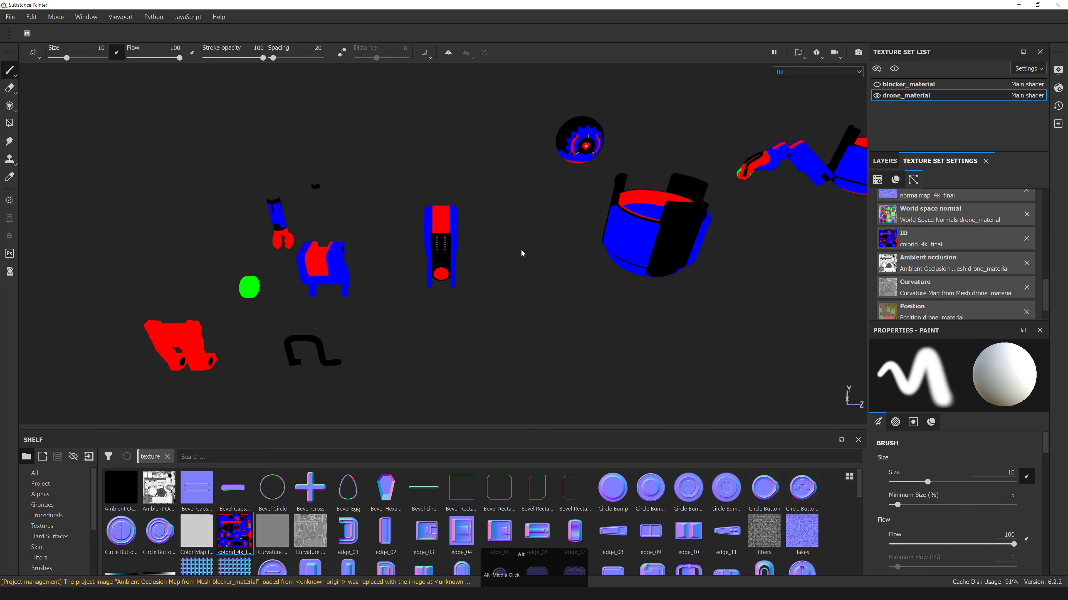
left_click_drag(522, 253, 576, 244, "alt")
right_click_drag(575, 244, 508, 227, "alt")
left_click_drag(508, 227, 542, 189, "alt")
right_click_drag(542, 189, 895, 216, "alt")
middle_click_drag(538, 185, 508, 200, "alt")
left_click_drag(508, 200, 404, 207, "alt")
right_click_drag(403, 207, 465, 209, "alt")
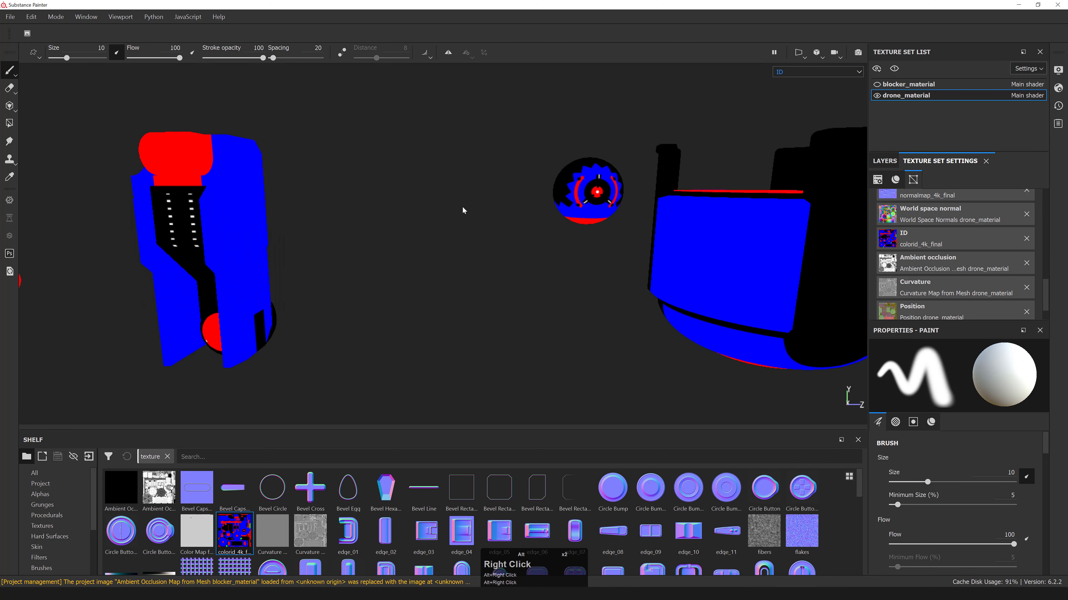
left_click_drag(464, 210, 530, 197, "alt")
right_click_drag(530, 198, 202, 204, "alt")
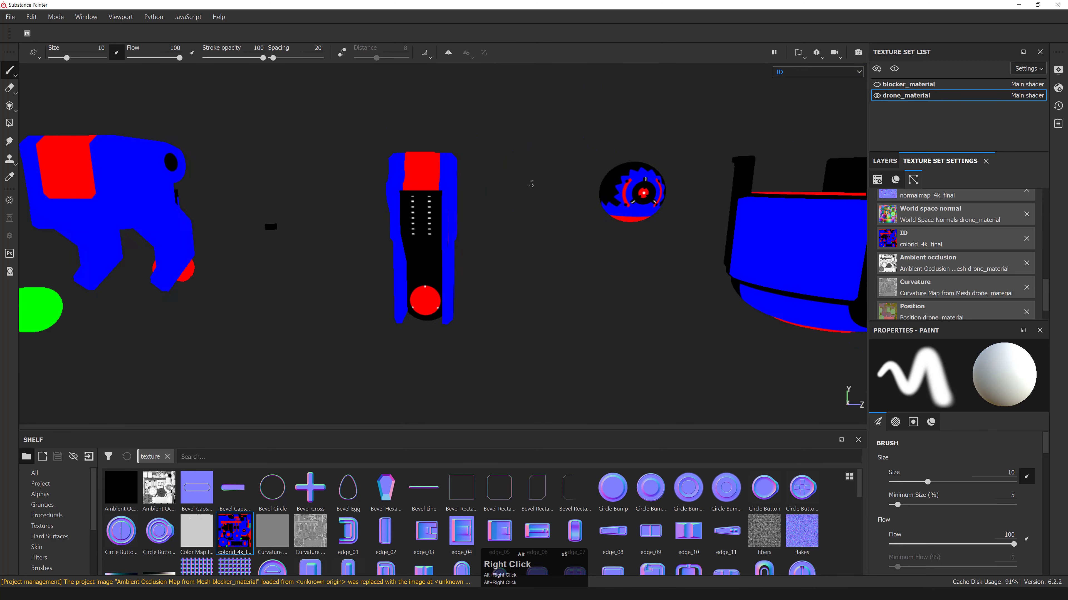
left_click_drag(531, 183, 630, 187, "alt")
middle_click_drag(631, 187, 531, 200, "alt")
right_click_drag(531, 200, 488, 212, "alt")
left_click_drag(487, 212, 517, 221, "alt")
left_click_drag(533, 226, 294, 250, "alt")
right_click_drag(294, 251, 241, 248, "alt")
middle_click_drag(241, 248, 454, 239, "alt")
right_click_drag(454, 239, 551, 248, "alt")
left_click_drag(550, 248, 358, 214, "alt")
- Return the viewport to material display and look over the drone copies together with the blocker parts
key("m")
middle_click_drag(357, 215, 366, 210, "alt")
scroll(367, 209, "down", 2, "alt")
right_click_drag(366, 210, 429, 225, "alt")
middle_click_drag(430, 226, 508, 225, "alt")
left_click_drag(508, 225, 470, 227, "alt")
middle_click_drag(471, 227, 421, 229, "alt")
right_click_drag(420, 229, 435, 211, "alt")
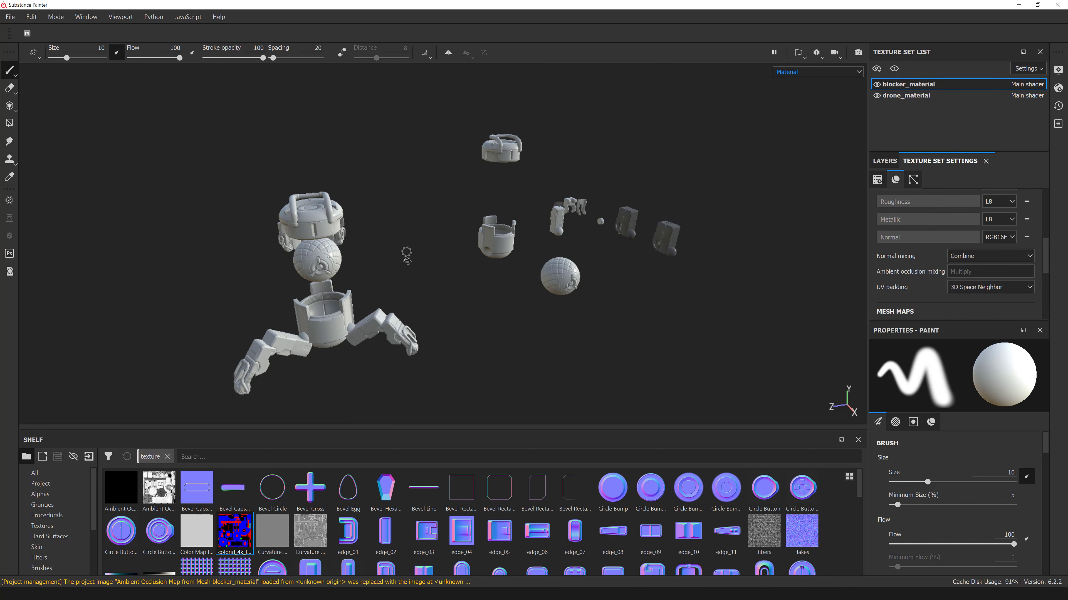
left_click_drag(406, 252, 405, 284, "alt")
middle_click_drag(405, 284, 408, 247, "alt")
right_click_drag(409, 247, 384, 246, "alt")
left_click_drag(383, 245, 435, 210, "alt")
middle_click_drag(435, 210, 446, 240, "alt")
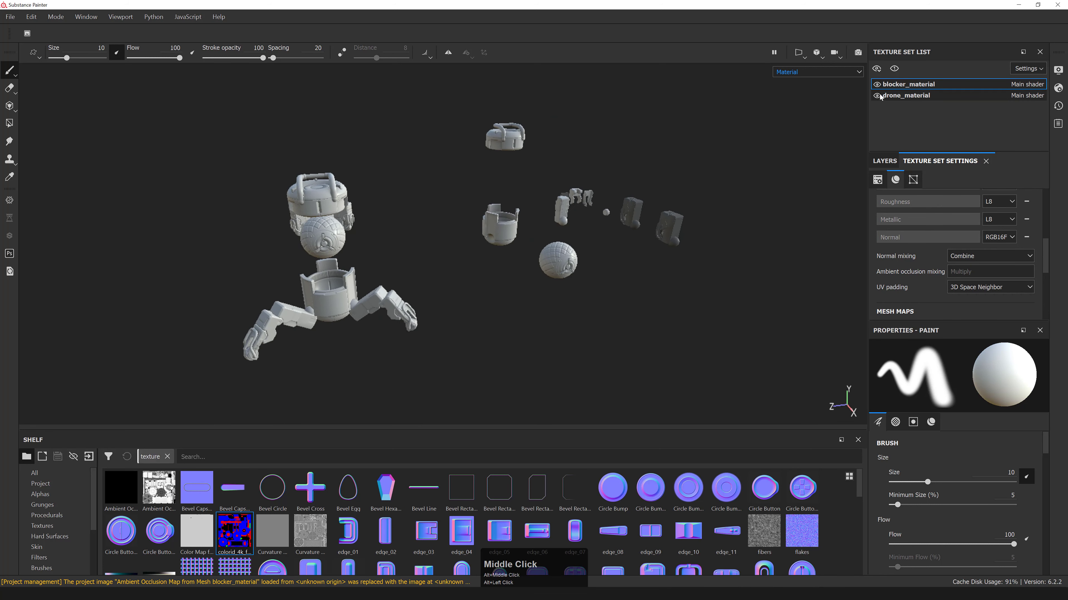
- Toggle the visibility of blocker_material to compare the scene with and without the blocker parts, and examine them from several angles
left_click(877, 84)
left_click(878, 86)
left_click_drag(475, 169, 458, 209, "alt")
middle_click_drag(458, 208, 479, 195, "alt")
right_click_drag(479, 196, 505, 195, "alt")
left_click_drag(505, 194, 511, 168, "alt")
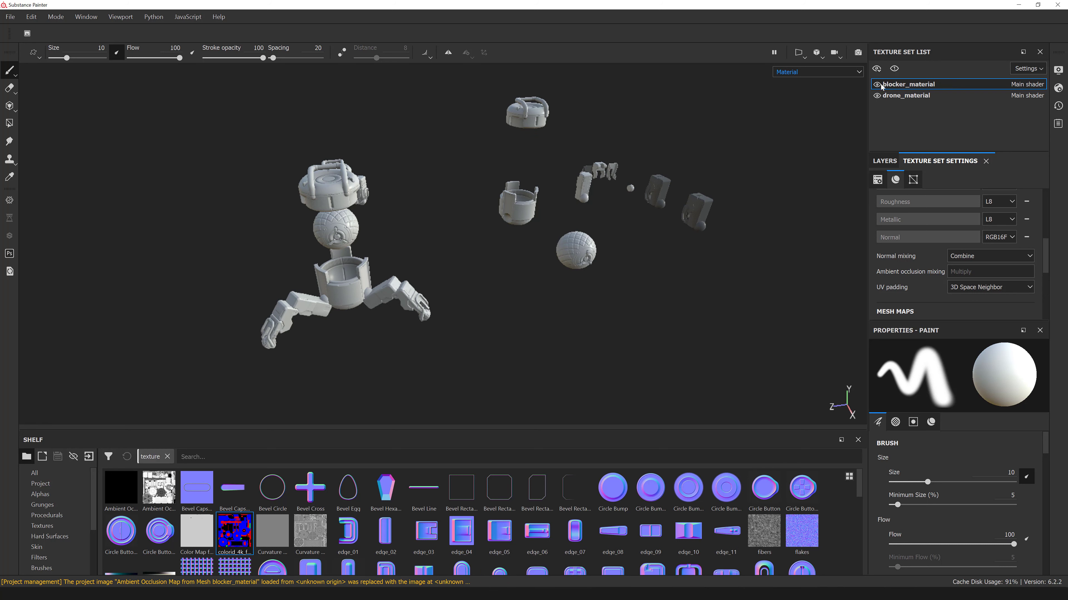
left_click_drag(609, 162, 558, 171, "alt")
right_click_drag(558, 171, 431, 186, "alt")
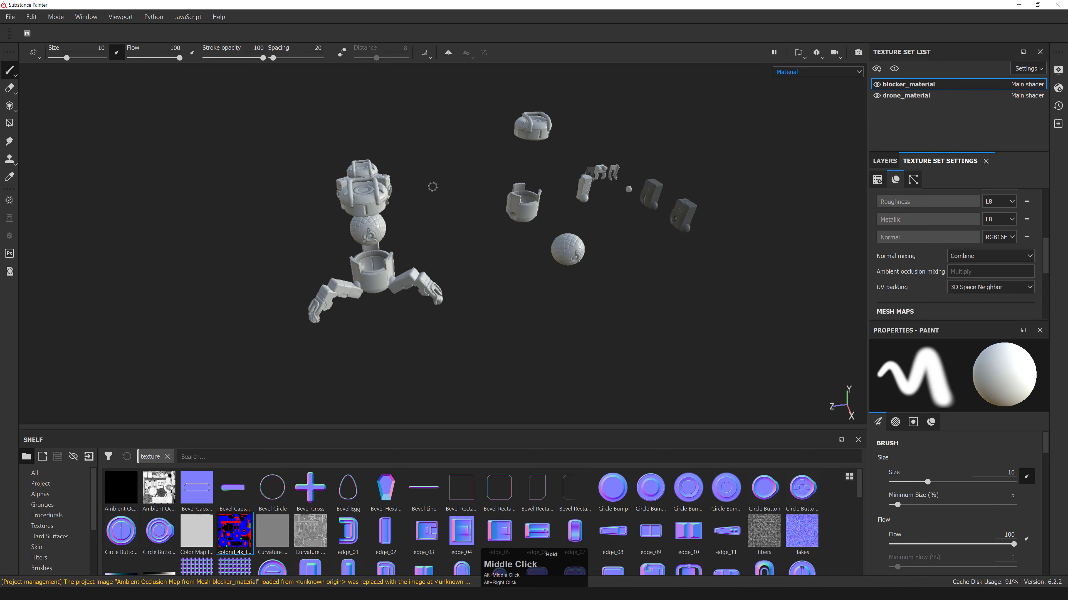
middle_click_drag(431, 186, 426, 197, "alt")
right_click_drag(426, 198, 519, 212, "alt")
left_click_drag(519, 212, 538, 202, "alt")
right_click_drag(537, 202, 510, 214, "alt")
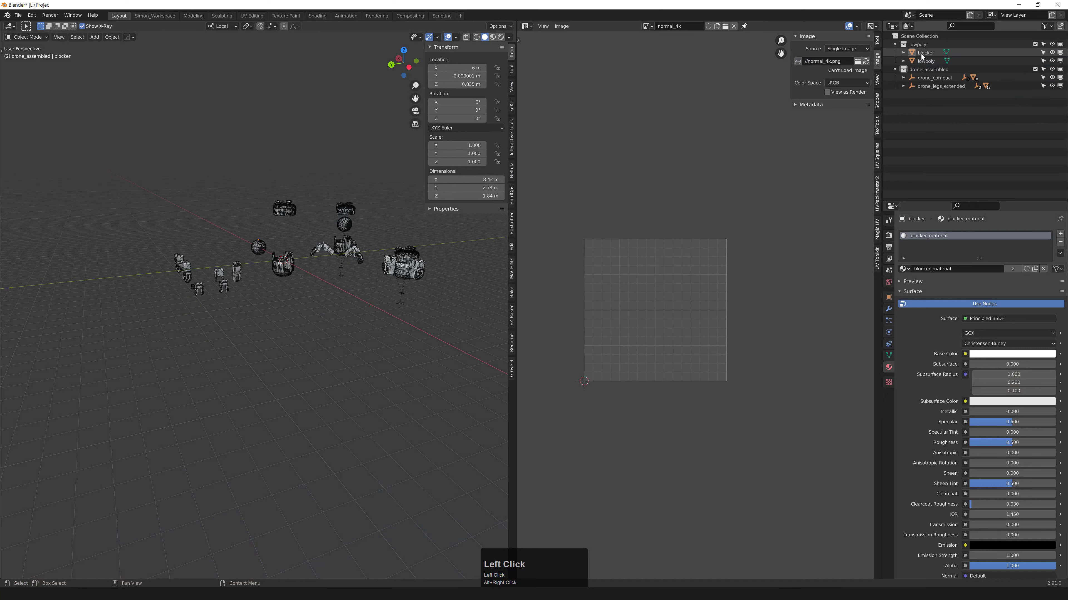
- Switch to Blender and select every object except the blocker
key("ctrl+a")
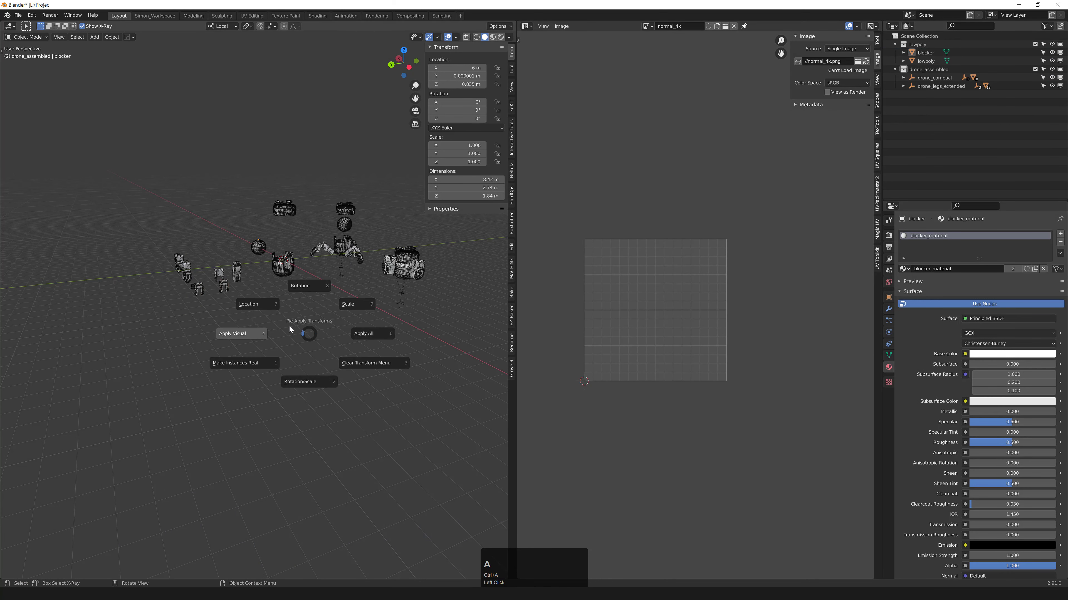
left_click(305, 331)
key("a")
left_click(925, 53, "ctrl")
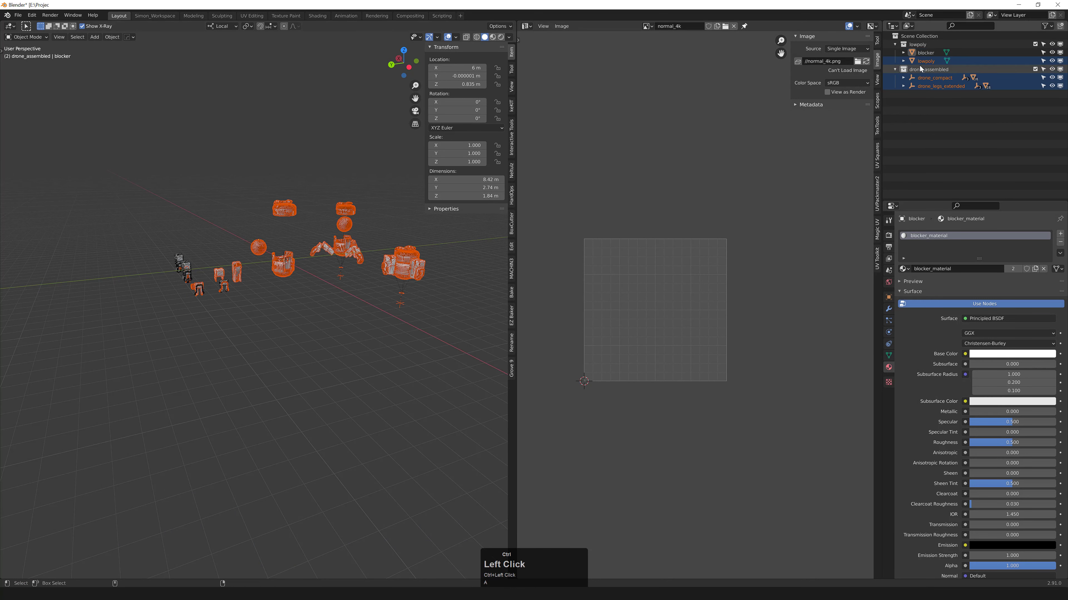
middle_click_drag(303, 295, 279, 281)
- Export only the selected mesh objects as FBX to lowpoly_noblocker.fbx in the wip folder
left_click(18, 15)
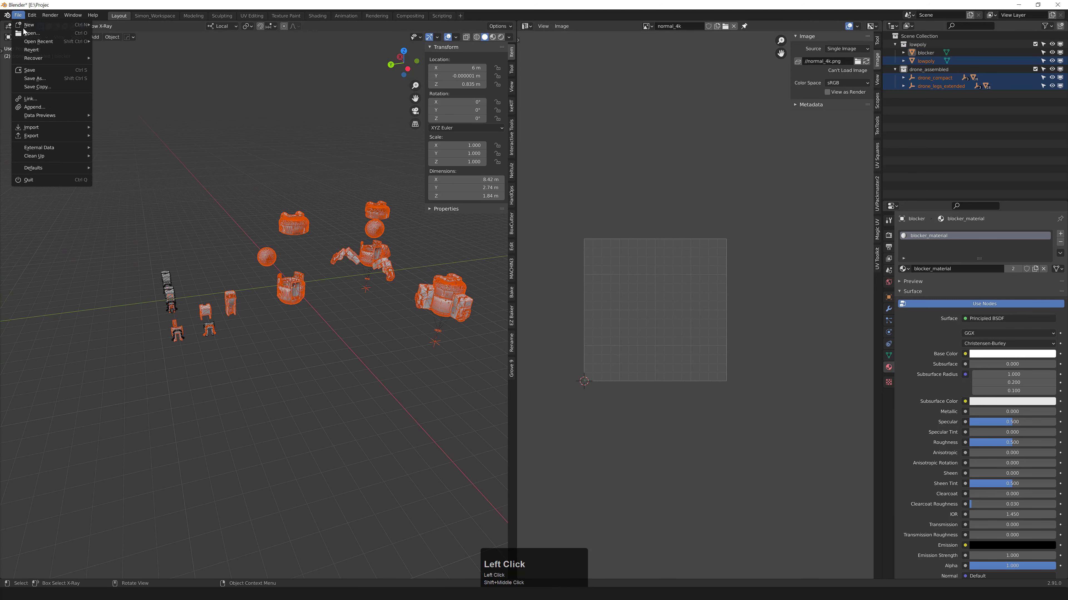
mouse_move(46, 136)
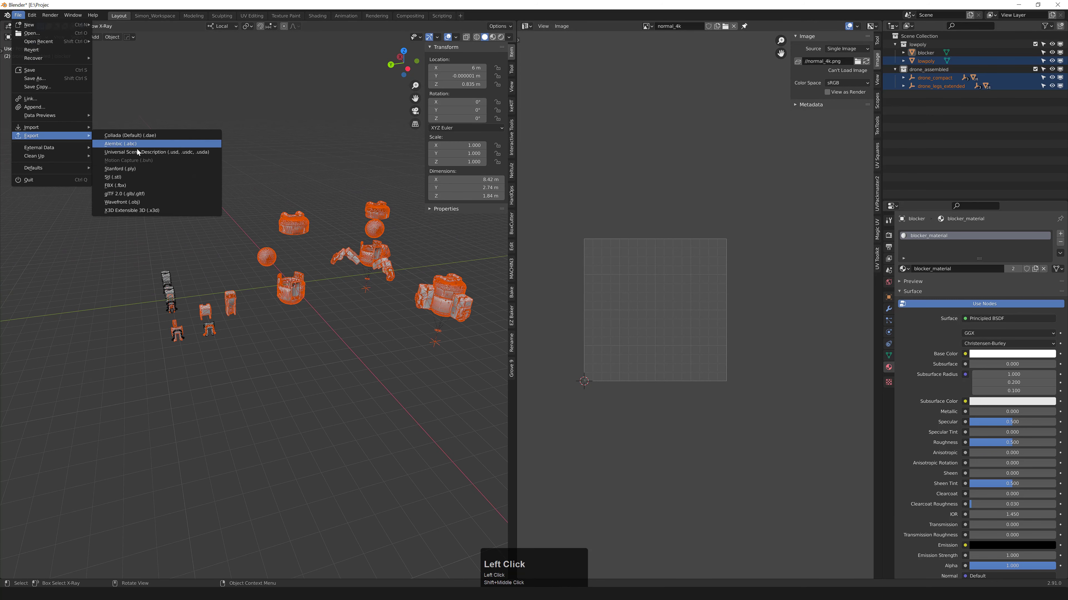
left_click(135, 186)
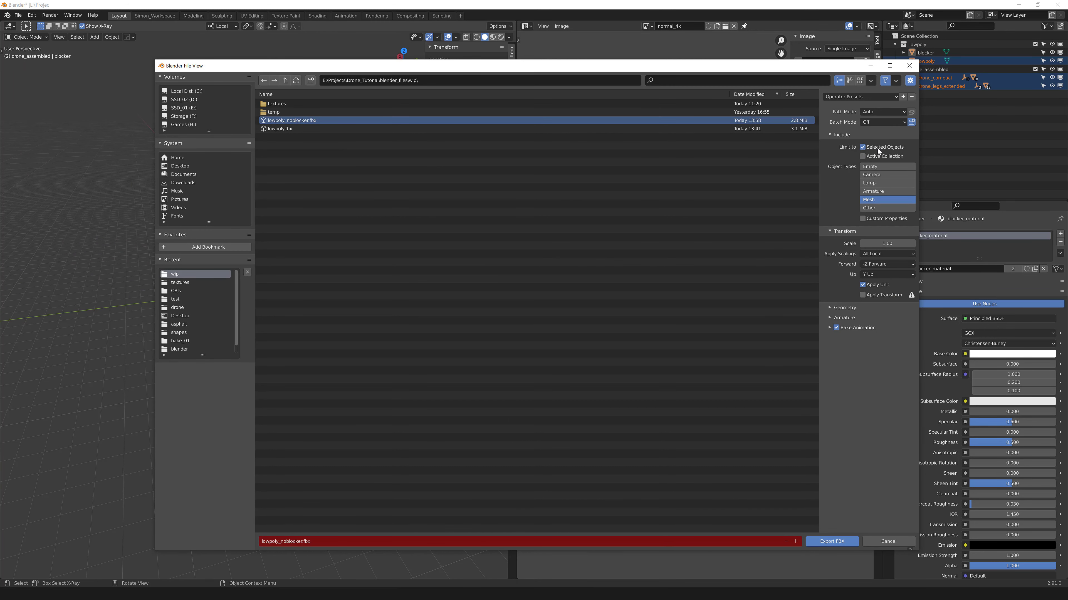
left_click(843, 538)
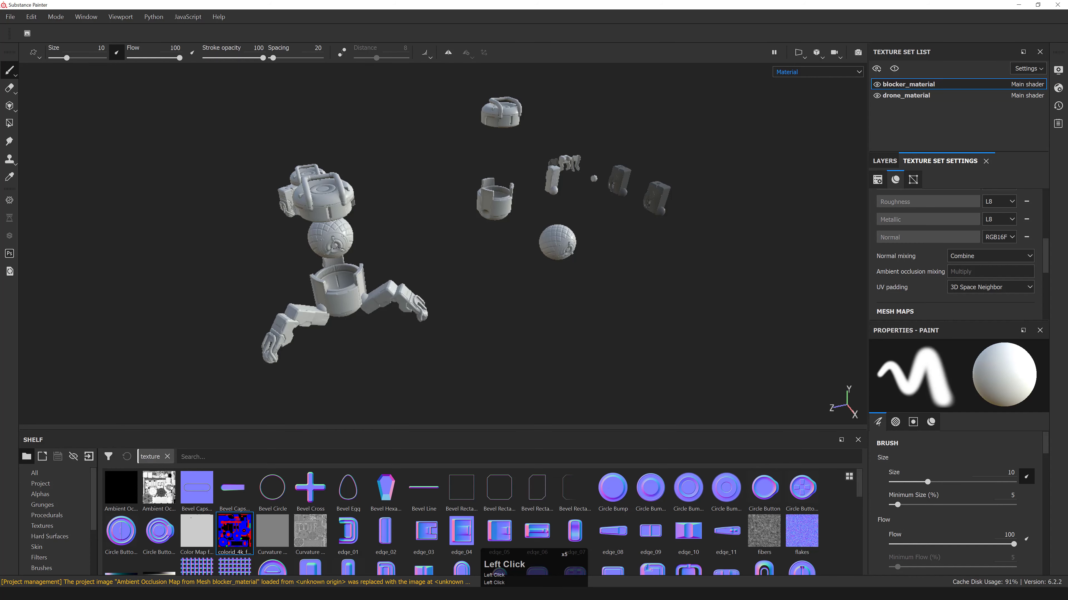
- Replace the project's mesh with lowpoly_noblocker.fbx from the wip folder, keeping the other project configuration settings
left_click(32, 16)
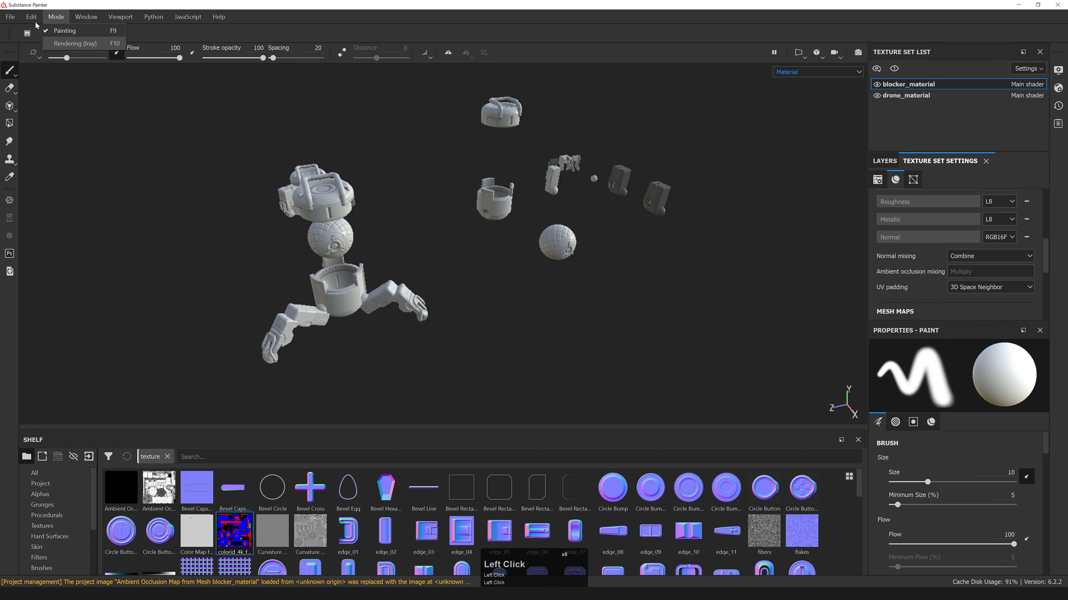
left_click(47, 60)
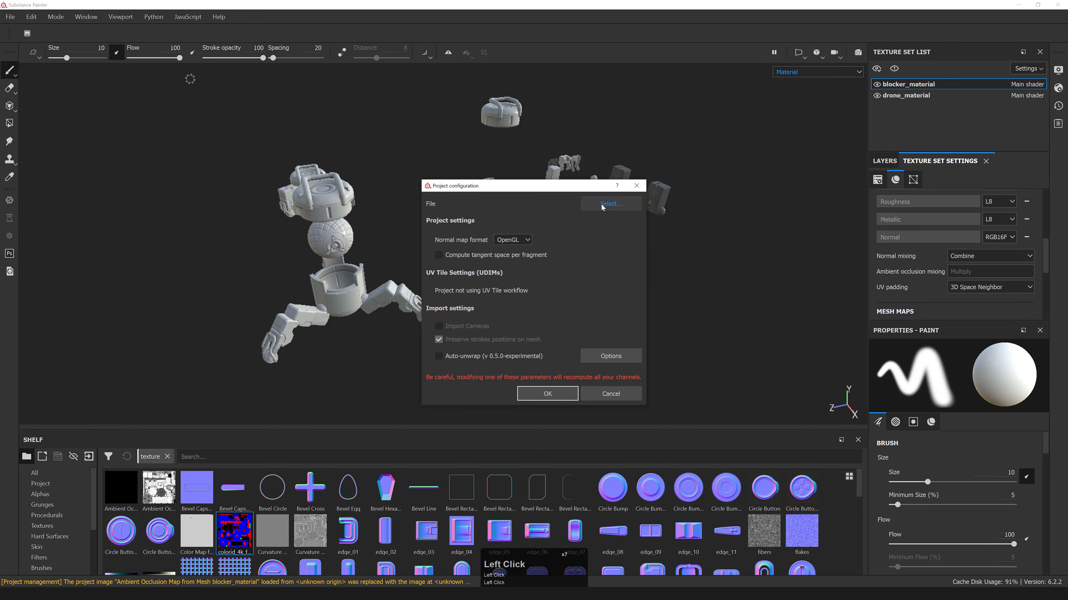
left_click(601, 205)
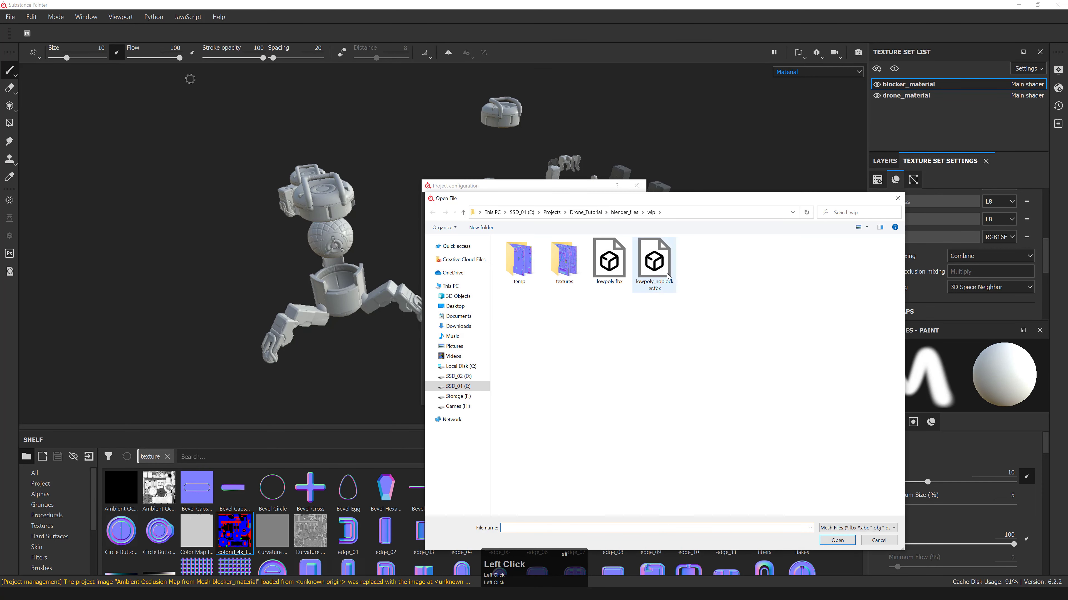
left_click(657, 278)
double_click(662, 274)
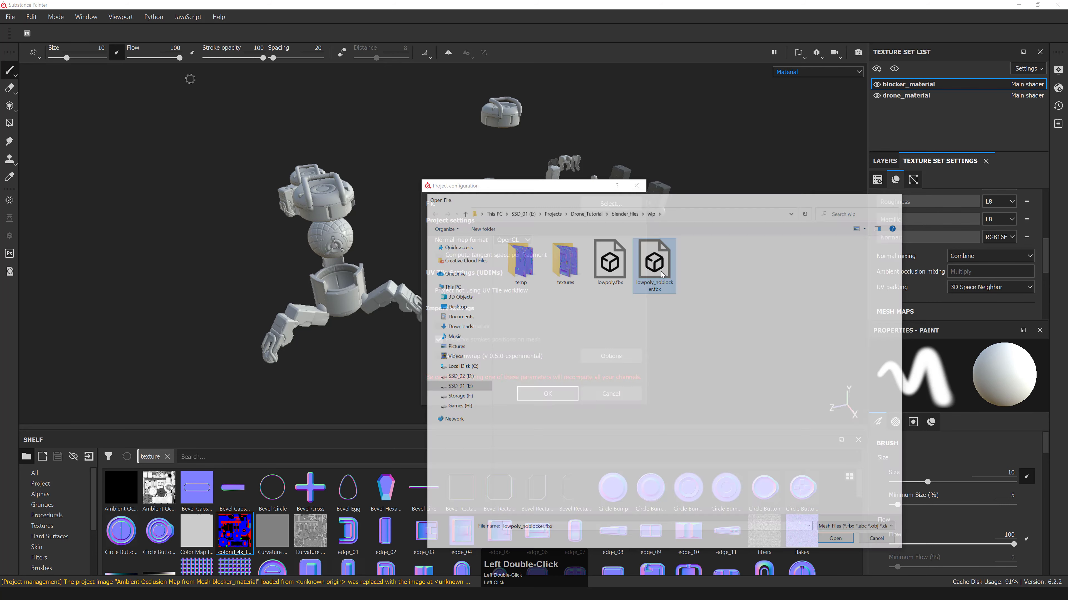
left_click(554, 391)
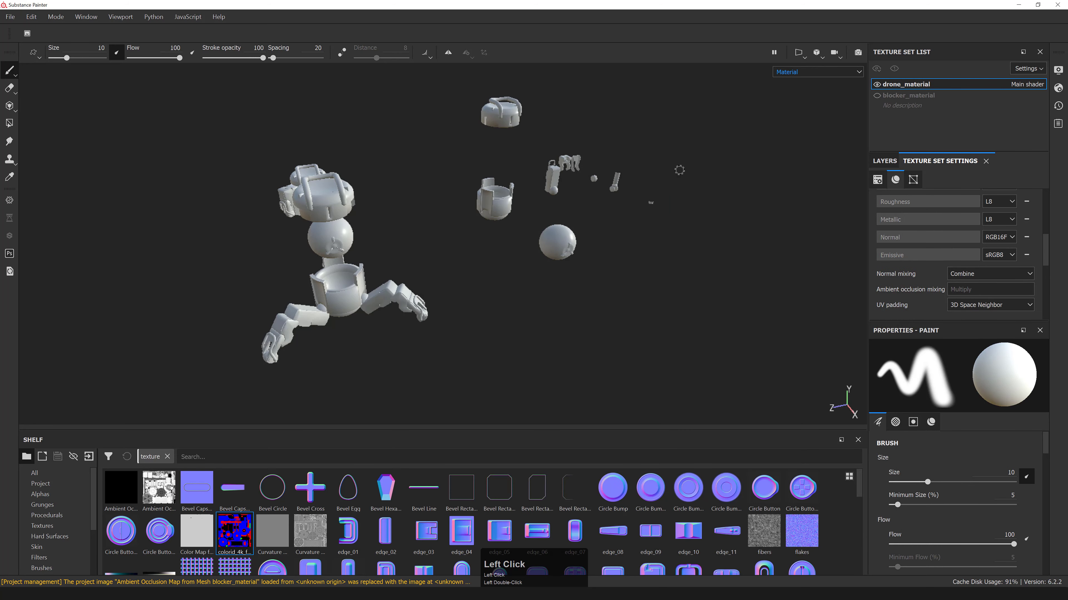
- Examine the drone parts of the replaced mesh from several angles and check the blocker_material texture set
left_click_drag(672, 141, 666, 168, "alt")
right_click_drag(666, 168, 639, 168, "alt")
left_click_drag(638, 169, 636, 170, "alt")
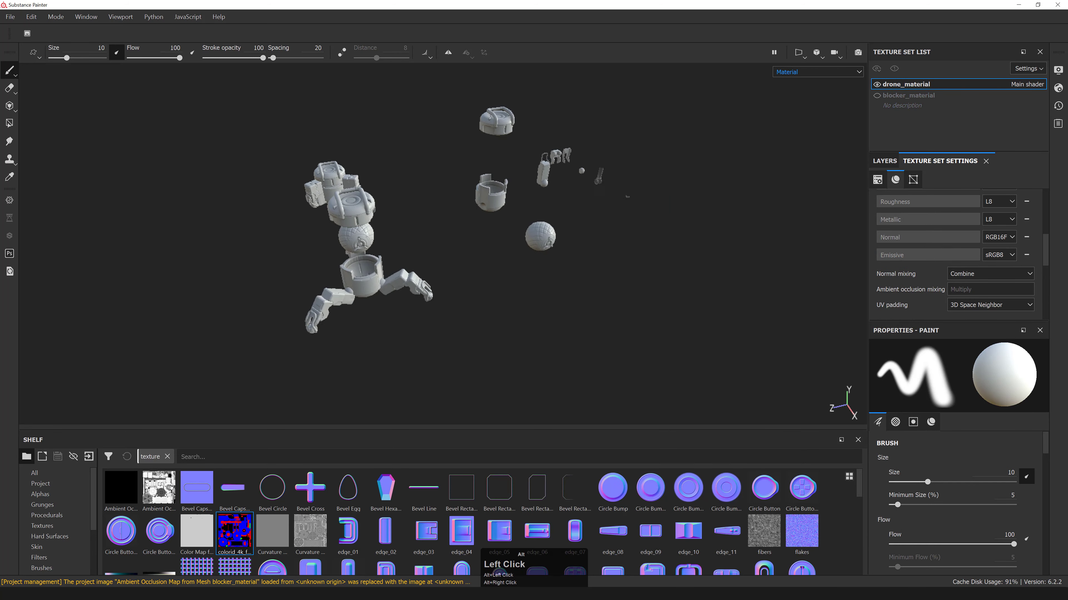
left_click(896, 102)
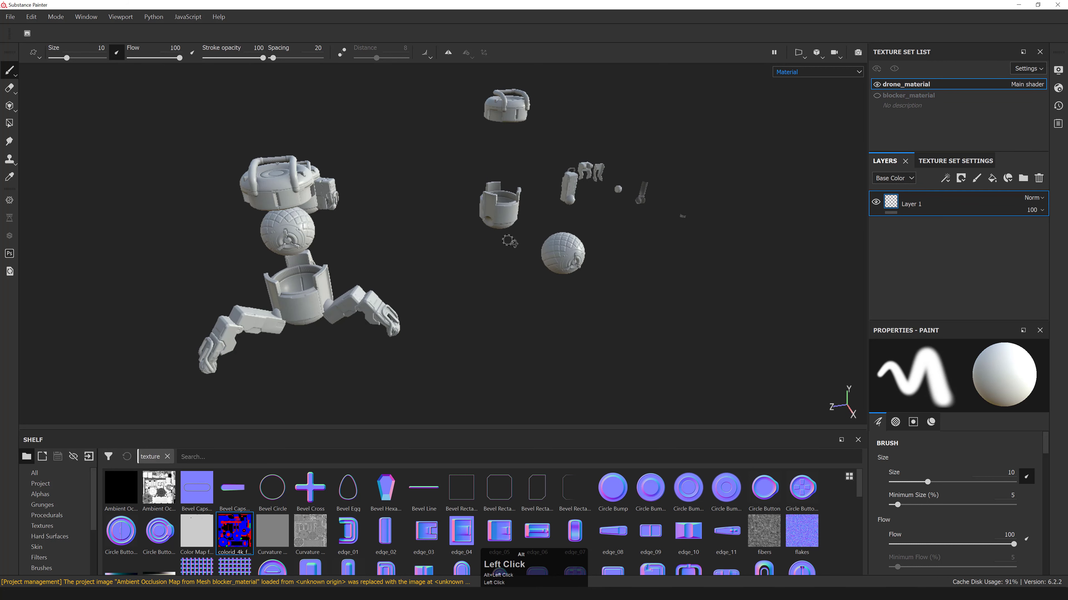
left_click_drag(511, 241, 505, 234, "alt")
right_click_drag(505, 233, 517, 230, "alt")
middle_click_drag(518, 230, 530, 217, "alt")
left_click_drag(530, 217, 520, 225, "alt")
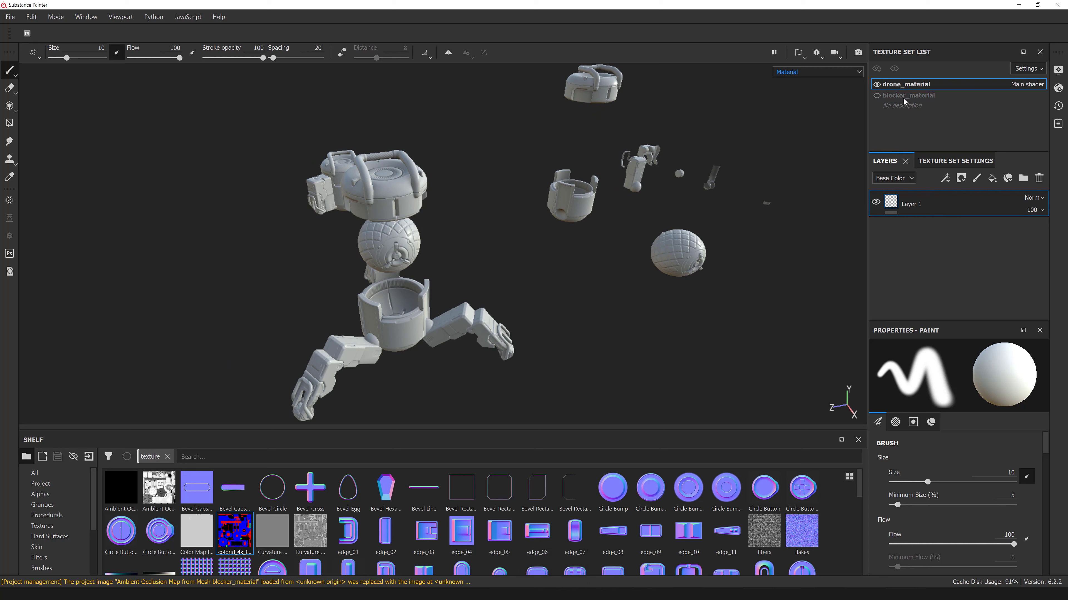
left_click_drag(594, 231, 555, 257, "alt")
middle_click_drag(554, 257, 639, 249, "alt")
right_click_drag(639, 249, 534, 213, "alt")
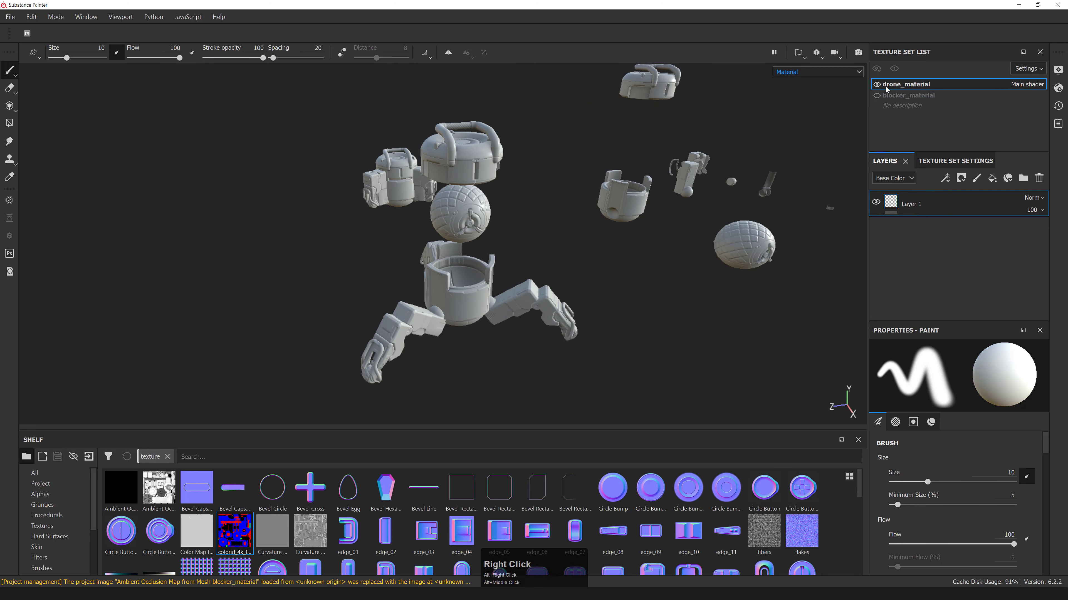
right_click_drag(678, 228, 660, 220, "alt")
left_click_drag(660, 221, 651, 229, "alt")
middle_click_drag(650, 229, 620, 210, "alt")
left_click_drag(620, 210, 606, 198, "alt")
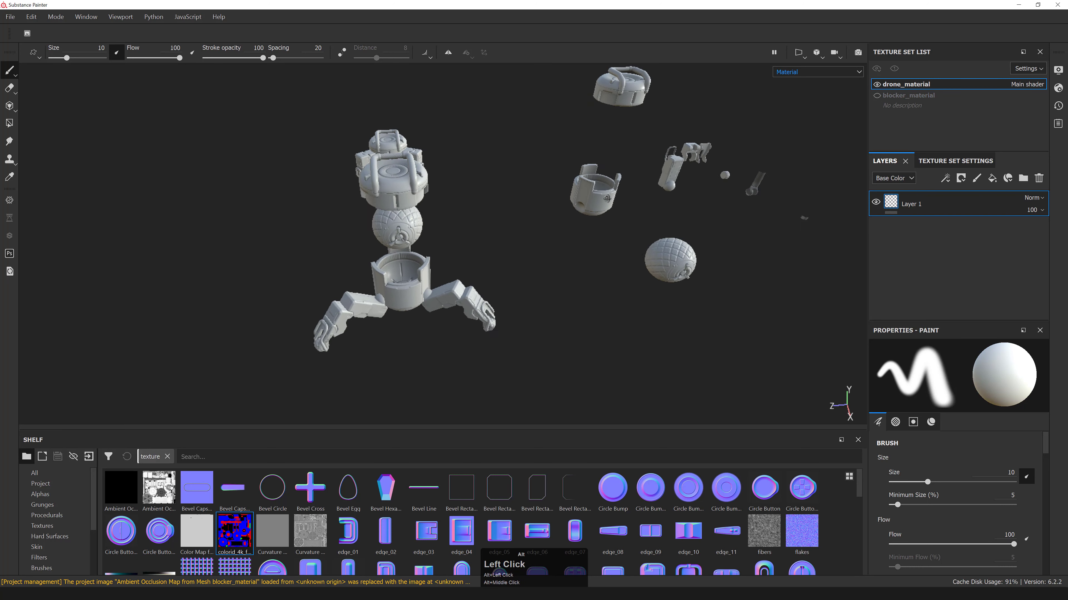
right_click_drag(607, 198, 634, 210, "alt")
left_click(876, 96)
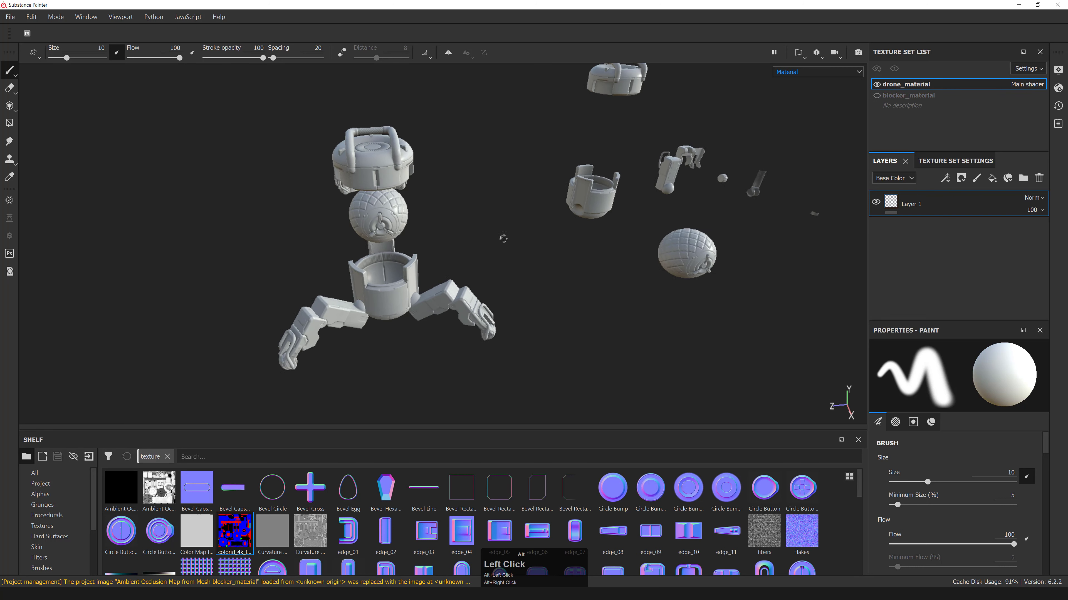
left_click_drag(517, 290, 497, 303, "alt")
middle_click_drag(497, 304, 454, 270, "alt")
right_click_drag(454, 269, 490, 248, "alt")
left_click_drag(490, 248, 437, 206, "alt")
right_click_drag(437, 206, 399, 211, "alt")
middle_click_drag(399, 210, 362, 251, "alt")
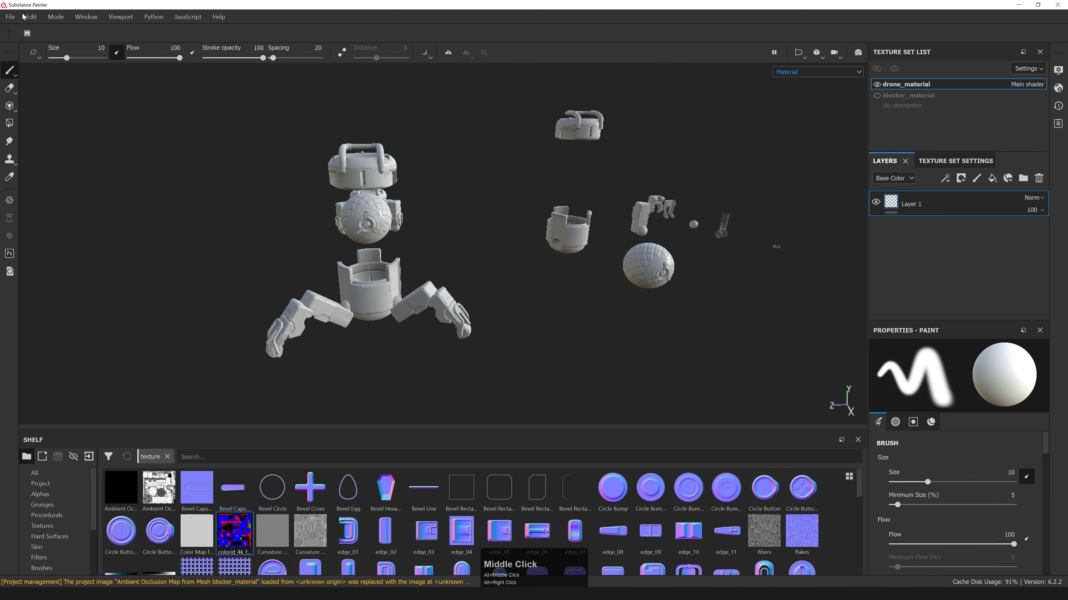
- Save the project as drone_base_02.spp in the substance_painter folder, overwriting the existing file
left_click(10, 16)
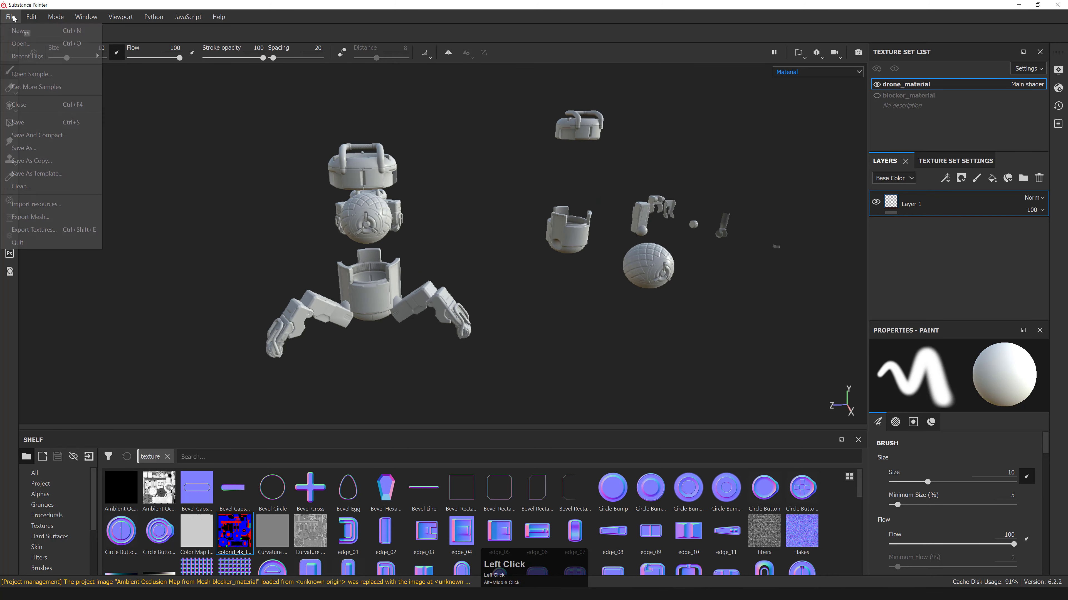
left_click(33, 147)
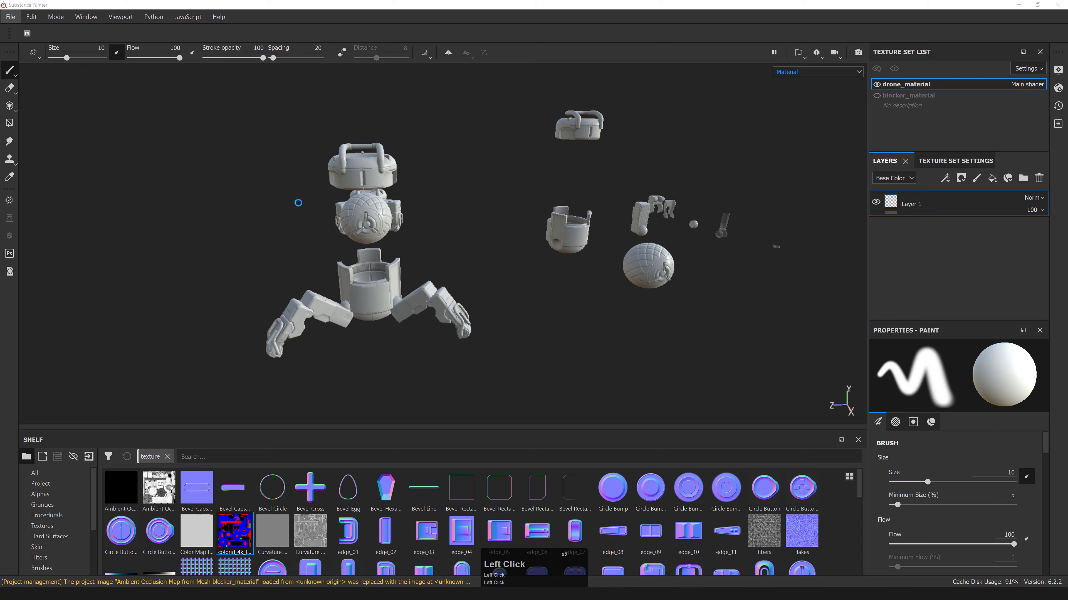
double_click(107, 106)
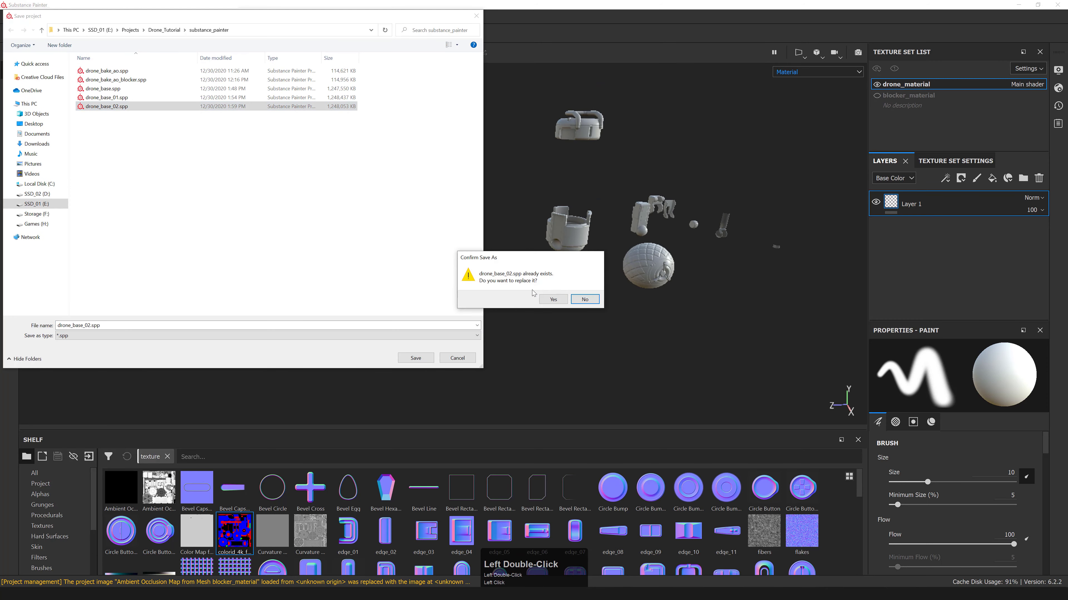
left_click(548, 299)
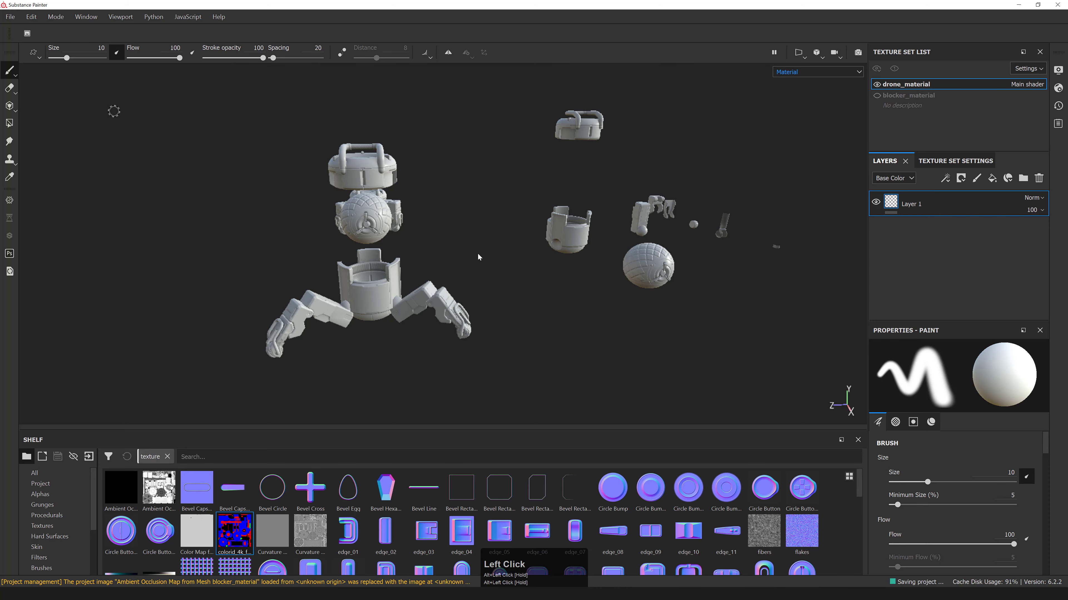
left_click_drag(471, 197, 446, 207, "alt")
middle_click_drag(445, 207, 449, 227, "alt")
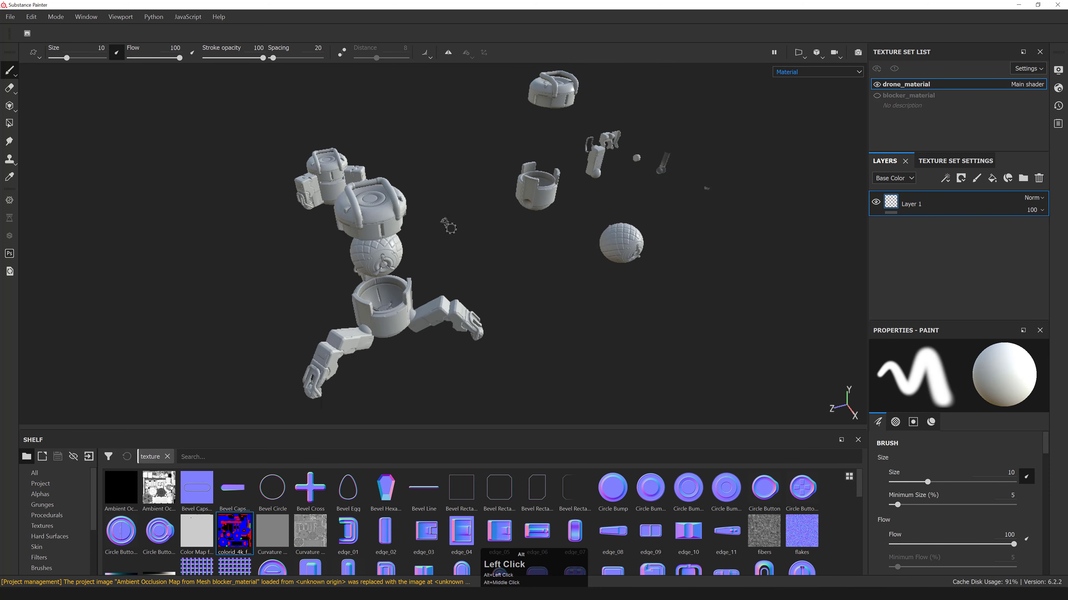
left_click_drag(448, 226, 456, 211, "alt")
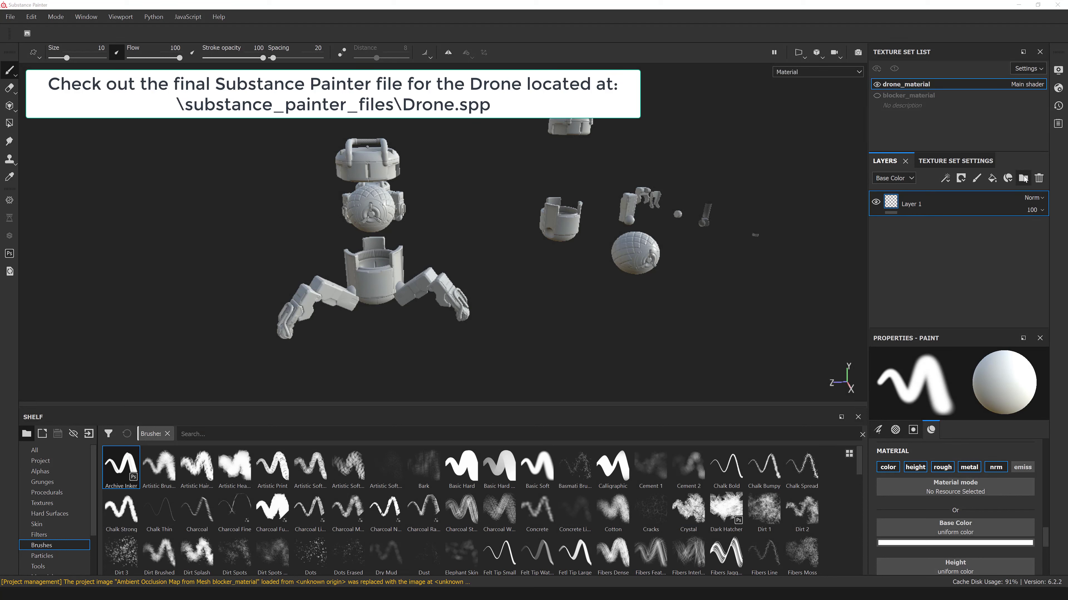
- Add a layer folder to drone_material and name it Plastic
left_click(1023, 178)
double_click(927, 204)
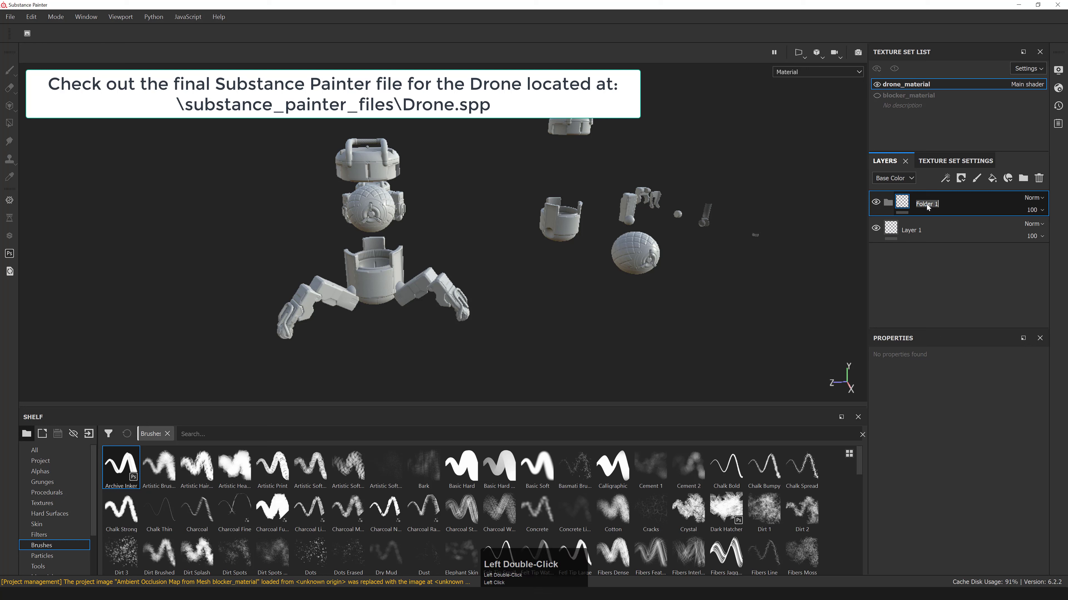
type("Plast")
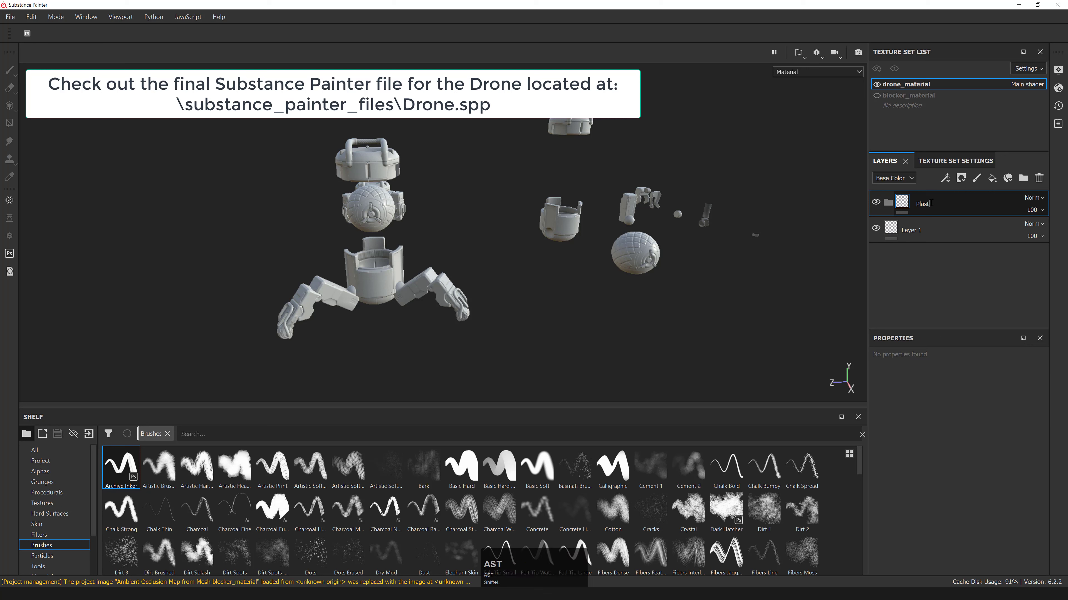
type("ic")
key("Return")
- Add a fill layer named Blue_Plastic_Base and move it into the Plastic folder
left_click(992, 178)
double_click(940, 205)
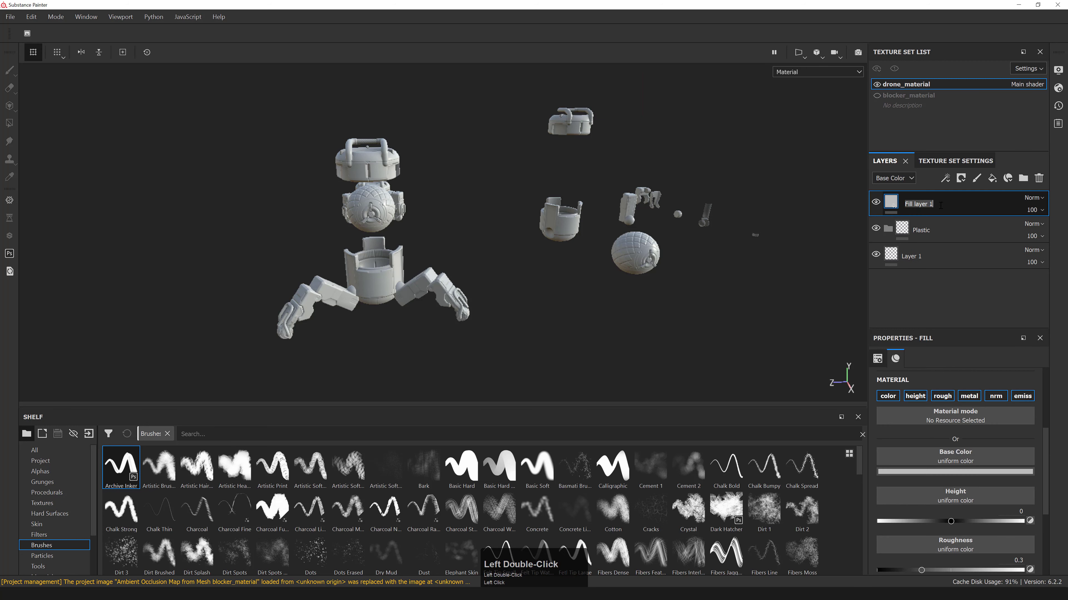
type("Blue_Plasti")
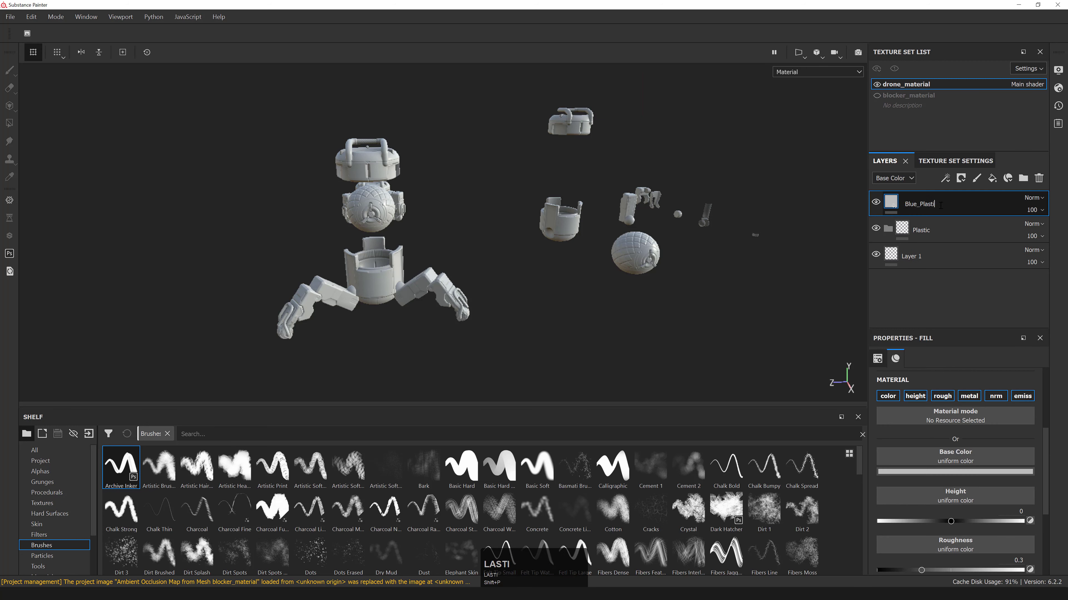
type("c_Base")
key("Return")
left_click_drag(897, 205, 902, 228)
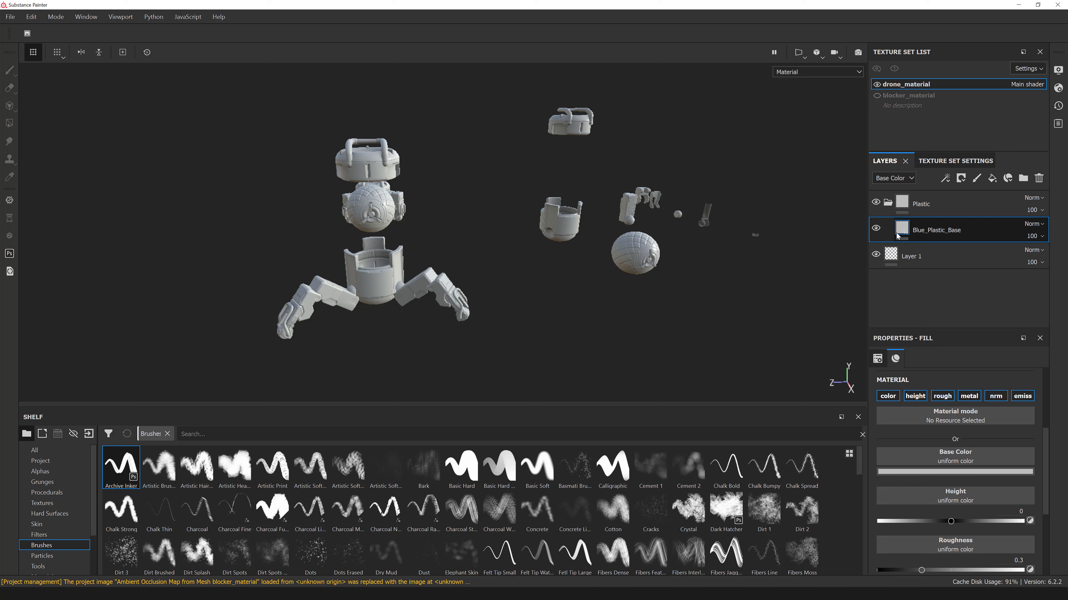
- Disable the height, metallic, normal and emissive channels of Blue_Plastic_Base, keeping only color and roughness
left_click(915, 396)
left_click(968, 396)
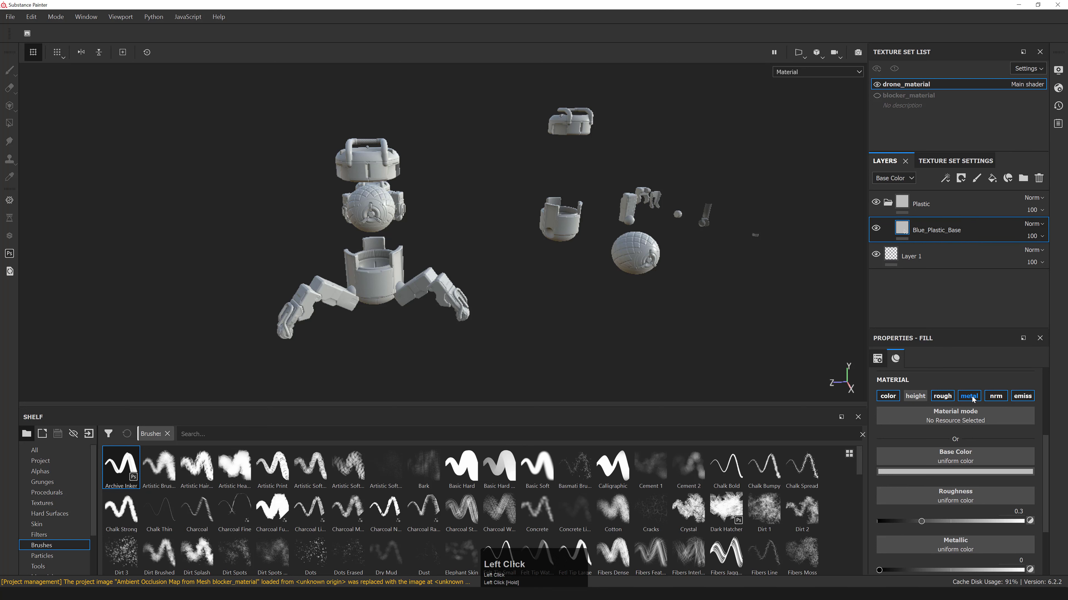
left_click(995, 397)
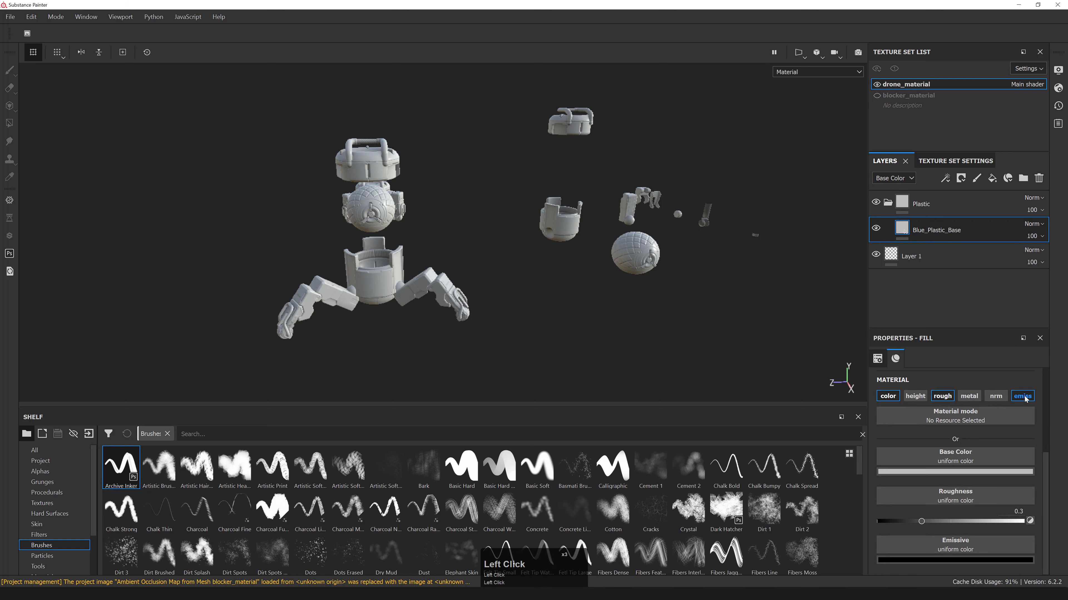
left_click(1022, 396)
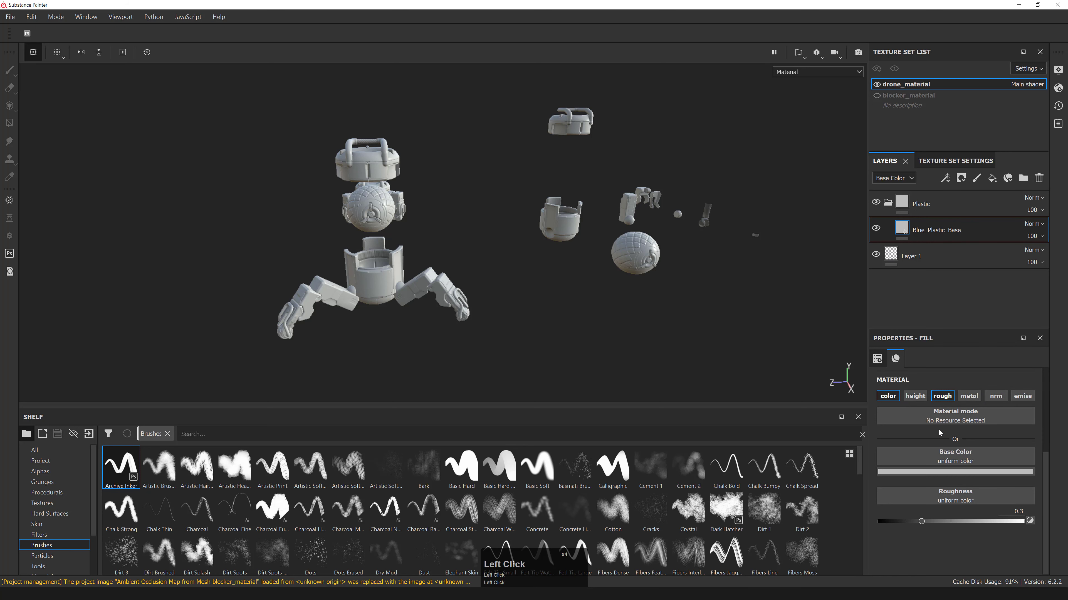
- Set the base color of Blue_Plastic_Base to R 0.014, G 0.033, B 0.054
left_click(909, 471)
left_click(930, 461)
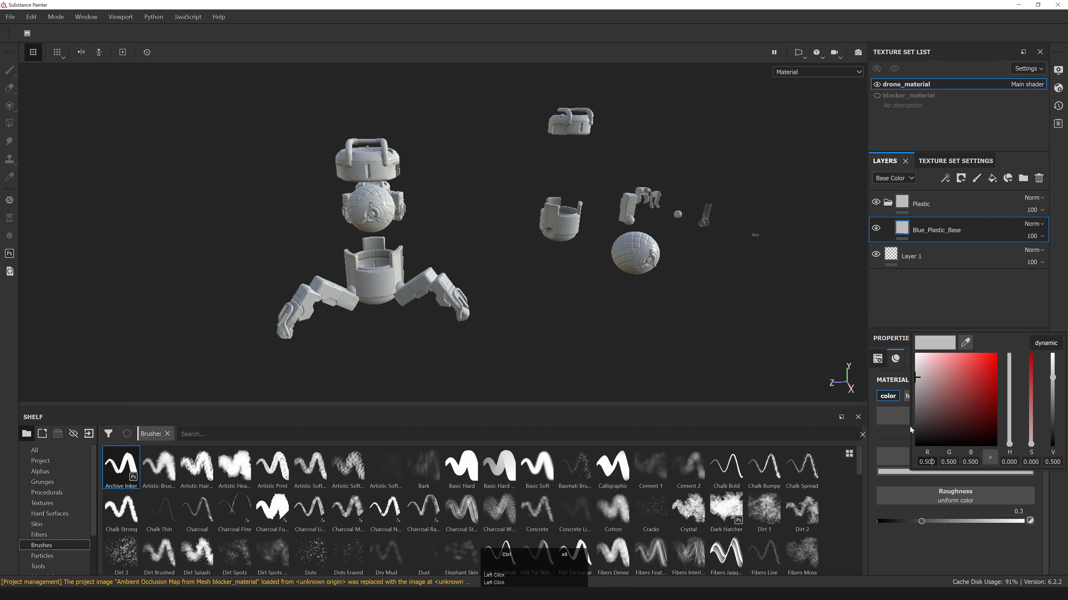
key("ctrl+a")
type("0.014")
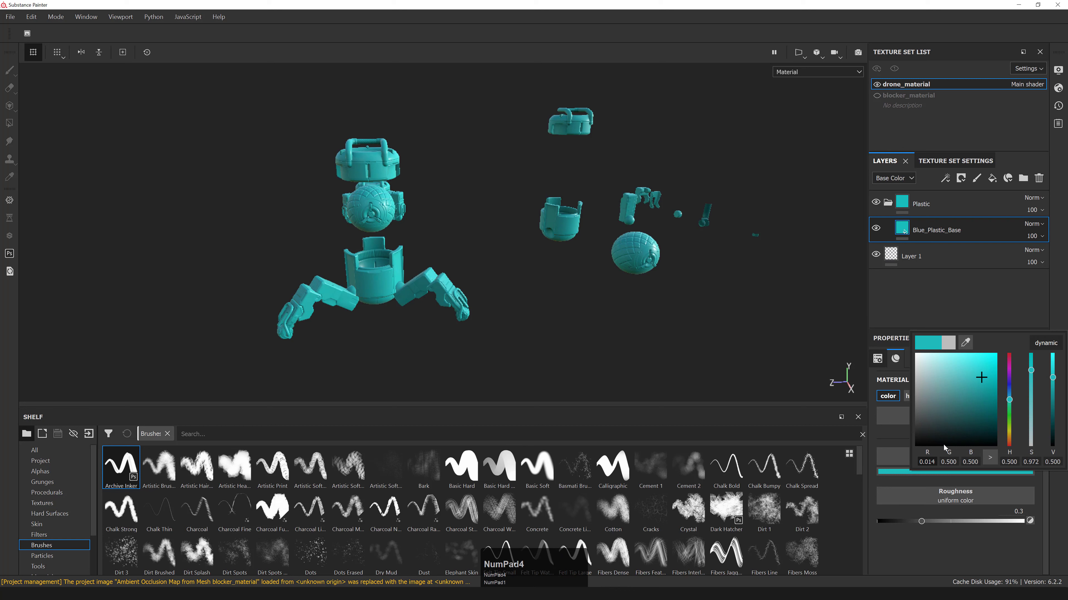
left_click(950, 462)
key("ctrl+a")
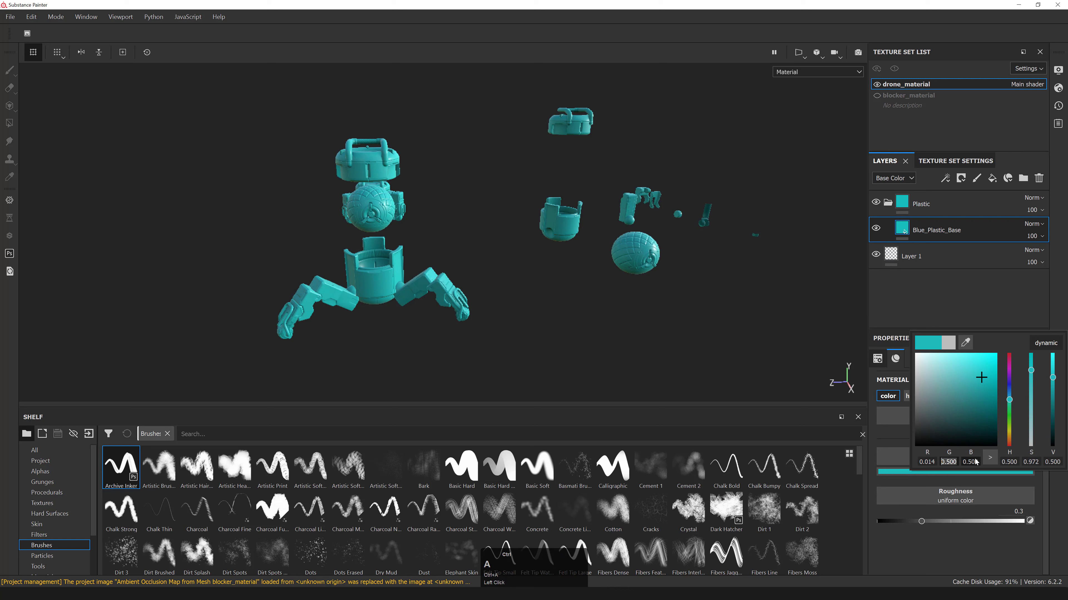
type("0.033")
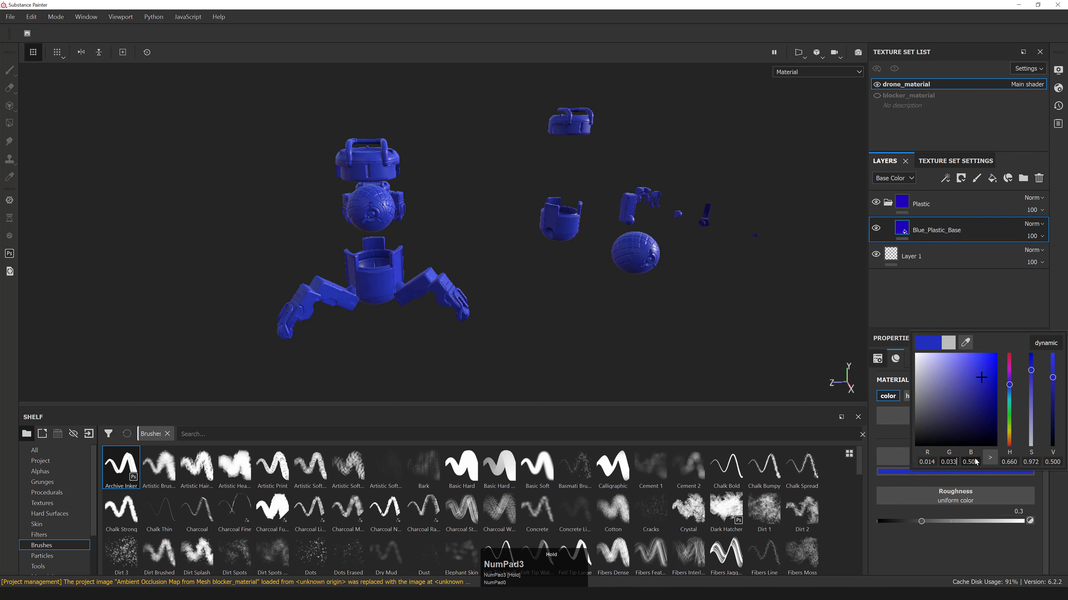
left_click(970, 462)
left_click(971, 462)
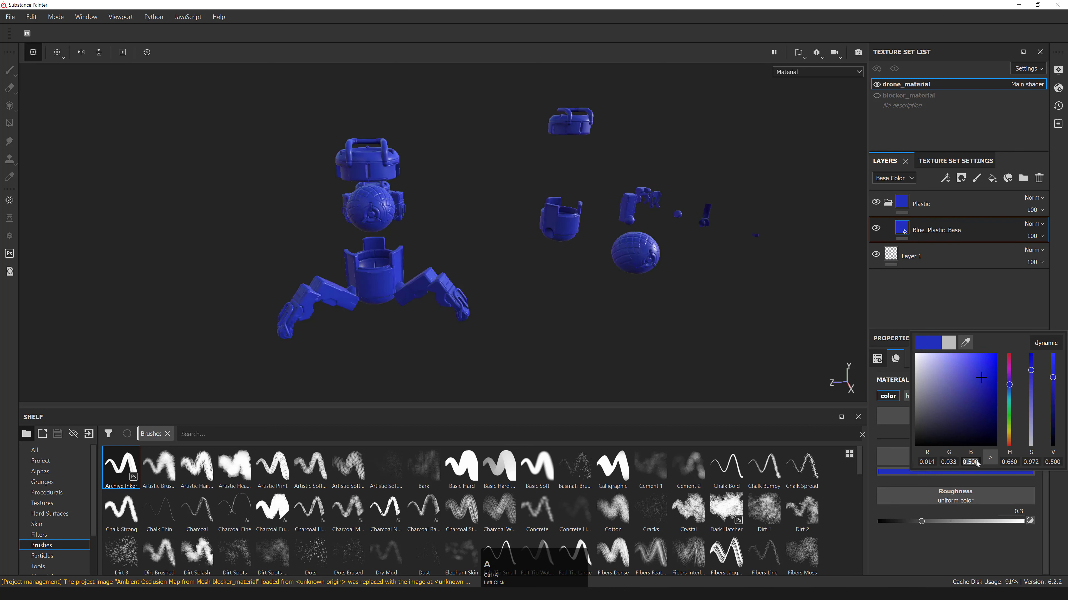
type("0.05")
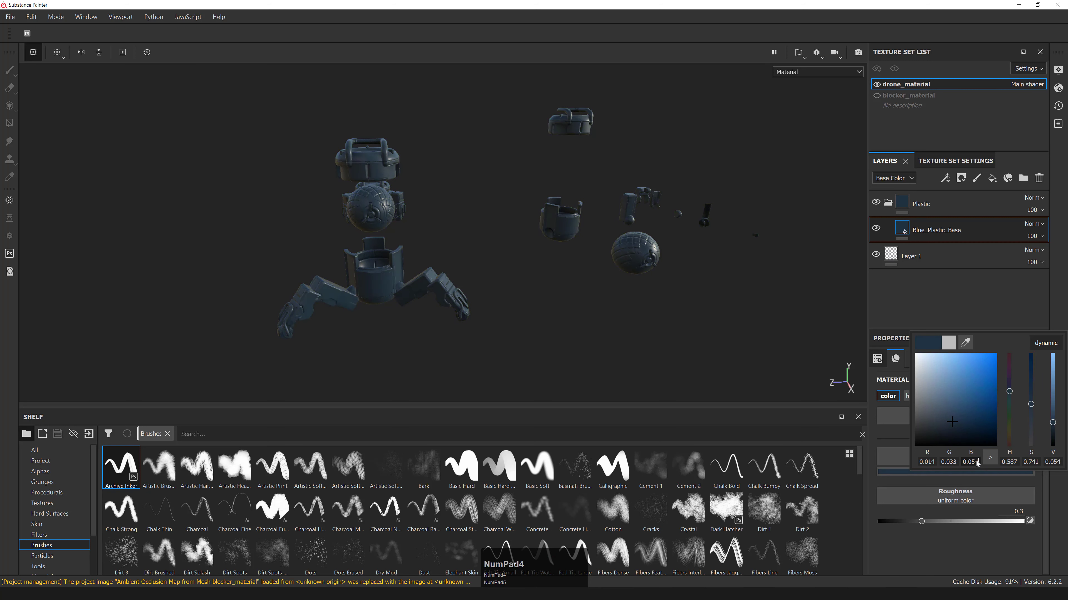
type("4")
key("KP_Enter")
- Examine the blue plastic on the drone parts up close from several angles and under rotated environment lighting
left_click_drag(577, 272, 504, 256, "alt")
right_click_drag(505, 256, 777, 234, "alt")
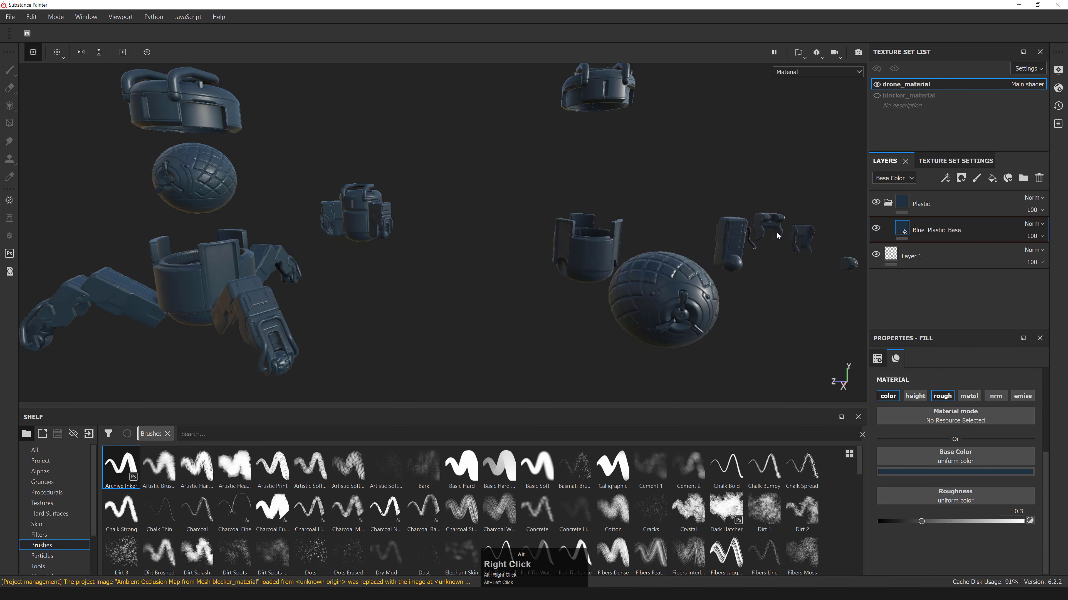
left_click_drag(777, 234, 541, 227, "alt")
right_click_drag(541, 227, 488, 222, "shift")
left_click_drag(488, 222, 424, 232, "alt")
middle_click_drag(425, 232, 500, 241, "alt")
left_click_drag(500, 241, 472, 237, "alt")
right_click_drag(472, 237, 501, 238, "shift")
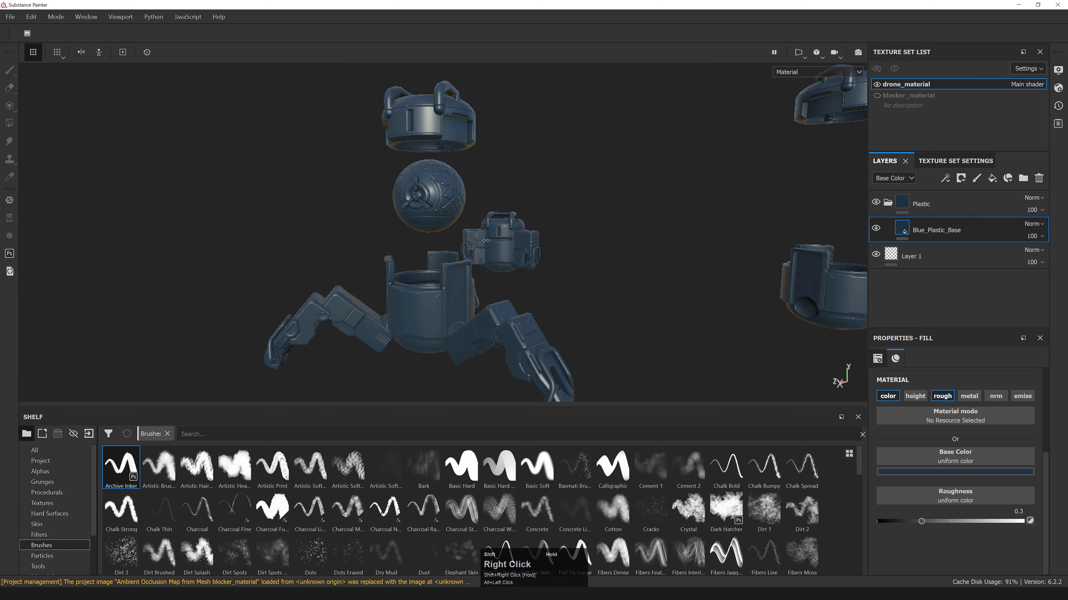
- Set the roughness of the Blue_Plastic_Base fill layer to 0.4
mouse_move(928, 525)
left_mouse_down()
mouse_move(1003, 522)
mouse_move(976, 523)
mouse_move(973, 534)
mouse_move(988, 534)
mouse_move(1009, 526)
mouse_move(929, 526)
left_mouse_up()
left_click(1013, 511)
key("ctrl+a")
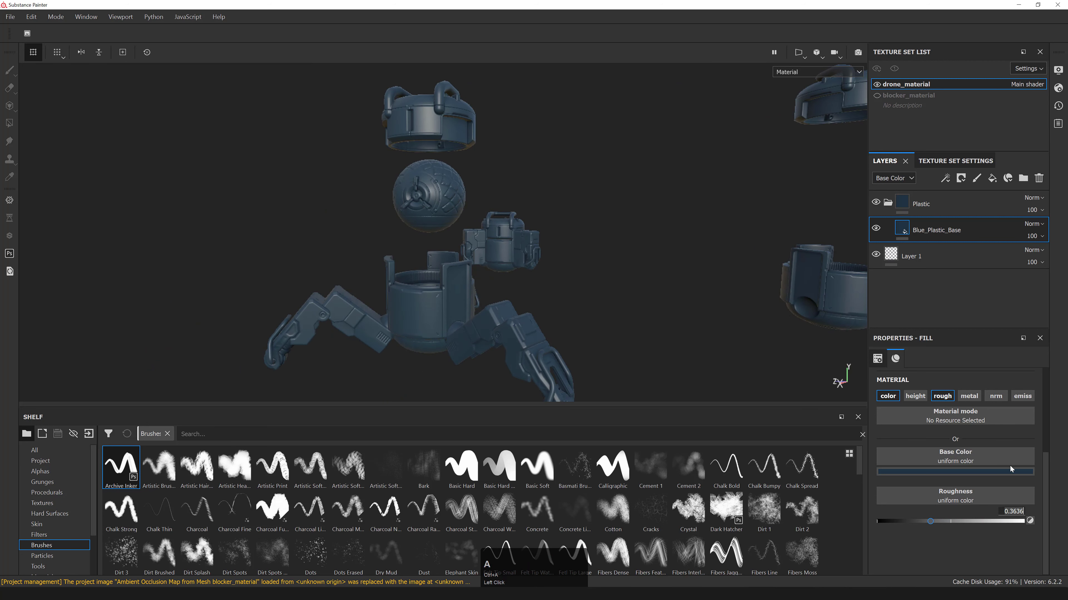
type("0.4")
key("Return")
left_click_drag(578, 221, 744, 252, "alt")
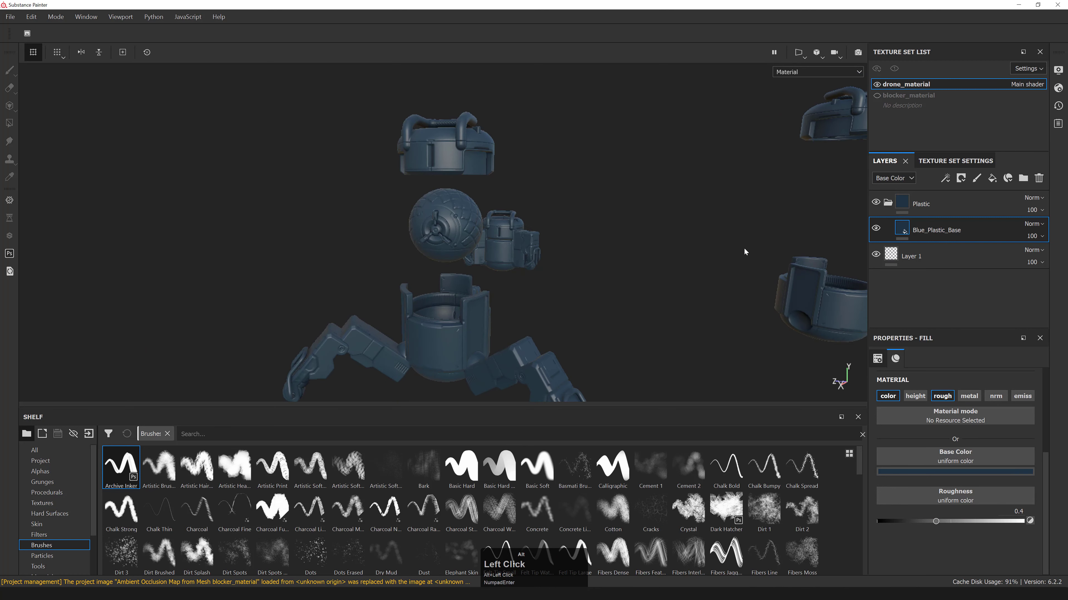
left_click(911, 231)
left_click(903, 205)
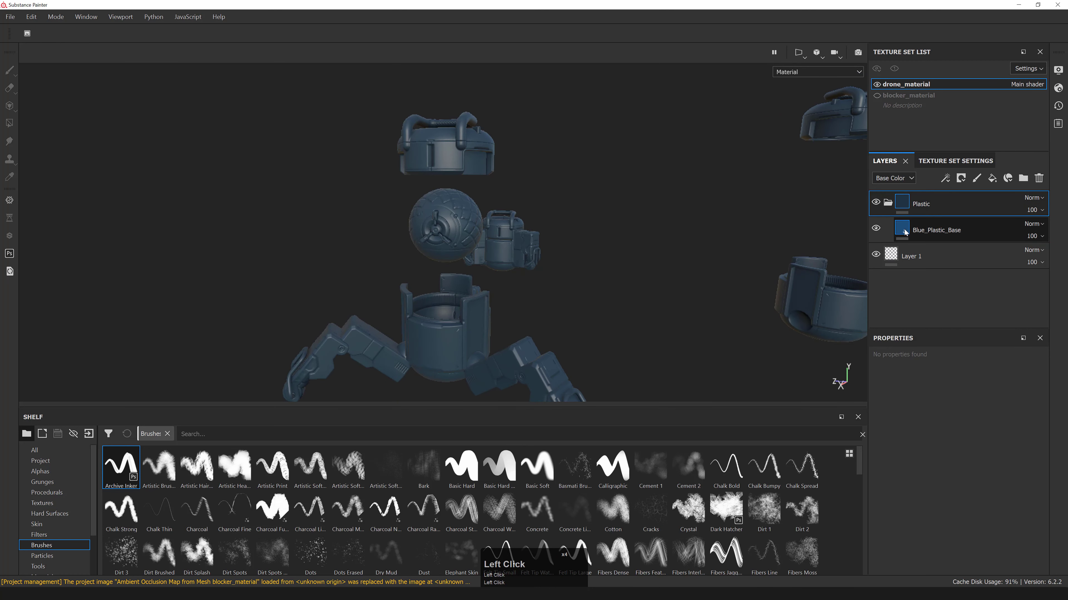
left_click(912, 231)
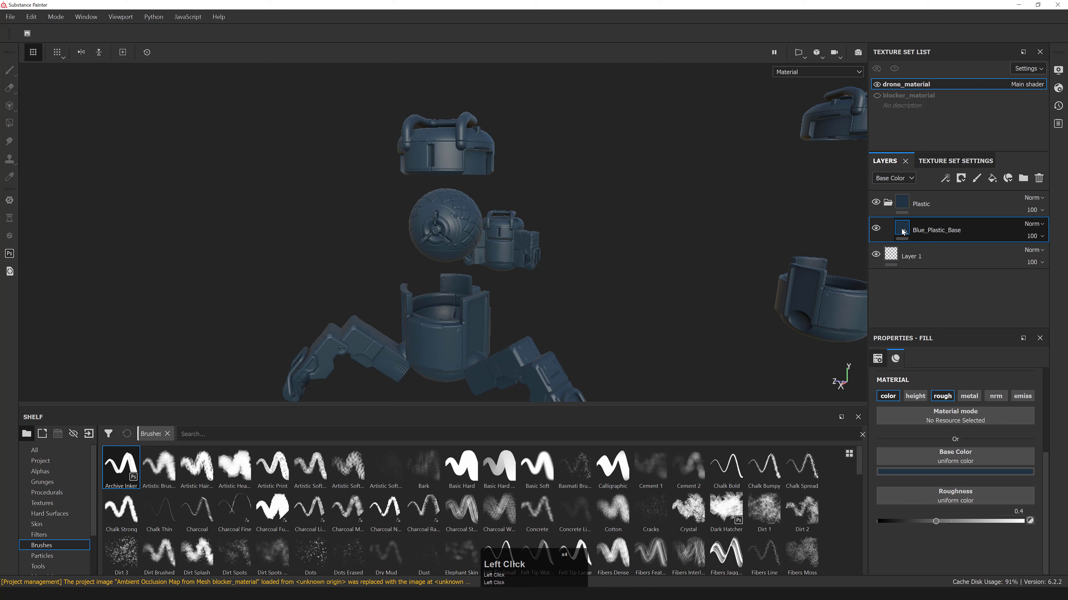
key("ctrl")
key("ctrl+d")
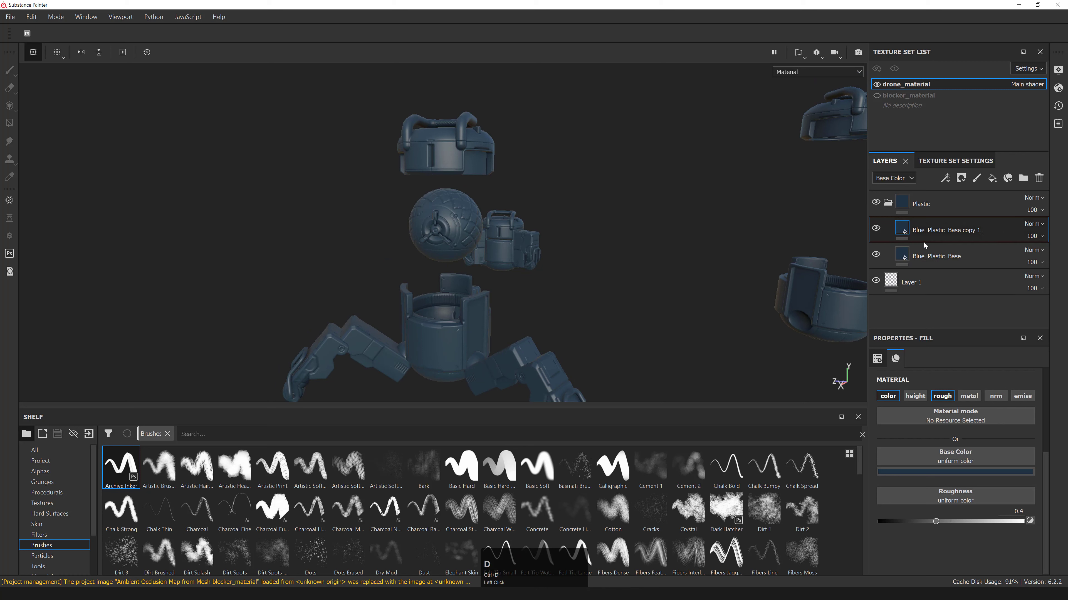
key("ctrl+z")
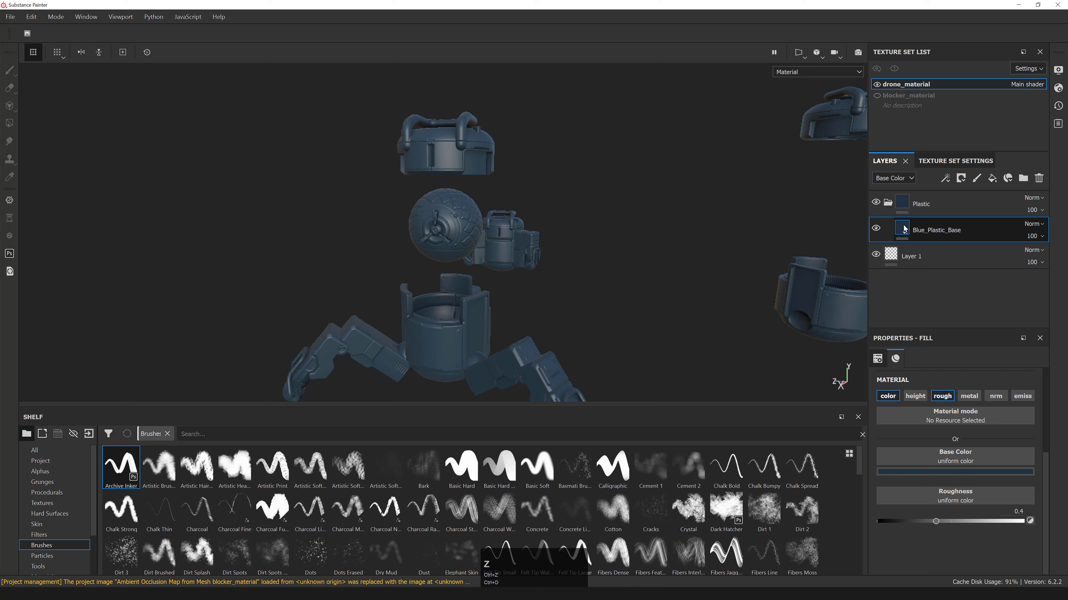
- Duplicate the Blue_Plastic_Base layer and rename the copy Red_Plastic_Base
right_click(904, 229)
left_click(947, 352)
double_click(940, 232)
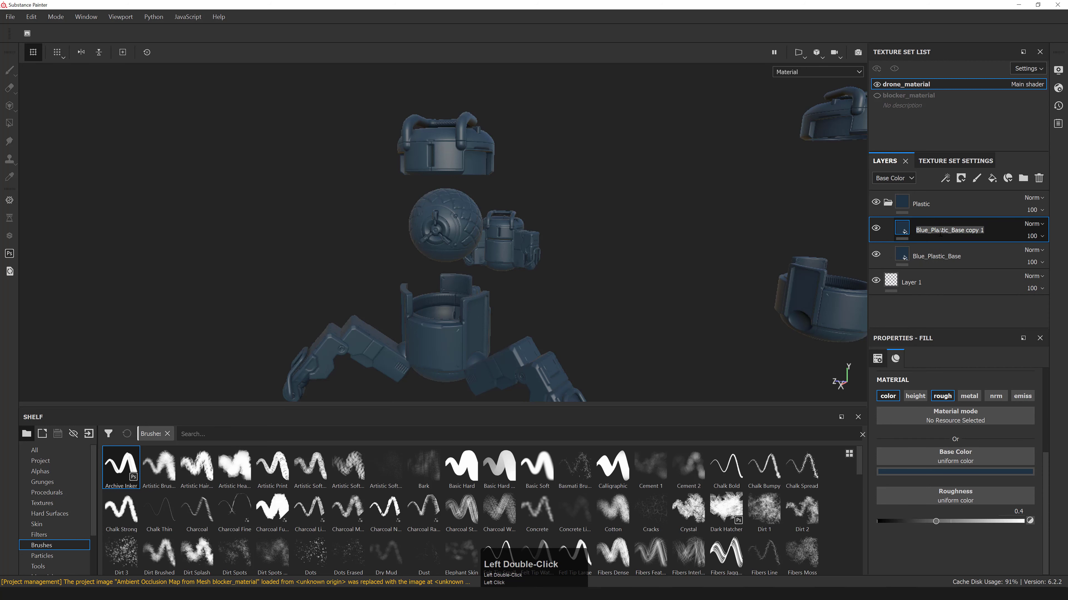
type("Red_Plastic_")
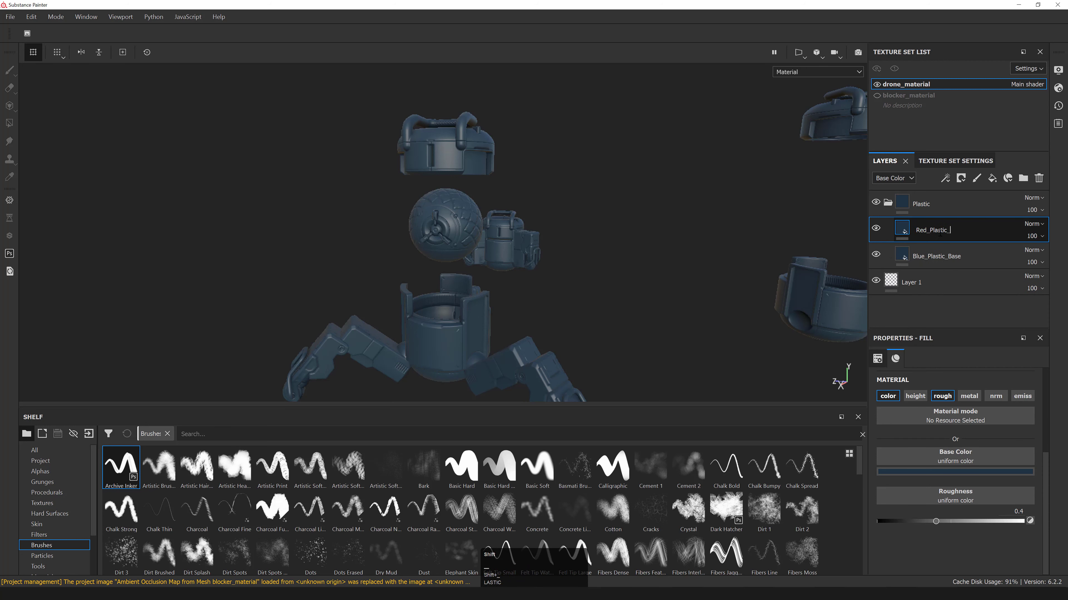
type("Base")
key("Return")
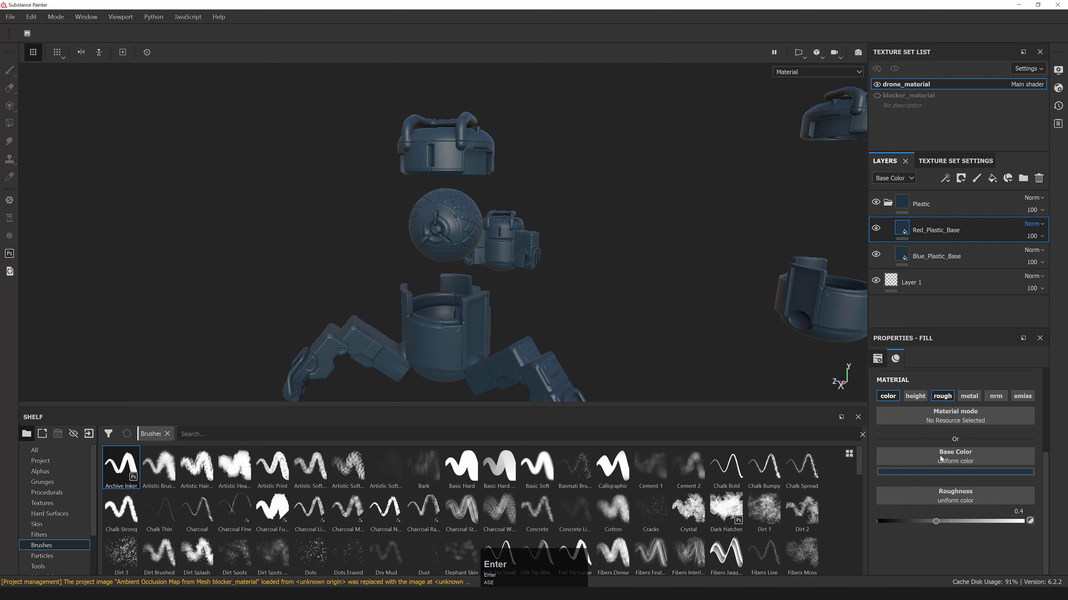
- Set the base color of Red_Plastic_Base to R 0.228, G 0.023, B 0.030
left_click(916, 472)
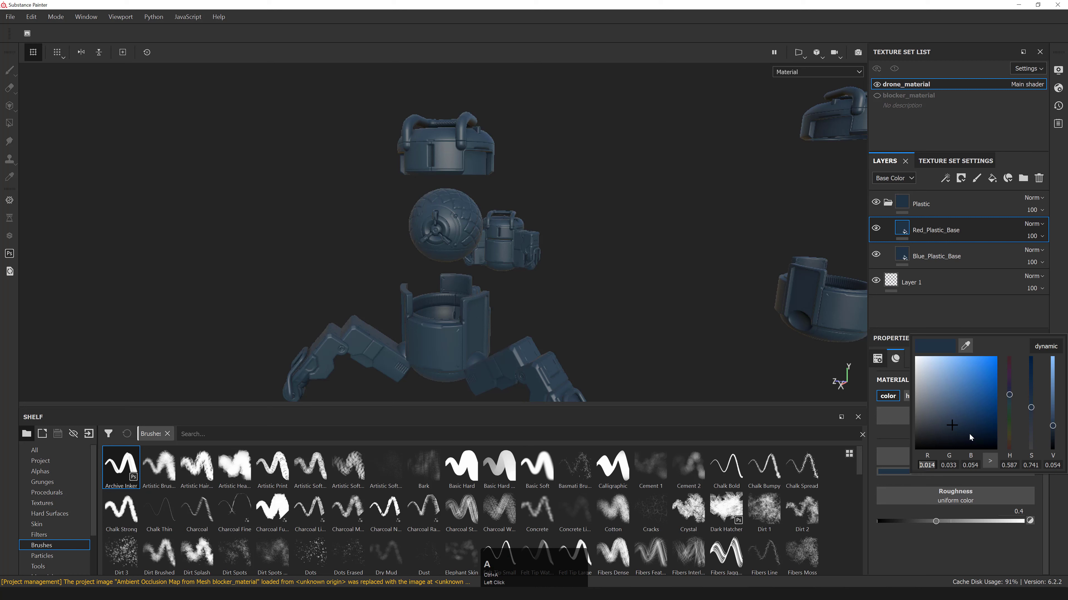
type("0.228")
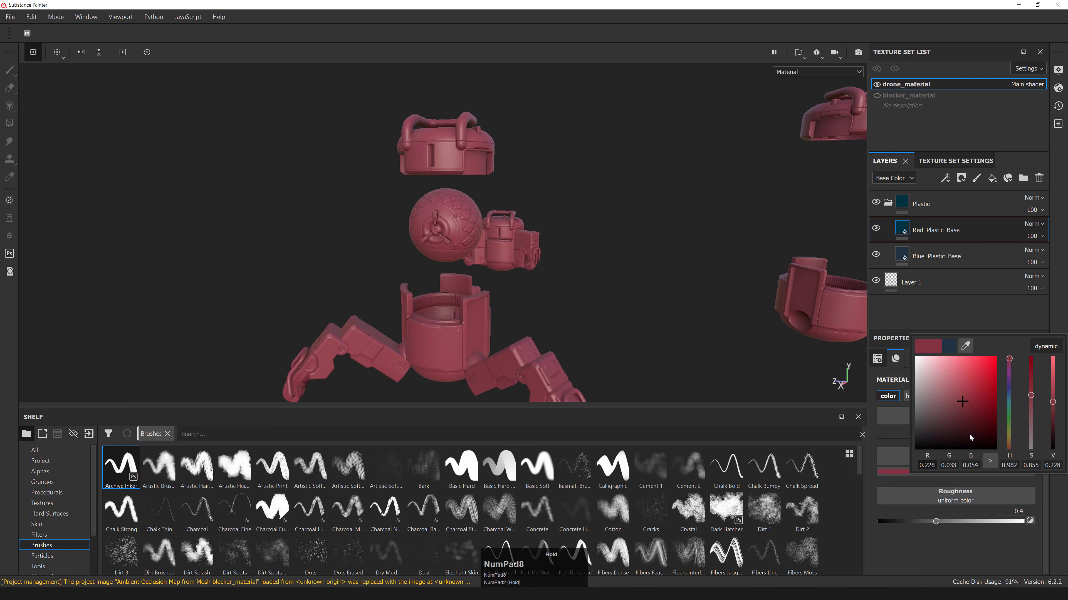
left_click(948, 465)
key("ctrl+a")
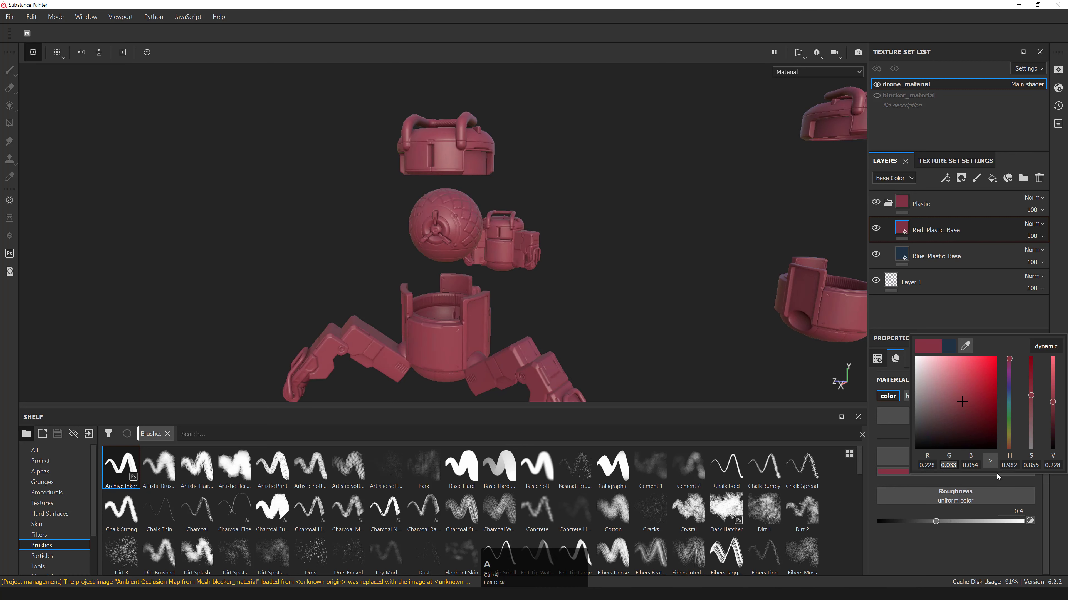
type("0.023")
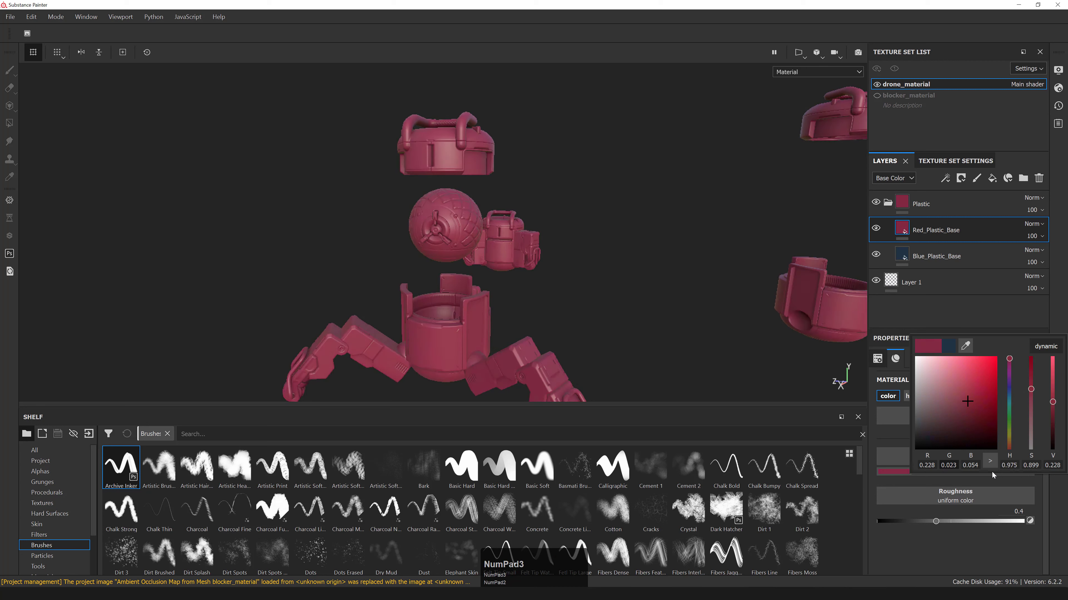
left_click(971, 465)
key("ctrl+a")
type("0.030")
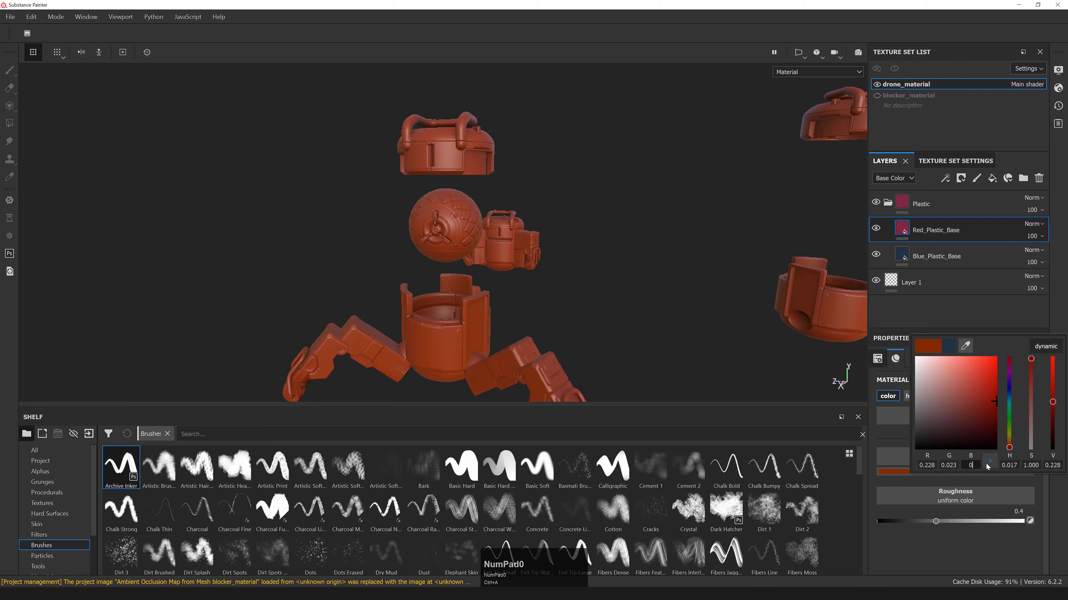
key("KP_Enter")
left_click(663, 286)
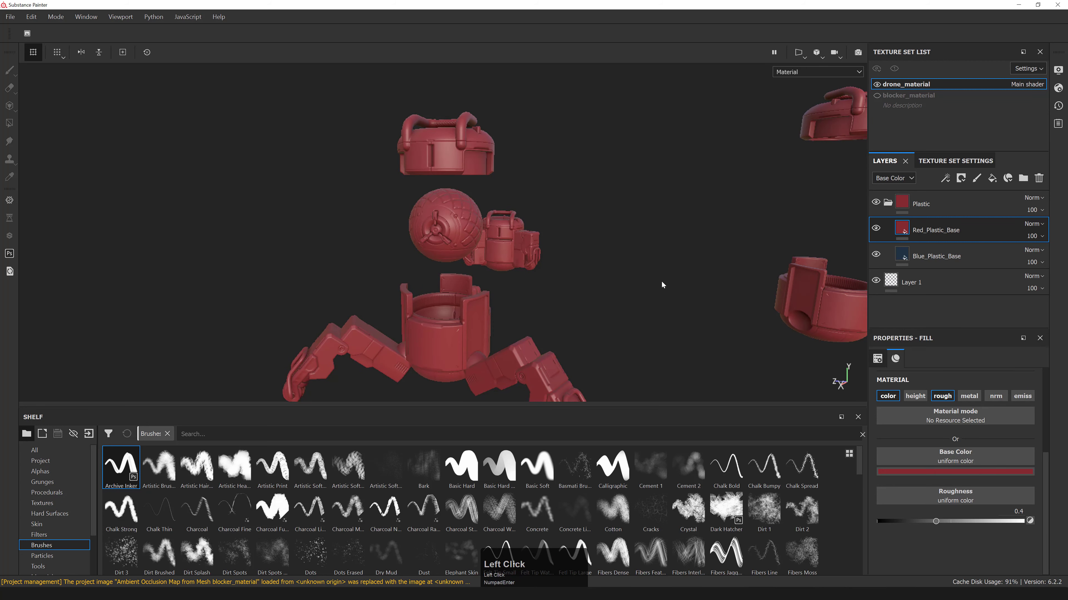
- Examine the red plastic on the drone from several angles and compare it with the blue by toggling Red_Plastic_Base's visibility
left_click_drag(662, 286, 842, 191, "alt")
left_click_drag(705, 220, 672, 290, "alt")
middle_click_drag(399, 290, 484, 269, "alt")
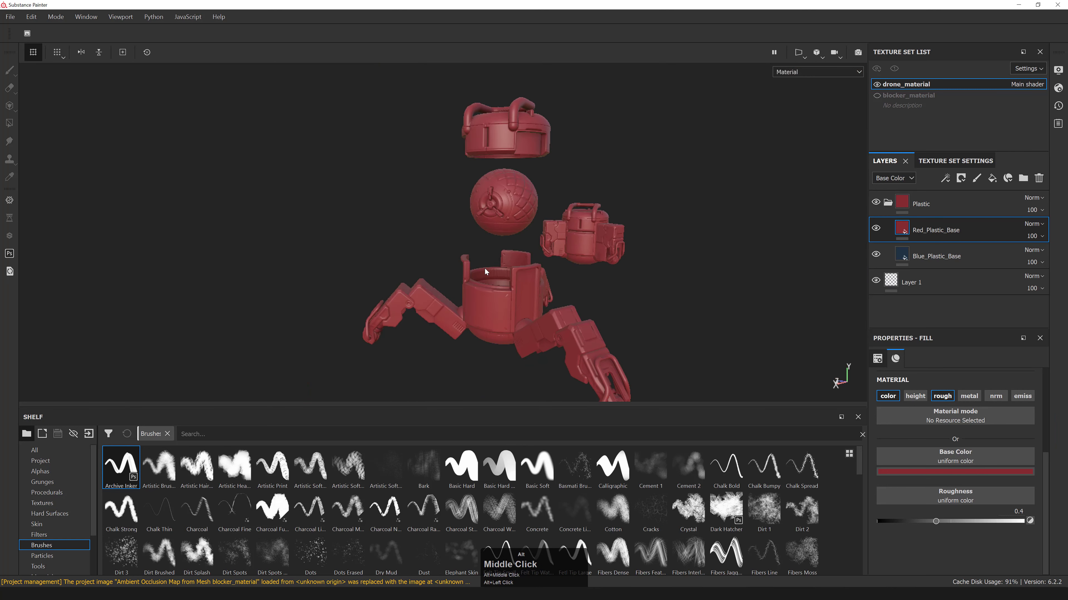
right_click_drag(588, 286, 607, 288, "alt")
left_click_drag(608, 288, 588, 242, "alt")
right_click_drag(587, 242, 578, 241, "alt")
middle_click_drag(578, 240, 583, 272, "alt")
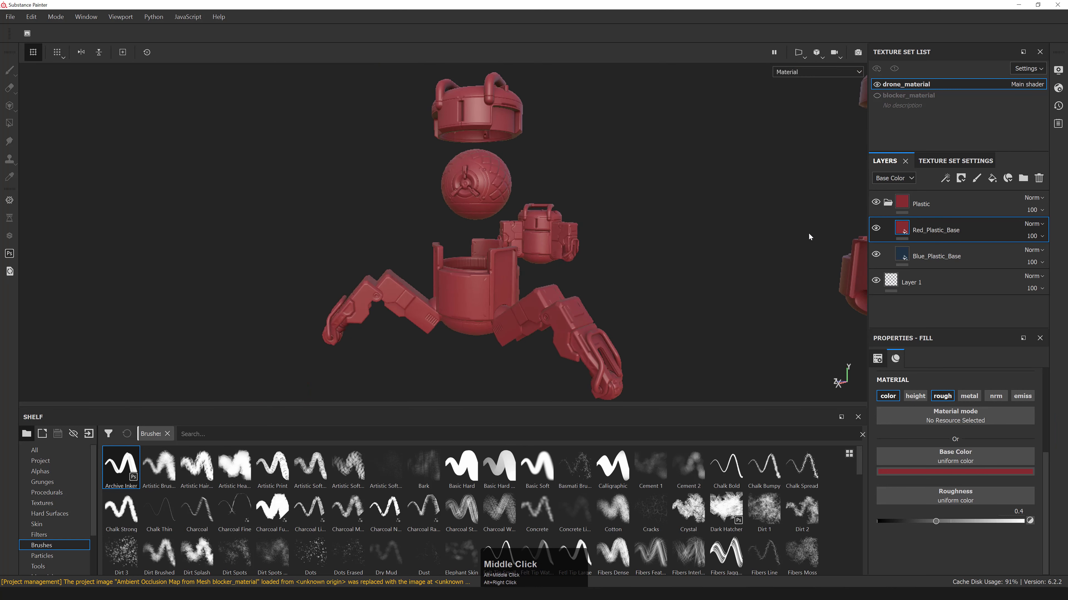
left_click(876, 228)
left_click(876, 228)
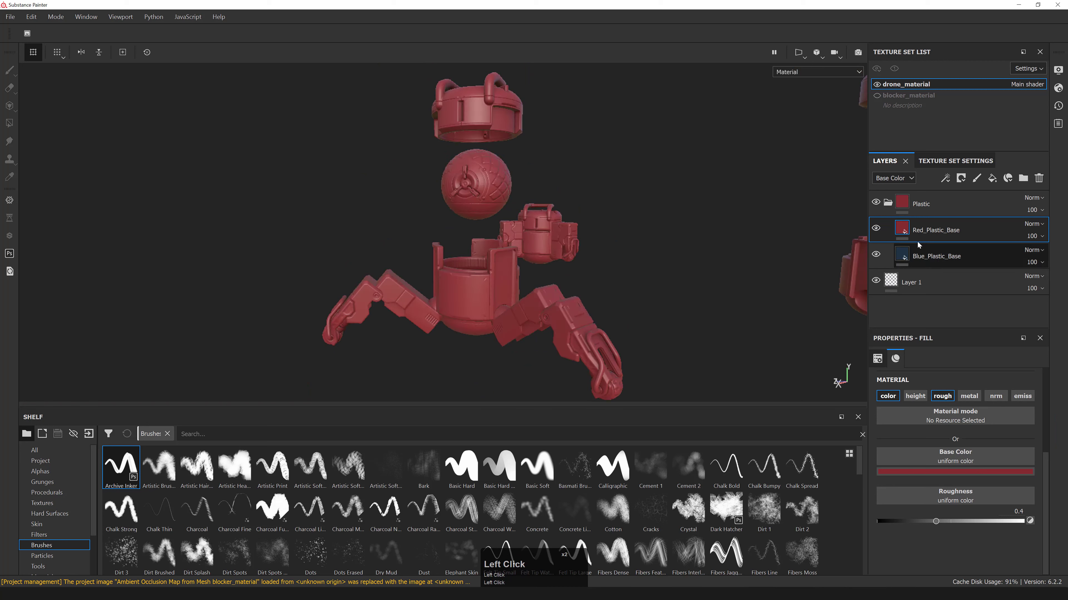
left_click_drag(587, 216, 568, 240, "alt")
right_click_drag(567, 239, 451, 248, "alt")
middle_click_drag(451, 248, 402, 217, "alt")
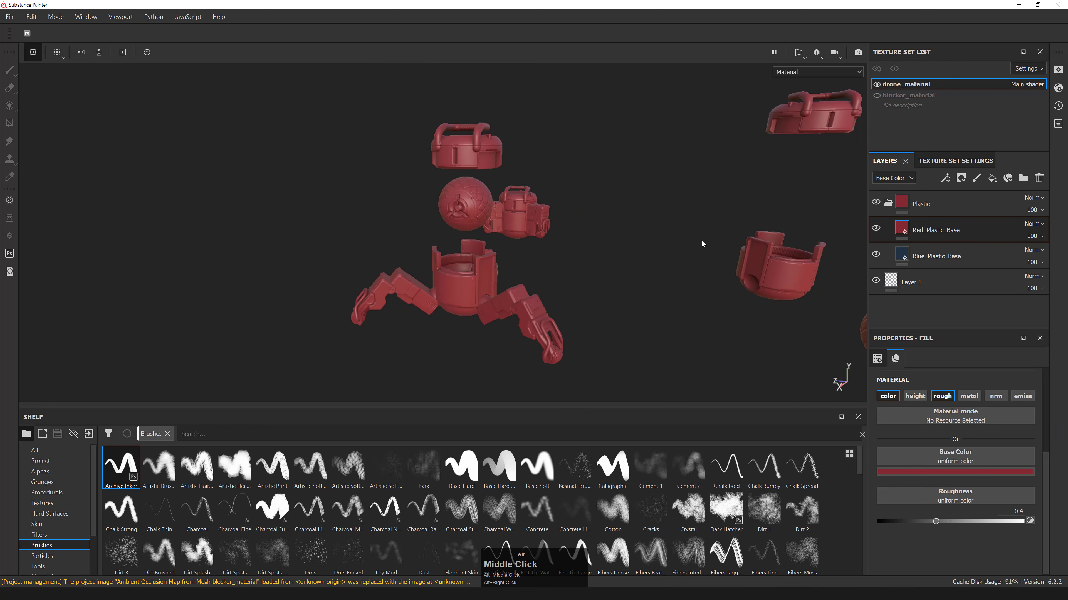
left_click_drag(489, 333, 484, 315, "alt")
right_click_drag(484, 315, 534, 321, "alt")
middle_click_drag(533, 322, 536, 244, "alt")
right_click_drag(536, 244, 543, 246, "alt")
left_click_drag(543, 246, 544, 246, "alt")
right_click_drag(544, 246, 555, 252, "alt")
middle_click_drag(555, 253, 577, 265, "alt")
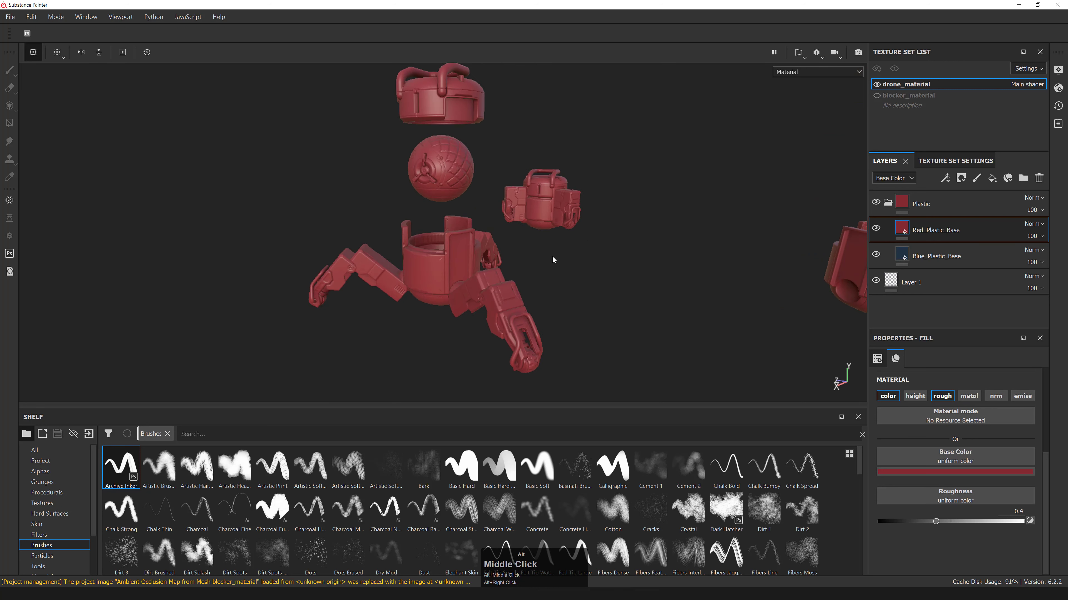
- Add a color selection mask to Red_Plastic_Base and pick the red ID color (R 255, G 0, B 0)
right_click(902, 231)
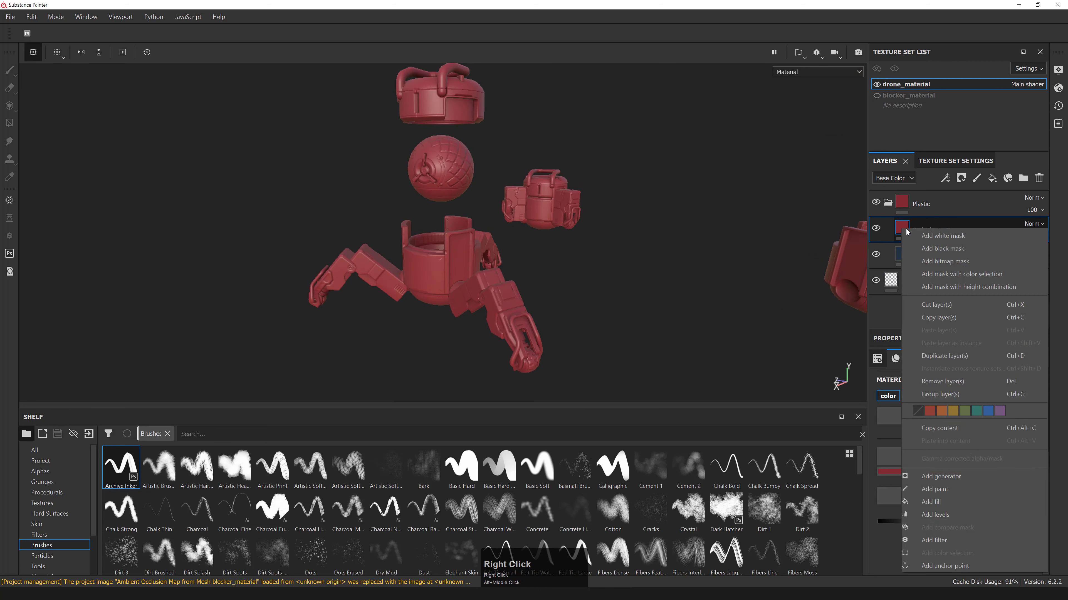
left_click(950, 274)
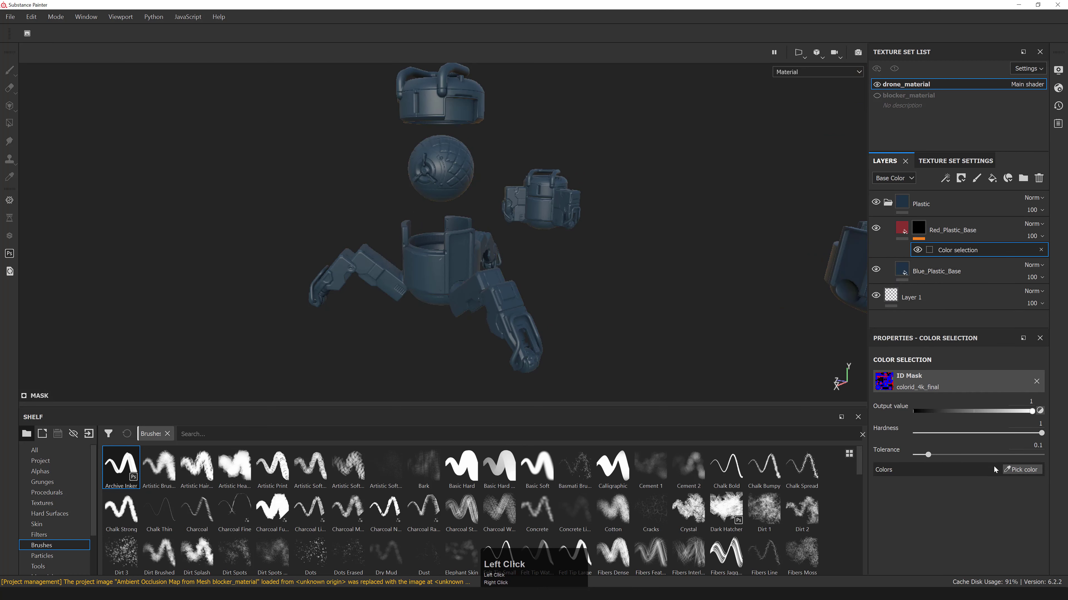
left_click(1019, 472)
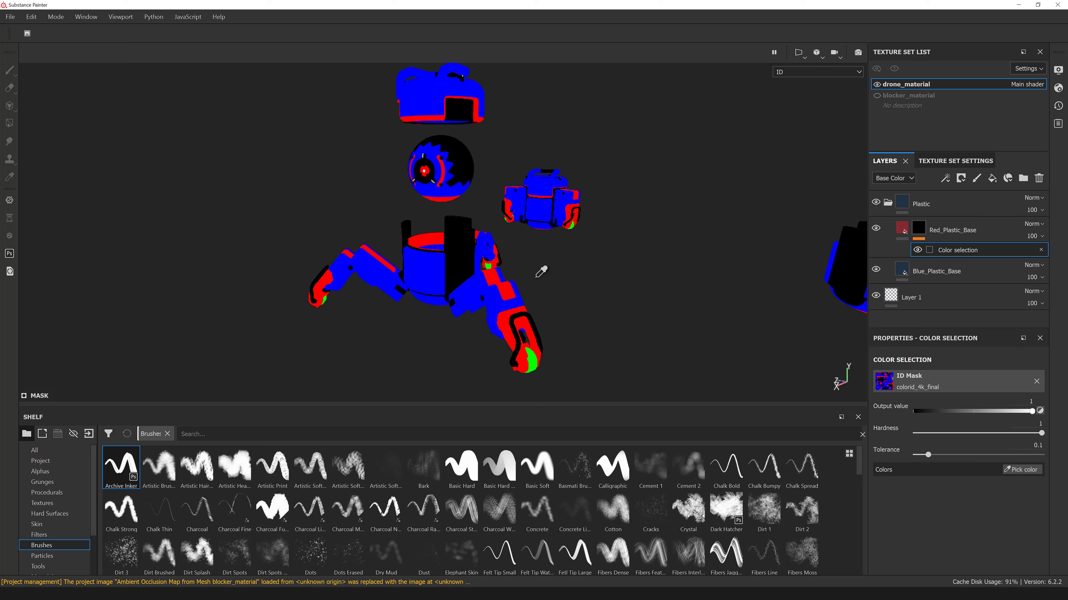
left_click(510, 289)
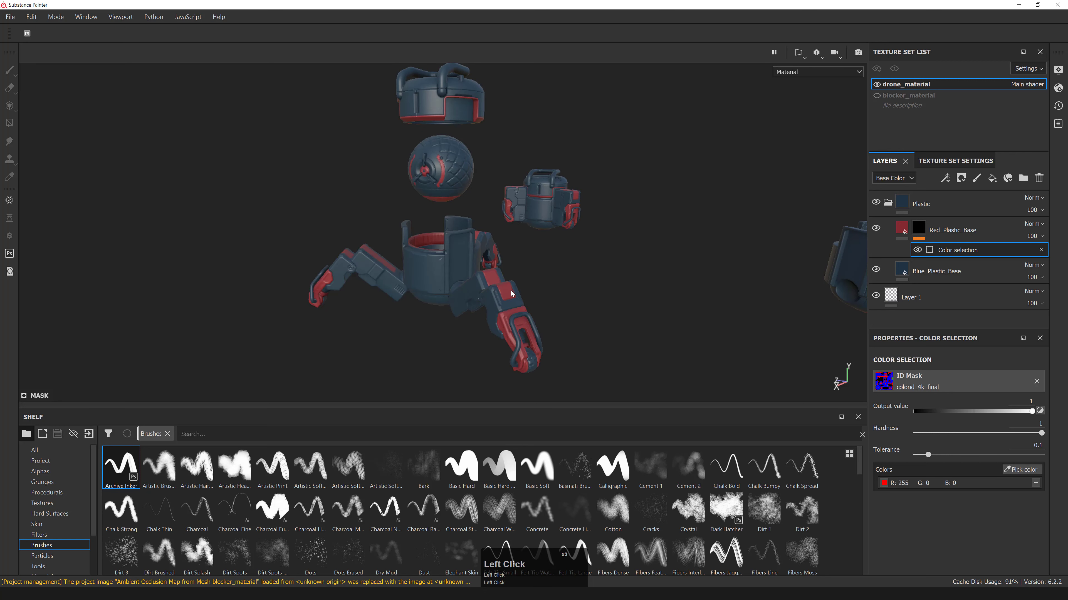
- Add a color selection mask to Blue_Plastic_Base and pick the blue ID color (R 0, G 0, B 255)
left_click_drag(530, 223, 529, 237, "alt")
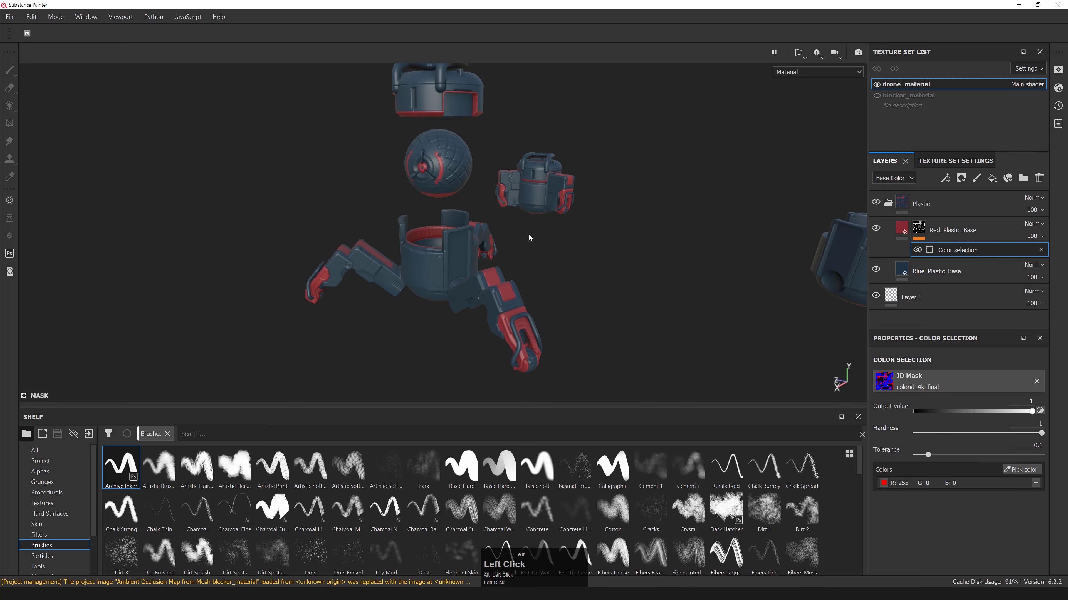
right_click_drag(529, 236, 564, 244, "alt")
left_click(934, 271)
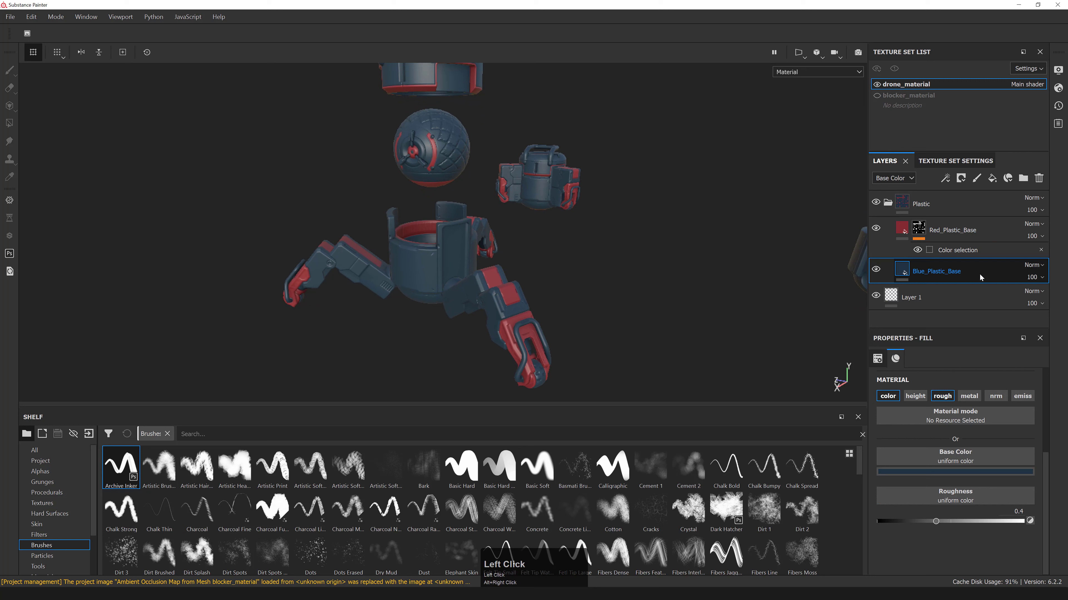
right_click(935, 270)
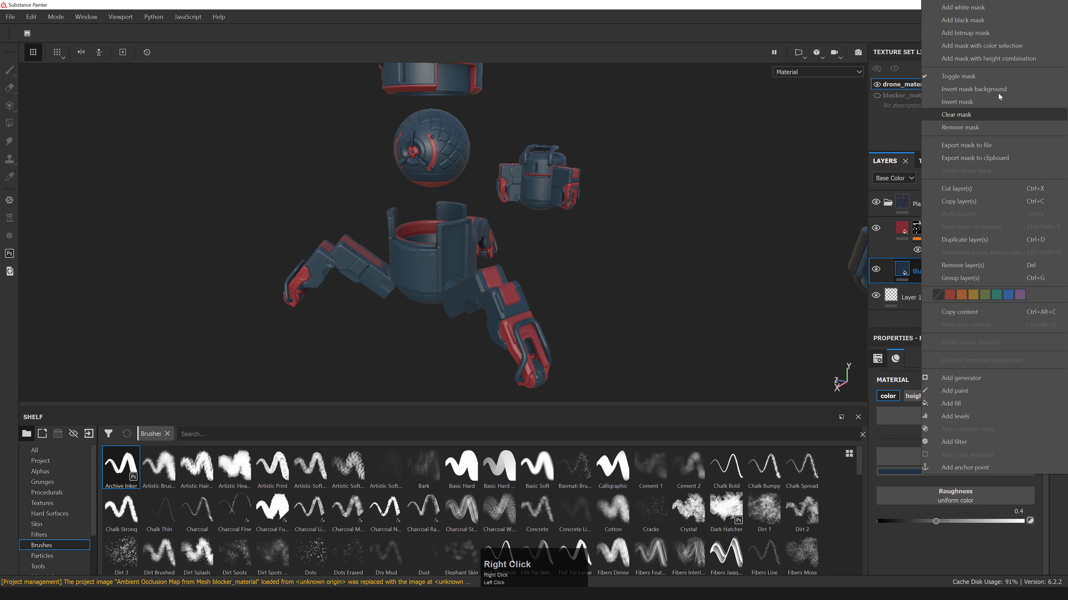
left_click(981, 46)
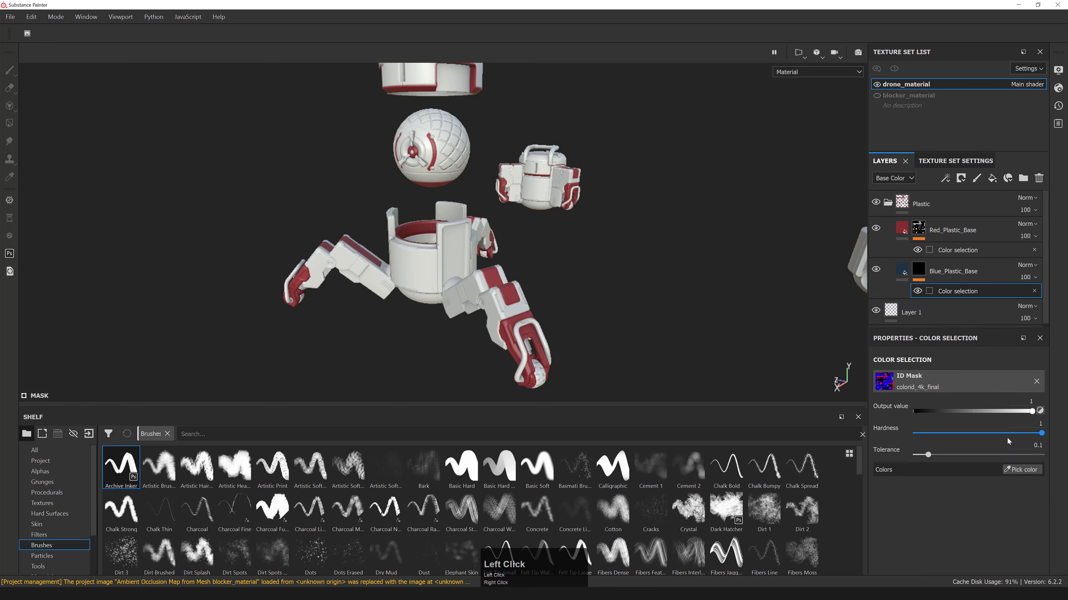
left_click(1023, 471)
left_click(471, 291)
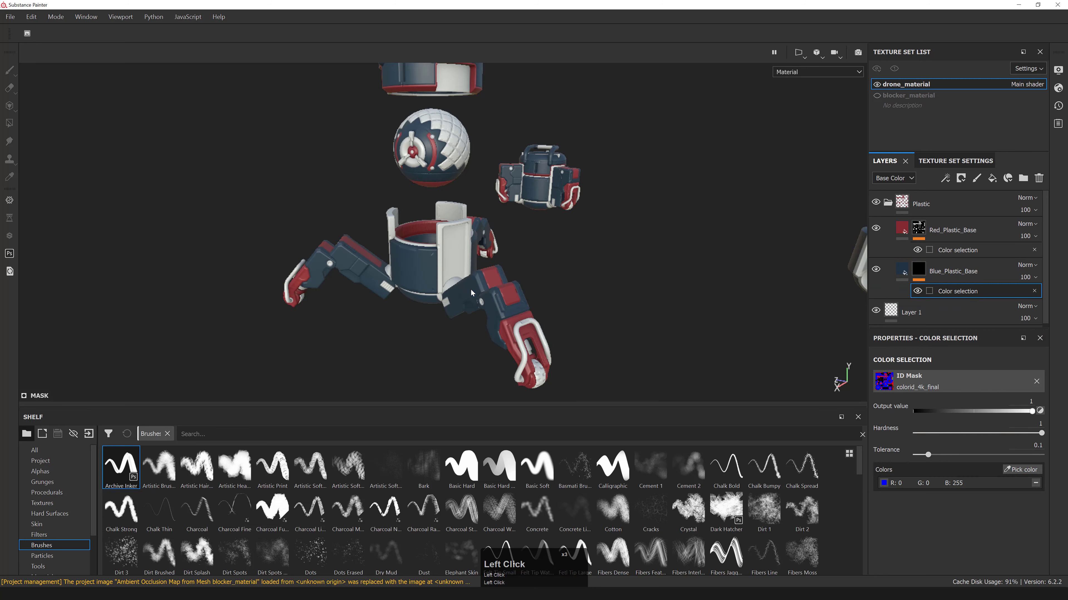
left_click(943, 205)
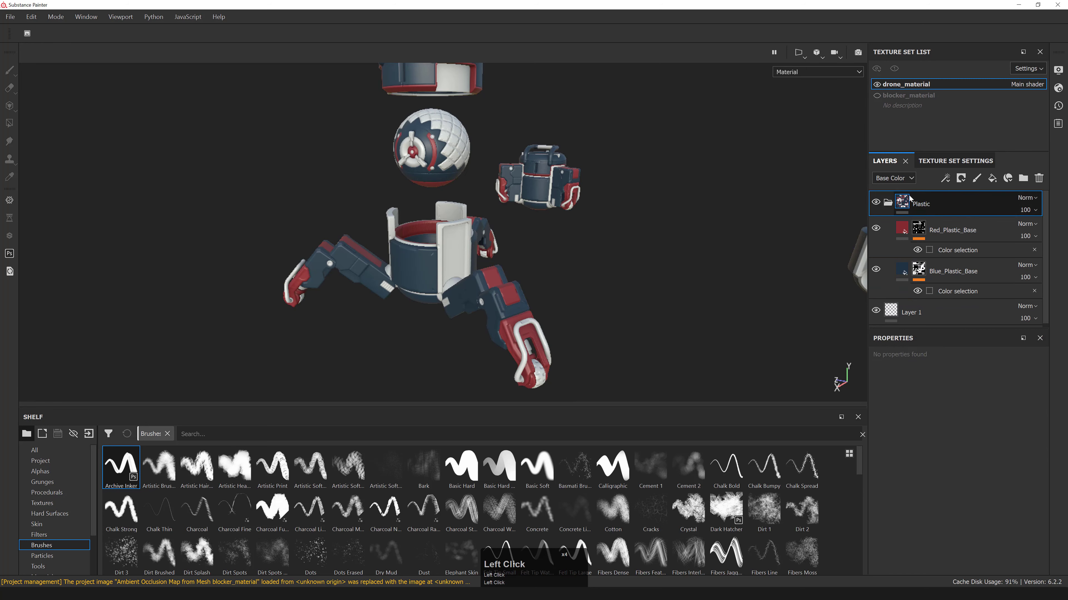
middle_click_drag(575, 225, 599, 248, "alt")
left_click_drag(599, 248, 621, 265, "alt")
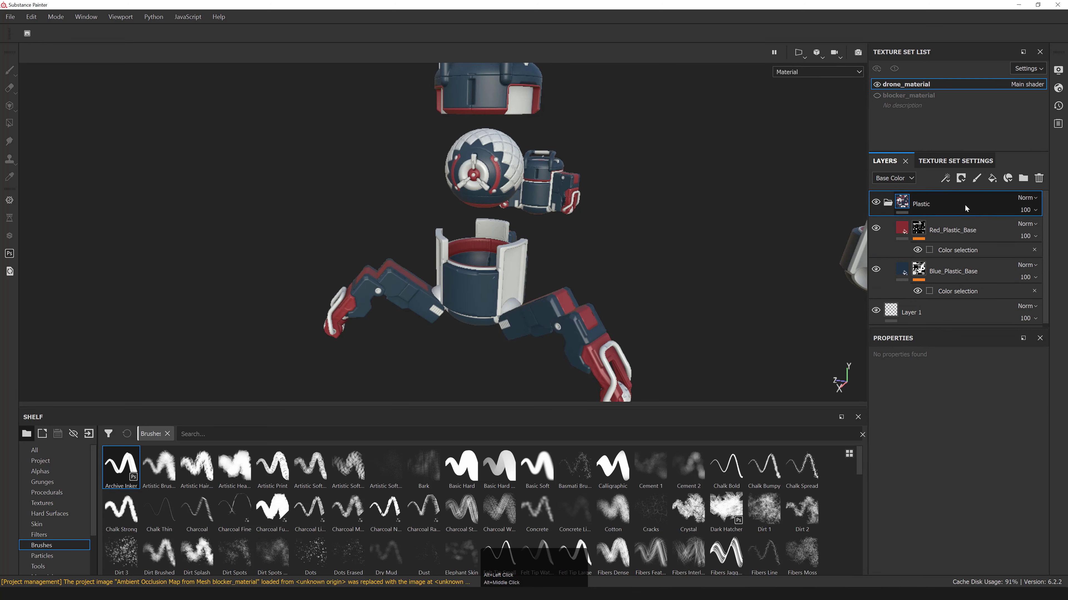
right_click(926, 205)
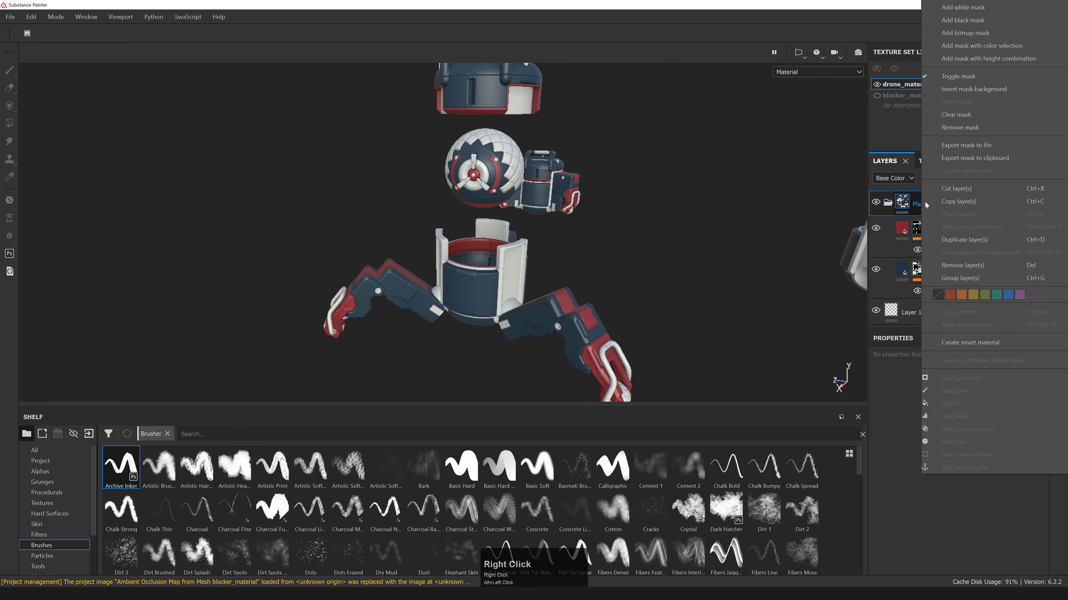
left_click(995, 63)
key("ctrl+z")
- Add a color selection mask to the Plastic folder and pick the blue (0, 0, 255) and red (255, 0, 0) ID colors
right_click(926, 202)
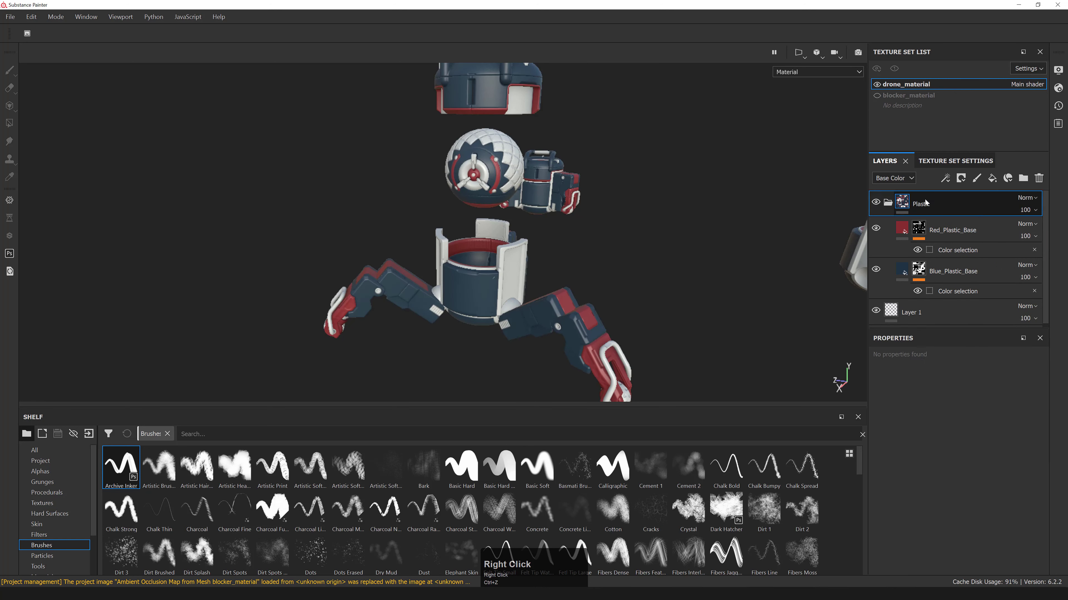
left_click(984, 46)
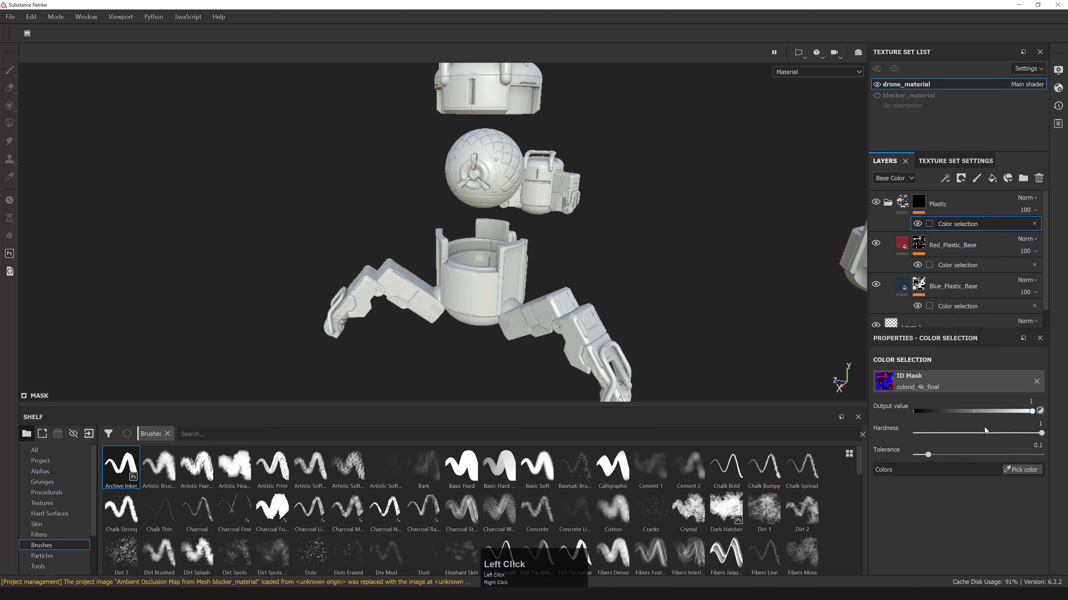
left_click(1022, 470)
left_click(472, 283)
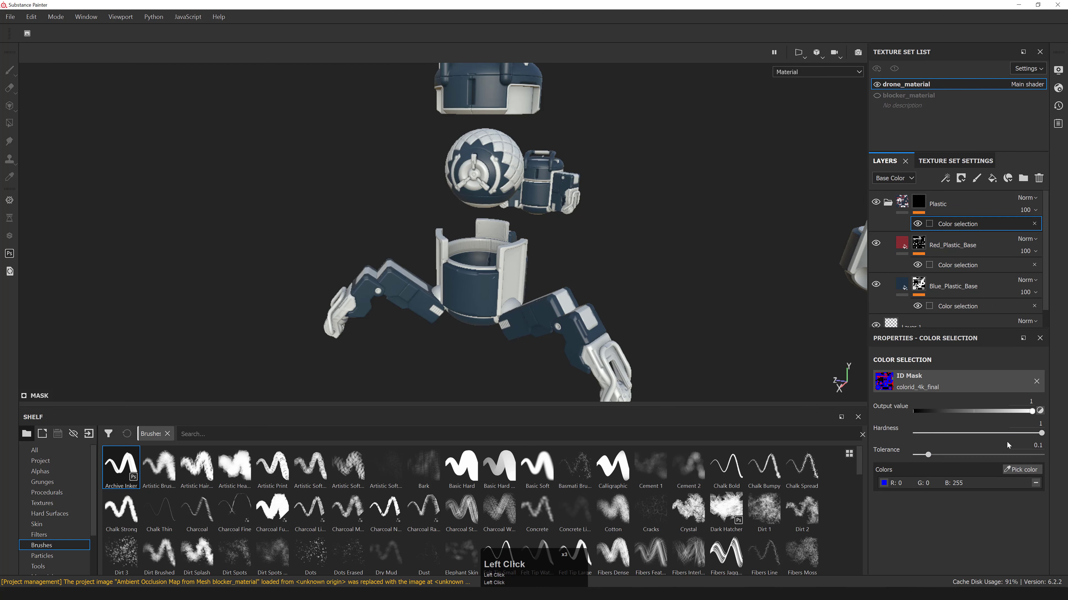
left_click(1025, 471)
left_click(568, 296)
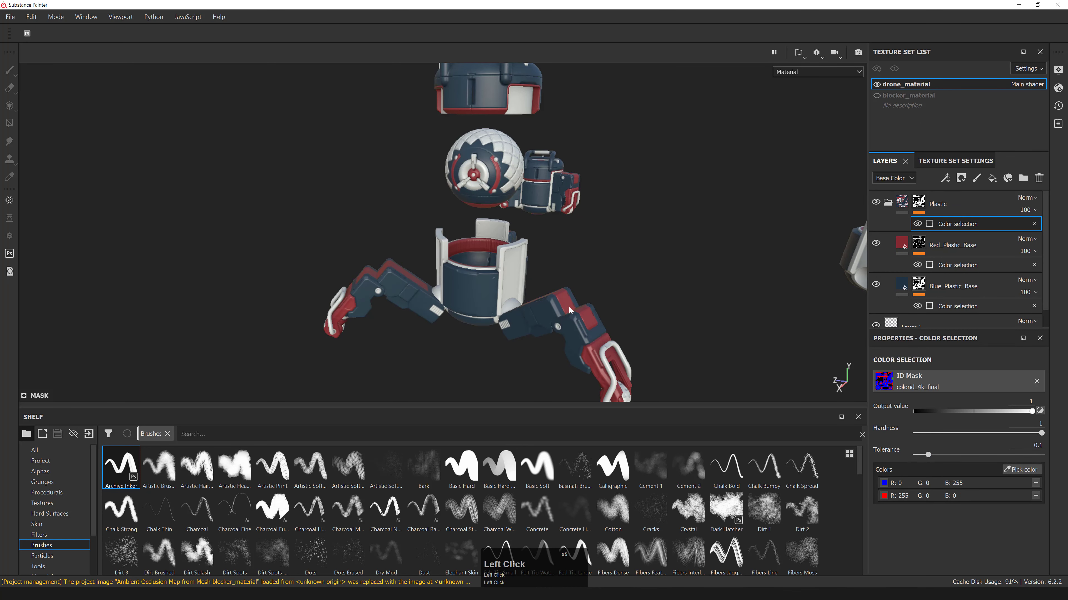
left_click_drag(678, 281, 668, 282, "alt")
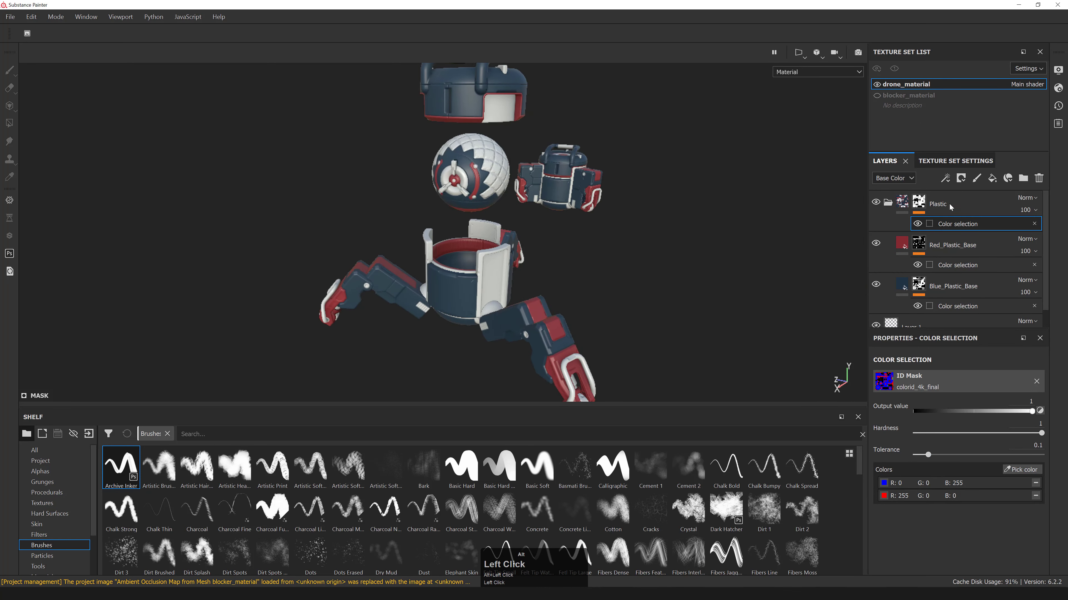
- Display the Plastic folder's mask in the viewport, examine its coverage on the drone, and return to the material view
left_click(918, 205)
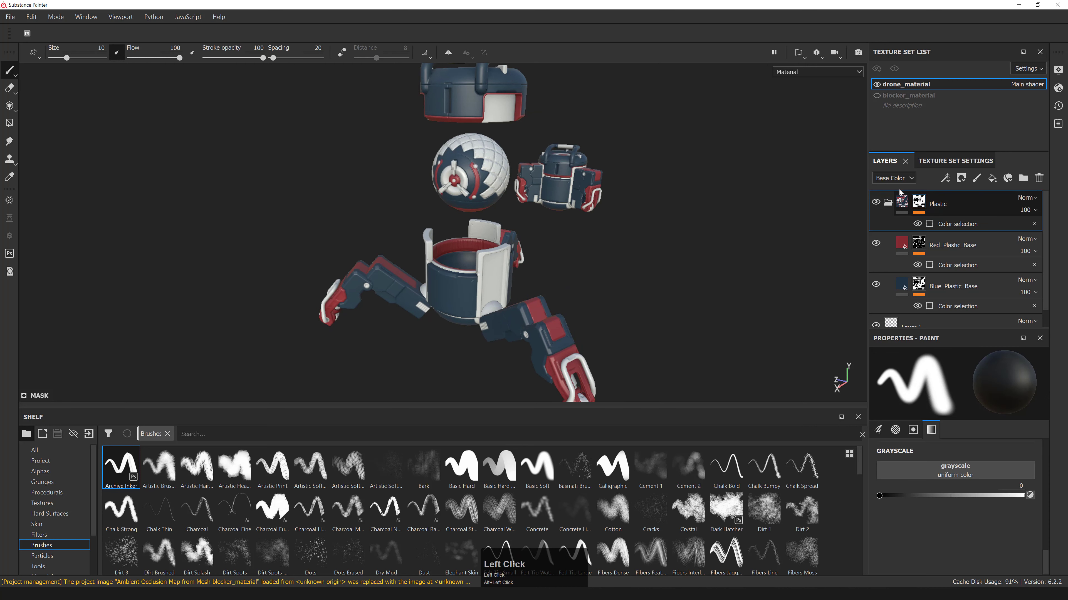
left_click(792, 72)
scroll(814, 114, "down", 2)
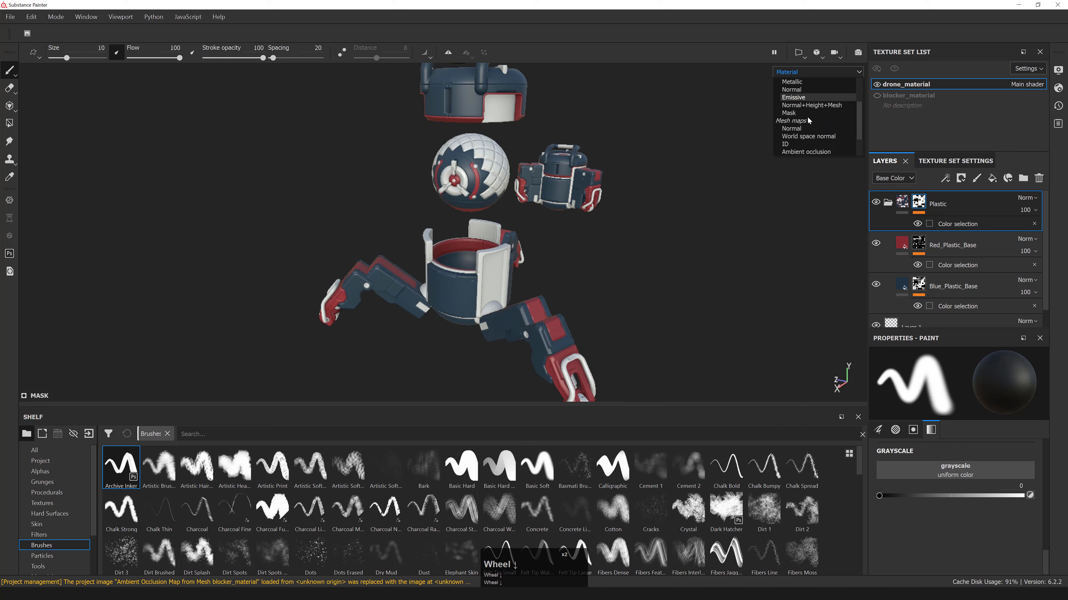
left_click(799, 120)
left_click_drag(583, 260, 553, 239, "alt")
right_click_drag(553, 238, 612, 270, "alt")
left_click_drag(612, 270, 611, 279, "alt")
mouse_move(611, 280)
right_mouse_down("alt")
mouse_move(496, 289)
mouse_move(591, 301)
right_mouse_up("alt")
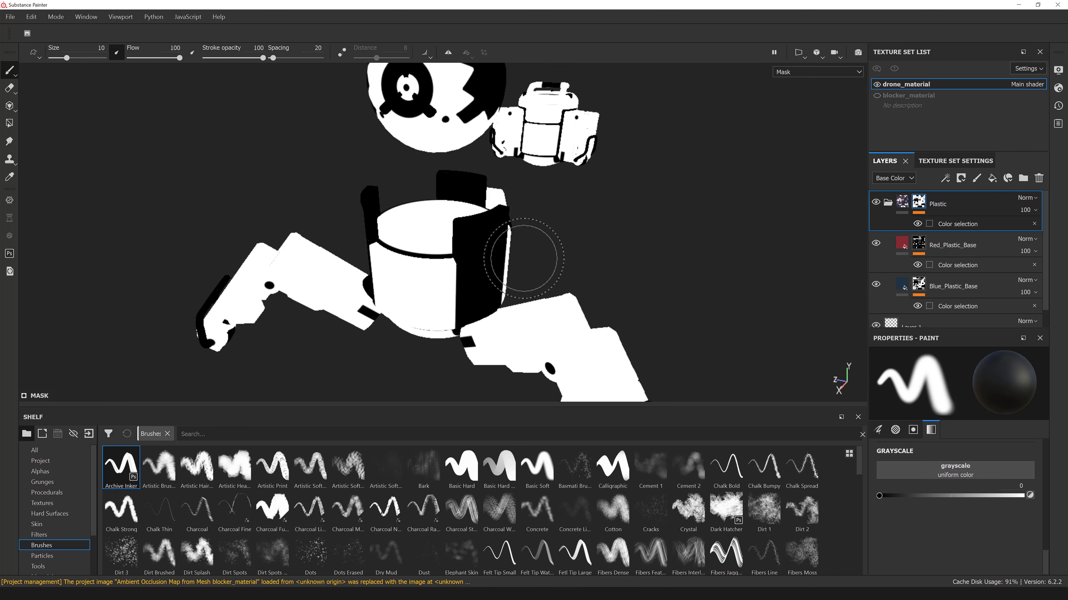
left_click_drag(579, 229, 551, 247, "alt")
key("m")
right_click_drag(551, 247, 531, 235, "alt")
middle_click_drag(532, 229, 539, 245, "alt")
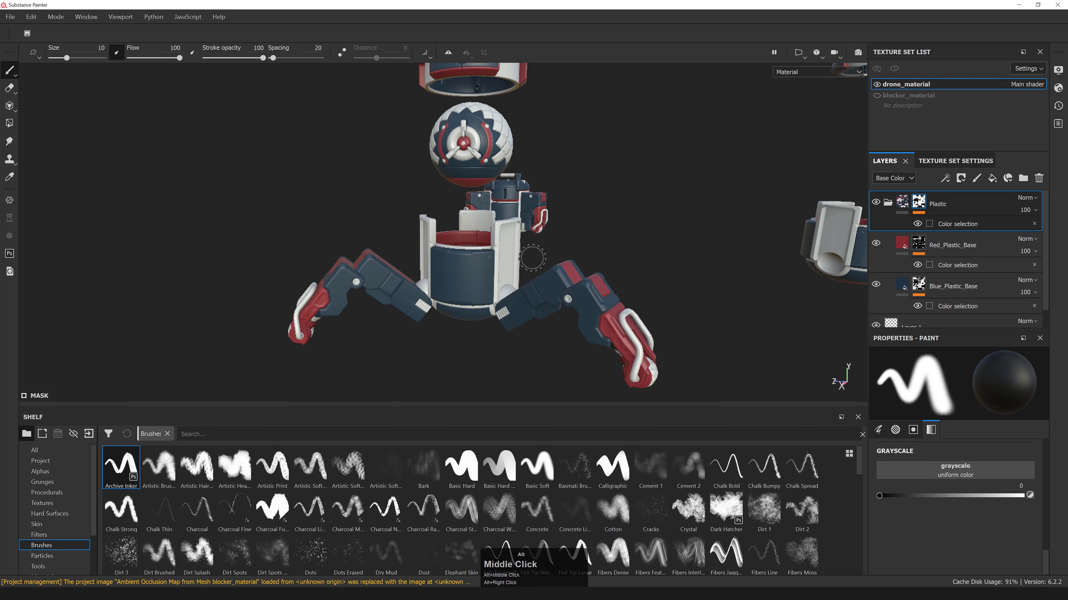
left_click_drag(540, 245, 528, 243, "alt")
middle_click_drag(528, 244, 512, 276, "alt")
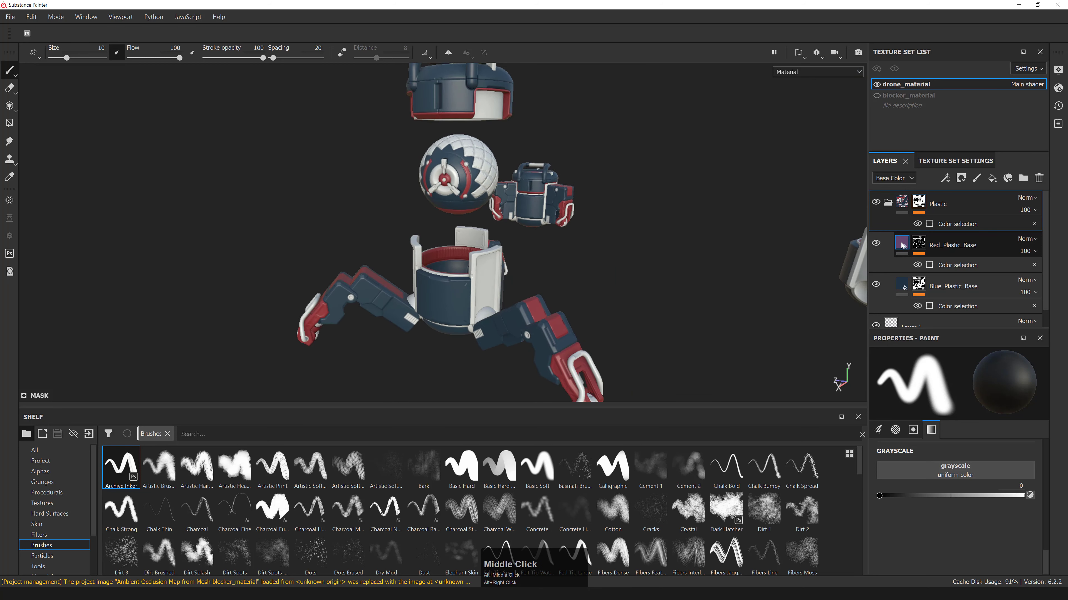
- Brush white test strokes over the body shell on a new paint layer above Red_Plastic_Base and delete that layer
right_click_drag(683, 243, 658, 236, "alt")
middle_click_drag(660, 231, 532, 235, "alt")
left_click_drag(593, 257, 635, 282, "alt")
left_click(940, 239)
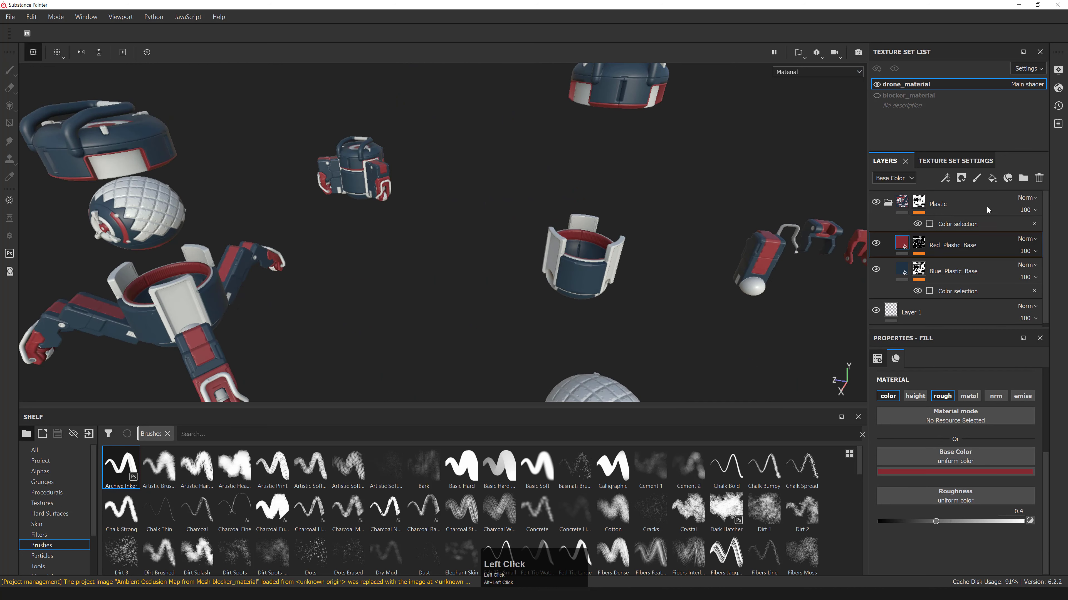
left_click(975, 178)
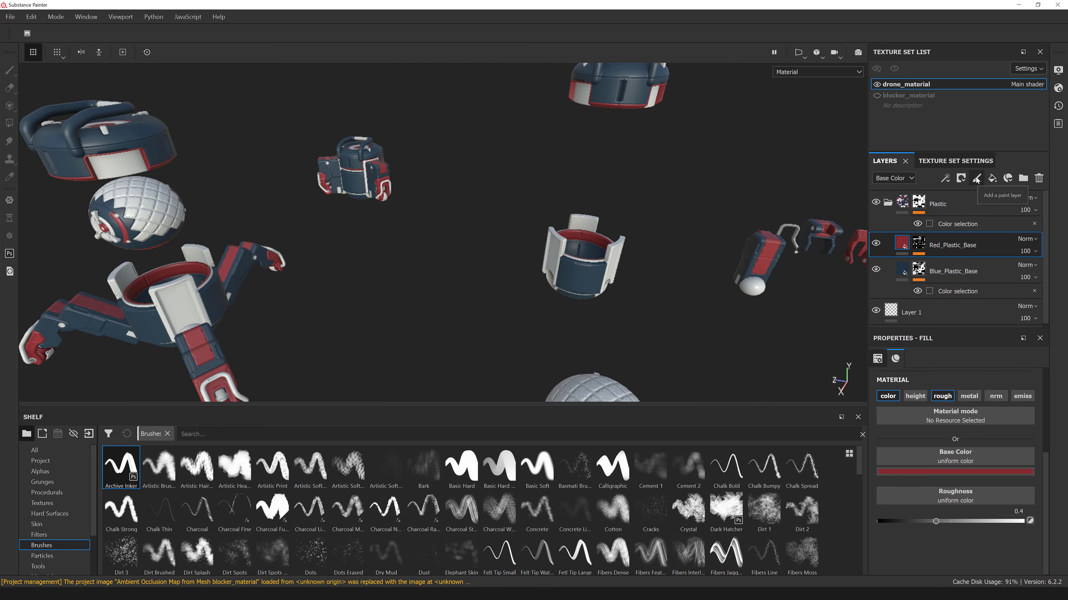
left_click_drag(616, 287, 694, 278, "alt")
middle_click_drag(694, 278, 496, 272, "alt")
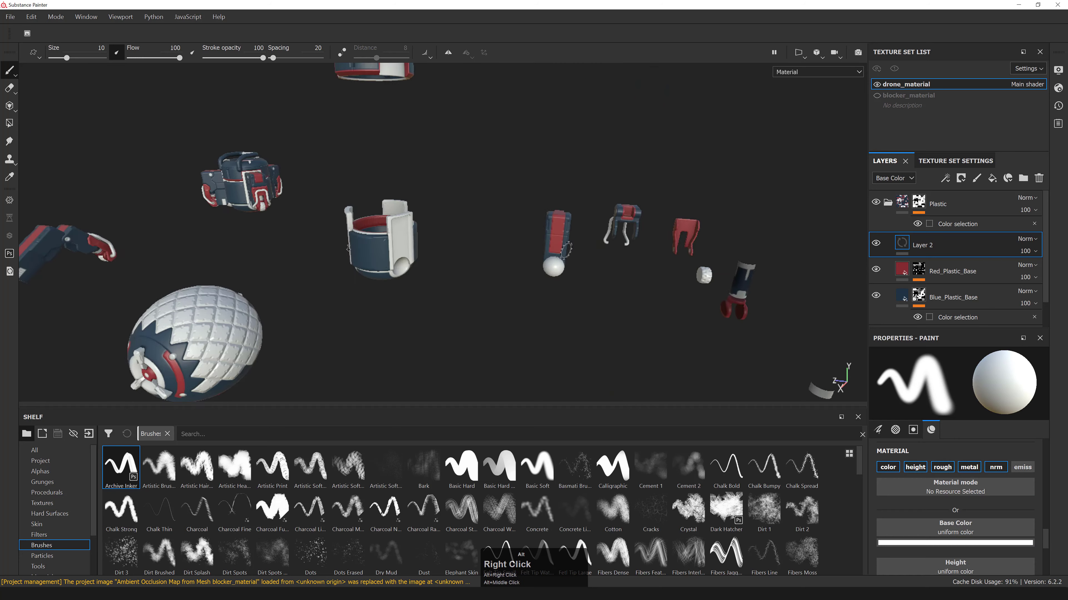
right_click_drag(496, 271, 420, 265, "alt")
left_click_drag(417, 265, 403, 269, "alt")
right_click_drag(404, 269, 433, 272, "alt")
left_click_drag(432, 271, 529, 320, "alt")
right_click_drag(529, 319, 234, 226, "alt")
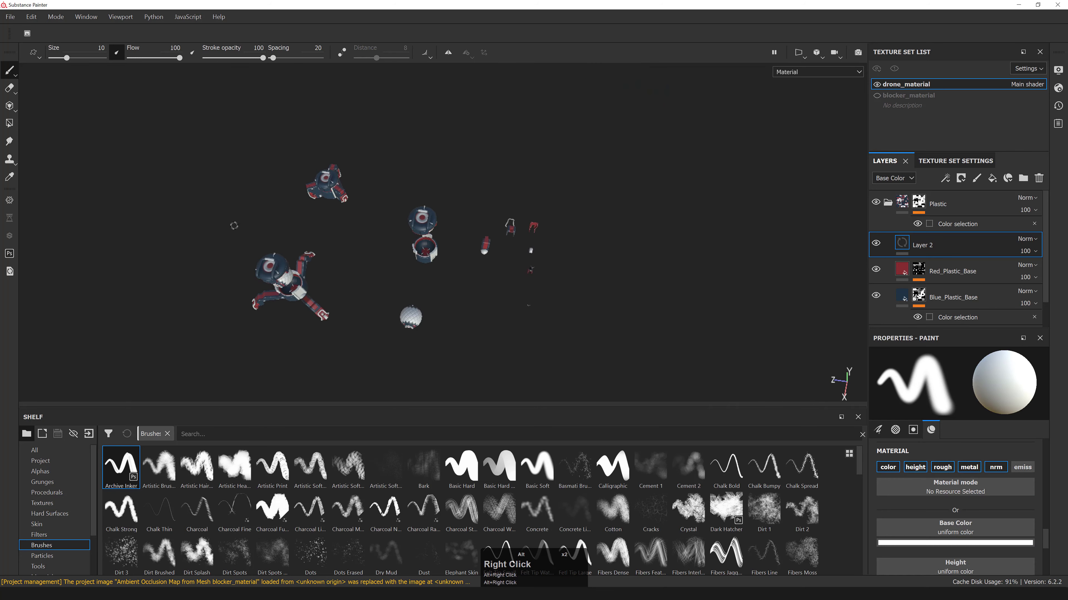
left_click_drag(234, 225, 242, 181, "alt")
middle_click_drag(622, 260, 651, 263, "alt")
right_click_drag(651, 262, 772, 270, "alt")
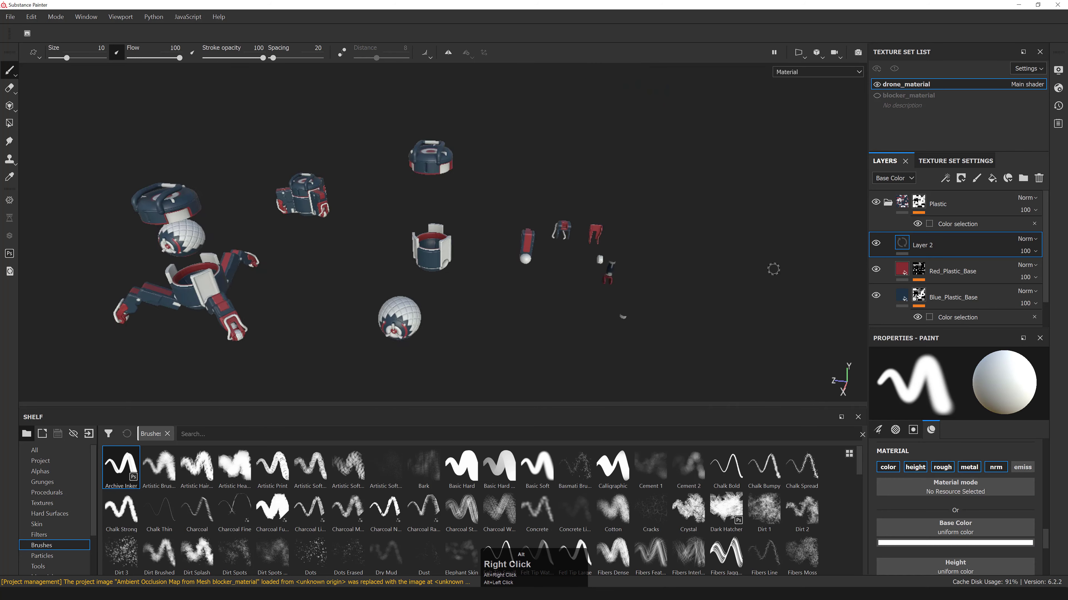
right_click_drag(421, 252, 550, 260, "alt")
right_click_drag(412, 276, 465, 283, "alt")
left_click_drag(493, 289, 501, 271, "alt")
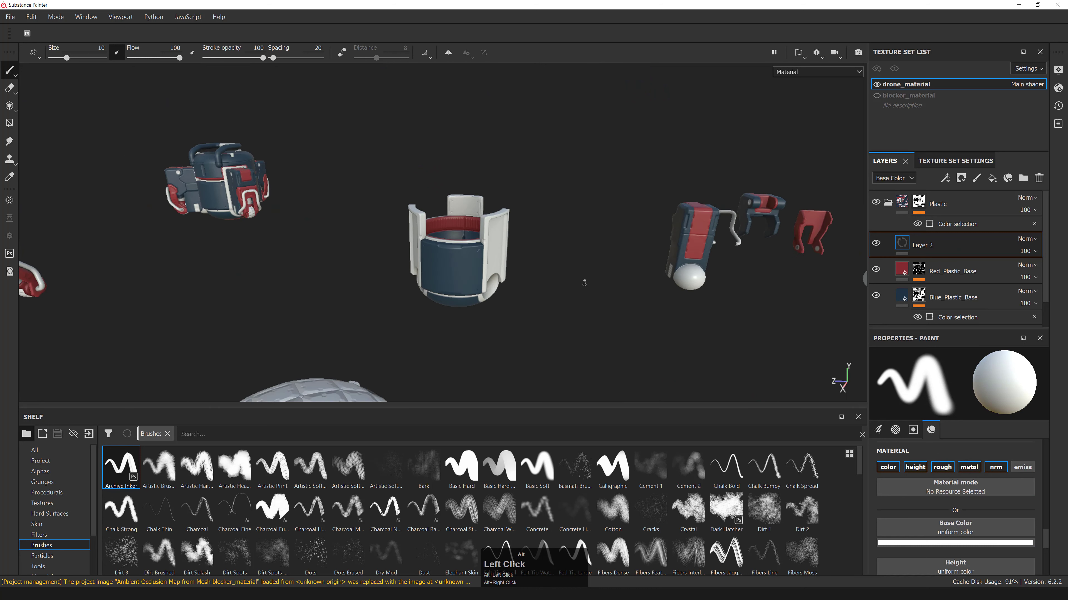
right_click_drag(504, 276, 572, 287, "alt")
mouse_move(454, 265)
left_mouse_down()
mouse_move(503, 277)
mouse_move(471, 263)
mouse_move(482, 290)
mouse_move(507, 257)
mouse_move(437, 278)
left_mouse_up()
mouse_move(437, 278)
left_mouse_down("alt")
mouse_move(456, 248)
mouse_move(465, 302)
left_mouse_up("alt")
left_click_drag(382, 303, 414, 309, "alt")
middle_click_drag(414, 309, 445, 310, "alt")
left_click_drag(411, 299, 439, 296, "alt")
right_click_drag(439, 296, 458, 291, "alt")
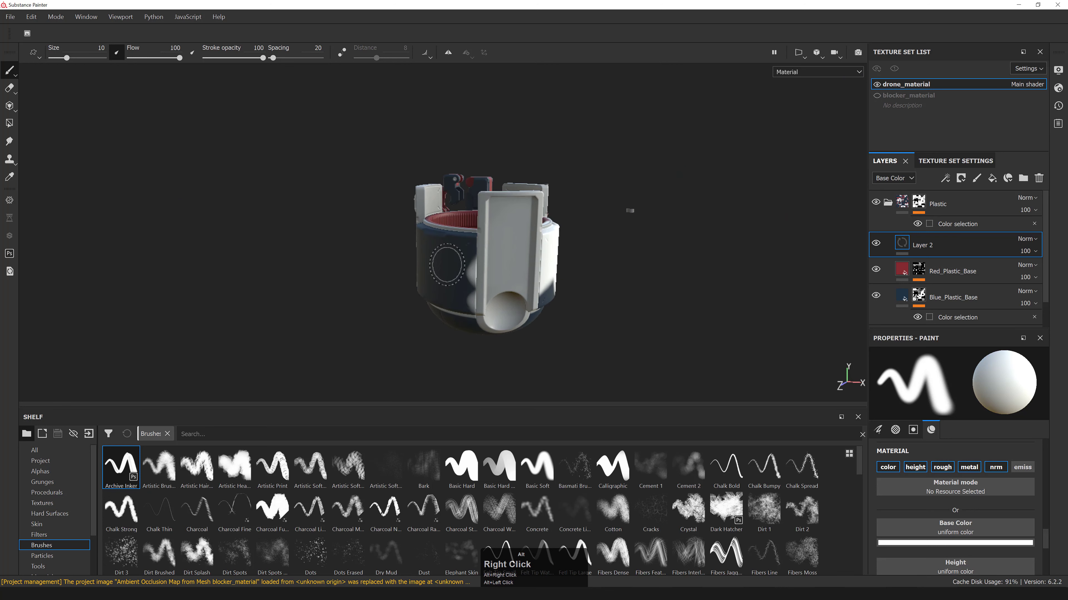
mouse_move(446, 260)
left_mouse_down()
mouse_move(466, 254)
mouse_move(466, 294)
left_mouse_up()
mouse_move(467, 295)
middle_mouse_down("alt")
mouse_move(468, 286)
mouse_move(513, 349)
middle_mouse_up("alt")
left_click_drag(486, 266, 515, 259)
middle_click_drag(519, 258, 380, 258, "alt")
left_click_drag(726, 261, 748, 209)
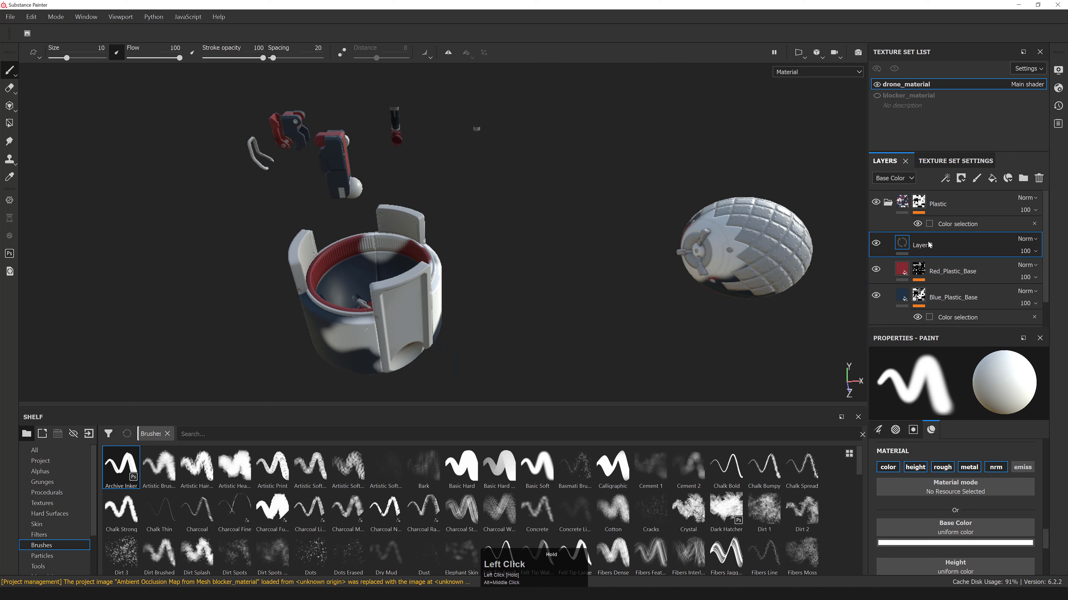
left_click(1038, 179)
- Examine the masked blue and red plastic on the assembled drone and its separate parts from several angles
right_click_drag(500, 227, 424, 227, "alt")
left_click_drag(425, 227, 481, 229, "alt")
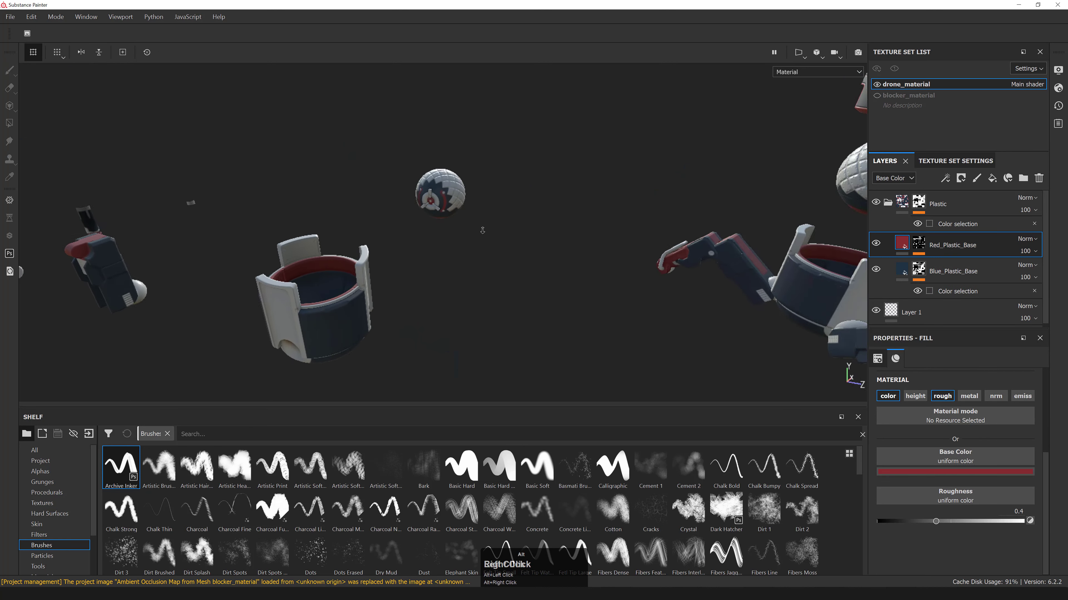
right_click_drag(481, 229, 357, 248, "alt")
left_click_drag(307, 260, 290, 248, "alt")
middle_click_drag(290, 248, 360, 259, "alt")
left_click_drag(361, 260, 395, 298, "alt")
right_click_drag(396, 298, 498, 270, "alt")
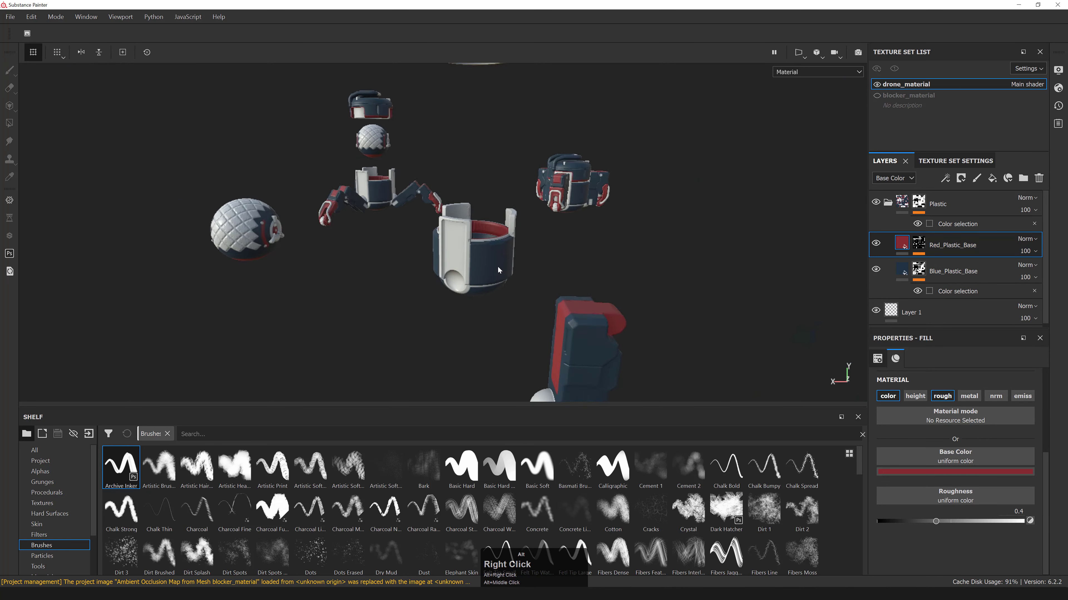
left_click_drag(378, 263, 441, 263, "alt")
middle_click_drag(441, 263, 388, 271, "alt")
left_click_drag(389, 271, 466, 290, "alt")
middle_click_drag(467, 290, 514, 301, "alt")
right_click_drag(514, 301, 515, 303, "alt")
middle_click_drag(515, 302, 483, 315, "alt")
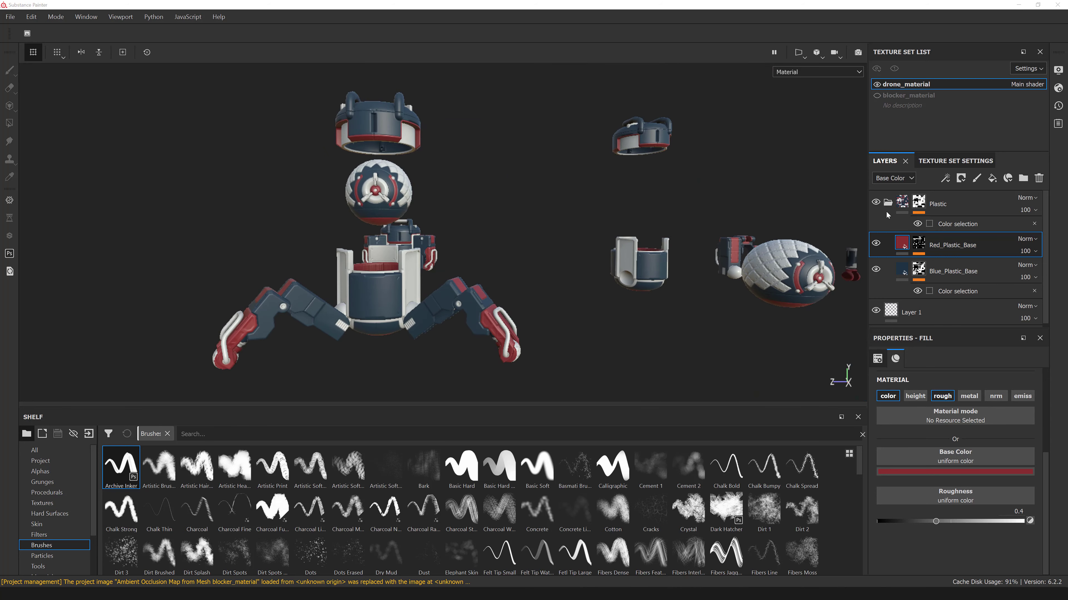
- Create a new folder above the Plastic folder and name it Metal
left_click(1023, 178)
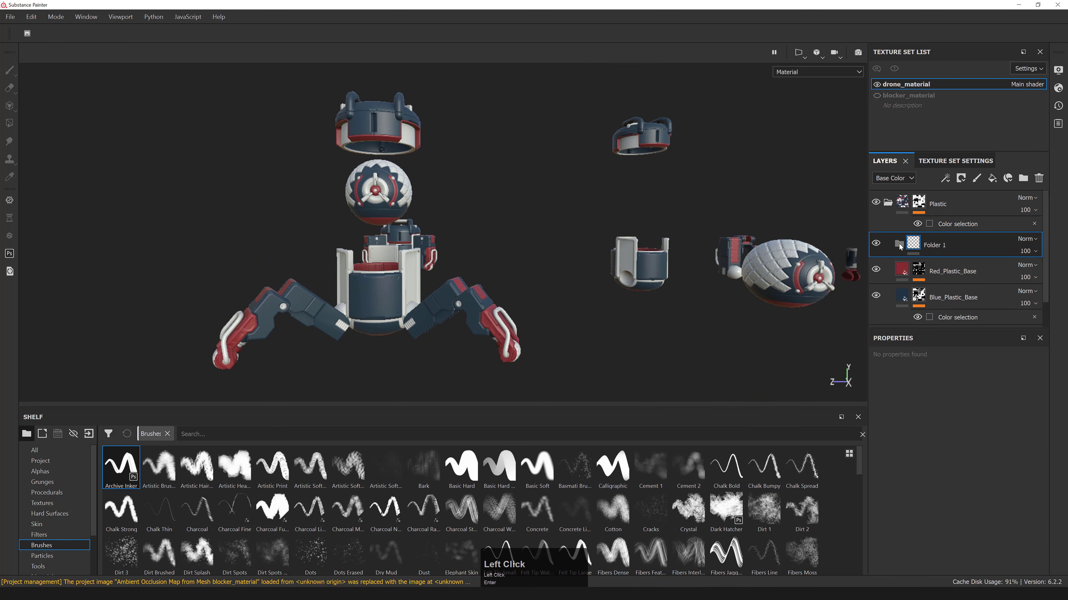
left_click_drag(938, 245, 943, 194)
left_click(888, 231)
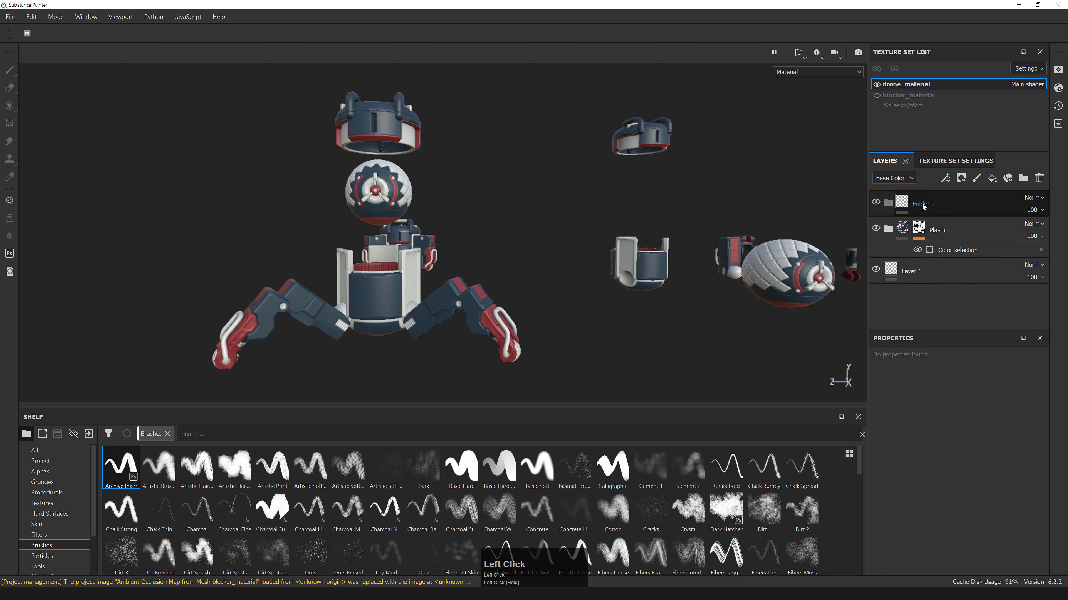
type("Metal")
key("Return")
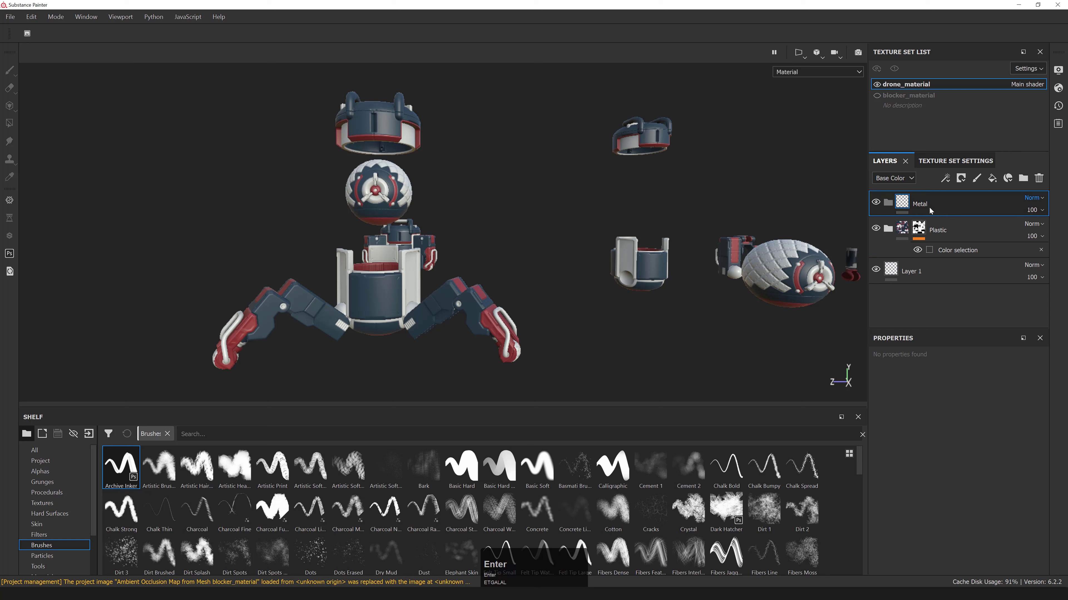
- Move the Metal folder below Plastic and delete Layer 1
left_click_drag(929, 207, 938, 248)
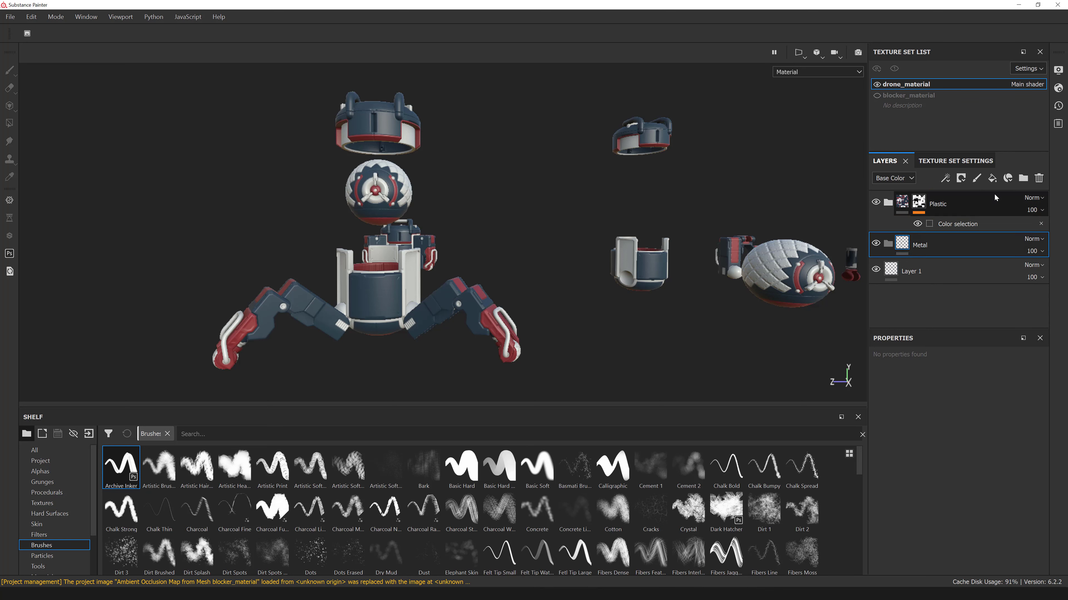
left_click(909, 270)
left_click(910, 273)
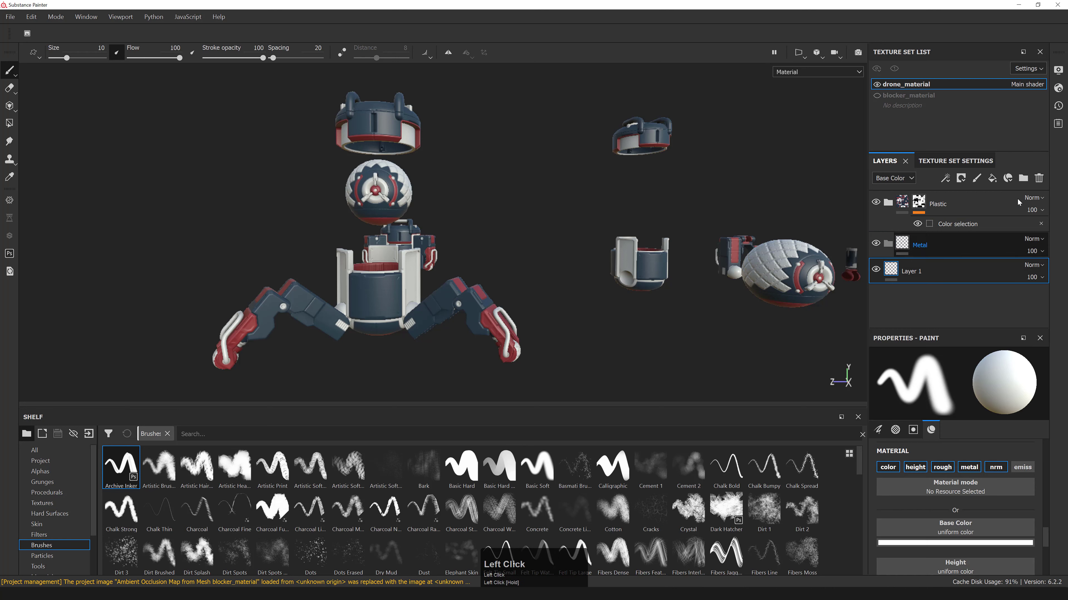
left_click(1039, 177)
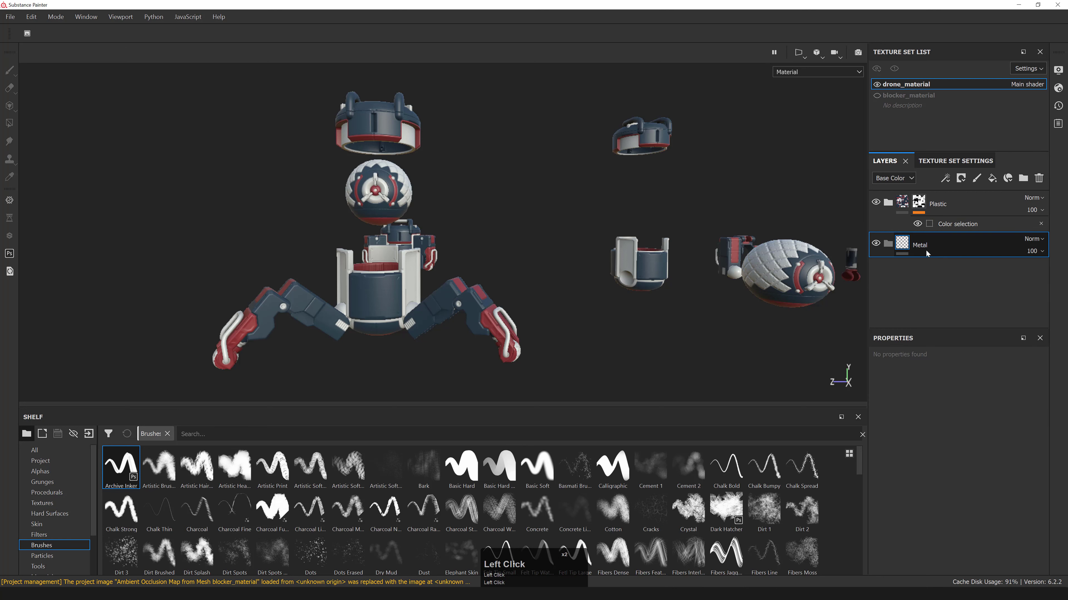
- Add a fill layer inside the Metal folder with only the color, roughness and metallic channels enabled
left_click(1008, 178)
left_click_drag(916, 245, 911, 272)
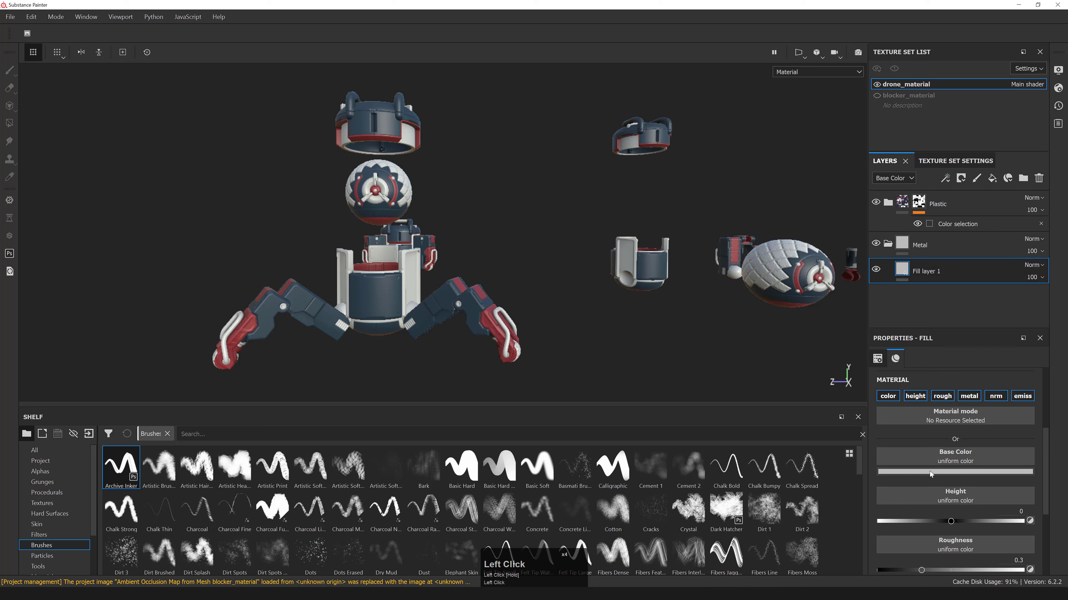
left_click(916, 397)
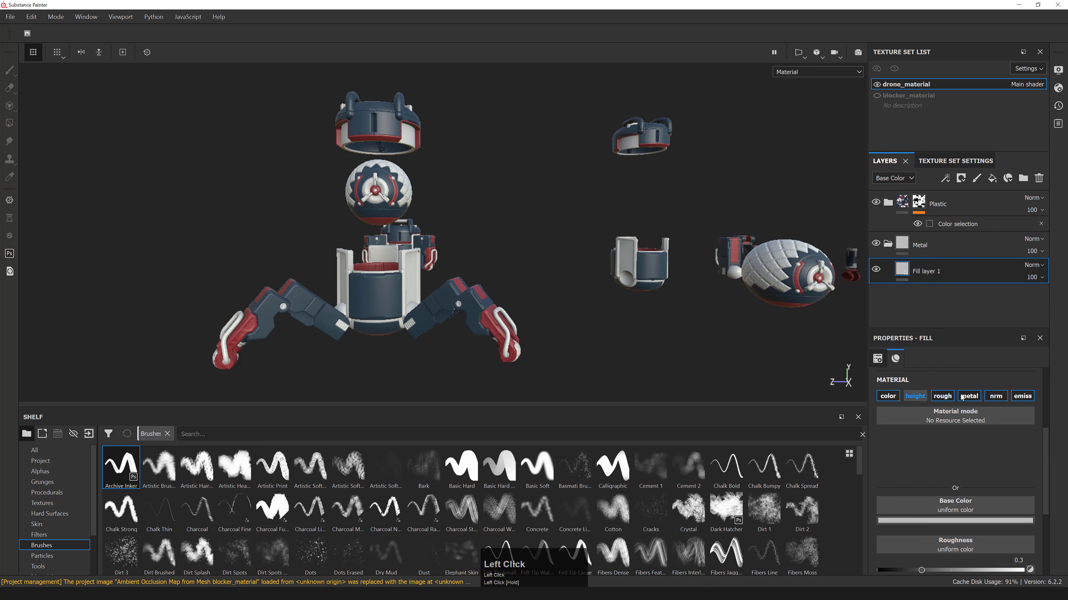
left_click(914, 399)
left_click(912, 401)
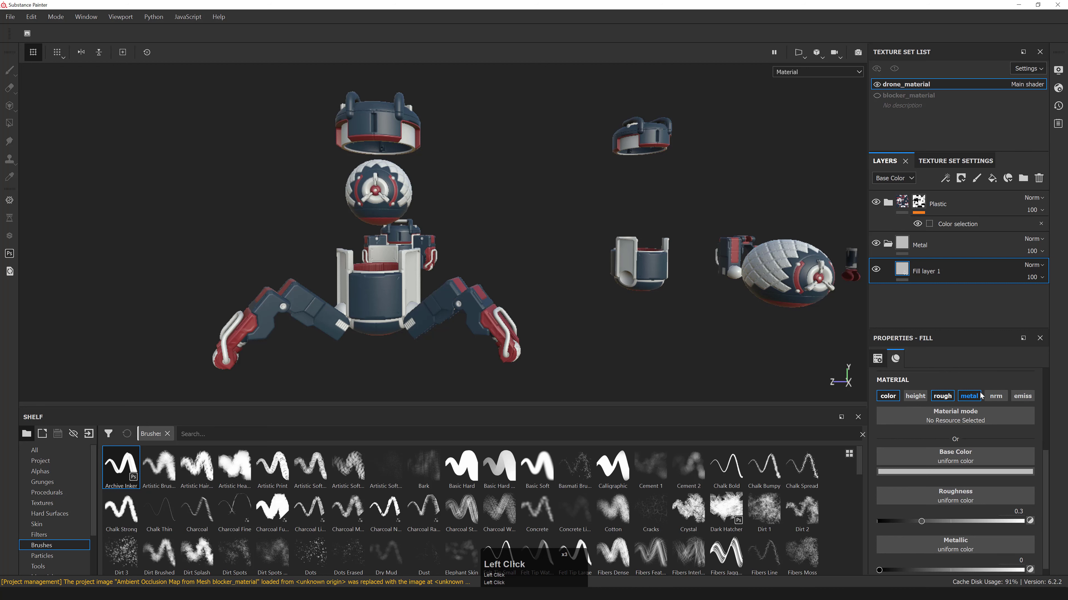
- Set the Metal folder fill layer's base color to a dark grey with RGB values of about 0.018
middle_click_drag(509, 302, 551, 265, "alt")
right_click_drag(551, 266, 597, 265, "alt")
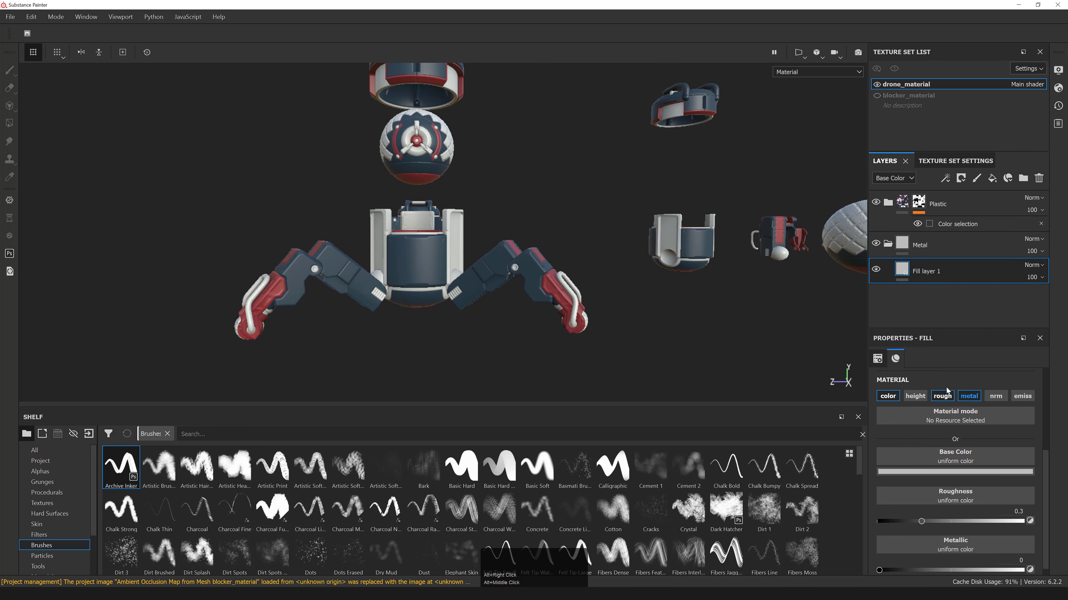
right_click_drag(559, 235, 577, 243, "alt")
left_click_drag(577, 243, 583, 261, "alt")
middle_click_drag(582, 261, 579, 283, "alt")
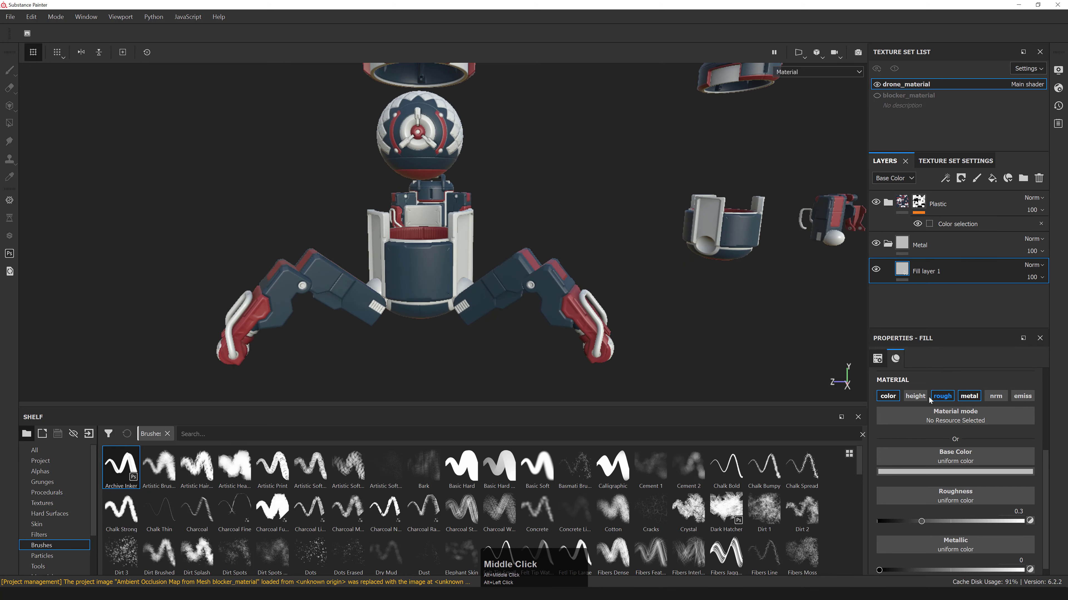
left_click(928, 470)
left_click_drag(925, 390, 903, 430)
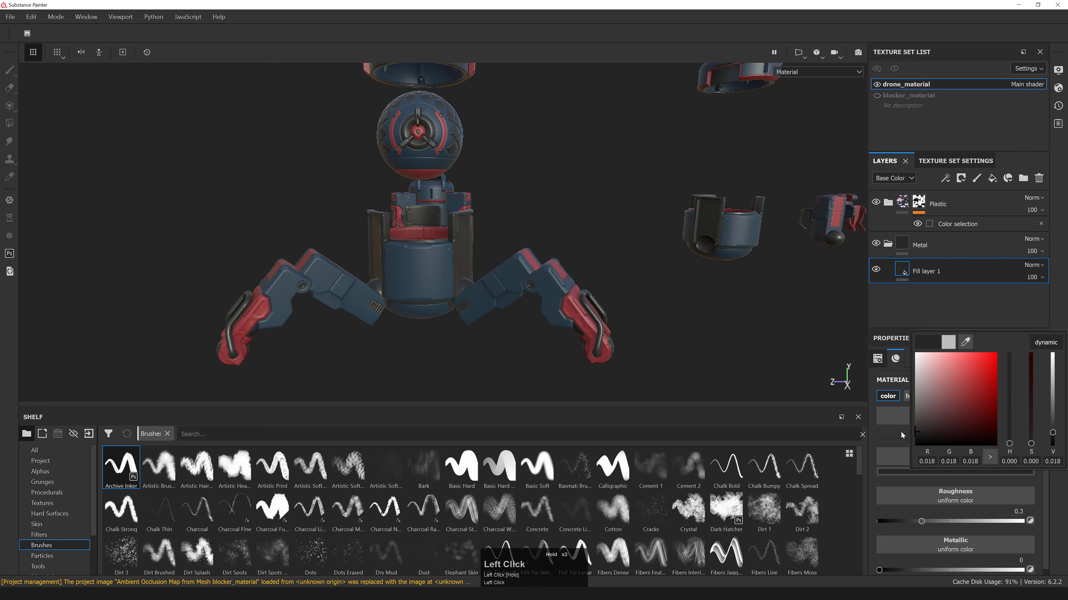
left_click(900, 432)
- Try full metallic on the metal fill layer and settle on a metallic value of 0.5
left_click(898, 571)
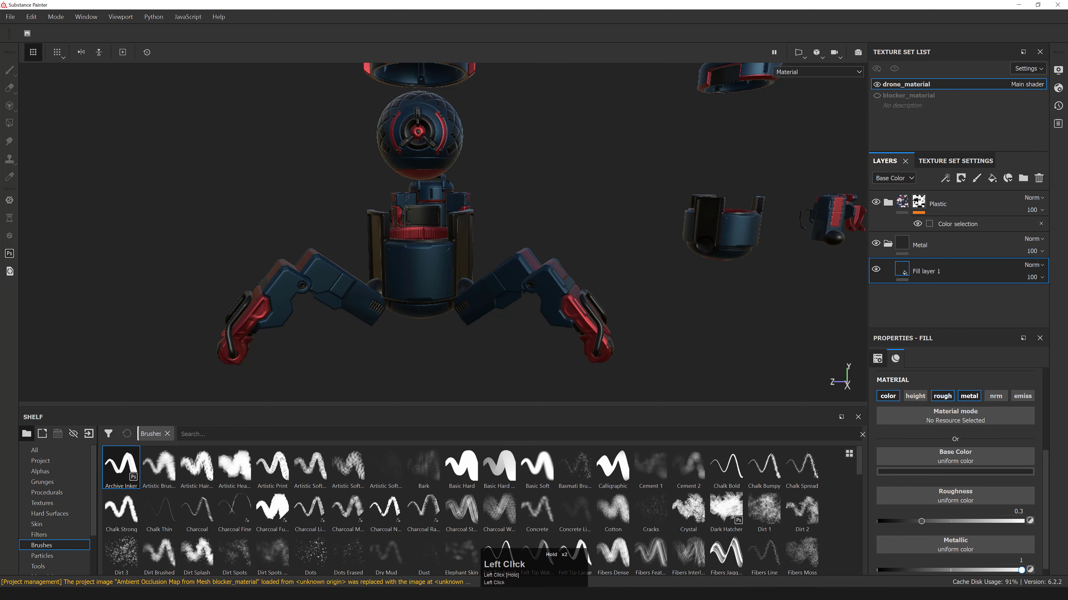
left_click_drag(561, 291, 517, 265, "alt")
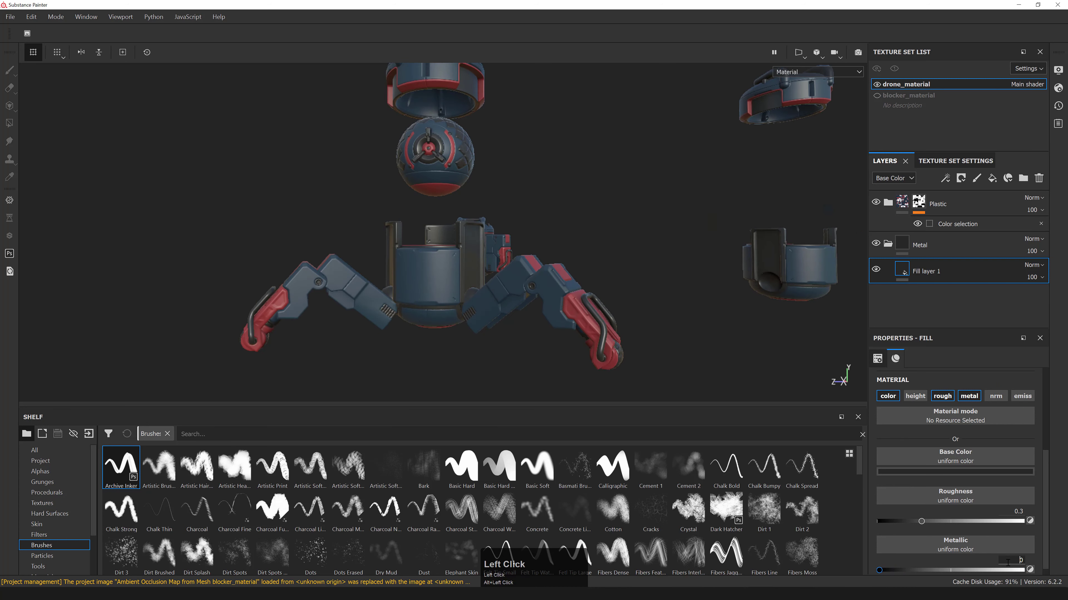
key("ctrl+a")
key("Return")
left_click_drag(710, 259, 515, 244, "alt")
right_click_drag(515, 244, 739, 261, "alt")
mouse_move(951, 570)
left_mouse_down()
mouse_move(1022, 570)
mouse_move(856, 575)
mouse_move(961, 570)
left_mouse_up()
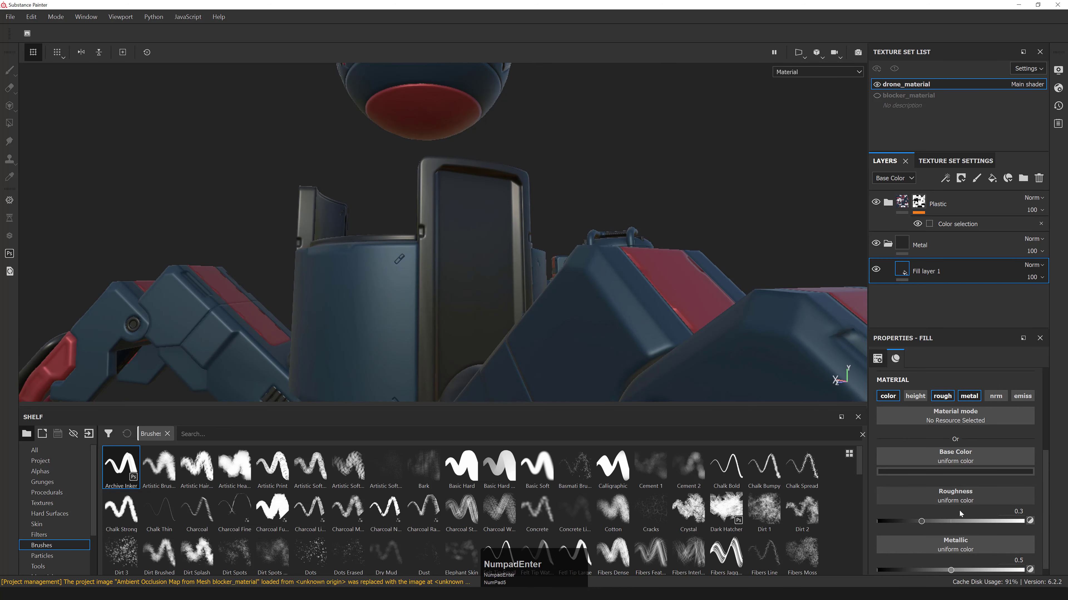
- Set the metal fill layer's roughness to 0.1
left_click_drag(921, 522, 838, 534)
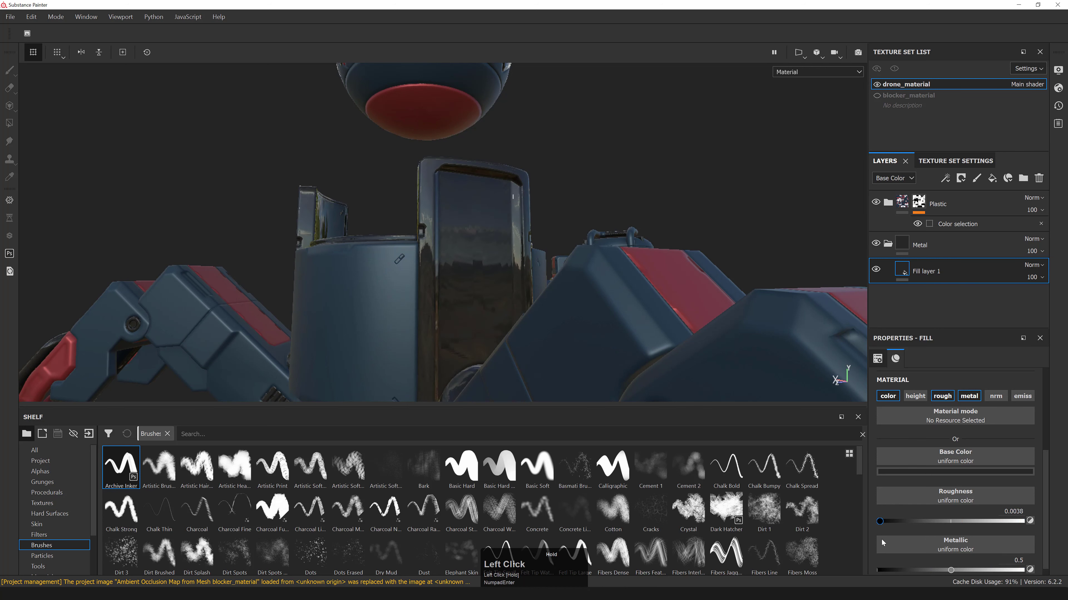
left_click(1008, 511)
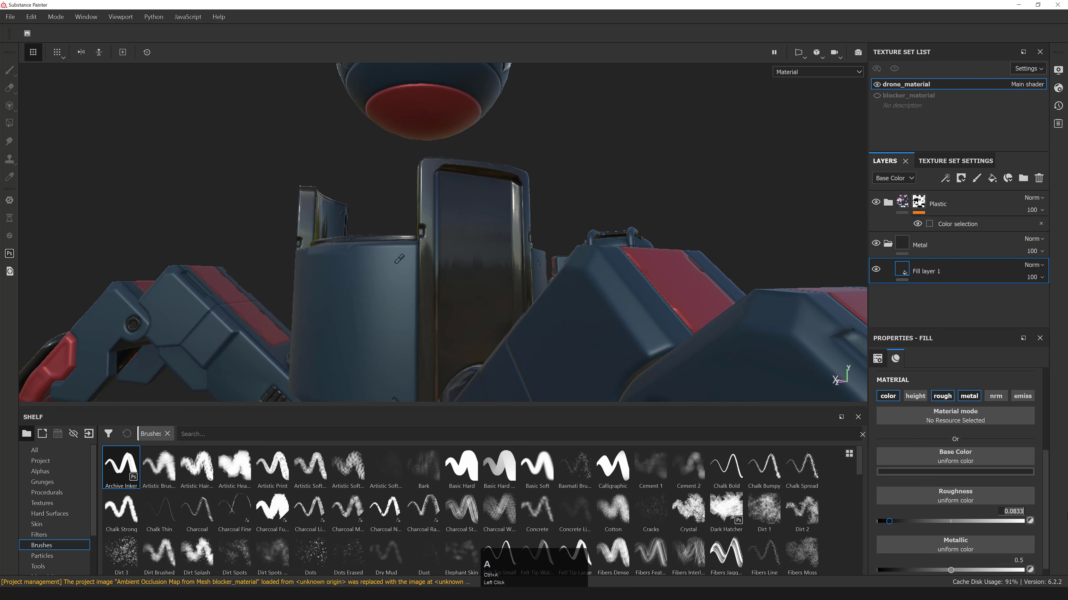
type(".1")
key("Return")
- Examine the dark metal's reflections on the drone's body, legs and head from several angles
right_click_drag(580, 324, 179, 219, "alt")
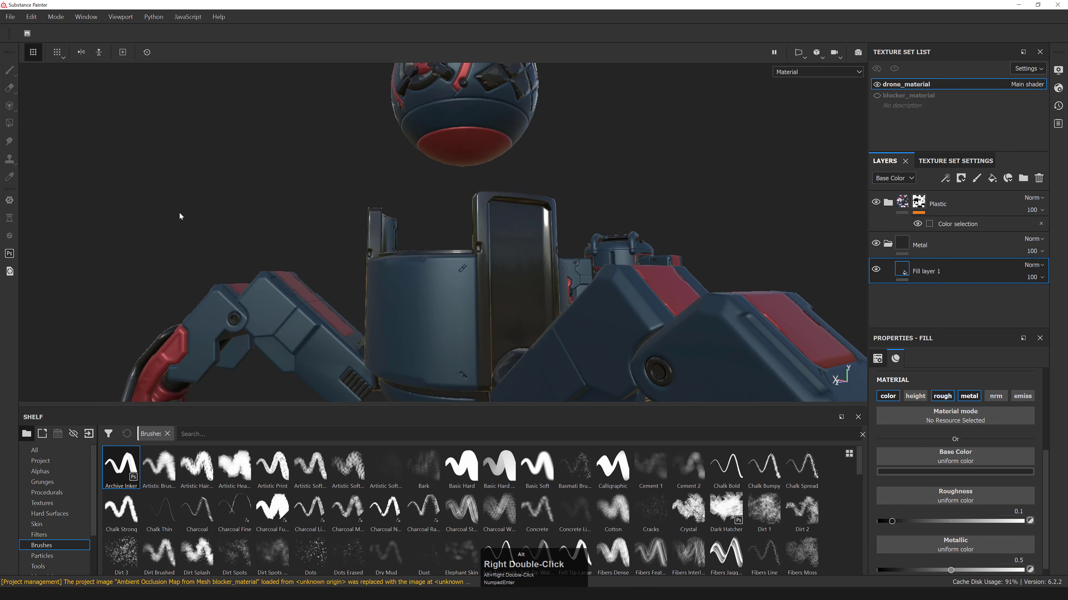
left_click_drag(179, 219, 632, 214, "alt")
right_click_drag(632, 214, 589, 224, "alt")
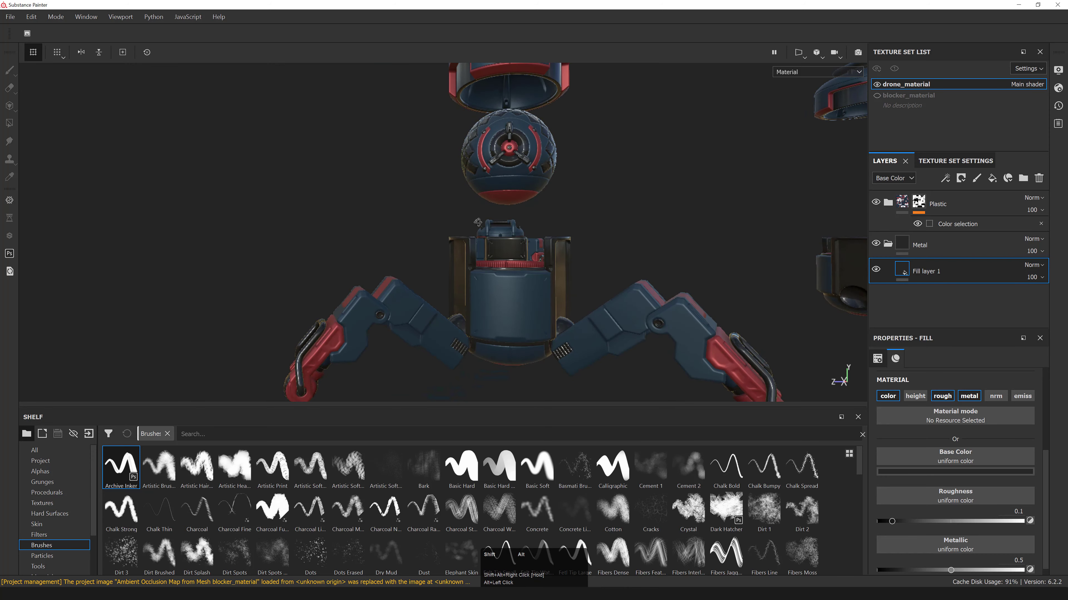
left_click_drag(589, 225, 420, 227, "alt")
middle_click_drag(420, 227, 358, 227, "alt")
left_click_drag(358, 227, 295, 244, "alt")
right_click_drag(294, 243, 315, 260, "shift")
left_click_drag(315, 260, 420, 260, "alt")
middle_click_drag(421, 261, 597, 257, "alt")
right_click_drag(597, 256, 643, 267, "alt")
right_click_drag(643, 267, 682, 260, "shift")
left_click_drag(682, 260, 647, 252, "alt")
right_click_drag(647, 253, 610, 252, "alt")
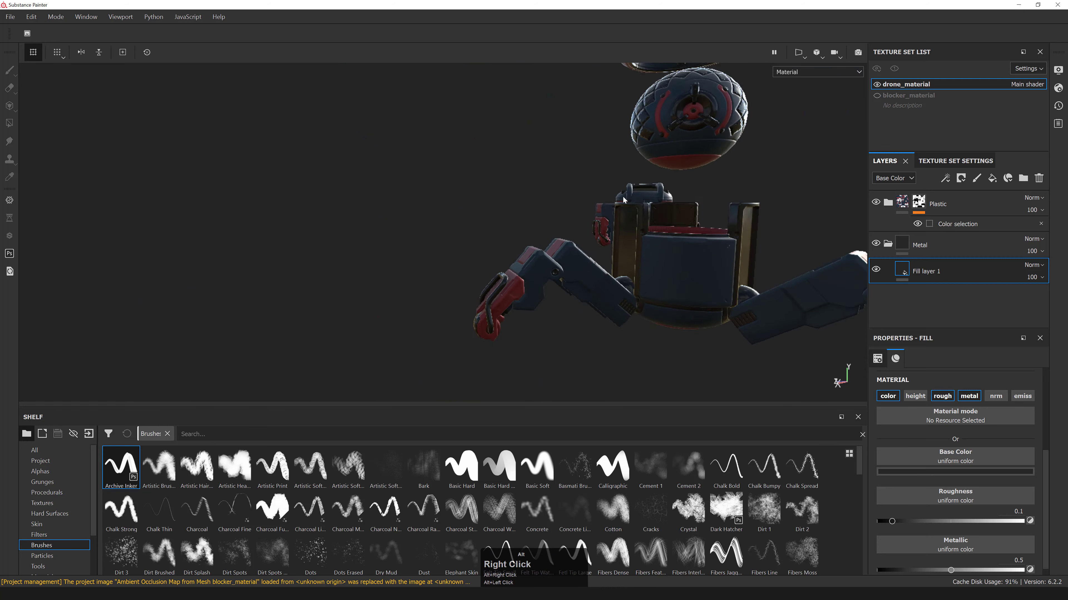
left_click_drag(609, 253, 349, 265, "alt")
middle_click_drag(349, 265, 407, 271, "alt")
left_click_drag(408, 272, 580, 290, "alt")
right_click_drag(580, 290, 616, 293, "alt")
left_click_drag(615, 293, 687, 320, "alt")
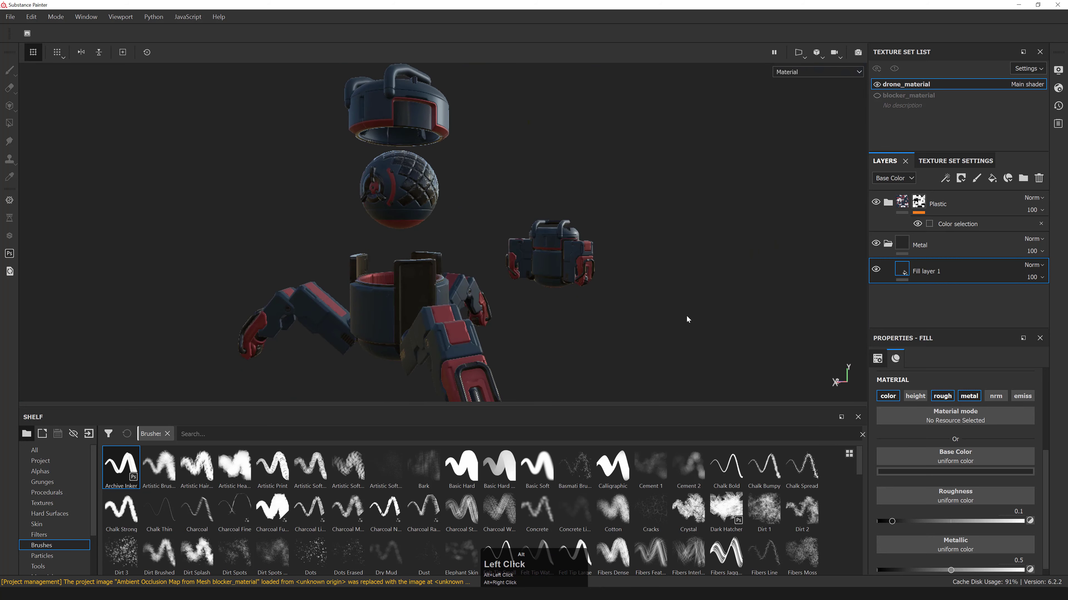
- Lighten the metal fill layer's base color slightly to a brighter dark grey and check it around the drone
left_click(951, 471)
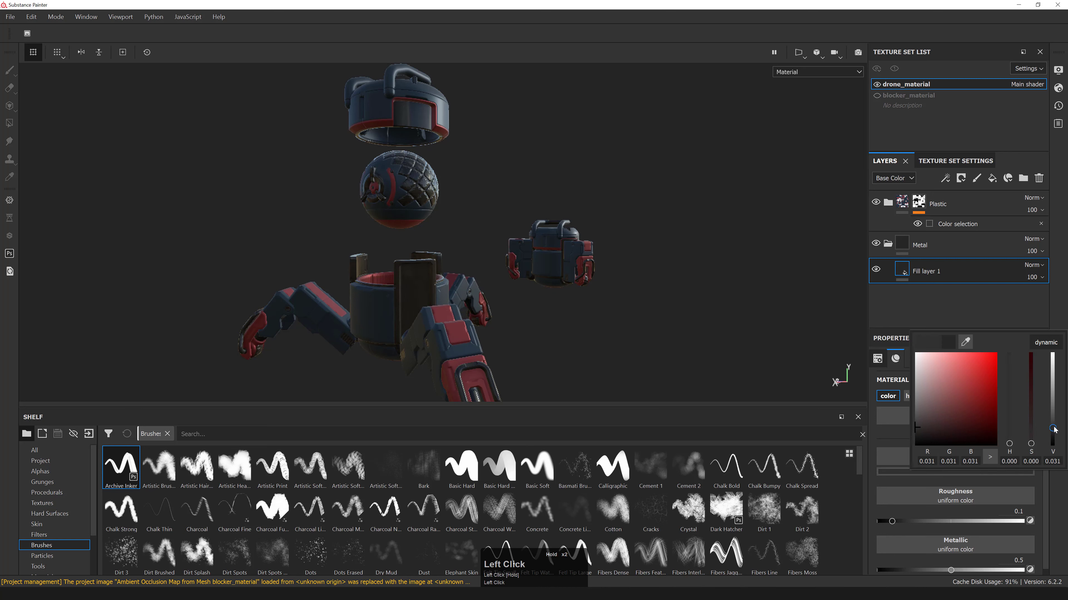
left_click_drag(1054, 429, 1054, 426)
right_click_drag(470, 265, 477, 271, "alt")
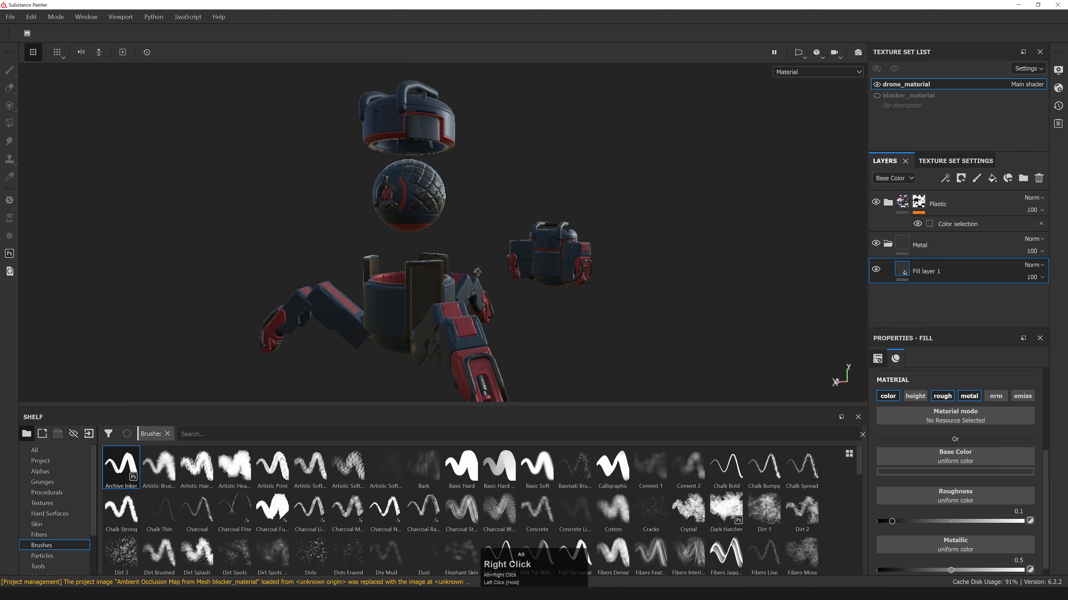
left_click_drag(477, 272, 207, 274, "alt")
right_click_drag(207, 275, 267, 281, "alt")
left_click_drag(267, 281, 403, 267, "alt")
right_click_drag(403, 267, 385, 265, "alt")
left_click_drag(385, 265, 557, 283, "alt")
left_click_drag(404, 293, 432, 291, "alt")
right_click_drag(432, 290, 493, 298, "shift")
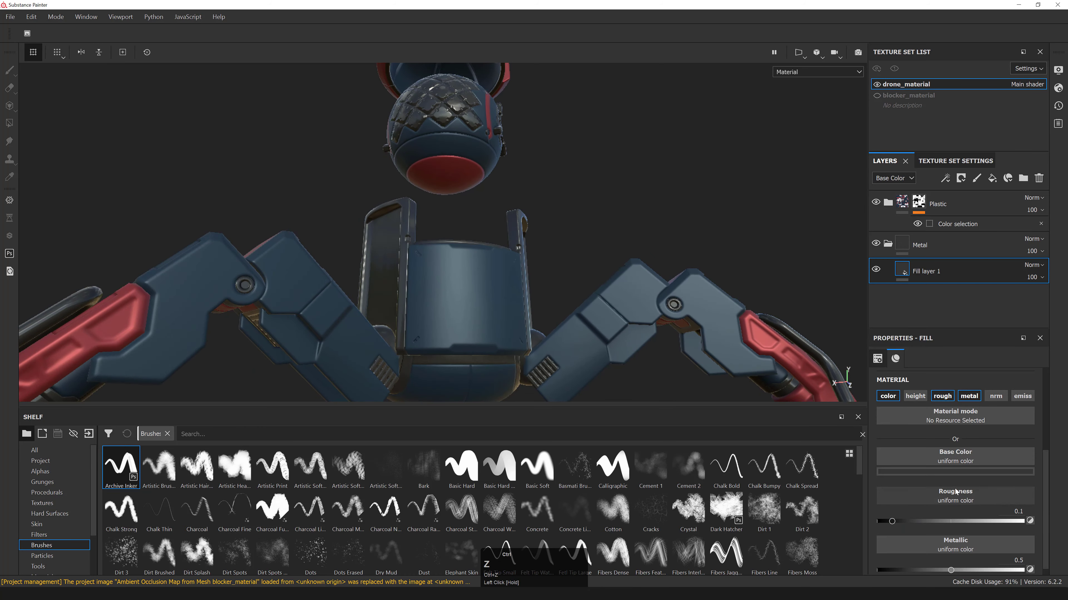
- Raise the metal fill layer's metallic value to about 0.87
mouse_move(951, 570)
left_mouse_down()
mouse_move(963, 571)
mouse_move(933, 570)
mouse_move(977, 571)
left_mouse_up()
left_click(944, 570)
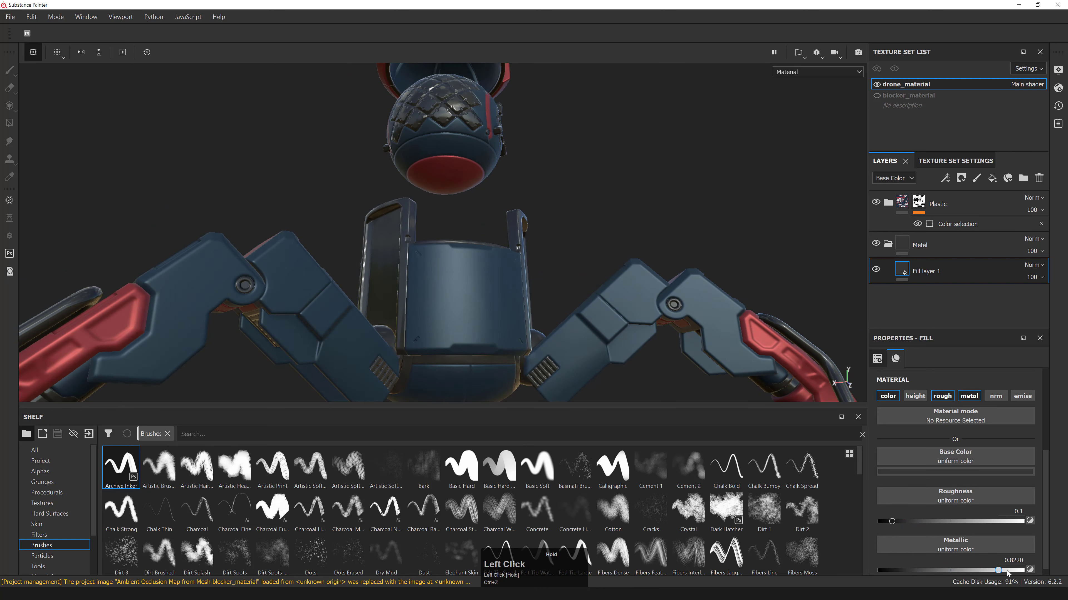
left_click(984, 570)
left_click(993, 570)
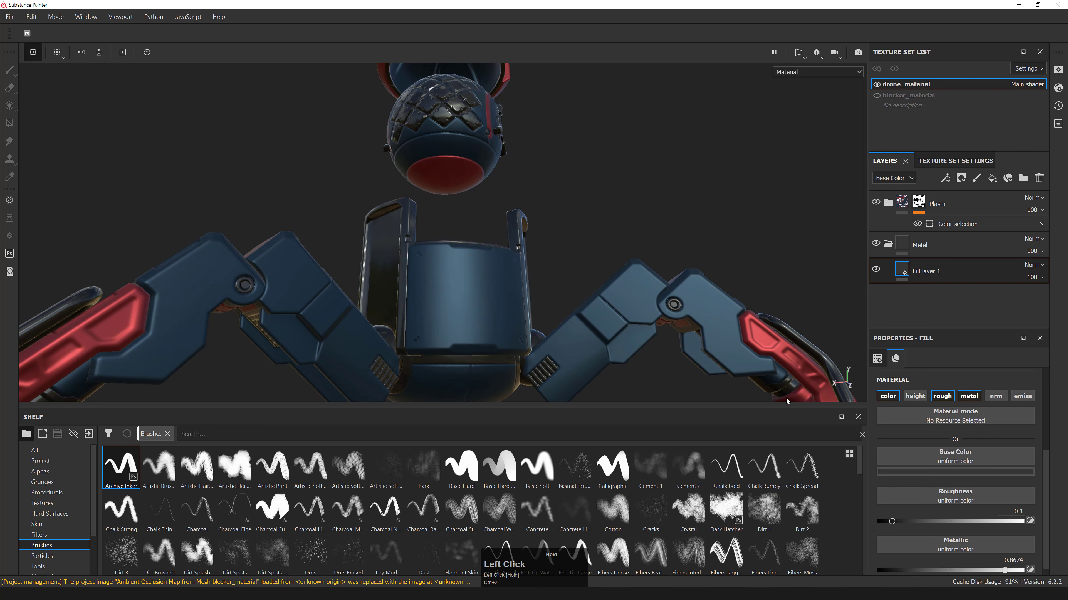
- Lower the metallic value to about 0.69 while viewing only the Metallic channel, and return to the Material view
middle_click_drag(683, 253, 666, 212, "alt")
left_click(817, 72)
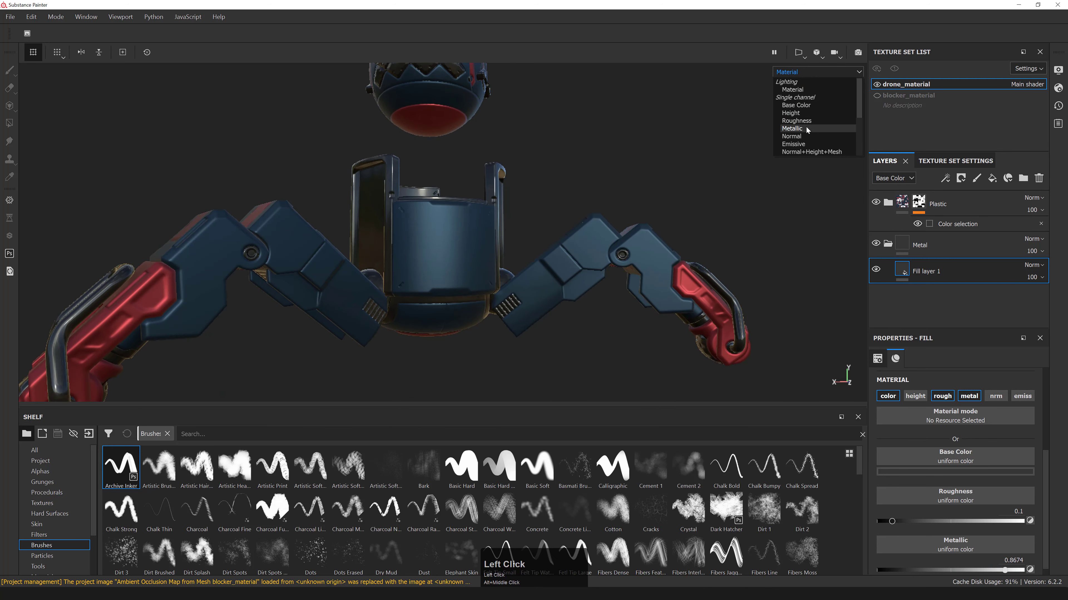
left_click(792, 128)
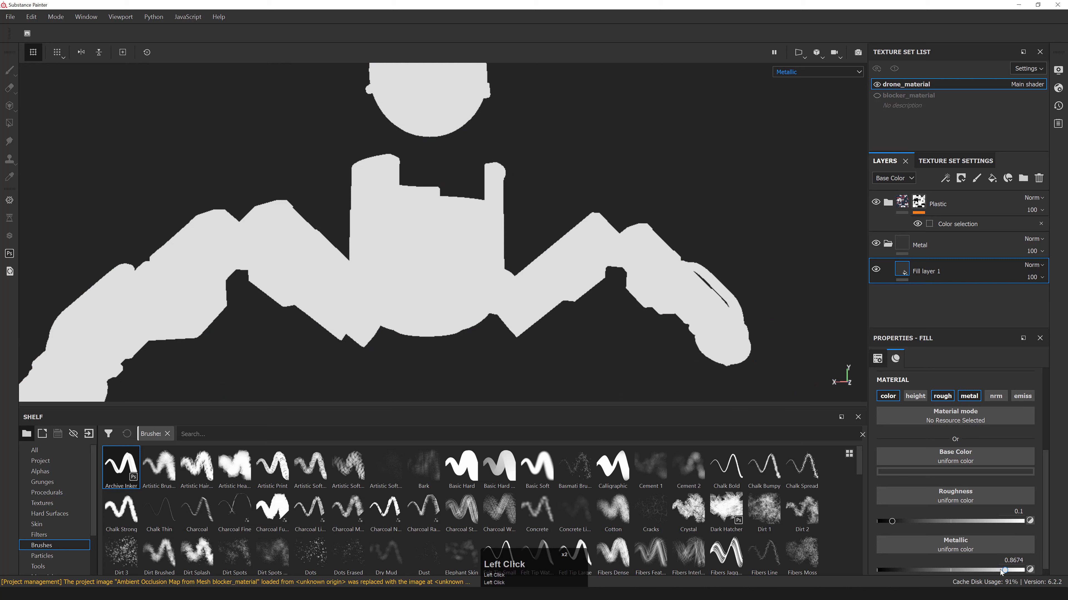
left_click(945, 570)
mouse_move(929, 571)
left_mouse_down()
mouse_move(1013, 574)
mouse_move(946, 574)
mouse_move(975, 574)
left_mouse_up()
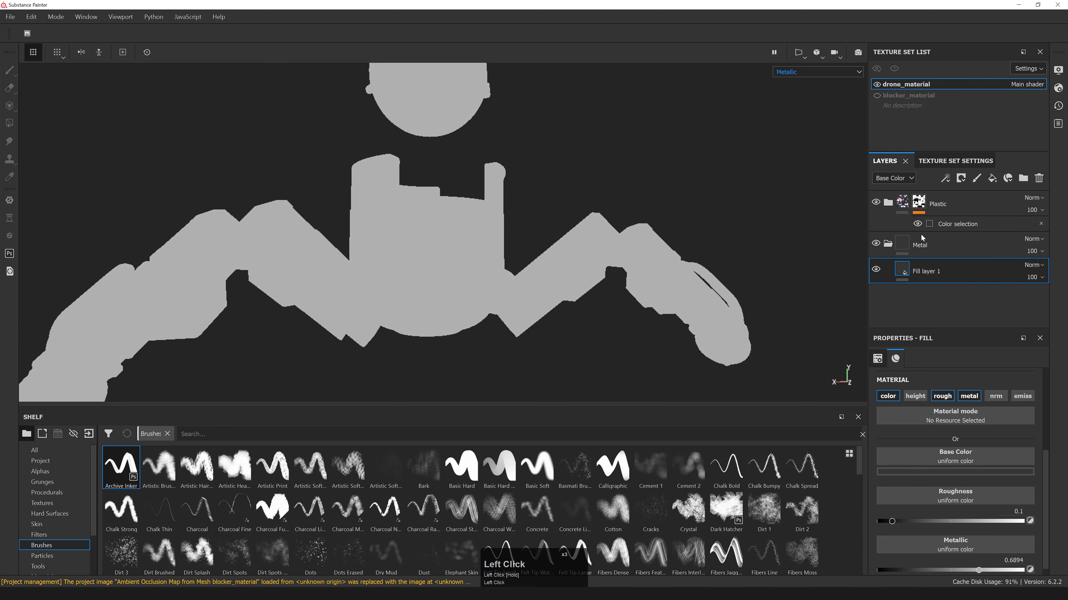
key("m")
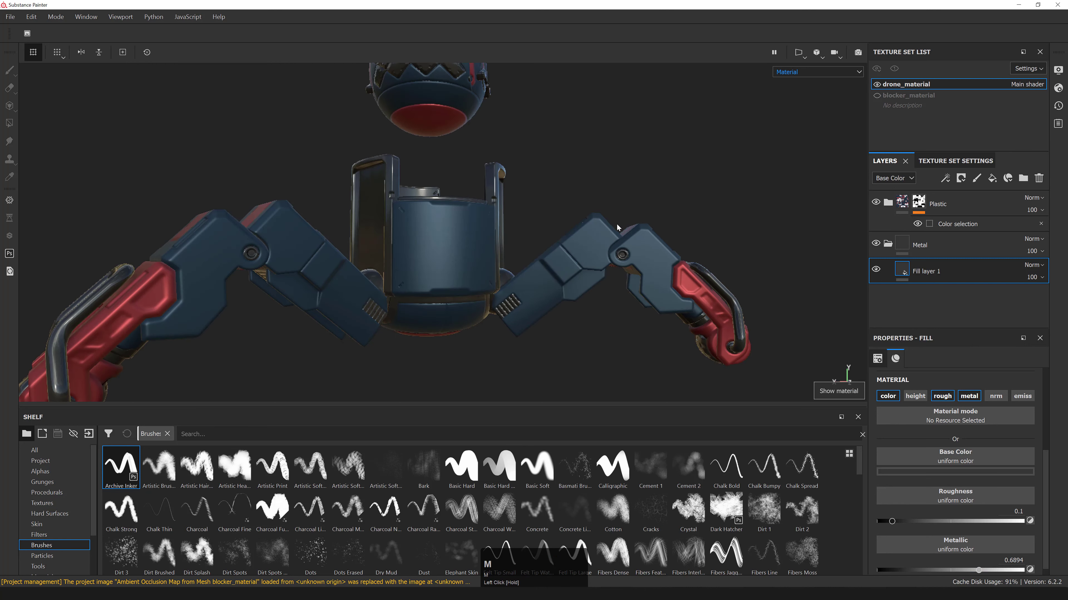
- Add a color selection mask to the Metal folder and pick the black ID color from the drone
left_click(923, 246)
right_click(924, 246)
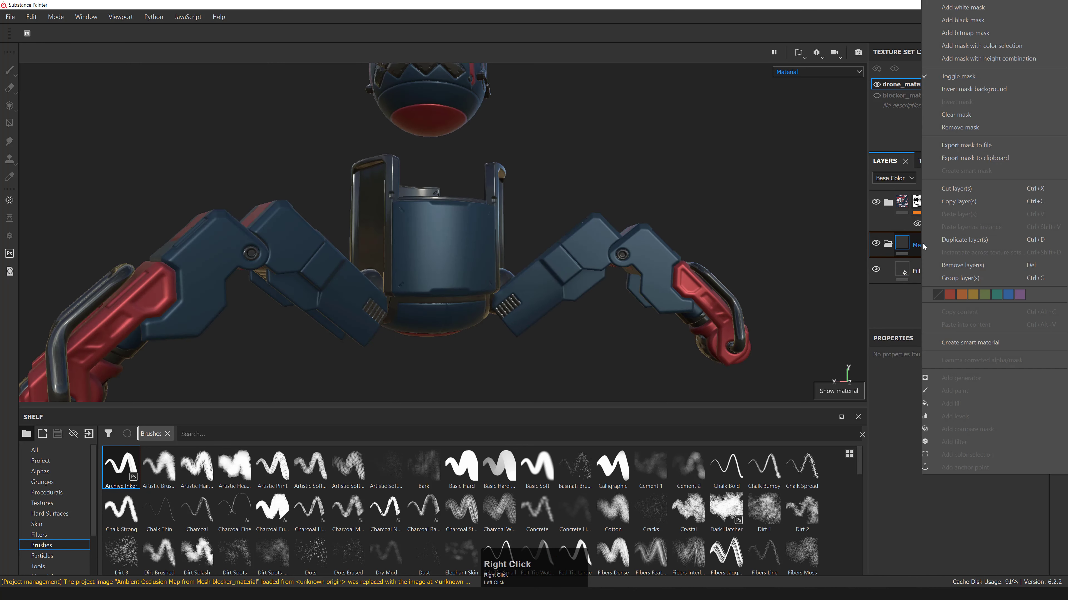
left_click(997, 46)
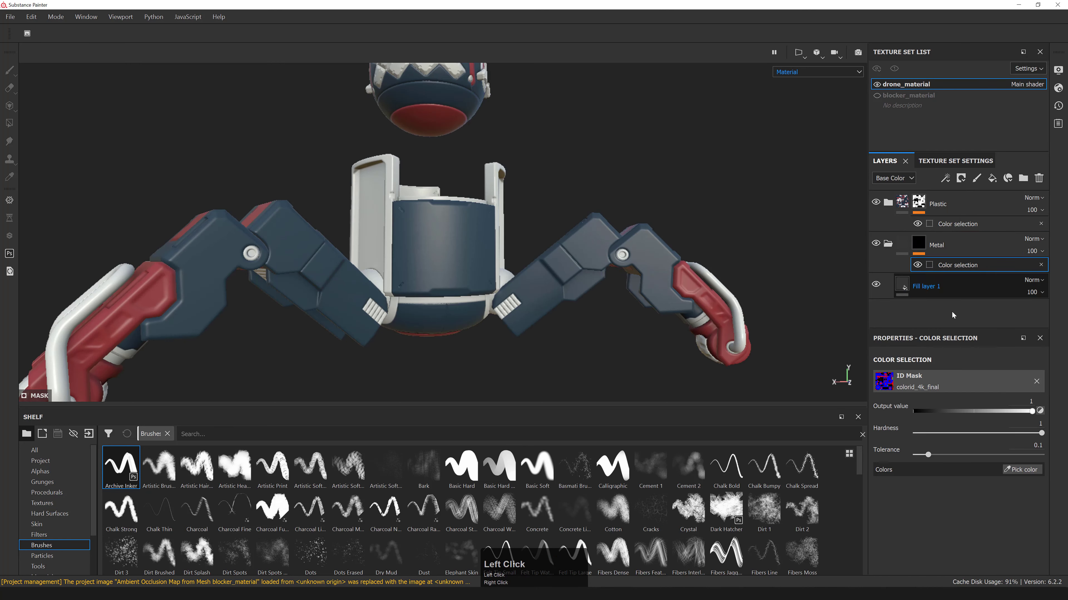
left_click(1014, 470)
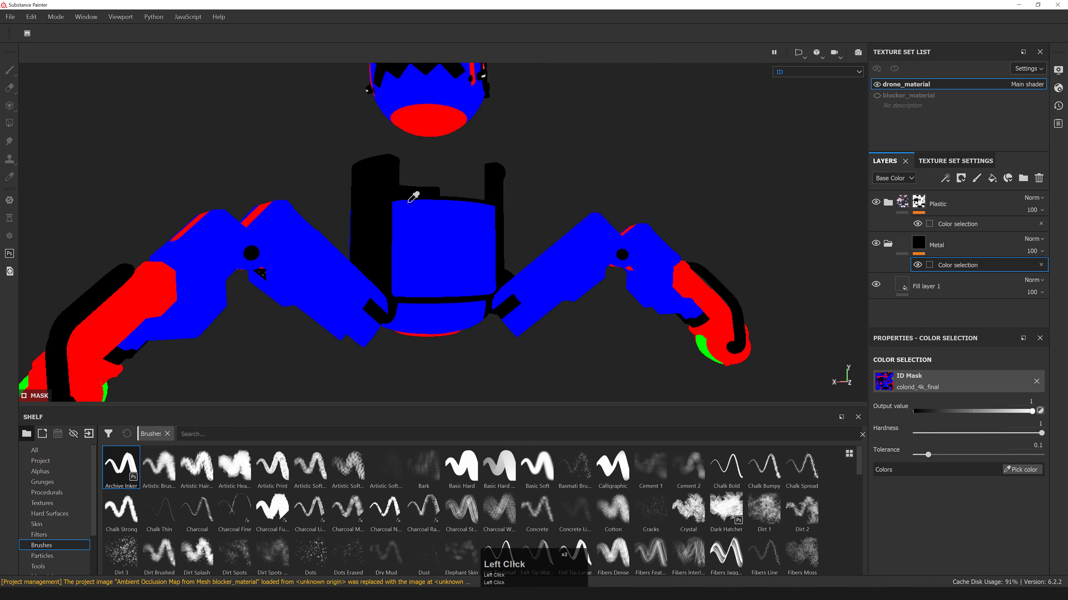
left_click(380, 184)
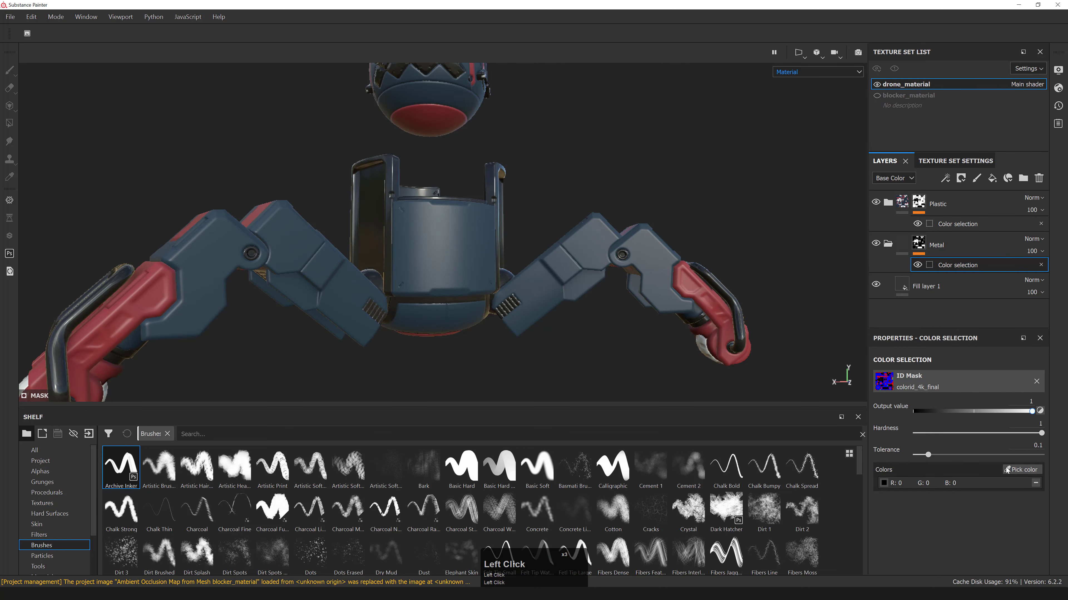
- Inspect the drone's Metallic channel on its own and return to the Material view
left_click(812, 73)
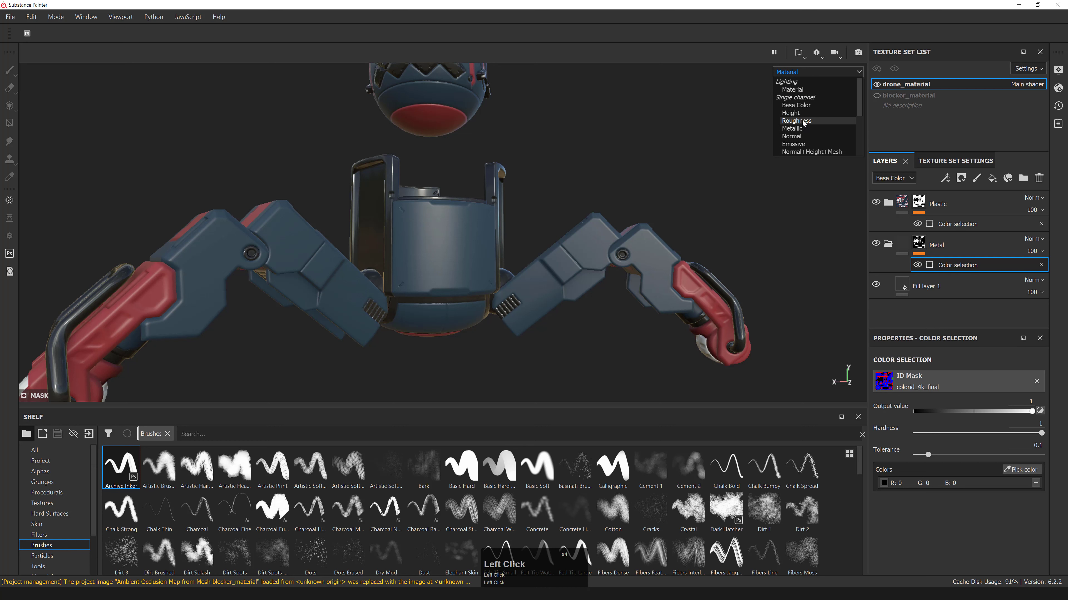
scroll(809, 129, "down", 2)
left_click(794, 105)
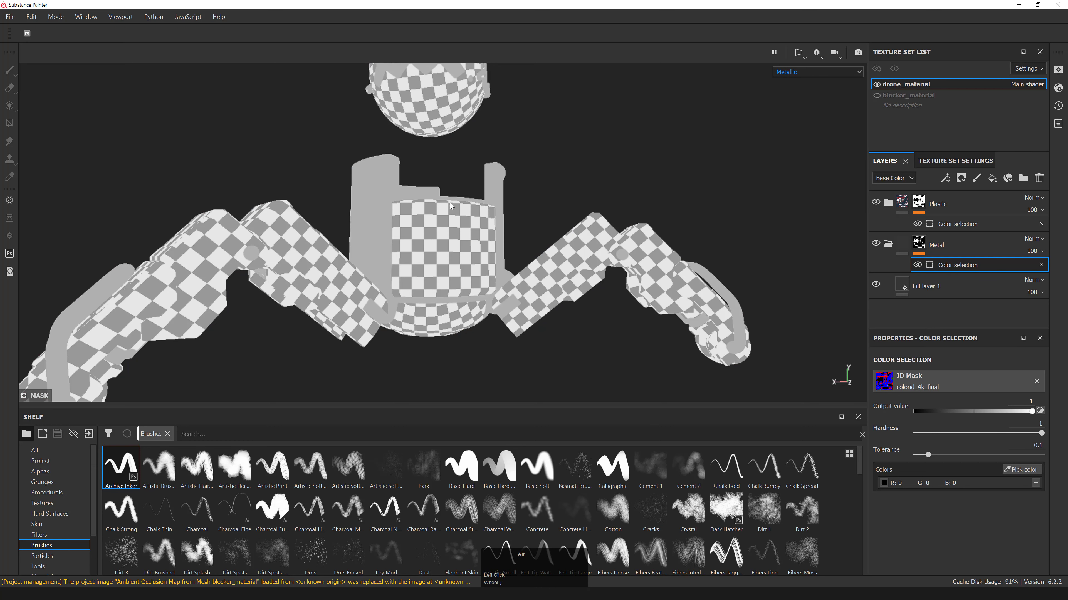
left_click_drag(450, 206, 843, 315, "alt")
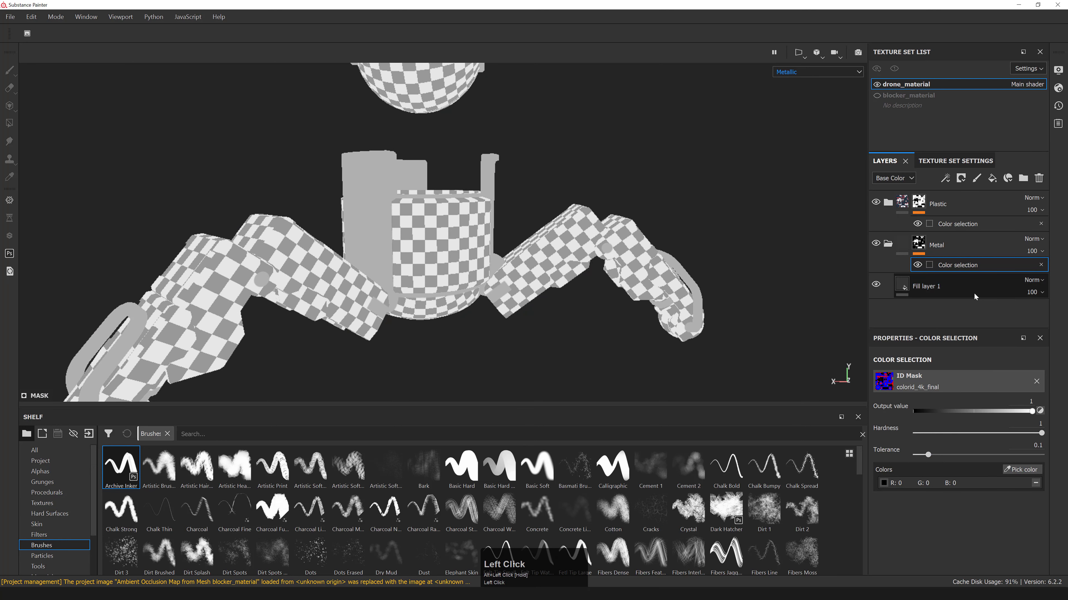
key("m")
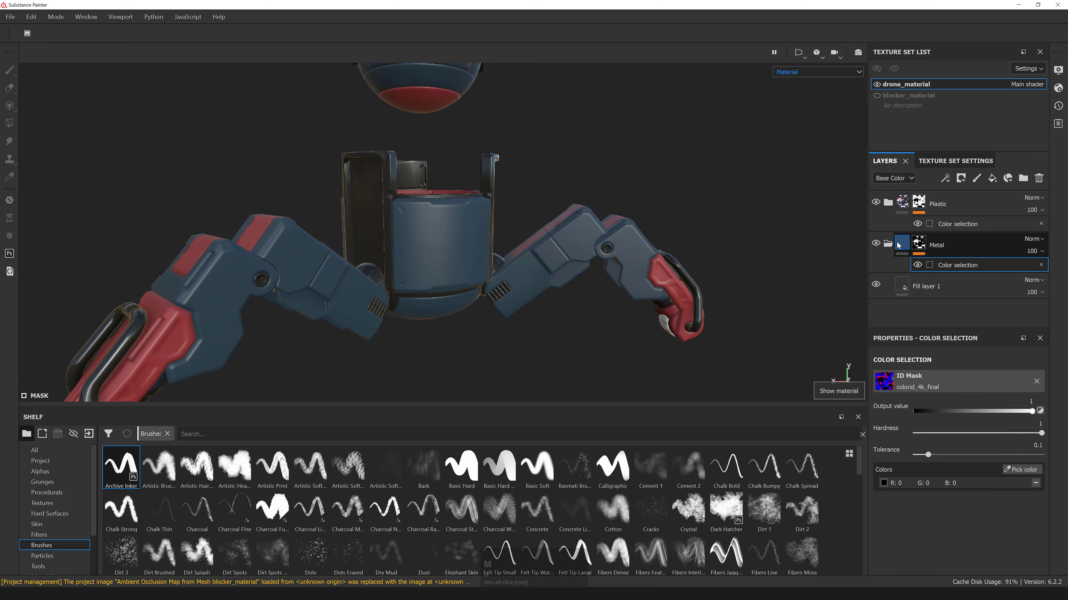
- Set the metallic value of Fill layer 1 in the Metal folder to 0.25
left_click(886, 290)
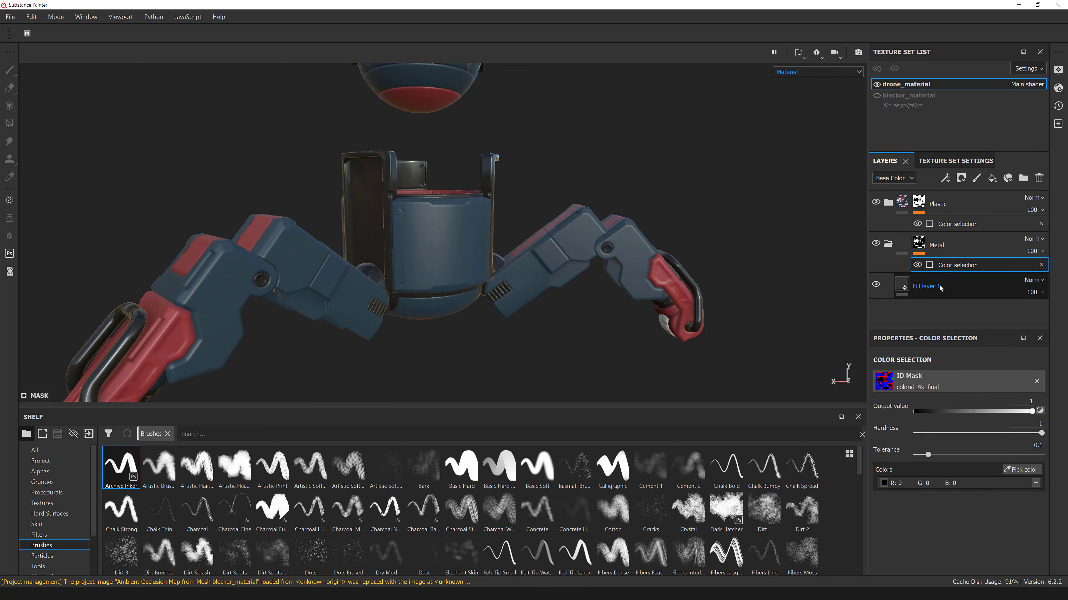
left_click(888, 245)
left_click(887, 245)
left_click(920, 292)
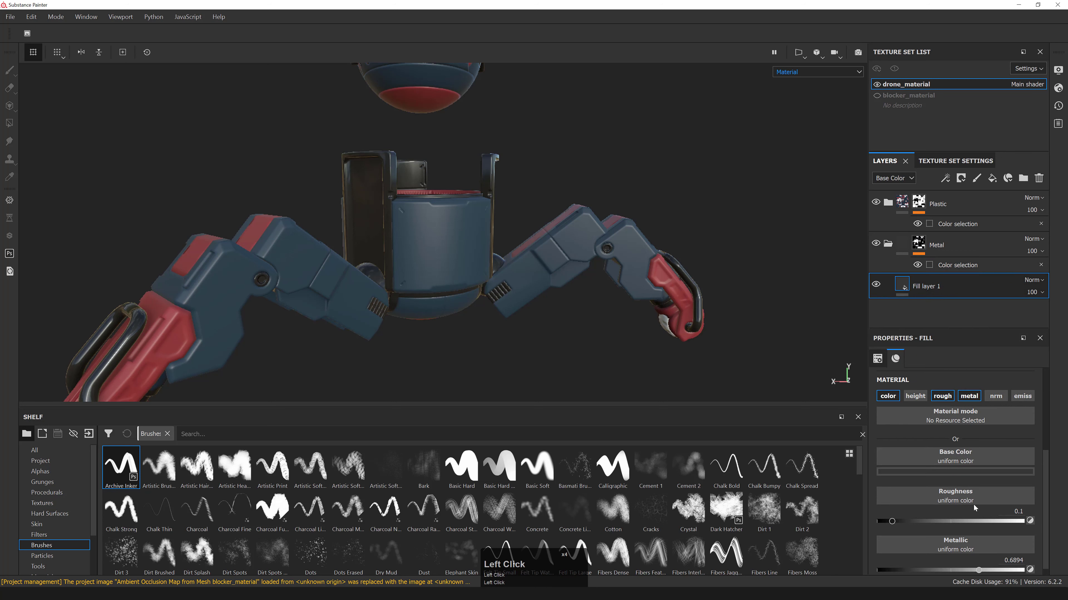
scroll(912, 531, "down", 1)
left_click_drag(978, 560, 1047, 564)
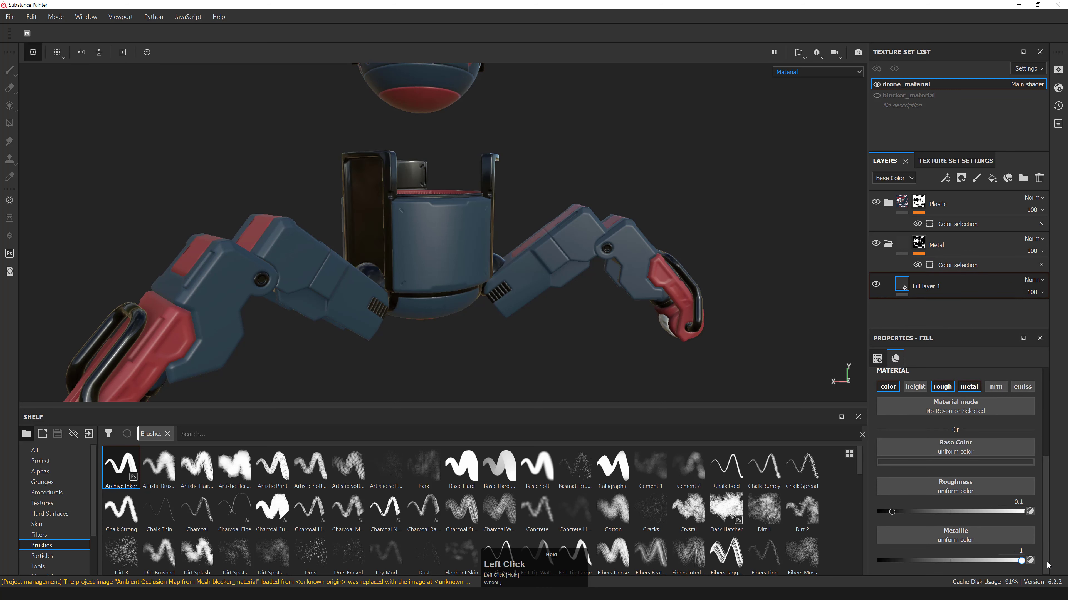
mouse_move(923, 562)
left_mouse_down()
mouse_move(870, 562)
mouse_move(994, 567)
left_mouse_up()
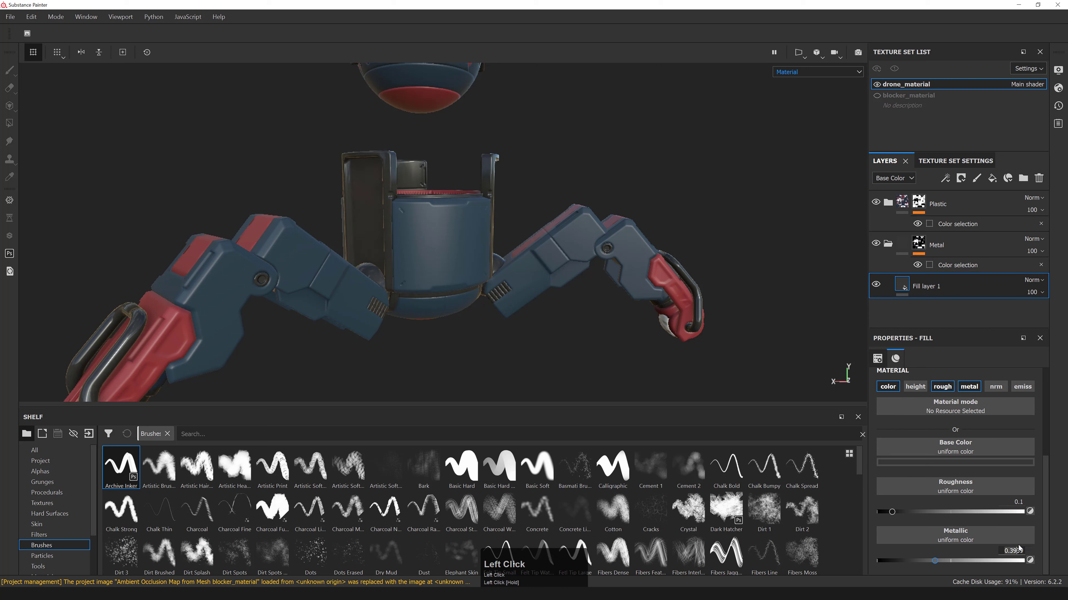
type("0.25")
key("KP_Enter")
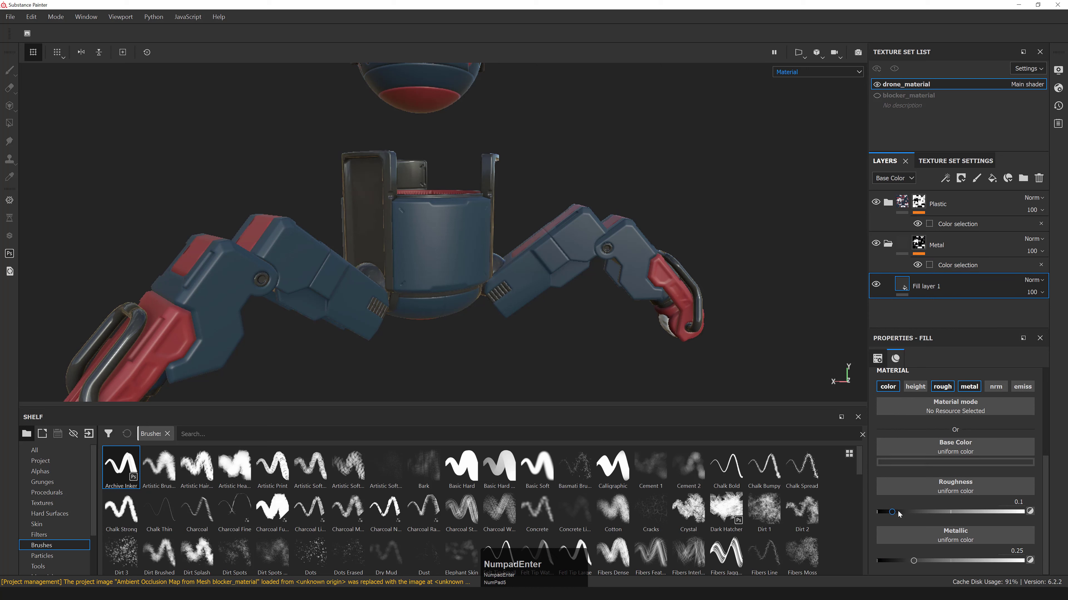
- Test a higher roughness on Fill layer 1 in the Metal folder and set its roughness value to 0.2
mouse_move(891, 511)
left_mouse_down()
mouse_move(901, 527)
mouse_move(933, 534)
left_mouse_up()
left_click(1017, 511)
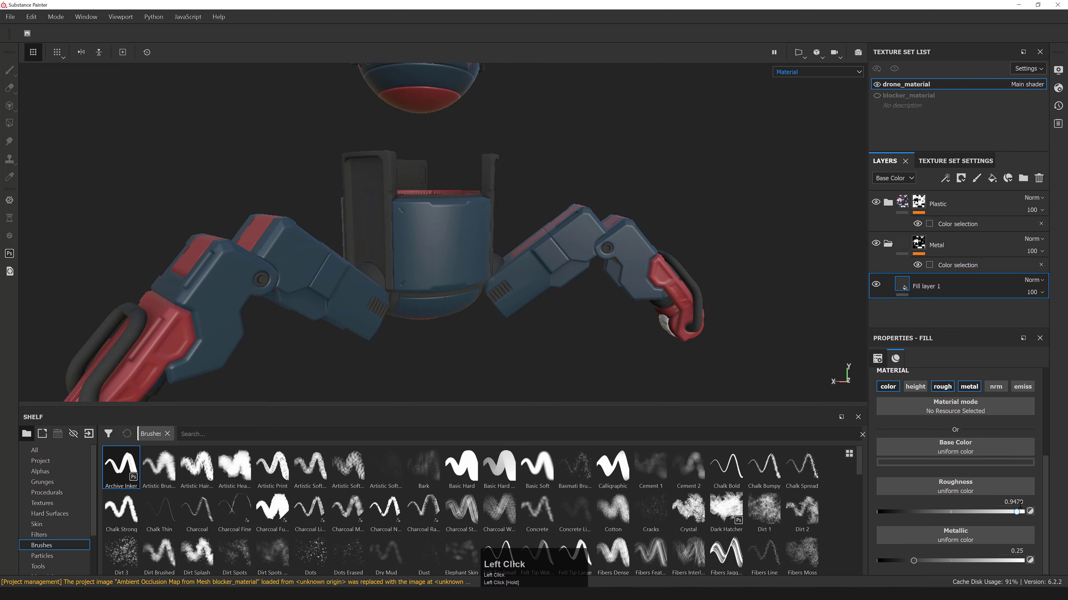
left_click(1022, 503)
type("0.2")
key("Return")
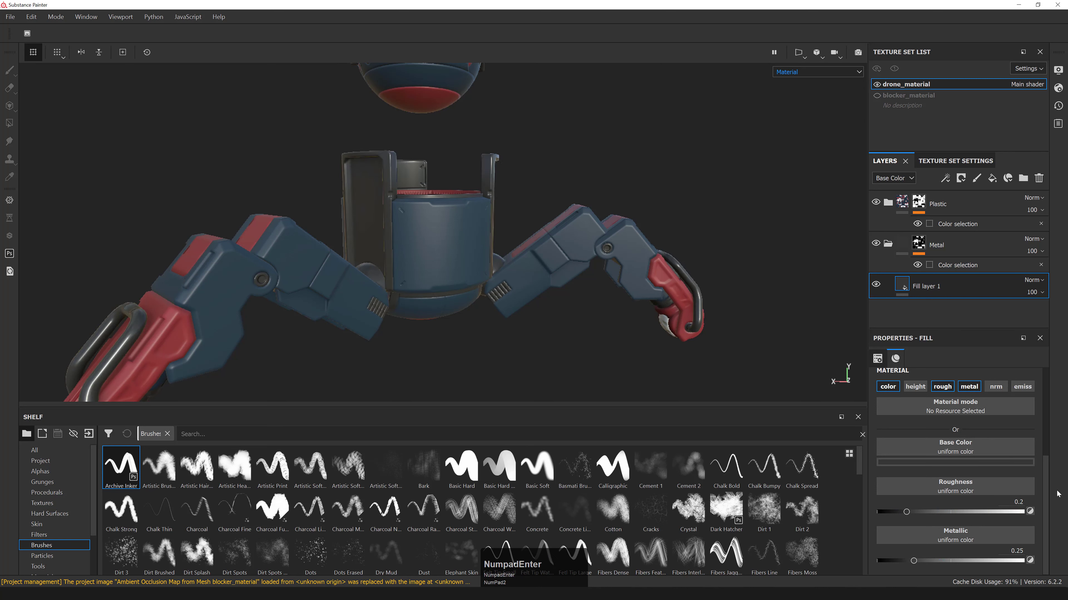
- Examine the shiny dark metal on the drone's arms, body and exploded parts from several angles and under different lighting
left_click_drag(659, 209, 523, 179, "alt")
mouse_move(523, 179)
right_mouse_down("shift")
mouse_move(565, 180)
mouse_move(515, 179)
right_mouse_up("shift")
left_click_drag(515, 179, 523, 202, "alt+shift")
right_click_drag(524, 202, 501, 203, "alt+shift")
left_click_drag(501, 204, 424, 202, "alt+shift")
right_click_drag(424, 202, 509, 201, "shift")
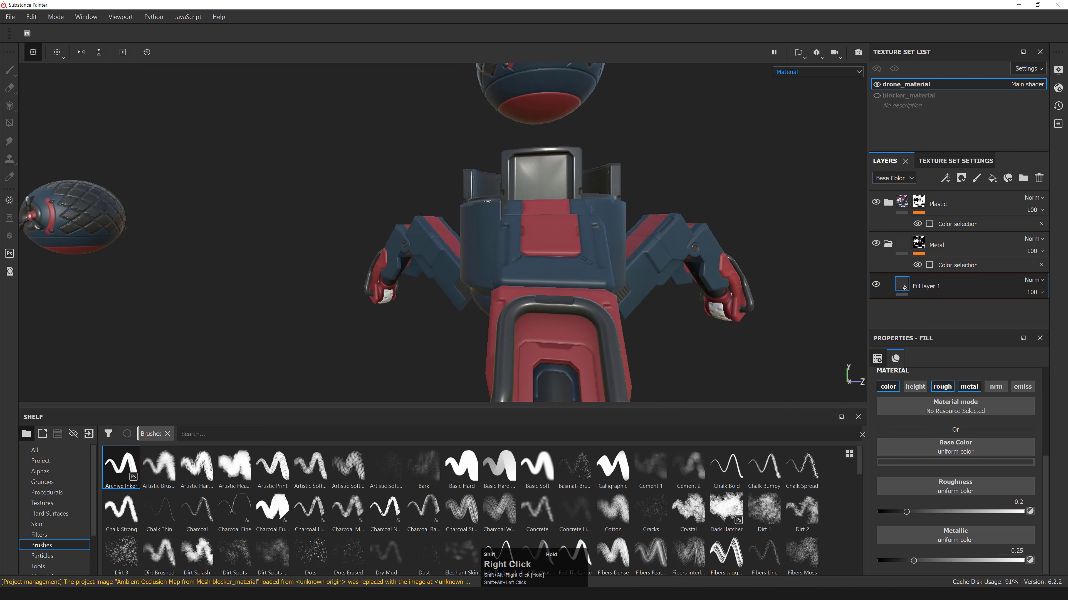
left_click_drag(508, 201, 574, 199, "alt")
right_click_drag(574, 199, 656, 198, "shift")
left_click_drag(656, 197, 471, 236, "alt")
middle_click_drag(470, 235, 490, 253, "alt")
left_click_drag(490, 252, 424, 269, "alt")
right_click_drag(425, 269, 403, 270, "alt")
middle_click_drag(403, 270, 410, 240, "alt")
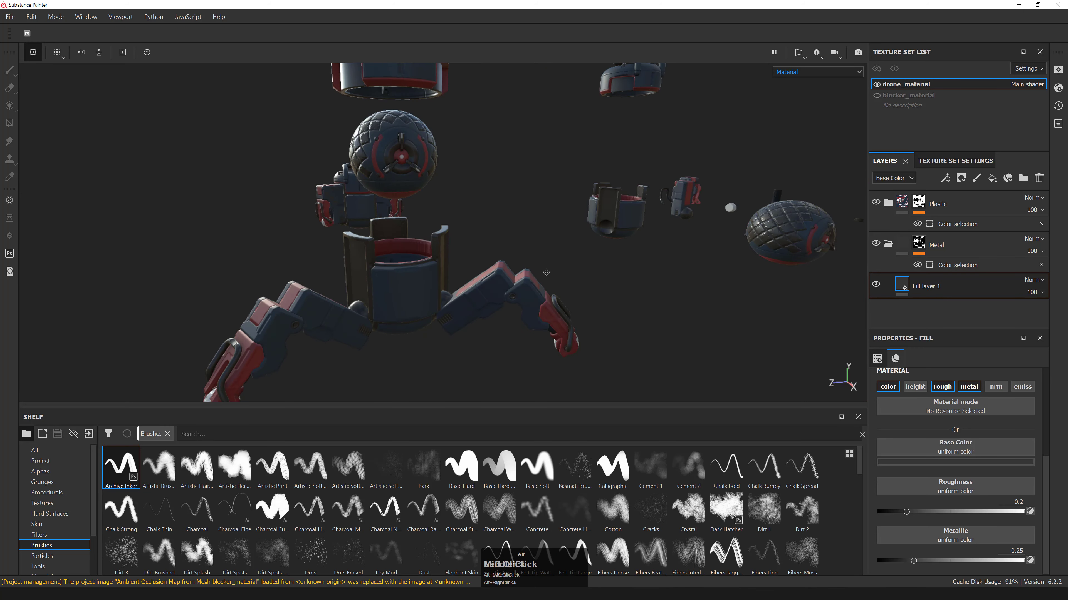
mouse_move(410, 240)
left_mouse_down("alt")
mouse_move(474, 257)
mouse_move(520, 218)
mouse_move(420, 235)
left_mouse_up("alt")
middle_click_drag(421, 236, 410, 263, "alt")
left_click_drag(410, 262, 467, 269, "alt")
right_click_drag(466, 269, 428, 273, "alt")
left_click_drag(428, 274, 523, 258, "alt")
mouse_move(420, 253)
middle_mouse_down("alt")
mouse_move(462, 306)
mouse_move(408, 250)
middle_mouse_up("alt")
right_click_drag(408, 250, 442, 252, "alt")
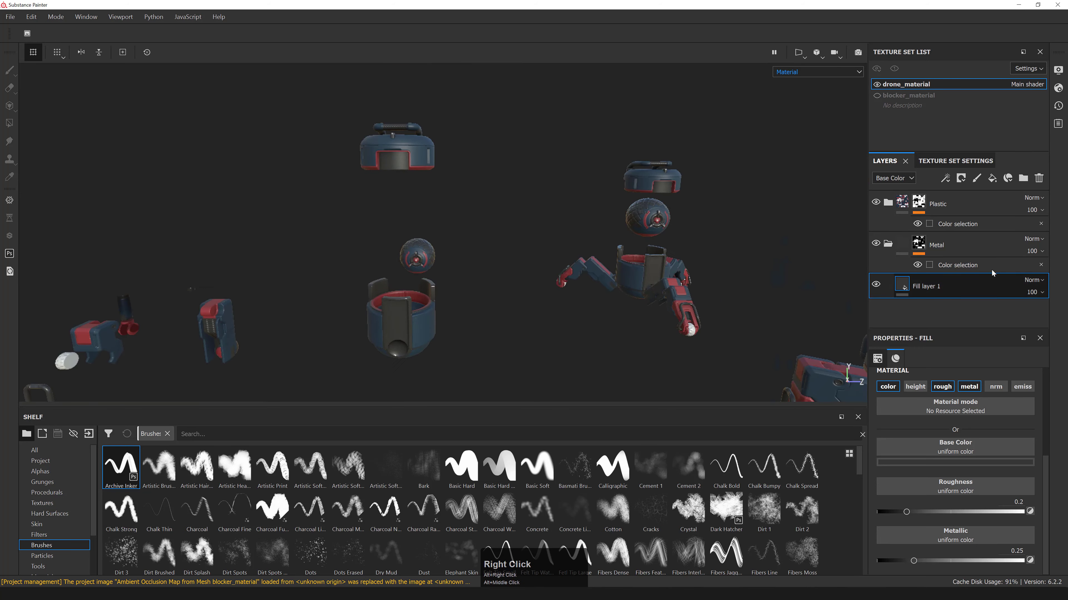
- Collapse the Metal folder and reduce the shelf's height to enlarge the 3D viewport
left_click(888, 244)
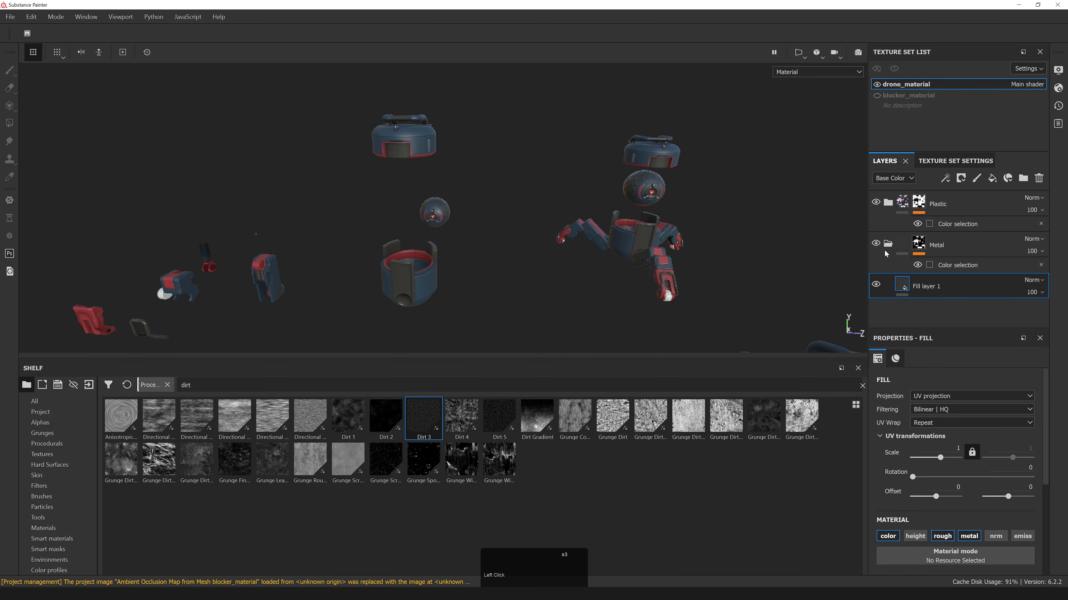
left_click(888, 245)
right_click_drag(235, 273, 269, 299, "alt")
middle_click_drag(269, 299, 313, 246, "alt")
right_click_drag(313, 246, 449, 255, "alt")
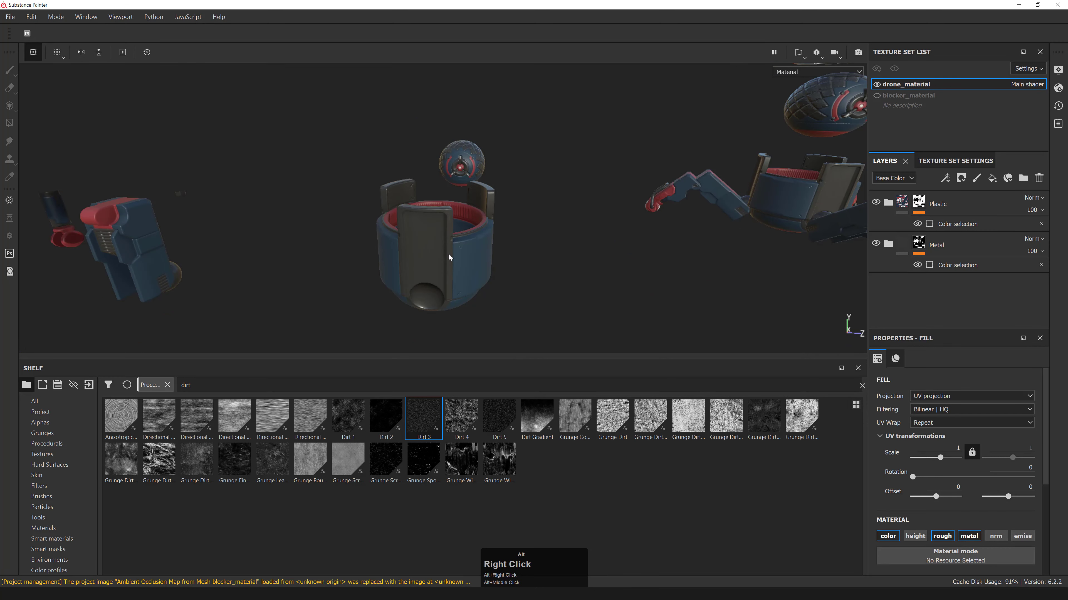
left_click_drag(495, 362, 495, 431)
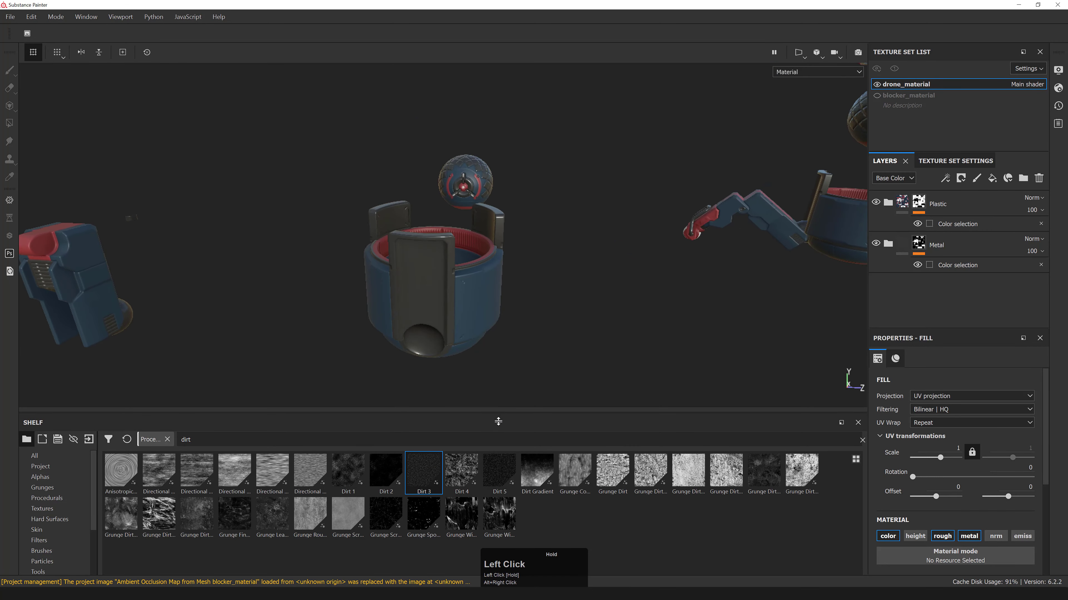
- Examine the blue plastic shell and metal side pieces of the drone's body from several angles
right_click_drag(522, 345, 496, 288, "alt")
left_click_drag(496, 287, 550, 288, "alt")
mouse_move(551, 288)
right_mouse_down("shift")
mouse_move(524, 289)
mouse_move(601, 292)
right_mouse_up("shift")
left_click_drag(601, 292, 526, 269, "alt")
right_click_drag(525, 269, 553, 268, "shift")
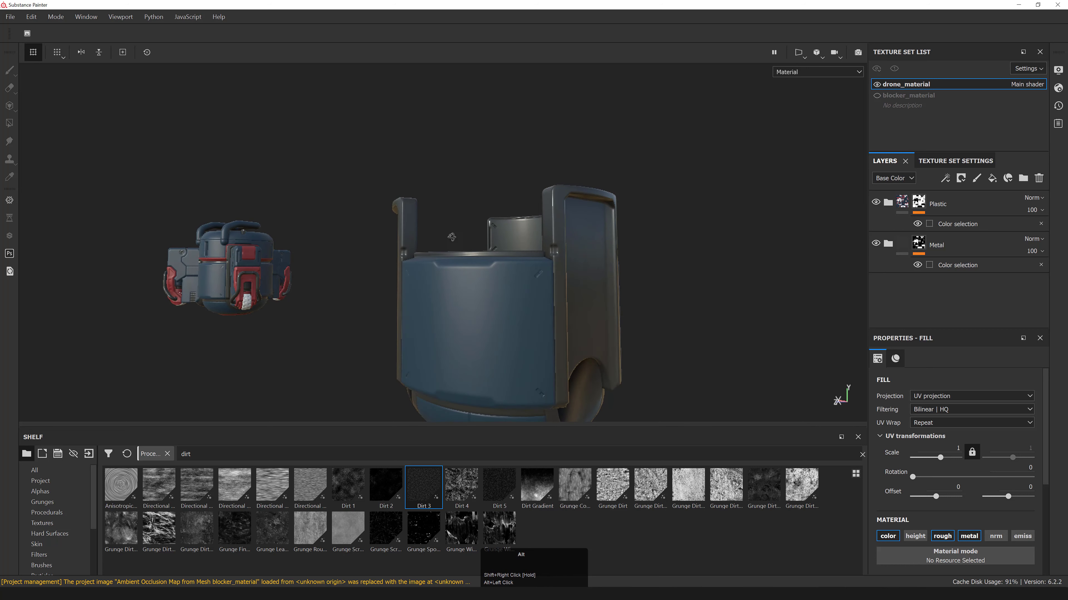
left_click_drag(568, 229, 430, 220, "alt")
middle_click_drag(430, 219, 426, 230, "alt")
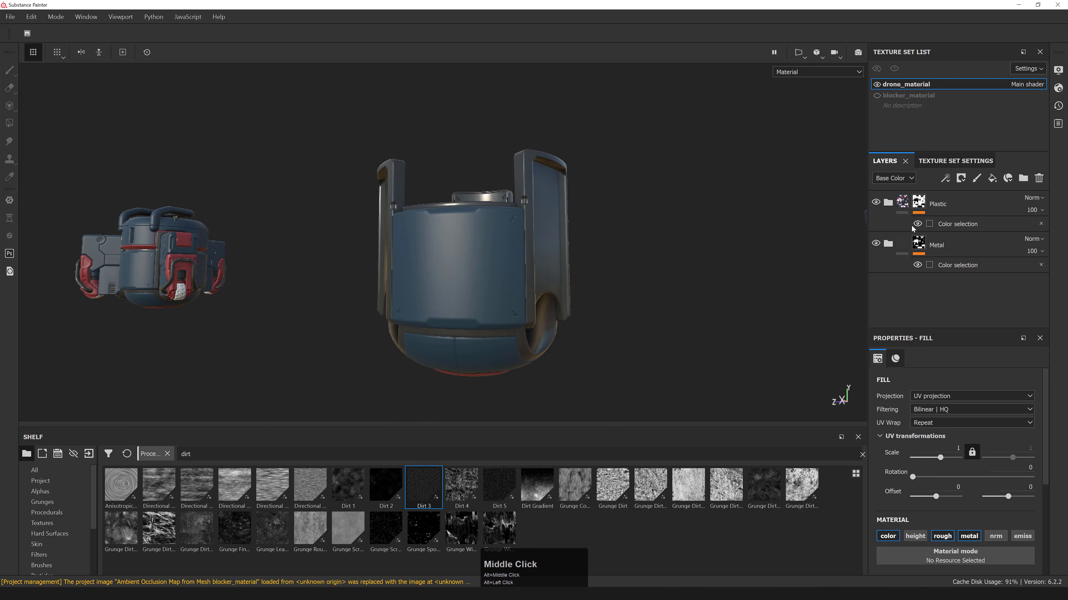
- Add a fill layer above Red_Plastic_Base in the Plastic folder and leave only its height channel enabled
left_click(888, 202)
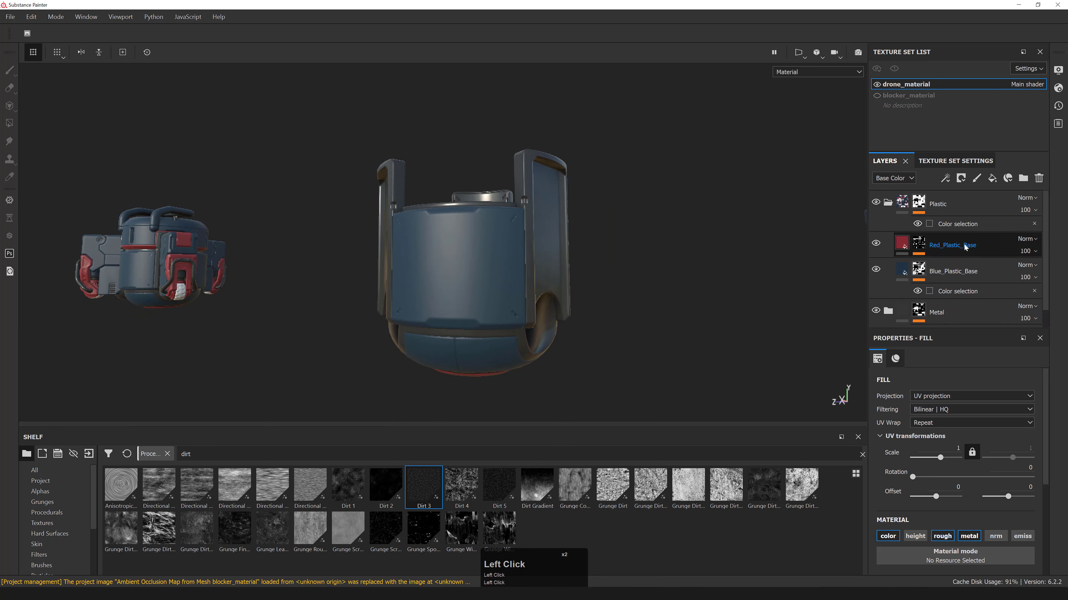
left_click(992, 178)
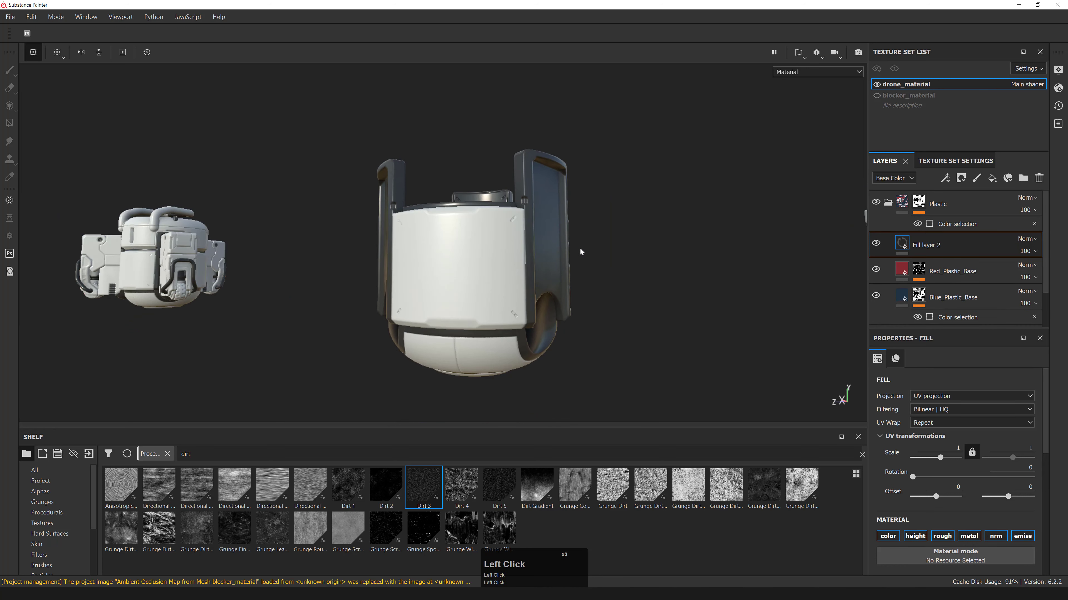
right_click_drag(580, 251, 863, 280, "alt")
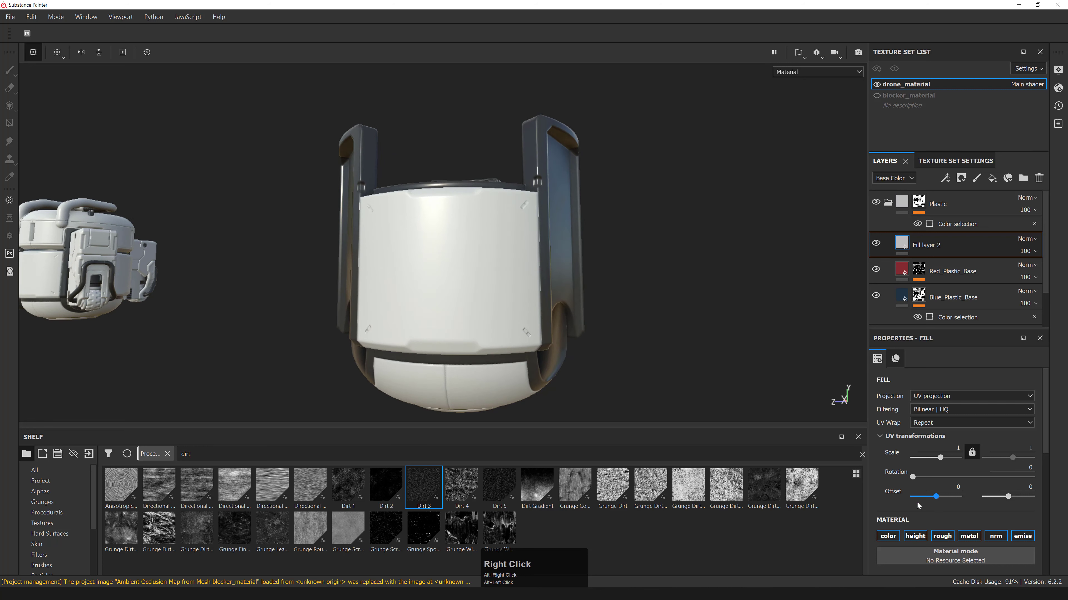
left_click(887, 537)
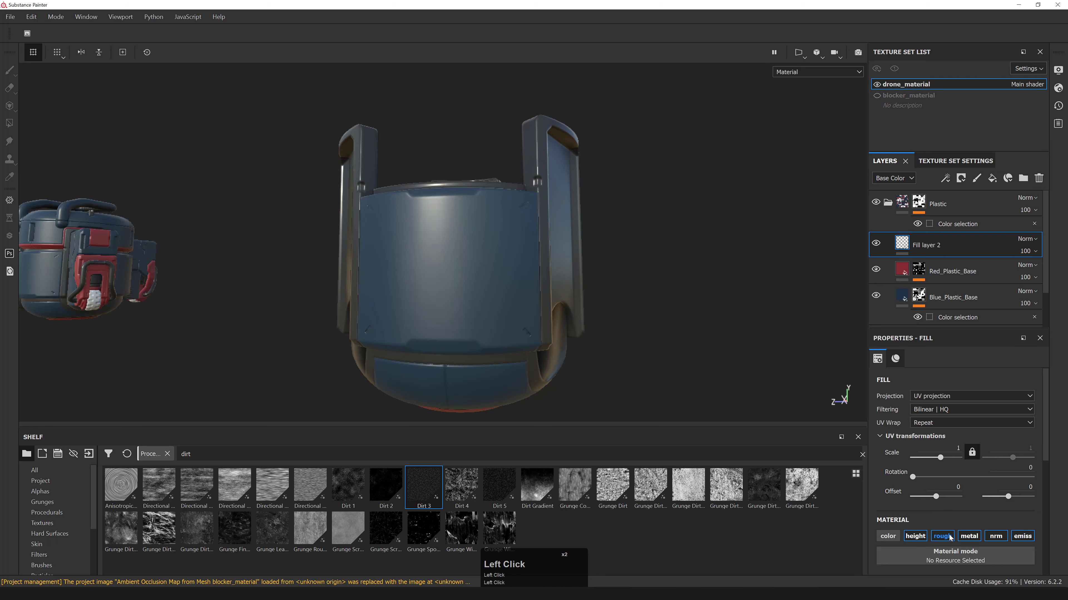
left_click(942, 536)
left_click(969, 537)
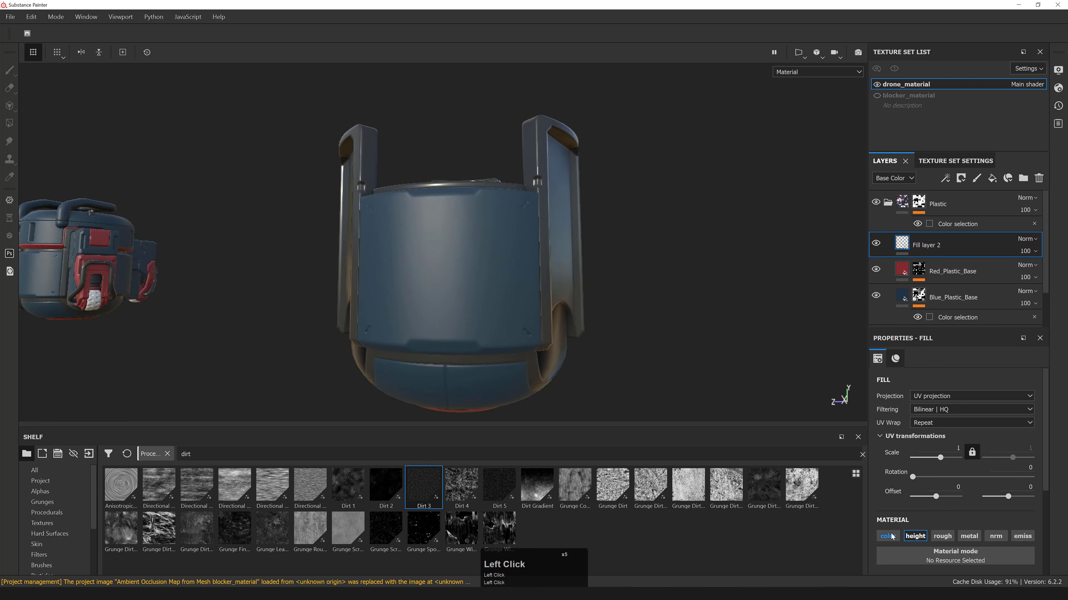
- Add a black mask to Fill layer 2 in the Plastic folder and open the mask's options
left_click_drag(466, 218, 470, 231, "alt")
right_click_drag(469, 230, 508, 240, "alt")
middle_click_drag(508, 240, 520, 234, "alt")
right_click(935, 251)
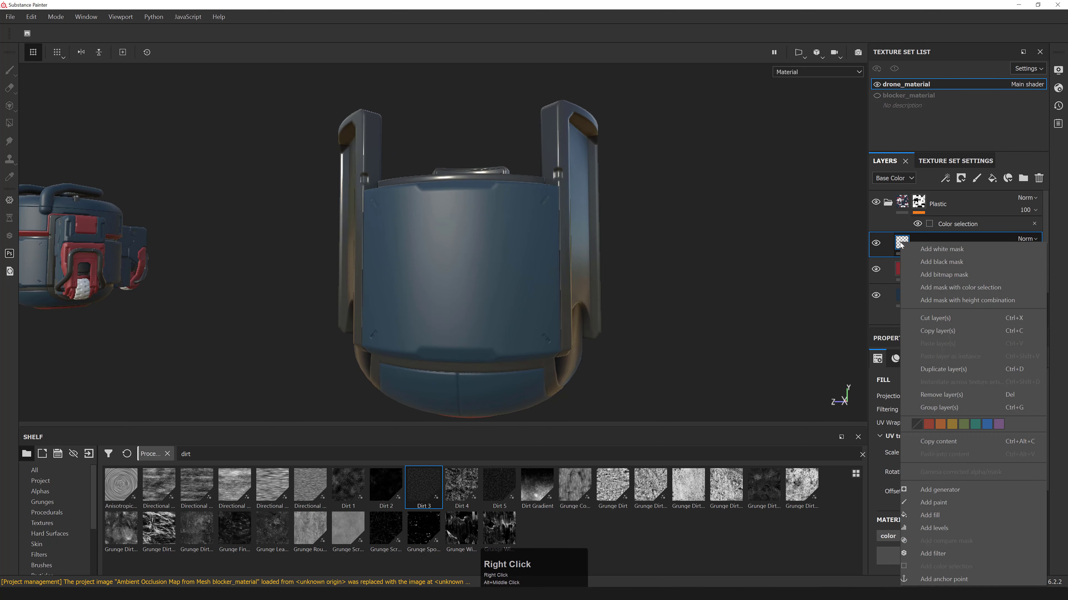
left_click(945, 262)
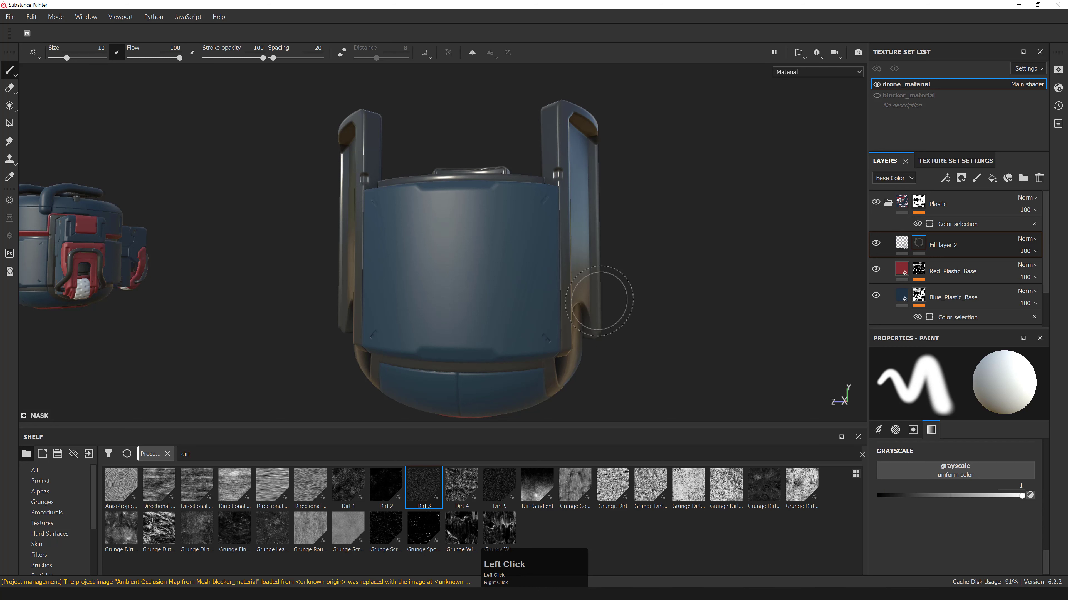
left_click(927, 252)
right_click(923, 249)
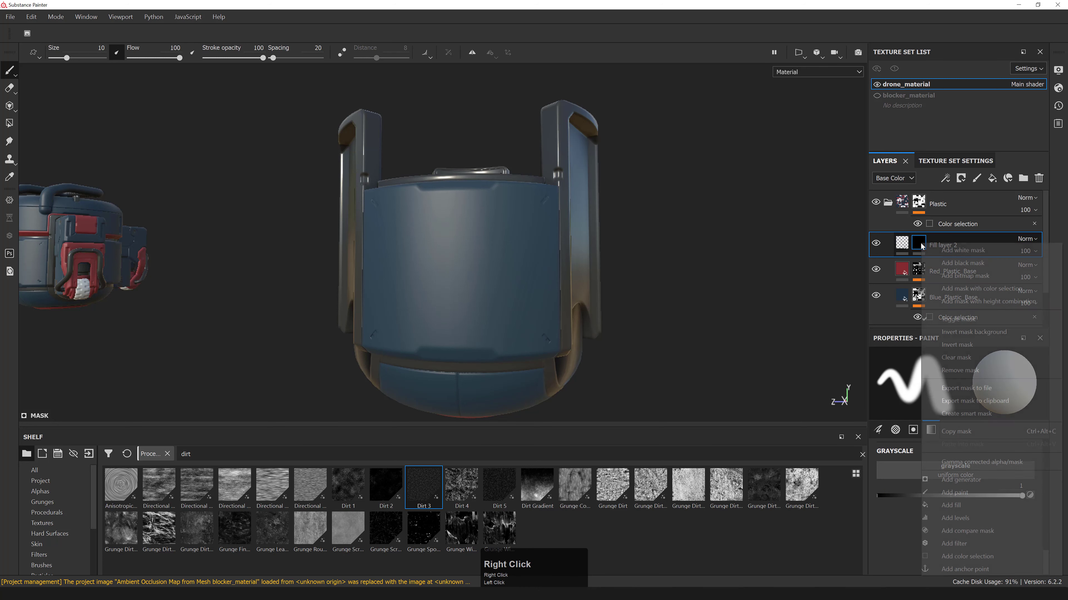
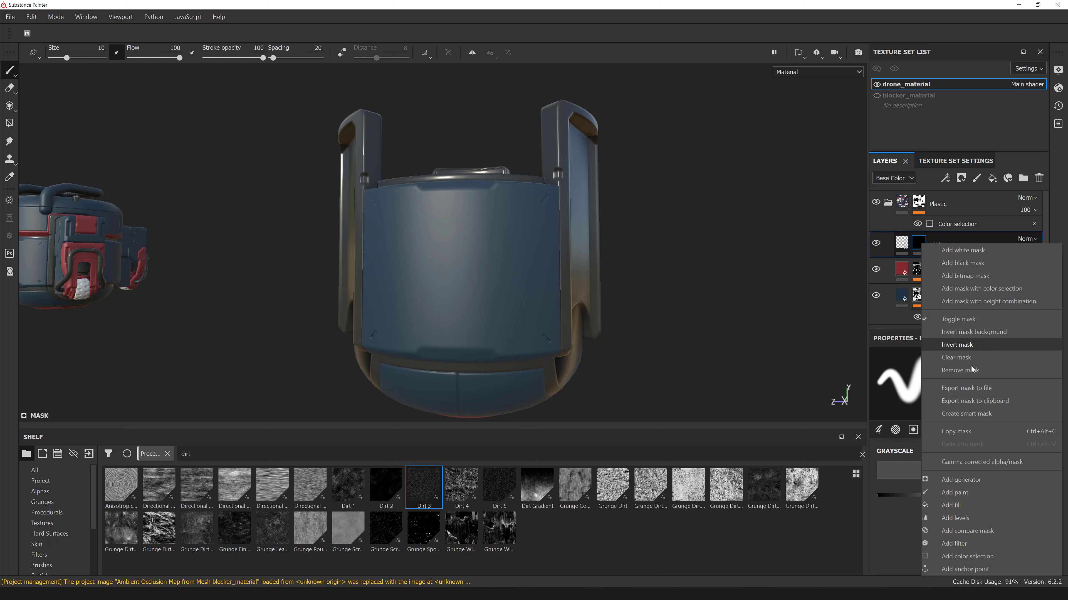
- Add a fill effect to Fill layer 2's mask and assign the Dirt 3 procedural as its grayscale
left_click(983, 504)
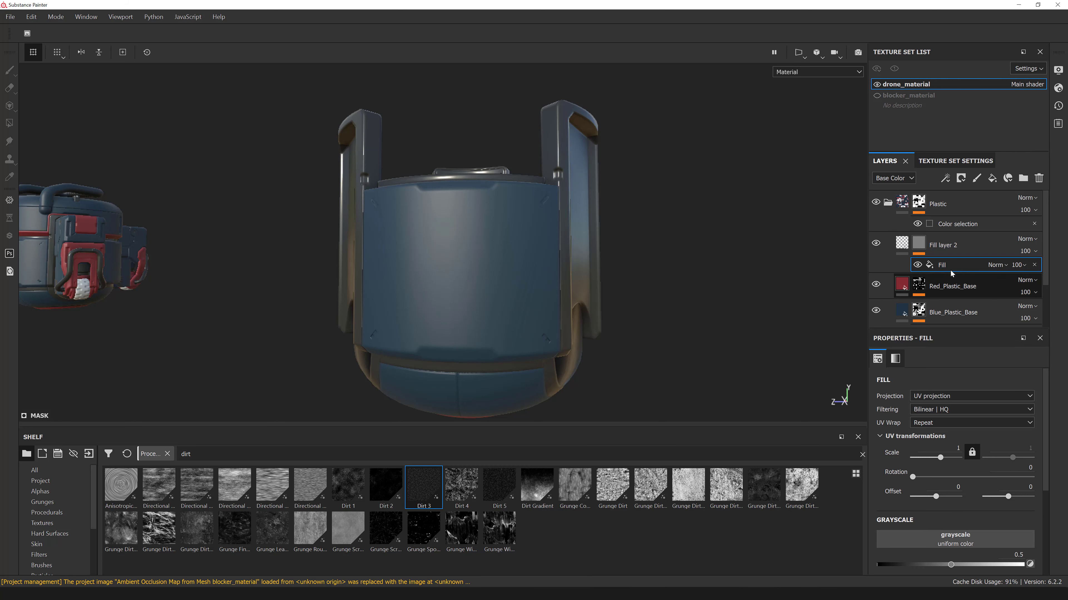
left_click(527, 518)
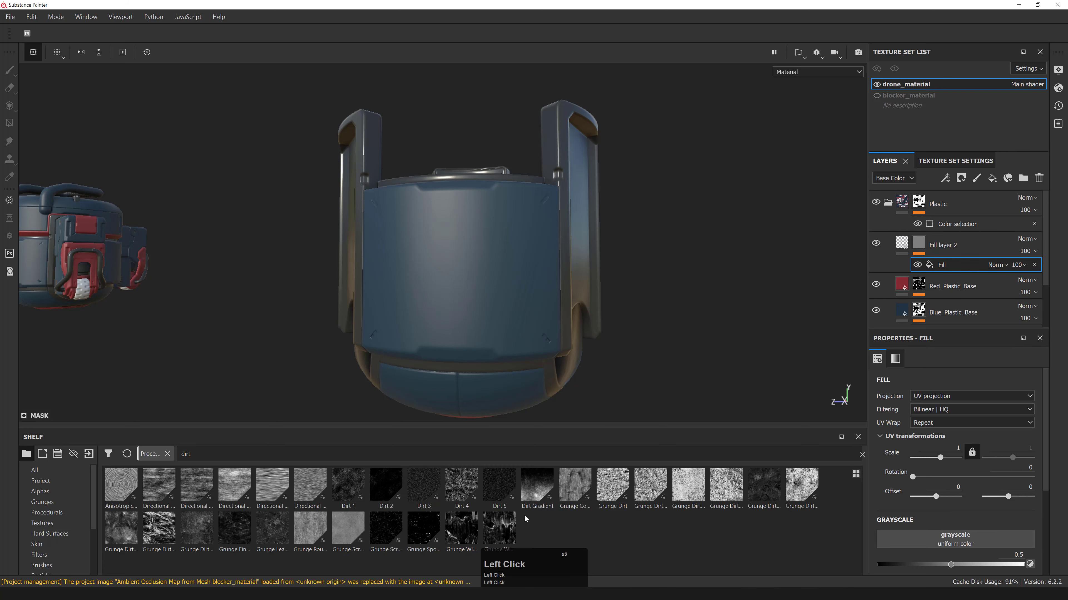
left_click(49, 515)
left_click(232, 455)
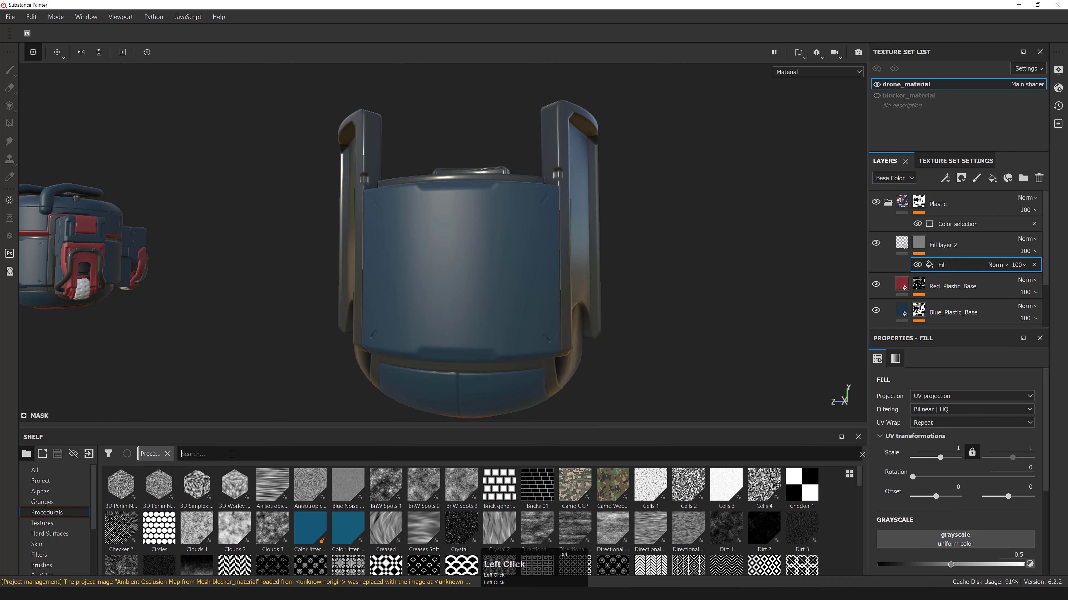
type("dirt")
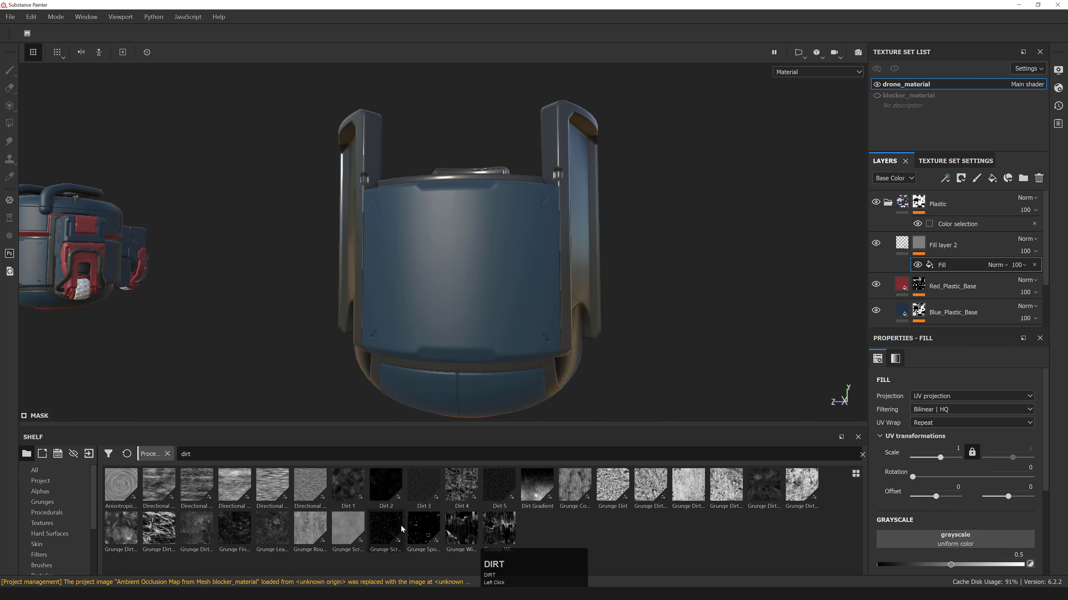
left_click(424, 485)
left_click_drag(423, 485, 953, 540)
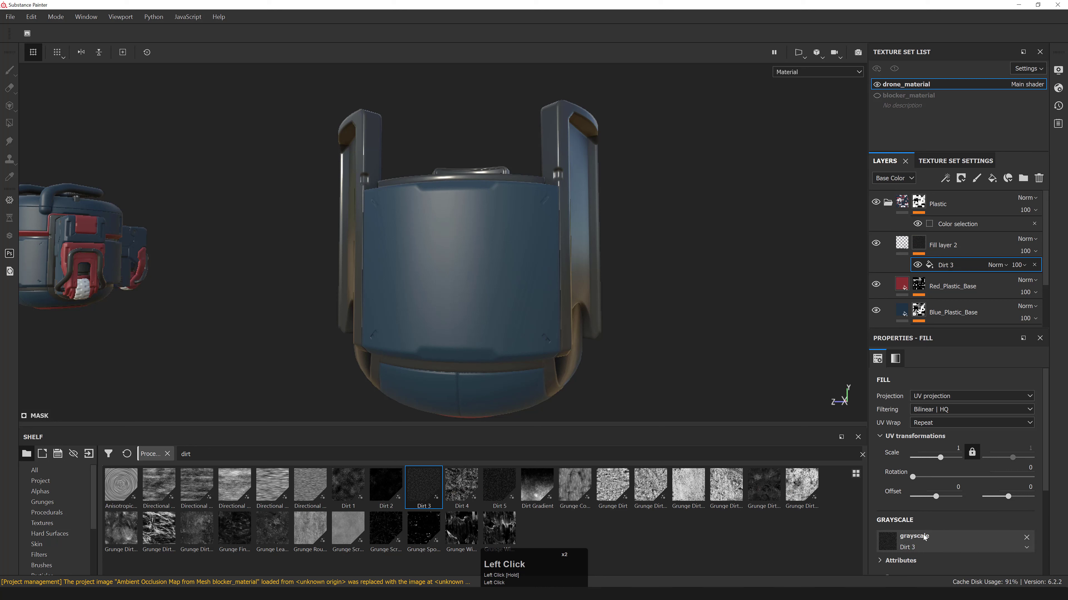
- Set the height of Fill layer 2 in the Plastic folder to -0.05
left_click(902, 245)
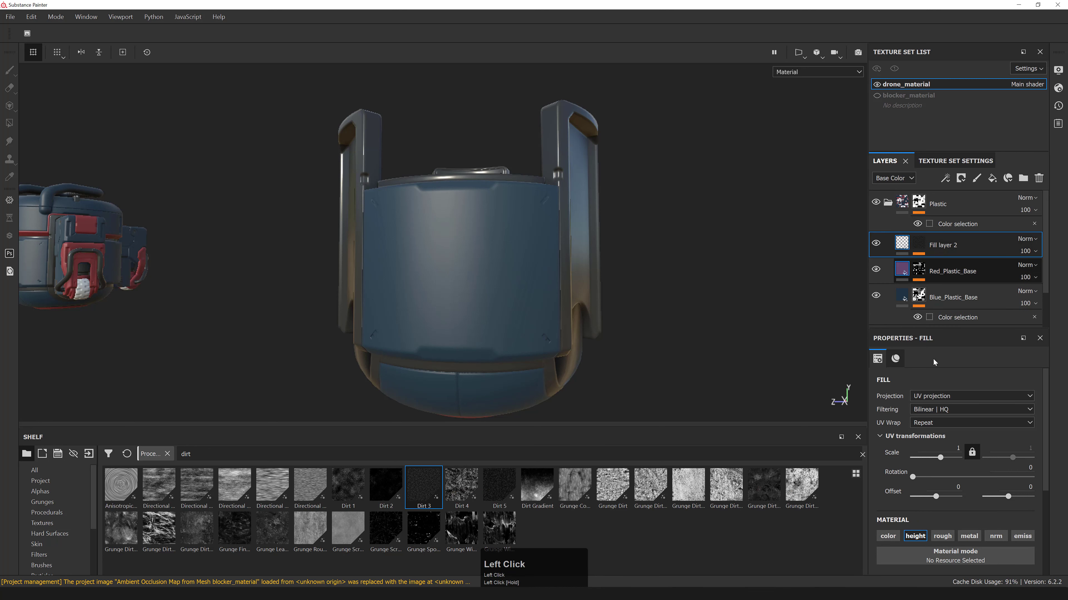
scroll(965, 496, "down", 4)
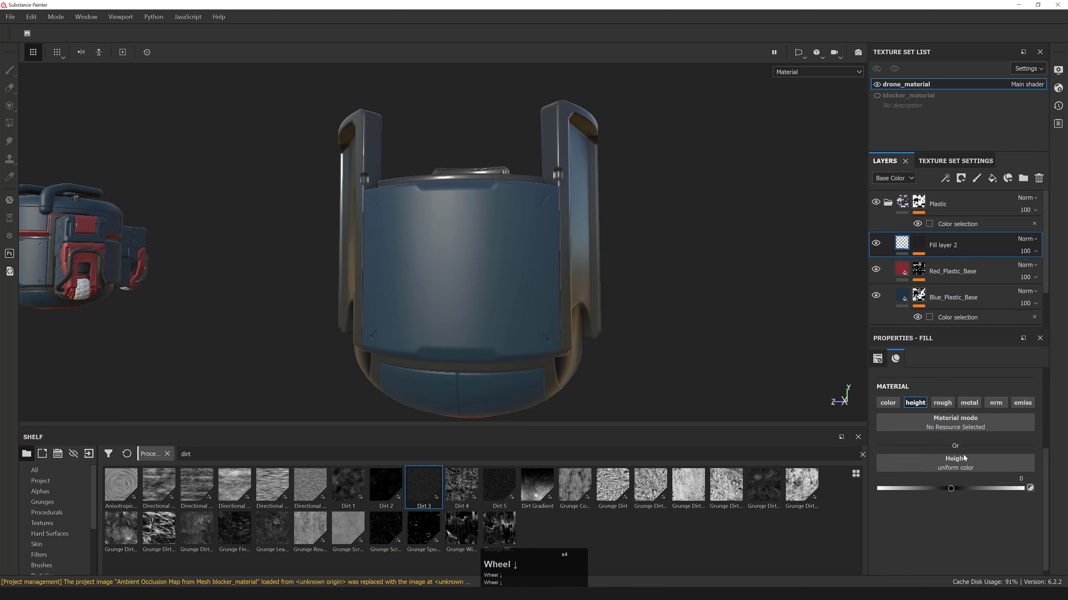
left_click(903, 243)
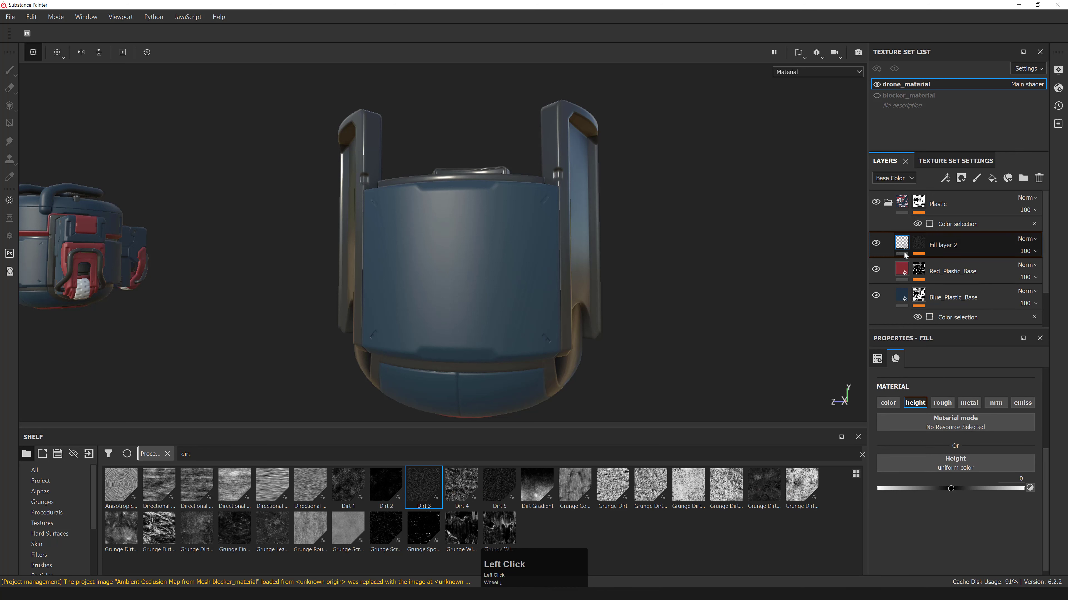
right_click_drag(546, 277, 715, 261, "alt")
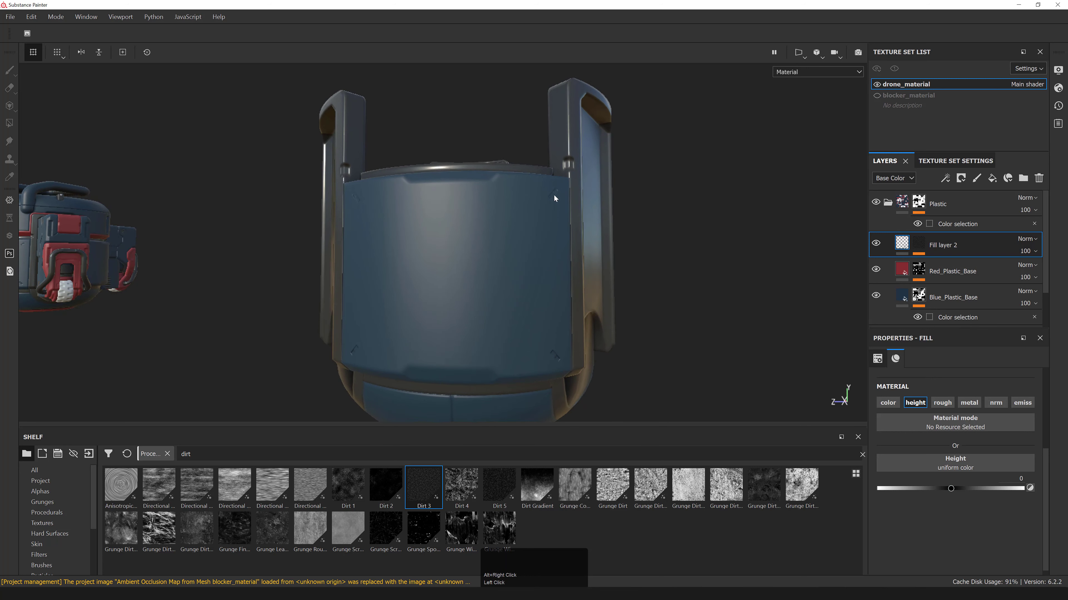
mouse_move(951, 488)
left_mouse_down()
mouse_move(938, 489)
mouse_move(975, 489)
mouse_move(933, 489)
left_mouse_up()
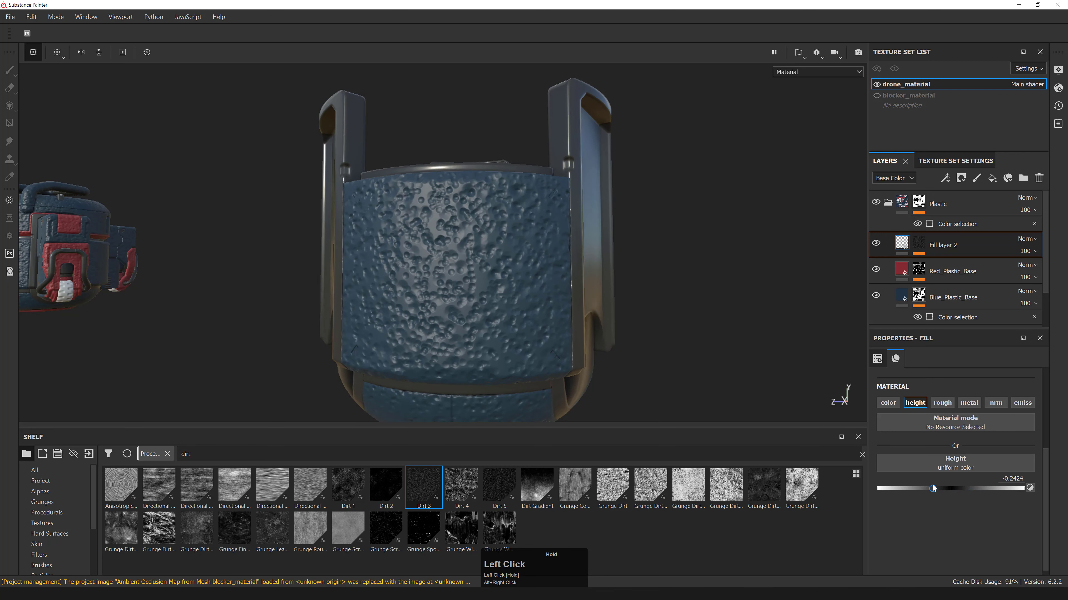
left_click_drag(483, 261, 496, 239, "alt")
right_click_drag(475, 253, 542, 252, "alt")
left_click(1012, 479)
key("ctrl+a")
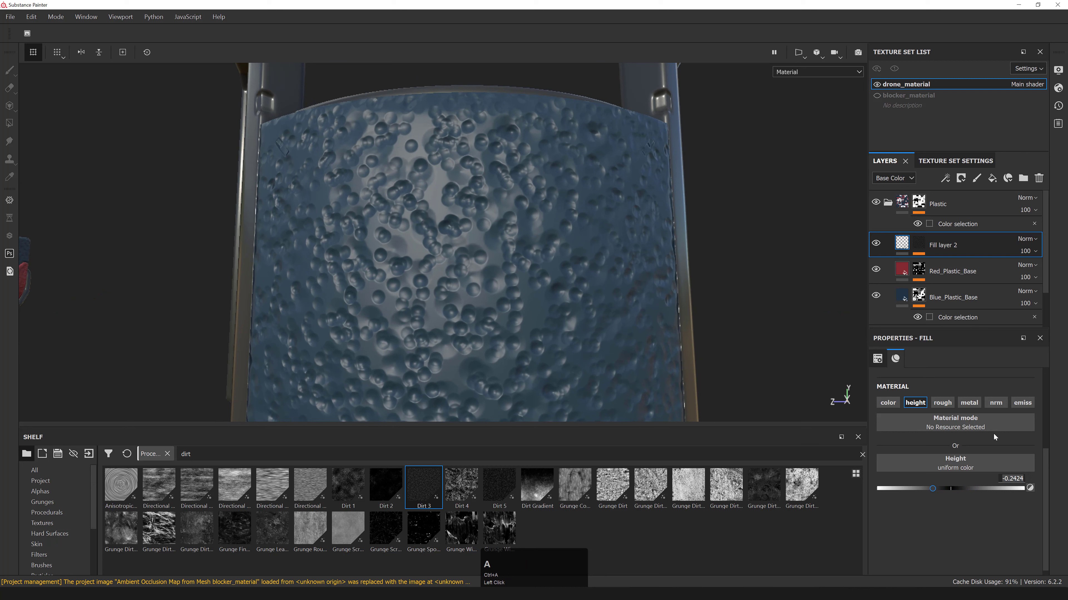
type("-0.05")
key("KP_Enter")
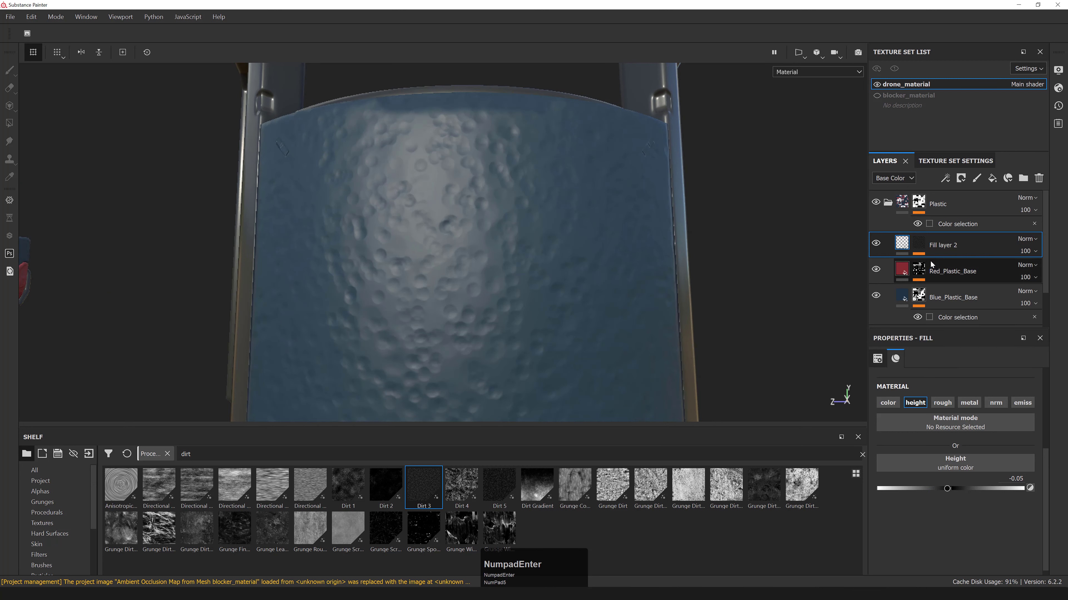
- Increase the UV scale of the Dirt 3 fill in Fill layer 2's mask for a finer grain
right_click_drag(563, 248, 484, 223, "alt")
left_click_drag(483, 223, 501, 356, "alt")
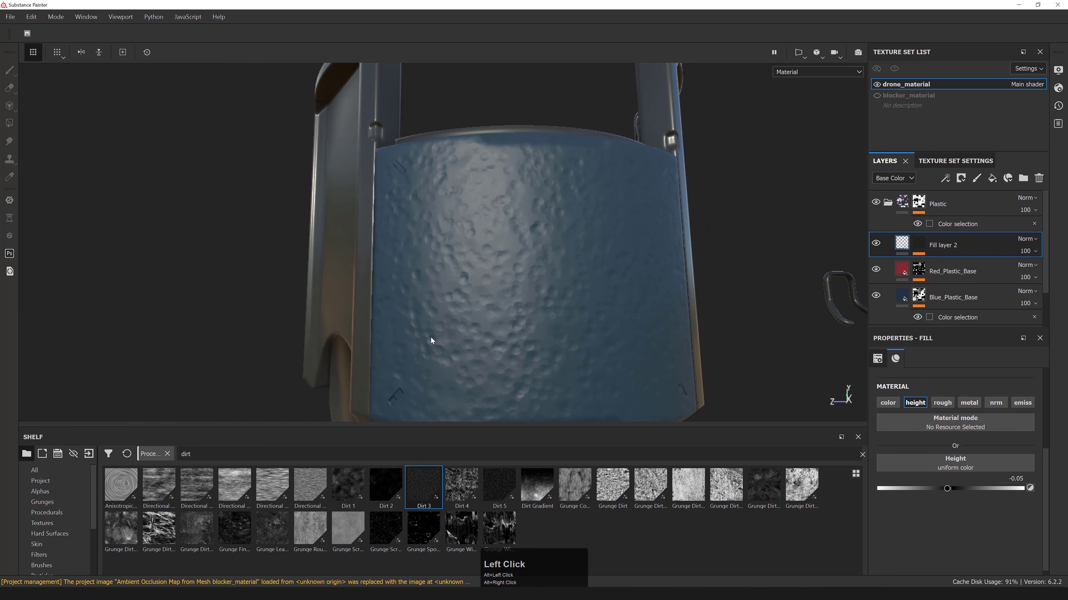
left_click(919, 246)
left_click(919, 254)
left_click(946, 266)
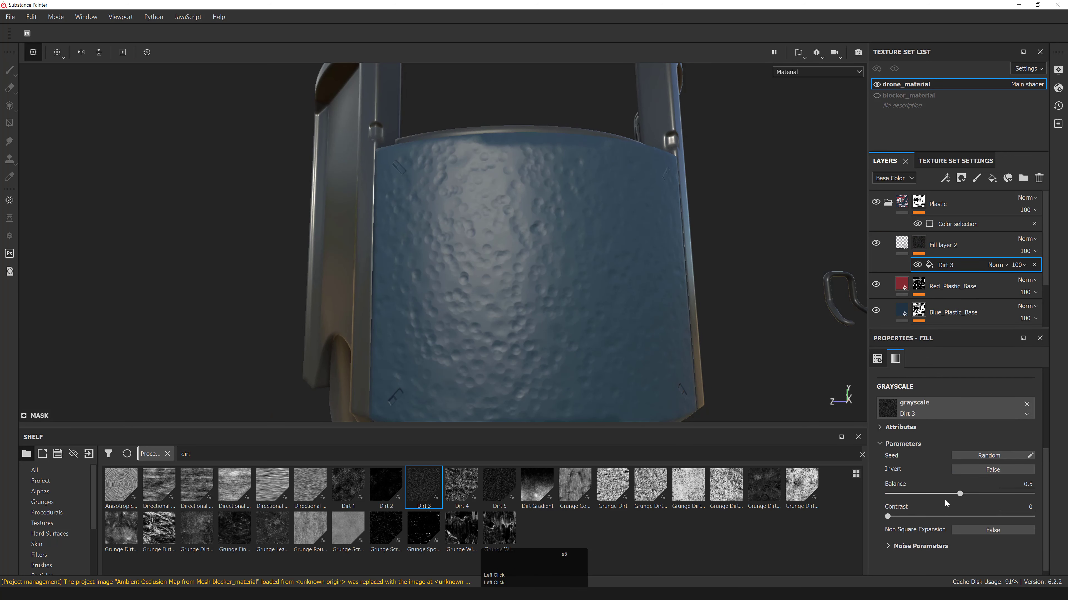
scroll(944, 500, "up", 4)
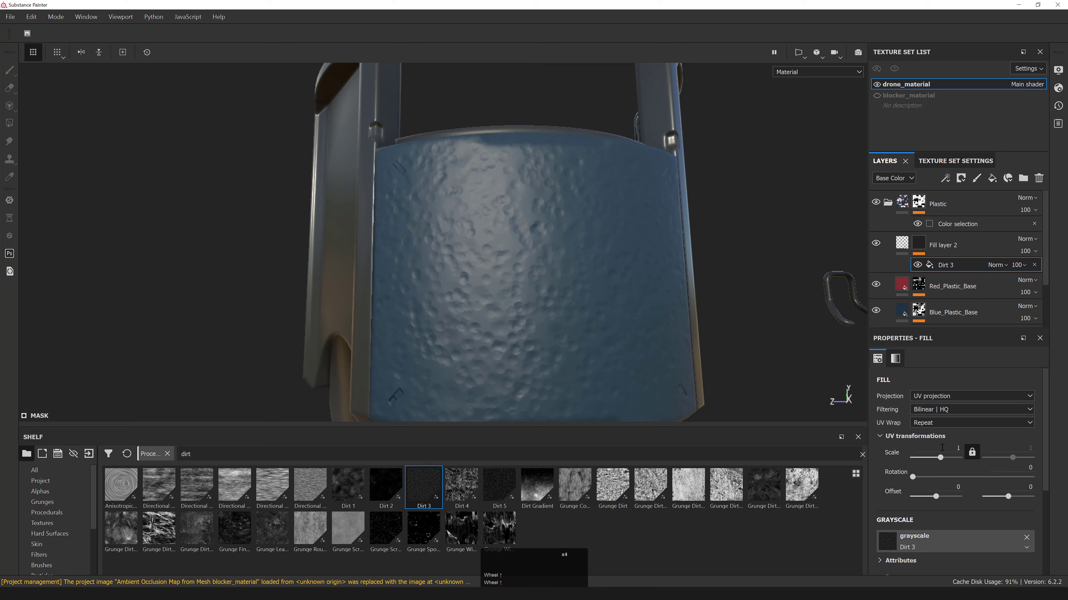
left_click(942, 448)
key("ctrl+a")
type("3")
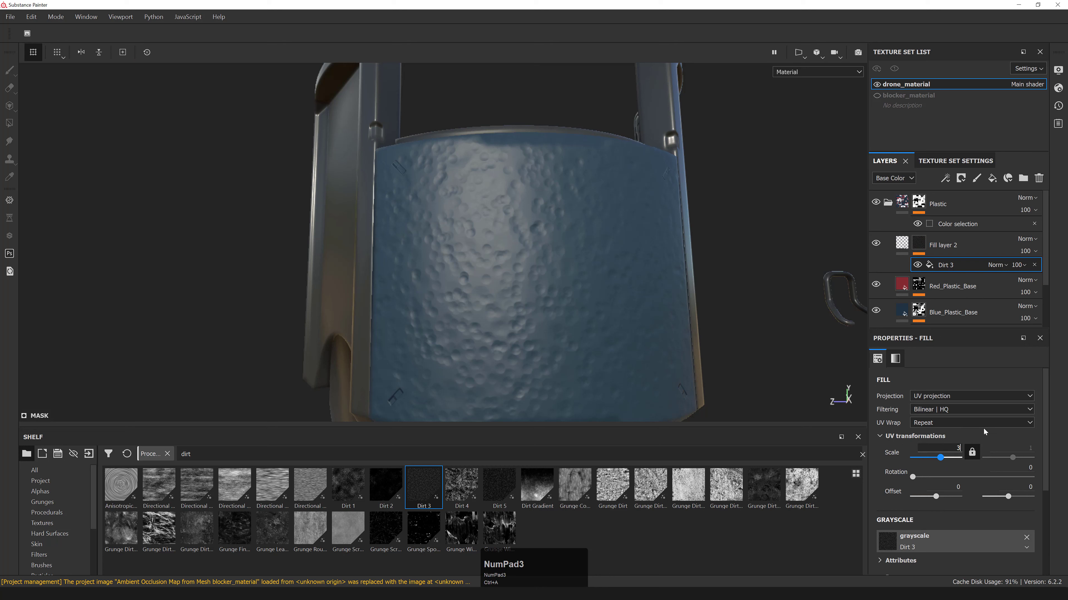
type("2")
key("KP_Enter")
- Set the balance of the Dirt 3 mask fill to 0.6
left_click_drag(497, 134, 489, 159, "alt")
left_click_drag(489, 160, 504, 176, "alt")
scroll(955, 483, "down", 3)
key("m")
right_click_drag(595, 321, 627, 330, "alt")
left_click_drag(1023, 519, 1027, 519)
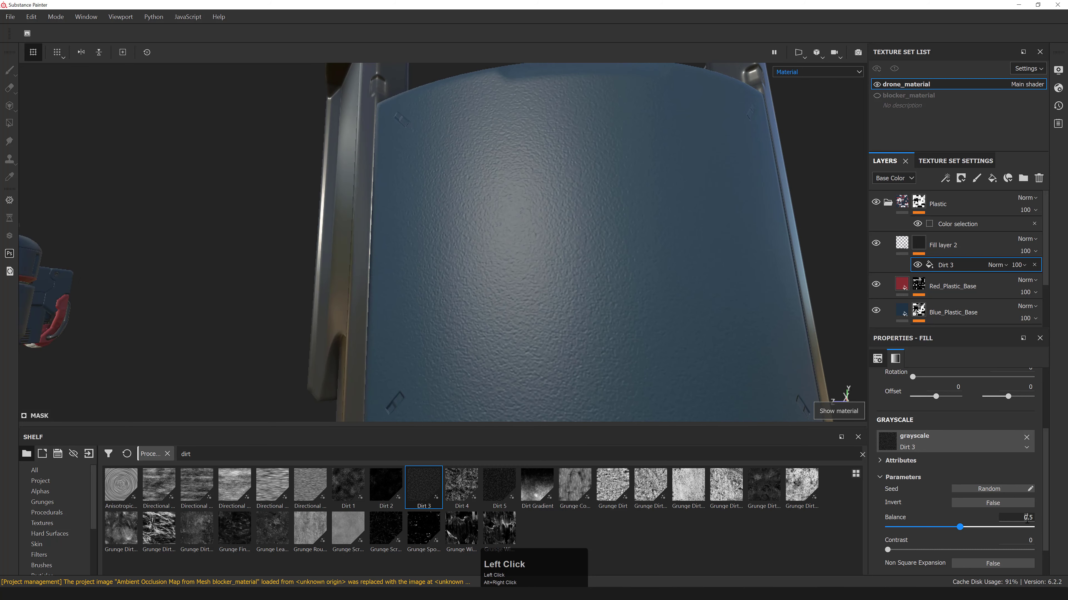
type("0.6")
key("KP_Enter")
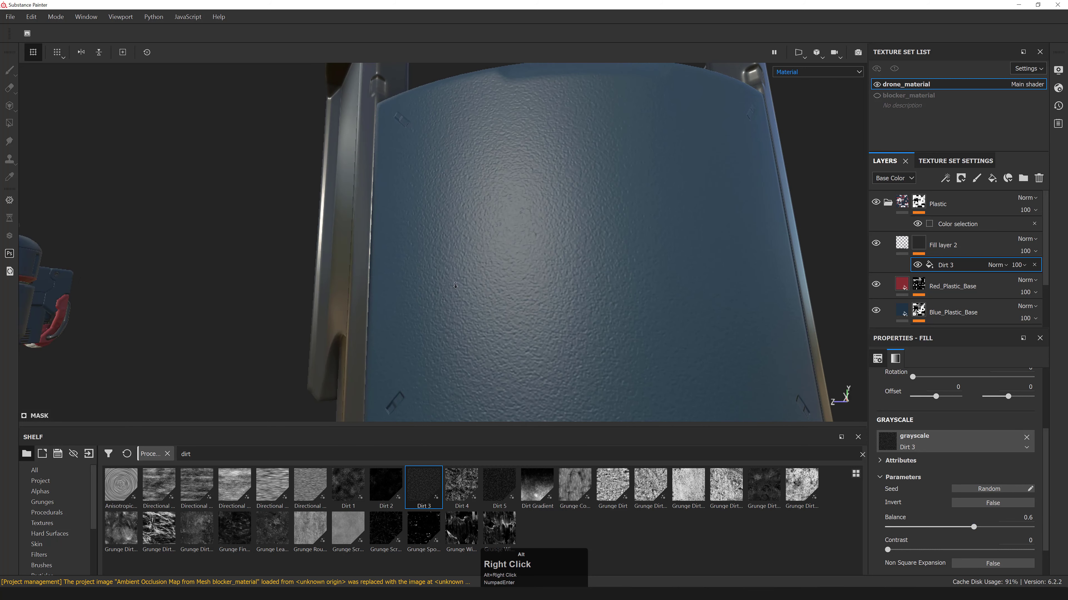
- Examine the plastic grain on the drone's outer shell, red underside disc and ribbed inner ring
right_click_drag(455, 285, 378, 257, "alt")
left_click_drag(496, 252, 521, 277, "alt")
middle_click_drag(530, 281, 467, 260, "alt")
right_click_drag(467, 260, 588, 249, "alt")
right_click_drag(463, 253, 522, 261, "alt")
left_click_drag(521, 260, 477, 248, "alt")
right_click_drag(477, 248, 458, 260, "alt")
left_click_drag(457, 260, 399, 235, "alt")
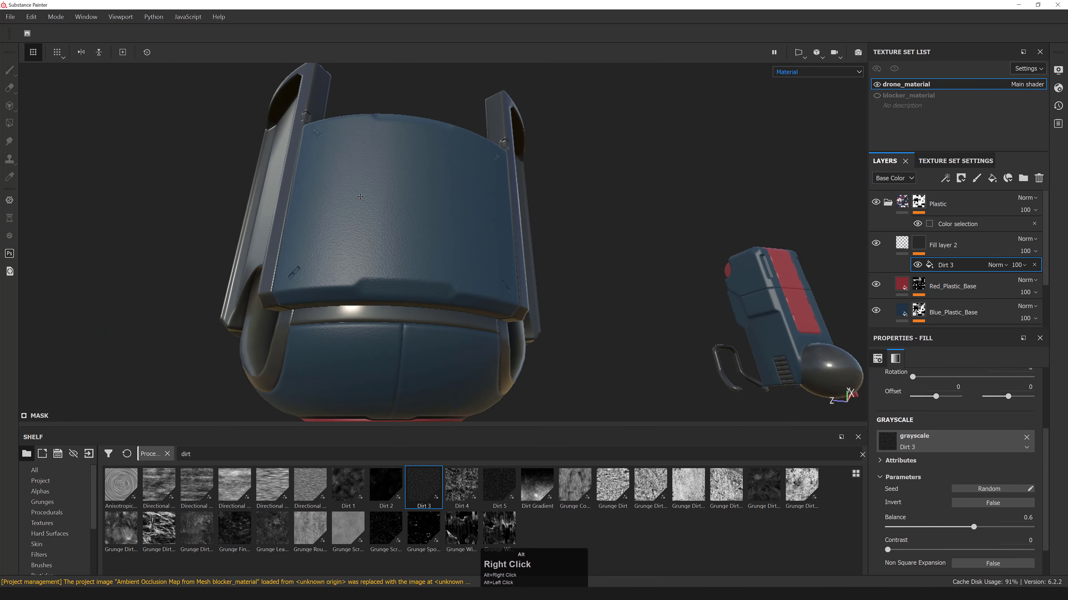
middle_click_drag(399, 236, 466, 202, "alt")
right_click_drag(466, 202, 505, 235, "alt")
left_click_drag(504, 235, 453, 257, "alt")
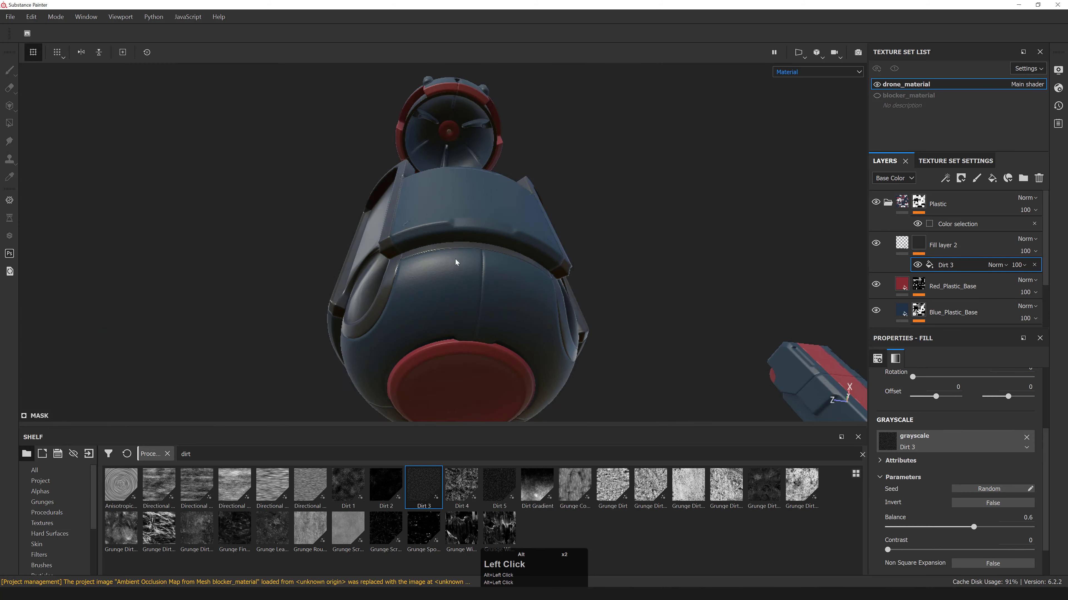
right_click_drag(453, 258, 680, 256, "alt")
left_click_drag(679, 255, 635, 237, "alt")
right_click_drag(635, 236, 431, 162, "alt")
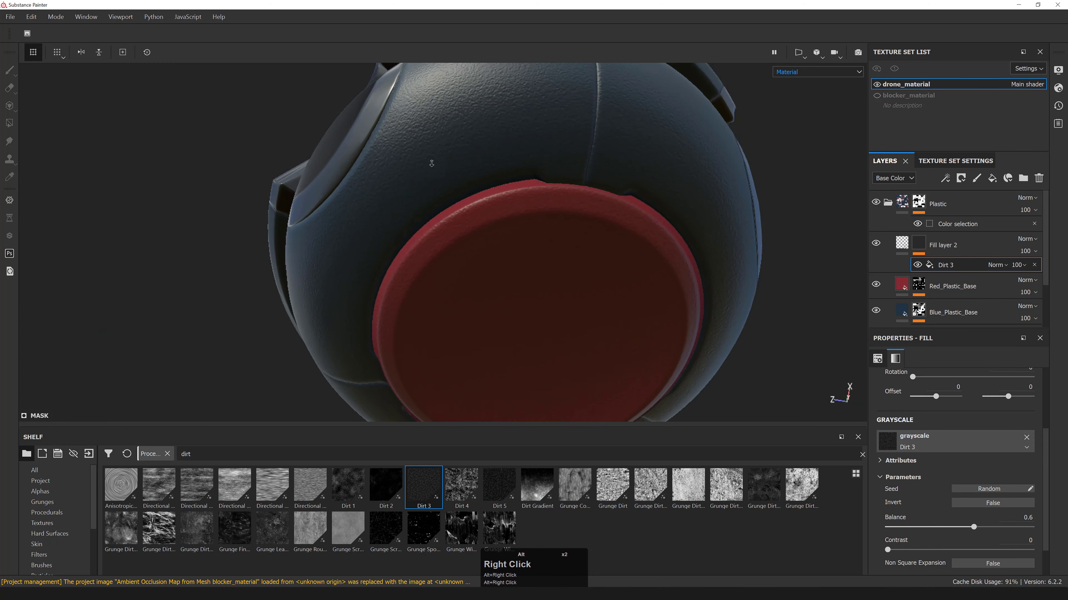
left_click_drag(432, 162, 593, 206, "alt")
right_click_drag(592, 206, 581, 189, "alt")
left_click_drag(667, 155, 588, 309, "alt")
right_click_drag(587, 308, 608, 311, "alt")
middle_click_drag(607, 310, 596, 296, "alt")
left_click_drag(595, 296, 587, 333, "alt")
middle_click_drag(586, 333, 542, 337, "alt")
right_click_drag(420, 336, 455, 345, "alt")
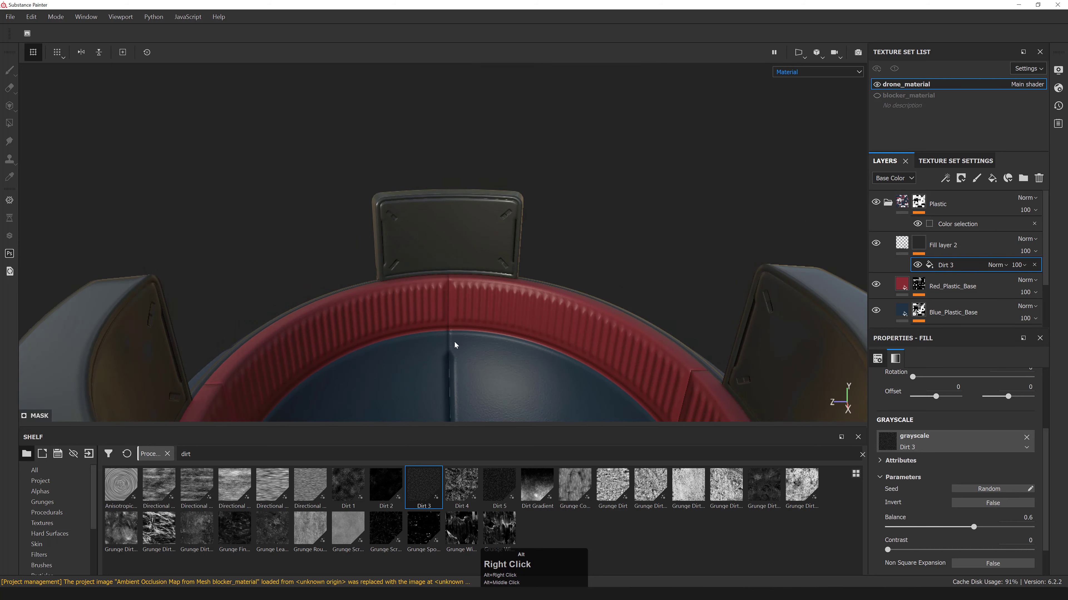
middle_click_drag(456, 346, 469, 248, "alt")
left_click_drag(469, 248, 484, 264, "alt")
right_click_drag(565, 272, 521, 257, "alt")
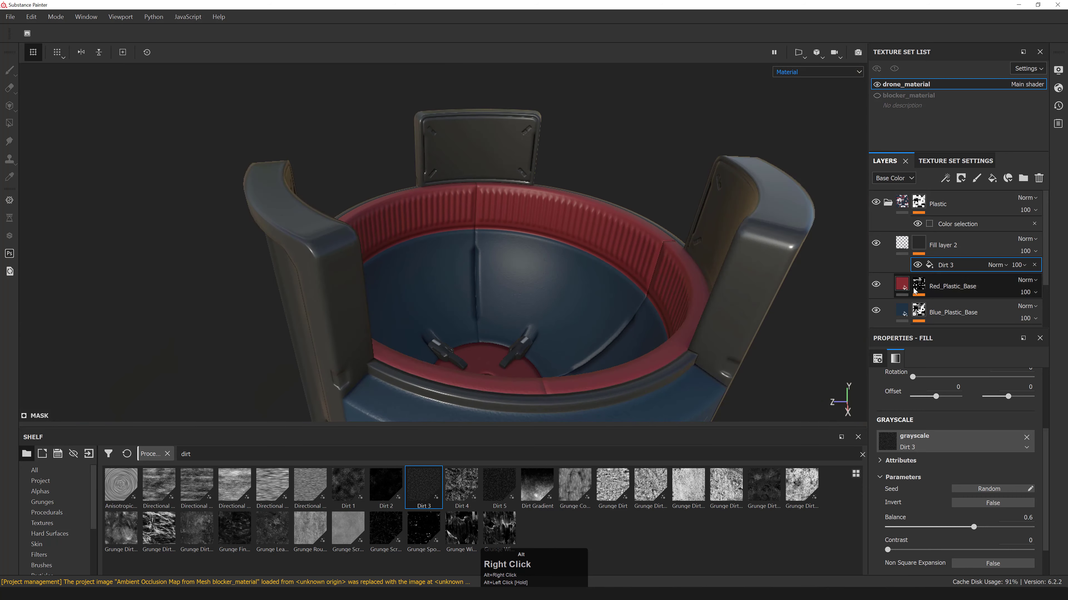
- Rename Fill layer 2 in the Plastic folder as Plastic_Grain
double_click(944, 247)
type("Plastic_Gr")
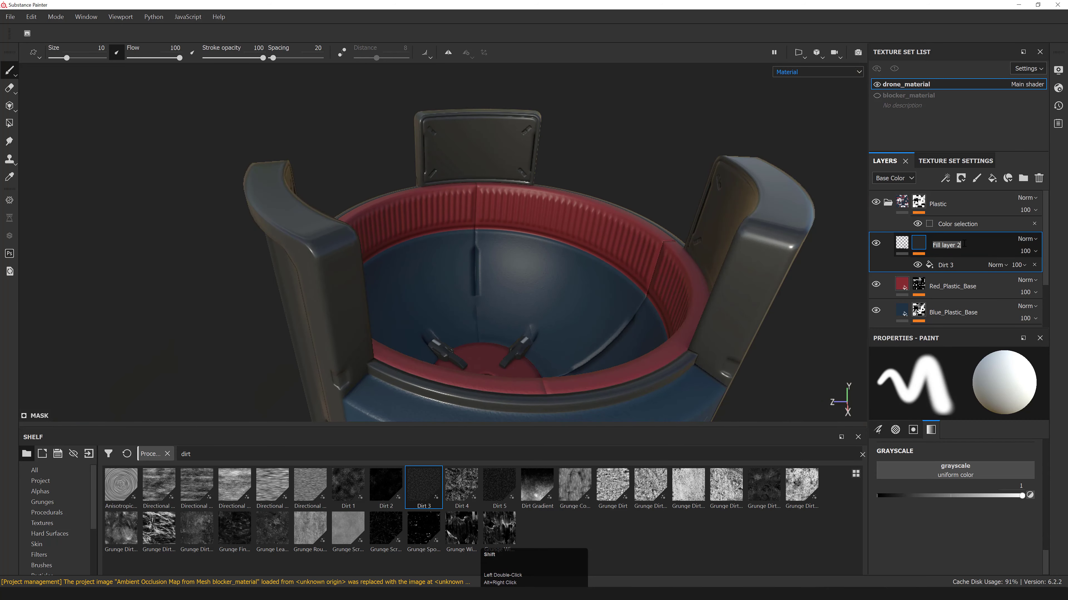
type("ain")
key("Return")
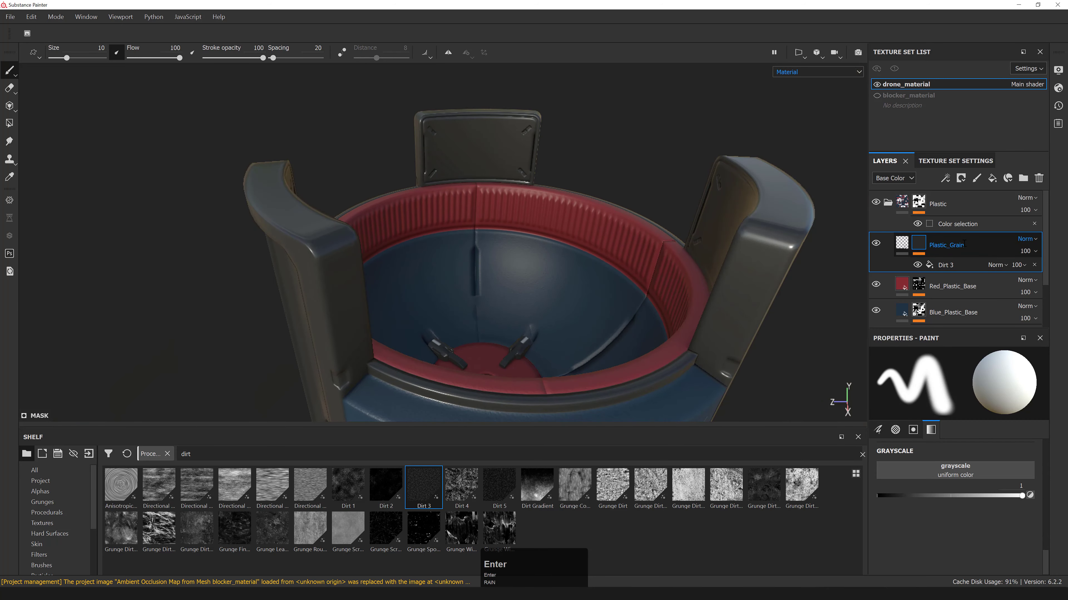
- Examine the grain on the blue outer shell at different distances and angles
key("alt")
left_click_drag(617, 343, 588, 235, "alt")
right_click_drag(589, 235, 525, 253, "alt")
left_click_drag(526, 253, 504, 252, "alt")
middle_click_drag(505, 252, 492, 256, "alt")
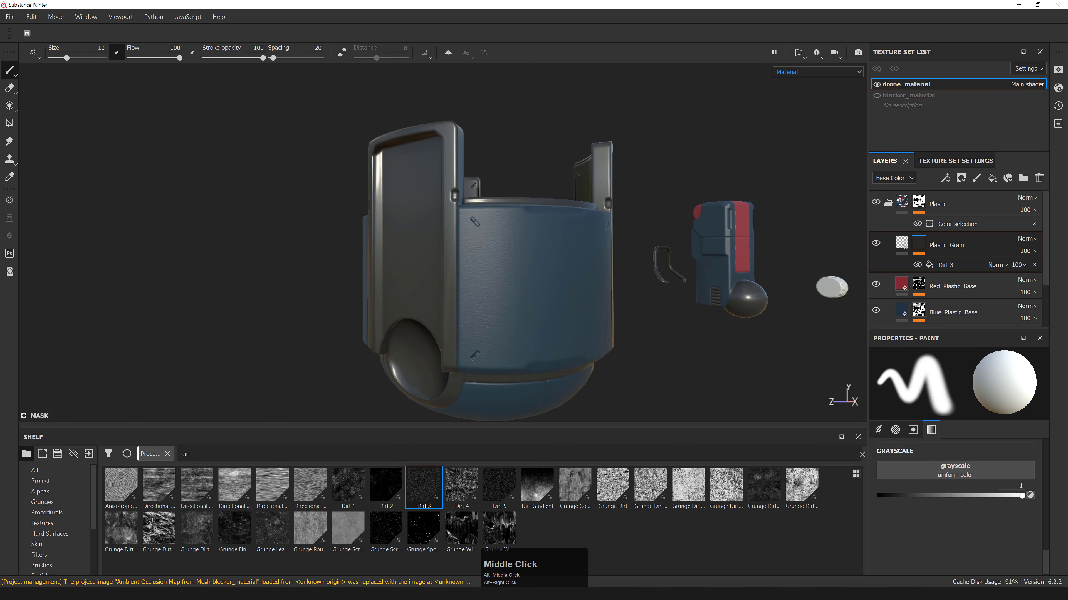
left_click_drag(558, 253, 540, 272, "alt")
middle_click_drag(540, 271, 484, 256, "alt")
right_click_drag(483, 256, 544, 280, "alt")
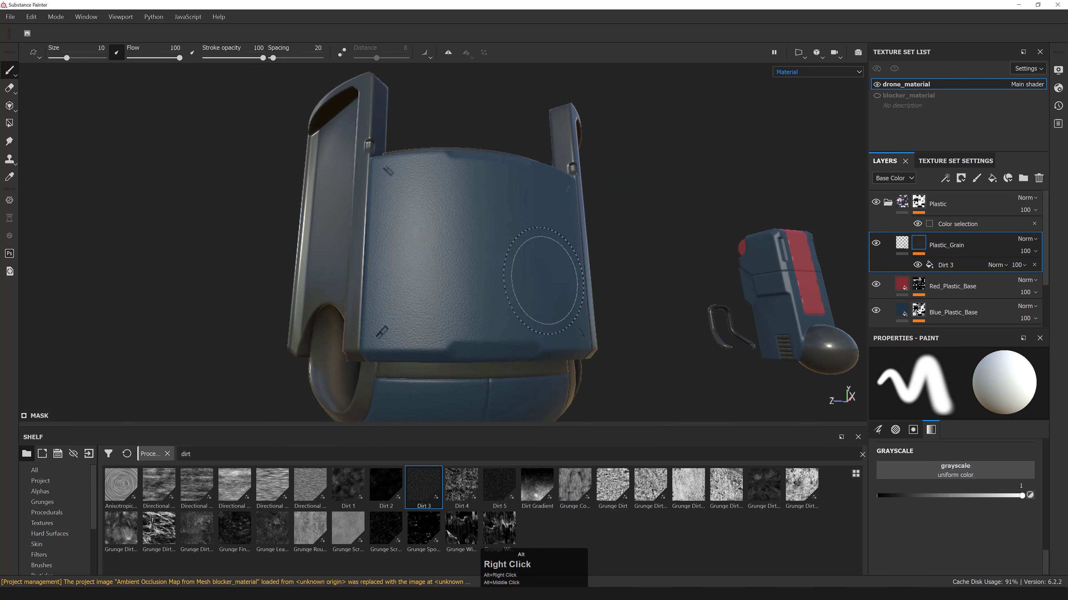
left_click_drag(543, 281, 518, 291, "alt")
right_click_drag(517, 291, 500, 270, "alt")
left_click_drag(500, 270, 536, 275, "alt")
mouse_move(536, 276)
right_mouse_down("alt")
mouse_move(515, 271)
mouse_move(550, 281)
right_mouse_up("alt")
left_click_drag(550, 281, 540, 276, "alt")
- Set the viewport's anisotropic filtering to Very High (16spp) and MipMap bias to 3 - Very Sharp (Intensive Performance)
left_click(1058, 70)
left_click(884, 111)
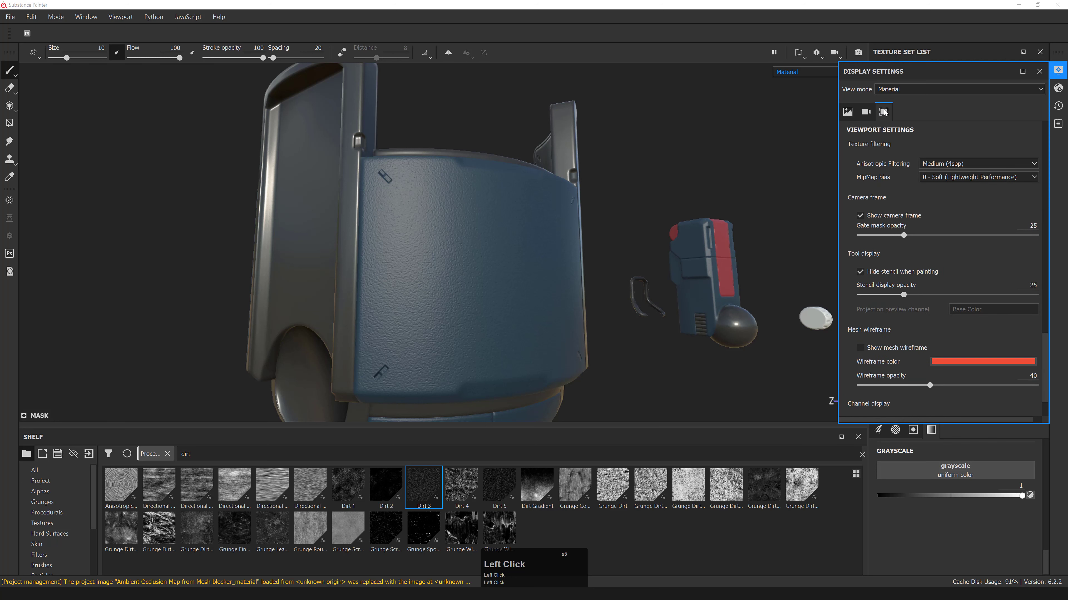
left_click(931, 163)
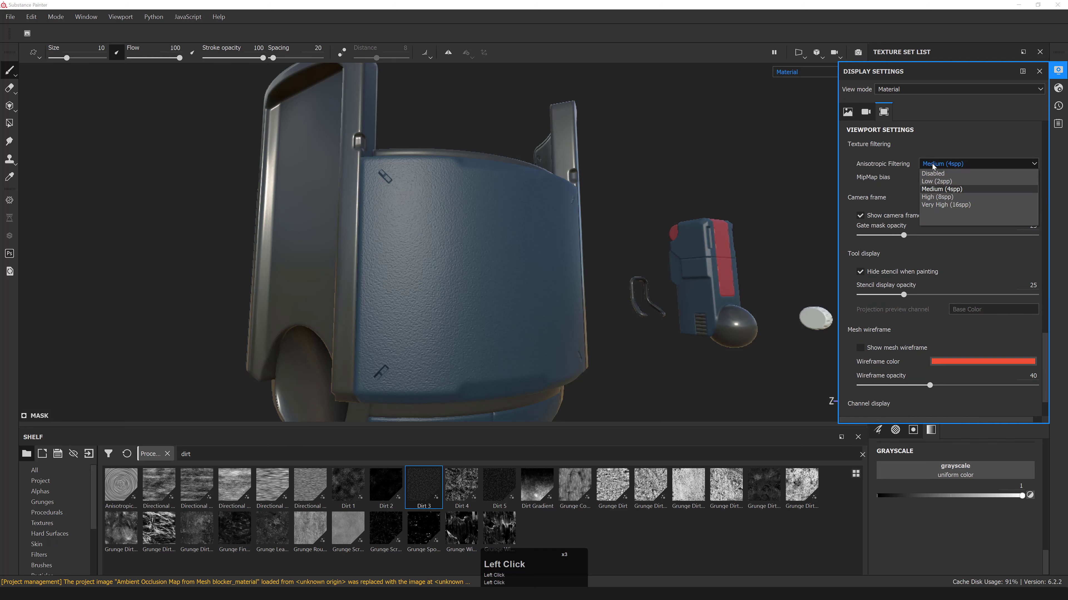
left_click(943, 204)
left_click(962, 177)
left_click(962, 210)
- Examine how the shell's grain renders near and far with the sharper texture filtering, and close the display settings
left_click_drag(463, 261, 559, 257, "alt")
right_click_drag(559, 257, 466, 250, "alt")
middle_click_drag(466, 250, 420, 261, "alt")
left_click_drag(492, 257, 555, 257, "alt")
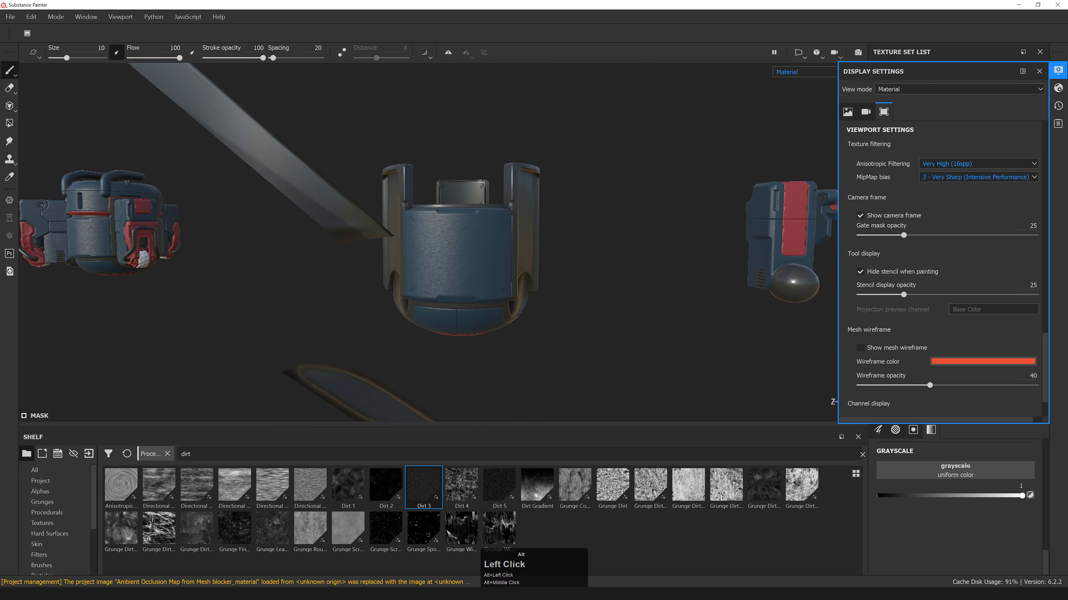
right_click_drag(567, 258, 584, 260, "alt")
left_click_drag(584, 259, 672, 258, "alt")
middle_click_drag(210, 269, 241, 272, "alt")
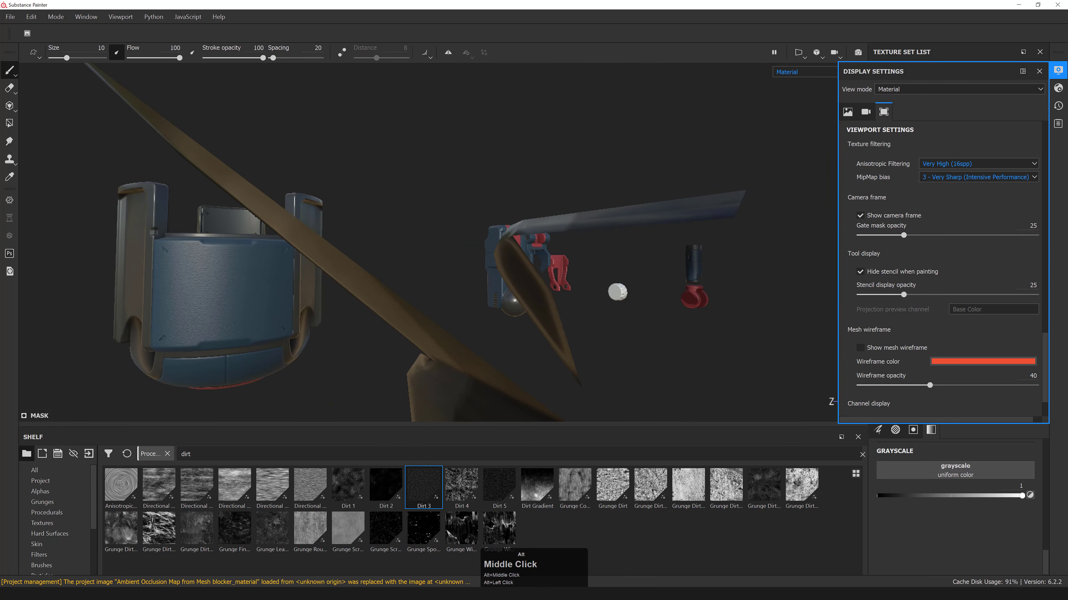
right_click_drag(244, 272, 290, 265, "alt")
middle_click_drag(290, 265, 400, 269, "alt")
right_click_drag(404, 270, 361, 269, "alt")
left_click_drag(361, 269, 370, 280, "alt")
left_click(847, 111)
left_click(1038, 71)
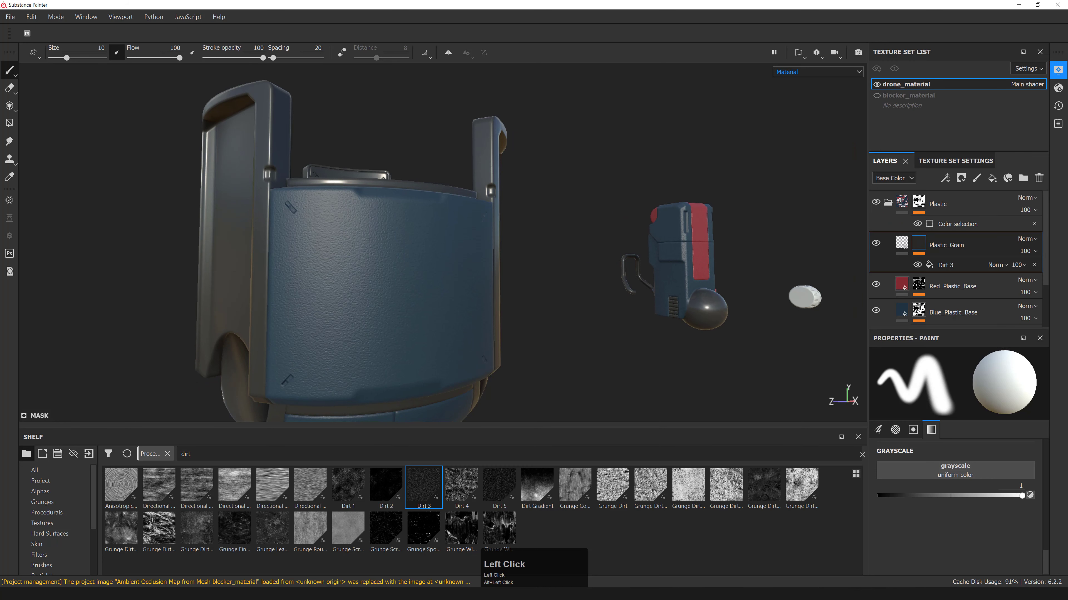
- Rename the Plastic_Grain layer as Plastic_Grain_Height
middle_click_drag(441, 286, 512, 233, "alt")
left_click_drag(511, 234, 424, 227, "alt")
middle_click_drag(424, 226, 456, 202, "alt")
right_click_drag(456, 202, 498, 200, "alt")
middle_click_drag(633, 201, 627, 238, "alt")
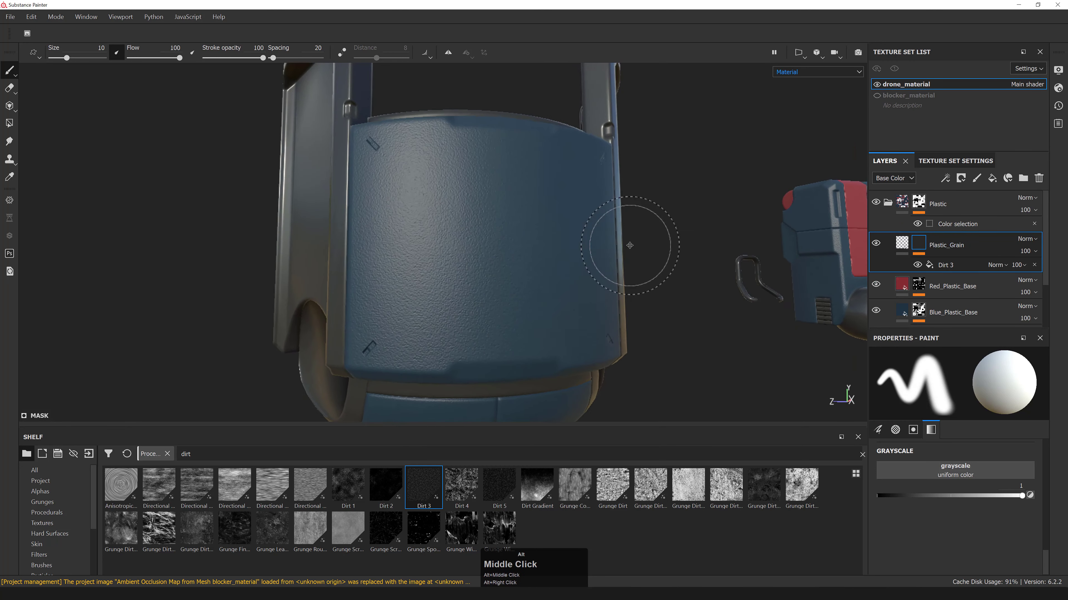
double_click(954, 245)
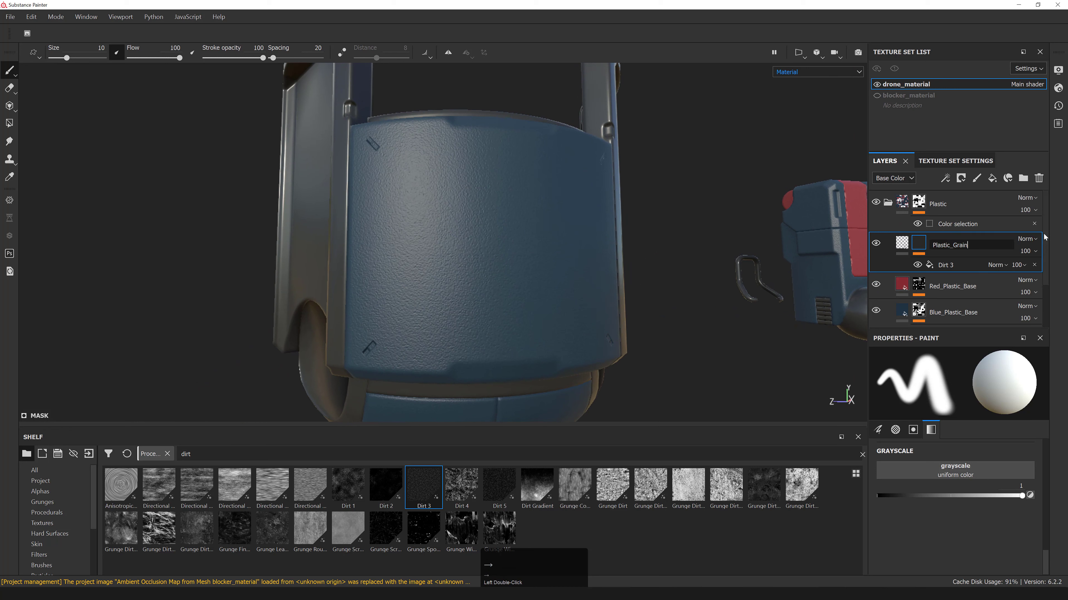
type("_H")
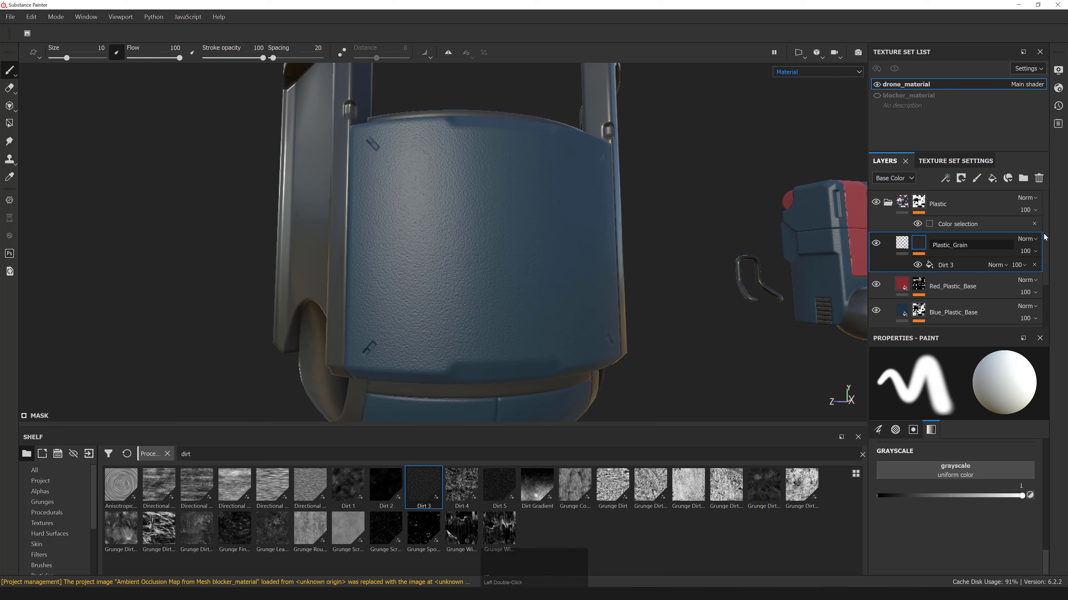
type("eight")
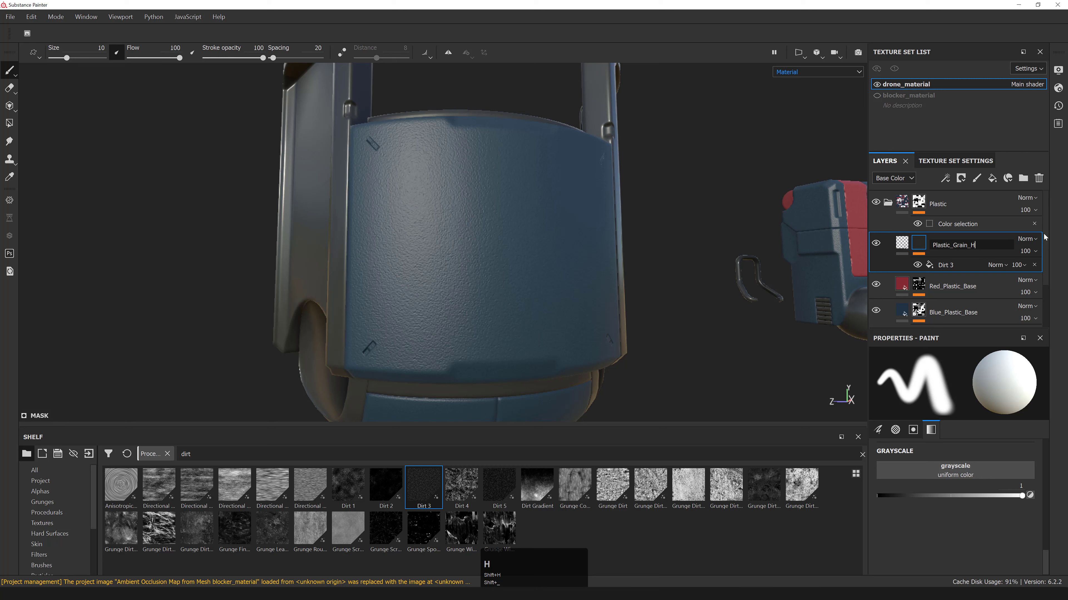
key("Return")
- Duplicate the Plastic_Grain_Height layer and rename the copy as Plastic_Grain_Roughness
key("ctrl+d")
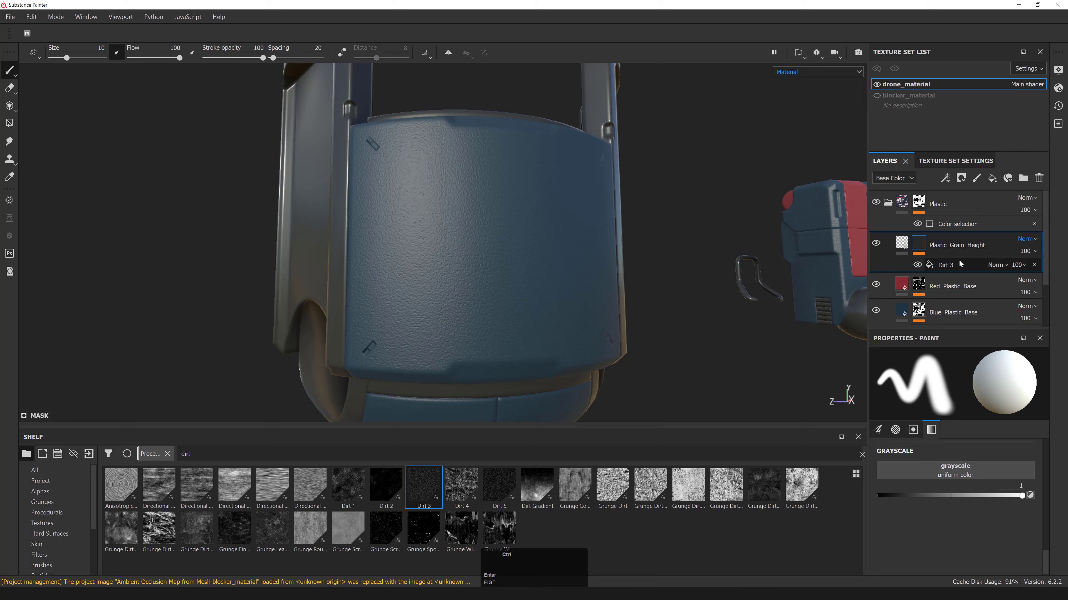
double_click(971, 245)
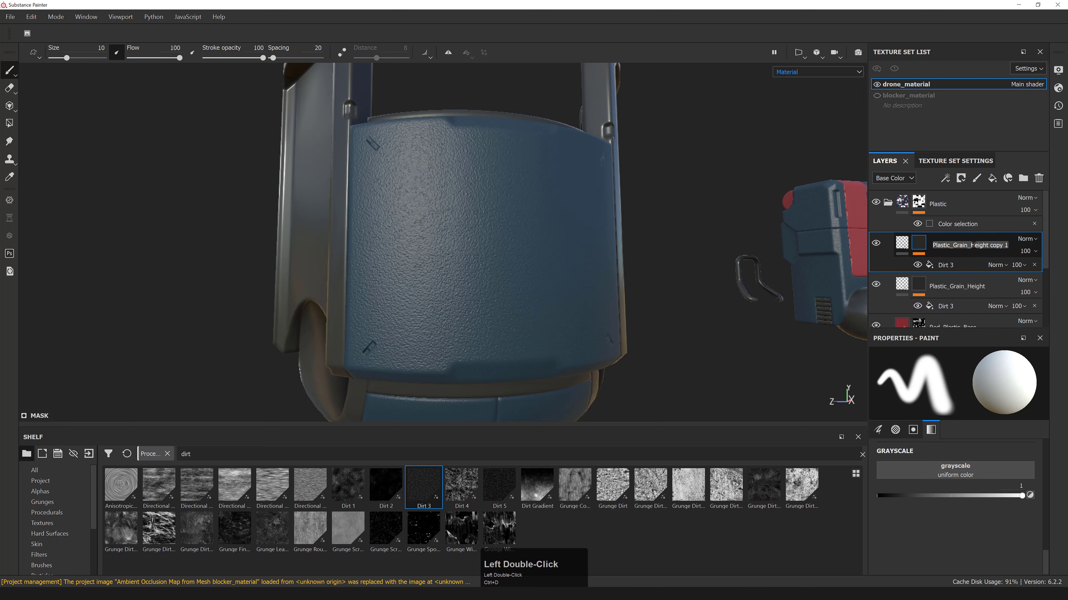
left_click_drag(970, 244, 1044, 242)
key("BackSpace")
type("Ro")
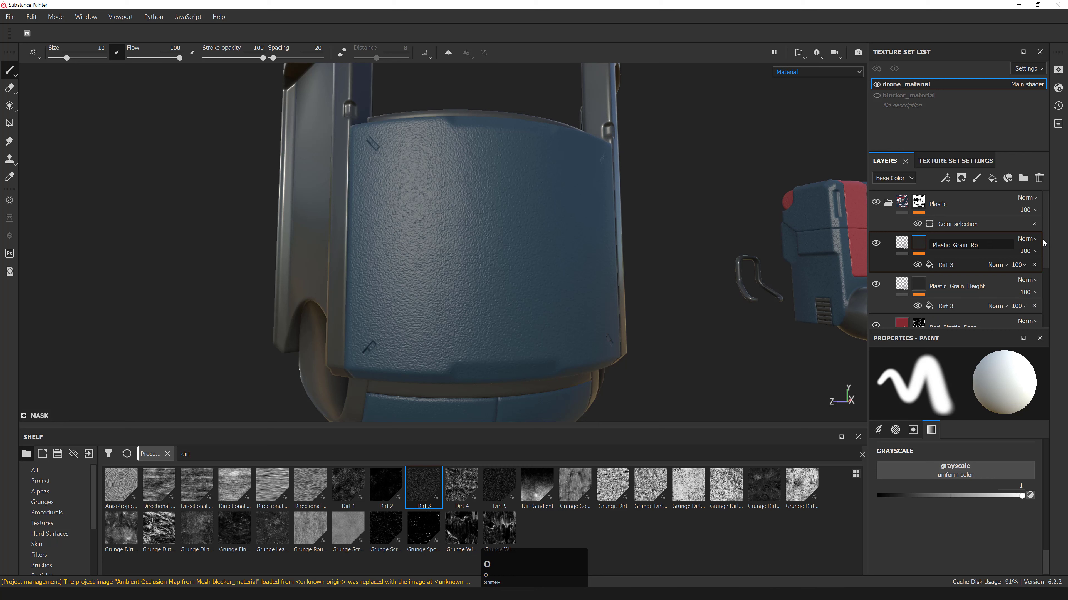
type("ughness")
key("Return")
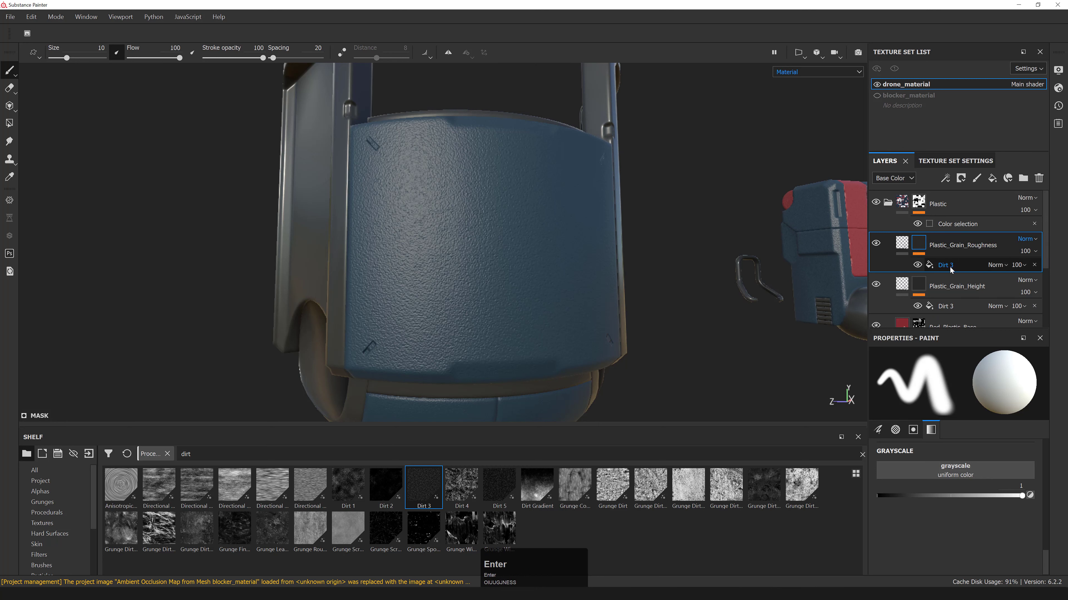
- Turn off the height channel on the Plastic_Grain_Roughness fill and enable only its roughness channel
left_click(902, 244)
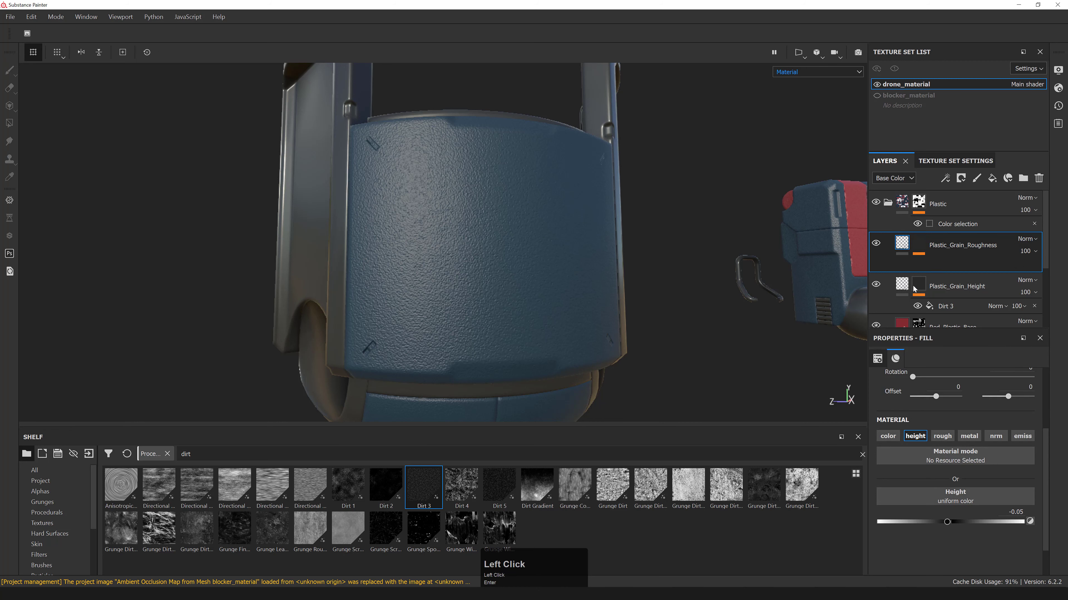
left_click(915, 436)
left_click(941, 436)
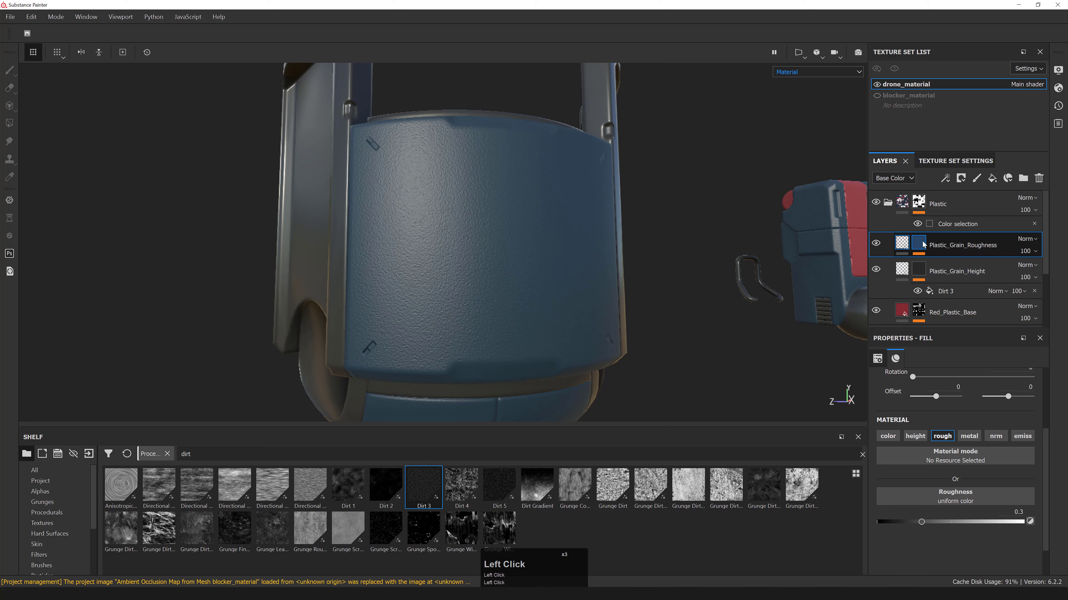
- Replace Dirt 3 with the Dirt 4 procedural in the Plastic_Grain_Roughness layer's mask fill
left_click(922, 242)
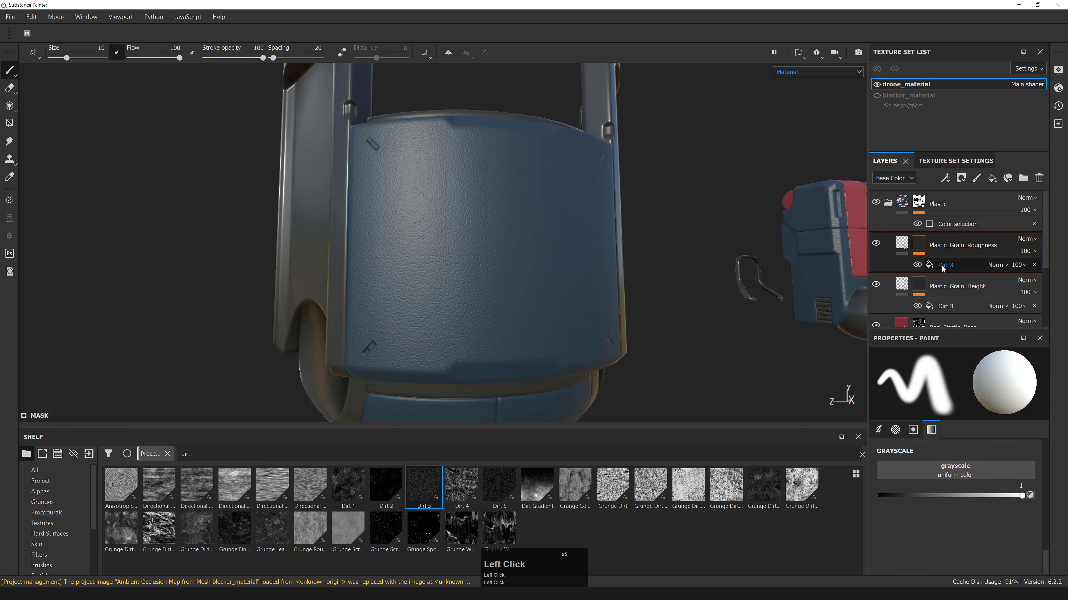
left_click(941, 264)
left_click_drag(586, 293, 569, 283, "alt")
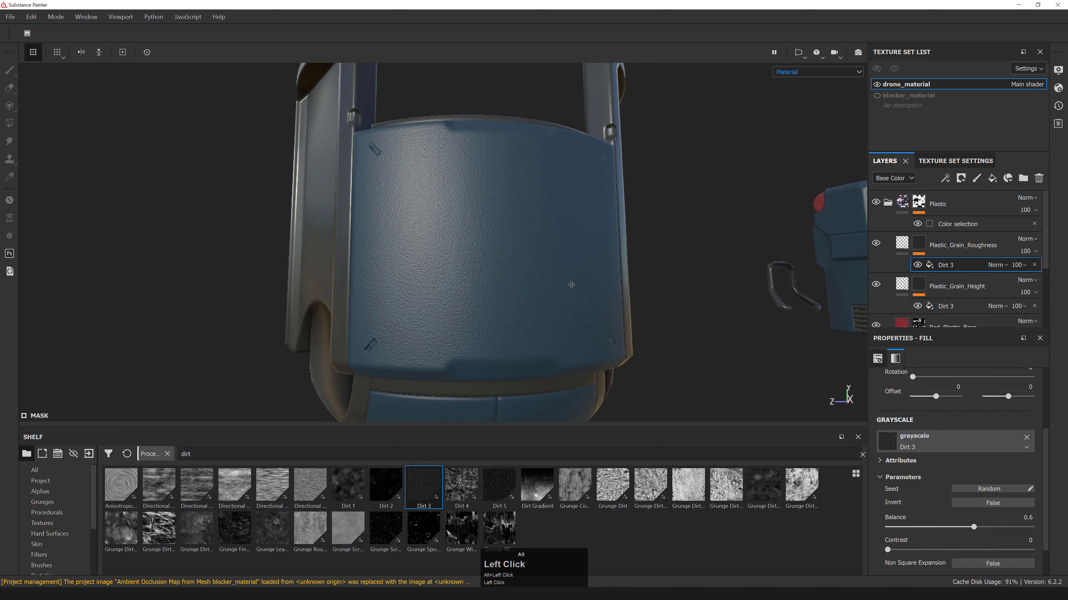
middle_click_drag(569, 283, 568, 262, "alt")
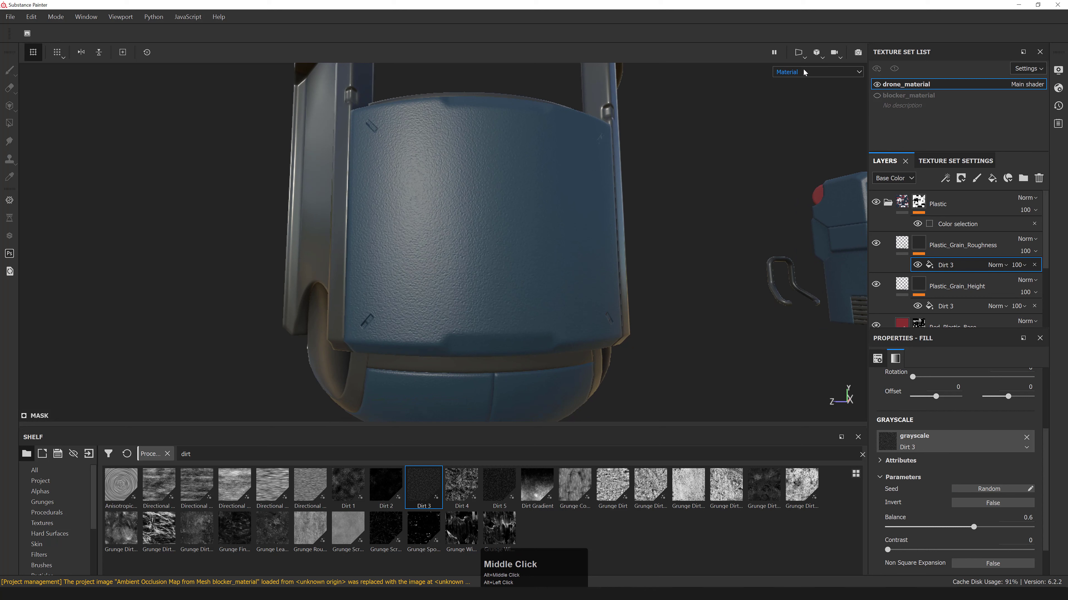
mouse_move(462, 487)
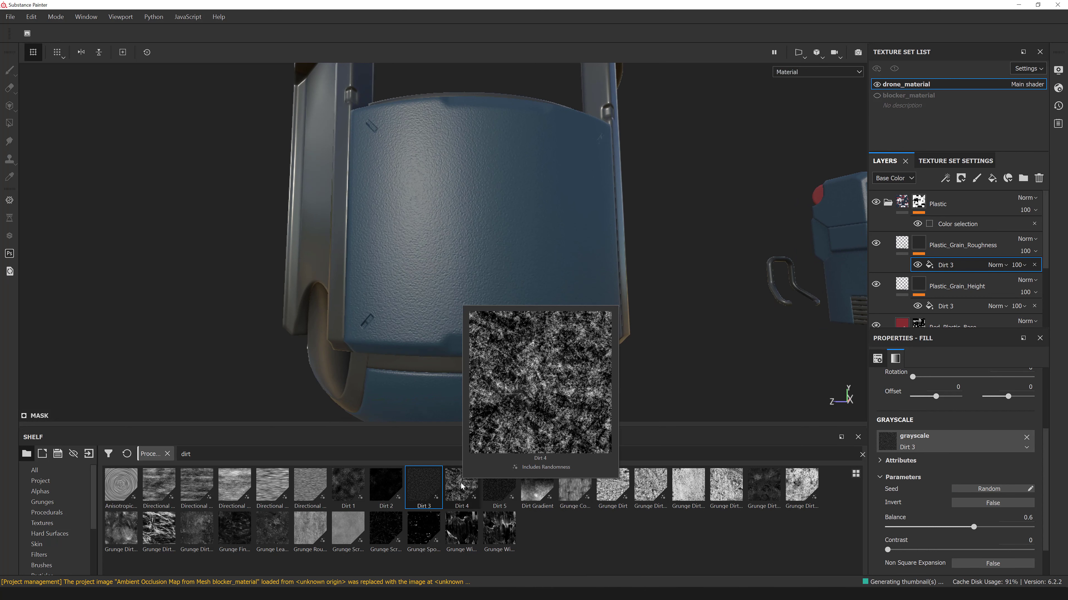
left_click_drag(461, 486, 918, 444)
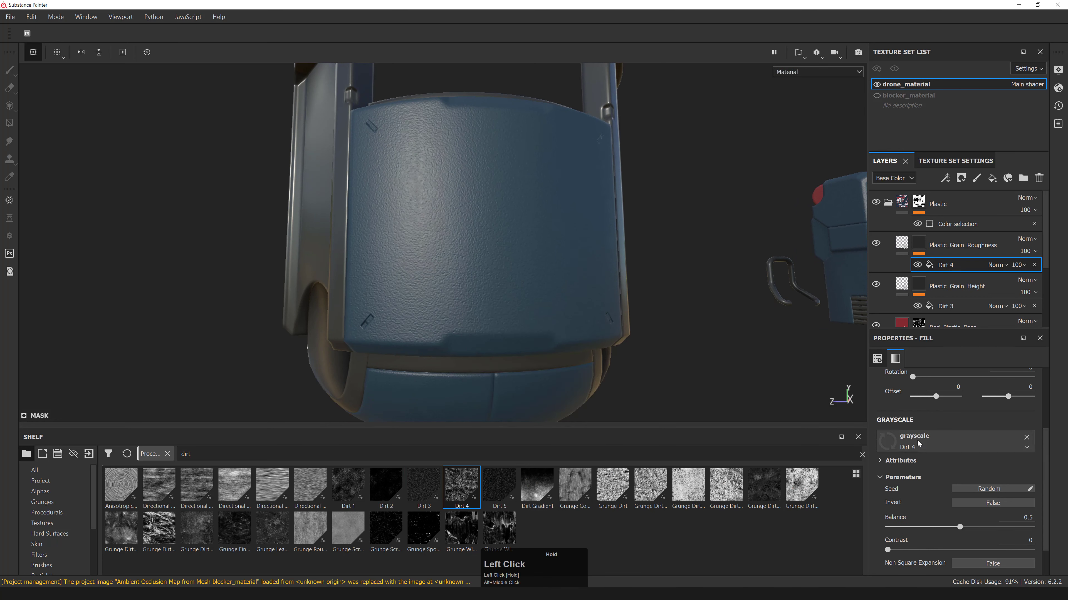
left_click_drag(539, 210, 470, 212, "alt")
- Display the Mask channel in the viewport and examine how the Dirt 4 pattern tiles across the drone
left_click(807, 72)
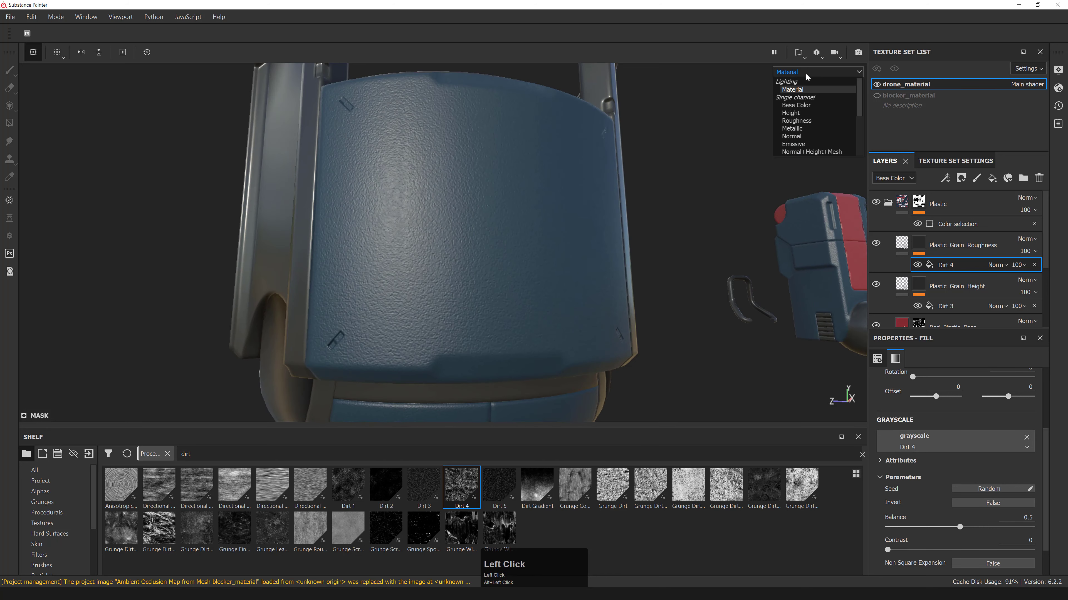
scroll(794, 122, "down", 3)
left_click(798, 137)
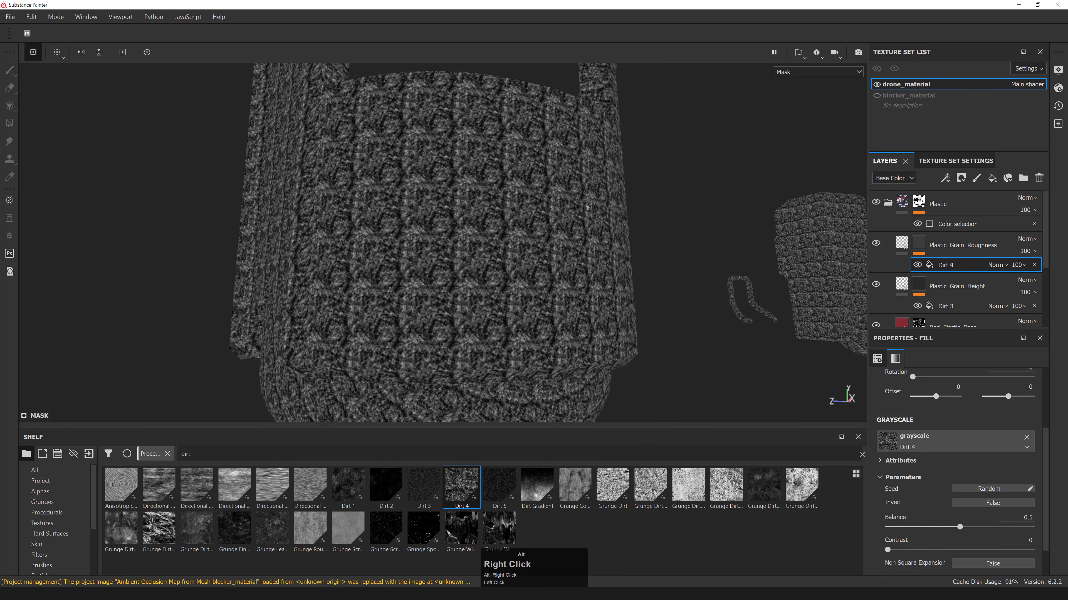
right_click_drag(588, 210, 584, 185, "alt")
middle_click_drag(584, 185, 611, 209, "alt")
right_click_drag(612, 210, 612, 238, "alt")
left_click_drag(613, 238, 619, 305, "alt")
- Change the Dirt 4 mask fill's projection to Tri-planar projection
scroll(958, 420, "up", 5)
left_click(971, 396)
left_click(942, 417)
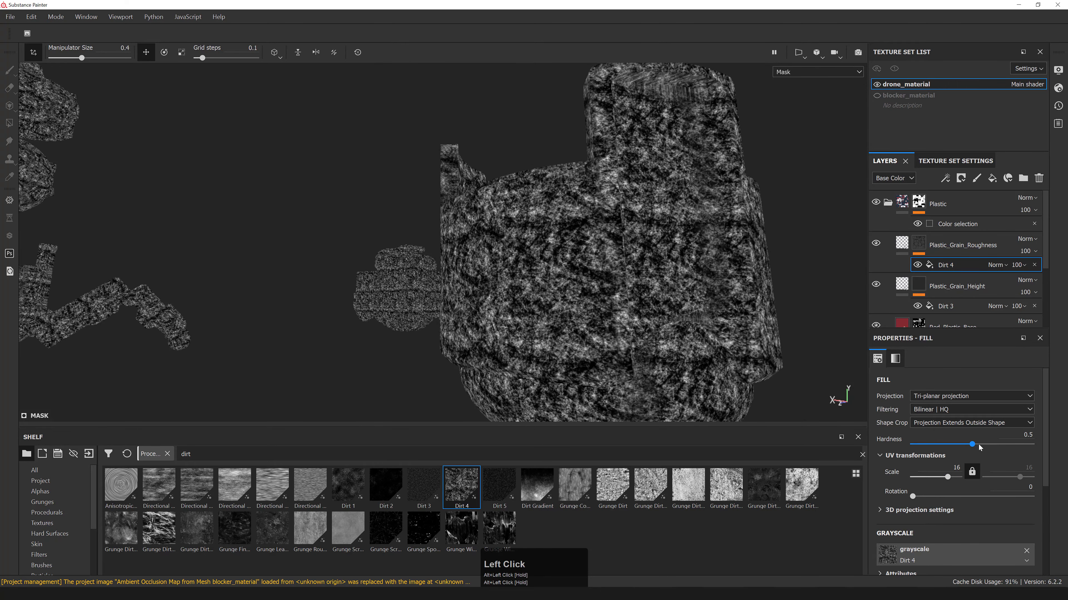
- Set the tri-planar Hardness of the Dirt 4 mask fill to 0.8 and check the pattern on the model
left_click_drag(971, 444, 1015, 441)
double_click(1024, 434)
type("0.8")
key("Return")
left_click_drag(609, 269, 496, 303, "alt")
middle_click_drag(496, 303, 496, 324, "alt")
left_click_drag(496, 324, 475, 290, "alt")
middle_click_drag(475, 290, 505, 284, "alt")
right_click_drag(505, 284, 486, 269, "alt")
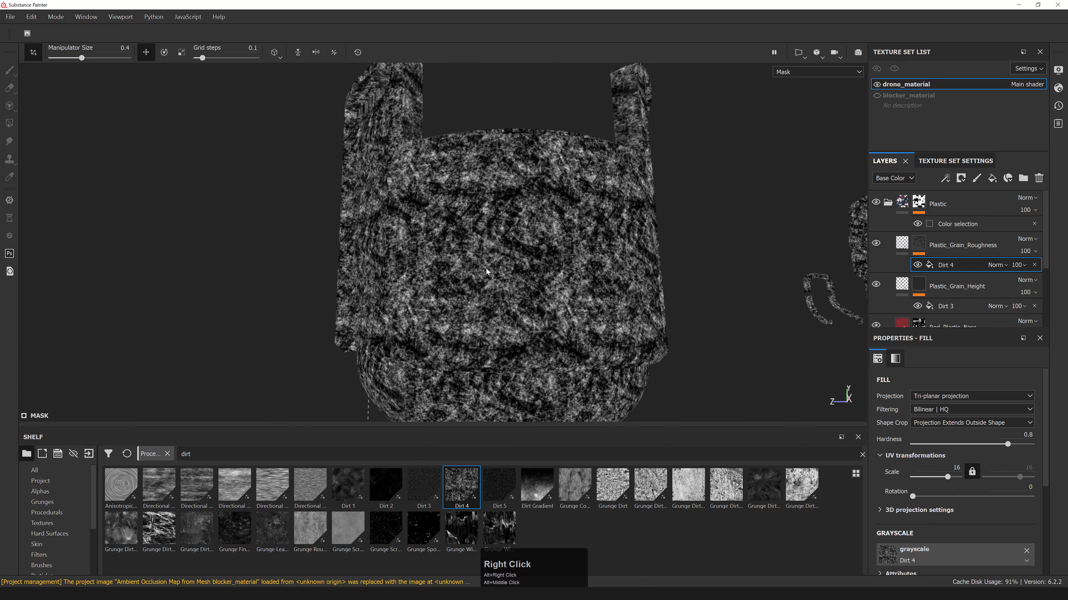
- Return the viewport to the Material display and examine the roughness variation on the blue outer shell
key("m")
left_click_drag(470, 268, 560, 256, "alt")
right_click_drag(560, 255, 473, 231, "alt")
left_click_drag(473, 231, 582, 239, "alt")
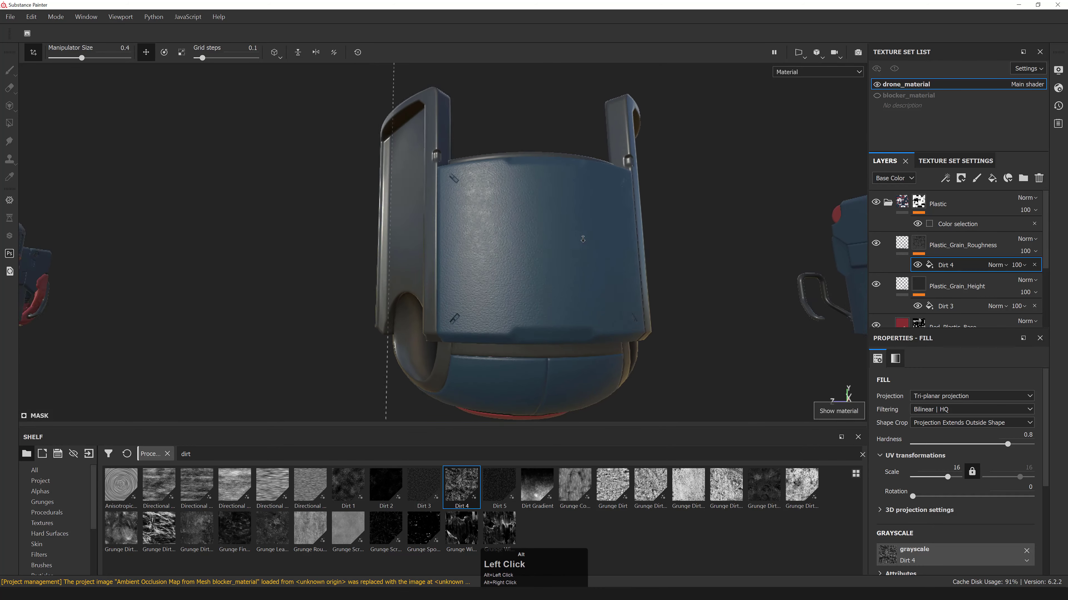
right_click_drag(583, 239, 538, 262, "alt")
left_click_drag(538, 262, 475, 257, "alt")
right_click_drag(474, 256, 521, 261, "alt")
left_click_drag(521, 261, 585, 258, "alt")
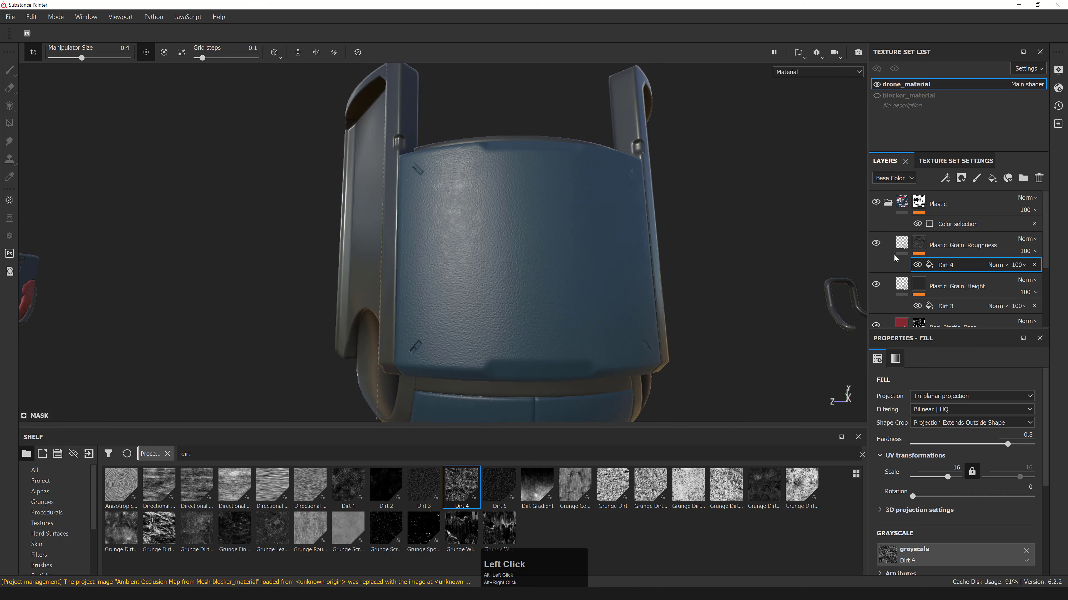
- Select the Plastic_Grain_Roughness layer's mask and examine the shell's reflections from other angles and under rotated environment lighting
left_click(919, 246)
left_click_drag(548, 179, 853, 227, "alt")
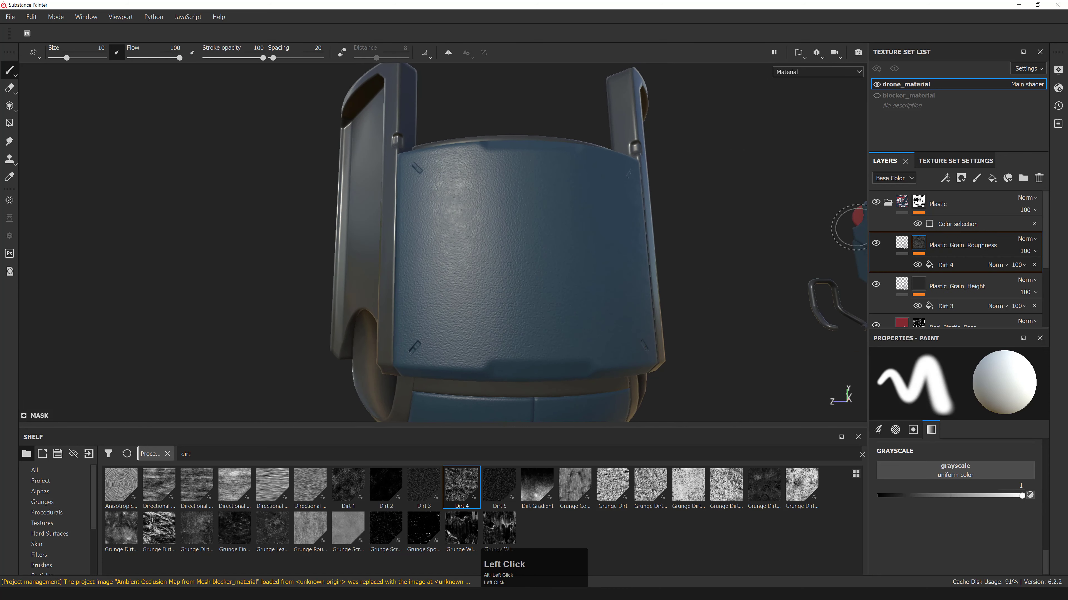
left_click_drag(621, 242, 713, 244, "alt")
right_click_drag(713, 244, 671, 244, "alt+shift")
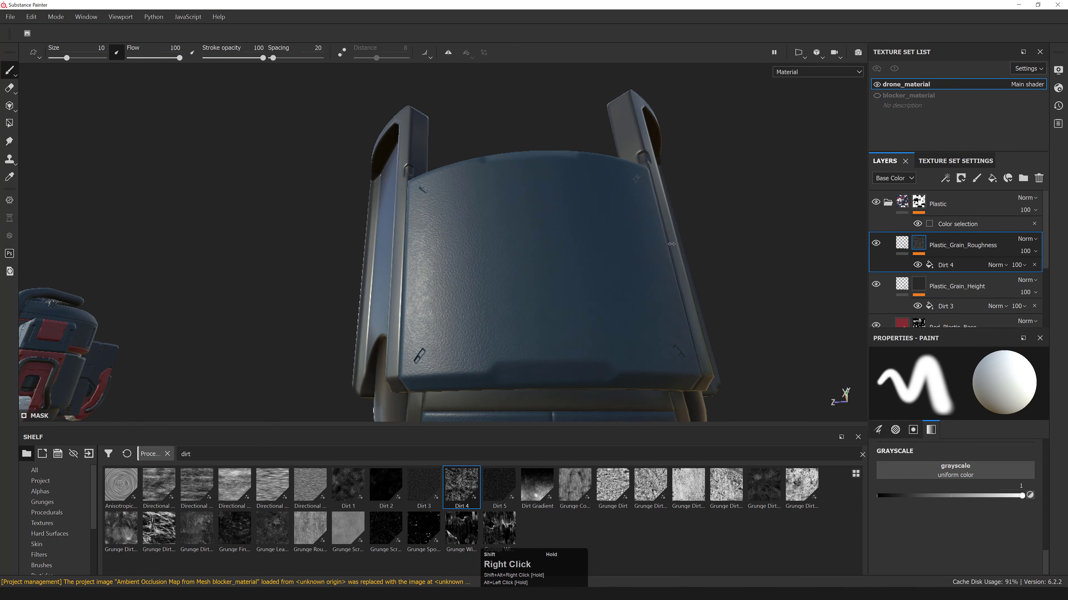
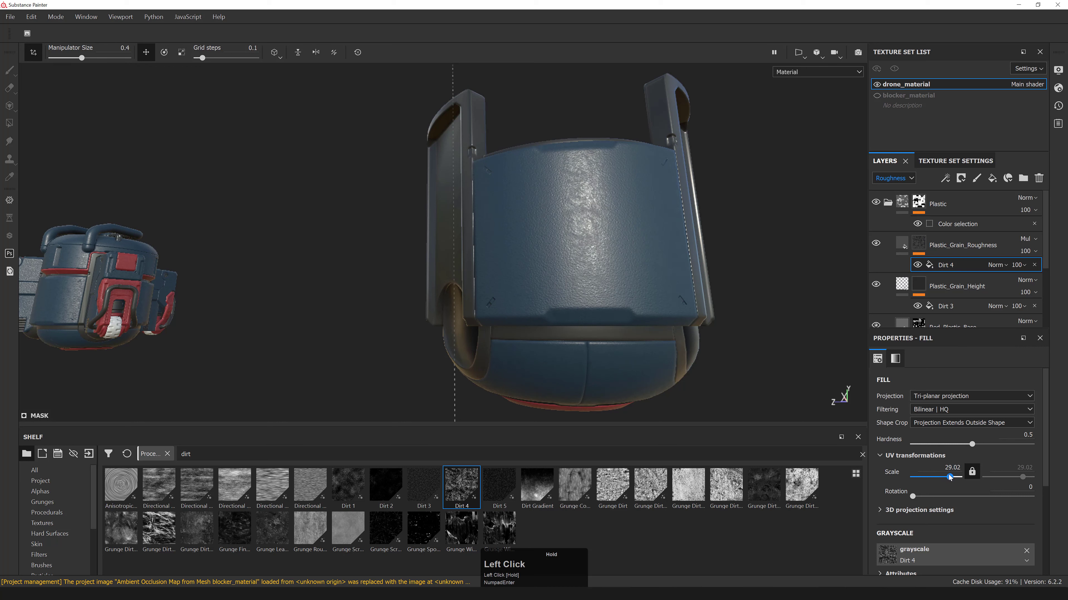
- Set the Dirt 4 mask fill's scale to 16 and change its projection to UV projection
left_click(953, 468)
key("ctrl+a")
type("16")
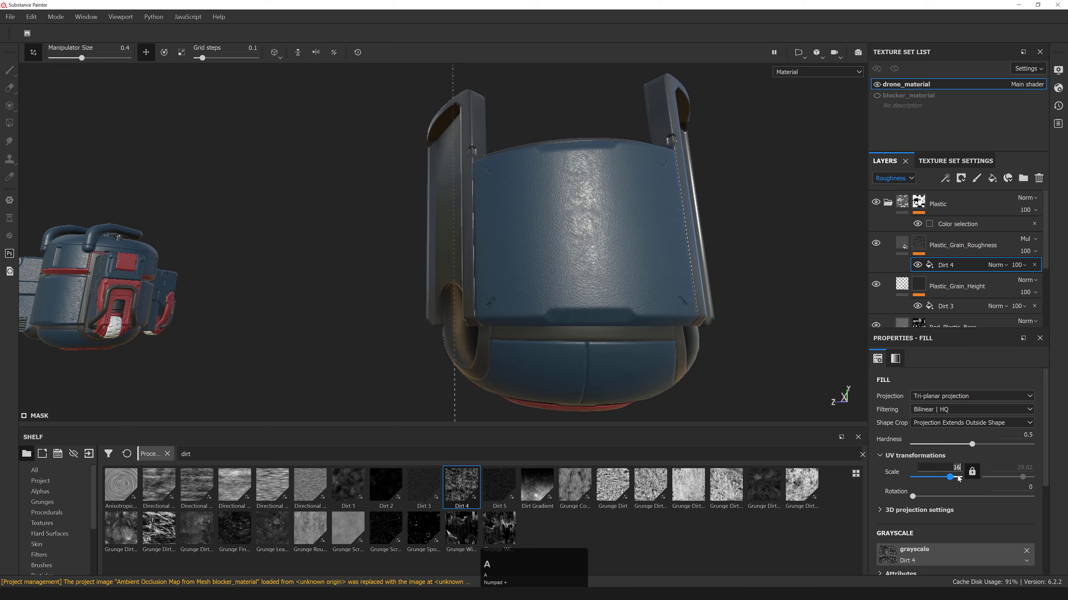
key("KP_Enter")
left_click(964, 400)
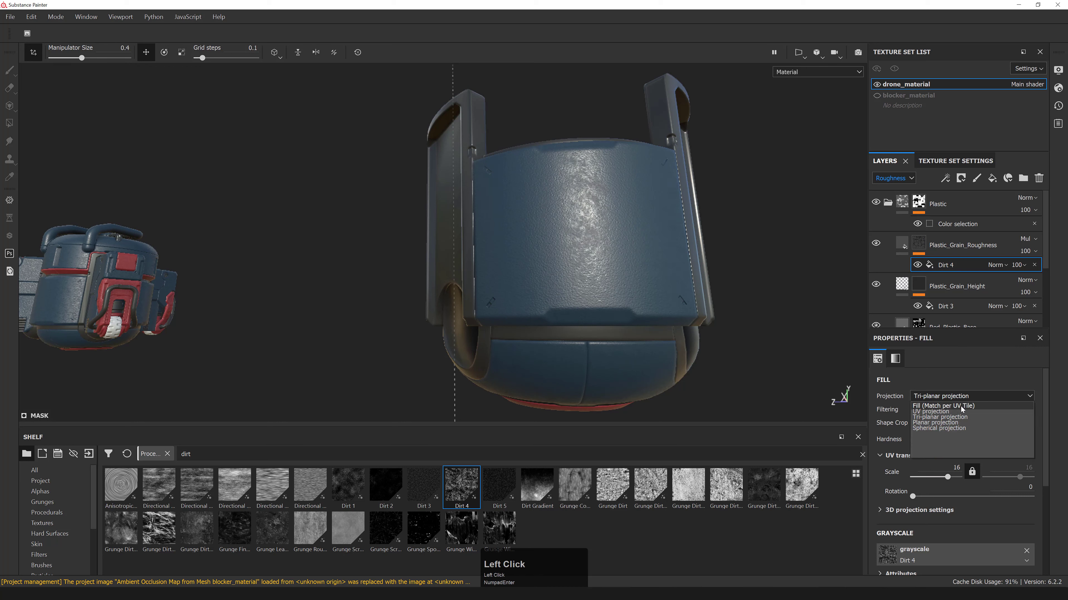
left_click(953, 407)
- Display the Roughness channel and examine the Dirt 4 pattern across the outer shell from several angles
left_click_drag(654, 259, 584, 260, "alt")
right_click_drag(584, 259, 515, 279, "alt")
key("m")
key("c")
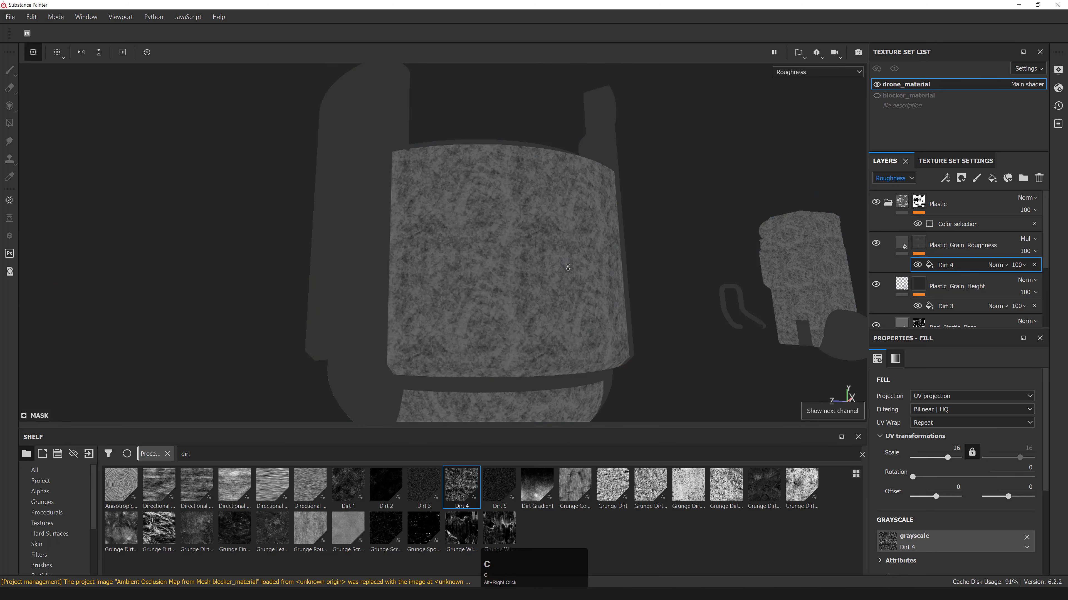
left_click_drag(542, 281, 522, 276, "alt")
right_click_drag(522, 275, 591, 272, "alt")
left_click_drag(564, 276, 603, 282, "alt")
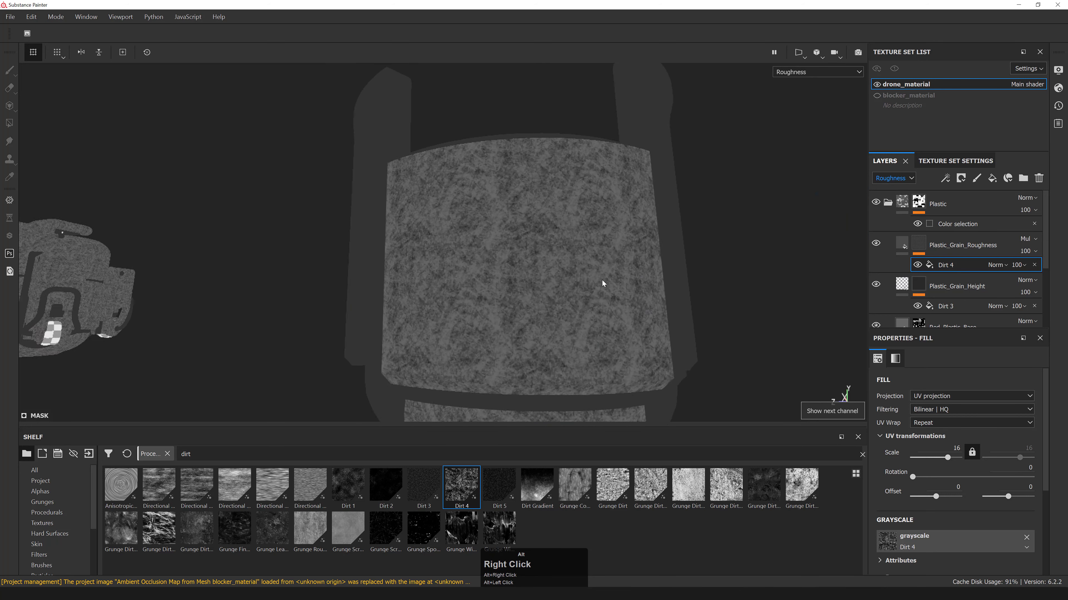
right_click_drag(602, 281, 443, 275, "alt")
left_click_drag(443, 276, 421, 274, "alt")
right_click_drag(420, 273, 505, 284, "alt")
- Set the Dirt 4 mask fill's scale to 12 and return the viewport to the Material display
left_click(956, 449)
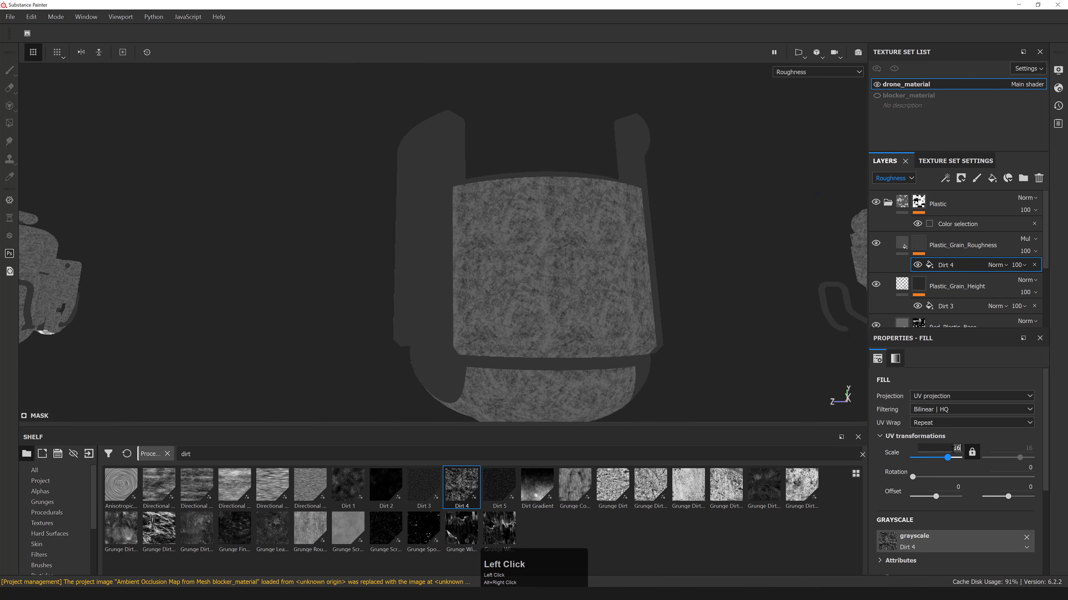
type("12")
key("KP_Enter")
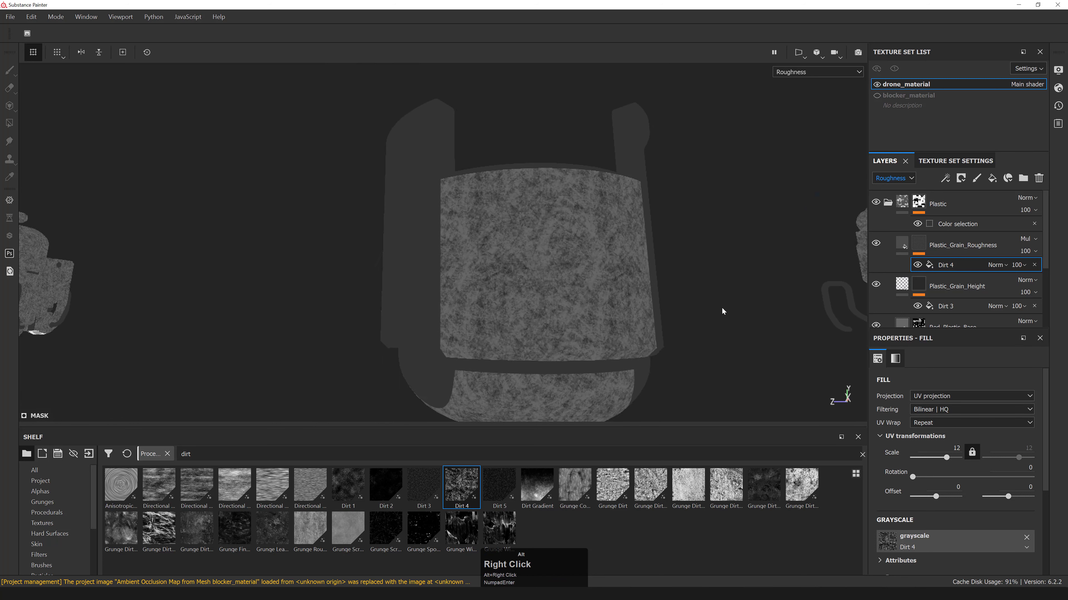
key("m")
left_click_drag(601, 291, 848, 381, "alt")
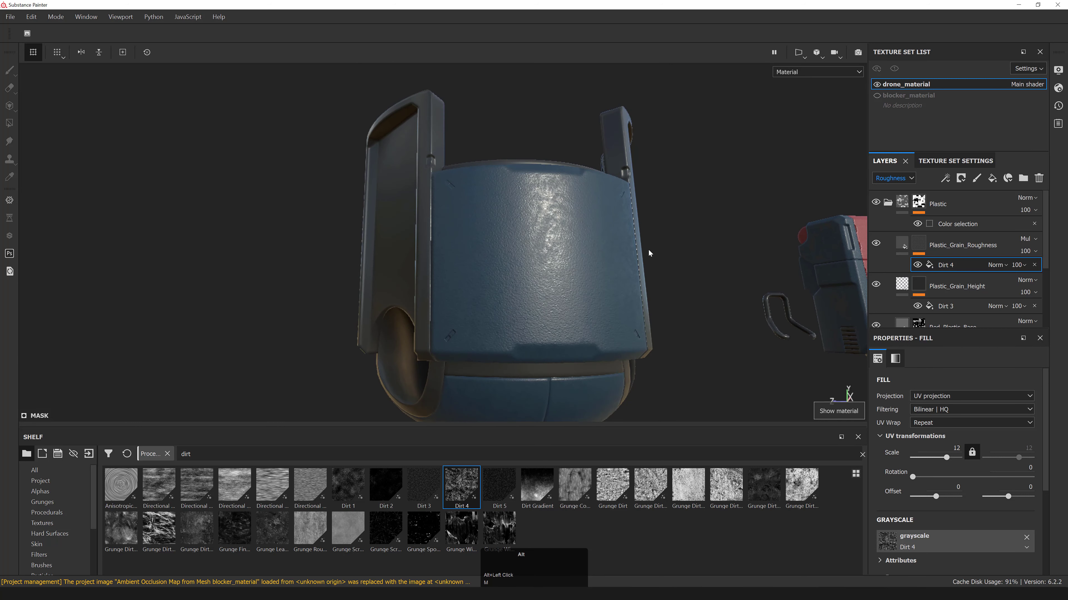
left_click_drag(648, 250, 639, 236, "alt")
- Set the Plastic_Grain_Roughness layer's roughness opacity to 40 and bring up its fill's roughness value
left_click(1025, 251)
type("40")
key("KP_Enter")
left_click(902, 244)
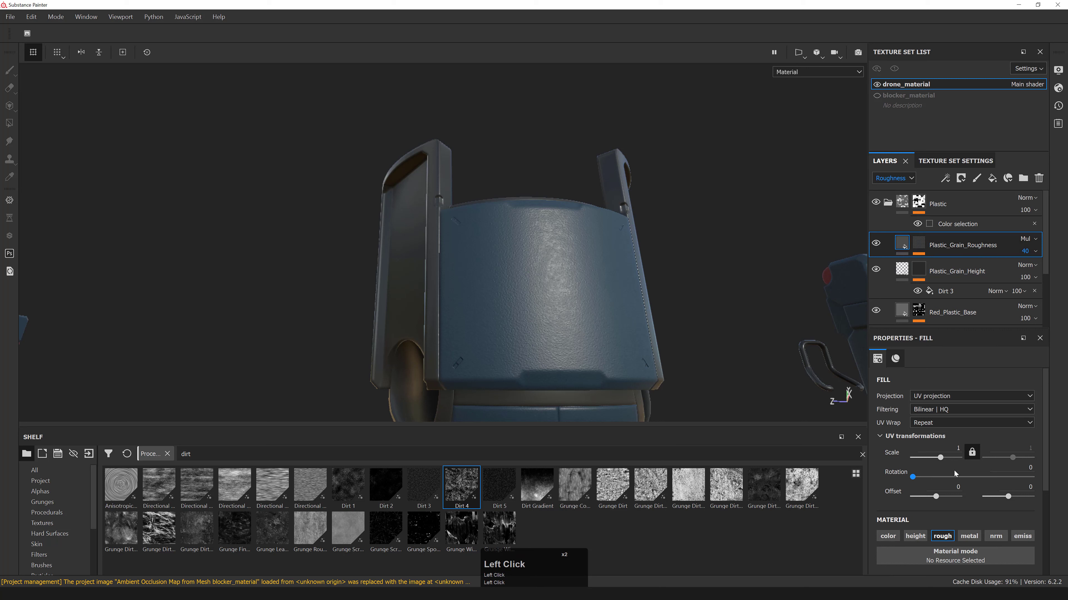
scroll(954, 470, "down", 3)
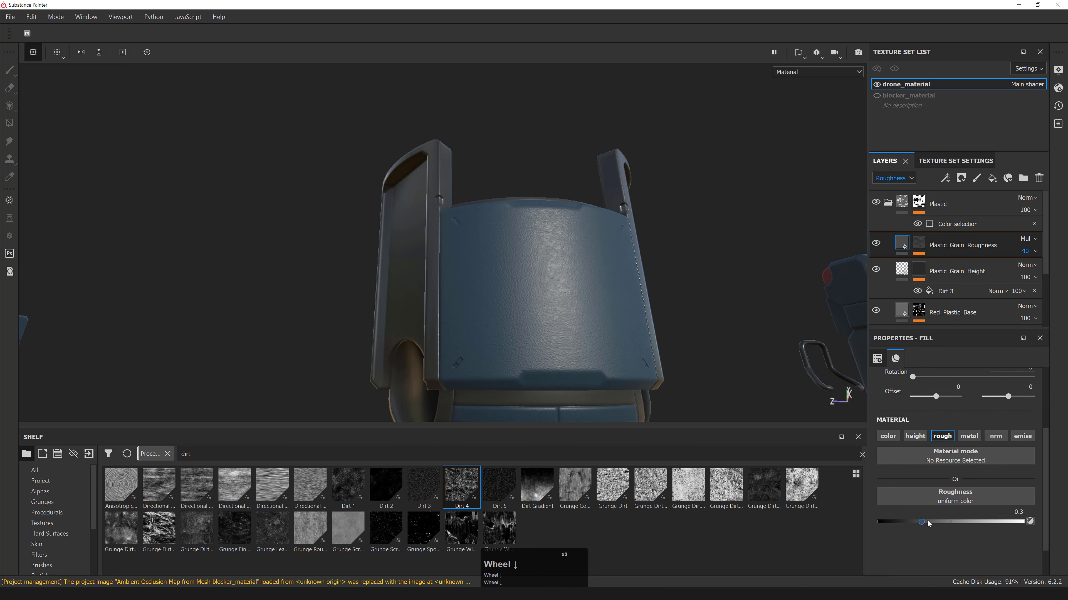
mouse_move(928, 523)
left_mouse_down()
mouse_move(1006, 526)
mouse_move(901, 526)
left_mouse_up()
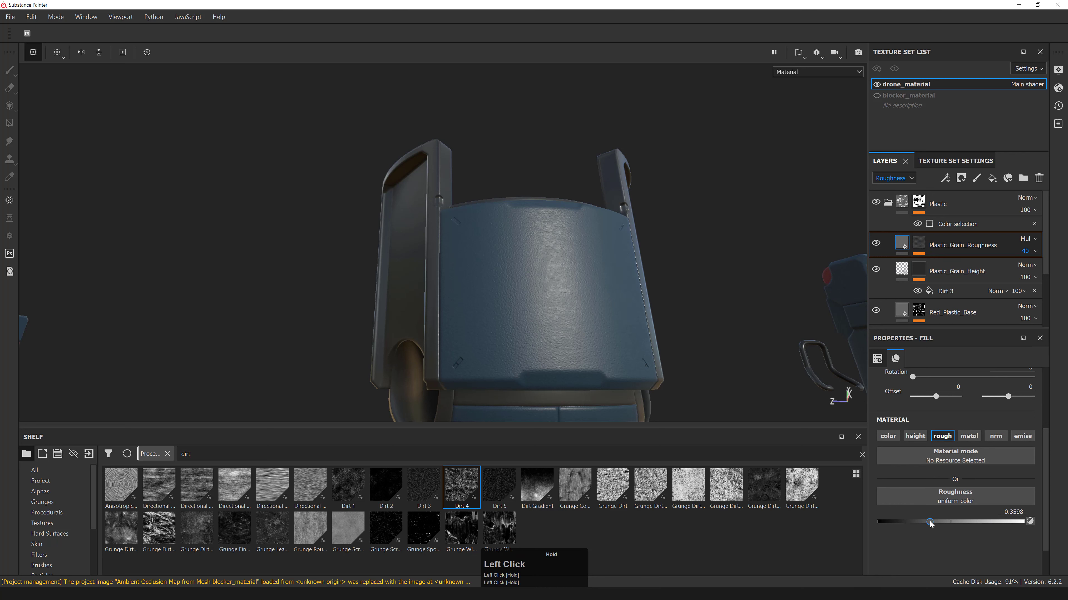
right_click_drag(565, 292, 589, 297, "alt")
key("ctrl+z")
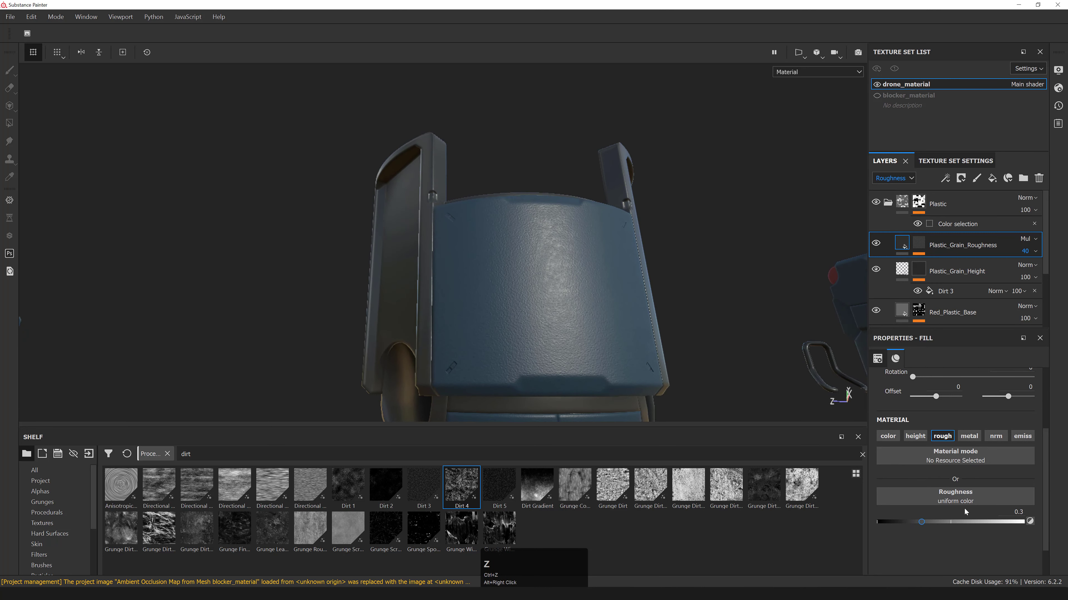
- Set the roughness of the Plastic_Grain_Roughness fill to 0.35
left_click(1013, 512)
type(".3")
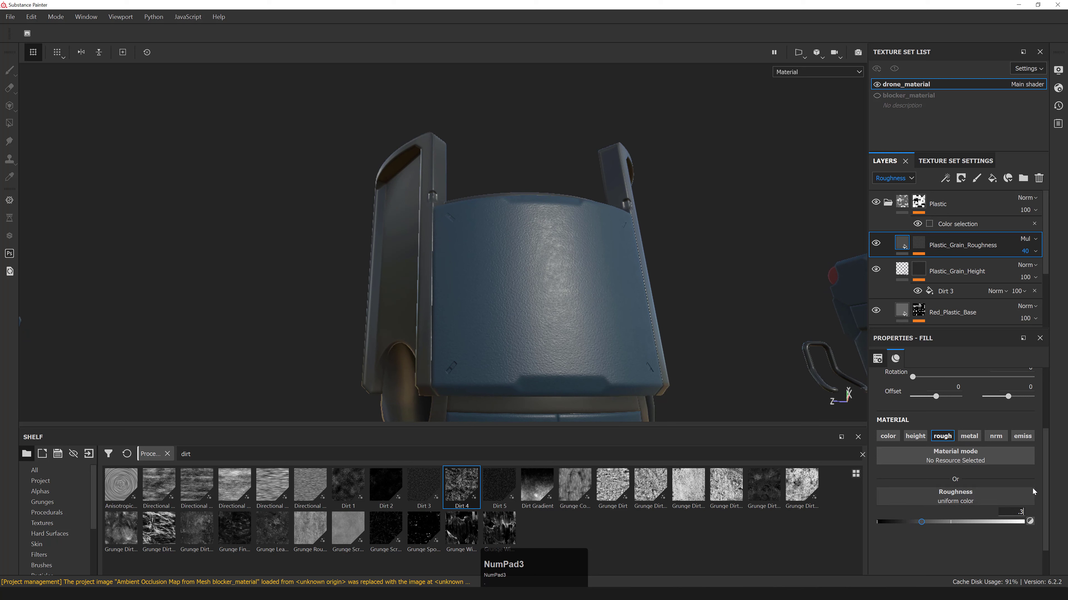
type("5")
key("Return")
- Examine the grain and reflections on the blue outer shell from below, the sides and the front
left_click_drag(757, 332, 660, 213, "alt")
right_click_drag(661, 213, 589, 213, "alt+shift")
left_click_drag(589, 213, 614, 201, "alt")
right_click_drag(614, 202, 525, 198, "alt")
left_click_drag(525, 198, 483, 235, "alt")
middle_click_drag(484, 236, 452, 210, "alt")
left_click_drag(453, 210, 472, 181, "alt")
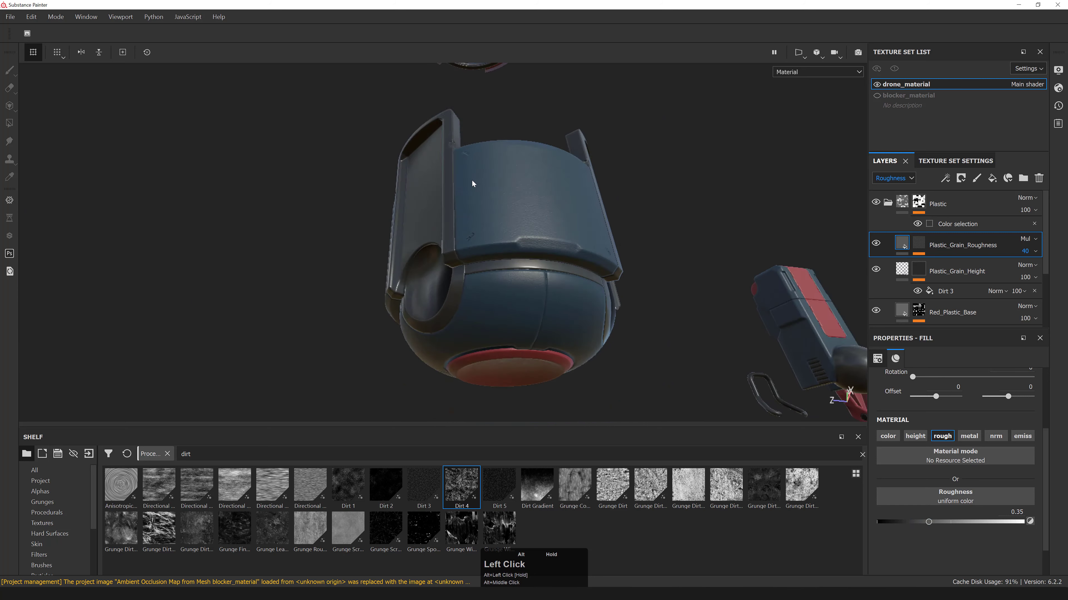
mouse_move(472, 184)
right_mouse_down("shift")
mouse_move(503, 186)
mouse_move(479, 194)
right_mouse_up("shift")
left_click_drag(479, 195, 484, 244, "alt")
middle_click_drag(484, 244, 486, 253, "alt")
left_click_drag(486, 252, 456, 263, "alt")
middle_click_drag(456, 263, 441, 274, "alt")
left_click_drag(441, 273, 483, 301, "alt")
middle_click_drag(484, 301, 480, 305, "alt")
right_click_drag(479, 305, 510, 303, "alt")
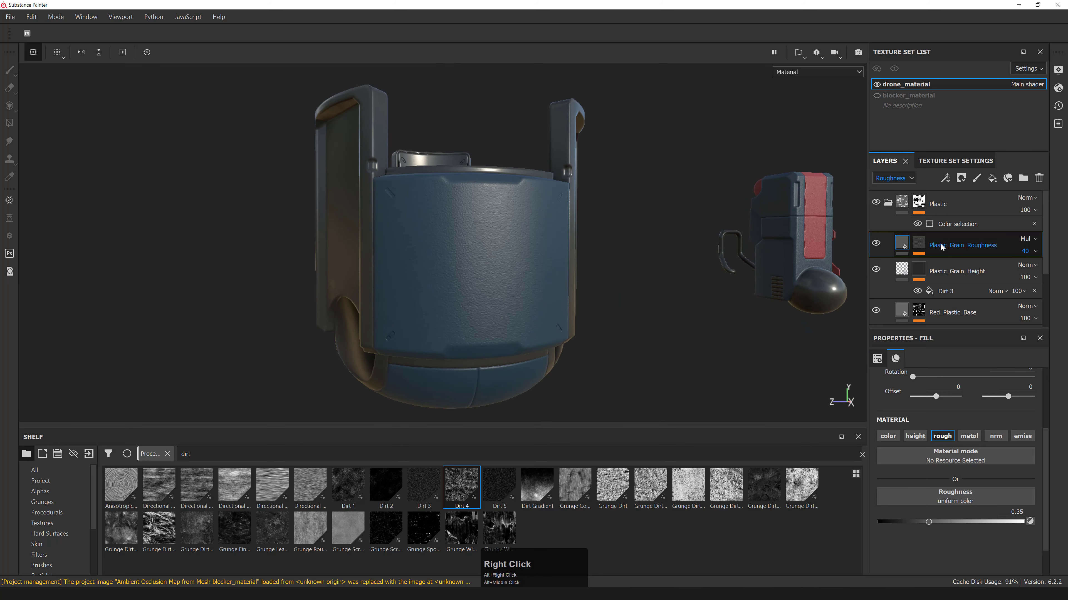
left_click_drag(439, 265, 446, 210, "alt")
middle_click_drag(446, 210, 437, 219, "alt")
left_click_drag(437, 219, 391, 223, "alt")
right_click_drag(391, 223, 403, 226, "alt")
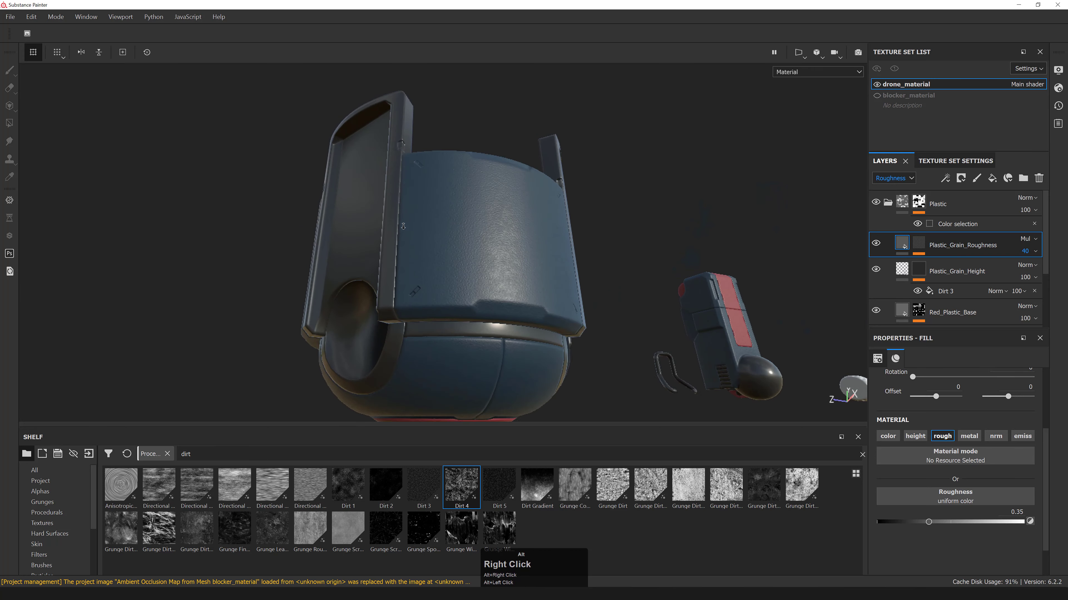
left_click_drag(403, 227, 424, 267, "alt")
right_click_drag(424, 267, 412, 257, "alt")
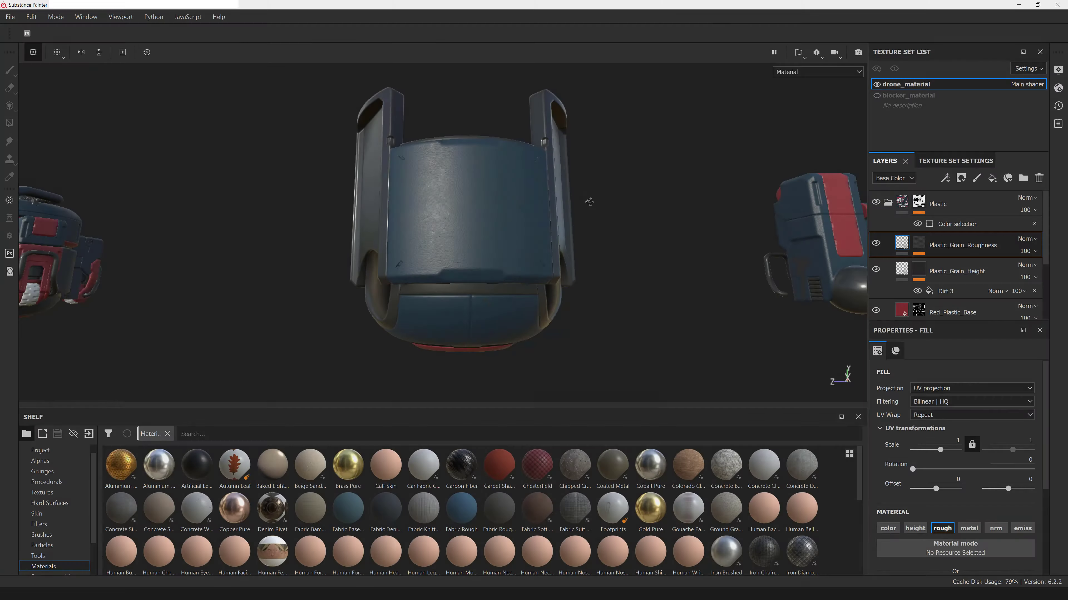
right_click_drag(587, 201, 845, 242, "alt")
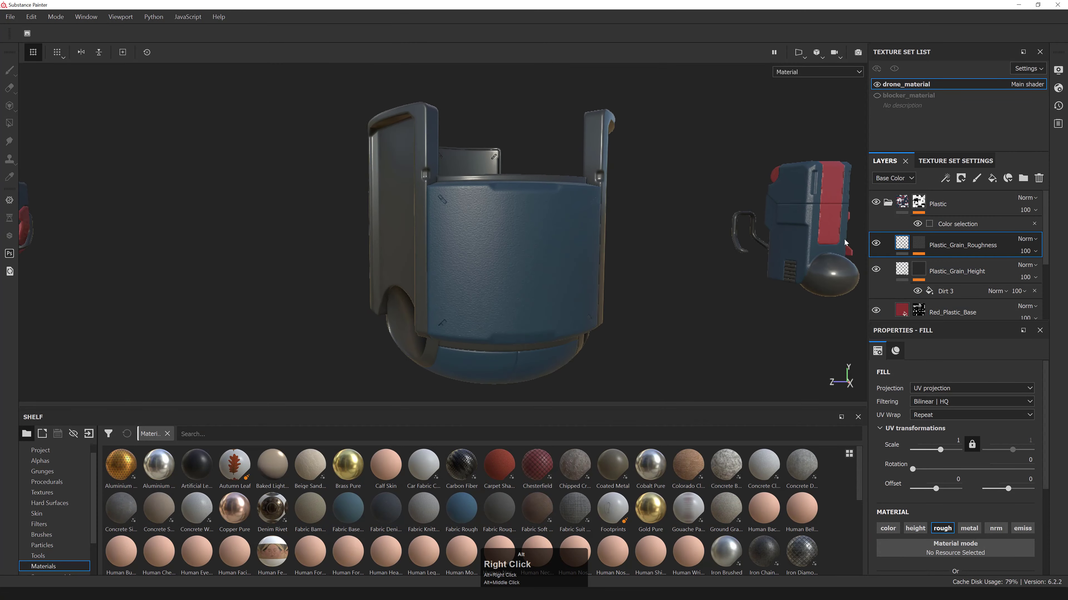
- Duplicate the Plastic_Grain_Roughness layer and rename the copy Plastic_Grain_Color
left_click(965, 244)
left_click(918, 246)
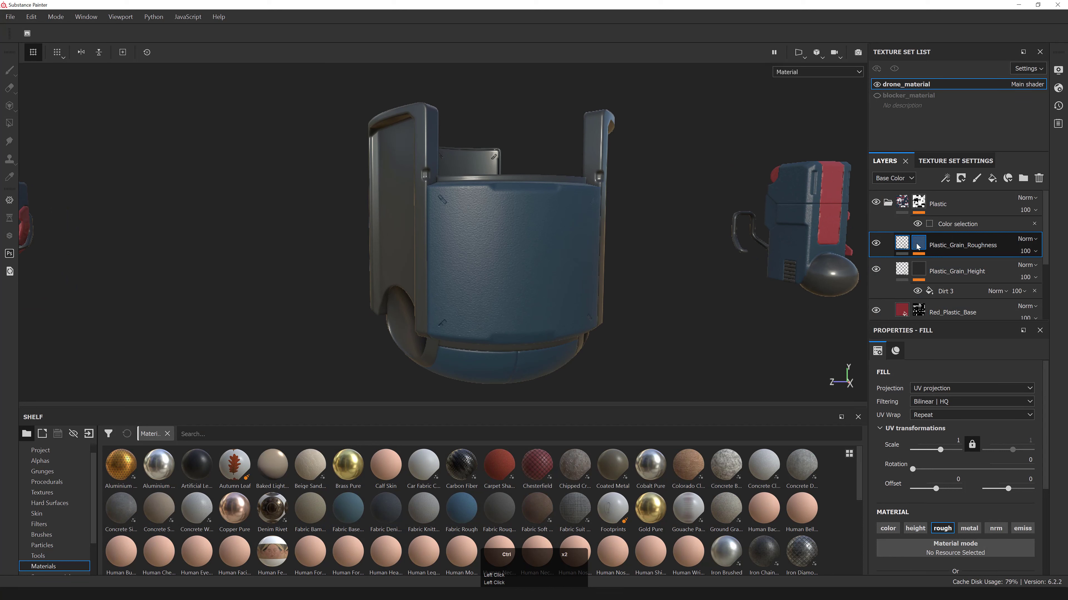
key("ctrl+d")
double_click(962, 246)
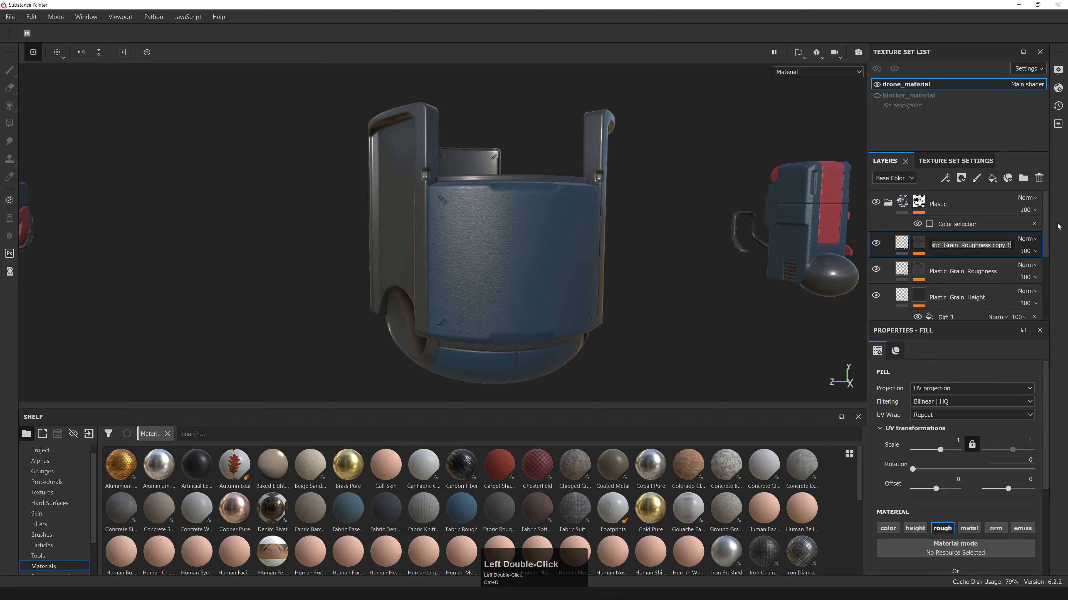
key("Right")
key("BackSpace")
key("BackSpace")
key("BackSpace")
key("BackSpace")
key("BackSpace")
key("BackSpace")
key("BackSpace")
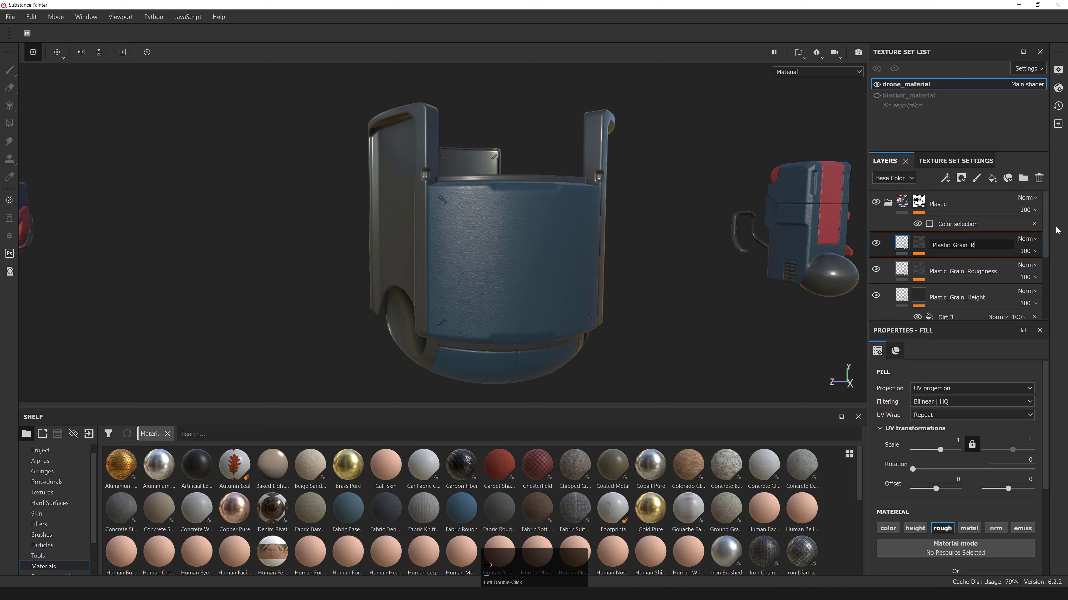
key("BackSpace")
type("Color")
key("Return")
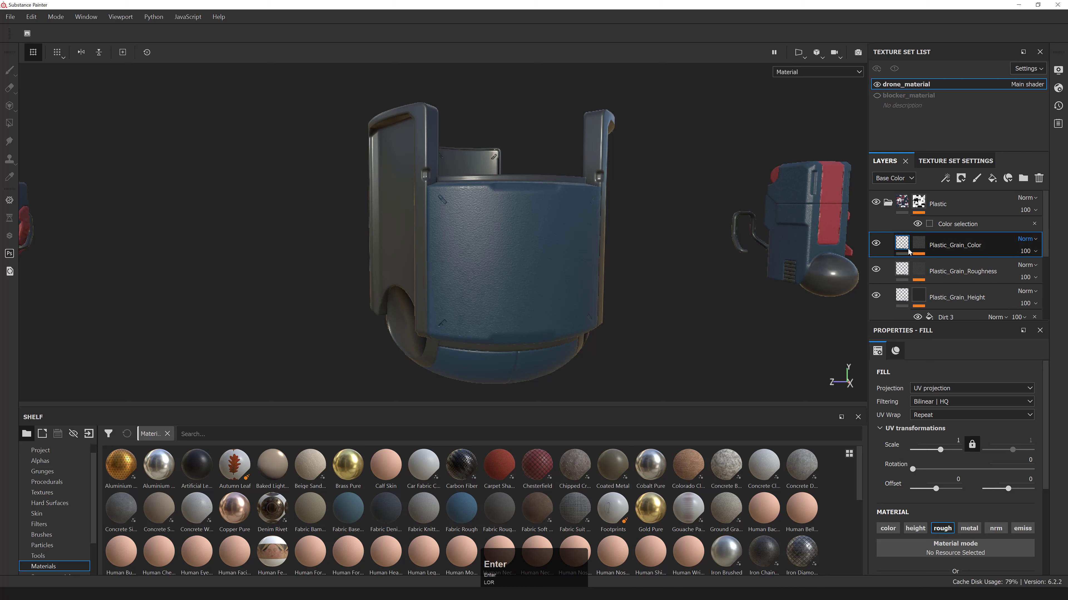
- Disable the rough channel and enable the color channel on the Plastic_Grain_Color fill
left_click(953, 506)
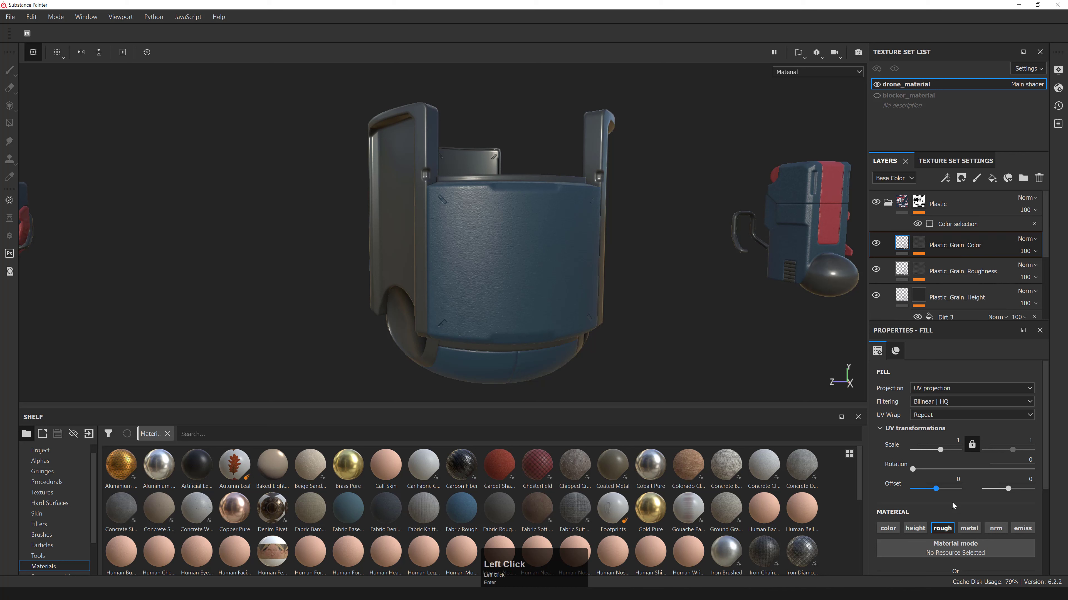
left_click(937, 534)
left_click(888, 531)
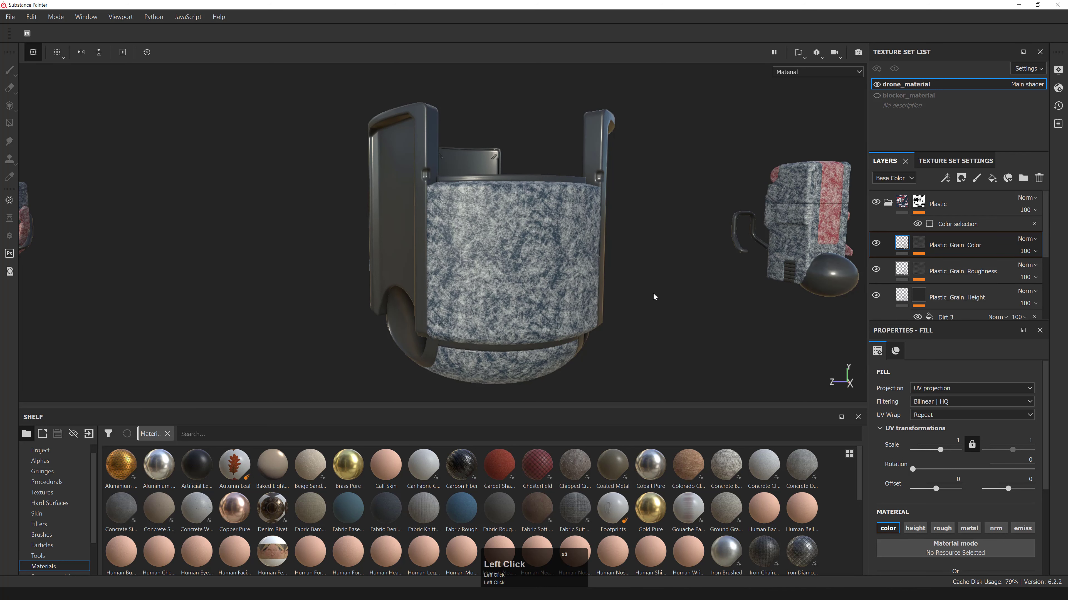
- Set the scale of the Dirt 4 fill in the Plastic_Grain_Color mask to 4
left_click(919, 243)
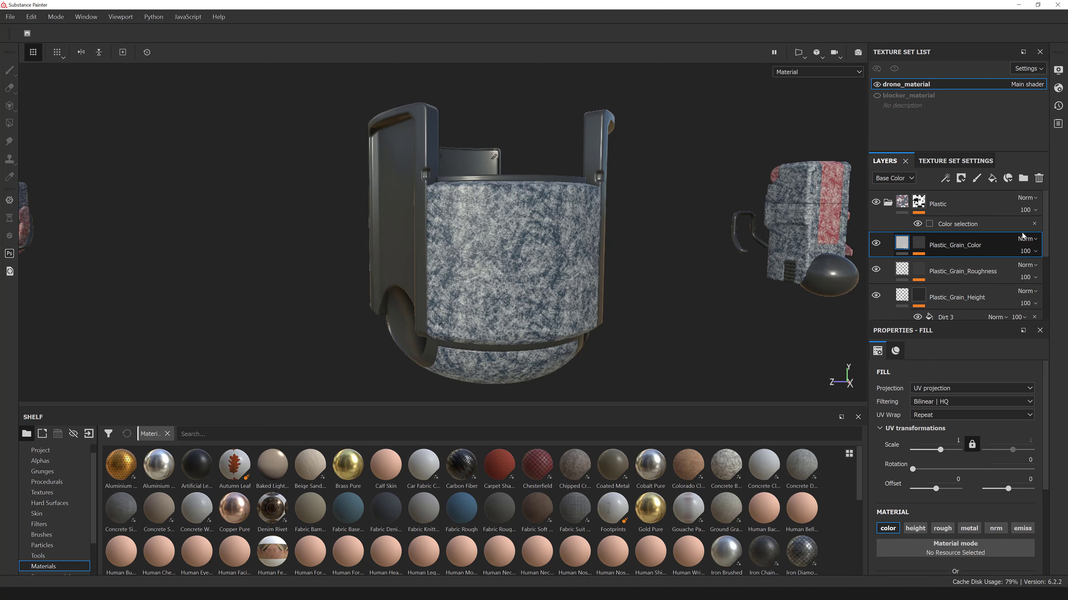
left_click(945, 266)
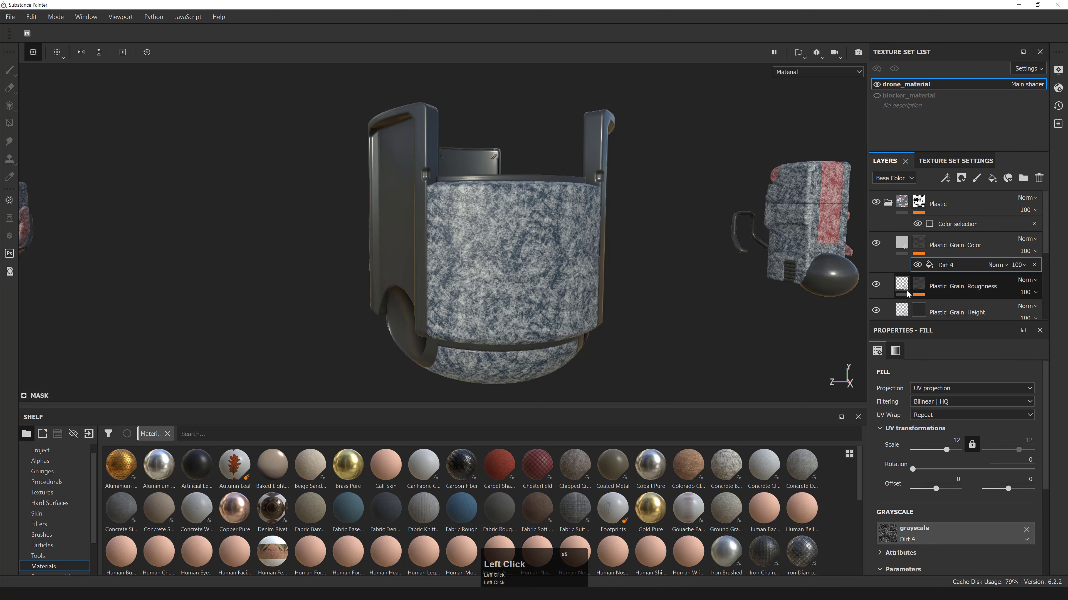
type("4")
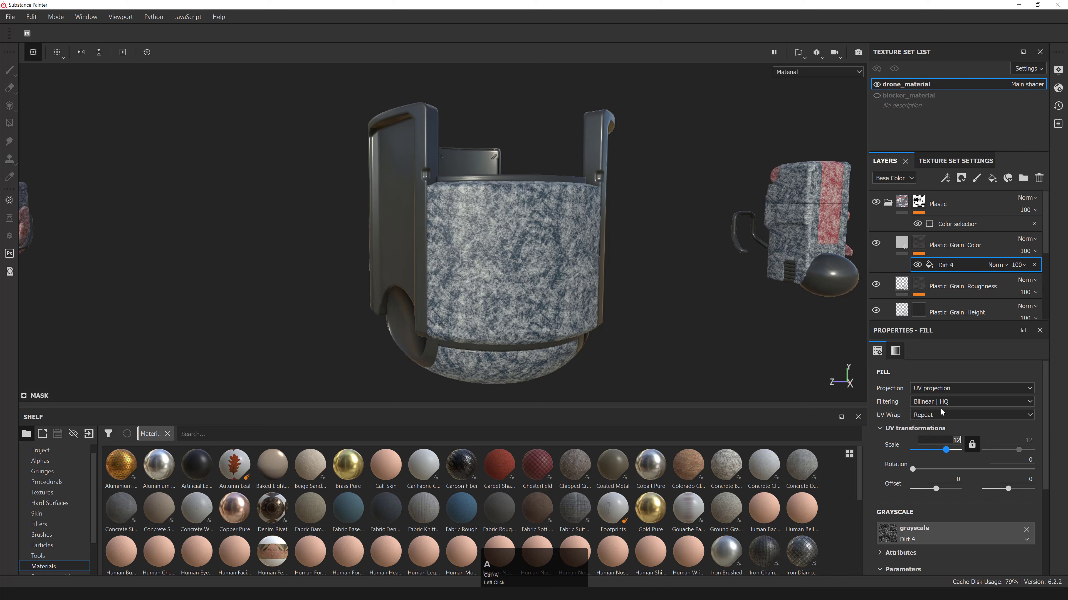
key("KP_Enter")
right_click_drag(522, 204, 559, 201, "alt")
left_click_drag(559, 202, 589, 185, "alt")
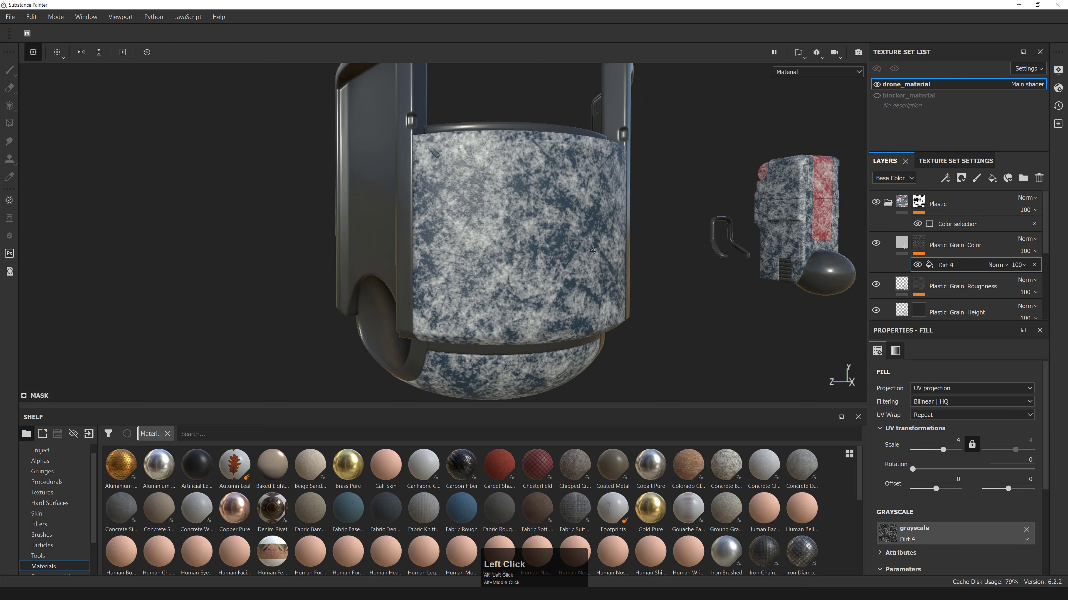
right_click_drag(588, 185, 567, 187, "alt")
- Change the Plastic_Grain_Color layer's base color blending mode to Multiply and check the shell
left_click(1036, 241)
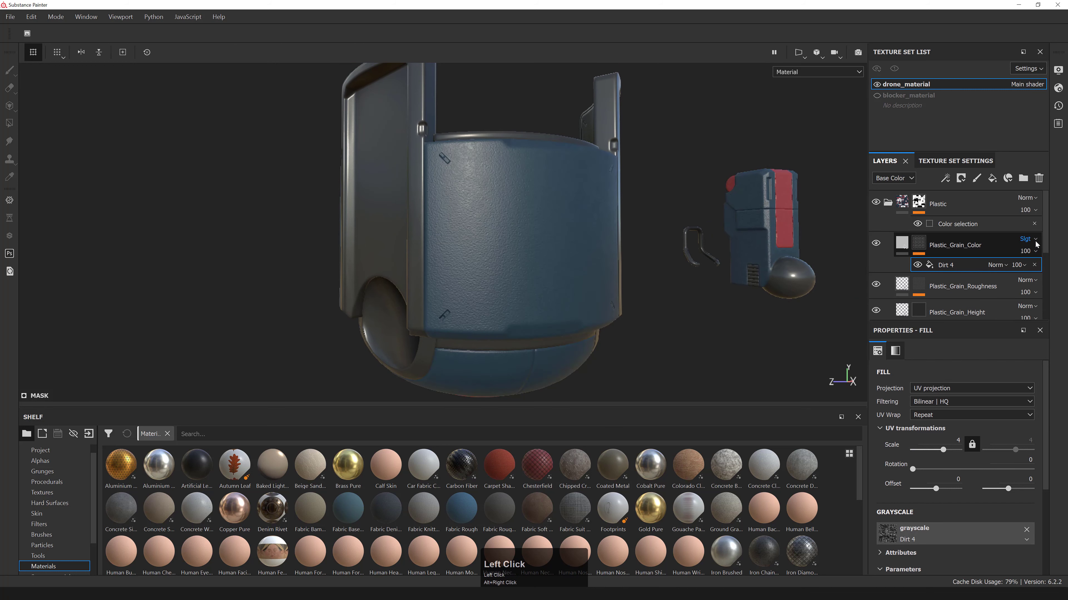
left_click_drag(1035, 241, 1012, 92)
left_click(1002, 53)
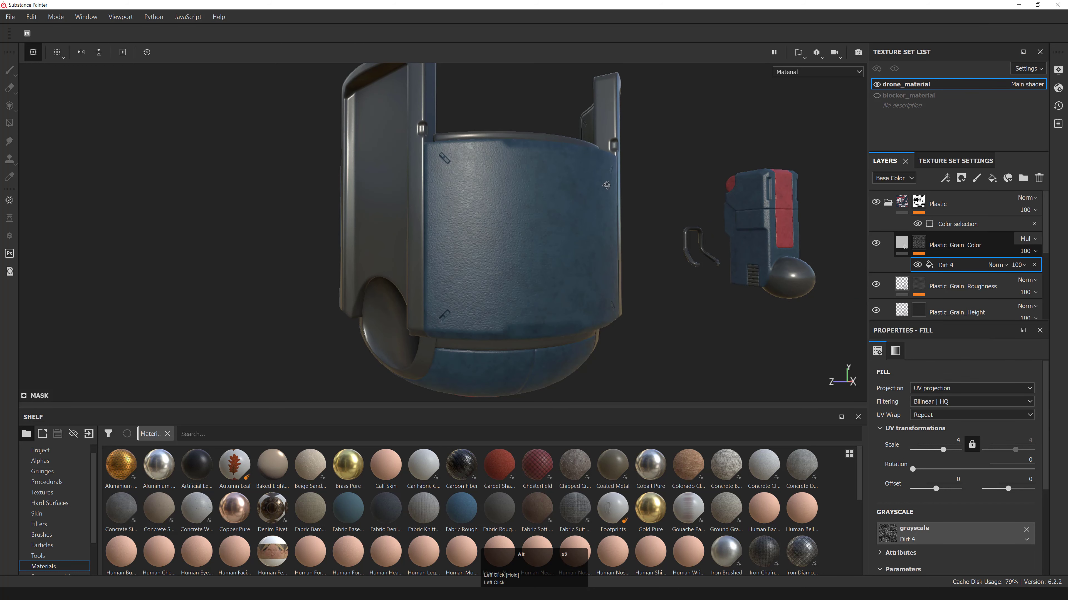
left_click_drag(618, 227, 628, 235, "alt")
right_click_drag(629, 235, 545, 238, "alt")
left_click_drag(545, 239, 559, 272, "alt")
- Set the Plastic_Grain_Color fill's base color to black and inspect the dark blotches on the shell
left_click(904, 249)
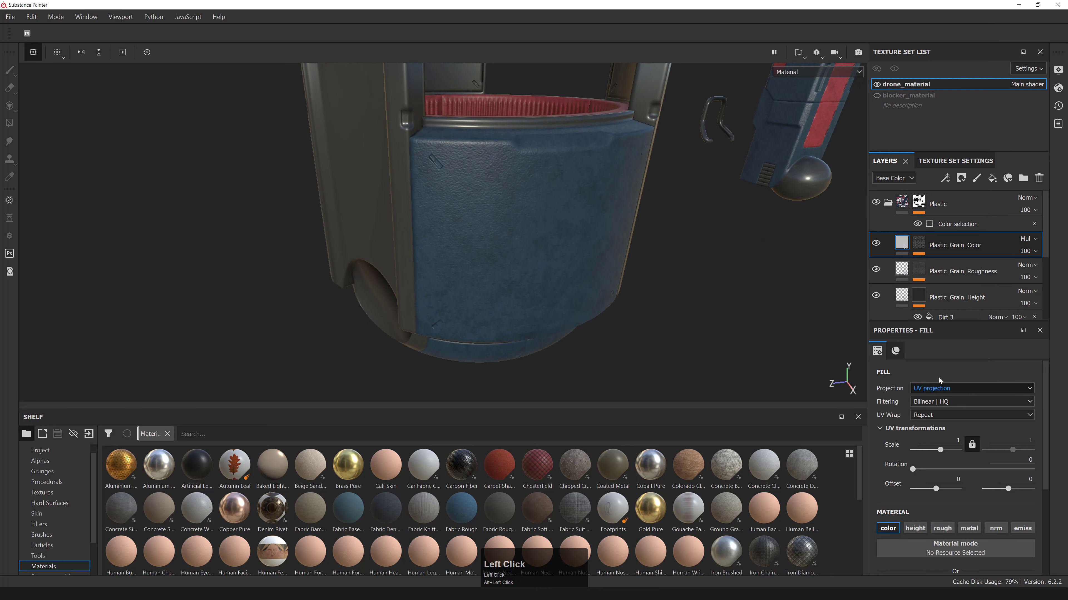
scroll(925, 485, "down", 3)
left_click(931, 504)
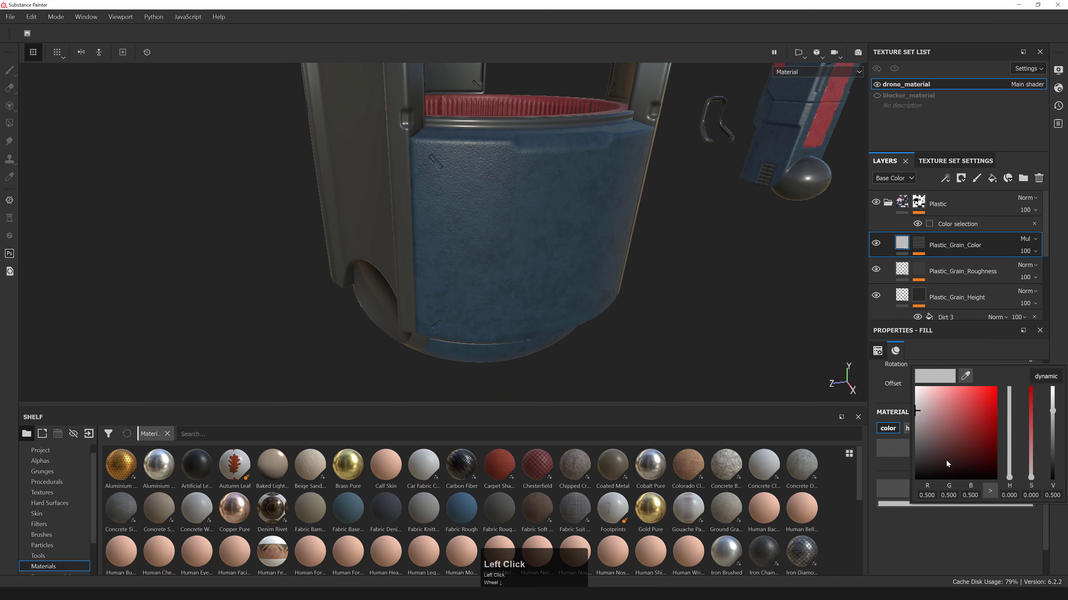
left_click_drag(946, 460, 859, 516)
left_click_drag(649, 282, 625, 302, "alt")
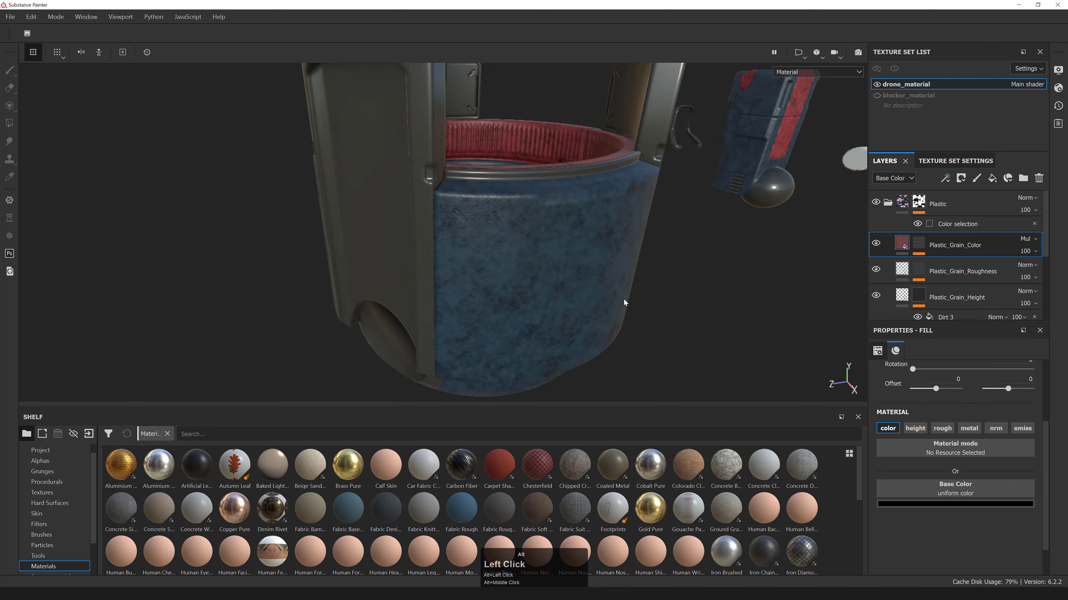
middle_click_drag(563, 256, 578, 252, "alt")
right_click_drag(672, 286, 719, 298, "alt")
left_click_drag(554, 262, 666, 290, "alt")
middle_click_drag(670, 297, 670, 245, "alt")
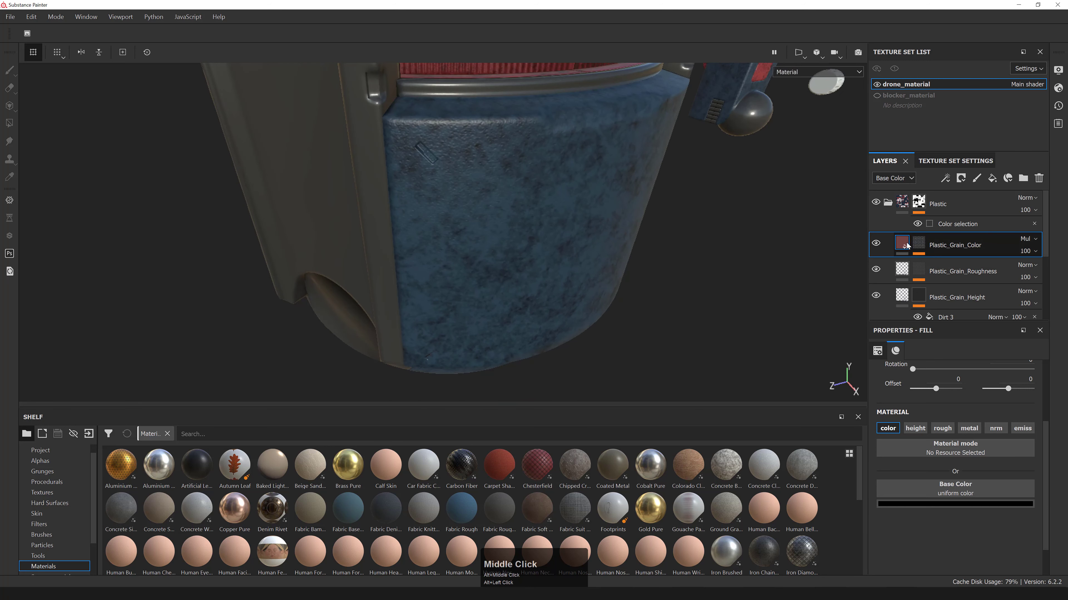
- Set the Balance of the Dirt 4 fill in the Plastic_Grain_Color mask to 0.4
left_click(919, 243)
left_click(956, 264)
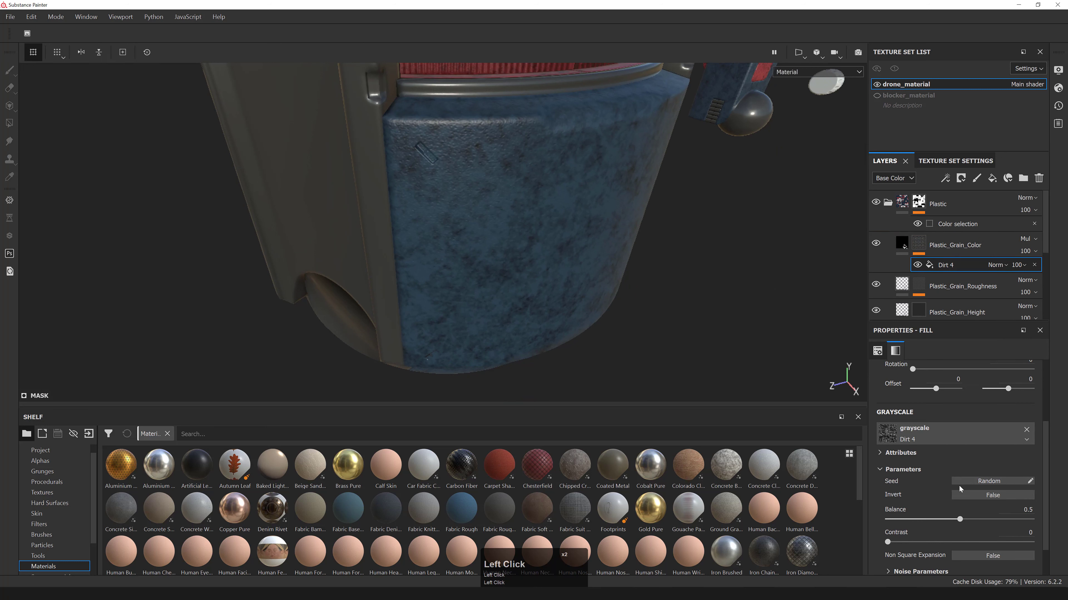
mouse_move(960, 520)
left_mouse_down()
mouse_move(976, 525)
mouse_move(944, 524)
left_mouse_up()
right_click_drag(622, 290, 597, 298, "alt")
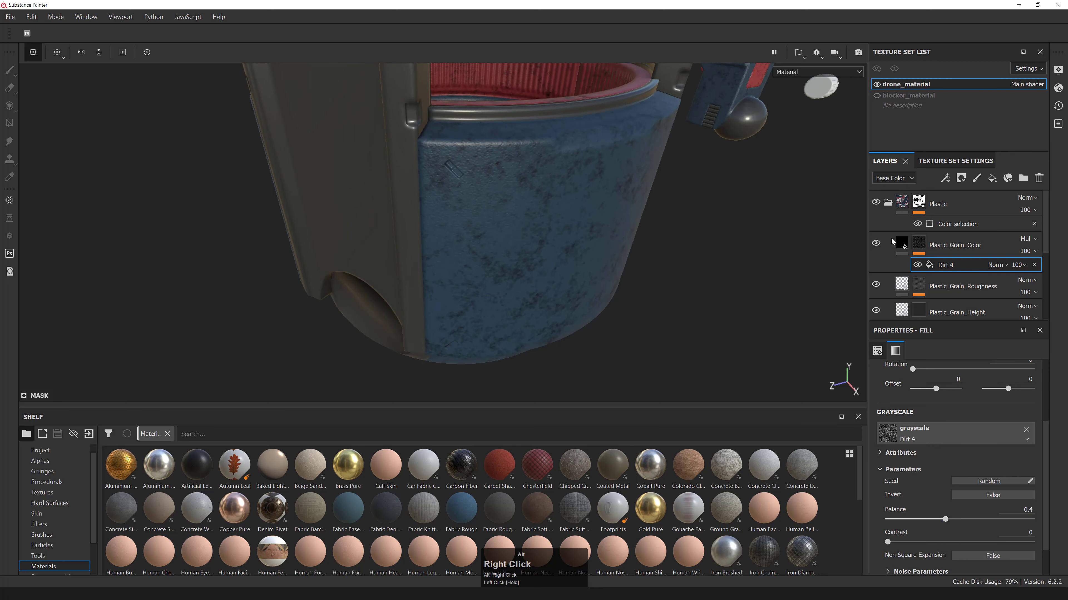
- Lower the base color opacity of the Plastic_Grain_Color layer to 19 and check the shell
left_click(1037, 254)
left_click(1036, 272)
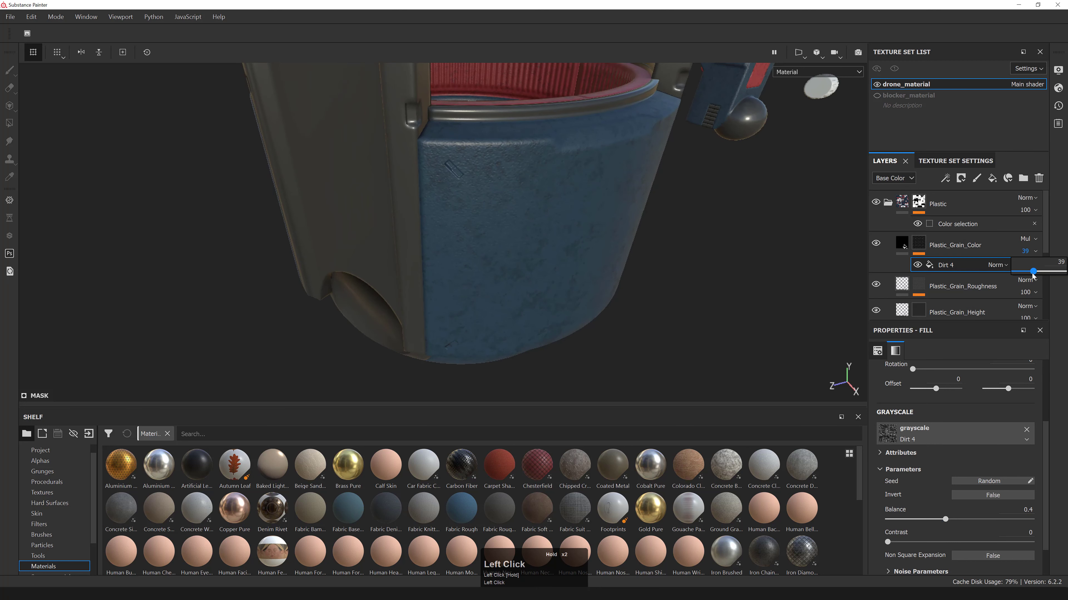
left_click_drag(636, 267, 555, 221, "alt")
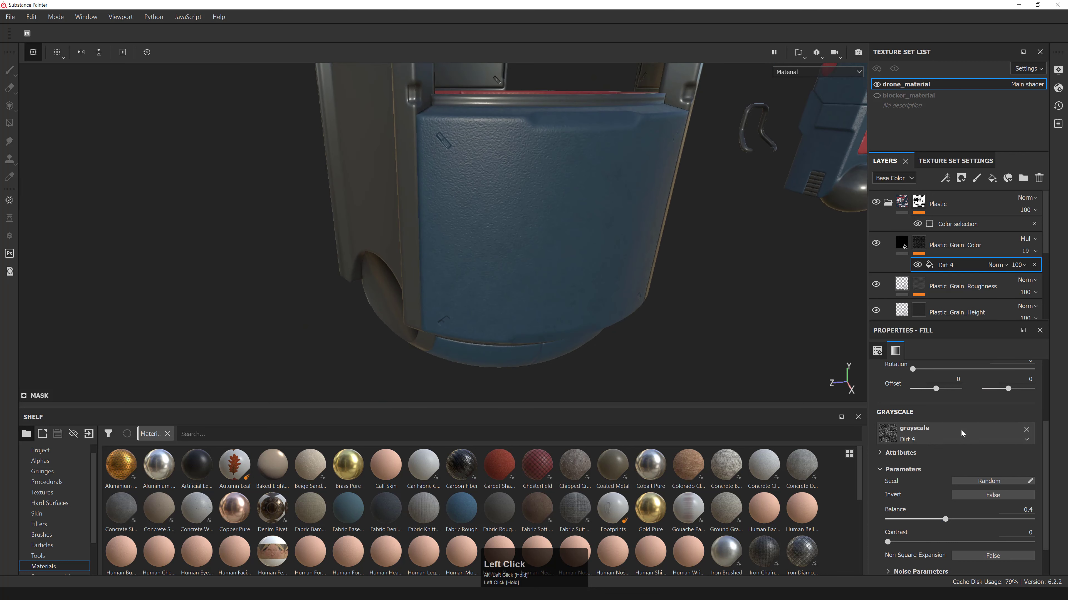
- Set the Balance of the Dirt 4 mask fill to 0.45 and reduce the Plastic_Grain_Color layer's opacity to 10
left_click(1019, 510)
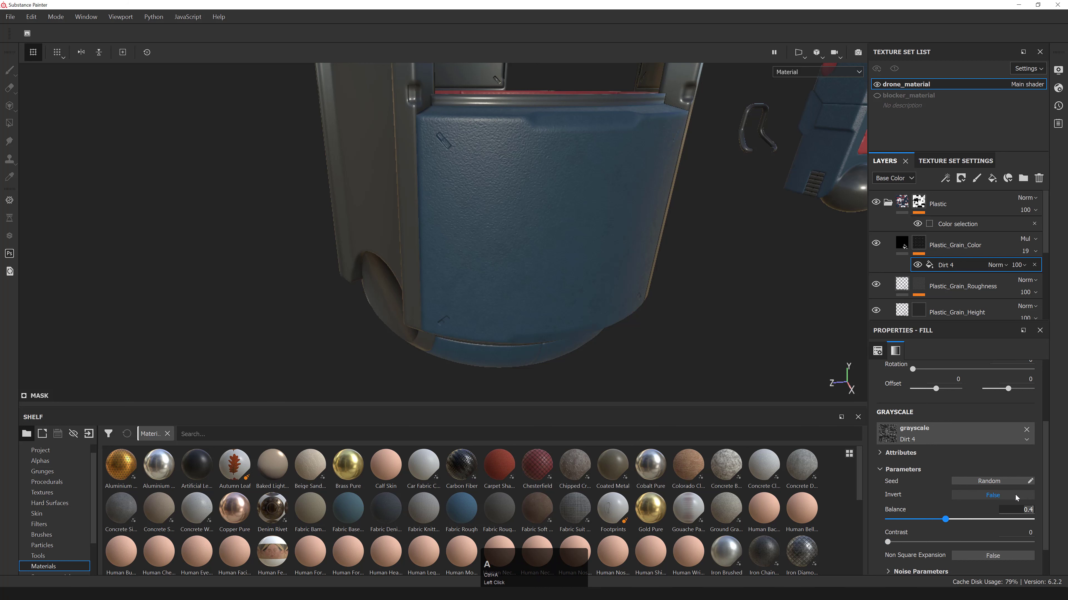
type("5")
key("KP_Enter")
left_click_drag(632, 250, 586, 248, "alt")
right_click_drag(586, 248, 511, 220, "alt")
middle_click_drag(510, 221, 590, 223, "alt")
right_click_drag(590, 223, 616, 210, "alt")
left_click_drag(616, 210, 655, 160, "alt")
- Display only the Base Color channel and compare the shell with the Plastic_Grain_Color layer hidden and shown
left_click(815, 72)
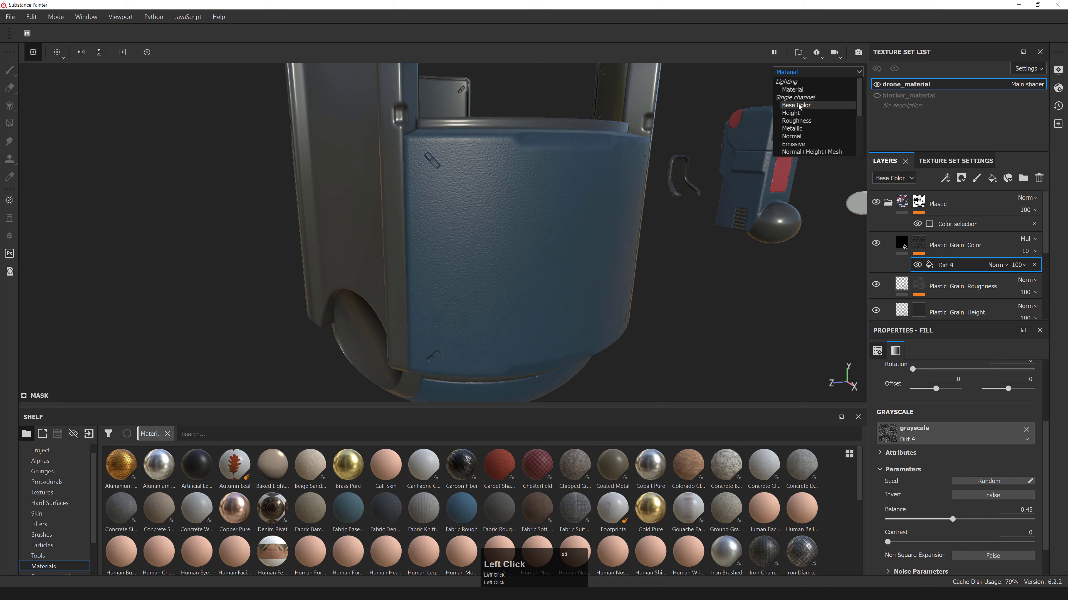
left_click(798, 103)
left_click(871, 244)
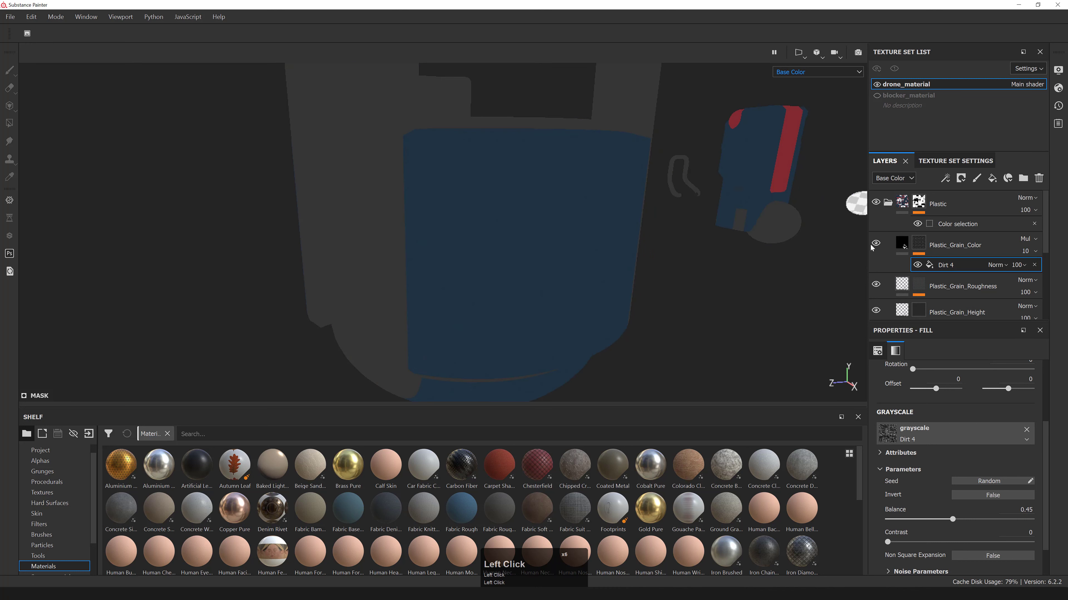
left_click(871, 245)
left_click(871, 244)
left_click(871, 245)
right_click_drag(466, 243, 555, 248, "alt")
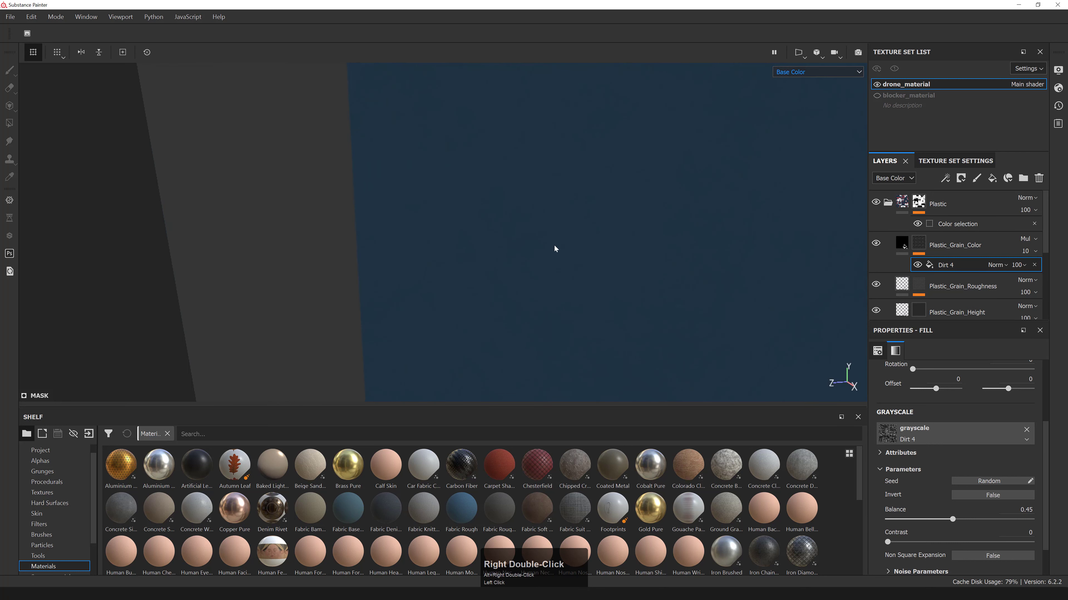
left_click_drag(555, 248, 535, 254, "alt")
left_click(875, 243)
left_click(875, 243)
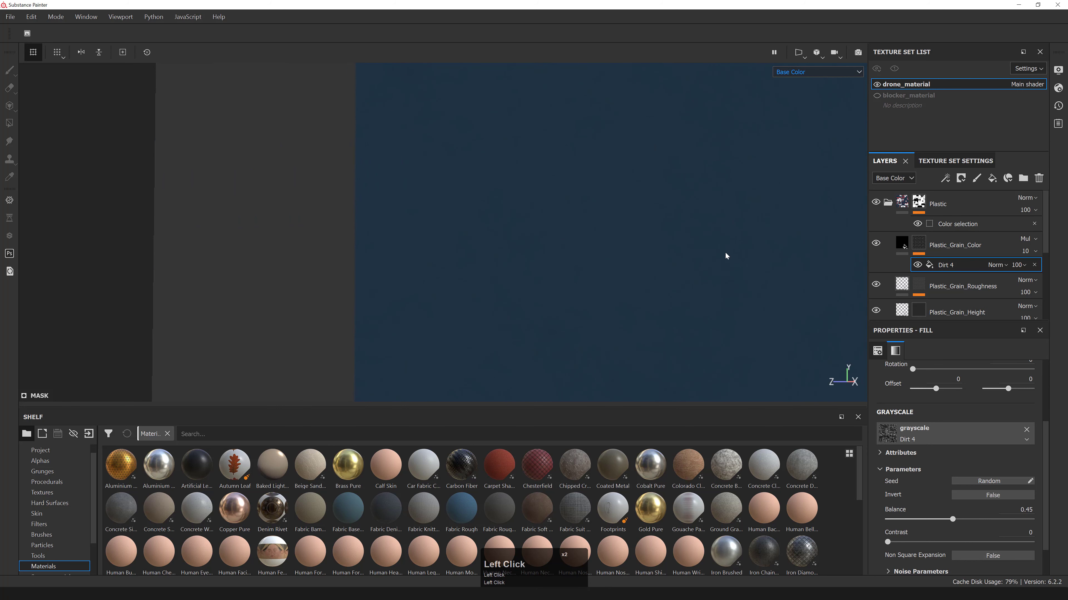
right_click_drag(727, 256, 270, 174, "alt")
middle_click_drag(582, 175, 515, 175, "alt")
right_click_drag(522, 176, 512, 172, "alt")
- Return to the full material display and examine the shell's grain from several angles and distances
key("m")
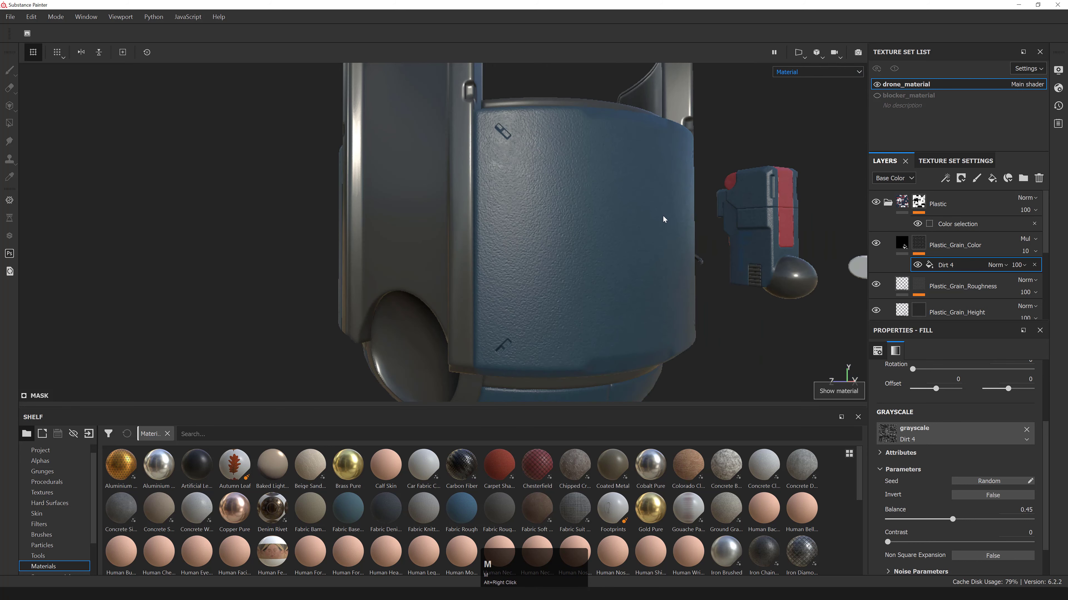
left_click_drag(662, 221, 437, 189, "alt")
middle_click_drag(437, 190, 513, 211, "alt")
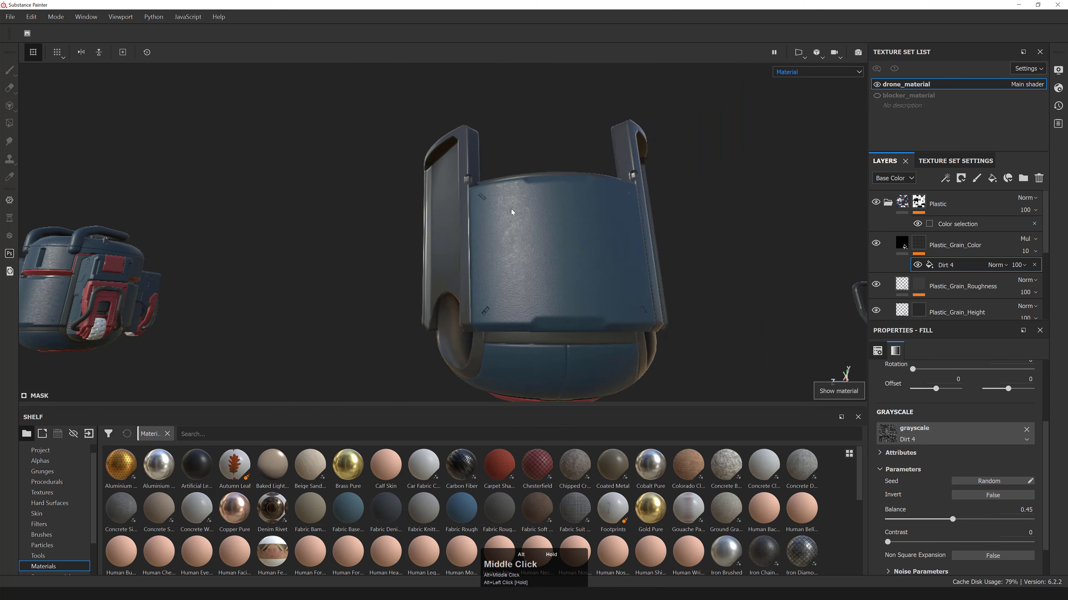
left_click_drag(512, 211, 632, 255, "alt")
right_click_drag(735, 201, 724, 203, "alt")
middle_click_drag(710, 205, 603, 163, "alt")
right_click_drag(603, 162, 558, 191, "alt")
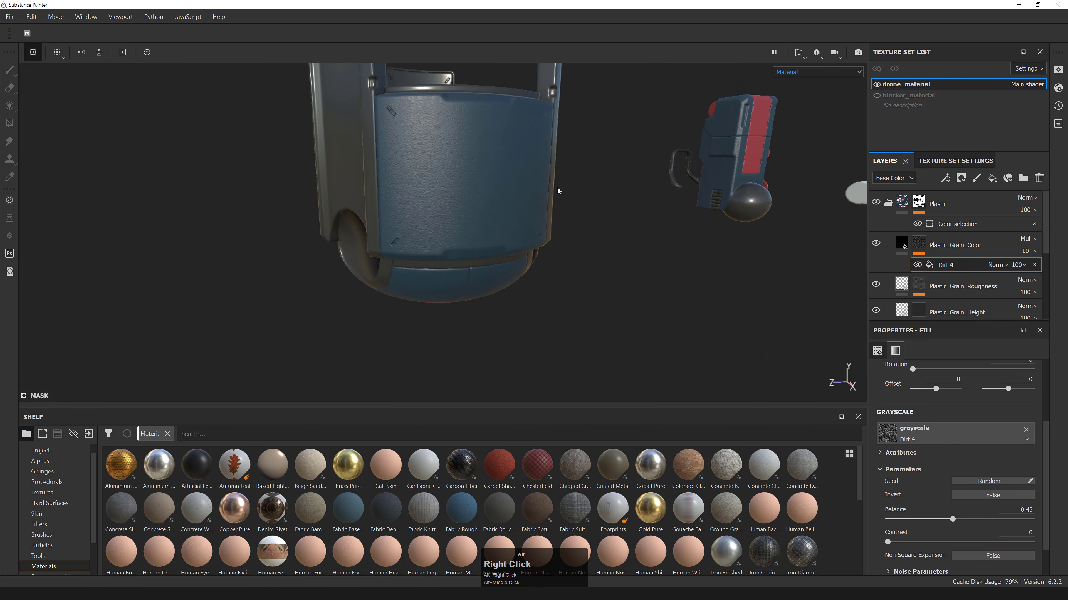
left_click_drag(557, 191, 473, 202, "alt")
middle_click_drag(473, 202, 503, 251, "alt")
left_click_drag(502, 251, 530, 240, "alt")
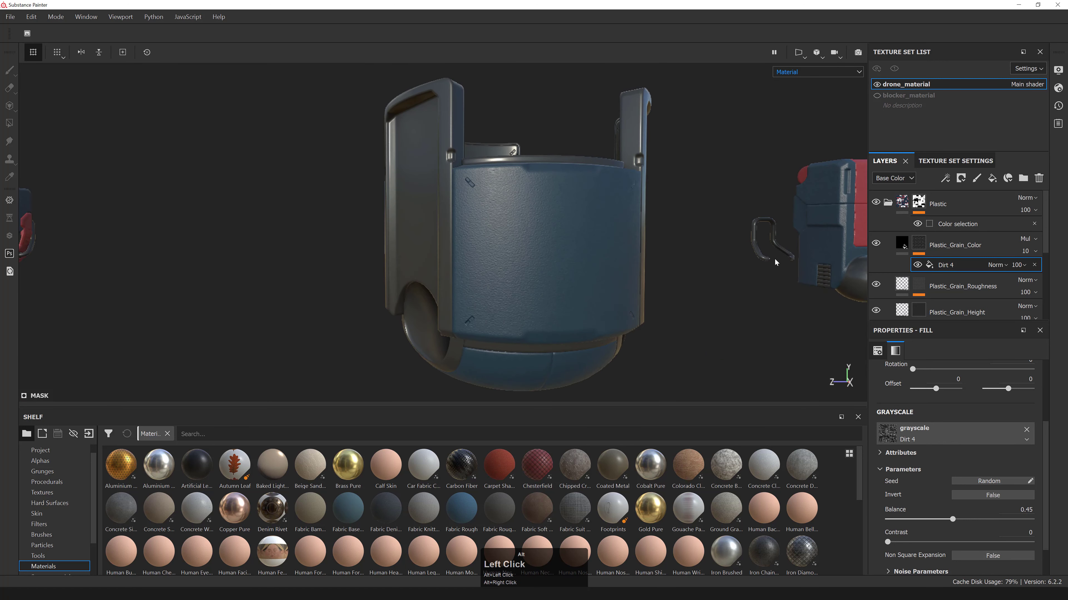
- Group the Plastic_Grain_Color, Plastic_Grain_Roughness and Plastic_Grain_Height layers into a folder
left_click(974, 247)
scroll(974, 269, "down", 3)
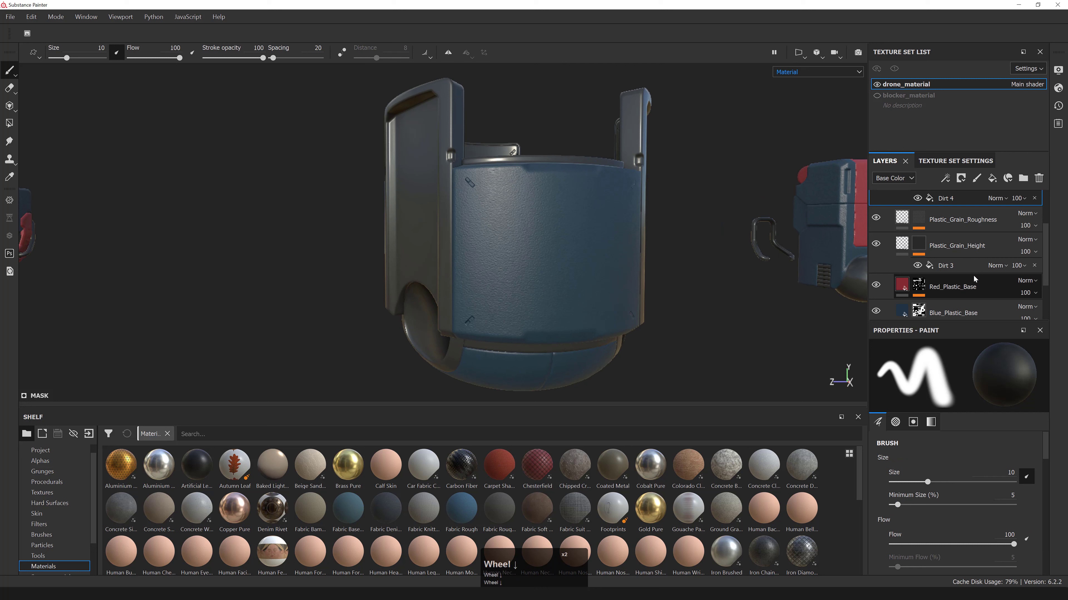
left_click(976, 248, "shift")
scroll(976, 249, "up", 4)
key("ctrl+g")
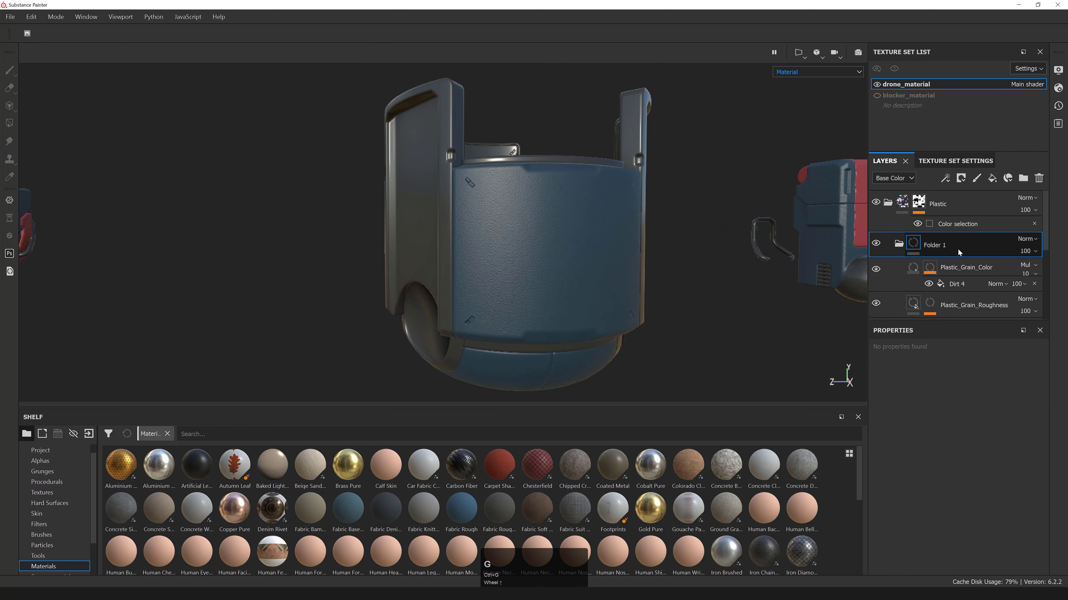
- Rename the new folder of grain layers Plastic_Grain and collapse it
double_click(935, 246)
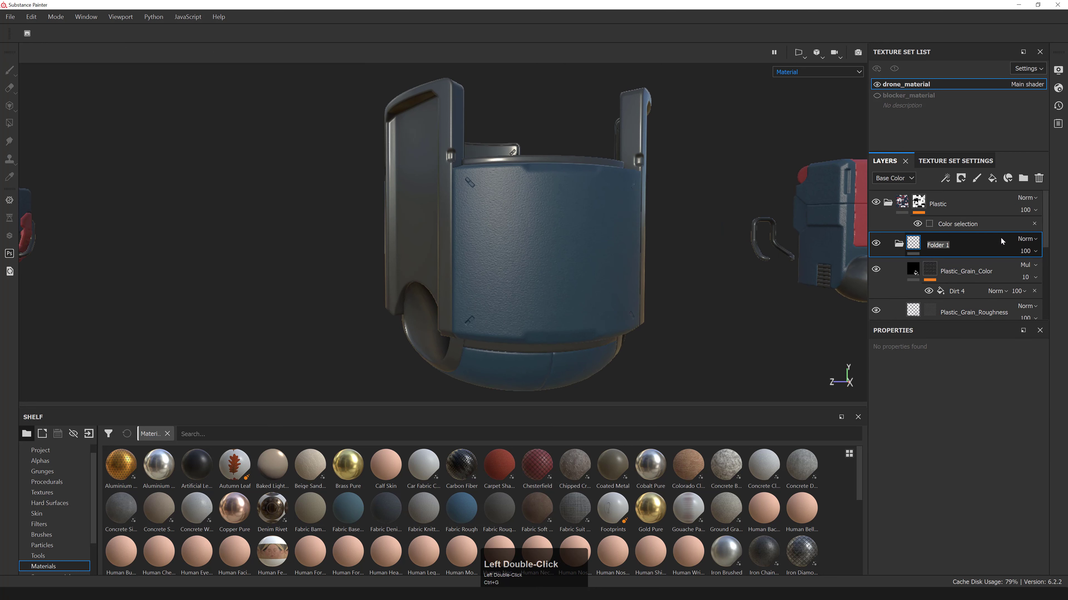
key("End")
type("Plastic_Graio")
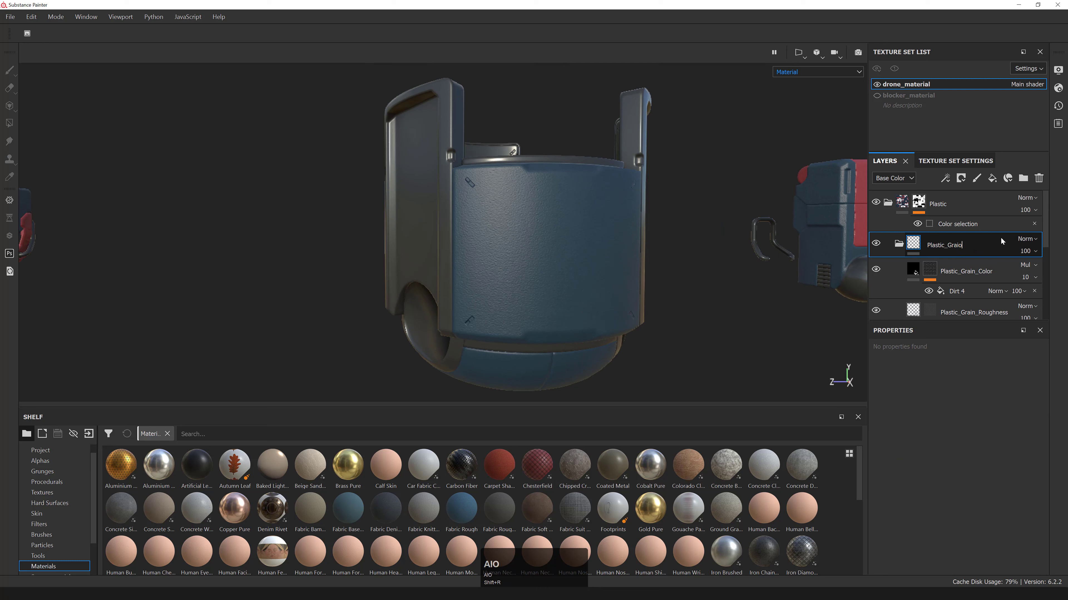
key("BackSpace")
type("n")
key("Return")
left_click(899, 245)
- Group the Red_Plastic_Base and Blue_Plastic_Base layers into a folder named Plastic_Base and collapse it
left_click(951, 267)
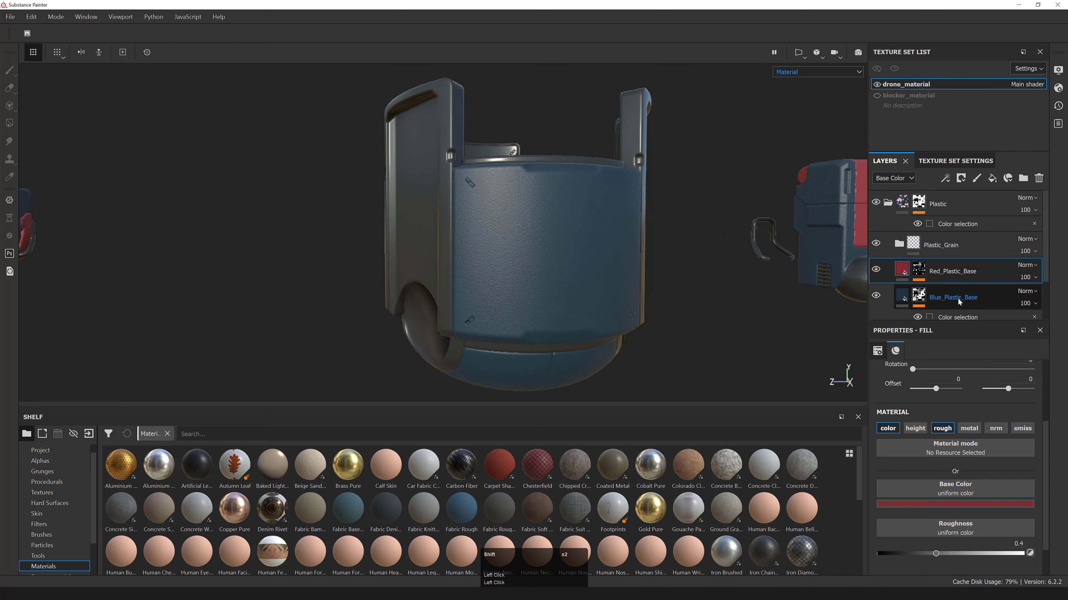
left_click(957, 298, "shift")
key("ctrl+g")
double_click(941, 272)
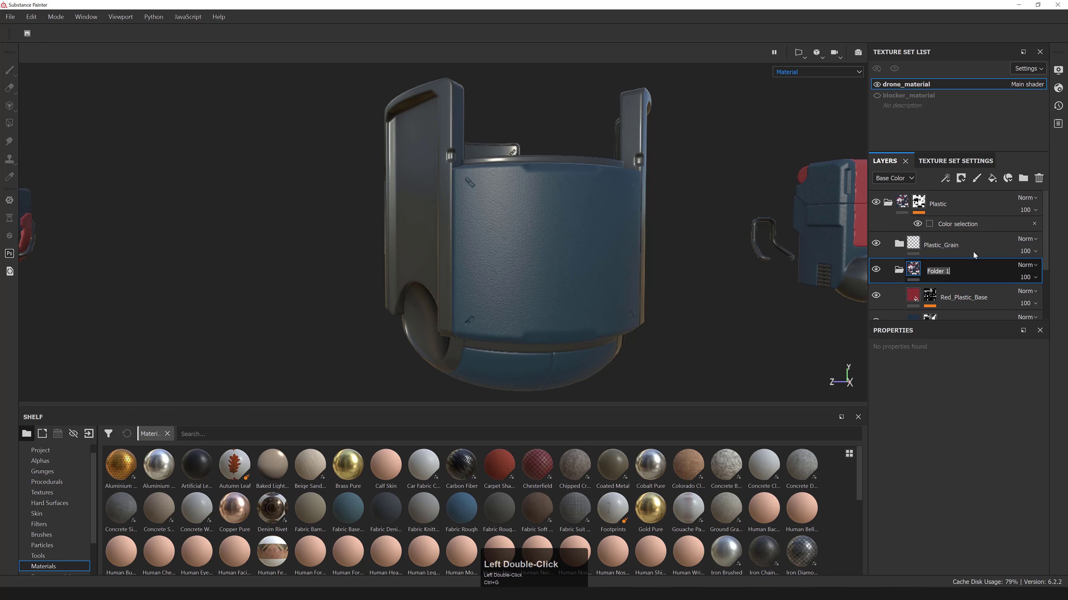
type("Plastic_Base")
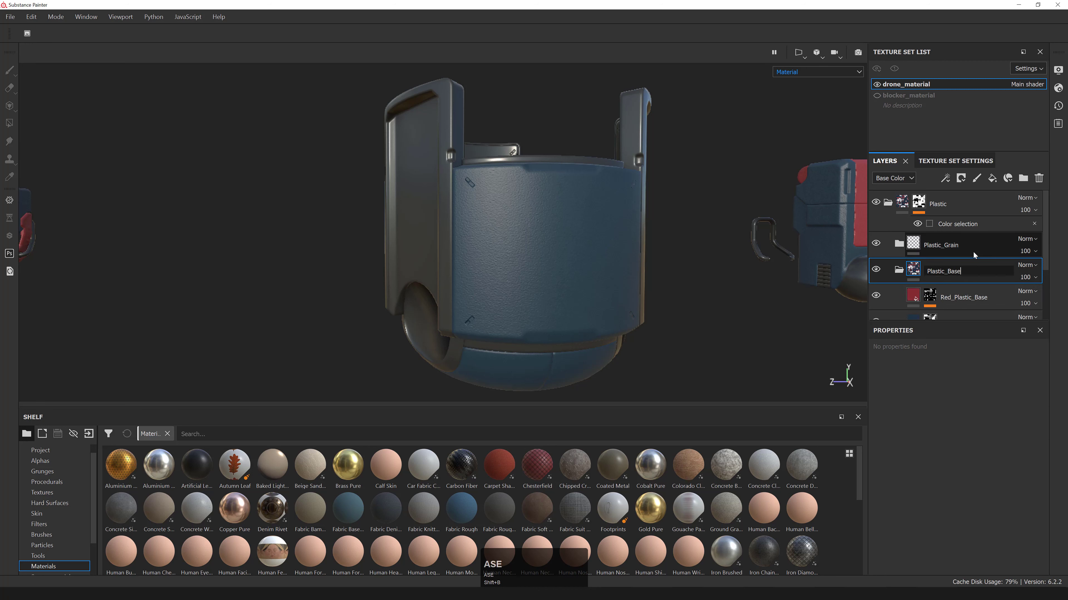
key("Return")
left_click(899, 270)
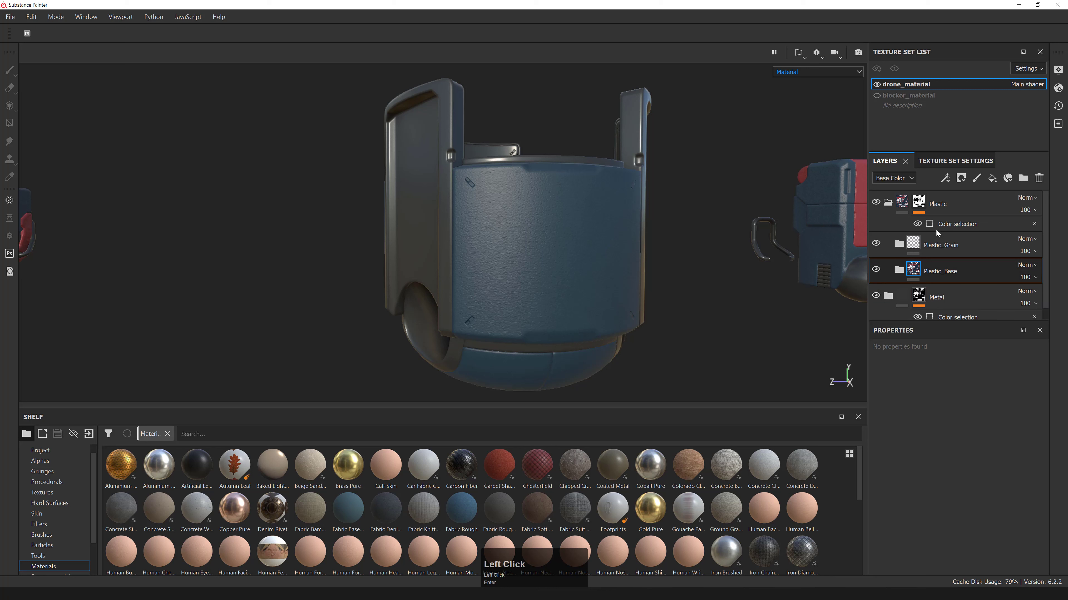
- Make the layer stack area taller, keeping the Plastic folder expanded
left_click(887, 202)
left_click(887, 203)
left_click_drag(942, 319, 942, 386)
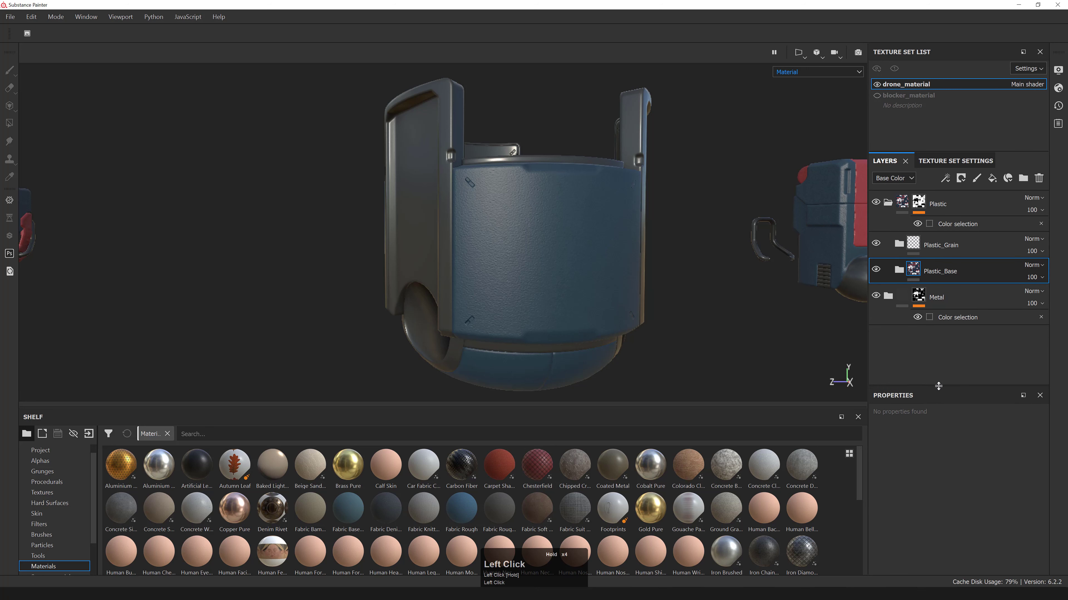
- Add a fill layer above the Plastic_Grain folder with only its color and rough channels enabled
left_click(939, 245)
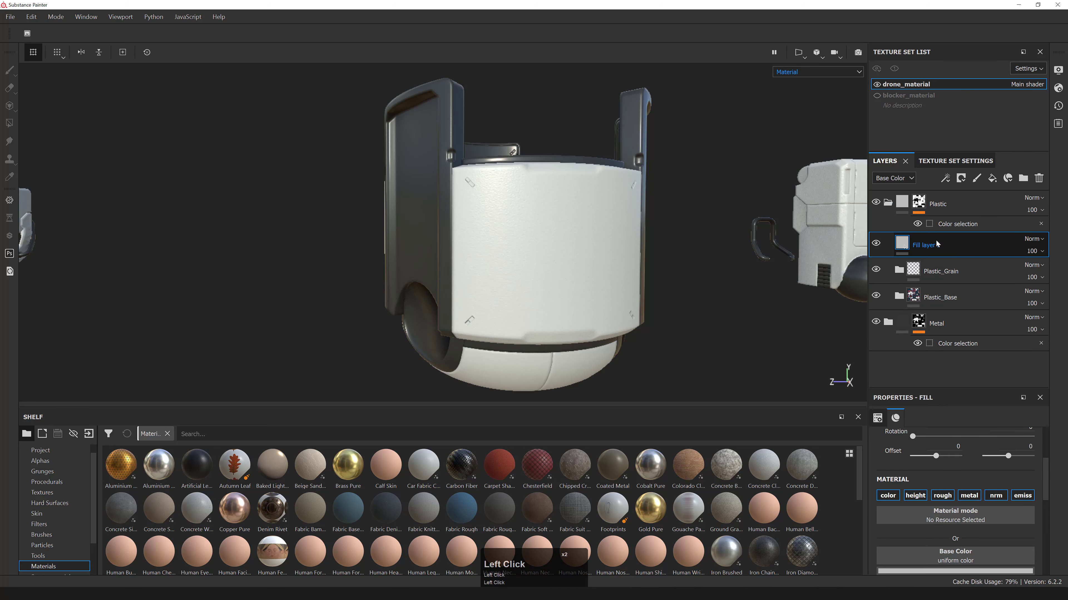
left_click(916, 498)
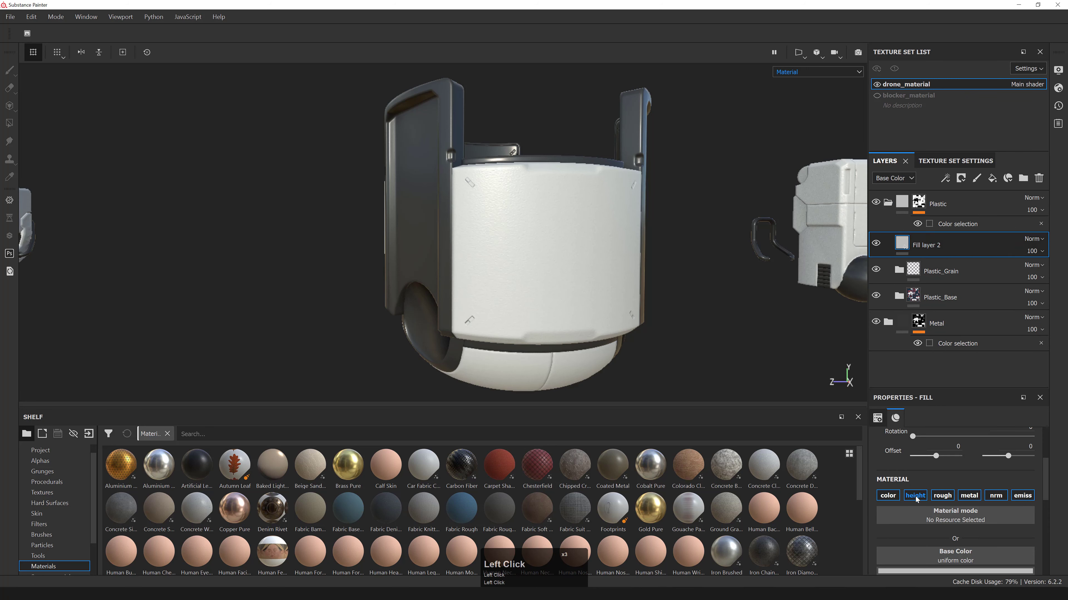
left_click(943, 499)
left_click(969, 495)
left_click(995, 496)
left_click(1022, 496)
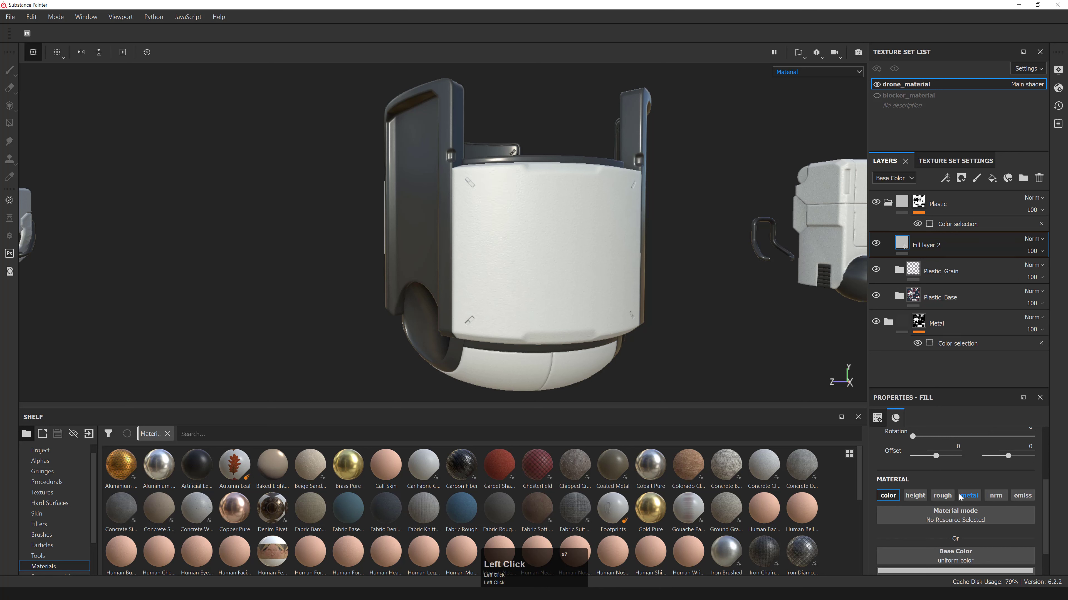
left_click(942, 496)
- Add a black mask to the new fill layer above Plastic_Grain and check the model
right_click(923, 243)
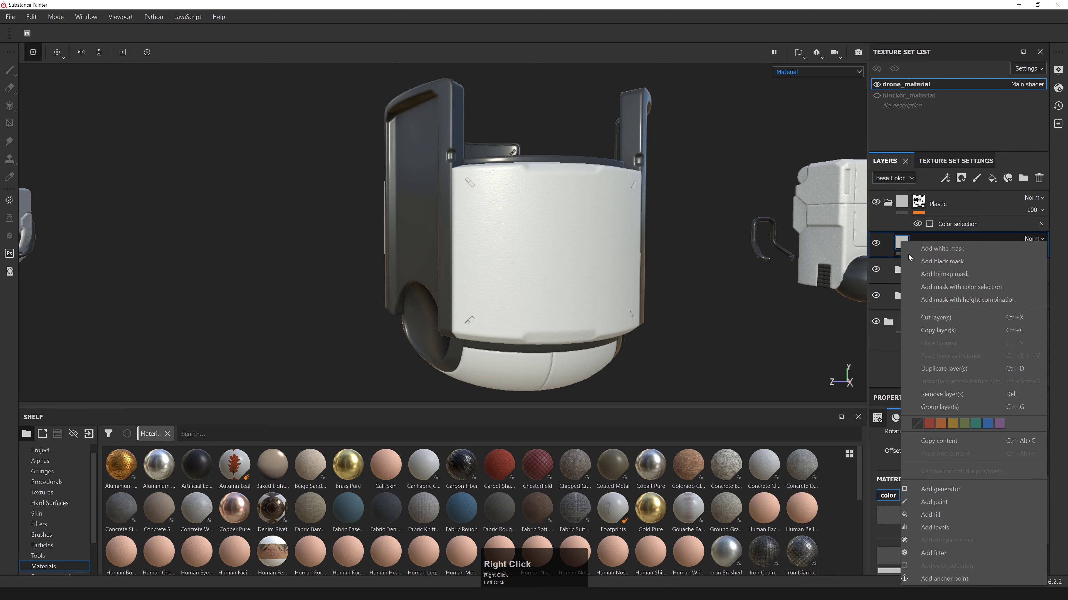
left_click(934, 263)
left_click_drag(689, 236, 714, 261, "alt")
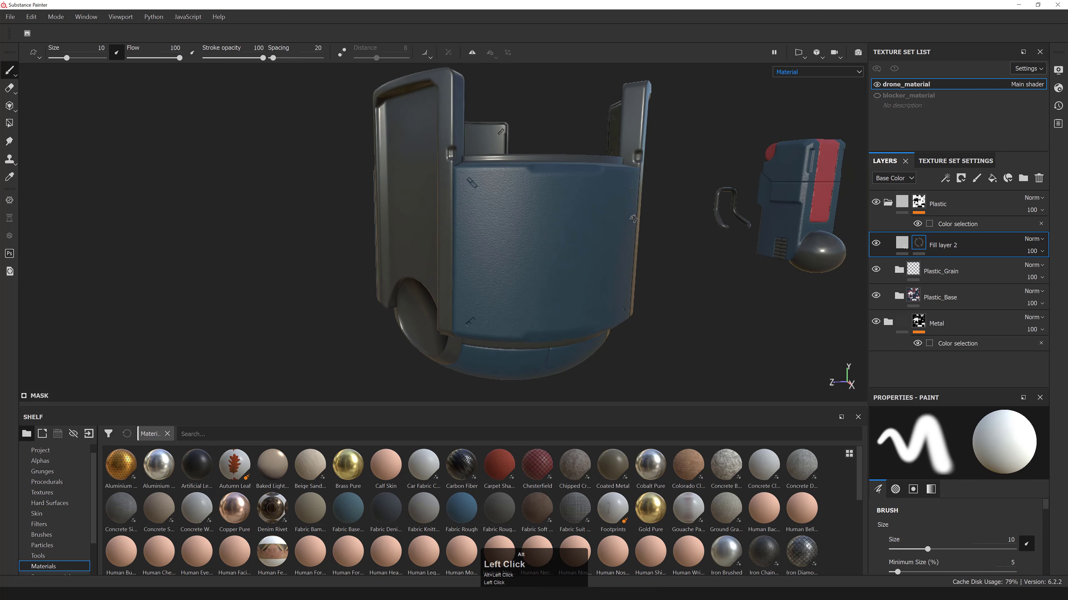
right_click_drag(715, 261, 693, 253, "alt")
- Add a Curvature generator to the new fill layer's black mask and view its effect on the shell
right_click(917, 244)
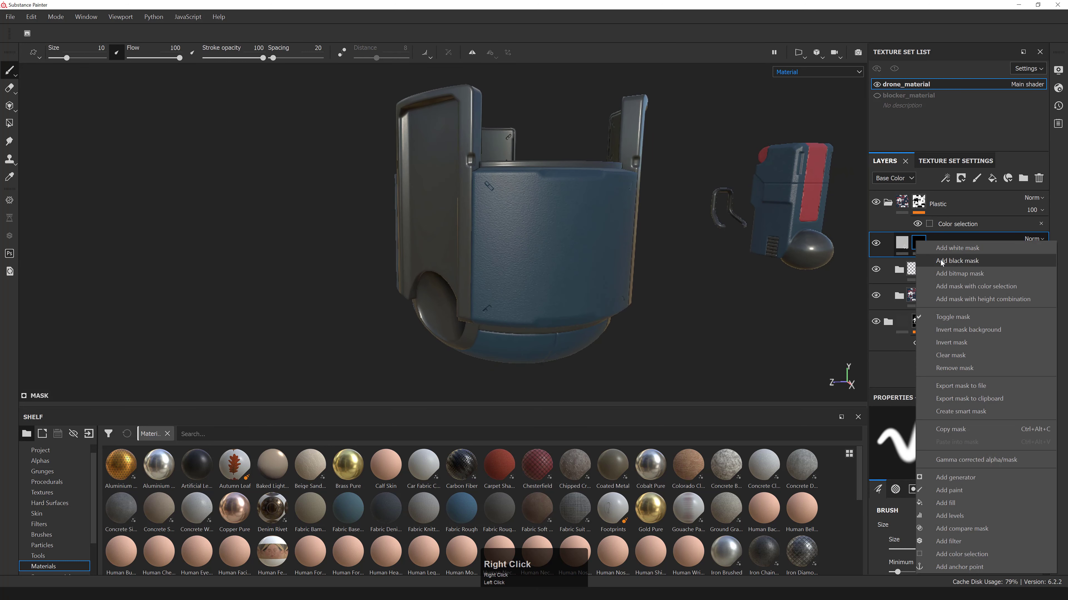
left_click(957, 478)
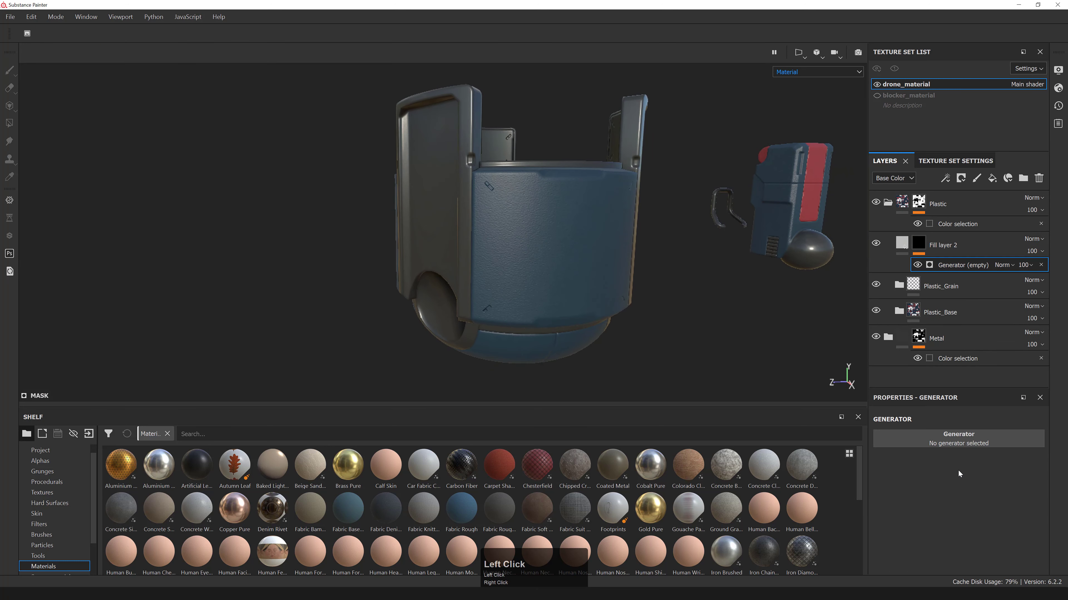
left_click(946, 441)
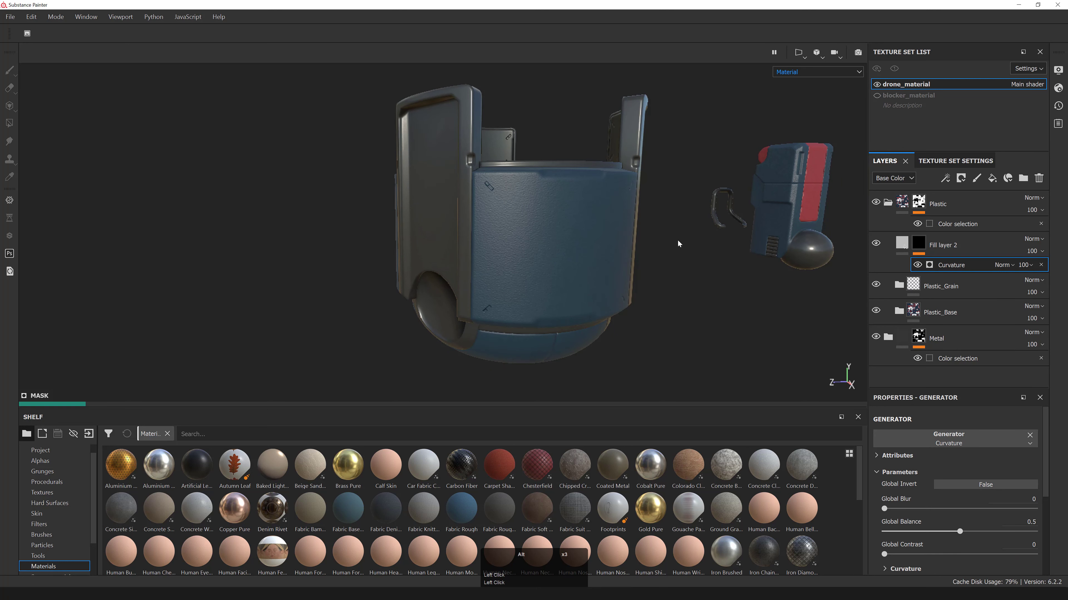
right_click_drag(677, 241, 630, 229, "alt")
left_click_drag(610, 210, 603, 230, "alt")
middle_click_drag(603, 230, 643, 239, "alt")
mouse_move(662, 241)
right_mouse_down("alt")
mouse_move(653, 242)
mouse_move(665, 247)
right_mouse_up("alt")
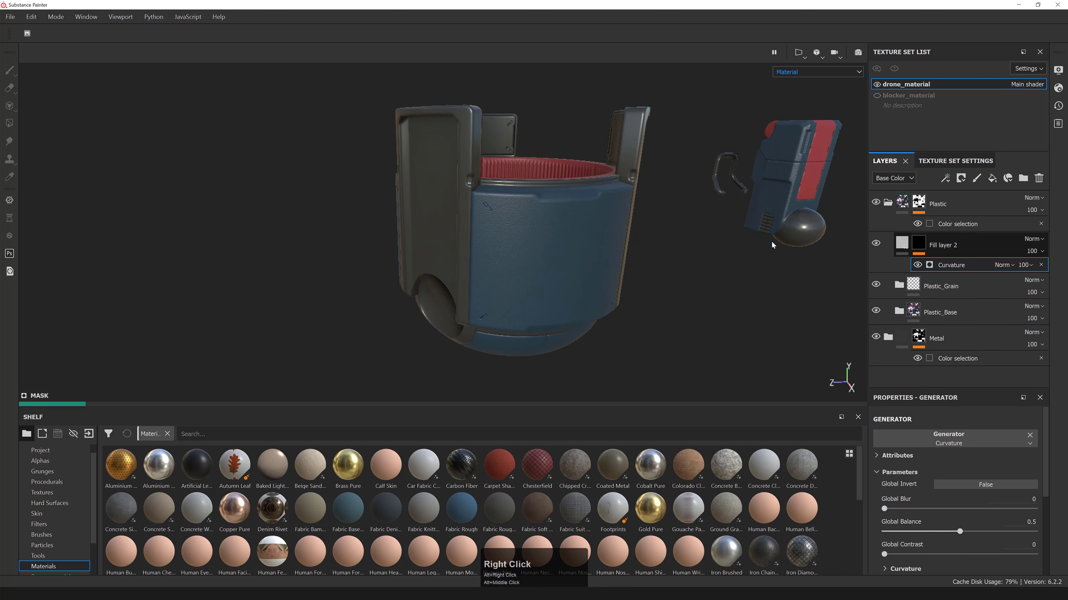
left_click_drag(669, 232, 667, 241, "alt")
right_click_drag(667, 241, 703, 243, "alt")
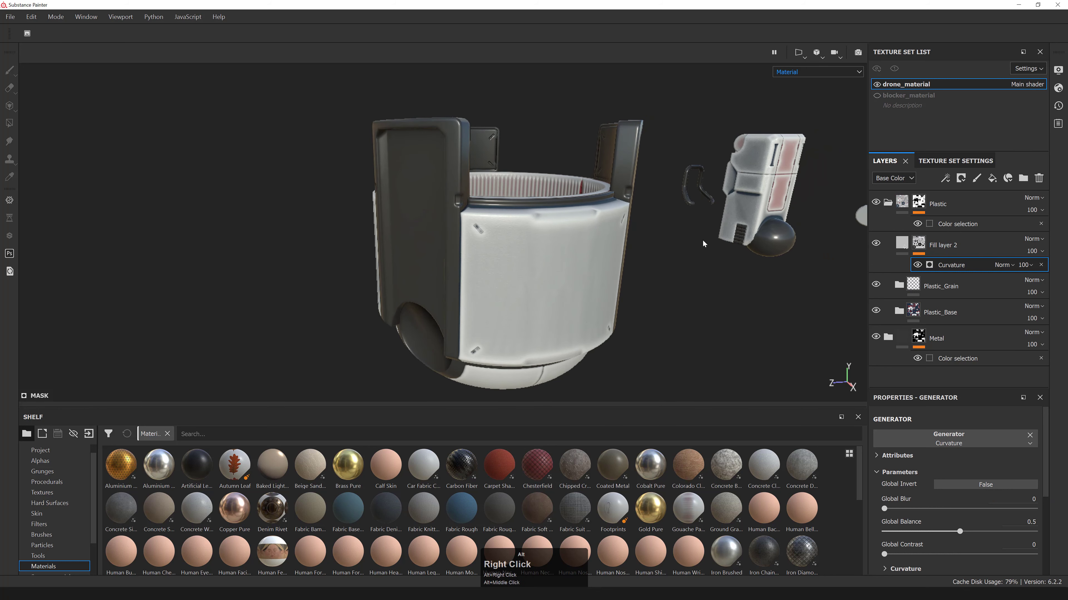
- Set the Curvature generator's Large, Medium, Soft and Fine values to 0 to narrow the edge mask
left_click(921, 244)
left_click(945, 265)
scroll(926, 495, "down", 2)
scroll(906, 503, "down", 2)
left_click(884, 502)
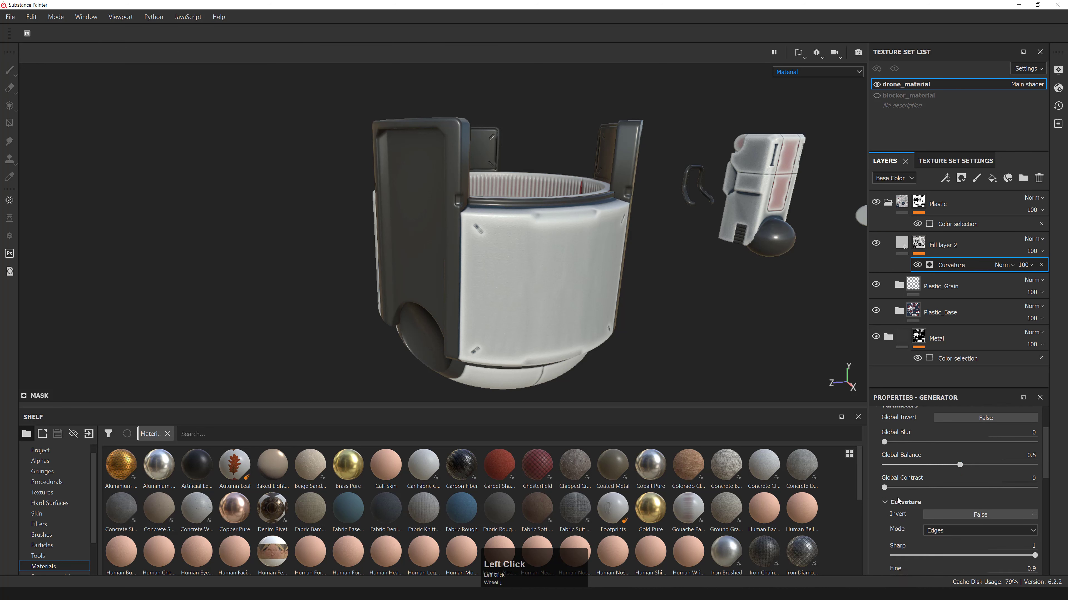
scroll(898, 498, "down", 3)
left_click_drag(908, 527, 891, 480)
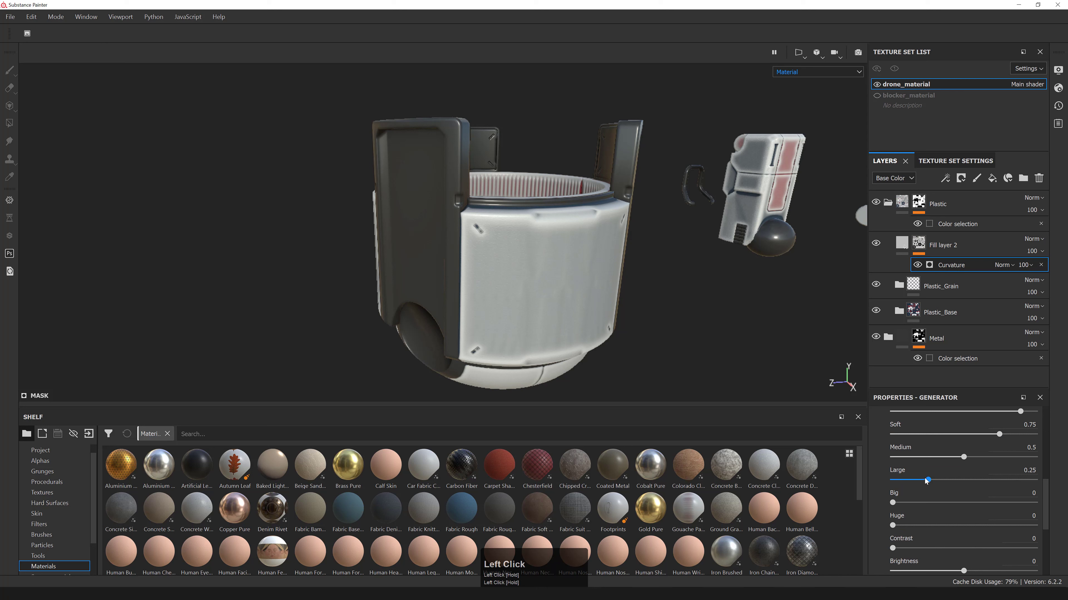
left_click_drag(963, 457, 893, 458)
left_click_drag(999, 434, 890, 435)
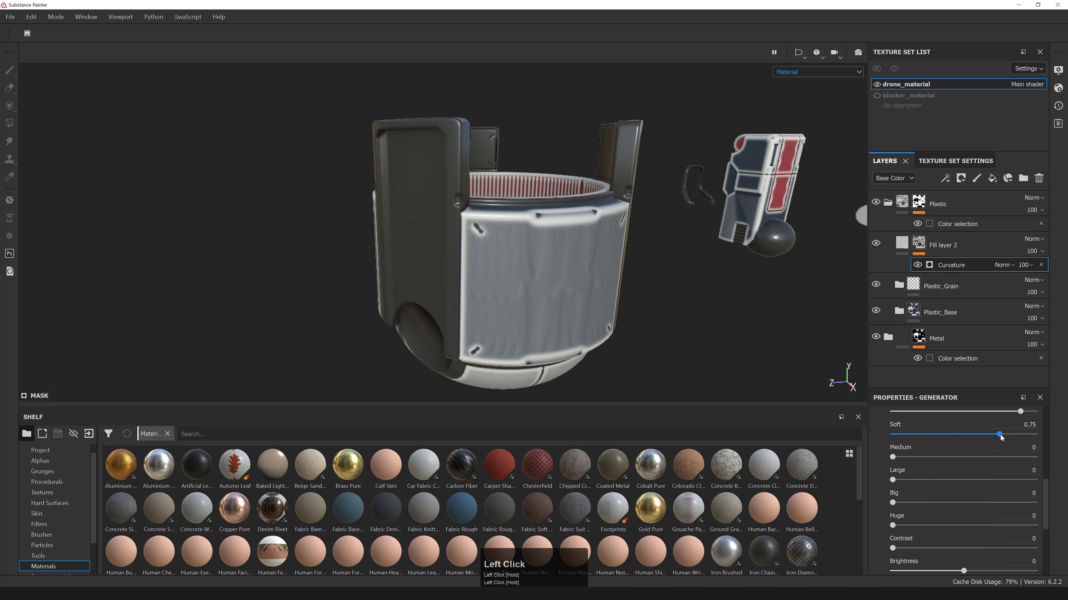
scroll(959, 442, "up", 2)
left_click_drag(1012, 479, 838, 472)
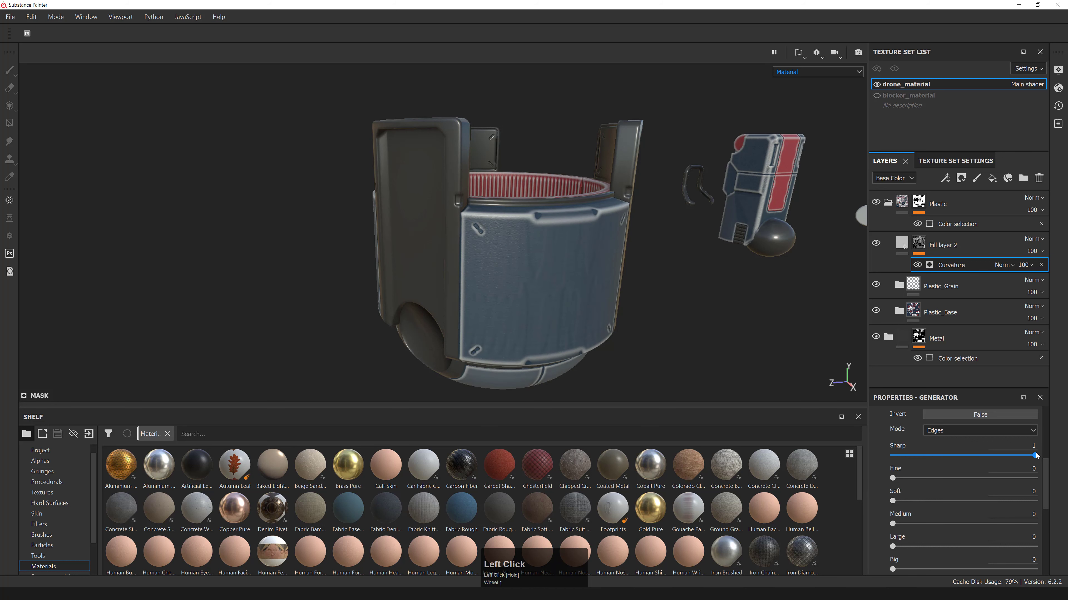
- Set the Curvature generator's Sharp value to 0.5
left_click_drag(1035, 456, 972, 455)
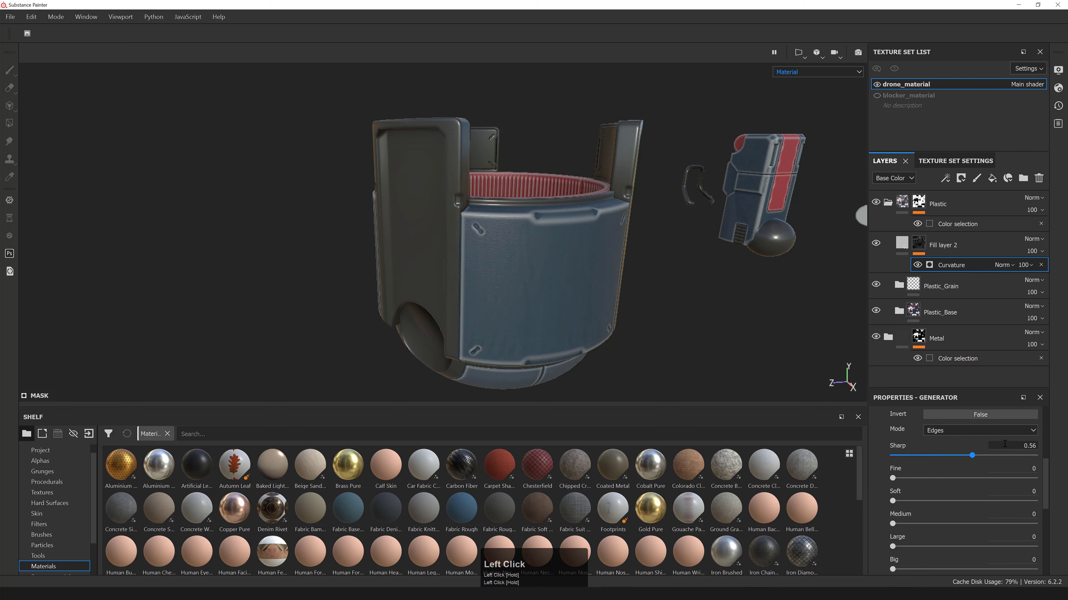
left_click(1004, 444)
key("ctrl+a")
type("0.5")
key("KP_Enter")
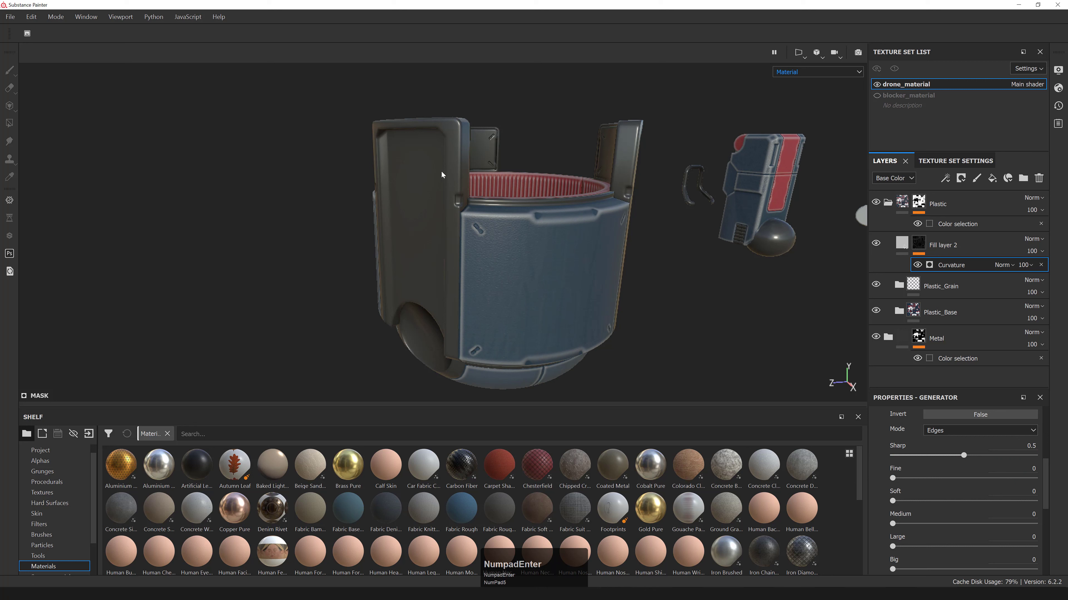
- Examine the softened edge highlights on the body shell and side panels from several angles
right_click_drag(445, 177, 545, 232, "alt")
left_click_drag(546, 231, 530, 294, "alt")
middle_click_drag(530, 294, 481, 274, "alt")
right_click_drag(481, 274, 547, 281, "alt")
left_click_drag(547, 282, 571, 243, "alt")
middle_click_drag(572, 243, 551, 253, "alt")
right_click_drag(551, 252, 524, 278, "alt")
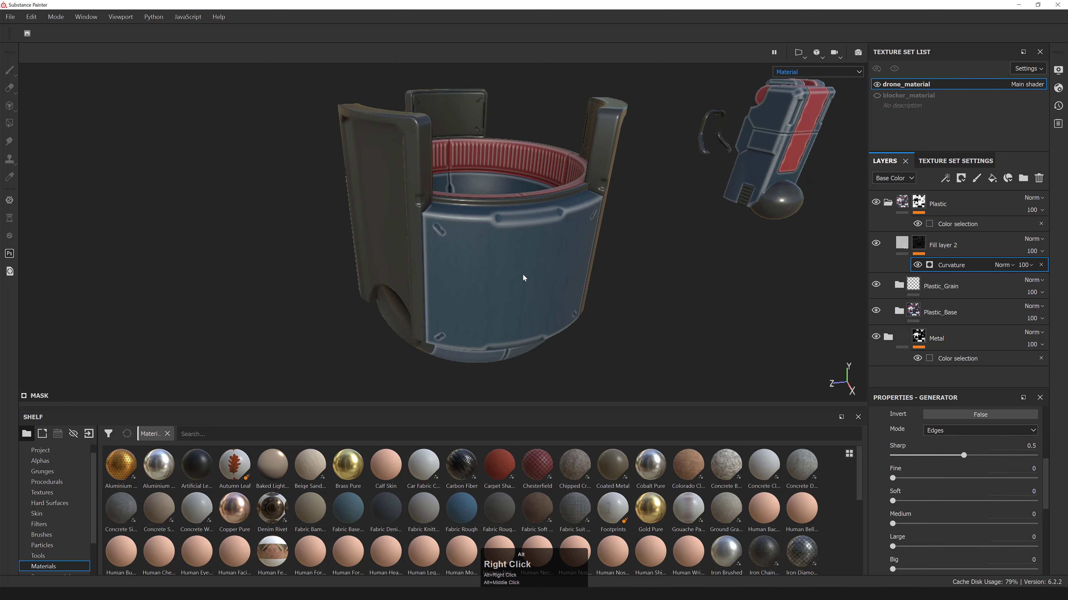
left_click_drag(523, 278, 476, 275, "alt")
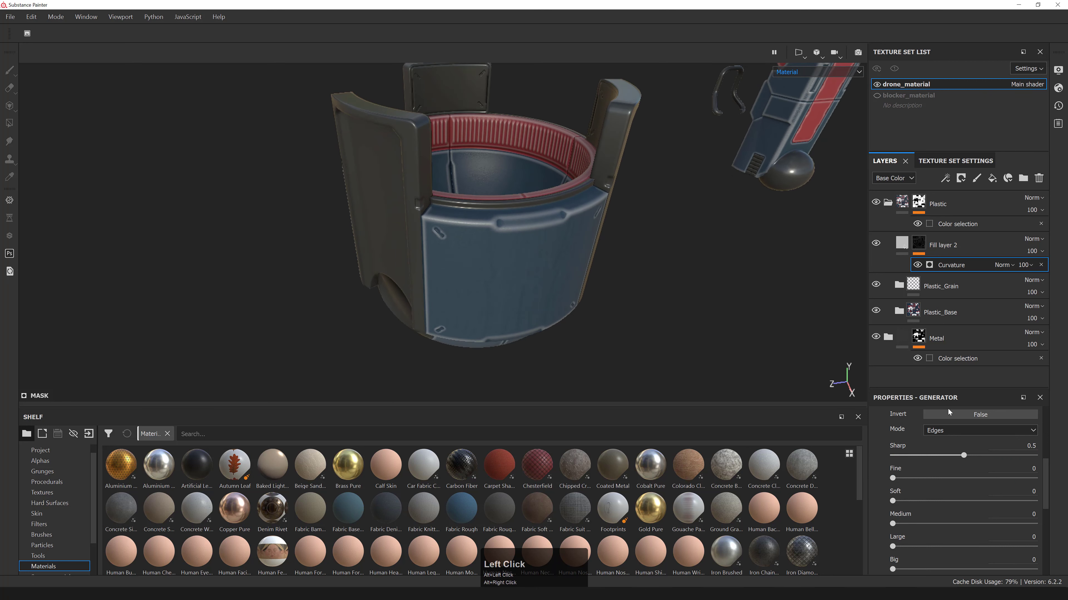
- Set the Curvature generator's Global Blur to 1.25
scroll(949, 290, "up", 1)
scroll(942, 470, "up", 4)
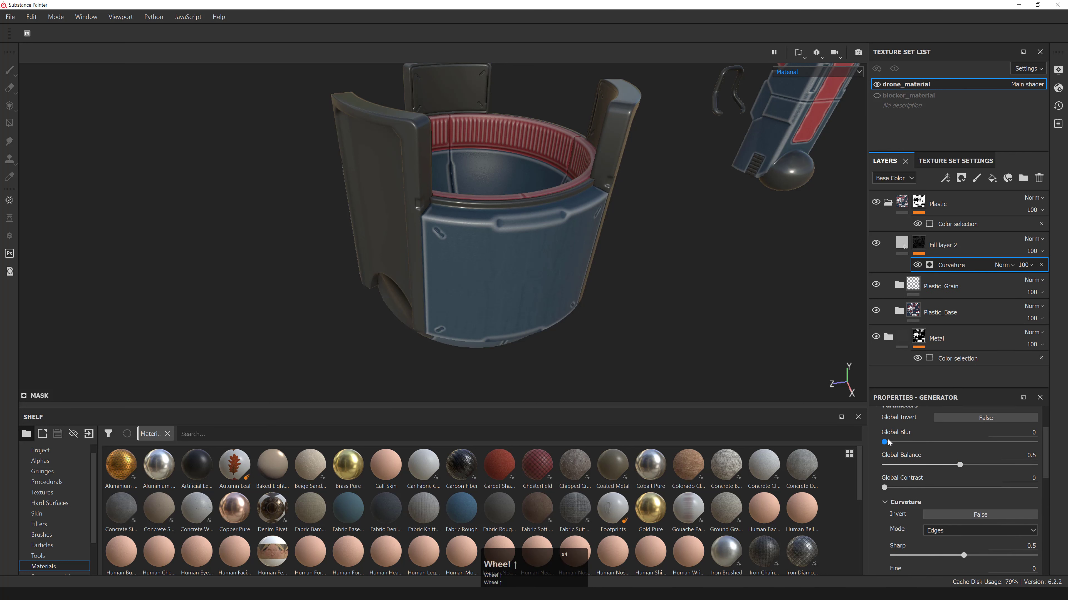
left_click_drag(894, 442, 899, 442)
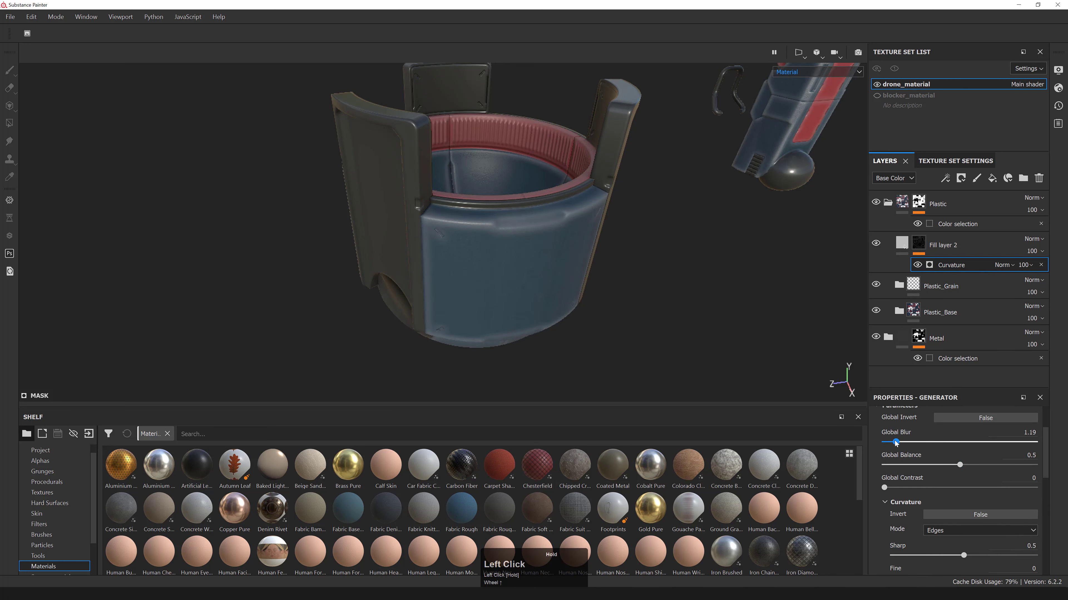
left_click(1035, 433)
key("BackSpace")
key("BackSpace")
type("25")
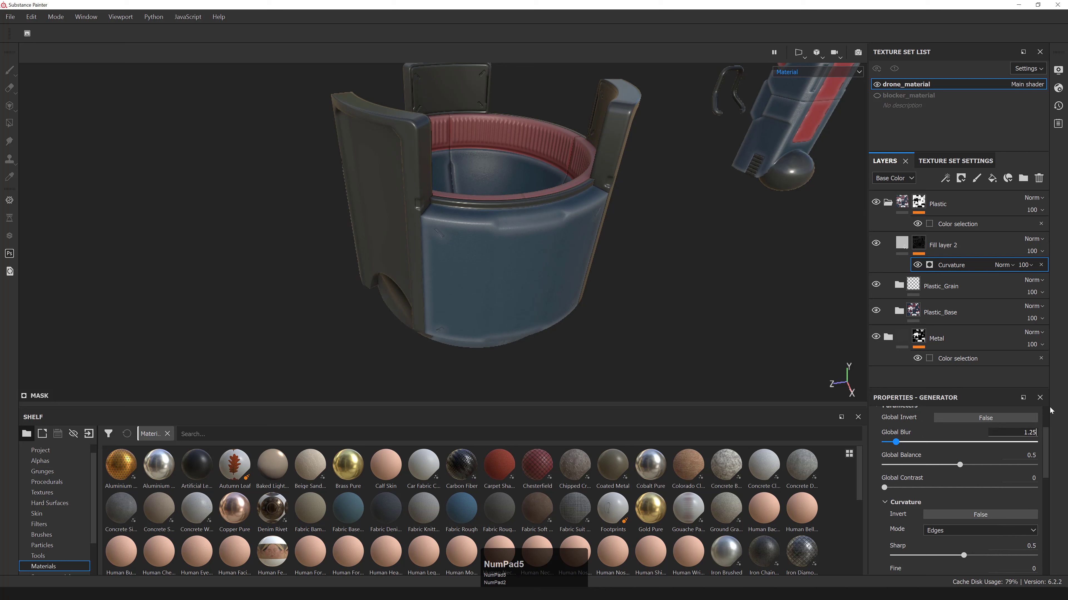
key("Return")
- Compare the whole drone with Fill layer 2 shown and hidden to judge the blurred edge mask
right_click_drag(481, 269, 454, 211, "alt")
left_click_drag(454, 210, 413, 232, "alt")
middle_click_drag(413, 232, 521, 122, "alt")
right_click_drag(778, 261, 837, 263, "alt")
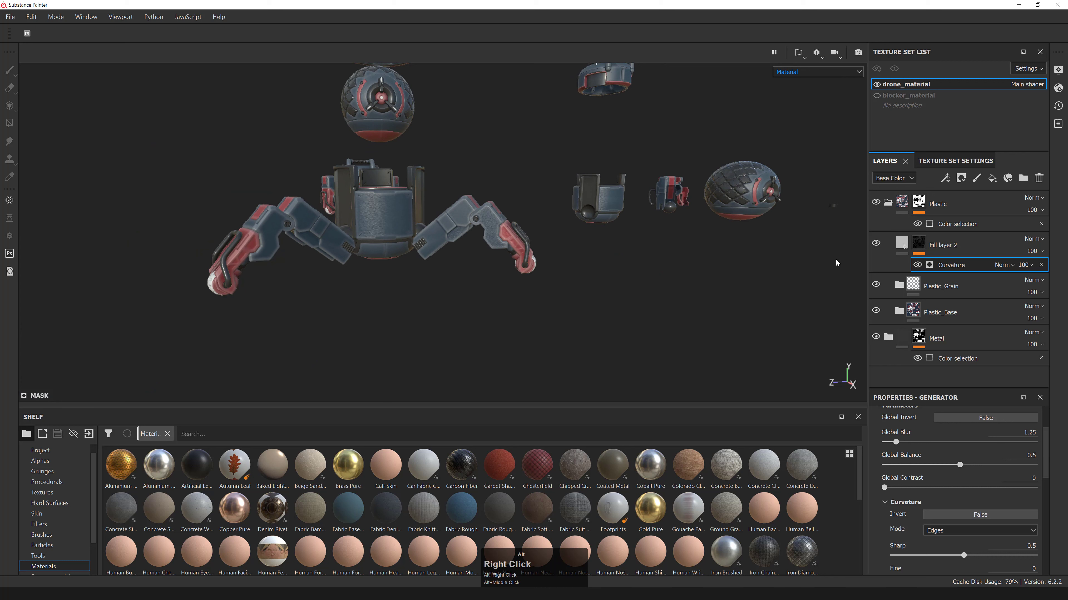
left_click(876, 244)
left_click(876, 244)
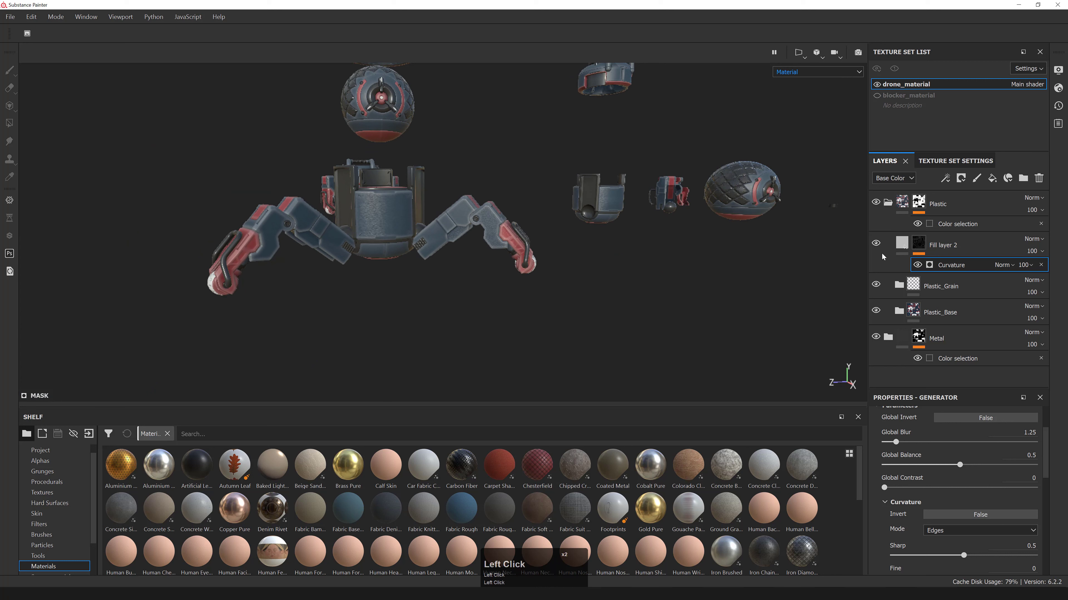
left_click(876, 243)
left_click(876, 243)
right_click_drag(591, 231, 758, 205, "alt")
left_click_drag(758, 206, 760, 225, "alt")
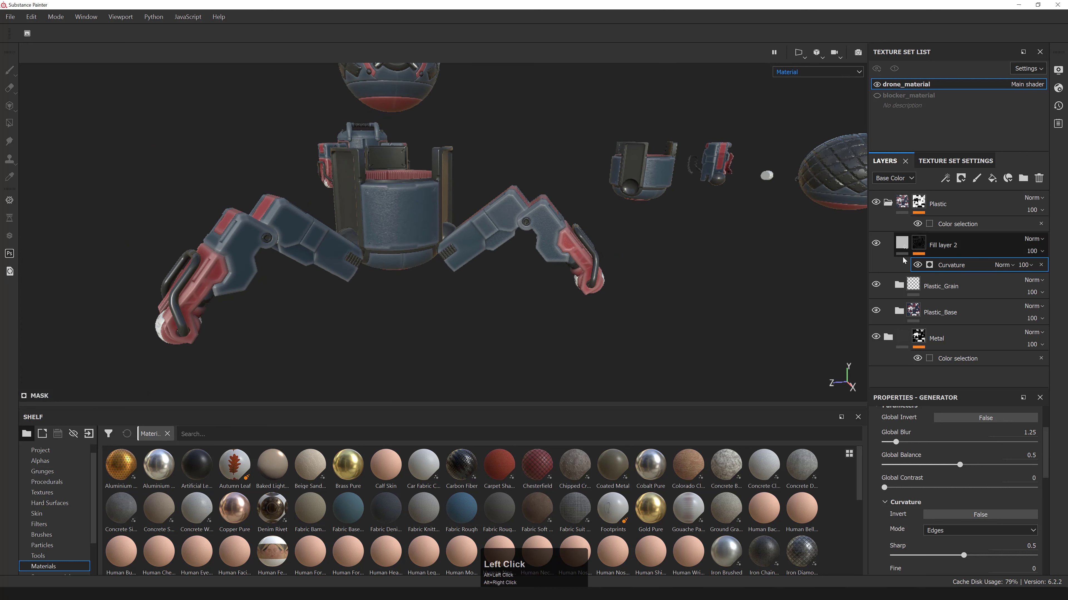
left_click(877, 243)
left_click(877, 246)
left_click_drag(605, 217, 563, 227, "alt")
right_click_drag(563, 227, 598, 236, "alt")
left_click_drag(598, 236, 602, 255, "alt")
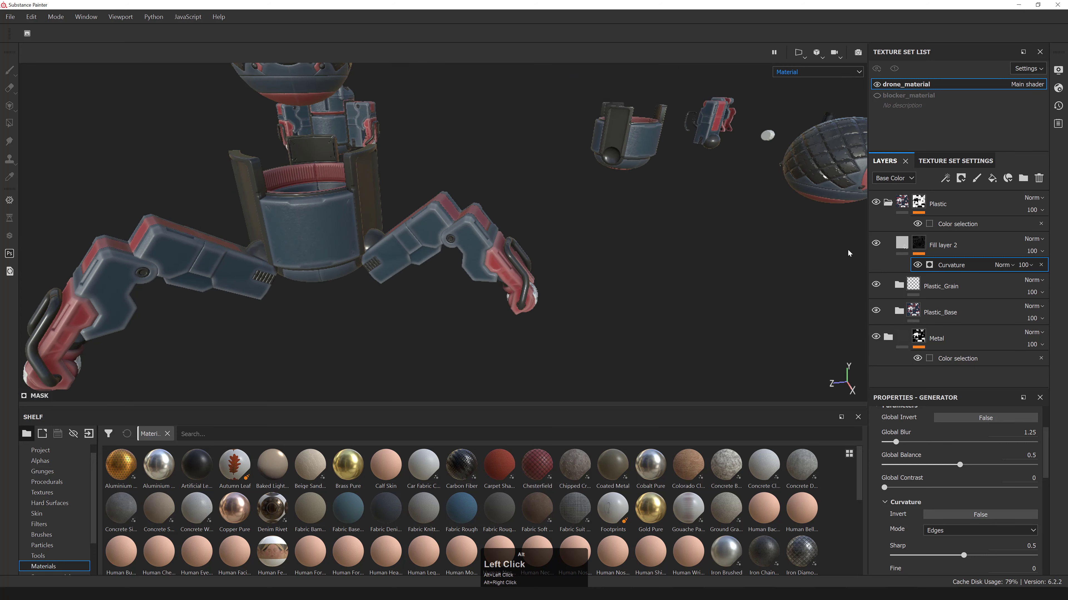
- Change Fill layer 2's base color to pure white
left_click(903, 246)
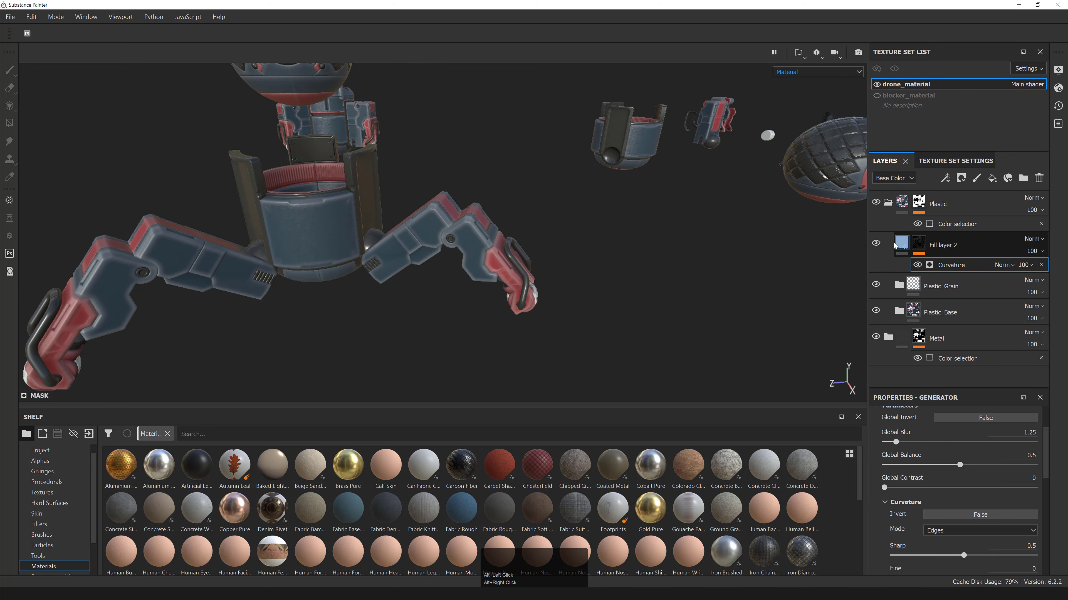
left_click(955, 571)
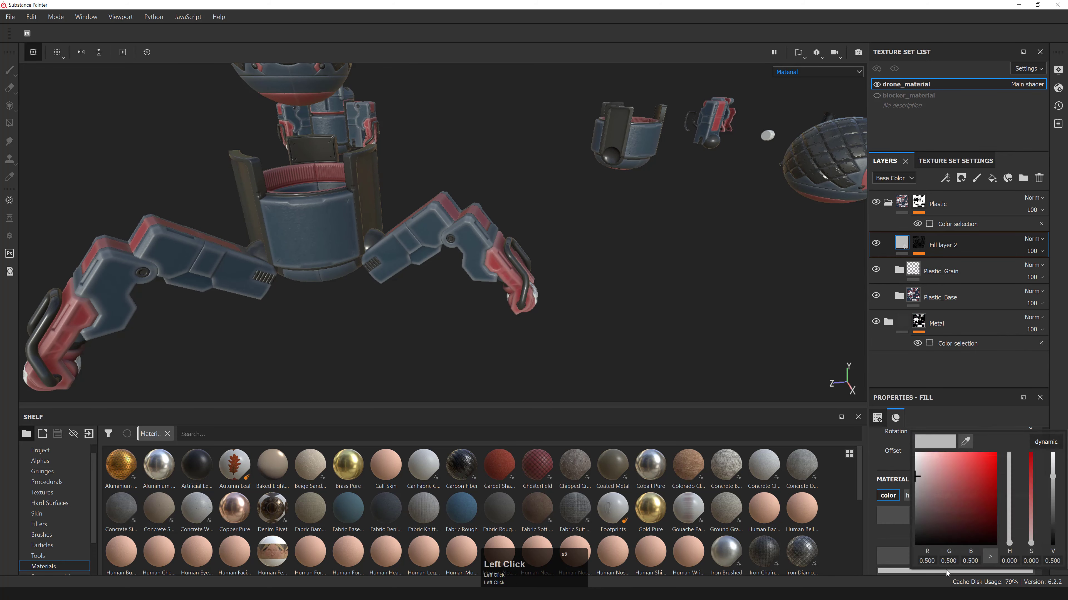
left_click(919, 480)
left_click_drag(919, 479, 913, 451)
left_click_drag(569, 288, 564, 262, "alt")
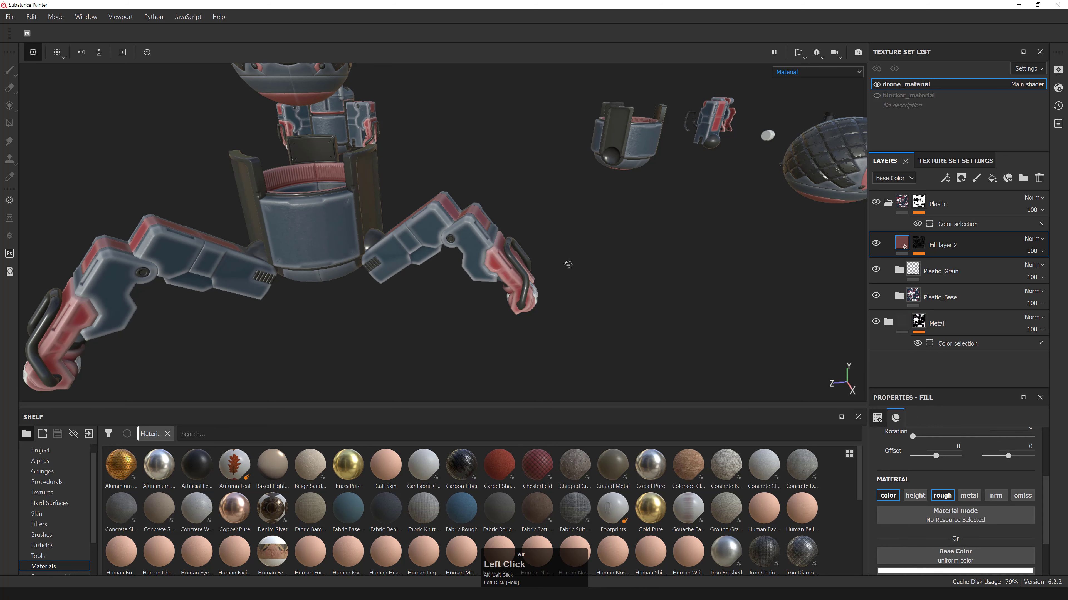
- Set Fill layer 2's blending mode to Soft light for the base color channel
left_click(1035, 240)
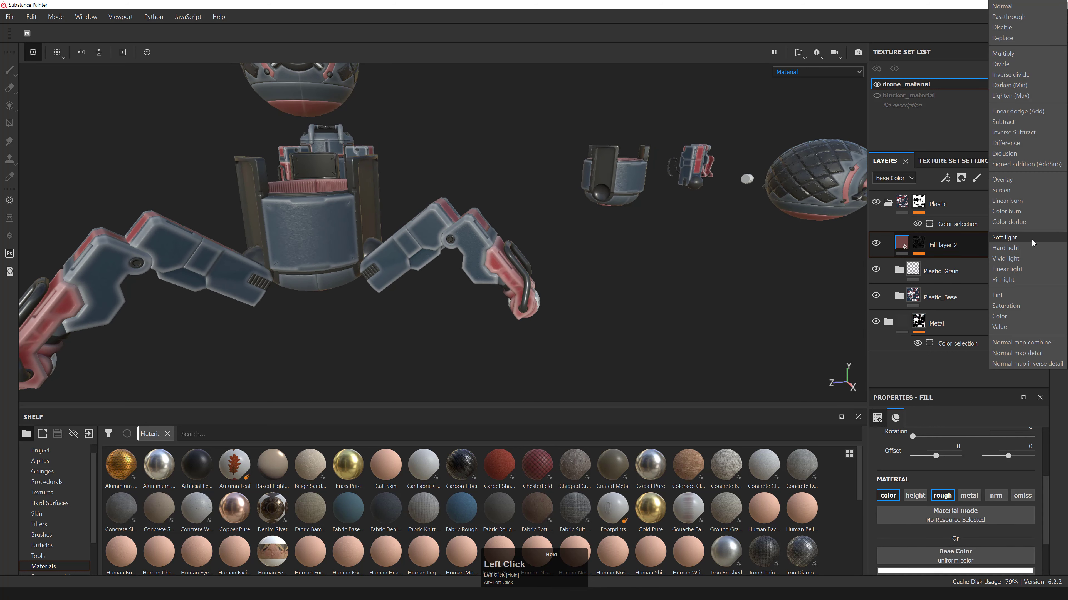
left_click(1032, 239)
left_click_drag(860, 252, 841, 254, "alt")
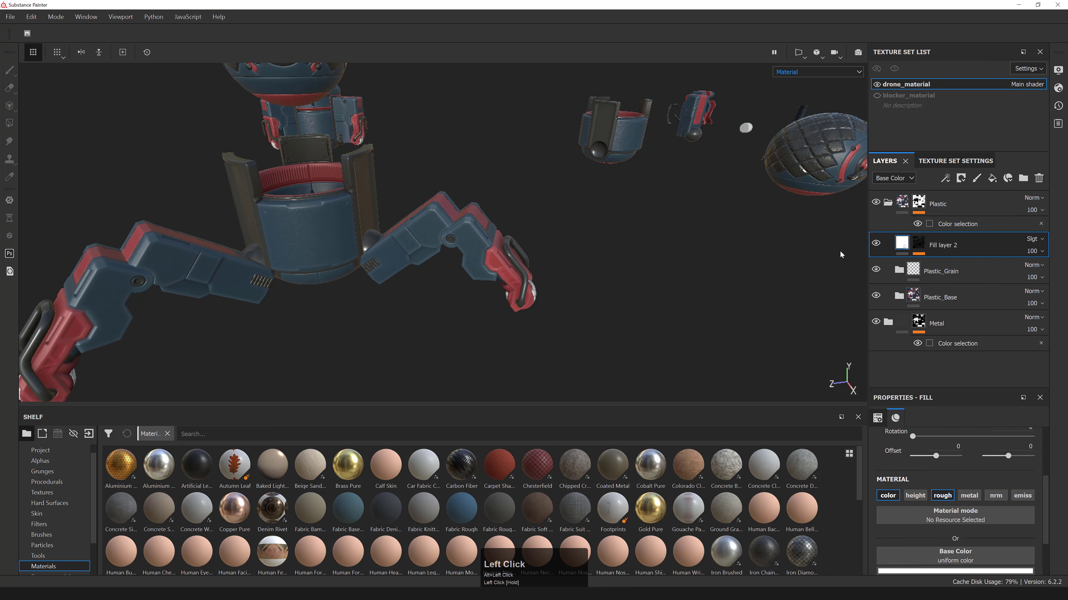
right_click_drag(782, 234, 764, 236, "alt")
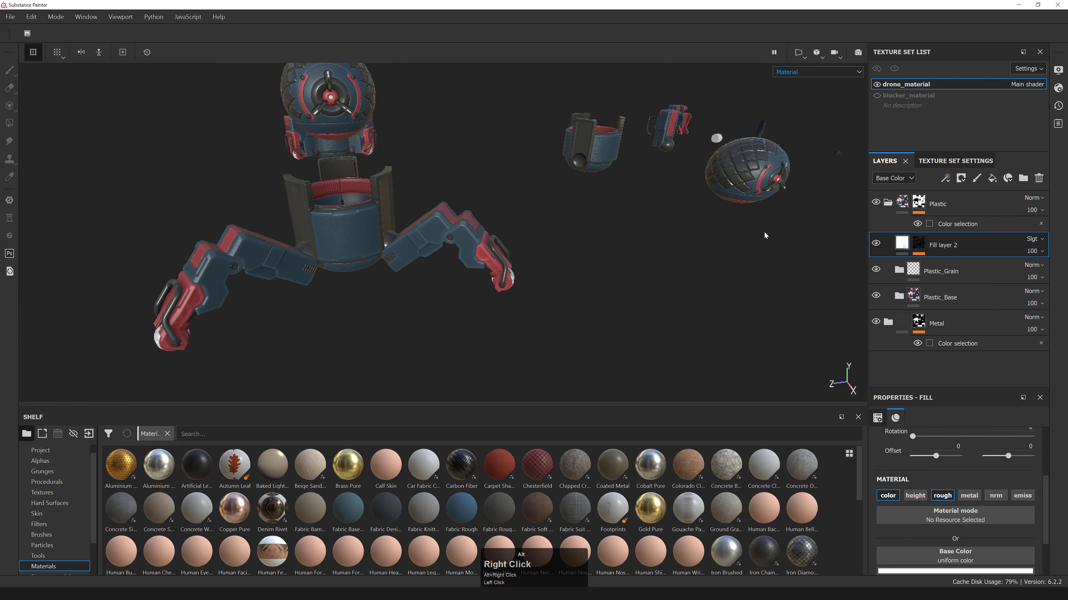
- Compare the drone with Fill layer 2 shown and hidden from several distances to judge the Soft light edges
double_click(878, 243)
right_click_drag(679, 227, 764, 227, "alt")
left_click(876, 244)
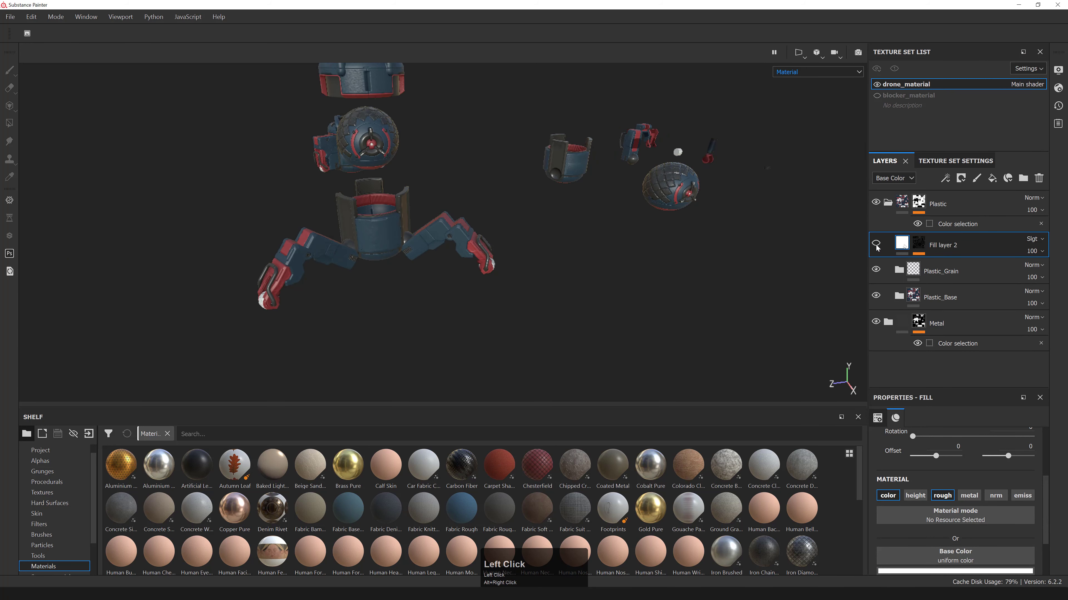
left_click(875, 244)
right_click_drag(456, 234, 483, 234, "alt")
middle_click_drag(428, 192, 432, 215, "alt")
left_click_drag(431, 215, 615, 257, "alt")
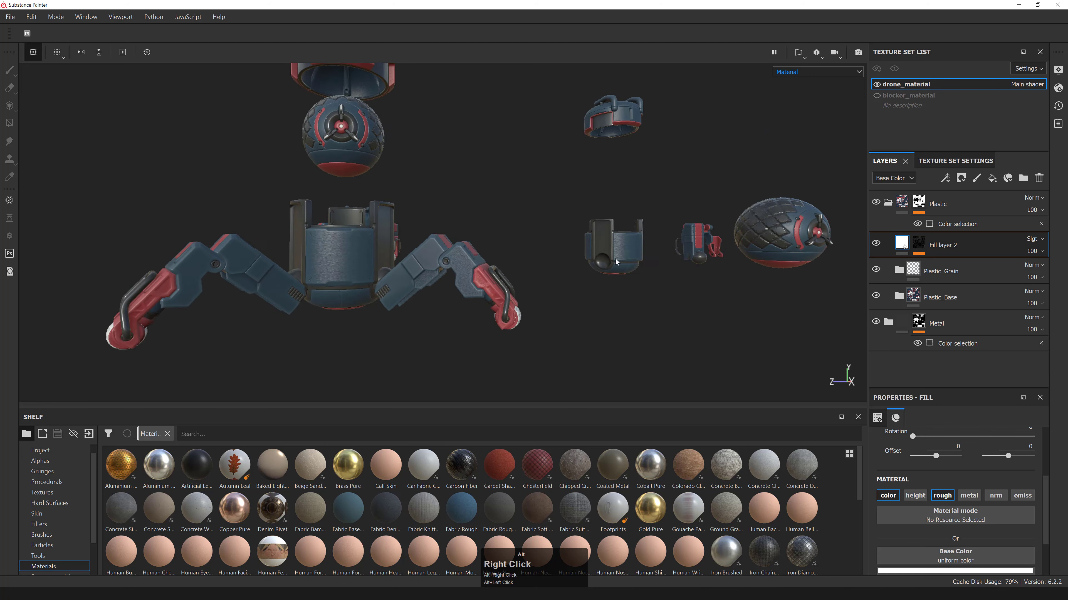
right_click_drag(615, 257, 534, 252, "alt")
left_click(873, 244)
left_click(873, 244)
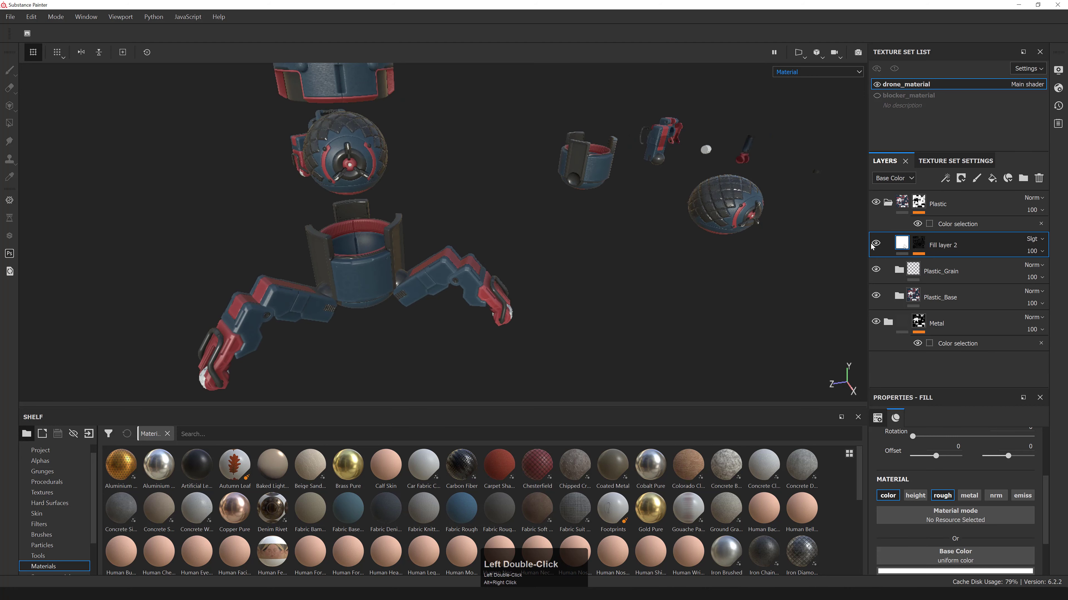
- Try an opacity of 20 on Fill layer 2 and compare the model with the layer shown and hidden
left_click(1042, 251)
left_click_drag(1044, 271, 1028, 272)
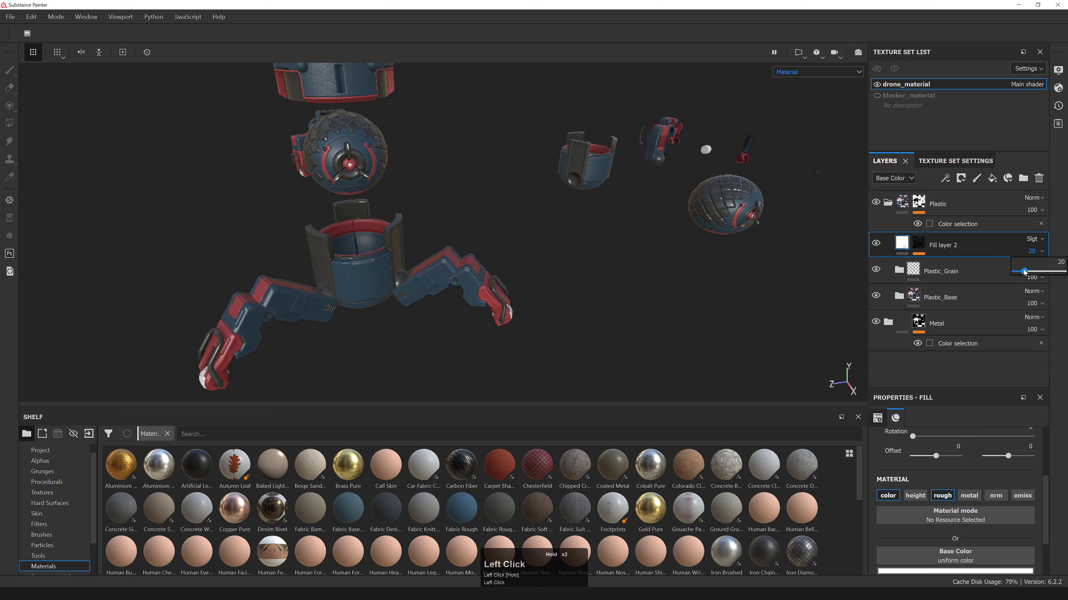
left_click(874, 243)
left_click(873, 243)
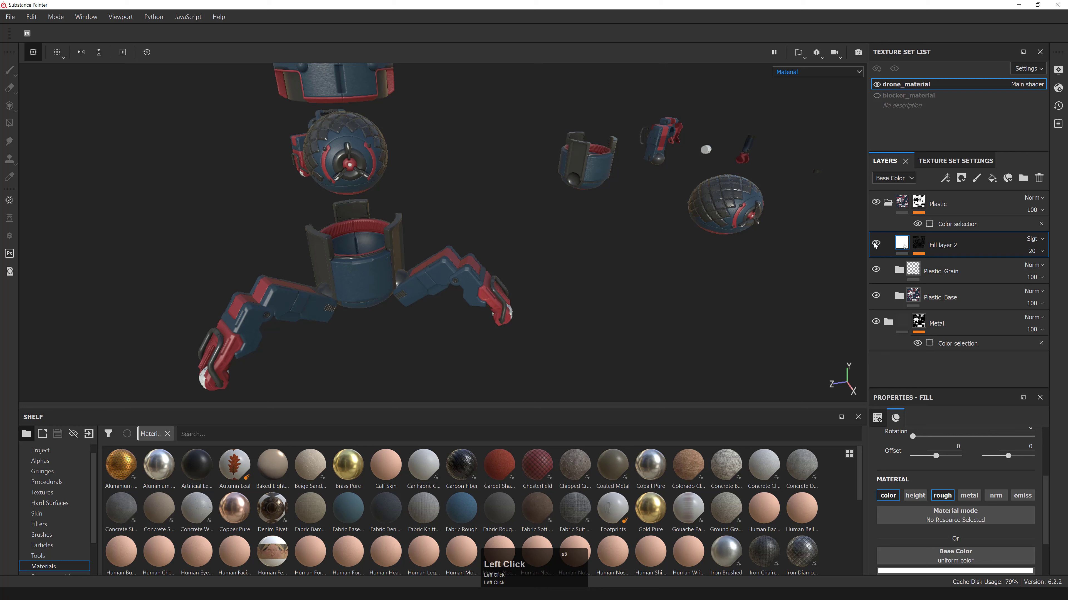
left_click(874, 242)
left_click(874, 243)
left_click(874, 243)
left_click(874, 243)
left_click(874, 243)
left_click(874, 243)
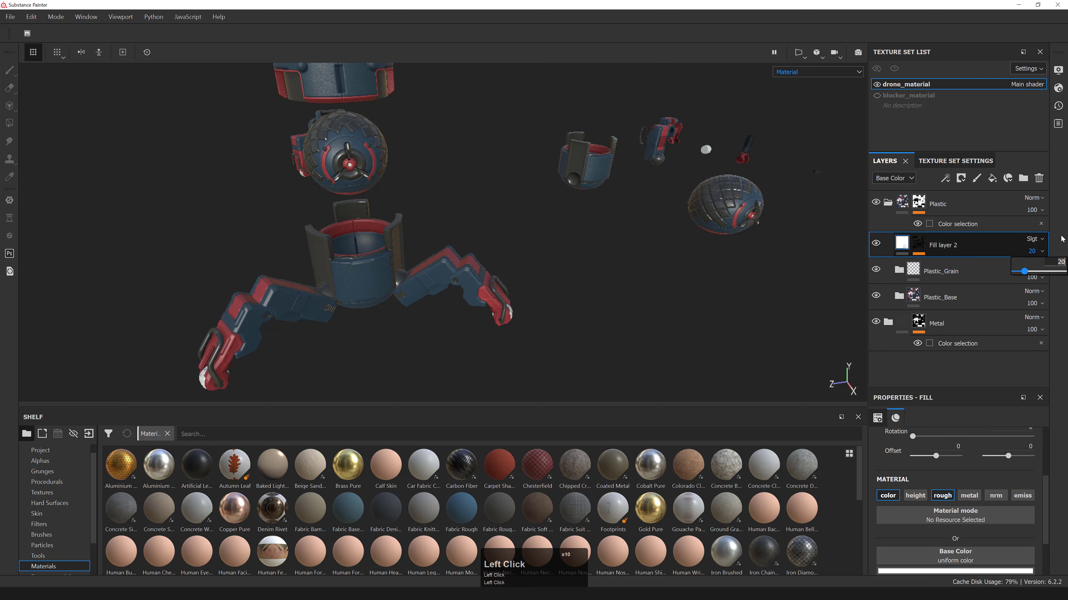
- Try an opacity of 30 on Fill layer 2 and inspect the edges on the body and legs up close
type("30")
key("KP_Enter")
left_click(876, 243)
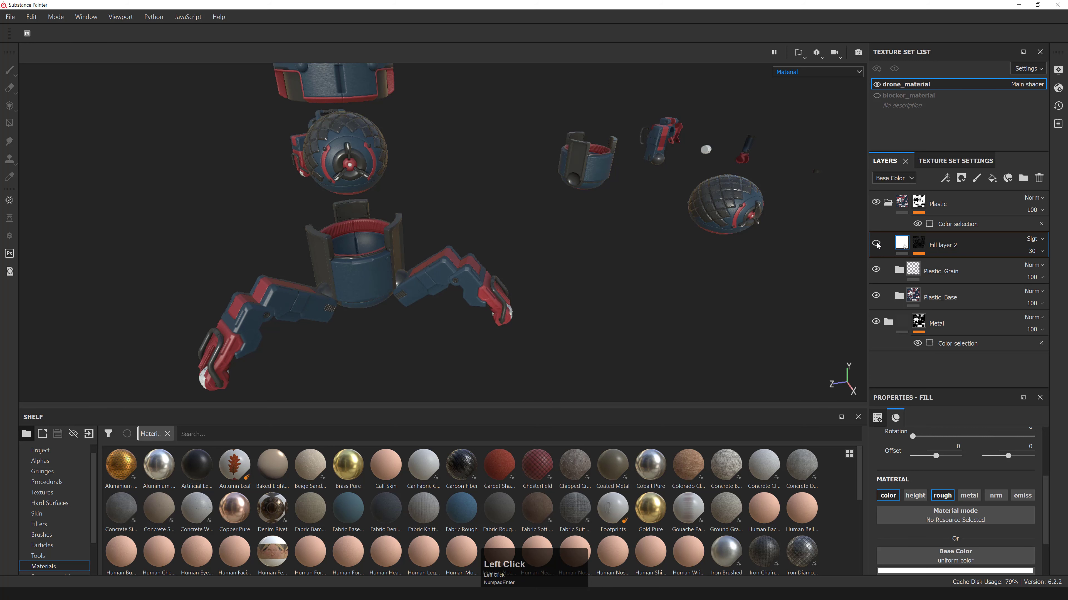
right_click_drag(329, 227, 446, 221, "alt")
middle_click_drag(446, 221, 536, 232, "alt")
left_click_drag(536, 232, 479, 158, "alt")
right_click_drag(479, 158, 565, 210, "alt")
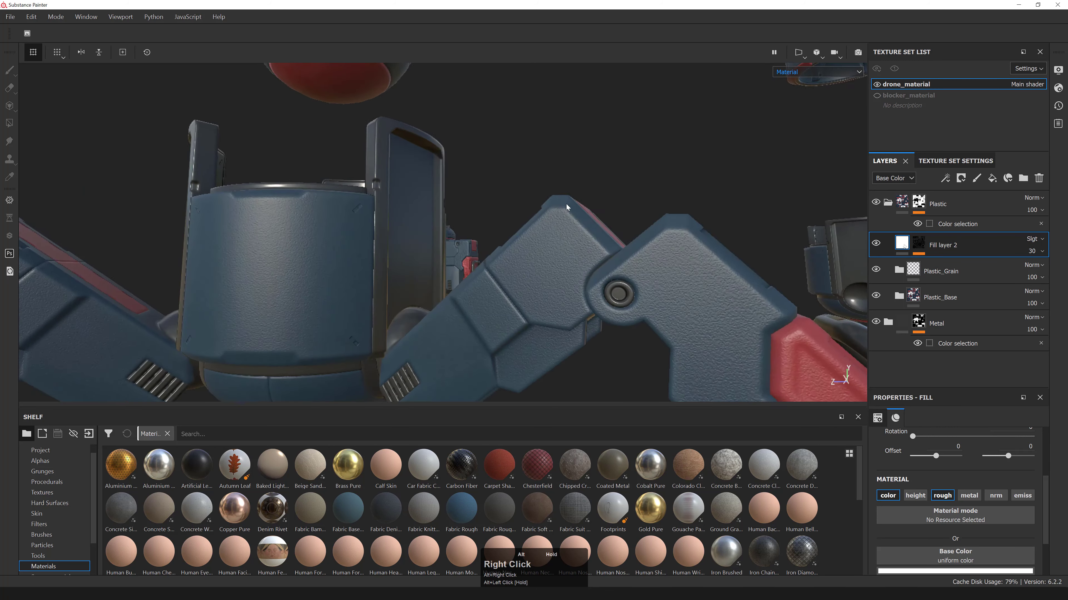
left_click_drag(565, 210, 538, 260, "alt")
left_click(876, 246)
left_click(876, 245)
- Set Fill layer 2's opacity to 25 and check the edges on the drone
left_click(1041, 253)
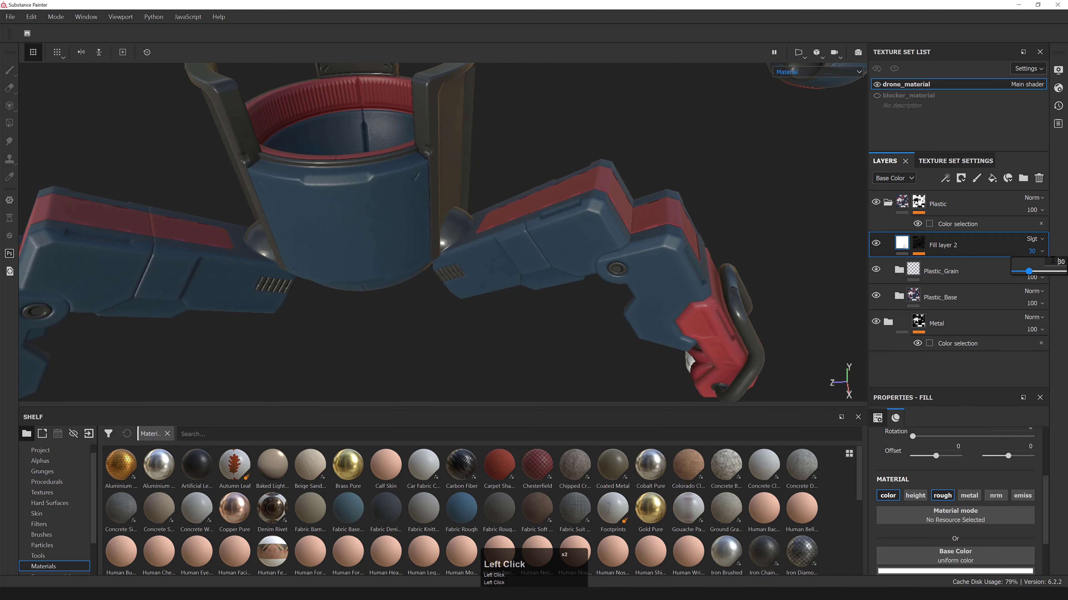
type("25")
key("KP_Enter")
right_click_drag(731, 248, 647, 239, "alt")
left_click_drag(648, 239, 594, 222, "alt")
middle_click_drag(594, 221, 542, 189, "alt")
- Try the roughness extremes 1 and 0 on Fill layer 2 and look at the effect on the leg edges
left_click(902, 243)
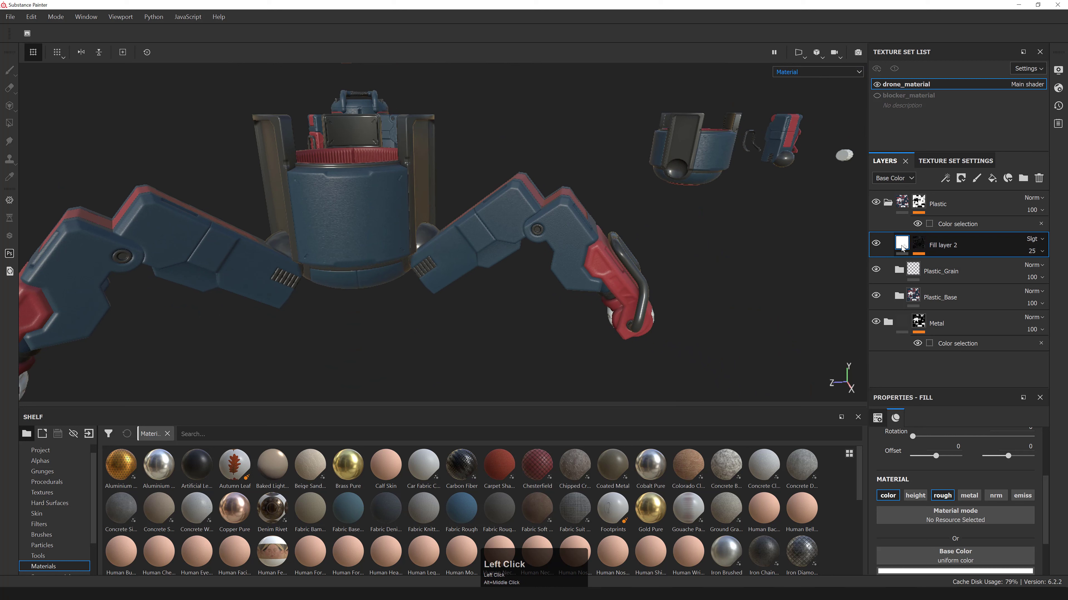
scroll(960, 515, "down", 3)
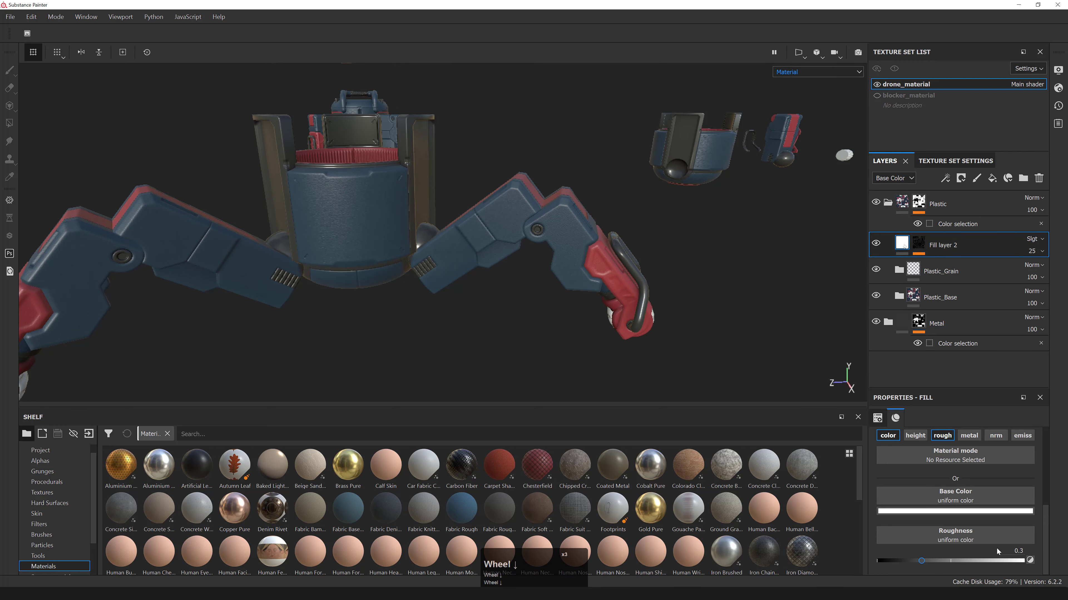
mouse_move(921, 561)
left_mouse_down()
mouse_move(1039, 562)
mouse_move(829, 556)
left_mouse_up()
left_click_drag(981, 559, 1042, 559)
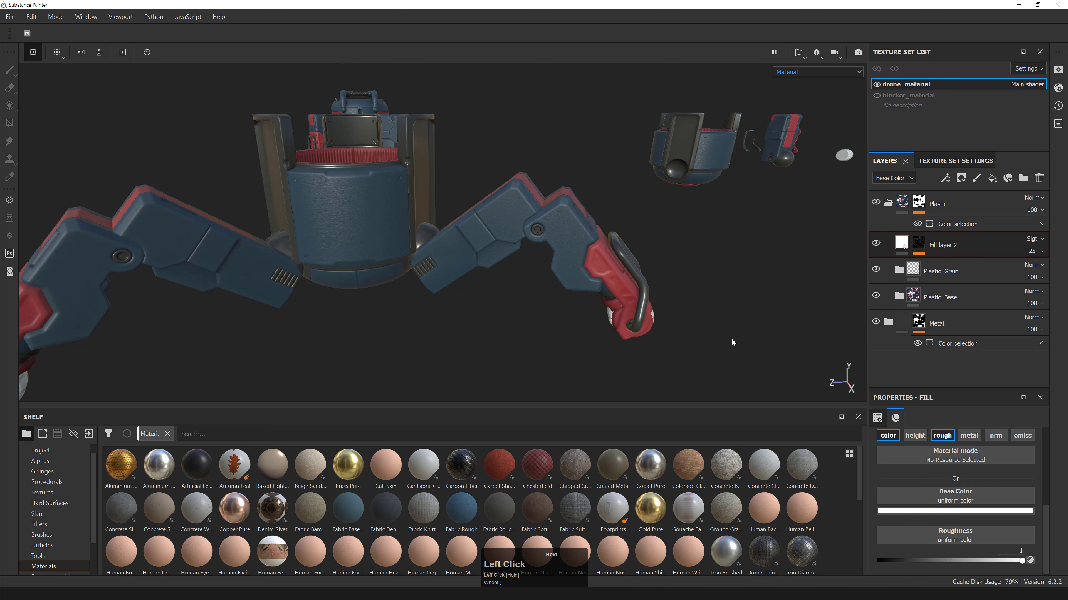
left_click_drag(731, 341, 725, 387, "alt")
middle_click_drag(725, 387, 647, 353, "alt")
right_click_drag(647, 353, 706, 349, "alt")
left_click_drag(1006, 564, 781, 549)
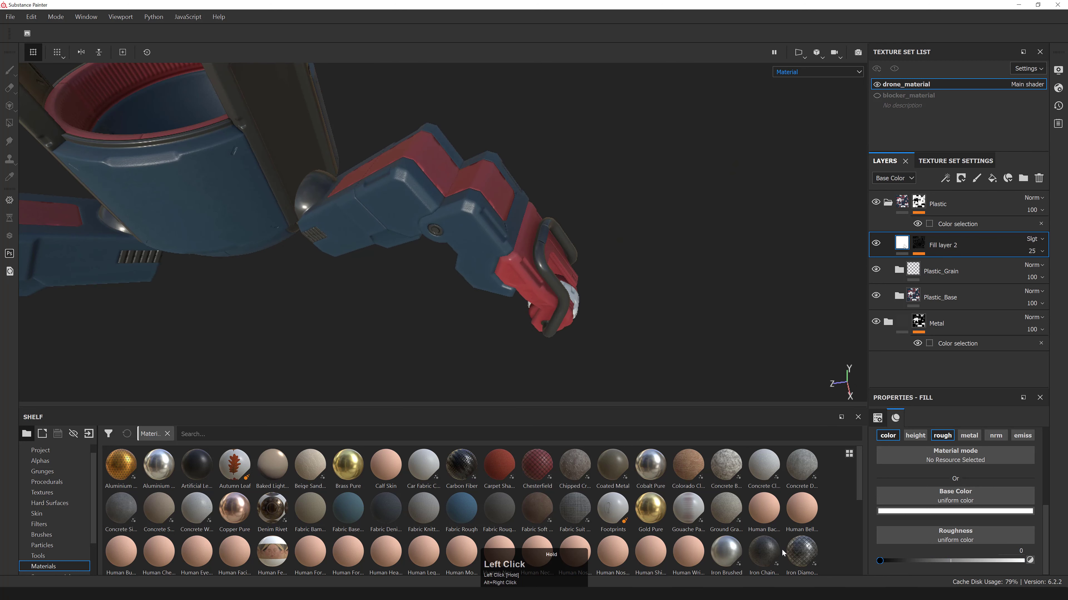
- Set Fill layer 2's roughness to 0.4
left_click_drag(990, 561, 950, 557)
left_click(1012, 550)
key("ctrl+a")
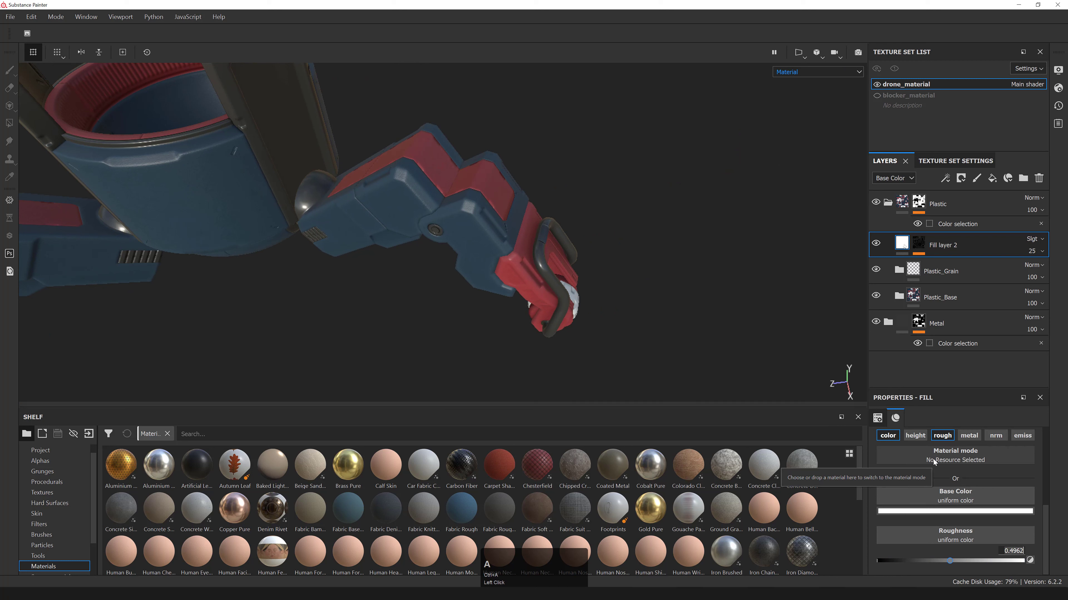
type(".4")
key("Return")
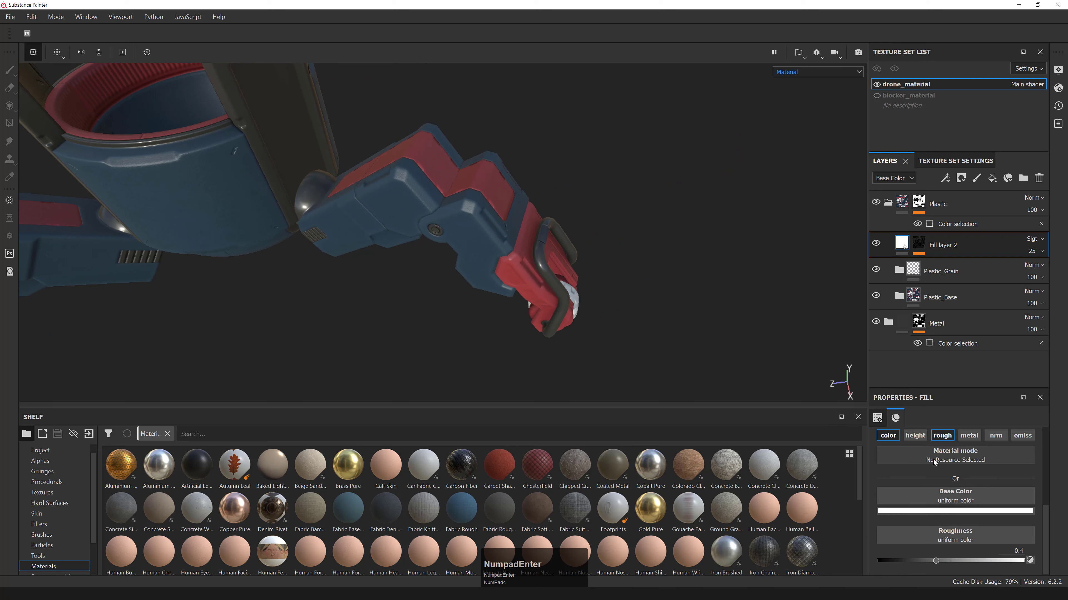
- Expand the Plastic_Base folder and set Red_Plastic_Base's roughness to 0.35
left_click(899, 296)
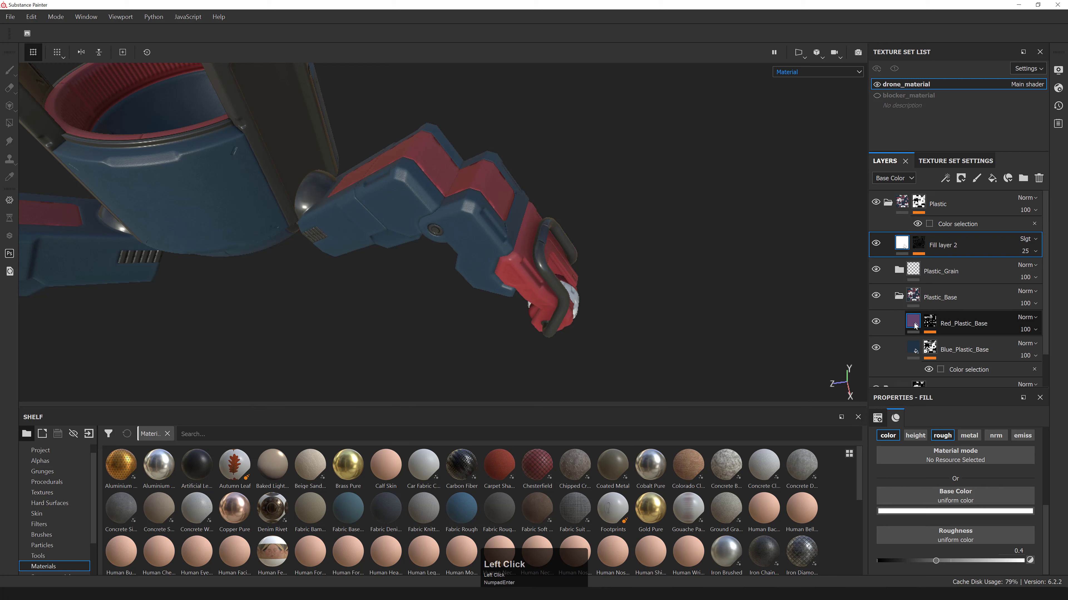
left_click(962, 323)
scroll(955, 350, "down", 1)
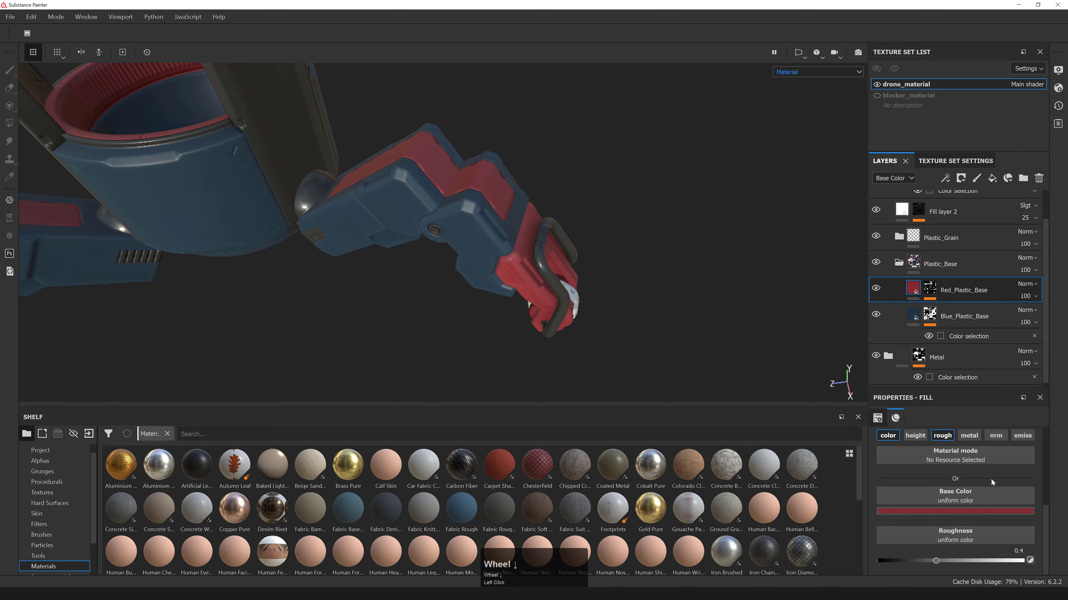
key("ctrl+a")
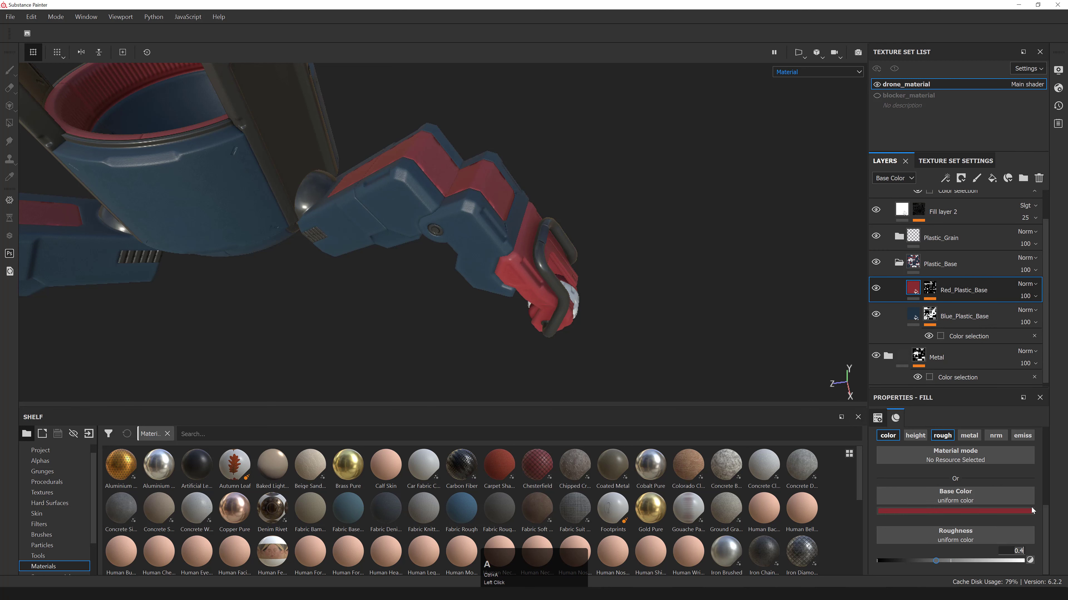
type("0.35")
key("KP_Enter")
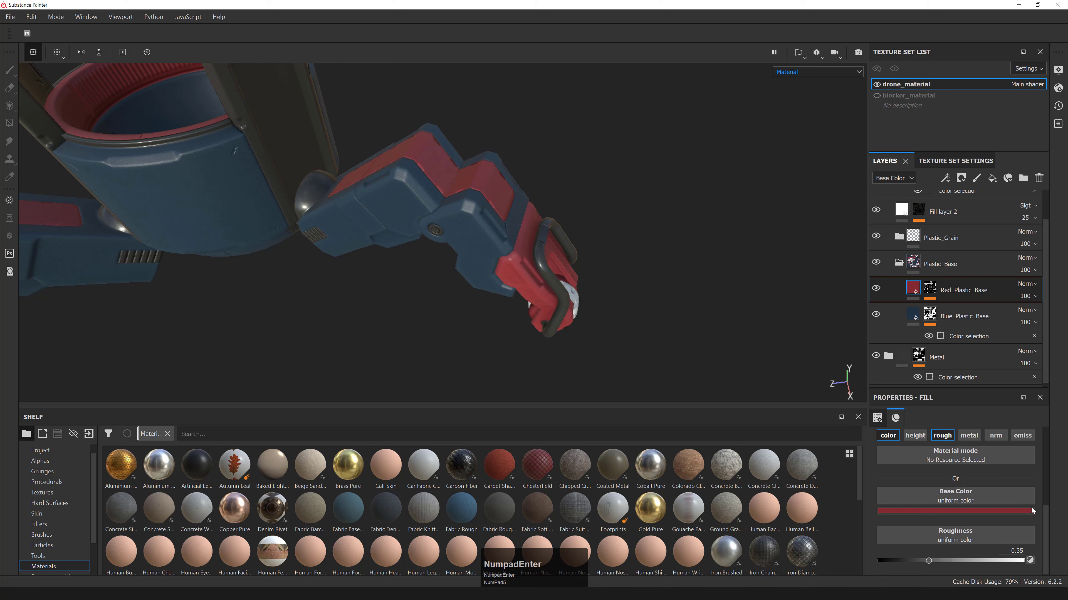
- Set Blue_Plastic_Base's roughness to 0.35 and check the result on the drone's body and leg
left_click(915, 314)
type("a")
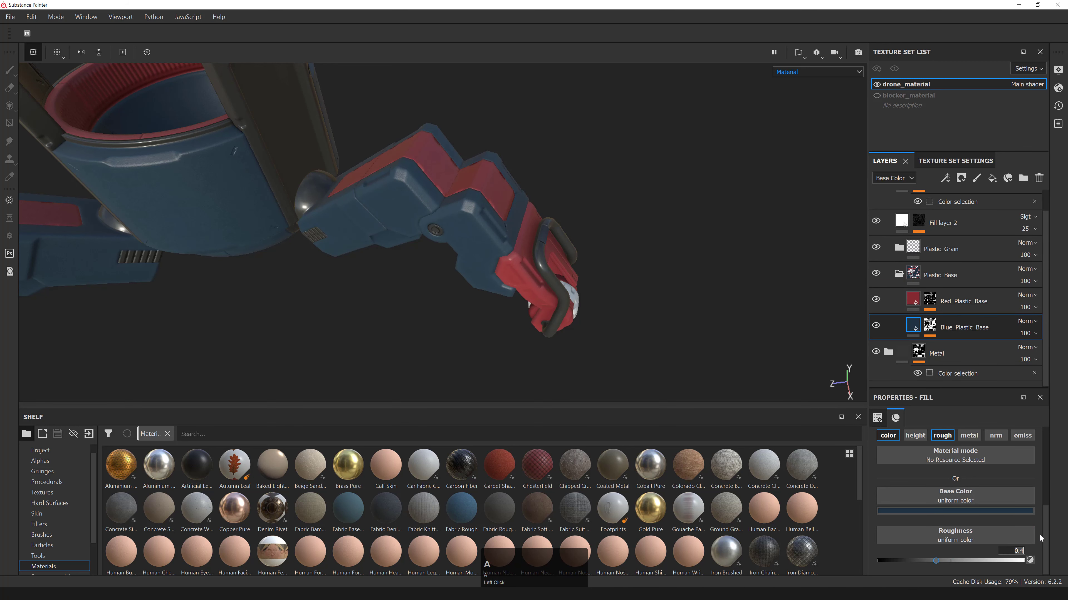
type("0.35")
key("KP_Enter")
right_click_drag(588, 243, 556, 242, "alt")
left_click_drag(557, 242, 551, 177, "alt")
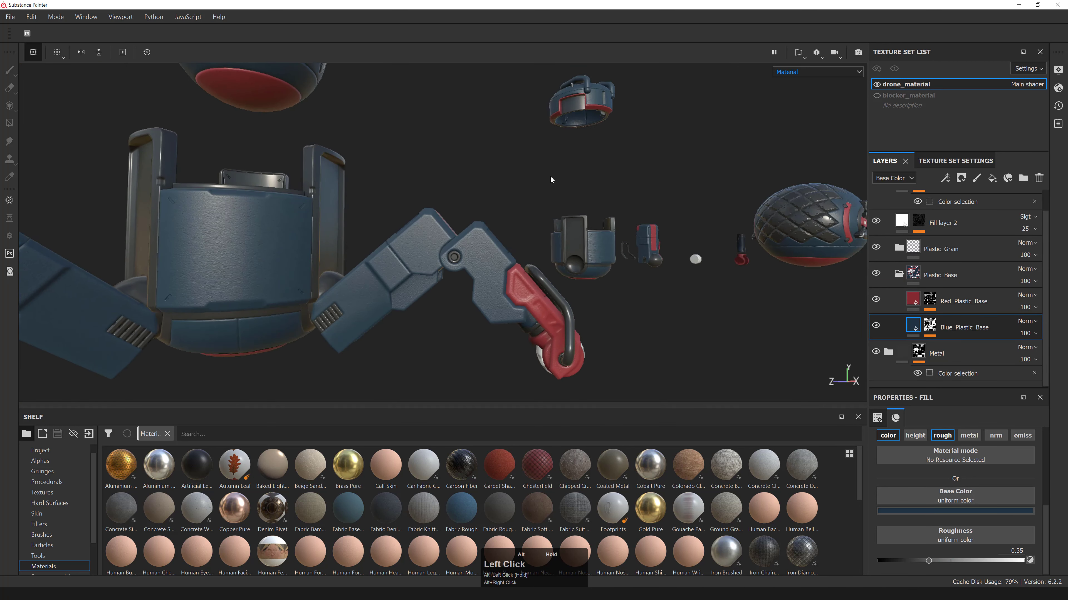
right_click_drag(550, 177, 563, 205, "shift")
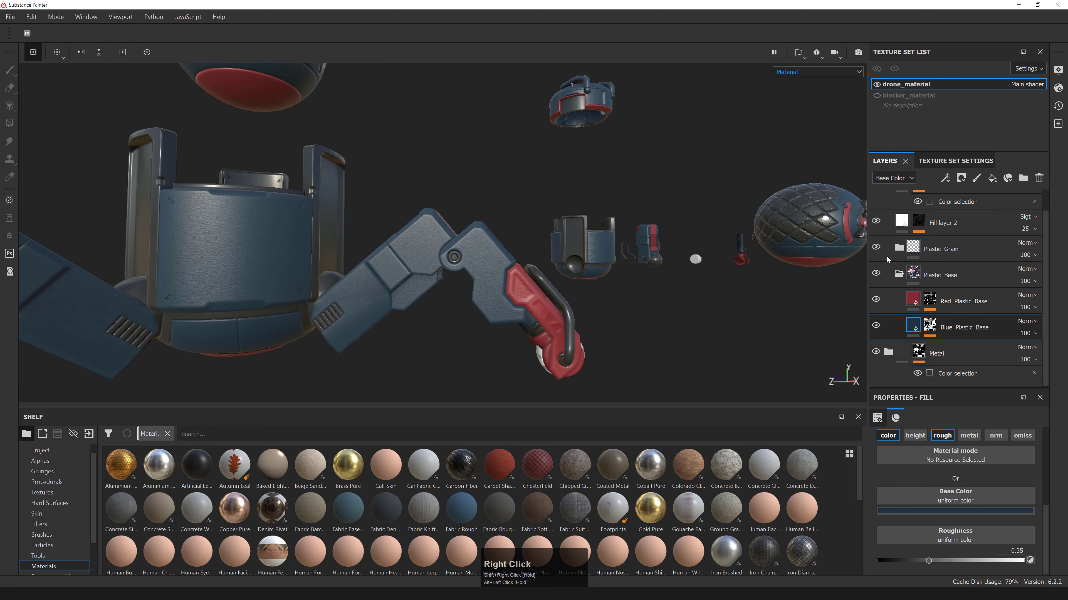
- Compare the plastic edges with Fill layer 2 hidden and shown while viewing the drone's legs
scroll(887, 259, "up", 2)
left_click(875, 245)
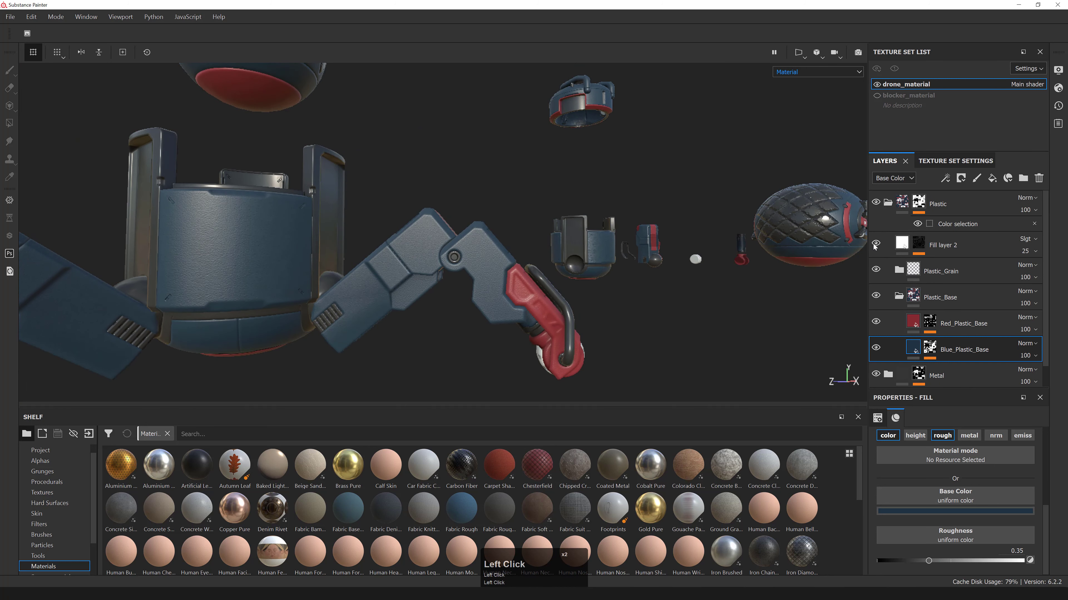
left_click_drag(600, 244, 517, 255, "alt")
scroll(489, 255, "down", 4)
middle_click_drag(420, 291, 519, 234, "alt")
- Try the maximum roughness of 1 on Fill layer 2
left_click(918, 245, "shift")
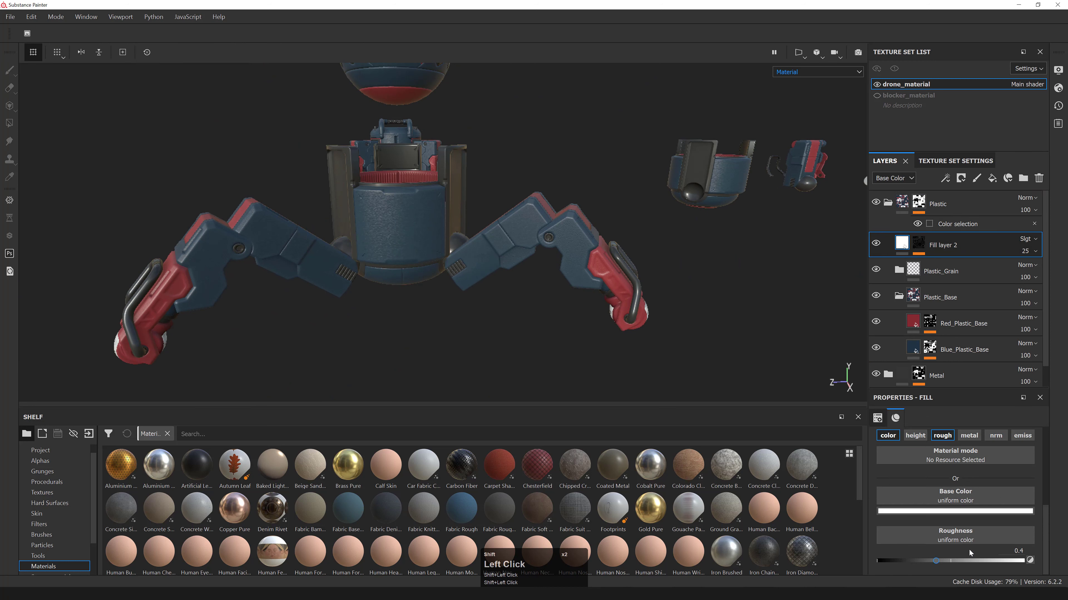
scroll(946, 563, "down", 1, "shift")
left_click_drag(946, 565, 1021, 561, "shift")
key("ctrl+shift+a")
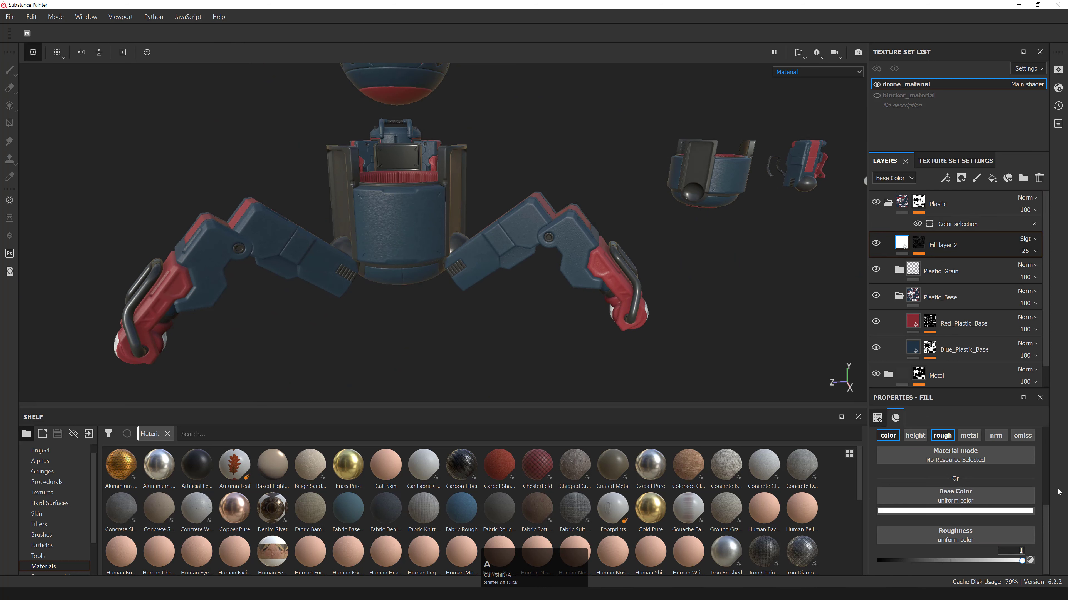
- Display only the roughness channel on the model and set Fill layer 2's roughness back to 0.4
key("c")
key("c")
key("c")
right_click_drag(462, 253, 630, 253, "alt")
left_click_drag(1021, 561, 935, 561)
right_click_drag(850, 247, 794, 242, "alt")
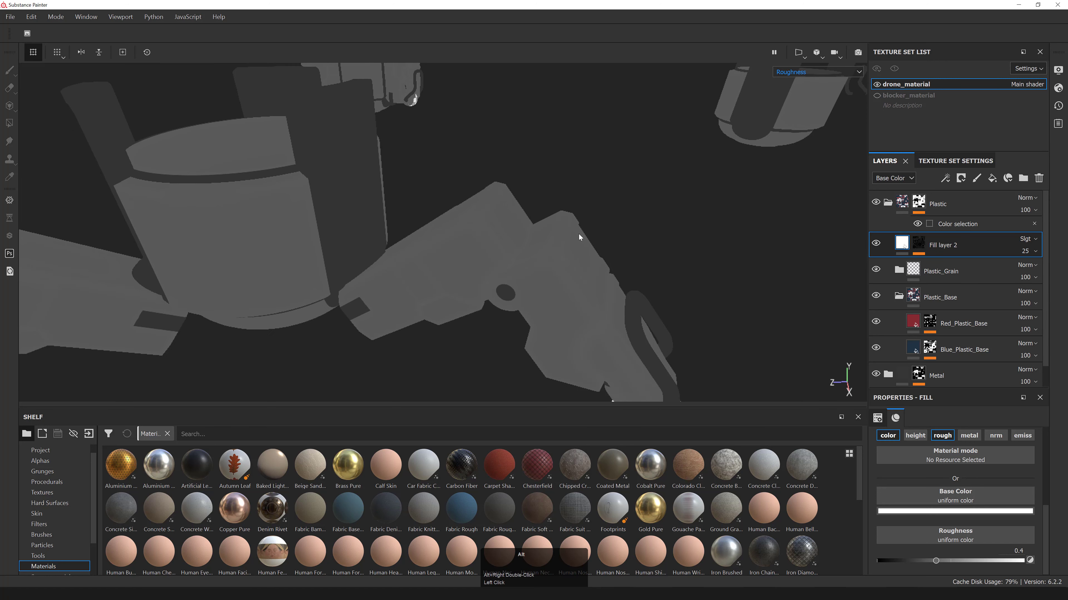
left_click_drag(555, 240, 518, 242, "alt")
right_click_drag(518, 241, 639, 243, "alt")
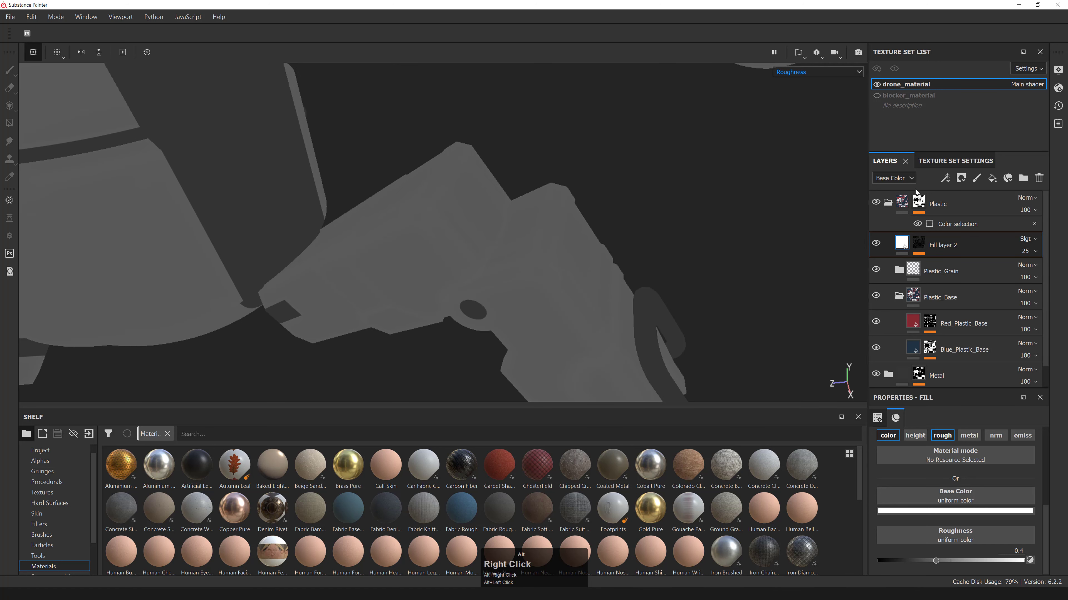
- Switch the layer stack to the Roughness channel and try Soft light blending on Fill layer 2
left_click(899, 178)
left_click(892, 205)
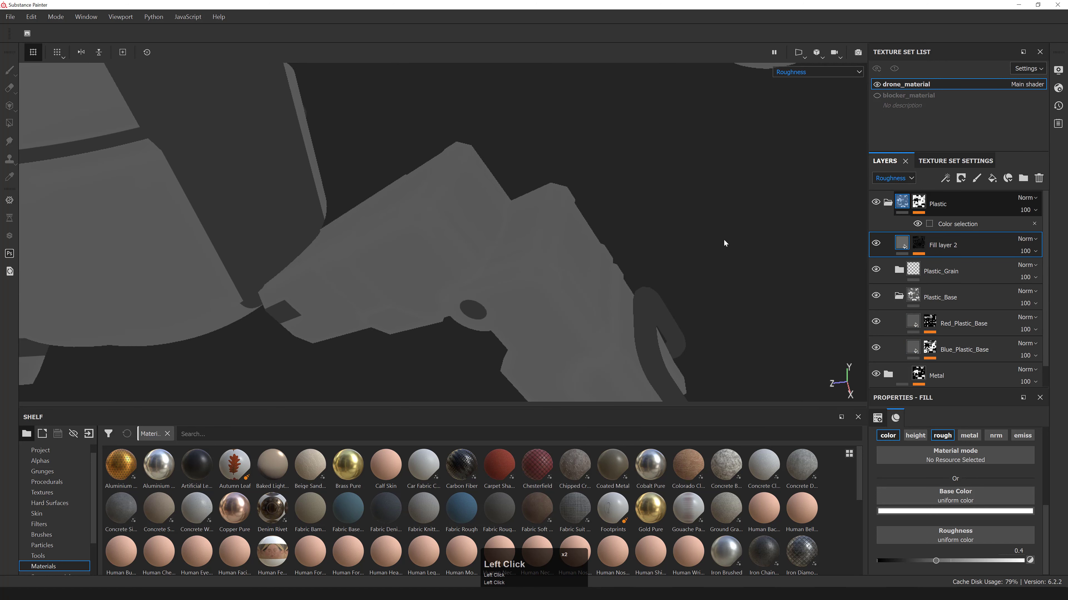
right_click_drag(723, 239, 820, 234, "alt")
left_click(1029, 239)
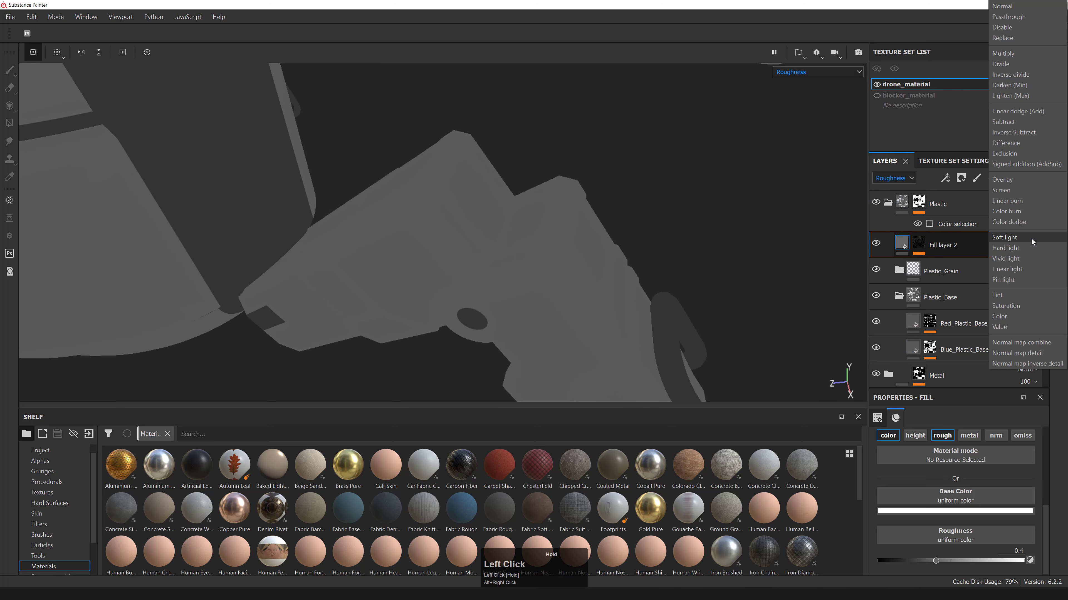
left_click(1031, 240)
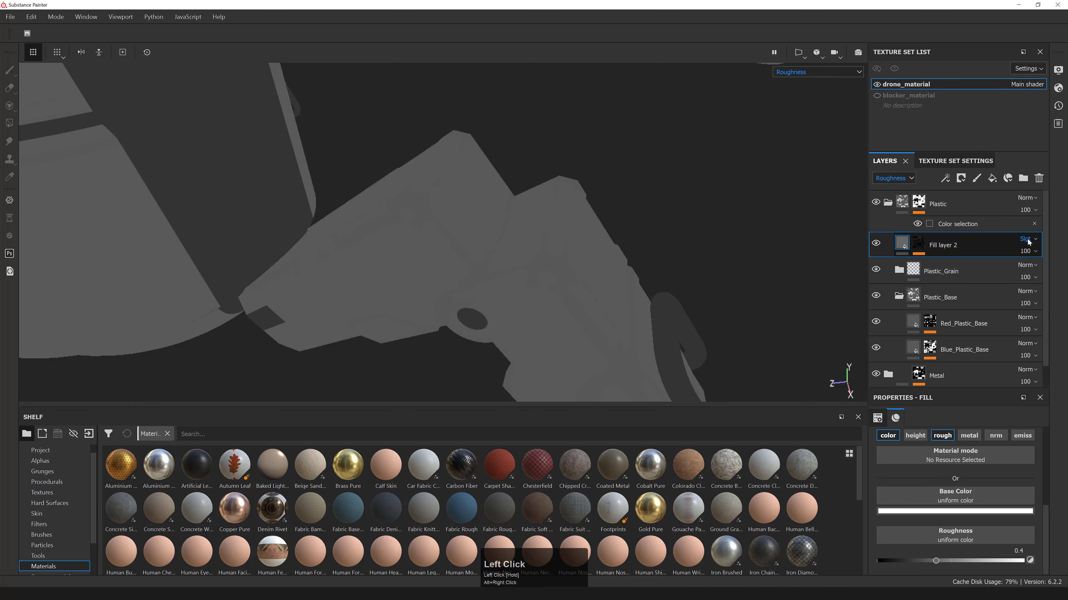
- Set Fill layer 2's roughness blending to Linear dodge (Add) and compare the layer hidden and shown in the material view
left_click(1026, 235)
left_click(1017, 111)
right_click_drag(803, 169, 535, 249, "alt")
key("m")
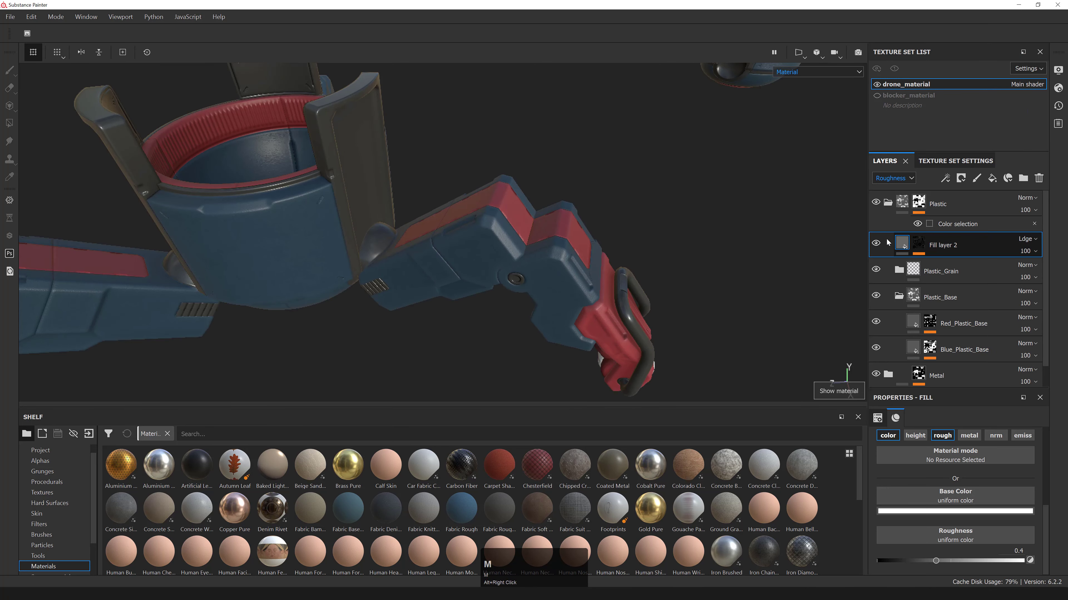
left_click(875, 243)
left_click(875, 244)
left_click_drag(567, 189, 546, 232, "alt")
- Lower Fill layer 2's roughness opacity to 50 and compare the layer hidden and shown in the roughness view
left_click(1035, 252)
left_click(818, 72)
left_click(793, 123)
left_click(876, 247)
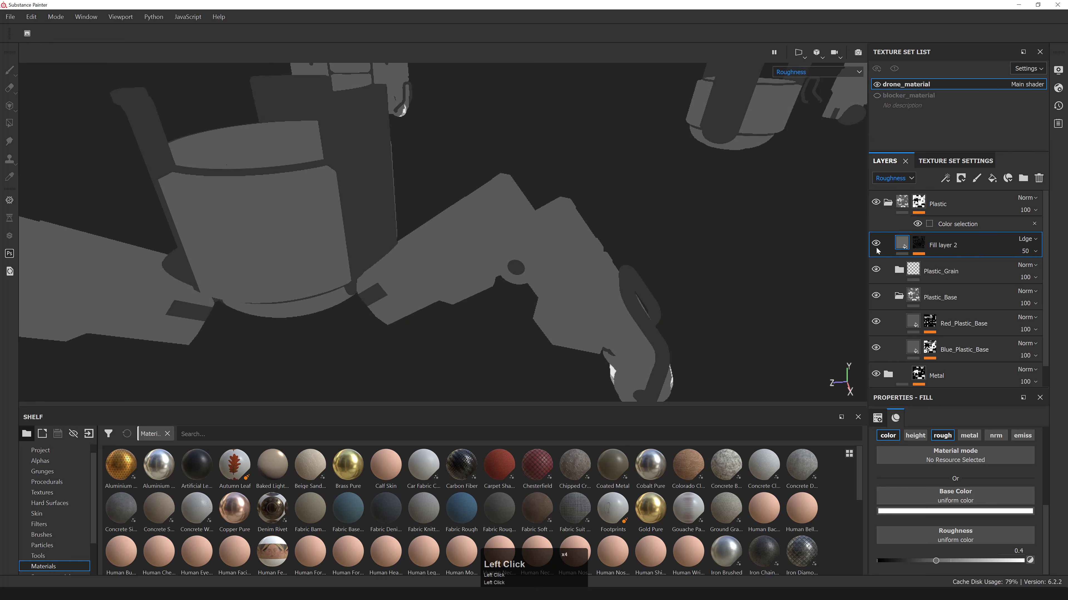
left_click(876, 247)
left_click(876, 247)
left_click(876, 247)
- Set Fill layer 2's roughness opacity to 30 and check the edges with the layer toggled
left_click(1035, 252)
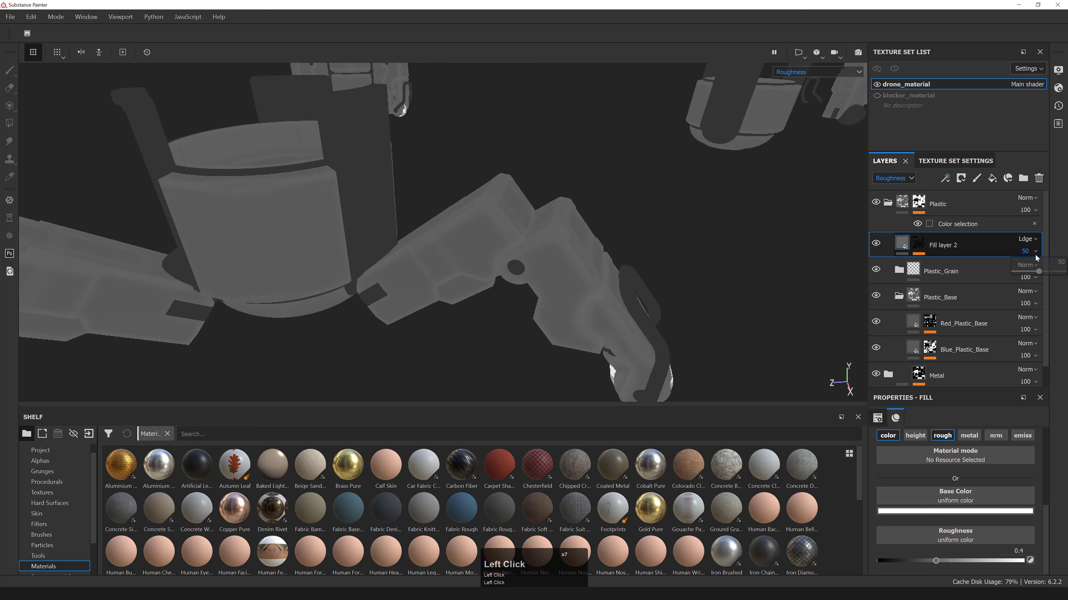
left_click_drag(1038, 271, 1031, 271)
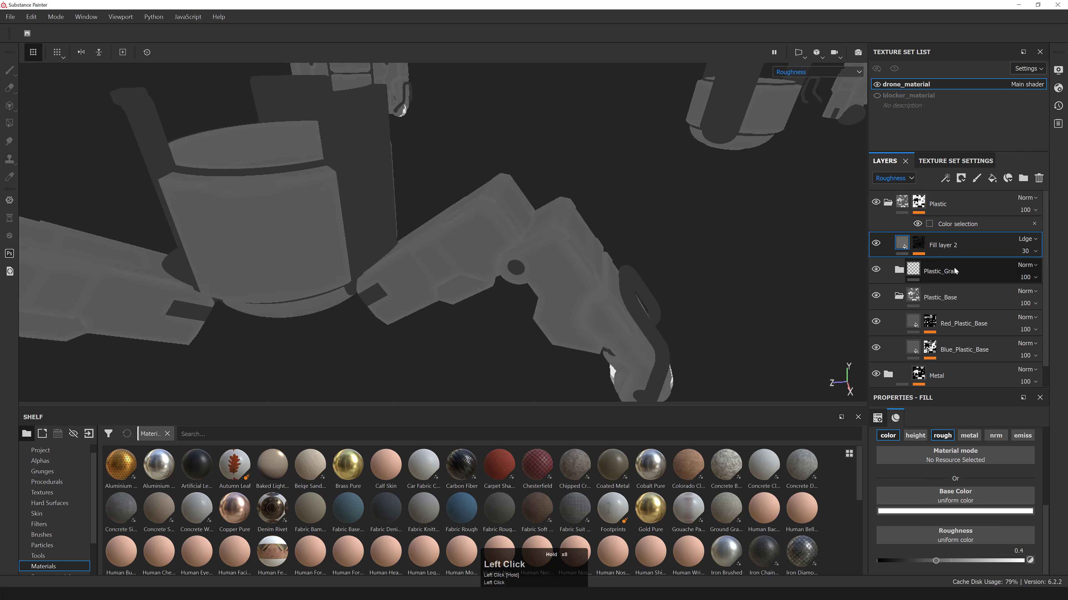
left_click_drag(732, 251, 732, 270, "alt")
left_click(874, 244)
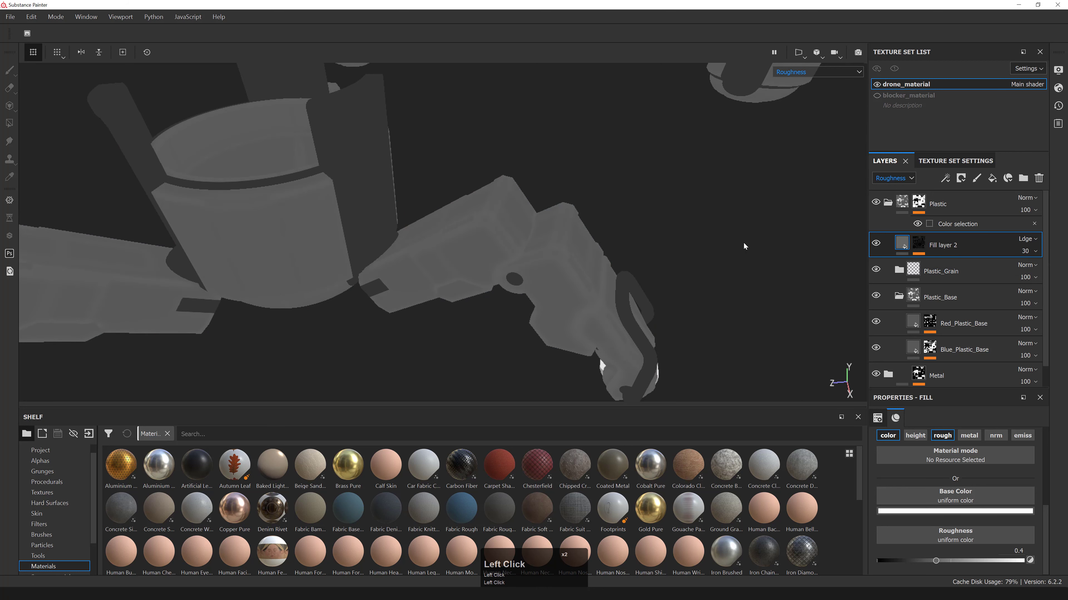
- Return to the full material view and compare the drone with Fill layer 2 hidden and shown
right_click_drag(743, 243, 496, 236, "alt")
key("m")
left_click_drag(482, 242, 542, 204, "alt")
right_click_drag(542, 203, 219, 212, "alt+shift")
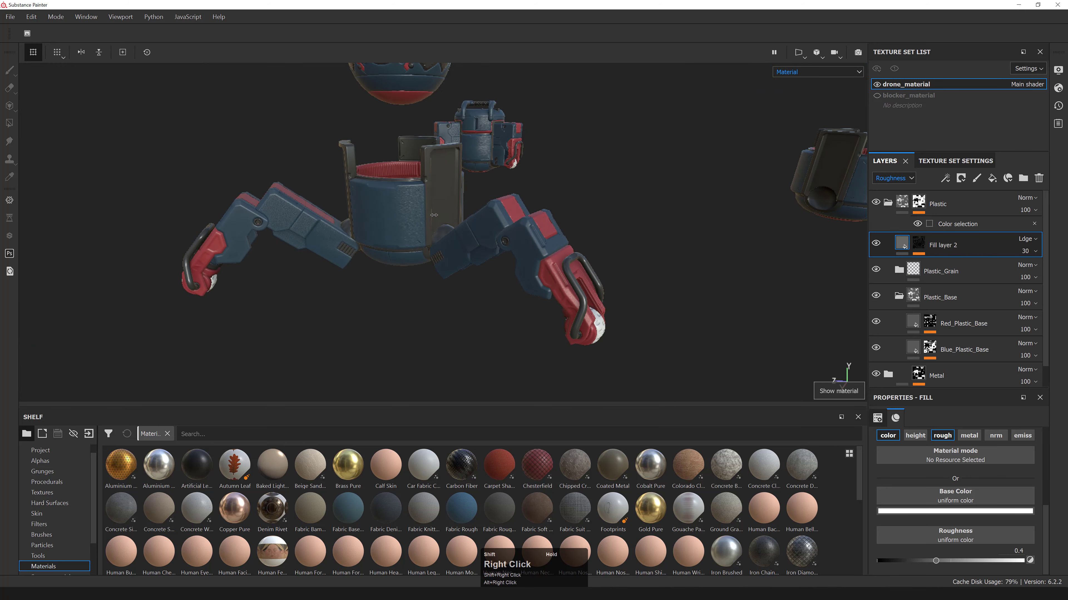
left_click_drag(218, 212, 261, 215, "alt+shift")
right_click_drag(260, 215, 97, 219, "alt")
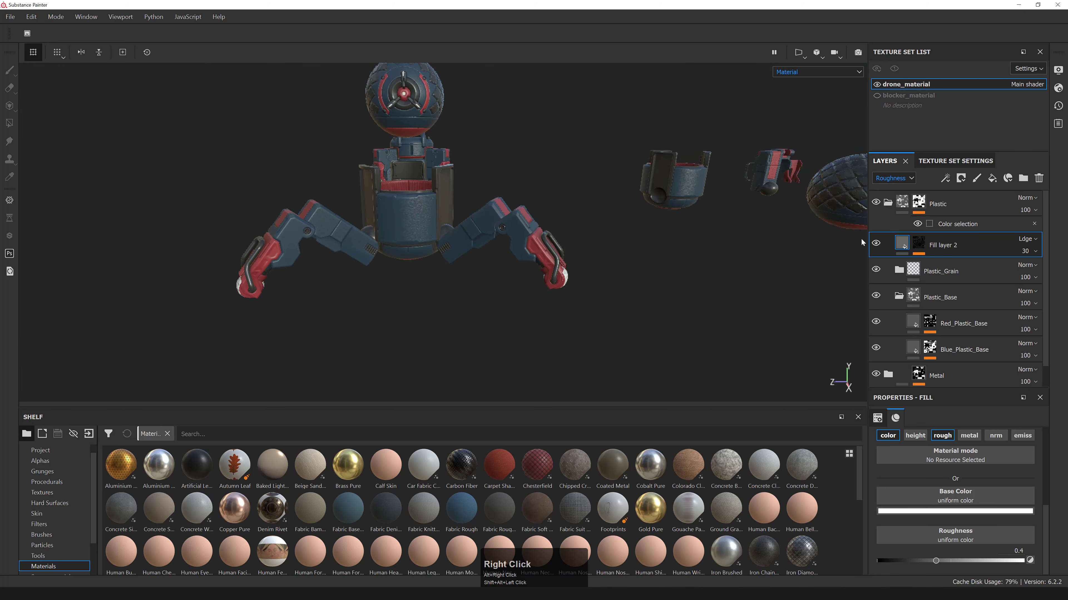
left_click(875, 244)
left_click(875, 243)
- Examine the edge roughness on the whole drone from several angles and distances, toggling Fill layer 2 for comparison
right_click_drag(720, 248, 794, 246, "alt")
middle_click_drag(521, 217, 606, 243, "alt")
right_click_drag(605, 242, 737, 243, "alt")
left_click_drag(733, 241, 634, 248, "alt")
right_click_drag(634, 248, 466, 206, "alt")
left_click_drag(467, 206, 485, 204, "alt")
right_click_drag(485, 204, 588, 206, "alt")
middle_click_drag(588, 206, 488, 215, "alt")
left_click(877, 244)
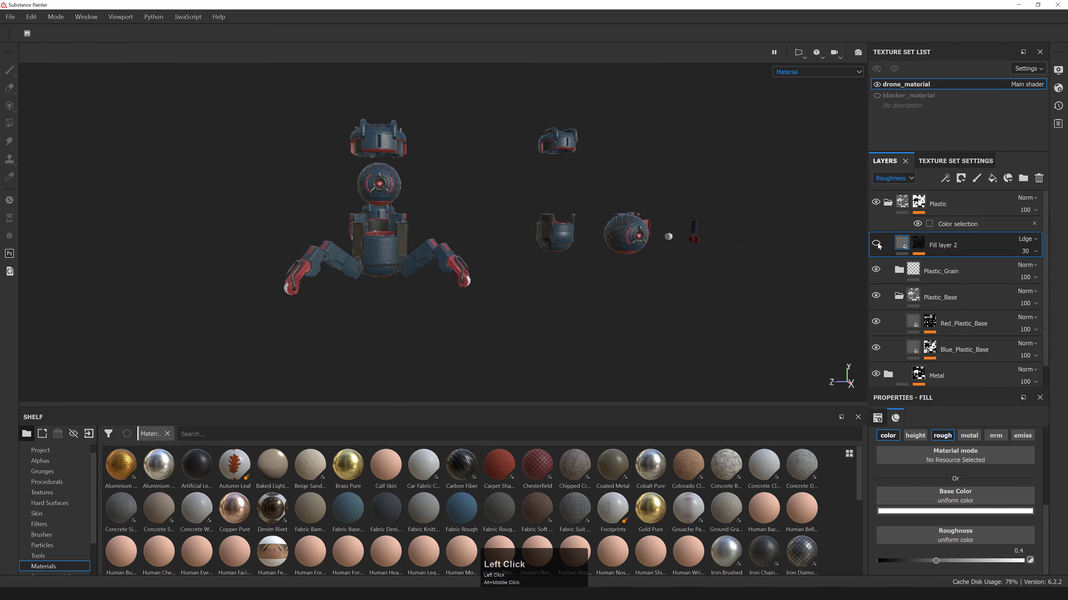
left_click(877, 244)
left_click(876, 245)
left_click(876, 245)
left_click_drag(463, 210, 471, 253, "alt")
right_click_drag(470, 253, 547, 252, "alt")
- Collapse the Plastic_Base folder and rename Fill layer 2 as Plastic_Broad_Edges
left_click(899, 296)
double_click(943, 245)
type("P")
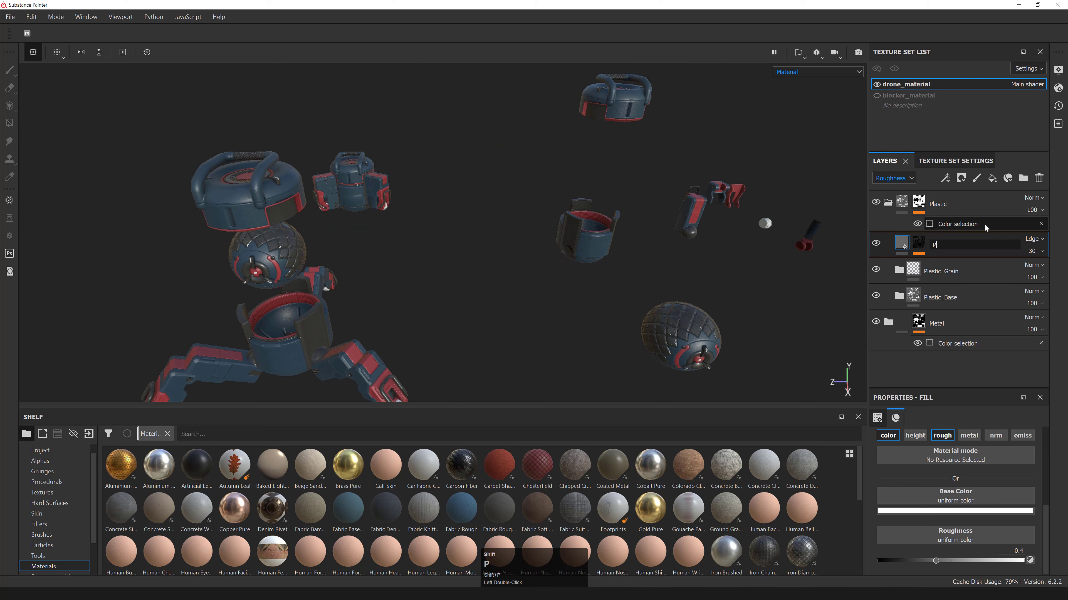
type("lastic_Broad_Edges")
key("Return")
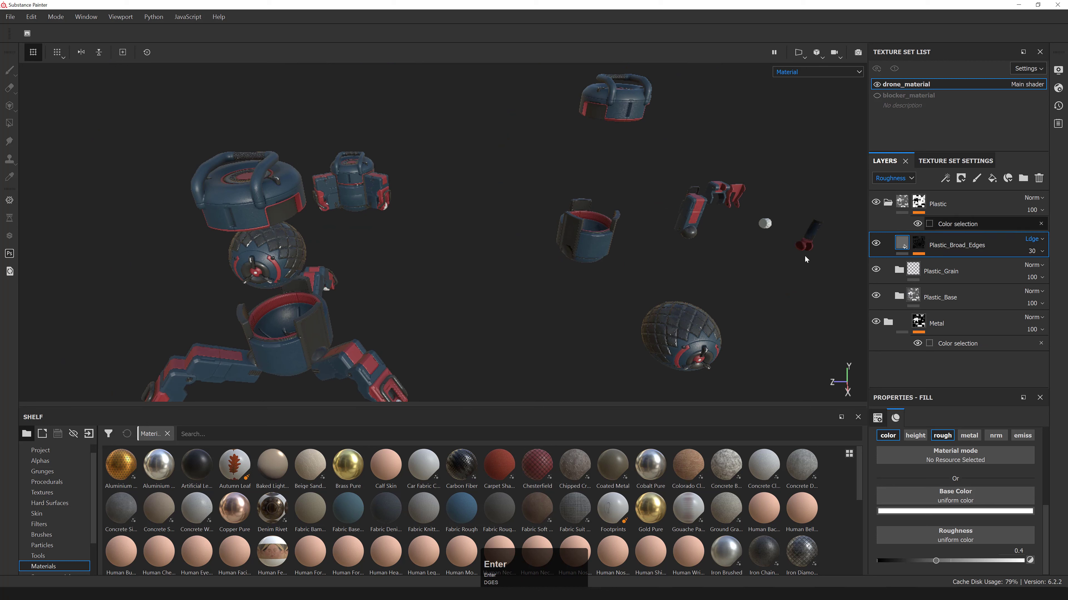
right_click_drag(631, 261, 559, 260, "alt")
left_click_drag(496, 261, 529, 219, "alt")
right_click_drag(529, 215, 521, 215, "alt")
middle_click_drag(509, 212, 506, 261, "alt")
right_click_drag(506, 261, 505, 264, "alt")
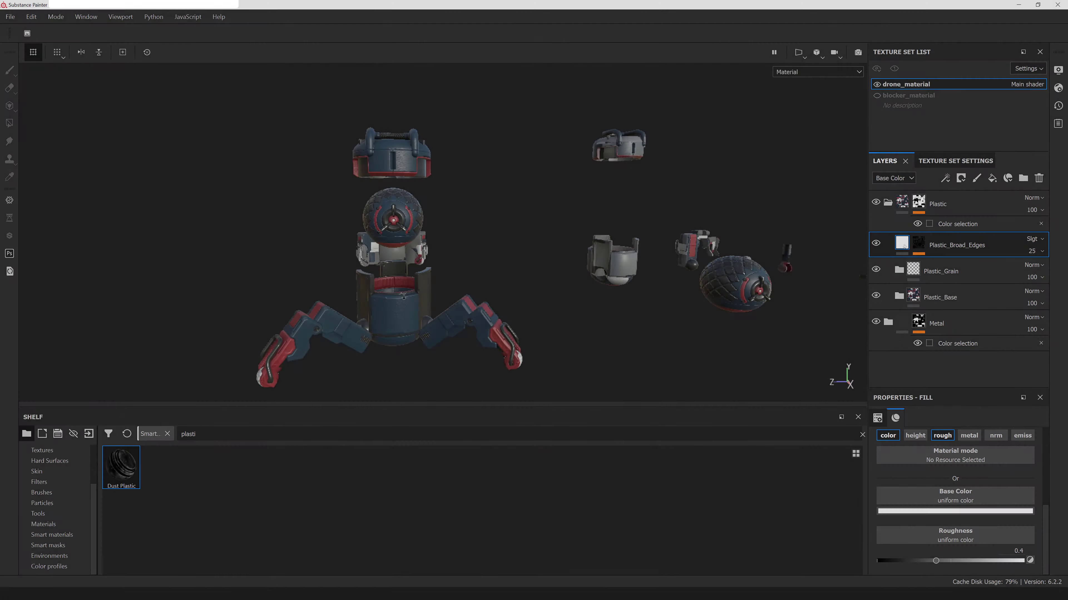
left_click_drag(441, 328, 358, 223, "alt")
middle_click_drag(445, 241, 500, 214, "alt")
- Add a fill layer named Plastic_Broad_Breakup above Plastic_Broad_Edges with only the color and roughness channels enabled
left_click(992, 178)
double_click(935, 245)
type("Plastic_Broad_Breakup")
left_click(915, 435)
left_click(969, 436)
left_click(995, 436)
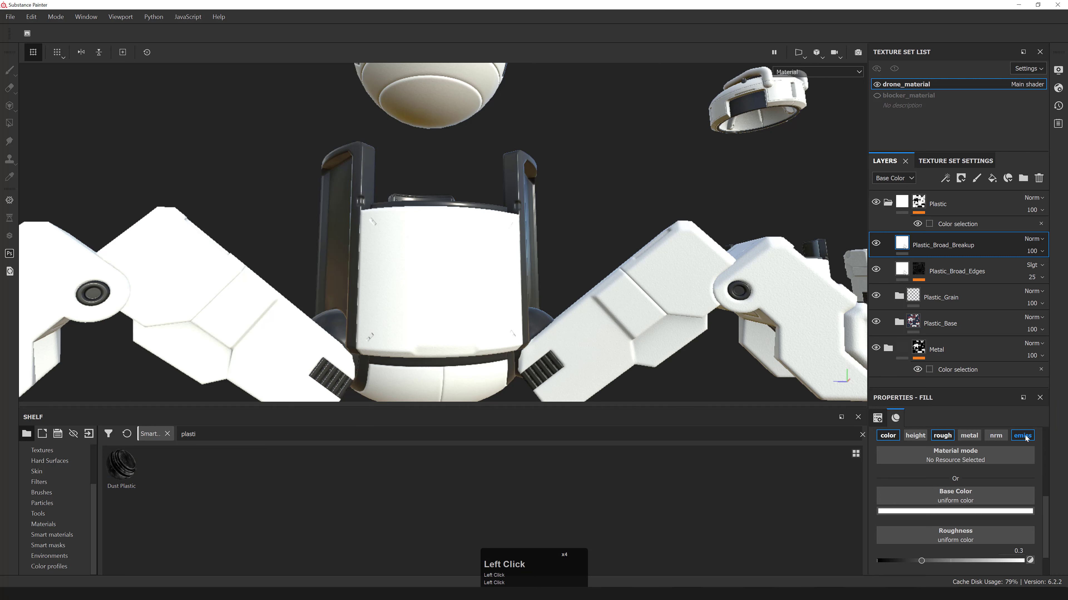
left_click(1022, 437)
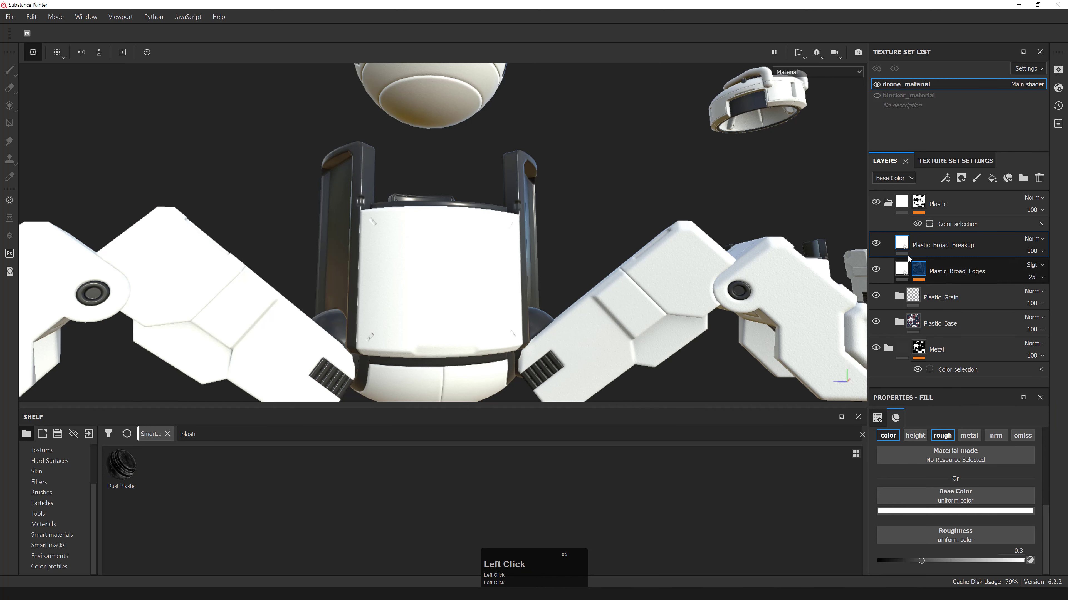
- Add a black mask to the Plastic_Broad_Breakup layer
right_click(902, 246)
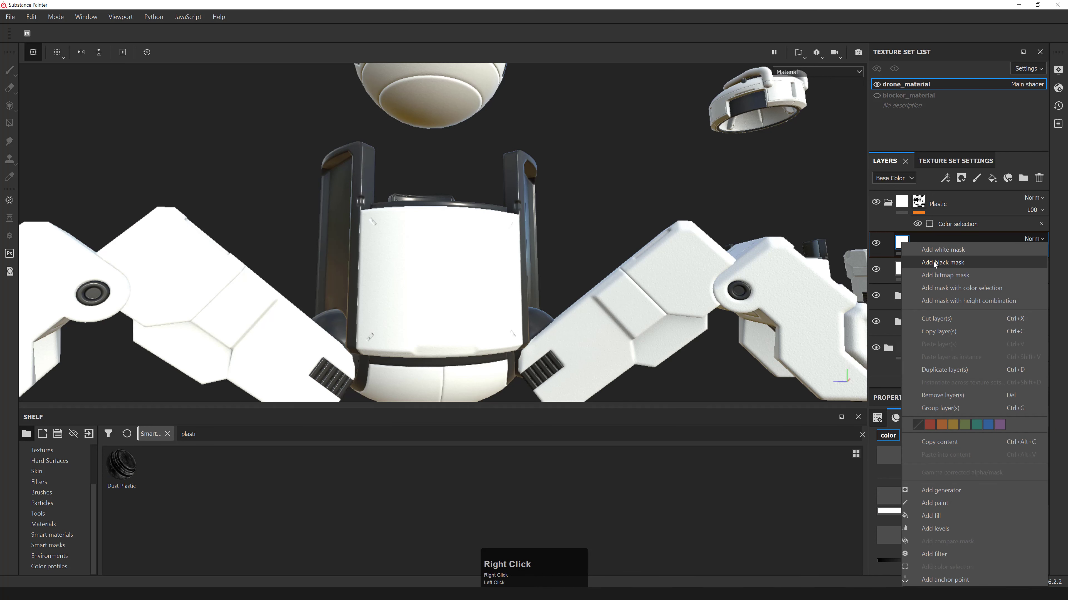
left_click(920, 251)
right_click(920, 248)
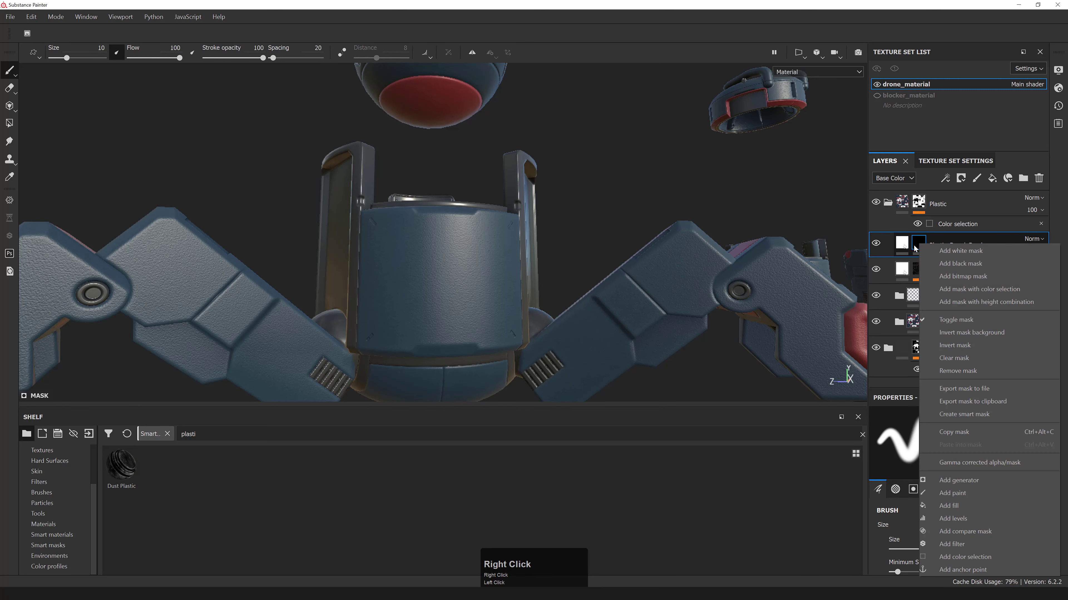
left_click(719, 489)
- Search the smart masks for "plasti" and apply Dust Plastic to the Plastic_Broad_Breakup mask
left_click(67, 546)
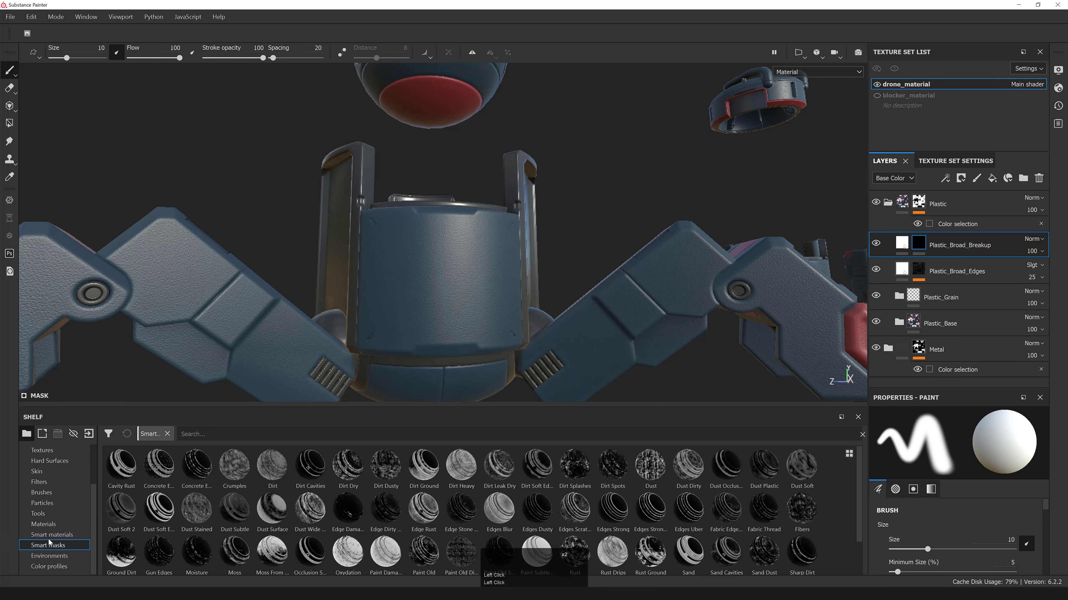
left_click(211, 434)
type("plasti")
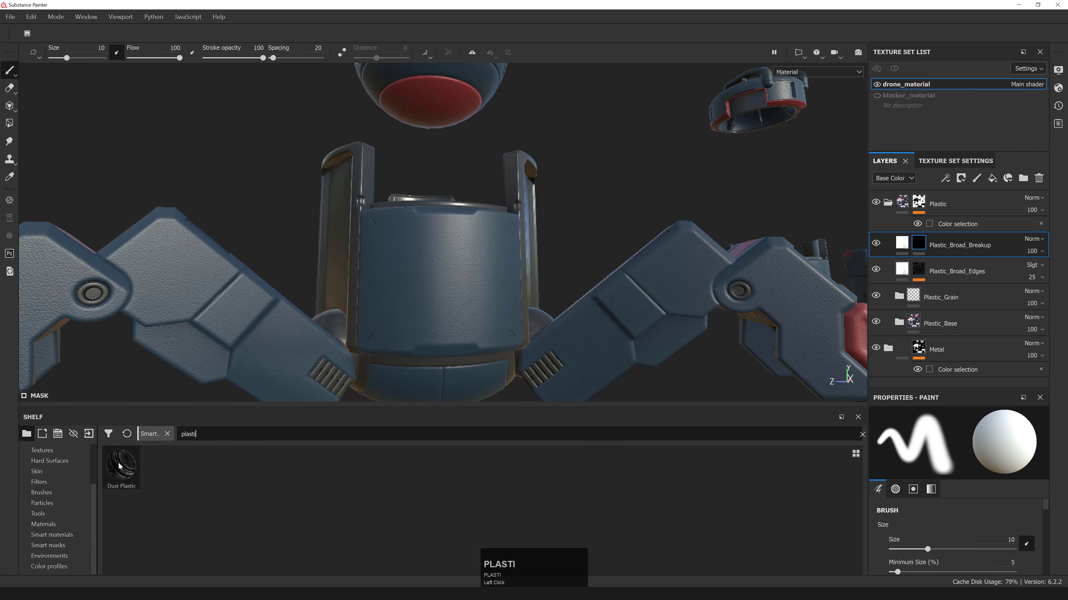
left_click_drag(119, 466, 918, 241)
left_click_drag(496, 235, 505, 260, "alt")
right_click_drag(504, 261, 470, 269, "alt")
- Review the Mask Editor settings of Plastic_Broad_Breakup's mask and set the curvature opacity to 0.6
left_click(942, 265)
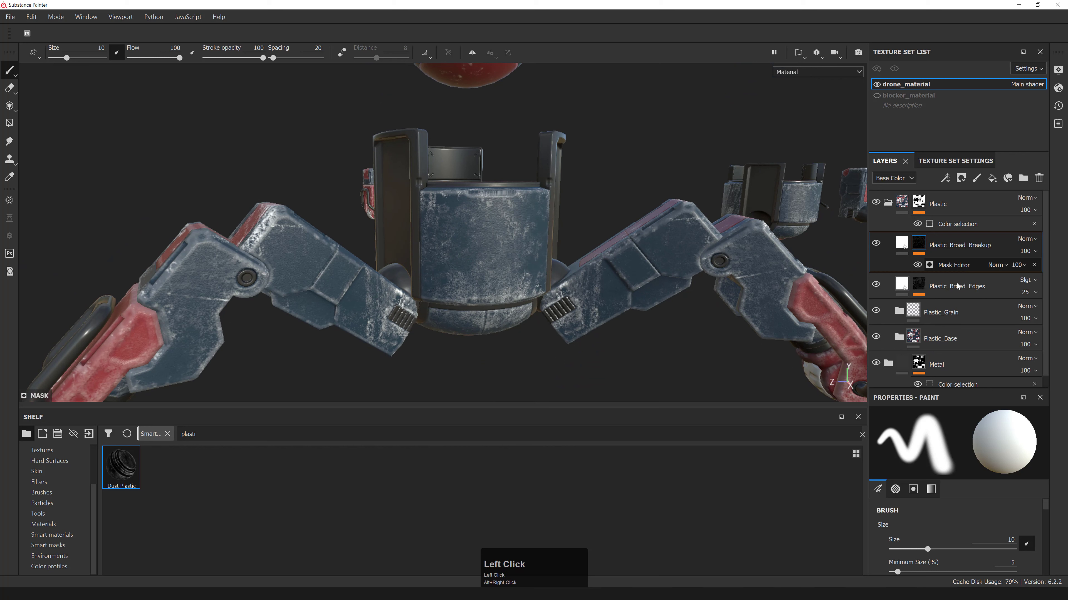
scroll(987, 506, "down", 2)
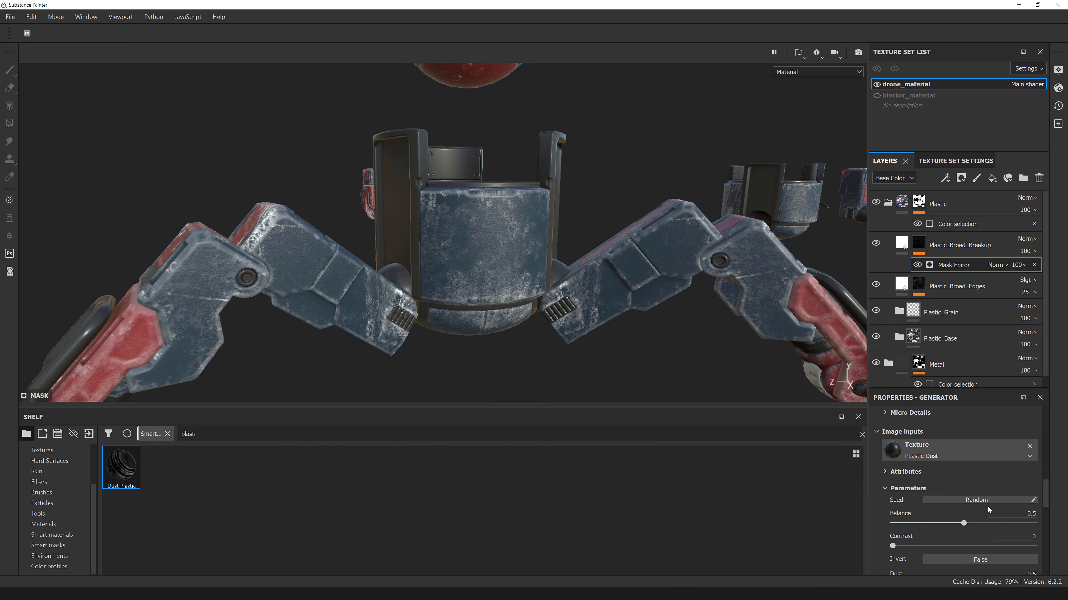
scroll(970, 506, "down", 2)
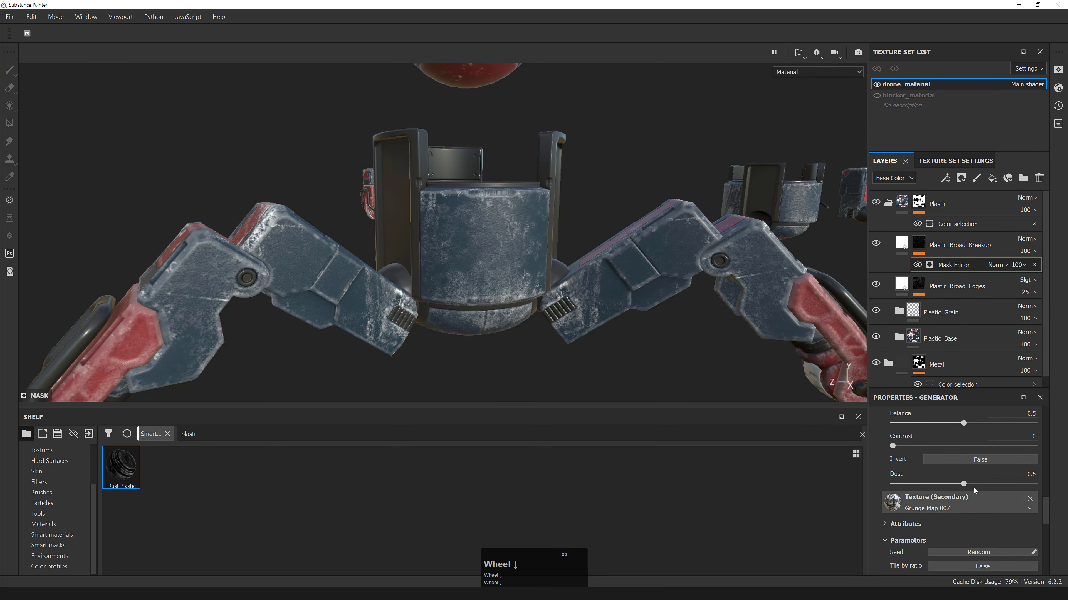
scroll(973, 488, "down", 3)
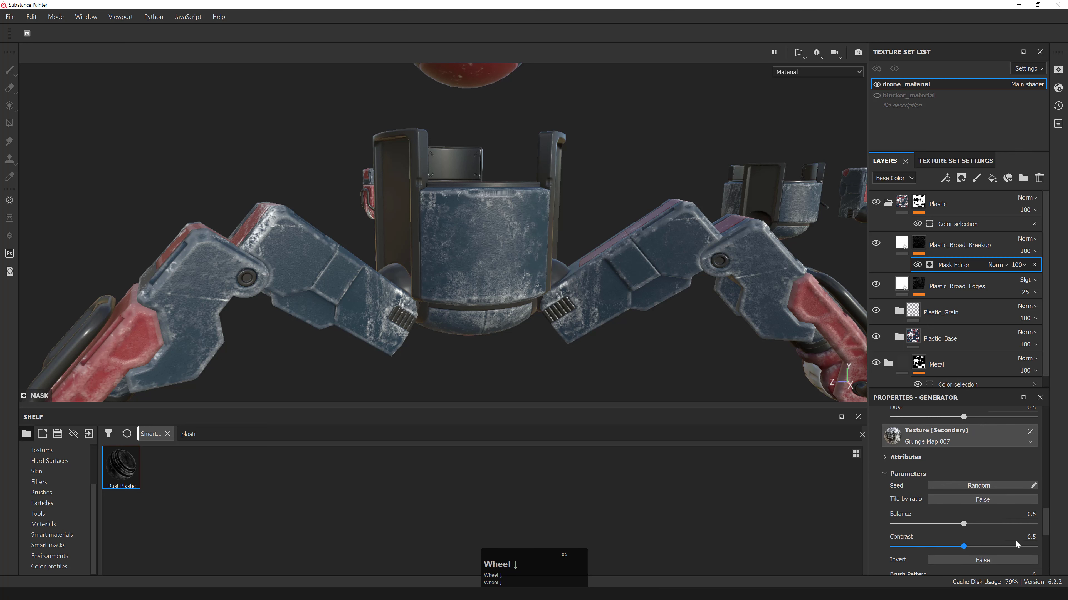
scroll(1008, 534, "down", 5)
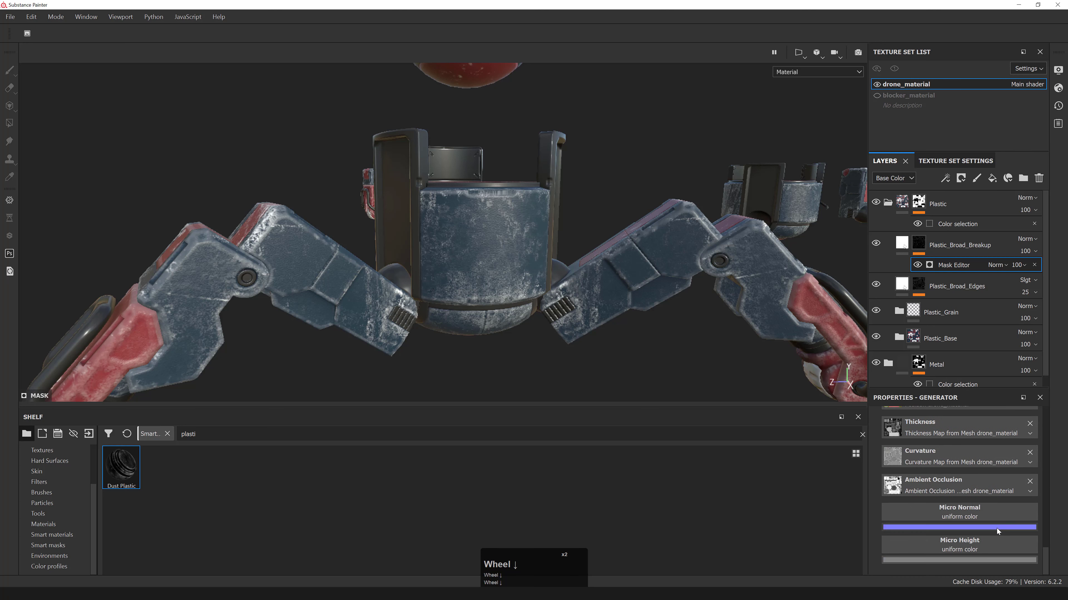
scroll(997, 528, "up", 8)
scroll(997, 525, "up", 10)
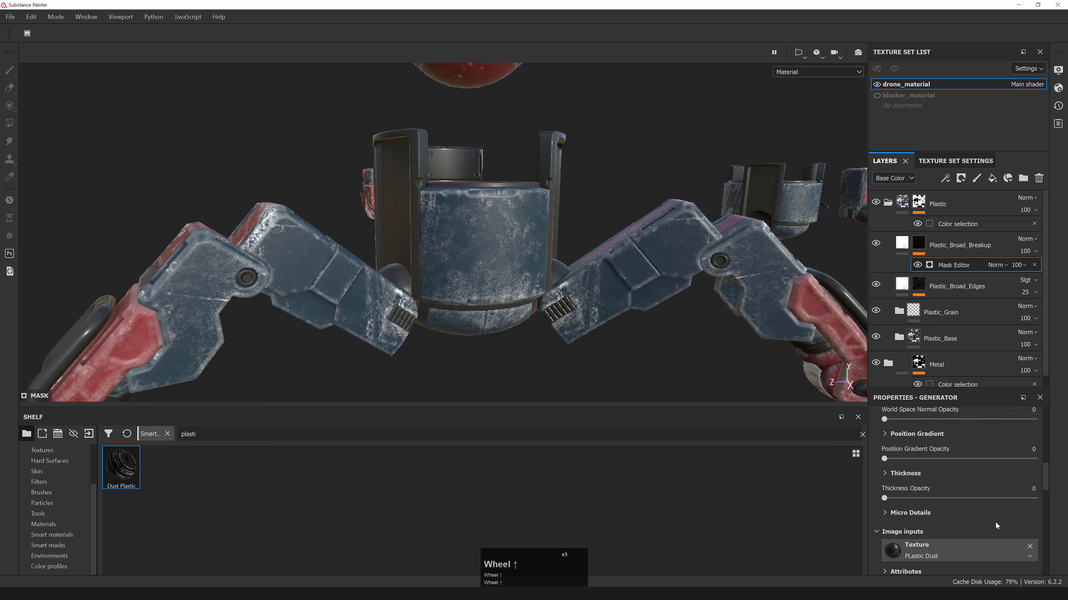
left_click(1013, 469)
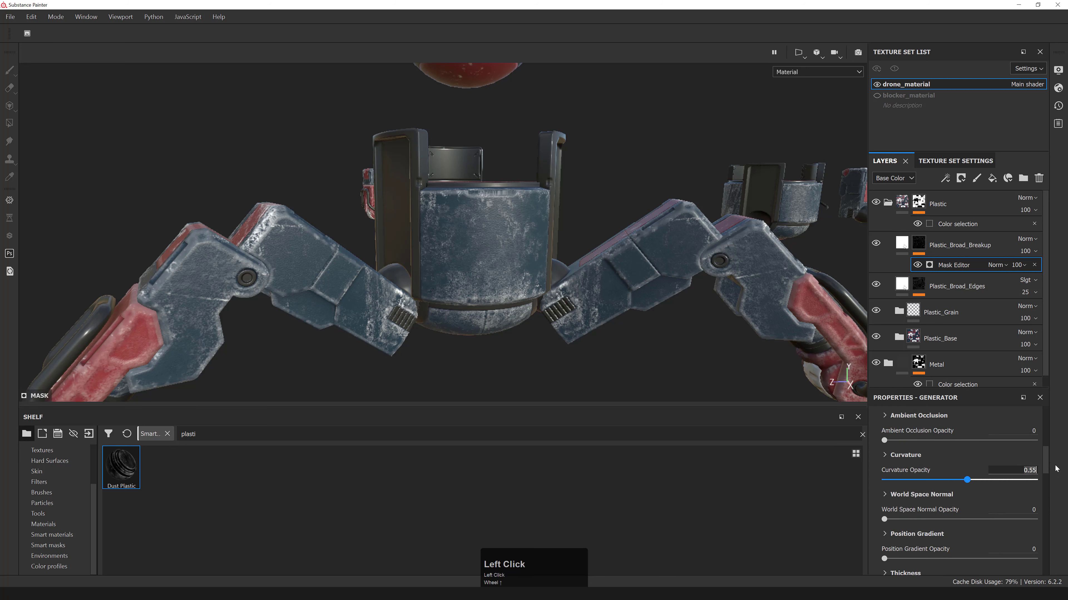
type("6")
key("Return")
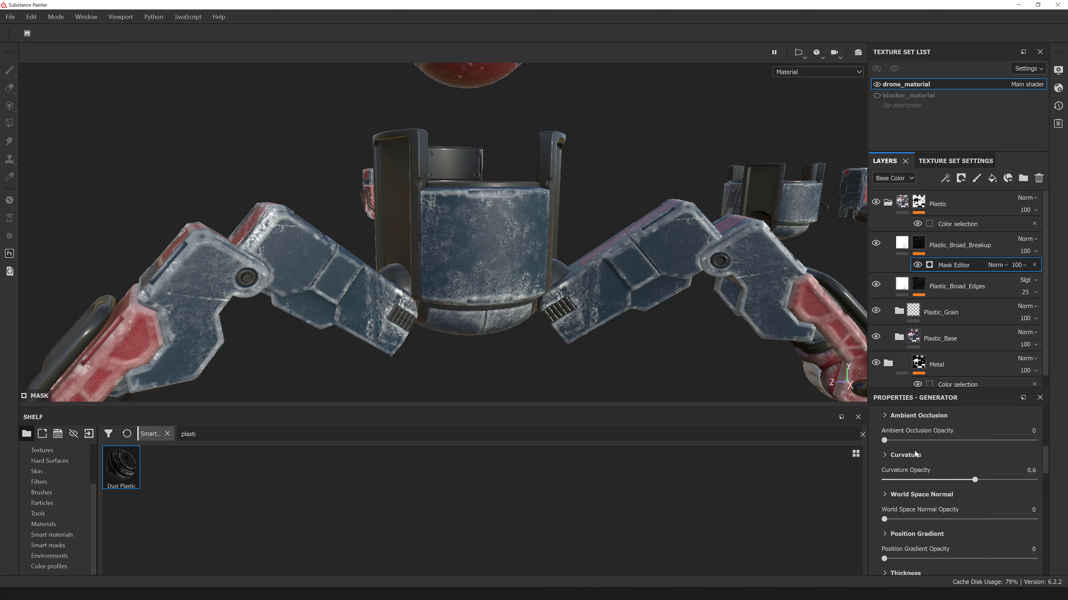
- Set the scale of the Texture section in Plastic_Broad_Breakup's Mask Editor to 3
scroll(918, 464, "up", 3)
left_click(884, 437)
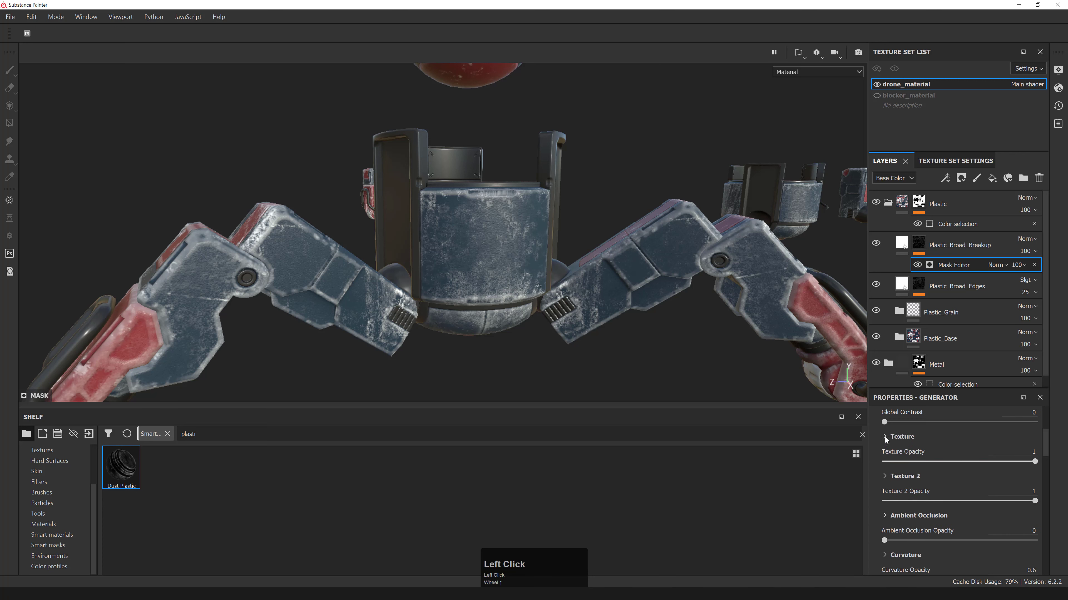
left_click(1016, 497)
key("ctrl+a")
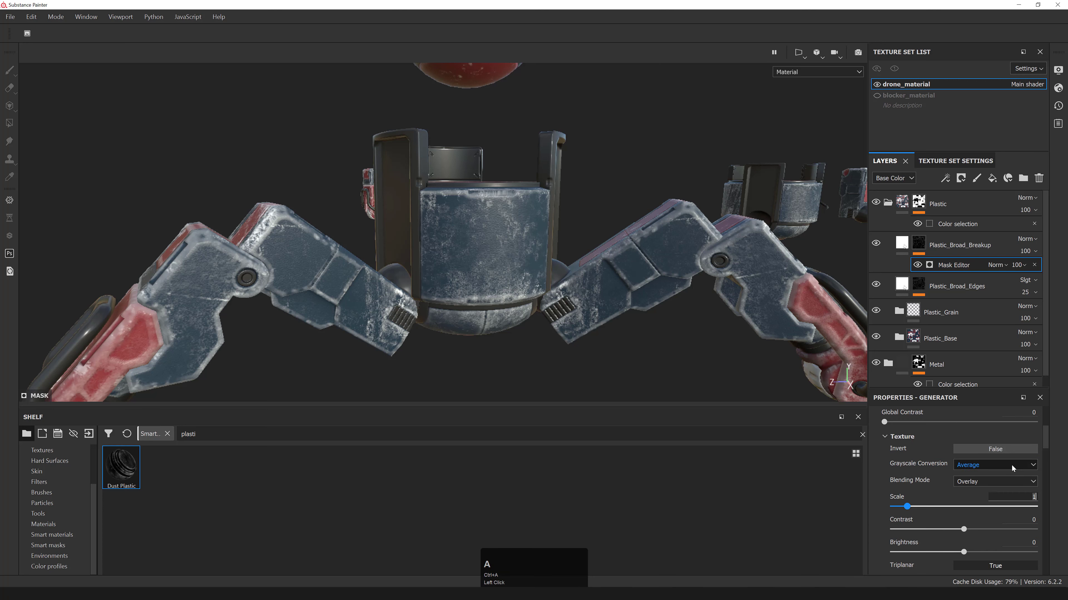
type("3")
key("KP_Enter")
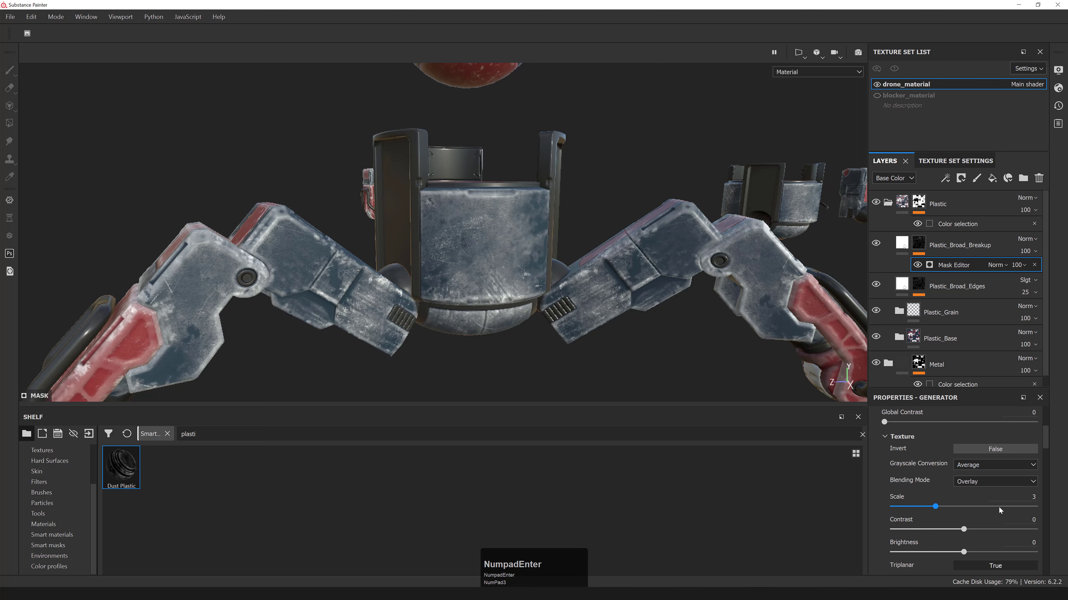
- Collapse the Texture settings and set the Texture 2 scale to 3
left_click(885, 437)
left_click(885, 476)
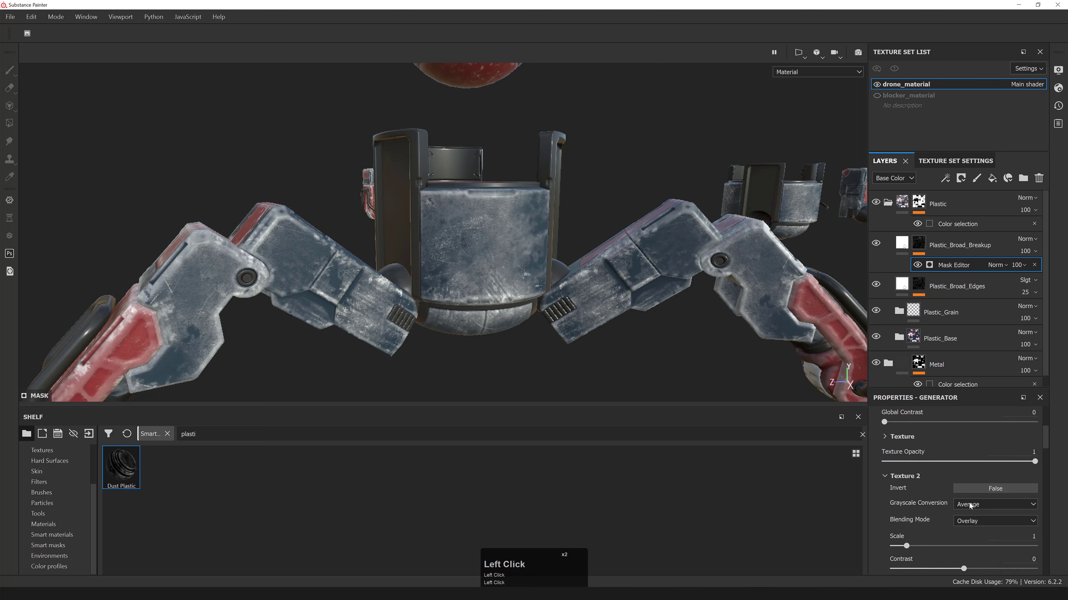
left_click(1017, 536)
type("3")
key("KP_Enter")
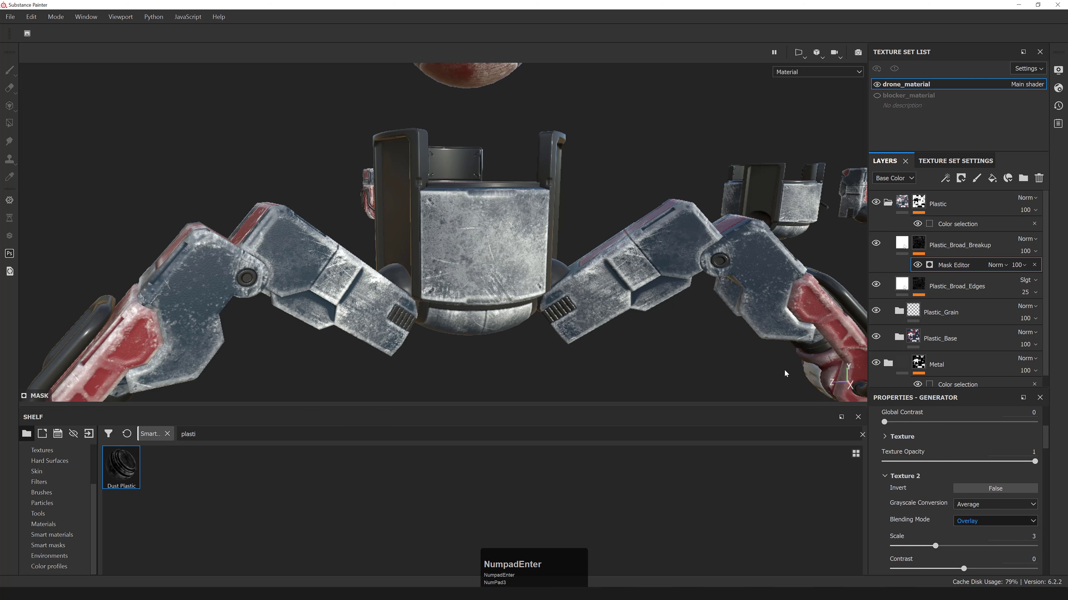
left_click_drag(594, 261, 585, 264, "alt")
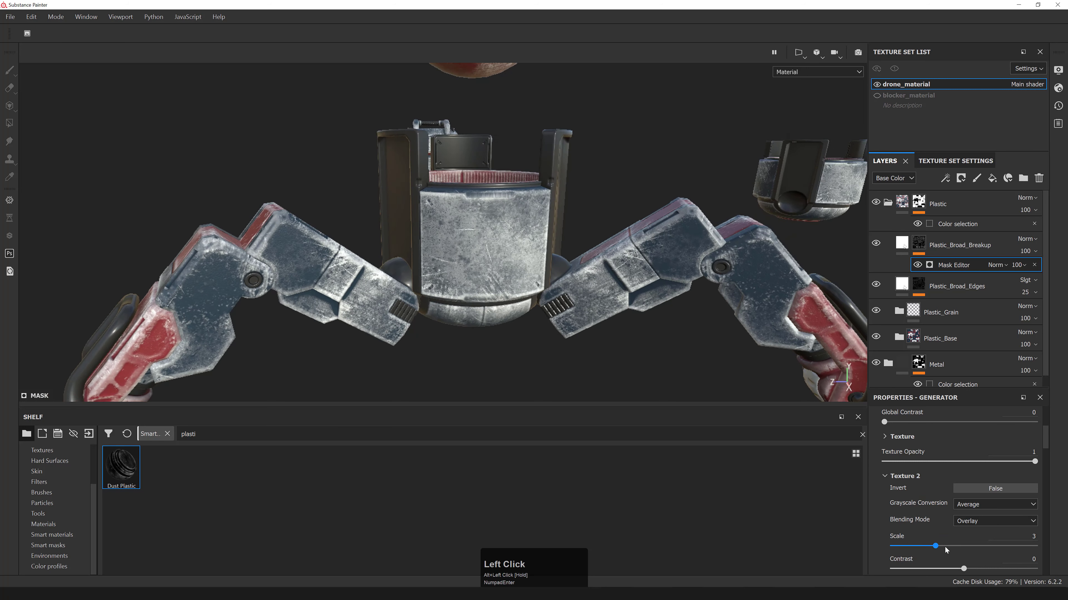
- Try a Texture 2 scale of 7.92, undo it and restore the scale to 3
left_click_drag(935, 545, 983, 546)
key("ctrl+z")
key("ctrl+z")
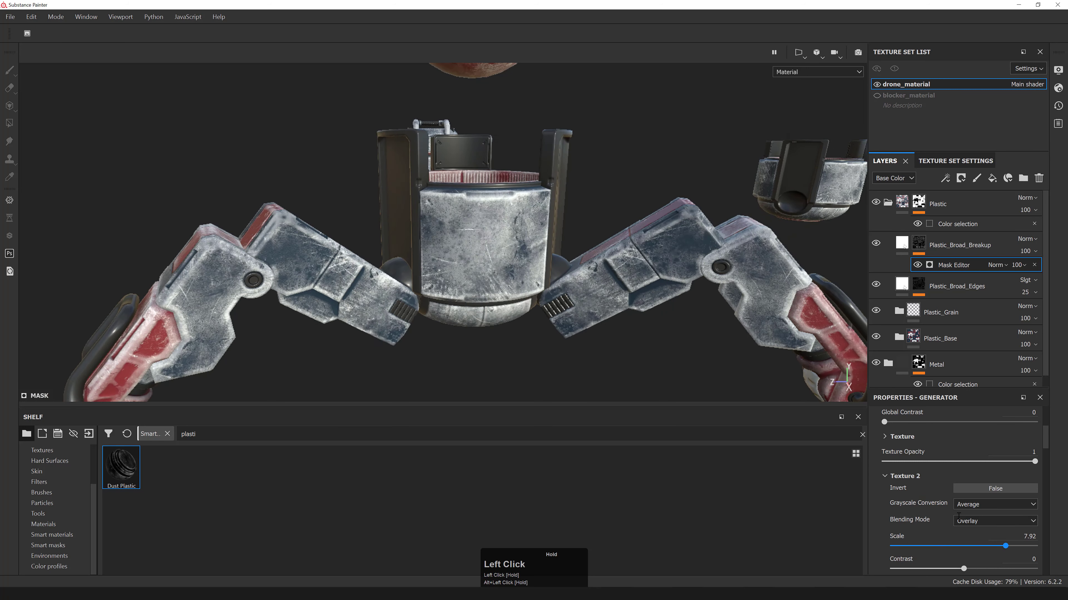
left_click(1026, 536)
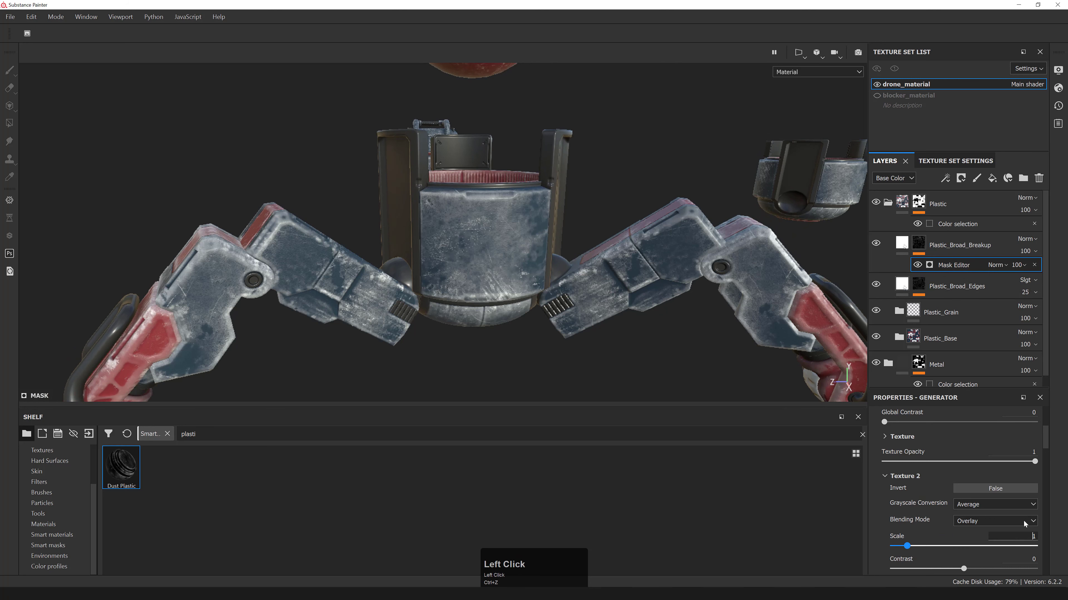
type("3")
key("KP_Enter")
right_click_drag(475, 258, 483, 257, "alt")
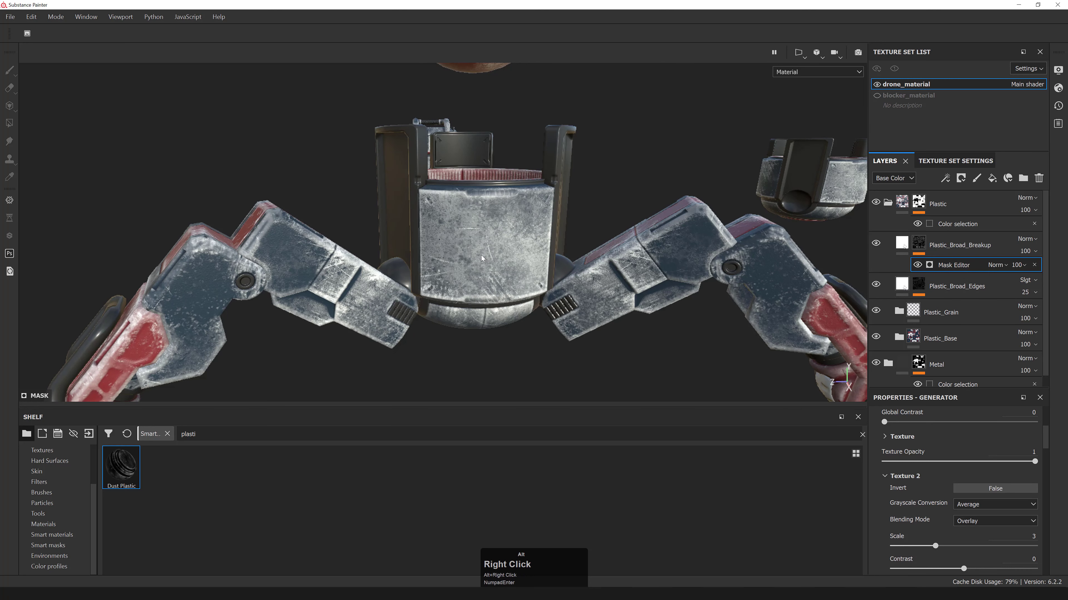
middle_click_drag(483, 258, 487, 254, "alt")
- Set the base color blending of Plastic_Broad_Breakup to Overlay at 45 opacity
left_click(1028, 240)
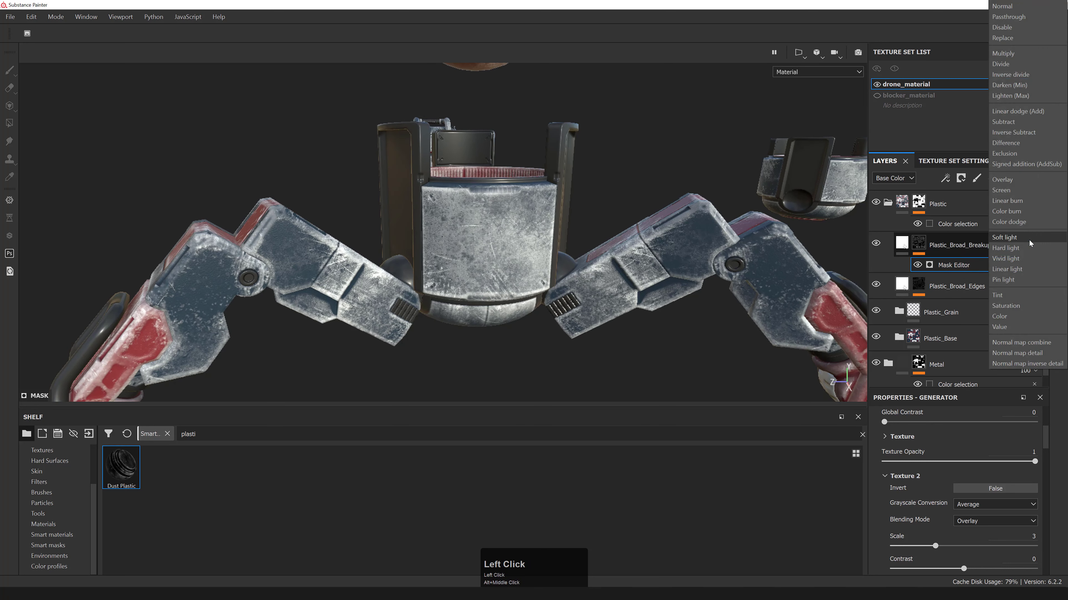
left_click(1019, 180)
left_click_drag(501, 240, 502, 248, "alt")
right_click_drag(483, 253, 534, 253, "alt")
right_click_drag(533, 236, 492, 231, "shift")
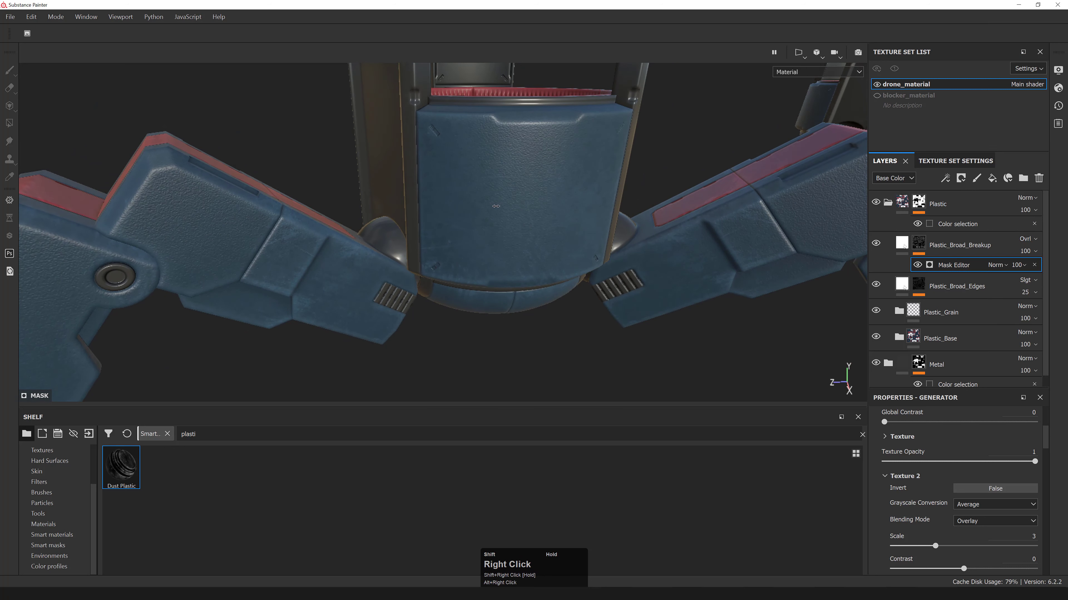
mouse_move(1034, 252)
left_mouse_down()
mouse_move(1047, 269)
mouse_move(1035, 272)
left_mouse_up()
left_click(1034, 252)
left_click_drag(698, 241, 645, 248, "alt")
right_click_drag(646, 248, 670, 249, "shift")
- Test higher roughness values on the Plastic_Broad_Breakup fill and set its roughness to 0.7
left_click(902, 245)
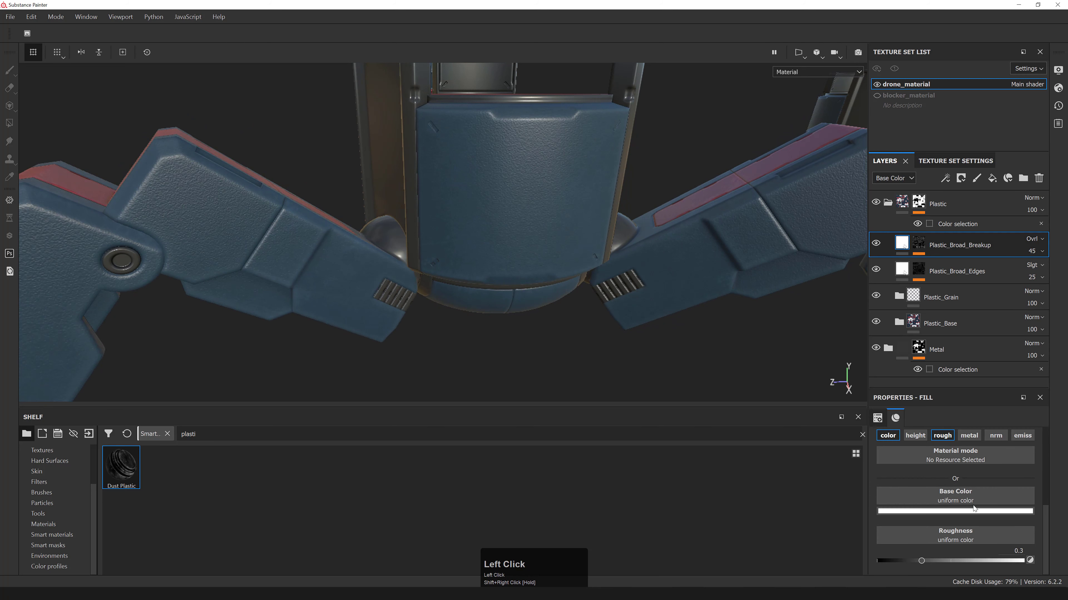
left_click(976, 560)
left_click(1007, 561)
left_click_drag(706, 317, 649, 210, "alt")
middle_click_drag(648, 210, 598, 257, "alt")
right_click_drag(598, 257, 614, 277, "alt")
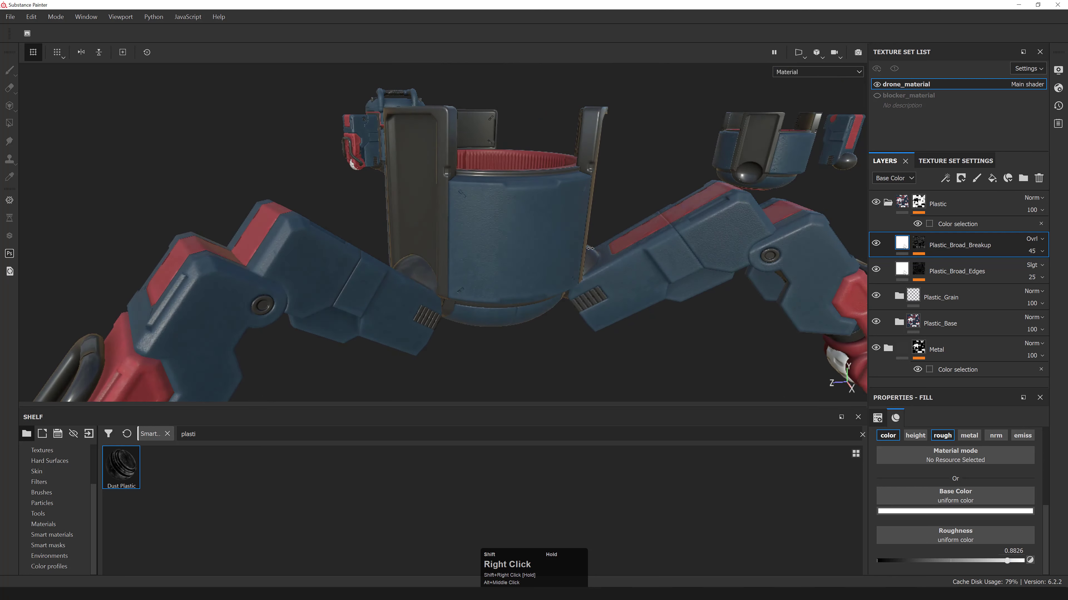
left_click_drag(1006, 562, 989, 560)
left_click(1012, 551)
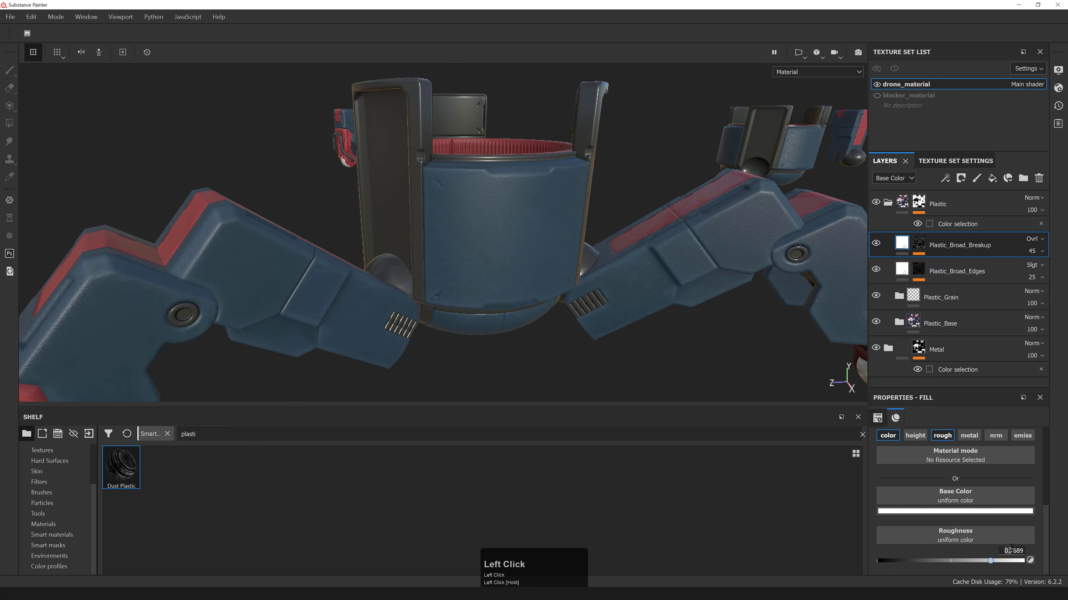
key("ctrl+a")
type("0.7")
key("Return")
- Set Plastic_Broad_Breakup's roughness channel blending to Overlay, check the material view and return the layer stack to Base Color
key("c")
key("c")
key("c")
left_click(894, 181)
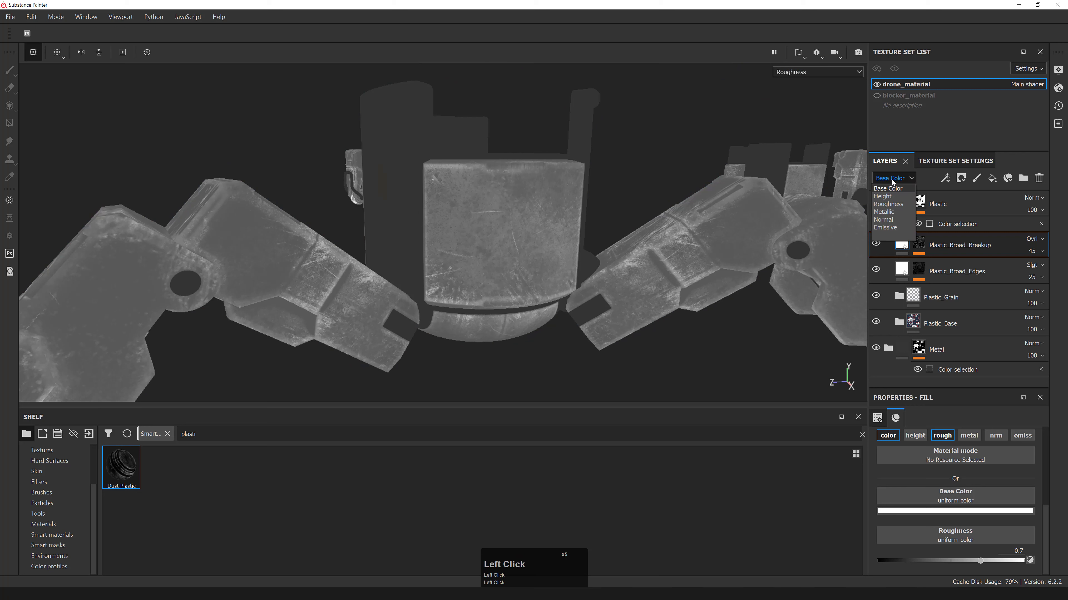
left_click(889, 205)
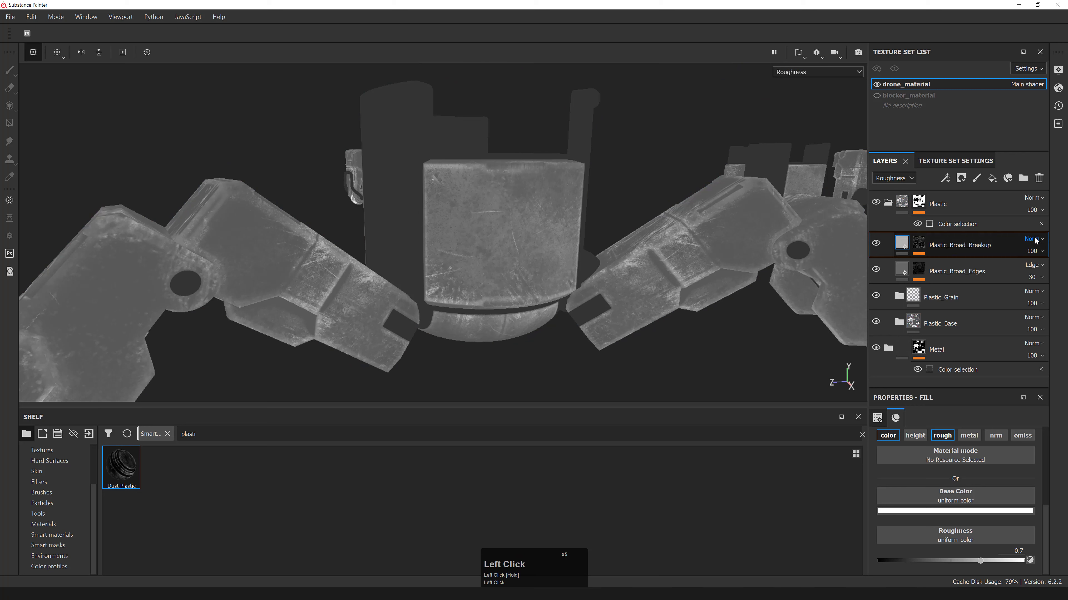
left_click_drag(1037, 239, 1013, 179)
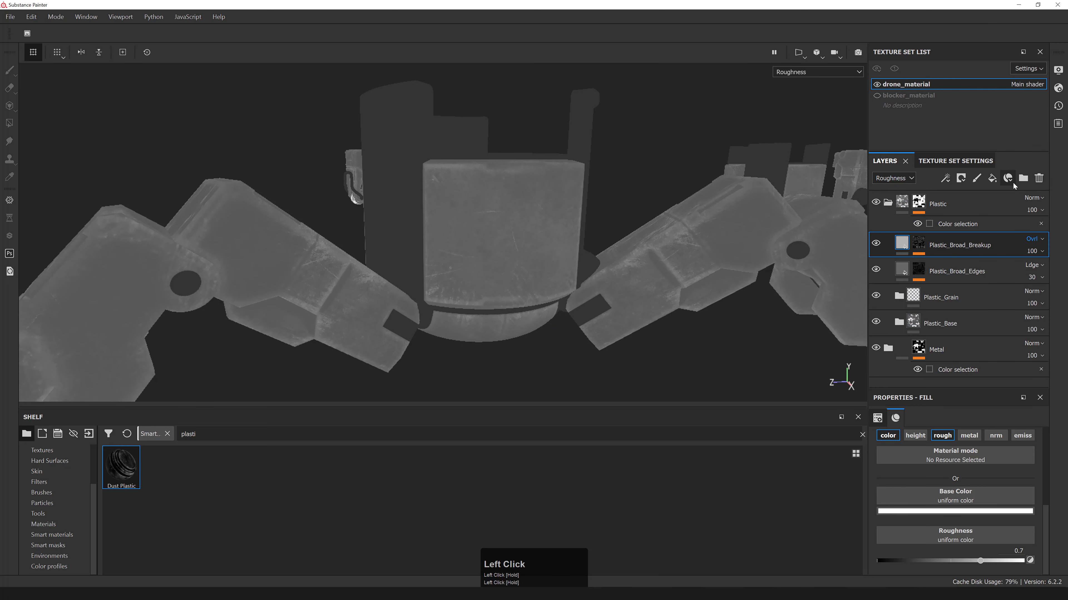
key("m")
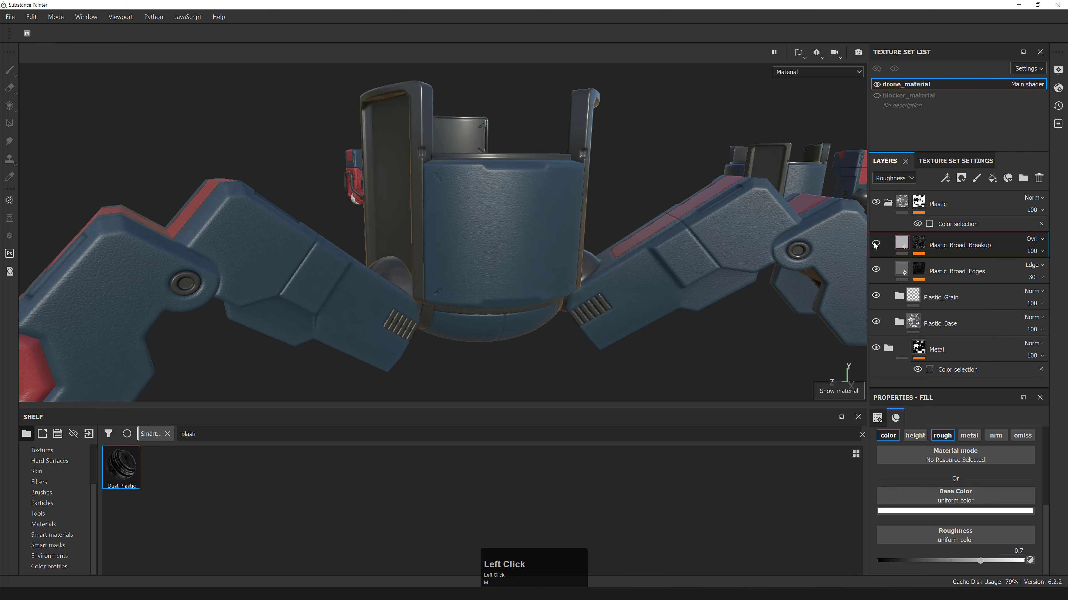
left_click_drag(736, 269, 631, 255, "alt")
right_click_drag(630, 254, 638, 258, "alt")
left_click(893, 178)
left_click(891, 190)
- Try a base color opacity of 67 on Plastic_Broad_Breakup and undo it
left_click(1042, 251)
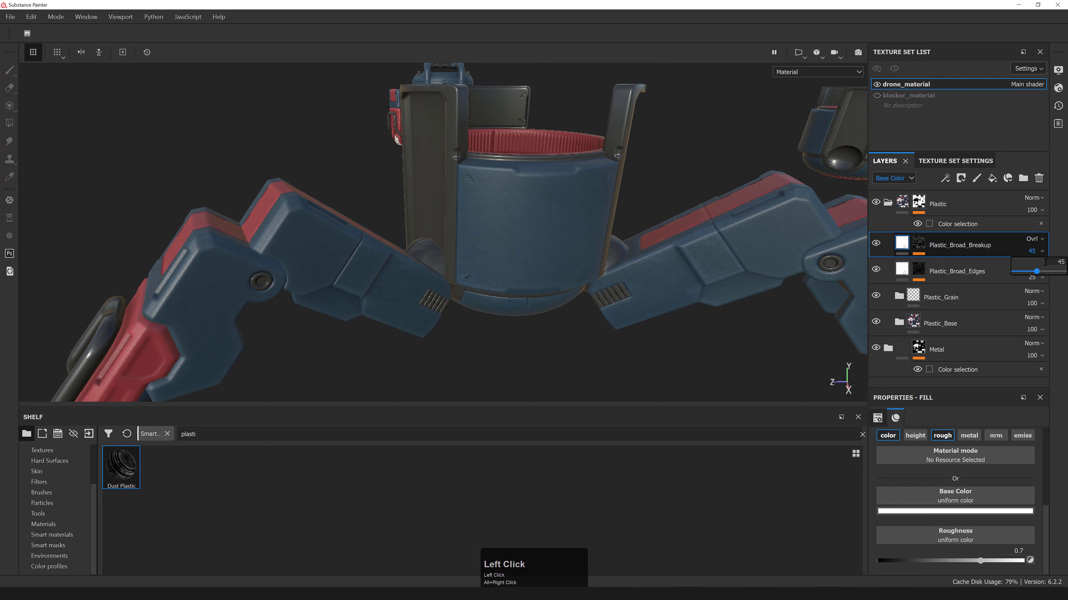
left_click_drag(1038, 271, 1042, 272)
key("ctrl+z")
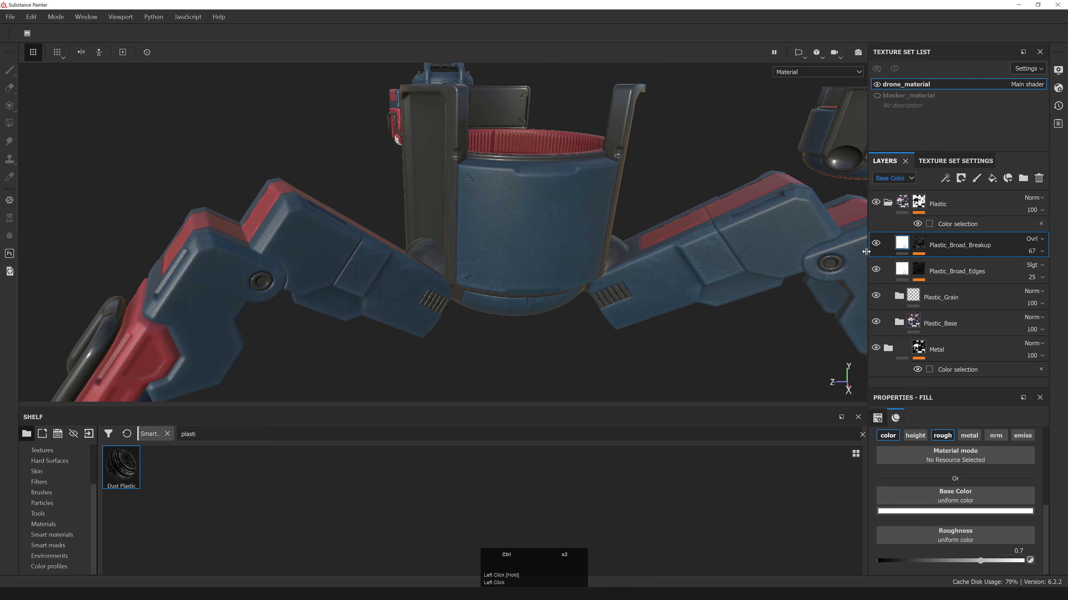
right_click_drag(593, 257, 576, 272, "alt")
- Open the Mask Editor settings of Plastic_Broad_Breakup's mask
left_click(919, 244)
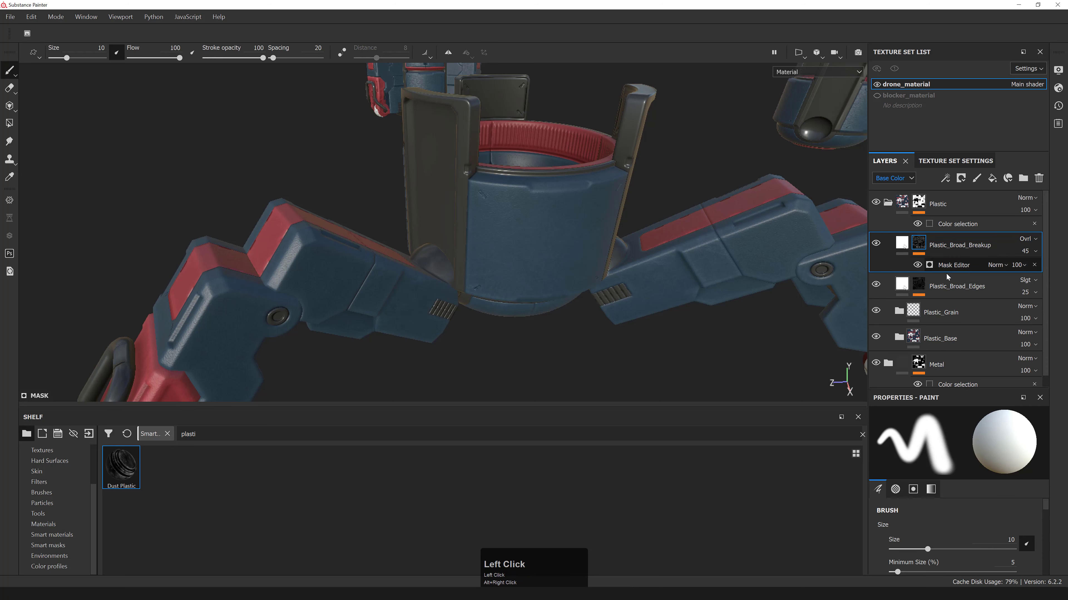
left_click(939, 265)
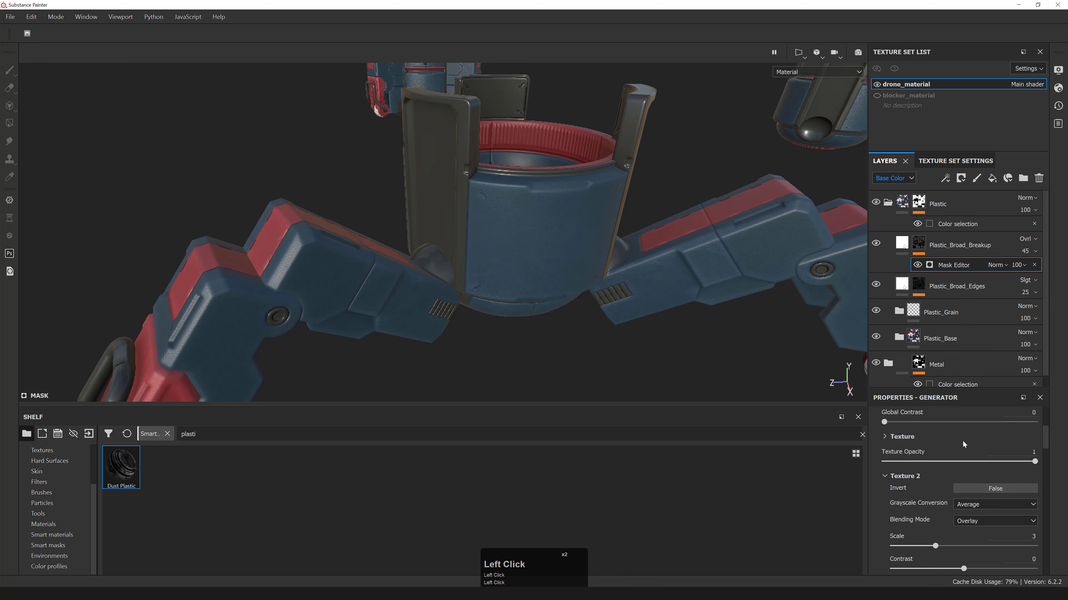
scroll(971, 496, "up", 1)
scroll(957, 468, "down", 1)
- Try a Texture 2 scale of 1.82, inspect the plastic parts and undo the change
mouse_move(935, 545)
left_mouse_down()
mouse_move(995, 548)
mouse_move(917, 546)
left_mouse_up()
key("ctrl+z")
right_click_drag(681, 311, 613, 286, "alt")
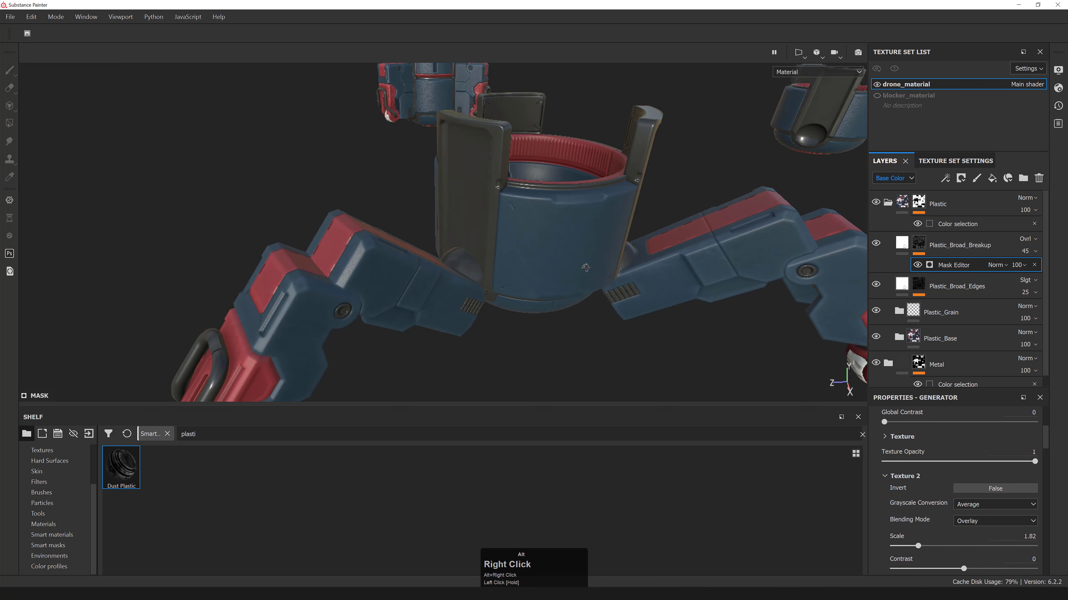
left_click_drag(614, 286, 430, 280, "alt")
right_click_drag(565, 237, 553, 232, "shift")
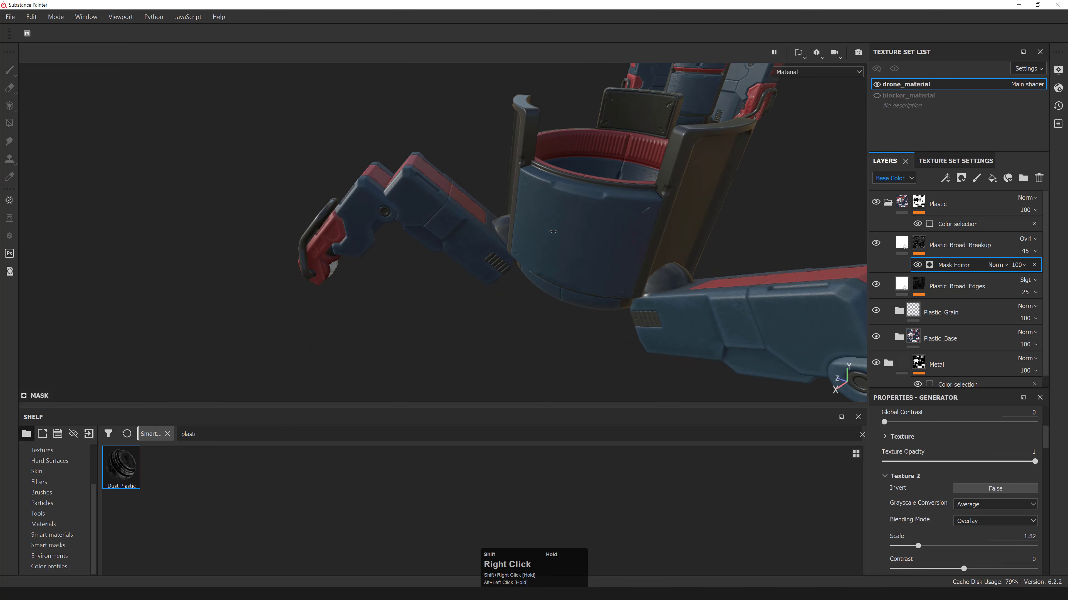
left_click_drag(554, 233, 560, 242, "alt")
right_click_drag(560, 242, 676, 272, "alt")
key("ctrl+alt+z")
key("ctrl+z")
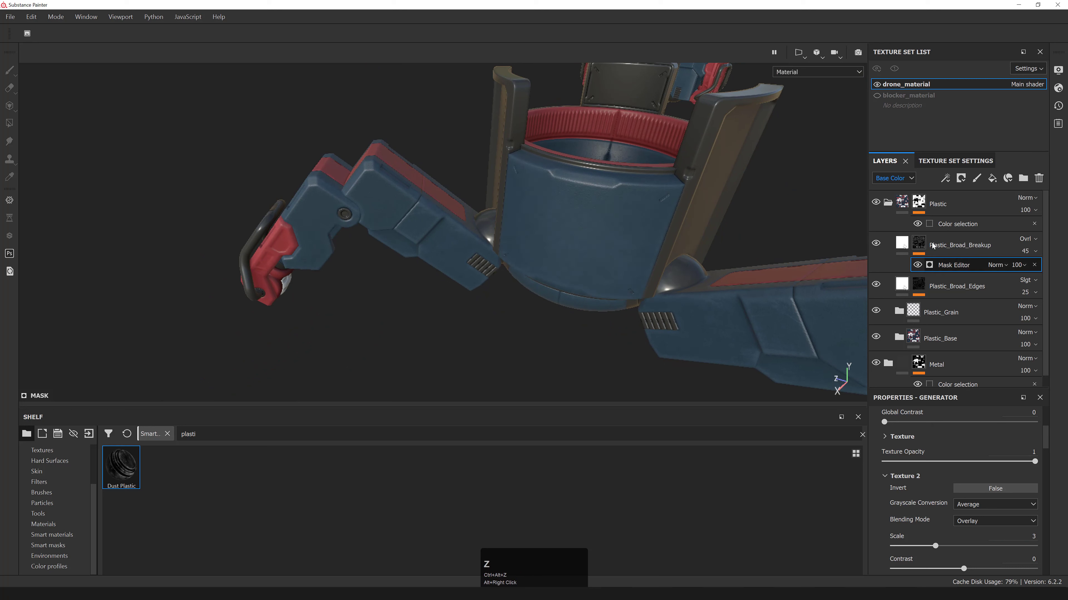
- Look through the Mask Editor parameters and expand the settings of the first Texture
scroll(982, 514, "down", 4)
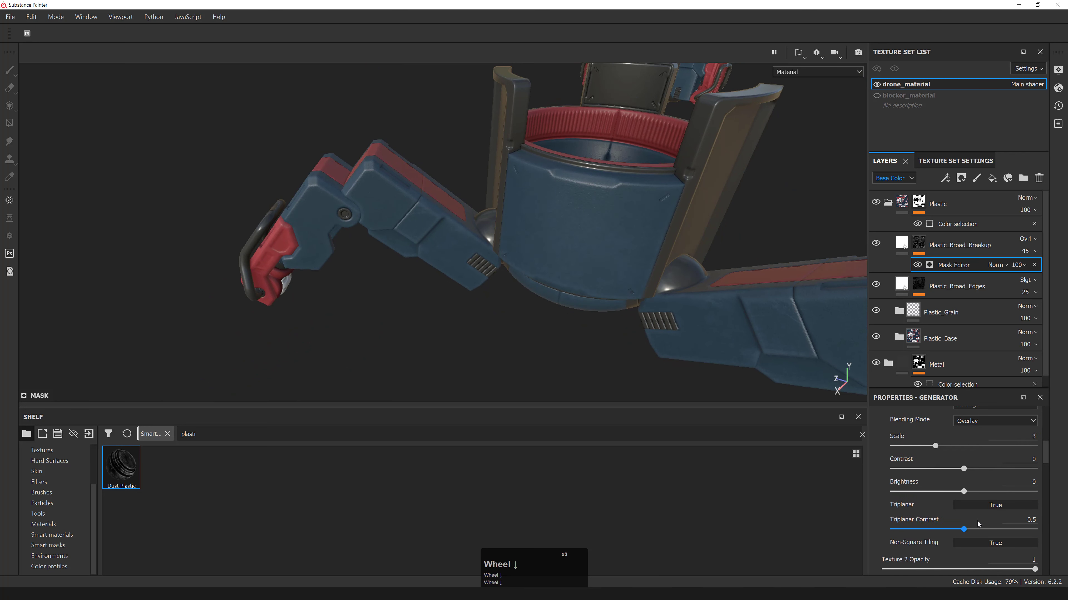
scroll(972, 528, "up", 5)
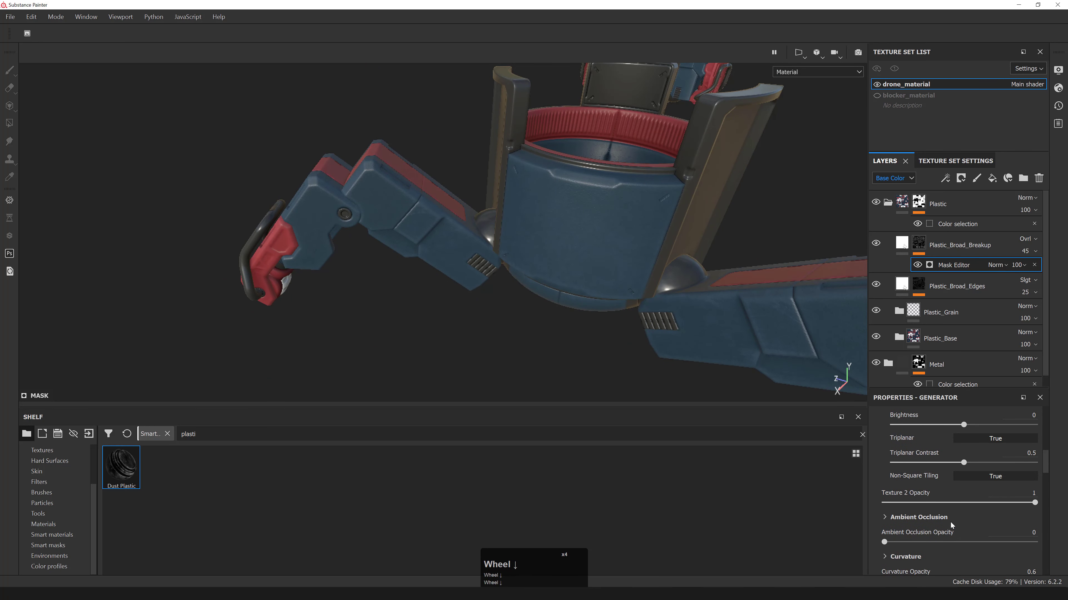
left_click(885, 436)
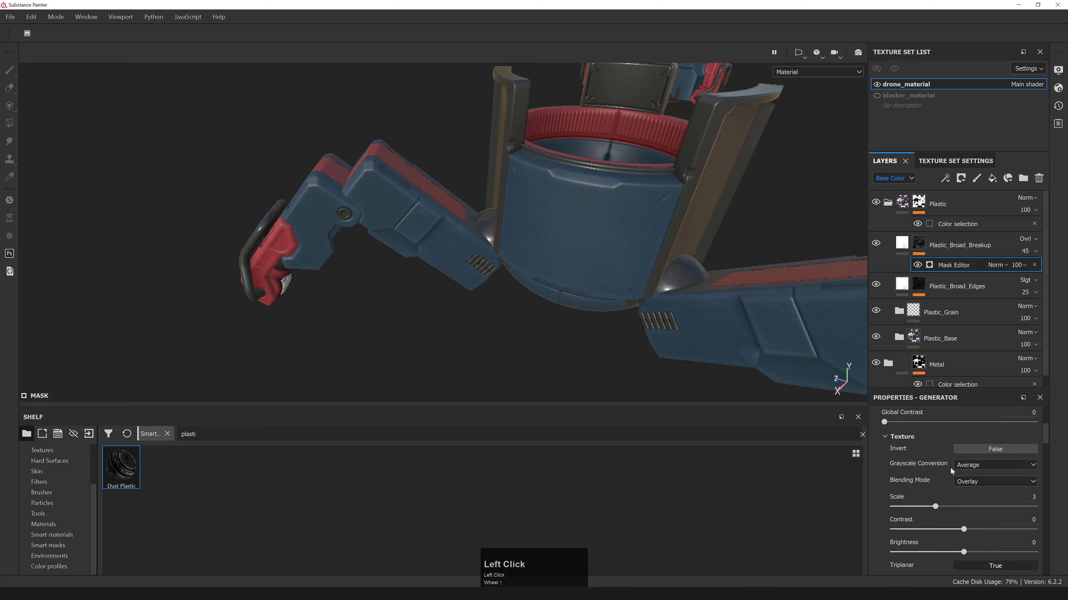
- Try a Texture scale of 4.73, inspect the drone body and undo the change
left_click_drag(935, 507, 960, 506)
left_click_drag(719, 327, 631, 319, "alt")
right_click_drag(631, 319, 619, 316, "alt")
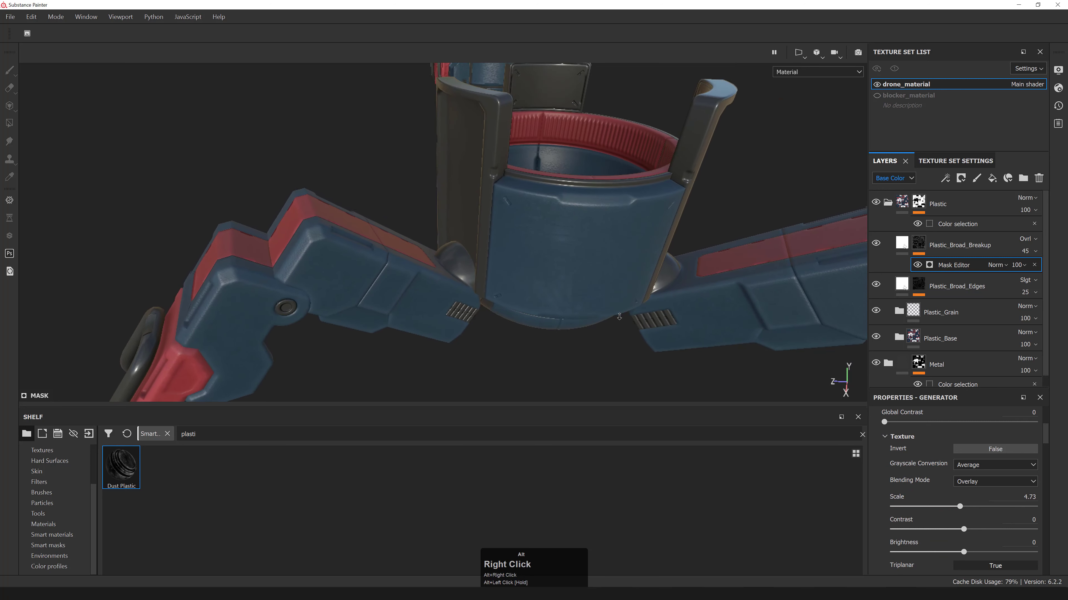
key("ctrl+z")
- Try a Texture scale of 2.88 and reset it to 3
left_click(934, 507, "ctrl")
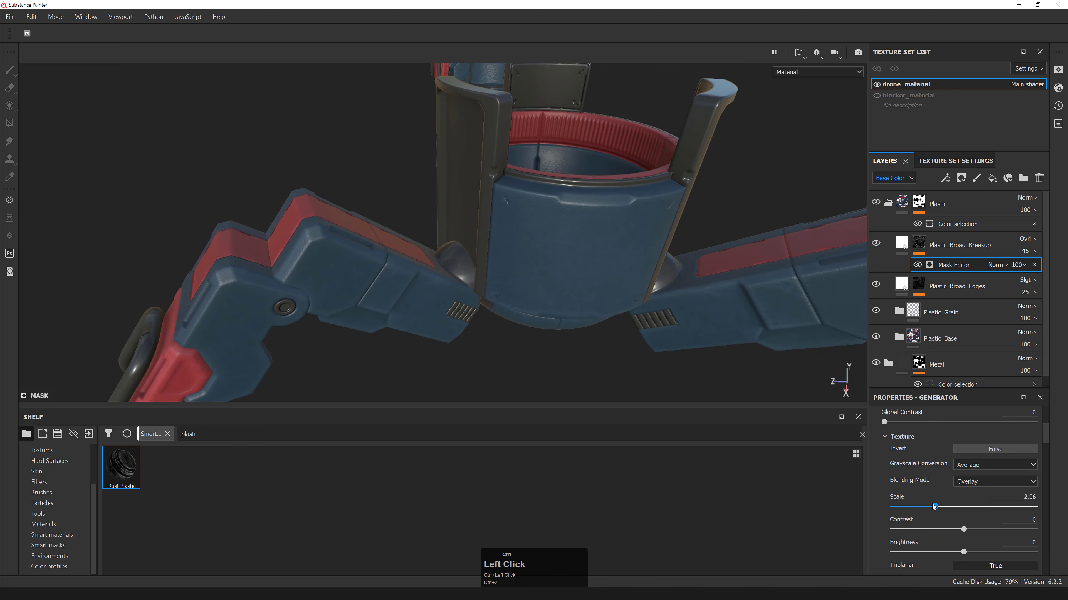
left_click_drag(933, 507, 933, 506, "ctrl")
left_click_drag(505, 290, 581, 308, "alt")
left_click(1030, 497)
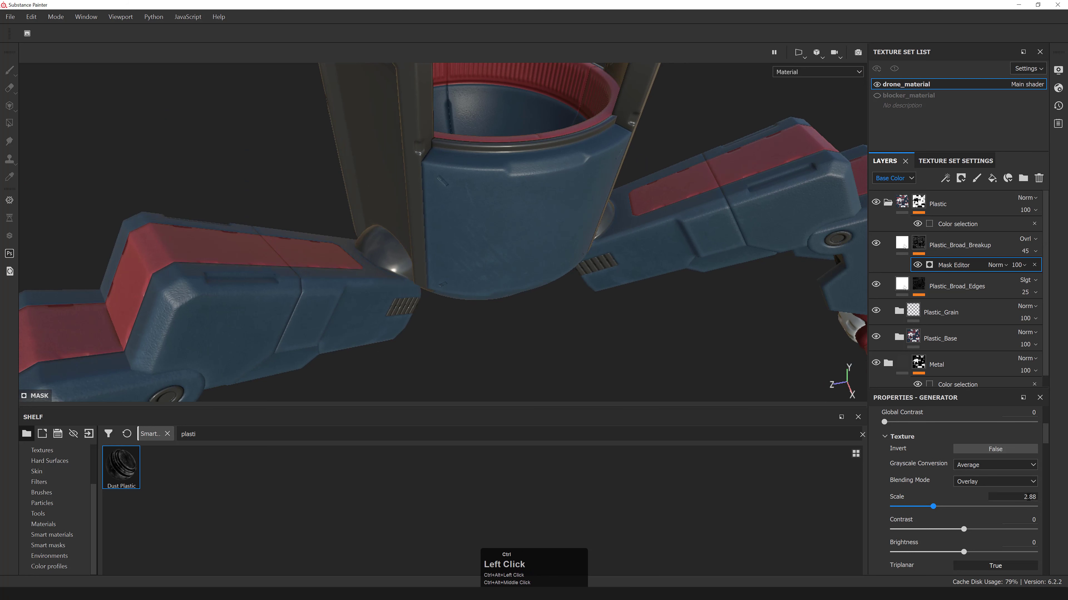
key("ctrl+a")
type("3")
key("Return")
left_click_drag(721, 291, 706, 268, "alt")
right_click_drag(707, 267, 727, 269, "shift")
- Try Texture scales of 4 and 2.5 on the breakup mask
left_click(1030, 497)
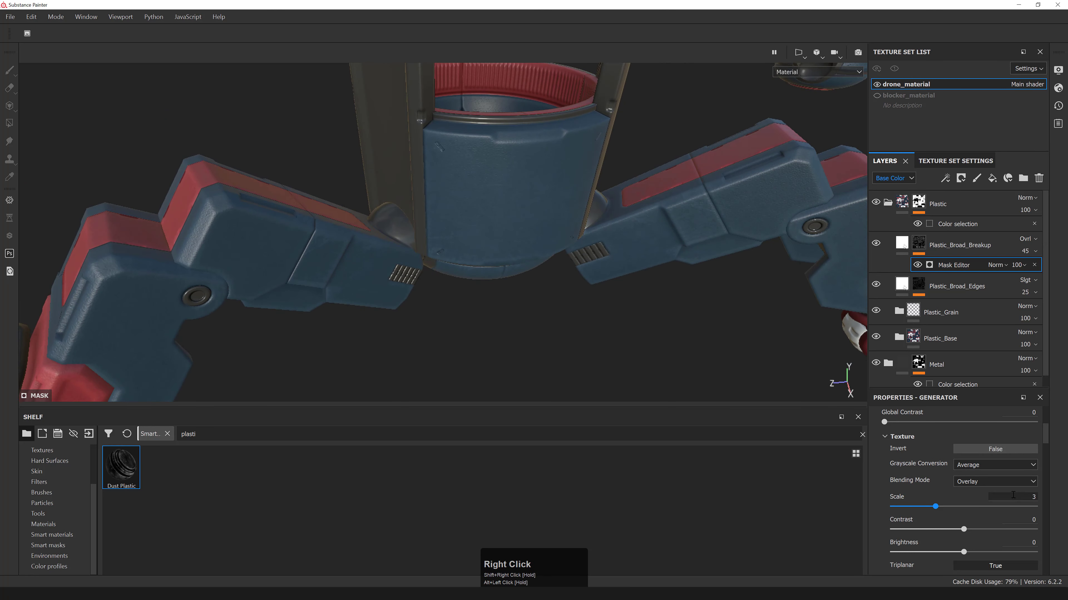
key("ctrl+a")
type("4")
key("Return")
right_click_drag(625, 195, 588, 210, "alt")
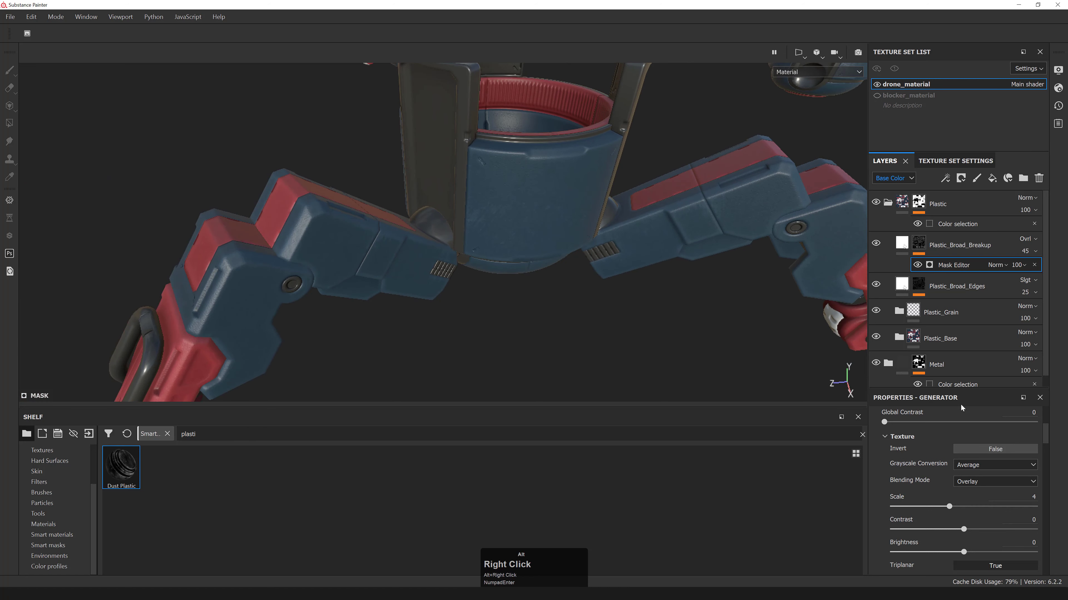
left_click(1030, 497)
key("ctrl+a")
type("2.5")
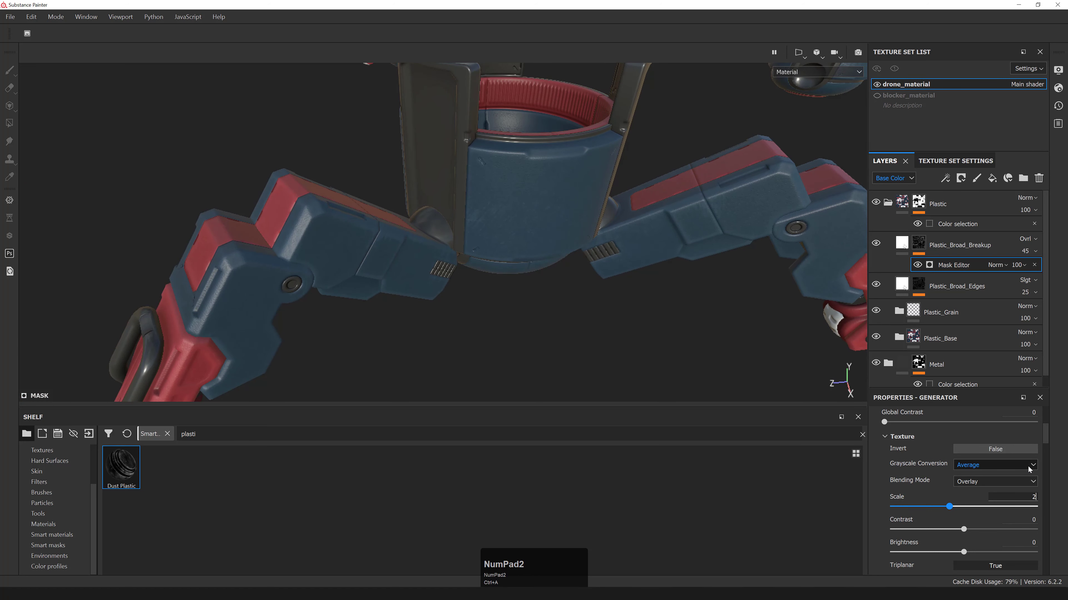
key("Return")
left_click_drag(928, 506, 1019, 498)
- Set the Texture scale to 3 and its contrast to -0.1
double_click(1019, 498)
type("3")
key("Return")
left_click_drag(963, 529, 956, 530)
right_click_drag(789, 264, 233, 191, "alt")
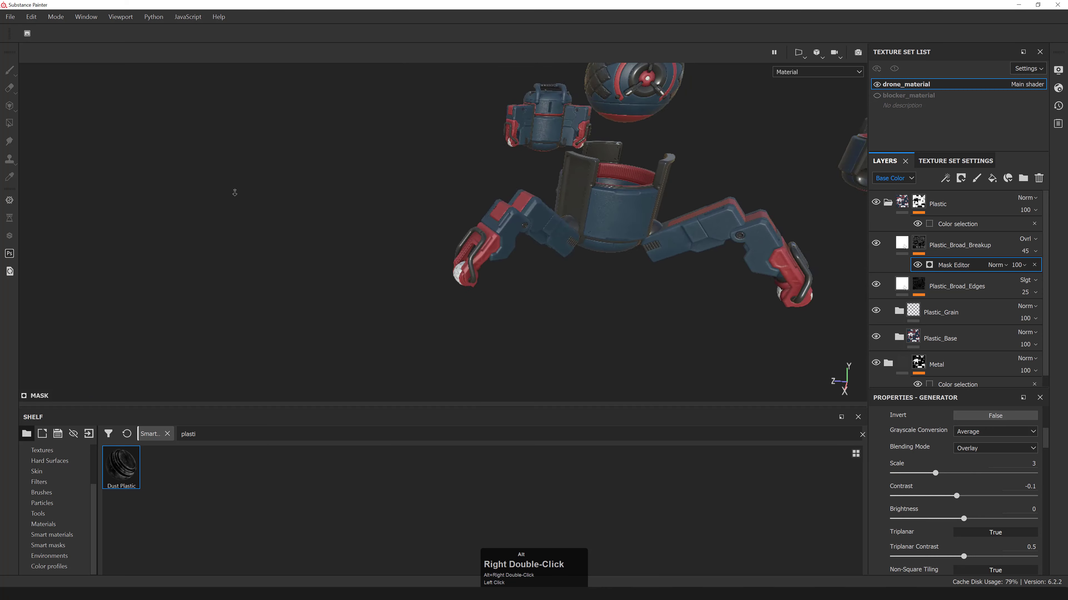
- Examine the plastic breakup across the drone's separate parts and body from several angles and distances
middle_click_drag(686, 205, 591, 222, "alt")
left_click_drag(591, 222, 496, 225, "alt")
middle_click_drag(496, 225, 436, 227, "alt")
right_click_drag(436, 227, 458, 219, "alt")
middle_click_drag(458, 219, 467, 205, "alt")
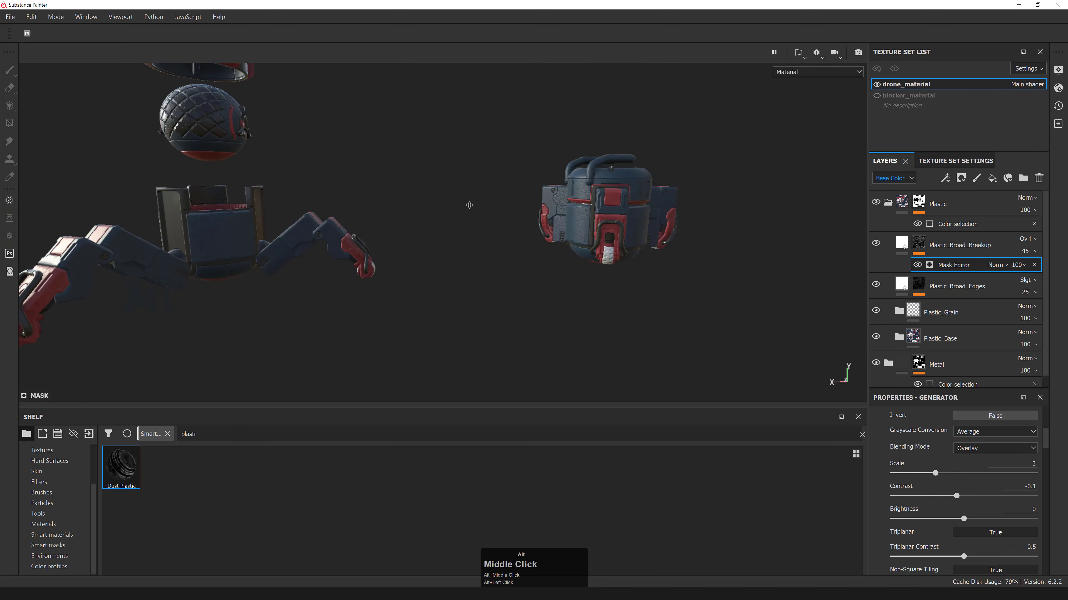
right_click_drag(467, 205, 420, 235, "alt")
left_click_drag(420, 235, 378, 235, "alt")
right_click_drag(378, 236, 412, 193, "alt")
left_click_drag(412, 193, 391, 253, "alt")
mouse_move(391, 252)
middle_mouse_down("alt")
mouse_move(431, 279)
mouse_move(404, 270)
middle_mouse_up("alt")
right_click_drag(462, 219, 560, 198, "shift")
middle_click_drag(560, 198, 408, 315, "alt")
right_click_drag(589, 261, 291, 210, "alt")
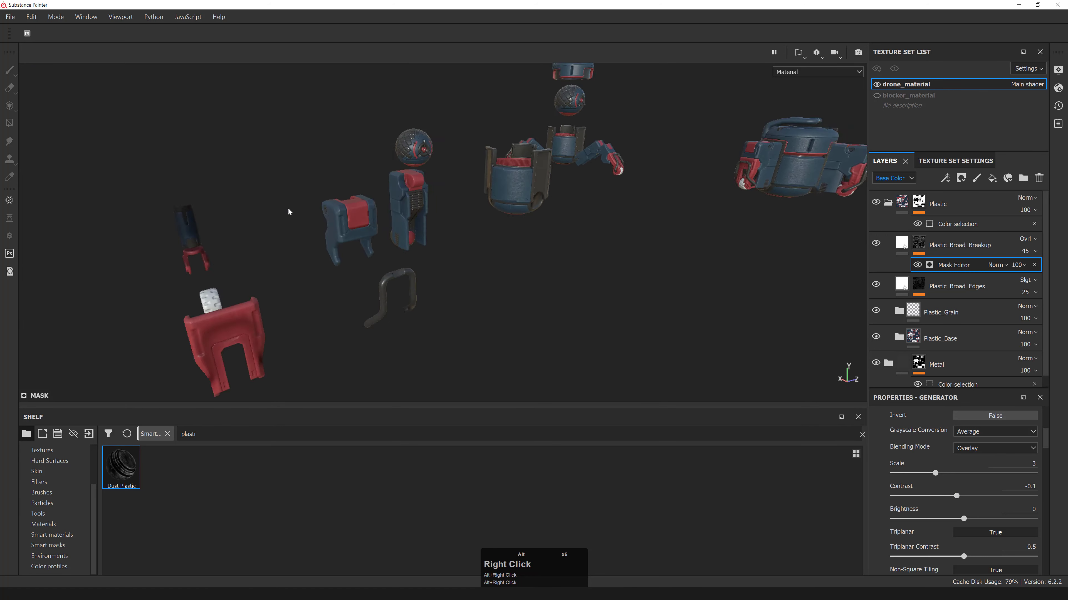
middle_click_drag(291, 210, 526, 227, "alt")
right_click_drag(526, 227, 811, 257, "alt")
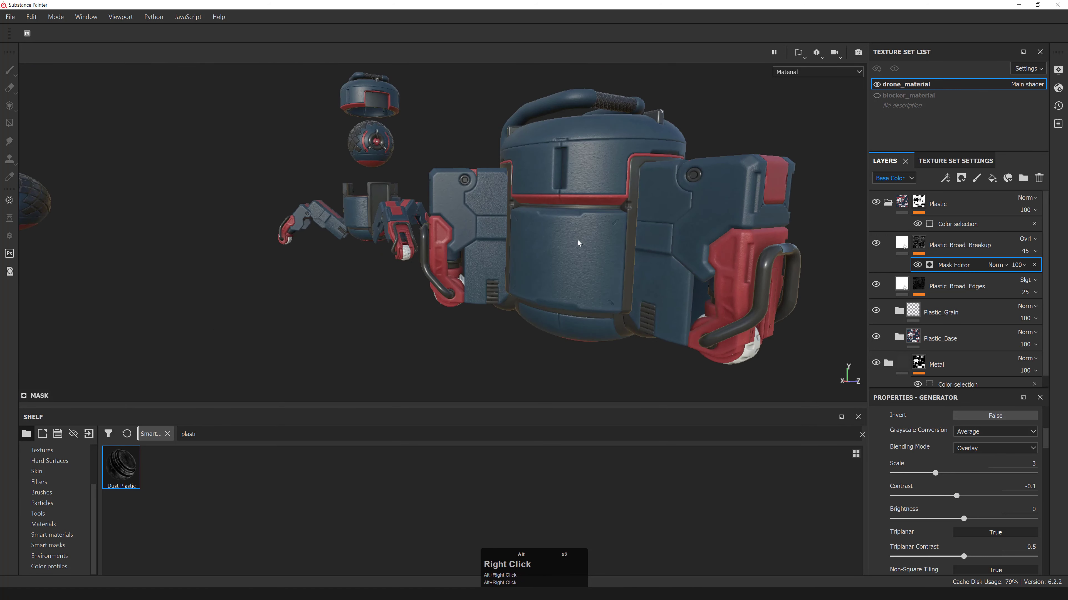
left_click_drag(811, 256, 878, 269, "alt")
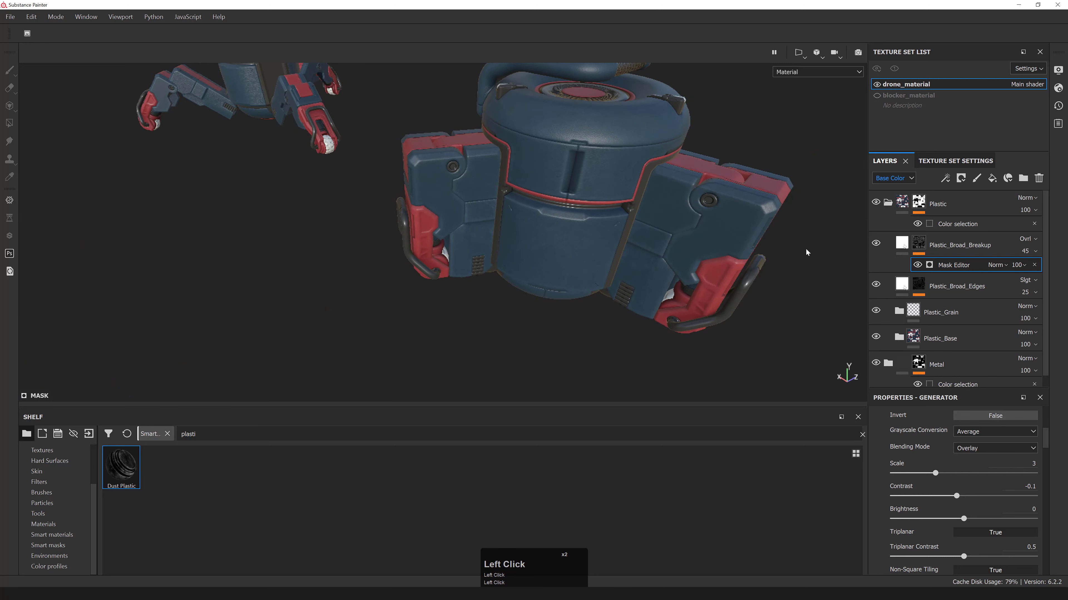
left_click_drag(804, 248, 836, 242, "alt")
- Compare the drone body with the Plastic_Broad_Breakup layer hidden and shown from several angles
left_click(878, 244)
left_click(879, 244)
left_click_drag(717, 249, 729, 223, "alt")
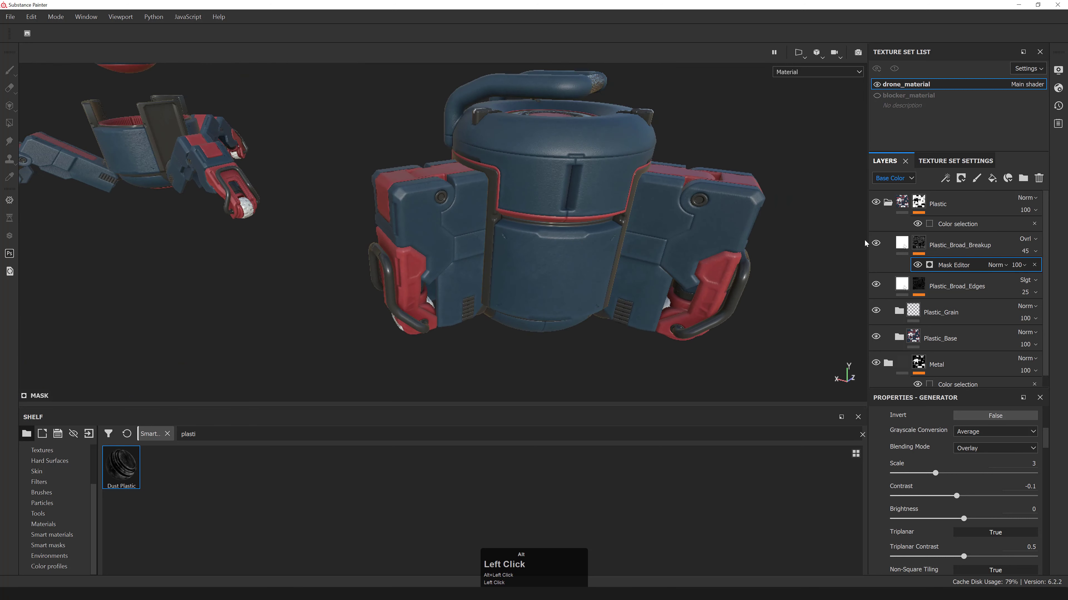
left_click(875, 242)
left_click(876, 242)
left_click_drag(695, 261, 781, 252, "alt")
mouse_move(781, 252)
right_mouse_down("alt")
mouse_move(798, 265)
mouse_move(792, 259)
right_mouse_up("alt")
left_click(877, 243)
left_click(877, 241)
left_click_drag(693, 271, 744, 286, "alt")
left_click(872, 244)
left_click(872, 245)
right_click_drag(764, 274, 746, 272, "alt")
left_click_drag(746, 272, 750, 244, "alt")
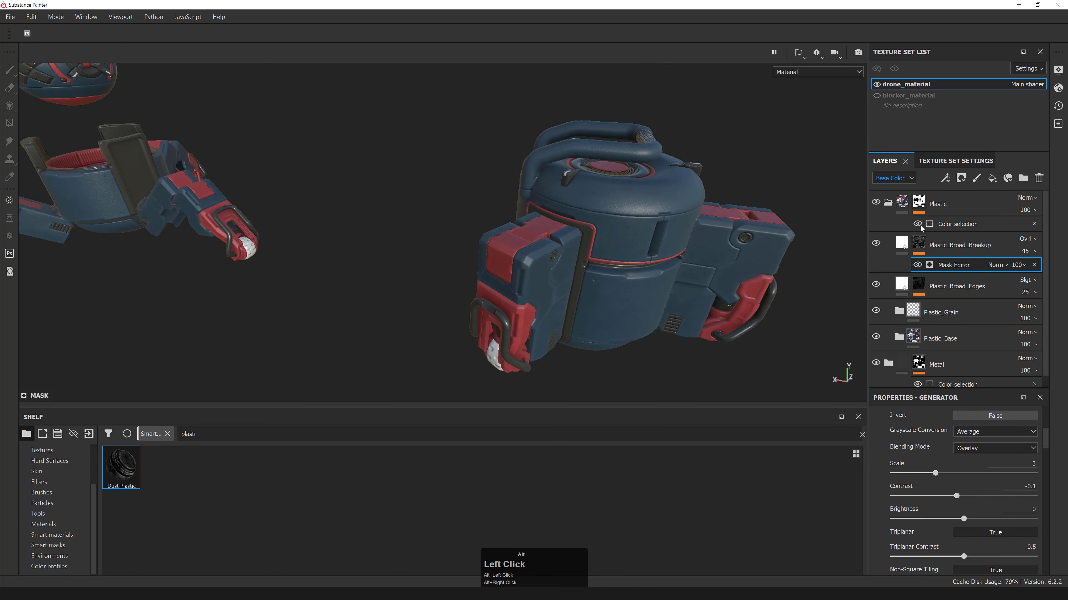
- Examine the plastic surfaces of all the exploded drone parts, then closely on the arm joint
left_click_drag(454, 263, 379, 224, "alt")
right_click_drag(379, 224, 319, 224, "alt")
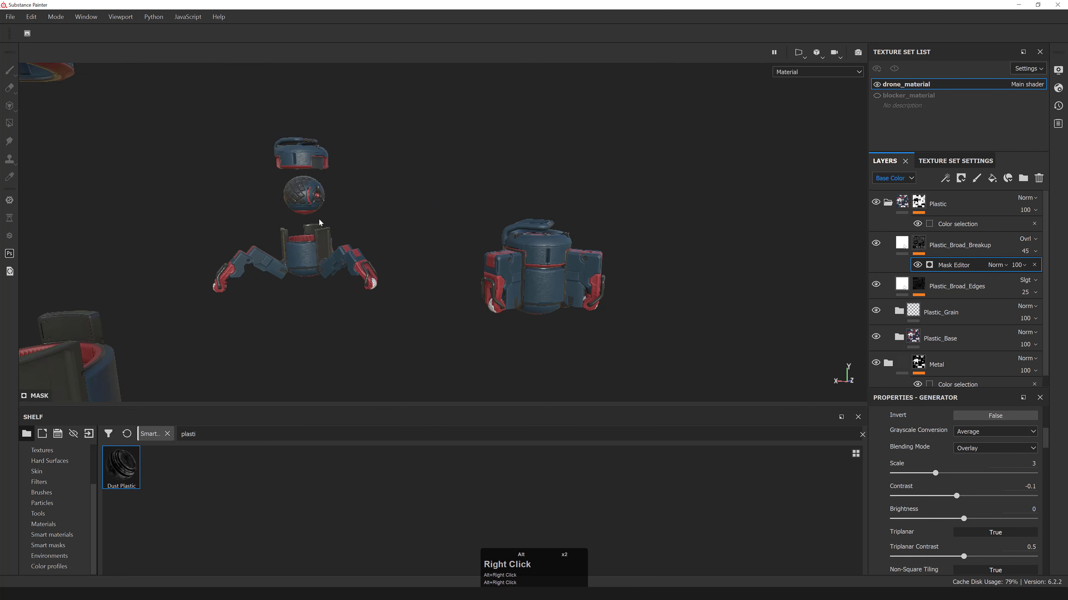
left_click_drag(319, 224, 639, 267, "alt")
right_click_drag(638, 267, 655, 263, "alt")
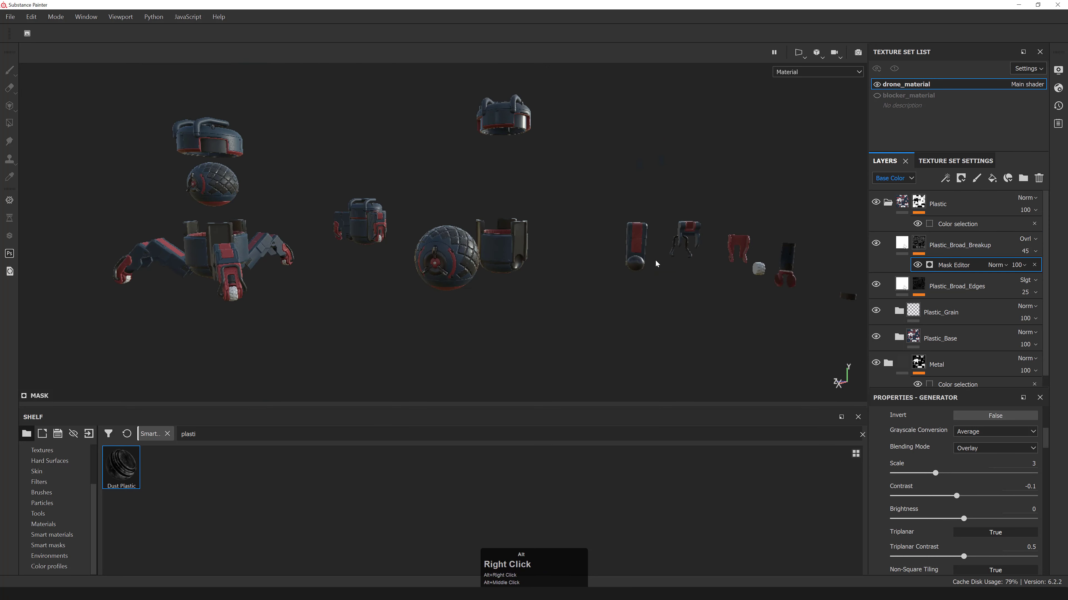
middle_click_drag(656, 262, 417, 279, "alt")
right_click_drag(417, 279, 321, 297, "alt")
left_click_drag(320, 297, 388, 341, "alt")
mouse_move(389, 341)
right_mouse_down("alt")
mouse_move(407, 262)
mouse_move(525, 236)
right_mouse_up("alt")
scroll(963, 483, "up", 5)
mouse_move(526, 235)
left_mouse_down("alt")
mouse_move(489, 207)
mouse_move(498, 211)
left_mouse_up("alt")
right_click_drag(498, 210, 479, 215, "alt")
- Add a fill layer above Plastic_Broad_Breakup and name it Plastic_Edge_Damage_Sharp
left_click(963, 245)
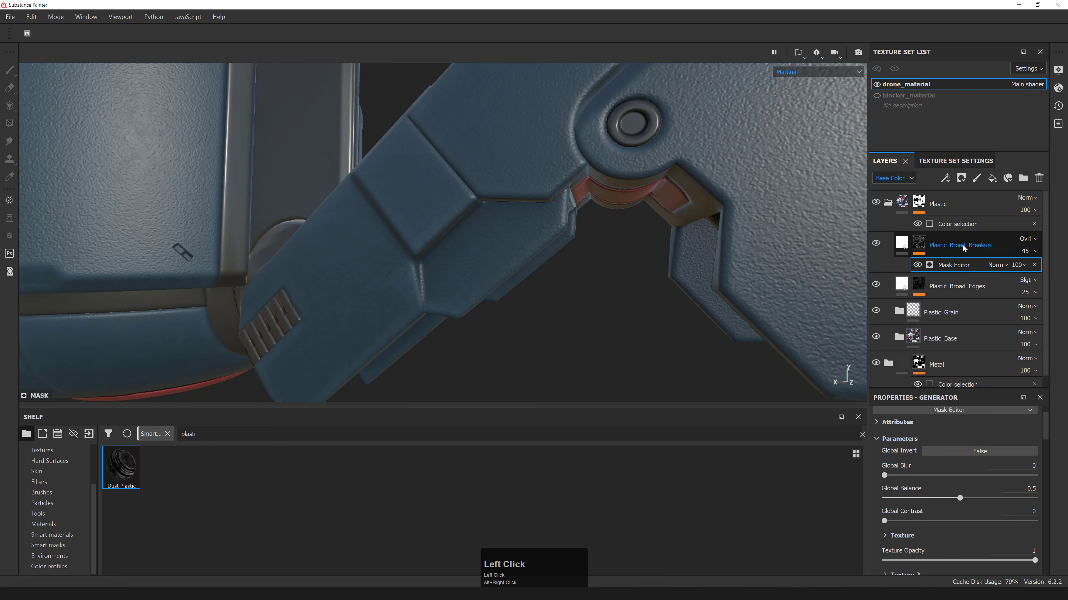
left_click(992, 178)
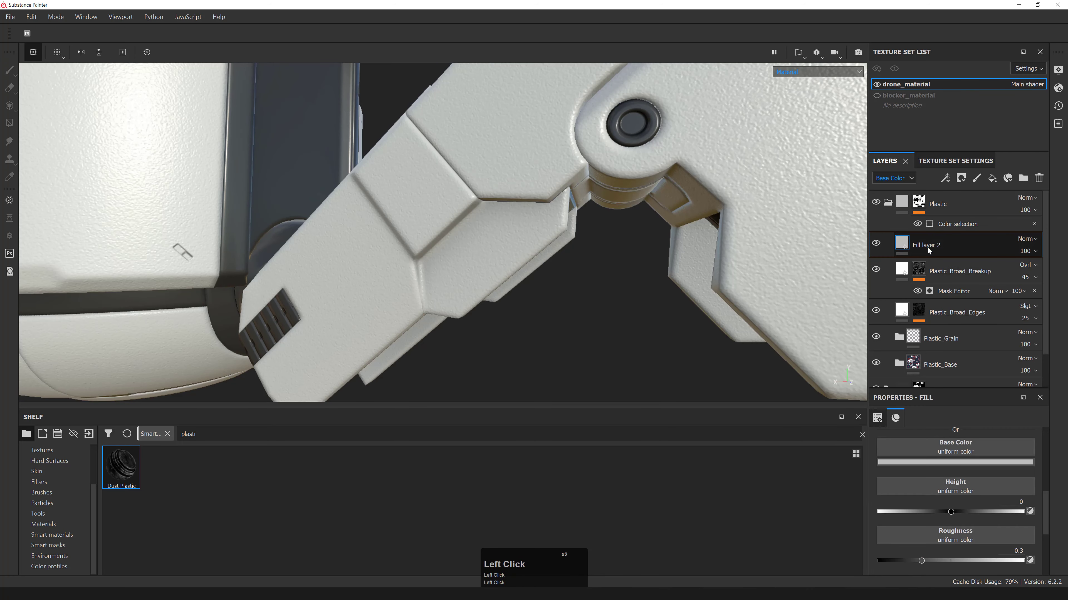
double_click(929, 246)
type("Plasti")
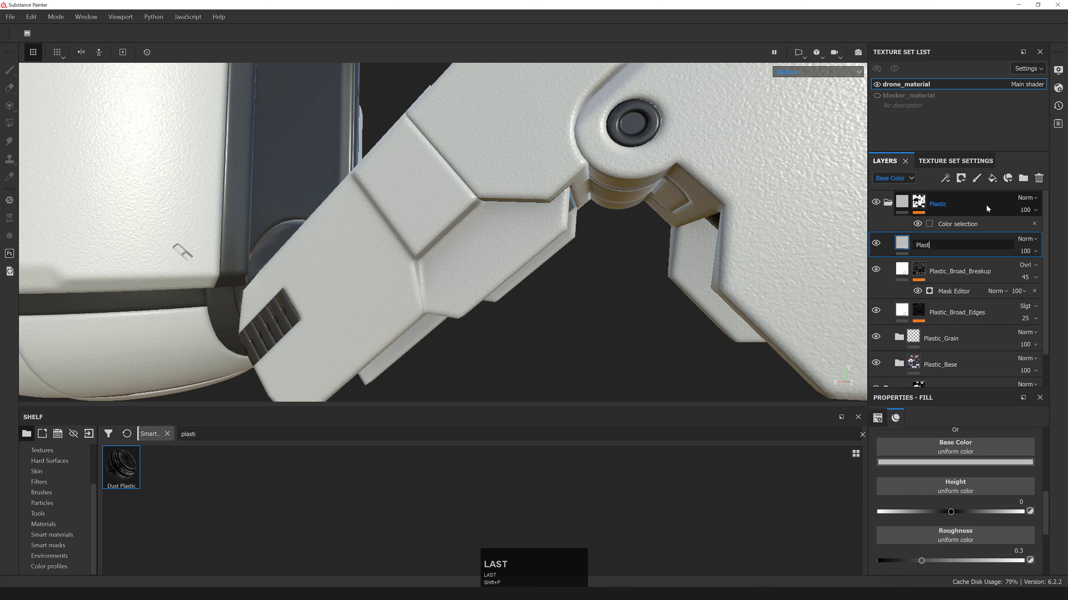
type("c_Edge_Damage_Sharp")
key("Return")
- Set the Plastic_Edge_Damage_Sharp layer's base color to white
left_click(945, 463)
left_click_drag(948, 393, 922, 346)
type("i")
left_click(915, 453)
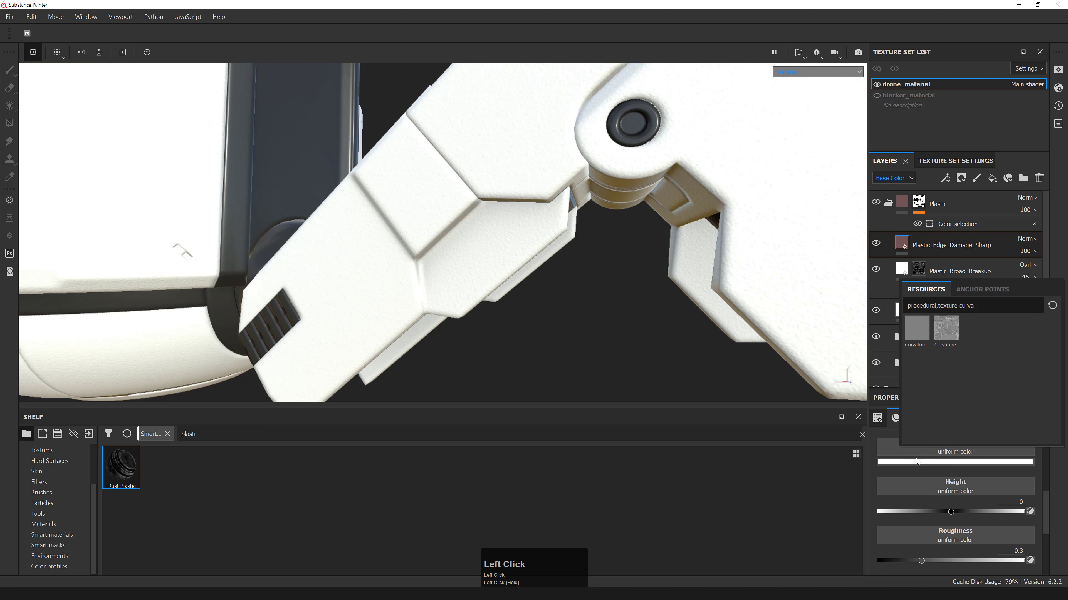
- Turn off the metal, nrm and emiss channels of Plastic_Edge_Damage_Sharp and give the layer a black mask
scroll(919, 468, "down", 4)
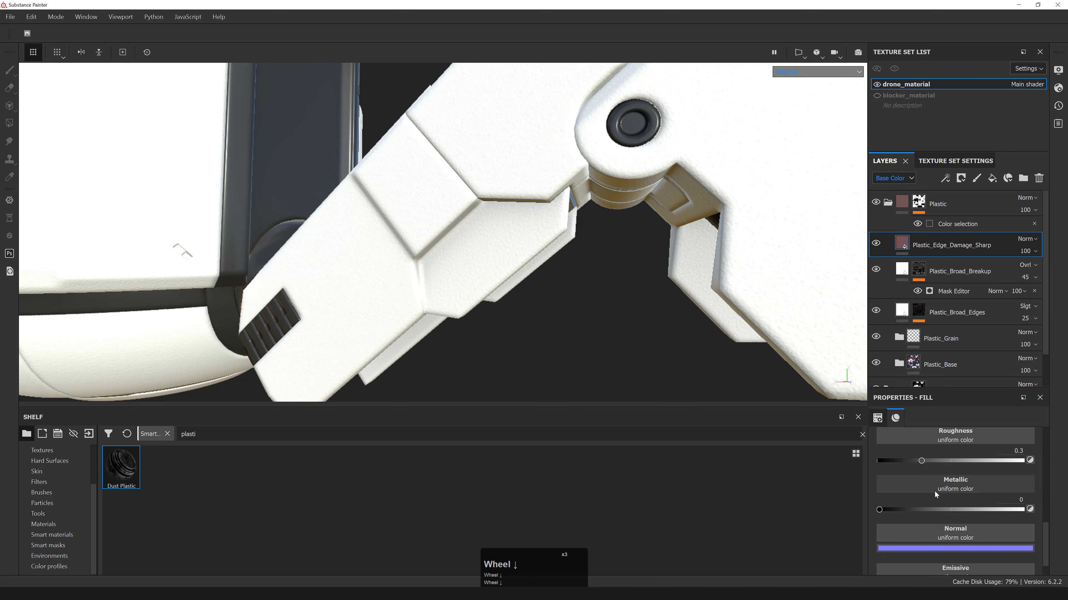
scroll(934, 492, "up", 7)
scroll(942, 485, "up", 1)
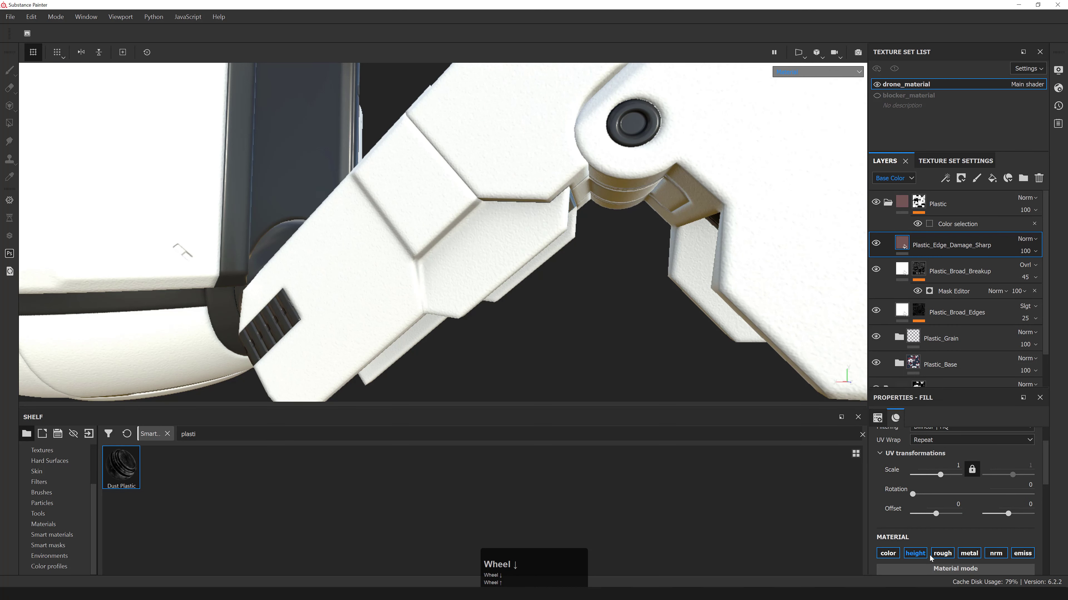
left_click(971, 553)
left_click(969, 553)
left_click(996, 553)
left_click(1022, 554)
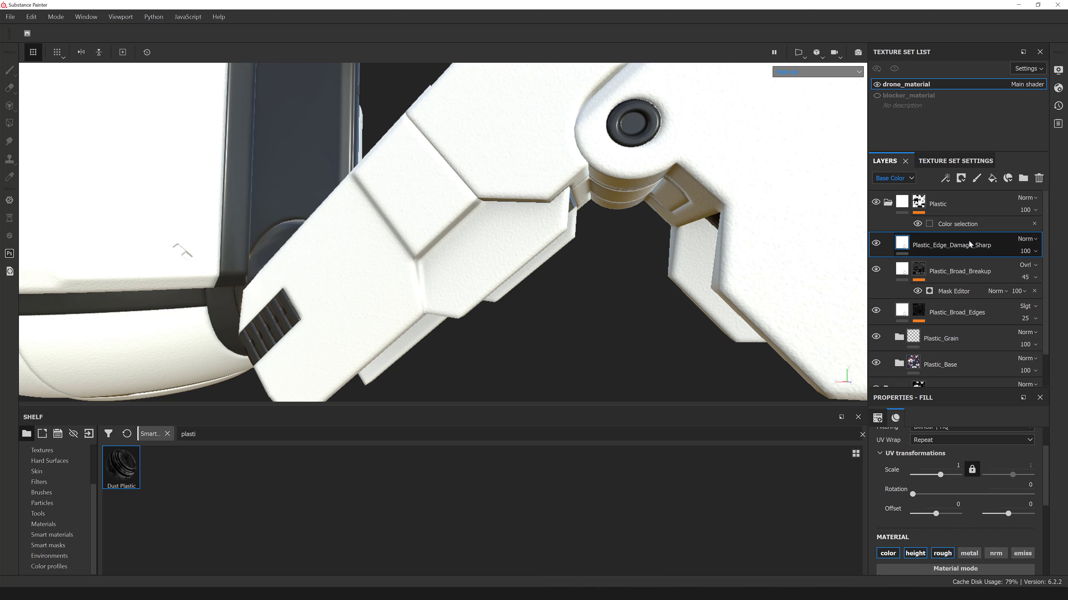
right_click(905, 243)
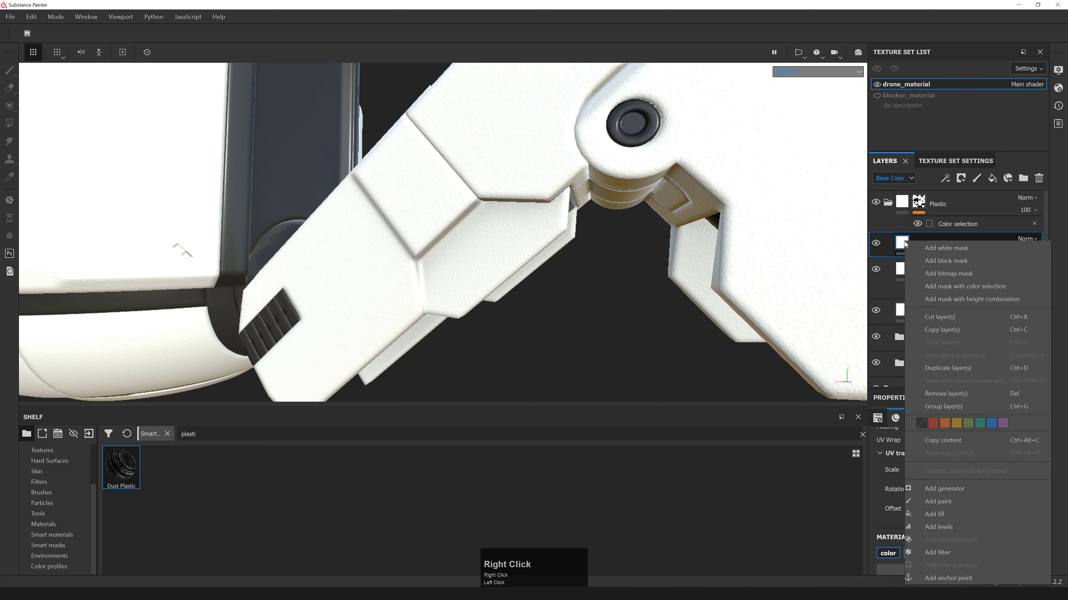
left_click(949, 260)
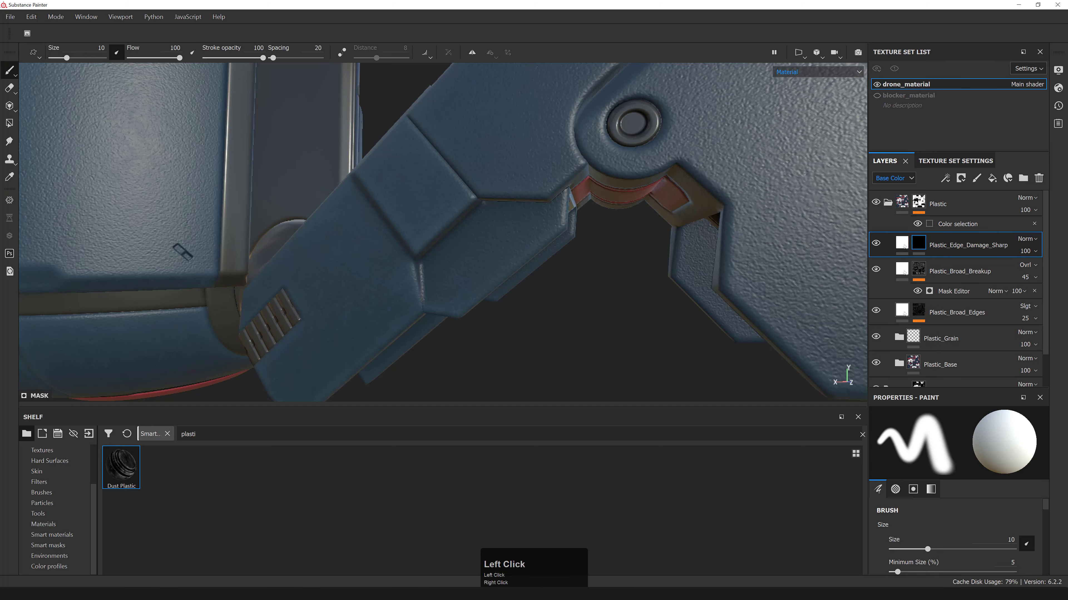
- Search the smart masks for "edge" and try the Edge Damage smart mask on Plastic_Edge_Damage_Sharp
left_click(210, 427)
key("ctrl+a")
type("edge")
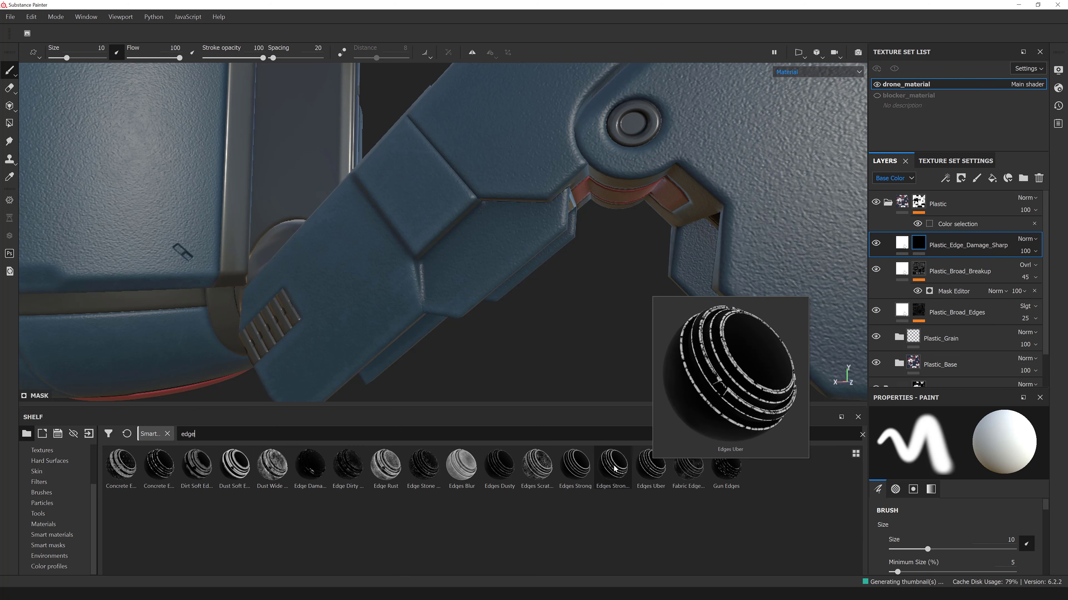
mouse_move(553, 462)
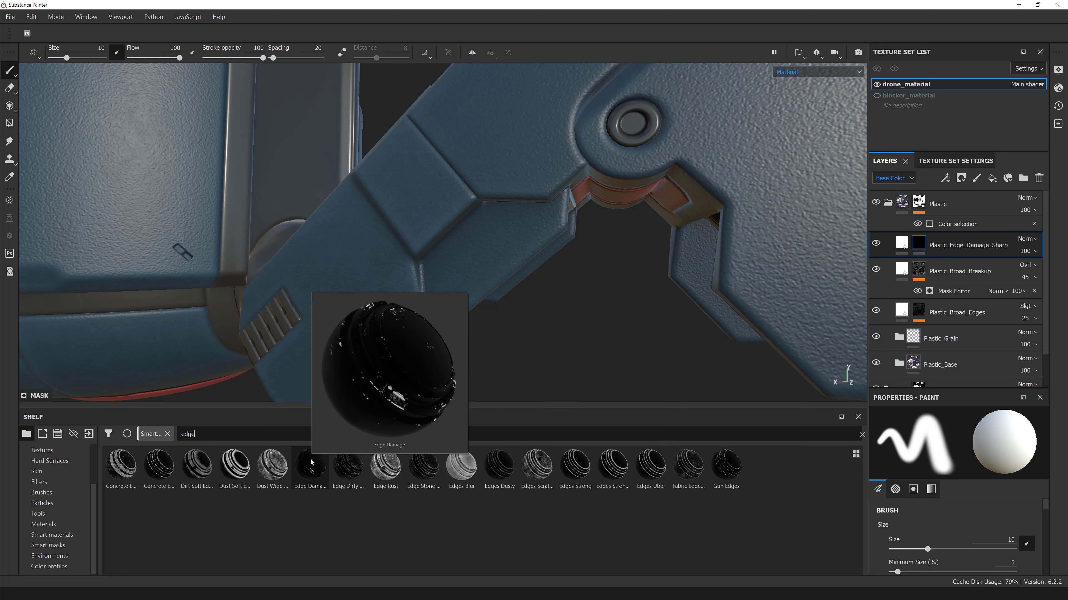
left_click_drag(312, 462, 960, 246)
- Inspect the Edge Damage mask's parameters and its wear on the arm, then remove its Mask Editor
left_click_drag(589, 236, 504, 269, "alt")
scroll(504, 253, "down", 3)
left_click(953, 266)
scroll(980, 483, "up", 2)
scroll(978, 477, "down", 3)
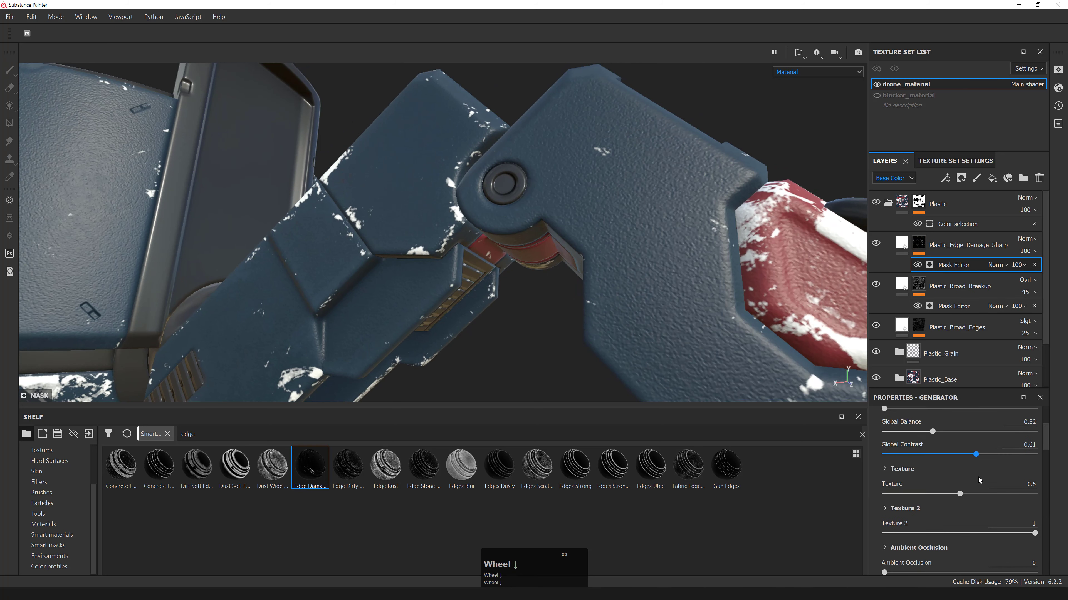
scroll(976, 471, "down", 5)
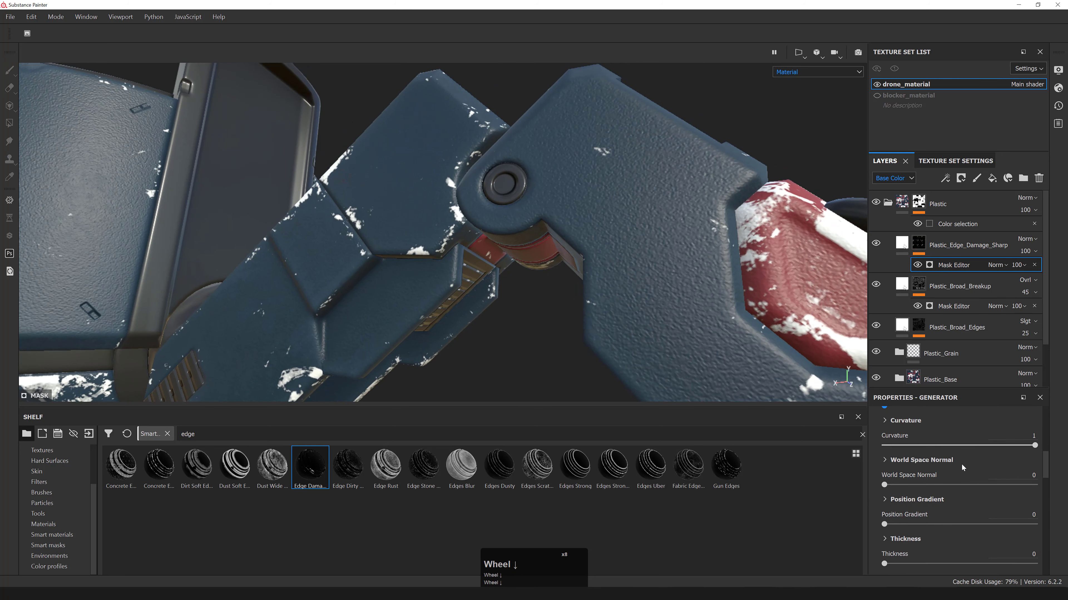
right_click_drag(559, 229, 417, 244, "alt")
left_click_drag(417, 244, 378, 301, "alt")
right_click_drag(378, 300, 445, 294, "alt")
left_click(1034, 265)
- Add a Metal Edge Wear generator to the Plastic_Edge_Damage_Sharp mask
right_click(923, 243)
left_click(992, 477)
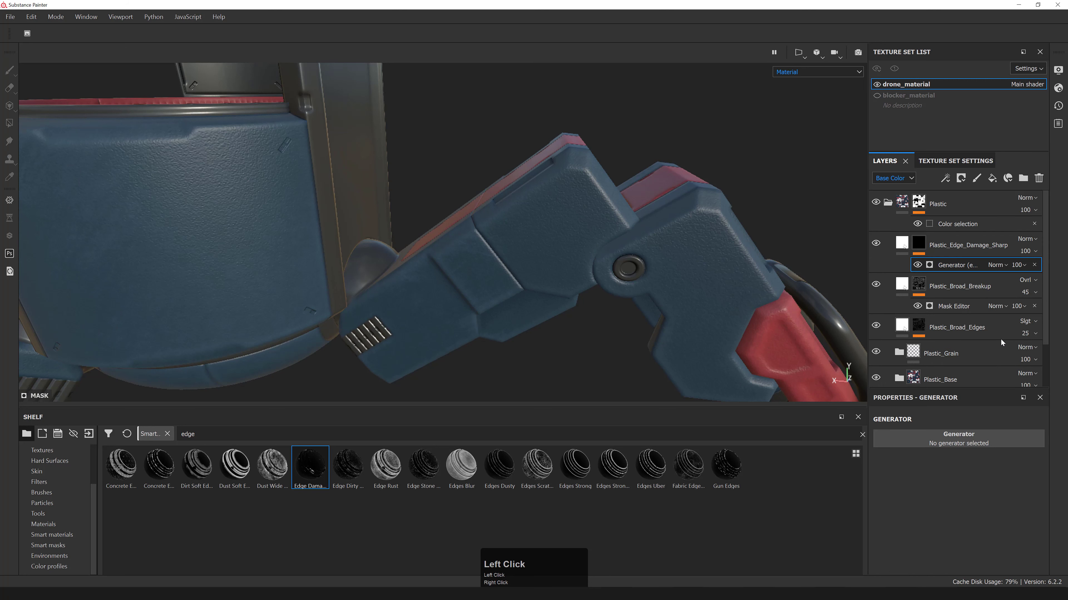
left_click(955, 436)
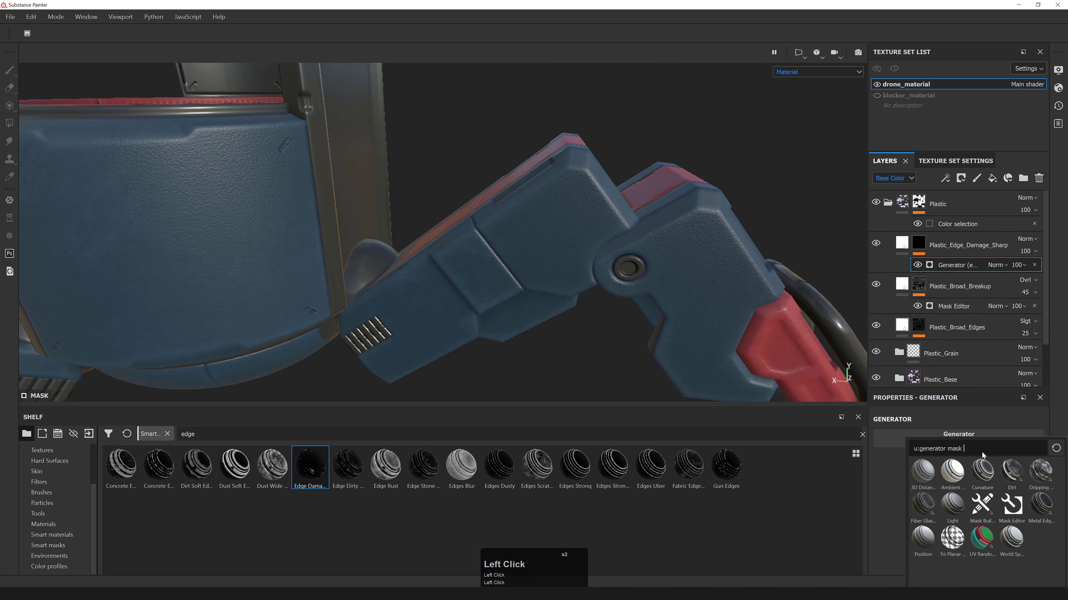
left_click(1042, 502)
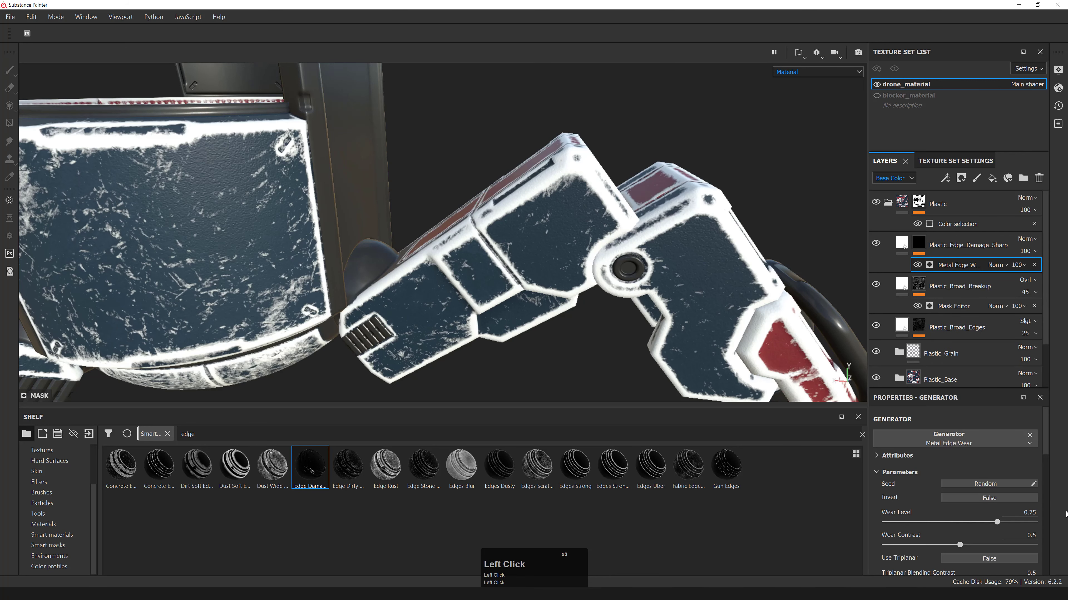
- Set the Metal Edge Wear generator's Wear Level to 0.05
right_click_drag(580, 248, 618, 236, "alt")
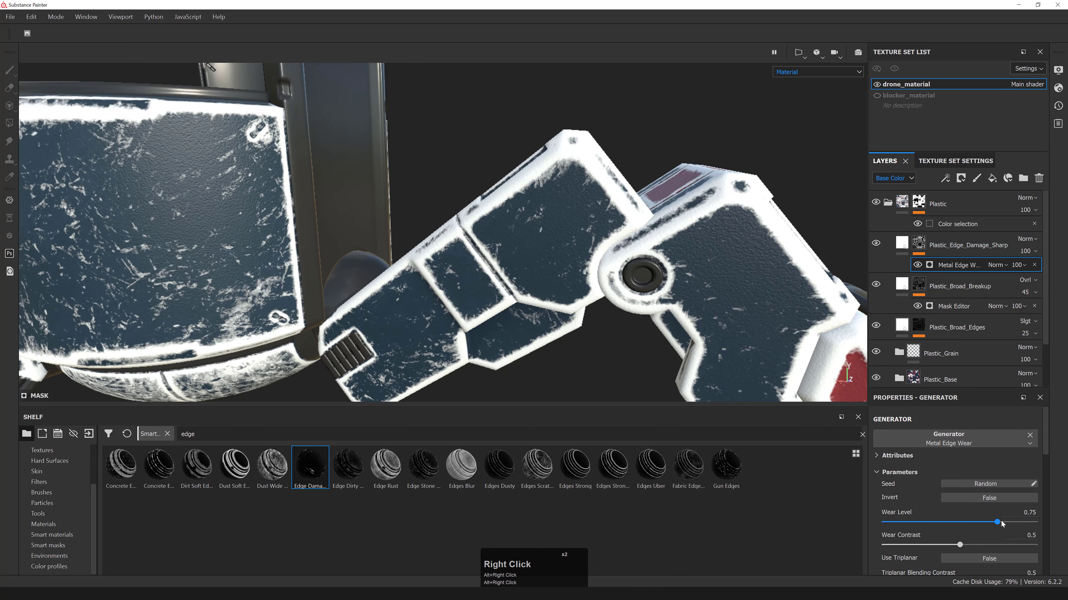
left_click_drag(911, 522, 901, 523)
left_click(1015, 521)
type(".5")
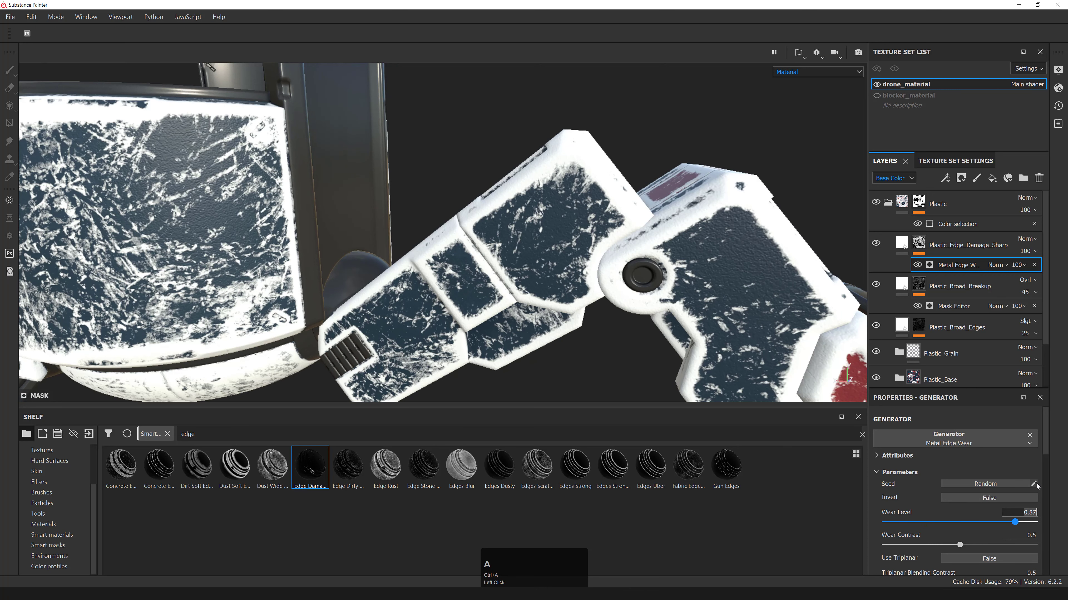
type("0")
key("Return")
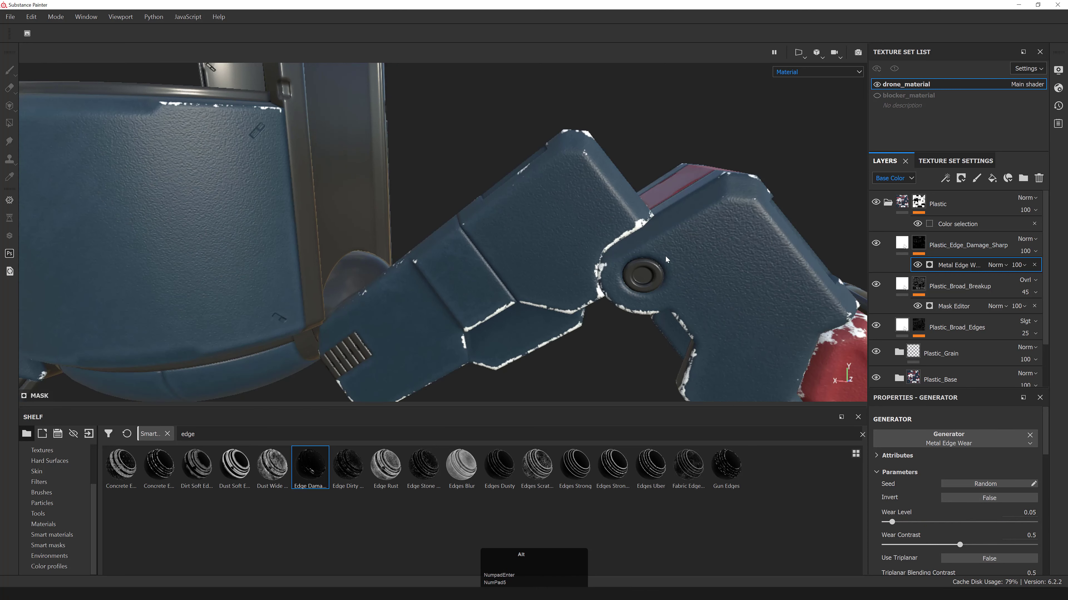
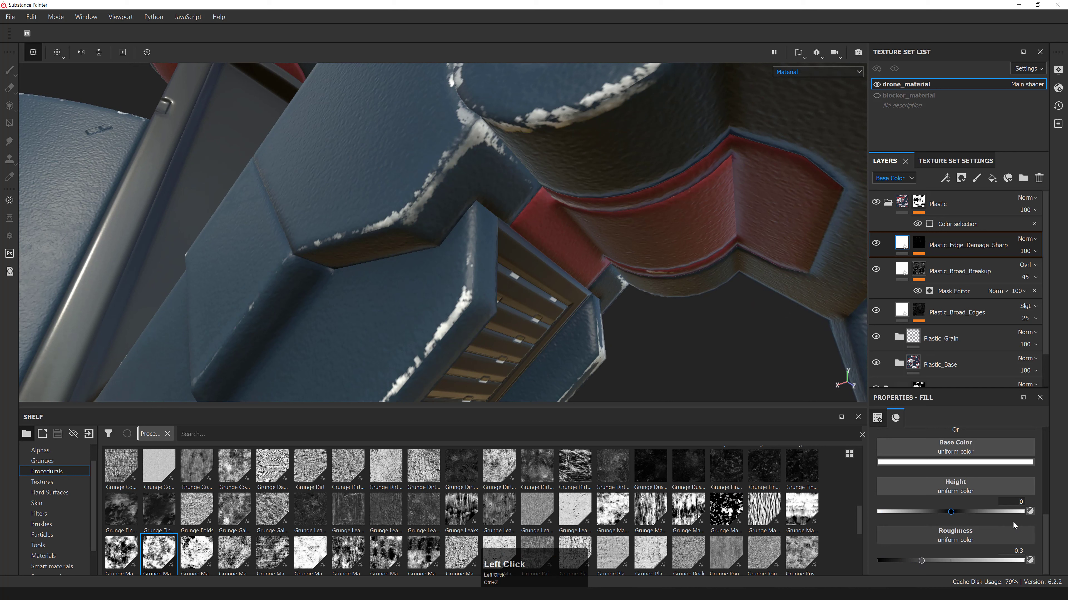
- Try a height of -0.01 and then -0.05 on the Plastic_Edge_Damage_Sharp fill layer and check the damaged edges
key("ctrl+a")
type("-")
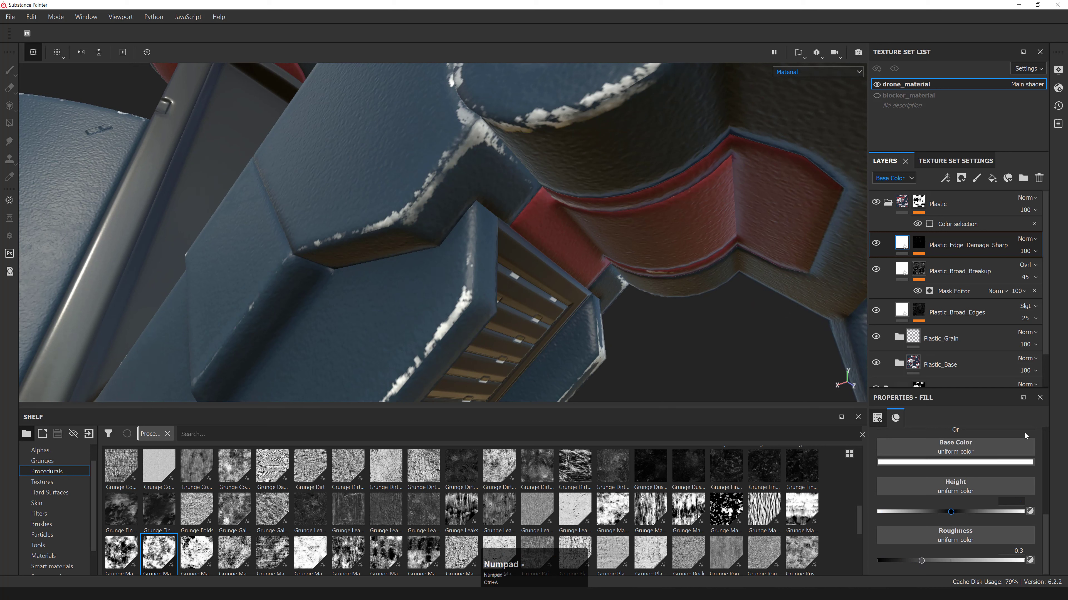
type("0.01")
key("Return")
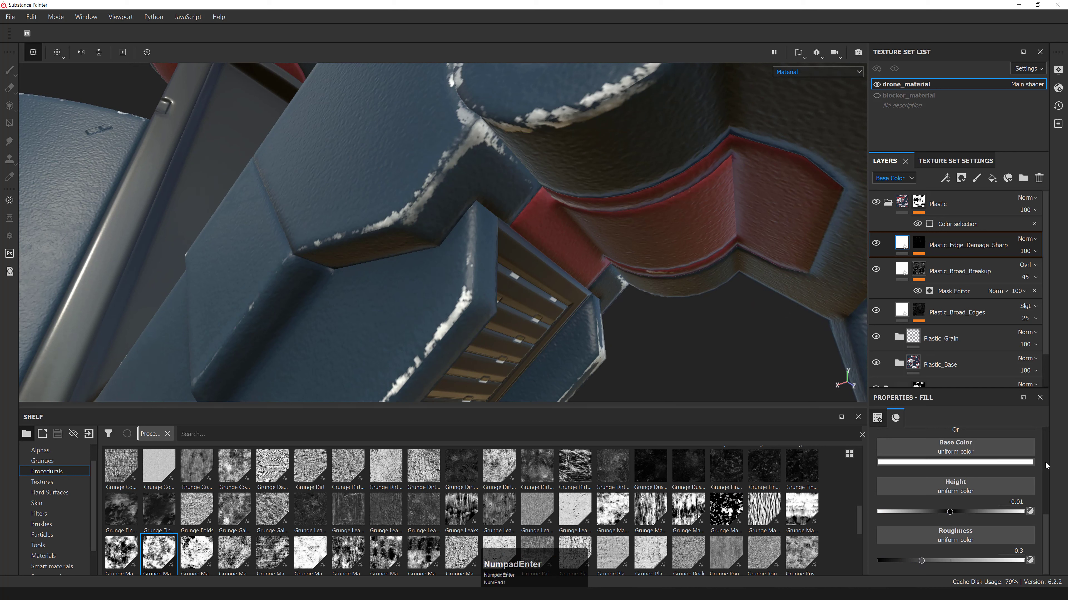
left_click(1017, 502)
key("ctrl+a")
type("-0.05")
key("Return")
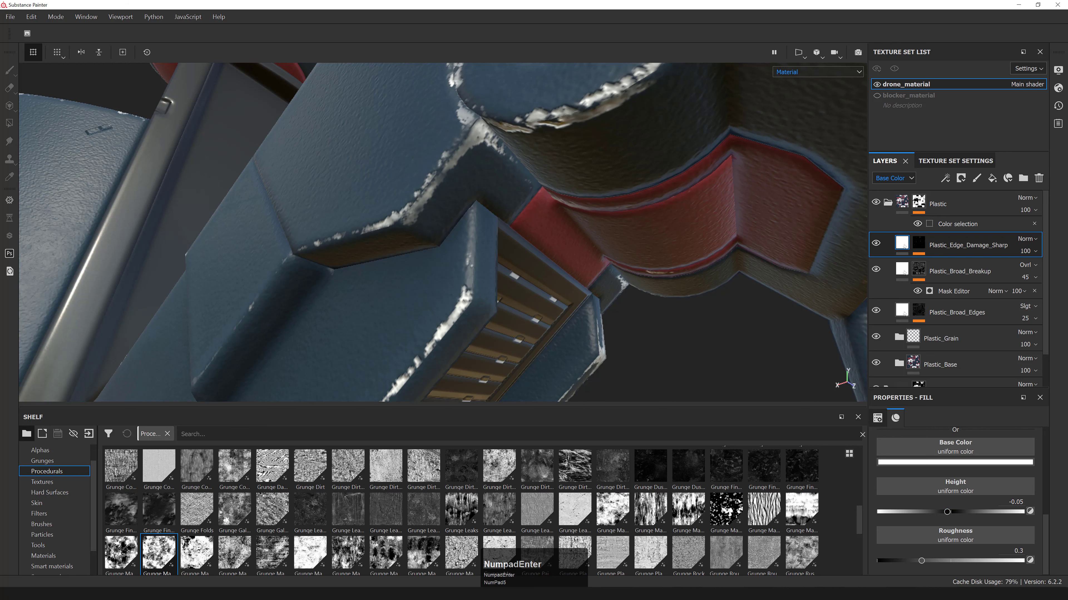
right_click_drag(609, 224, 614, 224, "alt")
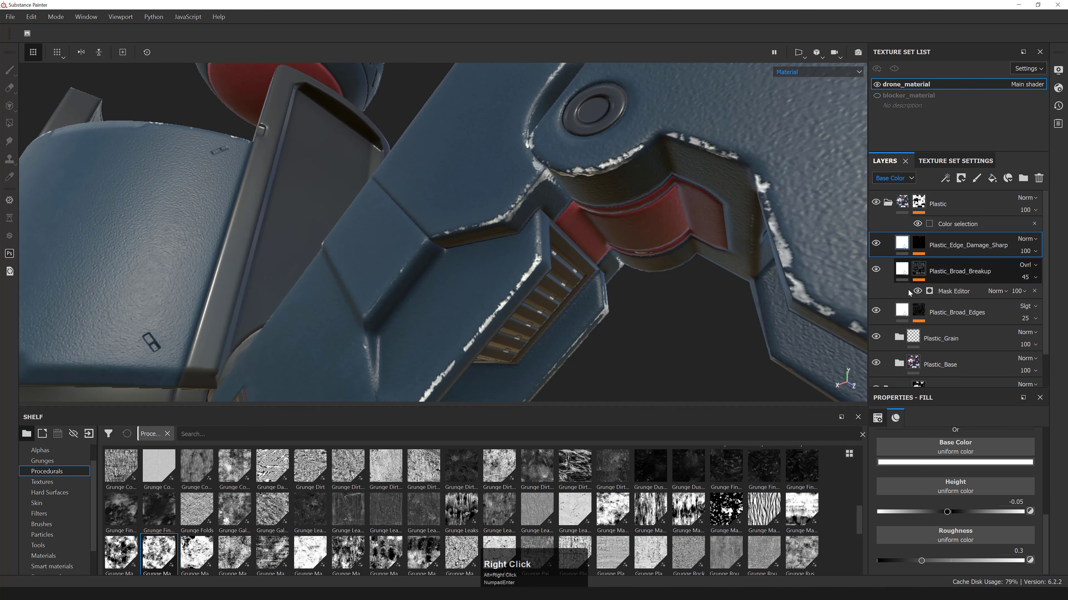
- Set the base color blending mode of the Plastic_Edge_Damage_Sharp layer to Soft light
scroll(923, 449, "up", 3)
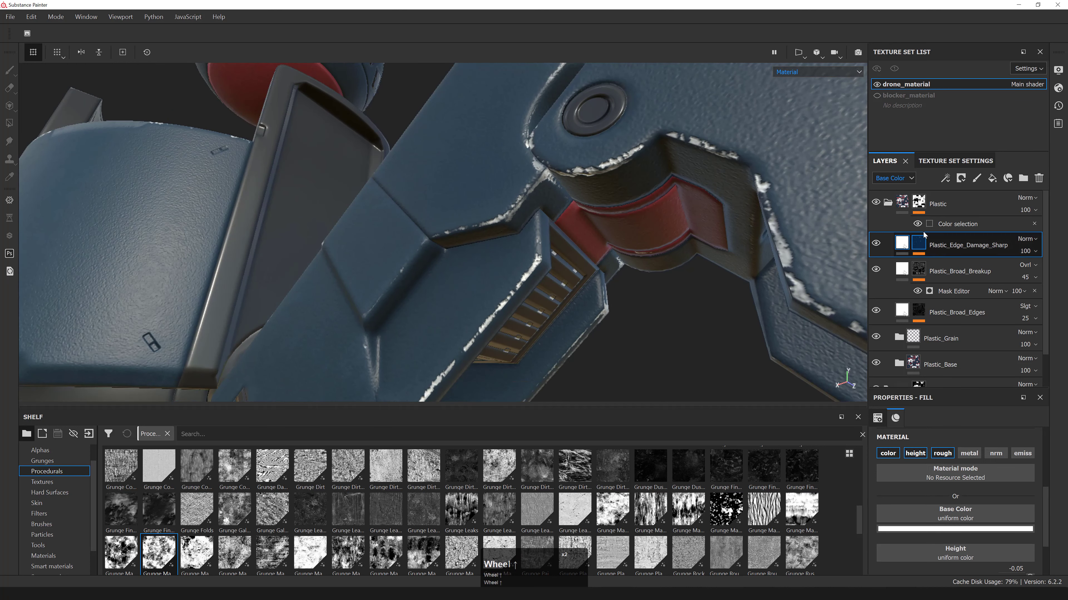
left_click(1031, 241)
left_click(1021, 438)
left_click_drag(542, 247, 509, 247, "alt")
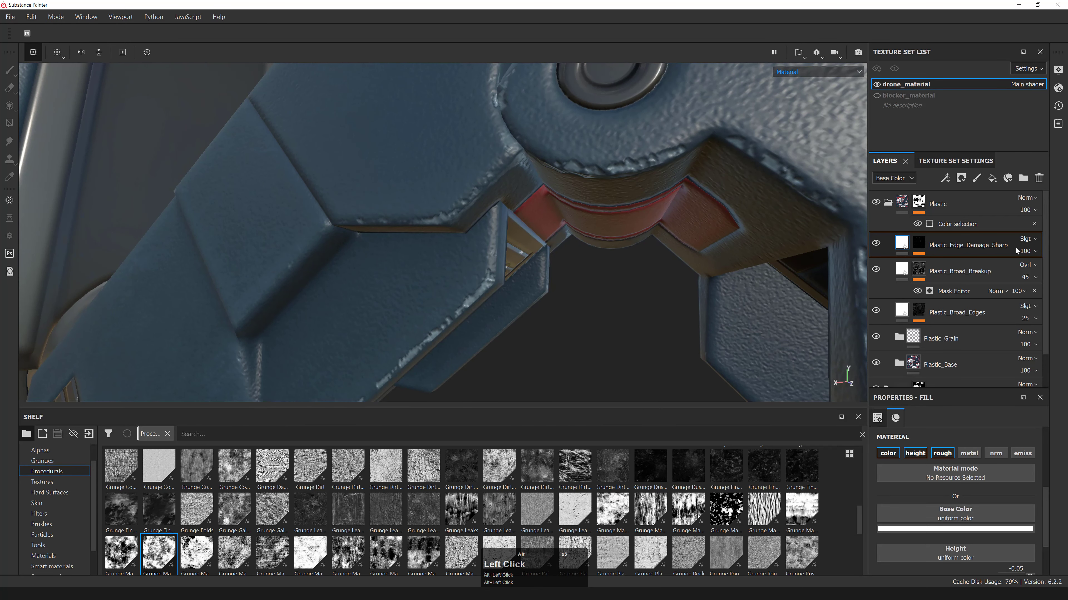
- Lower the Plastic_Edge_Damage_Sharp layer's base color opacity to 50 and set its height to -0.025
left_click(1036, 253)
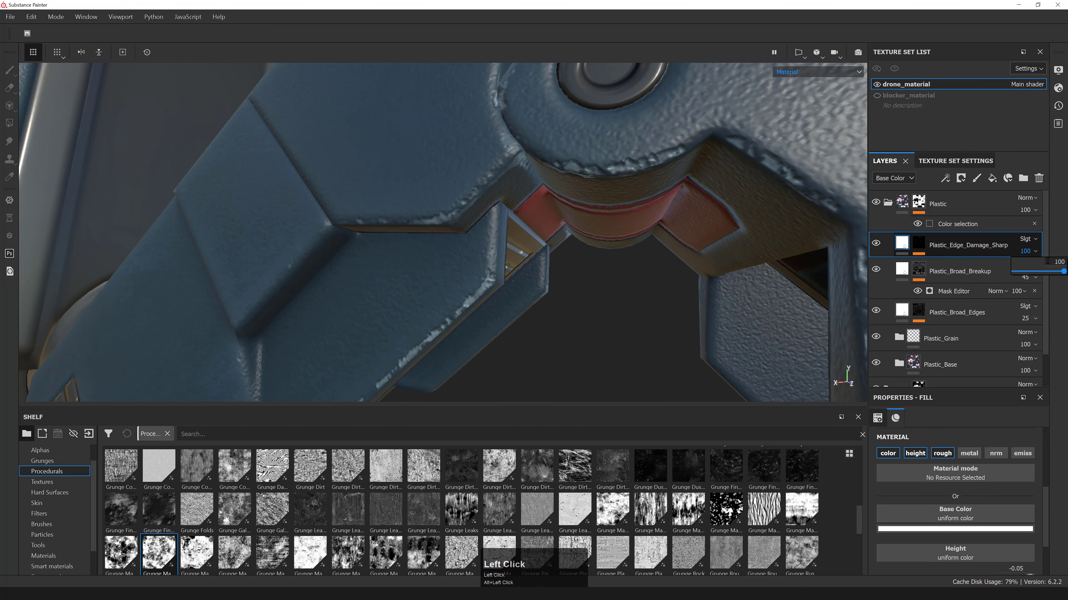
key("ctrl+a")
type("5")
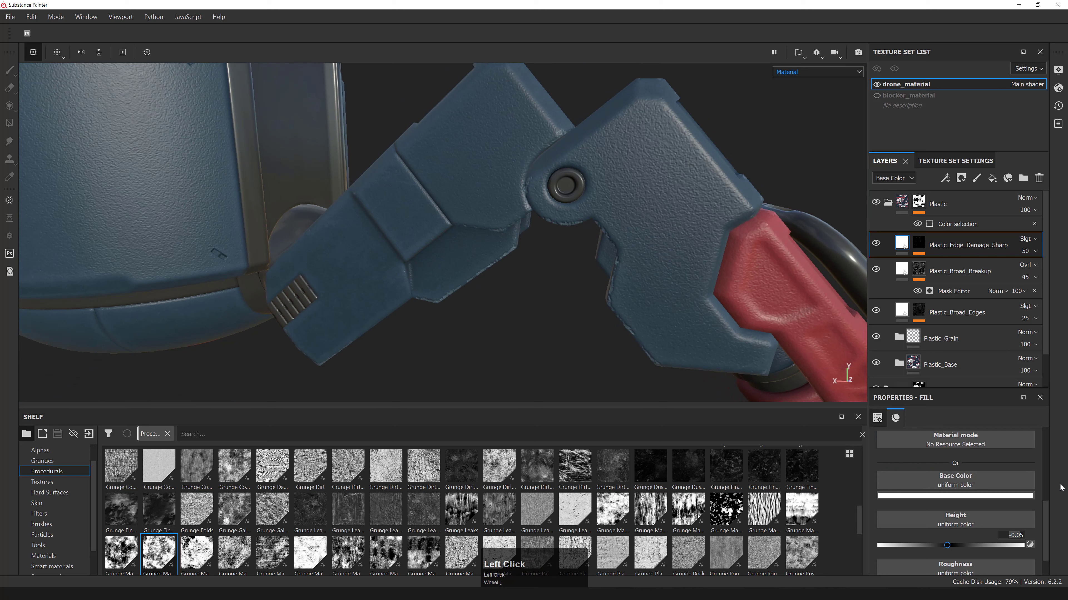
type("0")
key("KP_Enter")
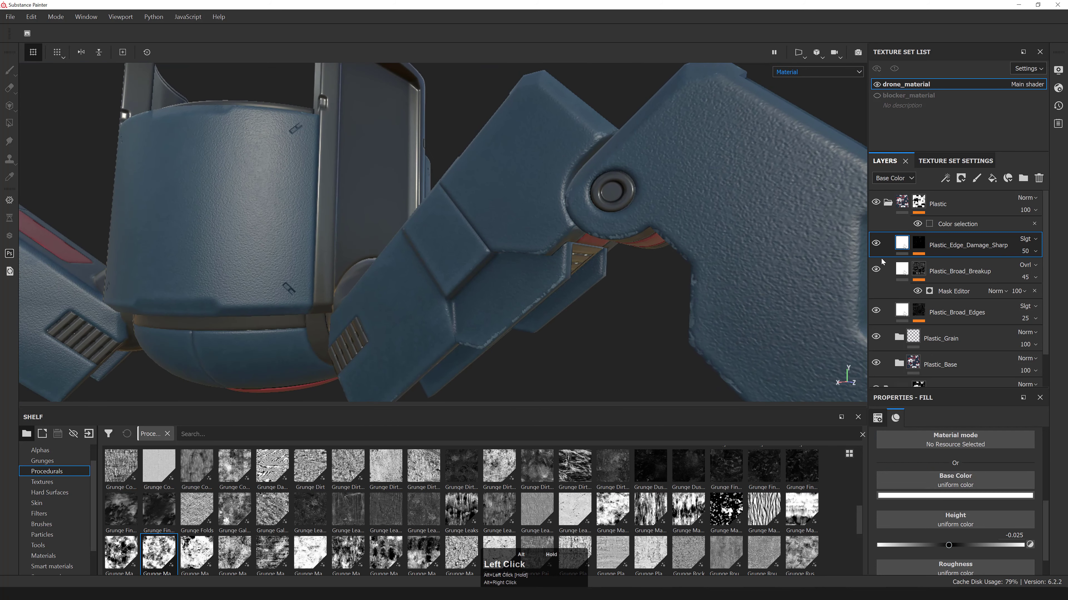
- Examine the edge damage on the drone's arms and body with the layer's Metal Edge Wear mask generator selected
double_click(958, 314)
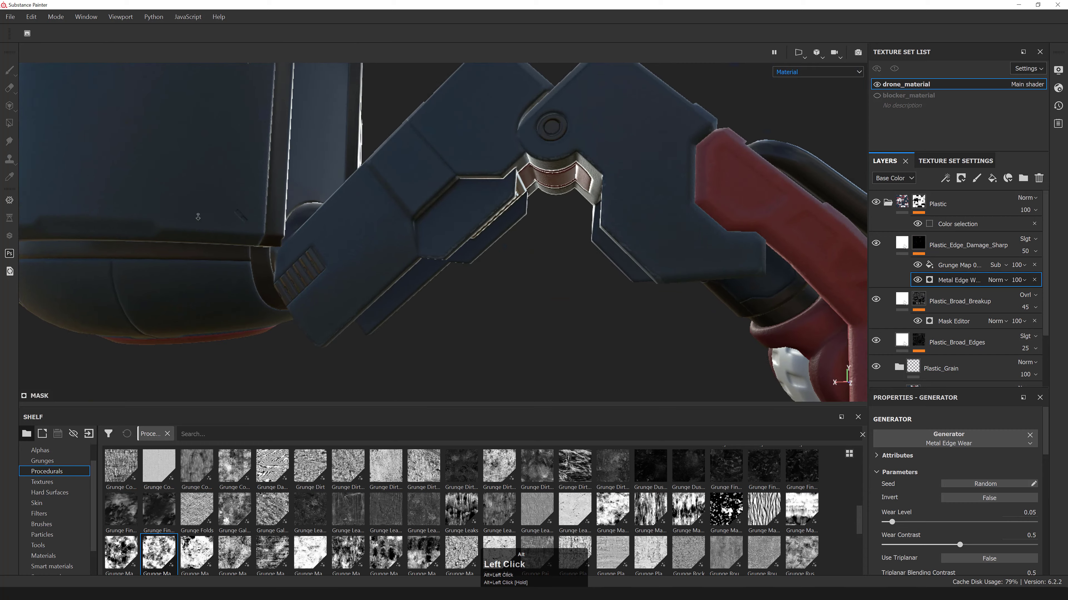
right_click_drag(197, 219, 132, 222, "alt")
middle_click_drag(585, 238, 496, 243, "alt")
left_click_drag(496, 244, 503, 210, "alt")
middle_click_drag(673, 210, 550, 205, "alt")
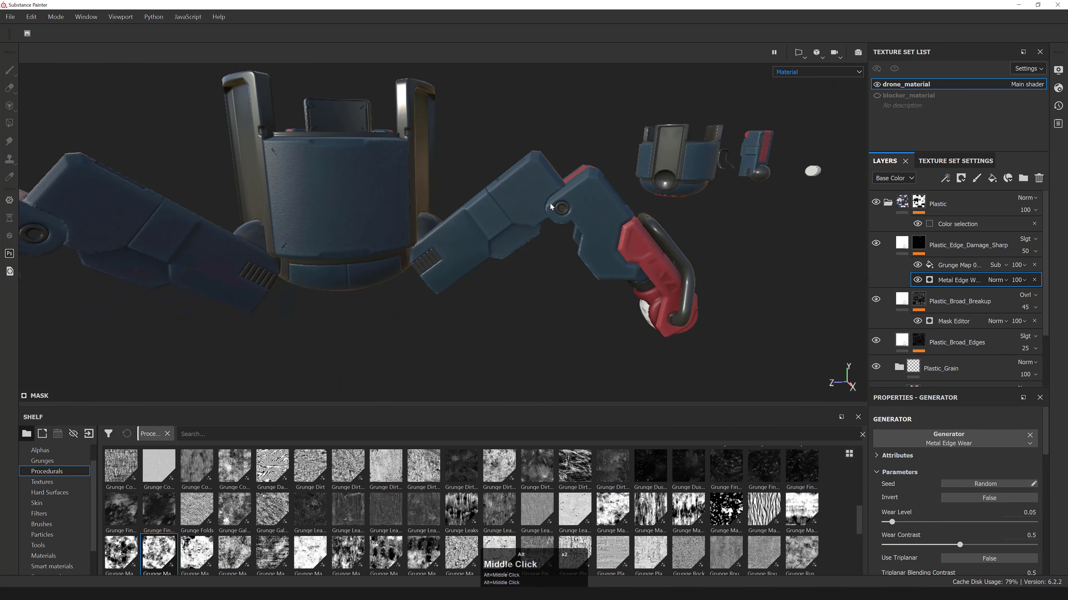
right_click_drag(777, 206, 837, 244, "alt")
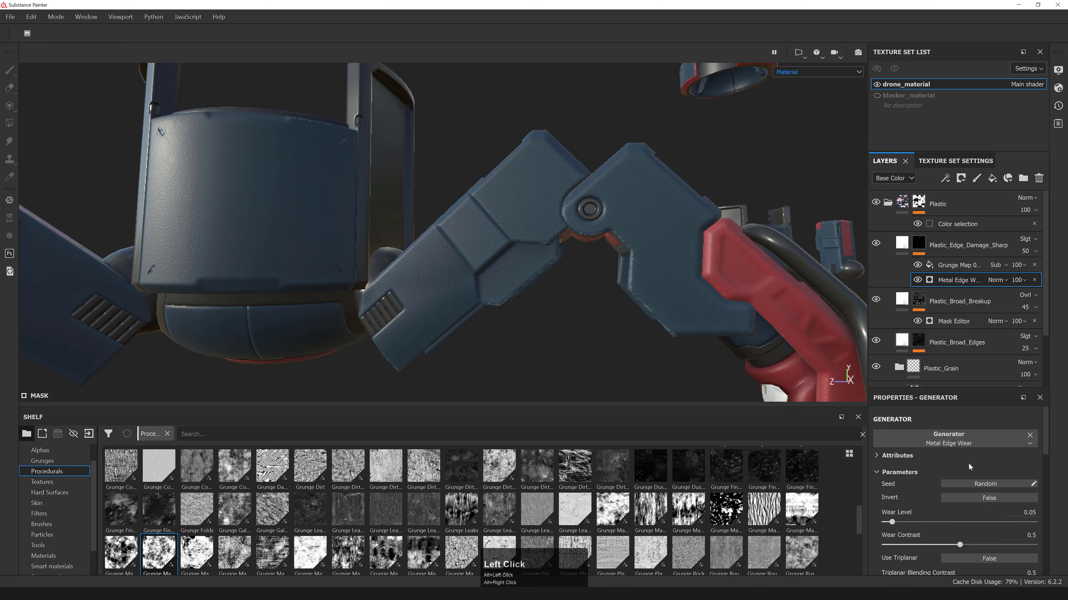
- Turn on Use Triplanar for the Metal Edge Wear generator, comparing the arm's edges with it off and on
mouse_move(892, 522)
left_mouse_down()
mouse_move(1002, 526)
mouse_move(888, 525)
left_mouse_up()
scroll(967, 505, "down", 3)
left_click(993, 458)
left_click_drag(546, 235, 621, 160, "alt")
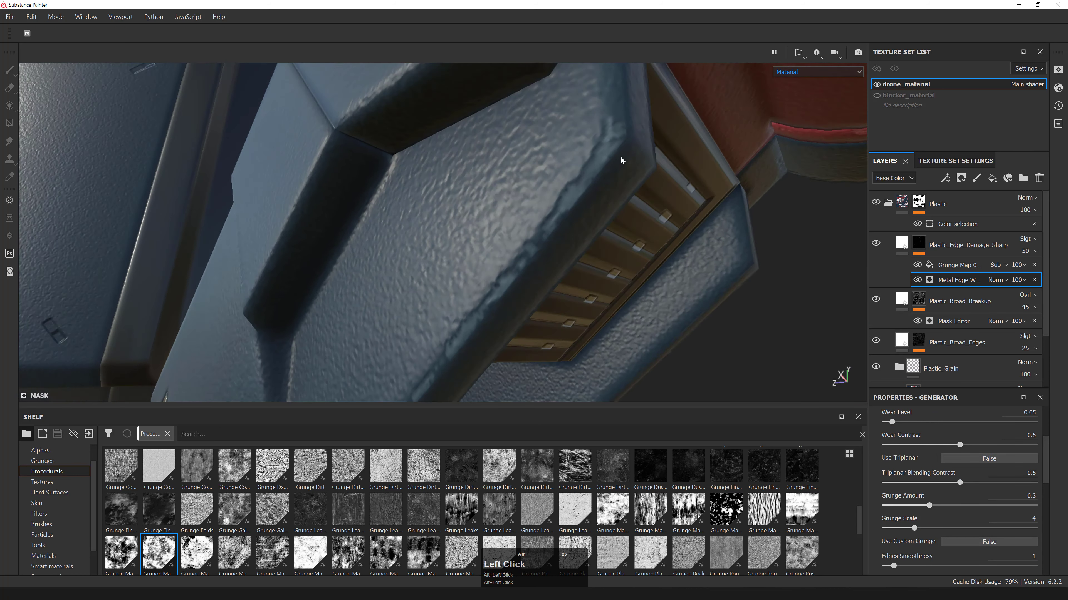
left_click(975, 462)
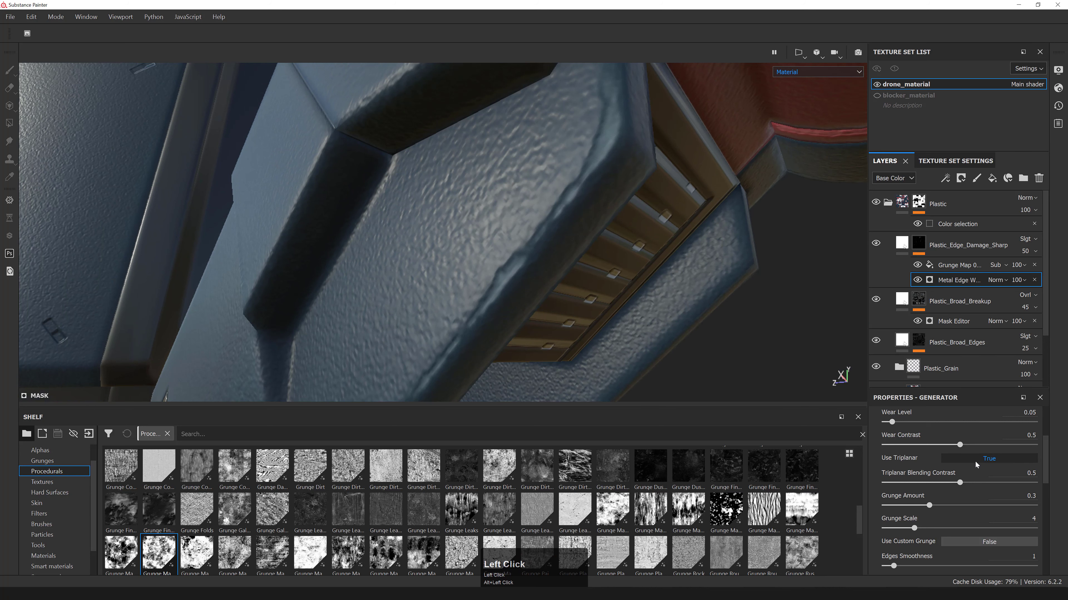
left_click(975, 460)
left_click(977, 464)
right_click_drag(672, 202, 574, 198, "alt")
left_click_drag(575, 198, 742, 253, "alt")
right_click_drag(741, 254, 769, 278, "alt")
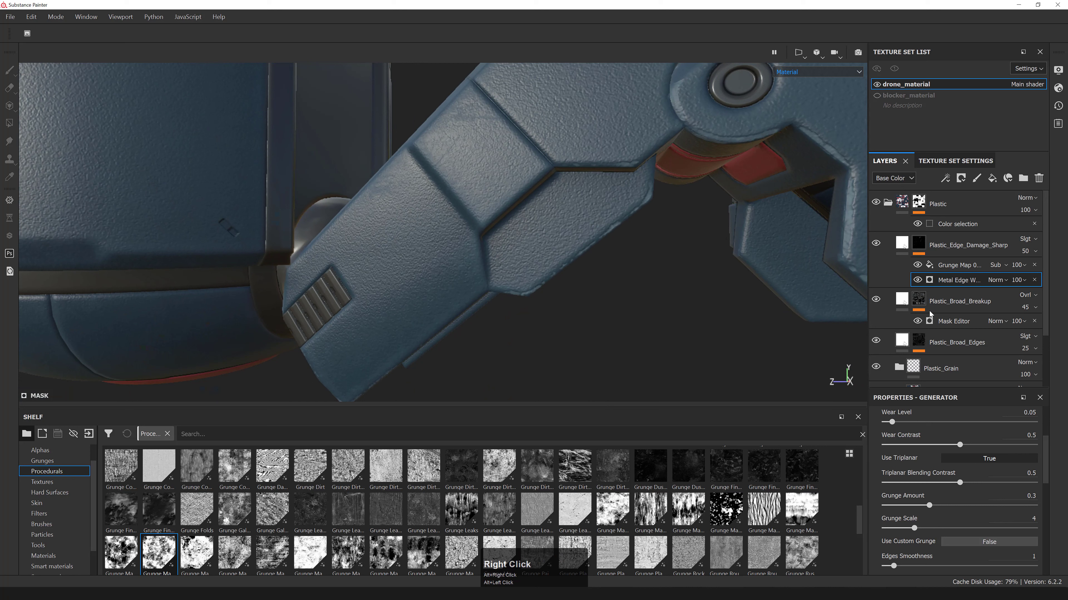
- Switch the projection of the Grunge Map fill in the Plastic_Edge_Damage_Sharp mask to Tri-planar projection
left_click(952, 265)
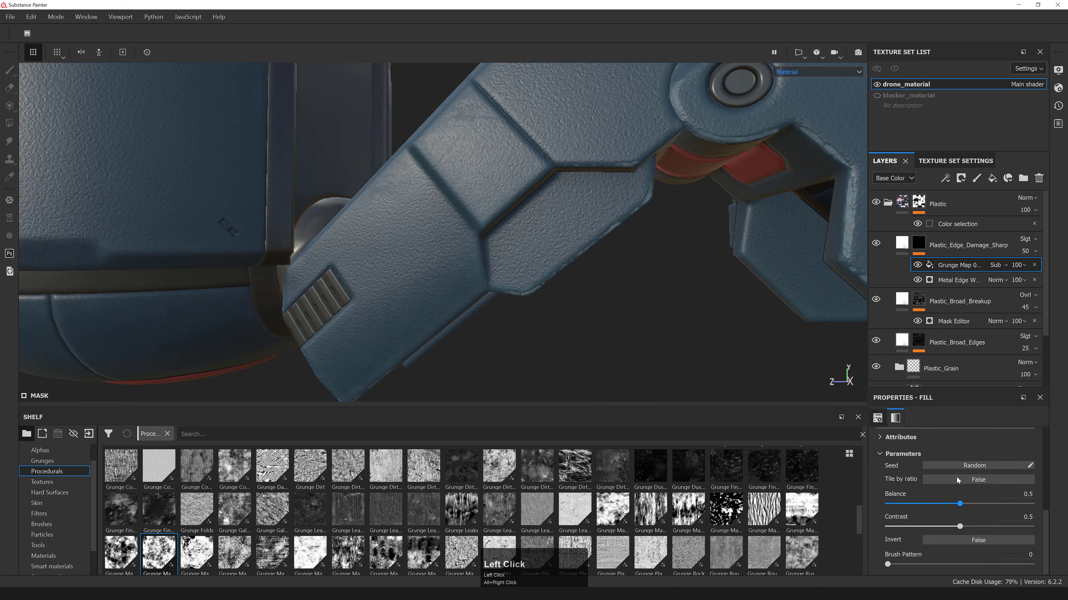
scroll(967, 484, "up", 3)
scroll(931, 504, "down", 3)
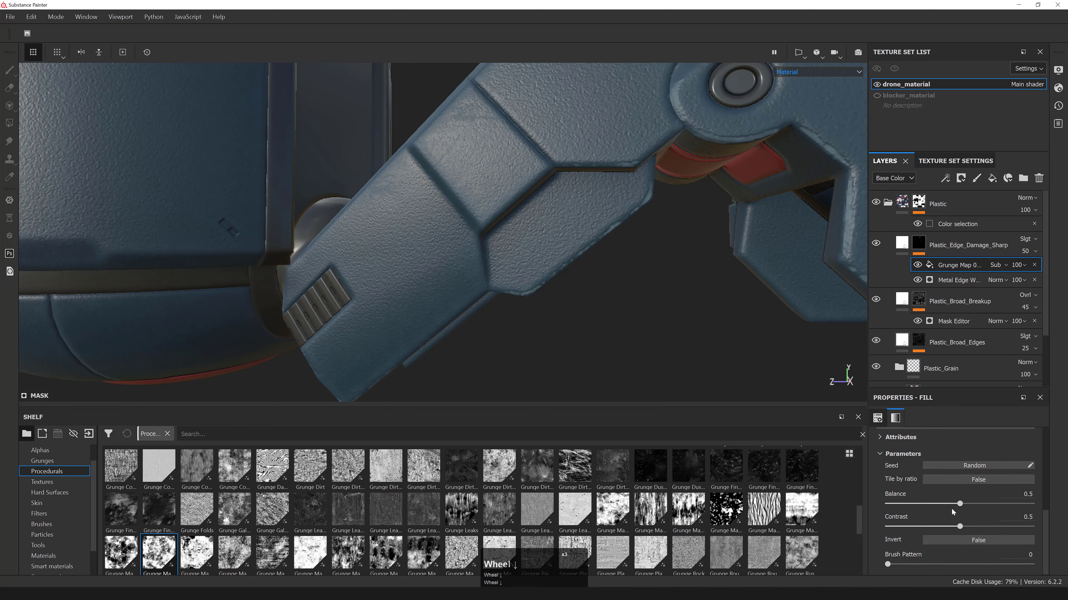
scroll(951, 505, "up", 5)
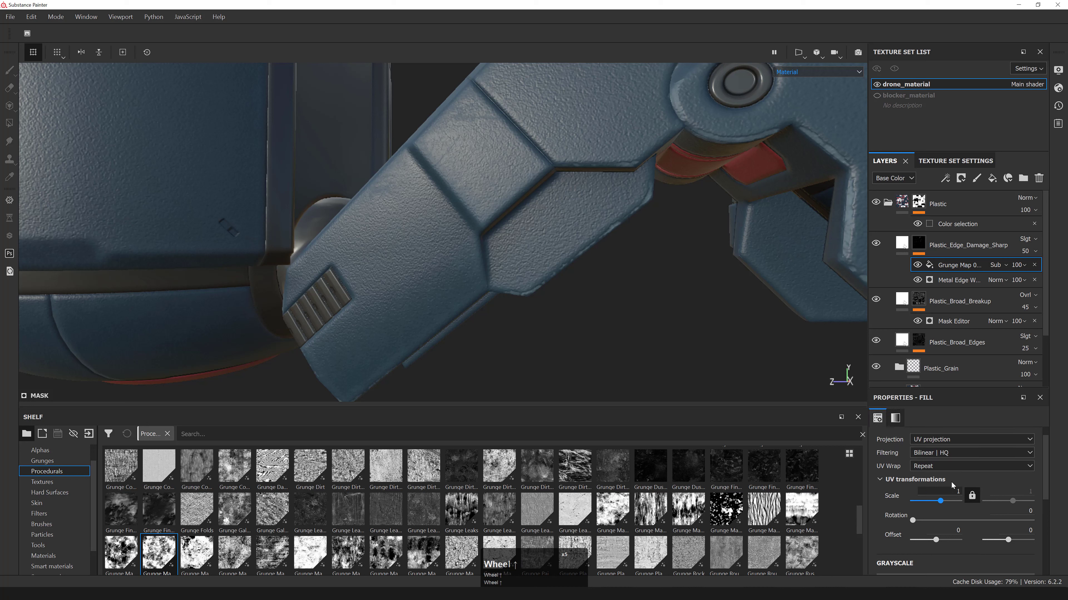
left_click(931, 439)
left_click(931, 451)
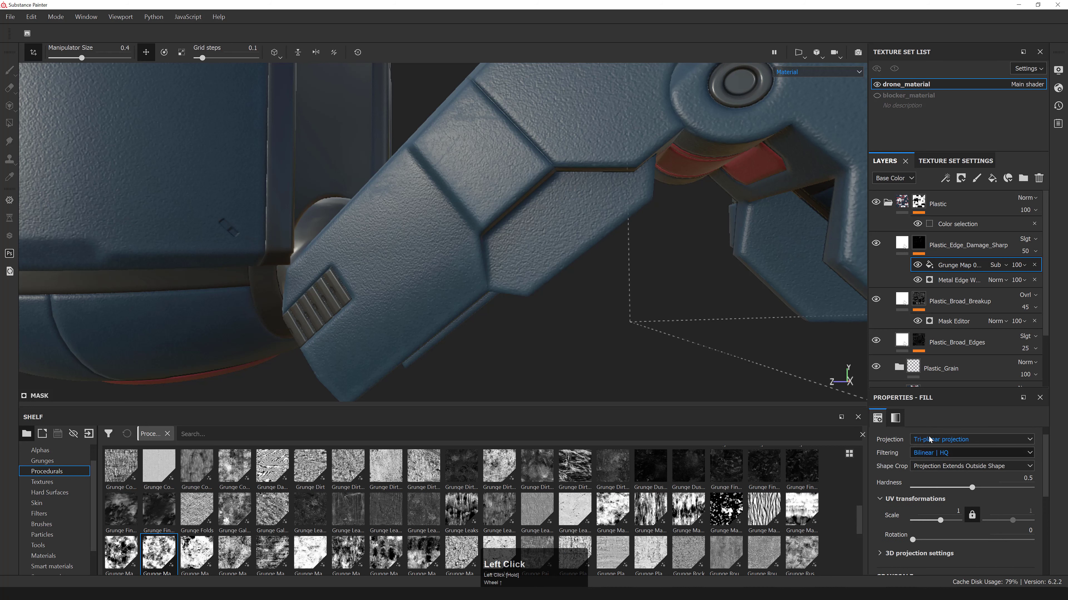
- Set the Grunge Map fill's UV scale to 10 and compare the edges with the fill hidden and shown
left_click(946, 512)
key("ctrl+a")
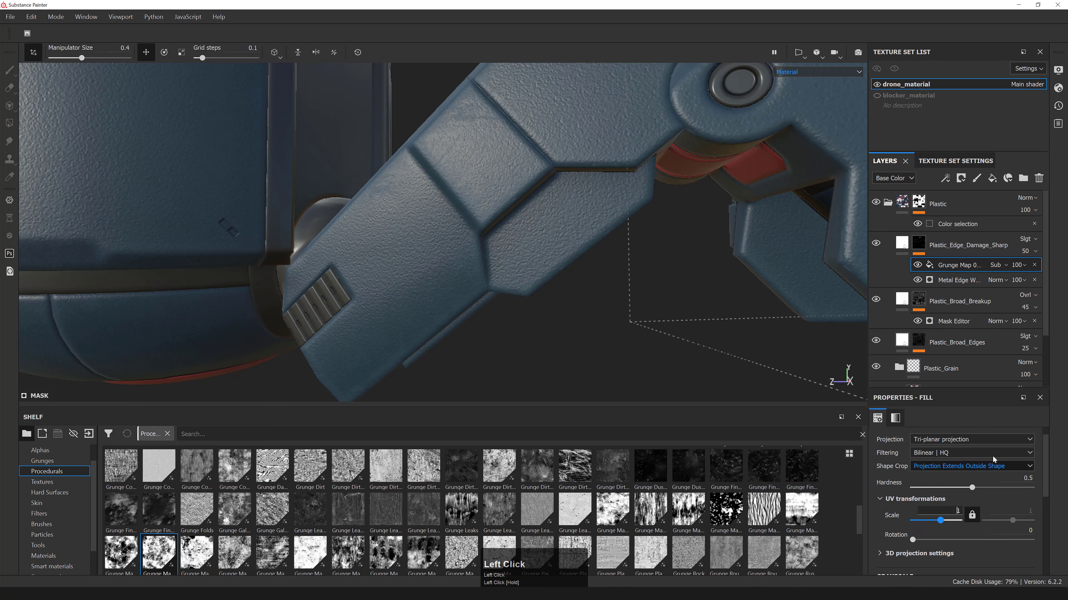
left_click_drag(546, 231, 441, 252, "alt")
type("10")
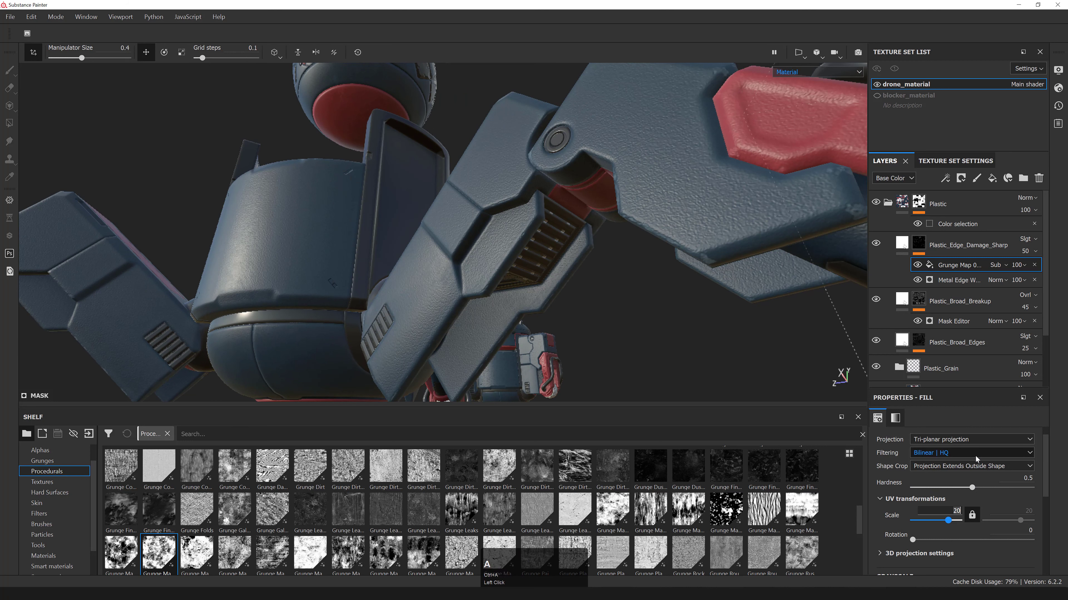
key("Return")
left_click_drag(550, 239, 673, 294, "alt")
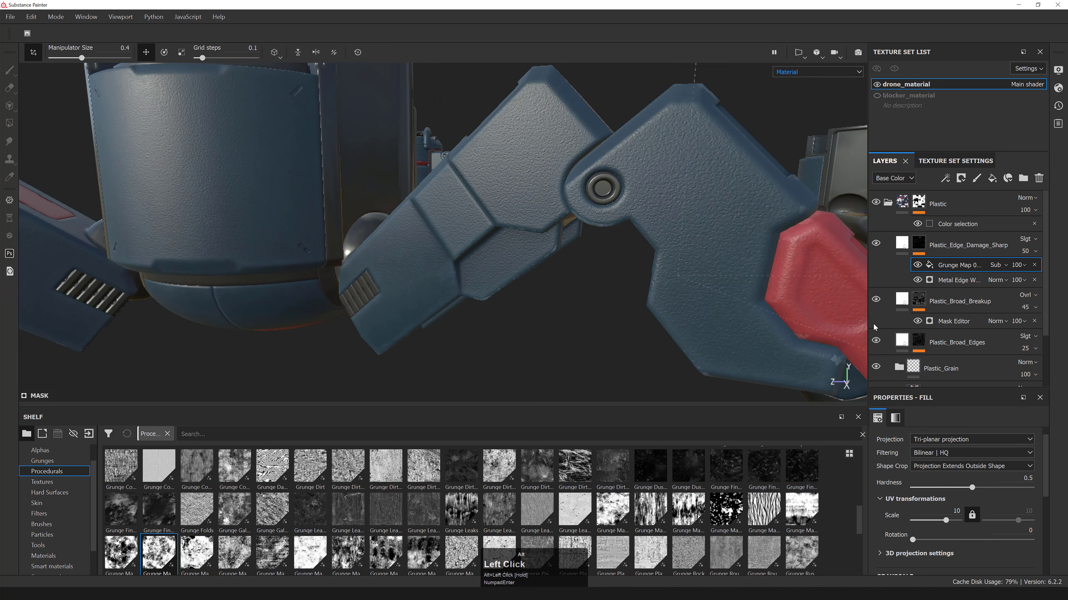
left_click(917, 265)
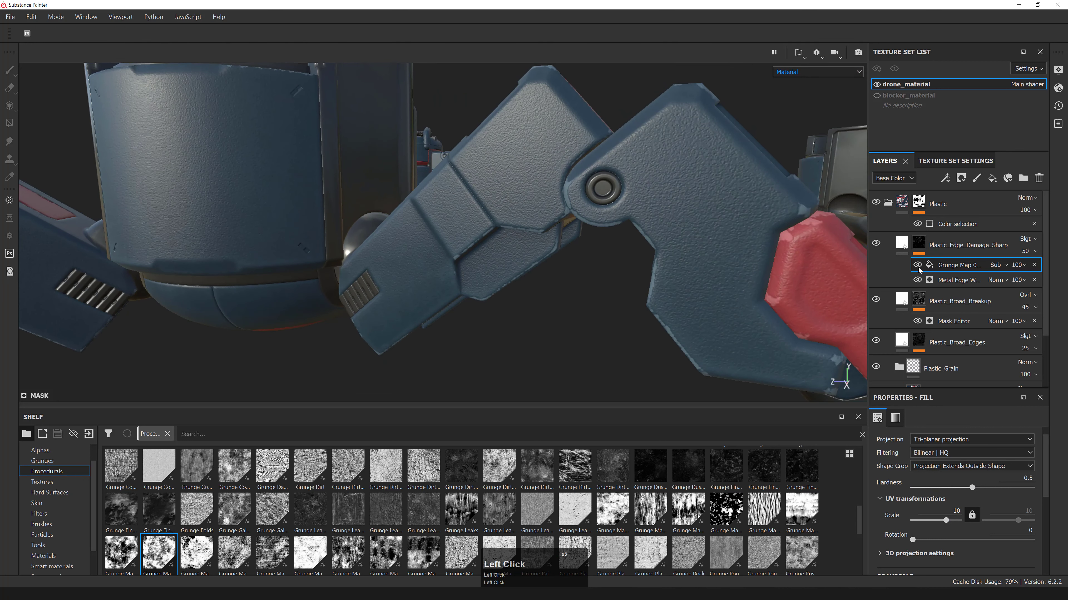
left_click(917, 265)
left_click(918, 265)
left_click(919, 268)
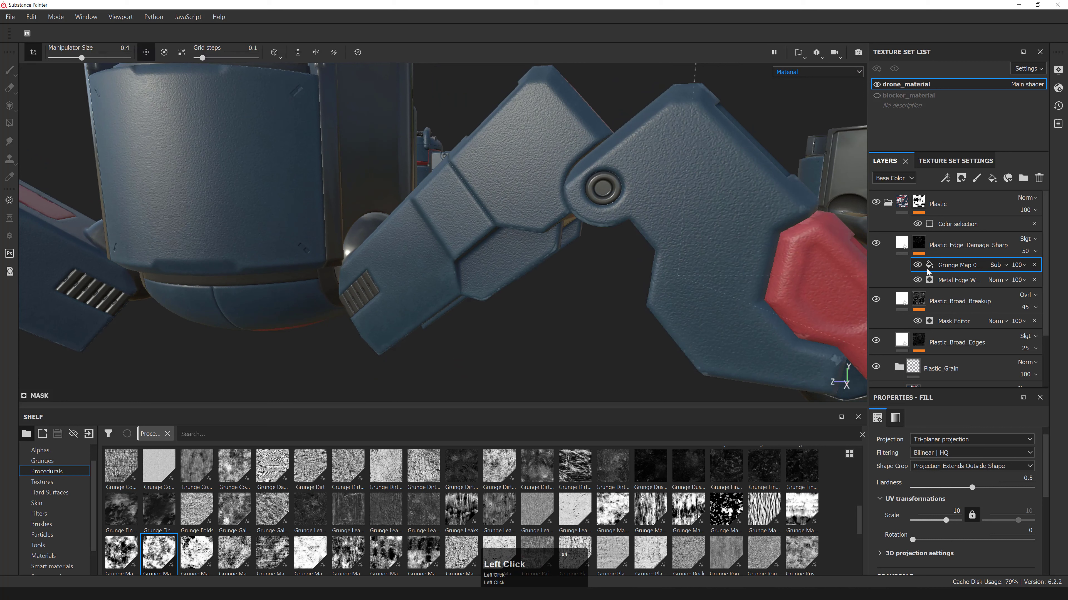
- Set the Grunge Map fill's UV scale to 5 and check its effect on the arm's edges
type("5")
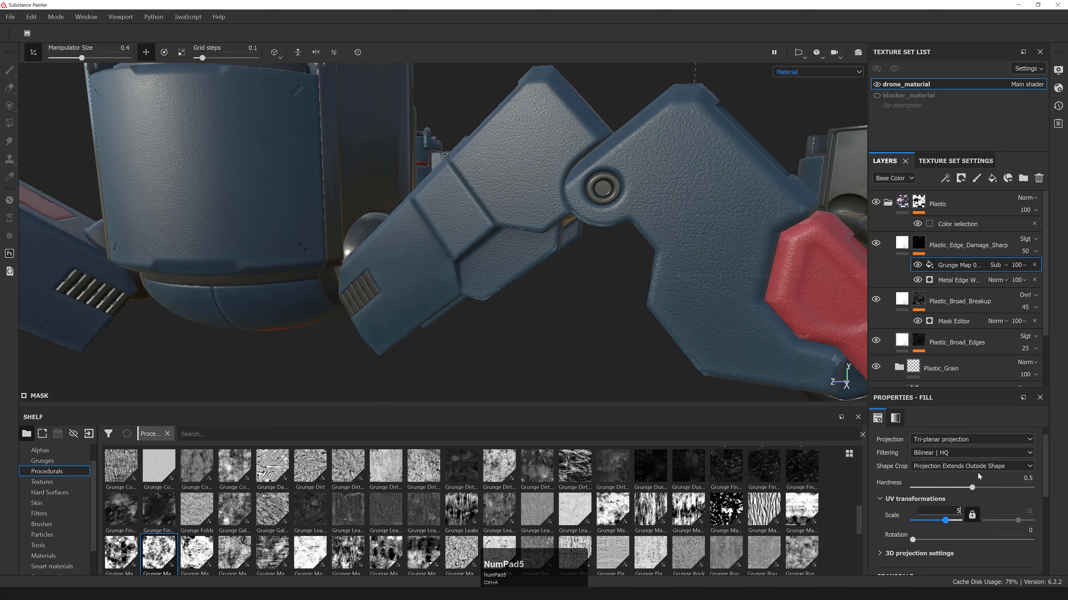
key("KP_Enter")
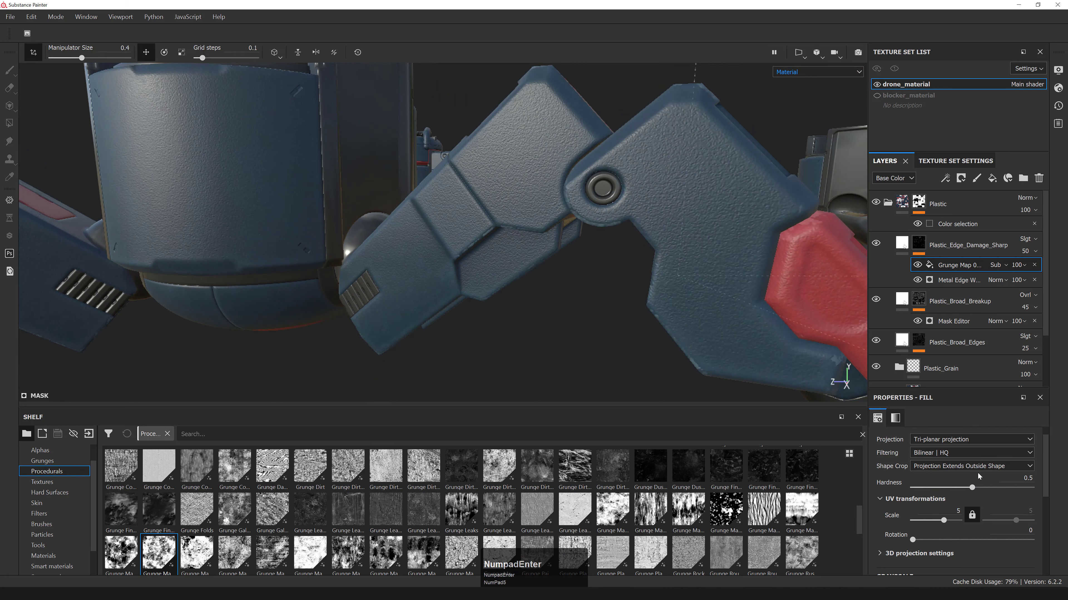
left_click(918, 265)
left_click(918, 265)
right_click_drag(794, 270, 763, 257, "alt")
left_click_drag(763, 256, 729, 248, "alt")
middle_click_drag(729, 248, 646, 253, "alt")
right_click_drag(645, 252, 608, 241, "alt+shift")
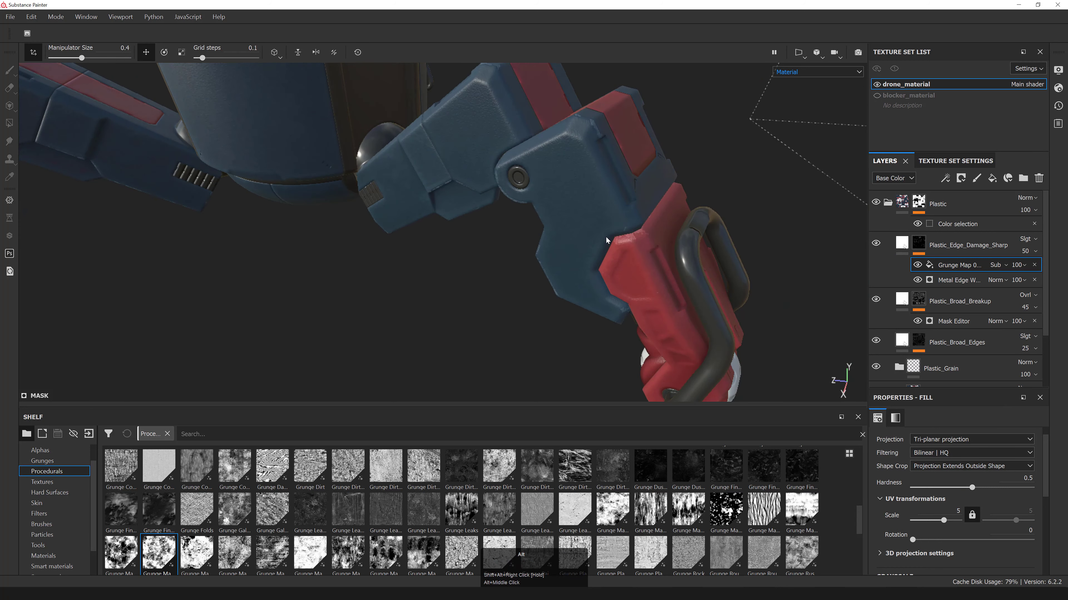
left_click_drag(606, 239, 591, 210, "alt")
middle_click_drag(591, 210, 599, 189, "alt")
mouse_move(599, 189)
left_mouse_down("alt")
mouse_move(689, 196)
mouse_move(609, 202)
left_mouse_up("alt")
- Return the Grunge Map fill in the edge damage mask to UV projection
left_click(951, 439)
left_click(949, 453)
right_click_drag(474, 208, 530, 217, "alt")
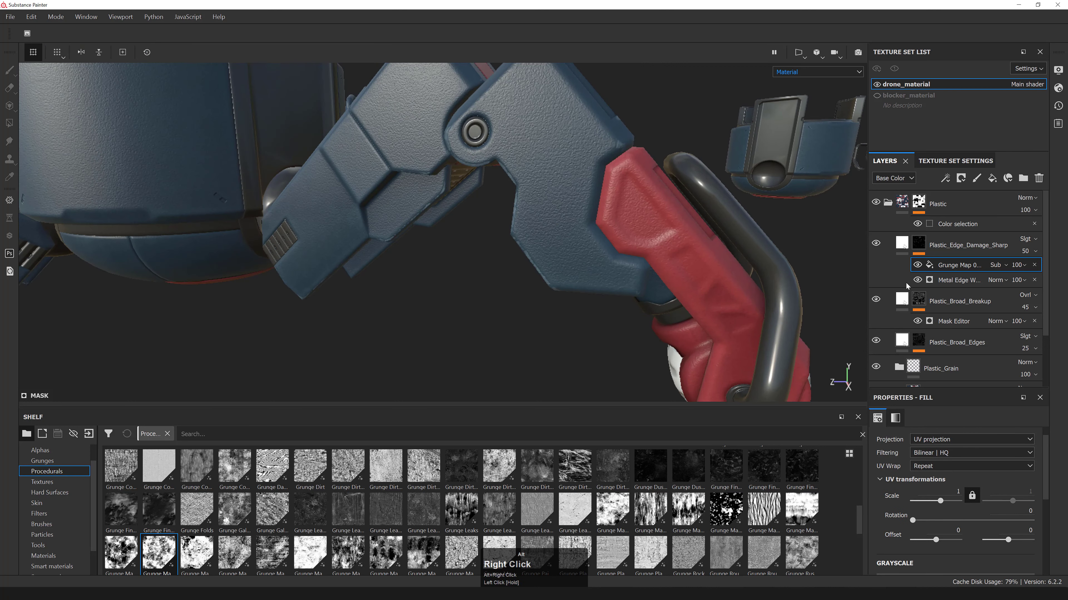
- Compare the arm's edge damage from several angles with the Grunge Map fill hidden and shown
left_click(921, 267)
left_click(921, 267)
left_click(919, 266)
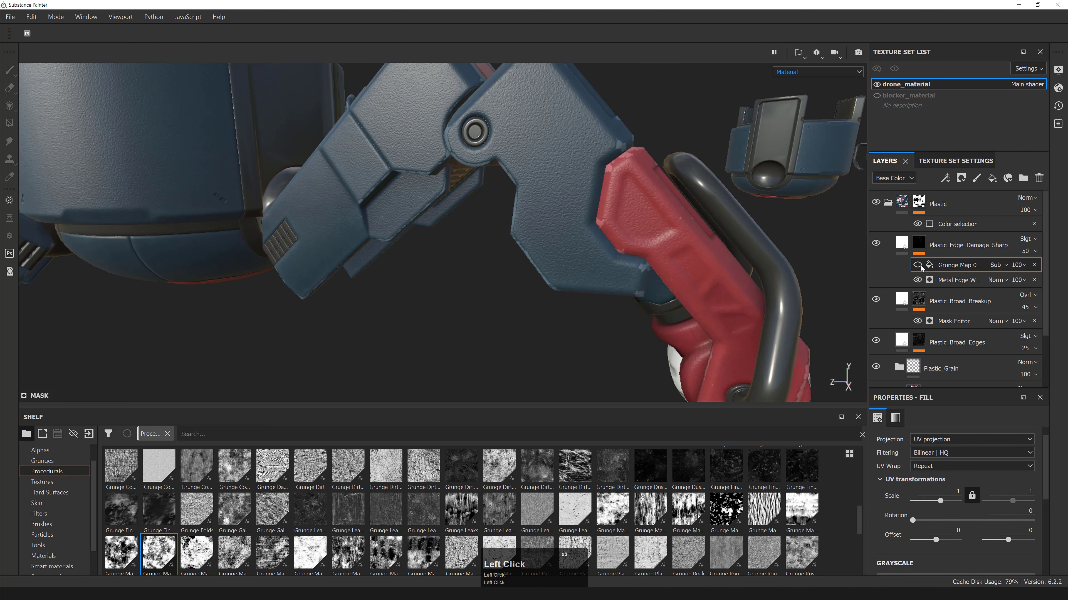
left_click(920, 266)
left_click_drag(563, 202, 533, 248, "alt")
middle_click_drag(534, 248, 547, 225, "alt")
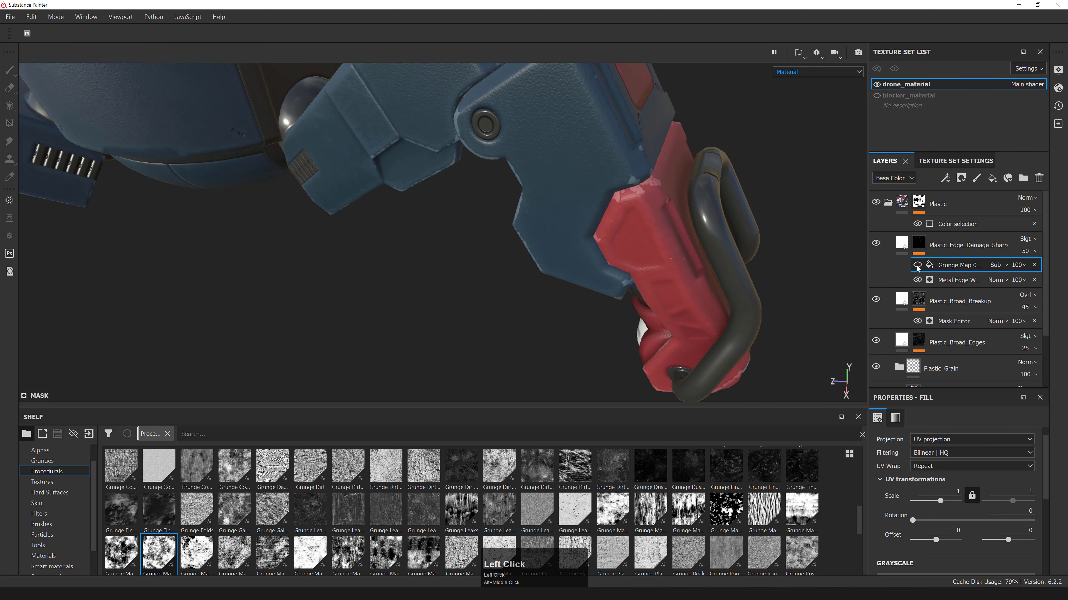
left_click_drag(631, 193, 596, 227, "alt")
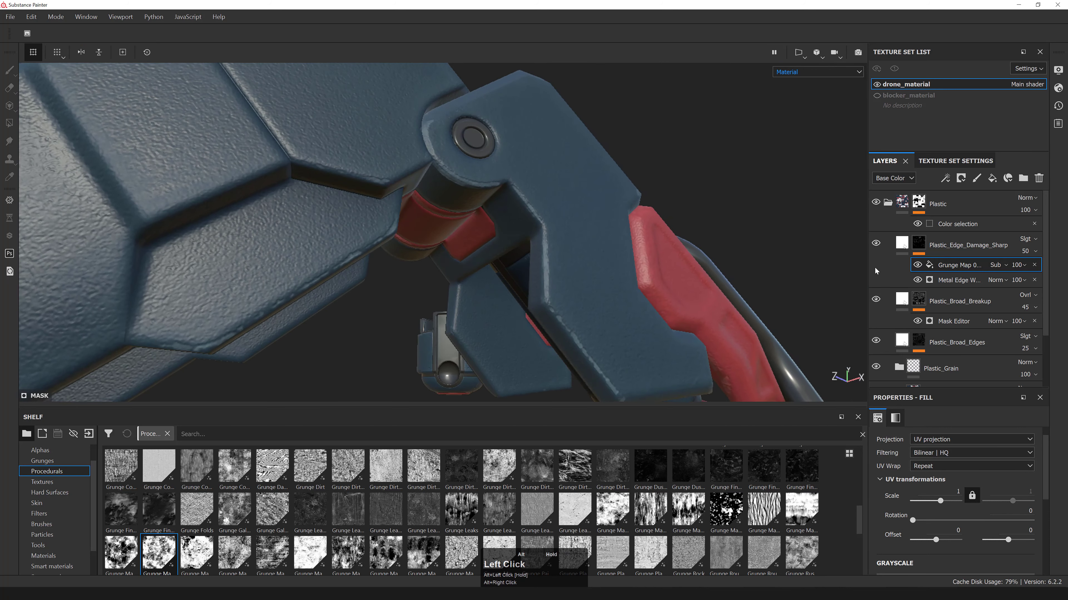
double_click(919, 266)
left_click_drag(778, 252, 836, 265, "alt")
right_click_drag(836, 265, 816, 270, "alt")
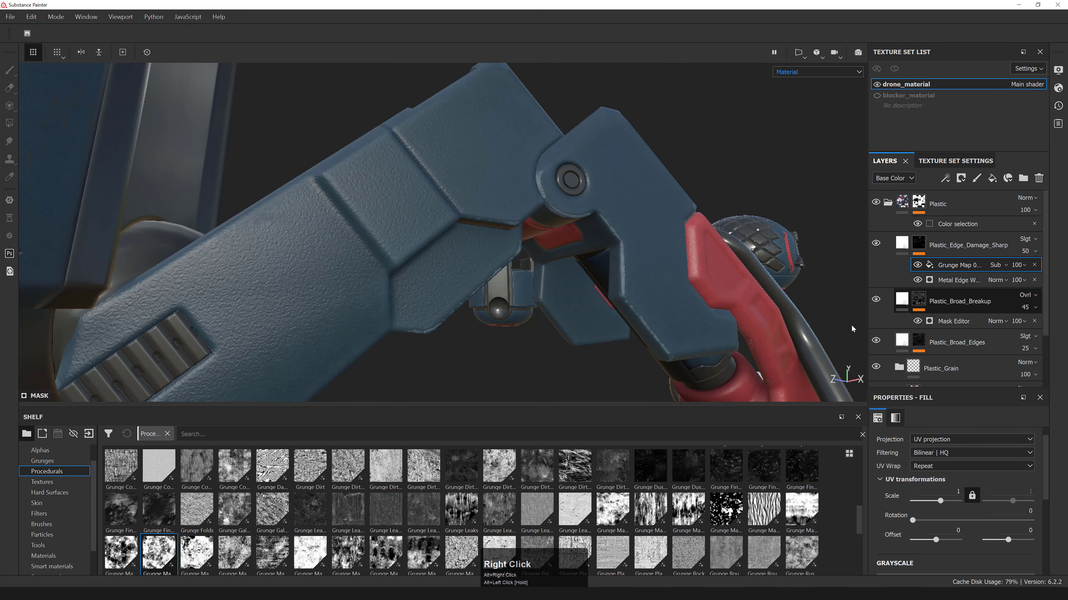
left_click_drag(783, 323, 722, 328, "alt")
- Set the balance of the Grunge Map 008 fill in the edge damage mask to 0.6
scroll(964, 531, "down", 1)
scroll(965, 531, "down", 4)
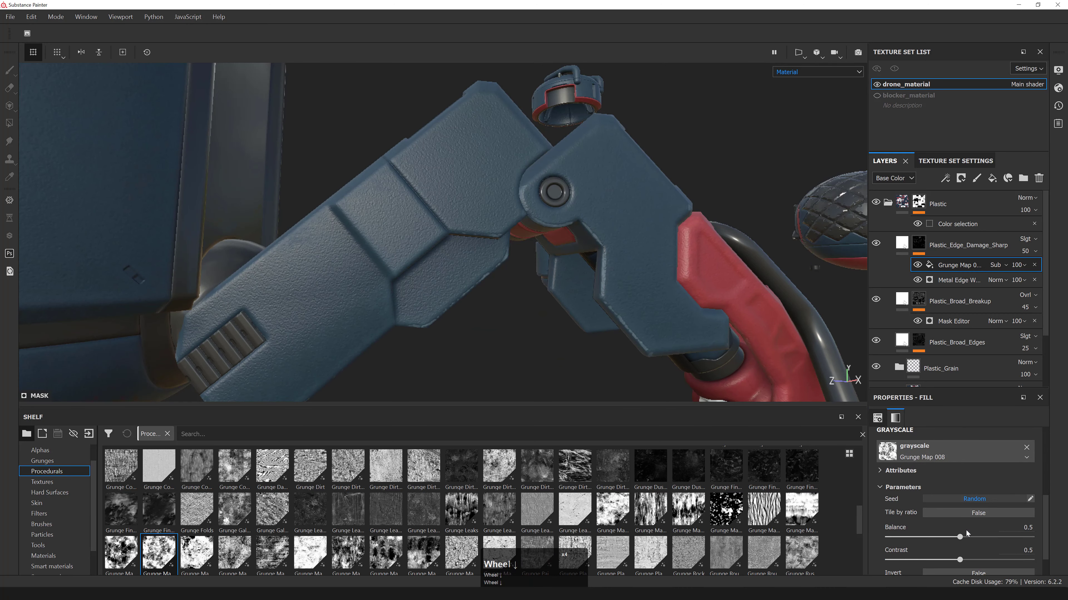
left_click_drag(964, 540, 994, 533)
key("ctrl+z")
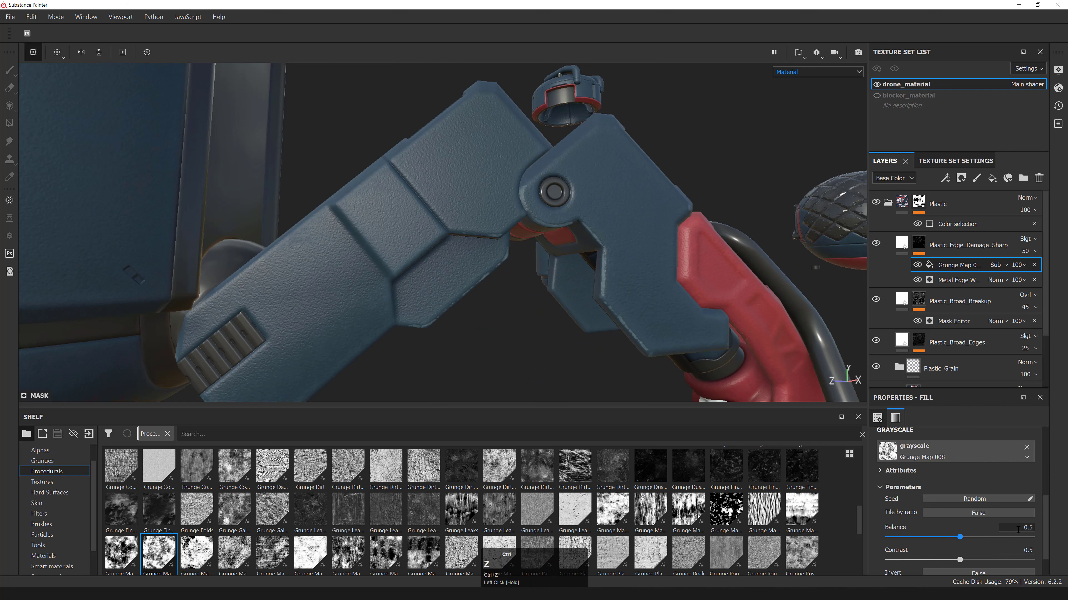
left_click(1019, 529)
key("ctrl+a")
type(".6")
key("Return")
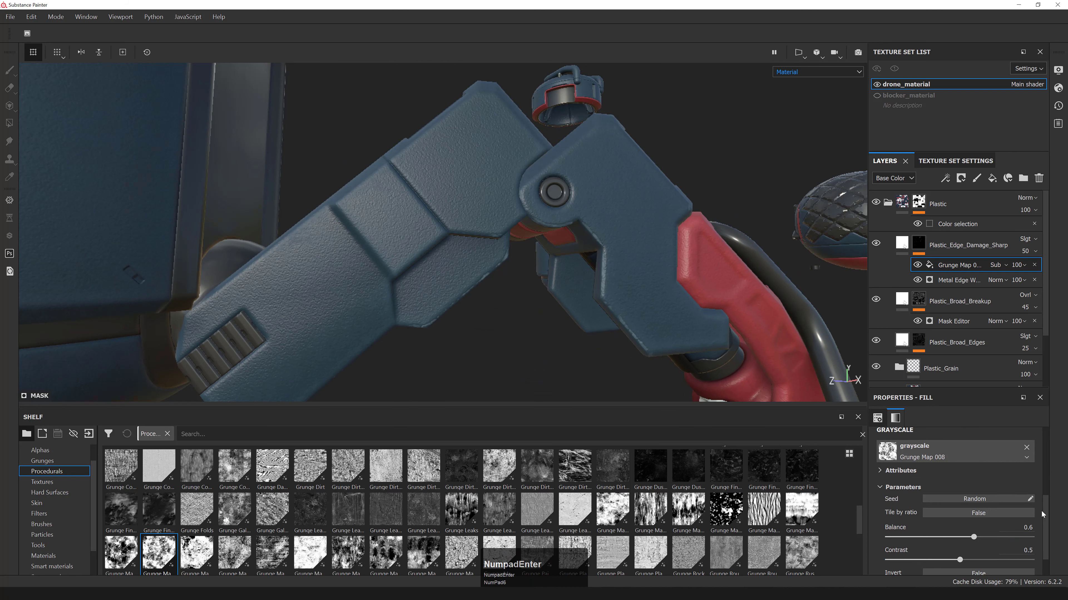
left_click_drag(471, 269, 500, 278, "alt")
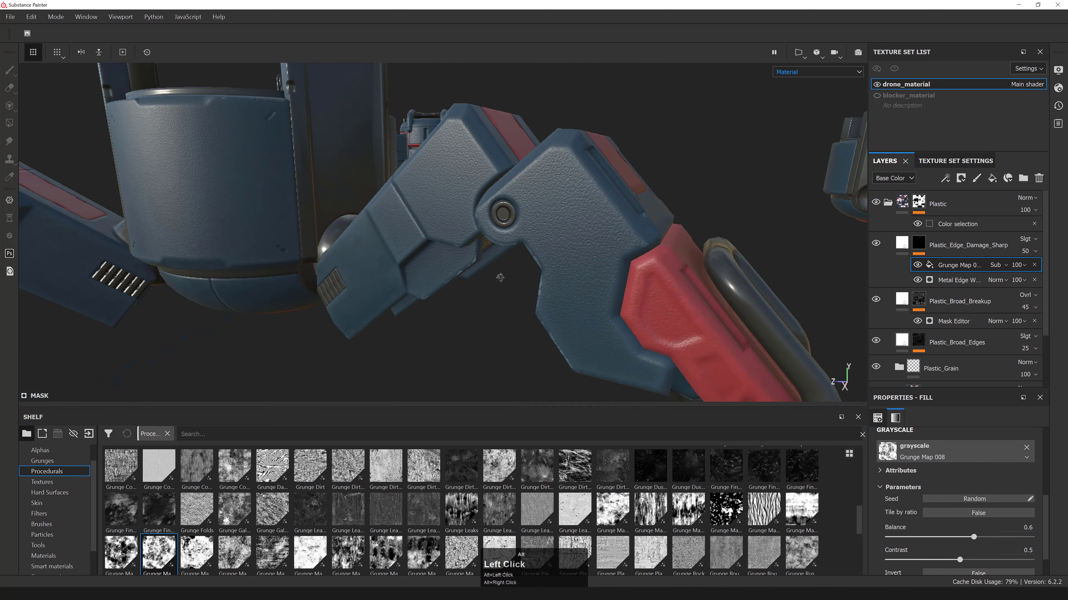
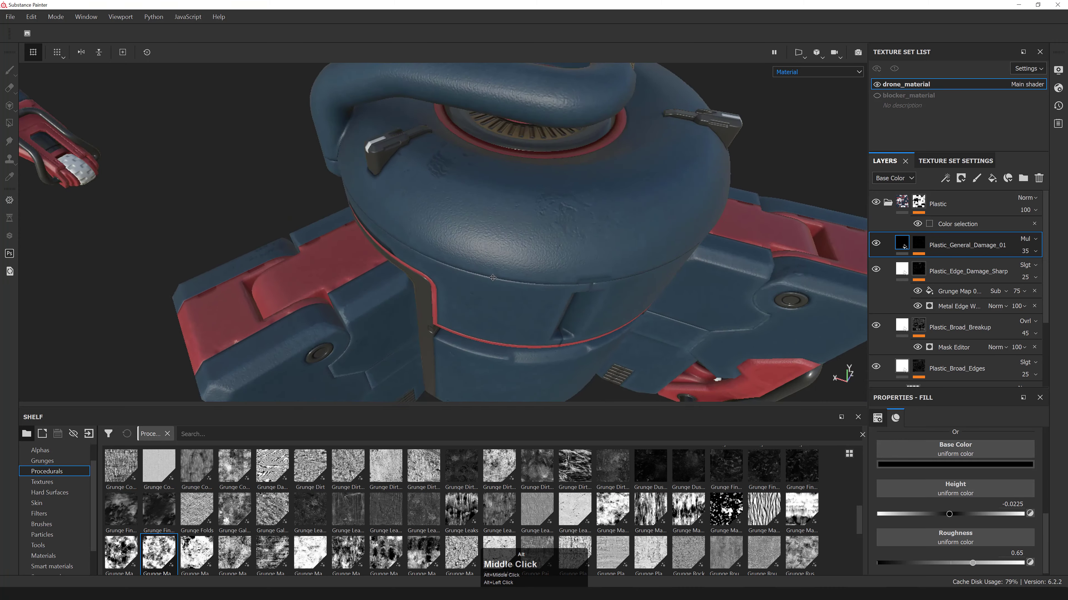
- Open the mask of Plastic_General_Damage_01 and examine the damage patches on the drone's rounded top shell
left_click_drag(450, 286, 433, 319, "alt")
middle_click_drag(433, 319, 452, 324, "alt")
left_click(924, 247)
left_click(921, 254)
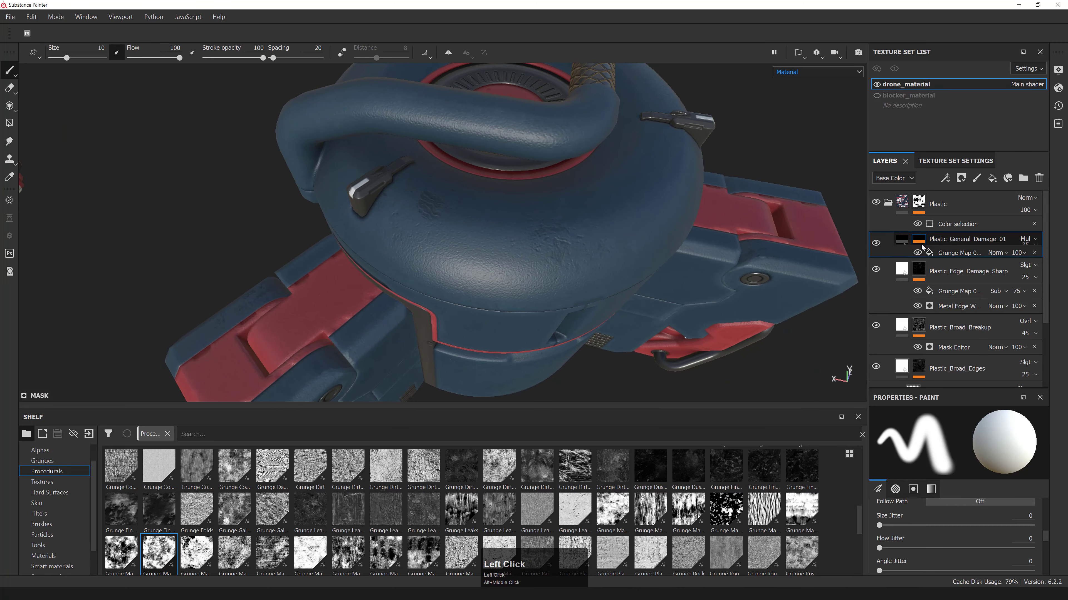
left_click_drag(442, 201, 539, 219, "alt")
right_click_drag(538, 220, 431, 250, "alt")
middle_click_drag(431, 250, 465, 225, "alt")
left_click_drag(465, 226, 559, 190, "alt")
right_click_drag(559, 189, 669, 207, "alt")
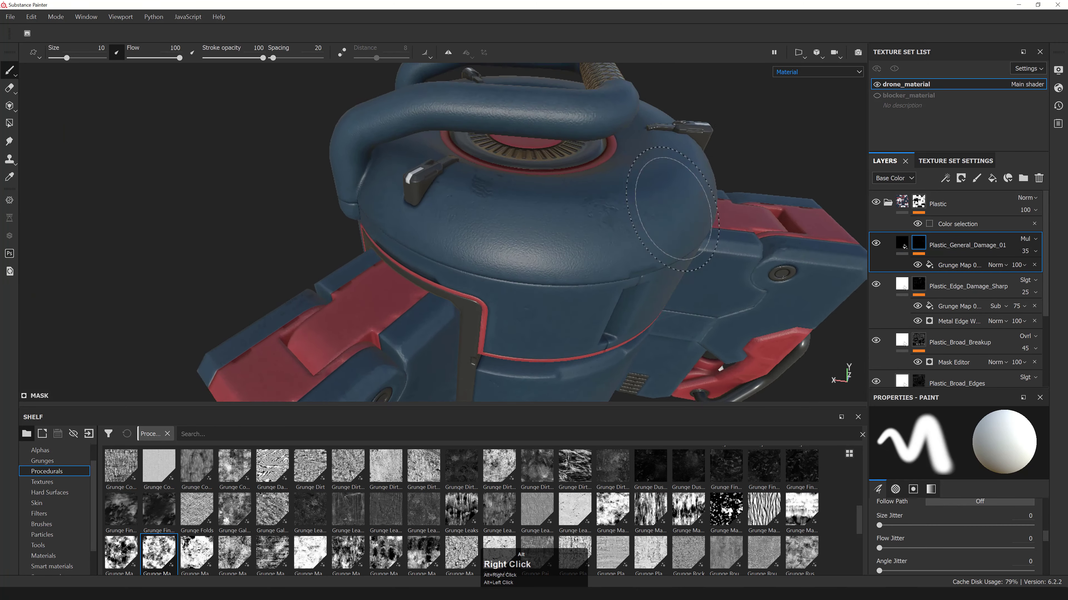
left_click_drag(669, 207, 588, 227, "alt")
middle_click_drag(589, 227, 553, 203, "alt")
left_click_drag(553, 203, 449, 229, "alt")
- Try a paint effect in the mask of Plastic_General_Damage_01 over the top shell's damage, and delete the effect
right_click(918, 248)
left_click(979, 282)
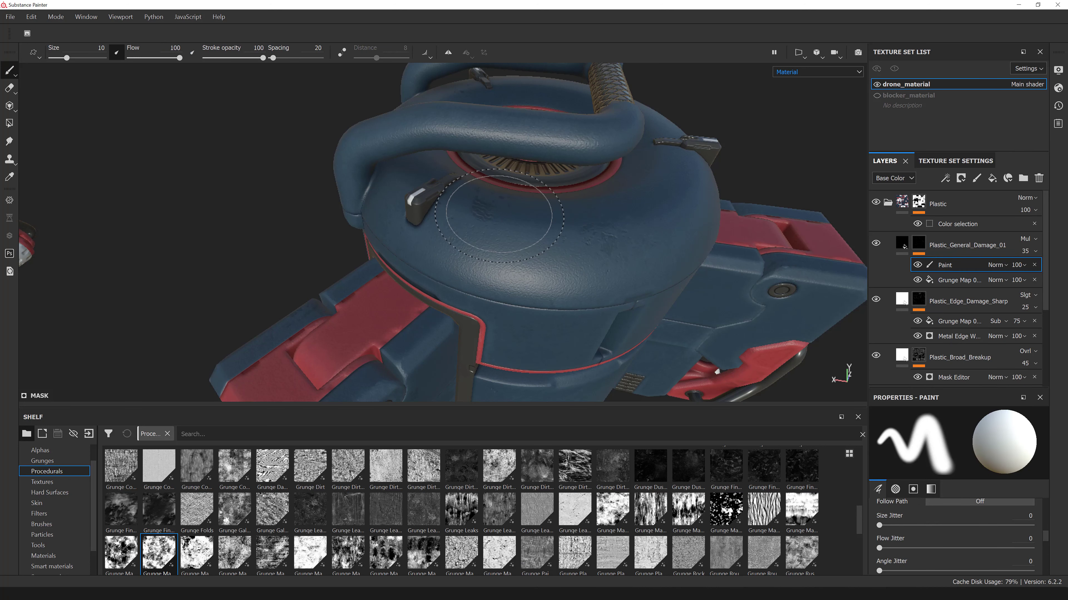
right_click(500, 216, "alt")
key("x")
left_click_drag(500, 216, 521, 227, "alt")
right_click_drag(521, 227, 596, 252, "alt")
left_click(918, 266)
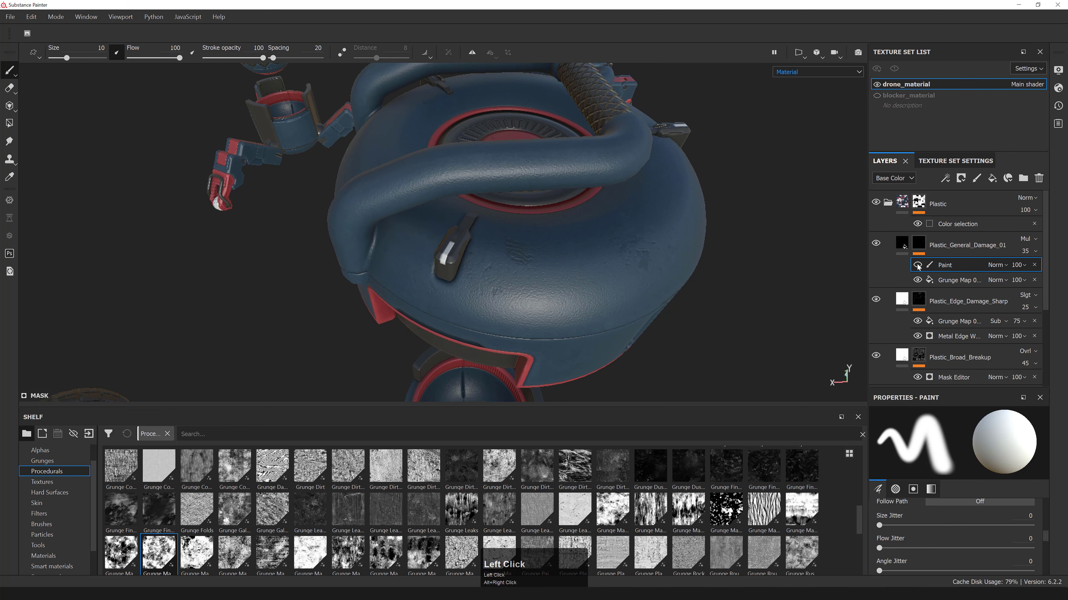
left_click(918, 265)
left_click(1036, 265)
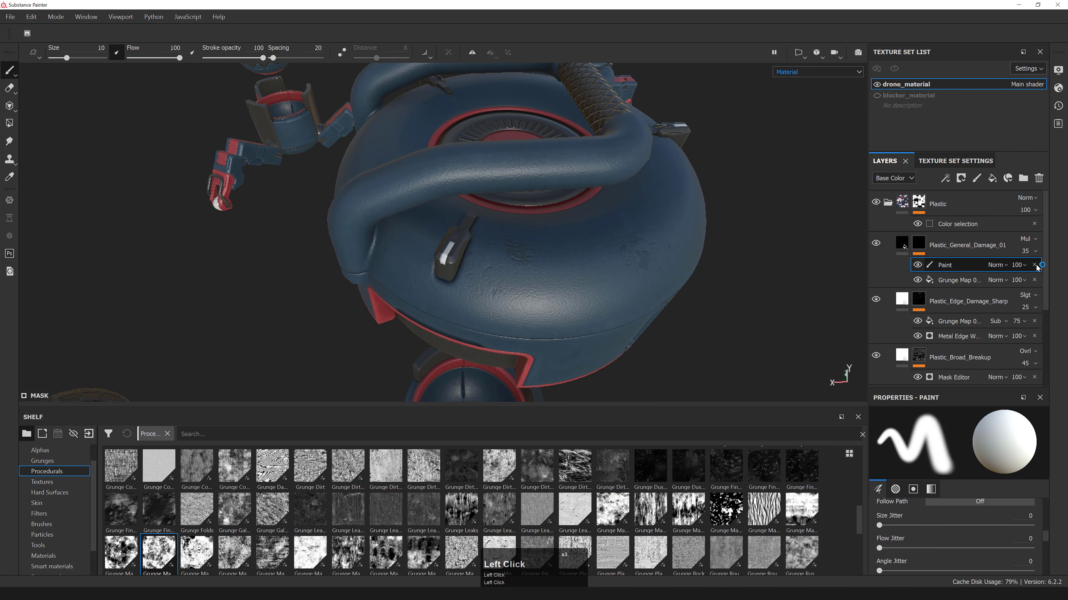
- Examine how the general damage is distributed across the drone's separate parts
left_click_drag(748, 227, 510, 152, "alt")
right_click_drag(510, 153, 147, 219, "alt")
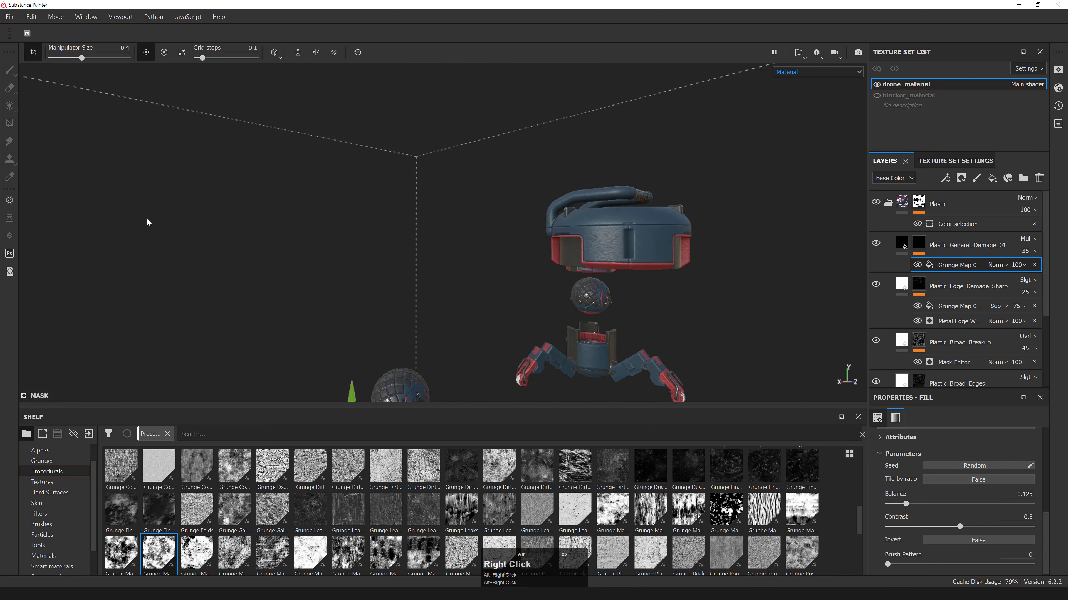
middle_click_drag(574, 284, 528, 233, "alt")
left_click_drag(528, 234, 177, 239, "alt")
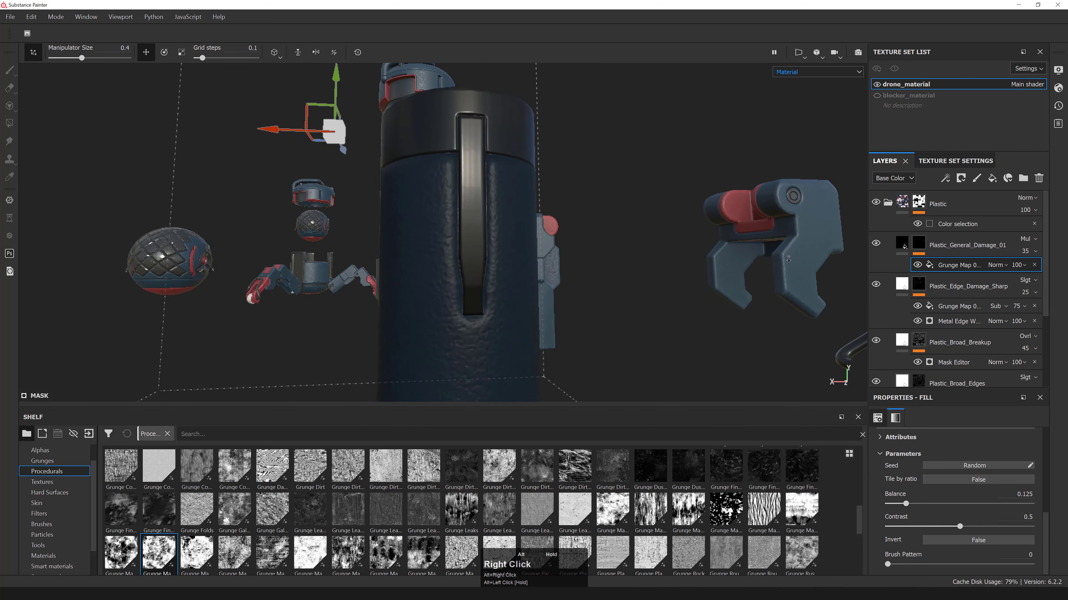
right_click_drag(177, 239, 153, 239, "alt")
middle_click_drag(454, 215, 533, 182, "alt")
left_click_drag(533, 182, 735, 192, "alt")
right_click_drag(735, 192, 622, 214, "alt")
middle_click_drag(496, 240, 538, 216, "alt")
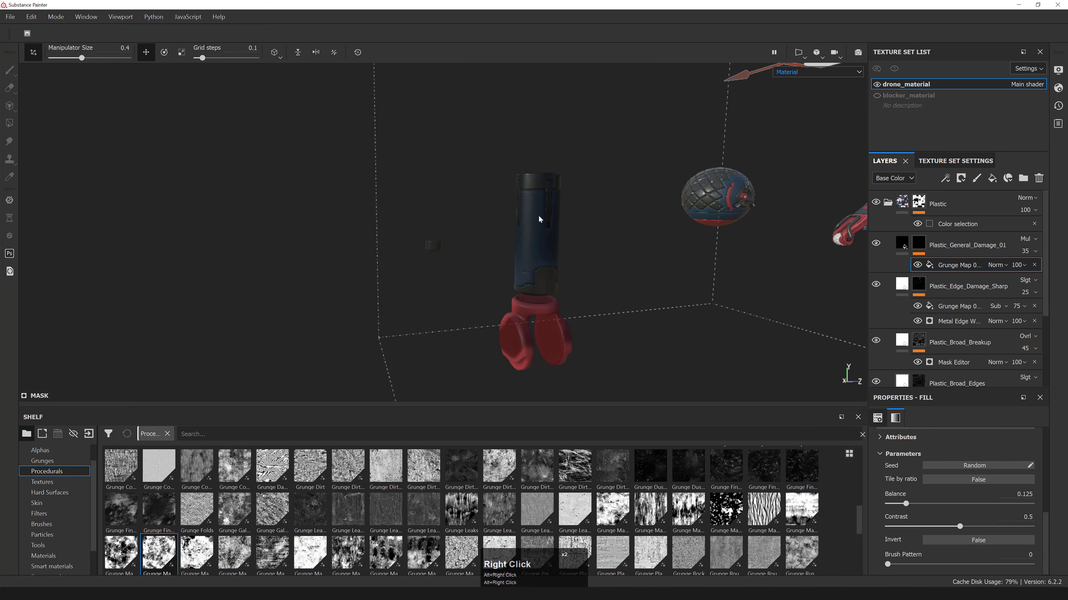
left_click_drag(537, 216, 469, 222, "alt")
right_click_drag(470, 225, 438, 204, "alt")
left_click_drag(559, 248, 504, 251, "alt")
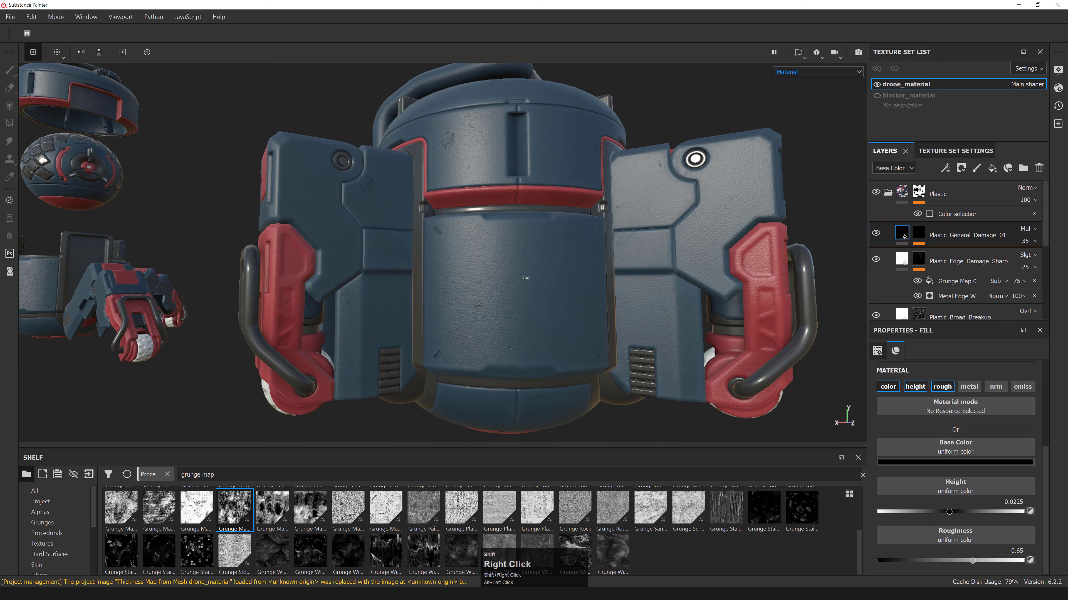
right_click_drag(505, 252, 539, 253, "shift")
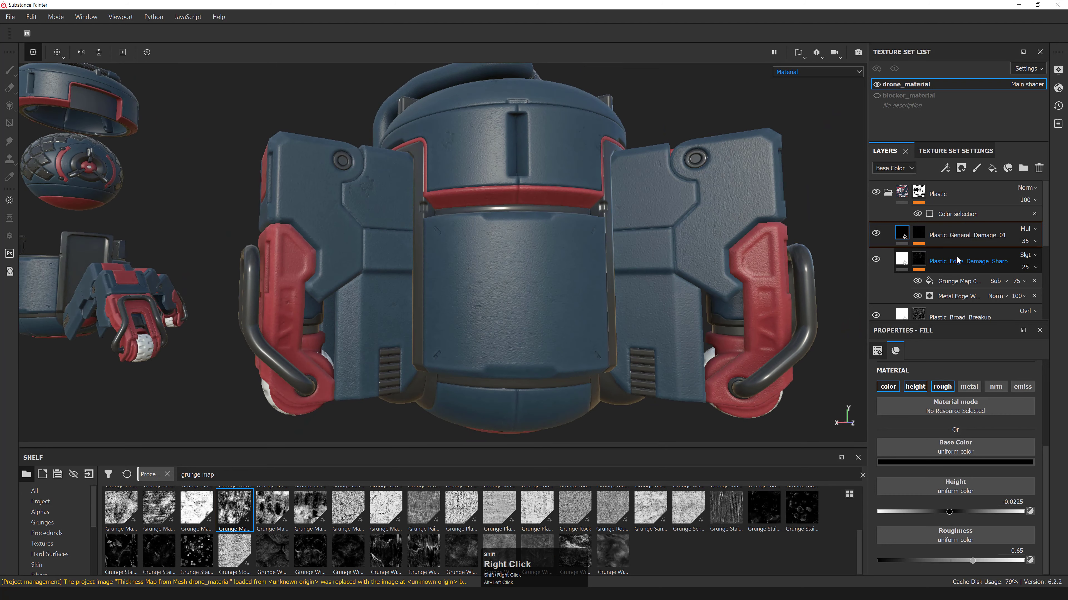
- Compare the drone's back with Plastic_General_Damage_01 hidden and shown, and set the layer's opacity to 25
scroll(937, 259, "down", 6, "shift")
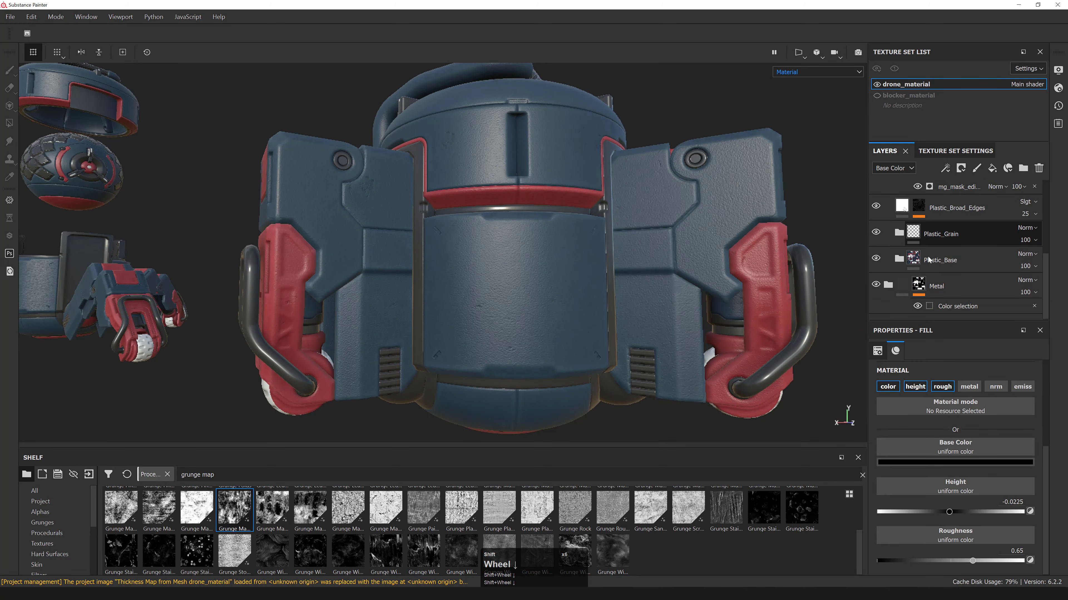
left_click_drag(525, 252, 542, 273, "alt")
scroll(937, 252, "up", 10)
left_click(967, 235)
left_click(876, 233)
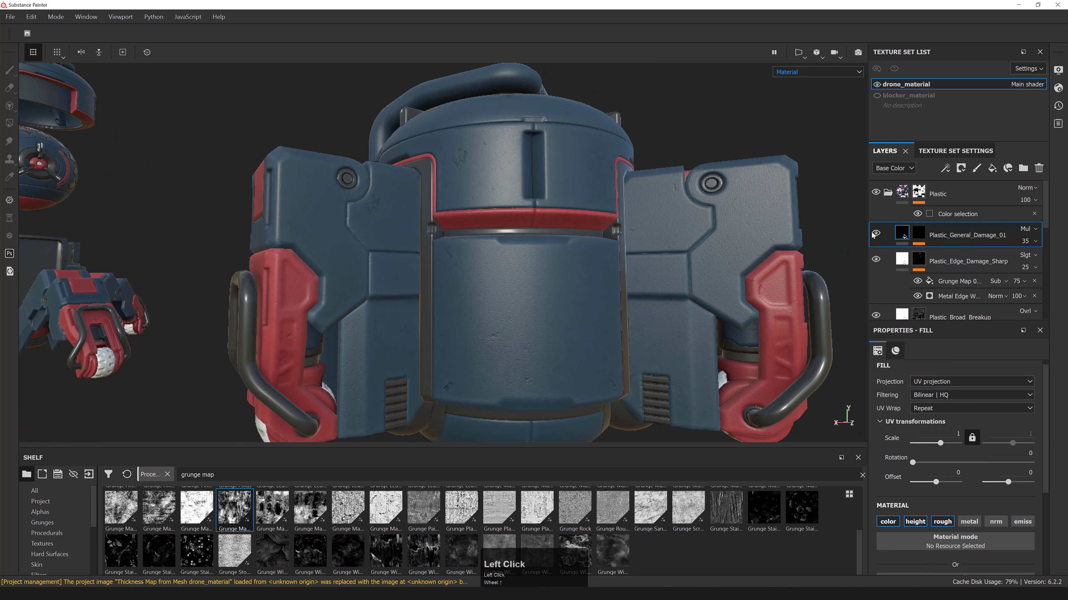
left_click(876, 233)
left_click(1034, 241)
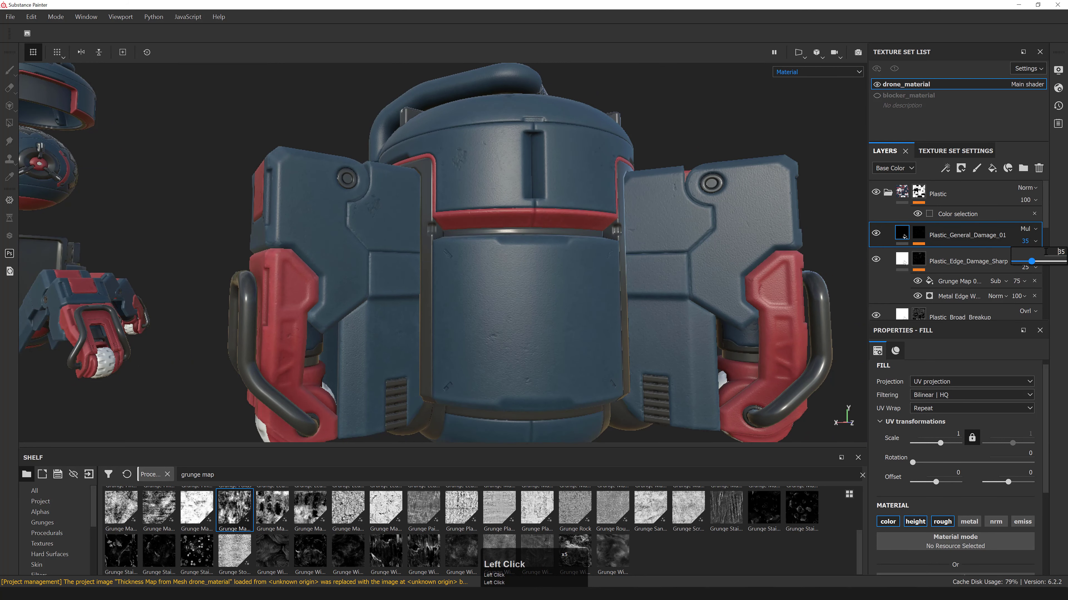
type("25")
key("Return")
- Examine the general damage on the drone's back panel and arms from several angles and under different lighting
left_click_drag(523, 227, 541, 253, "alt")
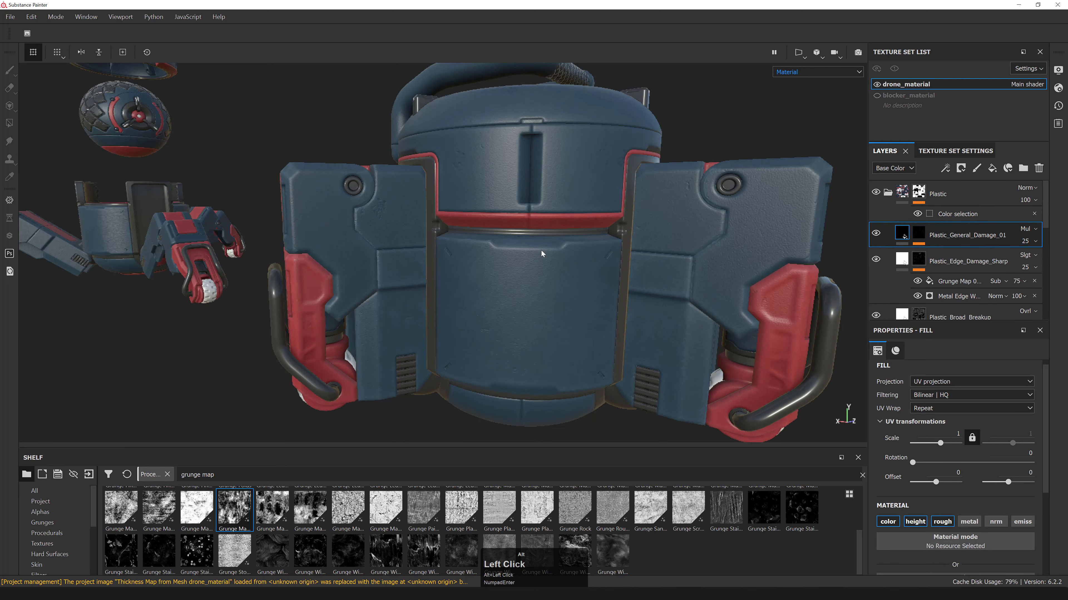
right_click_drag(541, 252, 530, 223, "alt")
left_click_drag(529, 224, 532, 202, "alt")
right_click_drag(531, 206, 610, 231, "shift")
middle_click_drag(610, 232, 596, 230, "alt")
left_click_drag(595, 229, 617, 217, "alt")
right_click_drag(618, 216, 605, 221, "alt")
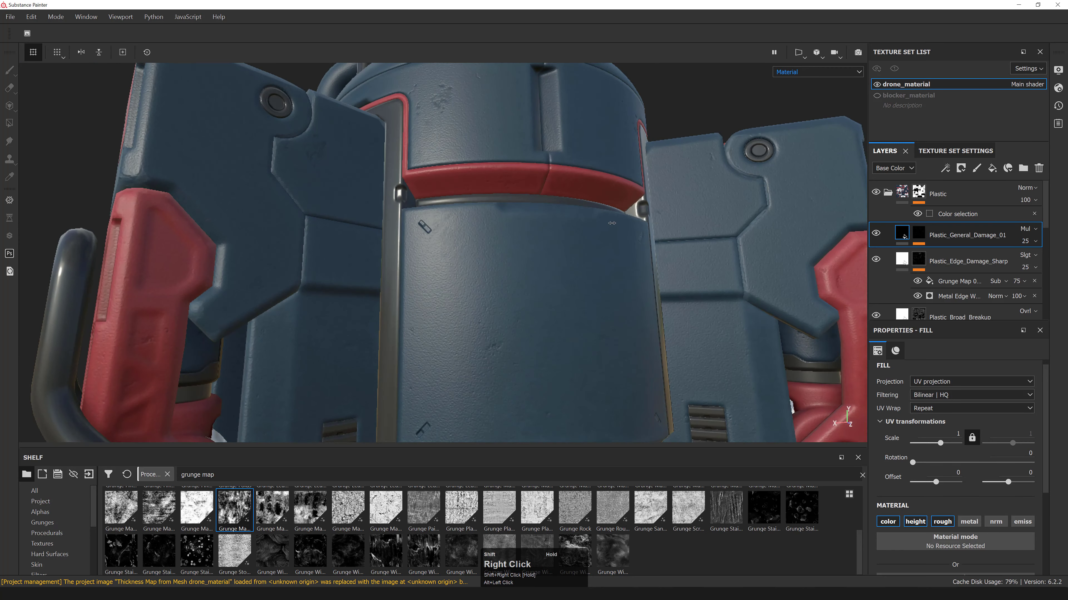
left_click_drag(606, 220, 580, 219, "alt+shift")
right_click_drag(580, 219, 511, 231, "alt")
middle_click_drag(511, 230, 520, 234, "alt")
left_click_drag(519, 234, 568, 242, "alt")
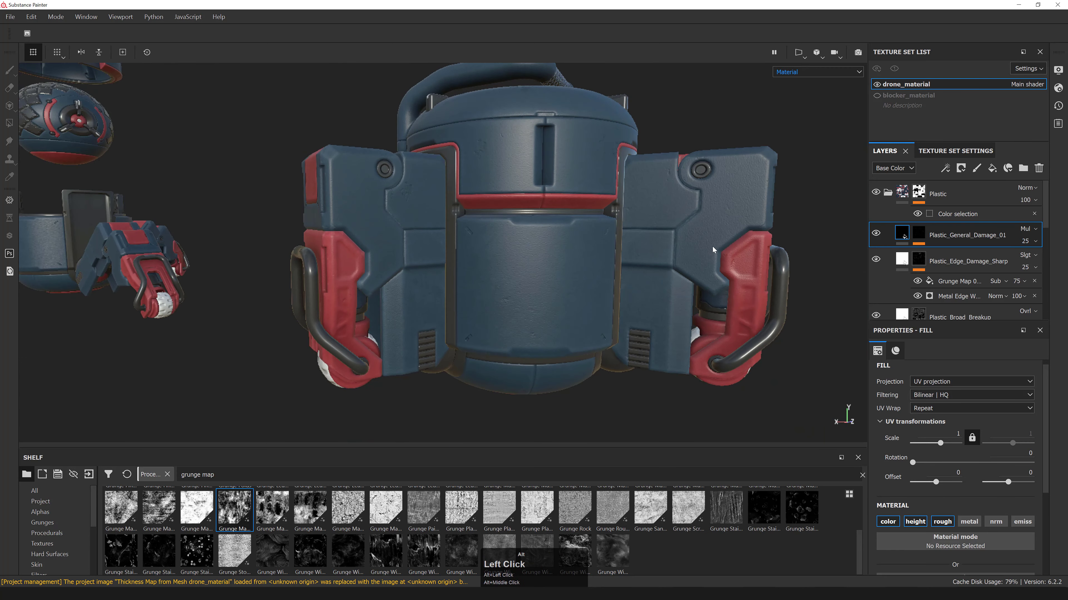
- Set the height of Plastic_General_Damage_01 to -0.0175
scroll(976, 483, "down", 3)
scroll(977, 482, "down", 3)
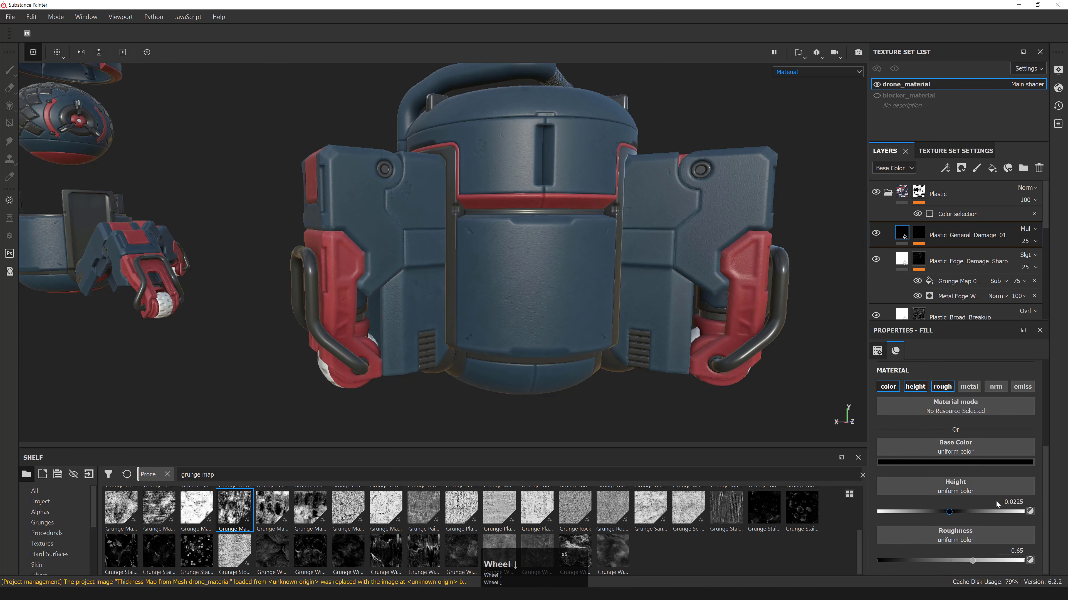
left_click_drag(1000, 503, 1013, 503)
key("BackSpace")
key("BackSpace")
key("BackSpace")
type("175")
key("KP_Enter")
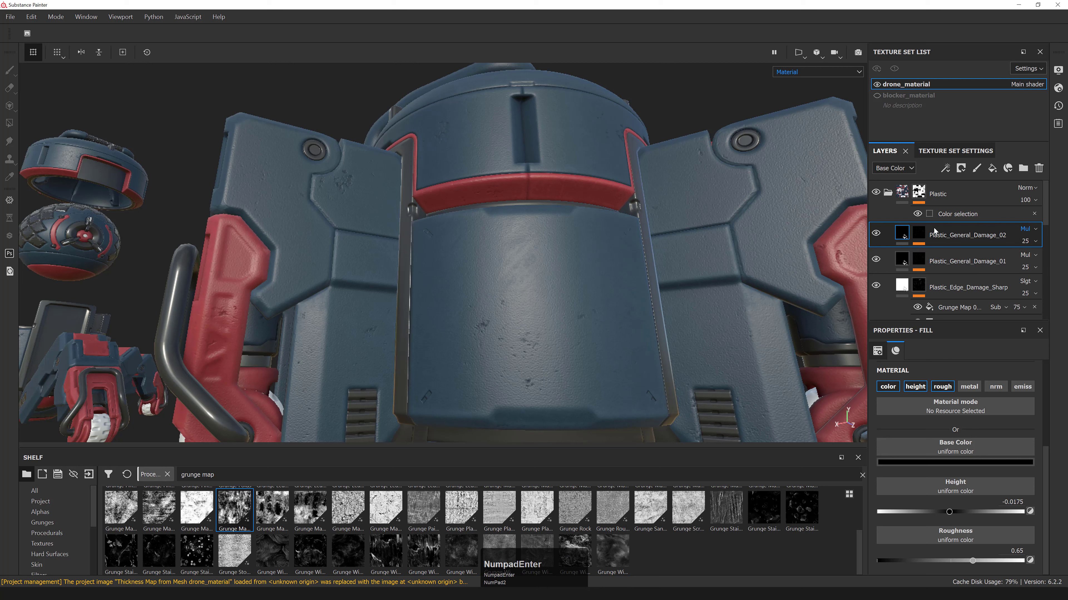
- Replace the grunge texture in the mask fill of Plastic_General_Damage_02 with Grunge Map 013
left_click(953, 256)
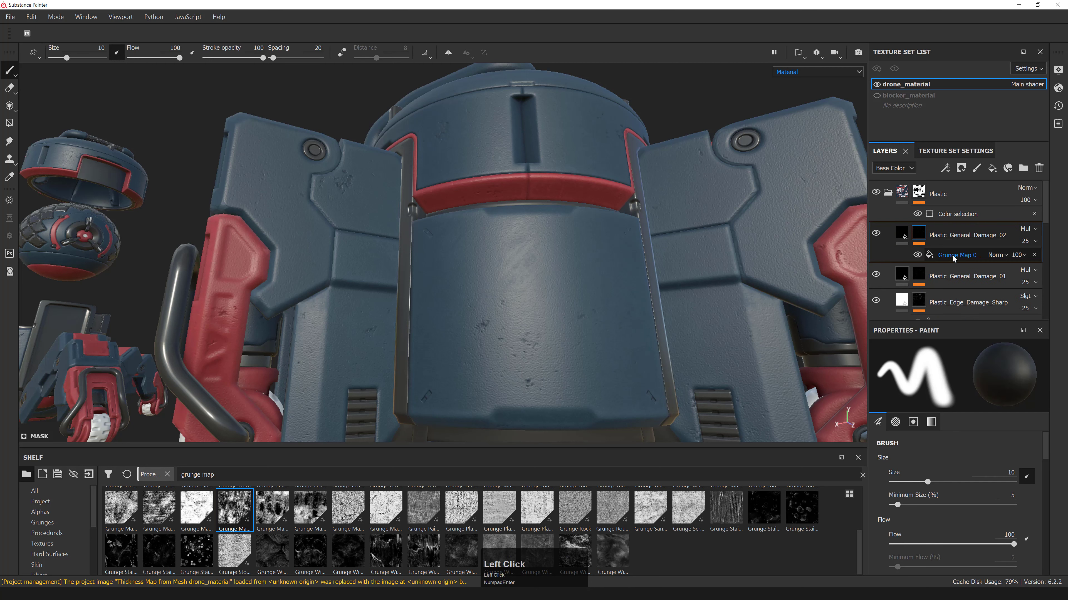
left_click(953, 256)
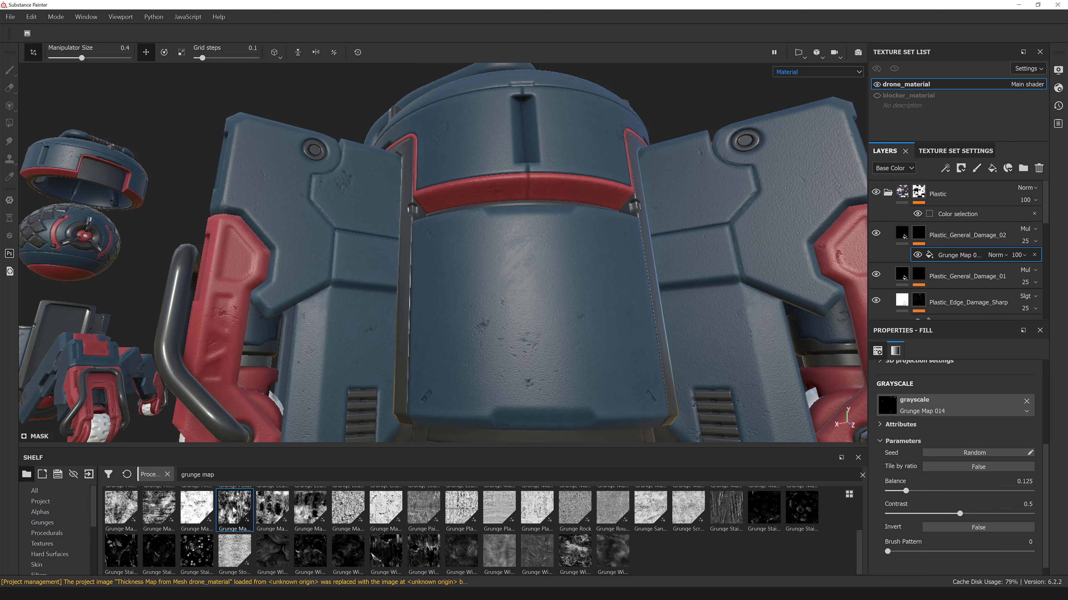
left_click(236, 475)
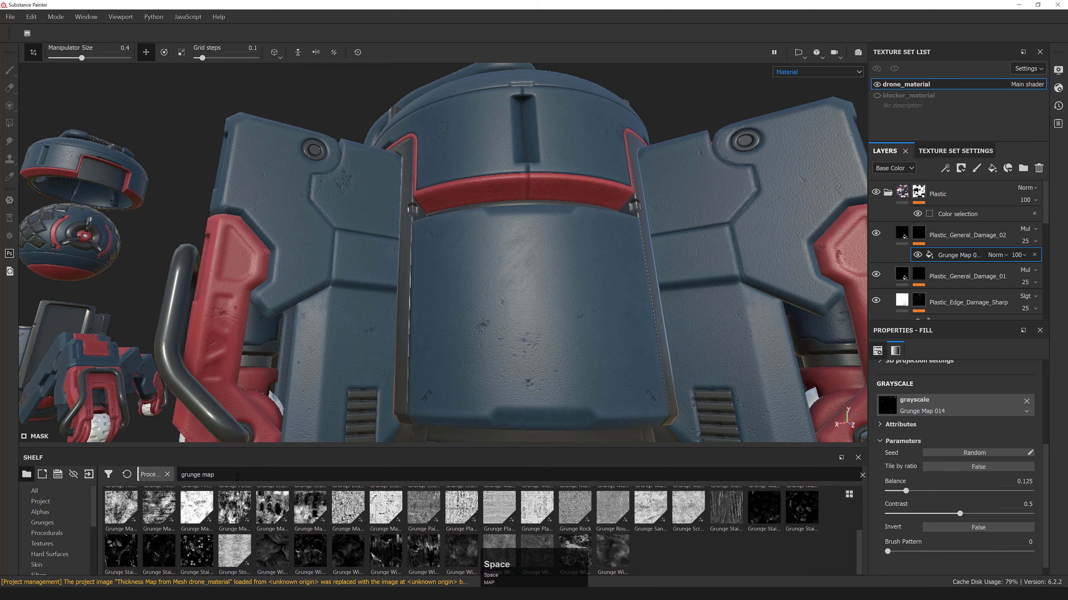
type("013")
left_click_drag(121, 507, 943, 410)
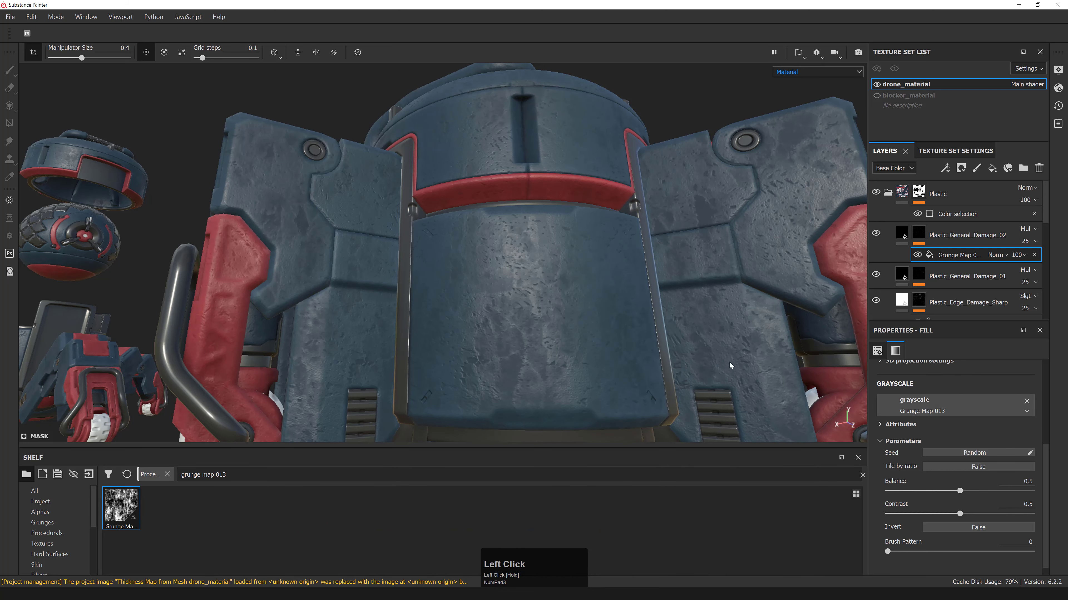
right_click_drag(632, 306, 635, 301, "alt")
left_click_drag(635, 301, 639, 293, "alt")
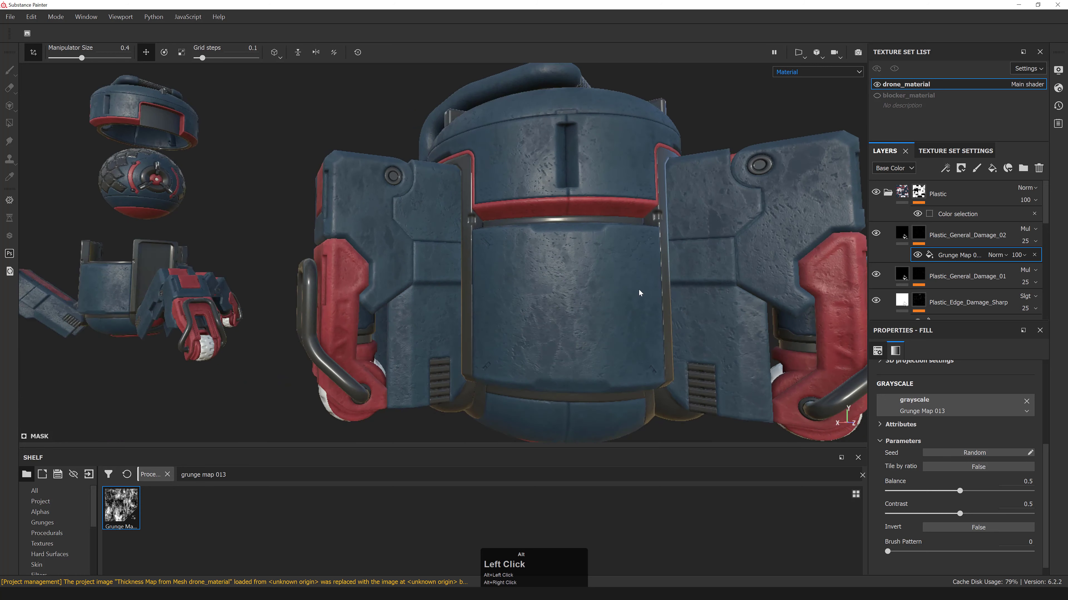
- Set the balance of the Grunge Map 013 fill to 0.01
scroll(966, 400, "down", 2)
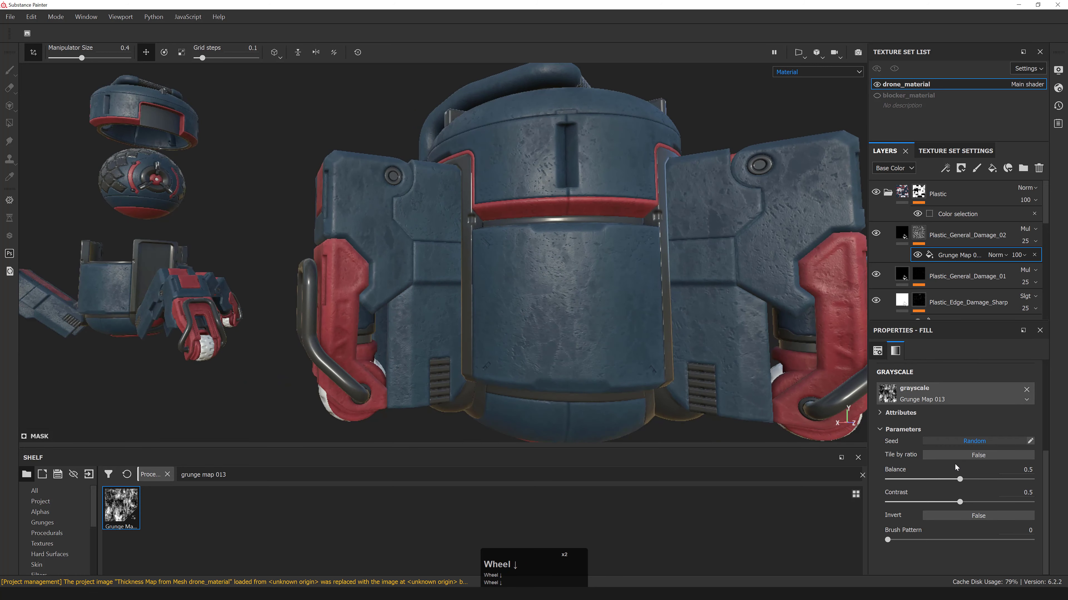
left_click_drag(959, 480, 898, 479)
key("BackSpace")
type("1")
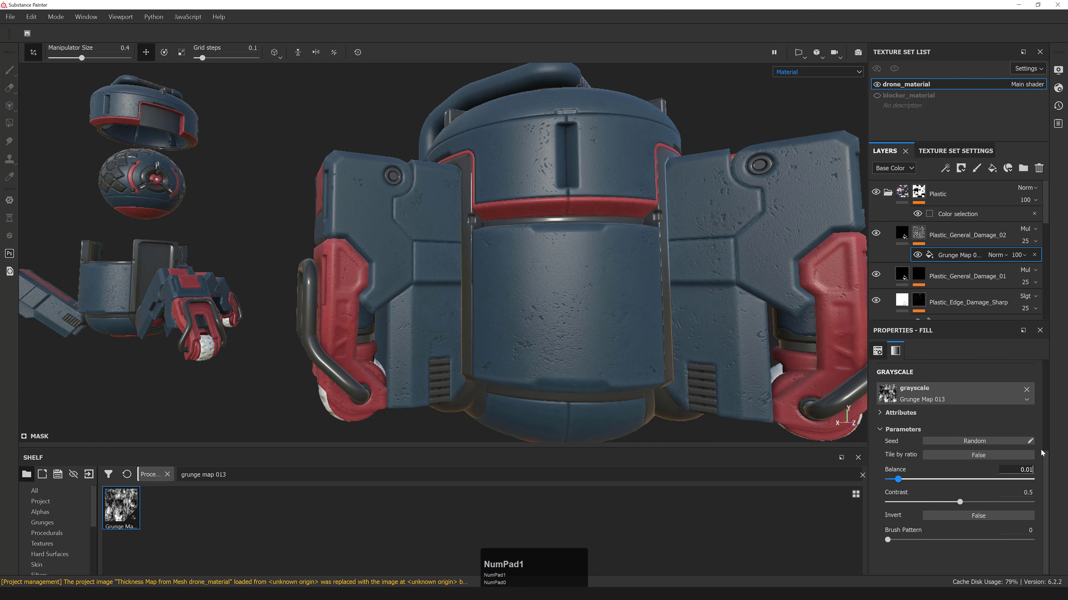
key("KP_Enter")
- Compare the back panels with the Grunge Map 013 fill and the Plastic_General_Damage_02 layer hidden and shown
left_click(918, 255)
left_click(917, 255)
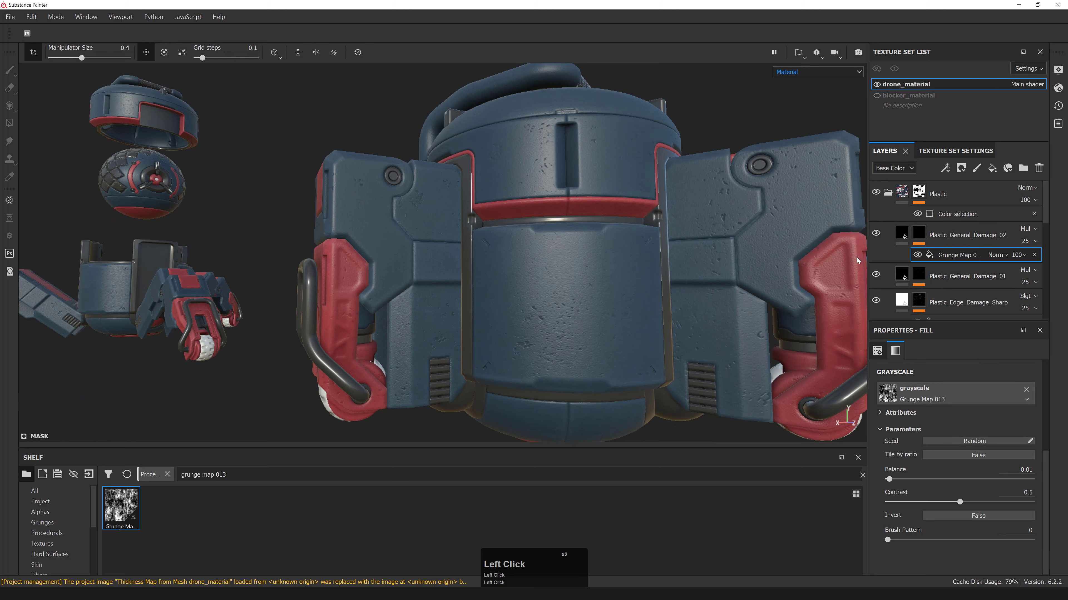
middle_click_drag(667, 256, 629, 251, "alt")
left_click_drag(629, 251, 655, 269, "alt")
right_click_drag(655, 270, 643, 290, "alt")
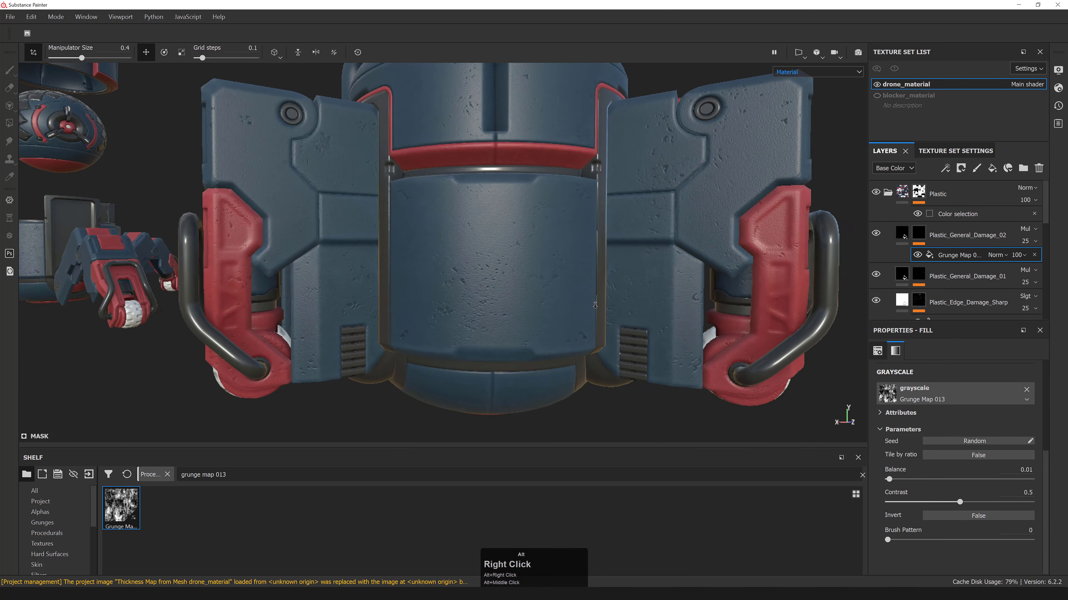
left_click_drag(630, 291, 613, 260, "alt")
middle_click_drag(710, 208, 707, 231, "alt")
right_click_drag(707, 231, 718, 236, "alt")
left_click(877, 234)
left_click(877, 234)
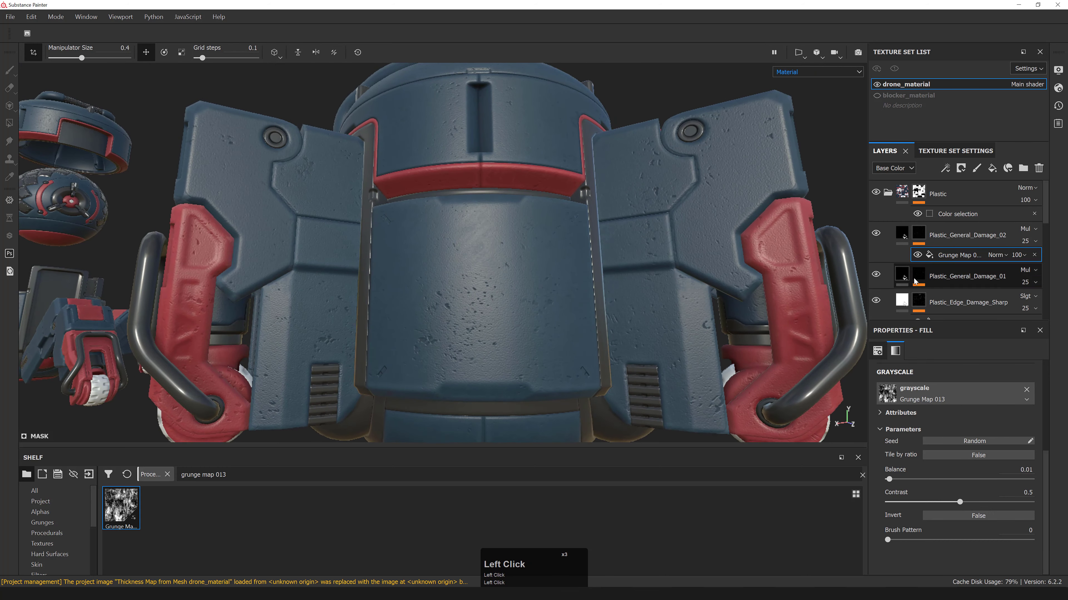
- Set the UV scale of the Grunge Map 013 fill to 12
scroll(945, 441, "up", 4)
left_click(954, 459)
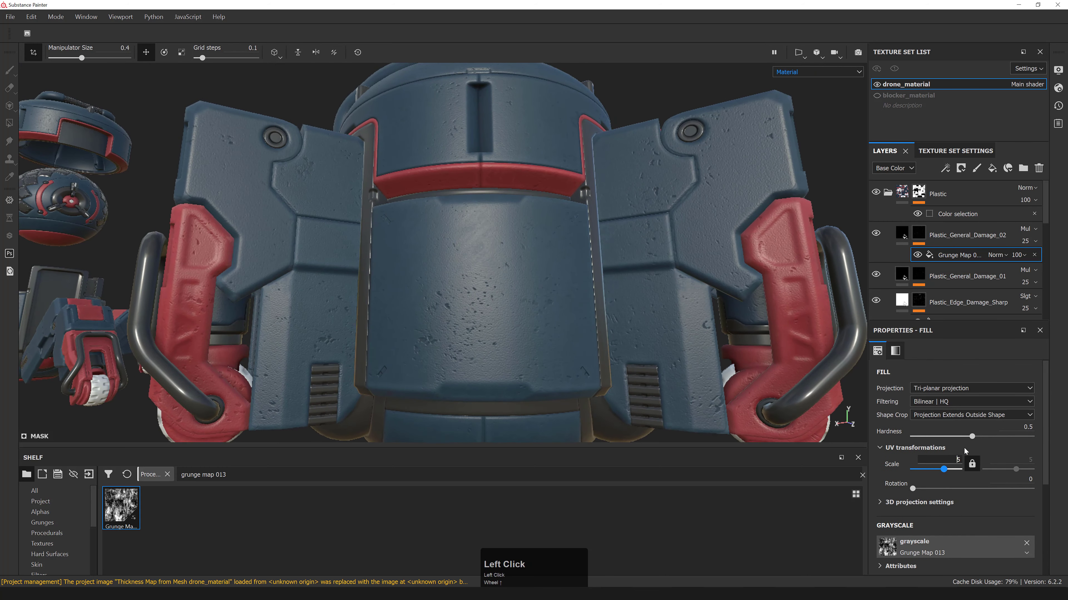
double_click(958, 460)
type("12")
key("Return")
left_click_drag(589, 253, 601, 263, "alt")
right_click_drag(602, 263, 584, 257, "alt")
- Add a Levels effect above the Grunge Map 013 fill in the mask of Plastic_General_Damage_02
right_click(948, 258)
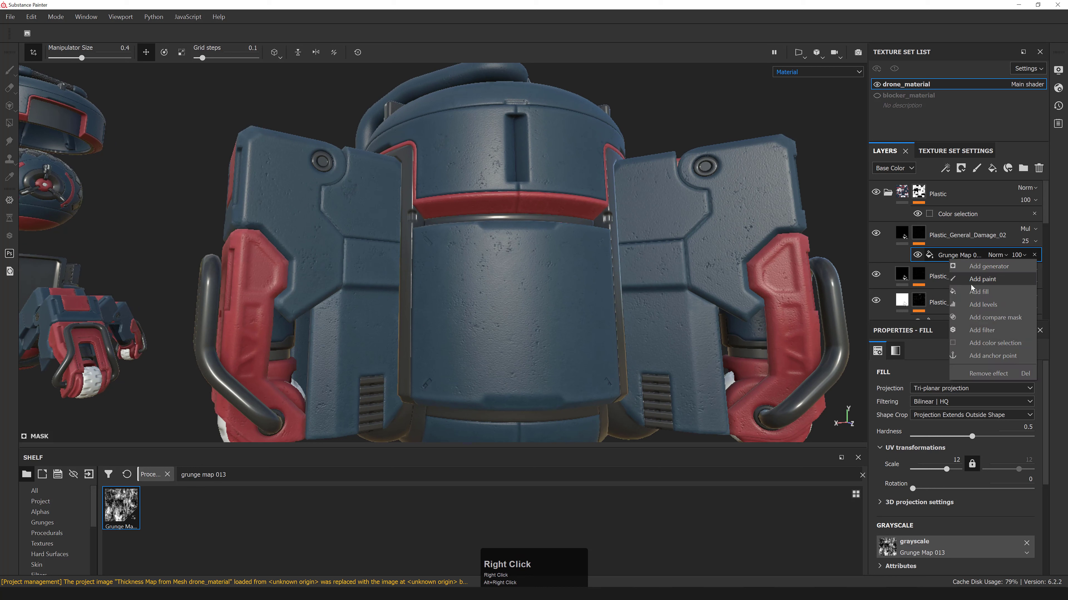
left_click(949, 254)
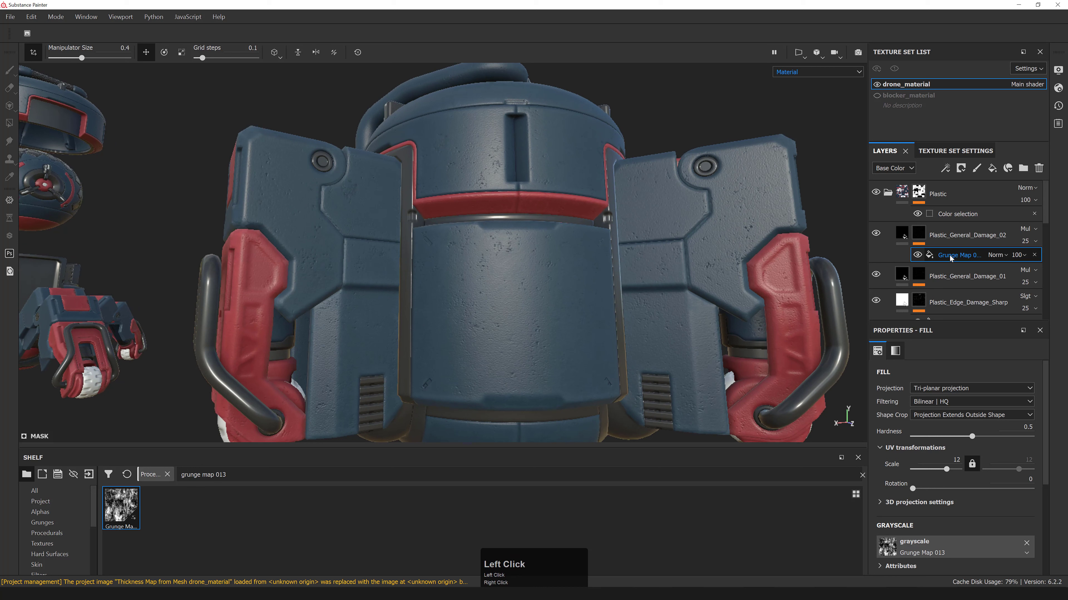
right_click(952, 255)
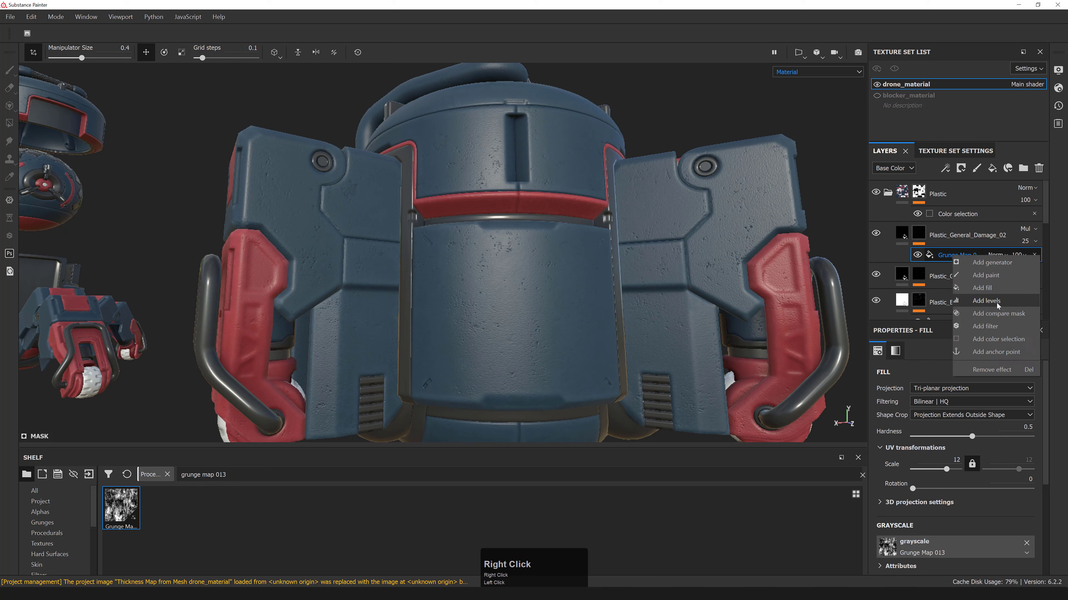
left_click(997, 302)
- Set the midtone input value of the Levels effect to 6
mouse_move(959, 374)
left_mouse_down()
mouse_move(987, 374)
mouse_move(976, 373)
left_mouse_up()
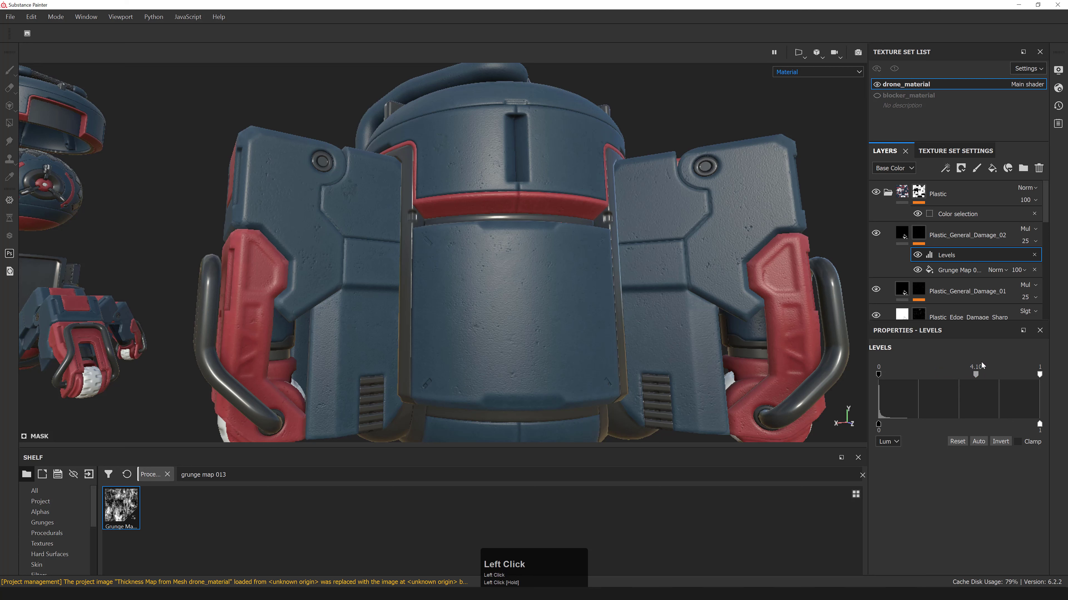
double_click(983, 366)
key("ctrl+a")
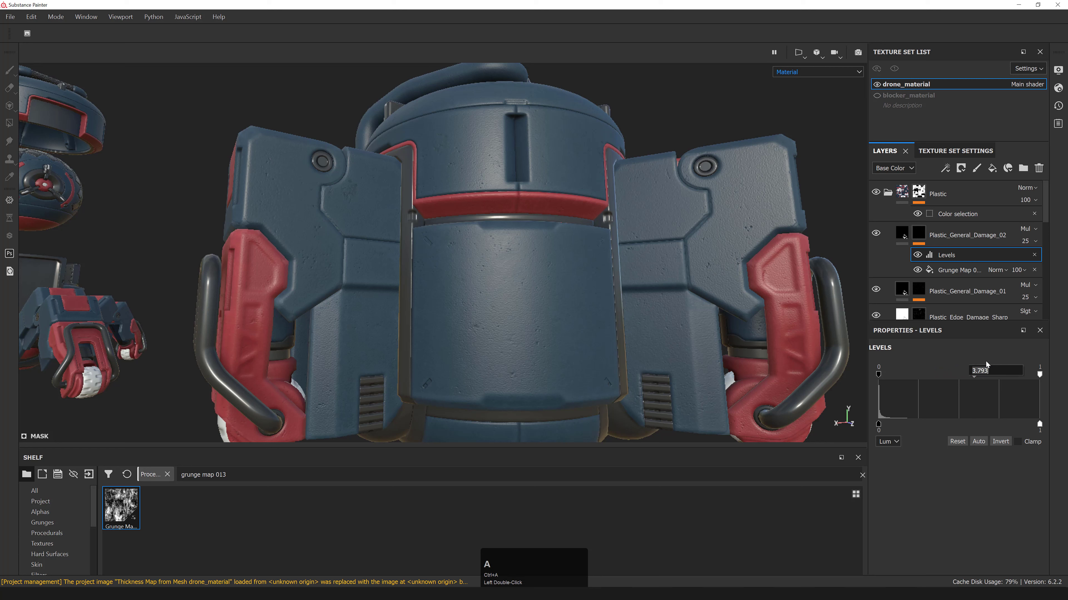
key("KP_Enter")
double_click(985, 370)
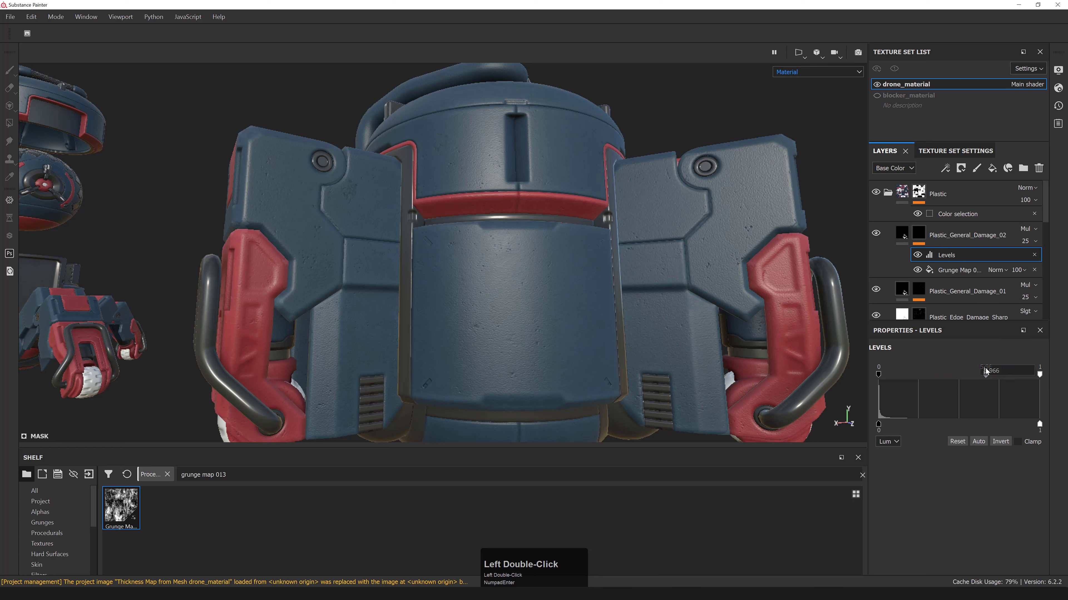
type("6")
key("KP_Enter")
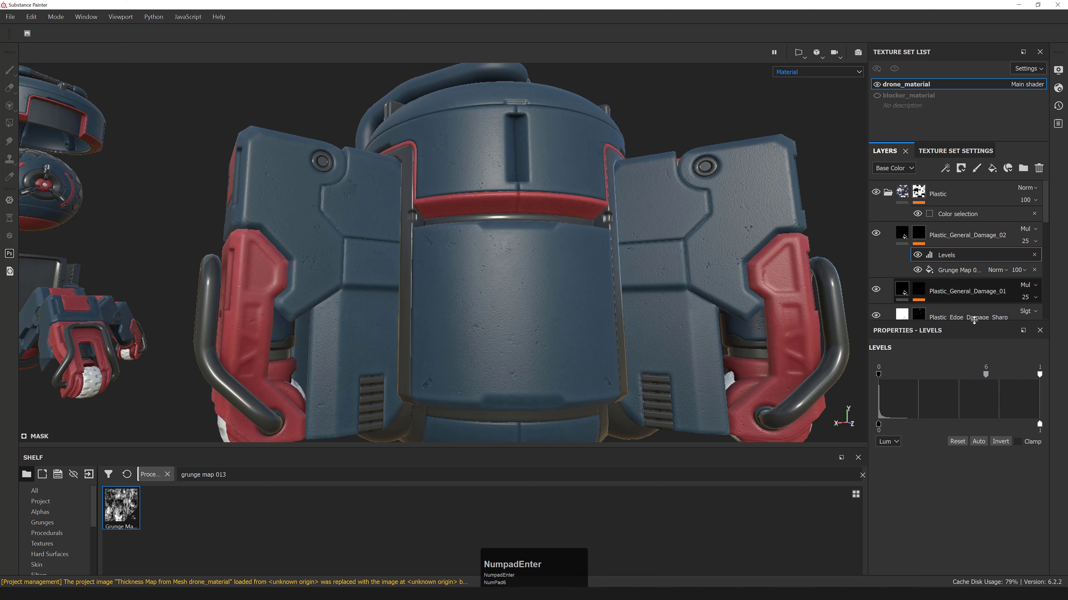
double_click(986, 373)
key("ctrl+a")
key("KP_Enter")
- Set the UV scale of the Grunge Map 013 fill to 14
left_click(958, 270)
left_click(955, 460)
type("14")
key("KP_Enter")
- Examine the finer general damage across the drone's body, arms and lower parts from many angles
right_click_drag(503, 285, 507, 245, "alt")
left_click_drag(507, 245, 542, 303, "alt")
right_click_drag(542, 303, 575, 294, "alt")
middle_click_drag(576, 295, 584, 282, "alt")
right_click_drag(584, 282, 518, 286, "shift")
left_click_drag(517, 286, 557, 267, "alt")
right_click_drag(557, 268, 572, 307, "alt")
left_click_drag(572, 307, 416, 246, "alt")
right_click_drag(584, 290, 536, 313, "alt")
left_click_drag(328, 269, 400, 311, "alt")
middle_click_drag(399, 311, 375, 314, "alt")
right_click_drag(479, 353, 446, 369, "alt")
middle_click_drag(445, 368, 584, 332, "alt")
left_click_drag(584, 332, 655, 311, "alt")
right_click_drag(655, 311, 823, 291, "alt")
left_click_drag(823, 291, 715, 235, "alt")
middle_click_drag(714, 235, 672, 303, "alt")
right_click_drag(673, 303, 622, 269, "alt")
left_click_drag(546, 260, 467, 217, "alt")
right_click_drag(467, 217, 353, 253, "alt")
left_click_drag(353, 252, 441, 248, "alt")
right_click_drag(441, 248, 407, 243, "shift")
left_click_drag(274, 222, 460, 256, "alt")
right_click_drag(460, 255, 20, 295, "alt")
middle_click_drag(389, 425, 458, 231, "alt")
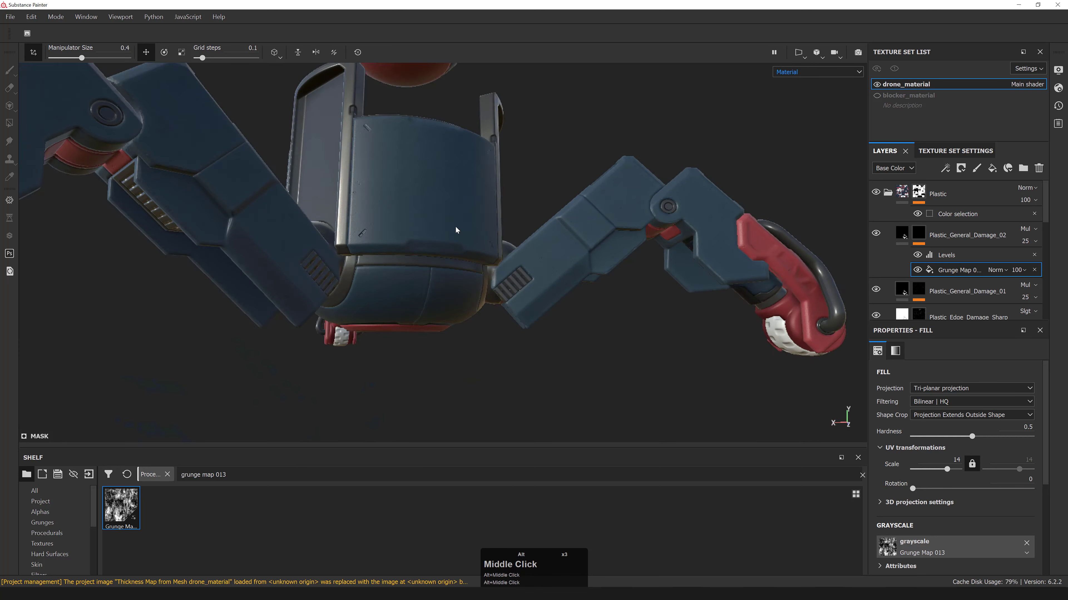
- Examine the general damage on the drone's central body panel and adjoining arms up close
left_click_drag(457, 231, 420, 228, "alt")
middle_click_drag(420, 227, 429, 273, "alt")
right_click_drag(429, 274, 459, 253, "alt")
right_click_drag(458, 252, 519, 237, "shift")
left_click_drag(519, 238, 496, 242, "alt")
right_click_drag(496, 242, 521, 248, "alt")
middle_click_drag(522, 248, 534, 261, "alt")
right_click_drag(534, 261, 559, 259, "alt")
right_click_drag(559, 259, 590, 261, "shift")
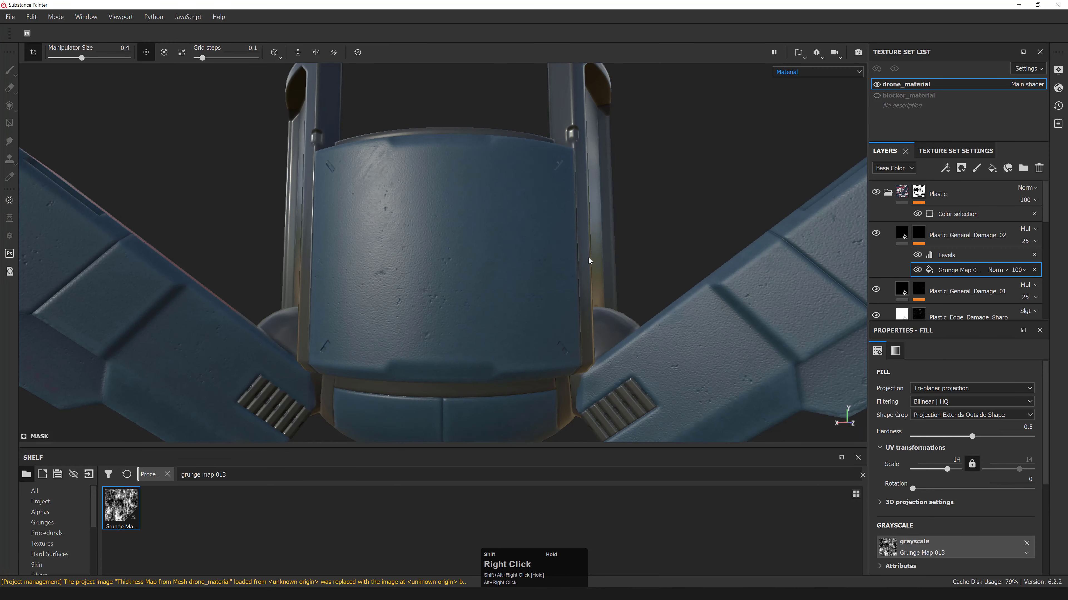
- Set the opacity of the Plastic_General_Damage_02 layer to 15 and compare the surface with the layer hidden and shown
left_click(1029, 241)
left_click(1050, 252)
type("15")
key("KP_Enter")
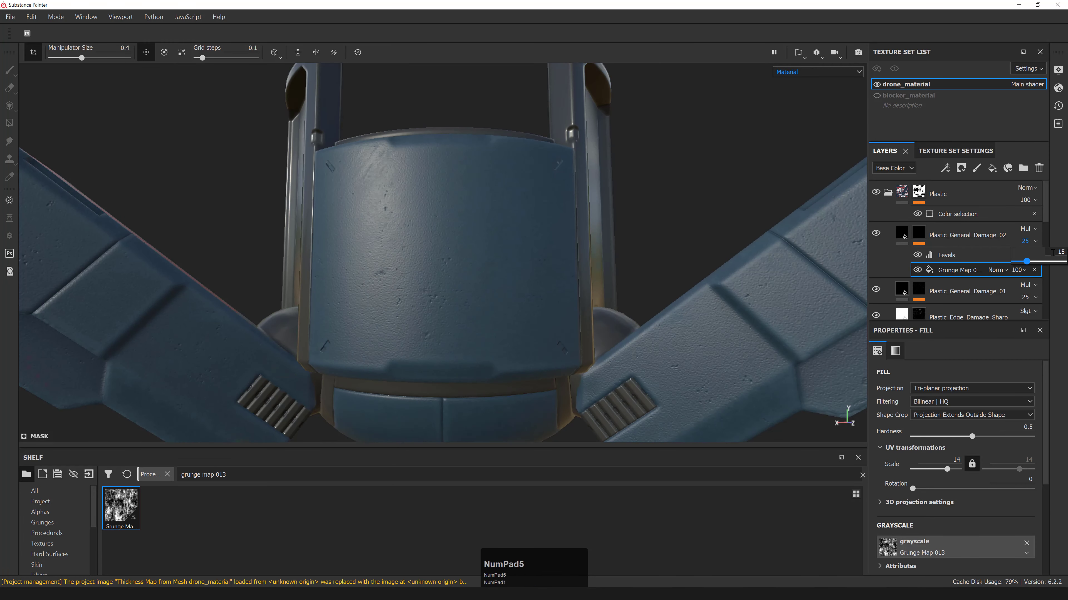
right_click_drag(777, 210, 947, 262, "alt")
left_click(877, 234)
left_click(876, 234)
- Set the height value of the Plastic_General_Damage_02 fill to -0.0125
left_click(1003, 239)
scroll(932, 467, "down", 6)
scroll(1008, 542, "down", 4)
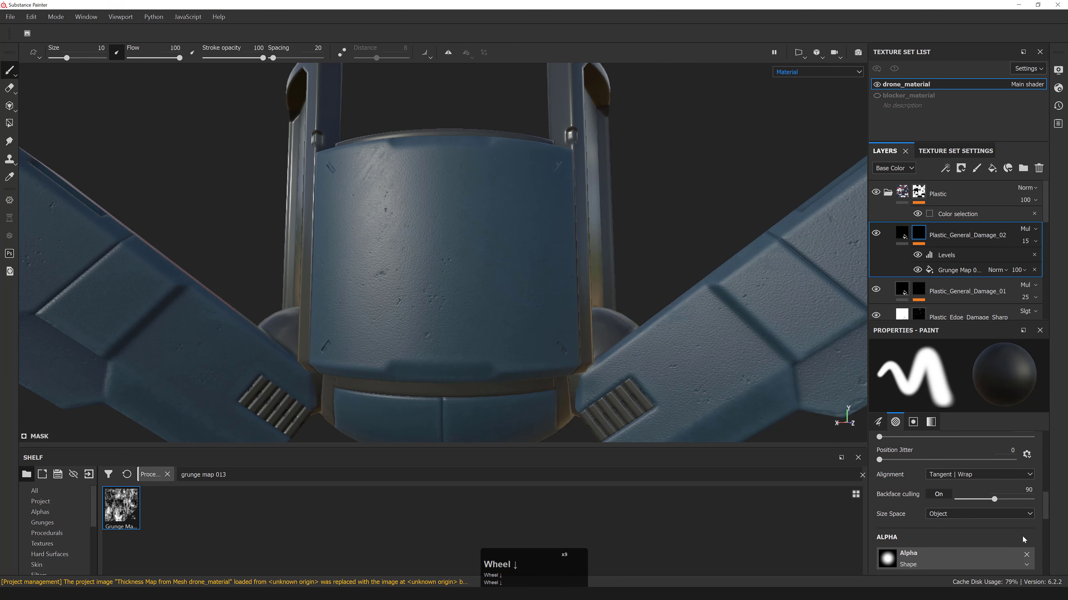
left_click(902, 233)
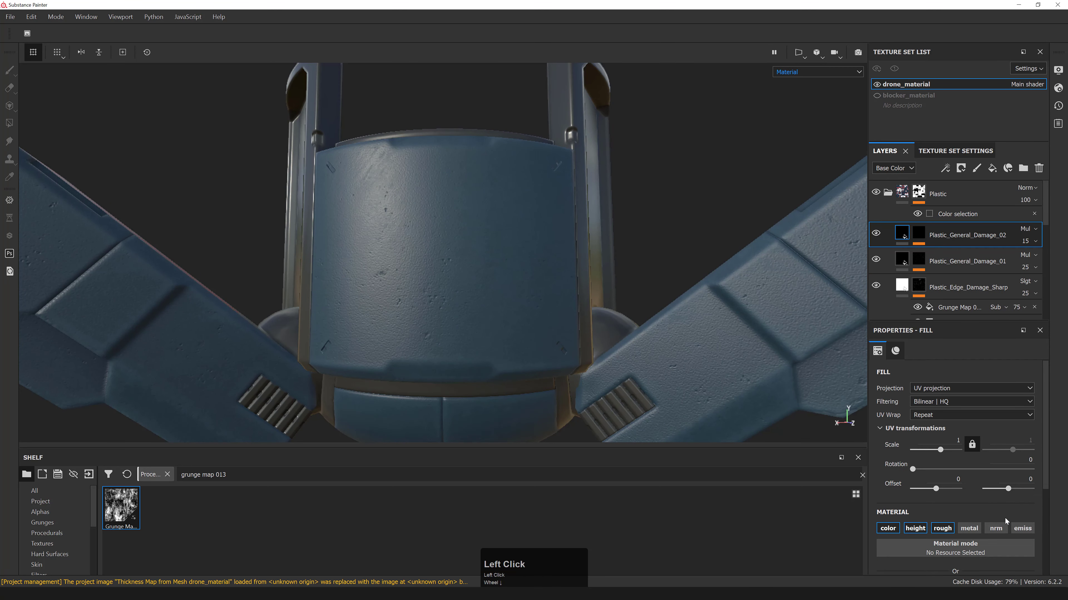
scroll(1005, 519, "down", 5)
left_click(1008, 511)
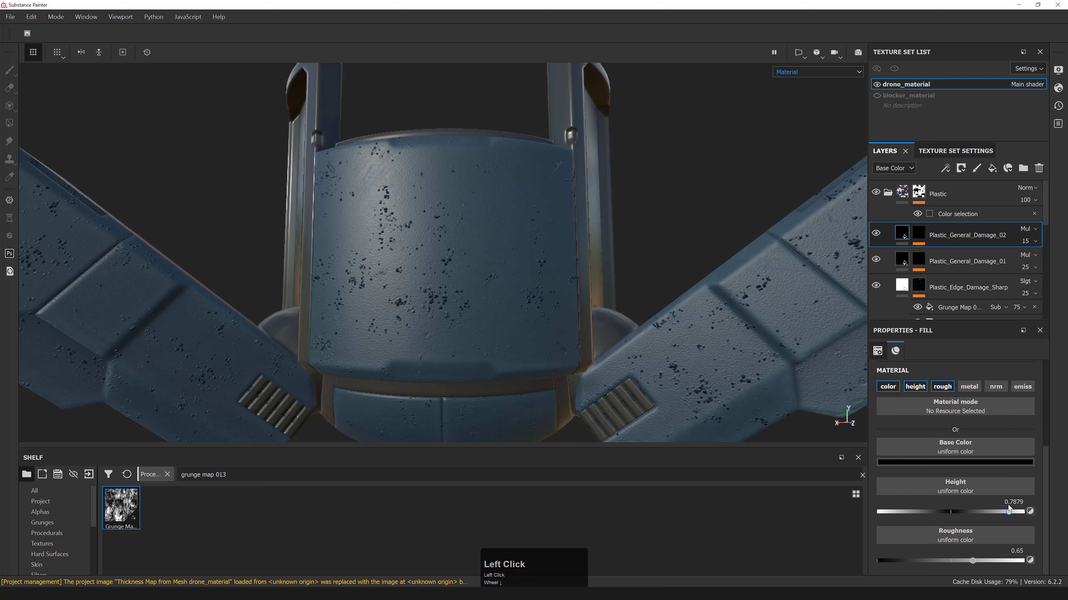
key("ctrl+z")
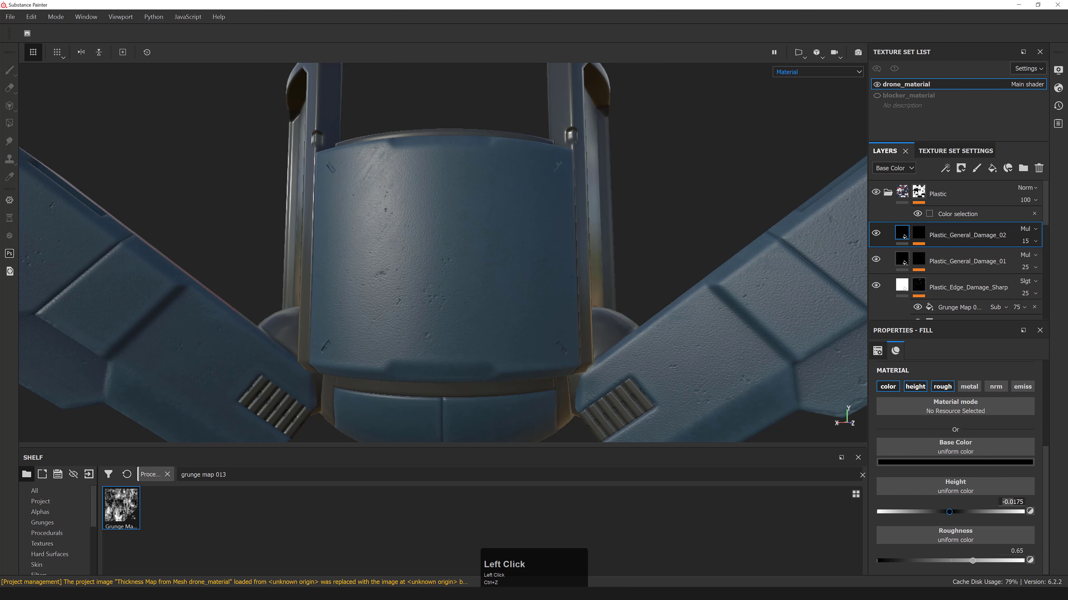
type("-0.0125")
key("KP_Enter")
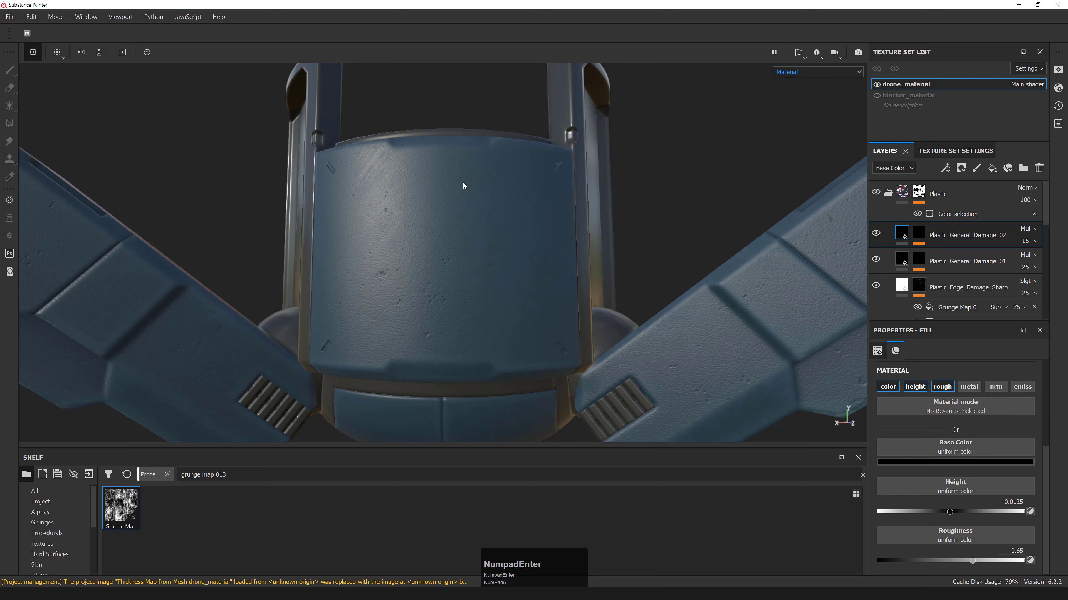
- Try a much higher roughness for the Plastic_General_Damage_02 fill and undo it
right_click_drag(636, 219, 504, 226, "alt")
middle_click_drag(504, 227, 489, 270, "alt")
right_click_drag(489, 270, 597, 336, "alt+shift")
left_click_drag(967, 562, 1022, 561)
right_click_drag(467, 248, 648, 306, "alt")
key("ctrl+z")
left_click_drag(599, 327, 620, 330, "alt")
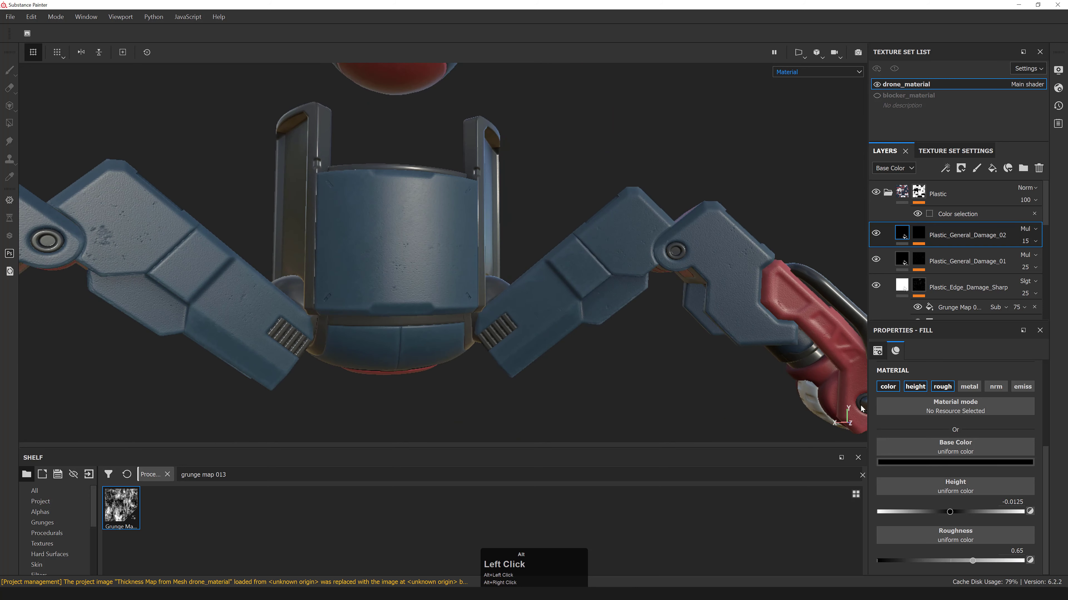
left_click(1020, 550)
key("ctrl+a")
left_click_drag(546, 260, 446, 256, "alt")
- Add a fill layer above Plastic_General_Damage_02 and name it Plastic_Dust_Specs
left_click(992, 168)
double_click(933, 234)
type("P")
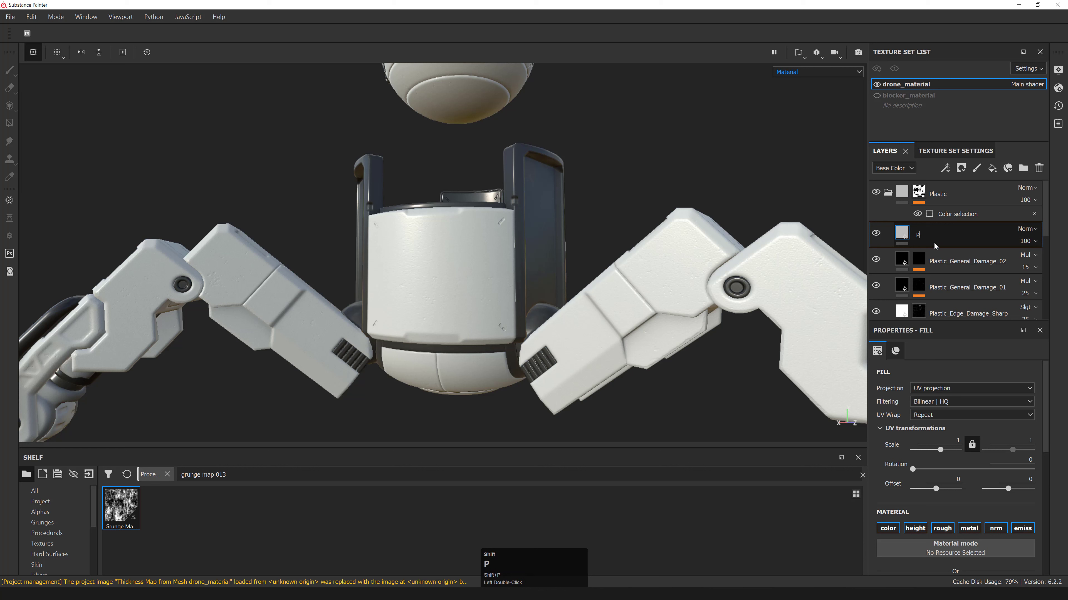
type("lastic_Dust_Specs")
key("Return")
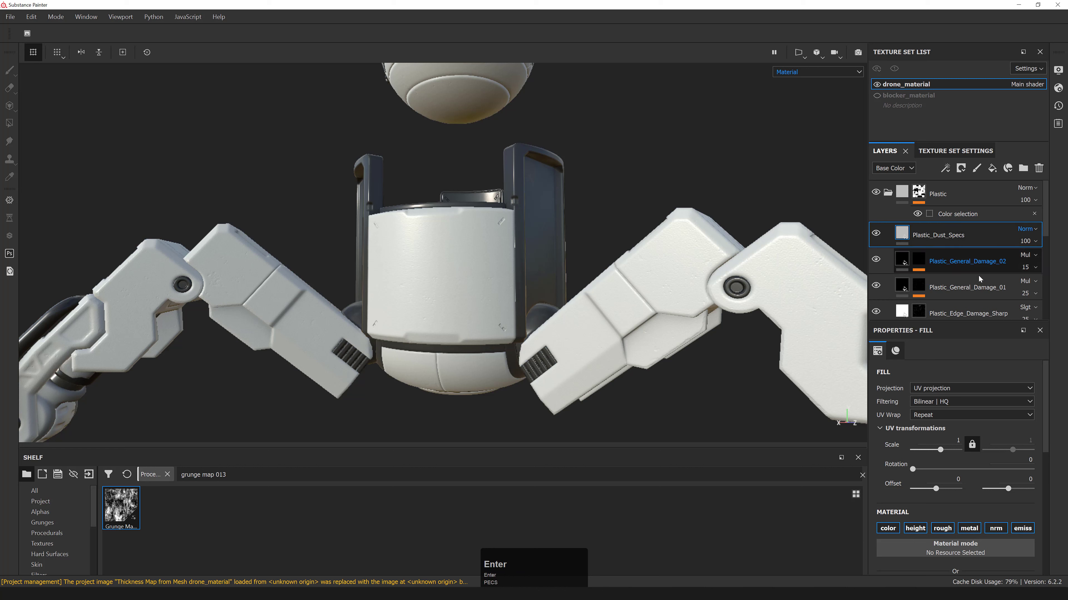
- Make the base color of Plastic_Dust_Specs white and turn off its metallic, normal and emissive channels
scroll(954, 484, "down", 3)
left_click(955, 537)
left_click(967, 462)
left_click(994, 463)
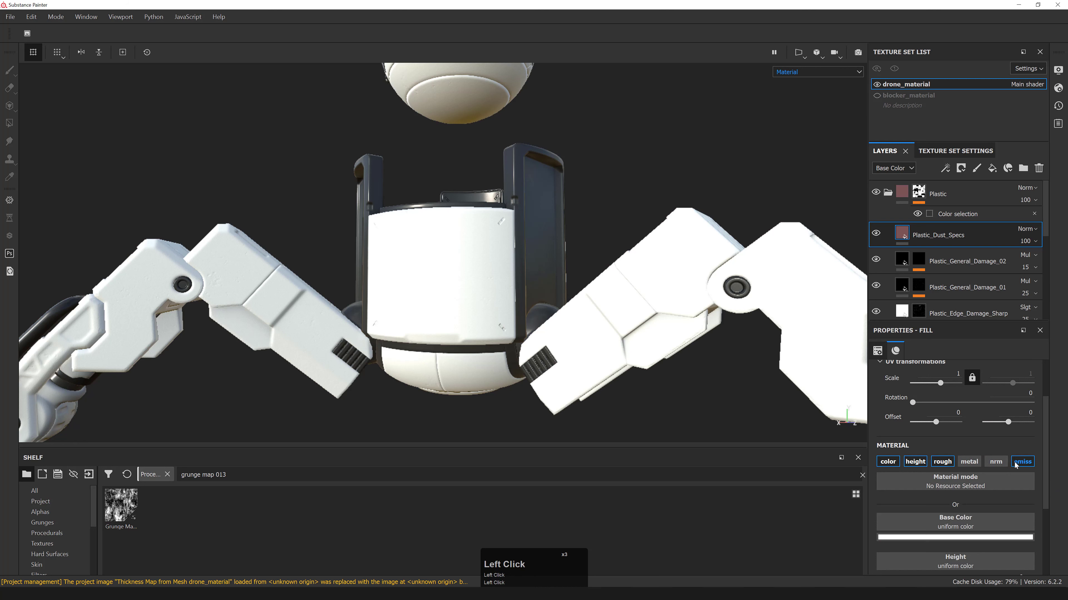
left_click(1017, 463)
- Give the Plastic_Dust_Specs layer a black mask with a fill effect in it
right_click(902, 235)
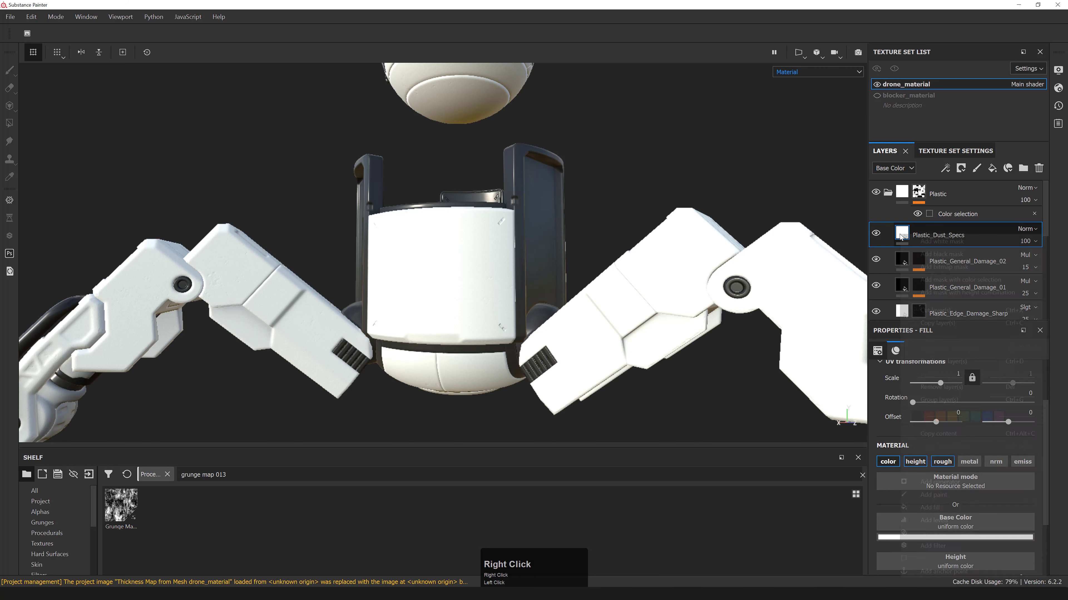
left_click(939, 254)
right_click(919, 234)
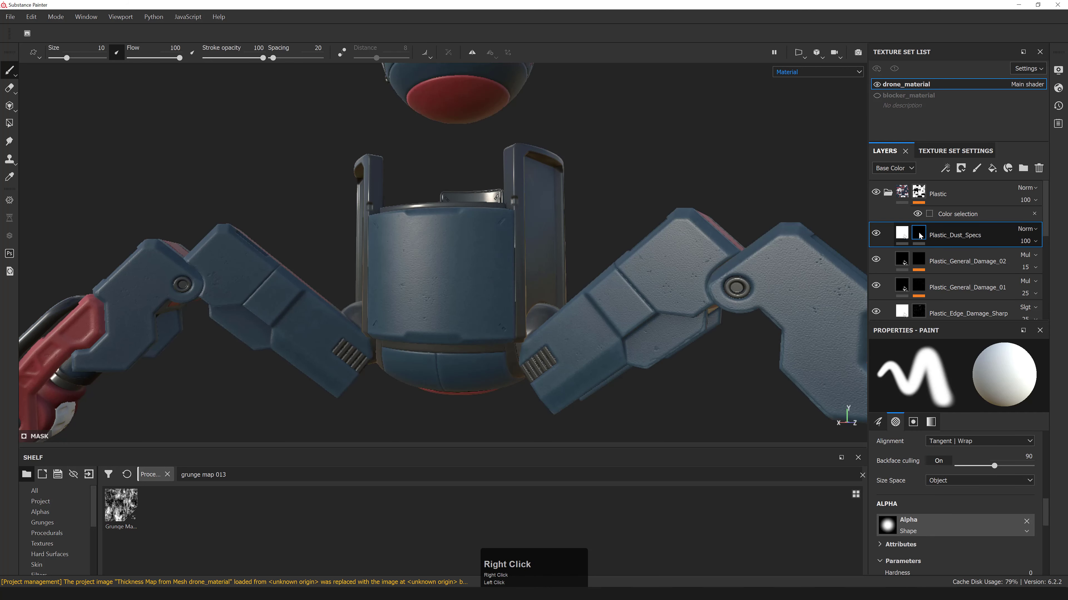
left_click(948, 494)
- Search the resources for dust and assign Grunge Dust Spread to the mask fill of Plastic_Dust_Specs
left_click(955, 469)
key("ctrl+a")
type("dust")
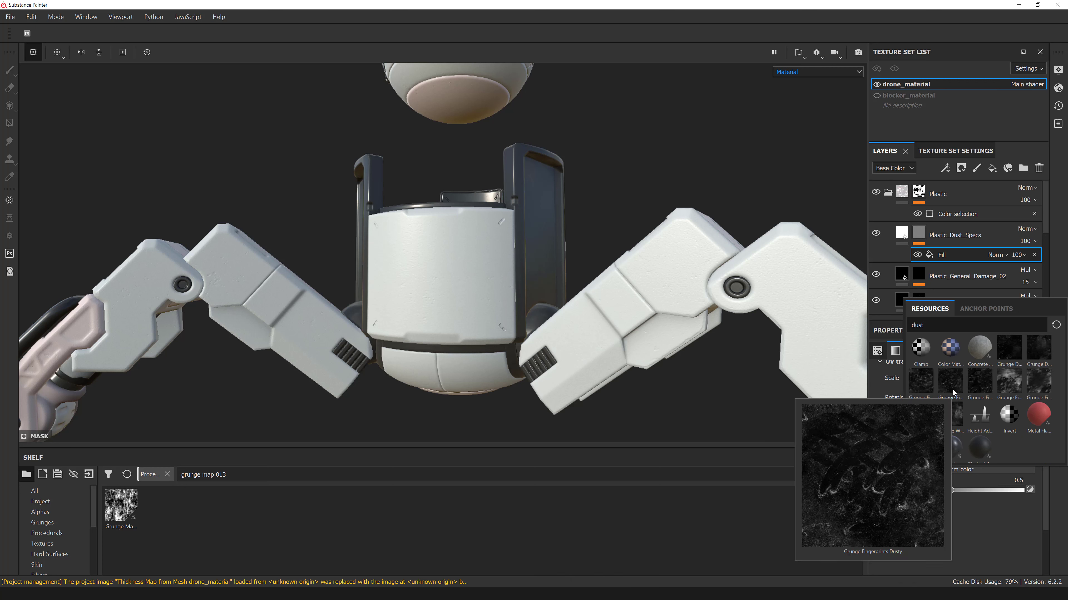
mouse_move(1010, 356)
left_click(1043, 346)
right_click_drag(622, 235, 579, 234, "alt")
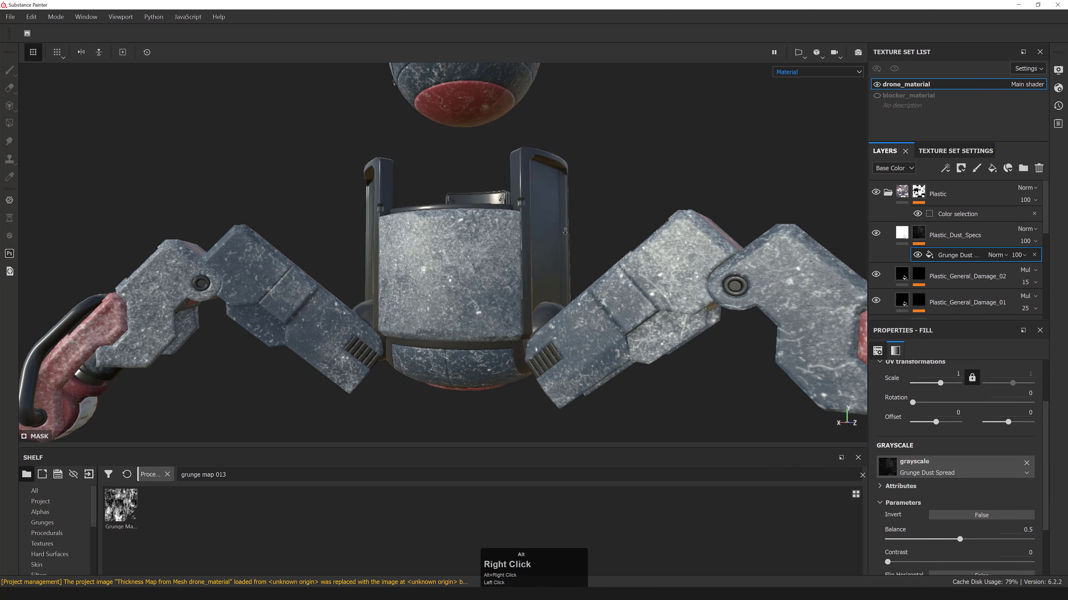
left_click_drag(715, 265, 770, 278, "alt")
- Set the UV scale of the Grunge Dust Spread fill to 10
scroll(935, 451, "down", 1)
scroll(935, 451, "up", 1)
scroll(934, 451, "up", 1)
left_click(956, 408)
key("ctrl+a")
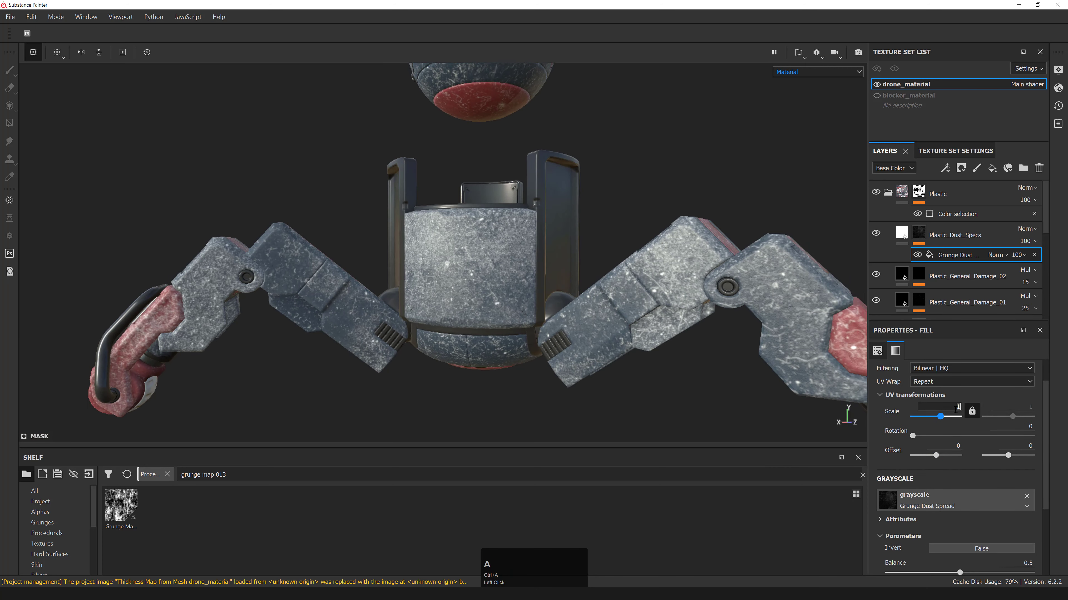
type("10")
key("Return")
left_click_drag(630, 260, 630, 294, "alt")
right_click_drag(589, 269, 639, 273, "alt")
- Lower the balance of the Grunge Dust Spread fill to 0.27 and inspect the specks on the body
scroll(954, 470, "down", 3)
left_click_drag(960, 473, 926, 476)
left_click_drag(680, 285, 531, 330, "alt")
middle_click_drag(532, 330, 536, 336, "alt")
right_click_drag(496, 336, 534, 332, "alt")
left_click_drag(534, 333, 511, 290, "alt")
middle_click_drag(511, 290, 515, 264, "alt")
right_click_drag(515, 265, 566, 261, "alt")
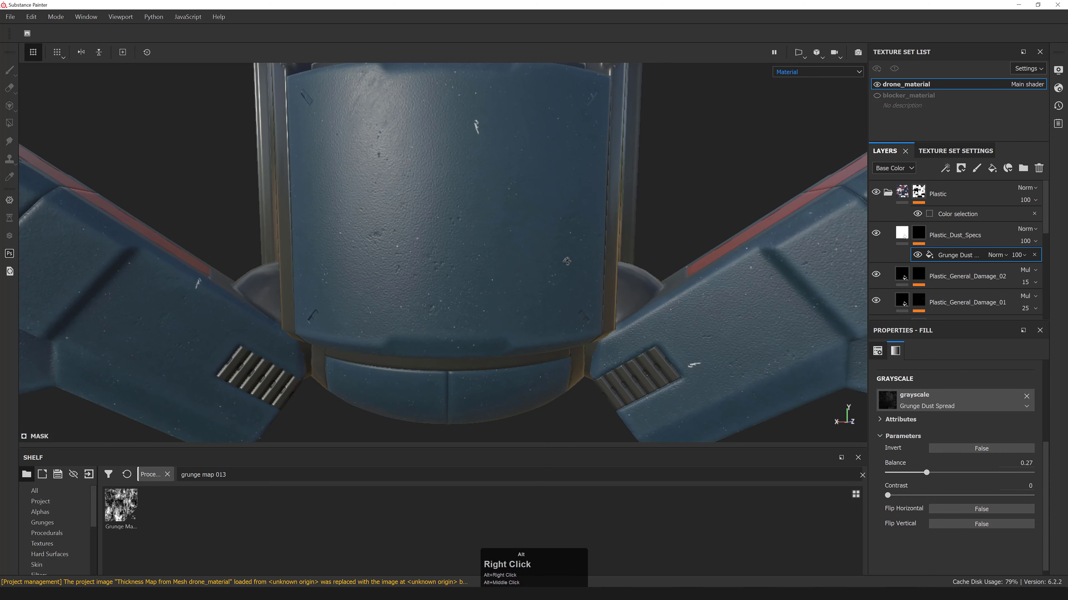
left_click_drag(566, 261, 568, 277, "alt")
- Set the balance of the Grunge Dust Spread fill to 0.25
left_click(1026, 463)
key("ctrl+a")
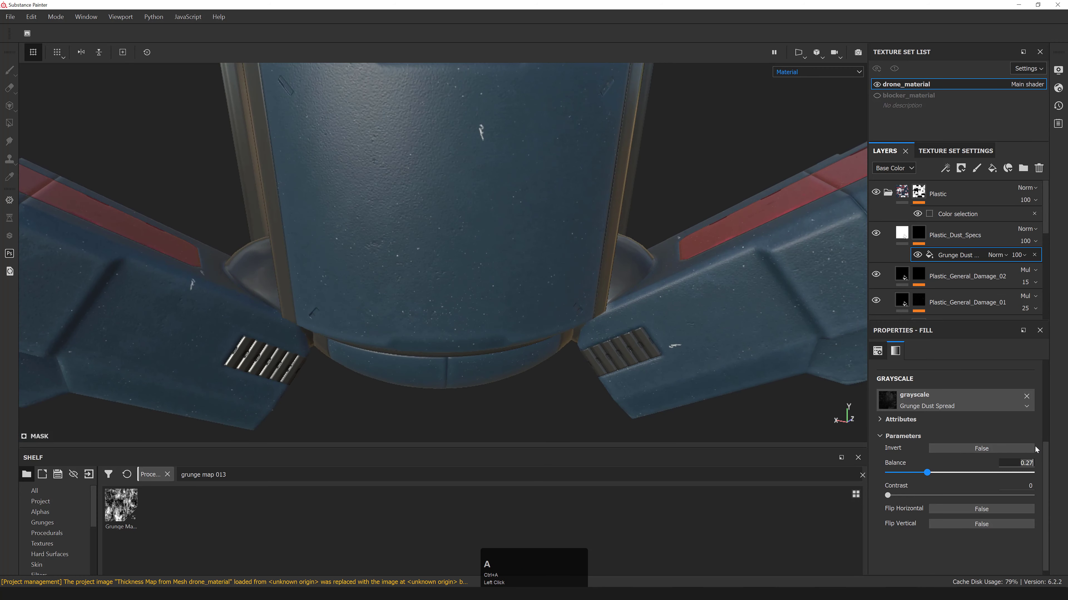
type("0.25")
key("KP_Enter")
- Try a balance of 0.3 for the Grunge Dust Spread fill and return it to 0.25
left_click(1020, 463)
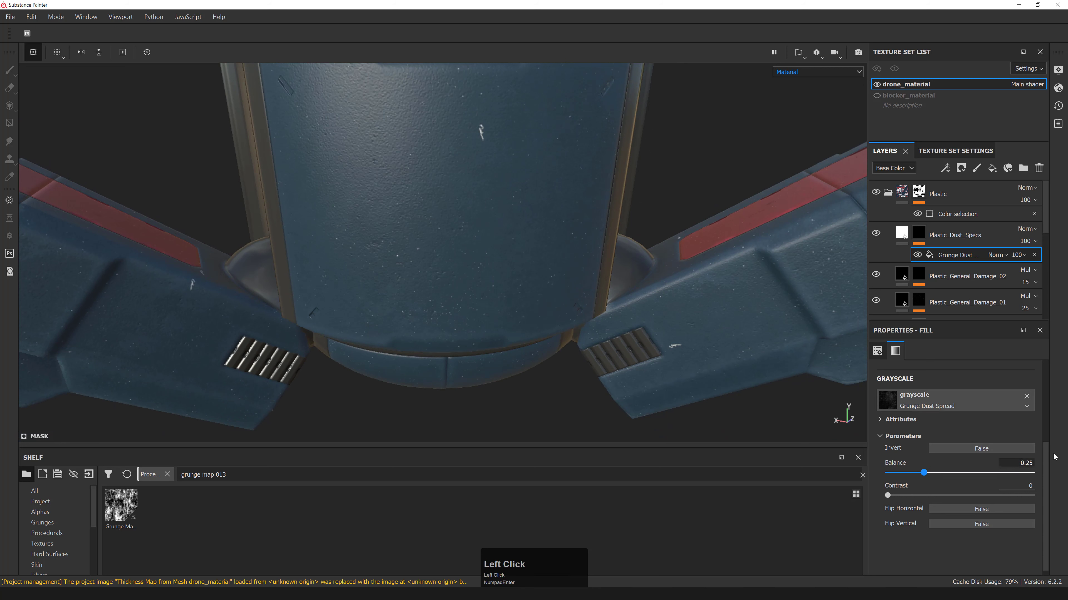
key("ctrl+a")
type("0.3")
key("KP_Enter")
right_click_drag(626, 172, 540, 176, "alt")
left_click_drag(540, 176, 475, 147, "alt")
middle_click_drag(475, 147, 483, 235, "alt")
right_click_drag(483, 235, 534, 244, "alt")
left_click_drag(533, 243, 504, 253, "alt")
left_click(1021, 463)
key("ctrl+a")
- Lower the opacity of the Plastic_Dust_Specs layer to 15 and check the specks on the body and arms
left_click(901, 233)
left_click(1029, 241)
left_click_drag(1063, 261, 1018, 261)
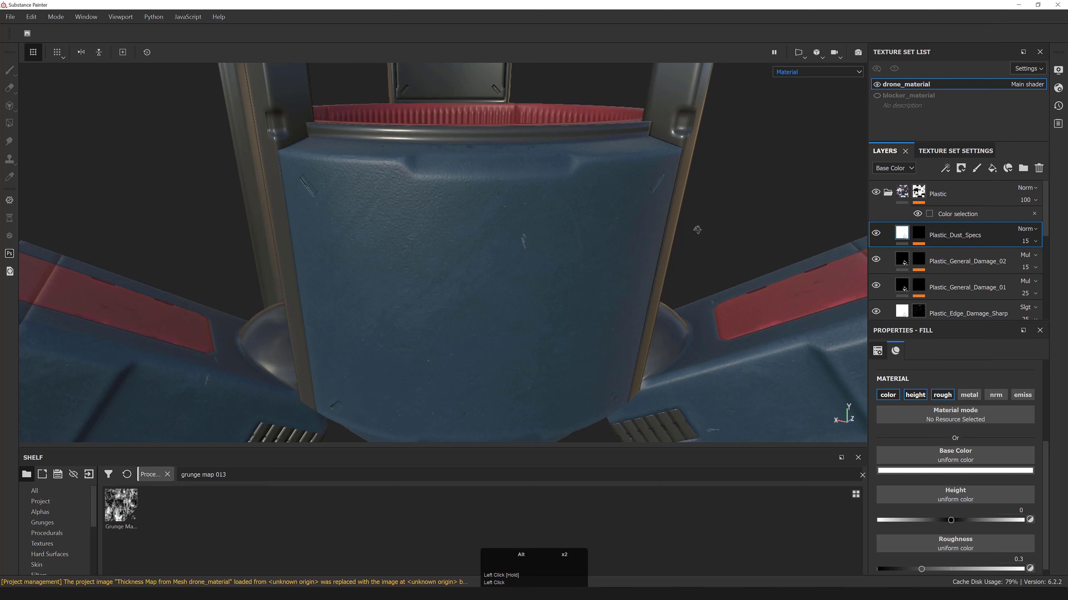
left_click_drag(697, 230, 714, 223, "alt")
right_click_drag(714, 223, 511, 261, "alt")
left_click_drag(510, 261, 530, 305, "alt")
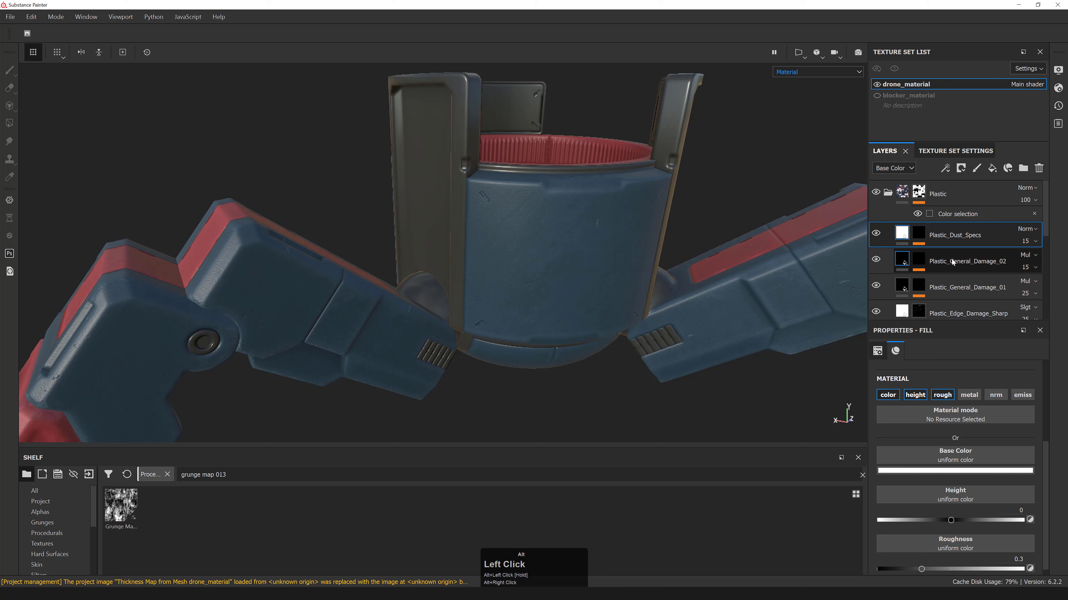
- Set the opacity of the Plastic_Dust_Specs layer to 20
left_click(1031, 241)
left_click_drag(1024, 261, 1031, 263)
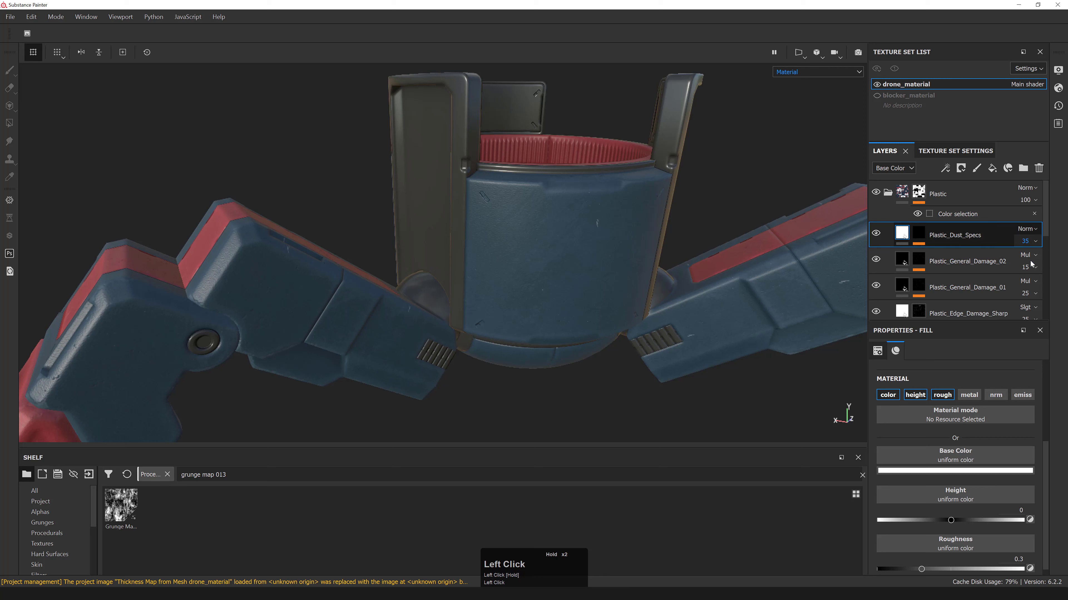
left_click(1031, 242)
key("ctrl+a")
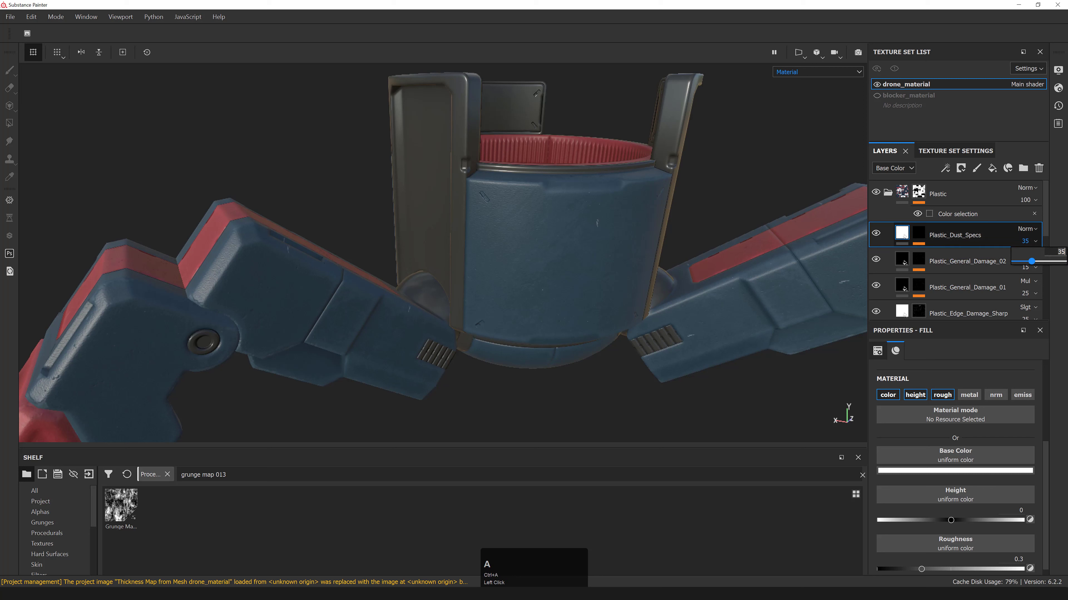
type("20")
key("Return")
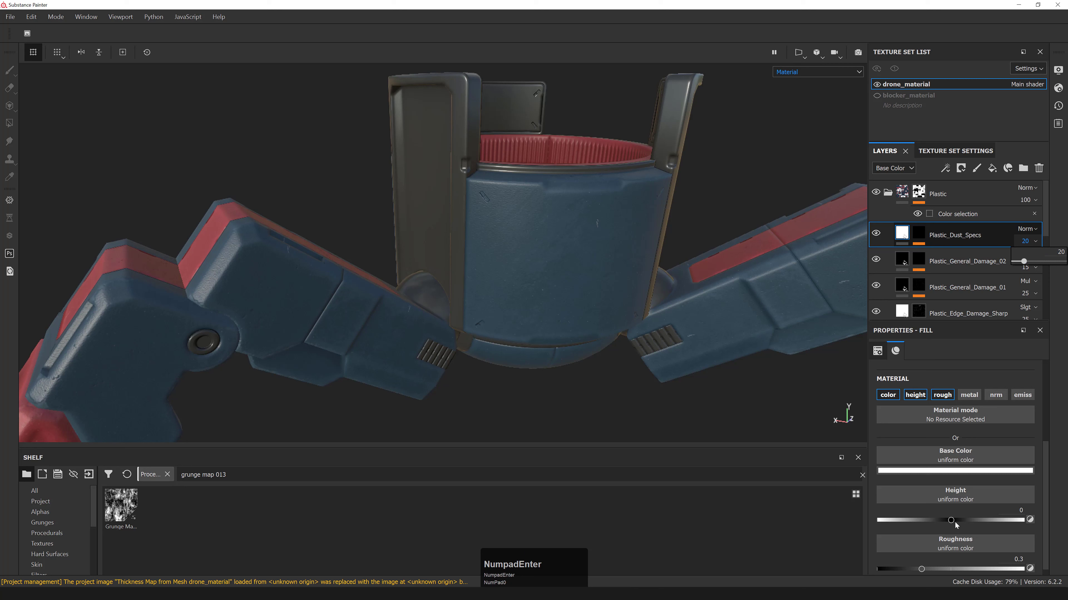
- Set the roughness of the Plastic_Dust_Specs fill to 0.7
left_click_drag(928, 569, 995, 569)
double_click(1015, 559)
key("ctrl+a")
type("0.7")
key("Return")
- Set the height of the Plastic_Dust_Specs fill to 0.025 and check the raised specks on the body
double_click(1020, 510)
type("0.025")
key("Return")
left_click_drag(589, 273, 559, 248, "alt")
right_click_drag(631, 244, 672, 227, "alt")
middle_click_drag(672, 227, 695, 246, "alt")
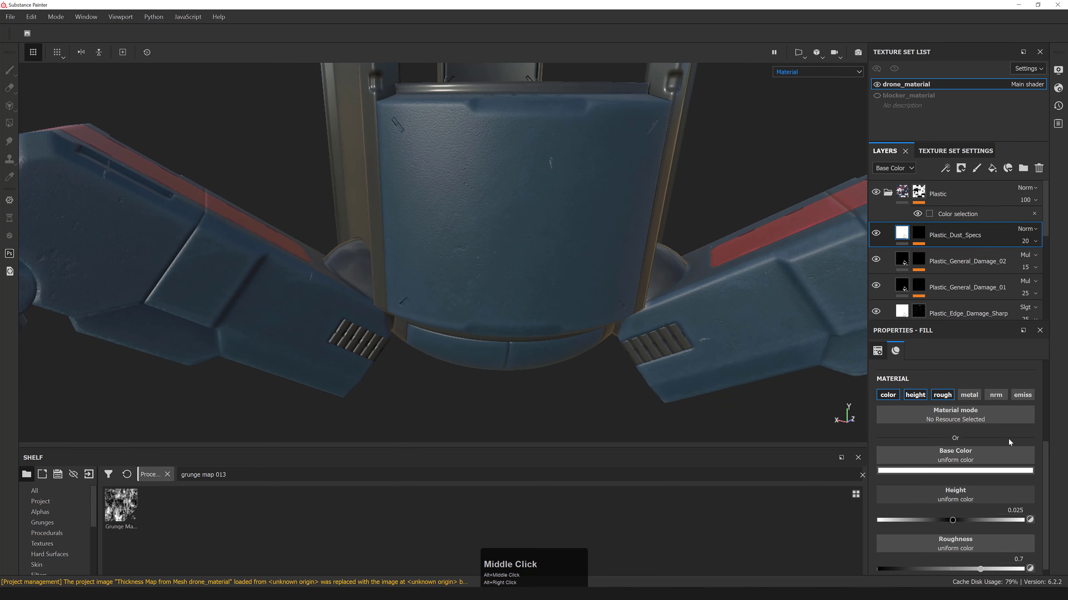
- Raise the balance of the Grunge Dust Spread fill in the Plastic_Dust_Specs mask to 0.3
left_click(918, 233)
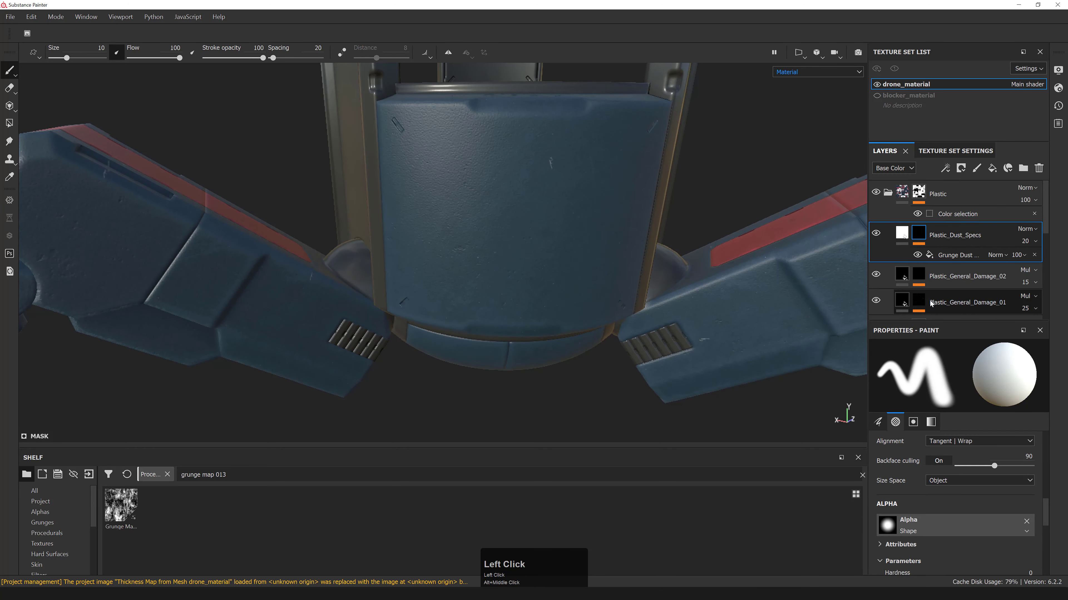
left_click(943, 254)
scroll(942, 483, "up", 3)
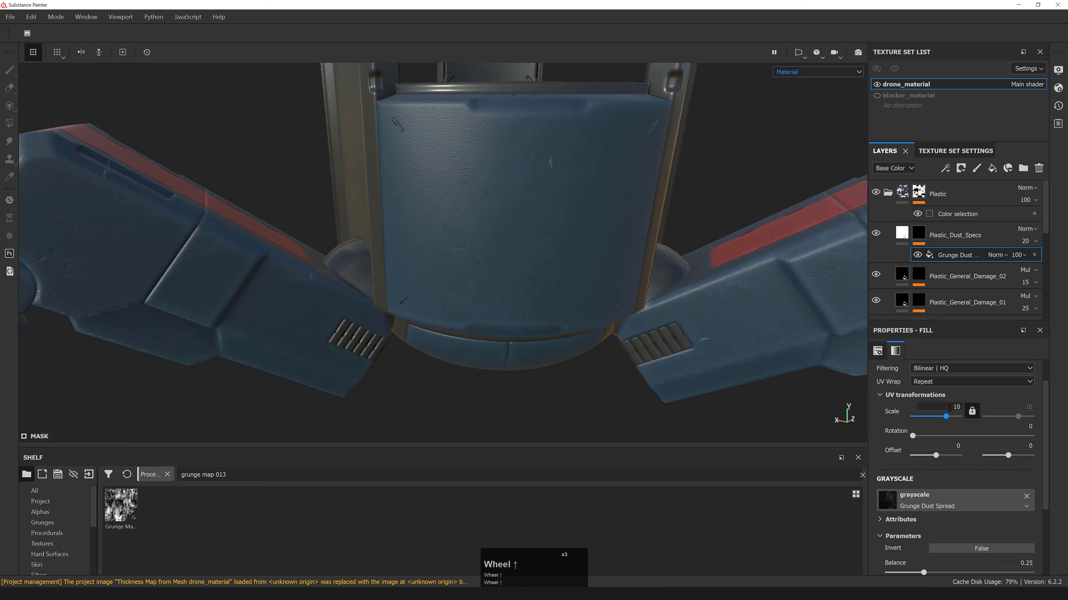
scroll(942, 441, "down", 3)
left_click(1017, 496)
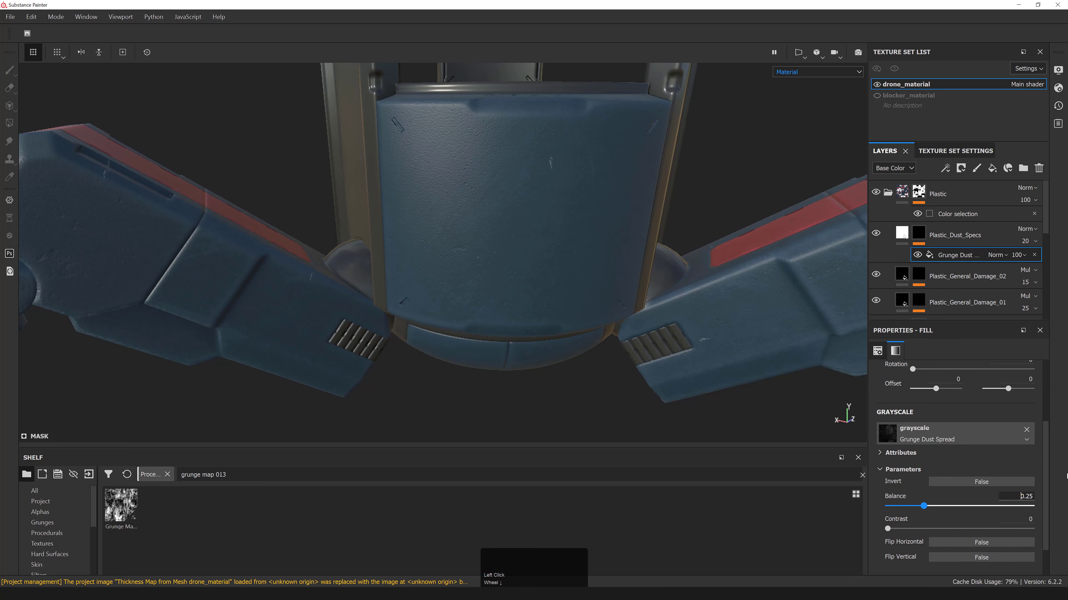
key("ctrl+a")
type("0.3")
key("KP_Enter")
- Set the balance of the Grunge Dust Spread fill to 0.4 and inspect the denser dust
left_click(1017, 497)
key("ctrl+a")
type("0.4")
key("KP_Enter")
mouse_move(630, 269)
left_mouse_down("alt")
mouse_move(589, 303)
mouse_move(631, 269)
left_mouse_up("alt")
right_click_drag(630, 269, 677, 277, "alt")
left_click_drag(677, 277, 679, 313, "alt")
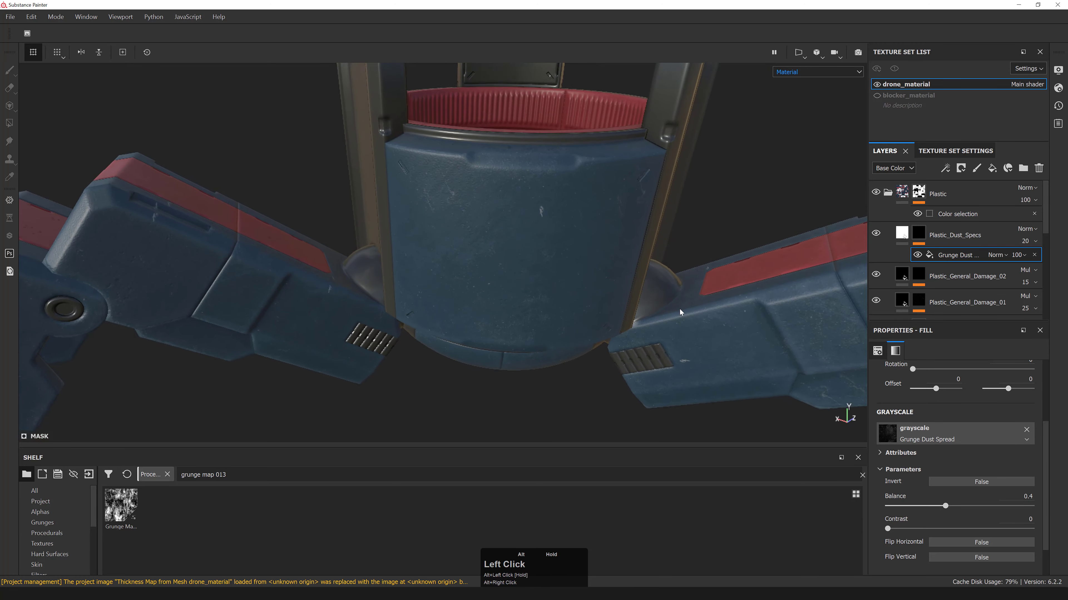
- Reduce the balance of the Grunge Dust Spread fill to 0.35 and check the body panel
left_click(1003, 501)
key("ctrl+a")
type("0.35")
key("KP_Enter")
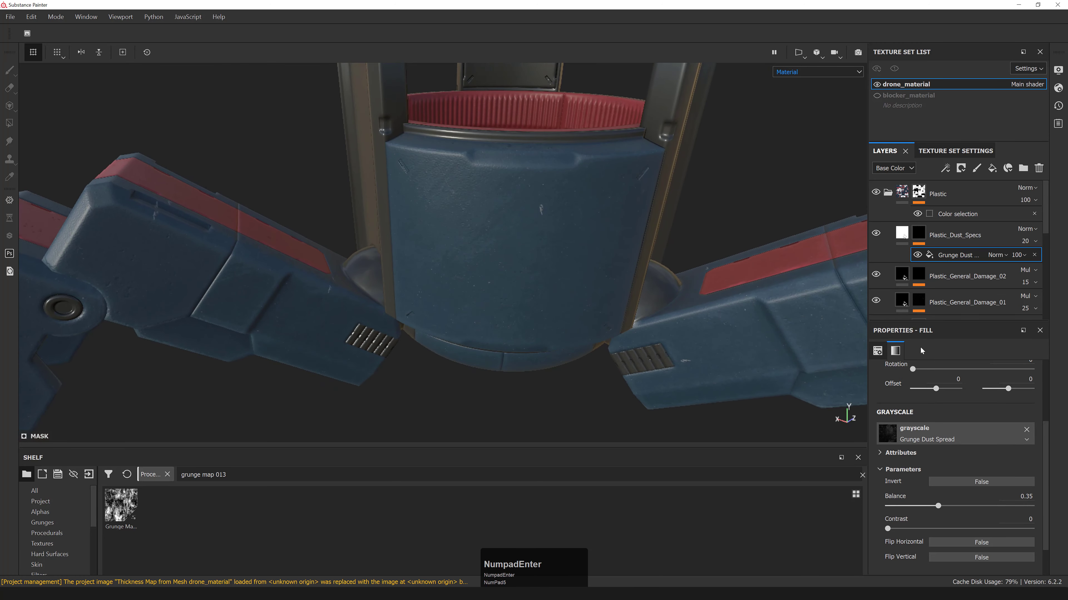
right_click_drag(698, 236, 764, 241, "alt")
left_click_drag(656, 235, 580, 236, "alt")
- Set the balance of the Grunge Dust Spread fill to 0.325
left_click(1024, 496)
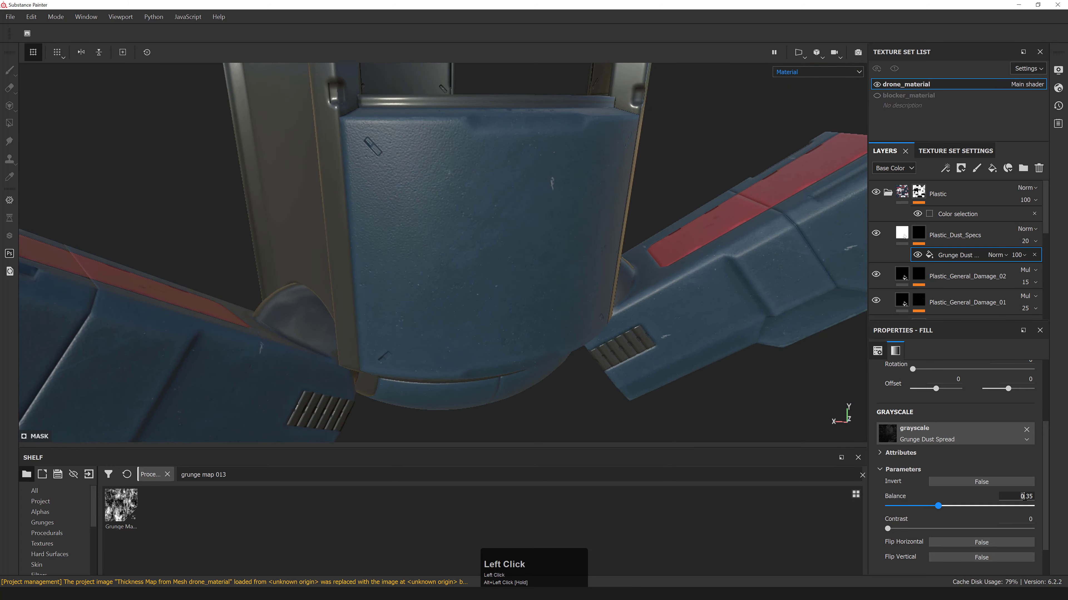
key("ctrl+a")
type("0.325")
key("KP_Enter")
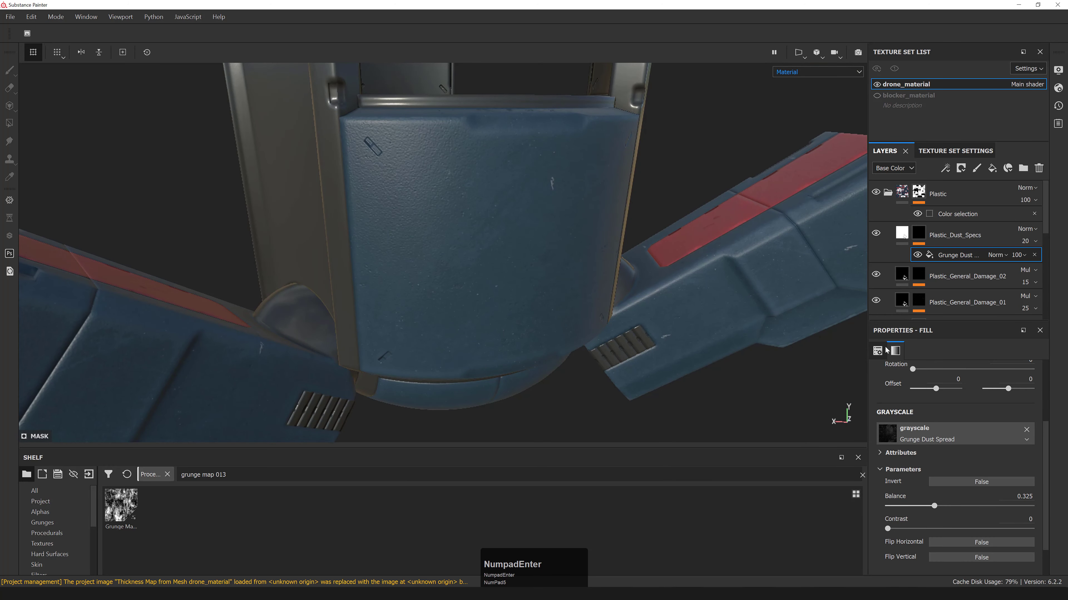
- Try a UV scale of 8 on the Grunge Dust Spread fill and inspect the body and arms
scroll(1002, 444, "up", 3)
left_click(948, 414)
key("ctrl+a")
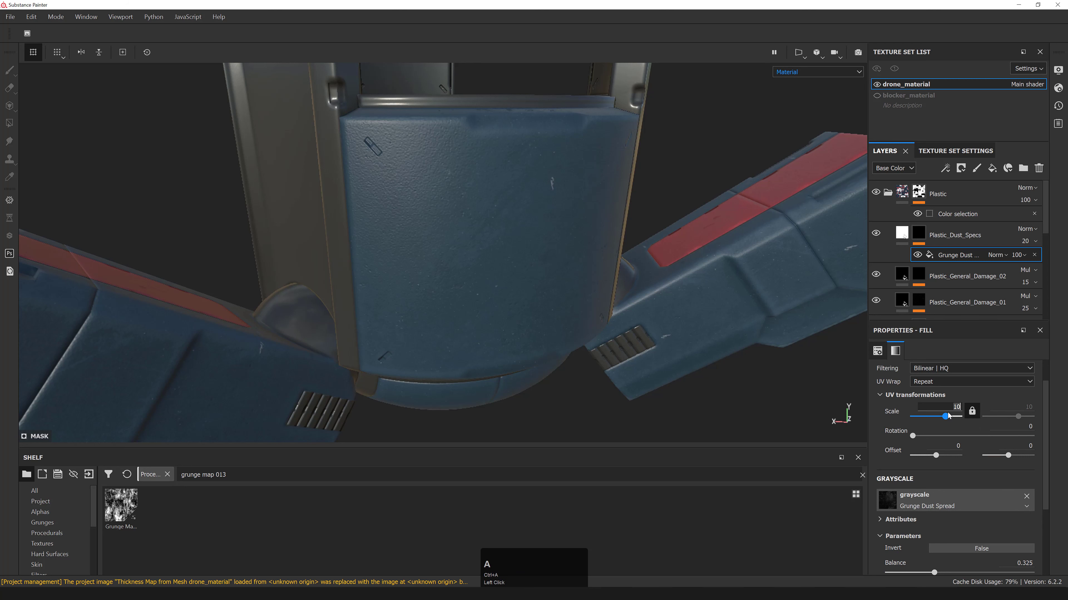
type("8")
key("KP_Enter")
right_click_drag(617, 143, 585, 268, "alt")
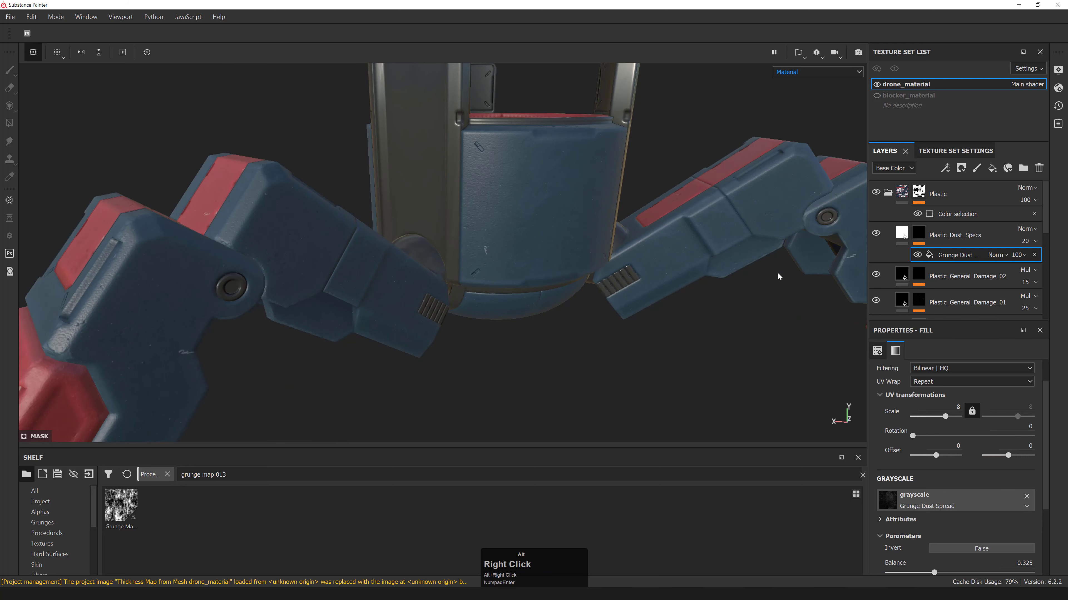
left_click_drag(586, 268, 568, 244, "alt")
middle_click_drag(568, 243, 517, 276, "alt")
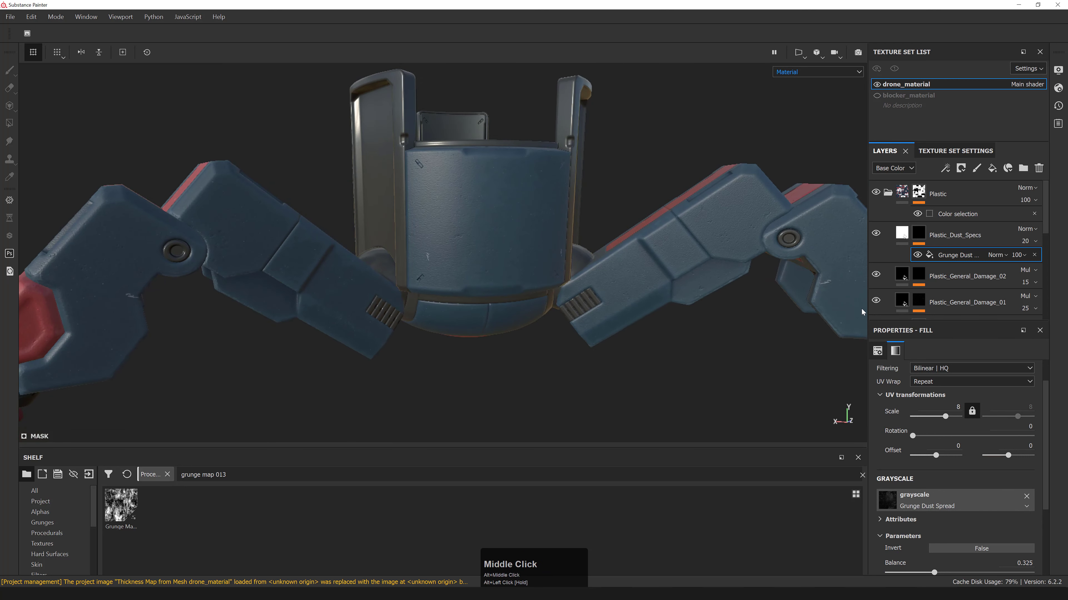
- Try a UV scale of 6 on the Grunge Dust Spread fill and inspect the specks up close
scroll(967, 463, "up", 2)
double_click(958, 440)
type("6")
key("Return")
left_click_drag(462, 253, 547, 252, "alt")
right_click_drag(546, 252, 529, 252, "alt")
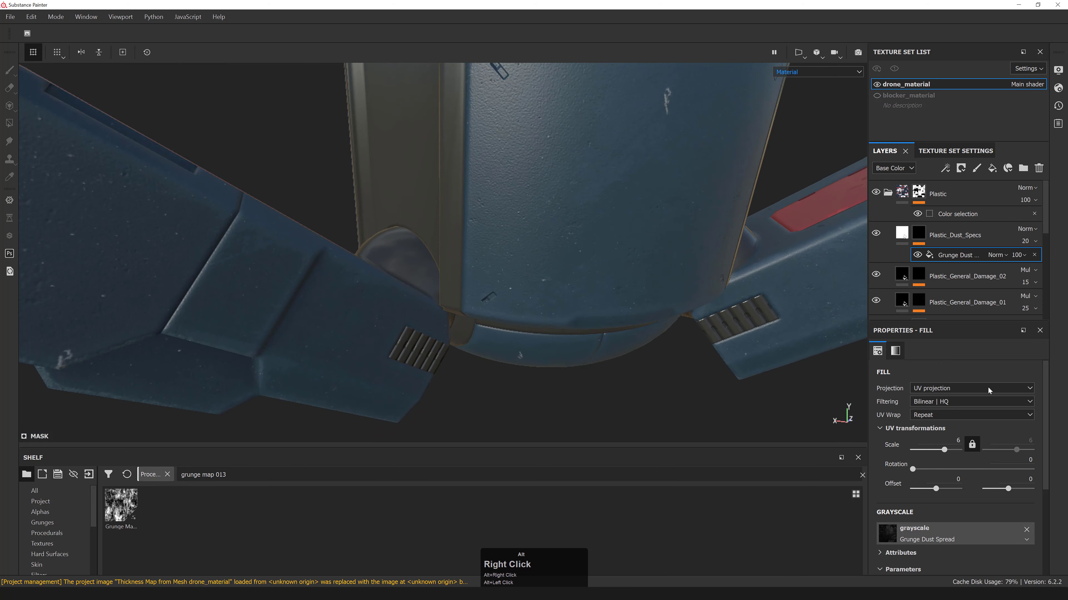
- Try a UV scale of 12 on the Grunge Dust Spread fill and check the speck size
left_click(957, 441)
type("12")
key("Return")
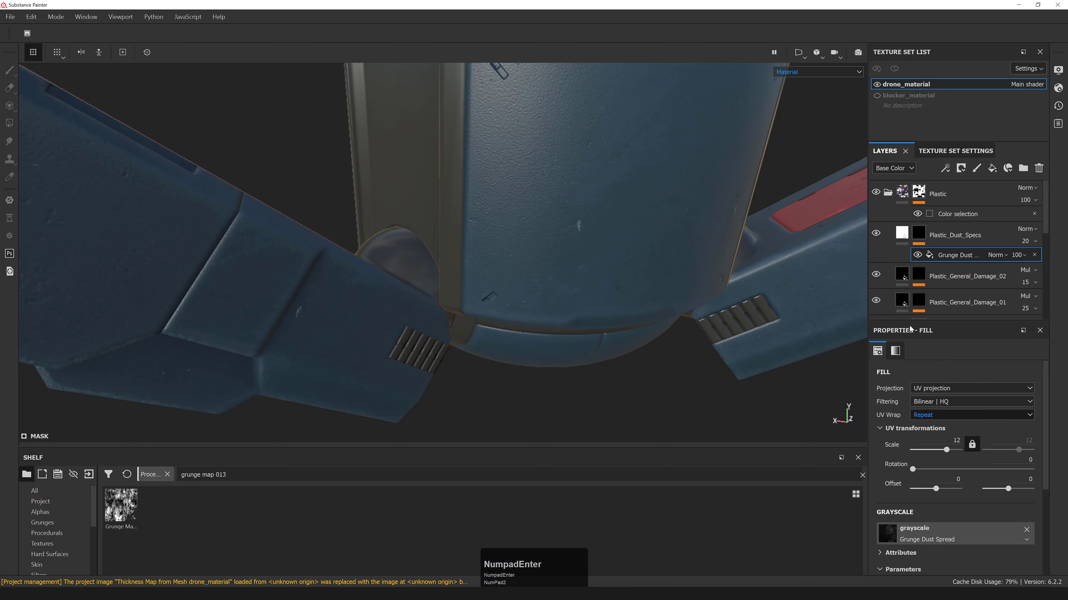
right_click_drag(714, 228, 665, 232, "alt")
middle_click_drag(654, 233, 588, 248, "alt")
- Try a UV scale of 10 on the Grunge Dust Spread fill and check the specks on the body and arms
left_click(956, 441)
type("10")
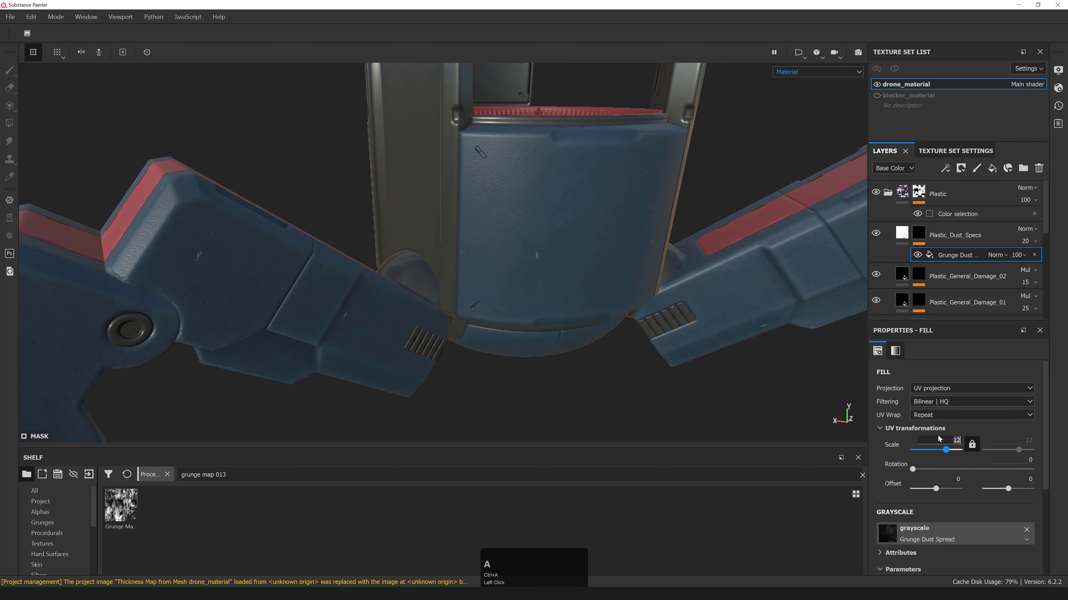
key("KP_Enter")
right_click_drag(558, 161, 546, 156, "alt")
- Lower the UV scale of the Grunge Dust Spread fill to about 1.86 for larger specks
left_click_drag(946, 450, 940, 451)
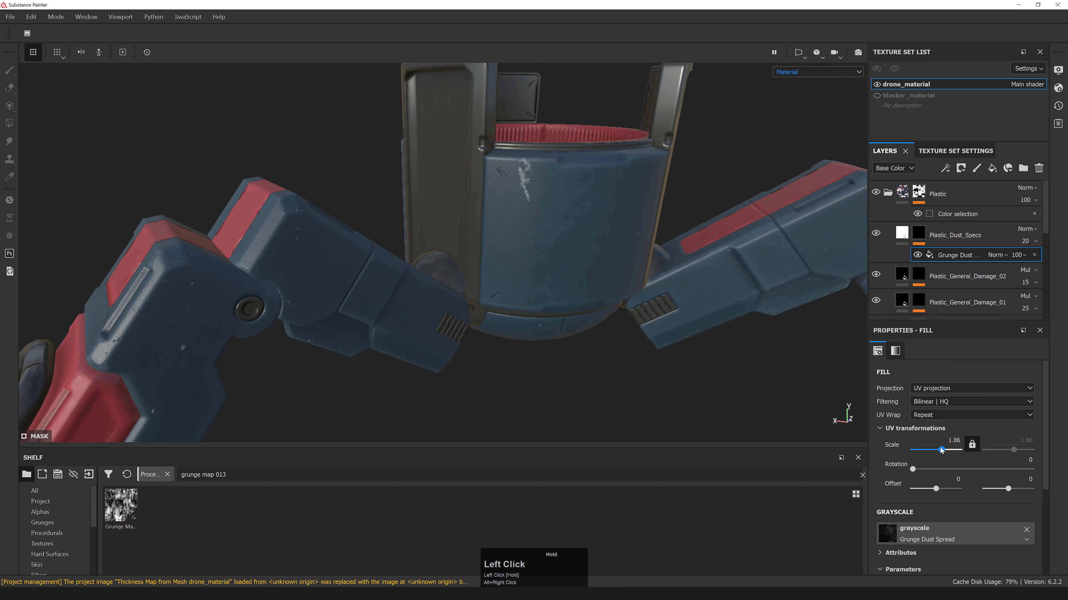
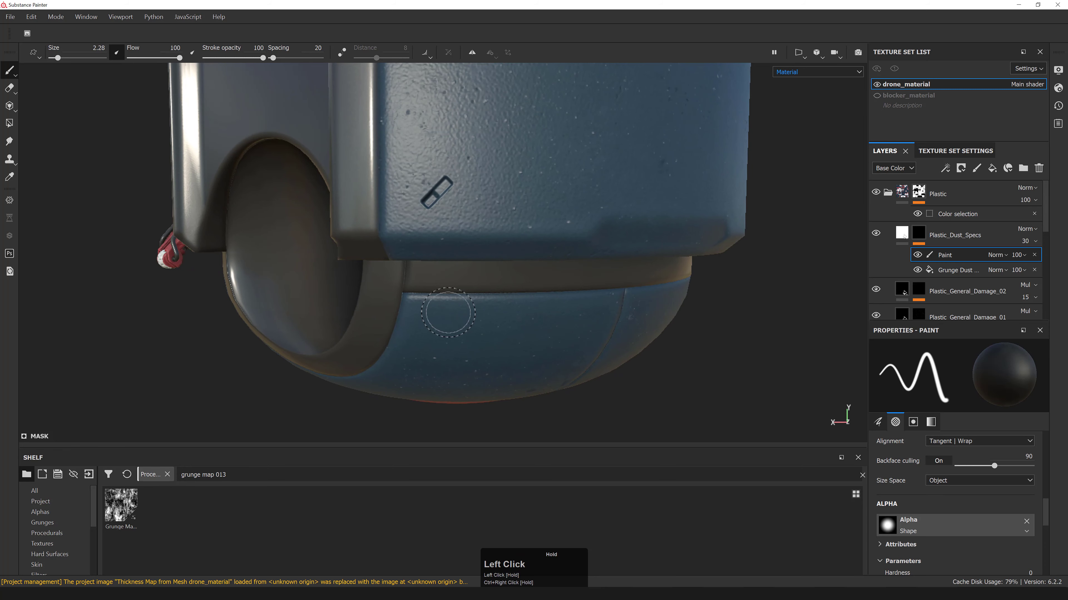
- Paint out stray dust specks on the body's lower shell in the Paint effect of the Plastic_Dust_Specs mask
right_click_drag(448, 314, 399, 311, "alt")
left_click_drag(399, 311, 412, 269, "alt")
right_click_drag(412, 269, 366, 275, "alt")
left_click_drag(366, 275, 409, 265, "alt")
middle_click_drag(409, 265, 479, 272, "alt")
right_click_drag(479, 271, 491, 290, "alt")
left_click_drag(492, 291, 513, 328, "alt")
middle_click_drag(513, 328, 438, 259, "alt")
right_click_drag(438, 260, 492, 286, "alt")
left_click_drag(492, 286, 589, 290, "alt")
middle_click_drag(378, 235, 440, 224, "alt")
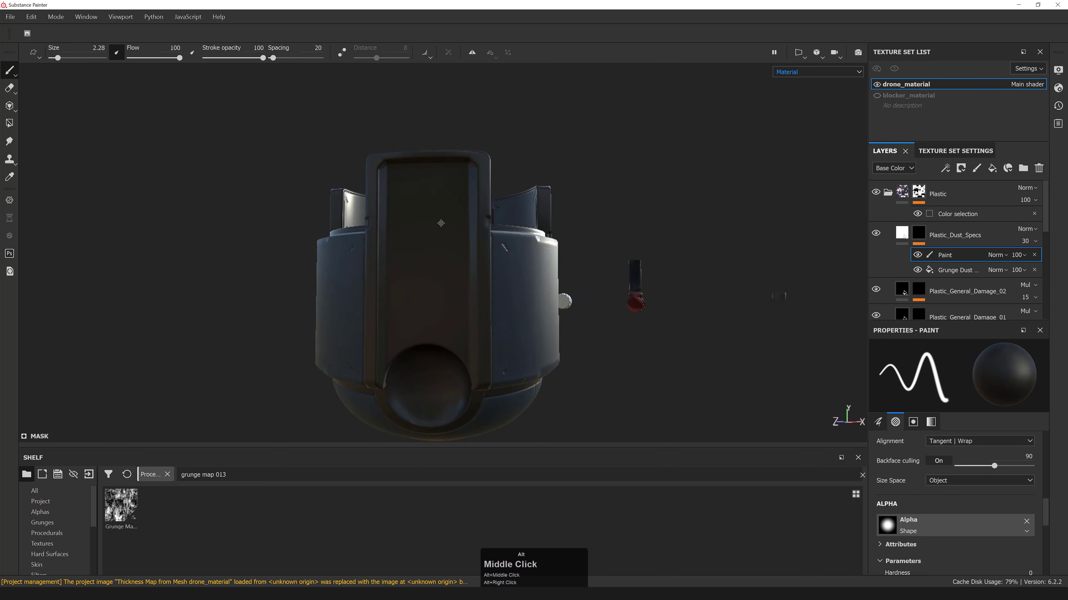
- Paint out stray dust specks around the blue sides of the body in the same mask
left_click_drag(429, 246, 509, 236, "alt")
right_click_drag(508, 235, 555, 269, "alt")
left_click_drag(555, 269, 571, 272, "alt")
right_click_drag(572, 272, 449, 273, "shift")
left_click_drag(450, 273, 492, 239, "alt")
right_click_drag(491, 240, 550, 253, "alt")
left_click_drag(550, 253, 498, 296, "alt")
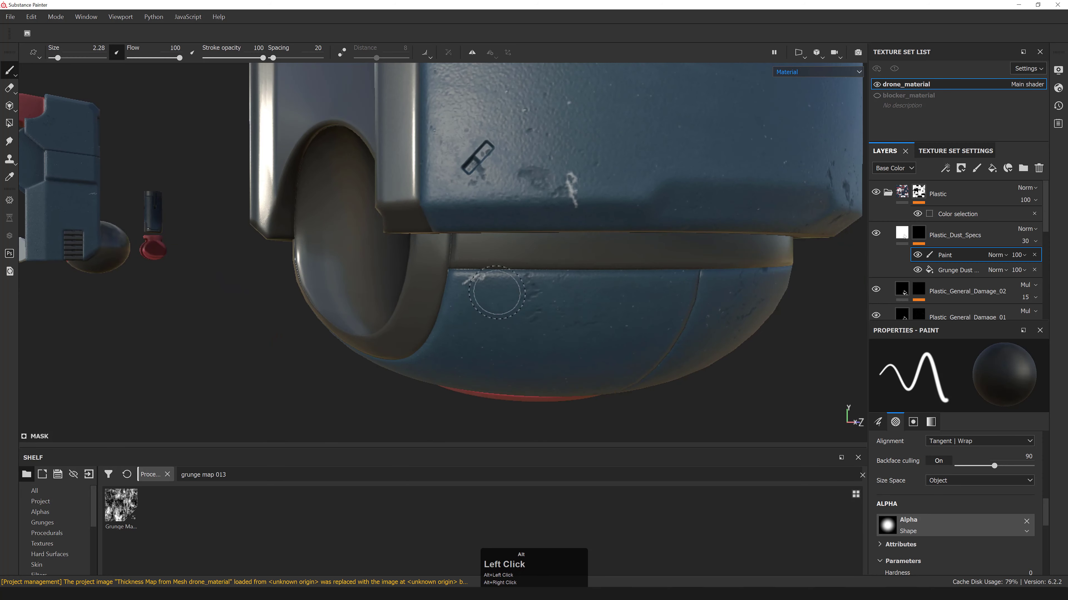
- Paint out the white marks beside the small rectangular emblem and along the lower shell's upper edge
left_click_drag(551, 178, 576, 193)
mouse_move(475, 286)
left_mouse_down()
mouse_move(483, 290)
mouse_move(475, 278)
left_mouse_up()
right_click_drag(475, 277, 345, 256, "alt")
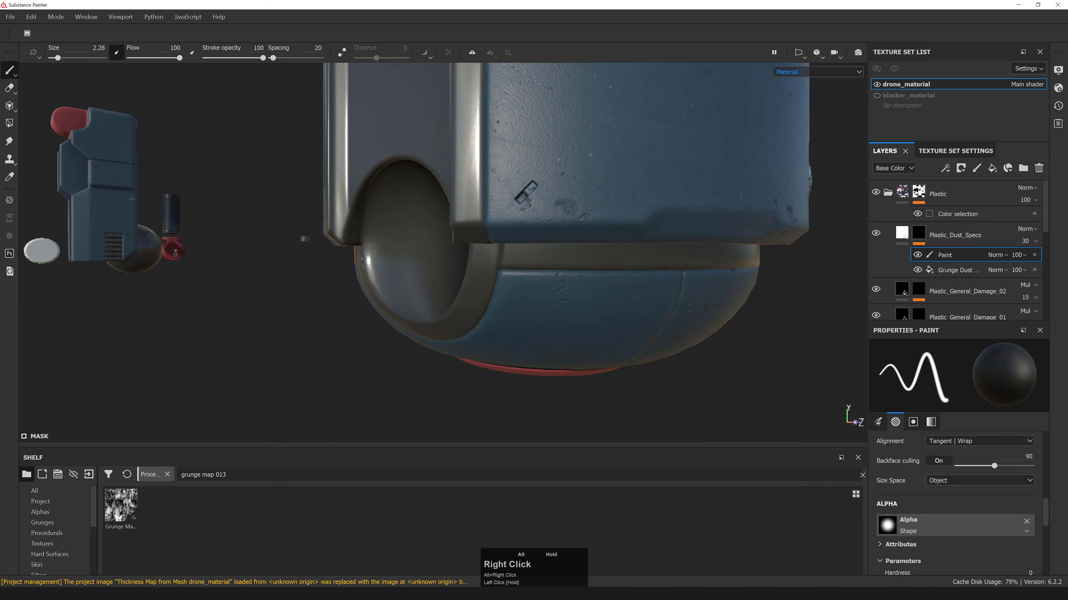
left_click_drag(345, 256, 462, 319, "alt")
left_click_drag(410, 145, 401, 152)
right_click_drag(400, 153, 374, 152, "alt")
middle_click_drag(374, 152, 391, 189, "alt")
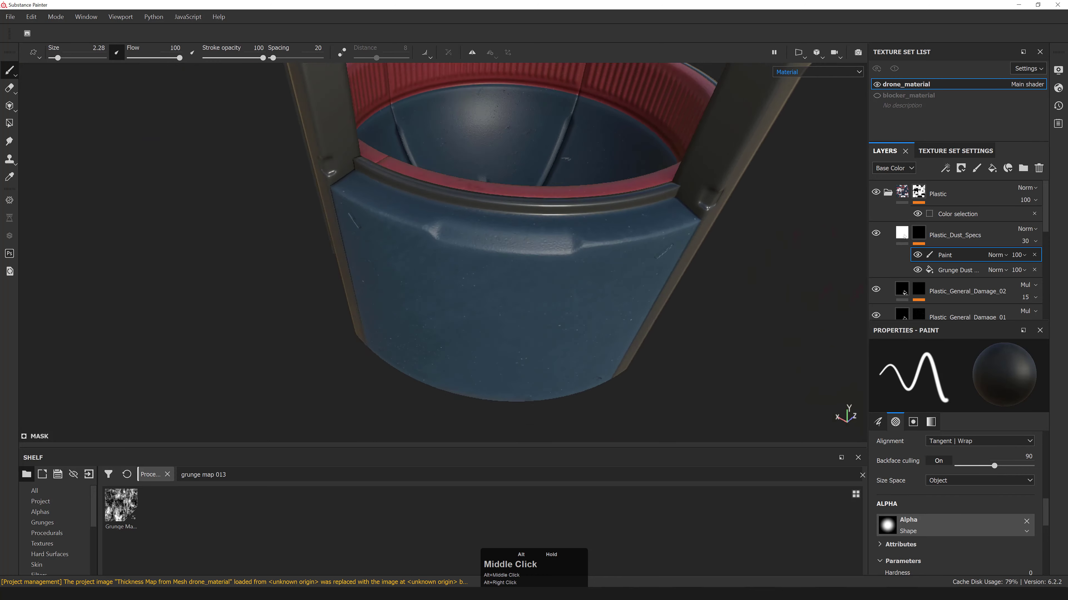
- Paint out stray marks inside the body's blue bowl and around its red ribbed rim
left_click_drag(403, 147, 504, 219, "alt")
middle_click_drag(554, 97, 579, 157, "alt")
left_click_drag(564, 159, 566, 171)
right_click_drag(566, 213, 429, 174, "alt")
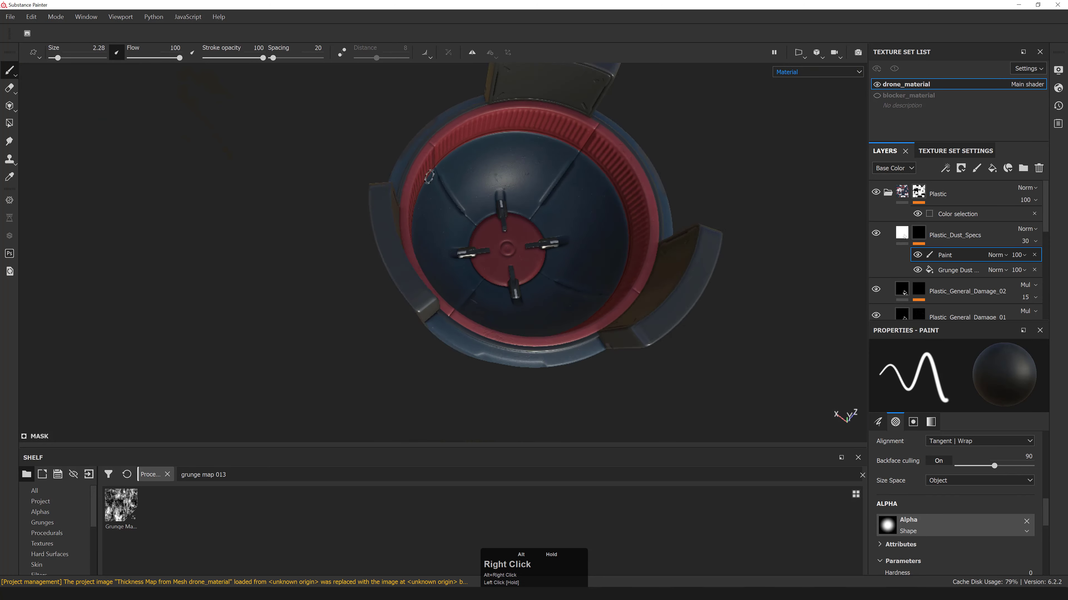
left_click_drag(428, 174, 608, 233, "alt")
right_click_drag(608, 234, 379, 234, "alt")
right_click_drag(294, 233, 61, 233, "alt")
left_click_drag(475, 235, 559, 227, "alt")
middle_click_drag(559, 227, 501, 299, "alt")
right_click_drag(500, 299, 798, 290, "alt")
middle_click_drag(807, 290, 665, 290, "alt")
left_click_drag(663, 290, 508, 281, "alt")
right_click_drag(508, 281, 443, 271, "alt")
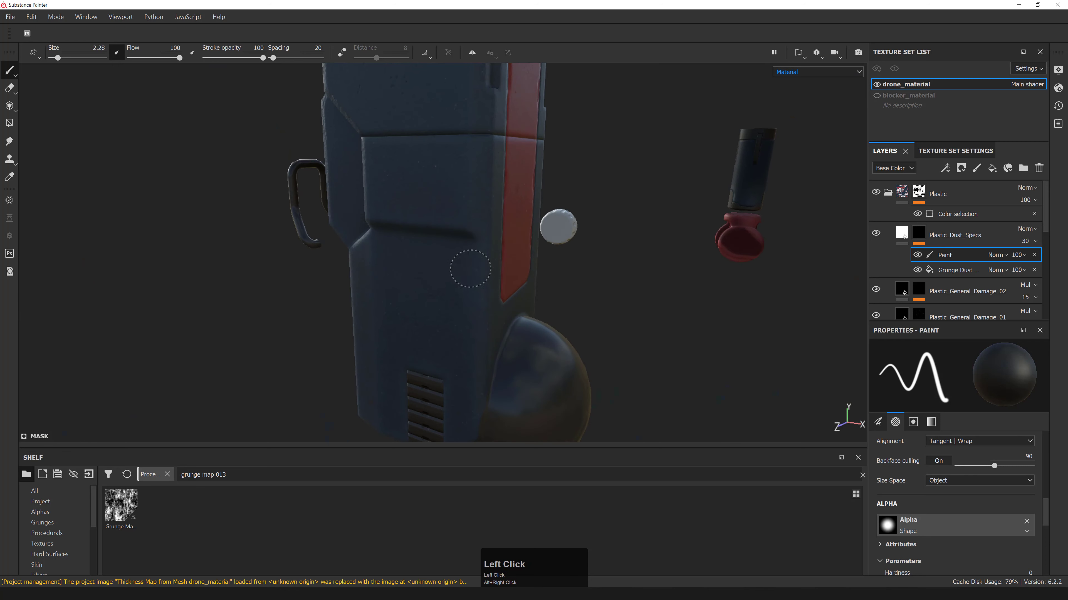
- Paint out stray dust marks along the panel seams of the blue and red arm segment
left_click_drag(444, 272, 278, 278, "alt")
middle_click_drag(446, 261, 303, 344, "alt")
left_click_drag(458, 295, 269, 290, "alt")
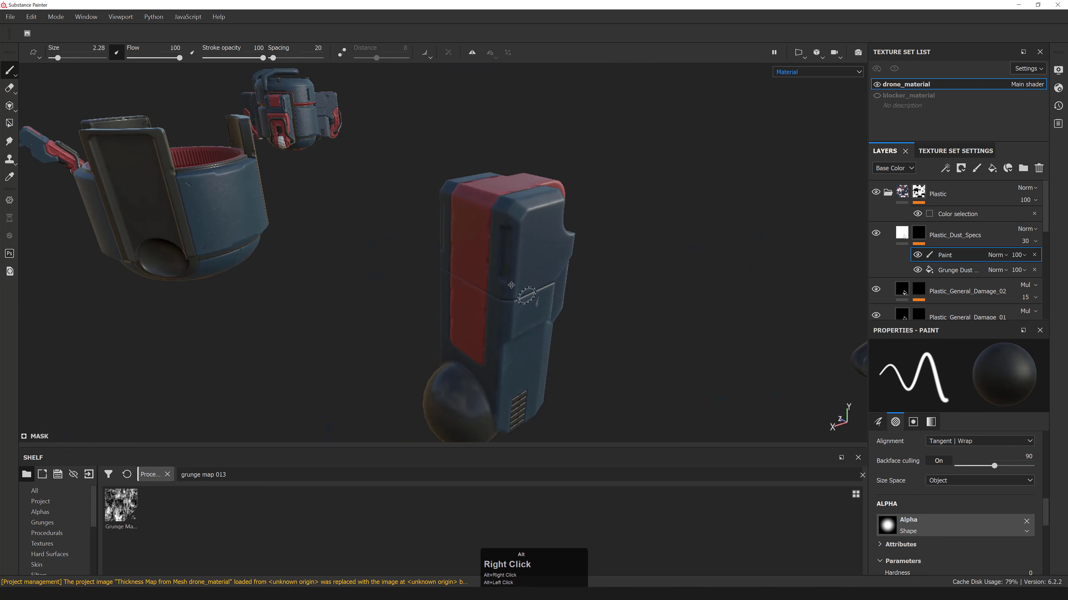
right_click_drag(526, 294, 578, 263, "alt")
left_click(447, 254)
right_click_drag(504, 223, 445, 261, "alt")
left_click_drag(445, 269, 311, 281, "alt")
middle_click_drag(463, 265, 328, 269, "alt")
right_click_drag(574, 263, 517, 269, "alt")
middle_click_drag(420, 256, 143, 256, "alt")
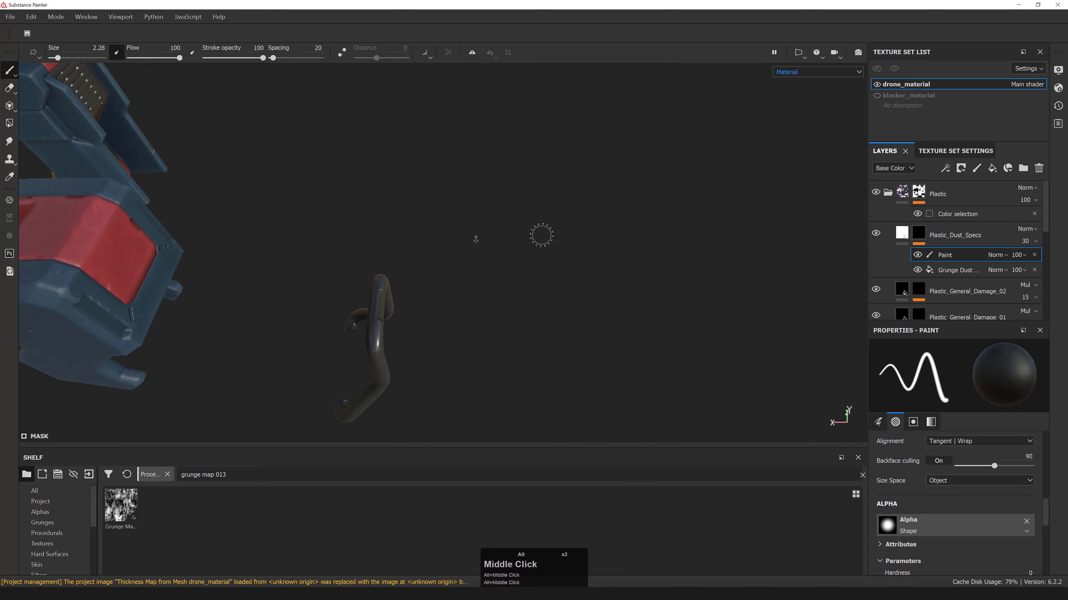
- Examine the dust specks on the detached handle, the red plastic part and the assembled body and arms
right_click_drag(541, 234, 496, 248, "alt")
middle_click_drag(471, 261, 504, 253, "alt")
left_click_drag(441, 261, 525, 252, "alt")
right_click_drag(504, 236, 471, 248, "alt")
left_click_drag(504, 201, 410, 155, "alt")
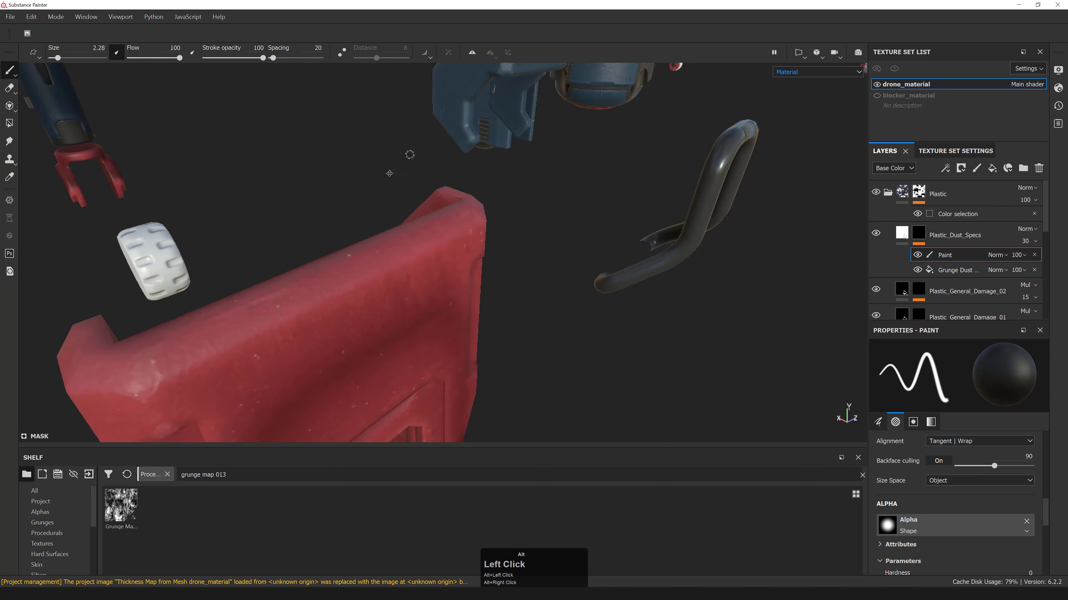
middle_click_drag(512, 168, 445, 278, "alt")
middle_click_drag(496, 185, 425, 290, "alt")
left_click_drag(504, 248, 349, 256, "alt")
middle_click_drag(421, 303, 483, 253, "alt")
- Set the opacity of the Plastic_Dust_Specs layer to 20
left_click(1027, 242)
type("20")
key("Return")
left_click_drag(463, 253, 681, 239, "alt")
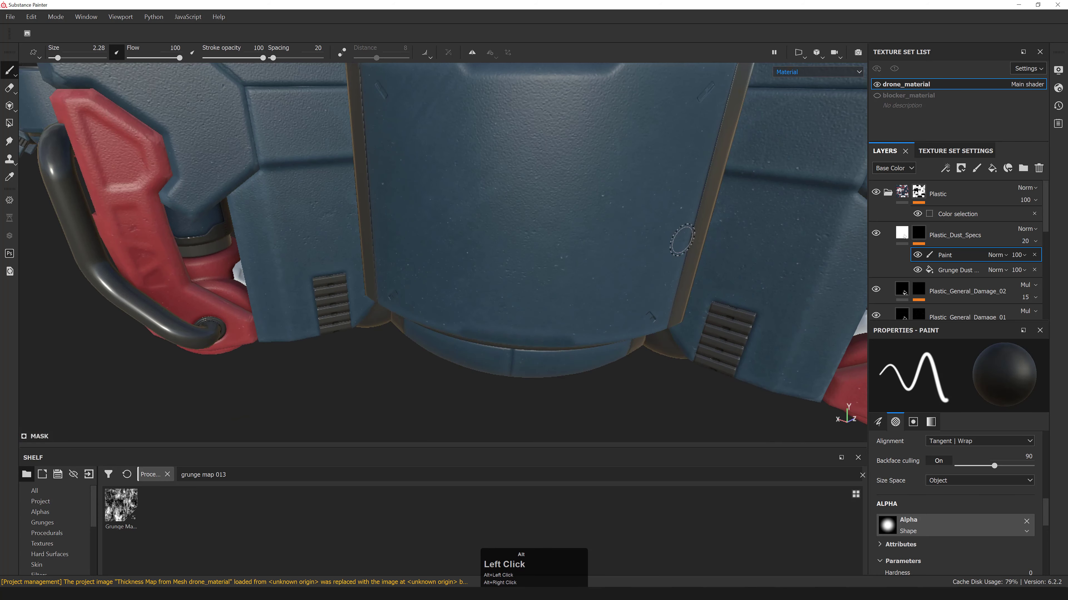
- Set the Balance of the Grunge Dust Spread fill to 0.335 and check the specks on the body and arms
left_click(947, 270)
scroll(950, 490, "down", 4)
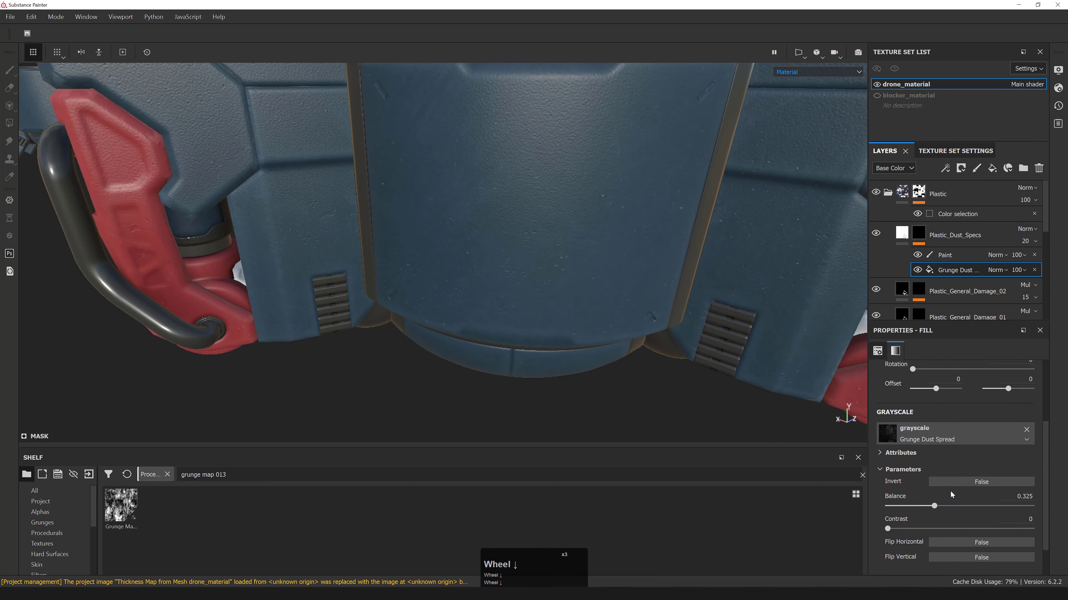
left_click(1017, 462)
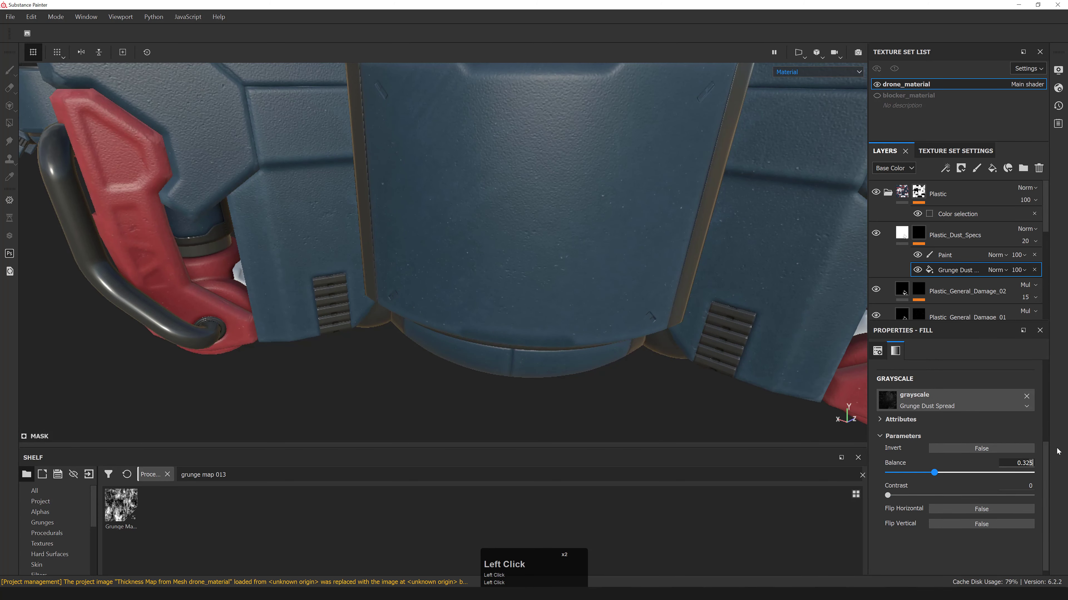
key("BackSpace")
key("BackSpace")
type("35")
key("Return")
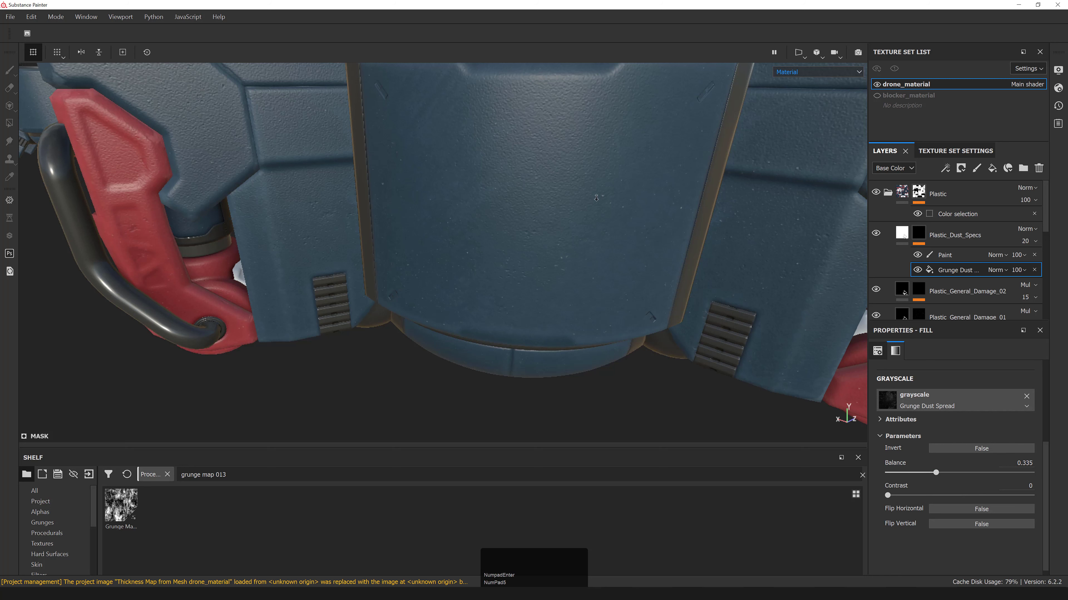
right_click_drag(534, 219, 437, 195, "alt")
middle_click_drag(437, 194, 437, 211, "alt")
right_click_drag(435, 211, 378, 198, "alt")
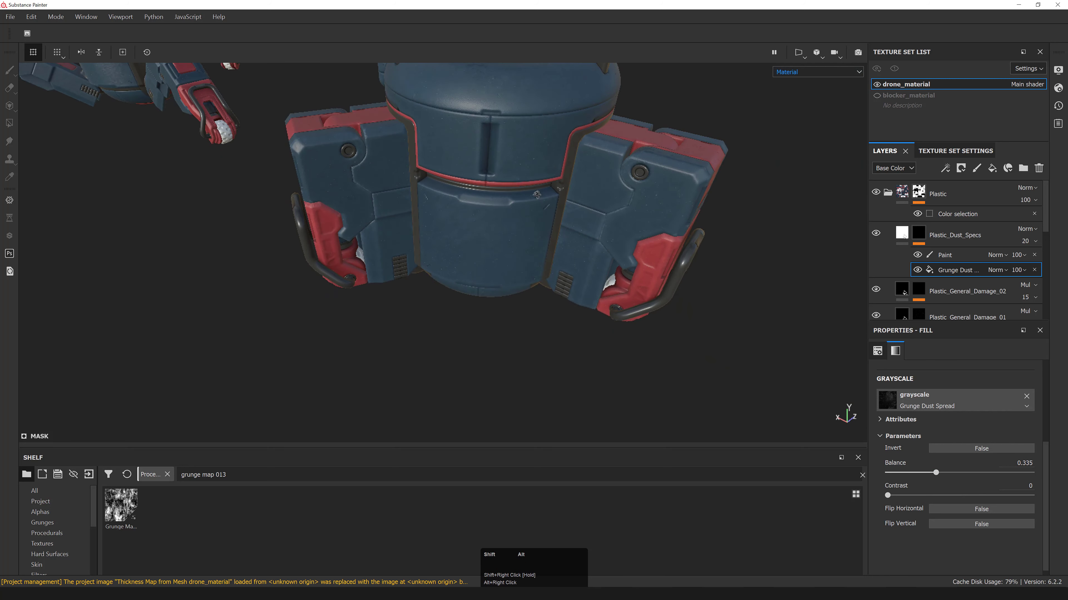
left_click_drag(517, 168, 553, 206, "alt")
- Select the Plastic_Dust_Specs fill and examine the plastic surfaces across the separated drone parts
left_click(902, 232)
right_click_drag(439, 308, 328, 291, "alt")
right_click_drag(496, 281, 464, 277, "alt")
middle_click_drag(464, 277, 417, 279, "alt")
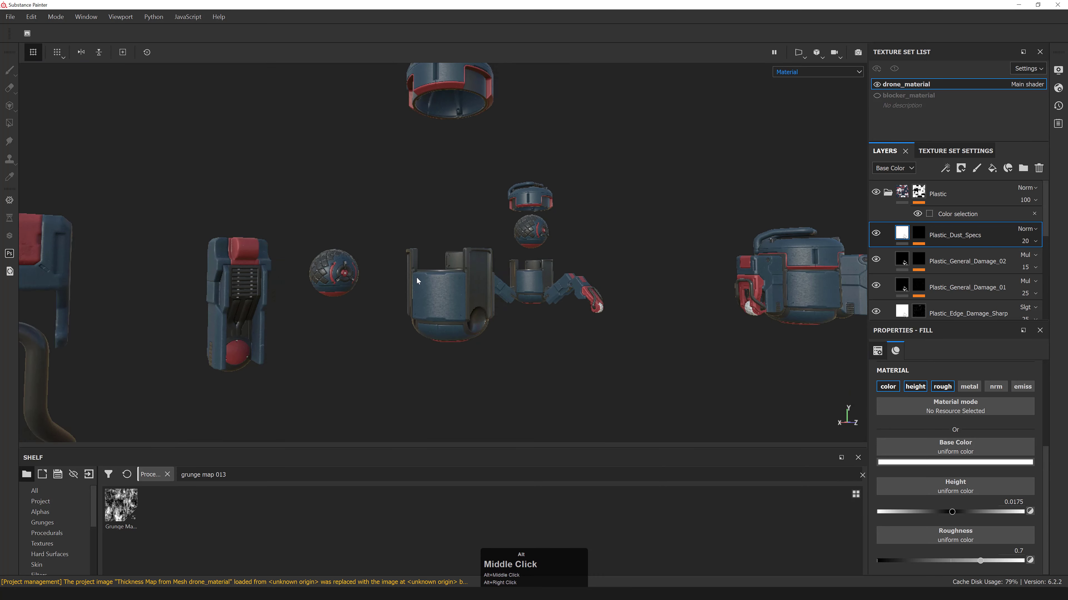
right_click_drag(417, 279, 647, 313, "alt")
left_click_drag(647, 312, 577, 331, "alt")
right_click_drag(576, 332, 622, 328, "alt")
middle_click_drag(495, 349, 488, 279, "alt")
left_click_drag(489, 279, 521, 180, "alt")
right_click_drag(336, 210, 195, 226, "alt")
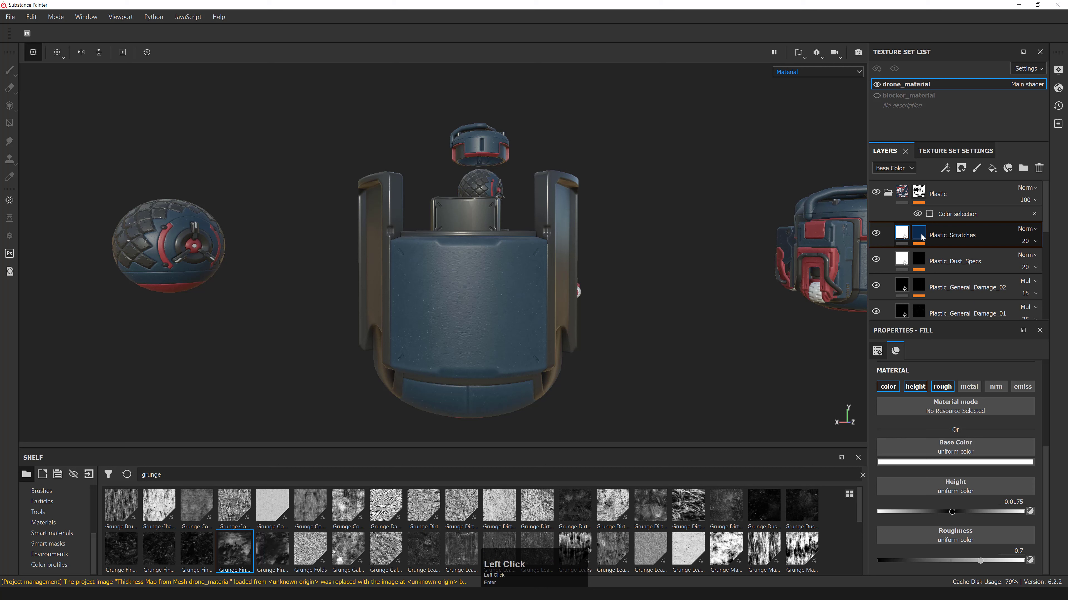
- Set the Height of the Plastic_Scratches fill layer to -0.0175
left_click(906, 235)
left_click(907, 238)
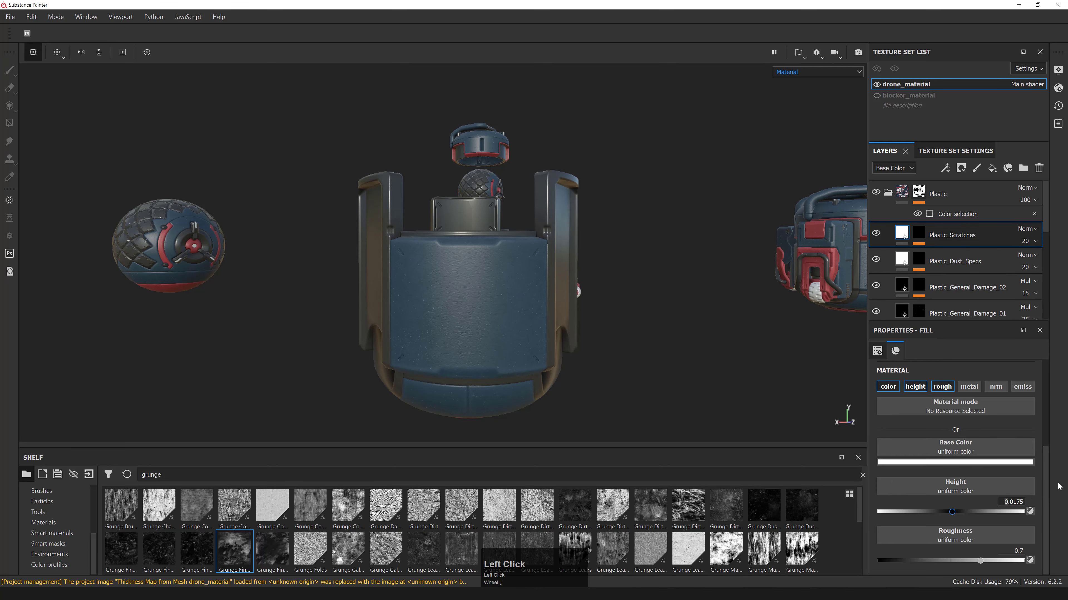
type("-")
key("Return")
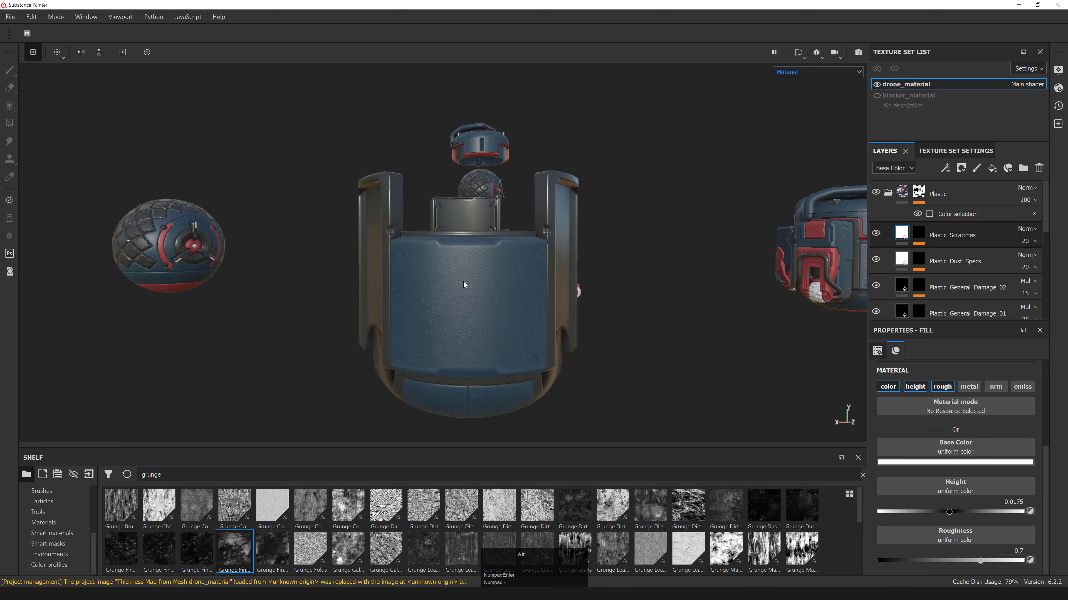
right_click_drag(464, 284, 475, 269, "alt")
- Delete the Paint effect from the Plastic_Scratches mask and select its Grunge Dust Spread fill
left_click(918, 234)
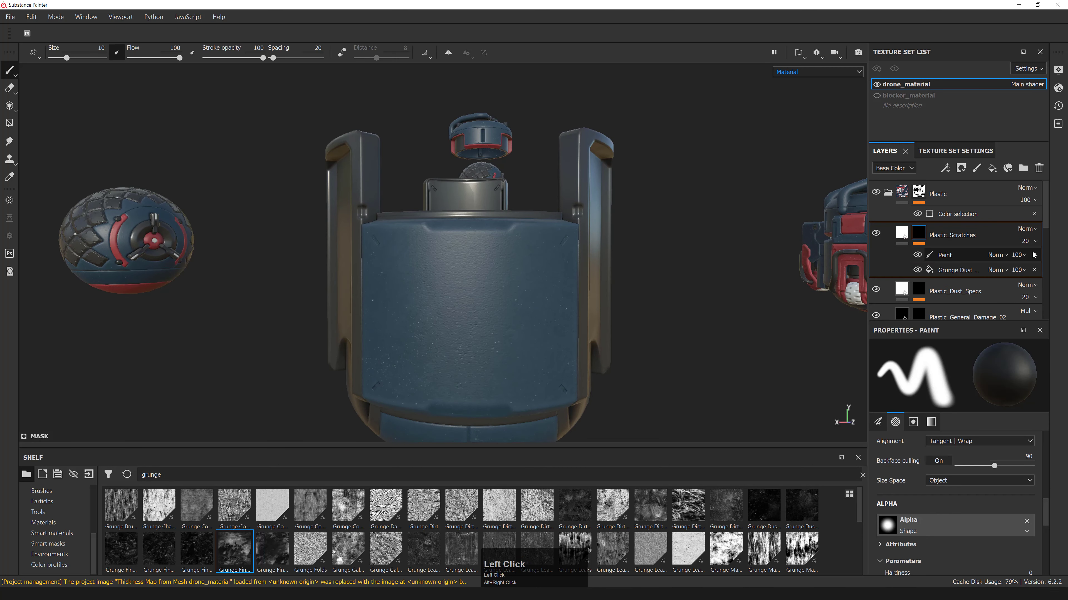
left_click(1034, 255)
left_click(956, 255)
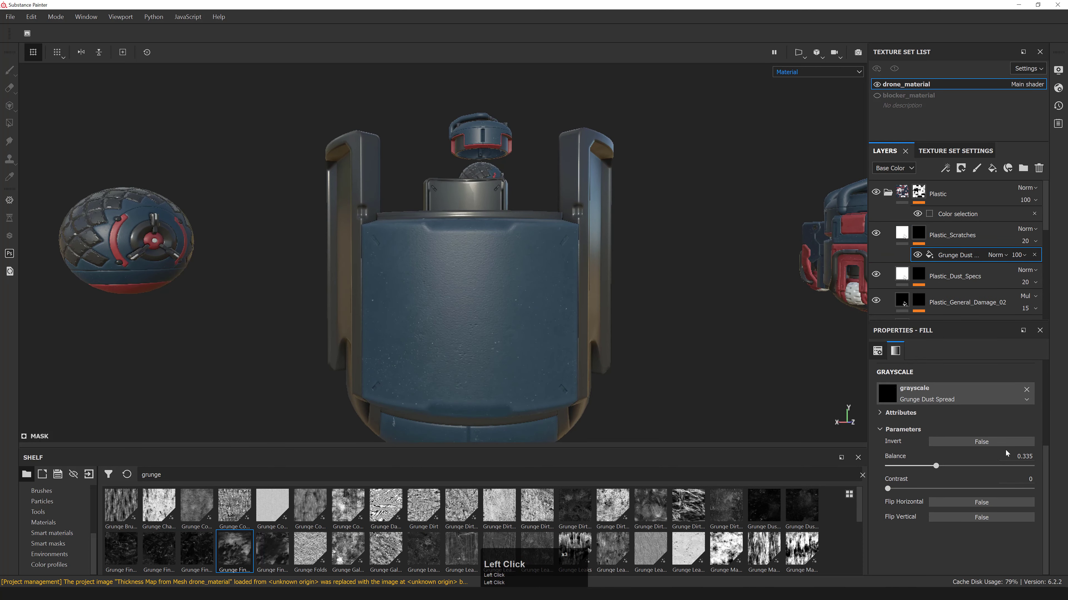
- Search the resources for "scratches" and replace Grunge Dust Spread with the Grunge Scratches Rough texture
left_click(1026, 399)
left_click(982, 411)
left_click(931, 399)
key("ctrl+a")
type("sc")
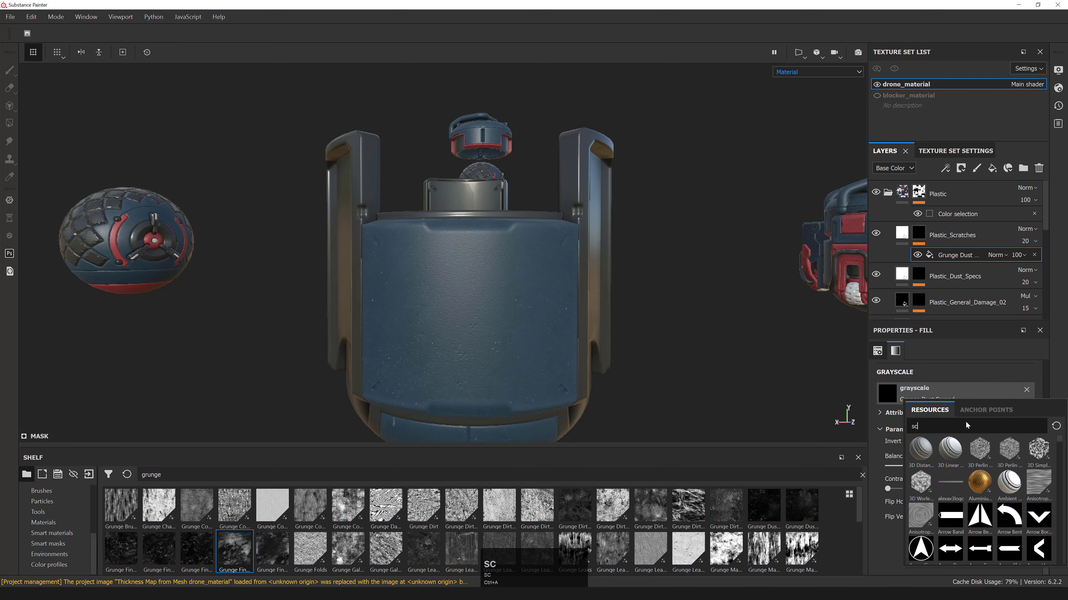
type("ratches")
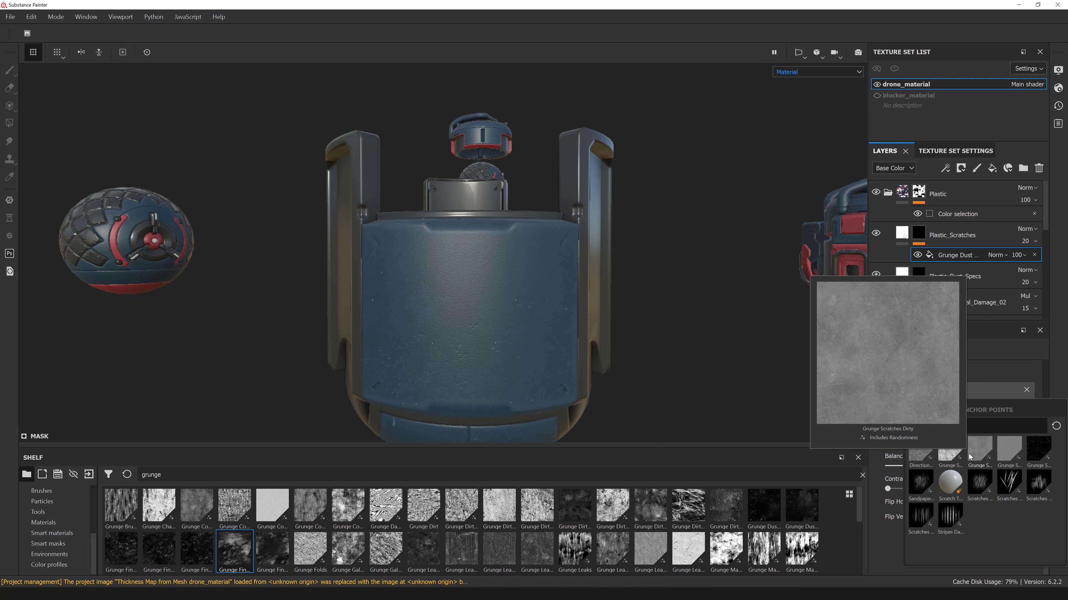
left_click(1036, 451)
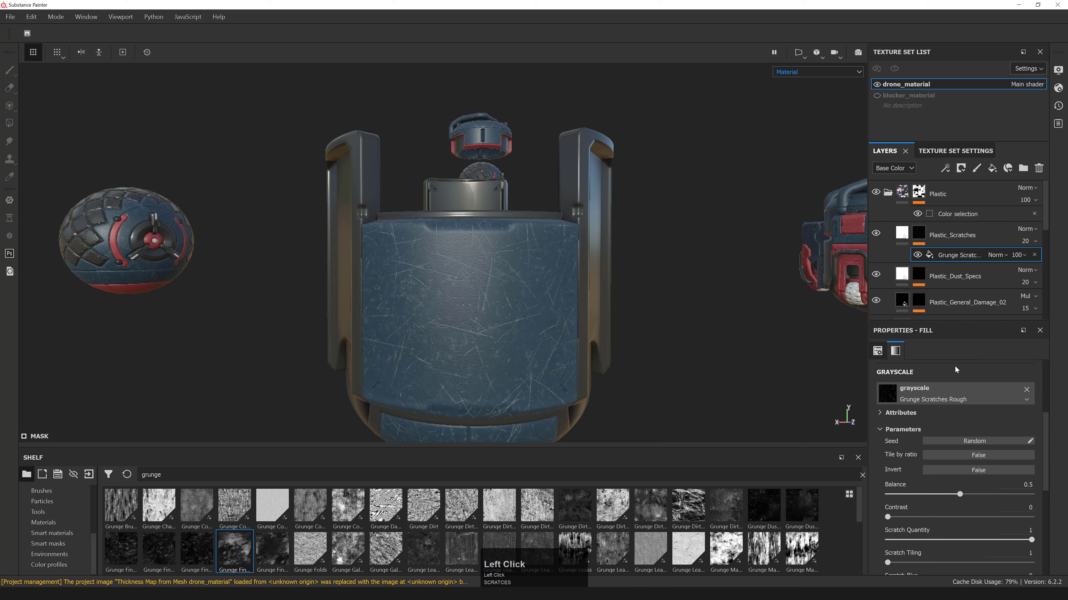
- Set the UV scale of the Grunge Scratches Rough fill to 3 and check the scratches on the body
scroll(980, 483, "down", 1)
left_click_drag(607, 262, 614, 299, "alt")
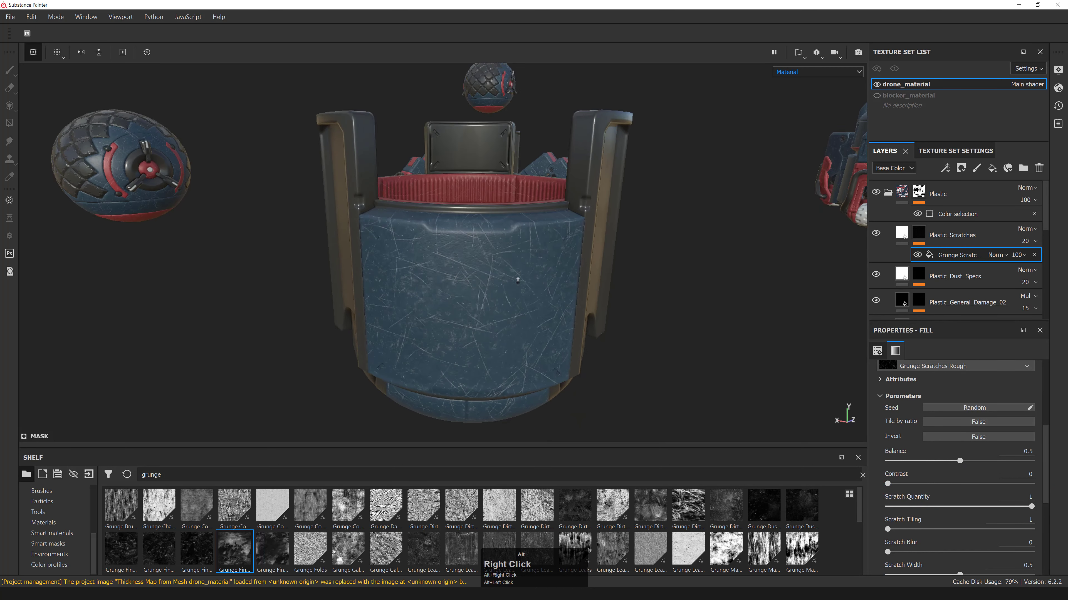
right_click_drag(614, 299, 599, 305, "alt")
middle_click_drag(599, 305, 643, 301, "alt")
scroll(1002, 470, "up", 2)
scroll(1003, 462, "down", 1)
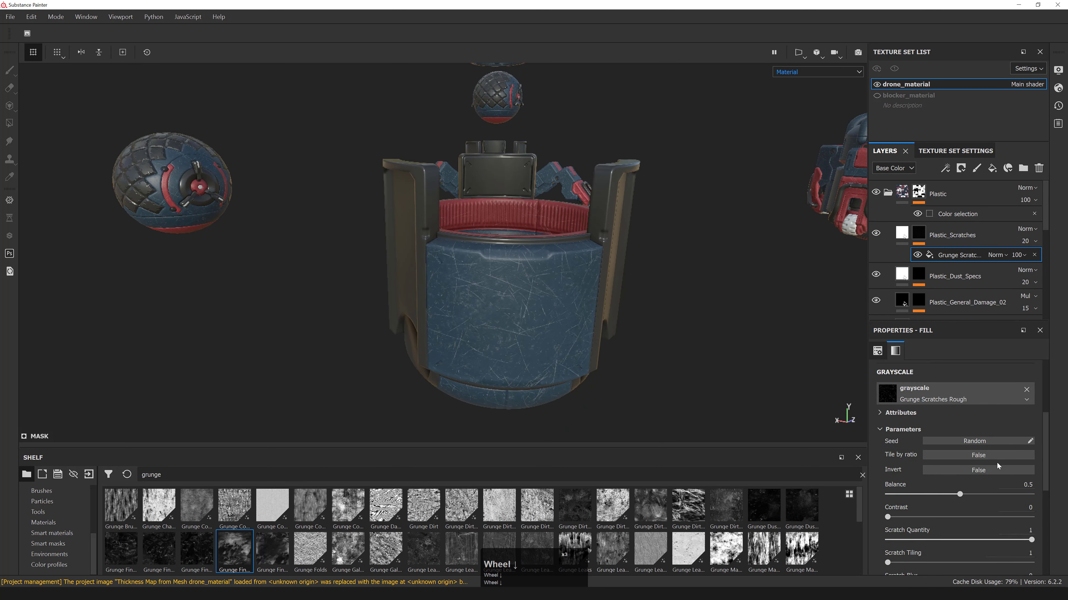
scroll(964, 446, "up", 4)
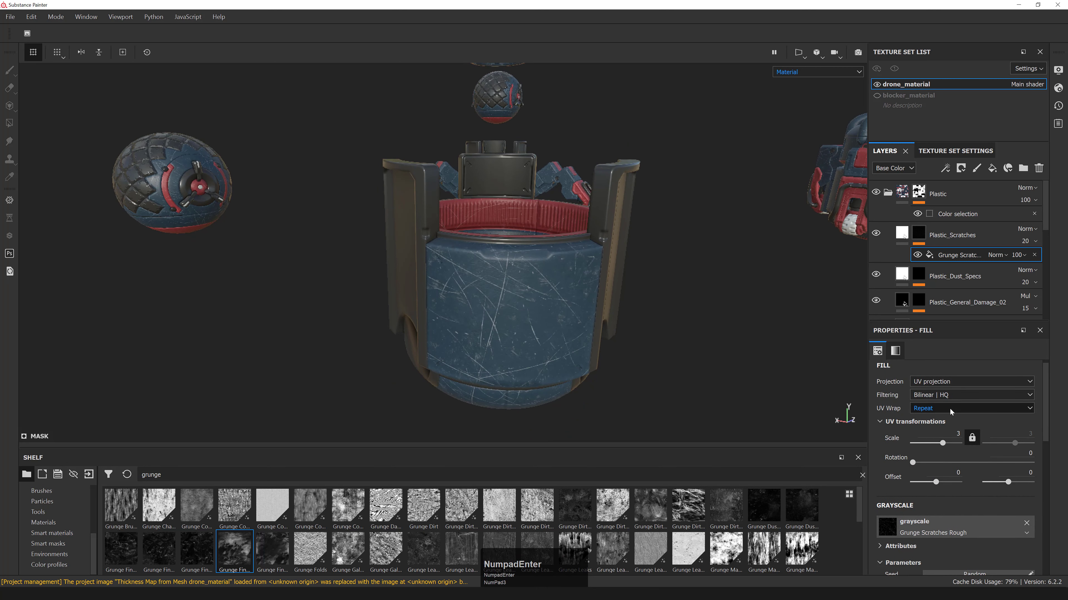
left_click_drag(560, 299, 655, 331, "alt")
middle_click_drag(655, 331, 614, 277, "alt")
left_click_drag(615, 278, 625, 248, "alt")
middle_click_drag(624, 248, 618, 263, "alt")
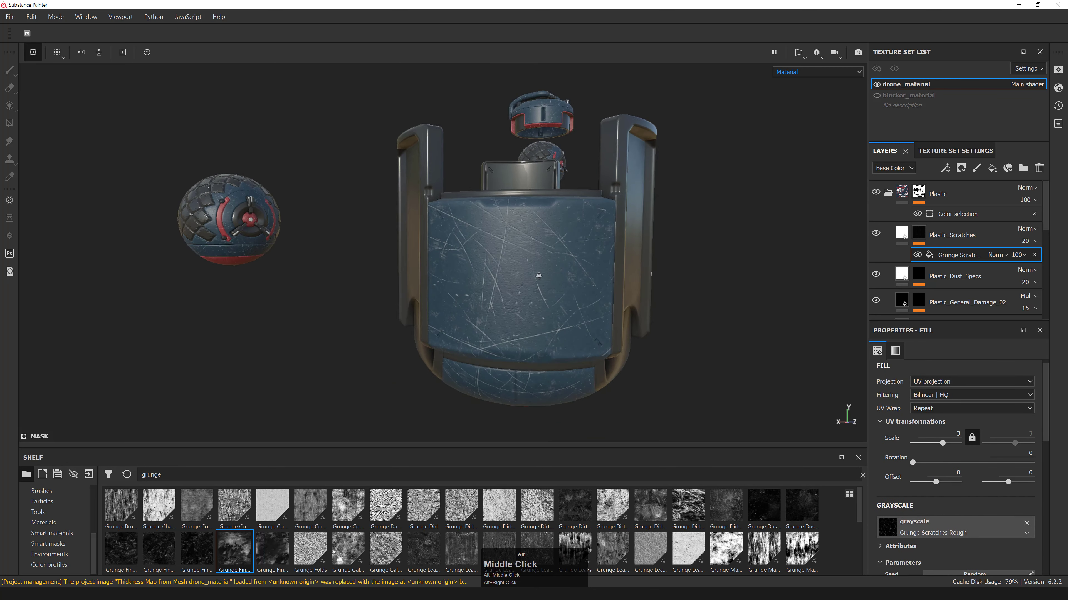
left_click_drag(617, 262, 595, 302, "alt")
- Lower the Balance of the Grunge Scratches Rough fill to 0.3
scroll(984, 464, "down", 2)
scroll(962, 479, "down", 2)
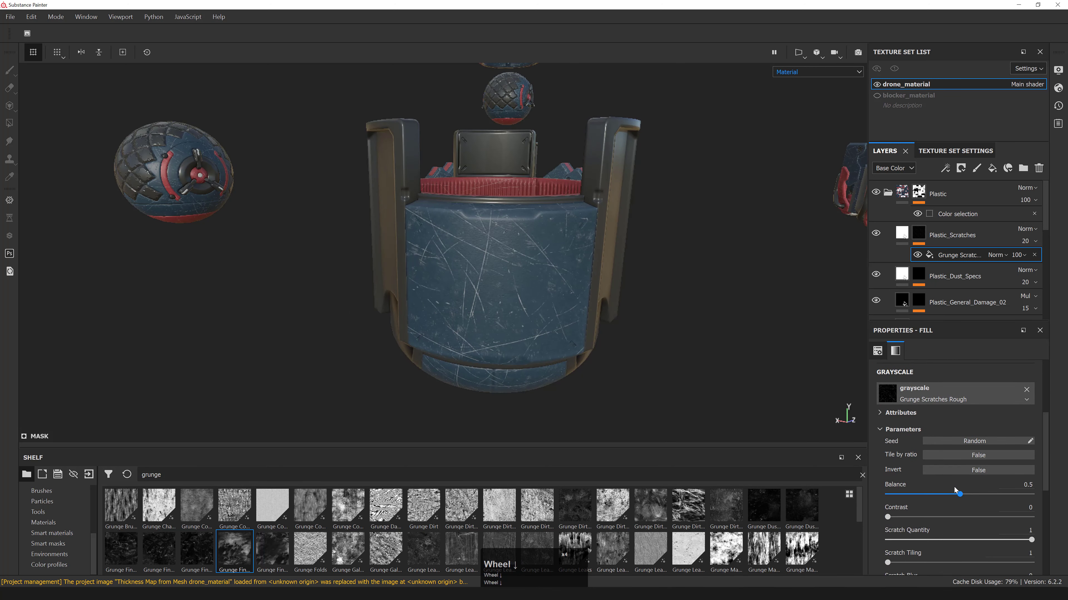
left_click_drag(959, 494, 945, 494)
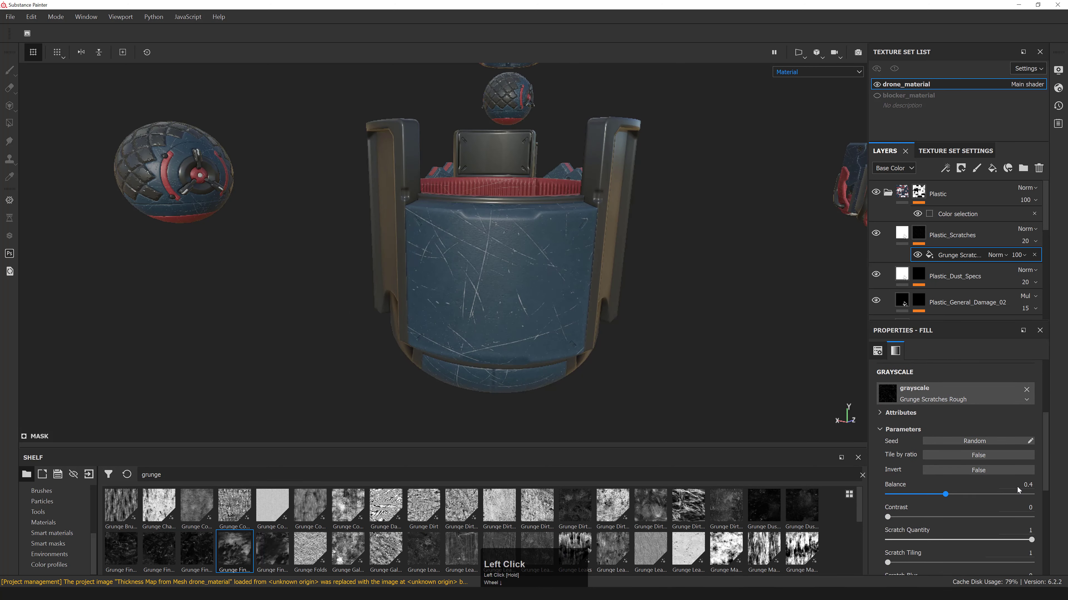
type("0.3")
key("KP_Enter")
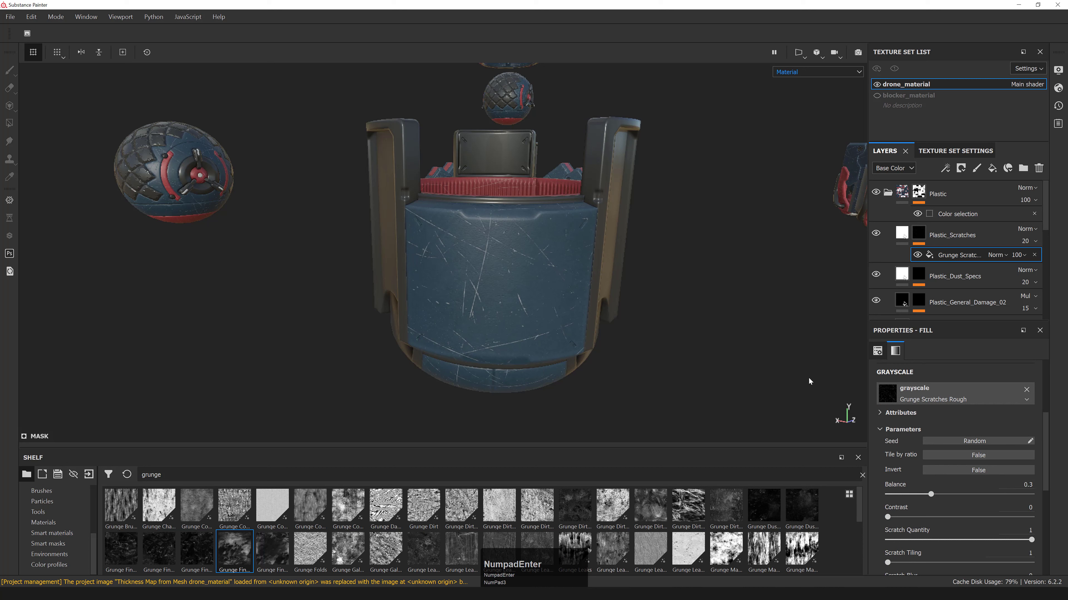
middle_click_drag(528, 310, 548, 260, "alt")
- Try a Scratch Quantity of 0.55 on the Grunge Scratches Rough fill and check the body
scroll(966, 511, "down", 2)
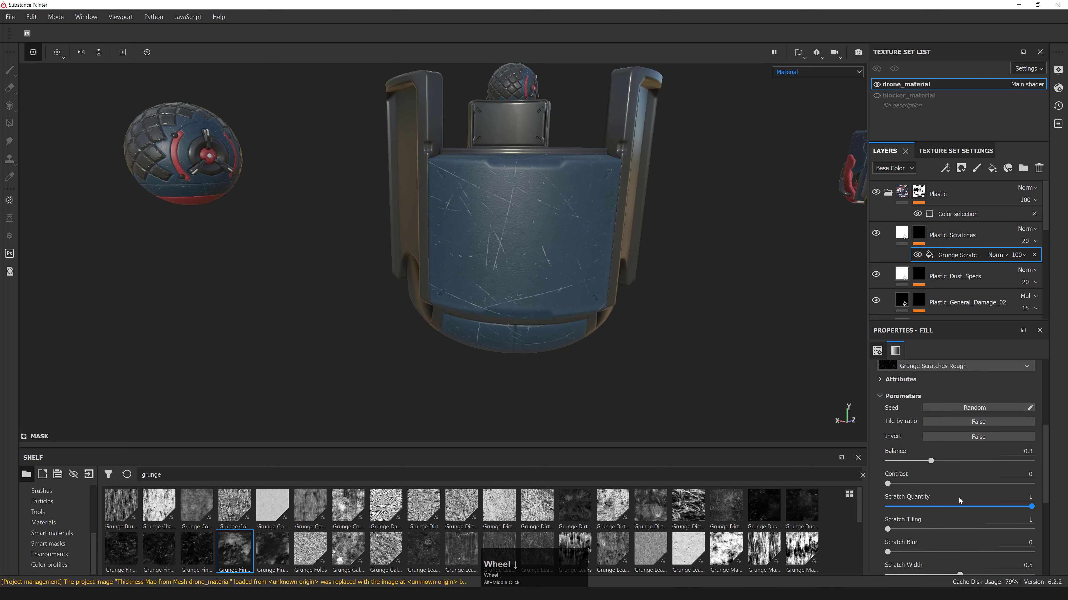
left_click_drag(1025, 507, 967, 507)
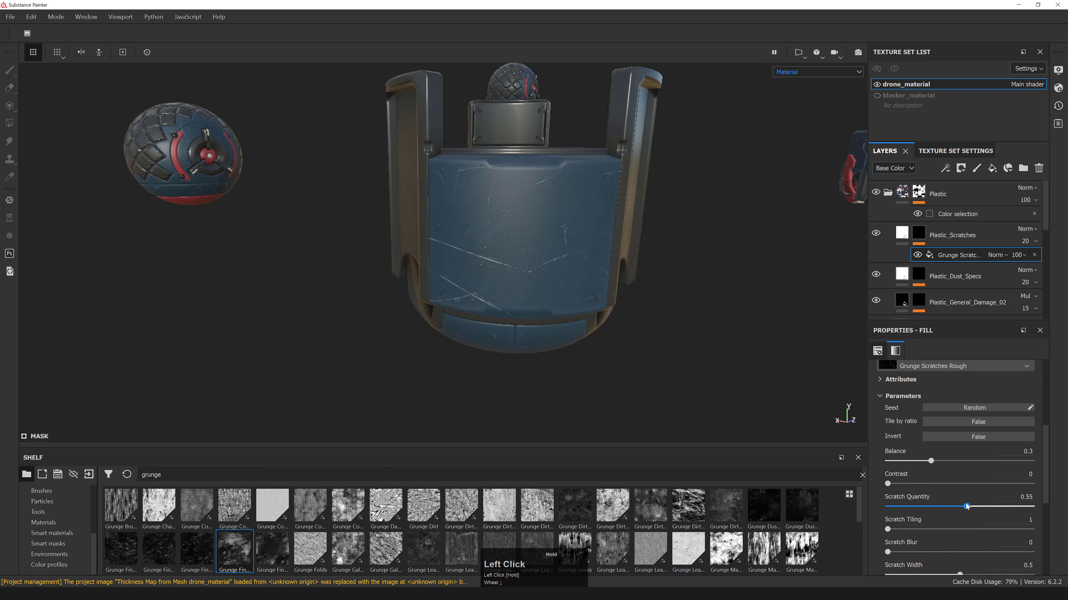
right_click_drag(611, 281, 571, 256, "alt")
left_click_drag(571, 257, 532, 299, "alt")
middle_click_drag(531, 299, 517, 330, "alt")
left_click_drag(517, 330, 504, 311, "alt")
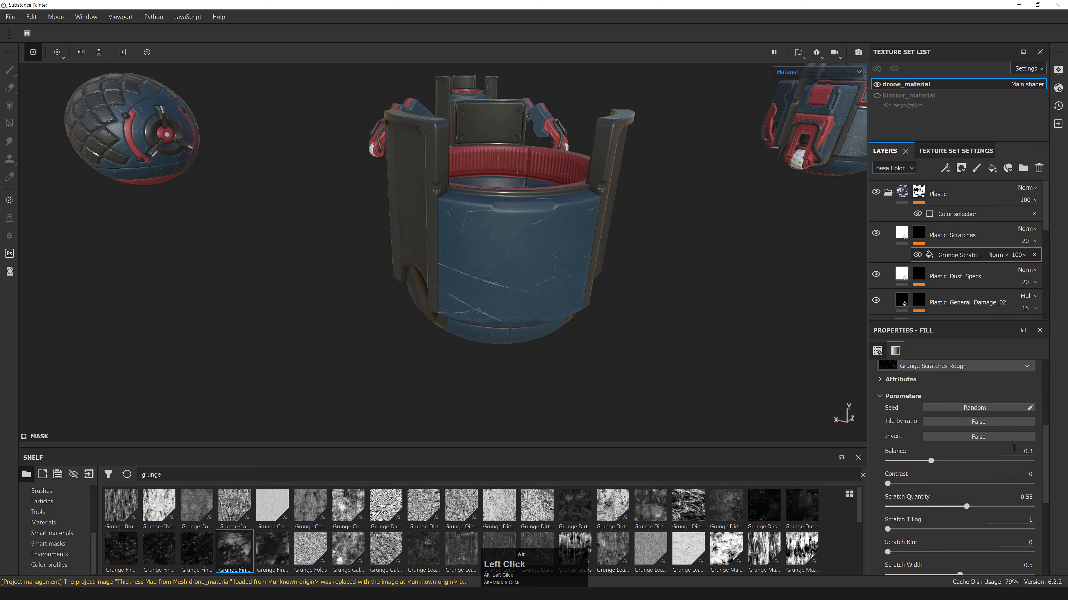
- Try a Scratch Quantity of 0.5 on the Grunge Scratches Rough fill
left_click(1020, 493)
key("ctrl+a")
type("0.5")
key("Return")
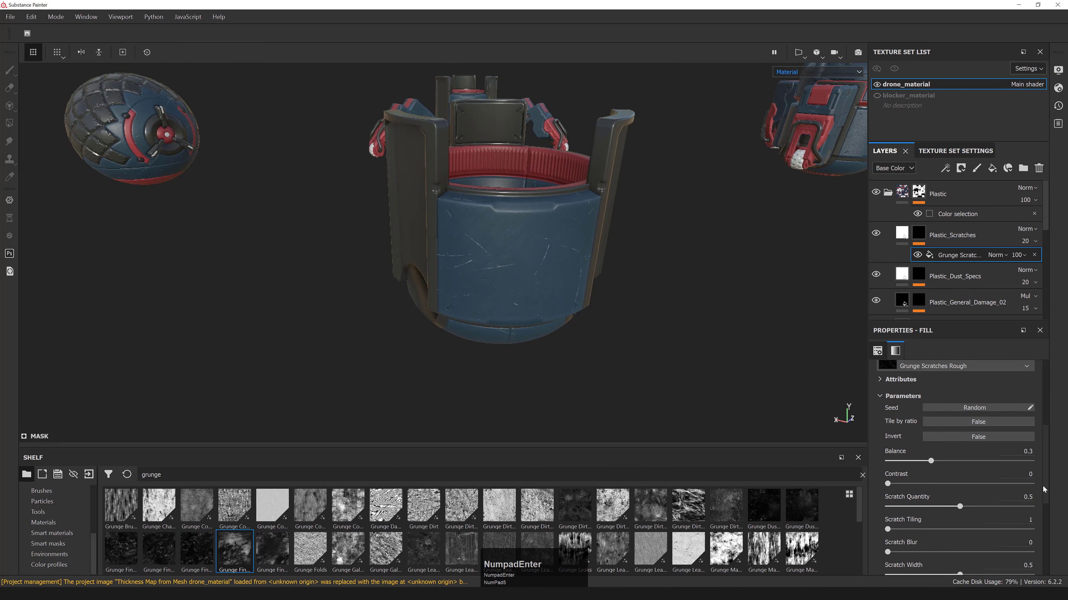
- Examine the scratch density and distribution on the body sides and both arms
left_click_drag(631, 269, 437, 283, "alt")
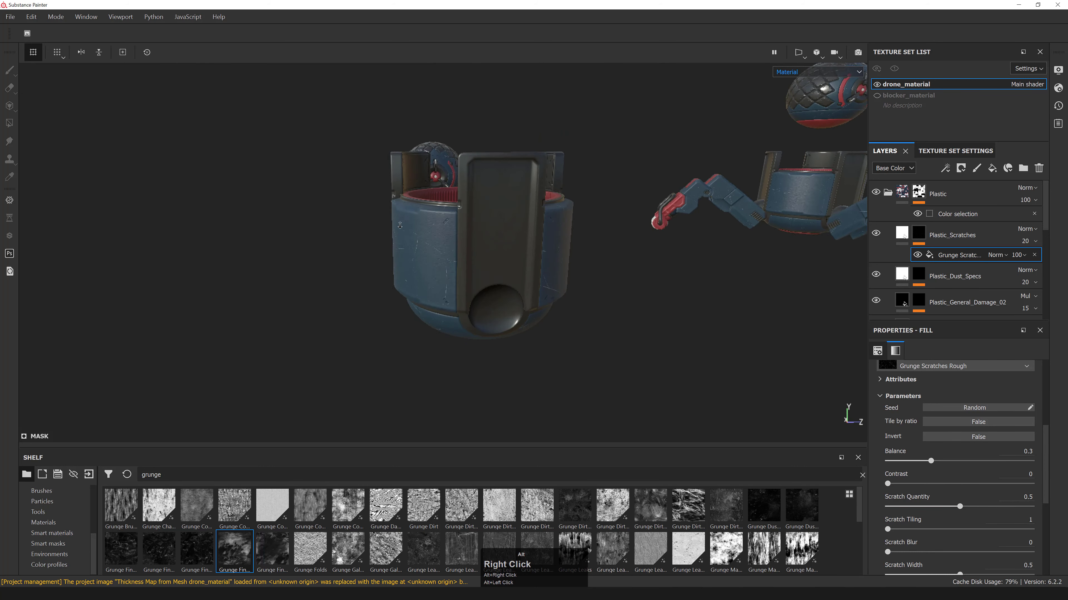
right_click_drag(437, 282, 403, 257, "alt")
left_click_drag(403, 257, 579, 236, "alt")
middle_click_drag(579, 236, 567, 269, "alt")
left_click_drag(568, 270, 343, 336, "alt")
right_click_drag(343, 336, 357, 341, "alt")
left_click_drag(357, 341, 424, 303, "alt")
right_click_drag(425, 303, 454, 294, "alt")
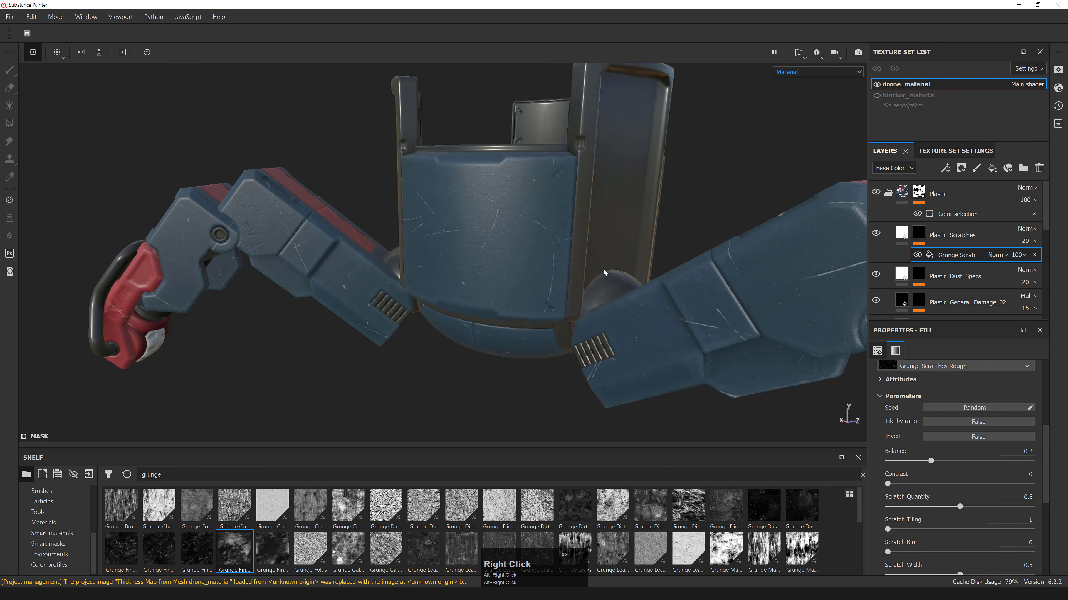
middle_click_drag(454, 295, 483, 293, "alt")
right_click_drag(483, 293, 505, 277, "alt")
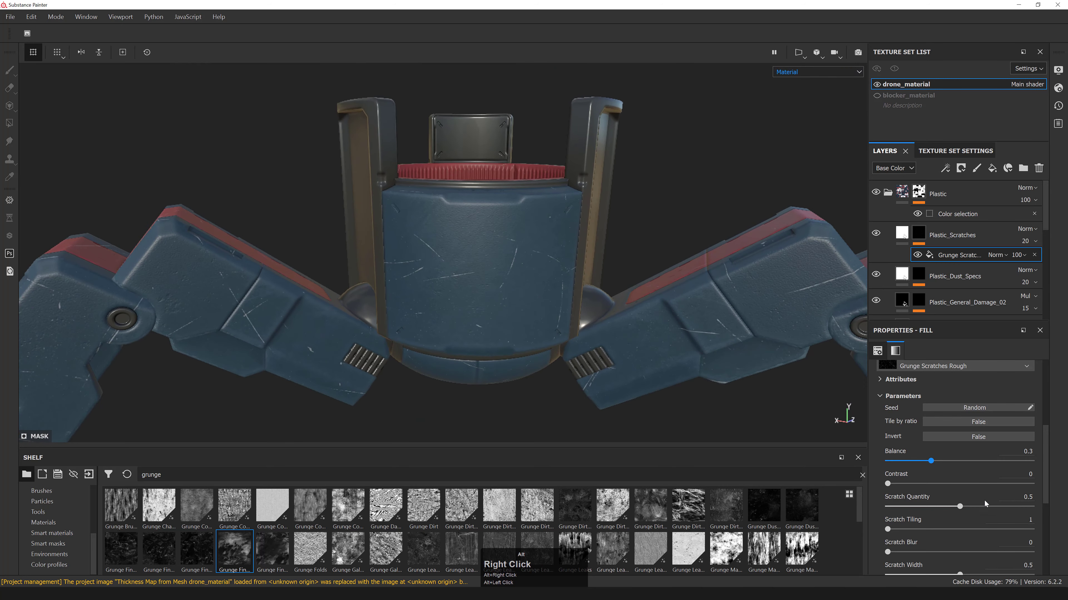
- Try a slightly higher UV scale on the Grunge Scratches Rough fill and undo it
scroll(937, 424, "up", 2)
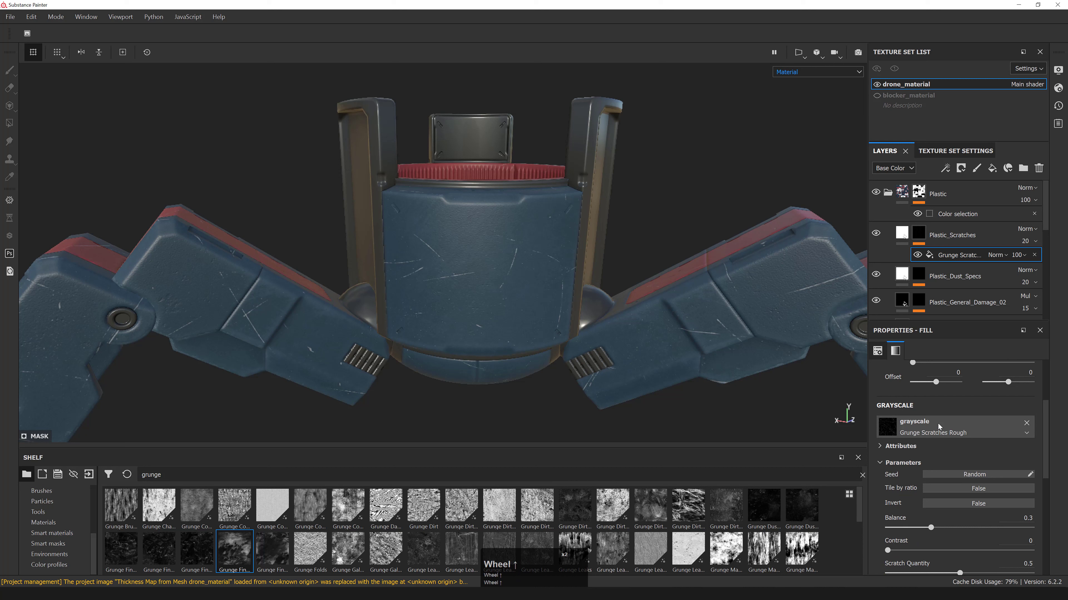
scroll(937, 424, "up", 1)
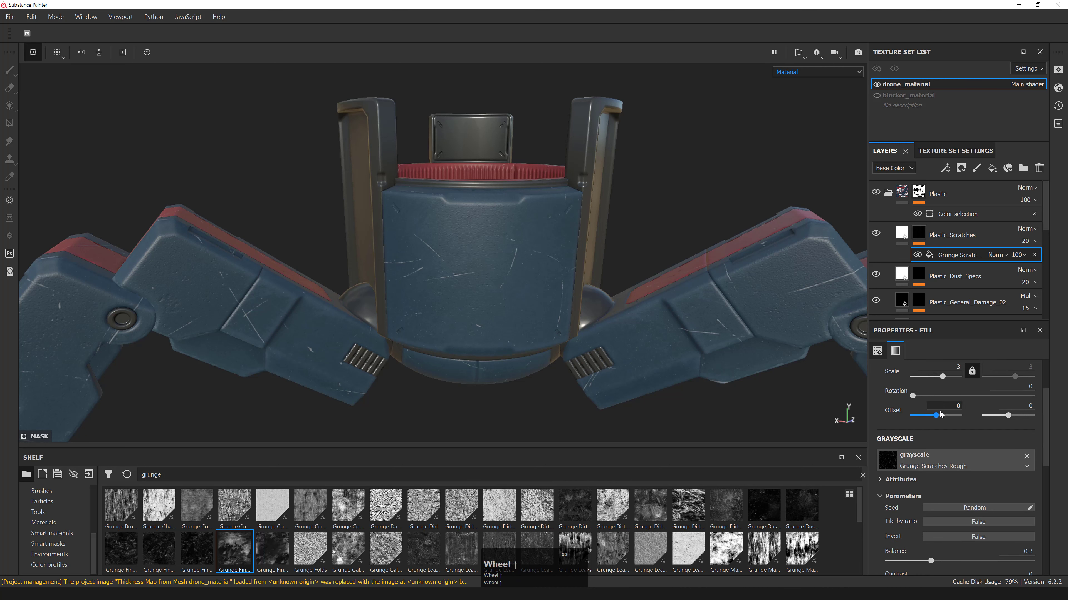
left_click_drag(943, 377, 948, 377)
key("ctrl+z")
- Lower the Scratch Quantity of the Grunge Scratches Rough fill to 0.38
scroll(957, 490, "down", 1)
scroll(956, 490, "down", 1)
left_click_drag(956, 538, 941, 535)
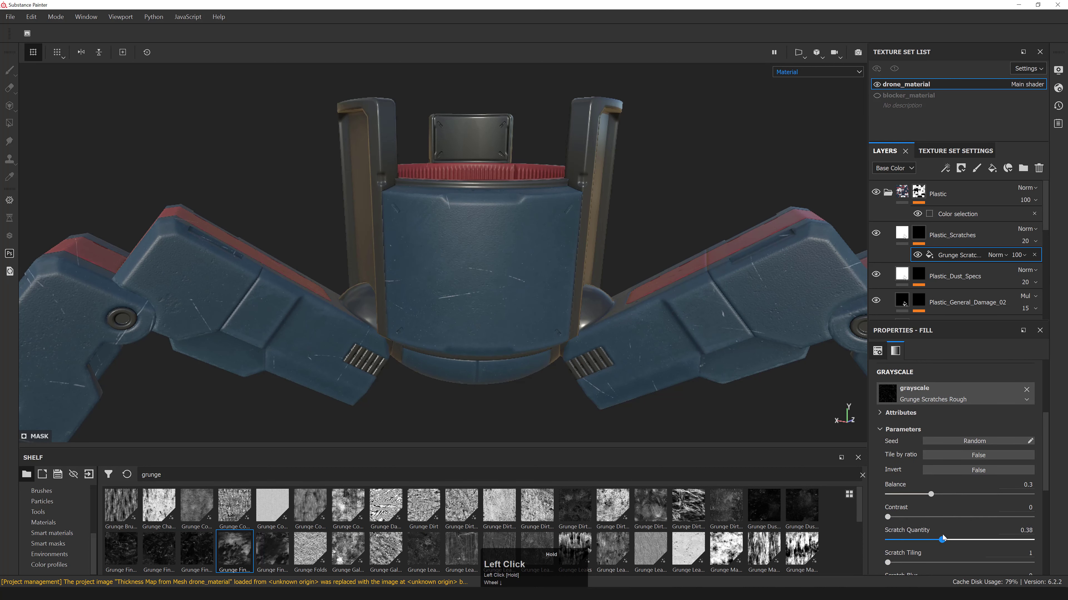
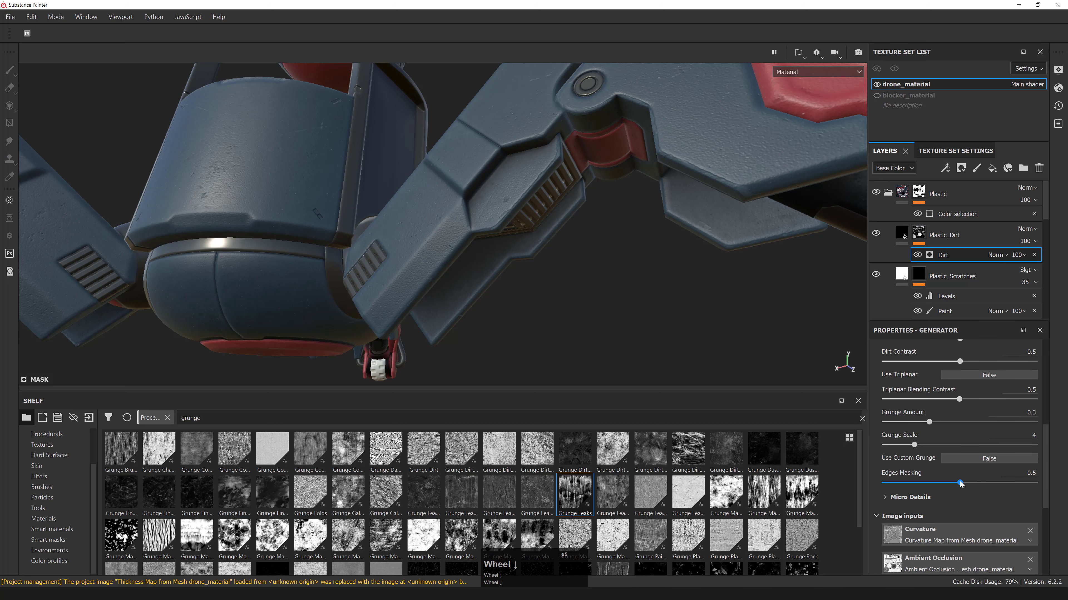
- Try an Edges Masking of 1 on the Plastic_Dirt mask's Dirt generator and undo it
left_click_drag(960, 483, 1034, 483)
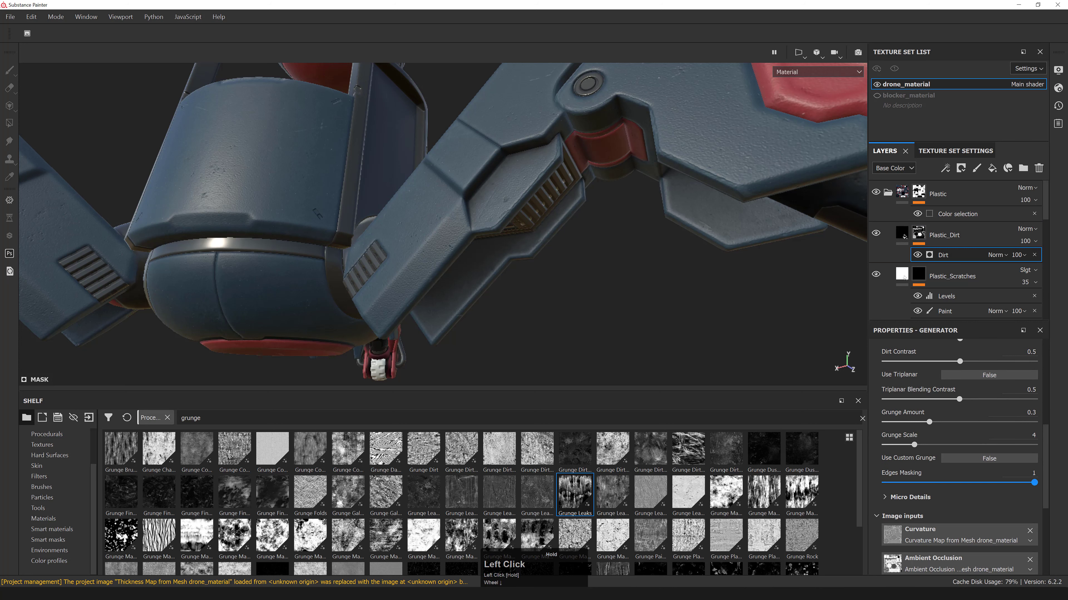
key("ctrl+z")
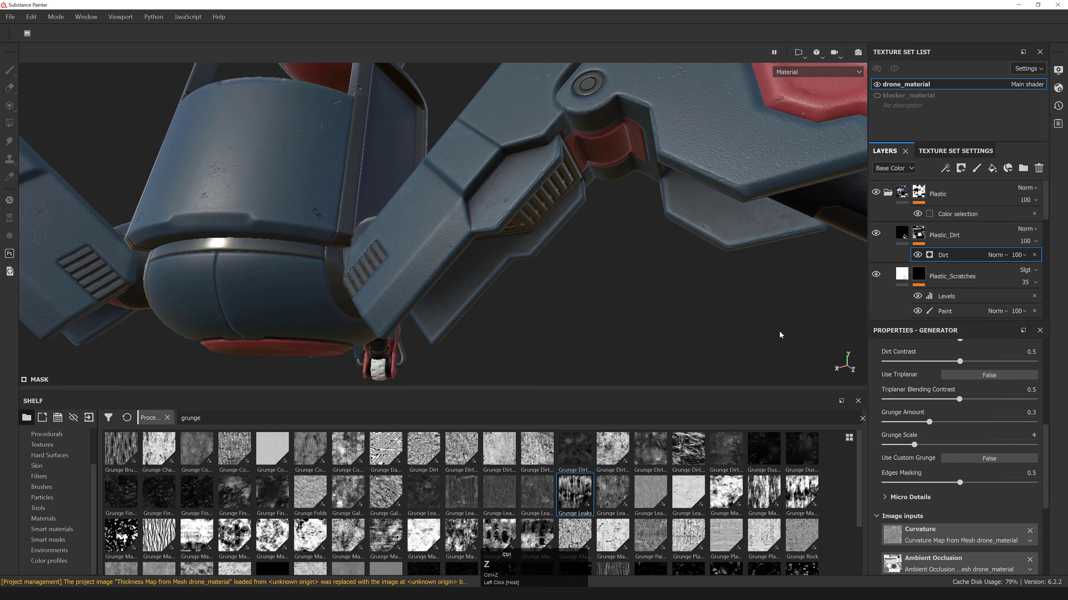
scroll(967, 483, "up", 8)
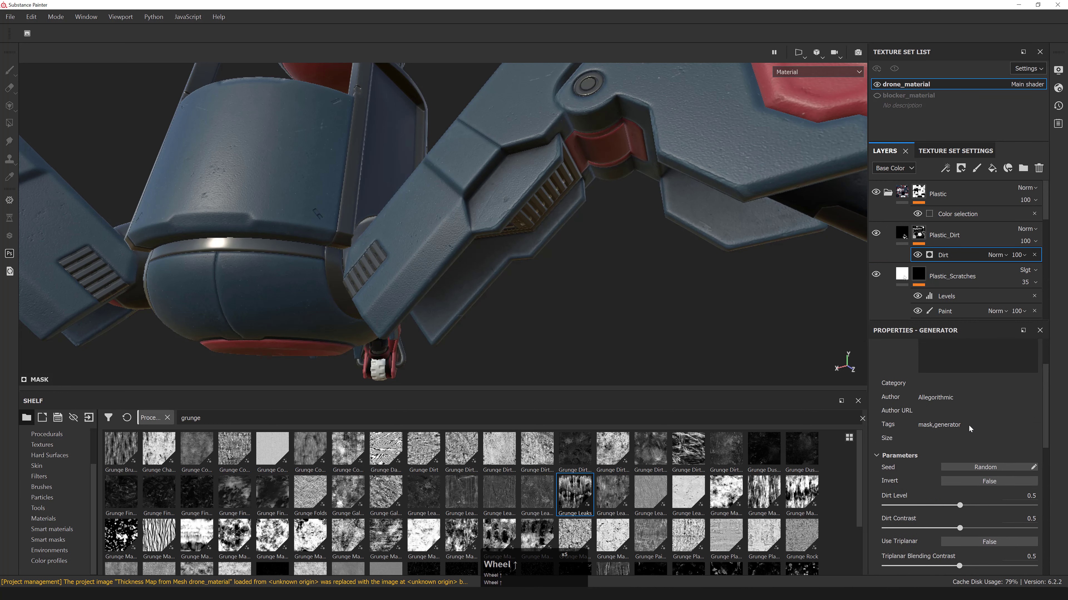
- Add a fill above the Dirt generator in the Plastic_Dirt mask and assign it the Dirt 1 texture
left_click_drag(632, 187, 698, 279, "alt")
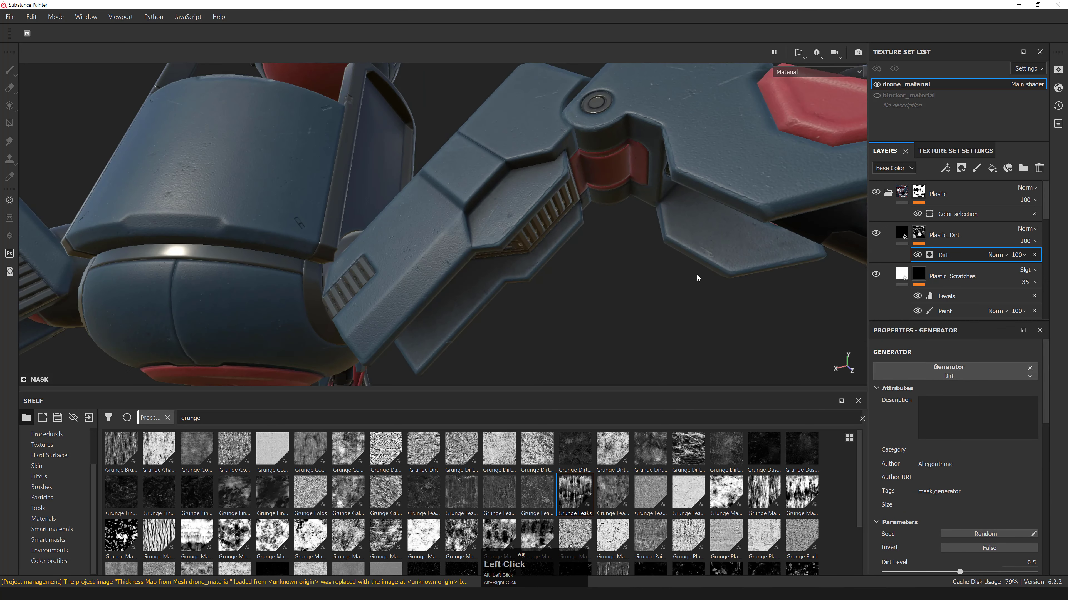
right_click(941, 255)
left_click(979, 287)
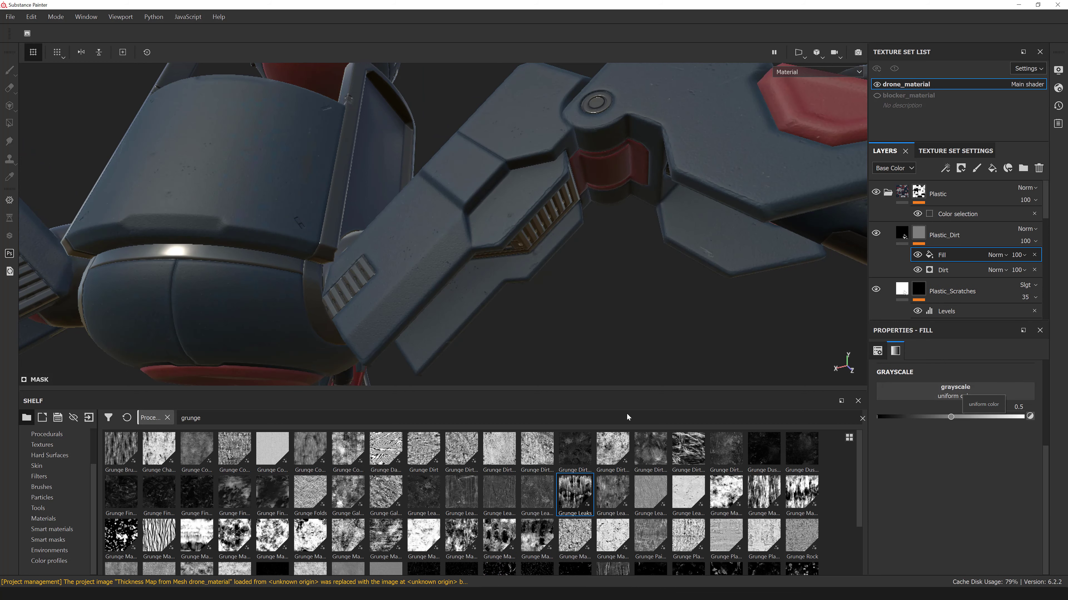
left_click(291, 417)
type("dirt")
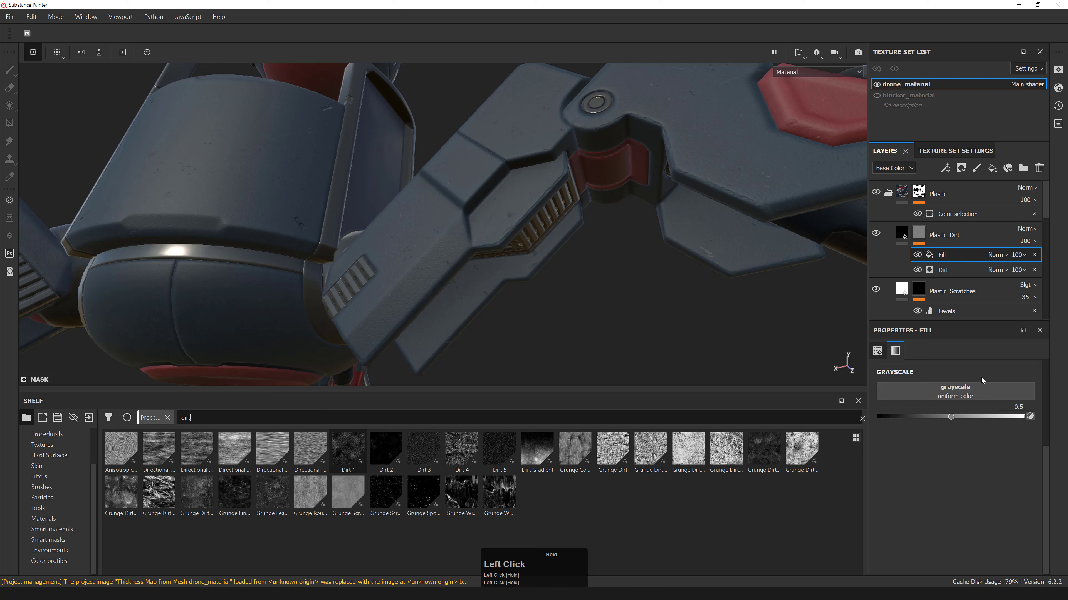
left_click(952, 395)
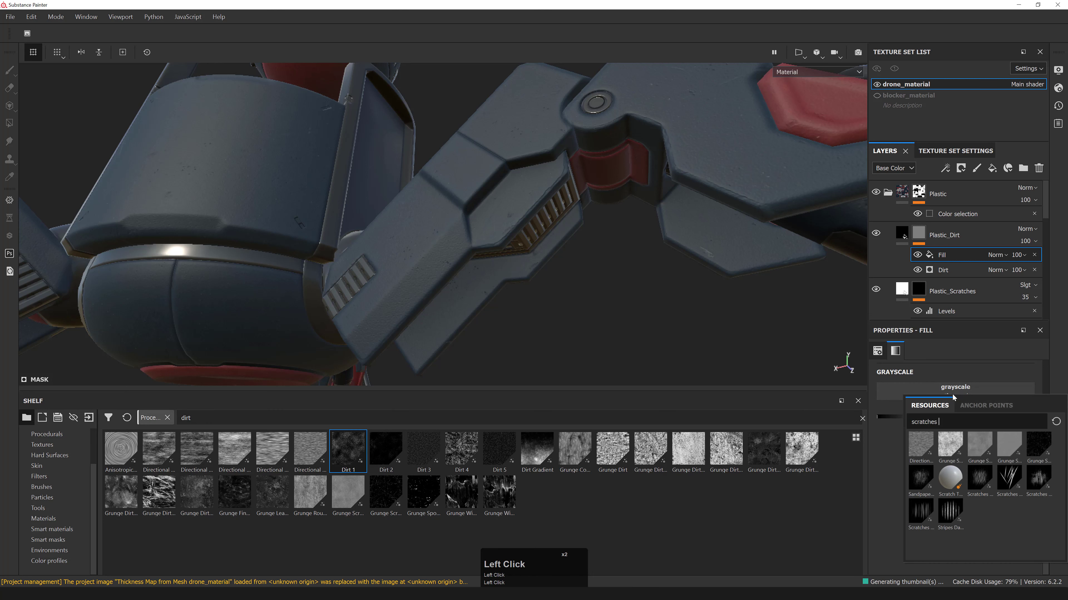
type("dirt 1")
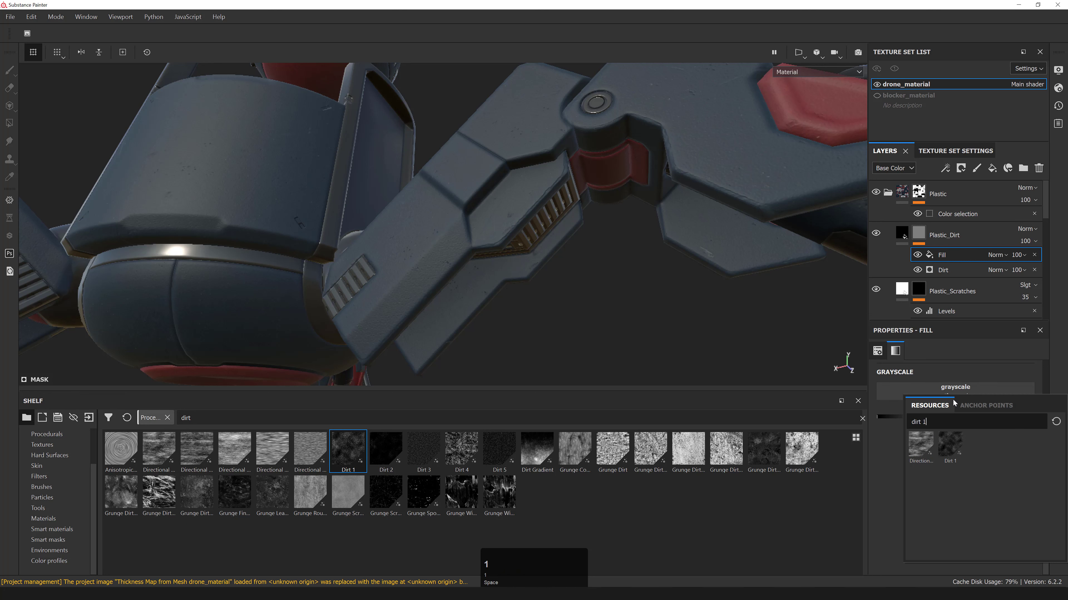
double_click(955, 441)
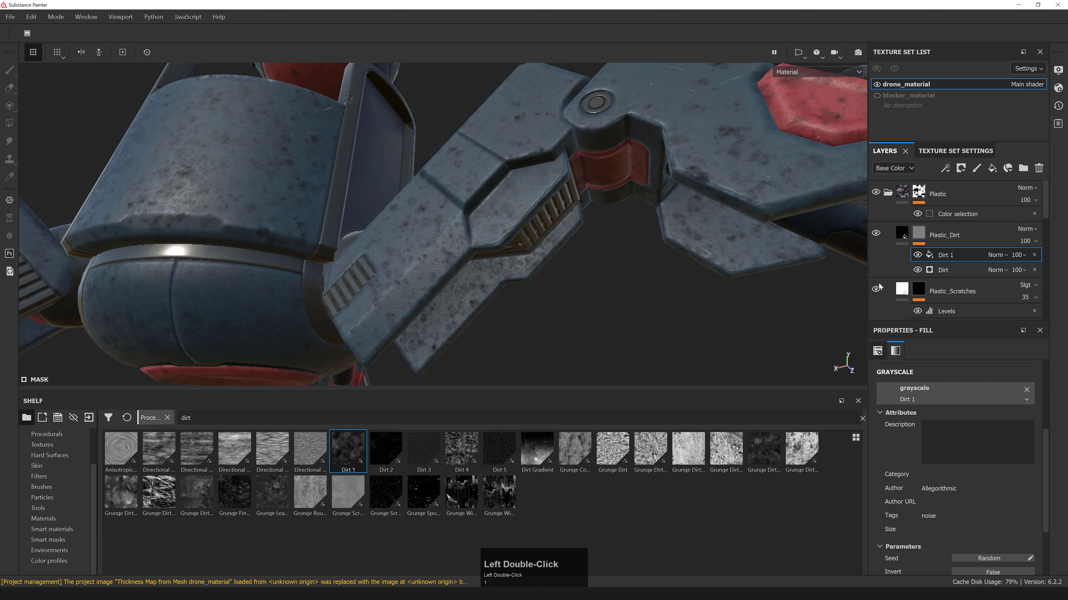
- Set the Dirt 1 fill's blending mode to Subtract and compare the mask with the fill off and on
left_click(997, 255)
left_click(1000, 258)
left_click(998, 255)
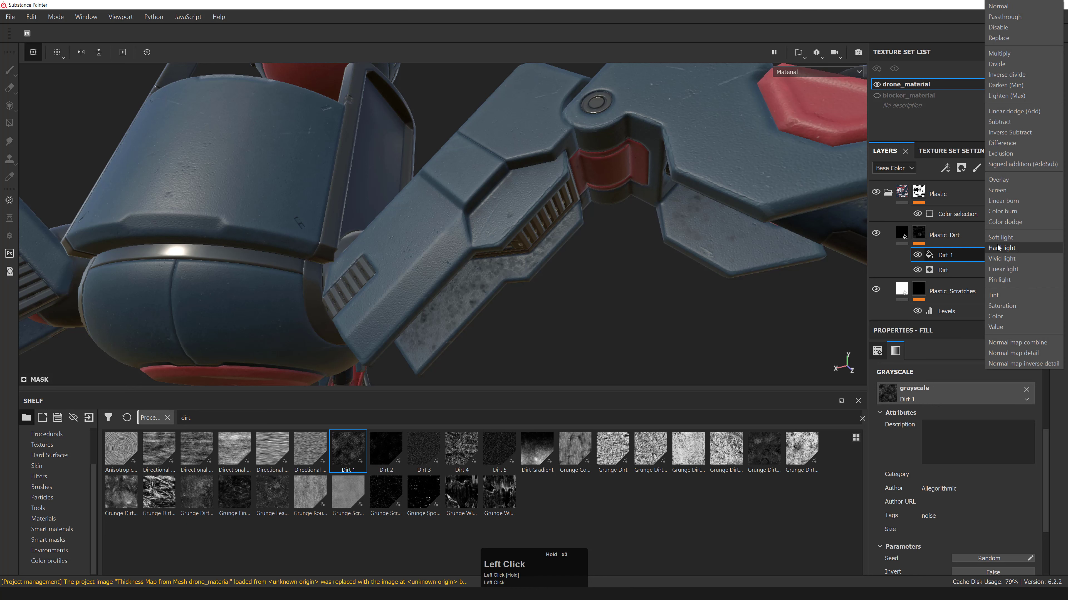
left_click(999, 122)
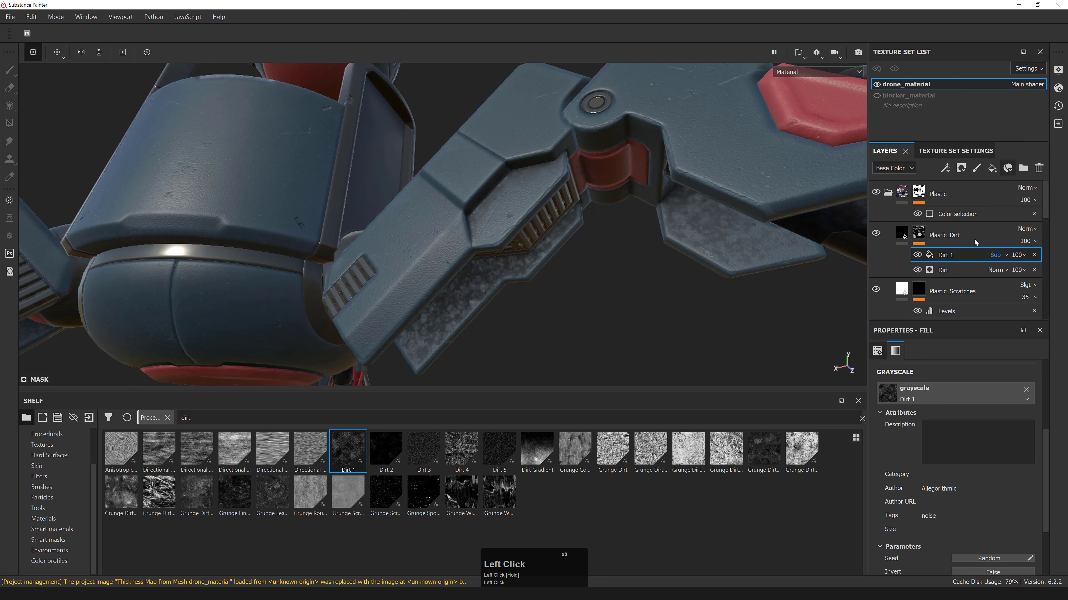
left_click(918, 255)
left_click(917, 255)
- Switch the Dirt 1 fill to Tri-planar projection
scroll(942, 463, "up", 5)
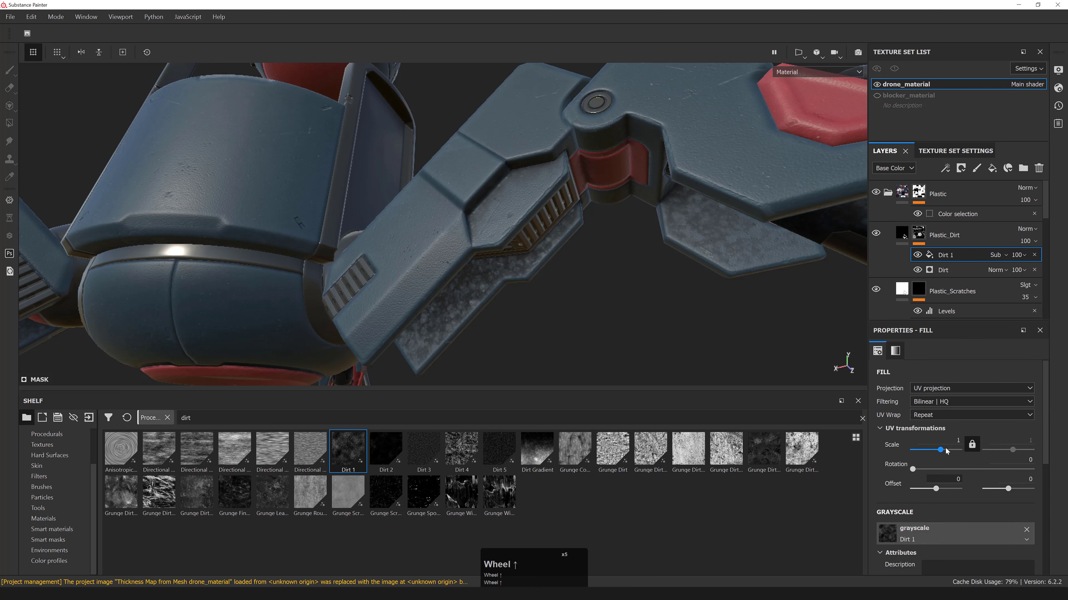
left_click(939, 387)
left_click(936, 408)
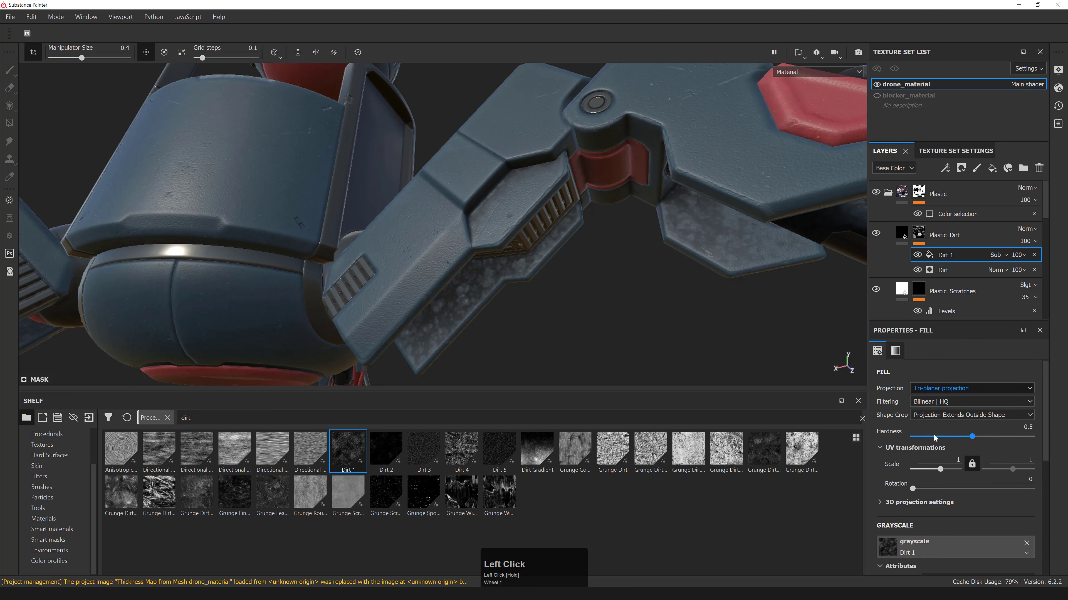
- Try UV scales of 10, 5 and 3 on the Dirt 1 fill
left_click(958, 459)
type("10")
key("KP_Enter")
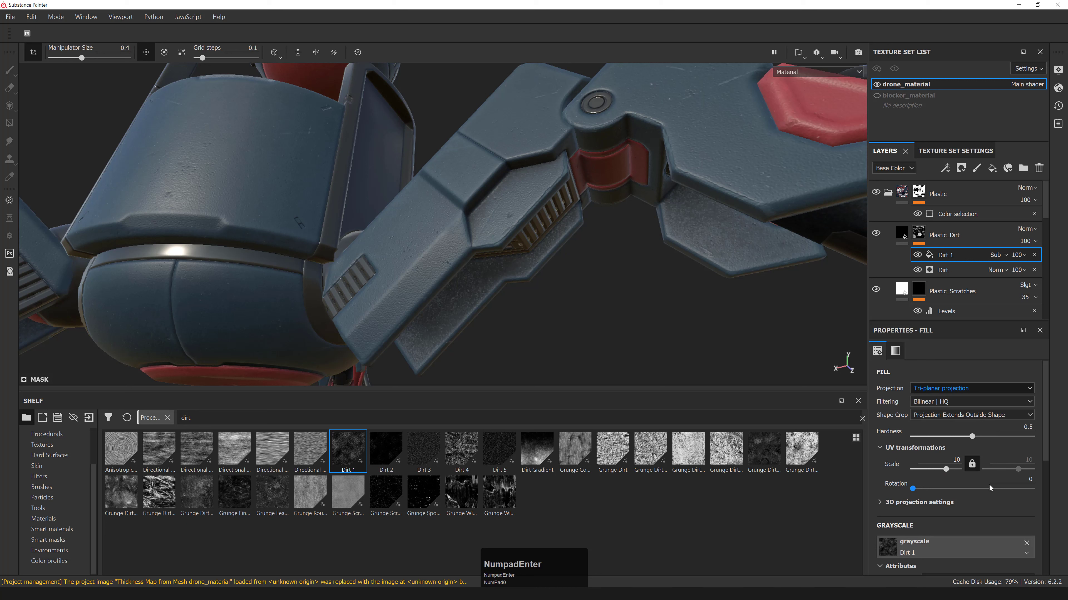
left_click(957, 459)
type("5")
key("KP_Enter")
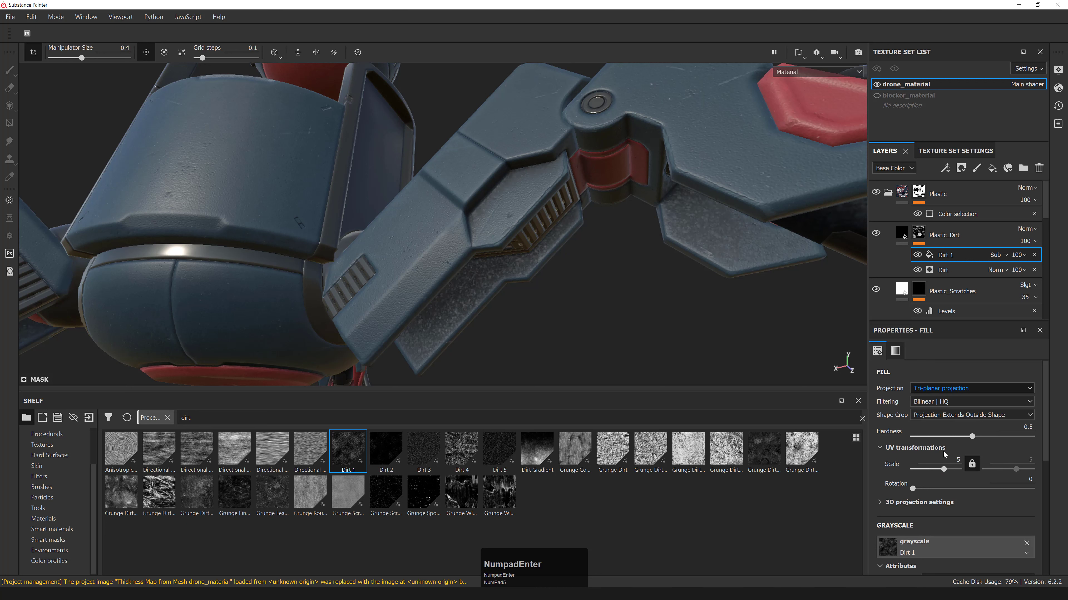
left_click(958, 460)
type("3")
key("KP_Enter")
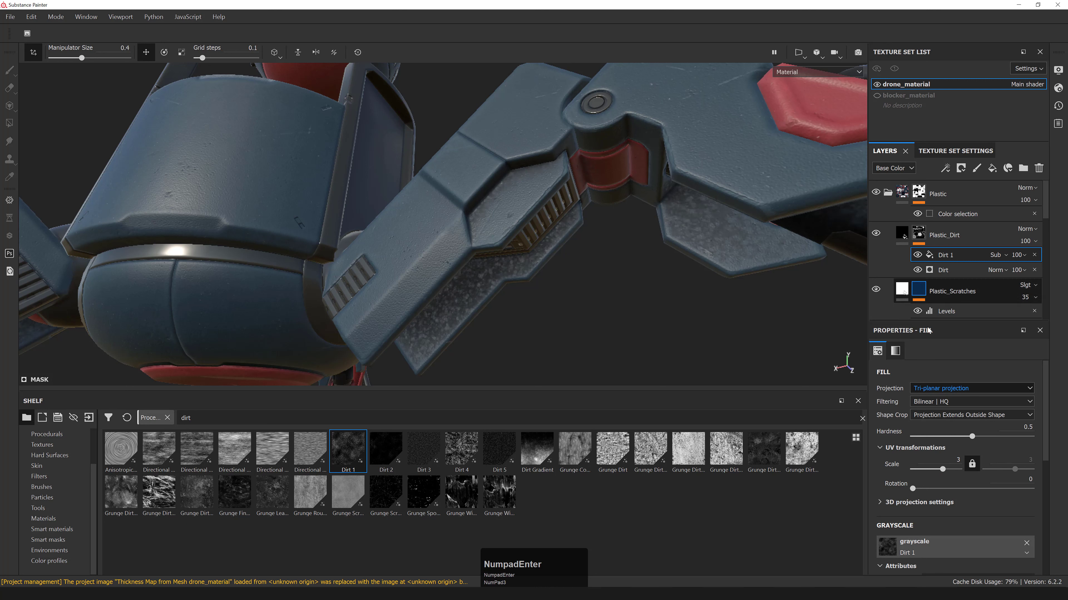
- Set the Dirt 1 fill's UV scale to 4 and its opacity to 50
left_click(958, 459)
type("4")
key("KP_Enter")
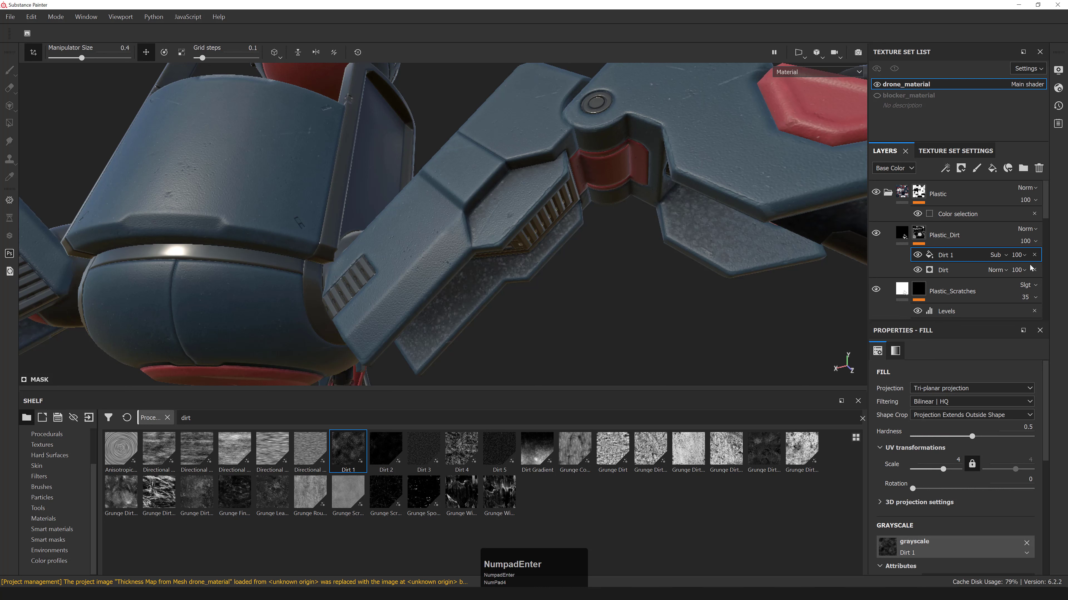
left_click(1021, 256)
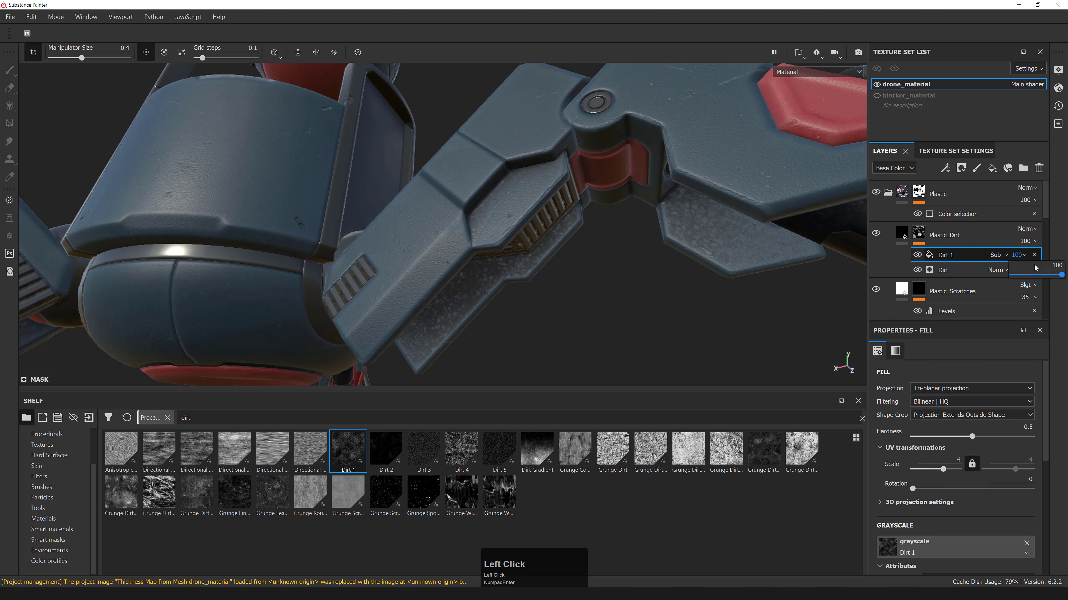
left_click(1041, 270)
left_click(1022, 256)
type("50")
key("KP_Enter")
- Add another fill effect above the Dirt 1 fill in the Plastic_Dirt mask
left_click_drag(676, 258, 561, 238, "alt")
right_click_drag(560, 238, 565, 234, "alt")
left_click_drag(564, 234, 500, 206, "alt")
right_click_drag(500, 206, 487, 198, "alt")
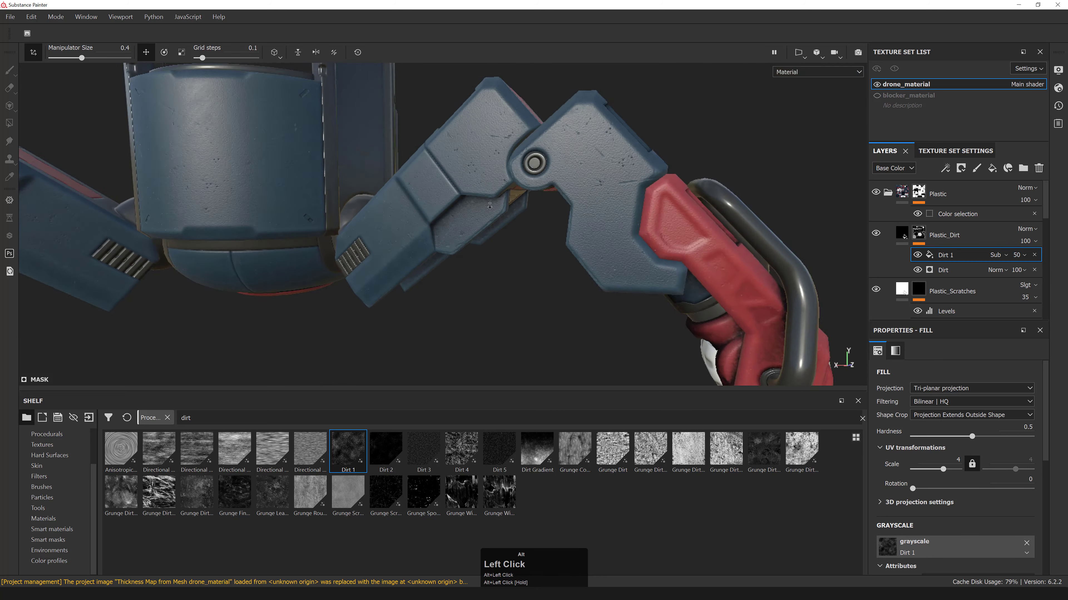
left_click_drag(487, 198, 465, 205, "alt")
right_click(945, 256)
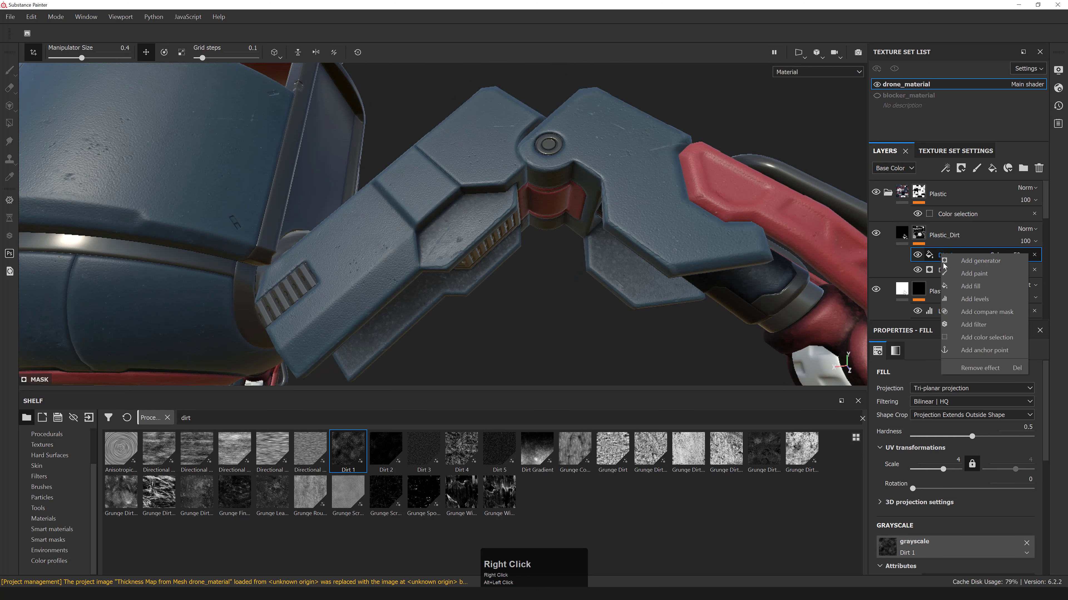
left_click(971, 286)
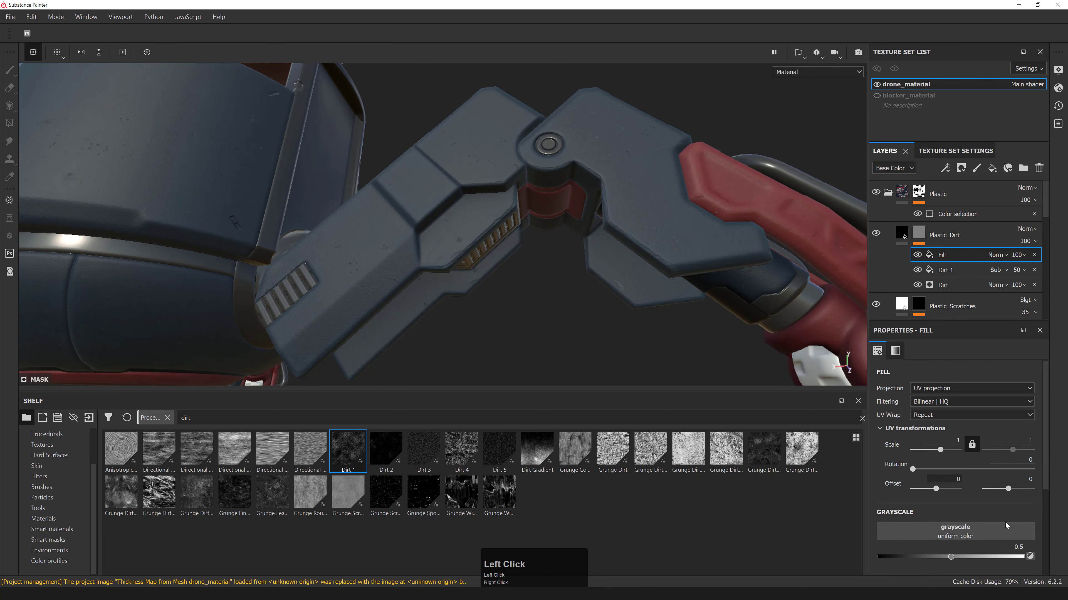
- Search the shelf for leak textures and assign Grunge Leak Small to the new mask fill's grayscale
left_click(228, 412)
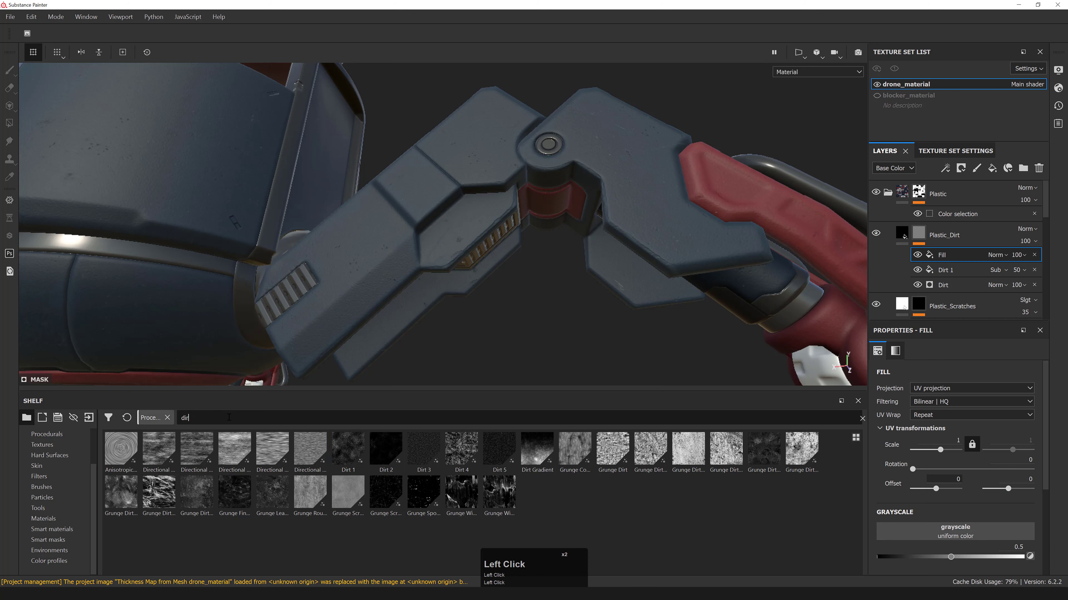
key("BackSpace")
key("BackSpace")
key("BackSpace")
key("BackSpace")
type("leak")
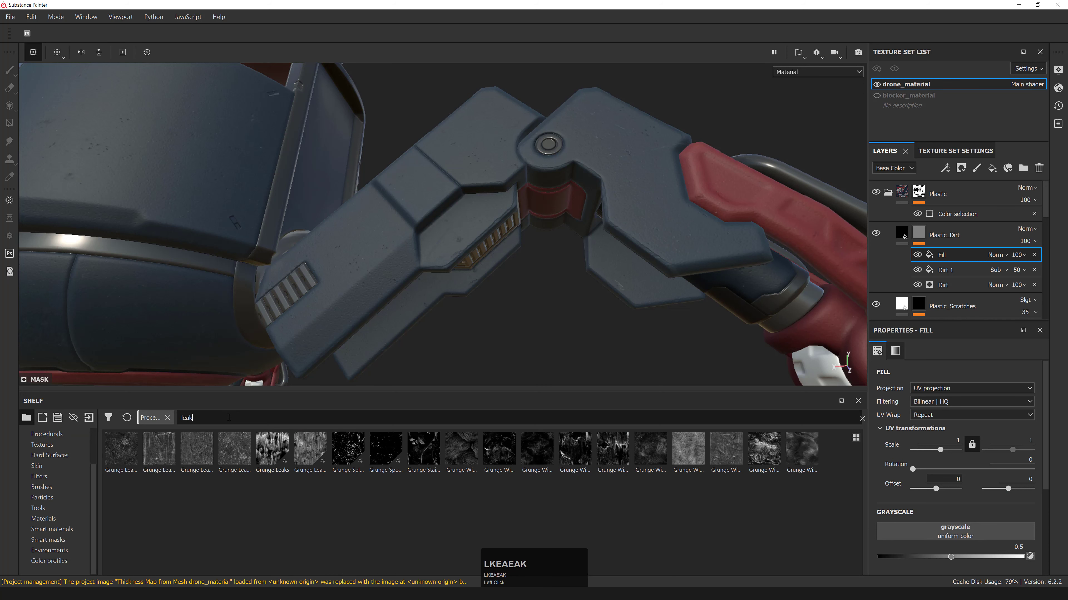
left_click(327, 486)
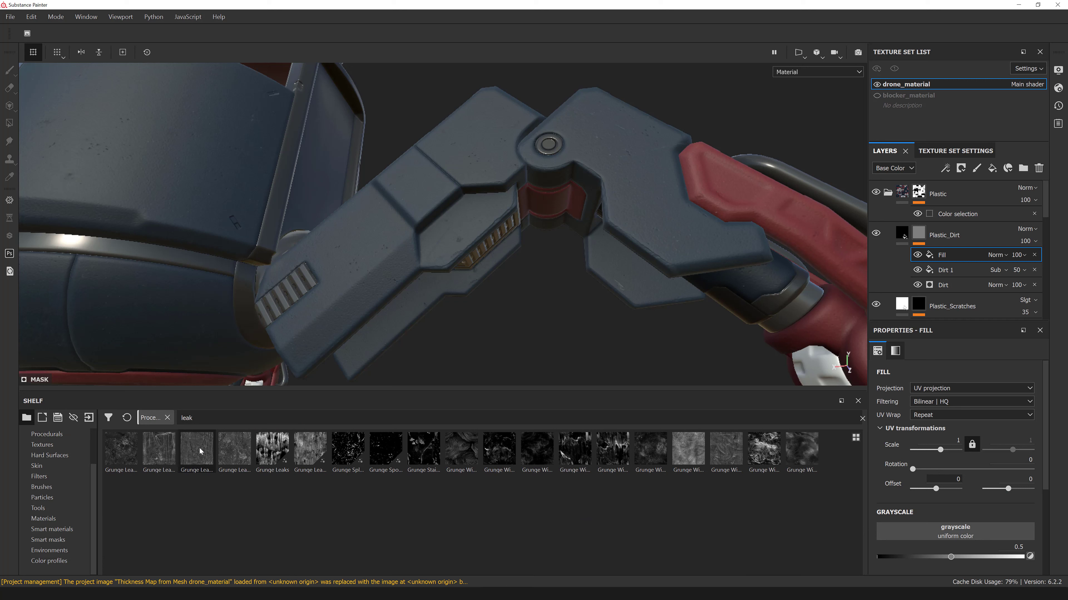
mouse_move(201, 451)
left_click_drag(200, 451, 946, 537)
- Set the Grunge Leak Small fill's blending mode to Subtract and check the underside of the arm
left_click(997, 255)
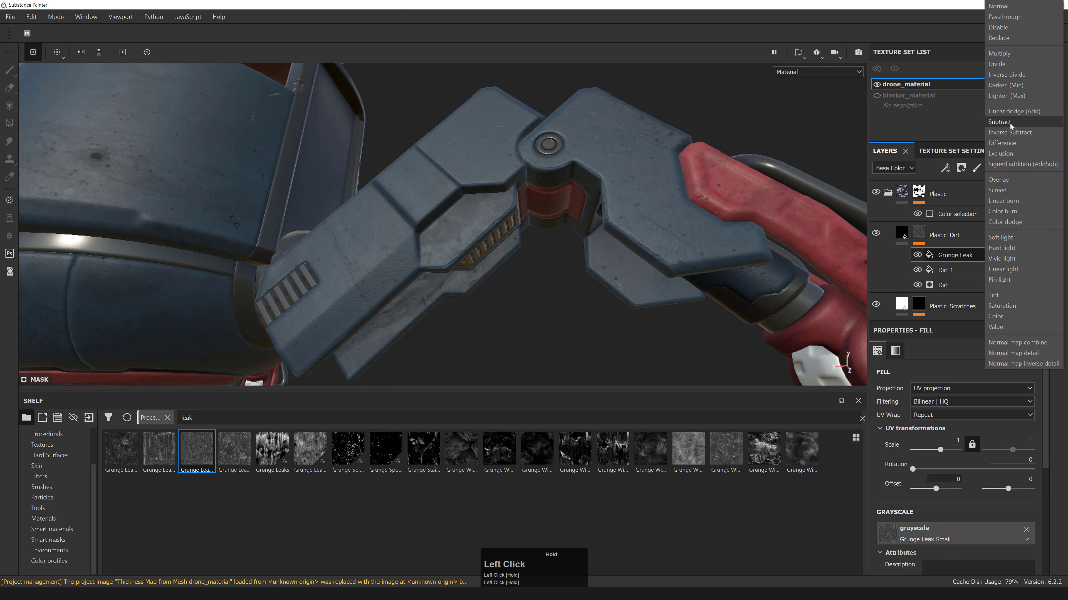
left_click(999, 121)
left_click_drag(691, 238, 568, 243, "alt")
middle_click_drag(567, 243, 536, 264, "alt")
right_click_drag(537, 265, 524, 258, "alt")
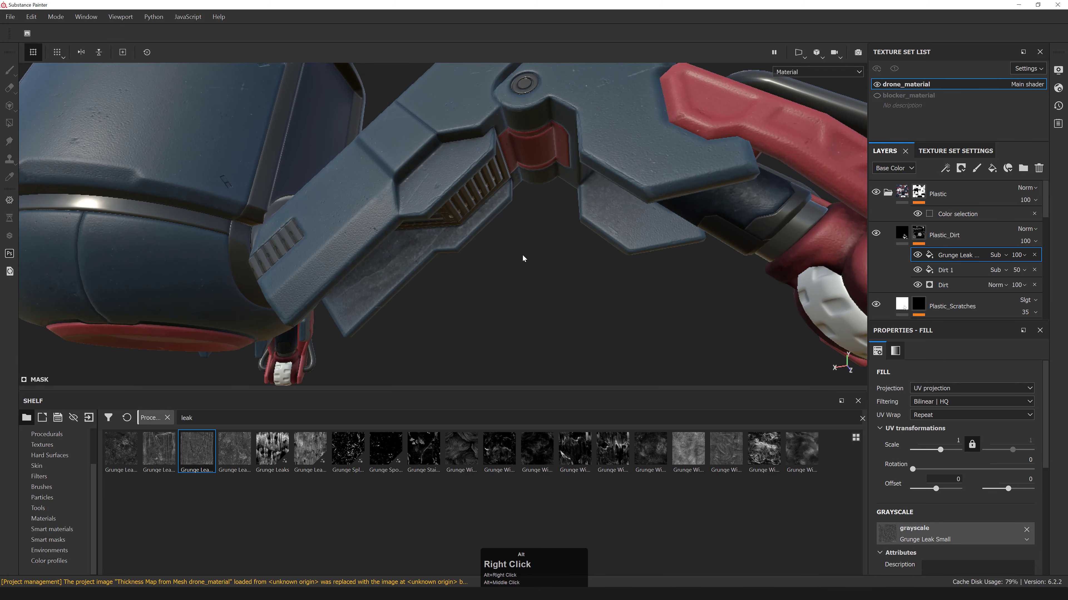
middle_click_drag(524, 258, 551, 253, "alt")
- Try a UV scale of 2 on the Grunge Leak Small fill and undo it
left_click(950, 441)
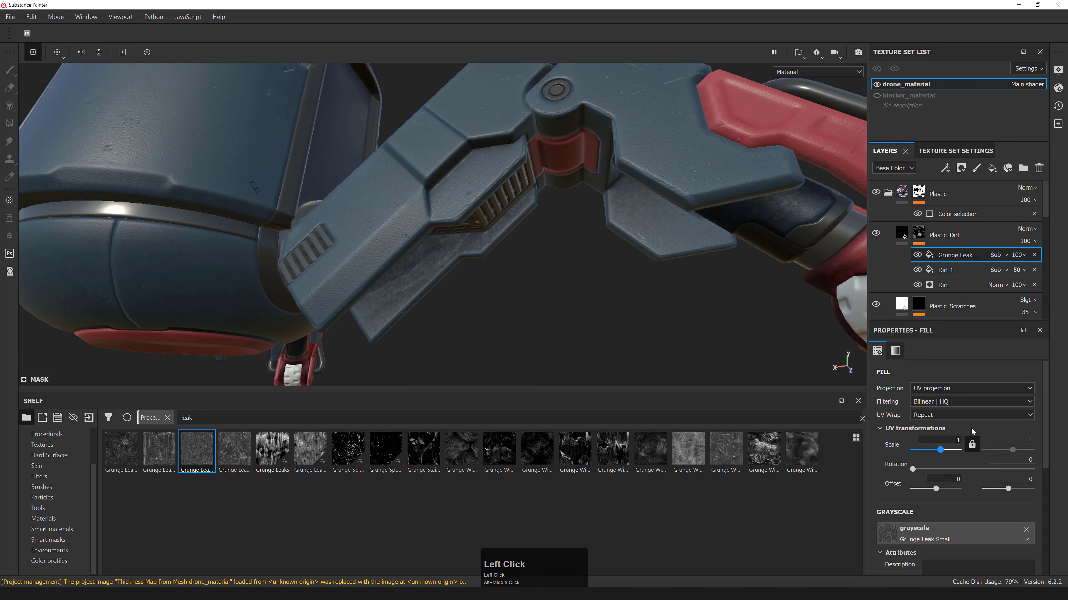
type("2")
key("KP_Enter")
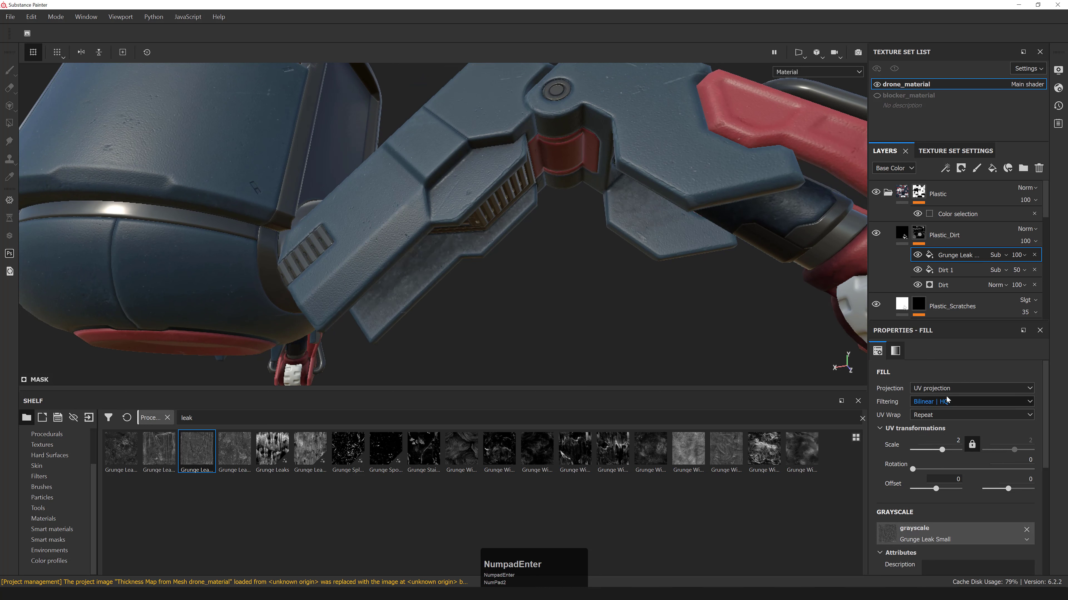
key("ctrl+z")
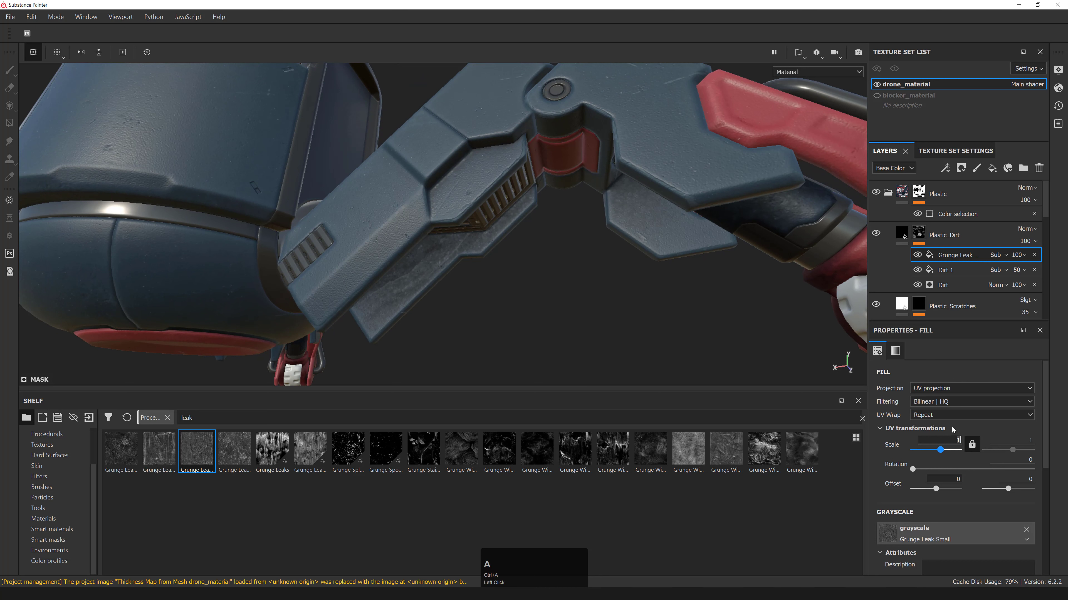
- Switch the Grunge Leak Small fill to Tri-planar projection and set its UV scale to 5
left_click(960, 391)
left_click(953, 410)
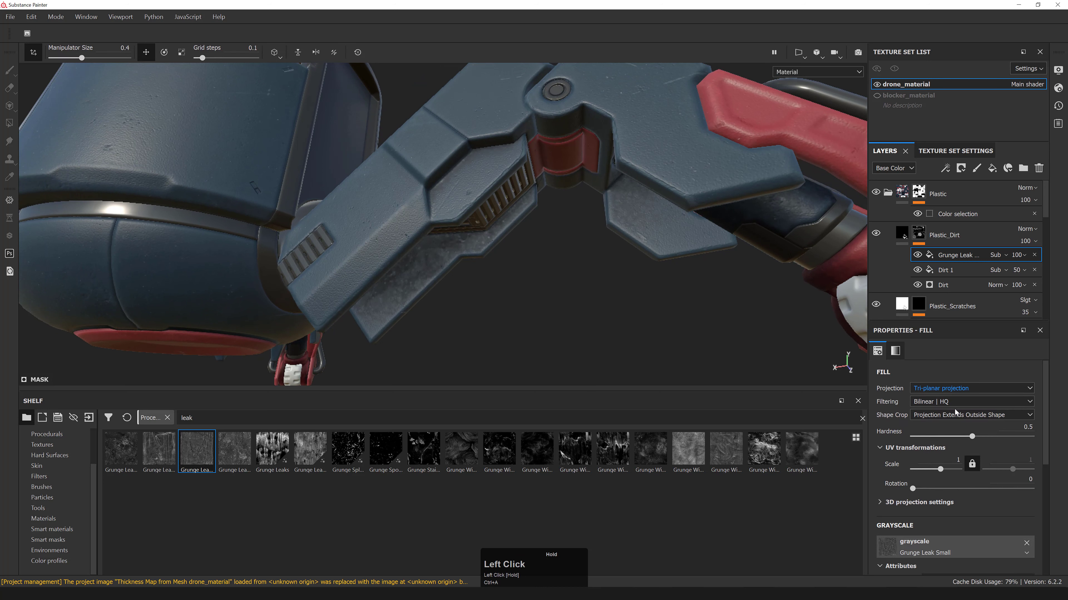
type("4")
key("KP_Enter")
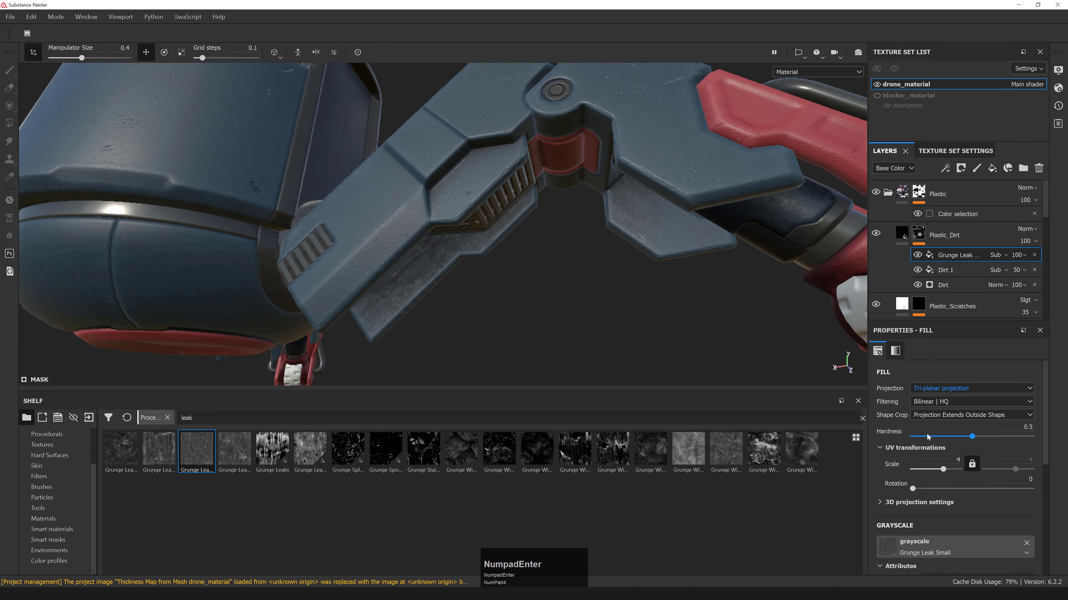
left_click(946, 455)
type("5")
key("KP_Enter")
left_click_drag(544, 210, 559, 221, "alt")
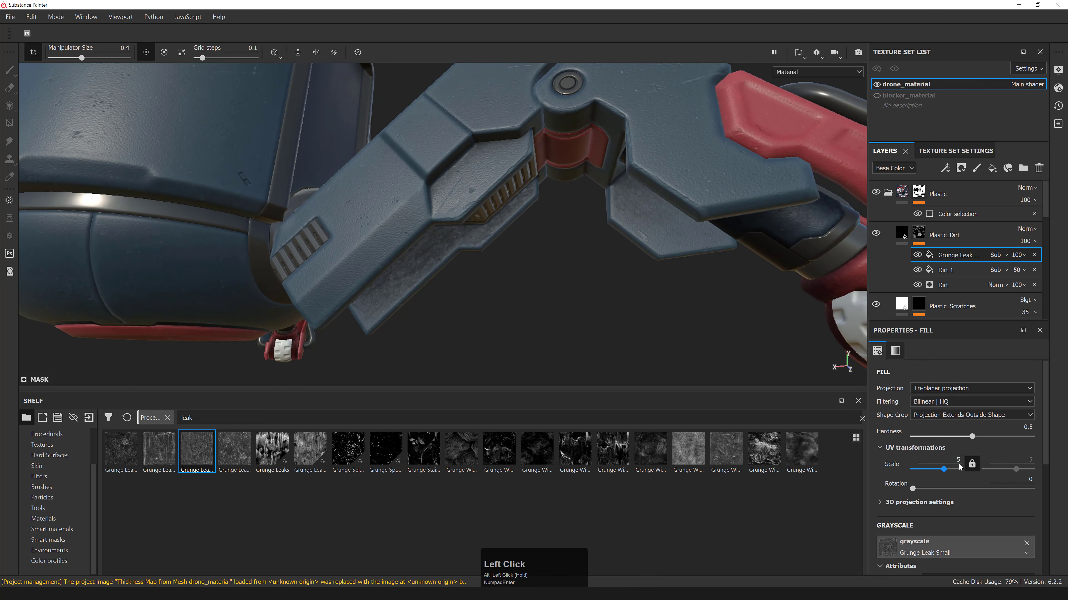
- Try a higher Balance on the Grunge Leak Small fill and undo it
scroll(945, 474, "down", 1)
scroll(945, 473, "down", 4)
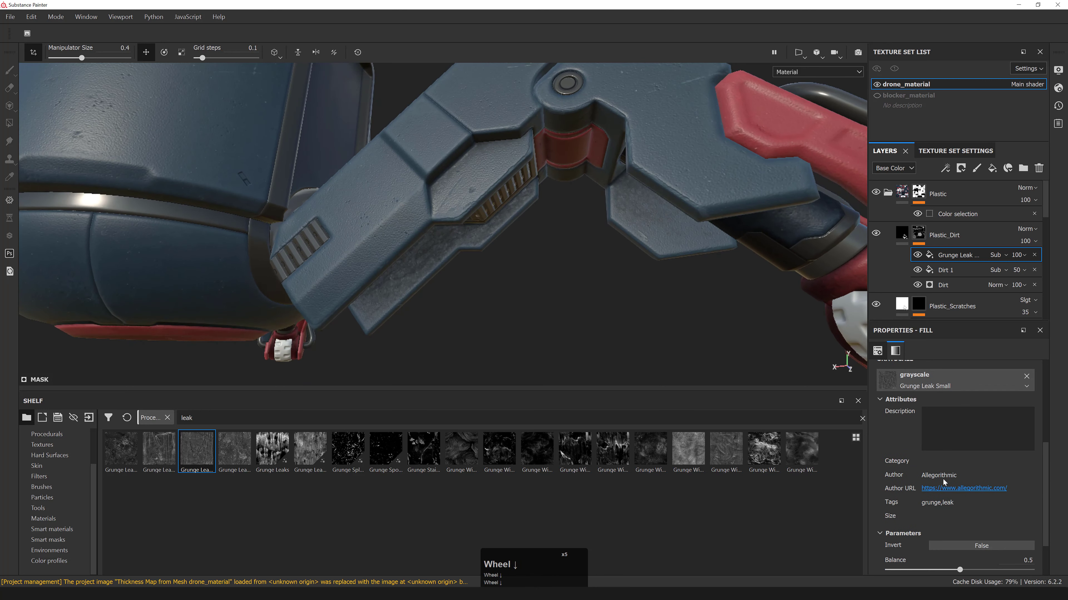
left_click(943, 512)
left_click_drag(942, 516, 989, 516)
key("ctrl+z")
- Try a Balance of 0.65 on the Grunge Leak Small fill and inspect the dirt on the arms
left_click(1025, 502)
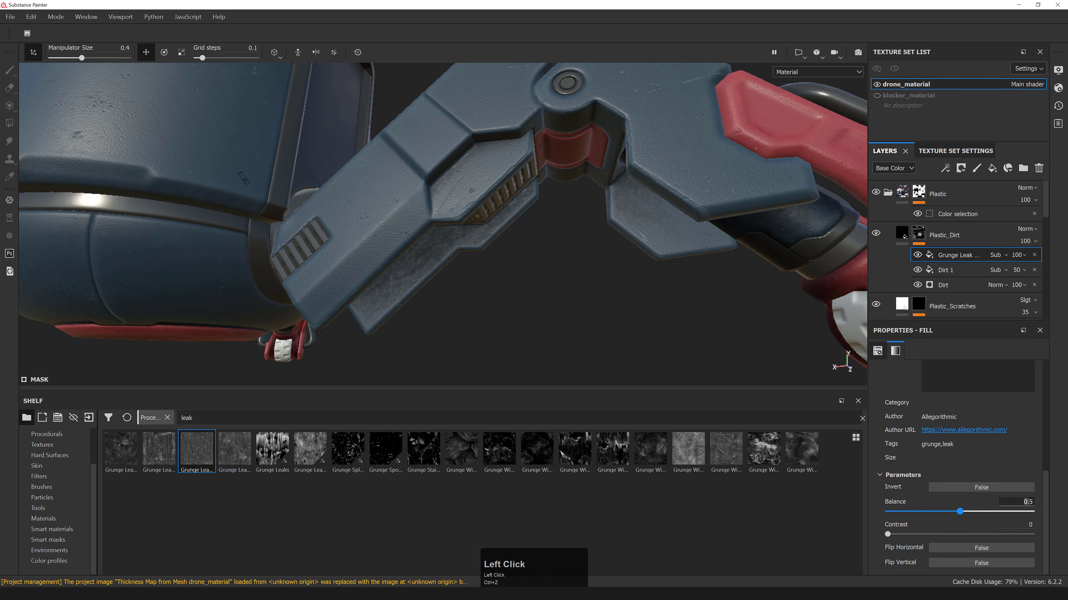
key("ctrl+a")
type(".65")
key("Return")
right_click_drag(589, 248, 521, 241, "alt")
left_click_drag(521, 241, 540, 235, "alt")
right_click_drag(540, 236, 544, 243, "alt+shift")
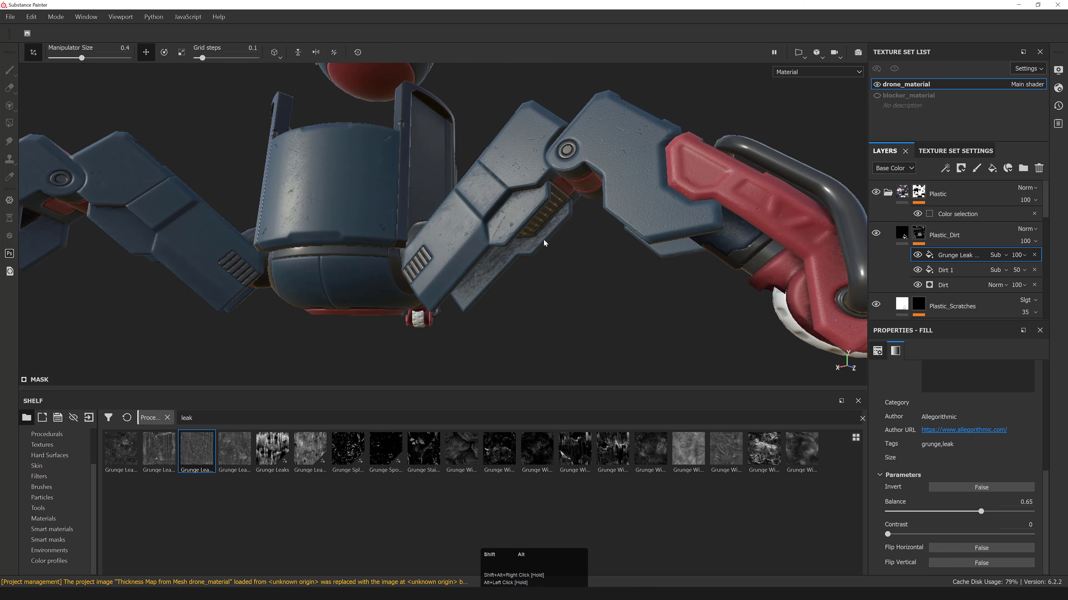
- Set the Grunge Leak Small fill's Balance to 0.6 and check the dirt on the arms and body
left_click(1027, 502)
key("ctrl+a")
type(".6")
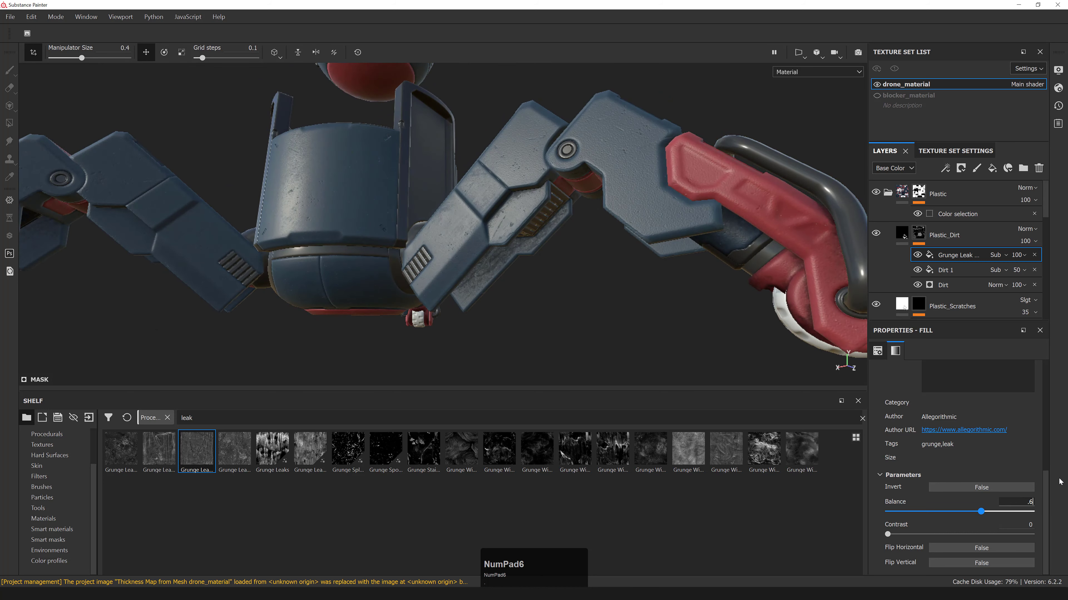
key("Return")
right_click_drag(729, 288, 630, 253, "alt")
left_click_drag(630, 252, 551, 223, "alt")
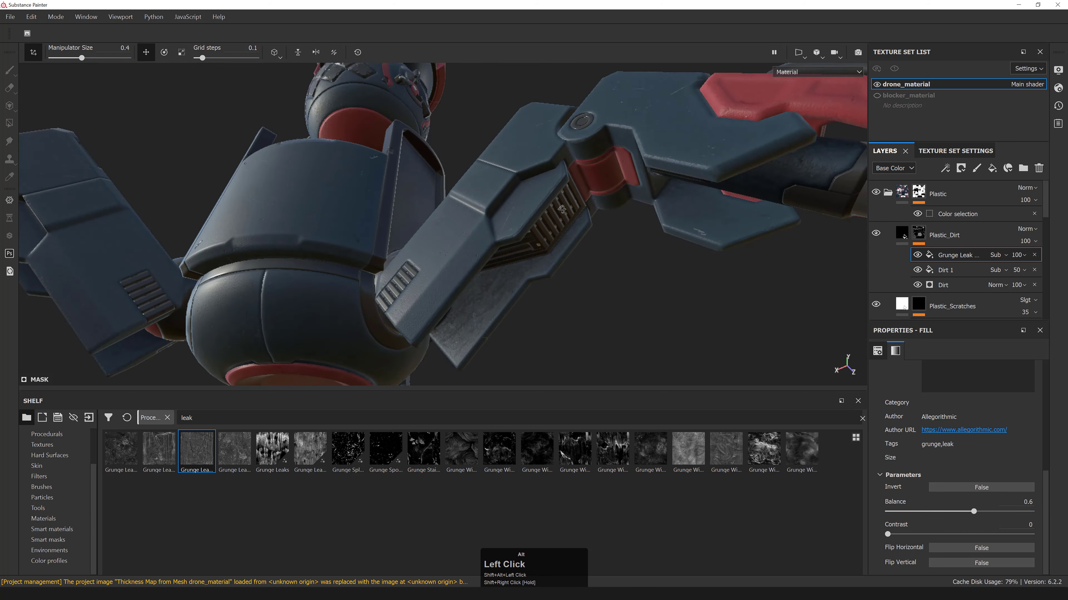
right_click_drag(551, 223, 589, 229, "alt+shift")
left_click_drag(589, 229, 605, 261, "alt")
- Set the Dirt Level of the Dirt generator in the Plastic_Dirt mask to 0.525
left_click(944, 285)
scroll(958, 462, "down", 3)
left_click_drag(960, 472, 976, 474)
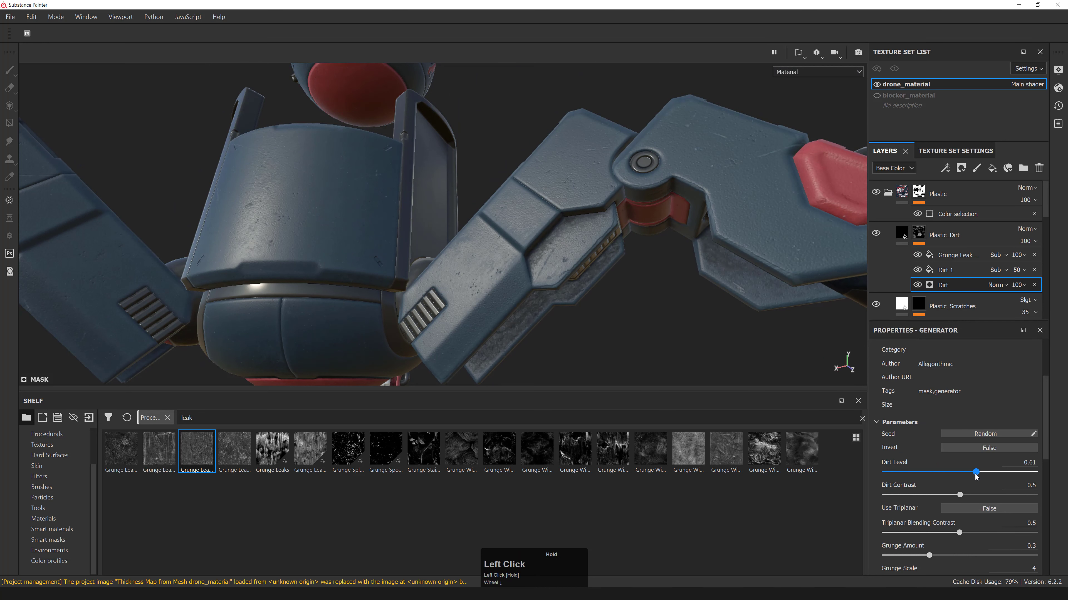
key("ctrl+z")
left_click(1024, 462)
key("ctrl+a")
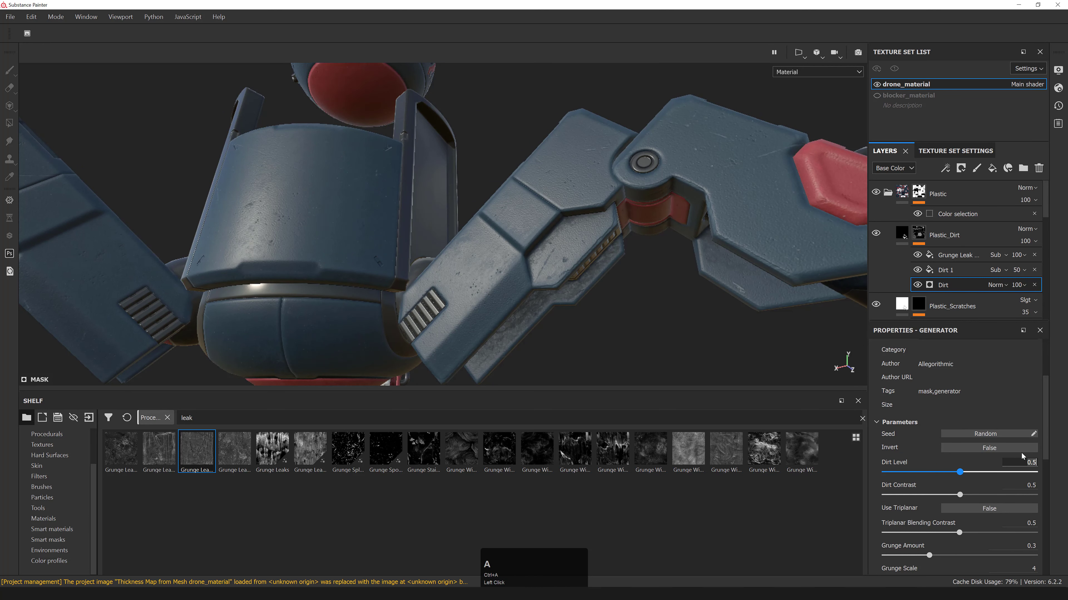
type("0.525")
key("Return")
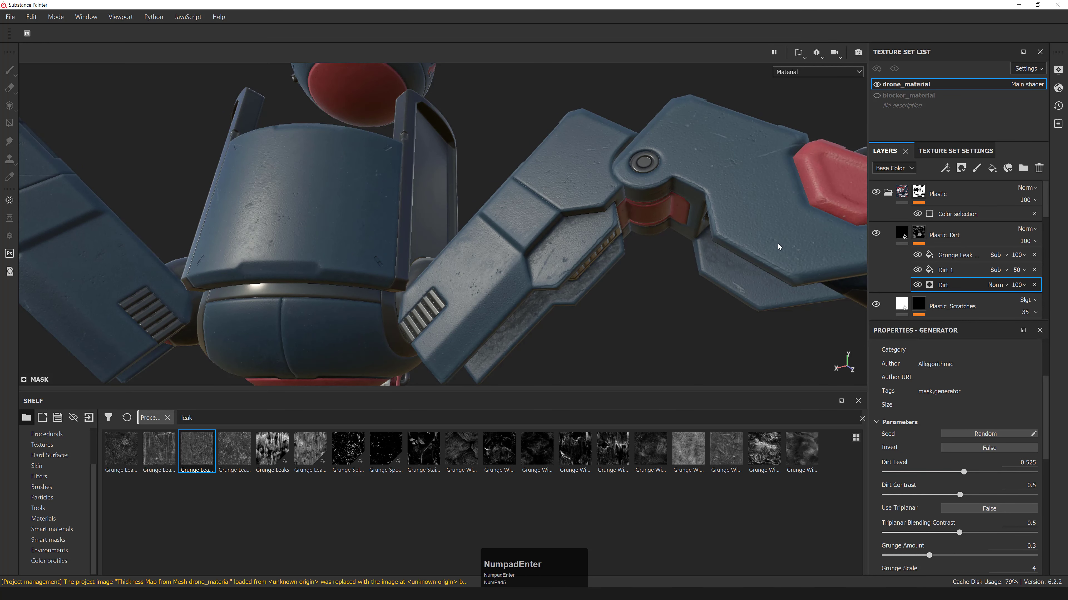
- Try a higher Grunge Scale on the Dirt generator and undo it
left_click_drag(772, 322, 737, 335, "alt")
scroll(941, 509, "down", 3)
left_click_drag(914, 510, 940, 509)
left_click_drag(1005, 510, 914, 511)
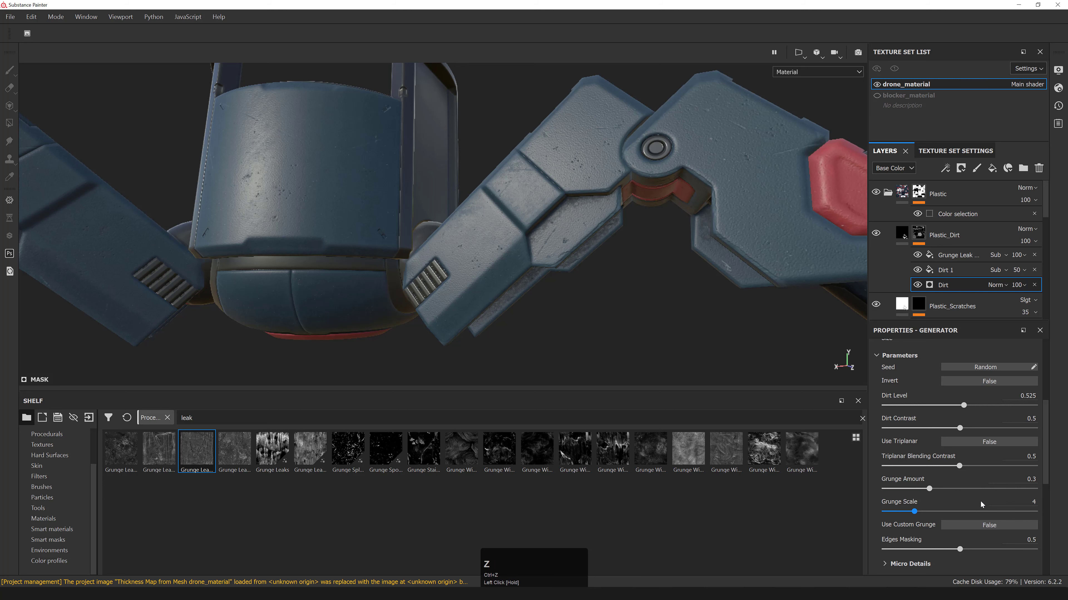
scroll(972, 498, "down", 8)
scroll(962, 492, "up", 6)
scroll(962, 493, "up", 2)
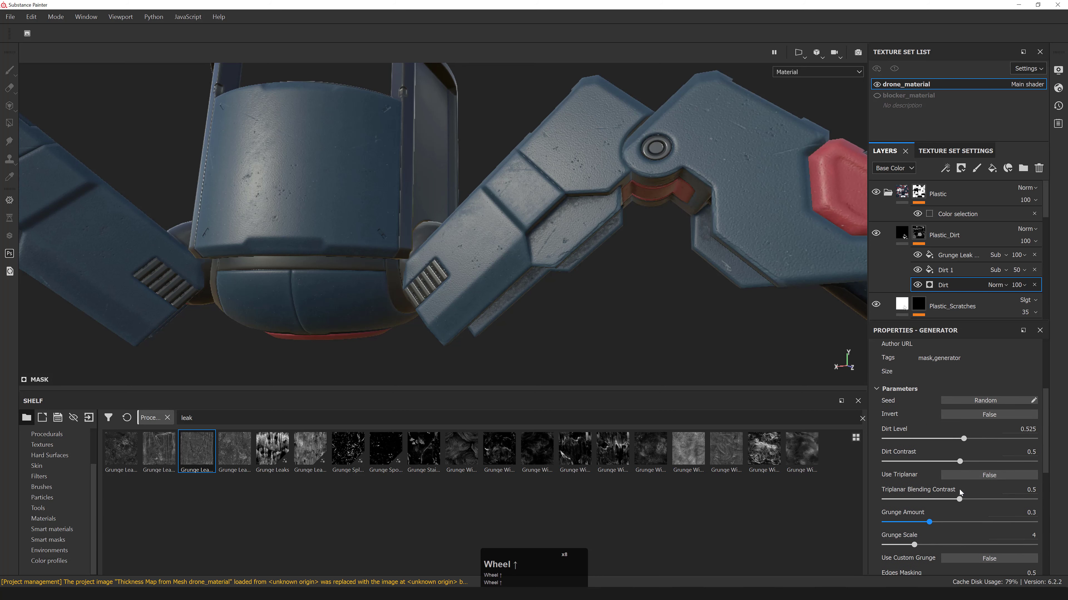
left_click_drag(525, 253, 605, 248, "alt")
- Add a Levels effect on top of the Plastic_Dirt mask, try lower midtone values, and remove it again
scroll(605, 248, "up", 3)
right_click(958, 256)
left_click(996, 303)
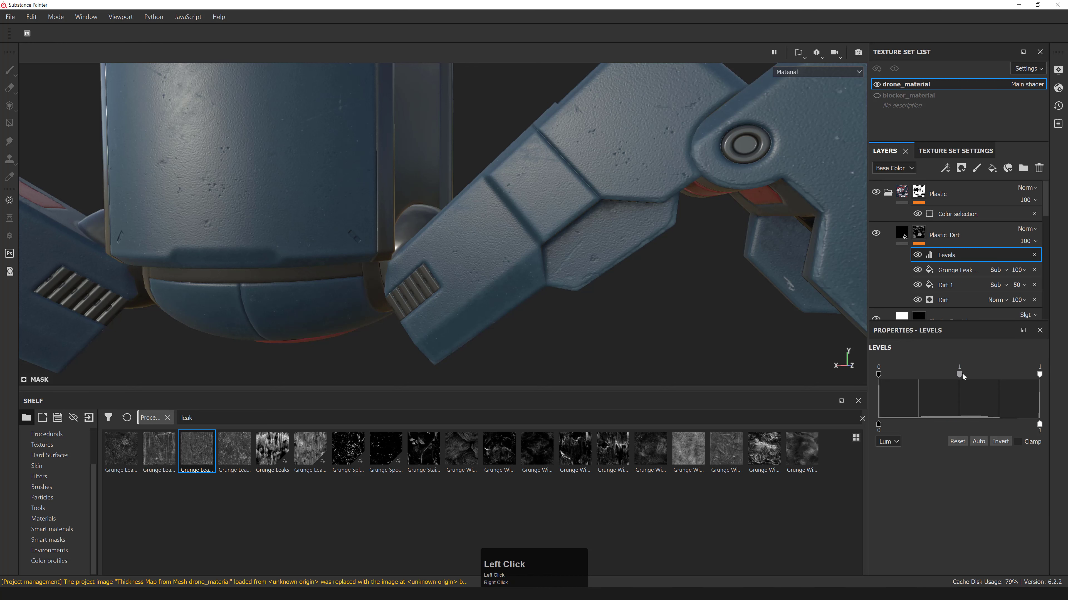
left_click_drag(962, 376, 906, 377)
left_click_drag(757, 303, 672, 227, "alt")
key("ctrl+z")
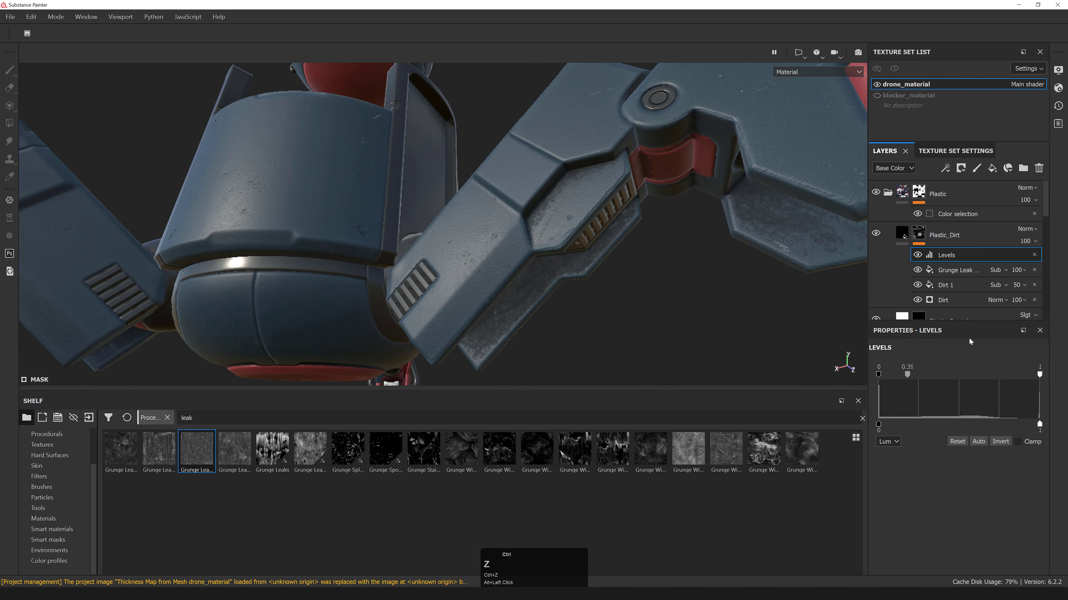
left_click_drag(960, 375, 939, 376, "ctrl")
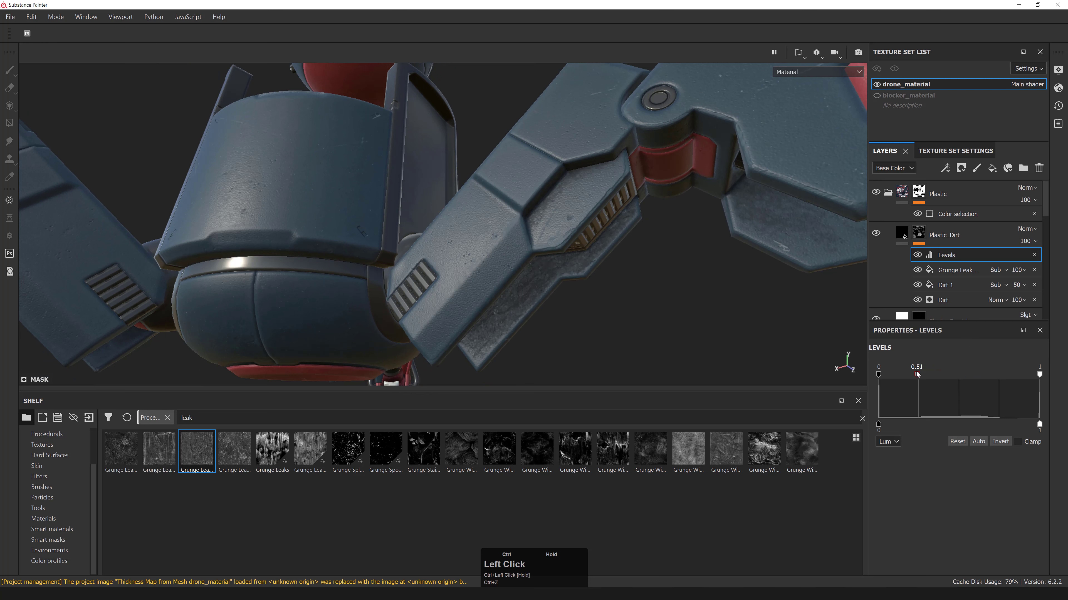
key("ctrl+z")
left_click(1035, 257)
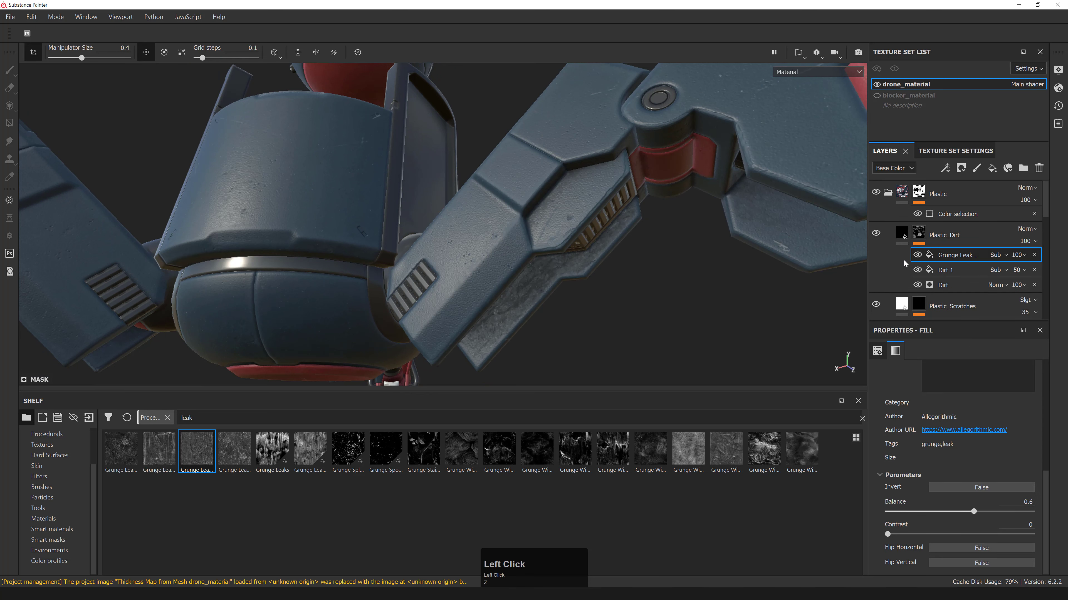
- Reduce the Grunge Leak Small fill's opacity to 50 and compare the dirt with the fill on and off
left_click(917, 257)
left_click(918, 256)
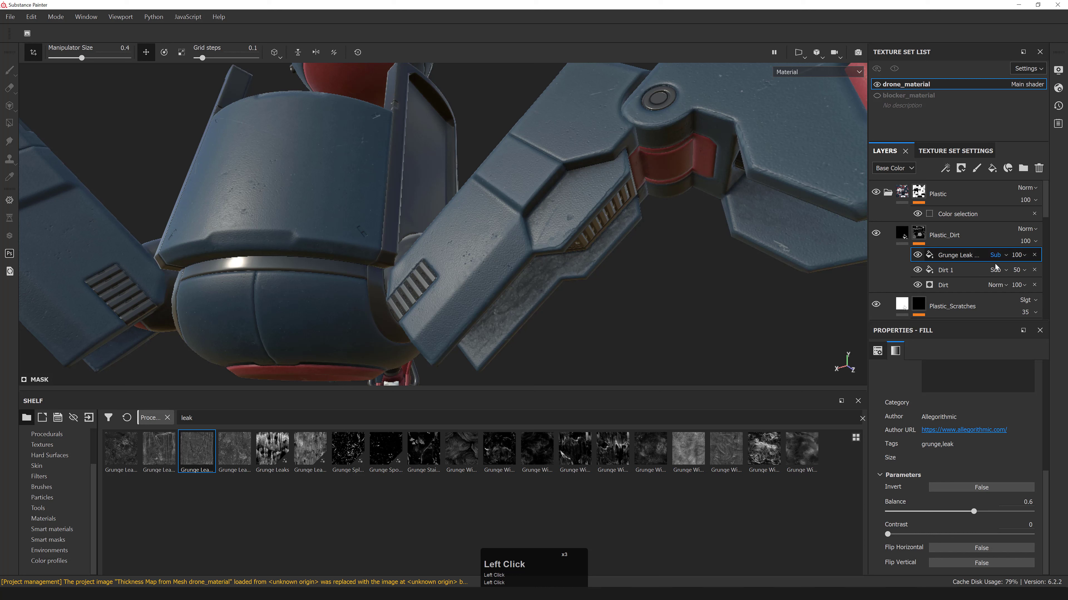
left_click(1017, 255)
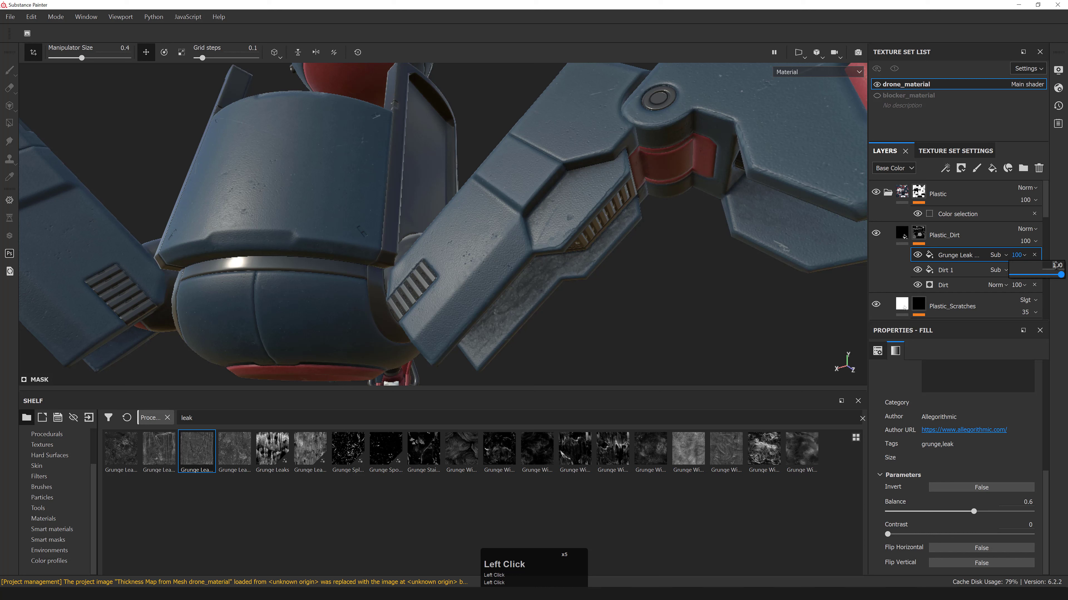
key("ctrl+a")
type("50")
key("KP_Enter")
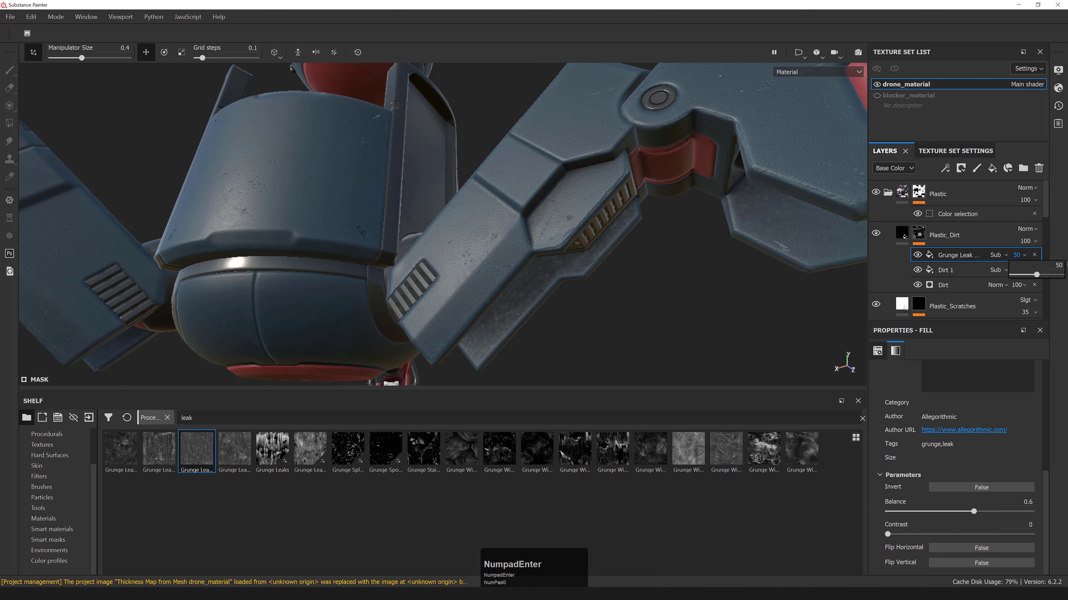
left_click(917, 256)
left_click(916, 255)
left_click_drag(739, 255, 721, 254, "alt")
right_click_drag(721, 253, 694, 248, "alt")
left_click_drag(693, 248, 641, 265, "alt")
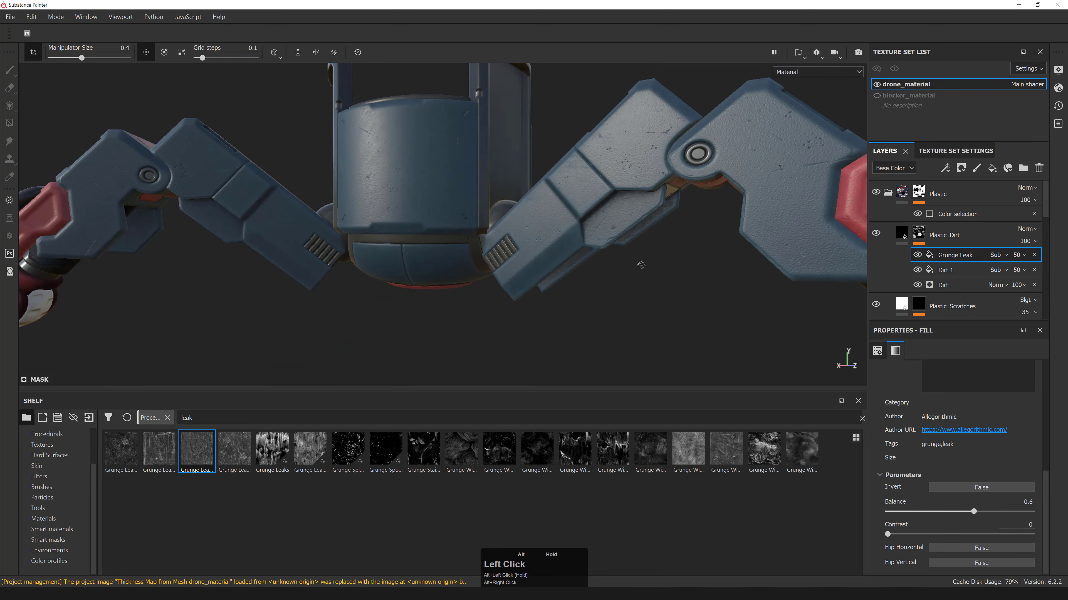
right_click_drag(641, 265, 639, 236, "alt")
left_click_drag(639, 236, 803, 258, "alt")
- Change the Plastic_Dirt layer's blend mode to Multiply
left_click(920, 234)
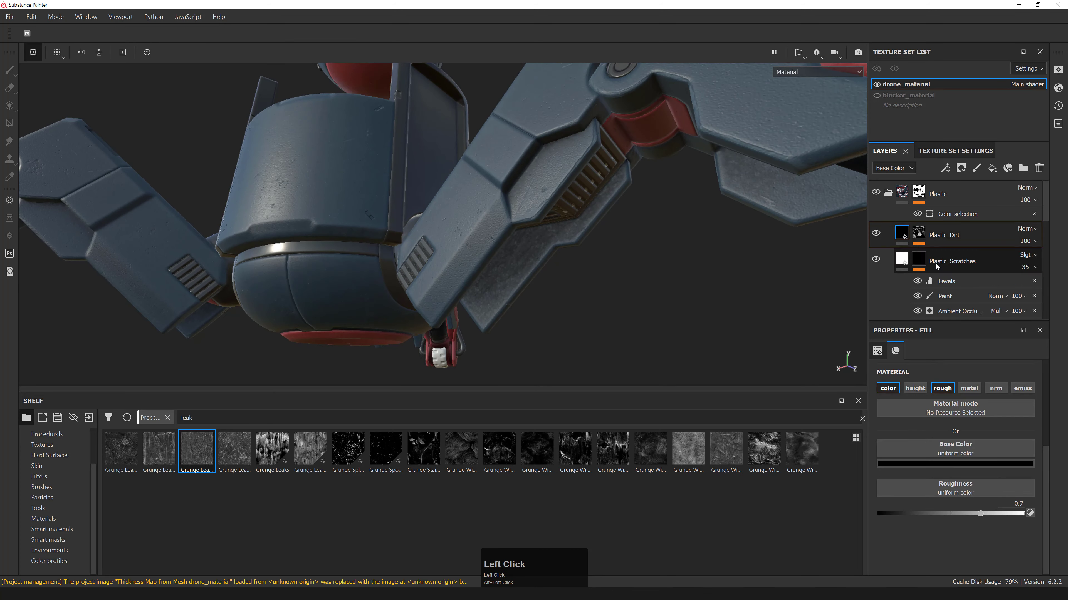
left_click(1025, 228)
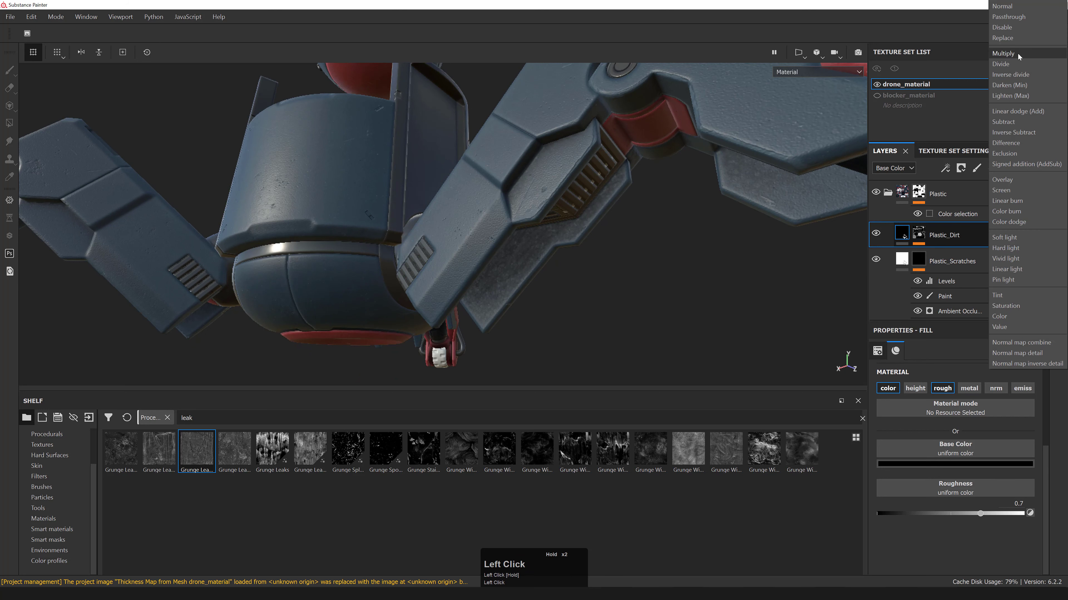
left_click(1018, 54)
scroll(672, 181, "up", 2)
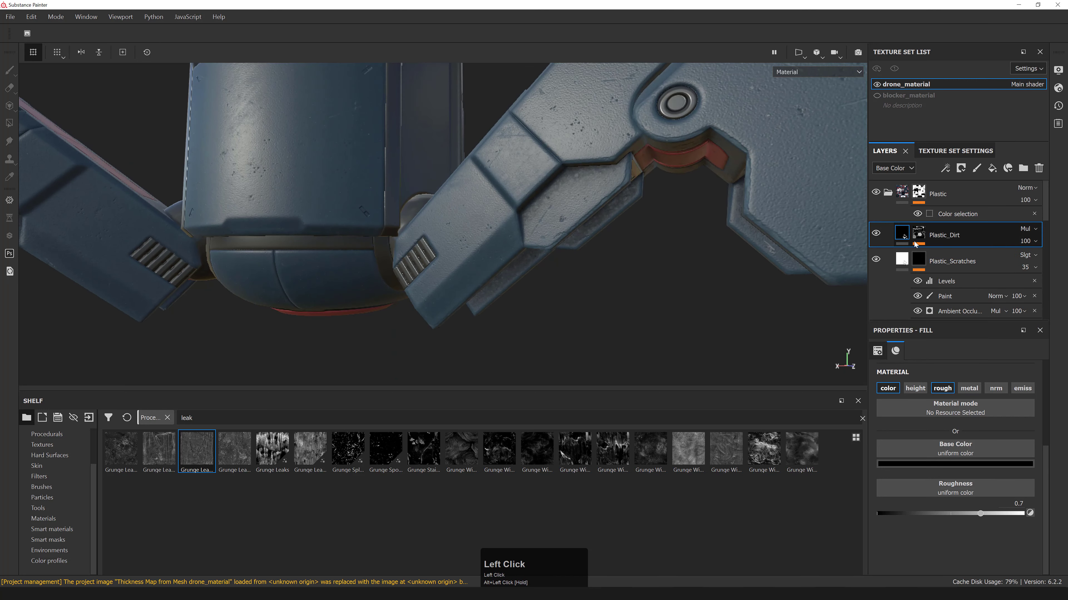
- Try a dark yellow-brown base color on the Plastic_Dirt fill and compare the arms with the layer on and off
left_click(971, 463)
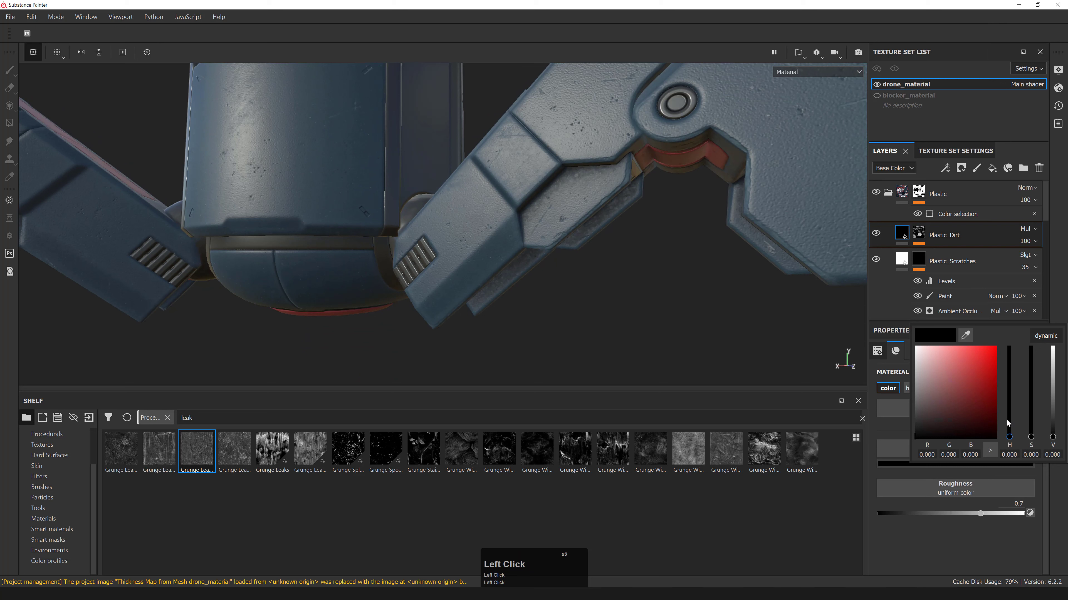
left_click(980, 372)
left_click_drag(1009, 437, 1008, 428)
left_click_drag(969, 389, 971, 390)
left_click_drag(1009, 428, 1009, 430)
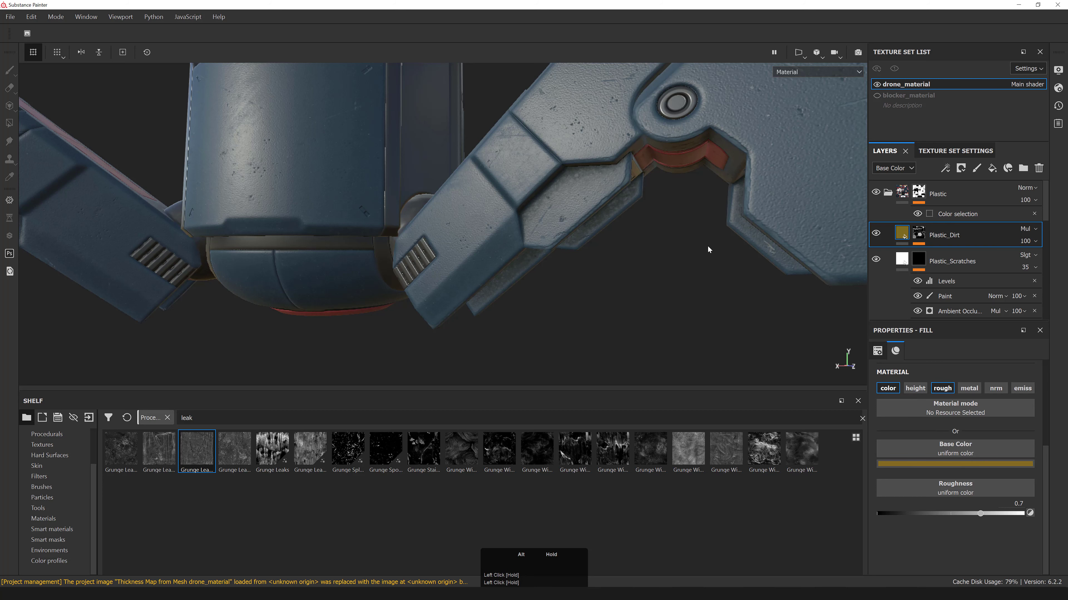
left_click_drag(546, 189, 521, 248, "alt")
right_click_drag(521, 248, 759, 260, "alt")
left_click(878, 233)
left_click(879, 234)
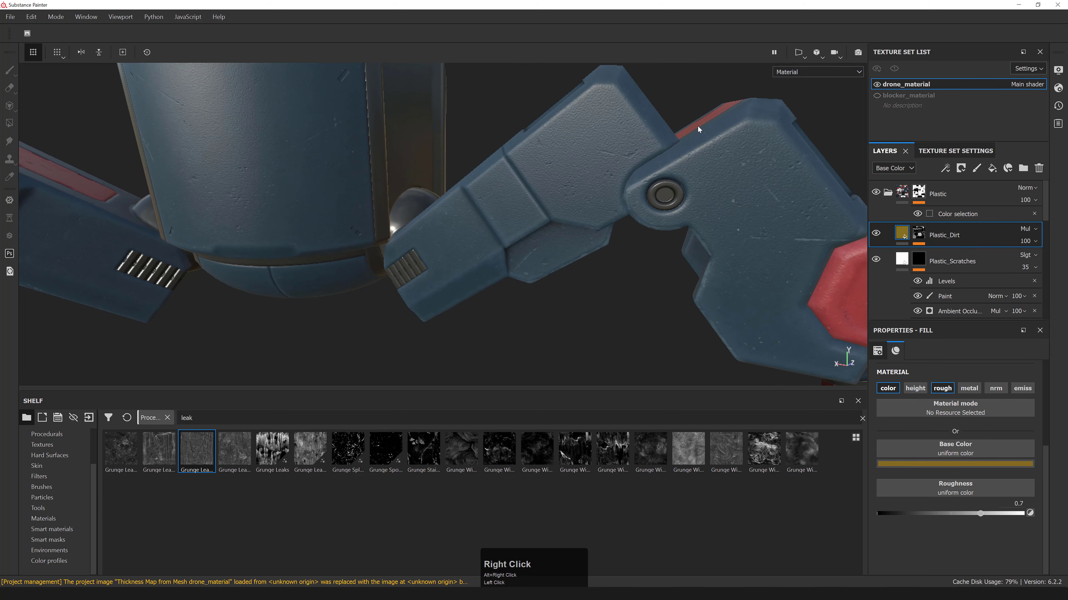
- View the Base Color channel alone and compare it with the Plastic_Dirt layer on and off
key("c")
key("c")
left_click_drag(636, 184, 595, 215, "alt")
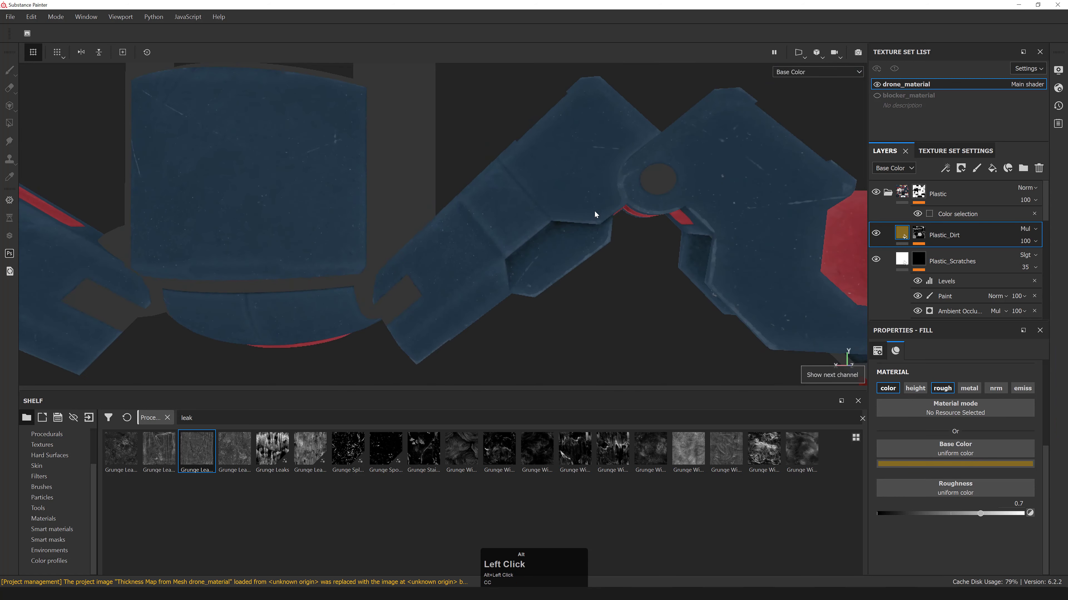
left_click(878, 235)
left_click(878, 236)
- Try a brighter yellow-green base color on the Plastic_Dirt fill and inspect the tint on the blue and red parts
left_click(956, 464)
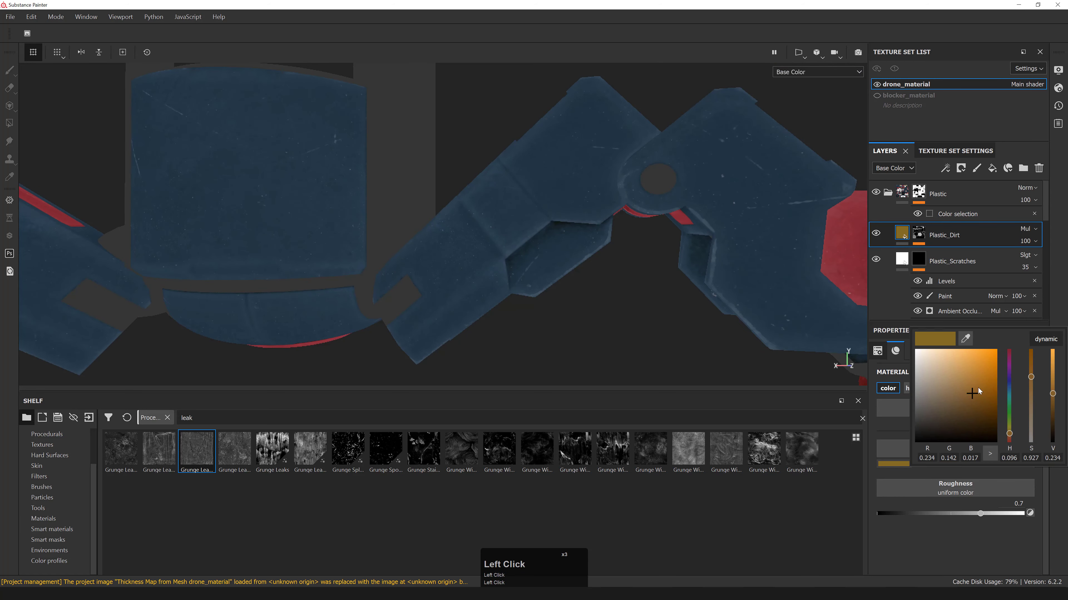
mouse_move(978, 388)
left_mouse_down()
mouse_move(991, 350)
mouse_move(976, 369)
left_mouse_up()
left_click_drag(1007, 431, 1007, 421)
right_click_drag(672, 253, 486, 207, "alt")
middle_click_drag(486, 207, 681, 194, "alt")
left_click_drag(680, 194, 528, 224, "alt")
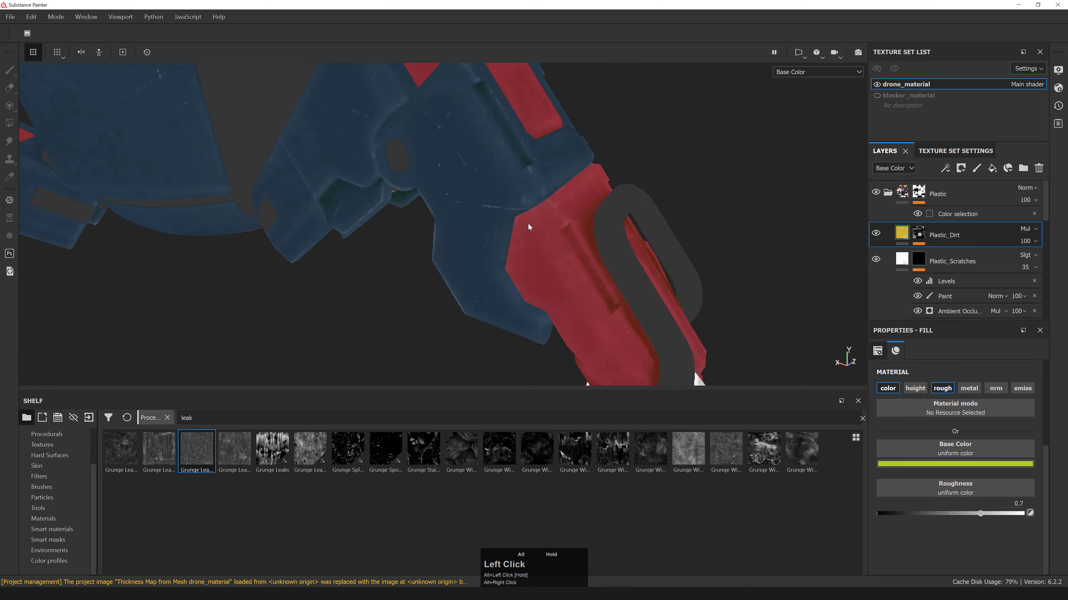
mouse_move(528, 224)
right_mouse_down("alt")
mouse_move(618, 248)
mouse_move(542, 230)
right_mouse_up("alt")
left_click_drag(541, 233, 633, 230, "alt")
middle_click_drag(632, 229, 683, 222, "alt")
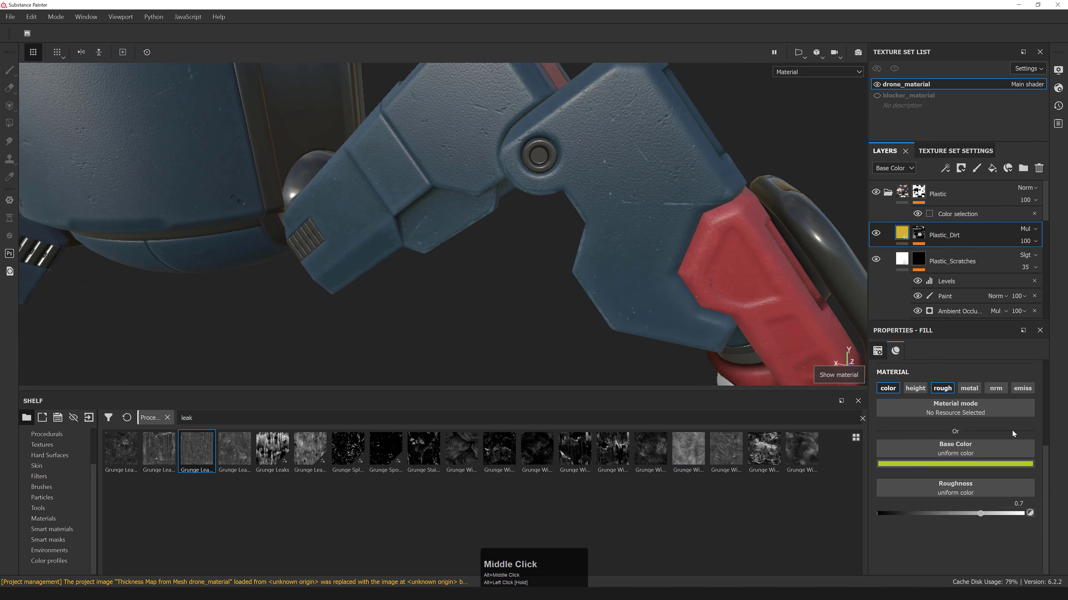
- Change the Plastic_Dirt fill's base color to a darker orange-brown
left_click(994, 464)
left_click_drag(1012, 427, 1009, 434)
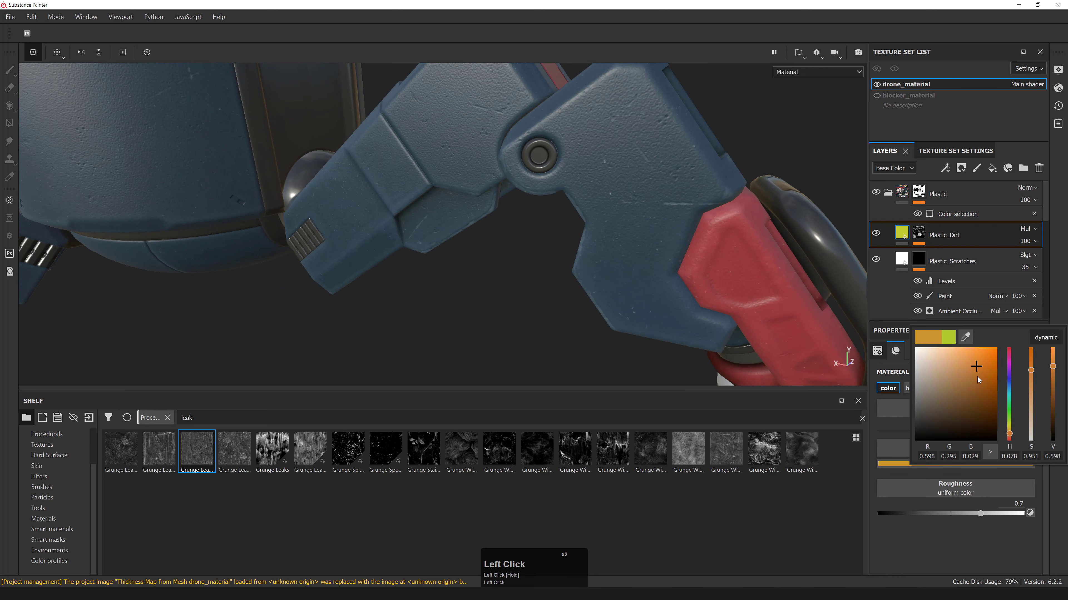
left_click_drag(976, 376, 979, 387)
- Examine the tinted dirt around the drone's hands, handle, arms and body from several angles
right_click_drag(597, 232, 569, 236, "alt")
left_click_drag(570, 236, 621, 229, "alt")
middle_click_drag(622, 229, 574, 226, "alt")
left_click_drag(574, 226, 676, 228, "alt")
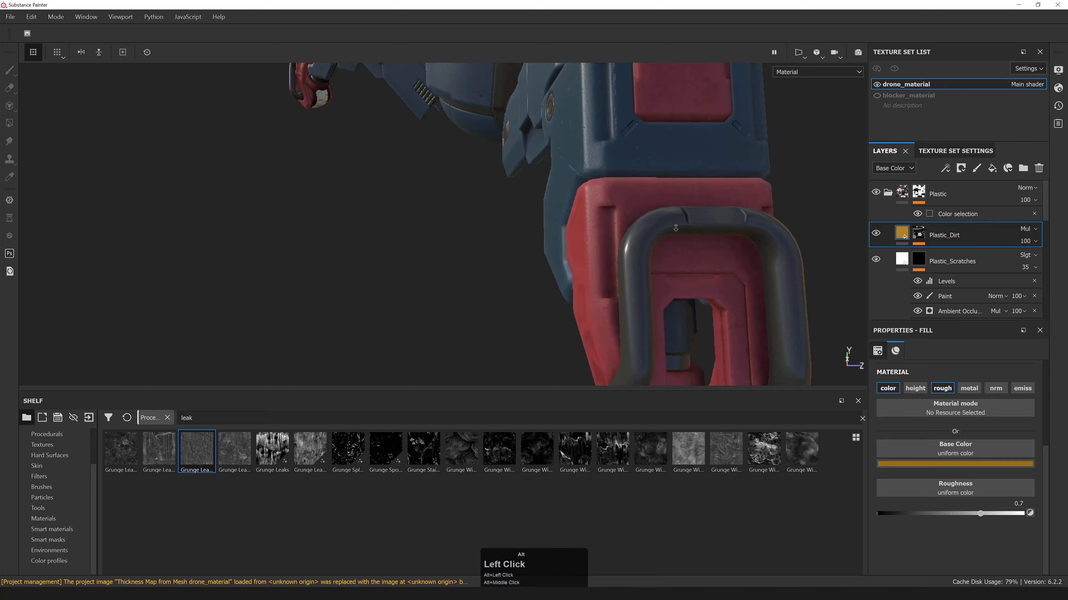
right_click_drag(675, 228, 500, 208, "alt")
left_click_drag(500, 208, 437, 198, "alt")
middle_click_drag(437, 198, 429, 168, "alt")
right_click_drag(429, 168, 601, 222, "alt")
left_click_drag(601, 221, 523, 189, "alt")
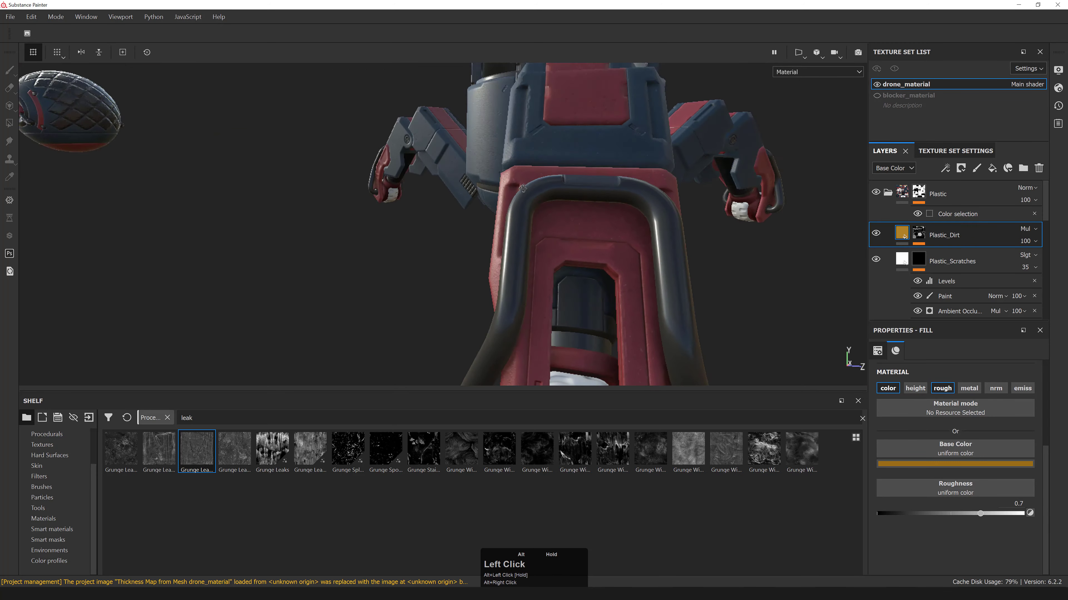
right_click_drag(523, 189, 475, 186, "alt")
left_click_drag(475, 185, 559, 189, "alt")
right_click_drag(559, 190, 521, 210, "alt")
left_click_drag(521, 211, 563, 235, "alt")
middle_click_drag(564, 235, 504, 240, "alt")
right_click_drag(504, 239, 572, 260, "alt")
left_click_drag(572, 261, 370, 252, "alt")
right_click_drag(370, 252, 609, 256, "alt")
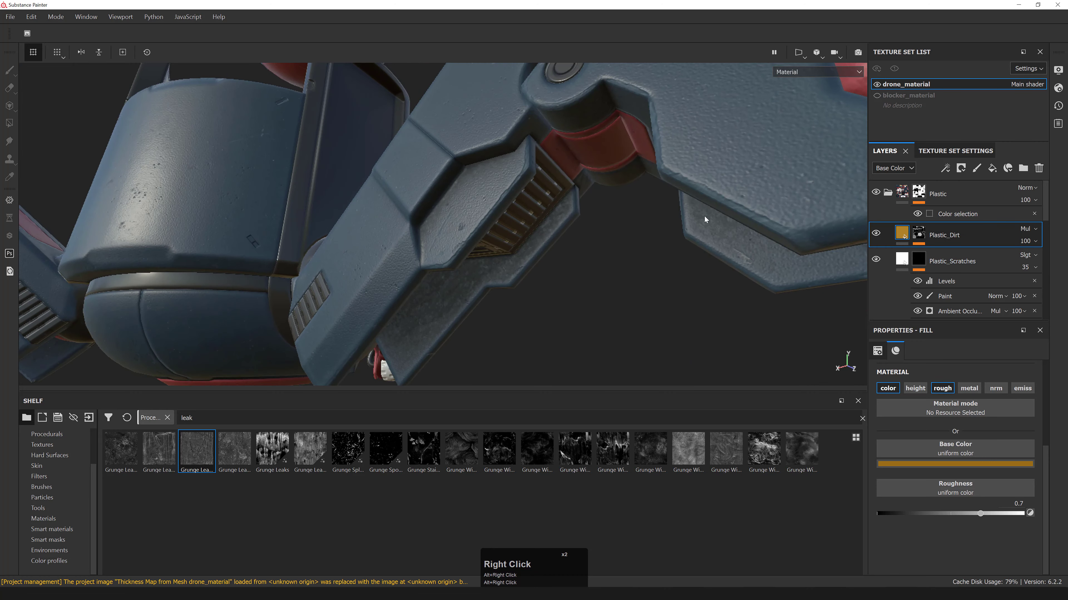
left_click_drag(705, 219, 542, 223, "alt")
right_click_drag(543, 223, 555, 225, "alt")
- Try an opacity of 50 on the Plastic_Dirt layer and inspect the arms
left_click(1025, 241)
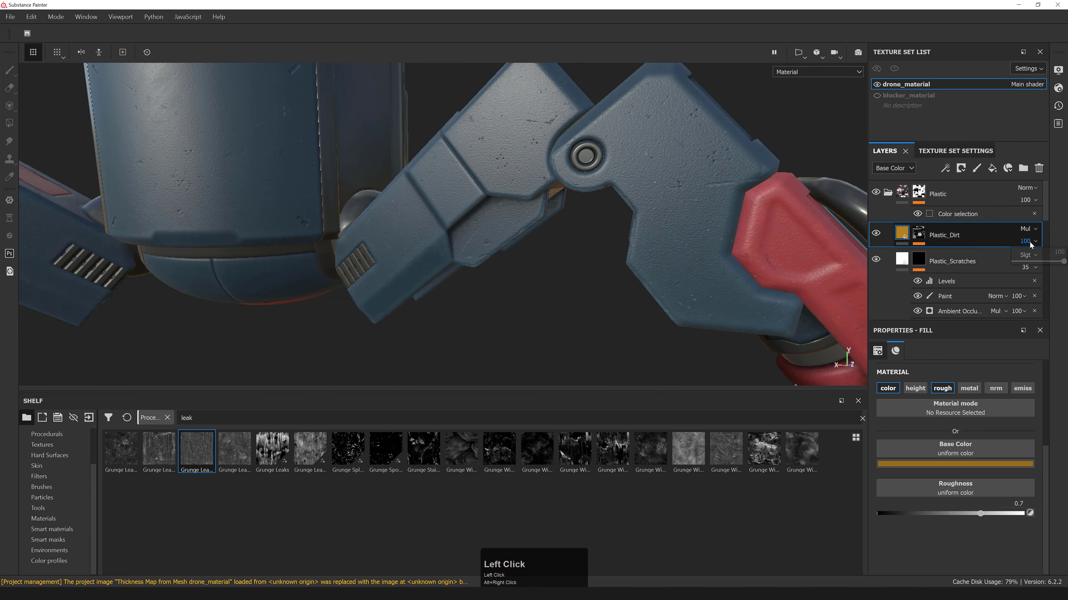
left_click(1057, 251)
type("50")
key("Return")
right_click_drag(643, 214, 542, 212, "alt")
left_click_drag(542, 206, 562, 228, "alt")
- Set the Plastic_Dirt layer's opacity to 75 and compare the drone with the layer on and off
left_click(1025, 241)
left_click(1059, 252)
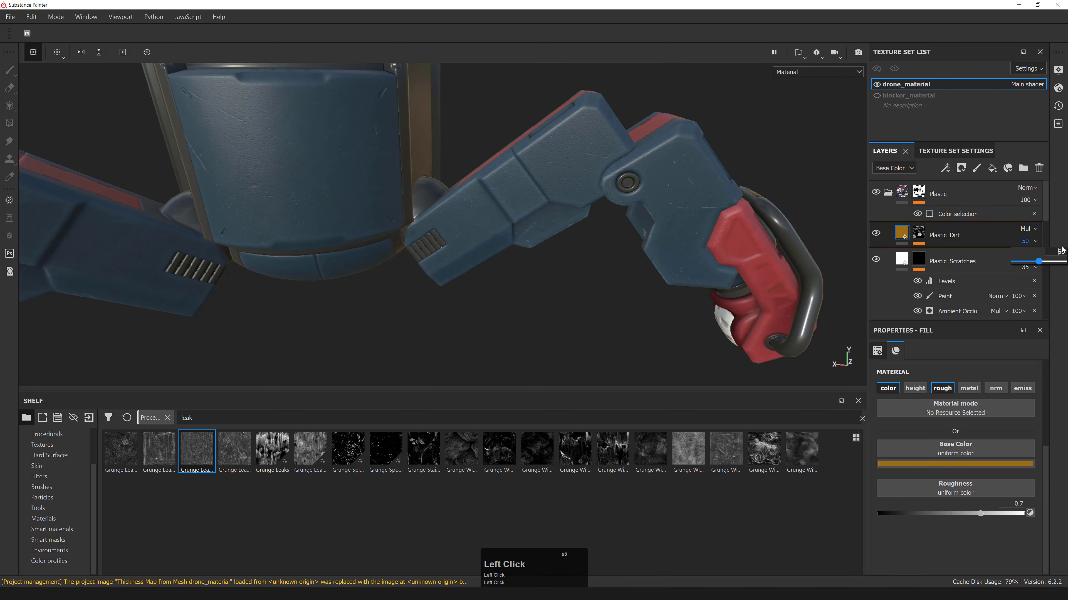
type("5")
key("Return")
left_click(875, 235)
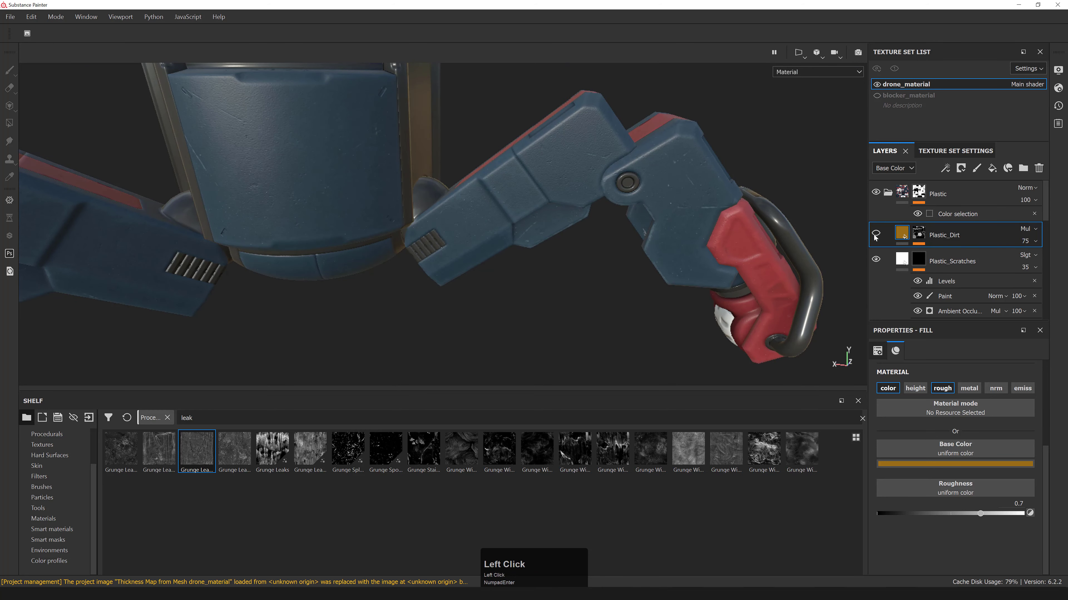
left_click_drag(860, 242, 693, 237, "alt")
right_click_drag(693, 236, 744, 240, "alt+shift")
left_click_drag(742, 237, 927, 251, "alt")
- Toggle the Dirt generator in the Plastic_Dirt mask, then try a Dirt Contrast of 1 and undo it
left_click(918, 233)
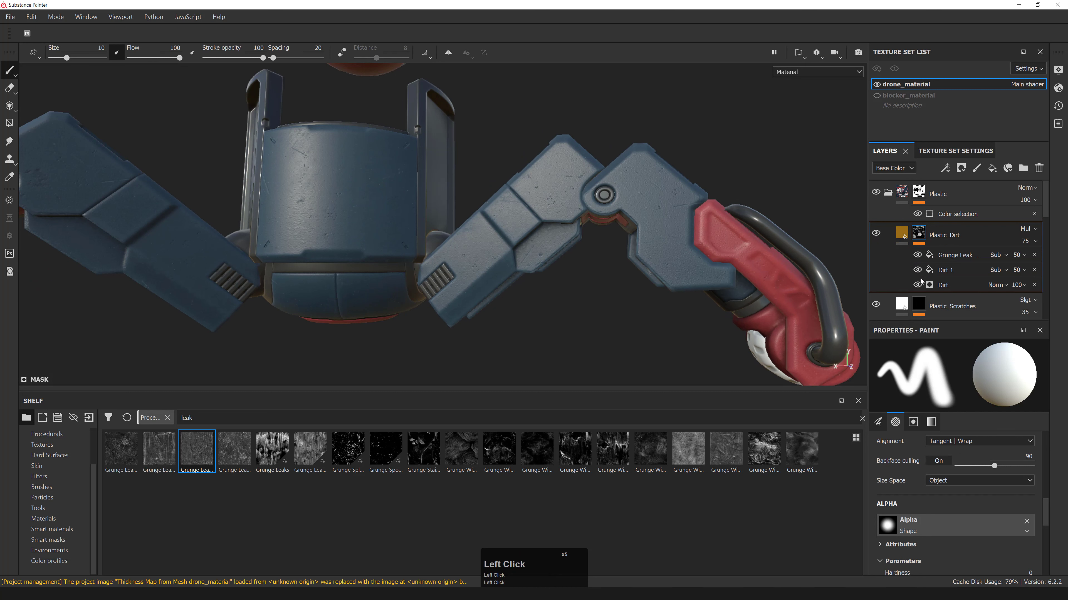
left_click(917, 286)
left_click(917, 285)
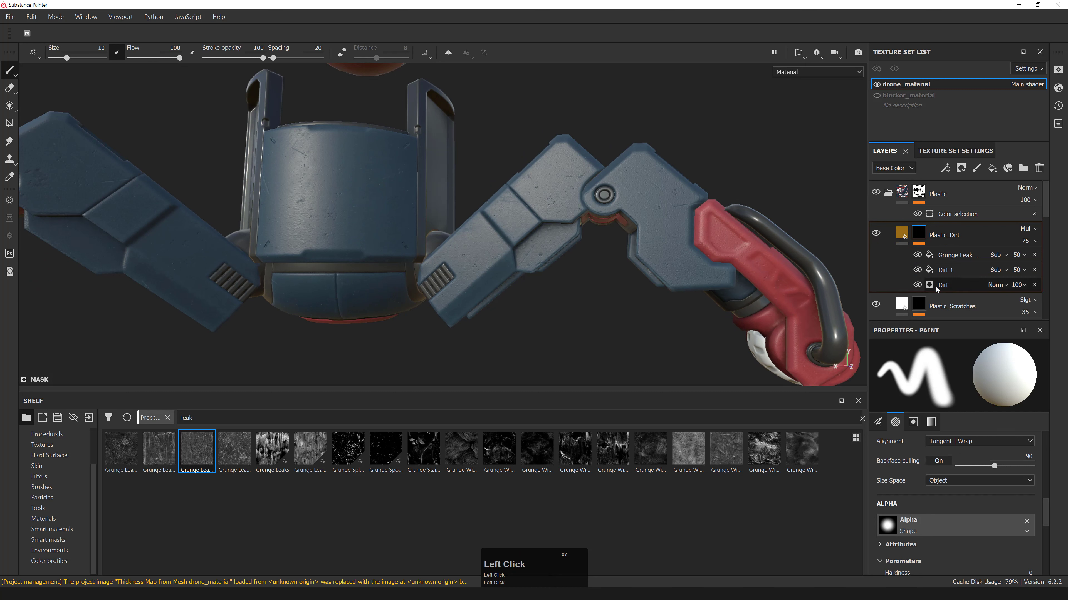
left_click(945, 285)
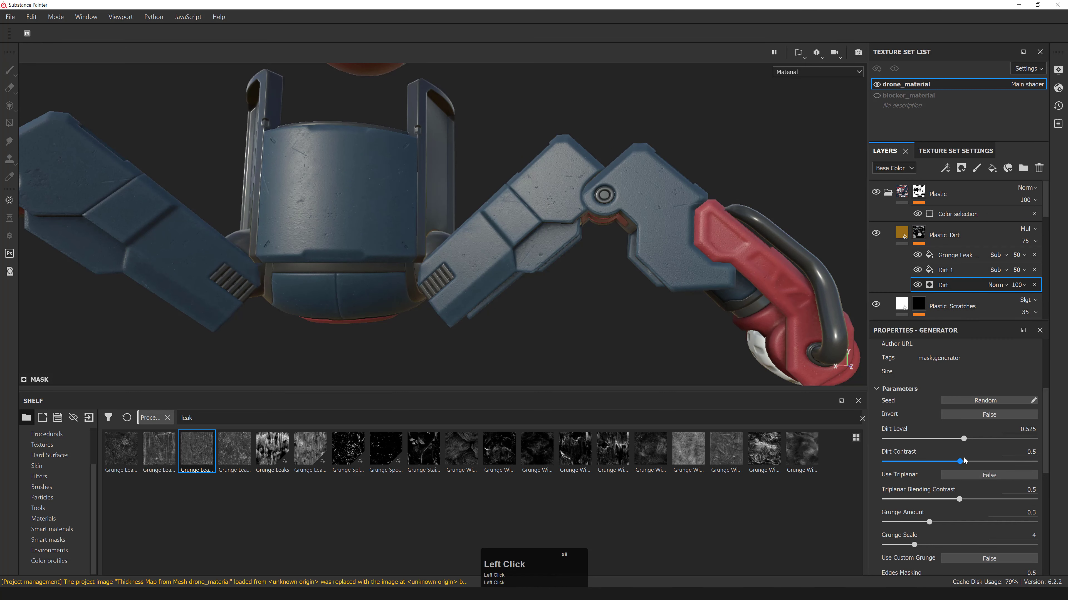
left_click_drag(964, 439, 978, 461)
key("ctrl+z")
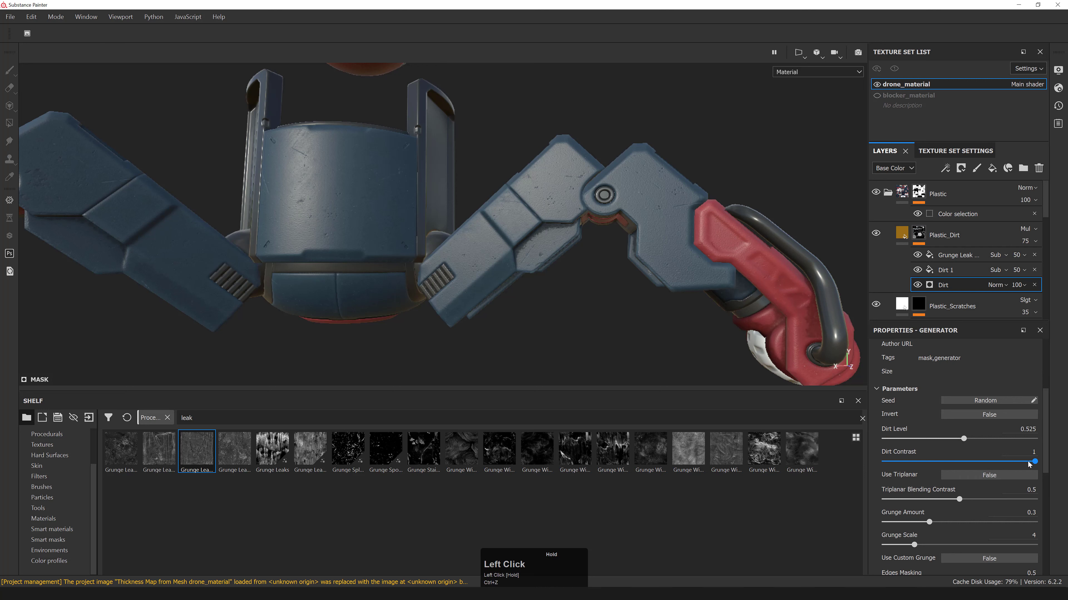
key("ctrl+z")
- Try a Grunge Amount of 0.7 on the Dirt generator, undo it, and check the generator's remaining settings
scroll(977, 483, "down", 1)
scroll(974, 476, "down", 1)
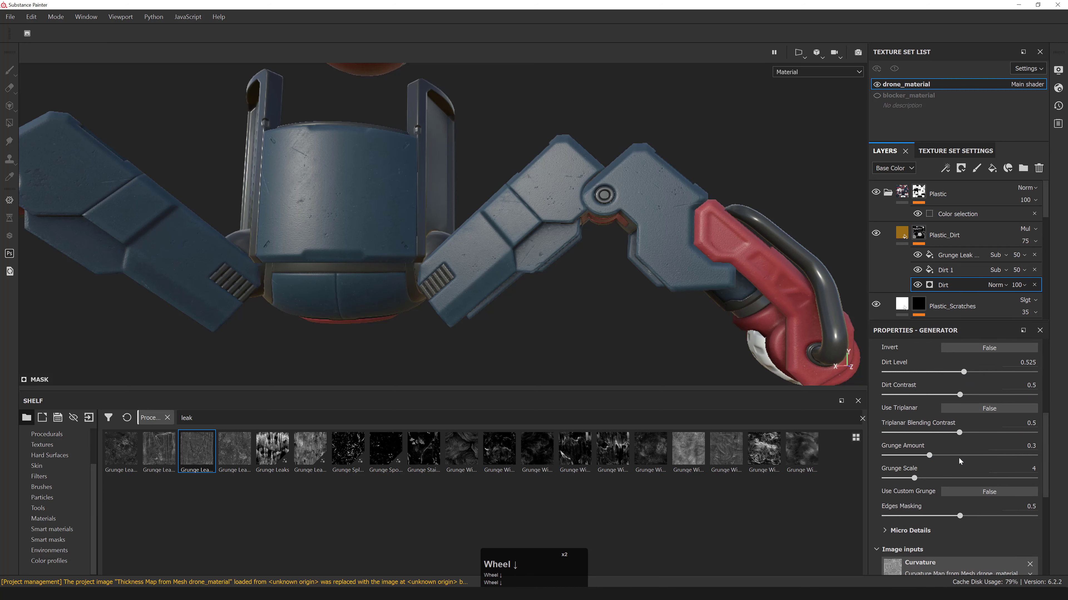
left_click(940, 455)
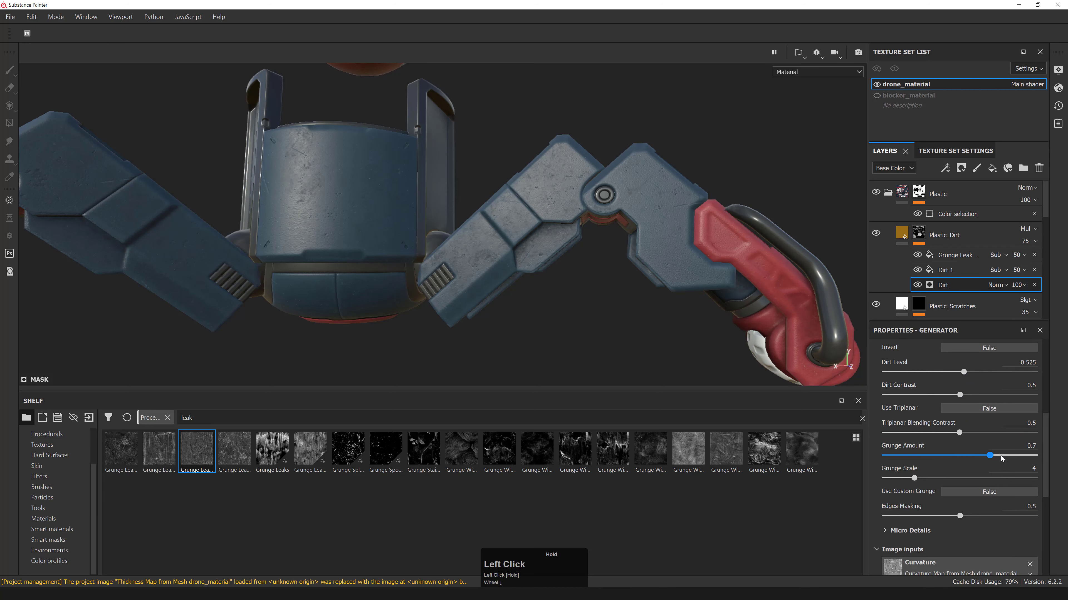
key("ctrl+z")
left_click_drag(934, 478, 981, 476)
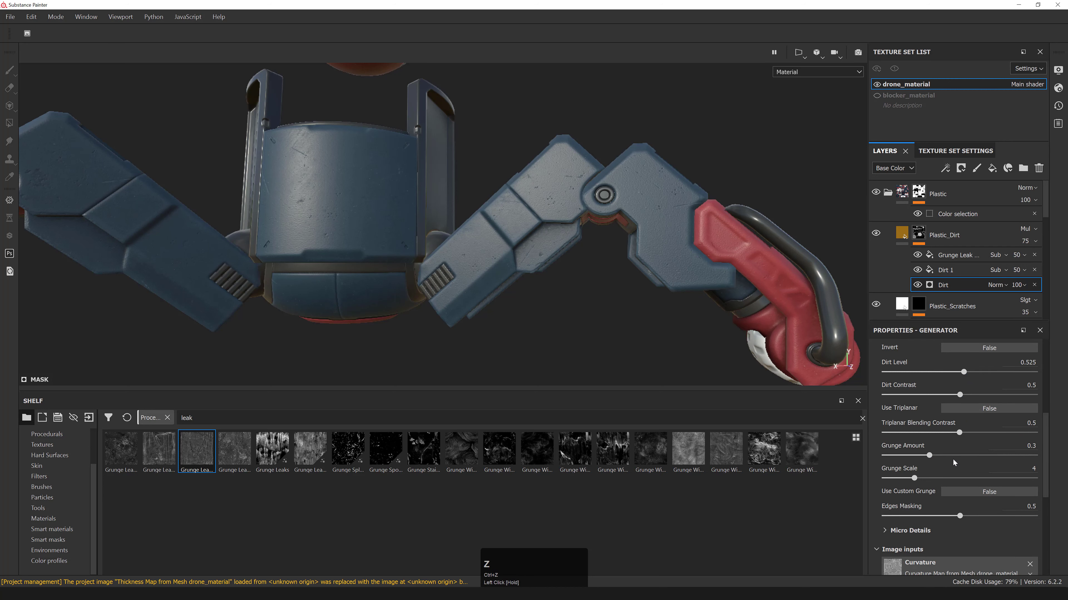
scroll(944, 471, "down", 6)
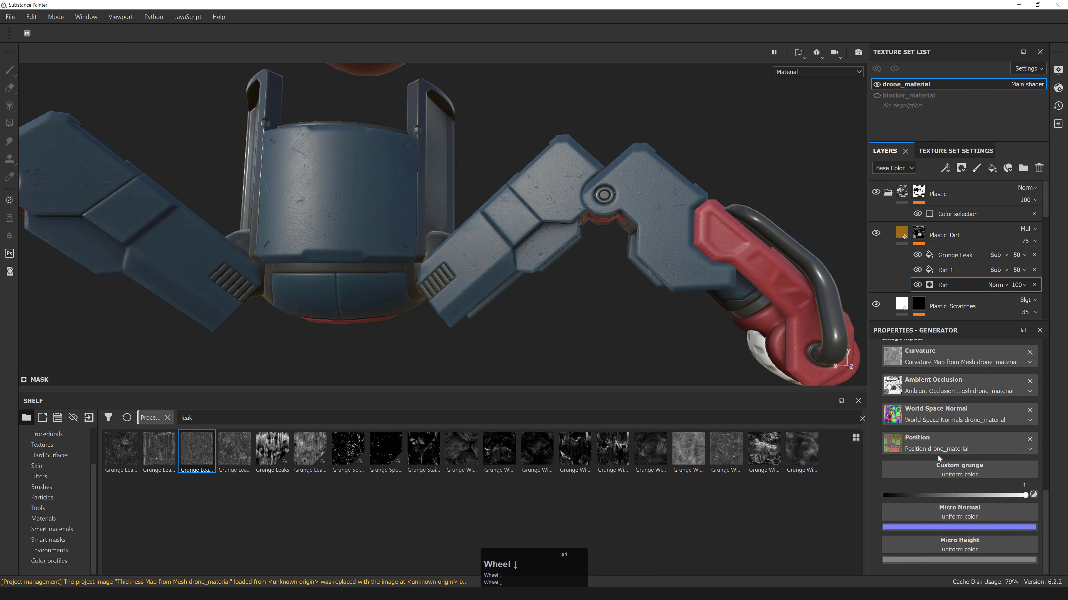
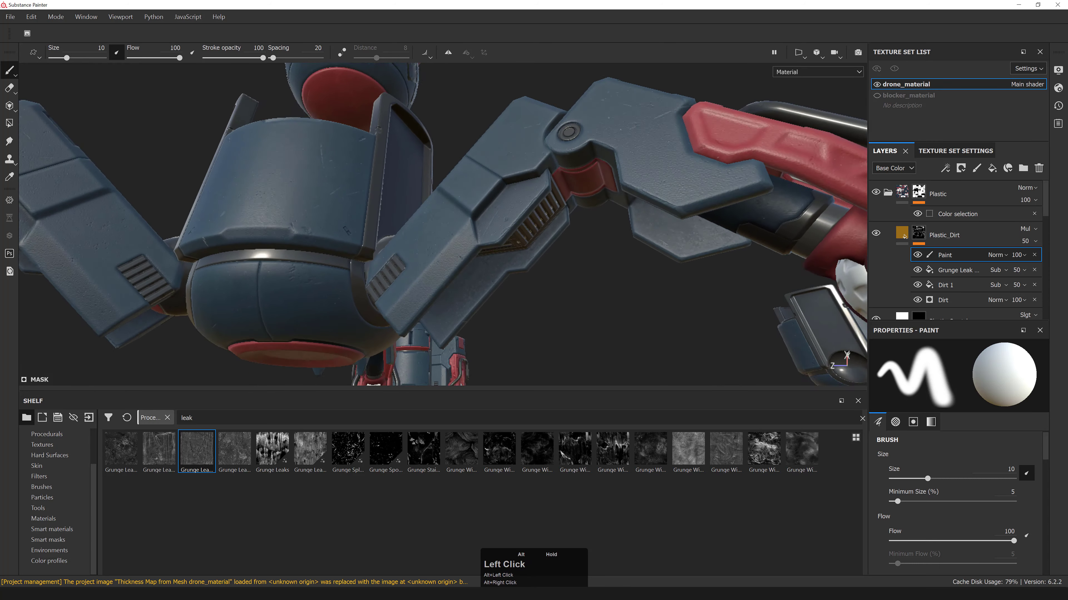
- Examine the dirt on the drone's body and arms from several angles and distances
right_click_drag(553, 257, 578, 269, "alt+shift")
left_click_drag(578, 270, 559, 253, "alt+shift")
middle_click_drag(560, 252, 546, 277, "alt")
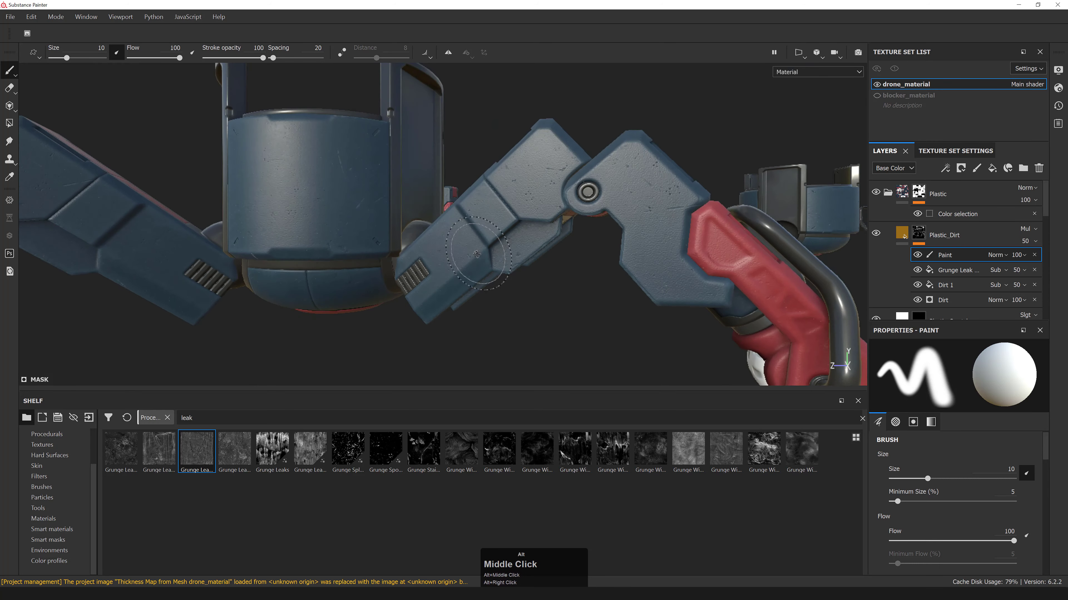
left_click_drag(547, 253, 505, 269, "alt")
right_click_drag(505, 269, 442, 244, "alt")
left_click_drag(441, 243, 454, 269, "alt")
right_click_drag(454, 269, 494, 247, "alt")
left_click_drag(494, 247, 496, 201, "alt")
middle_click_drag(496, 202, 446, 185, "alt")
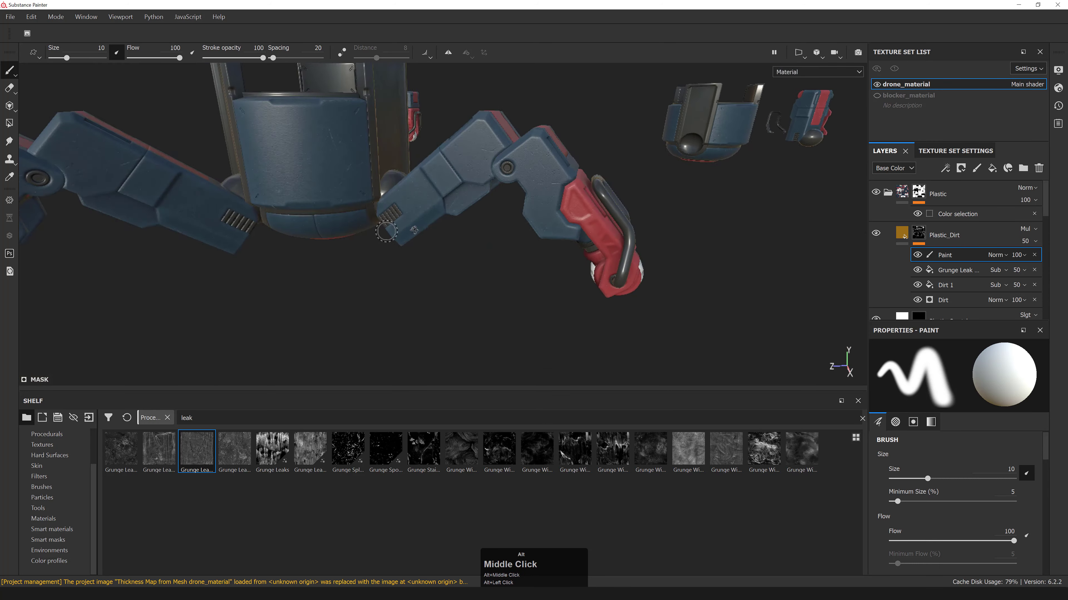
left_click_drag(445, 185, 466, 160, "alt")
right_click_drag(467, 160, 526, 176, "alt")
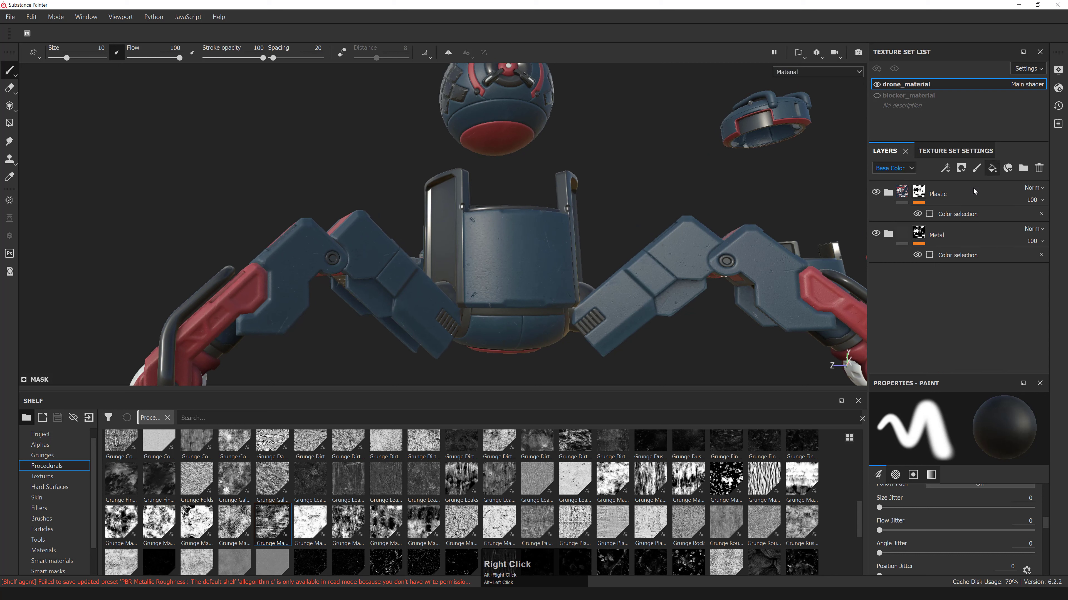
- Add a new fill layer inside the Metal folder and place it above Fill layer 1
left_click(979, 235)
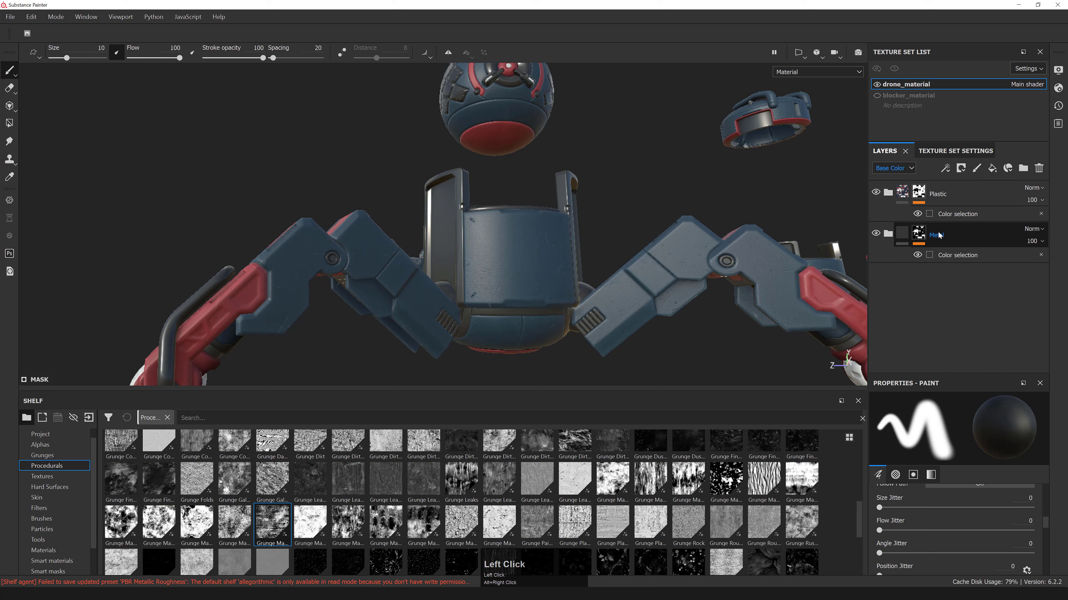
left_click(992, 169)
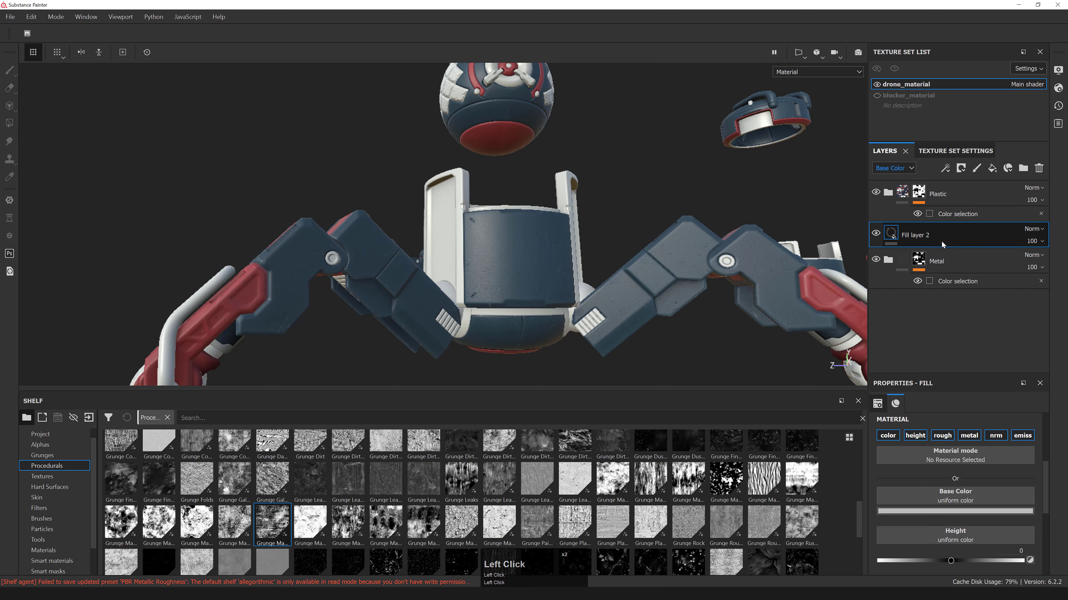
left_click_drag(915, 236, 936, 260)
left_click(891, 258)
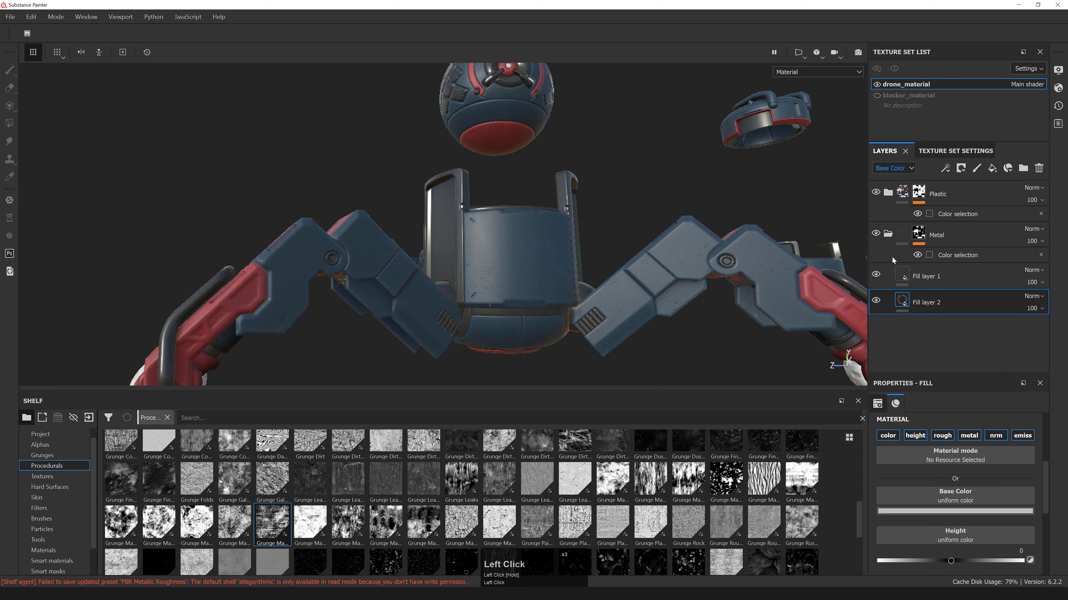
left_click_drag(935, 304, 932, 273)
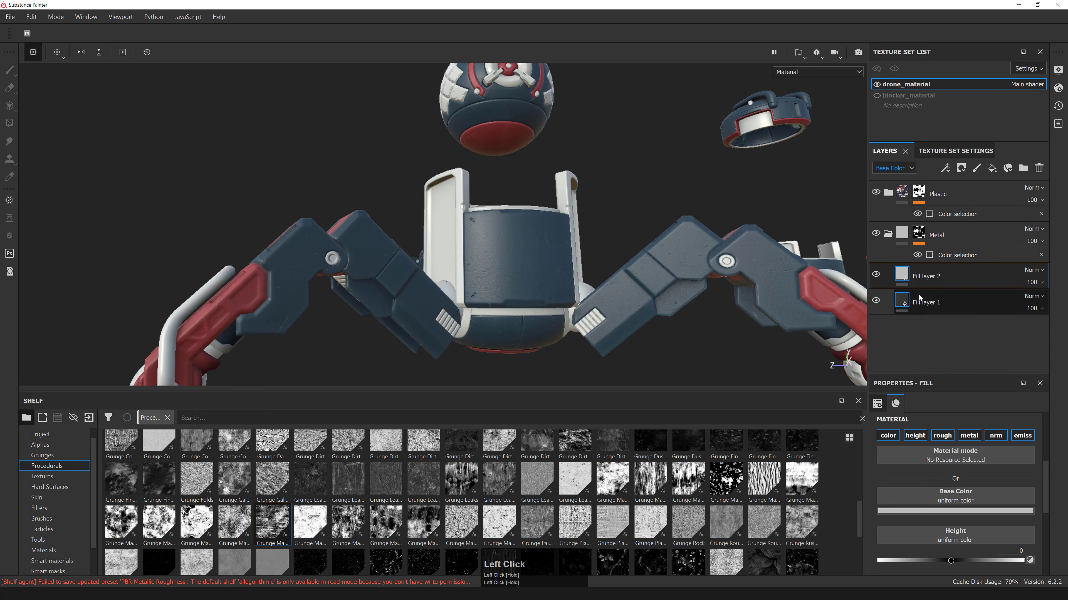
- Turn off the height and emissive channels of Fill layer 2, keeping its normal channel enabled
left_click(917, 439)
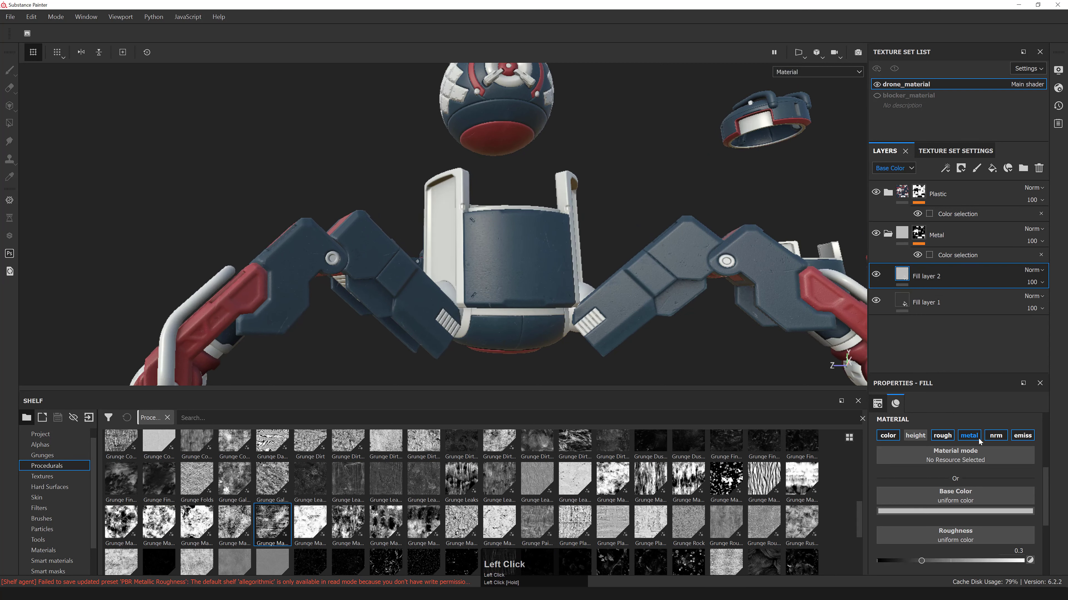
left_click(1001, 438)
left_click(1022, 438)
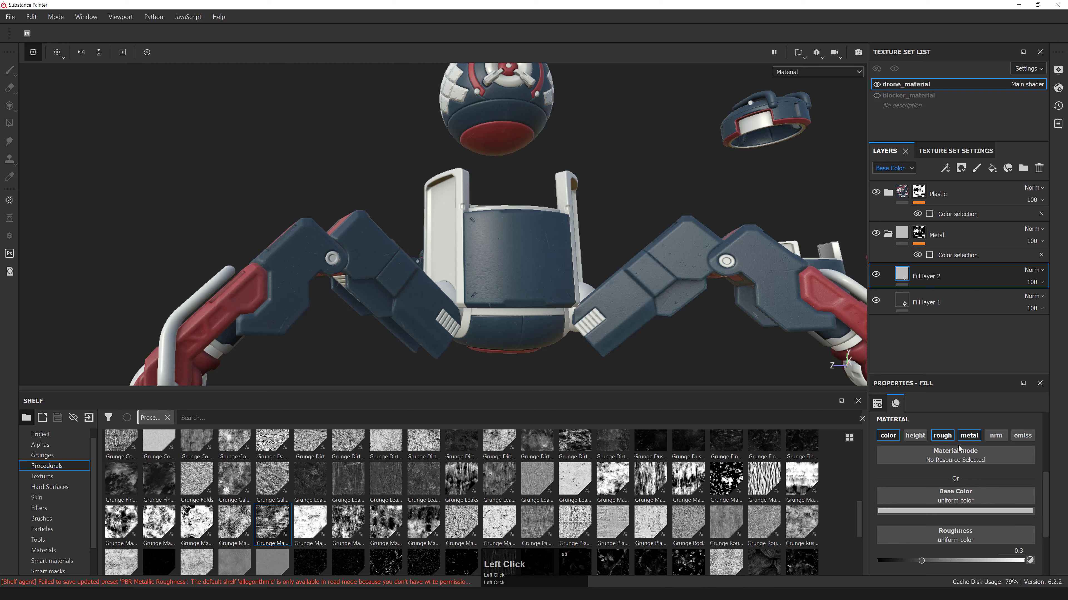
left_click(996, 435)
- Set the Base Color of Fill layer 2 to a gray with a value of 0.15
scroll(951, 483, "down", 1)
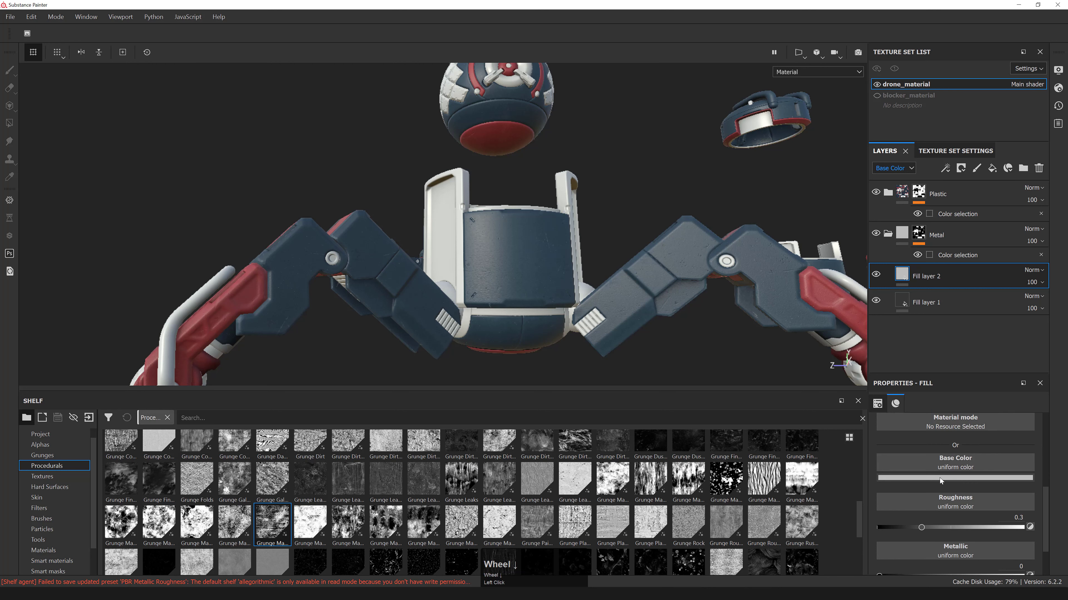
left_click(940, 479)
left_click(1052, 468)
key("ctrl+a")
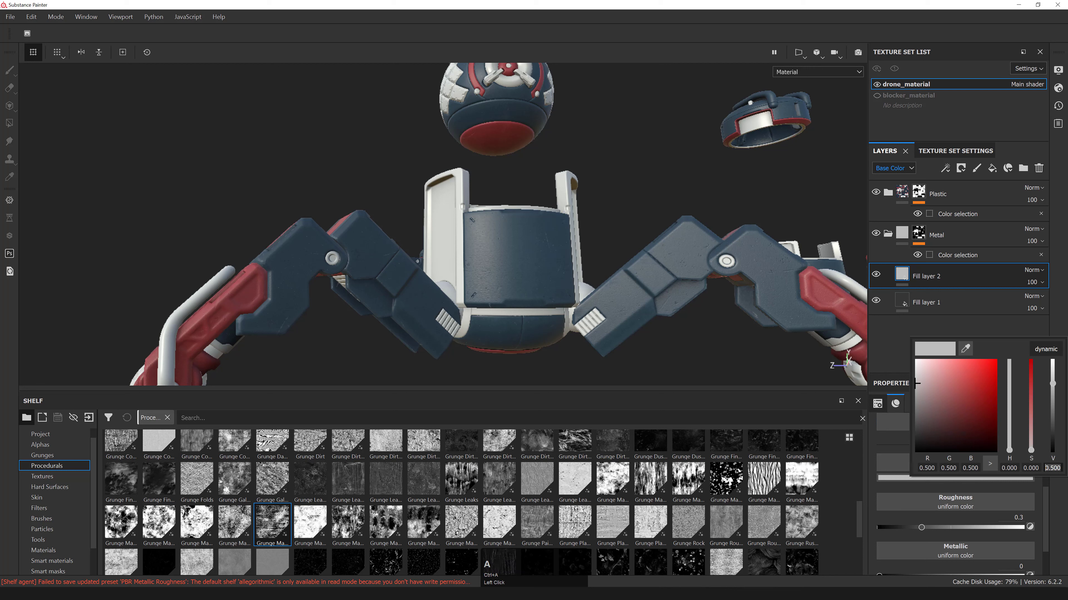
type("0.15")
key("KP_Enter")
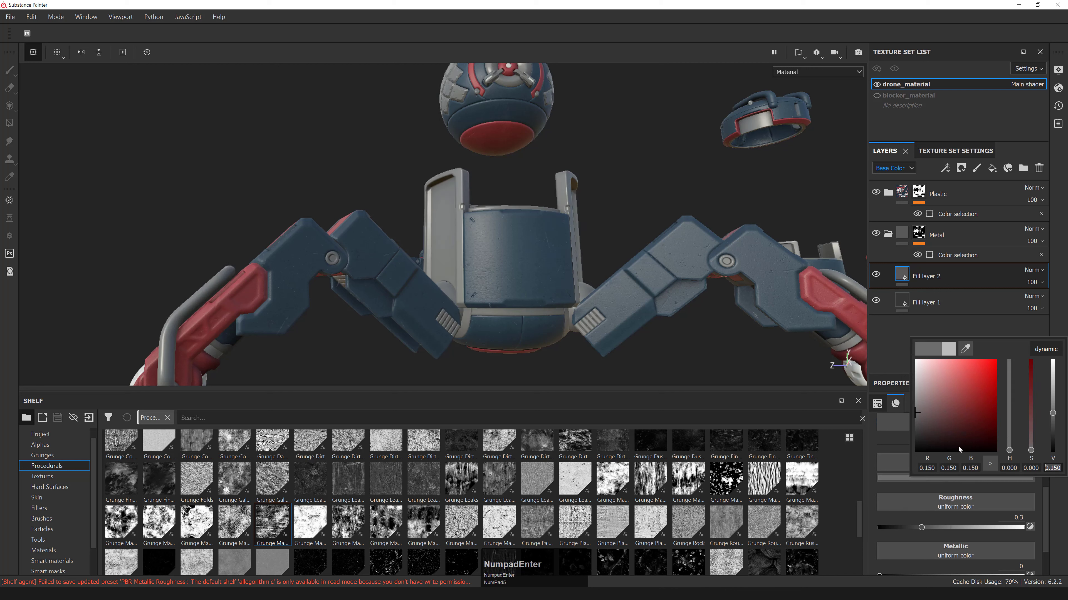
- Set Fill layer 2 to a Roughness of 0.3 and a Metallic of 0.953
left_click(1012, 517)
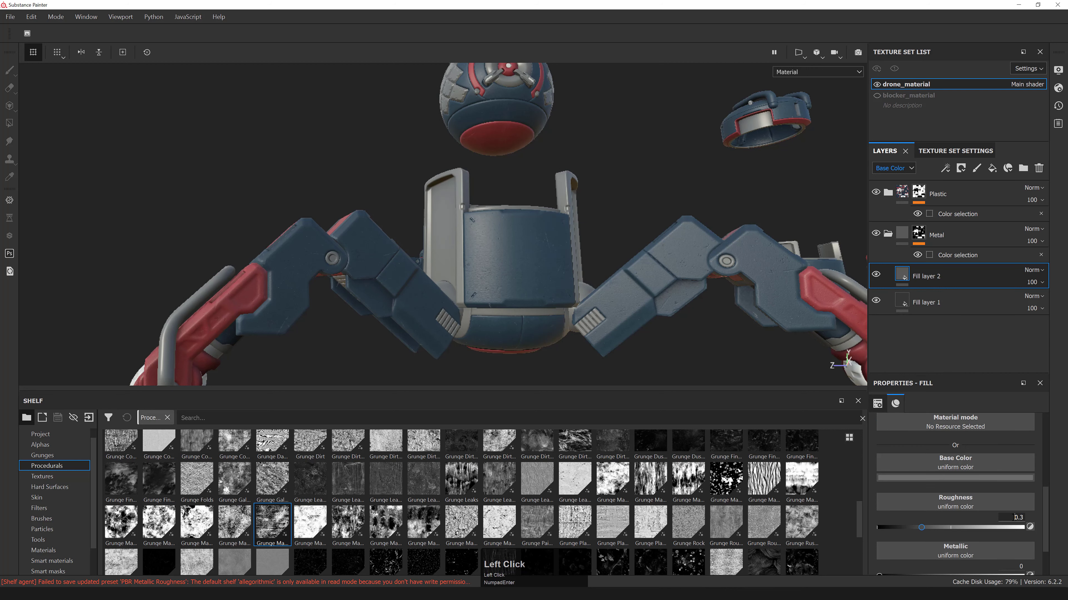
key("ctrl+a")
key("KP_Enter")
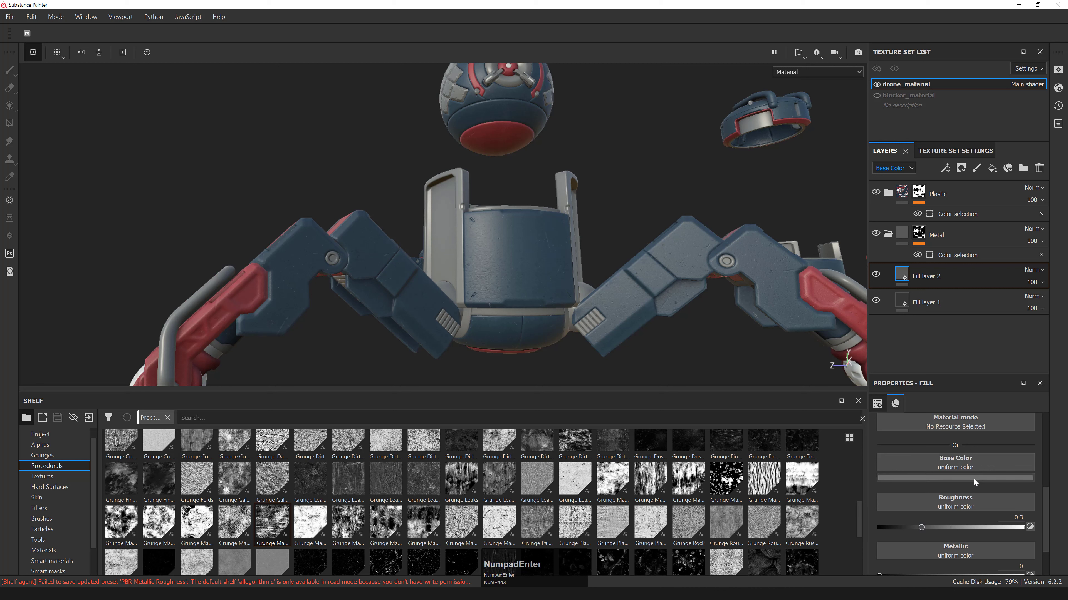
scroll(1026, 530, "down", 1)
left_click(1020, 533)
key("ctrl+a")
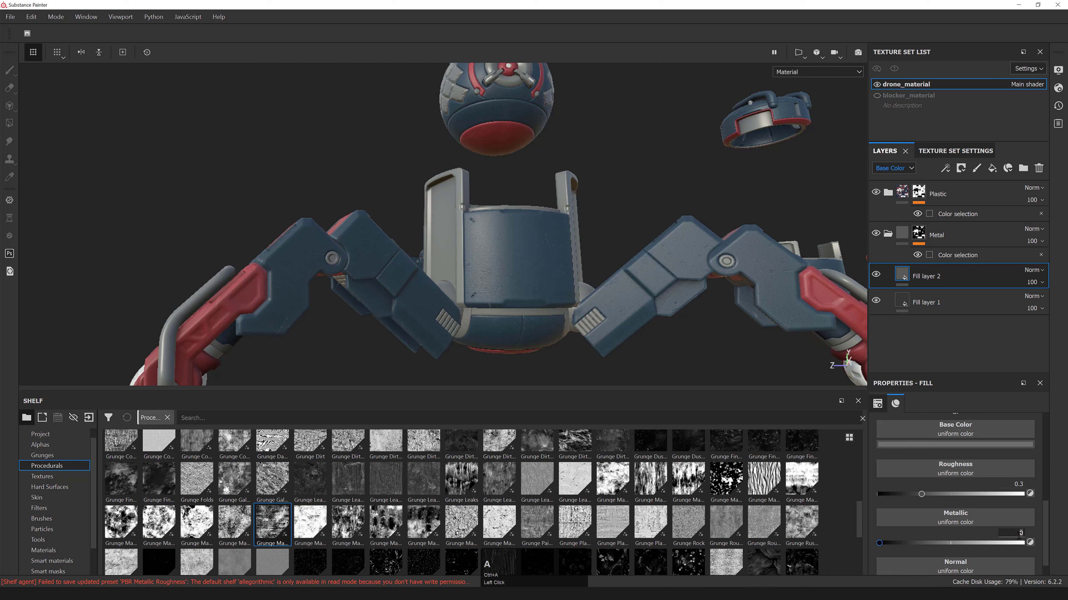
type("0.953")
key("KP_Enter")
- Examine the new metal material on the drone's body frame and arm joints
middle_click(510, 247)
left_click_drag(508, 246, 460, 252, "alt")
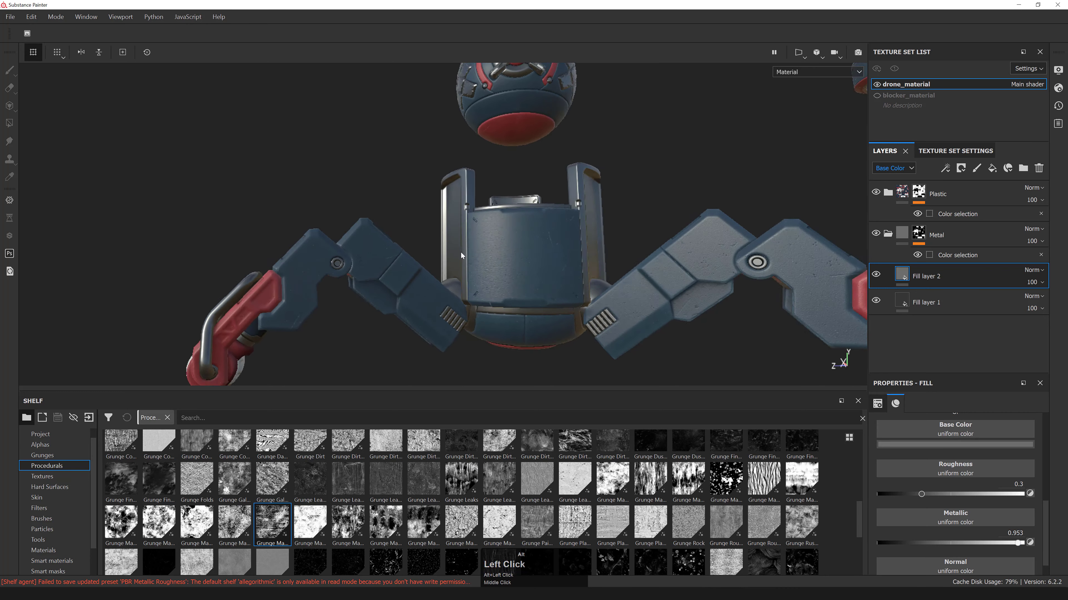
scroll(460, 252, "up", 3)
left_click_drag(580, 268, 626, 261, "alt")
middle_click_drag(627, 261, 605, 198, "alt")
left_click_drag(513, 269, 496, 253, "alt")
middle_click_drag(496, 252, 493, 255, "alt")
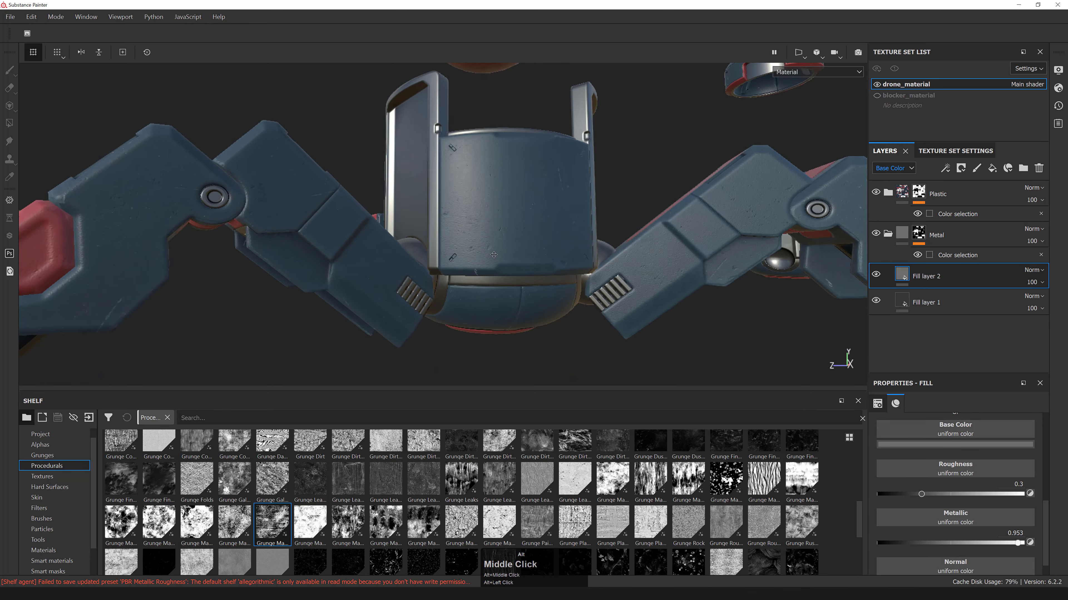
right_click_drag(493, 255, 518, 269, "alt")
- Add a generator to the content of Fill layer 2 and assign MatFinish Rough to it
right_click(904, 302)
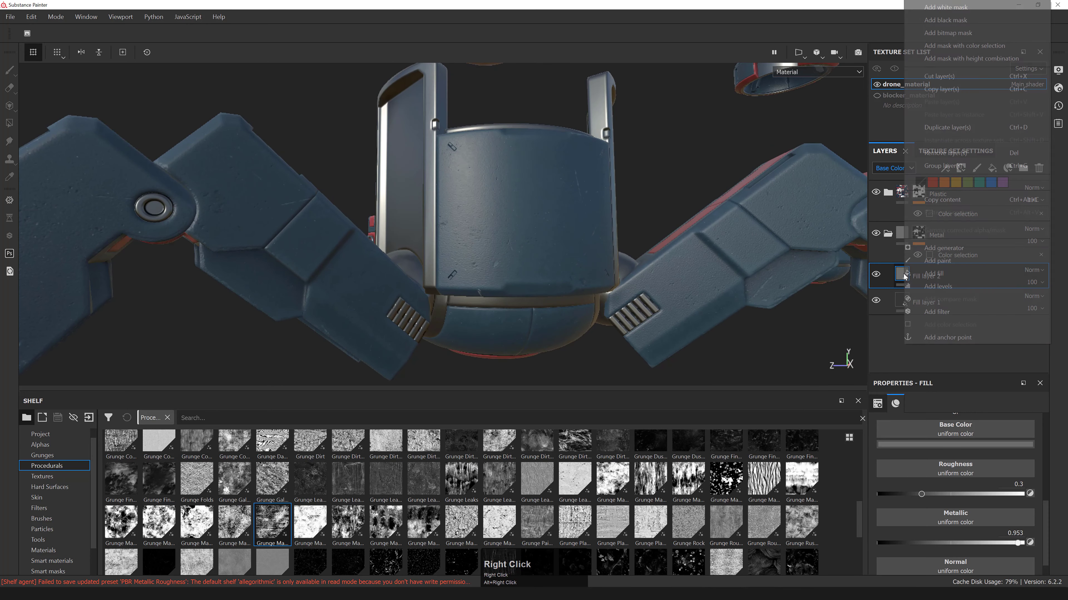
left_click(945, 248)
left_click(958, 439)
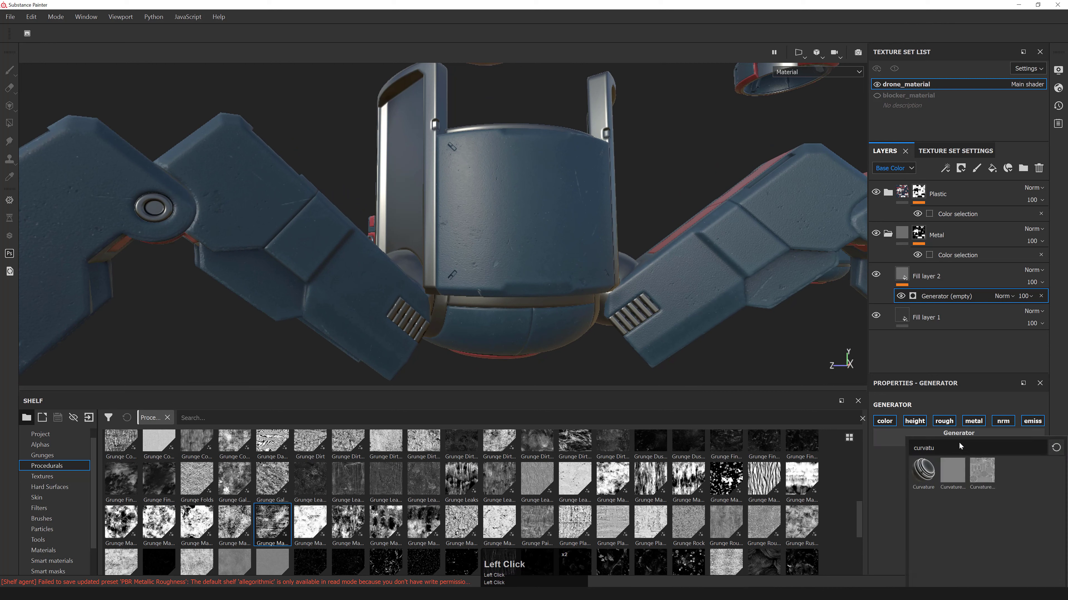
key("ctrl+a")
type("mat finish")
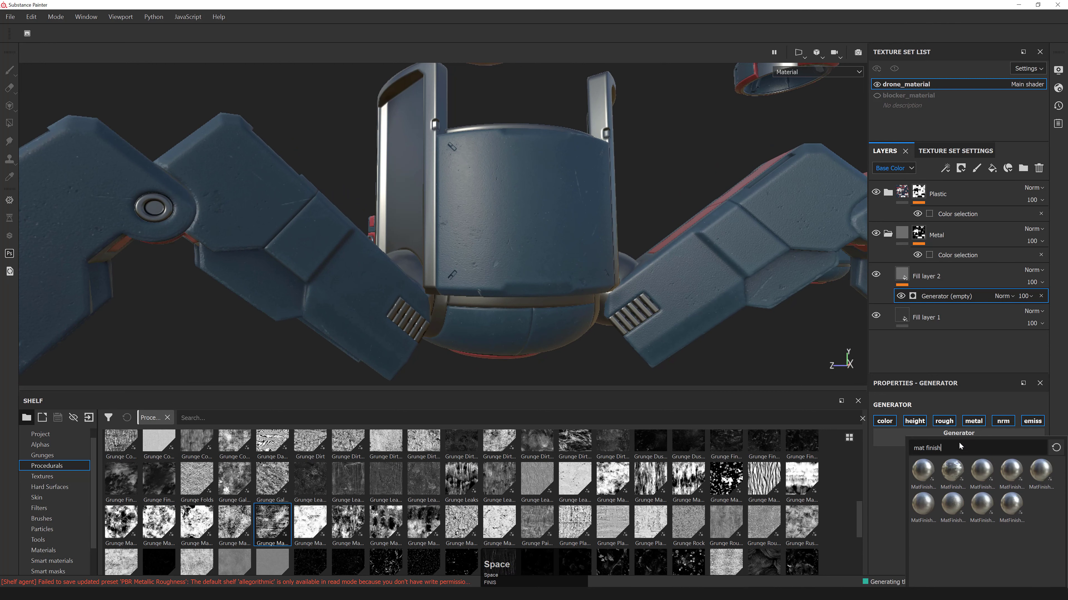
type(" rough")
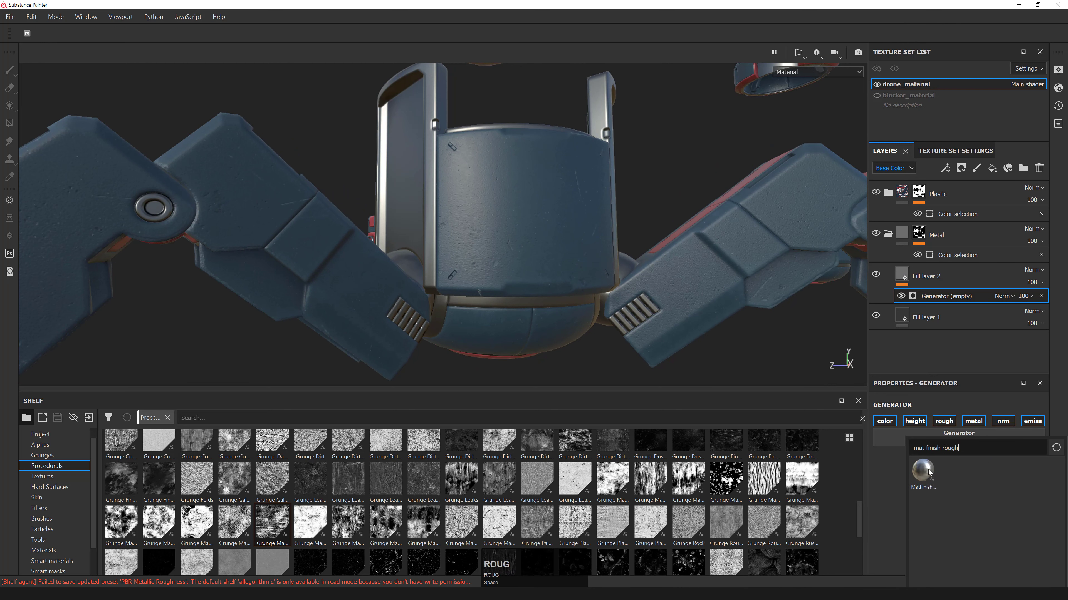
left_click(926, 474)
left_click(925, 474)
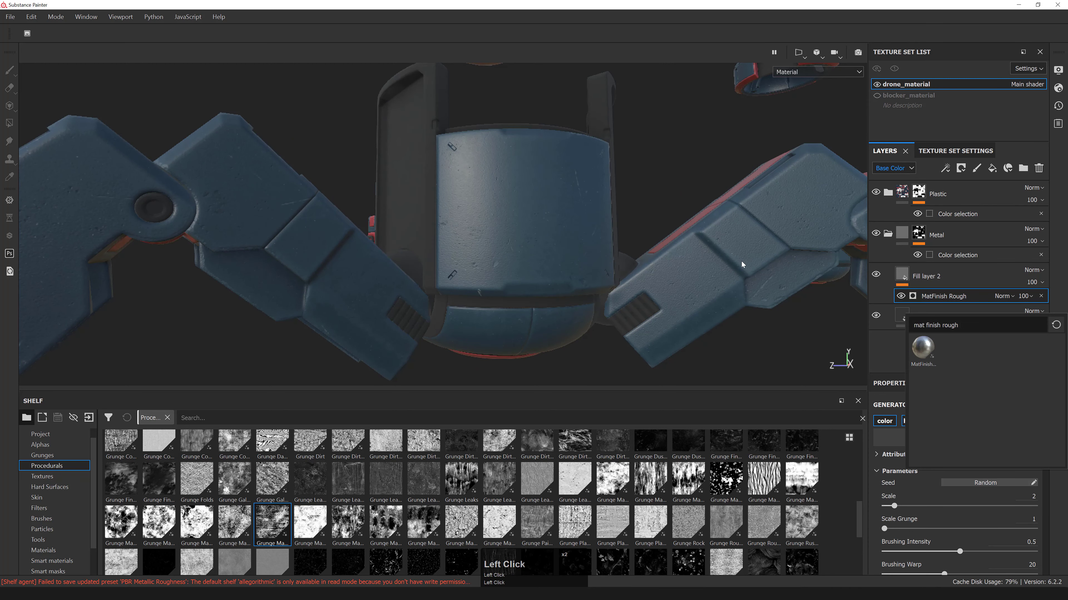
left_click(883, 347)
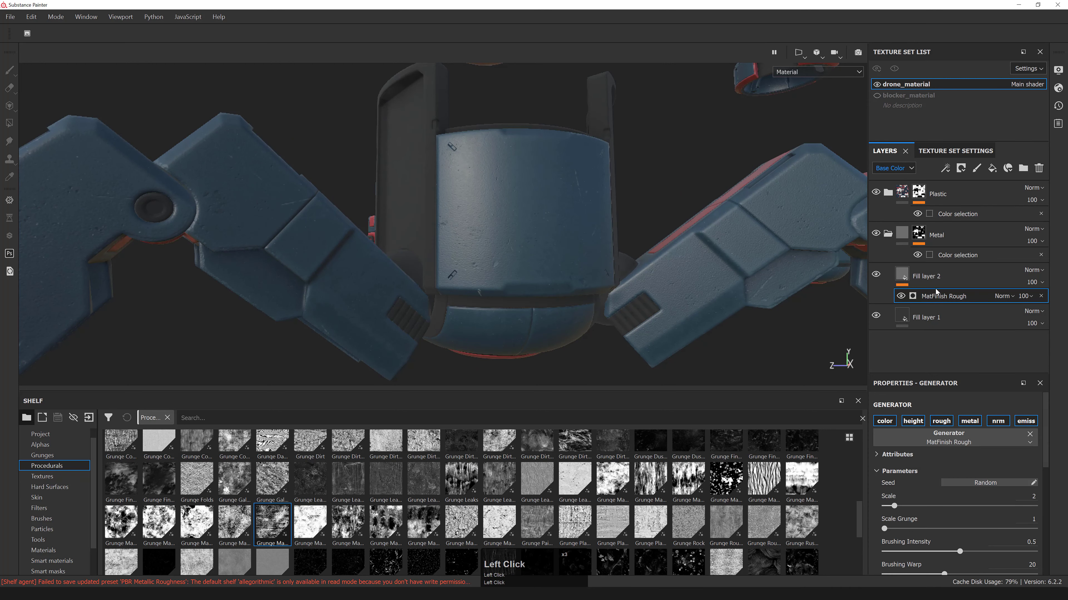
- Restrict the MatFinish Rough generator to the normal channel by disabling color, height, roughness, metallic and emissive
left_click(922, 298)
left_click(885, 421)
left_click(912, 421)
left_click(940, 420)
left_click(969, 421)
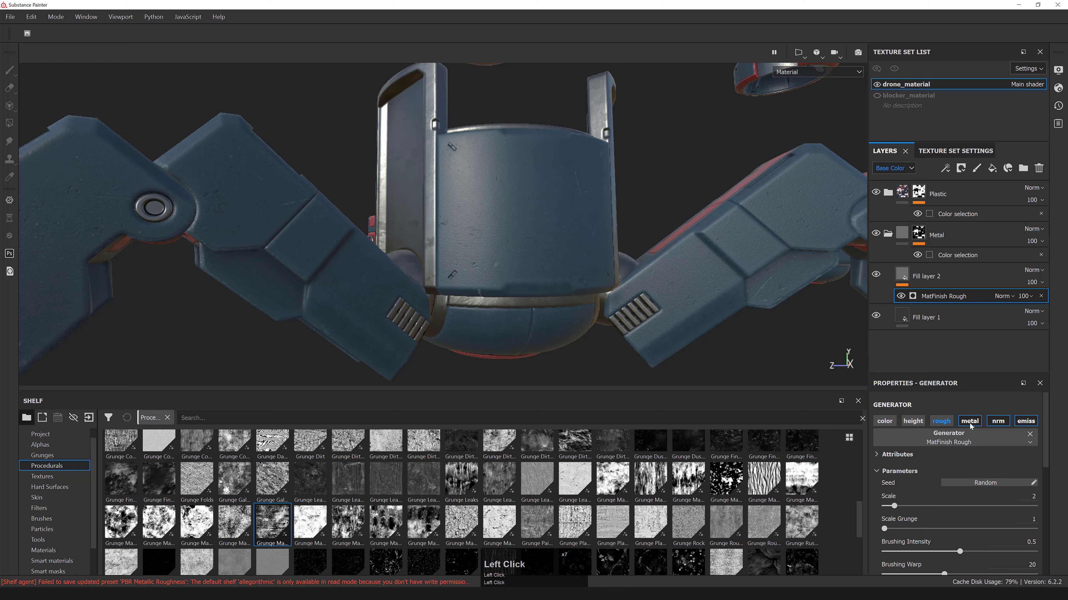
left_click(1025, 422)
- Inspect the metal finish up close on the body frame and set the generator's Scale to 1
left_click_drag(362, 248, 454, 228, "alt")
middle_click_drag(454, 227, 438, 268, "alt")
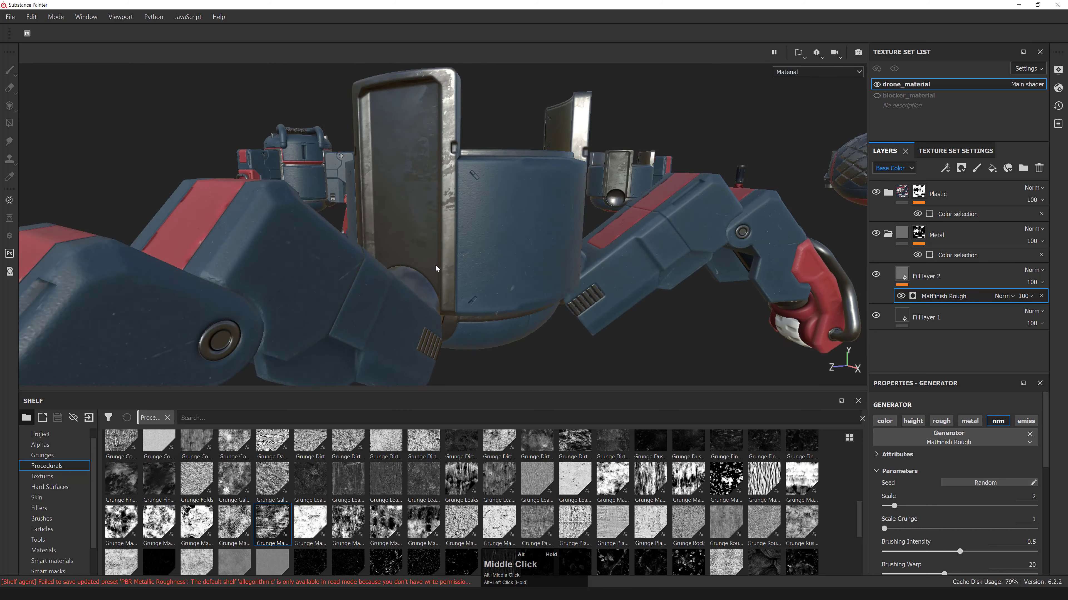
right_click_drag(438, 268, 471, 231, "alt")
left_click_drag(471, 232, 507, 229, "alt")
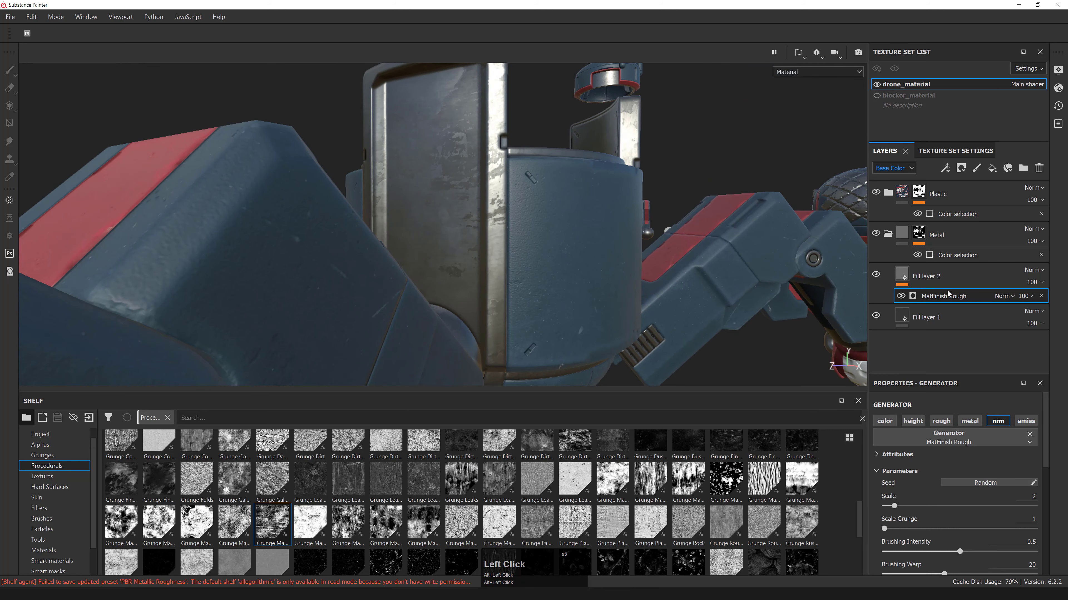
left_click(945, 521)
left_click_drag(588, 289, 551, 296, "alt")
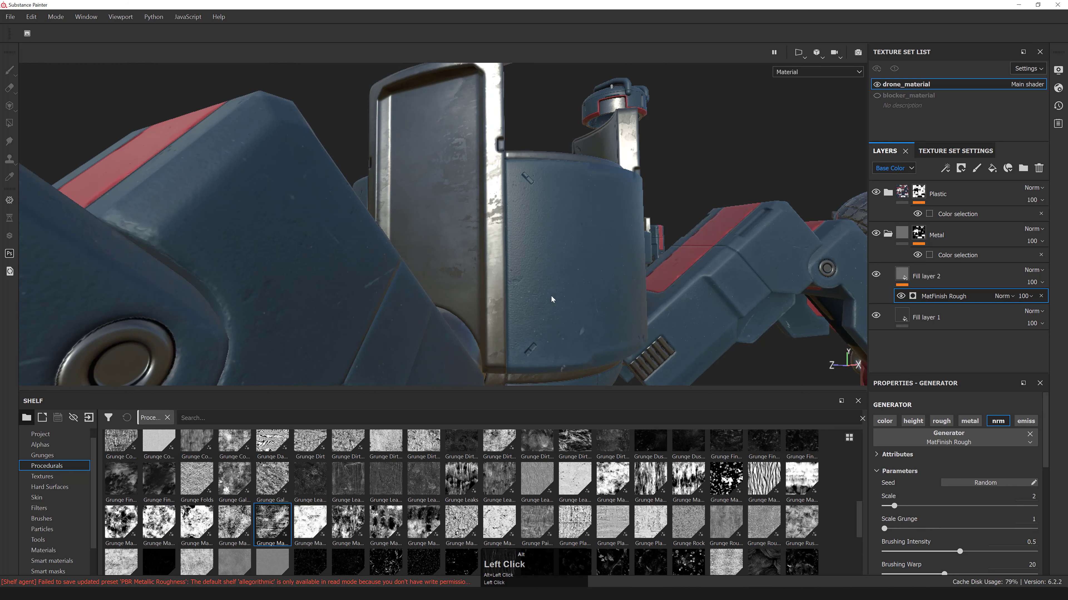
left_click(1028, 496)
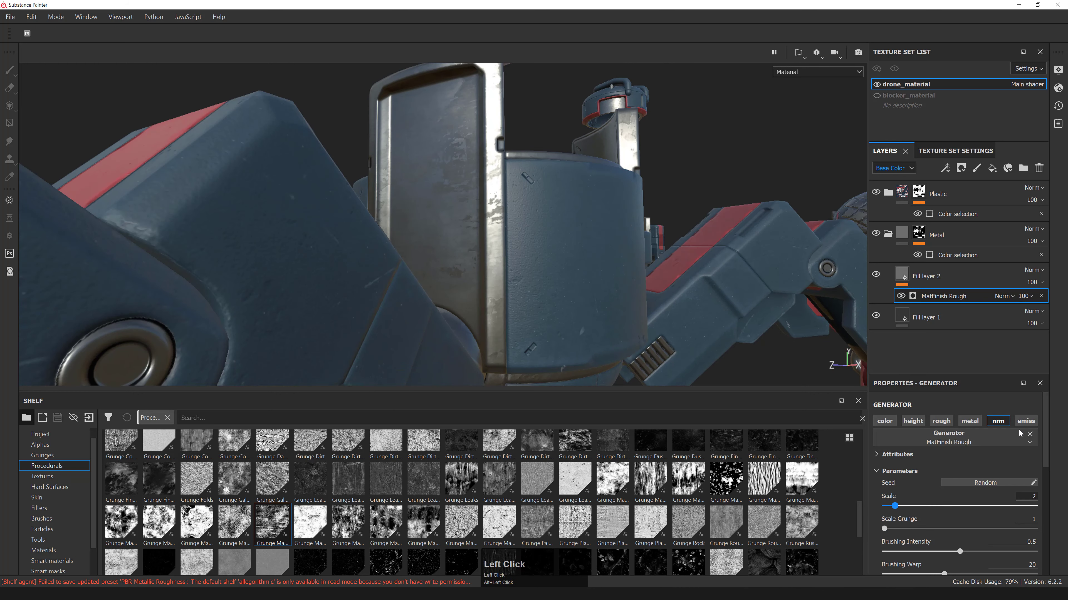
key("ctrl+a")
type("1")
key("KP_Enter")
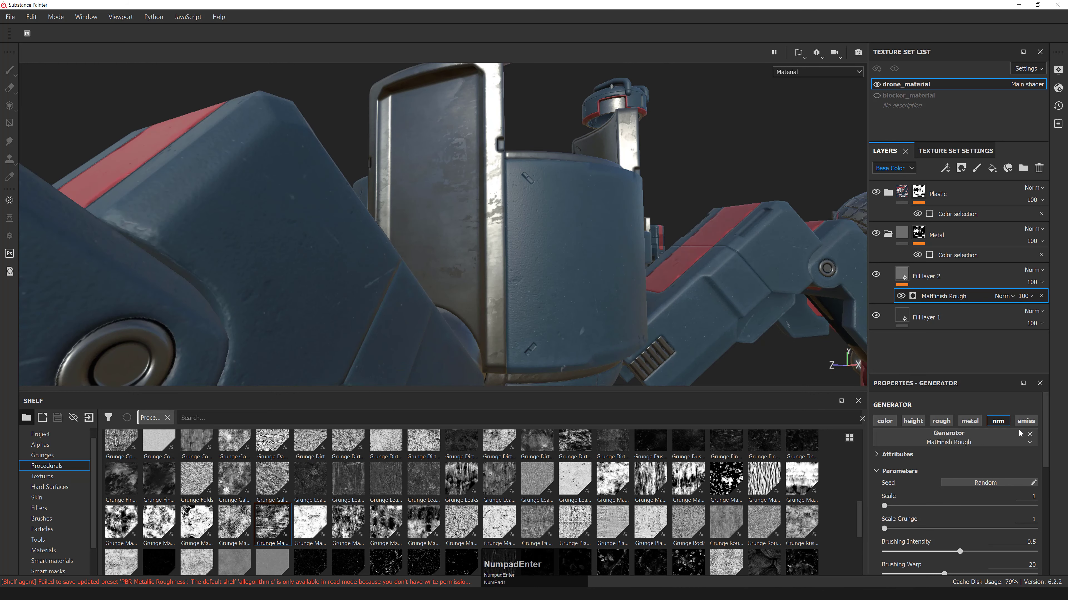
- Set the MatFinish Rough generator's Scale Grunge to 8 and check the metal surface around the body
left_click(1029, 519)
type("8")
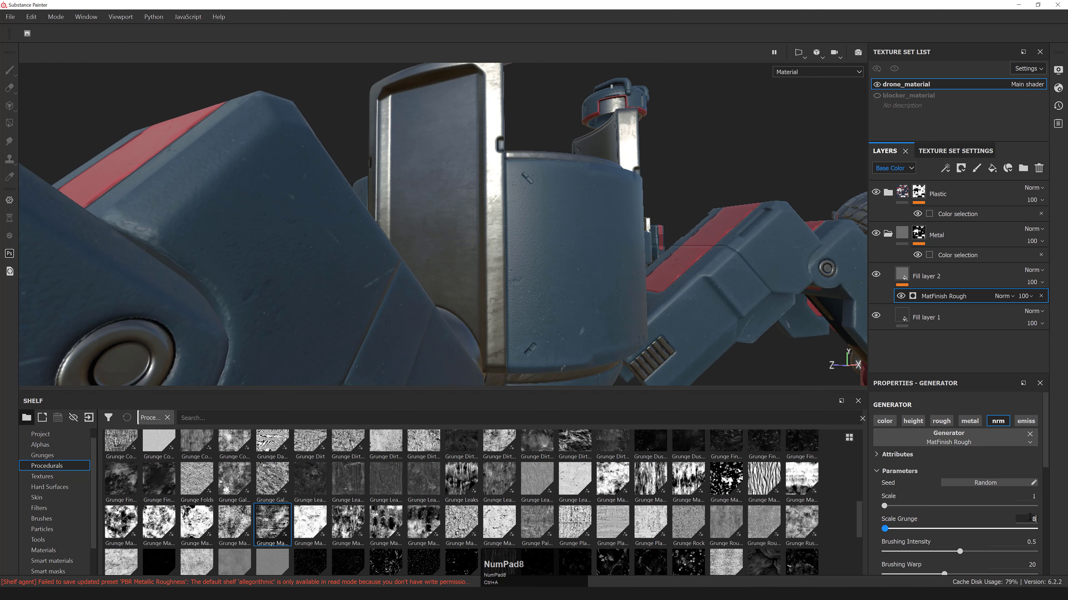
key("KP_Enter")
left_click_drag(538, 261, 513, 248, "alt")
right_click_drag(513, 248, 547, 248, "alt+shift")
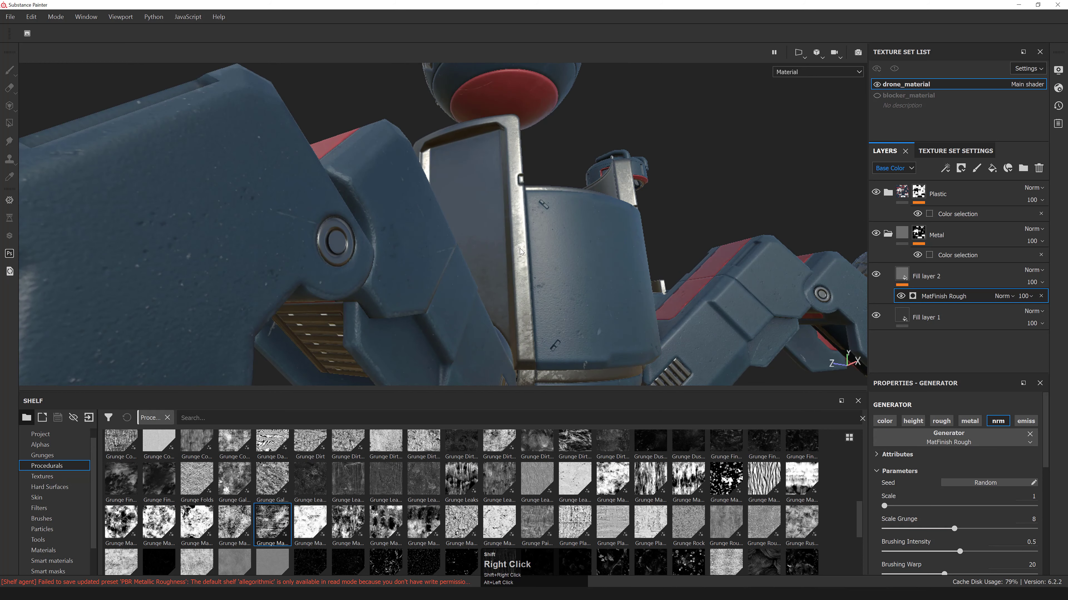
middle_click_drag(546, 269, 542, 177, "alt")
left_click_drag(542, 185, 555, 176, "alt")
right_click_drag(555, 181, 609, 194, "alt+shift")
- Add a mask to the Metal_Color_Variation layer and put a fill effect in that mask
right_click(920, 275)
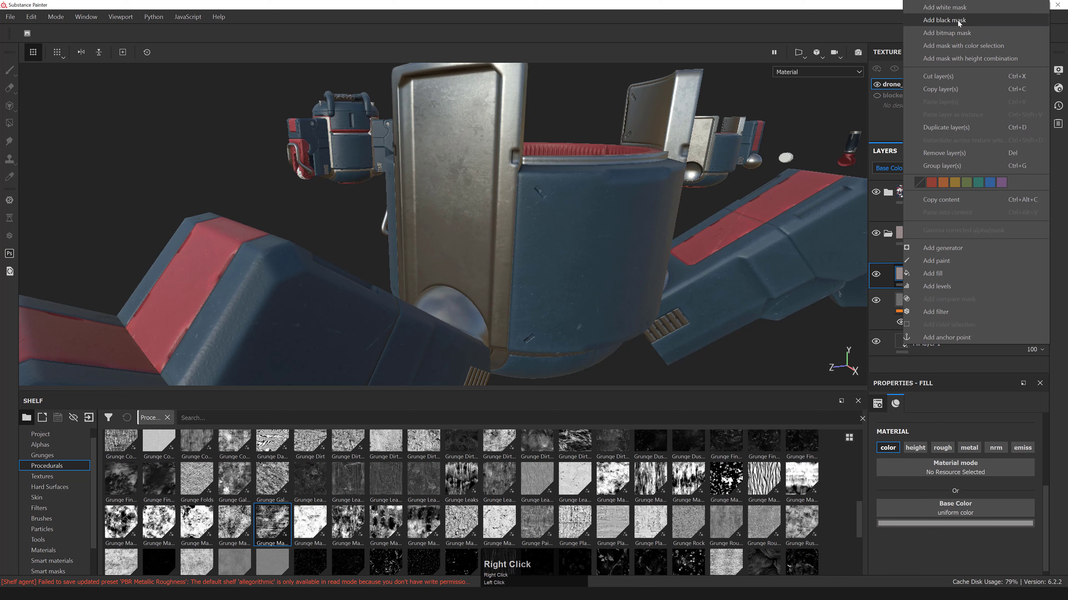
left_click(956, 44)
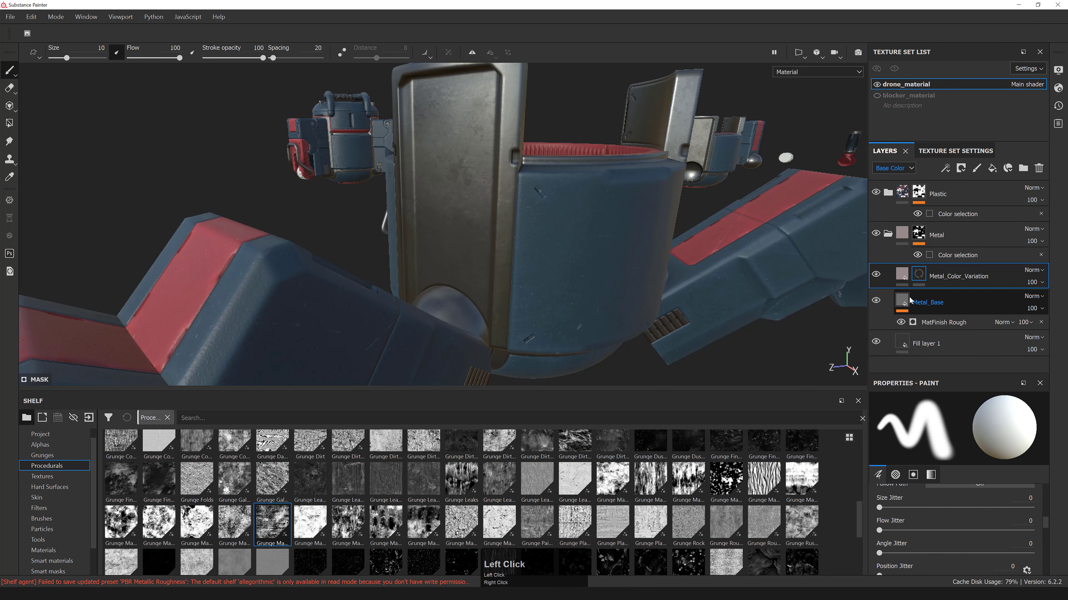
left_click(921, 275)
right_click(920, 275)
left_click(960, 262)
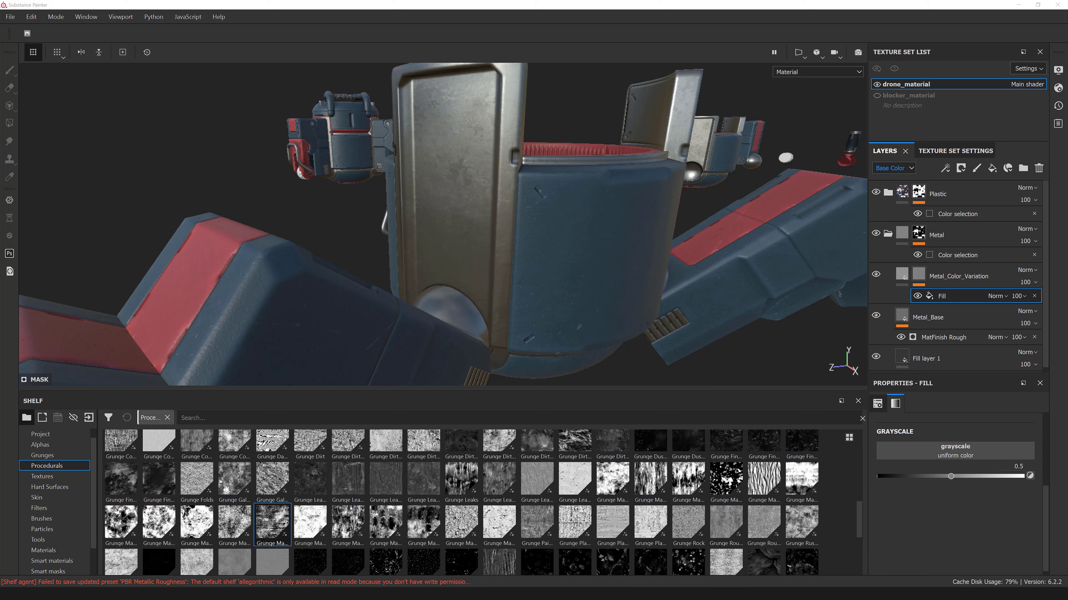
- Assign Grunge Map 002 as the grayscale of the fill in the Metal_Color_Variation mask and check it on the body
left_click(955, 451)
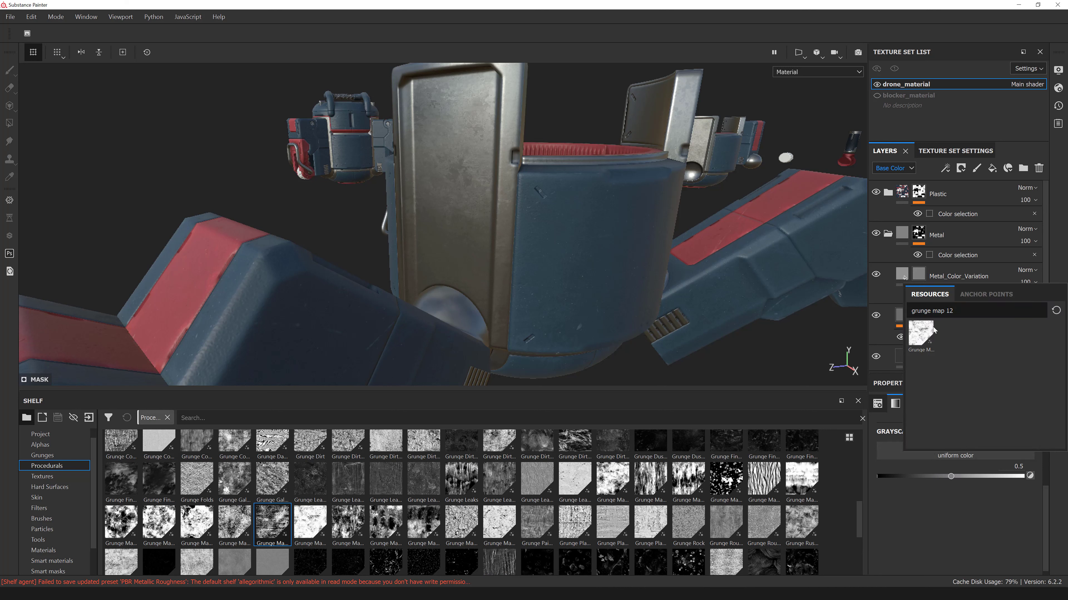
key("ctrl+a")
type("grunge map")
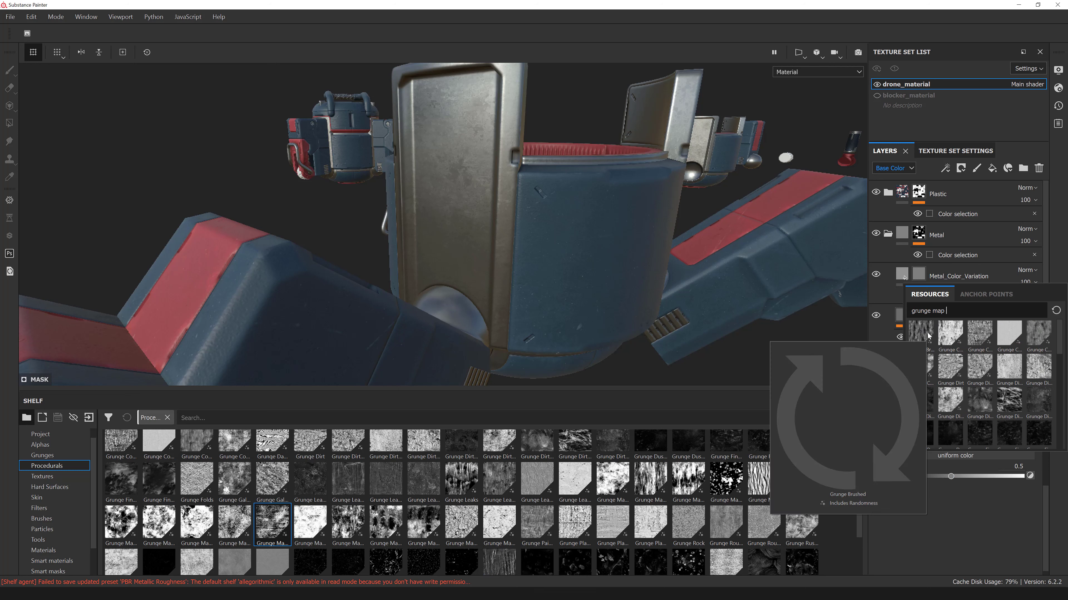
mouse_move(977, 339)
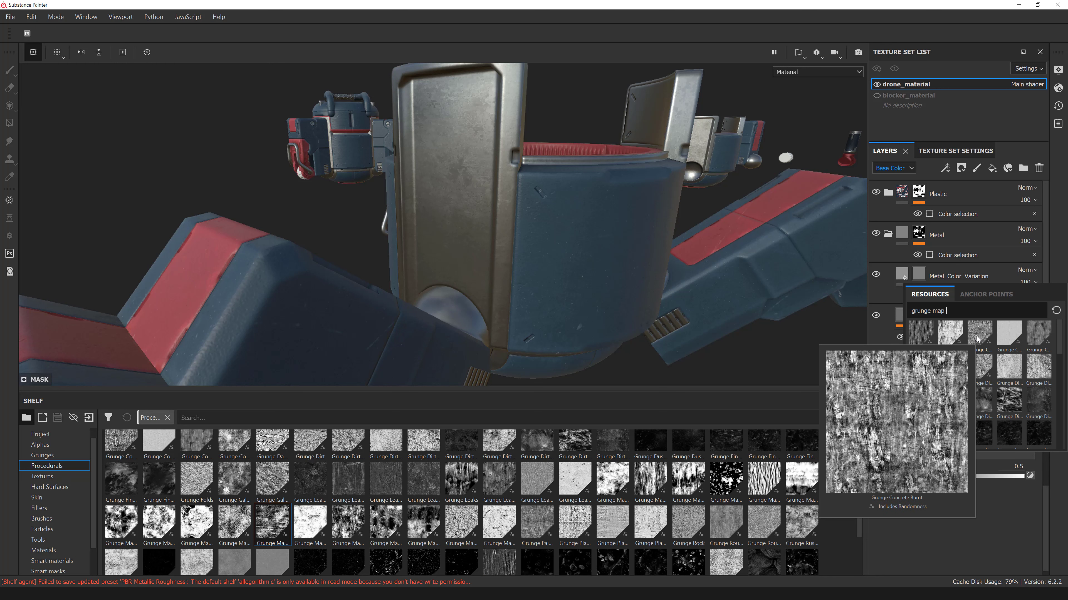
mouse_move(982, 372)
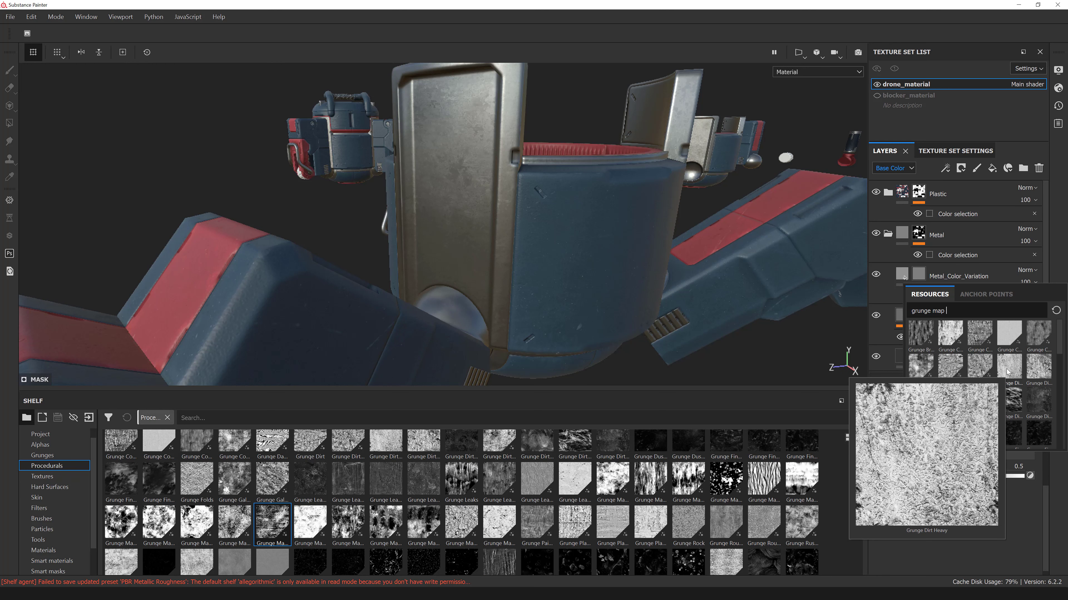
mouse_move(1015, 416)
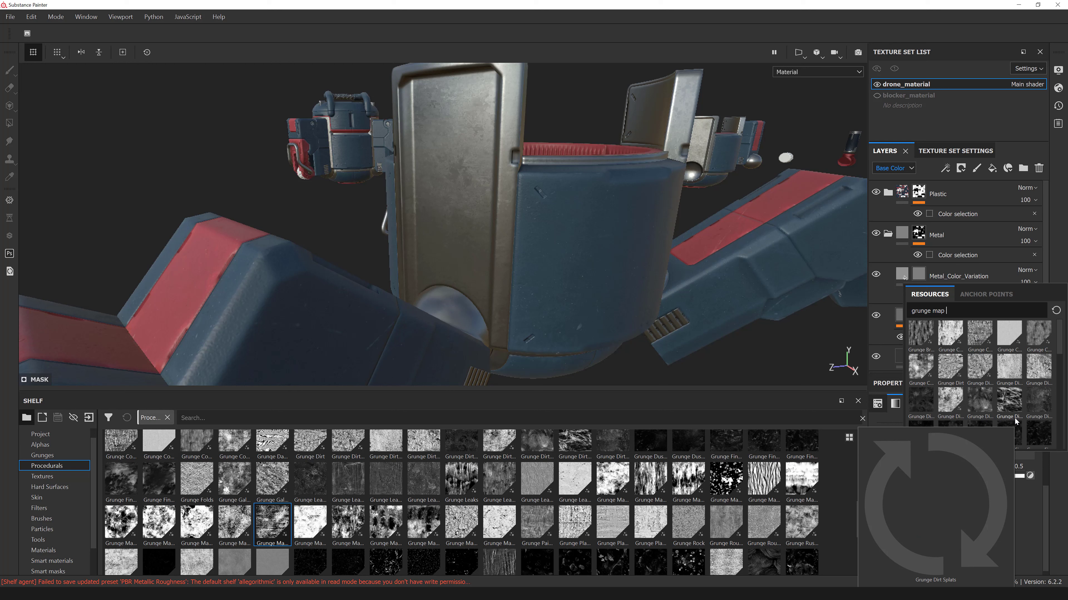
type("02")
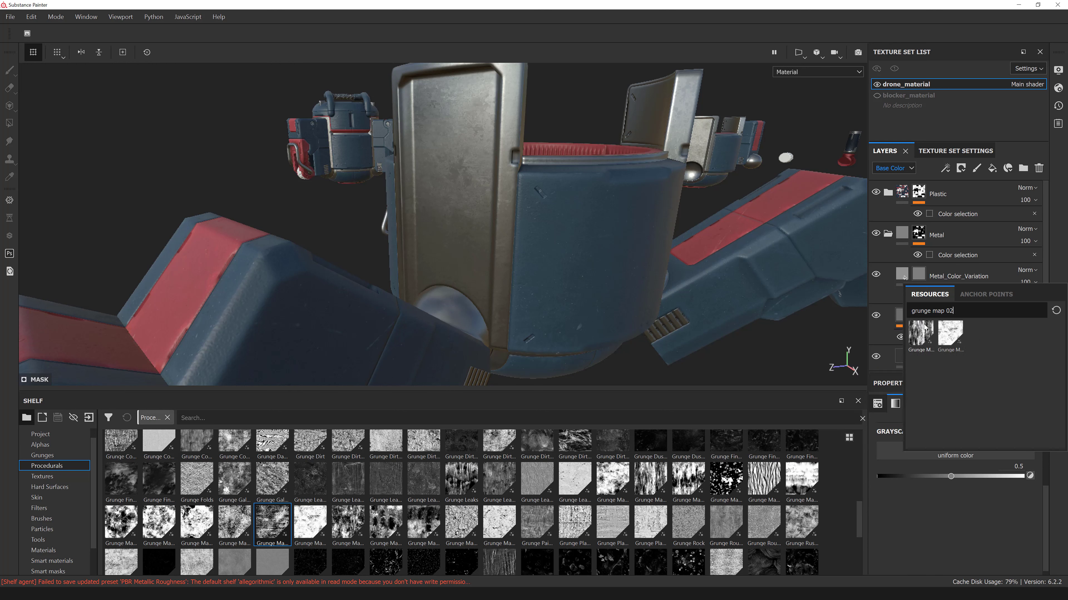
mouse_move(924, 327)
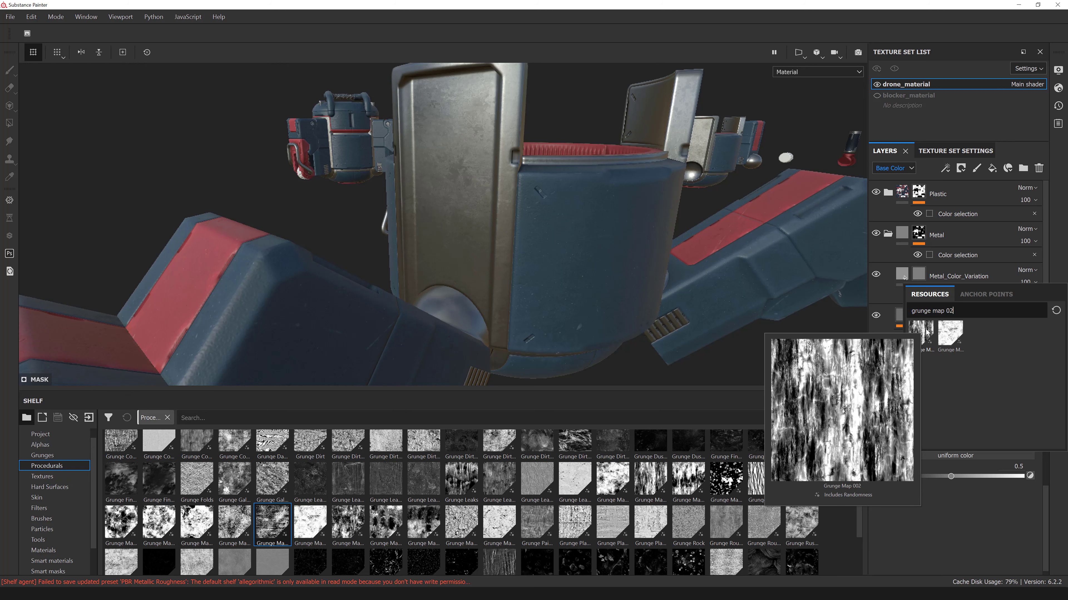
double_click(924, 328)
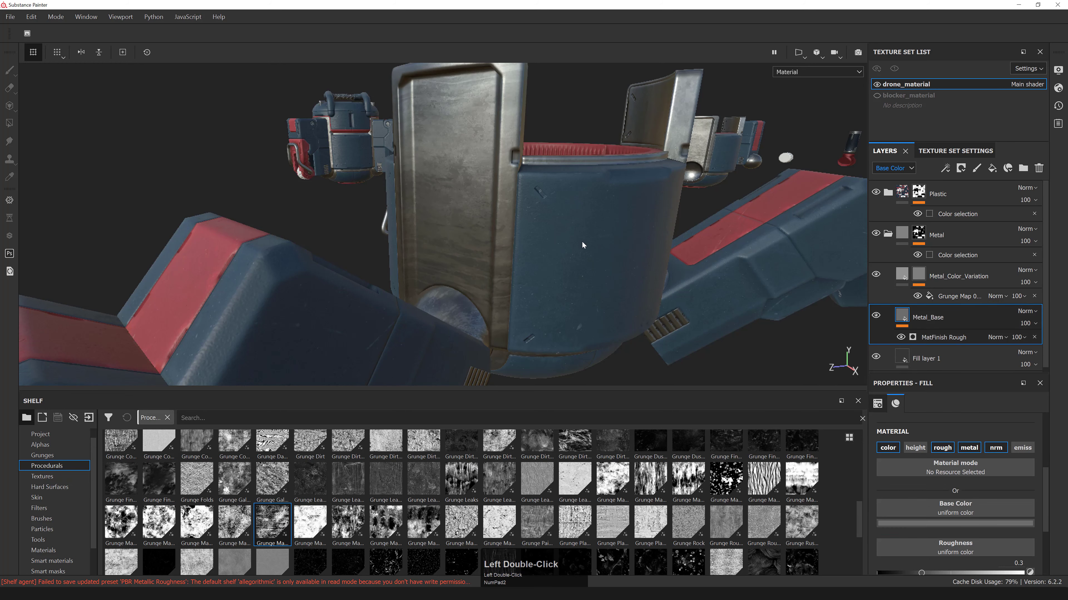
right_click_drag(584, 242, 553, 222, "alt")
left_click_drag(552, 221, 594, 214, "alt")
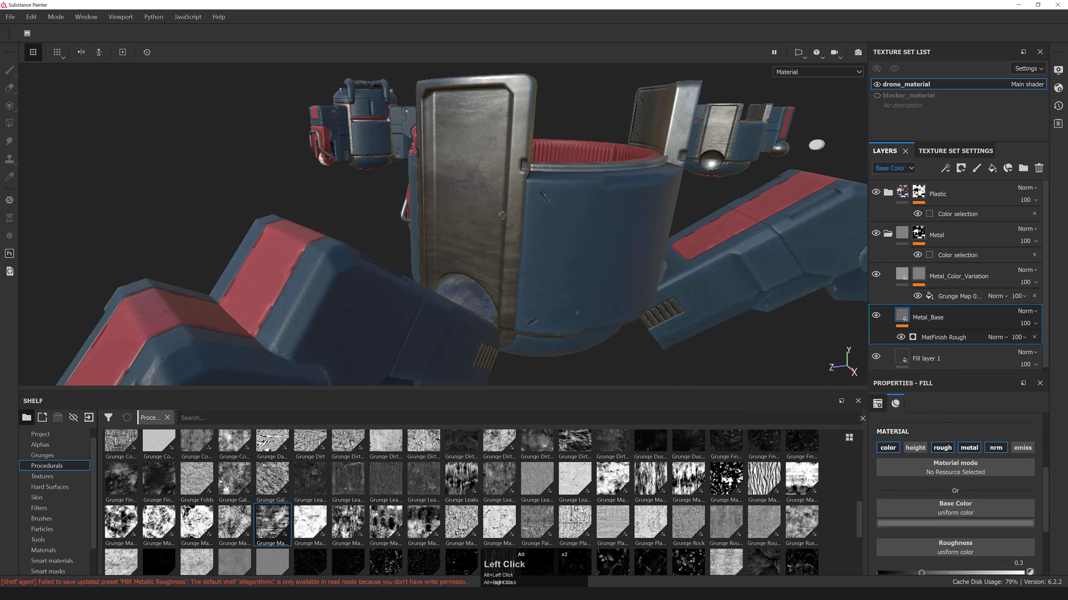
left_click_drag(502, 215, 487, 242, "alt")
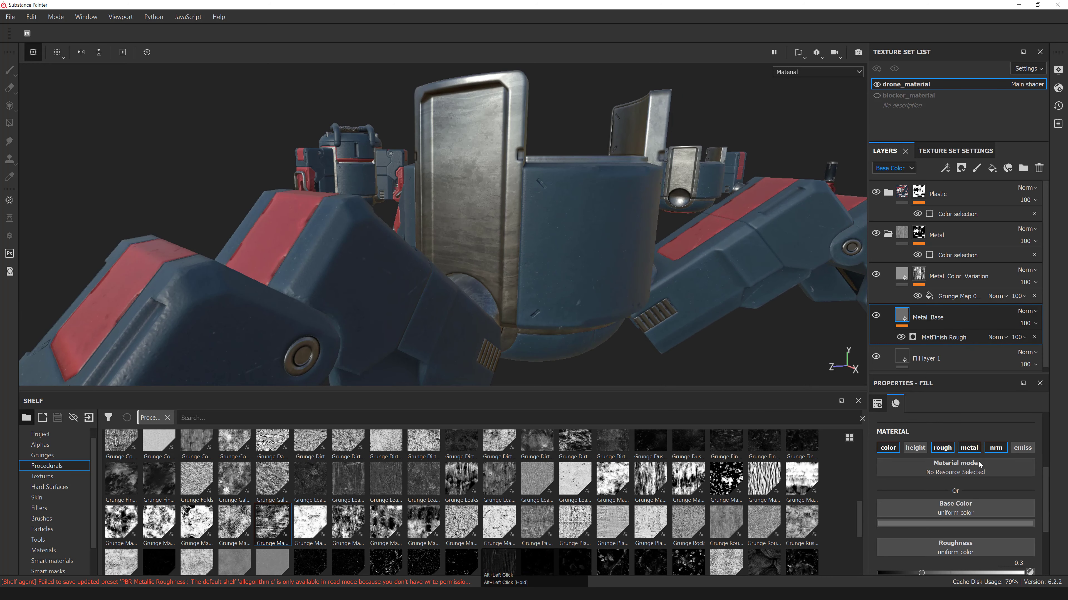
- Set the Grunge Map 002 mask fill to tri-planar projection and view the mask on the model
left_click(903, 278)
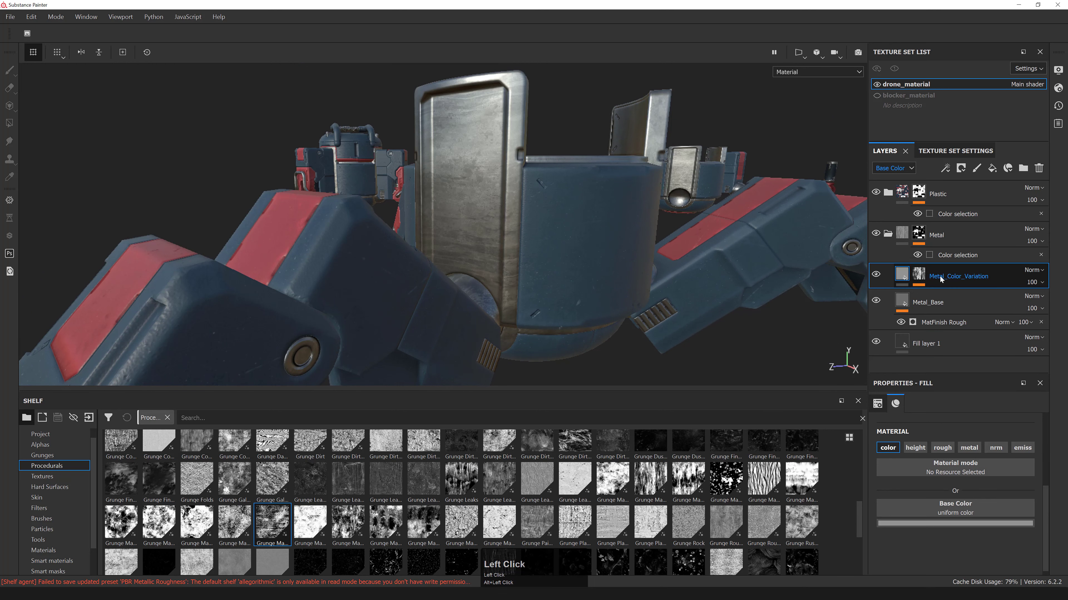
left_click(946, 297)
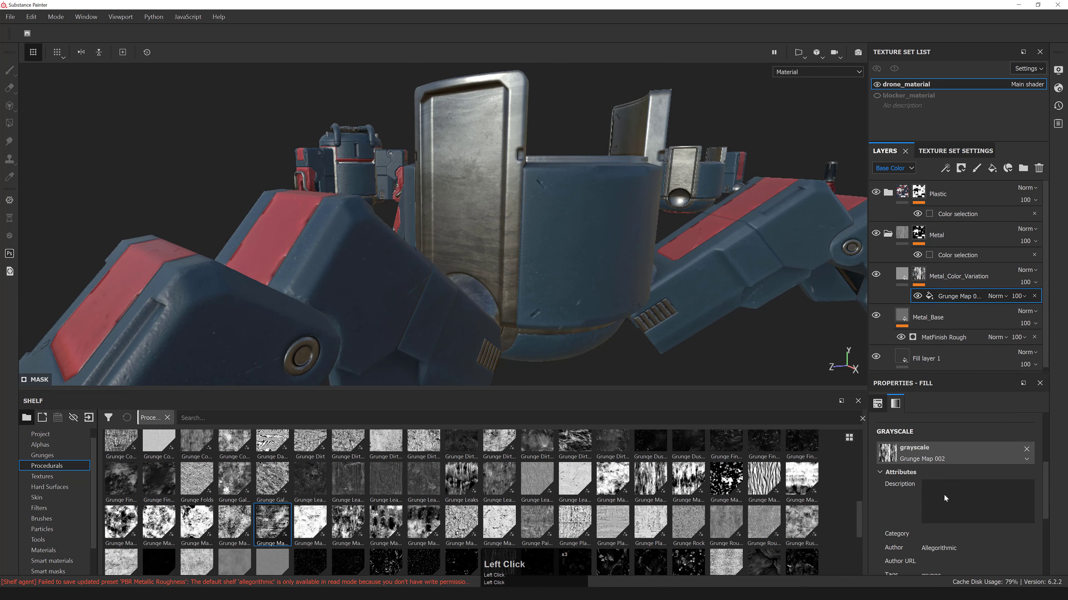
scroll(943, 494, "up", 3)
double_click(932, 439)
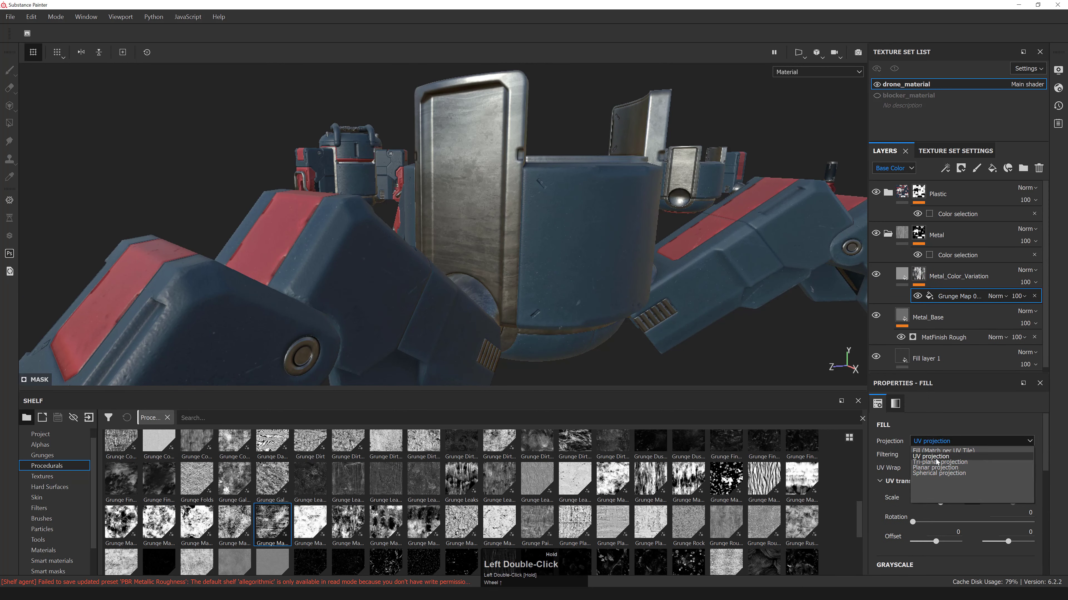
left_click(937, 454)
left_click_drag(579, 227, 551, 239, "alt")
right_click_drag(550, 240, 580, 229, "alt")
key("c")
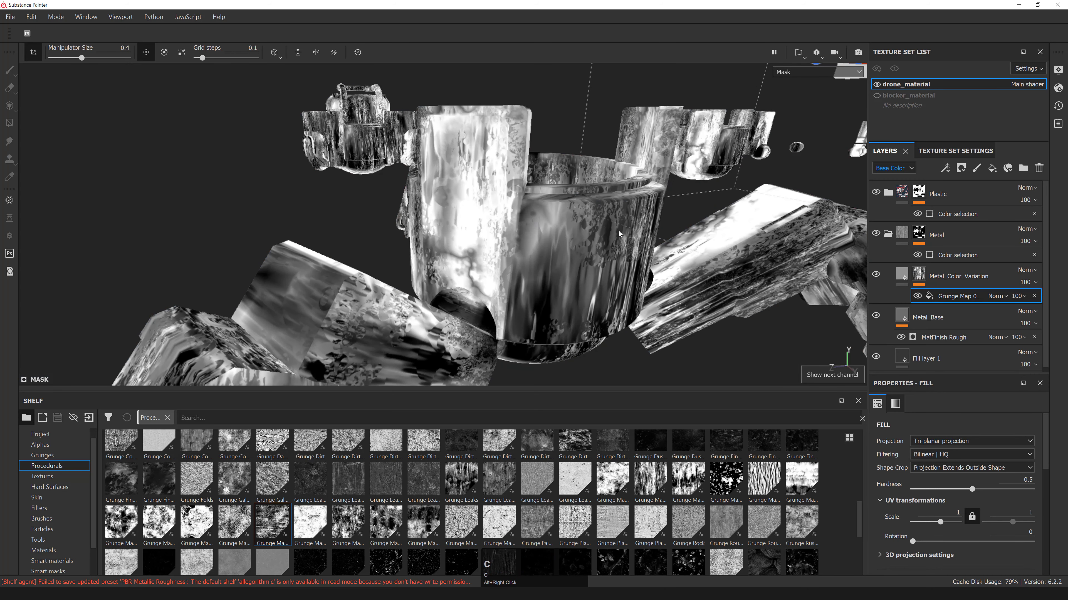
- Set the Grunge Map 002 fill's UV scale to 4 and inspect the result on the body in the material view
left_click(941, 514)
key("ctrl+a")
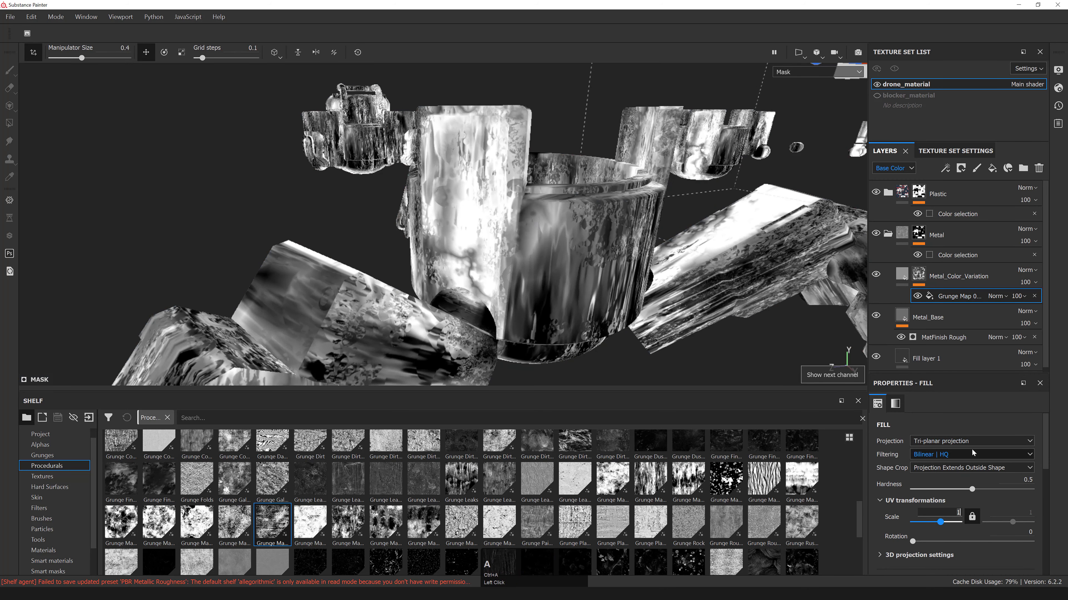
type("4")
key("Return")
key("m")
right_click_drag(575, 232, 626, 234, "alt")
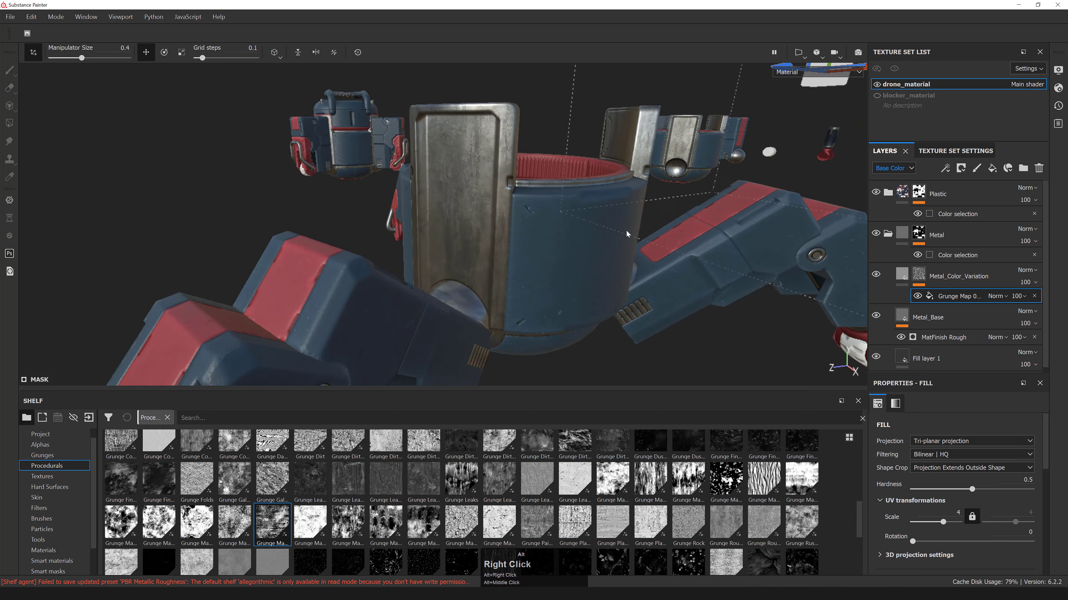
middle_click_drag(626, 234, 589, 207, "alt")
right_click_drag(588, 207, 610, 215, "alt")
left_click_drag(610, 214, 639, 240, "alt")
mouse_move(639, 240)
right_mouse_down("alt")
mouse_move(605, 233)
mouse_move(632, 238)
right_mouse_up("alt")
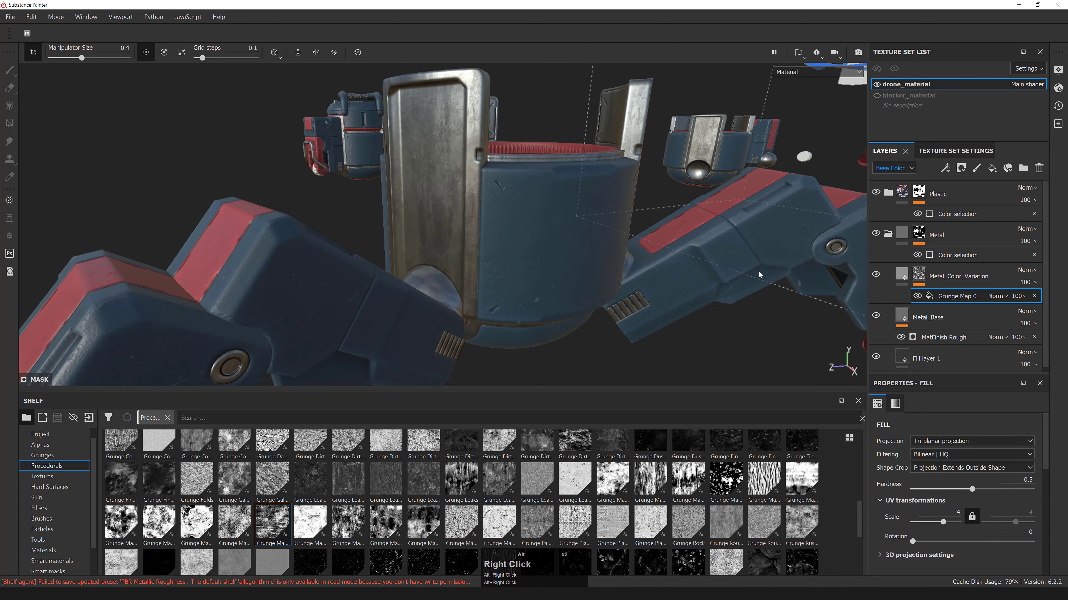
scroll(981, 483, "down", 1)
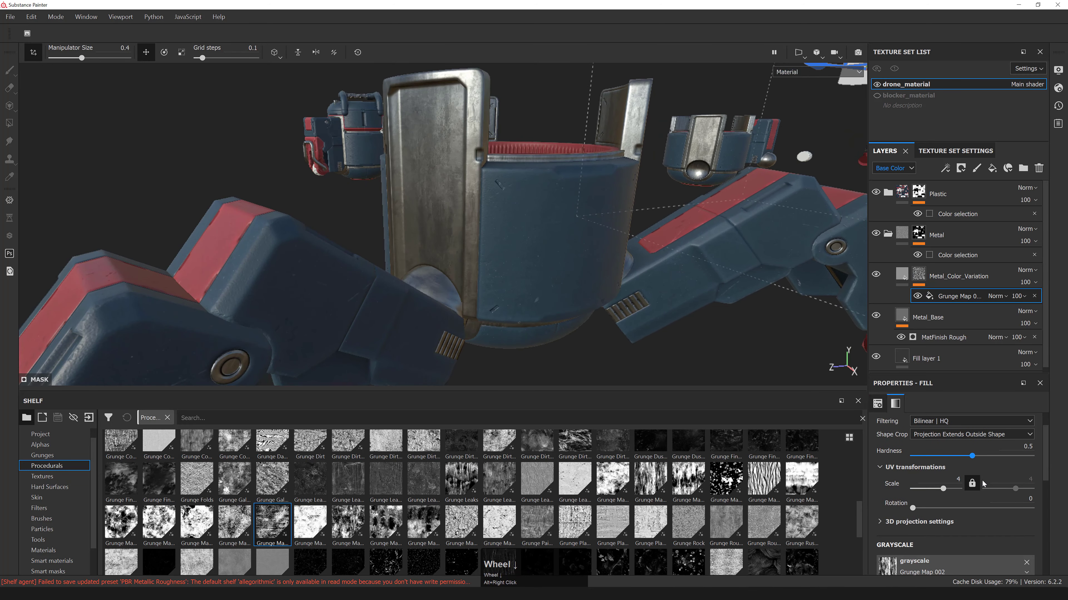
scroll(977, 475, "up", 2)
- Set the Metal_Color_Variation layer's blend mode to Multiply with opacity 50, and compare the metal with the layer hidden and shown
left_click(902, 274)
left_click(1035, 271)
left_click(1035, 313)
left_click(1042, 283)
left_click(1059, 293)
key("ctrl+a")
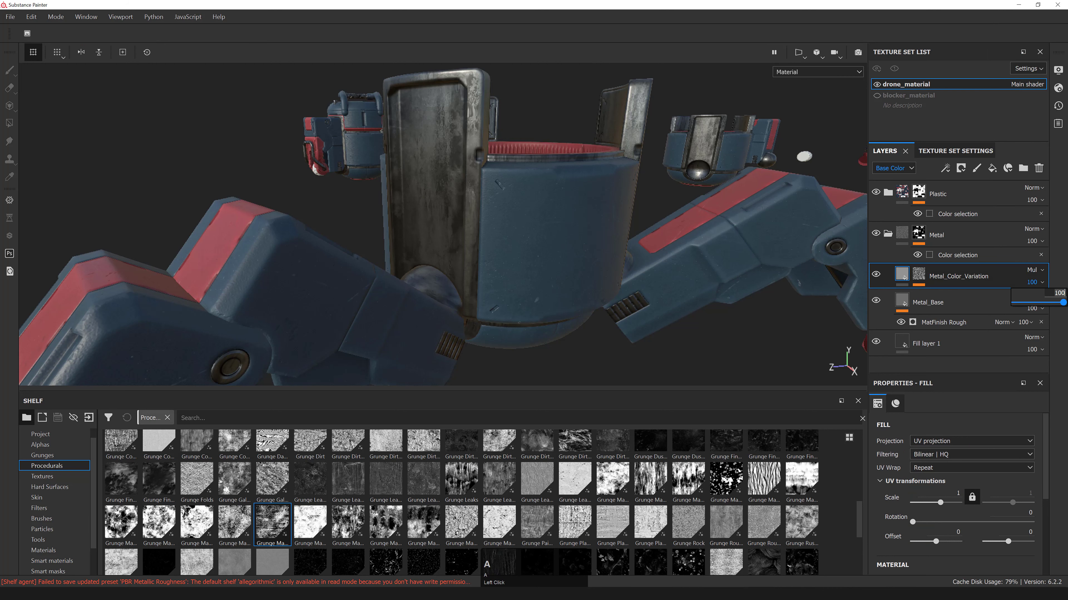
type("50")
key("Return")
left_click_drag(534, 226, 730, 279, "alt")
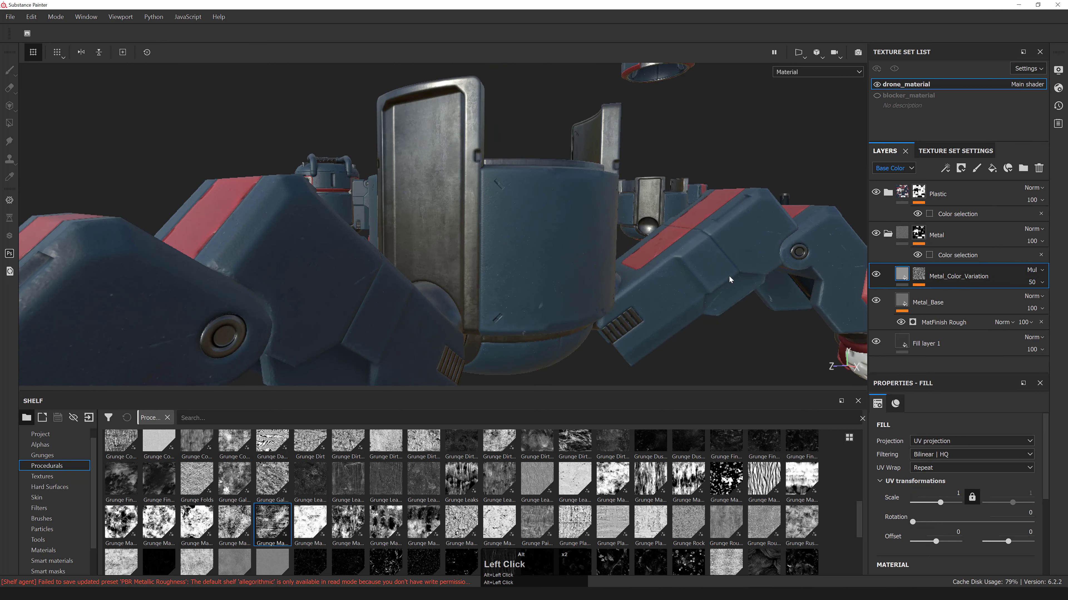
left_click(875, 275)
left_click(875, 274)
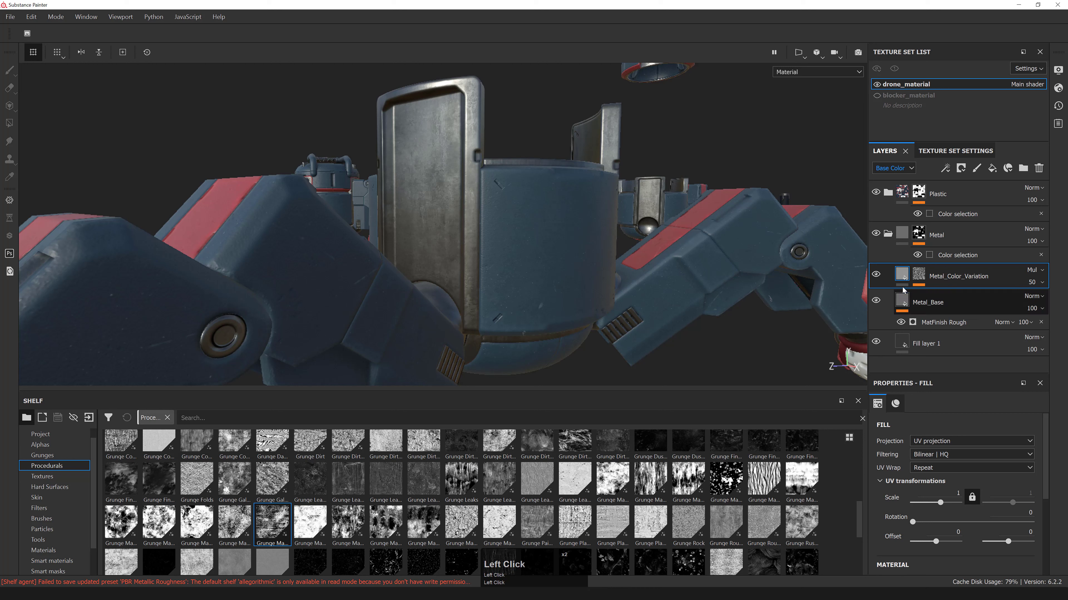
- Lighten the Metal_Color_Variation base color to a grey with value 0.484 and compare the metal with the layer off and on
scroll(944, 526, "down", 3)
left_click(942, 522)
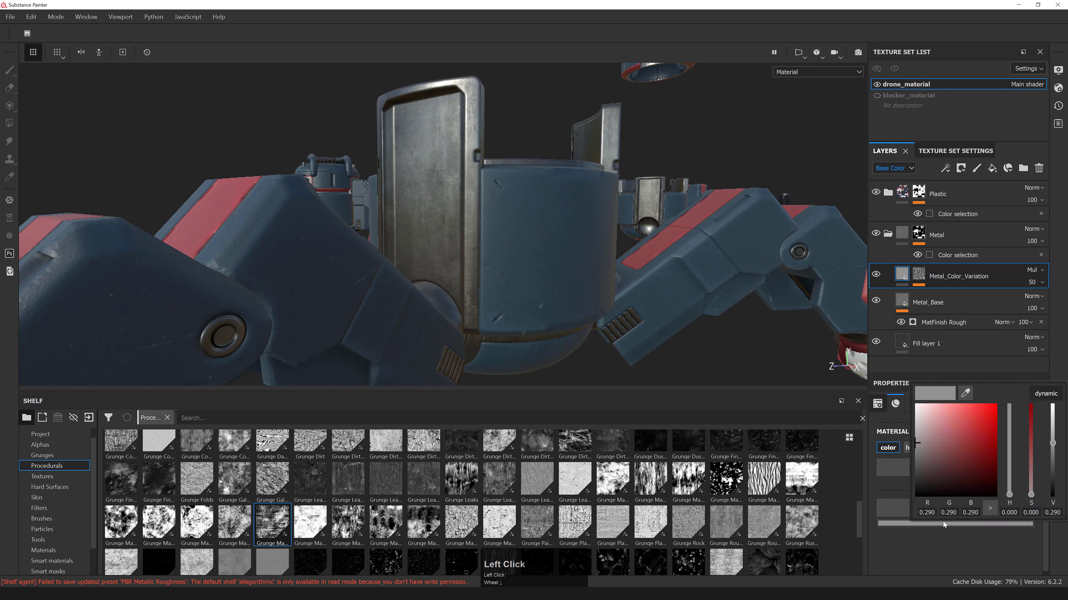
mouse_move(1052, 442)
left_mouse_down()
mouse_move(1051, 471)
mouse_move(1049, 418)
mouse_move(1044, 431)
left_mouse_up()
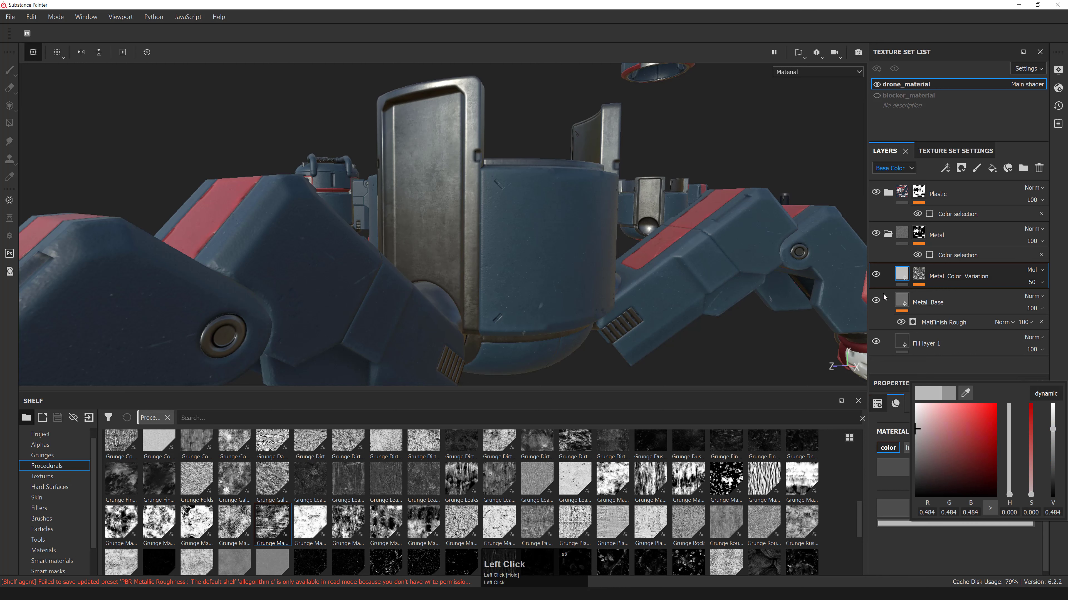
left_click(876, 275)
left_click(875, 275)
left_click_drag(626, 215, 739, 207, "alt")
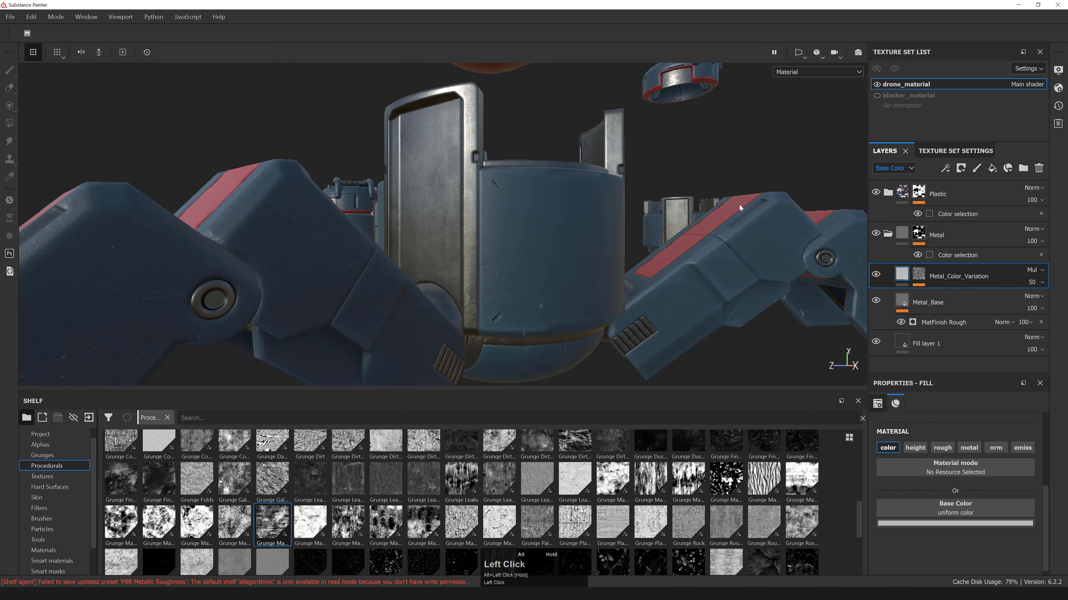
- Try an opacity of 100 on the Metal_Color_Variation layer
left_click(1042, 282)
type("100")
key("KP_Enter")
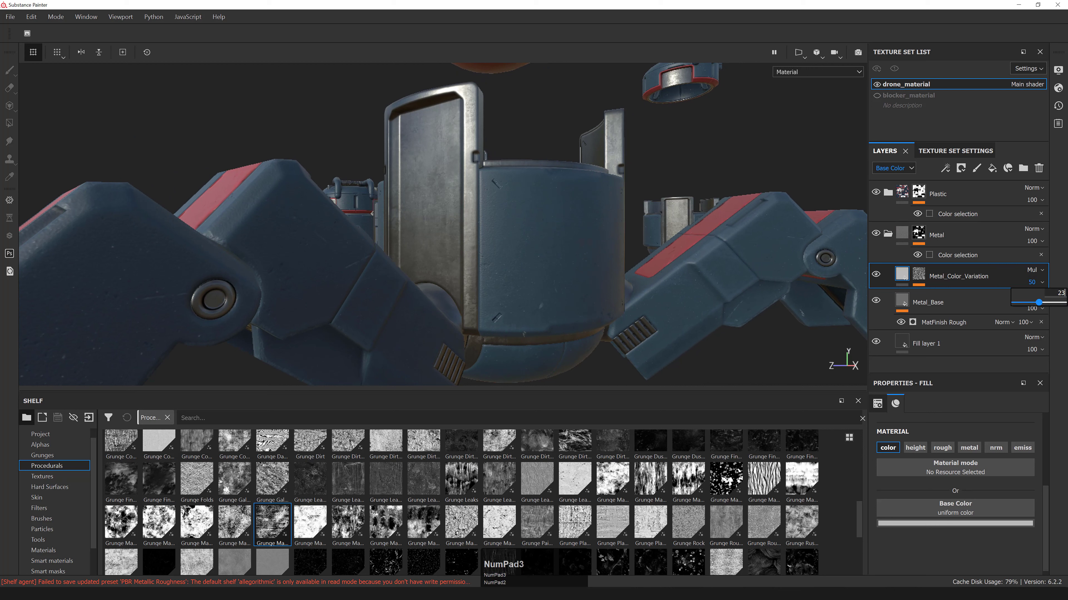
left_click(1034, 283)
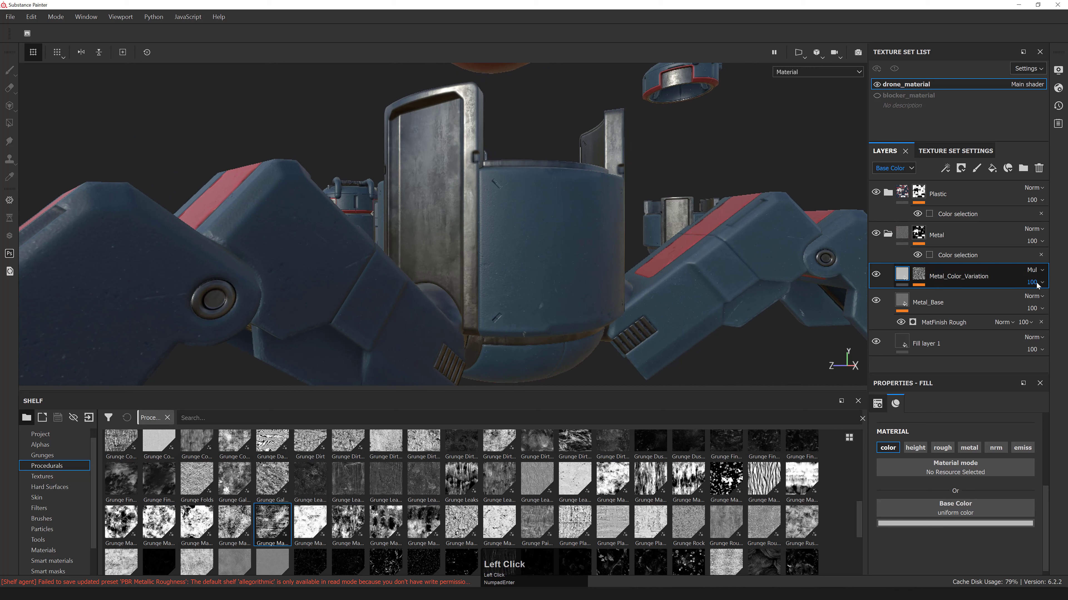
- Set the Metal_Color_Variation layer's opacity to 20 and inspect the metal panel on the body from several angles
left_click(1034, 283)
left_click(1054, 293)
type("20")
key("KP_Enter")
key("c")
left_click(875, 274)
left_click(876, 274)
right_click_drag(437, 210, 522, 228, "alt")
key("m")
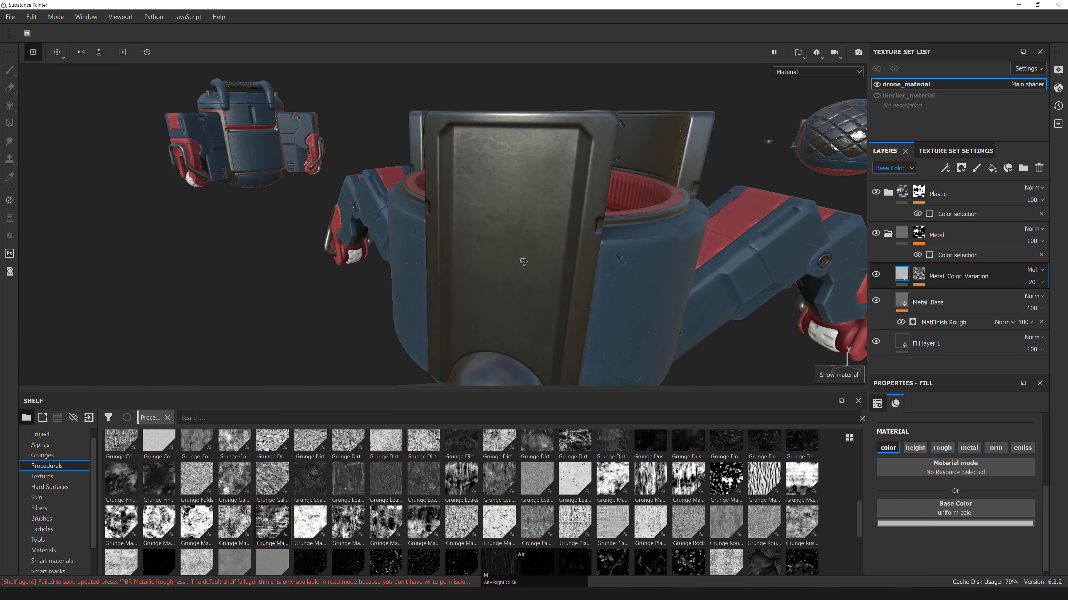
left_click_drag(523, 262, 442, 257, "alt")
middle_click_drag(443, 257, 425, 269, "alt")
right_click_drag(425, 269, 439, 263, "alt")
left_click_drag(439, 263, 521, 206, "alt")
right_click_drag(521, 206, 559, 211, "alt")
- Add a fill layer above Metal_Color_Variation and name it Metal_Height_Variation
left_click(992, 169)
double_click(927, 276)
type("Metal_)S")
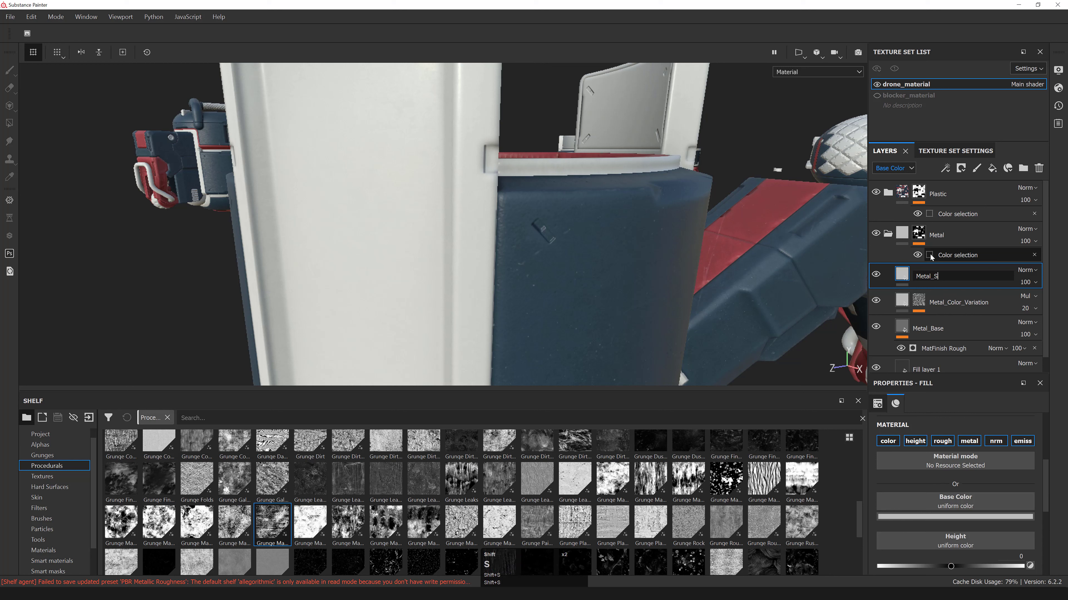
type("u")
key("BackSpace")
key("BackSpace")
type("Height_Variation")
key("Return")
- Disable the metallic, normal and emissive channels on the Metal_Height_Variation layer
left_click(969, 441)
left_click(995, 441)
left_click(1023, 441)
- Set the Metal_Height_Variation layer's height to -0.02
scroll(966, 526, "down", 1)
left_click_drag(950, 546, 1011, 546)
left_click(1013, 536)
type("-0.02")
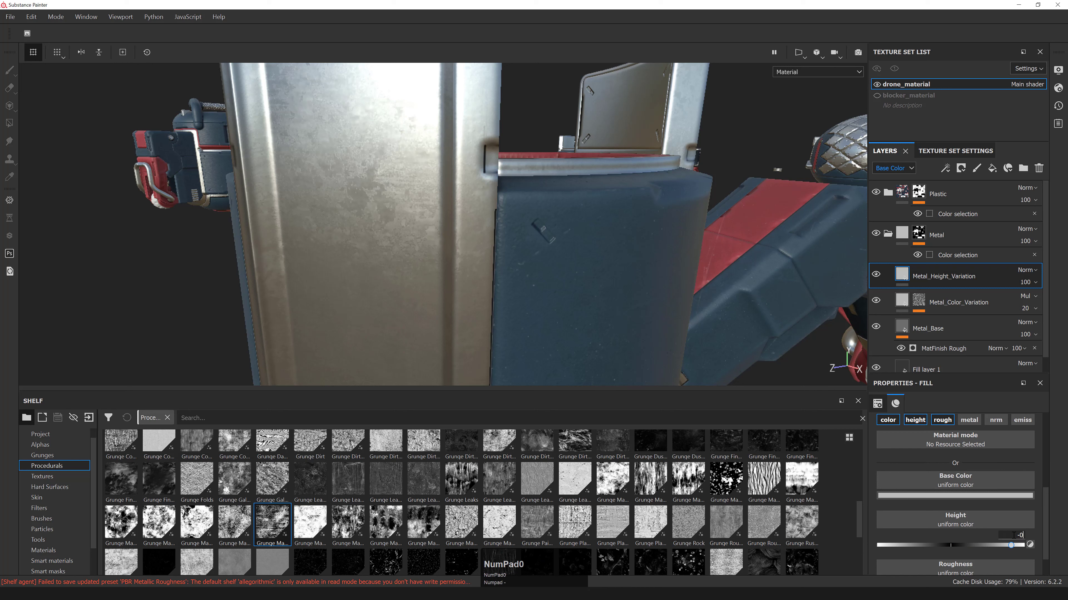
key("Return")
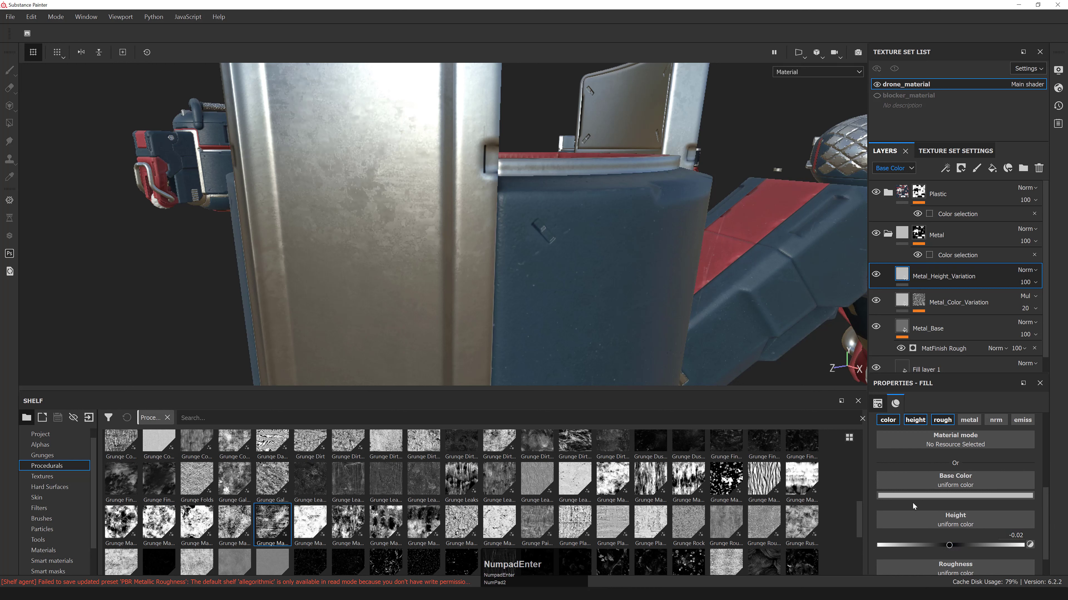
- Add a black mask to the Metal_Height_Variation layer and put two fill effects in it
right_click(899, 276)
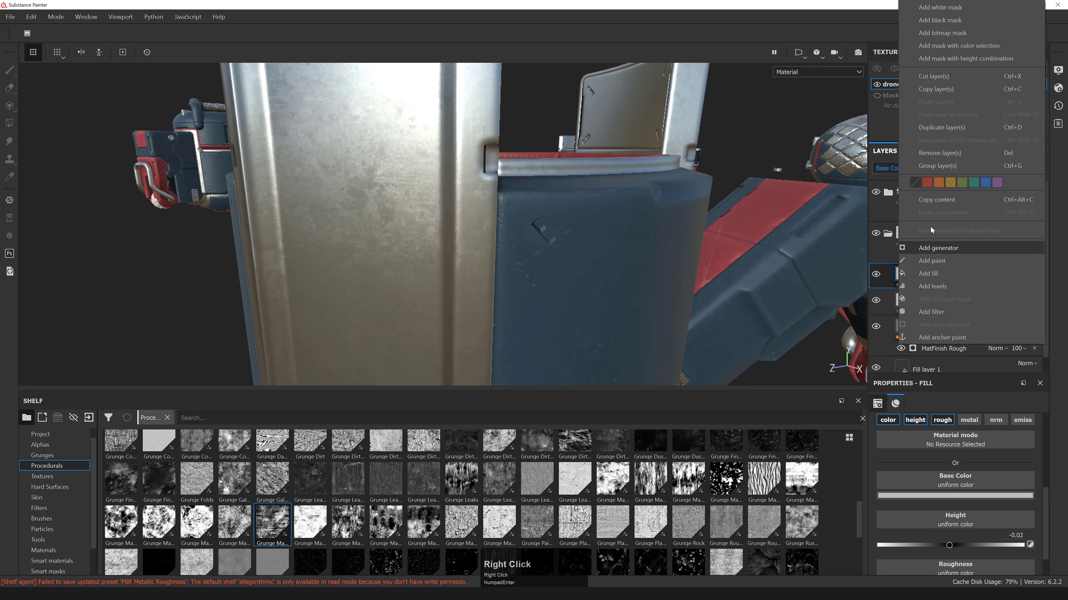
left_click(939, 20)
right_click(916, 273)
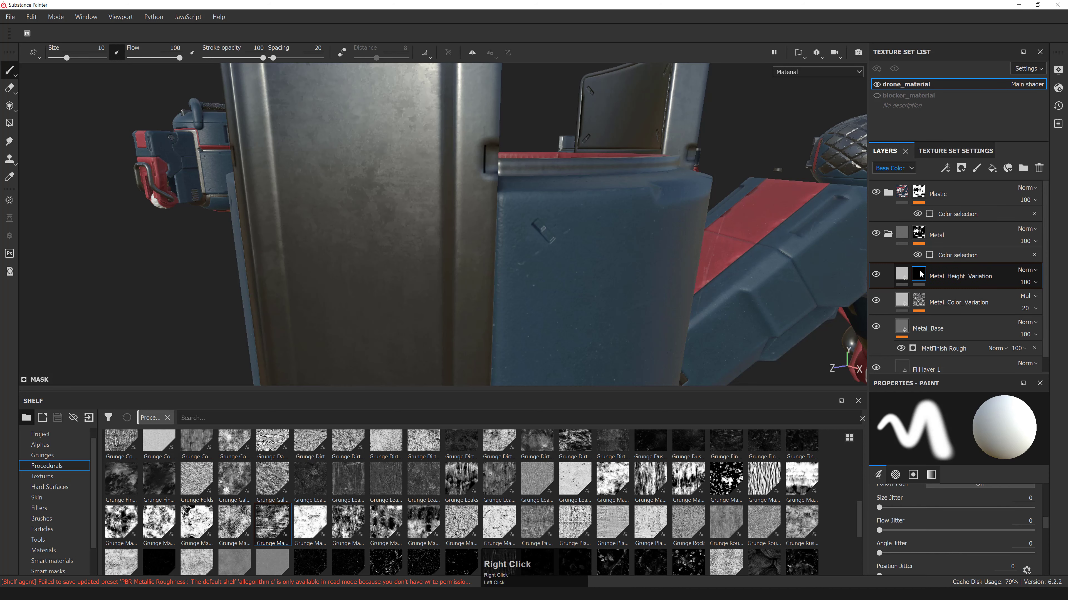
left_click(951, 262)
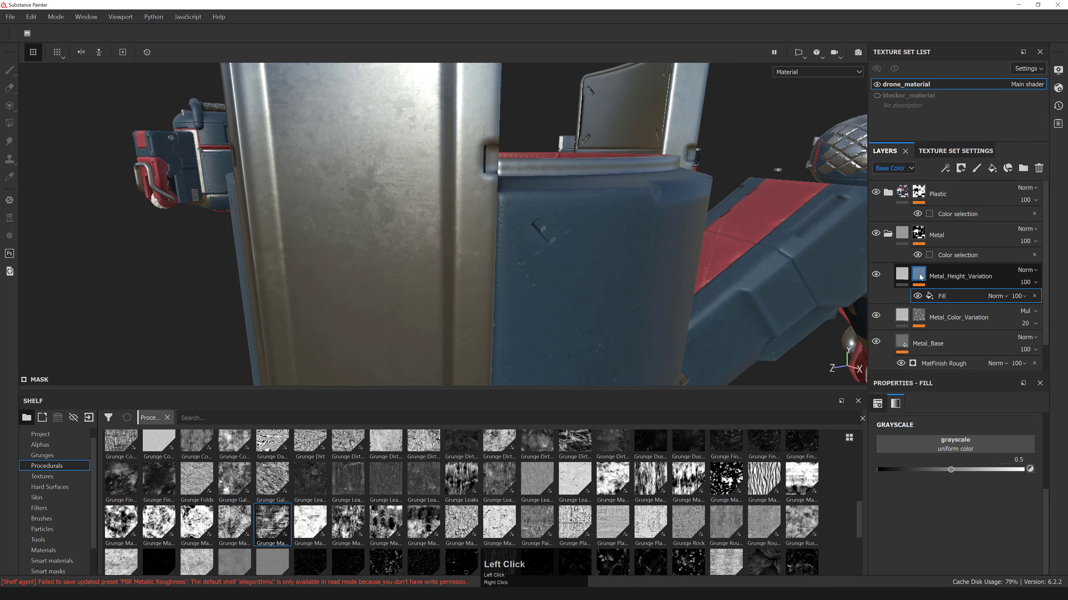
right_click(920, 275)
left_click(951, 262)
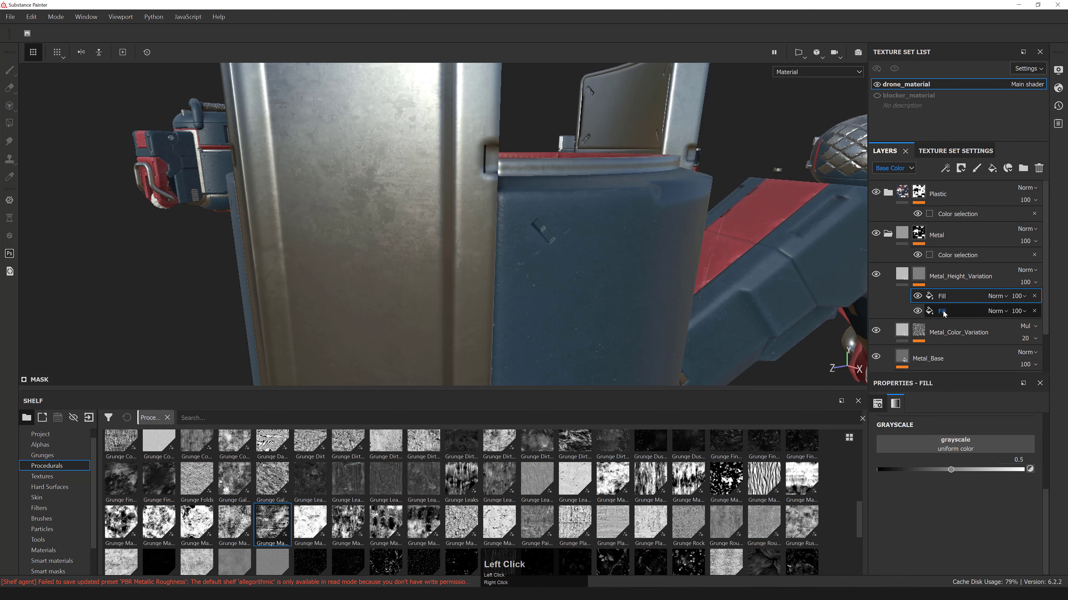
- Assign the BnW Spots 2 procedural as the grayscale source of the lower fill effect in the Metal_Height_Variation mask
left_click(939, 311)
left_click(956, 445)
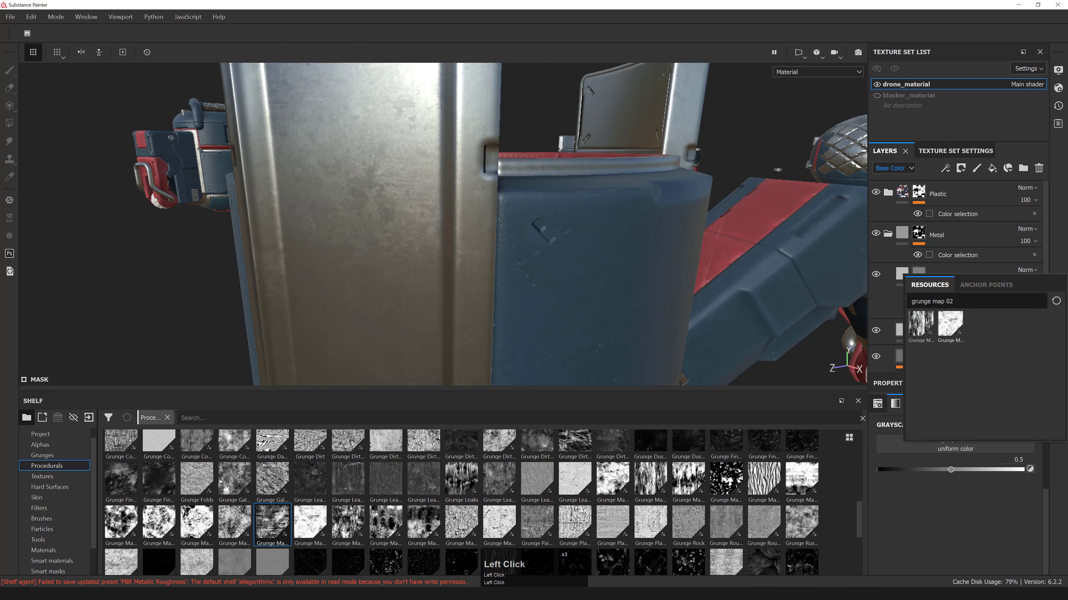
key("ctrl+a")
type("bnw spot 0")
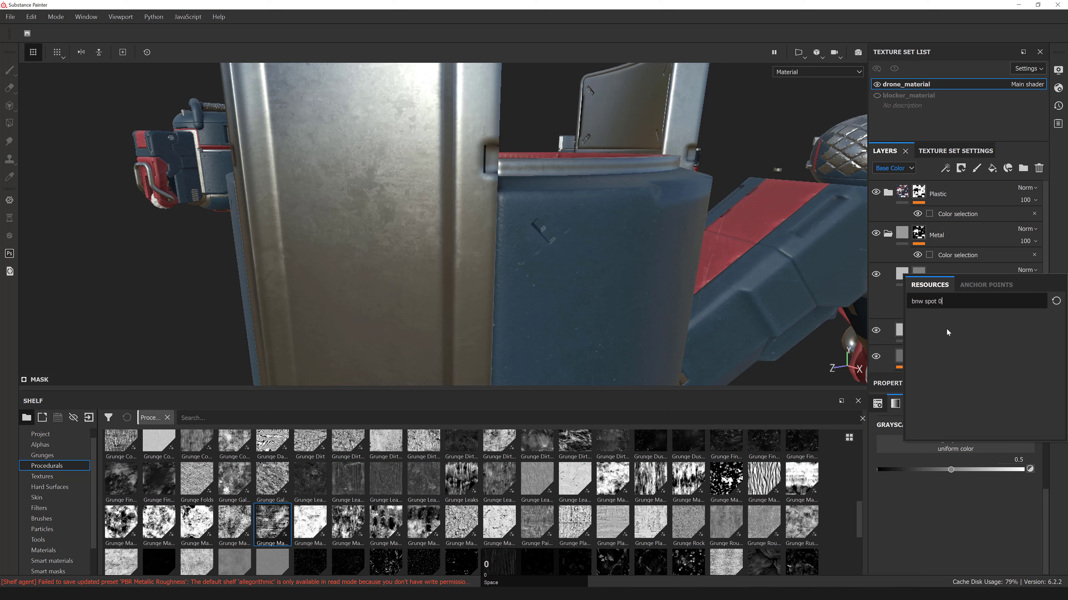
key("BackSpace")
type("2")
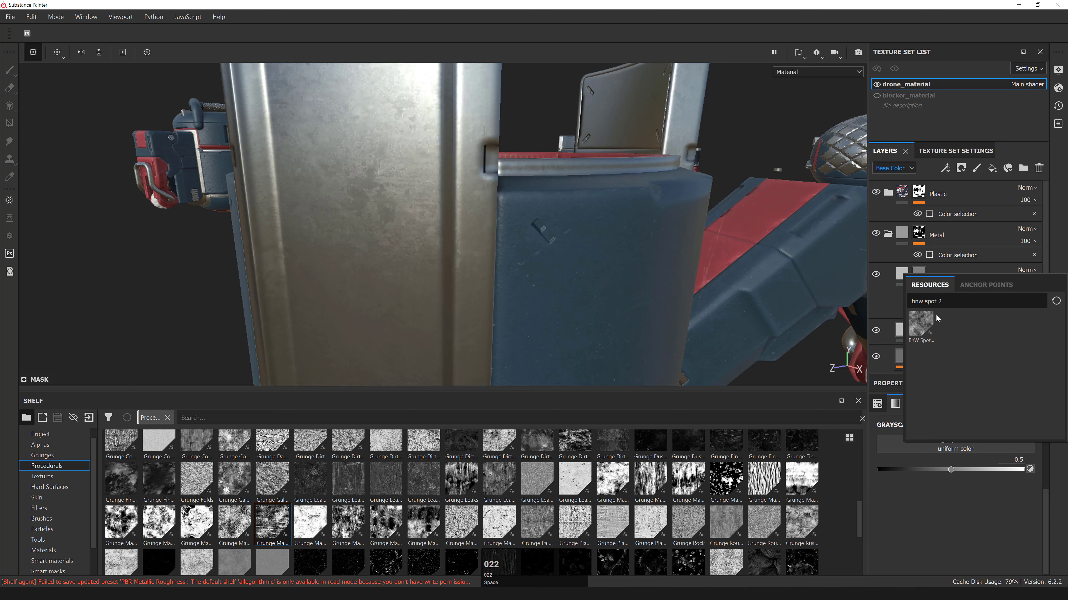
double_click(920, 322)
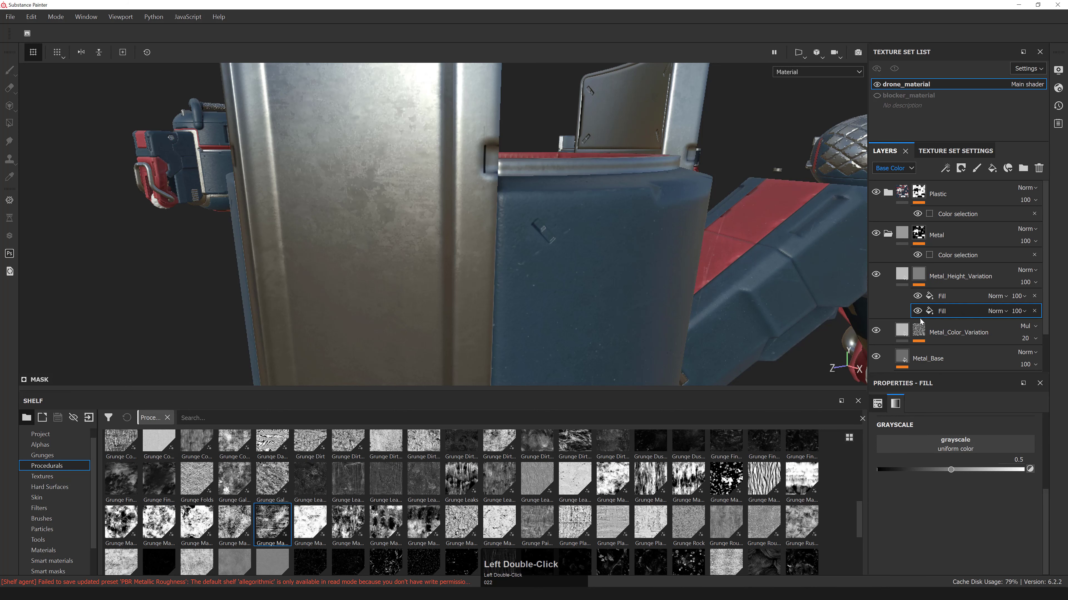
- Hide the upper fill effect in the mask and switch the BnW Spots 2 fill to tri-planar projection
right_click_drag(570, 168, 506, 188, "alt")
left_click_drag(506, 189, 713, 230, "alt")
left_click(917, 296)
right_click_drag(656, 235, 689, 252, "alt")
left_click_drag(690, 253, 730, 251, "alt")
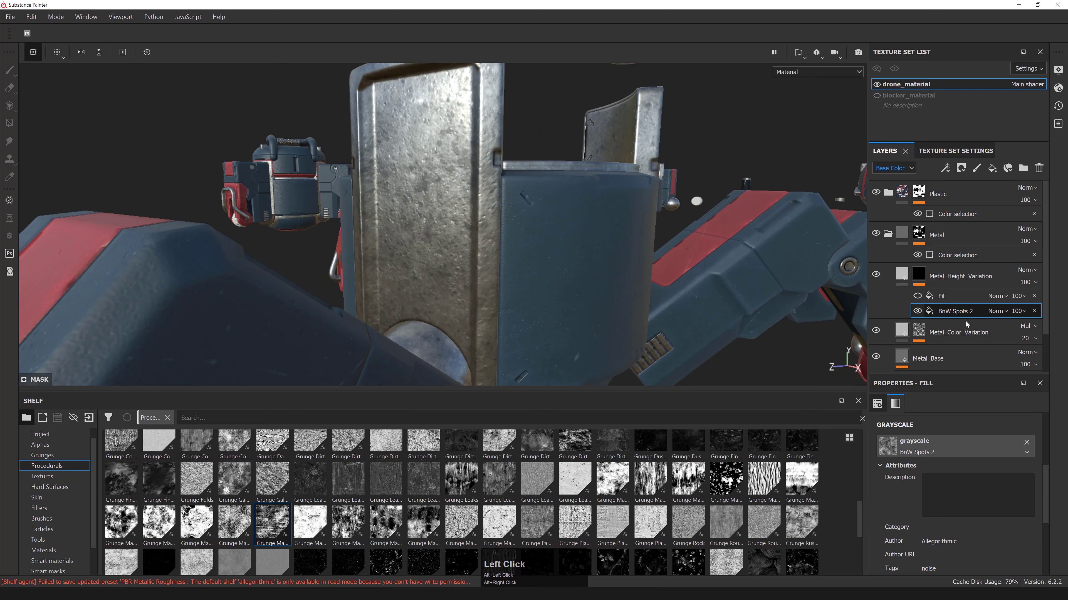
scroll(959, 448, "up", 6)
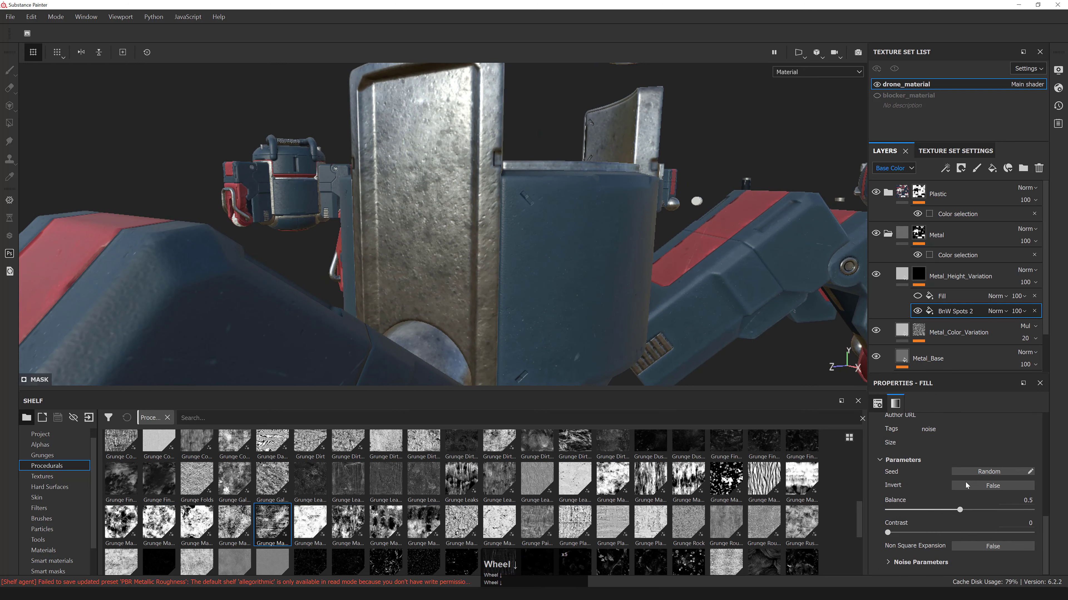
scroll(969, 485, "up", 3)
left_click_drag(939, 429, 938, 448)
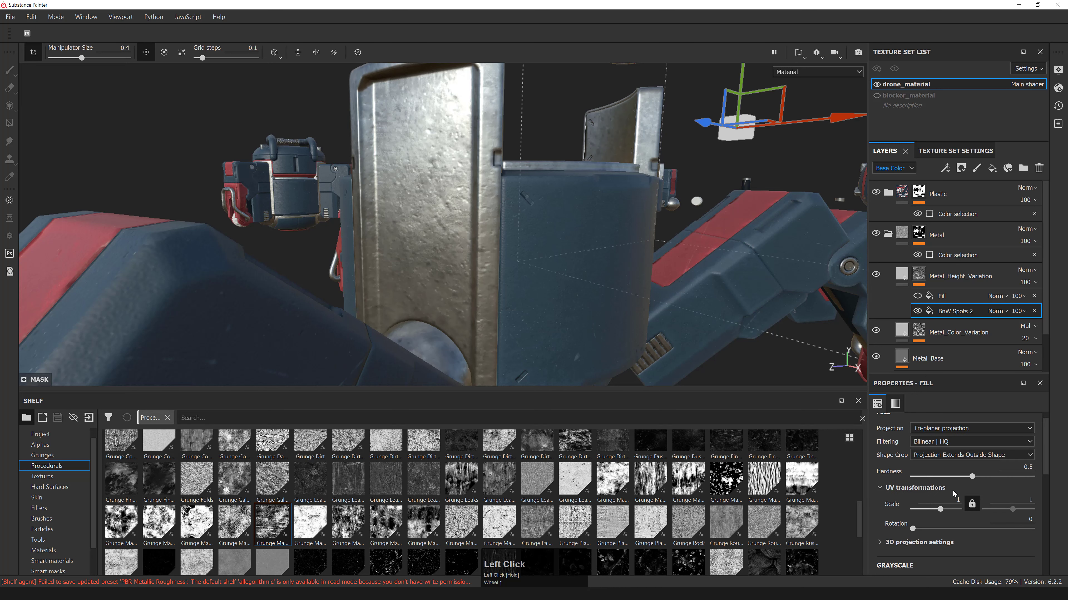
- Try a UV scale of 4 on the BnW Spots 2 fill, and raise it to 8
left_click(955, 500)
type("4")
key("Return")
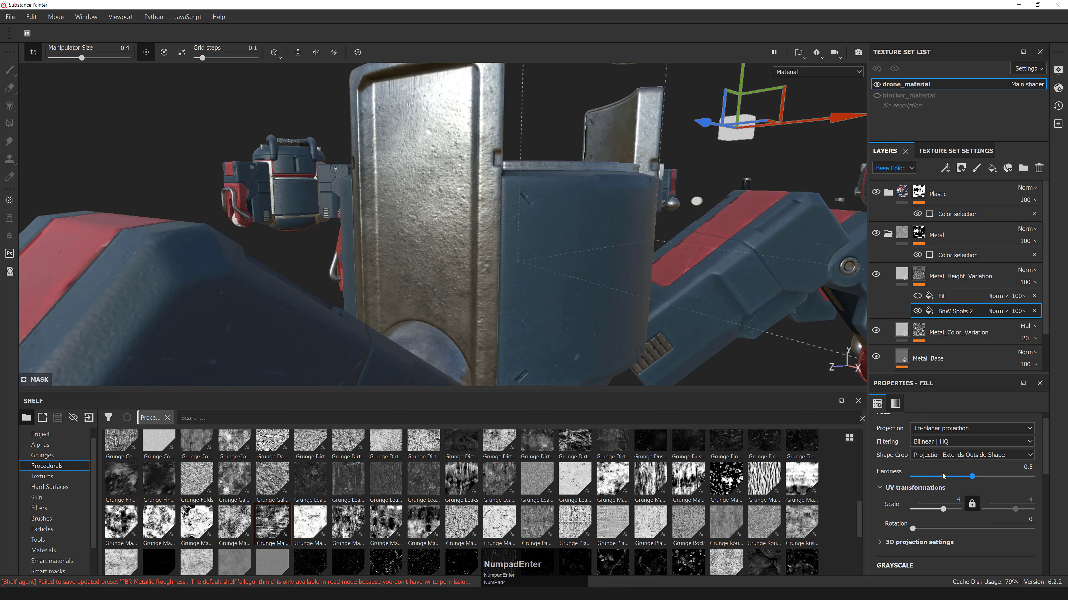
left_click(958, 498)
key("ctrl+a")
type("8")
key("Return")
left_click_drag(546, 253, 589, 236, "alt")
right_click_drag(714, 260, 761, 265, "alt")
- Lower the BnW Spots 2 effect's opacity to 30 and check the metal surface
left_click(1021, 312)
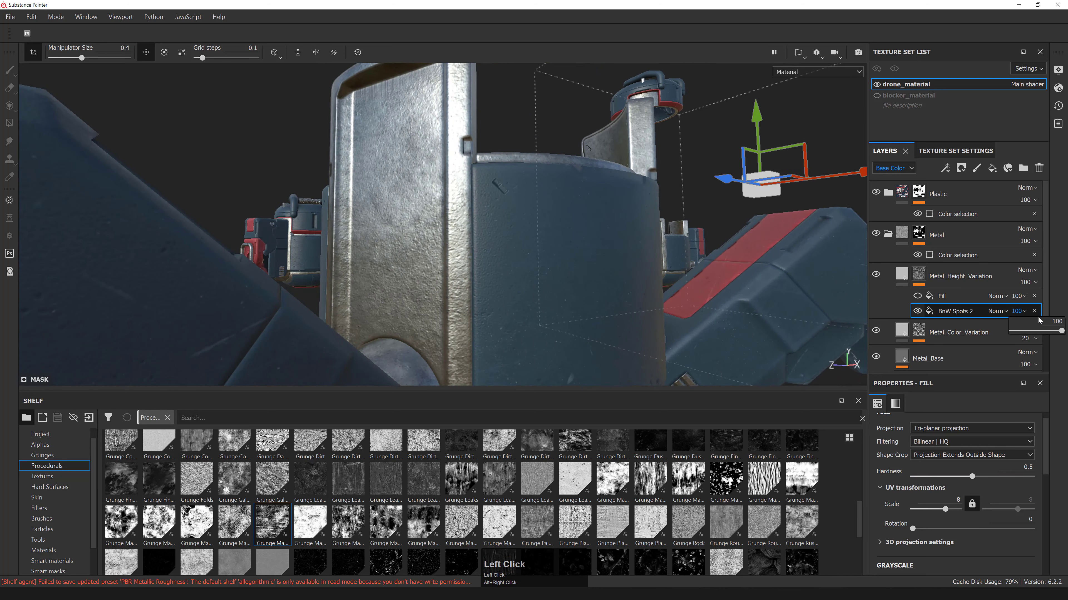
left_click_drag(1061, 331, 1041, 331)
key("ctrl+a")
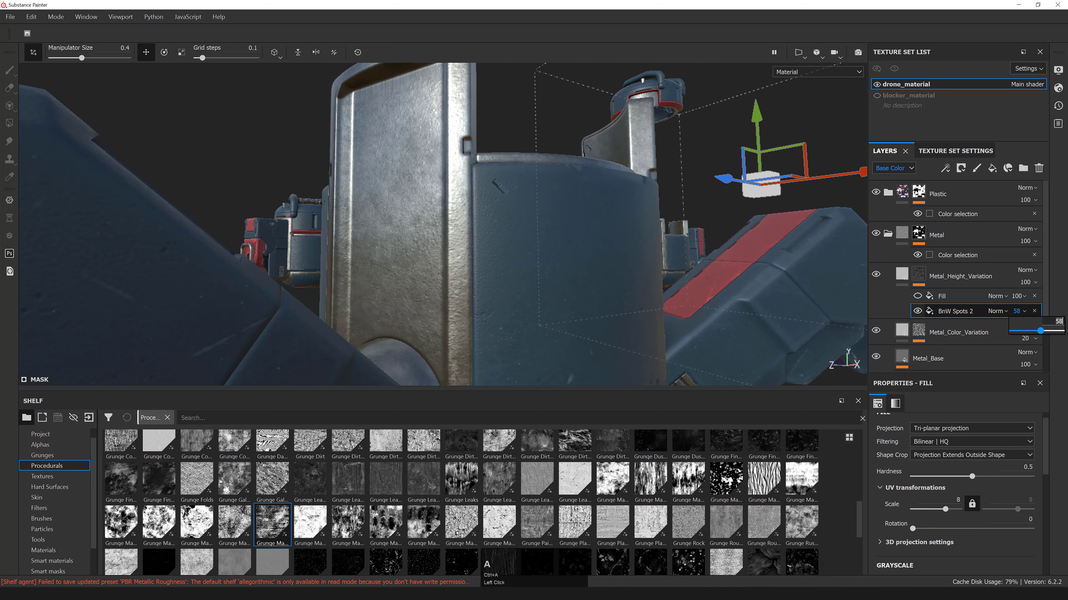
type("30")
key("Return")
left_click_drag(462, 219, 823, 273, "alt")
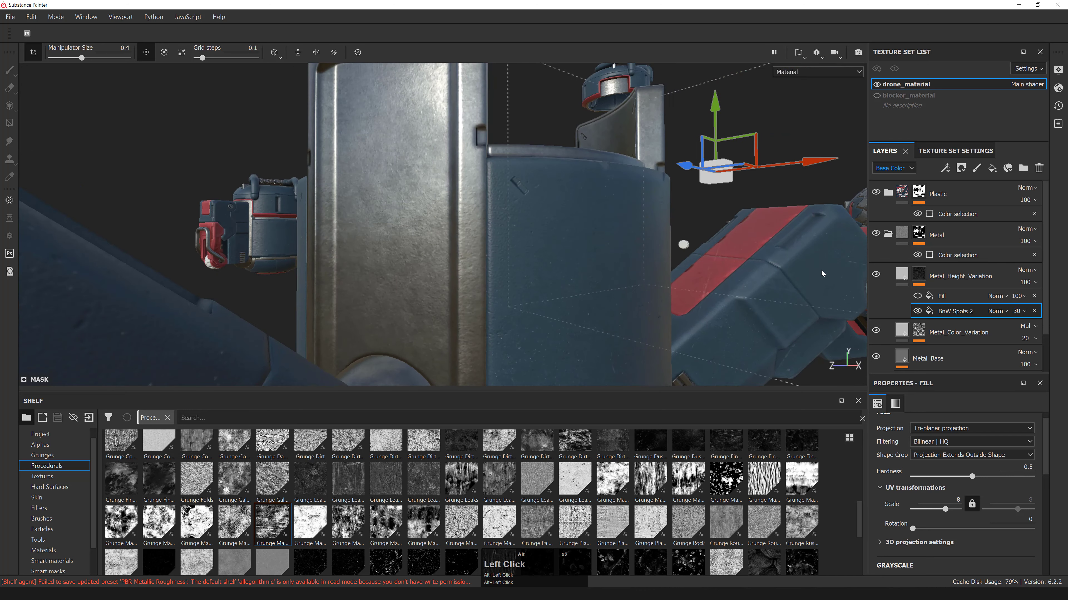
right_click_drag(601, 219, 639, 237, "alt")
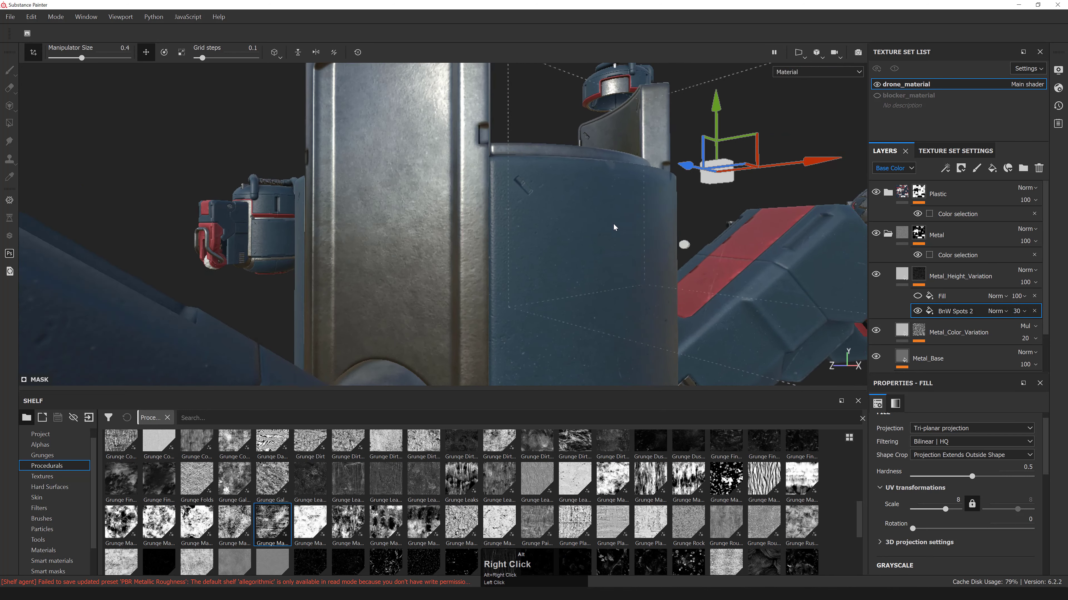
- Show the upper fill effect again and assign Grunge Map 012 as its grayscale source
left_click(918, 296)
left_click(940, 298)
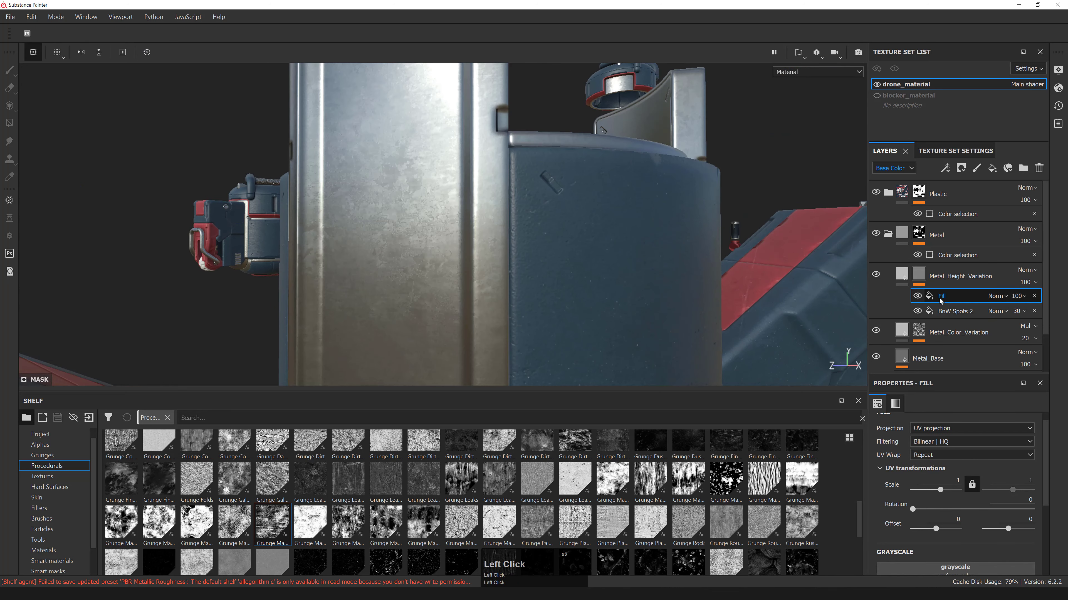
scroll(980, 522, "down", 2)
left_click(960, 504)
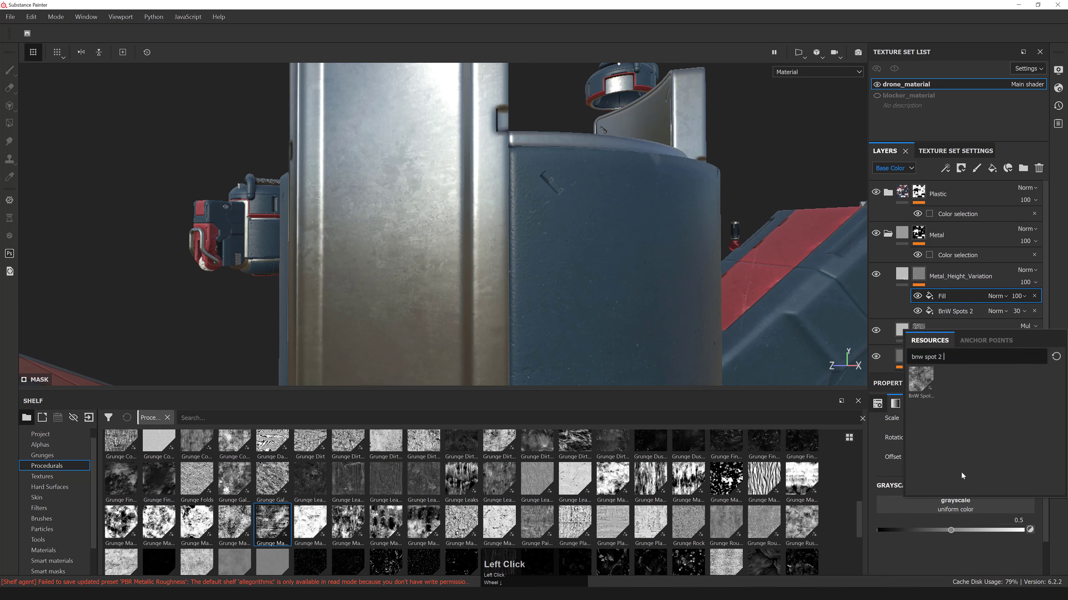
left_click(939, 356)
key("ctrl+a")
key("BackSpace")
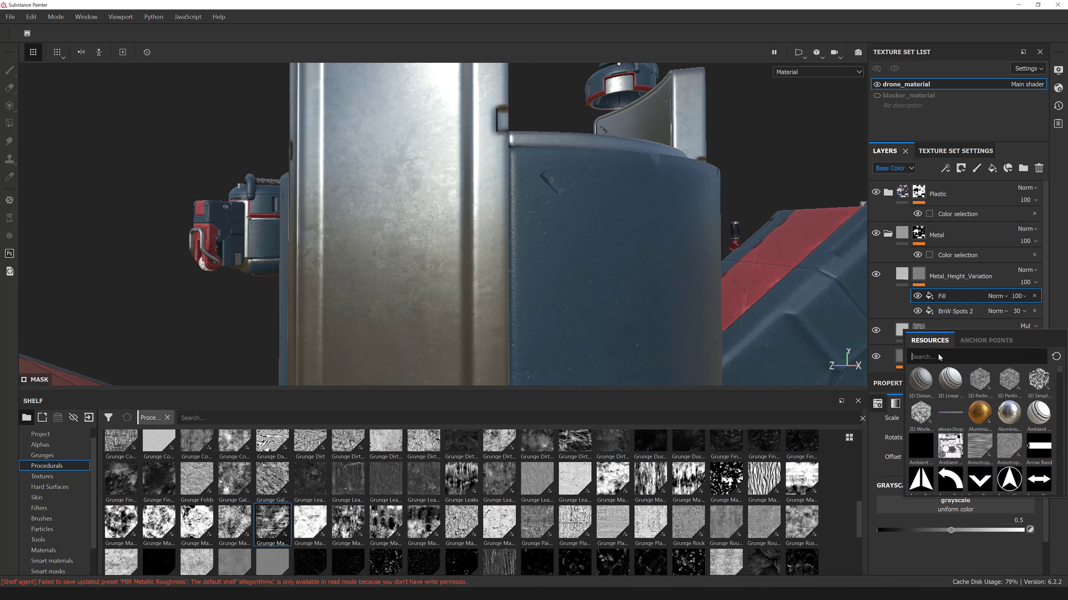
type("grun")
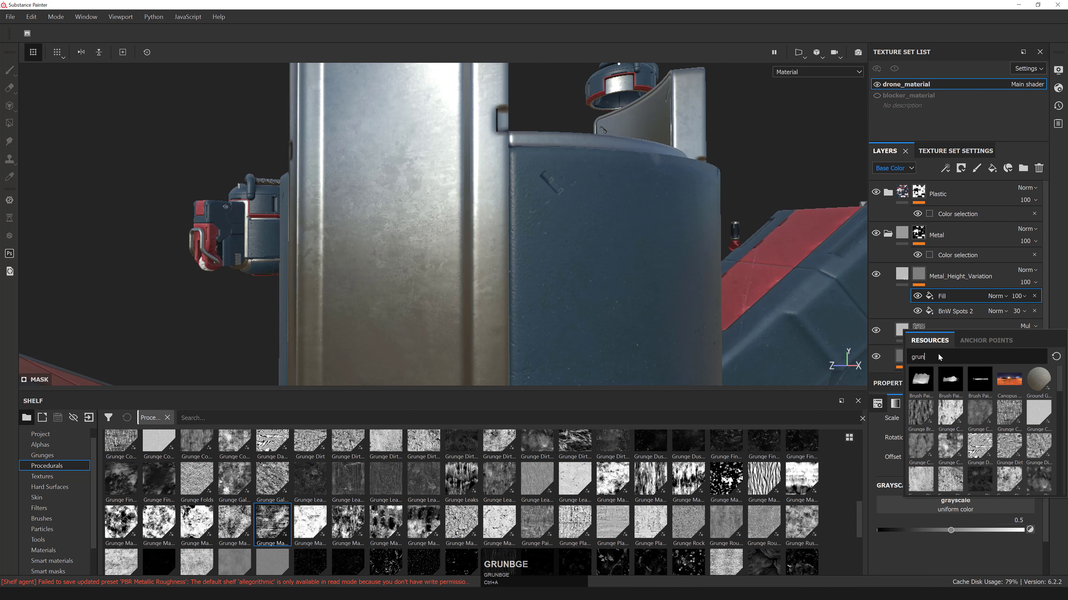
type("ge map 12")
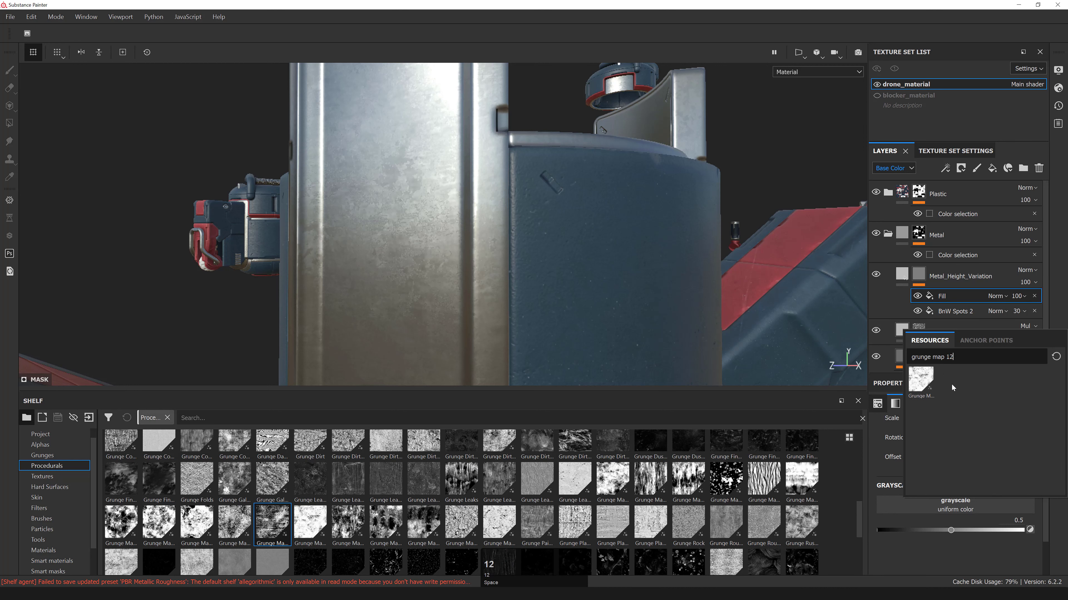
double_click(920, 380)
- Switch the Grunge Map 012 fill to tri-planar projection and set its UV scale to 8
right_click_drag(578, 216, 562, 170, "alt")
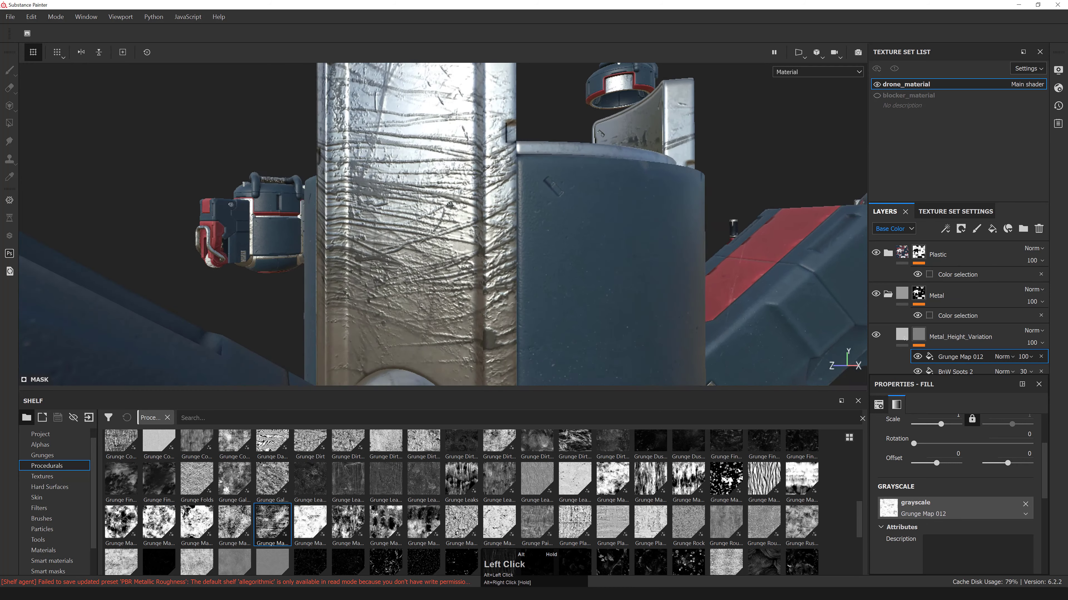
left_click_drag(562, 170, 529, 189, "alt")
middle_click_drag(529, 189, 539, 256, "alt")
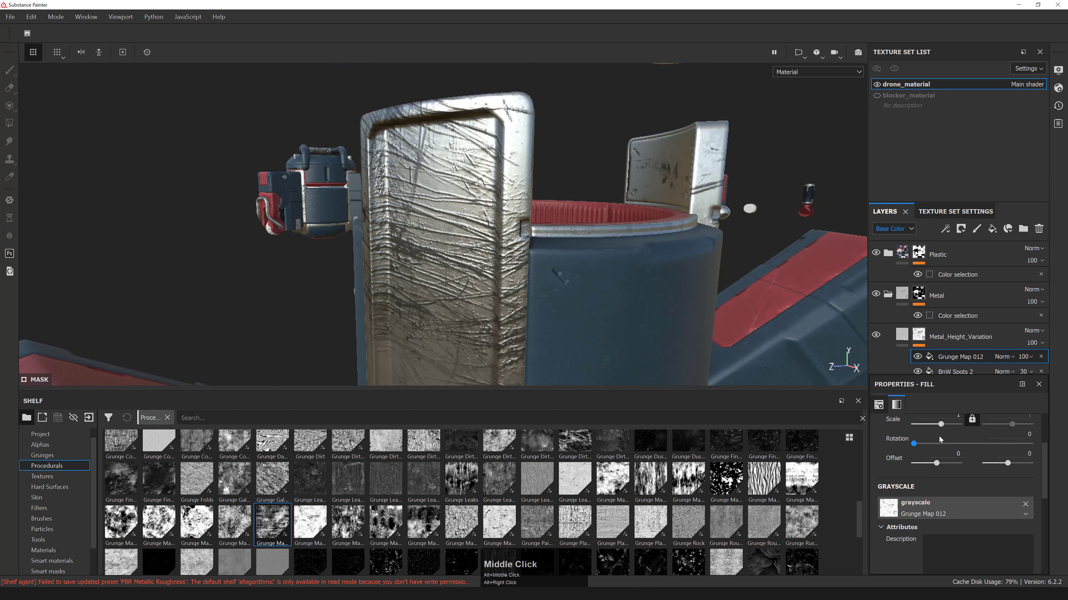
scroll(939, 438, "up", 5)
left_click(937, 446)
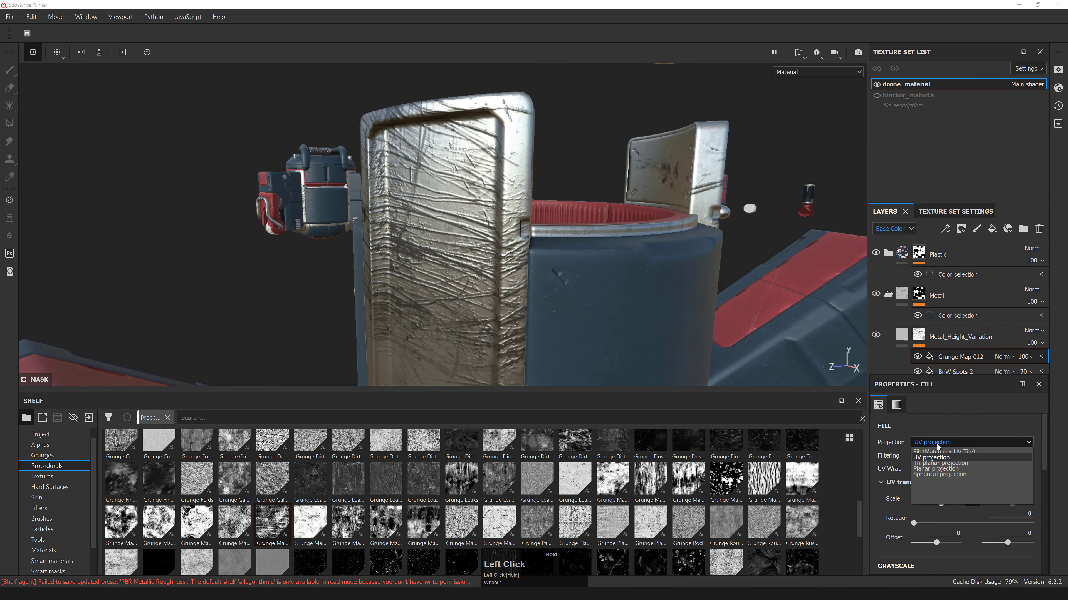
left_click(943, 465)
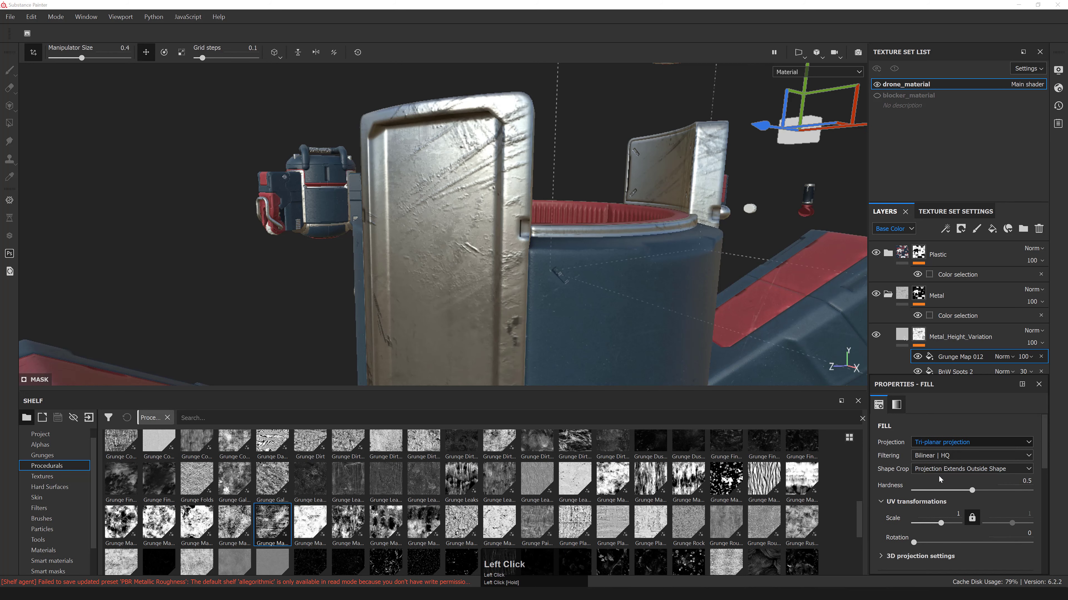
left_click(957, 514)
type("8")
key("Return")
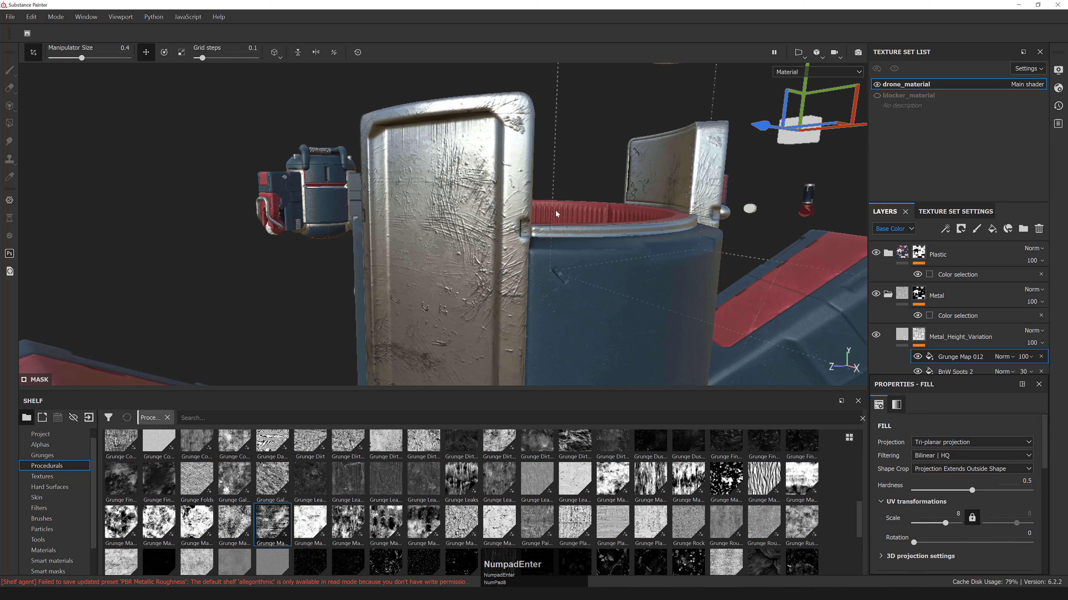
- Set the Grunge Map 012 effect's blending mode to Linear dodge (Add) and compare the metal with and without it
left_click_drag(556, 215, 557, 173, "alt")
right_click_drag(557, 173, 547, 202, "alt")
middle_click_drag(546, 202, 546, 244, "alt")
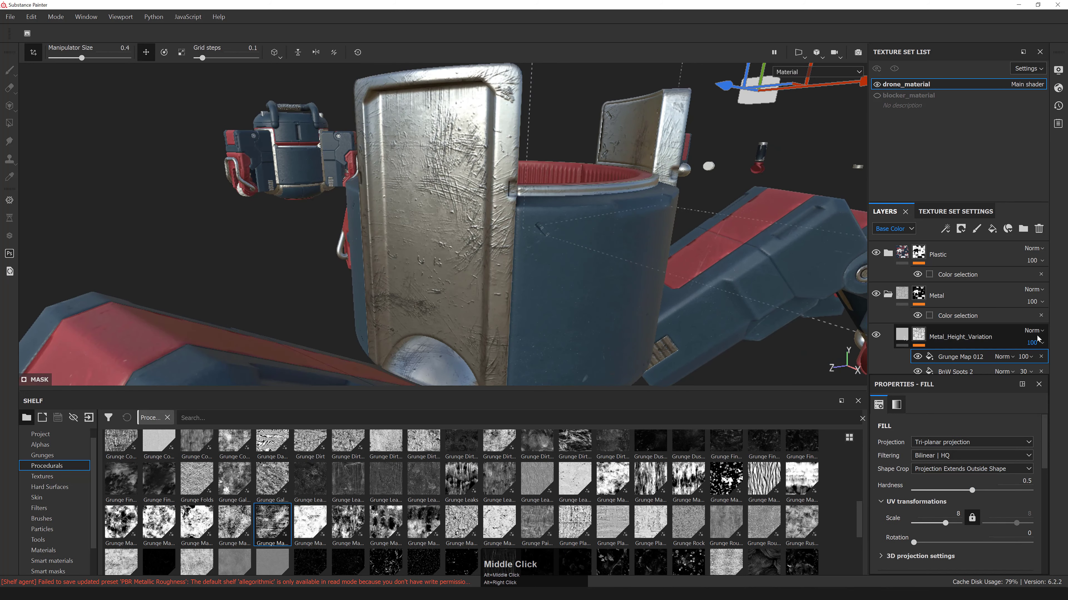
left_click(1003, 356)
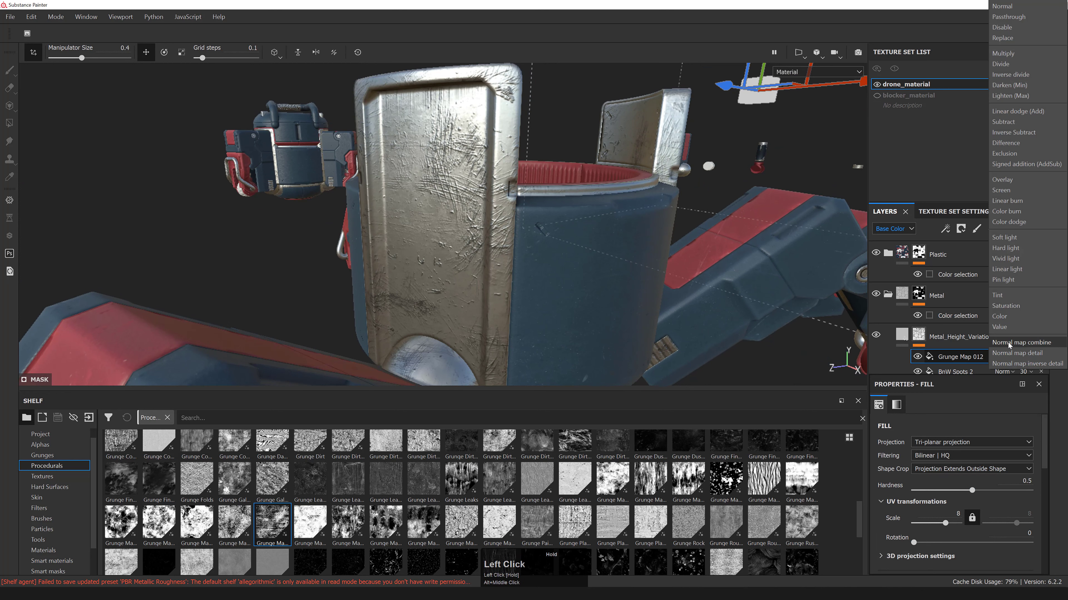
left_click(1012, 110)
middle_click_drag(515, 226, 460, 206, "alt")
left_click(918, 357)
left_click(918, 357)
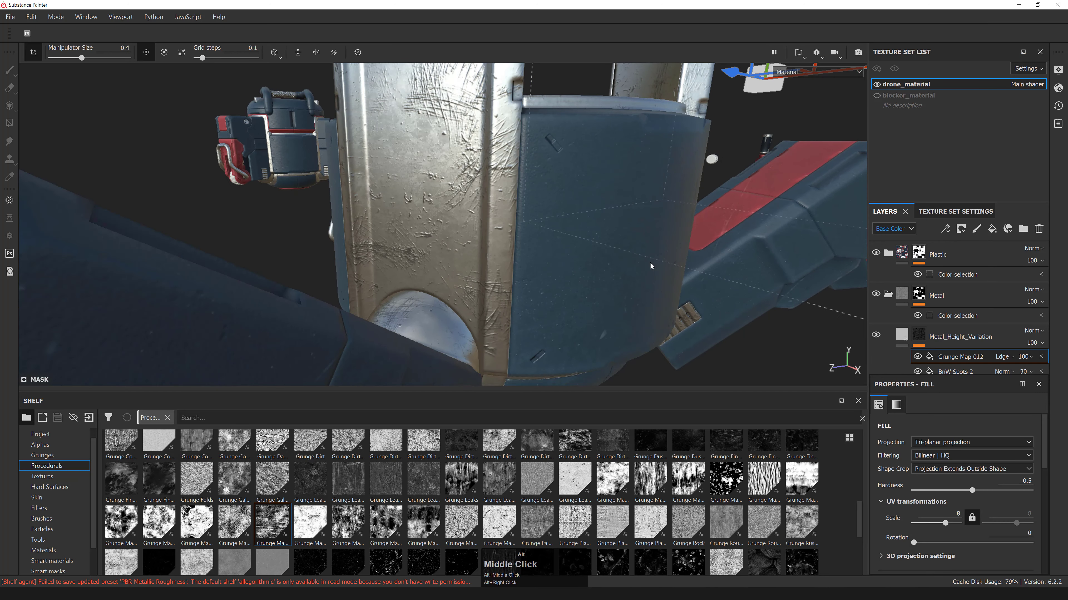
- Lower the Grunge Map 012 effect's opacity to 30 and compare the metal with the effect hidden and shown
left_click(1026, 357)
left_click_drag(1062, 375, 1032, 376)
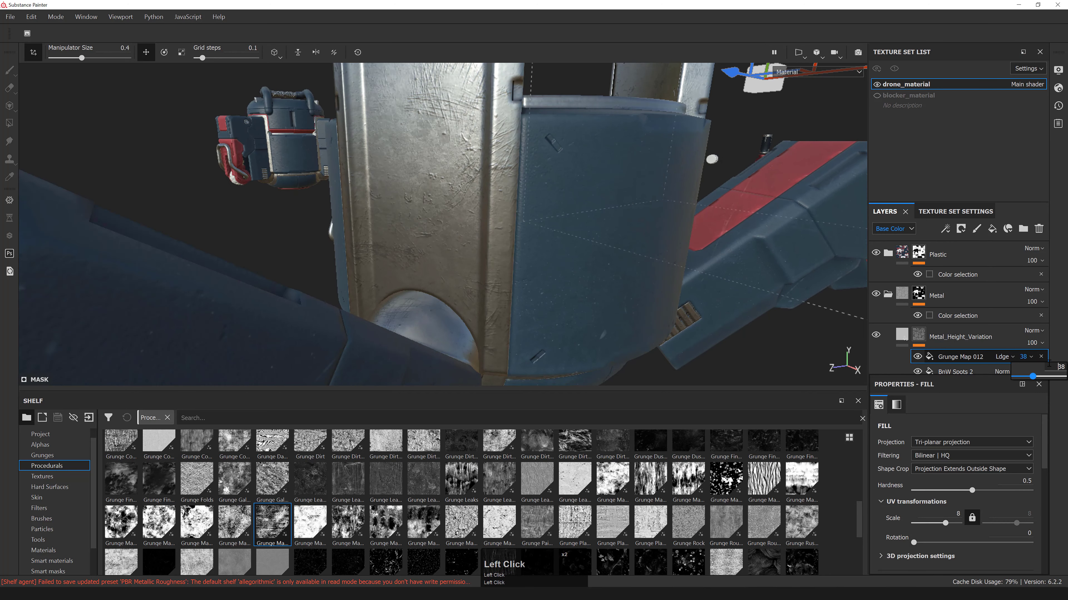
type("30")
key("KP_Enter")
left_click_drag(757, 261, 690, 277, "alt")
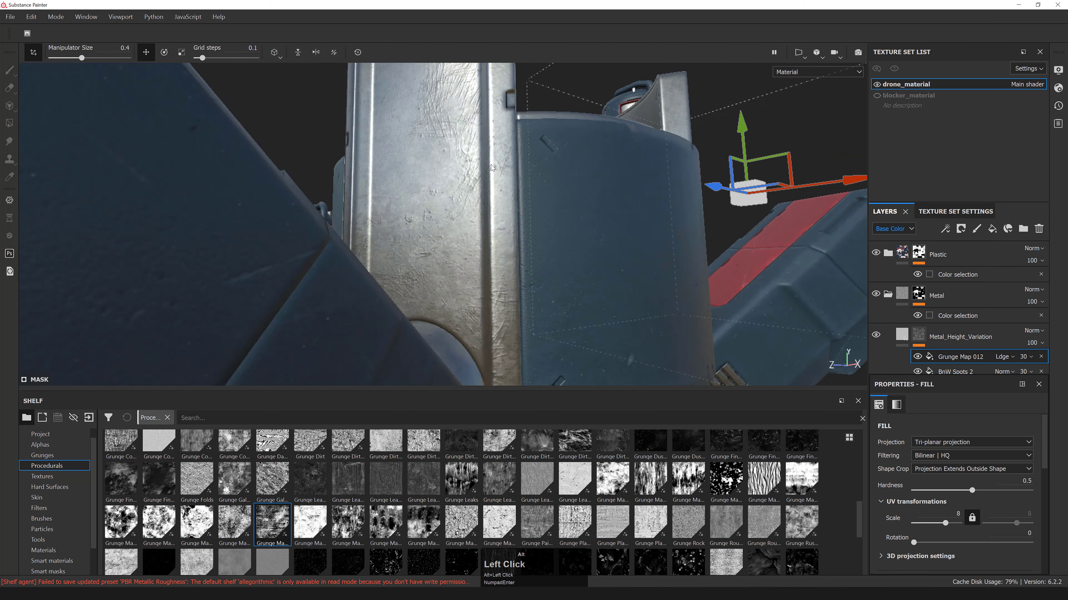
right_click_drag(689, 278, 739, 299, "alt")
left_click_drag(739, 298, 799, 309, "alt")
left_click(916, 357)
left_click(917, 357)
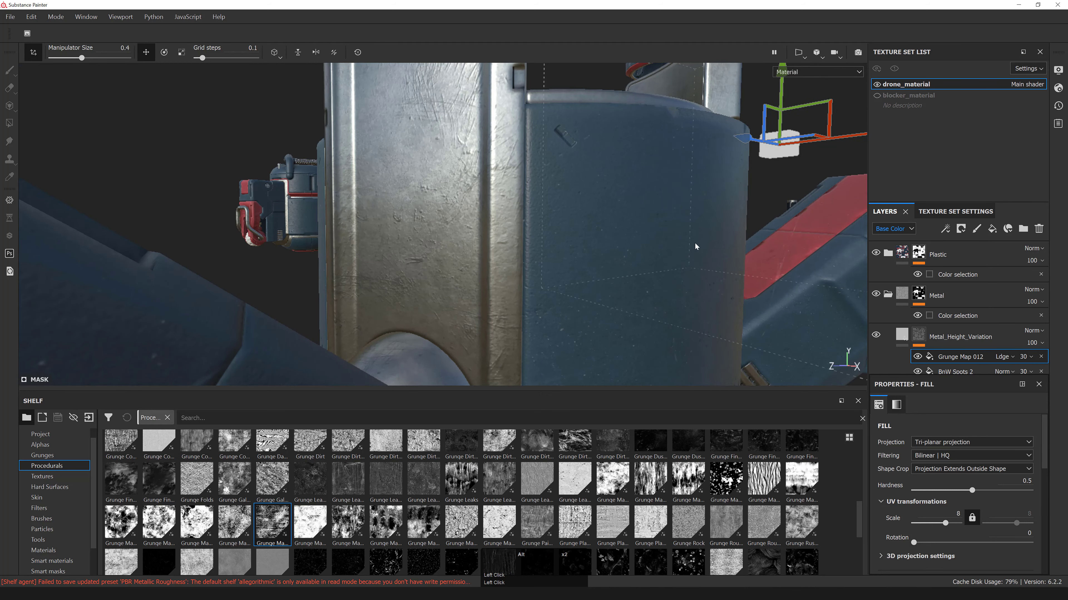
- Set the Grunge Map 012 fill's UV scale to 12
left_click_drag(696, 245, 630, 223, "alt")
right_click_drag(631, 223, 579, 214, "alt")
mouse_move(579, 213)
left_mouse_down("alt")
mouse_move(597, 253)
mouse_move(592, 215)
left_mouse_up("alt")
mouse_move(593, 215)
middle_mouse_down("alt")
mouse_move(603, 225)
mouse_move(594, 226)
middle_mouse_up("alt")
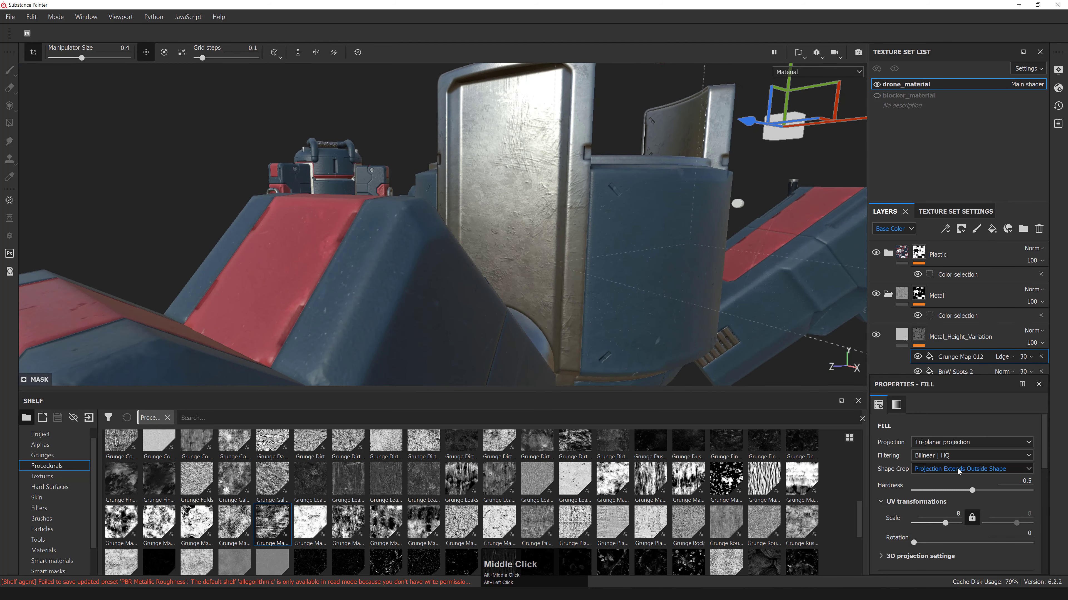
left_click(957, 514)
type("12")
key("Return")
- Inspect the metal panel from several angles and compare it with the Metal_Height_Variation layer hidden and shown
right_click_drag(589, 252, 547, 235, "alt")
middle_click_drag(547, 269, 521, 181, "alt")
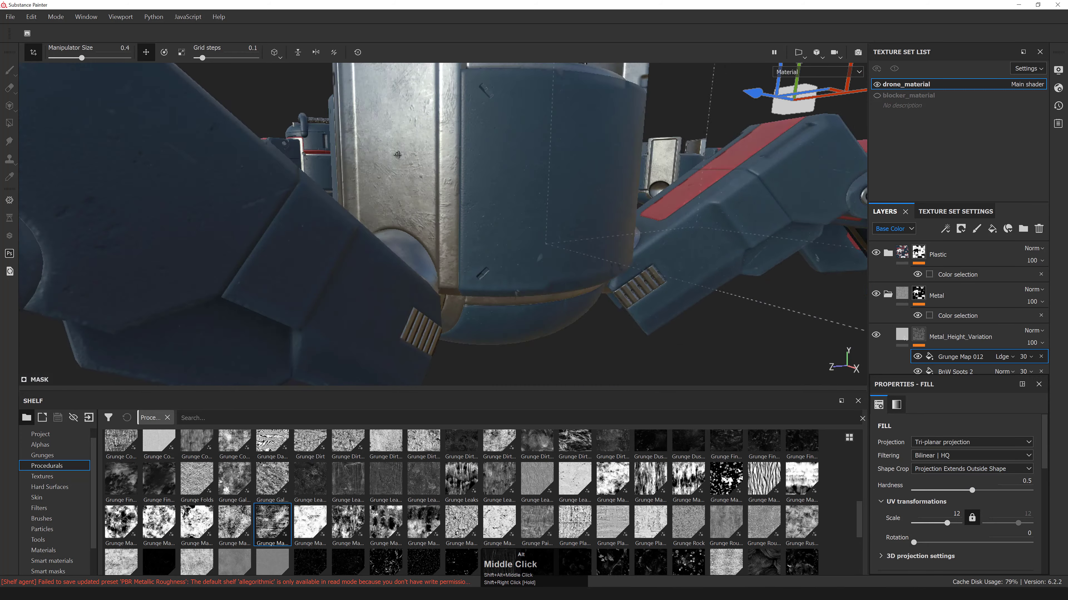
left_click_drag(521, 181, 496, 143, "alt")
middle_click_drag(496, 142, 484, 164, "alt")
right_click_drag(475, 164, 420, 164, "alt+shift")
left_click_drag(420, 164, 428, 198, "alt")
middle_click_drag(428, 198, 429, 210, "alt")
left_click_drag(429, 210, 441, 244, "alt")
middle_click_drag(441, 243, 402, 228, "alt")
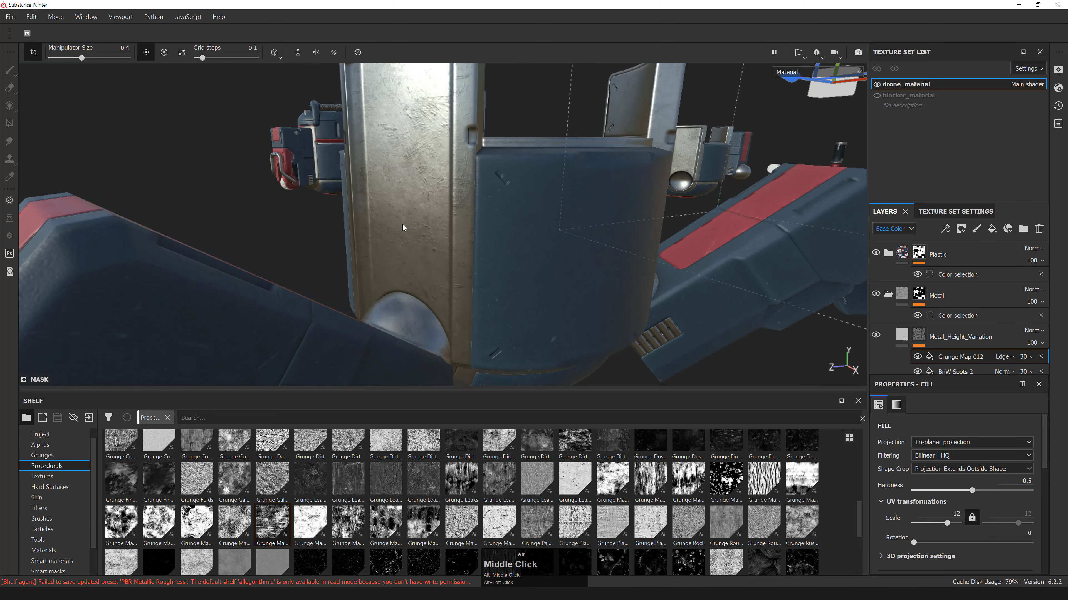
left_click_drag(402, 229, 410, 244, "alt")
right_click_drag(475, 202, 500, 196, "alt")
left_click(876, 335)
left_click(876, 336)
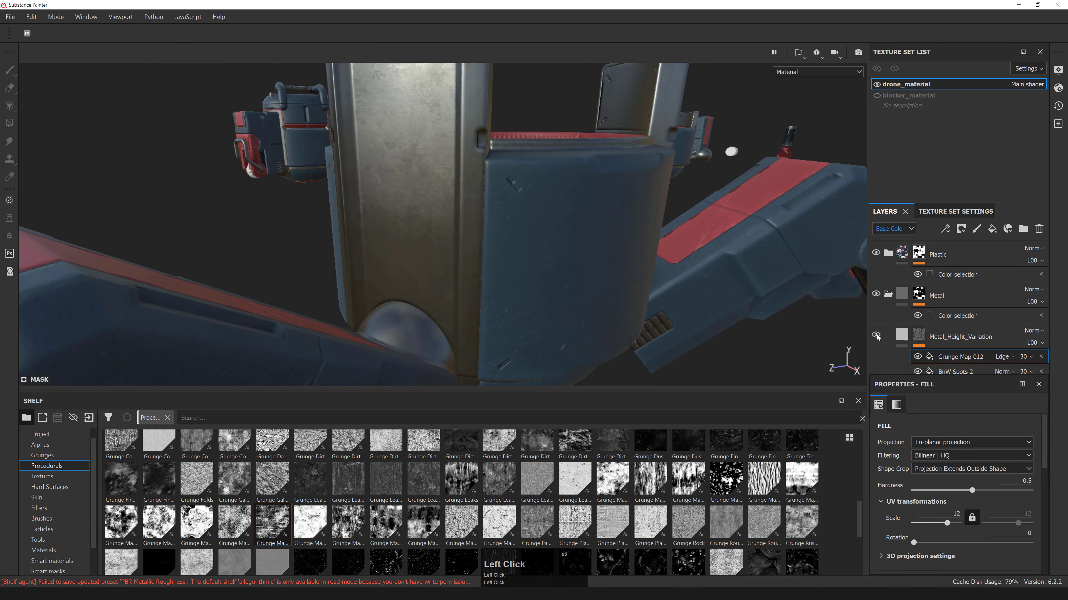
- Set the Metal_Height_Variation layer's base color to black
left_click(902, 336)
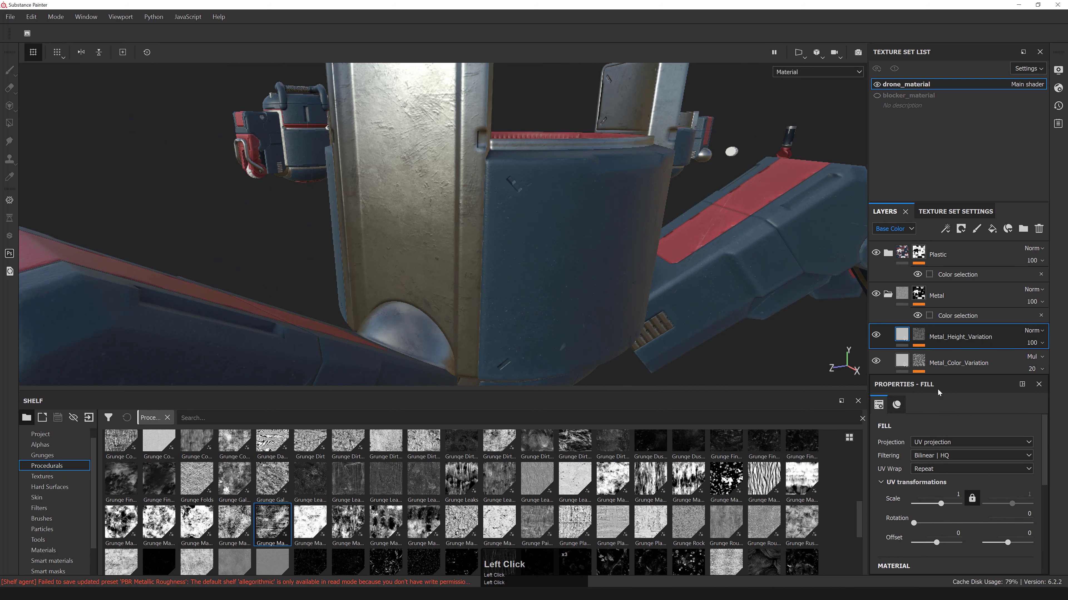
scroll(917, 512, "down", 3)
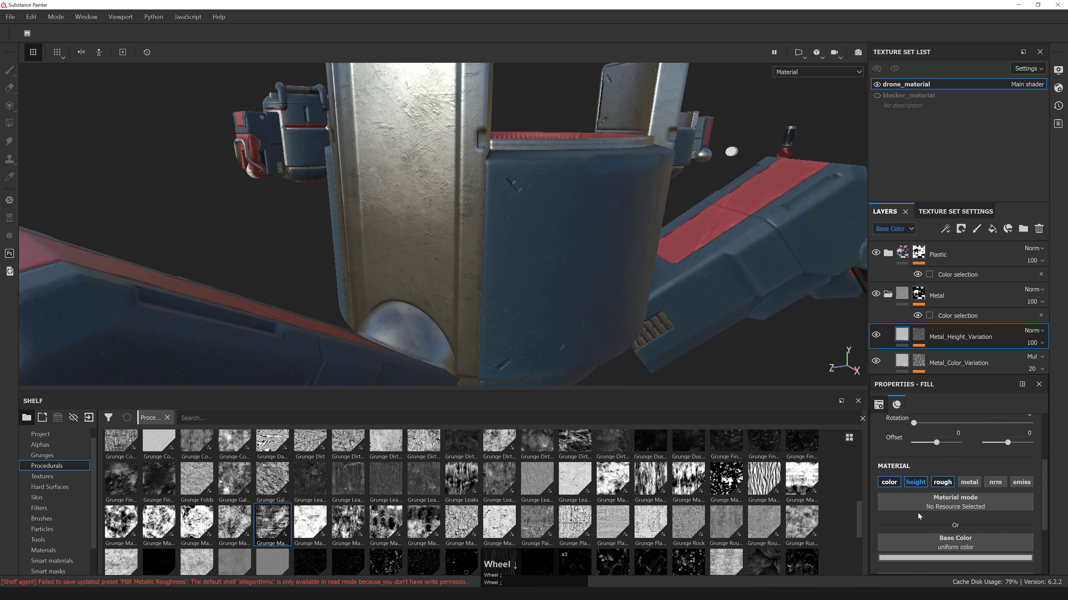
scroll(917, 512, "down", 2)
left_click(944, 492)
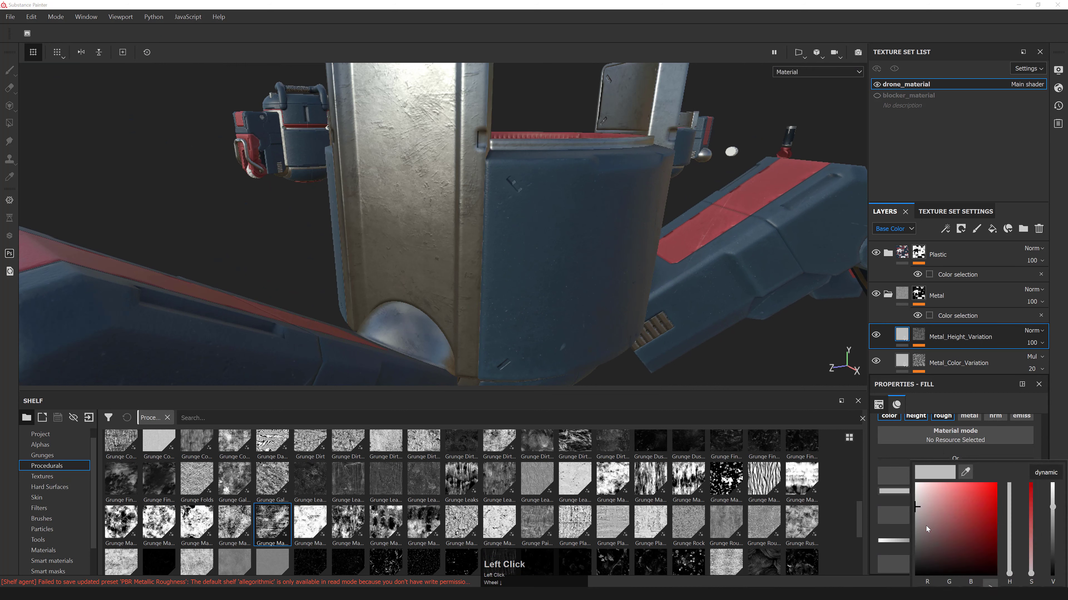
left_click_drag(926, 526, 913, 580)
left_click(892, 499)
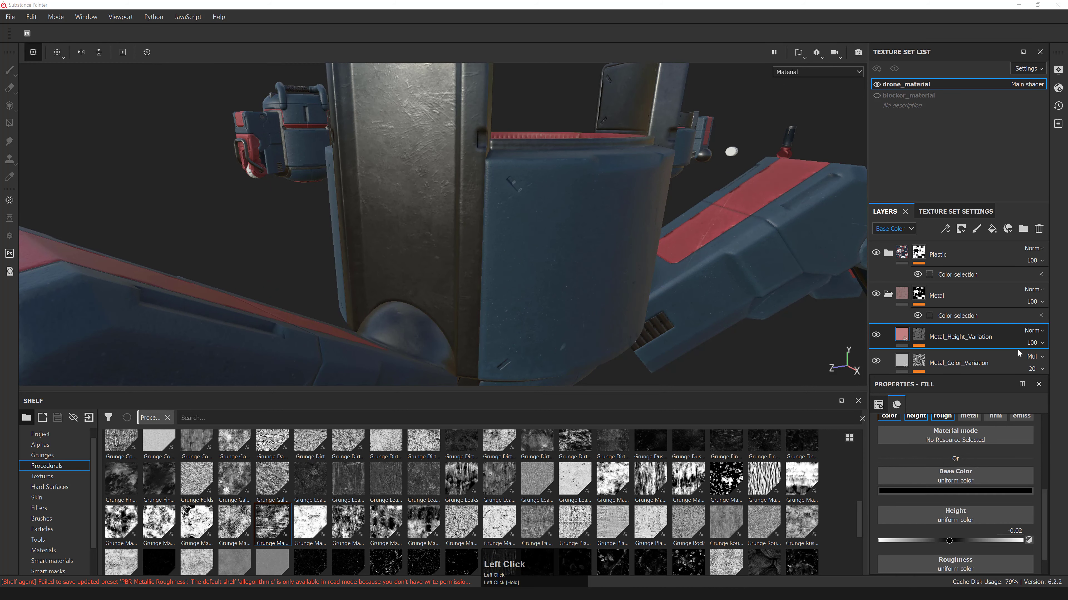
- Set the Metal_Height_Variation layer's base color blending mode to Multiply and check the metal panel
left_click(1034, 332)
left_click(1012, 56)
middle_click_drag(807, 306, 809, 311, "alt")
scroll(897, 451, "up", 2)
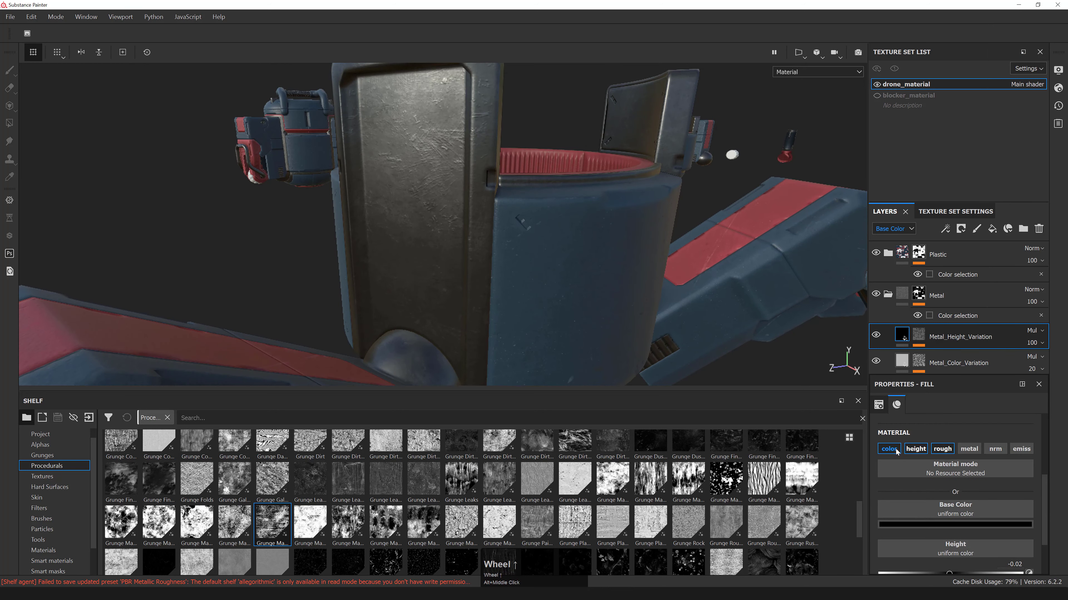
- Disable the color and roughness channels of the Metal_Height_Variation layer, keeping only height, and inspect the metal panel from several angles
left_click(897, 451)
left_click(942, 452)
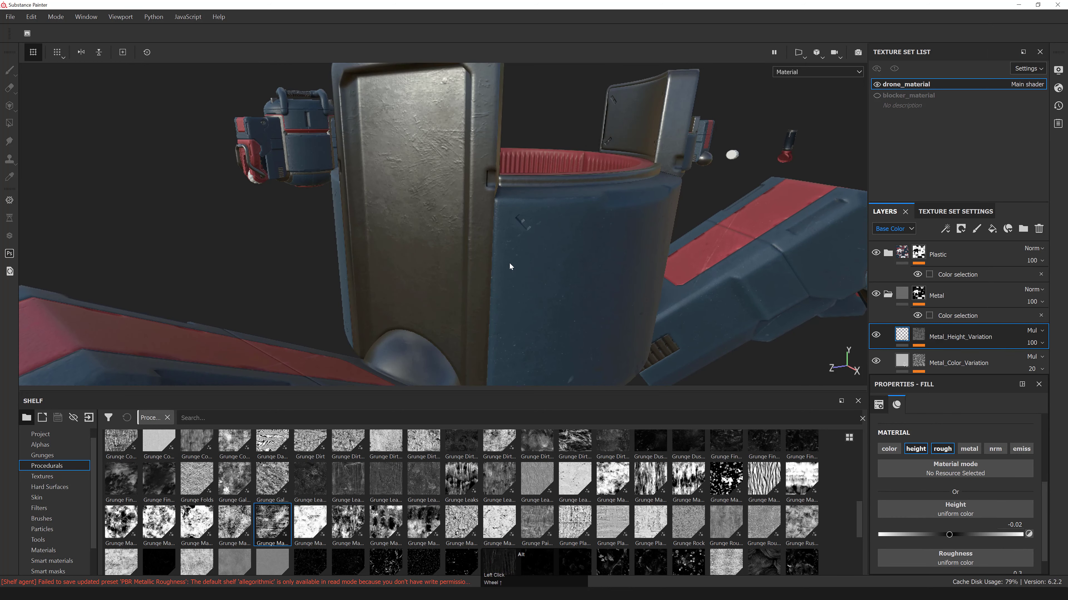
left_click_drag(507, 262, 576, 247, "alt")
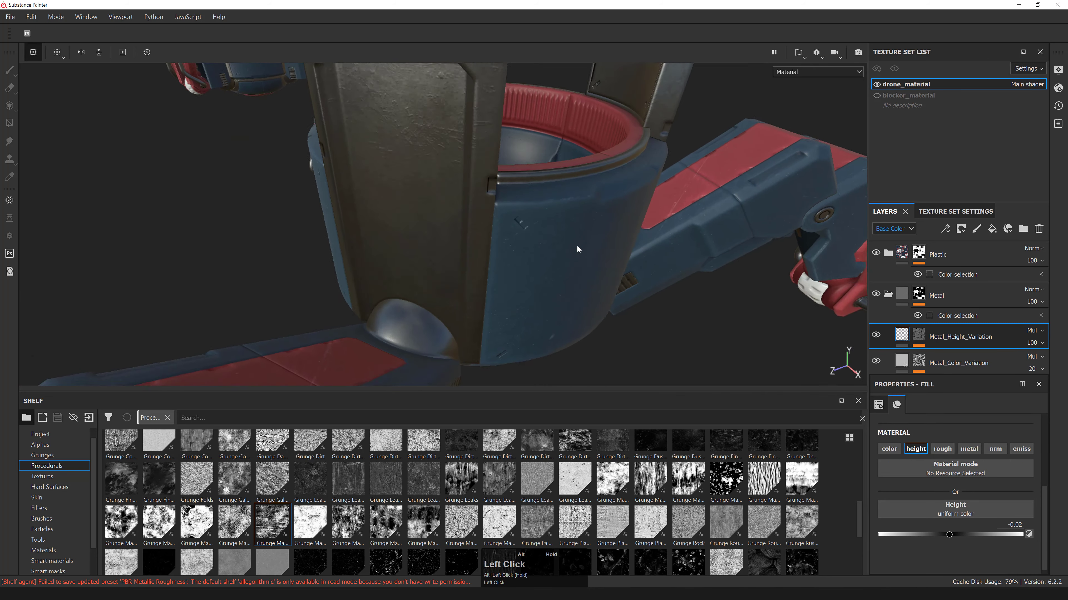
middle_click_drag(577, 247, 597, 240, "alt")
left_click_drag(597, 240, 514, 201, "alt")
right_click_drag(515, 201, 525, 204, "alt")
left_click_drag(525, 204, 510, 248, "alt")
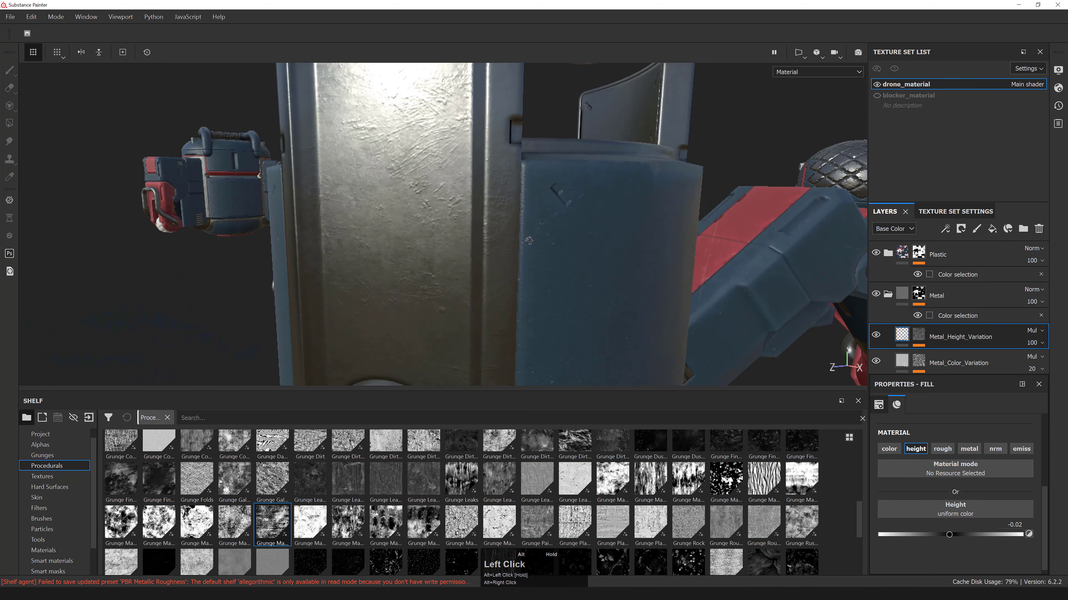
middle_click_drag(511, 248, 520, 273, "alt")
- Set the UV scale of the Grunge Map 012 fill in the Metal_Height_Variation mask to 1
left_click(923, 335)
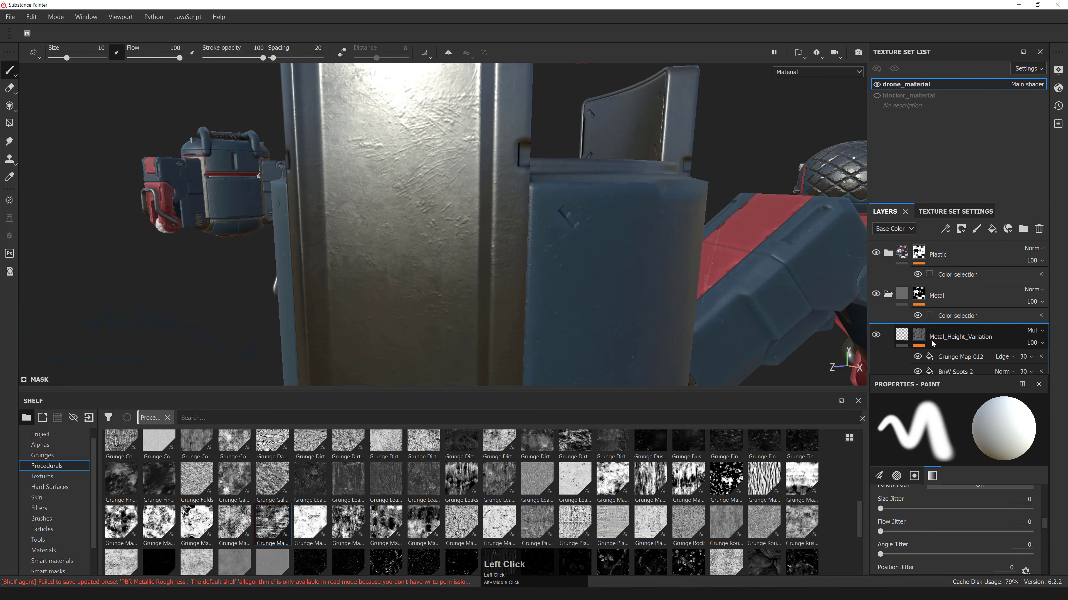
left_click(954, 355)
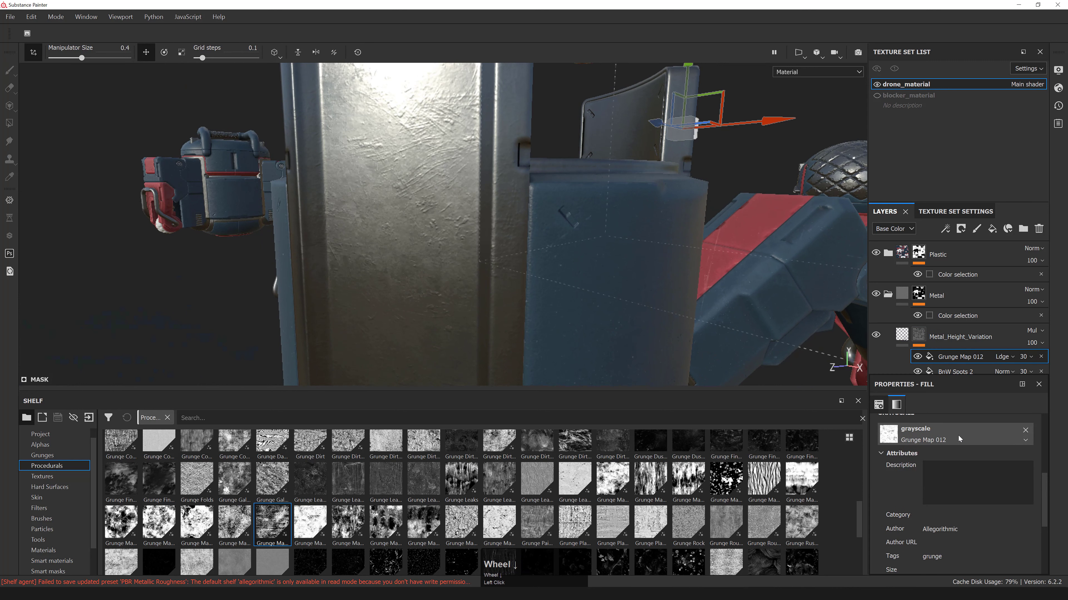
scroll(957, 483, "down", 6)
scroll(958, 501, "up", 5)
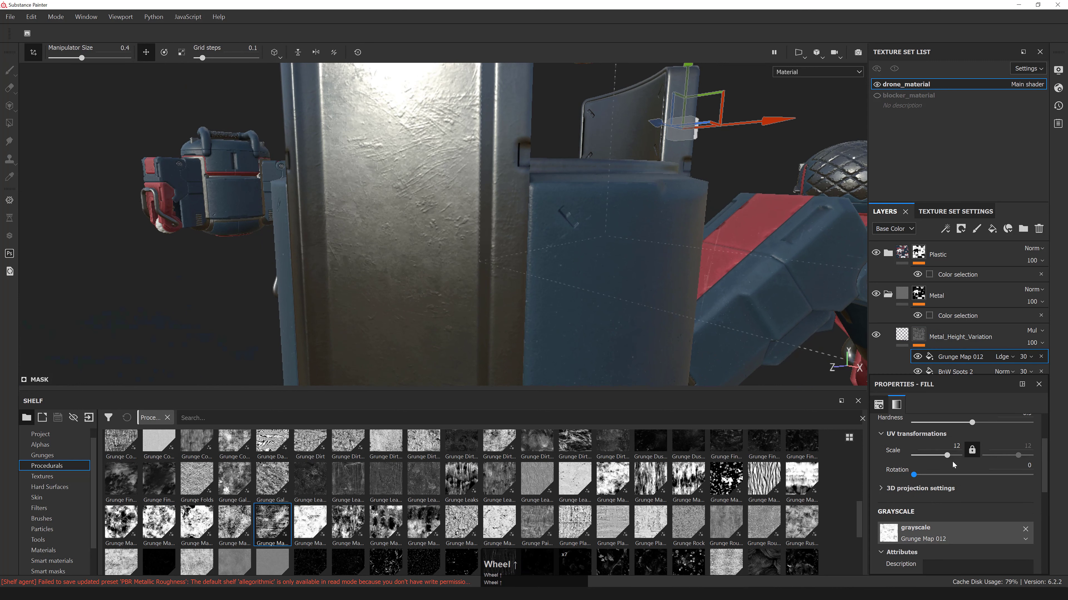
double_click(945, 447)
key("ctrl+a")
type("1")
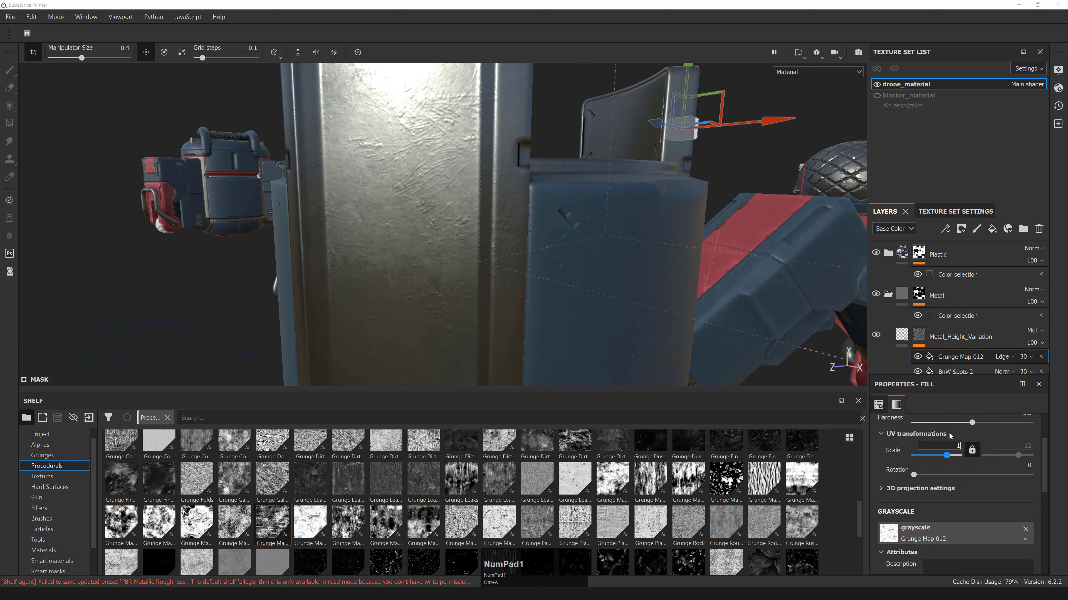
- Set the Metal_Height_Variation layer's blending mode to Normal and its height to -0.005
left_click(1035, 334)
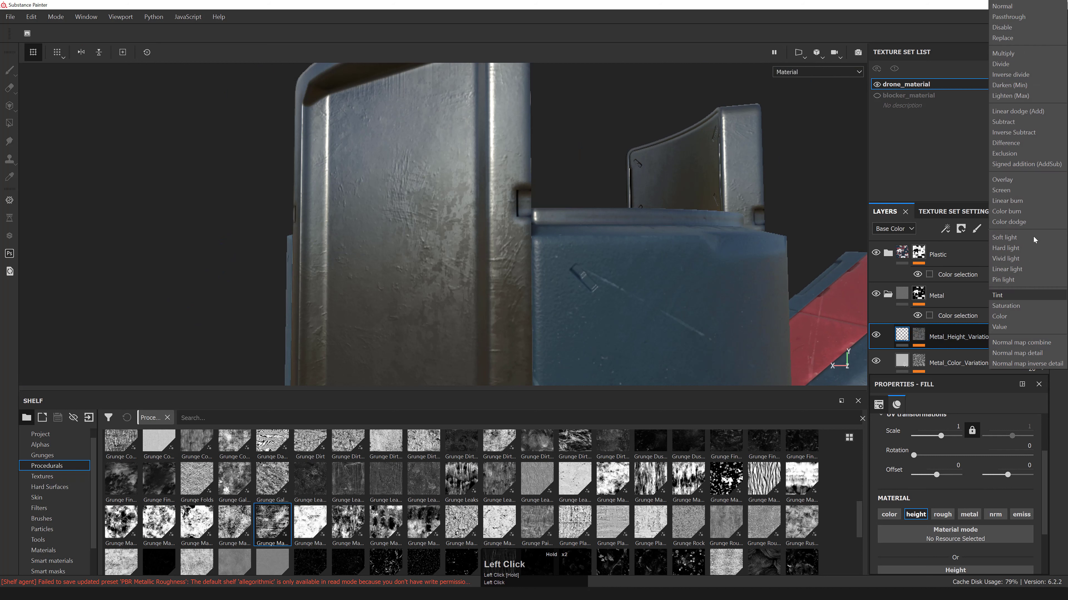
left_click(1006, 111)
scroll(993, 501, "down", 1)
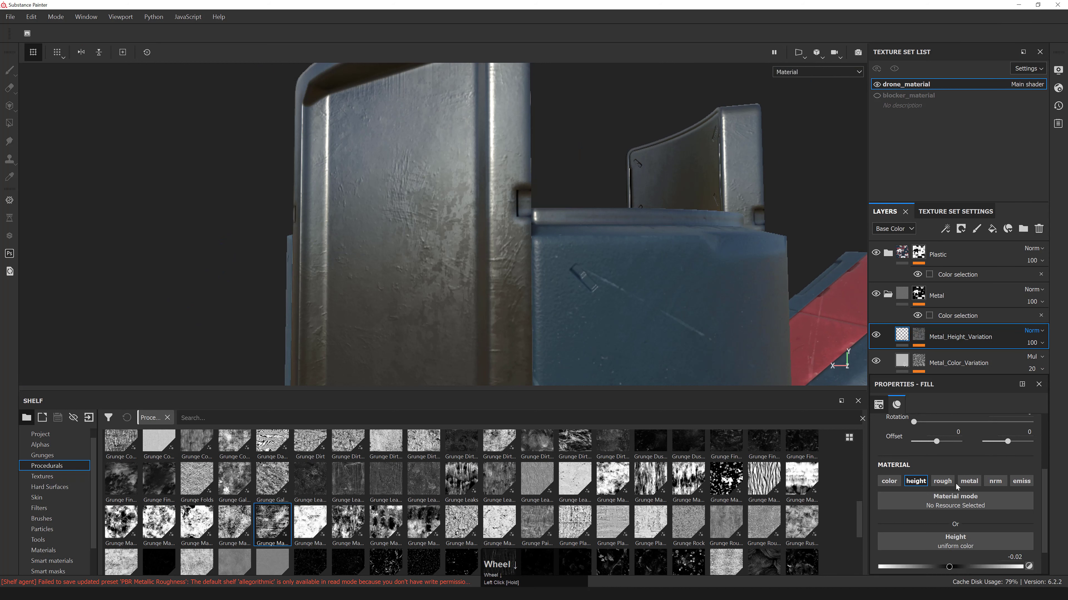
left_click(1014, 557)
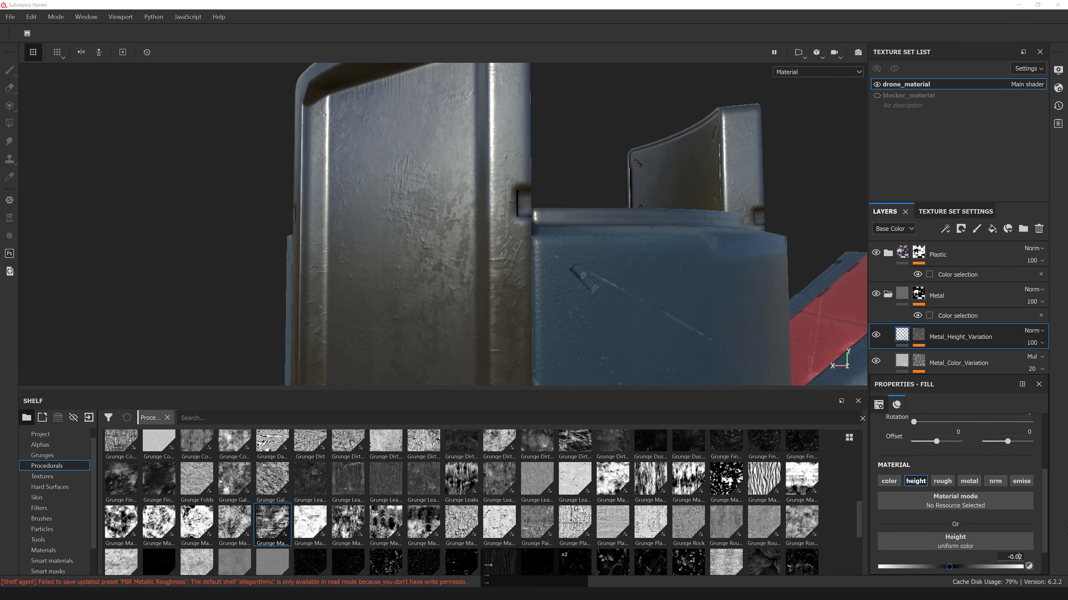
type("05")
key("Return")
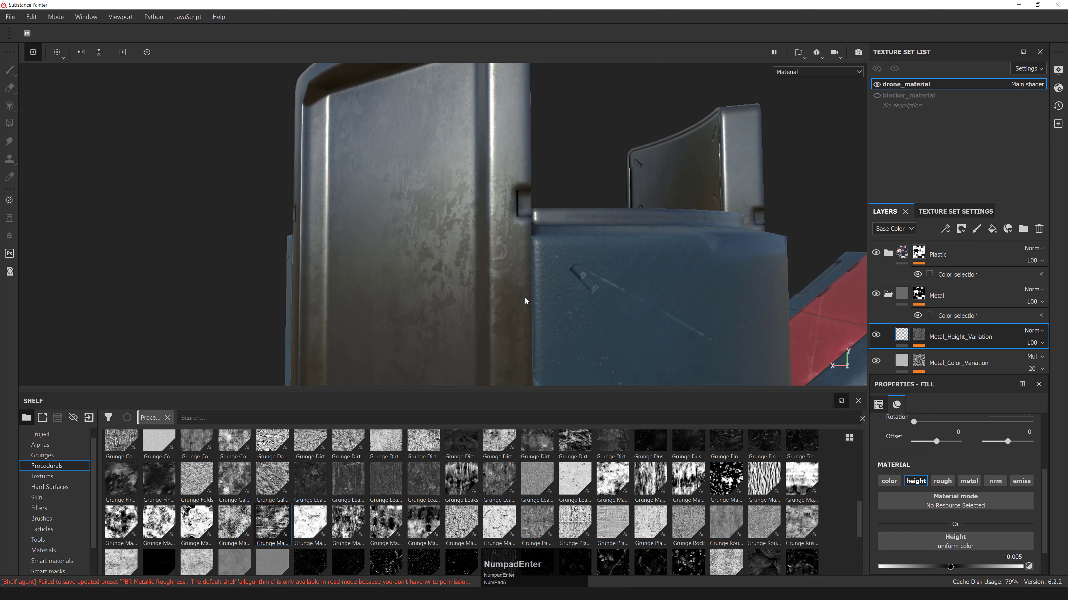
- Compare the metal panel with the Metal_Height_Variation layer hidden and shown, and examine its surface up close
right_click_drag(526, 302, 513, 302, "alt")
left_click(876, 336)
left_click(876, 335)
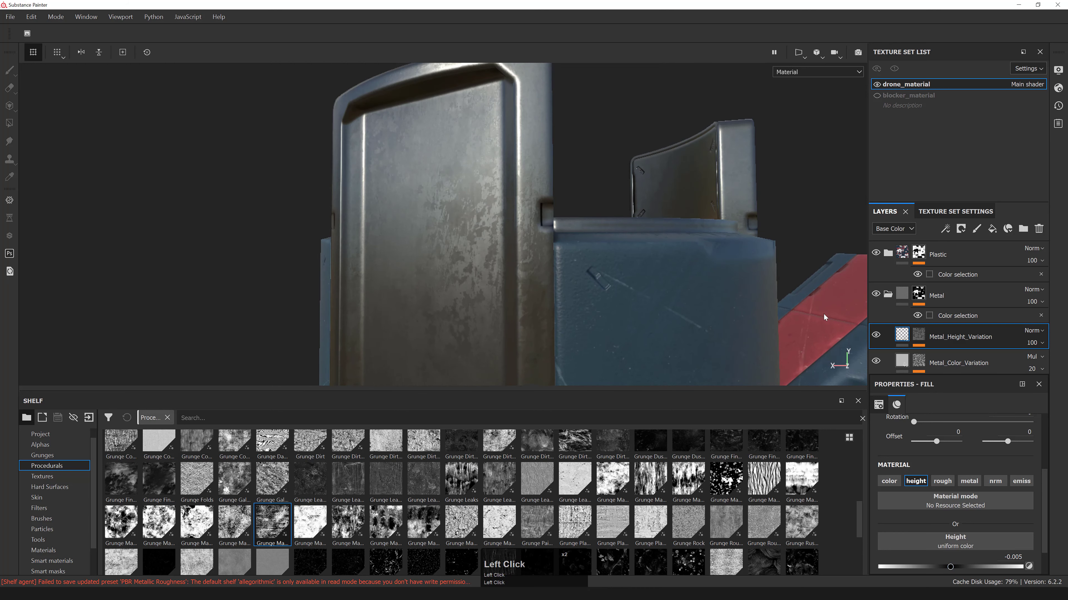
right_click_drag(559, 269, 609, 269, "alt")
left_click_drag(609, 269, 605, 210, "alt")
middle_click_drag(605, 210, 594, 177, "alt")
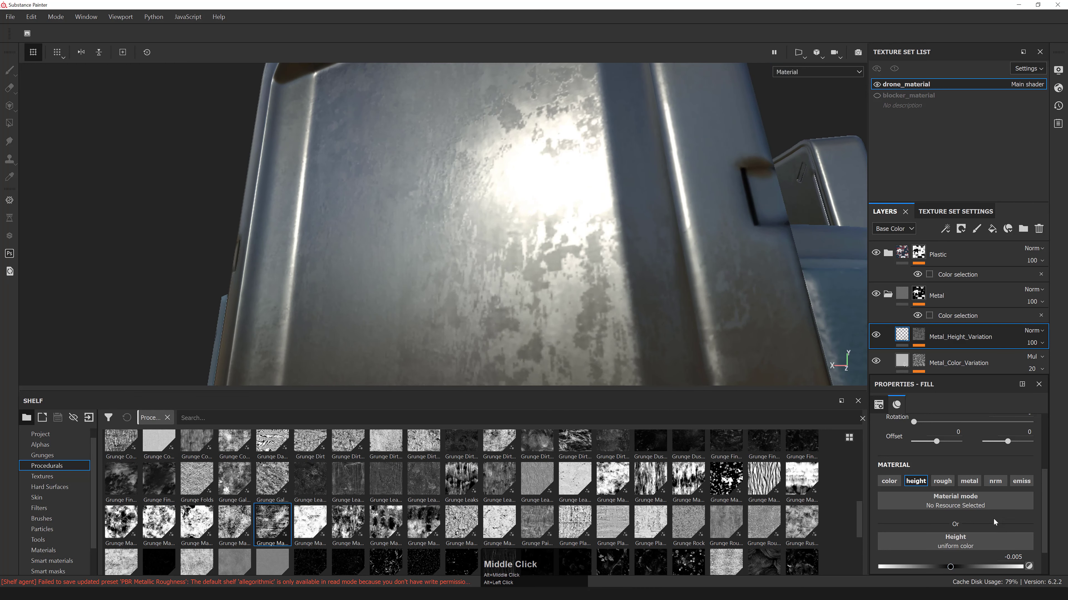
- Set the Metal_Height_Variation layer's height to -0.0075 and compare the metal with the layer hidden and shown
left_click(1019, 566)
key("ctrl+z")
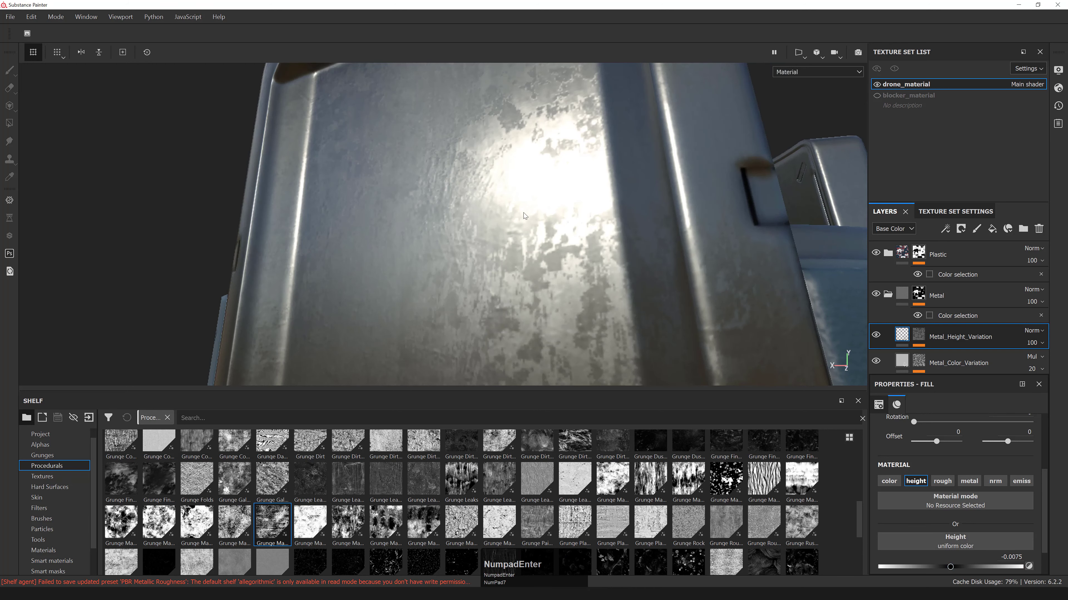
right_click_drag(526, 216, 281, 186, "alt")
middle_click_drag(281, 186, 336, 197, "alt")
left_click_drag(336, 198, 597, 179, "alt")
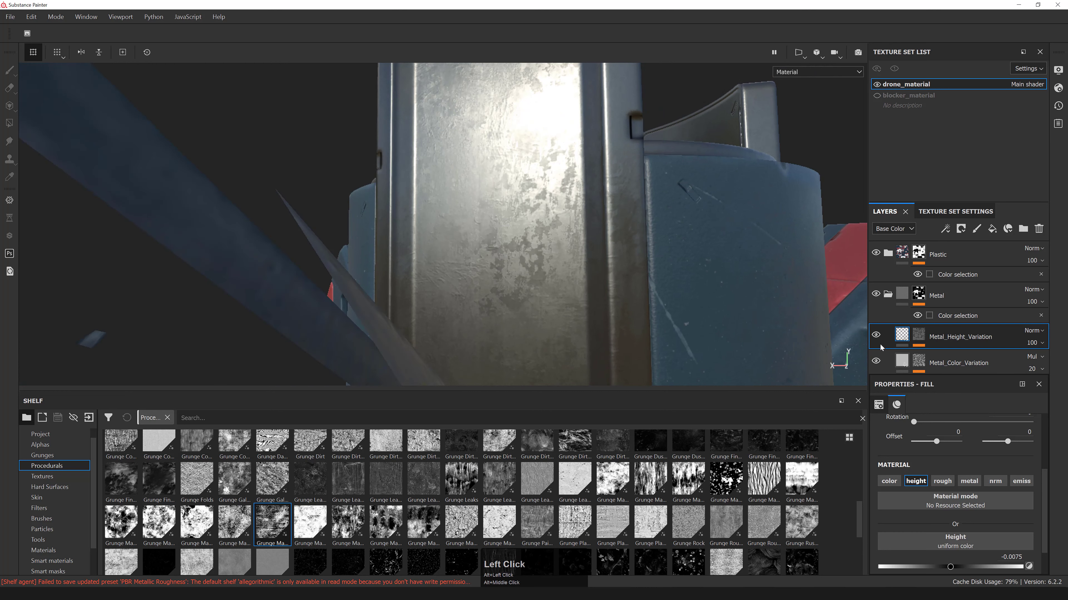
left_click(876, 335)
double_click(876, 336)
- Examine the height variation on the drone's metal panel and trim from several angles and distances
left_click_drag(424, 227, 378, 217, "alt")
right_click_drag(378, 216, 269, 198, "alt")
mouse_move(591, 233)
left_mouse_down("alt")
mouse_move(604, 234)
mouse_move(582, 234)
left_mouse_up("alt")
right_click_drag(582, 234, 561, 235, "alt+shift")
middle_click_drag(561, 236, 469, 231, "alt")
left_click_drag(470, 231, 424, 218, "alt")
middle_click_drag(424, 218, 429, 223, "alt")
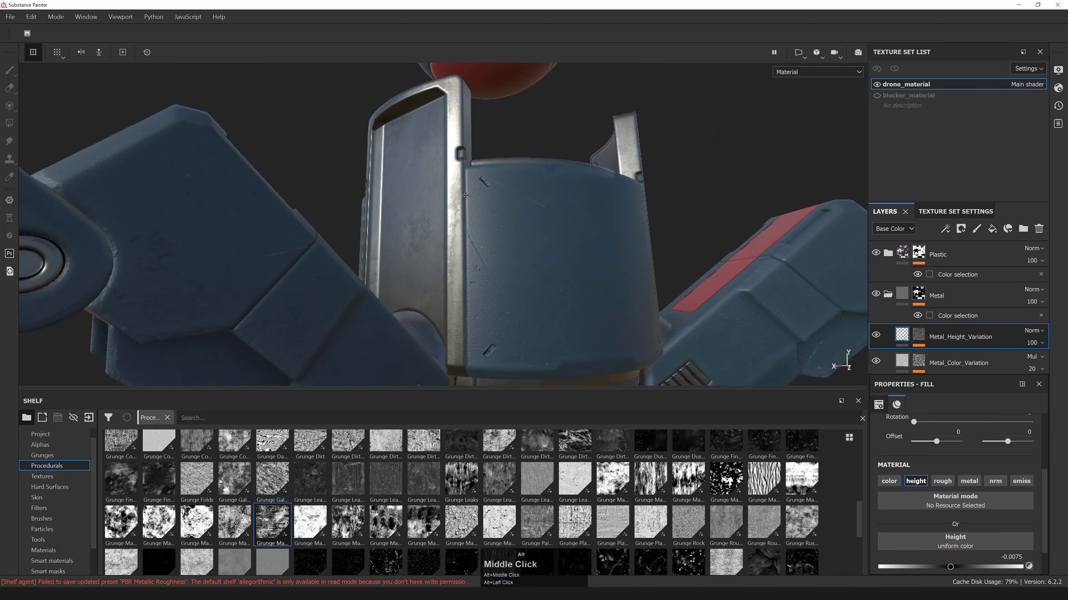
left_click_drag(429, 223, 454, 206, "alt")
middle_click_drag(454, 206, 458, 211, "alt")
right_click_drag(458, 210, 466, 222, "alt")
middle_click_drag(466, 223, 462, 265, "alt")
right_click_drag(461, 265, 579, 296, "alt")
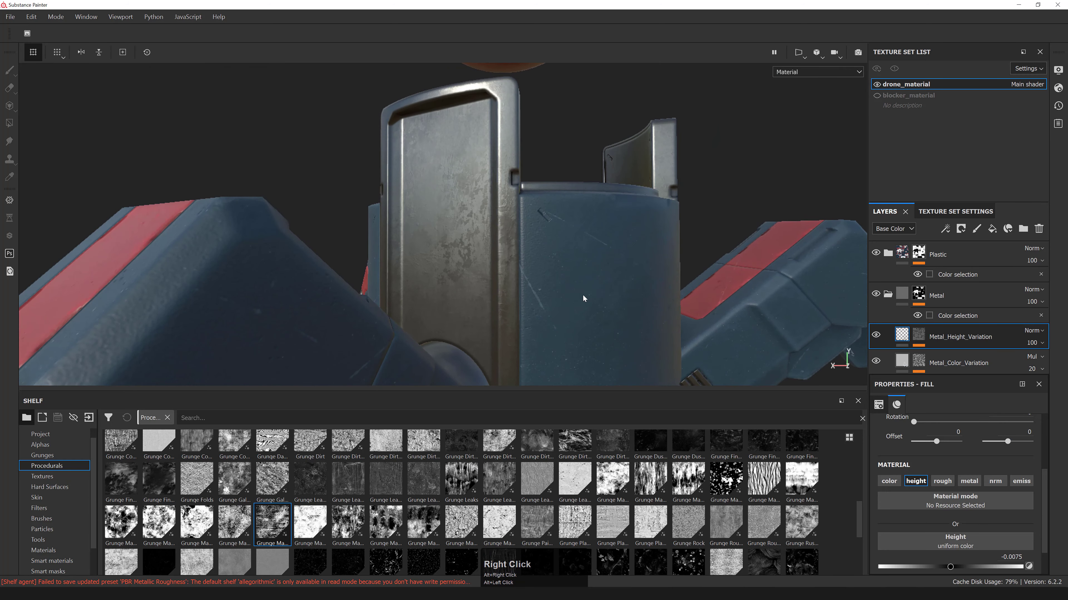
- Try a height of -0.01 on the Metal_Height_Variation layer and check the metal panel
left_click(1025, 557)
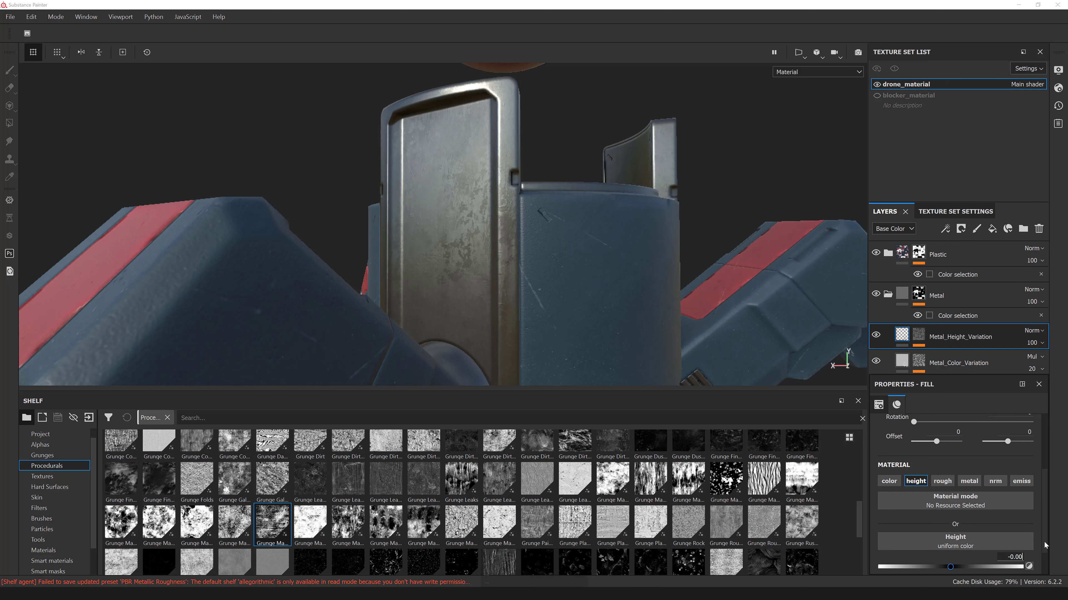
type("1")
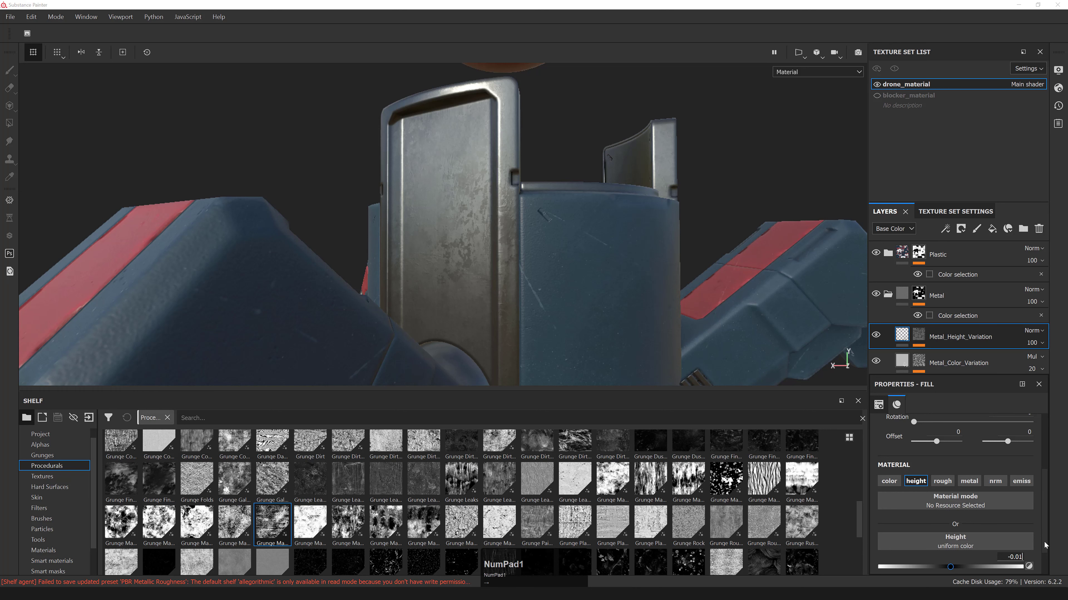
key("Return")
right_click_drag(603, 312, 643, 321, "alt")
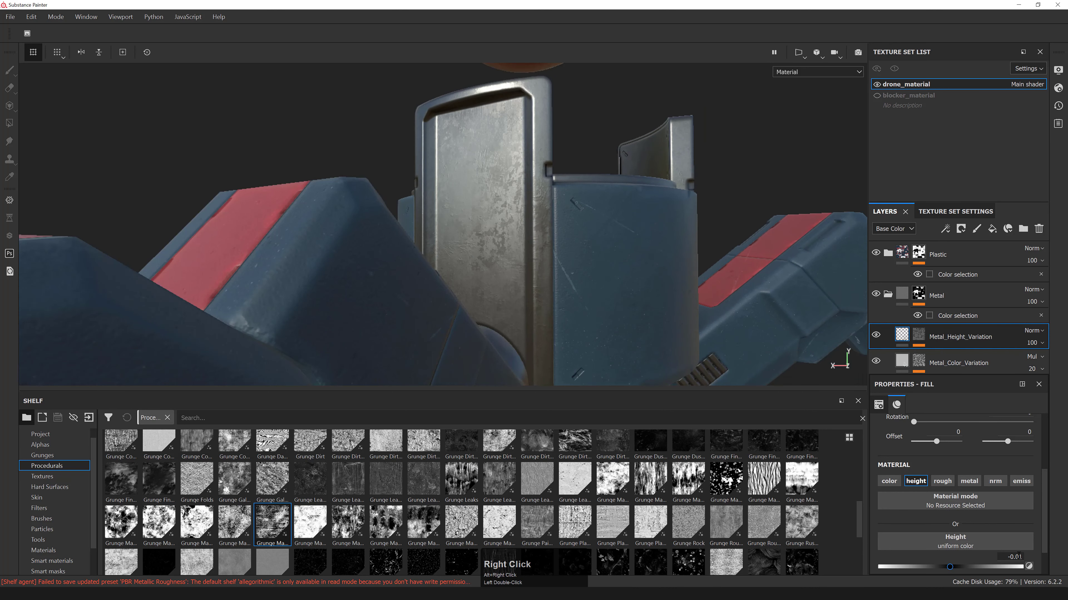
- Return the Metal_Height_Variation layer's height to -0.0075 and check the metal panel up close
left_click(1019, 556)
key("BackSpace")
type("07")
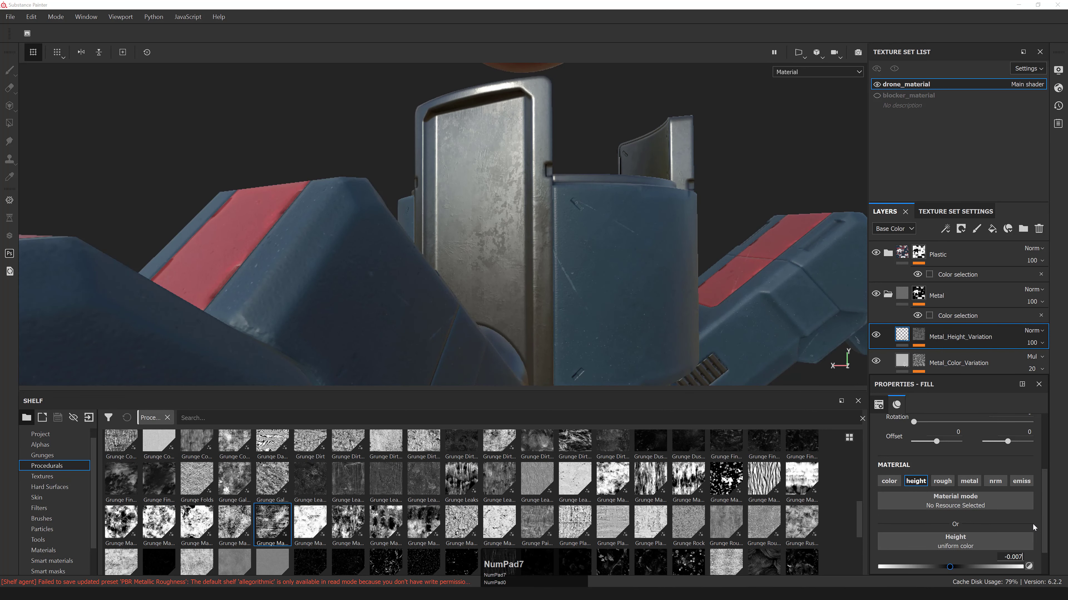
type("5")
key("KP_Enter")
right_click_drag(549, 258, 550, 269, "alt")
- Try the BnW Spots 2 effect in the Metal_Height_Variation mask at 100 opacity, and undo the change
left_click(918, 336)
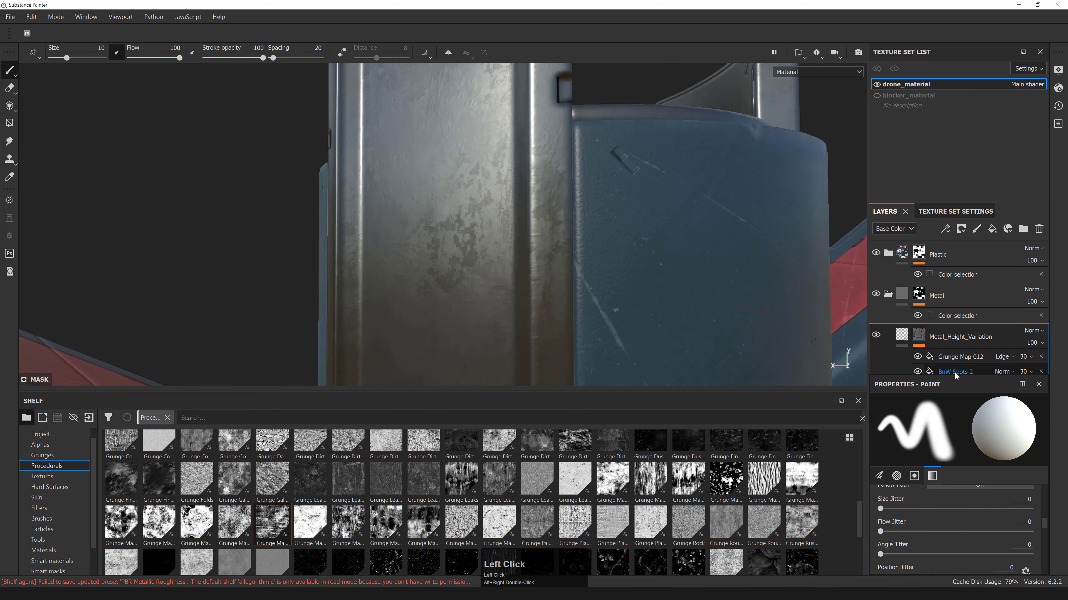
left_click(955, 372)
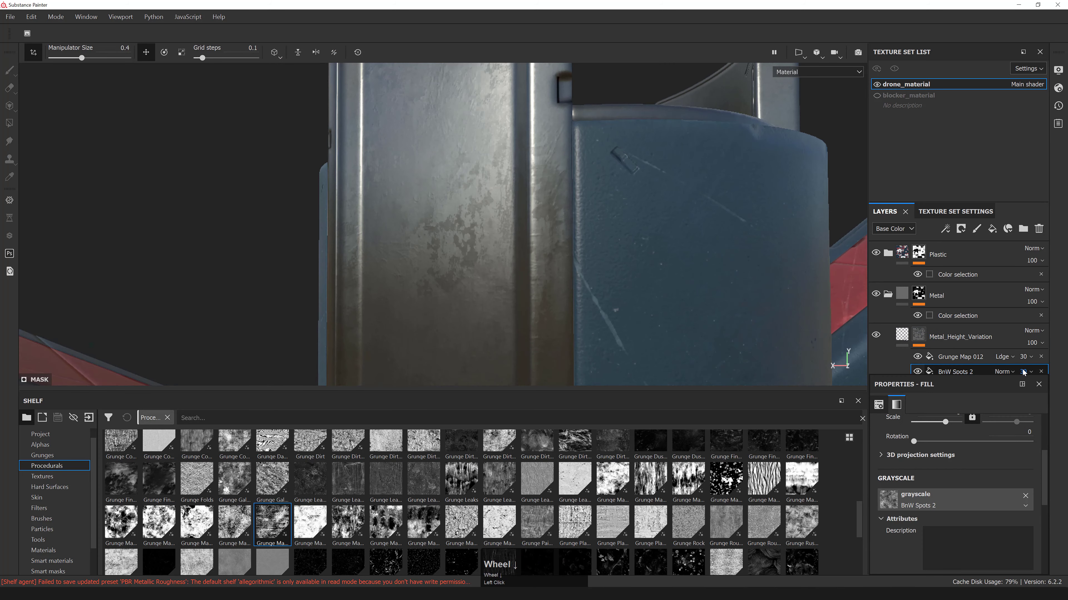
mouse_move(1026, 371)
left_mouse_down()
mouse_move(1047, 393)
mouse_move(1065, 393)
left_mouse_up()
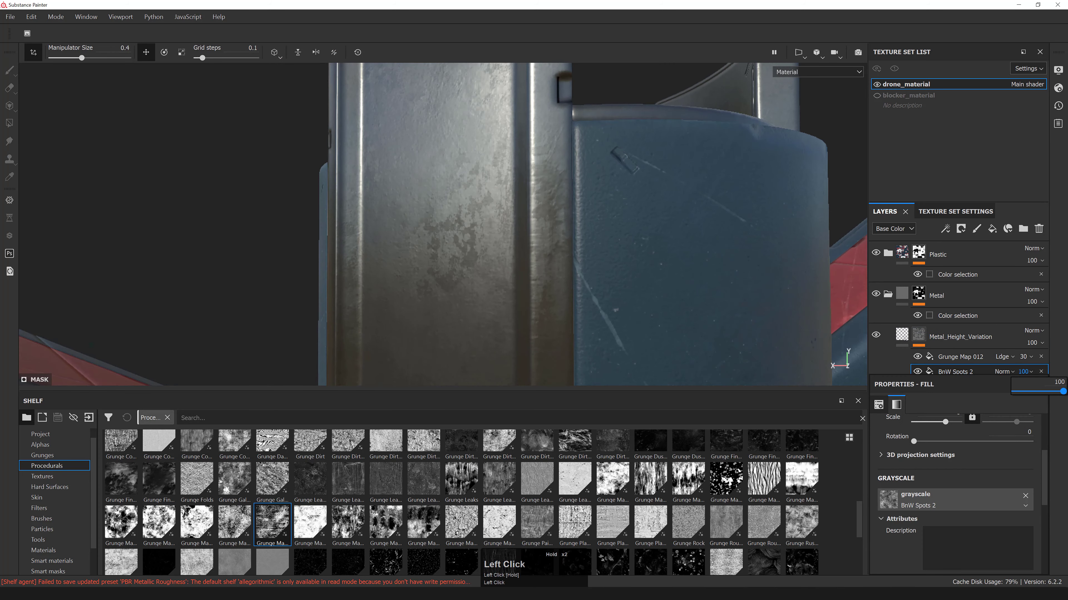
left_click_drag(609, 253, 693, 273, "alt")
key("ctrl+z")
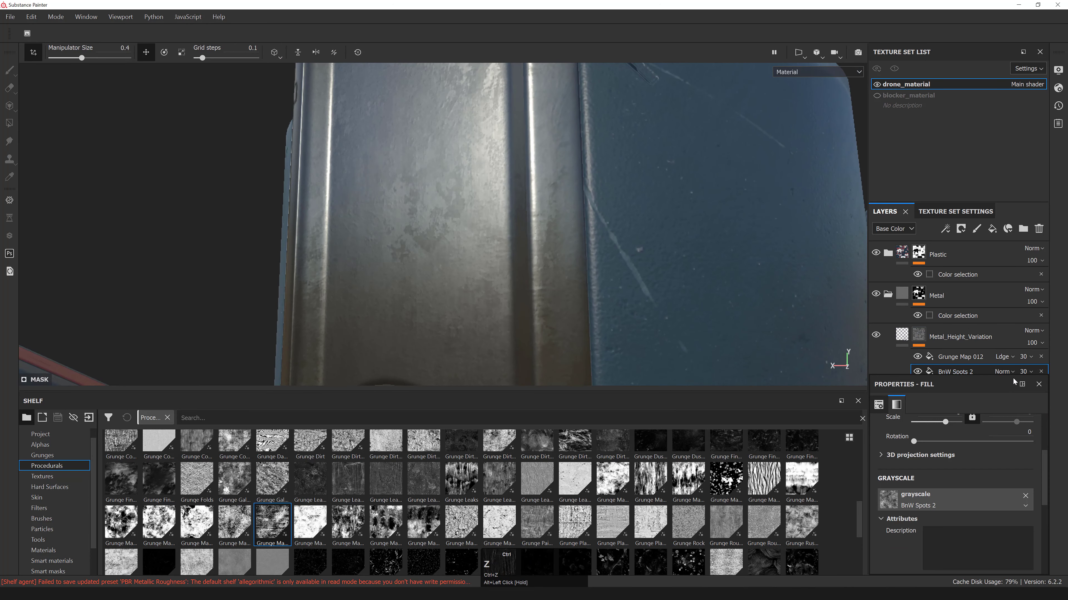
- Set the opacity of the BnW Spots 2 effect in the Metal_Height_Variation mask to 50
left_click(1027, 372)
type("50")
key("Return")
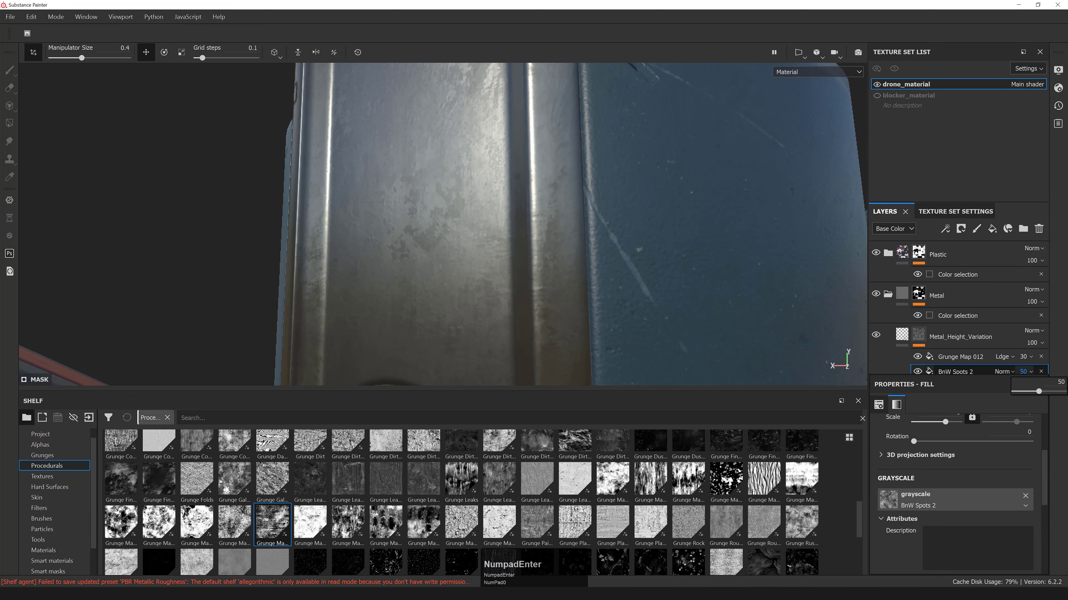
- Examine the metal panel, edge trim and lower body of the drone under changing light and from several angles
right_click_drag(462, 168, 471, 168, "shift")
left_click_drag(470, 160, 496, 173, "alt")
right_click_drag(496, 173, 527, 173, "shift")
left_click_drag(527, 174, 548, 222, "alt")
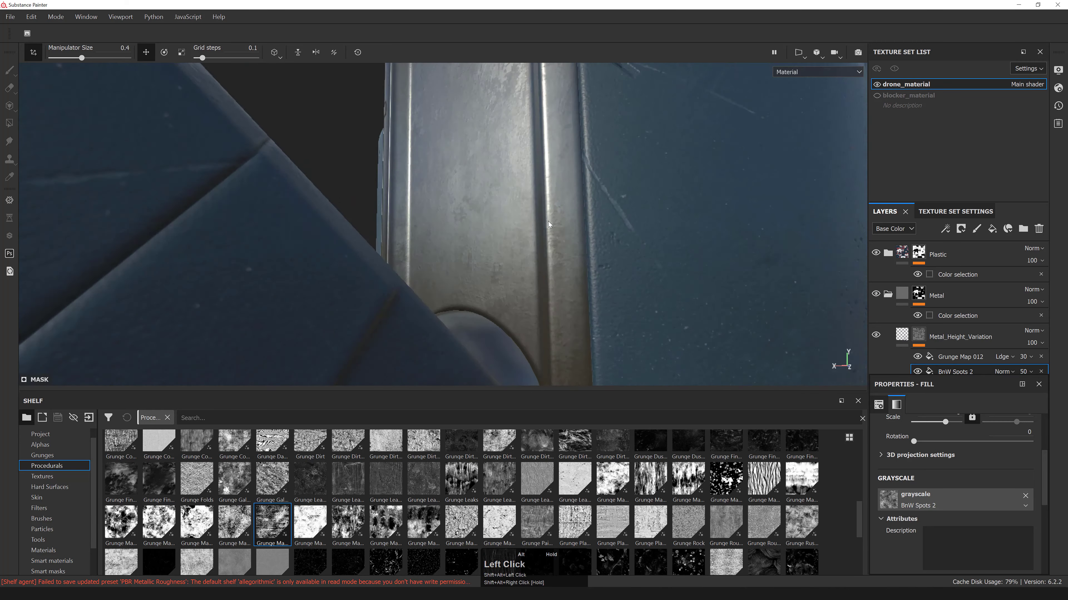
scroll(548, 221, "down", 3)
middle_click_drag(548, 222, 565, 234, "alt")
left_click_drag(566, 233, 506, 174, "alt")
right_click_drag(506, 175, 528, 177, "shift")
left_click_drag(528, 177, 533, 198, "alt")
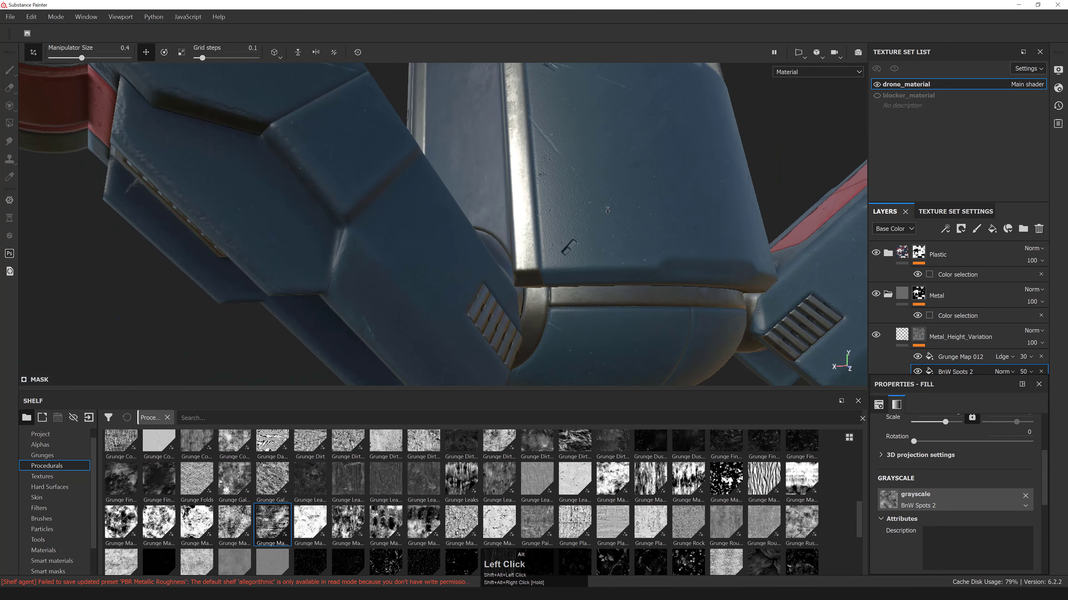
right_click_drag(534, 197, 589, 227, "alt")
left_click_drag(589, 227, 589, 248, "alt")
right_click_drag(588, 248, 511, 244, "alt")
middle_click_drag(512, 248, 572, 286, "alt")
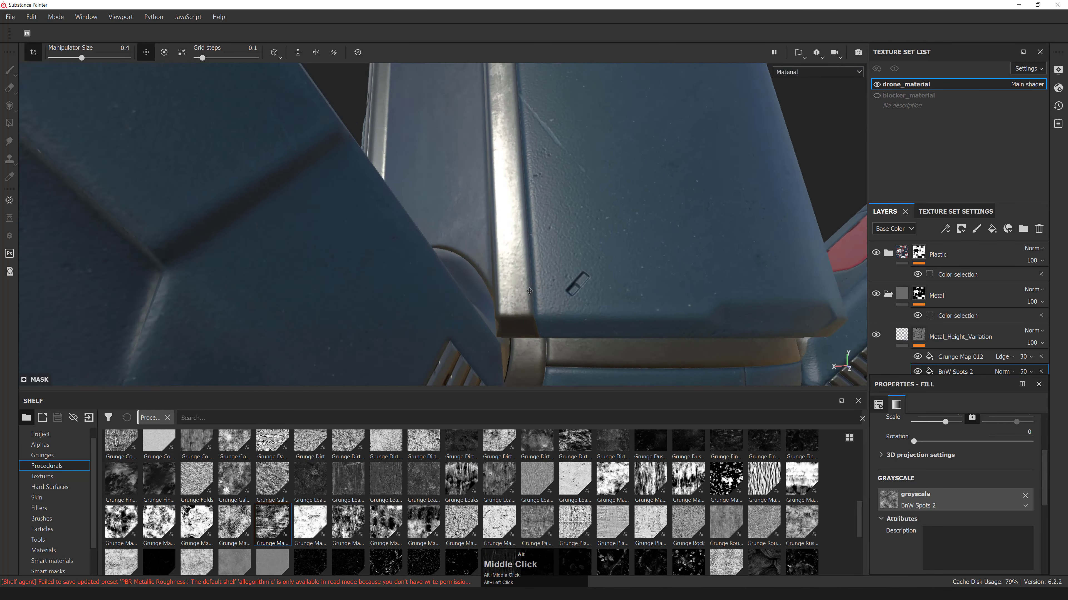
right_click_drag(572, 287, 545, 190, "alt")
left_click_drag(545, 189, 528, 217, "alt")
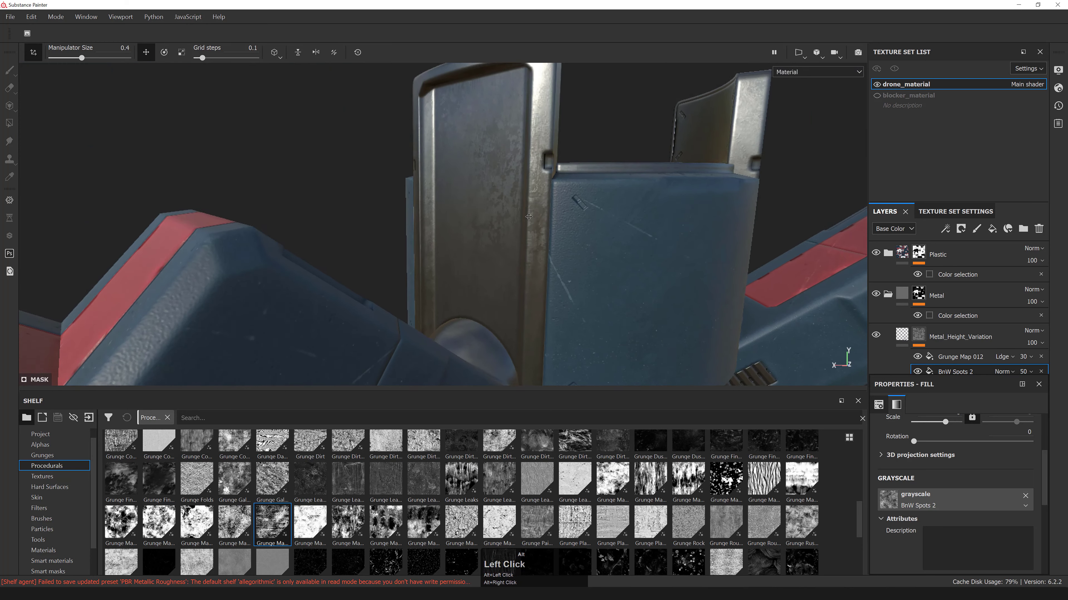
right_click_drag(528, 217, 517, 206, "alt")
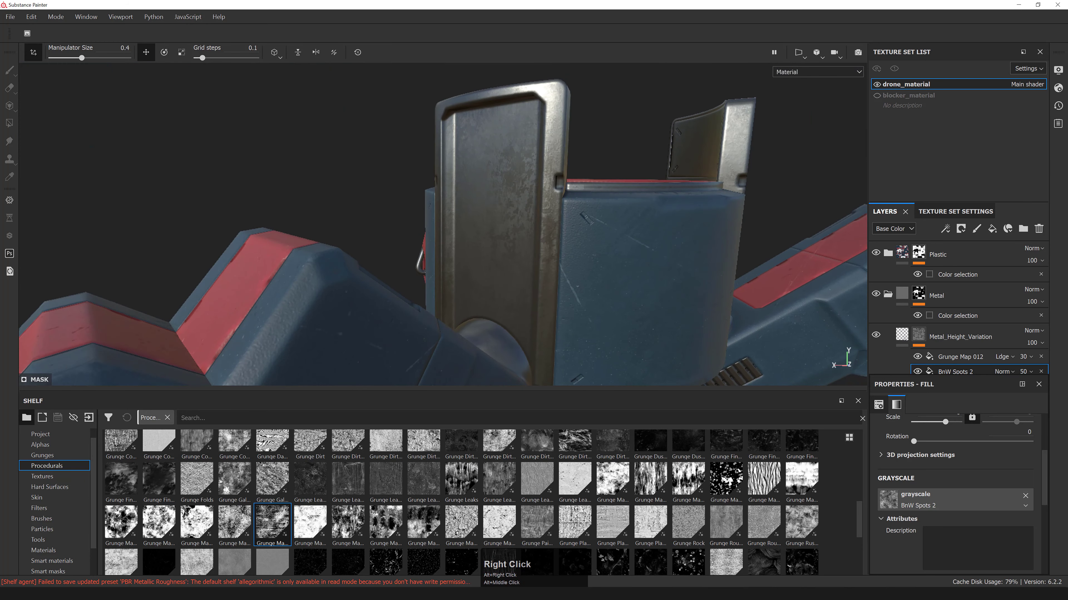
left_click_drag(655, 244, 421, 286, "alt")
scroll(935, 358, "up", 1)
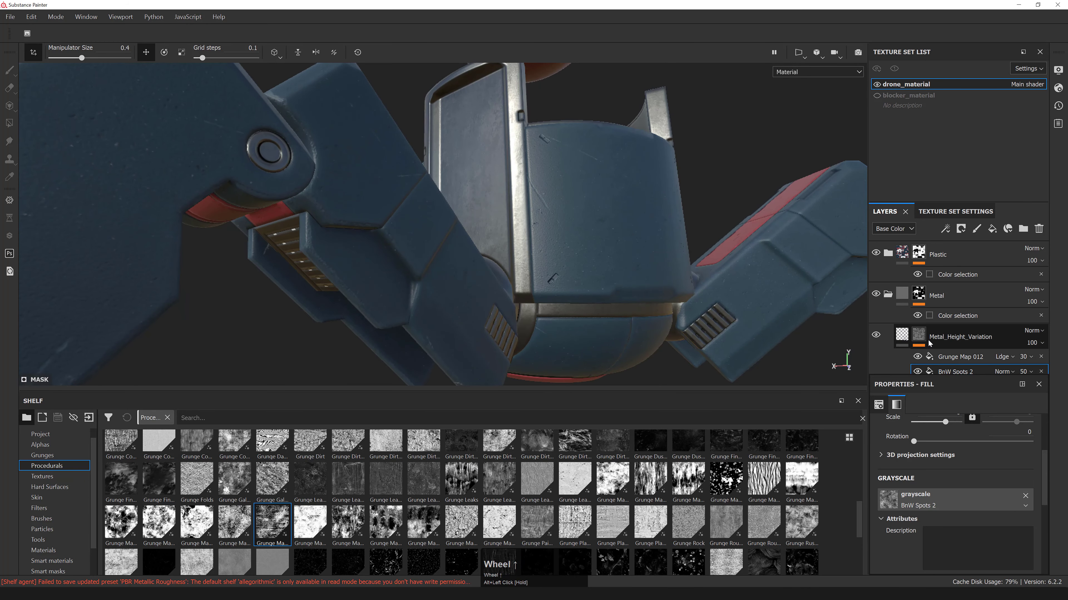
- Create a new fill layer above Metal_Height_Variation in the Metal folder and rename it Metal_Dirt_01
left_click(955, 337)
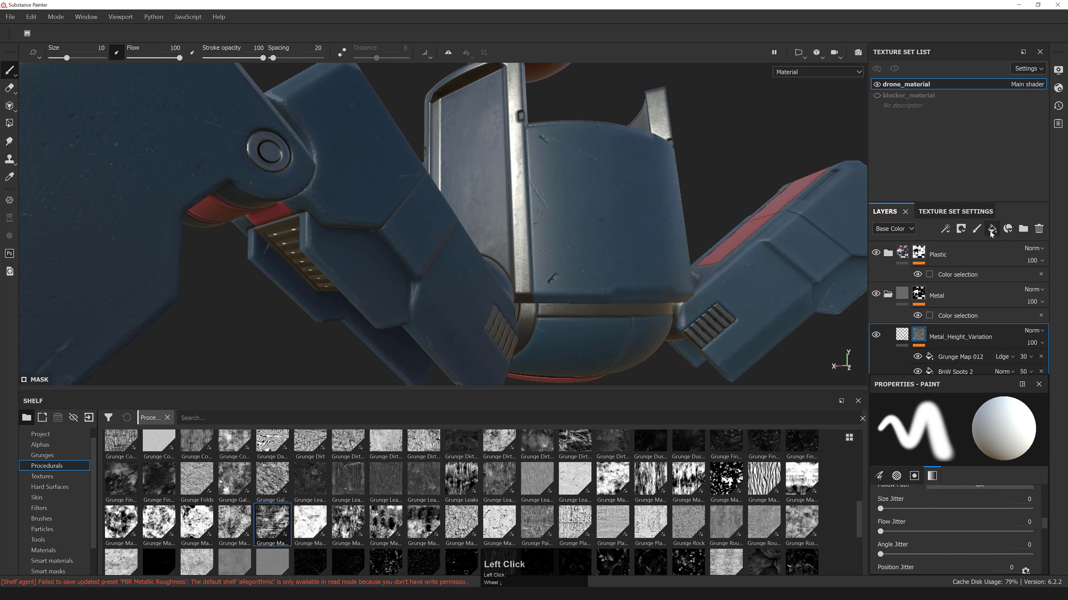
double_click(928, 328)
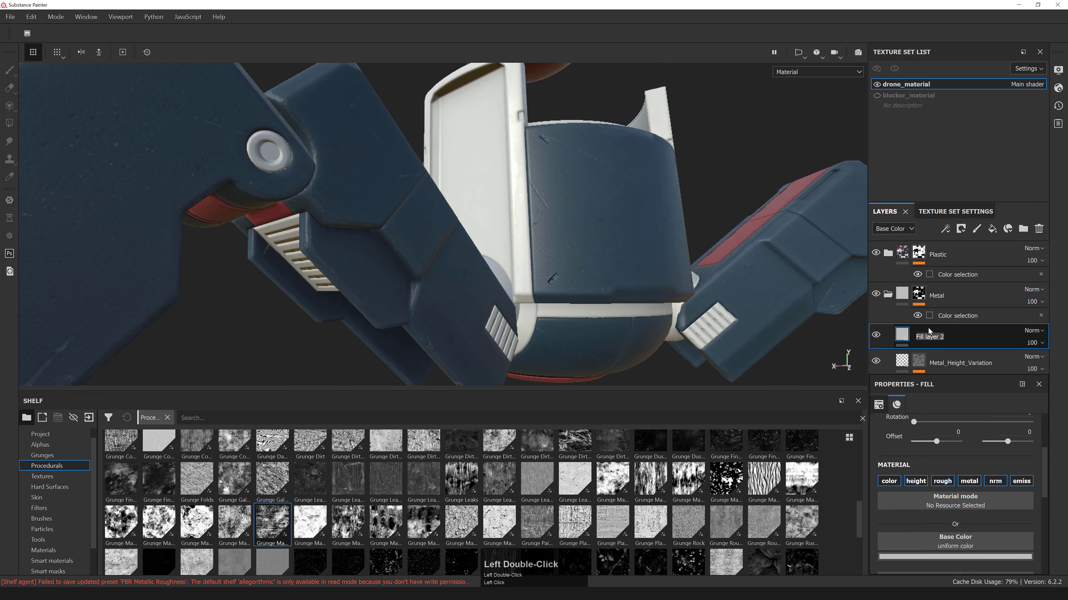
type("Meta")
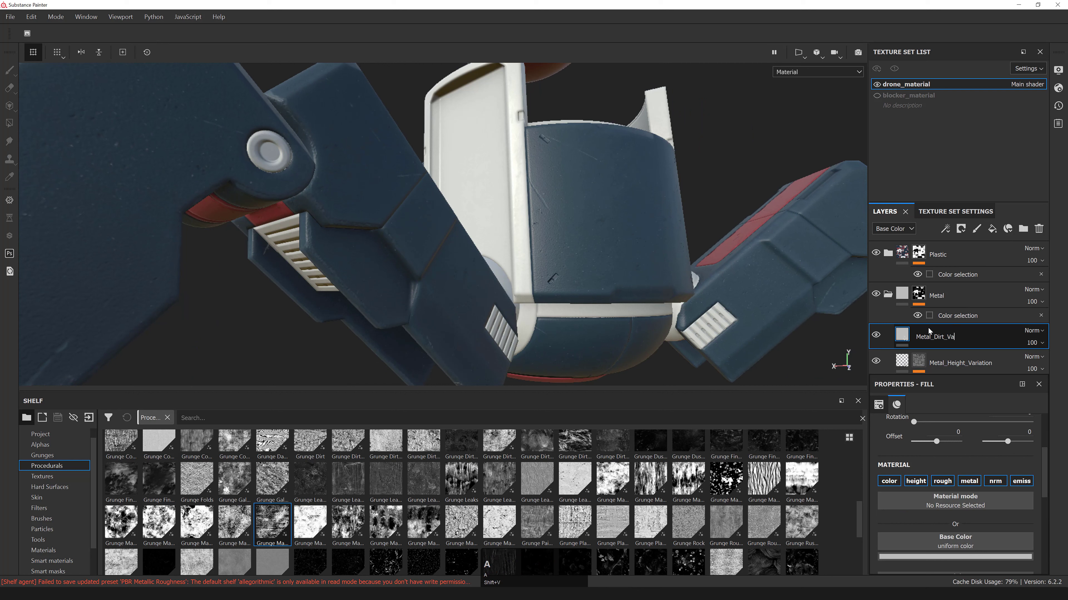
type("l_Dirt_V")
key("BackSpace")
key("BackSpace")
key("Return")
double_click(925, 338)
key("Right")
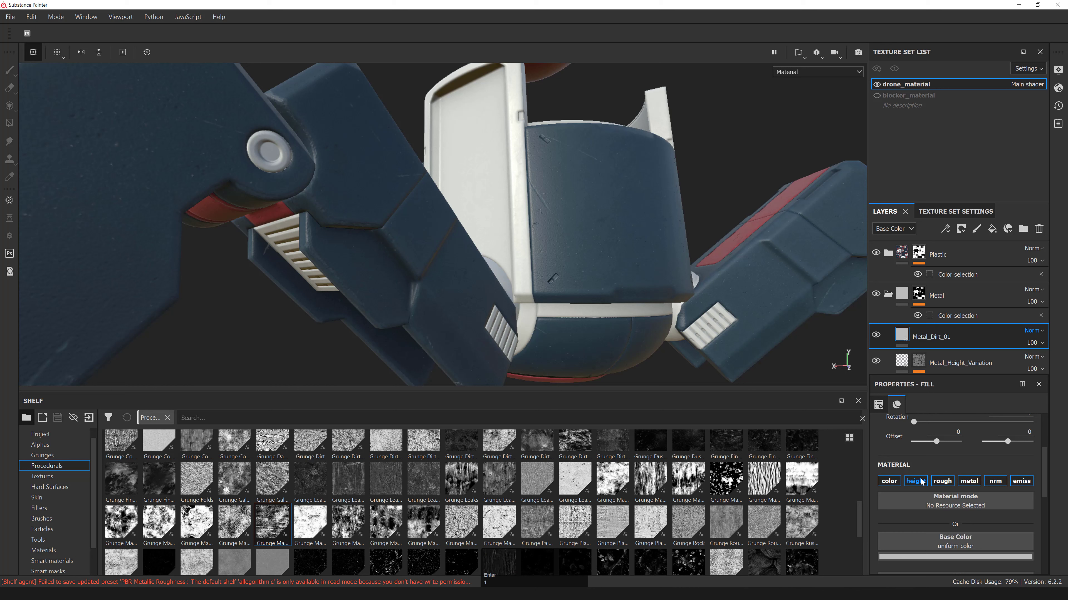
- Limit the Metal_Dirt_01 layer to the color and roughness channels and set its base color to black
double_click(964, 483)
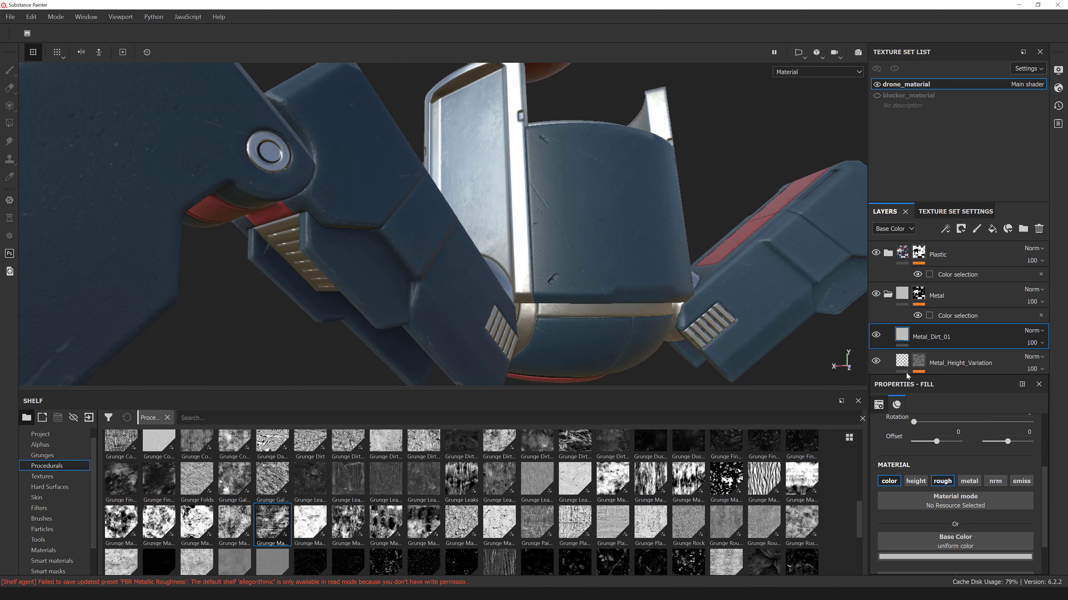
left_click(907, 337)
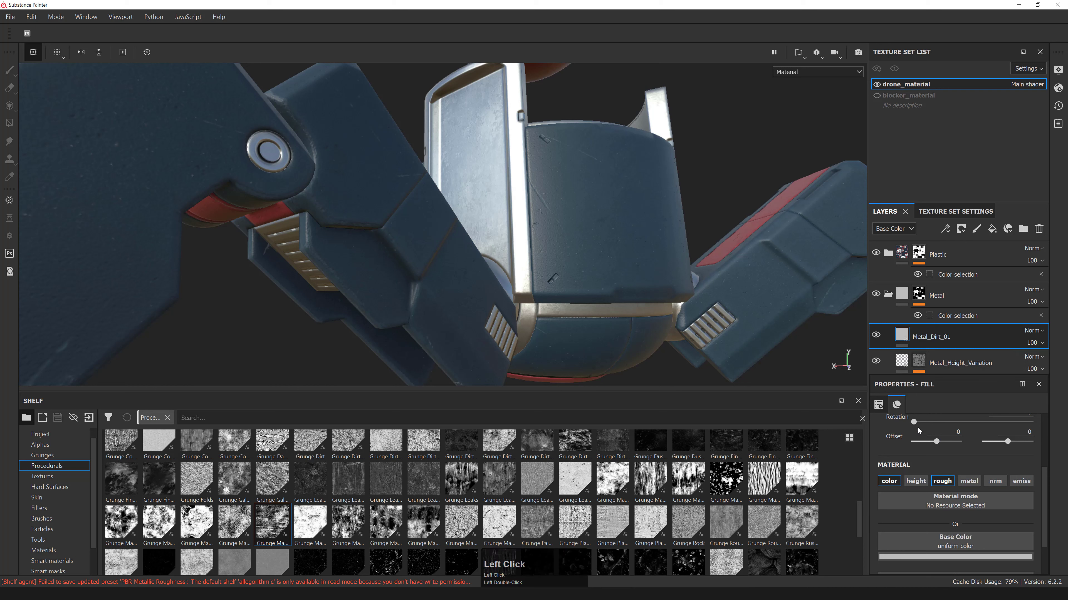
left_click(949, 556)
left_click_drag(947, 487, 868, 545)
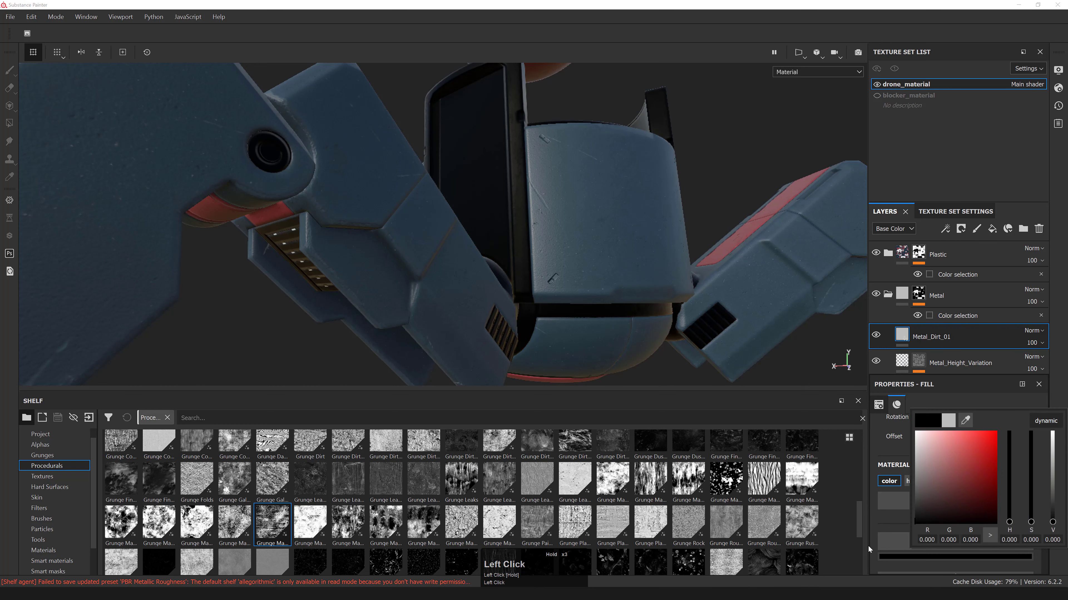
left_click(882, 447)
scroll(979, 516, "down", 3)
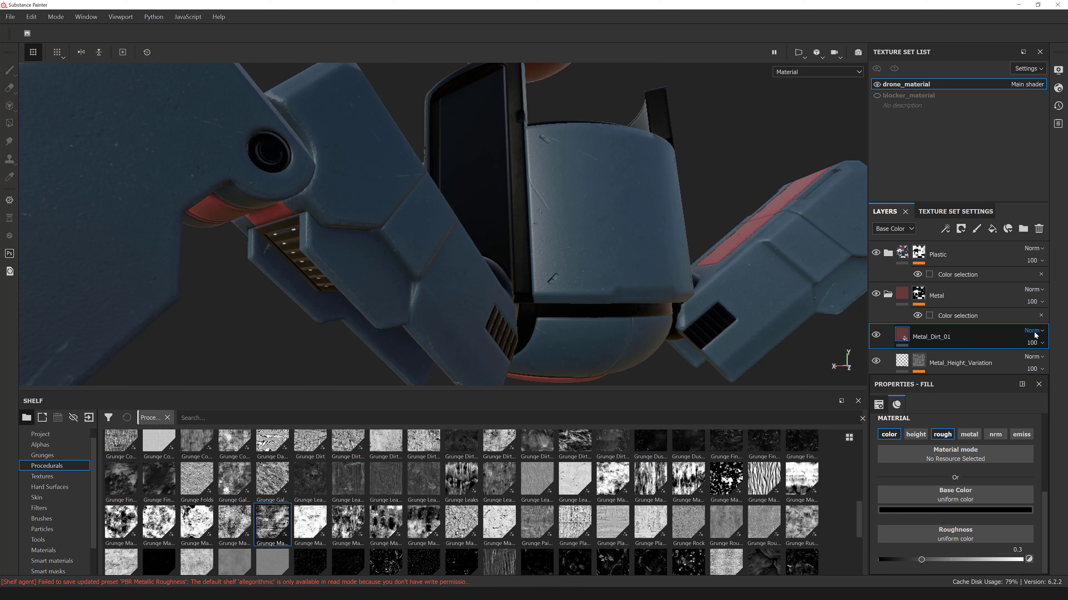
- Set the Metal_Dirt_01 layer's base color blending to Multiply with an opacity of 50
left_click(905, 336)
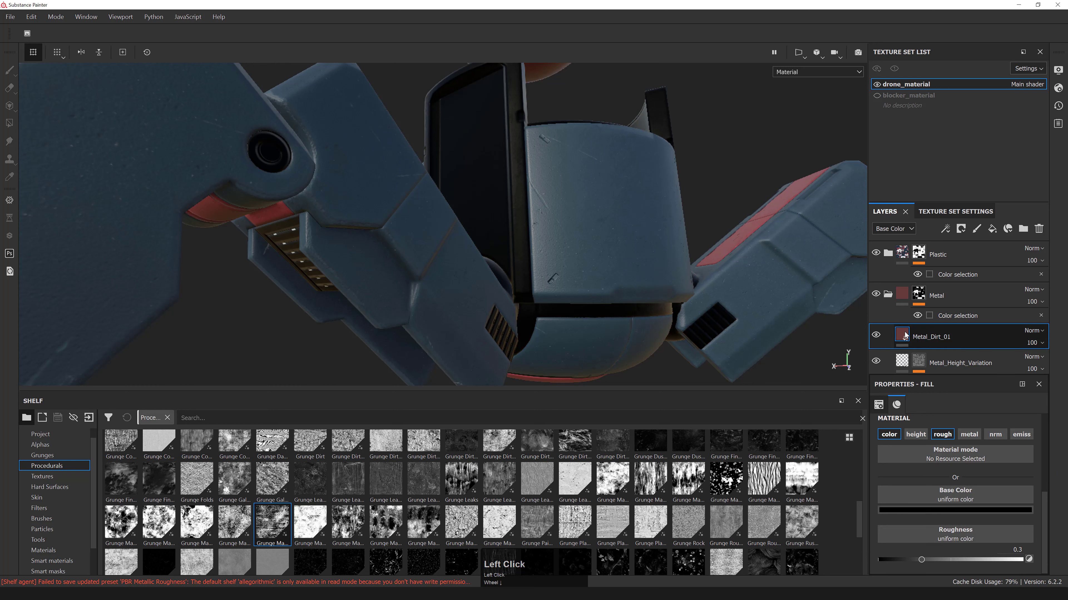
left_click(1030, 331)
left_click(1026, 54)
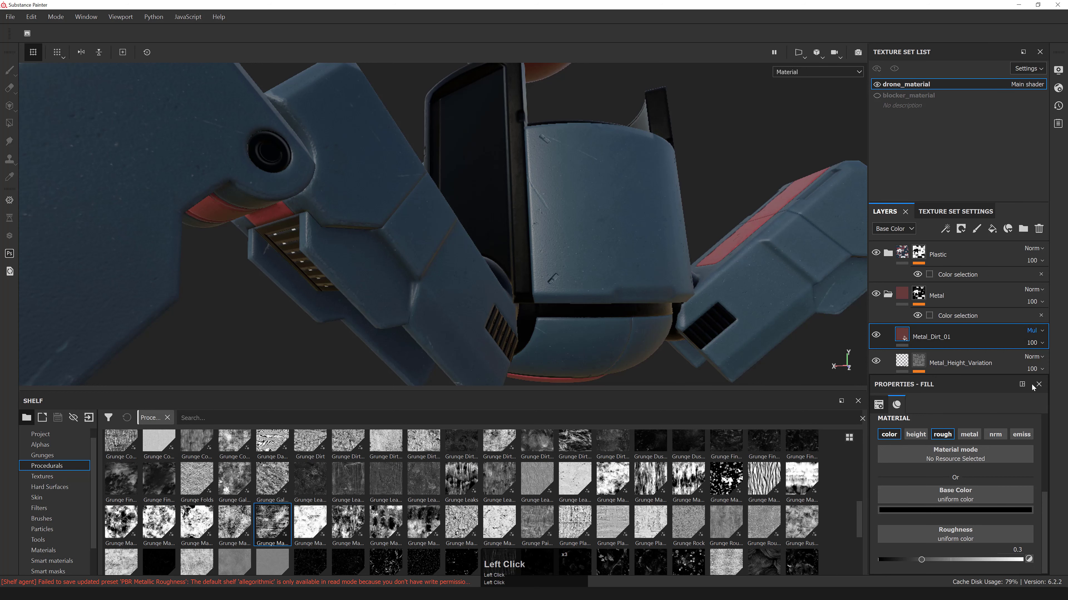
left_click(1034, 343)
left_click(1054, 354)
type("50")
key("KP_Enter")
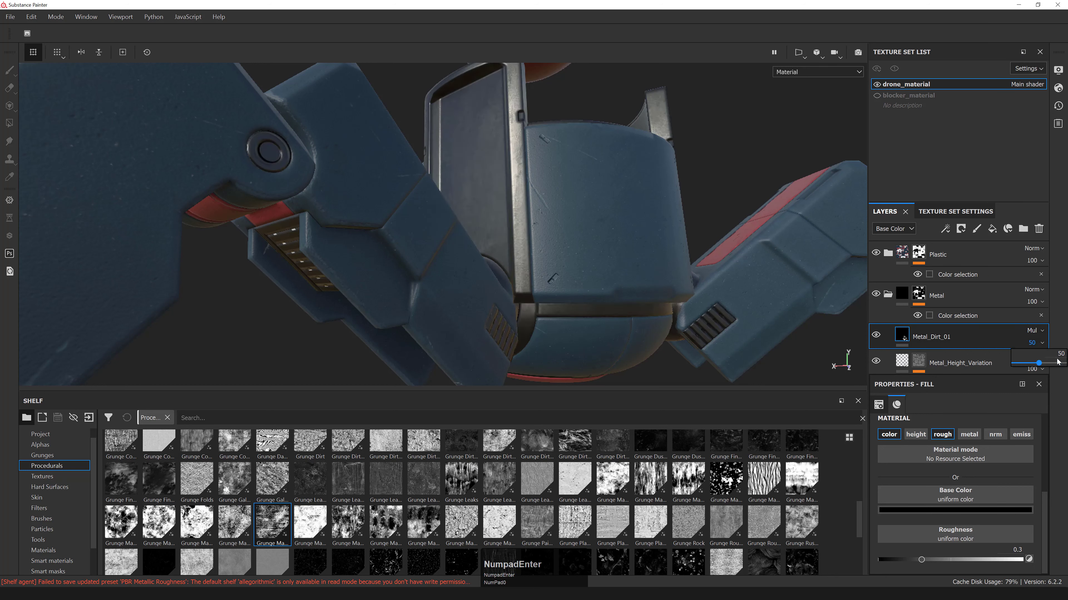
- Add a black mask to the Metal_Dirt_01 layer and apply a Dirt generator to it
right_click(902, 336)
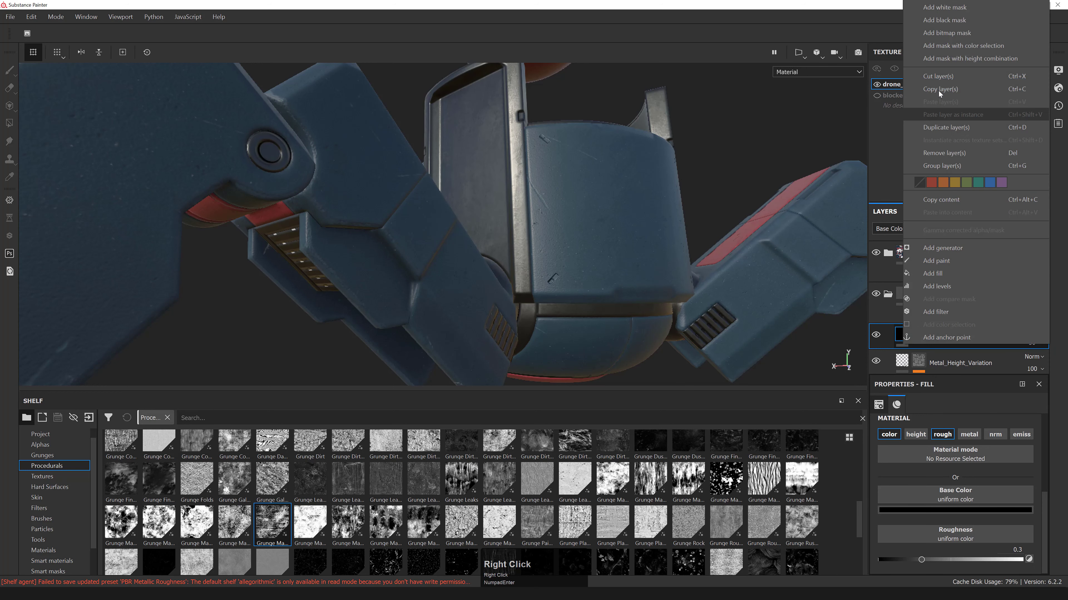
left_click(956, 22)
left_click_drag(603, 174, 603, 191, "alt")
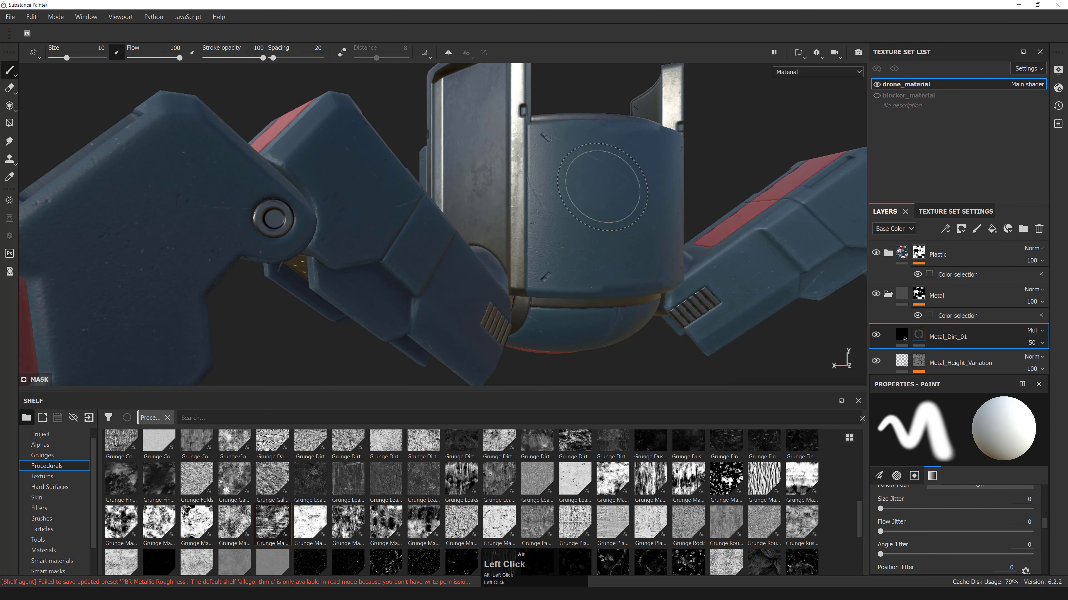
middle_click_drag(602, 191, 589, 227, "alt")
right_click(921, 335)
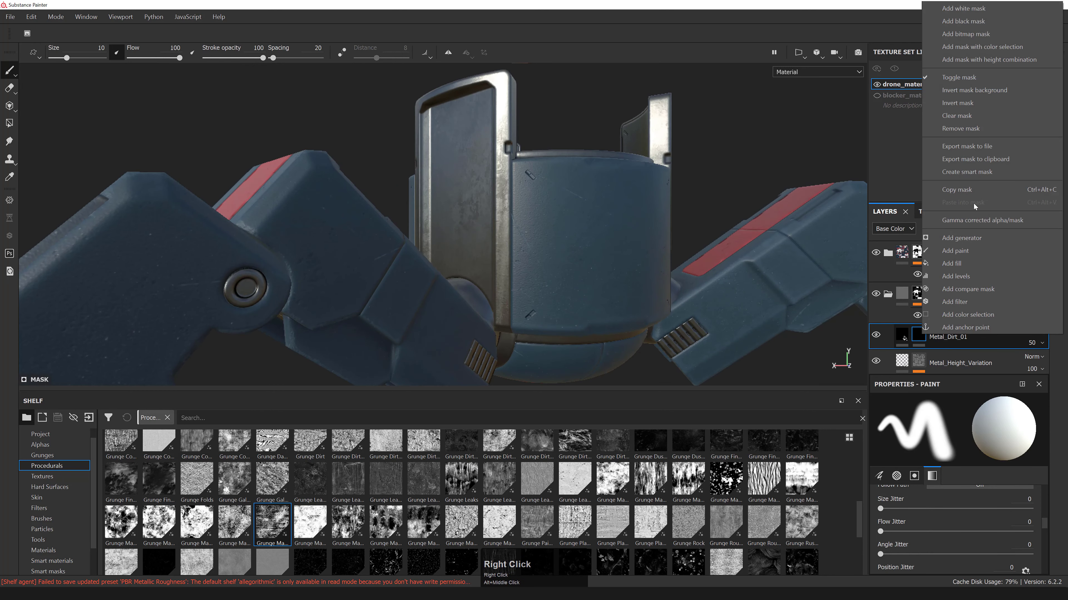
left_click(979, 238)
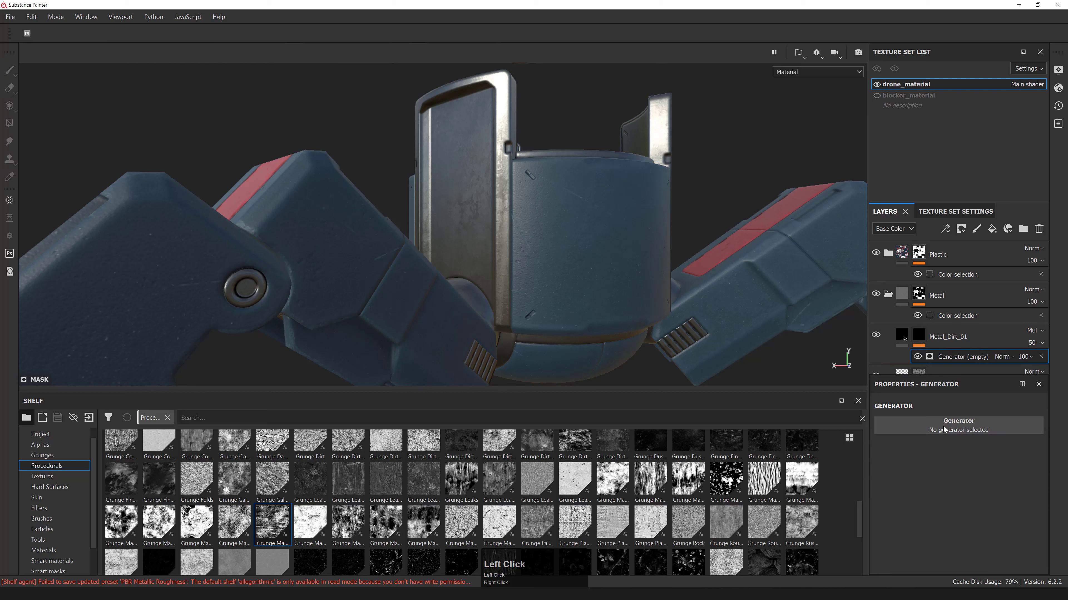
left_click(943, 428)
key("ctrl+a")
type("dir")
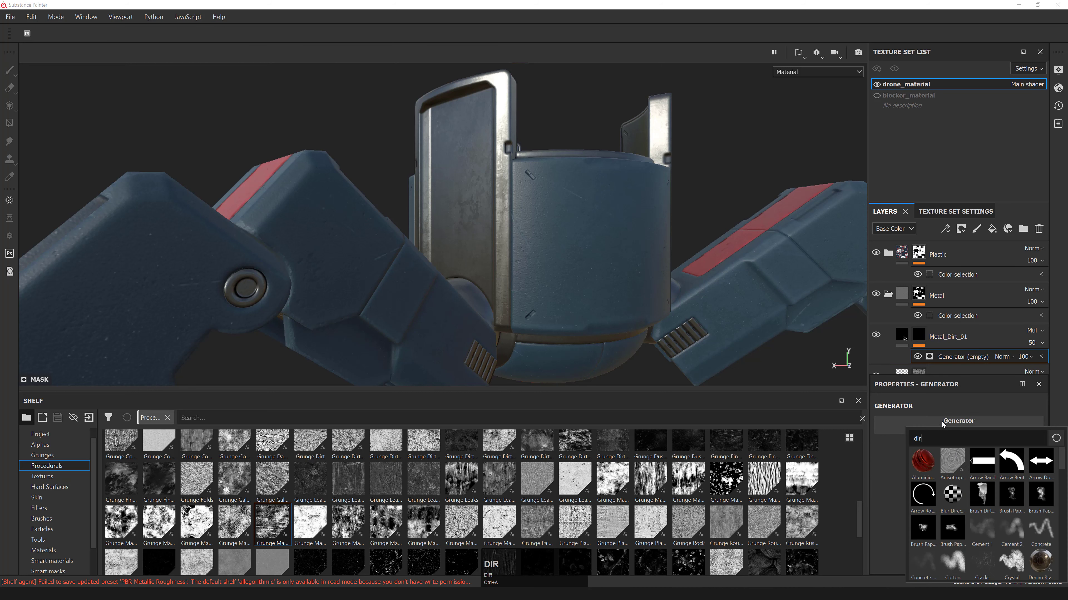
type("t genera")
left_click(924, 464)
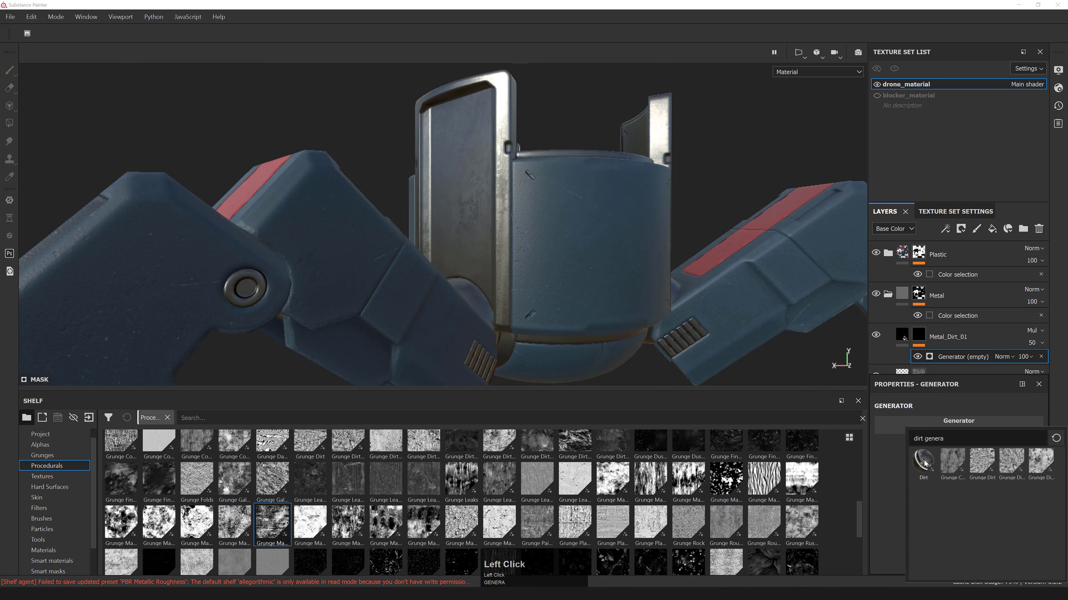
- Examine the dirt on the drone's metal panel from several angles, comparing the model with Metal_Dirt_01 hidden and shown
left_click_drag(524, 210, 539, 253, "alt")
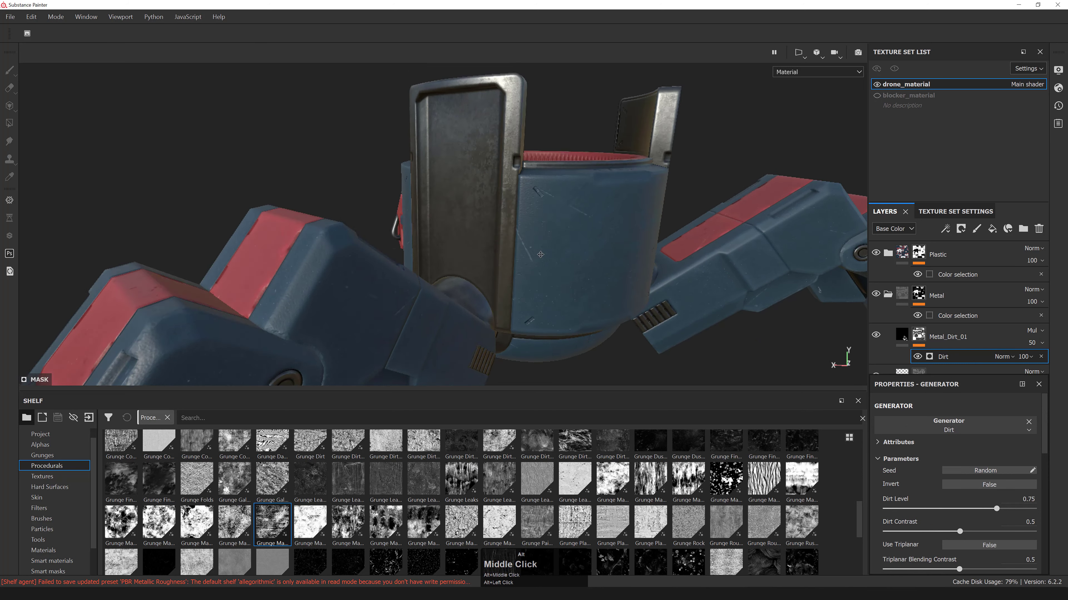
middle_click_drag(538, 253, 542, 258, "alt")
mouse_move(543, 257)
left_mouse_down("alt")
mouse_move(529, 260)
mouse_move(550, 237)
left_mouse_up("alt")
right_click_drag(550, 238, 840, 315, "shift")
left_click_drag(840, 315, 835, 329, "alt")
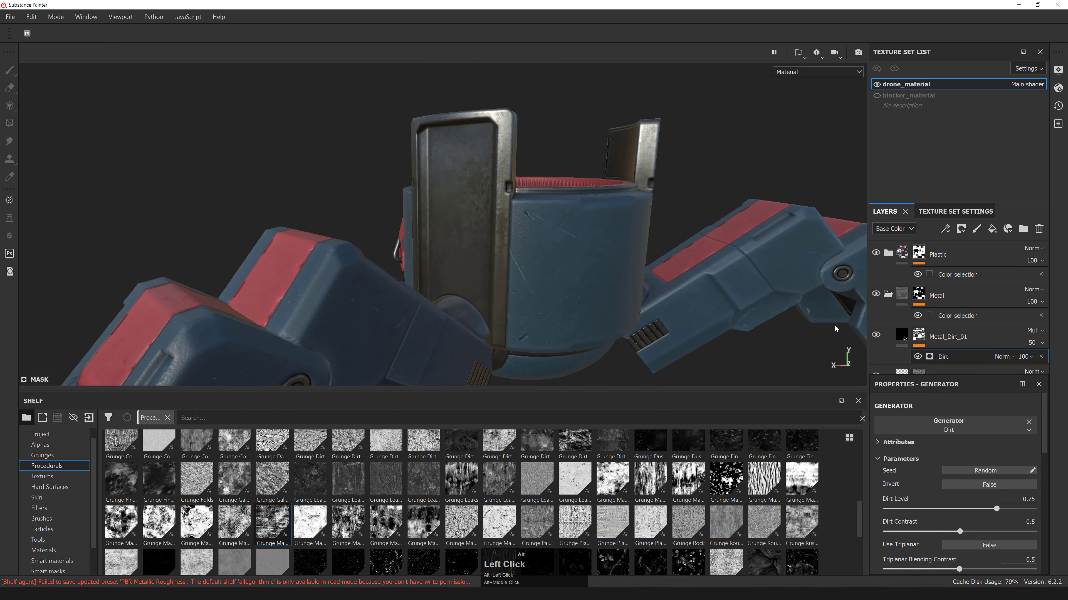
left_click(876, 336)
left_click(877, 337)
left_click_drag(521, 208, 527, 239, "alt")
middle_click_drag(527, 239, 524, 243, "alt")
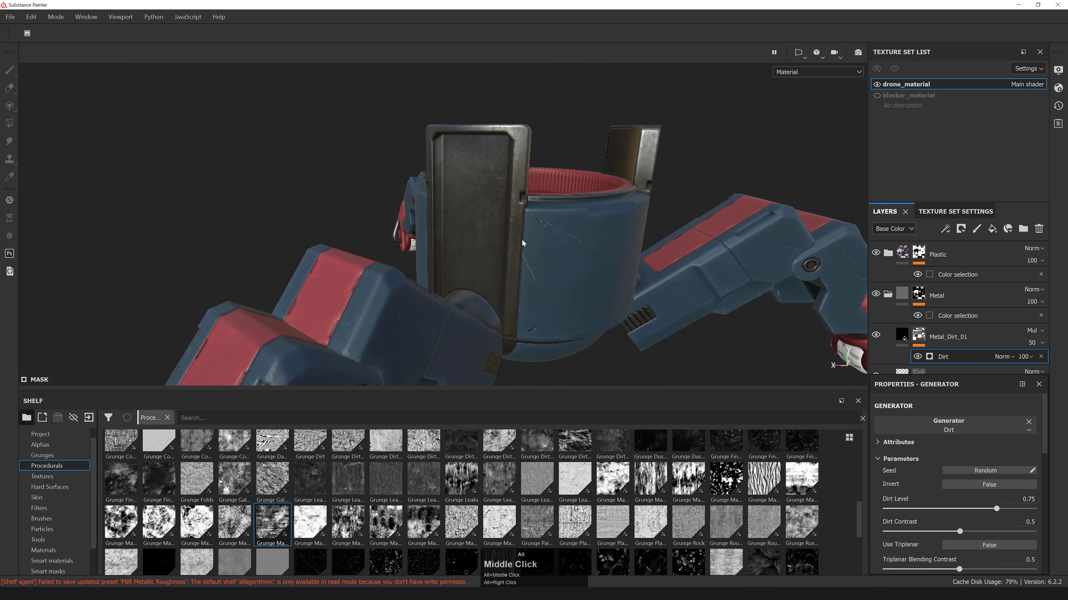
- Inspect the drone in the Base Color view and cycle through the other single channels
key("c")
right_click_drag(524, 243, 524, 215, "alt")
left_click_drag(524, 215, 601, 255, "alt")
right_click_drag(600, 255, 567, 219, "alt")
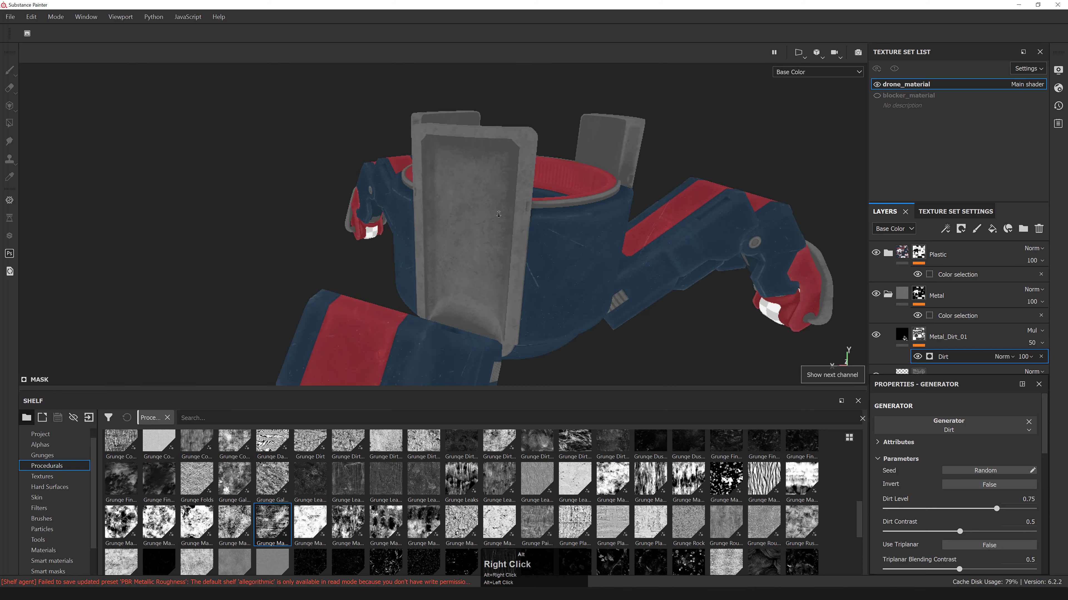
left_click_drag(567, 219, 488, 169, "alt")
key("c")
key("c")
key("c")
key("c")
key("c")
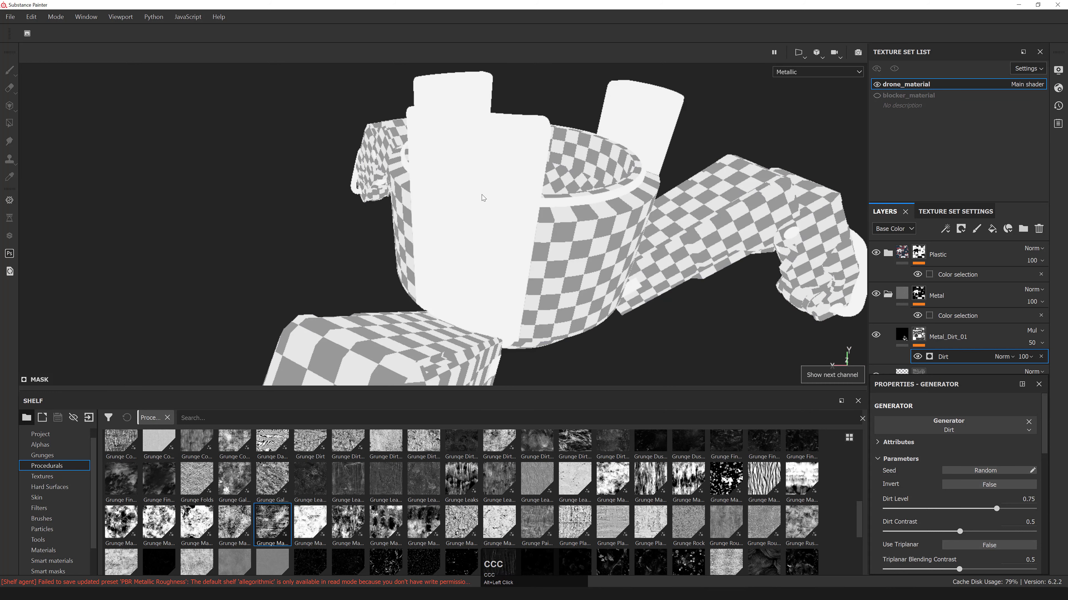
key("c")
key("c")
key("c")
key("c")
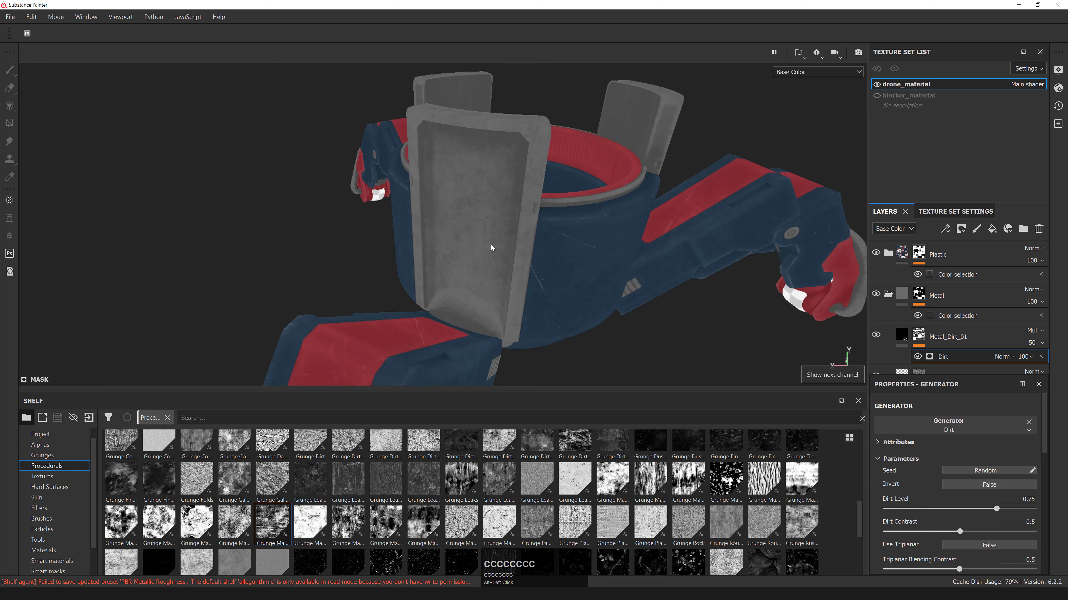
- Display the Metal_Dirt_01 mask alone on the model, with the metal panel in view
key("m")
key("c")
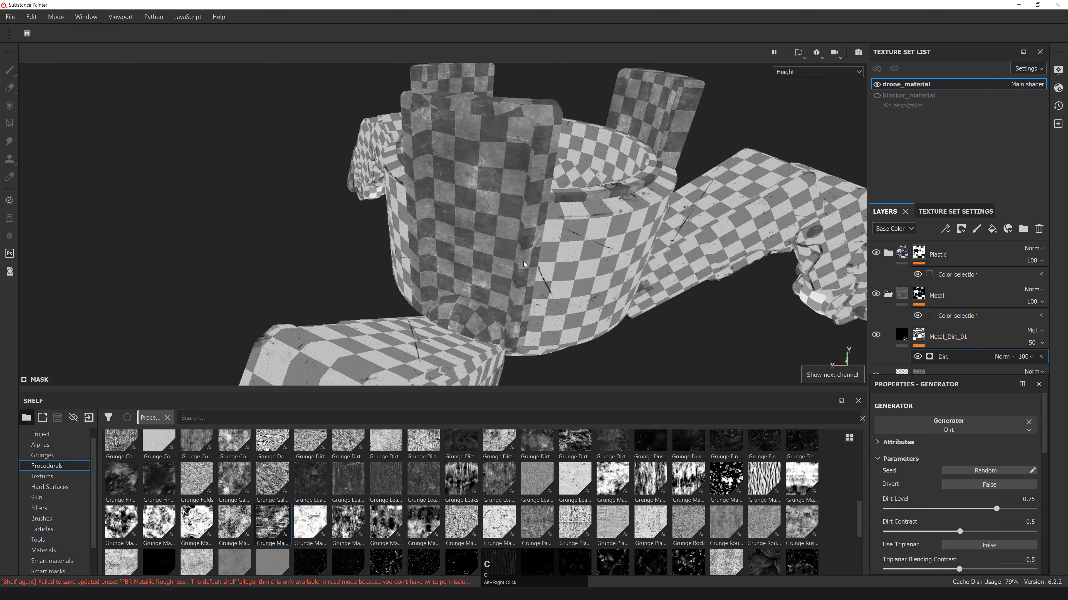
left_click_drag(523, 261, 507, 241, "alt")
key("c")
key("c")
key("c")
key("c")
key("c")
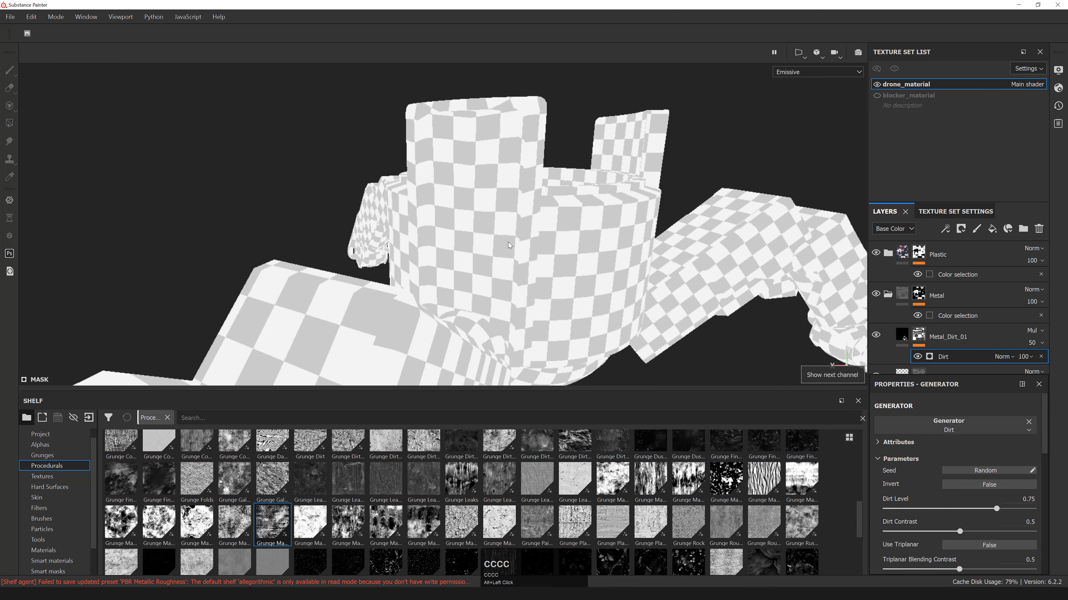
key("c")
left_click_drag(508, 242, 517, 254, "alt")
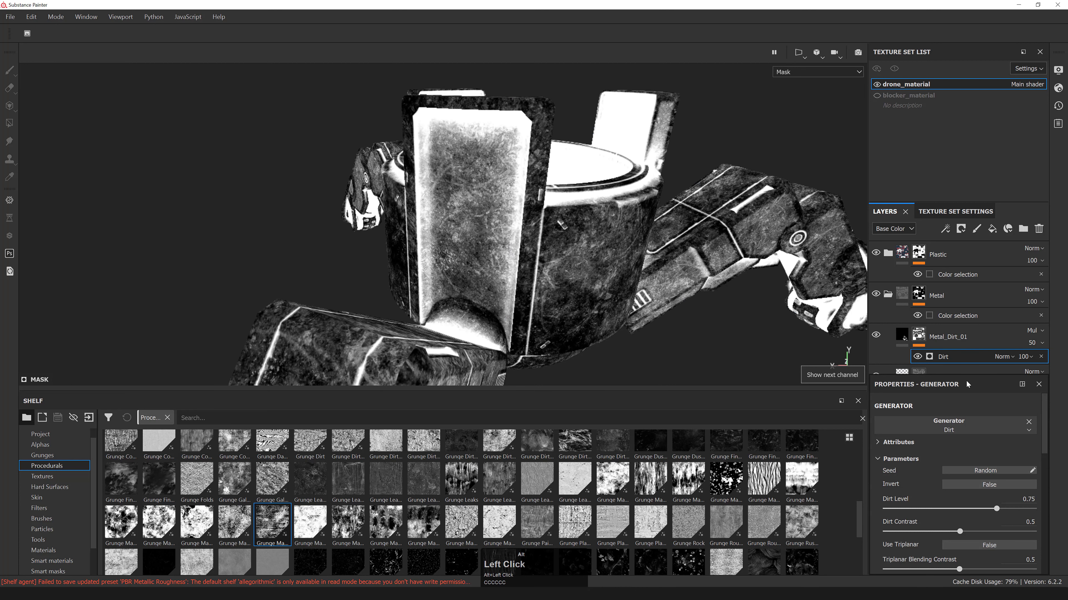
- Set the Dirt generator's Dirt Level to 0.5
scroll(967, 449, "down", 1)
left_click_drag(997, 476, 969, 476)
left_click(1028, 465)
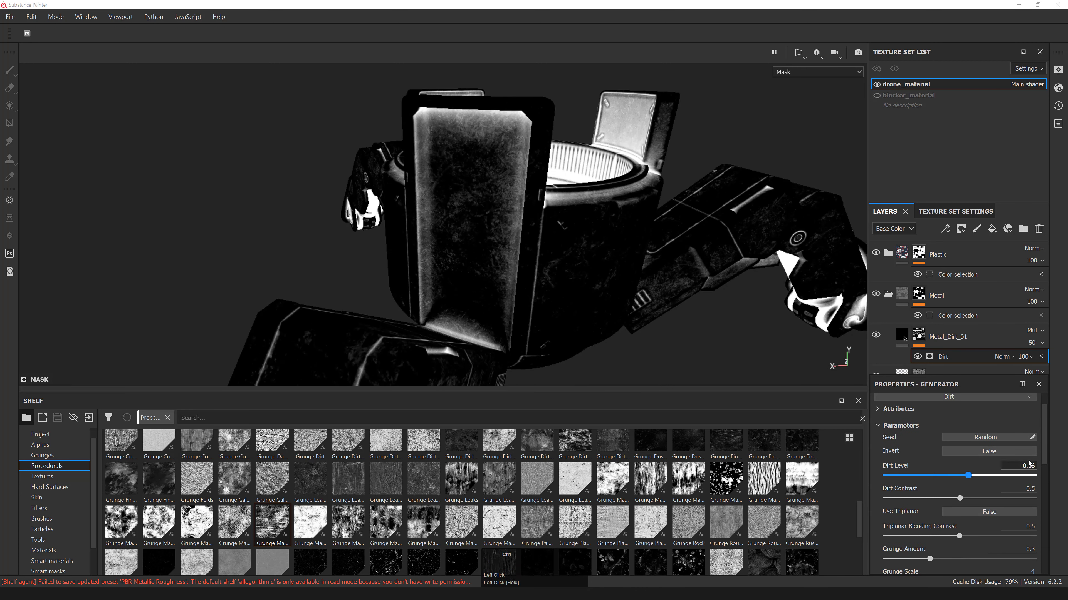
type("0.5")
key("Return")
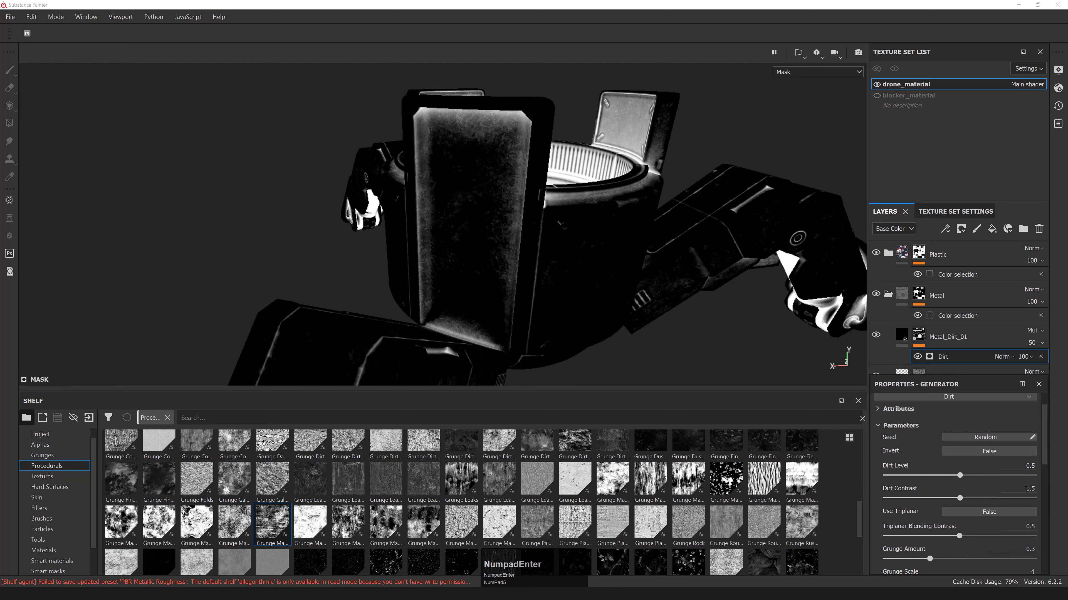
- Set the Dirt generator's Dirt Contrast to 0.55, undoing the rough first adjustment
left_click_drag(959, 499, 986, 499)
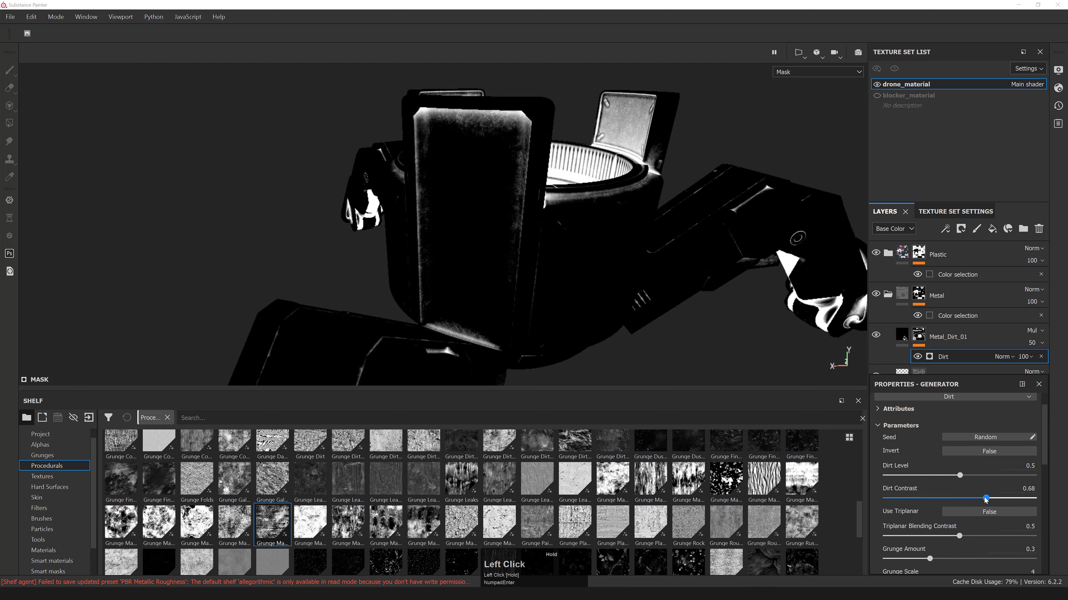
key("ctrl+z")
left_click(1009, 486)
key("ctrl+a")
type(".55")
key("Return")
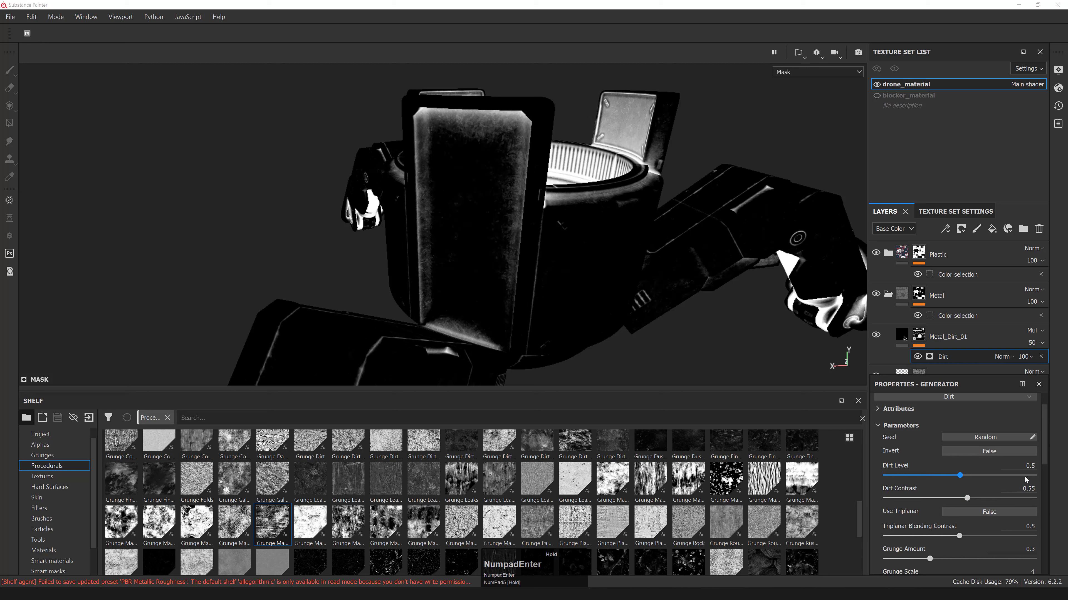
- Try triplanar projection on the Dirt generator and turn it off again
scroll(947, 502, "down", 1)
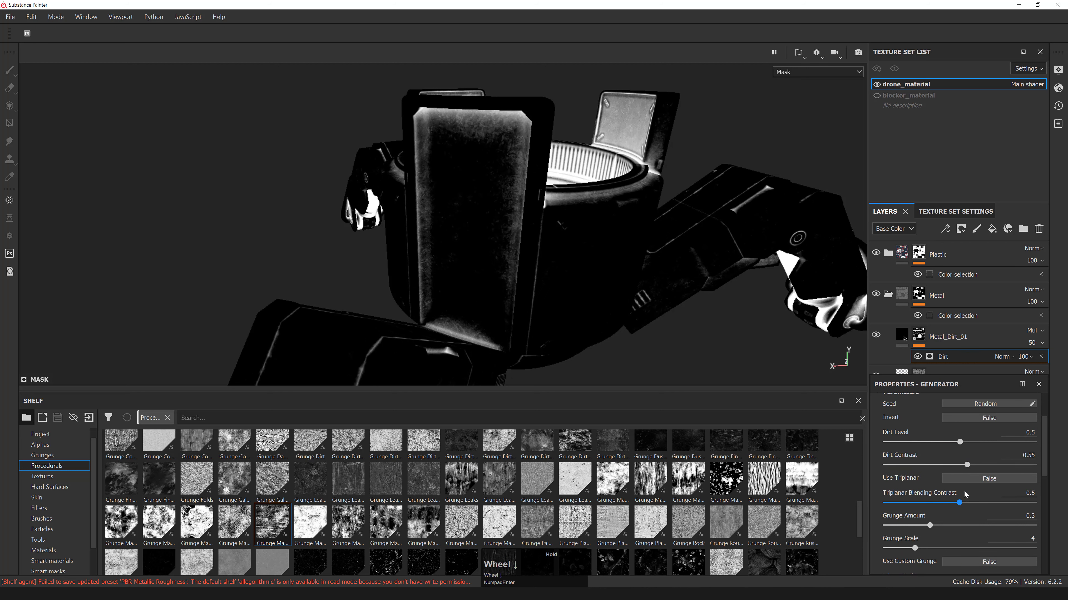
left_click(972, 478)
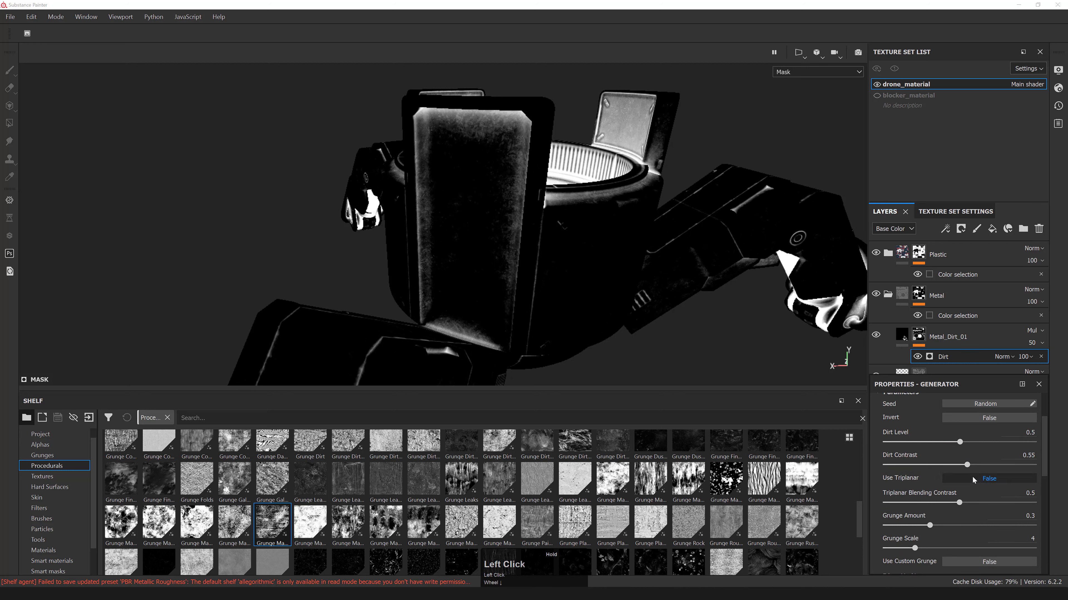
left_click(989, 480)
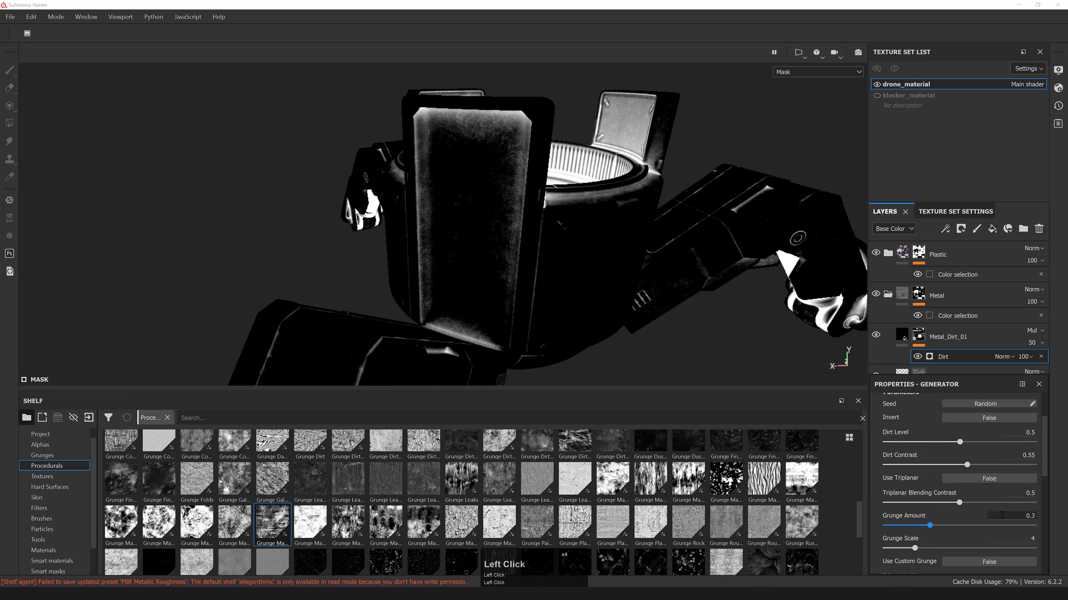
- Set the Dirt generator's Grunge Scale to 8 and check the mask near the base of the metal panel
left_click(1010, 536)
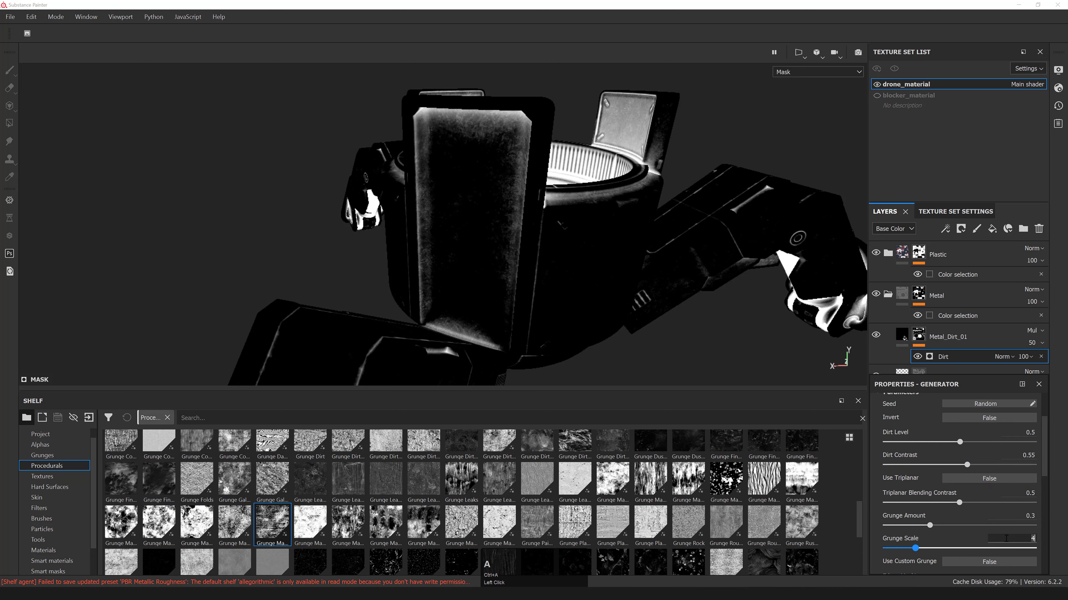
type("8")
key("KP_Enter")
left_click_drag(532, 230, 576, 241, "alt")
middle_click_drag(575, 242, 614, 281, "alt")
scroll(971, 554, "down", 1)
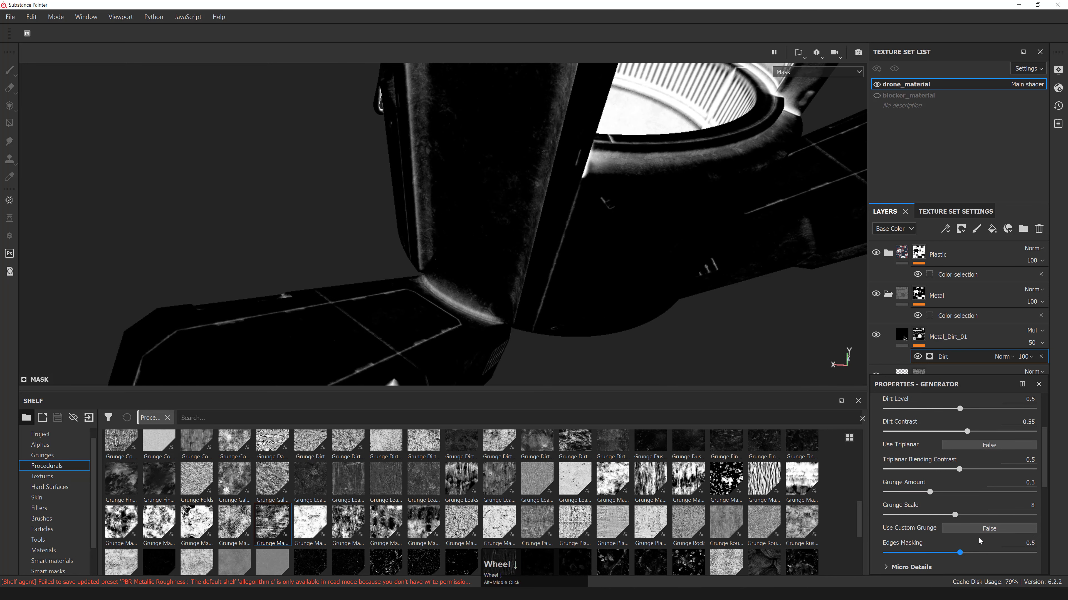
- Try an Edges Masking value of 0 on the Dirt generator and undo it
scroll(982, 538, "down", 1)
left_click(955, 520)
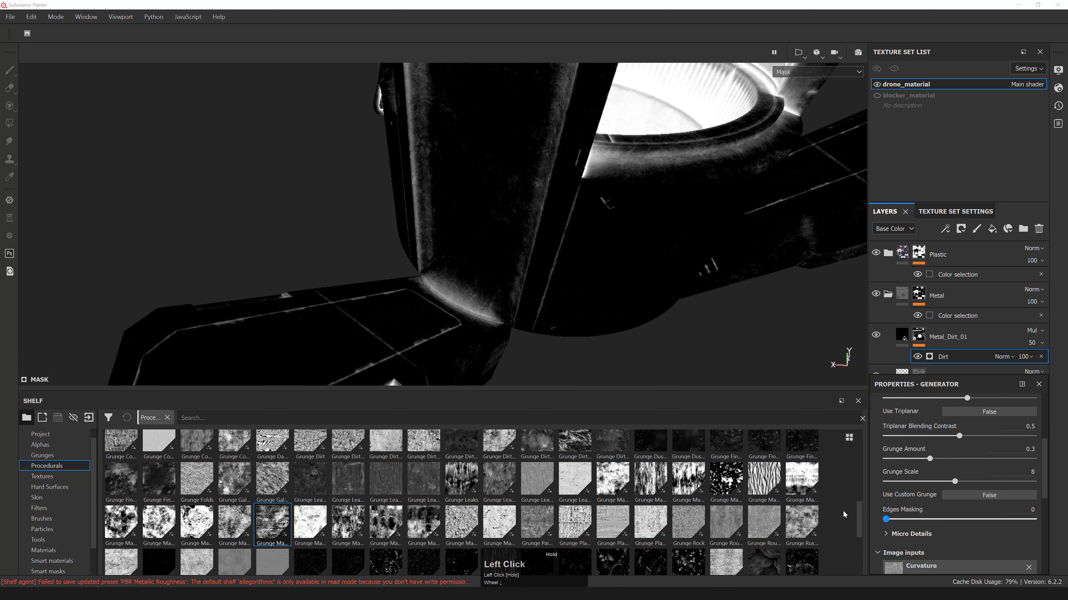
key("ctrl+z")
- Examine the Dirt generator's mask around the metal panel, the ring and the arms
right_click_drag(762, 243, 534, 164, "alt")
middle_click_drag(534, 164, 597, 236, "alt")
left_click_drag(597, 236, 618, 227, "alt")
right_click_drag(618, 227, 540, 182, "alt")
left_click_drag(562, 226, 526, 189, "alt")
middle_click_drag(525, 189, 572, 214, "alt")
right_click_drag(572, 214, 546, 151, "alt")
middle_click_drag(546, 152, 559, 210, "alt")
right_click_drag(559, 210, 525, 190, "alt")
left_click_drag(525, 190, 507, 174, "alt")
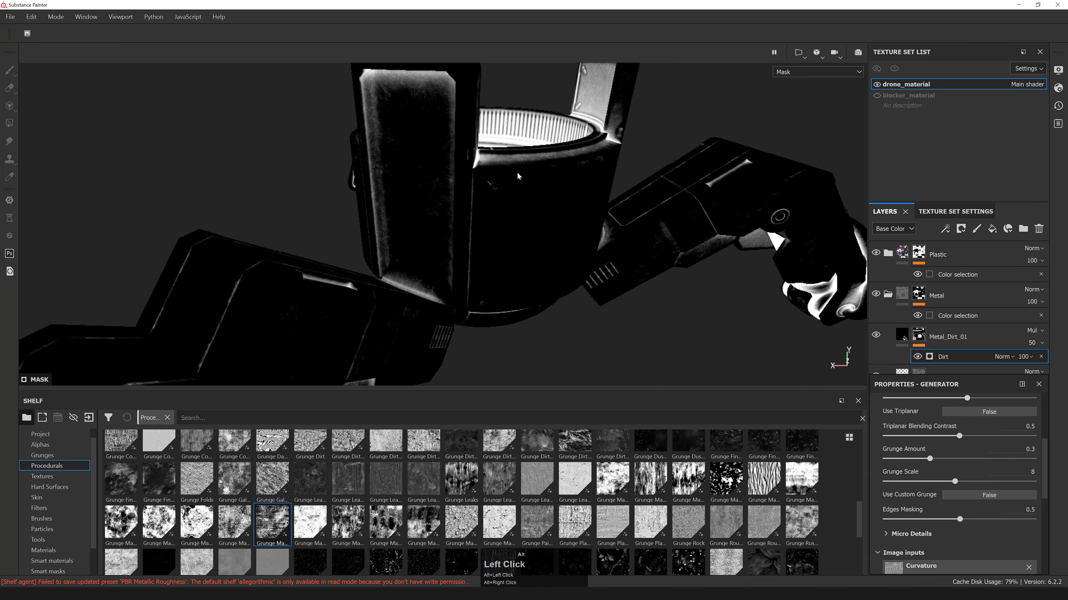
right_click_drag(508, 174, 603, 217, "alt")
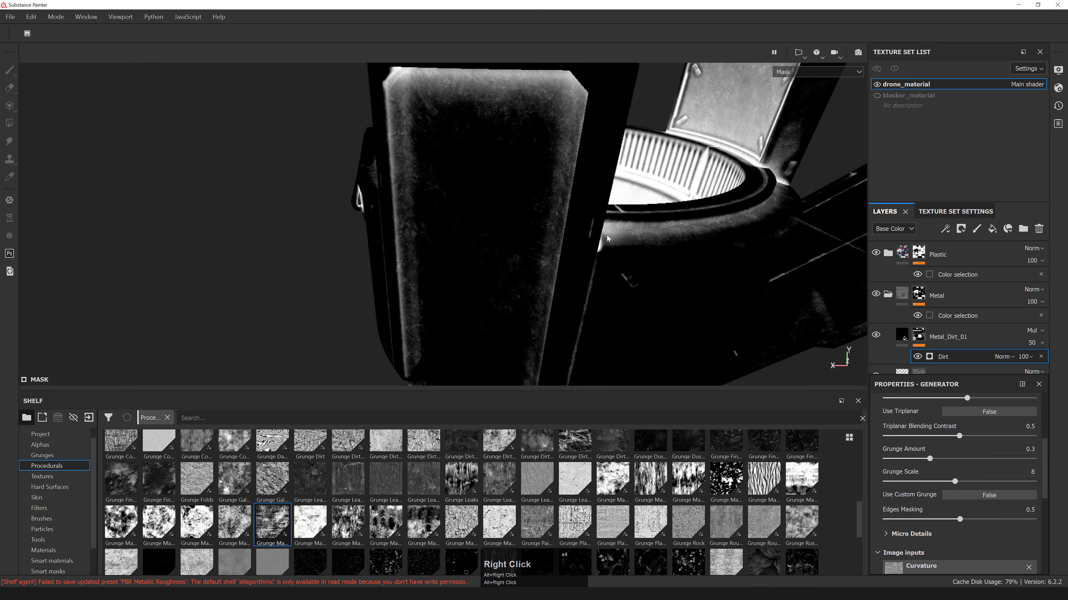
- Raise the Metal_Dirt_01 layer's opacity to 100 and compare the metal panel with the layer hidden and shown in the material view
key("m")
left_click_drag(602, 216, 594, 185, "alt")
left_click(876, 335)
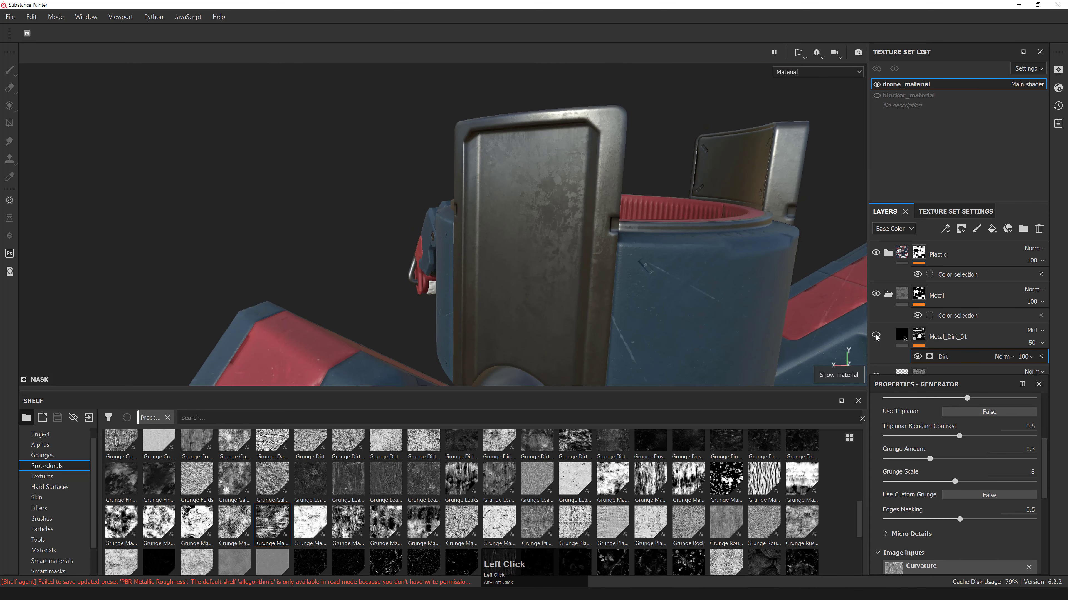
left_click(876, 335)
left_click(1040, 344)
left_click_drag(1041, 362, 1065, 361)
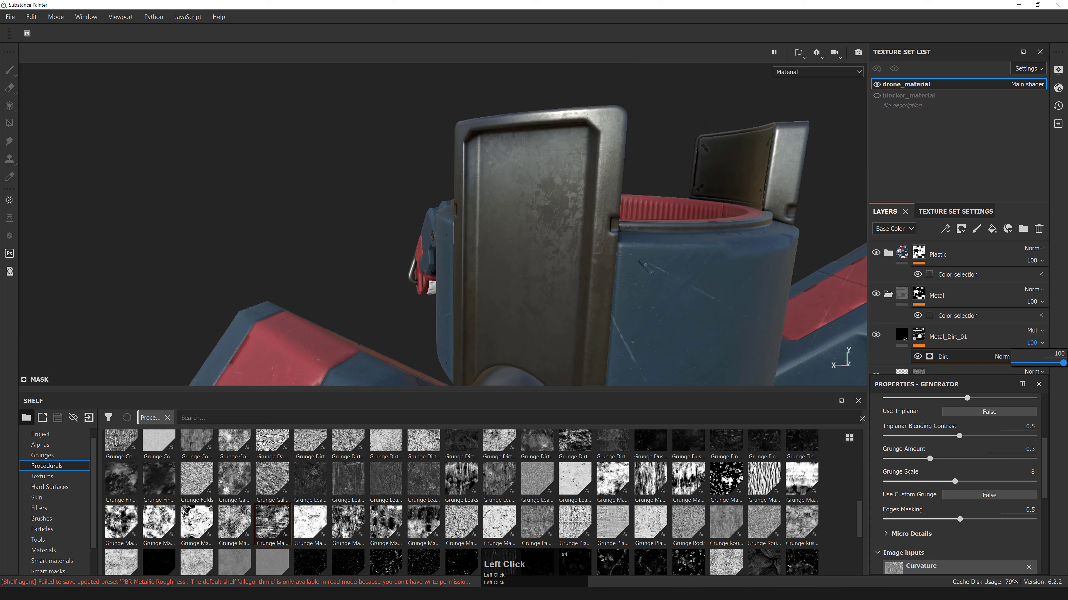
left_click(911, 339)
left_click(876, 336)
left_click(876, 336)
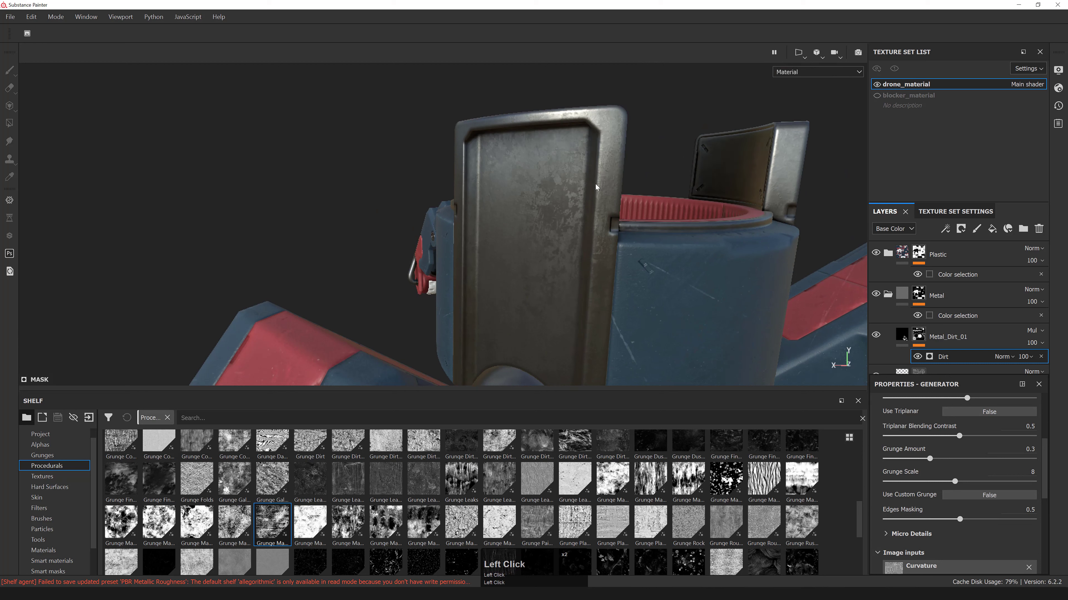
- Set the roughness of the Metal_Dirt_01 fill to 0.7 and check the metal panel's reflections
left_click(901, 336)
scroll(970, 467, "down", 2)
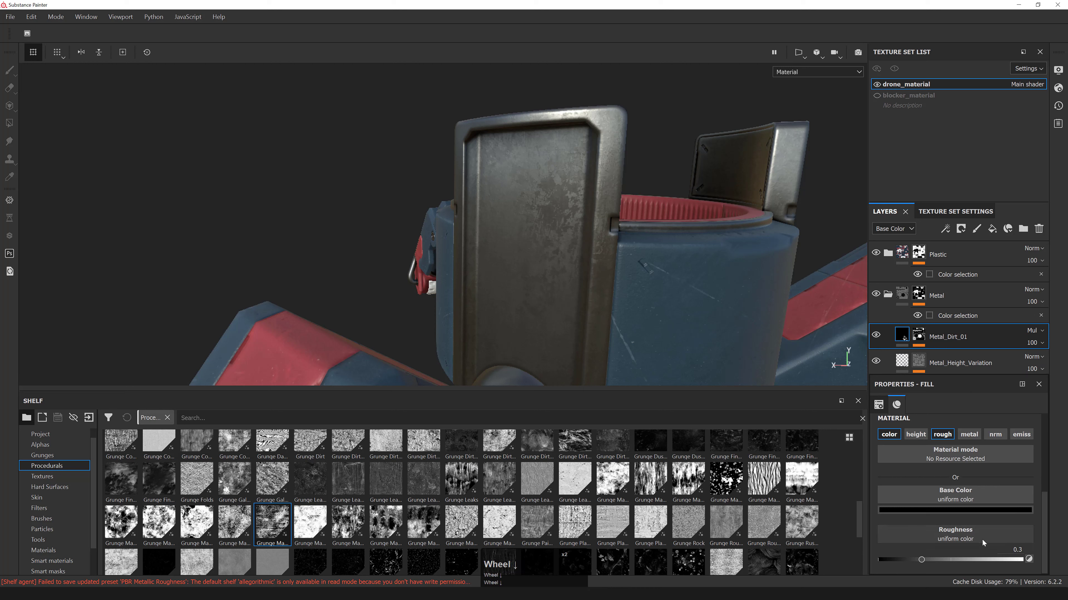
left_click_drag(953, 561, 1027, 542)
type("0.7")
key("KP_Enter")
right_click_drag(748, 236, 704, 205, "alt")
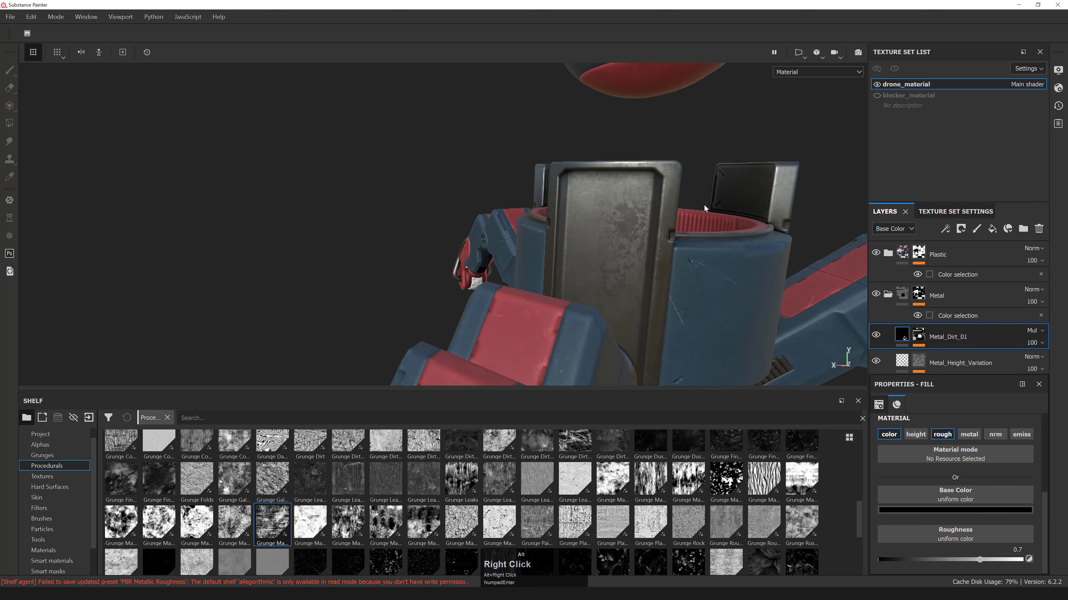
left_click_drag(704, 206, 672, 190, "alt")
right_click_drag(672, 191, 714, 197, "alt+shift")
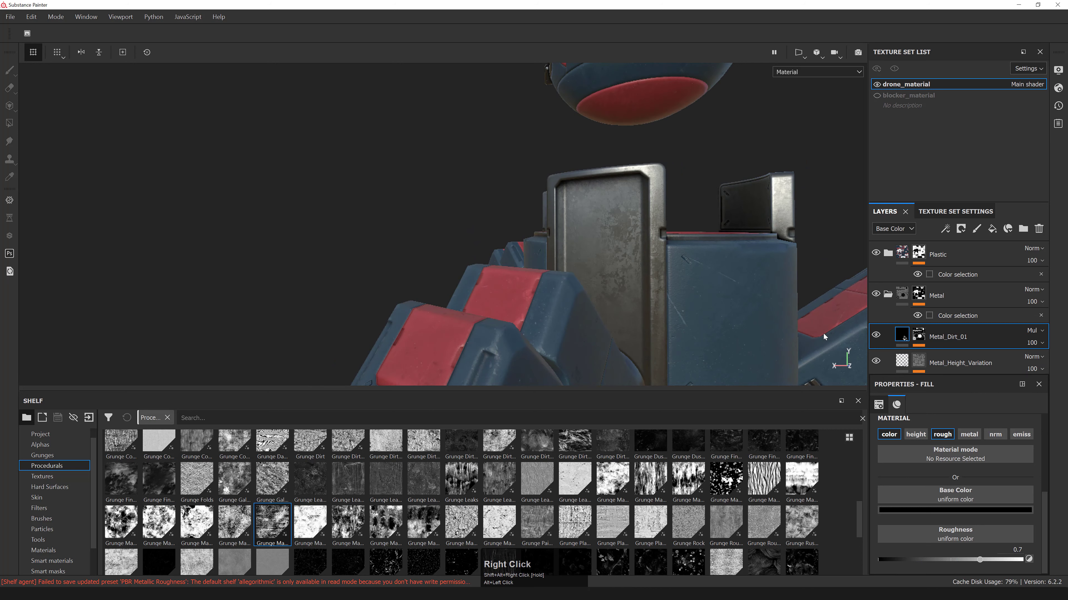
- Lower the Metal_Dirt_01 fill's roughness to 0.6
left_click(1010, 548)
key("ctrl+a")
type(".6")
key("KP_Enter")
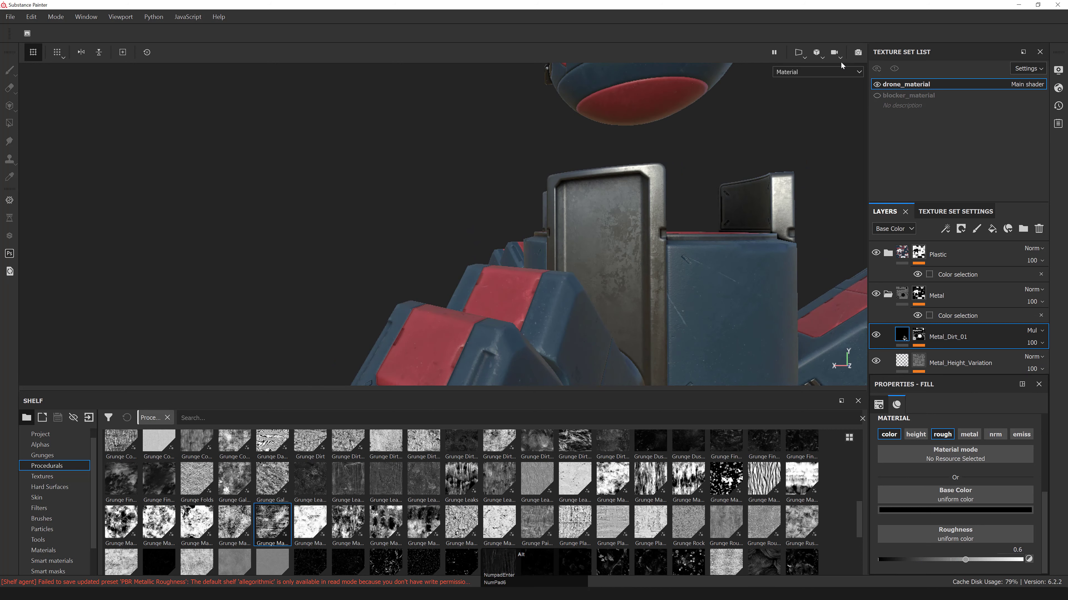
- Inspect the roughness channel on the metal panels and set the Metal_Dirt_01 fill's roughness to 0.55
right_click_drag(824, 69, 801, 80, "alt")
key("c")
key("c")
key("c")
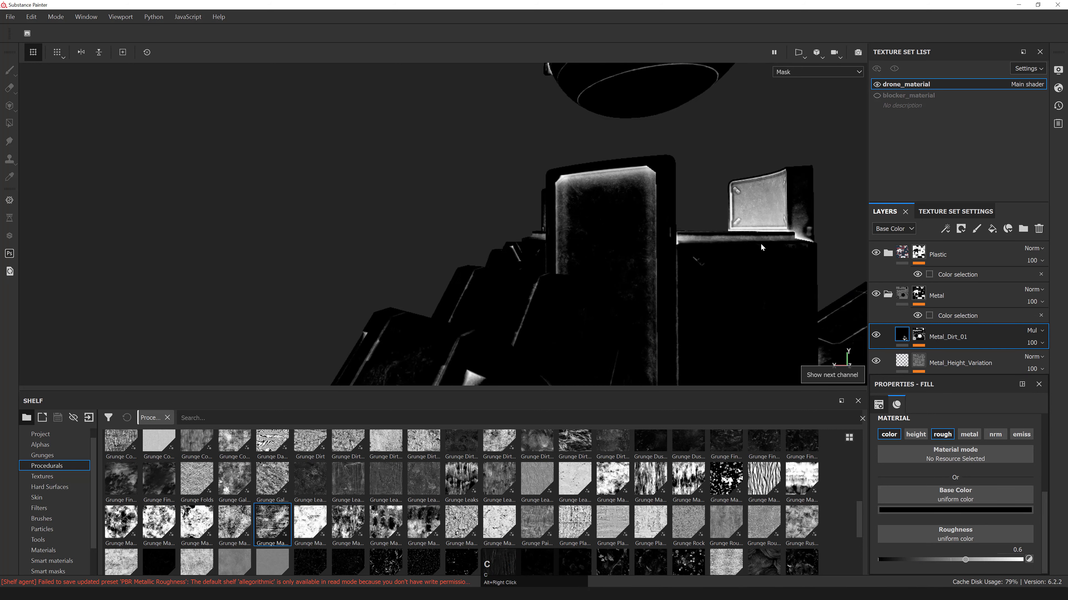
left_click_drag(674, 239, 964, 414, "alt")
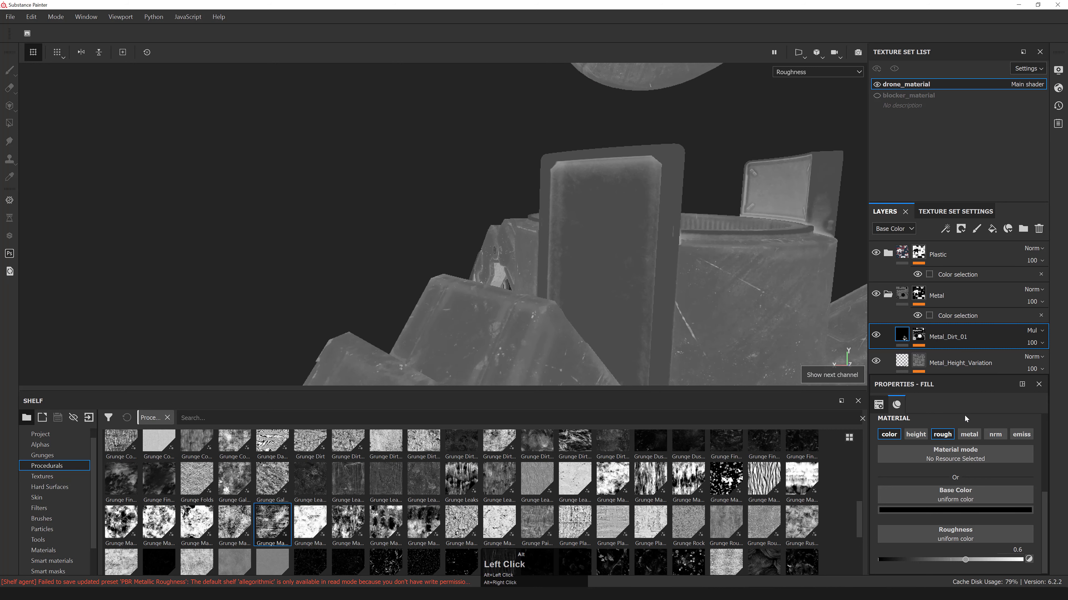
type(".55")
key("KP_Enter")
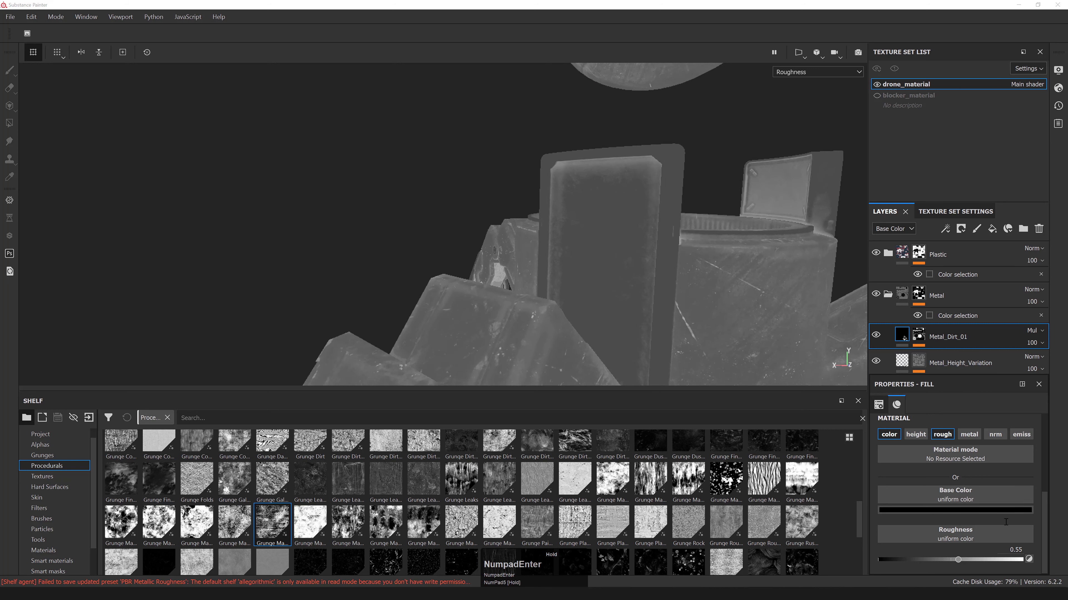
- Examine the dirt on the metal panels around the red ring in the material view from several angles and lighting directions
right_click_drag(705, 275, 688, 314, "alt")
key("m")
left_click_drag(688, 314, 656, 269, "alt")
mouse_move(656, 269)
right_mouse_down("alt+shift")
mouse_move(689, 271)
mouse_move(673, 273)
right_mouse_up("alt+shift")
left_click_drag(673, 273, 622, 269, "alt")
right_click_drag(622, 270, 548, 227, "alt")
left_click_drag(548, 226, 484, 273, "alt")
middle_click_drag(483, 273, 475, 282, "alt")
right_click_drag(475, 281, 856, 258, "alt")
middle_click_drag(403, 272, 444, 241, "alt")
left_click_drag(443, 241, 448, 222, "alt")
right_click_drag(449, 221, 465, 228, "alt+shift")
left_click_drag(465, 228, 524, 269, "alt")
right_click_drag(524, 269, 155, 239, "alt")
left_click_drag(162, 242, 414, 244, "alt")
right_click_drag(414, 244, 340, 250, "alt")
middle_click_drag(341, 250, 420, 201, "alt")
left_click_drag(420, 202, 715, 261, "alt")
right_click_drag(715, 261, 748, 250, "alt")
left_click_drag(748, 250, 471, 232, "alt")
middle_click_drag(471, 231, 420, 228, "alt")
left_click_drag(420, 228, 391, 232, "alt")
right_click_drag(391, 231, 723, 244, "alt")
right_click_drag(722, 243, 506, 245, "shift")
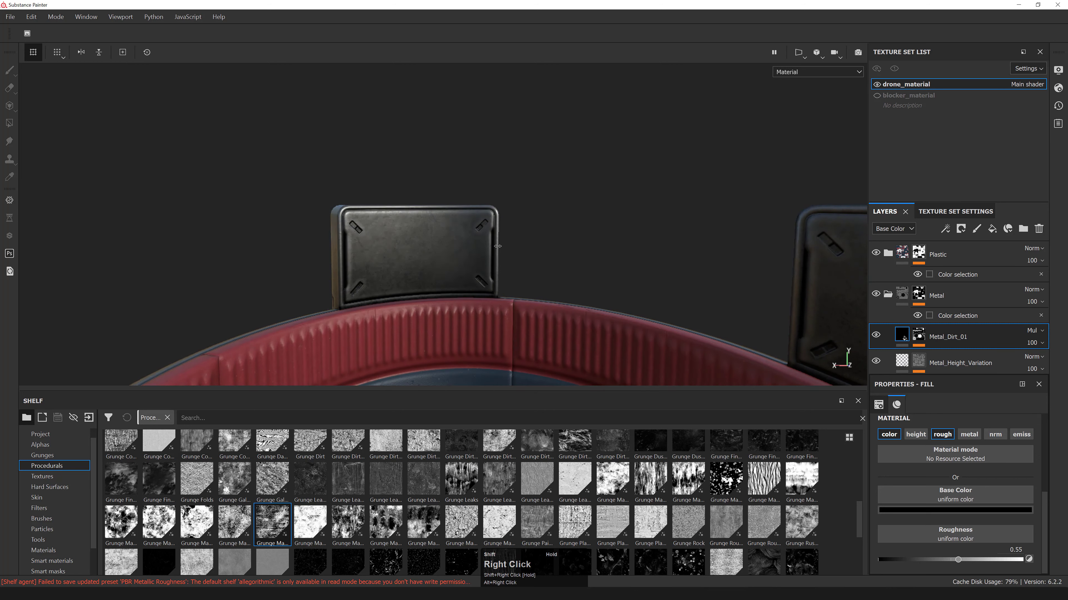
right_click_drag(320, 231, 703, 239, "alt")
left_click_drag(702, 239, 429, 234, "alt")
middle_click_drag(429, 234, 637, 251, "alt")
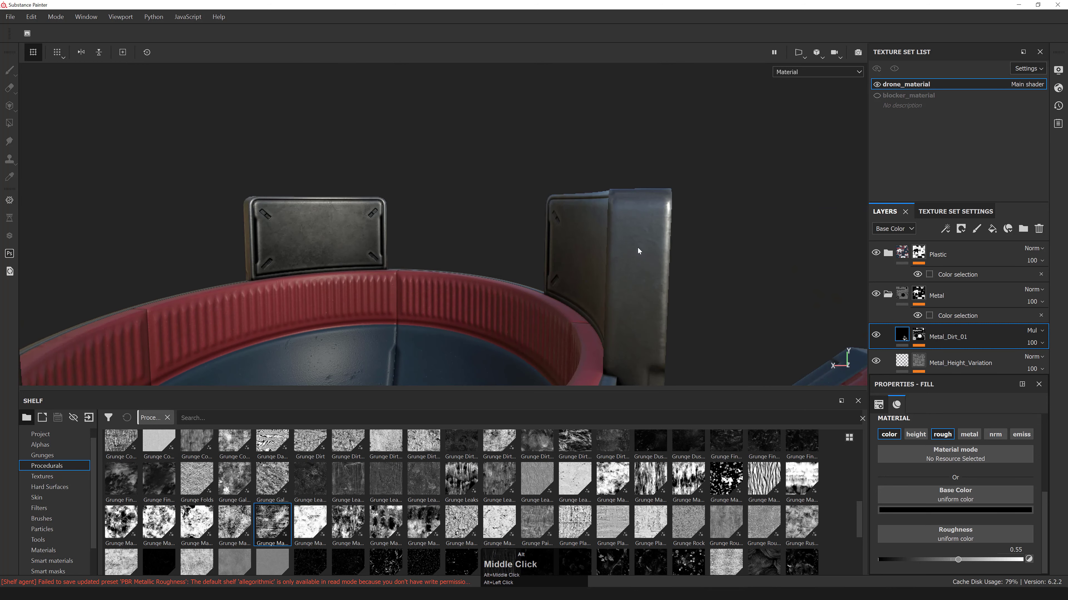
- Cycle through the channel views to the mask and examine it on the upright panels and inside the ring
right_click_drag(425, 257, 532, 239, "alt")
key("c")
key("c")
key("c")
key("c")
key("c")
key("c")
key("c")
key("c")
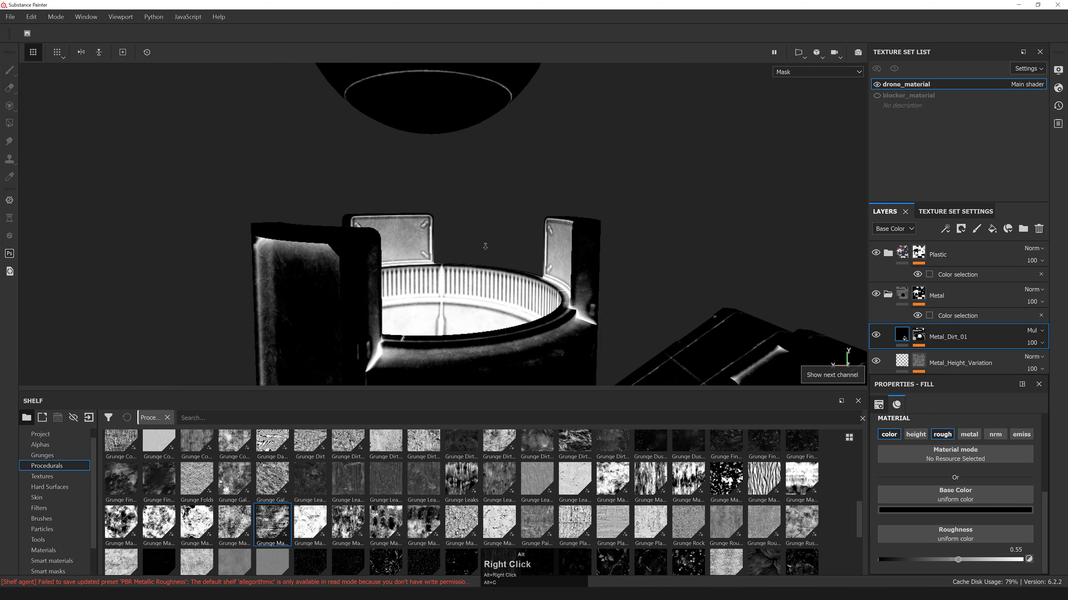
left_click_drag(471, 246, 490, 246, "alt")
middle_click_drag(490, 247, 503, 239, "alt")
left_click_drag(503, 239, 546, 259, "alt")
right_click_drag(521, 248, 482, 230, "alt")
left_click_drag(481, 230, 745, 263, "alt")
- Try a Grunge Amount of 0.09 and a Grunge Scale of 16 on the Dirt generator, undoing both
left_click(919, 335)
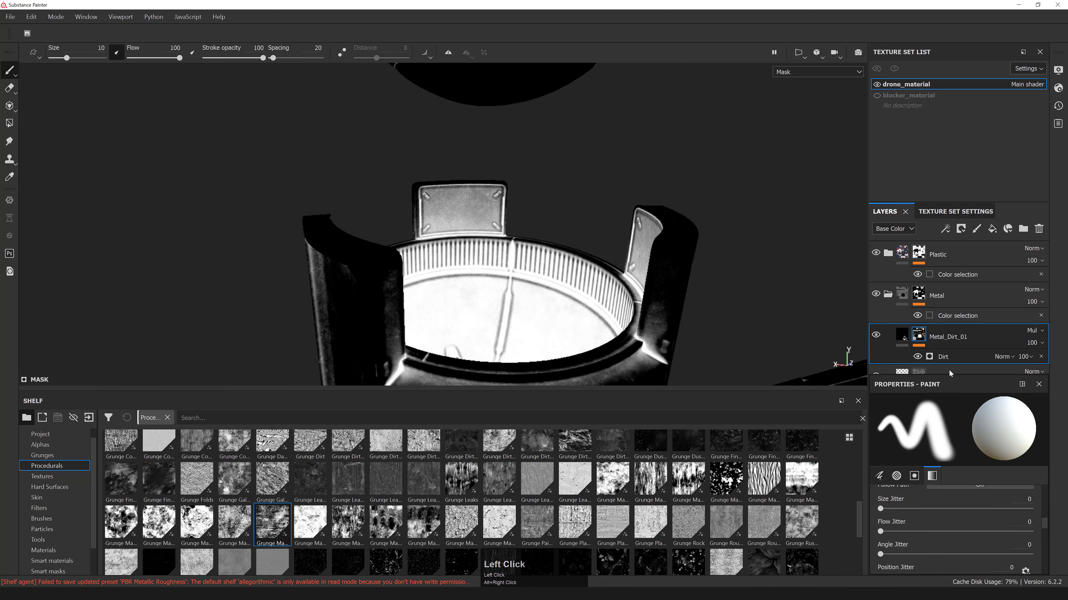
left_click(942, 357)
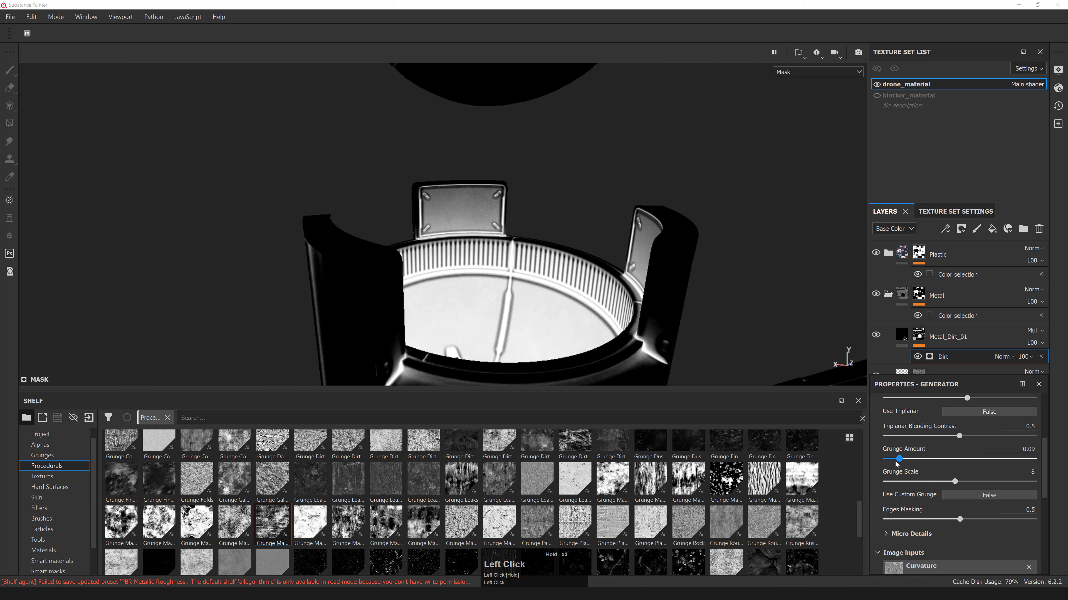
key("ctrl+z")
left_click_drag(939, 487, 1055, 486)
key("ctrl+z")
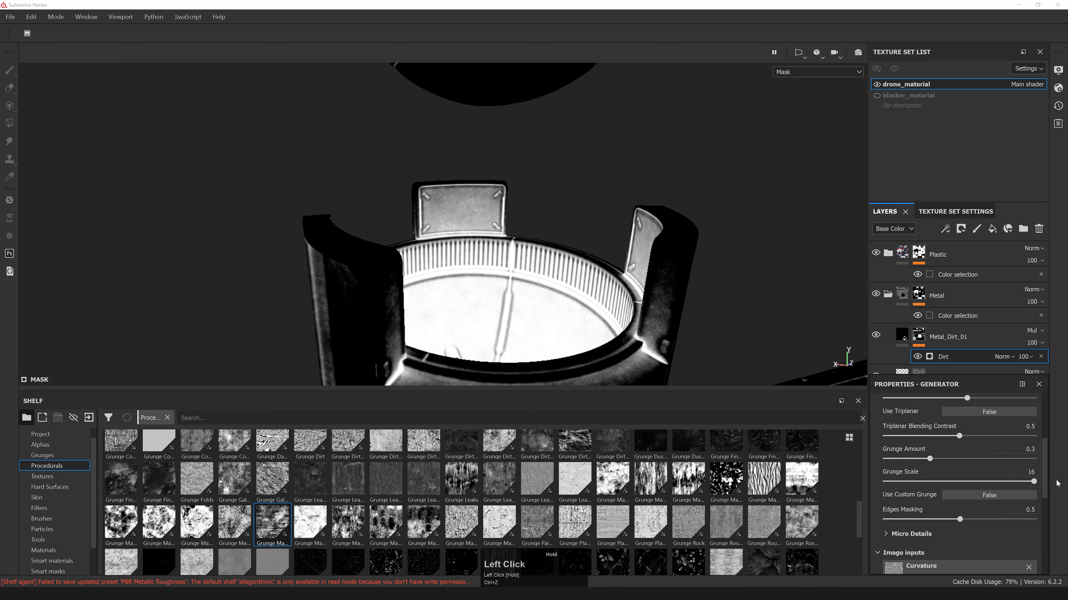
- Try a Dirt Level of 0.37 and a Dirt Contrast of 0.23 on the Dirt generator, undoing both
scroll(985, 510, "up", 3)
scroll(975, 471, "up", 1)
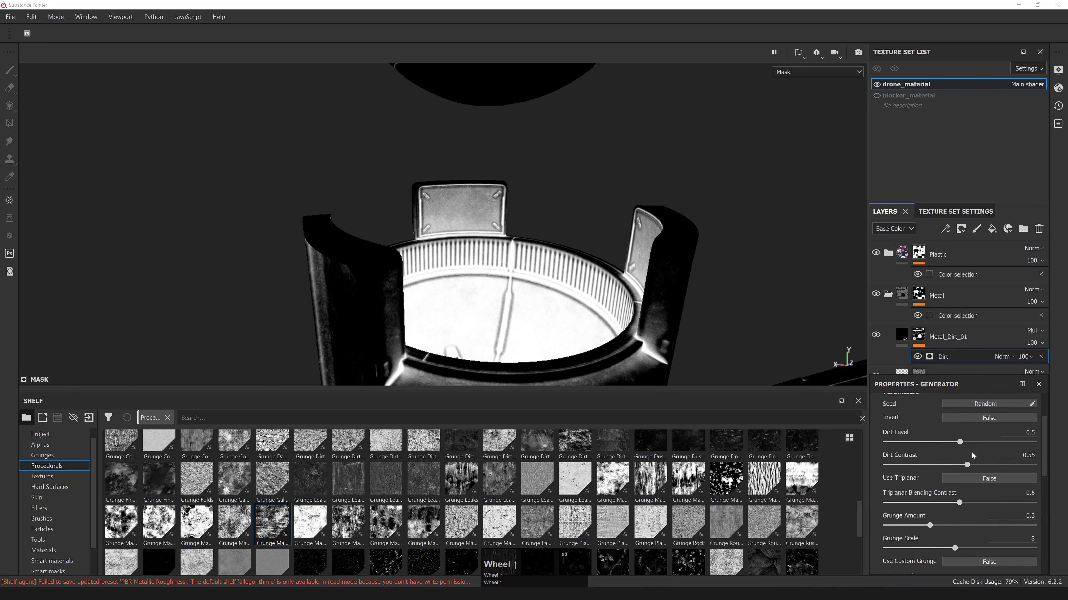
left_click_drag(960, 444, 939, 442)
left_click_drag(526, 330, 565, 286, "alt")
right_click_drag(565, 286, 556, 292, "alt")
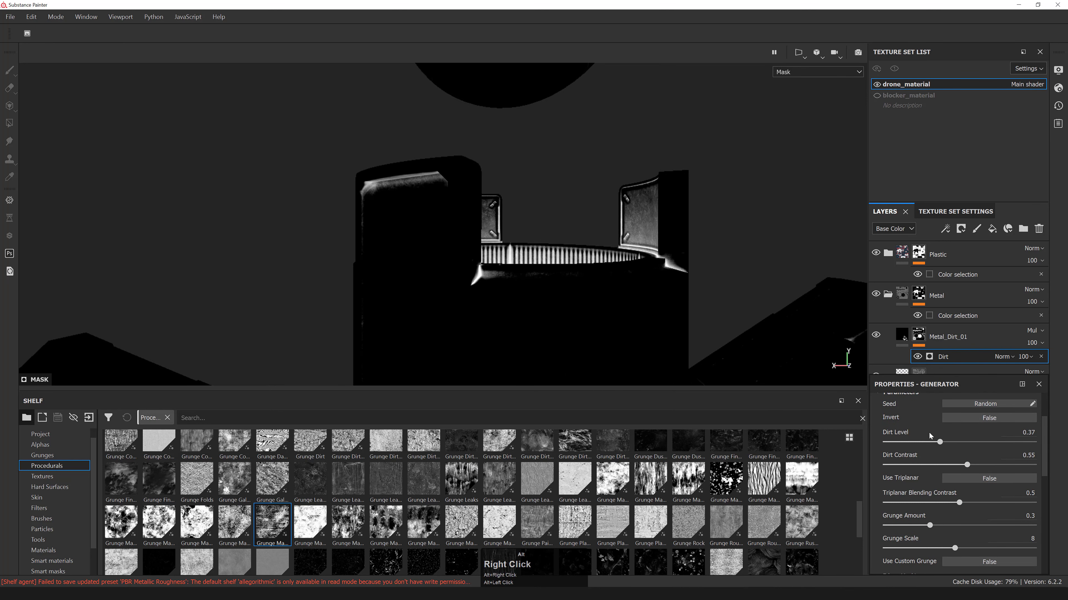
left_click_drag(958, 464, 919, 465)
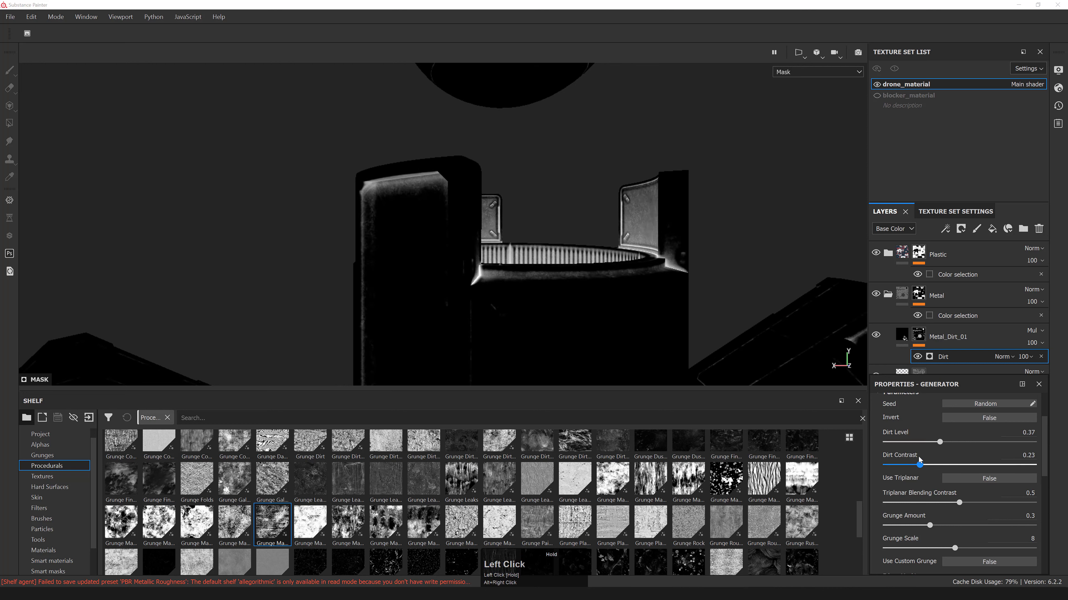
key("ctrl+z")
key("ctrl+z")
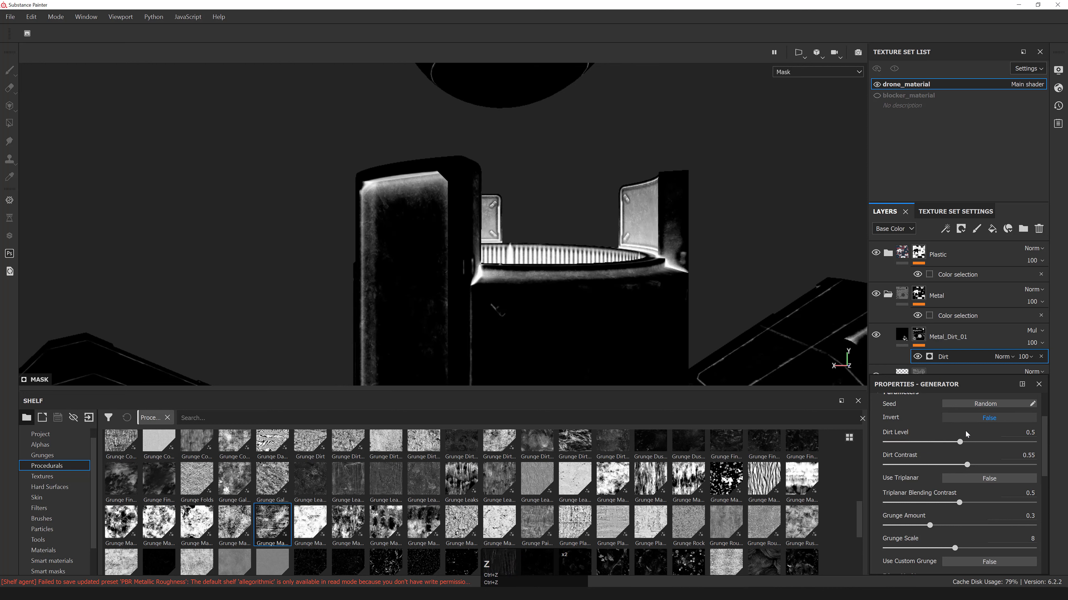
- Try a Dirt Level of 0.4 on the Dirt generator and undo it
left_click(1015, 433)
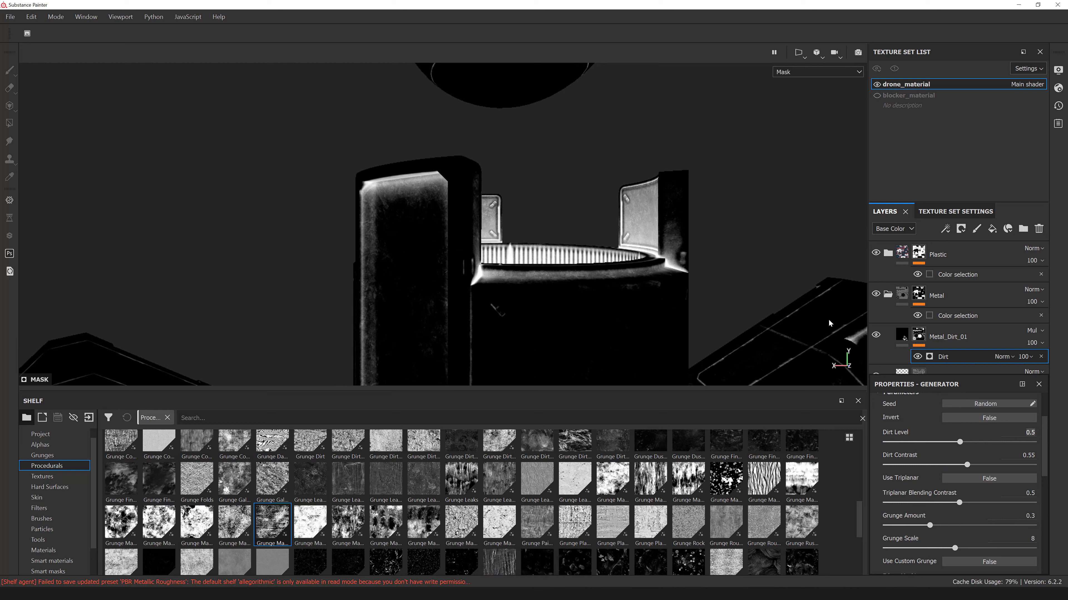
key("KP_0")
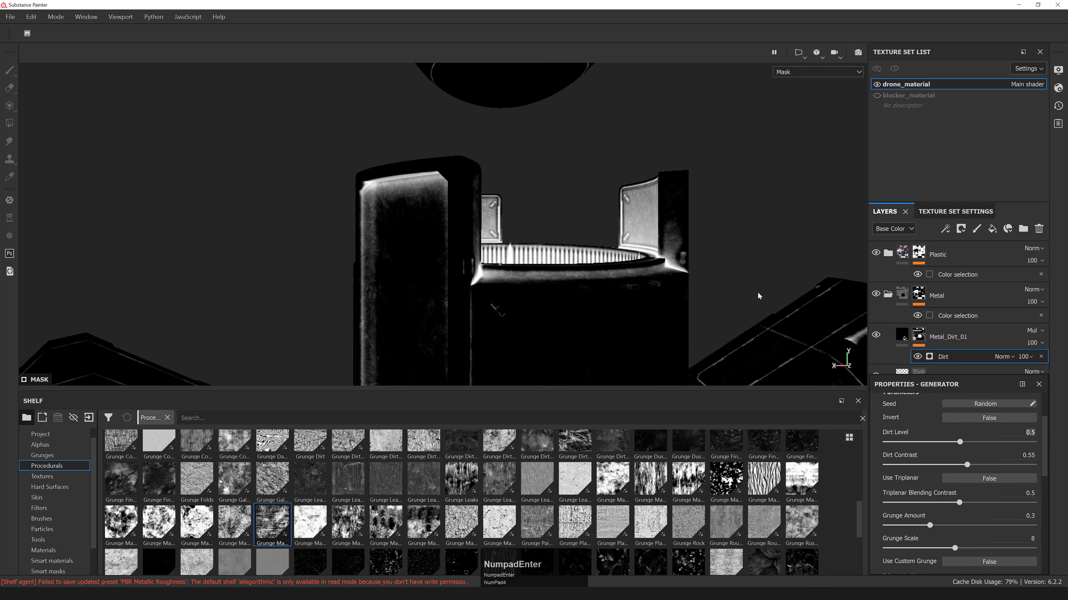
right_click_drag(758, 295, 773, 325, "alt")
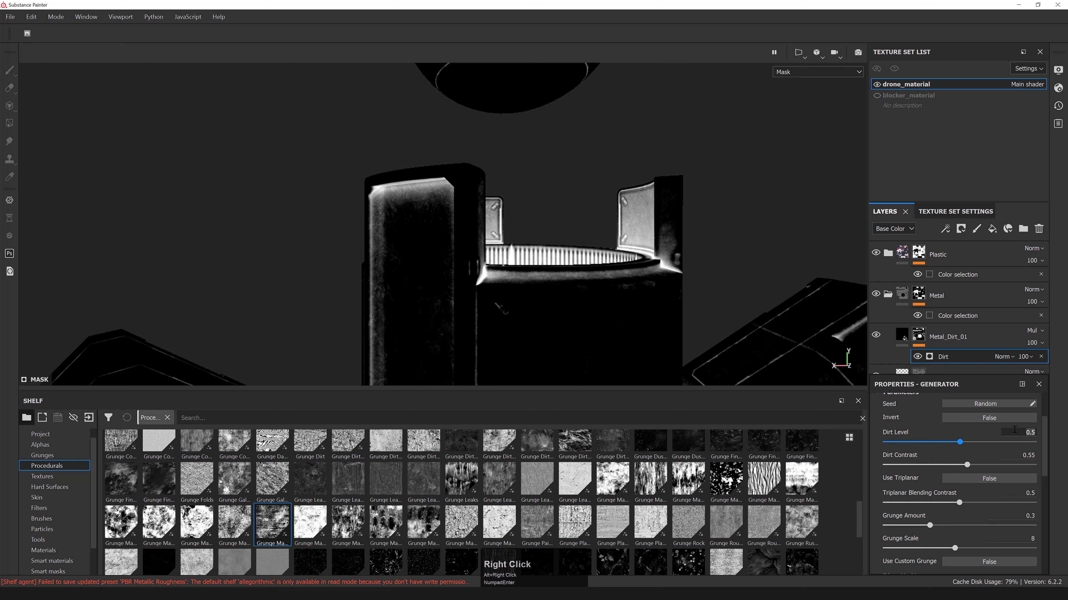
left_click(1018, 432)
key("ctrl+a")
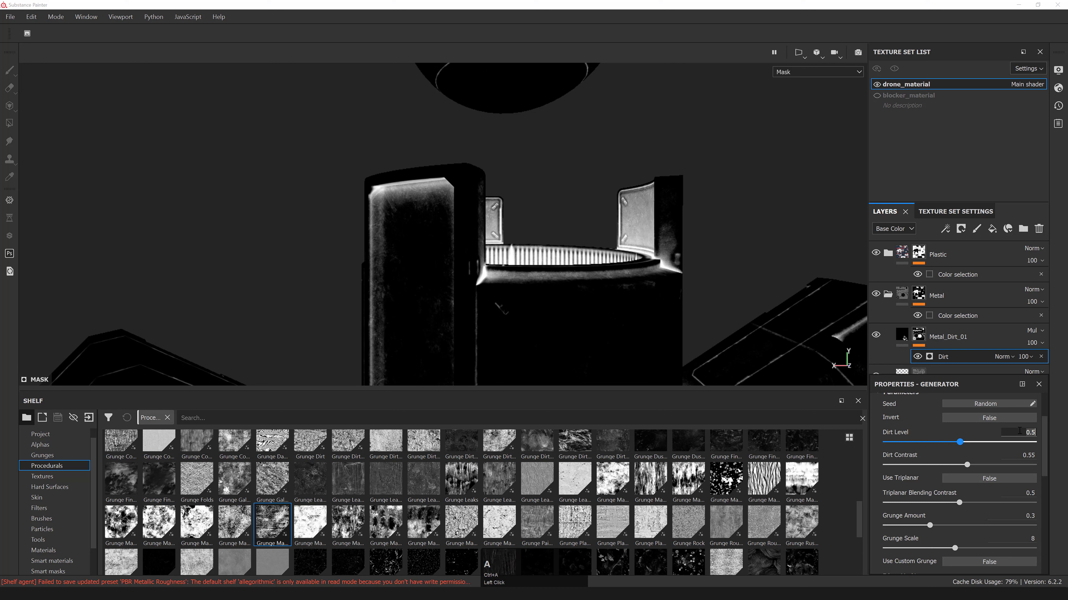
type("0.4")
key("KP_Enter")
left_click_drag(715, 255, 212, 190, "alt")
right_click_drag(212, 190, 147, 185, "alt")
key("ctrl+z")
- Examine the dirt in the material view on the upright panels and the plated back of the spherical head
left_click_drag(519, 241, 488, 198, "alt")
middle_click_drag(487, 198, 486, 222, "ctrl+alt")
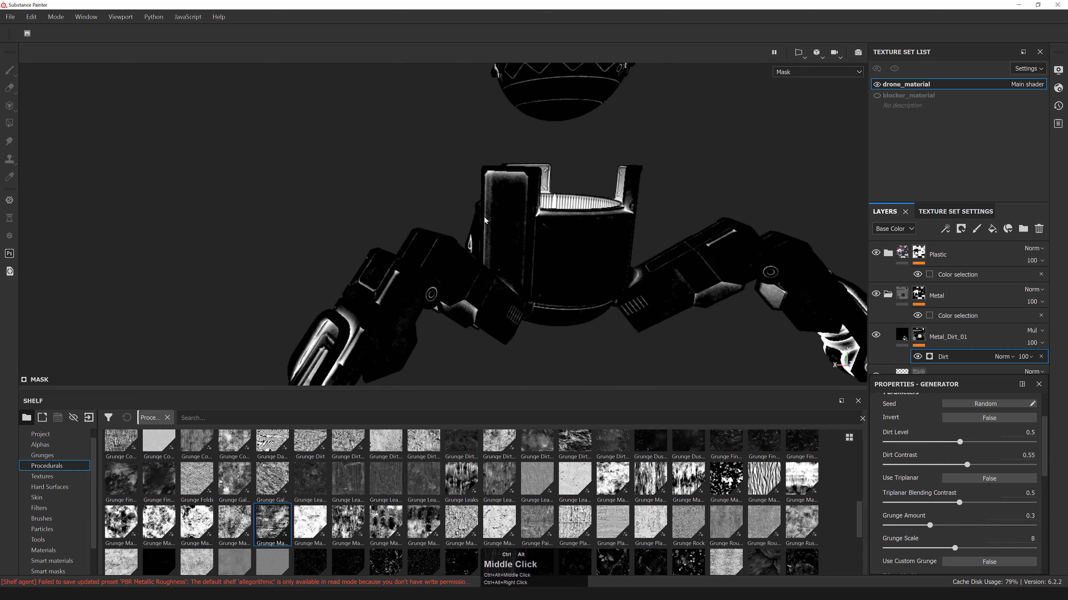
right_click_drag(486, 222, 636, 244, "ctrl+alt")
key("m")
left_click_drag(636, 244, 622, 263, "alt")
right_click_drag(622, 262, 768, 231, "alt")
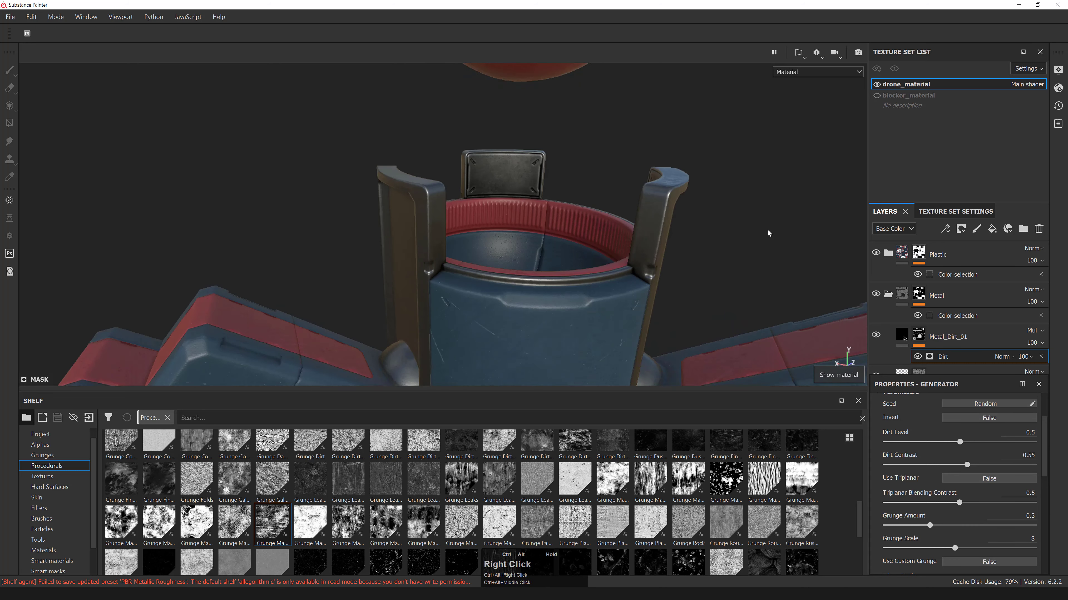
left_click_drag(768, 231, 527, 202, "alt")
middle_click_drag(528, 202, 517, 243, "ctrl+alt")
right_click_drag(517, 243, 492, 236, "ctrl+alt")
left_click_drag(492, 235, 555, 202, "ctrl+alt")
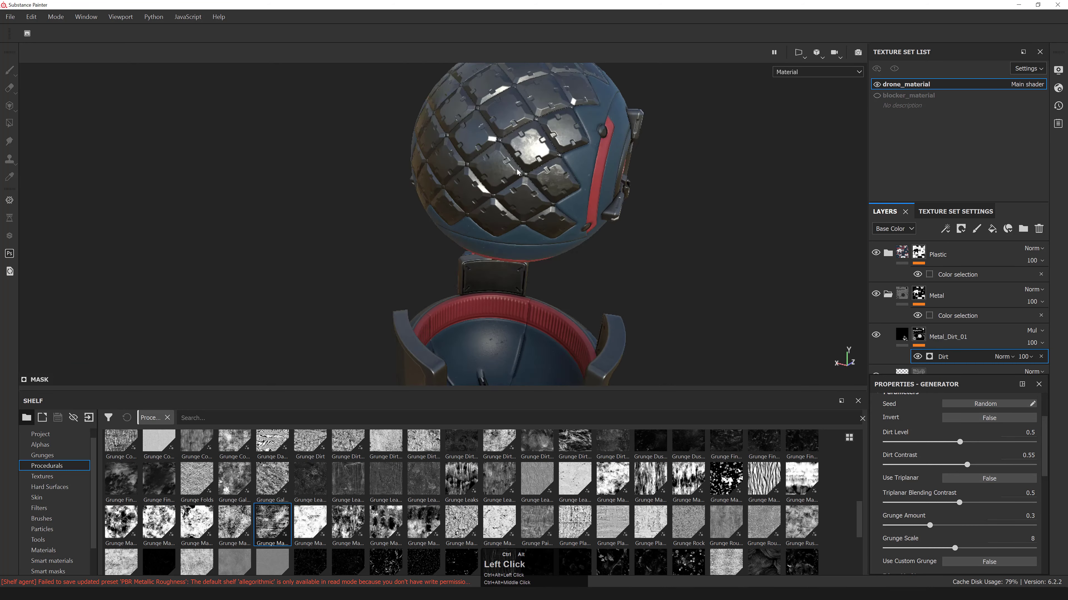
middle_click_drag(555, 202, 552, 265, "ctrl+alt")
left_click_drag(552, 265, 563, 270, "ctrl+alt")
right_click_drag(563, 269, 534, 235, "ctrl+alt")
mouse_move(534, 235)
right_mouse_down("ctrl+alt+shift")
mouse_move(550, 234)
mouse_move(521, 232)
right_mouse_up("ctrl+alt+shift")
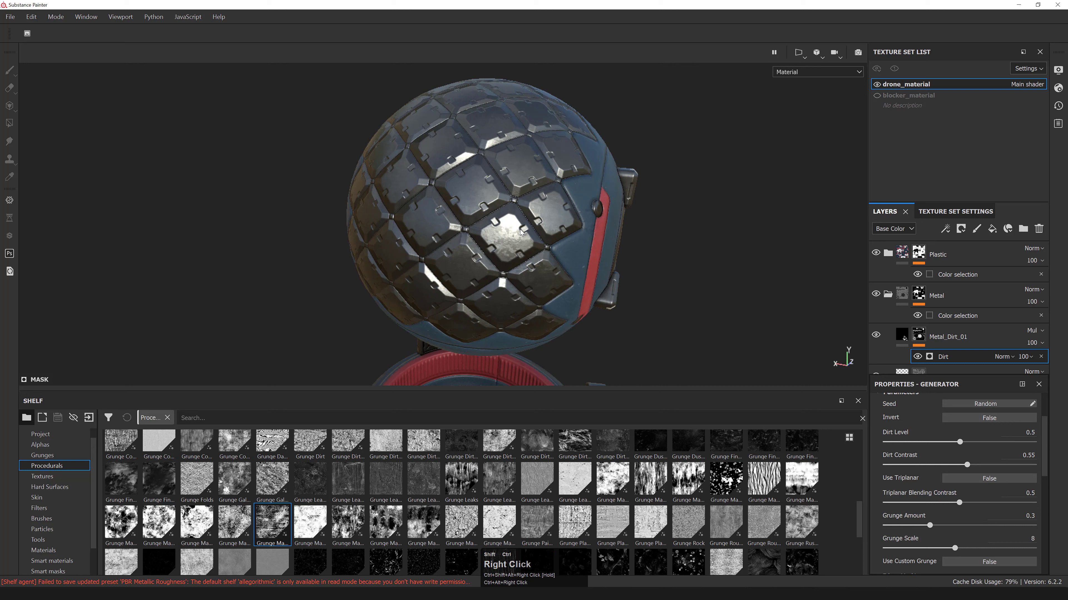
- Compare the spherical head's metal parts with the Metal_Dirt_01 layer hidden and shown
left_click(875, 335, "ctrl")
left_click_drag(686, 293, 555, 290, "ctrl+alt")
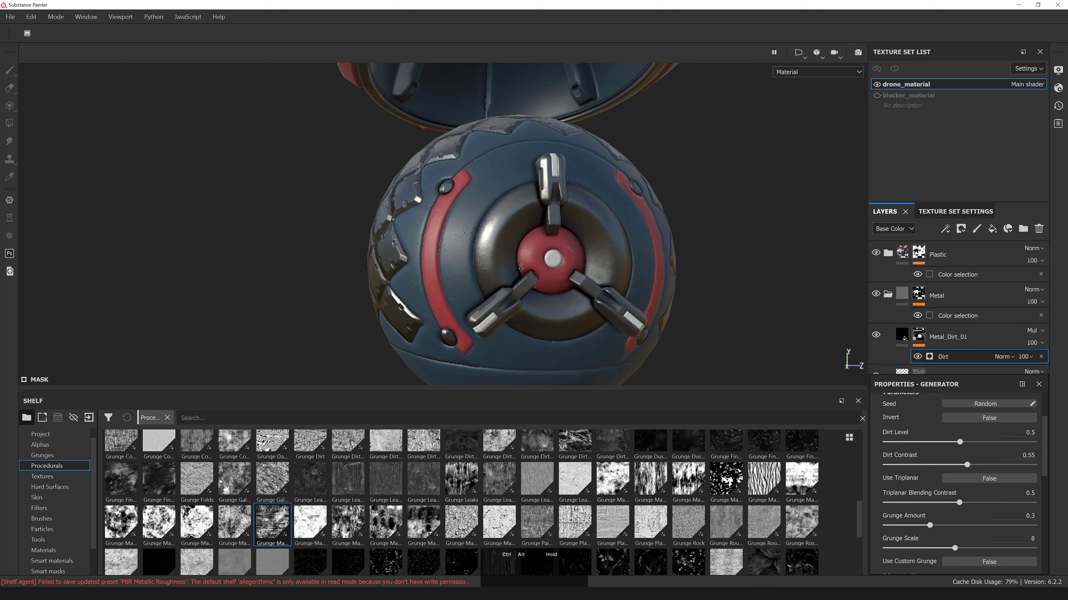
right_click_drag(555, 290, 588, 294, "ctrl+alt")
left_click(876, 337)
left_click(876, 336)
- Set the Metal_Dirt_01 layer's opacity to 50
right_click_drag(605, 232, 176, 233, "ctrl+alt")
middle_click_drag(550, 282, 521, 232, "ctrl+alt")
right_click_drag(521, 233, 630, 260, "ctrl+alt")
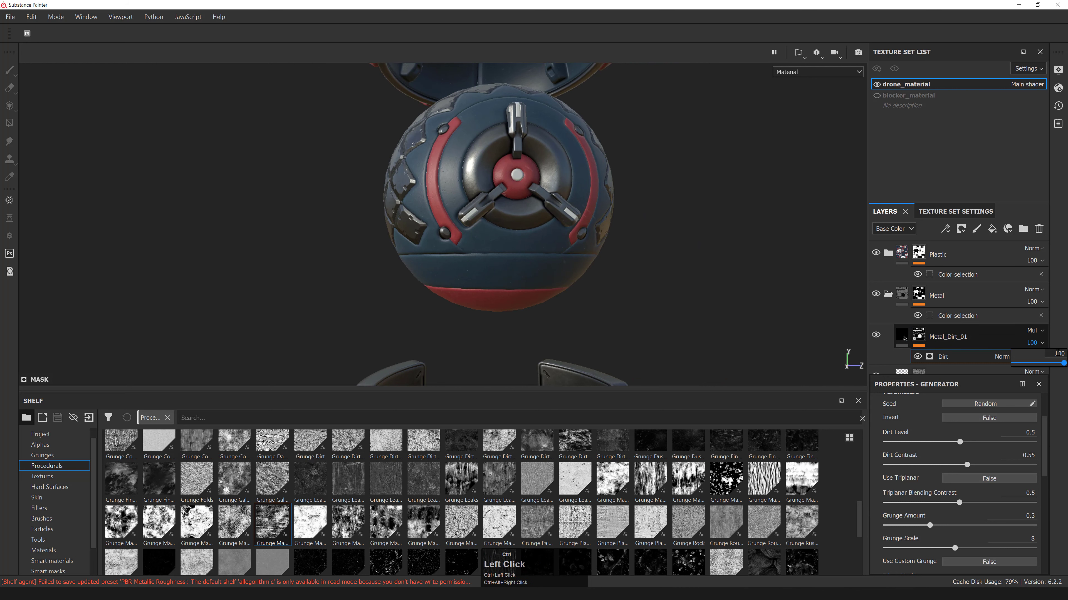
key("Return")
- Examine the softened dirt on the upright metal panels and the rim of the ring from several angles
middle_click_drag(475, 254, 467, 168, "alt")
left_click_drag(449, 248, 589, 258, "alt")
right_click_drag(437, 264, 398, 267, "alt")
left_click_drag(403, 265, 484, 258, "alt")
middle_click_drag(505, 260, 531, 243, "alt")
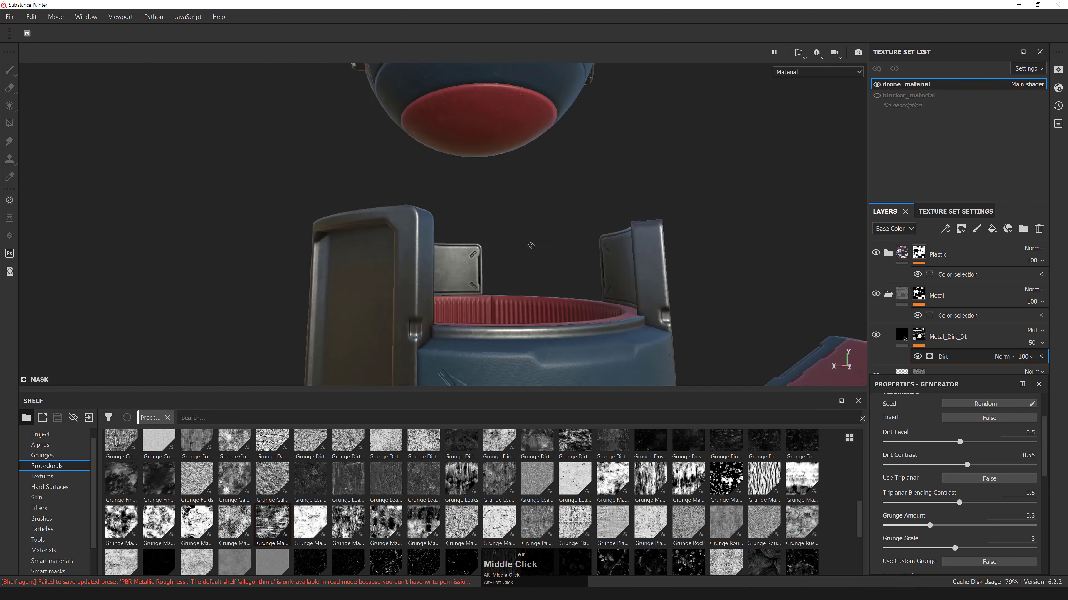
left_click_drag(513, 248, 584, 260, "alt")
right_click_drag(584, 260, 643, 257, "alt+shift")
middle_click_drag(647, 269, 571, 244, "alt")
left_click_drag(579, 278, 471, 271, "alt")
middle_click_drag(580, 240, 563, 242, "alt")
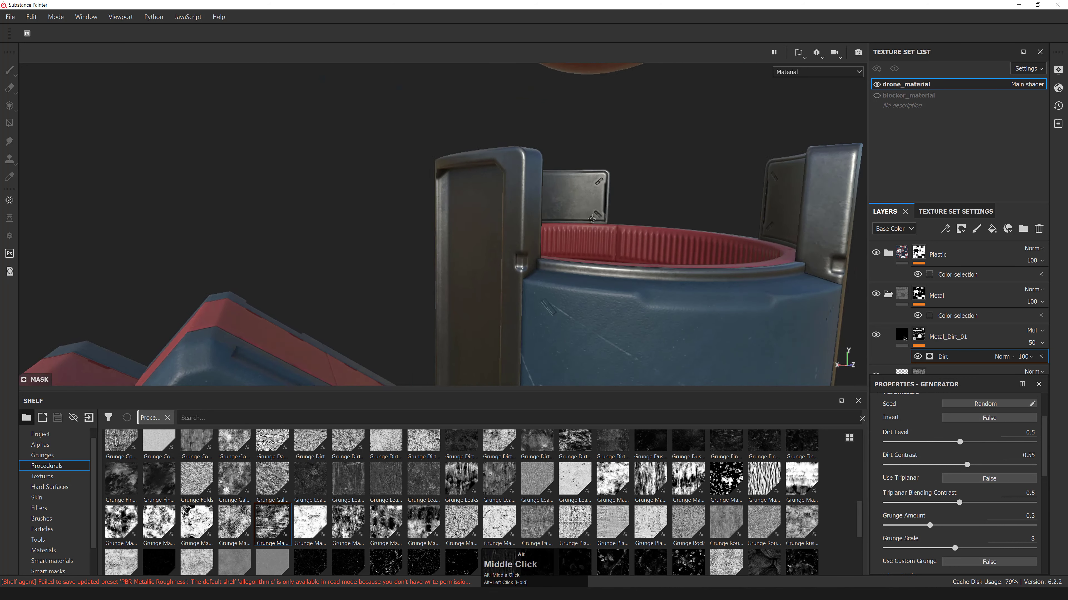
left_click_drag(588, 227, 572, 219, "alt")
right_click_drag(580, 206, 607, 202, "shift")
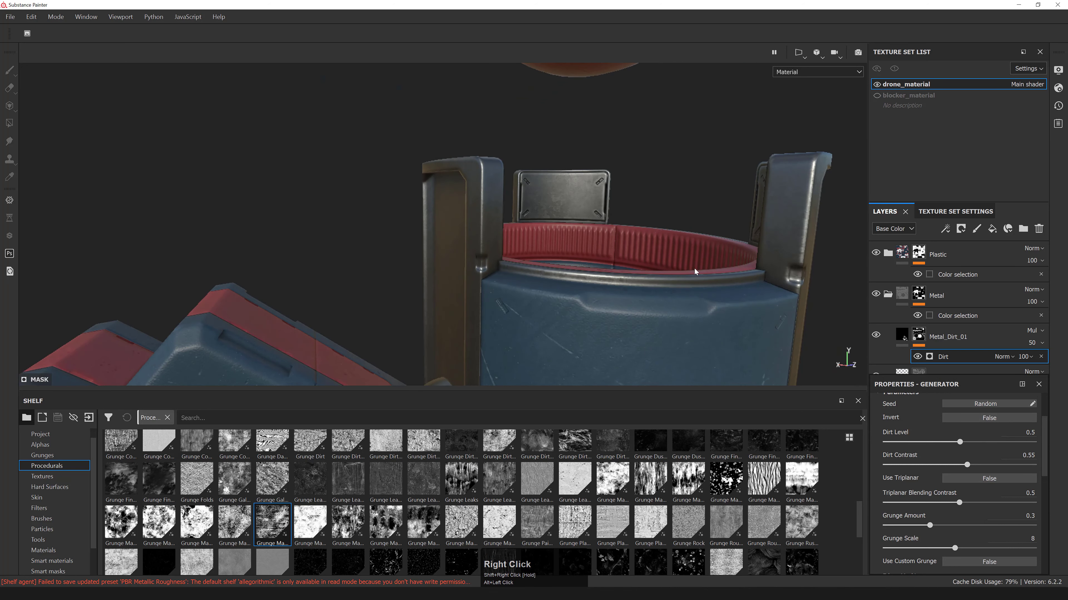
- Set the Metal_Dirt_01 fill's roughness to 0.6 and check the upright metal panels from several angles
left_click(903, 336)
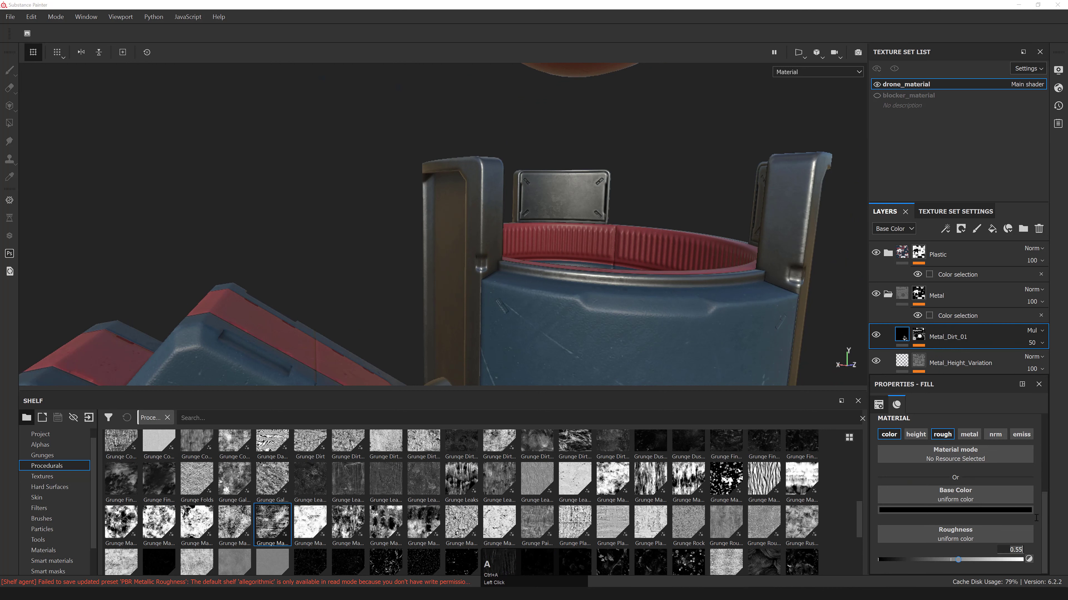
right_click_drag(675, 255, 538, 213, "shift")
left_click_drag(538, 212, 592, 197, "alt")
right_click_drag(592, 198, 574, 199, "shift")
left_click_drag(574, 200, 626, 210, "alt")
middle_click_drag(626, 210, 499, 254, "alt")
left_click_drag(500, 254, 475, 253, "alt")
right_click_drag(475, 253, 598, 229, "alt")
left_click_drag(598, 229, 564, 231, "alt")
right_click_drag(563, 232, 454, 226, "alt")
left_click_drag(454, 227, 500, 229, "alt")
right_click_drag(500, 229, 252, 210, "alt")
- Examine the dirt on the spherical head's metal parts and the upright panels of the body
middle_click_drag(428, 252, 431, 183, "alt")
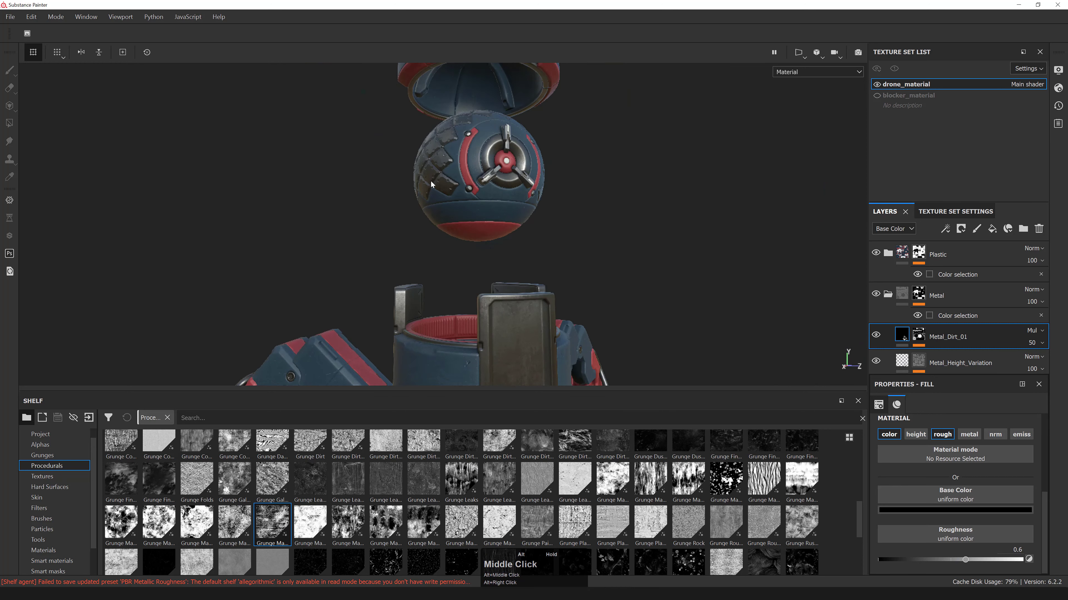
left_click_drag(431, 183, 446, 253, "alt")
middle_click_drag(446, 252, 453, 201, "alt")
left_click_drag(453, 202, 495, 185, "alt")
middle_click_drag(421, 228, 454, 189, "alt")
right_click_drag(454, 189, 388, 189, "alt")
left_click_drag(387, 187, 583, 289, "alt")
left_click_drag(654, 277, 439, 269, "alt")
middle_click_drag(439, 269, 441, 207, "alt")
left_click_drag(441, 208, 473, 254, "alt")
middle_click_drag(473, 254, 473, 282, "alt")
right_click_drag(473, 282, 511, 288, "alt")
- Add a fill layer above Metal_Dirt_01 and name it Metal_Edge_Highlights
left_click(991, 228)
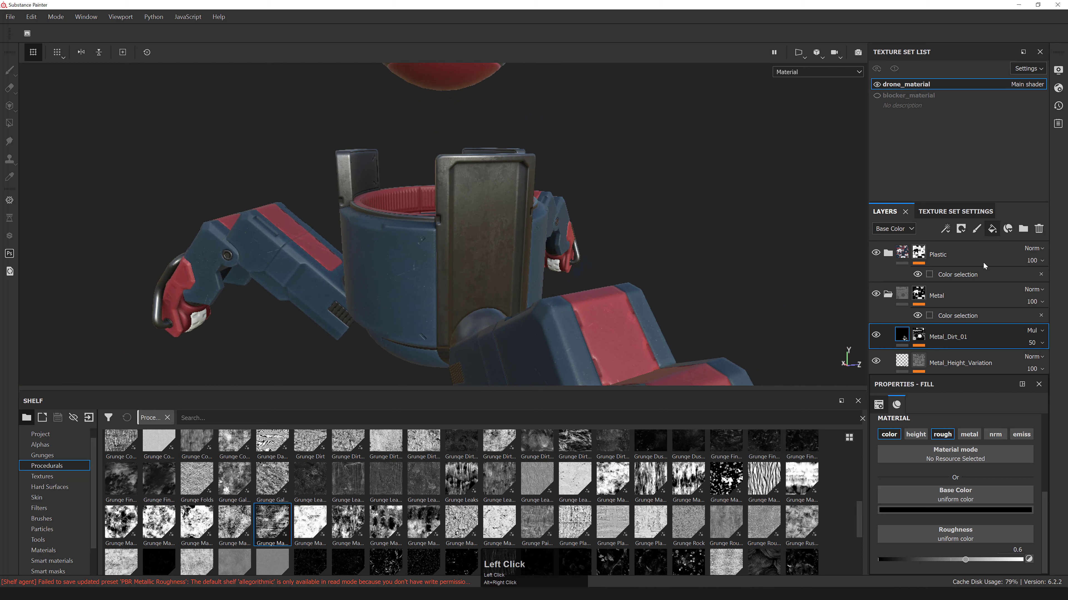
double_click(937, 336)
type("Me")
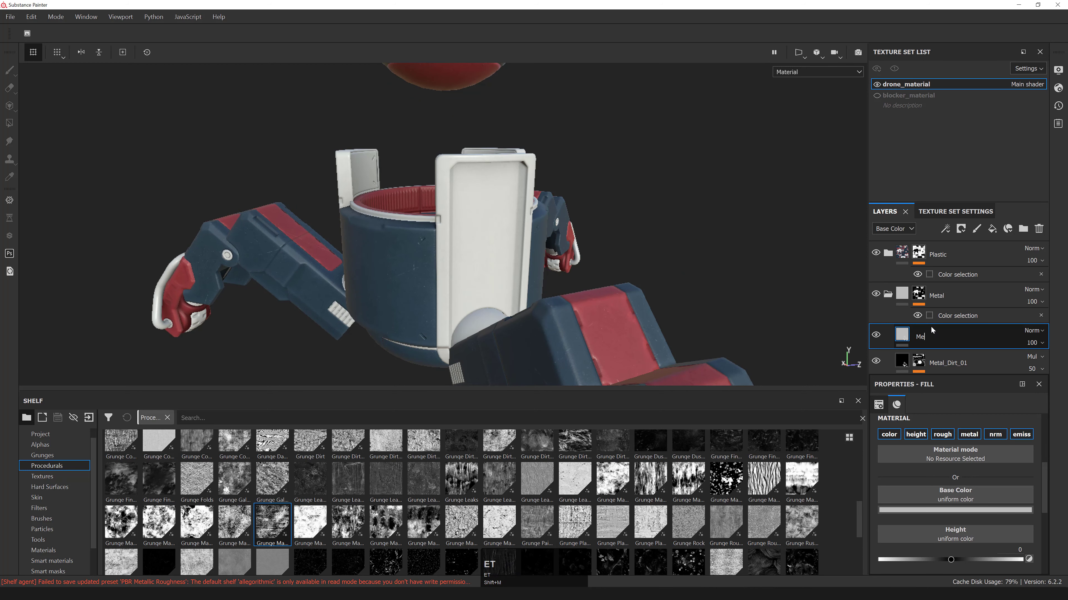
type("tal_Edge_Highlights")
key("Return")
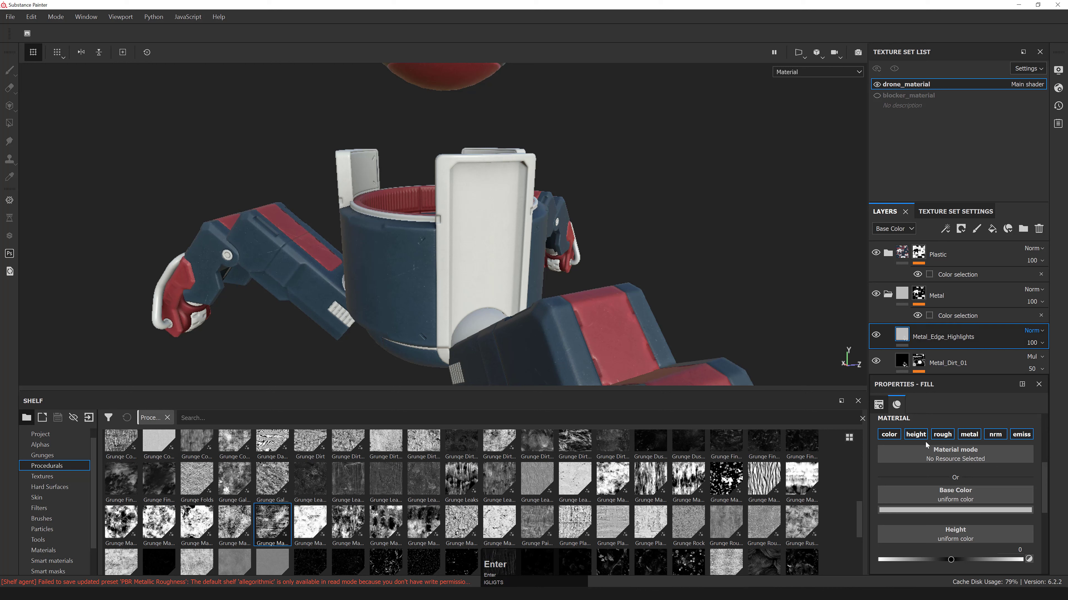
- Limit the Metal_Edge_Highlights fill to the color and roughness channels and make its base color white
left_click(963, 438)
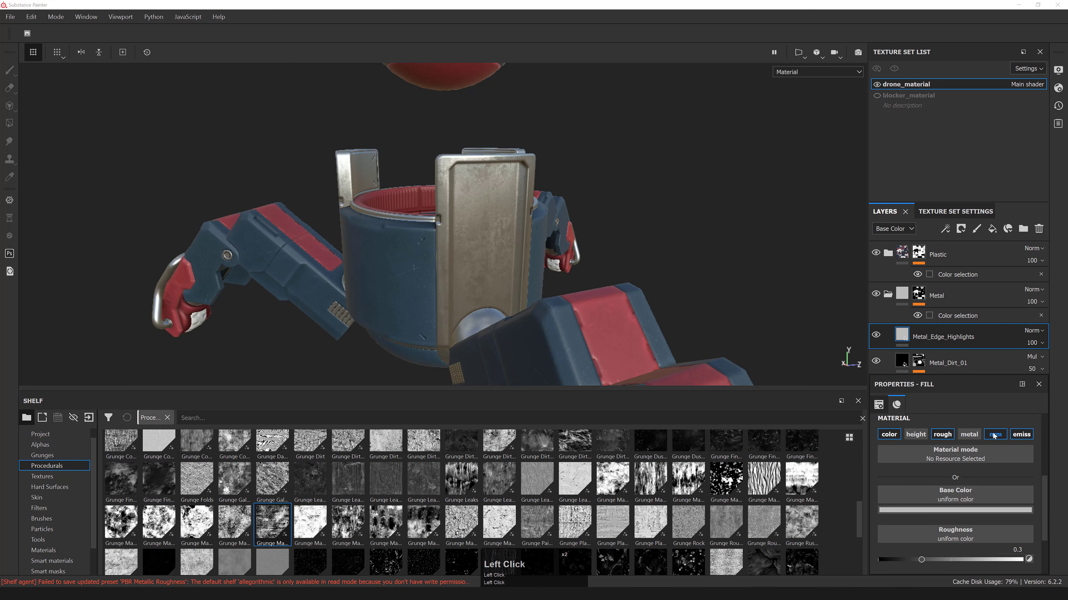
left_click(1019, 436)
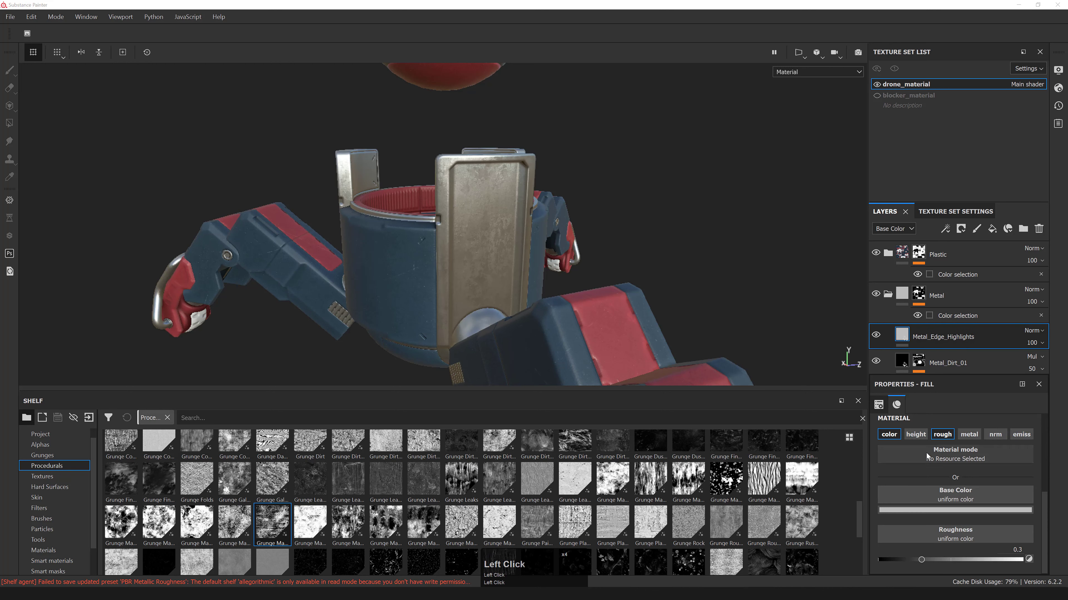
left_click(961, 514)
left_click_drag(943, 456, 861, 327)
- Set the Metal_Edge_Highlights layer's blending mode to Soft light and compare the metal with the layer hidden and shown
left_click(970, 340)
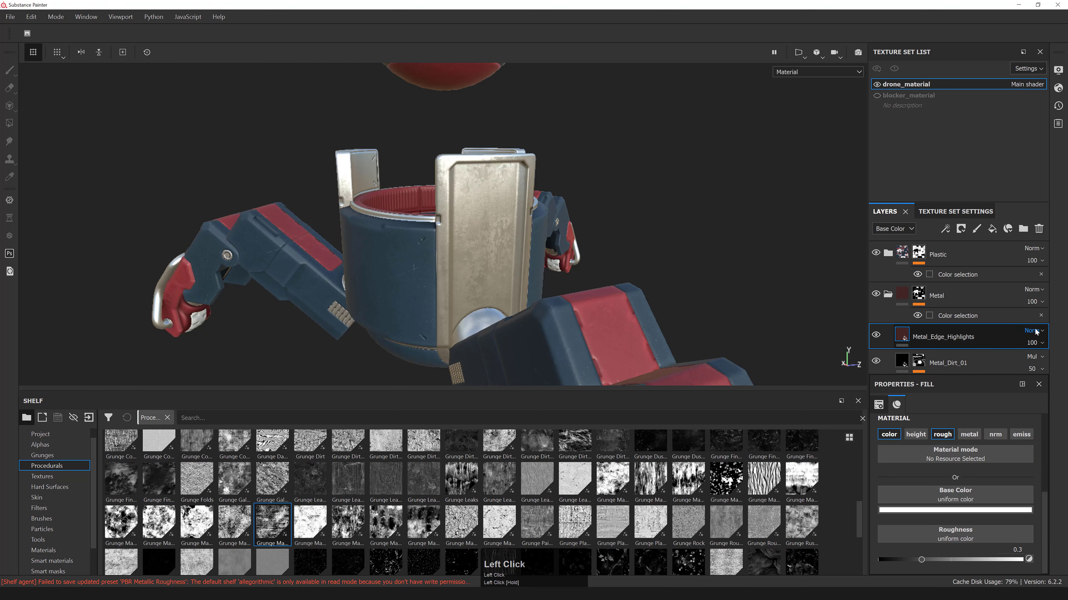
left_click(1026, 235)
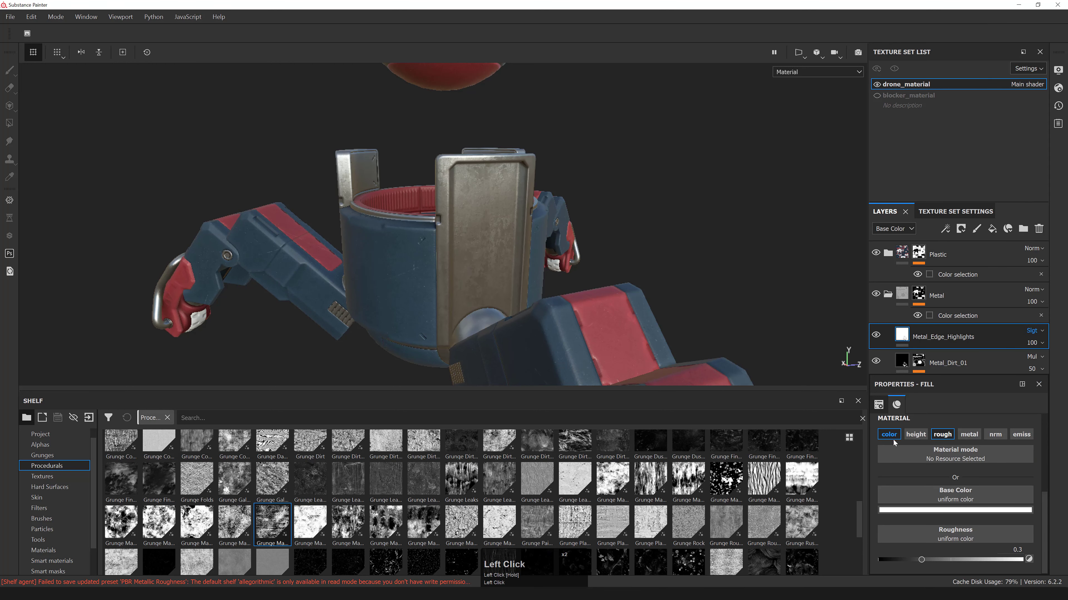
double_click(876, 336)
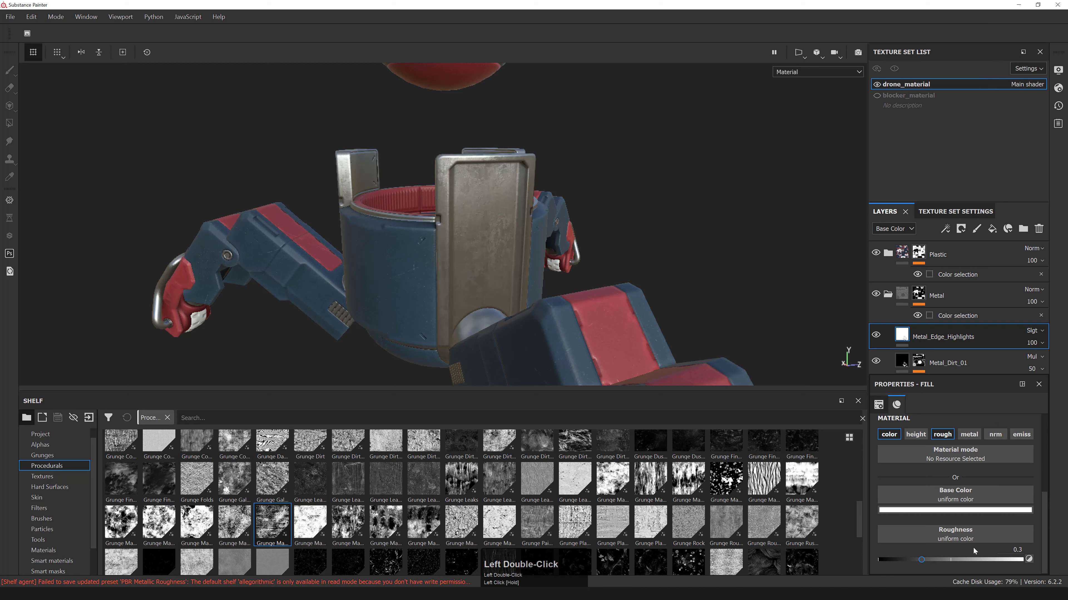
- Add a black mask with a Curvature generator to the Metal_Edge_Highlights layer
right_click(908, 338)
left_click(960, 20)
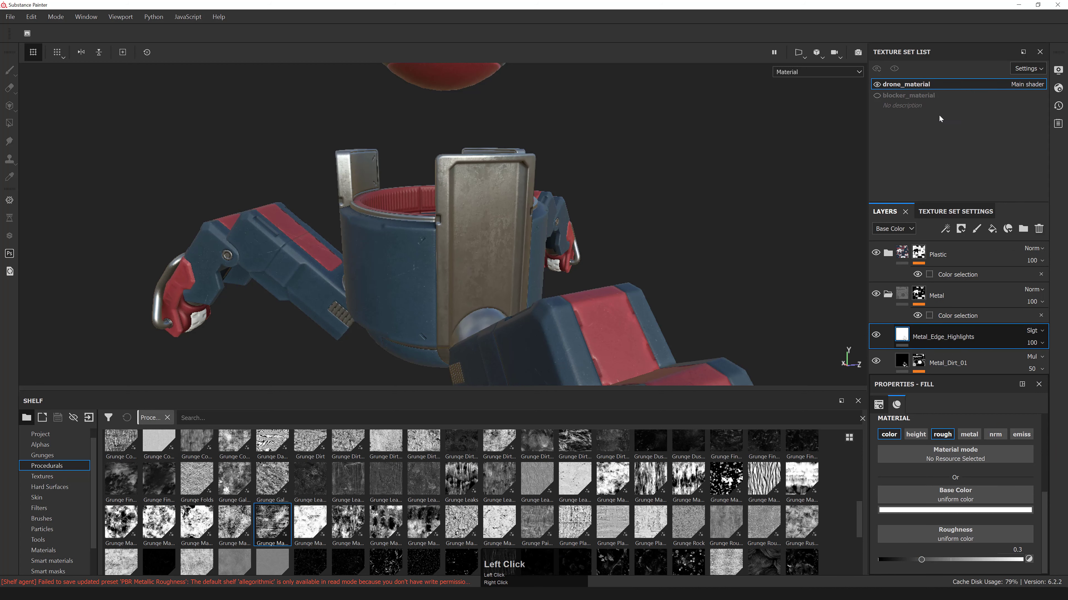
right_click(919, 330)
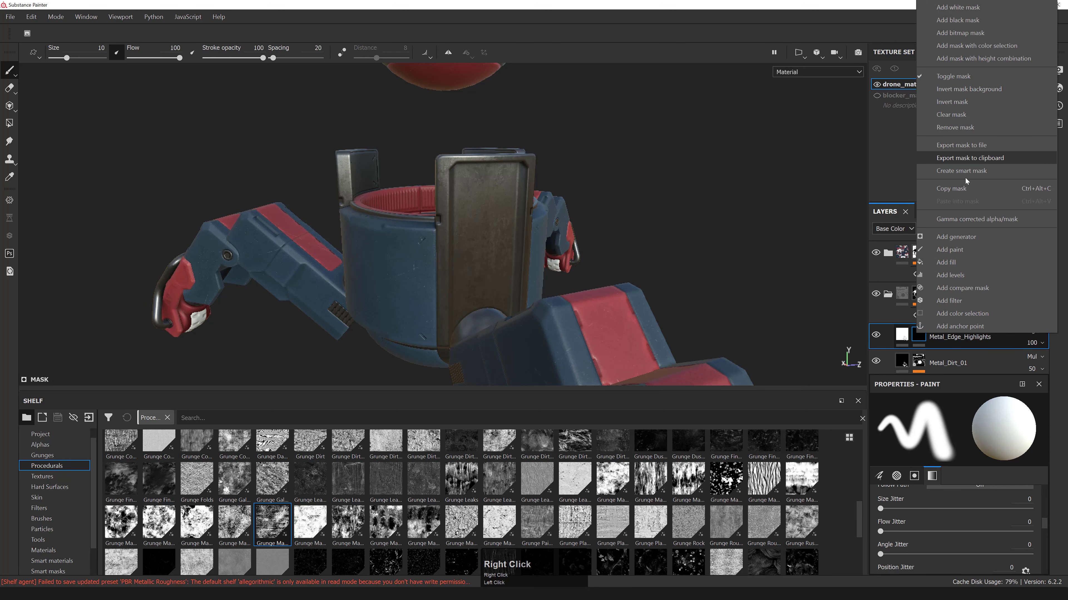
left_click(965, 372)
left_click(959, 431)
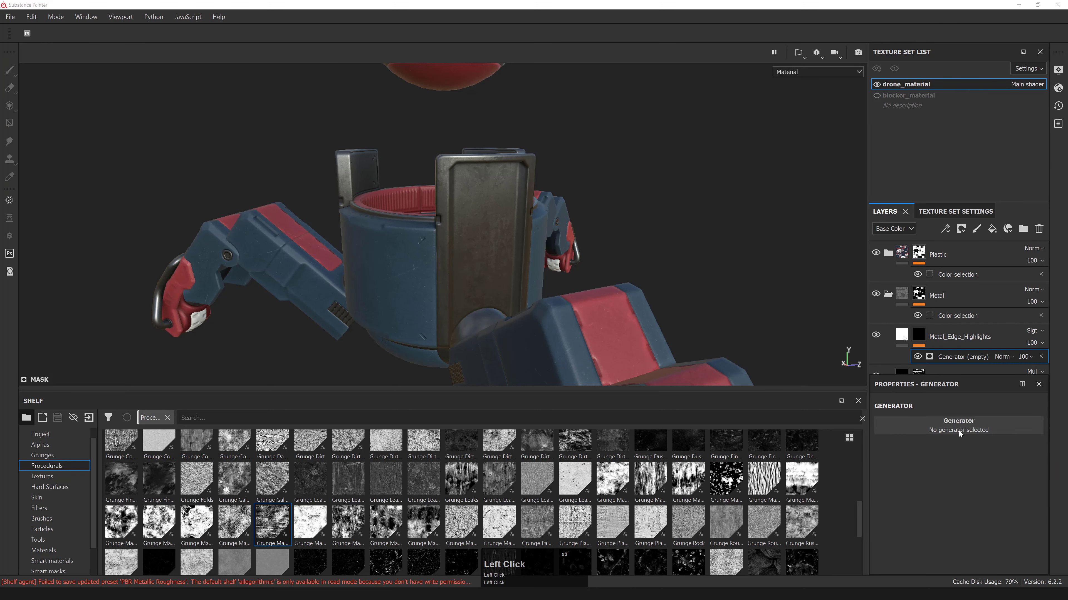
key("ctrl+a")
type("curva")
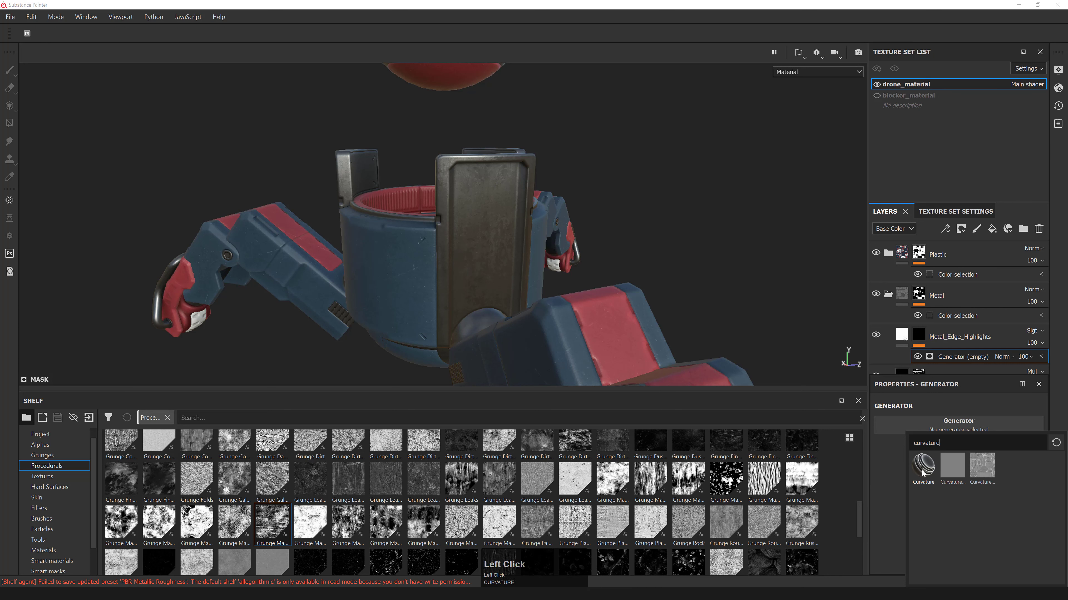
left_click(923, 465)
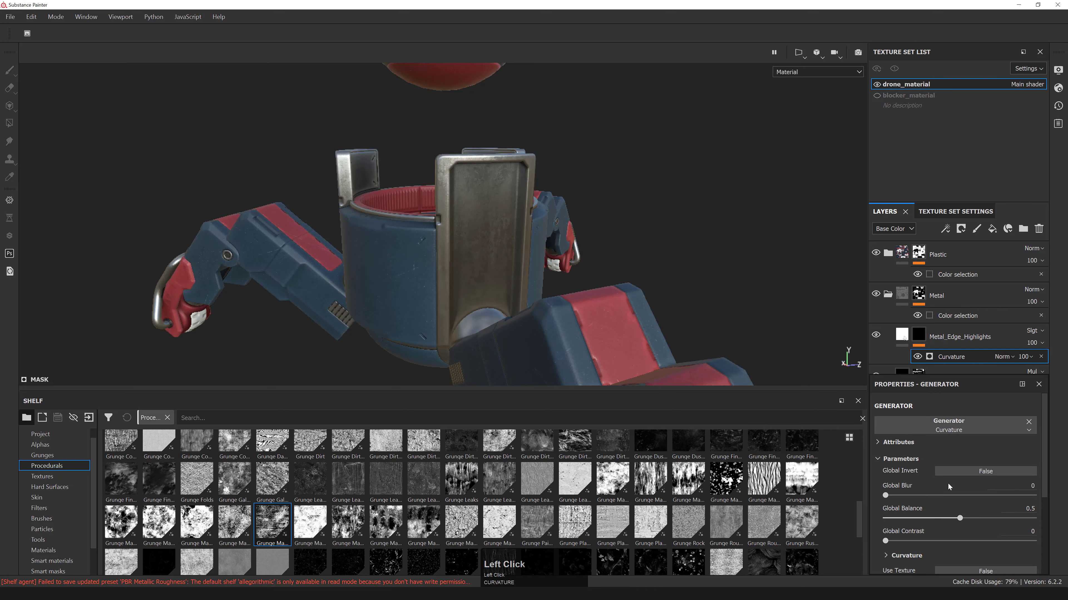
- Set the Curvature generator's Fine, Soft, Medium and Large values to 0
left_click_drag(924, 378, 933, 264)
scroll(935, 467, "down", 2)
left_click(891, 426)
scroll(920, 488, "down", 4)
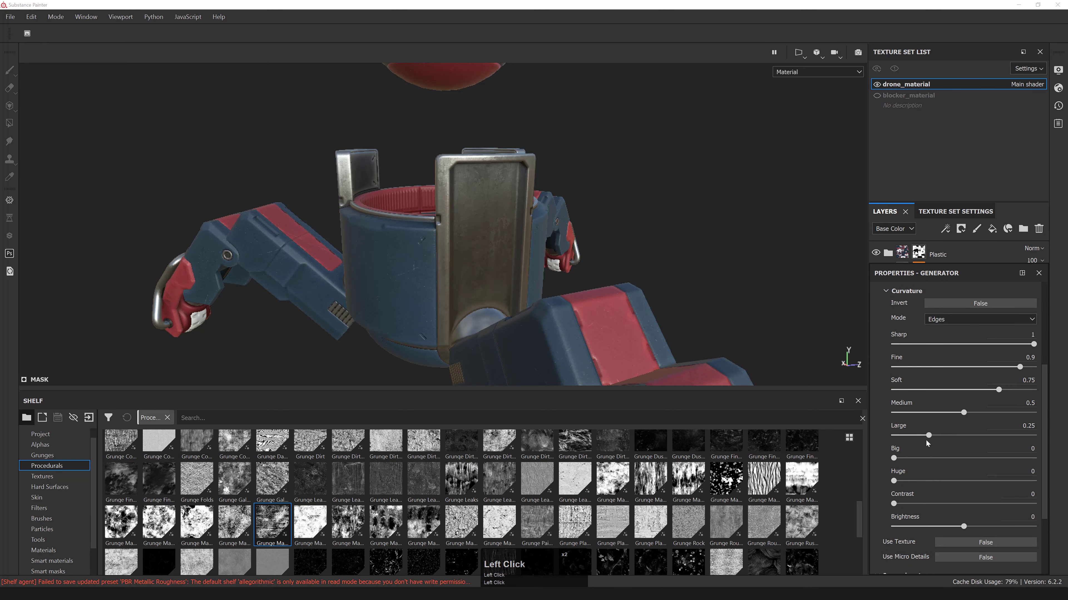
left_click_drag(947, 412, 859, 390)
left_click_drag(1019, 368, 1015, 368)
left_click_drag(816, 366, 814, 364)
- Lower the Curvature generator's Global Balance to 0.46
left_click_drag(598, 224, 565, 267, "alt")
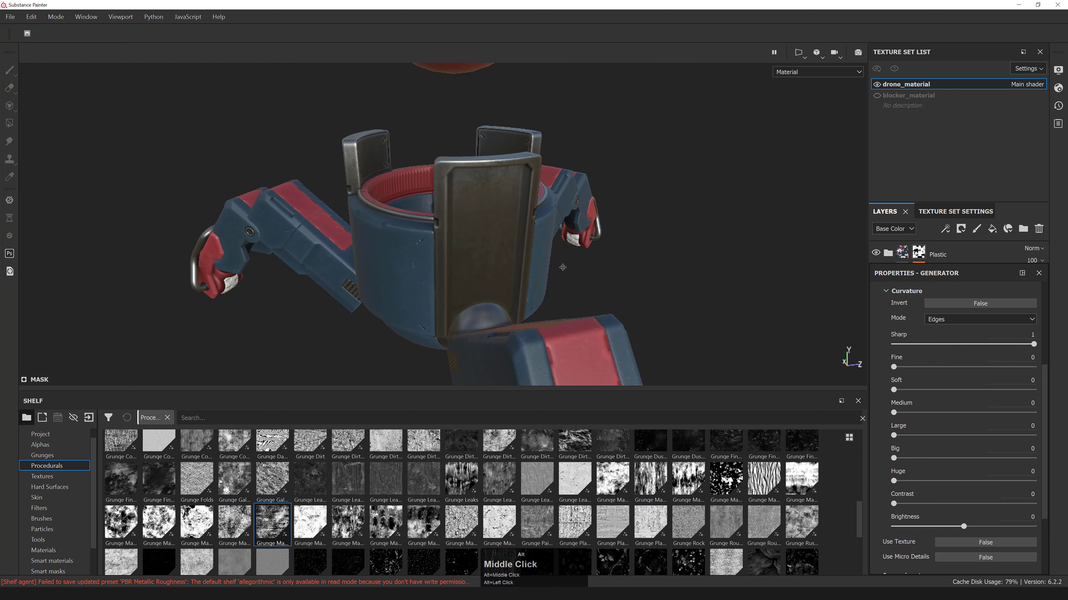
middle_click_drag(563, 267, 558, 311, "alt")
scroll(947, 374, "up", 4)
mouse_move(959, 385)
left_mouse_down()
mouse_move(980, 394)
mouse_move(928, 396)
mouse_move(954, 395)
left_mouse_up()
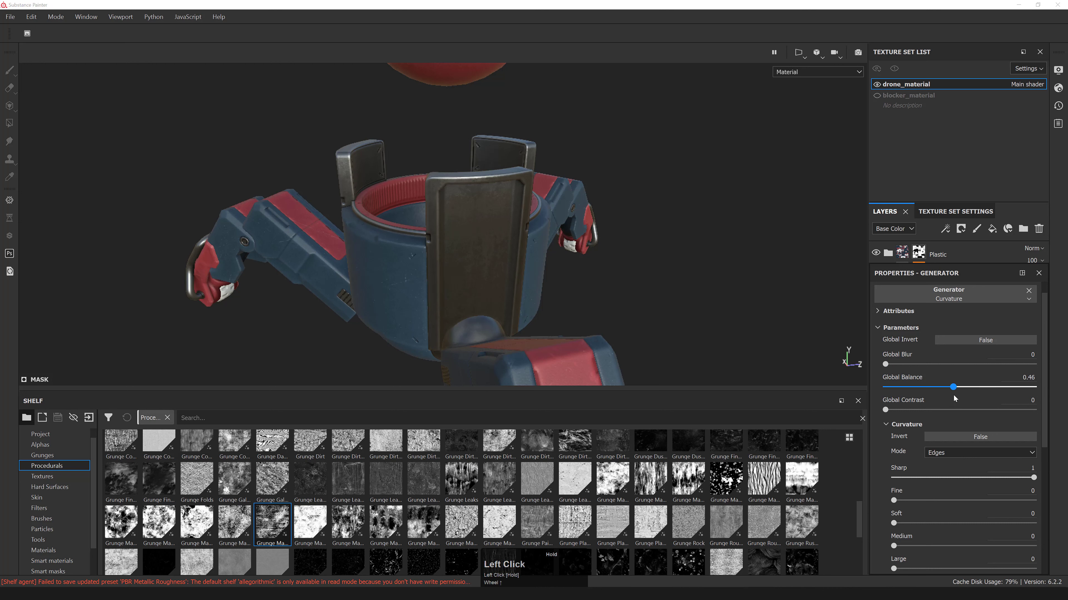
- Examine the curvature mask and the base color along the edges of the upright metal panels
right_click_drag(420, 259, 537, 240, "alt")
left_click_drag(537, 240, 527, 236, "alt")
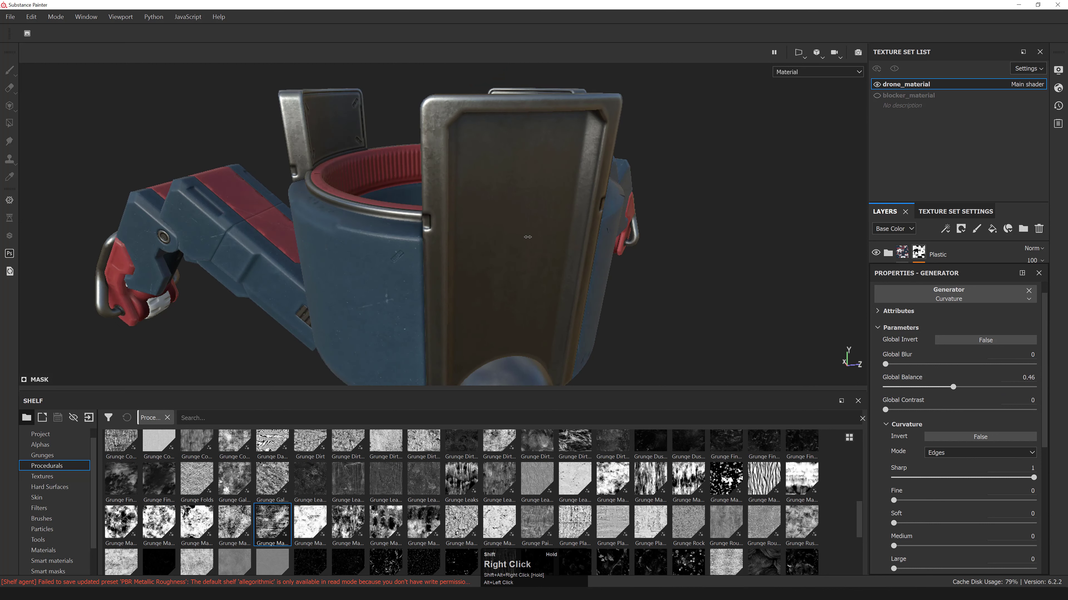
right_click_drag(526, 236, 524, 258, "alt")
middle_click_drag(524, 259, 520, 288, "alt")
right_click_drag(520, 289, 662, 168, "alt")
key("c")
right_click_drag(520, 221, 550, 219, "alt")
middle_click_drag(549, 218, 551, 199, "alt")
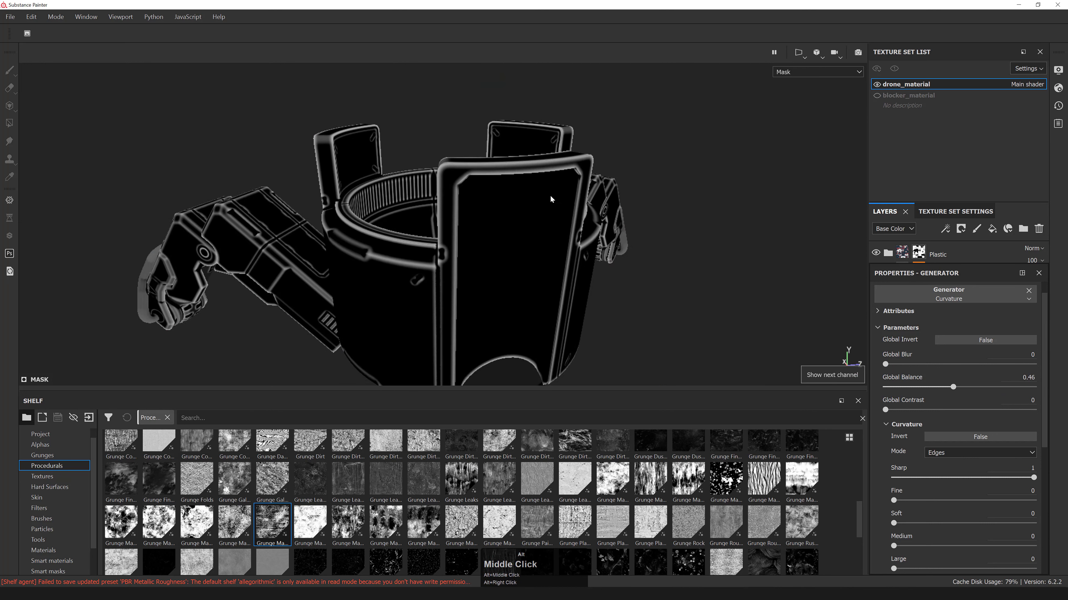
key("alt+c")
right_click_drag(550, 198, 588, 206, "alt")
- Try Global Balance values of 0.36 and 0.41 while viewing the base color
mouse_move(948, 387)
left_mouse_down()
mouse_move(934, 387)
mouse_move(943, 387)
left_mouse_up()
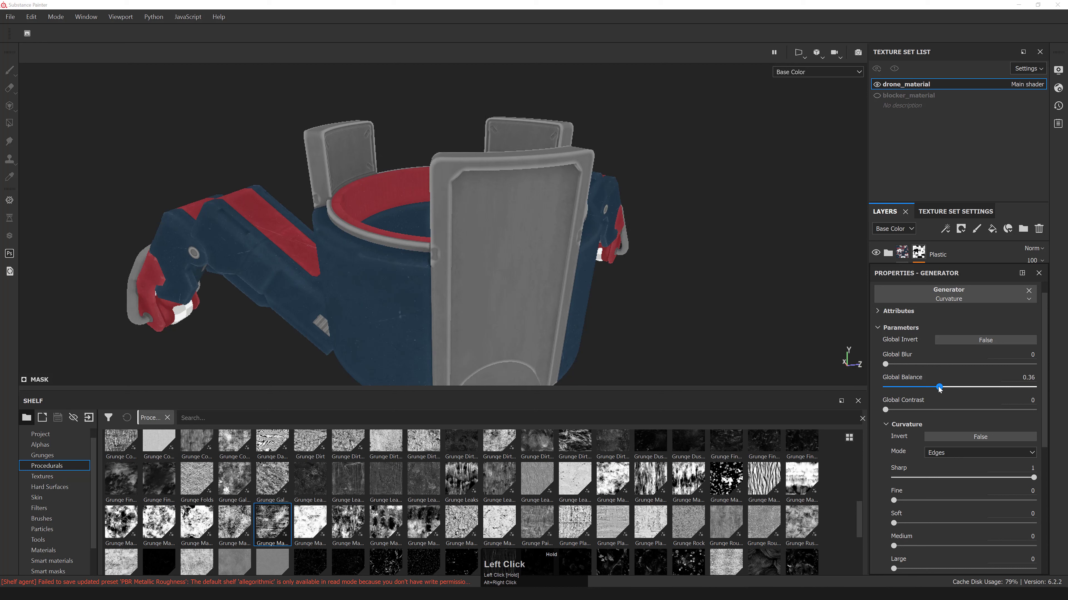
left_click_drag(467, 241, 446, 186, "alt")
middle_click_drag(446, 187, 463, 202, "alt")
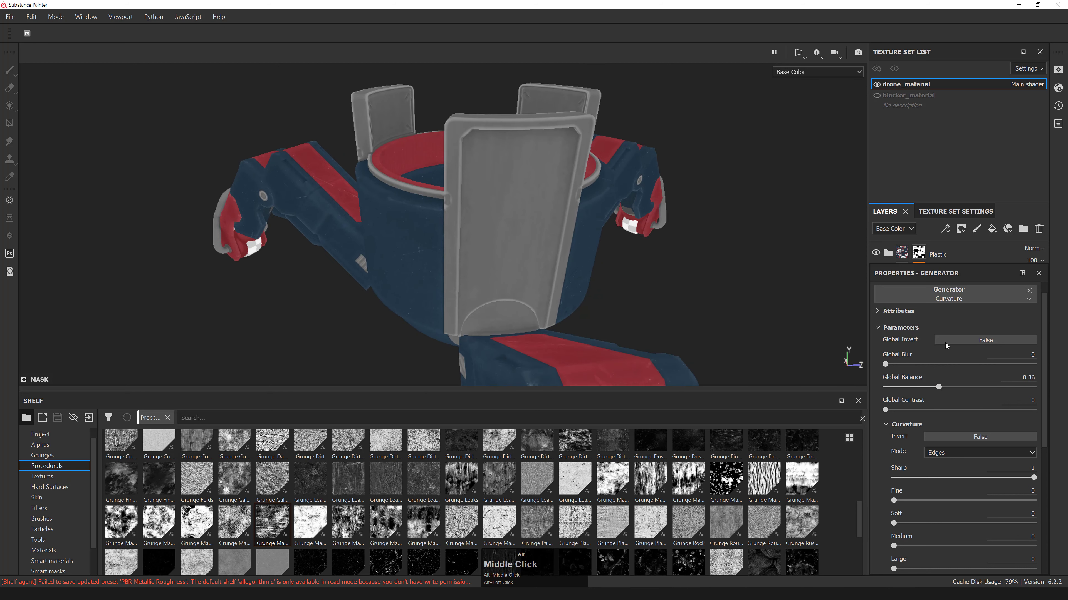
left_click(942, 387)
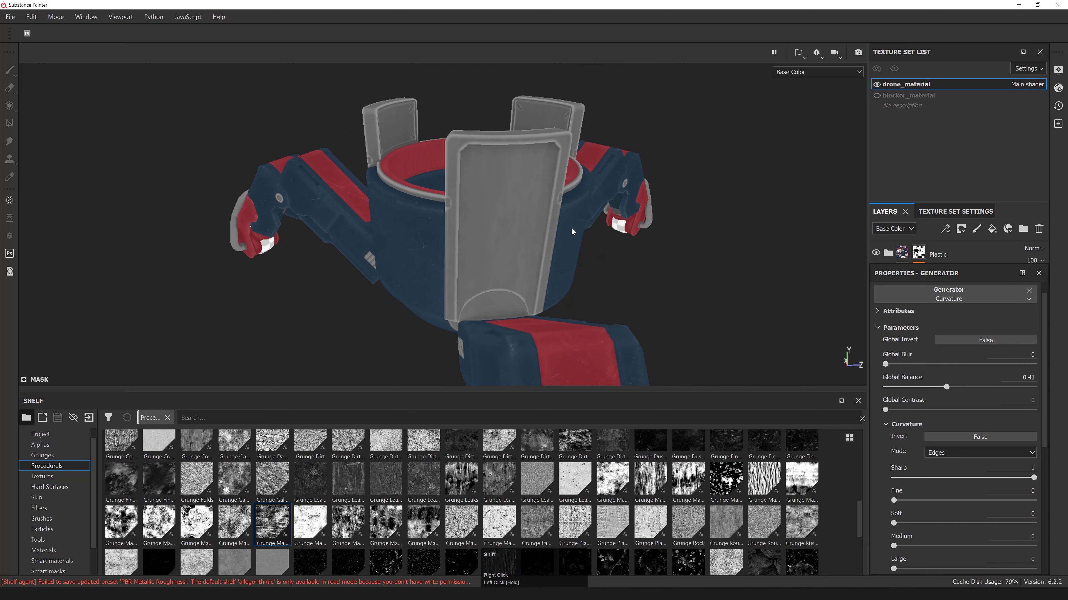
- Return to the material view and set the Curvature generator's Global Balance to 0.36
left_click_drag(537, 229, 422, 227, "alt")
key("m")
middle_click_drag(422, 227, 430, 247, "alt")
right_click_drag(429, 246, 596, 265, "alt")
left_click_drag(597, 265, 559, 270, "alt")
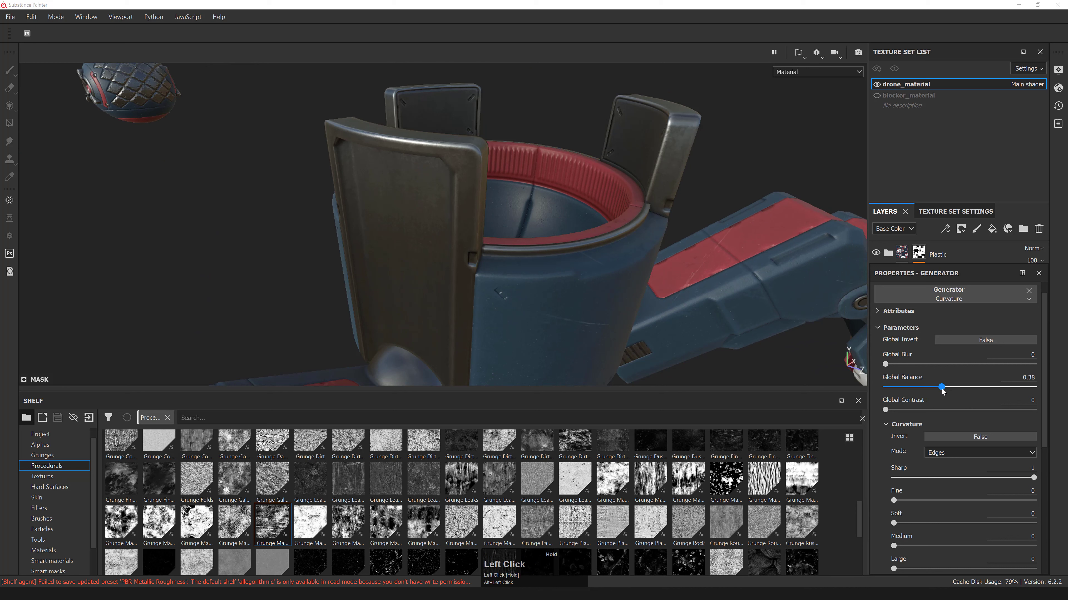
scroll(884, 291, "up", 3)
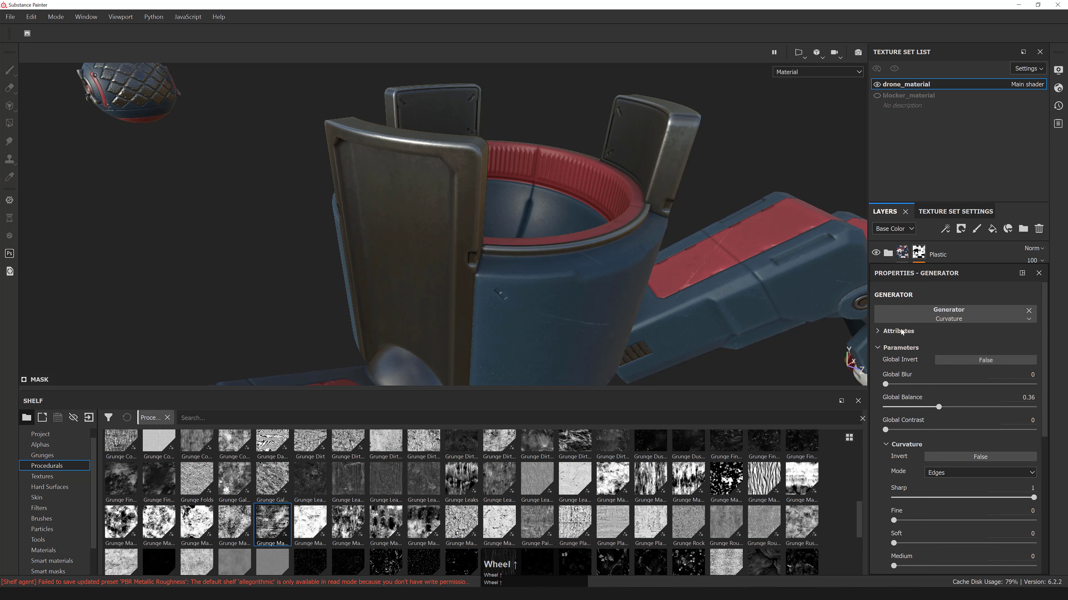
scroll(906, 305, "up", 5)
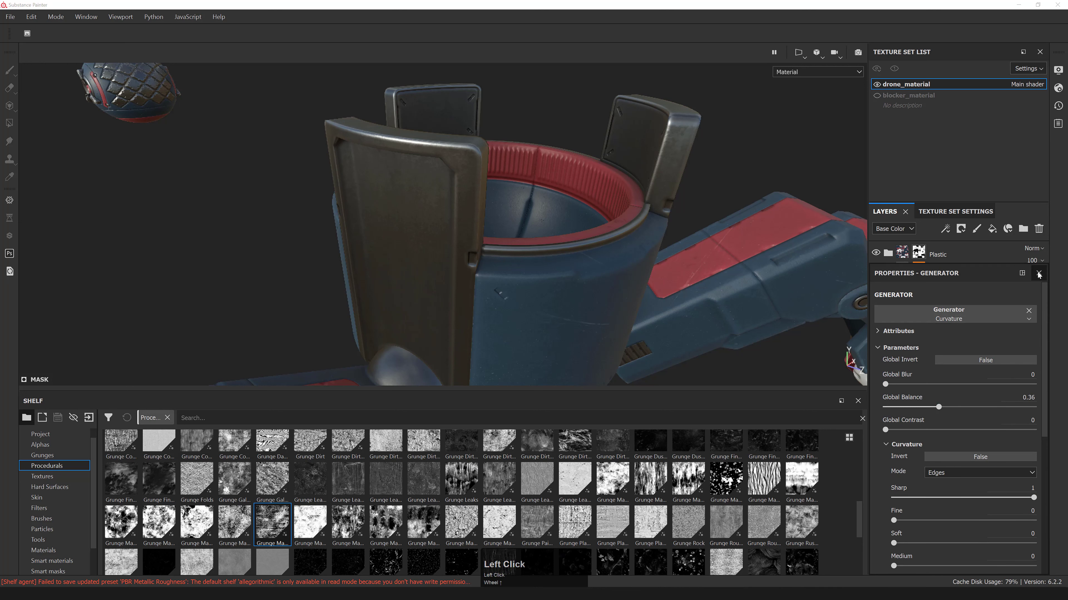
- Set the Metal_Edge_Highlights layer's opacity to 50, comparing the metal edges with the layer hidden and shown
left_click_drag(1000, 269, 960, 424)
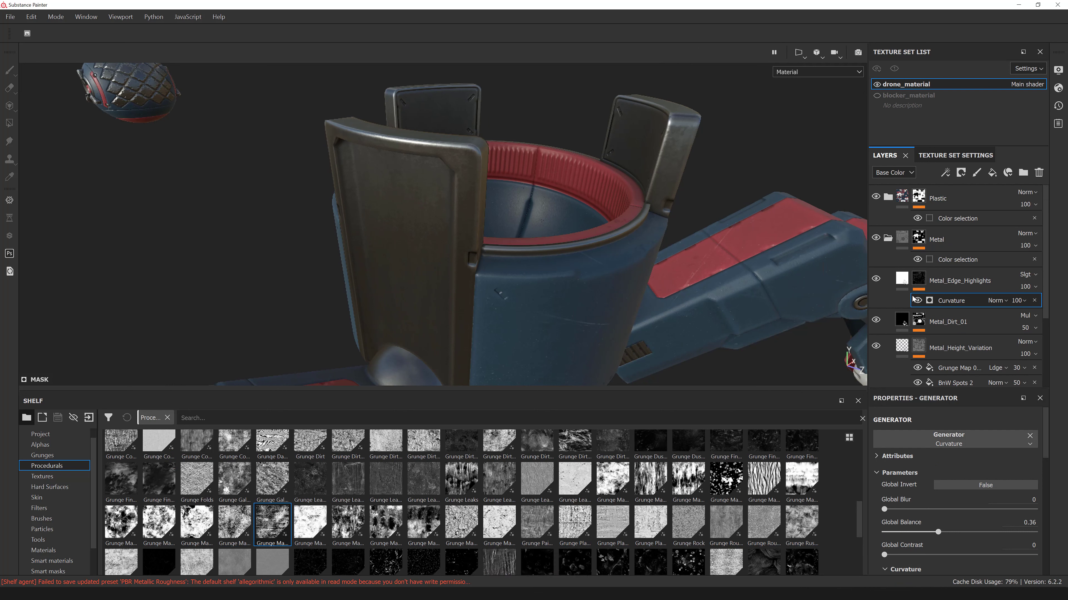
left_click(876, 279)
left_click(875, 279)
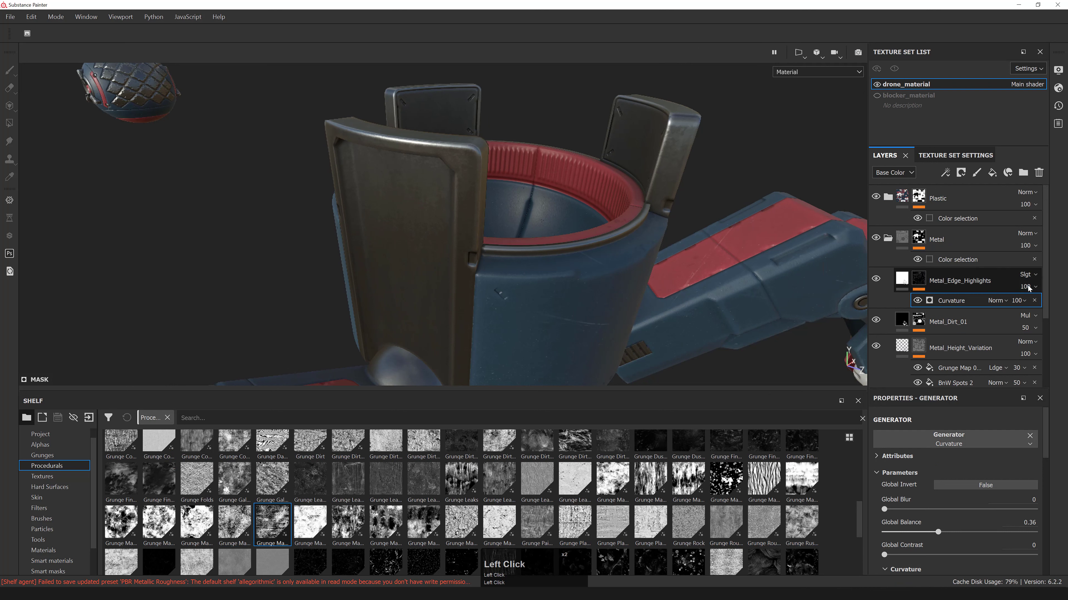
left_click(1020, 301)
type("50")
key("KP_Enter")
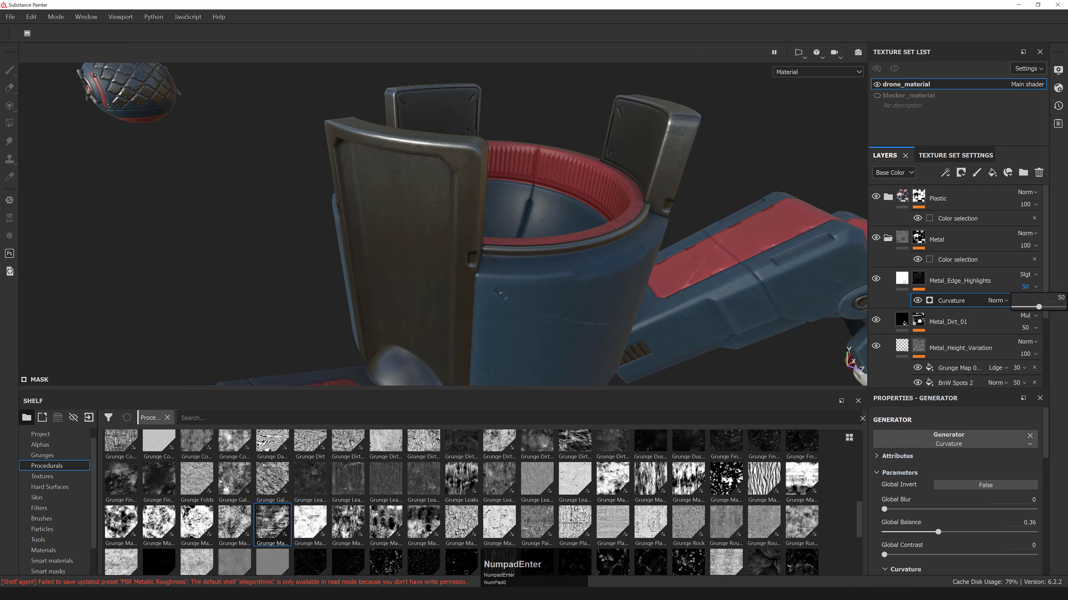
left_click(875, 279)
left_click(875, 279)
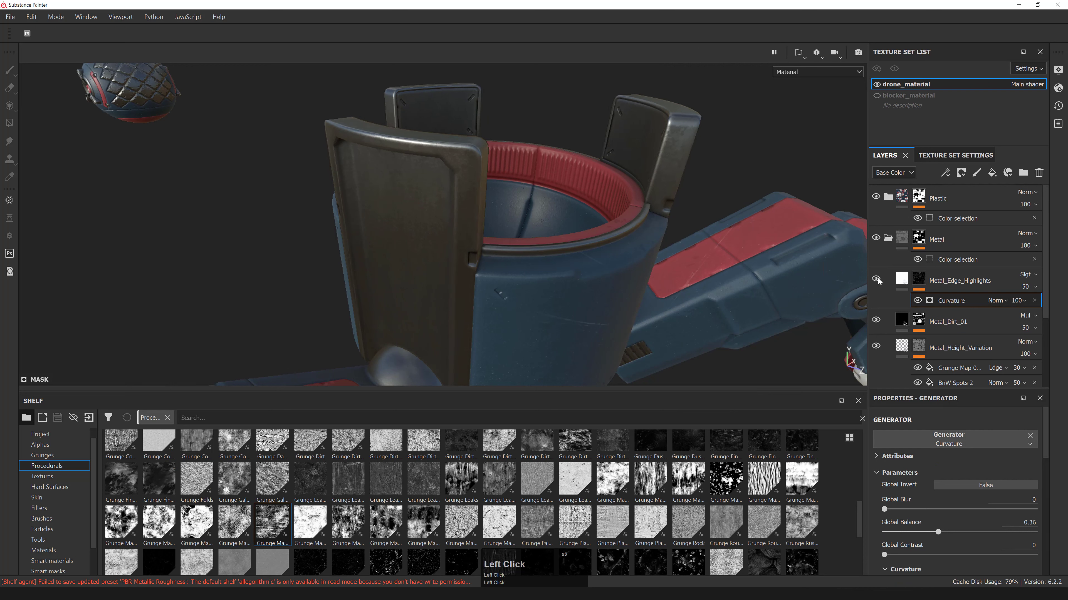
- Set the Metal_Edge_Highlights fill's roughness to 0.2
scroll(951, 532, "down", 5)
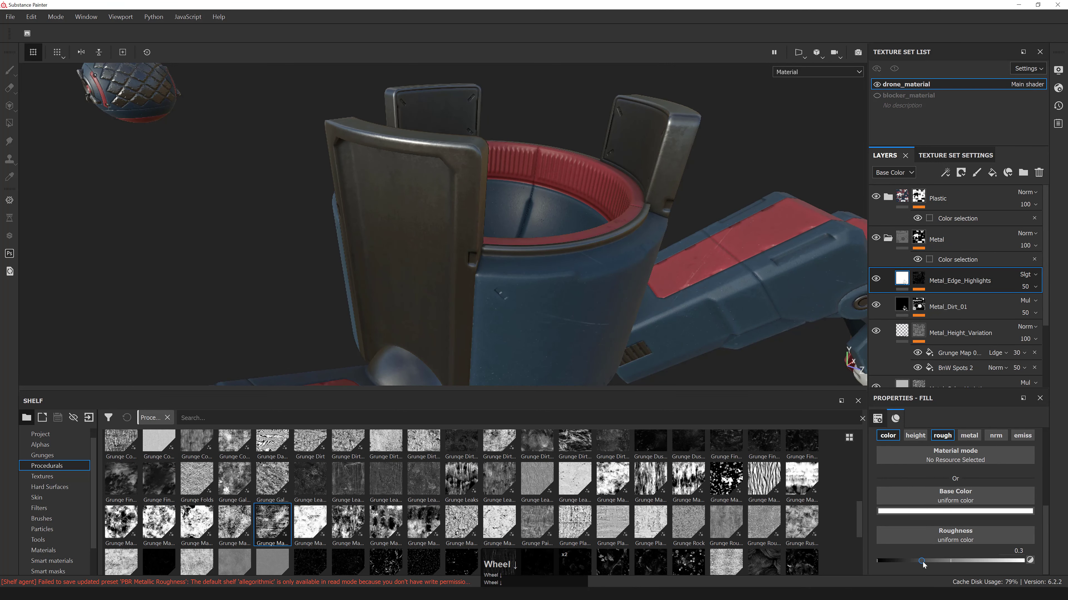
left_click_drag(923, 561, 872, 561)
left_click_drag(528, 235, 500, 187, "alt")
left_click_drag(911, 560, 977, 562)
left_click_drag(1045, 566, 951, 568)
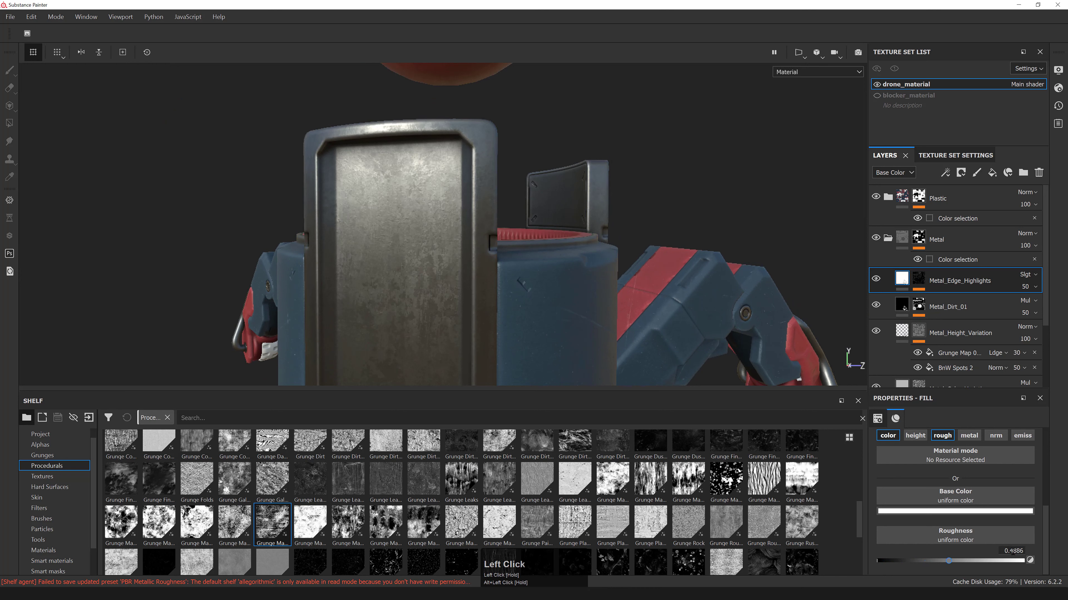
key("ctrl+a")
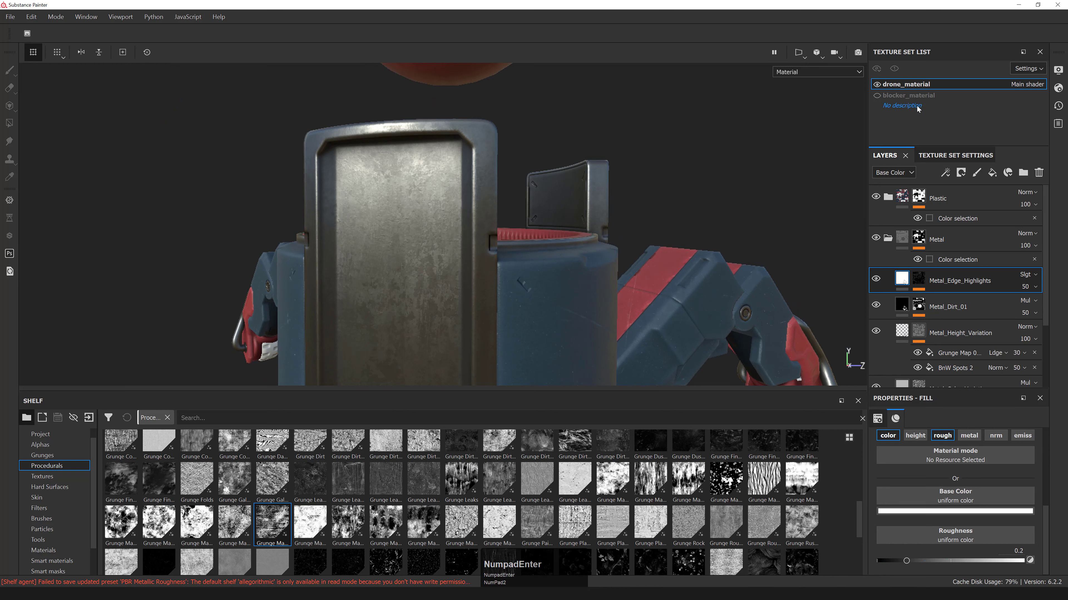
- Compare the metal edges in the roughness view with Metal_Edge_Highlights hidden and shown
left_click(817, 71)
left_click(806, 121)
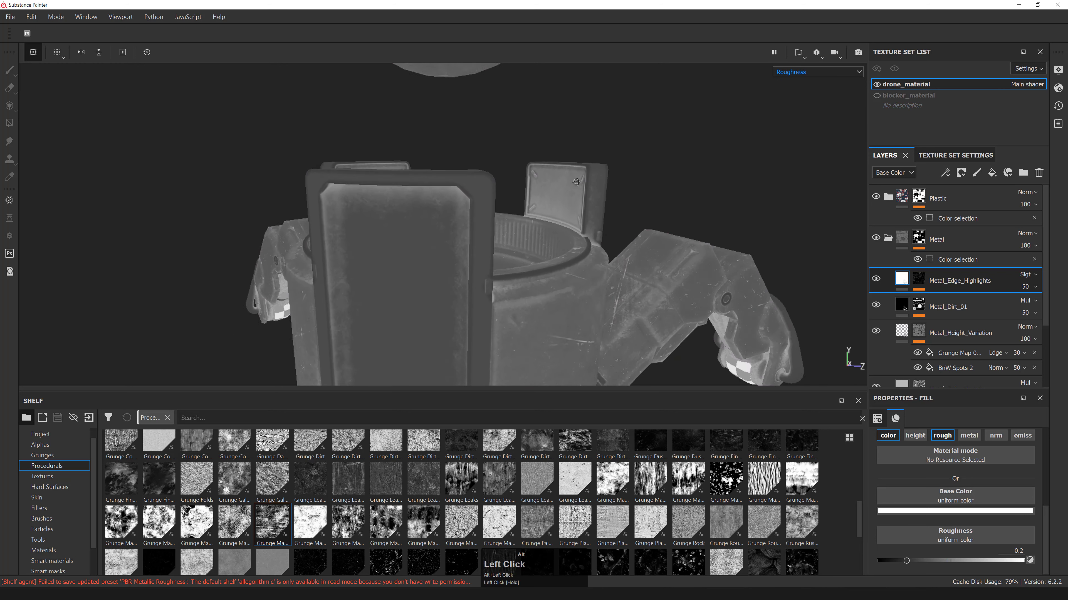
left_click_drag(807, 126, 885, 462, "alt")
left_click(876, 279)
left_click(876, 279)
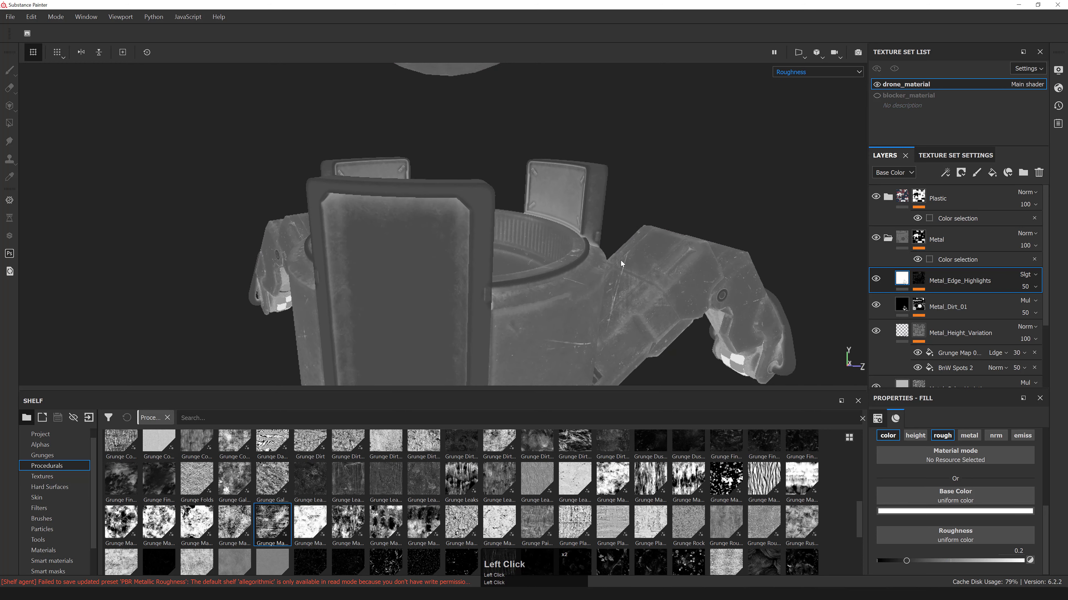
left_click_drag(622, 262, 605, 290, "alt")
right_click_drag(605, 291, 639, 310, "alt")
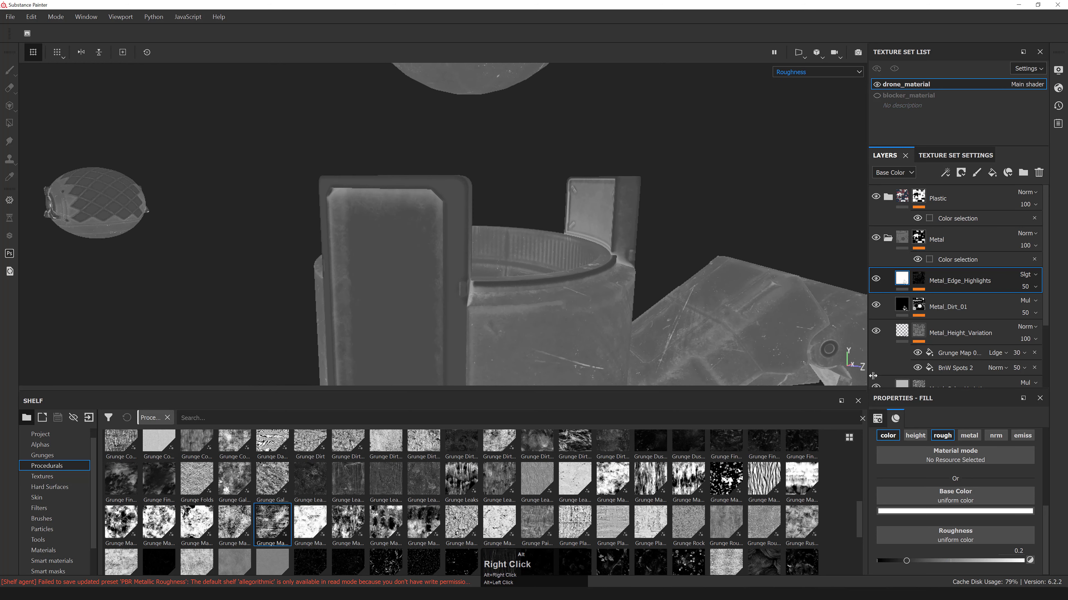
- Set the Global Balance of the Curvature generator in the Metal_Edge_Highlights mask to 0.41
left_click(920, 285)
right_click_drag(631, 261, 559, 248, "alt")
middle_click_drag(559, 270, 565, 236, "alt")
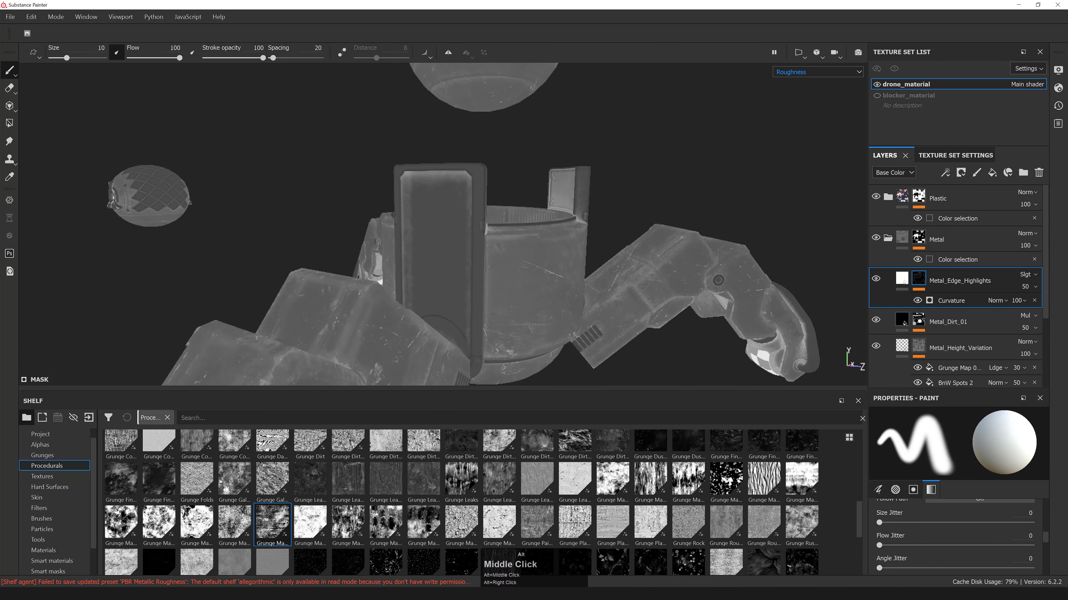
mouse_move(565, 236)
left_mouse_down("alt")
mouse_move(622, 252)
mouse_move(547, 244)
left_mouse_up("alt")
right_click_drag(546, 244, 580, 261, "alt")
middle_click_drag(579, 260, 565, 294, "alt")
left_click_drag(565, 294, 552, 277, "alt")
right_click_drag(553, 278, 589, 281, "alt")
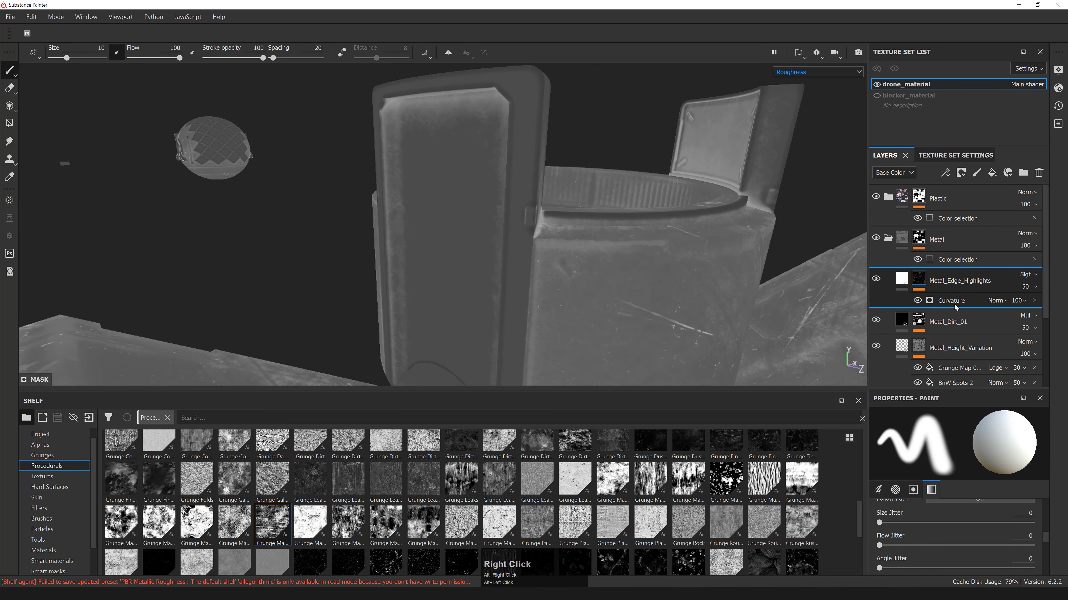
left_click(956, 304)
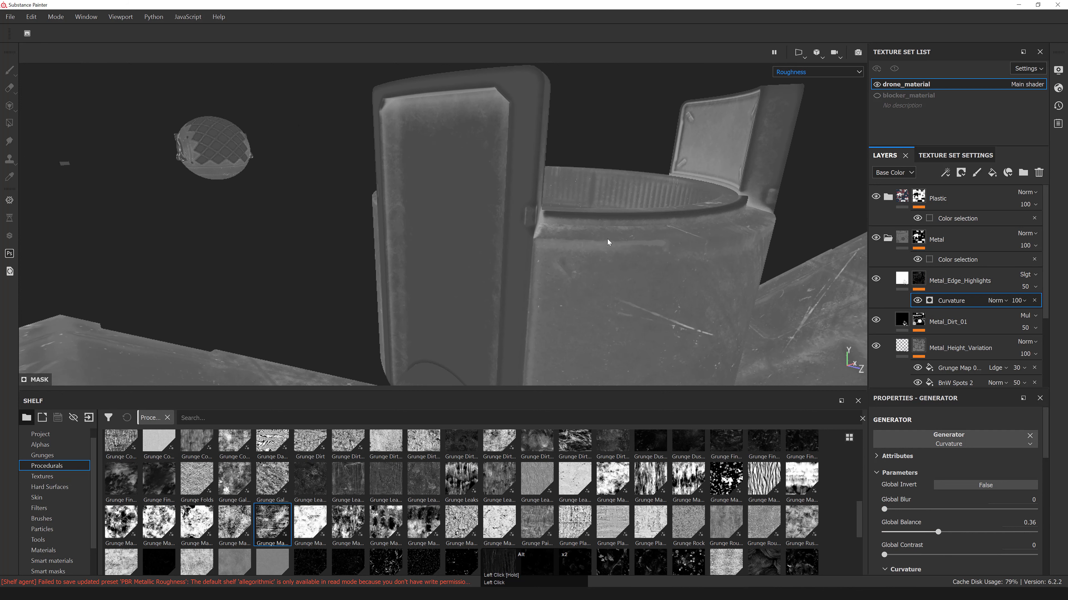
right_click_drag(608, 243, 795, 357, "alt")
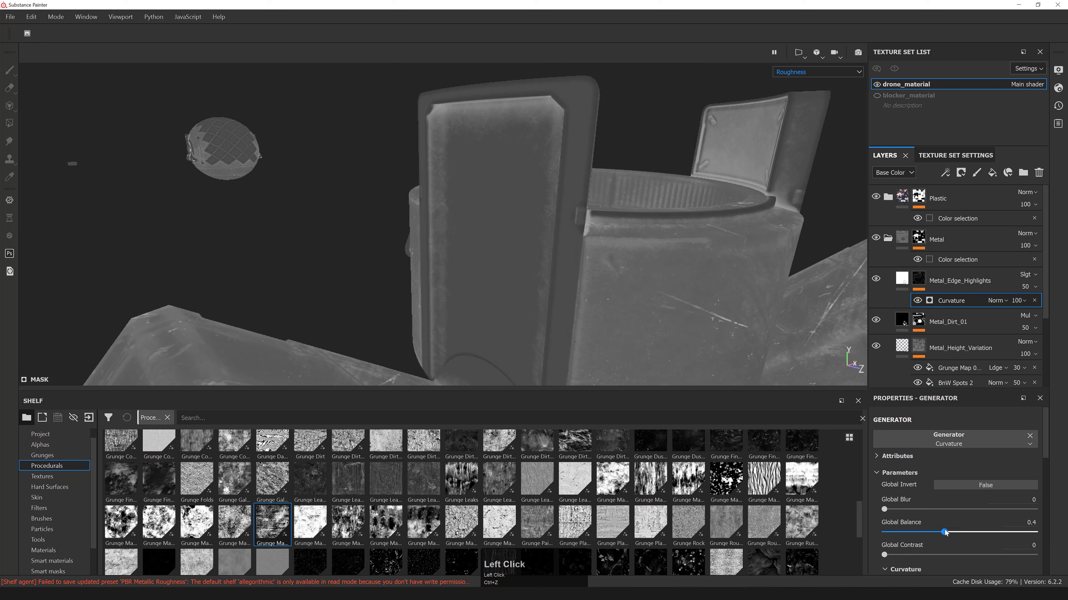
- Add a Levels adjustment above the Curvature generator with its midtone at 2.75, and return to the material view
right_click(946, 302)
left_click(962, 339)
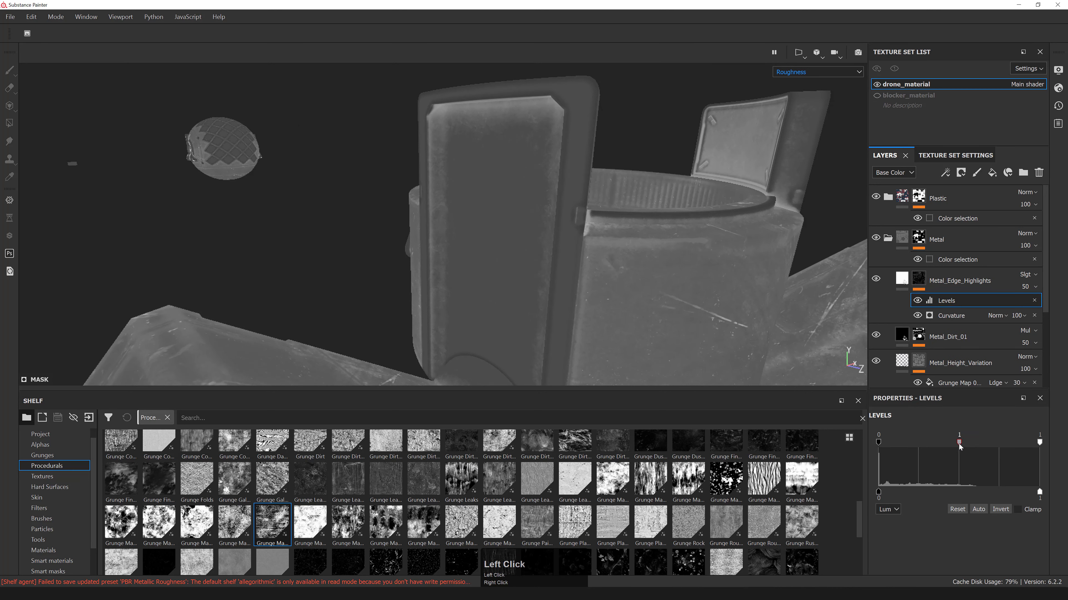
left_click_drag(932, 447, 1015, 451)
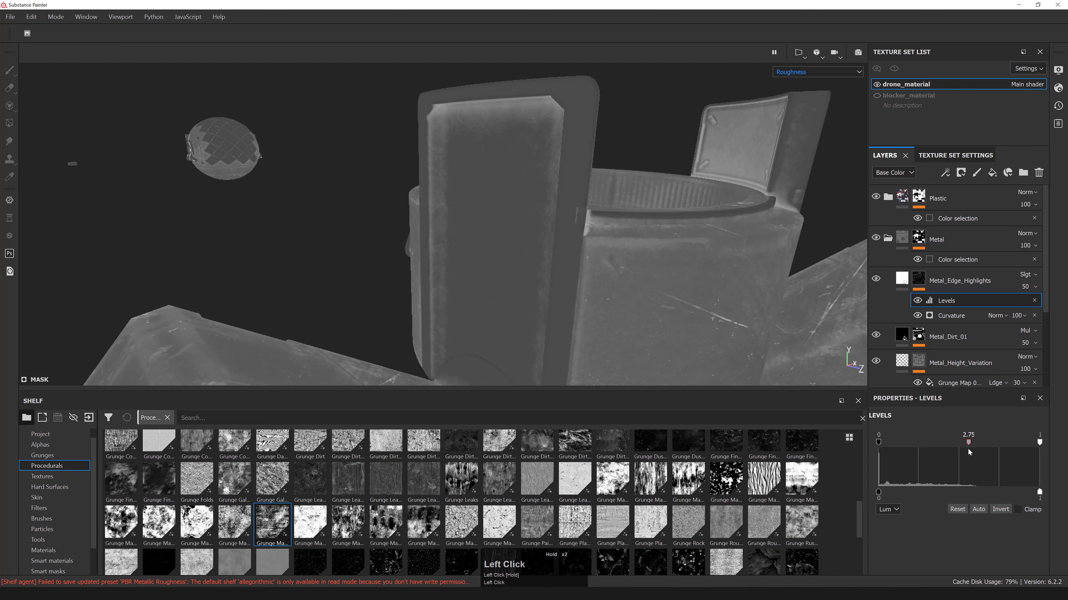
right_click_drag(669, 252, 567, 232, "alt")
key("m")
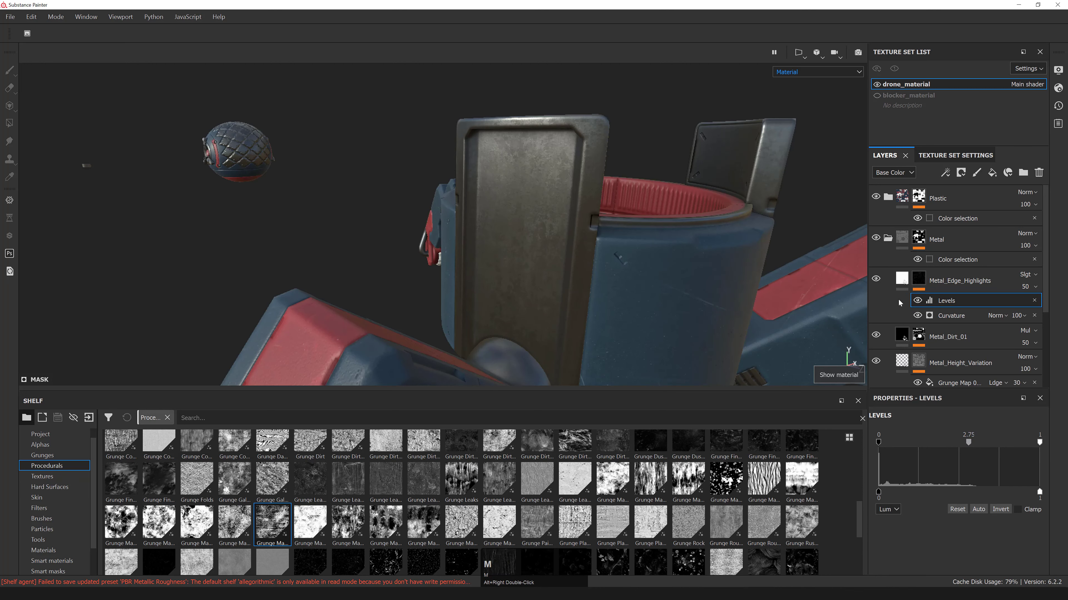
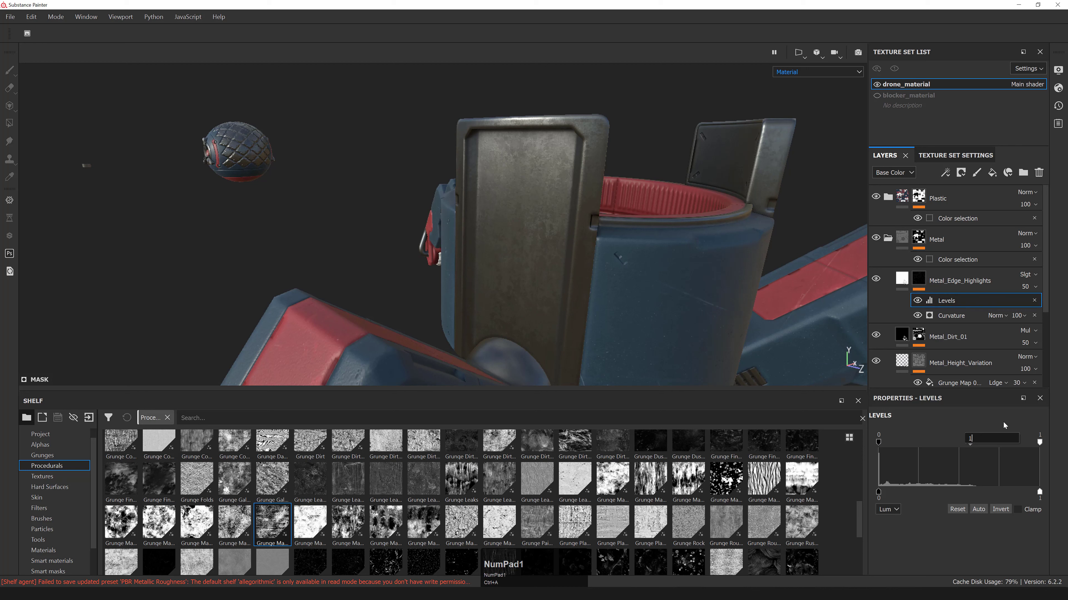
- Set the midtone of the Levels adjustment in the Metal_Edge_Highlights mask to 1.5
type(".5")
key("Return")
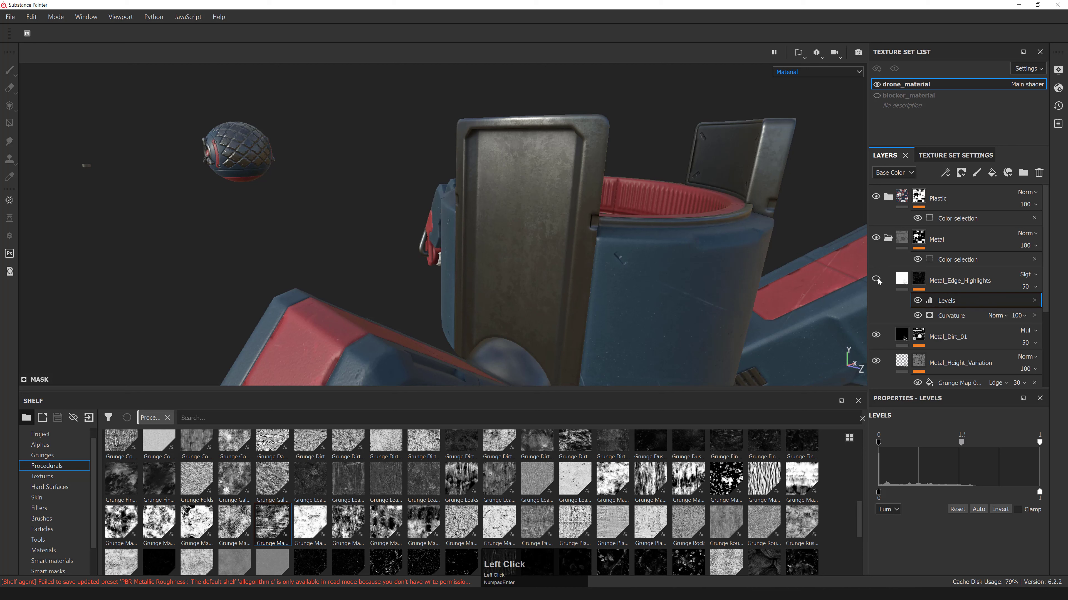
left_click_drag(693, 240, 601, 286, "alt")
middle_click_drag(601, 286, 559, 299, "alt")
right_click_drag(559, 299, 714, 301, "alt")
- Try the Metal_Edge_Highlights layer at 100 opacity on the canister's upright metal panels
left_click_drag(1041, 310, 1063, 308)
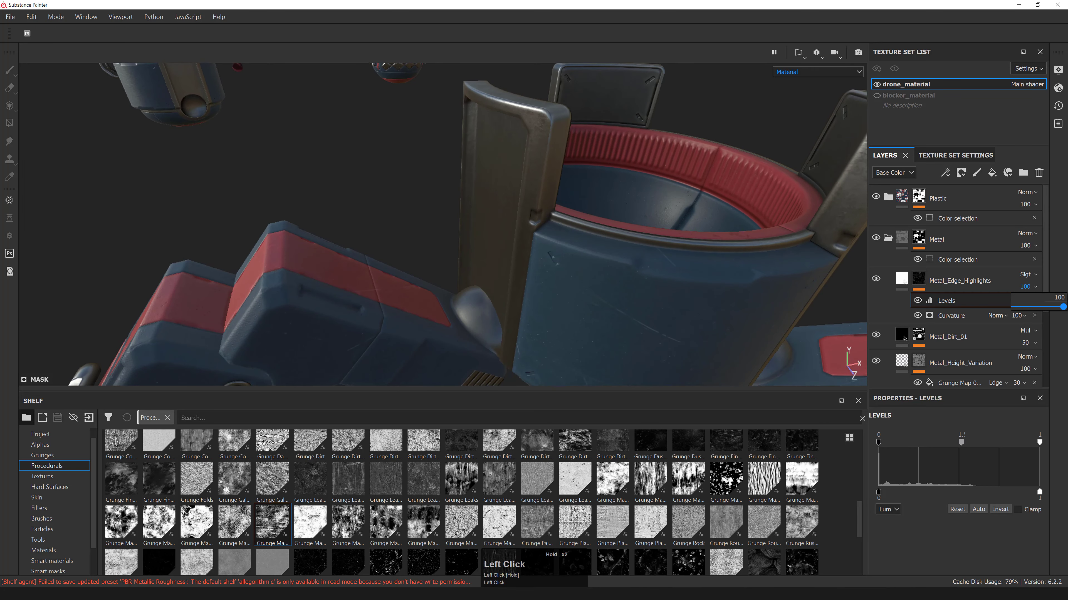
left_click_drag(644, 218, 589, 185, "alt")
middle_click_drag(589, 185, 515, 168, "alt")
left_click_drag(514, 168, 479, 198, "alt")
middle_click_drag(479, 198, 470, 183, "alt")
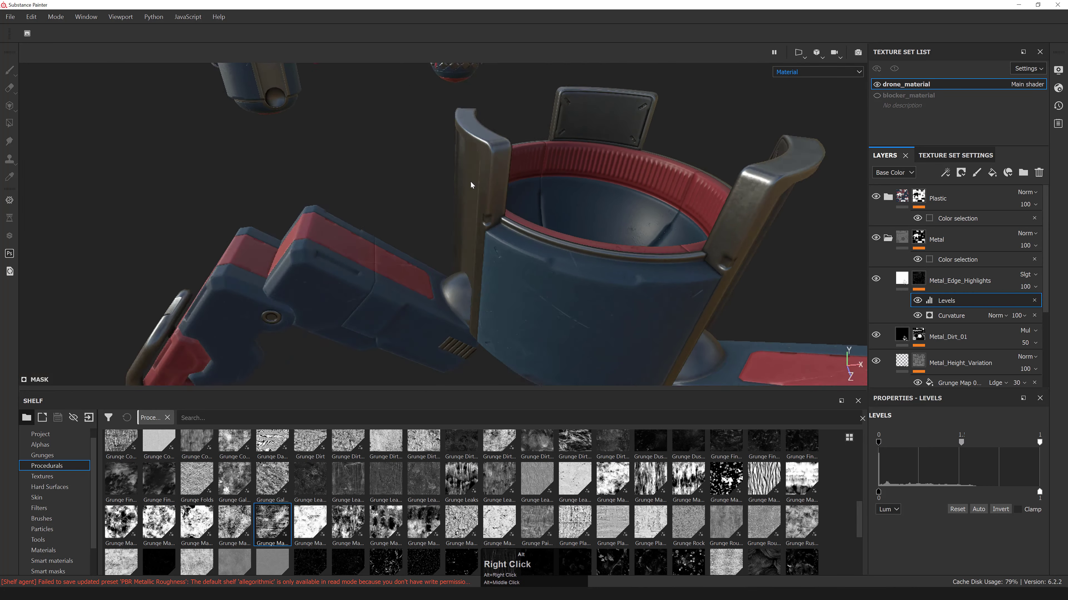
right_click_drag(472, 183, 591, 224, "alt")
left_click_drag(591, 224, 694, 176, "alt")
middle_click_drag(601, 168, 536, 214, "alt")
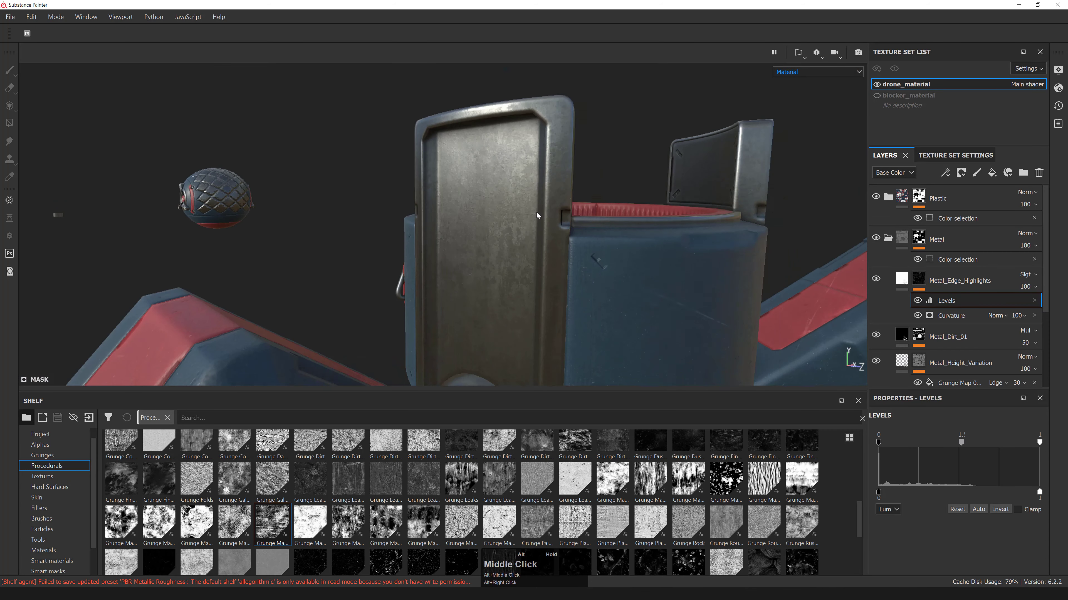
right_click_drag(537, 215, 614, 208, "alt")
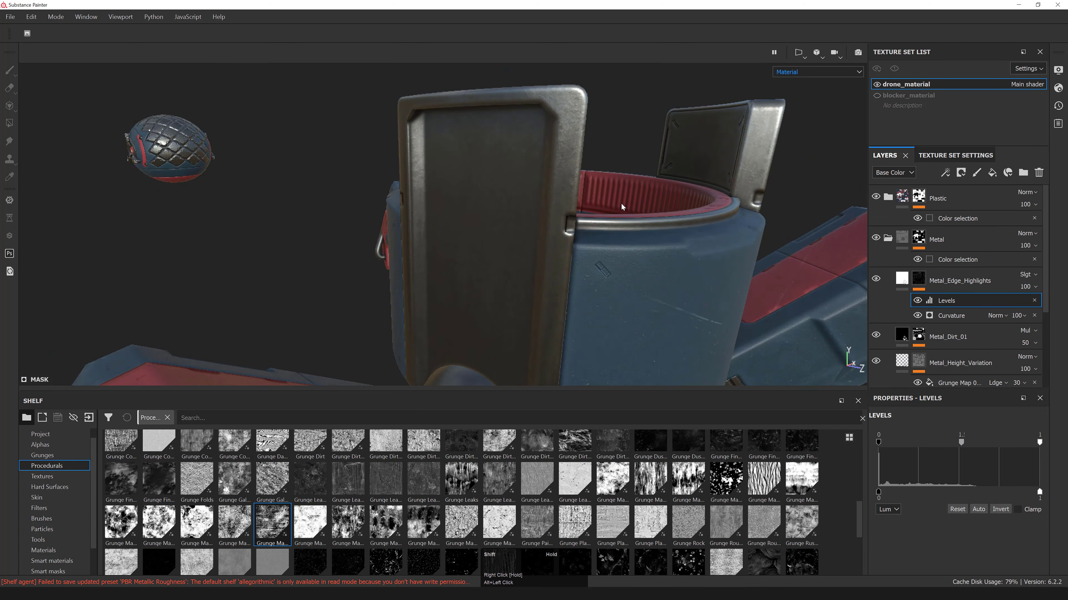
- Examine the canister's metal edges under changed lighting and in the single-channel and mask views, and return to the material view
key("shift+c")
left_click_drag(613, 213, 565, 214, "alt")
right_click_drag(566, 215, 526, 219, "alt")
middle_click_drag(526, 218, 498, 224, "alt")
key("alt+c")
right_click_drag(546, 212, 594, 202, "alt")
key("alt+c")
left_click_drag(594, 203, 504, 185, "alt")
key("alt+c")
key("alt+c")
right_click_drag(504, 185, 515, 194, "alt")
left_click_drag(515, 194, 442, 202, "alt")
key("alt+c")
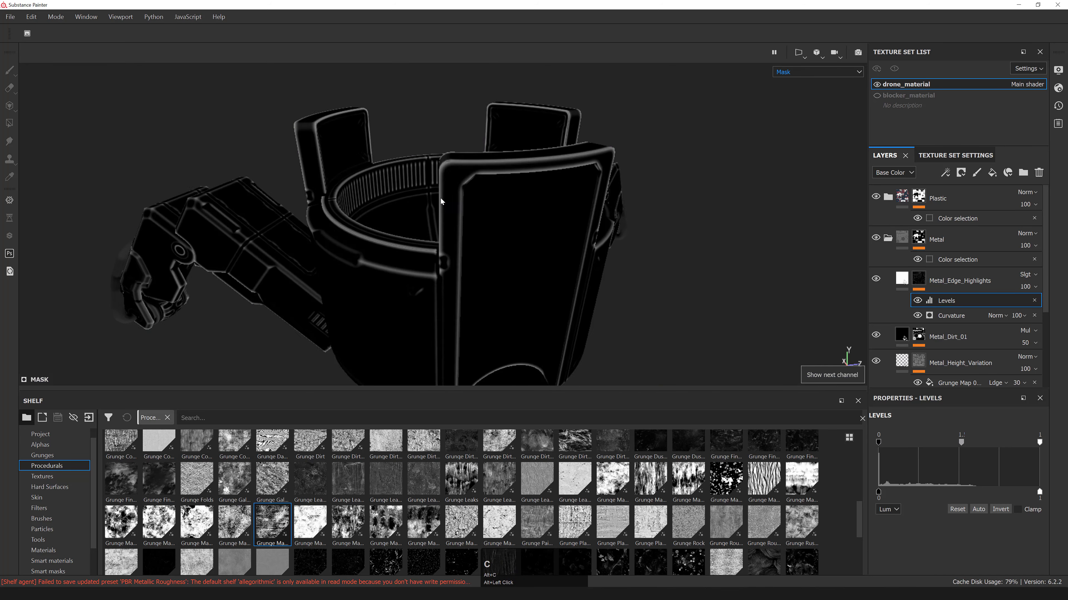
right_click_drag(556, 205, 565, 204, "alt")
left_click_drag(564, 204, 379, 205, "alt")
right_click_drag(379, 205, 520, 226, "alt")
key("m")
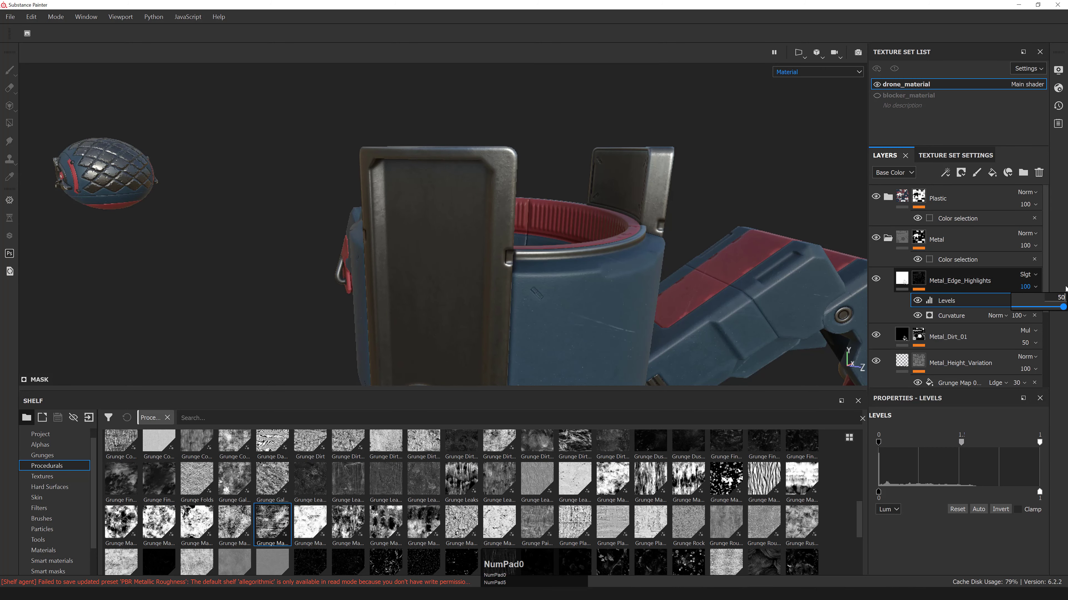
- Set the Metal_Edge_Highlights layer's opacity to 50
key("Return")
right_click_drag(580, 167, 517, 168, "alt")
left_click_drag(517, 168, 219, 181, "alt")
middle_click_drag(218, 180, 387, 244, "alt")
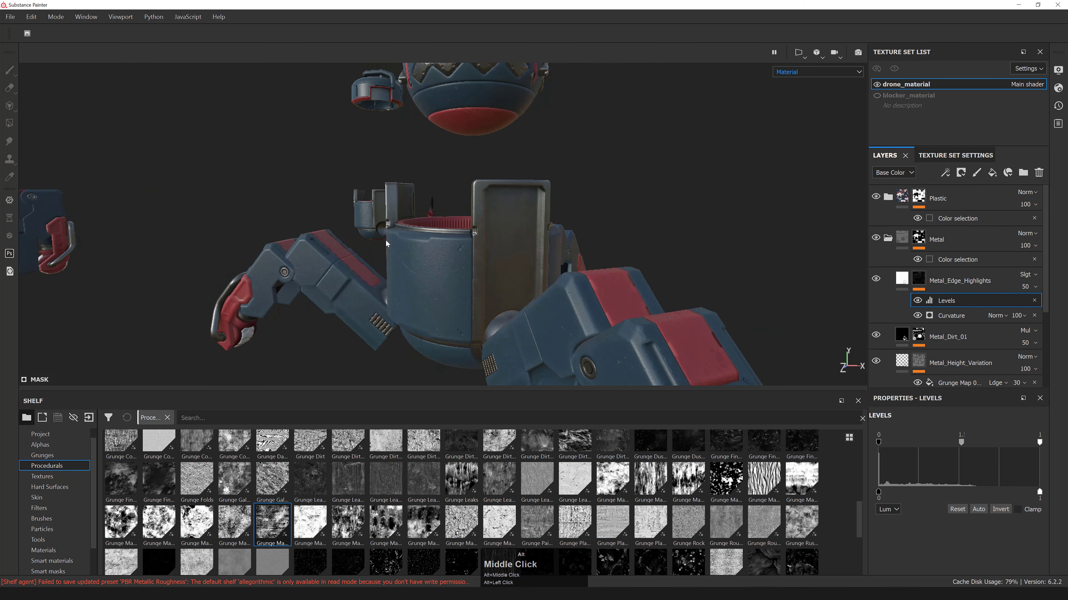
- Examine the edge highlights on the canister panels, the knurled handle and the armour plates of the round body
left_click_drag(387, 244, 248, 227, "alt")
right_click_drag(484, 236, 512, 239, "alt")
left_click_drag(513, 239, 487, 242, "alt")
middle_click_drag(488, 241, 473, 261, "alt")
right_click_drag(472, 261, 623, 231, "alt")
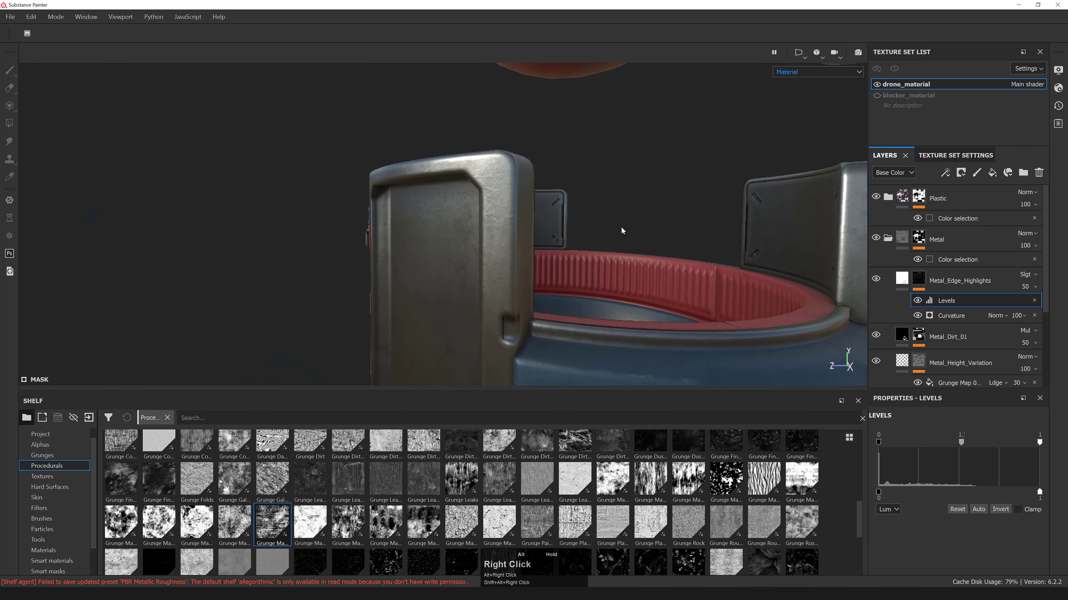
left_click_drag(622, 228, 429, 255, "alt")
right_click_drag(429, 255, 366, 244, "alt")
left_click_drag(366, 244, 534, 219, "alt")
middle_click_drag(534, 219, 550, 253, "alt")
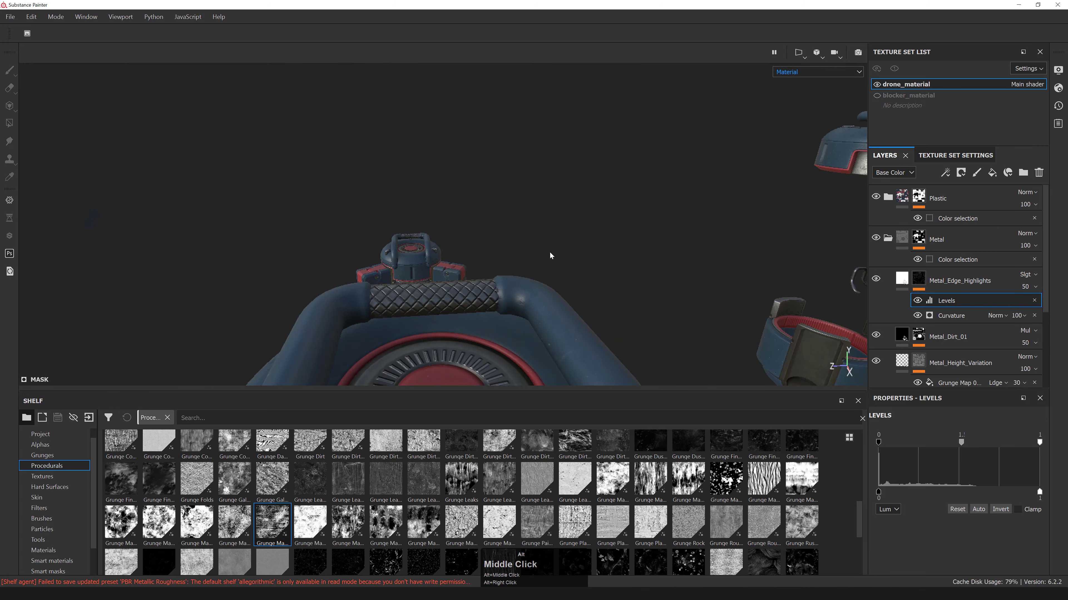
left_click_drag(550, 255, 484, 343, "alt")
right_click_drag(484, 343, 567, 311, "alt")
middle_click_drag(568, 311, 500, 267, "alt")
mouse_move(501, 267)
left_mouse_down("alt")
mouse_move(446, 292)
mouse_move(505, 277)
left_mouse_up("alt")
middle_click_drag(504, 277, 631, 252, "alt")
right_click_drag(630, 252, 740, 236, "alt")
middle_click_drag(740, 235, 715, 138, "alt")
right_click_drag(715, 139, 798, 219, "alt")
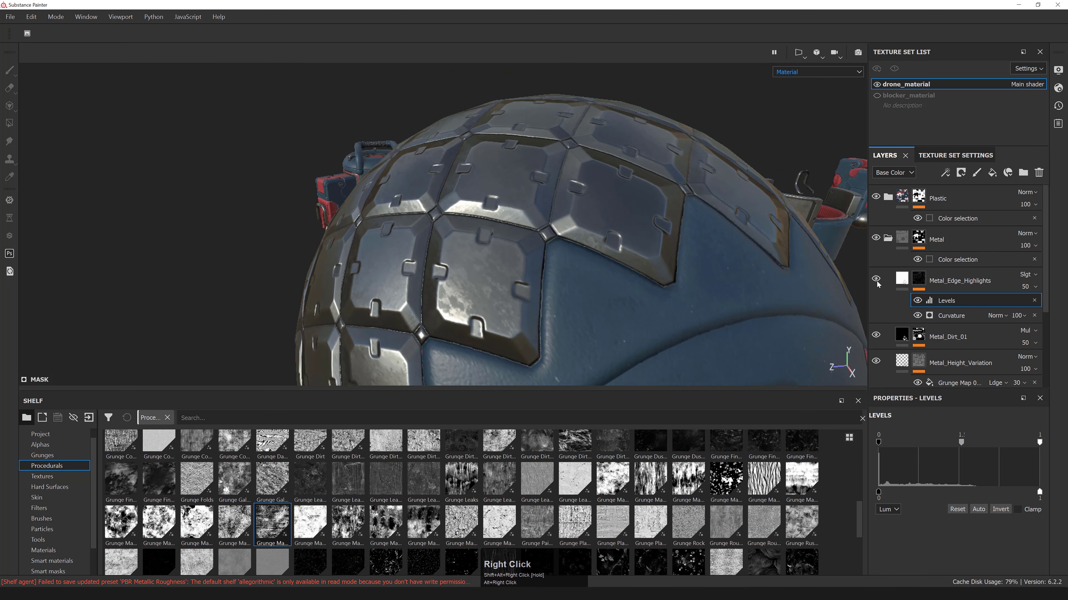
- Compare the round body's armour plates with the Metal folder and Metal_Edge_Highlights hidden and shown
right_click_drag(643, 227, 609, 225, "alt")
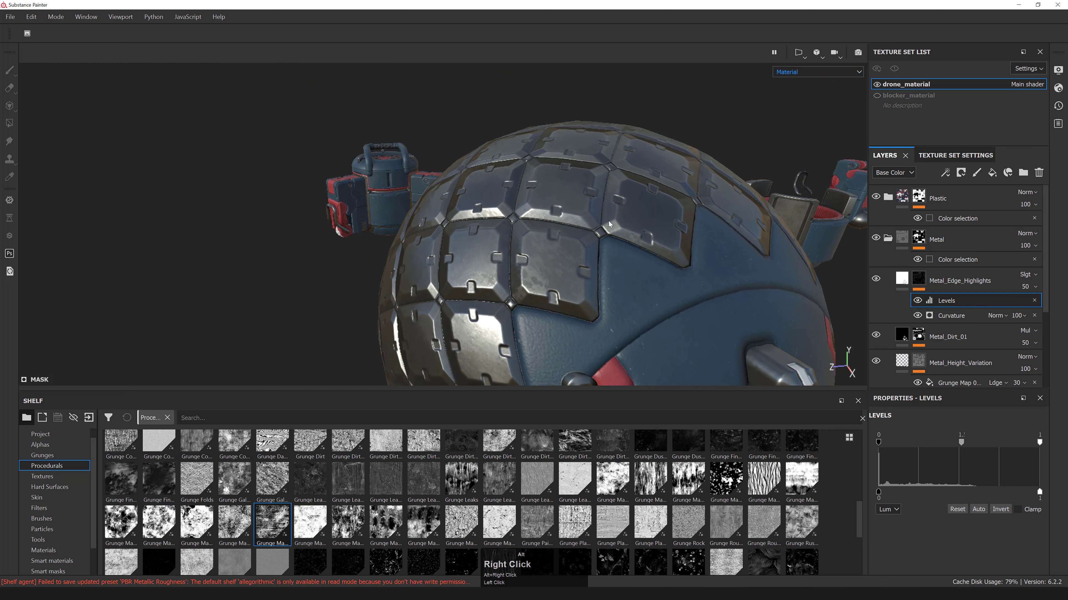
right_click_drag(716, 234, 550, 227, "alt")
left_click(878, 237)
left_click(877, 238)
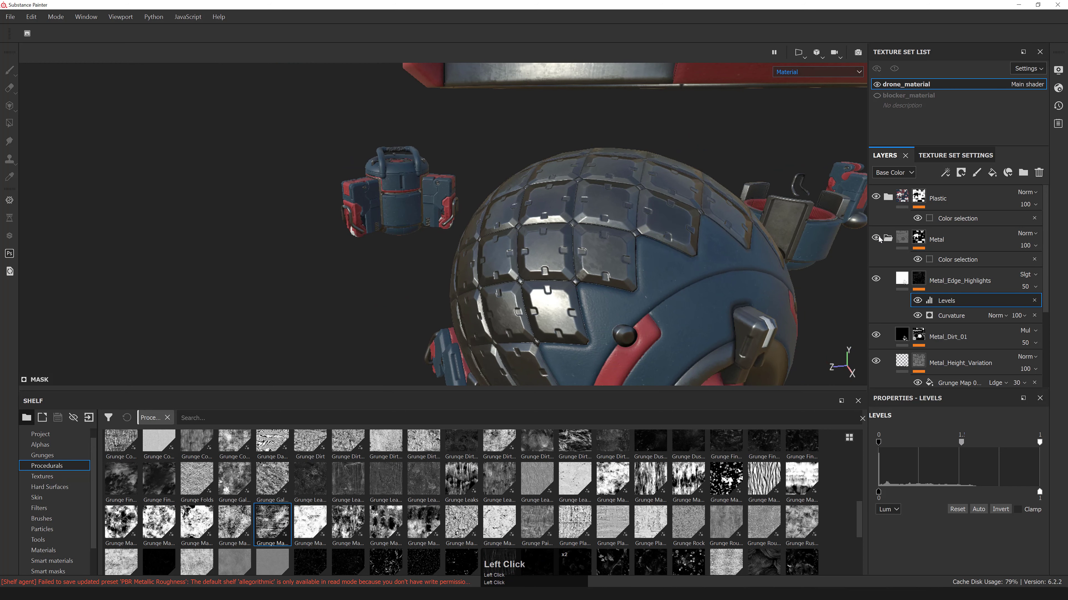
left_click(875, 281)
- Examine the metal surface in the red-framed opening of the lid and the metal clips beside the tube handle
right_click_drag(706, 260, 622, 261, "alt")
right_click_drag(601, 176, 629, 186, "alt")
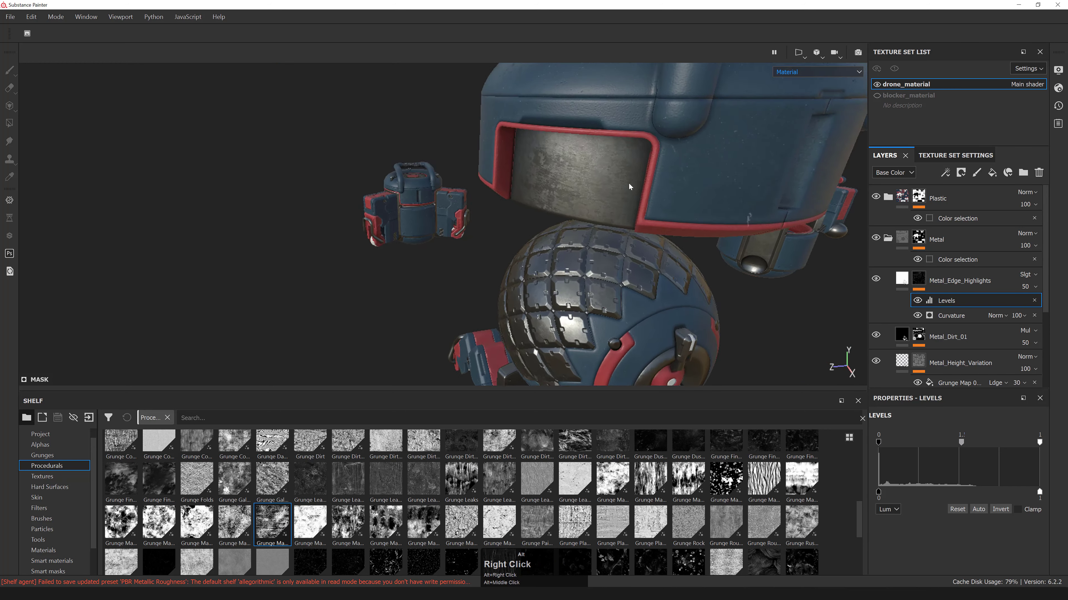
left_click_drag(629, 186, 639, 164, "alt")
right_click_drag(639, 168, 698, 206, "alt")
left_click_drag(505, 189, 530, 202, "alt")
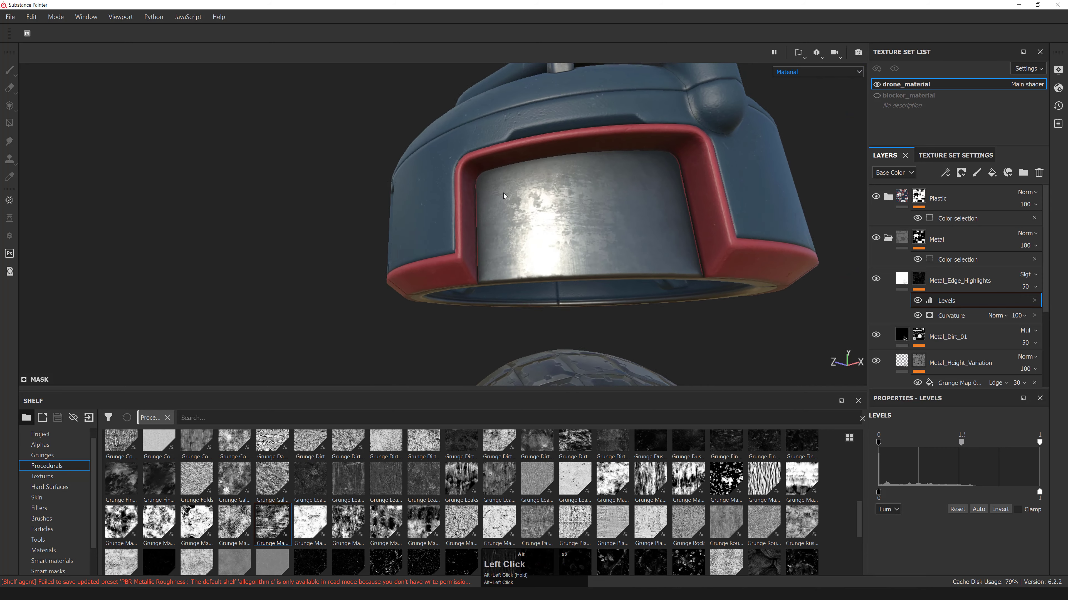
right_click_drag(655, 210, 687, 223, "alt")
left_click_drag(688, 223, 715, 202, "alt")
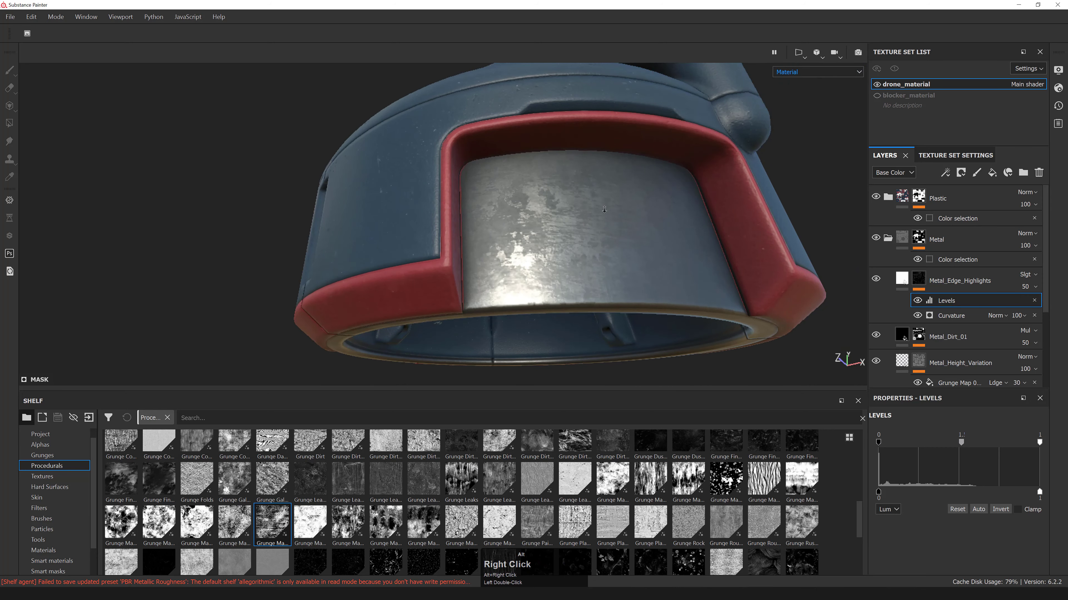
right_click_drag(604, 210, 542, 177, "alt")
left_click_drag(542, 176, 542, 290, "alt")
middle_click_drag(542, 290, 530, 275, "alt")
left_click_drag(530, 274, 513, 269, "alt")
right_click_drag(513, 269, 610, 286, "alt")
left_click_drag(609, 287, 883, 315, "alt")
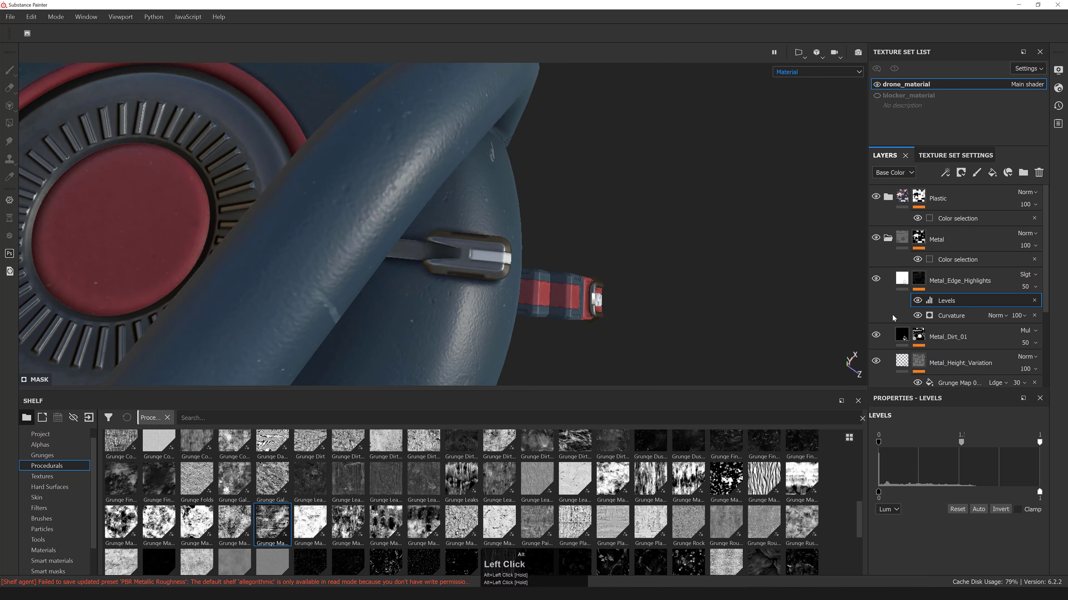
- Compare the vent ring and clip with Metal_Edge_Highlights and Metal_Dirt_01 hidden and shown
left_click(876, 279)
left_click(875, 278)
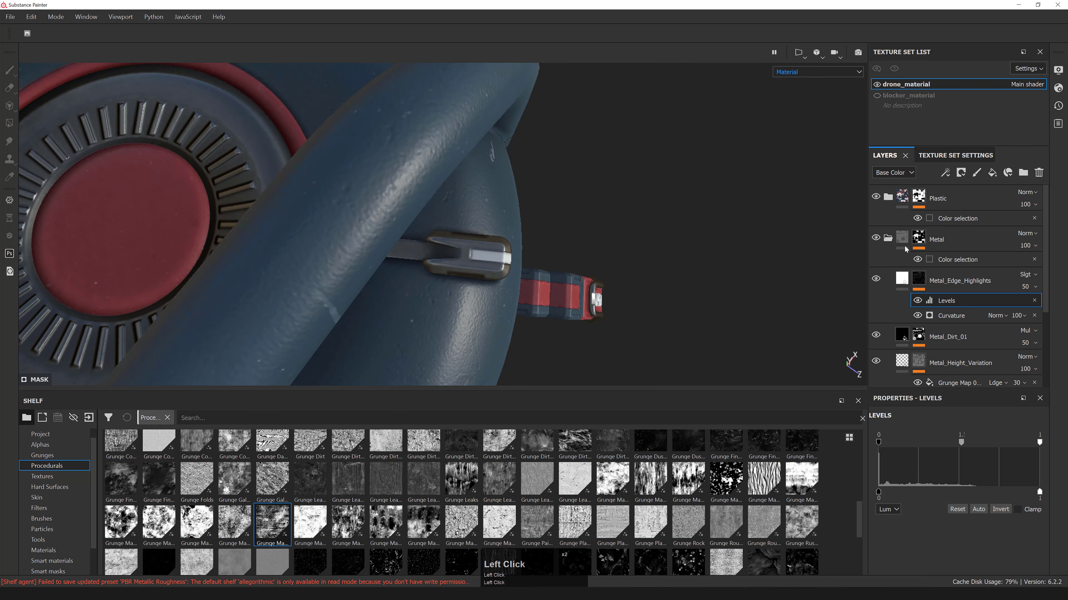
left_click(876, 336)
left_click(876, 335)
left_click(876, 336)
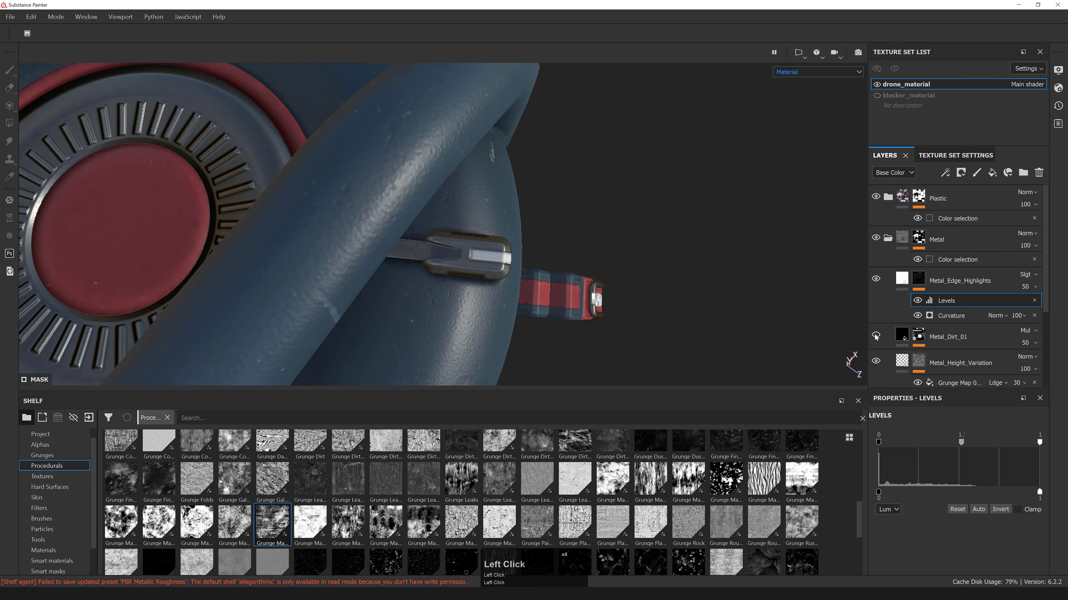
left_click(876, 335)
- Examine the dirt and edge highlights on the handle's metal clips and the canister's upright panels
right_click_drag(362, 194, 294, 195, "alt")
left_click_drag(294, 196, 361, 126, "alt")
middle_click_drag(362, 127, 336, 168, "alt")
left_click_drag(337, 168, 294, 139, "alt")
right_click_drag(294, 168, 57, 181, "alt")
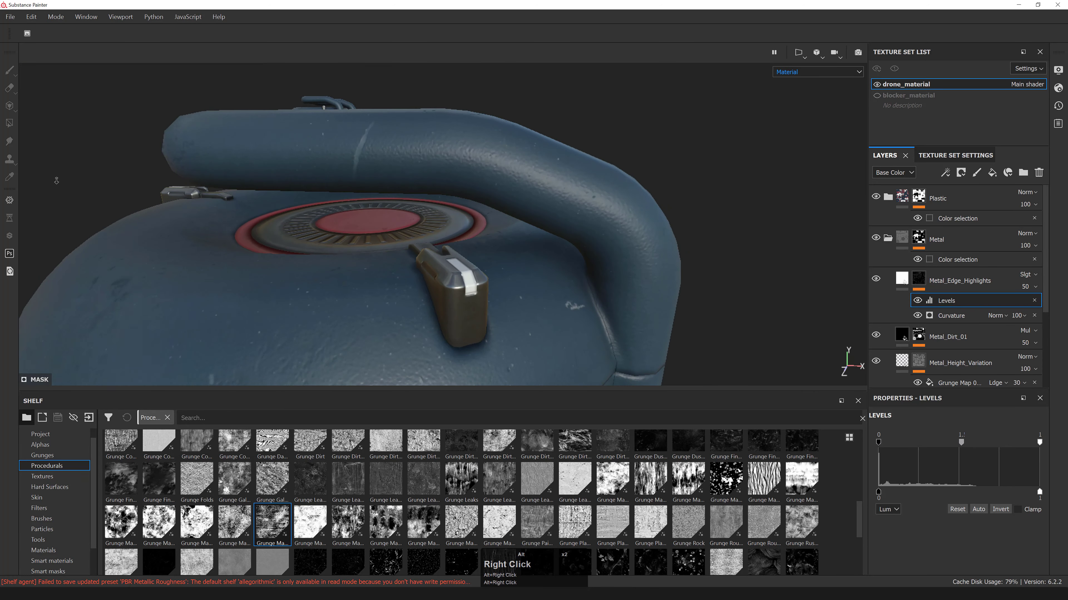
middle_click_drag(420, 219, 454, 236, "alt")
left_click_drag(454, 235, 509, 185, "alt")
middle_click_drag(509, 186, 589, 198, "alt")
right_click_drag(715, 211, 629, 221, "alt")
left_click_drag(629, 221, 656, 286, "alt")
right_click_drag(656, 286, 832, 298, "alt")
left_click_drag(589, 286, 470, 202, "alt")
right_click_drag(470, 201, 400, 169, "alt")
middle_click_drag(400, 168, 425, 76, "alt")
left_click_drag(424, 76, 475, 110, "alt")
right_click_drag(475, 110, 631, 235, "alt")
middle_click_drag(631, 236, 436, 231, "alt")
left_click_drag(436, 232, 526, 311, "alt")
right_click_drag(526, 311, 1038, 323, "alt")
- Set the Metal_Dirt_01 layer's opacity to 40 and check the dirt on the whole drone
left_click(971, 344)
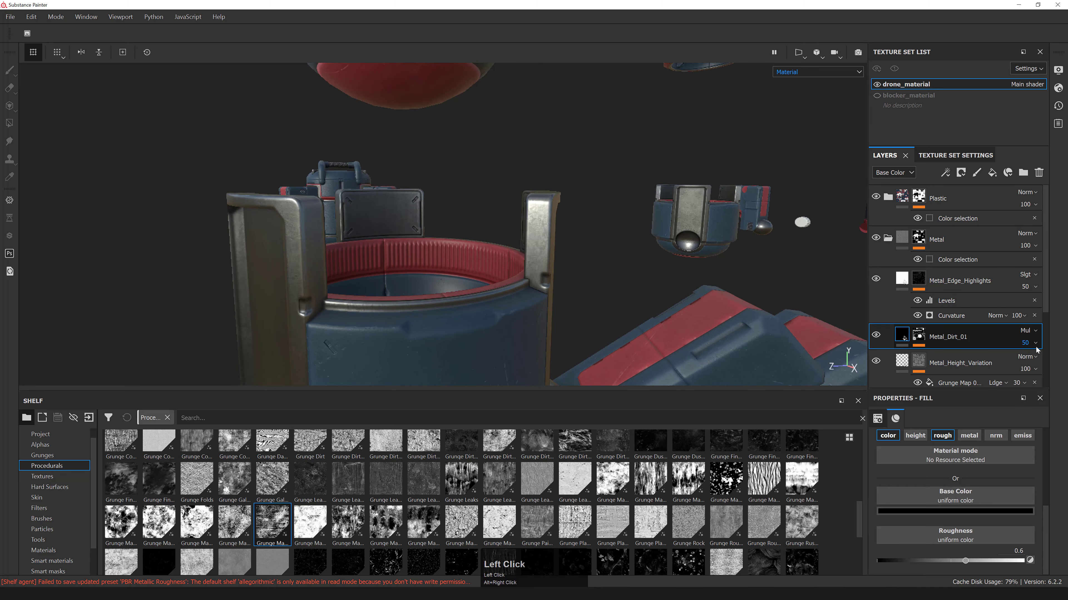
left_click(1051, 353)
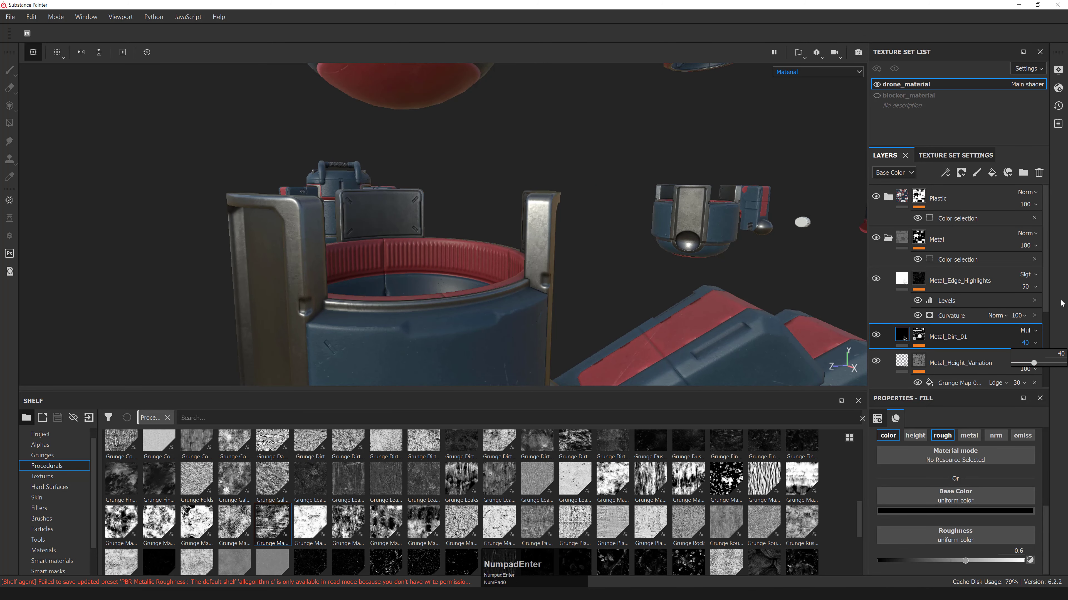
left_click(874, 338)
right_click_drag(576, 239, 425, 227, "alt")
mouse_move(425, 227)
left_mouse_down("alt")
mouse_move(403, 236)
mouse_move(414, 236)
left_mouse_up("alt")
middle_click_drag(413, 236, 404, 278)
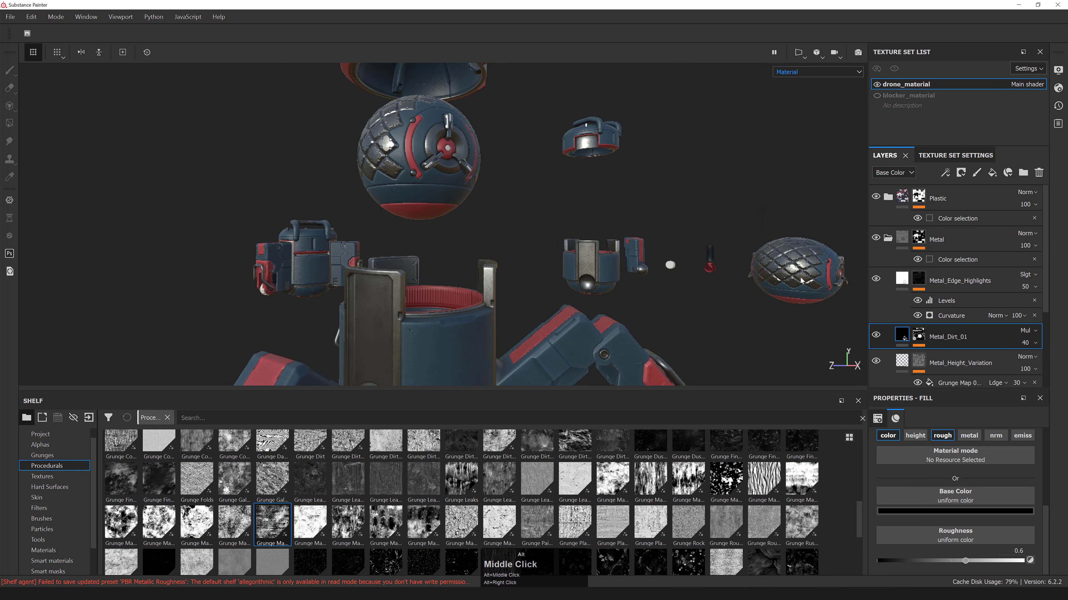
- Select the Metal_Edge_Highlights fill with its mask effects collapsed and inspect the canister's metal panels
left_click(899, 281)
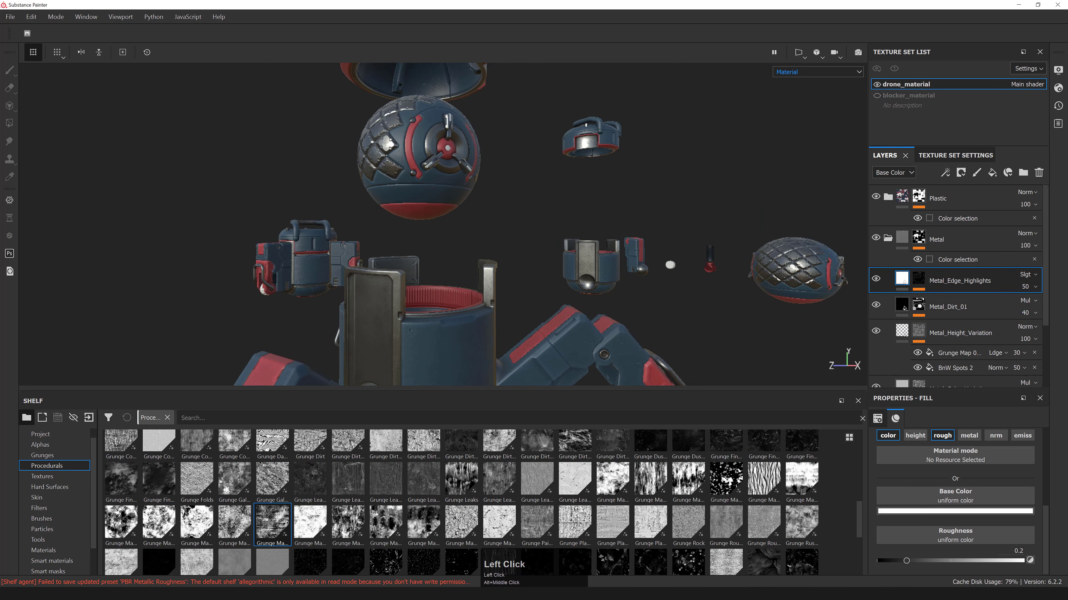
left_click_drag(437, 281, 462, 227, "alt")
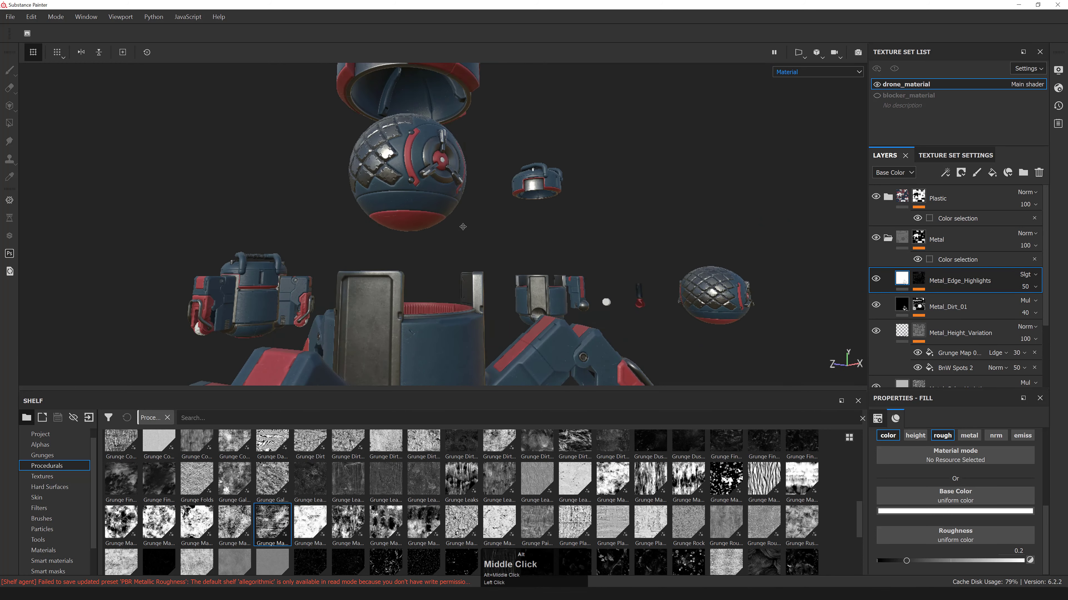
middle_click_drag(463, 226, 475, 191, "alt")
right_click_drag(475, 191, 545, 249, "alt")
left_click_drag(545, 252, 488, 258, "alt")
right_click_drag(572, 245, 621, 257, "alt")
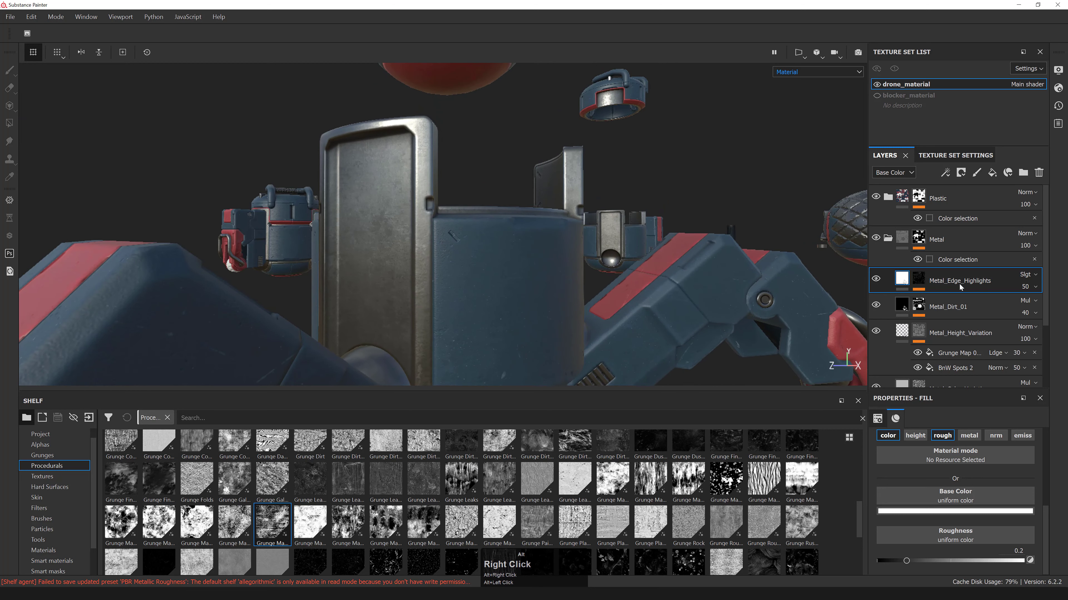
- Duplicate the Plastic_Scratches layer inside the Plastic folder, with the Metal folder collapsed
left_click(886, 239)
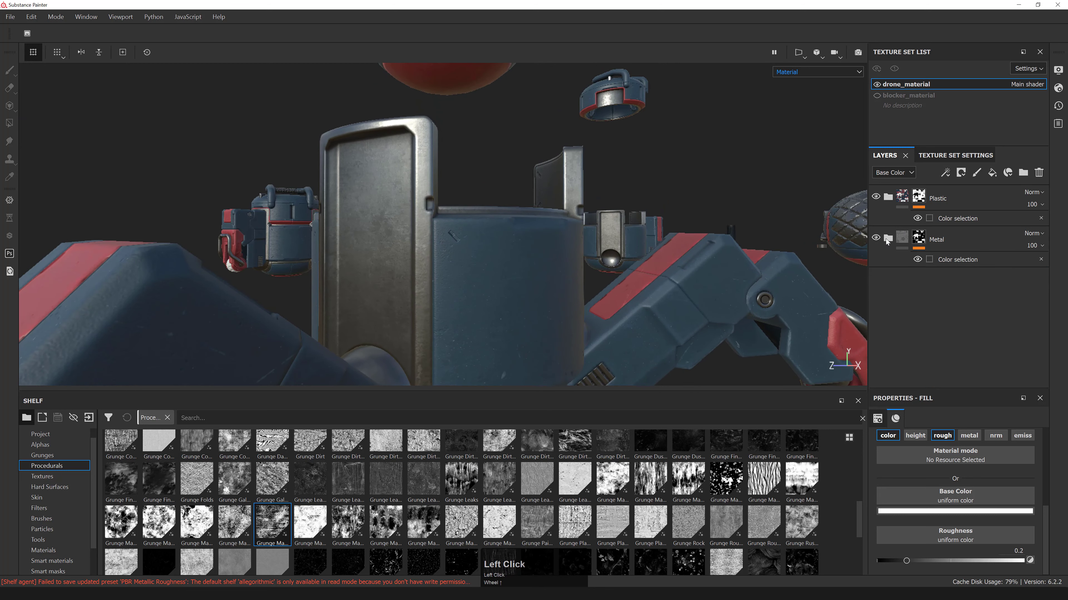
left_click(884, 197)
left_click(955, 324)
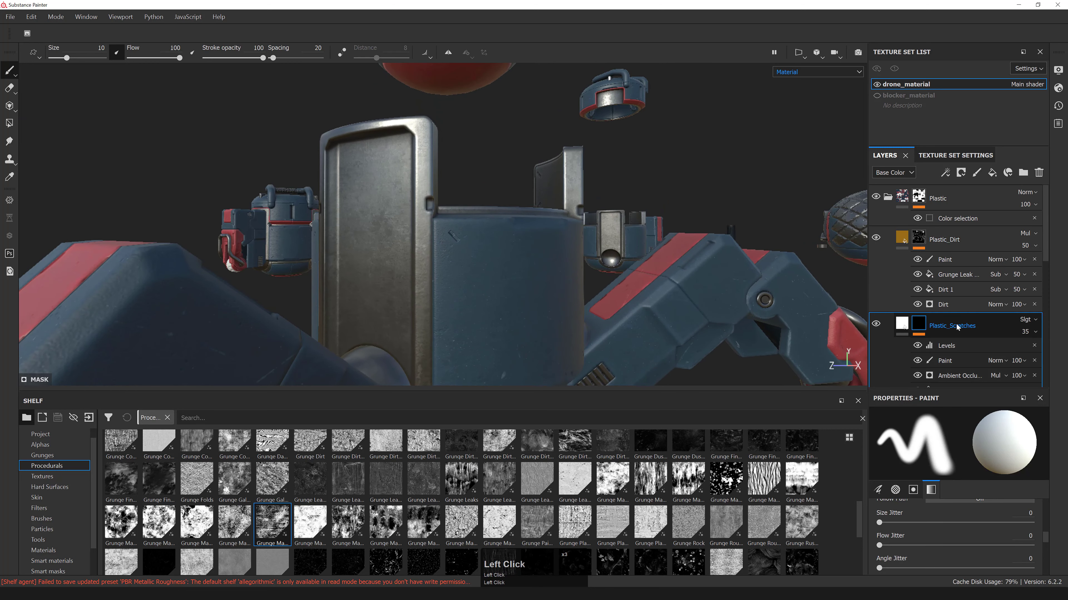
scroll(950, 326, "down", 1)
left_click(904, 290)
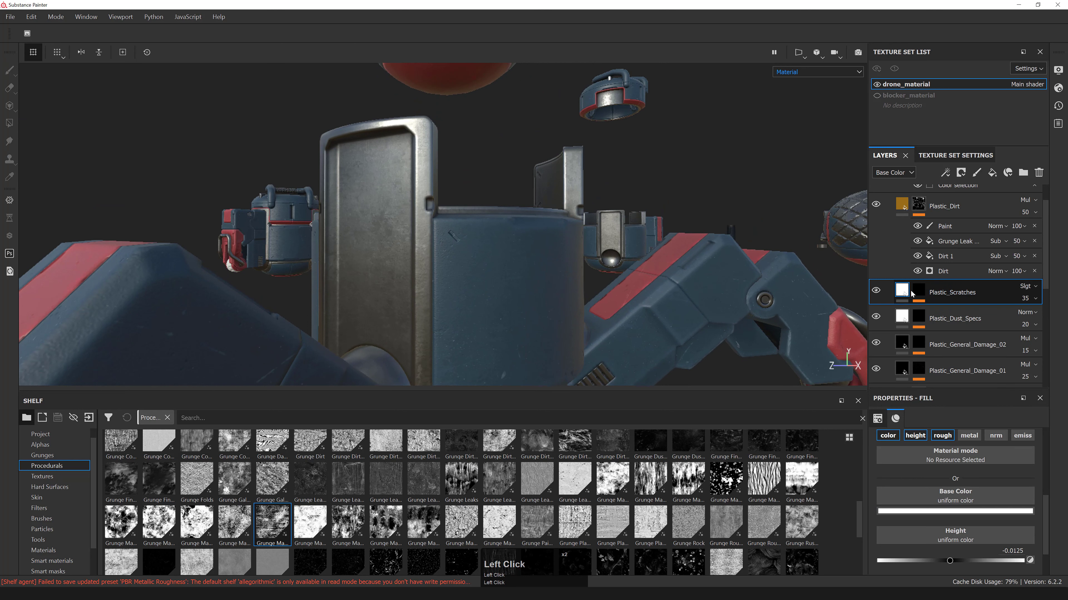
key("ctrl+d")
scroll(960, 299, "up", 1)
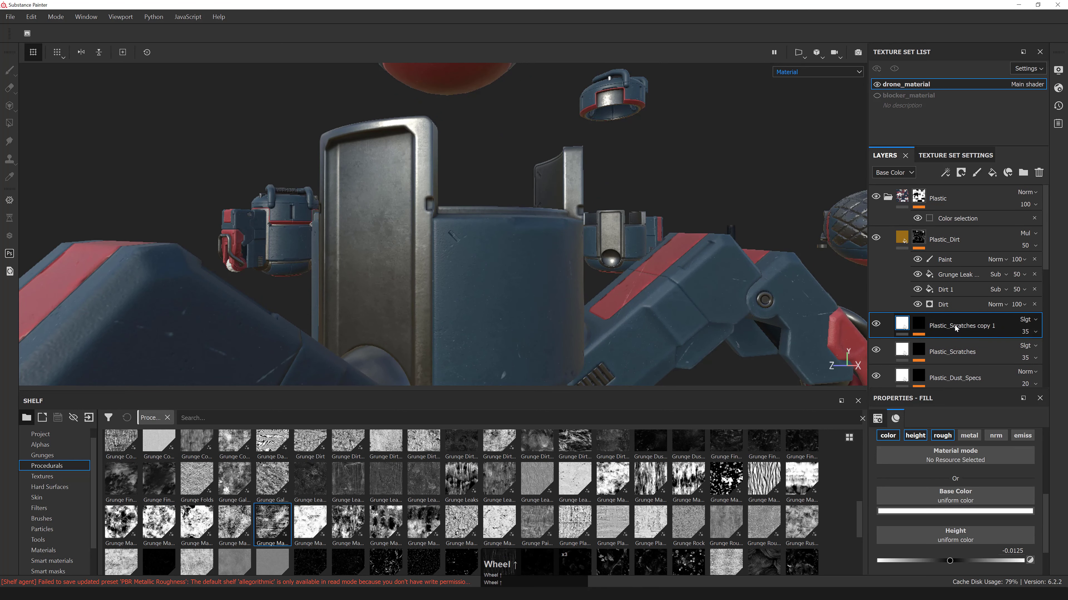
- Move the duplicated scratches layer out of Plastic, rename it Metal_Scratches_01, and place it in the Metal folder above Metal_Edge_Highlights
left_click_drag(954, 325, 946, 186)
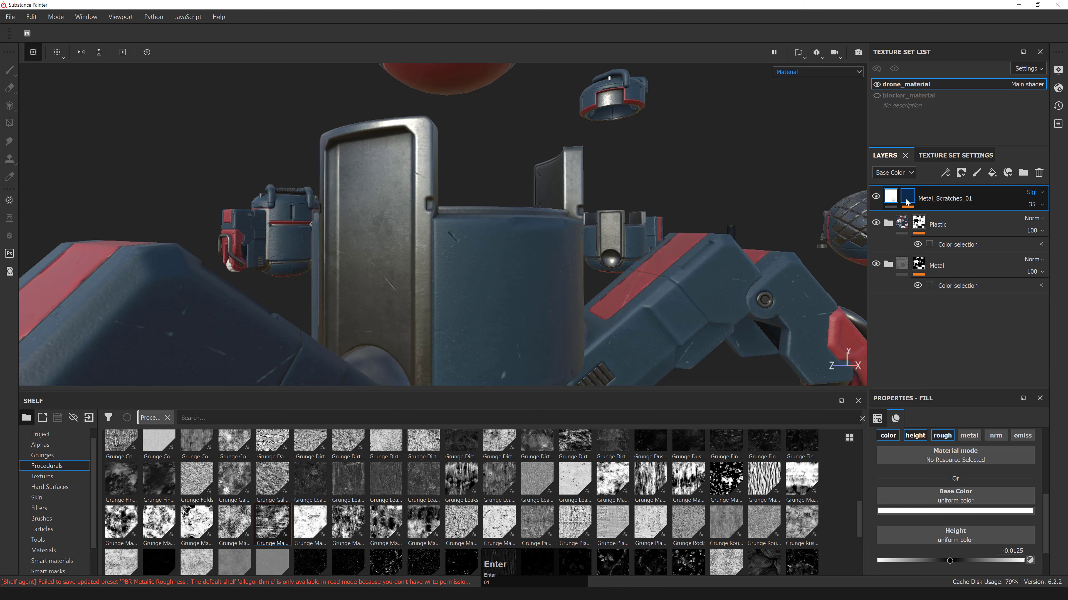
left_click_drag(907, 202, 949, 294)
- Examine the scratches of Metal_Scratches_01 on the canister's upright metal panels
left_click_drag(395, 231, 437, 248, "alt")
right_click_drag(438, 248, 358, 224, "alt")
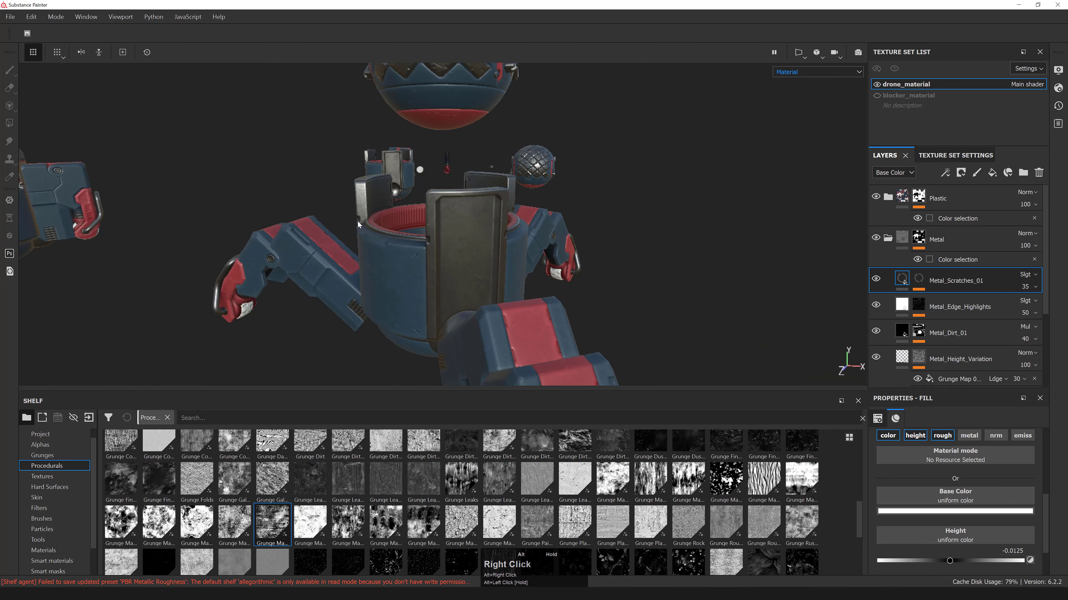
left_click_drag(315, 227, 319, 226, "alt")
right_click_drag(319, 226, 526, 236, "alt")
middle_click_drag(525, 236, 454, 236, "alt")
left_click_drag(454, 236, 490, 186, "alt")
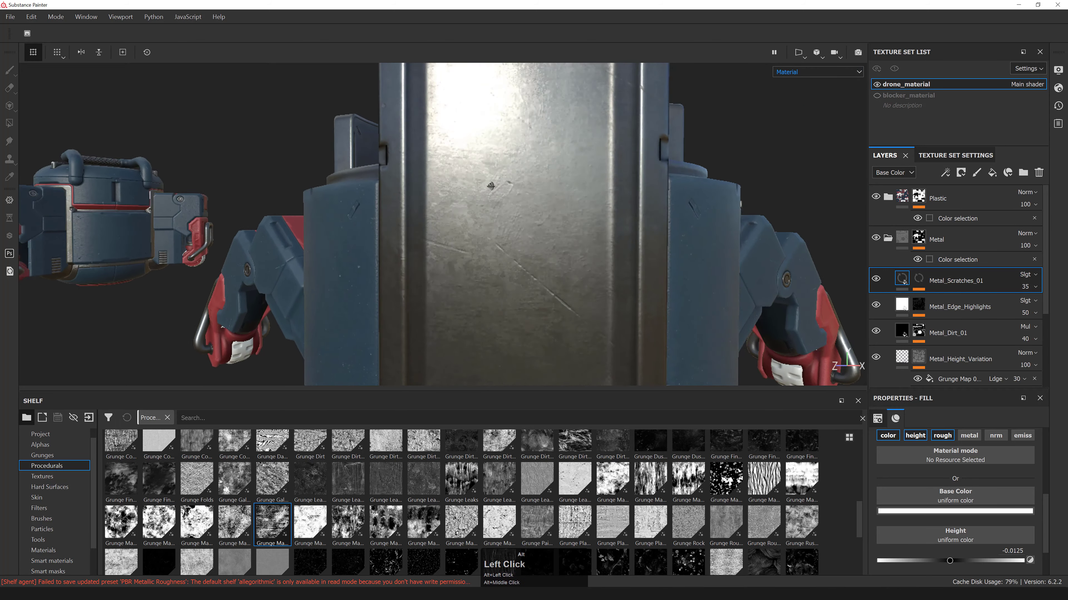
right_click_drag(490, 186, 500, 239, "alt")
left_click_drag(500, 238, 471, 237, "alt")
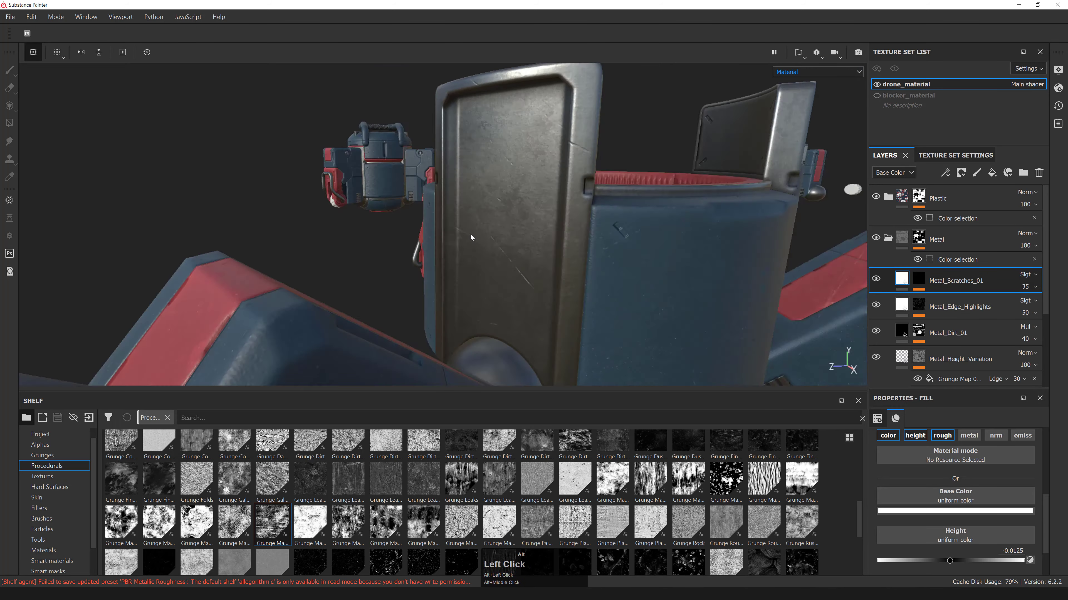
right_click_drag(601, 224, 291, 220, "alt")
left_click_drag(542, 203, 479, 188, "alt")
right_click_drag(479, 188, 542, 198, "alt")
- Expand the Metal_Scratches_01 mask effects, hide its Levels and Grunge Map, and inspect the scratches on the metal parts
left_click(919, 280)
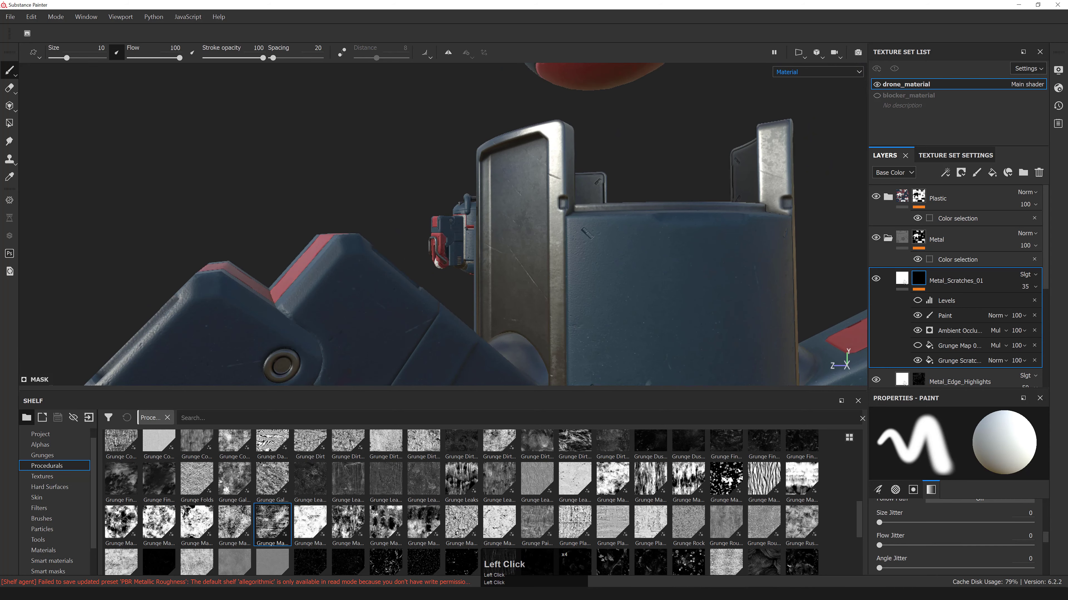
left_click_drag(689, 254, 740, 279, "alt")
right_click_drag(740, 280, 521, 248, "alt")
left_click_drag(521, 248, 664, 236, "alt")
right_click_drag(664, 236, 603, 239, "alt")
left_click_drag(603, 238, 580, 202, "alt")
right_click_drag(580, 202, 662, 221, "alt")
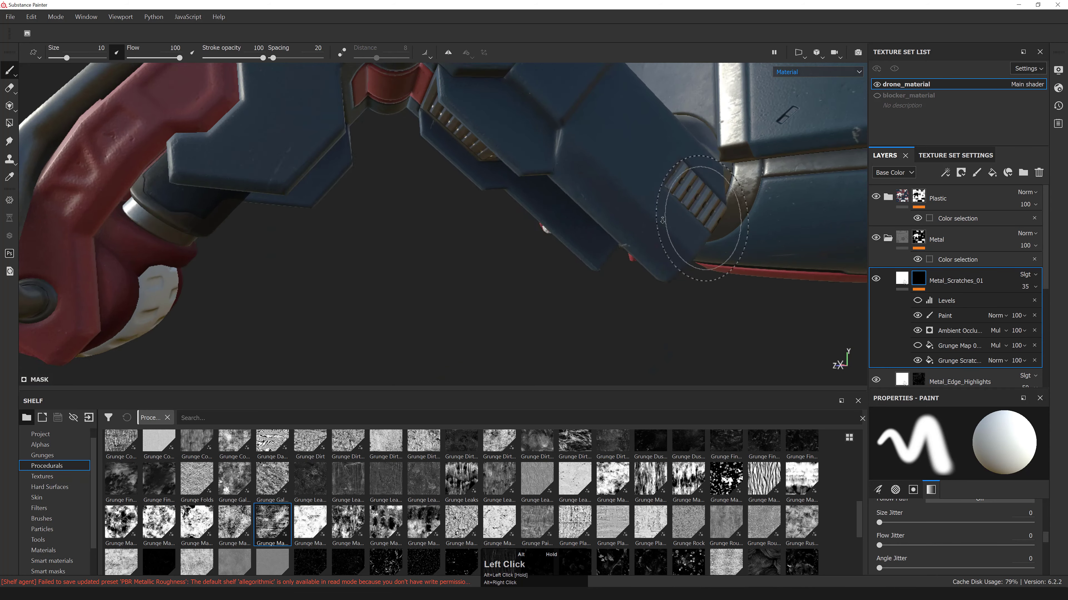
- Show the Levels effect on the Metal_Scratches_01 mask again and set its Grunge Scratches fill's Scratch Quantity to 1
left_click_drag(663, 221, 626, 248, "alt")
middle_click_drag(627, 248, 529, 252, "alt")
left_click_drag(529, 252, 508, 261, "alt")
right_click_drag(509, 261, 498, 238, "alt")
left_click_drag(498, 239, 546, 257, "alt")
middle_click_drag(546, 257, 496, 256, "alt")
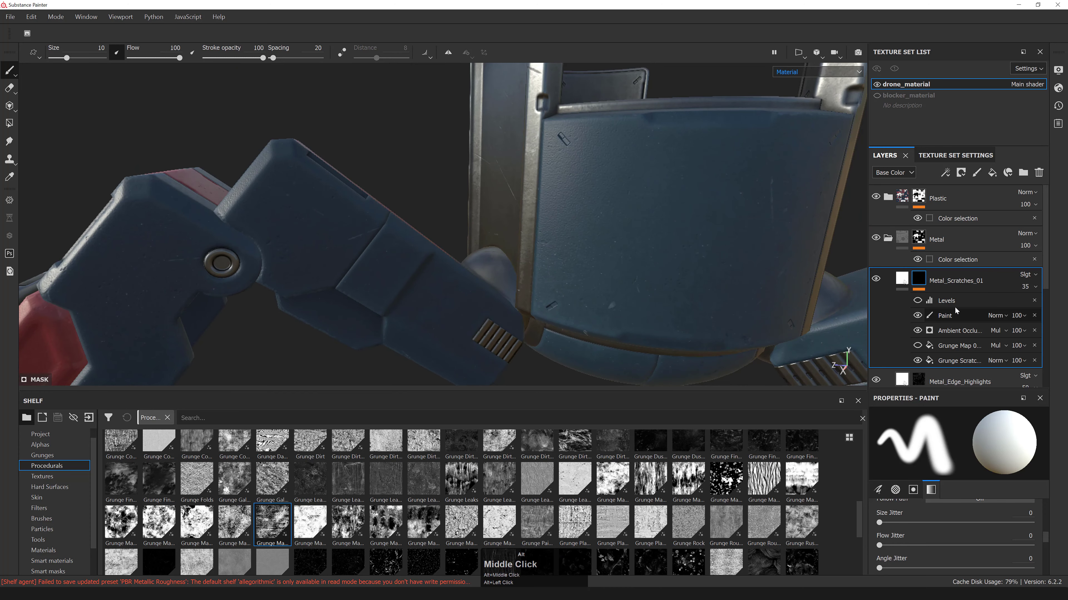
left_click(918, 300)
left_click(954, 359)
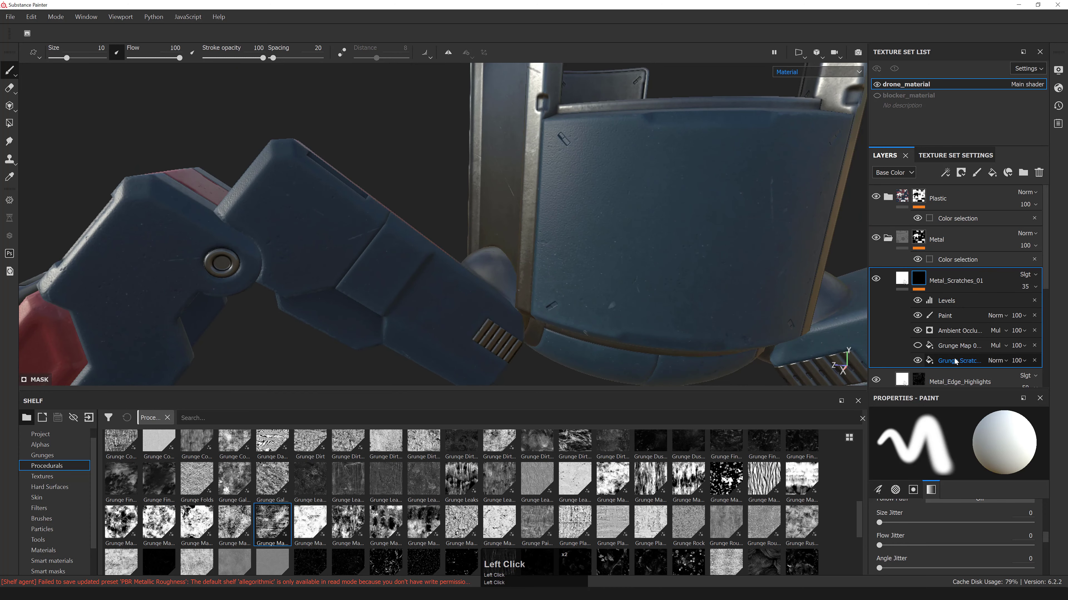
scroll(1007, 505, "down", 5)
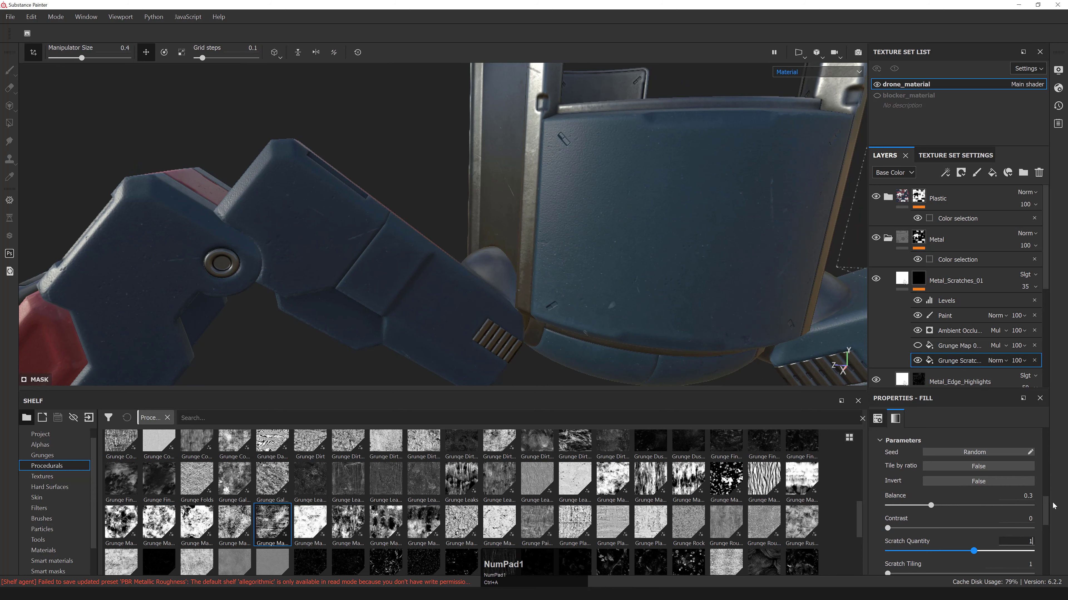
- Set the Metal_Scratches_01 fill's height to -0.01 and its roughness to 1
right_click_drag(670, 227, 655, 236, "alt")
left_click_drag(655, 236, 542, 210, "alt")
right_click_drag(542, 210, 524, 211, "alt")
left_click_drag(523, 211, 600, 205, "alt")
right_click_drag(600, 205, 631, 210, "shift")
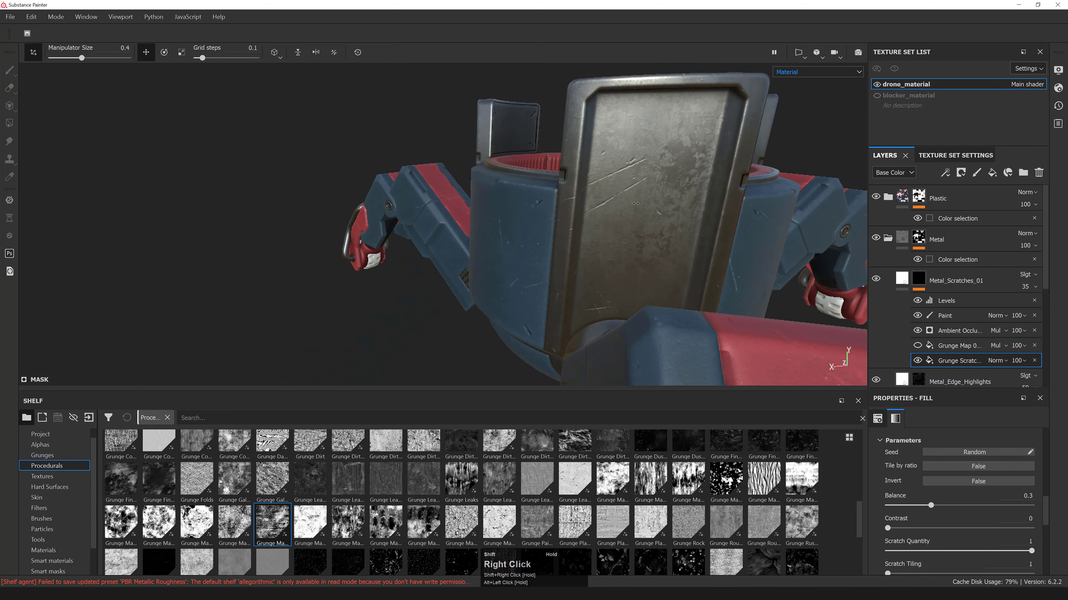
left_click_drag(631, 210, 605, 197, "alt")
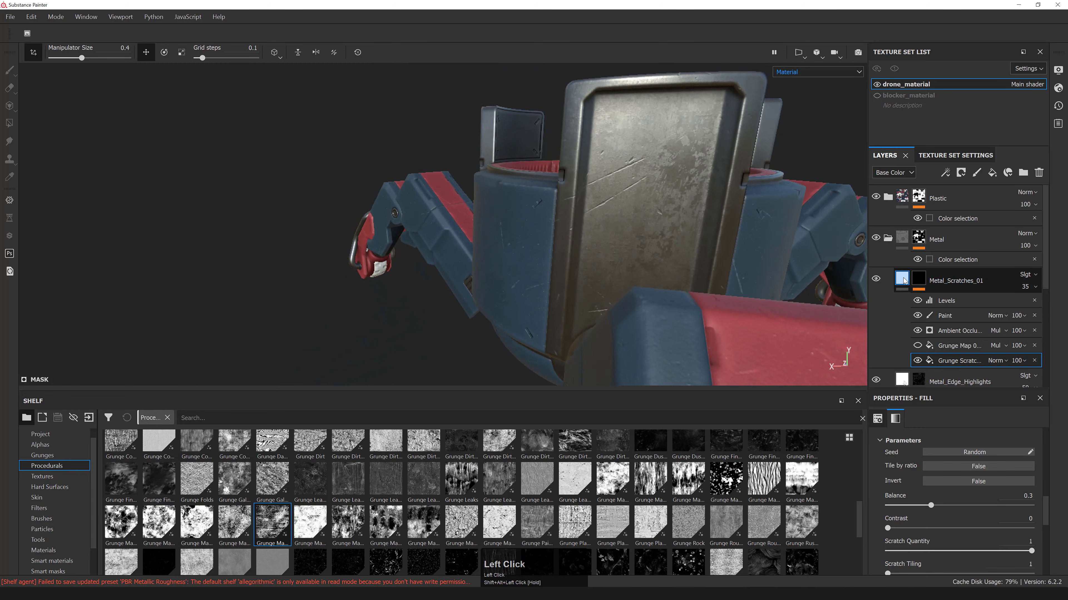
left_click(902, 279)
right_click_drag(631, 222, 955, 307, "alt")
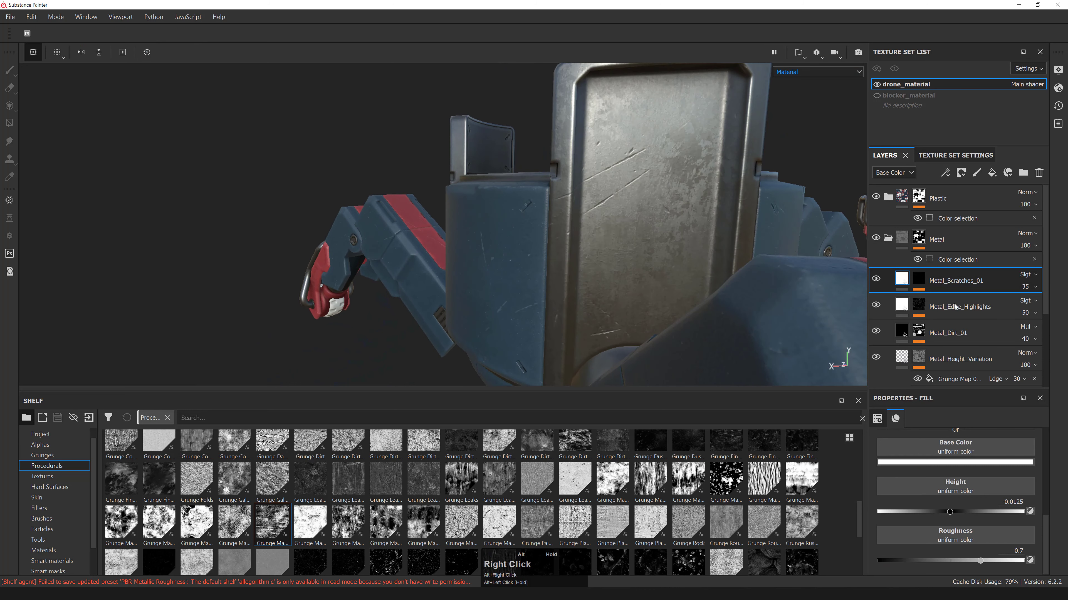
left_click(920, 281)
left_click(904, 282)
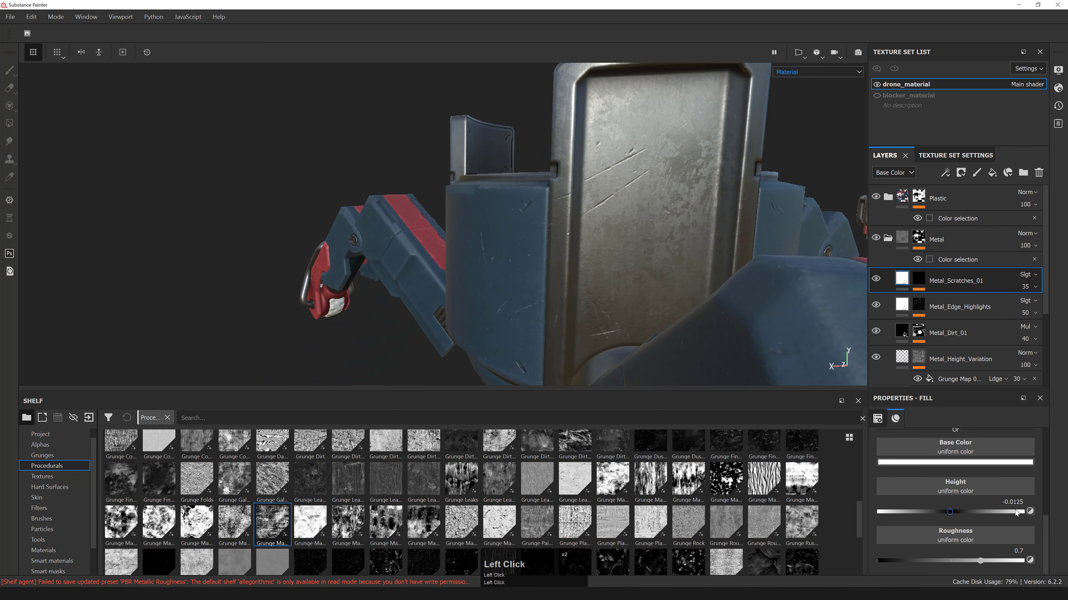
scroll(1012, 523, "down", 1)
left_click_drag(971, 561, 1021, 561)
- Set the Metal_Scratches_01 roughness to 0 and compare how the scratches reflect light on the canister's metal panel
left_click_drag(609, 221, 632, 199, "alt")
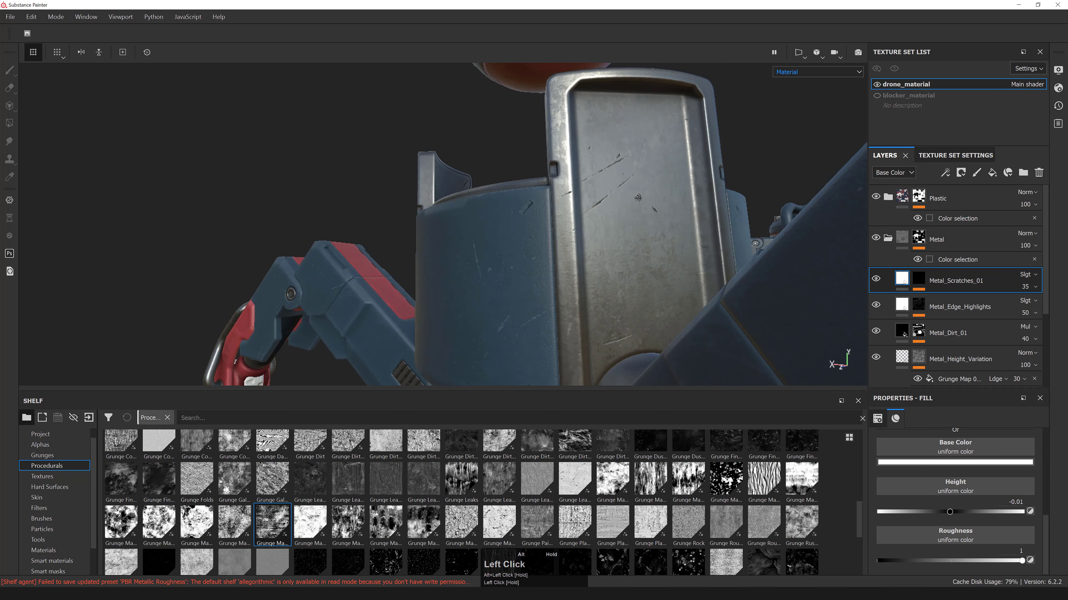
mouse_move(631, 199)
right_mouse_down("shift")
mouse_move(669, 198)
mouse_move(628, 198)
right_mouse_up("shift")
left_click_drag(627, 199, 622, 217, "alt")
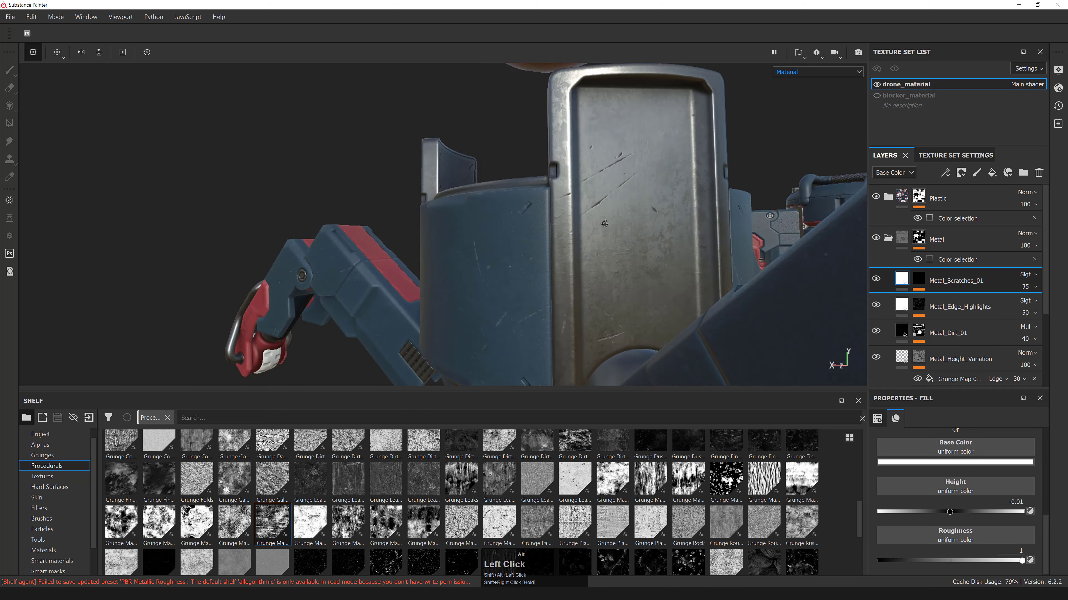
right_click_drag(622, 216, 649, 225, "alt")
mouse_move(650, 225)
left_mouse_down("alt")
mouse_move(643, 246)
mouse_move(643, 221)
left_mouse_up("alt")
right_click_drag(643, 220, 686, 220, "shift")
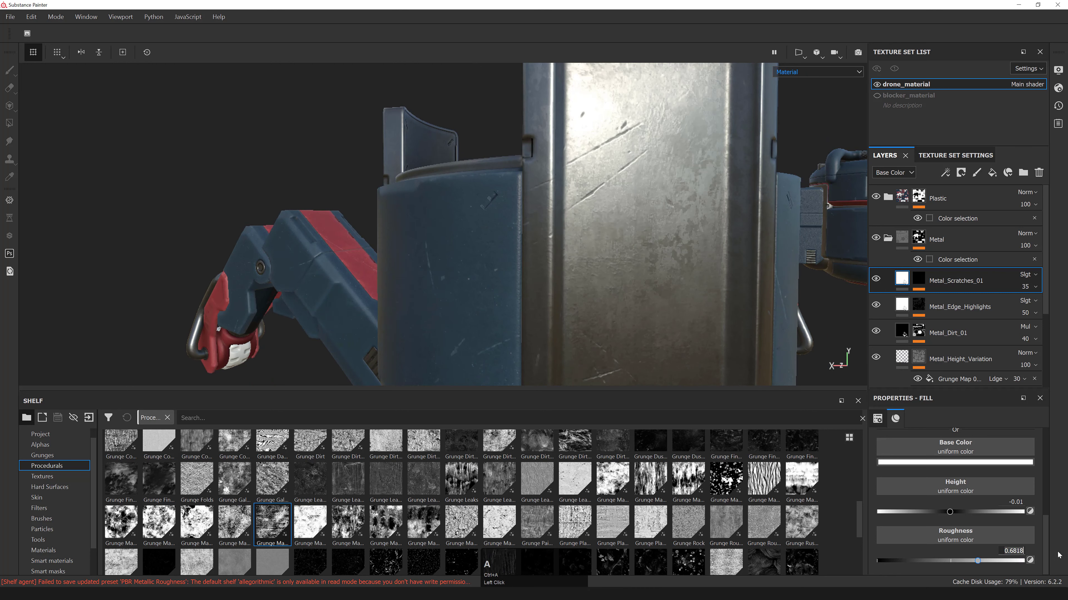
left_click_drag(706, 260, 420, 187, "alt")
right_click_drag(420, 188, 494, 202, "shift")
middle_click_drag(493, 201, 449, 197, "alt")
right_click_drag(449, 197, 615, 206, "alt")
left_click_drag(614, 206, 769, 214, "alt")
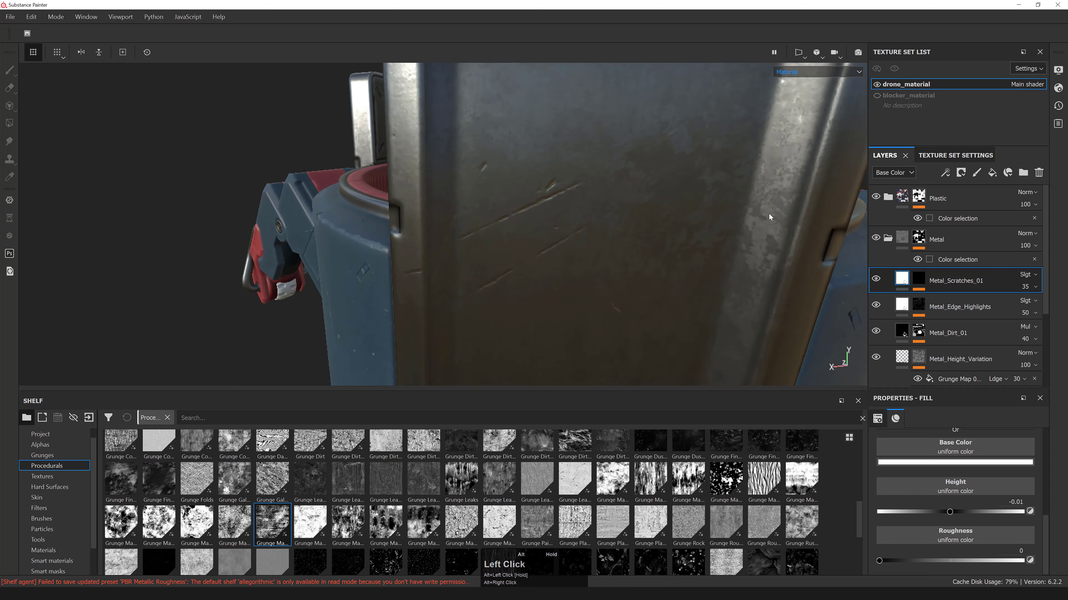
- Check the scratches on the other canister panels and set the Metal_Scratches_01 roughness to 0.1
right_click_drag(769, 214, 655, 203, "alt")
left_click_drag(656, 203, 698, 195, "alt")
right_click_drag(698, 196, 606, 194, "alt")
left_click_drag(607, 193, 422, 206, "alt")
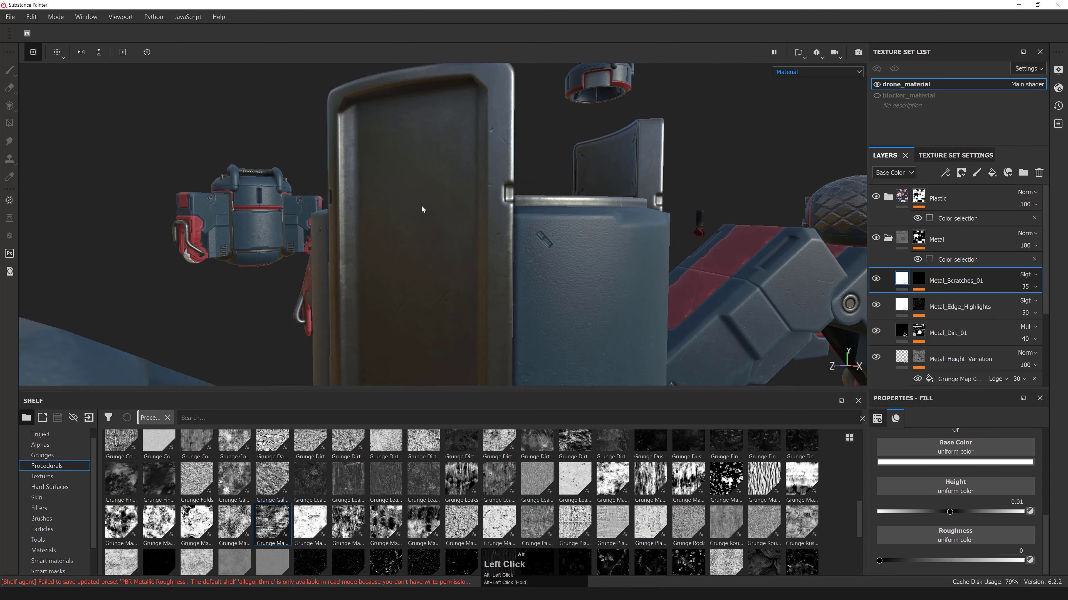
right_click_drag(422, 205, 672, 231, "shift")
right_click_drag(672, 232, 526, 206, "alt")
left_click_drag(525, 206, 447, 188, "alt")
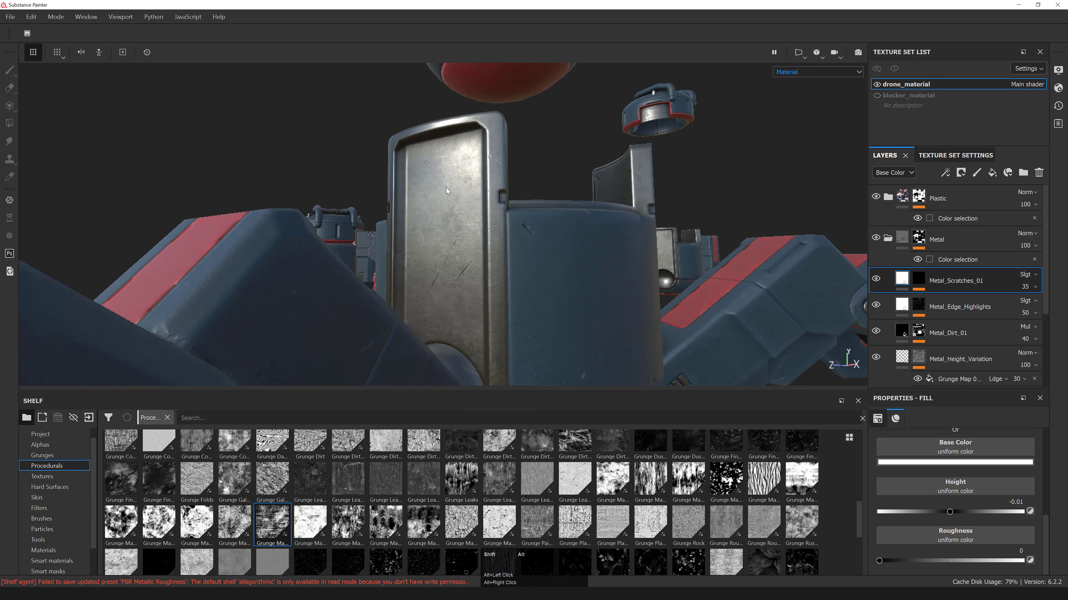
right_click_drag(446, 188, 349, 195, "shift")
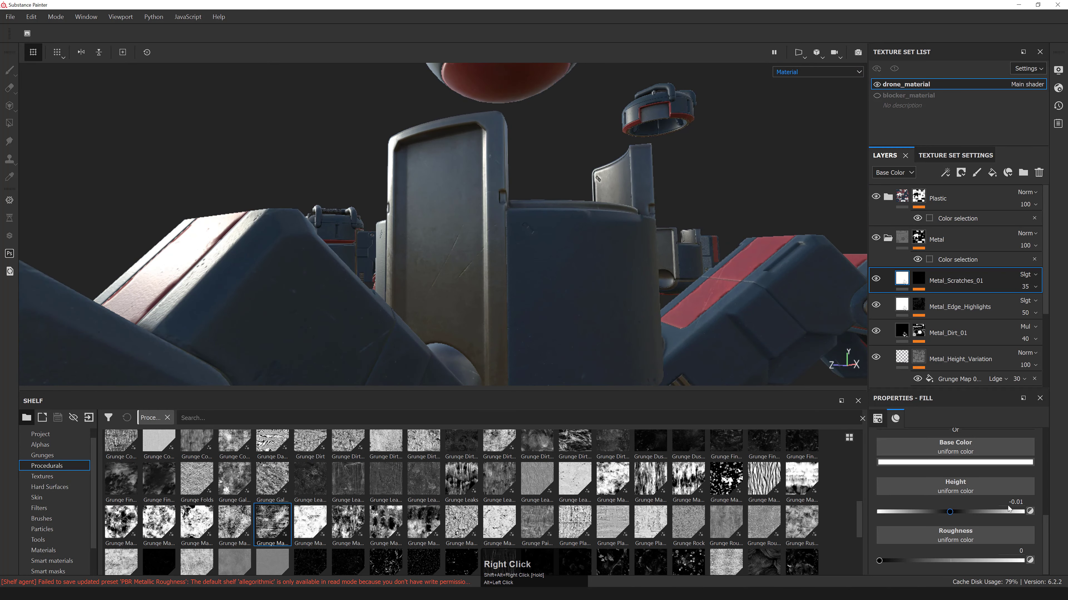
type(".1")
key("KP_Enter")
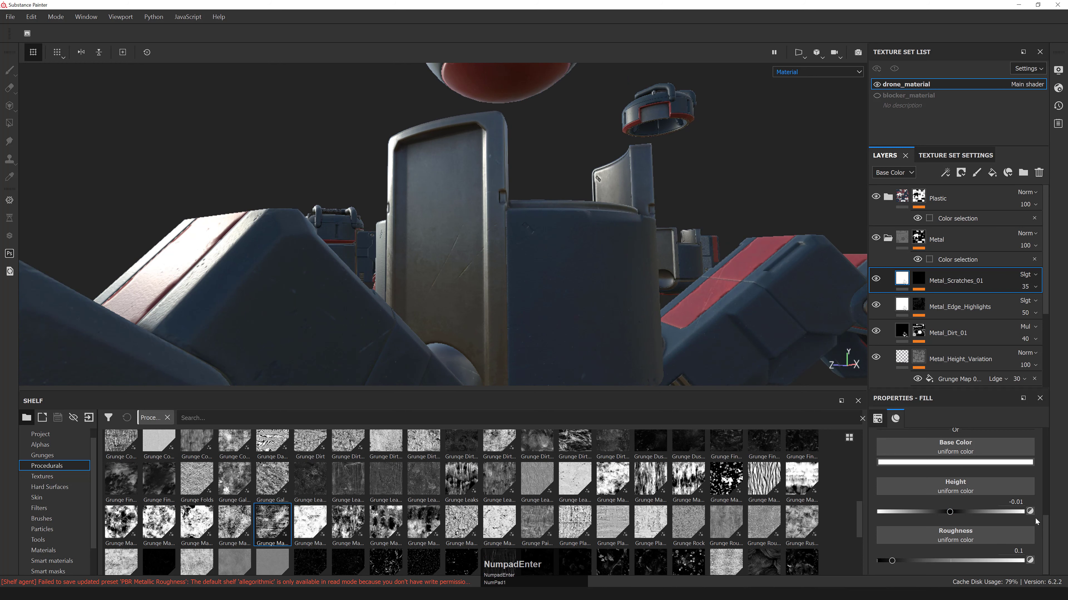
- Raise the Metal_Scratches_01 roughness slightly above 0.1 while checking the scratches on the metal panel
left_click_drag(465, 254, 622, 261, "alt")
right_click_drag(622, 261, 839, 274, "alt")
left_click_drag(839, 274, 531, 219, "alt")
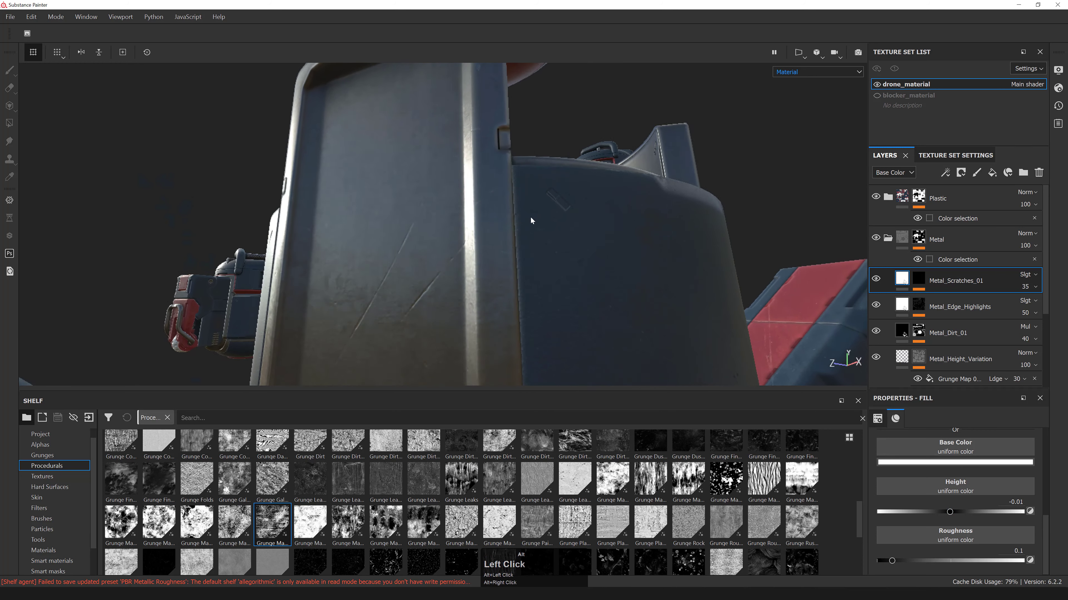
mouse_move(532, 220)
right_mouse_down("shift")
mouse_move(507, 219)
mouse_move(543, 229)
right_mouse_up("shift")
left_click_drag(891, 561, 906, 561)
left_click_drag(543, 229, 563, 236, "alt")
right_click_drag(564, 236, 462, 236, "alt")
- Expand the mask effects of Metal_Scratches_01 and delete the existing Paint effect
right_click(923, 281)
left_click(923, 280)
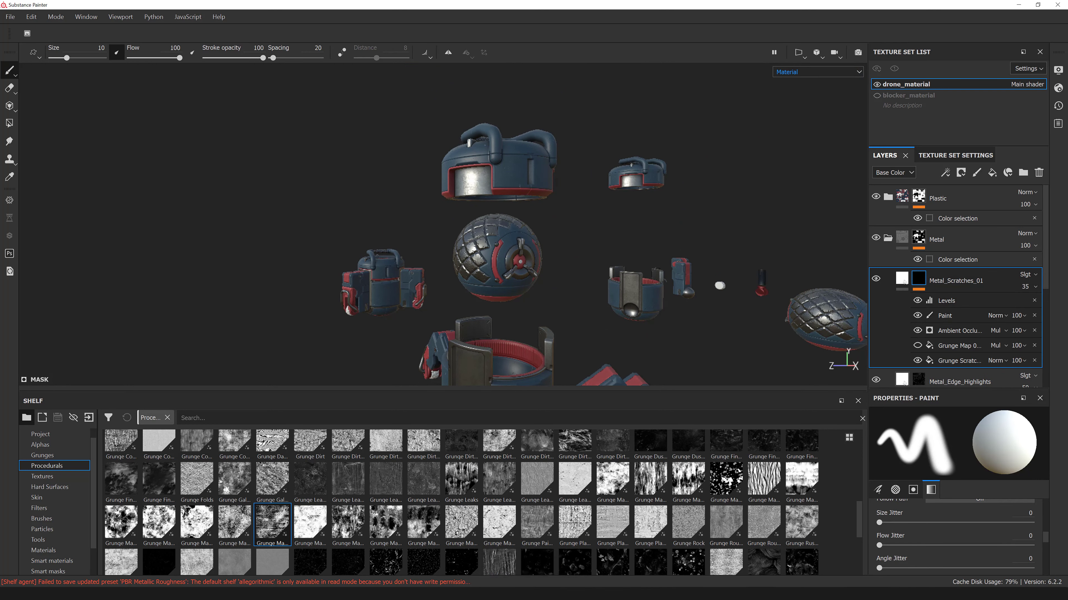
right_click_drag(560, 253, 655, 260, "alt")
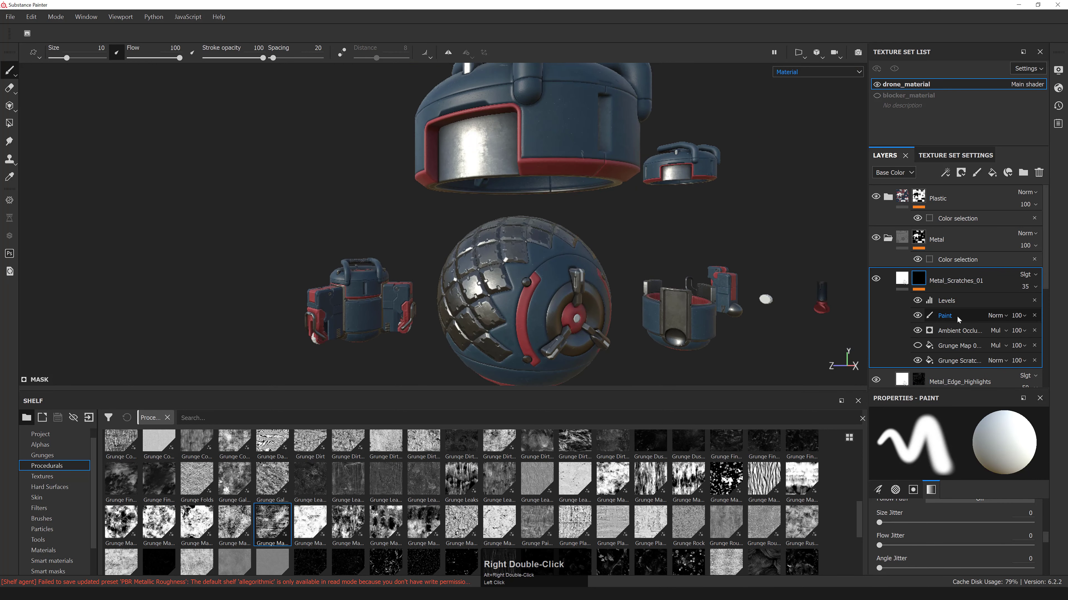
left_click(957, 318)
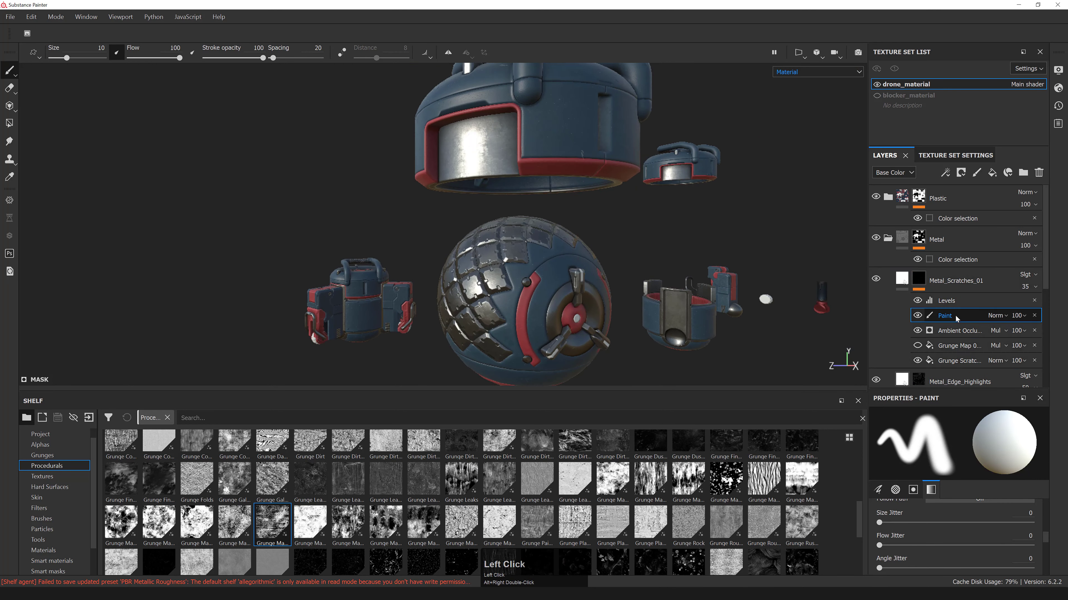
key("Delete")
- Add a new Paint effect above Levels in the Metal_Scratches_01 mask and set its blend mode to Multiply
right_click_drag(541, 276, 700, 266, "alt")
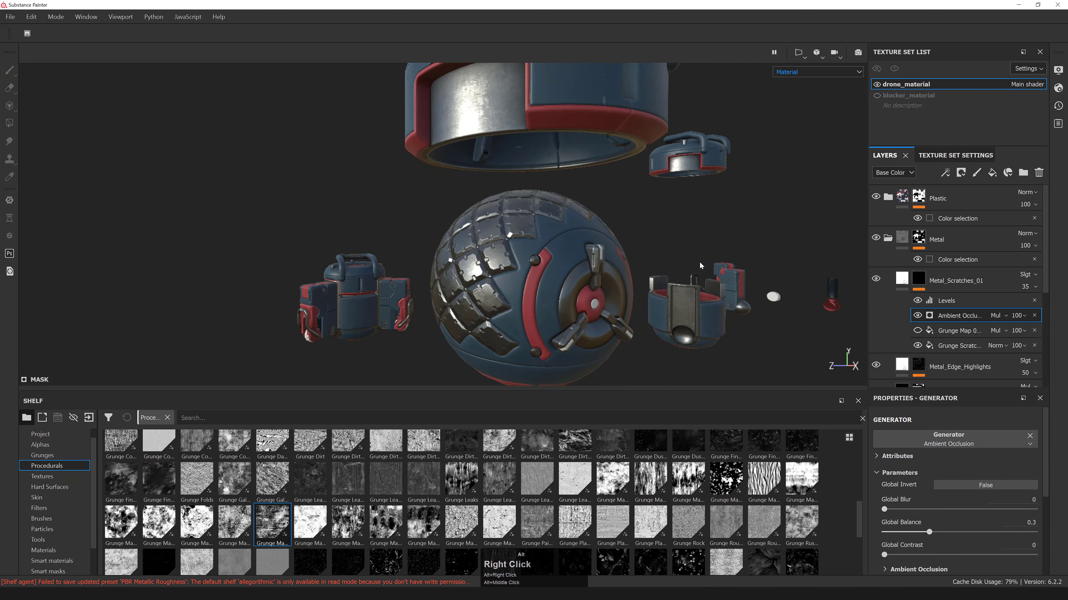
right_click(923, 281)
left_click(950, 249)
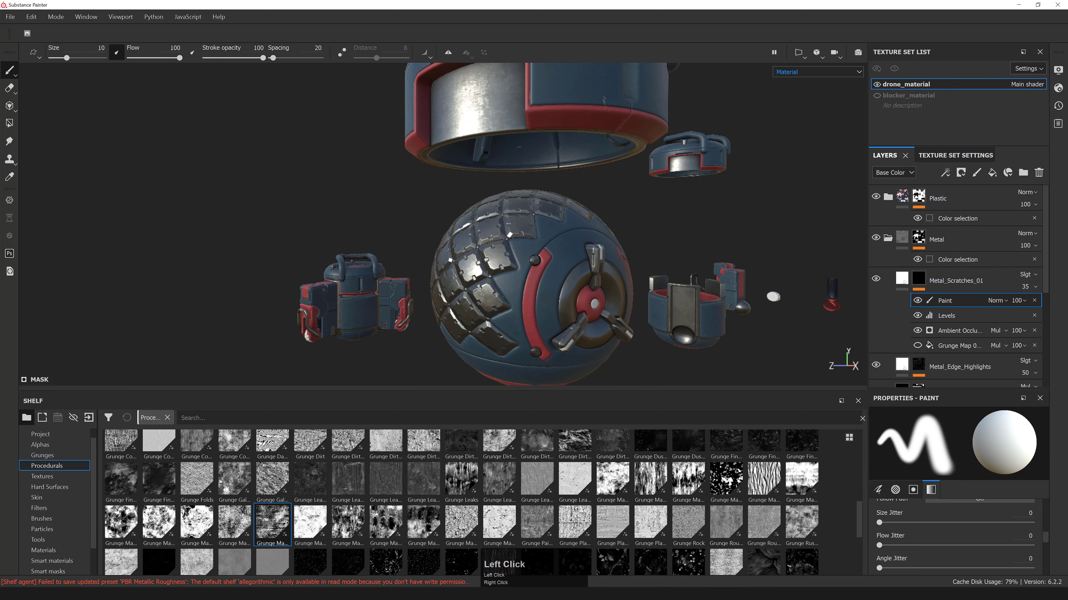
right_click_drag(370, 220, 319, 218, "alt")
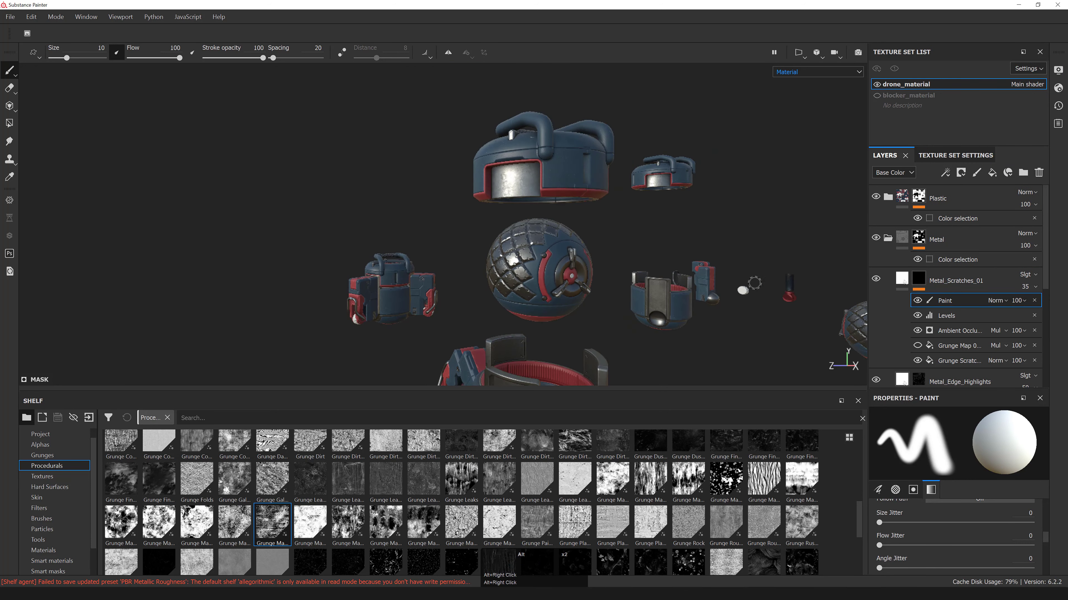
middle_click_drag(539, 271, 277, 267, "alt")
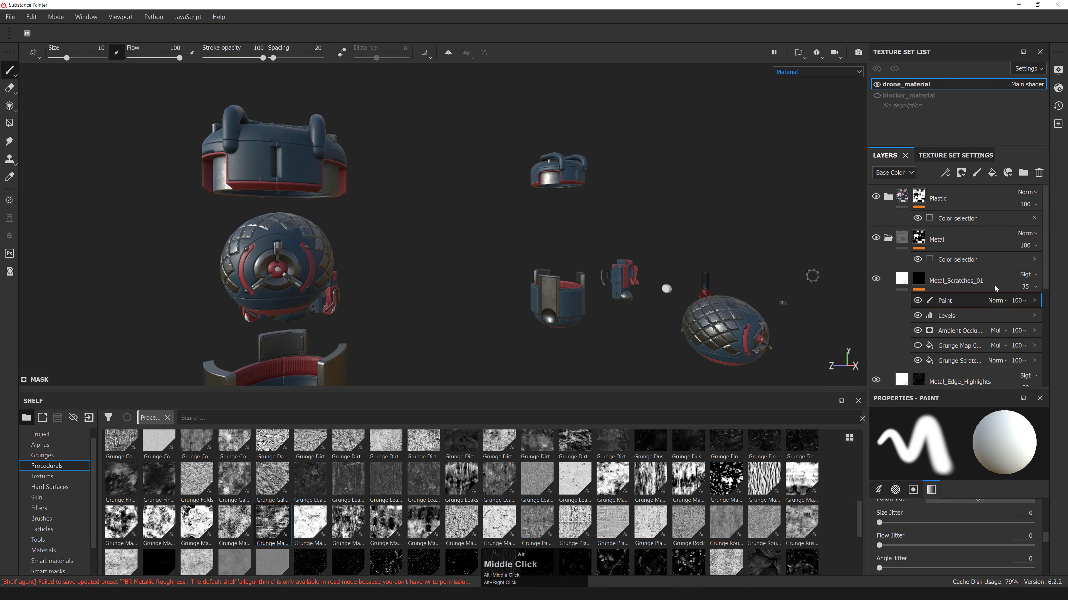
left_click(996, 301)
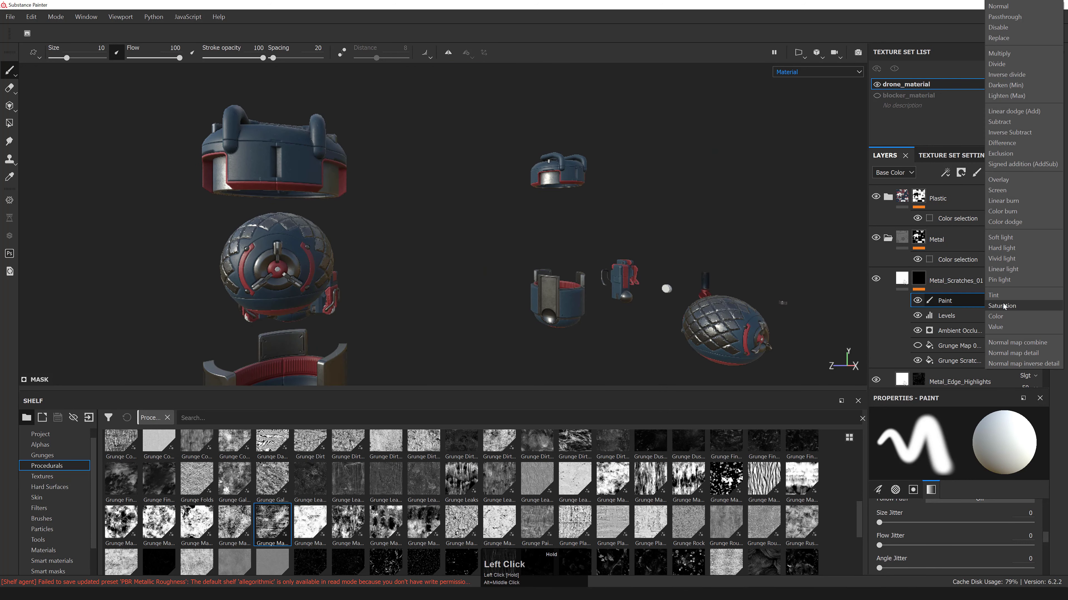
left_click(1000, 53)
- Examine the scratches on the tiled metal plates of the drone's sphere with the new Paint effect selected
middle_click_drag(631, 210, 530, 176, "alt")
left_click_drag(529, 176, 454, 290, "alt")
middle_click_drag(454, 290, 422, 198, "alt")
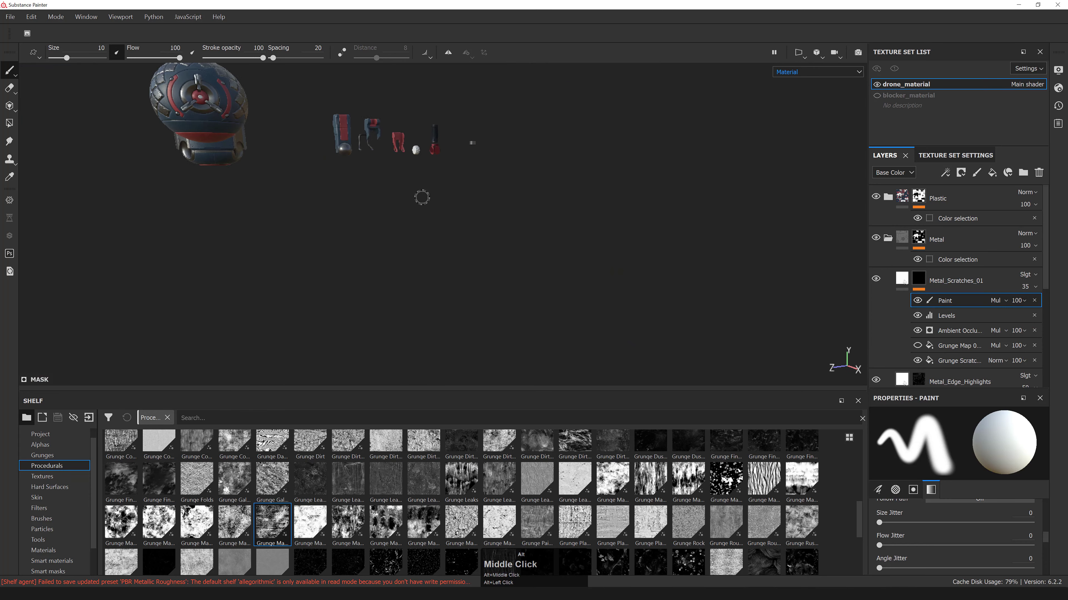
left_click_drag(422, 197, 454, 235, "alt")
middle_click_drag(454, 235, 484, 248, "alt")
left_click_drag(484, 248, 530, 269, "alt")
right_click_drag(529, 269, 591, 303, "alt")
left_click_drag(478, 268, 556, 305, "alt")
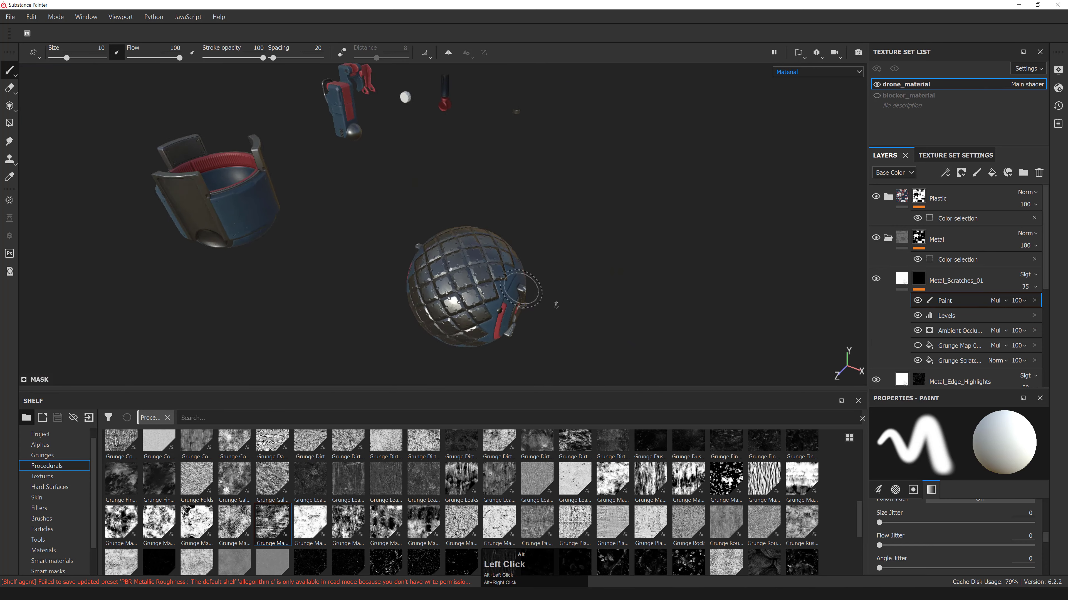
right_click_drag(556, 305, 648, 288, "alt")
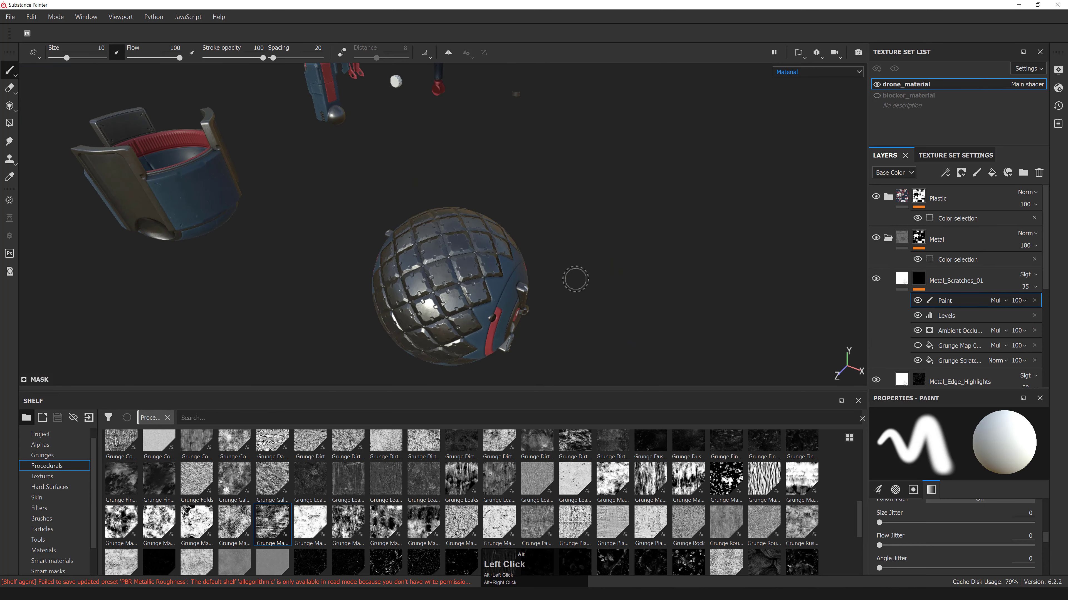
left_click_drag(576, 279, 639, 258, "alt")
right_click_drag(645, 259, 777, 282, "alt")
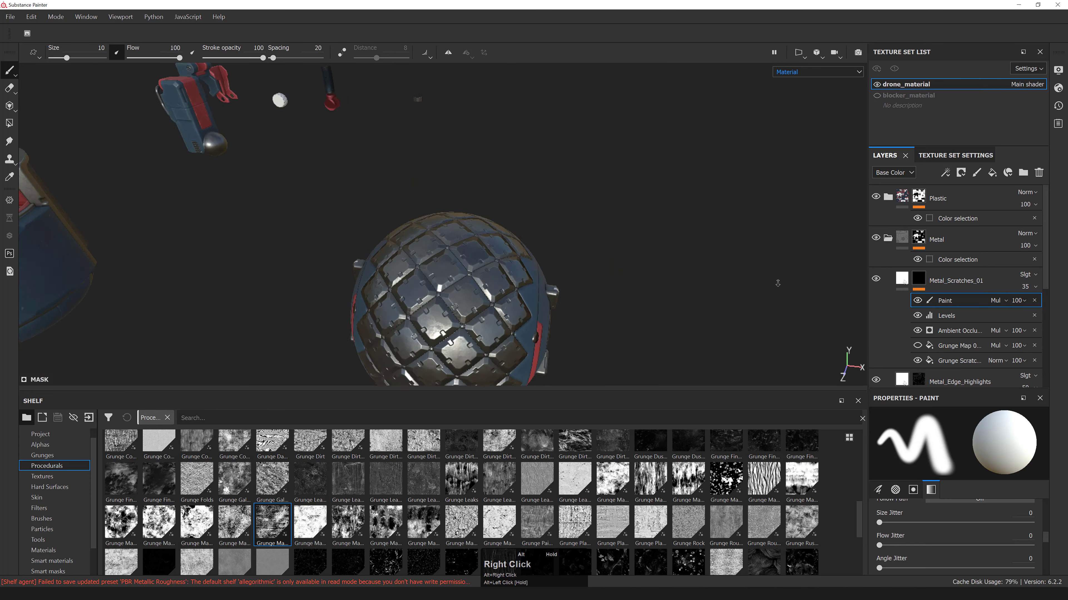
left_click_drag(568, 236, 605, 223, "alt")
middle_click_drag(597, 223, 577, 193, "alt")
right_click_drag(576, 193, 834, 263, "alt")
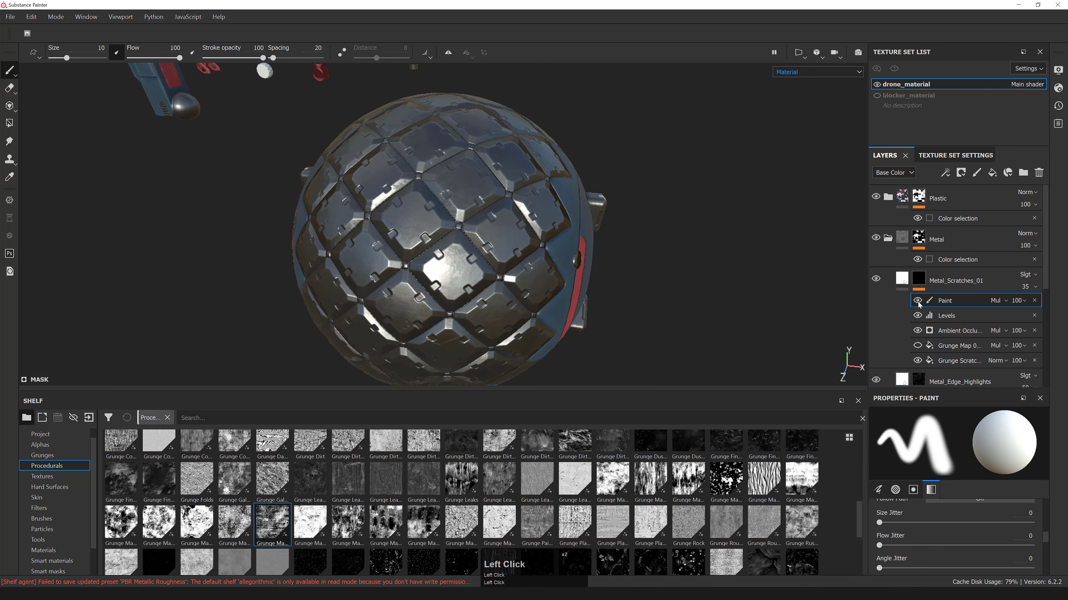
right_click_drag(699, 229, 264, 171, "alt")
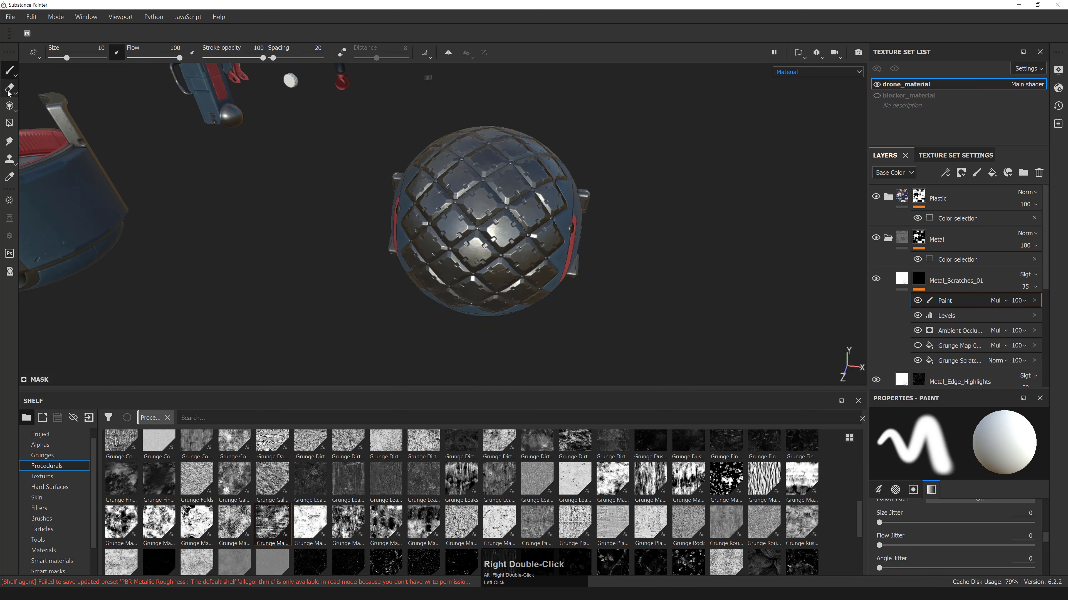
- Mask the scratches off the tiled sphere by polygon-filling its faces with color 0 from several sides
left_click(9, 124)
right_click_drag(386, 183, 361, 156, "alt")
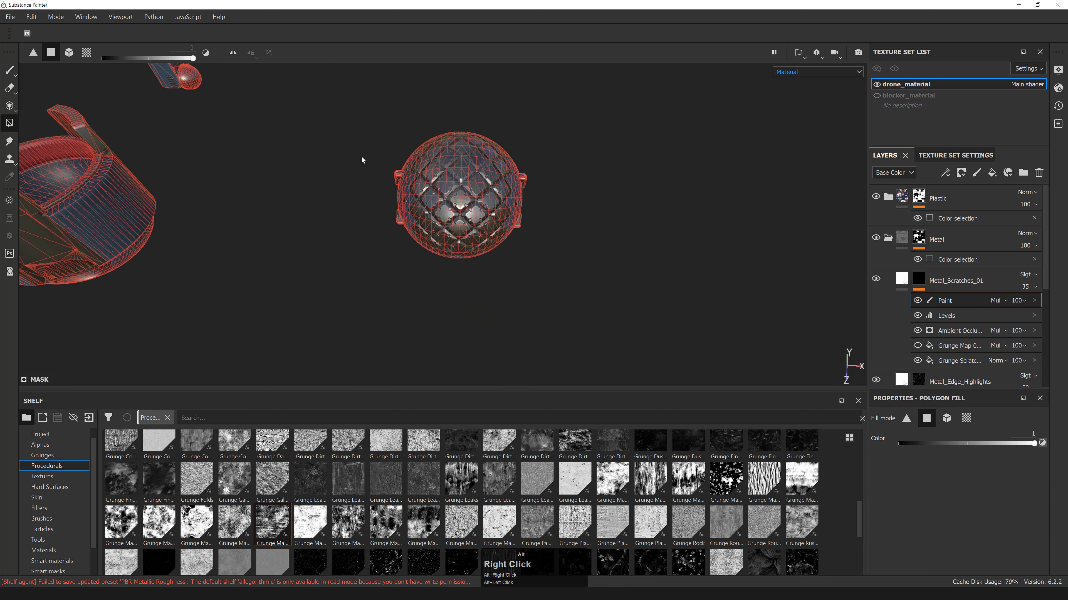
middle_click_drag(361, 156, 371, 164, "alt")
left_click_drag(676, 377, 676, 373)
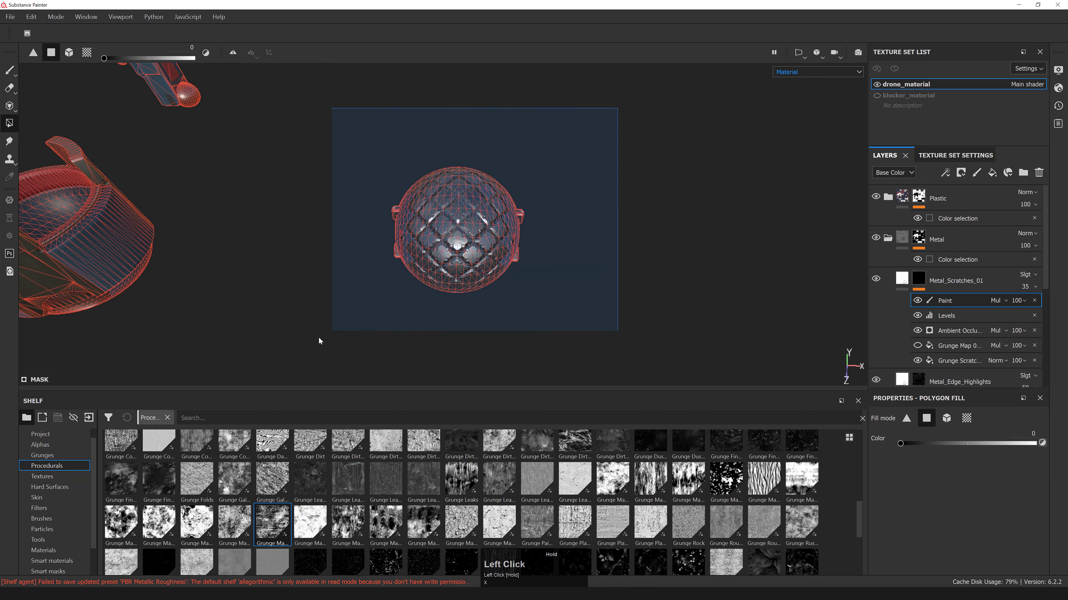
right_click_drag(320, 342, 612, 220, "alt")
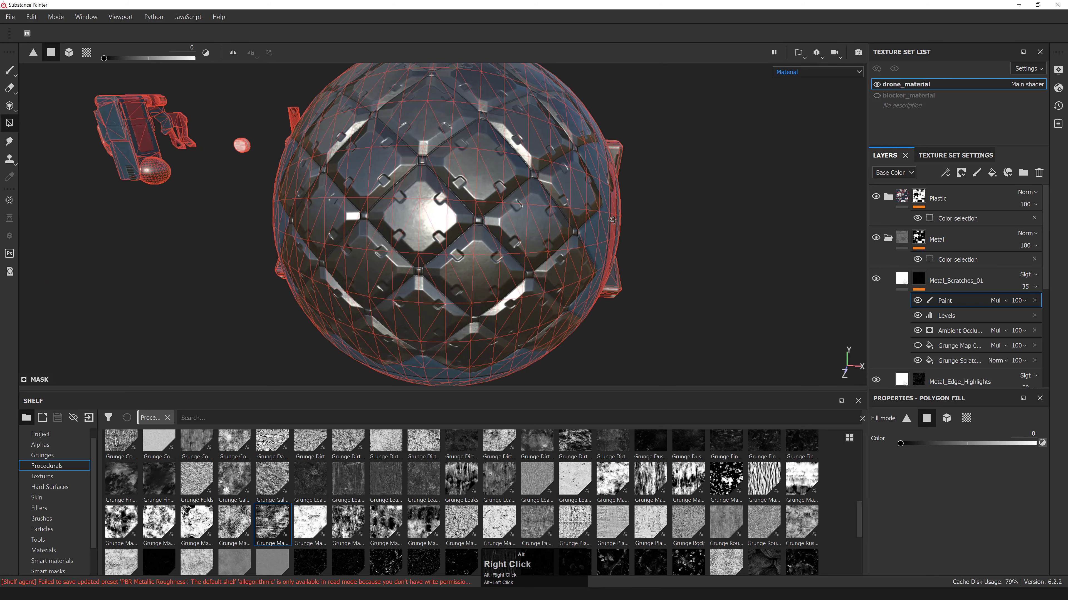
left_click_drag(612, 219, 613, 202, "alt")
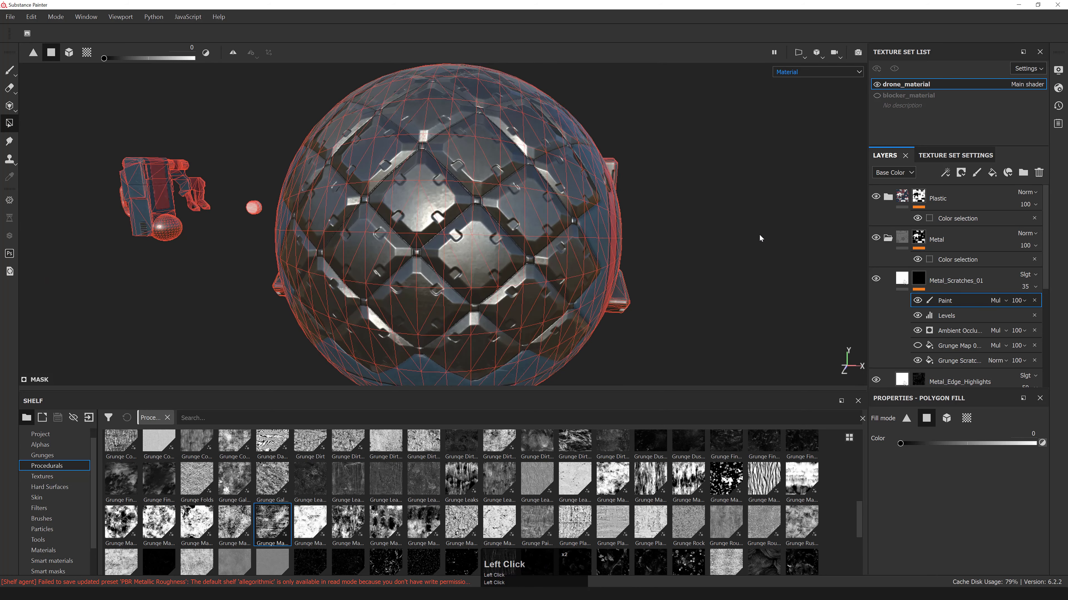
right_click_drag(759, 234, 286, 105, "alt")
left_click_drag(286, 106, 376, 93, "alt")
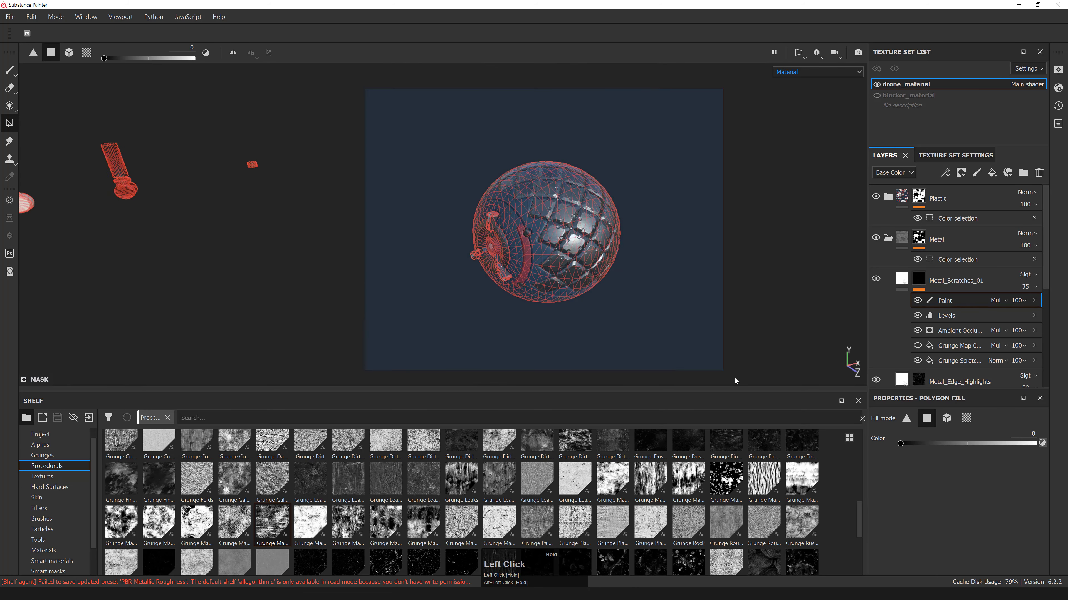
left_click_drag(734, 380, 735, 114, "alt")
right_click_drag(691, 231, 238, 183, "alt")
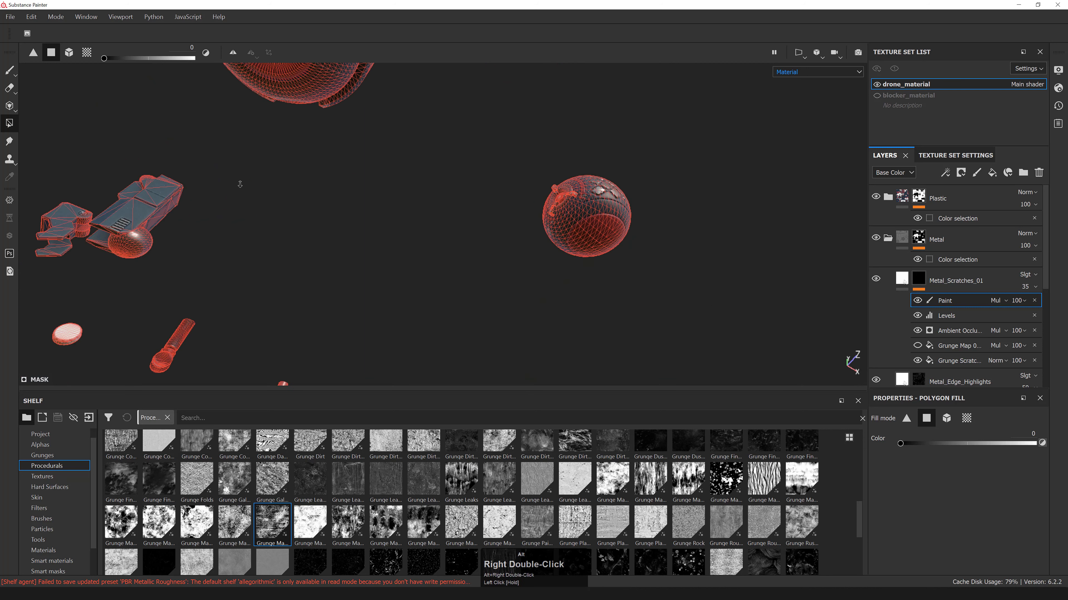
- Switch from Polygon Fill to the Paint brush and examine the scratches on the metal side panel of the drone's cylindrical body
left_click_drag(238, 184, 525, 247, "alt")
right_click_drag(525, 248, 512, 244, "alt")
left_click_drag(512, 244, 407, 236, "alt")
middle_click_drag(546, 292, 634, 265, "alt")
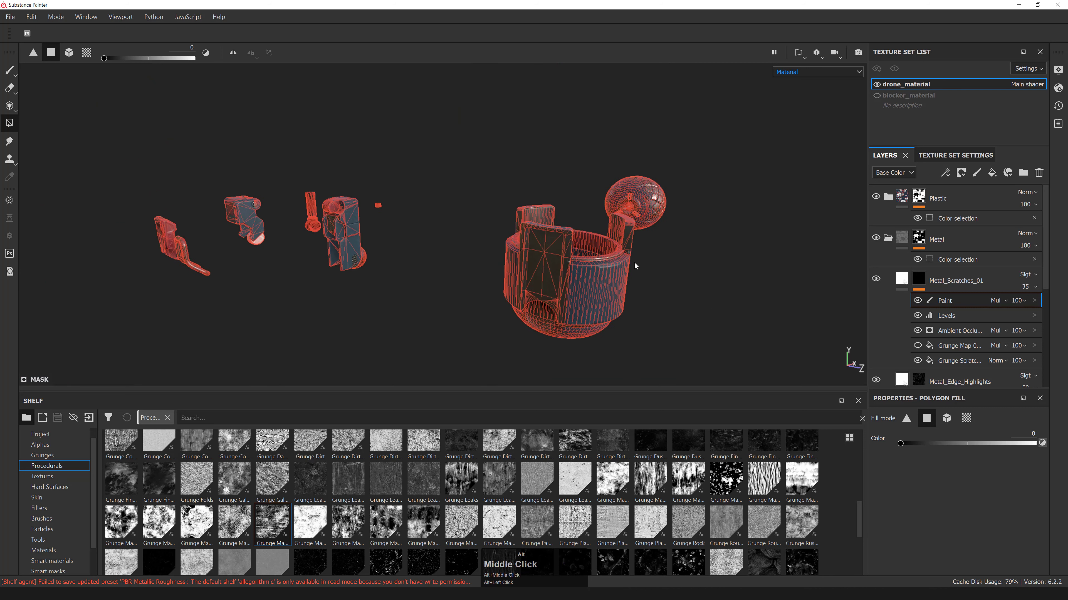
right_click_drag(634, 265, 118, 120, "alt")
left_click(11, 74)
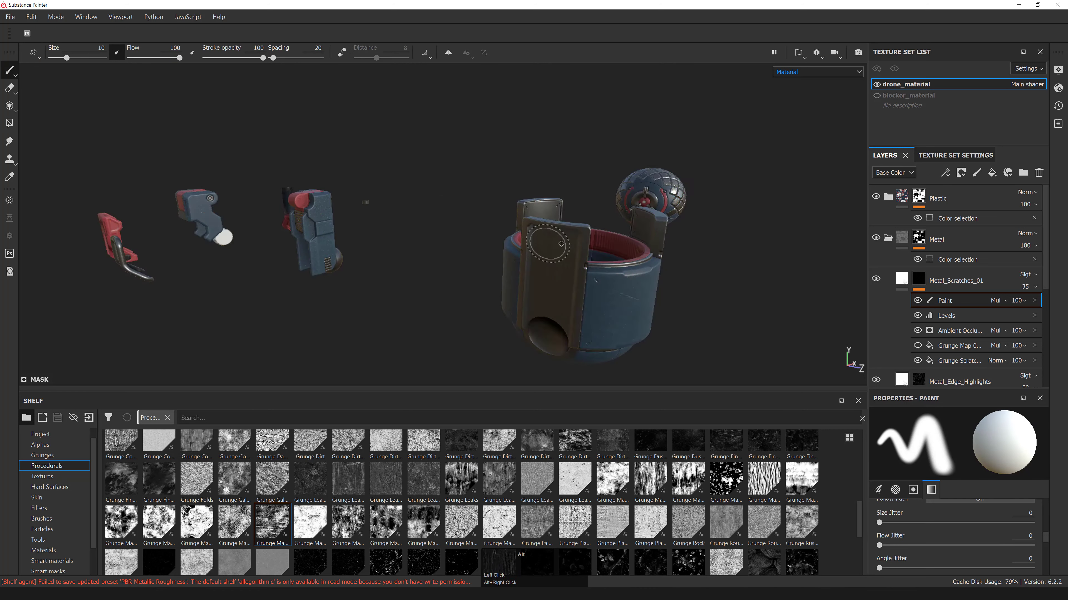
mouse_move(553, 243)
left_mouse_down("alt")
mouse_move(315, 200)
mouse_move(201, 204)
left_mouse_up("alt")
right_click_drag(202, 204, 269, 210, "alt")
left_click_drag(269, 211, 143, 214, "alt")
right_click_drag(143, 214, 236, 219, "alt")
left_click_drag(715, 278, 462, 236, "alt")
middle_click_drag(462, 236, 437, 261, "alt")
right_click_drag(437, 261, 452, 266, "alt")
left_click_drag(451, 266, 534, 250, "alt")
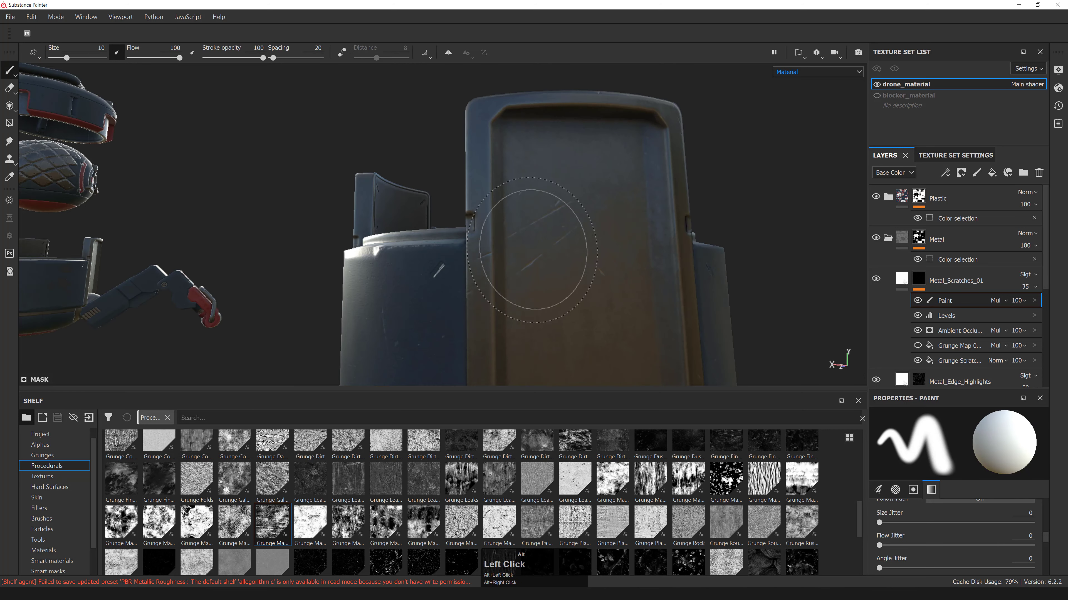
- Examine how the metal panels and edges of the cylindrical body catch the light from several angles
right_click_drag(534, 250, 548, 239, "alt")
left_click_drag(548, 238, 240, 223, "alt")
mouse_move(239, 223)
right_mouse_down("alt")
mouse_move(263, 217)
mouse_move(252, 235)
right_mouse_up("alt")
left_click_drag(252, 236, 576, 309, "alt")
right_click_drag(576, 310, 445, 261, "alt")
left_click_drag(446, 260, 449, 238, "alt")
right_click_drag(449, 238, 470, 243, "alt")
left_click_drag(471, 244, 399, 237, "alt")
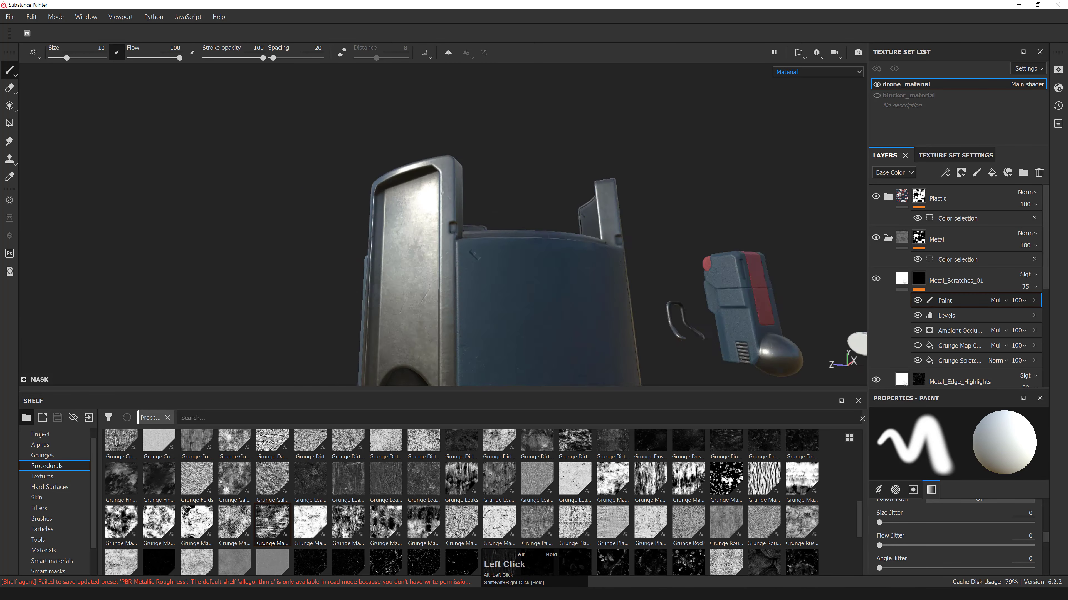
right_click_drag(399, 238, 378, 239, "alt")
middle_click_drag(379, 240, 387, 248, "alt")
left_click_drag(525, 248, 467, 253, "alt")
right_click_drag(467, 253, 462, 252, "alt")
mouse_move(462, 253)
left_mouse_down("alt")
mouse_move(449, 255)
mouse_move(475, 252)
left_mouse_up("alt")
right_click_drag(475, 253, 493, 248, "alt")
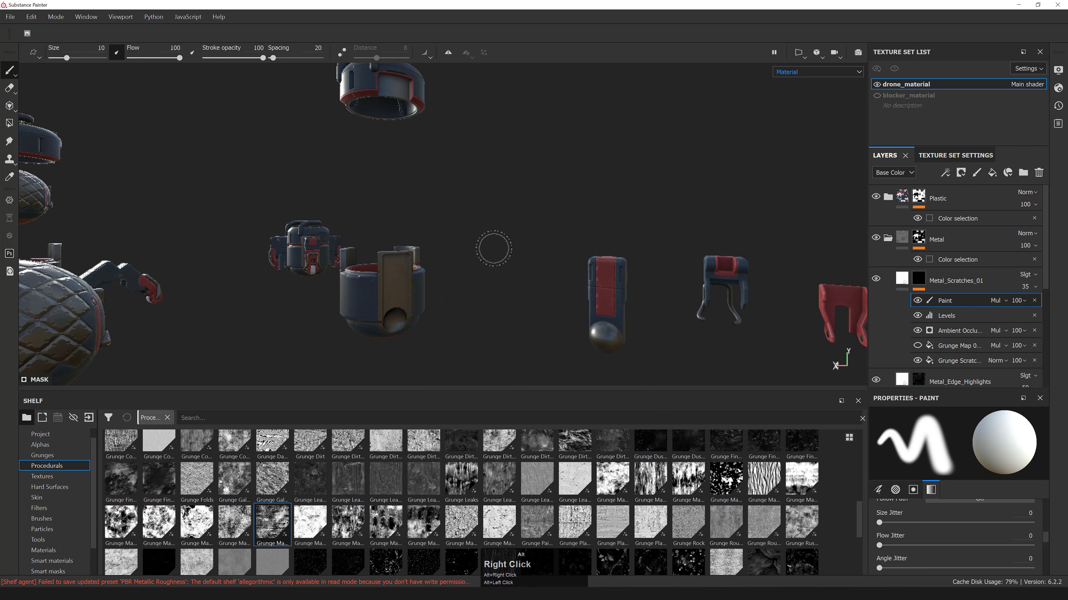
- Examine the metal wear across the drone's other parts, including the sphere and the inner faces of the body panels
left_click_drag(494, 248, 508, 258, "alt")
right_click_drag(508, 257, 391, 223, "alt")
middle_click_drag(391, 223, 403, 223, "alt")
mouse_move(403, 223)
left_mouse_down("alt")
mouse_move(378, 222)
mouse_move(395, 215)
left_mouse_up("alt")
right_click_drag(395, 215, 547, 261, "alt")
right_click_drag(546, 261, 504, 215, "alt")
left_click_drag(504, 215, 672, 256, "alt")
middle_click_drag(526, 210, 668, 202, "alt")
right_click_drag(668, 202, 692, 230, "alt")
left_click_drag(692, 230, 584, 231, "alt")
right_click_drag(584, 231, 630, 244, "alt")
left_click_drag(504, 223, 589, 223, "alt")
right_click_drag(588, 223, 511, 210, "alt")
middle_click_drag(511, 202, 466, 307, "alt+shift")
right_click_drag(466, 307, 542, 320, "alt")
- Set the brightness value of the Metal_Base layer's base color to 0.2
scroll(994, 247, "down", 5)
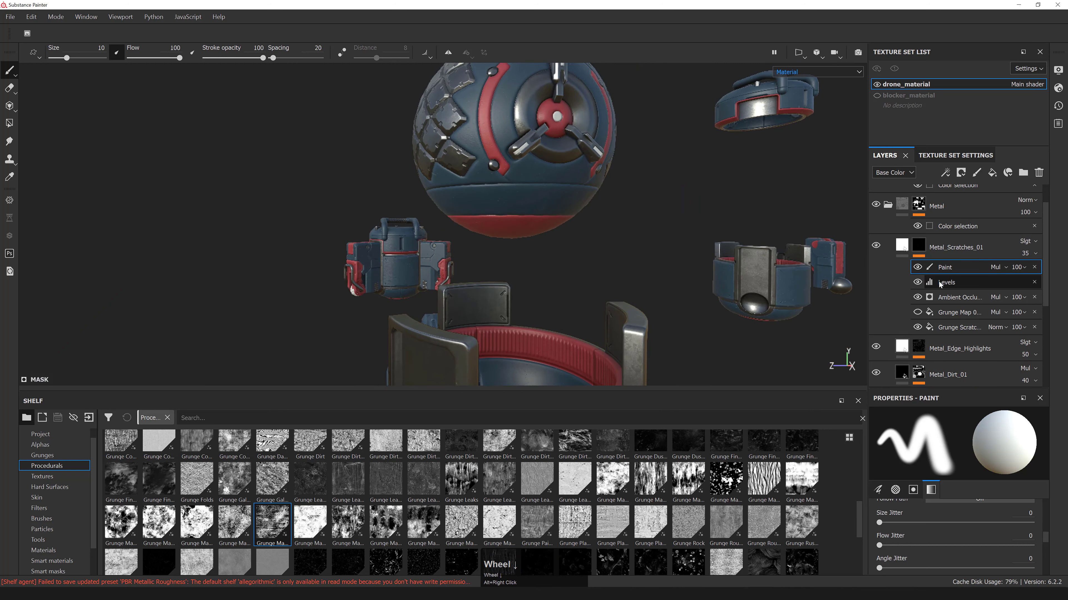
scroll(985, 333, "down", 1)
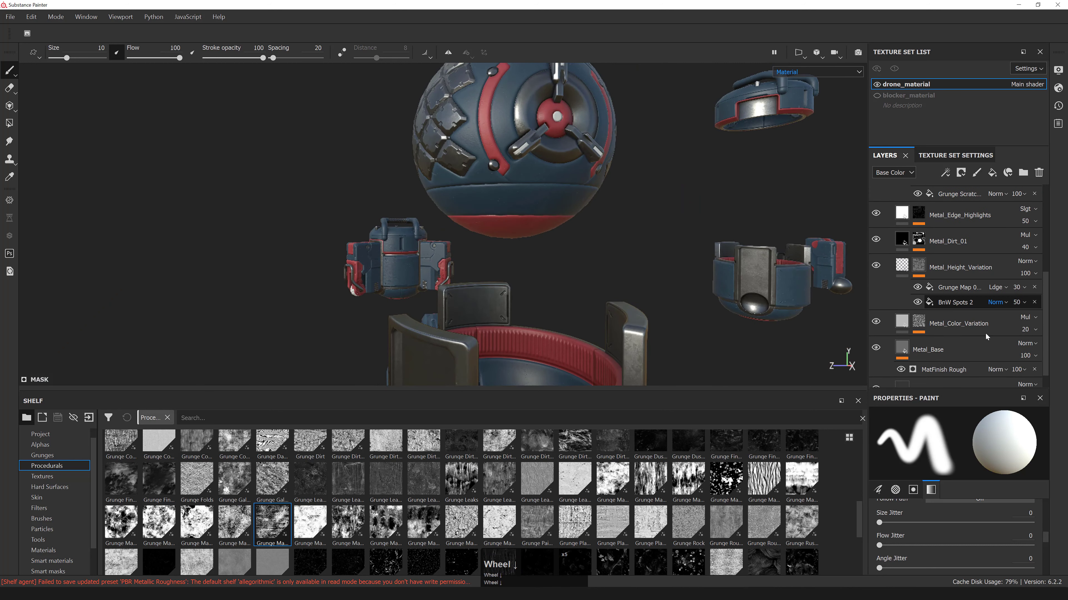
left_click(907, 349)
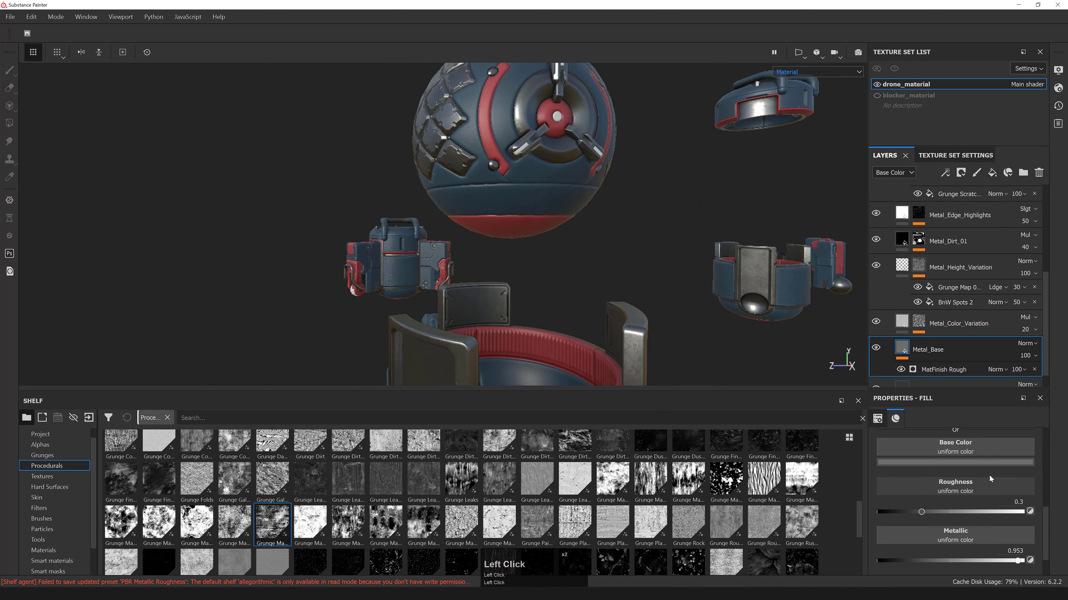
left_click(992, 463)
left_click(1058, 459)
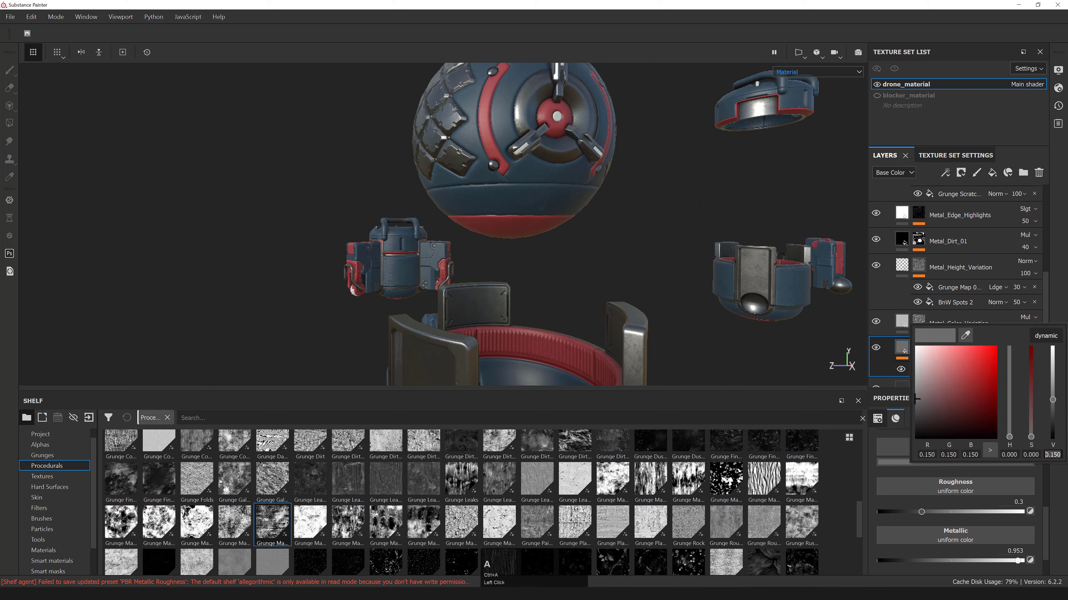
type("0.2")
key("Return")
- Examine the adjusted metal base color on the whole drone and up close on the body's side panel
right_click_drag(579, 258, 522, 269, "alt")
middle_click_drag(521, 269, 529, 244, "alt")
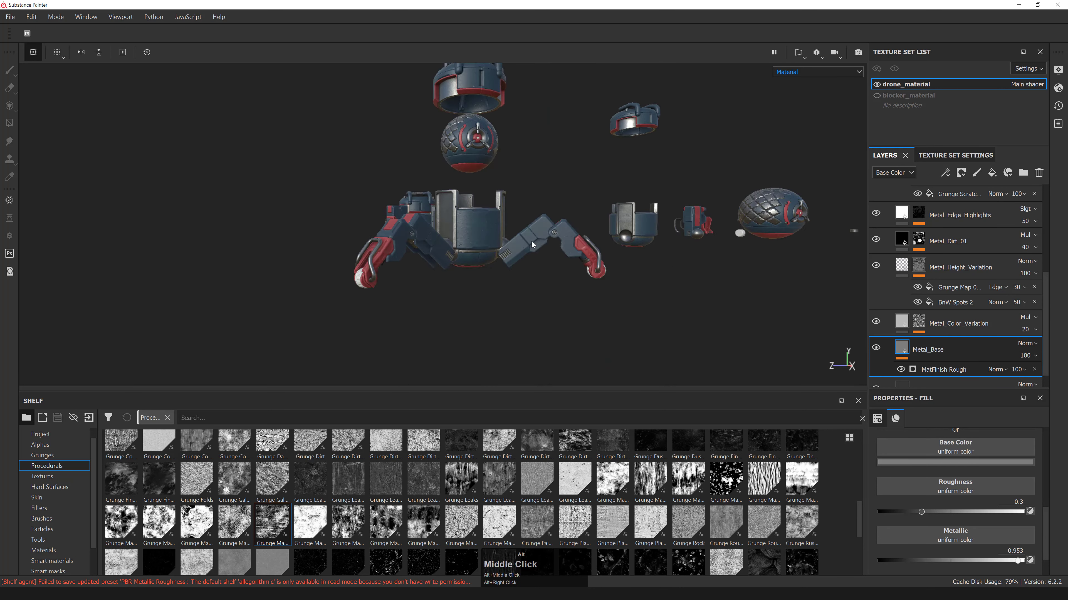
left_click_drag(529, 243, 630, 239, "alt")
right_click_drag(631, 239, 668, 237, "alt")
left_click_drag(665, 234, 443, 241, "alt")
right_click_drag(443, 241, 759, 235, "alt")
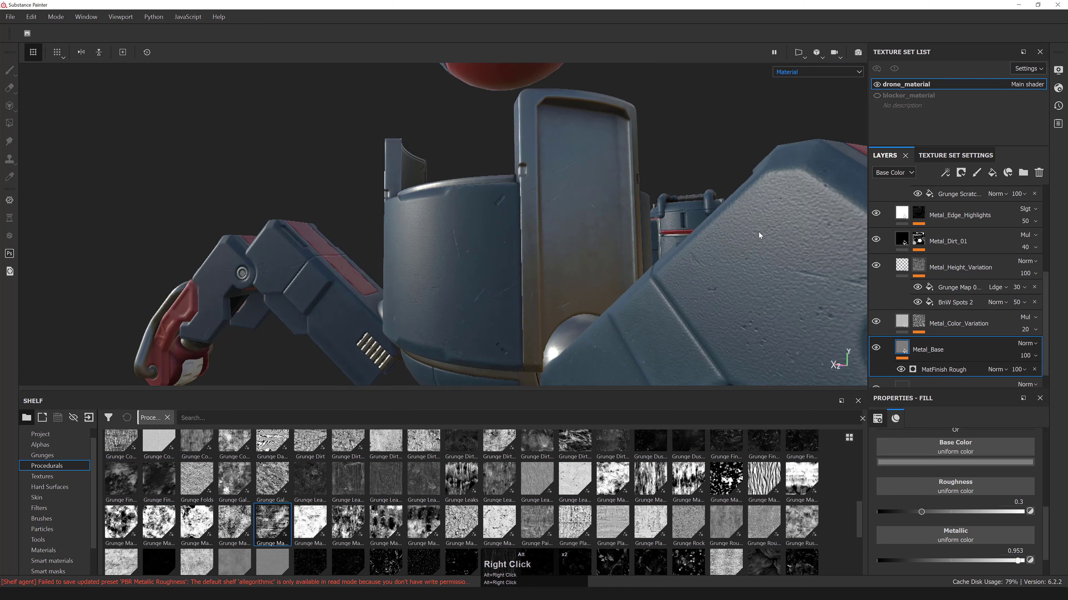
left_click_drag(759, 235, 693, 241, "alt")
right_click_drag(693, 241, 610, 198, "alt+shift")
left_click_drag(610, 198, 631, 210, "alt")
right_click_drag(631, 210, 672, 214, "alt+shift")
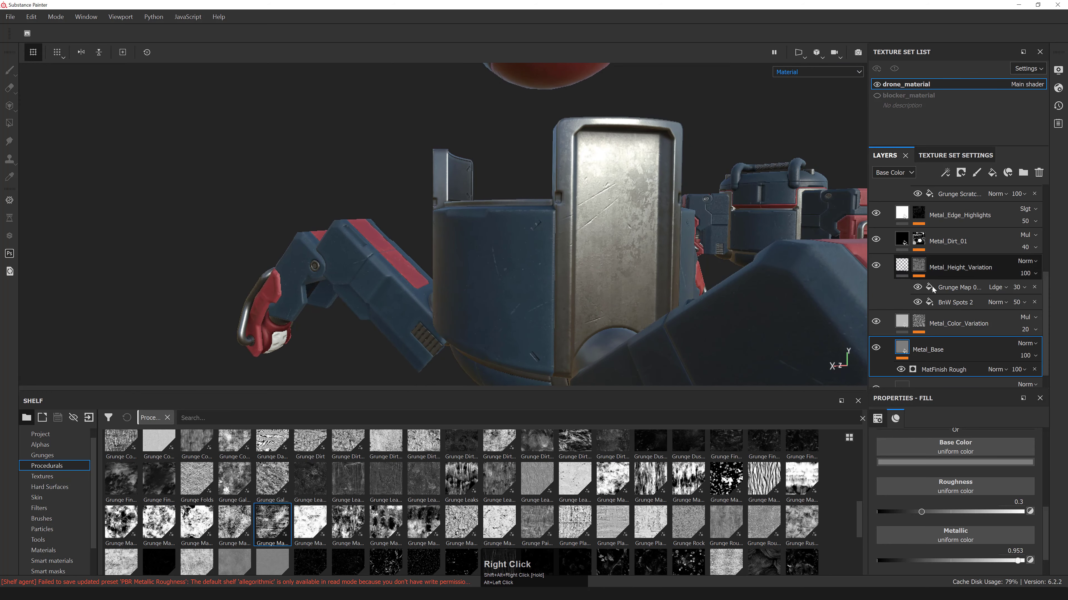
- Open the fill settings of Metal_Height_Variation and examine the height variation on the body's outer and inner metal panels
left_click(919, 265)
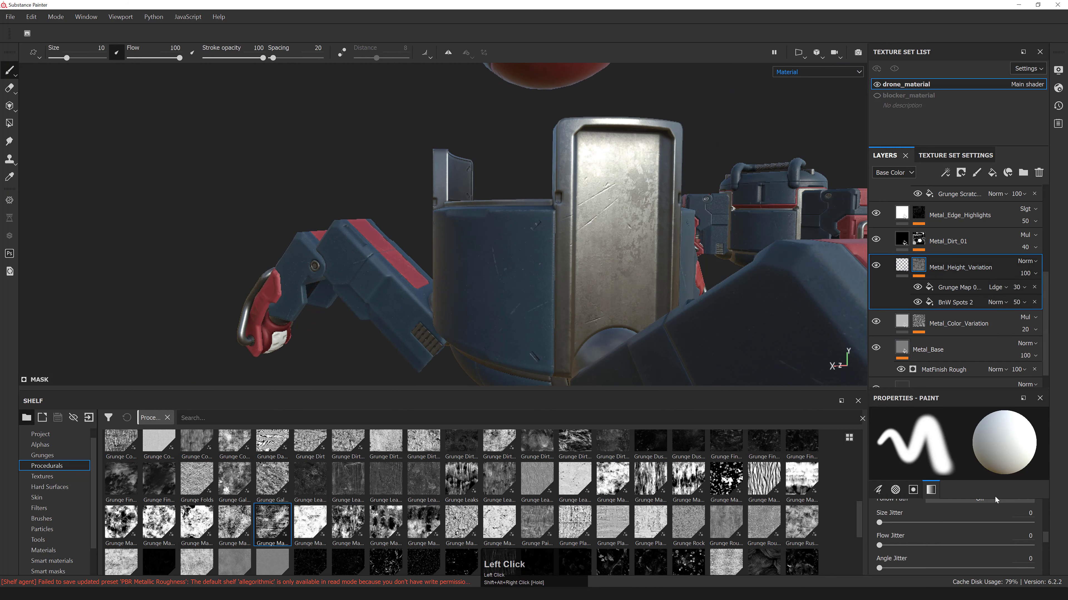
left_click(906, 272)
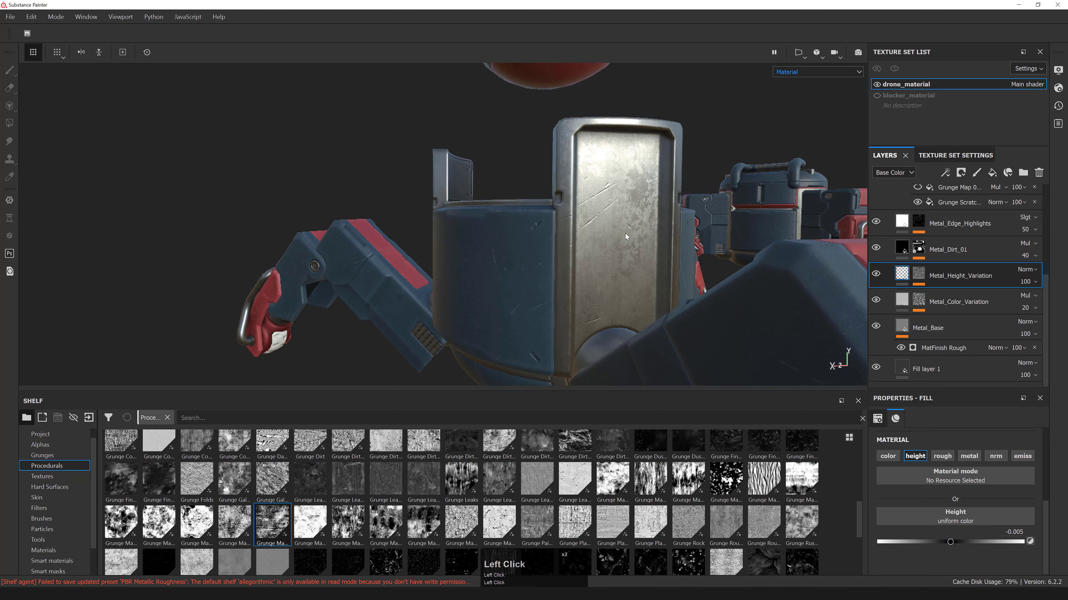
mouse_move(625, 237)
right_mouse_down("alt+shift")
mouse_move(597, 234)
mouse_move(630, 229)
right_mouse_up("alt+shift")
left_click_drag(629, 230, 546, 210, "alt")
middle_click_drag(546, 210, 498, 186, "alt")
right_click_drag(498, 186, 526, 197, "alt")
left_click_drag(525, 197, 569, 211, "alt")
right_click_drag(570, 210, 605, 214, "alt+shift")
left_click_drag(605, 215, 421, 223, "alt+shift")
right_click_drag(420, 223, 414, 217, "alt")
left_click_drag(414, 217, 460, 226, "alt")
right_click_drag(460, 225, 541, 236, "alt")
left_click_drag(540, 236, 681, 236, "alt")
right_click_drag(681, 236, 720, 246, "alt")
left_click_drag(720, 246, 666, 218, "alt")
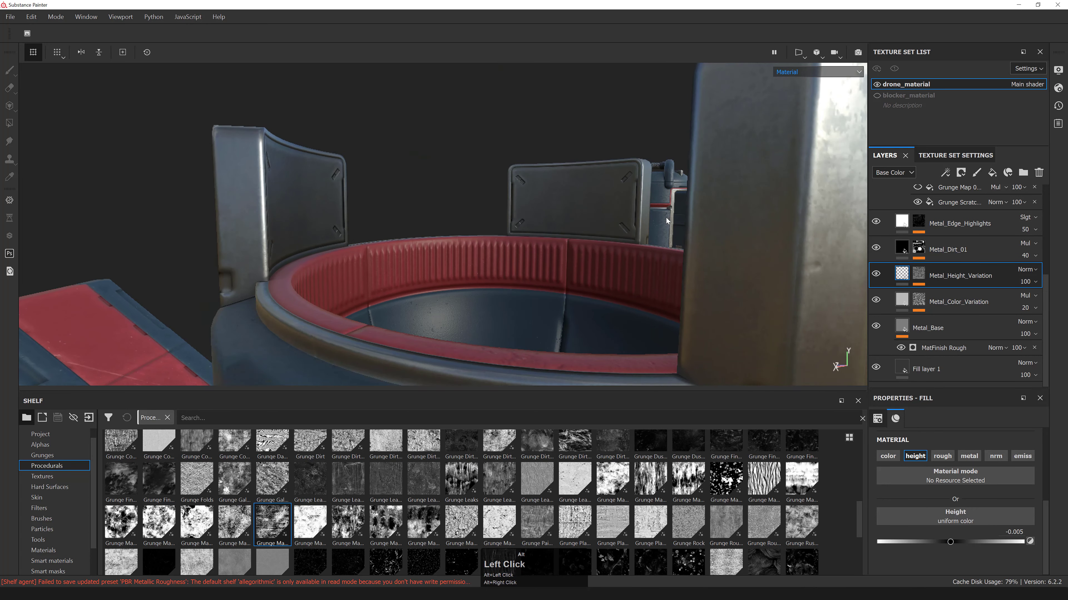
middle_click_drag(666, 218, 682, 233, "alt")
left_click_drag(841, 248, 763, 247, "alt")
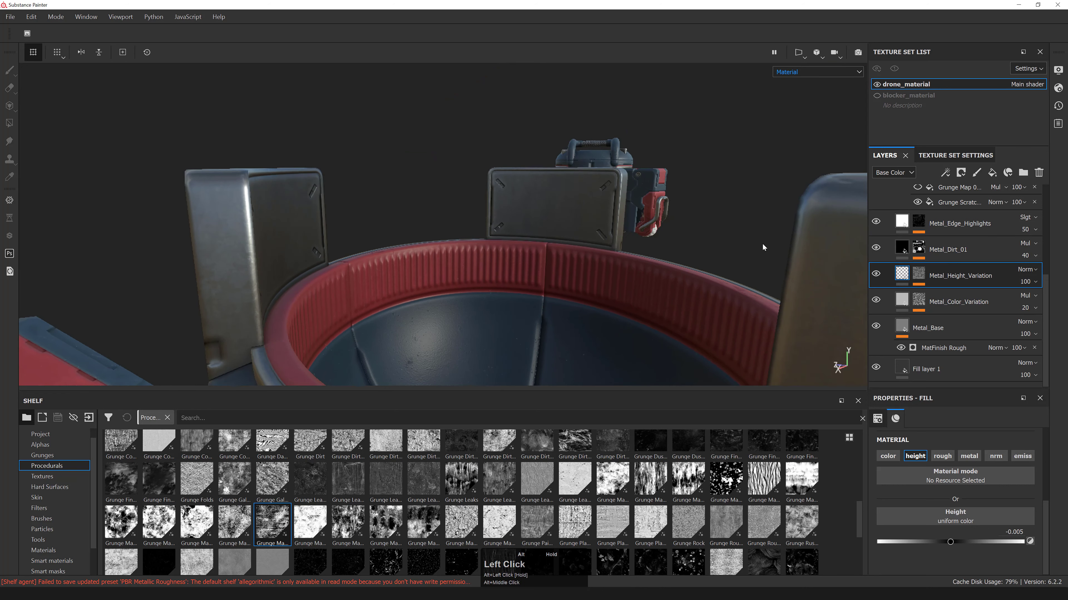
- Compare the inner panels with the Metal_Scratches_01 Ambient Occlusion generator on and off, keeping it on and selected
scroll(965, 243, "up", 3)
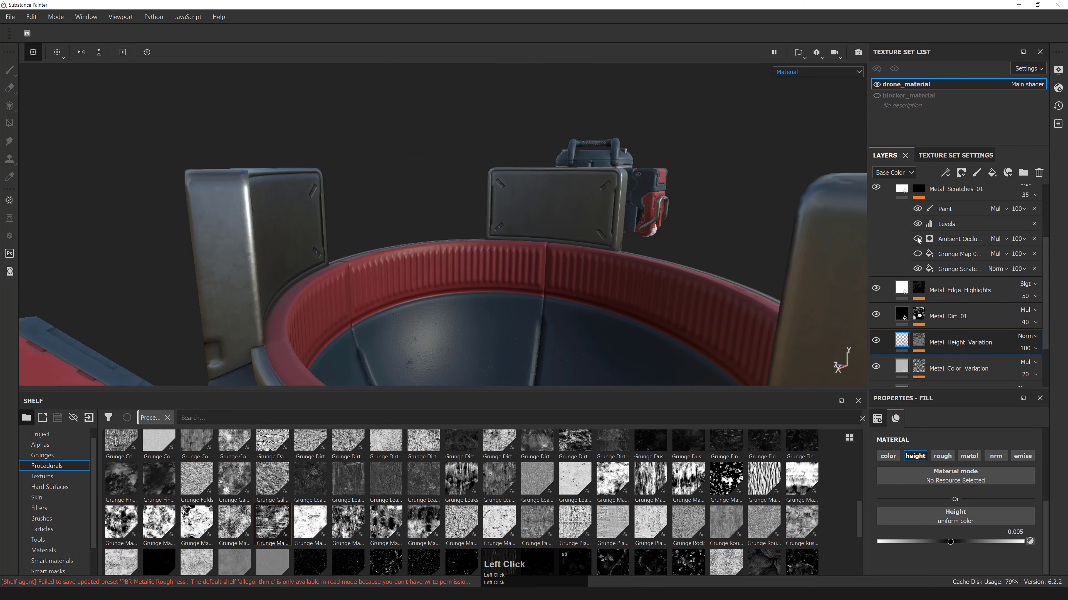
left_click_drag(825, 246, 526, 222, "alt")
middle_click_drag(525, 222, 531, 229)
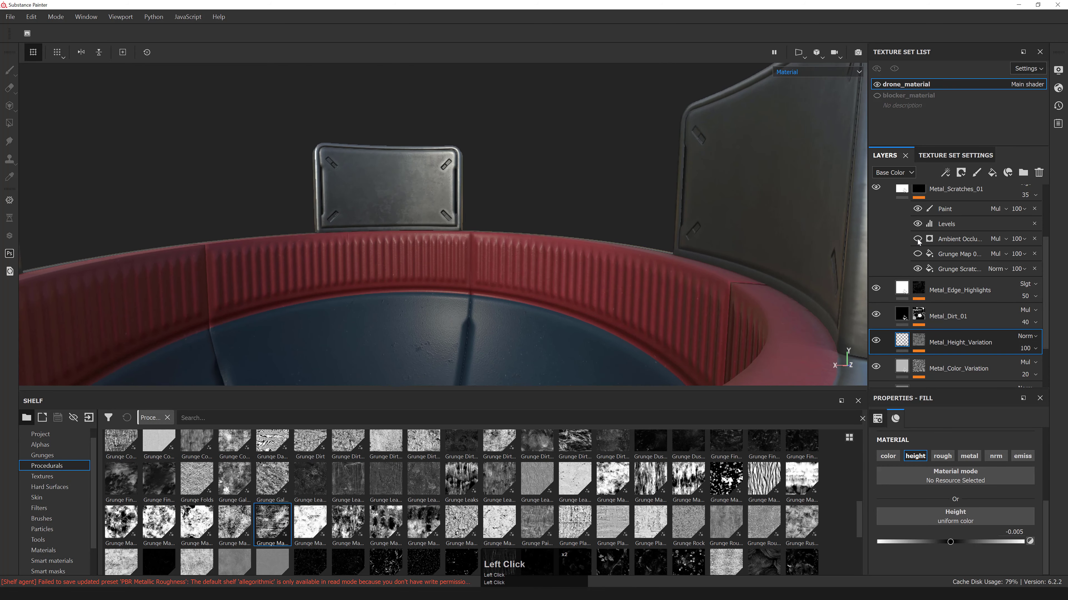
left_click(947, 239)
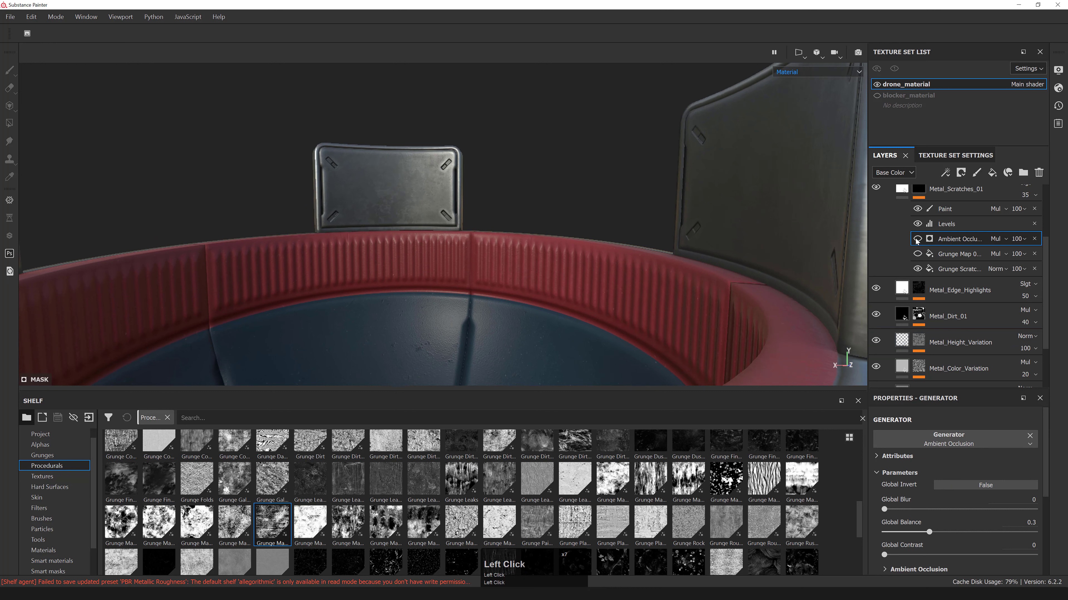
- Examine the scratches on the body panels and legs with the Ambient Occlusion generator enabled
right_click_drag(641, 223, 467, 227, "alt")
left_click_drag(467, 227, 643, 195, "alt")
right_click_drag(643, 195, 521, 240, "alt")
left_click_drag(521, 241, 622, 258, "alt")
right_click_drag(621, 258, 426, 269, "alt")
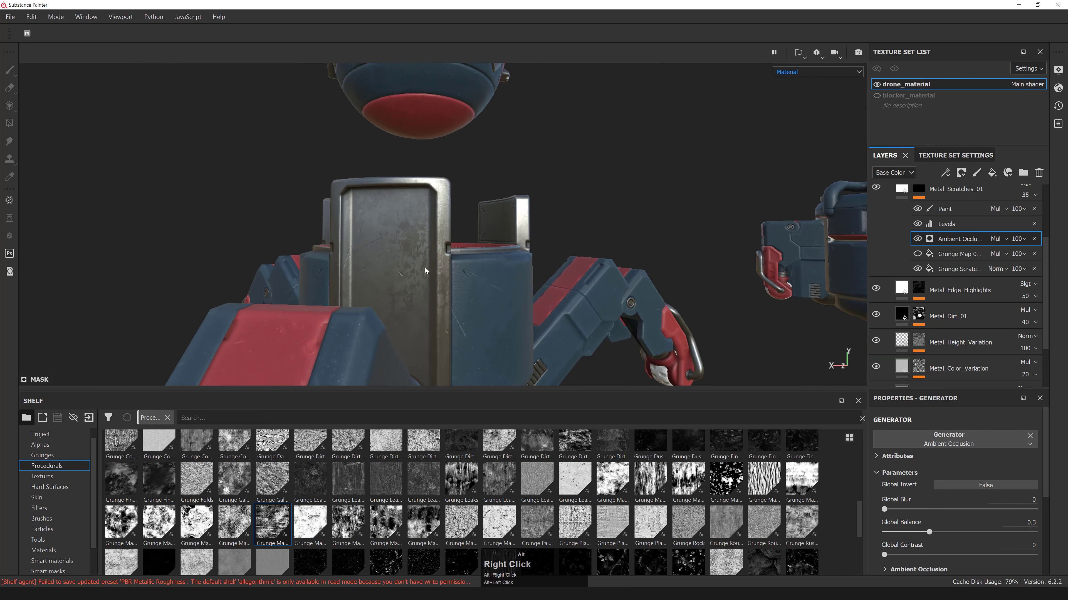
left_click_drag(427, 270, 430, 293, "alt")
middle_click_drag(430, 293, 445, 214, "alt")
right_click_drag(445, 215, 403, 243, "alt")
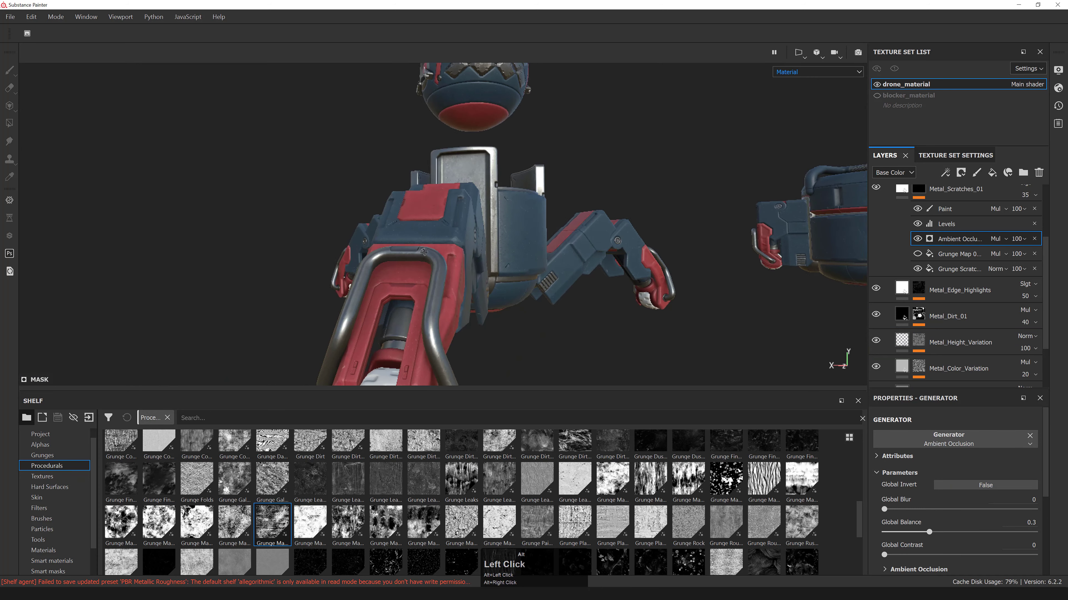
left_click_drag(403, 244, 477, 259, "alt")
middle_click_drag(476, 258, 471, 220, "alt")
left_click_drag(472, 220, 327, 234, "alt")
right_click_drag(327, 233, 498, 271, "alt")
- Set the opacity of the Ambient Occlusion generator in the Metal_Scratches_01 mask to 60
left_click_drag(499, 272, 655, 261, "alt")
middle_click_drag(655, 261, 588, 349, "alt")
right_click_drag(588, 349, 698, 231, "alt")
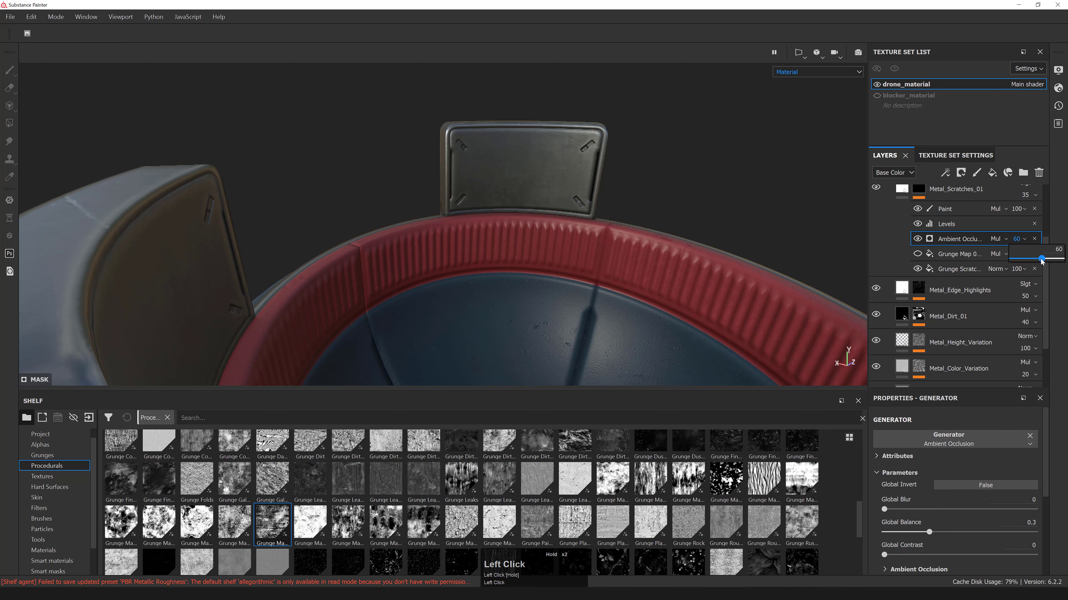
left_click_drag(624, 212, 597, 177, "alt")
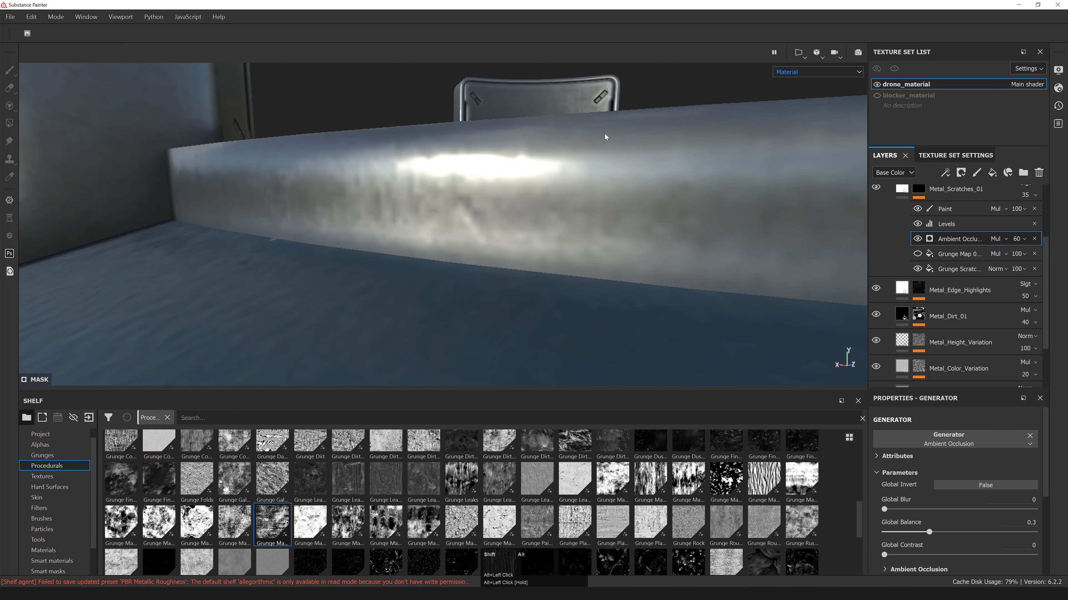
- Examine the metal scratches on the body and the leg's curved metal tubes with the reduced occlusion masking
middle_click_drag(606, 136, 603, 202, "alt")
right_click_drag(603, 202, 578, 201, "alt")
left_click_drag(578, 201, 458, 202, "alt")
middle_click_drag(459, 202, 491, 215, "alt")
right_click_drag(491, 216, 221, 262, "alt+shift")
middle_click_drag(221, 263, 454, 189, "alt")
left_click_drag(454, 189, 428, 198, "alt")
right_click_drag(429, 197, 462, 210, "alt")
middle_click_drag(353, 253, 374, 229, "alt")
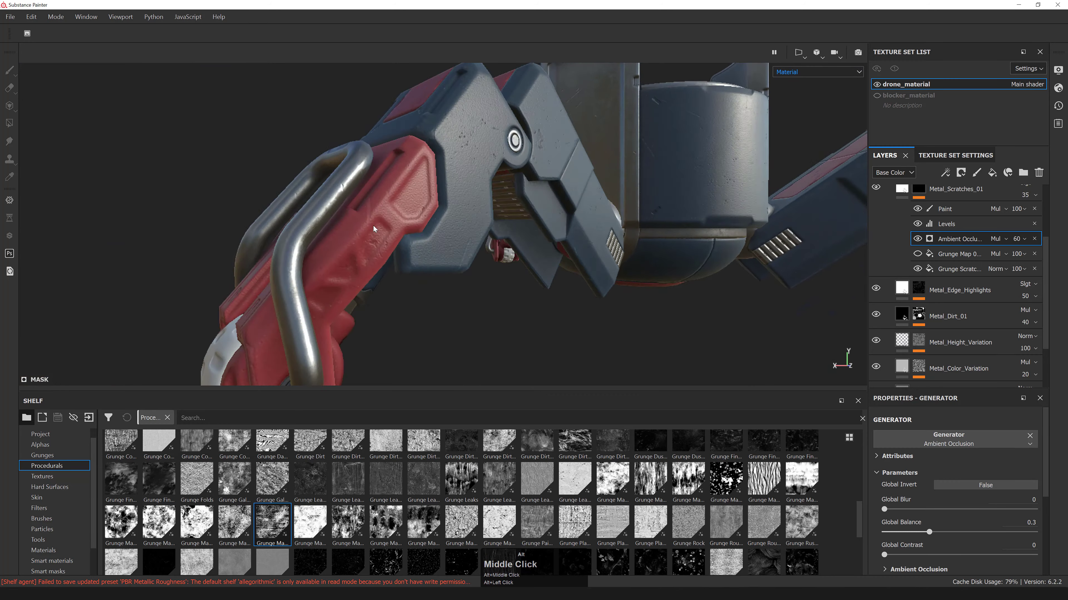
left_click_drag(374, 229, 311, 223, "alt")
middle_click_drag(311, 223, 327, 239, "alt")
left_click_drag(328, 239, 391, 235, "alt")
right_click_drag(391, 235, 446, 246, "alt")
left_click_drag(445, 246, 463, 238, "alt")
right_click_drag(462, 238, 404, 252, "alt+shift")
left_click_drag(404, 252, 496, 269, "alt")
- Examine the metal piston and tube guard at the front of the leg, and the drone as a whole
right_click_drag(71, 348, 500, 279, "alt+shift")
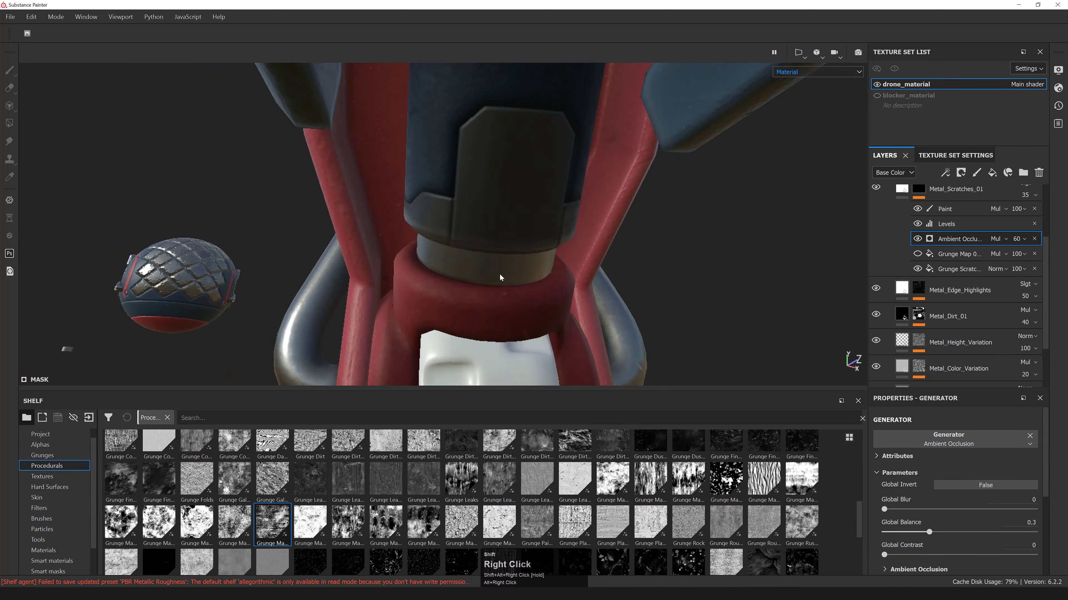
left_click_drag(500, 278, 311, 256, "alt+shift")
right_click_drag(311, 256, 269, 227, "alt")
left_click_drag(269, 227, 565, 282, "alt")
middle_click_drag(361, 244, 555, 272, "alt")
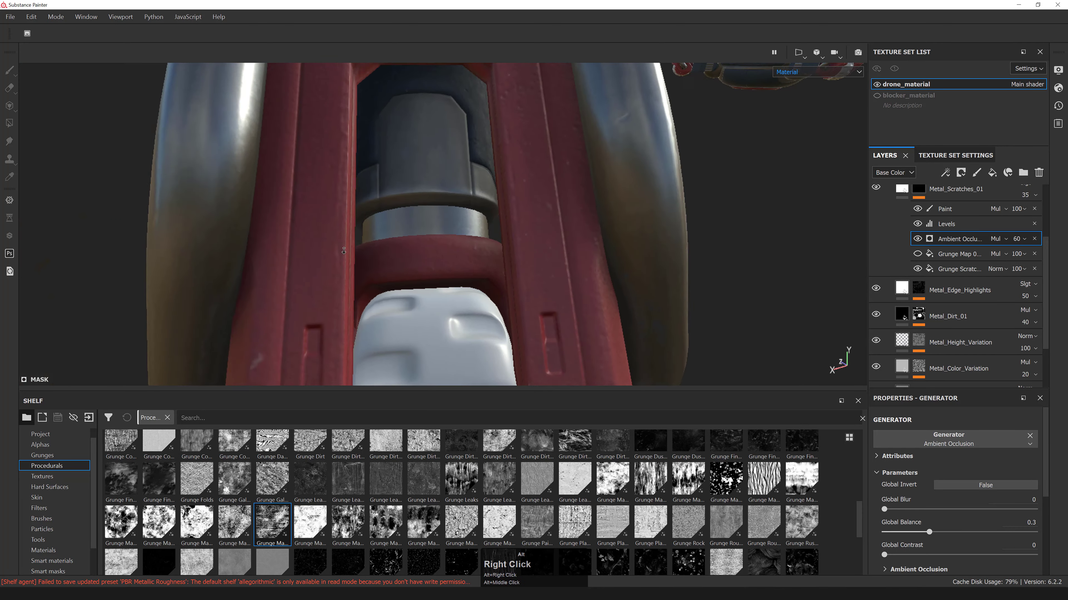
right_click_drag(555, 271, 522, 229, "alt")
right_click_drag(522, 229, 584, 229, "shift")
left_click_drag(584, 229, 576, 272, "alt")
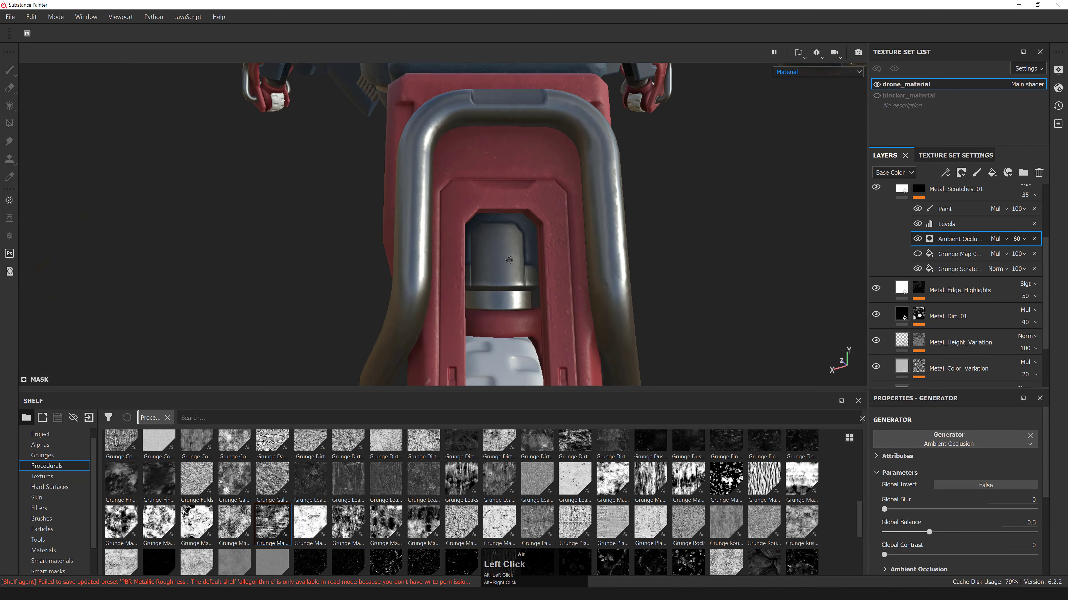
right_click_drag(576, 272, 507, 276, "shift")
left_click_drag(507, 276, 647, 244, "alt")
right_click_drag(647, 243, 605, 252, "alt")
middle_click_drag(605, 252, 639, 303, "alt")
right_click_drag(639, 302, 605, 294, "alt")
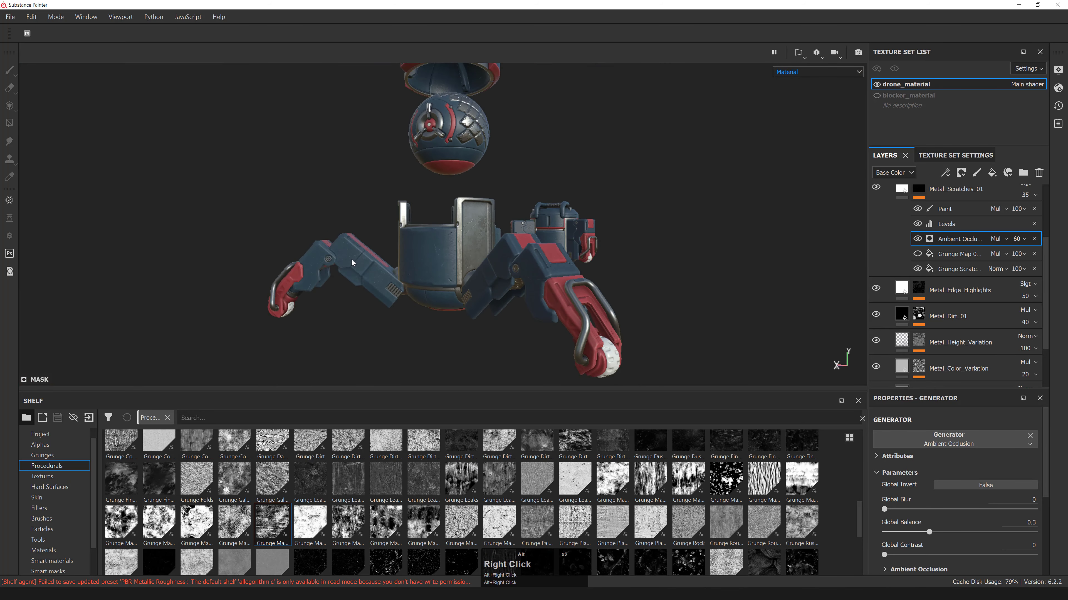
left_click_drag(605, 294, 538, 282, "alt")
scroll(929, 239, "up", 2)
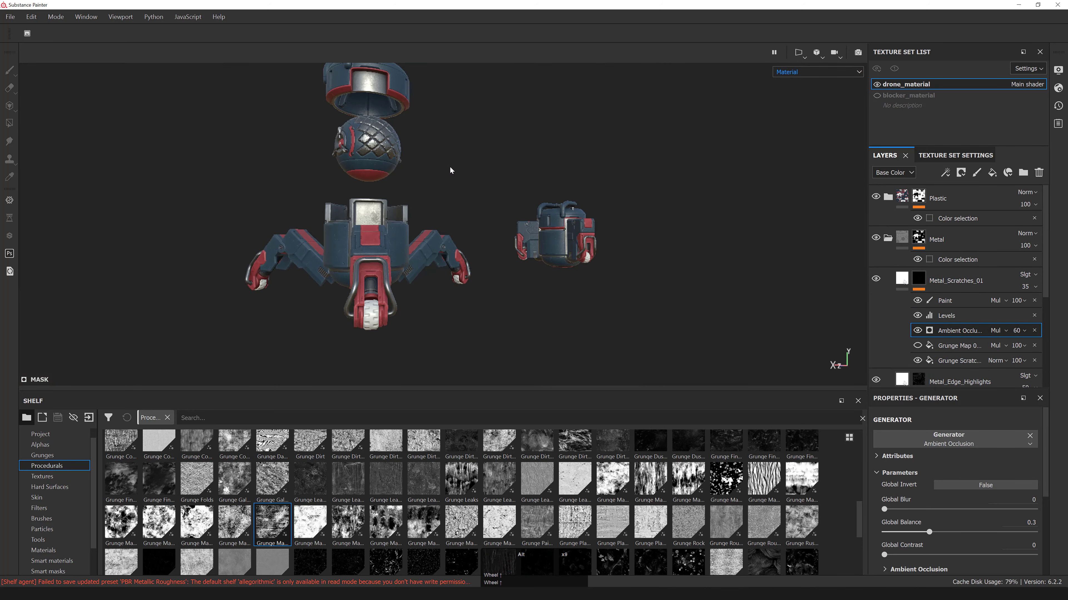
left_click_drag(450, 167, 502, 214, "alt")
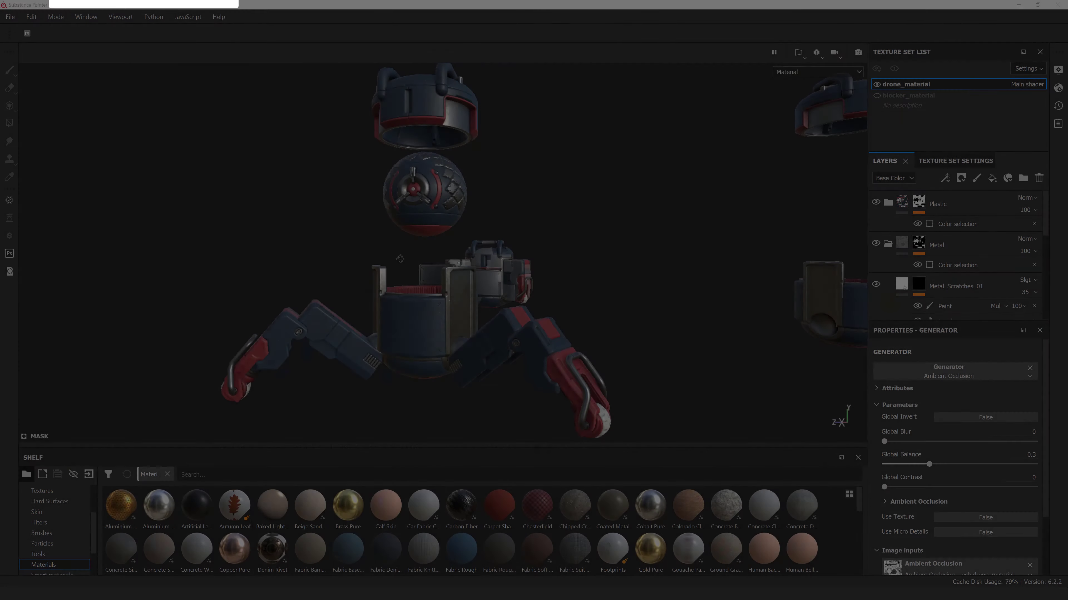
right_click_drag(519, 285, 878, 224, "alt")
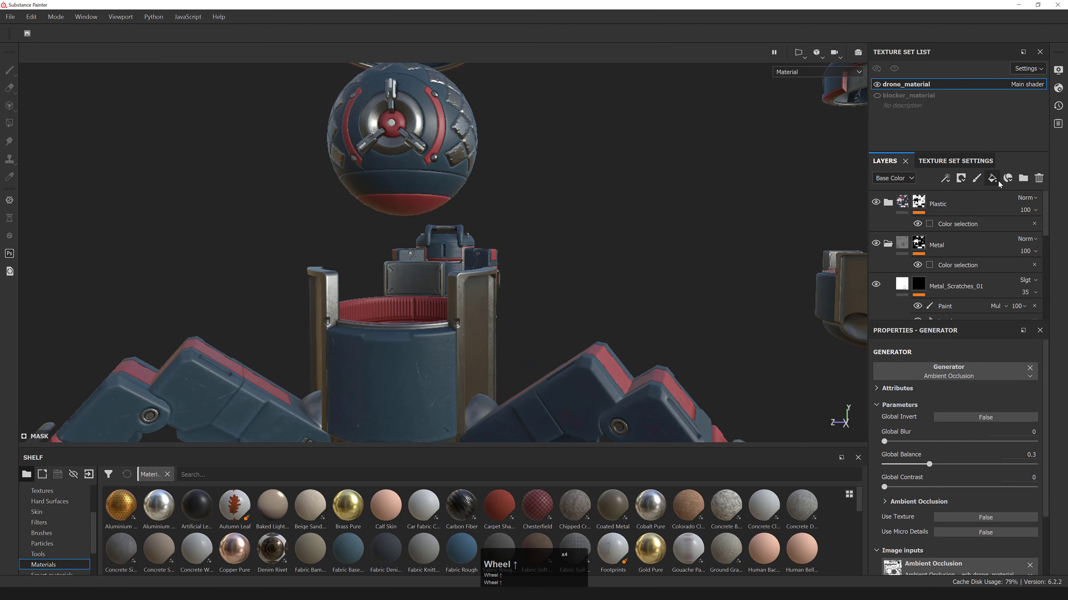
- Create a folder named Rubber at the top of the layer stack and add a mask with color selection to it
left_click(1022, 178)
left_click_drag(933, 287, 946, 201)
double_click(929, 204)
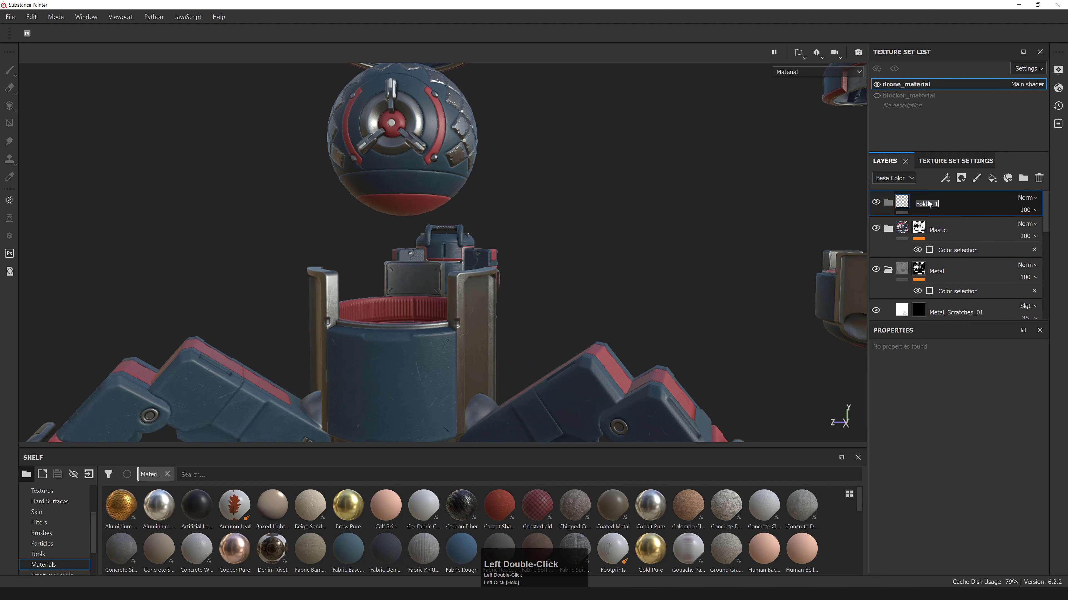
type("Rubber")
key("Return")
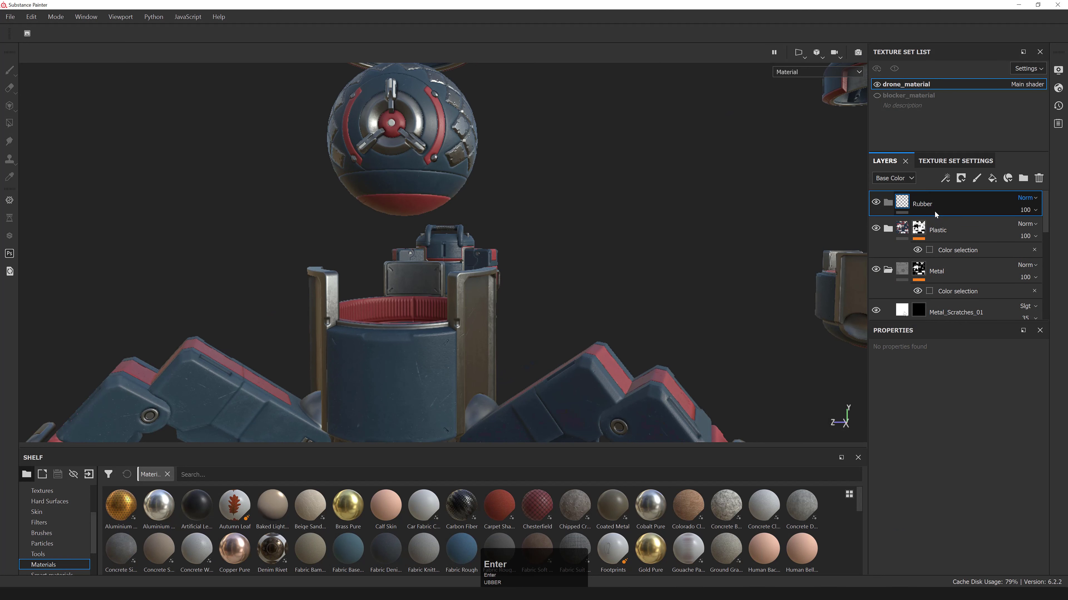
right_click(903, 203)
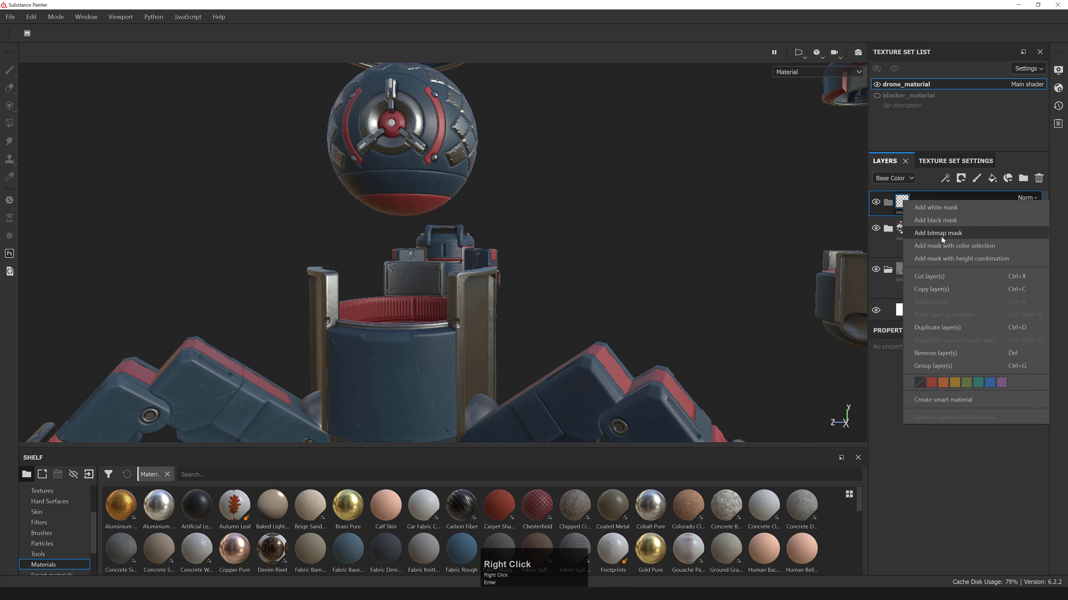
left_click(945, 246)
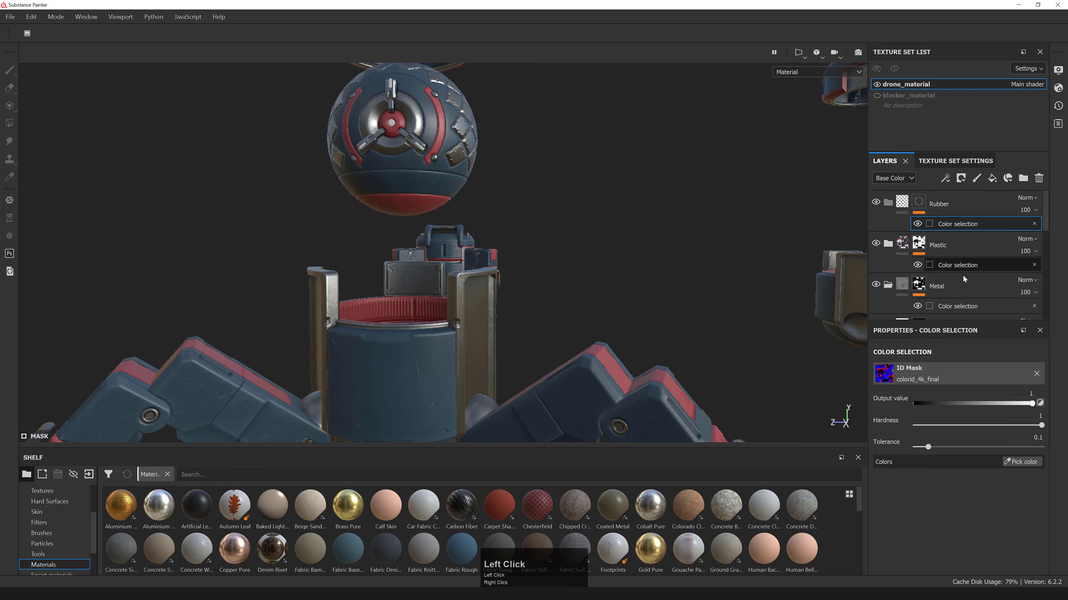
- Pick the green ID color of the wheels for the Rubber folder's color selection mask
left_click(1025, 464)
middle_click(690, 315, "alt")
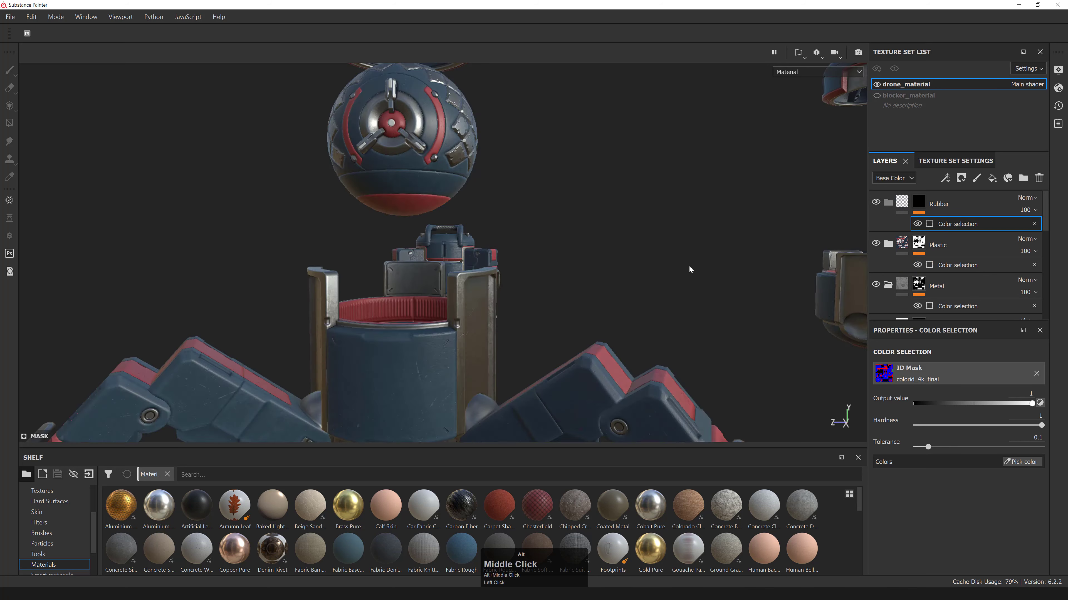
right_click_drag(689, 270, 556, 272, "alt")
left_click_drag(557, 271, 589, 315, "alt")
left_click(1027, 462)
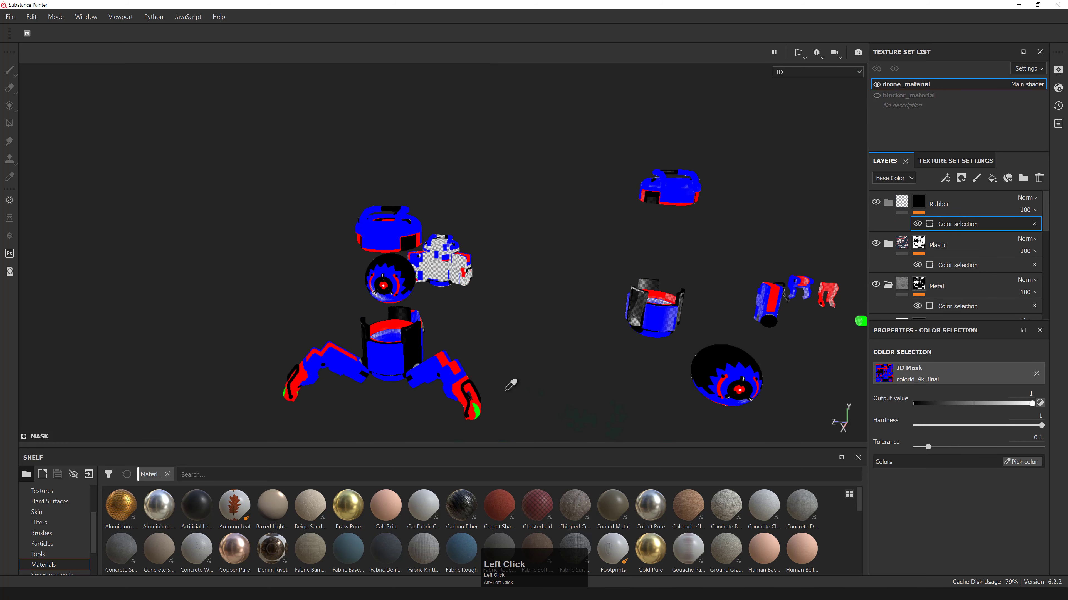
left_click(478, 411)
- Examine which parts of the drone's legs and body the green color selection covers
right_click_drag(478, 411, 504, 378, "alt")
left_click_drag(504, 379, 371, 309, "alt")
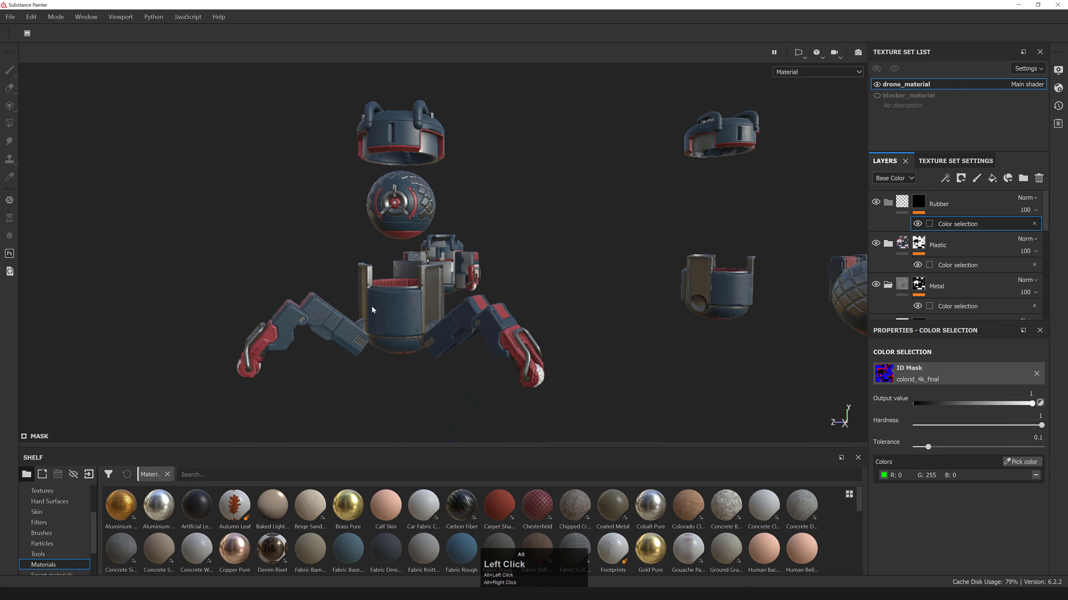
middle_click_drag(372, 309, 368, 280, "alt")
left_click_drag(538, 236, 626, 248, "alt")
right_click_drag(627, 248, 655, 243, "alt")
middle_click_drag(582, 227, 526, 253, "alt")
left_click_drag(526, 253, 550, 274, "alt")
middle_click_drag(489, 356, 507, 336, "alt")
left_click_drag(507, 336, 522, 318, "alt")
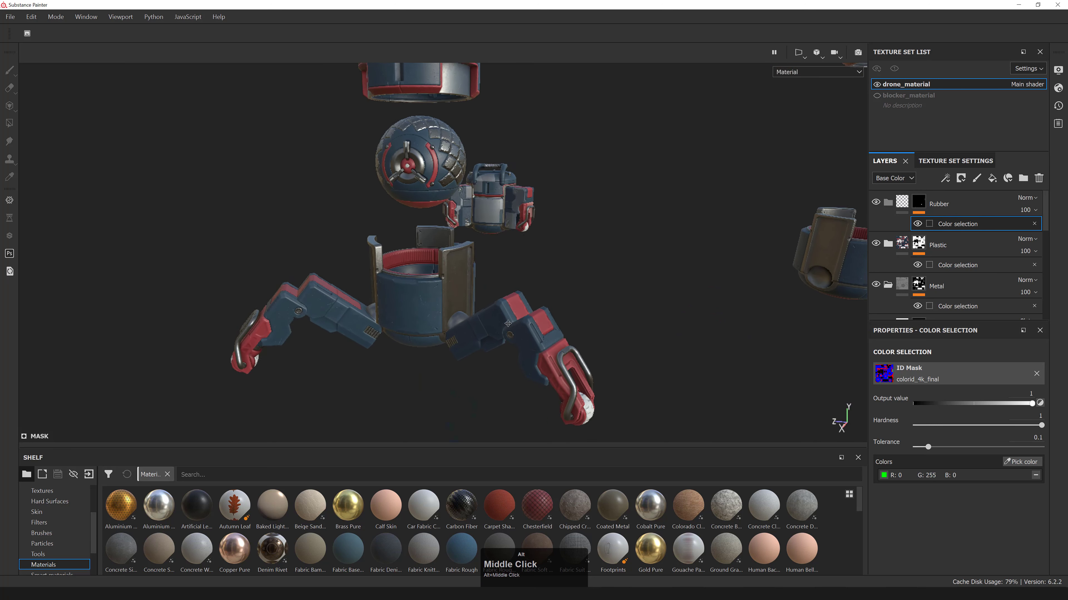
middle_click_drag(522, 319, 511, 316, "alt")
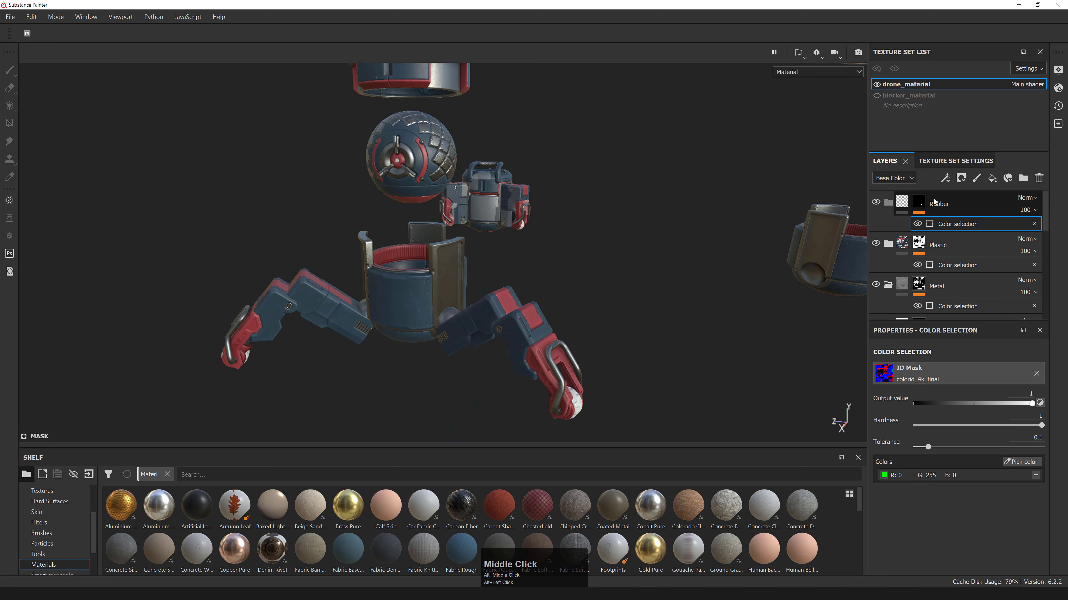
- Add a fill layer inside the Rubber folder and name it Rubber_Base
left_click(991, 181)
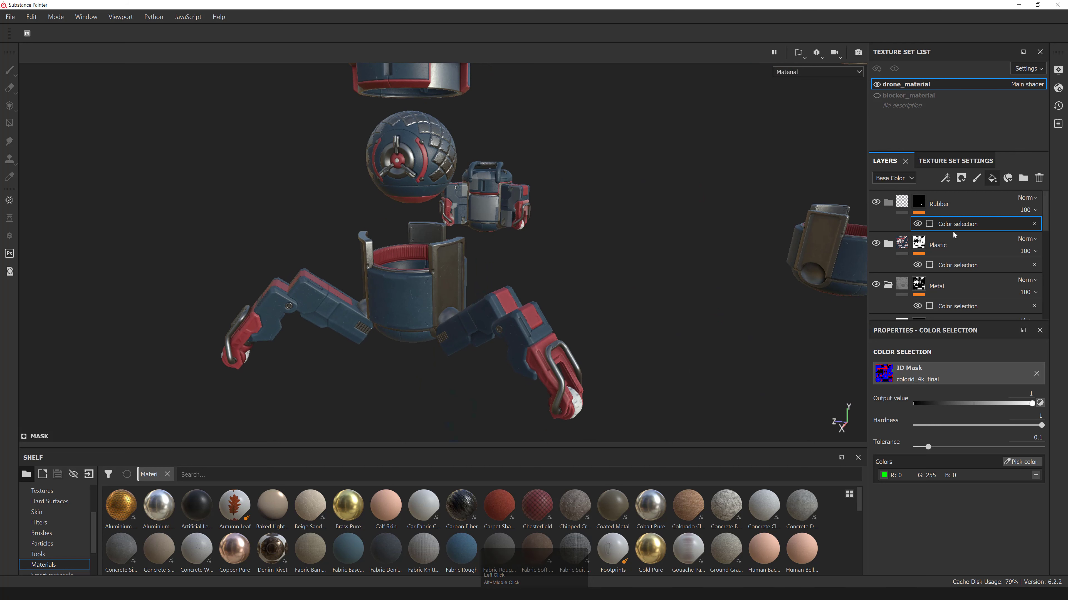
left_click_drag(896, 215, 962, 233)
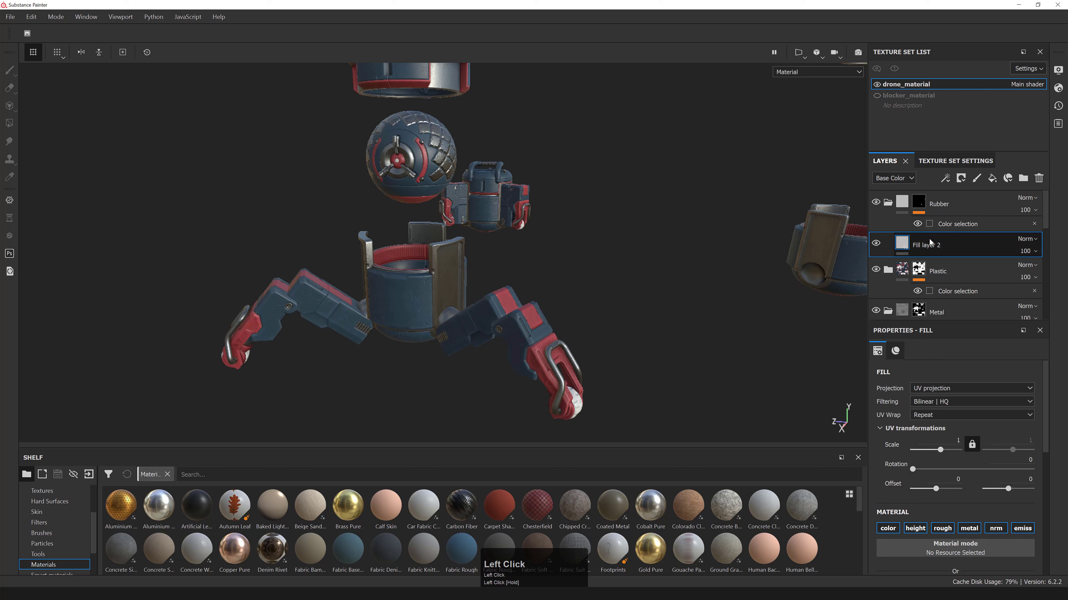
double_click(928, 244)
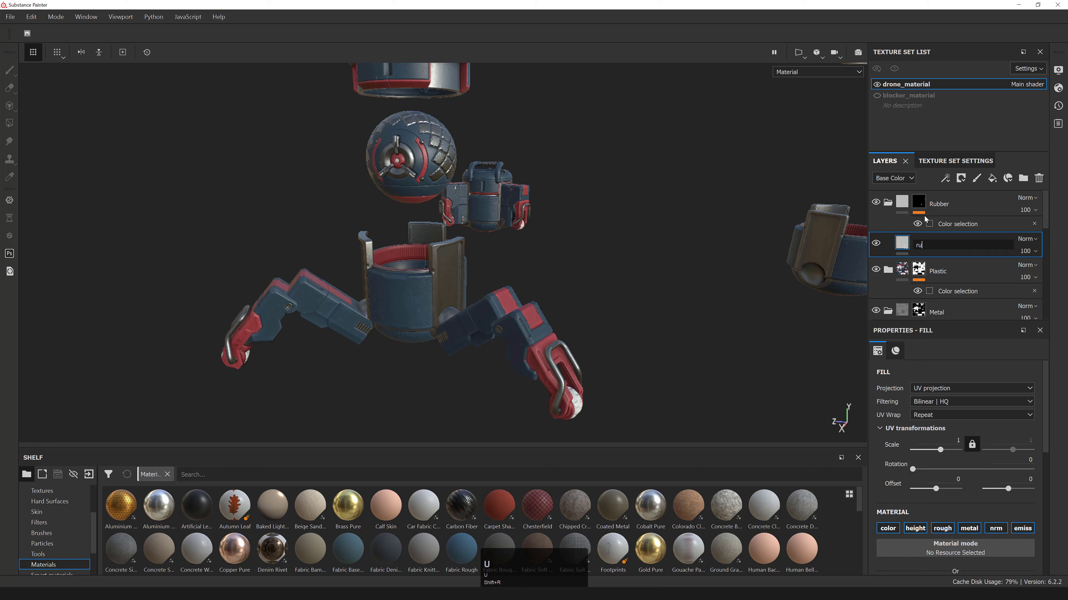
type("Rubber_Base")
key("Return")
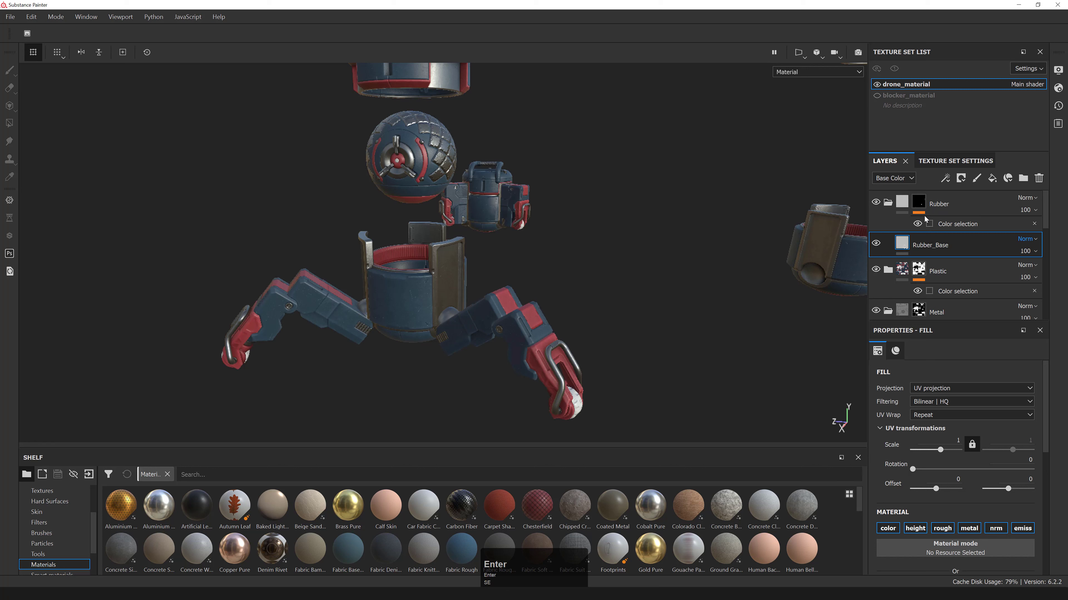
- Limit Rubber_Base to the color and rough channels and set its base color to a near-black grey, about 0.021 per RGB channel
left_click(921, 532)
left_click(970, 529)
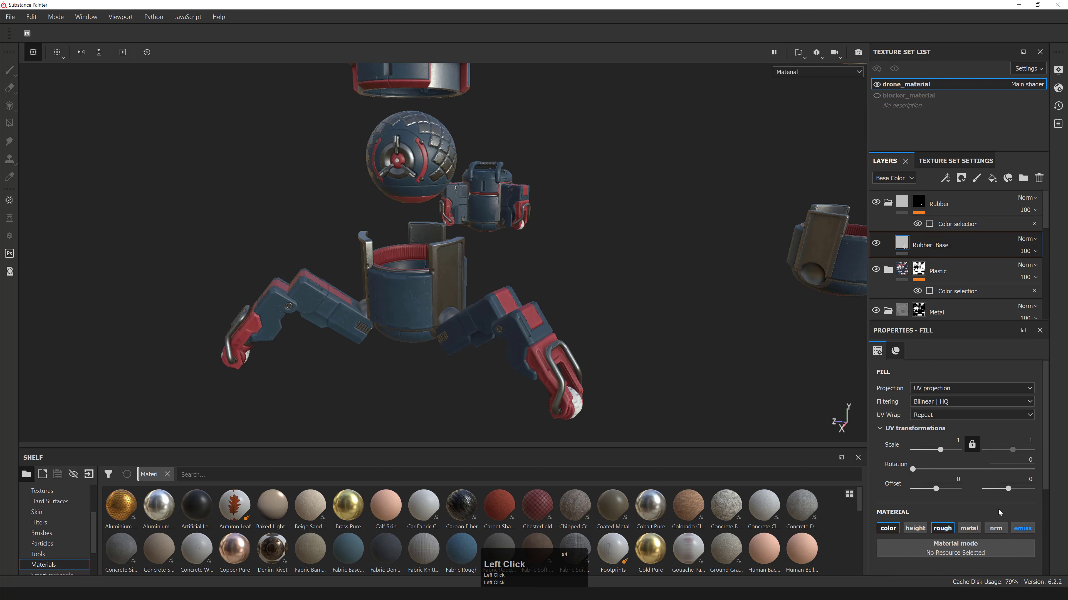
right_click_drag(496, 303, 534, 311, "alt")
middle_click_drag(534, 311, 498, 235, "alt")
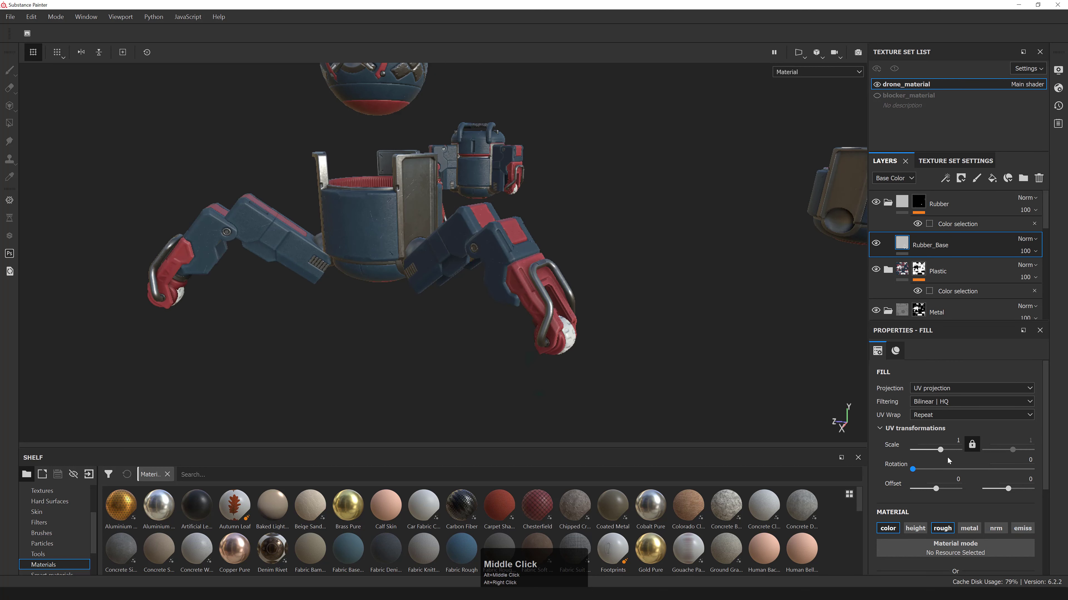
left_click_drag(565, 348, 532, 311, "alt")
scroll(956, 502, "down", 3)
left_click(947, 471)
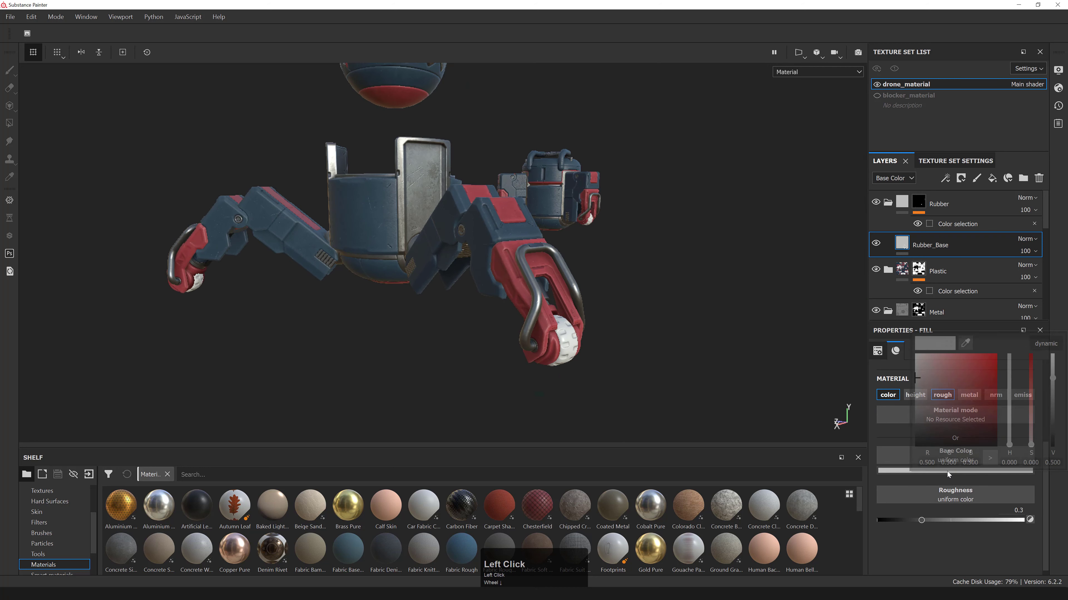
left_click_drag(928, 421, 906, 432)
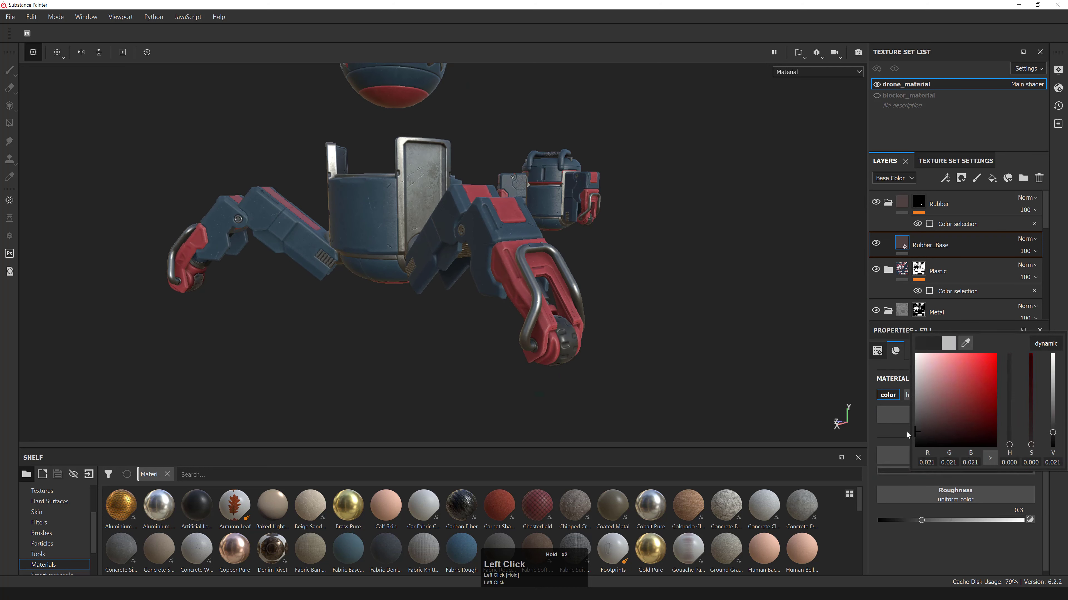
- Set the roughness of Rubber_Base to 0.5
left_click(992, 519)
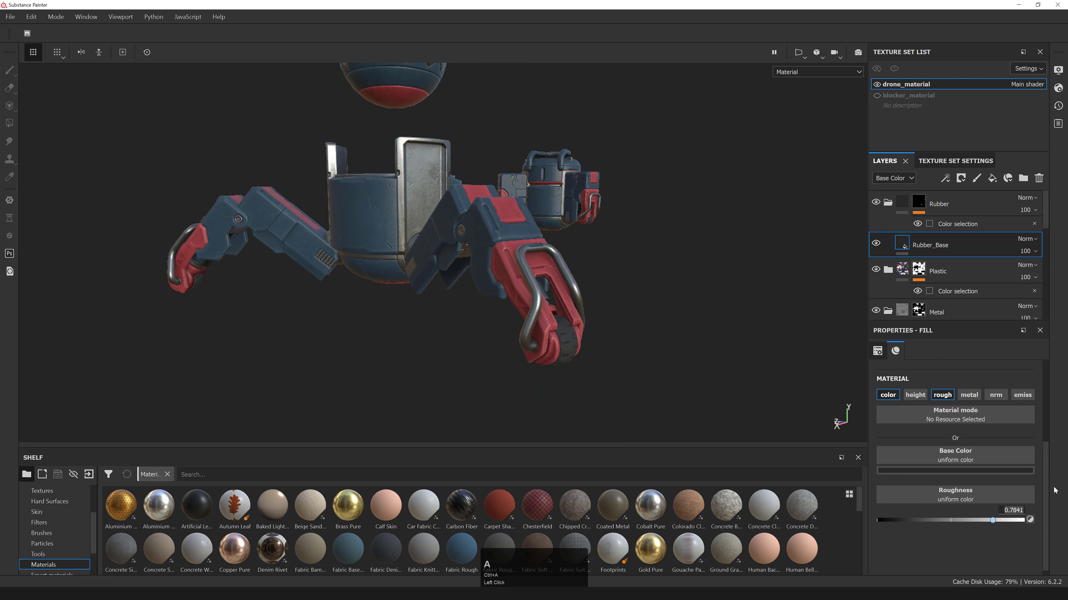
type("0.5")
key("Return")
- Examine the dark rubber wheel at the end of the front leg from several angles
left_click_drag(676, 333, 578, 324, "alt")
middle_click_drag(580, 316, 565, 239, "alt")
right_click_drag(576, 248, 750, 327, "alt")
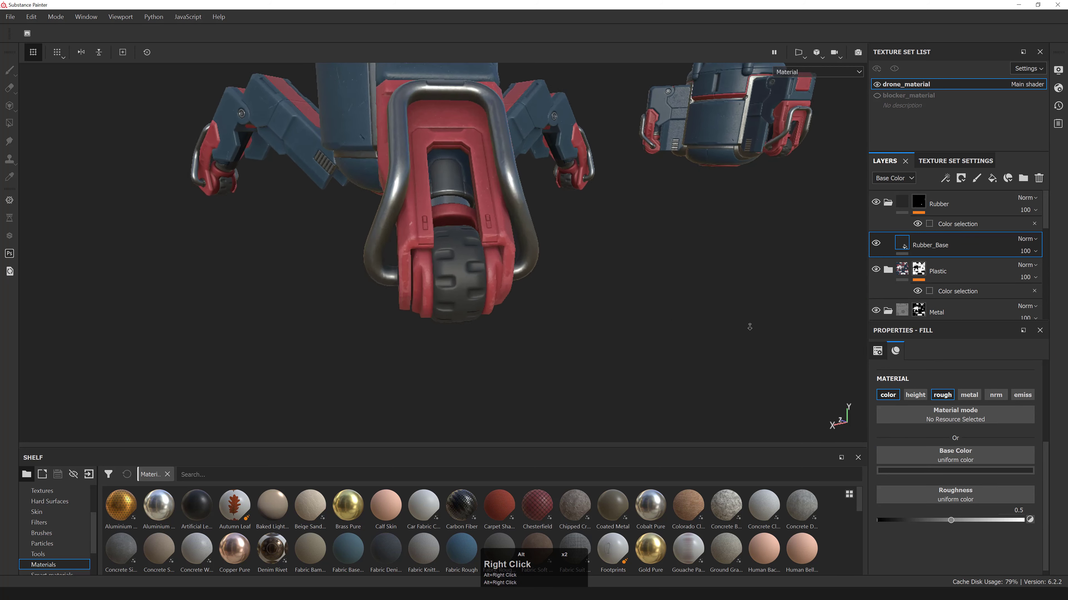
left_click_drag(714, 319, 555, 291, "alt")
middle_click_drag(555, 292, 546, 269, "alt+shift")
right_click_drag(546, 269, 622, 299, "alt")
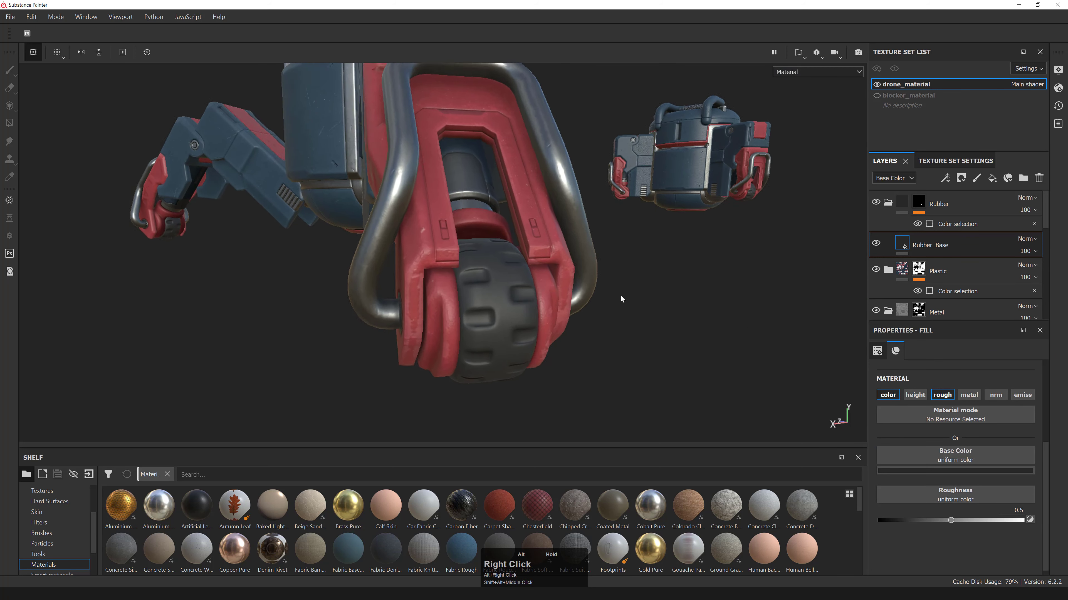
mouse_move(621, 299)
left_mouse_down("alt")
mouse_move(591, 332)
mouse_move(617, 314)
left_mouse_up("alt")
middle_click_drag(618, 313, 625, 334, "alt")
left_click_drag(625, 334, 630, 328, "alt")
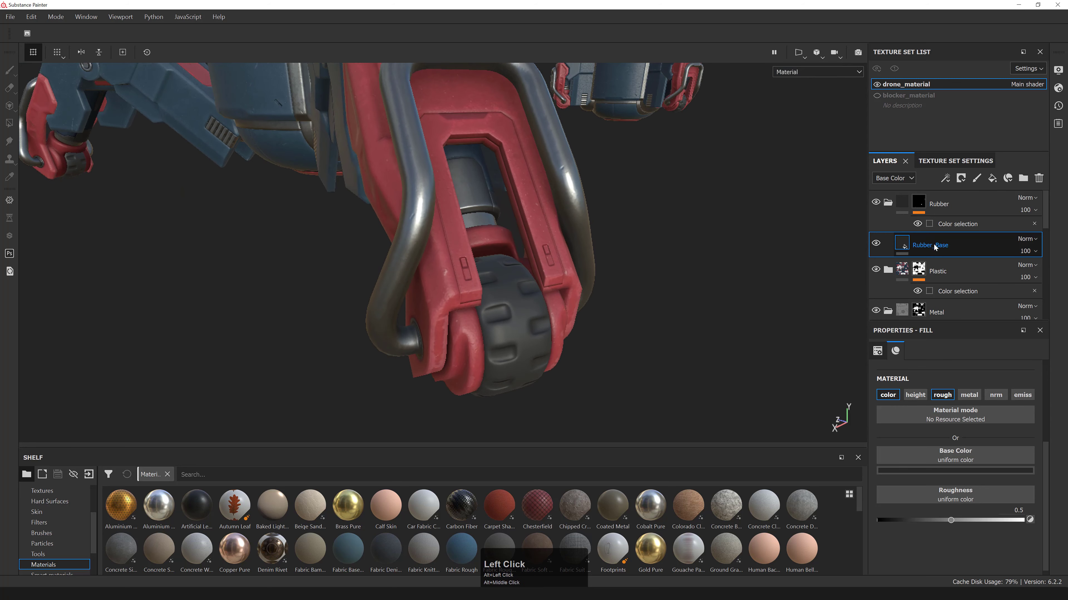
- Add a fill layer above Rubber_Base in the Rubber folder and name it Rubber_Height_01
left_click(991, 178)
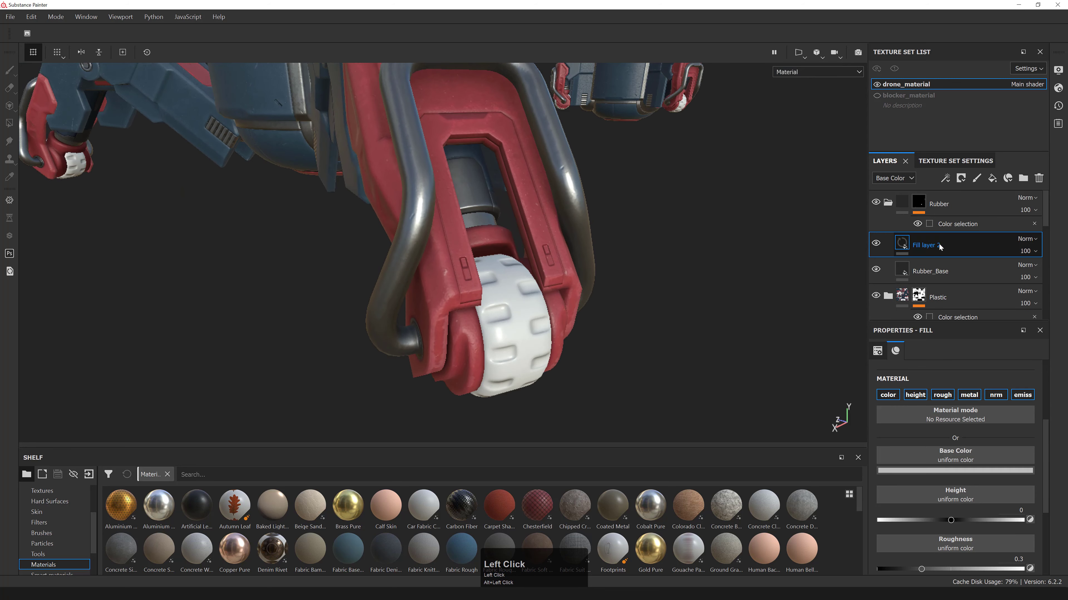
double_click(923, 245)
type("Rubb")
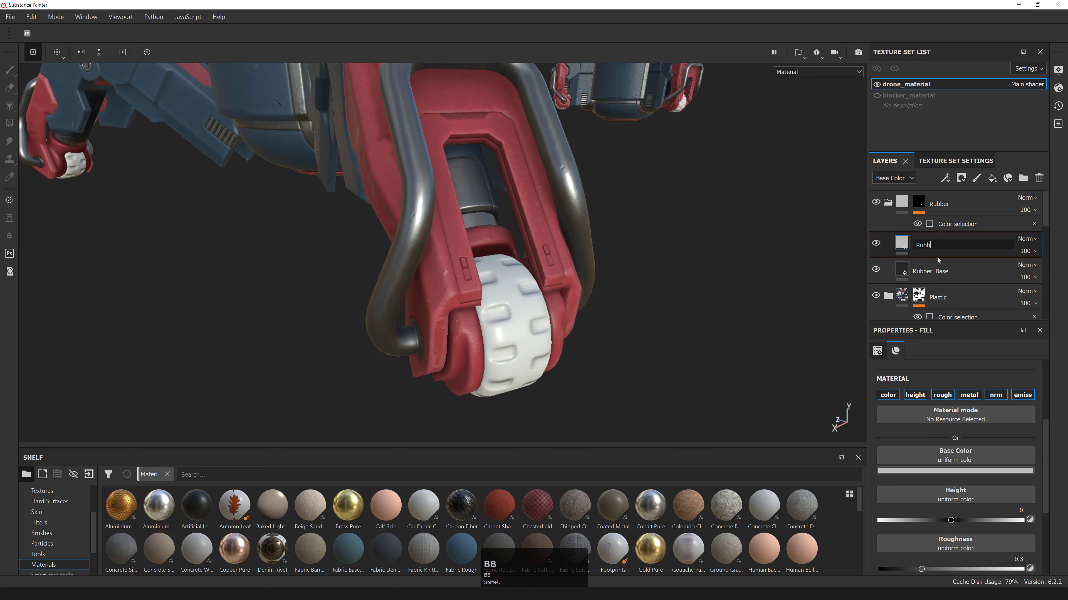
type("er_Height_01")
key("Return")
- Keep only the height channel on Rubber_Height_01 and set its height to about -0.3561
left_click(888, 395)
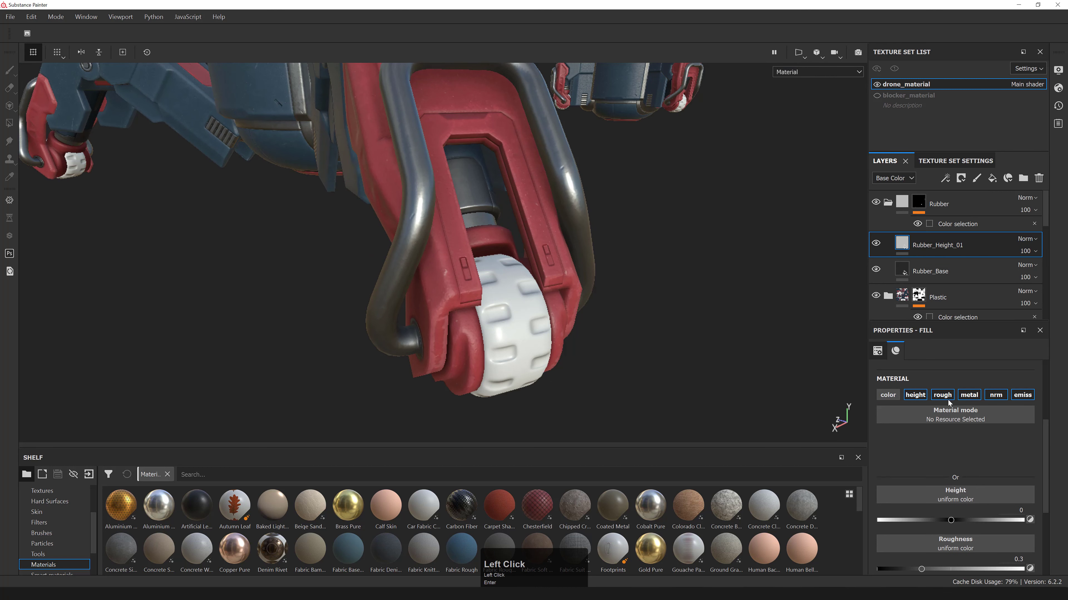
left_click(942, 395)
left_click(968, 395)
left_click(996, 395)
left_click(1023, 394)
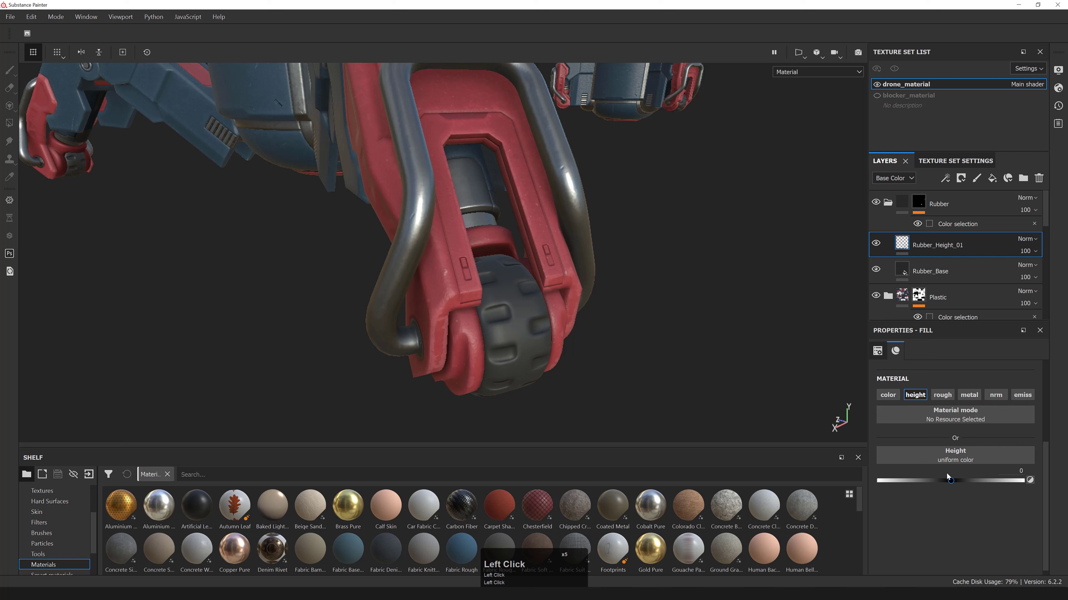
left_click_drag(950, 480, 924, 481)
- Add a black mask to Rubber_Height_01 and add a fill effect to that mask
right_click(904, 243)
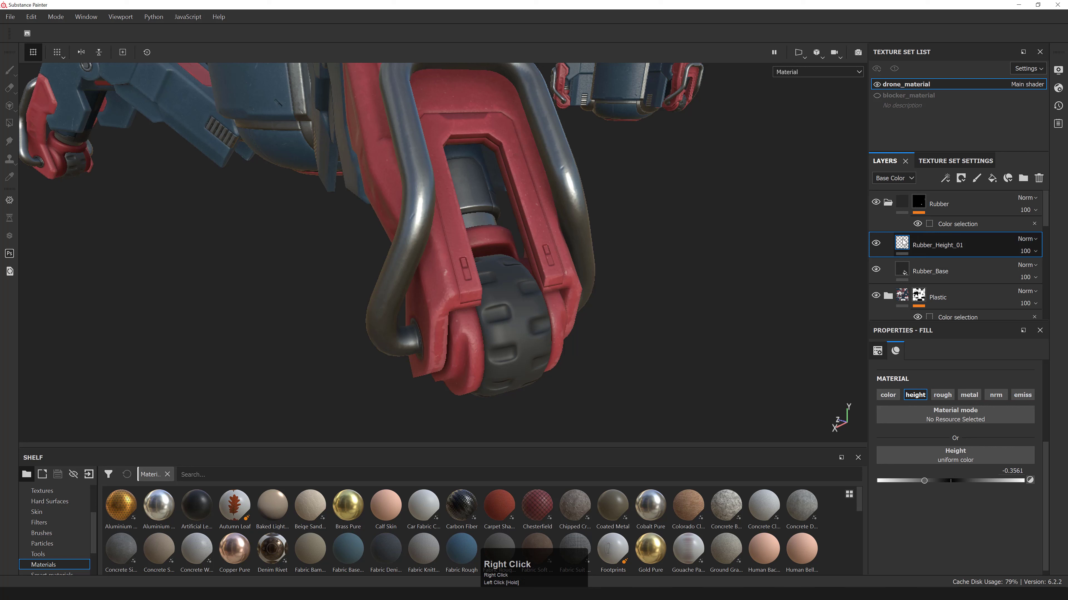
left_click(937, 263)
right_click(924, 244)
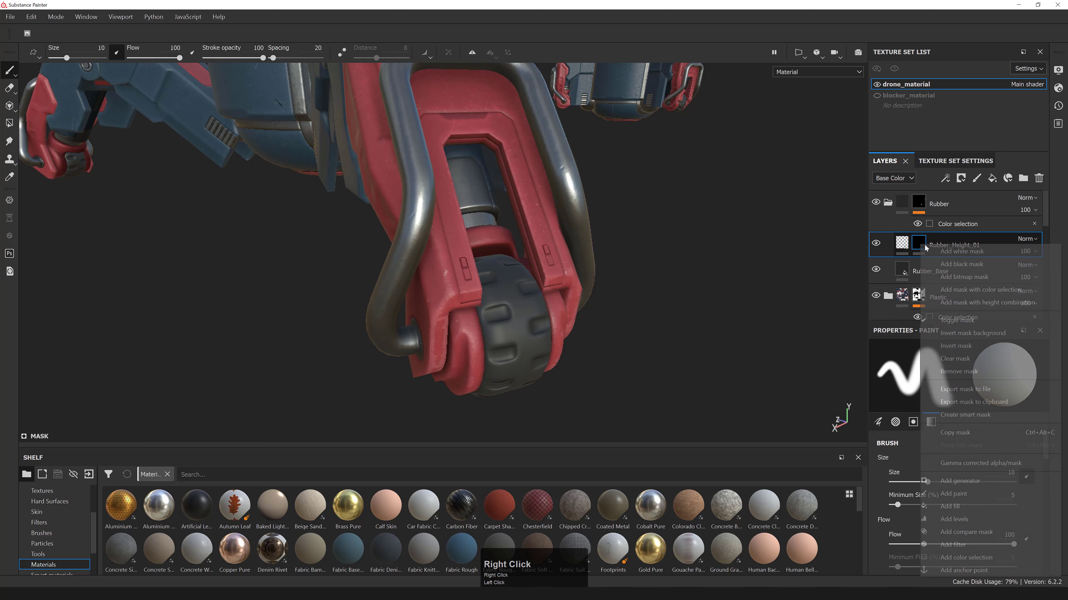
left_click(968, 507)
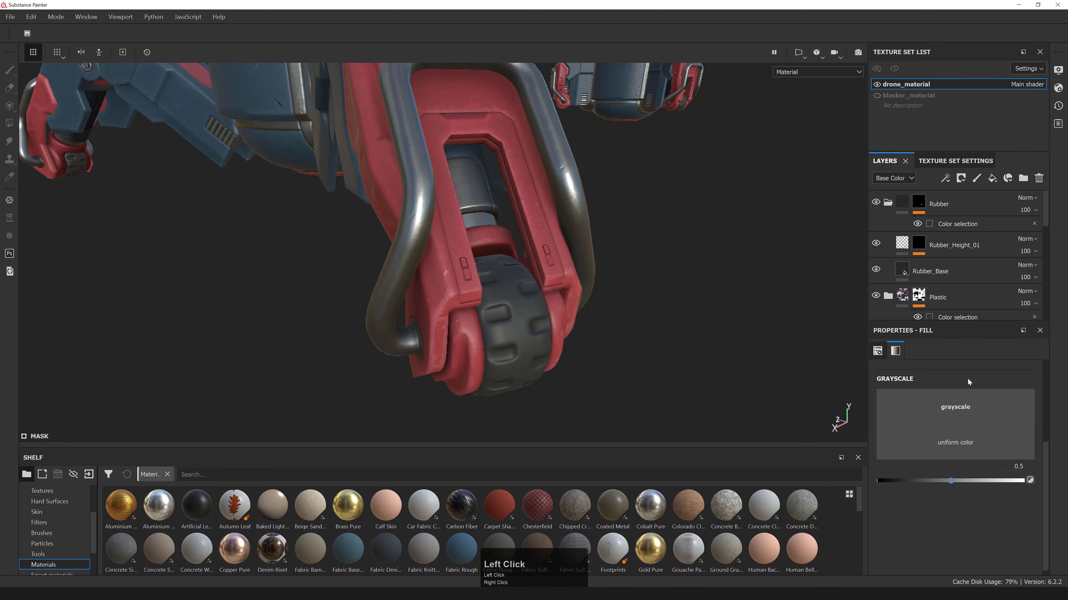
- Assign the 3D Simplex Noise procedural as the grayscale of the Rubber_Height_01 mask fill
left_click_drag(94, 534, 95, 546)
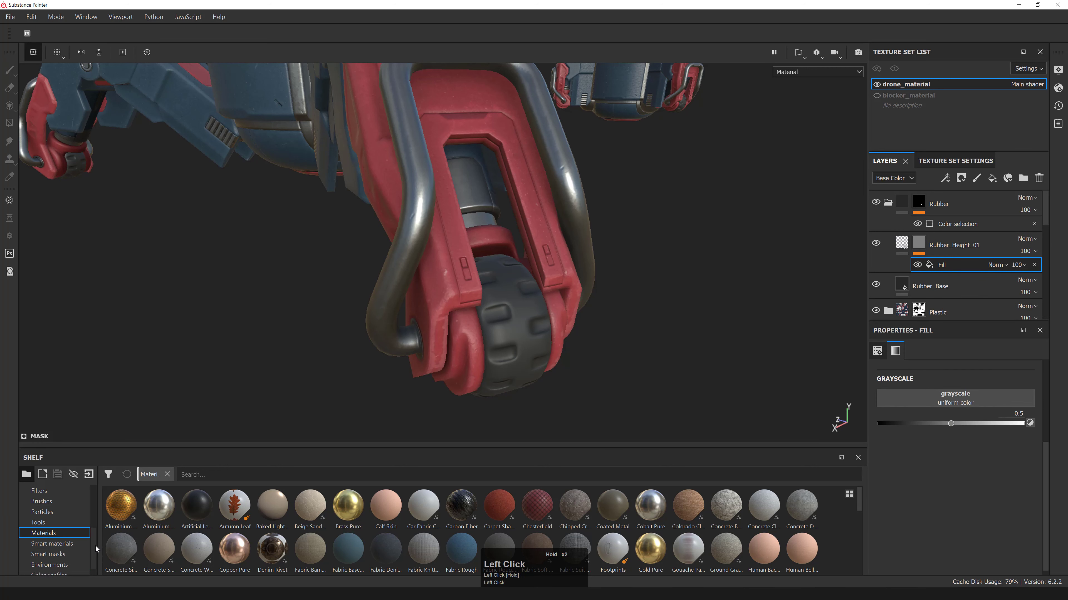
scroll(95, 559, "up", 3)
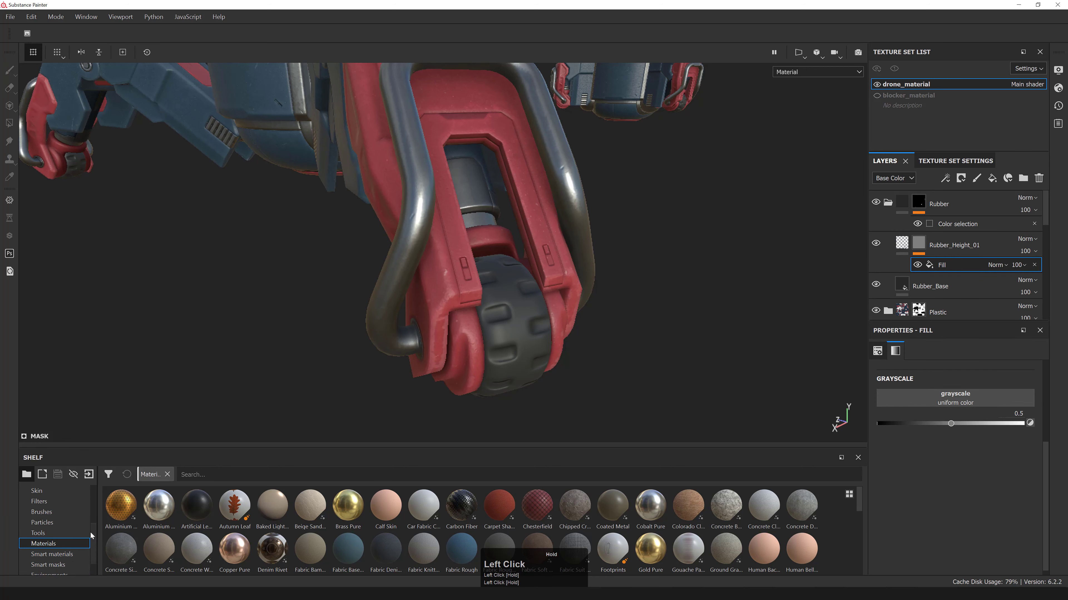
left_click(49, 512)
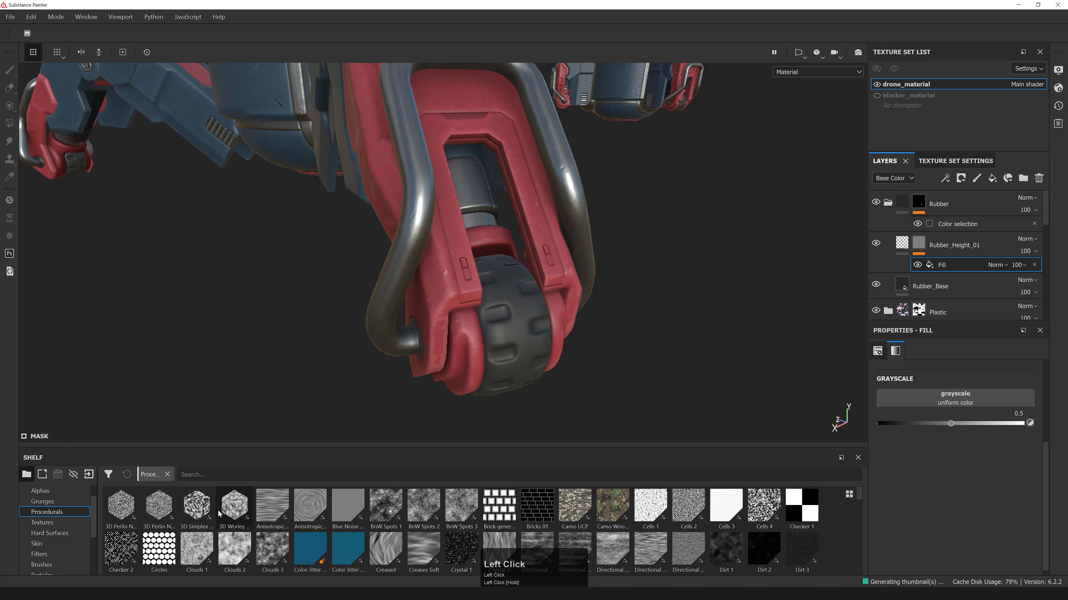
left_click_drag(203, 511, 934, 396)
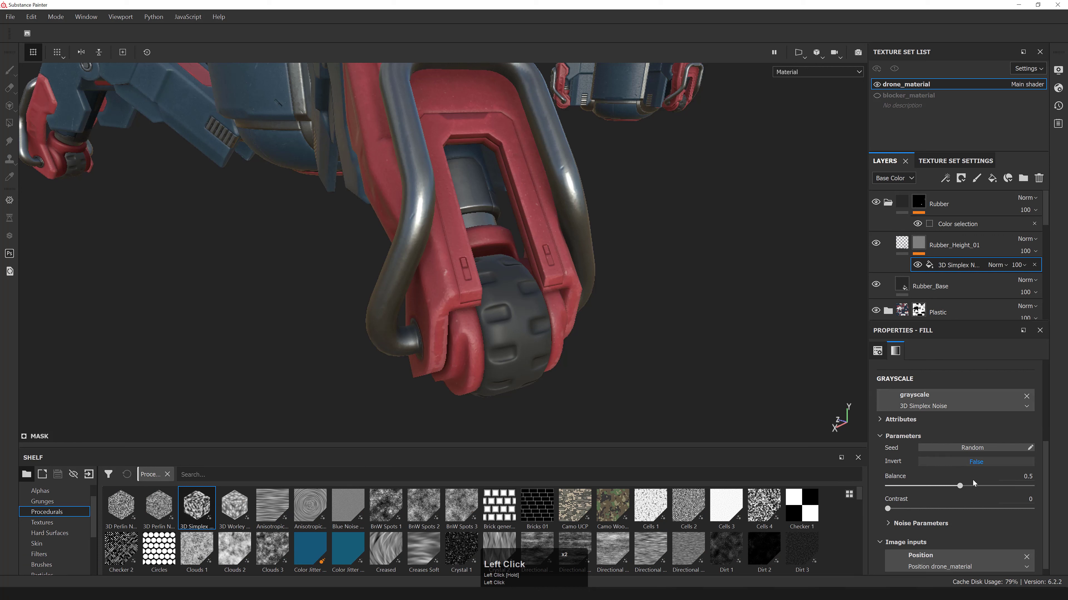
- Set the 3D Simplex Noise scale to 1500 and its balance to 0.23
scroll(968, 498, "down", 1)
left_click(898, 516)
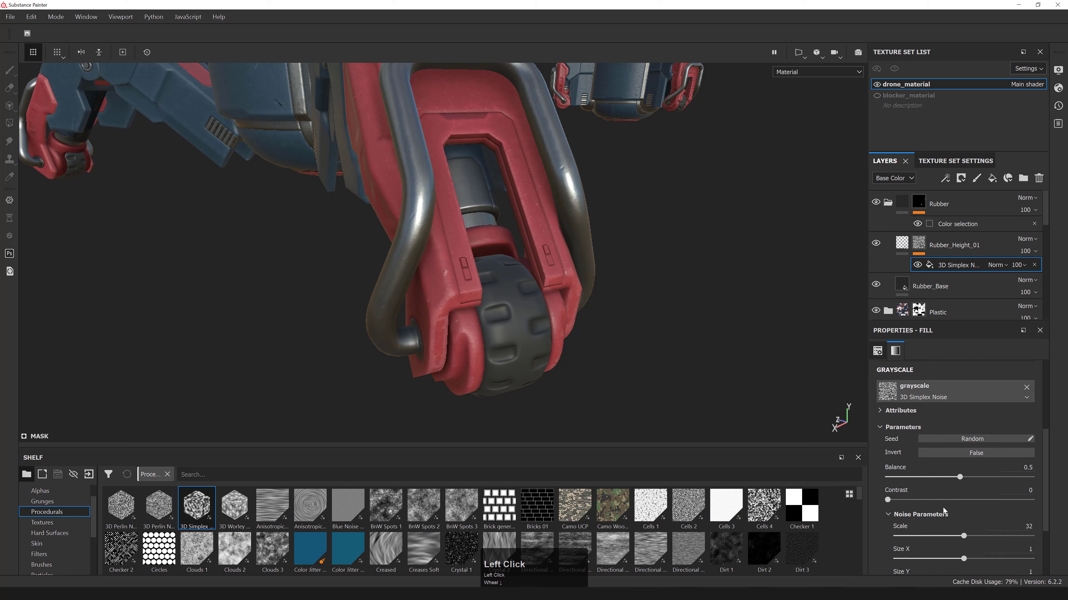
left_click(1018, 526)
key("ctrl+a")
type("1500")
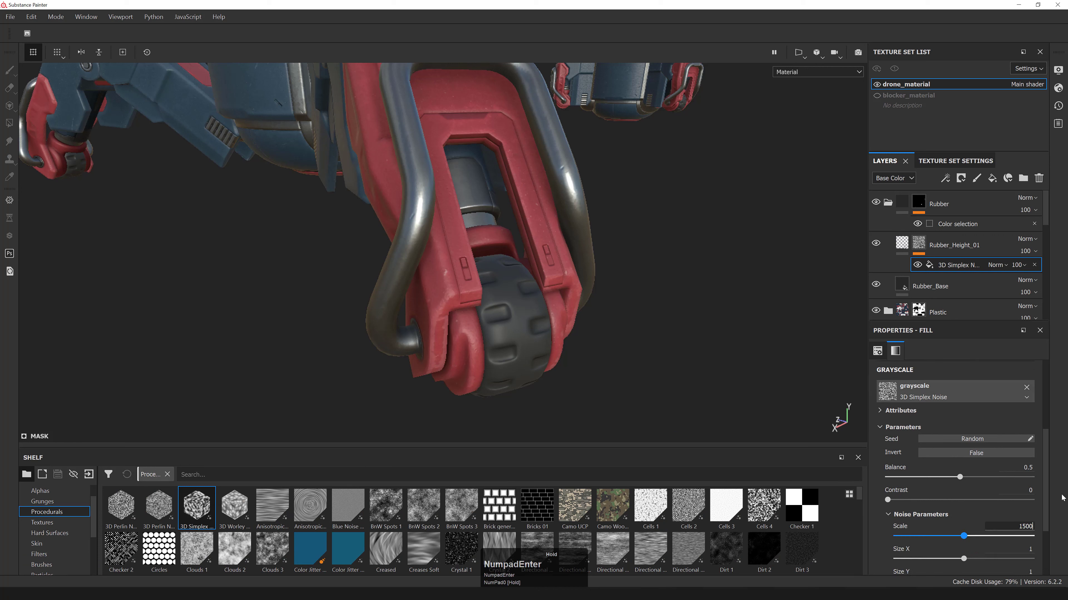
key("Return")
left_click_drag(589, 303, 639, 307, "alt")
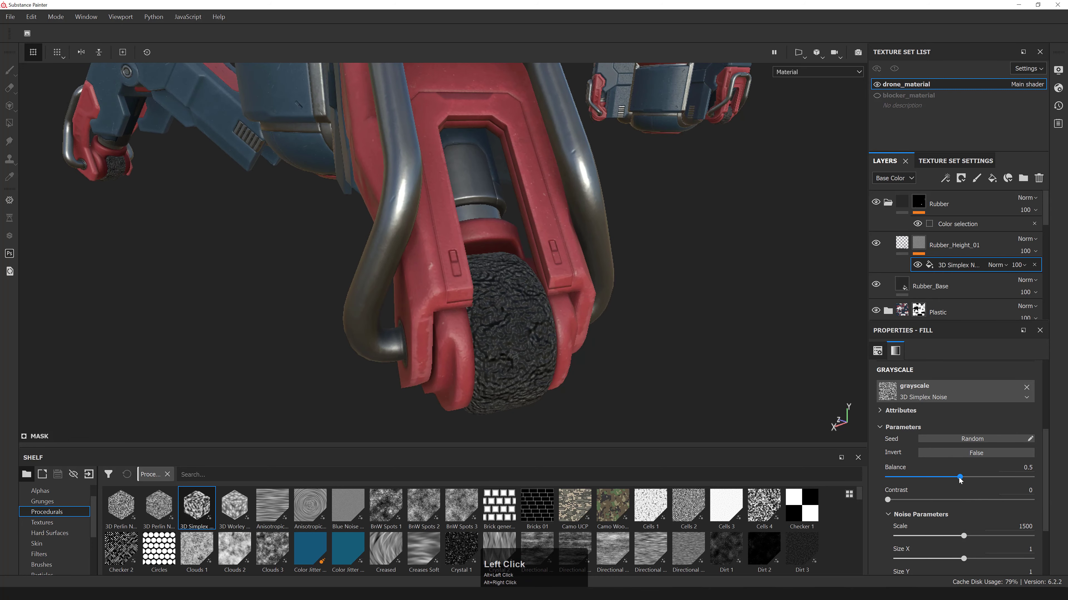
left_click_drag(933, 476, 920, 476)
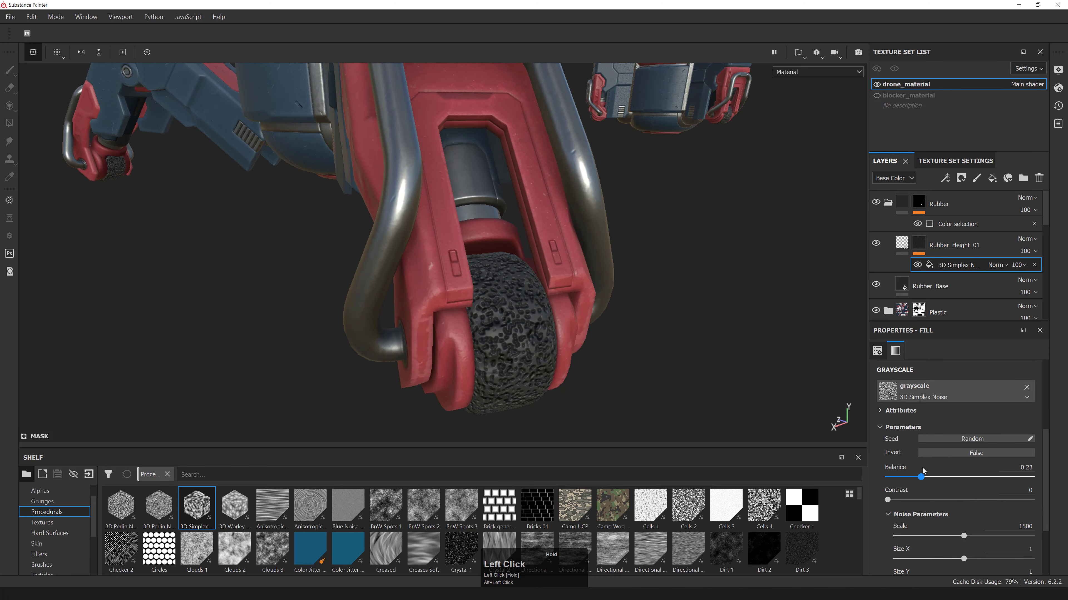
- Add a Blur filter above the 3D Simplex Noise fill in the Rubber_Height_01 mask
right_click(940, 266)
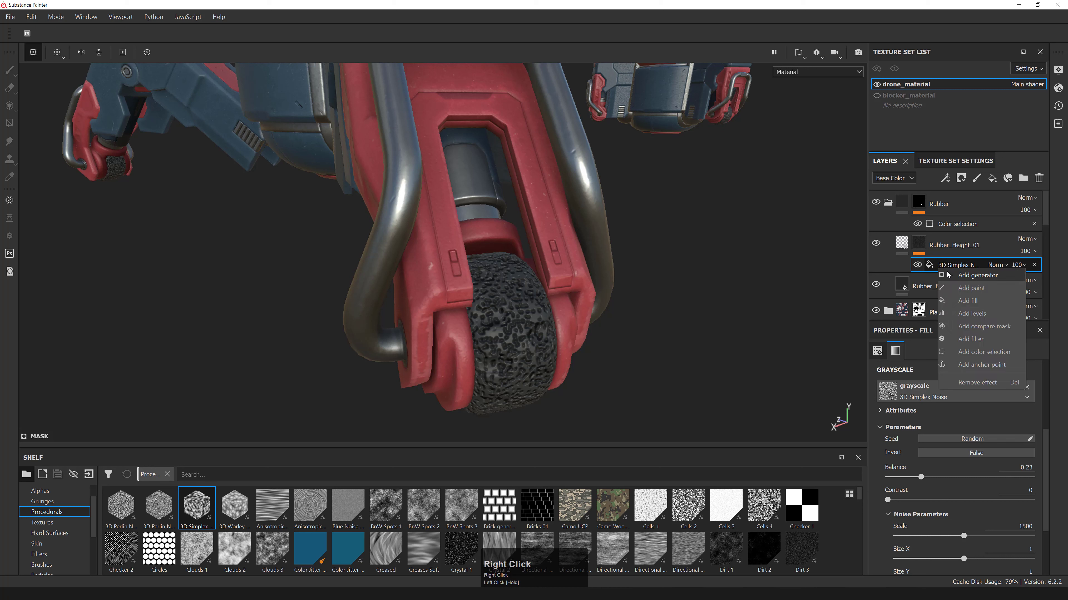
left_click(983, 337)
left_click(968, 374)
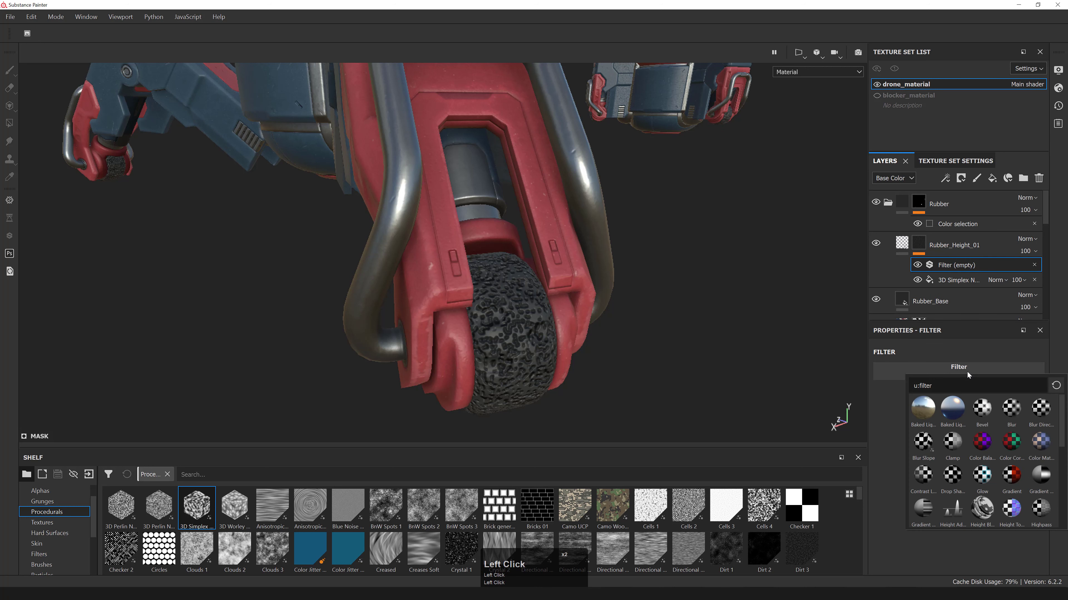
type("blur")
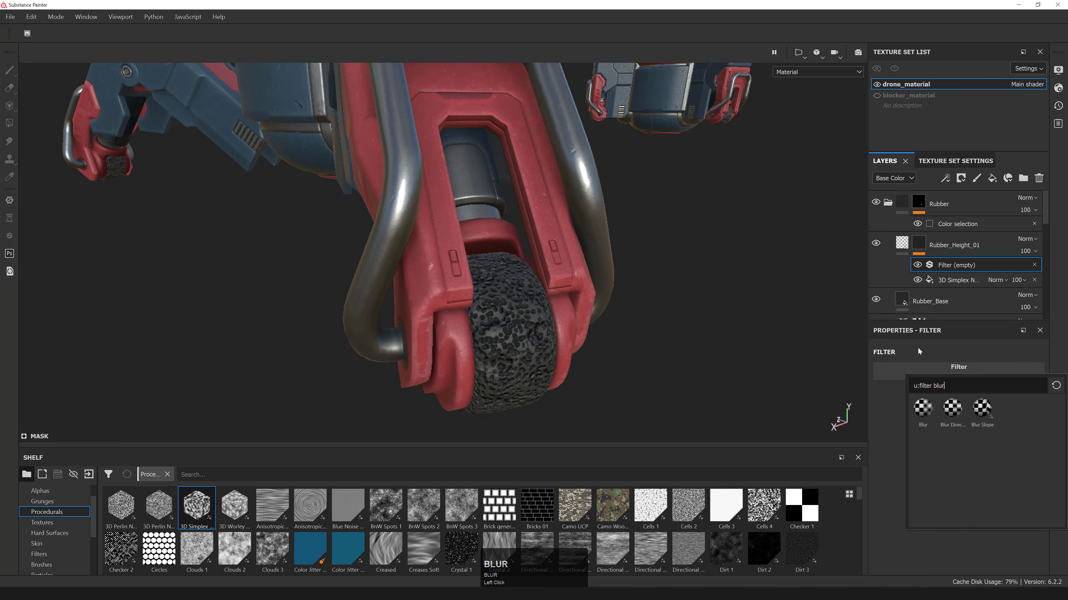
left_click(924, 409)
- Set the Blur intensity to 0.01 and compare the wheel surface with the filter off and on
right_click_drag(543, 307, 567, 314, "alt")
left_click(1030, 415)
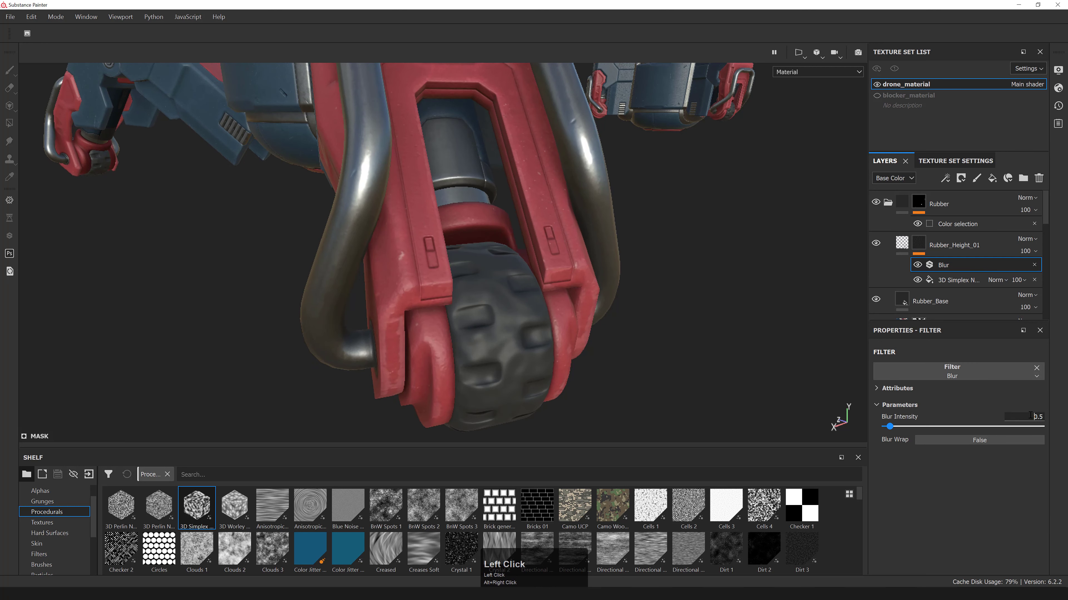
type("0.01")
key("KP_Enter")
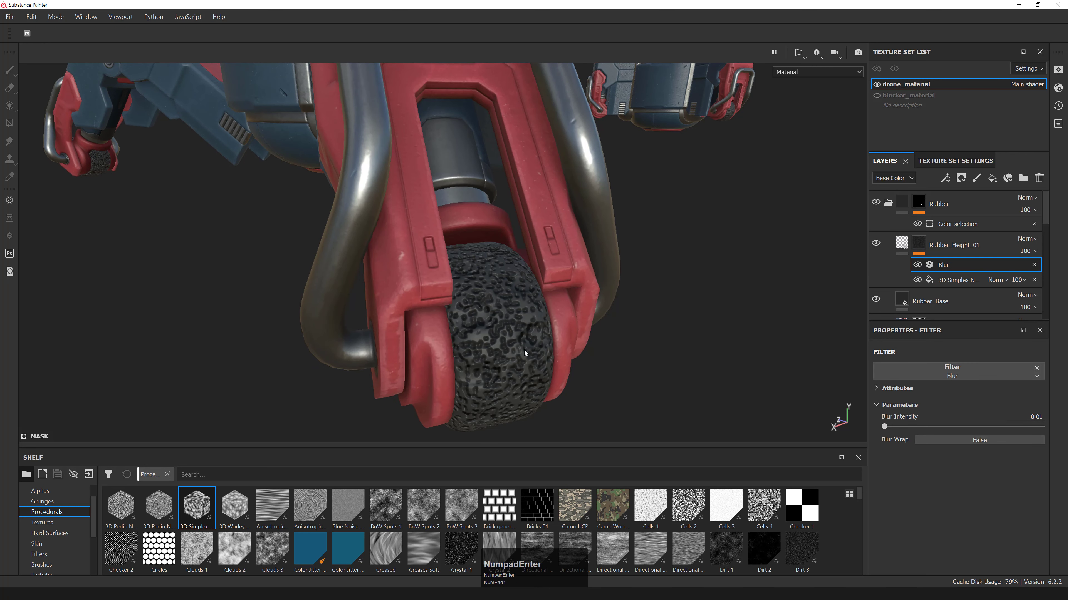
left_click(917, 265)
left_click(917, 265)
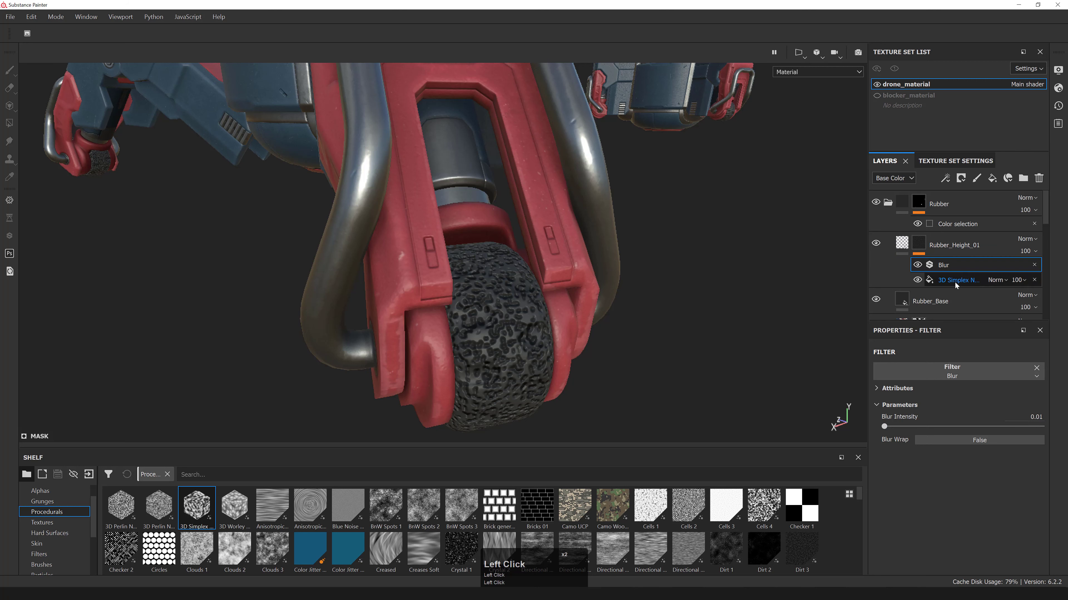
left_click(917, 265)
right_click_drag(660, 287, 668, 303, "alt")
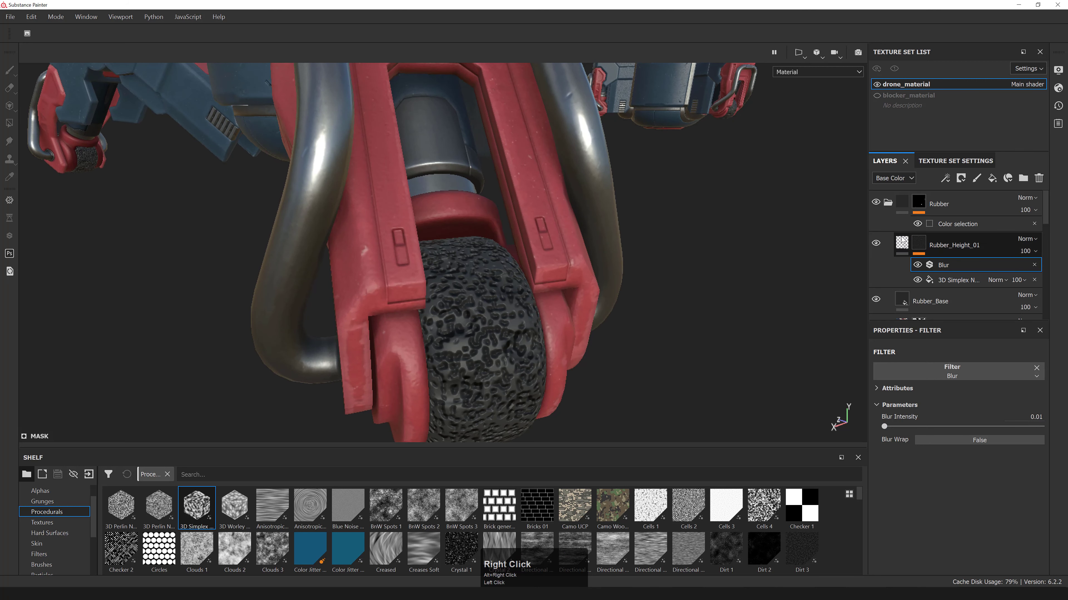
- Set the Rubber_Height_01 height to -0.01 and compare the wheel with the layer hidden and shown
left_click(901, 243)
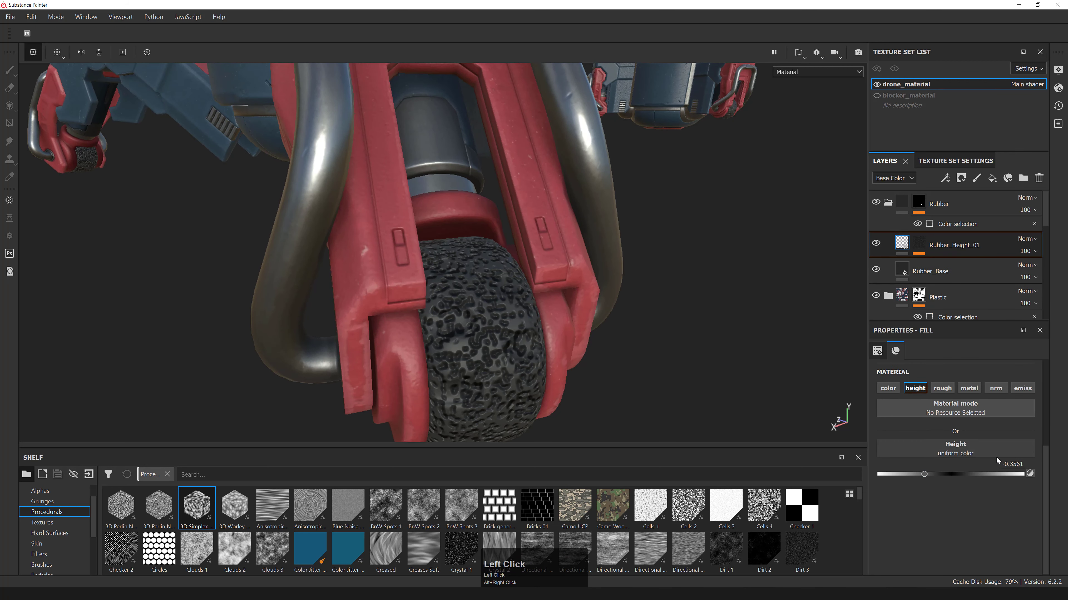
left_click(1023, 465)
key("ctrl+a")
type("-0.01")
key("Return")
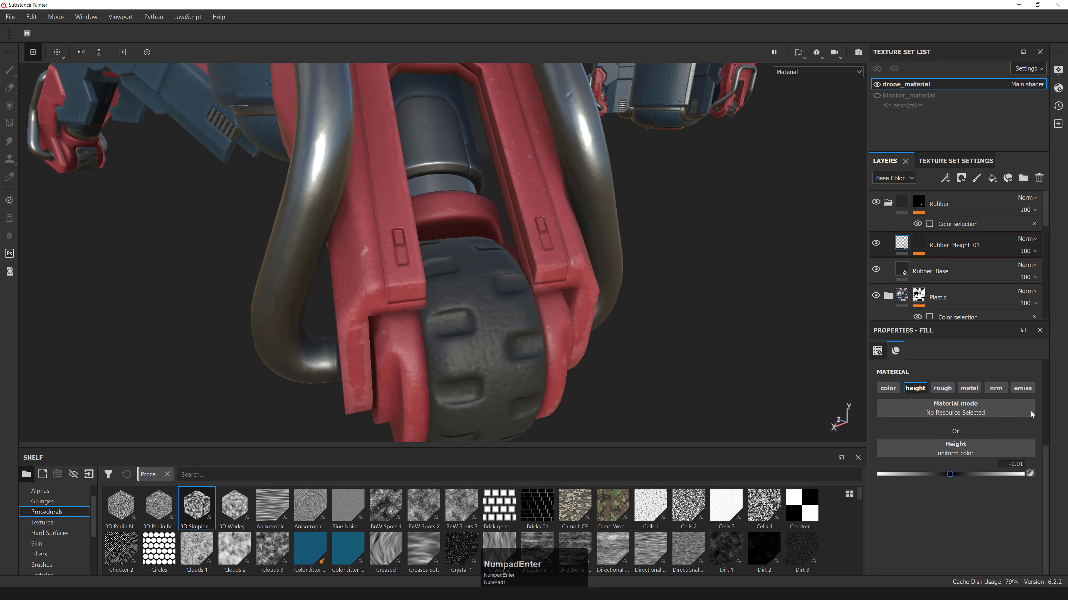
right_click_drag(673, 332, 689, 349, "alt")
middle_click_drag(689, 349, 715, 241, "alt")
left_click(875, 243)
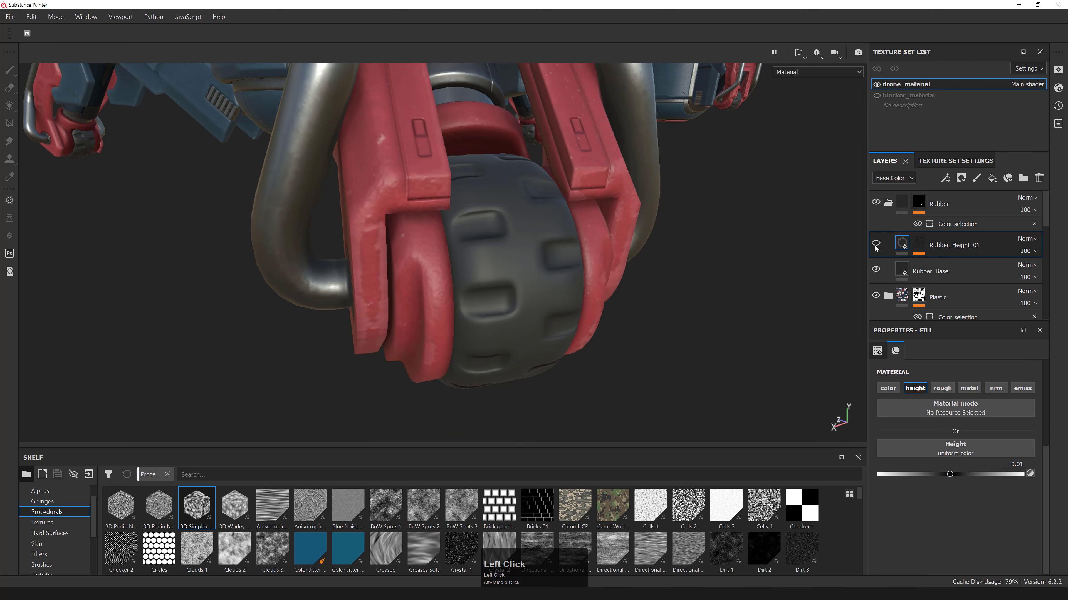
left_click(875, 244)
- Check the Blur filter's effect on the tyre up close and set its intensity to 0.1
left_click(898, 246)
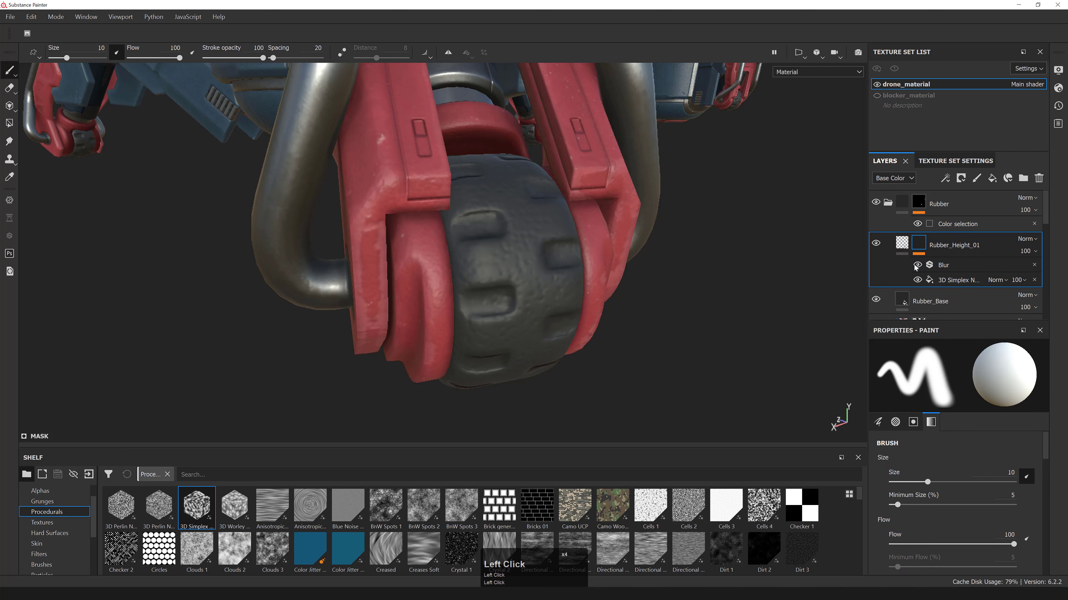
left_click(916, 268)
left_click_drag(630, 290, 491, 303, "alt")
right_click_drag(492, 302, 537, 332, "alt")
middle_click_drag(537, 333, 599, 292, "alt")
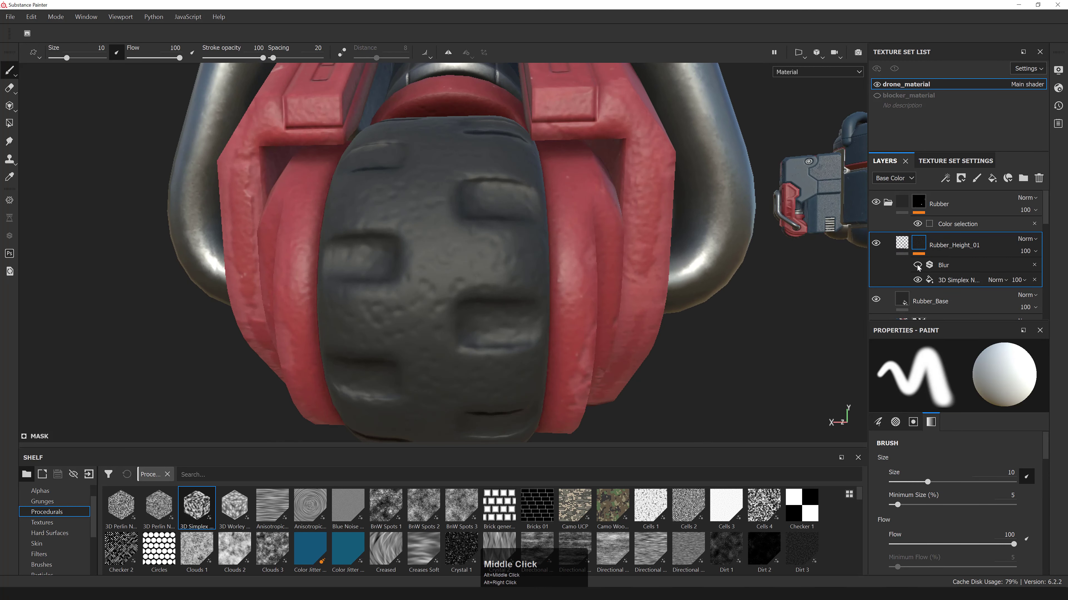
left_click(963, 264)
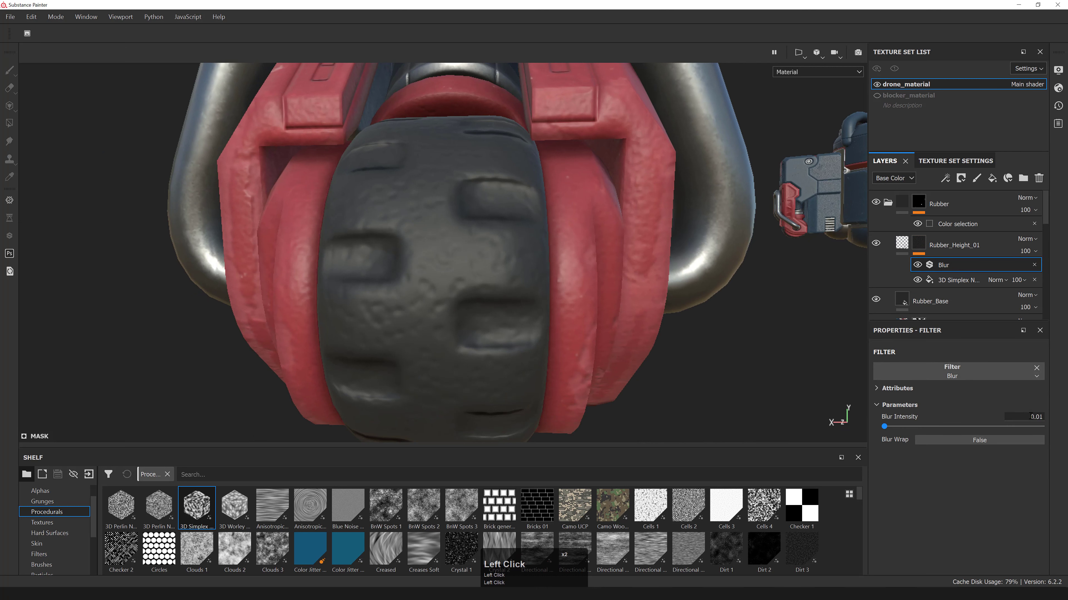
key("Return")
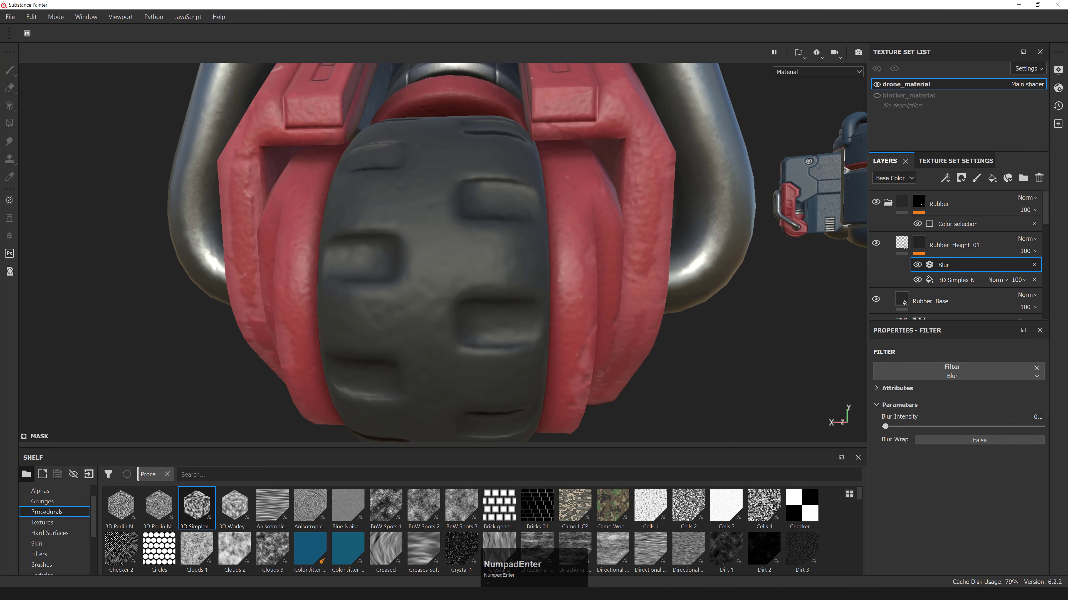
right_click_drag(598, 287, 500, 281, "alt")
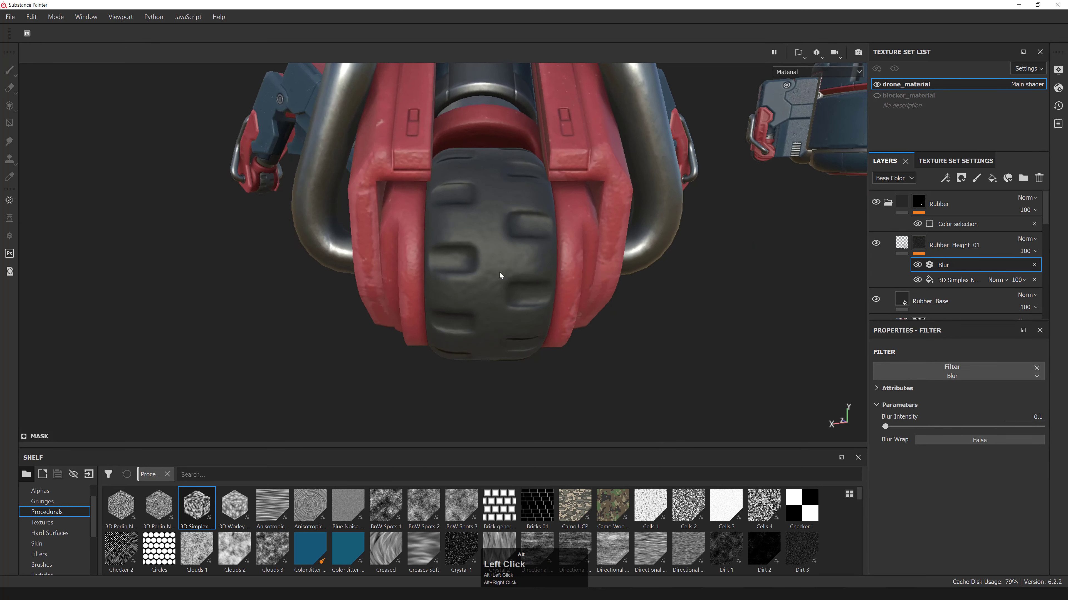
- Set the Blur intensity to 0.025 and compare the tyre with the filter off and on
double_click(1038, 417)
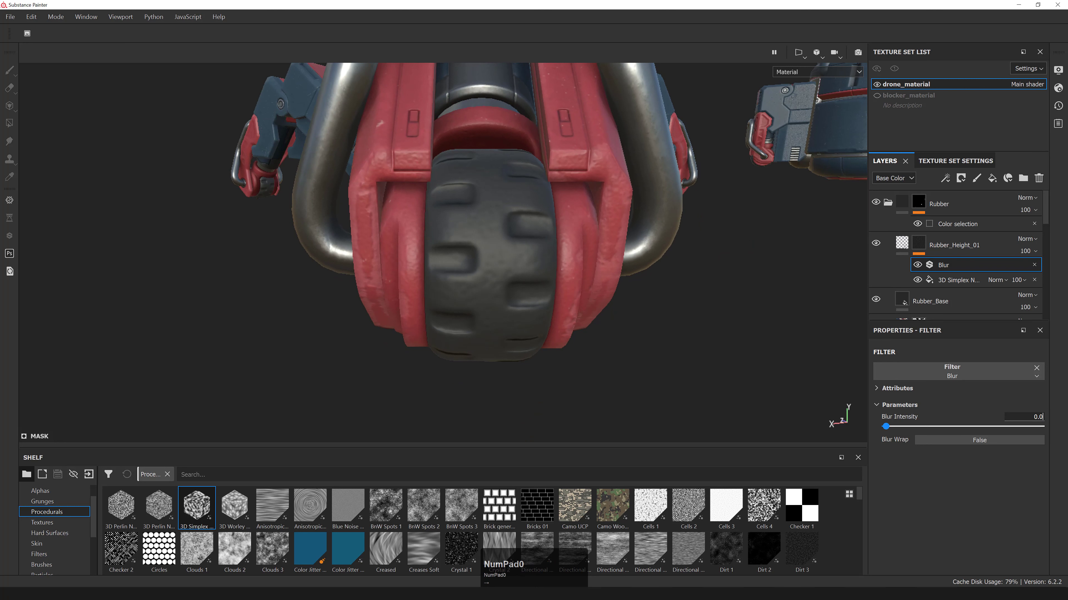
type("25")
key("Return")
left_click(918, 266)
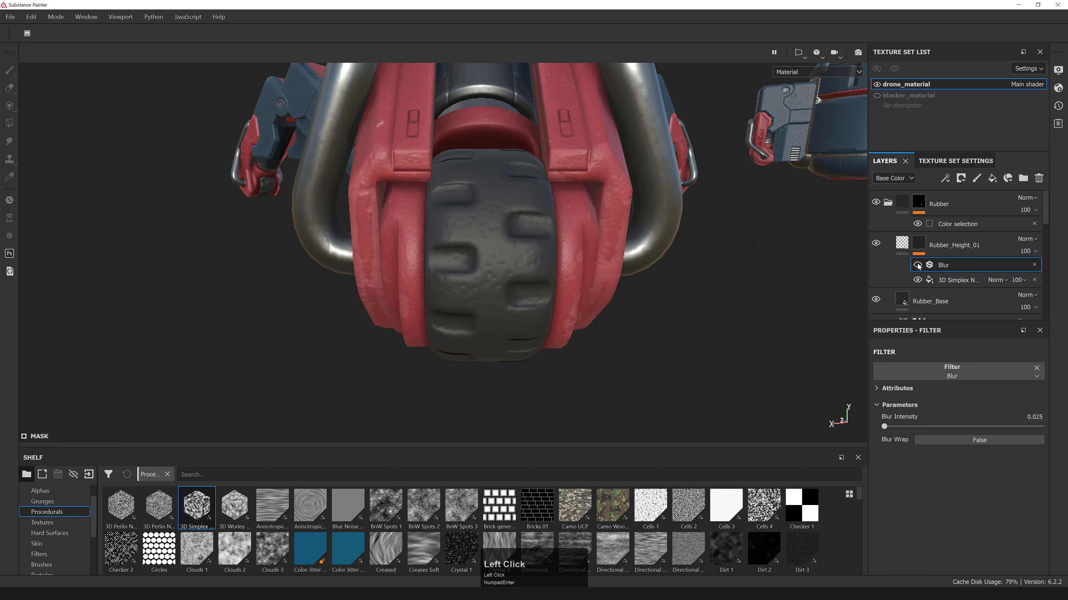
right_click_drag(717, 262, 786, 263, "alt")
left_click(919, 266)
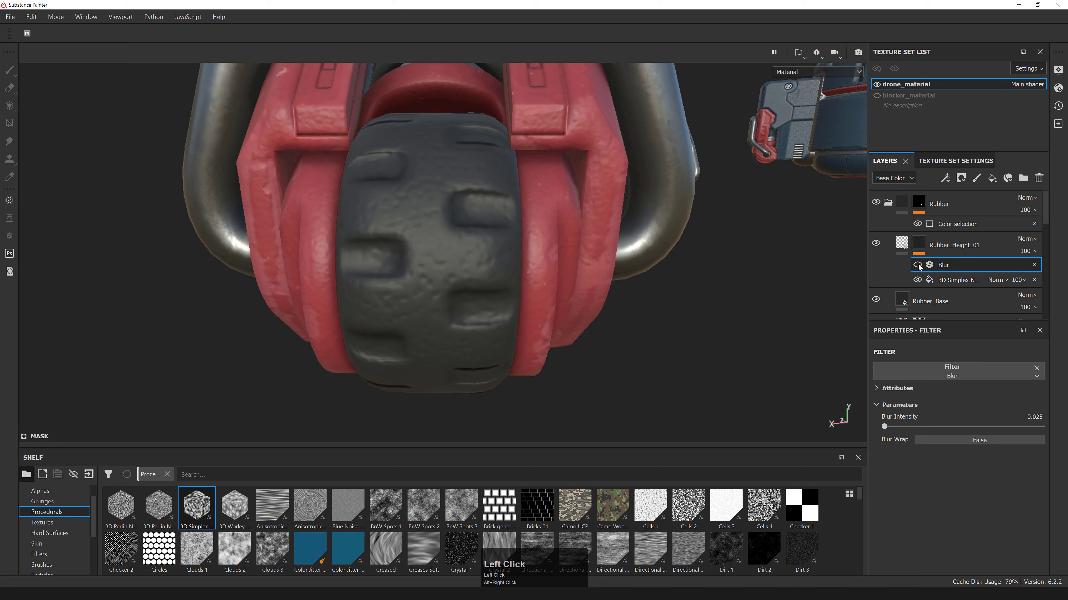
- Set the Blur intensity to 0.05 and check the tyre with the filter off and on
left_click(1039, 417)
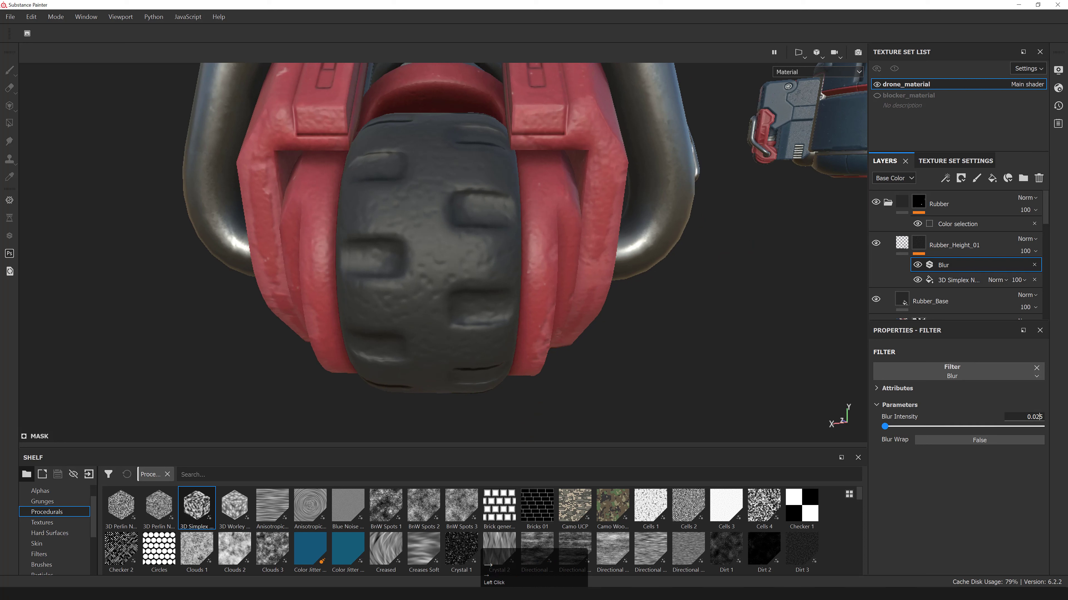
key("Return")
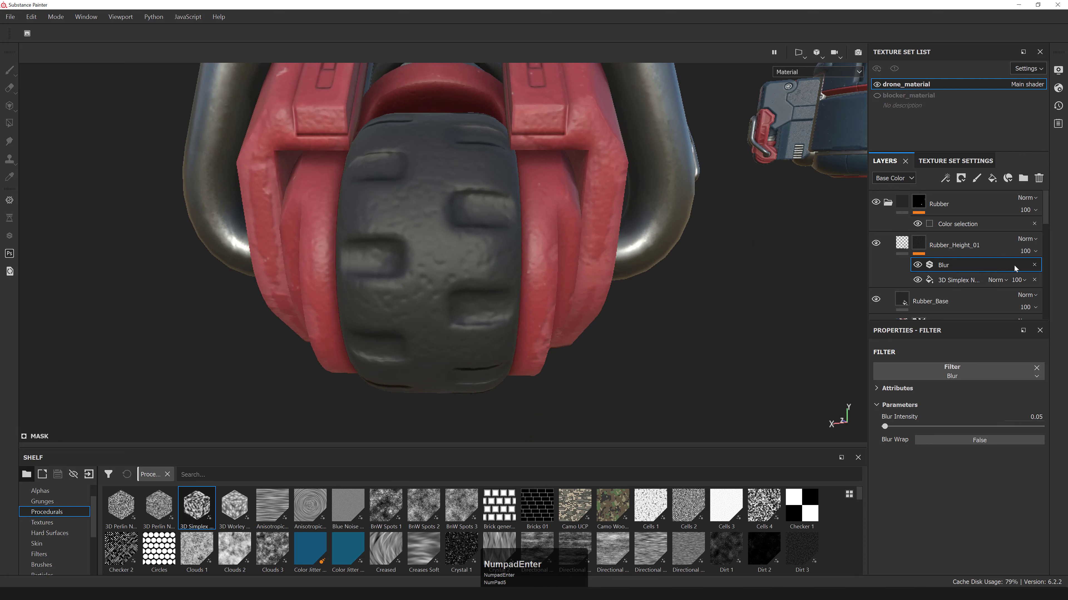
left_click(918, 265)
left_click(917, 266)
right_click_drag(463, 242, 455, 235, "alt")
left_click_drag(456, 236, 340, 295, "alt")
right_click_drag(341, 295, 412, 286, "alt+shift")
- Set the balance of the 3D Simplex Noise in the Rubber_Height_01 mask to 0.2
left_click(962, 283)
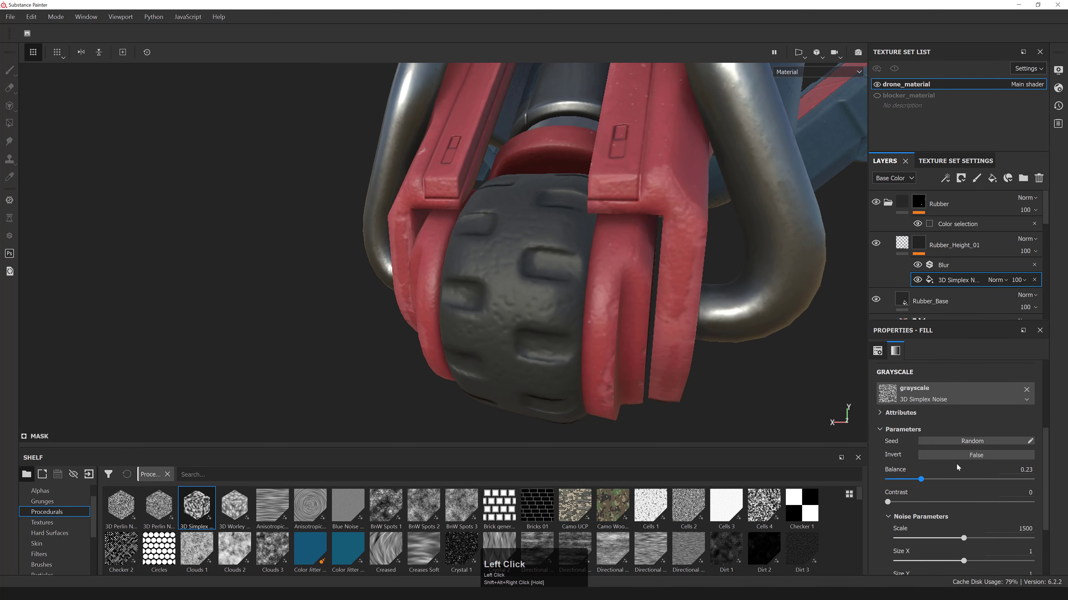
scroll(957, 468, "down", 3)
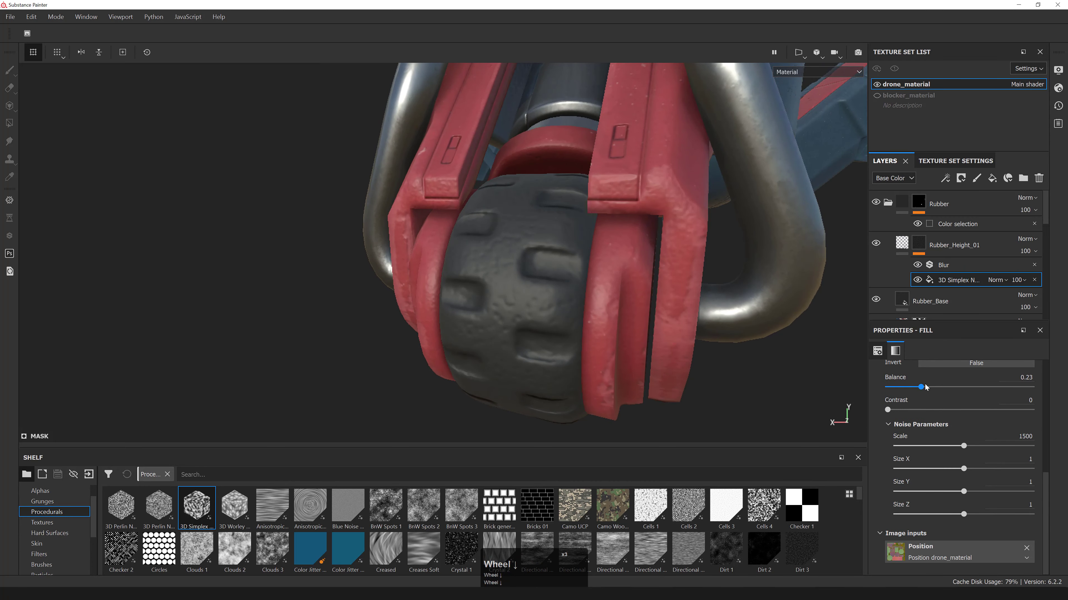
left_click_drag(925, 385, 911, 387)
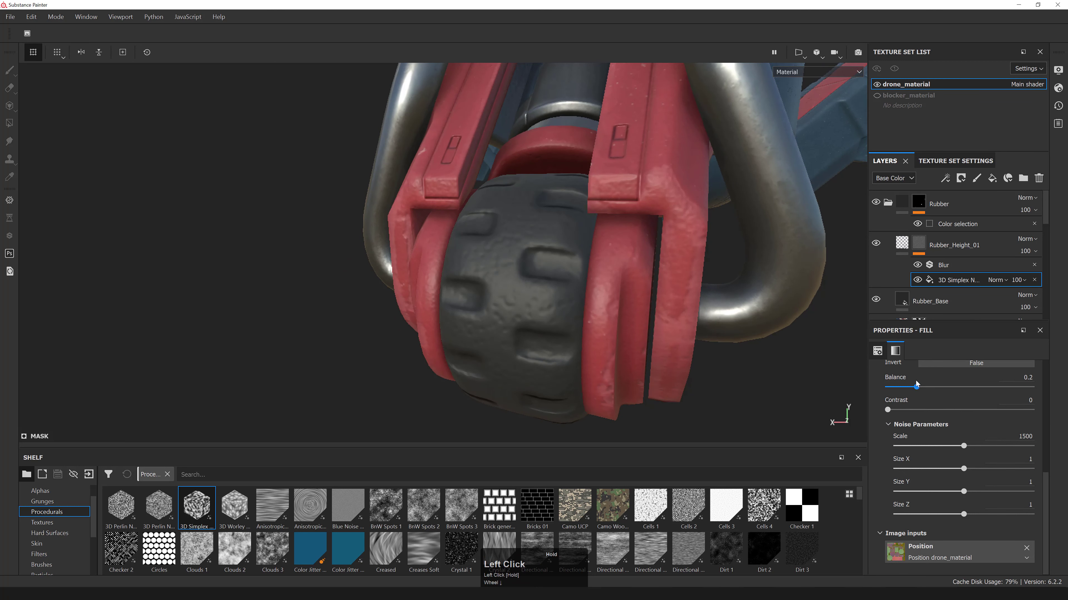
left_click_drag(681, 330, 811, 331, "alt")
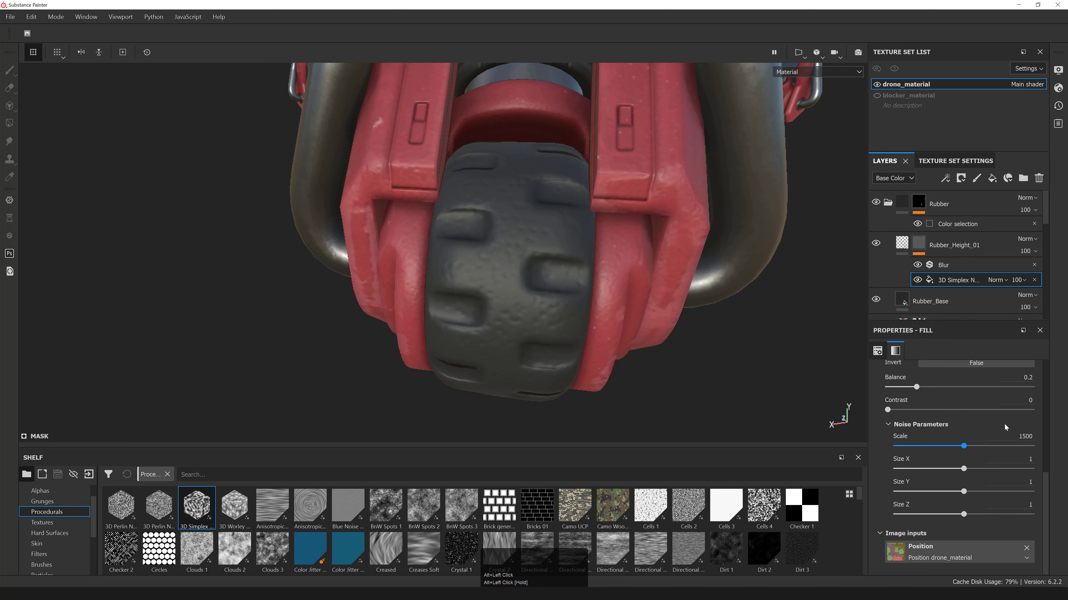
- Try a scale of 1700 for the 3D Simplex Noise, inspect the tyre, and undo the scale change
left_click(1022, 436)
type("1700")
key("KP_Enter")
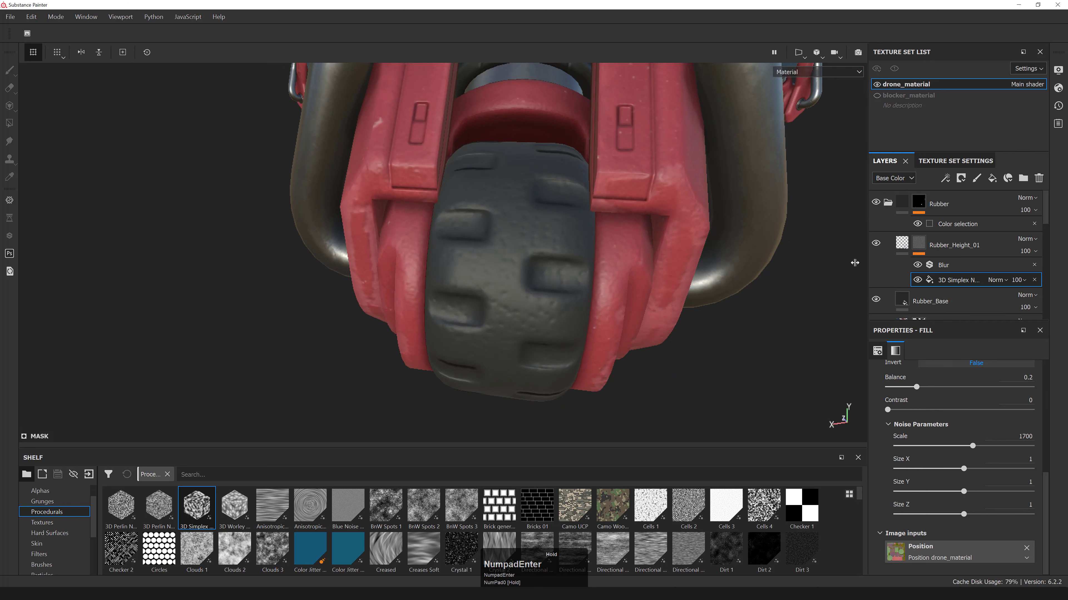
right_click_drag(601, 313, 544, 328, "alt")
left_click_drag(589, 320, 513, 303, "alt")
right_click_drag(630, 301, 657, 313, "alt")
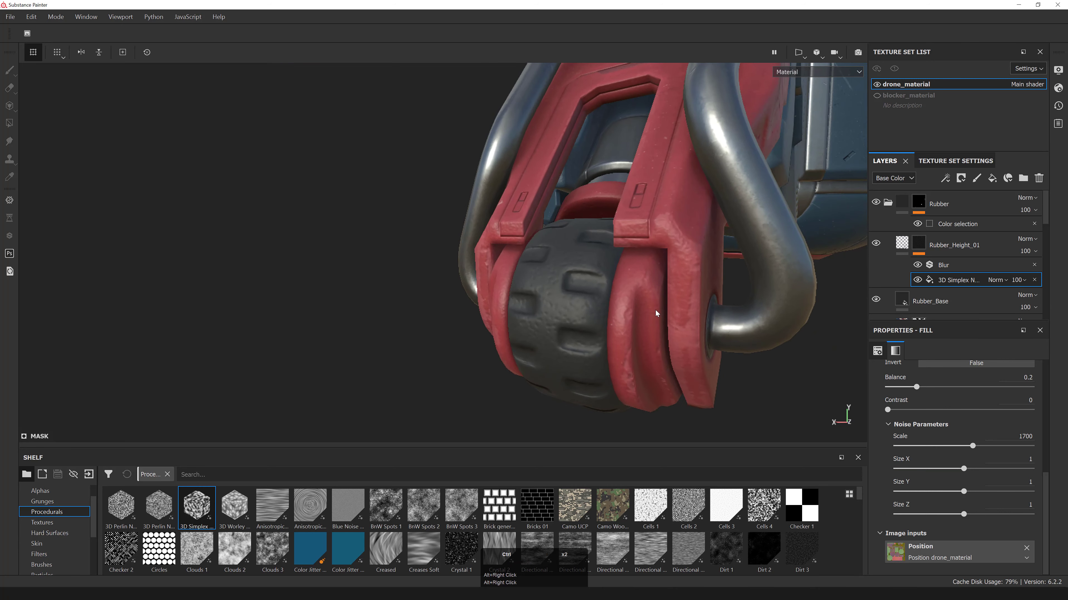
key("ctrl+z")
left_click_drag(622, 310, 681, 301, "alt")
right_click_drag(681, 301, 585, 259, "ctrl+alt")
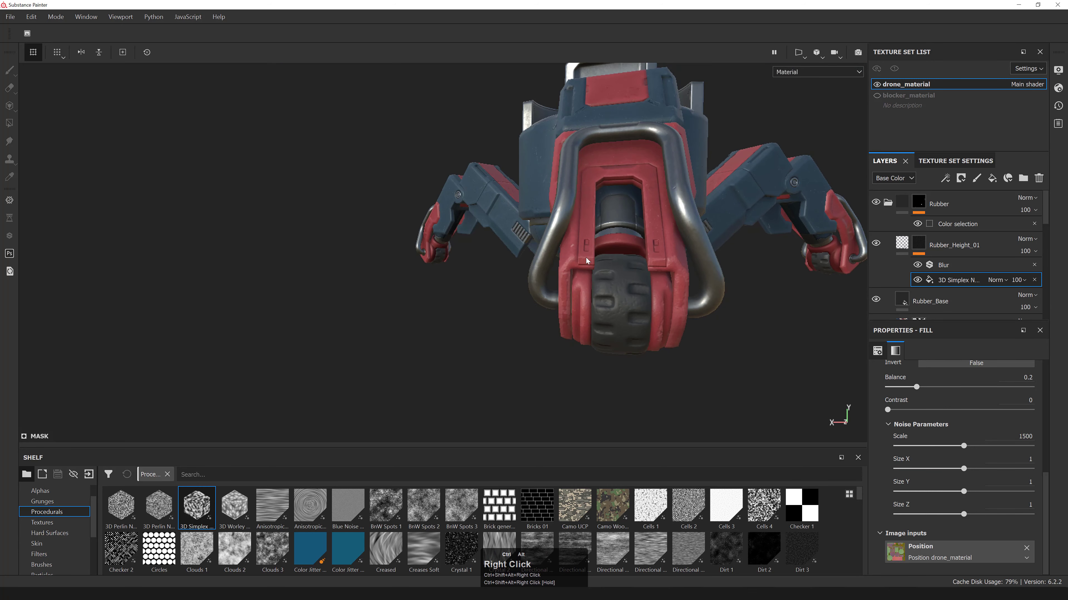
- Set the height of Rubber_Height_01 to -0.0075
middle_click_drag(607, 273, 542, 263, "ctrl+alt")
right_click_drag(543, 262, 618, 294, "ctrl+alt")
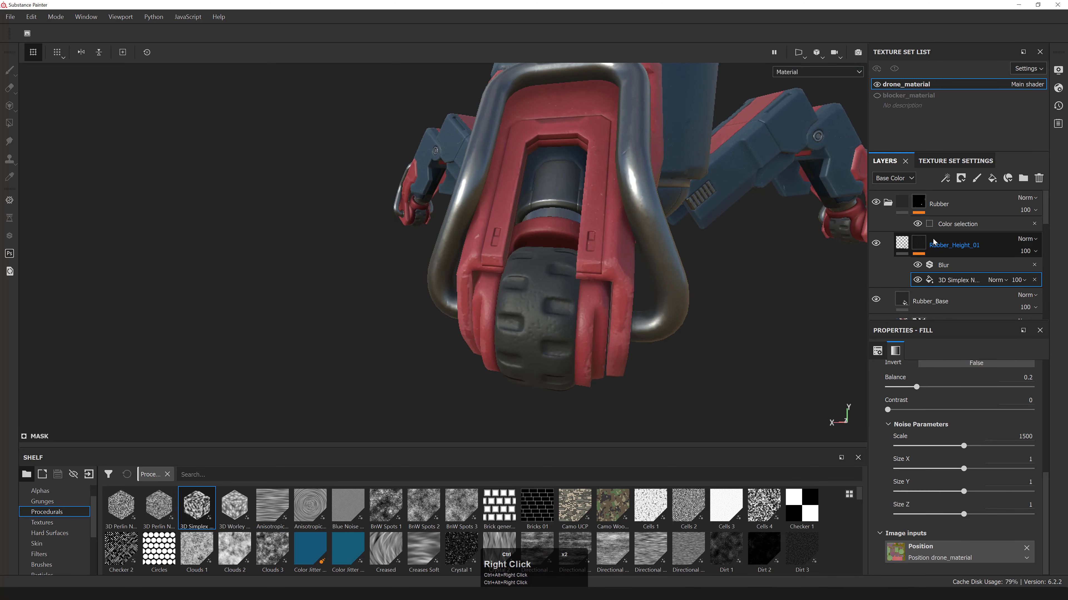
left_click(933, 244, "ctrl")
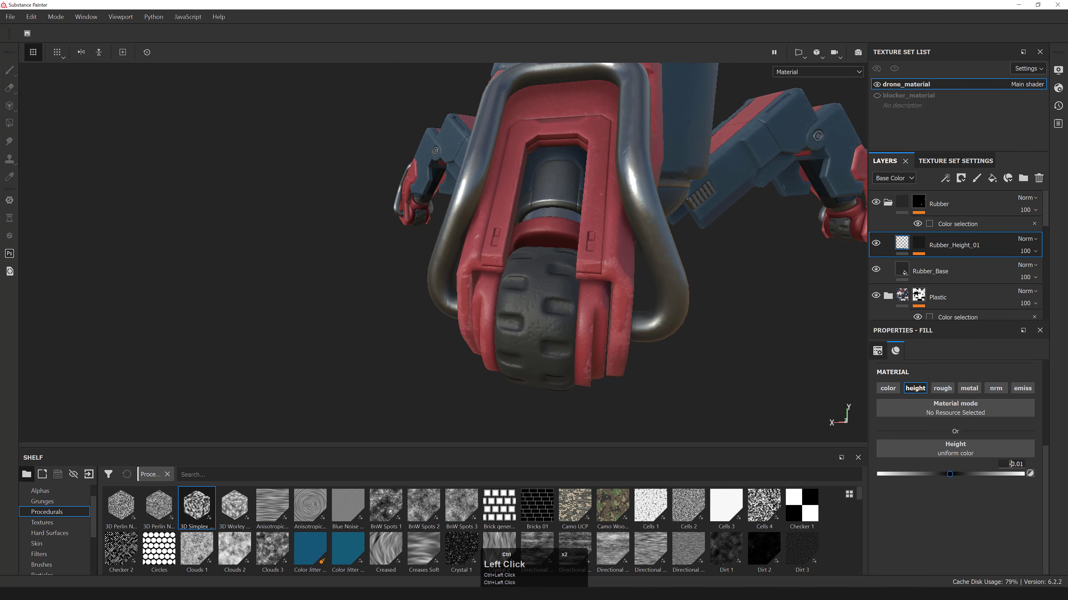
type("-0.0075")
key("Return")
right_click_drag(624, 240, 643, 251, "ctrl+alt")
left_click_drag(643, 250, 651, 260, "ctrl+alt")
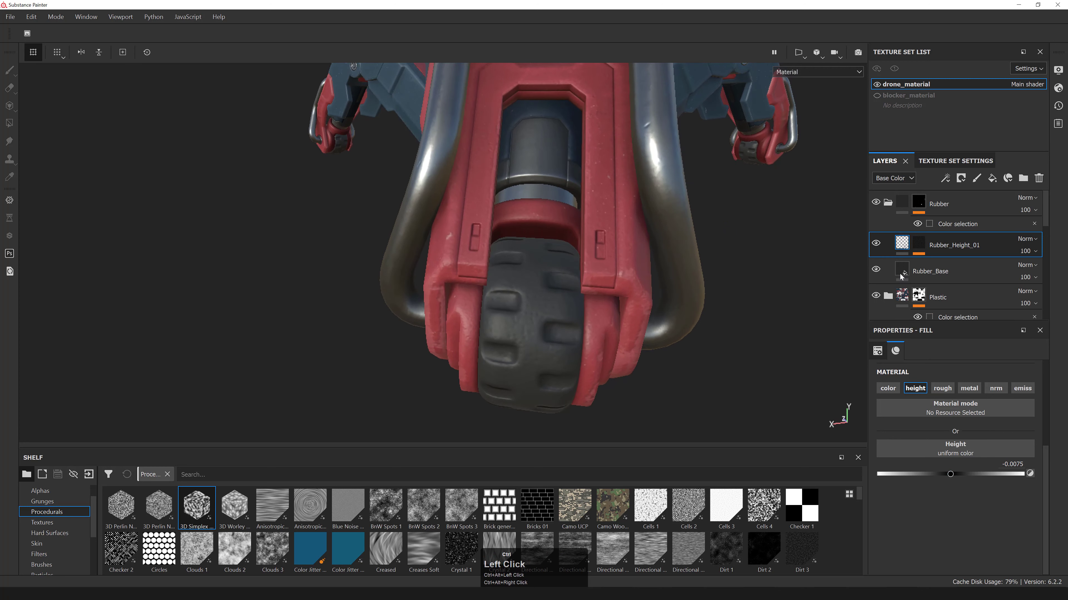
- Duplicate Rubber_Height_01 as Rubber_Height_02 and make the copy's height more strongly negative
key("ctrl+d")
double_click(956, 245)
left_click_drag(976, 245, 1054, 245)
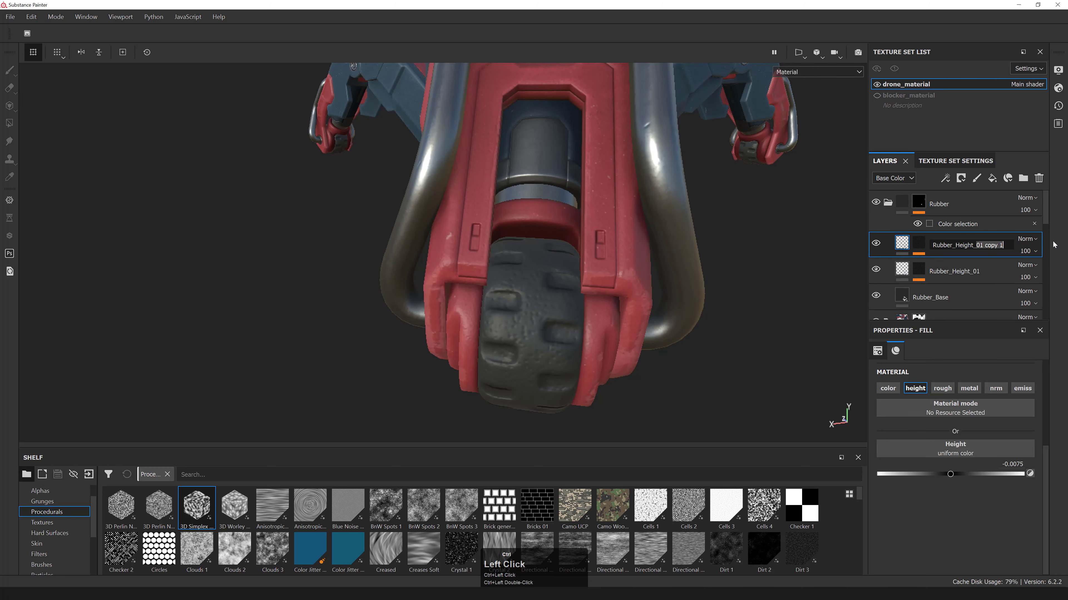
type("02")
key("Return")
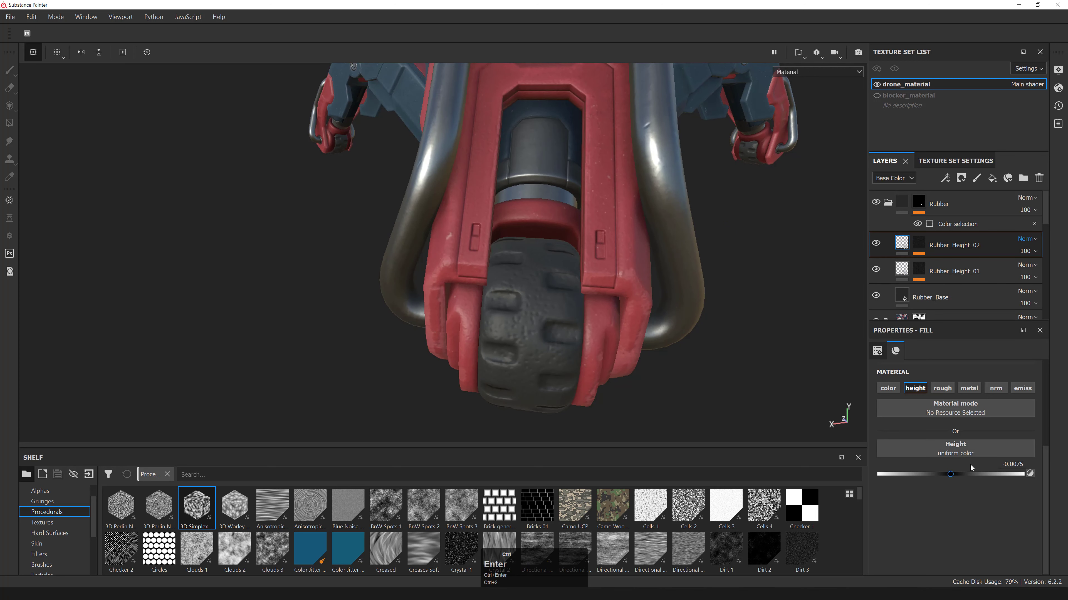
left_click_drag(950, 475, 933, 475)
- Remove the Blur filter from the Rubber_Height_02 mask and clear the 3D Simplex Noise from its fill
left_click(921, 242)
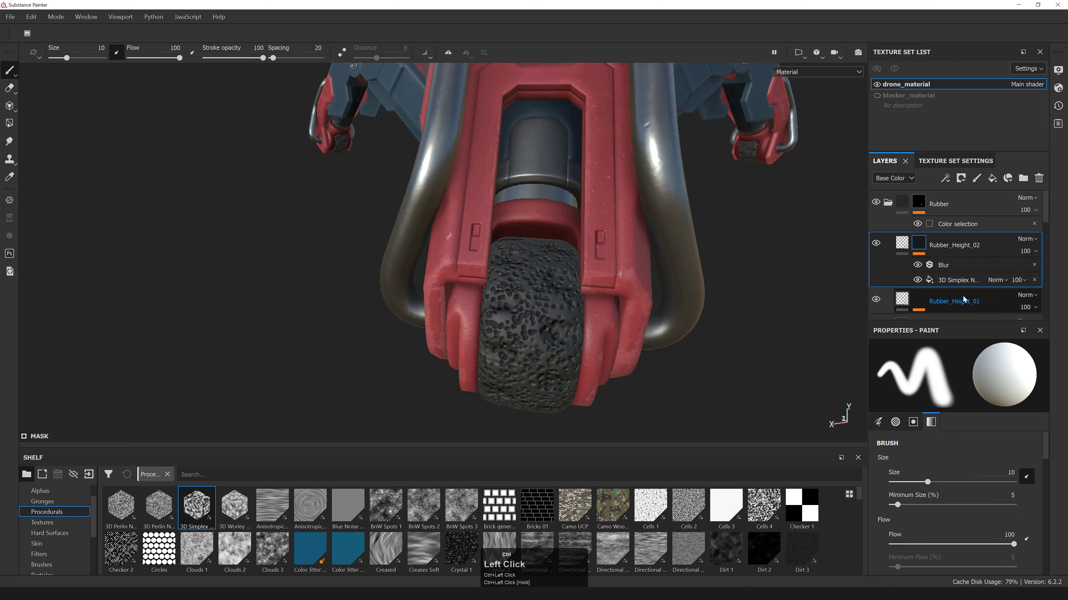
left_click(1034, 266)
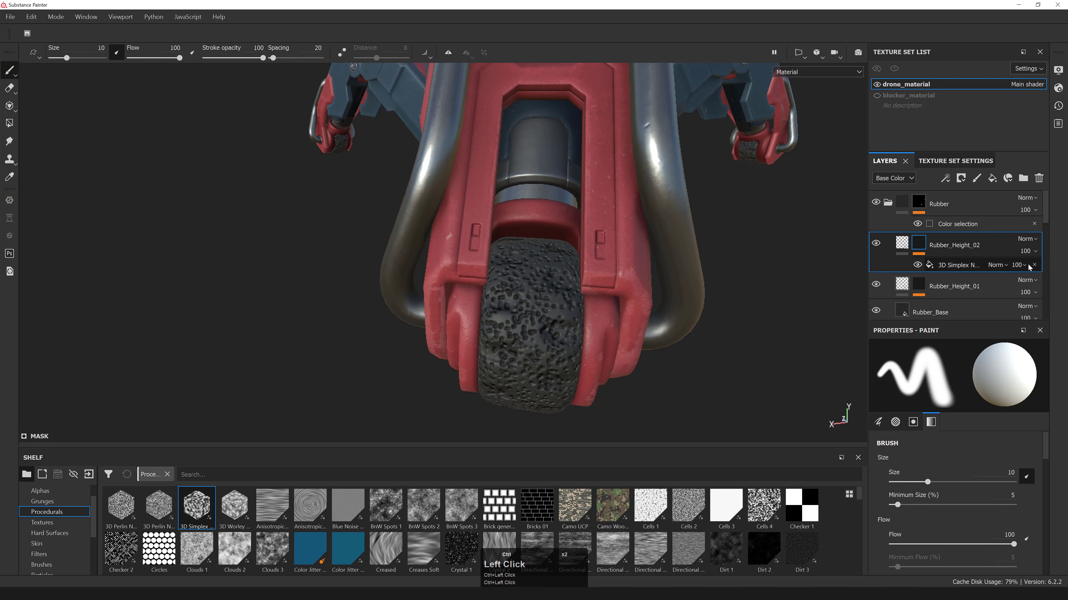
left_click(964, 266)
left_click(1026, 389)
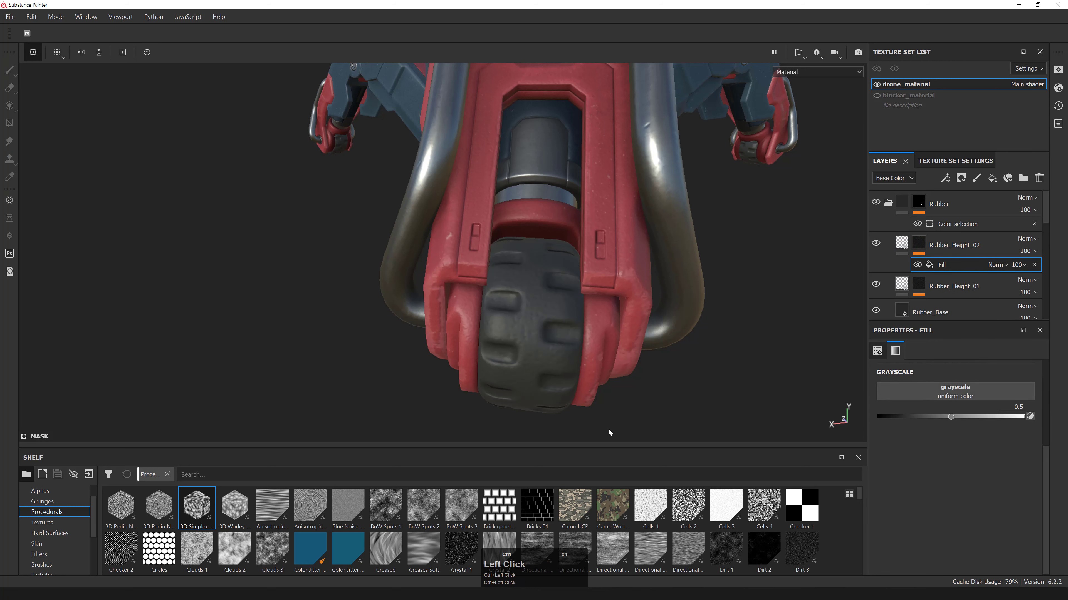
- Search the procedural textures for grunge and preview Grunge Roughcast
left_click(42, 522)
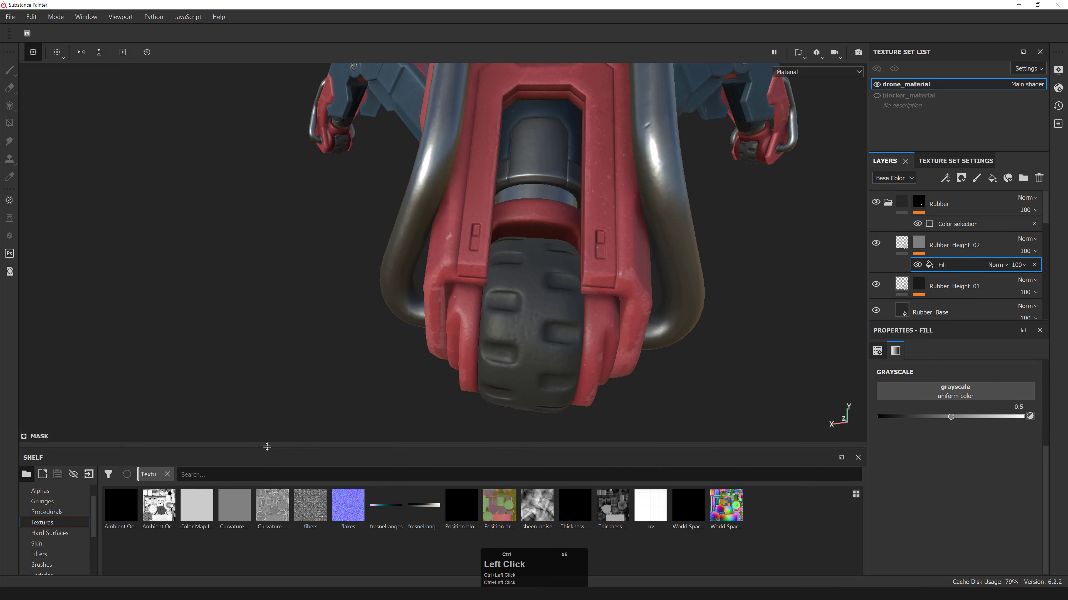
type("grunge")
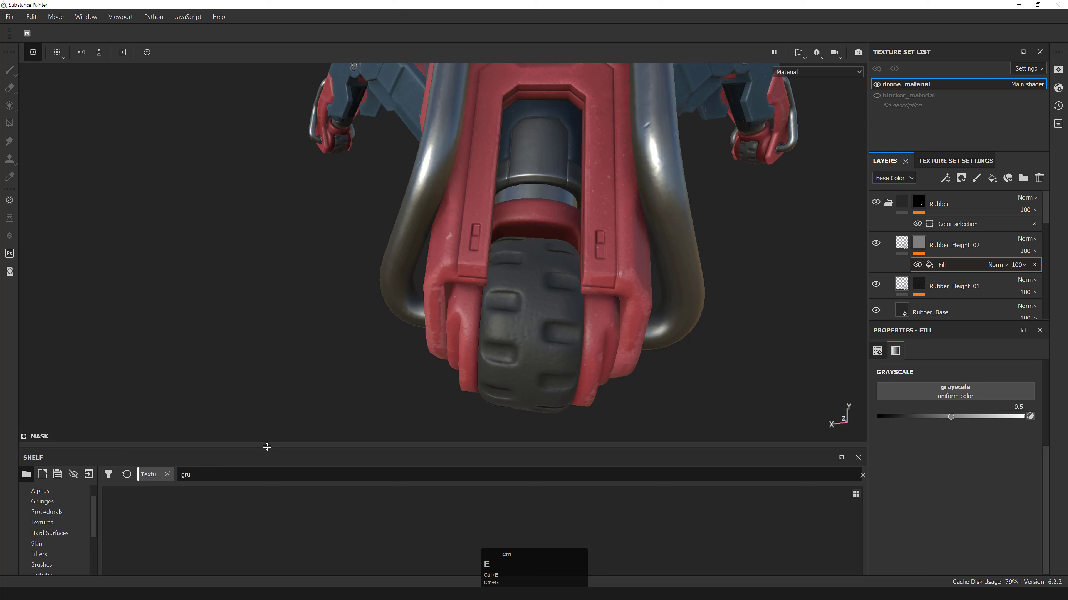
left_click(64, 512)
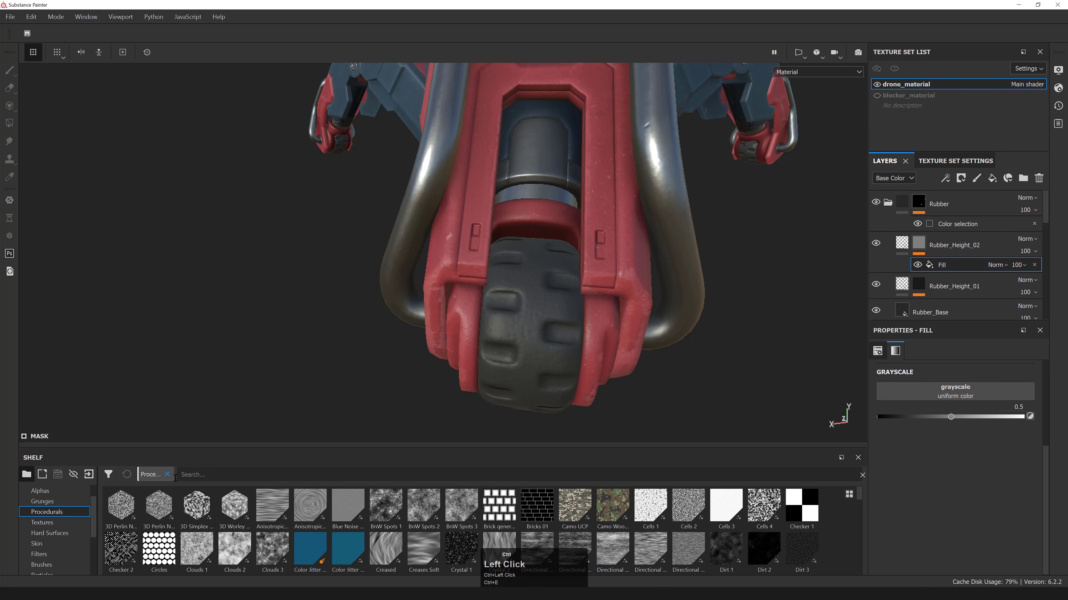
left_click(235, 476)
type("grunge")
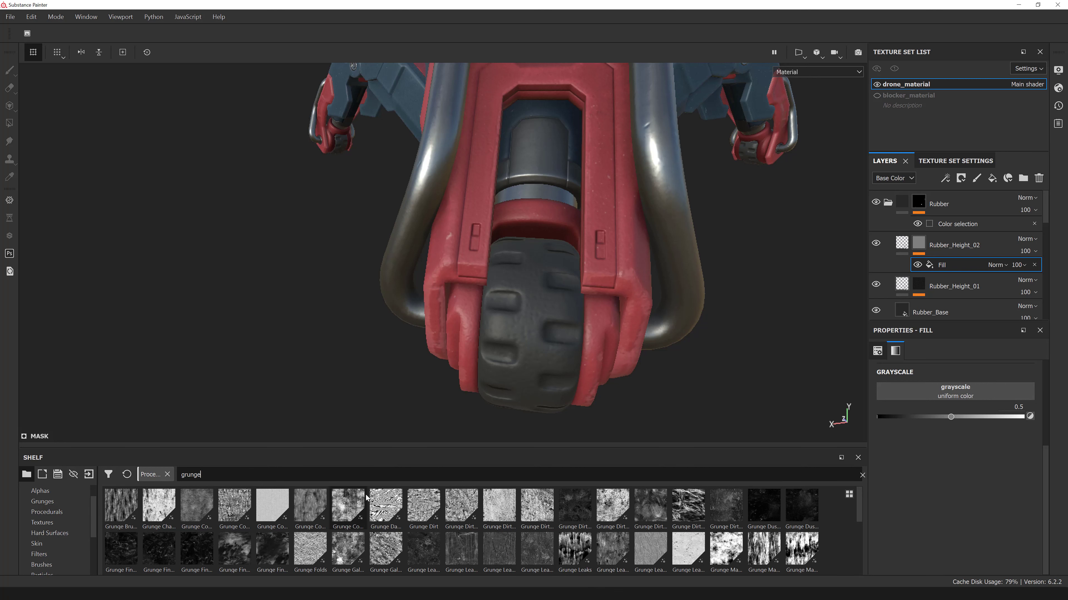
scroll(322, 503, "down", 3)
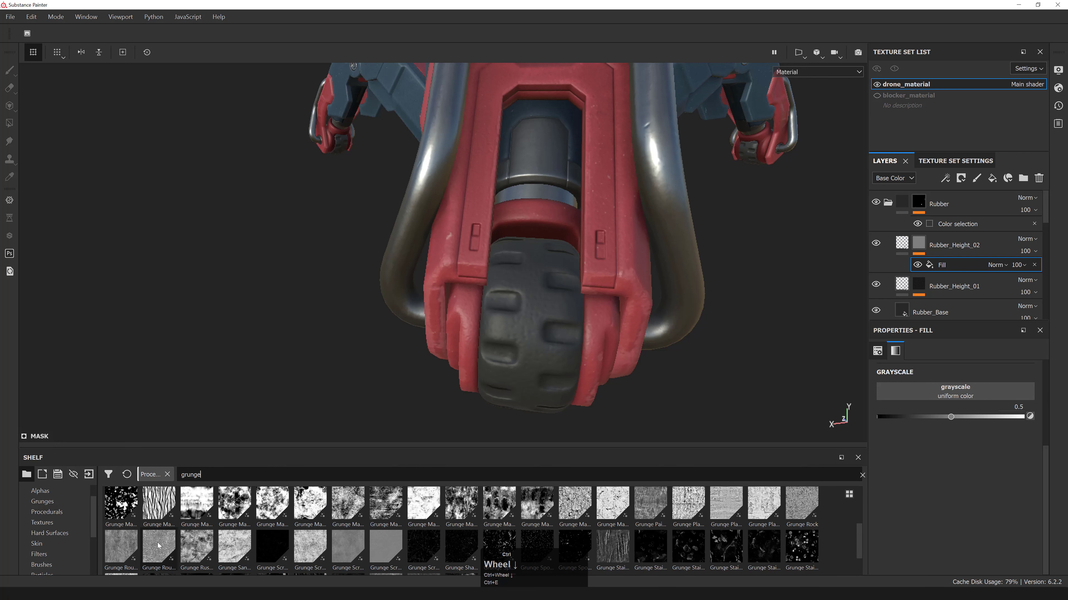
mouse_move(158, 546)
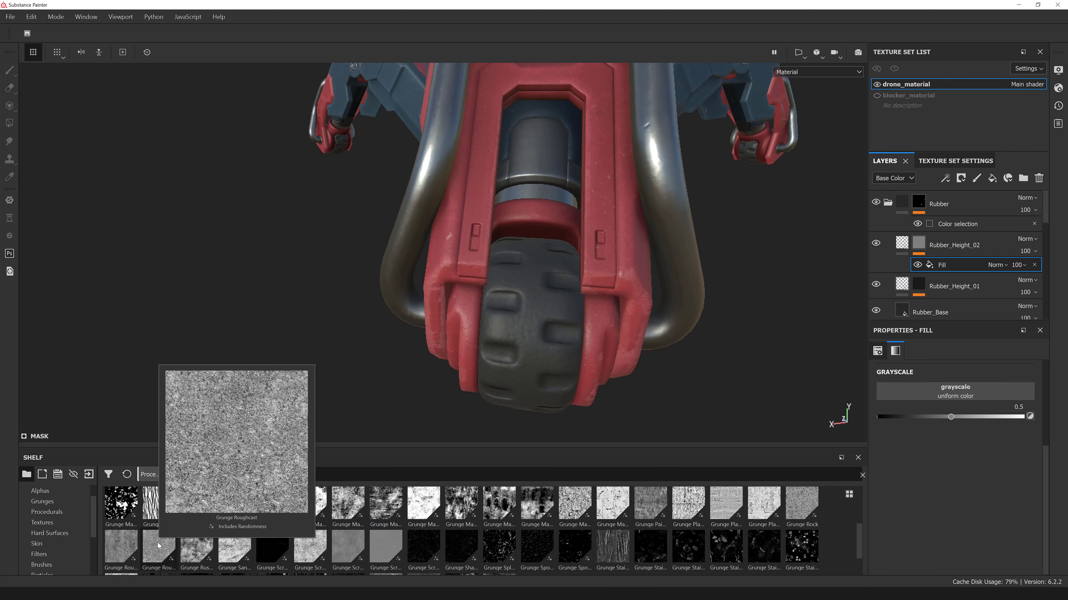
- Assign Grunge Roughcast to the Rubber_Height_02 mask fill and lower its balance to 0.14
left_click_drag(161, 547, 955, 392)
right_click_drag(656, 320, 671, 331, "alt")
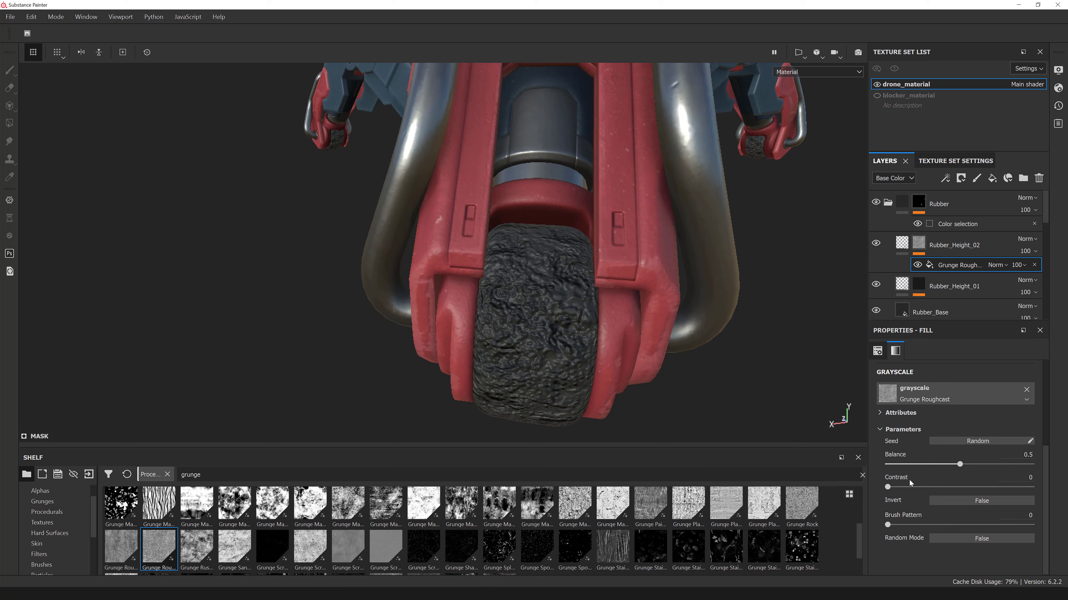
left_click(902, 464)
left_click_drag(902, 464, 904, 465)
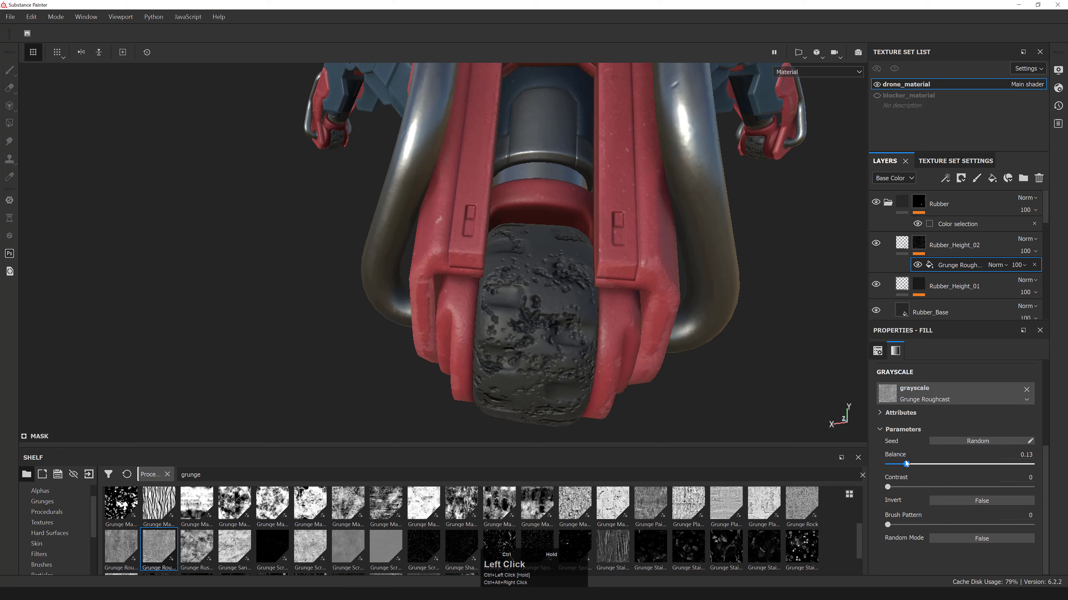
- Add a Blur filter above the Grunge Roughcast fill and set its intensity to 0.1
right_click(949, 265)
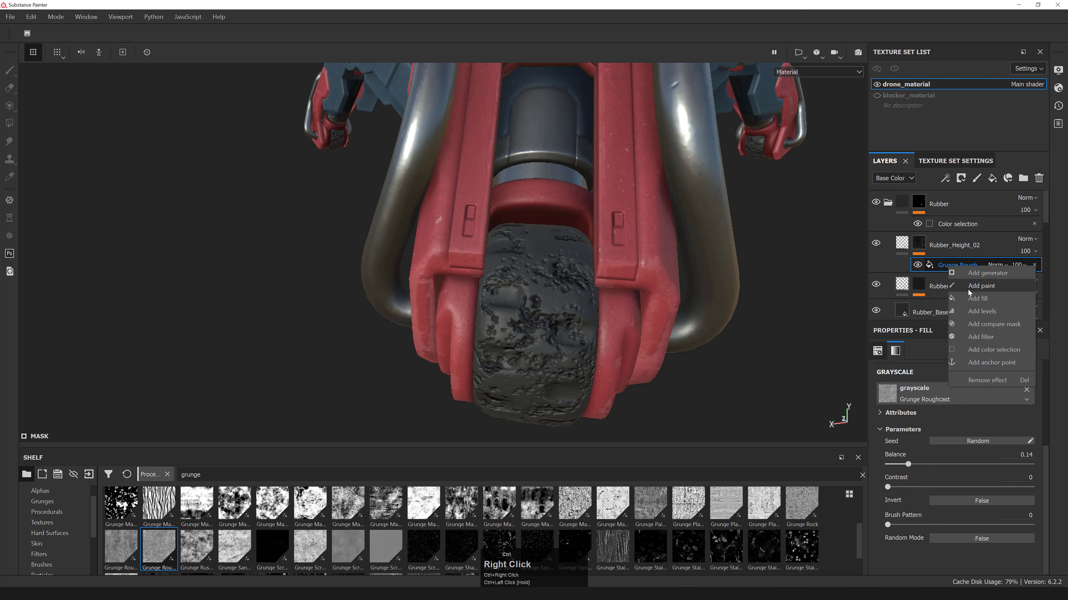
left_click(984, 337)
left_click(961, 369)
left_click(924, 406)
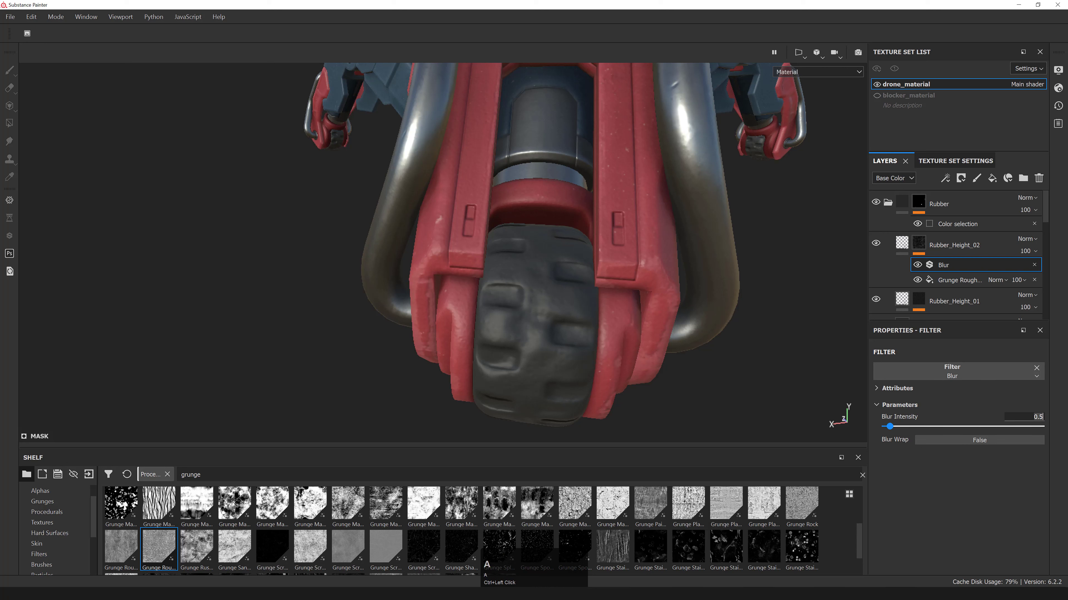
type(".0")
key("KP_Enter")
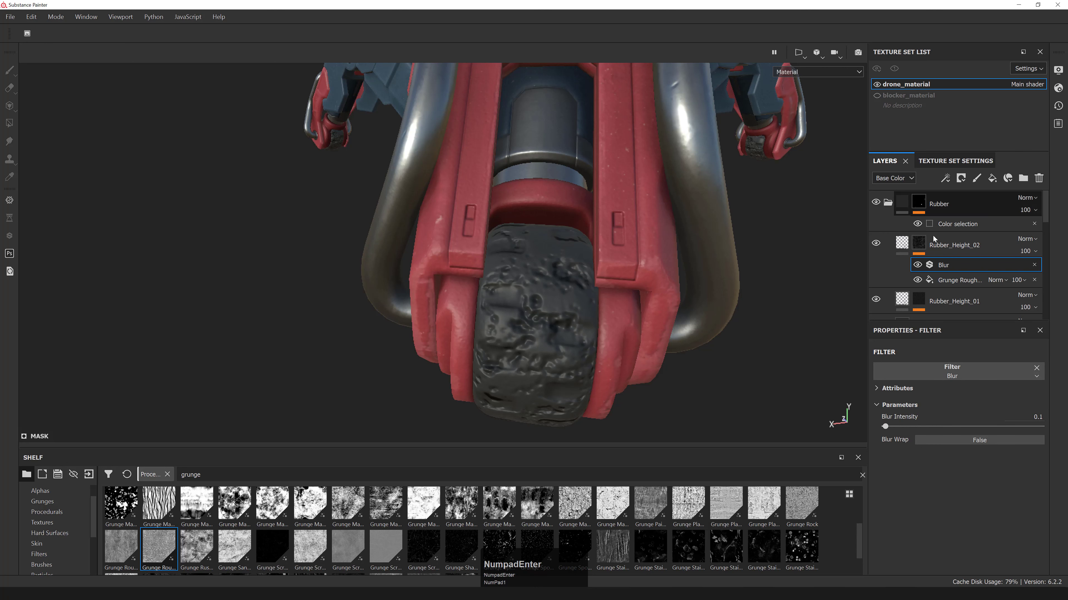
- Try a Blur intensity of 0.01 on the Rubber_Height_02 mask, then return it to 0.1
left_click(1059, 392)
type(".01")
key("KP_Enter")
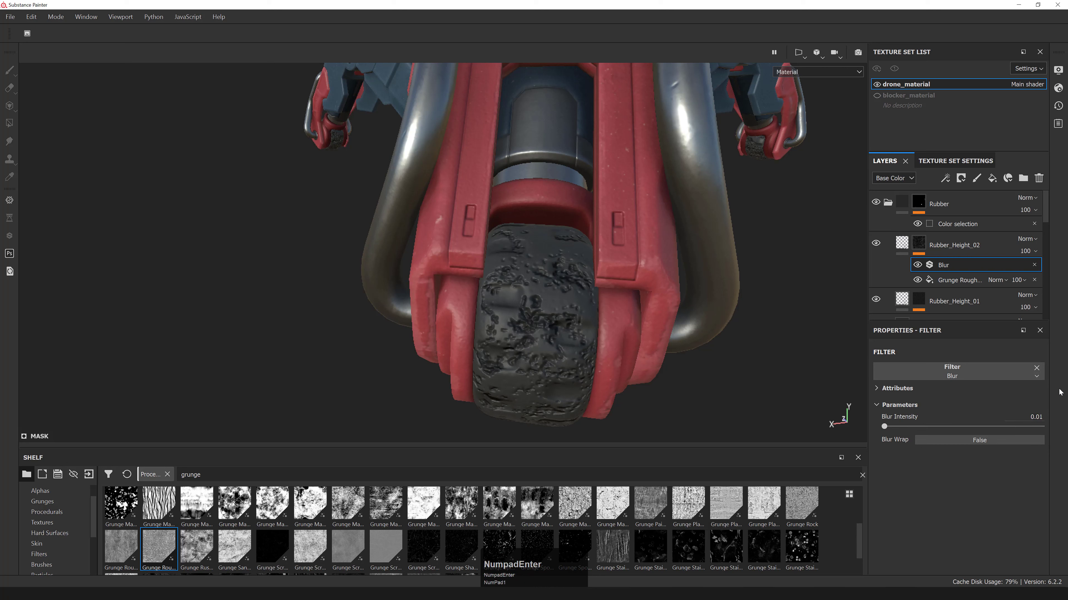
left_click(918, 266)
left_click(1037, 417)
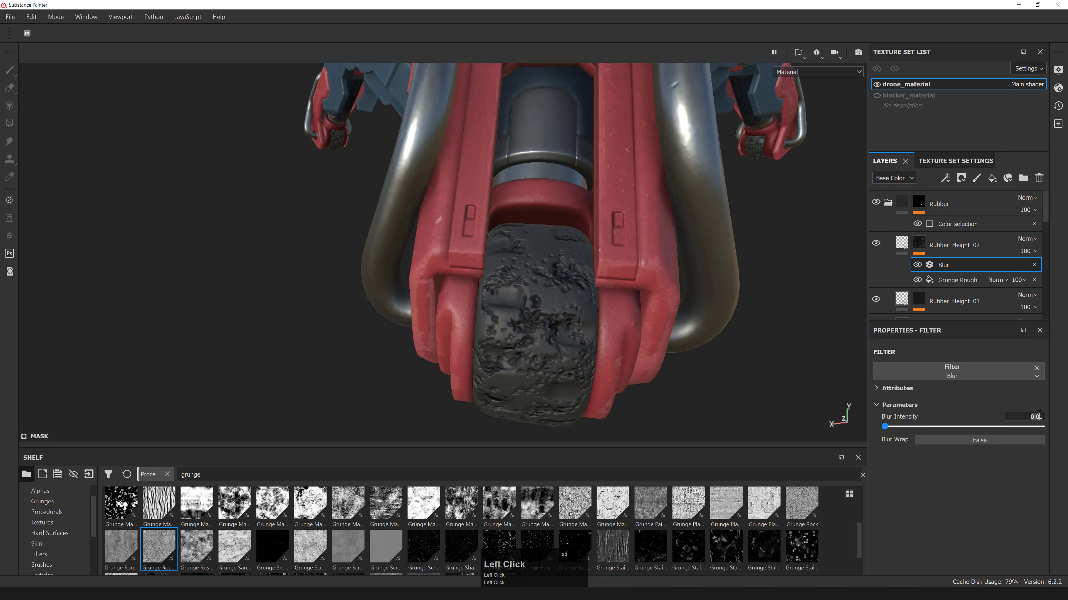
type("0.1")
key("KP_Enter")
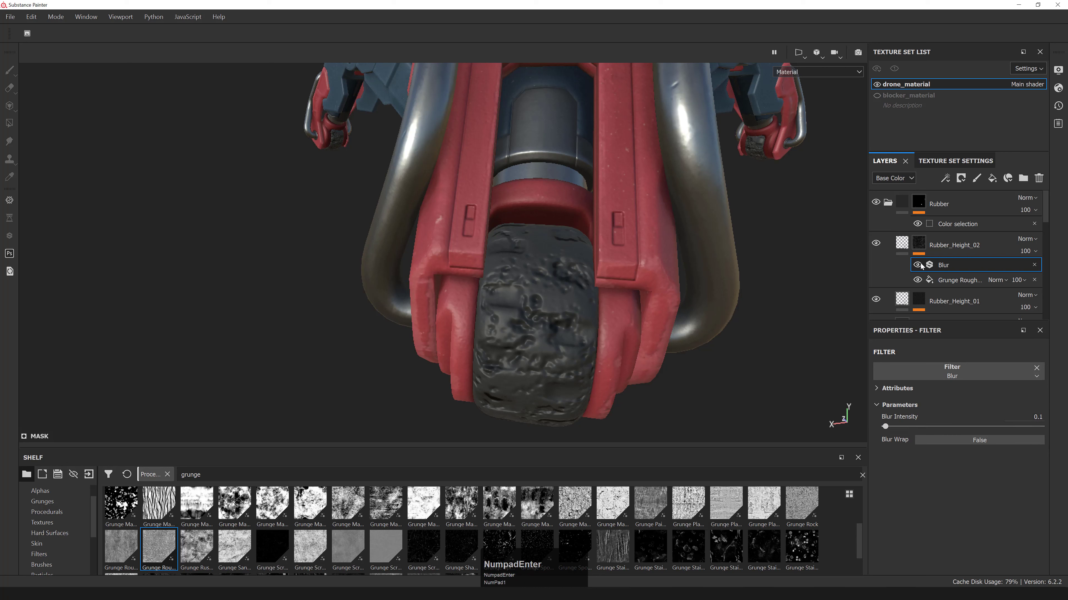
- Switch the Grunge Roughcast fill to tri-planar projection at scale 8 and lower its balance to about 0.03
double_click(959, 278)
left_click(959, 278)
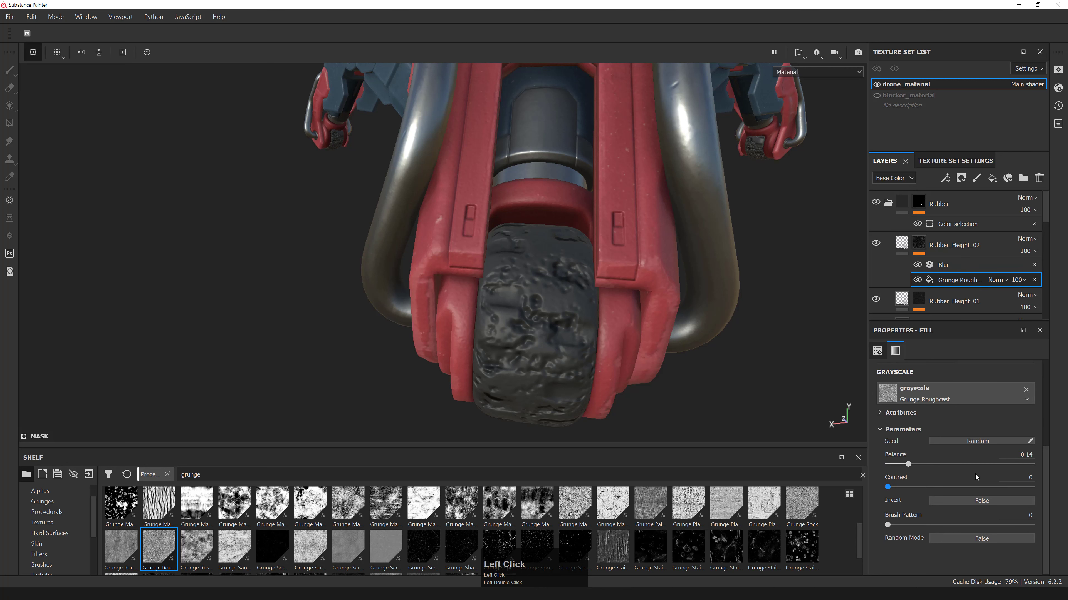
scroll(918, 459, "up", 4)
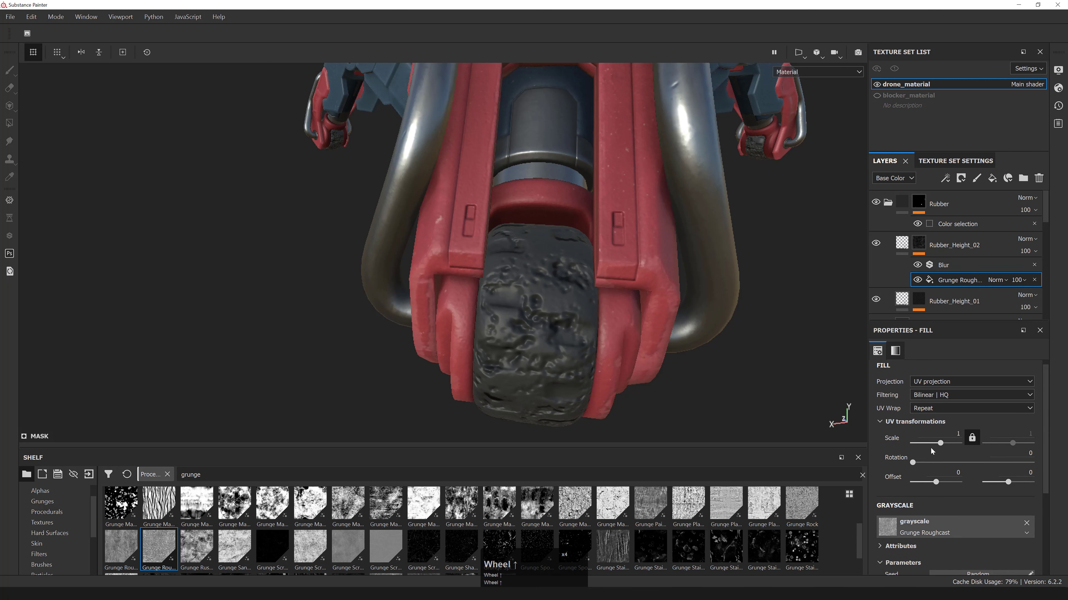
left_click(938, 386)
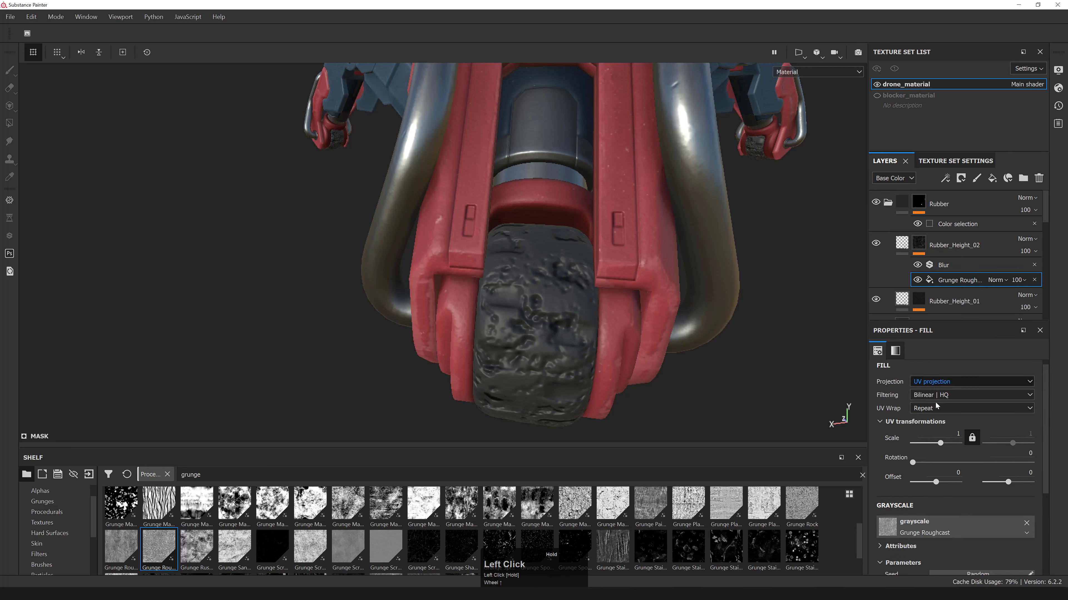
left_click(939, 453)
key("ctrl+a")
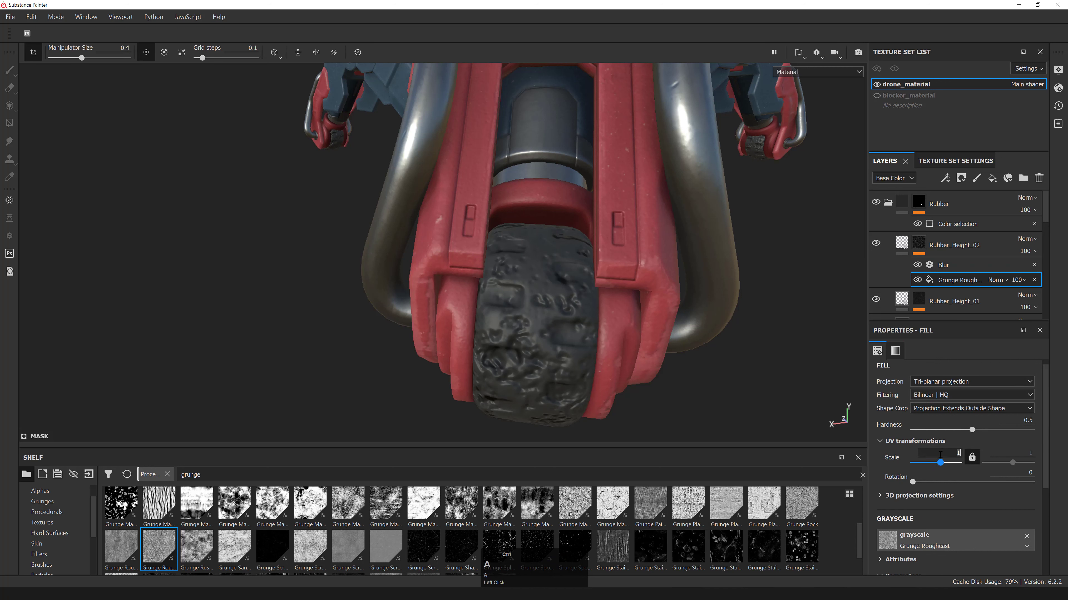
type("4")
key("Return")
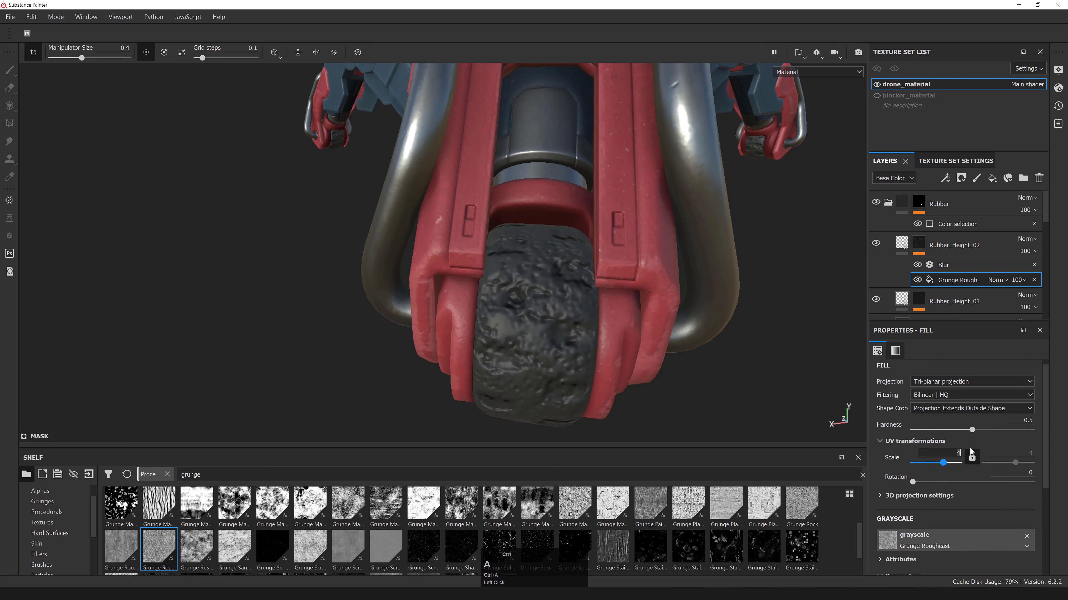
type("8")
key("Return")
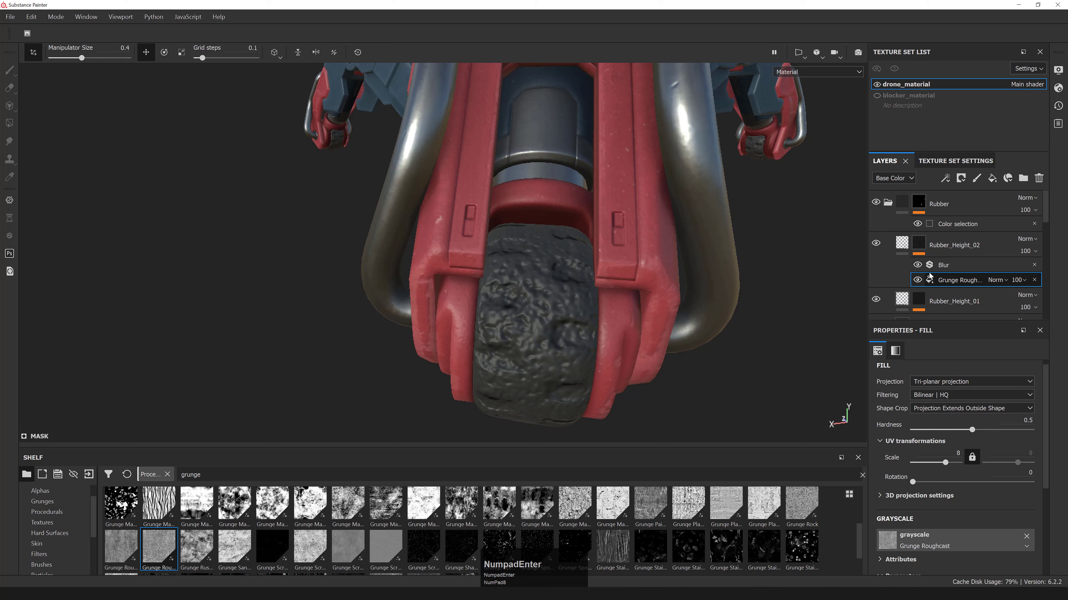
scroll(932, 448, "down", 4)
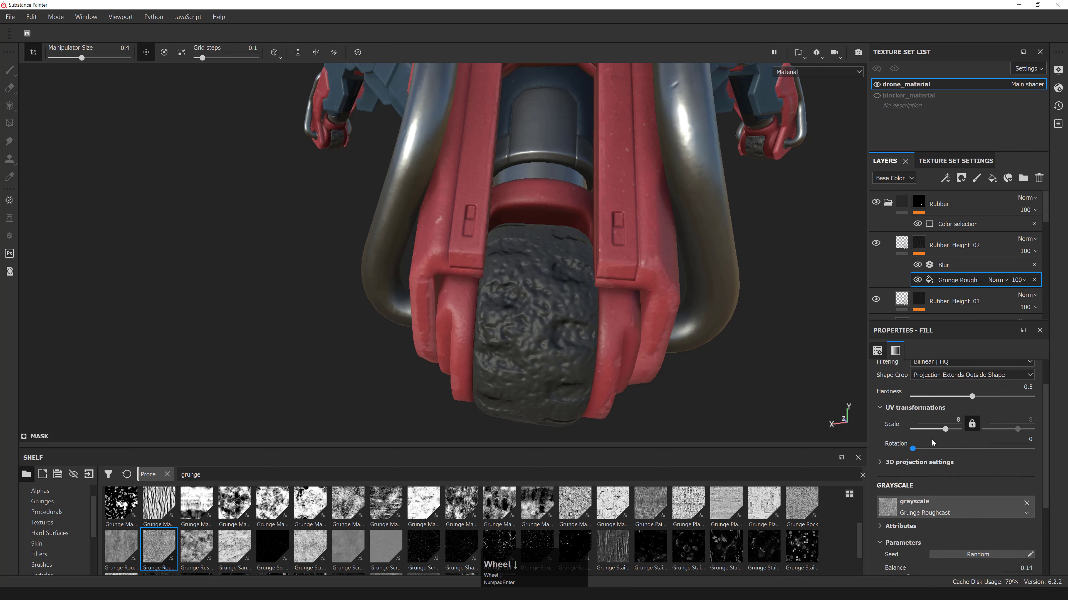
left_click(897, 477)
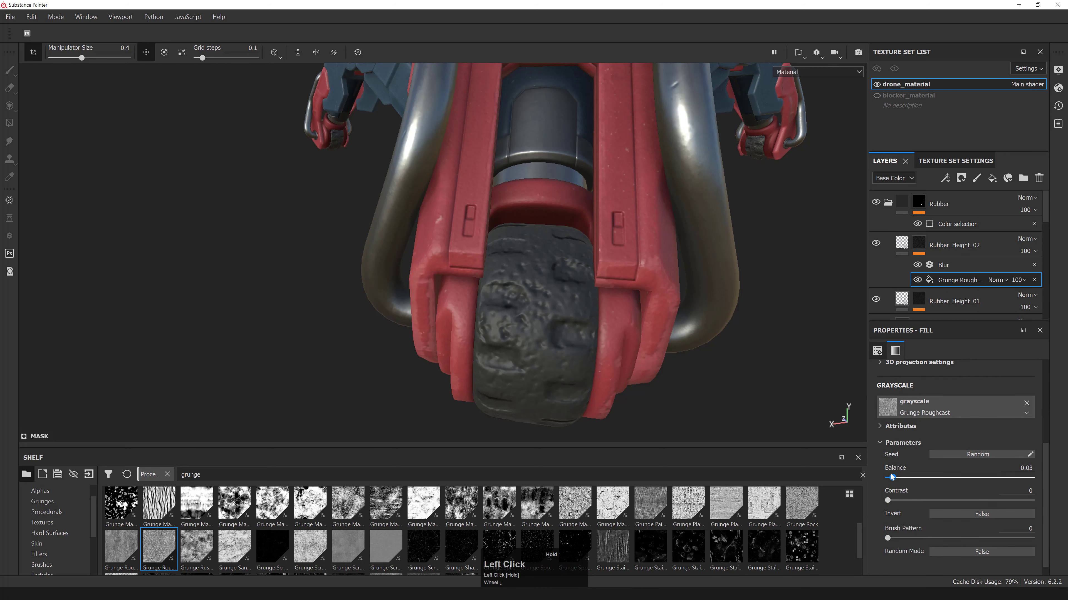
- Set the Rubber_Height_02 height to -0.075 and compare the tyre with the layer hidden and shown
left_click(901, 243)
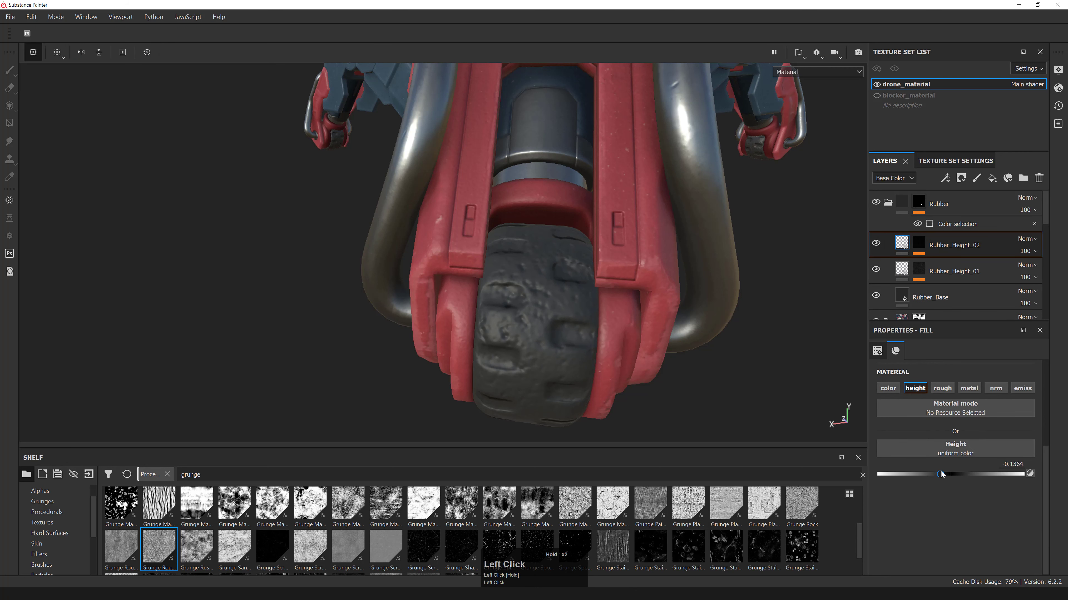
left_click_drag(943, 474, 944, 474)
right_click_drag(570, 364, 601, 272, "alt")
mouse_move(601, 272)
left_mouse_down("alt")
mouse_move(597, 243)
mouse_move(609, 252)
left_mouse_up("alt")
left_click(1012, 465)
key("ctrl+a")
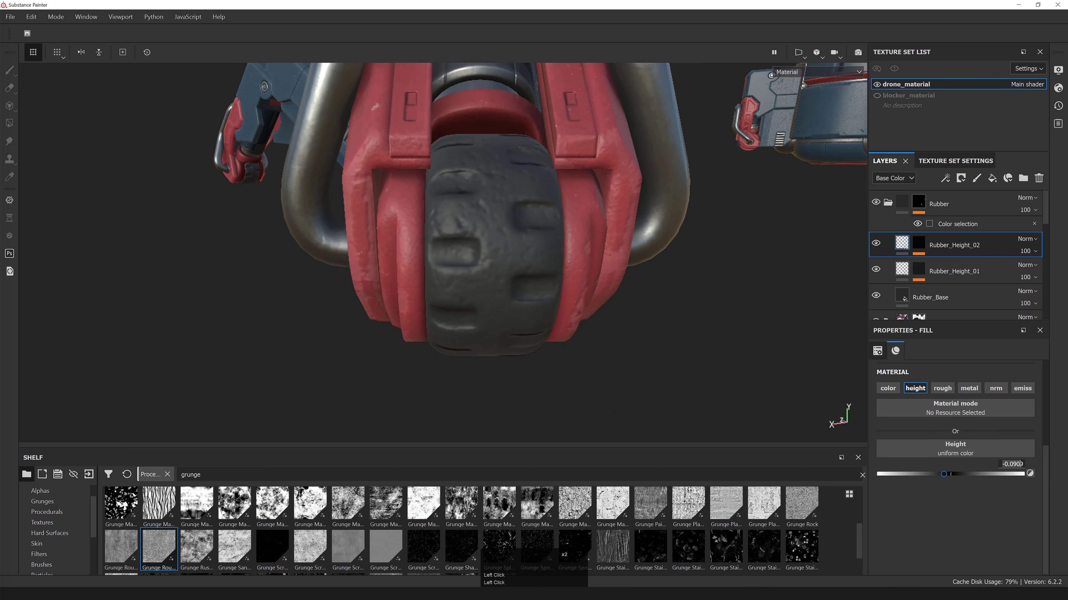
type("-0.075")
key("Return")
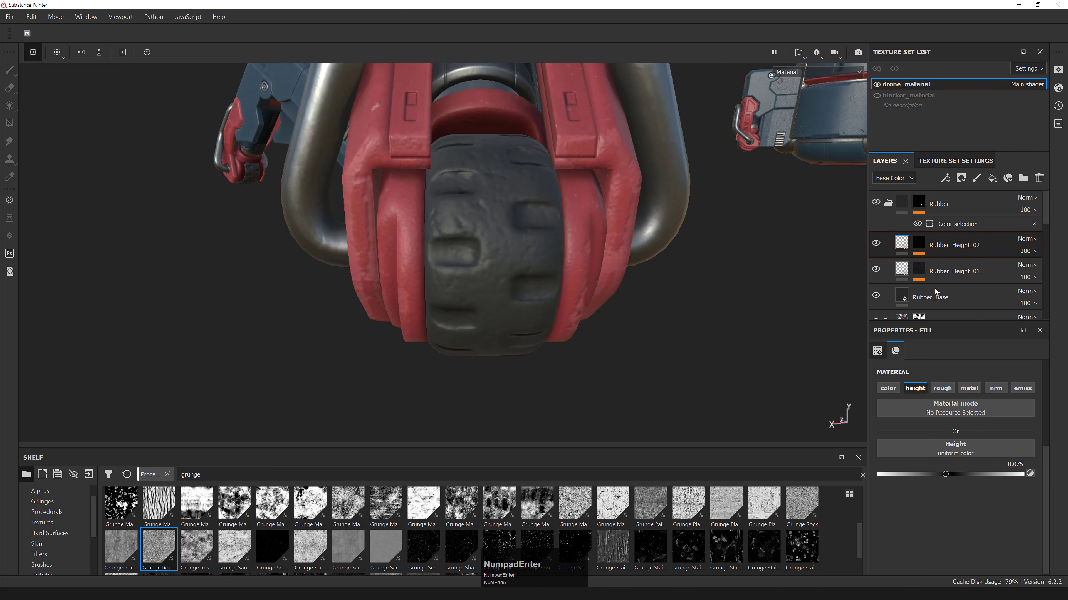
left_click(876, 245)
left_click(876, 244)
right_click_drag(596, 239, 456, 232, "alt")
middle_click_drag(456, 232, 437, 273, "alt")
right_click_drag(437, 273, 488, 271, "alt")
left_click_drag(625, 278, 628, 301, "alt")
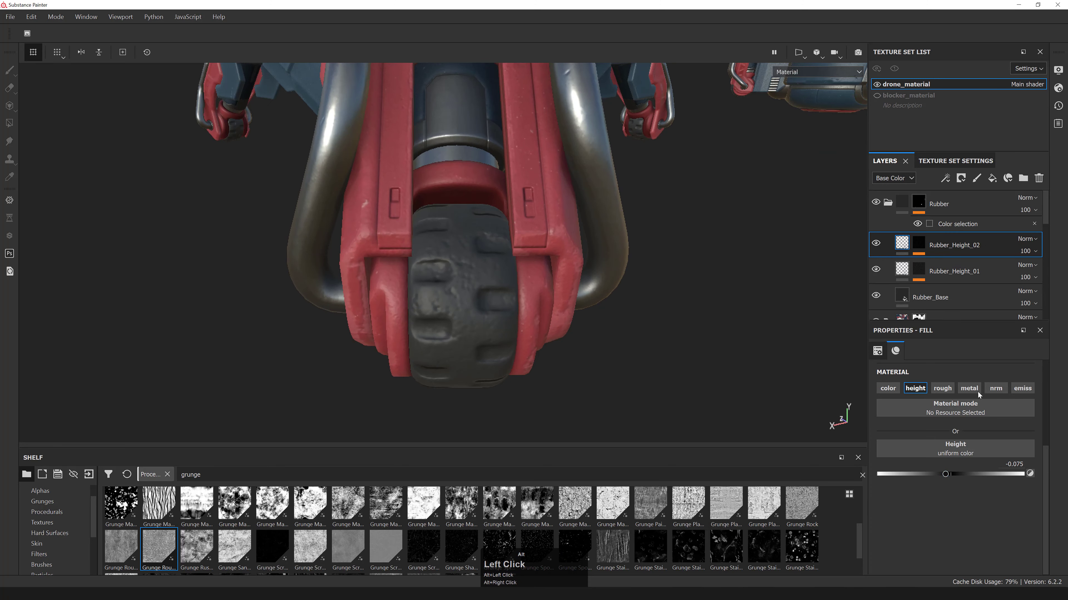
- Try much weaker Rubber_Height_02 heights of -0.01 and -0.005
left_click(1020, 464)
type("-0.01")
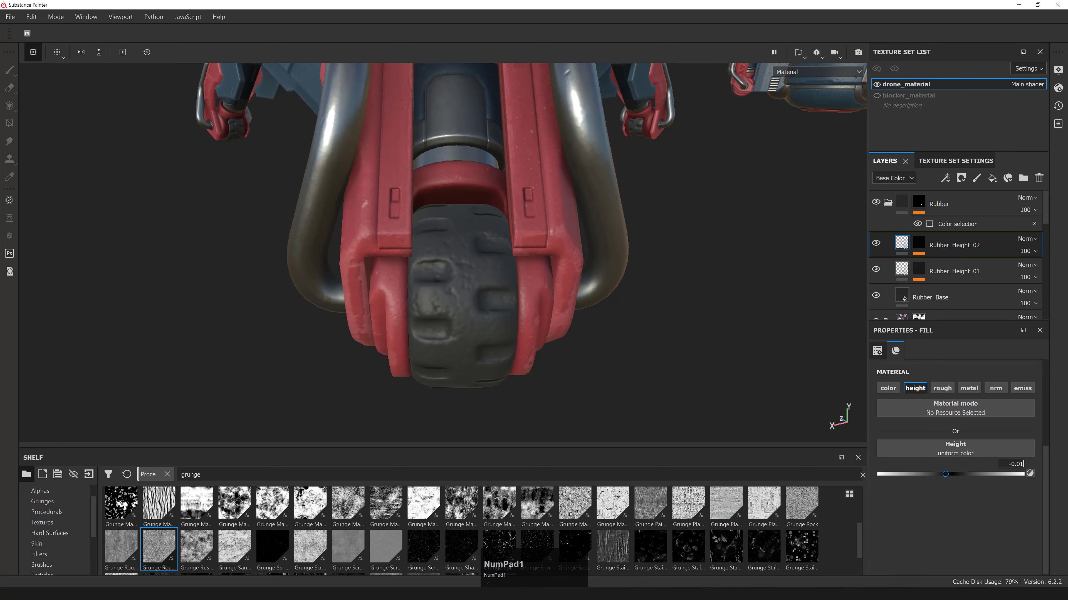
type("1")
key("Return")
left_click_drag(1020, 464, 1037, 468)
type("5")
key("Return")
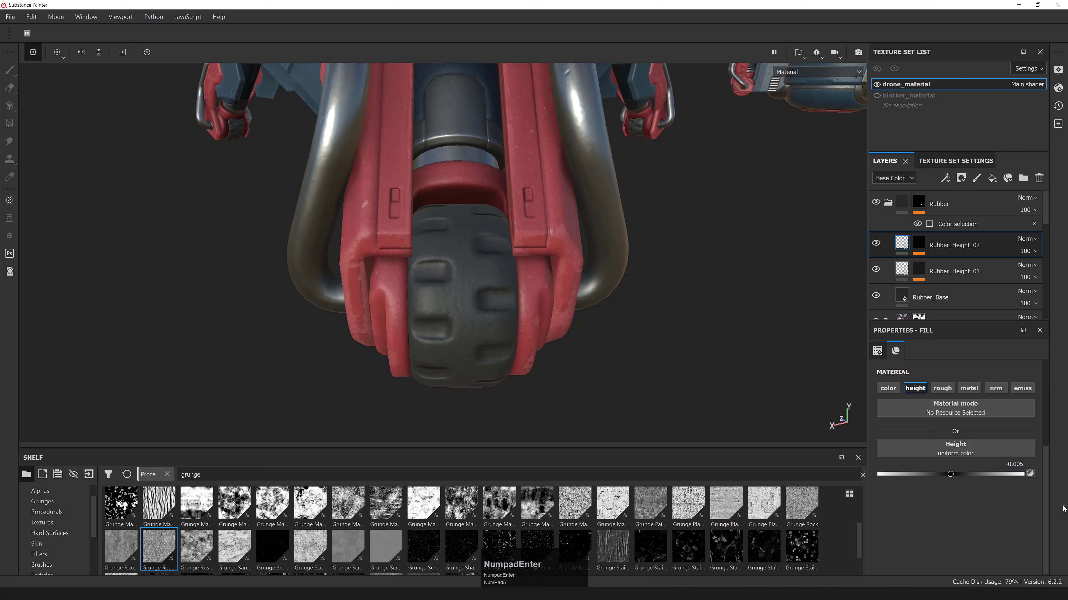
- Strengthen the Rubber_Height_02 height to -0.05
left_click(1014, 463)
key("Right")
key("Right")
type("75")
left_click(1037, 454)
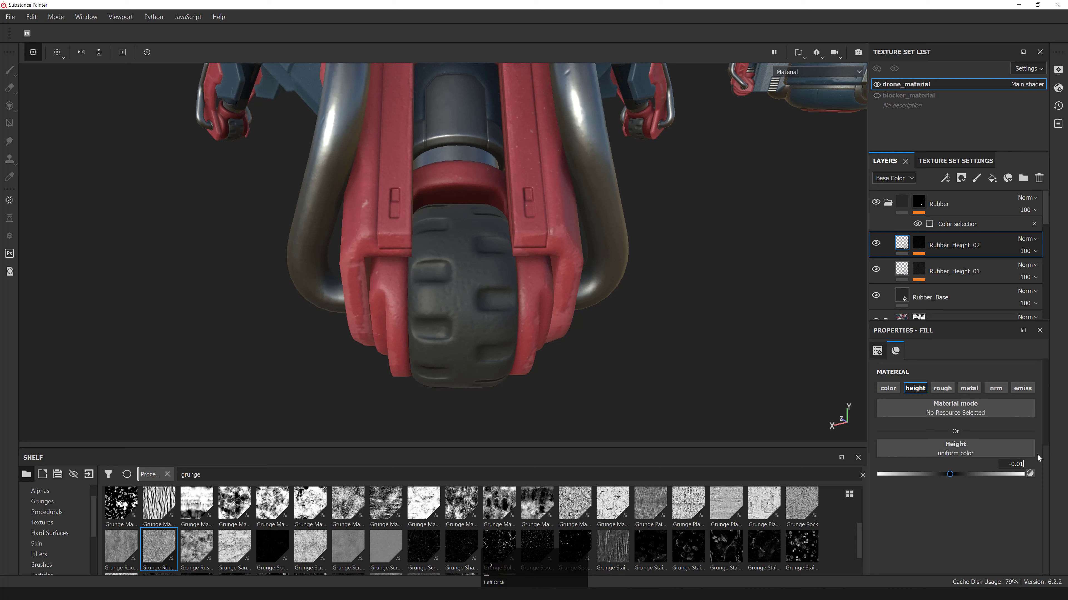
key("BackSpace")
type("5")
key("KP_Enter")
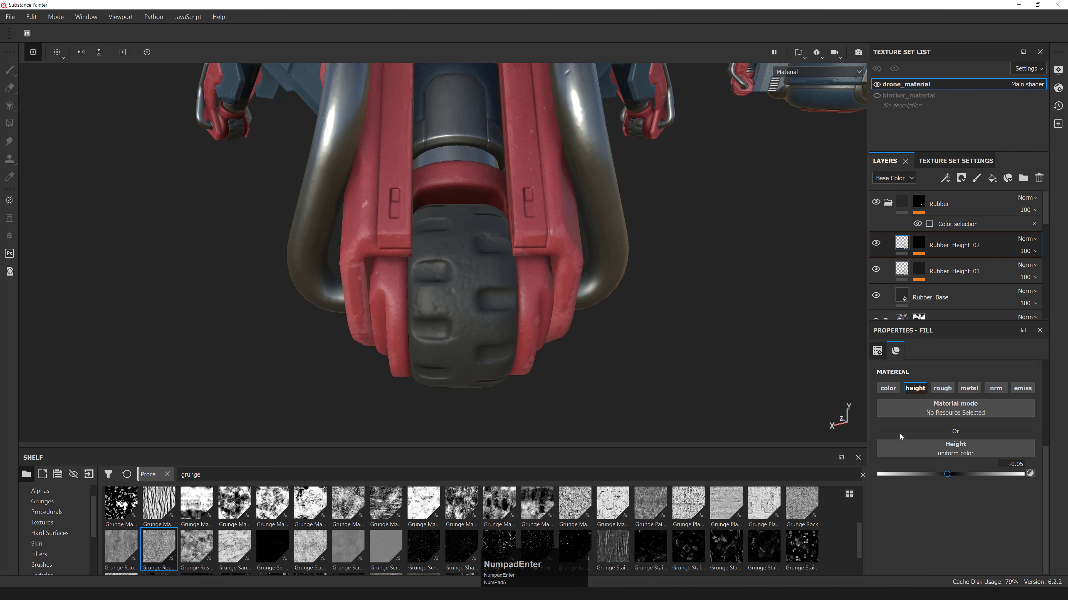
- Check the tyre and set the Rubber_Height_02 height to -0.035
left_click_drag(605, 269, 565, 263, "alt")
left_click_drag(1007, 464, 1063, 458)
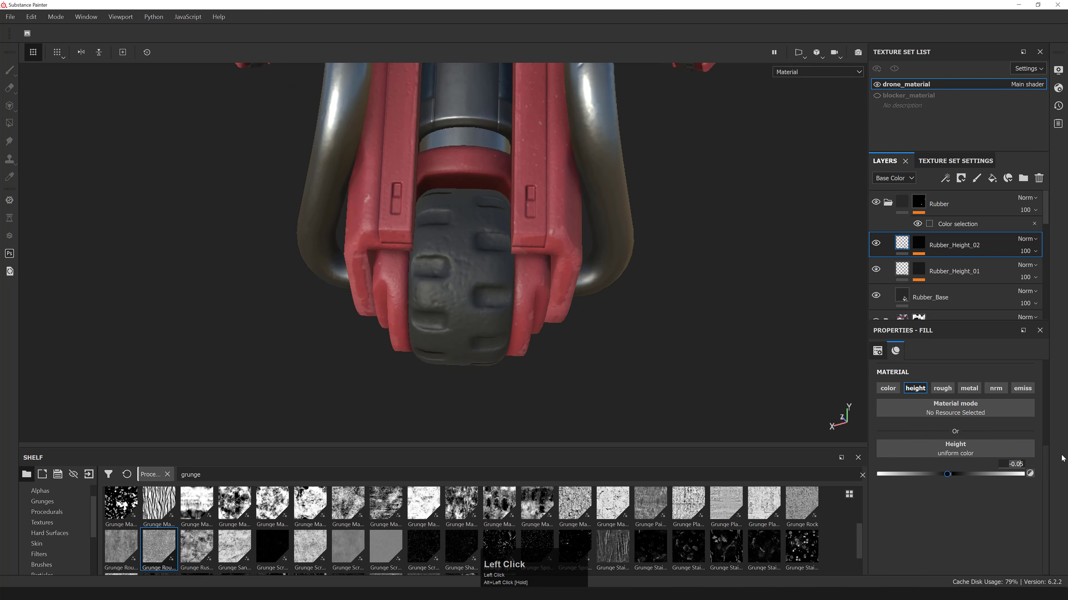
type("-0.03")
key("KP_Enter")
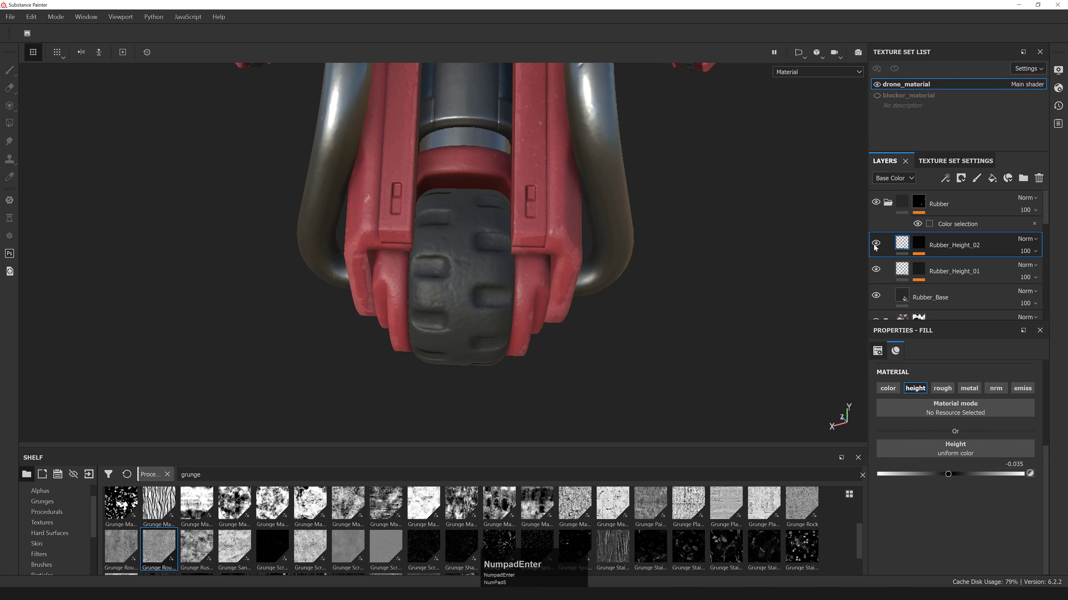
- Inspect the tyre, set the Rubber_Height_02 height to -0.025 and compare with the layer hidden and shown
left_click_drag(726, 298, 596, 311, "alt")
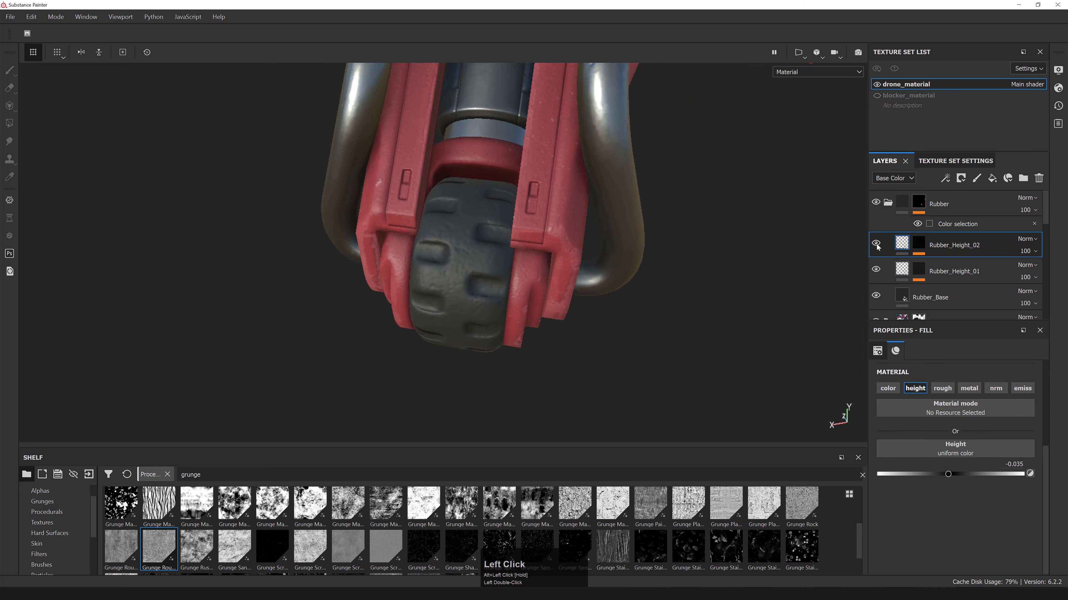
right_click_drag(644, 274, 467, 317, "alt")
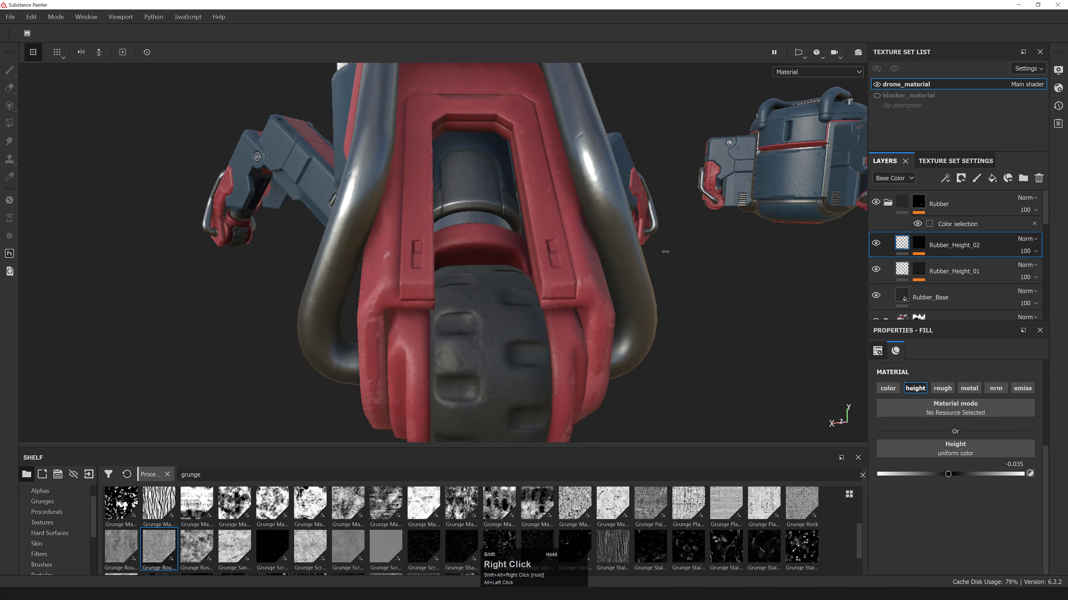
middle_click_drag(467, 317, 525, 311, "alt")
left_click_drag(559, 294, 495, 270, "alt")
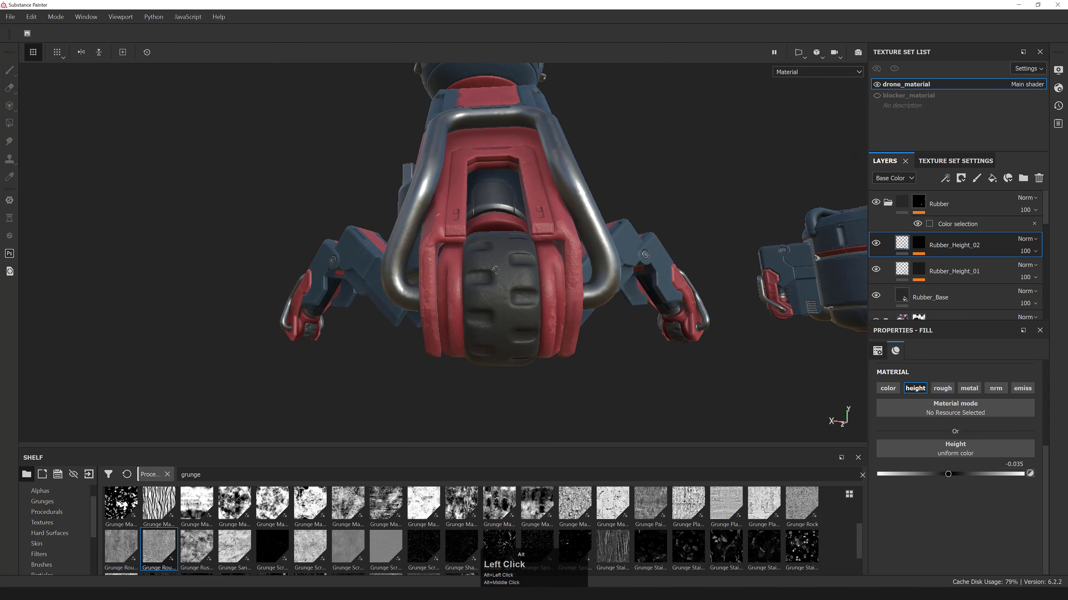
right_click_drag(495, 269, 504, 252, "alt")
double_click(1014, 464)
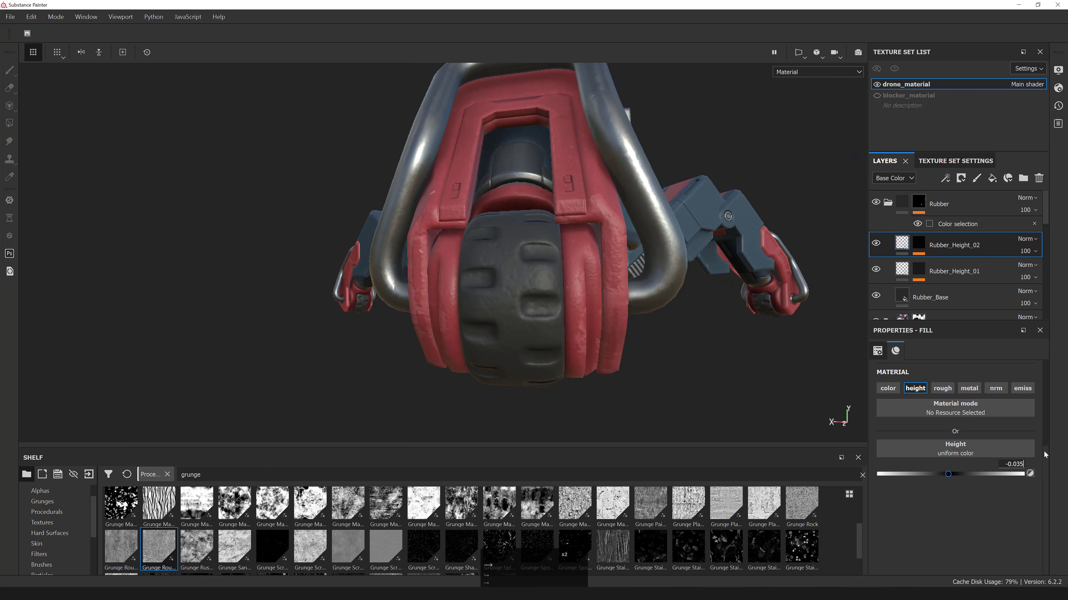
key("BackSpace")
type("25")
key("Return")
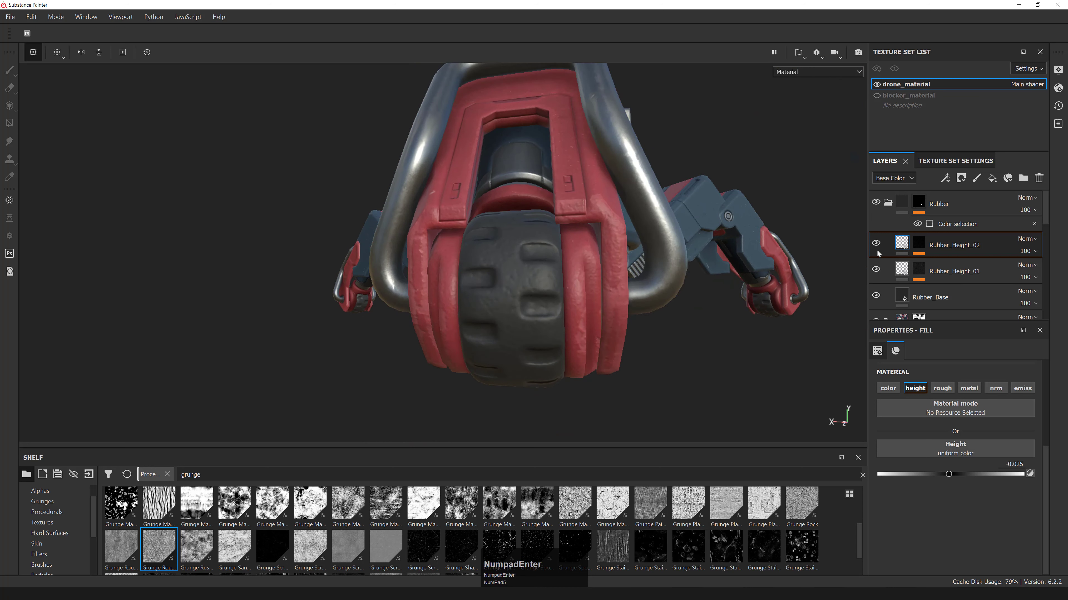
left_click(872, 244)
left_click(875, 243)
- Set the Rubber_Height_01 height to -0.006 and check the tyre from several angles
left_click(959, 272)
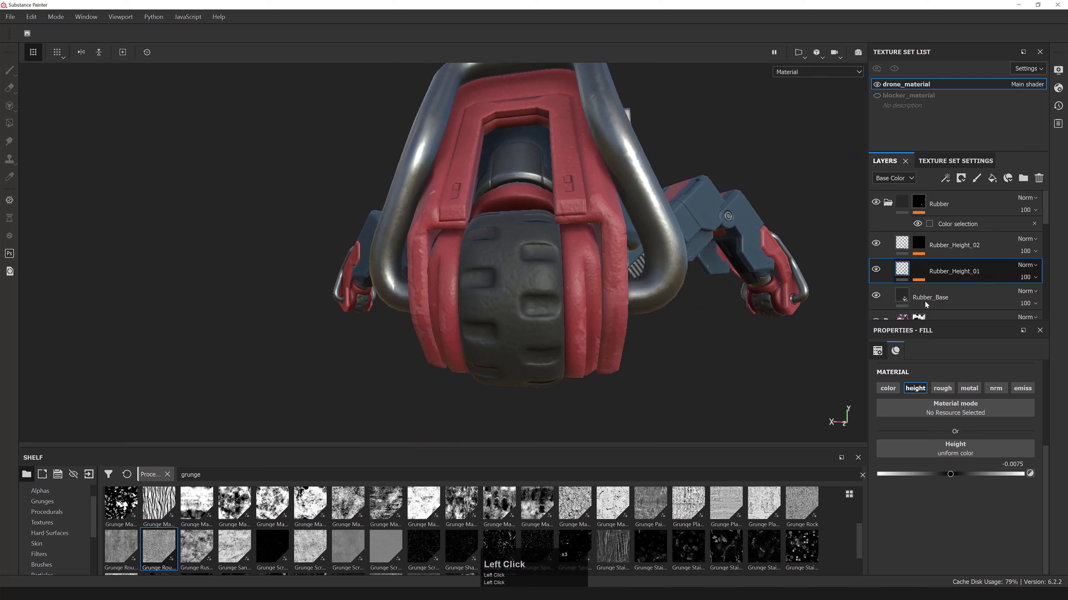
double_click(1021, 462)
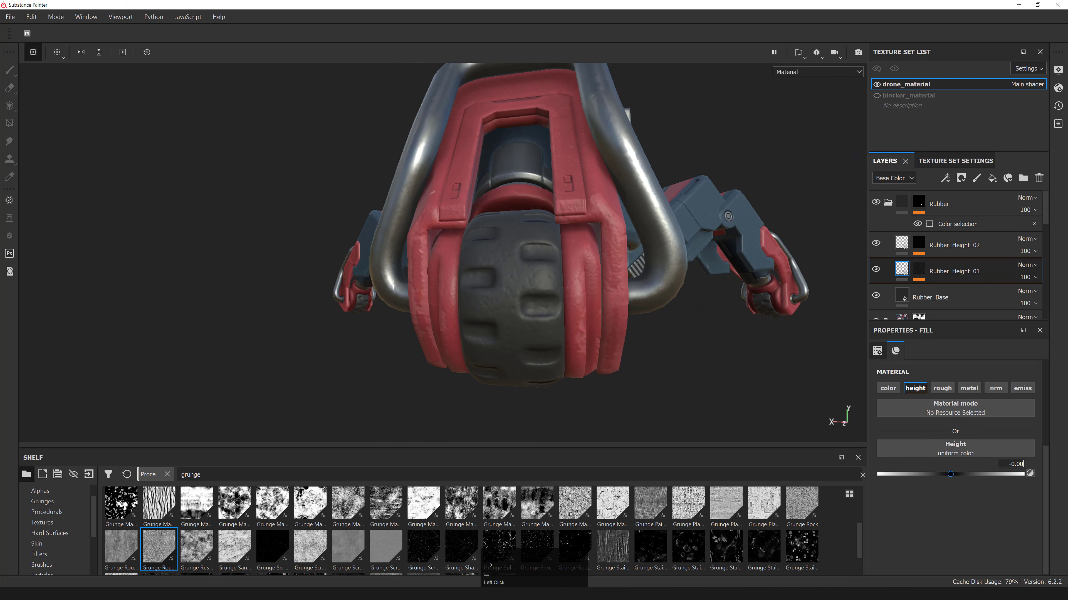
type("6")
key("KP_Enter")
left_click_drag(569, 234, 579, 287, "alt")
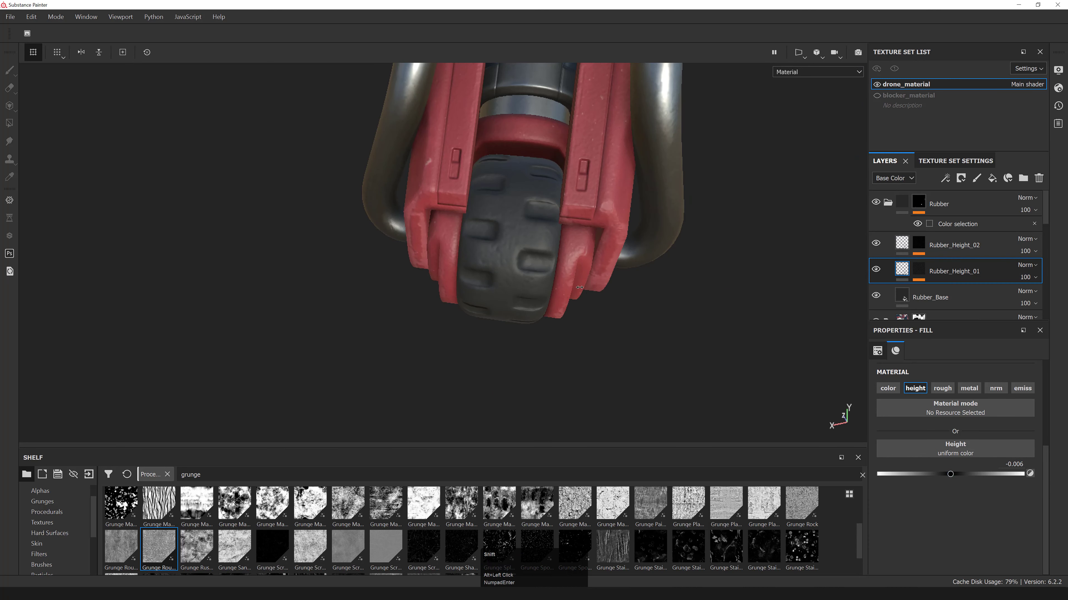
right_click_drag(580, 287, 618, 286, "shift")
left_click_drag(618, 269, 631, 298, "alt")
middle_click_drag(631, 219, 644, 251, "alt")
left_click_drag(644, 250, 610, 286, "alt")
right_click_drag(610, 286, 603, 305, "alt")
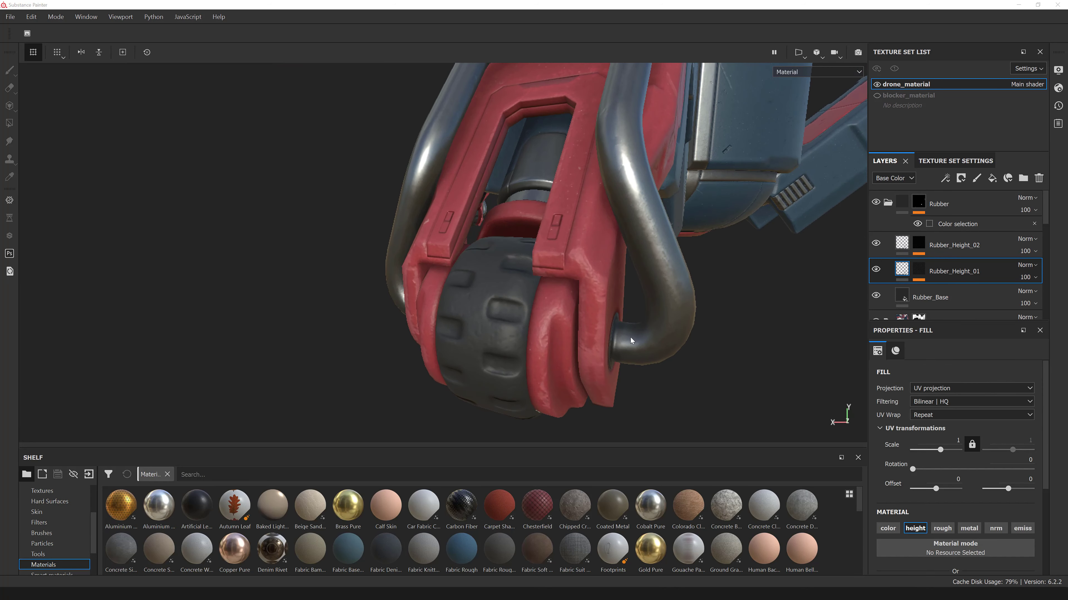
left_click_drag(603, 305, 559, 290, "alt")
- Add a fill layer above Rubber_Height_02 and name it Rubber_Edge_Definition
left_click(968, 246)
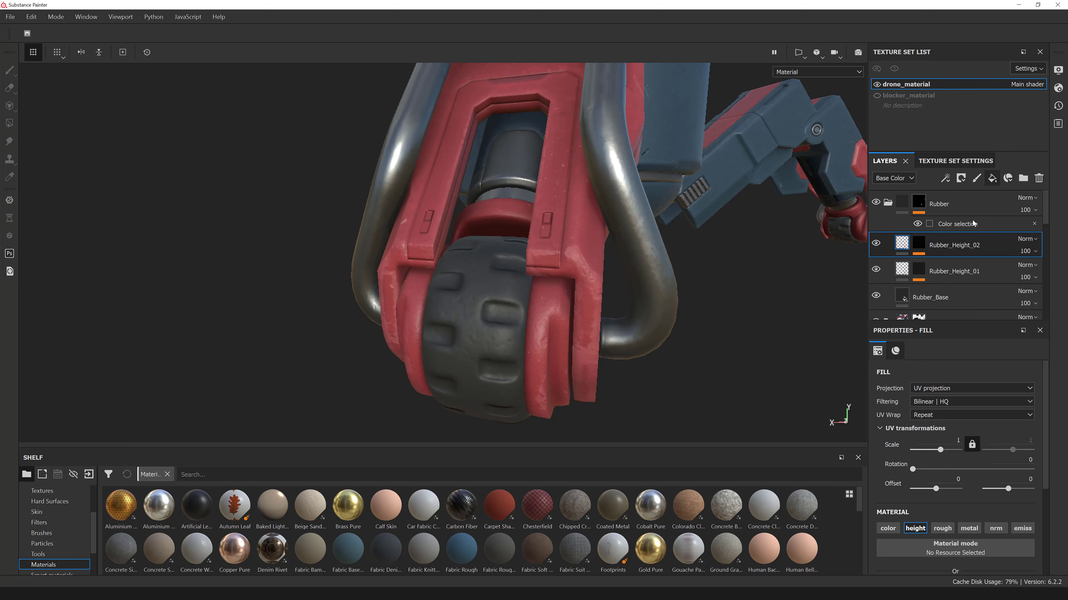
left_click(992, 178)
double_click(937, 246)
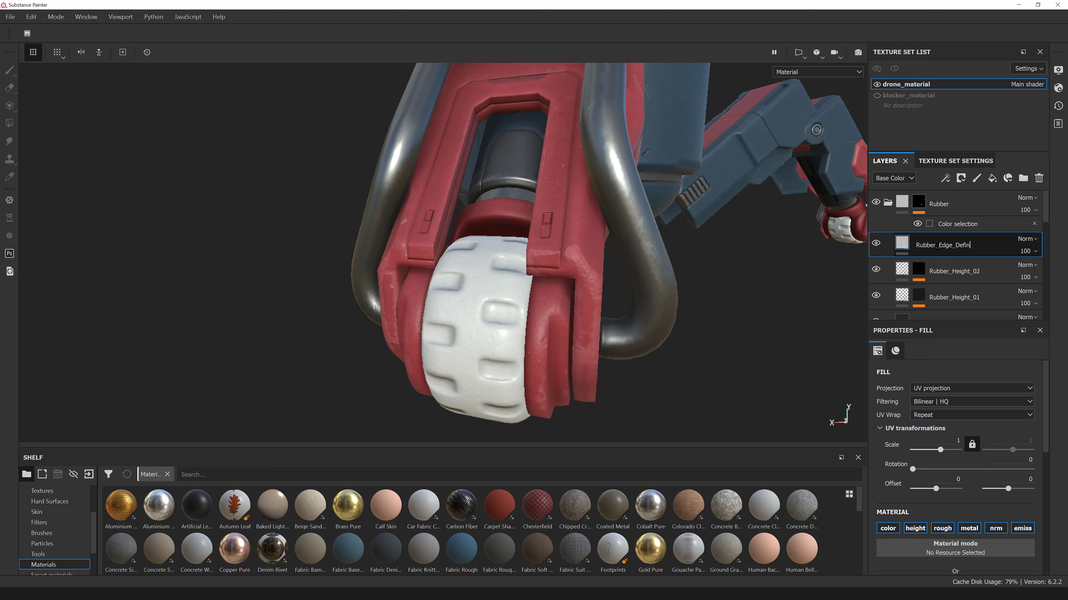
key("Return")
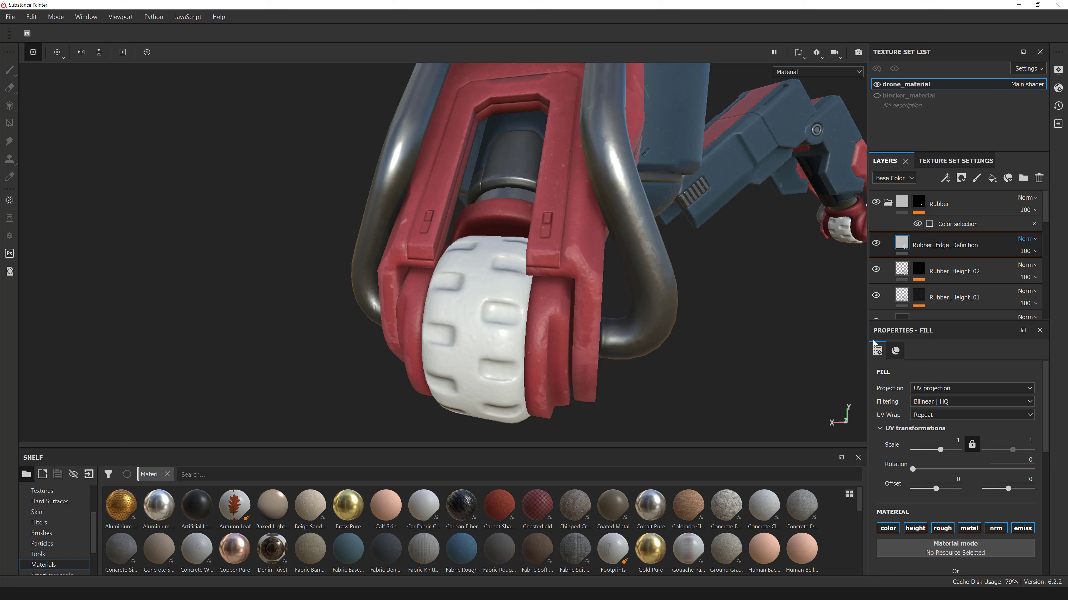
- Make the Rubber_Edge_Definition base color pure white and leave only its color and rough channels enabled
scroll(891, 454, "down", 2)
left_click(916, 505)
left_click_drag(959, 450, 913, 385)
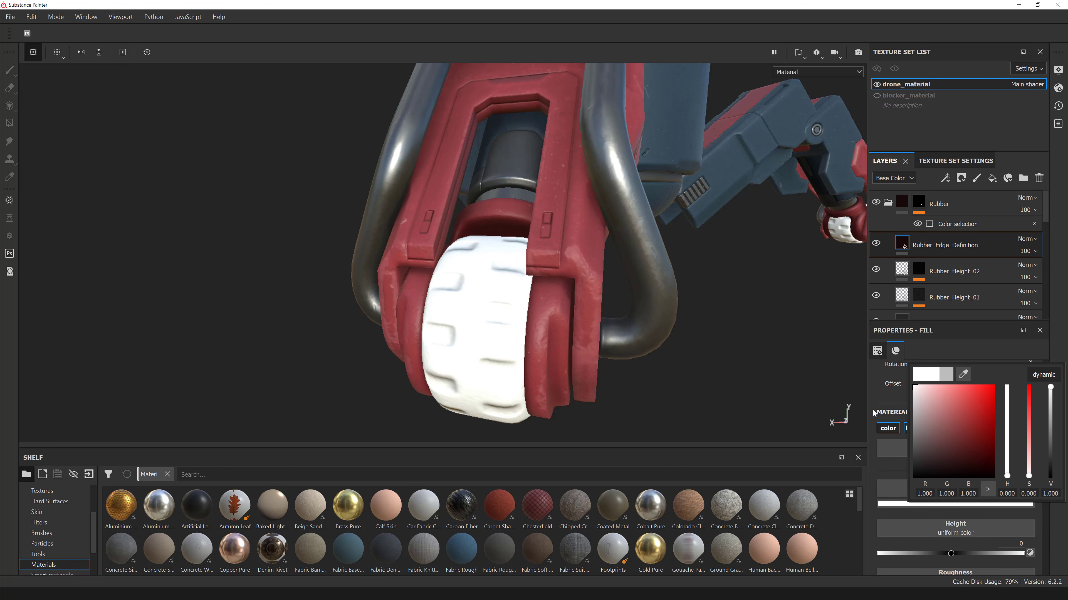
left_click(896, 414)
left_click(913, 429)
left_click(968, 429)
left_click(994, 430)
left_click(1021, 429)
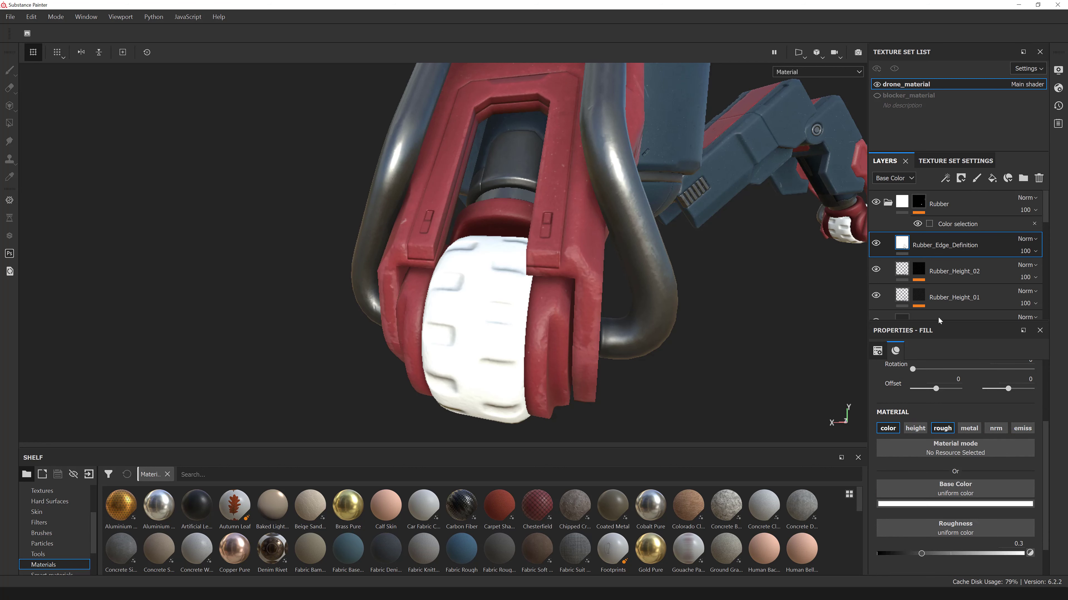
- Give Rubber_Edge_Definition a black mask driven by a Curvature generator
right_click(901, 243)
left_click(919, 247)
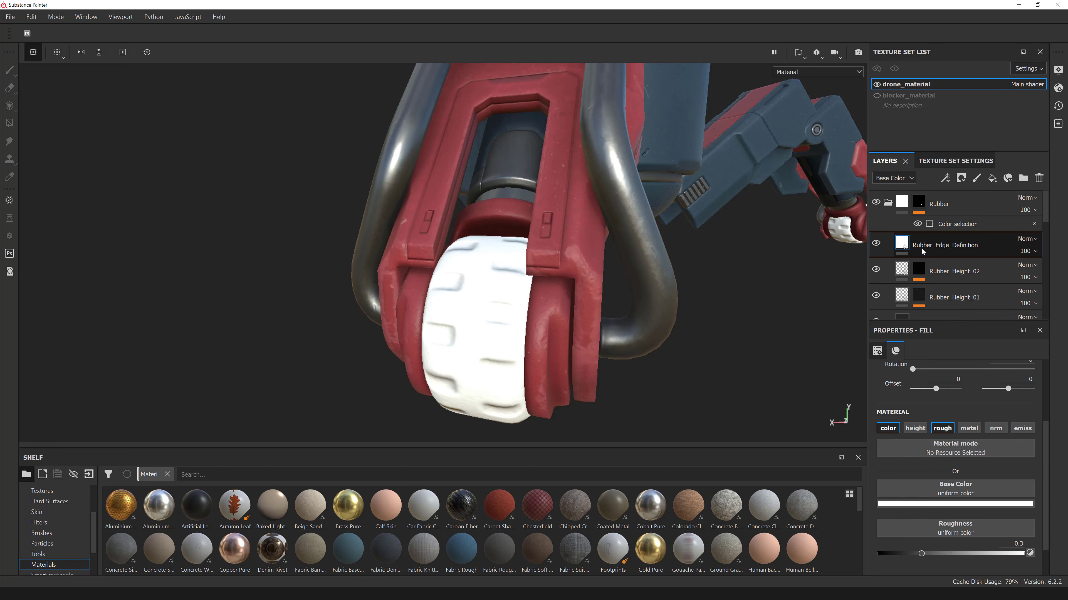
right_click(919, 248)
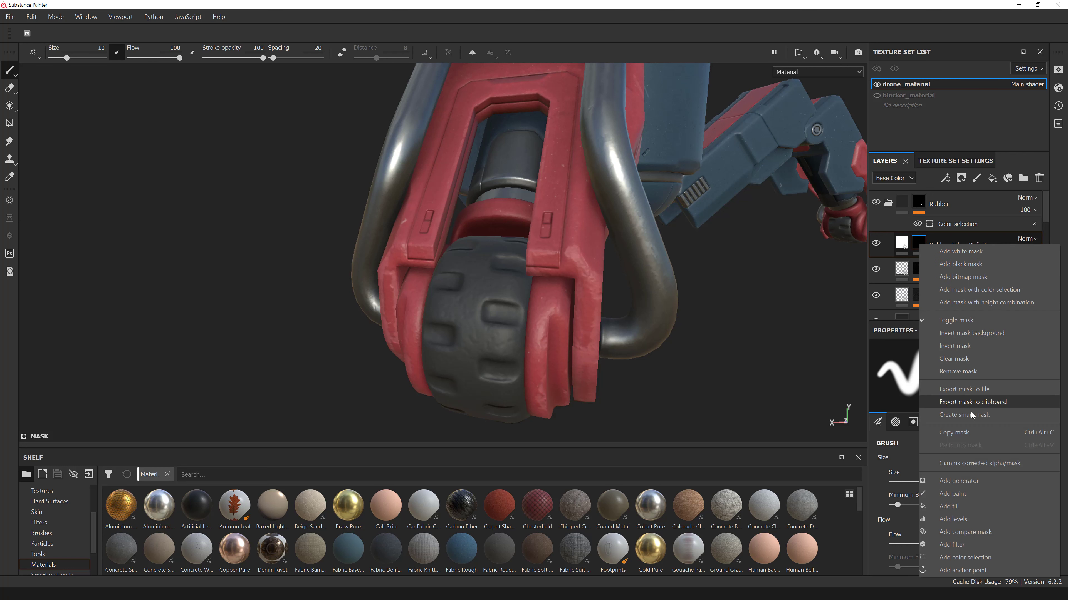
left_click(973, 479)
left_click(962, 375)
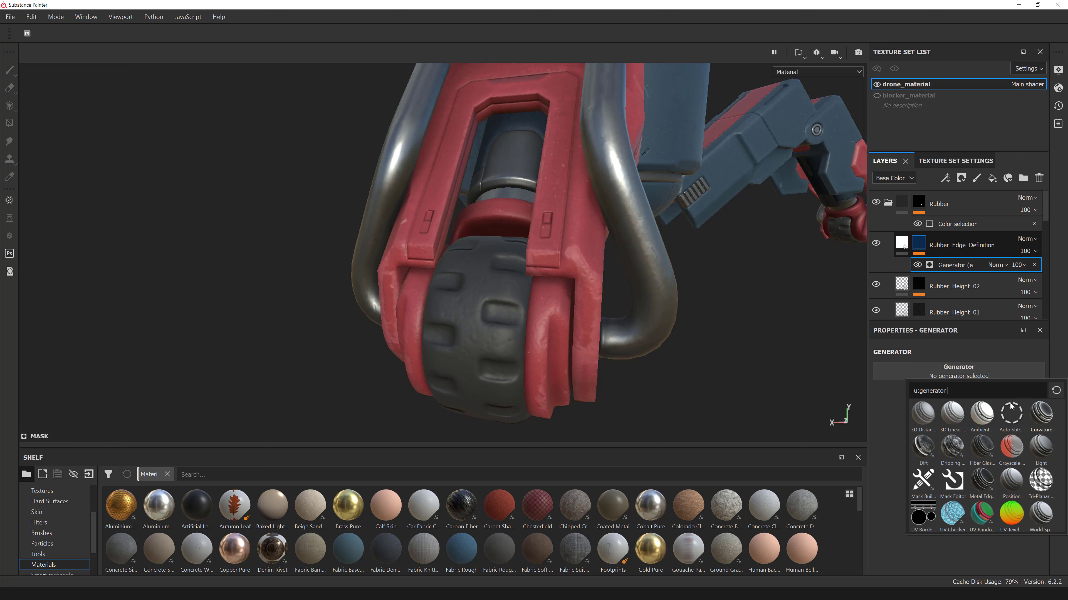
left_click(1040, 414)
- Set the Curvature generator's Big, Large, Medium, Soft and Fine values to 0
scroll(925, 420, "down", 5)
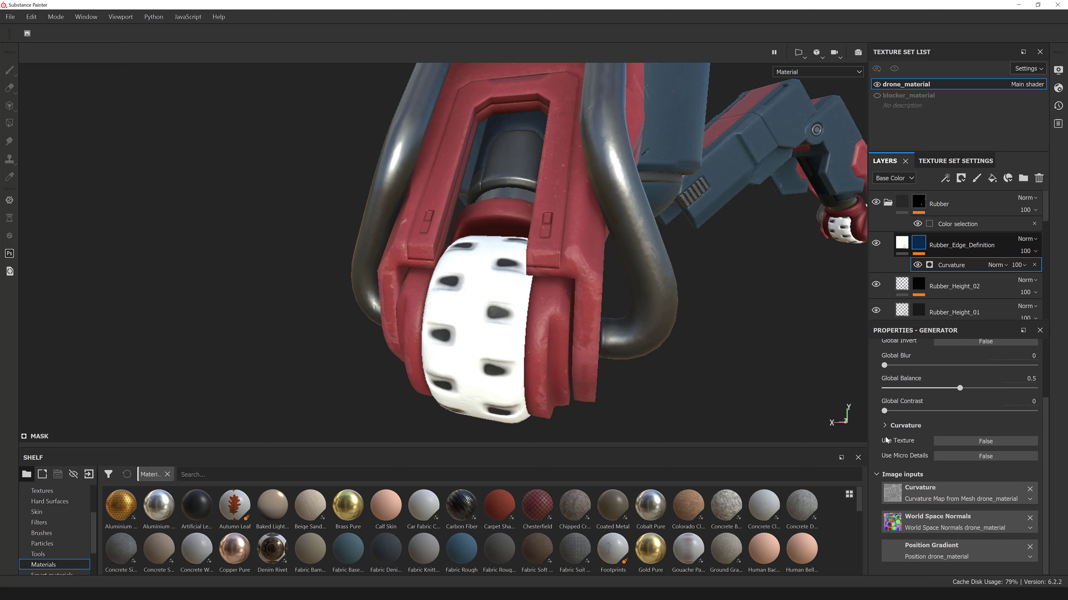
left_click(886, 425)
scroll(948, 513, "down", 3)
left_click_drag(912, 516, 891, 516)
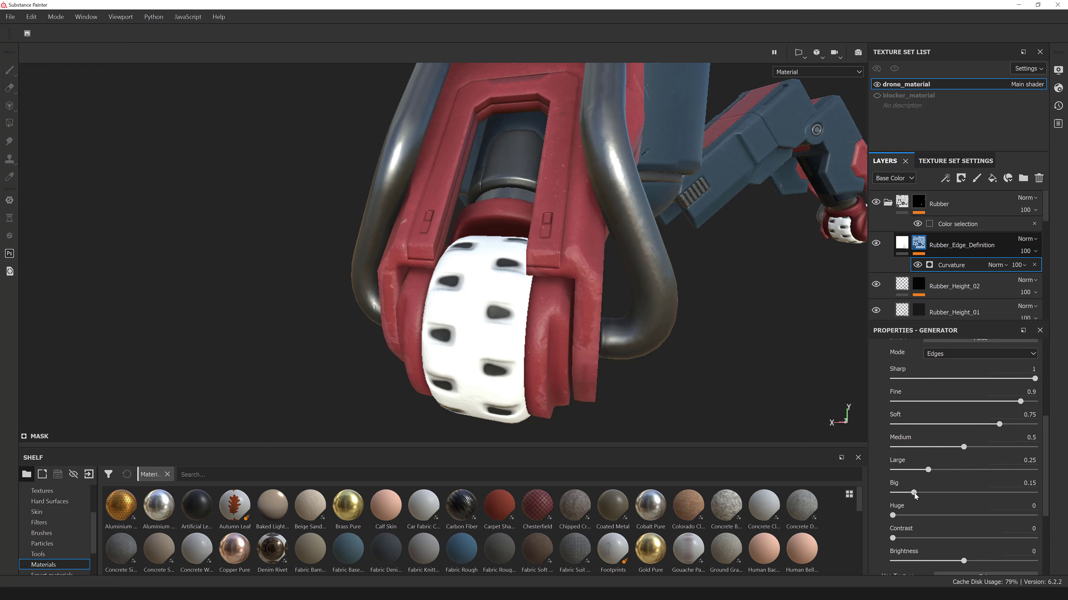
left_click_drag(927, 470, 889, 470)
left_click_drag(963, 448, 889, 447)
left_click_drag(999, 425, 889, 424)
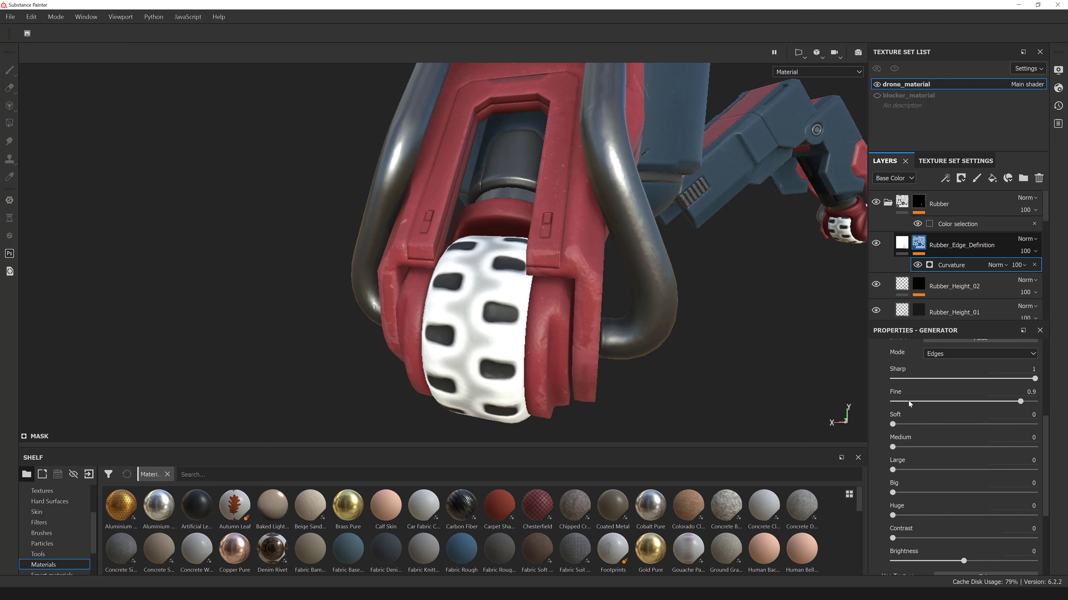
left_click_drag(1020, 402, 836, 402)
- Reduce the Curvature generator's Sharp value to 0.29 and Global Balance to 0.44, keeping Global Contrast at 0
left_click_drag(1026, 379, 949, 387)
scroll(938, 392, "up", 3)
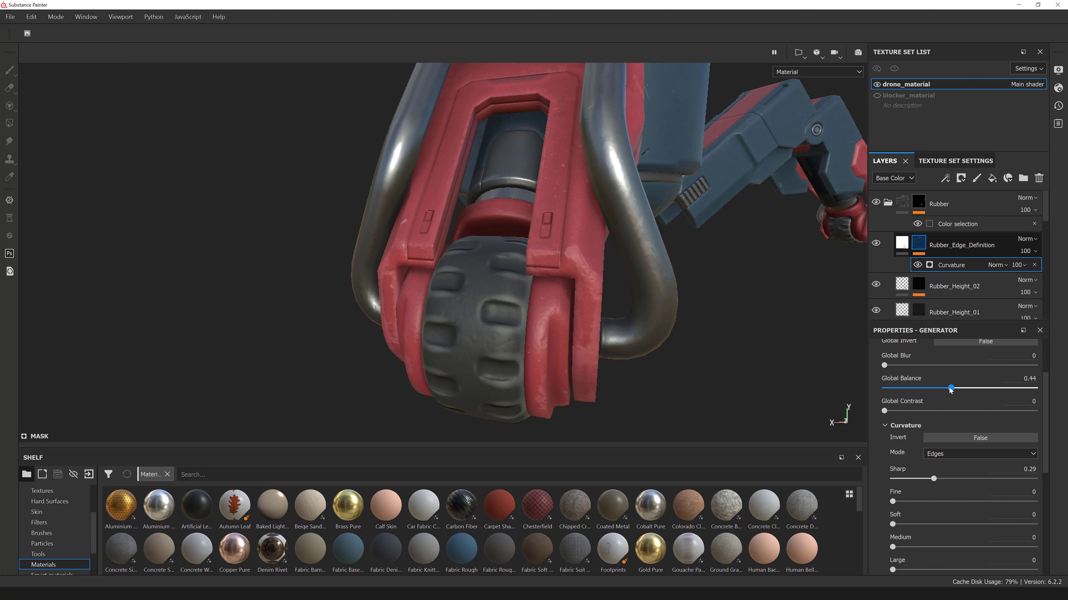
mouse_move(884, 411)
left_mouse_down()
mouse_move(902, 414)
mouse_move(871, 407)
left_mouse_up()
left_click_drag(624, 293, 655, 305, "alt")
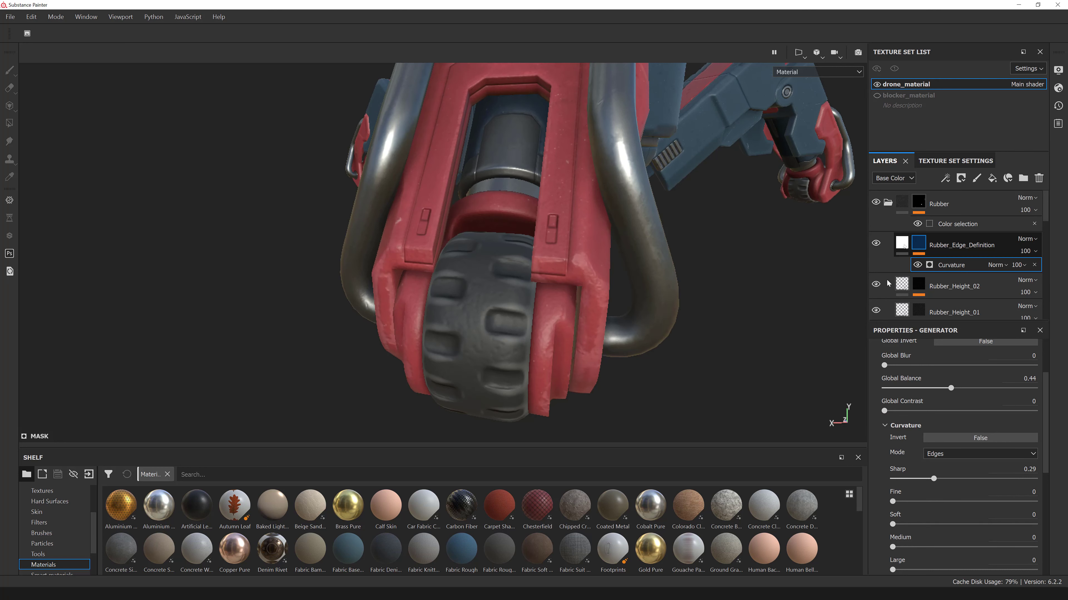
- Add a fill above the Curvature generator in the mask and assign it the Clouds 3 procedural
right_click(949, 268)
left_click(966, 290)
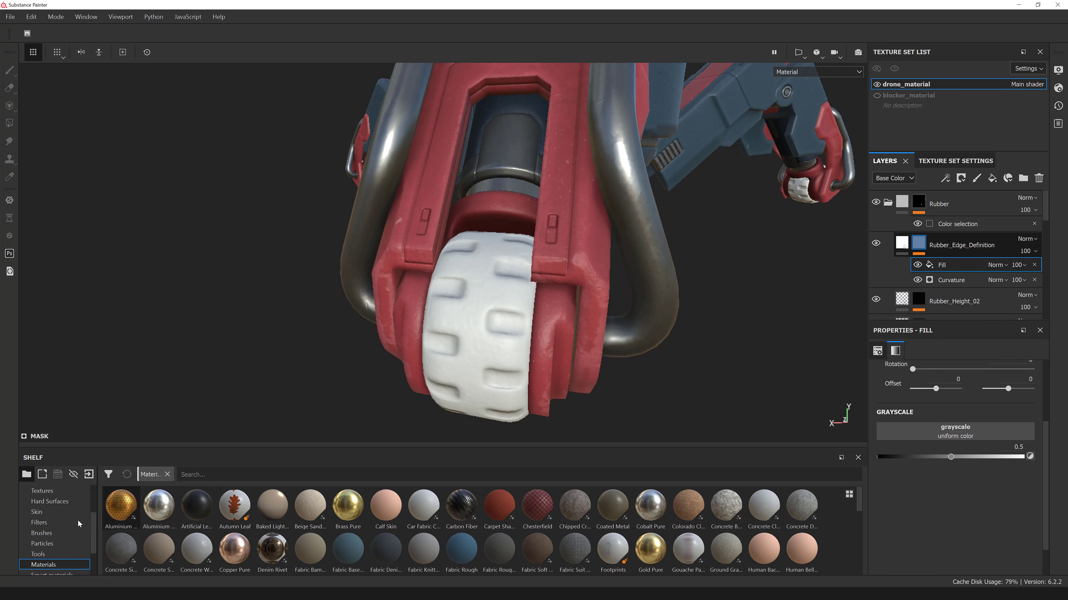
scroll(63, 543, "up", 2)
left_click(67, 514)
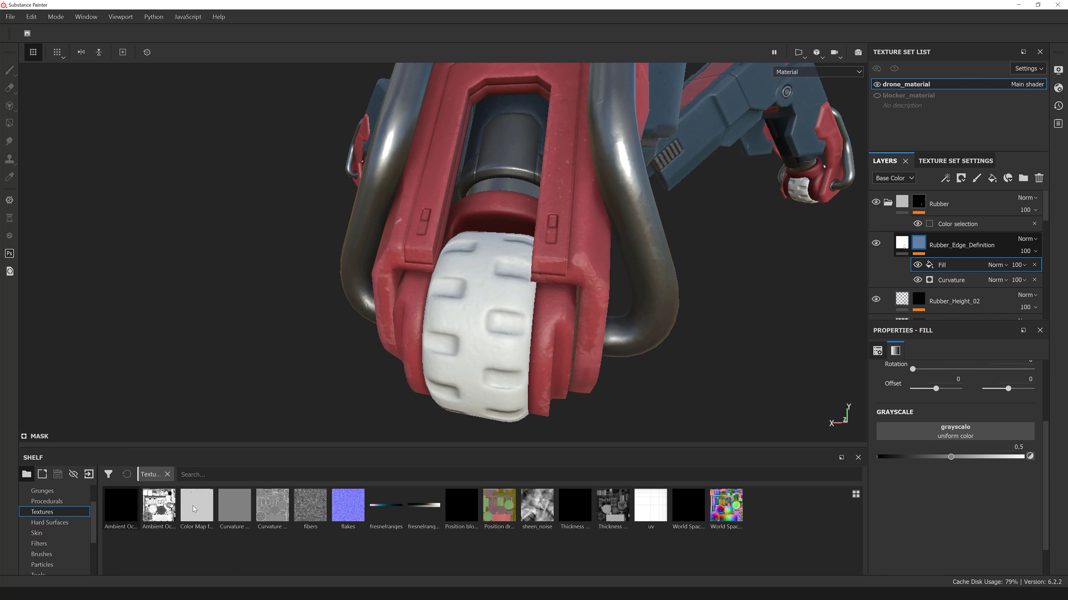
left_click(57, 503)
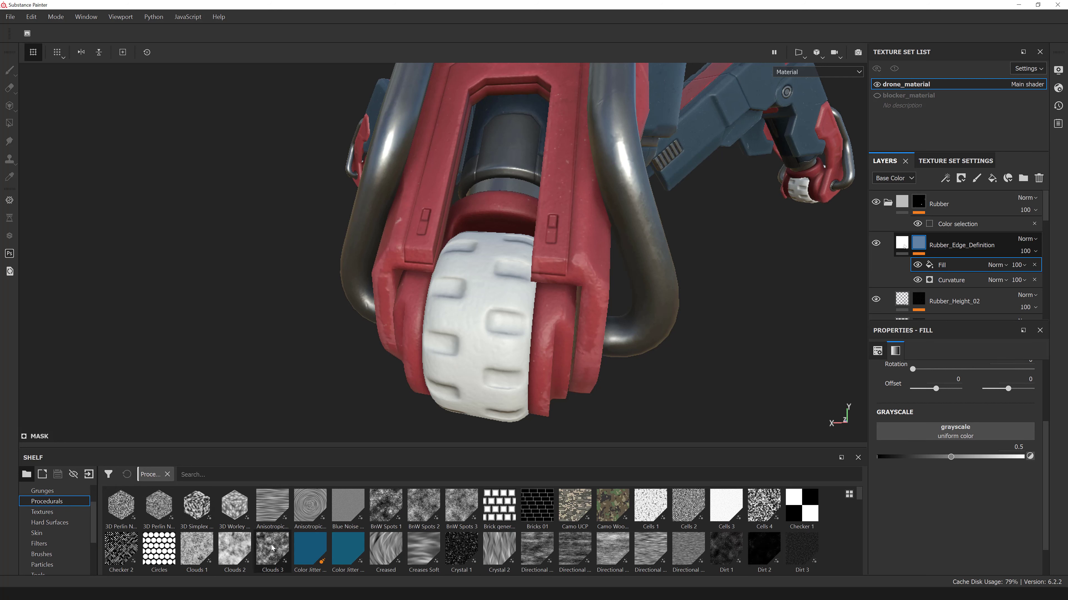
left_click_drag(272, 548, 946, 436)
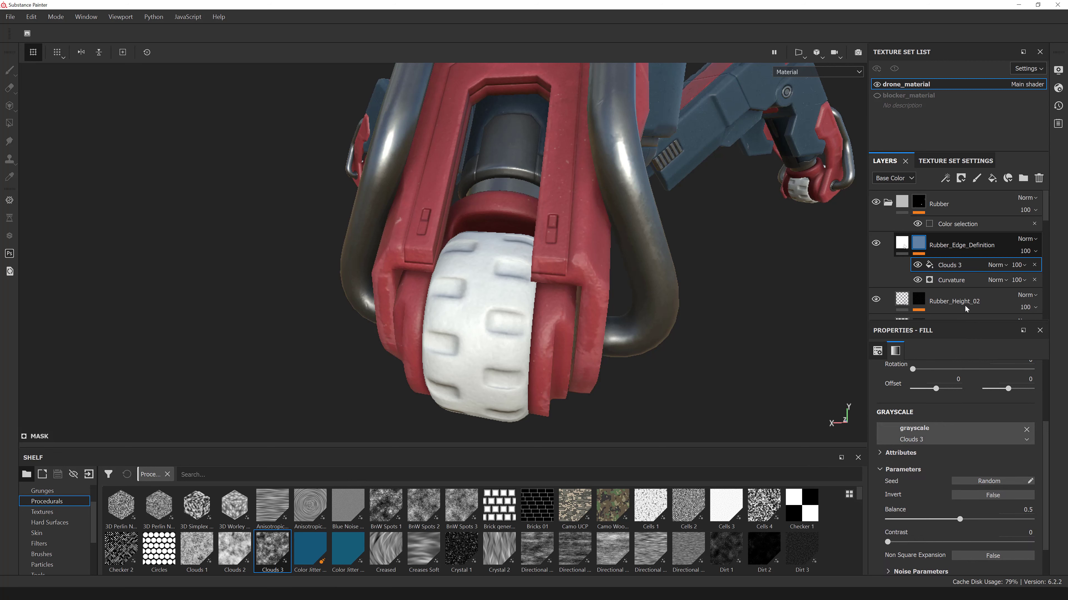
- Set the Clouds 3 fill's blend mode to Subtract and compare the tyre with it hidden and shown
left_click(997, 265)
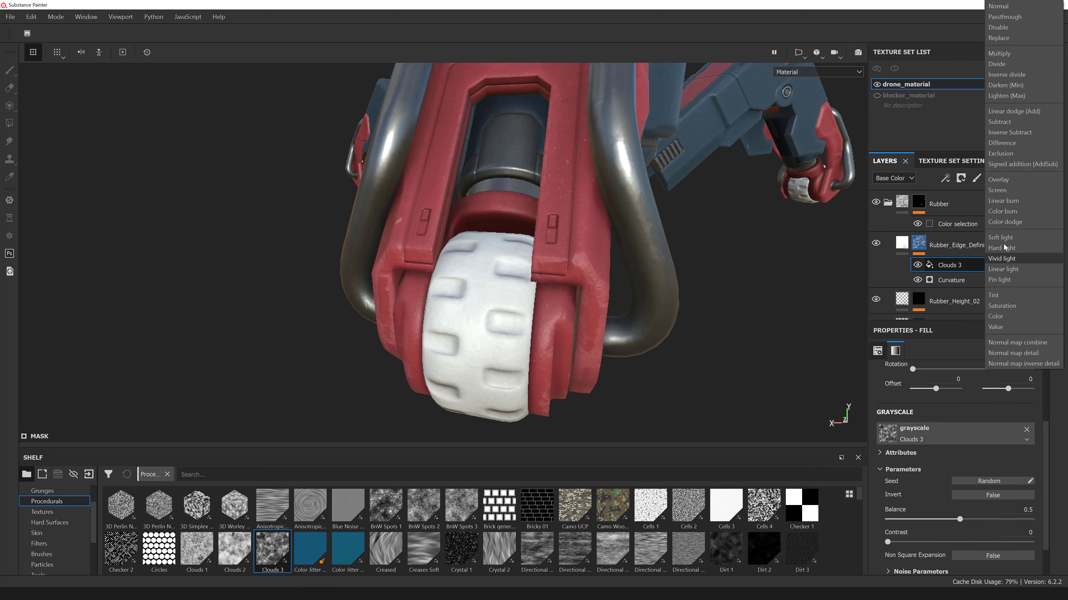
left_click(1009, 122)
left_click(916, 265)
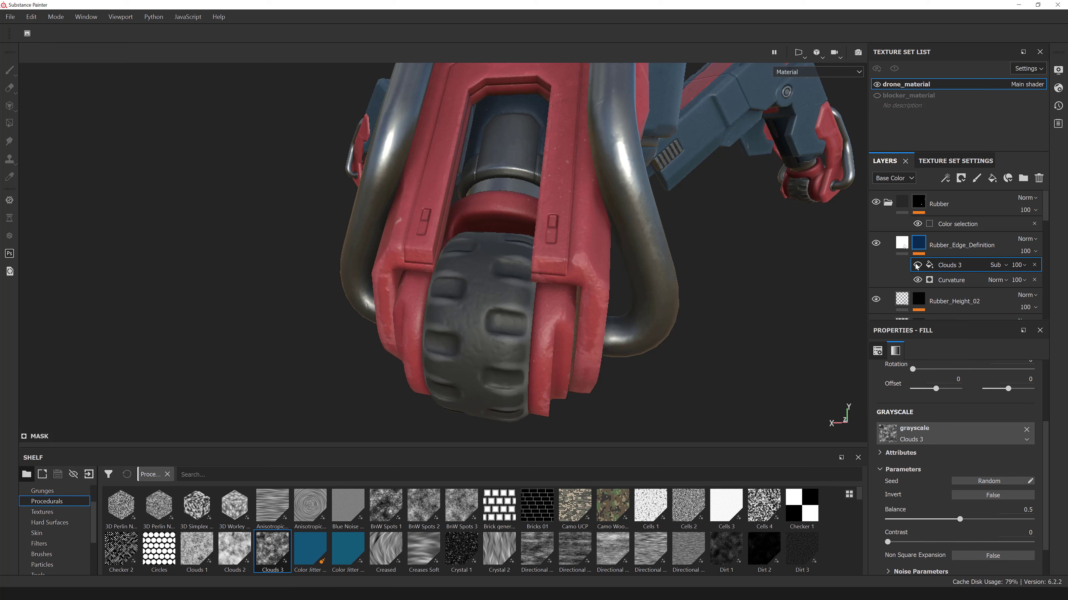
left_click(916, 265)
left_click(1026, 265)
left_click(1026, 266)
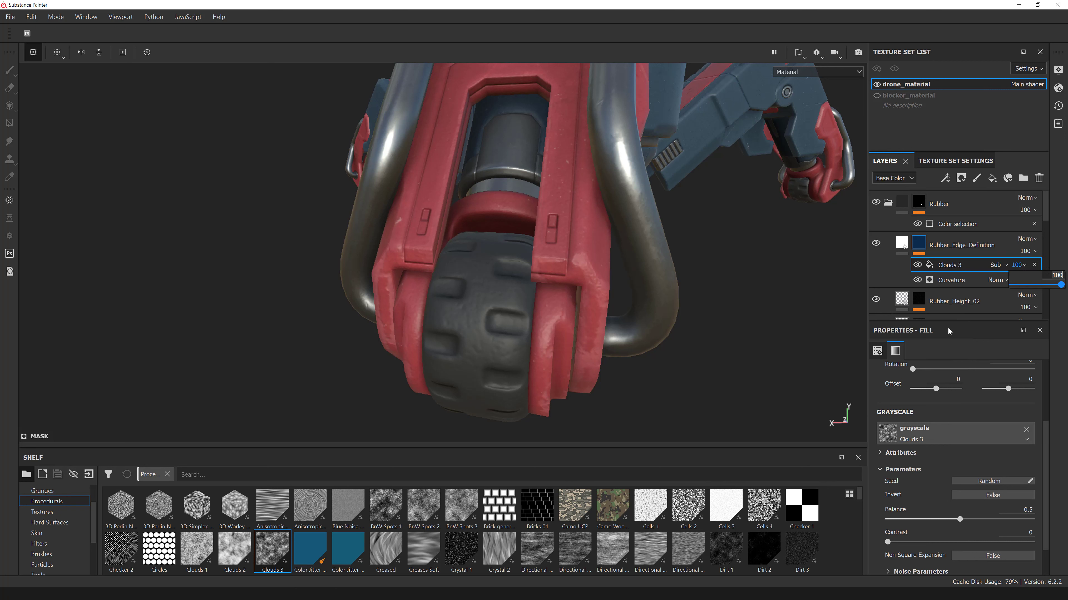
- Try a UV scale of 4 on the Clouds 3 fill and compare the tyre with it hidden and shown
scroll(941, 428, "down", 1)
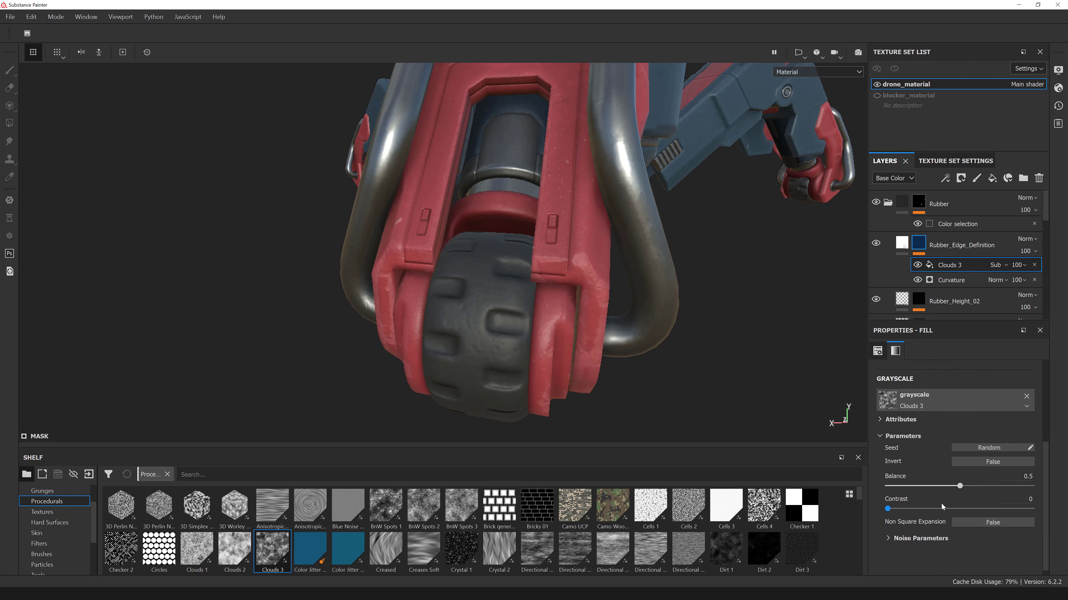
scroll(918, 427, "up", 3)
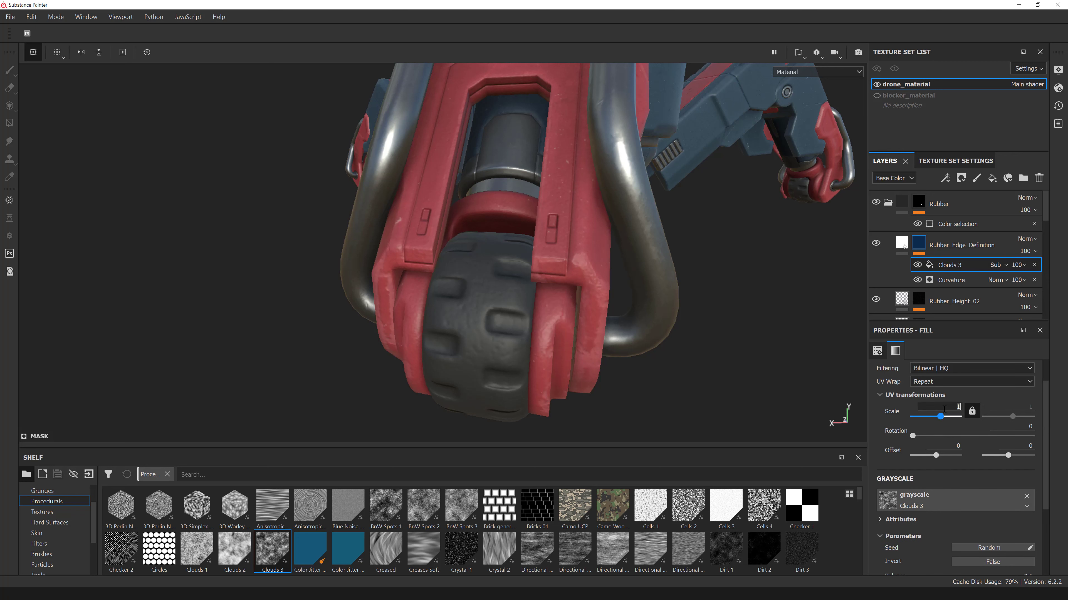
type("4")
key("Return")
left_click(917, 265)
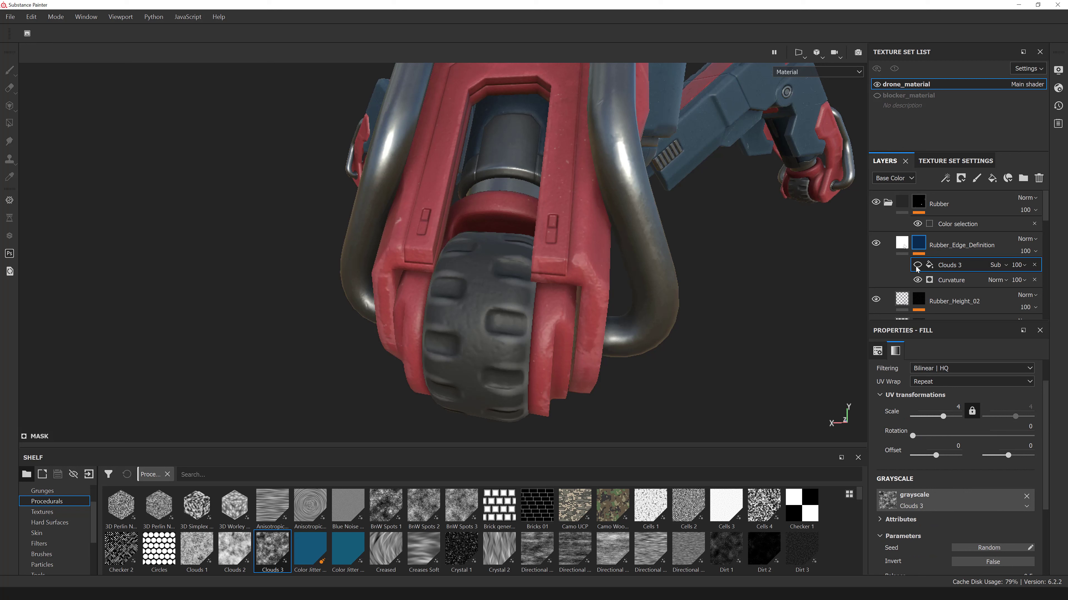
left_click(918, 265)
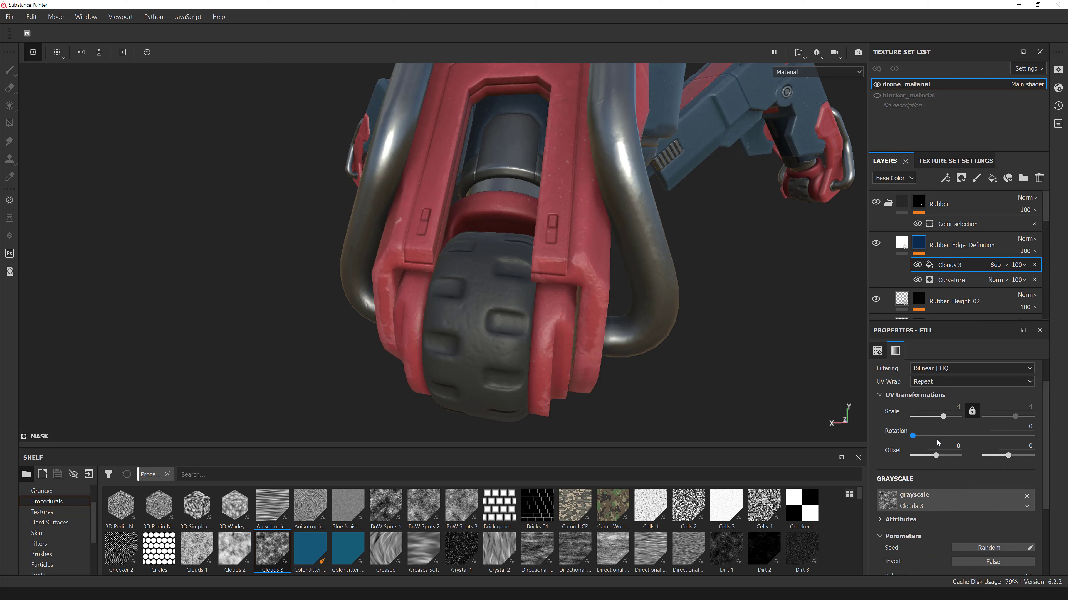
- Try a Balance of 0.21 and a UV scale of 32 on the Clouds 3 fill in the Rubber_Edge_Definition mask
scroll(936, 441, "down", 1)
scroll(917, 476, "down", 2)
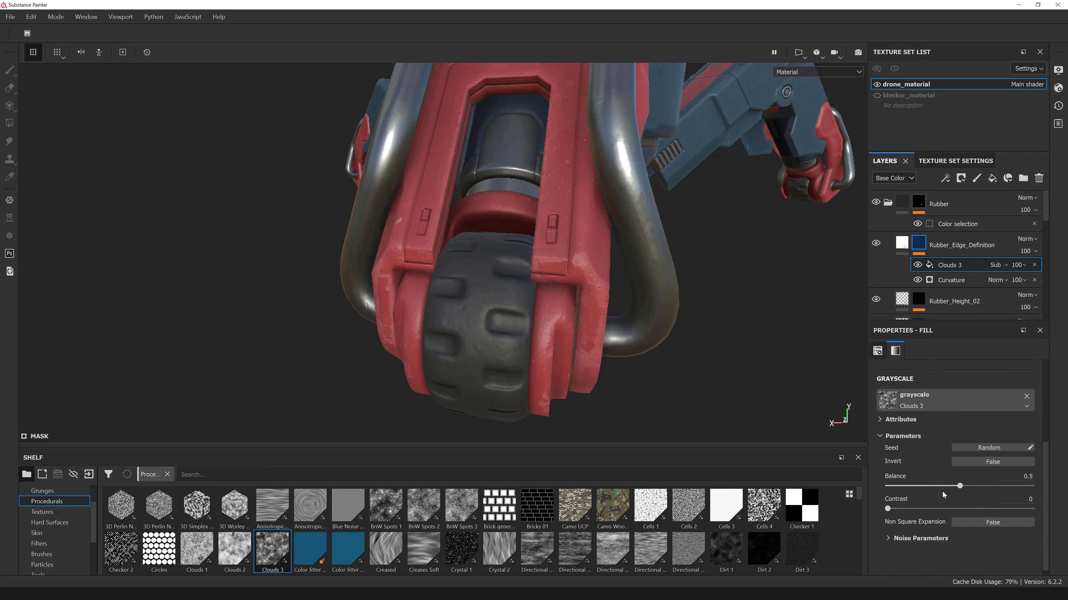
left_click_drag(915, 488, 918, 488)
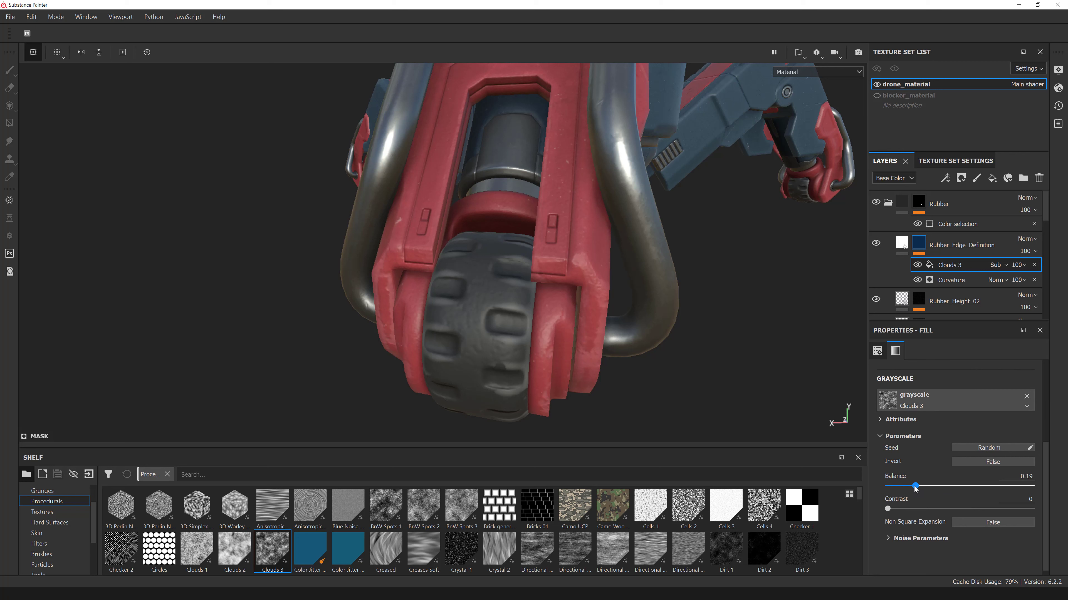
scroll(943, 450, "up", 2)
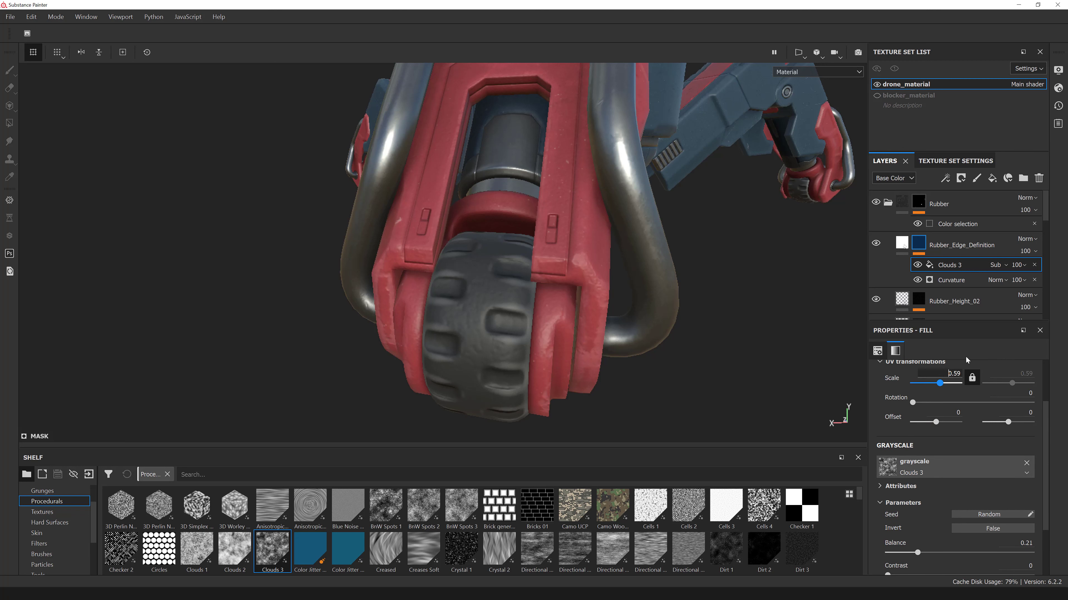
type("2")
key("Return")
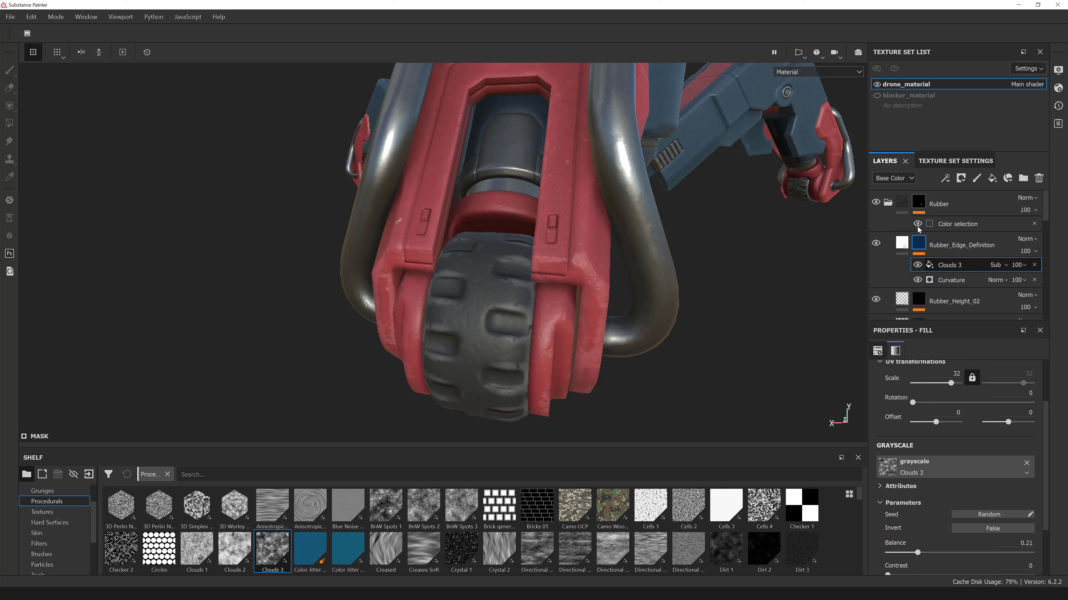
- Switch the Clouds 3 fill to Tri-planar projection and set its UV scale to 64
scroll(942, 437, "up", 2)
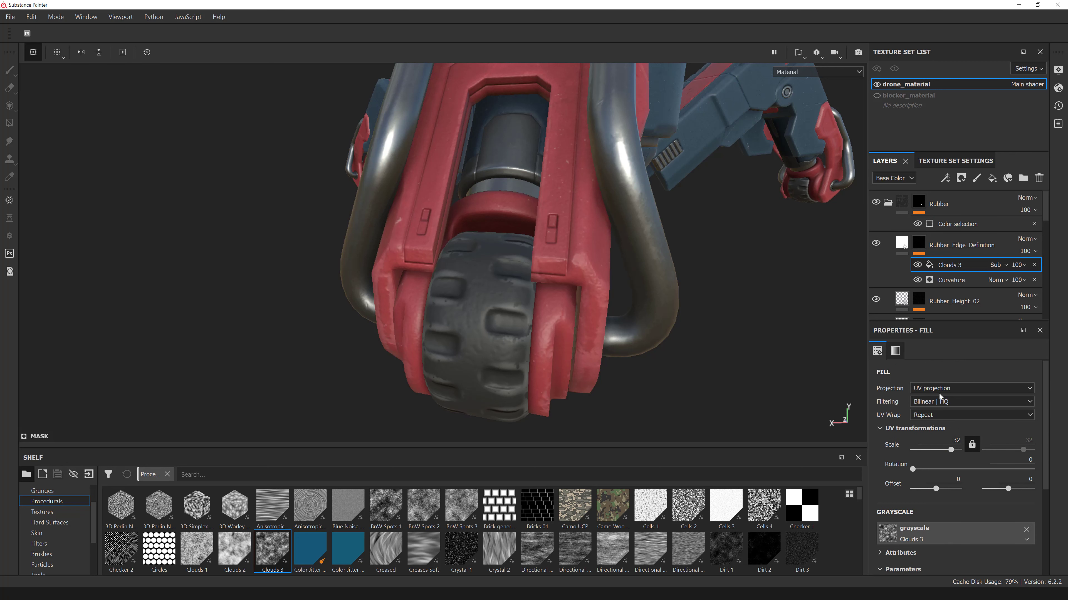
left_click(936, 388)
left_click(937, 408)
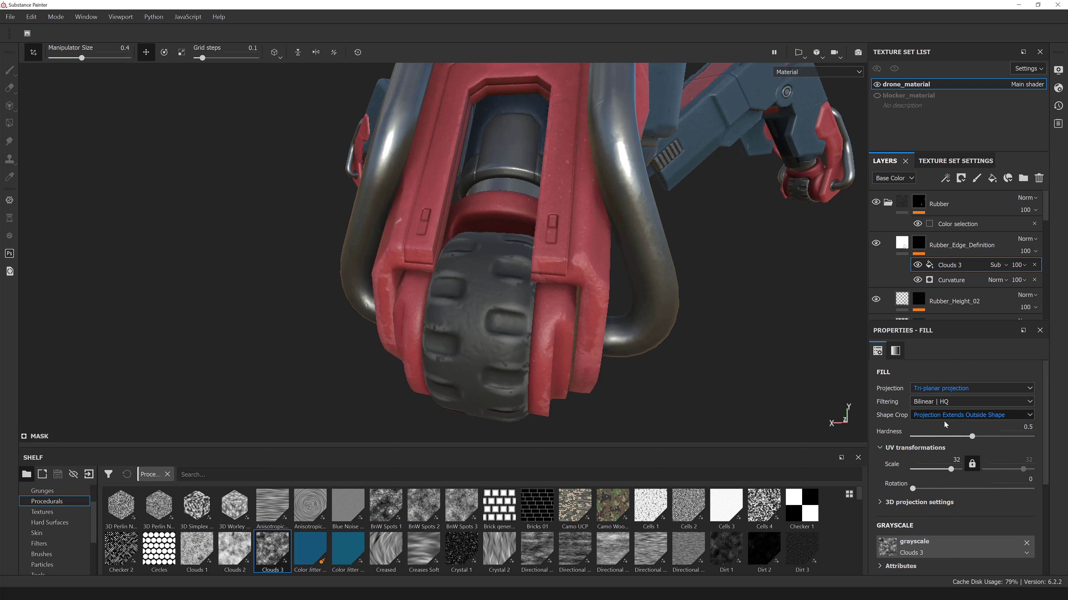
type("64")
key("Return")
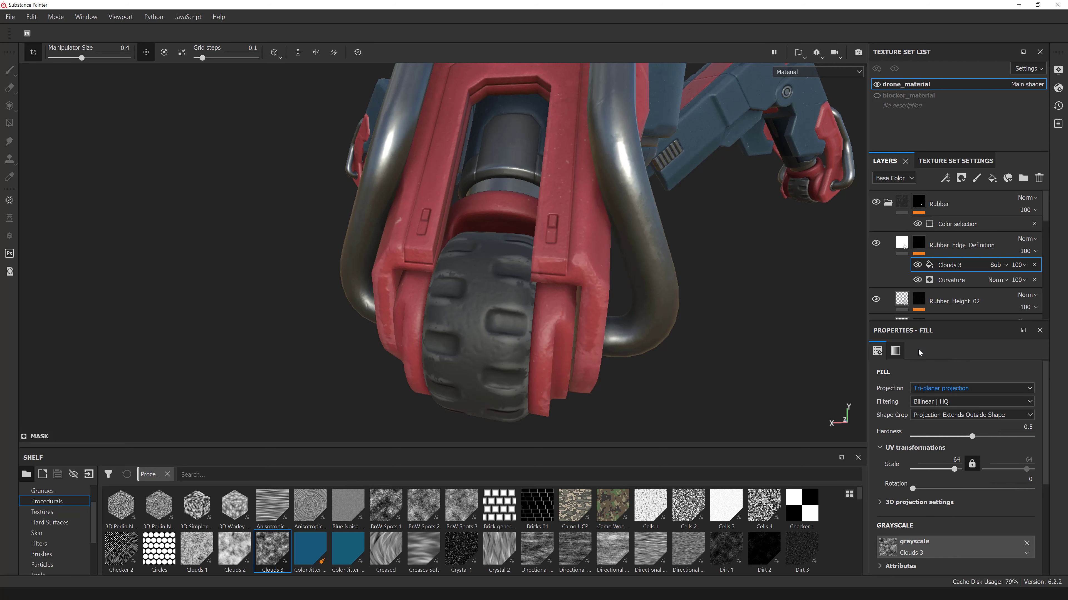
- Reduce the Clouds 3 fill's opacity to 50 and compare the tyre with the fill hidden and shown
left_click(1024, 267)
left_click(1047, 286)
left_click(1025, 266)
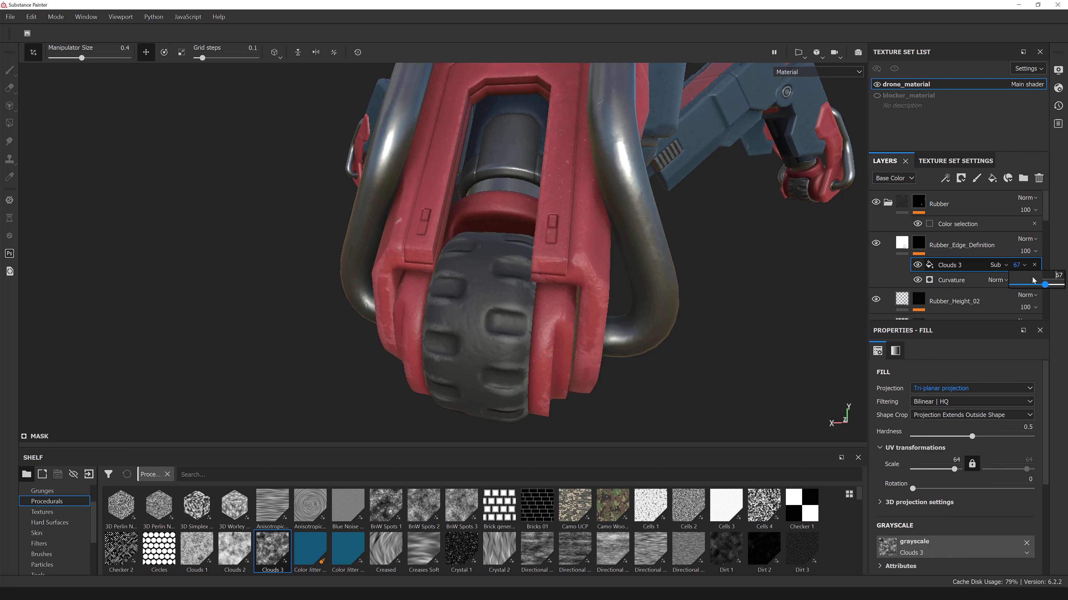
type("40")
key("Return")
left_click(916, 265)
left_click(917, 265)
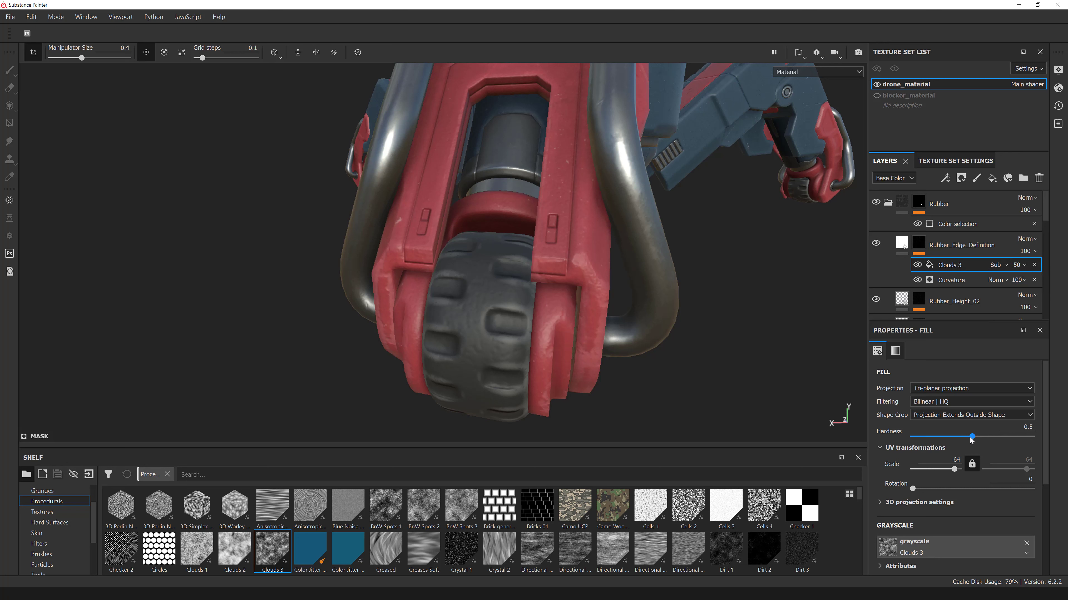
- Lower the Clouds 3 fill's Balance to about 0.08, keeping Contrast at 0
scroll(939, 486, "down", 4)
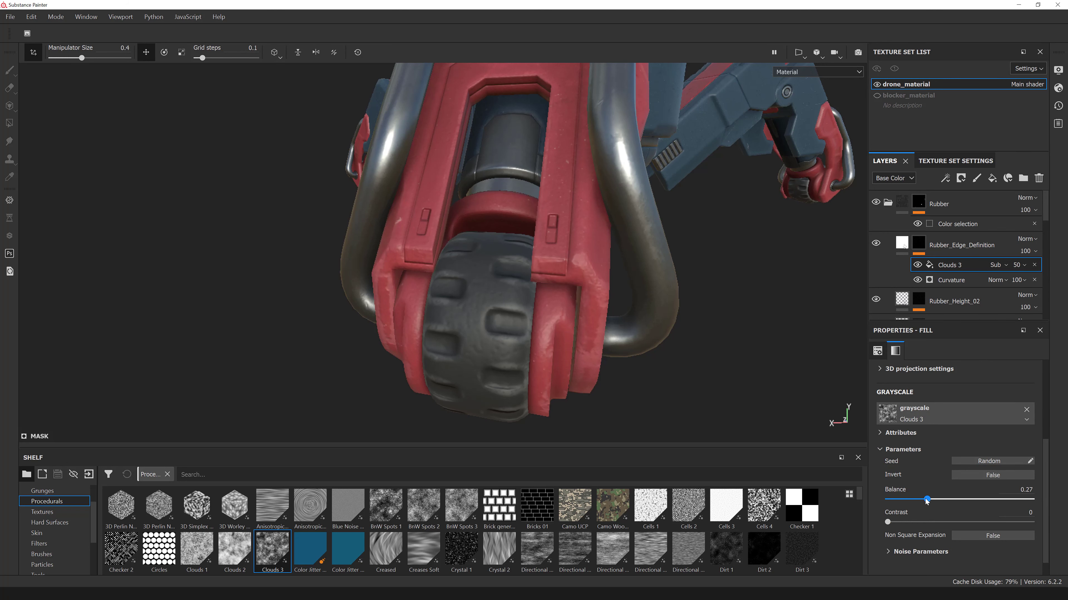
- Set the Clouds 3 fill's UV scale to 128 and check the finer breakup on the tyre
left_click_drag(542, 324, 578, 330, "alt")
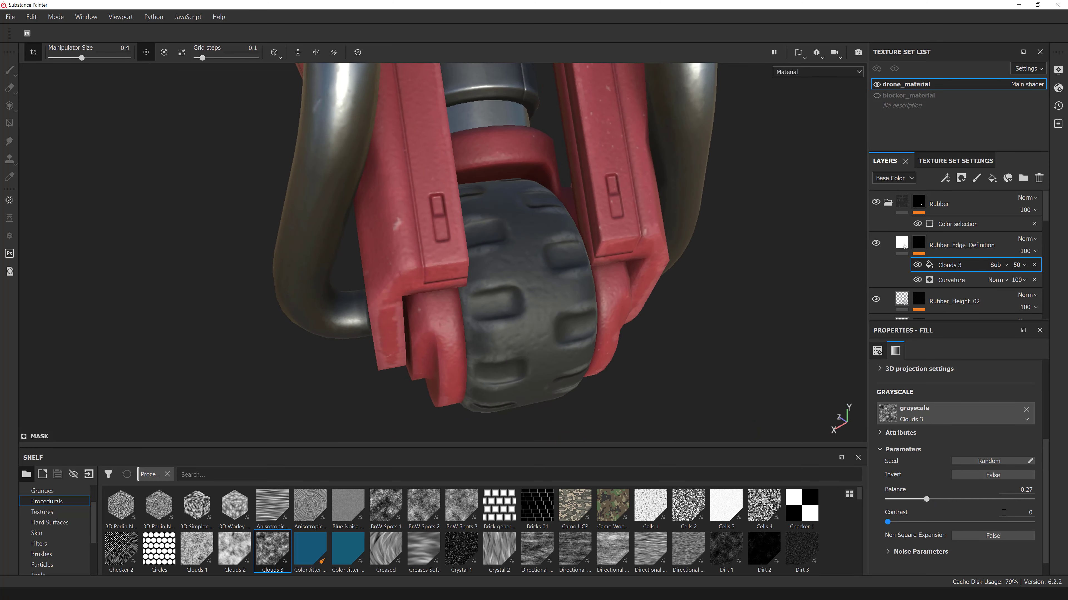
scroll(1002, 481, "up", 2)
scroll(1002, 482, "up", 1)
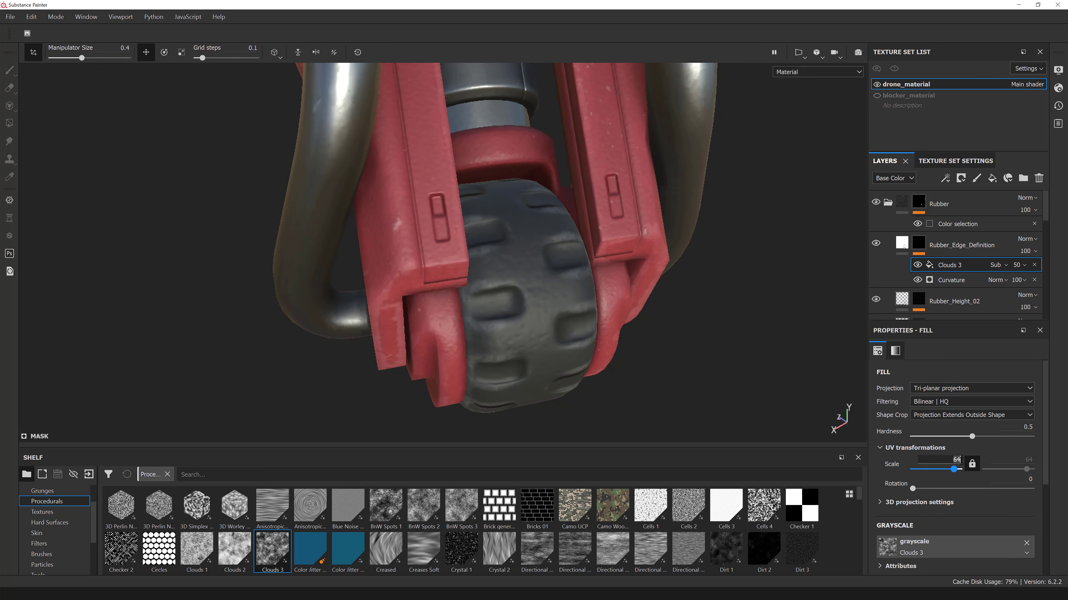
key("Return")
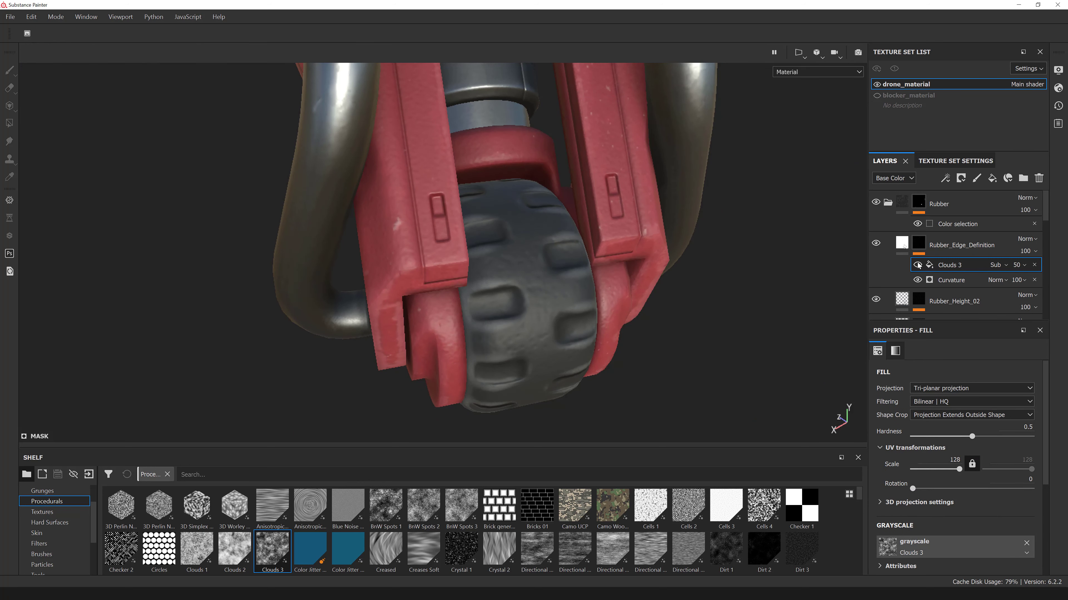
left_click_drag(754, 272, 710, 259, "alt")
scroll(963, 467, "down", 5)
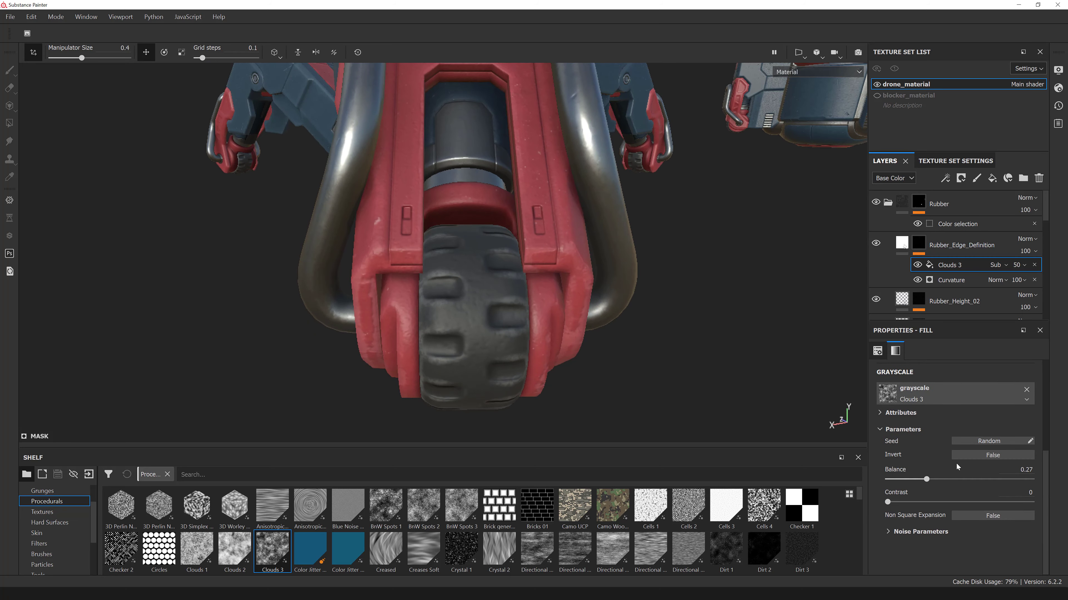
- Try the Soft light and Overlay blending modes on the Rubber_Edge_Definition layer
scroll(954, 471, "up", 3)
left_click(902, 243)
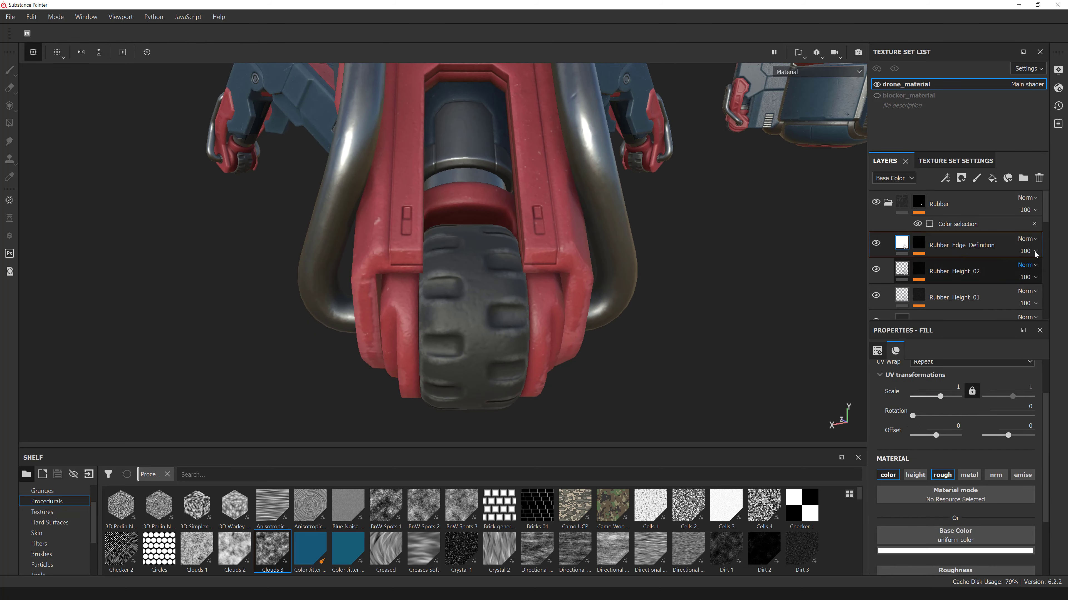
left_click(1034, 239)
left_click(1018, 240)
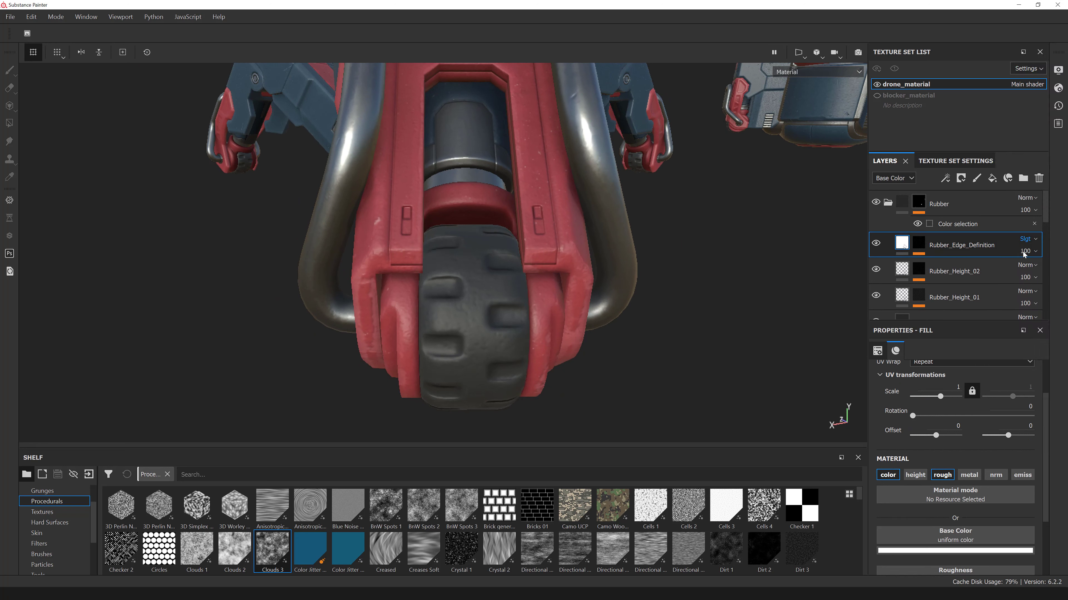
left_click(1031, 240)
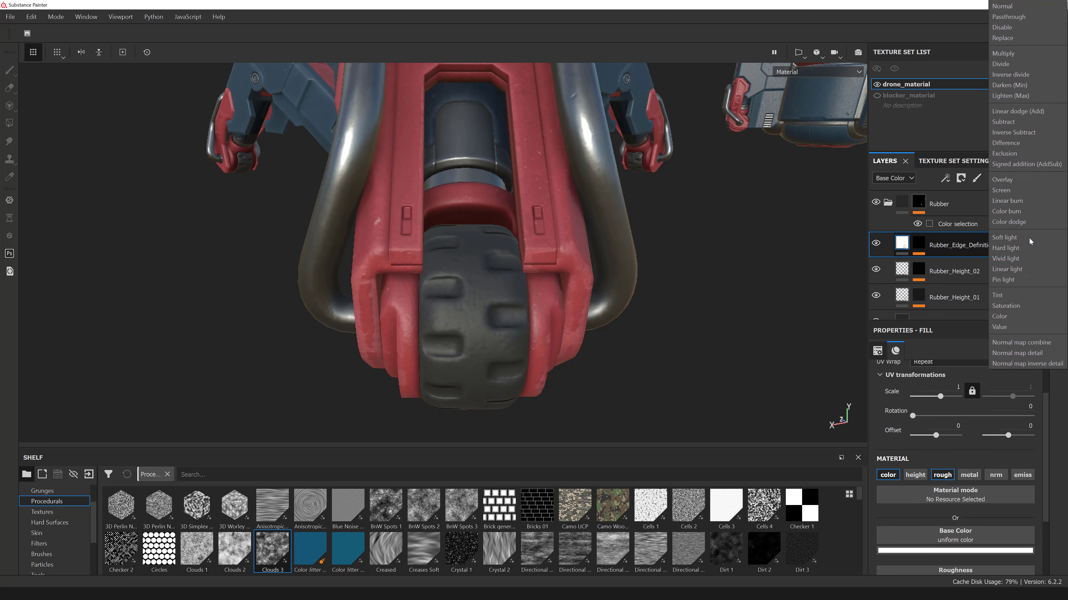
left_click(1011, 189)
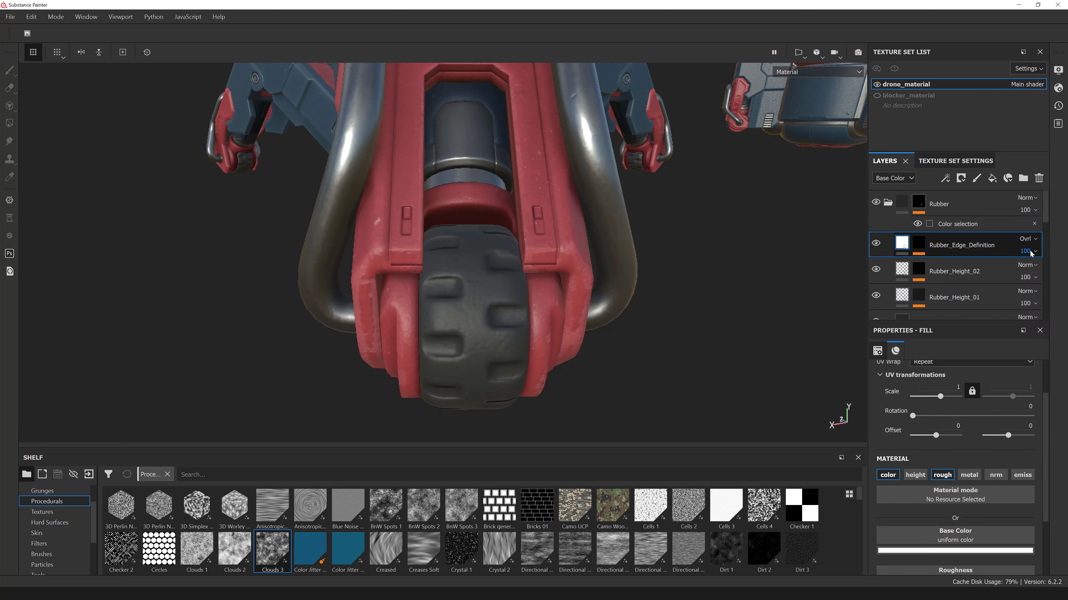
- Set the Rubber_Edge_Definition layer's blending mode to Linear dodge (Add) and its opacity to 53
left_click(1027, 265)
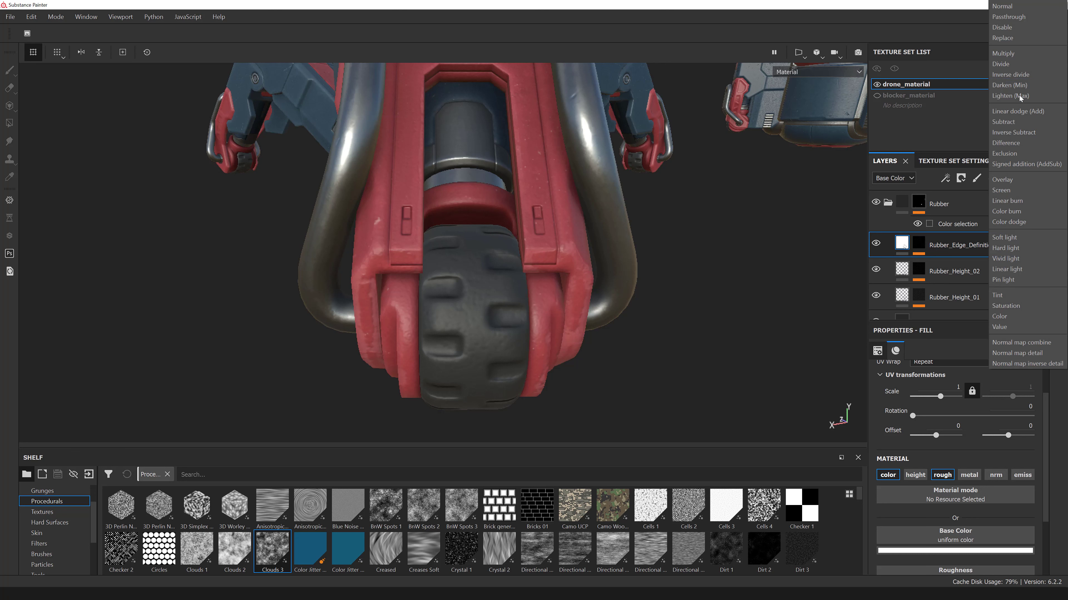
left_click(1011, 111)
left_click(1035, 251)
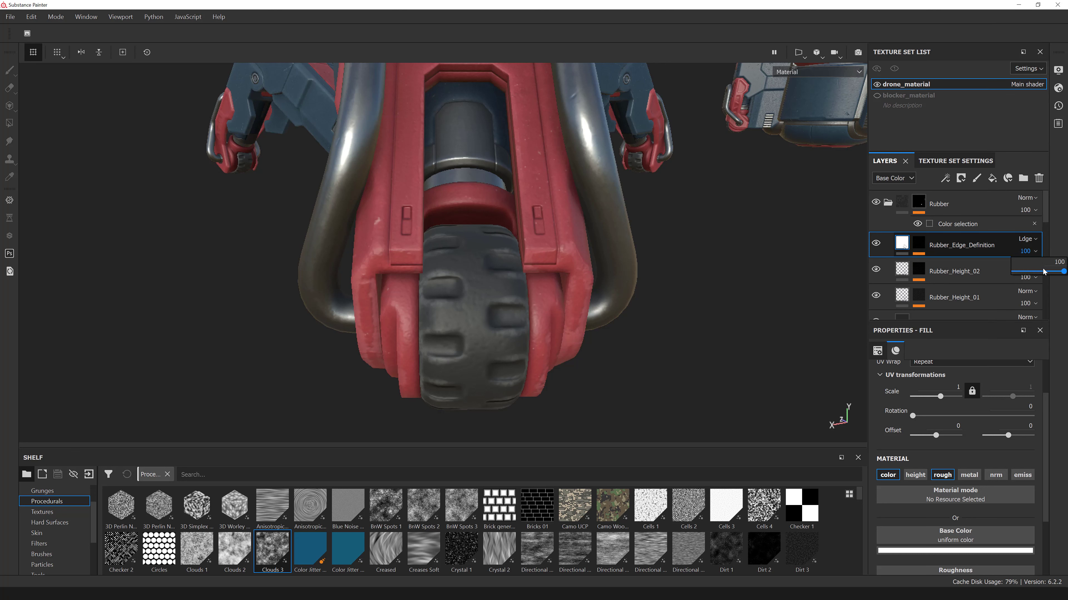
left_click_drag(1063, 271, 1046, 273)
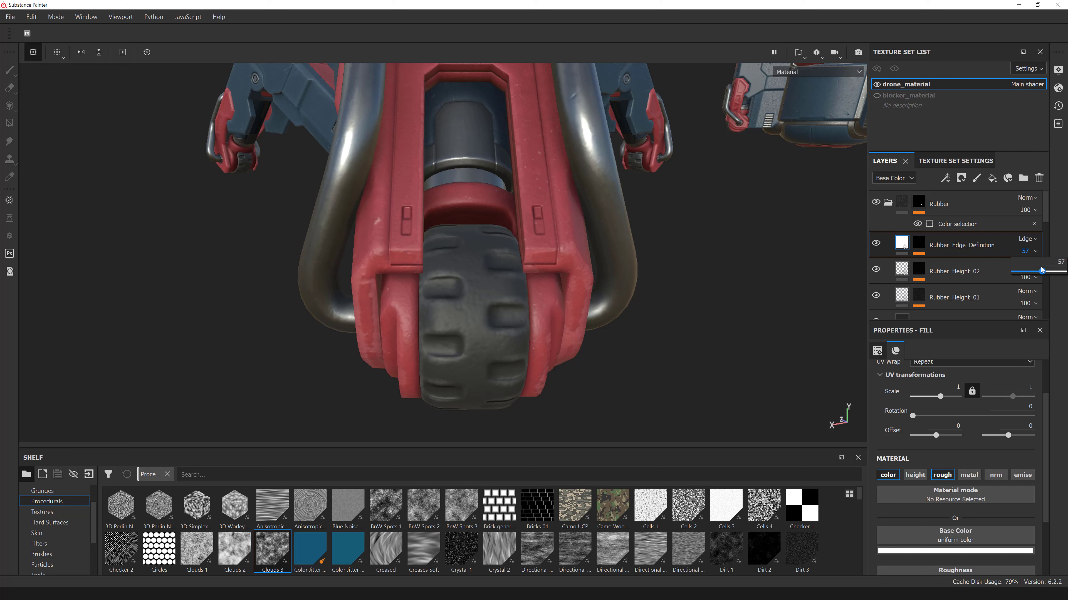
left_click_drag(454, 290, 487, 295, "alt")
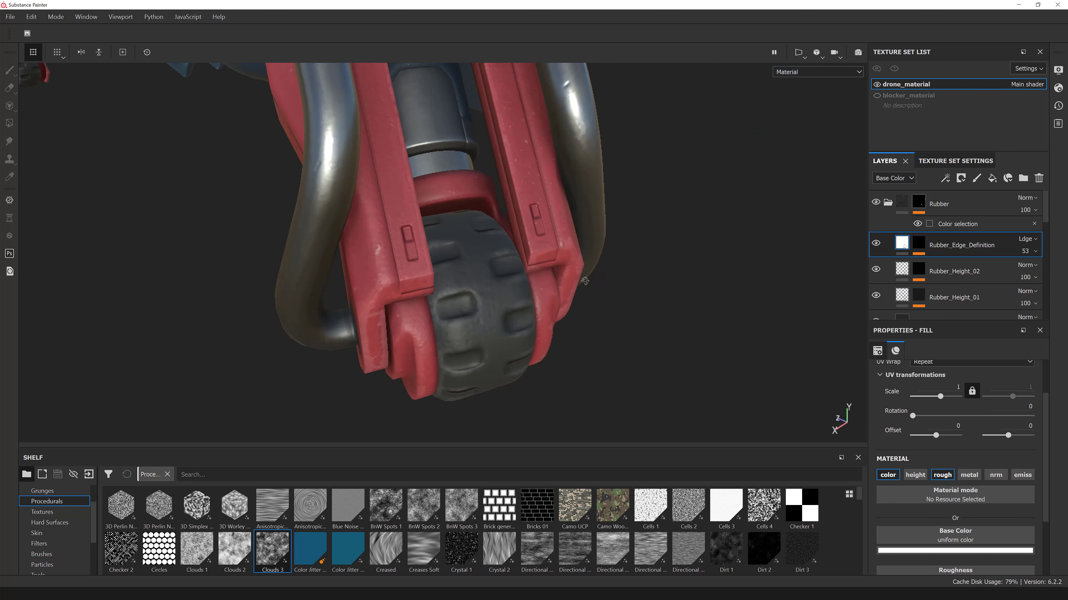
right_click_drag(488, 295, 542, 308, "alt")
left_click_drag(542, 308, 824, 367, "alt")
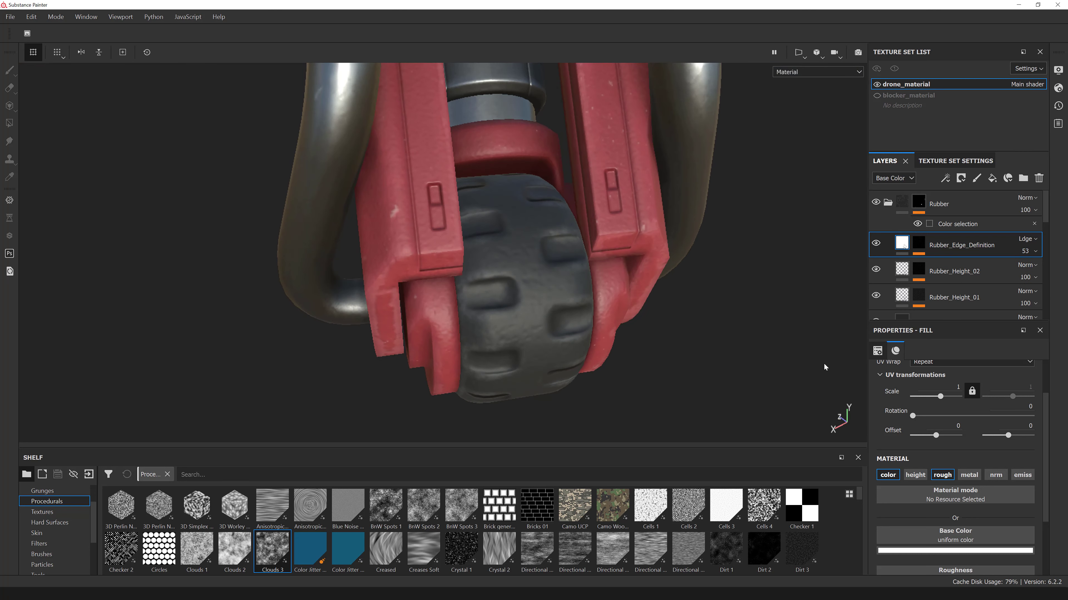
- Raise the Rubber_Edge_Definition layer's Roughness to 1 and inspect the tyre from another angle and lighting
scroll(1003, 456, "down", 3)
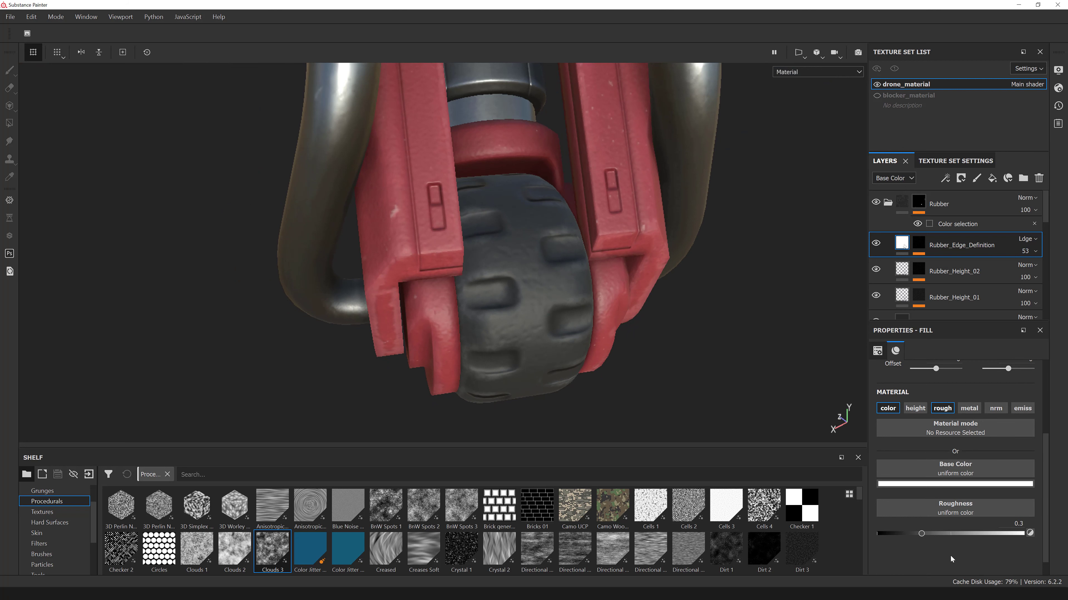
right_click_drag(612, 335, 663, 346, "alt")
left_click_drag(664, 347, 598, 286, "alt")
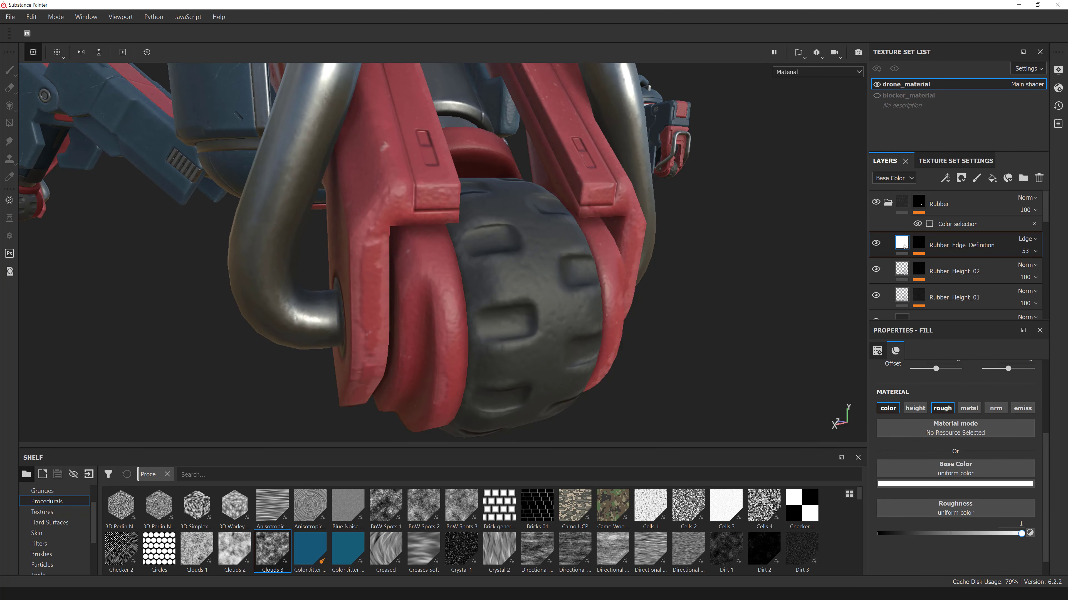
left_click_drag(625, 307, 636, 310, "alt")
right_click_drag(636, 310, 661, 312, "shift")
- Test different roughness values in the Roughness channel view, finish at 1, and return to the Material view
left_click(829, 73)
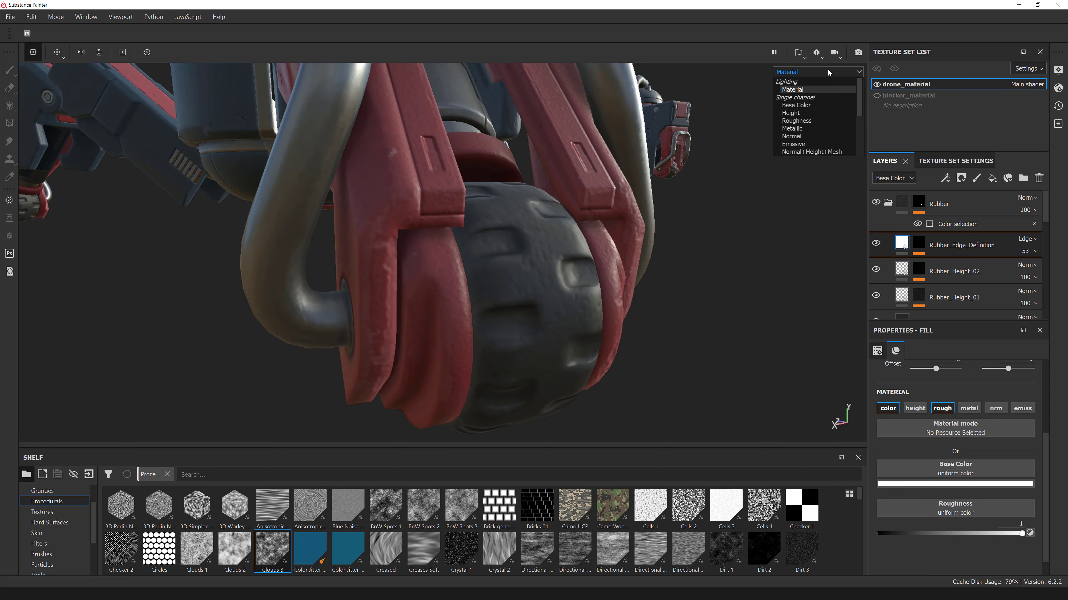
left_click(799, 121)
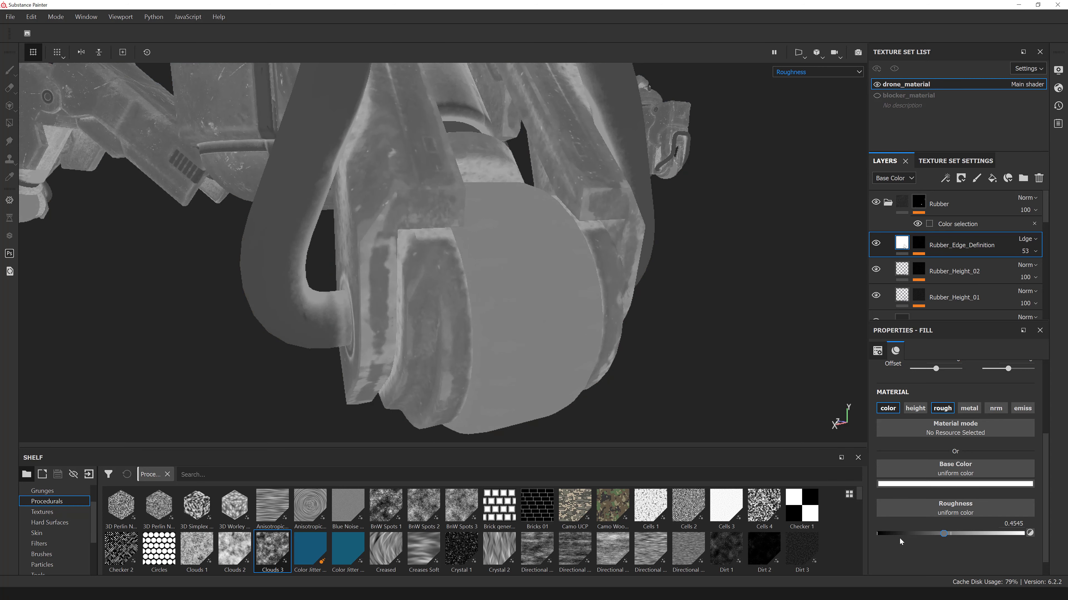
left_click_drag(900, 542, 1062, 539)
key("m")
left_click_drag(543, 264, 384, 251, "alt")
scroll(554, 278, "down", 2)
right_click_drag(384, 252, 669, 270, "alt")
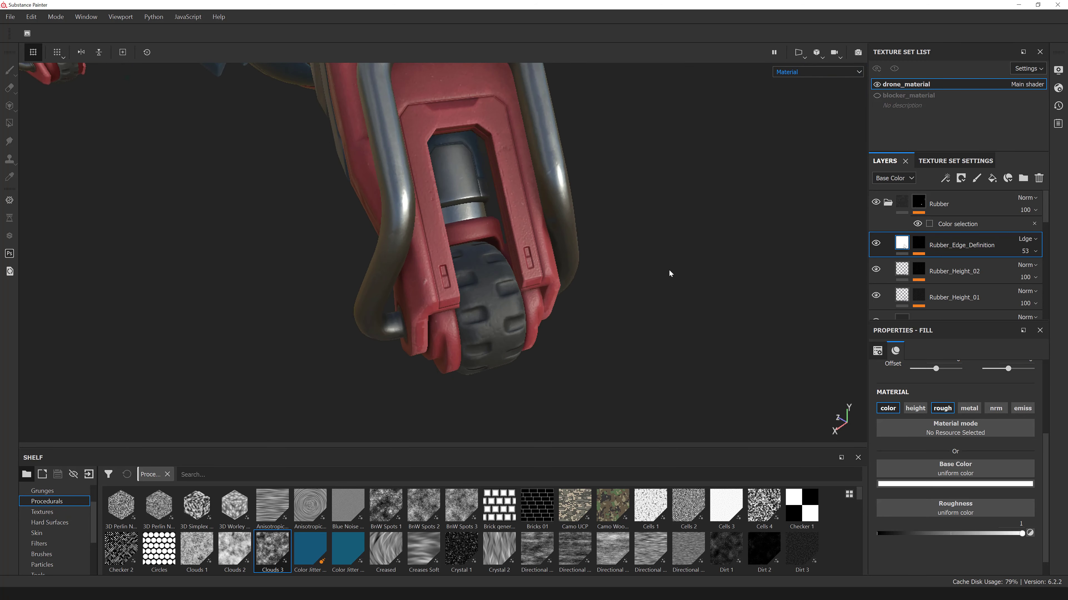
left_click_drag(582, 299, 574, 306, "alt")
right_click_drag(575, 306, 899, 272, "alt")
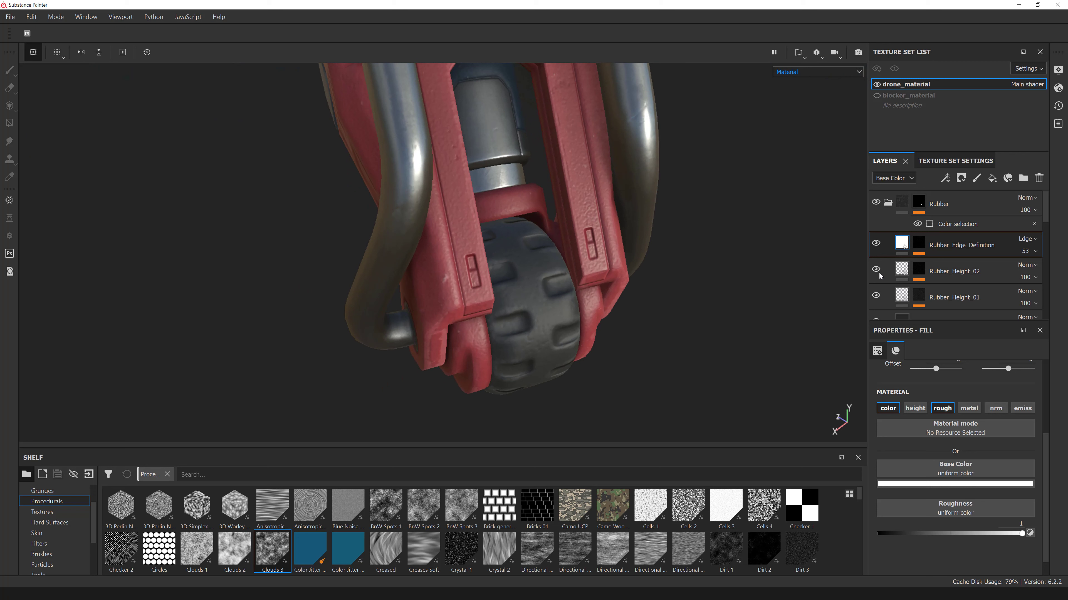
- Set the Rubber_Height_02 layer's Height to -0.02 and check the tyre from the front
left_click(944, 298)
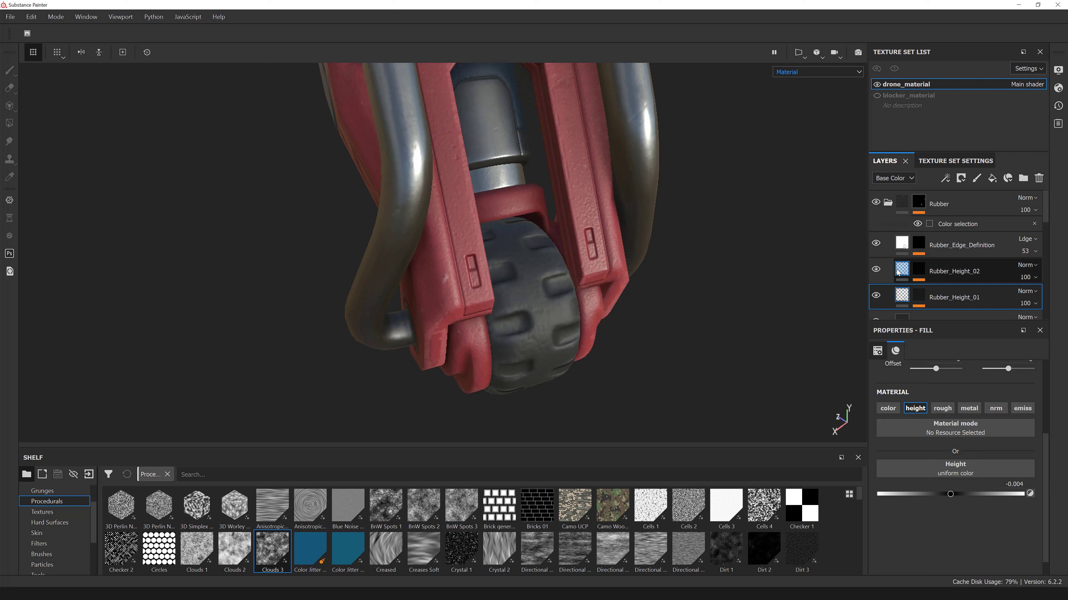
left_click(947, 280)
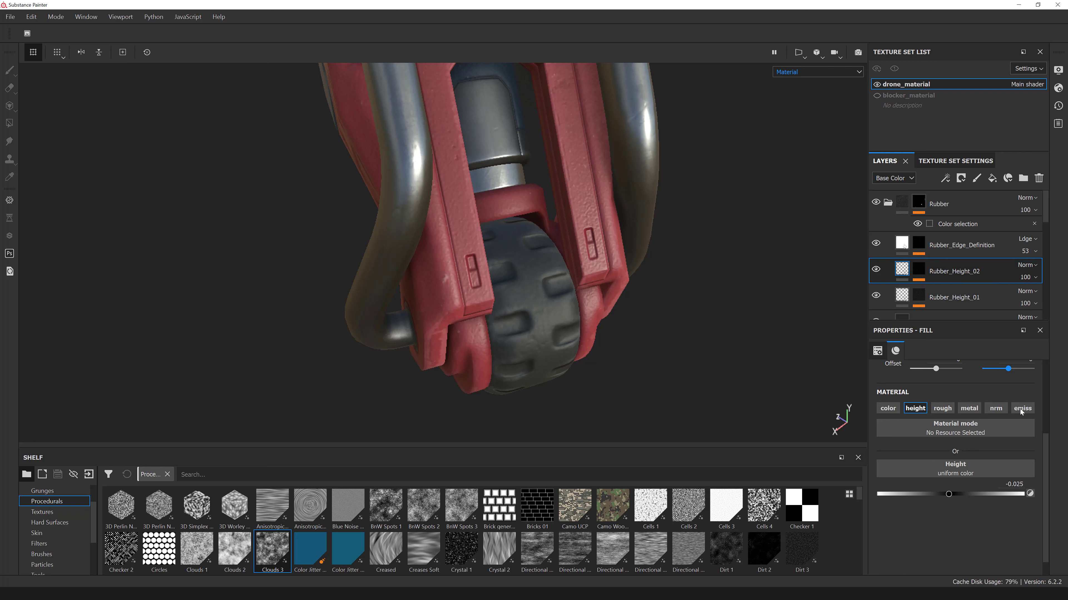
key("Return")
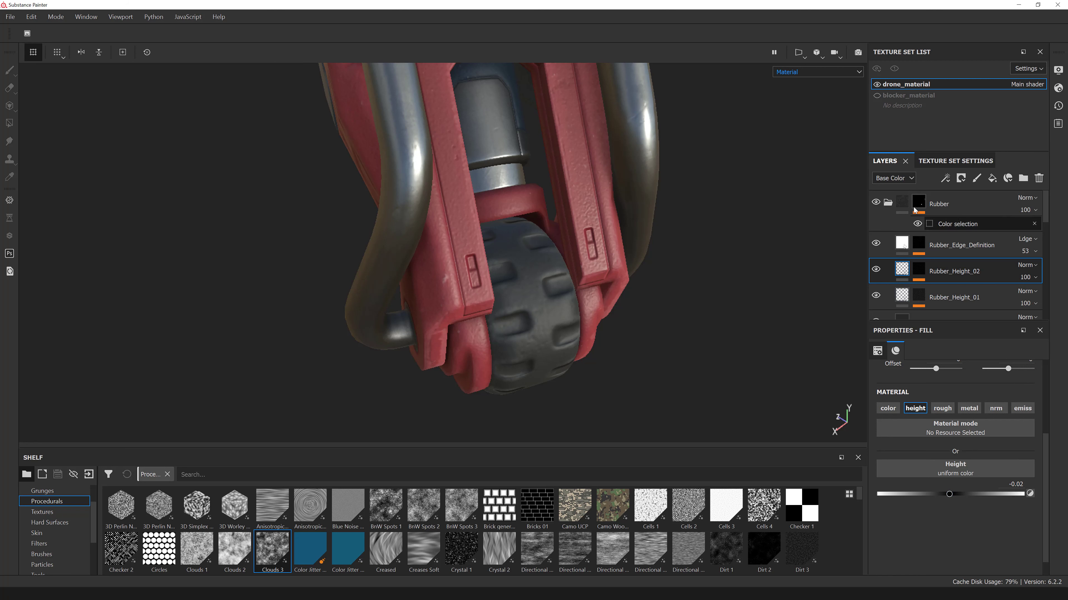
left_click_drag(757, 235, 697, 242, "alt")
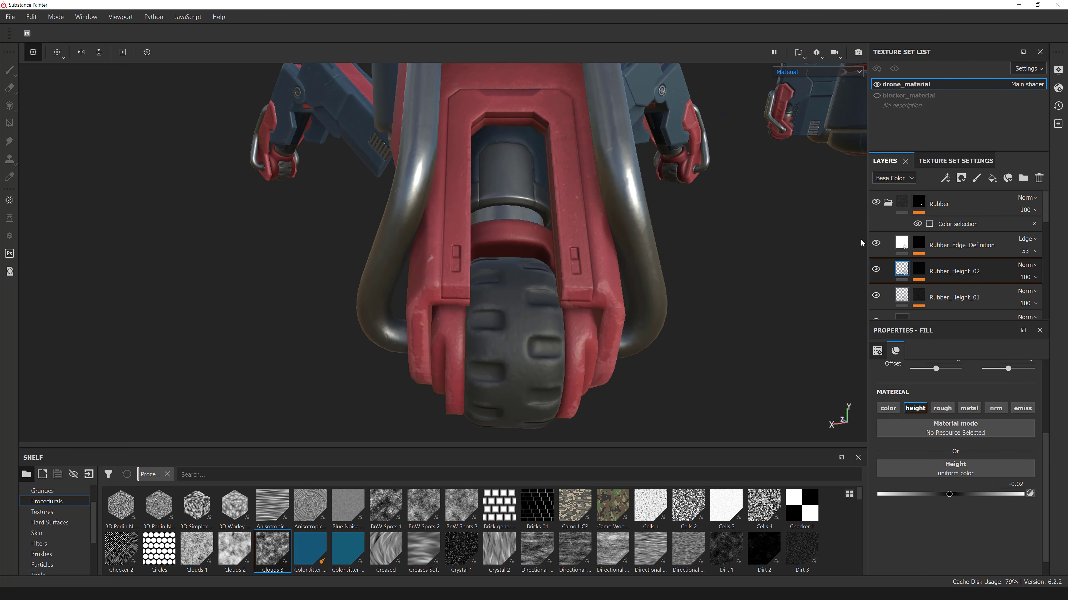
- Add a fill layer above Rubber_Edge_Definition and name it Rubber_Dirt_01
left_click(972, 248)
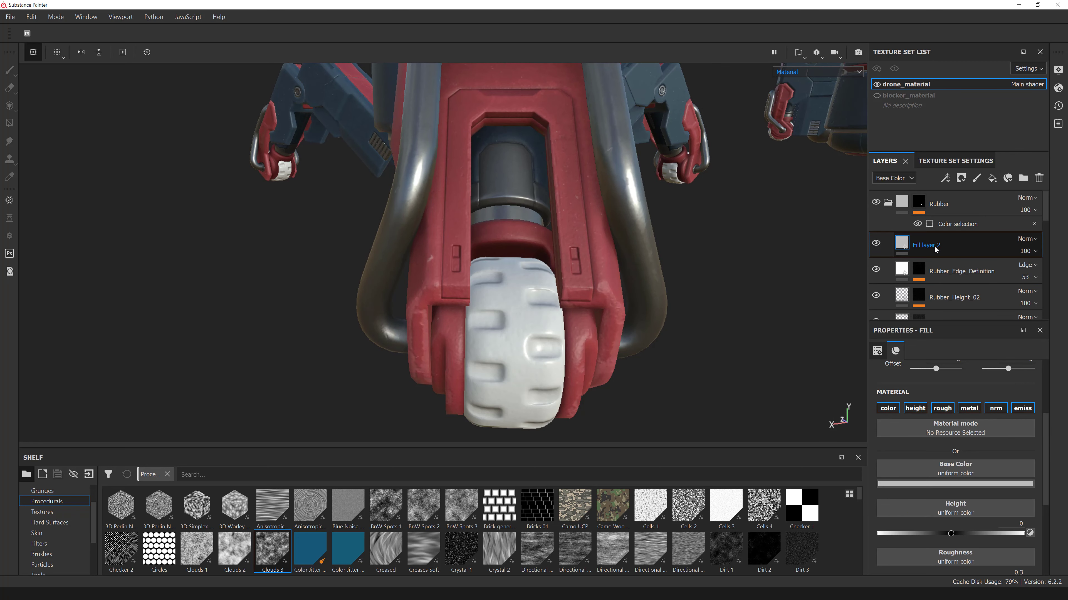
double_click(935, 248)
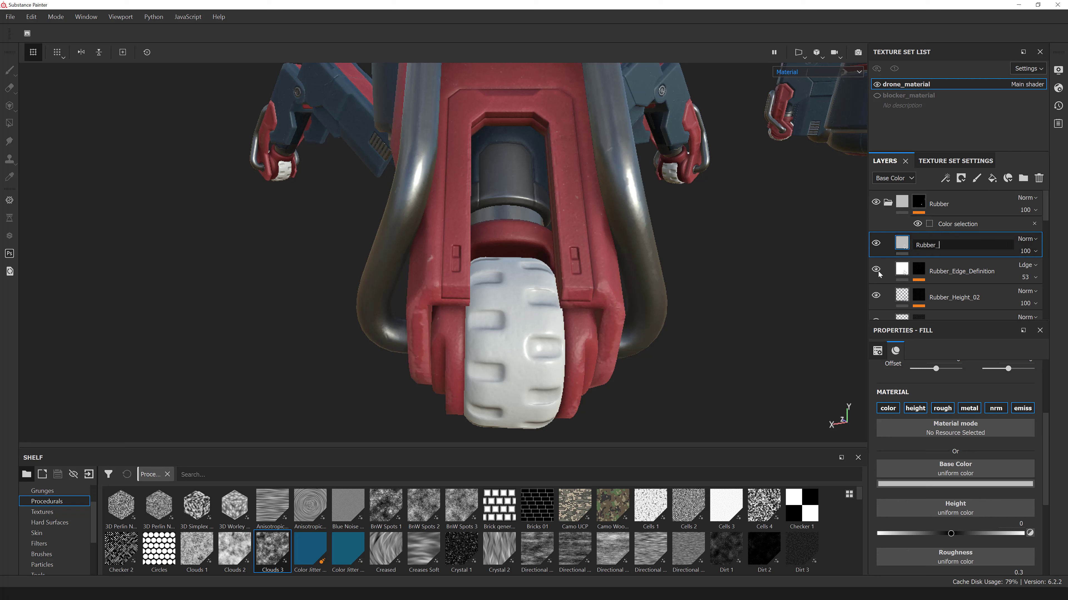
type("Rubber_Dirt_01")
key("Return")
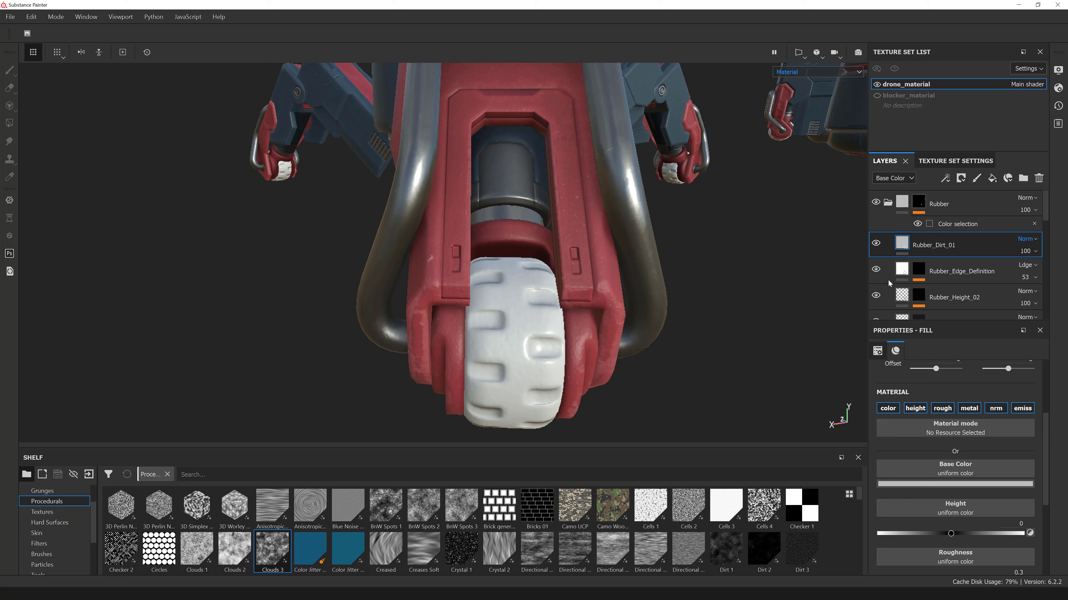
- Give Rubber_Dirt_01 a very dark brown base color, RGB 0.024, 0.010, 0.001
left_click(932, 485)
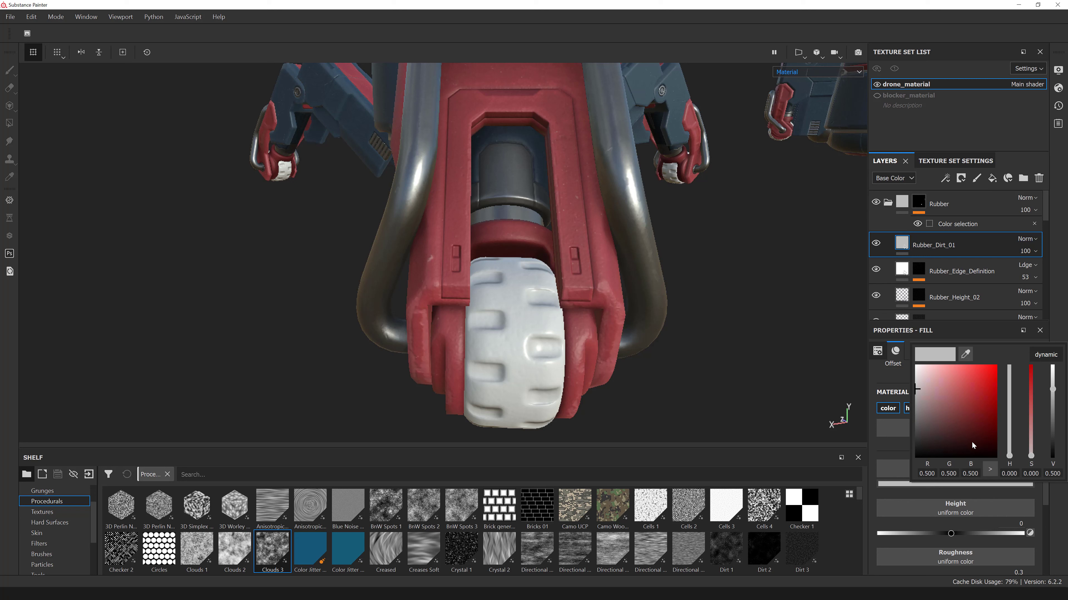
left_click_drag(973, 444, 961, 437)
left_click(1009, 454)
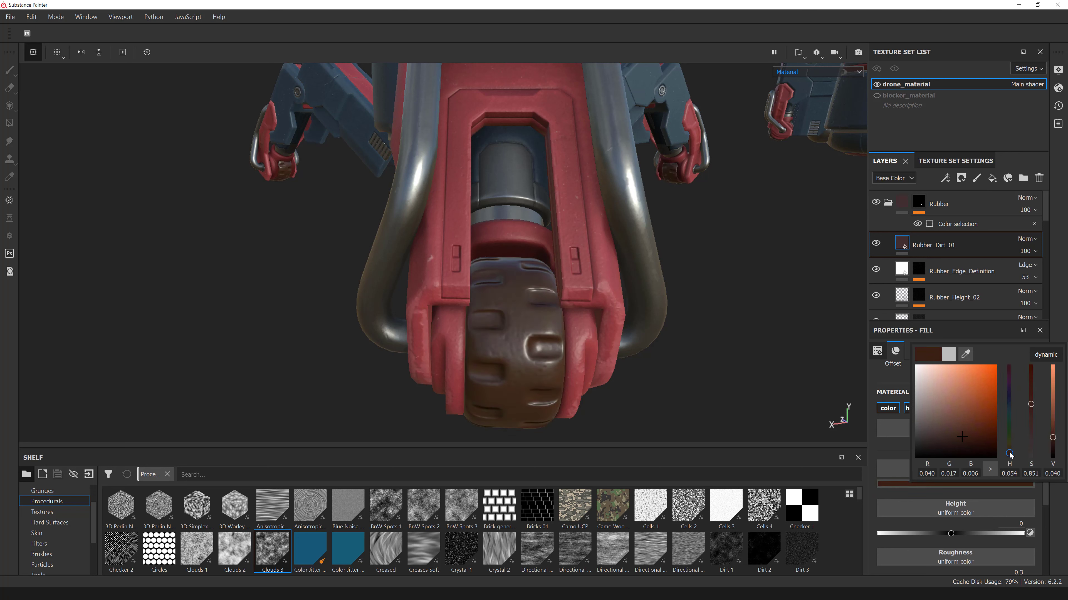
left_click(976, 442)
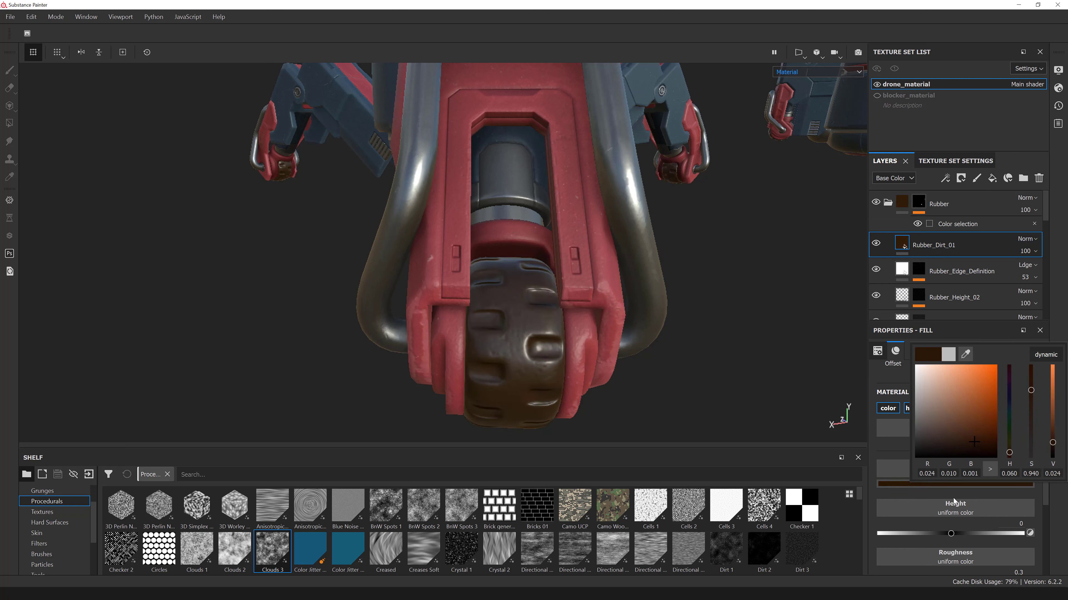
left_click(886, 439)
- Turn off the height, metal, normal and emissive channels of Rubber_Dirt_01, leaving color and roughness
left_click(916, 409)
left_click(970, 409)
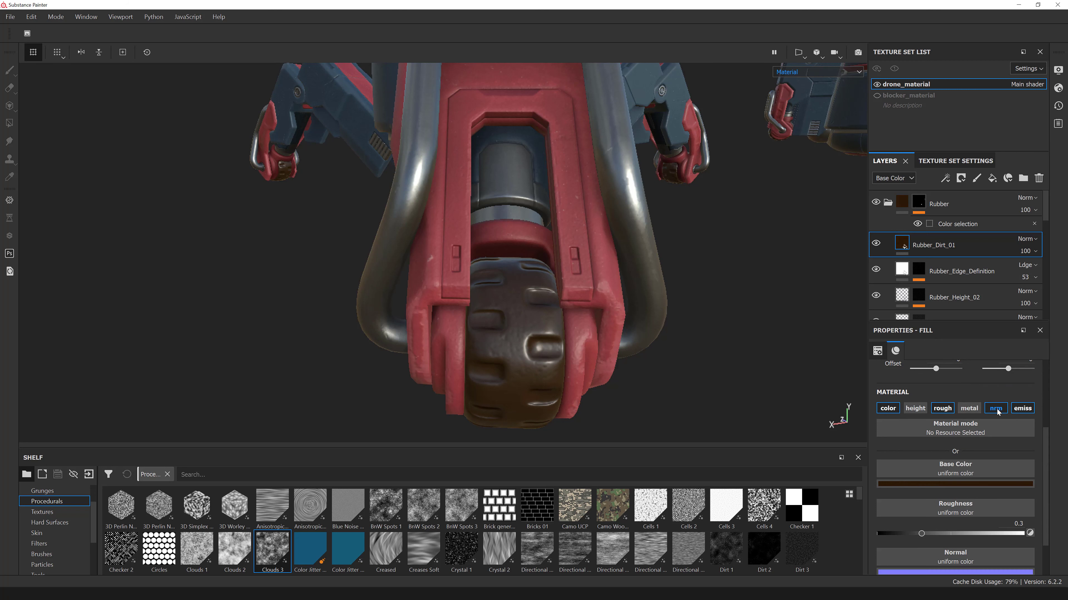
left_click(996, 409)
left_click(1021, 409)
- Add a black mask to Rubber_Dirt_01 and apply a Dirt generator to it
right_click(902, 242)
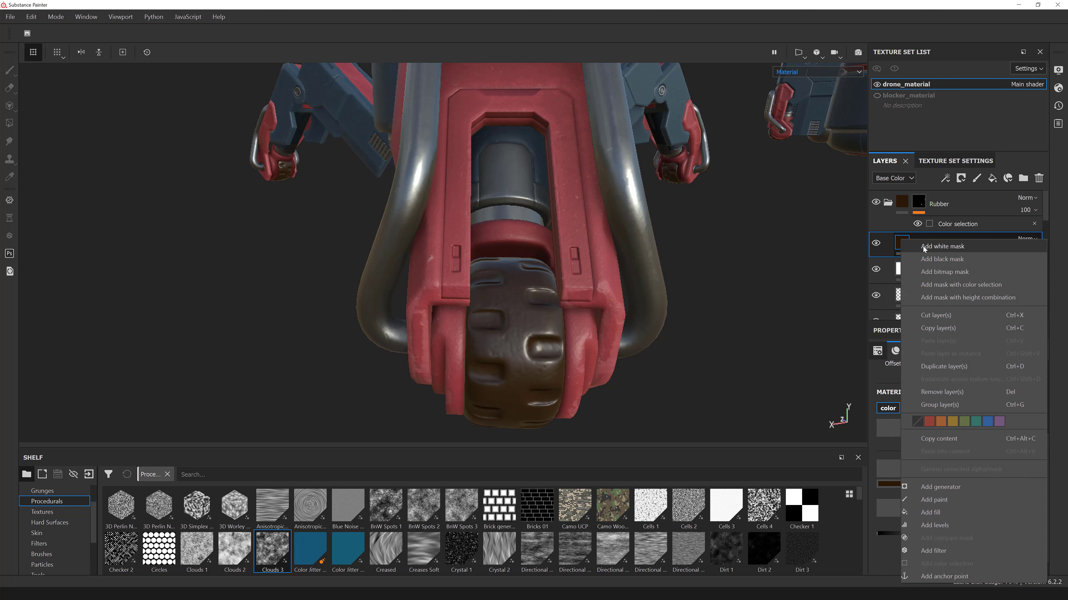
left_click(935, 259)
right_click(920, 243)
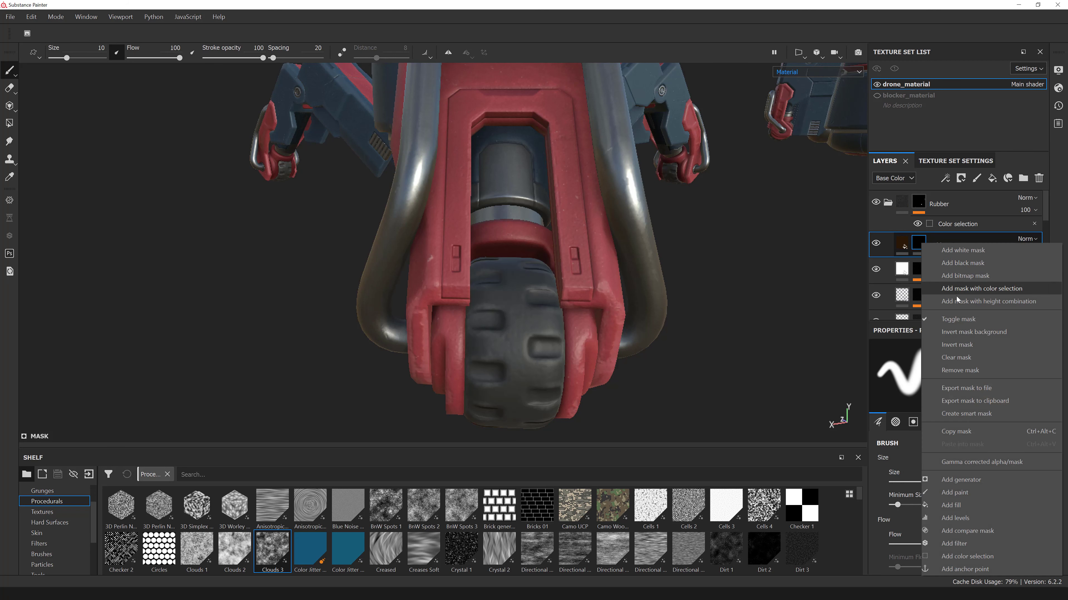
left_click(961, 479)
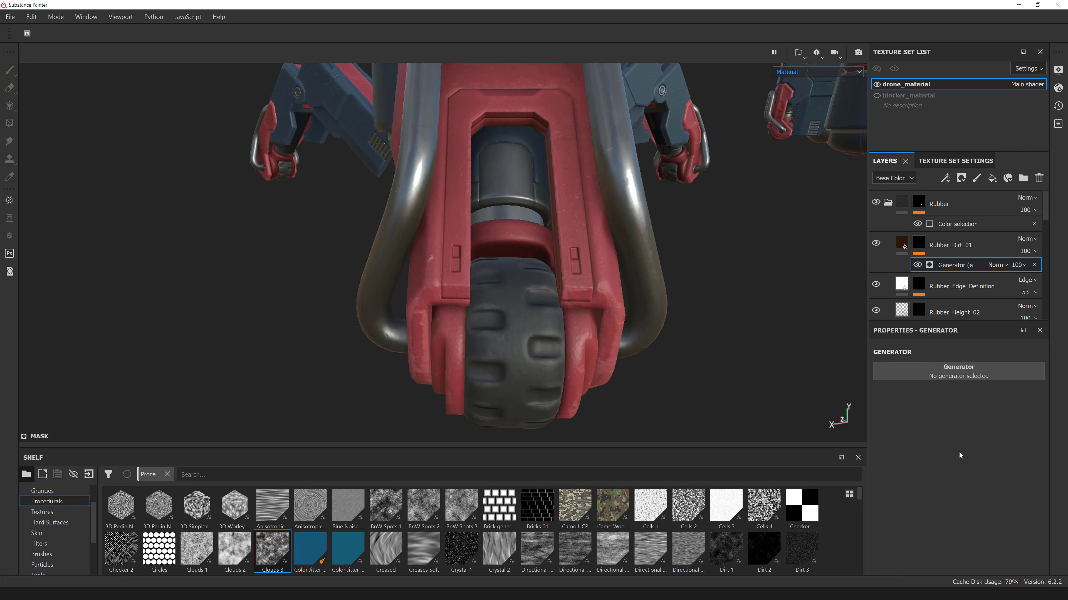
left_click(940, 378)
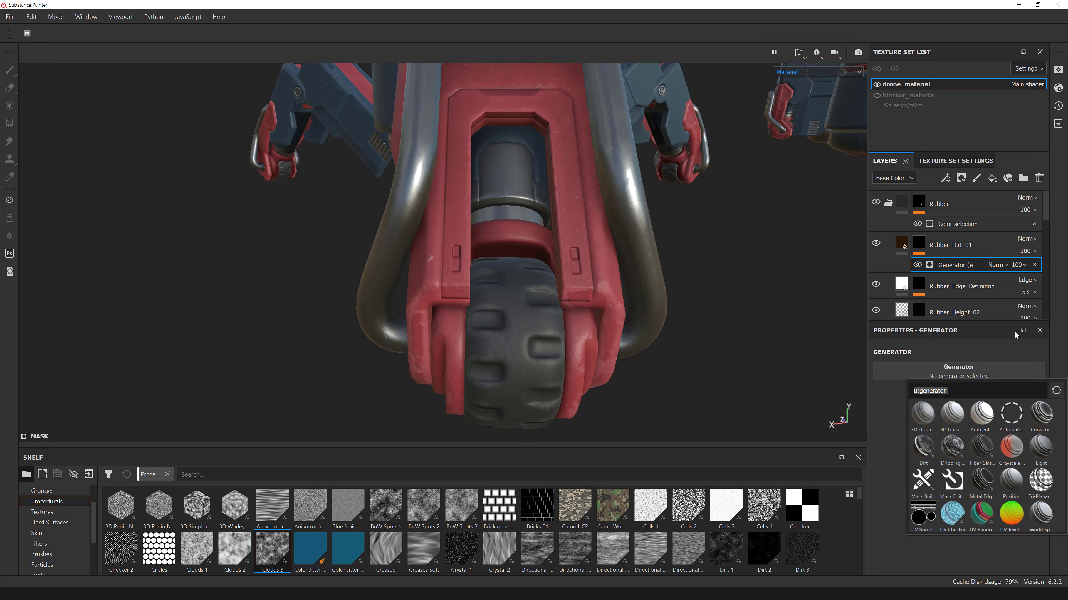
type("dirt genera")
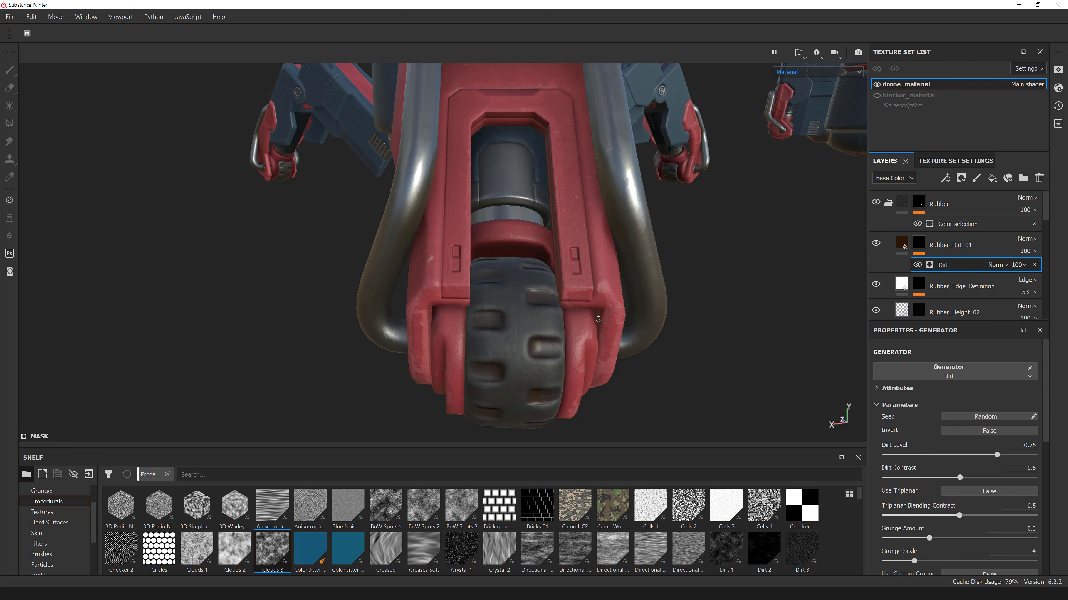
- Try the Multiply blend mode on the Rubber_Dirt_01 layer, and return it to Normal
left_click_drag(598, 319, 607, 330, "alt")
scroll(669, 334, "up", 3)
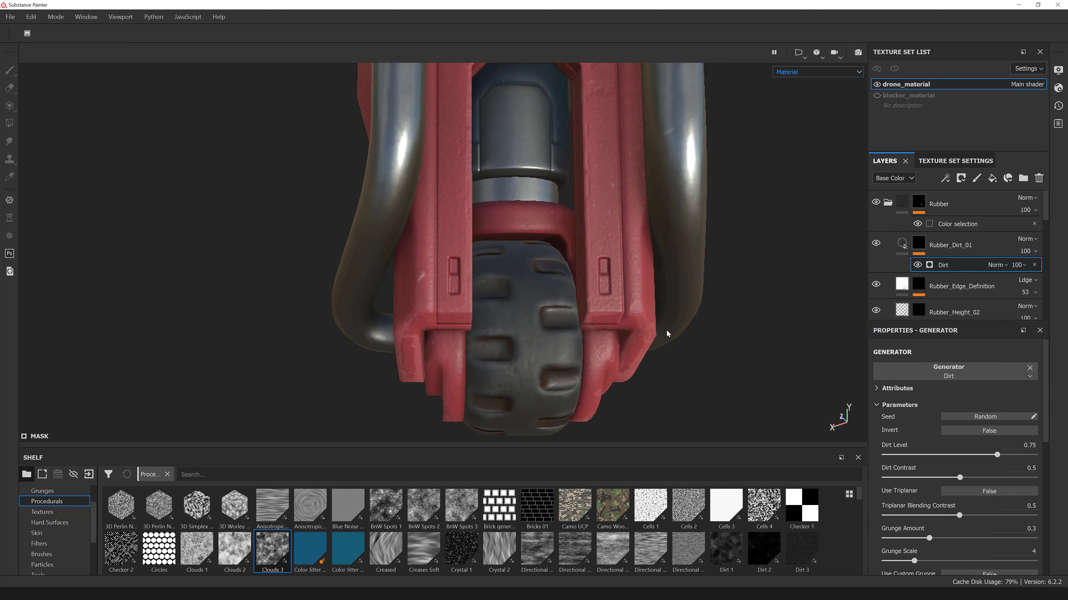
left_click_drag(546, 340, 649, 235, "alt")
left_click(905, 246)
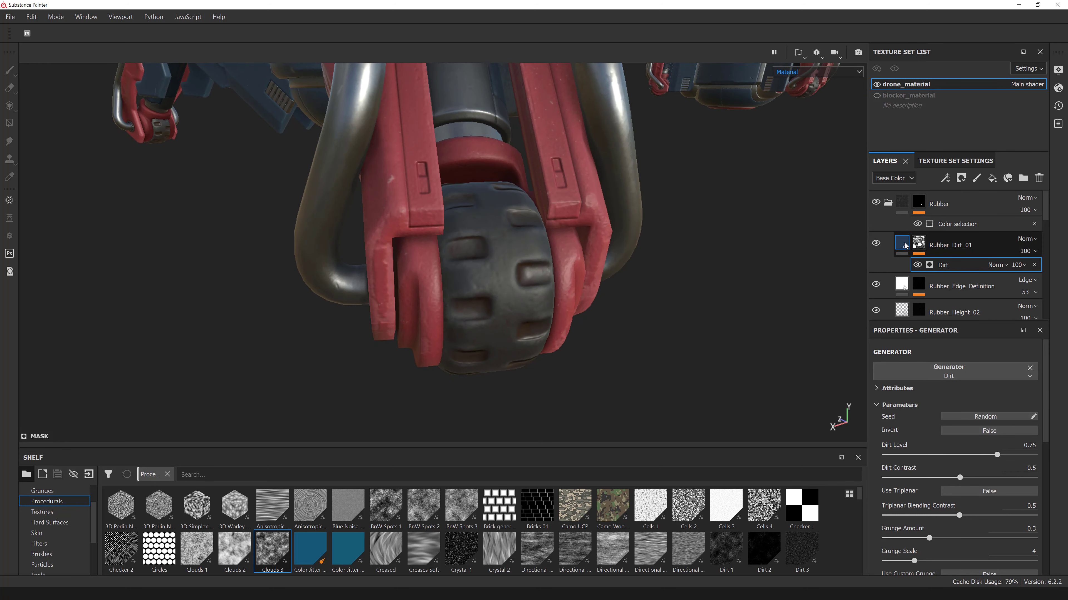
left_click(1033, 239)
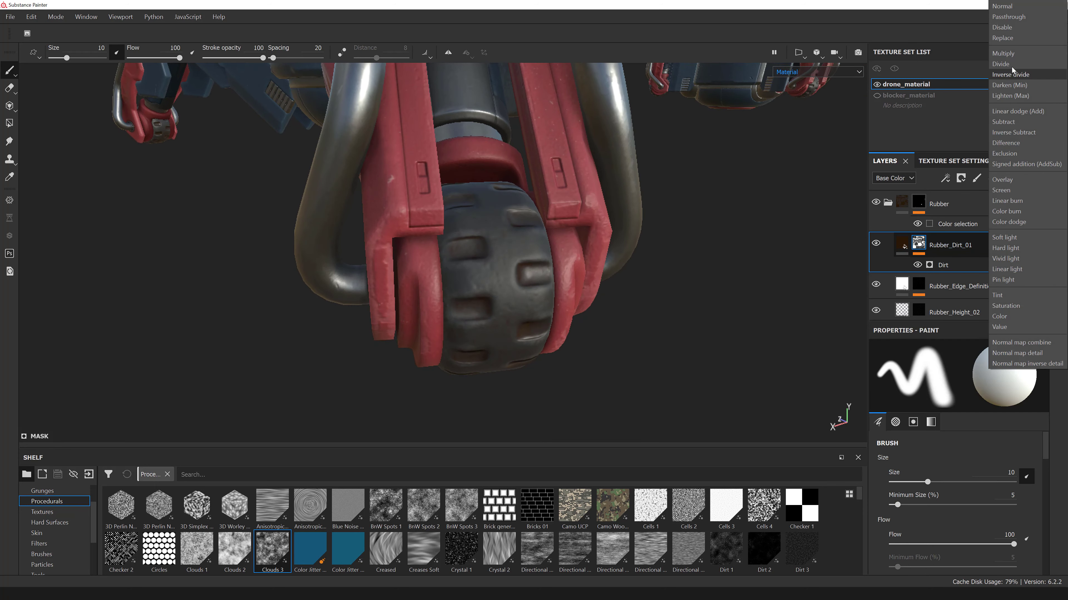
left_click(1008, 53)
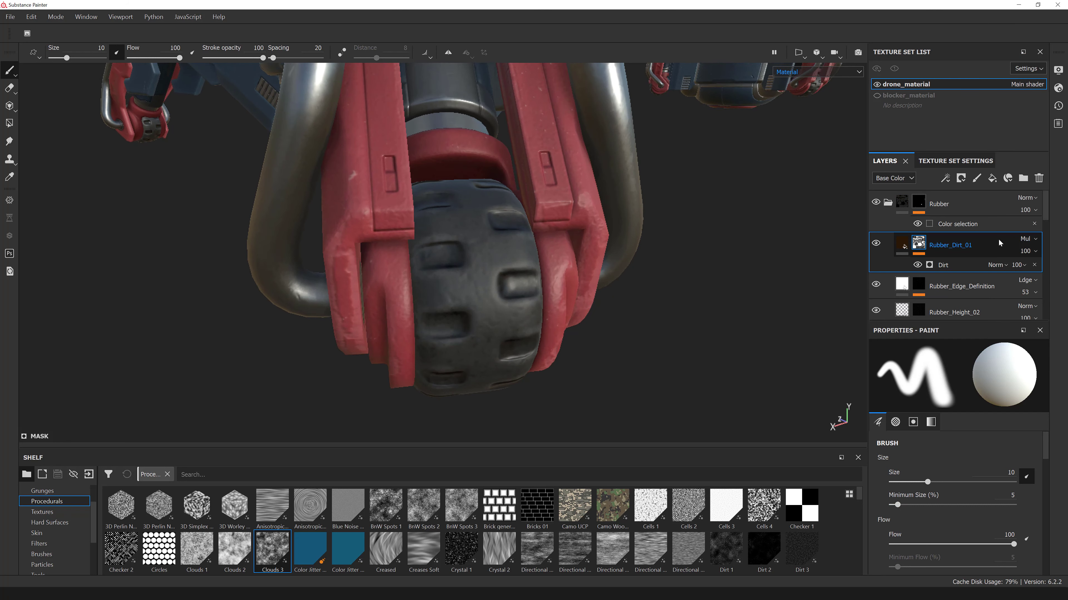
left_click(1024, 238)
left_click(1028, 240)
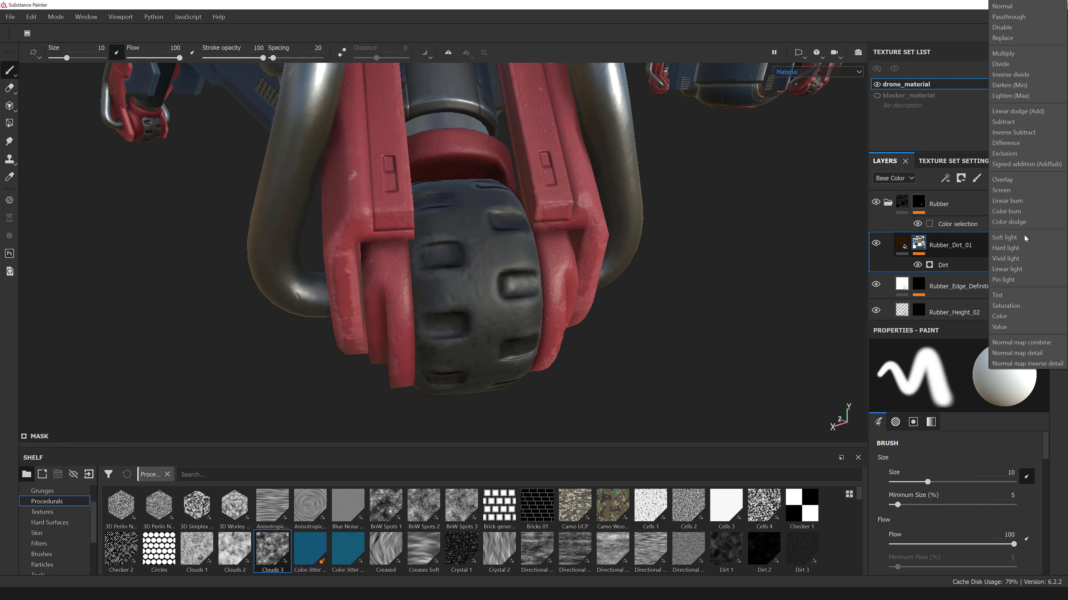
left_click(1008, 7)
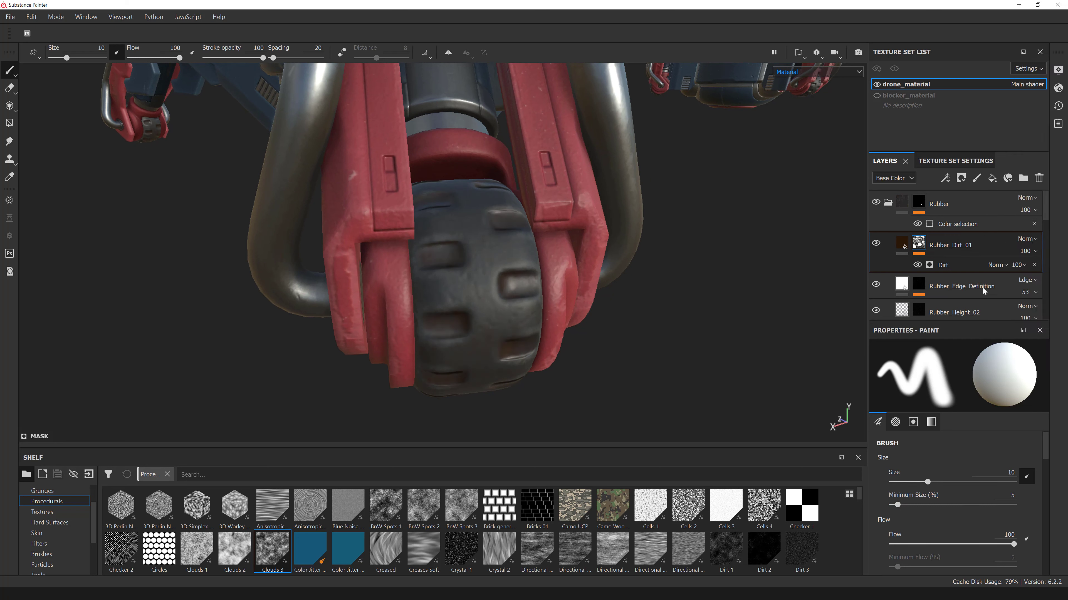
- Lower the opacity of the Rubber_Dirt_01 layer to 60
left_click(1020, 265)
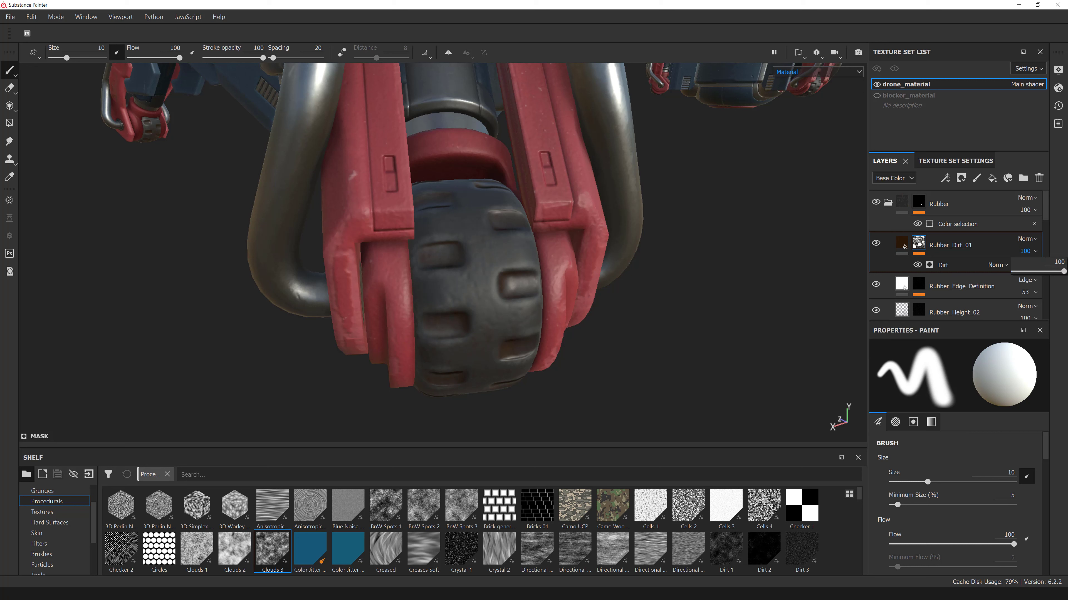
type("75")
key("Return")
type("60")
key("Return")
mouse_move(744, 250)
left_mouse_down("alt")
mouse_move(525, 250)
mouse_move(546, 284)
left_mouse_up("alt")
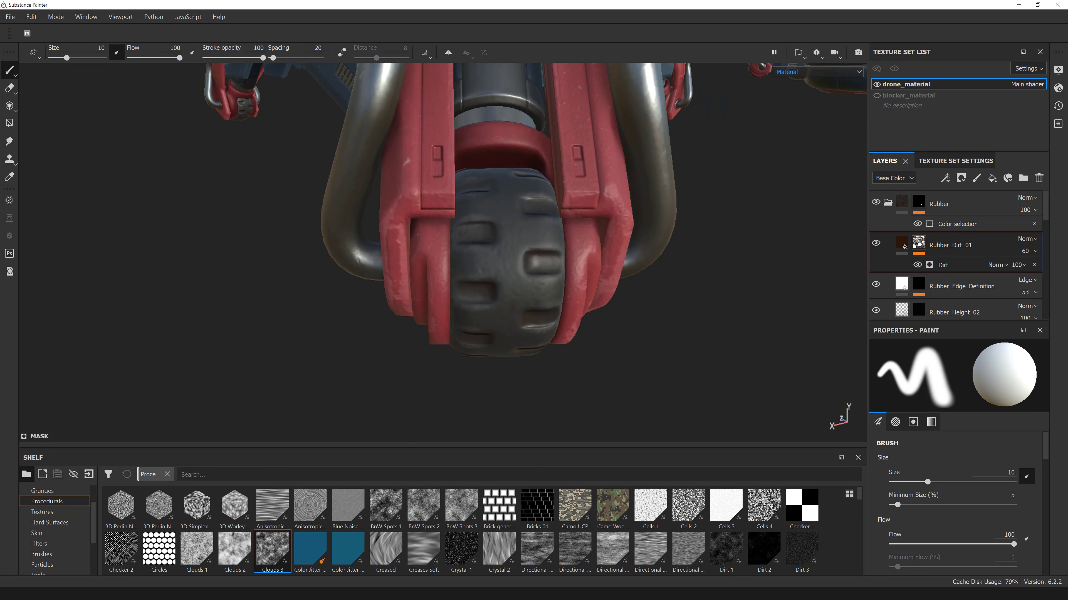
- Set the roughness of the Rubber_Dirt_01 fill to 0.5
left_click(903, 246)
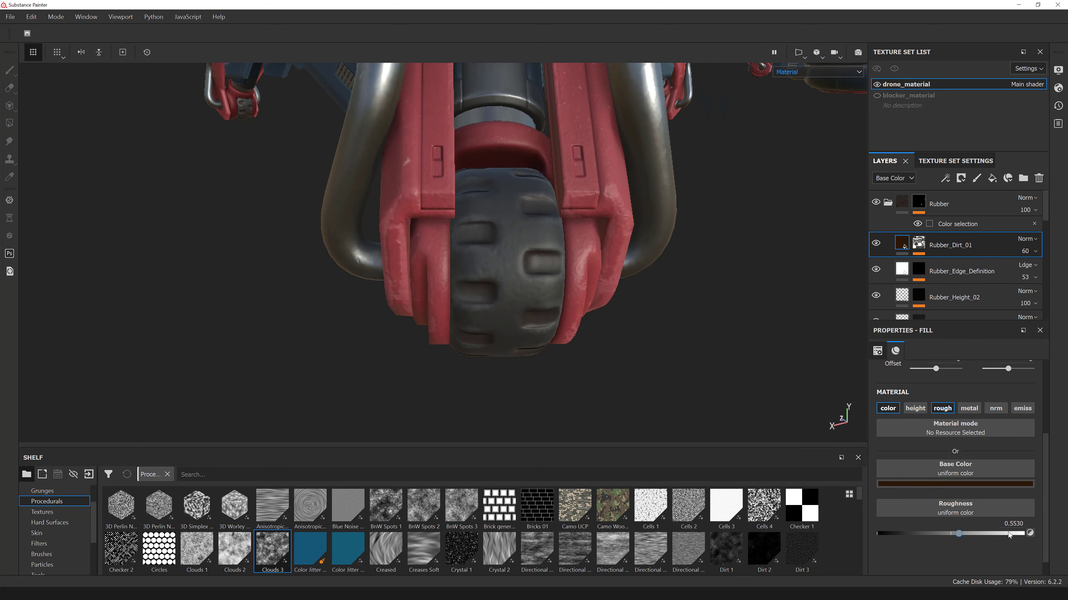
left_click_drag(1007, 533, 1049, 537)
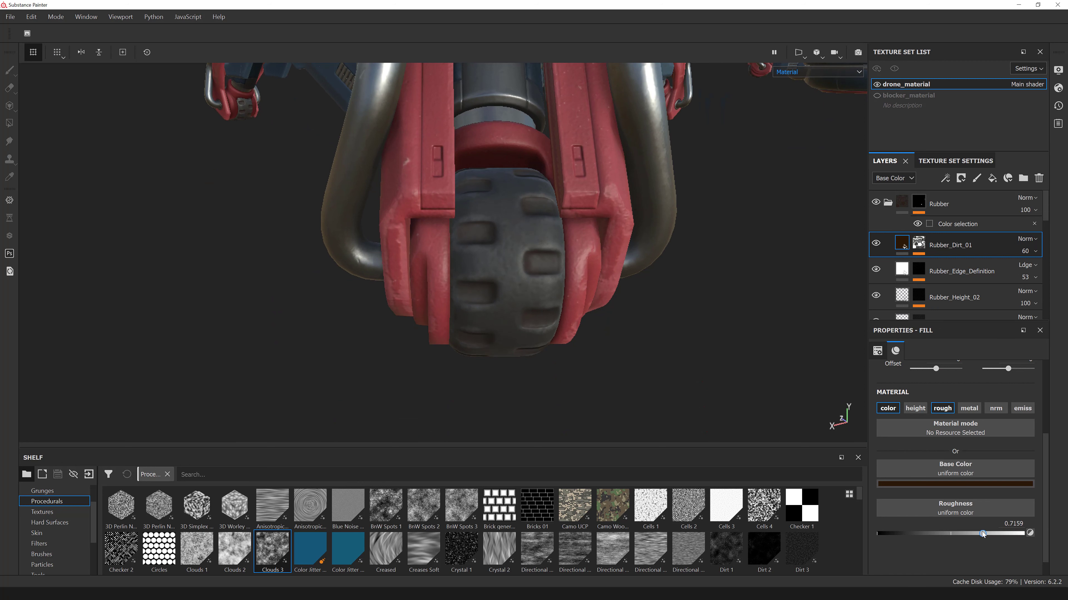
left_click(1023, 523)
type("0.5")
key("Return")
left_click_drag(588, 253, 609, 278, "alt")
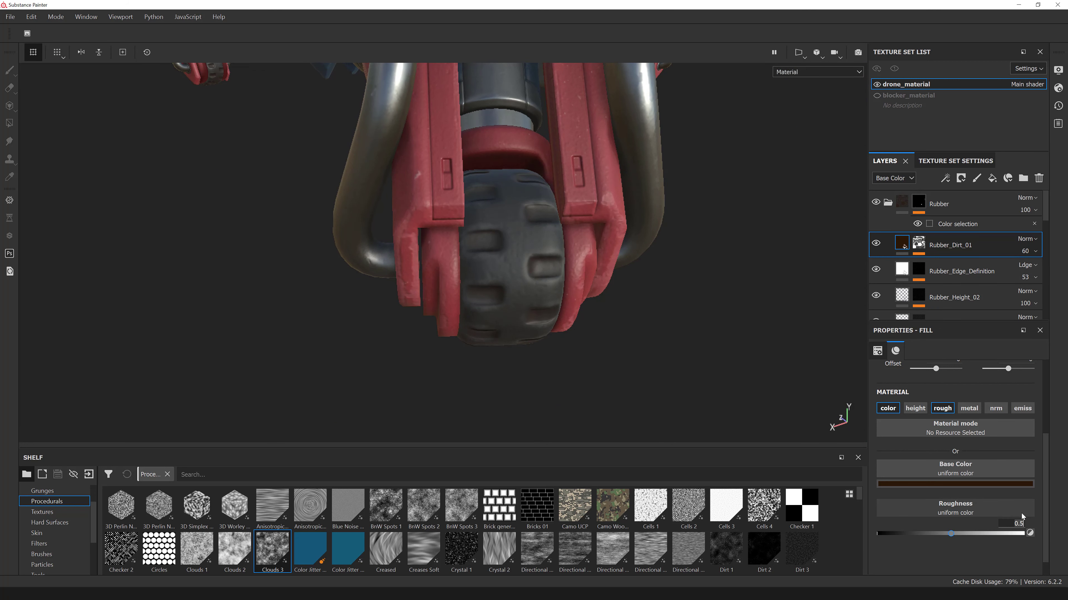
- Examine the wheel in the Roughness channel view, comparing it with Rubber_Dirt_01 hidden and shown
left_click_drag(655, 322, 664, 152, "alt")
left_click(805, 76)
left_click(807, 122)
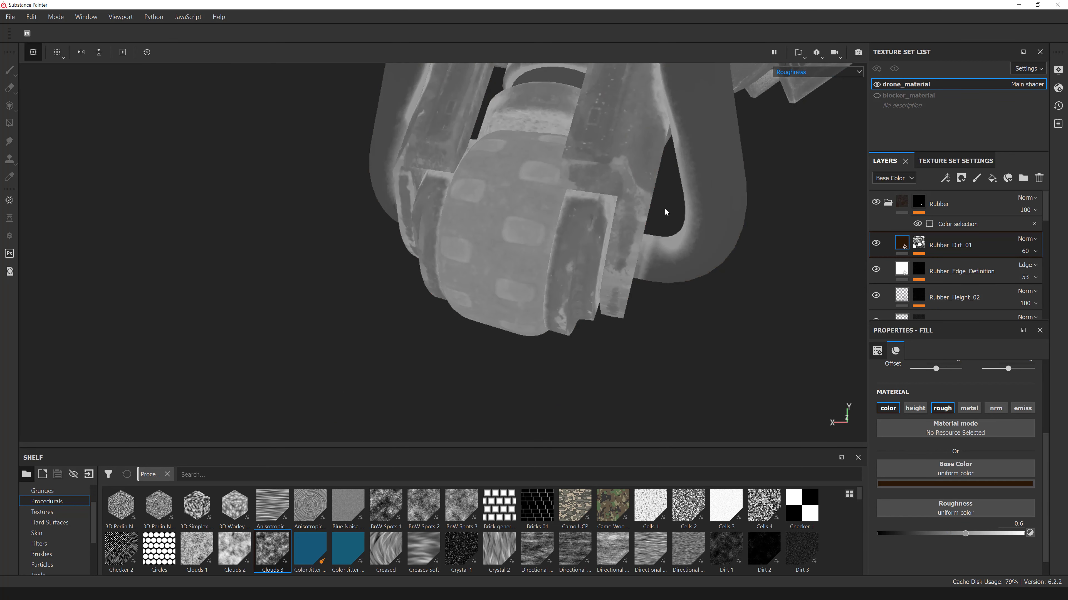
left_click_drag(665, 208, 689, 197, "alt")
left_click(876, 242)
left_click(875, 242)
left_click_drag(654, 281, 674, 269, "alt")
- Set the roughness of Rubber_Dirt_01 to 0.55 and return the viewport to the full material display
left_click(1019, 524)
type("0.55")
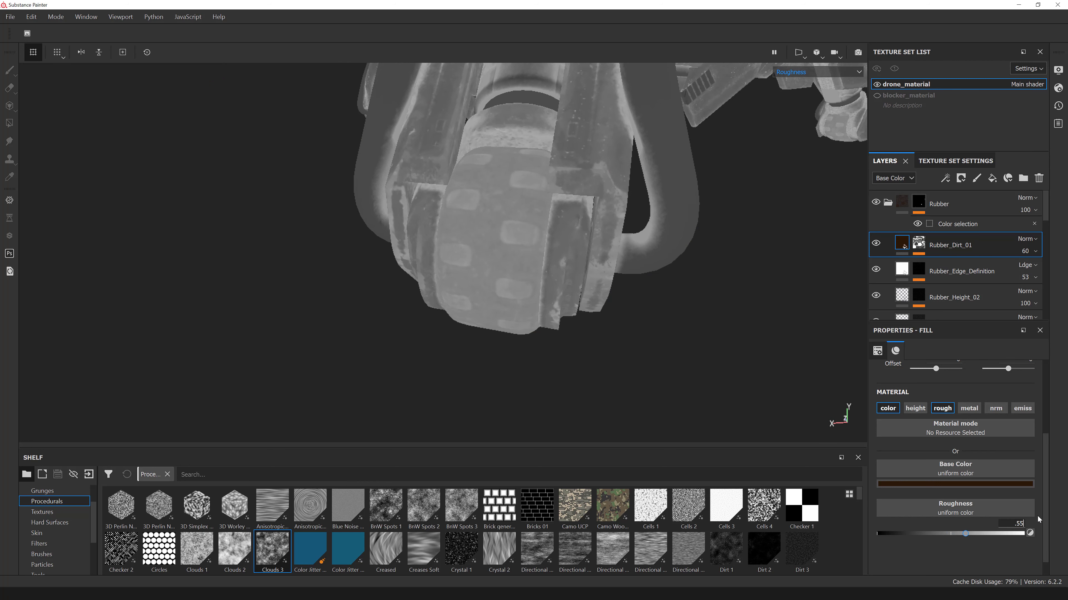
key("Return")
right_click_drag(537, 253, 615, 308, "alt")
key("m")
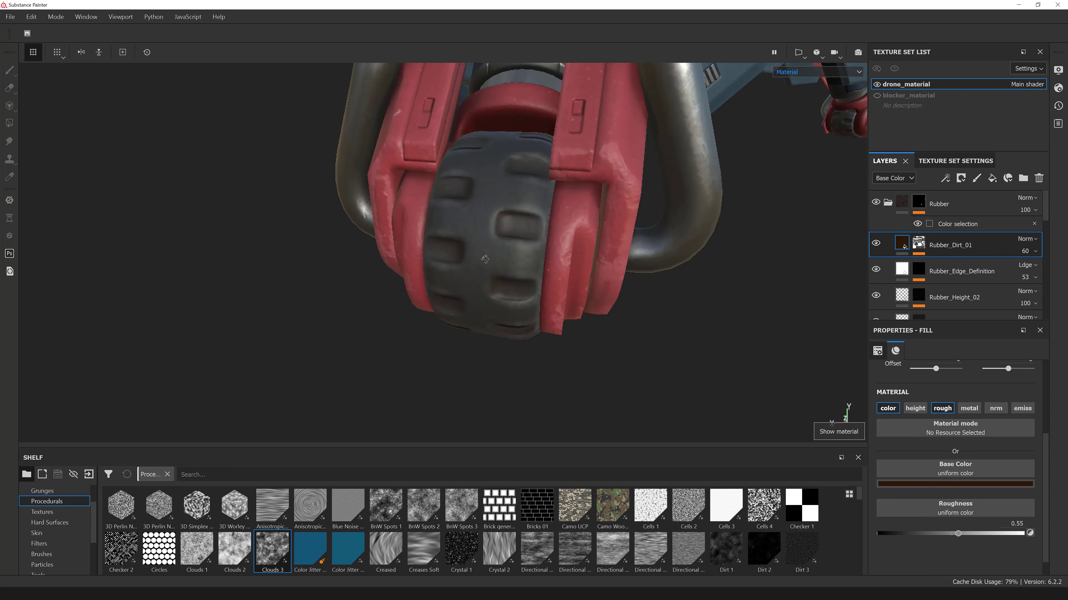
left_click_drag(484, 259, 508, 301, "alt")
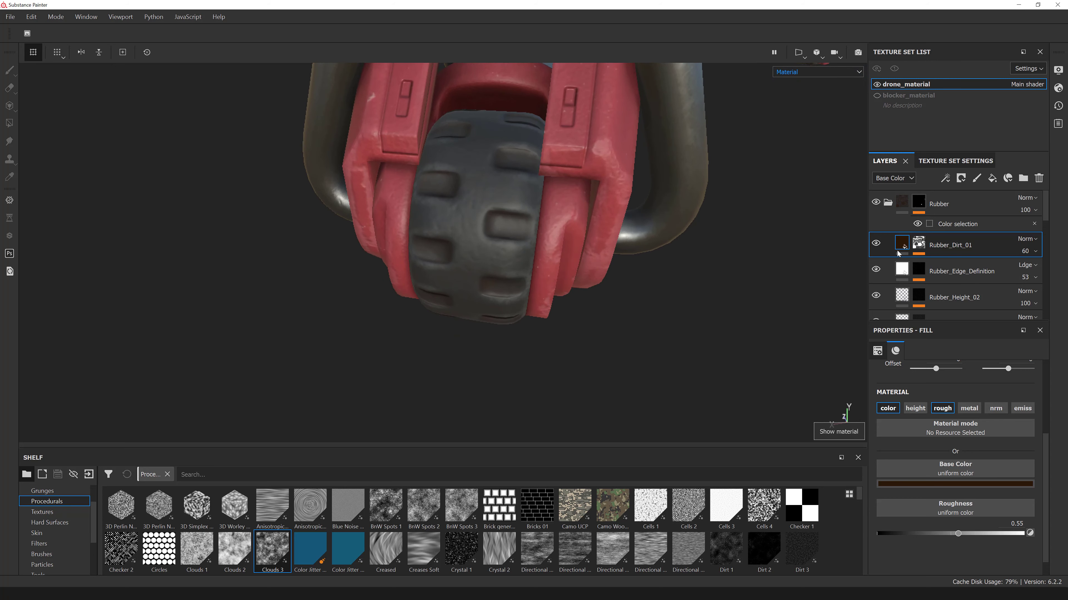
- Brighten the Rubber_Dirt_01 base color to value 0.059 with saturation 0.75, and compare the wheel with the layer hidden and shown
left_click(974, 483)
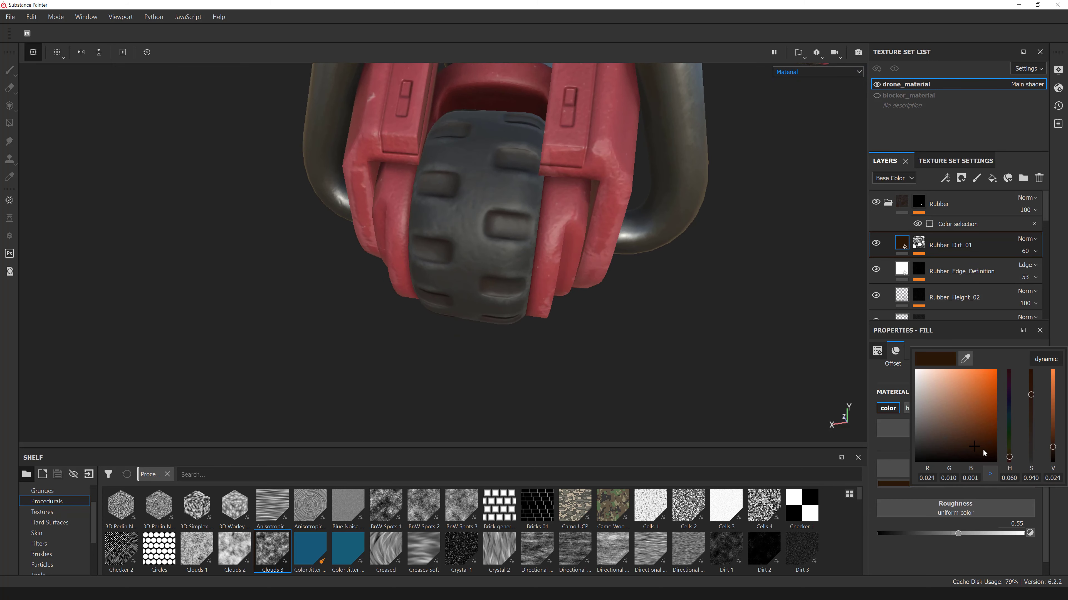
left_click(971, 438)
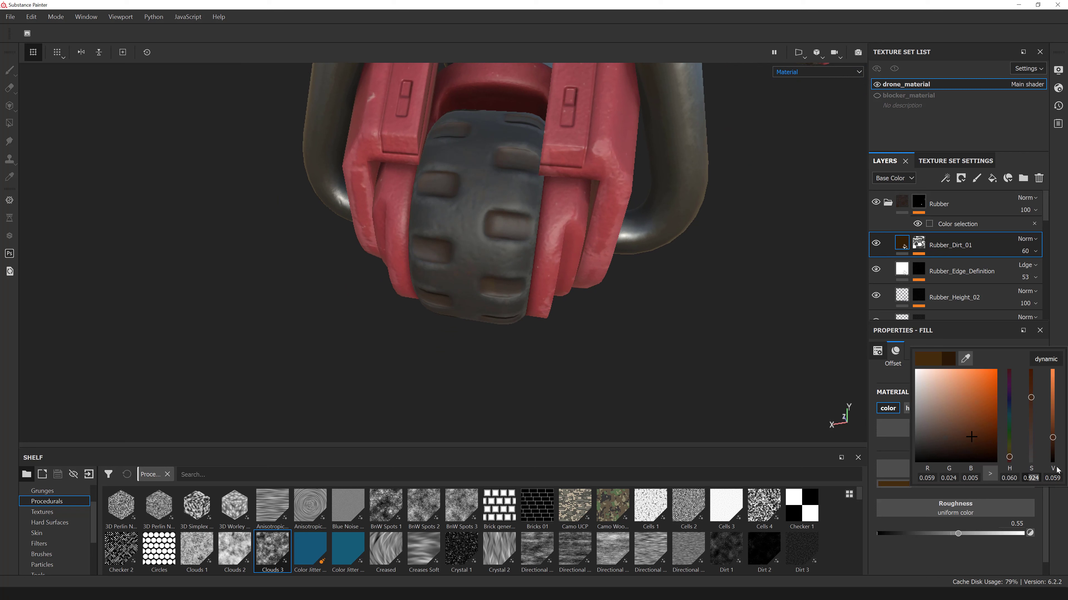
type("7")
key("Return")
scroll(744, 279, "down", 1)
left_click(876, 246)
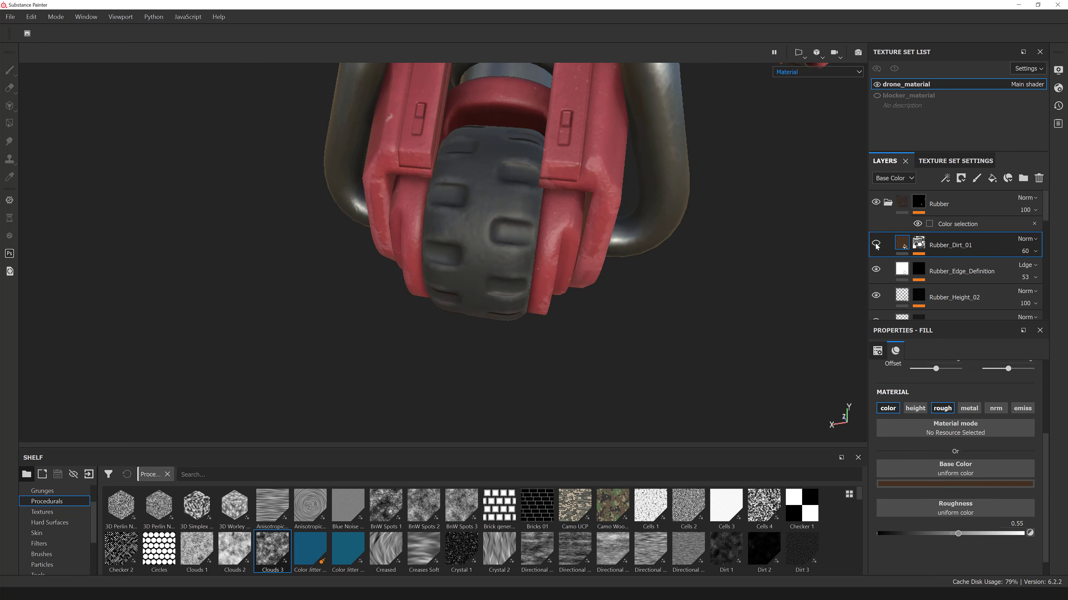
left_click(876, 246)
- Reduce the saturation of the Rubber_Dirt_01 base color to 0.5 and inspect the dirt on the wheel
left_click(992, 484)
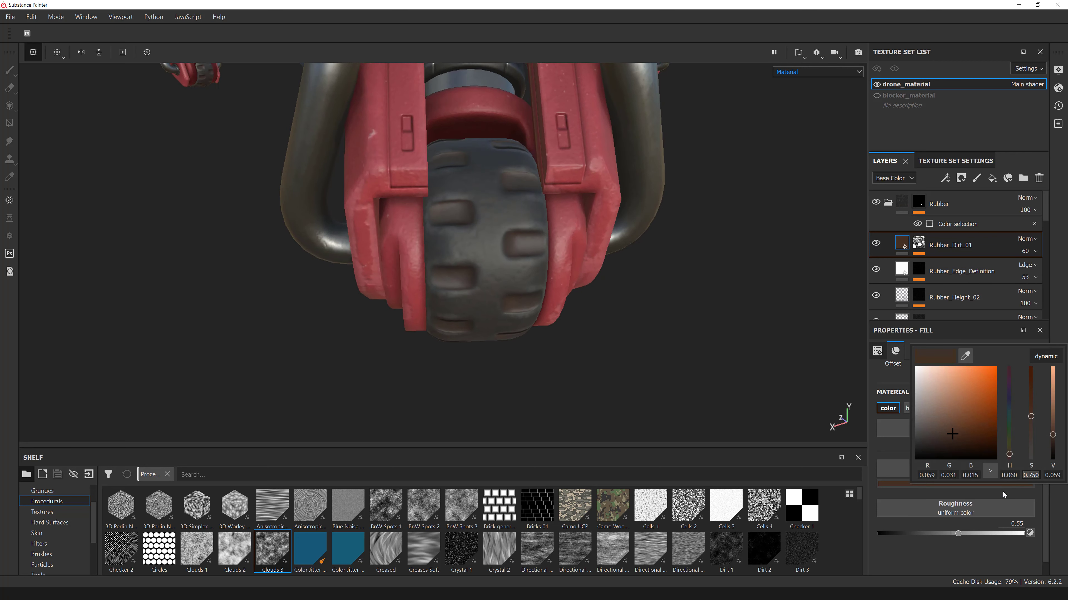
key("BackSpace")
key("BackSpace")
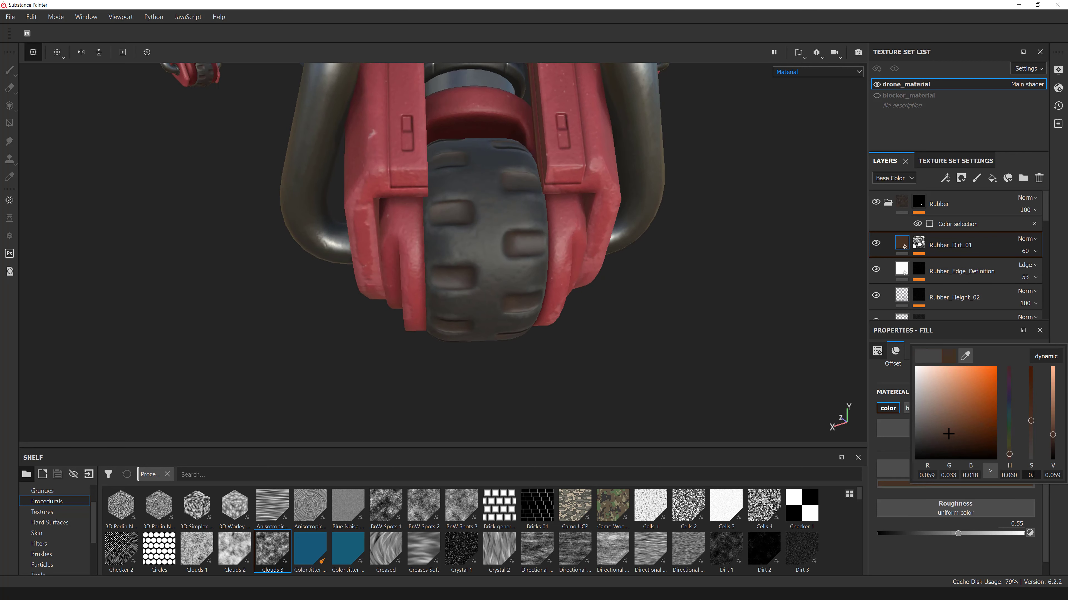
type("5")
key("Return")
left_click(877, 243)
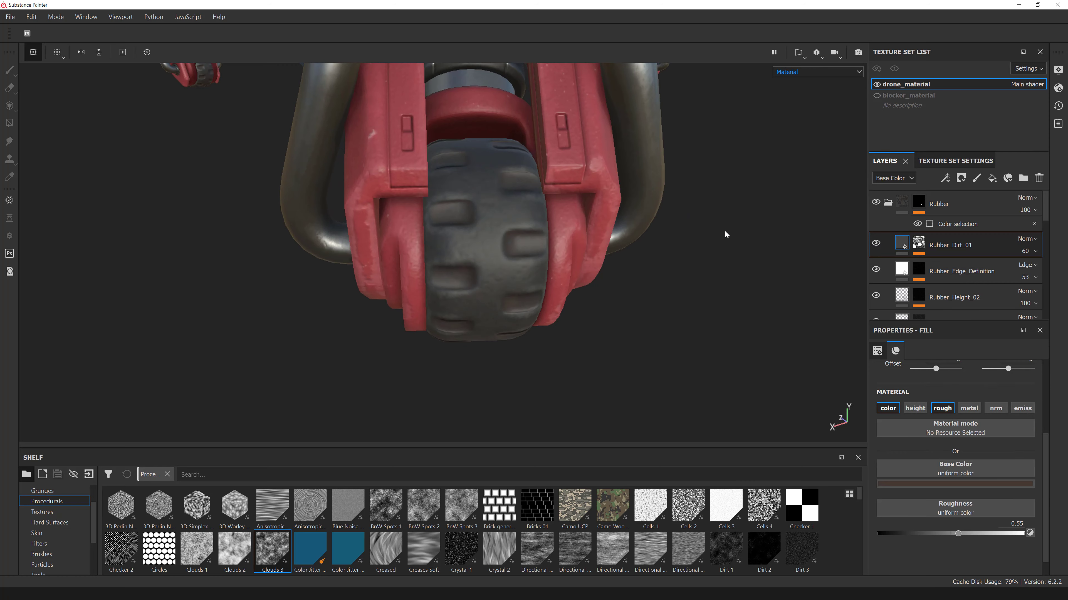
right_click_drag(727, 234, 655, 240, "alt")
left_click_drag(655, 239, 546, 244, "alt")
right_click_drag(547, 244, 582, 247, "alt")
left_click_drag(583, 247, 655, 298, "alt")
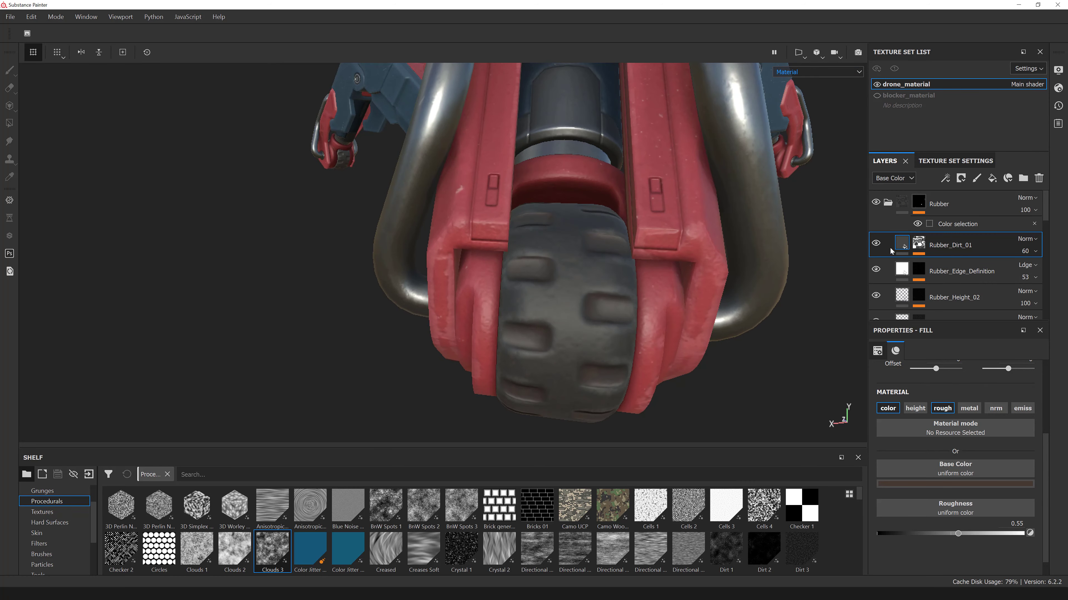
- Display the Rubber_Dirt_01 mask on the model and open the settings of its Dirt generator
left_click(918, 243)
key("1")
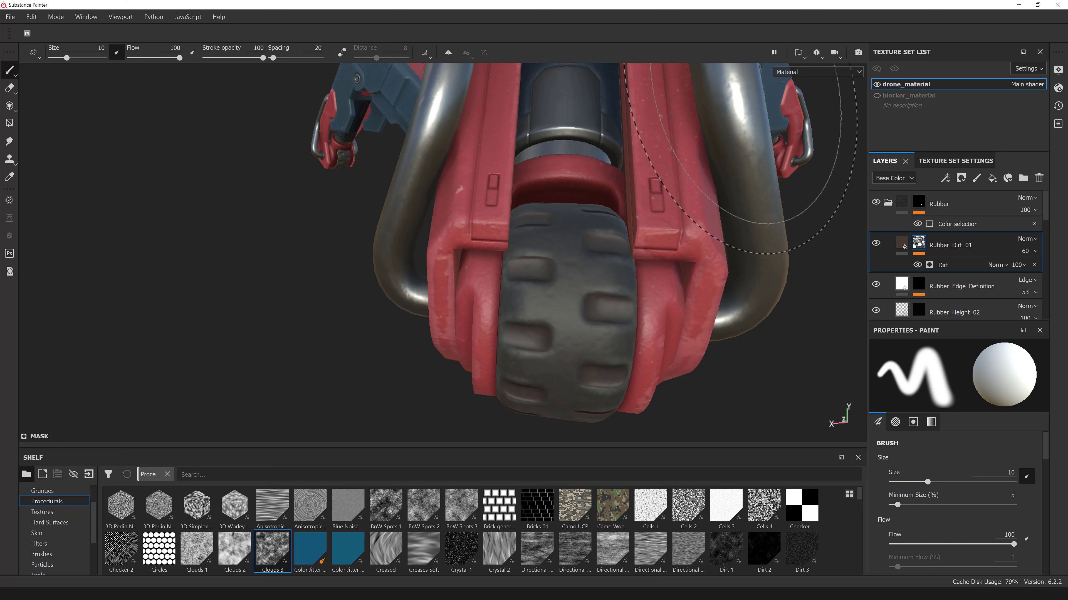
left_click(817, 72)
left_click(790, 147)
left_click_drag(756, 269, 780, 277, "alt")
left_click(942, 265)
scroll(955, 489, "down", 1)
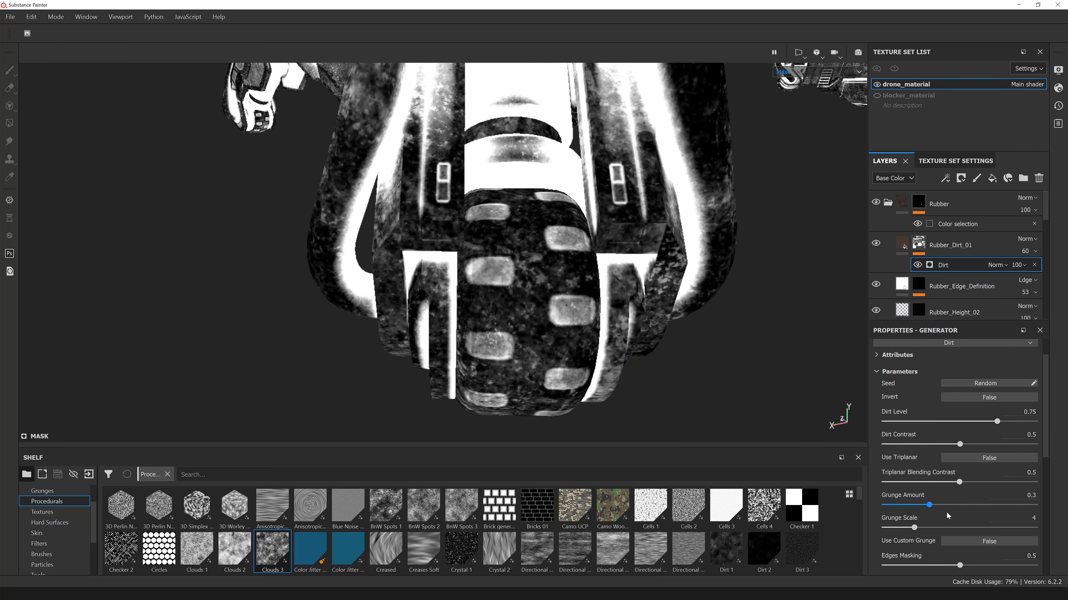
- Try Grunge Scale values of 16 and 8 on the Dirt generator, and restore the scale to 4
key("Return")
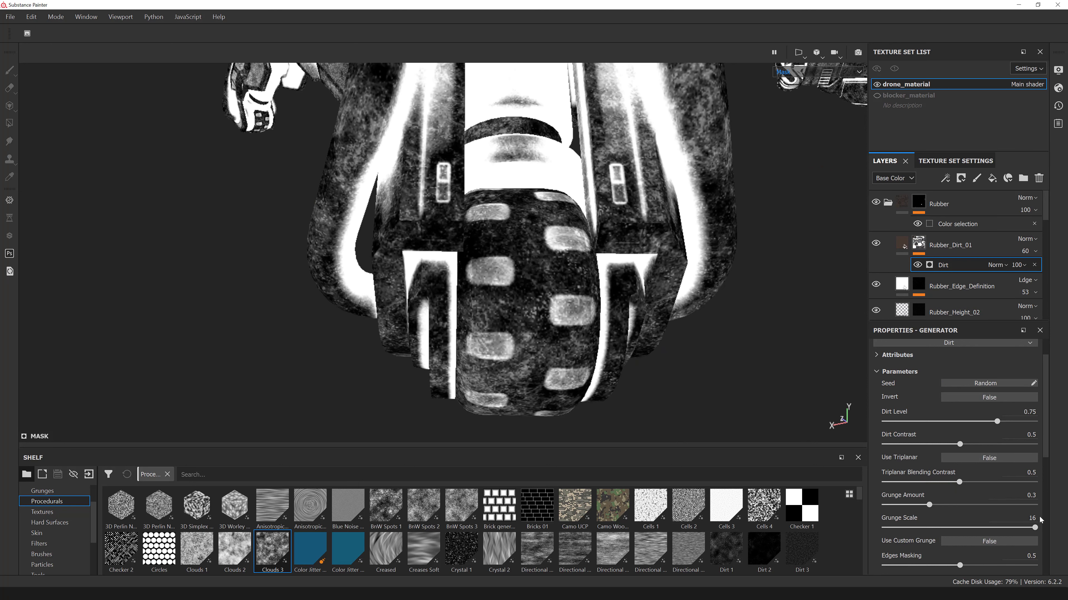
scroll(668, 339, "down", 2)
key("ctrl+z")
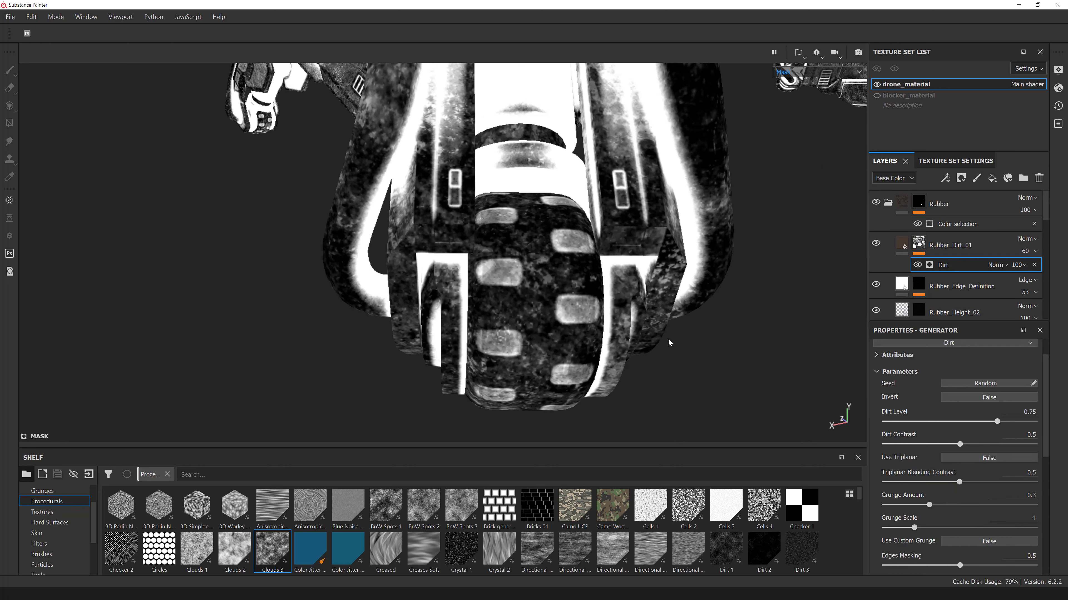
left_click(1015, 516)
key("Escape")
key("Return")
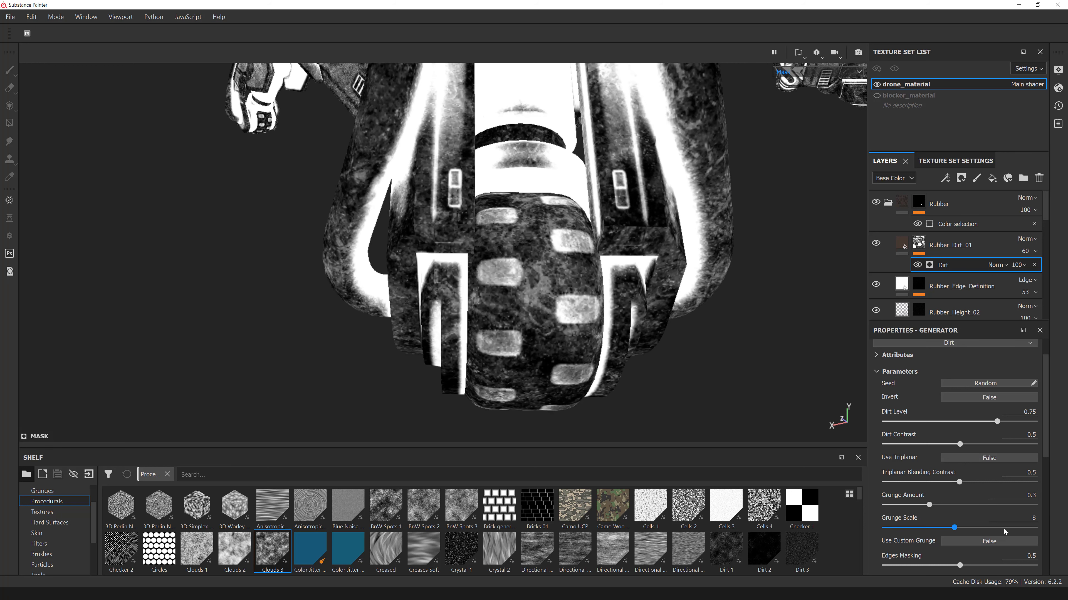
left_click_drag(609, 311, 648, 313, "alt")
key("m")
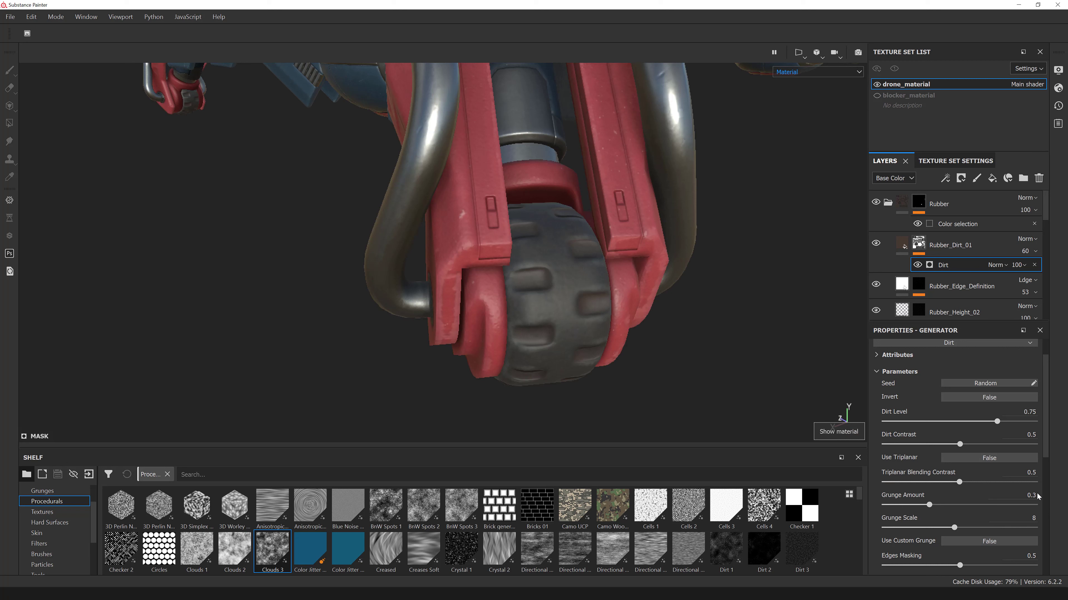
double_click(1034, 518)
type("4")
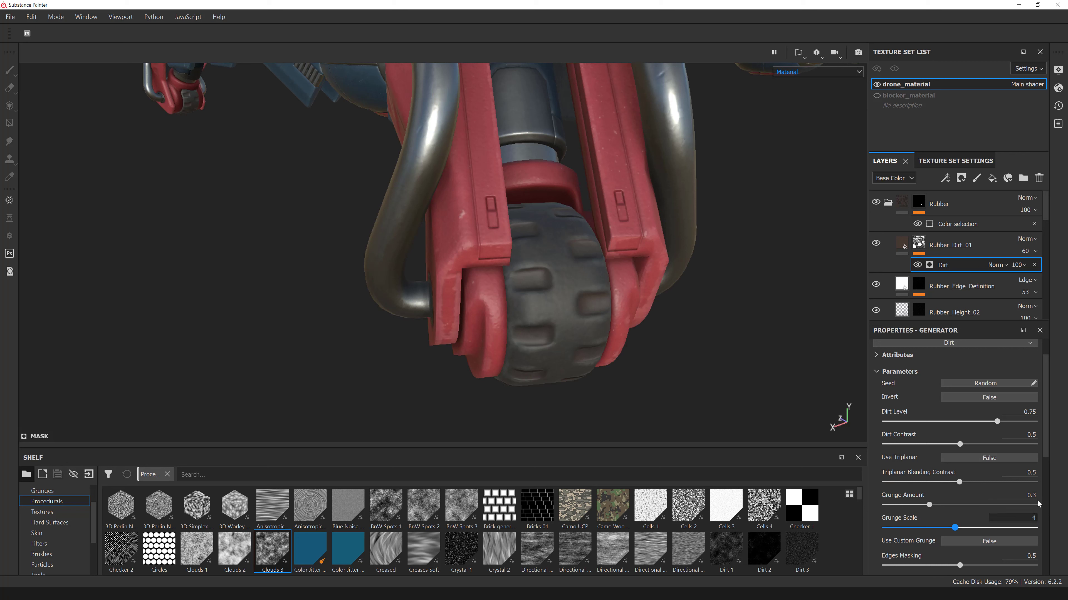
key("Return")
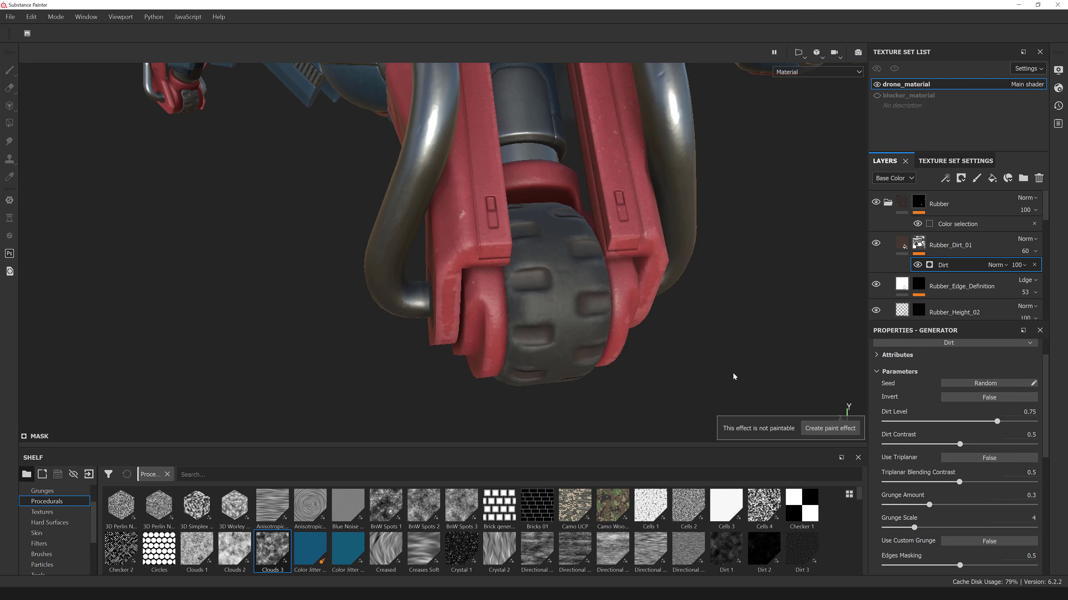
- Set the Dirt generator's Grunge Amount to 0.25
right_click_drag(733, 374, 667, 335, "alt")
left_click_drag(929, 506, 921, 505)
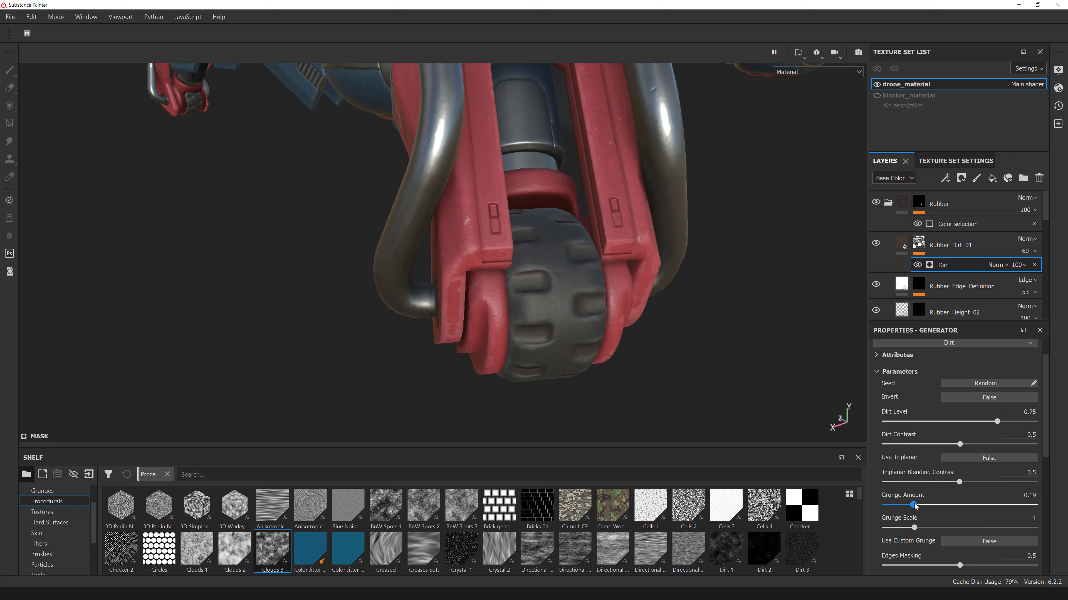
left_click(1026, 492)
type(".25")
key("Return")
- Bring the mask display back on the model and set the Dirt generator's Grunge Amount to 0.3
left_click(817, 72)
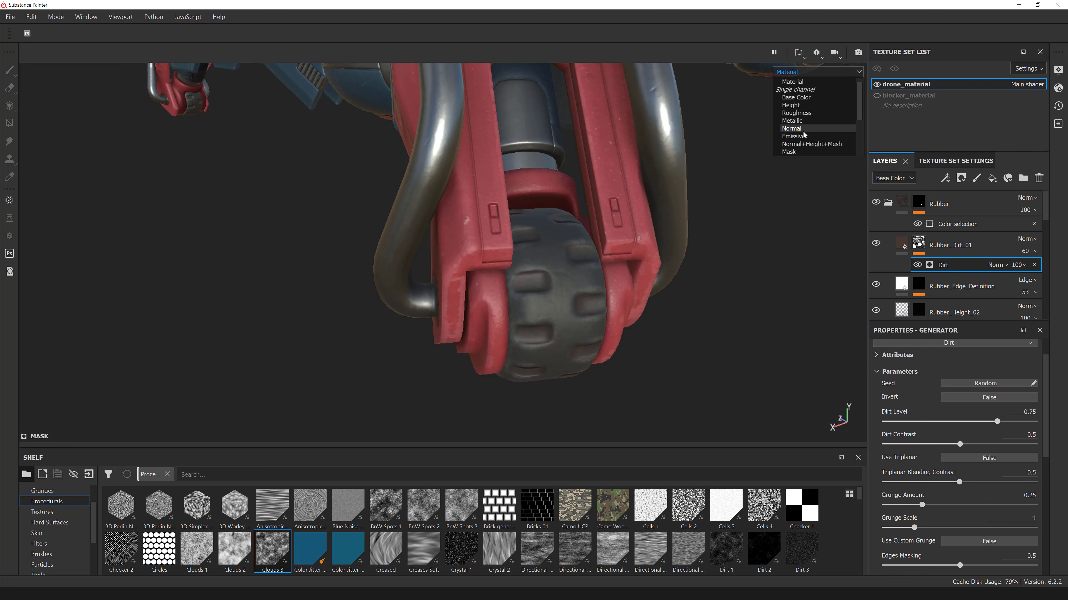
left_click(796, 113)
key("b")
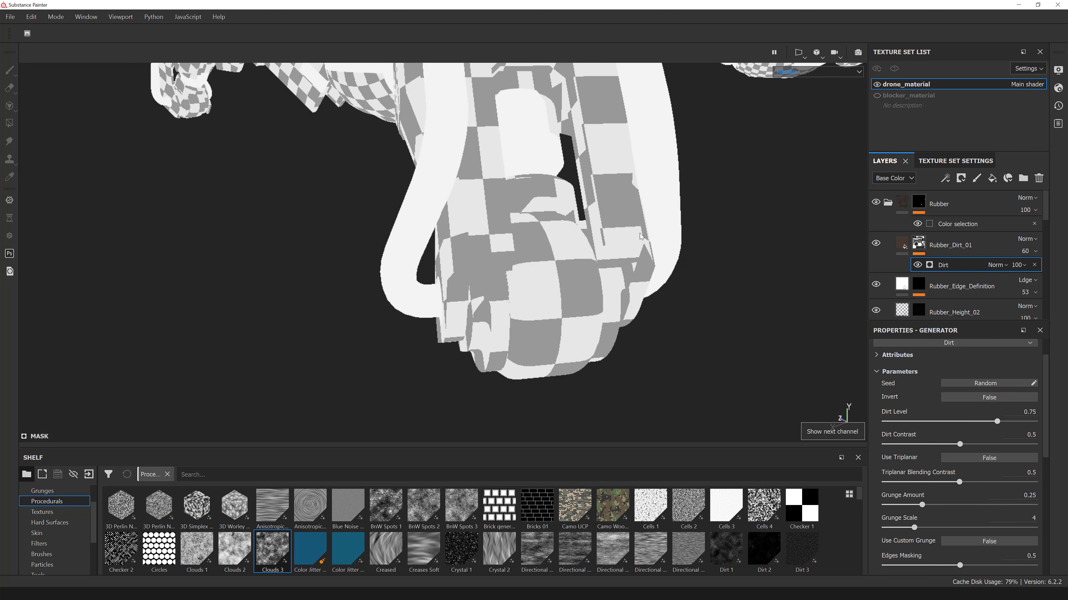
key("b")
key("b")
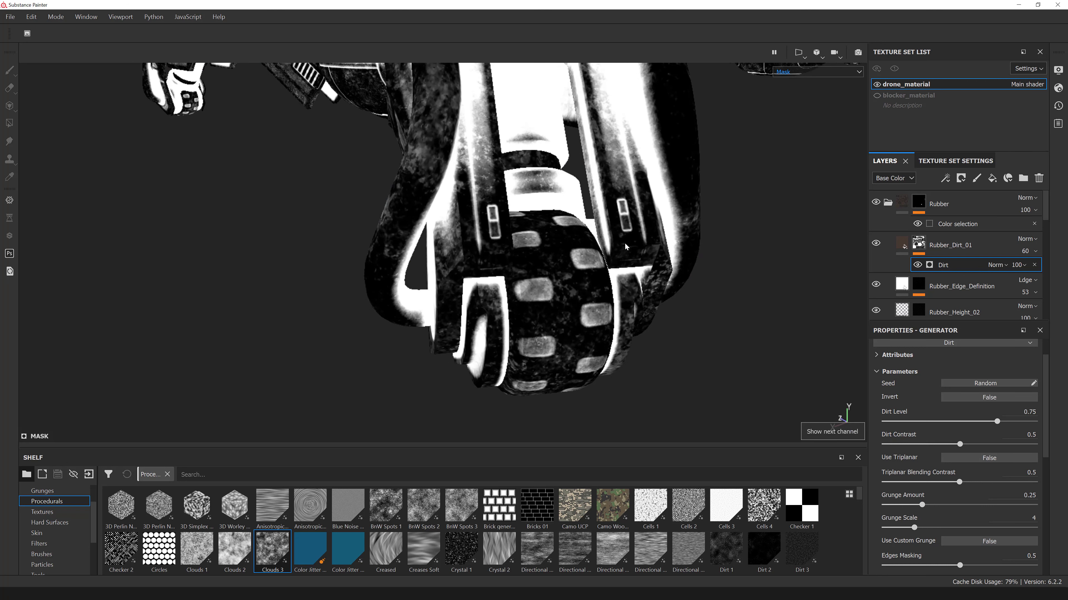
left_click_drag(921, 505, 961, 501)
scroll(935, 522, "down", 3)
scroll(955, 508, "down", 3)
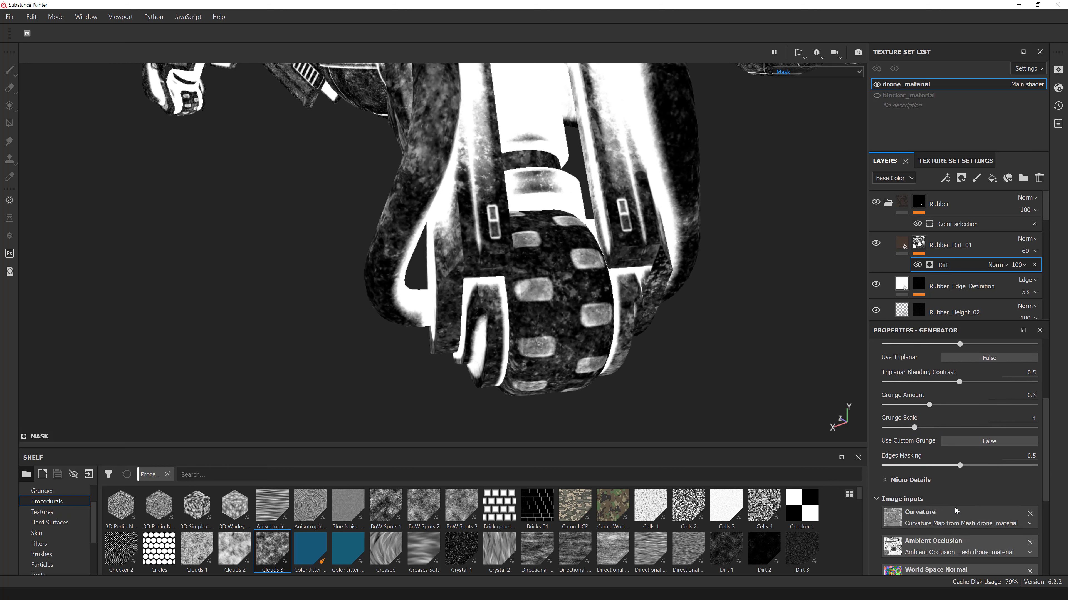
- Try a lower Dirt Contrast and a Dirt Level of 0.68 on the Dirt generator, undoing each change
scroll(951, 508, "up", 5)
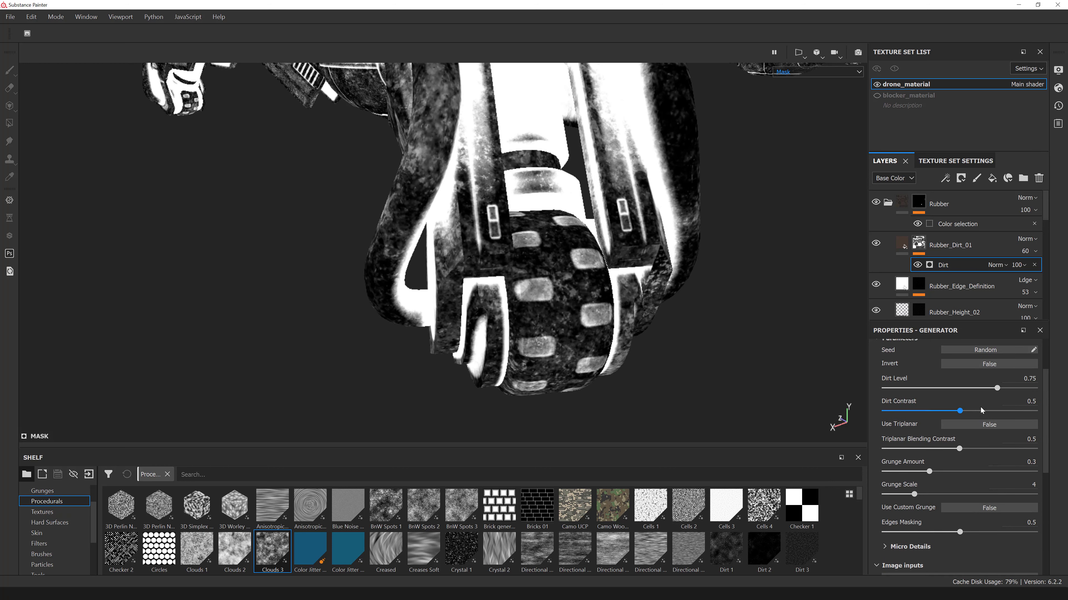
left_click_drag(960, 410, 944, 411)
key("ctrl+z")
left_click_drag(997, 389, 987, 390)
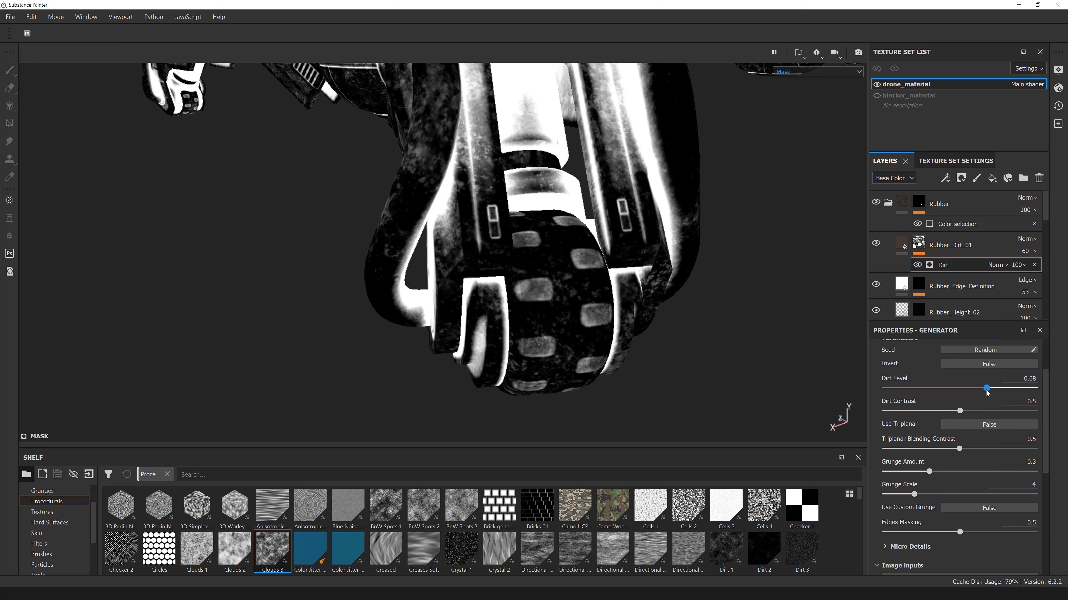
key("ctrl+z")
scroll(954, 450, "down", 5)
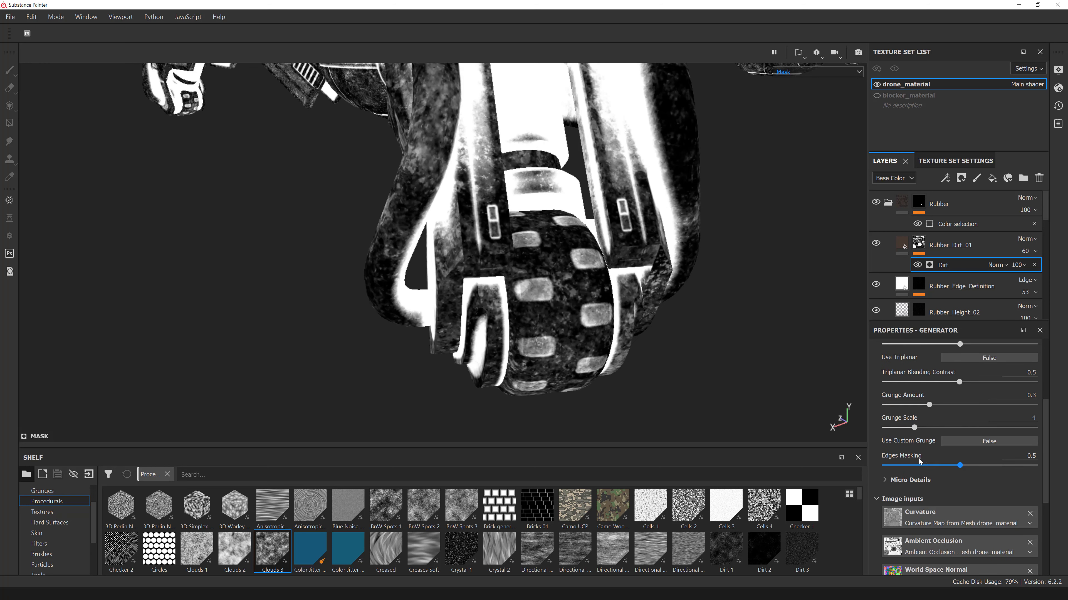
- Return to the full material display and examine the dirt on the rubber wheel from several angles
key("m")
left_click_drag(622, 320, 582, 290, "alt")
scroll(427, 205, "down", 3)
scroll(559, 290, "down", 4)
middle_click_drag(582, 290, 420, 253, "alt")
right_click_drag(420, 252, 483, 275, "alt")
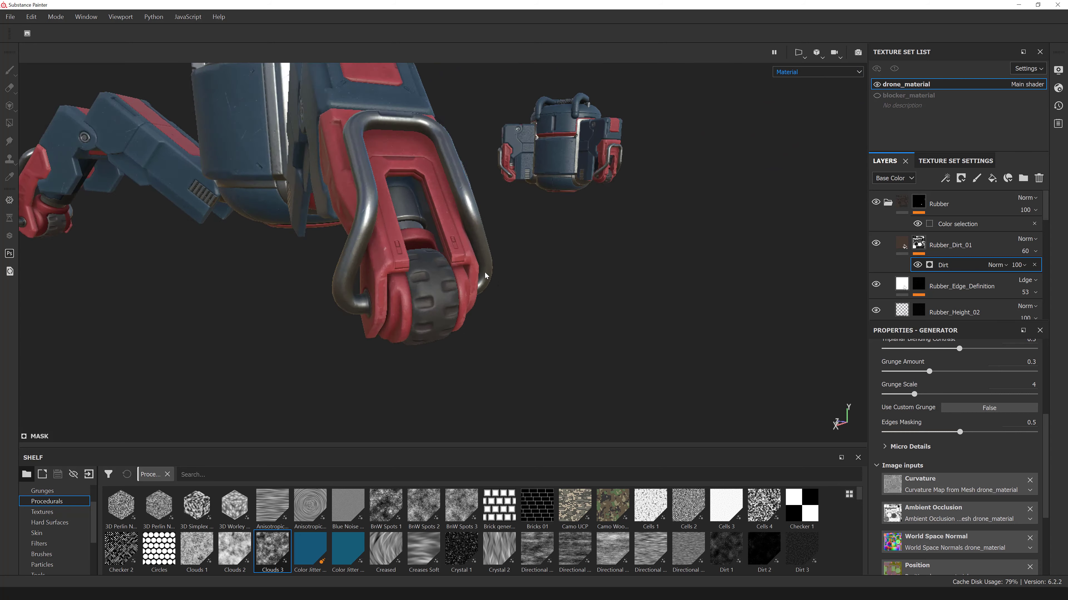
left_click_drag(517, 278, 546, 290, "alt")
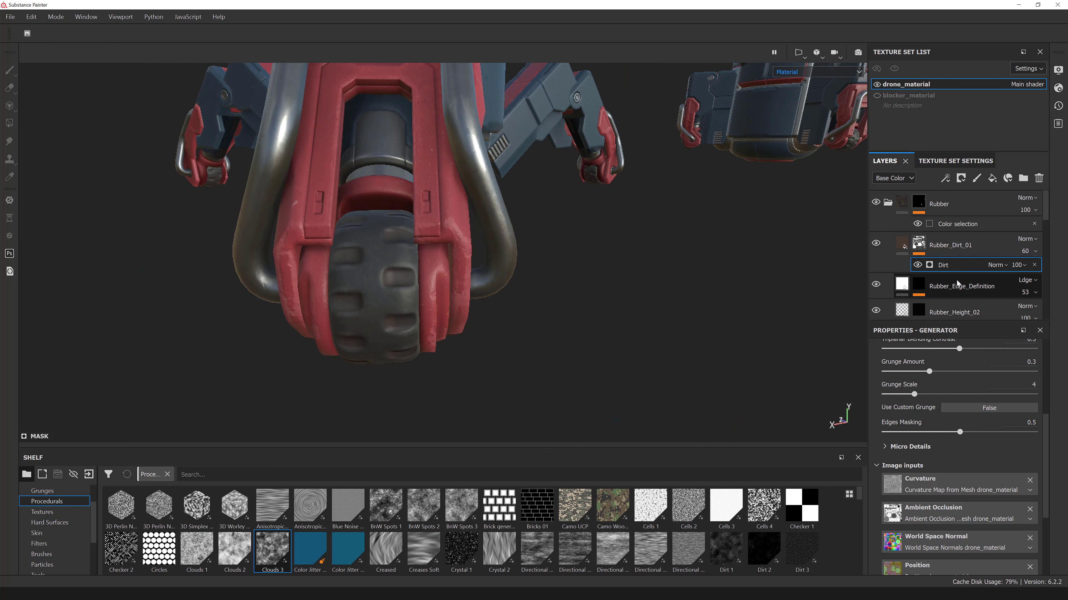
- Set the Rubber_Edge_Definition layer's base color opacity to 40
scroll(945, 260, "down", 1)
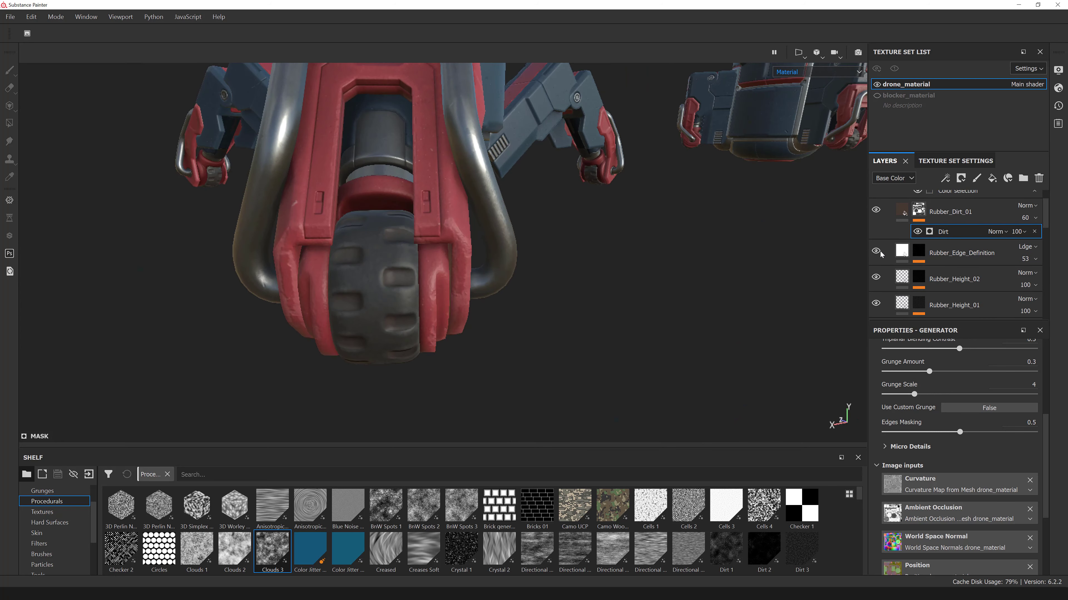
left_click(900, 253)
left_click(1028, 259)
type("4")
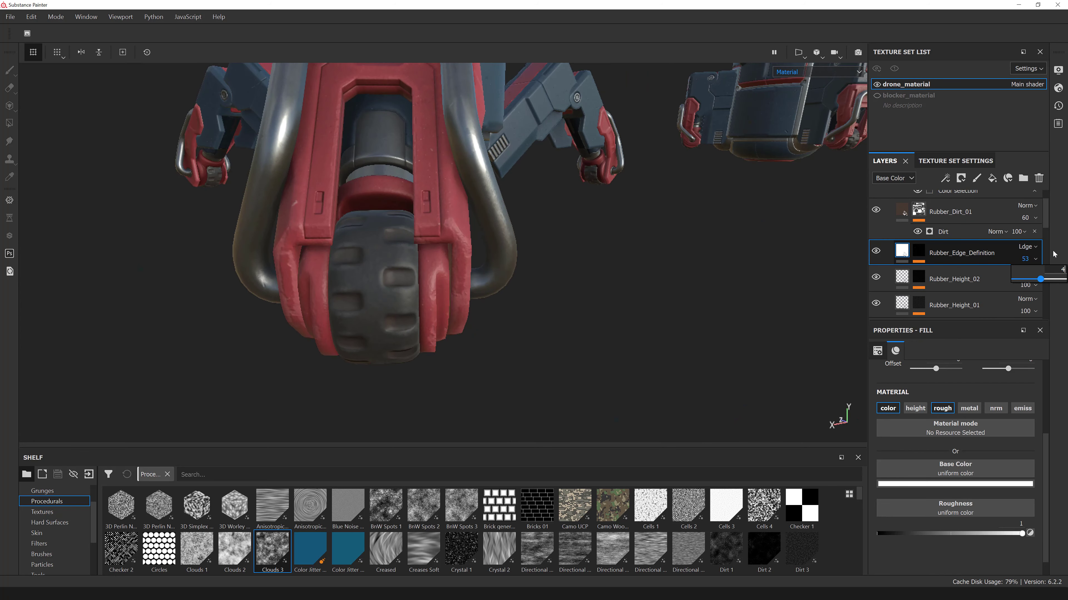
type("0")
key("Return")
- Display only the Base Color channel on the model and set the Rubber_Edge_Definition layer's opacity to 35
left_click_drag(700, 72, 743, 88, "alt")
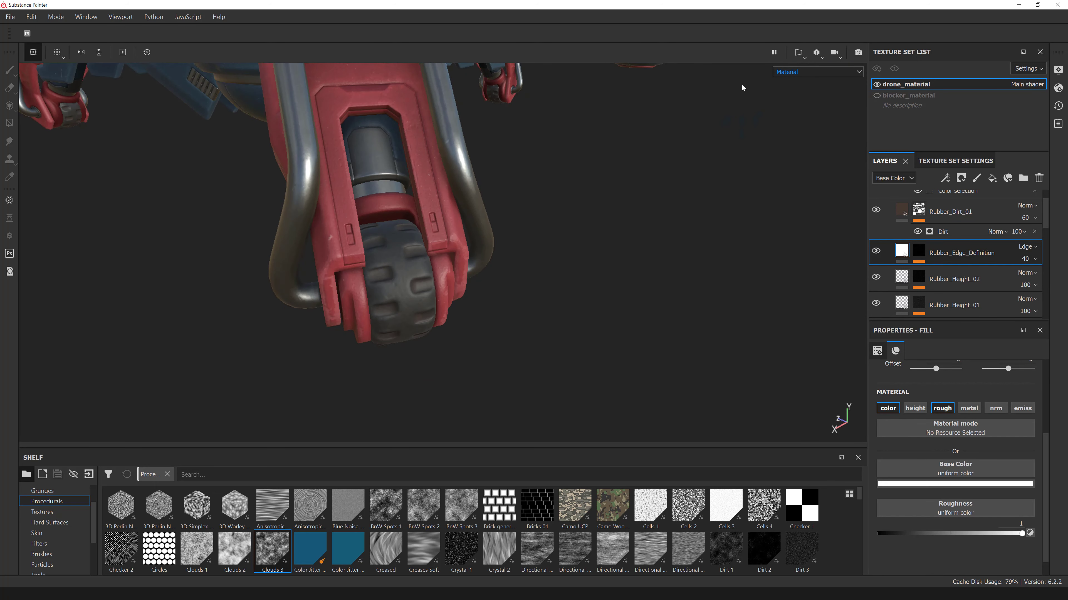
right_click_drag(444, 180, 773, 99, "alt")
left_click(789, 80)
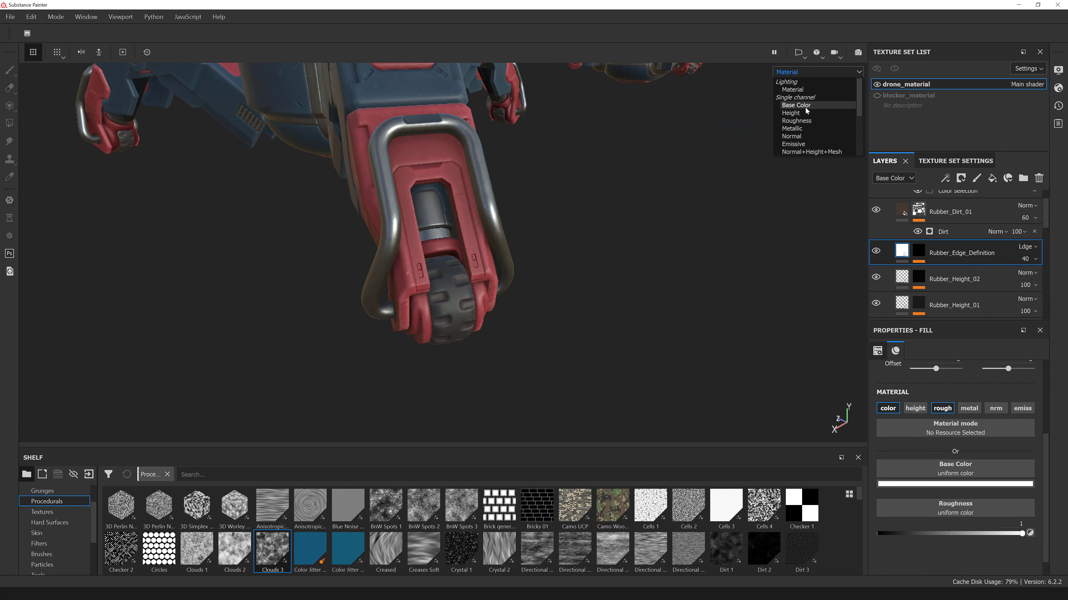
left_click(796, 103)
left_click(1026, 258)
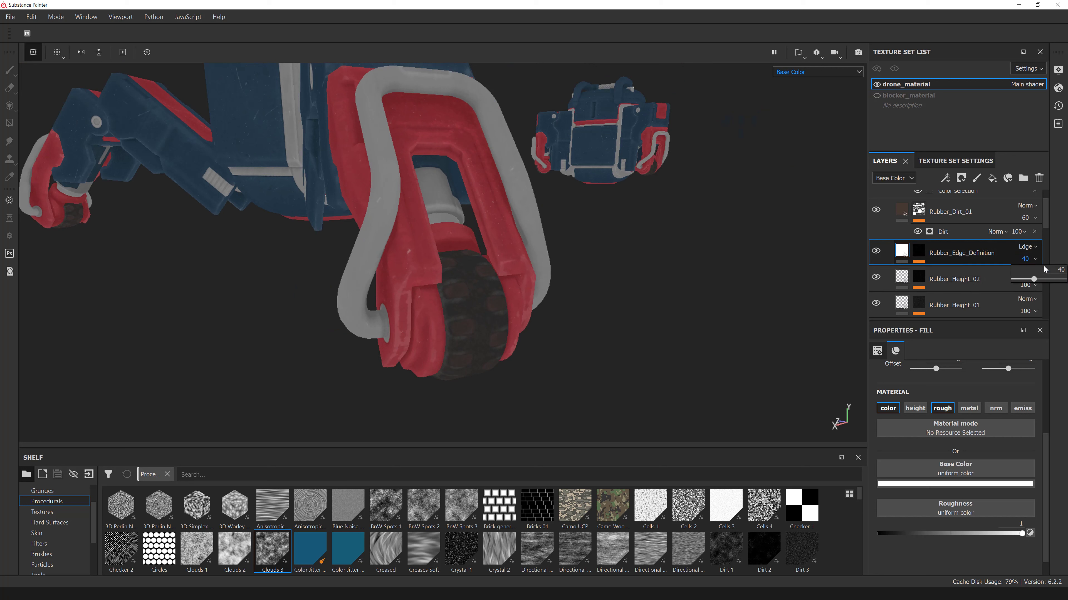
type("3")
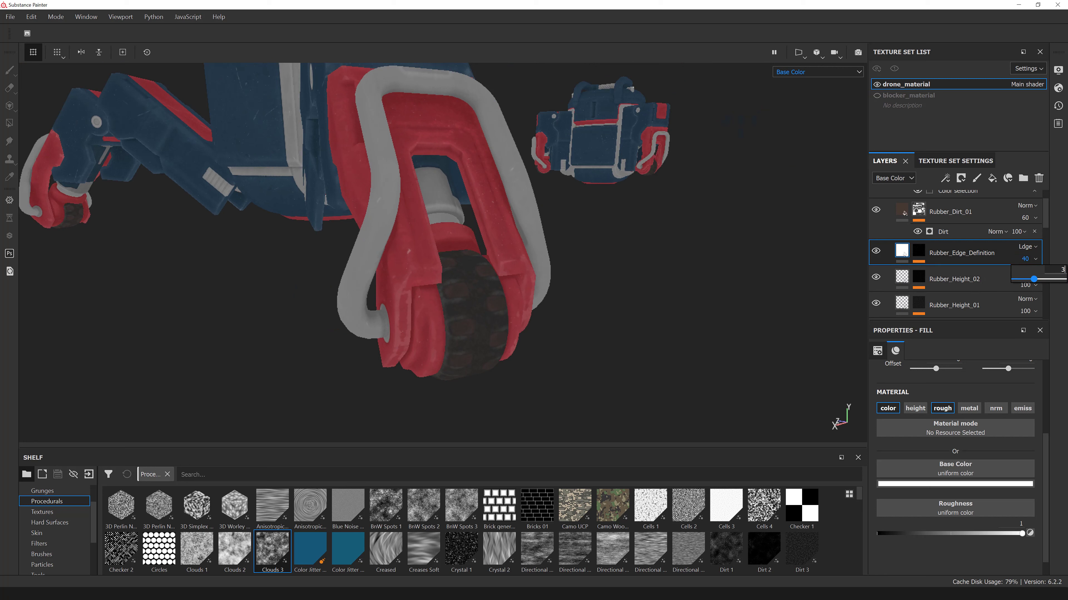
type("5")
key("Return")
- Adjust the Rubber_Base fill layer's base color to a neutral dark grey by changing its brightness value
left_click(919, 299)
scroll(925, 294, "down", 2)
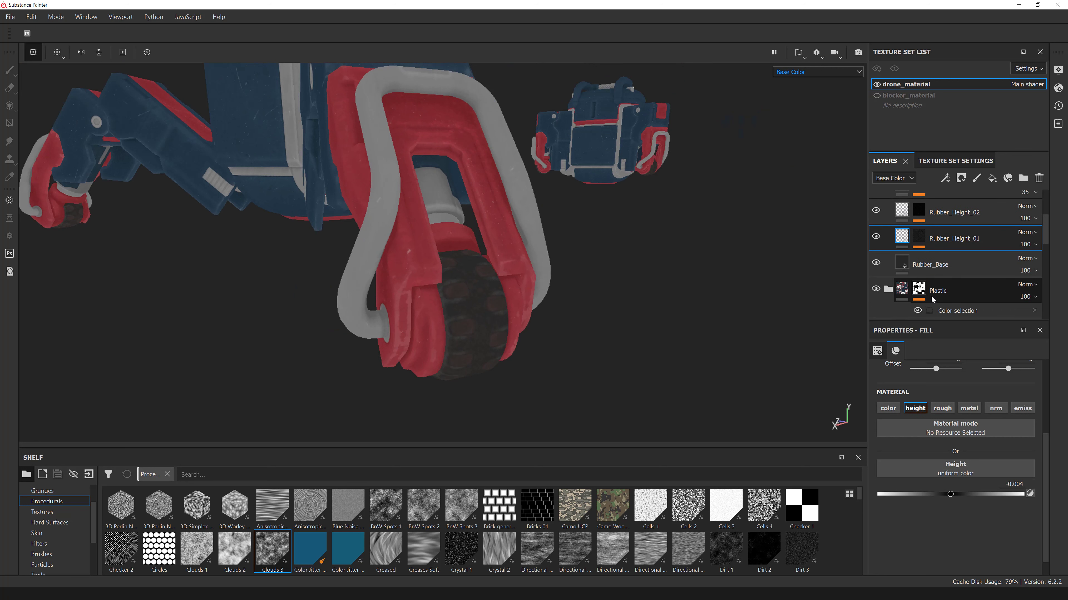
left_click(941, 264)
left_click(963, 482)
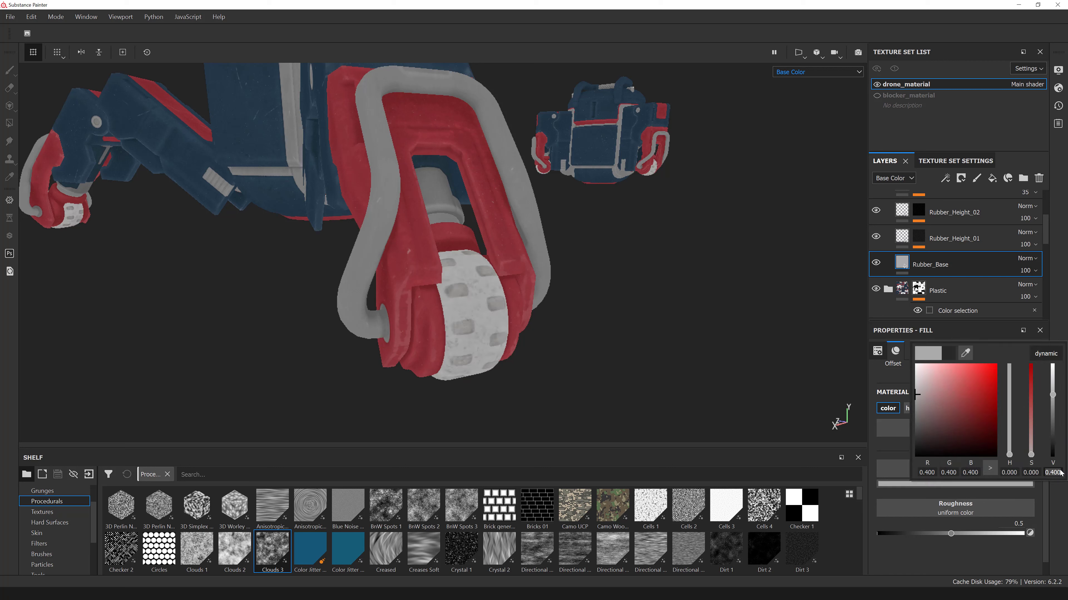
left_click(685, 359)
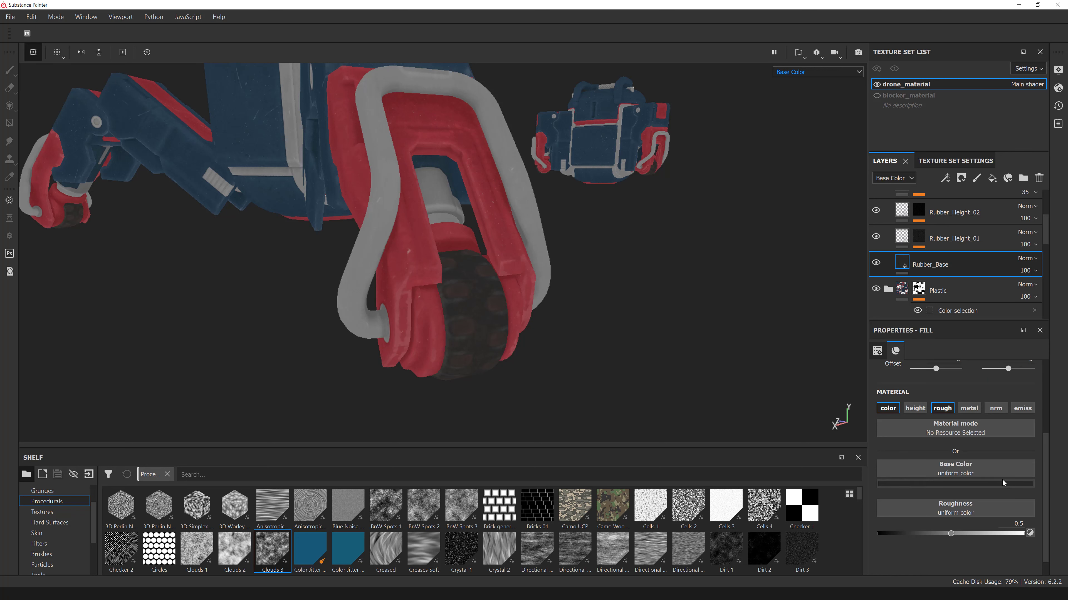
left_click(1013, 484)
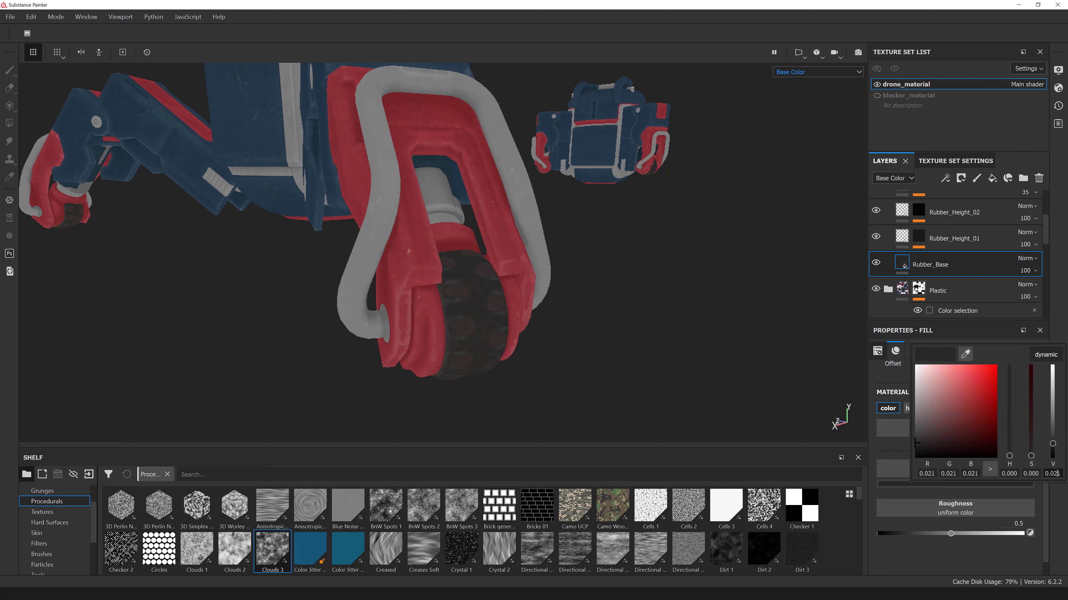
key("Return")
left_click(664, 312)
- Switch back to the full material display and fine-tune the brightness of the Rubber_Base layer's dark grey base color
scroll(663, 312, "down", 1)
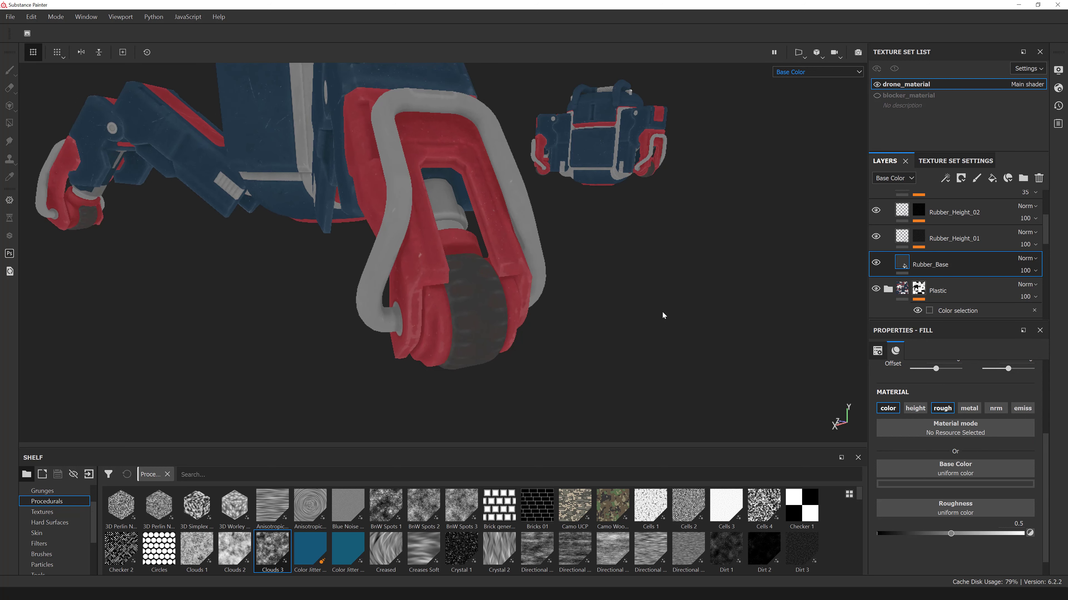
key("m")
left_click_drag(508, 293, 549, 291, "alt")
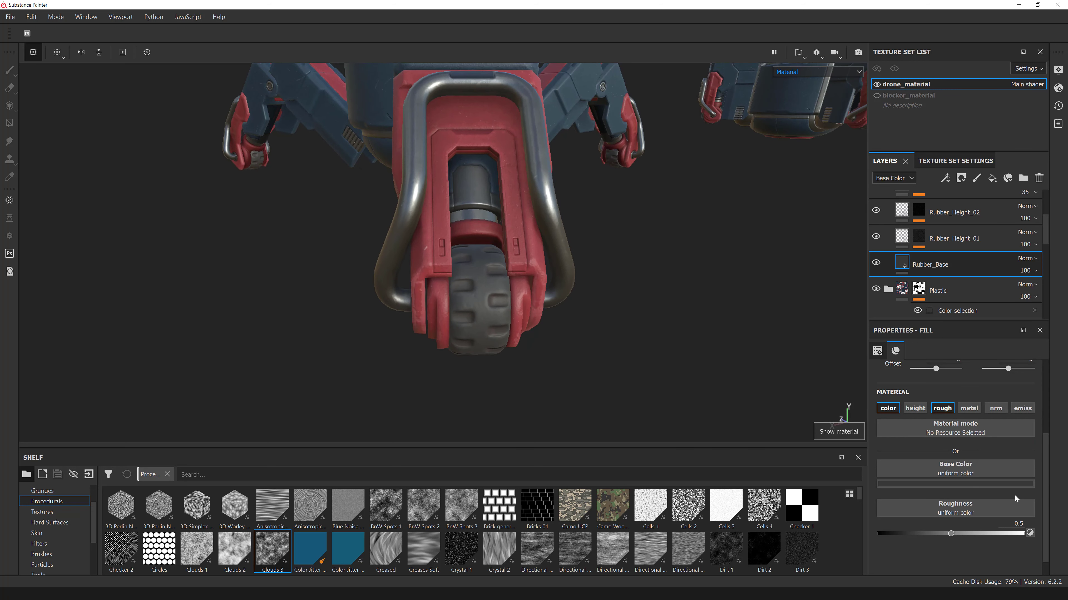
left_click(1008, 483)
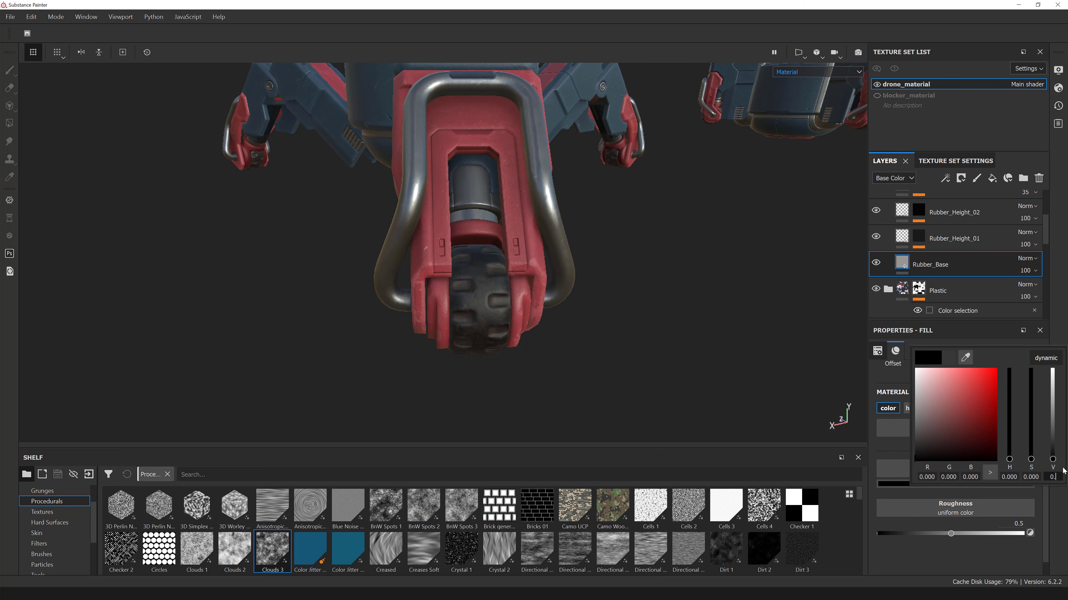
left_click(643, 340)
- Examine the rubber wheel and its surrounding leg parts from close up and from several angles
left_click_drag(638, 333, 824, 289, "alt")
right_click_drag(825, 290, 462, 261, "shift")
left_click_drag(463, 261, 710, 280, "alt")
right_click_drag(709, 281, 656, 291, "shift")
left_click_drag(656, 290, 546, 269, "alt")
right_click_drag(547, 269, 527, 260, "alt")
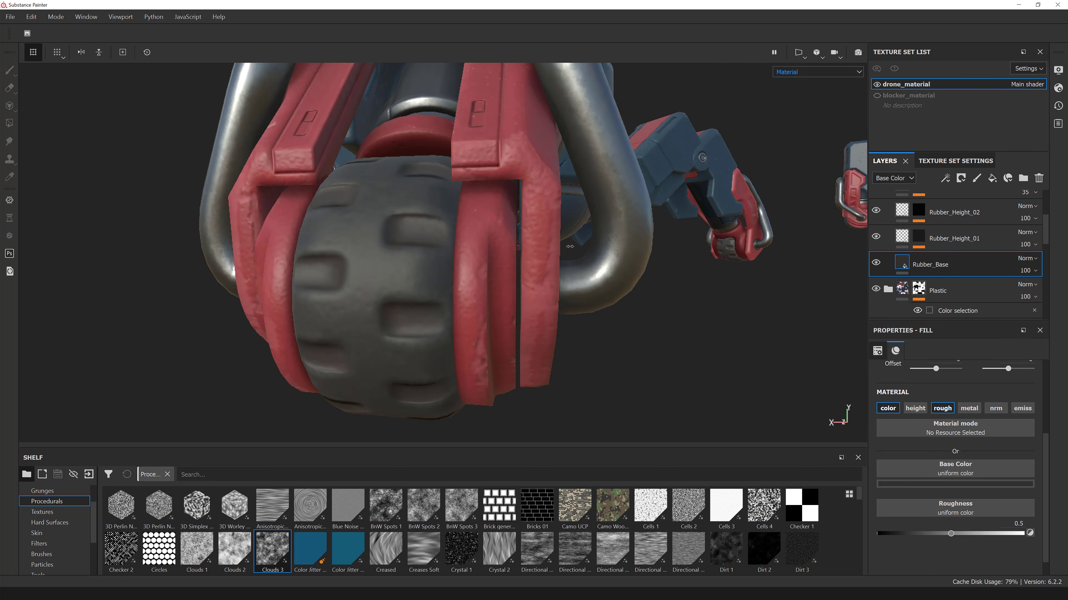
left_click_drag(527, 260, 143, 262, "alt")
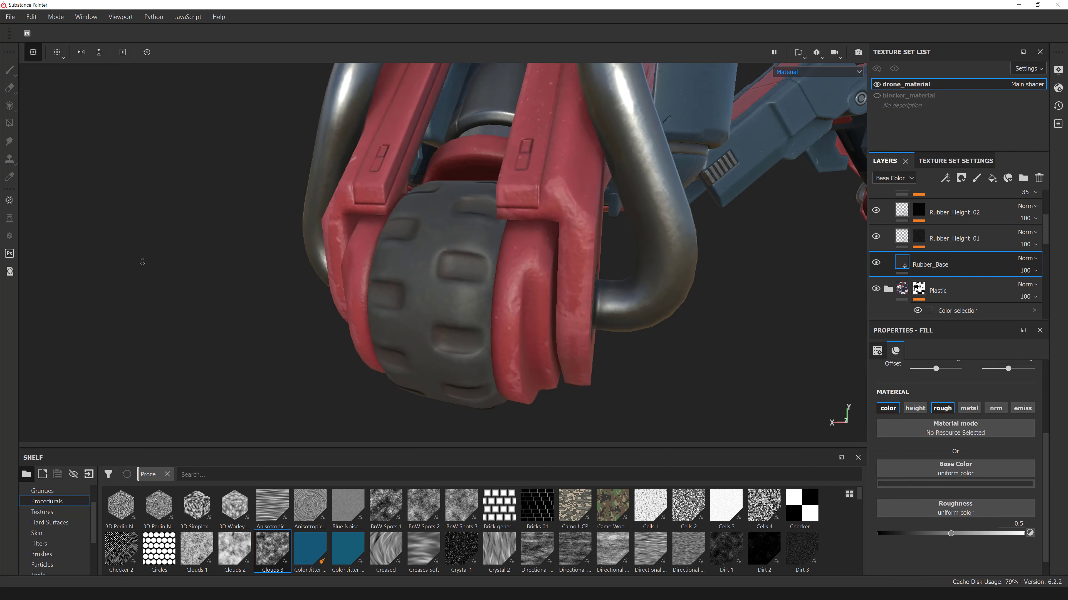
right_click_drag(143, 262, 454, 290, "alt")
mouse_move(454, 290)
left_mouse_down("alt")
mouse_move(426, 322)
mouse_move(479, 346)
mouse_move(615, 341)
mouse_move(658, 262)
mouse_move(656, 235)
mouse_move(468, 282)
left_mouse_up("alt")
right_click_drag(469, 282, 651, 295, "alt")
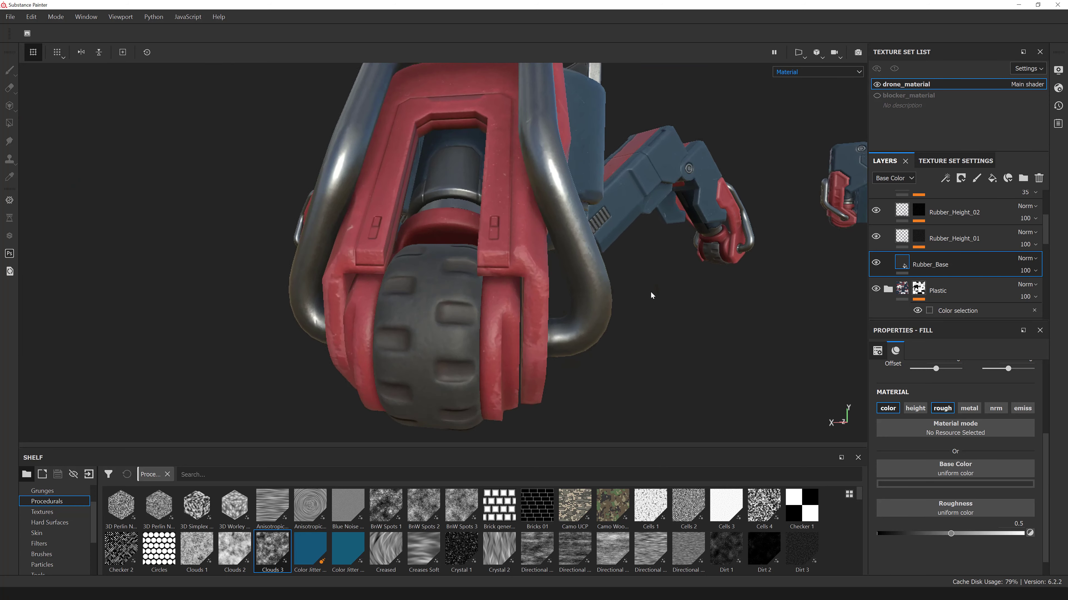
left_click_drag(651, 296, 622, 291, "alt")
right_click_drag(622, 290, 482, 269, "alt")
left_click_drag(483, 271, 555, 261, "alt")
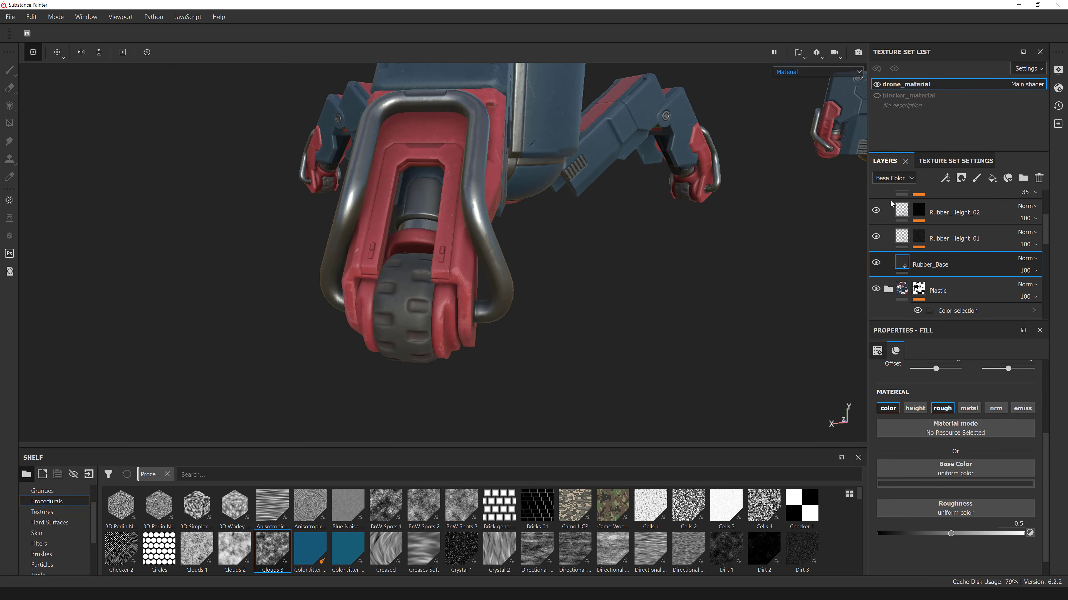
scroll(921, 232, "up", 2)
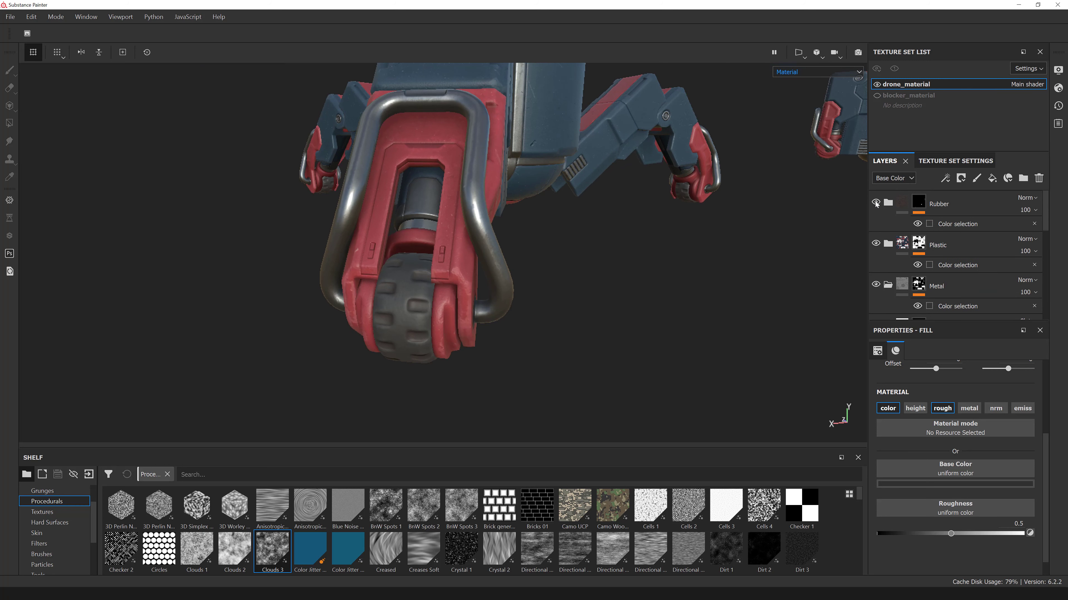
left_click_drag(631, 227, 462, 292, "alt")
right_click_drag(462, 291, 424, 273, "alt")
mouse_move(454, 269)
left_mouse_down("alt")
mouse_move(569, 255)
mouse_move(438, 264)
left_mouse_up("alt")
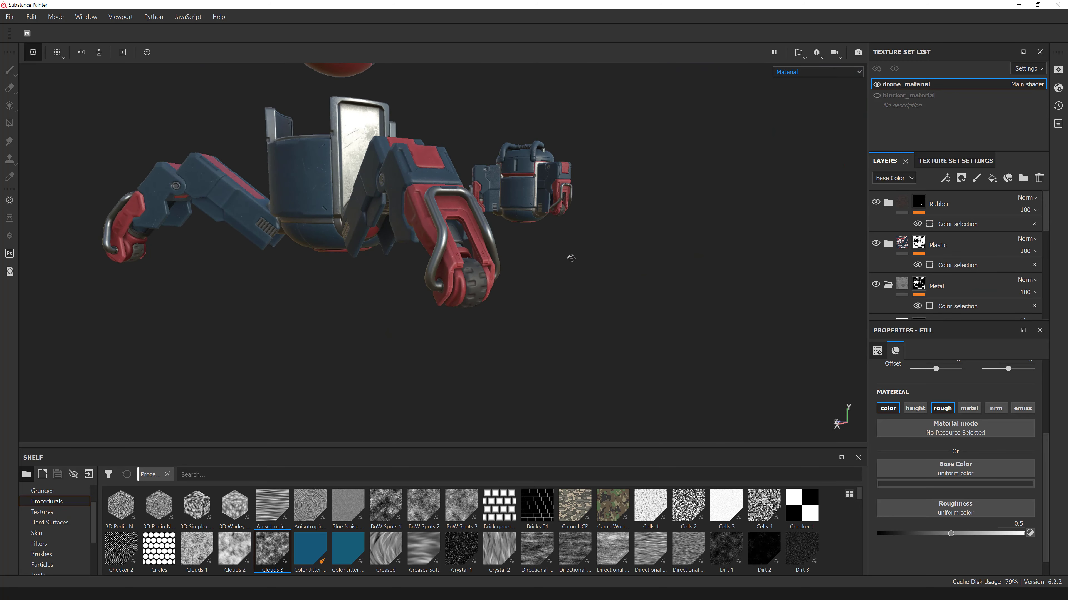
right_click_drag(438, 264, 465, 286, "alt")
left_click_drag(465, 286, 738, 288, "alt")
right_click_drag(739, 289, 777, 286, "alt")
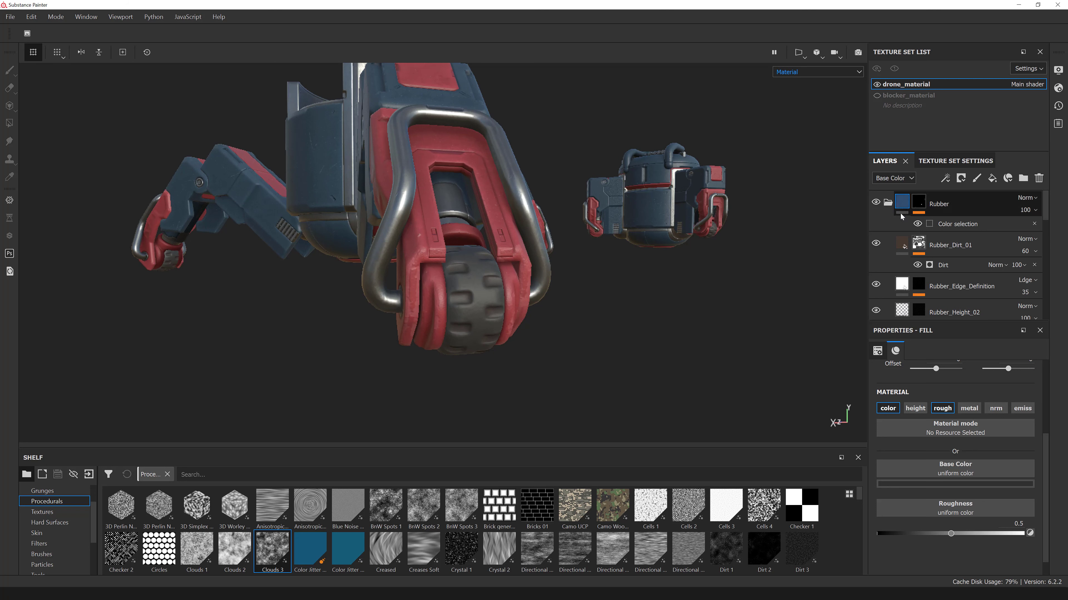
- Set the Rubber_Base layer's roughness to 0.55 and review the whole drone
scroll(920, 291, "down", 2)
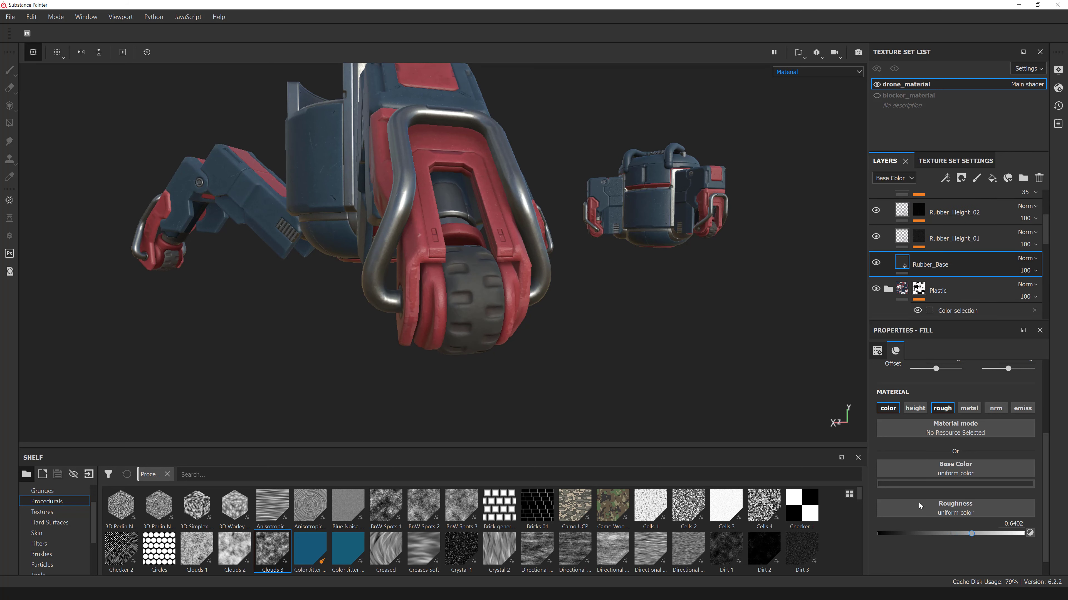
left_click_drag(584, 302, 850, 420, "alt")
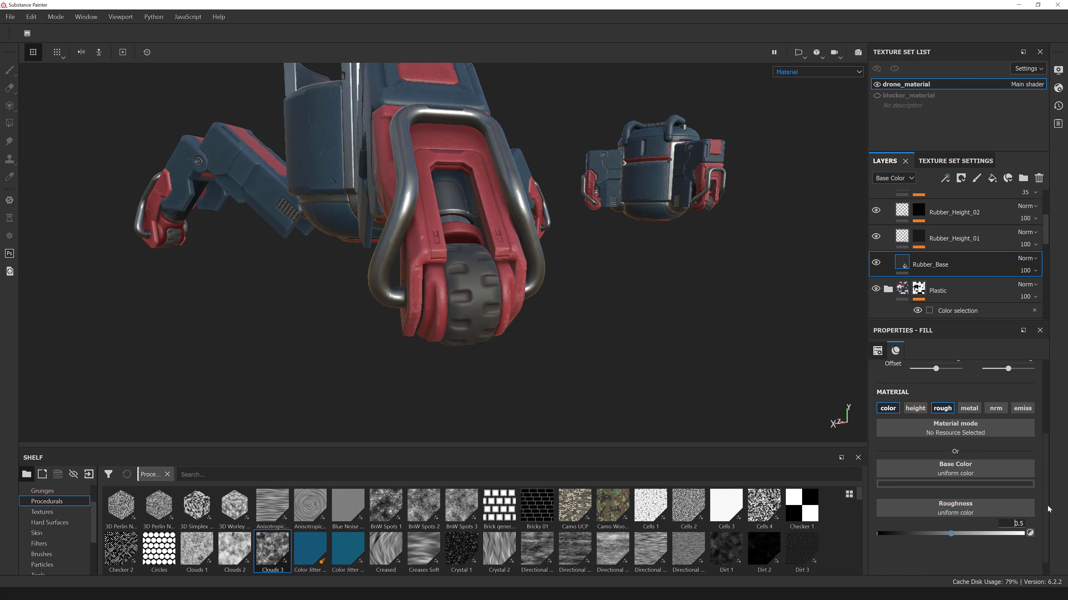
left_click_drag(822, 342, 717, 282, "alt")
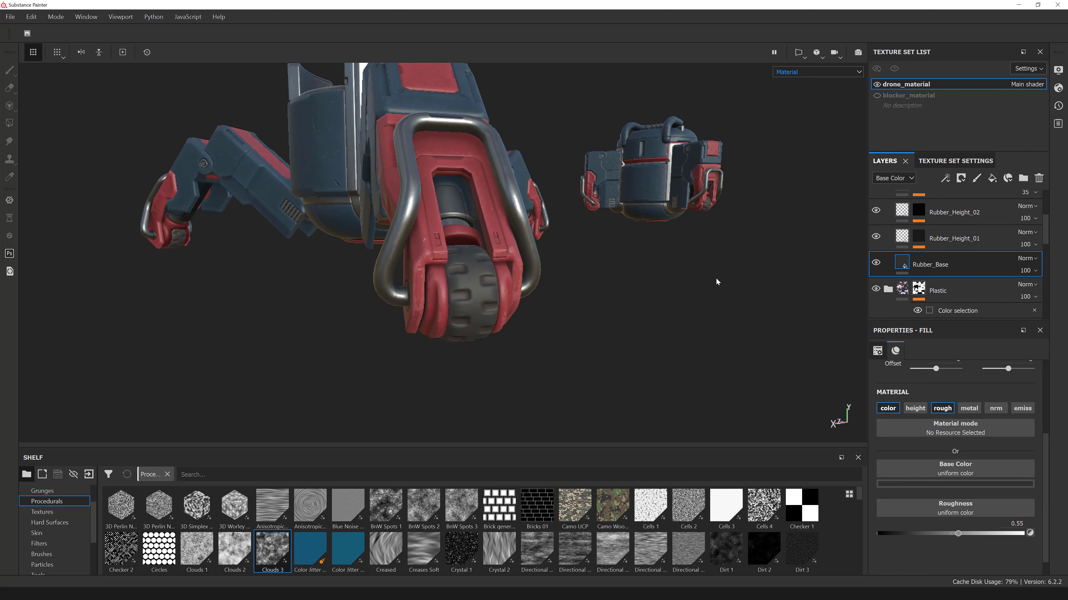
left_click_drag(744, 247, 656, 219, "alt")
right_click_drag(657, 220, 624, 205, "alt")
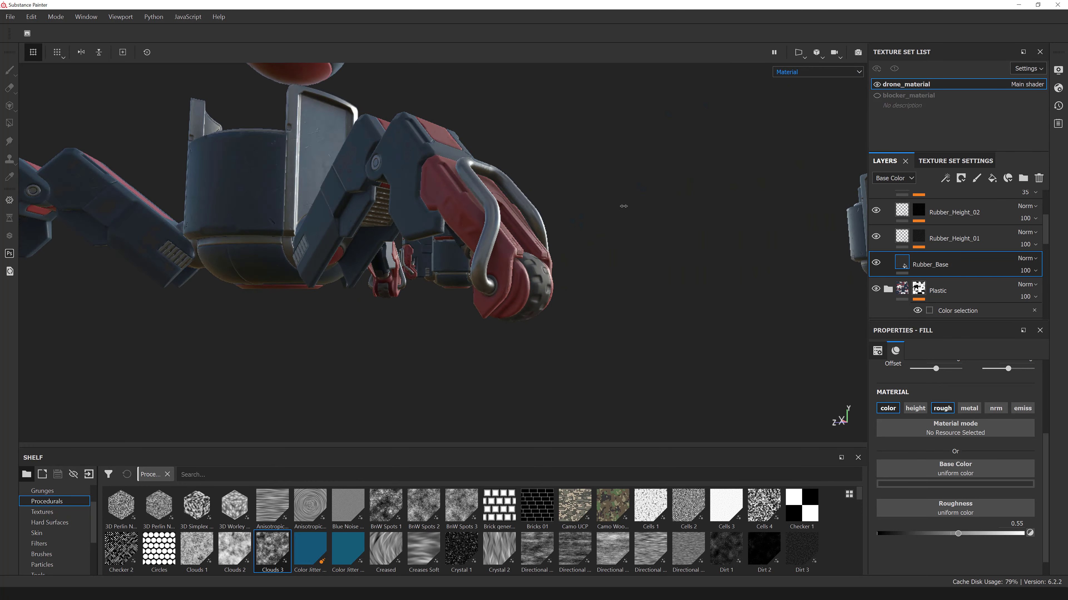
left_click_drag(624, 205, 372, 208, "alt")
right_click_drag(373, 207, 438, 197, "alt")
middle_click_drag(439, 197, 436, 220, "alt")
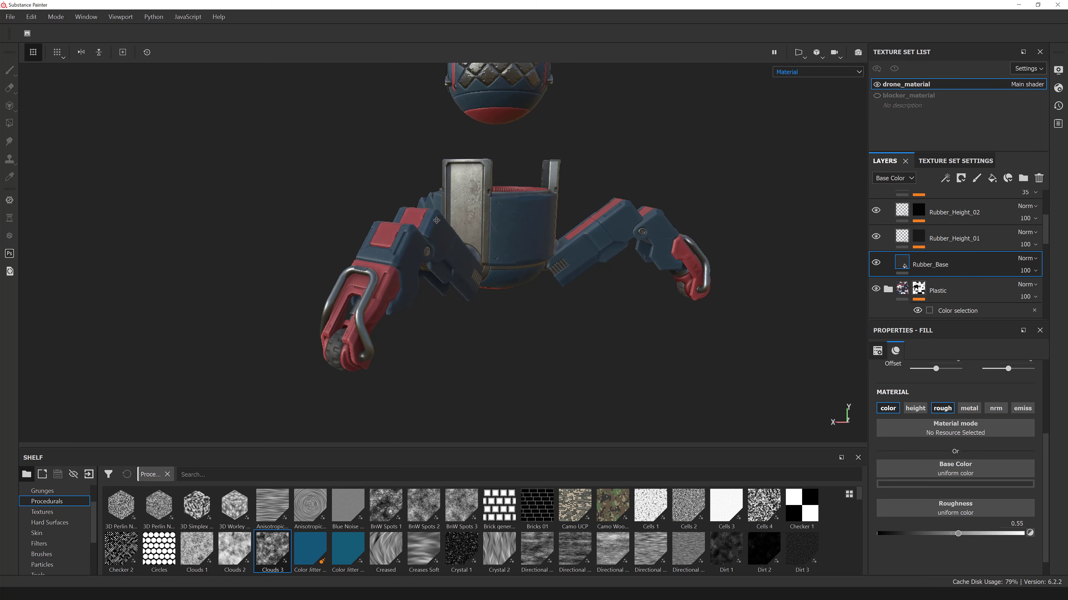